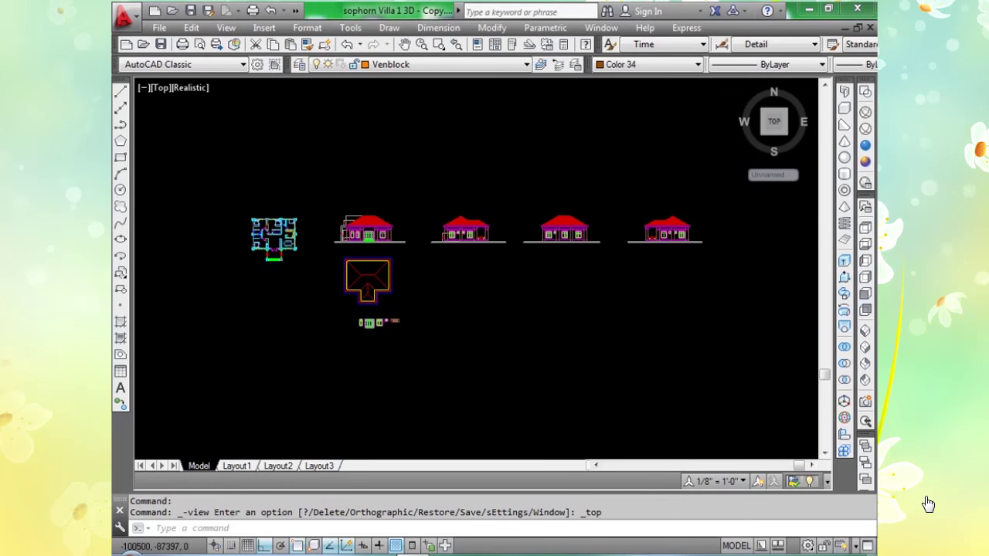
pyautogui.scroll(2, 357, 212)
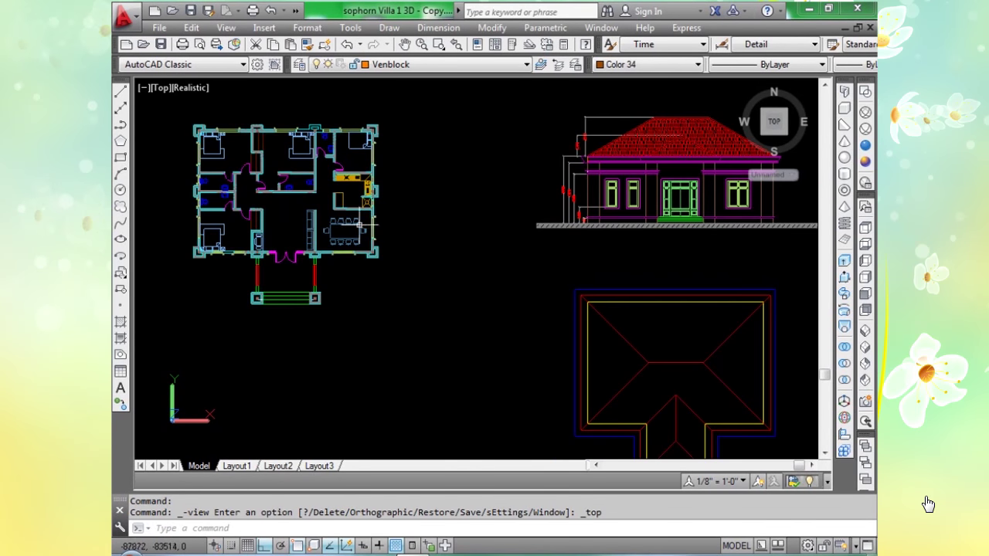
# Pan and zoom across the floor plan, elevations and roof plan to review the drawing.
pyautogui.moveTo(474, 280); pyautogui.dragTo(309, 276, button='middle')
pyautogui.scroll(-2, 540, 259)
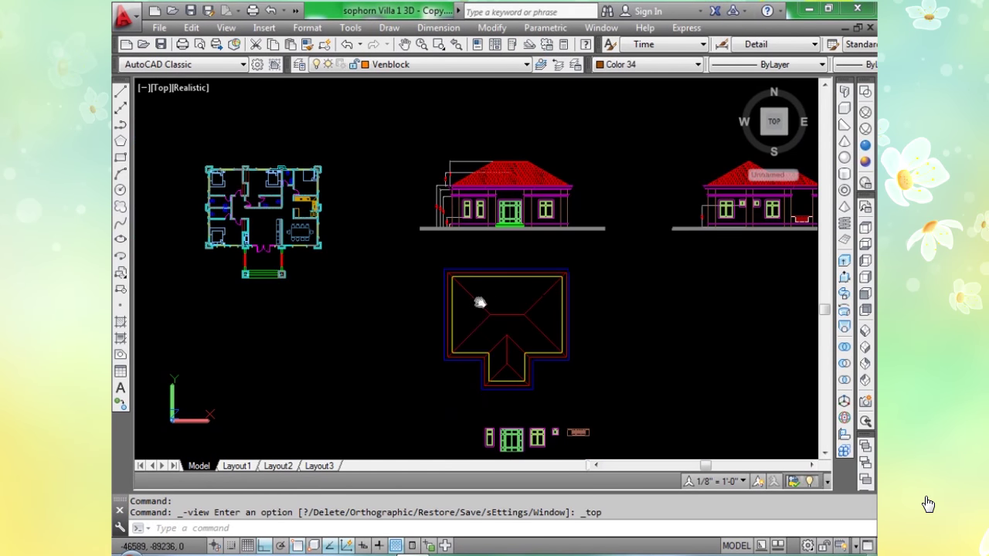
pyautogui.moveTo(480, 302); pyautogui.dragTo(375, 286, button='middle')
pyautogui.moveTo(775, 316)
pyautogui.mouseDown(button='middle')
pyautogui.moveTo(530, 325)
pyautogui.moveTo(446, 292)
pyautogui.mouseUp(button='middle')
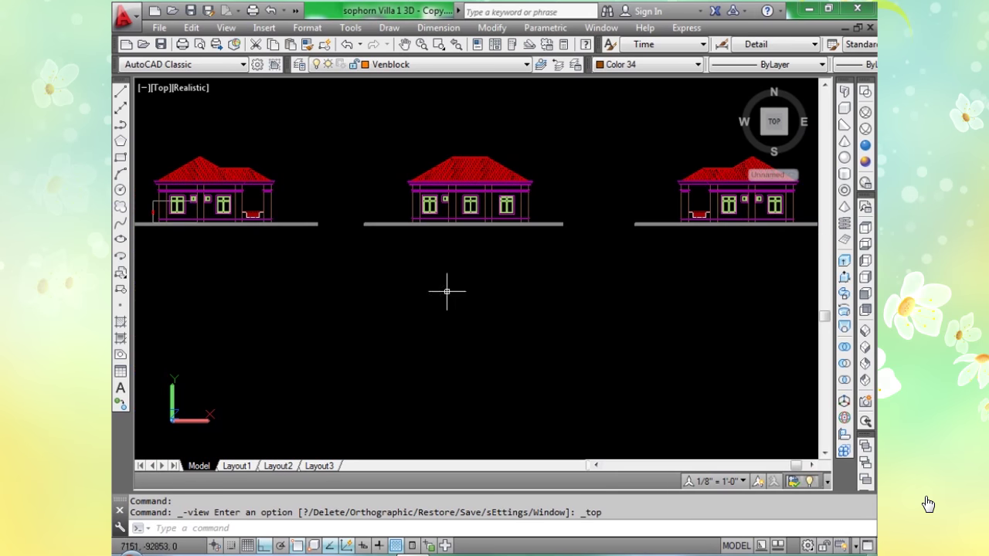
pyautogui.moveTo(623, 325)
pyautogui.mouseDown(button='middle')
pyautogui.moveTo(468, 307)
pyautogui.moveTo(541, 321)
pyautogui.mouseUp(button='middle')
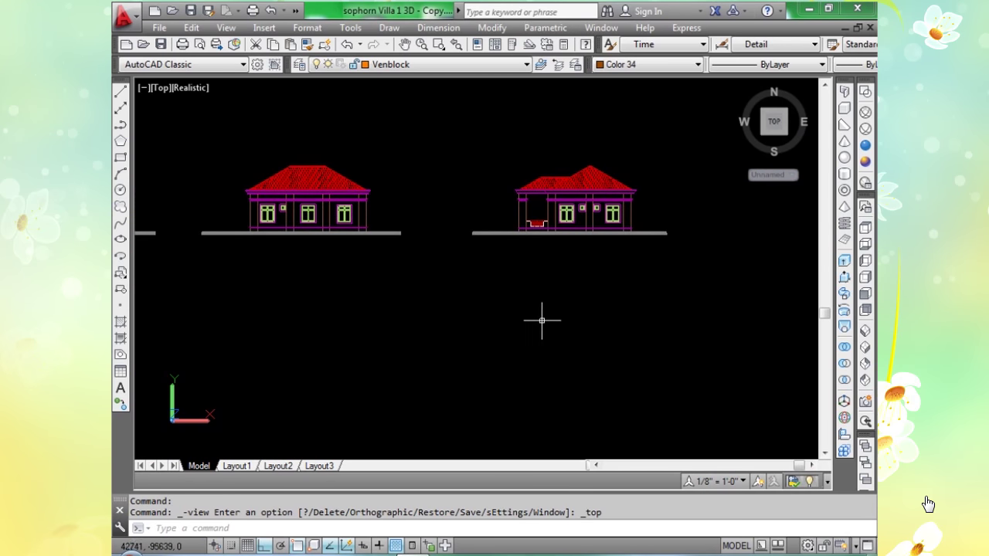
pyautogui.scroll(2, 413, 254)
pyautogui.moveTo(412, 254)
pyautogui.mouseDown(button='middle')
pyautogui.moveTo(680, 347)
pyautogui.moveTo(499, 309)
pyautogui.mouseUp(button='middle')
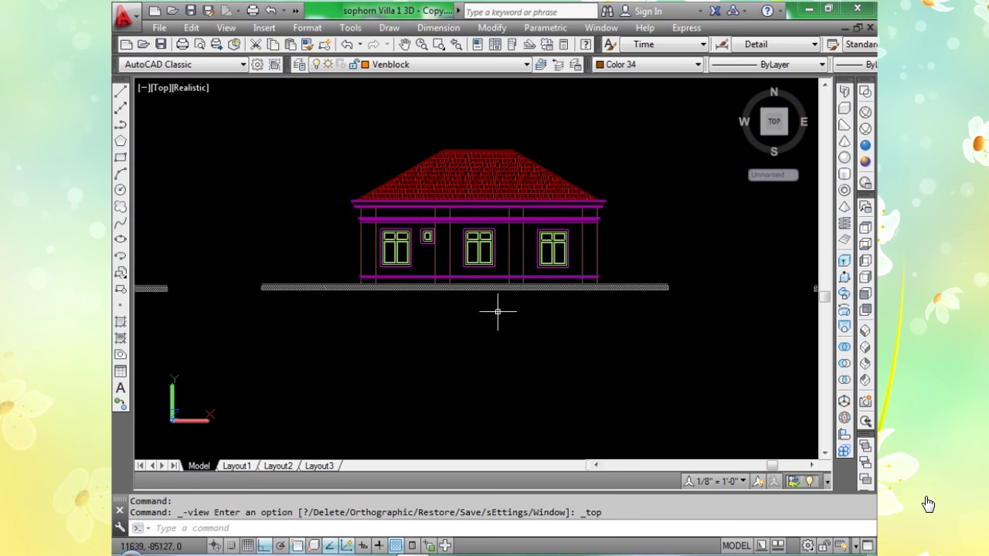
pyautogui.scroll(-1, 419, 352)
pyautogui.moveTo(419, 352); pyautogui.dragTo(750, 286, button='middle')
pyautogui.moveTo(580, 293); pyautogui.dragTo(713, 307, button='middle')
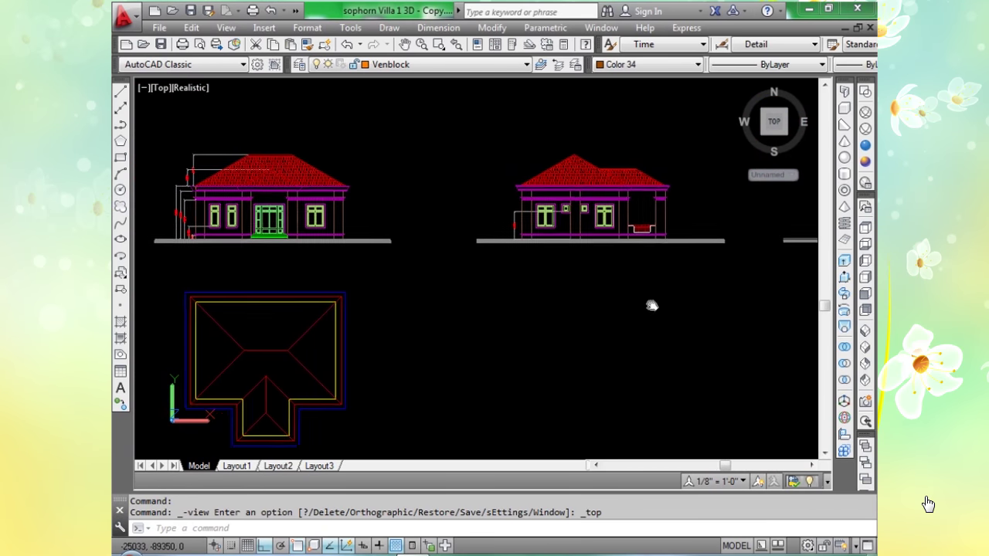
pyautogui.scroll(-1, 469, 330)
pyautogui.moveTo(469, 330); pyautogui.dragTo(651, 315, button='middle')
pyautogui.scroll(5, 396, 159)
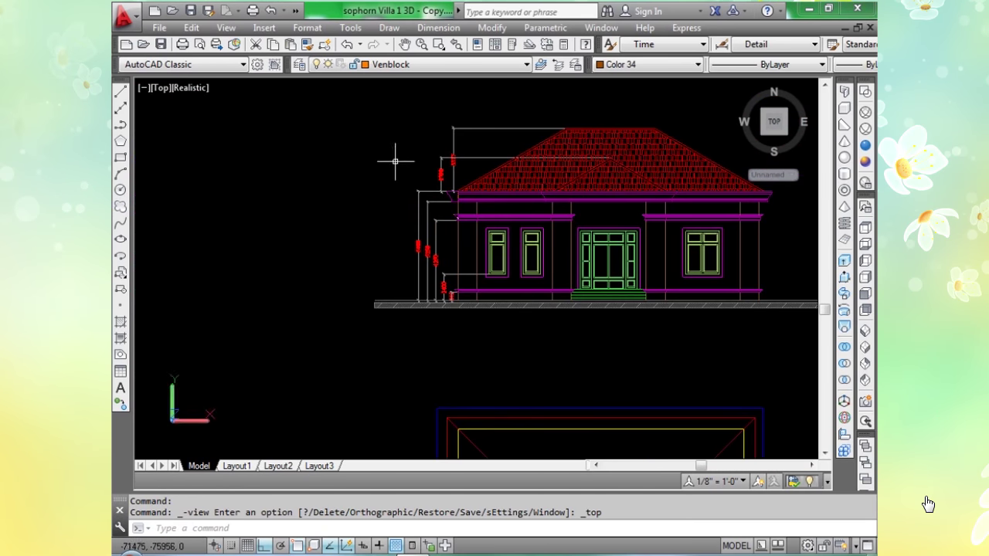
pyautogui.moveTo(556, 225)
pyautogui.mouseDown(button='middle')
pyautogui.moveTo(468, 286)
pyautogui.moveTo(440, 280)
pyautogui.mouseUp(button='middle')
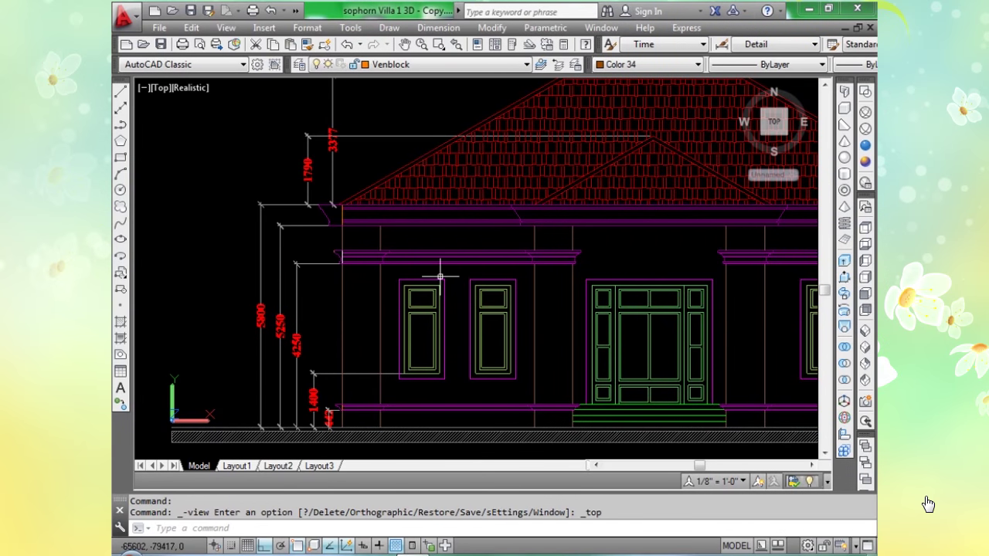
pyautogui.scroll(-6, 442, 273)
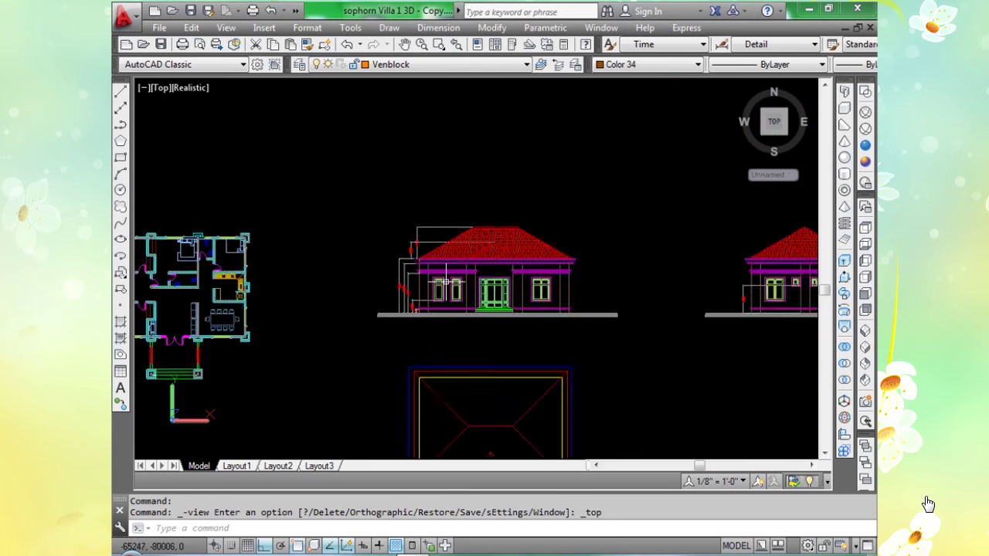
pyautogui.moveTo(523, 370); pyautogui.dragTo(494, 265, button='middle')
pyautogui.scroll(6, 490, 387)
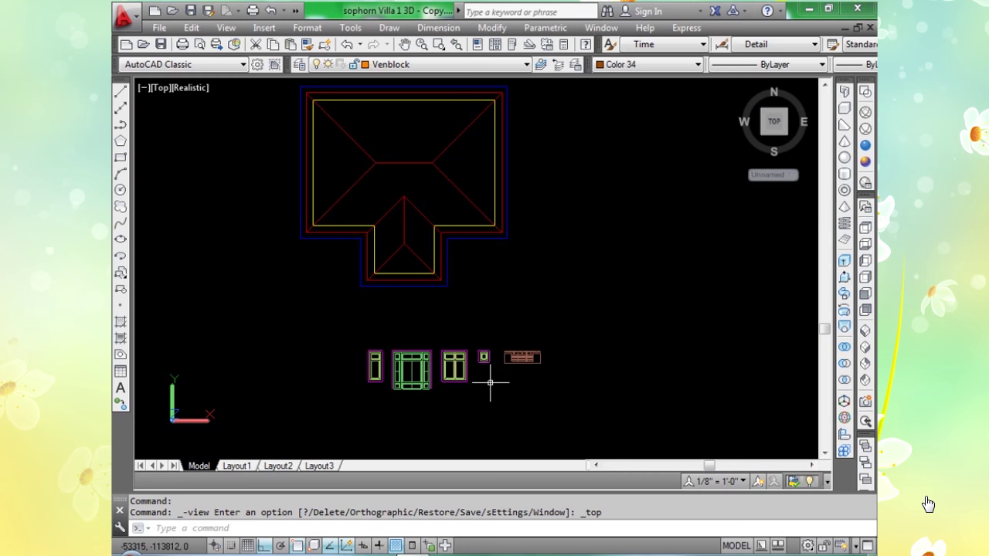
pyautogui.scroll(-5, 486, 380)
pyautogui.moveTo(394, 296); pyautogui.dragTo(545, 308, button='middle')
pyautogui.scroll(-5, 575, 291)
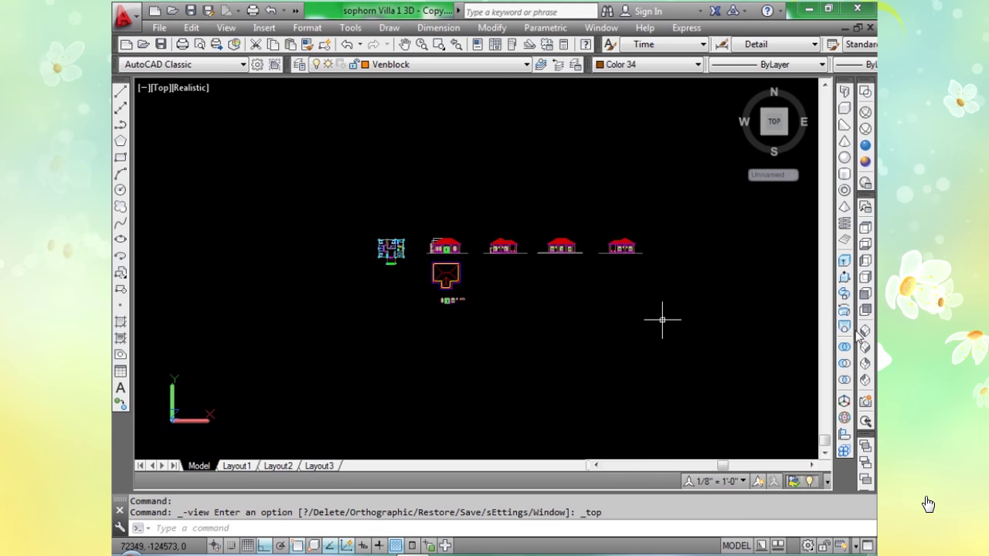
# Switch to SW Isometric and draw a 5250-high box column on a corner pad.
pyautogui.click(846, 325)
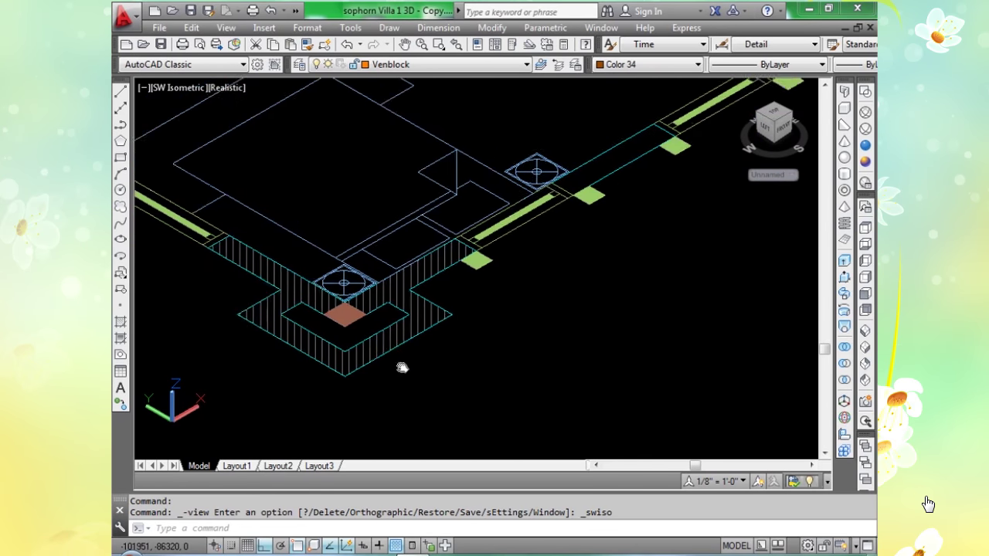
pyautogui.write('bo')
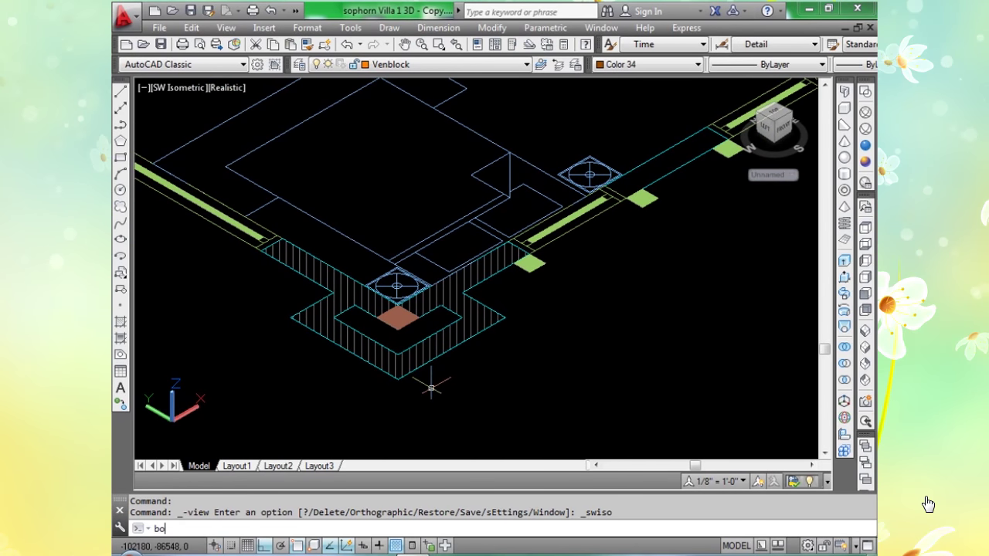
pyautogui.press('Return')
pyautogui.scroll(5, 402, 324)
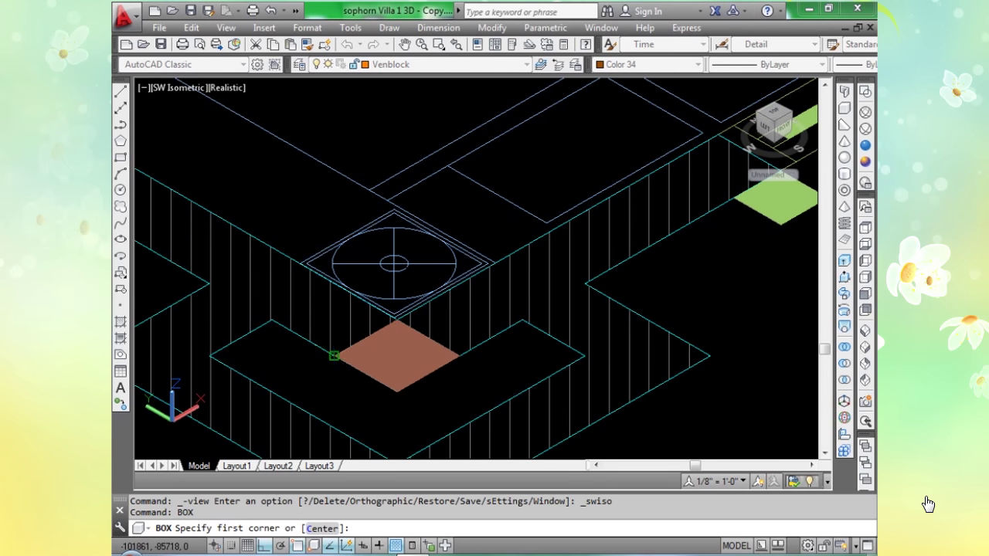
pyautogui.click(334, 356)
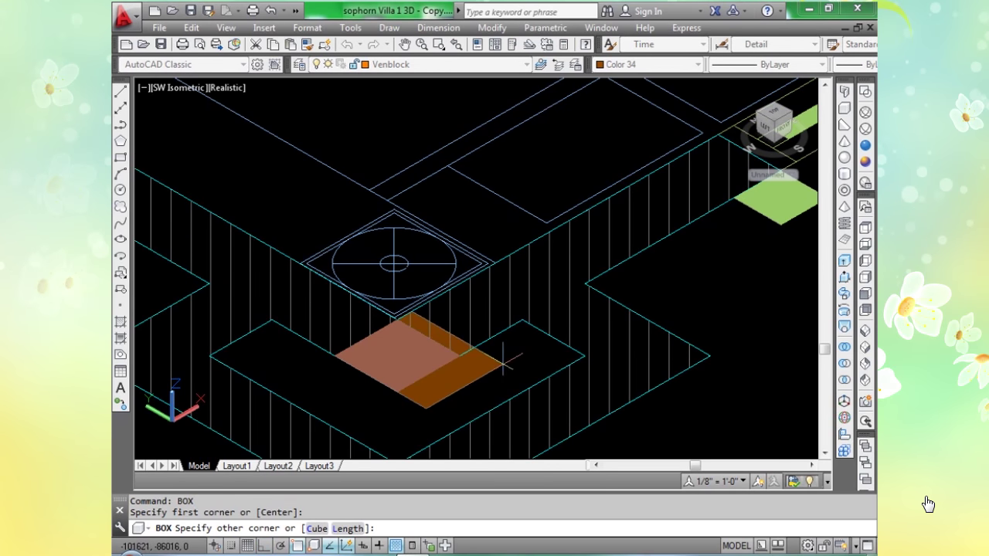
pyautogui.click(459, 356)
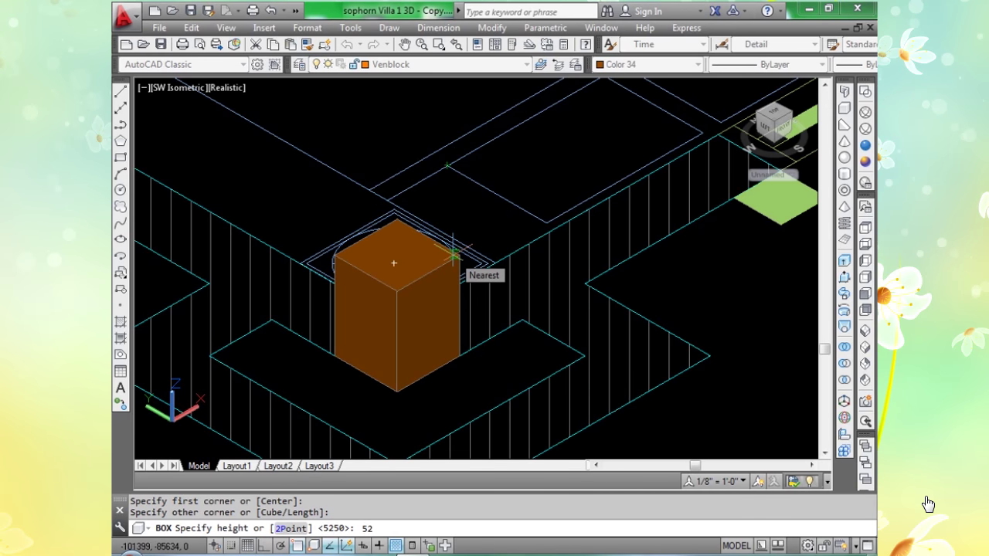
pyautogui.write('0')
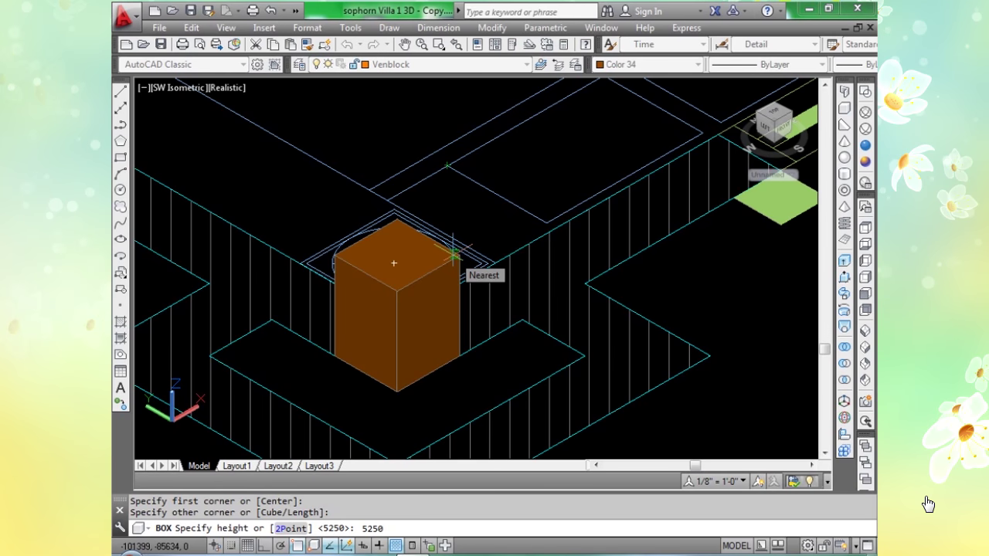
pyautogui.press('Return')
pyautogui.scroll(-5, 479, 121)
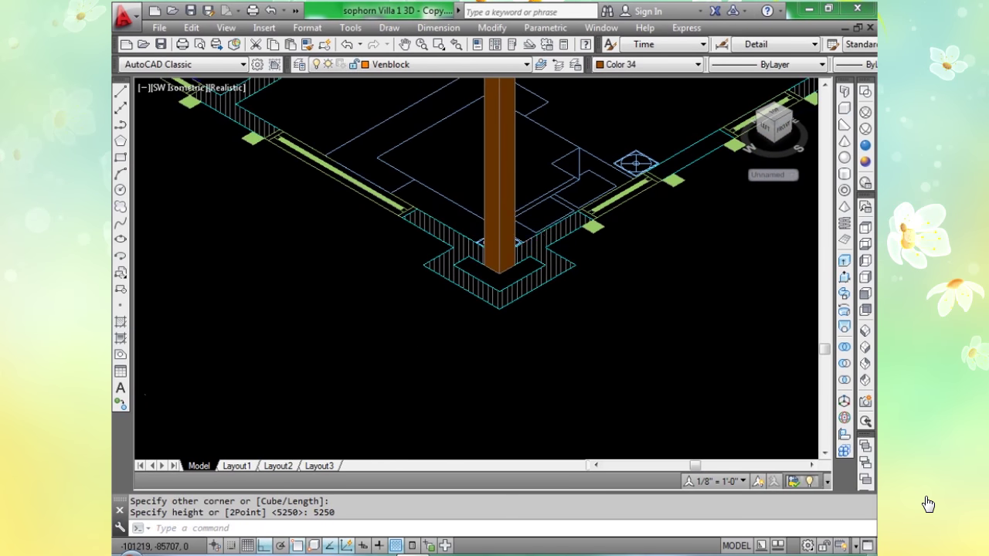
pyautogui.scroll(-5, 656, 249)
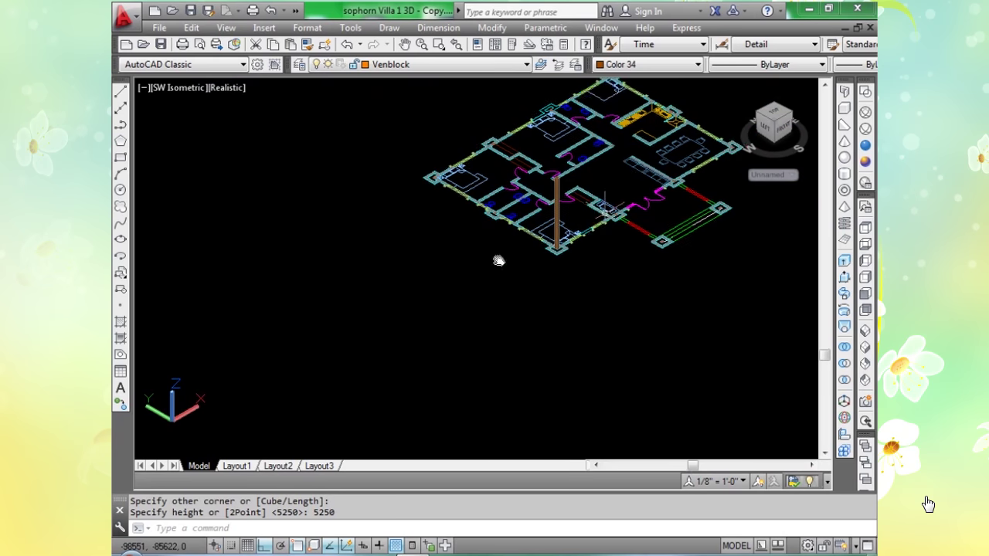
# Copy the column from its bottom corner to another wall corner with CP.
pyautogui.scroll(5, 451, 272)
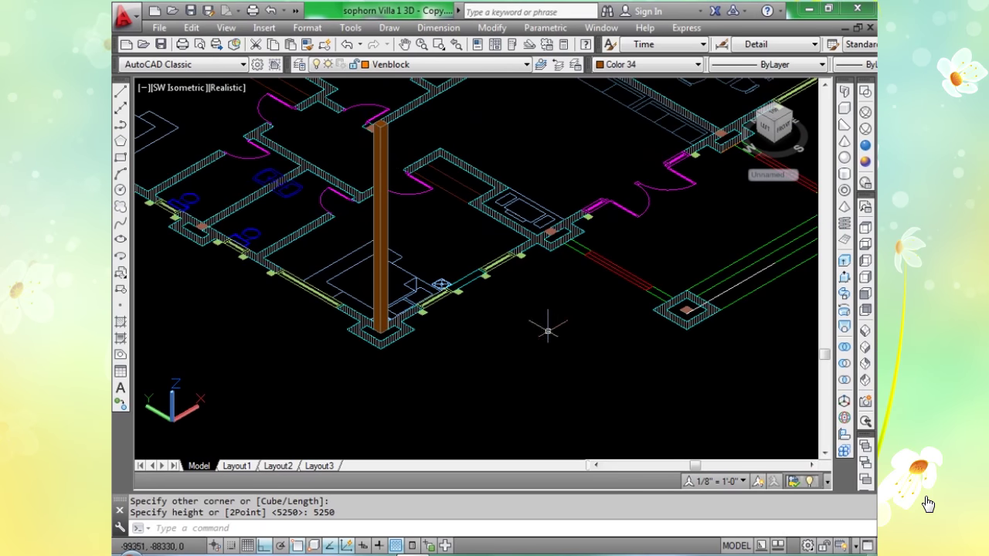
pyautogui.moveTo(547, 331); pyautogui.dragTo(501, 331, button='middle')
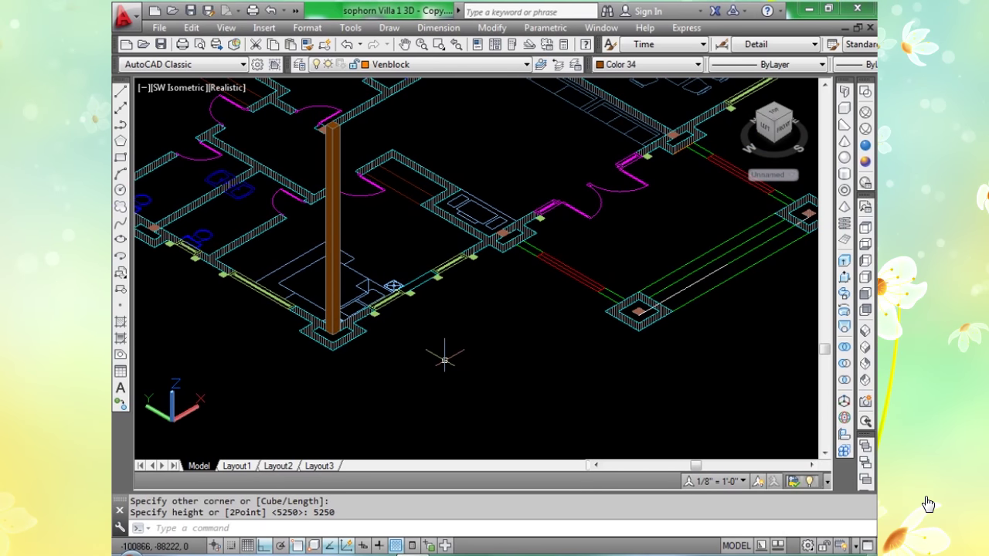
pyautogui.write('cp')
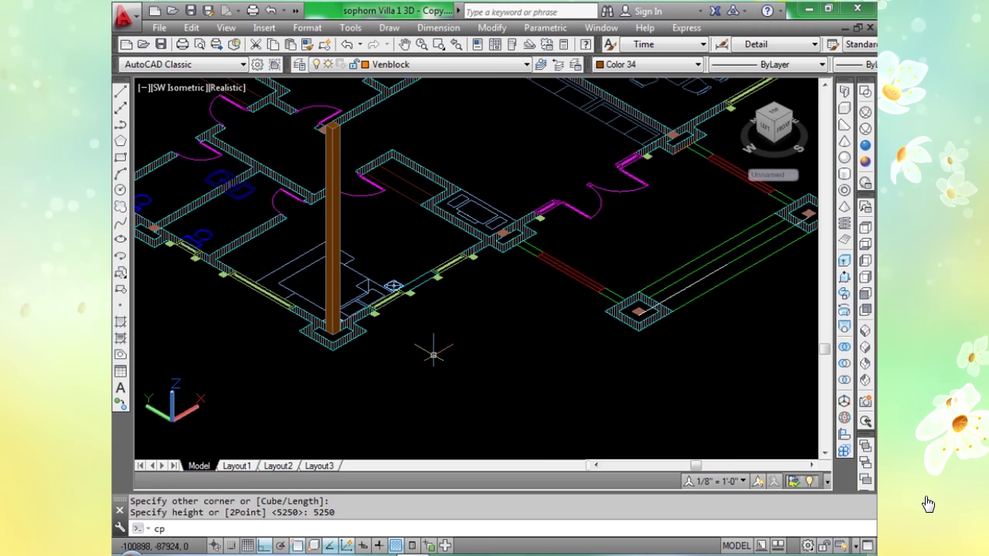
pyautogui.press('Return')
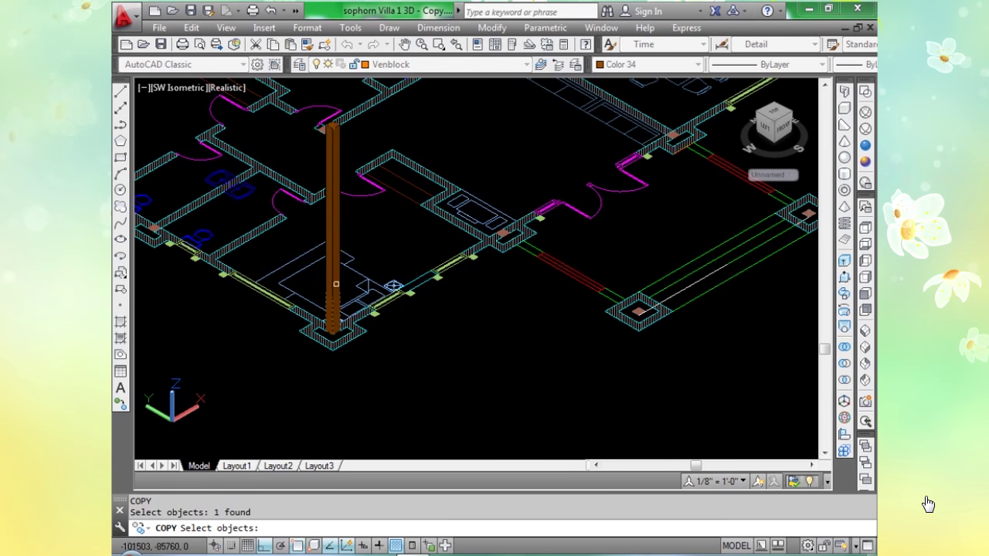
pyautogui.scroll(8, 336, 283)
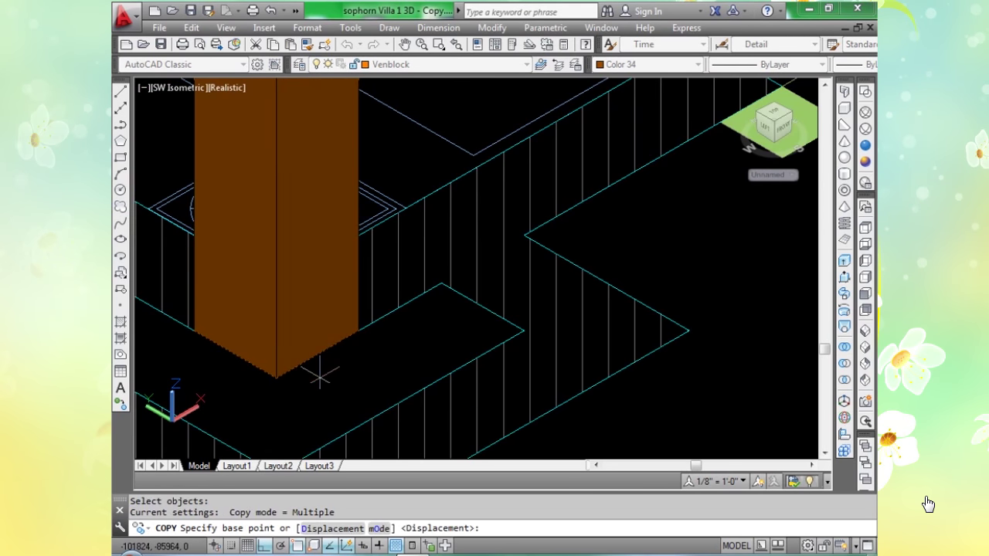
pyautogui.click(276, 378)
pyautogui.scroll(-8, 276, 379)
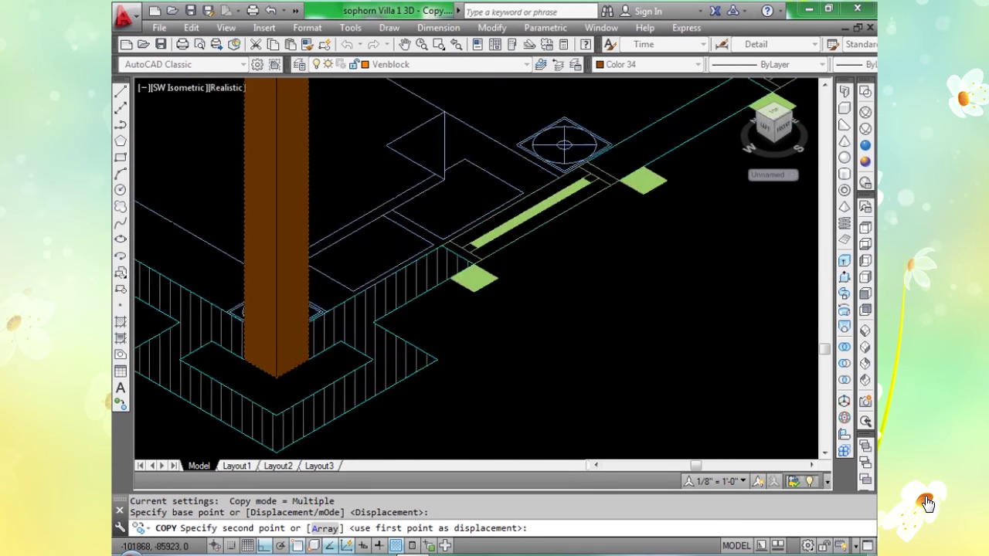
pyautogui.scroll(5, 615, 210)
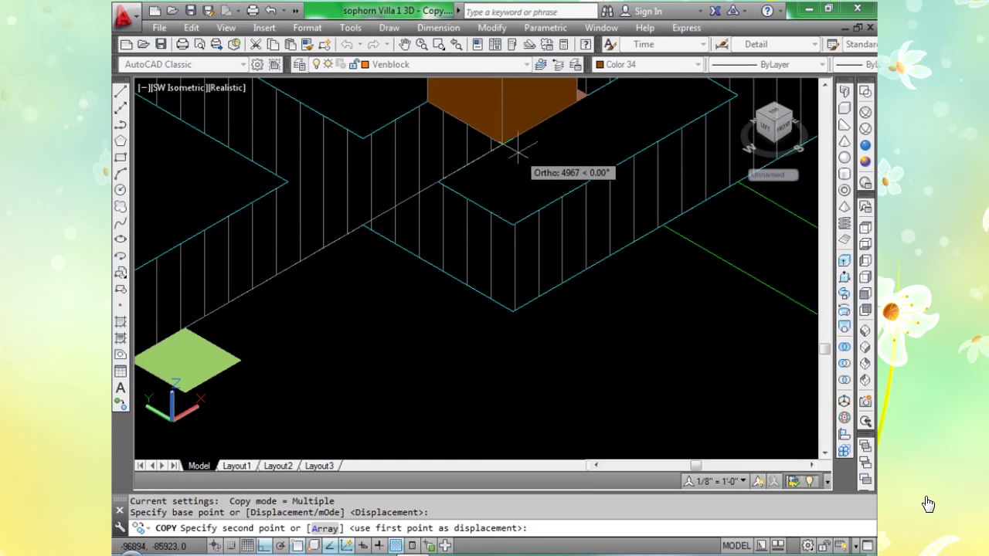
pyautogui.click(512, 138)
# Place a further column copy at another wall corner.
pyautogui.scroll(-6, 512, 138)
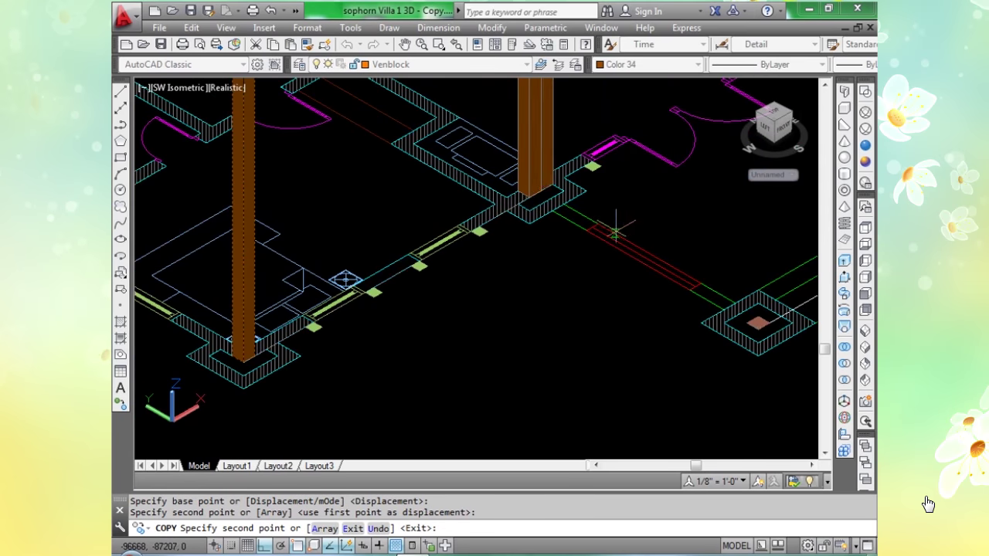
pyautogui.scroll(4, 463, 286)
pyautogui.scroll(6, 460, 274)
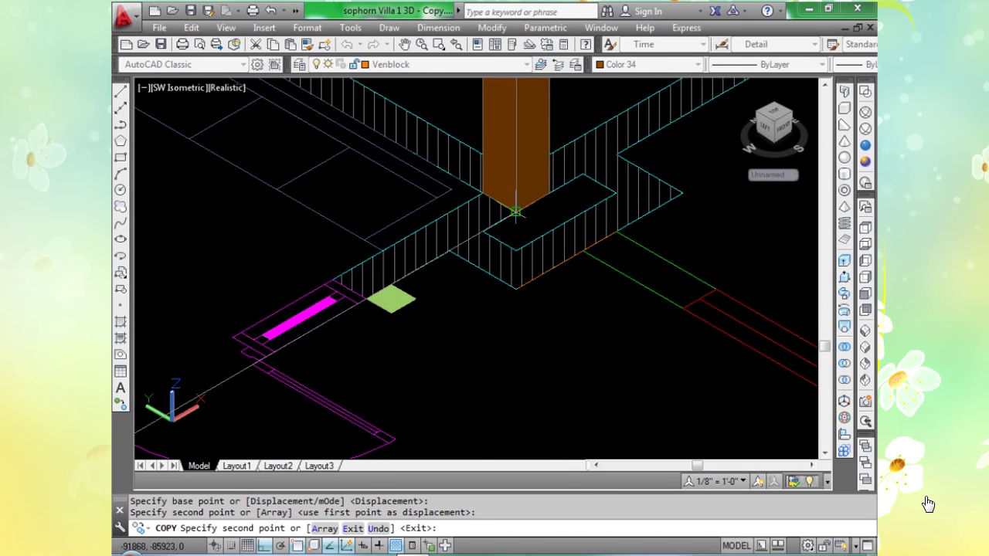
pyautogui.click(516, 211)
pyautogui.scroll(-8, 515, 210)
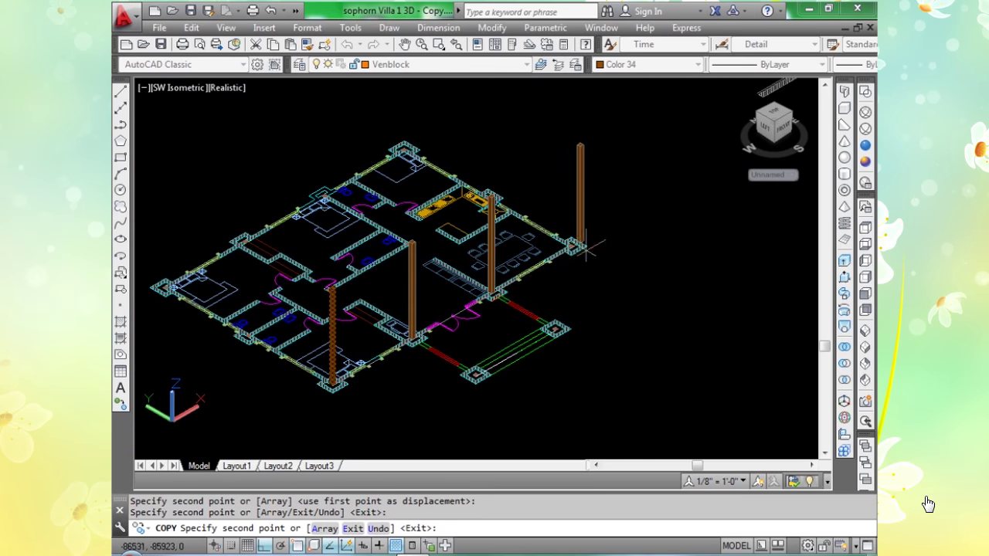
pyautogui.scroll(7, 588, 248)
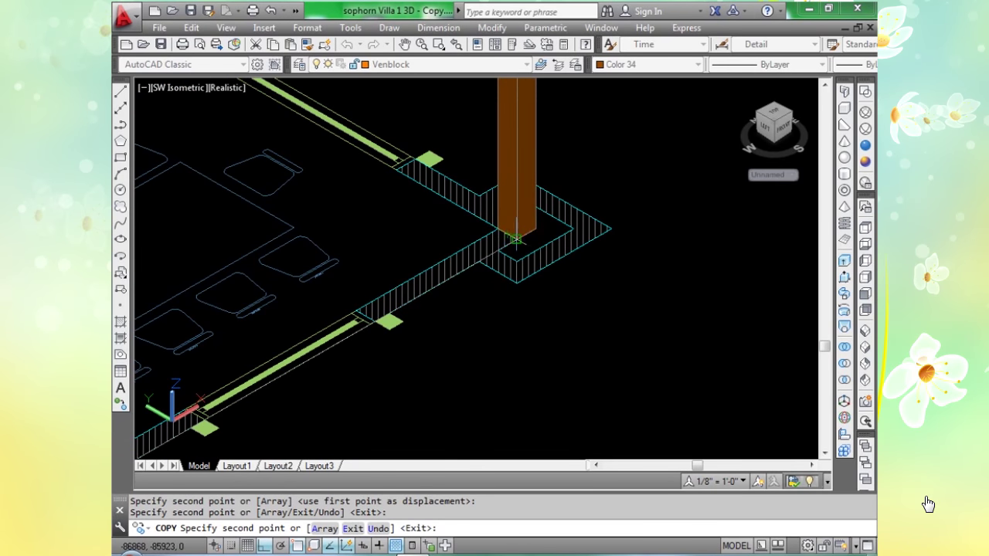
pyautogui.scroll(-8, 516, 240)
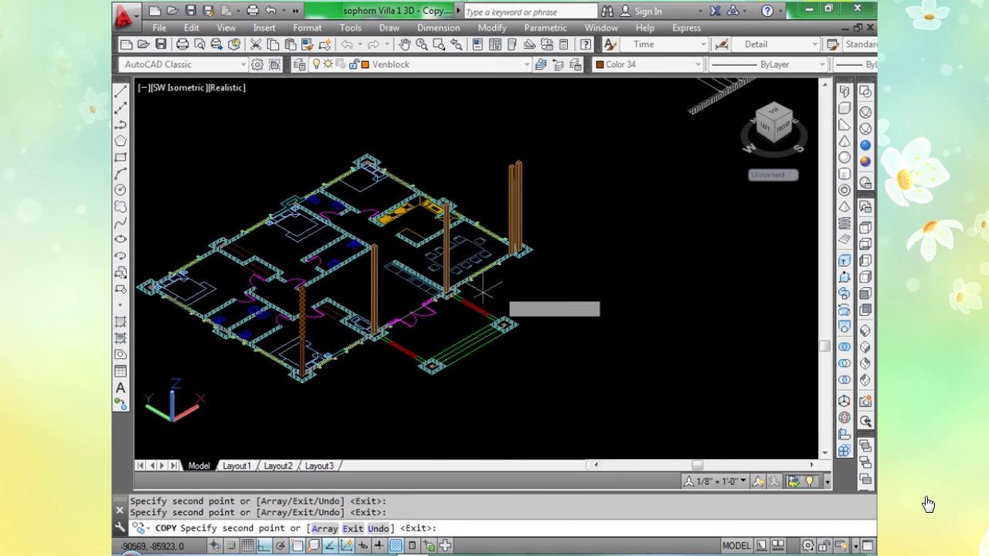
pyautogui.scroll(8, 202, 325)
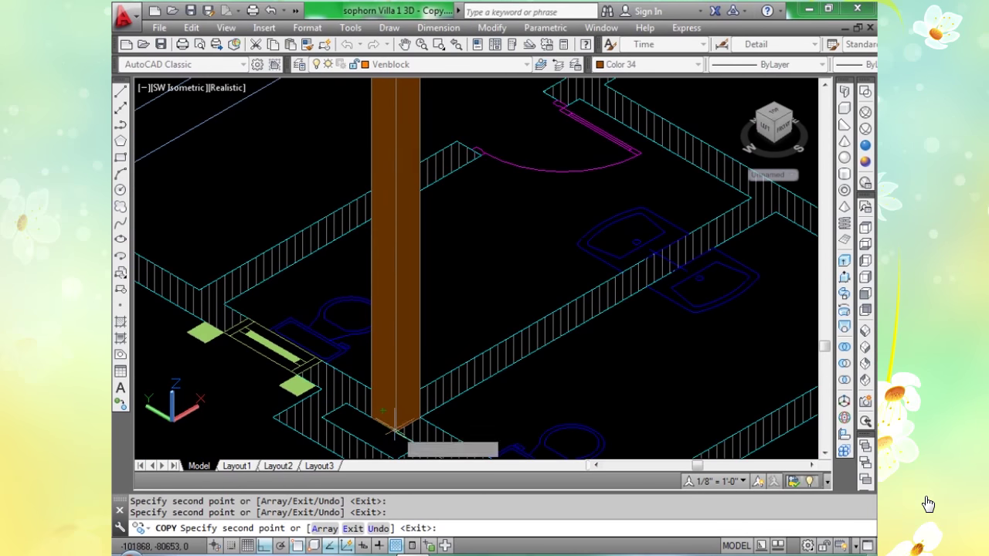
pyautogui.scroll(-4, 394, 430)
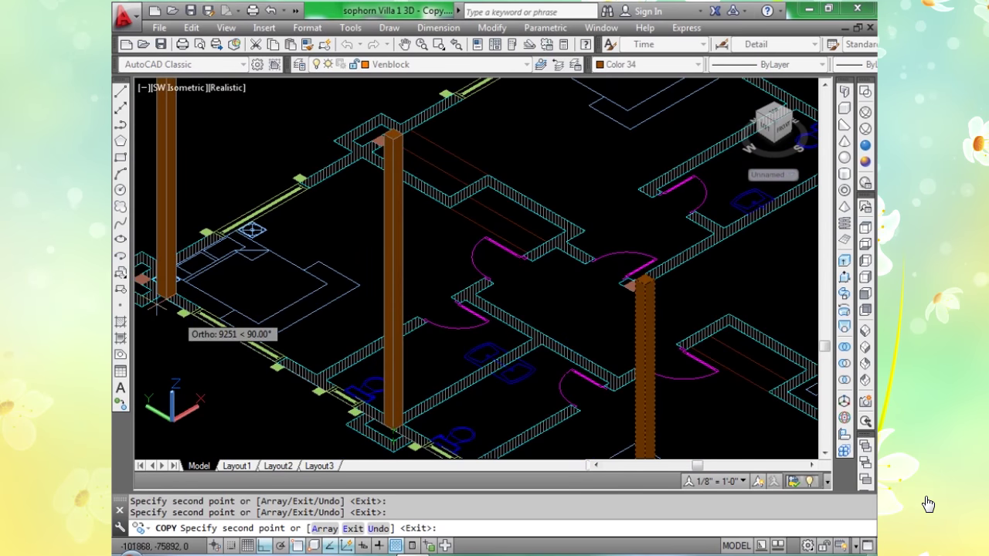
pyautogui.scroll(5, 155, 305)
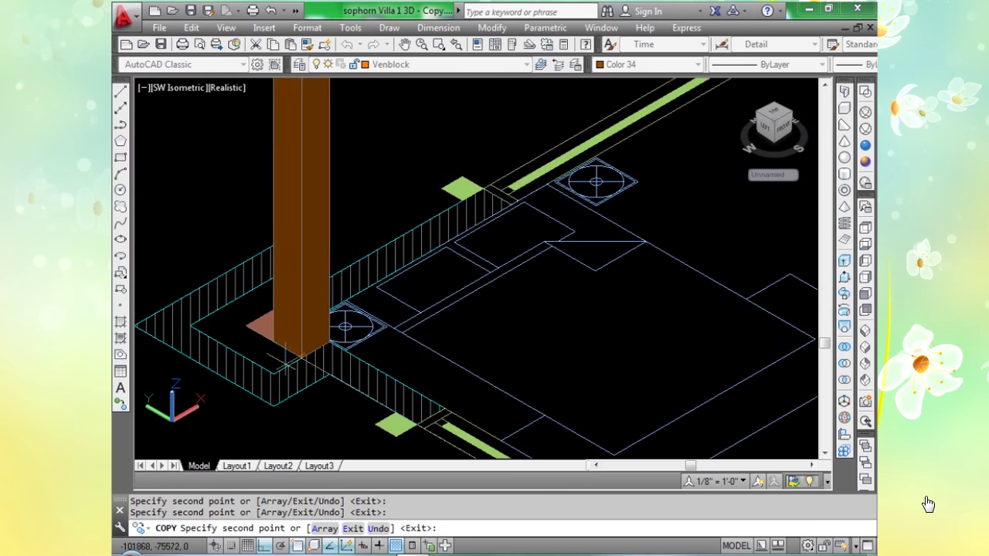
pyautogui.scroll(6, 286, 362)
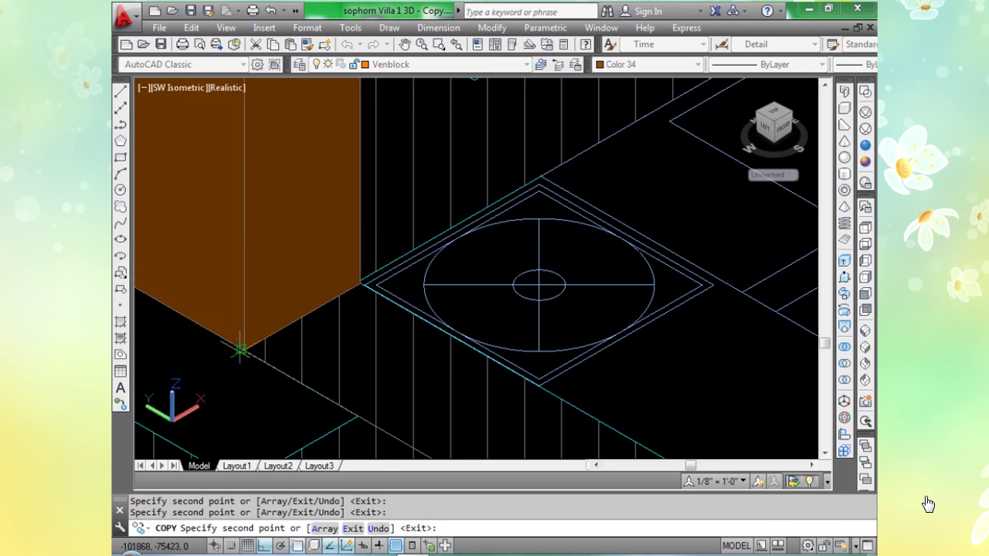
pyautogui.scroll(-10, 241, 349)
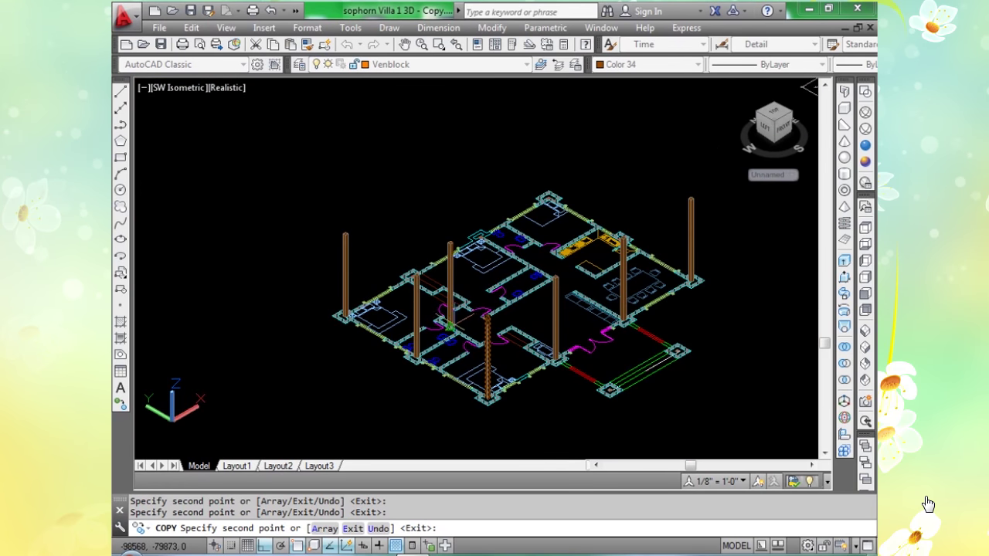
pyautogui.scroll(8, 478, 344)
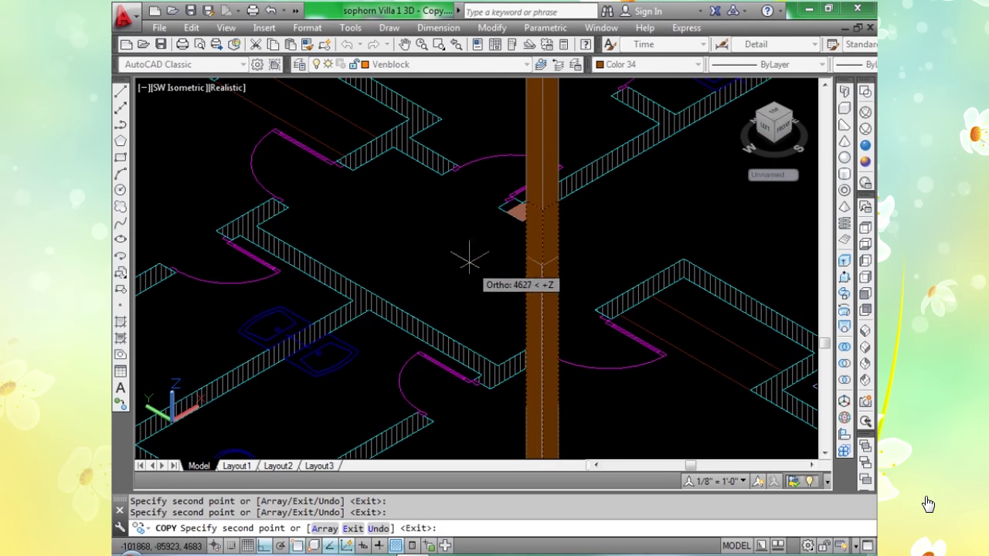
# Restart the copy near the kitchen and place a column at another column position.
pyautogui.press('Escape')
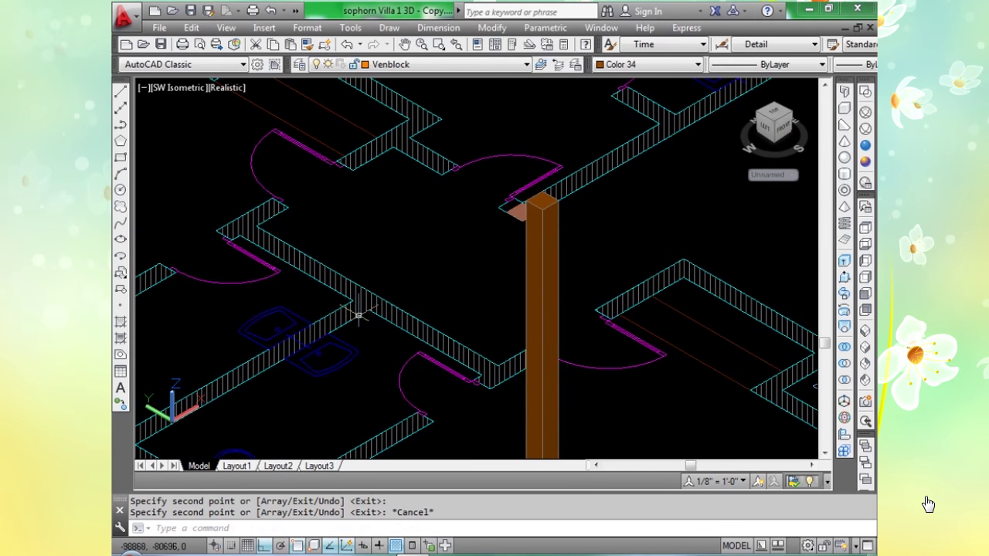
pyautogui.scroll(-8, 358, 309)
pyautogui.moveTo(686, 326); pyautogui.dragTo(476, 356, button='middle')
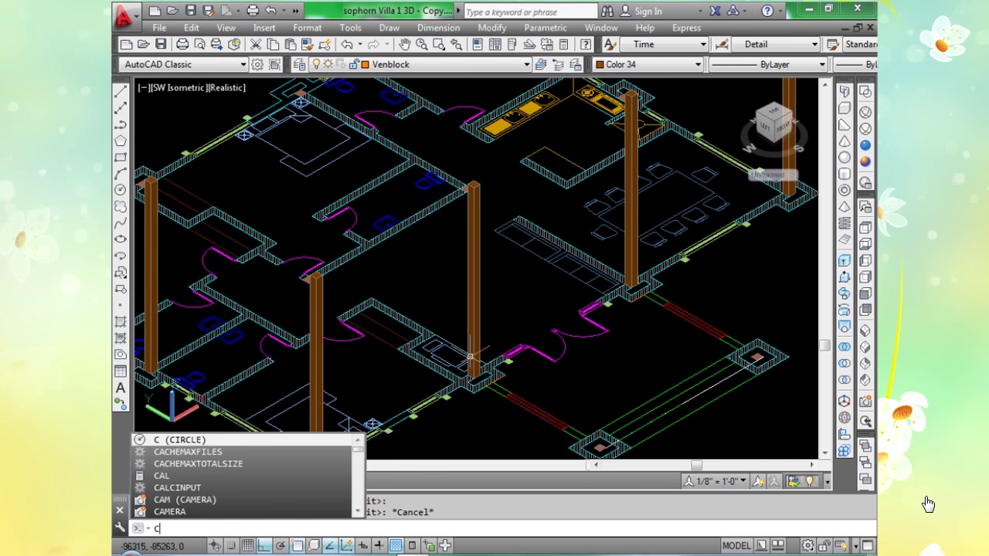
pyautogui.press('Return')
pyautogui.scroll(-3, 470, 356)
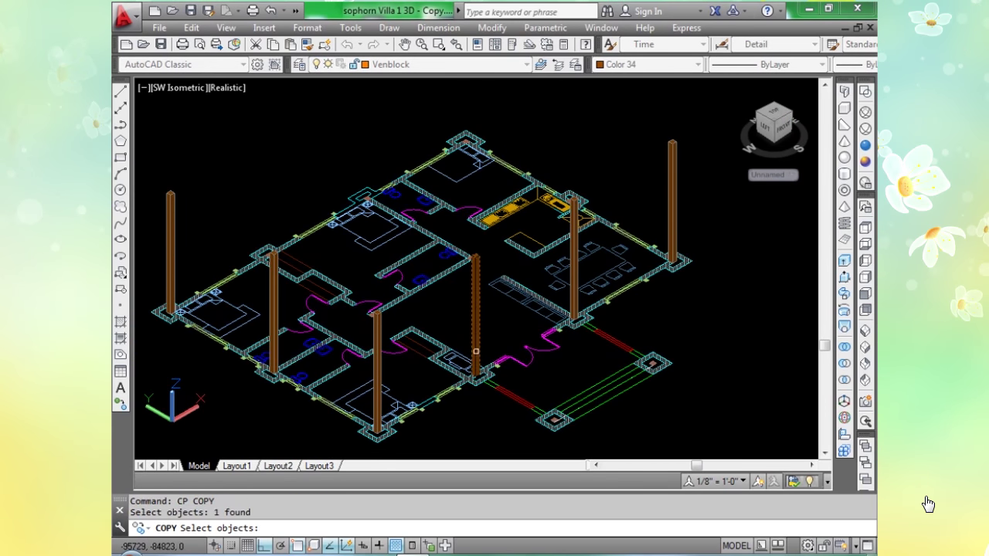
pyautogui.scroll(5, 473, 363)
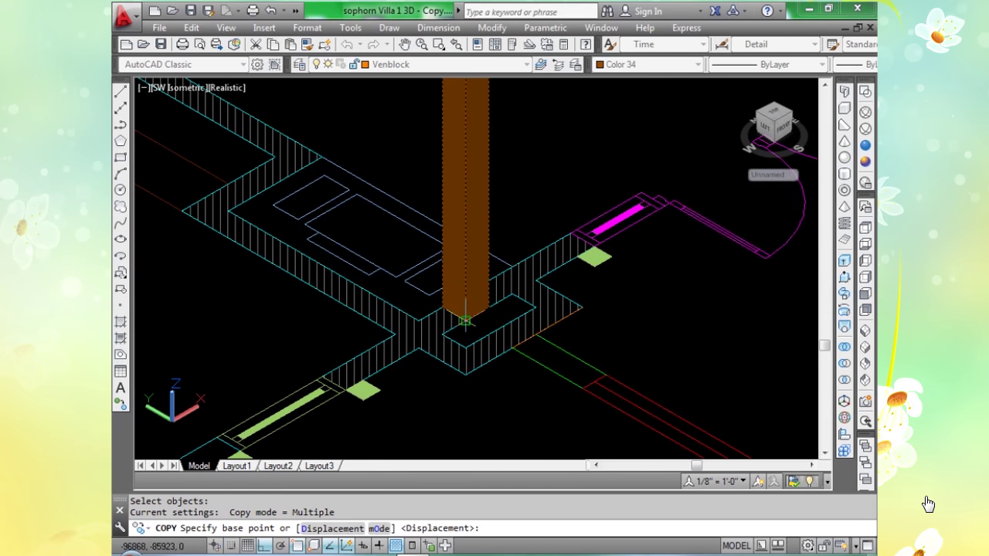
pyautogui.click(466, 320)
pyautogui.scroll(-5, 471, 325)
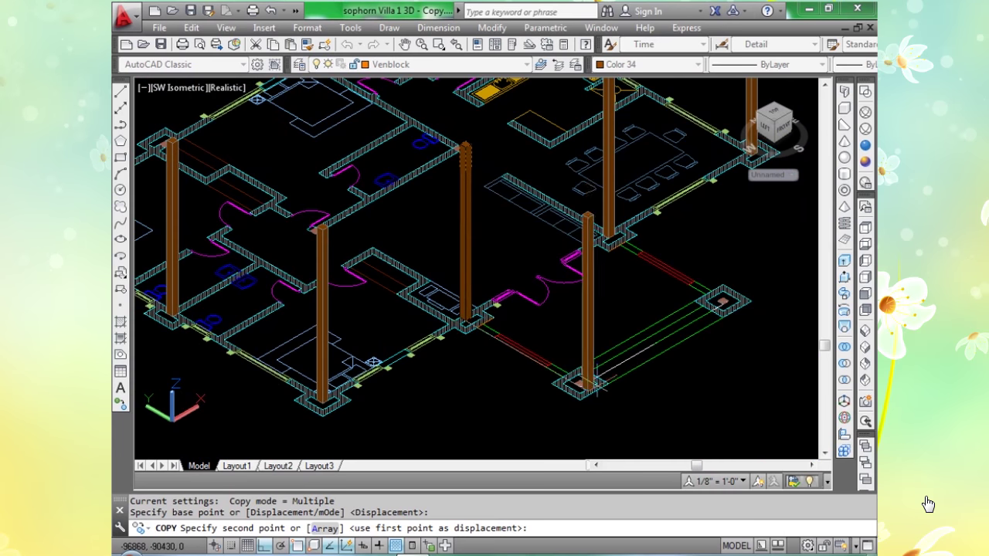
pyautogui.scroll(4, 597, 384)
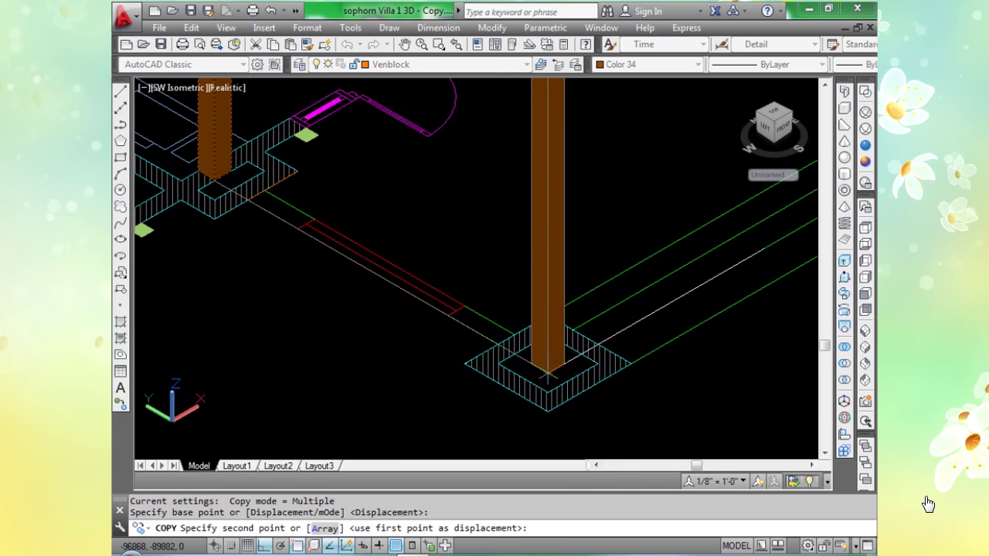
pyautogui.click(547, 377)
# With ortho turned off, place another column copy at a column base and end copying.
pyautogui.scroll(-4, 547, 374)
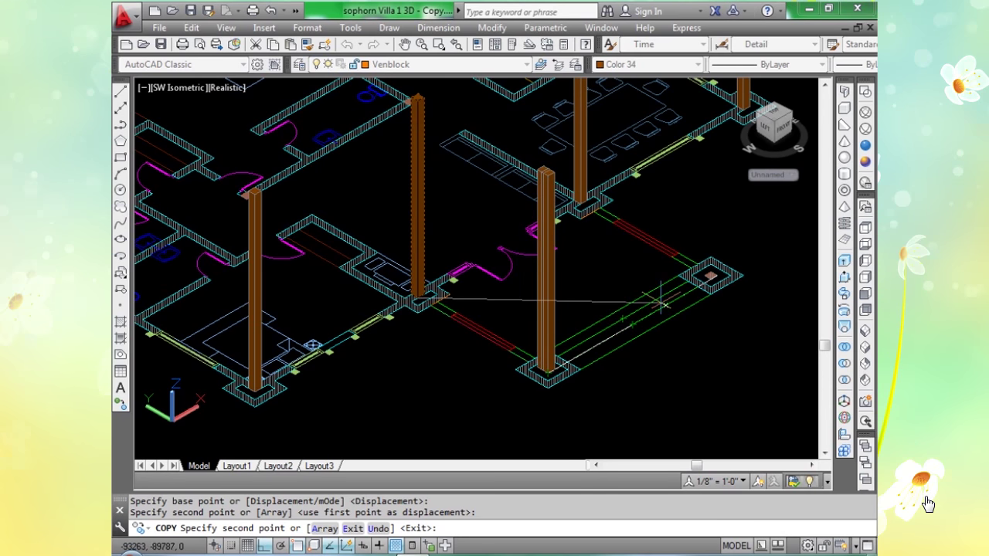
pyautogui.press('F8')
pyautogui.scroll(6, 662, 303)
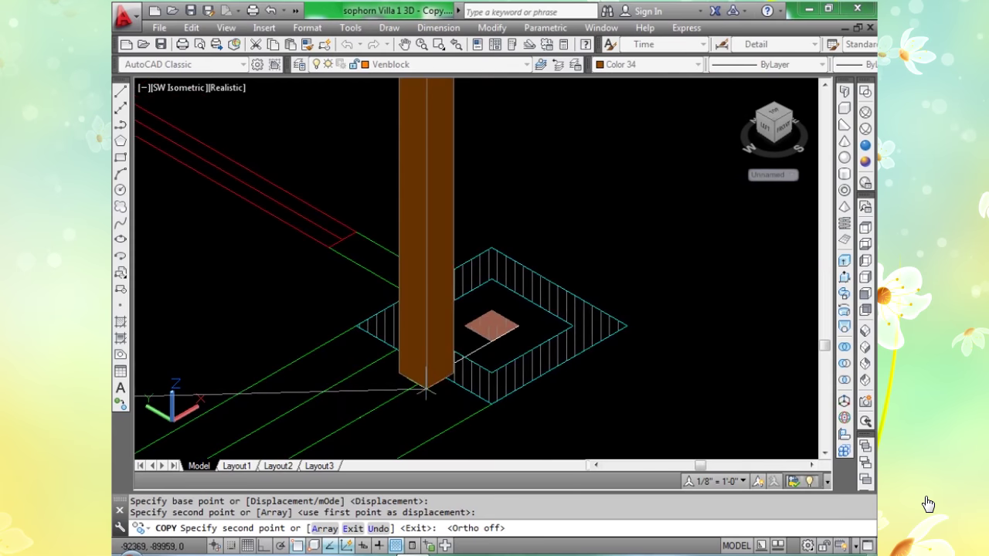
pyautogui.scroll(6, 490, 342)
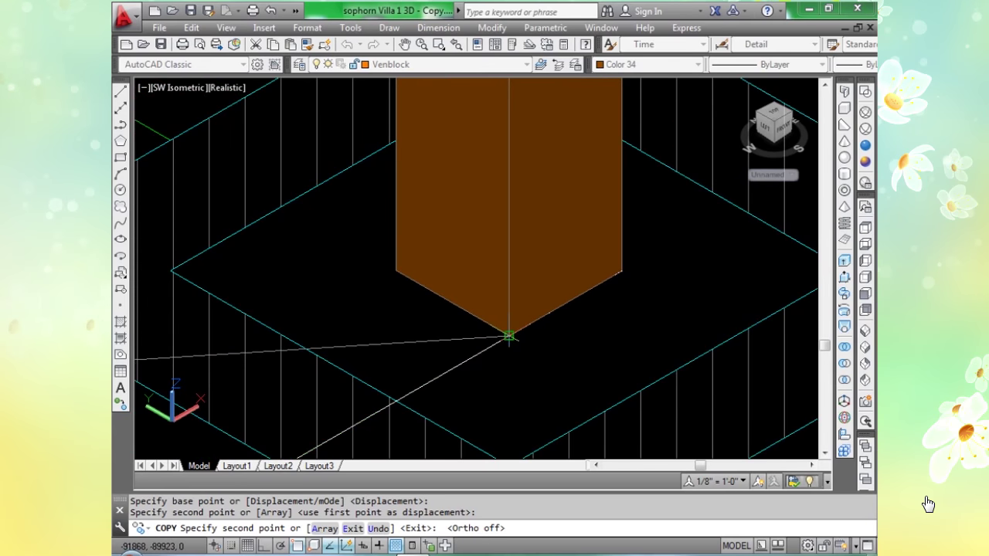
pyautogui.scroll(-10, 509, 337)
pyautogui.click(509, 337)
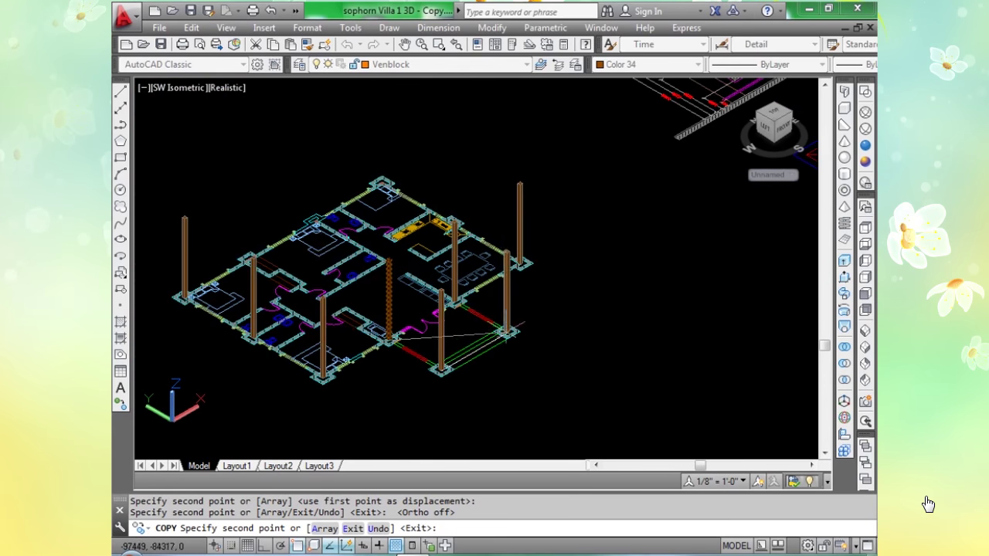
pyautogui.scroll(8, 337, 315)
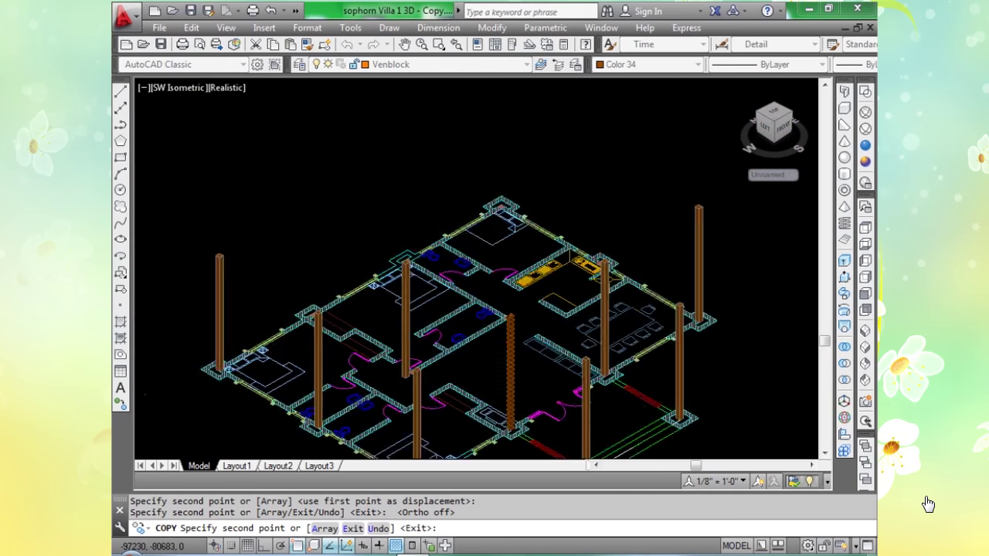
pyautogui.scroll(8, 433, 355)
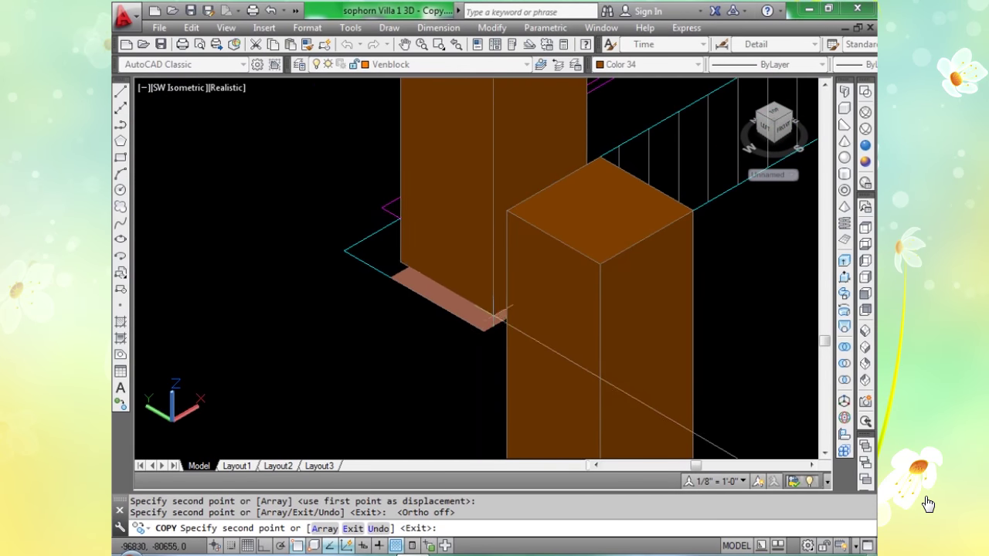
pyautogui.scroll(-12, 482, 332)
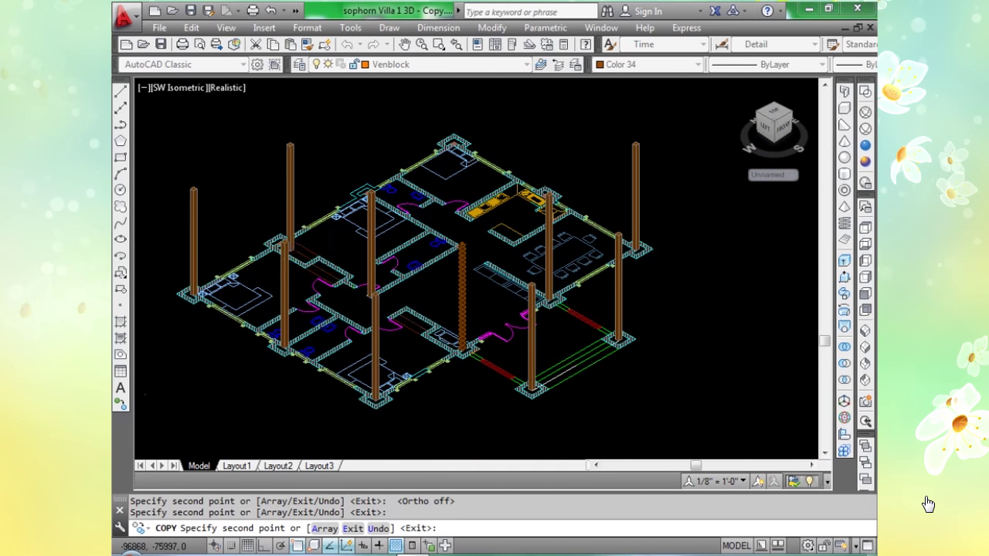
pyautogui.scroll(12, 324, 282)
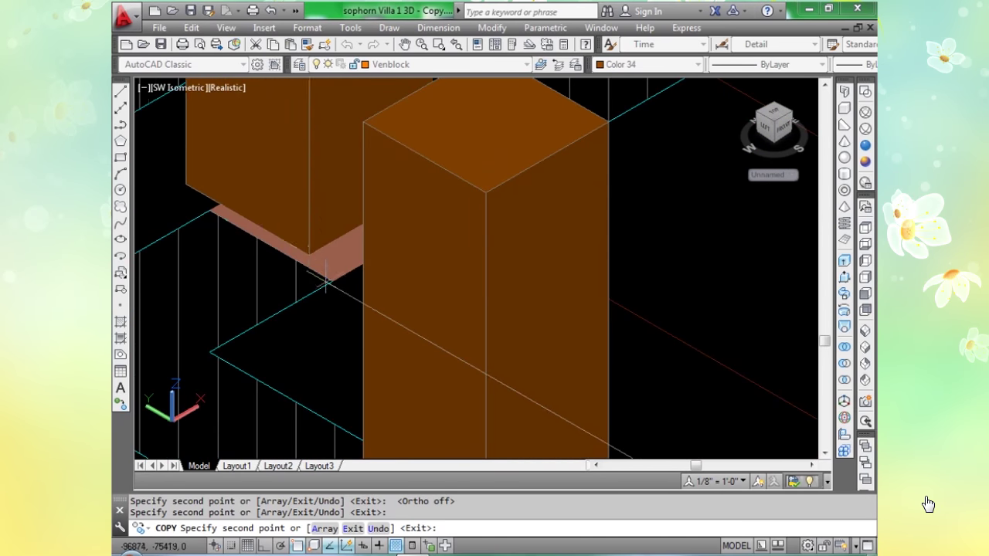
pyautogui.scroll(-5, 331, 280)
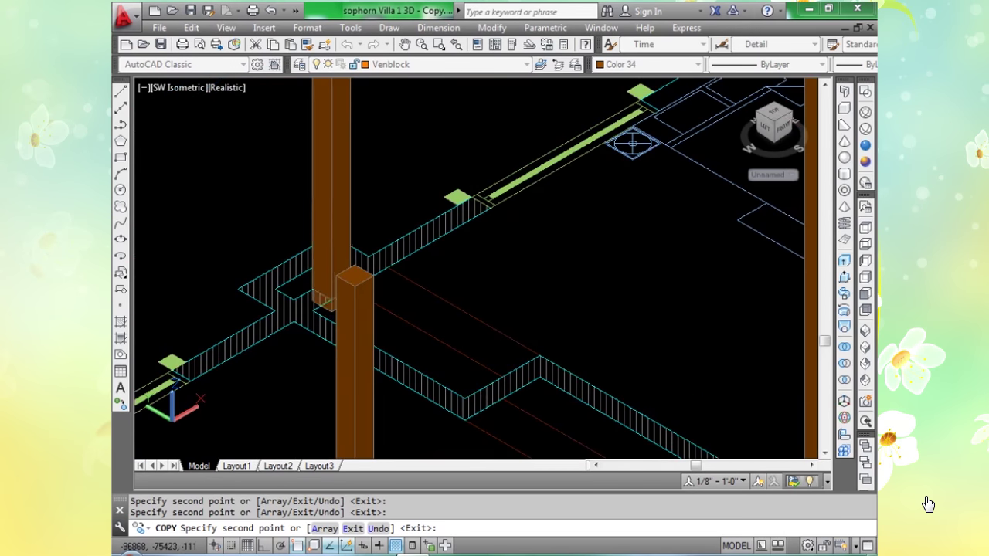
pyautogui.scroll(3, 244, 348)
pyautogui.scroll(-3, 245, 348)
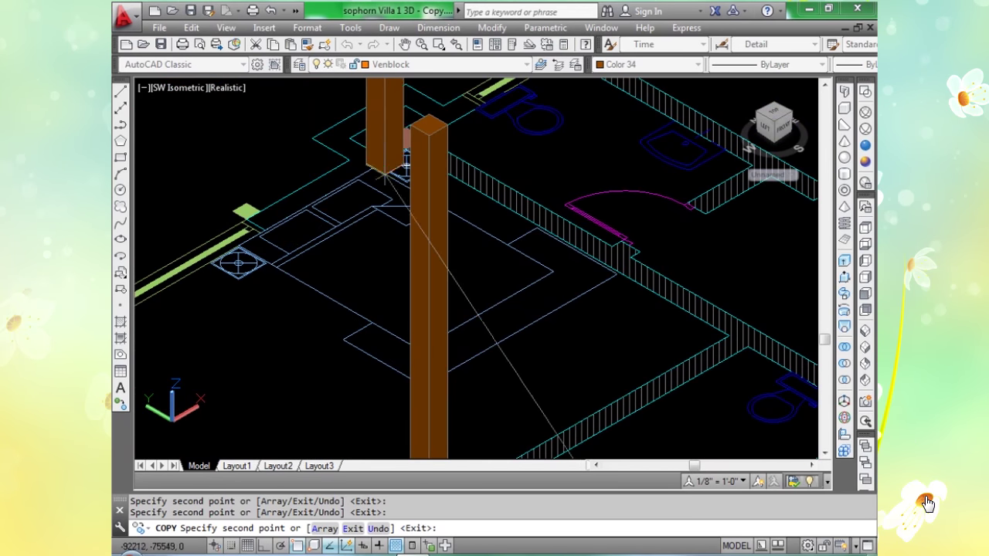
pyautogui.scroll(3, 390, 166)
pyautogui.scroll(5, 405, 148)
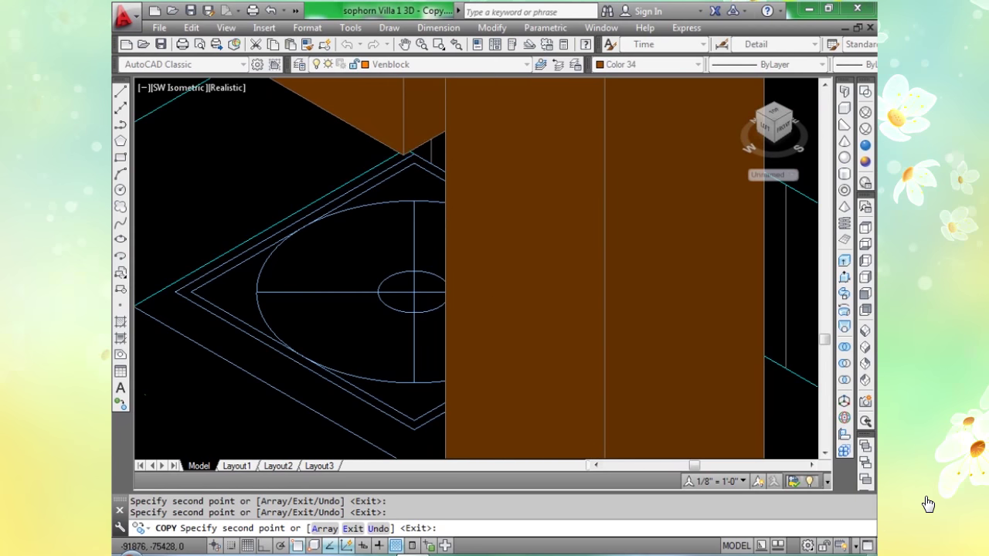
pyautogui.scroll(-6, 403, 154)
pyautogui.scroll(3, 404, 166)
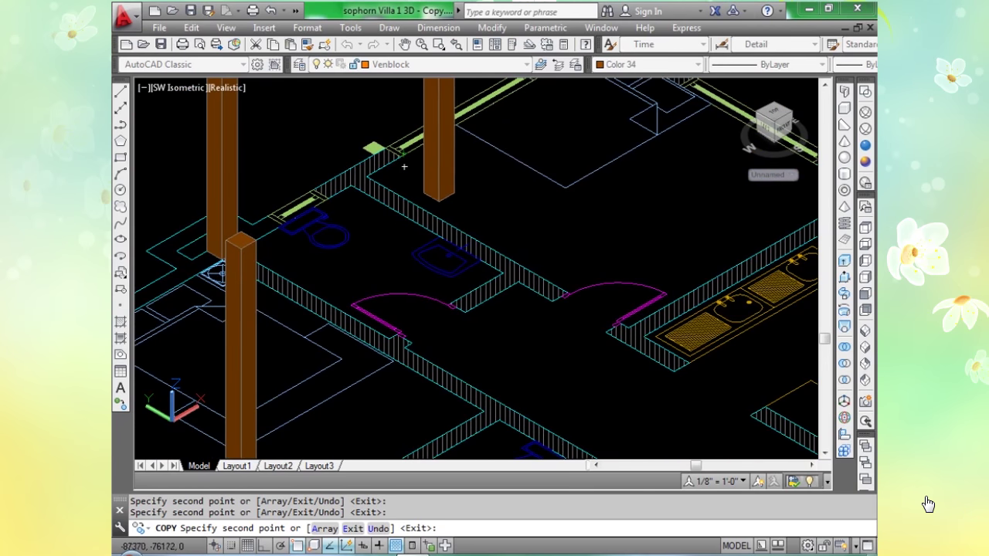
pyautogui.scroll(-6, 404, 167)
pyautogui.scroll(5, 545, 238)
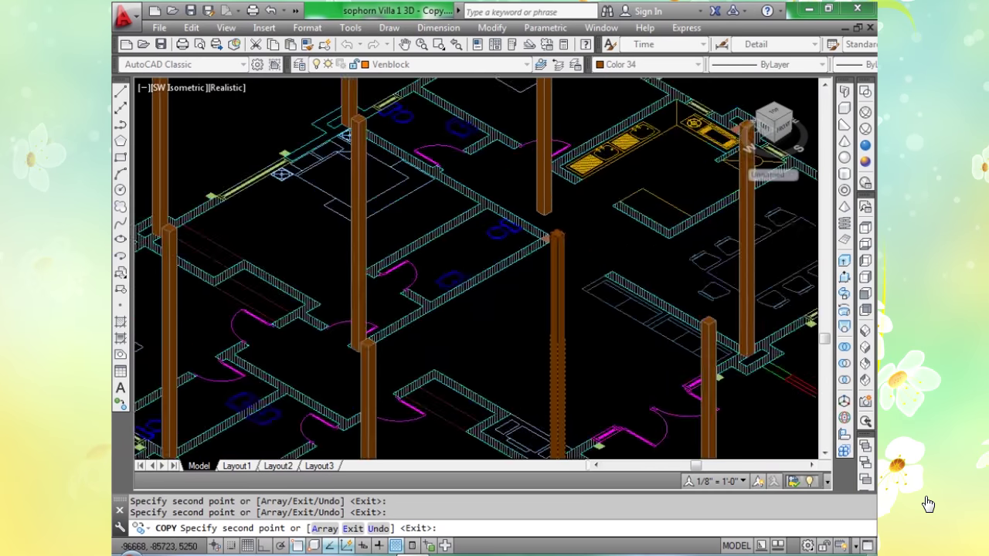
pyautogui.scroll(5, 545, 238)
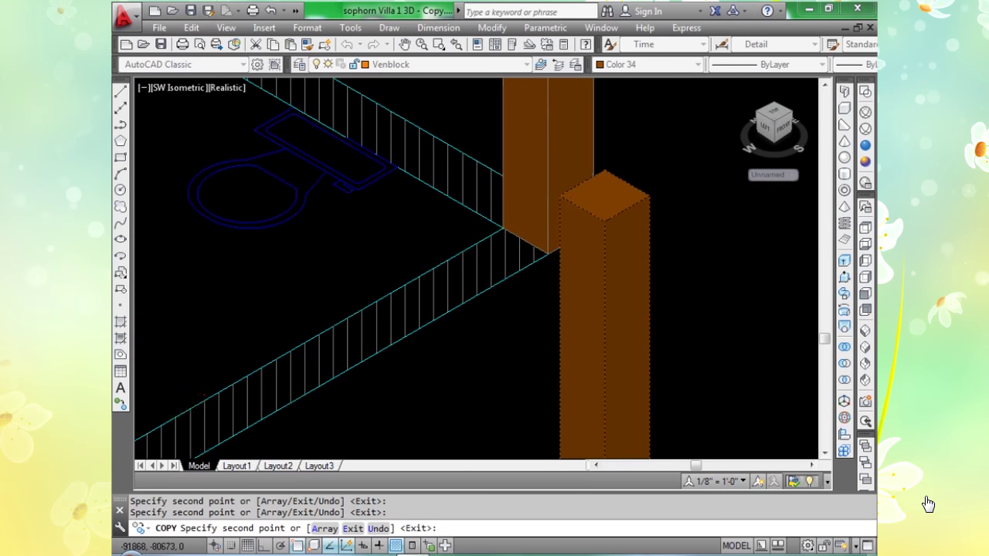
pyautogui.scroll(3, 546, 247)
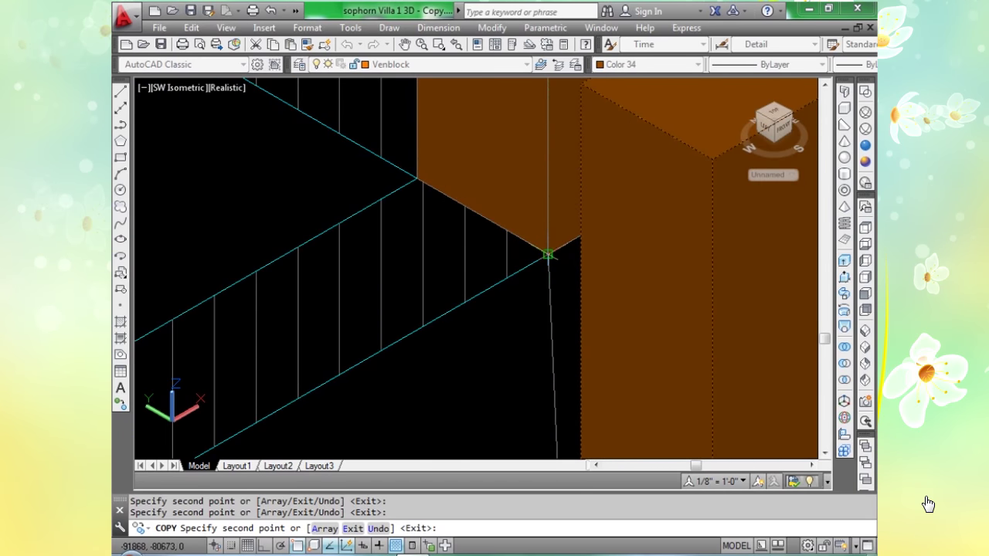
pyautogui.scroll(-6, 498, 253)
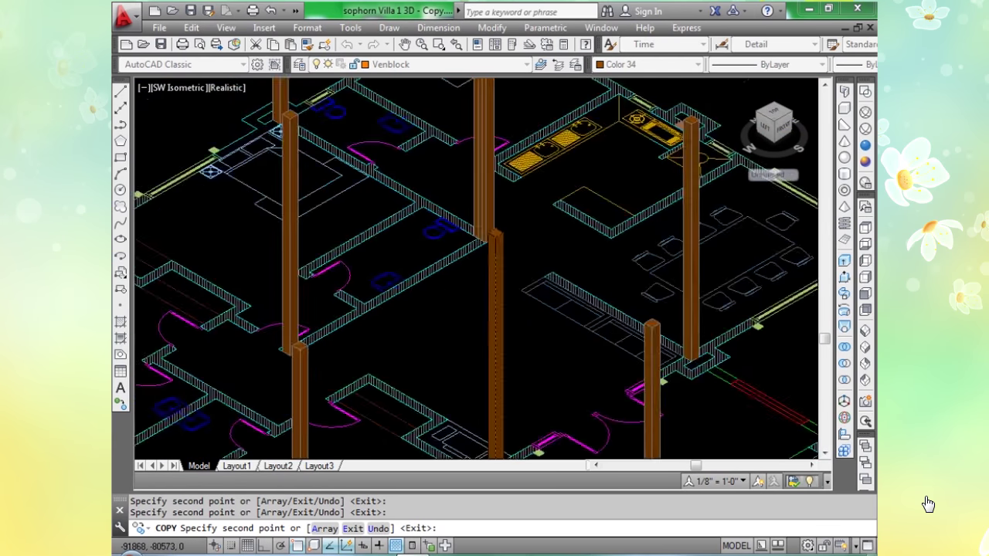
pyautogui.scroll(5, 555, 131)
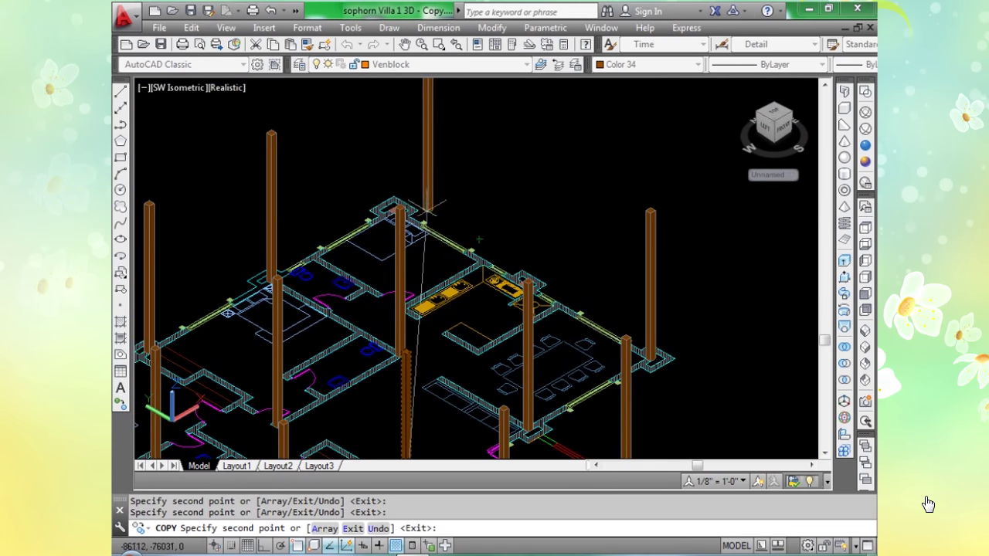
pyautogui.scroll(8, 423, 220)
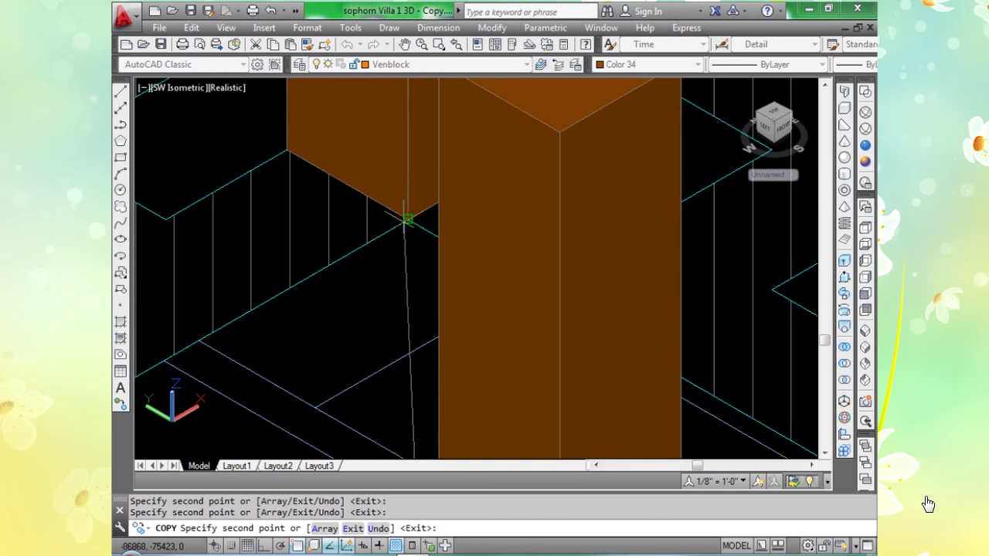
pyautogui.scroll(-10, 408, 221)
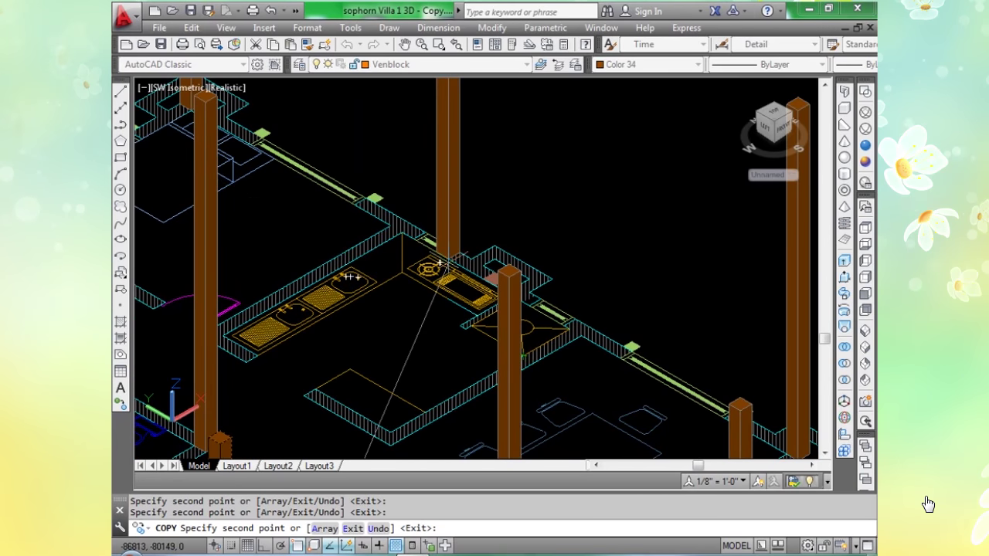
pyautogui.scroll(6, 440, 263)
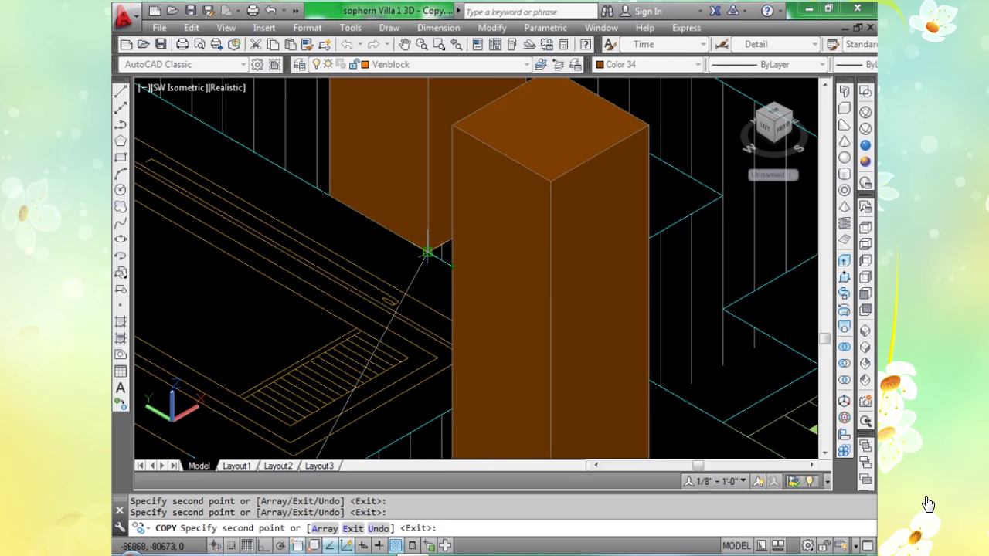
pyautogui.press('Return')
pyautogui.scroll(-10, 417, 244)
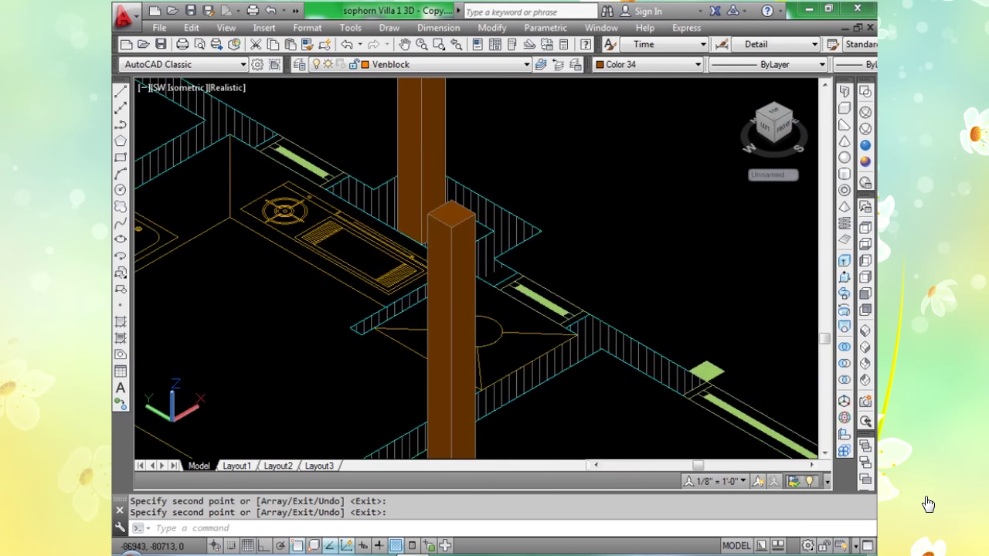
pyautogui.scroll(5, 384, 255)
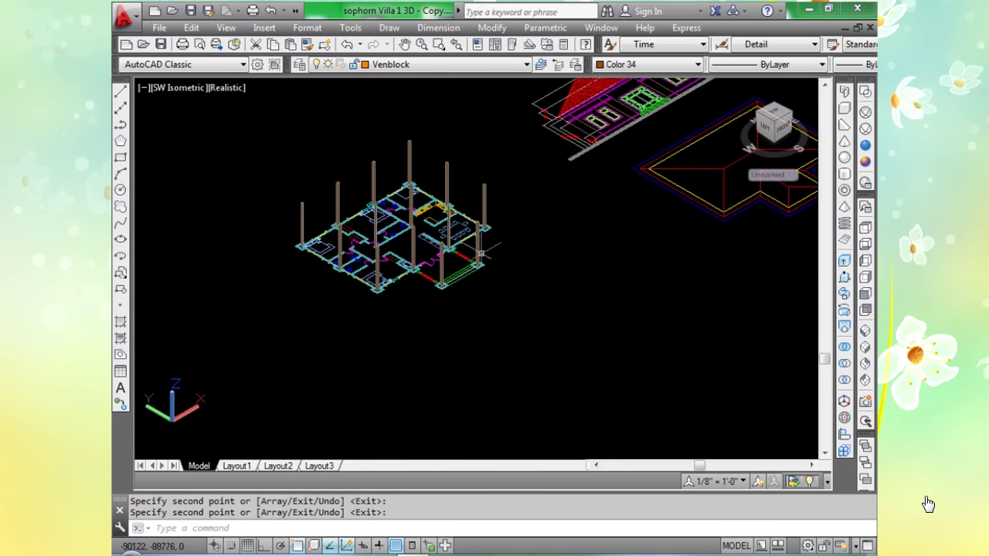
pyautogui.moveTo(509, 336); pyautogui.dragTo(542, 387, button='middle')
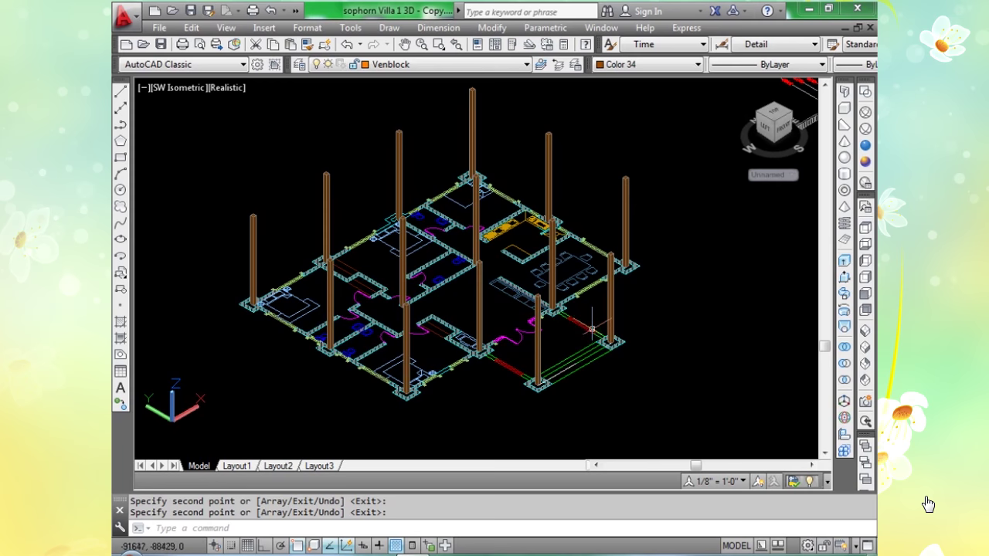
pyautogui.scroll(-4, 591, 330)
pyautogui.moveTo(651, 328); pyautogui.dragTo(525, 364, button='middle')
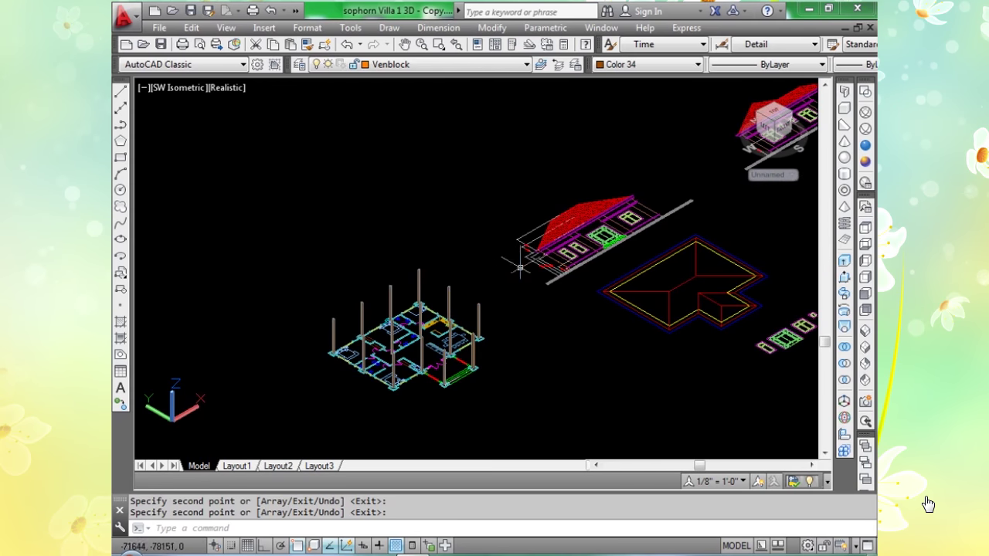
pyautogui.scroll(6, 520, 268)
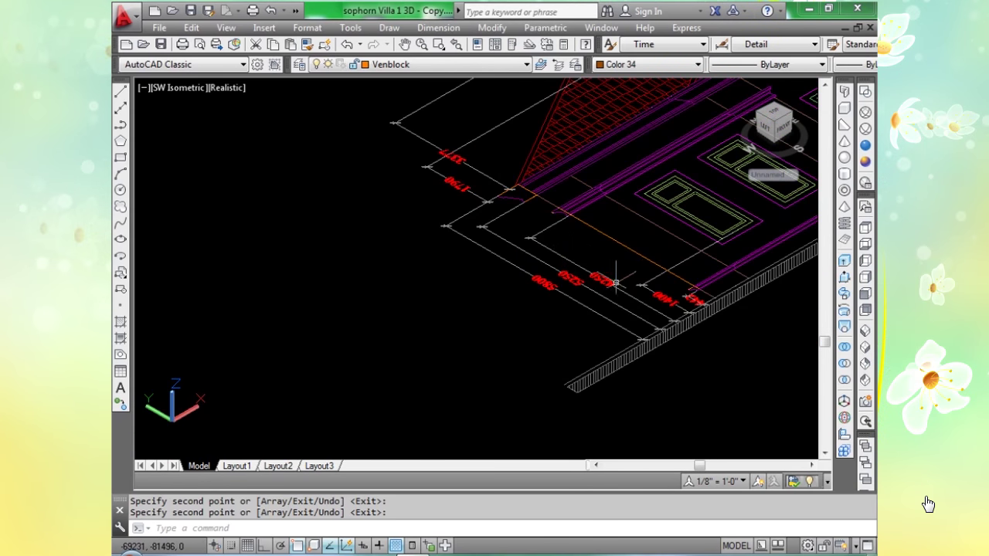
pyautogui.moveTo(615, 283); pyautogui.dragTo(460, 323, button='middle')
pyautogui.scroll(5, 456, 317)
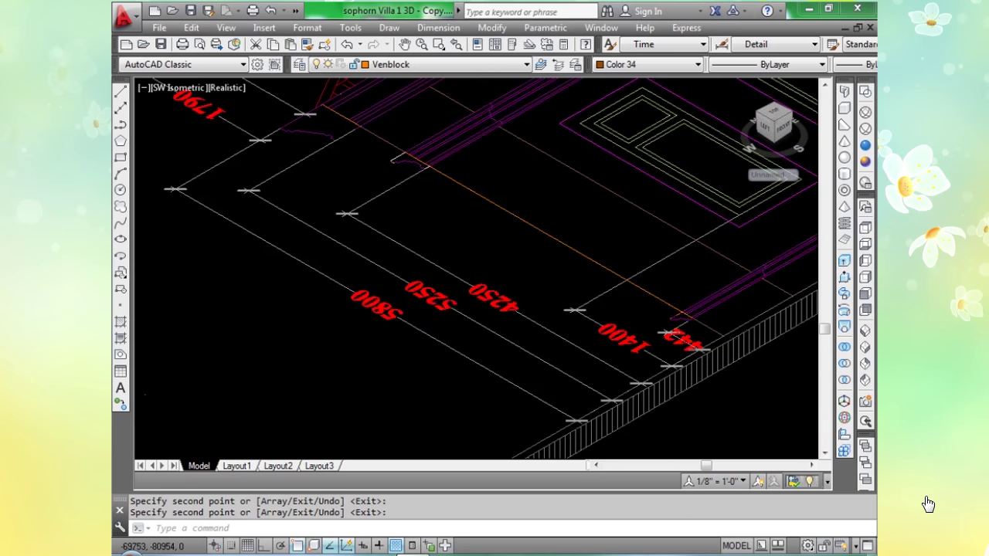
pyautogui.scroll(-10, 416, 297)
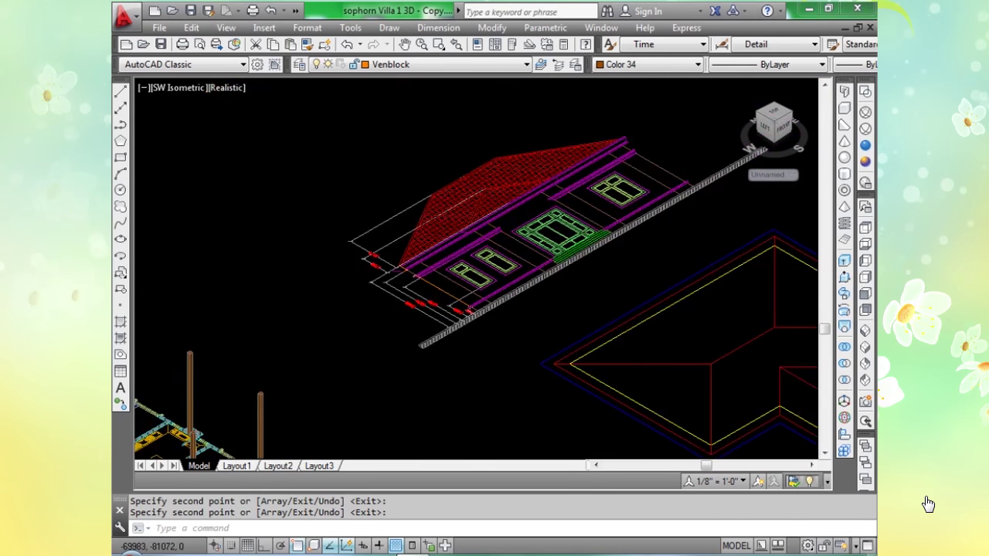
pyautogui.moveTo(435, 365); pyautogui.dragTo(516, 329, button='middle')
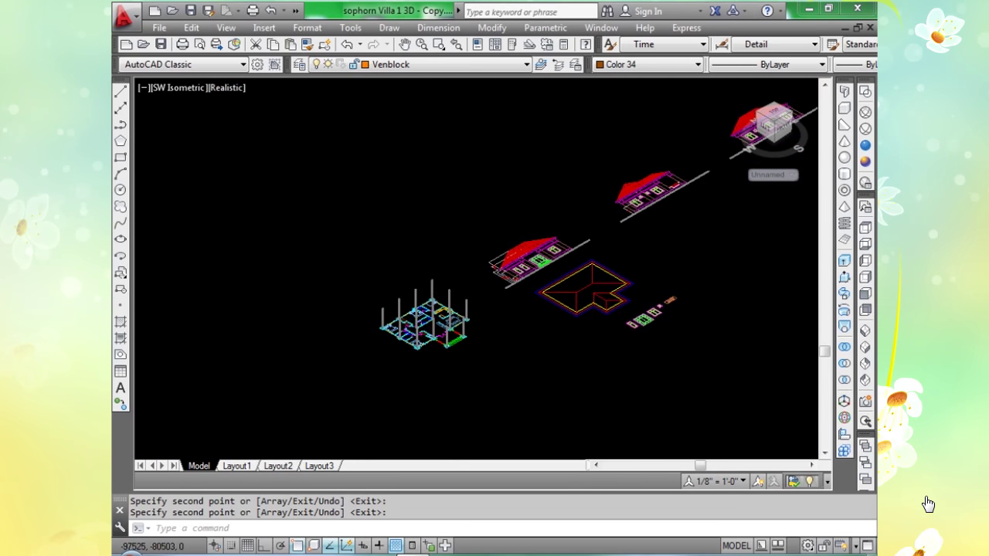
pyautogui.scroll(8, 411, 356)
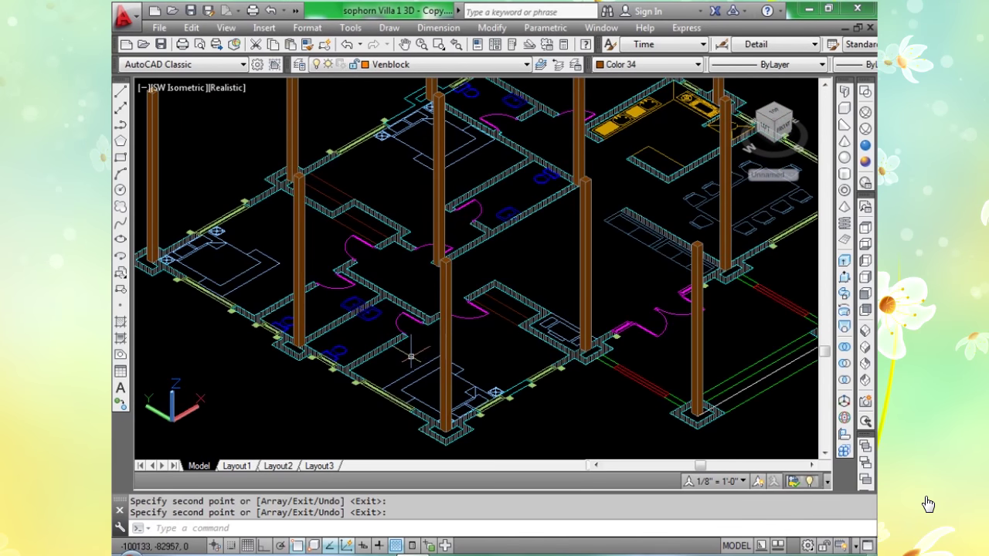
pyautogui.scroll(4, 406, 352)
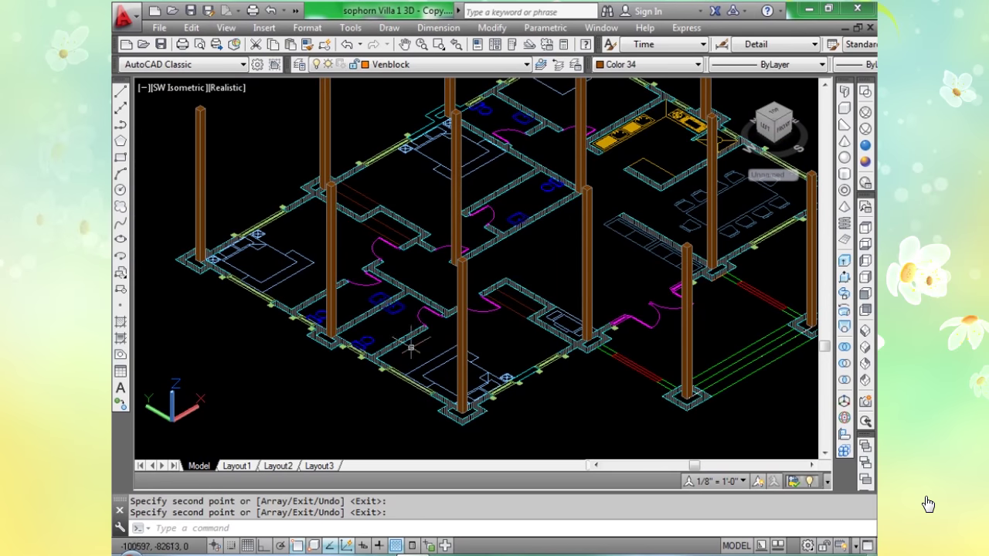
pyautogui.scroll(3, 390, 332)
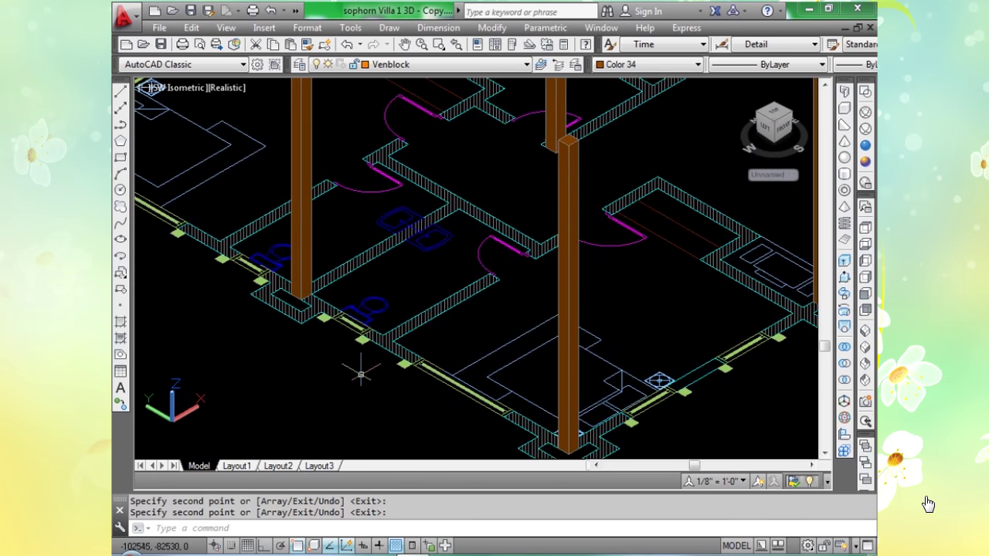
pyautogui.scroll(2, 361, 373)
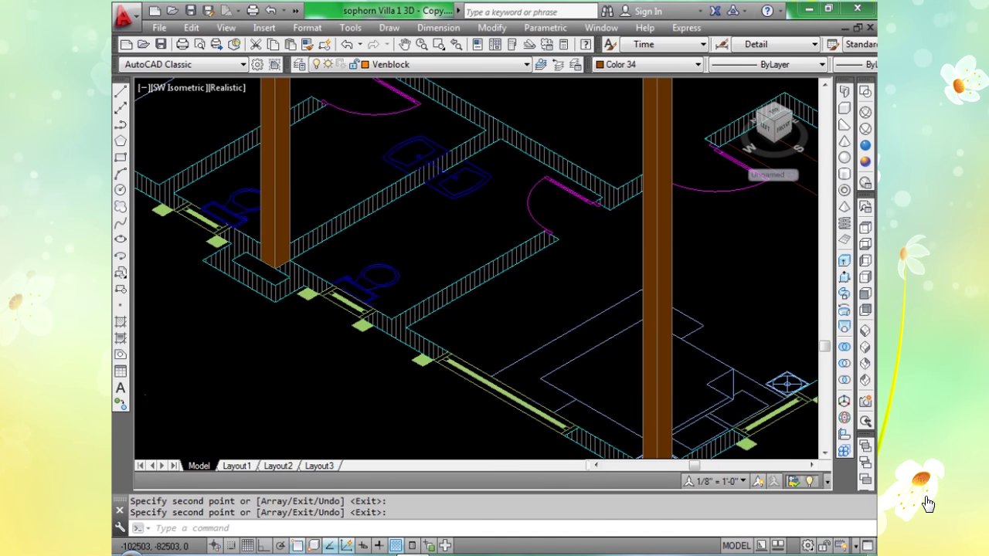
pyautogui.scroll(-5, 360, 373)
pyautogui.scroll(-2, 360, 373)
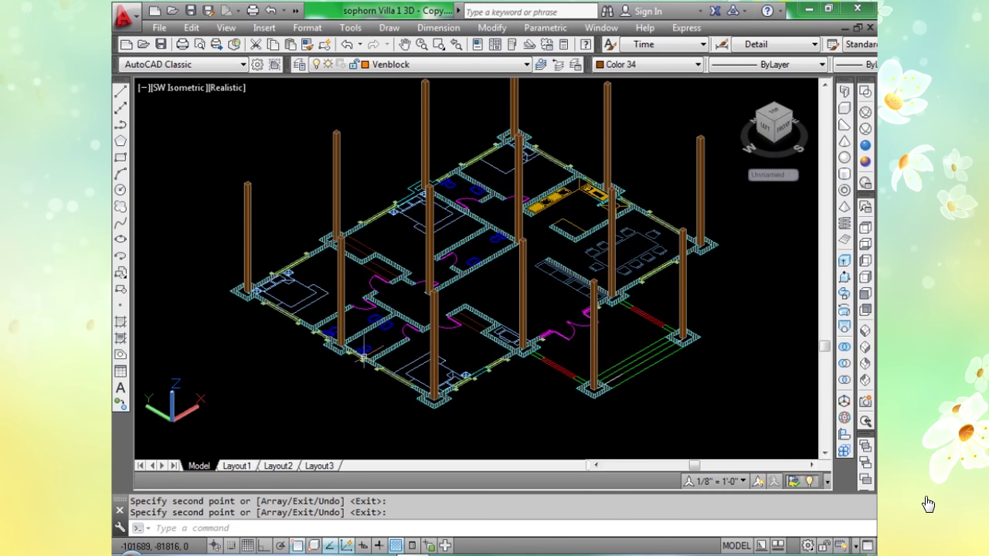
# Draw a 5250-high wall box between the two column bases along the outer wall.
pyautogui.write('B')
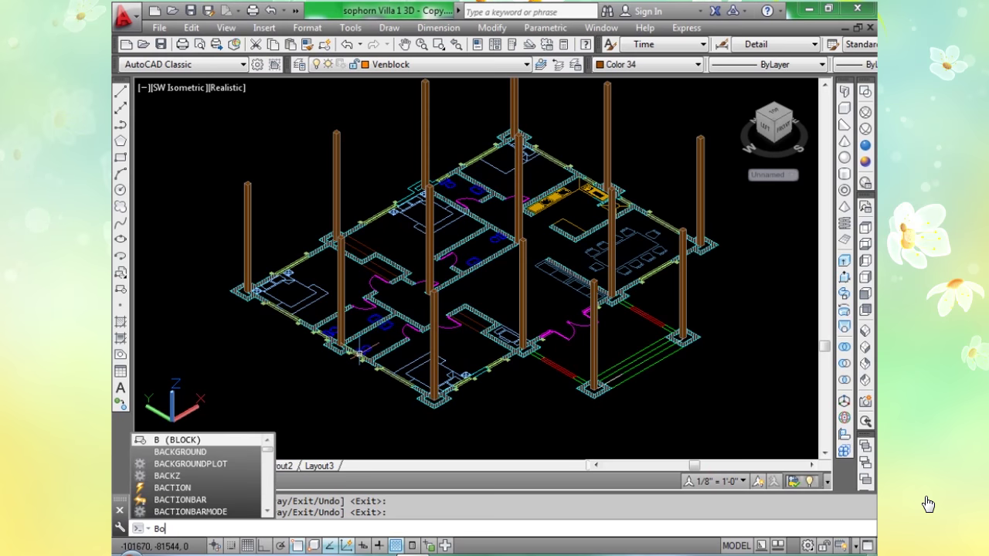
pyautogui.write('o')
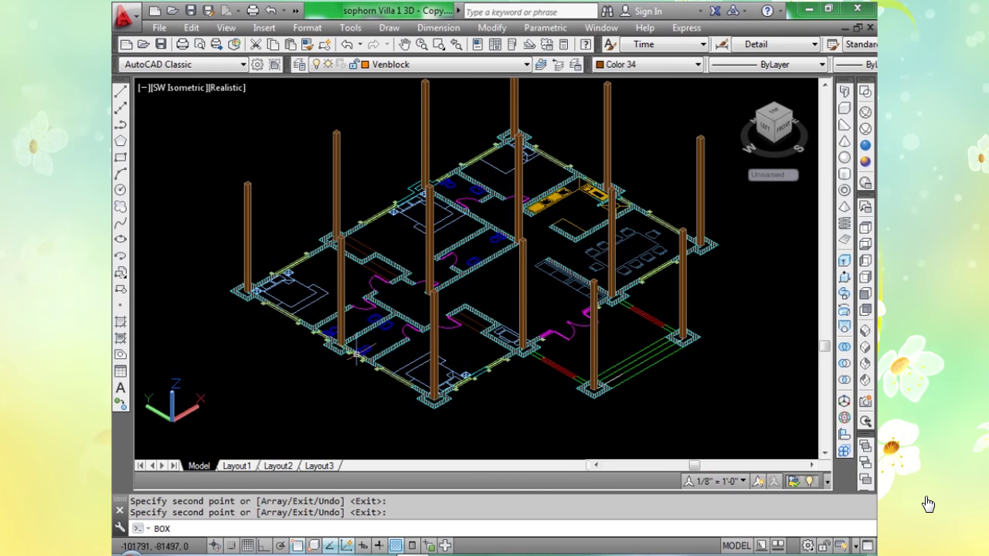
pyautogui.press('Return')
pyautogui.scroll(5, 356, 354)
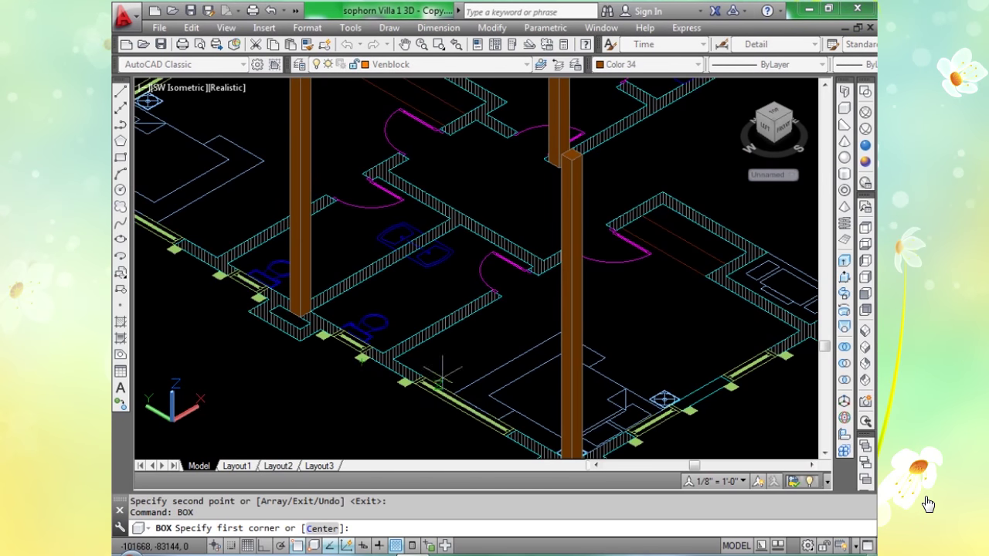
pyautogui.scroll(-5, 301, 305)
pyautogui.scroll(6, 289, 287)
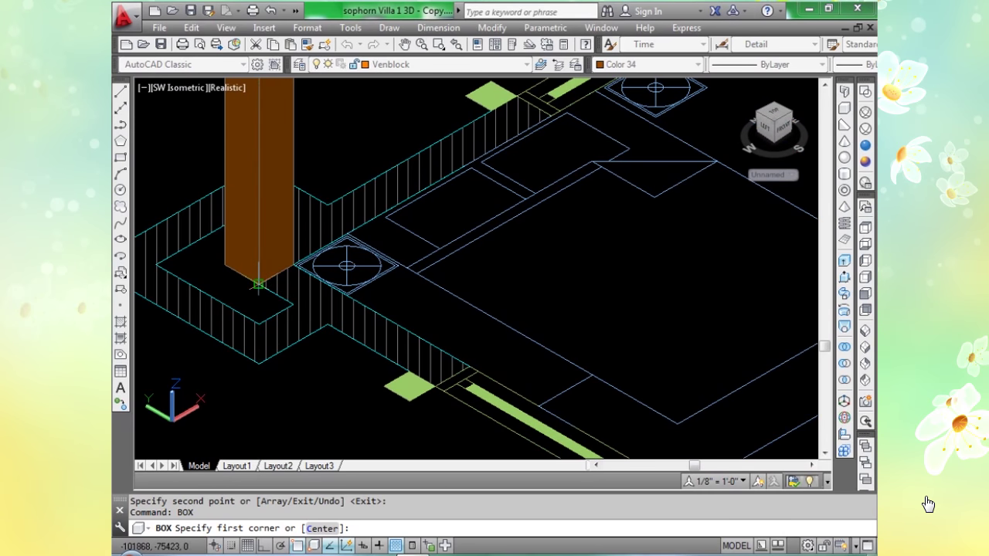
pyautogui.click(258, 284)
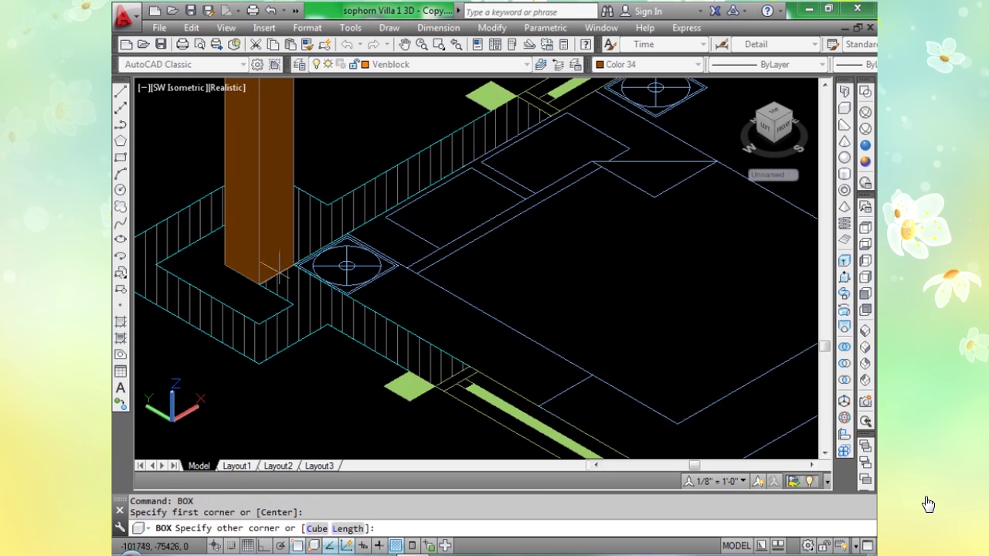
pyautogui.scroll(-10, 410, 334)
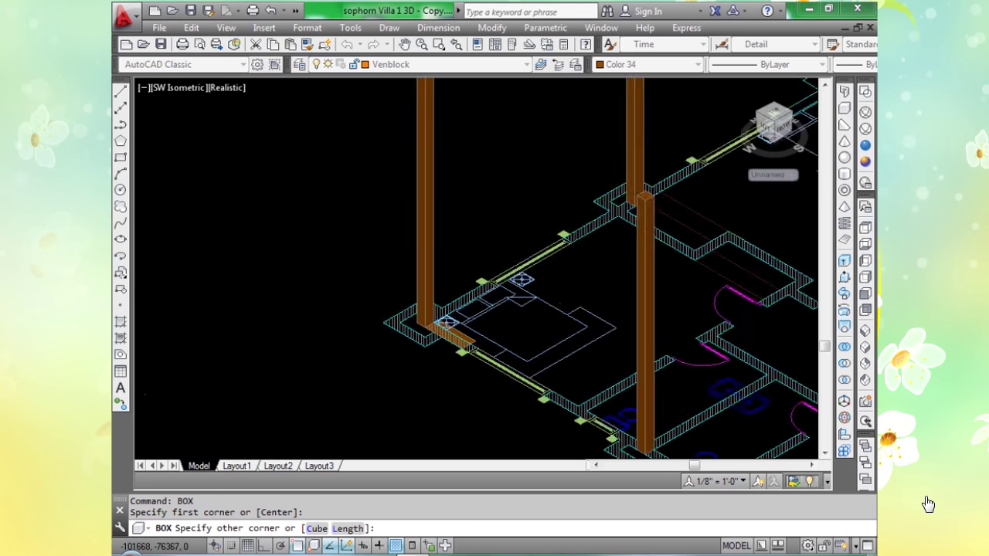
pyautogui.scroll(8, 337, 314)
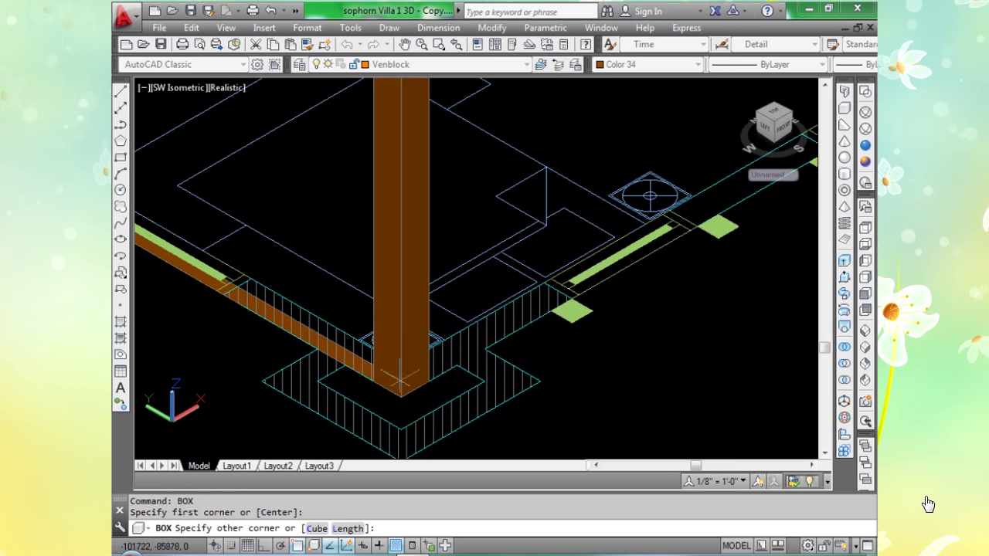
pyautogui.click(429, 380)
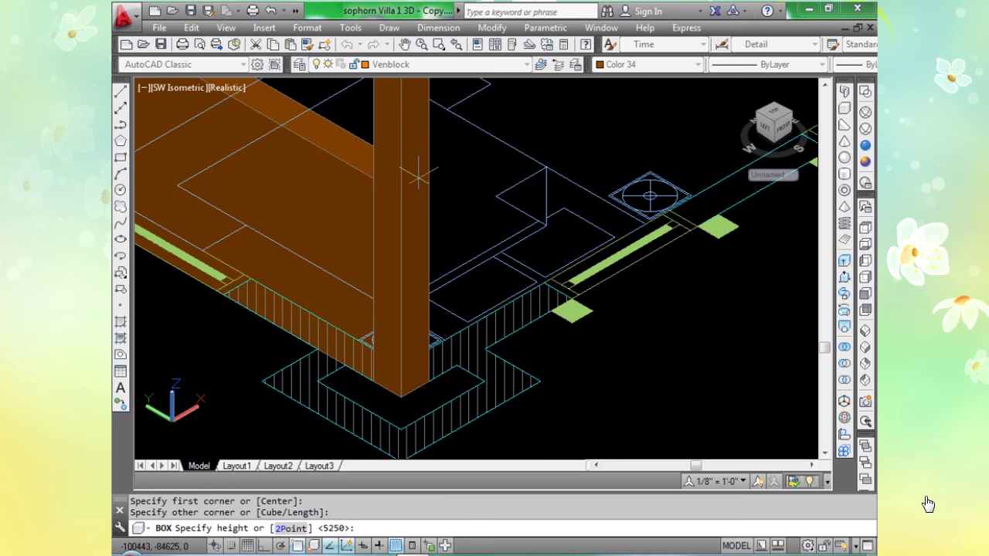
pyautogui.write('5250')
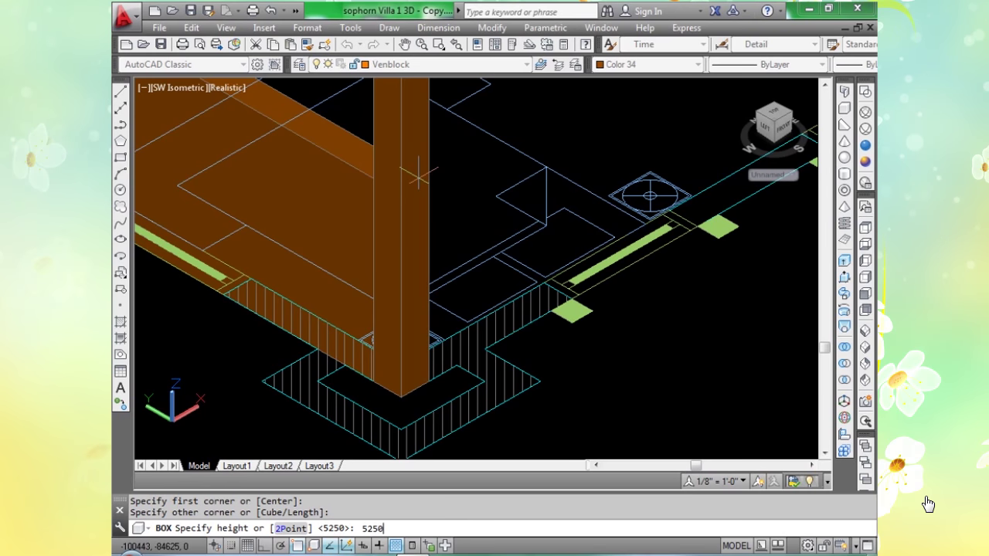
pyautogui.press('Return')
# Switch the model to the Wireframe visual style.
pyautogui.scroll(-4, 435, 393)
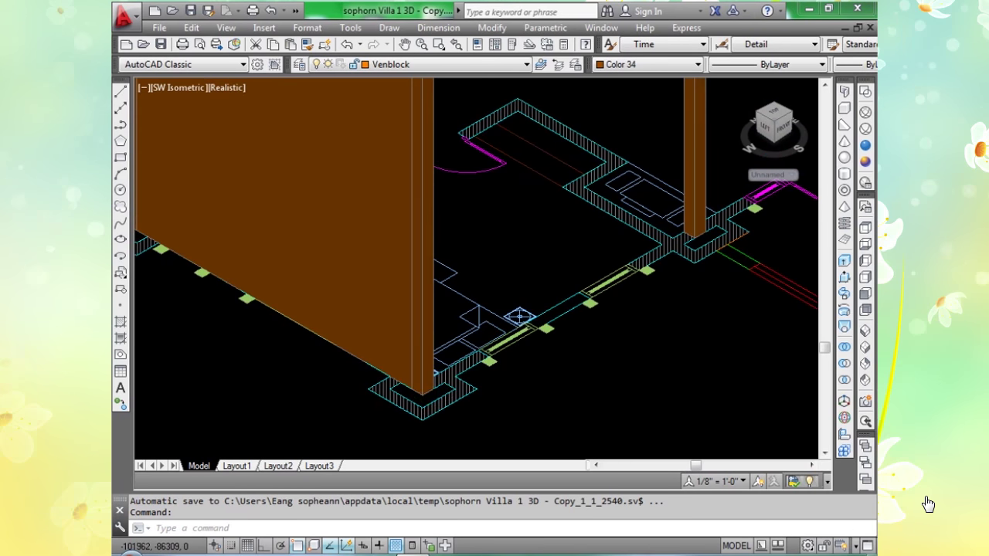
pyautogui.scroll(-4, 519, 316)
pyautogui.scroll(4, 400, 326)
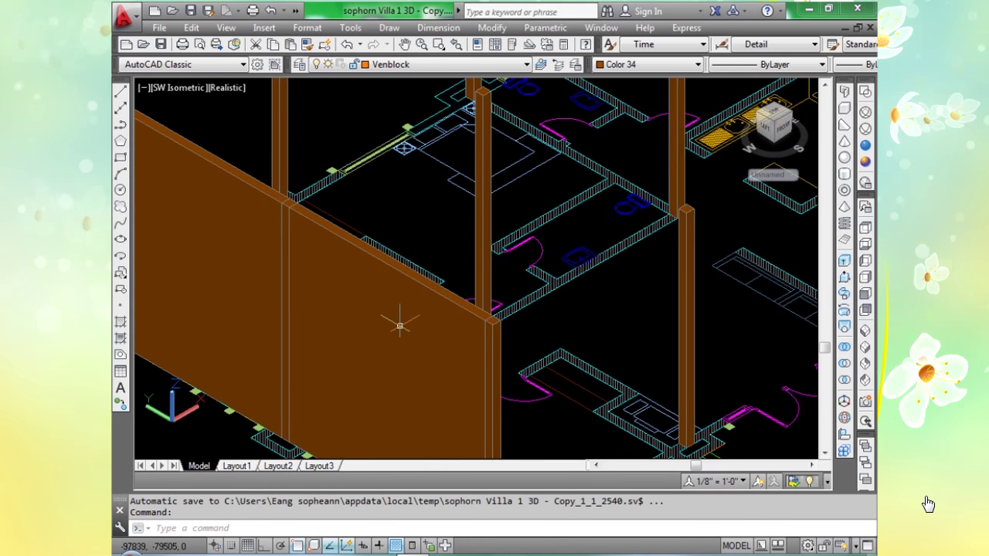
pyautogui.scroll(-2, 399, 326)
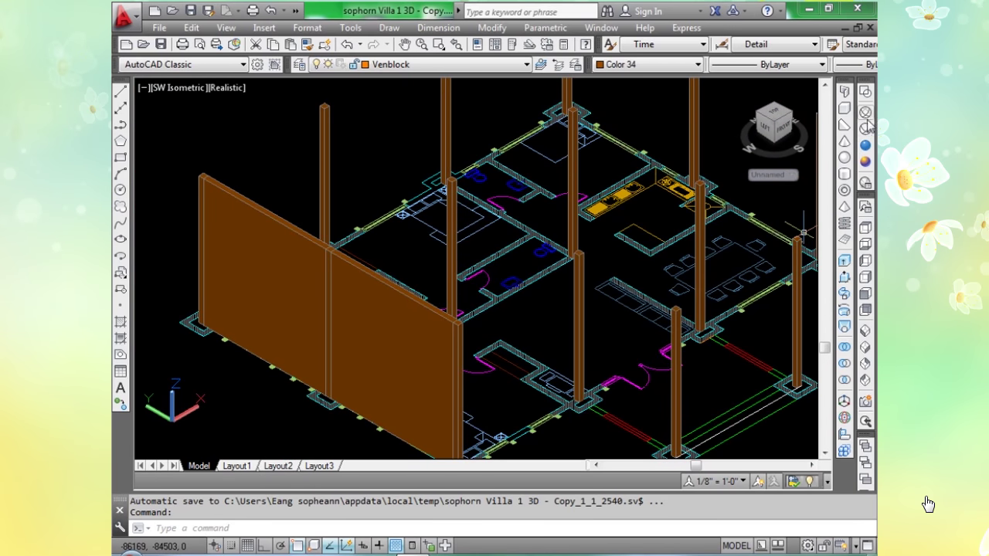
pyautogui.click(865, 114)
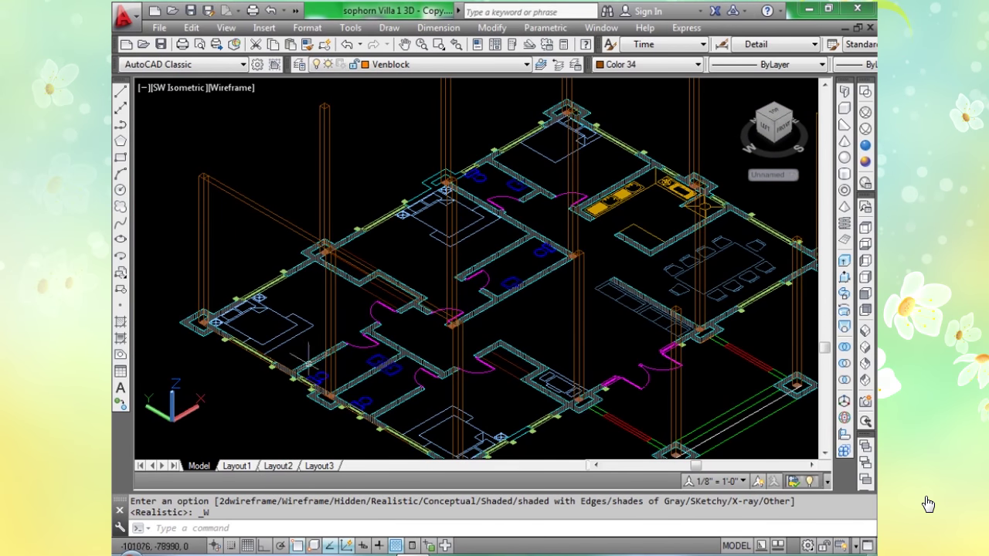
# Finish a wall box at the pad corner, accepting the 5250 default height.
pyautogui.moveTo(524, 302)
pyautogui.mouseDown(button='middle')
pyautogui.moveTo(514, 312)
pyautogui.moveTo(353, 258)
pyautogui.moveTo(334, 299)
pyautogui.mouseUp(button='middle')
pyautogui.scroll(3, 295, 344)
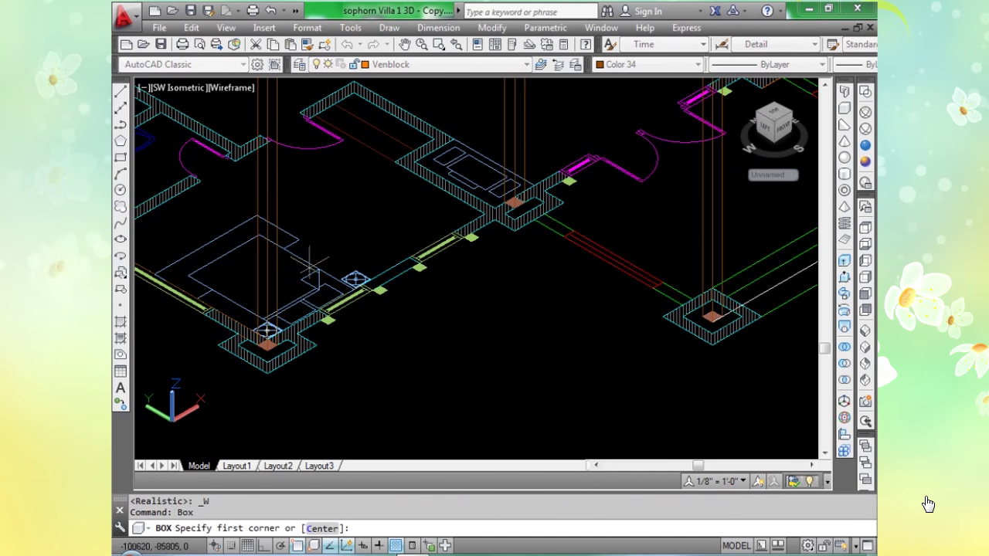
pyautogui.scroll(3, 312, 347)
pyautogui.scroll(4, 232, 340)
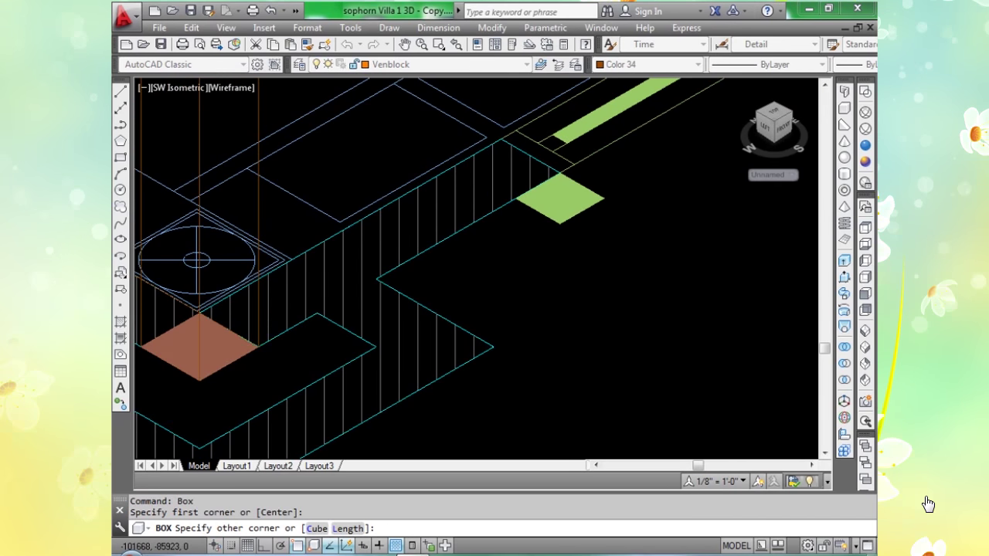
pyautogui.scroll(-8, 415, 229)
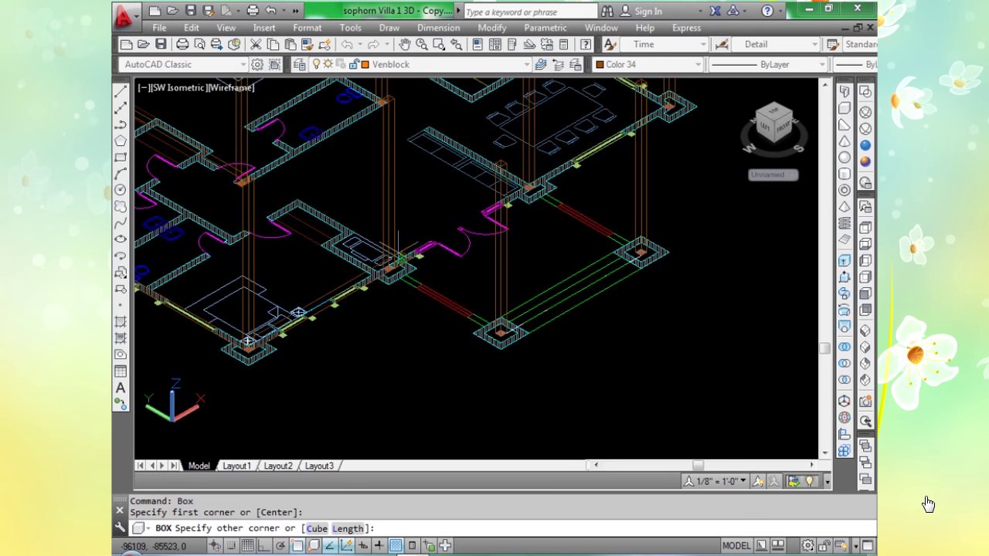
pyautogui.scroll(6, 398, 239)
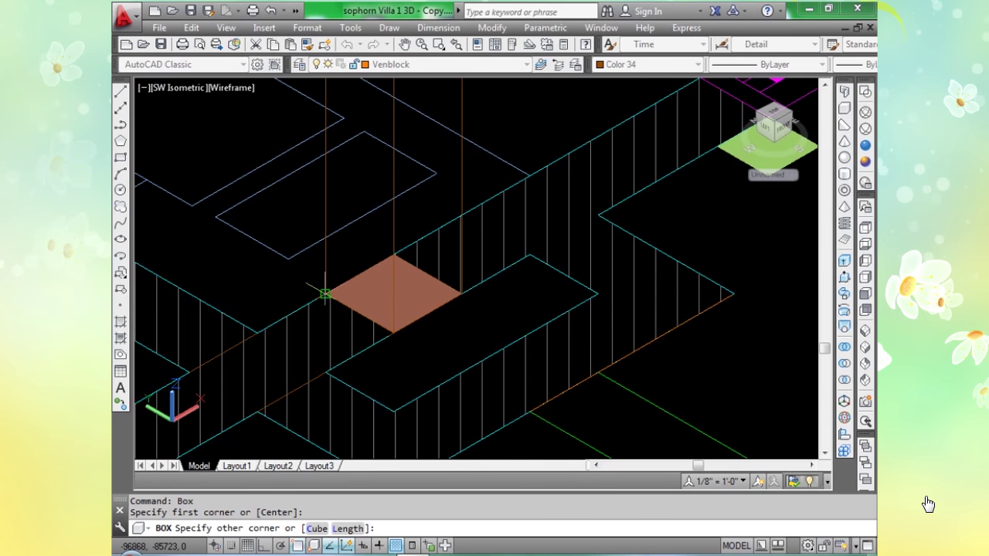
pyautogui.click(325, 294)
pyautogui.press('Return')
pyautogui.scroll(-5, 430, 303)
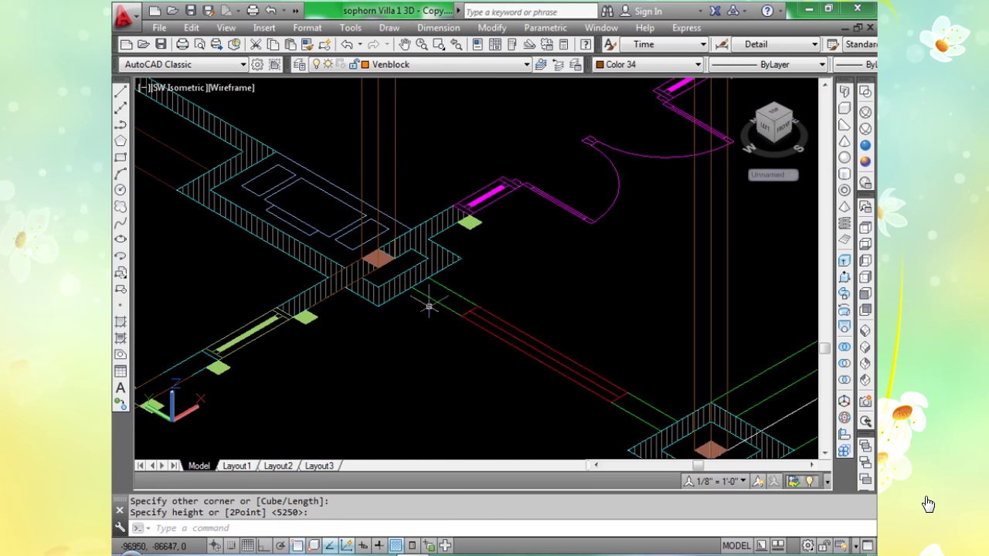
# Draw the next wall box section at the default 5250 height.
pyautogui.moveTo(430, 302); pyautogui.dragTo(396, 335, button='middle')
pyautogui.scroll(1, 330, 349)
pyautogui.press('Return')
pyautogui.scroll(4, 314, 286)
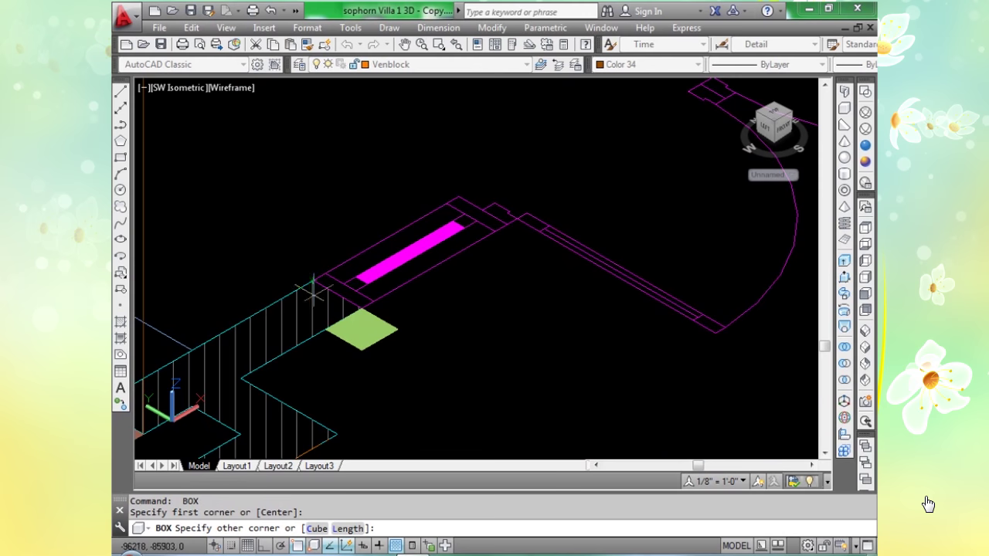
pyautogui.scroll(-5, 314, 288)
pyautogui.scroll(4, 201, 405)
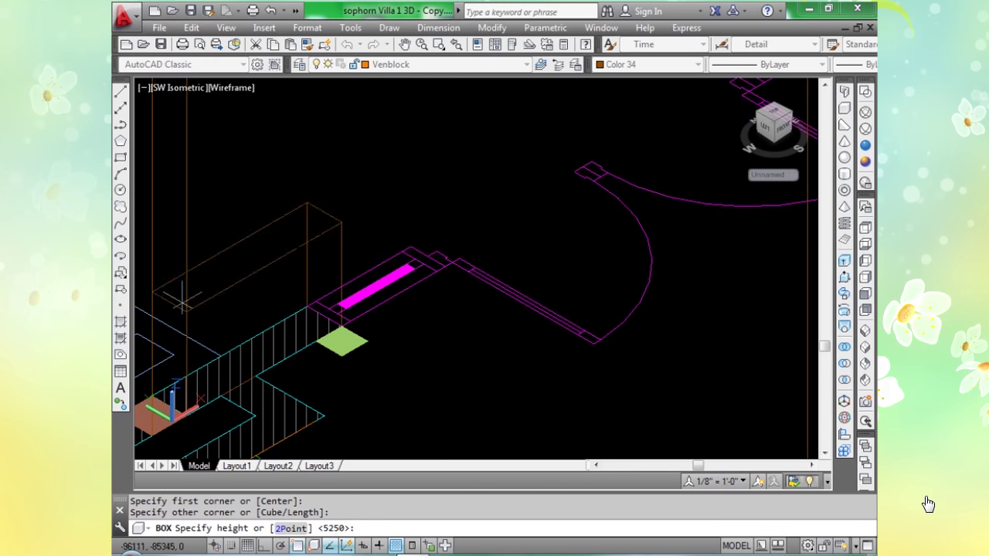
pyautogui.press('Return')
pyautogui.scroll(-5, 209, 276)
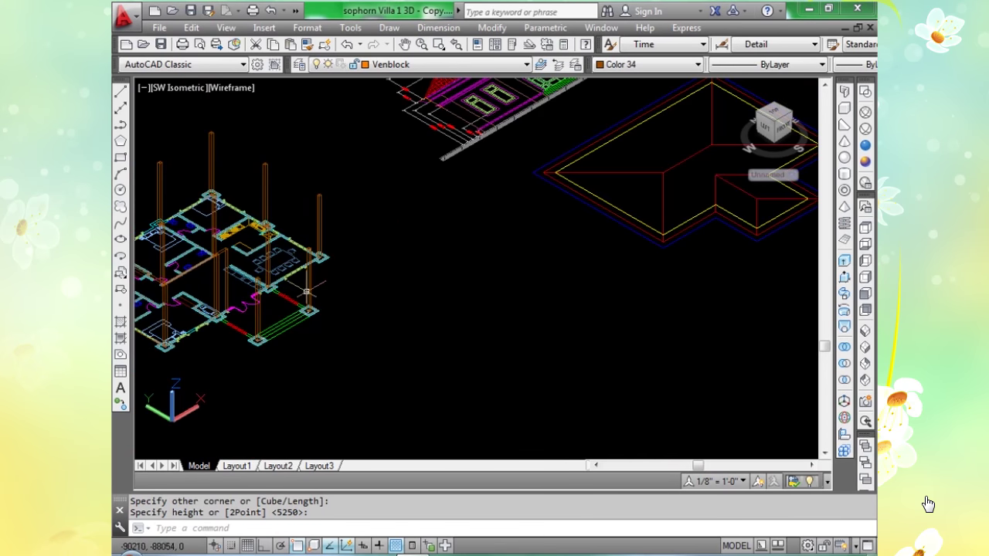
pyautogui.scroll(6, 264, 333)
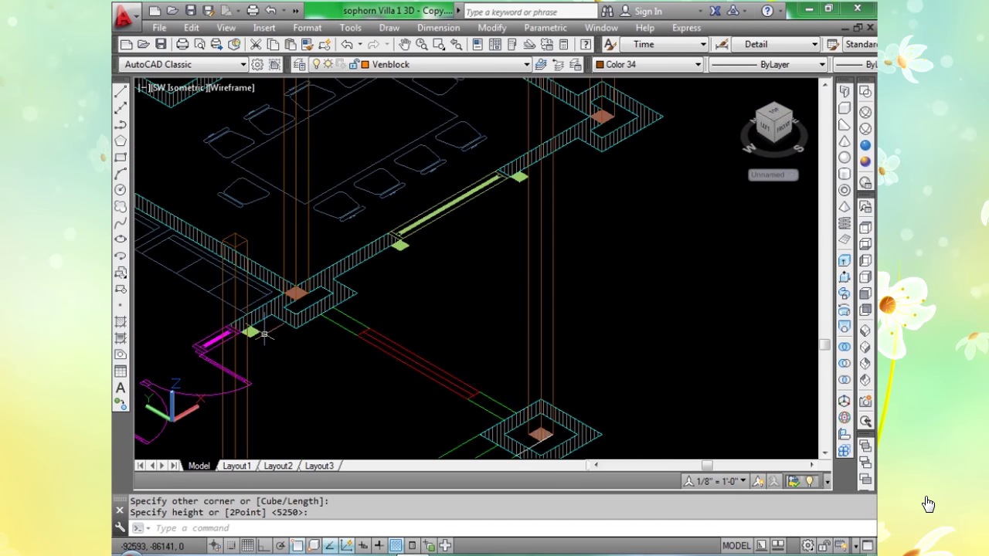
pyautogui.scroll(5, 265, 334)
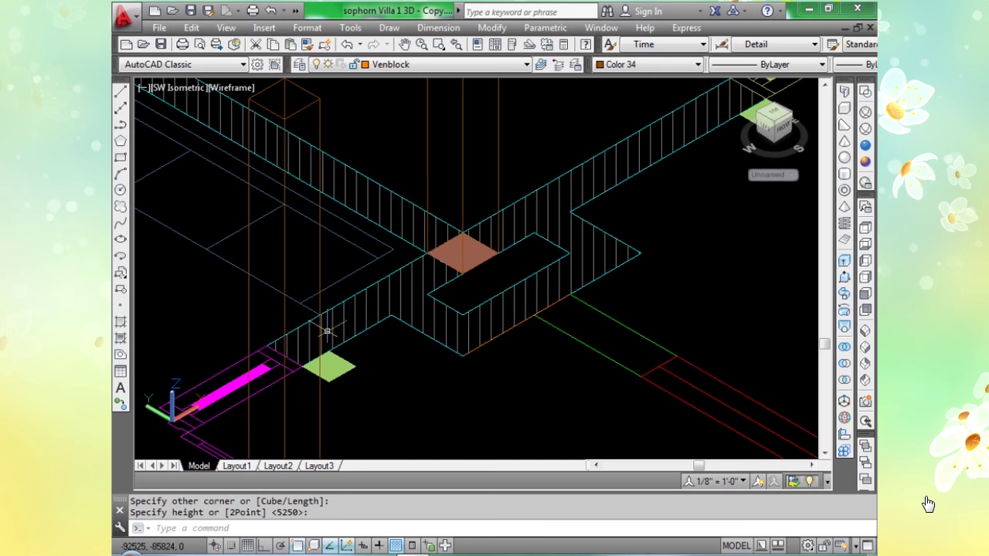
# Retry another wall box from the column, then orbit to look down from above.
pyautogui.press('Return')
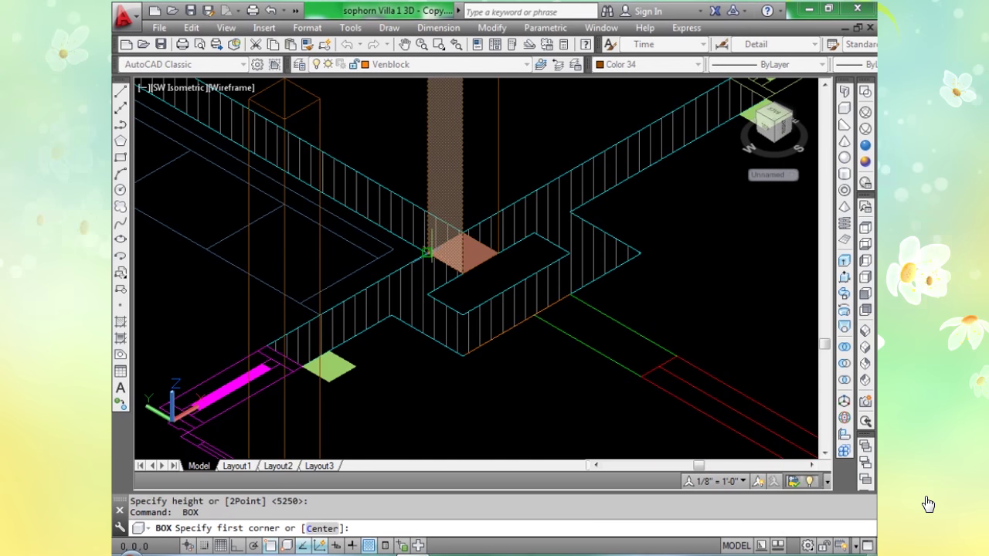
pyautogui.click(426, 253)
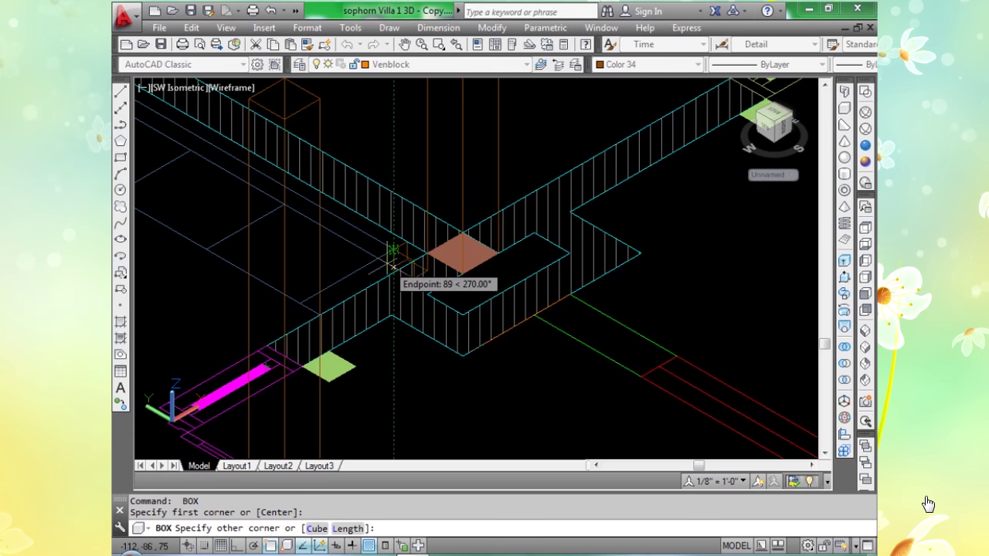
pyautogui.press('Escape')
pyautogui.scroll(3, 397, 375)
pyautogui.scroll(-5, 397, 375)
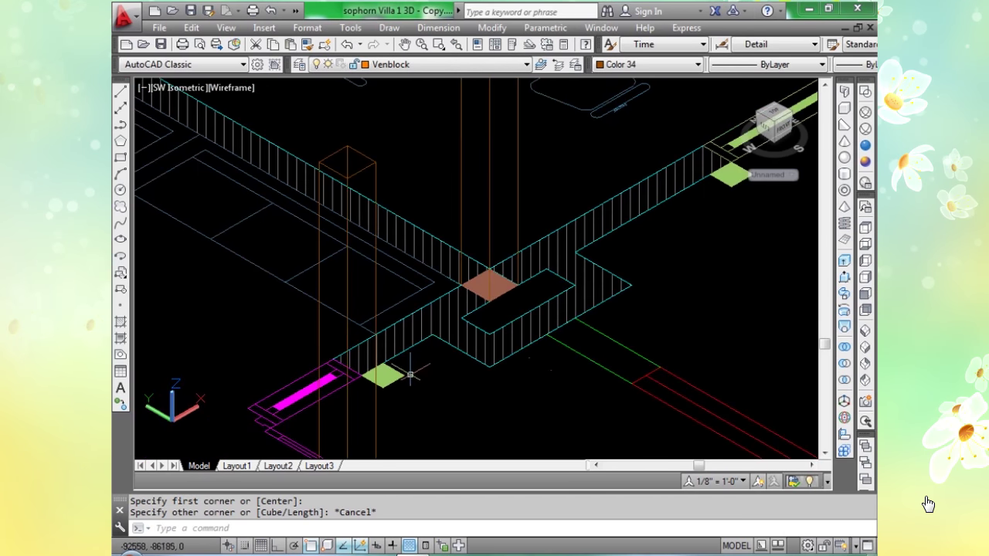
pyautogui.press('Return')
pyautogui.moveTo(501, 416); pyautogui.dragTo(511, 278, button='middle')
pyautogui.keyDown('shift'); pyautogui.moveTo(674, 309); pyautogui.dragTo(412, 309, button='middle'); pyautogui.keyUp('shift')
# Draw a 5250-high wall box along the dining-room front wall, ending at the column pad.
pyautogui.scroll(4, 441, 193)
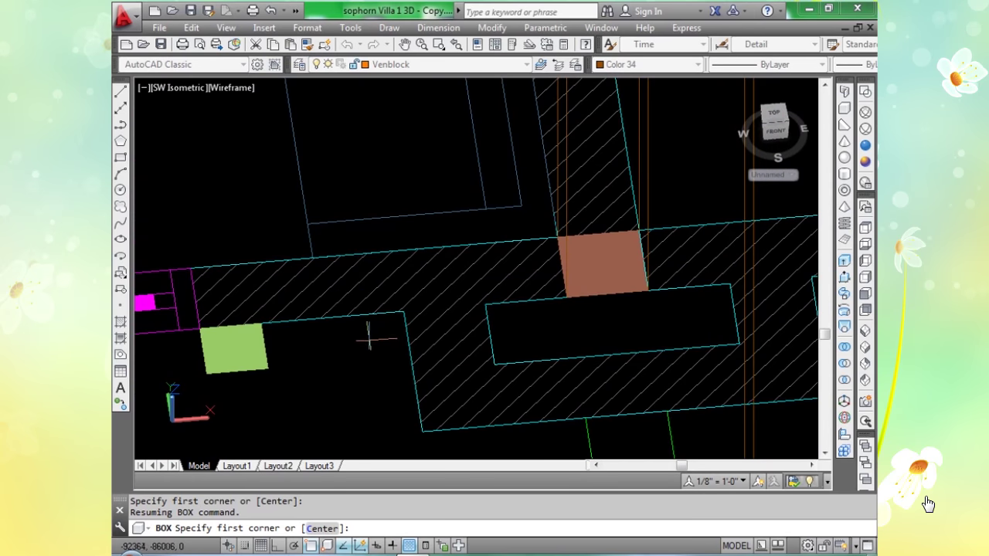
pyautogui.write('bo')
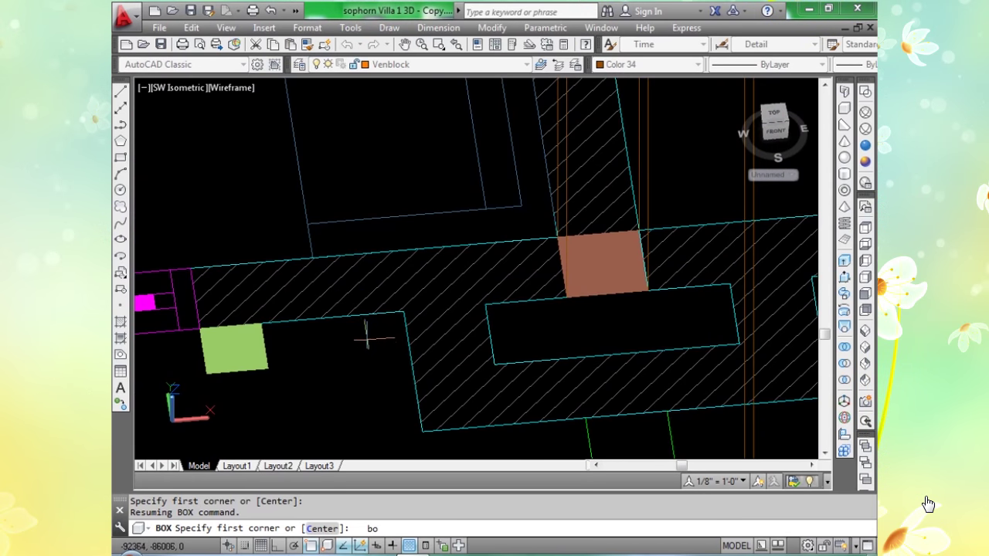
pyautogui.write('x')
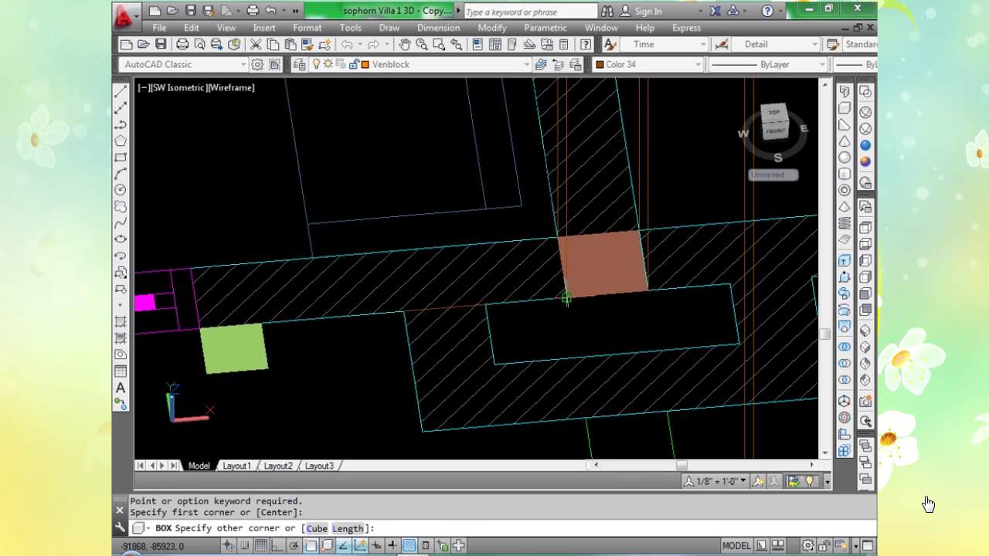
pyautogui.click(566, 298)
pyautogui.press('Return')
pyautogui.scroll(-5, 569, 183)
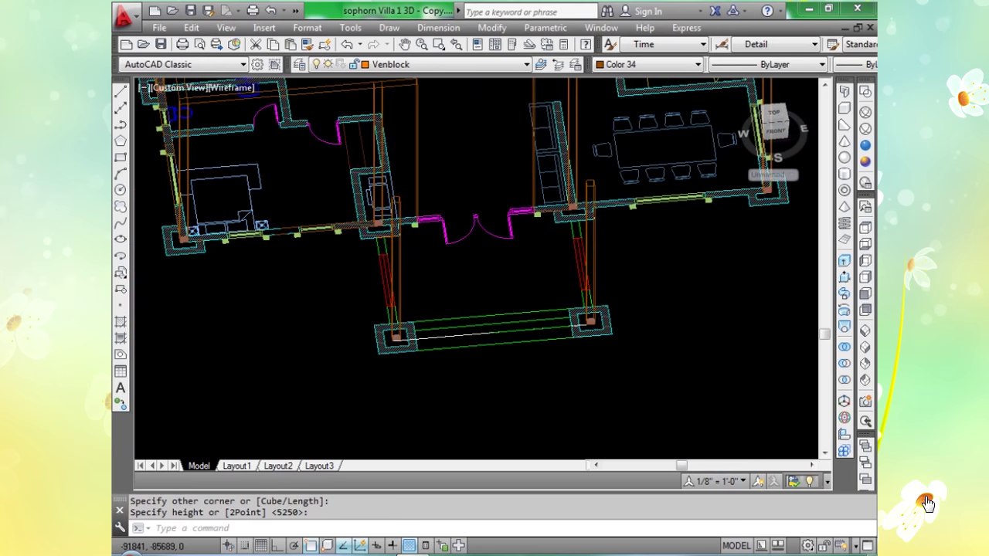
pyautogui.scroll(-2, 504, 263)
pyautogui.scroll(6, 631, 207)
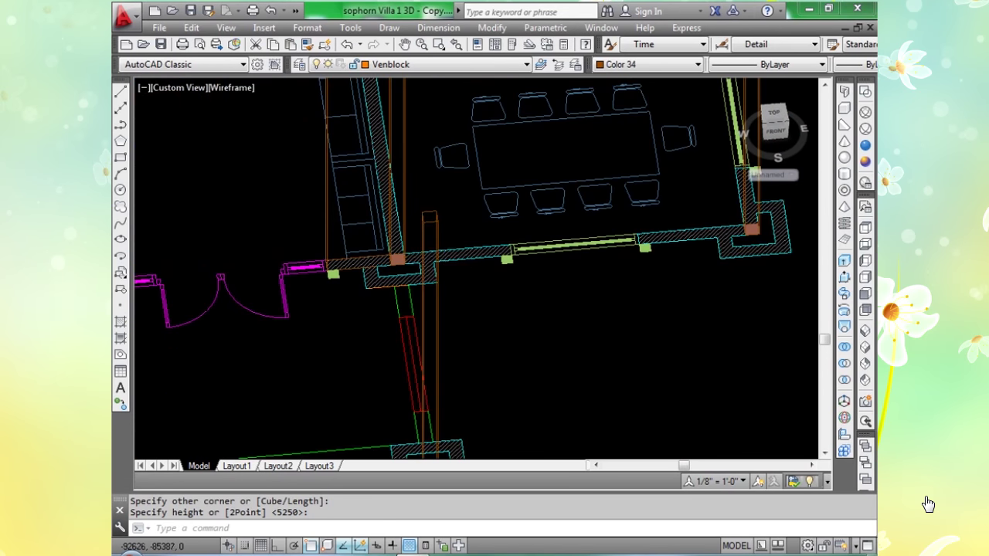
# Add a second 5250-high box from the column to the wall end, then view from SE Isometric.
pyautogui.moveTo(769, 254)
pyautogui.mouseDown(button='middle')
pyautogui.moveTo(640, 297)
pyautogui.moveTo(631, 278)
pyautogui.mouseUp(button='middle')
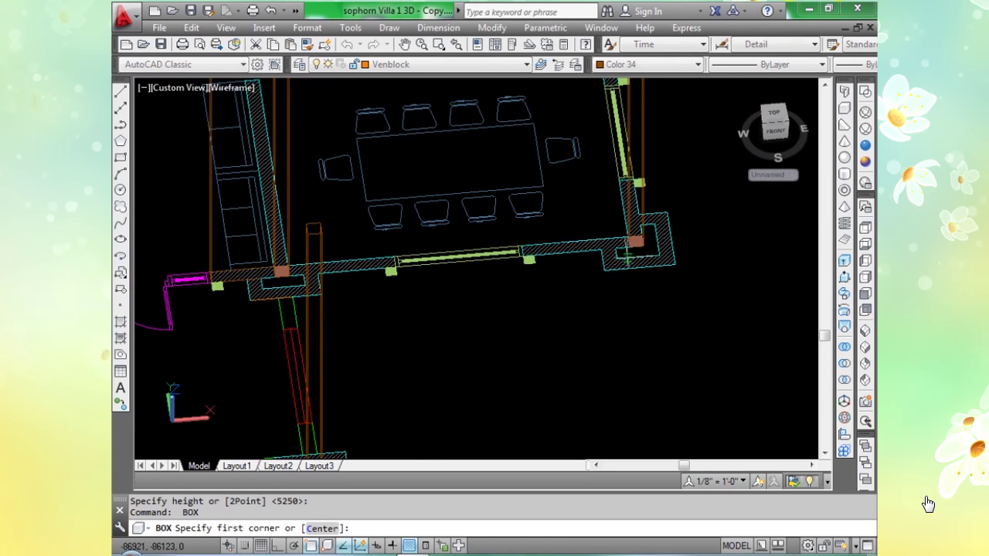
pyautogui.scroll(5, 627, 255)
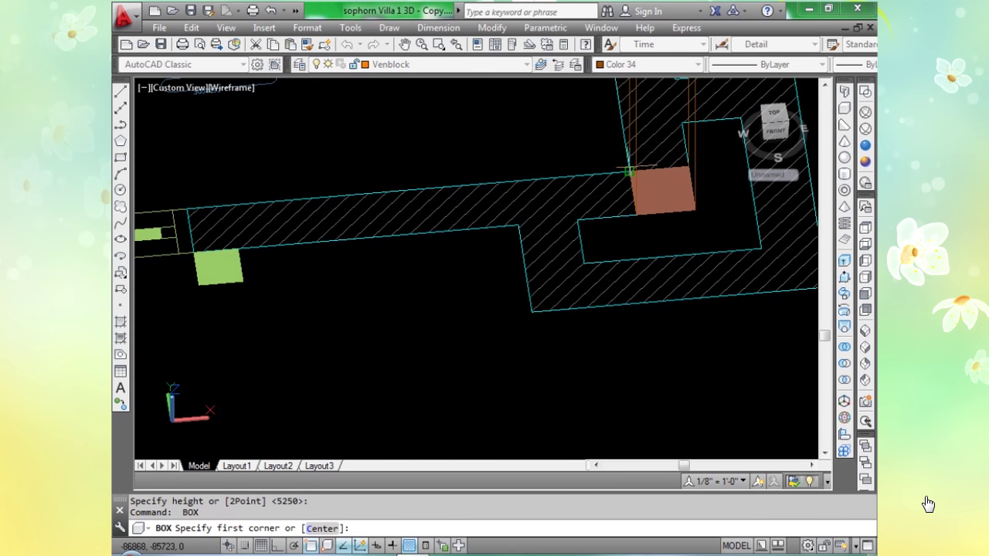
pyautogui.click(630, 172)
pyautogui.scroll(-3, 629, 178)
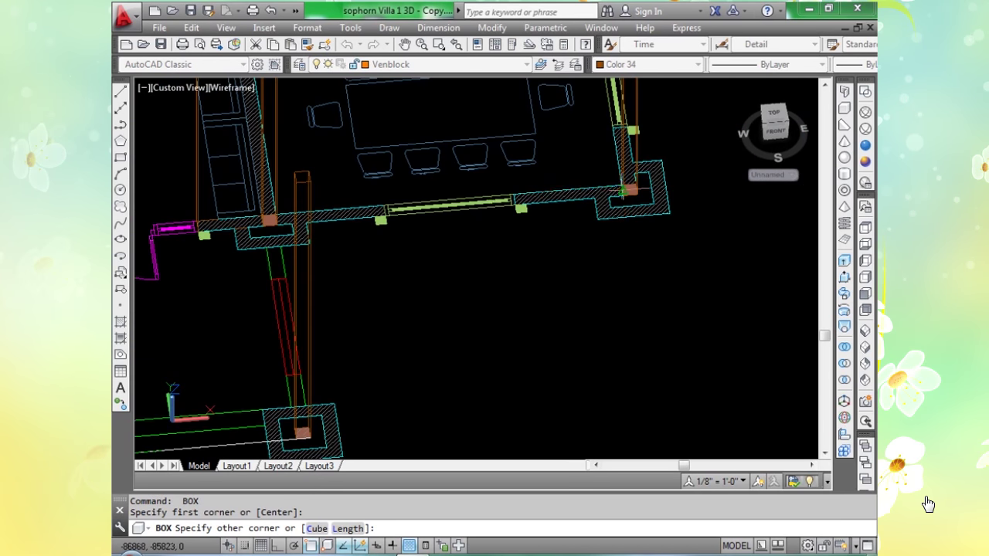
pyautogui.scroll(5, 277, 203)
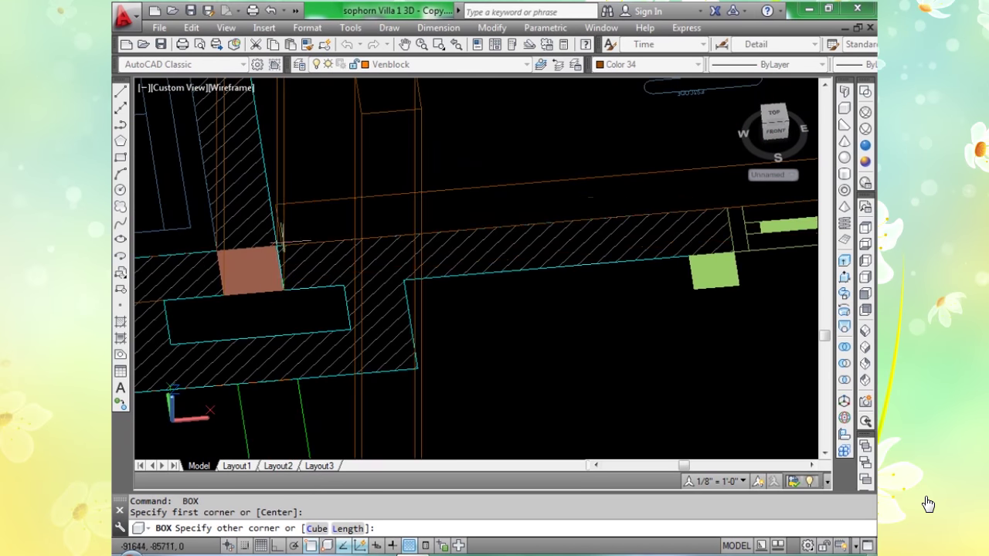
pyautogui.click(283, 290)
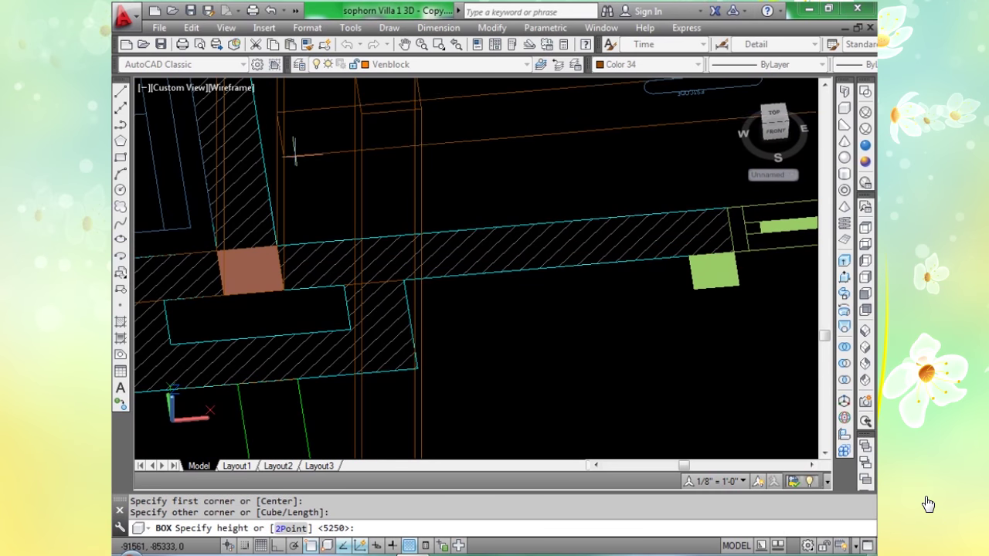
pyautogui.press('Return')
pyautogui.scroll(-8, 332, 255)
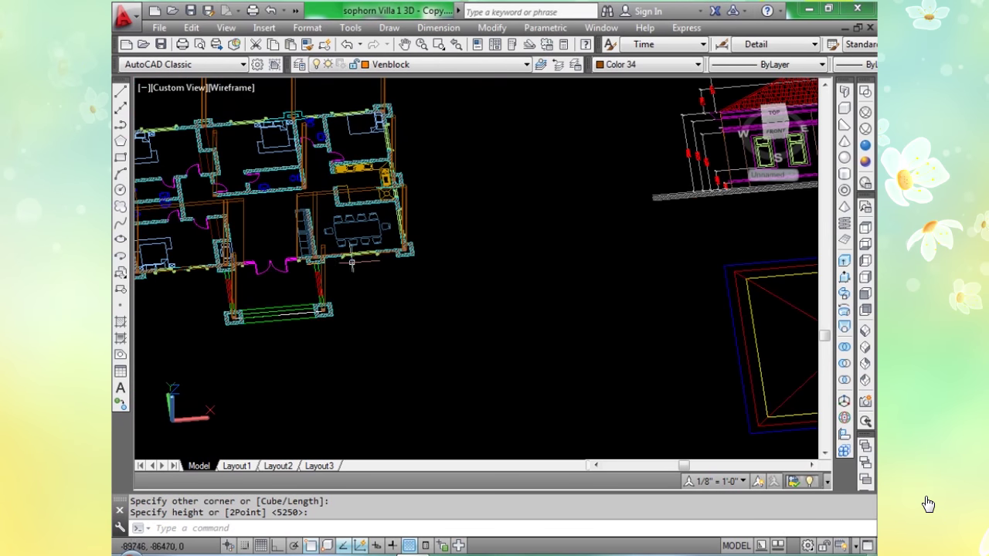
pyautogui.click(866, 348)
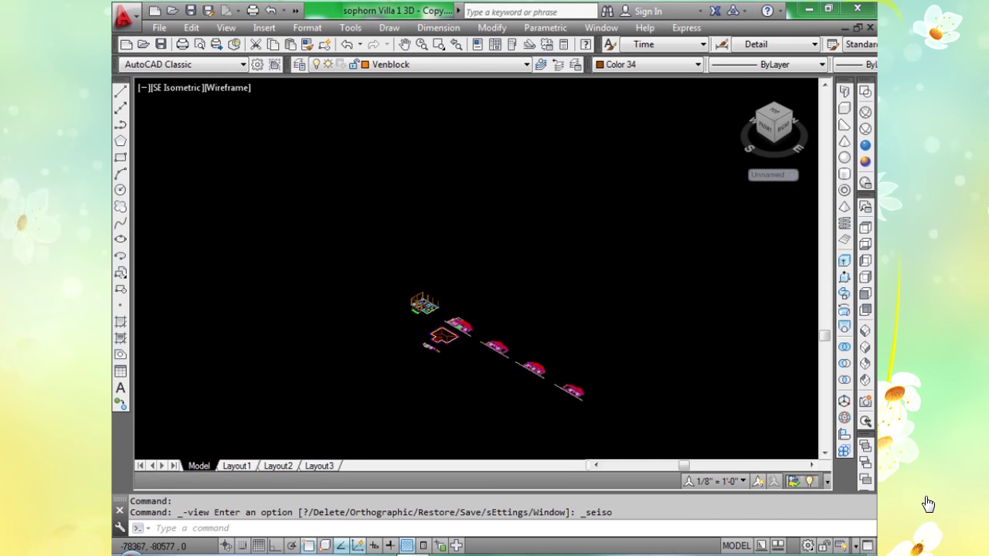
# Zoom in on the plan and cancel the accidentally repeated view command.
pyautogui.scroll(6, 374, 321)
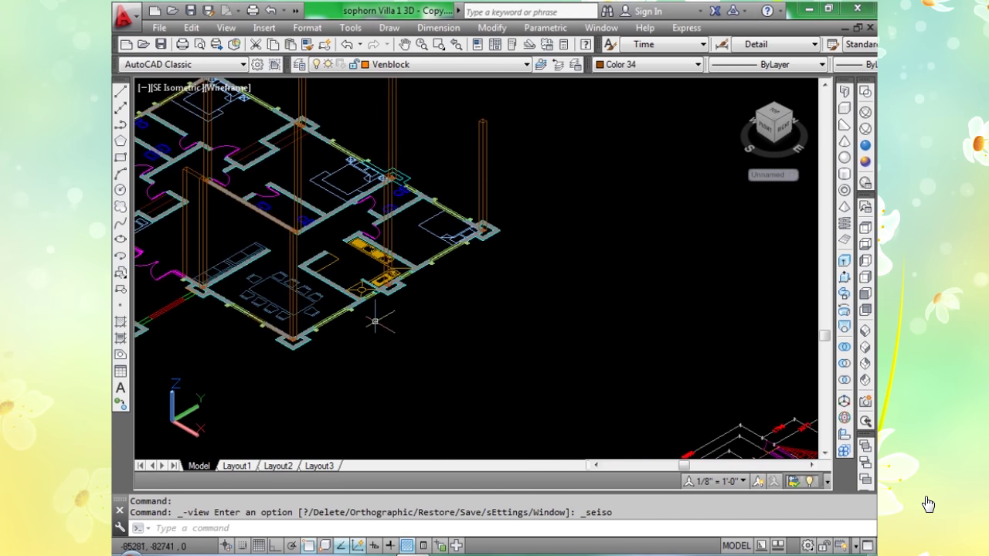
pyautogui.scroll(3, 363, 325)
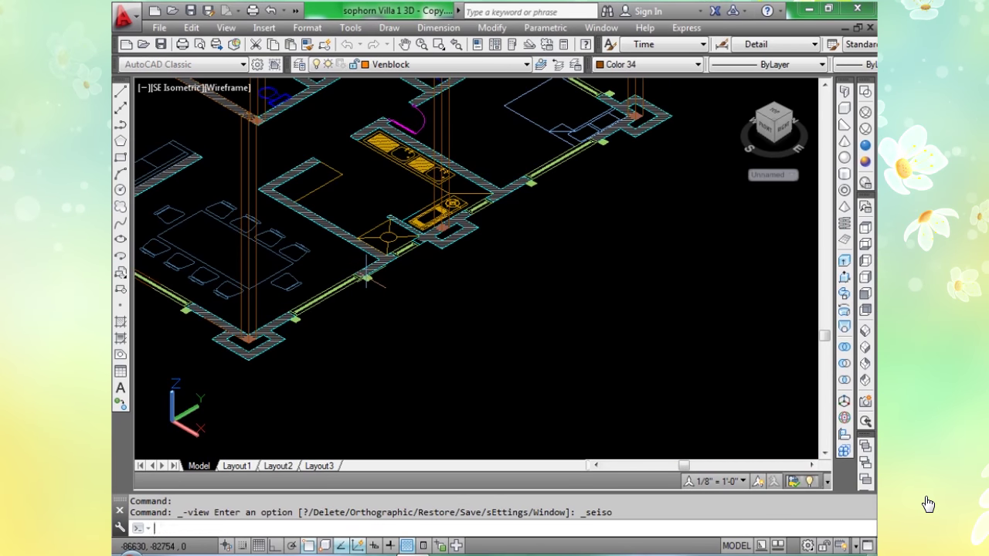
pyautogui.press('Return')
pyautogui.scroll(5, 383, 275)
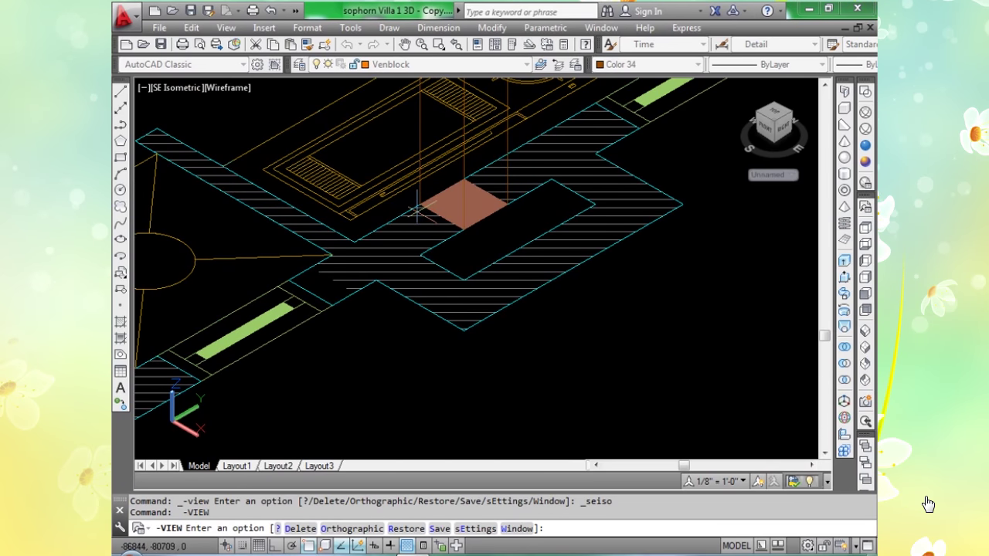
pyautogui.press('Escape')
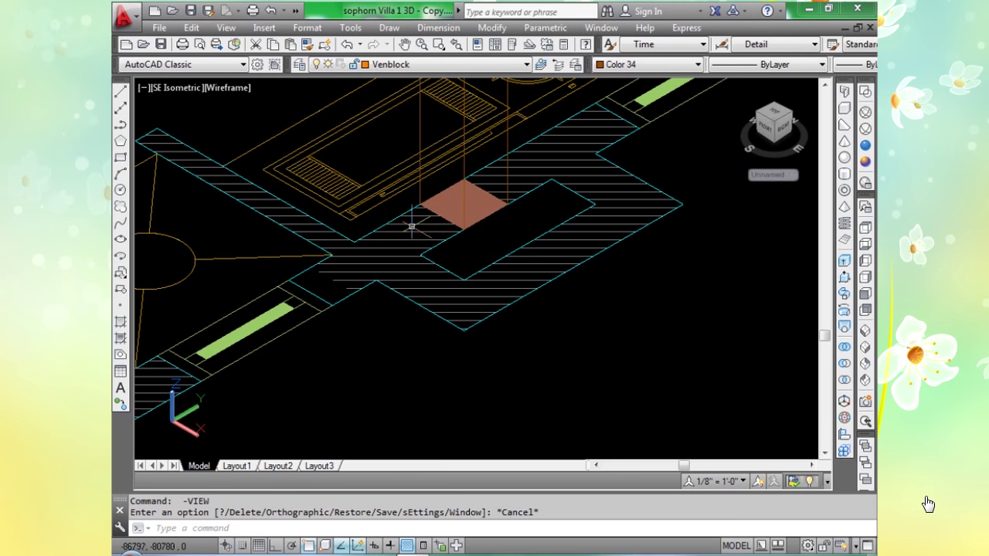
# Raise a 5250-high BOX over the corner column's base beside the kitchen.
pyautogui.write('b')
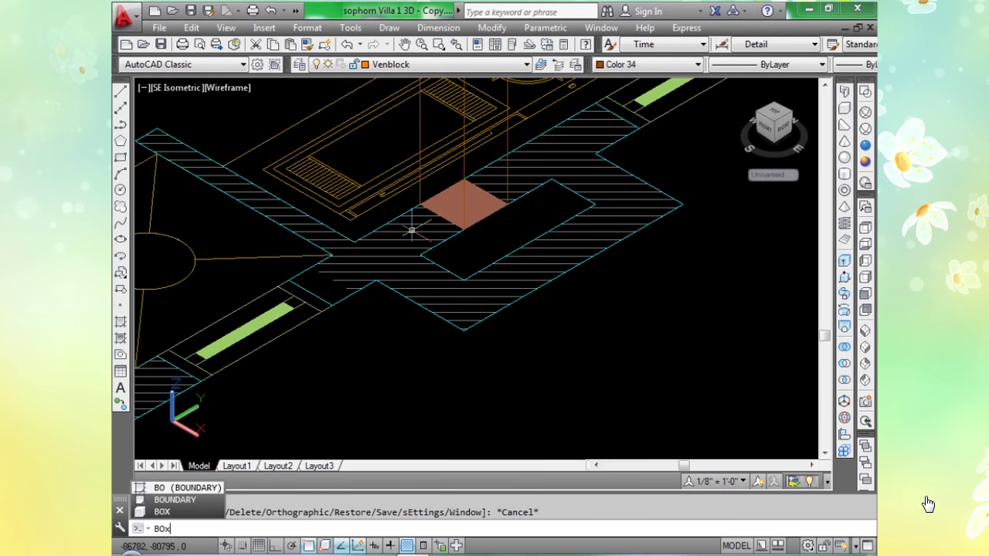
pyautogui.write('ox')
pyautogui.press('Return')
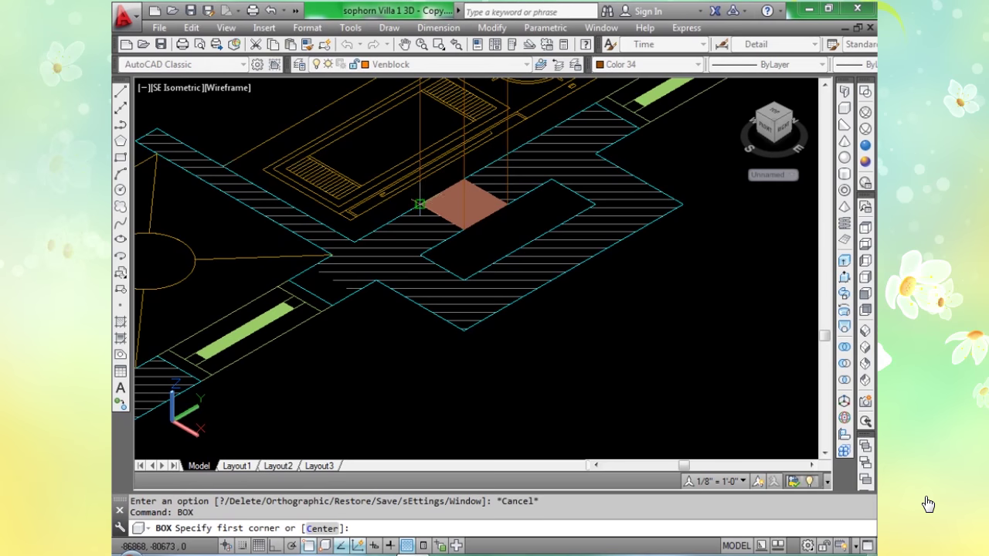
pyautogui.click(420, 204)
pyautogui.scroll(-3, 419, 204)
pyautogui.scroll(5, 417, 302)
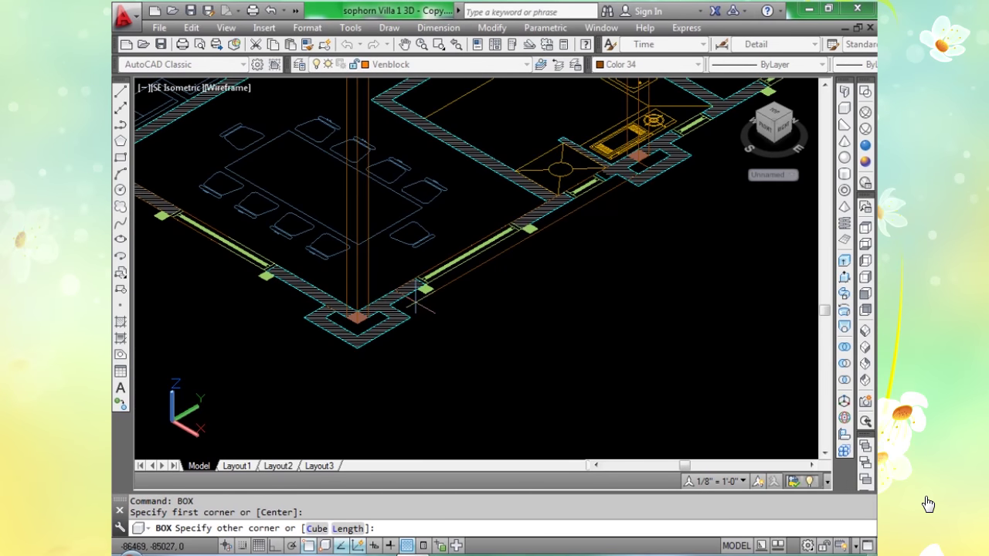
pyautogui.scroll(6, 357, 323)
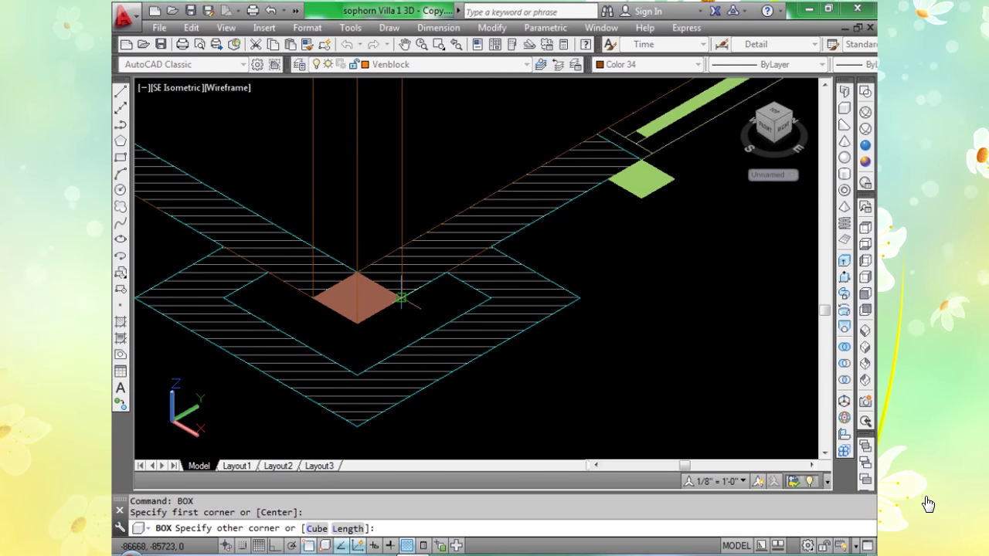
pyautogui.click(401, 297)
pyautogui.scroll(-2, 429, 199)
pyautogui.press('Return')
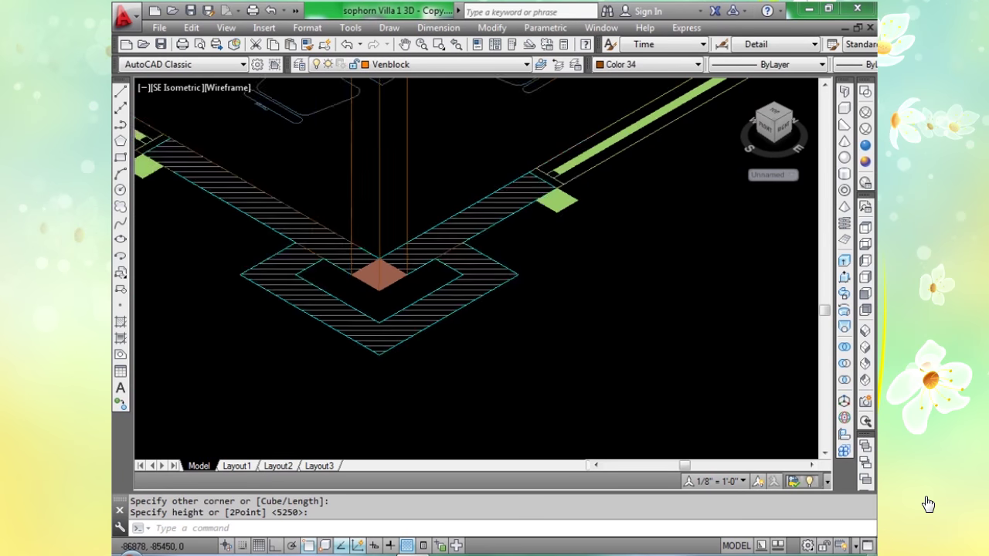
pyautogui.scroll(-6, 618, 244)
pyautogui.scroll(8, 420, 242)
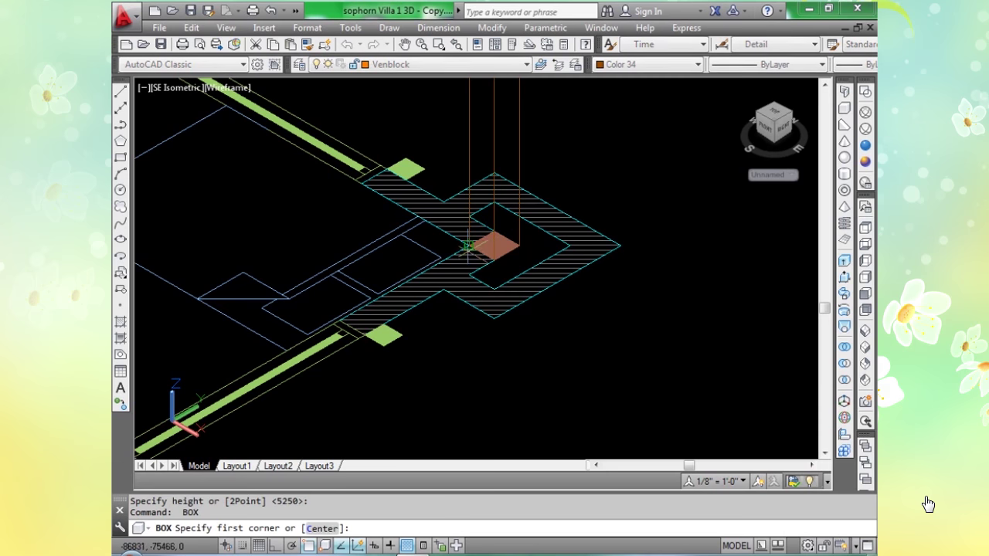
# Start the next column box at its corner and zoom to find the opposite corner.
pyautogui.click(468, 246)
pyautogui.scroll(-5, 469, 246)
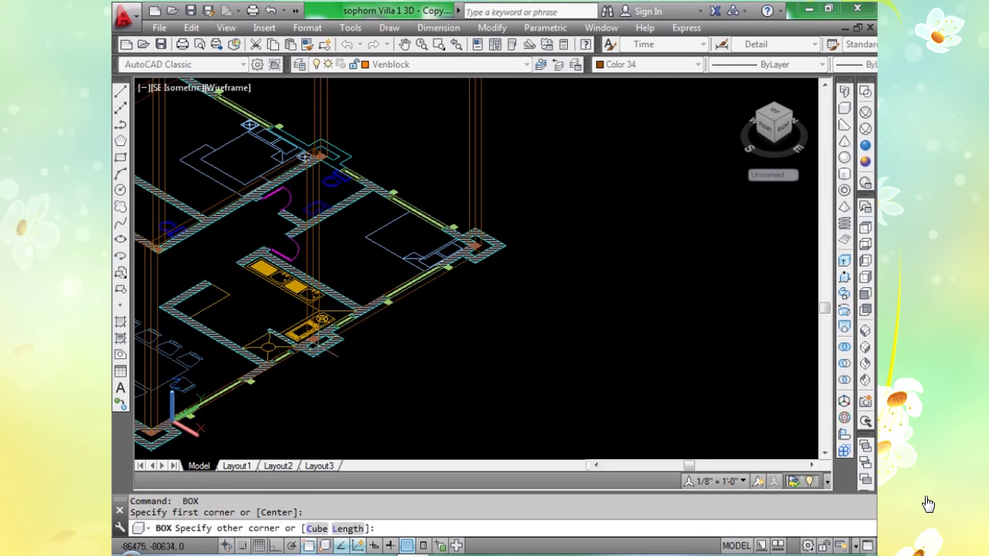
pyautogui.scroll(5, 320, 346)
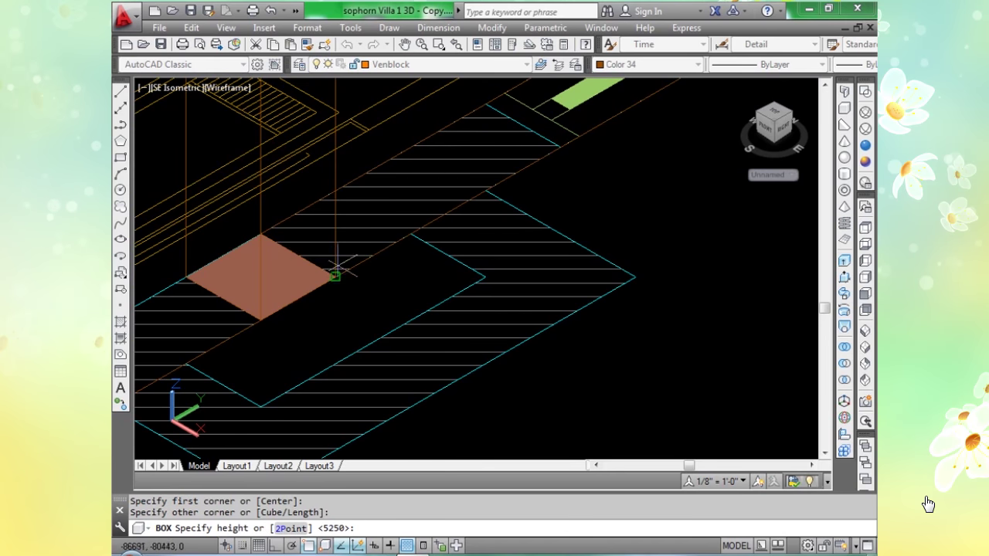
pyautogui.scroll(-6, 379, 248)
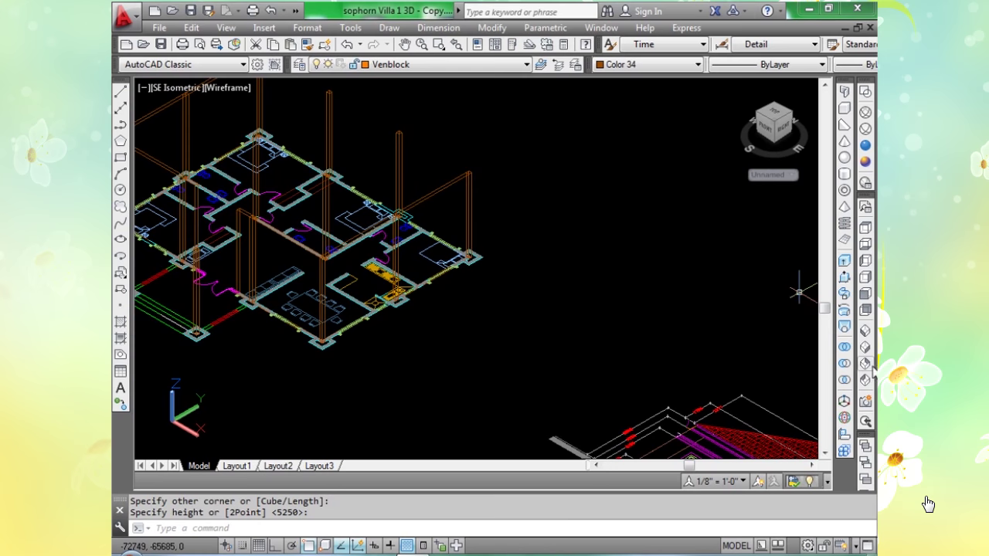
pyautogui.scroll(-5, 703, 342)
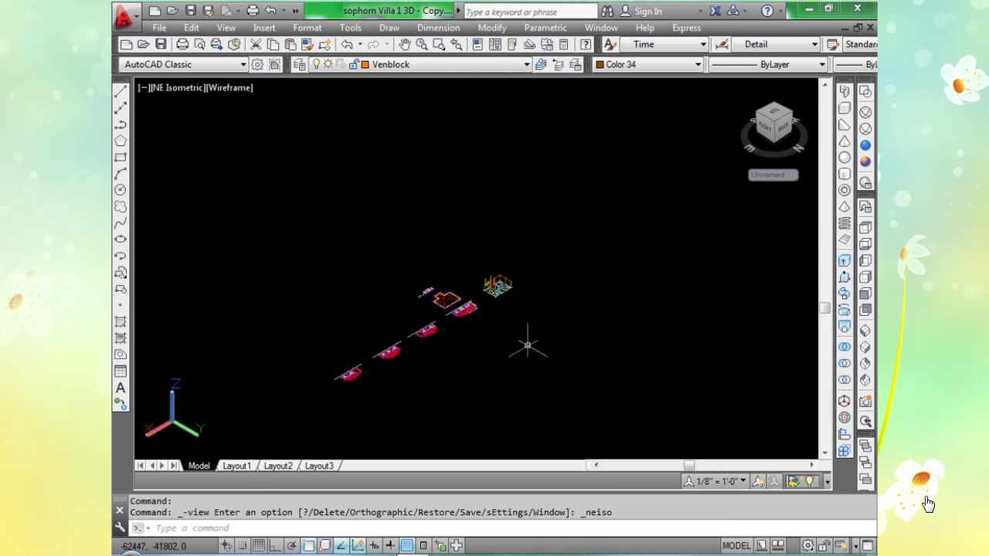
# Zoom in on the rear wall and cancel the repeated view command.
pyautogui.scroll(2, 927, 504)
pyautogui.scroll(5, 928, 504)
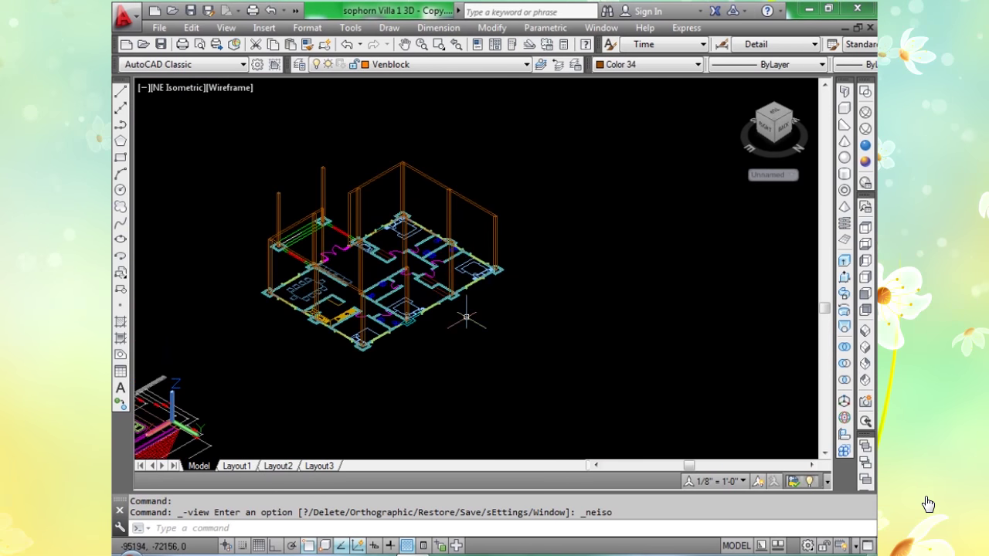
pyautogui.scroll(6, 465, 249)
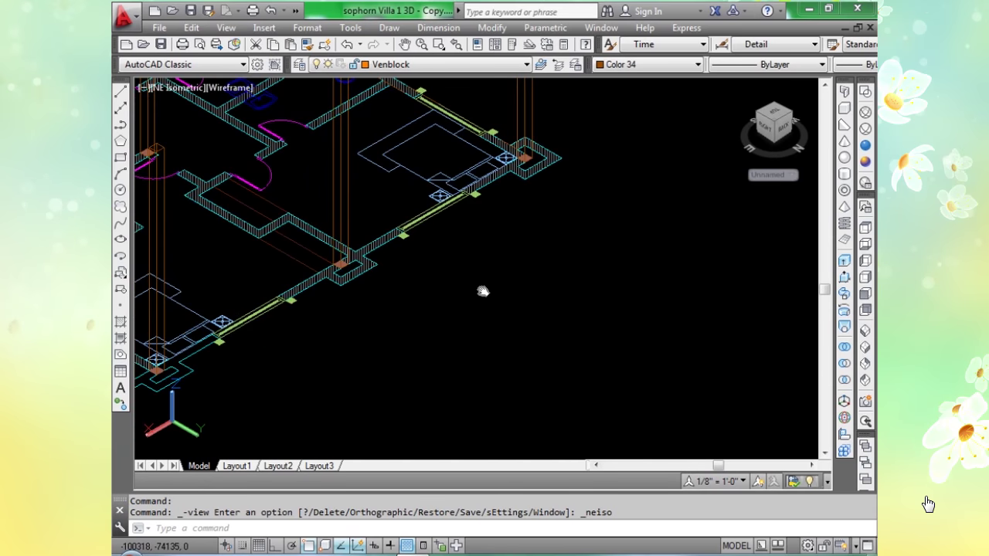
pyautogui.scroll(3, 464, 249)
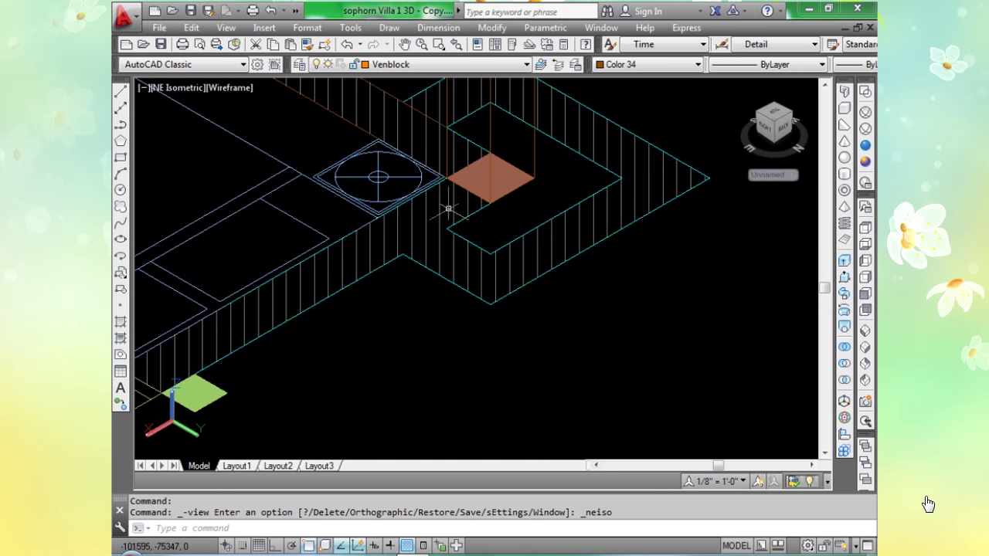
pyautogui.press('Return')
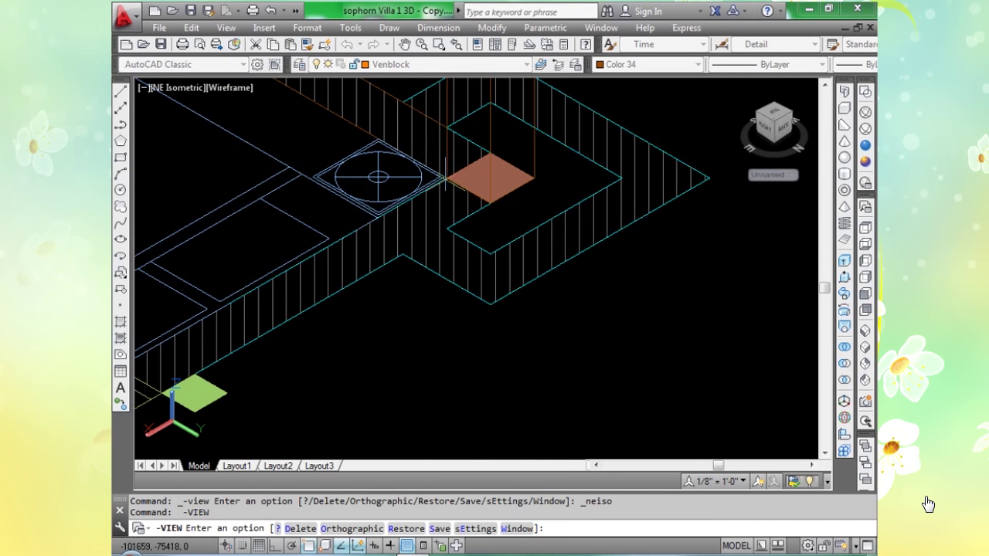
pyautogui.press('Return')
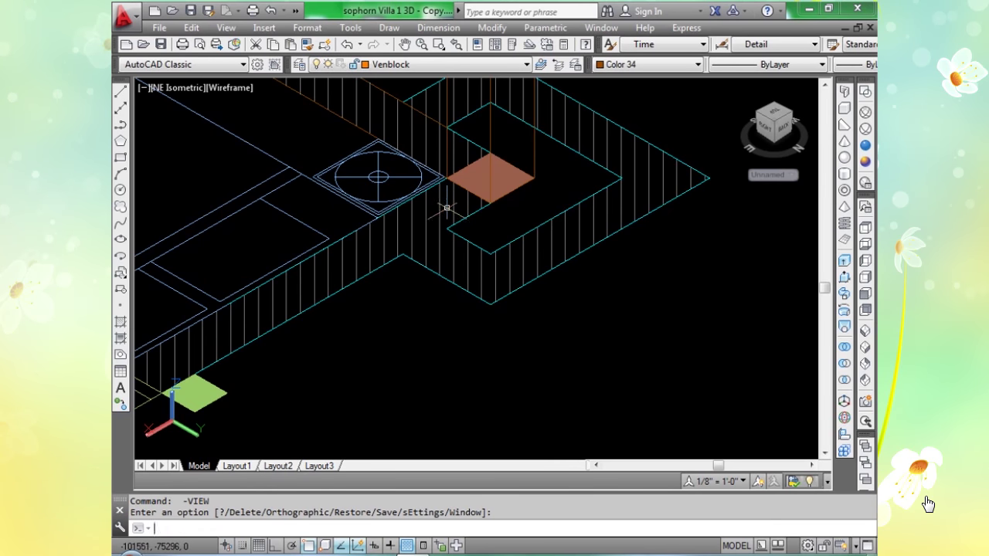
# Draw a column box on the rear wall's pad, picking its height on screen.
pyautogui.write('box')
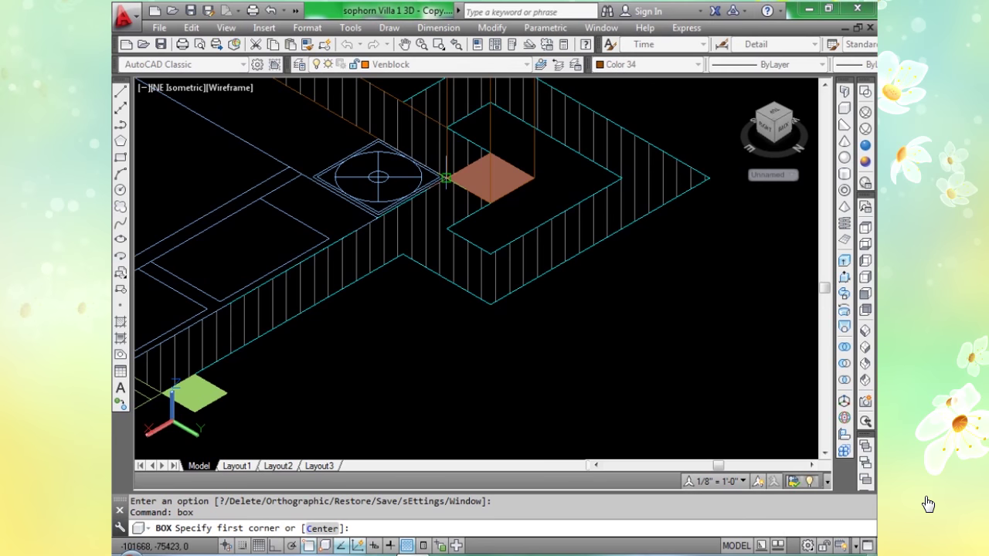
pyautogui.click(446, 178)
pyautogui.scroll(-2, 347, 330)
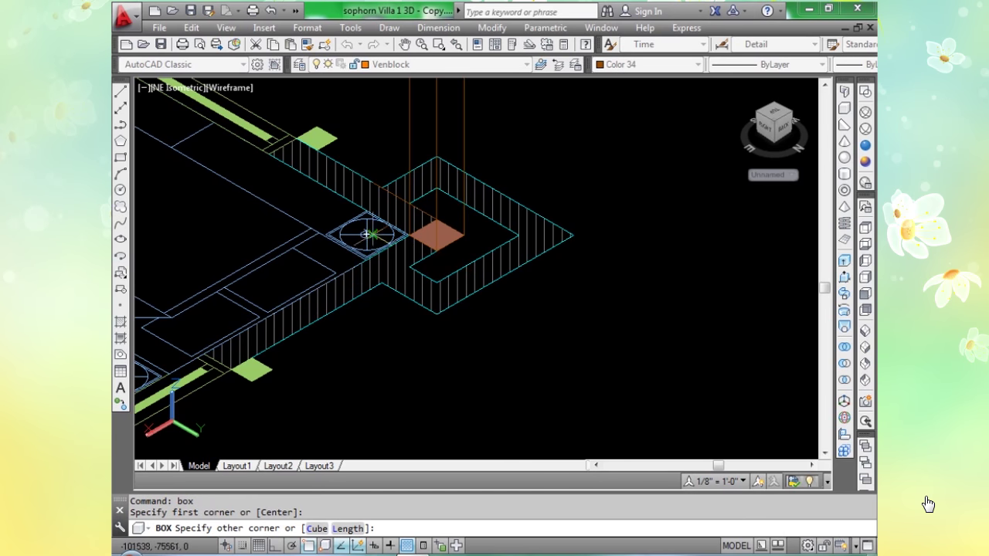
pyautogui.scroll(4, 360, 295)
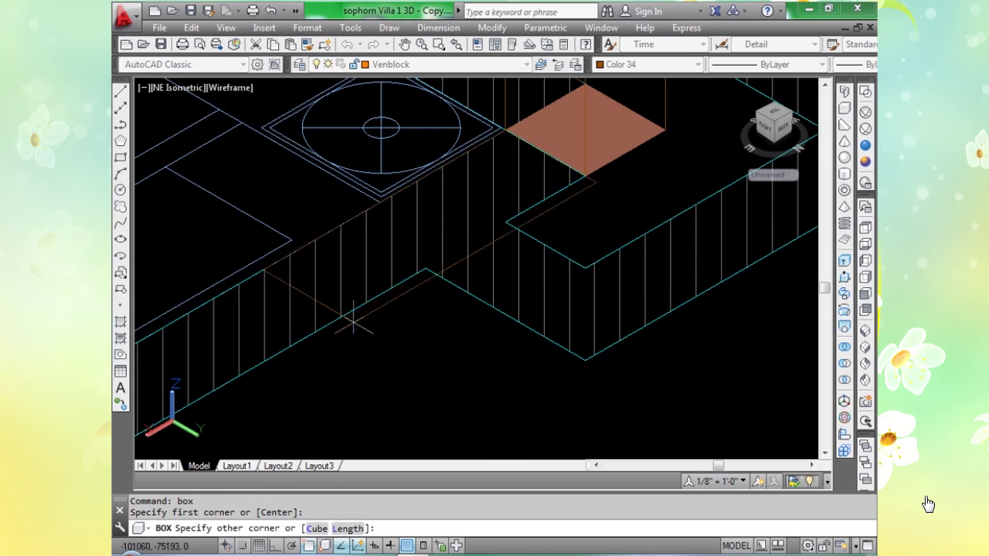
pyautogui.scroll(-3, 353, 320)
pyautogui.scroll(2, 476, 247)
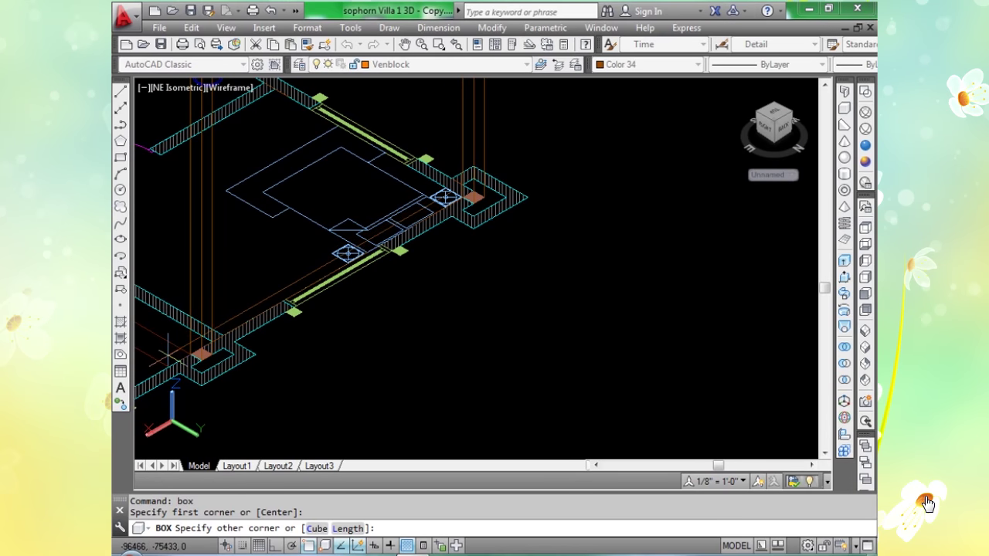
pyautogui.scroll(4, 189, 361)
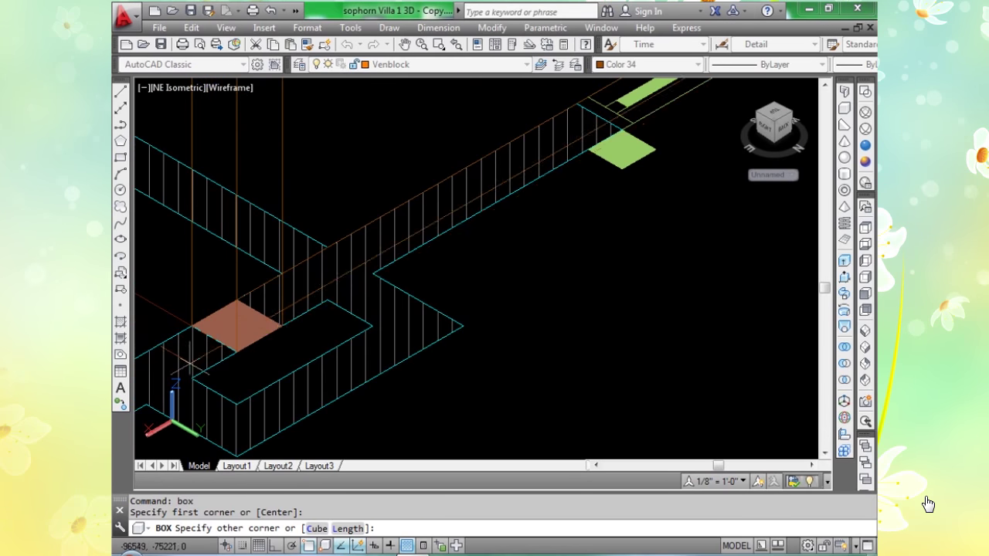
pyautogui.click(282, 326)
pyautogui.click(283, 223)
pyautogui.scroll(-4, 282, 224)
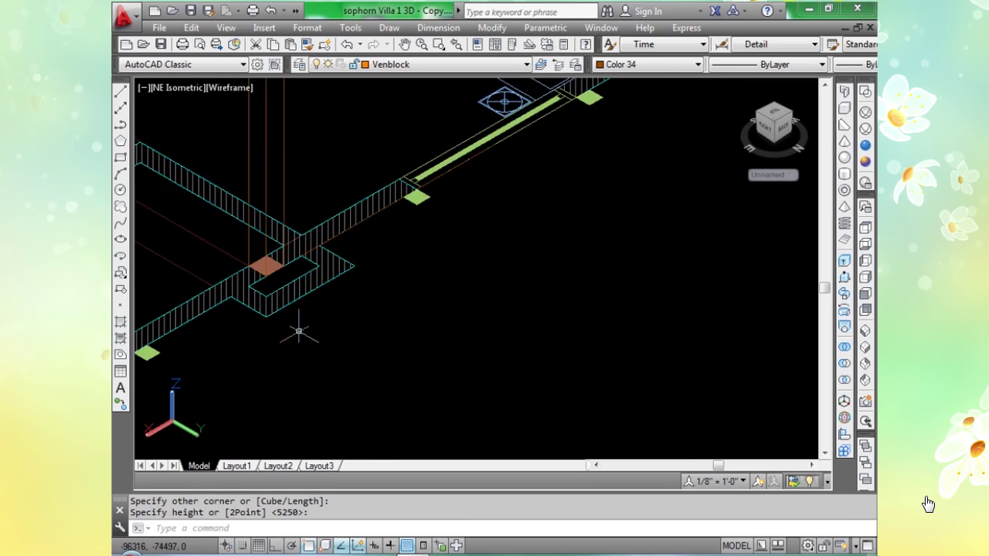
pyautogui.scroll(5, 390, 228)
pyautogui.scroll(2, 391, 232)
# Add another 5250-high column box at the next rear-wall corner.
pyautogui.press('Return')
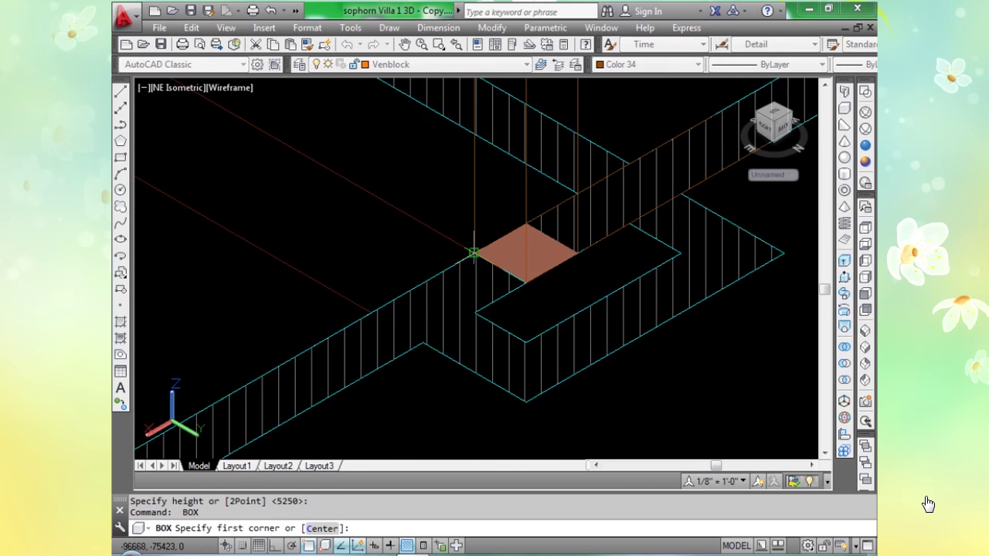
pyautogui.scroll(-5, 472, 251)
pyautogui.moveTo(406, 351); pyautogui.dragTo(512, 254, button='middle')
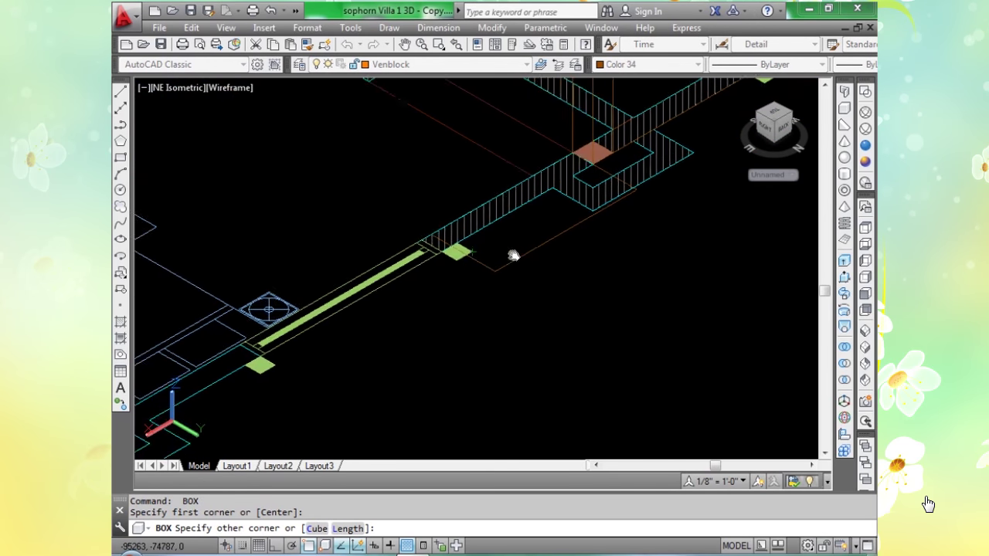
pyautogui.scroll(2, 421, 224)
pyautogui.scroll(-3, 297, 309)
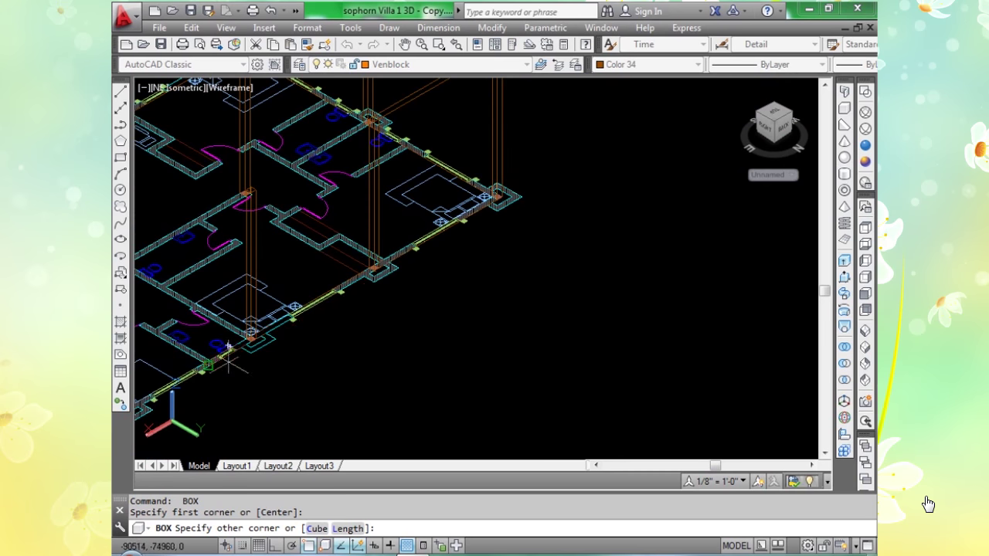
pyautogui.scroll(8, 294, 302)
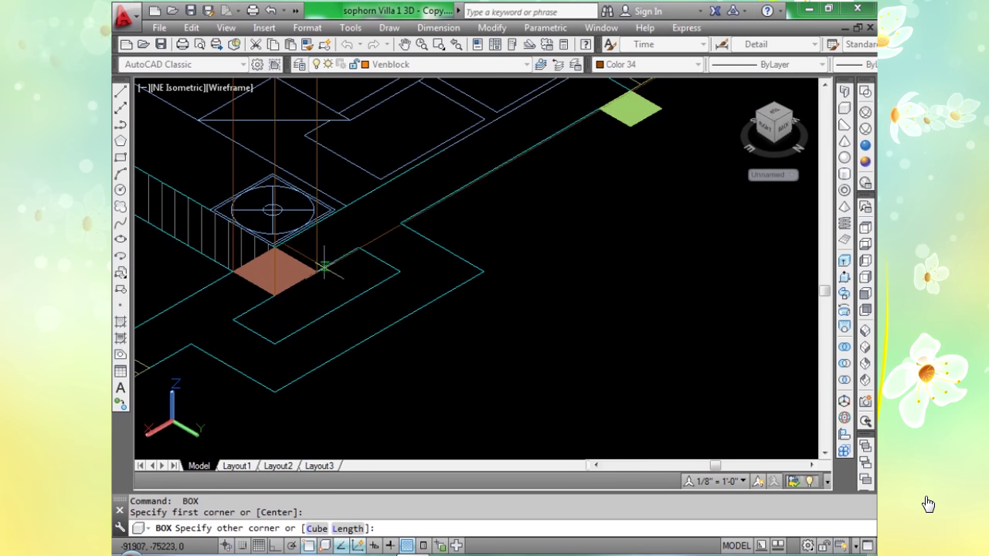
pyautogui.click(316, 271)
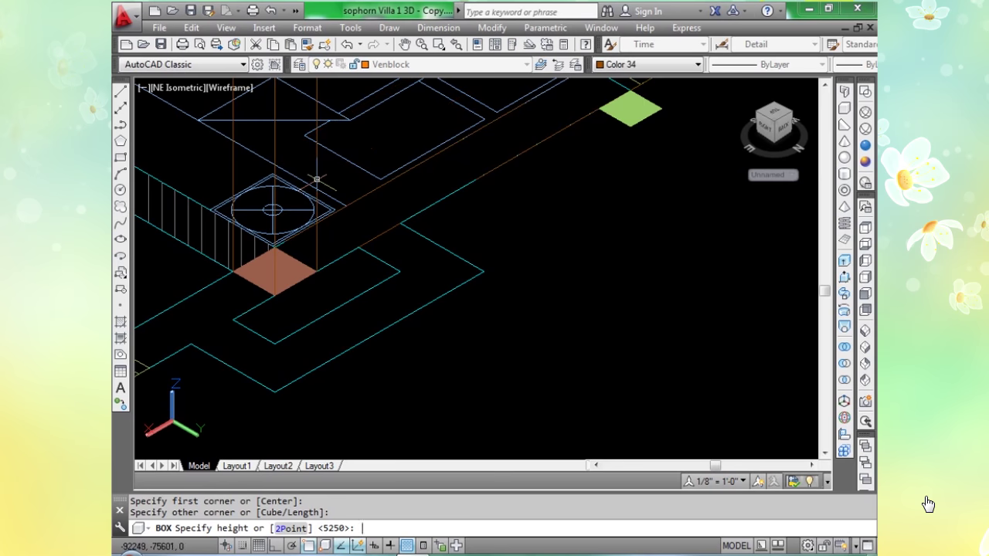
pyautogui.press('Return')
# Complete one more column box, picking its base corner and height on screen.
pyautogui.scroll(-3, 316, 180)
pyautogui.scroll(-4, 259, 298)
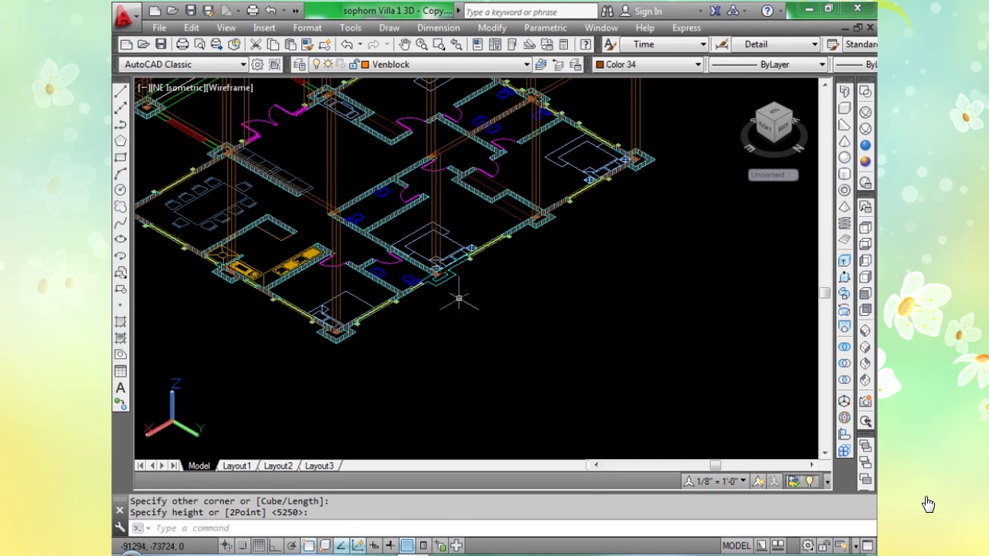
pyautogui.scroll(5, 433, 274)
pyautogui.scroll(5, 433, 274)
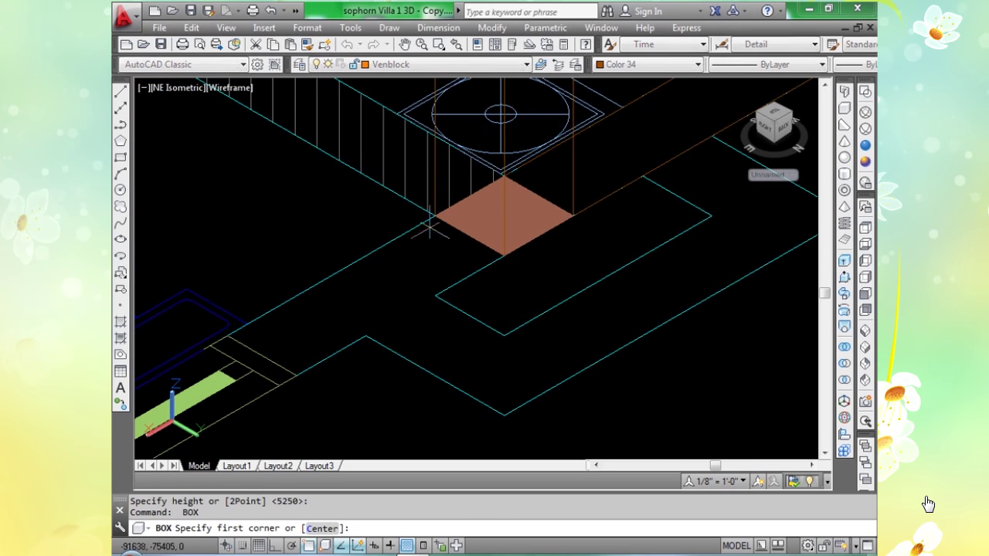
pyautogui.scroll(-5, 344, 289)
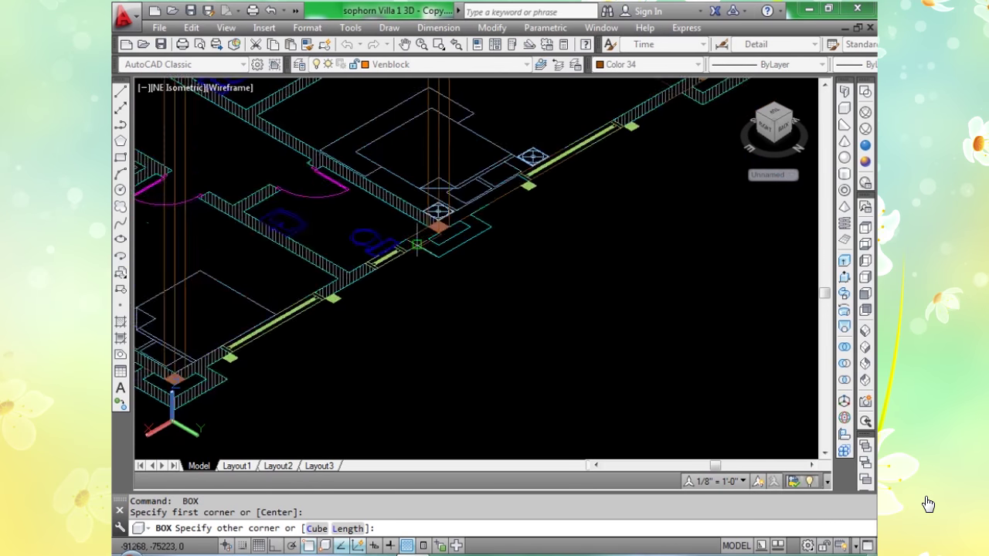
pyautogui.scroll(5, 269, 340)
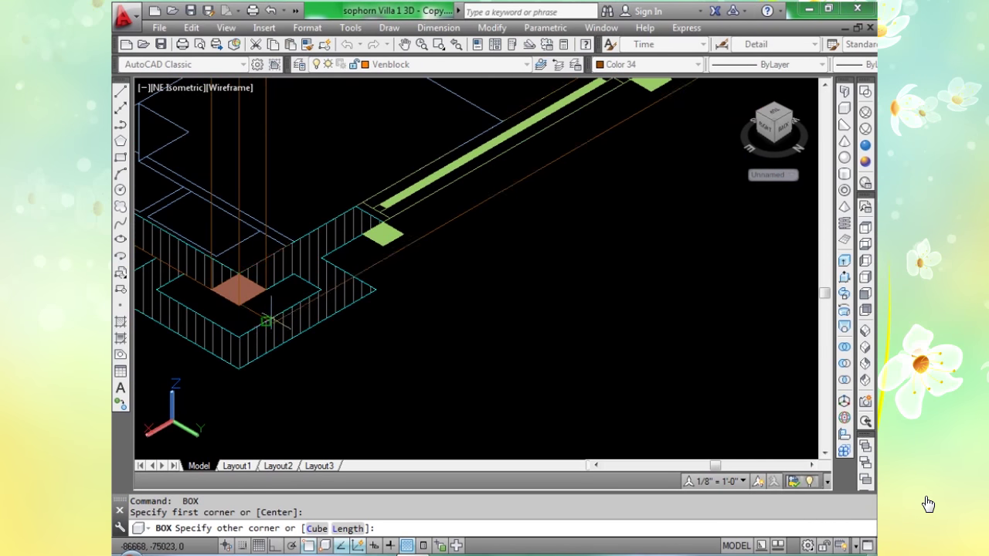
pyautogui.click(265, 290)
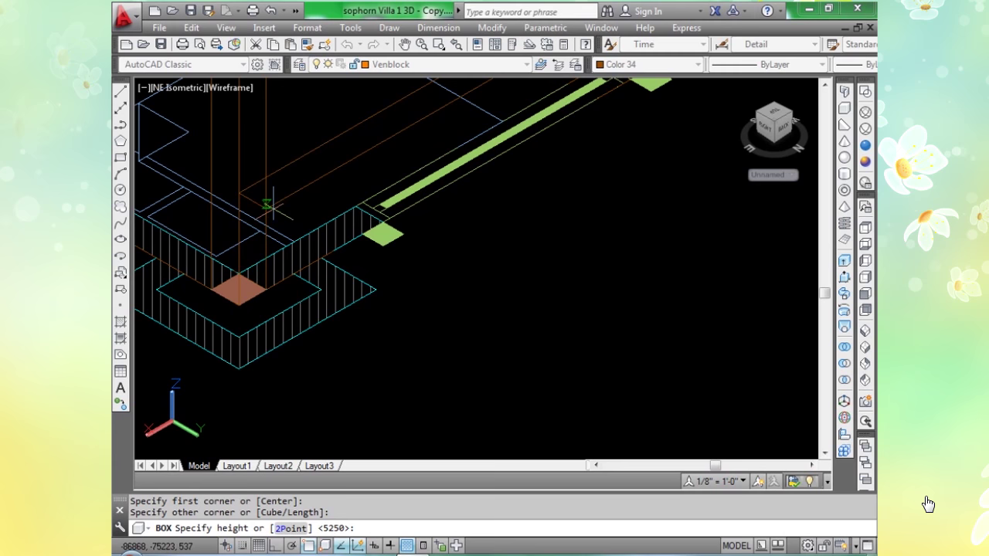
pyautogui.click(353, 214)
pyautogui.scroll(-10, 470, 286)
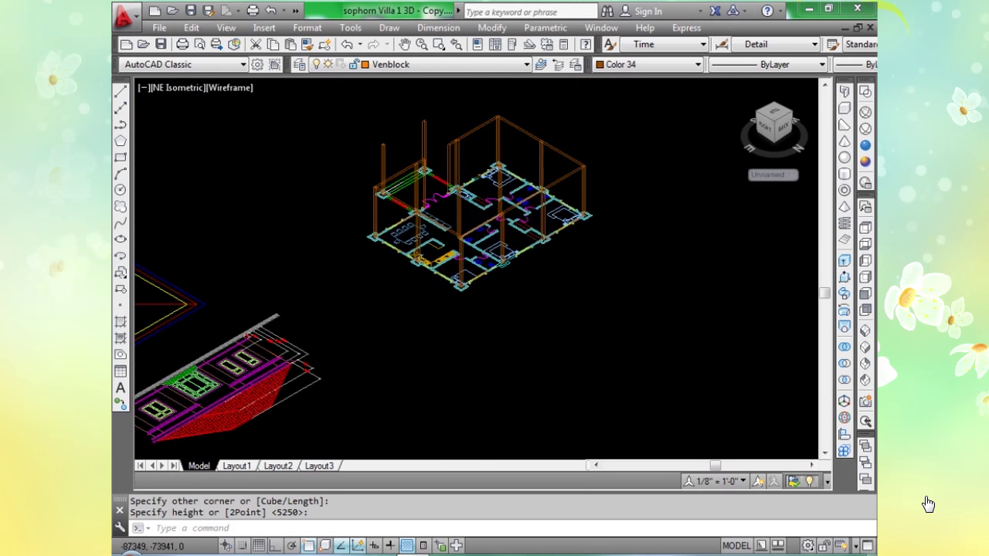
pyautogui.scroll(-3, 479, 287)
pyautogui.scroll(2, 513, 226)
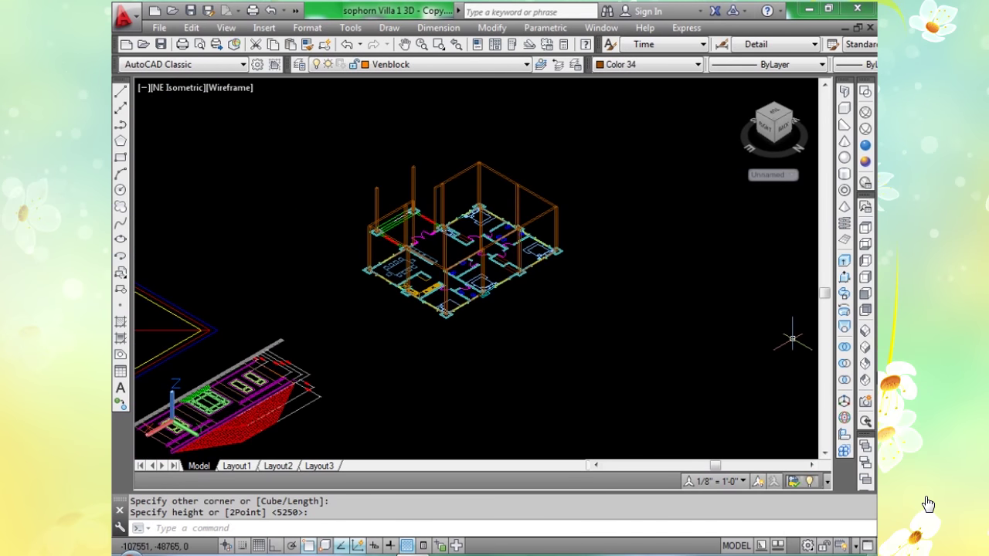
# Switch to the Realistic visual style and zoom to inspect the brown walls.
pyautogui.click(866, 148)
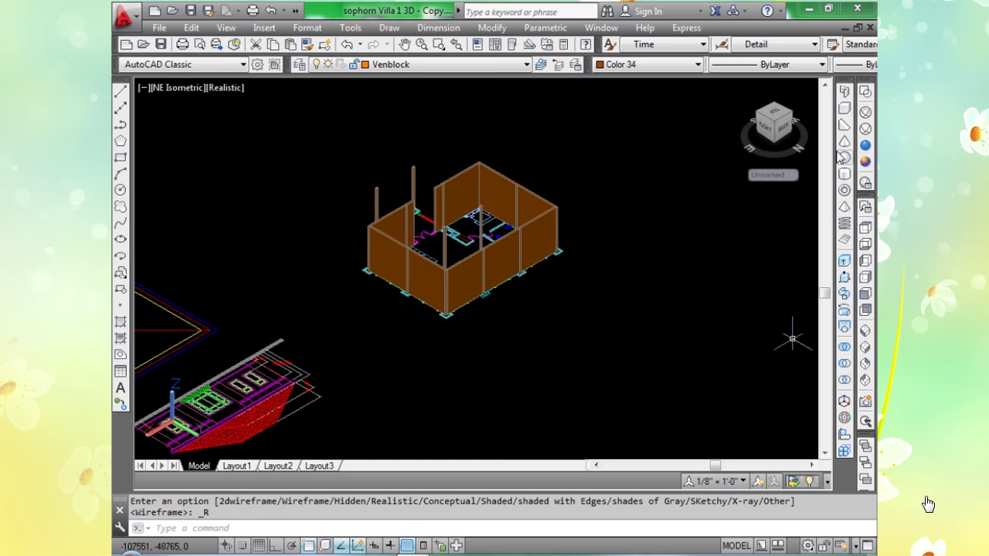
pyautogui.scroll(5, 491, 221)
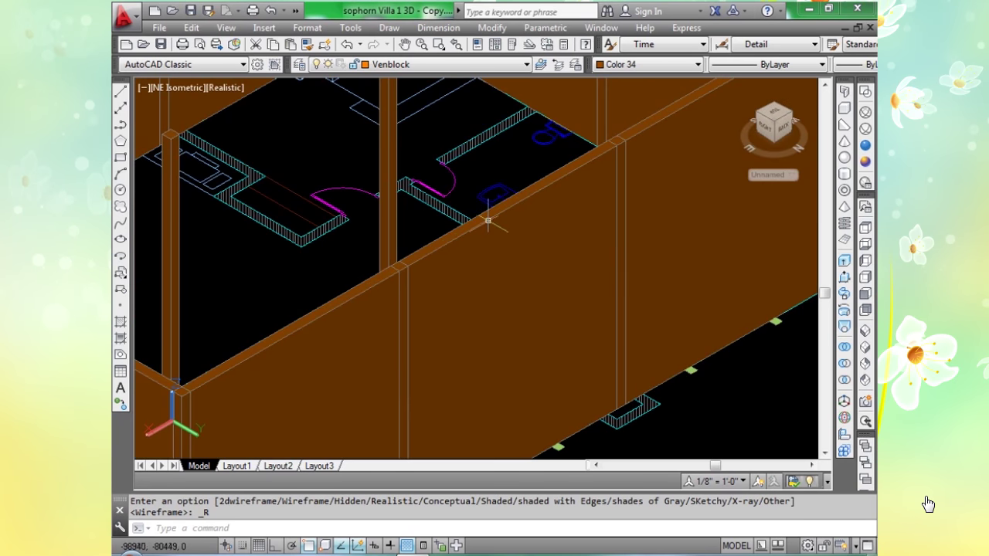
pyautogui.scroll(-4, 495, 224)
pyautogui.scroll(-2, 501, 229)
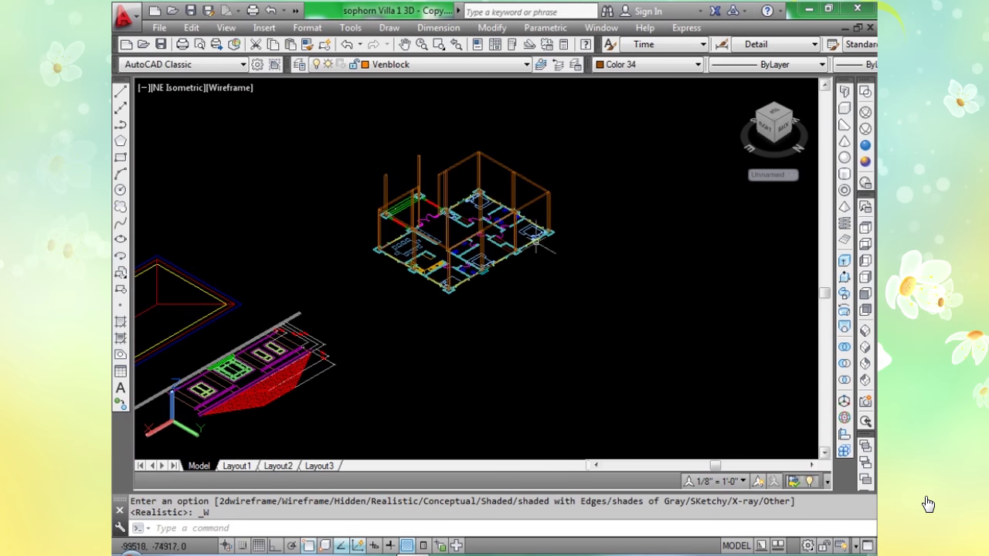
# Switch to SW Isometric and zoom onto a wall's green window strip.
pyautogui.click(845, 310)
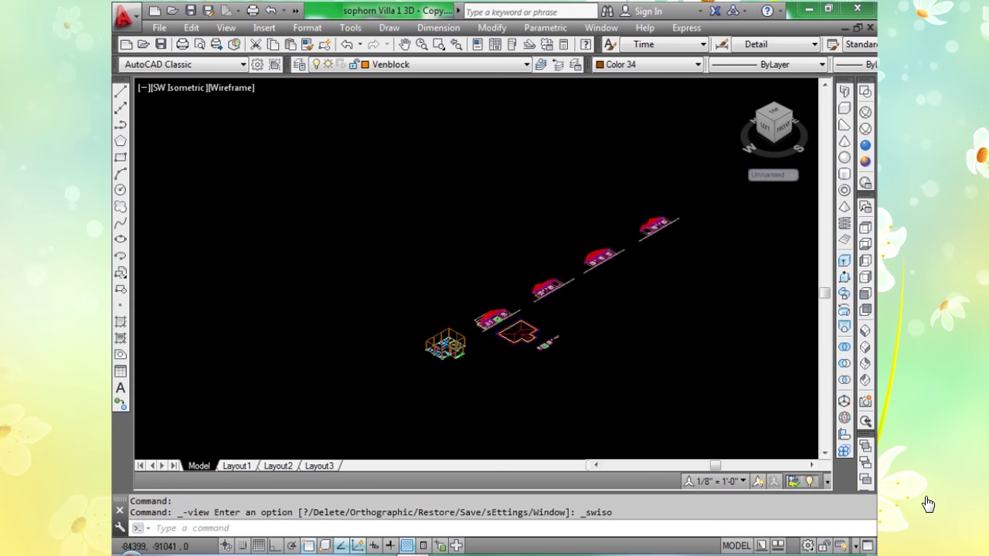
pyautogui.scroll(10, 429, 353)
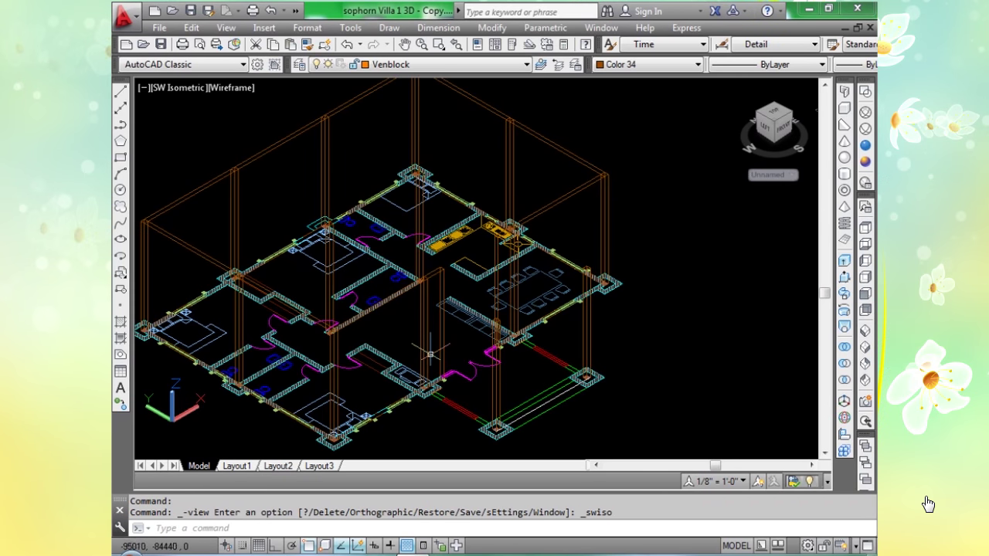
pyautogui.moveTo(336, 432); pyautogui.dragTo(446, 384, button='middle')
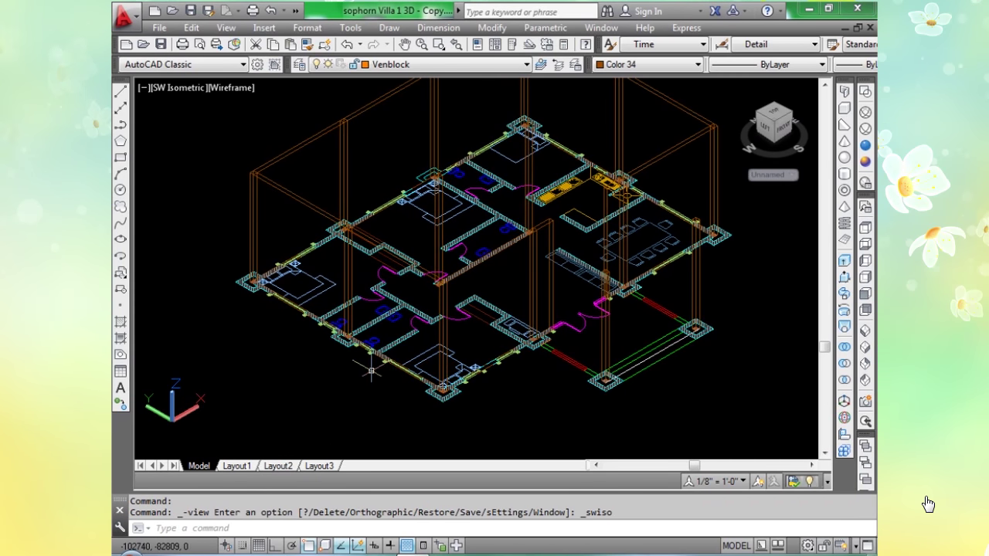
pyautogui.scroll(8, 370, 371)
pyautogui.moveTo(460, 366); pyautogui.dragTo(240, 327, button='middle')
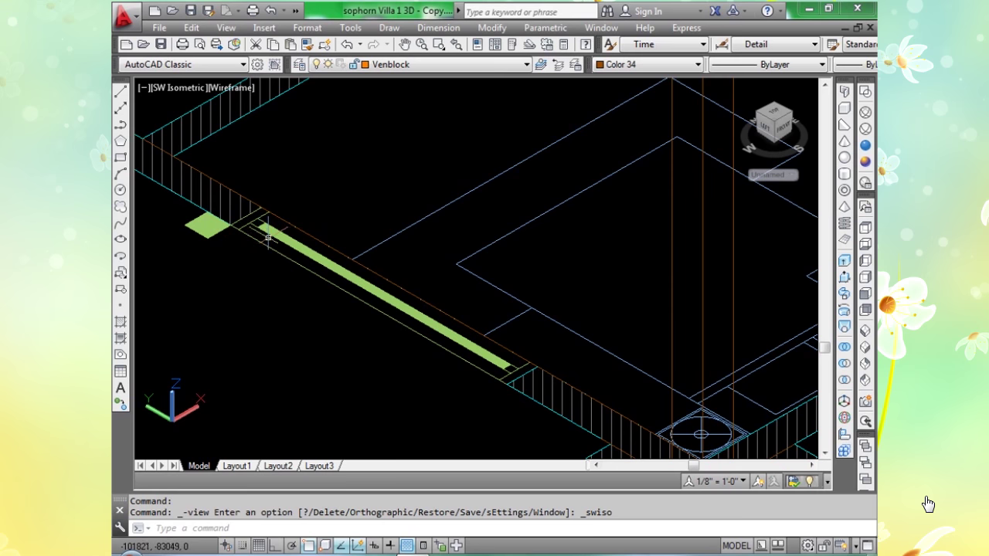
# Start a BOX with a corner at the window strip, then cancel it unfinished.
pyautogui.write('b')
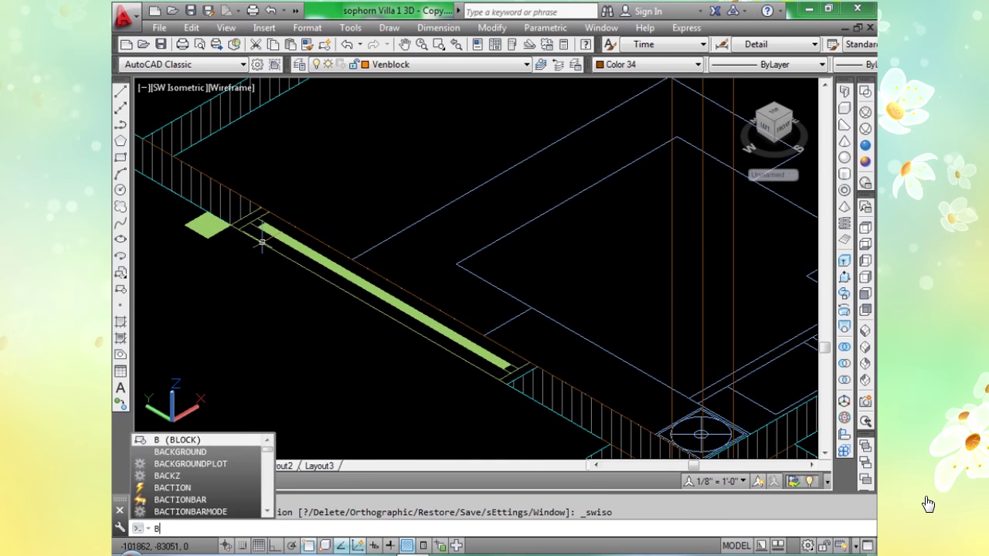
pyautogui.write('ox')
pyautogui.press('Return')
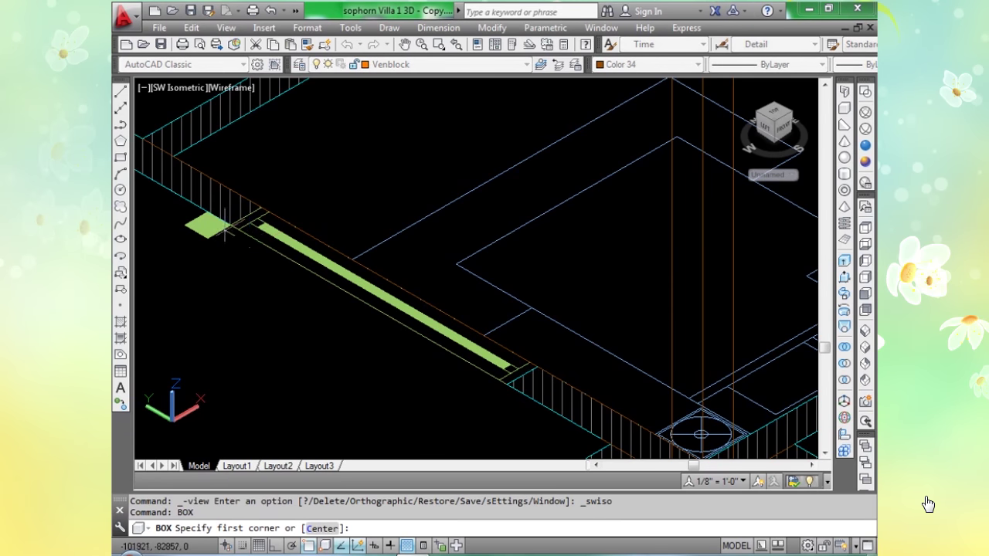
pyautogui.scroll(4, 226, 227)
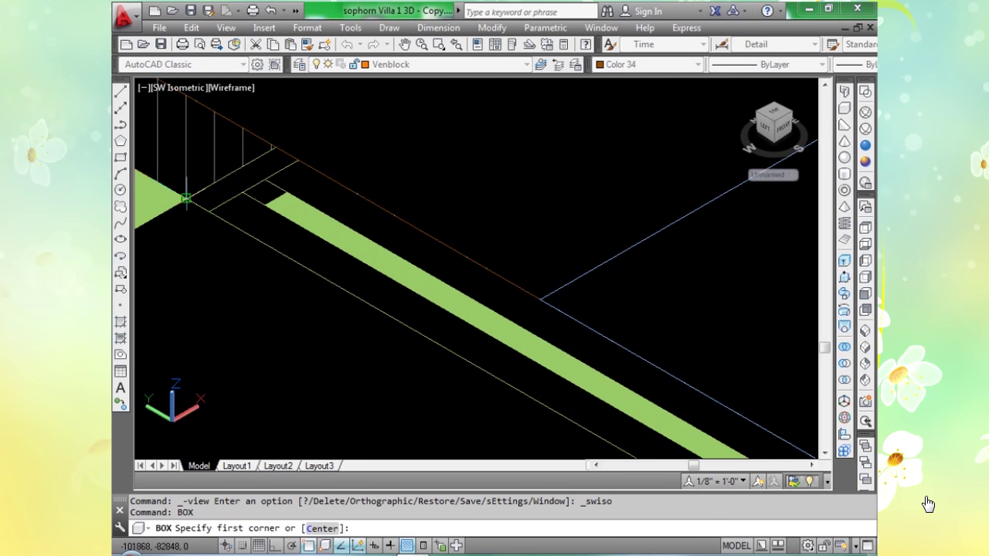
pyautogui.scroll(-3, 451, 285)
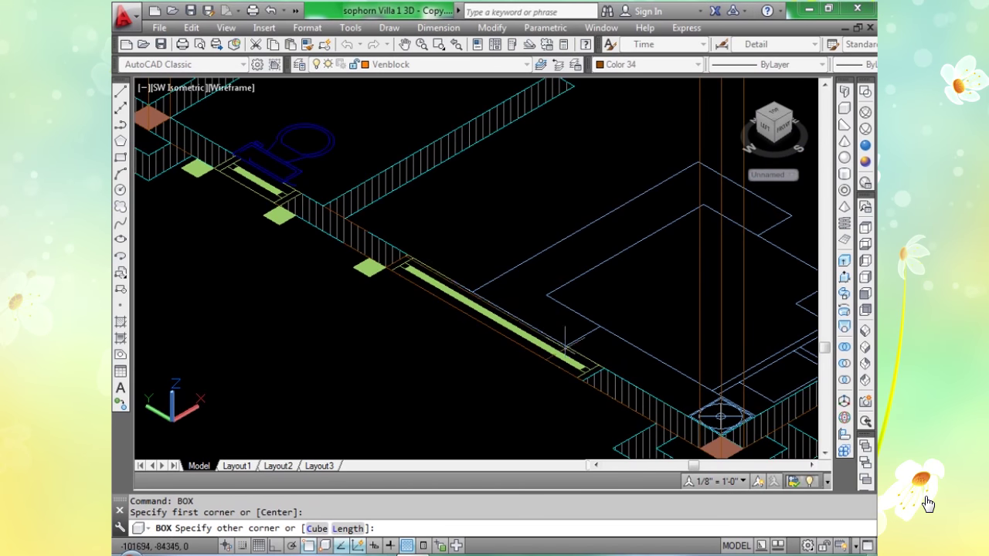
pyautogui.click(604, 368)
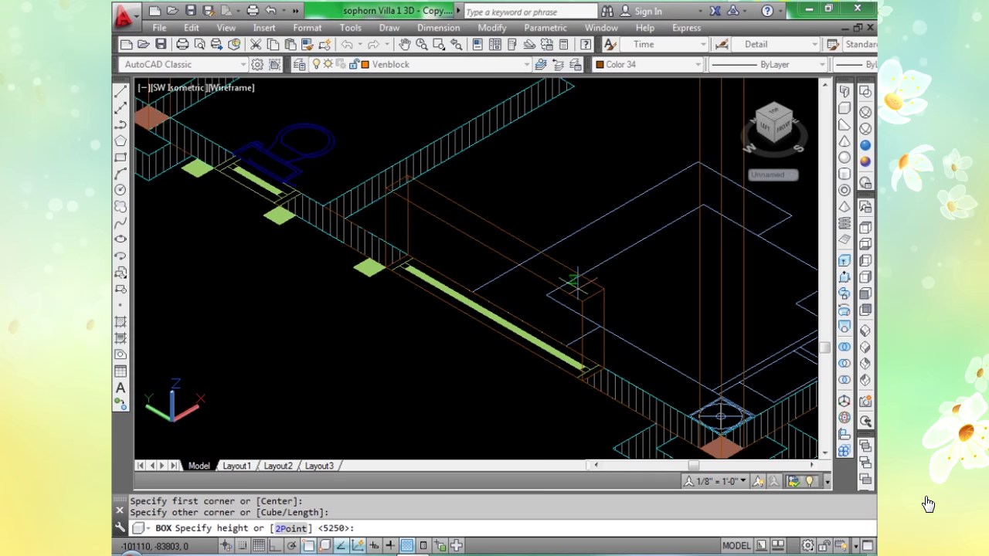
pyautogui.press('Escape')
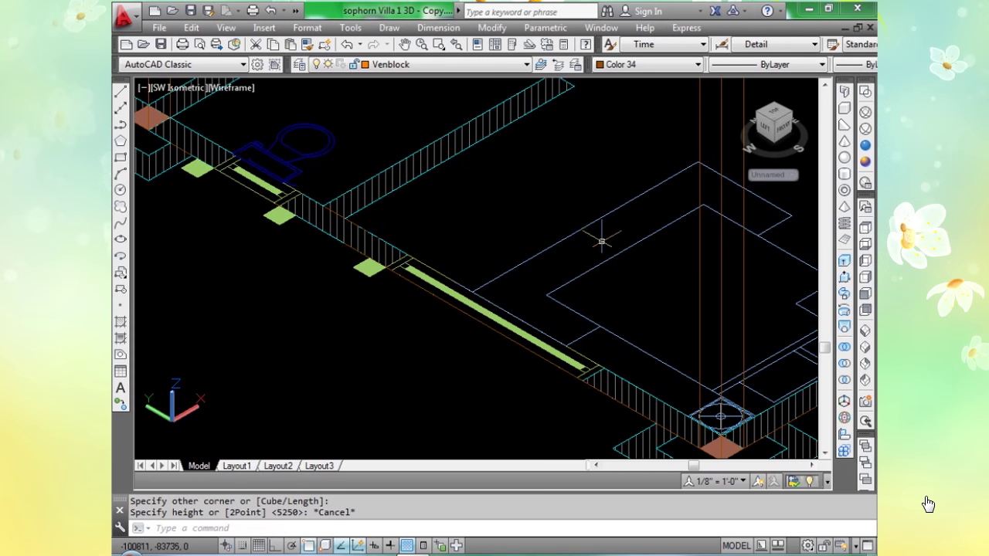
pyautogui.scroll(-10, 601, 239)
# Pan across the house elevations and roof plan to a window, then switch to Top view.
pyautogui.moveTo(659, 315); pyautogui.dragTo(263, 264, button='middle')
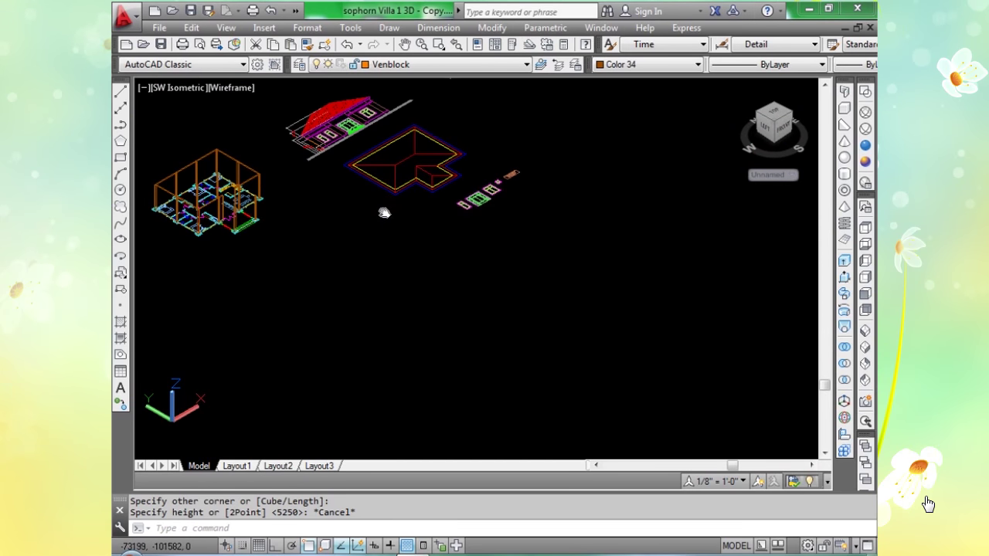
pyautogui.moveTo(384, 212); pyautogui.dragTo(398, 227, button='middle')
pyautogui.moveTo(496, 160); pyautogui.dragTo(483, 237, button='middle')
pyautogui.scroll(4, 503, 158)
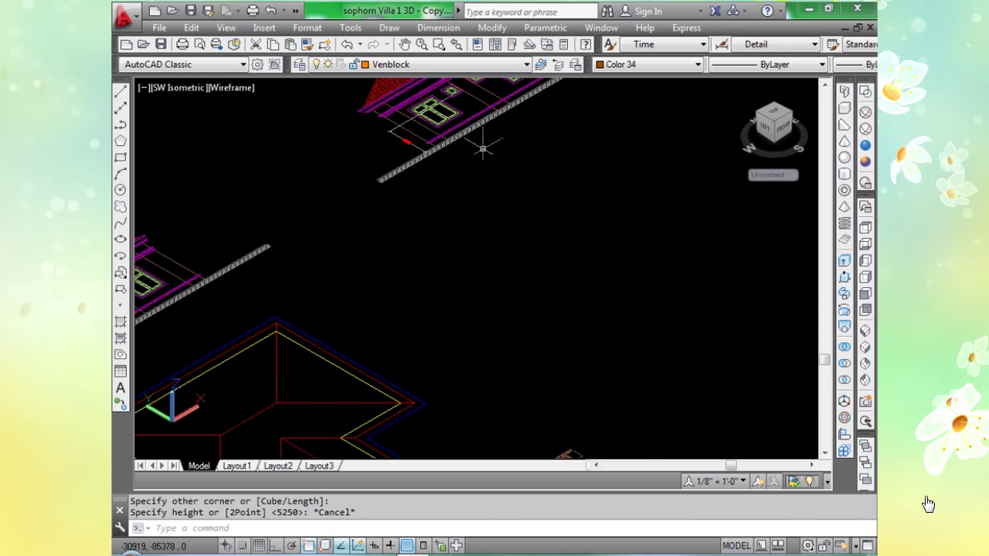
pyautogui.scroll(5, 463, 137)
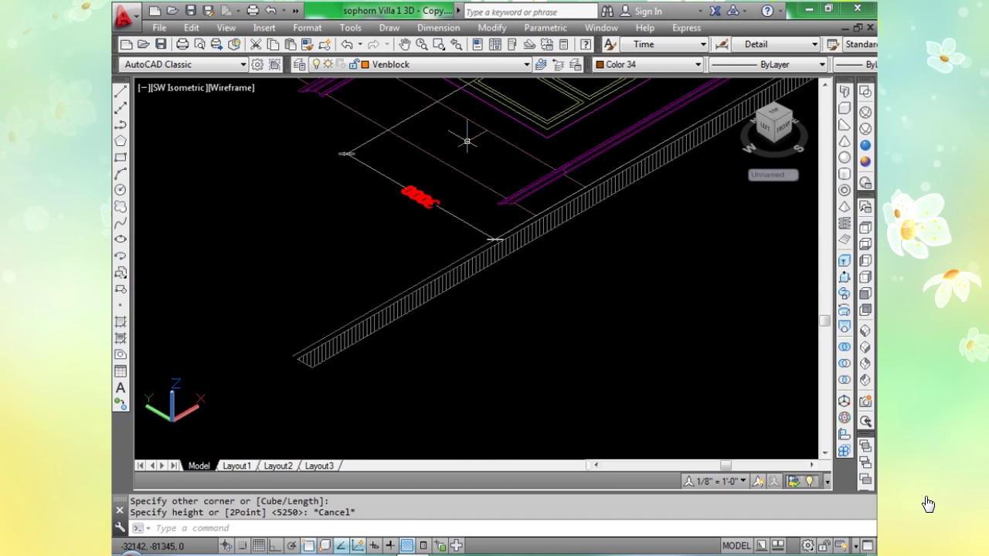
pyautogui.scroll(5, 394, 228)
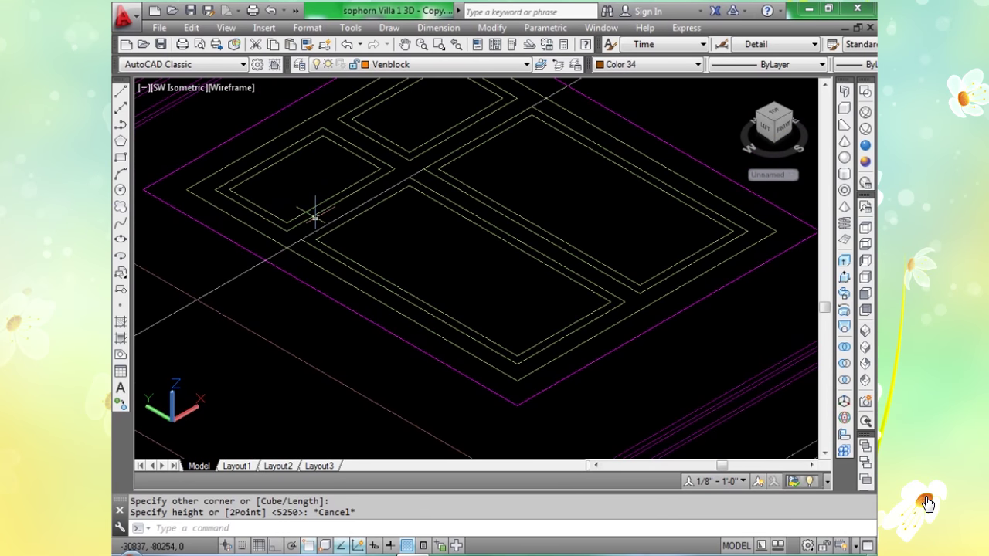
pyautogui.scroll(-3, 315, 215)
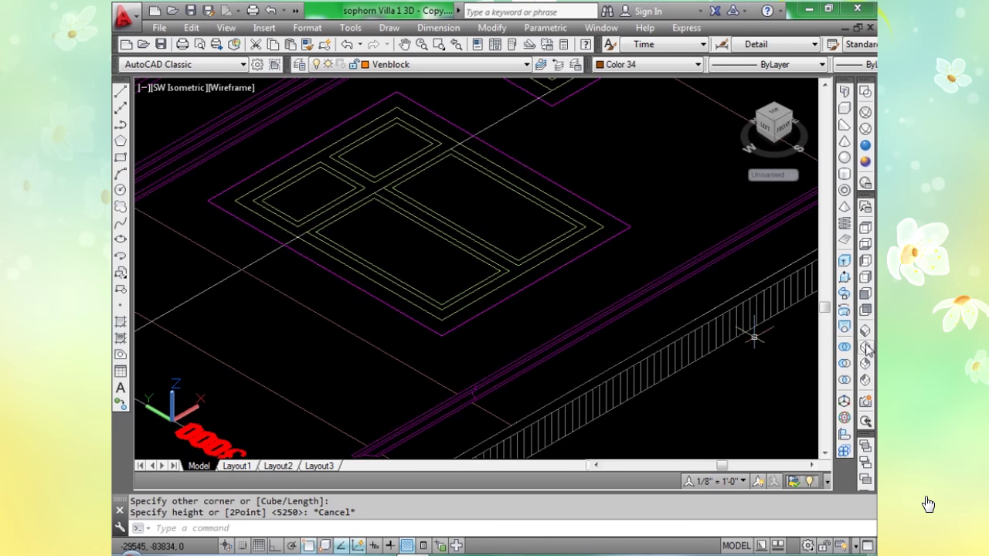
pyautogui.click(866, 232)
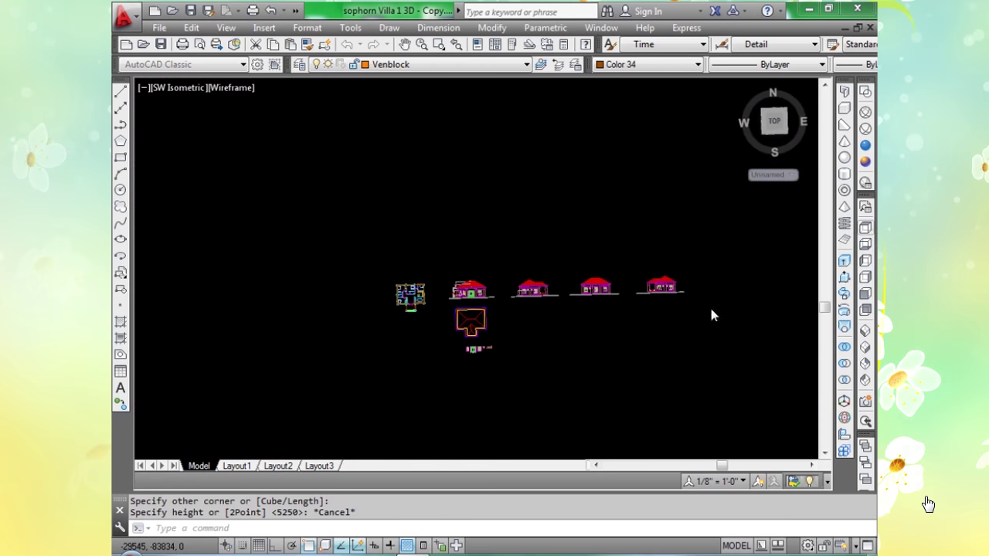
# Pan and zoom around the floor plan and elevations to close in on the elevation windows.
pyautogui.scroll(8, 534, 292)
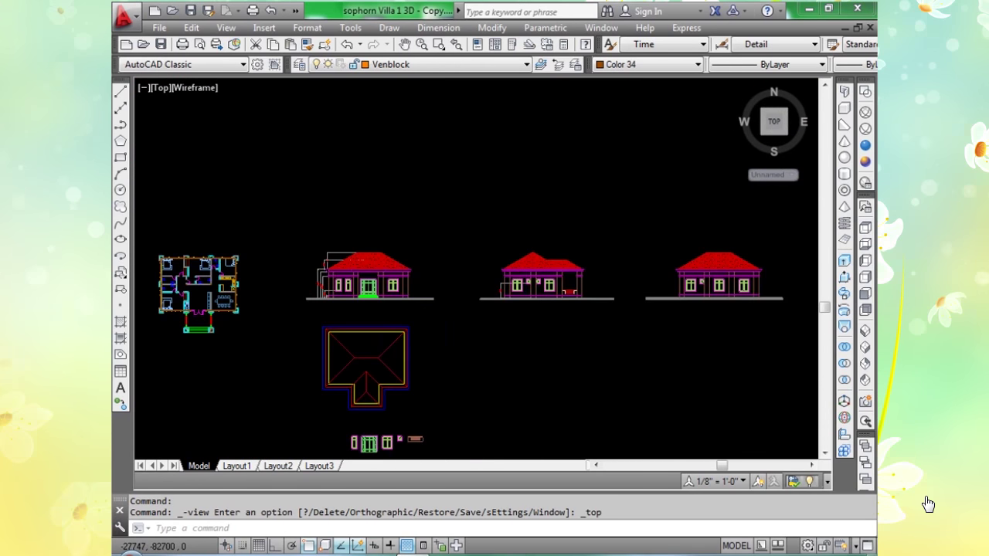
pyautogui.scroll(2, 503, 274)
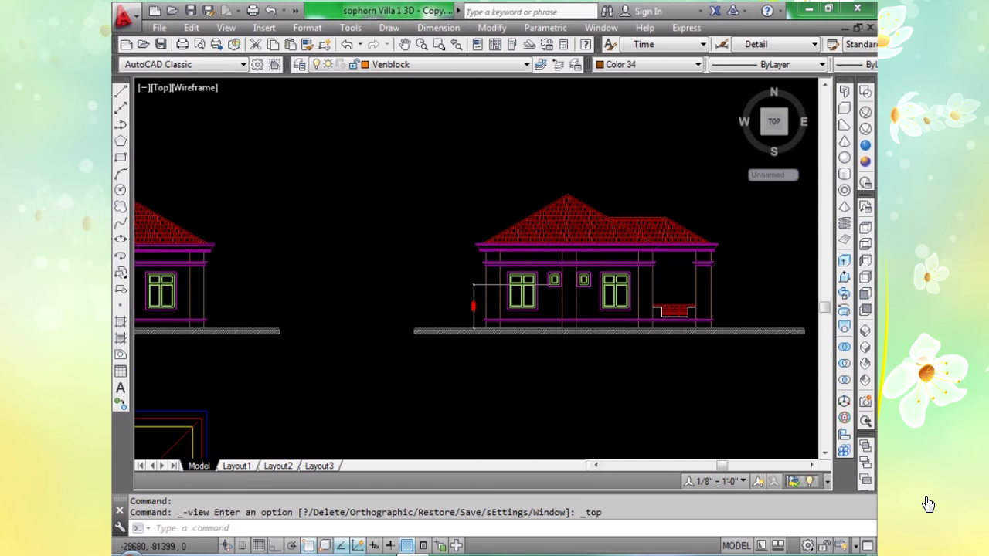
pyautogui.scroll(1, 510, 286)
pyautogui.scroll(-6, 526, 297)
pyautogui.moveTo(477, 311)
pyautogui.mouseDown(button='middle')
pyautogui.moveTo(491, 308)
pyautogui.moveTo(448, 262)
pyautogui.mouseUp(button='middle')
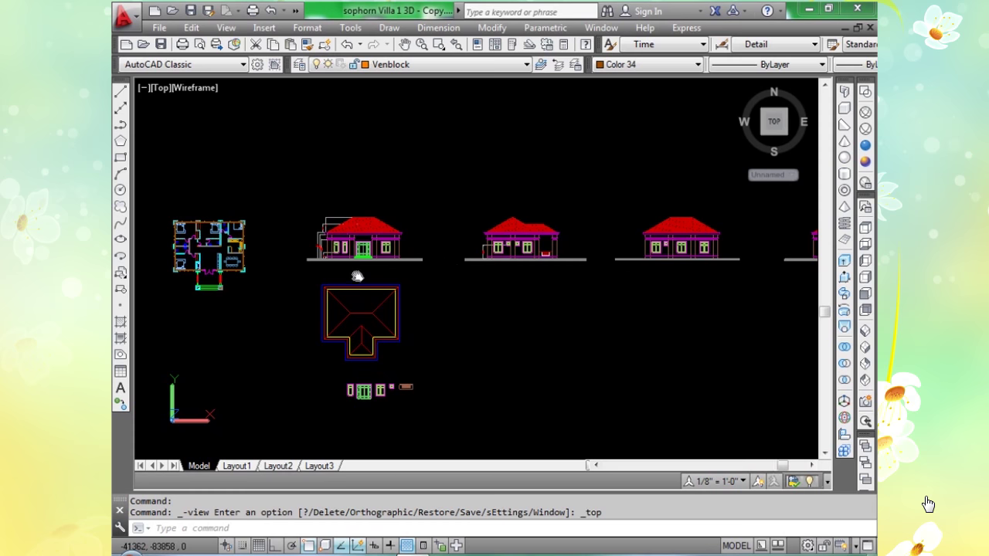
pyautogui.moveTo(357, 276); pyautogui.dragTo(260, 290, button='middle')
pyautogui.moveTo(675, 333)
pyautogui.mouseDown(button='middle')
pyautogui.moveTo(601, 337)
pyautogui.moveTo(718, 316)
pyautogui.mouseUp(button='middle')
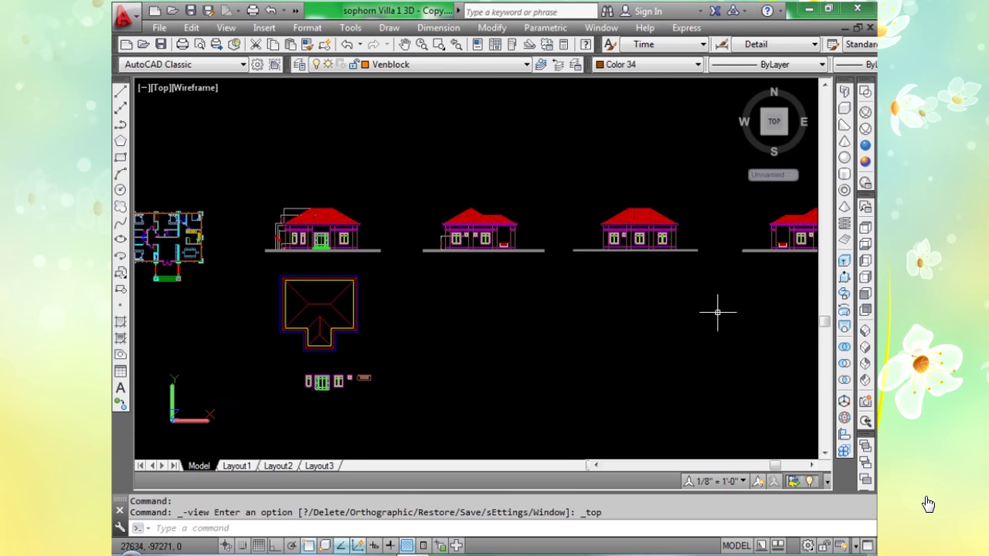
pyautogui.moveTo(464, 327); pyautogui.dragTo(559, 327, button='middle')
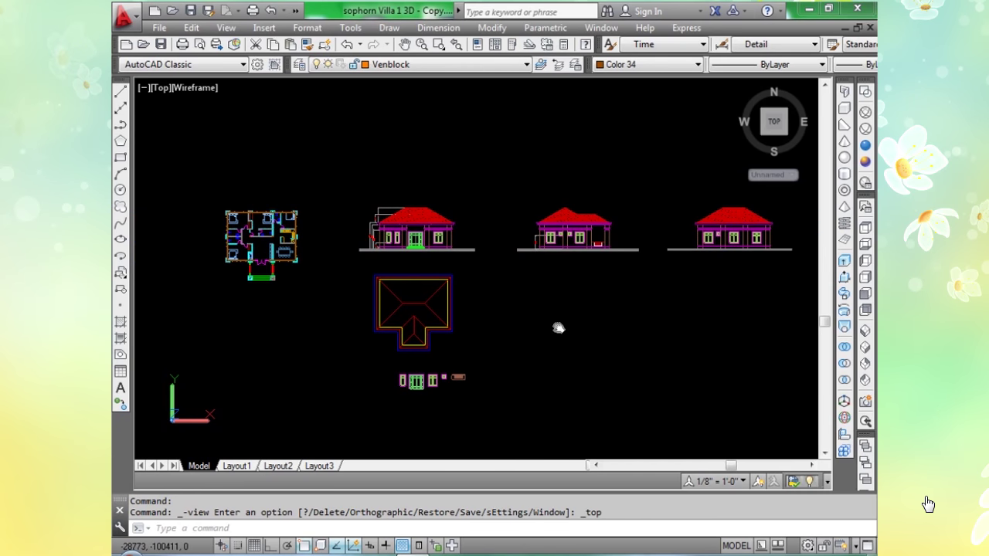
pyautogui.scroll(6, 193, 233)
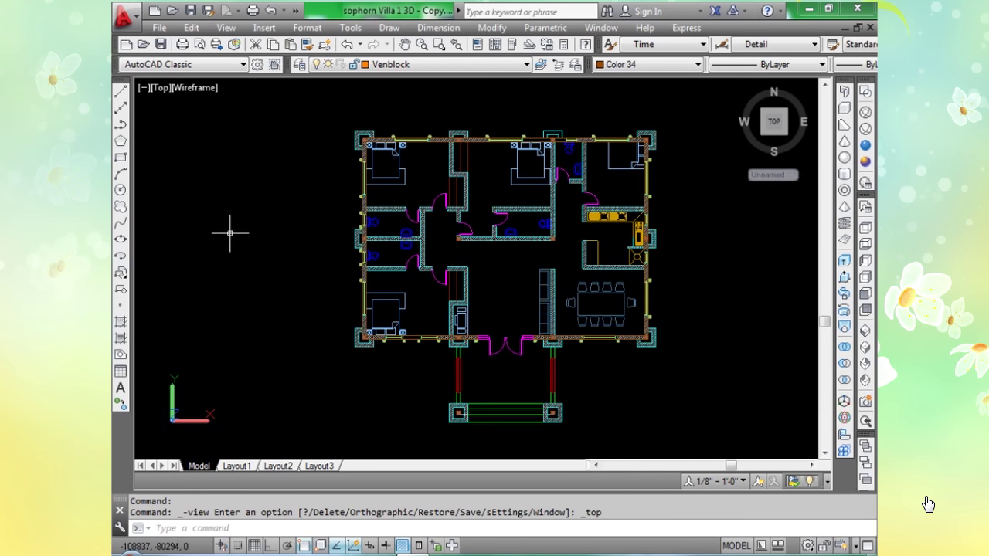
pyautogui.scroll(5, 368, 241)
pyautogui.scroll(-10, 368, 241)
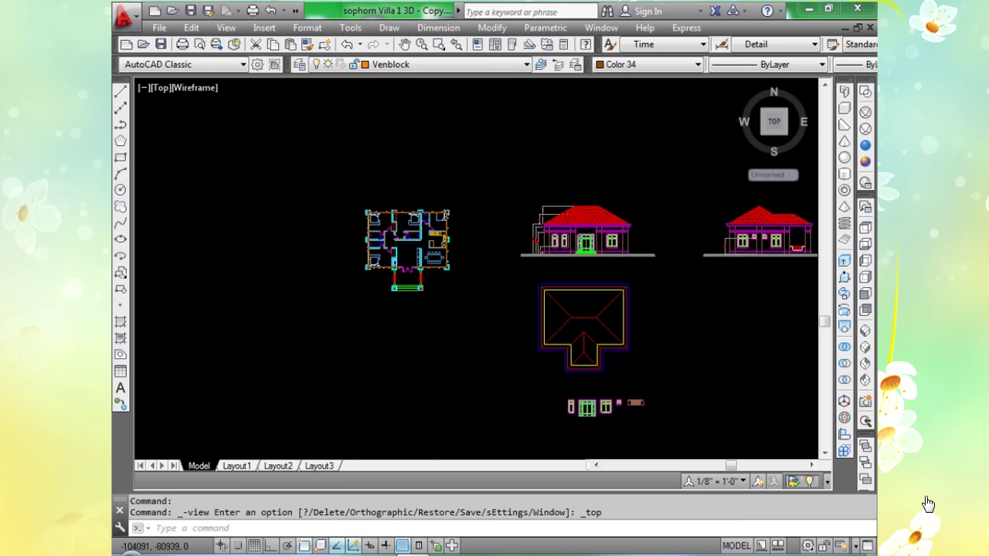
pyautogui.moveTo(414, 267); pyautogui.dragTo(259, 274, button='middle')
pyautogui.moveTo(620, 278); pyautogui.dragTo(372, 247, button='middle')
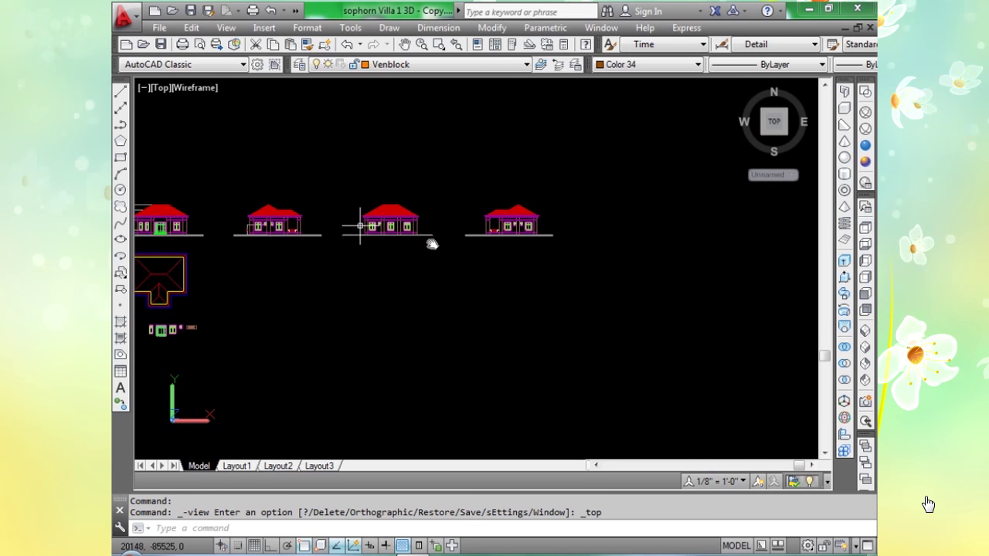
pyautogui.moveTo(432, 244); pyautogui.dragTo(453, 247, button='middle')
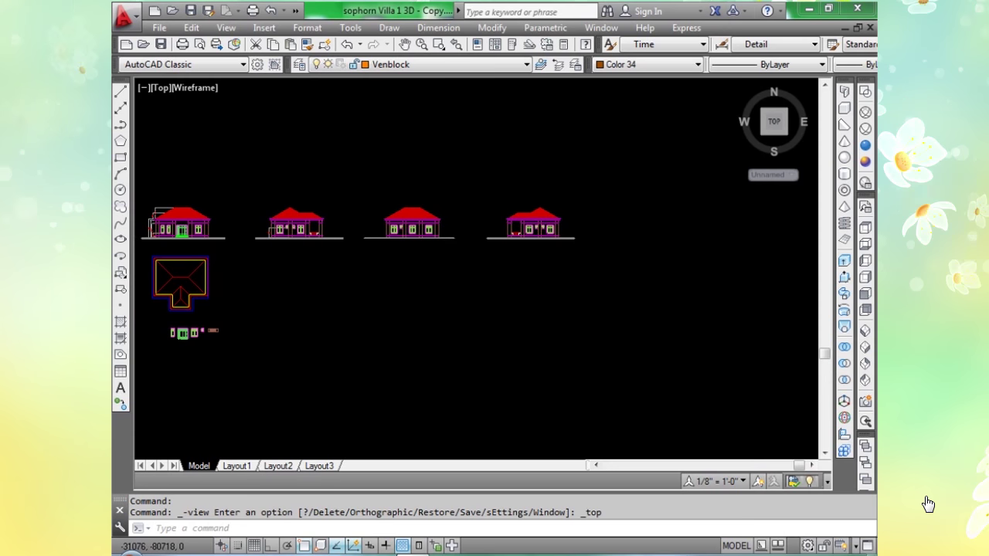
pyautogui.scroll(10, 285, 232)
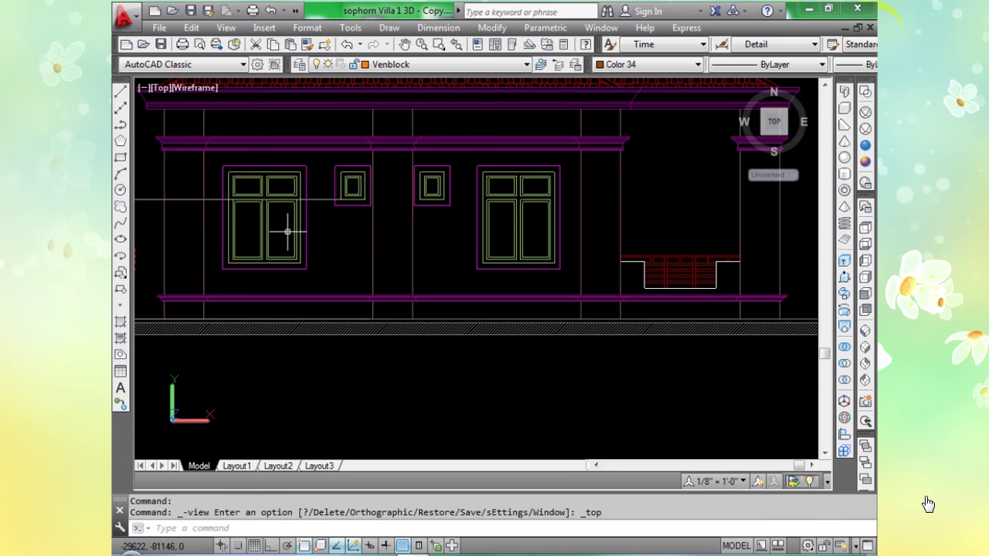
pyautogui.scroll(2, 238, 216)
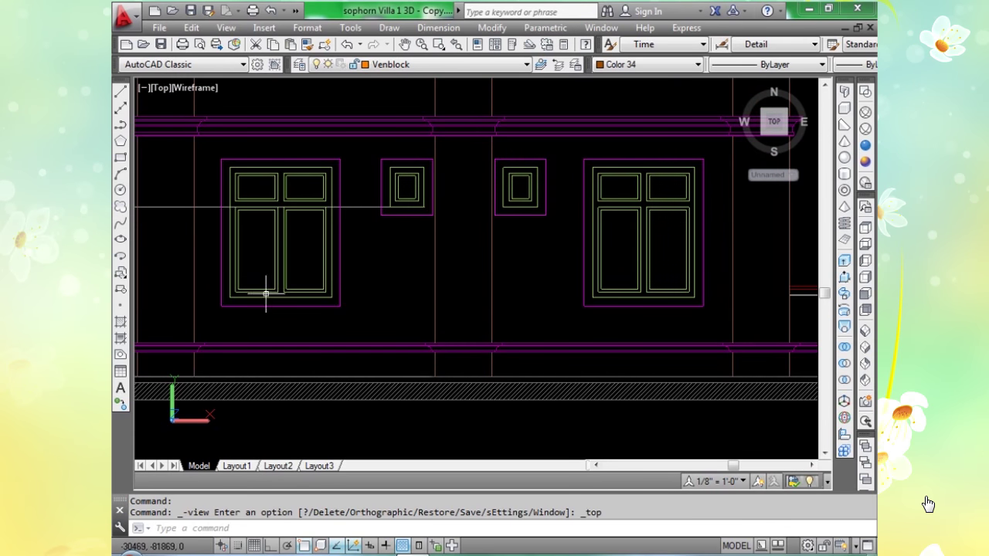
# Measure the elevation window's vertical height with DIST, reading 2300.
pyautogui.write('i')
pyautogui.press('Return')
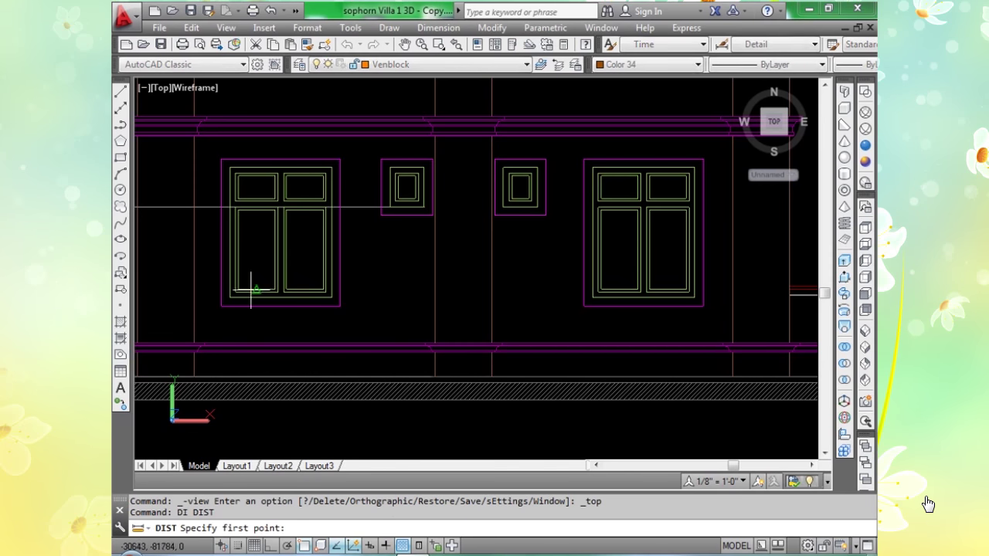
pyautogui.scroll(3, 234, 292)
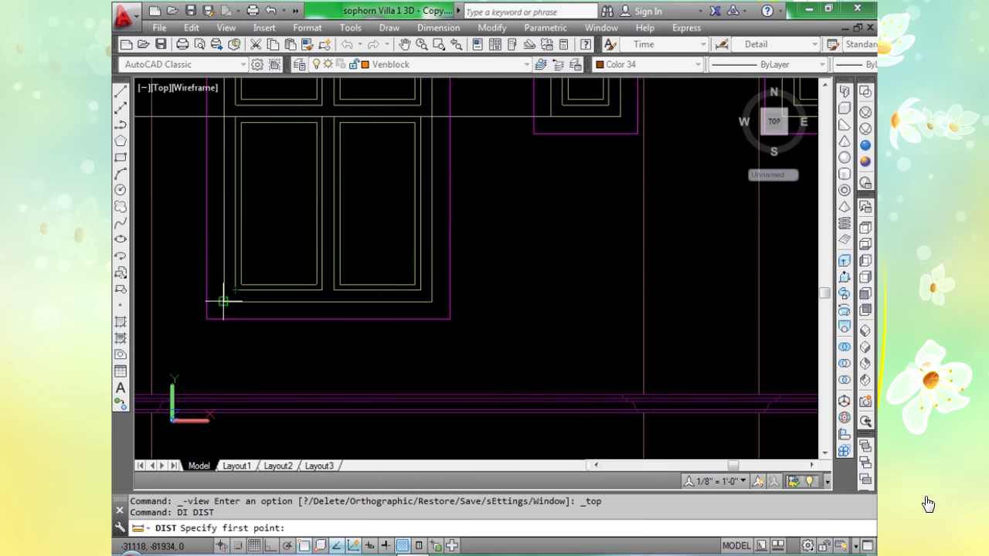
pyautogui.click(222, 300)
pyautogui.scroll(-5, 222, 299)
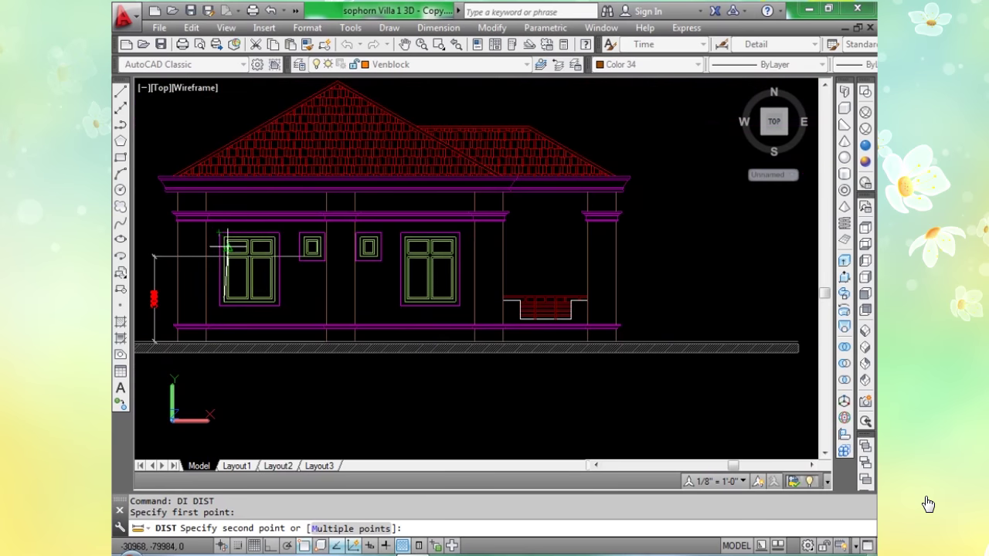
pyautogui.scroll(5, 228, 245)
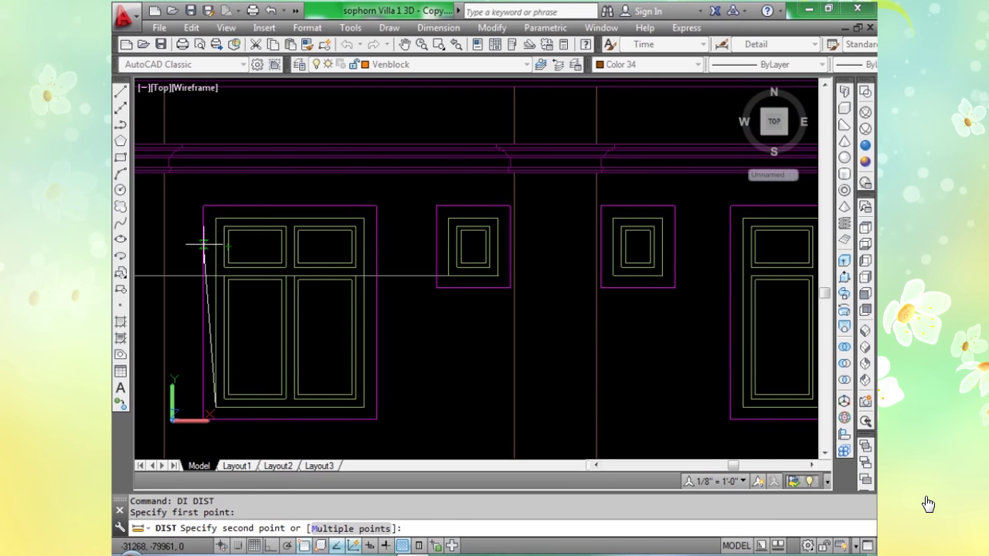
pyautogui.press('F6')
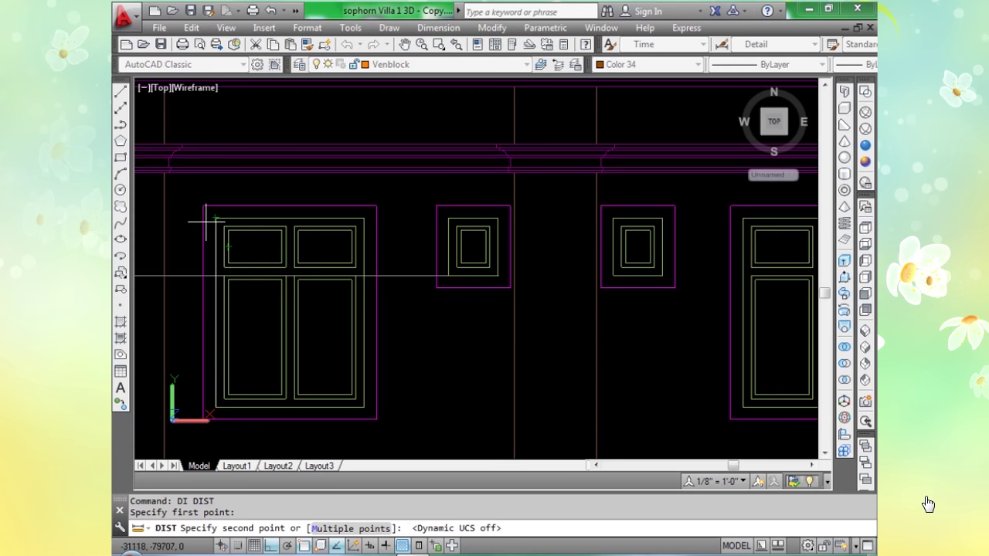
pyautogui.scroll(4, 215, 226)
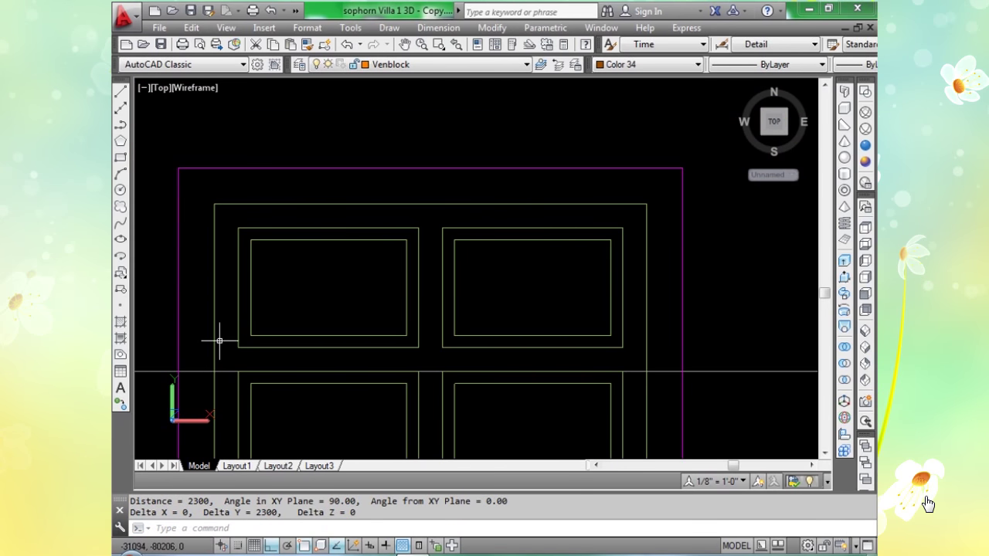
# Zoom and pan back out to show the floor plan and elevations.
pyautogui.scroll(-6, 205, 472)
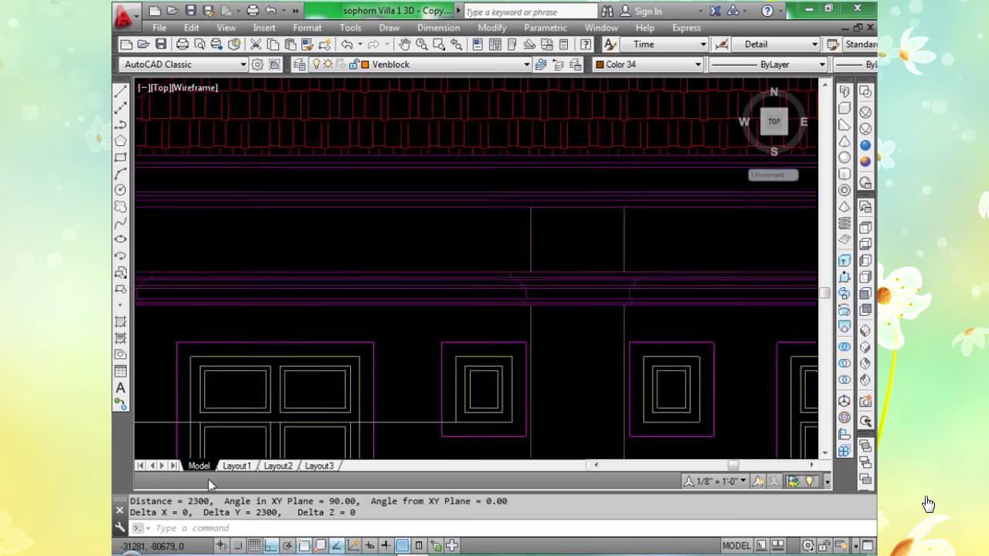
pyautogui.moveTo(287, 353); pyautogui.dragTo(461, 258, button='middle')
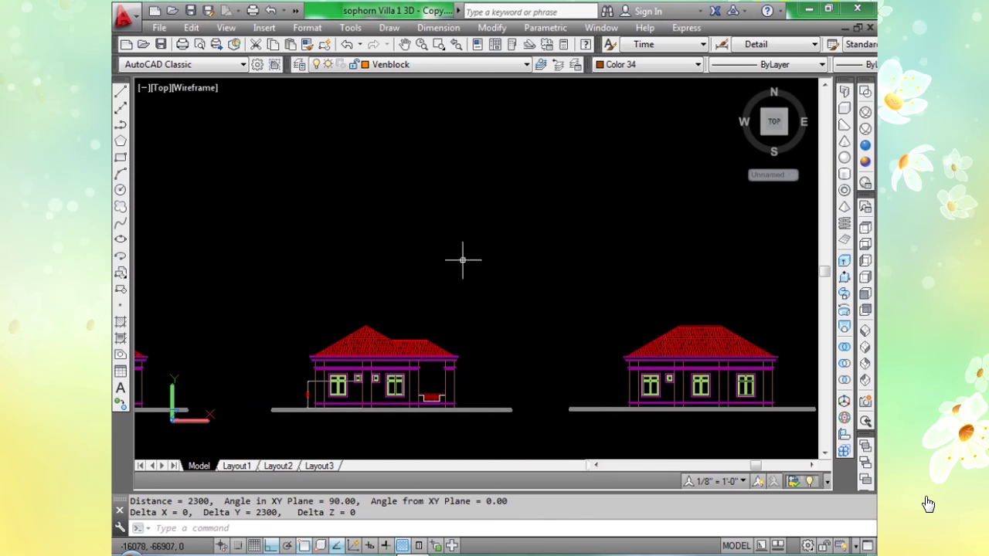
pyautogui.scroll(-3, 461, 258)
pyautogui.moveTo(406, 353); pyautogui.dragTo(415, 312, button='middle')
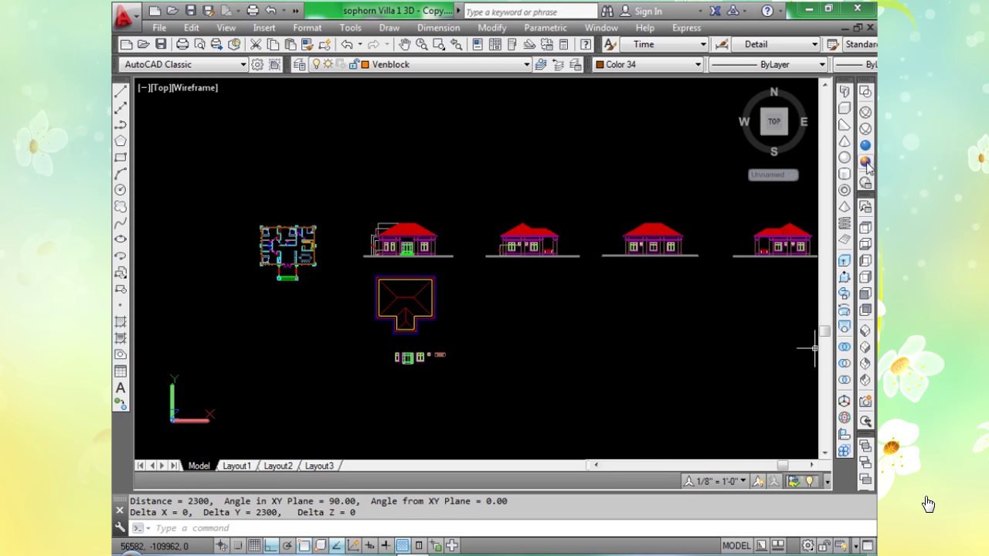
# Switch to SW Isometric and zoom in on the front wall's green window strip.
pyautogui.click(866, 330)
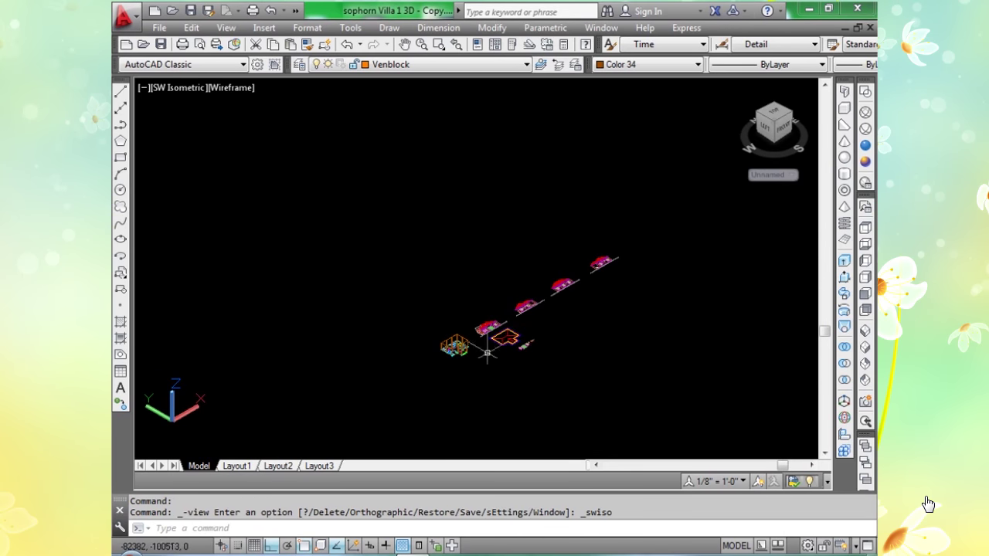
pyautogui.scroll(10, 290, 297)
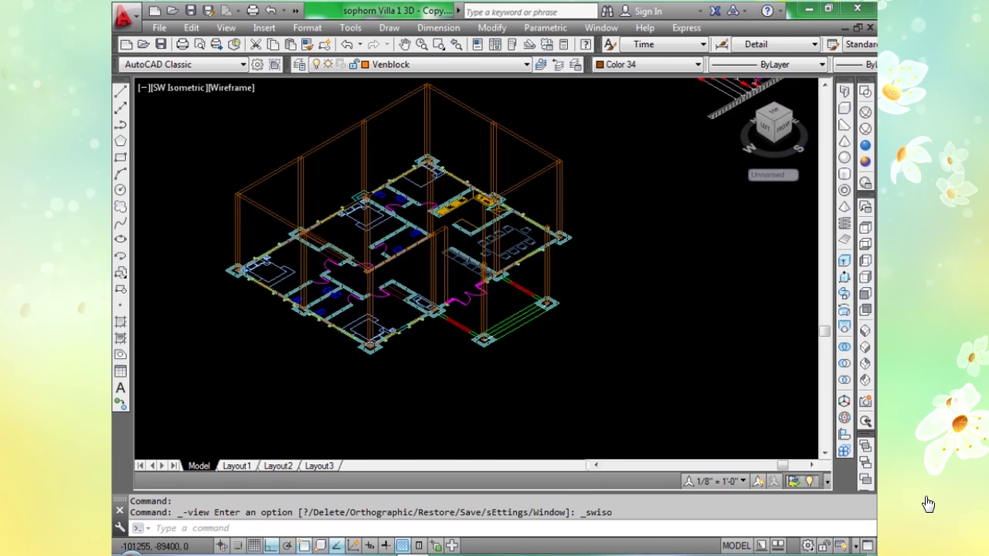
pyautogui.scroll(5, 272, 269)
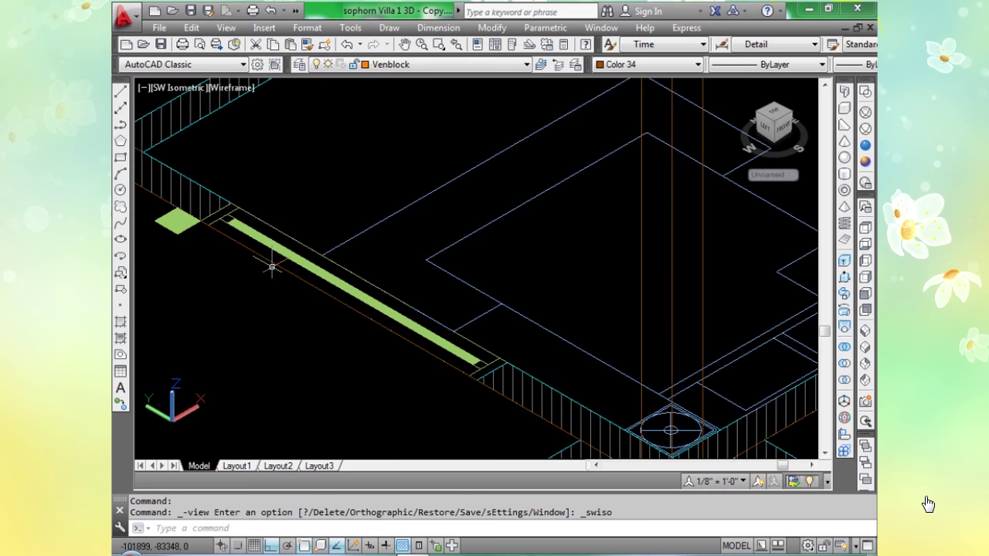
pyautogui.scroll(5, 224, 255)
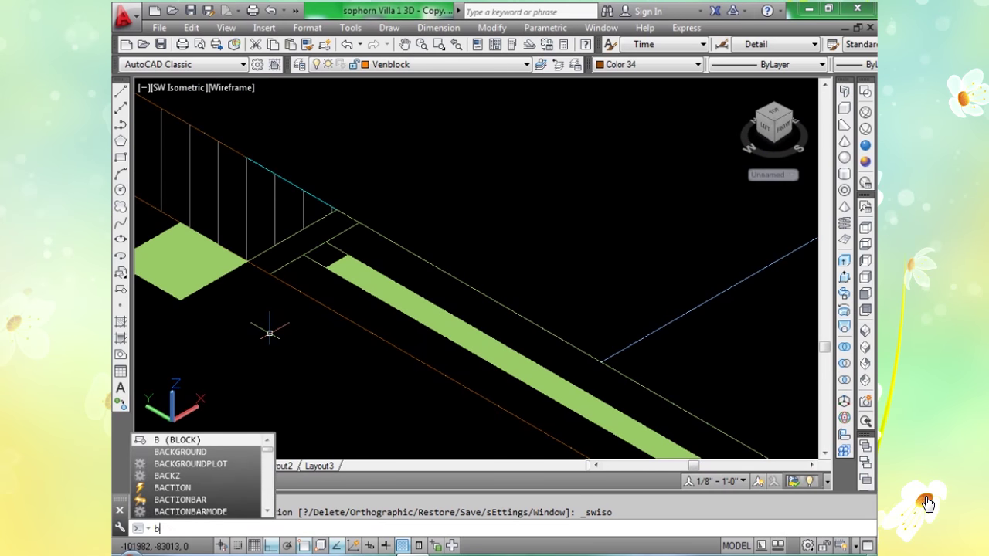
# Draw a 2300-high box over the hatched wall section beside the green window strip.
pyautogui.write('o')
pyautogui.press('Return')
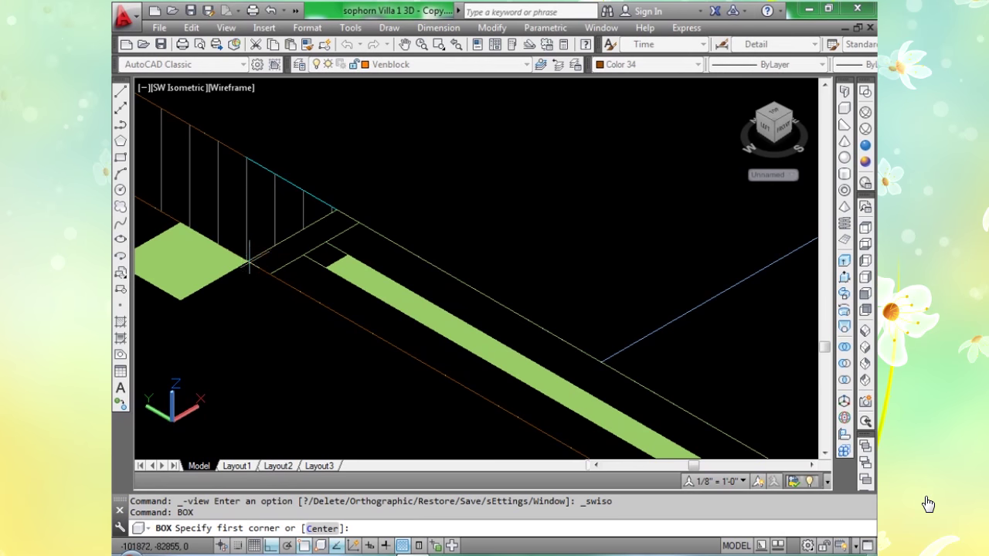
pyautogui.scroll(-4, 246, 263)
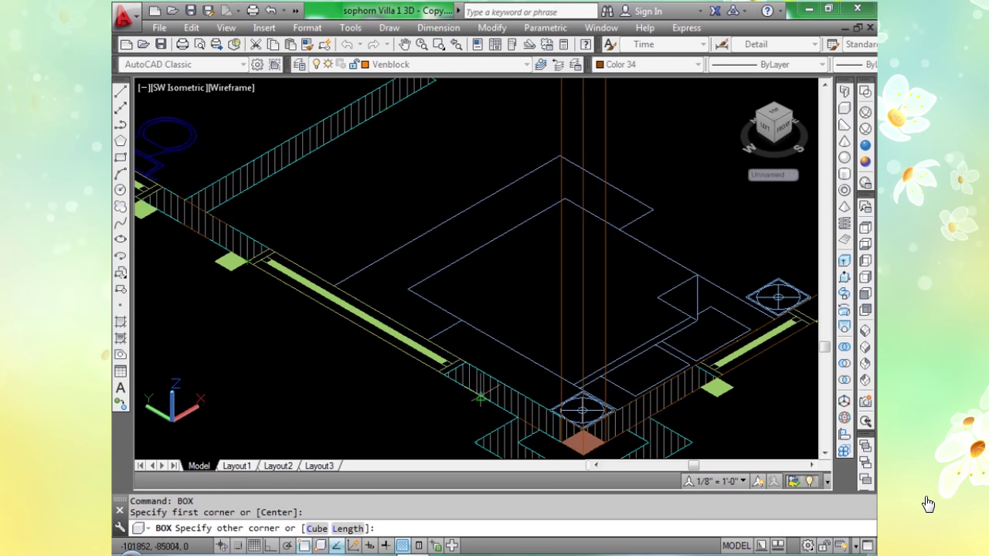
pyautogui.scroll(5, 480, 397)
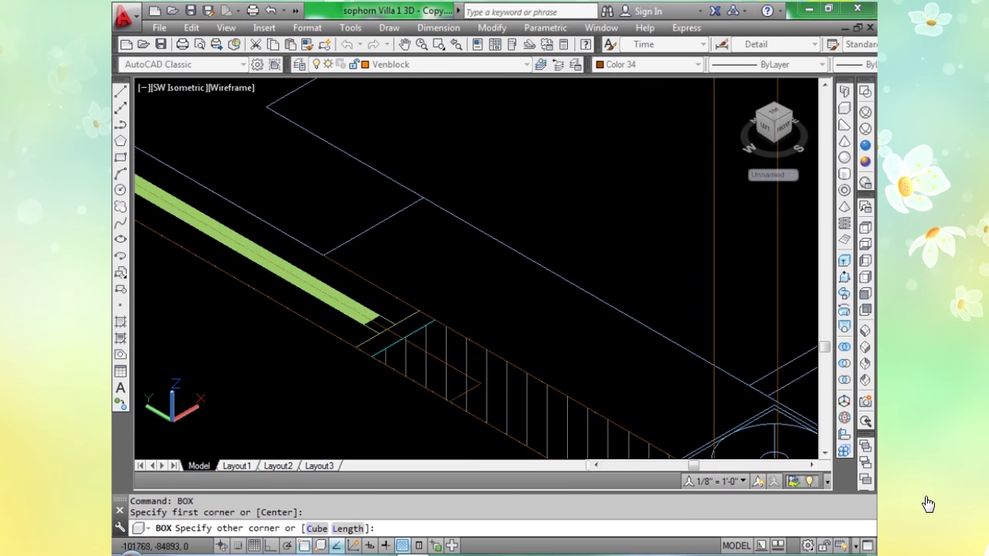
pyautogui.click(435, 319)
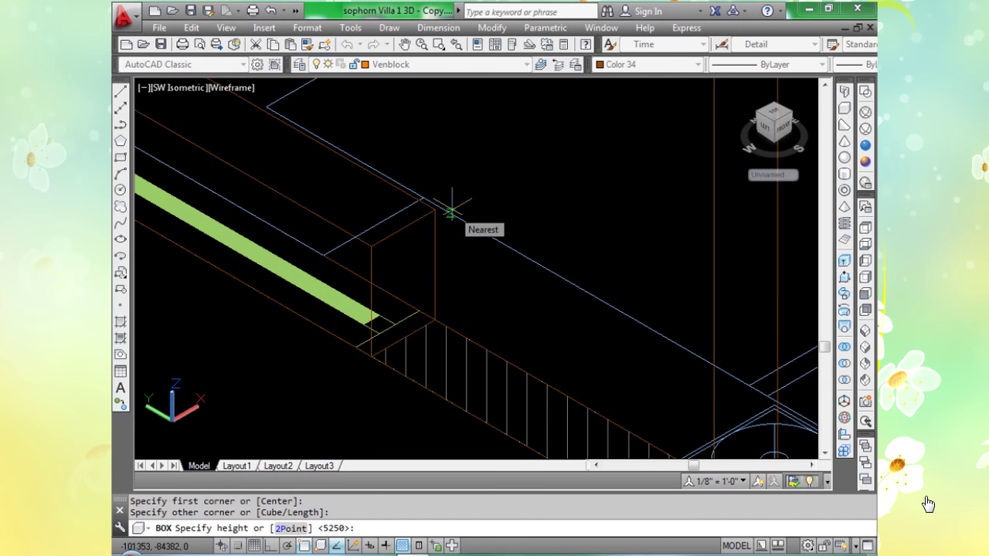
pyautogui.write('2300')
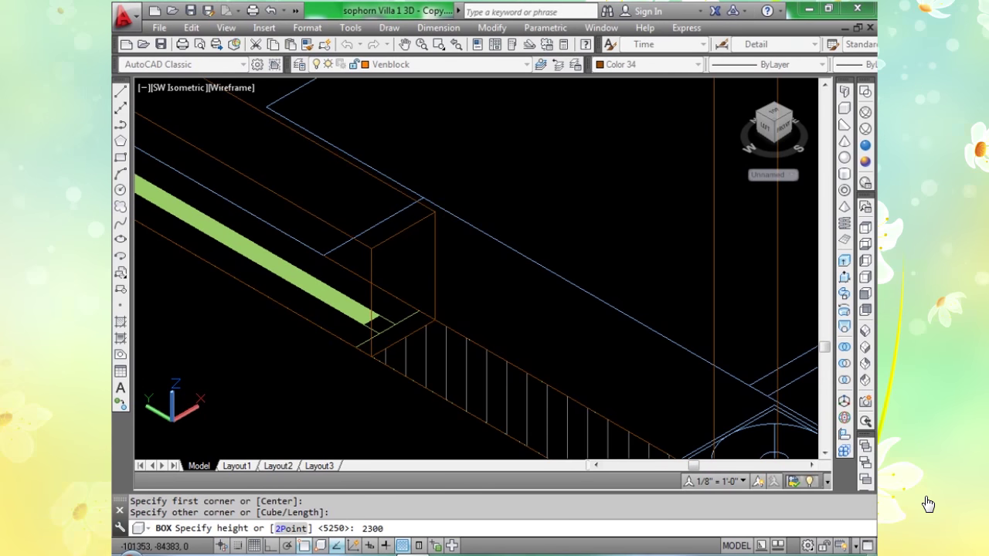
pyautogui.press('Return')
pyautogui.scroll(-8, 406, 274)
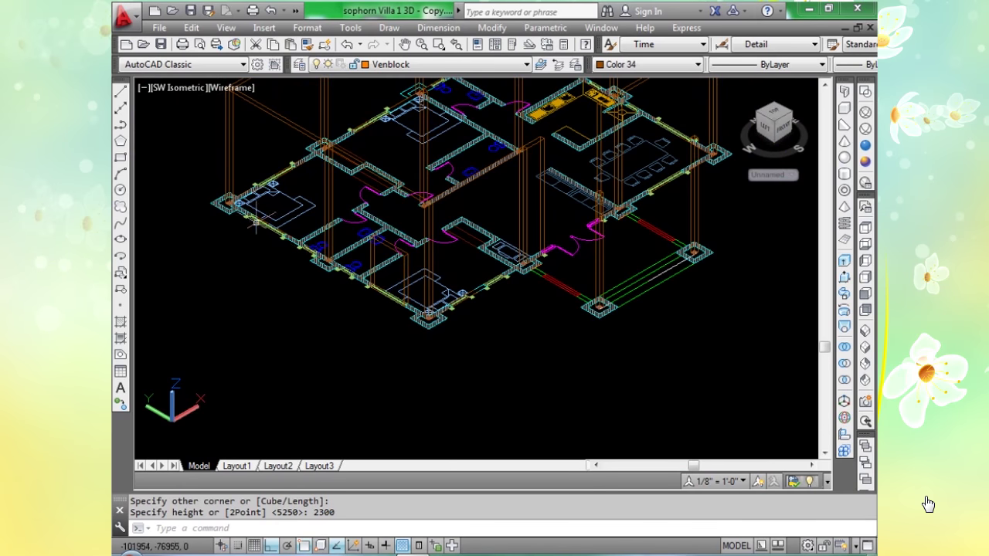
pyautogui.scroll(7, 255, 224)
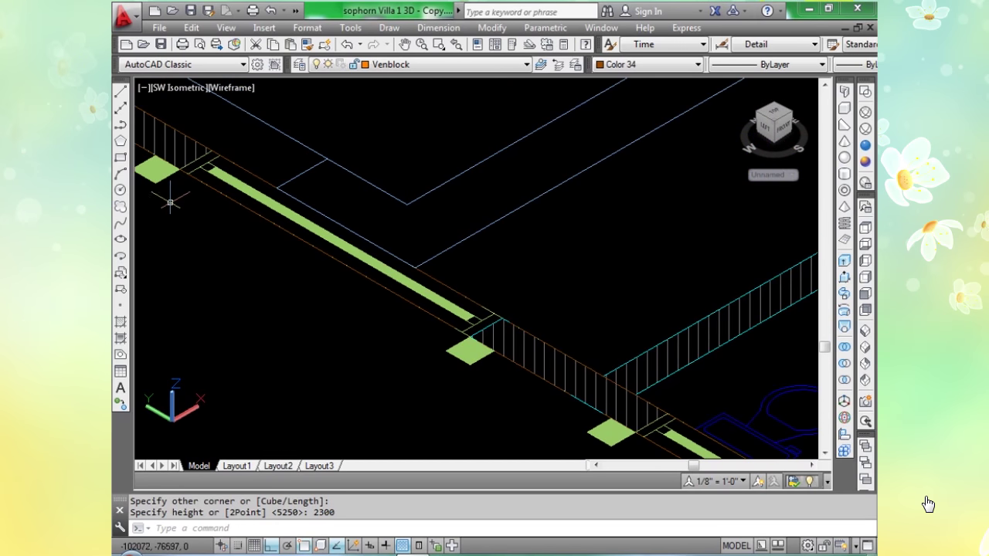
pyautogui.press('Return')
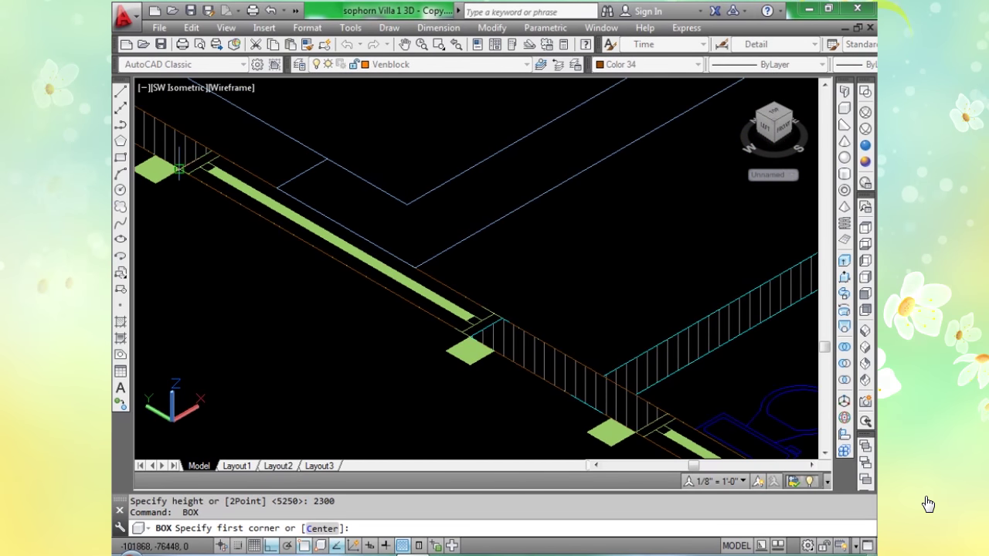
# Draw a second 2300-high box on the front wall beside the green pad.
pyautogui.click(179, 169)
pyautogui.scroll(4, 526, 337)
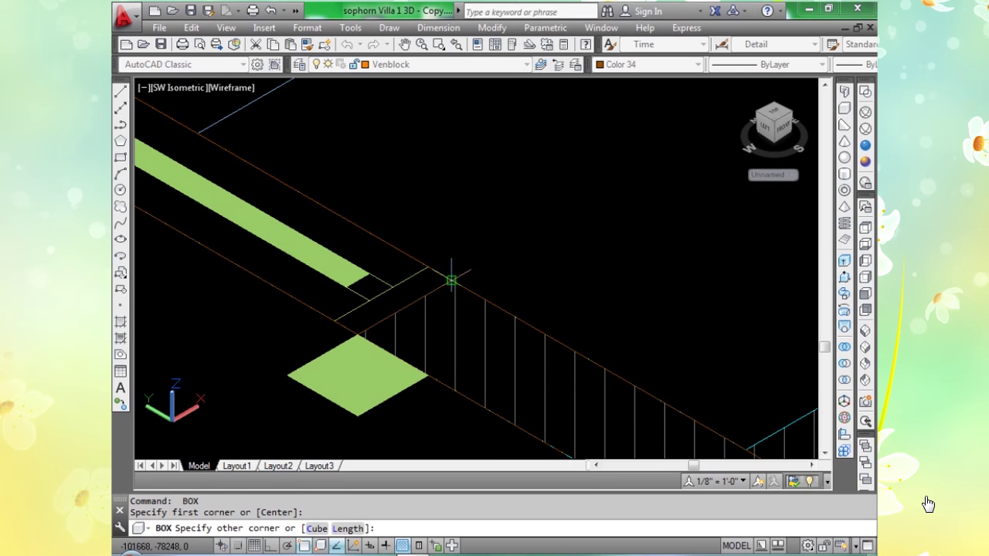
pyautogui.click(452, 279)
pyautogui.press('Return')
pyautogui.scroll(-8, 461, 276)
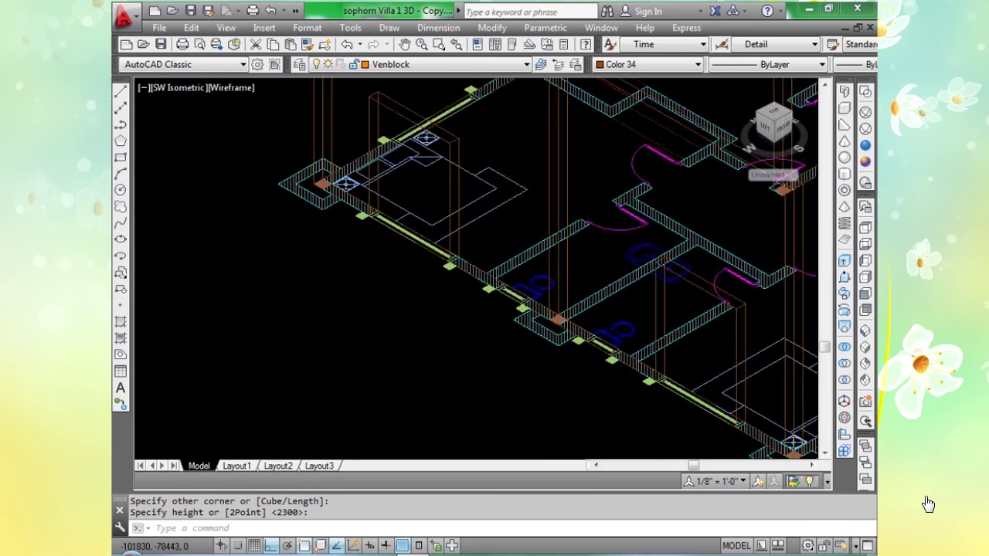
# Pan and zoom back over the villa's 3D floor plan.
pyautogui.moveTo(592, 342); pyautogui.dragTo(510, 363, button='middle')
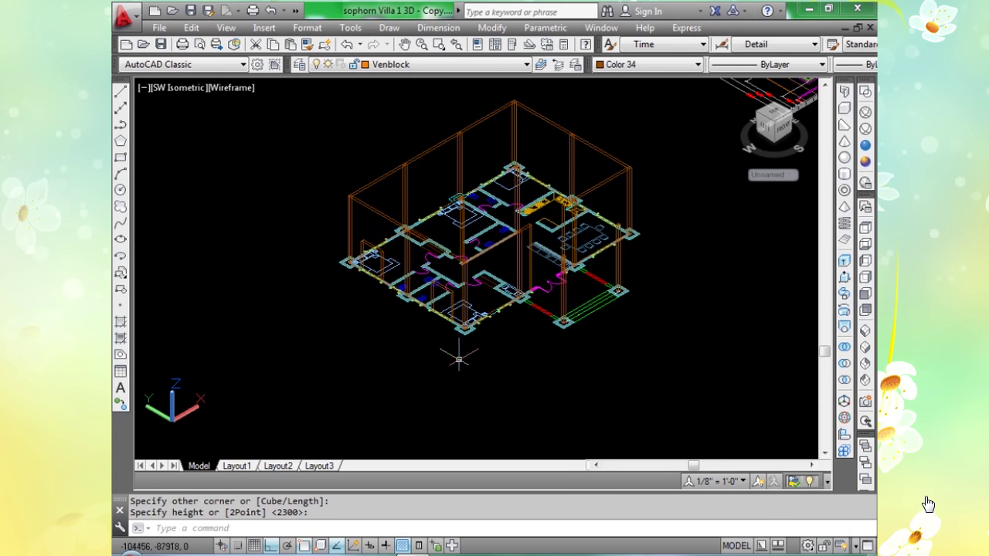
pyautogui.scroll(6, 435, 327)
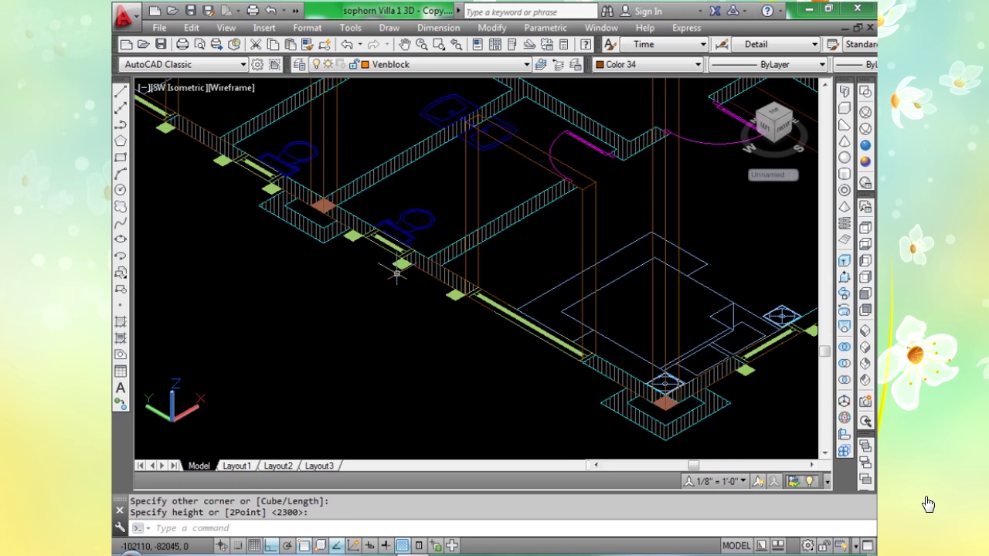
pyautogui.scroll(-8, 396, 265)
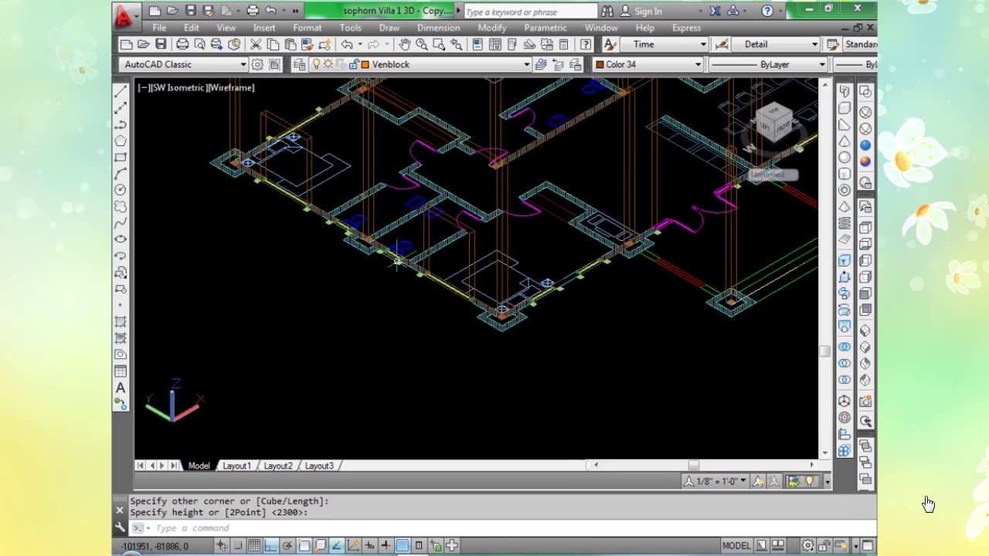
pyautogui.scroll(-3, 397, 271)
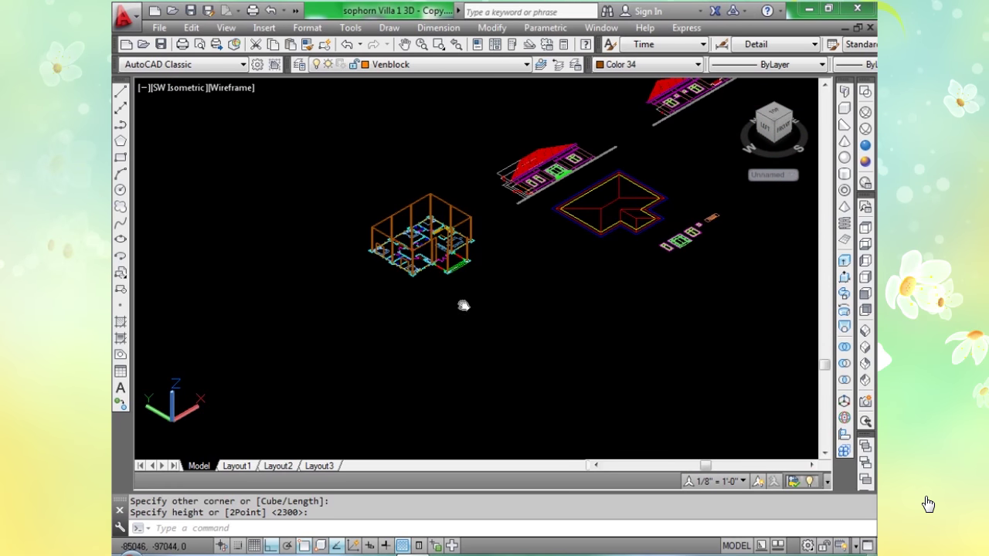
pyautogui.moveTo(463, 305); pyautogui.dragTo(355, 371, button='middle')
pyautogui.scroll(10, 430, 249)
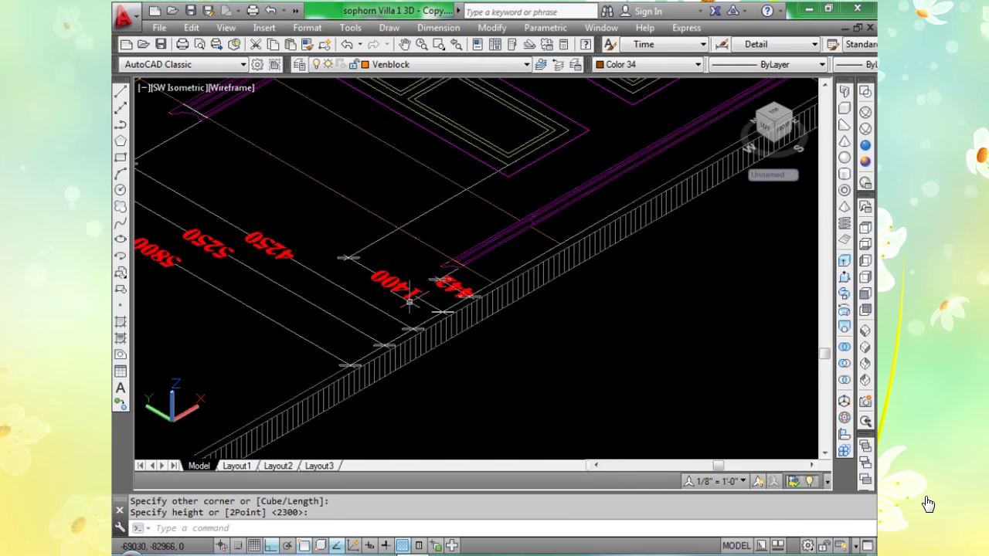
pyautogui.scroll(-12, 363, 348)
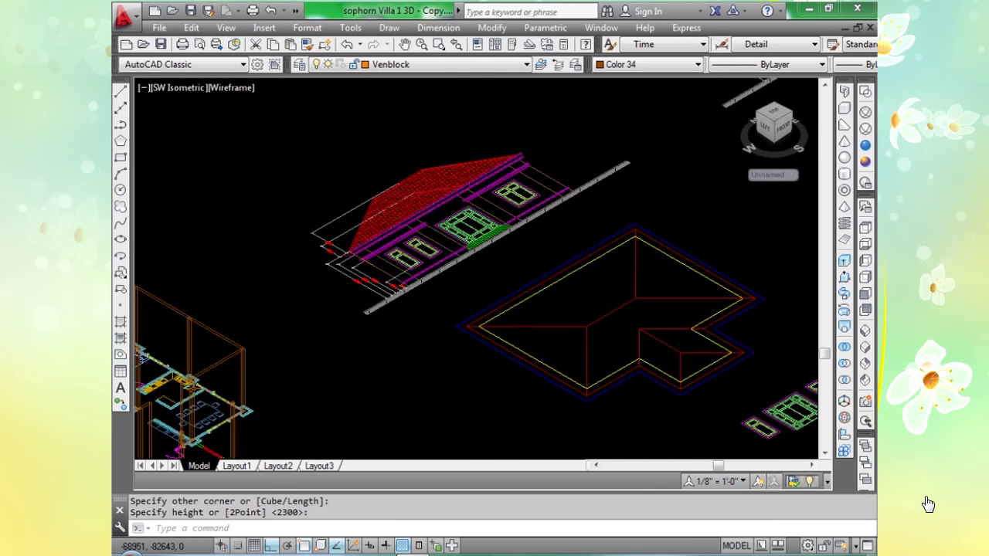
pyautogui.moveTo(443, 360); pyautogui.dragTo(557, 301, button='middle')
pyautogui.scroll(8, 348, 347)
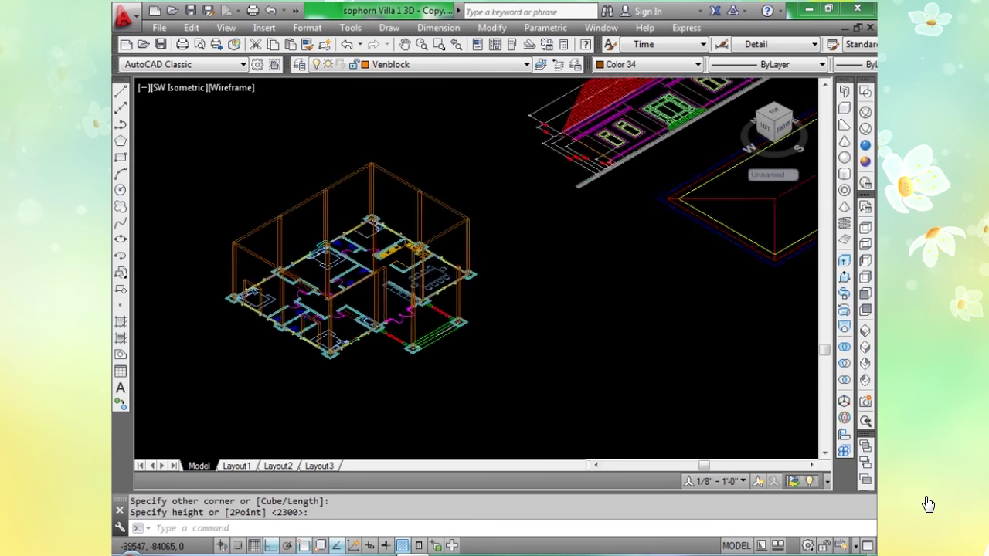
pyautogui.scroll(2, 354, 292)
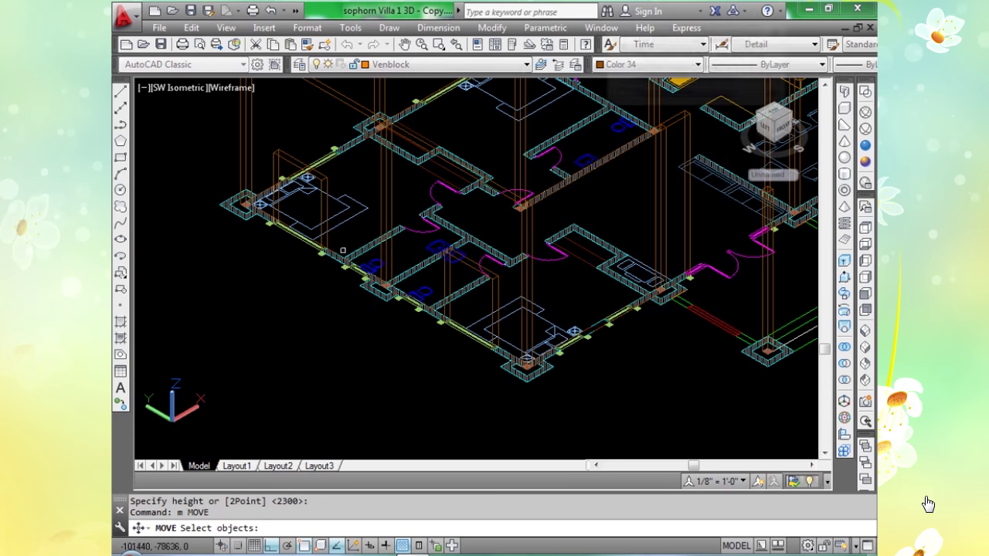
# Move both 2300-high window boxes up by 1400 on the front wall.
pyautogui.click(323, 208)
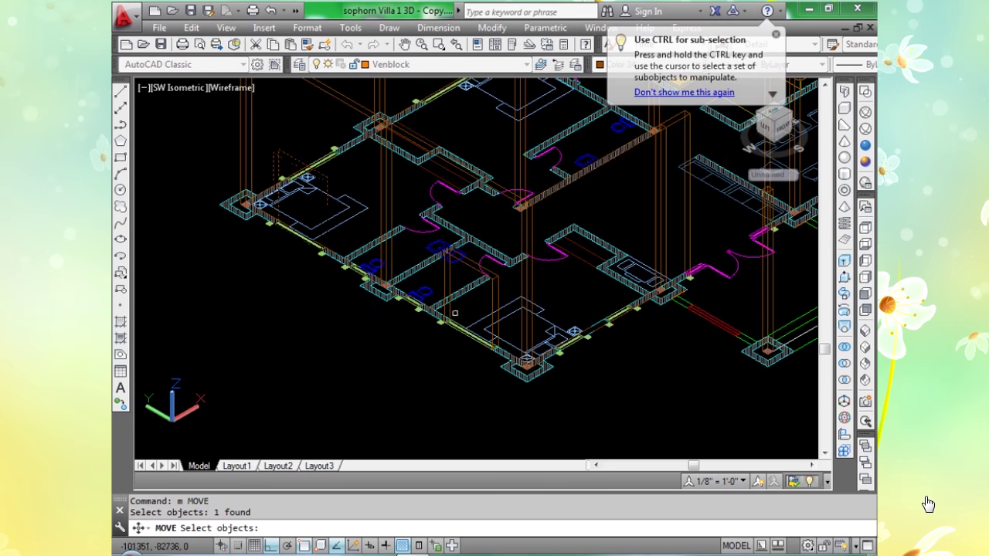
pyautogui.click(444, 281)
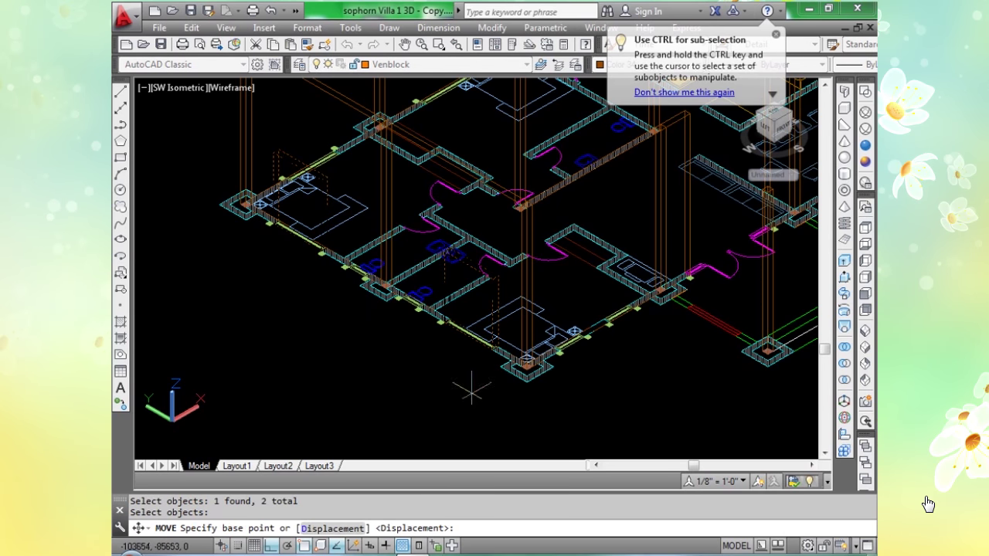
pyautogui.click(501, 403)
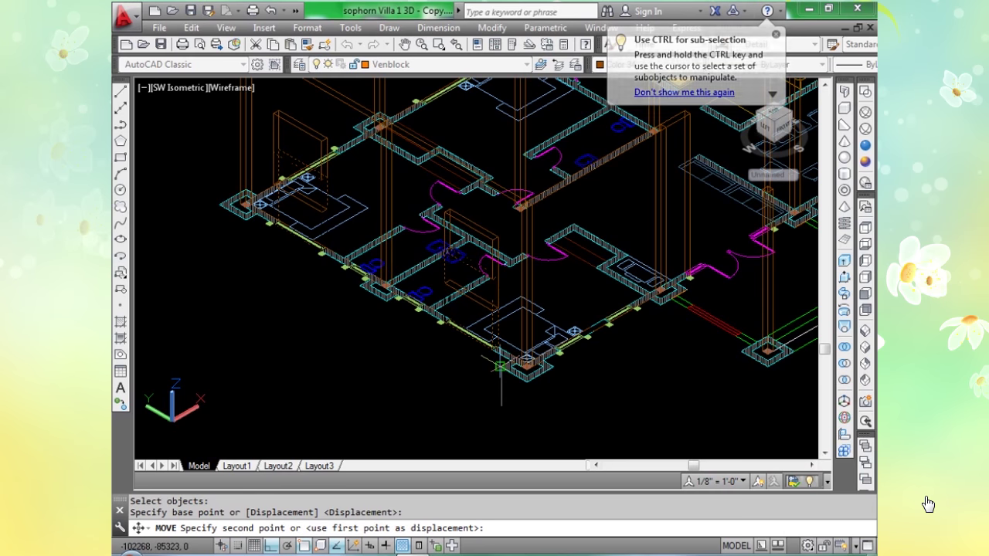
pyautogui.write('14')
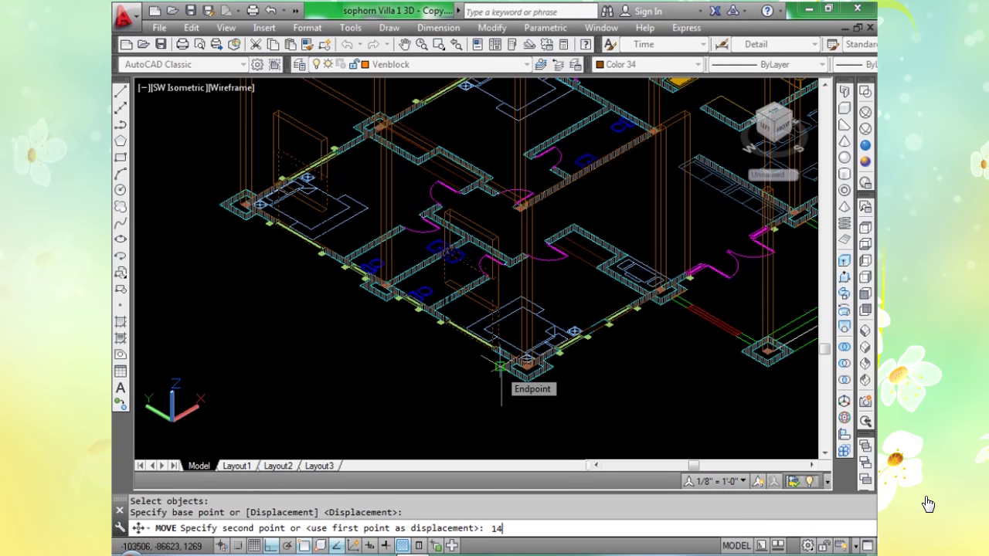
pyautogui.write('00')
pyautogui.press('Return')
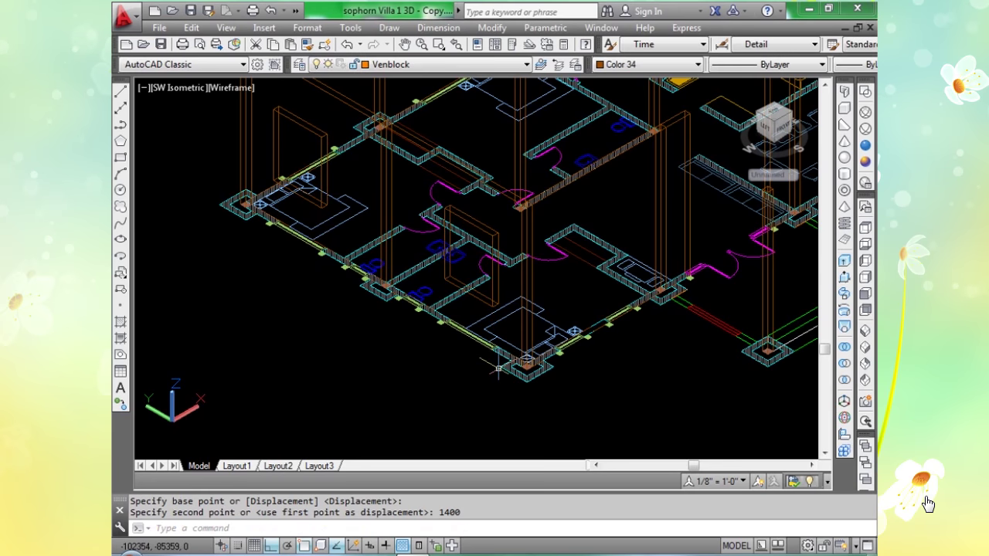
pyautogui.scroll(2, 509, 402)
pyautogui.scroll(-2, 640, 398)
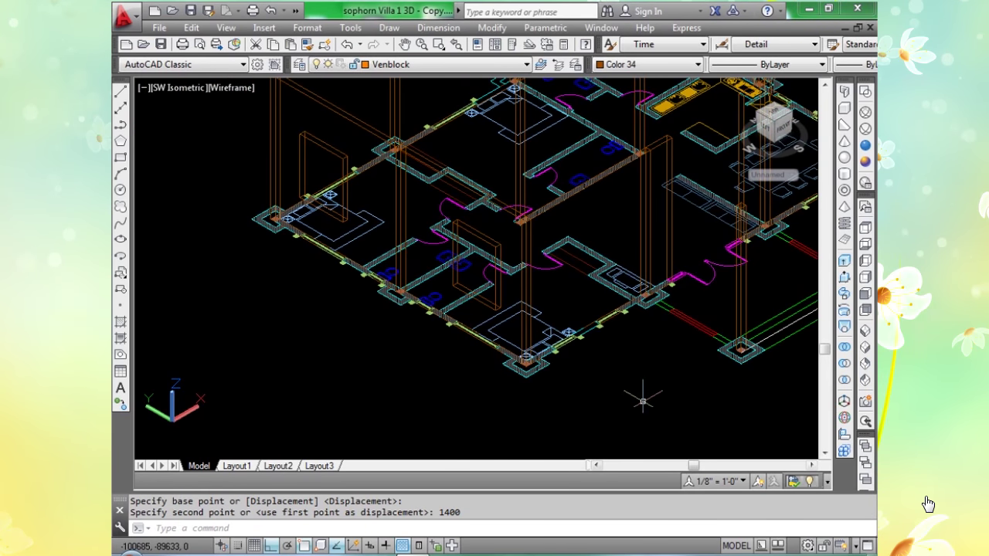
pyautogui.moveTo(641, 397); pyautogui.dragTo(514, 373, button='middle')
pyautogui.scroll(1, 515, 373)
pyautogui.scroll(-1, 576, 342)
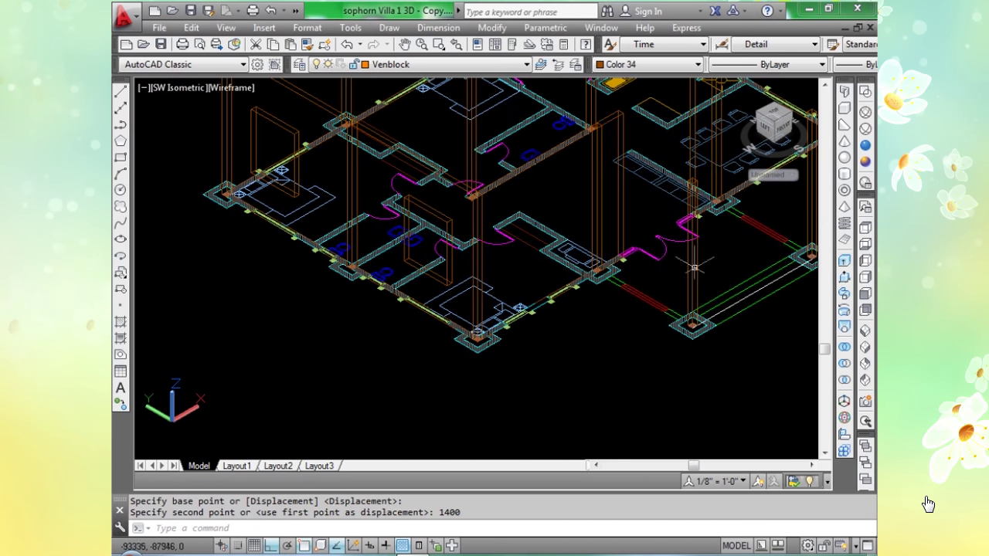
# Switch to the Realistic visual style and zoom in on the brown walls.
pyautogui.click(866, 162)
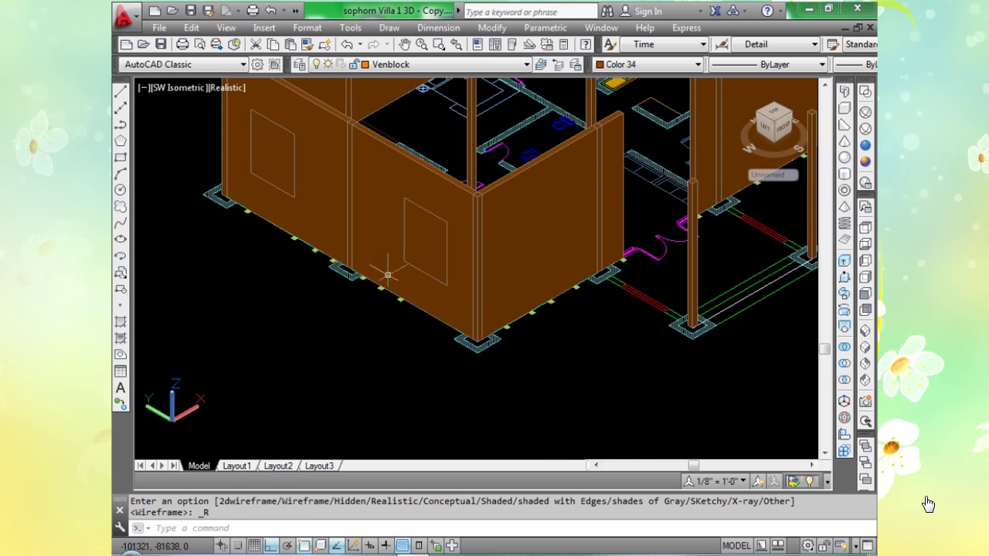
pyautogui.scroll(-4, 388, 275)
pyautogui.scroll(5, 398, 245)
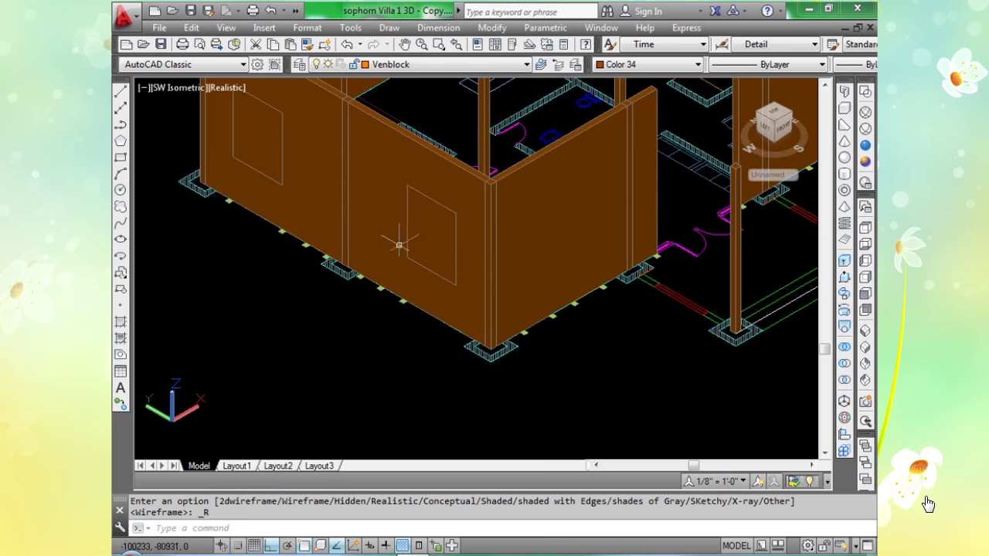
pyautogui.scroll(-2, 370, 265)
pyautogui.scroll(5, 373, 240)
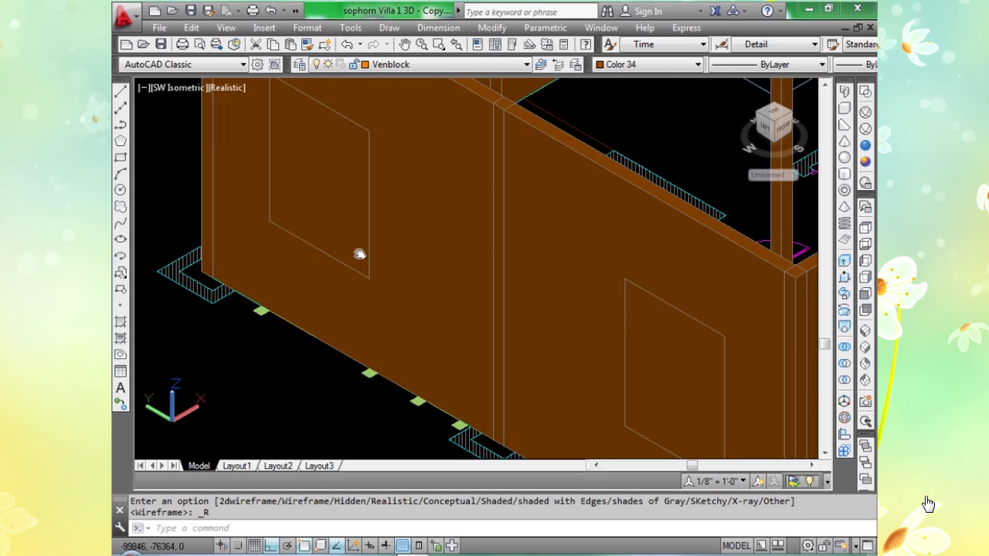
pyautogui.scroll(-3, 332, 265)
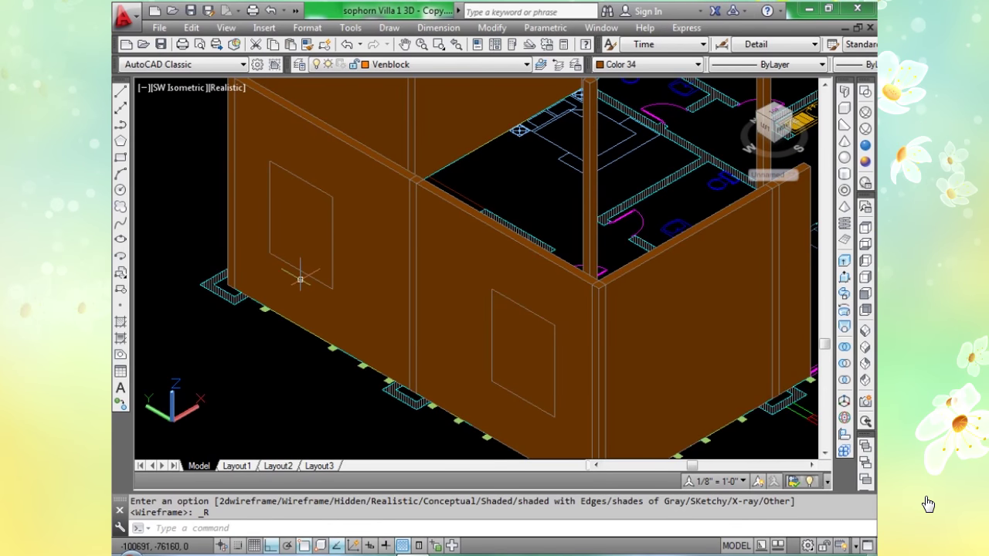
# Attempt a subtraction of one window box from the wall, then cancel the failed attempt.
pyautogui.write('s')
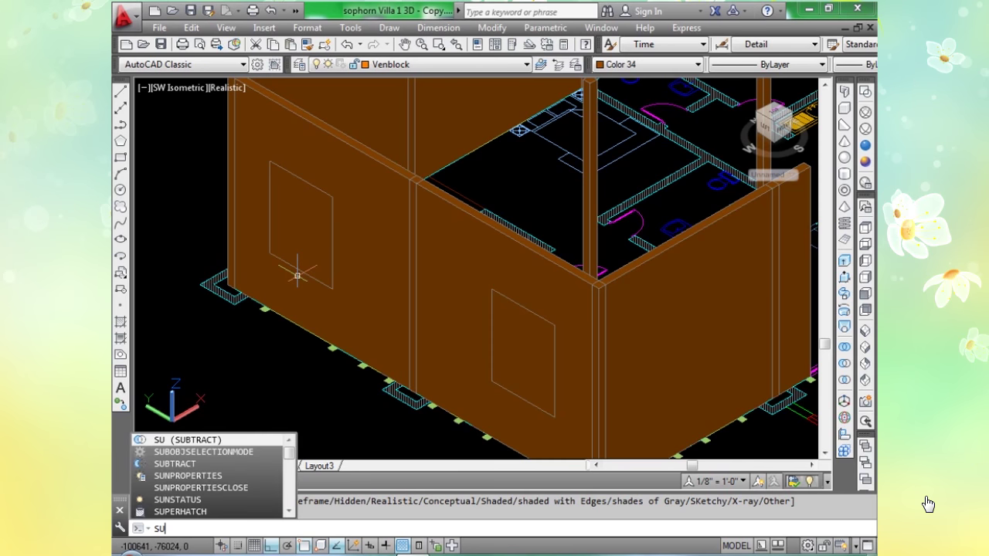
pyautogui.press('Return')
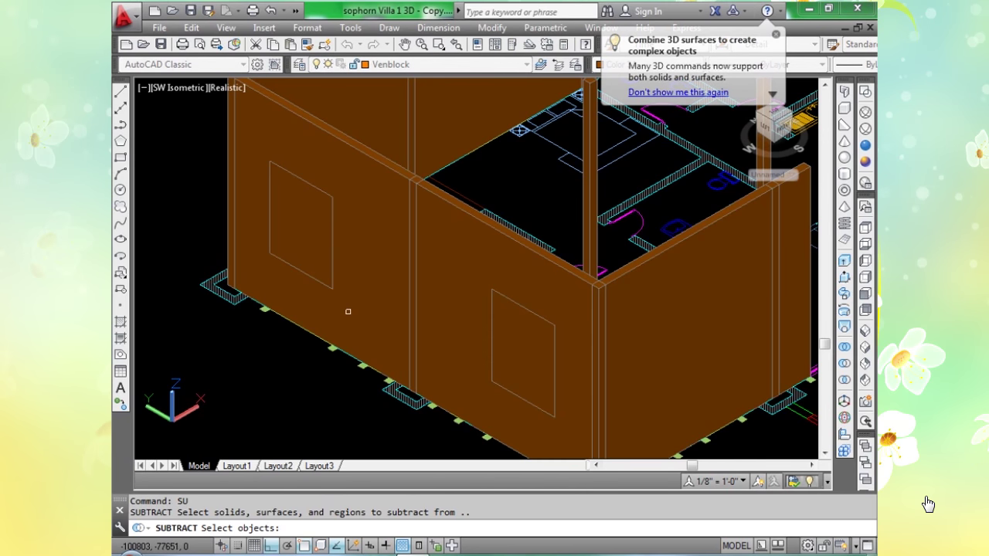
pyautogui.click(372, 225)
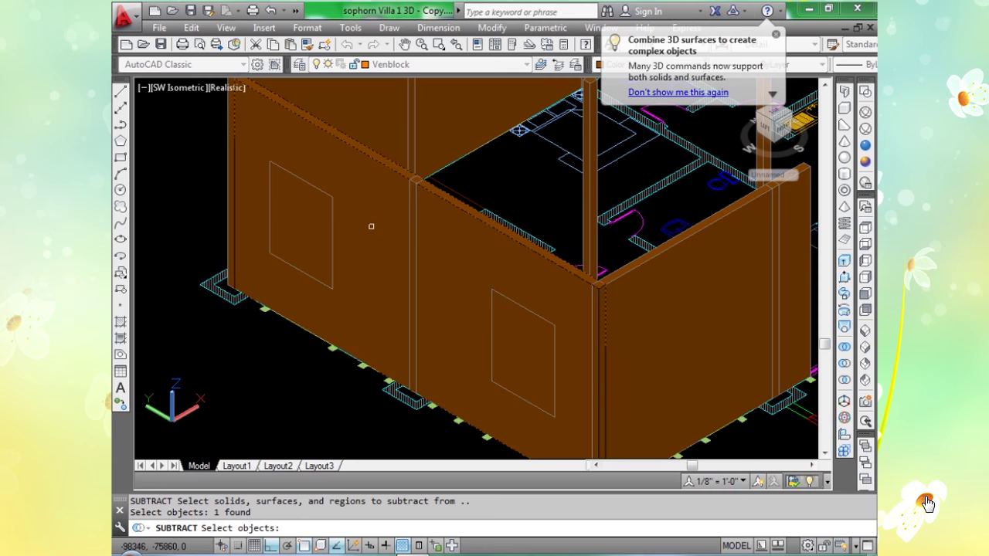
pyautogui.press('Return')
pyautogui.click(311, 222)
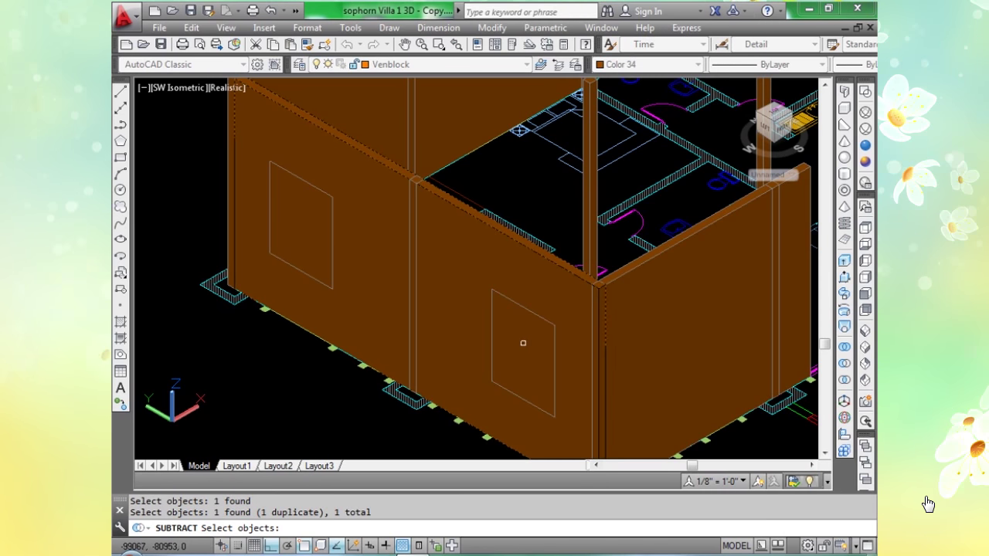
pyautogui.press('Return')
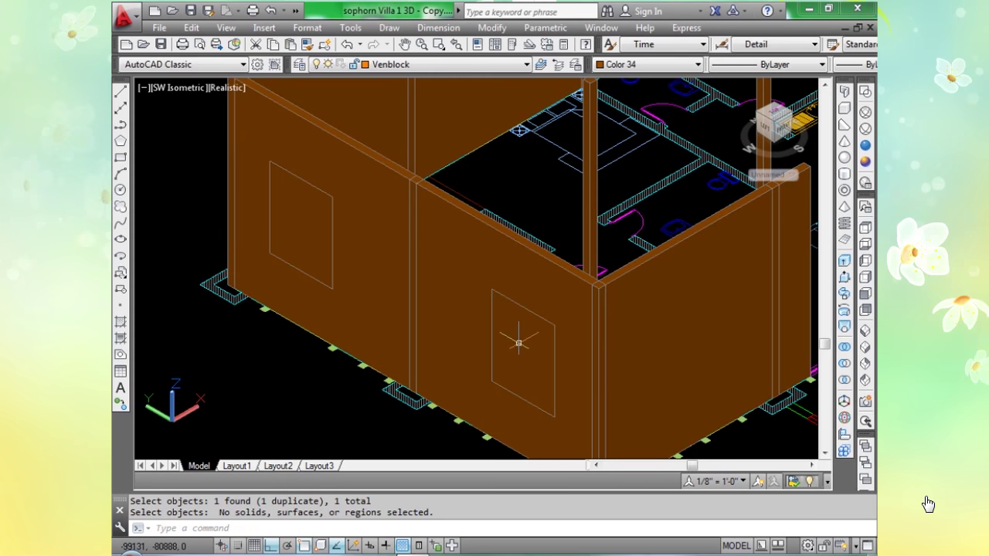
pyautogui.press('Escape')
pyautogui.press('Escape')
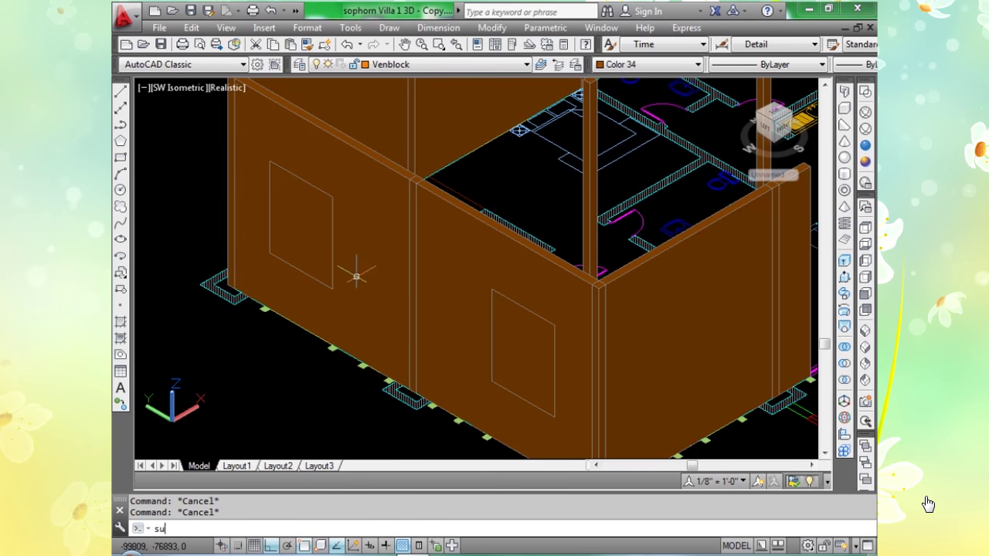
# Run SUBTRACT again, picking the wall and then both window boxes to remove.
pyautogui.write('su')
pyautogui.press('Return')
pyautogui.click(367, 259)
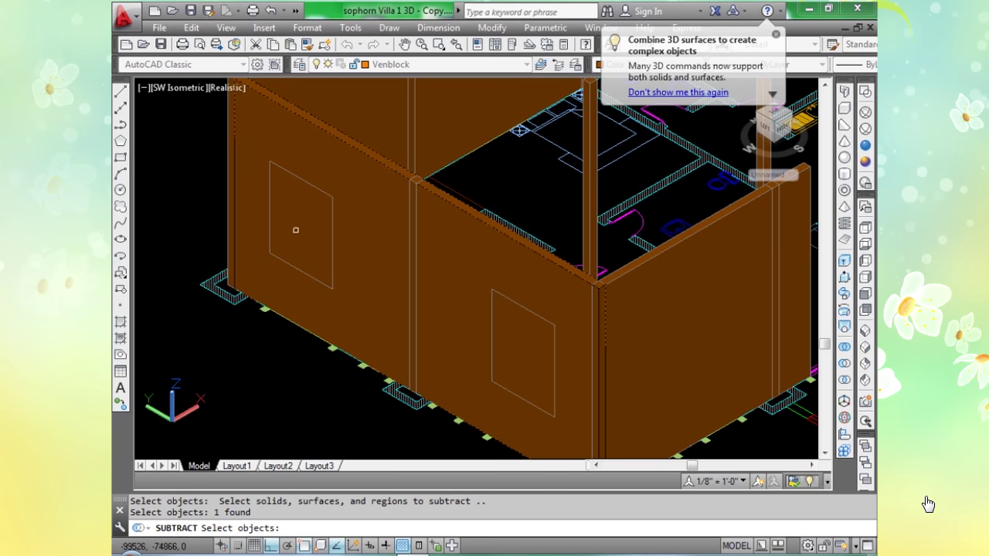
pyautogui.scroll(5, 295, 230)
pyautogui.click(218, 206)
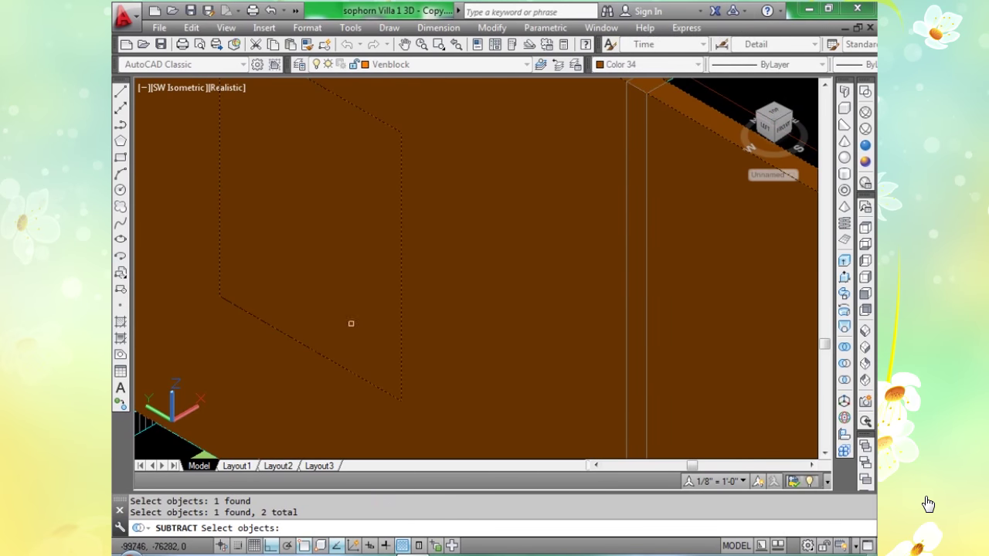
pyautogui.scroll(-5, 433, 328)
pyautogui.scroll(3, 546, 369)
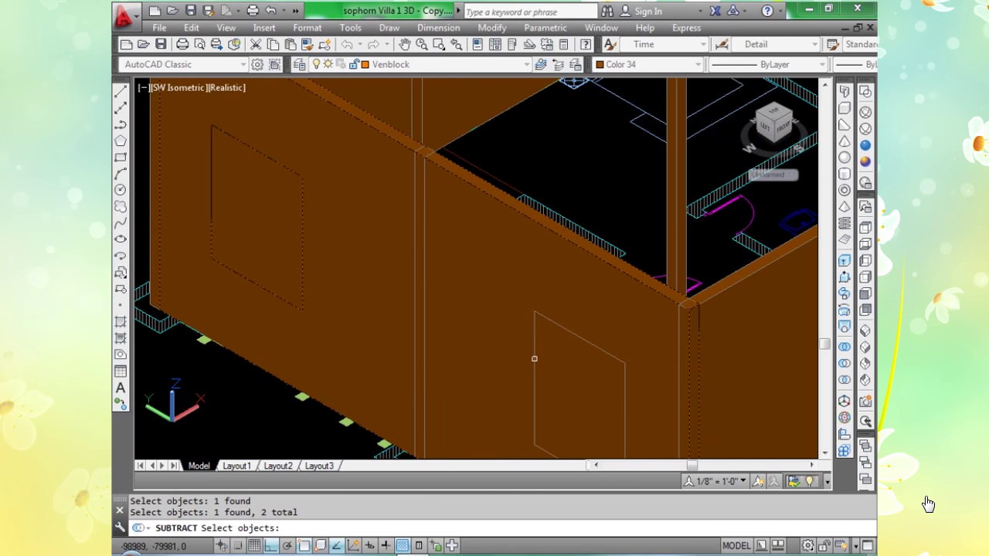
pyautogui.click(533, 358)
# Pan and zoom out to view the whole house with its cut window openings.
pyautogui.scroll(-6, 534, 369)
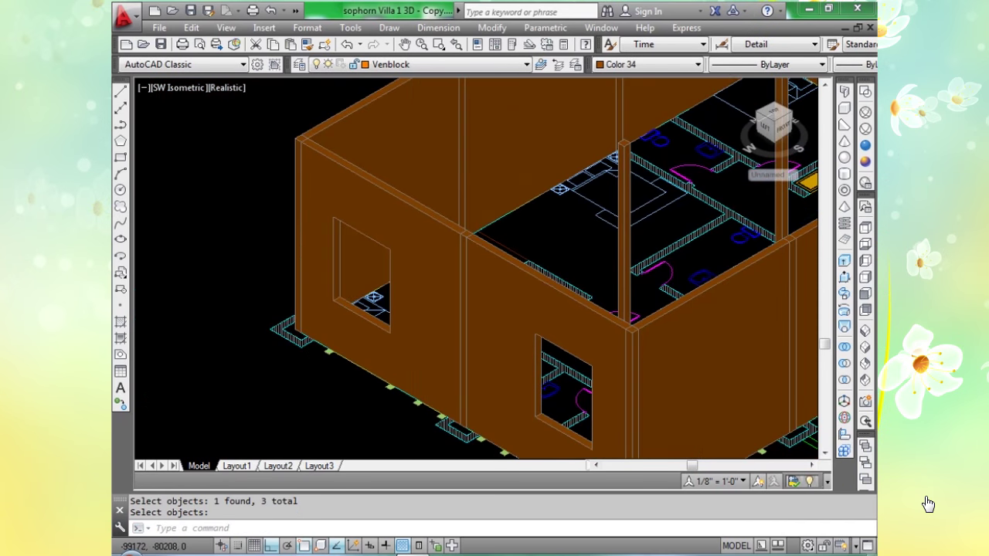
pyautogui.moveTo(537, 361); pyautogui.dragTo(436, 337, button='middle')
pyautogui.scroll(4, 436, 337)
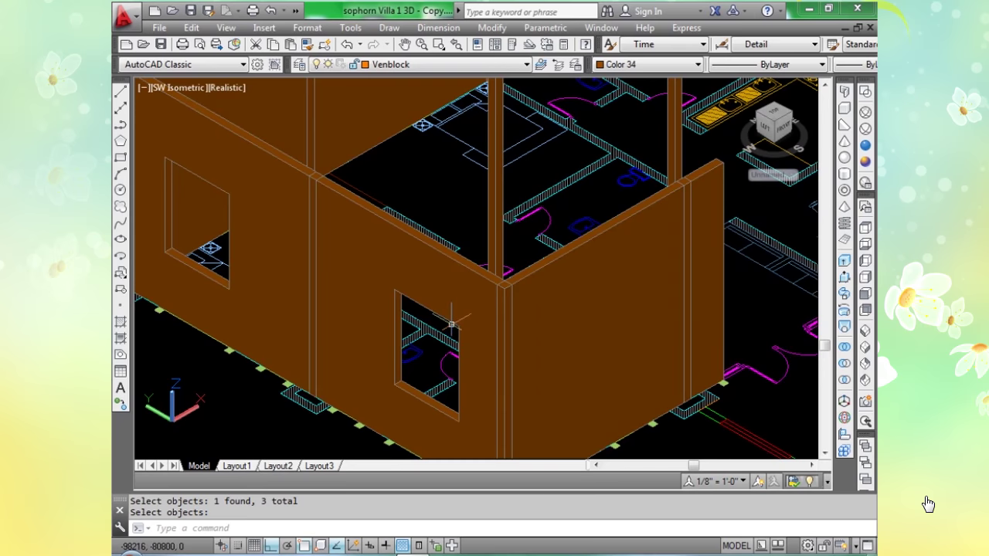
pyautogui.scroll(-4, 452, 323)
pyautogui.scroll(1, 453, 322)
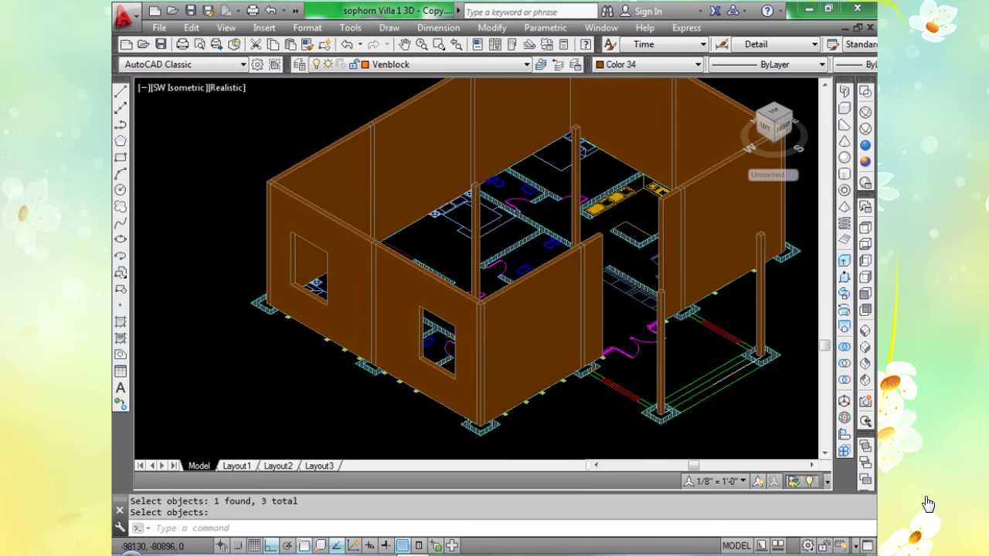
pyautogui.scroll(-1, 456, 329)
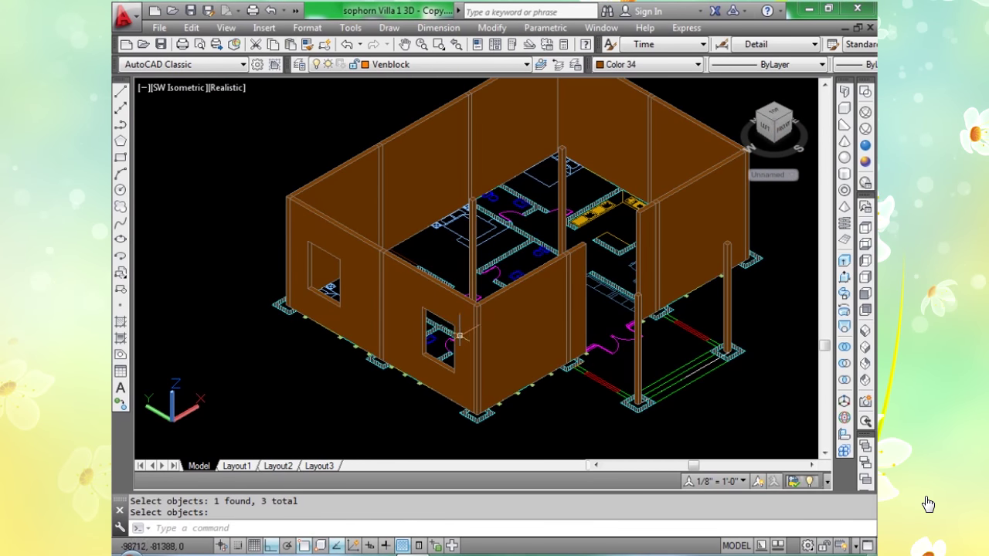
pyautogui.scroll(2, 404, 373)
pyautogui.scroll(-1, 404, 373)
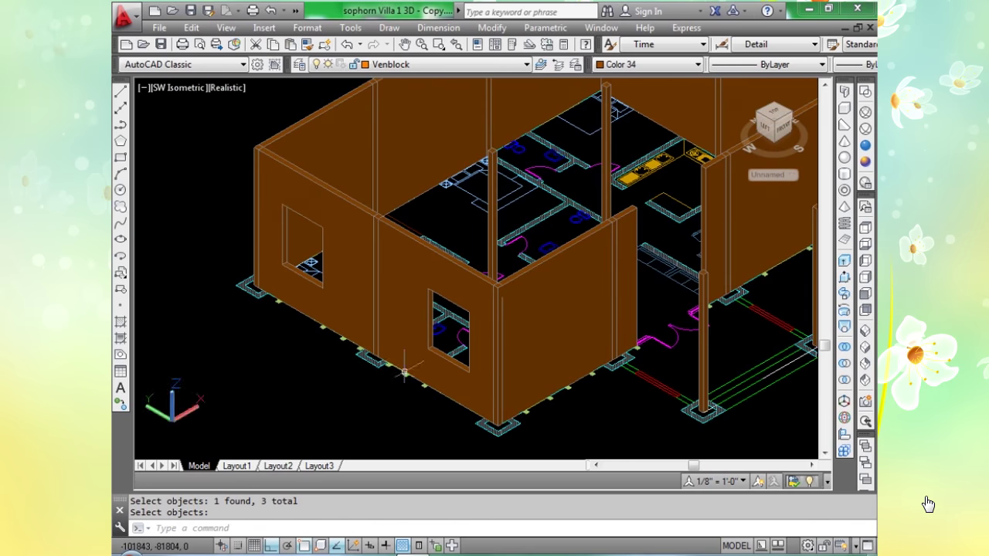
pyautogui.scroll(-4, 404, 373)
# Return to Wireframe display, pan toward the roof drawings, and switch to Top view.
pyautogui.click(865, 112)
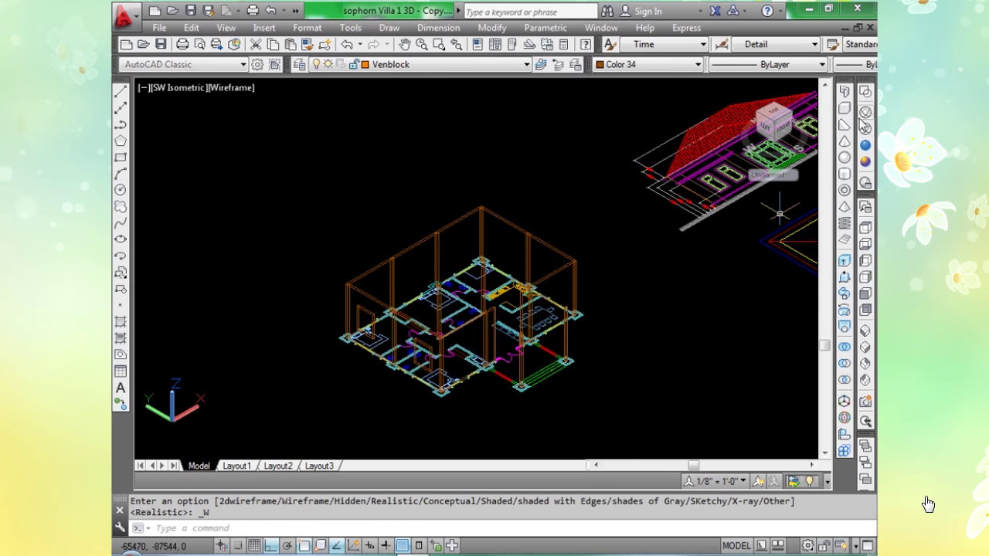
pyautogui.scroll(7, 500, 379)
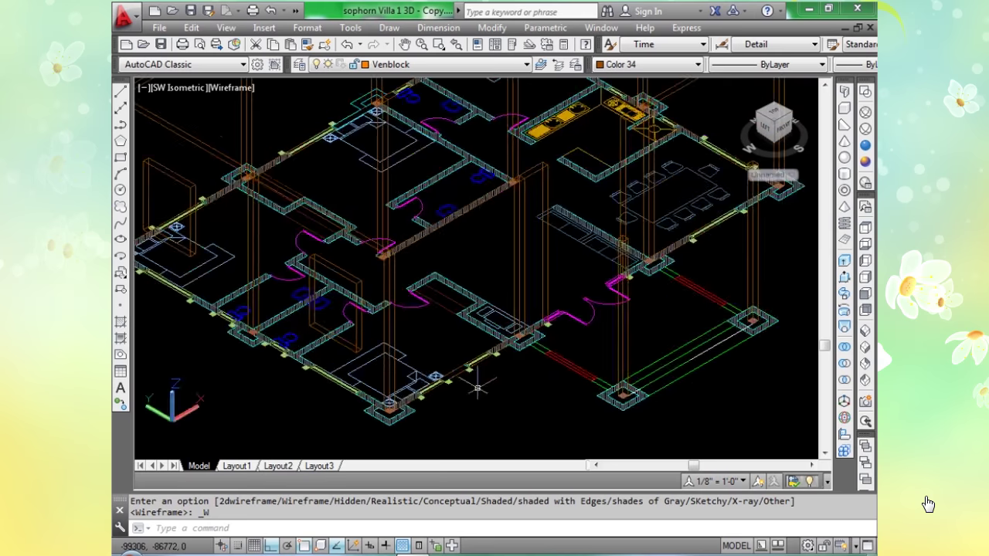
pyautogui.scroll(-6, 478, 384)
pyautogui.moveTo(541, 352); pyautogui.dragTo(451, 338, button='middle')
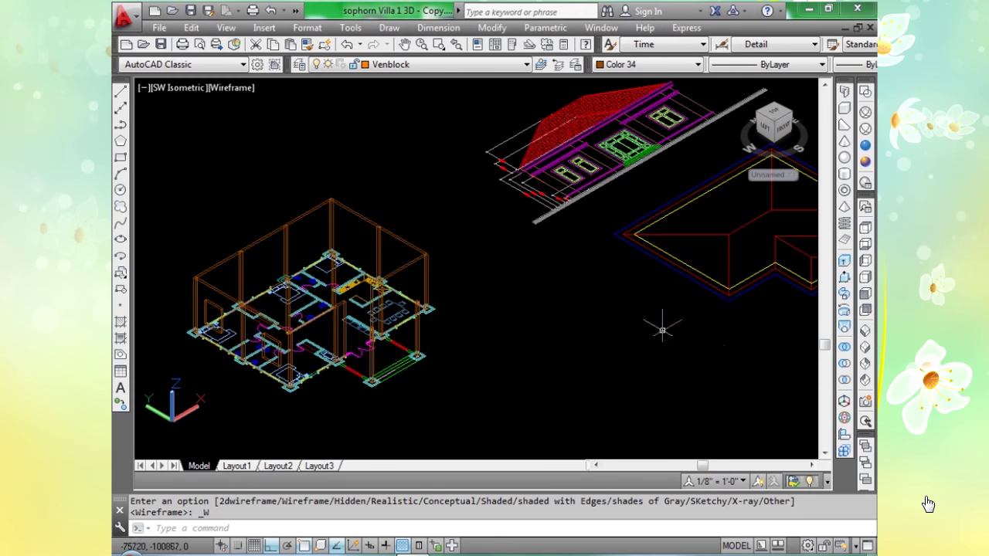
pyautogui.scroll(-2, 662, 330)
pyautogui.moveTo(692, 318); pyautogui.dragTo(632, 340, button='middle')
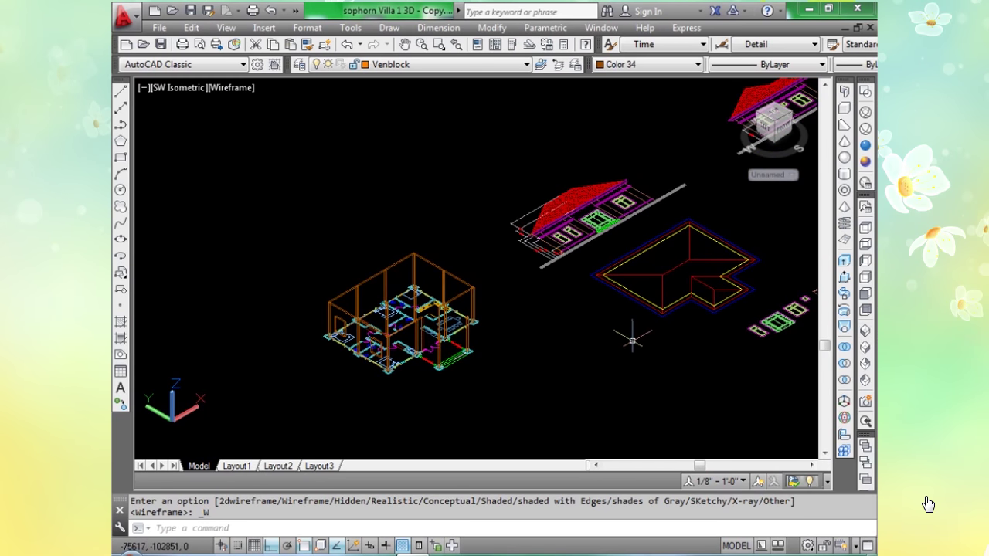
pyautogui.scroll(5, 379, 361)
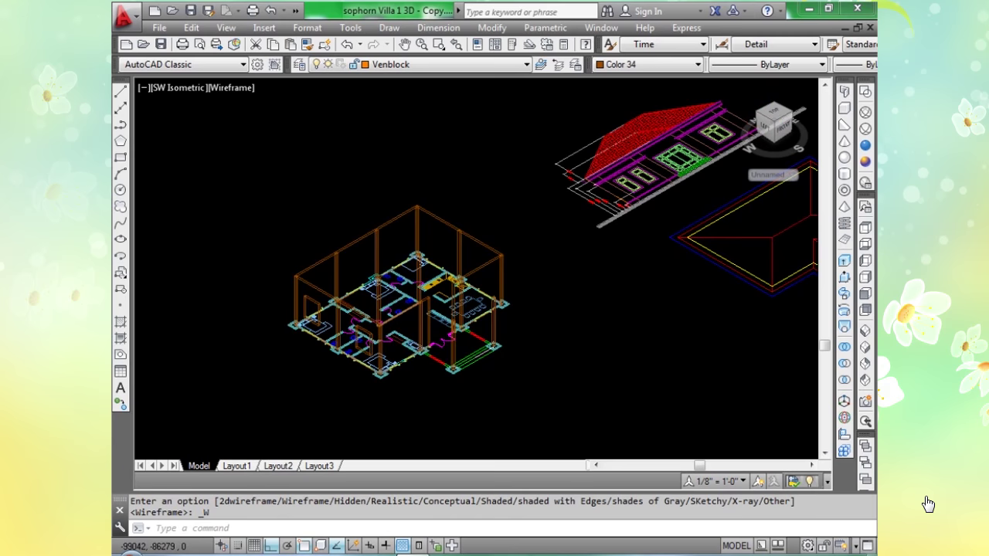
pyautogui.scroll(-4, 657, 332)
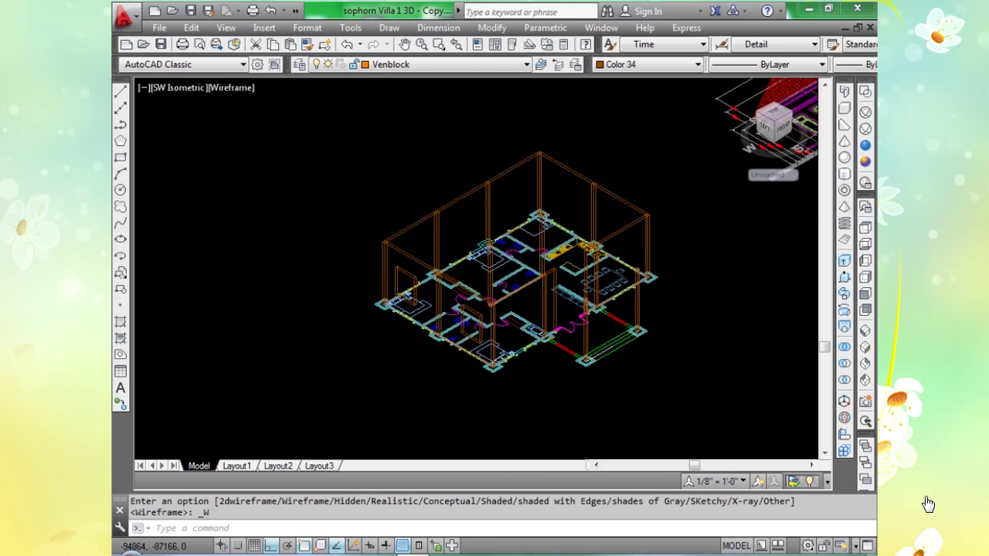
pyautogui.moveTo(664, 317); pyautogui.dragTo(406, 282, button='middle')
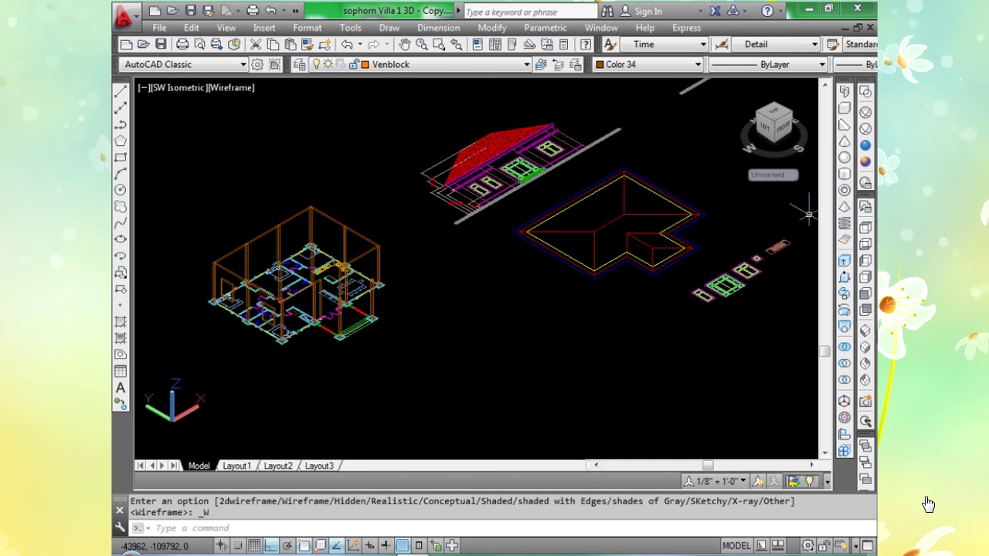
pyautogui.click(865, 229)
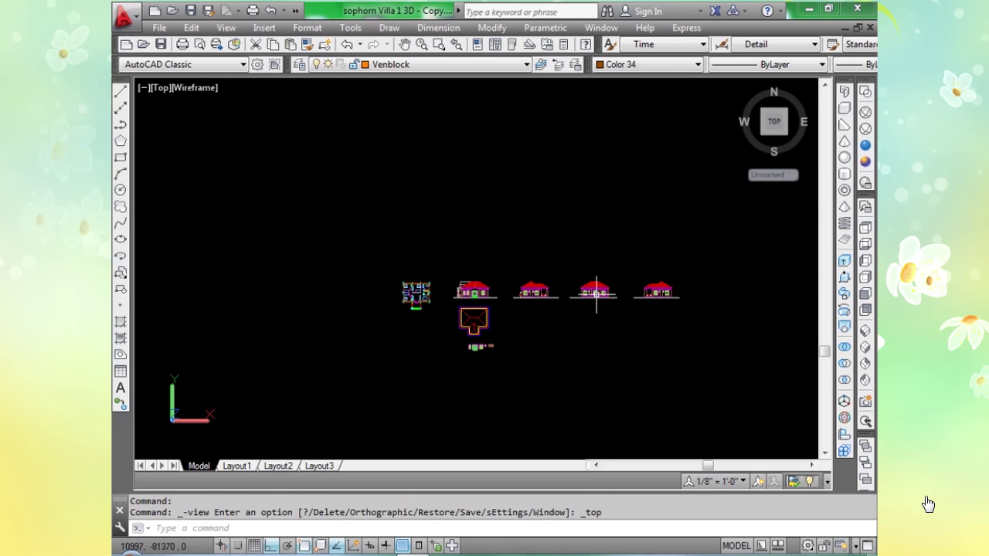
# Measure the small elevation window's height as 700, then return to SW Isometric view.
pyautogui.scroll(3, 596, 292)
pyautogui.scroll(2, 422, 292)
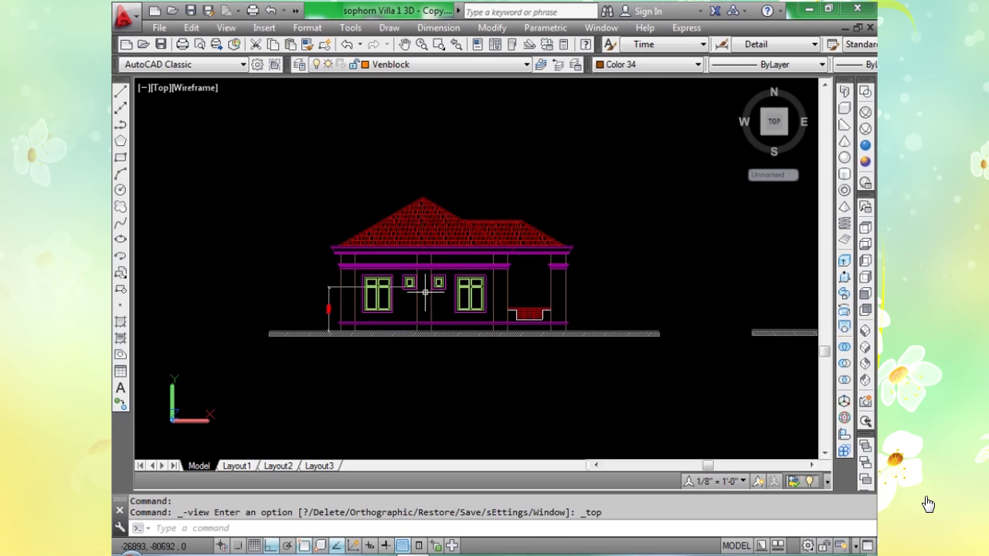
pyautogui.scroll(5, 425, 292)
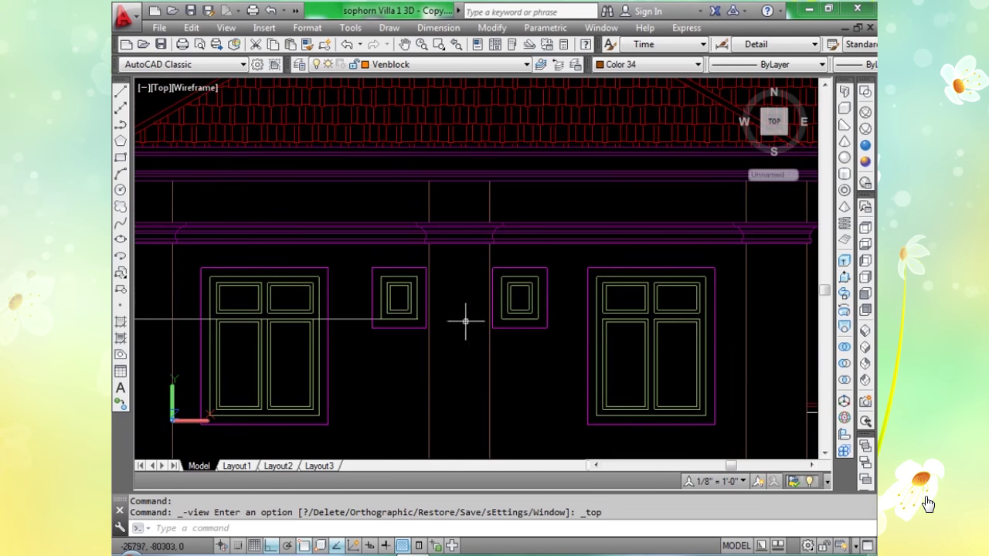
pyautogui.scroll(4, 465, 321)
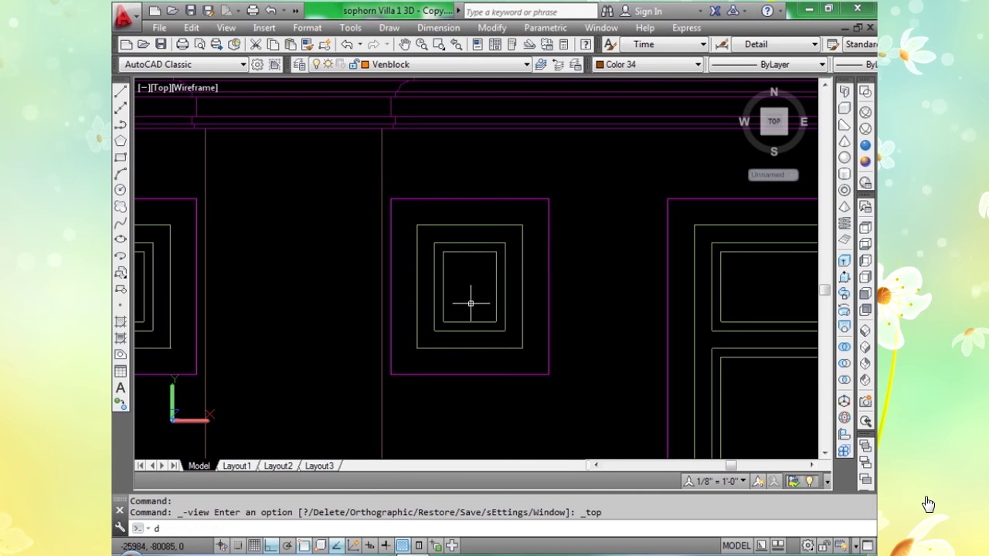
pyautogui.write('i')
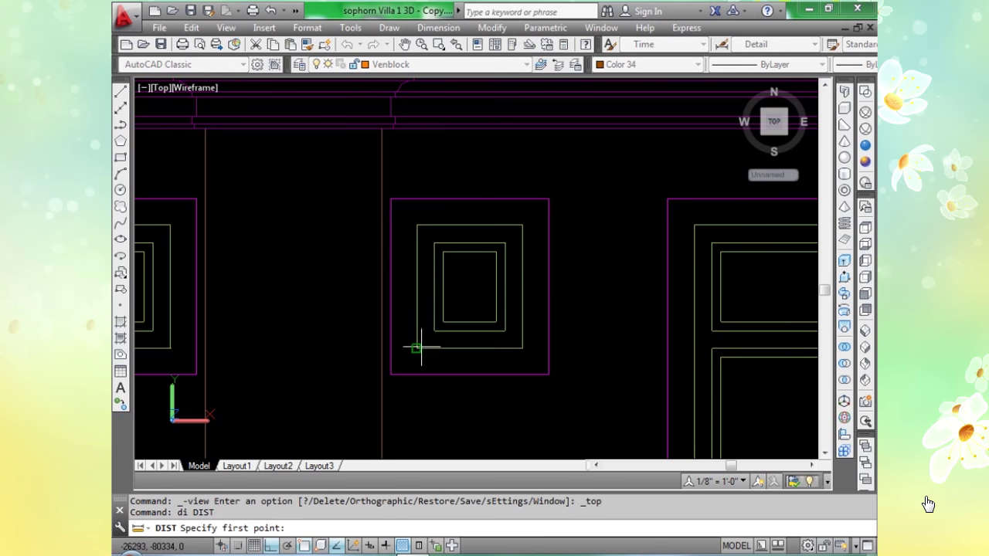
pyautogui.click(416, 225)
pyautogui.scroll(-5, 417, 228)
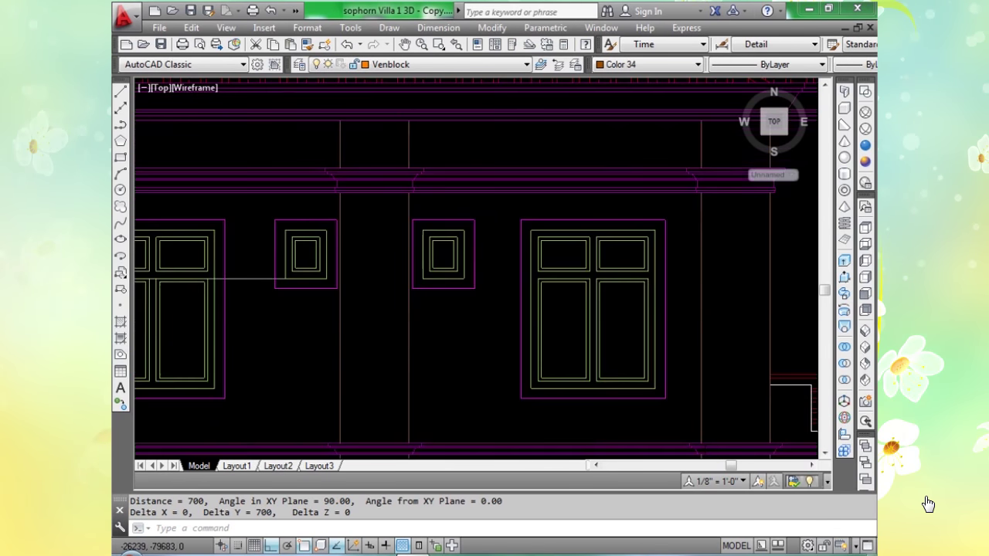
pyautogui.scroll(-6, 441, 269)
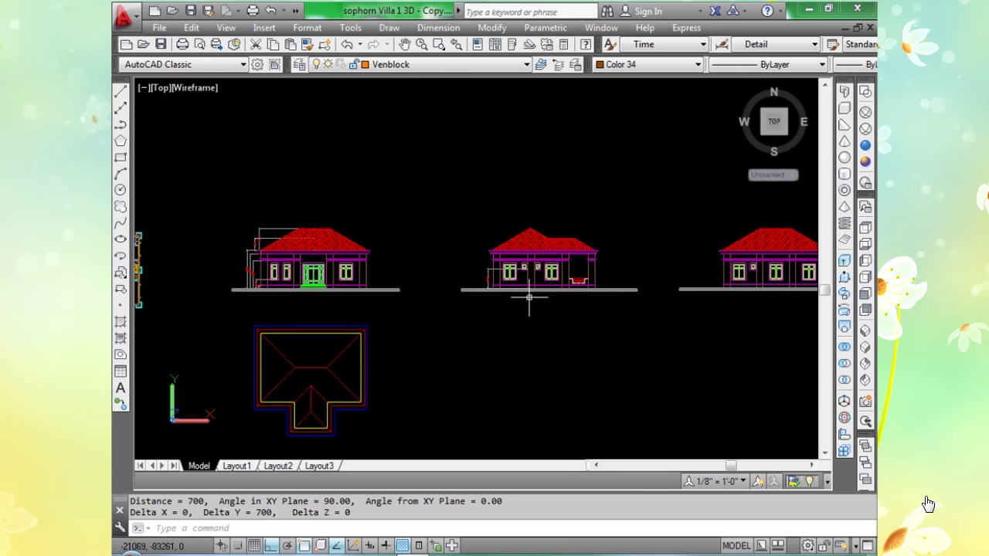
pyautogui.click(865, 340)
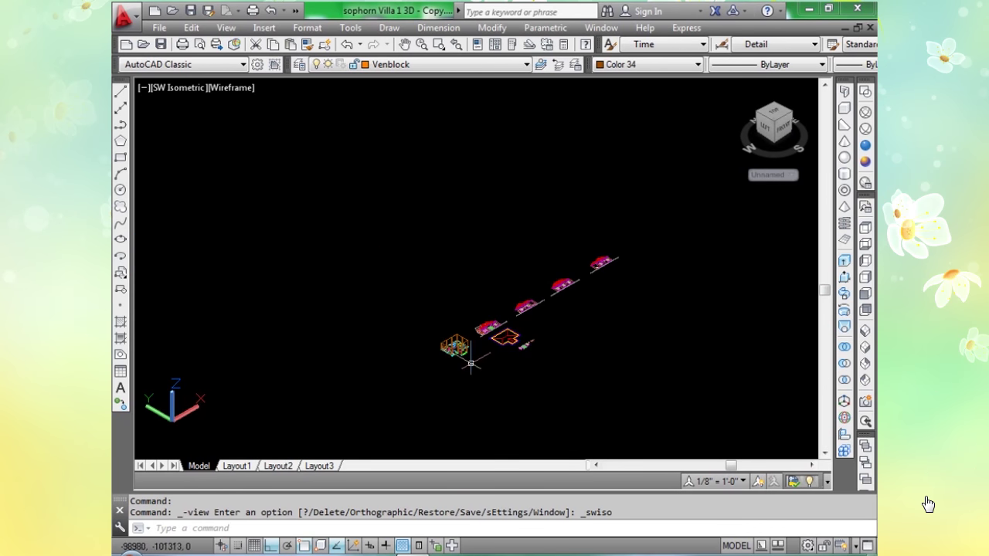
# Draw a 700-high box over the first small window opening with BOX.
pyautogui.scroll(3, 470, 363)
pyautogui.scroll(10, 397, 331)
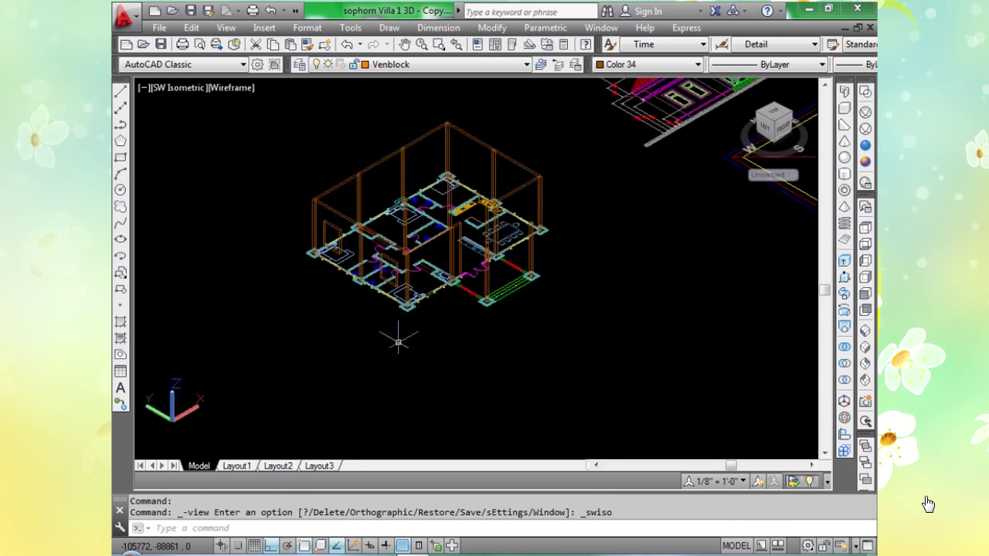
pyautogui.scroll(8, 338, 238)
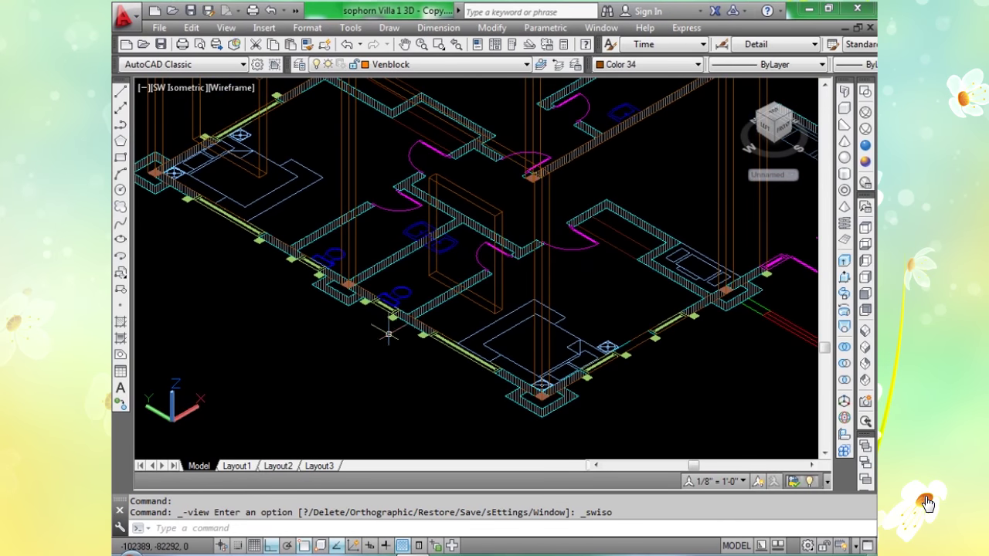
pyautogui.moveTo(362, 288); pyautogui.dragTo(361, 312, button='middle')
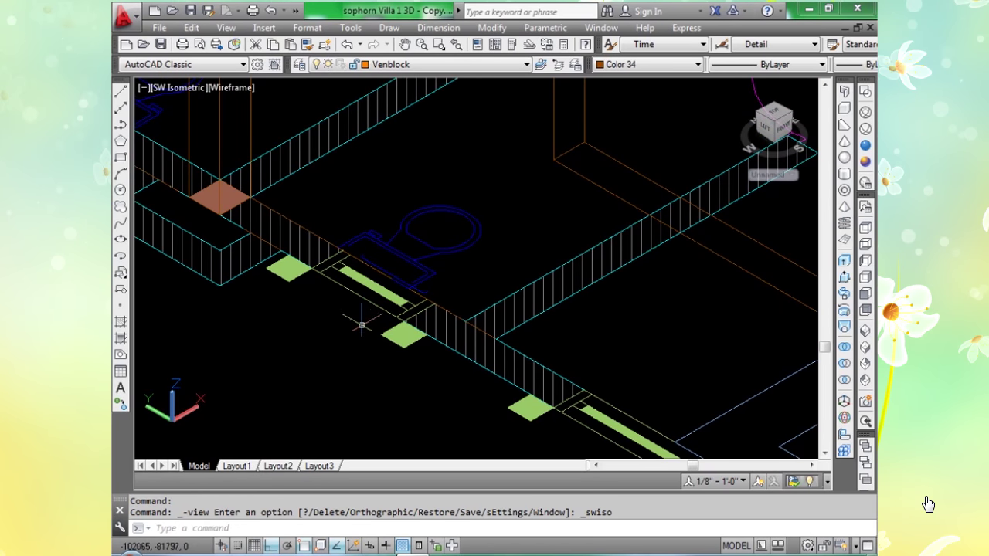
pyautogui.write('o')
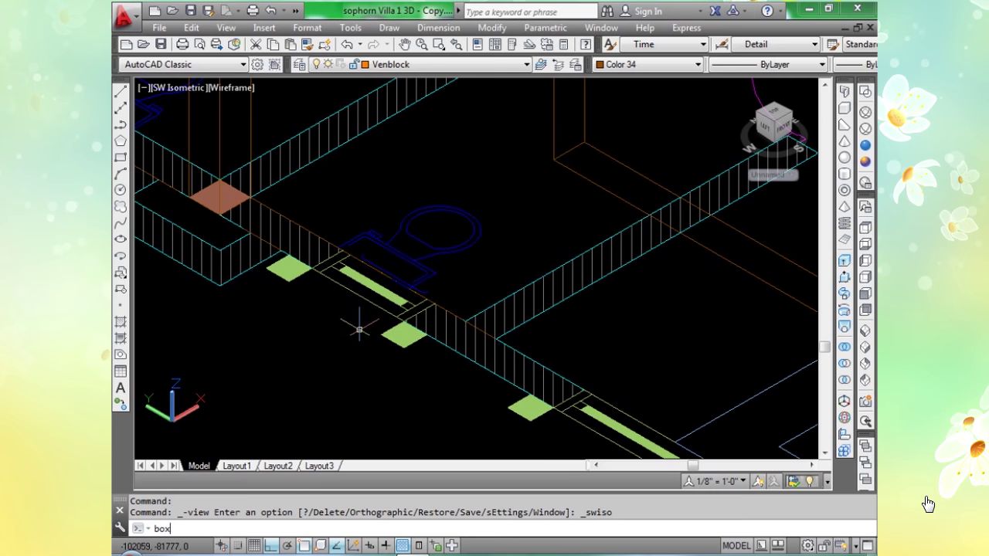
pyautogui.write('x')
pyautogui.press('Return')
pyautogui.scroll(4, 332, 276)
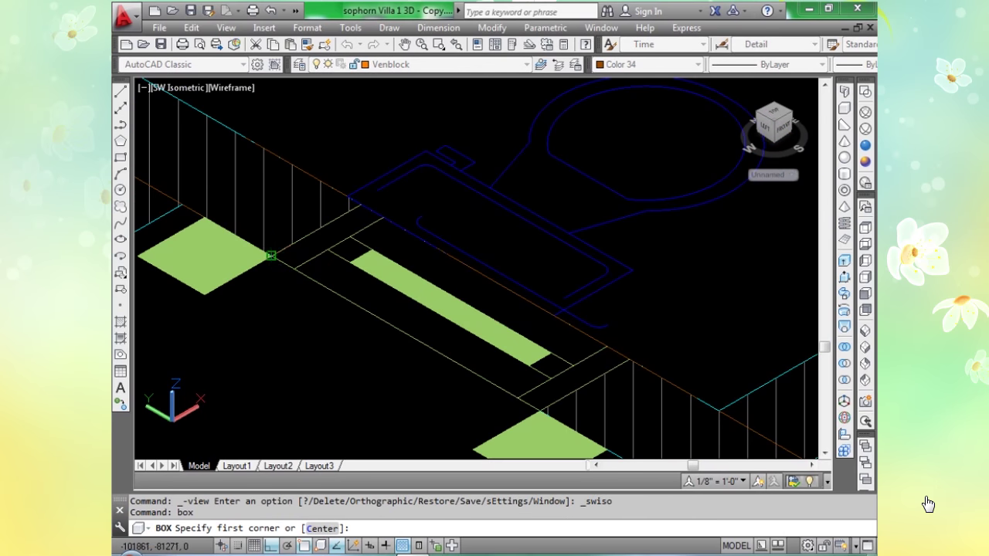
pyautogui.click(271, 255)
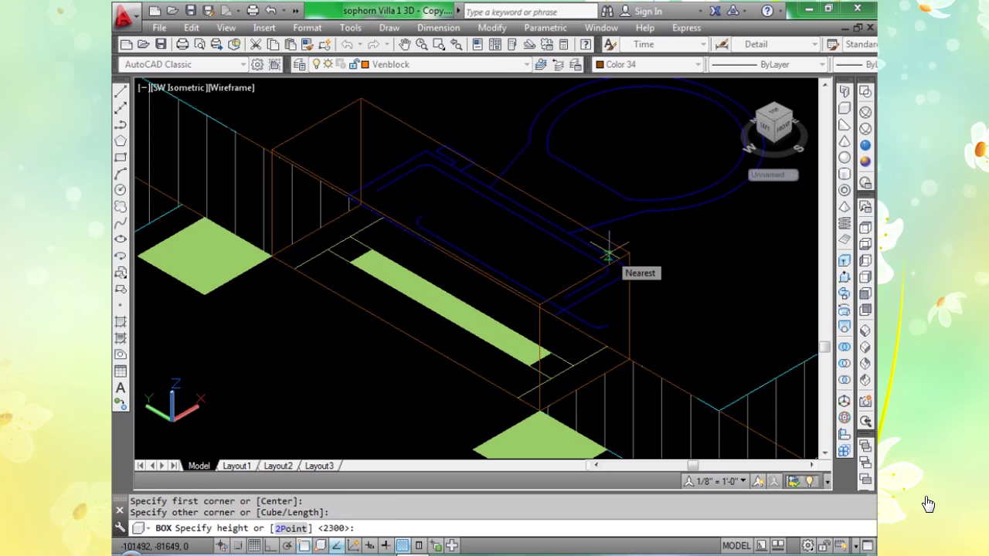
pyautogui.write('700')
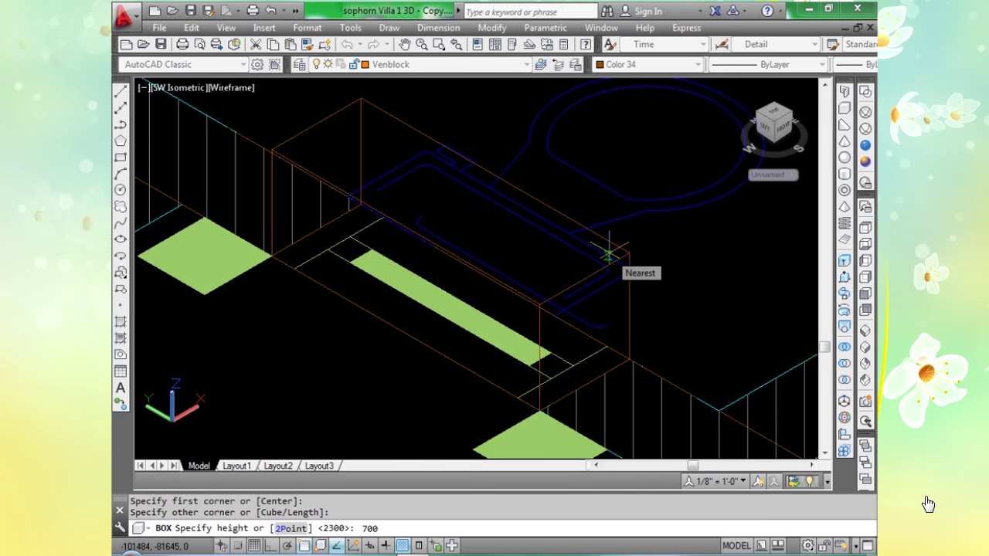
pyautogui.press('Return')
# Draw a second box over the next window opening, picking its height.
pyautogui.scroll(-4, 575, 348)
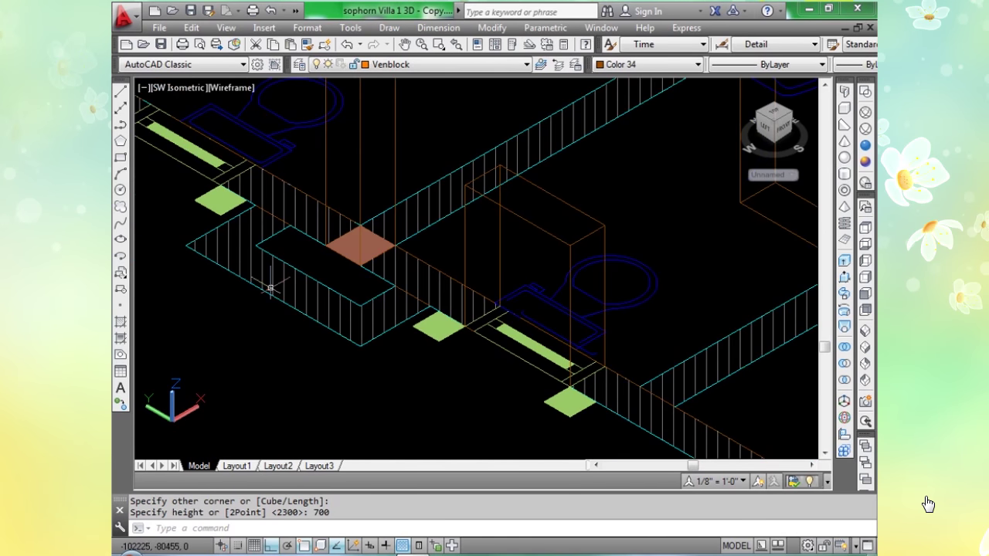
pyautogui.moveTo(270, 279); pyautogui.dragTo(440, 432, button='middle')
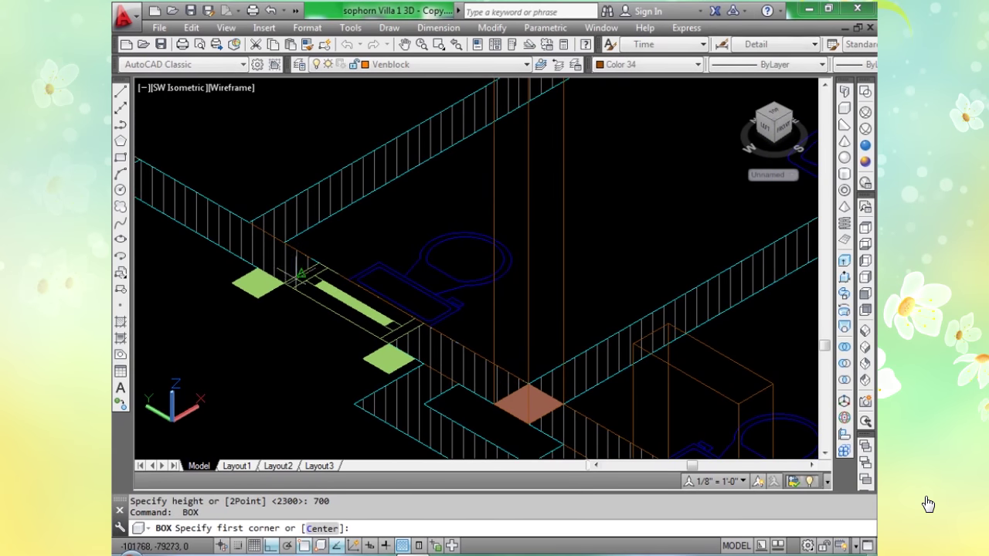
pyautogui.click(448, 329)
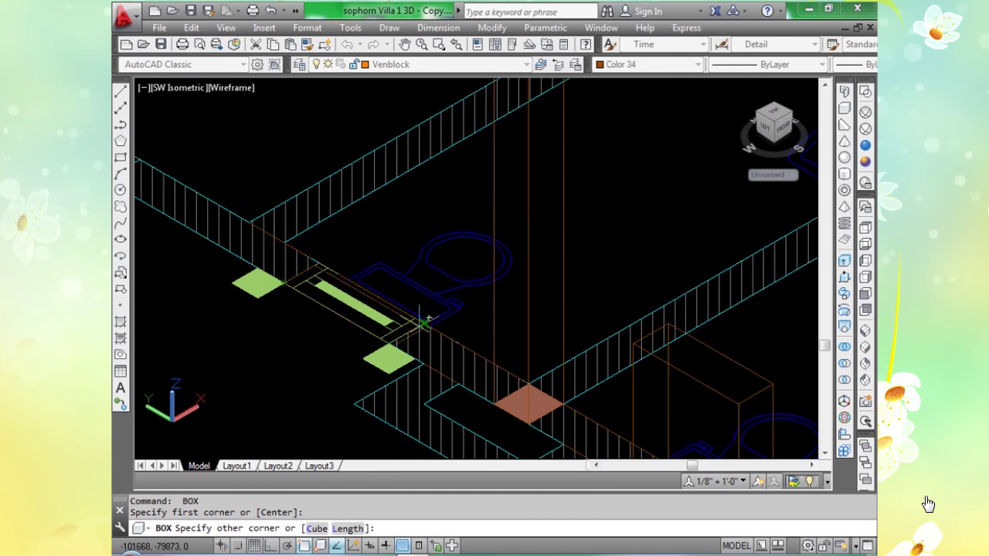
pyautogui.scroll(3, 426, 319)
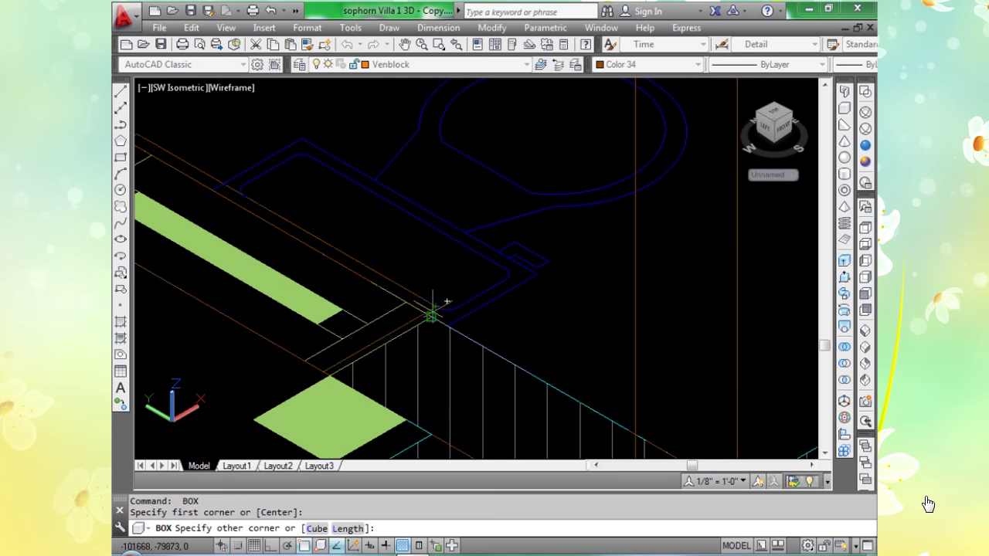
pyautogui.click(432, 318)
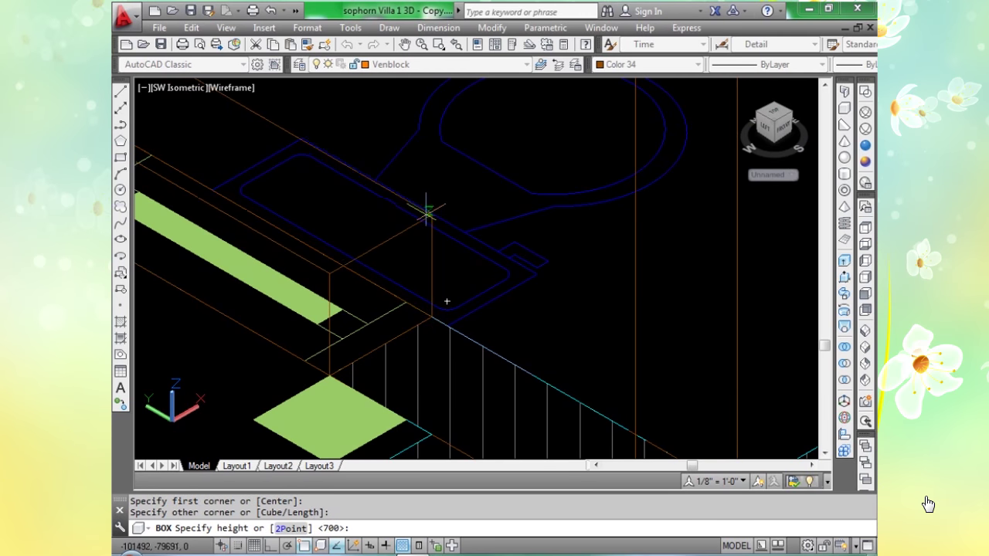
pyautogui.click(426, 208)
pyautogui.scroll(-6, 427, 212)
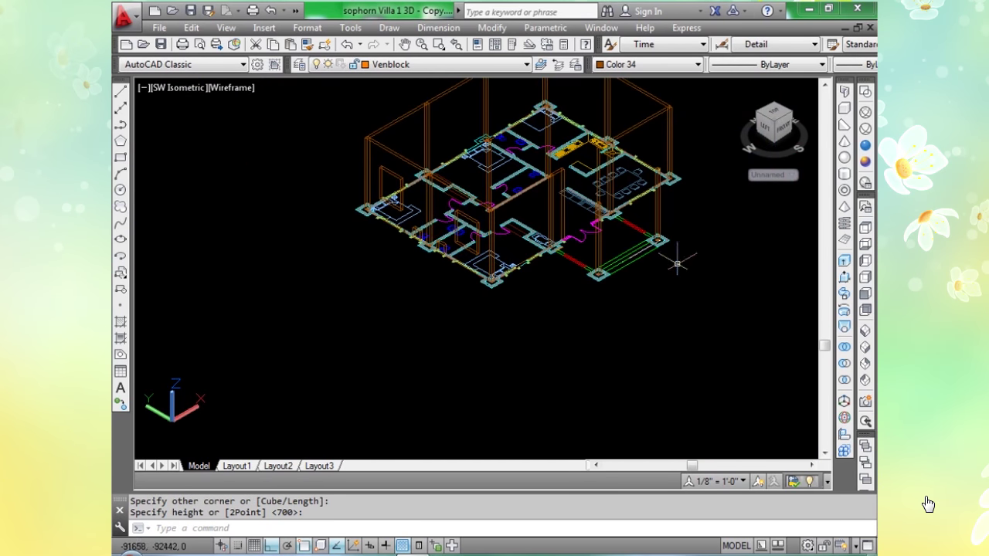
# Zoom out from the elevation text and pan to a close-up of the villa's wall strip.
pyautogui.scroll(3, 360, 327)
pyautogui.scroll(-6, 530, 241)
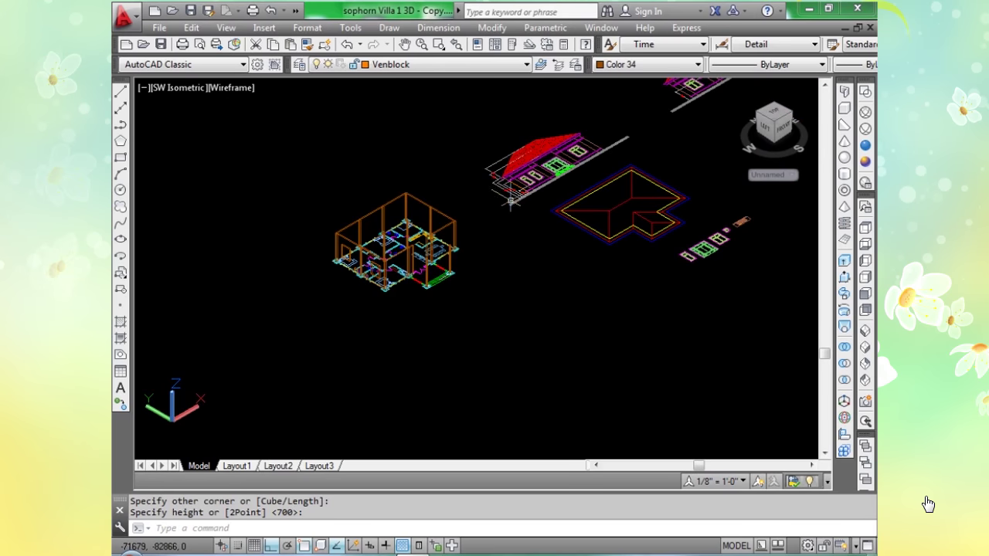
pyautogui.scroll(4, 510, 203)
pyautogui.scroll(-5, 632, 174)
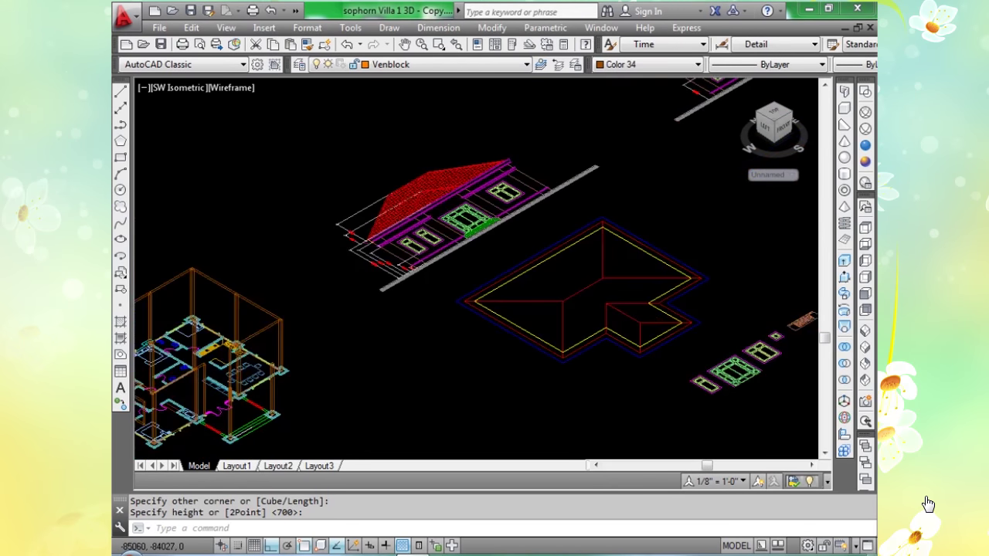
pyautogui.scroll(7, 447, 234)
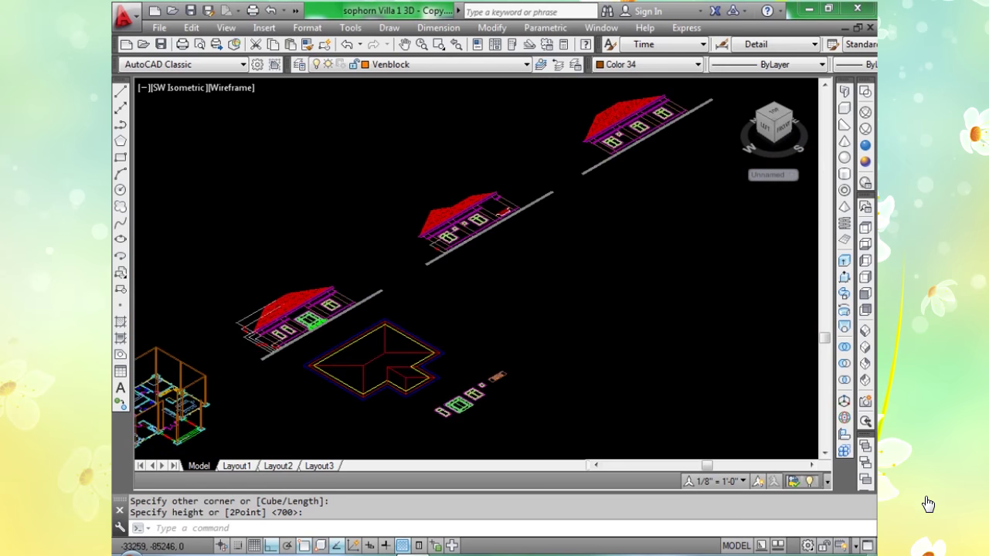
pyautogui.scroll(2, 544, 215)
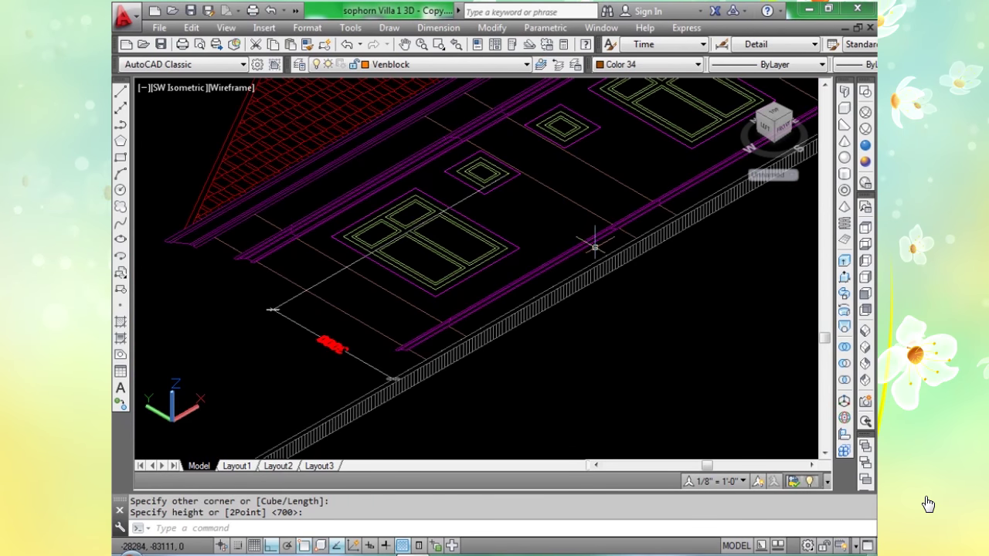
pyautogui.scroll(7, 326, 331)
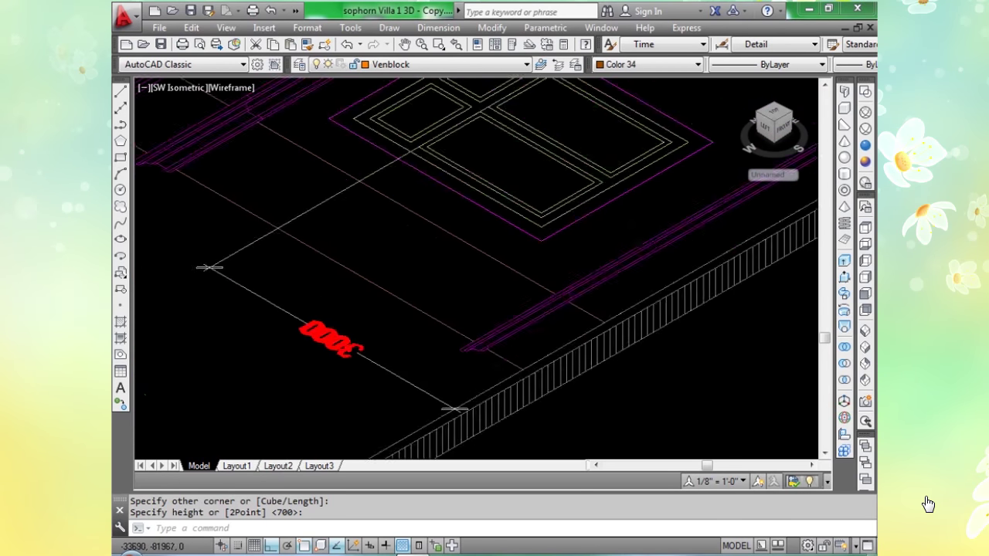
pyautogui.scroll(-10, 326, 331)
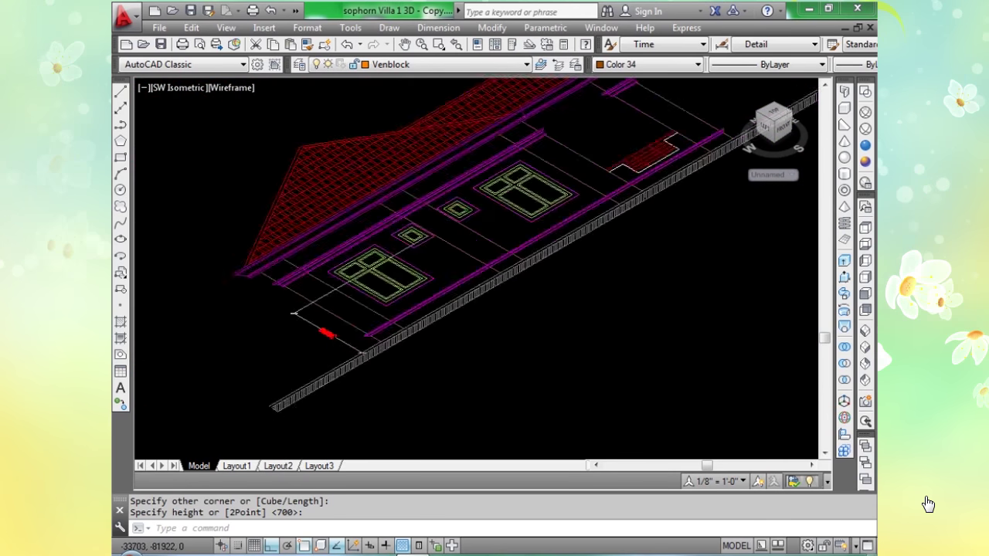
pyautogui.moveTo(404, 355); pyautogui.dragTo(553, 321, button='middle')
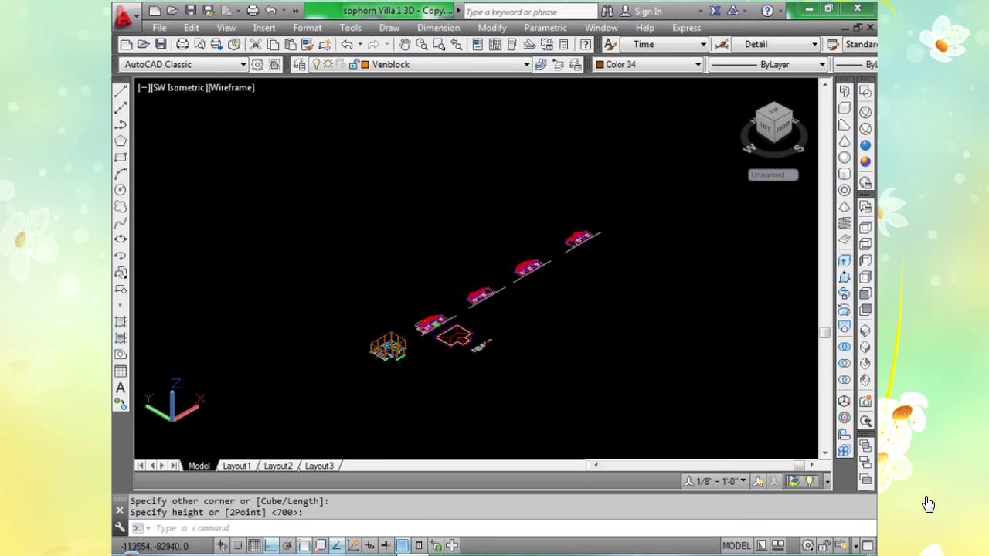
pyautogui.scroll(8, 433, 336)
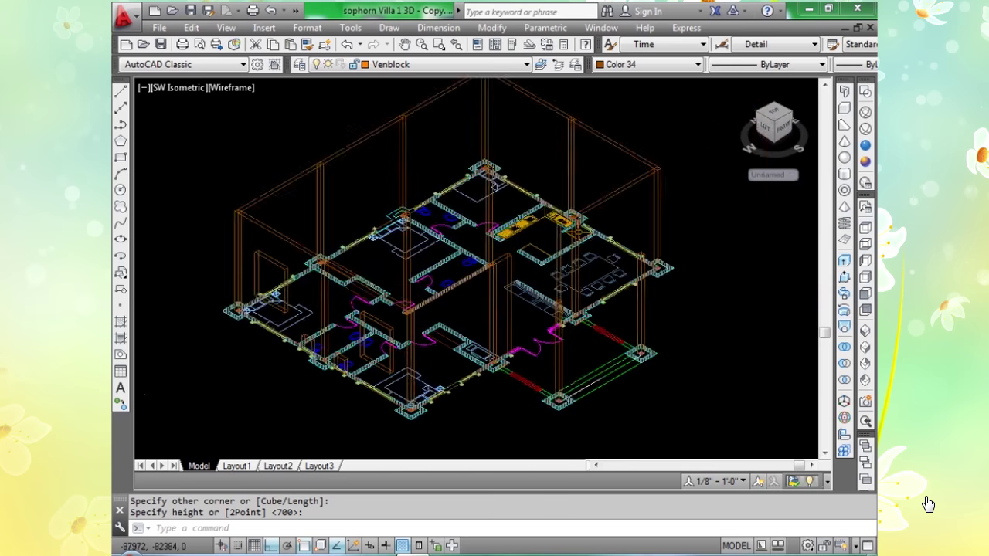
pyautogui.scroll(6, 444, 344)
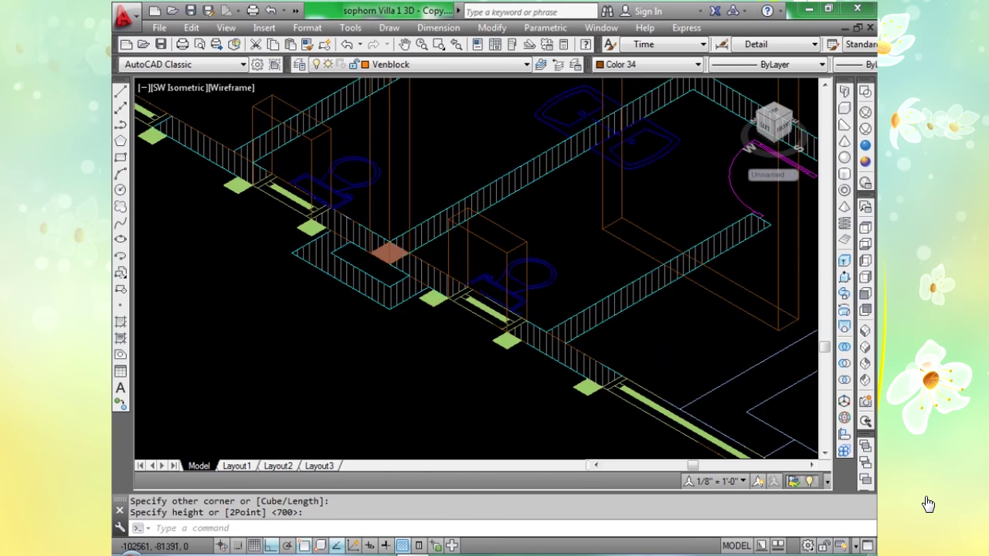
# Move the two orange 700-high window boxes up 3000 with MOVE.
pyautogui.moveTo(375, 368); pyautogui.dragTo(390, 373, button='middle')
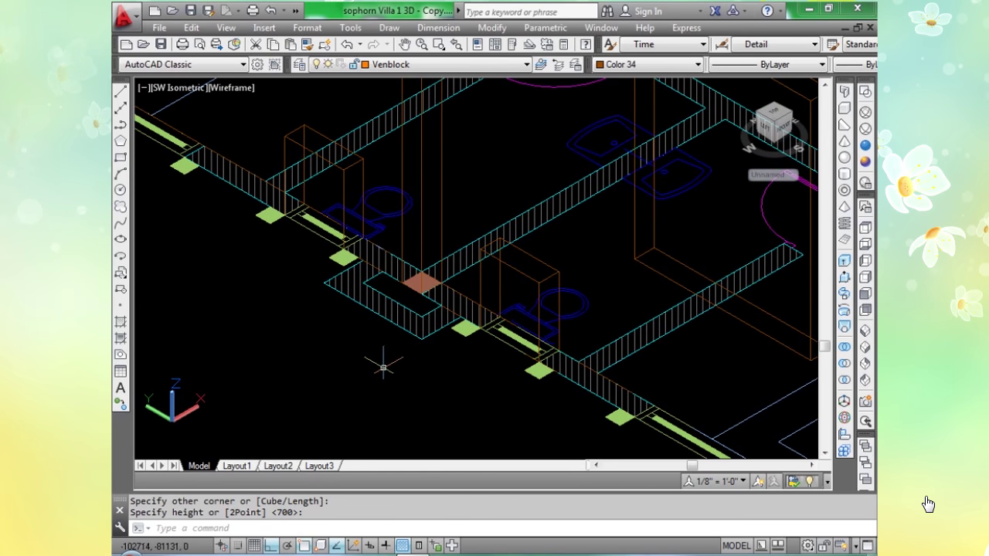
pyautogui.write('m')
pyautogui.press('Return')
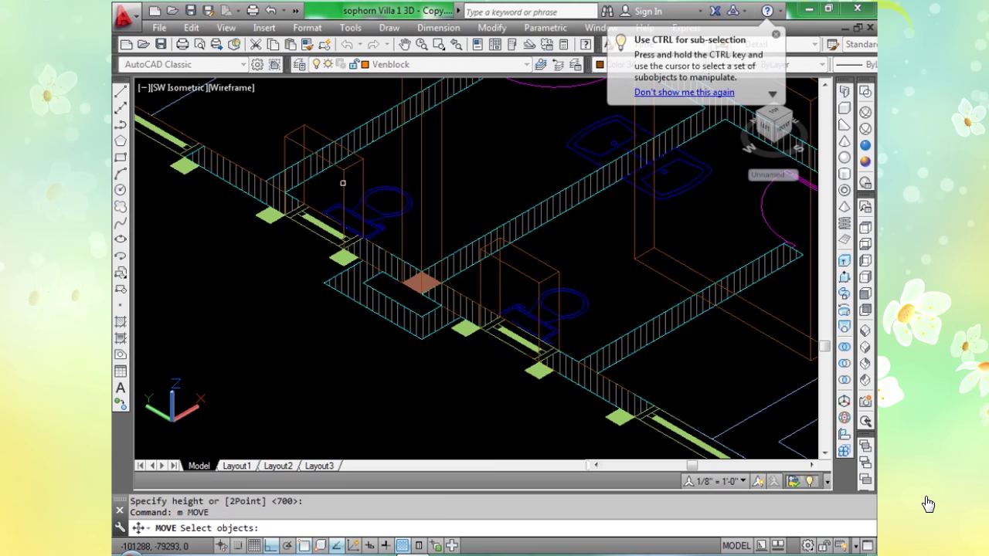
pyautogui.click(342, 183)
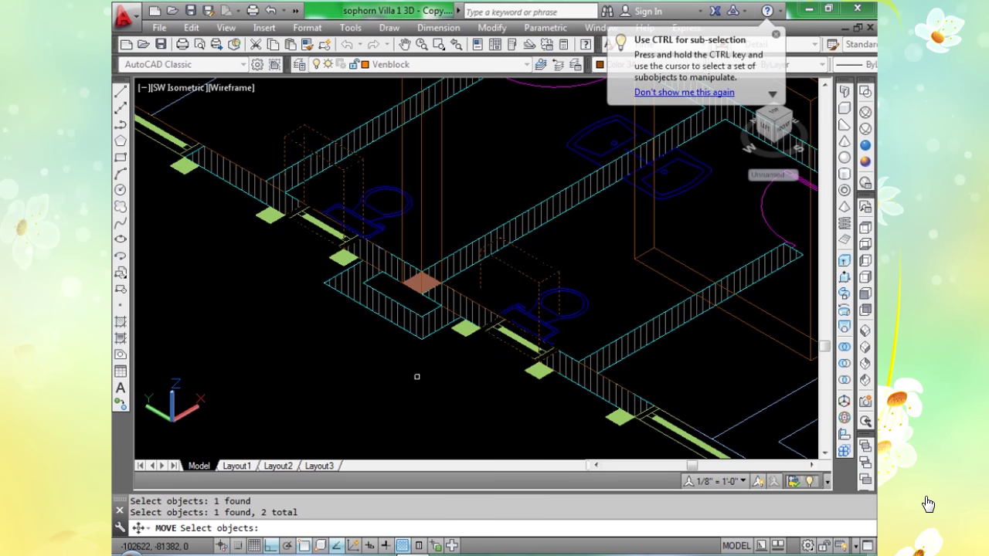
pyautogui.press('Return')
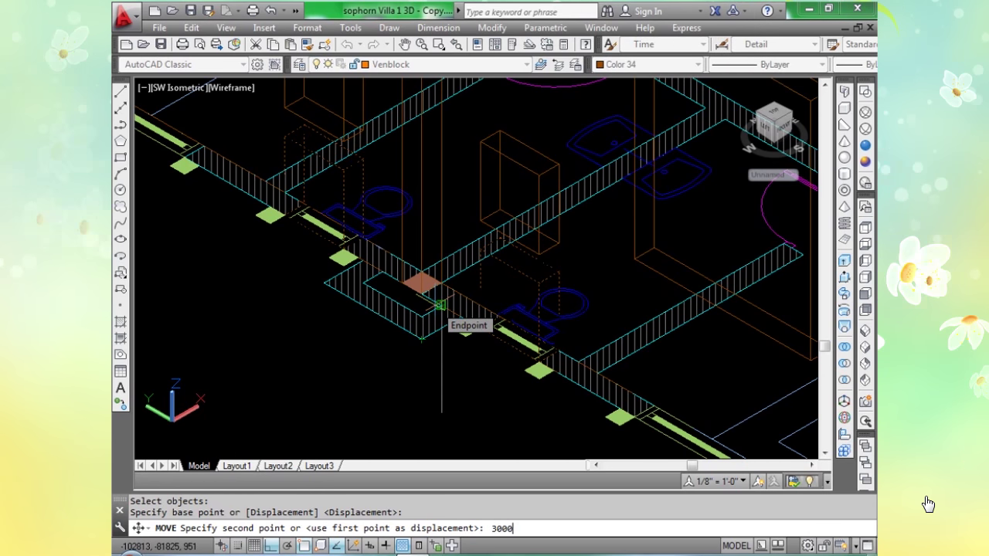
pyautogui.press('Return')
pyautogui.scroll(-6, 434, 305)
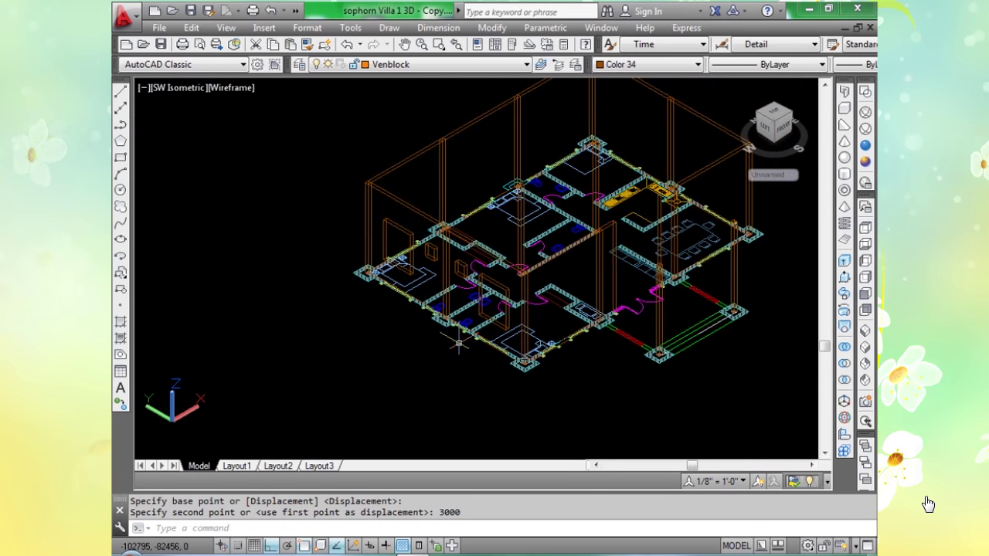
pyautogui.scroll(4, 461, 286)
pyautogui.scroll(2, 456, 270)
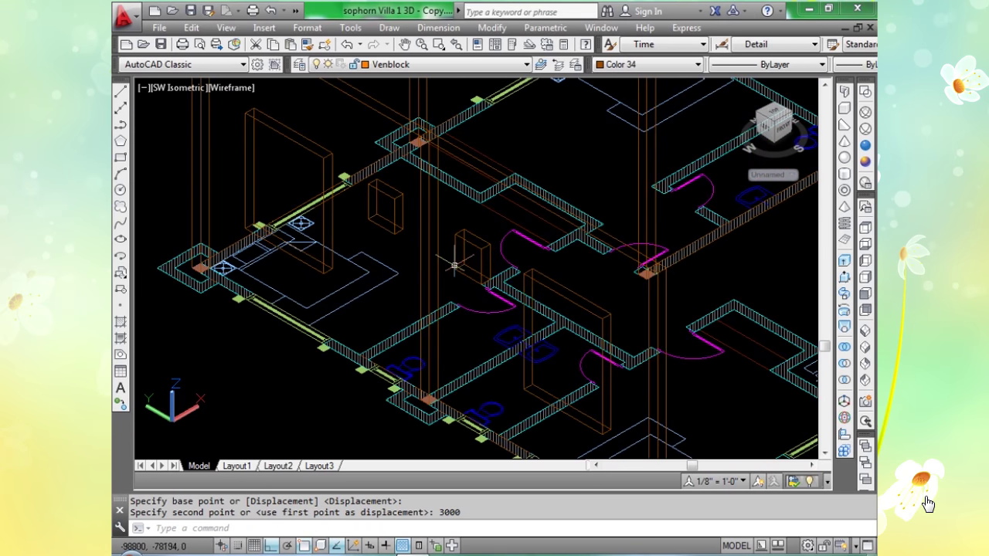
# Switch the model to the Realistic visual style.
pyautogui.click(866, 145)
pyautogui.scroll(3, 456, 259)
pyautogui.scroll(-1, 474, 326)
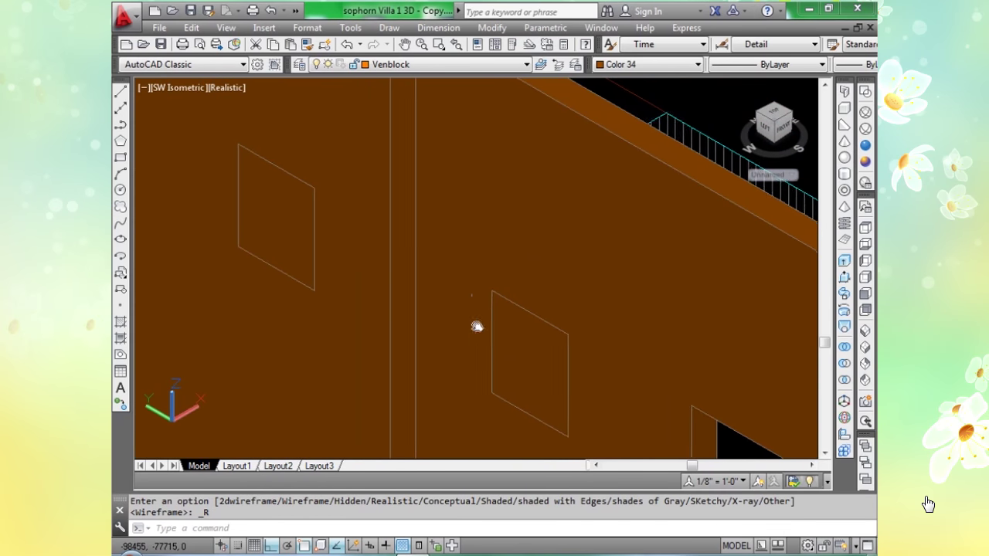
pyautogui.scroll(-1, 471, 318)
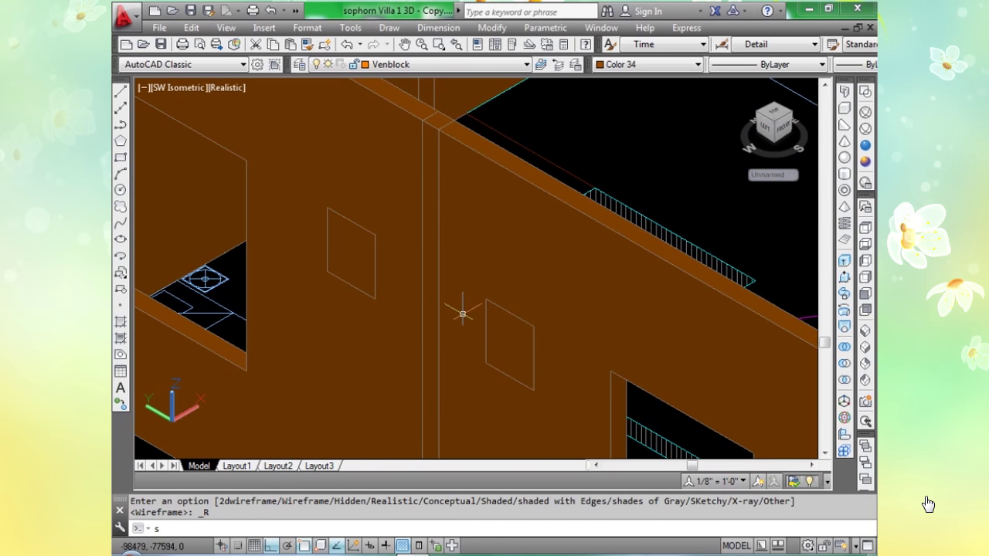
# Subtract both raised 700-high boxes from the brown wall, leaving two small window openings.
pyautogui.write('u')
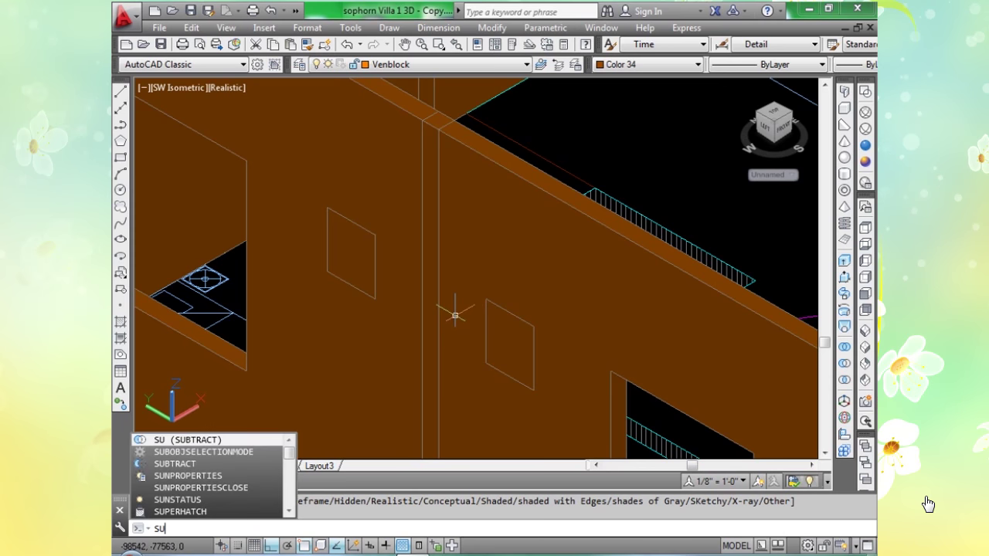
pyautogui.press('Return')
pyautogui.click(479, 223)
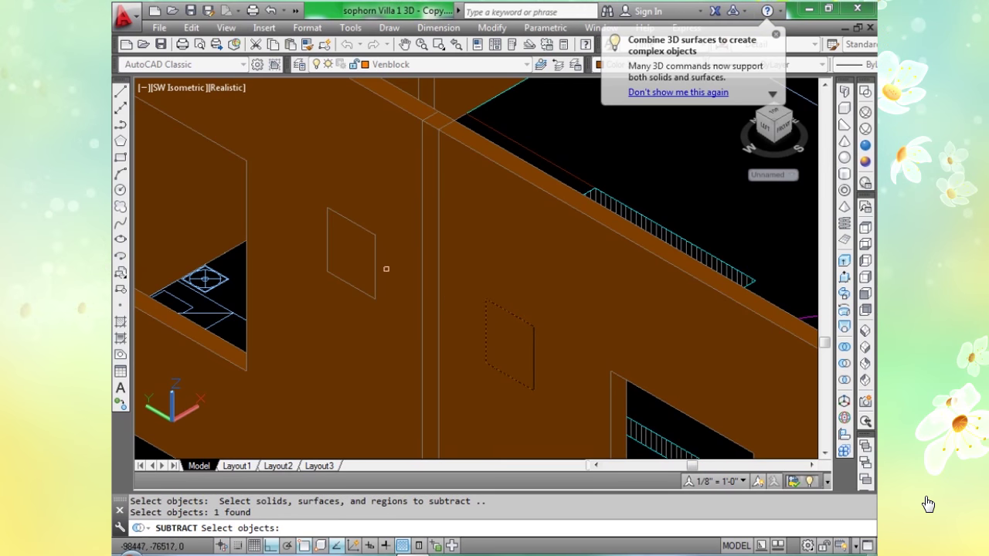
pyautogui.click(373, 255)
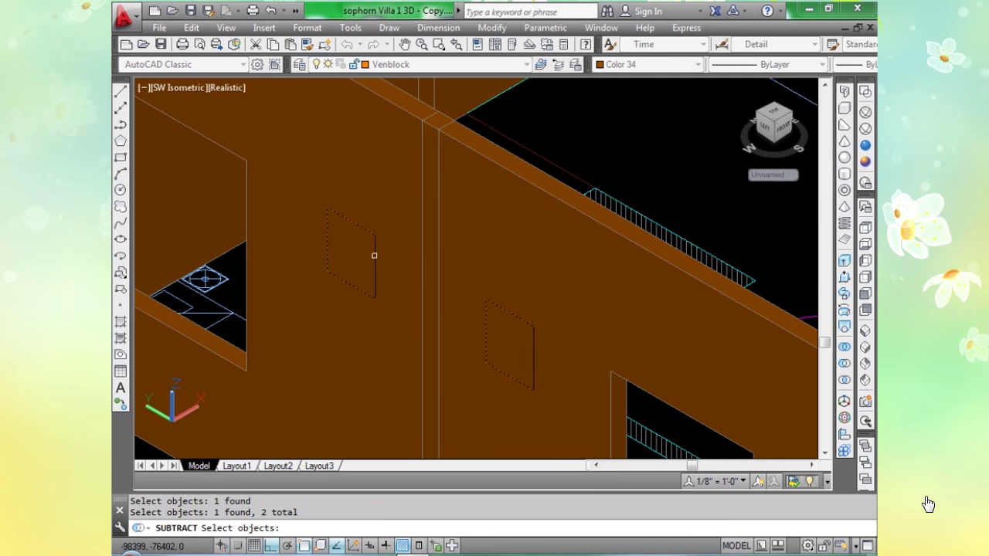
pyautogui.press('Return')
pyautogui.scroll(-5, 405, 286)
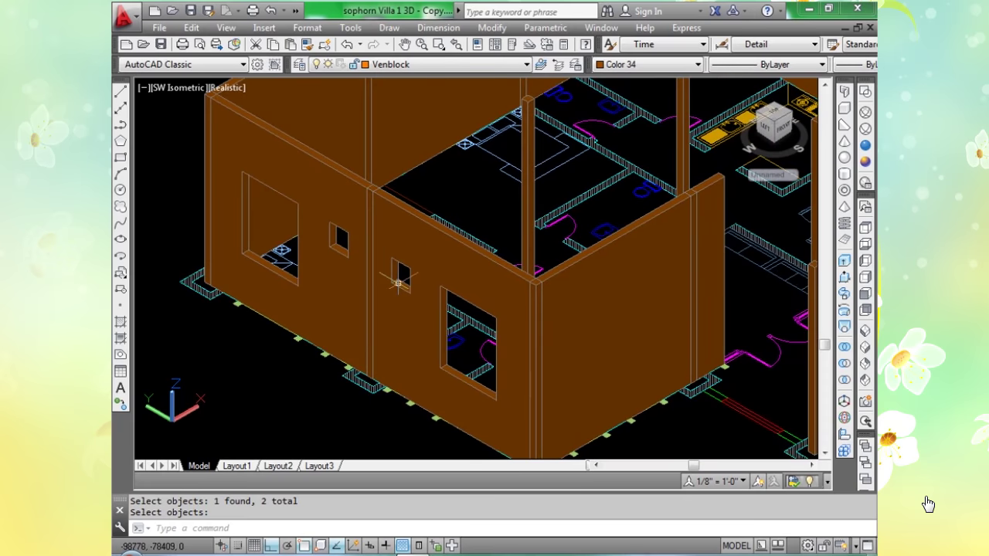
pyautogui.scroll(-2, 398, 283)
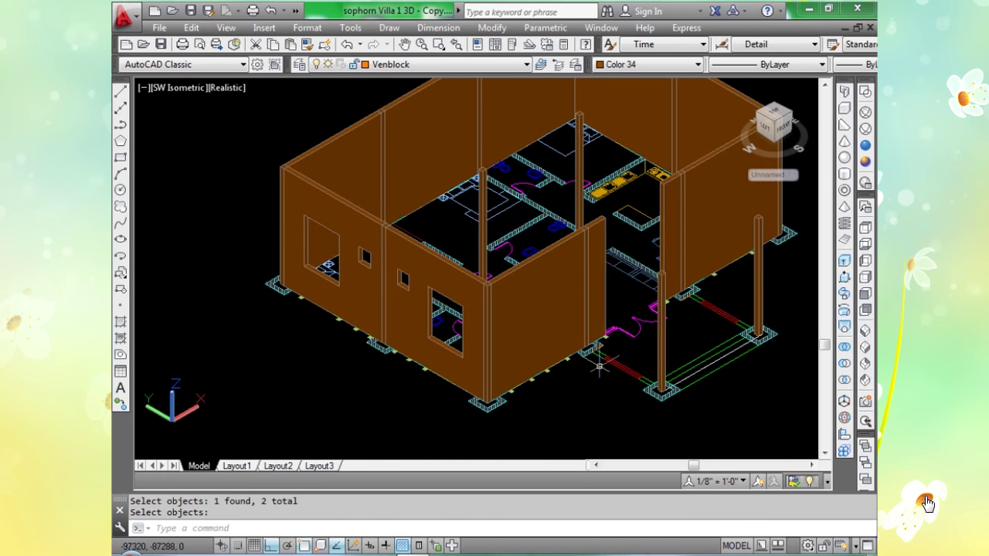
# Switch the villa model back to the Wireframe visual style and zoom in on the wall strip.
pyautogui.click(865, 112)
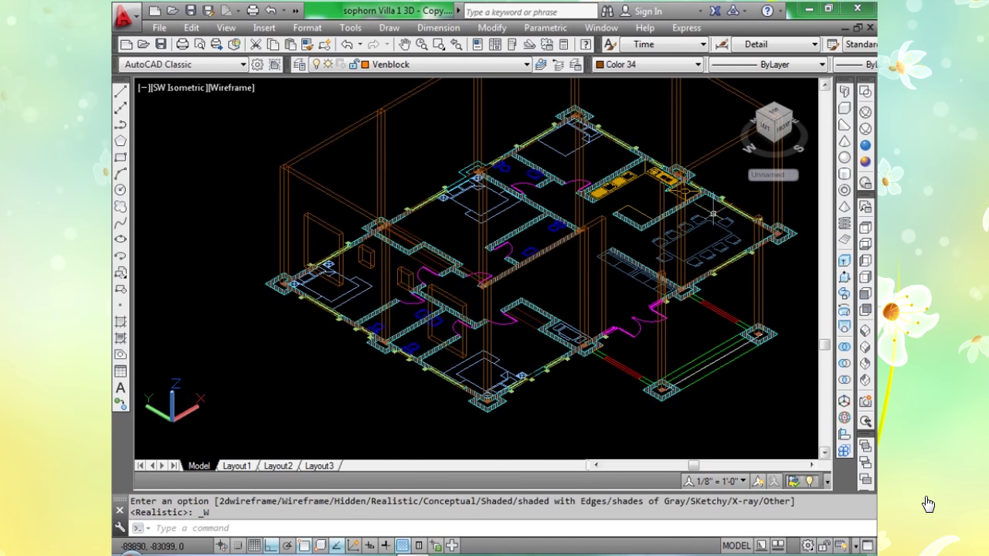
pyautogui.scroll(5, 541, 387)
pyautogui.scroll(5, 534, 370)
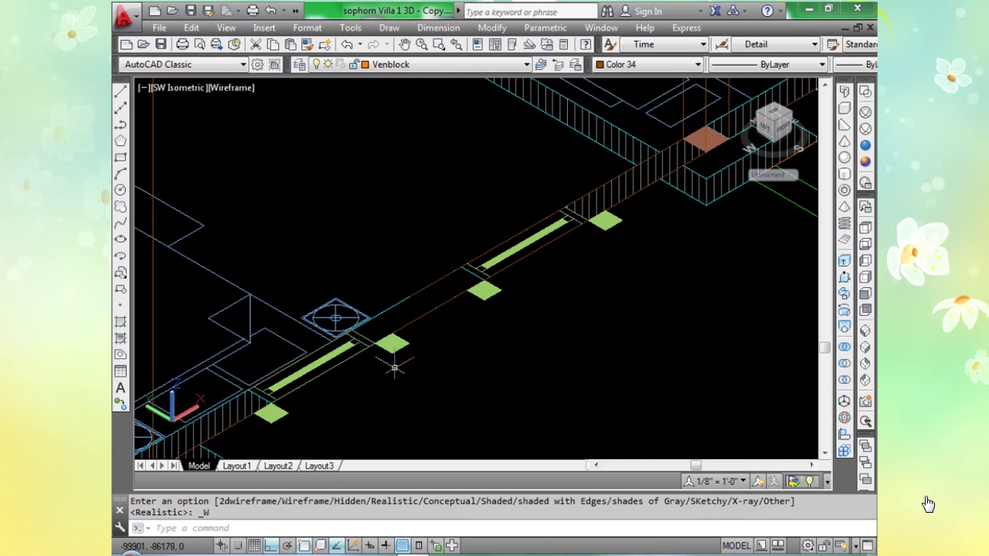
# Start a new BOX solid at the next green window strip.
pyautogui.write('o')
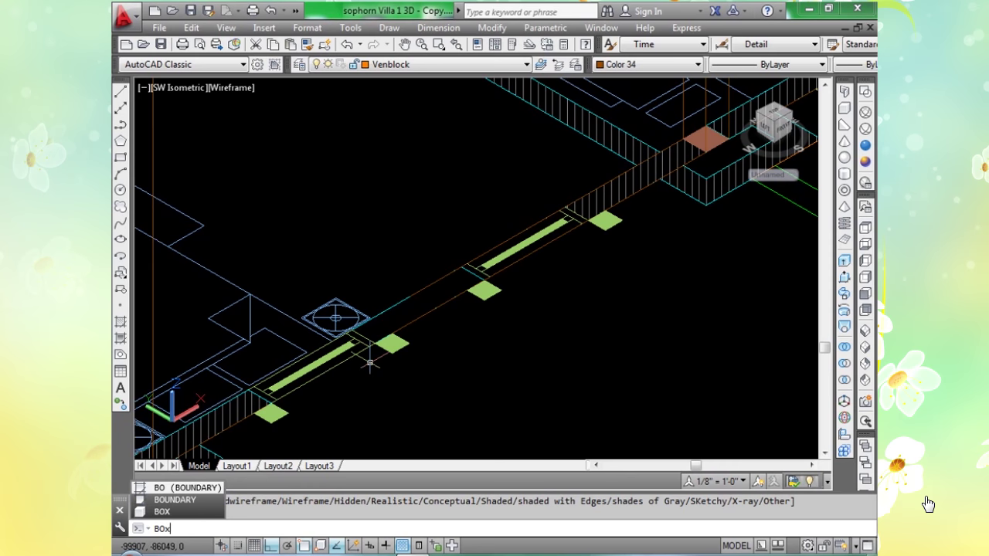
pyautogui.write('x')
pyautogui.press('Return')
pyautogui.scroll(5, 294, 379)
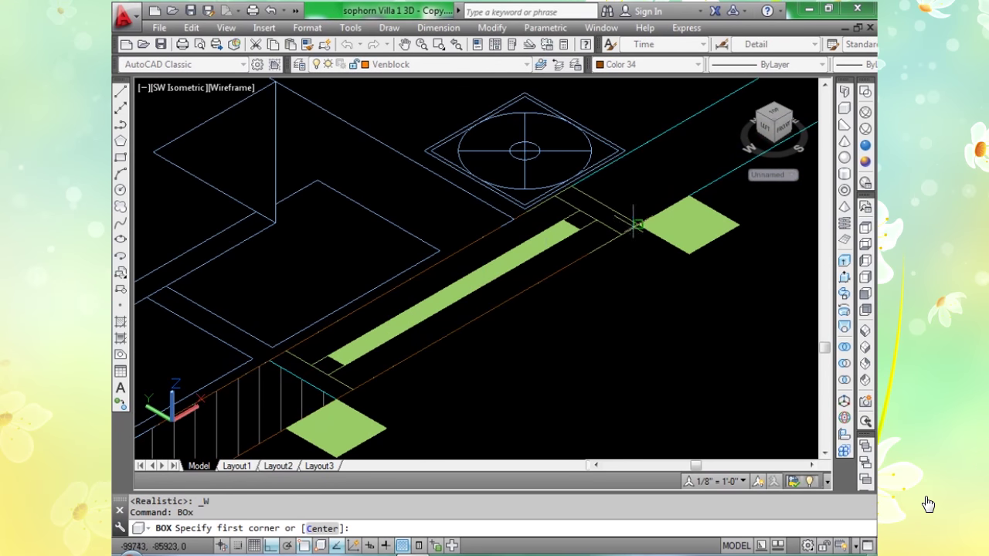
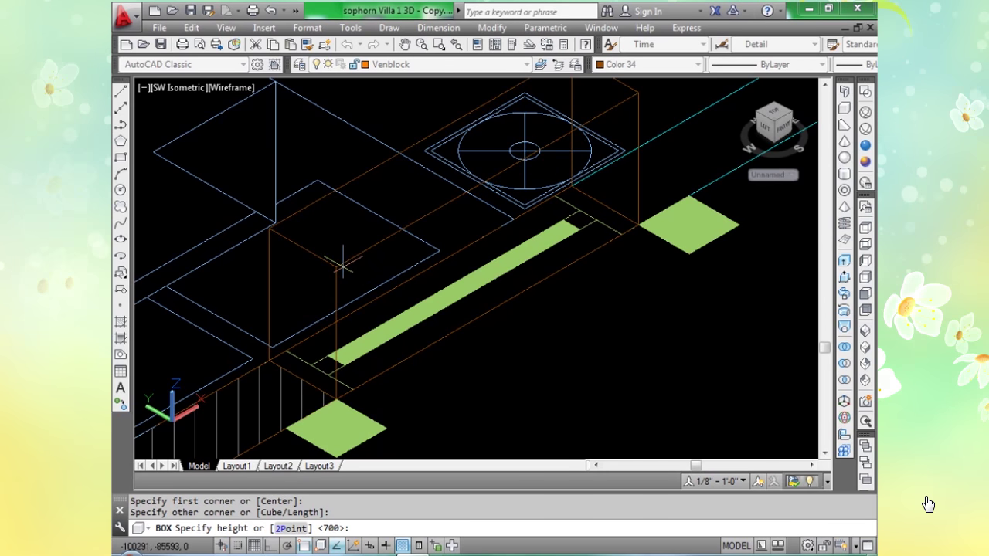
# Finish the first 2300-high box at one end of the green strip.
pyautogui.write('23')
pyautogui.press('Return')
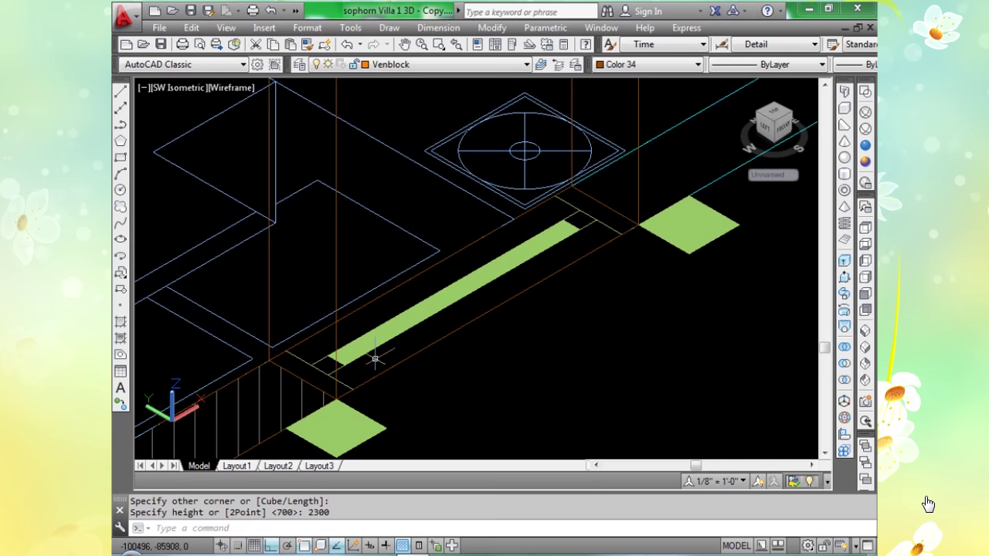
pyautogui.scroll(-5, 375, 358)
pyautogui.scroll(3, 532, 379)
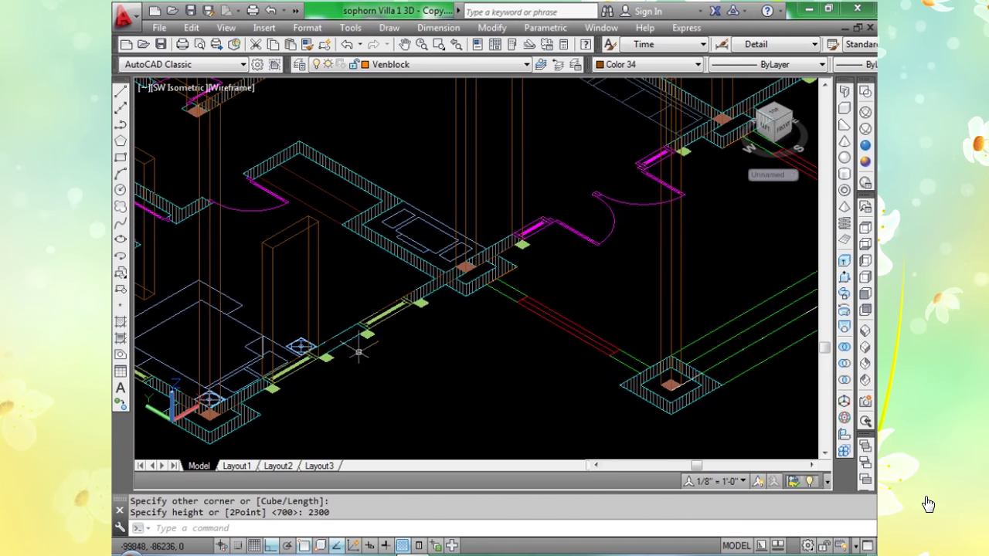
pyautogui.scroll(3, 357, 352)
pyautogui.scroll(-5, 353, 360)
pyautogui.scroll(2, 413, 332)
pyautogui.moveTo(413, 333); pyautogui.dragTo(460, 336, button='middle')
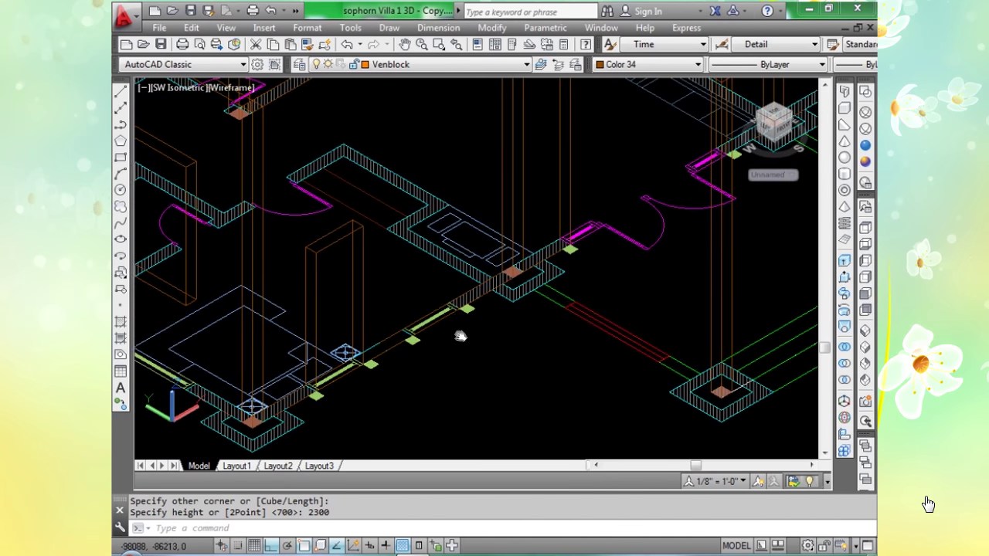
pyautogui.scroll(3, 459, 336)
# Draw a second 2300-high box at the green strip's other end.
pyautogui.press('Return')
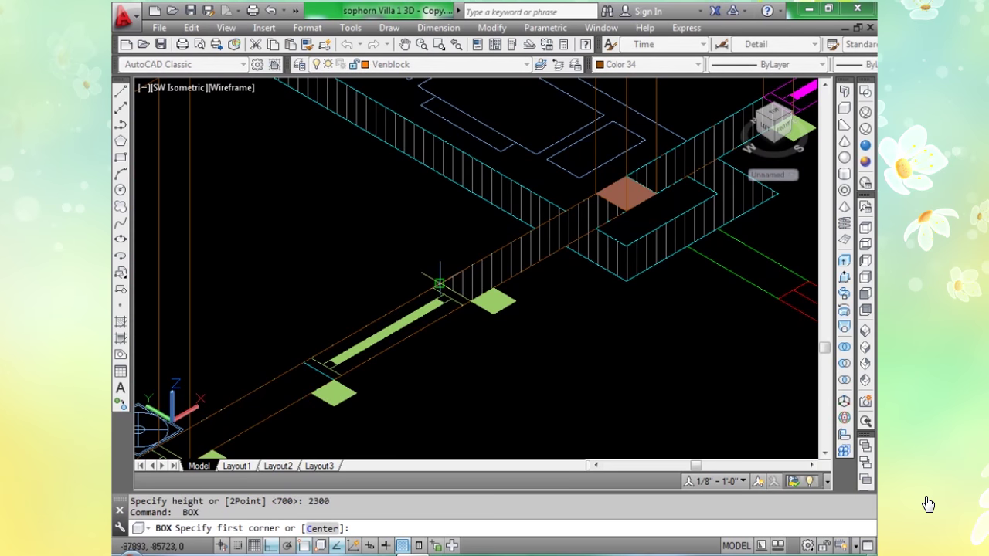
pyautogui.click(438, 284)
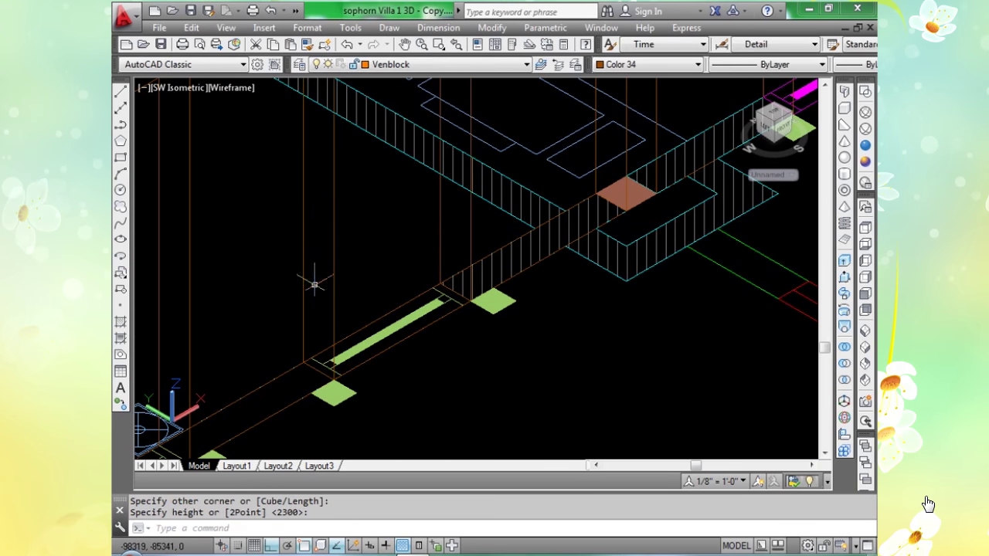
pyautogui.scroll(-6, 314, 284)
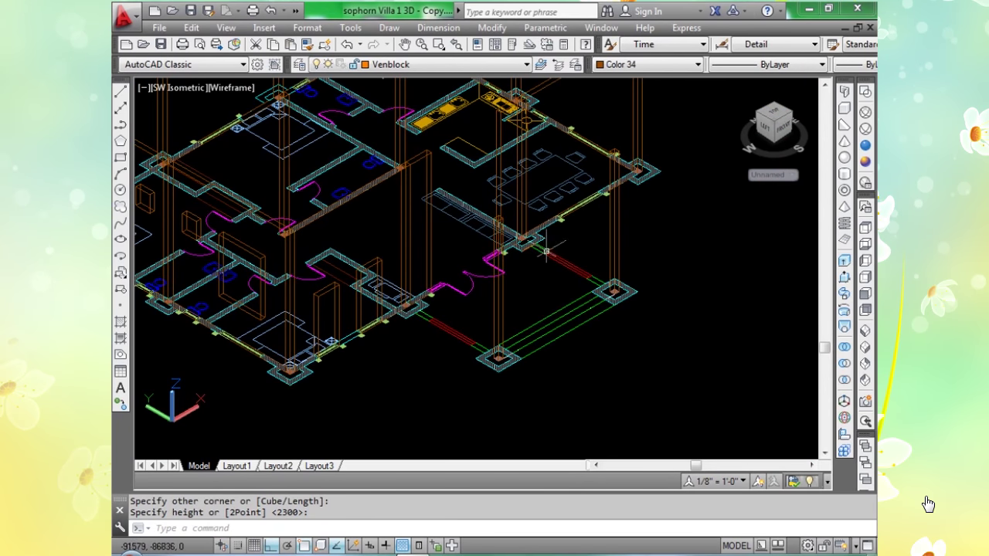
pyautogui.scroll(5, 353, 346)
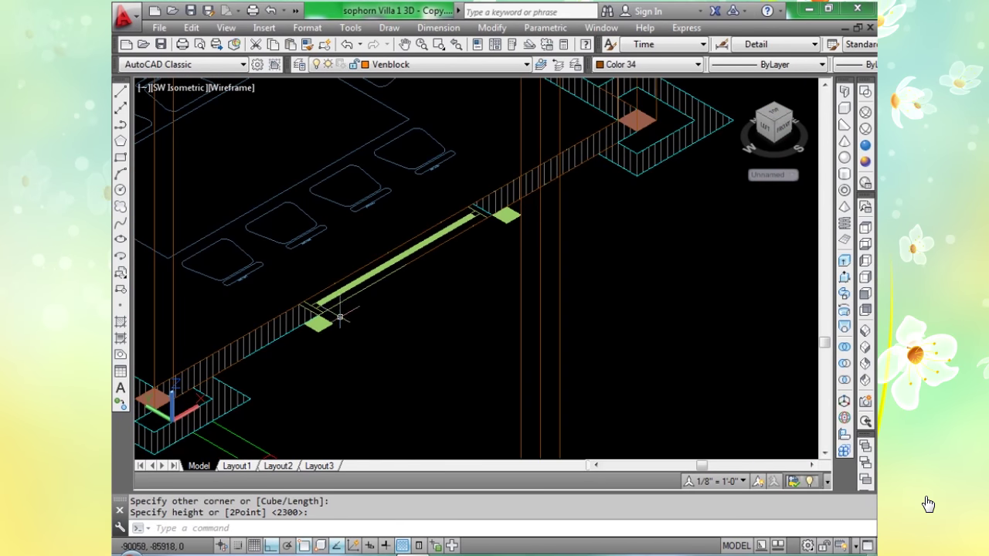
pyautogui.scroll(4, 463, 209)
pyautogui.press('Return')
pyautogui.press('Return')
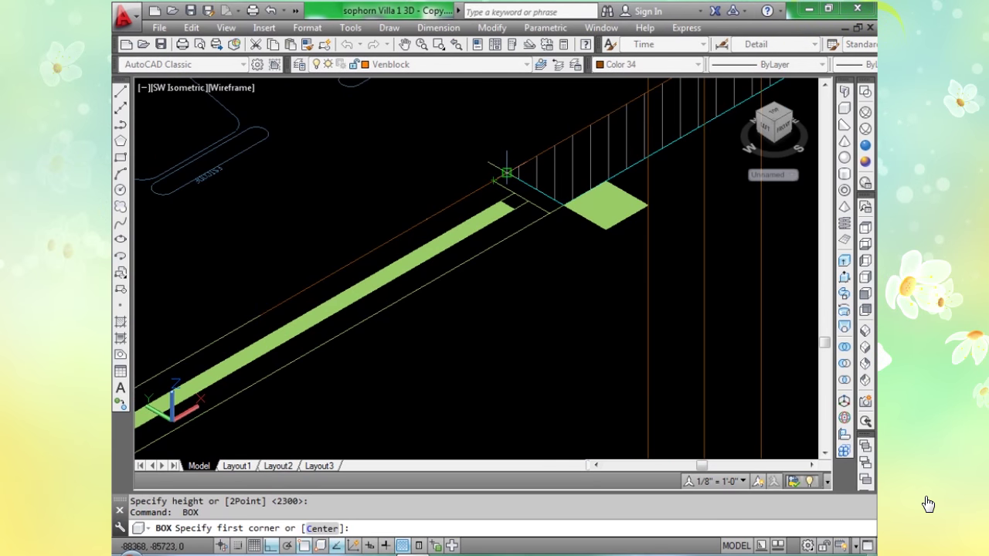
pyautogui.scroll(-5, 506, 172)
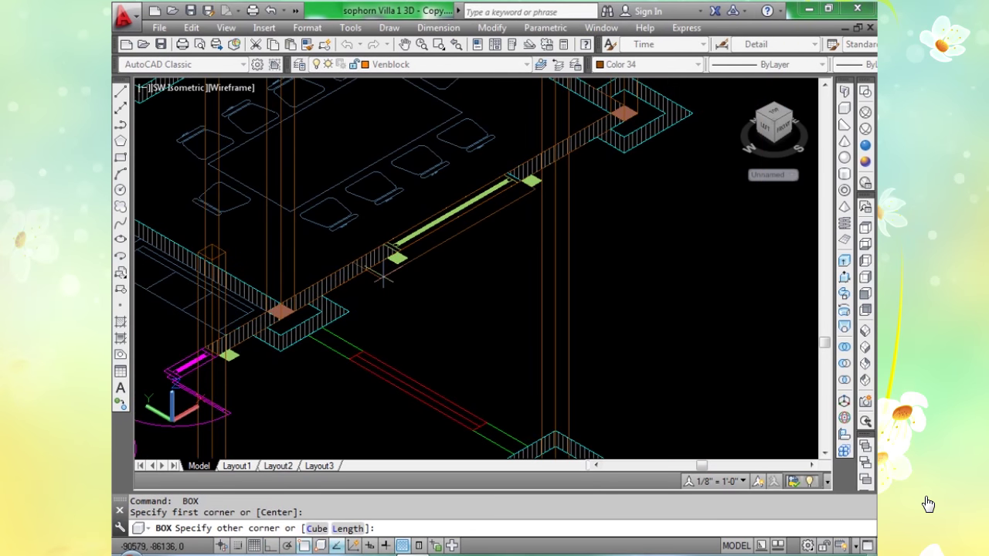
pyautogui.scroll(4, 384, 278)
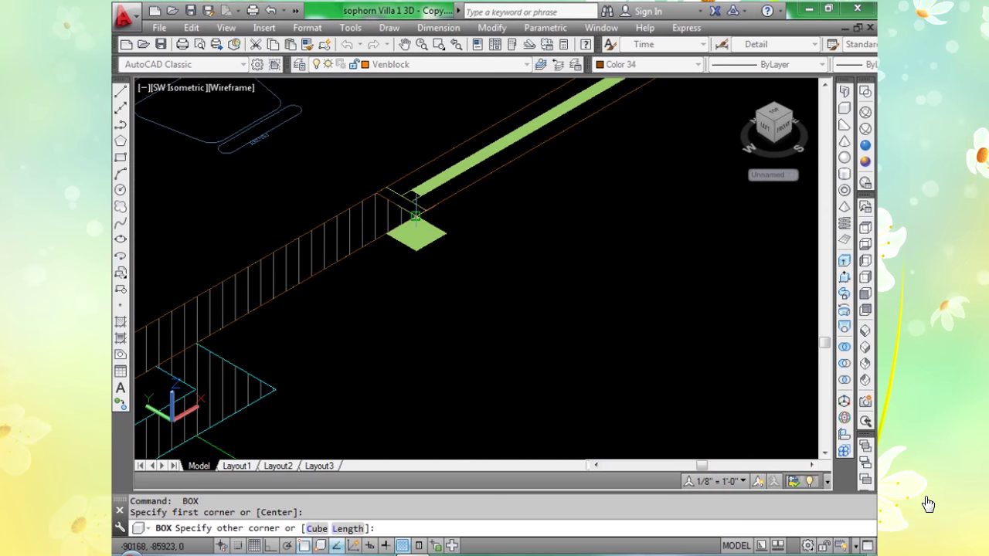
pyautogui.click(414, 216)
pyautogui.press('Return')
pyautogui.scroll(-6, 408, 144)
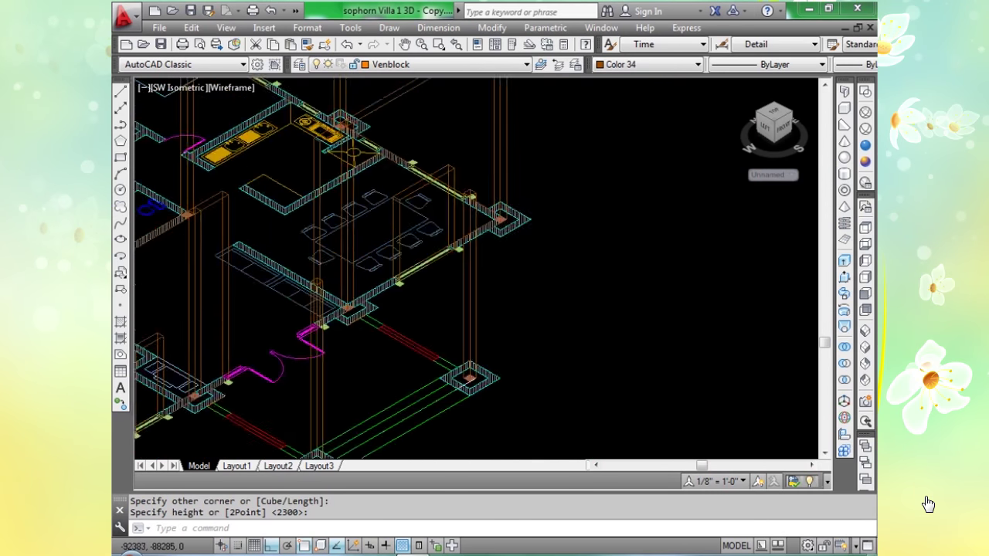
pyautogui.moveTo(341, 365); pyautogui.dragTo(344, 289, button='middle')
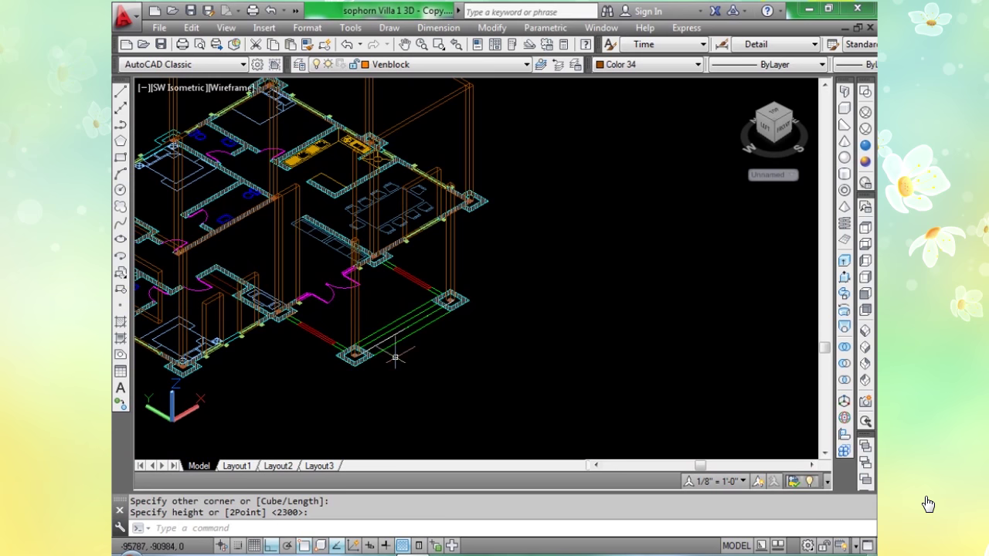
pyautogui.scroll(2, 291, 337)
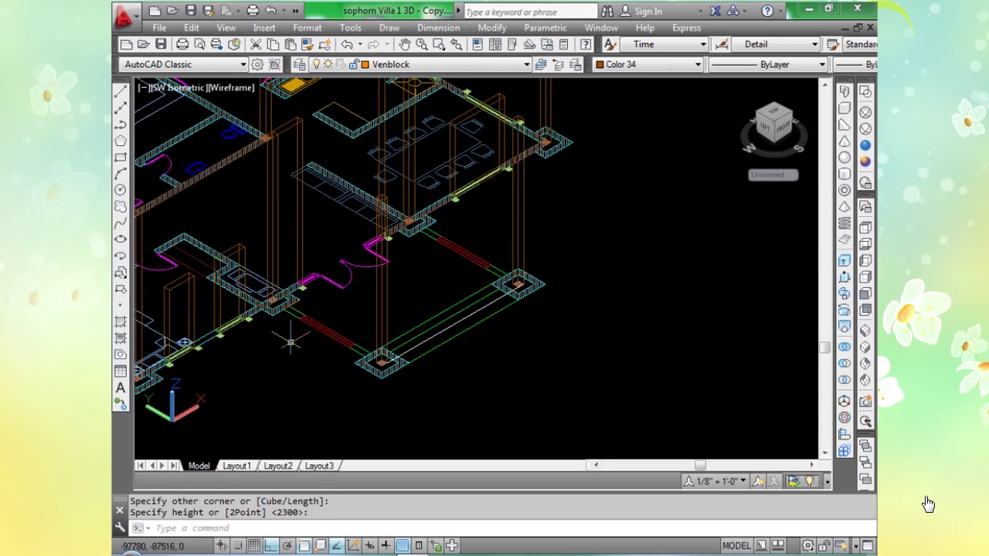
pyautogui.scroll(-10, 290, 339)
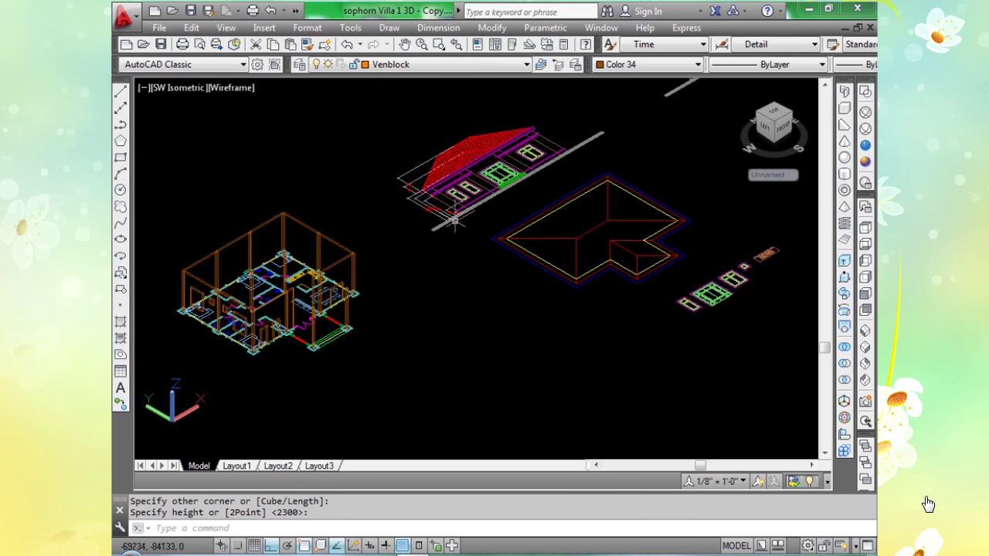
pyautogui.scroll(6, 455, 221)
pyautogui.scroll(3, 448, 200)
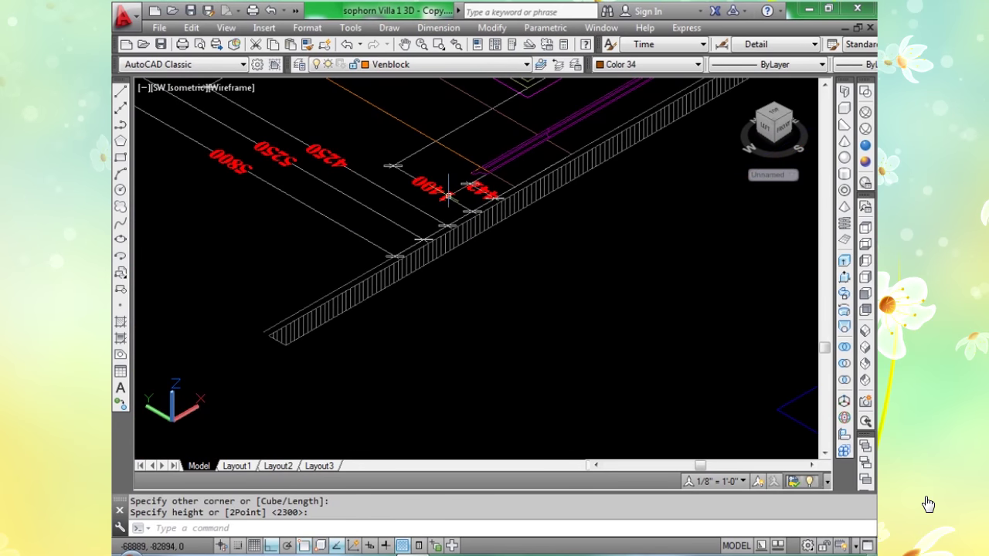
pyautogui.scroll(-6, 448, 196)
pyautogui.scroll(4, 247, 293)
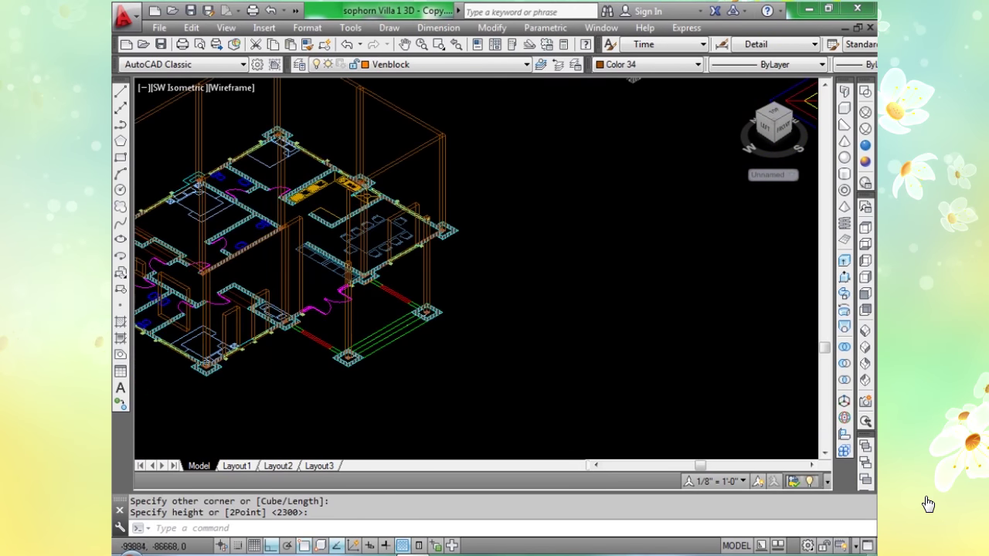
pyautogui.scroll(4, 298, 394)
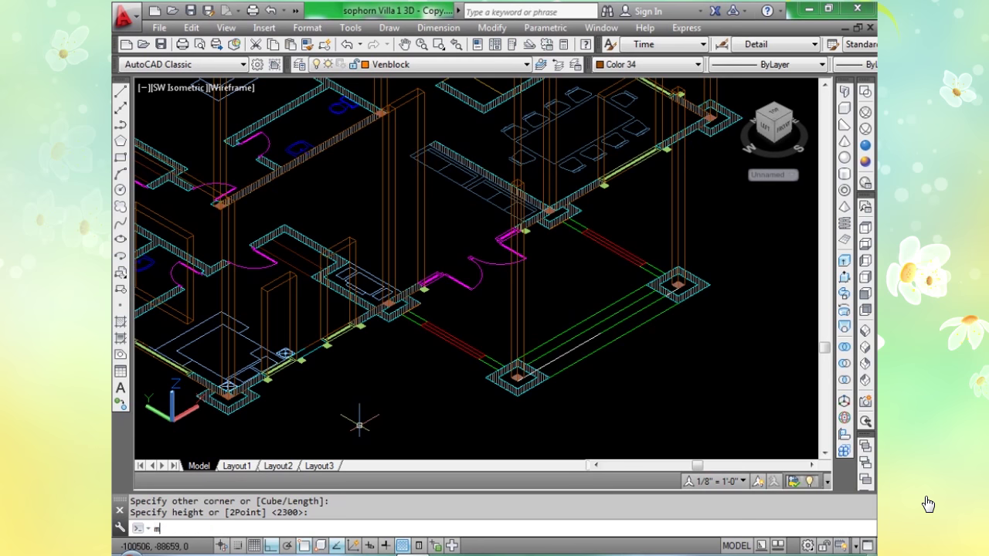
# Move the three boxes near the window opening 1400 units straight up.
pyautogui.press('Return')
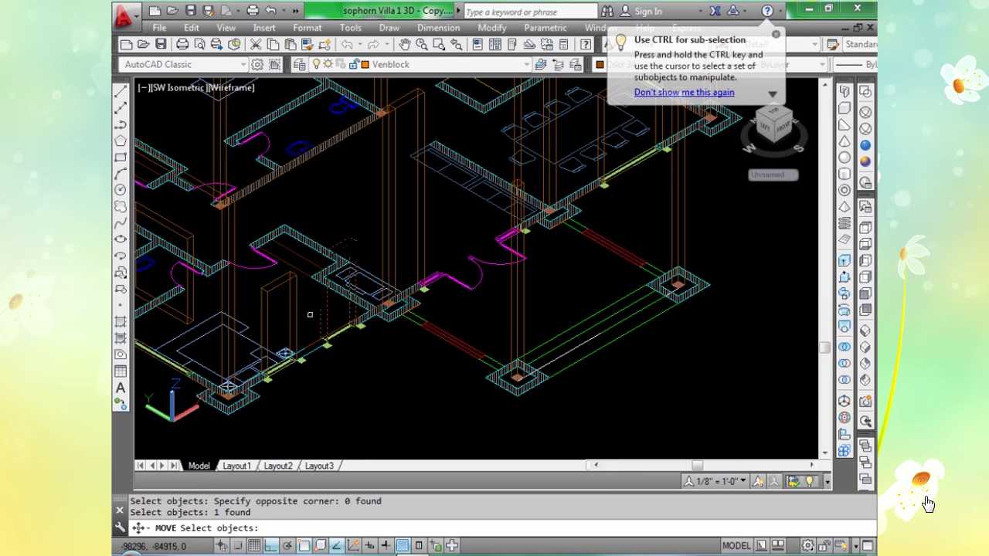
pyautogui.click(297, 308)
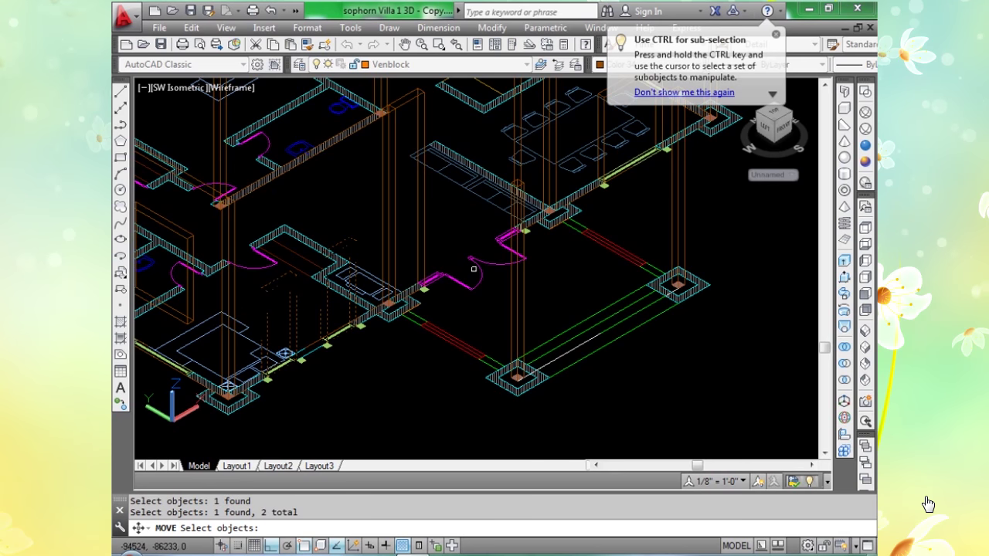
pyautogui.scroll(-2, 474, 269)
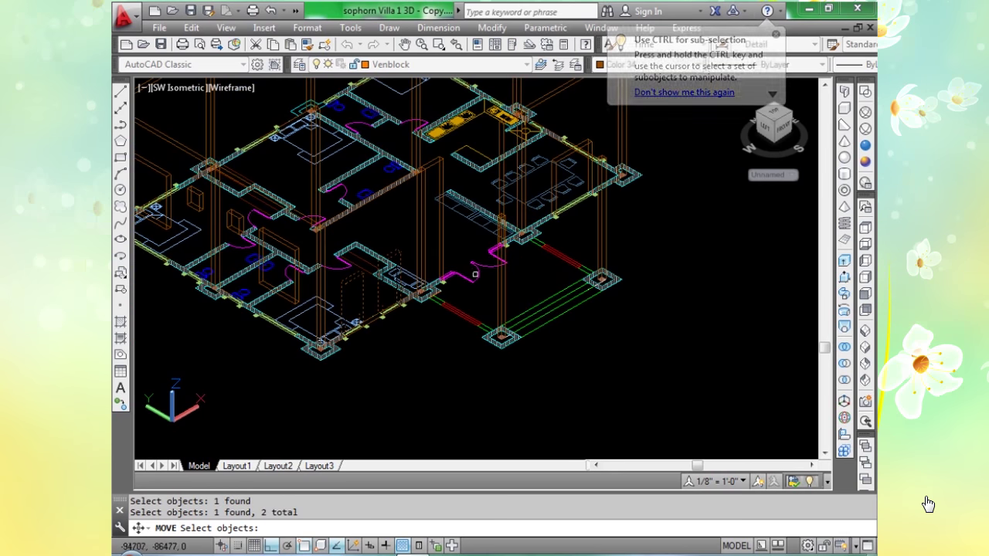
pyautogui.click(551, 176)
pyautogui.moveTo(522, 312); pyautogui.dragTo(471, 227, button='middle')
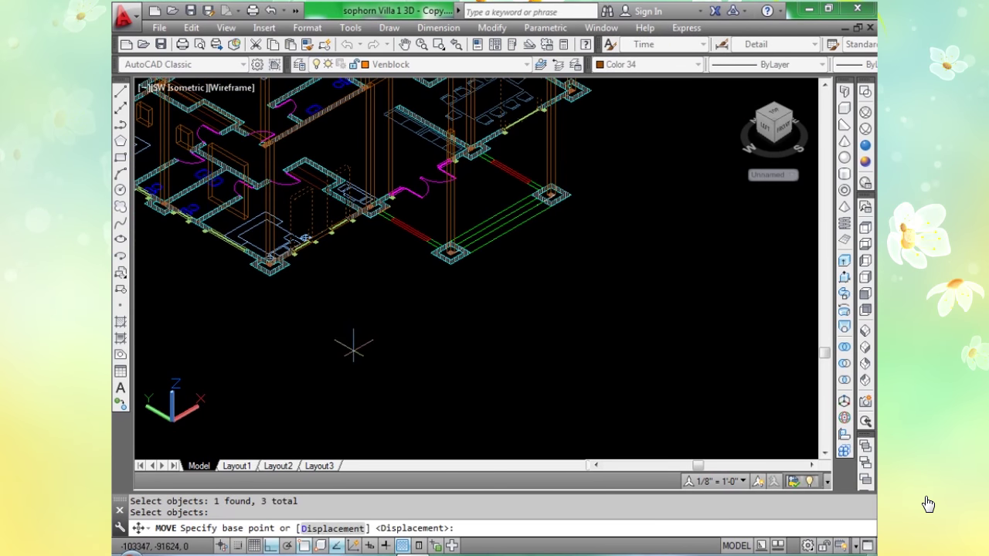
pyautogui.click(355, 338)
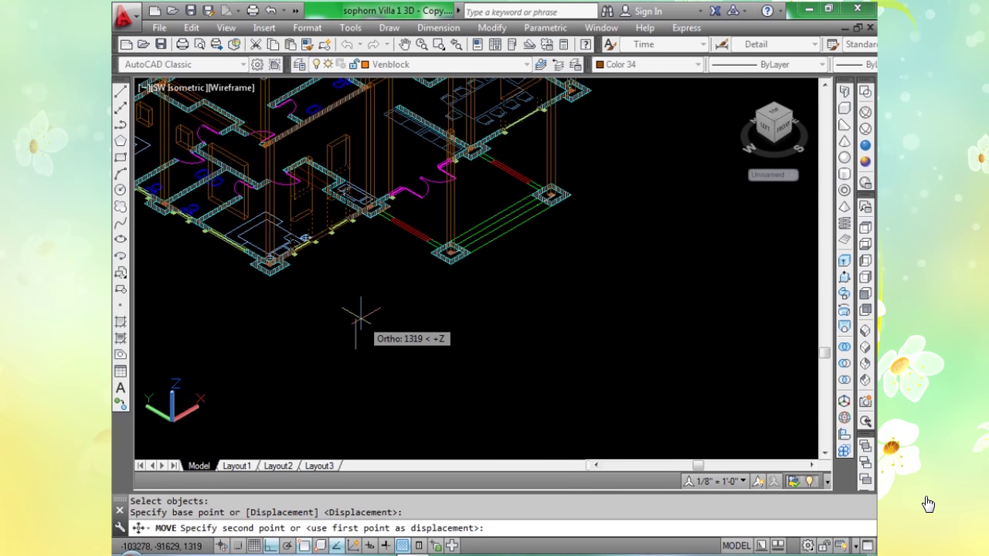
pyautogui.write('1400')
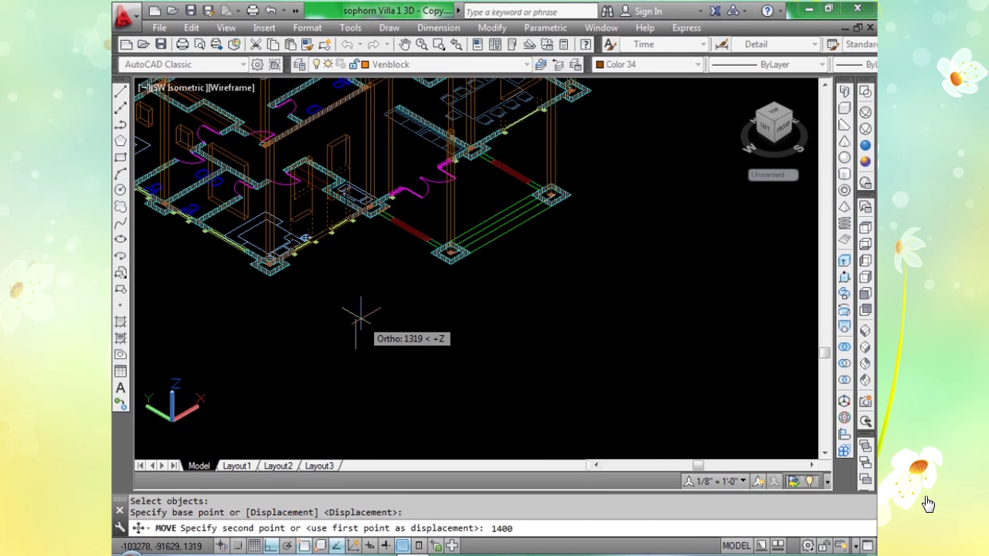
pyautogui.press('Return')
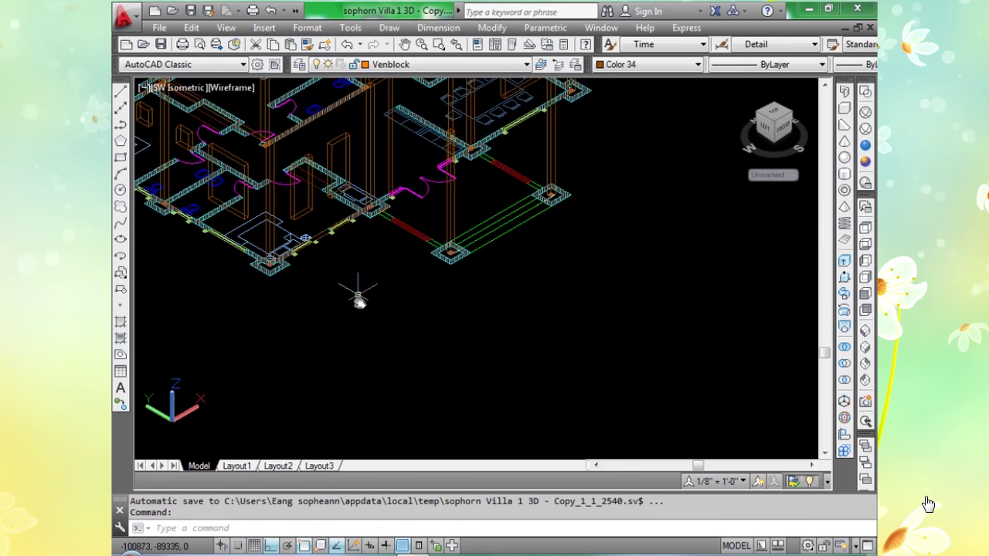
pyautogui.moveTo(358, 300); pyautogui.dragTo(356, 334, button='middle')
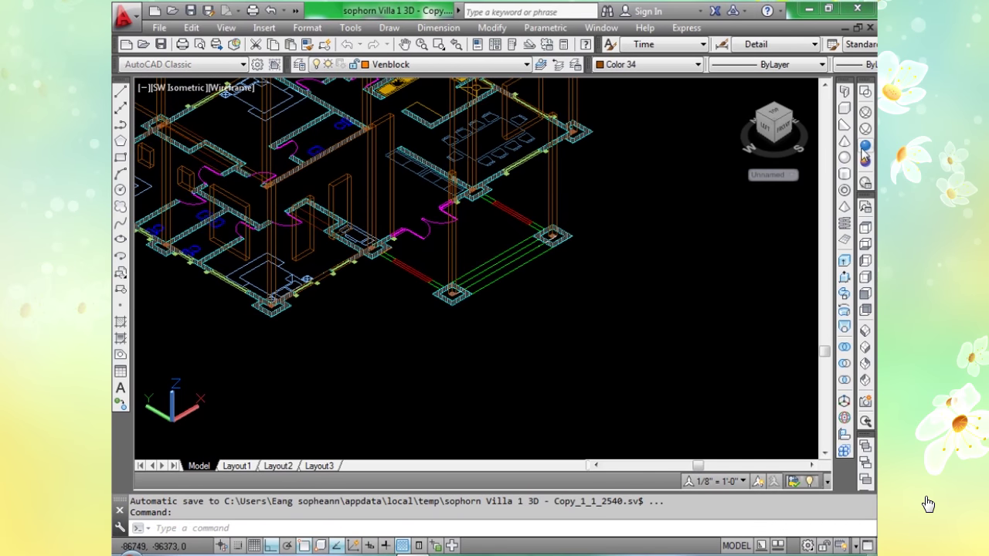
# In Realistic style, subtract the two opening boxes from the front-left wall.
pyautogui.click(865, 159)
pyautogui.moveTo(436, 249); pyautogui.dragTo(422, 247, button='middle')
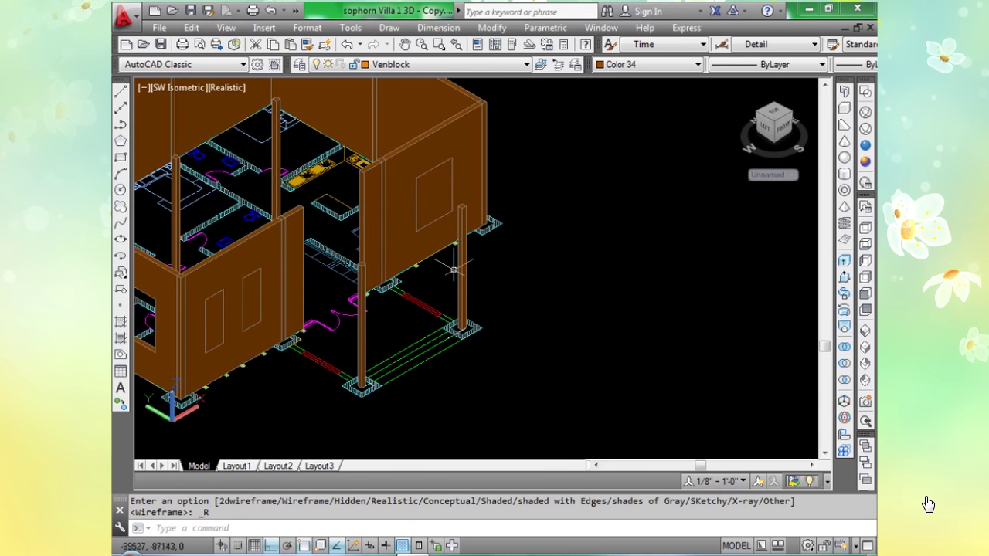
pyautogui.write('su')
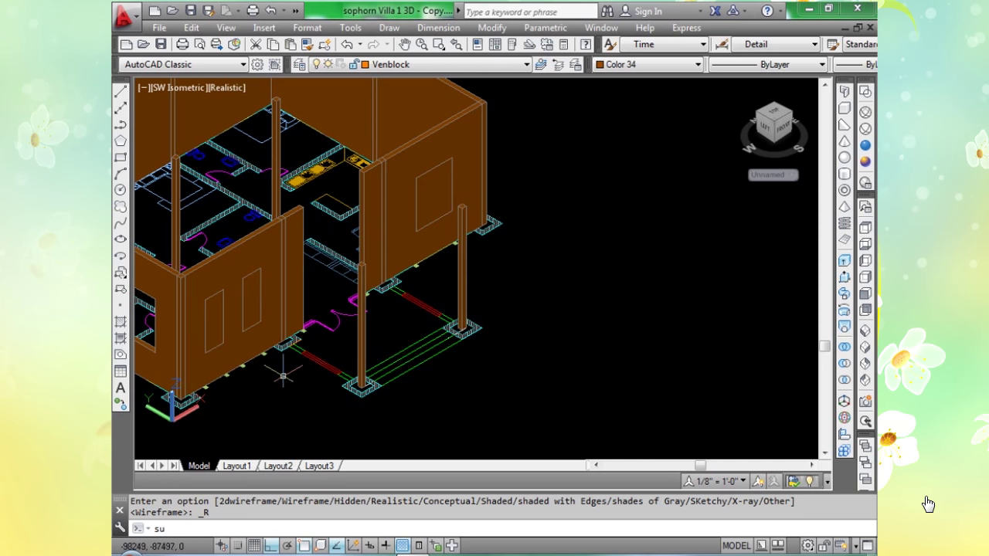
pyautogui.press('Return')
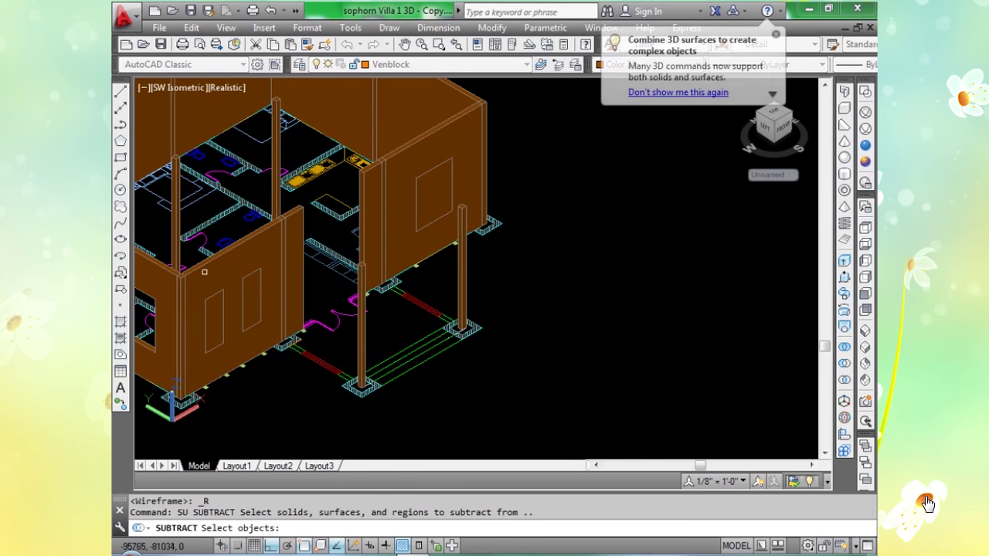
pyautogui.click(207, 275)
pyautogui.press('Return')
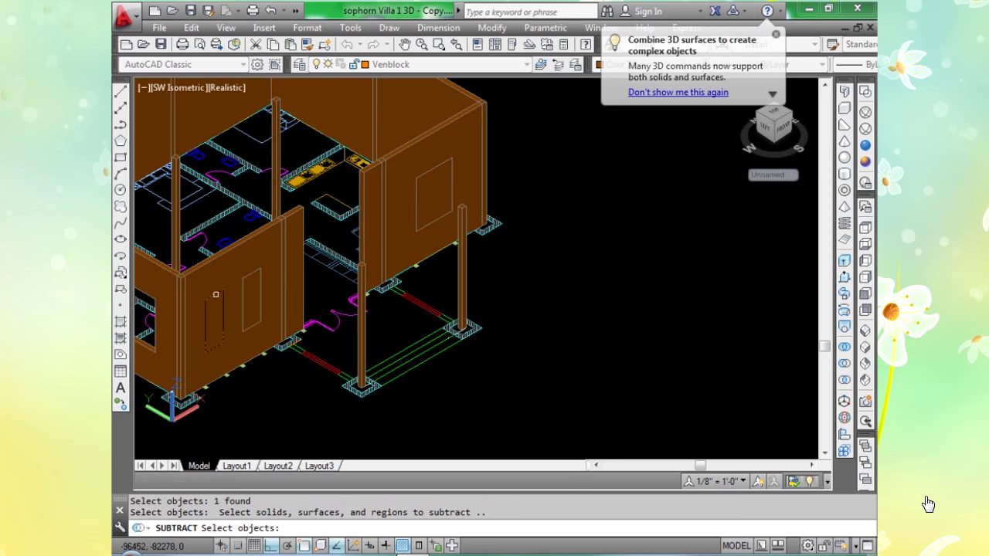
pyautogui.click(238, 283)
pyautogui.click(243, 278)
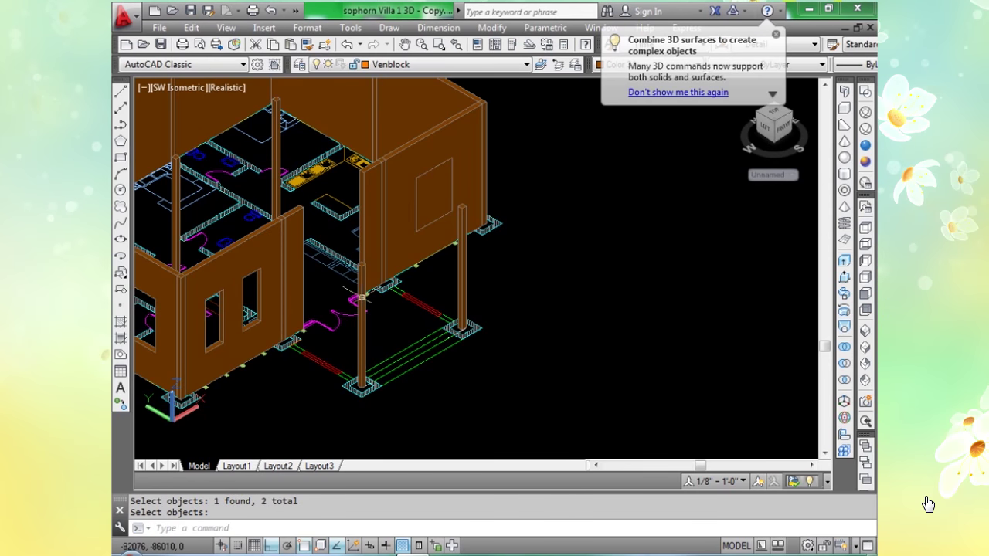
pyautogui.moveTo(361, 297); pyautogui.dragTo(301, 342, button='middle')
pyautogui.press('Return')
pyautogui.press('Return')
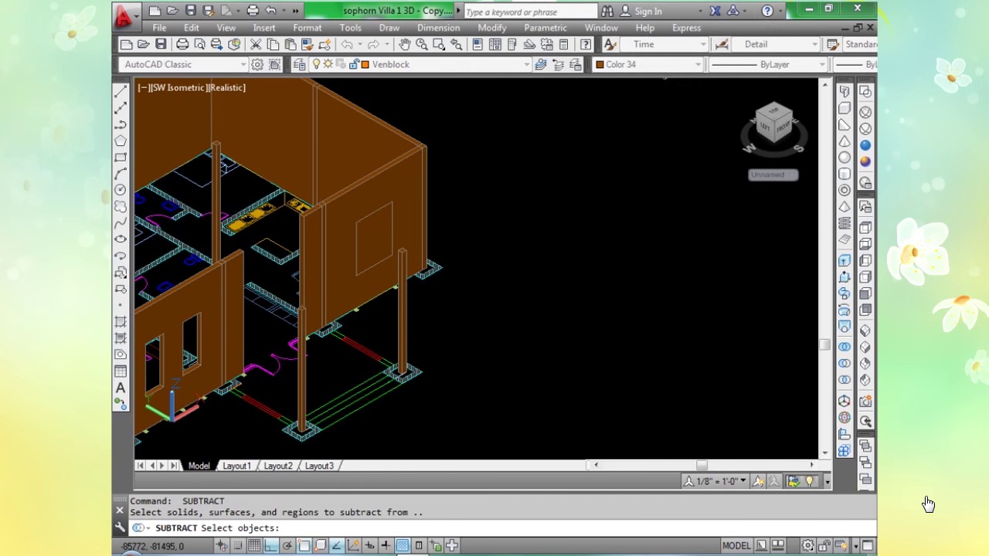
# Subtract the opening box from the right wall, then switch to Wireframe.
pyautogui.click(354, 207)
pyautogui.click(369, 214)
pyautogui.press('Return')
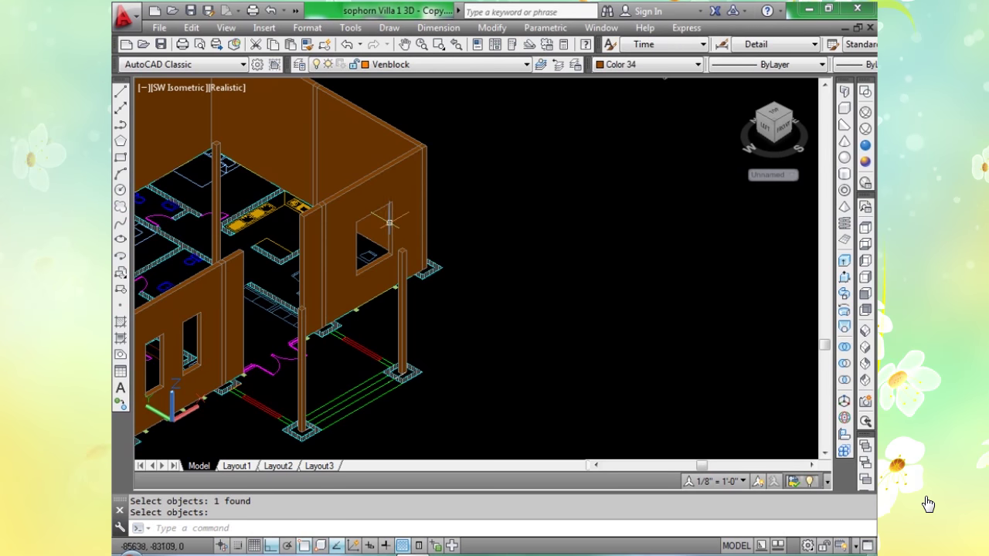
pyautogui.scroll(-4, 437, 249)
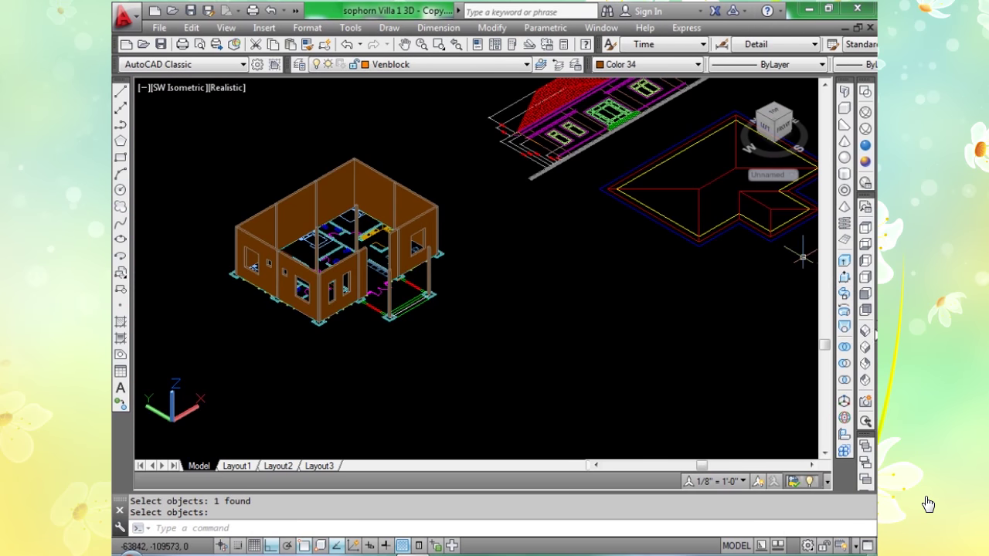
pyautogui.scroll(-5, 735, 301)
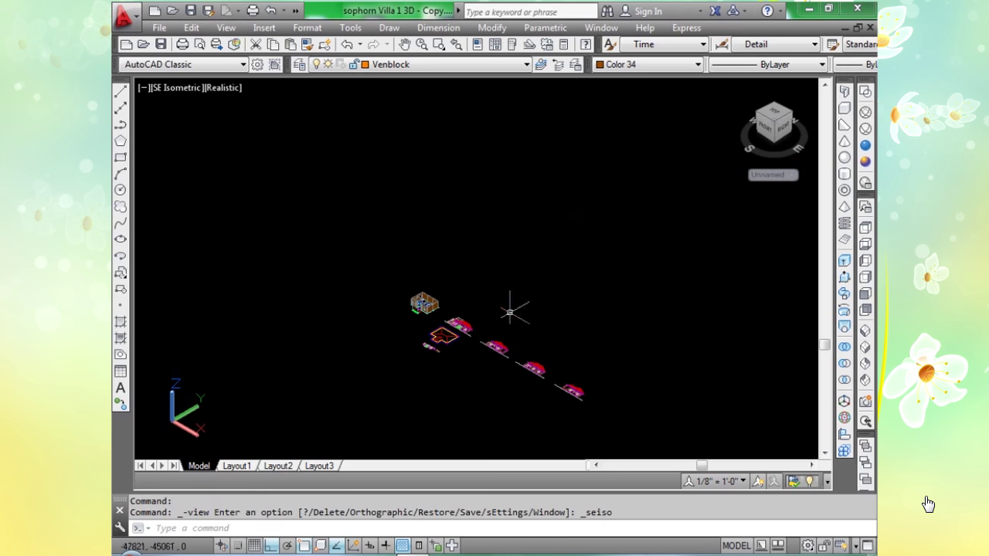
pyautogui.scroll(8, 406, 300)
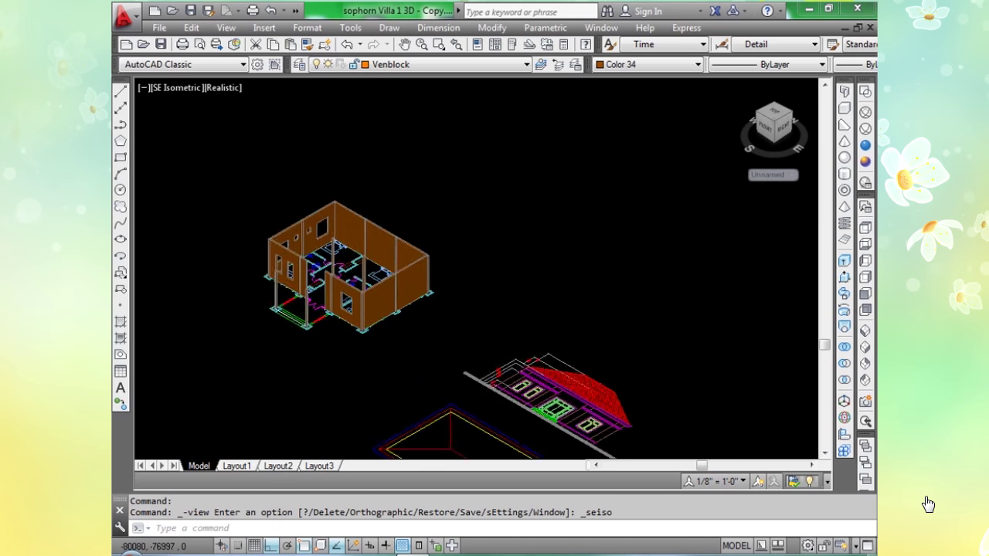
pyautogui.moveTo(550, 301); pyautogui.dragTo(568, 301, button='middle')
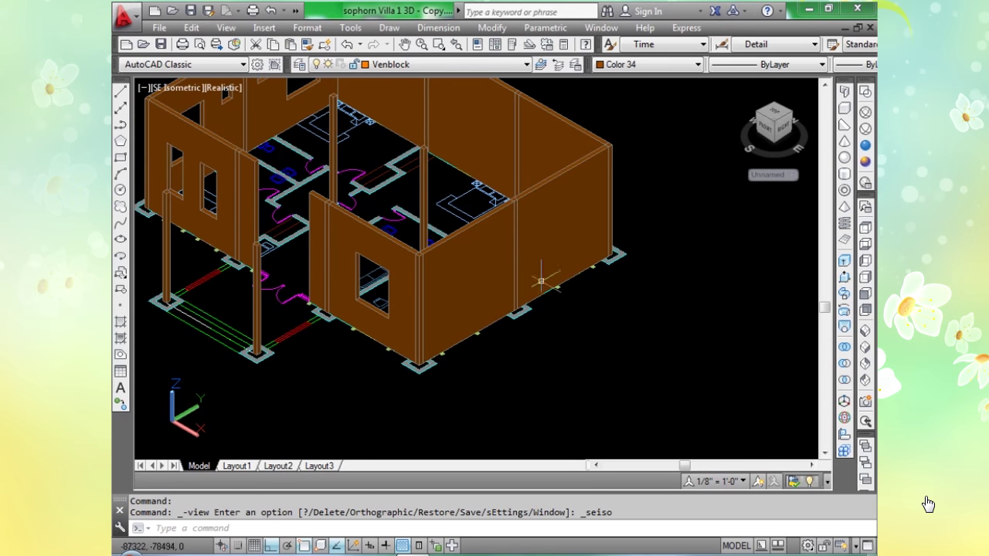
pyautogui.scroll(2, 533, 280)
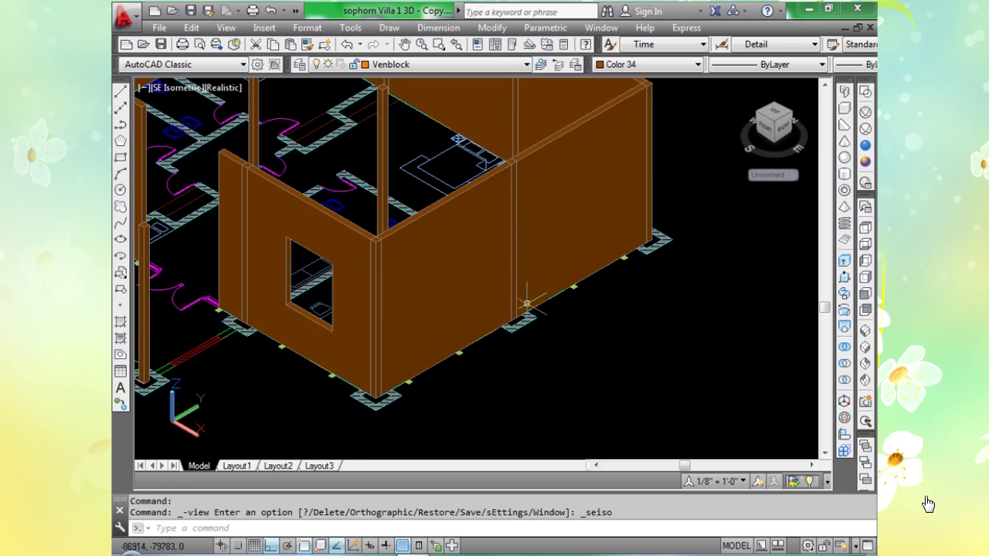
pyautogui.click(844, 109)
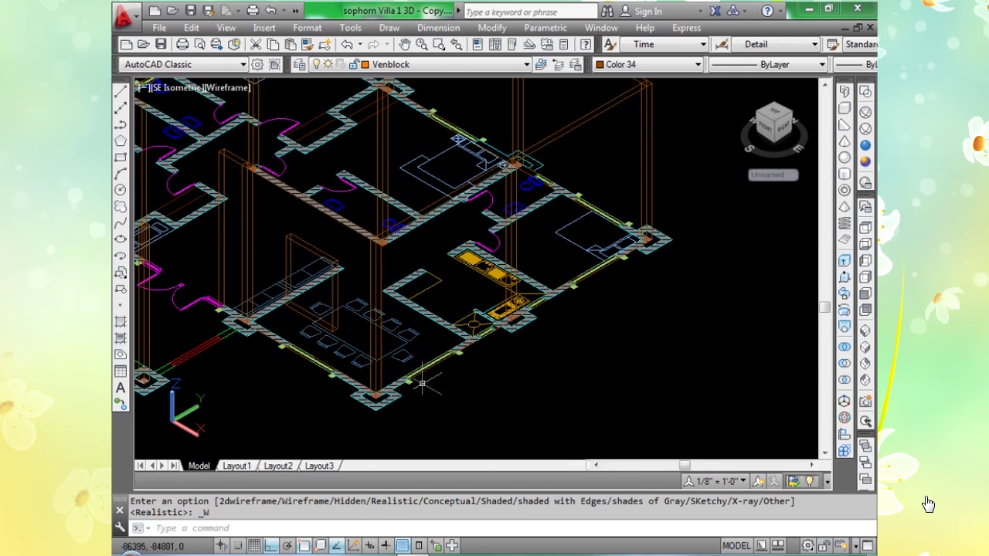
# Draw a 2300-high box over the first green window mark.
pyautogui.scroll(4, 422, 384)
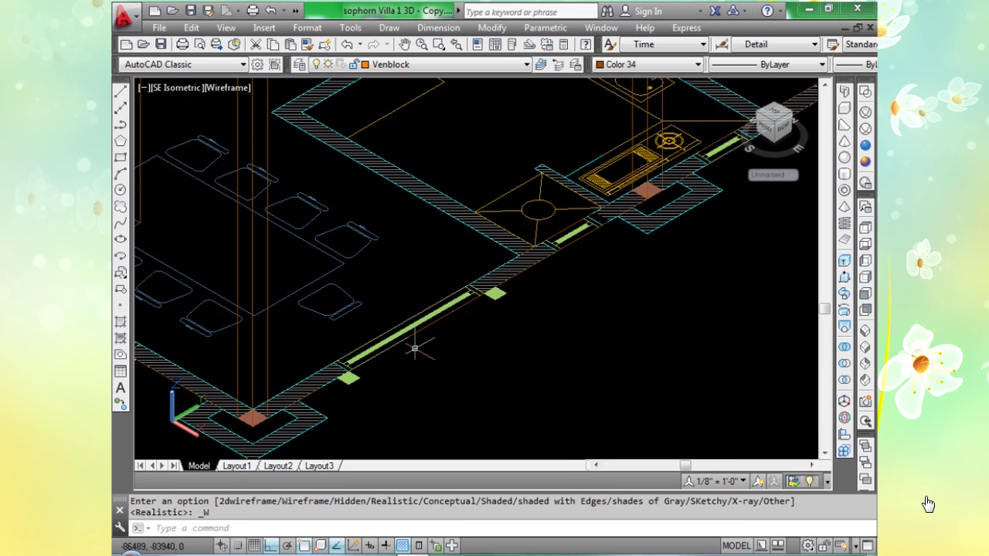
pyautogui.write('o')
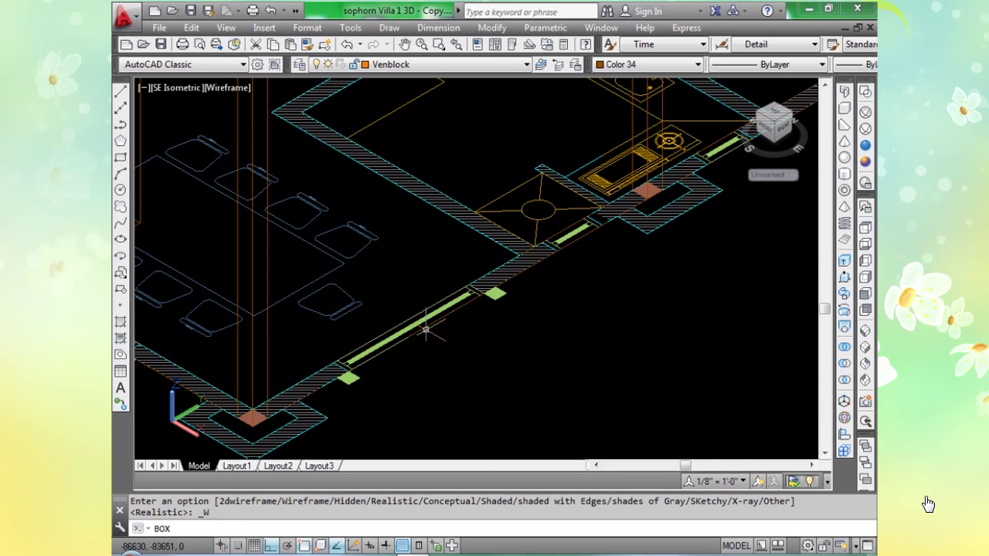
pyautogui.press('Return')
pyautogui.scroll(4, 425, 330)
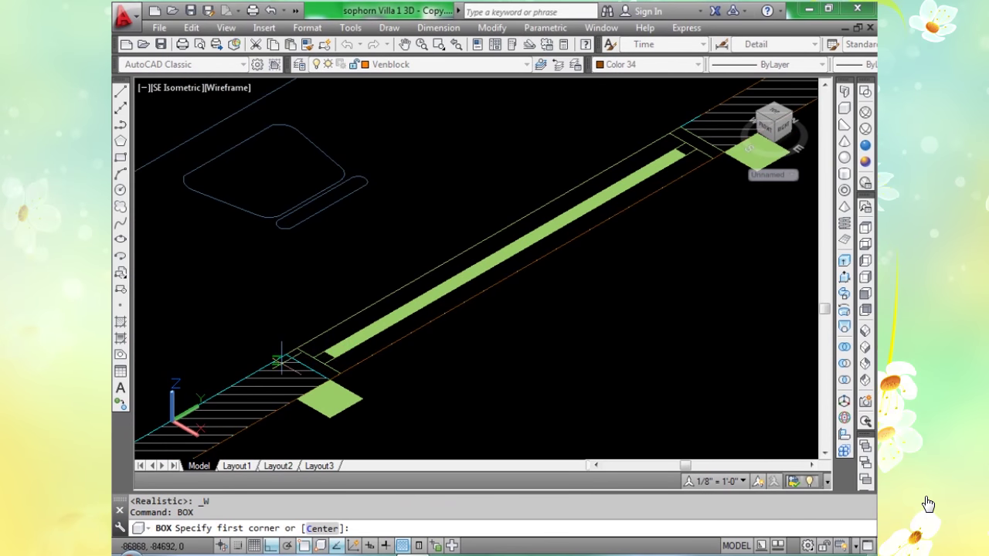
pyautogui.scroll(-4, 437, 292)
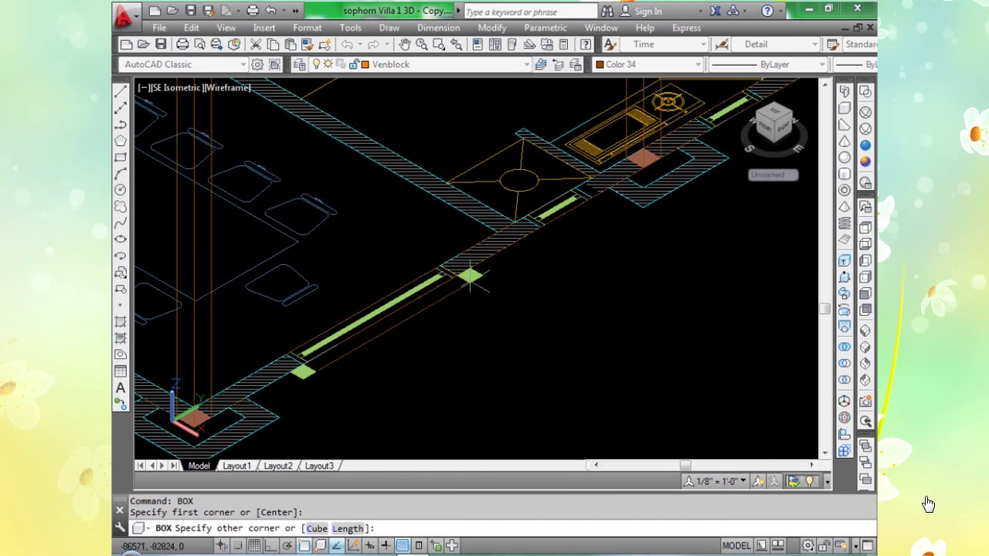
pyautogui.scroll(3, 470, 277)
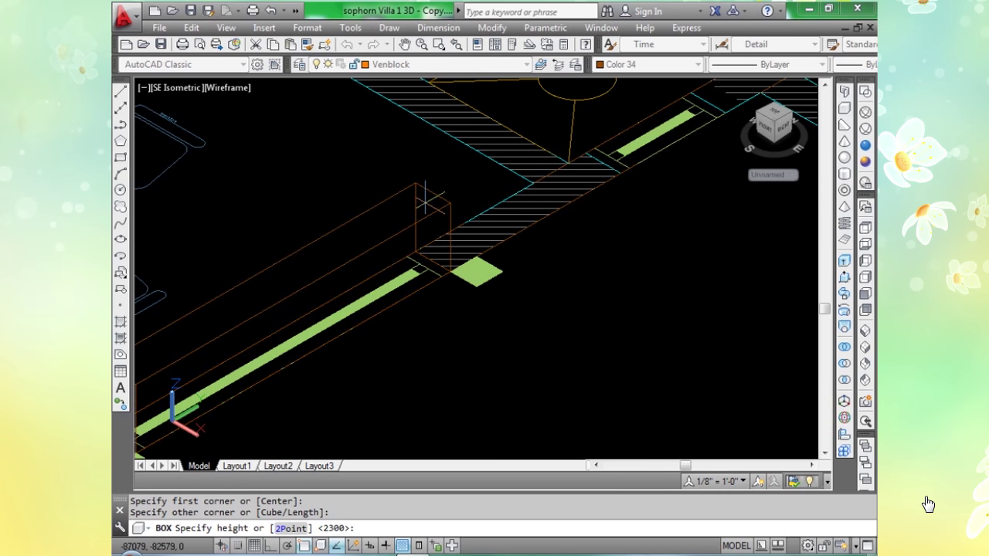
pyautogui.press('Return')
# Draw a second 2300-high box over the next window mark.
pyautogui.scroll(-3, 580, 276)
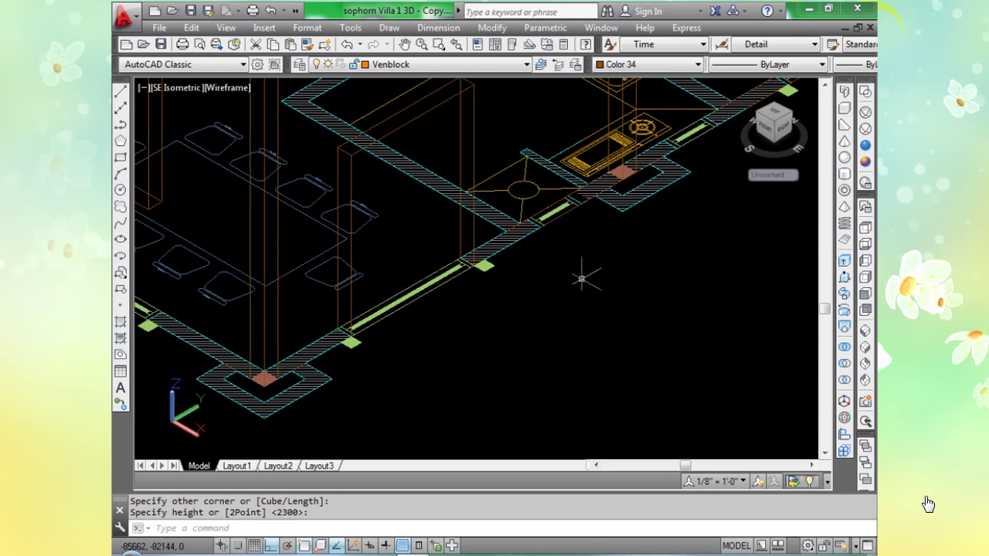
pyautogui.moveTo(581, 276); pyautogui.dragTo(397, 375, button='middle')
pyautogui.scroll(-2, 537, 250)
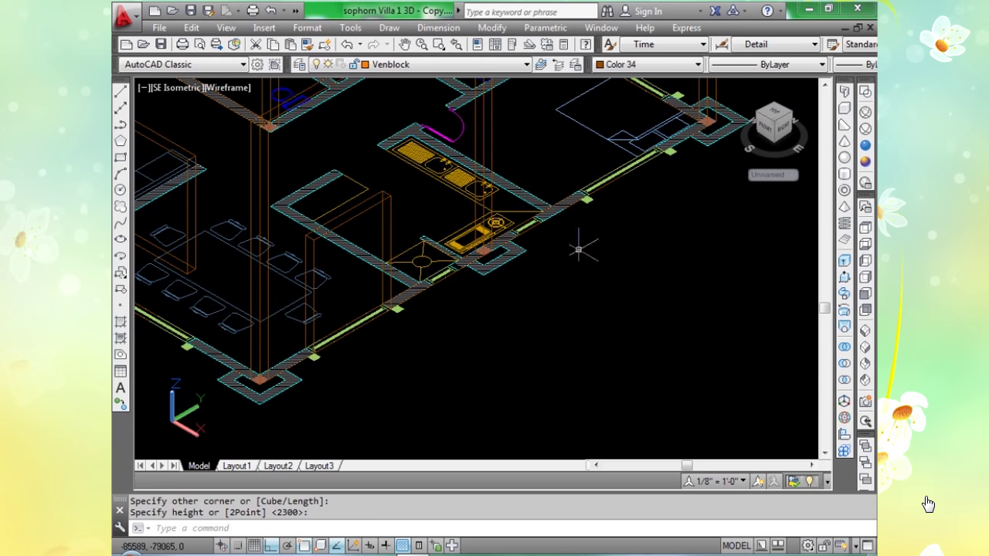
pyautogui.scroll(5, 532, 281)
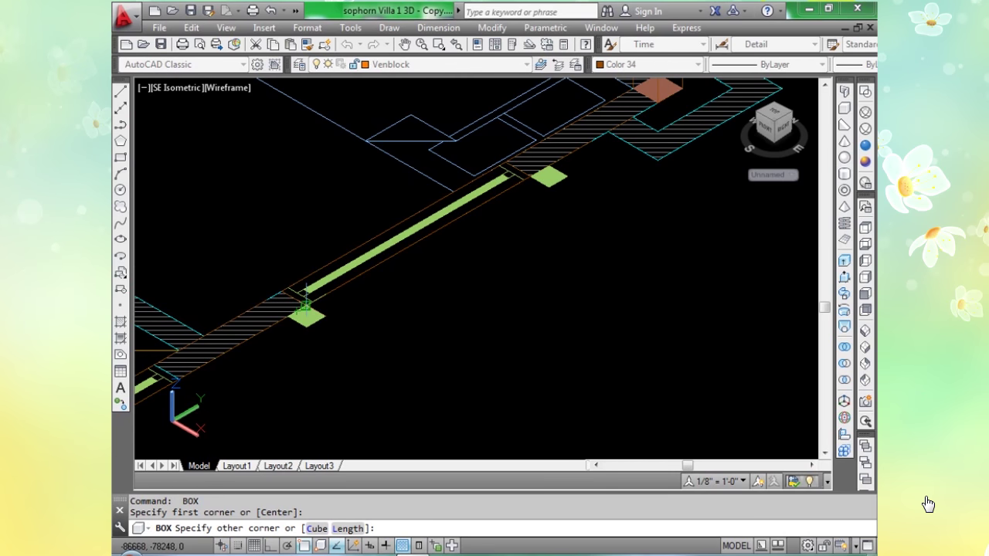
pyautogui.click(304, 301)
pyautogui.press('Return')
pyautogui.scroll(-5, 327, 327)
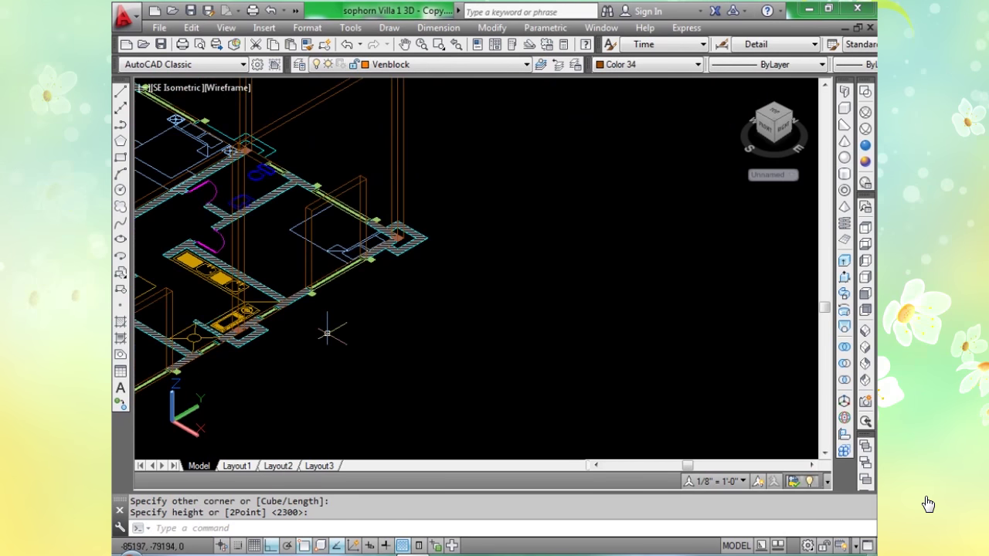
pyautogui.scroll(1, 402, 326)
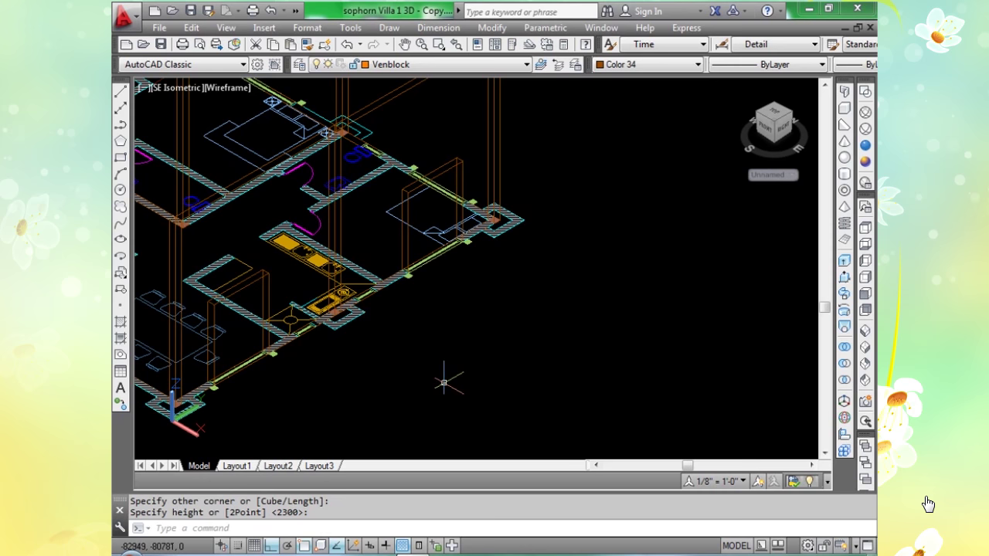
# Move both window boxes 1400 units up and return to Realistic shading.
pyautogui.write('m')
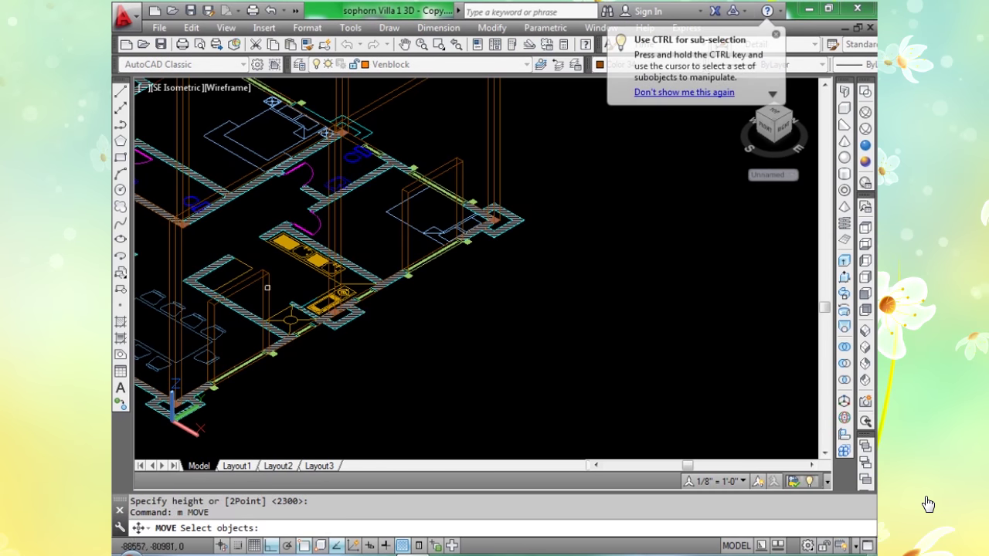
pyautogui.click(266, 287)
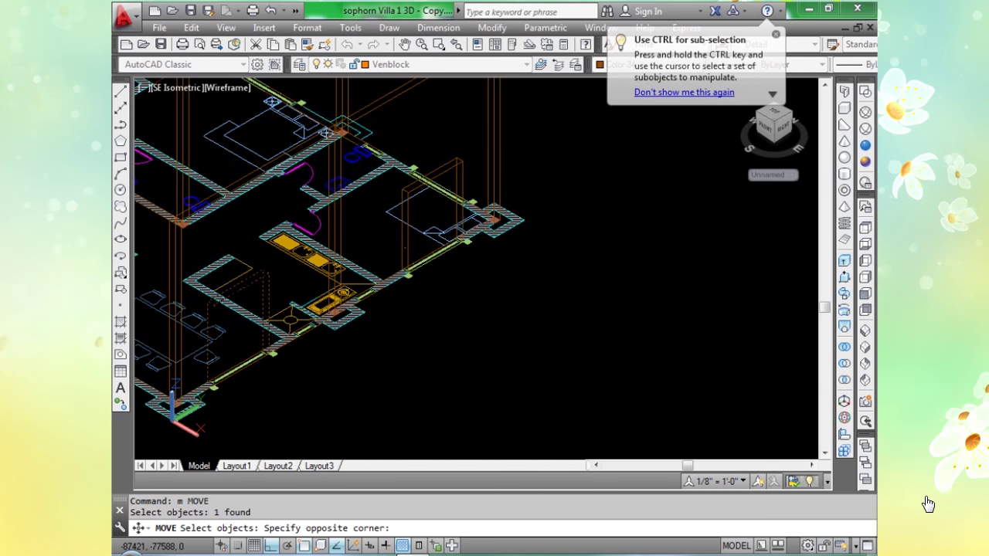
pyautogui.click(406, 250)
pyautogui.press('Return')
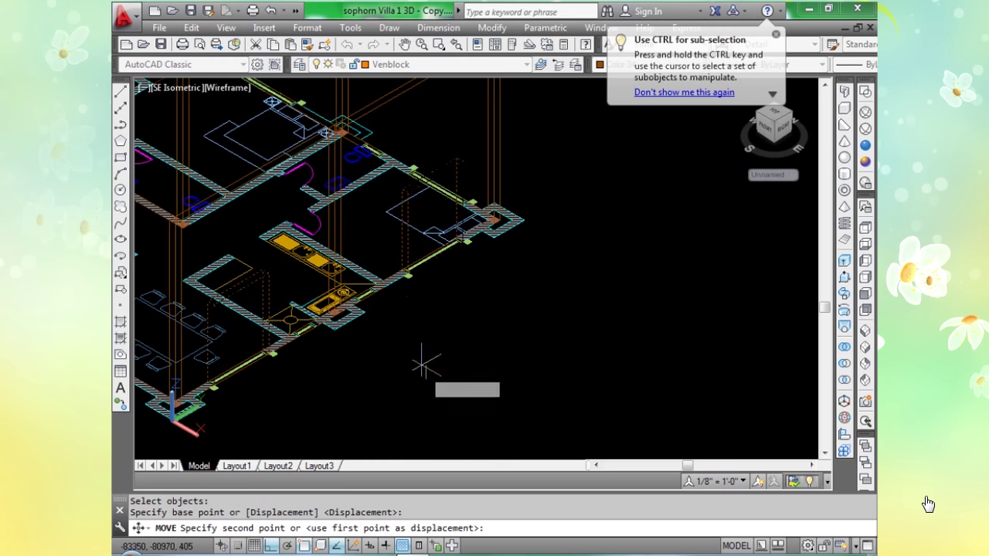
pyautogui.write('1')
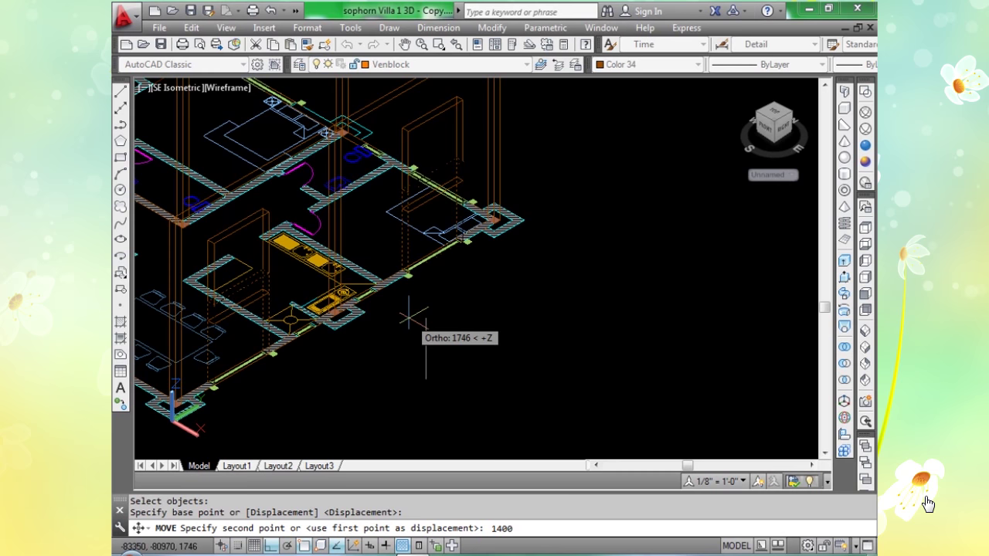
pyautogui.write('400')
pyautogui.press('Return')
pyautogui.scroll(-3, 474, 349)
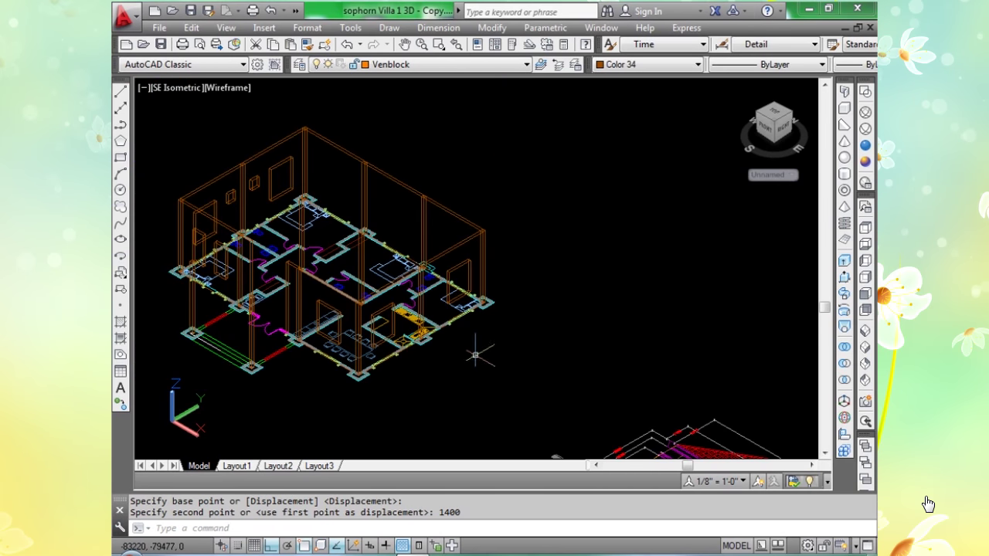
pyautogui.scroll(5, 433, 345)
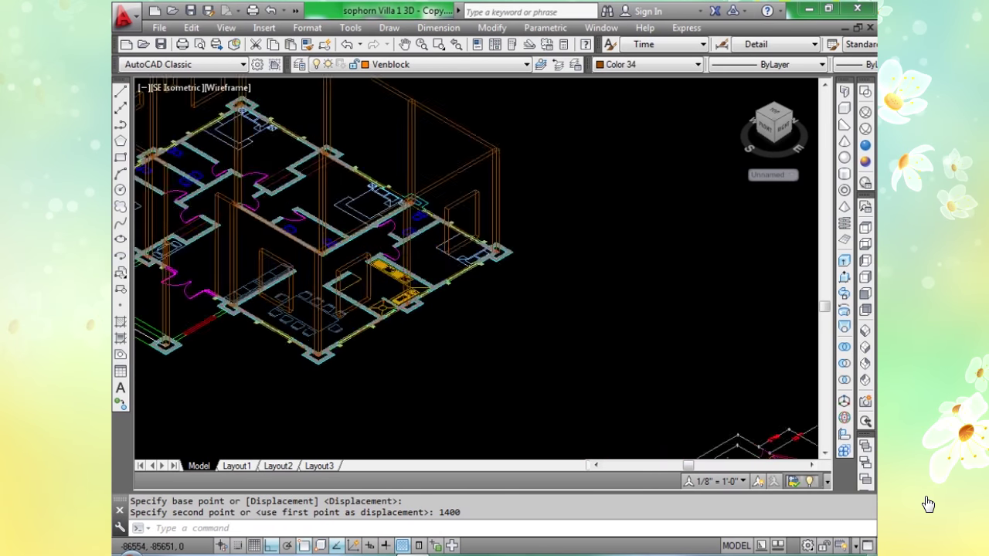
pyautogui.click(865, 145)
# Subtract both window boxes from the two brown outer wall solids.
pyautogui.scroll(5, 510, 309)
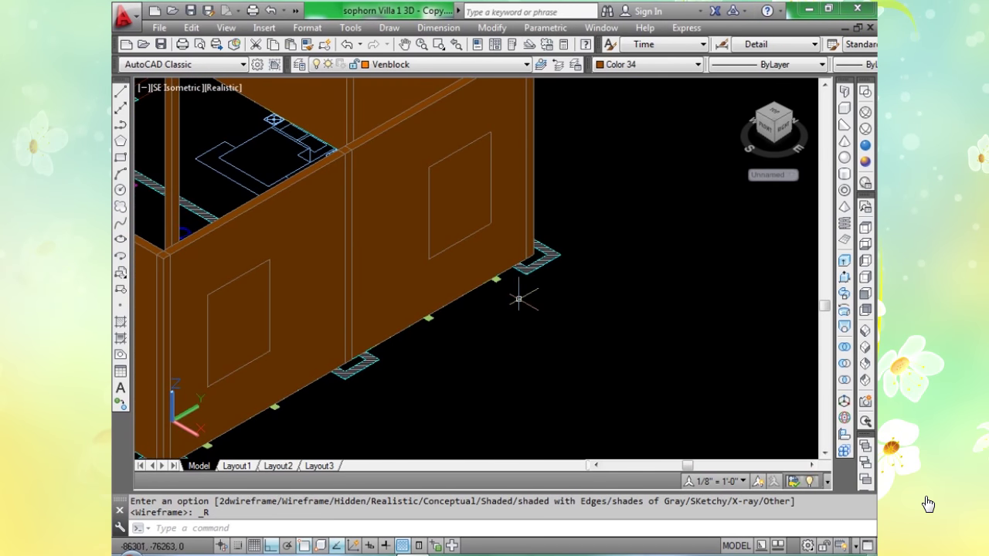
pyautogui.write('s')
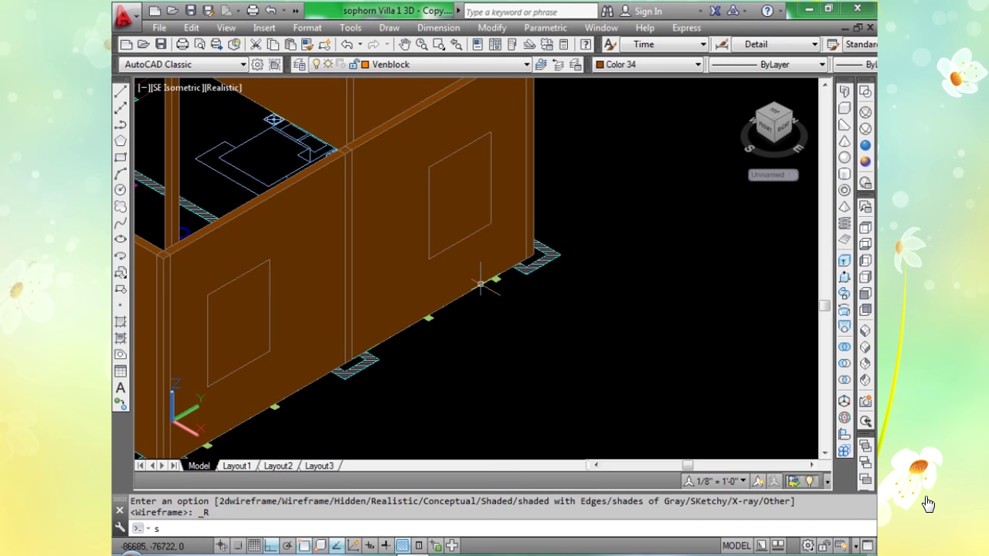
pyautogui.write('u')
pyautogui.press('Return')
pyautogui.click(396, 216)
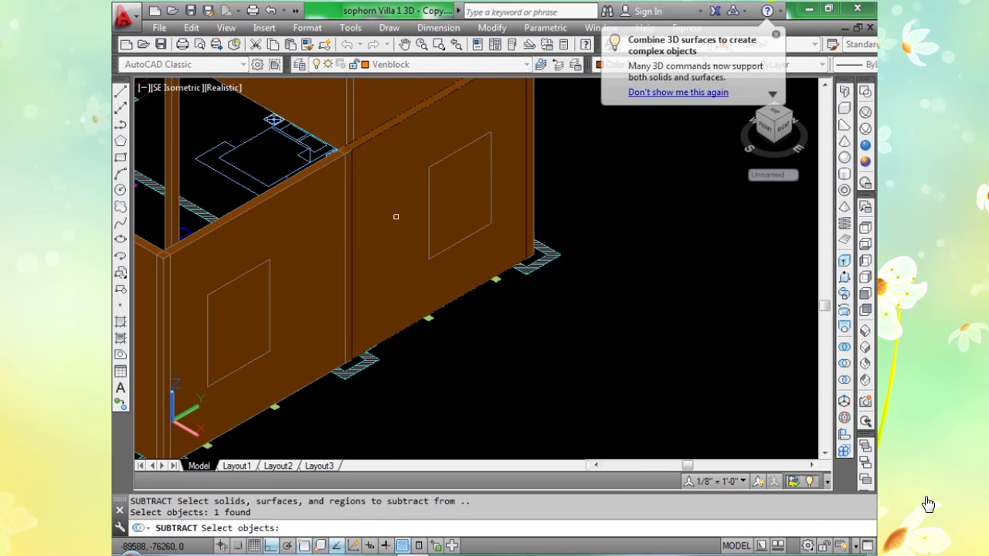
pyautogui.click(322, 236)
pyautogui.press('Return')
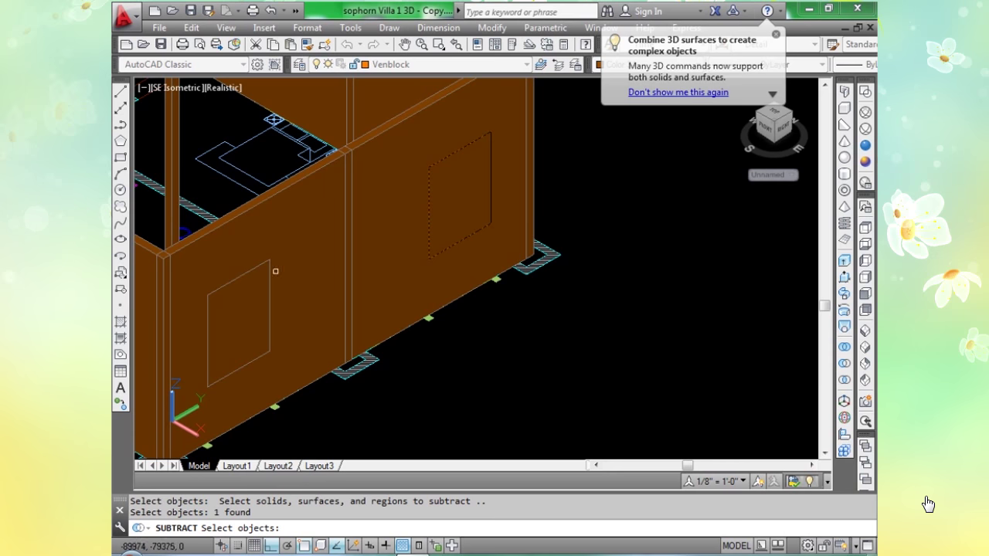
pyautogui.click(271, 313)
pyautogui.press('Return')
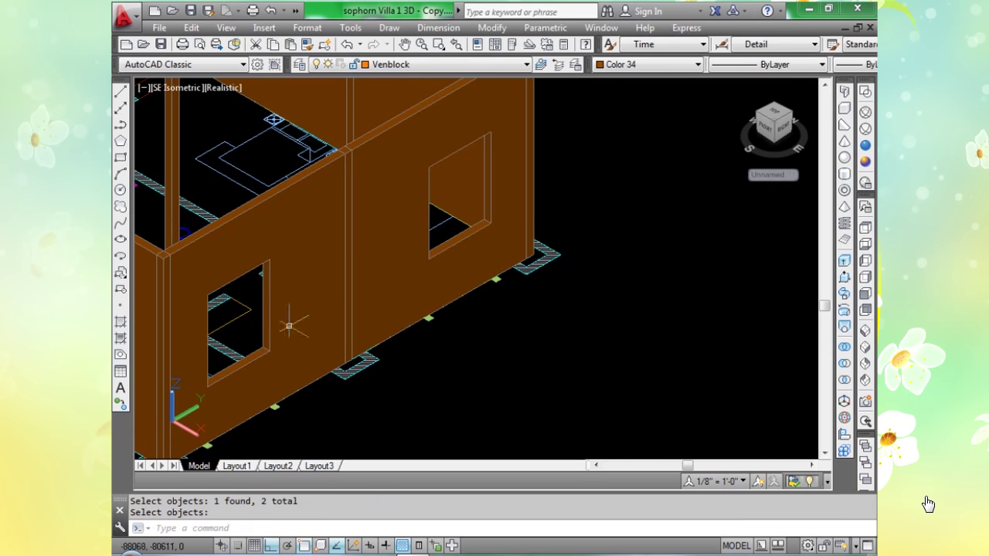
# In Wireframe, draw two 700-high boxes across the wall gaps.
pyautogui.click(863, 113)
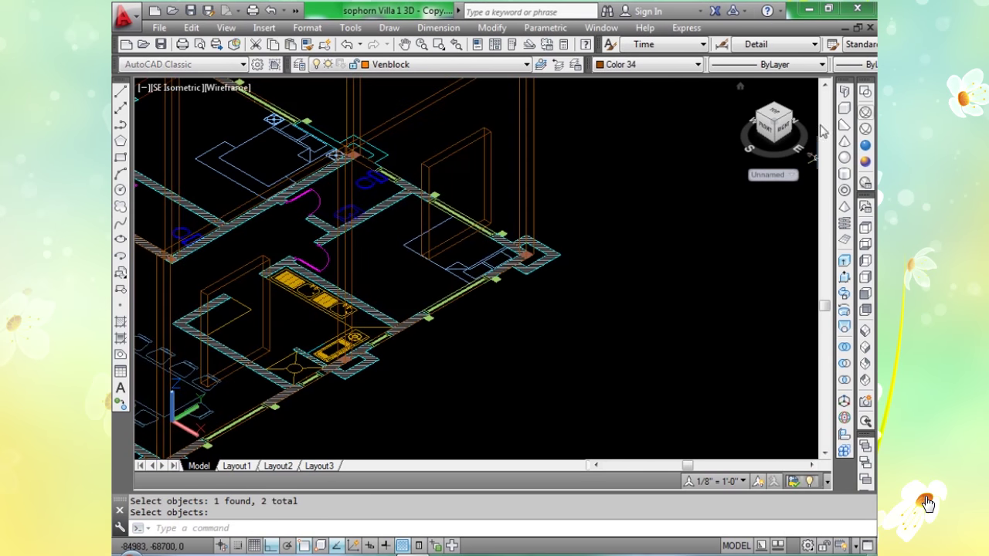
pyautogui.scroll(6, 398, 348)
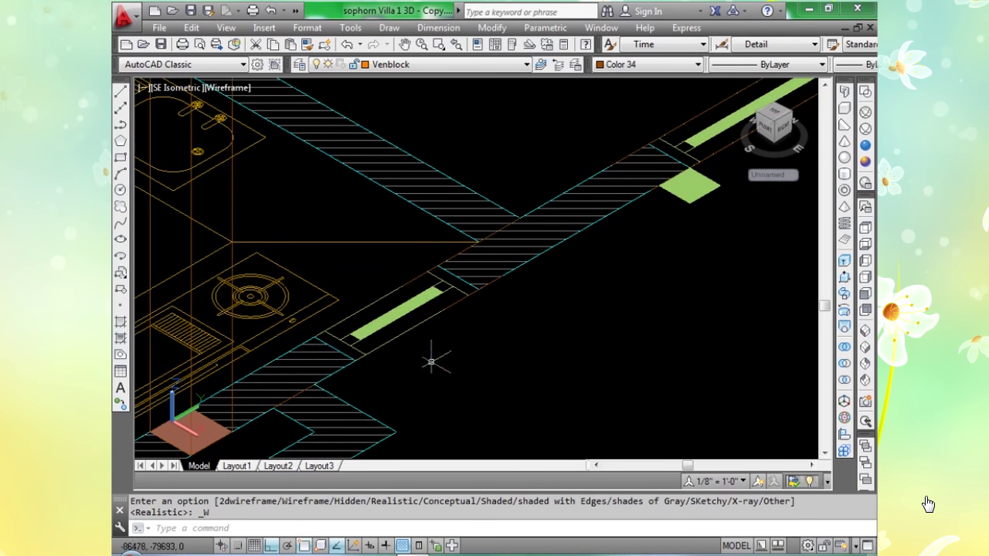
pyautogui.write('o')
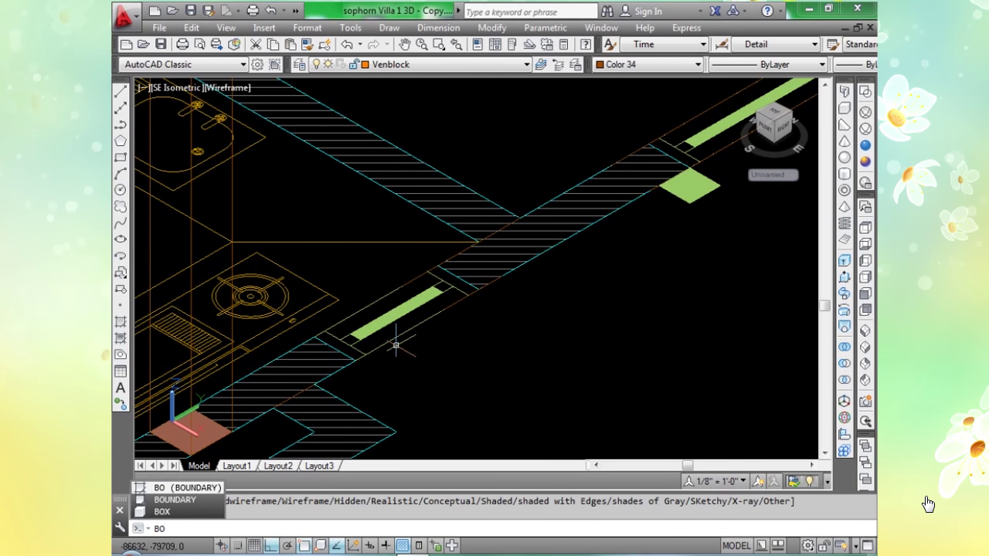
pyautogui.write('x')
pyautogui.scroll(2, 346, 340)
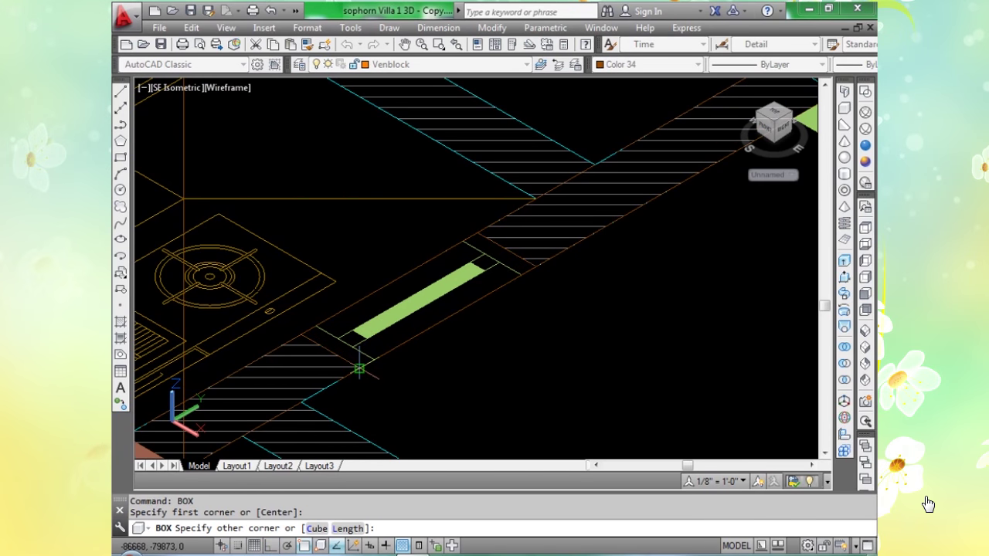
pyautogui.click(359, 369)
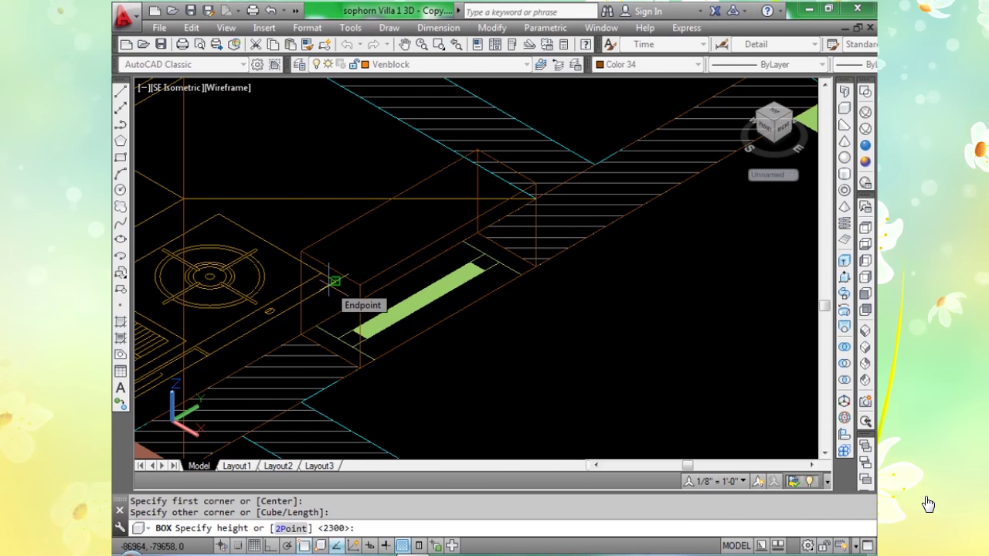
pyautogui.write('700')
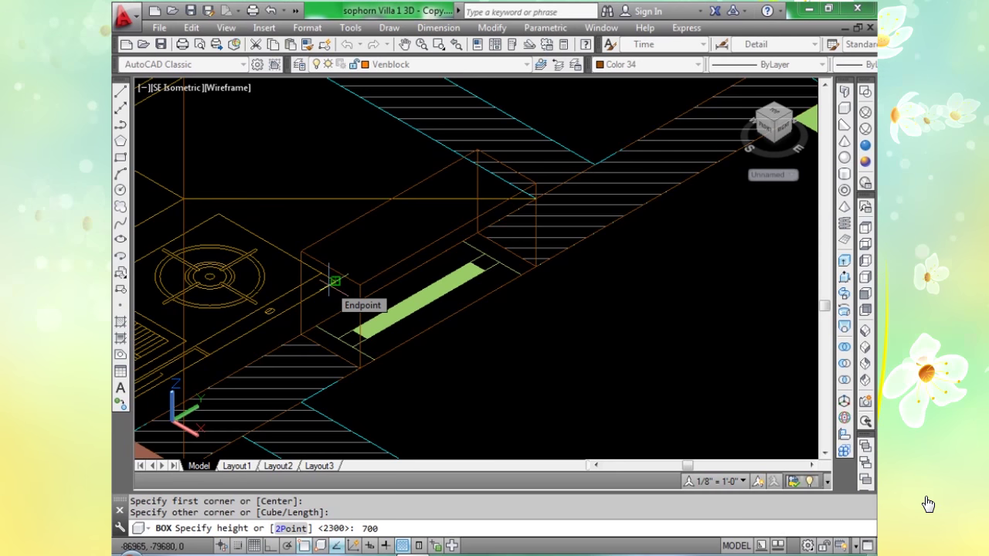
pyautogui.press('Return')
pyautogui.scroll(-3, 337, 287)
pyautogui.scroll(4, 346, 404)
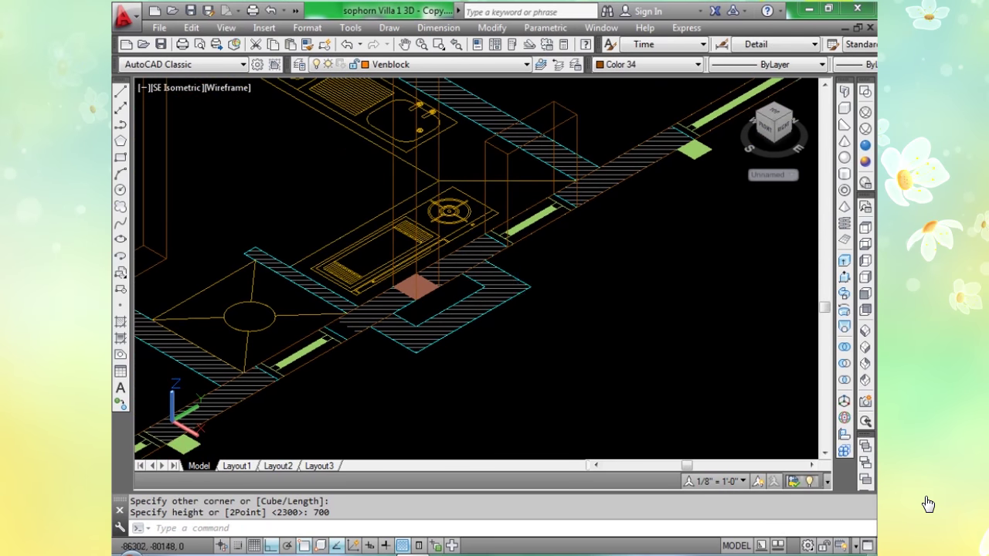
pyautogui.press('Return')
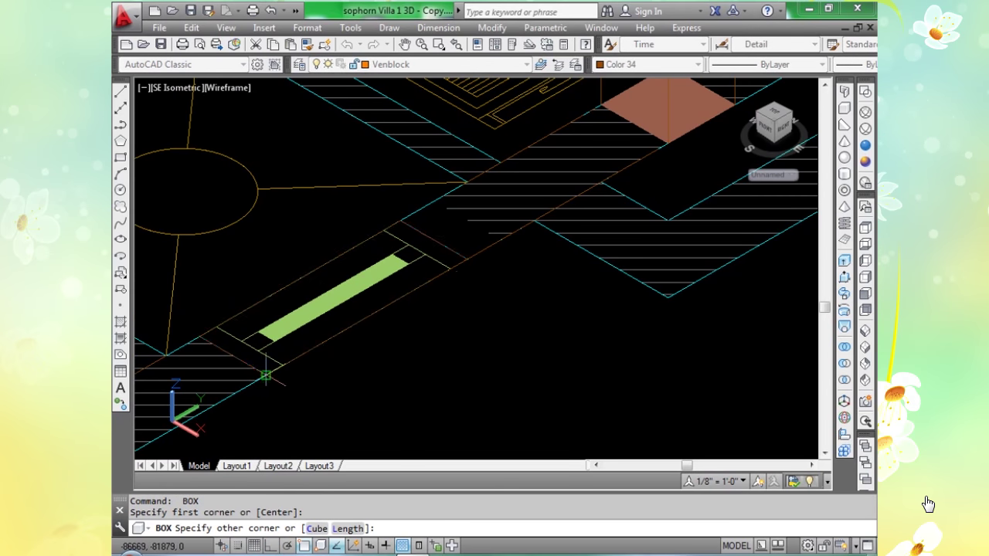
pyautogui.press('Return')
pyautogui.scroll(-3, 241, 290)
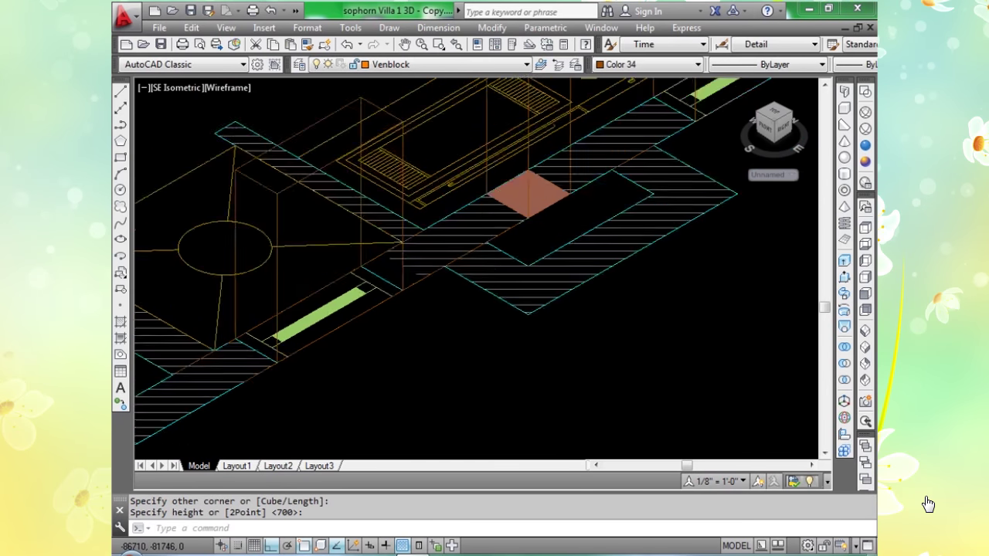
pyautogui.scroll(2, 375, 394)
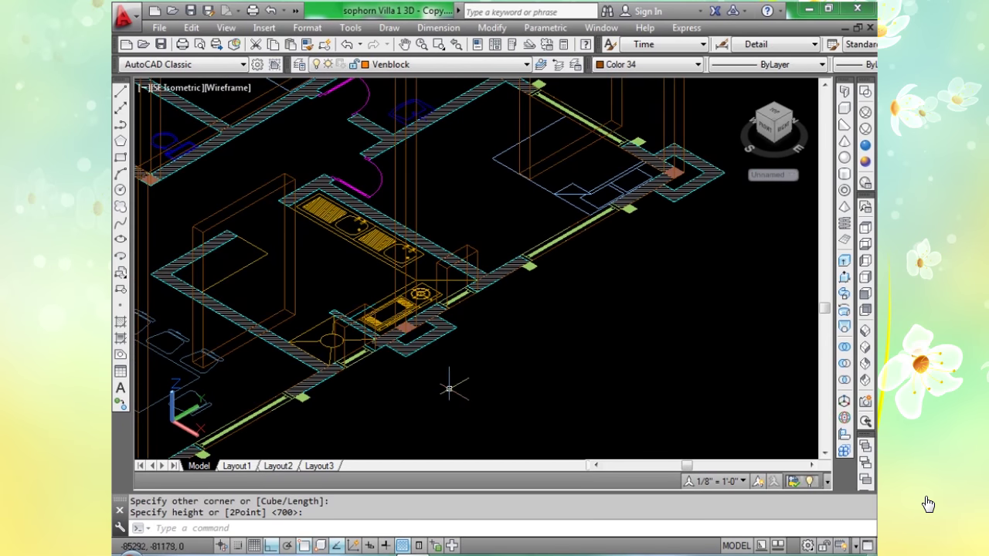
pyautogui.scroll(-2, 451, 391)
pyautogui.scroll(2, 426, 362)
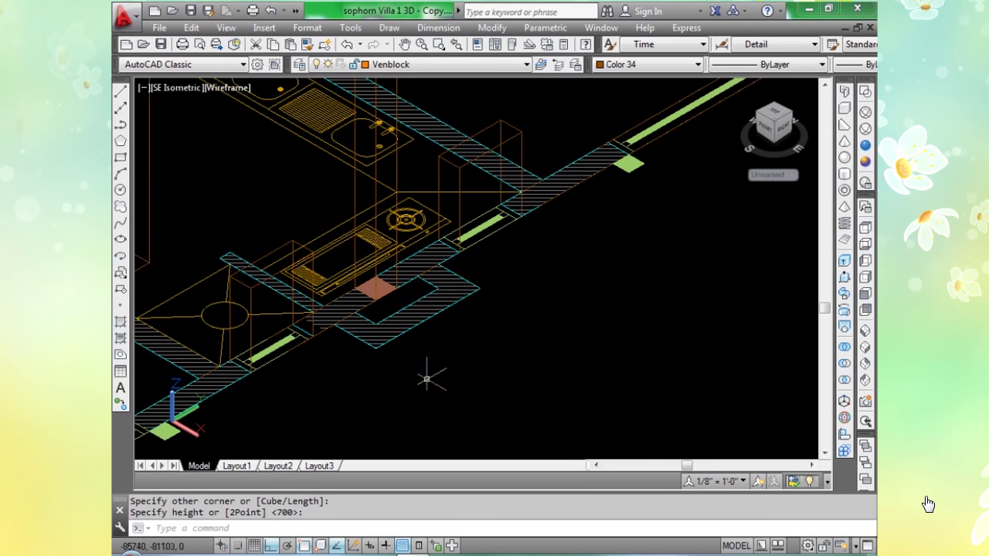
# Move both 700-high boxes 3000 units straight up.
pyautogui.write('m')
pyautogui.press('Return')
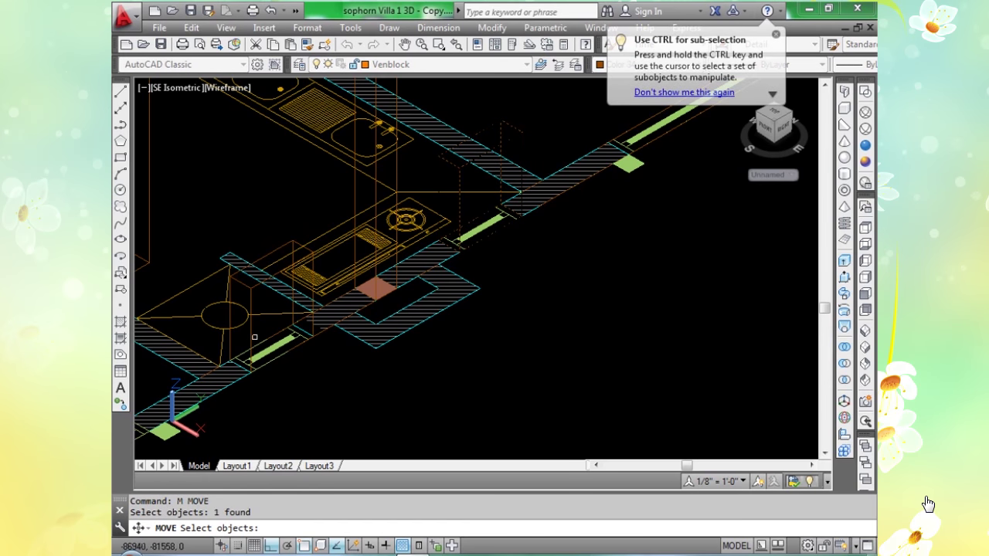
pyautogui.press('Return')
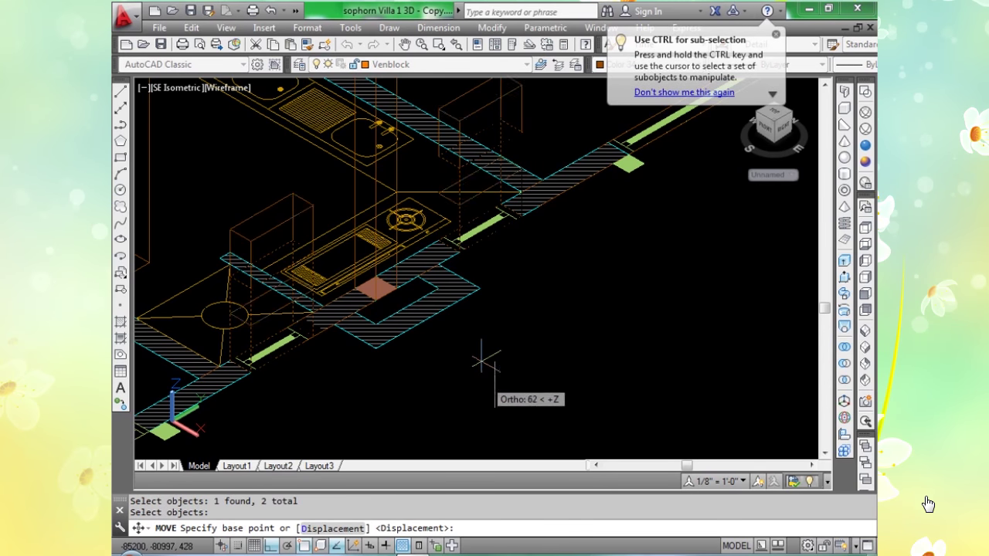
pyautogui.click(483, 358)
pyautogui.write('300')
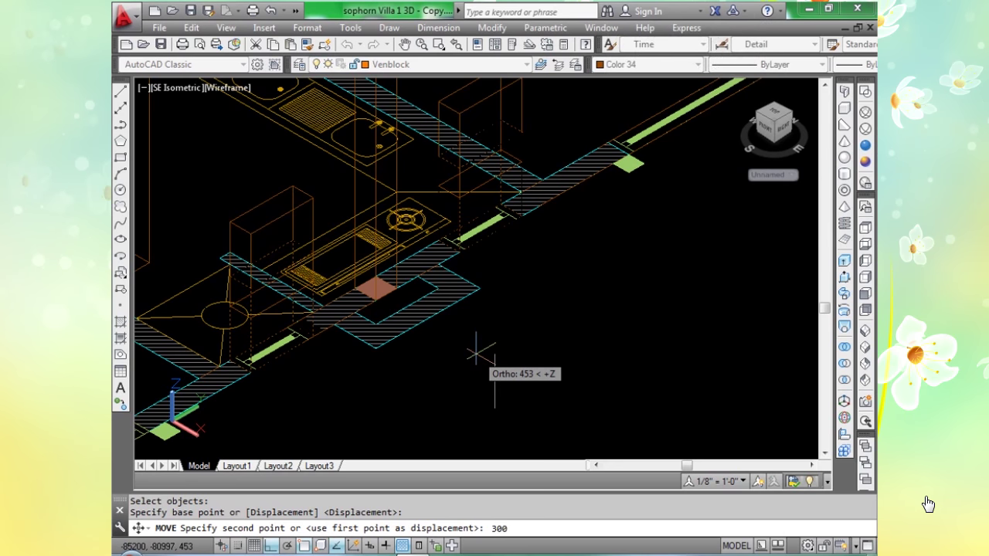
pyautogui.write('0')
pyautogui.press('Return')
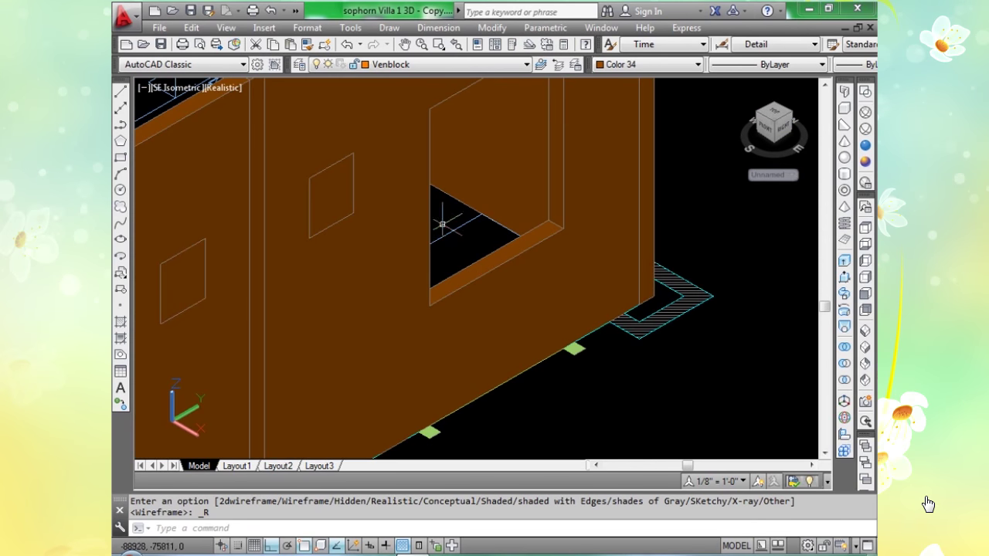
# Subtract the two raised square boxes from the wall solid.
pyautogui.moveTo(313, 296); pyautogui.dragTo(553, 373, button='middle')
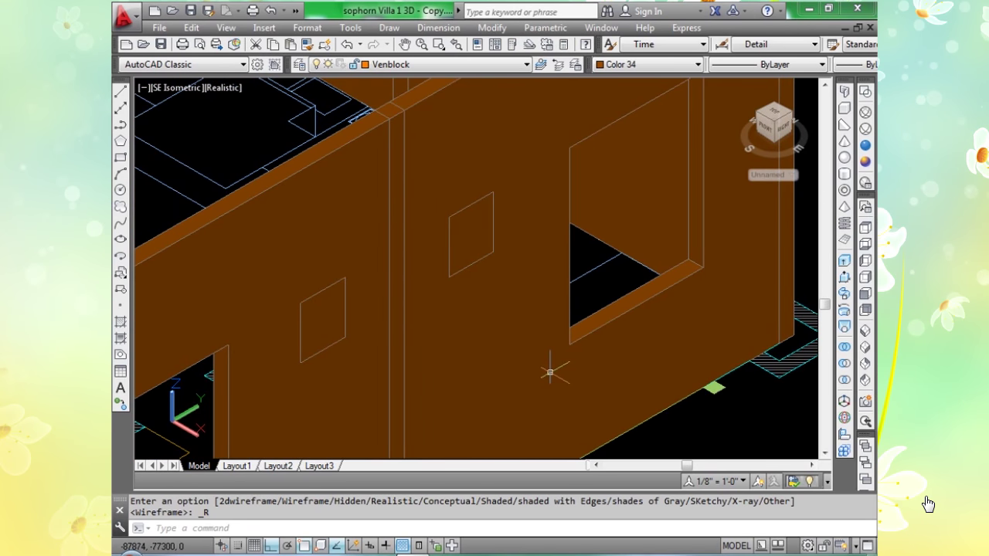
pyautogui.write('su')
pyautogui.press('Return')
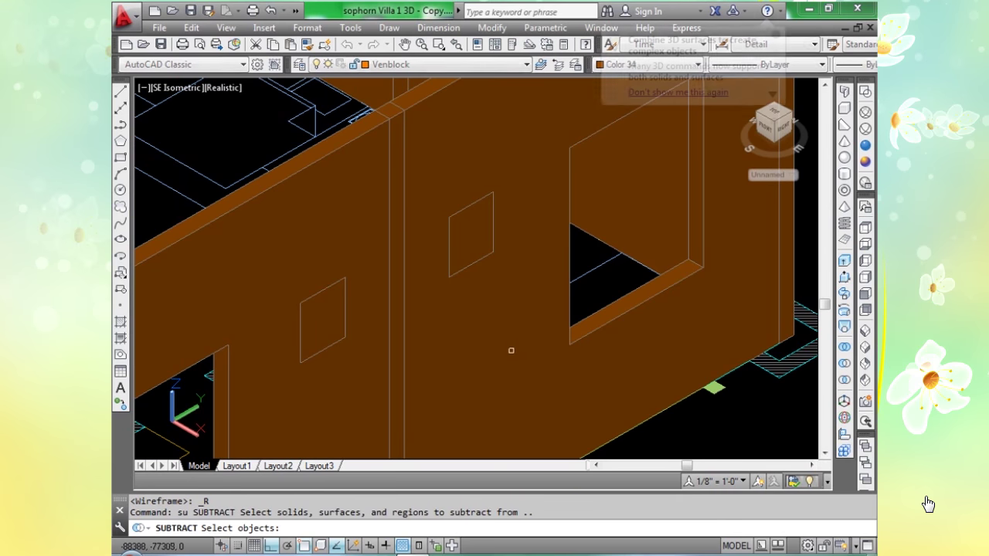
pyautogui.click(511, 353)
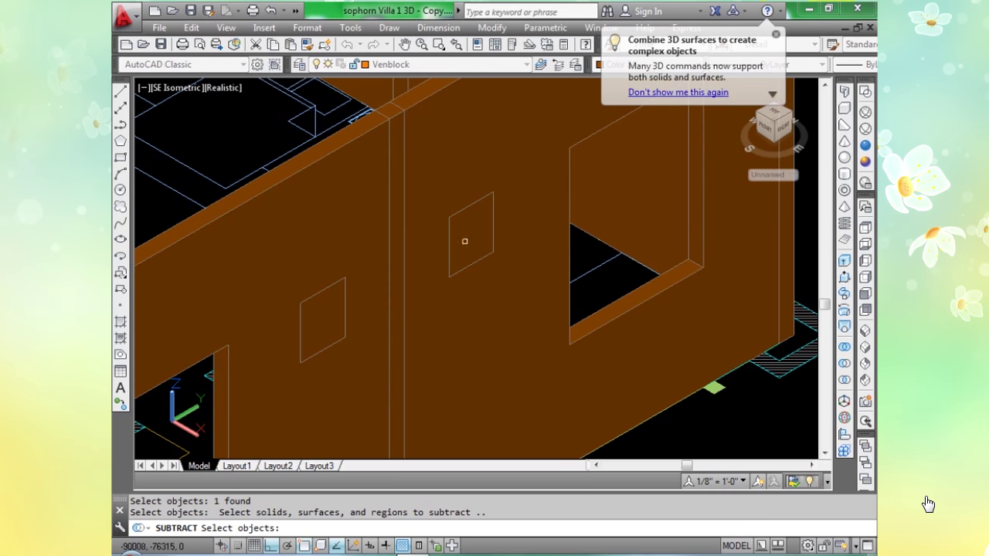
pyautogui.click(459, 211)
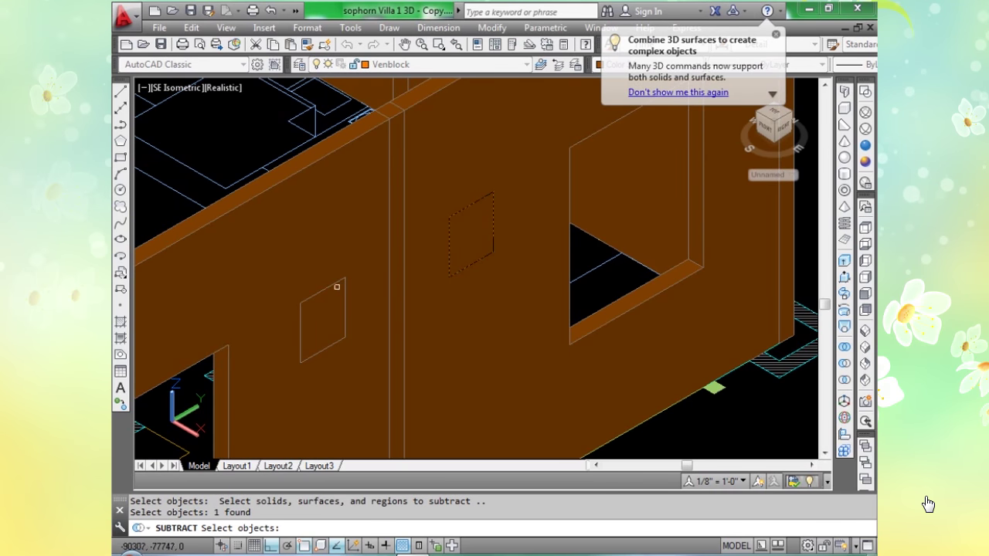
pyautogui.click(337, 287)
pyautogui.press('Return')
pyautogui.scroll(-3, 387, 311)
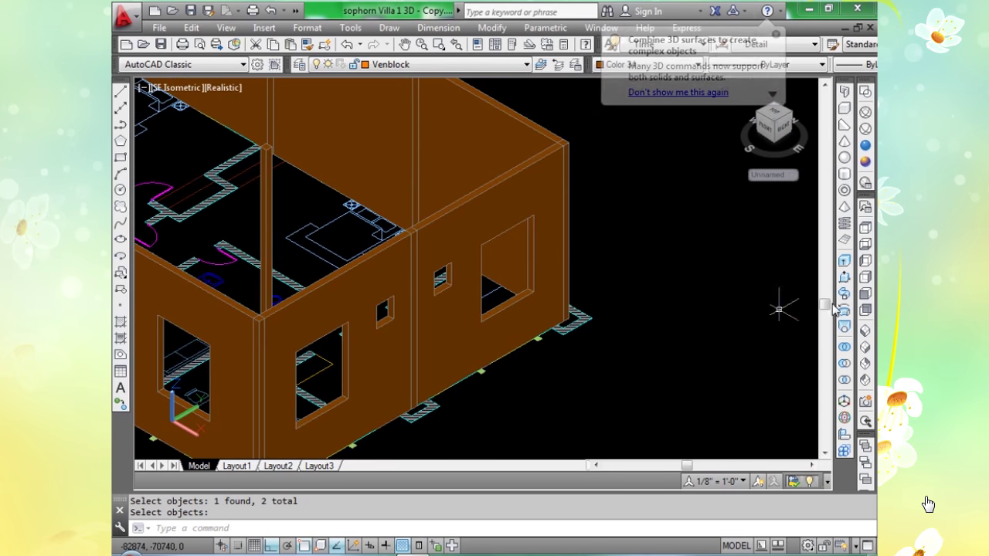
# Zoom out over the whole villa, then switch to the Wireframe visual style.
pyautogui.scroll(-6, 788, 332)
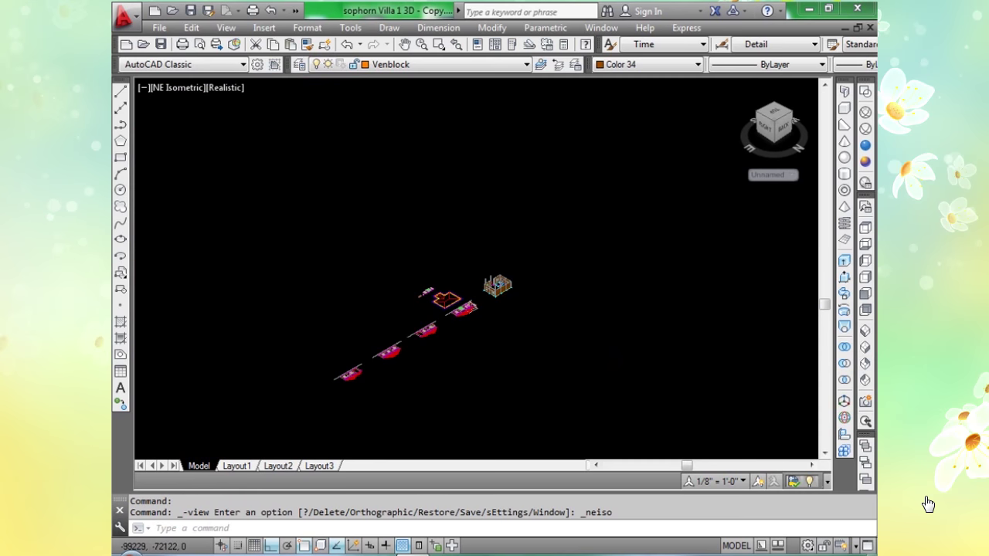
pyautogui.scroll(8, 507, 289)
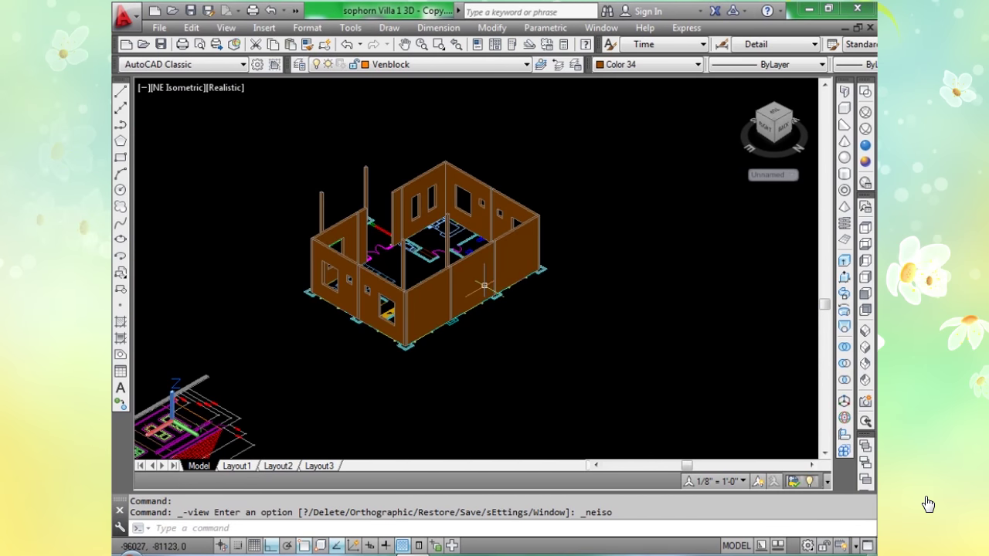
pyautogui.scroll(4, 484, 286)
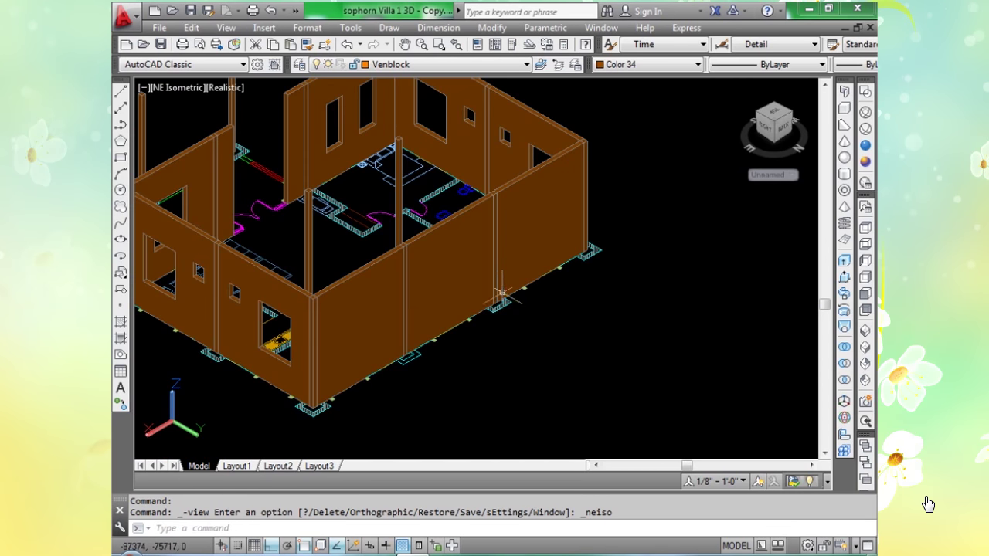
pyautogui.click(865, 113)
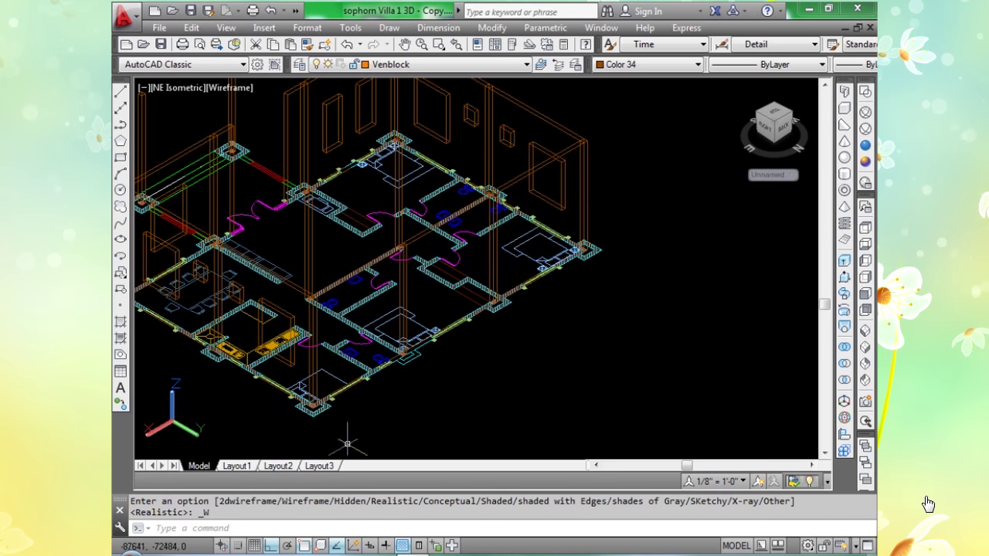
# Zoom and pan to the front-wall gap beside the green window strip.
pyautogui.scroll(5, 412, 384)
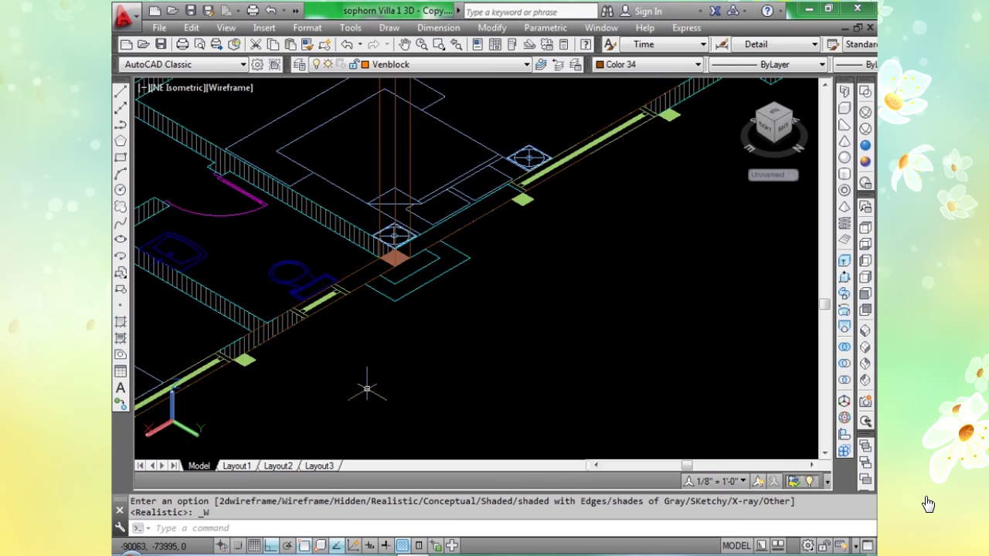
pyautogui.scroll(-3, 376, 393)
pyautogui.scroll(5, 287, 384)
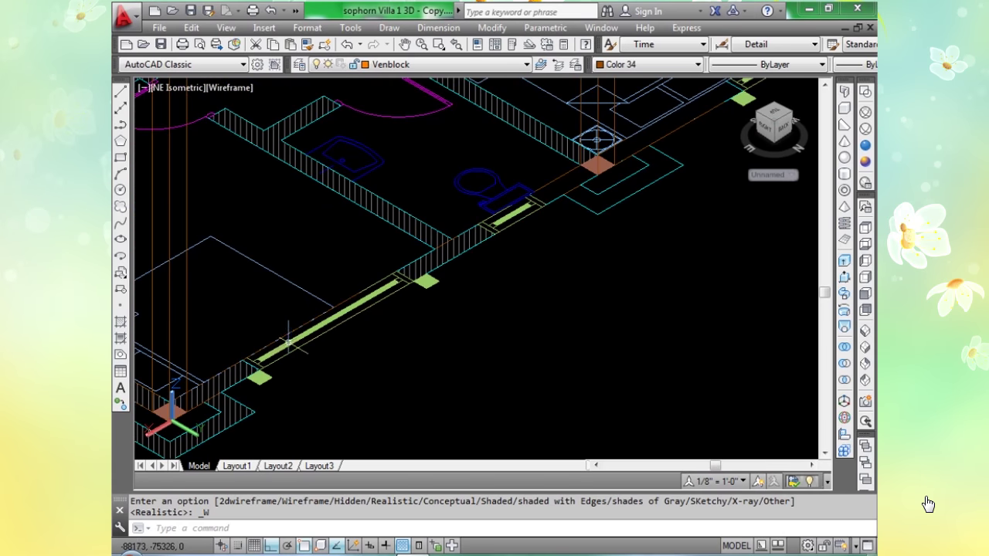
pyautogui.moveTo(477, 362); pyautogui.dragTo(530, 316, button='middle')
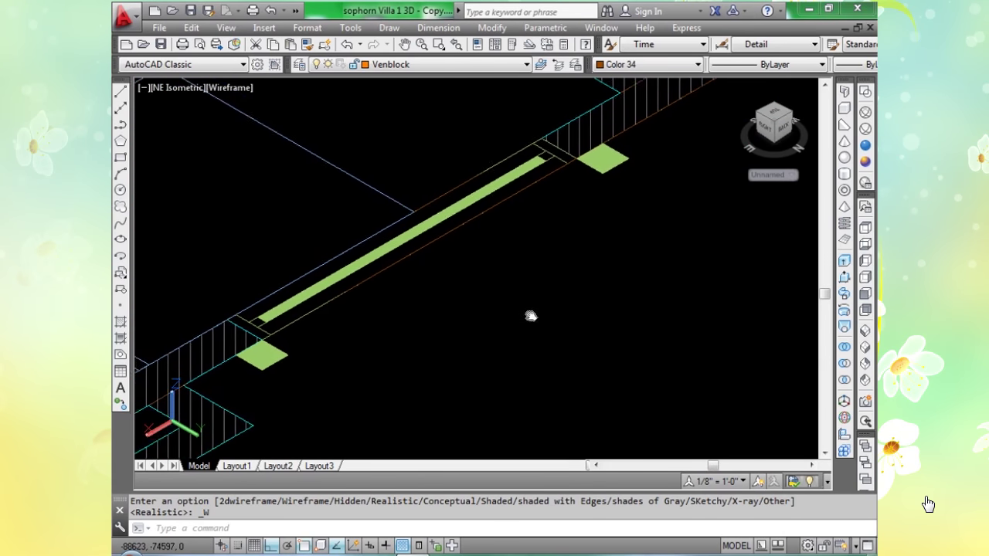
pyautogui.scroll(-3, 530, 316)
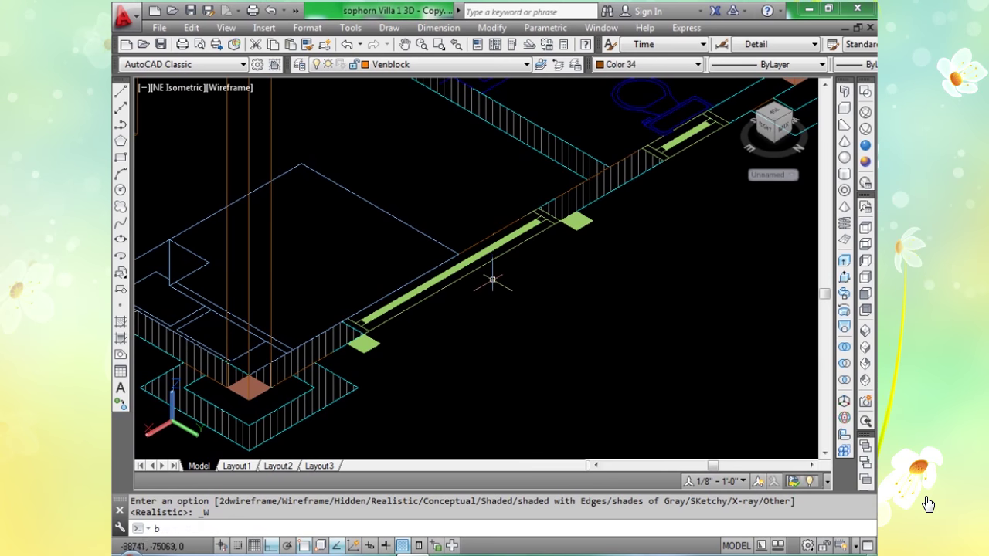
# Draw a 2300-tall filler box at the first wall corner gap.
pyautogui.write('o')
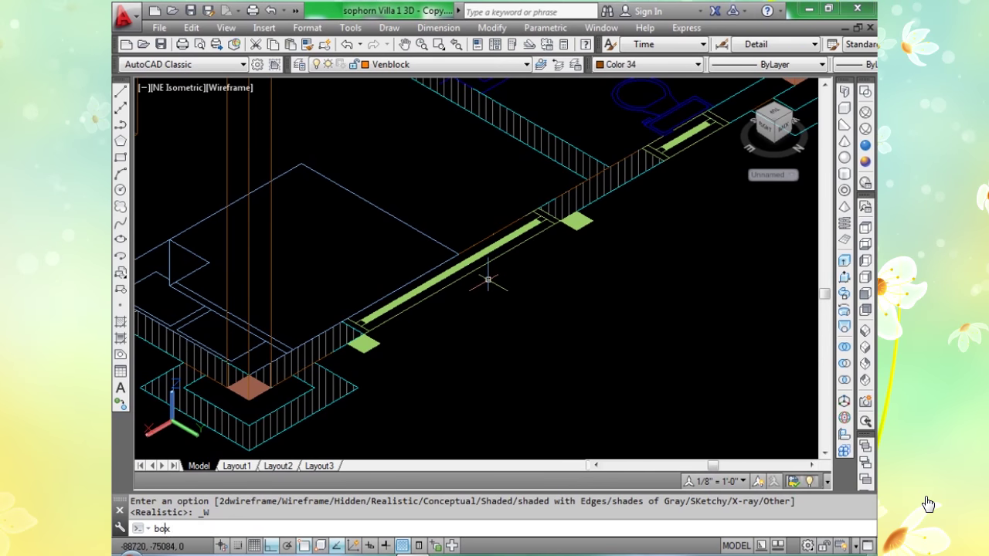
pyautogui.write('x')
pyautogui.press('Return')
pyautogui.scroll(2, 527, 221)
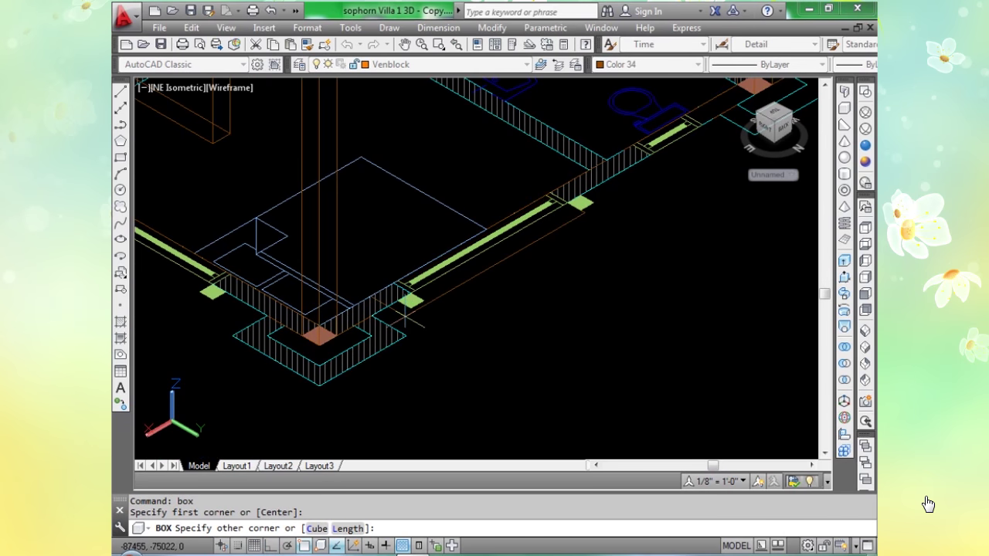
pyautogui.scroll(2, 402, 301)
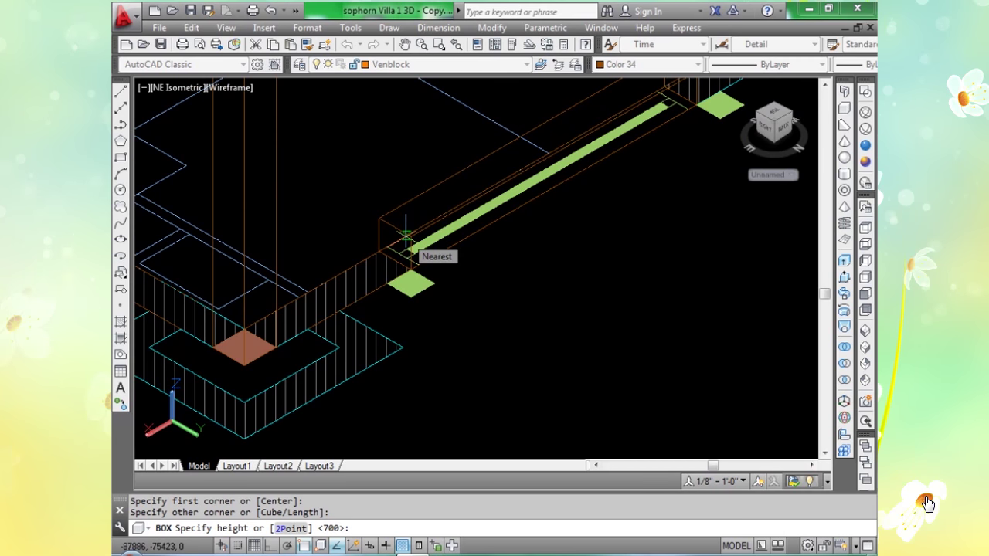
pyautogui.write('00')
pyautogui.press('Return')
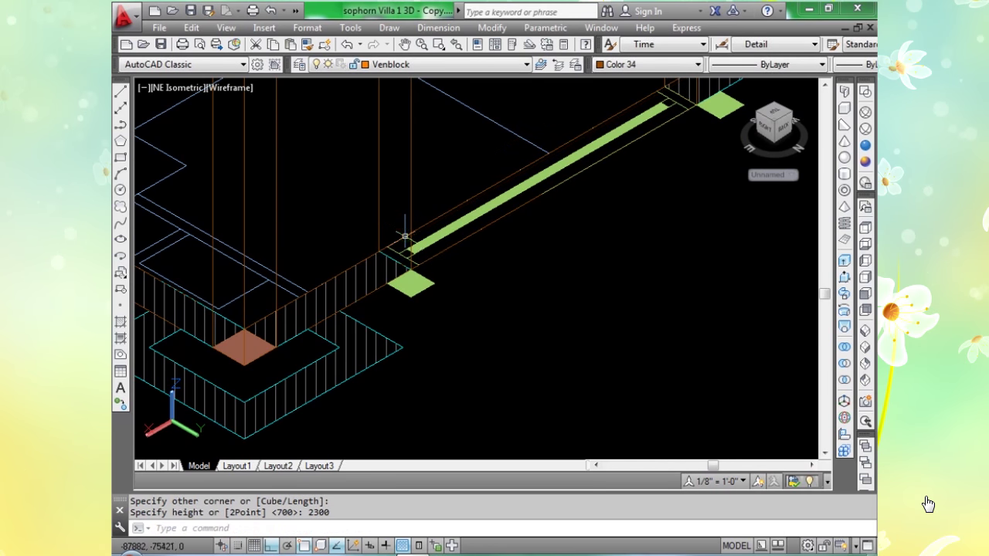
pyautogui.scroll(-5, 507, 293)
pyautogui.scroll(5, 595, 261)
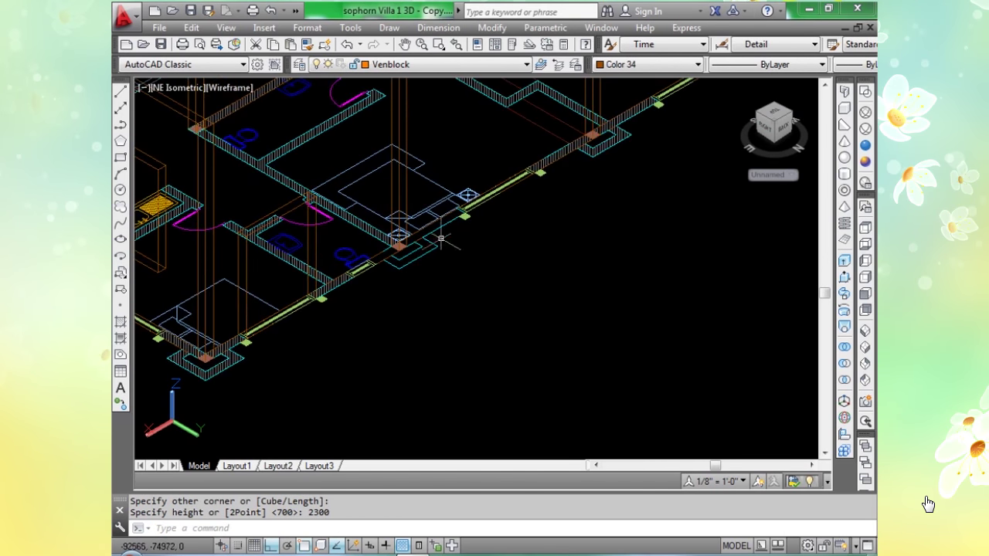
# Add more 2300-tall boxes snapped to the wall lines at the remaining corner gaps.
pyautogui.press('Return')
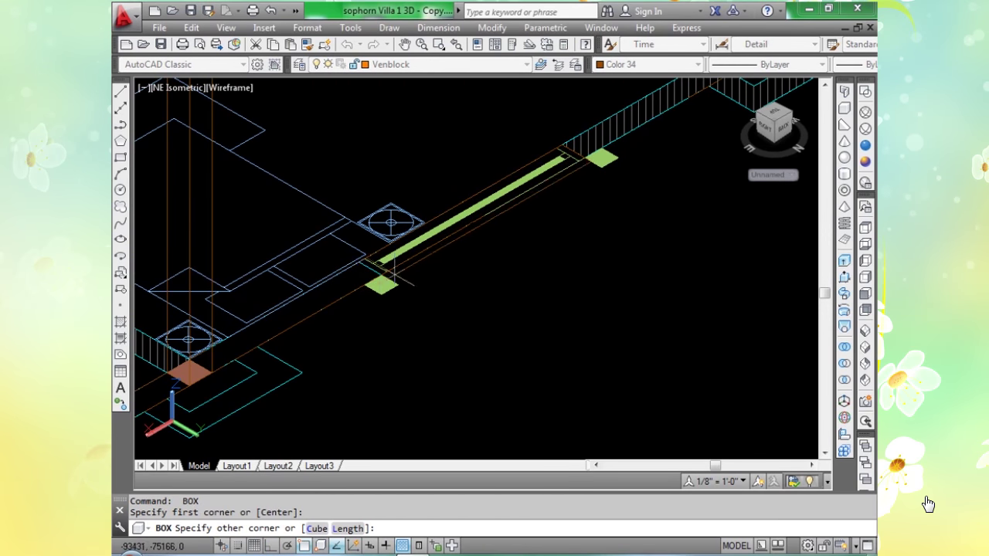
pyautogui.scroll(3, 395, 268)
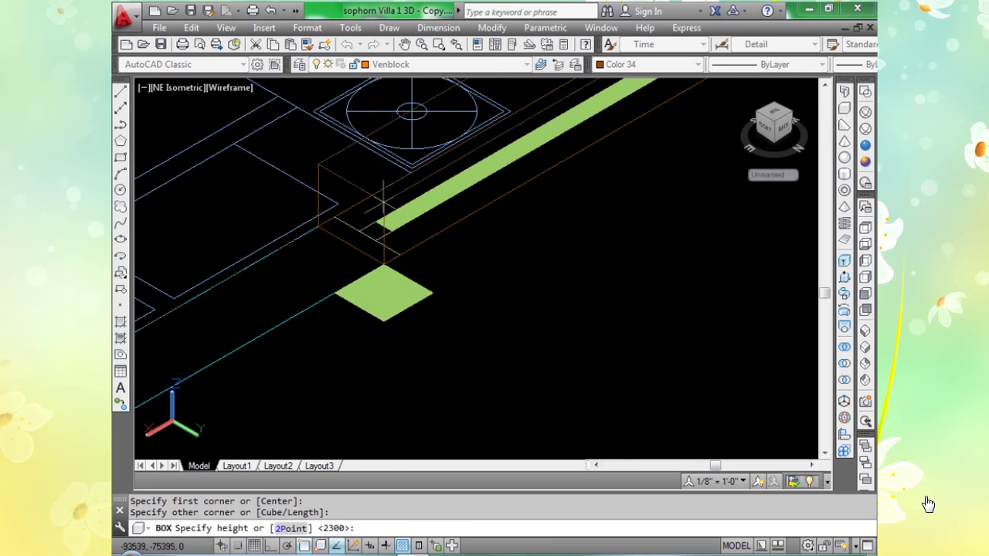
pyautogui.press('Return')
pyautogui.scroll(-8, 394, 232)
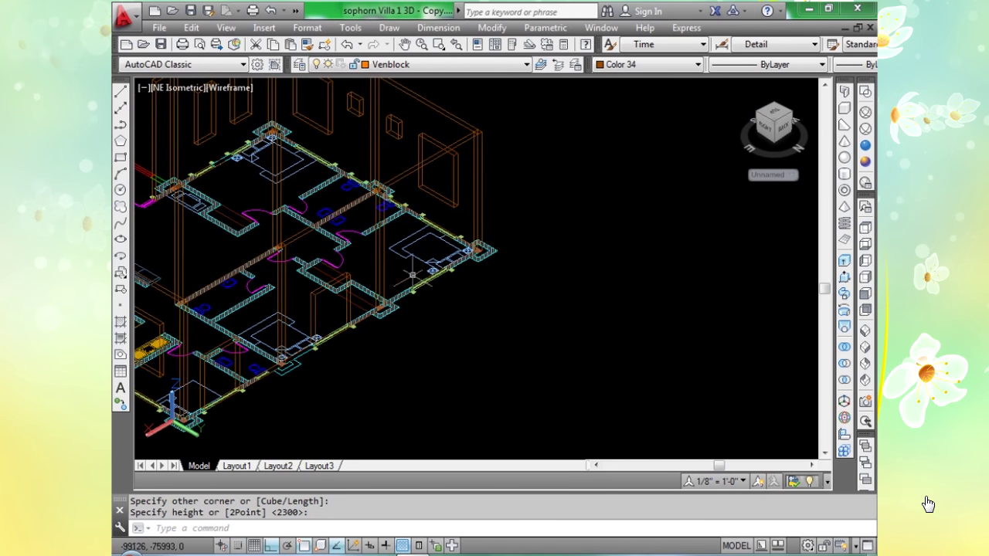
pyautogui.scroll(5, 412, 274)
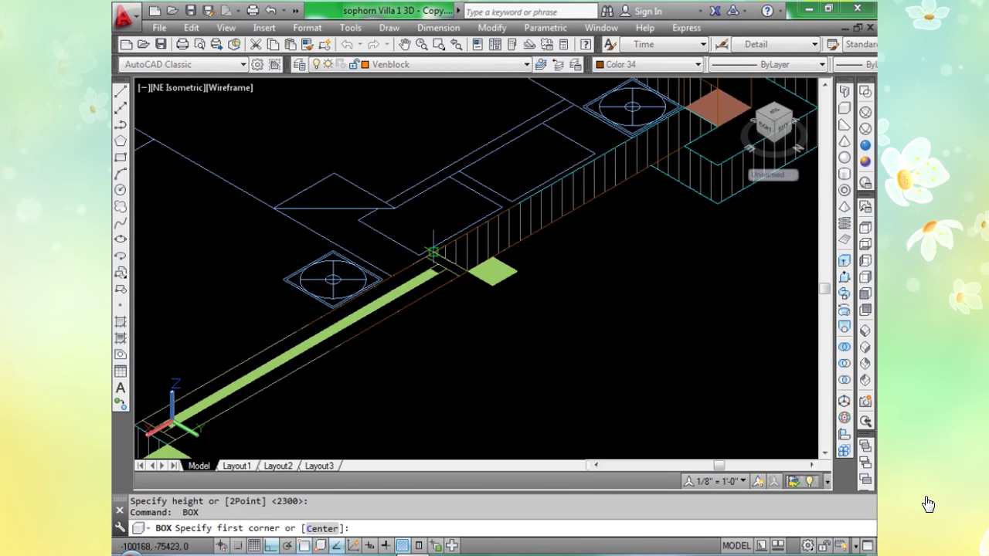
pyautogui.click(433, 252)
pyautogui.scroll(-2, 433, 251)
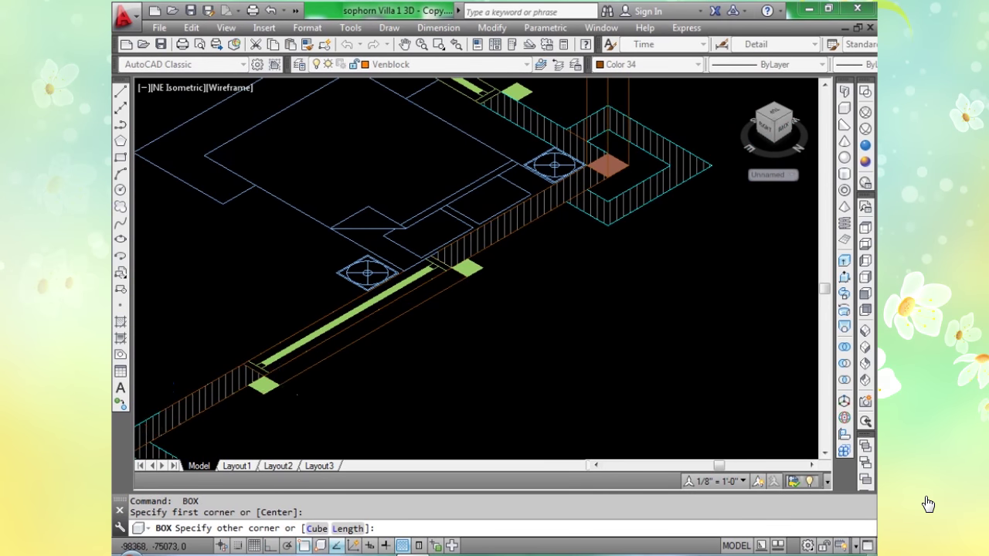
pyautogui.scroll(3, 249, 368)
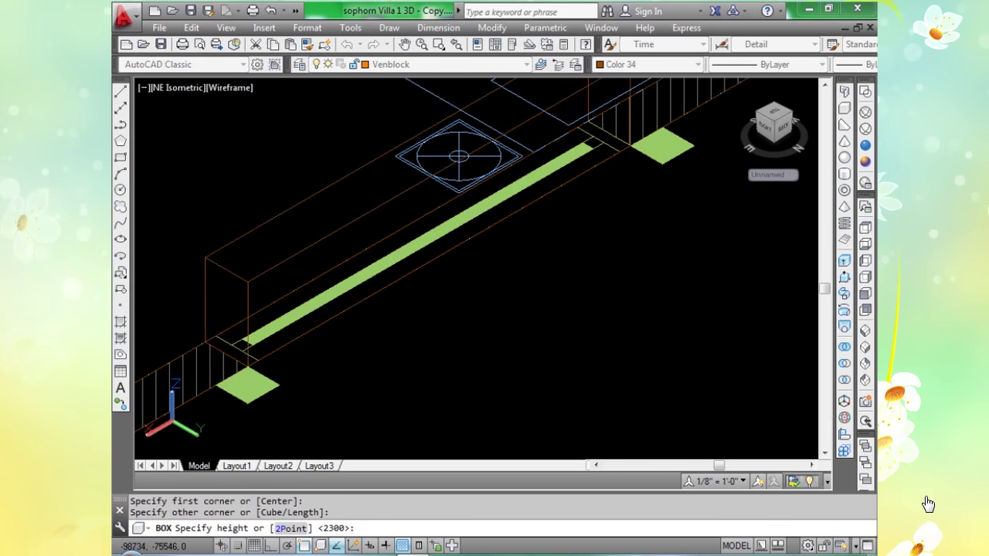
pyautogui.press('Return')
pyautogui.scroll(-6, 420, 283)
pyautogui.scroll(2, 374, 302)
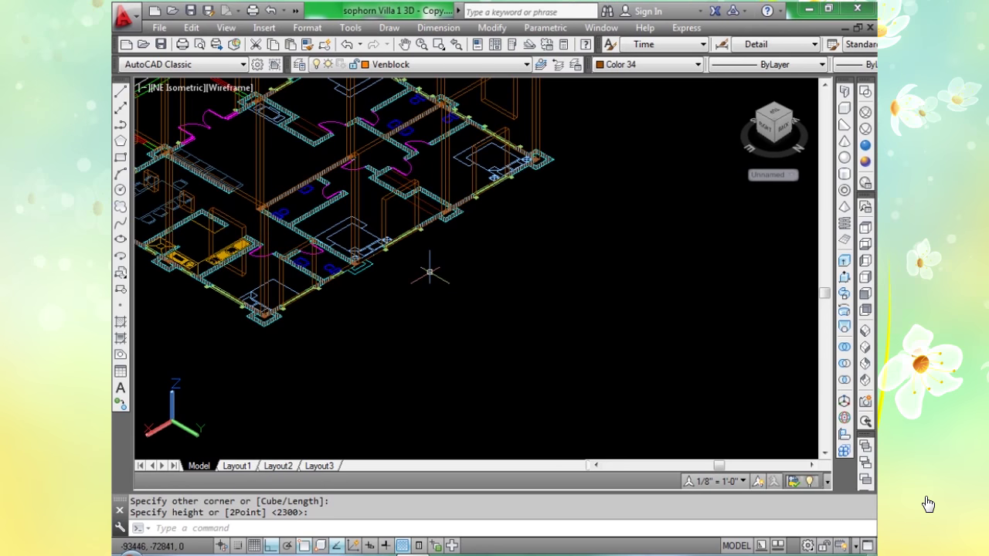
pyautogui.press('Return')
# Move the three new boxes 1400 units up along +Z, then show the model in Realistic style.
pyautogui.scroll(3, 433, 290)
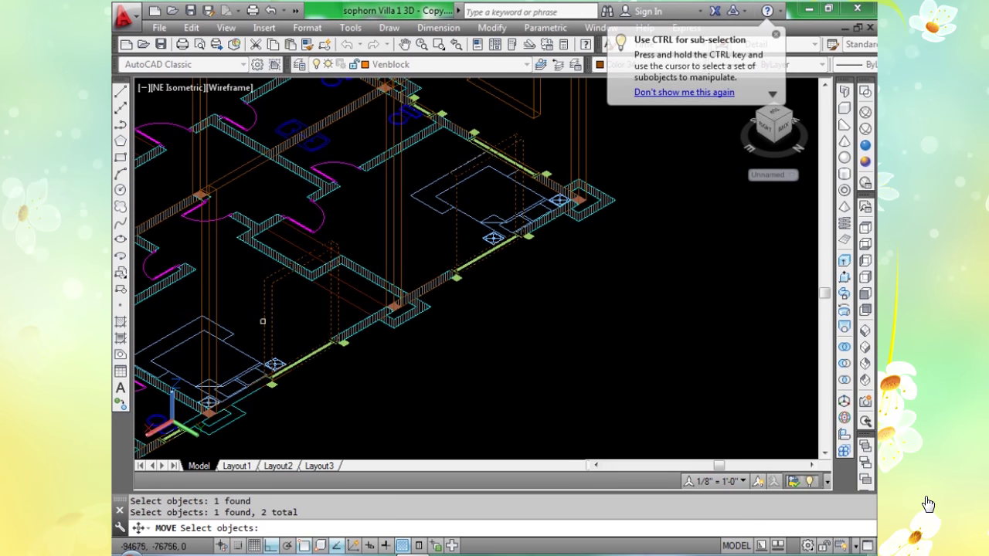
pyautogui.scroll(-5, 262, 321)
pyautogui.scroll(5, 353, 333)
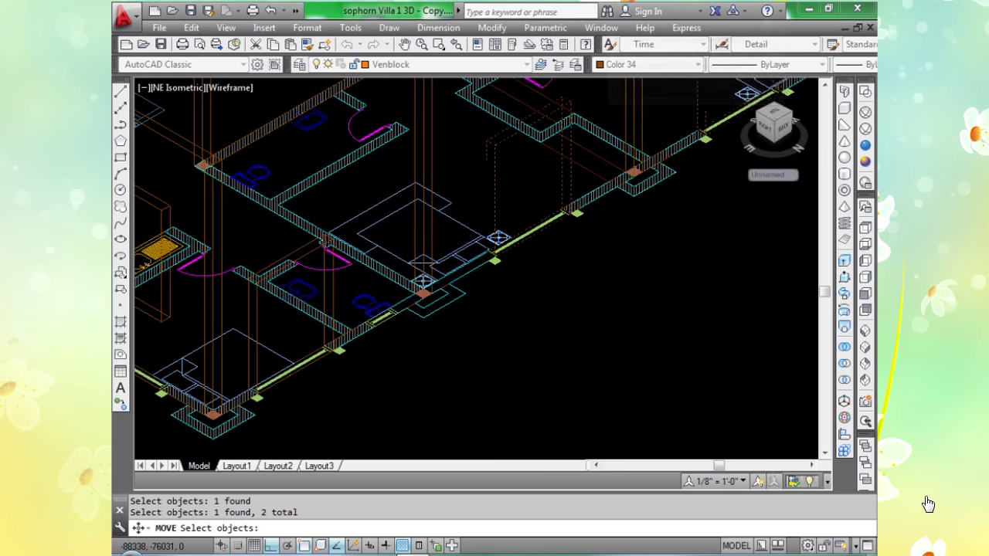
pyautogui.scroll(3, 249, 360)
pyautogui.scroll(-5, 248, 359)
pyautogui.click(429, 316)
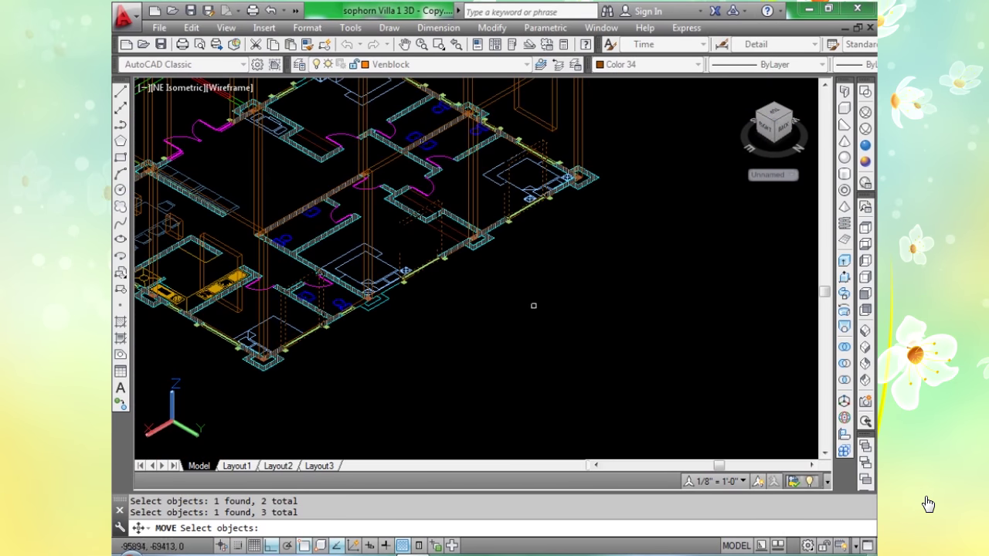
pyautogui.press('Return')
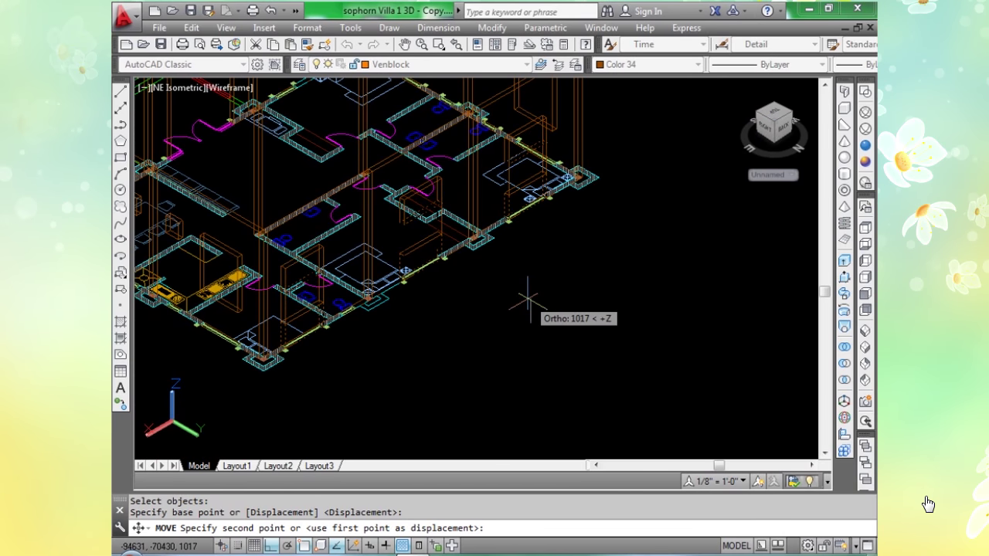
pyautogui.write('1400')
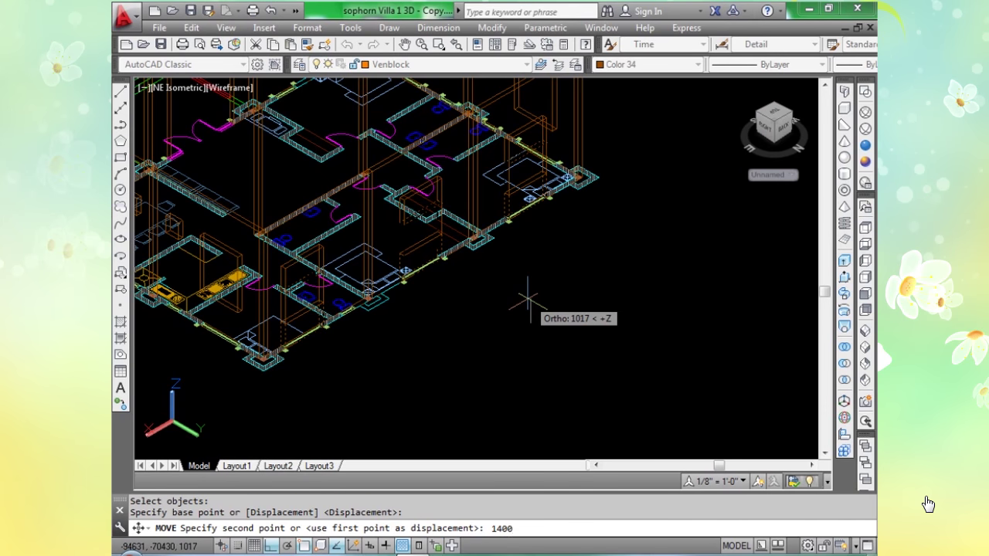
pyautogui.press('Return')
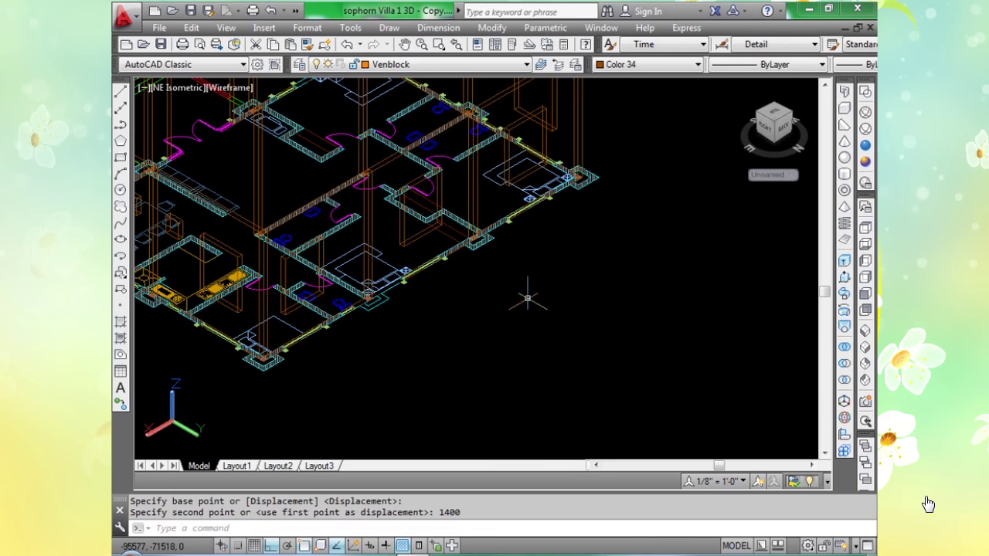
pyautogui.click(865, 146)
# Subtract the raised window boxes from the front and right walls to cut three openings.
pyautogui.scroll(3, 514, 206)
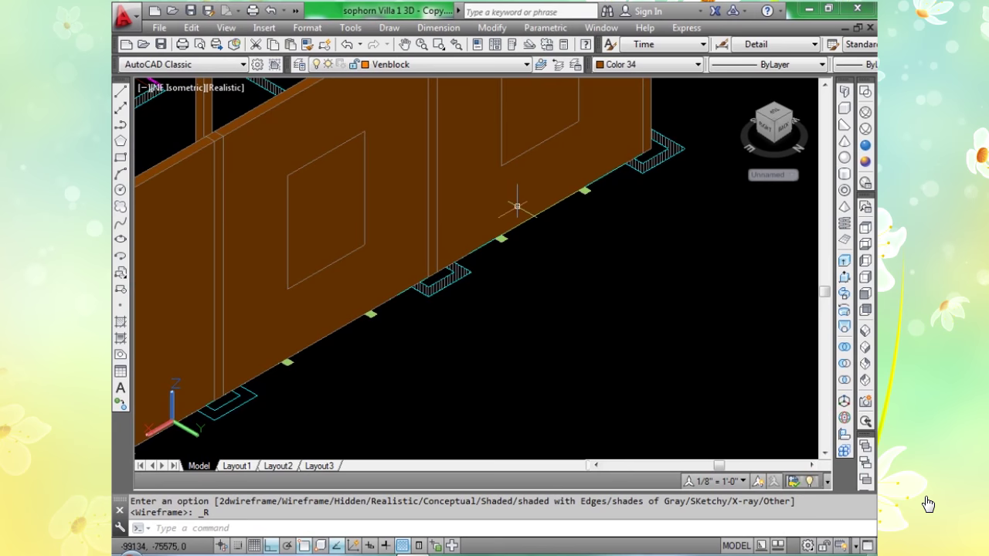
pyautogui.scroll(-3, 488, 217)
pyautogui.moveTo(488, 216); pyautogui.dragTo(609, 269, button='middle')
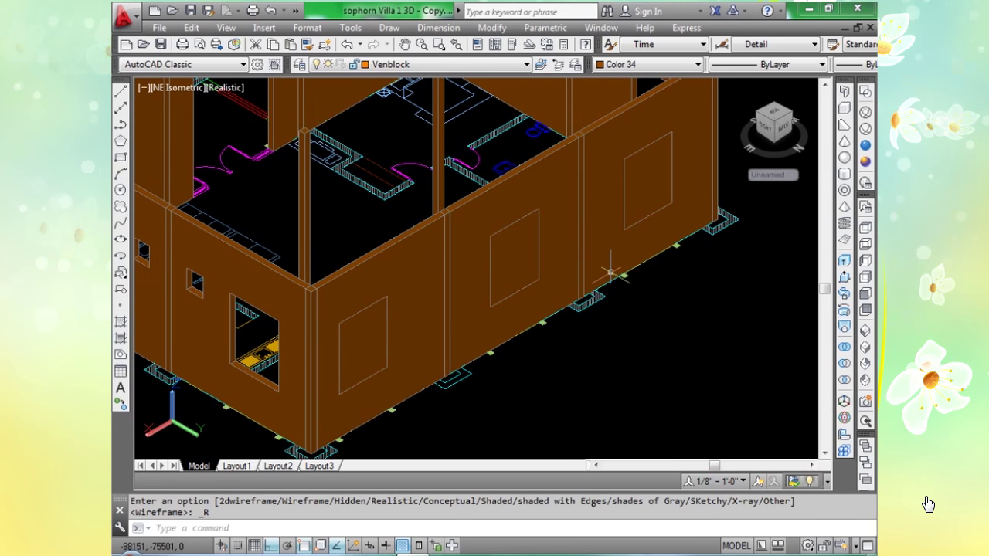
pyautogui.write('su')
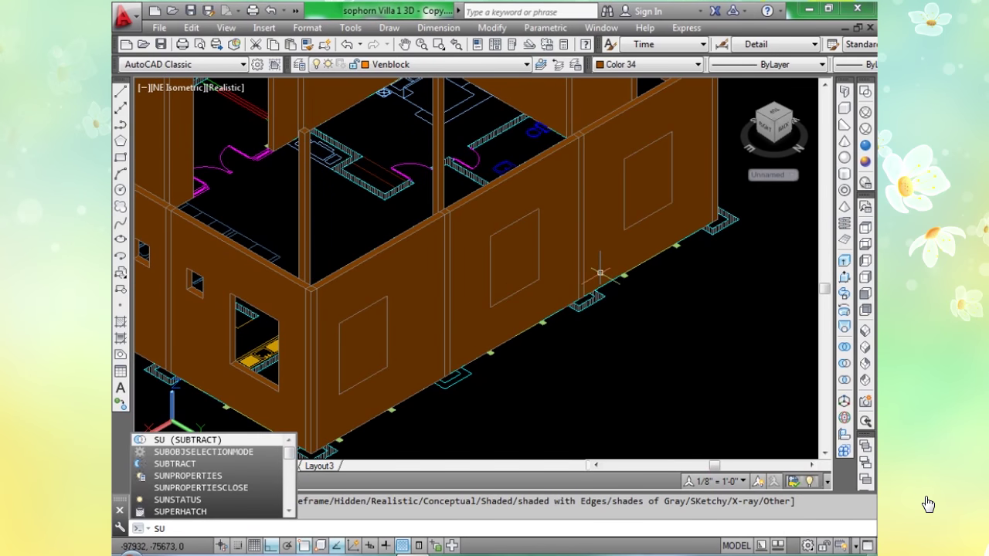
pyautogui.press('Return')
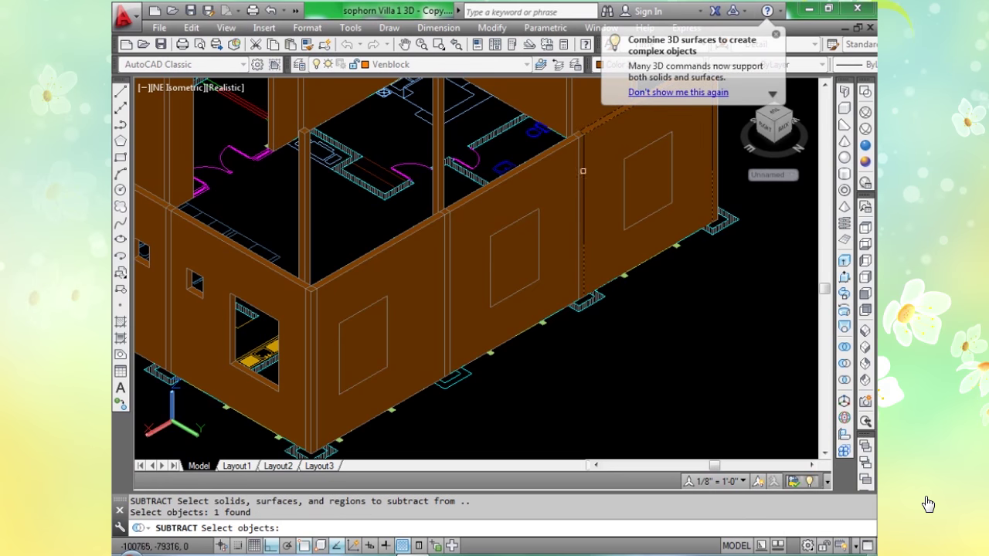
pyautogui.click(489, 209)
pyautogui.click(428, 251)
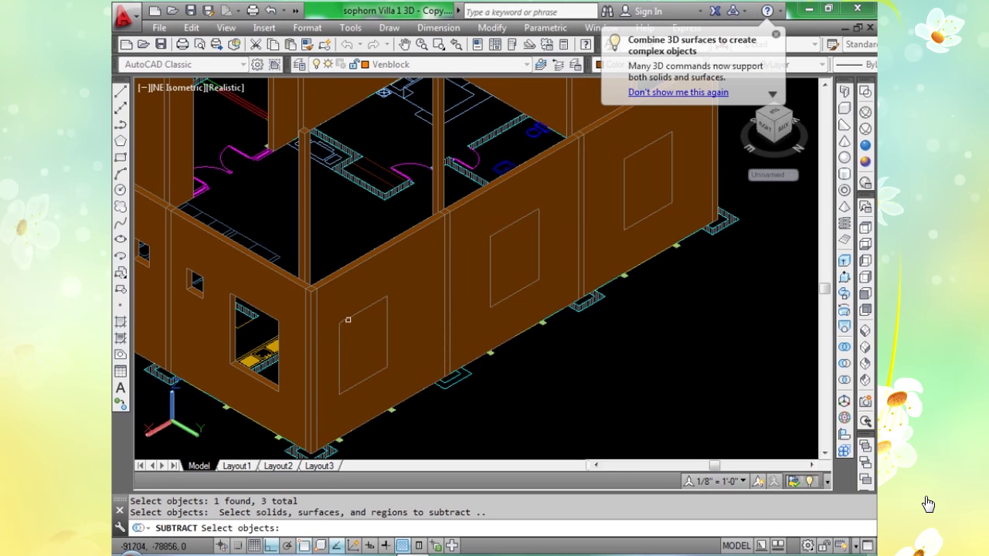
pyautogui.click(513, 223)
pyautogui.click(631, 153)
pyautogui.press('Return')
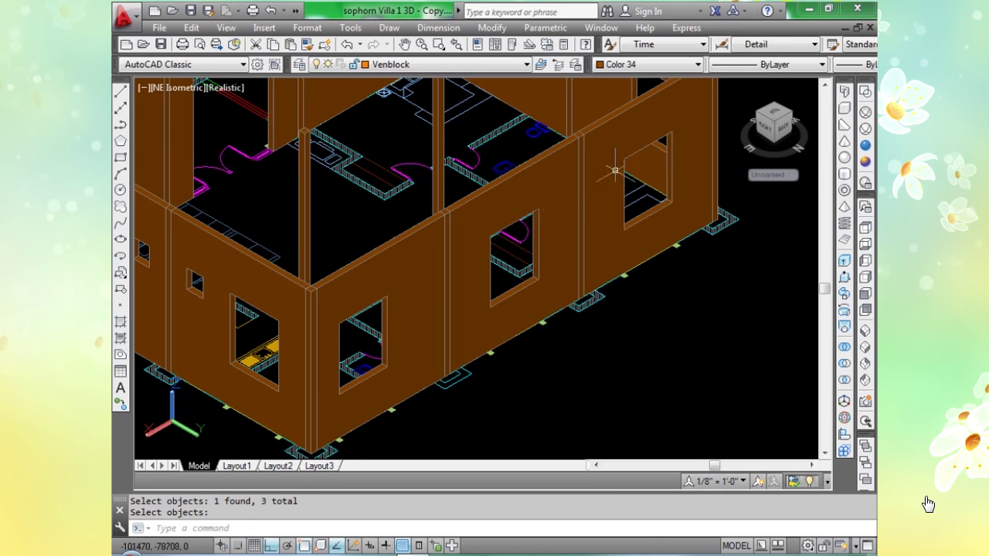
pyautogui.scroll(-5, 587, 186)
pyautogui.scroll(1, 577, 207)
# Inspect the elevation drawings in Top view, then return the model to Wireframe display.
pyautogui.scroll(-7, 578, 207)
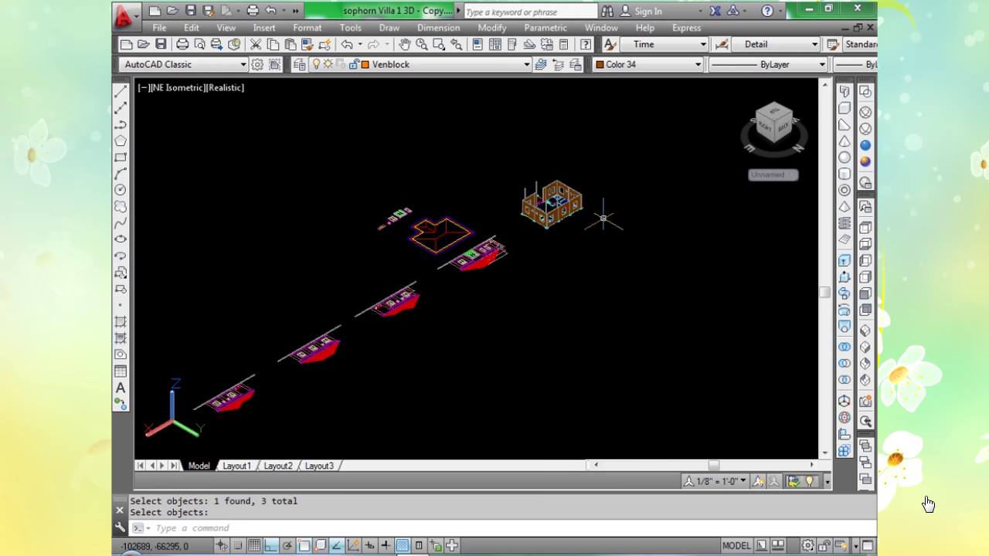
pyautogui.click(865, 229)
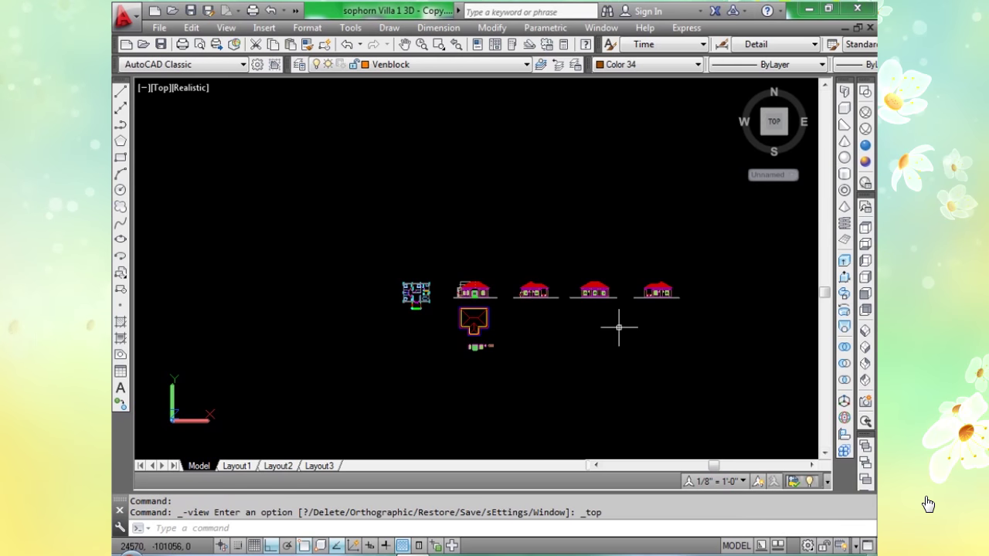
pyautogui.scroll(1, 616, 309)
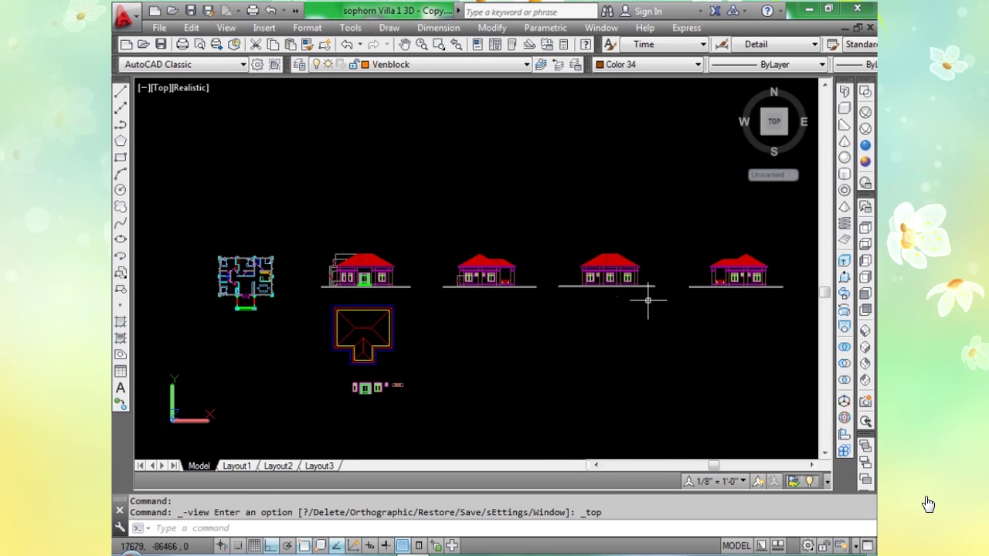
pyautogui.scroll(4, 647, 300)
pyautogui.scroll(5, 554, 260)
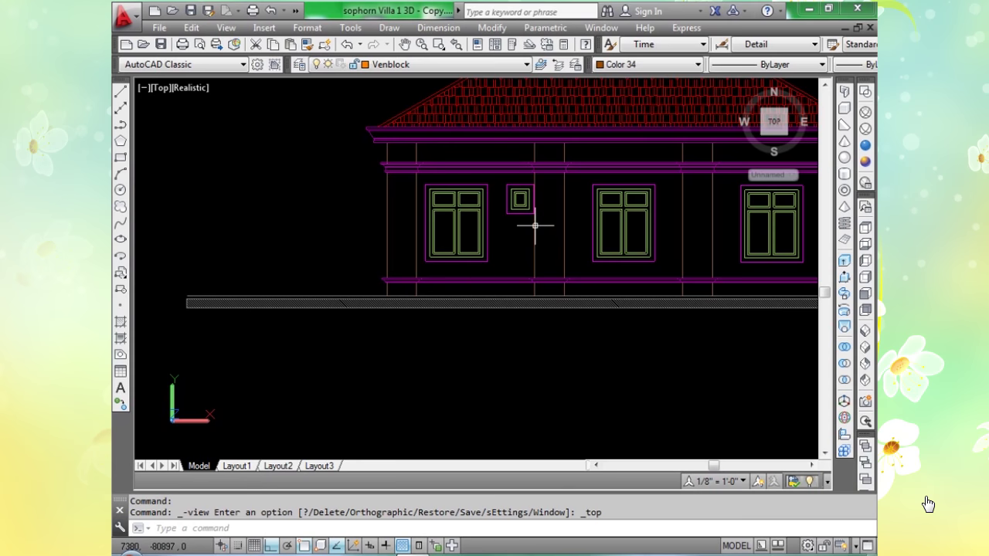
pyautogui.scroll(-9, 535, 225)
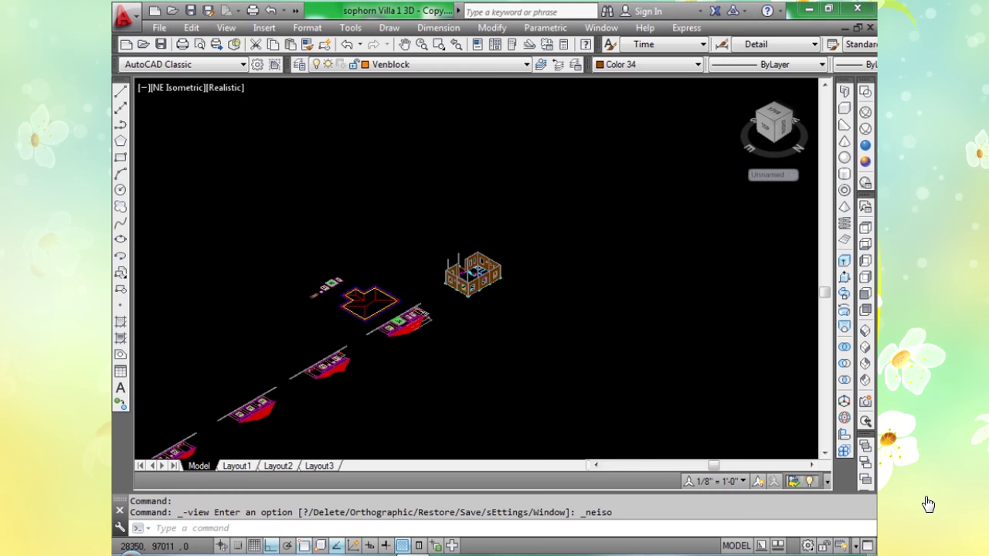
pyautogui.scroll(4, 548, 236)
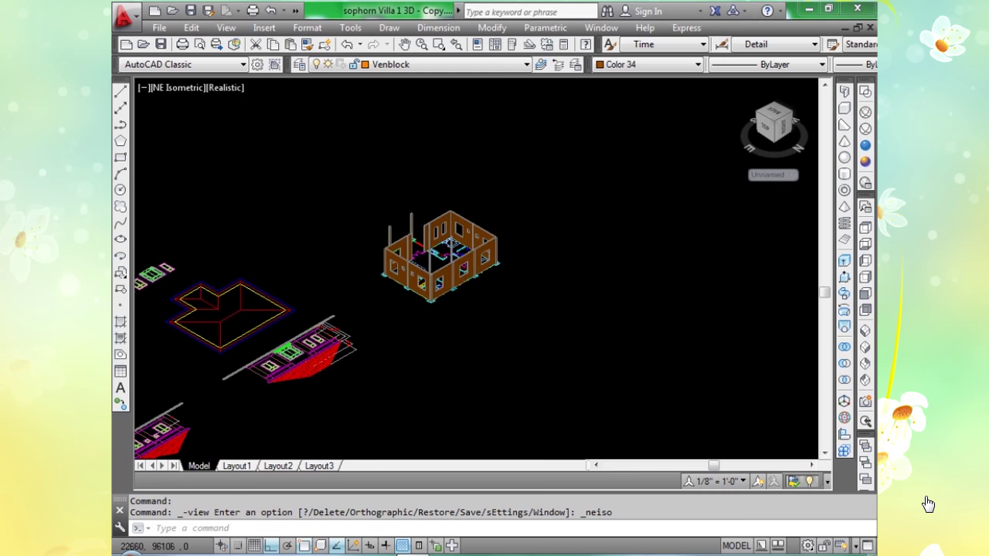
pyautogui.click(865, 113)
# Cancel the misplaced box attempts and reset the UCS to World.
pyautogui.scroll(6, 511, 273)
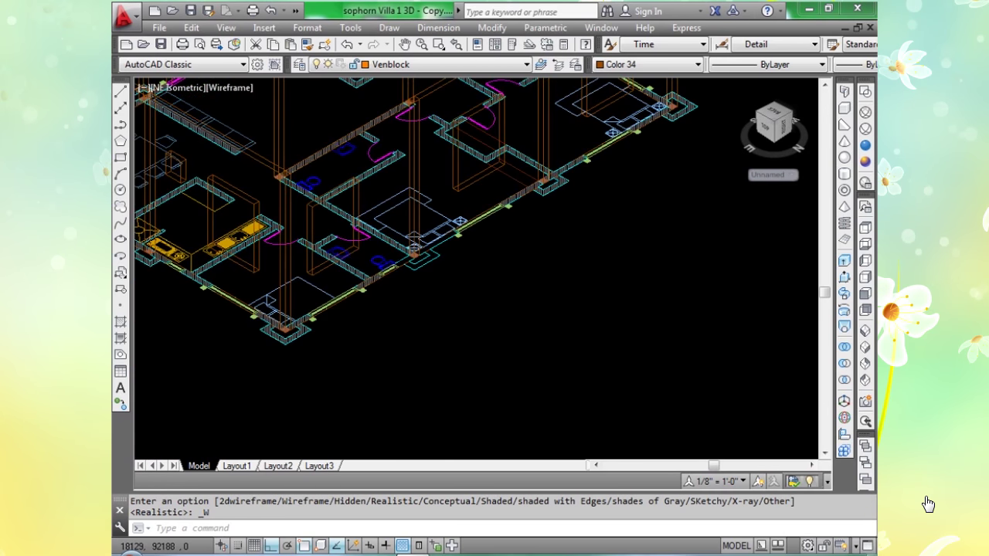
pyautogui.scroll(8, 313, 276)
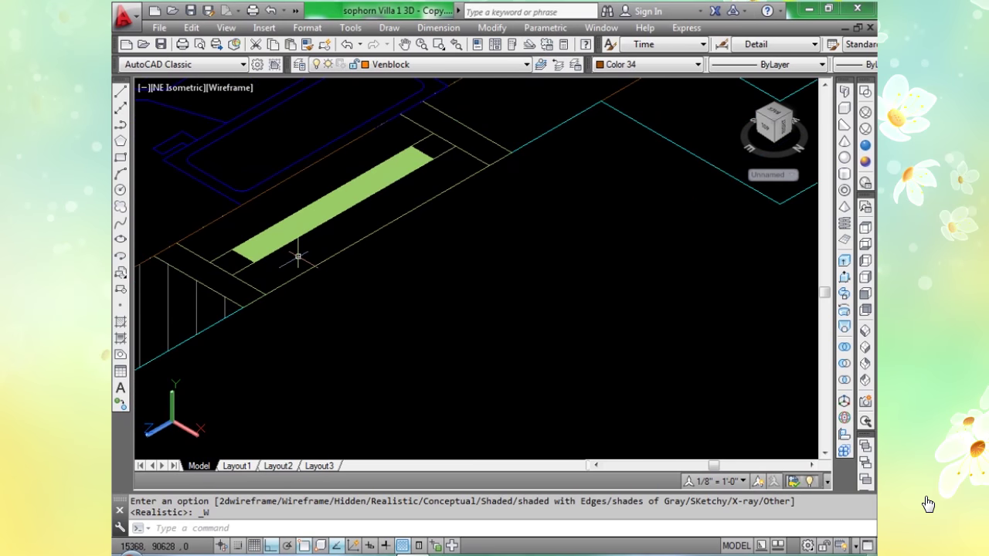
pyautogui.write('bo')
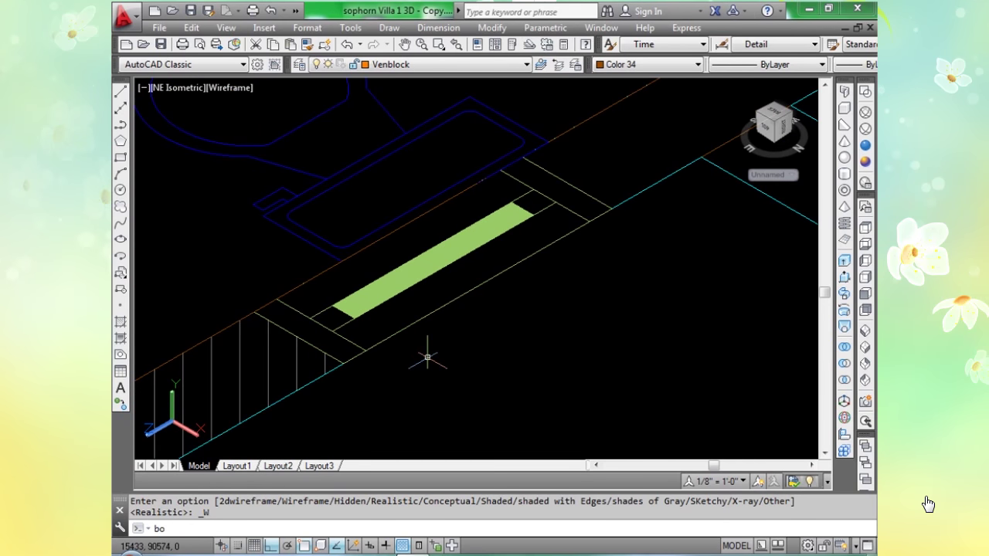
pyautogui.write('x')
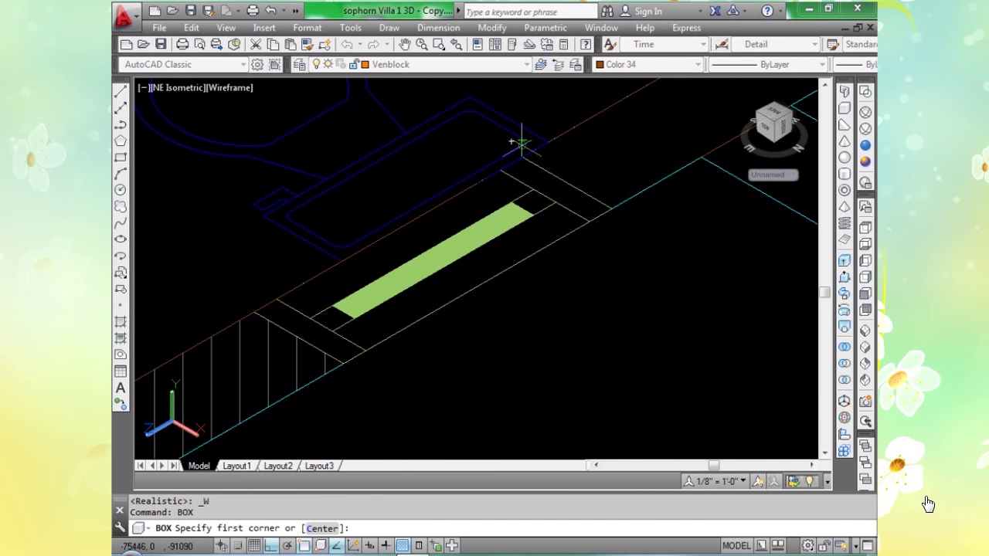
pyautogui.click(523, 156)
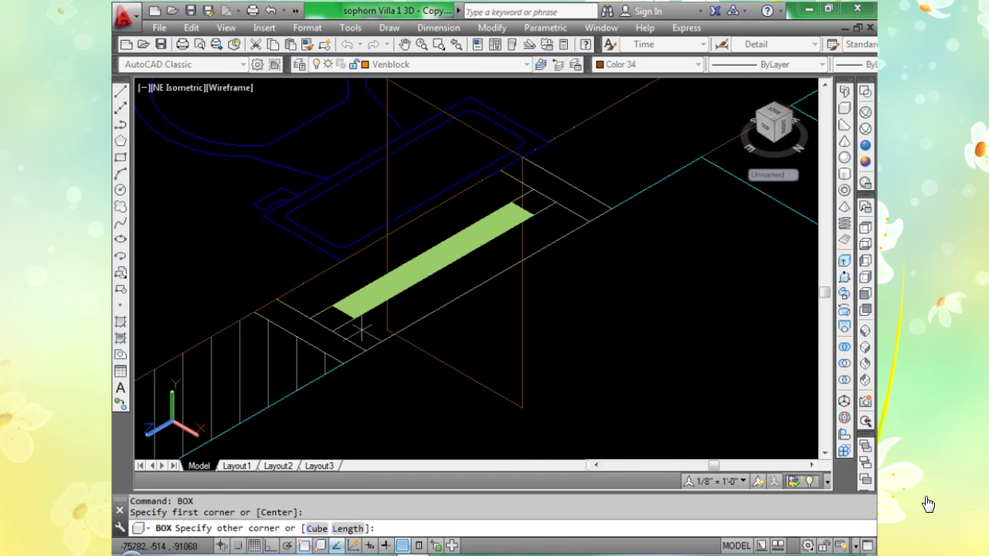
pyautogui.press('Escape')
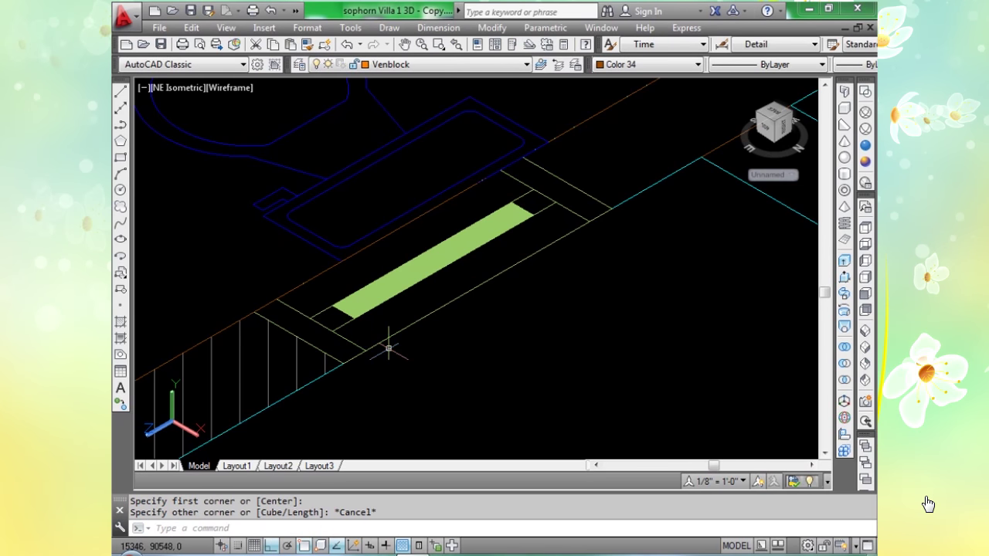
pyautogui.write('BO')
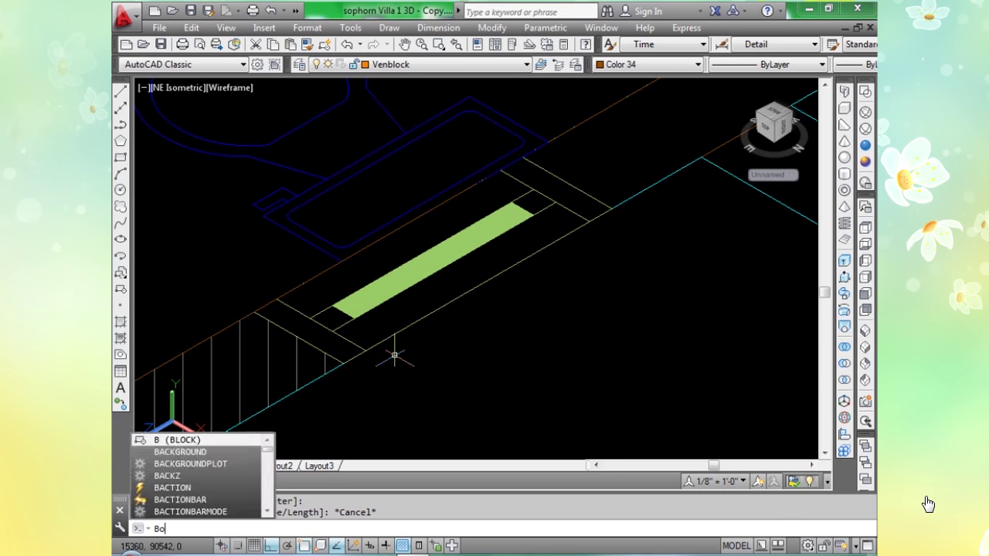
pyautogui.write('x')
pyautogui.press('Return')
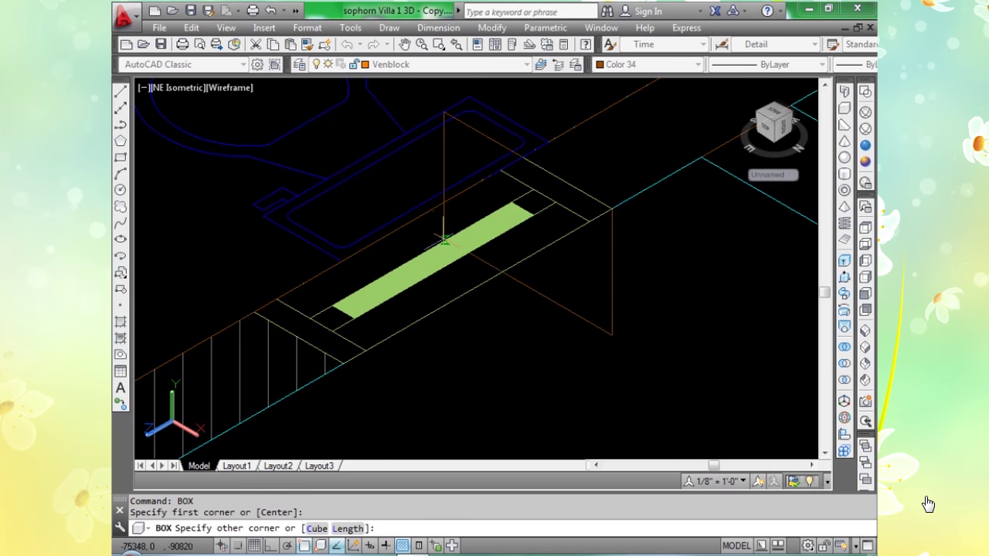
pyautogui.press('Escape')
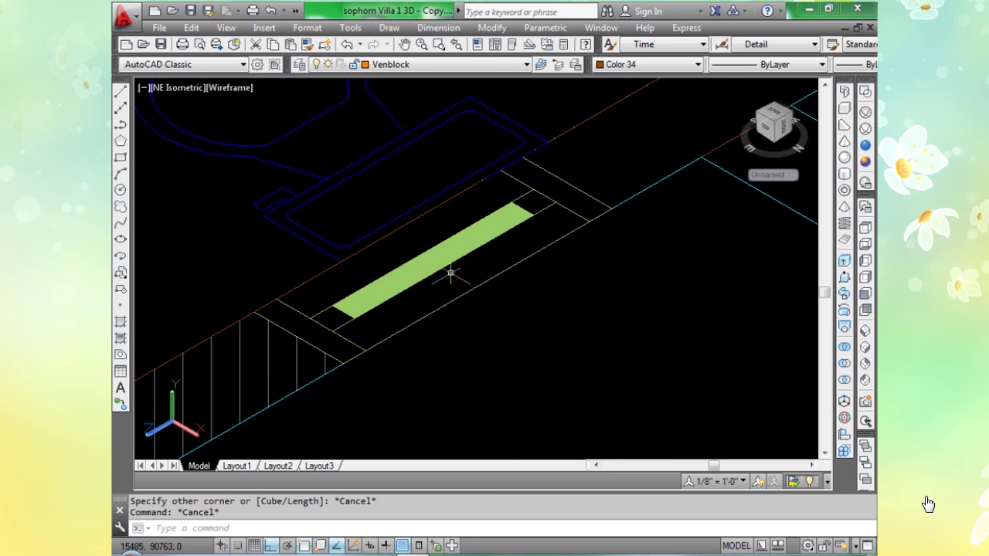
pyautogui.write('UC')
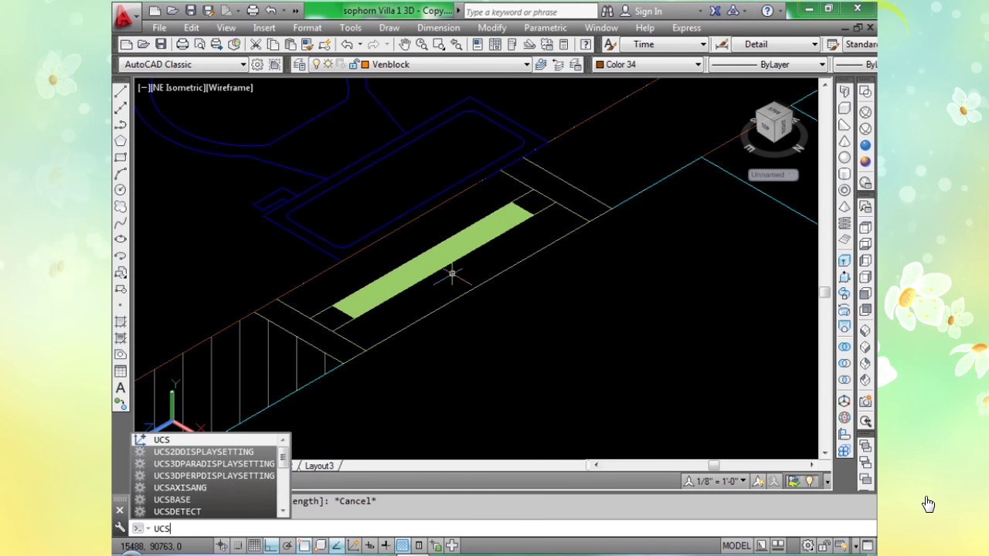
pyautogui.write('s')
pyautogui.press('Return')
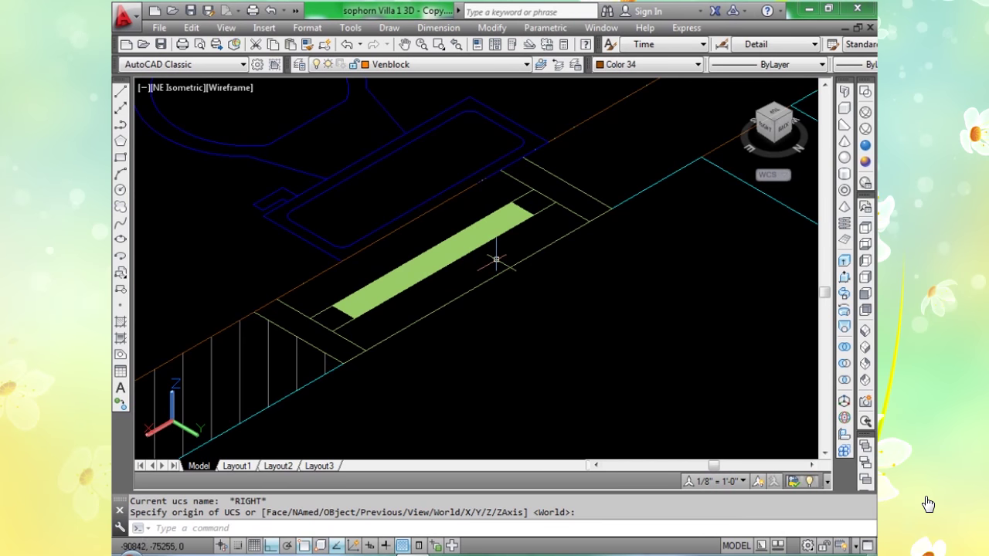
# Draw a 700-tall box spanning the green opening.
pyautogui.write('box')
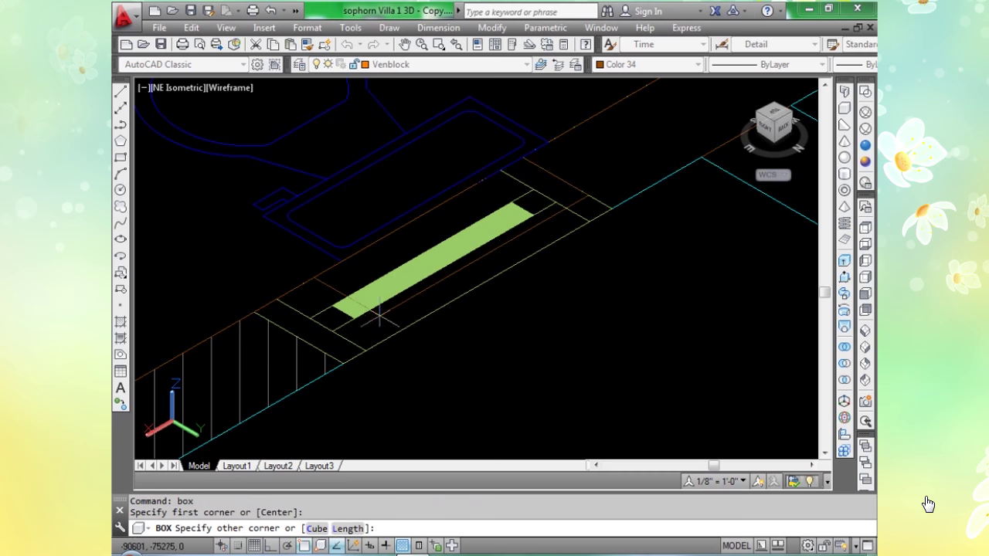
pyautogui.click(343, 363)
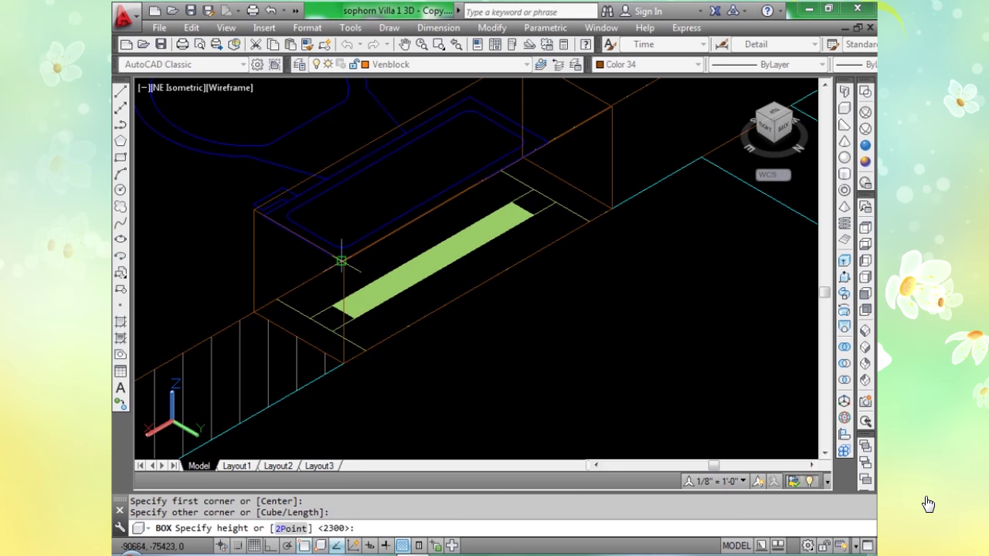
pyautogui.write('700')
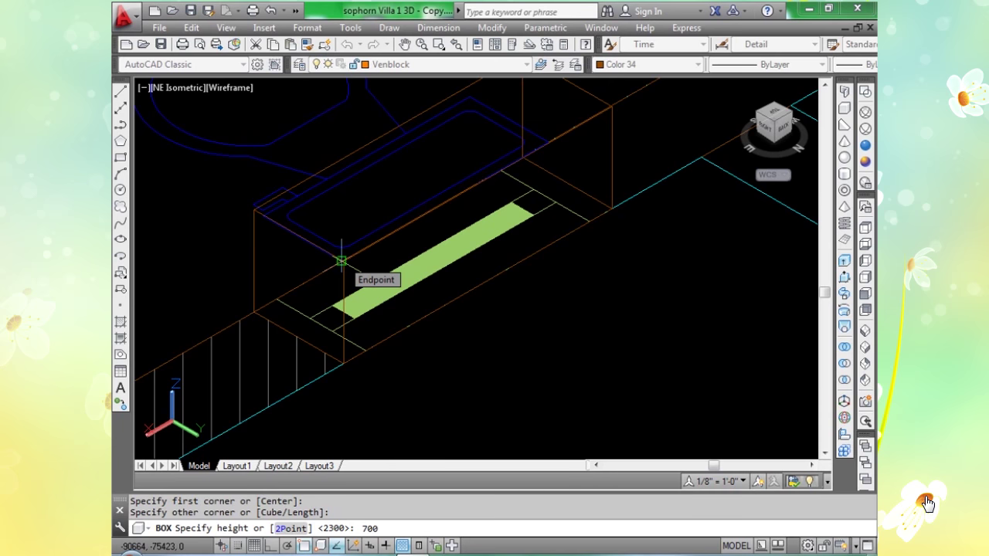
pyautogui.press('Return')
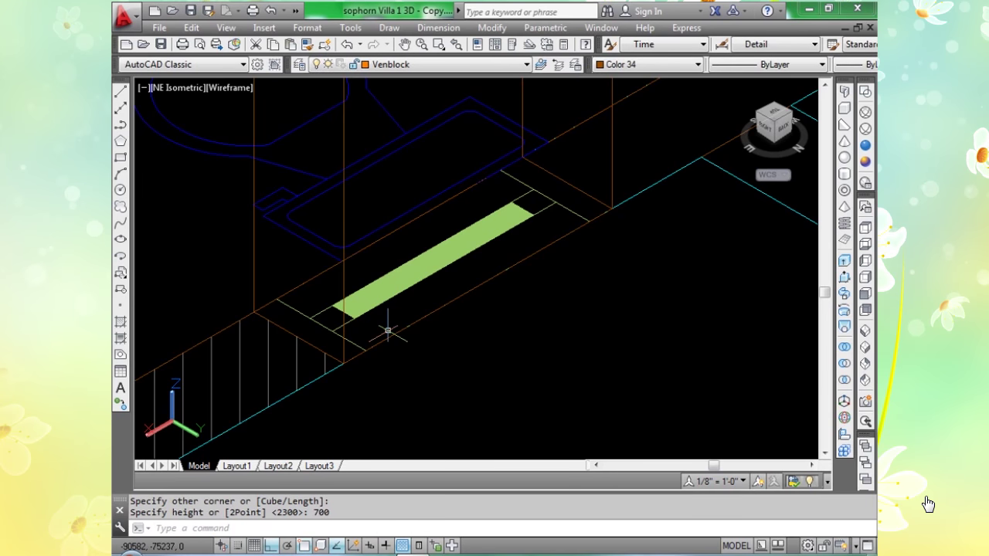
# Raise the 700-tall box 3000 units upward and switch to Realistic shading.
pyautogui.write('m')
pyautogui.press('Return')
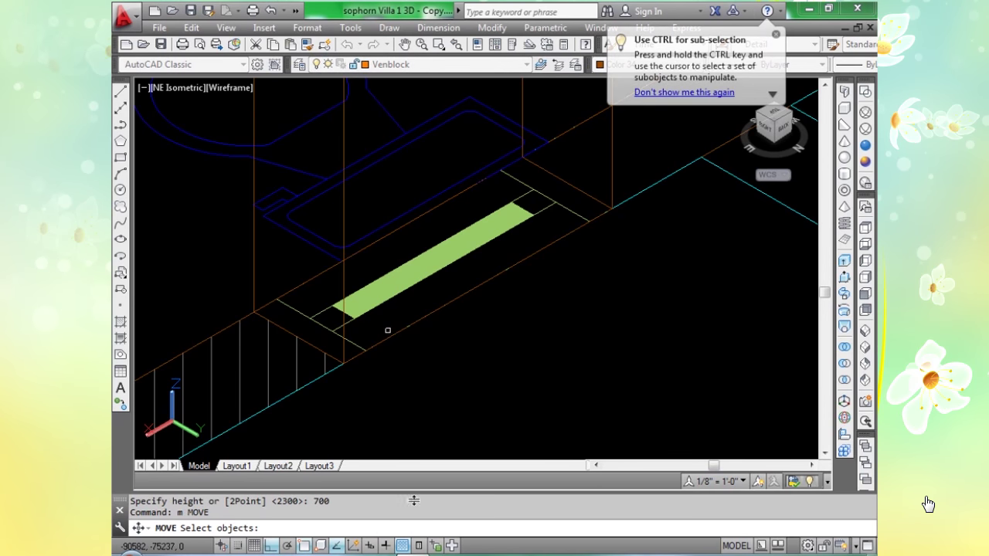
pyautogui.click(253, 273)
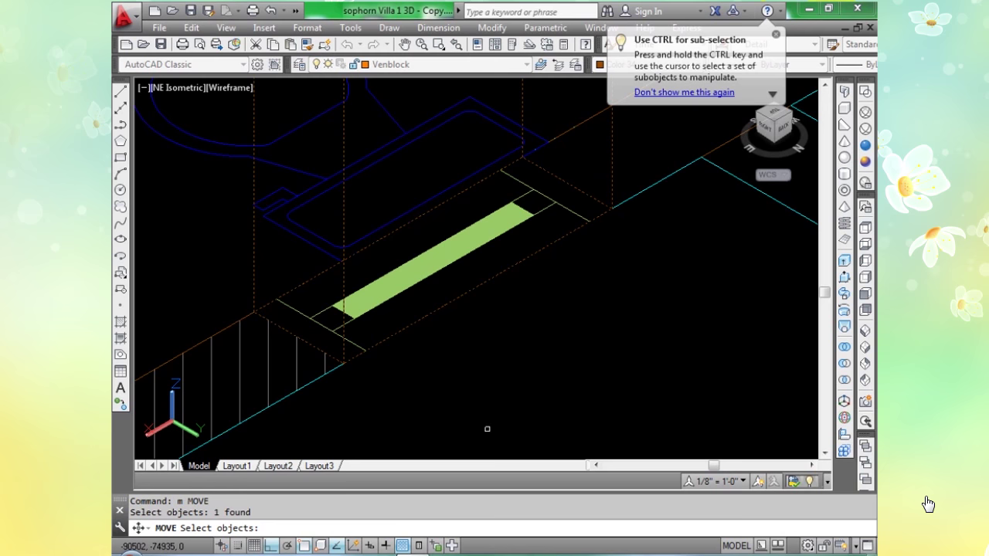
pyautogui.press('Return')
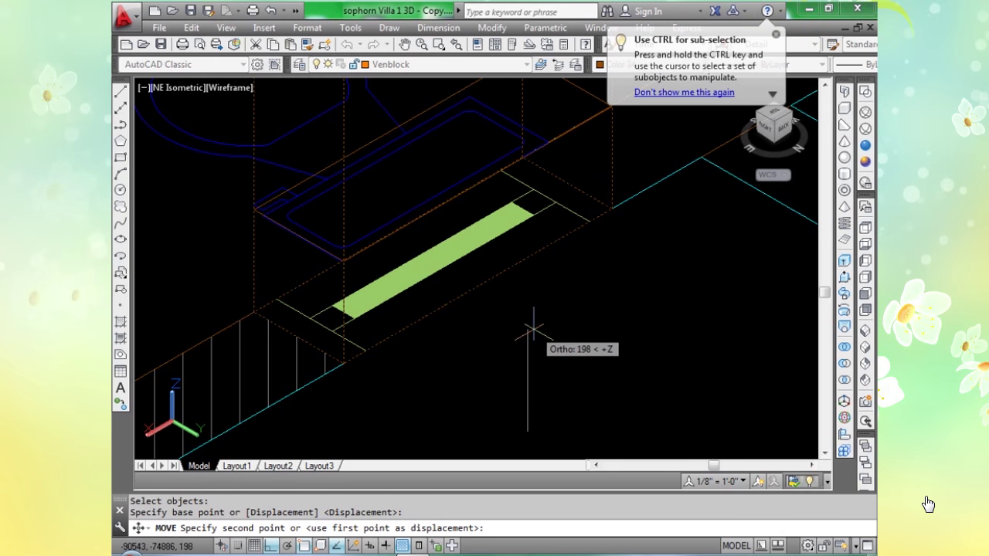
pyautogui.write('3000')
pyautogui.press('Return')
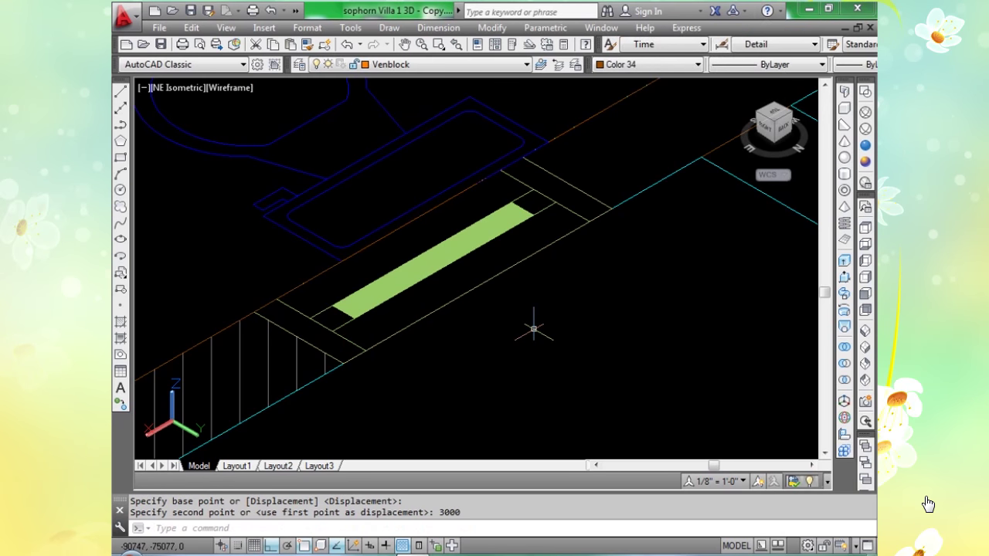
pyautogui.scroll(-5, 533, 330)
pyautogui.scroll(-5, 479, 433)
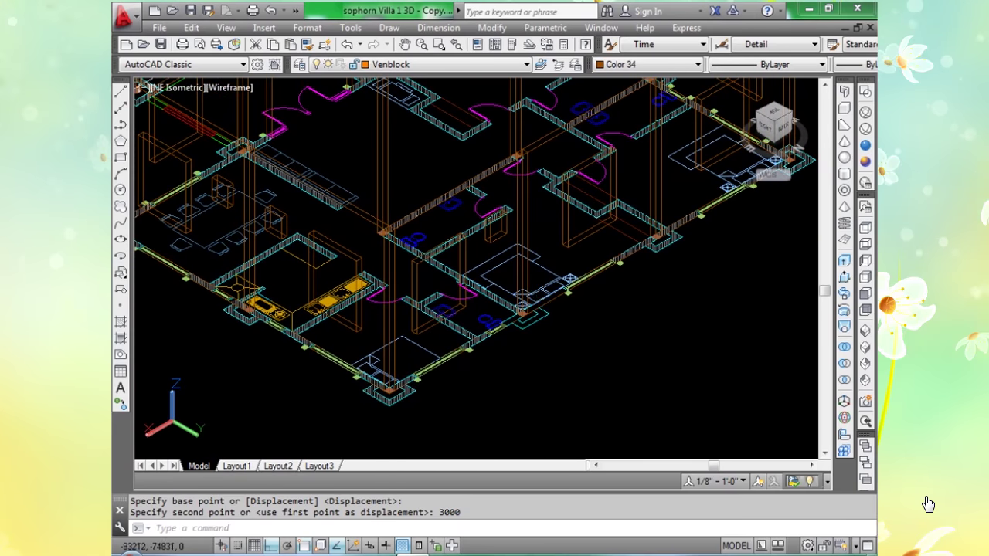
pyautogui.scroll(4, 776, 195)
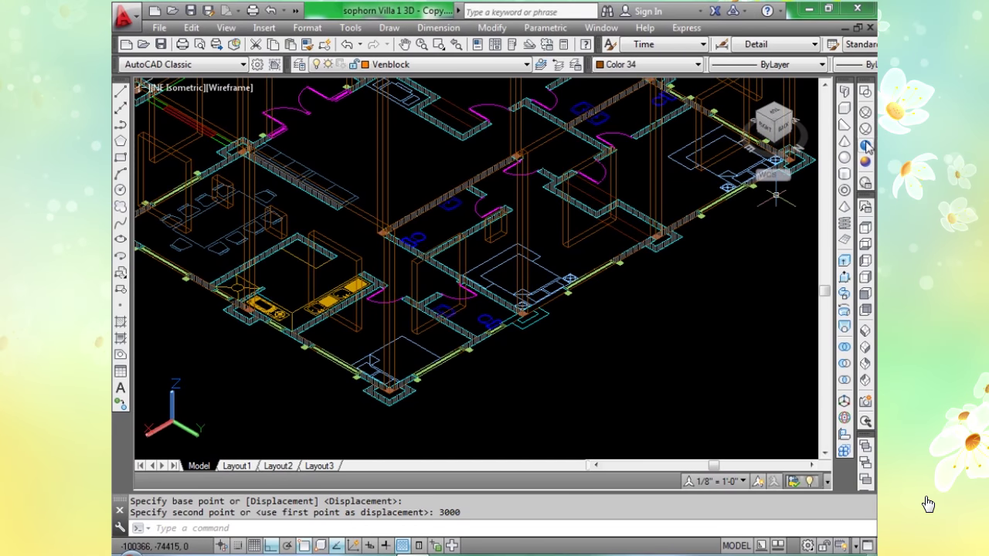
pyautogui.click(866, 146)
# Subtract the small rectangle from the brown wall to cut a window opening.
pyautogui.scroll(4, 502, 230)
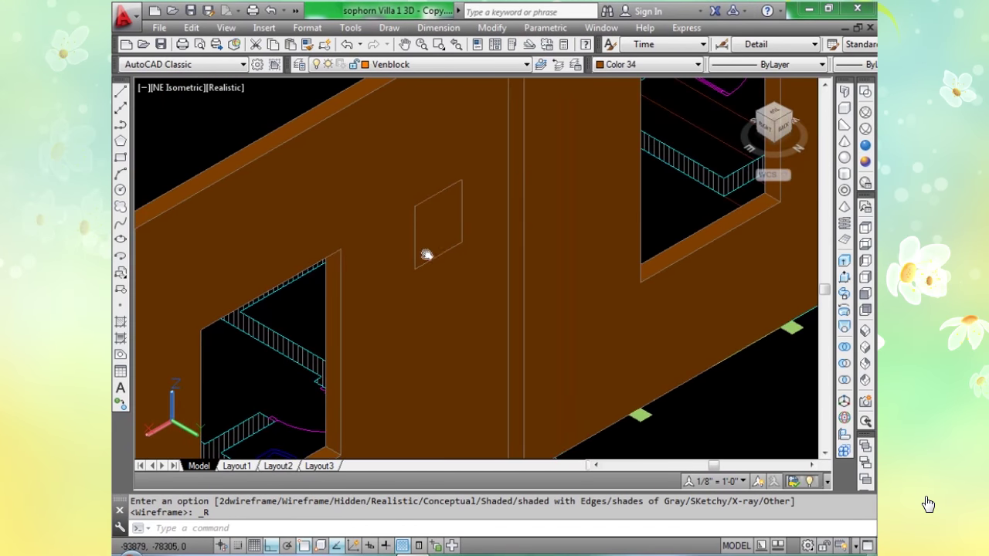
pyautogui.write('s')
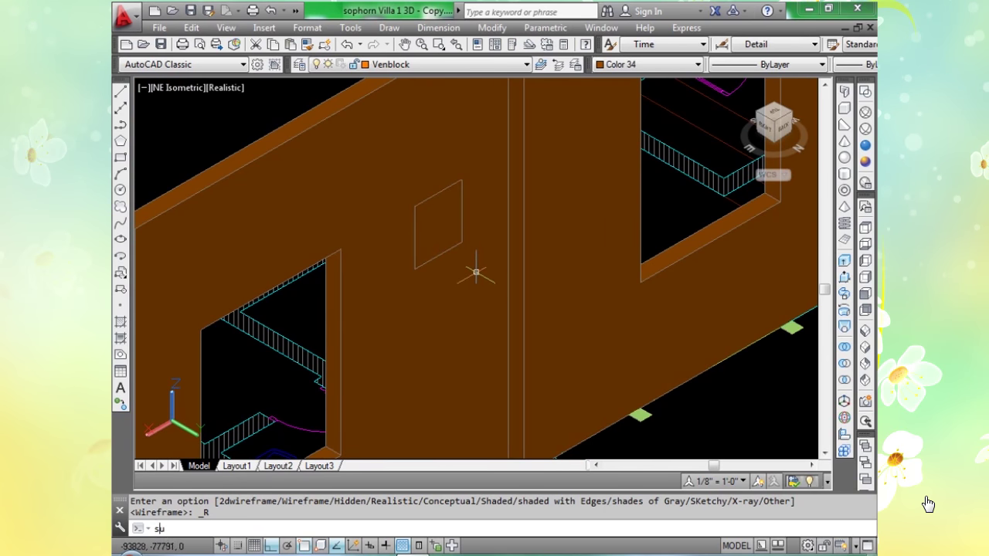
pyautogui.write('u')
pyautogui.press('Return')
pyautogui.click(431, 148)
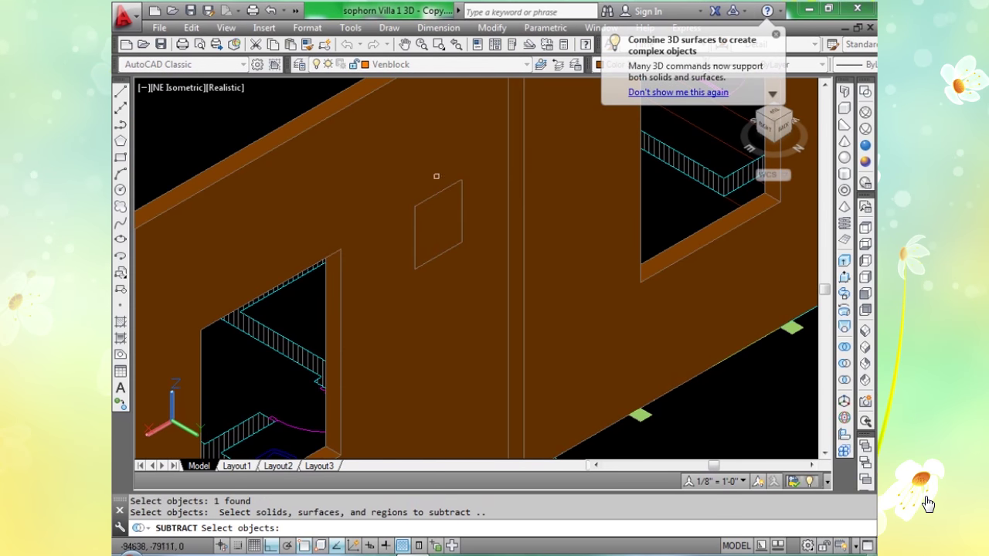
pyautogui.click(443, 190)
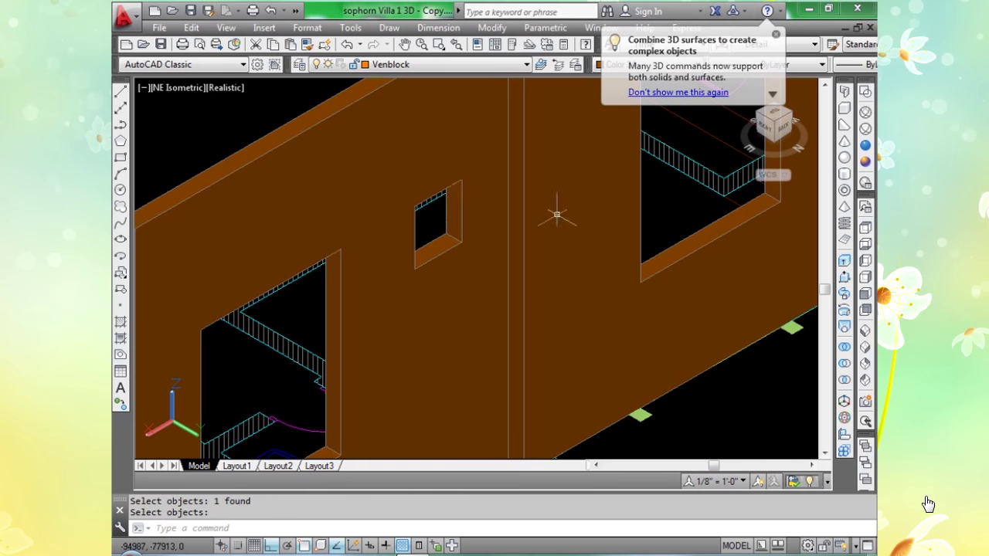
# View the house from SW Isometric, pan along the wall base, and switch to Wireframe.
pyautogui.scroll(-5, 556, 214)
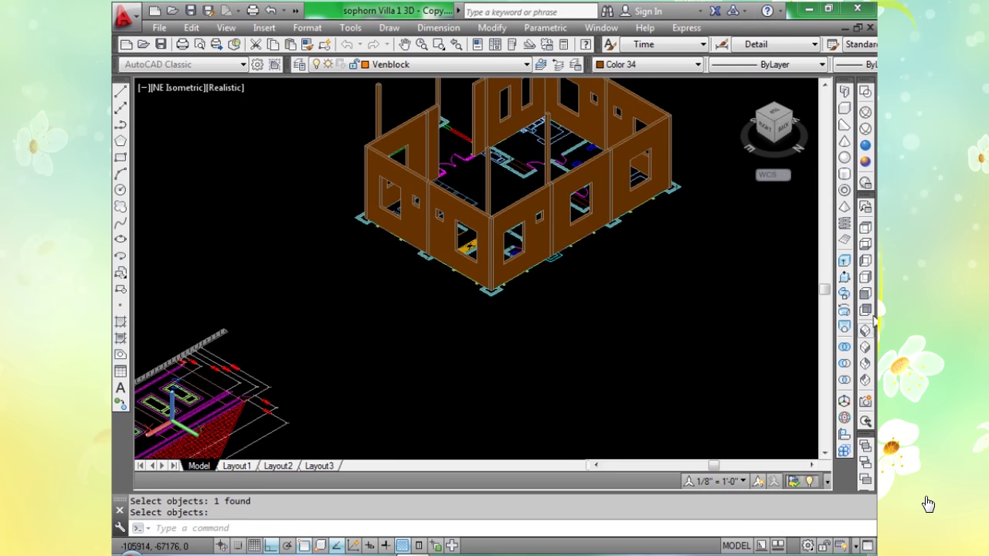
pyautogui.click(865, 331)
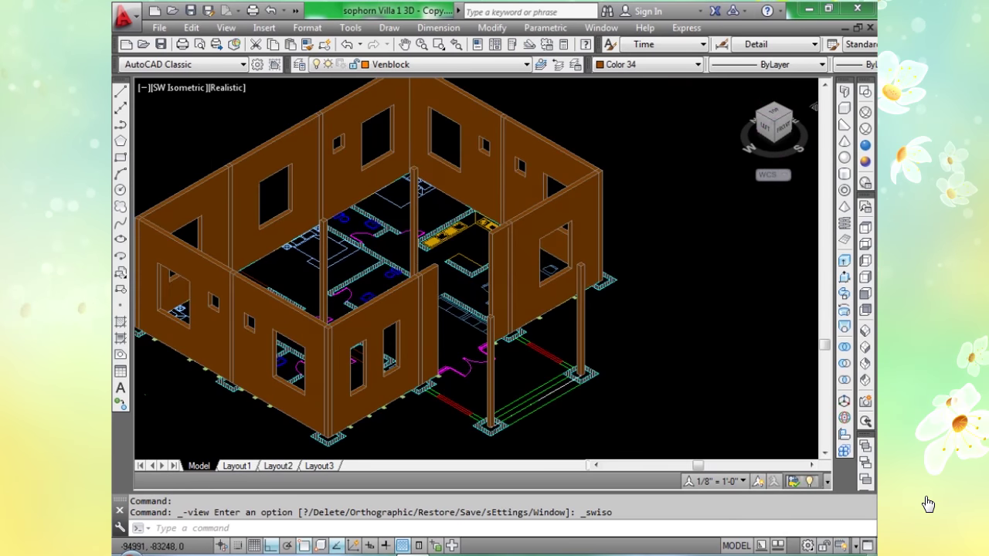
pyautogui.scroll(-5, 404, 339)
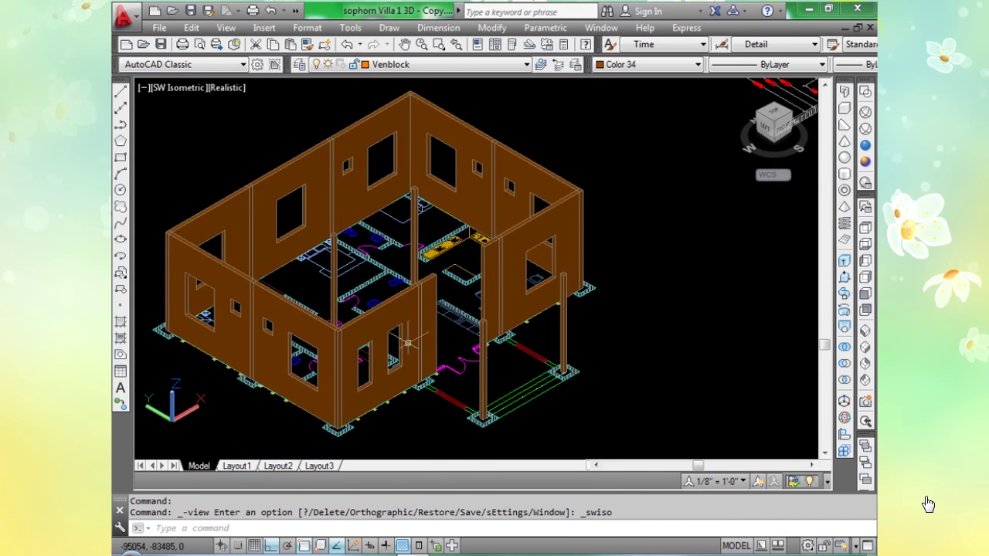
pyautogui.moveTo(404, 341); pyautogui.dragTo(482, 306, button='middle')
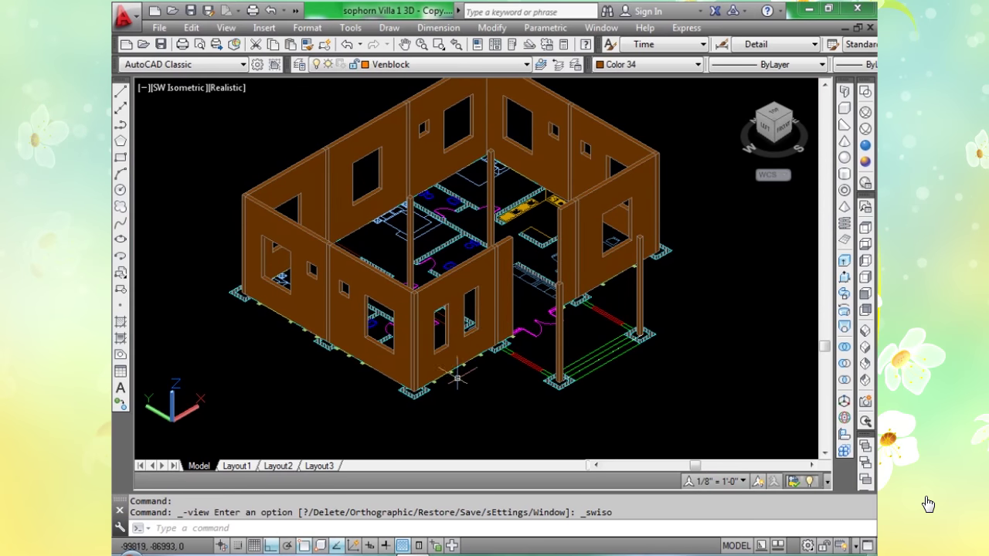
pyautogui.scroll(4, 415, 392)
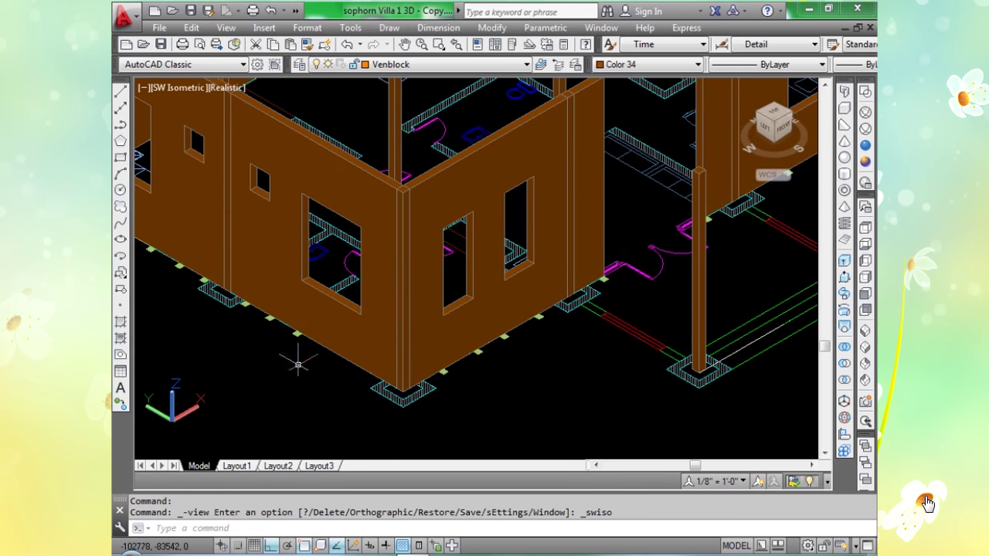
pyautogui.scroll(6, 419, 335)
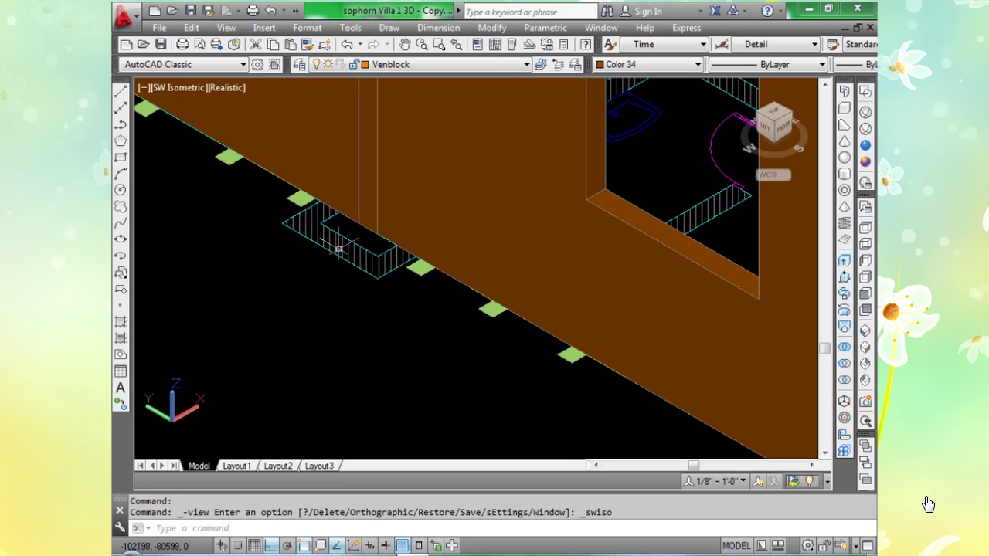
pyautogui.moveTo(337, 249); pyautogui.dragTo(348, 288, button='middle')
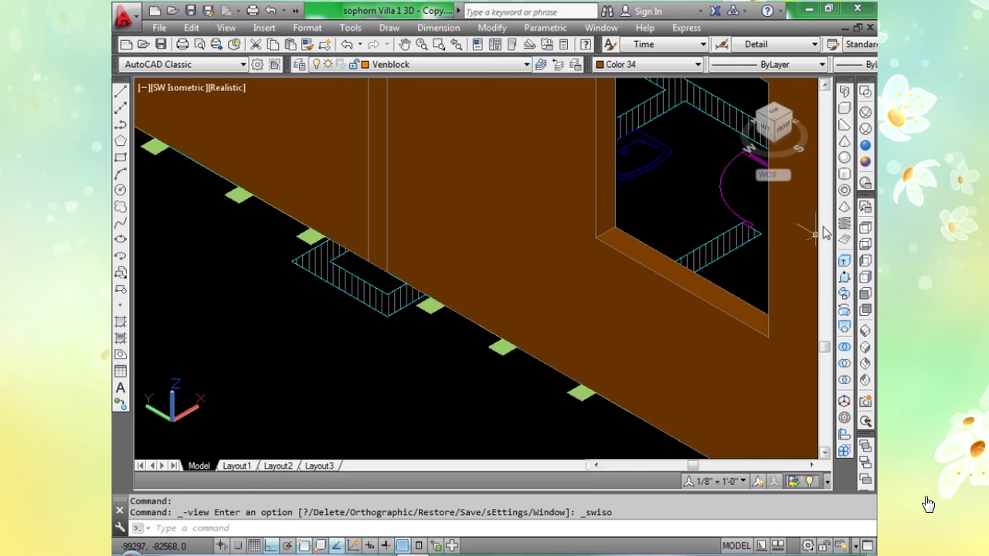
pyautogui.click(866, 112)
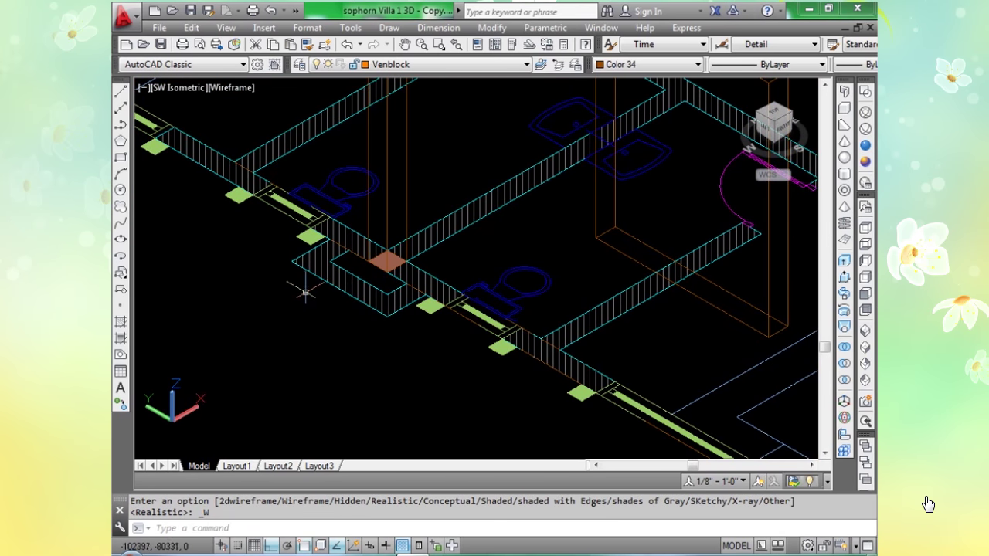
# Draw a 5250-tall box filling the first wall gap beside the column.
pyautogui.scroll(1, 305, 292)
pyautogui.scroll(1, 315, 269)
pyautogui.moveTo(442, 317); pyautogui.dragTo(380, 336, button='middle')
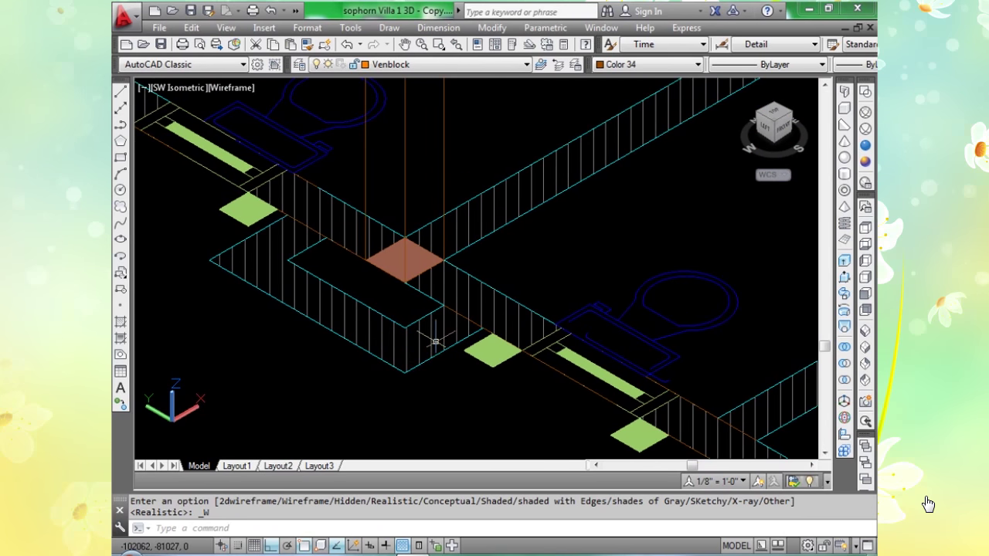
pyautogui.write('bo')
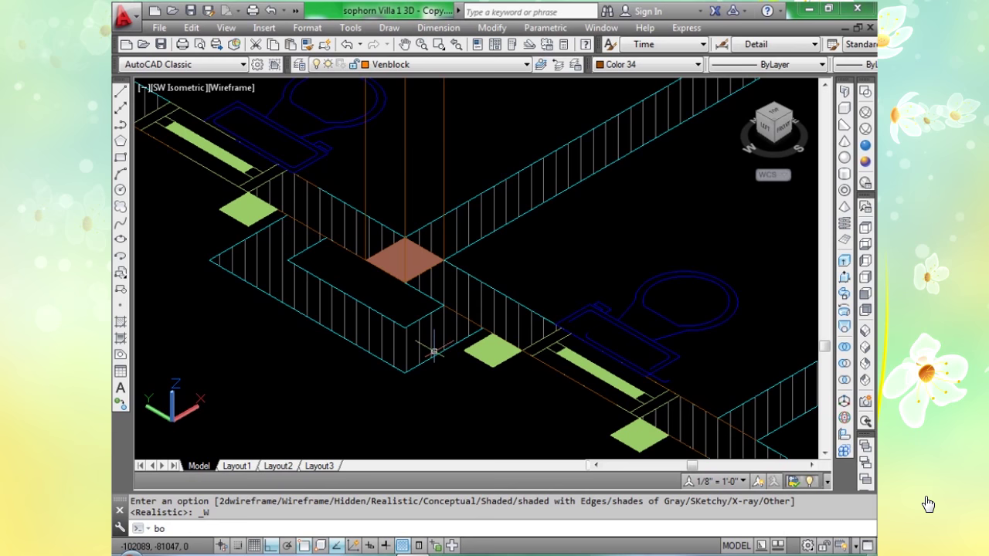
pyautogui.write('x')
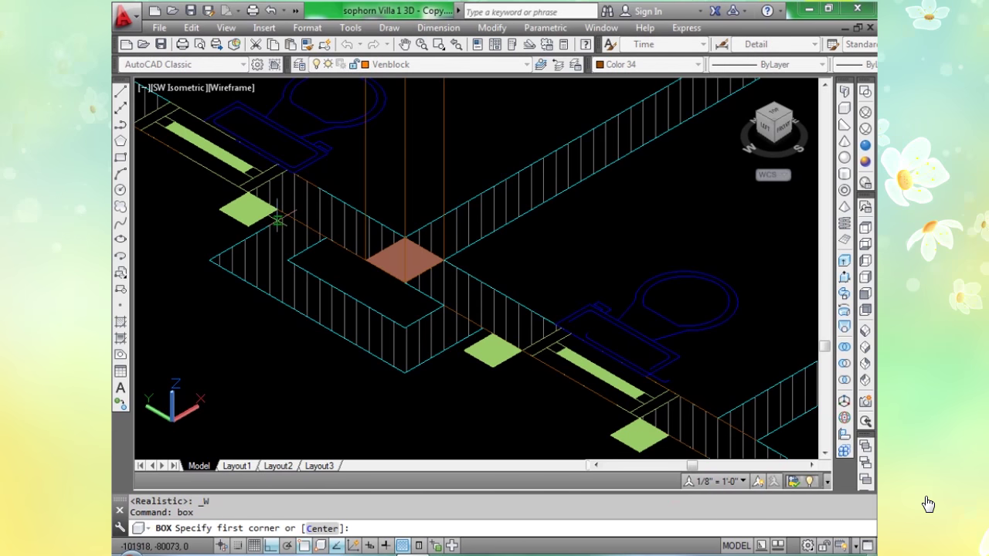
pyautogui.click(286, 215)
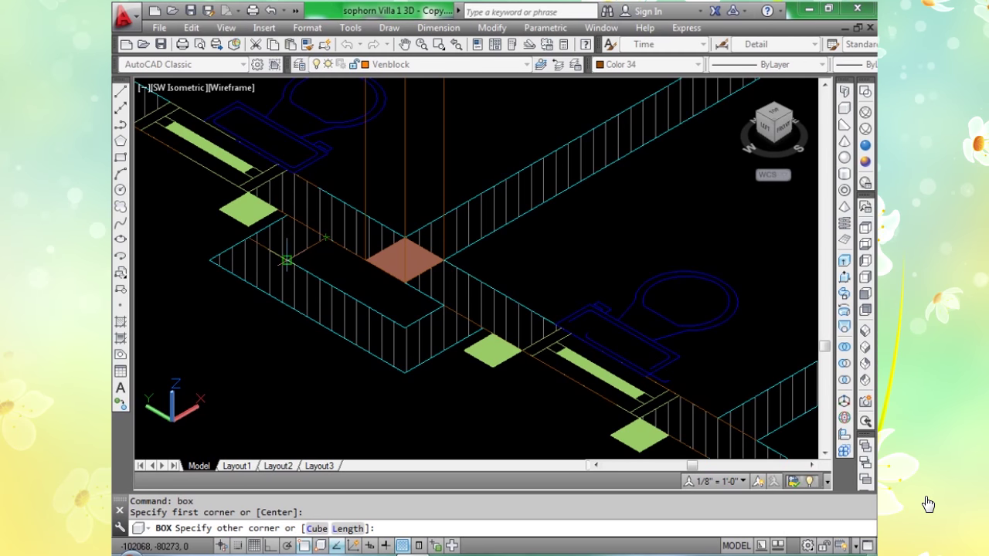
pyautogui.scroll(4, 287, 260)
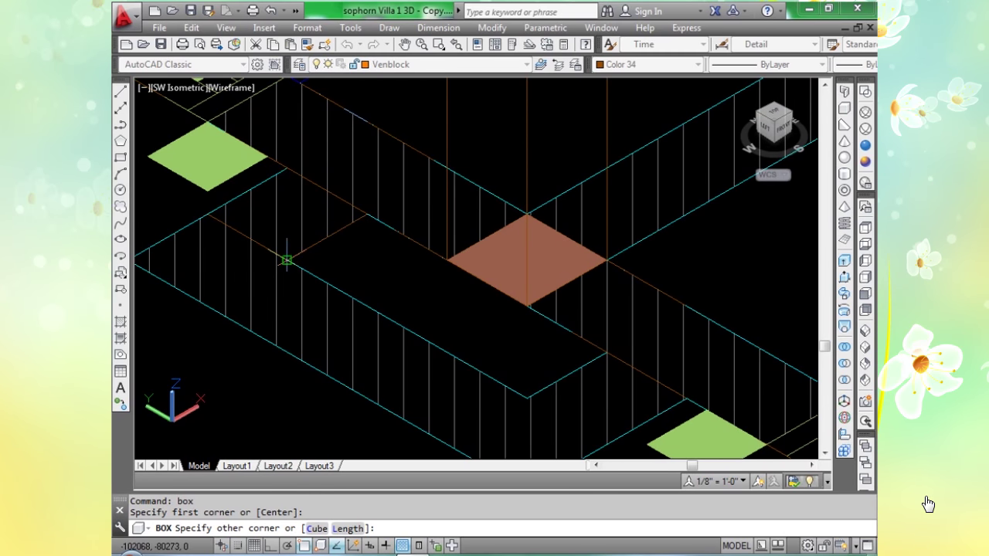
pyautogui.click(286, 261)
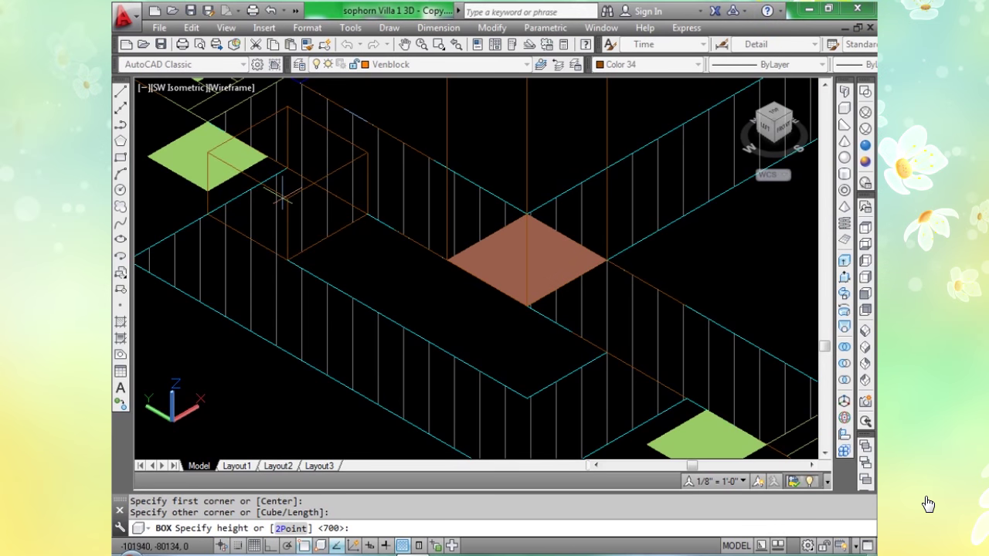
pyautogui.write('5250')
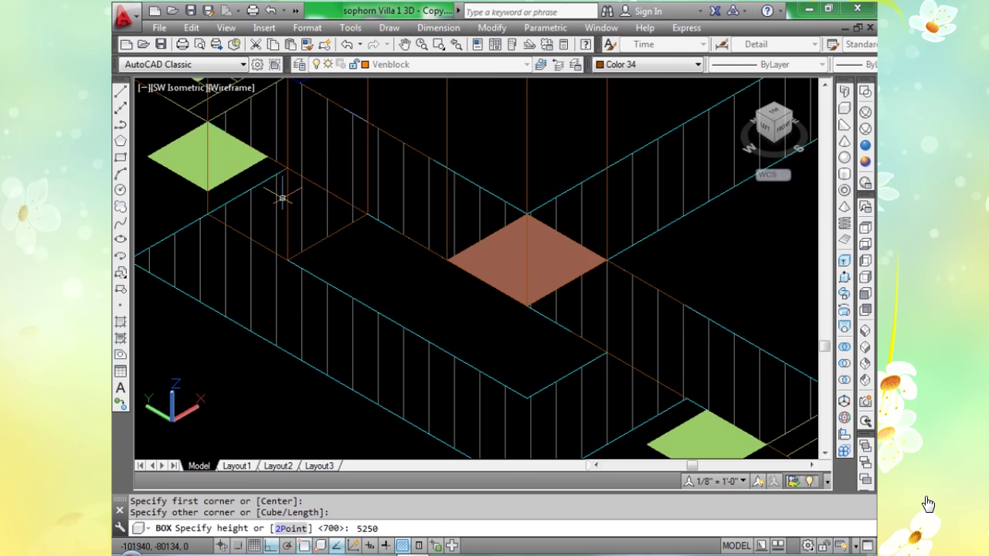
pyautogui.press('Return')
pyautogui.scroll(-4, 316, 313)
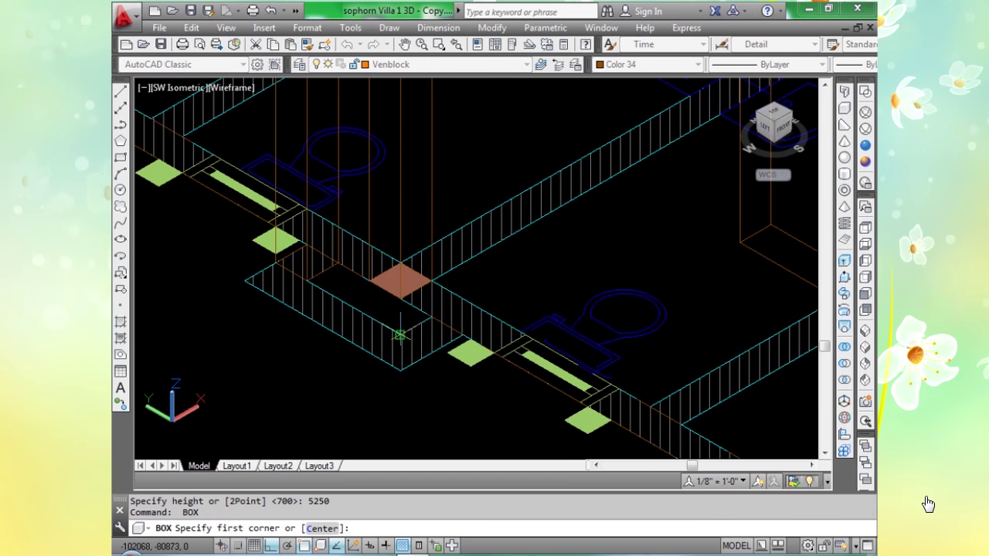
# Add second and third 5250-tall boxes at the other wall corner gaps.
pyautogui.click(399, 336)
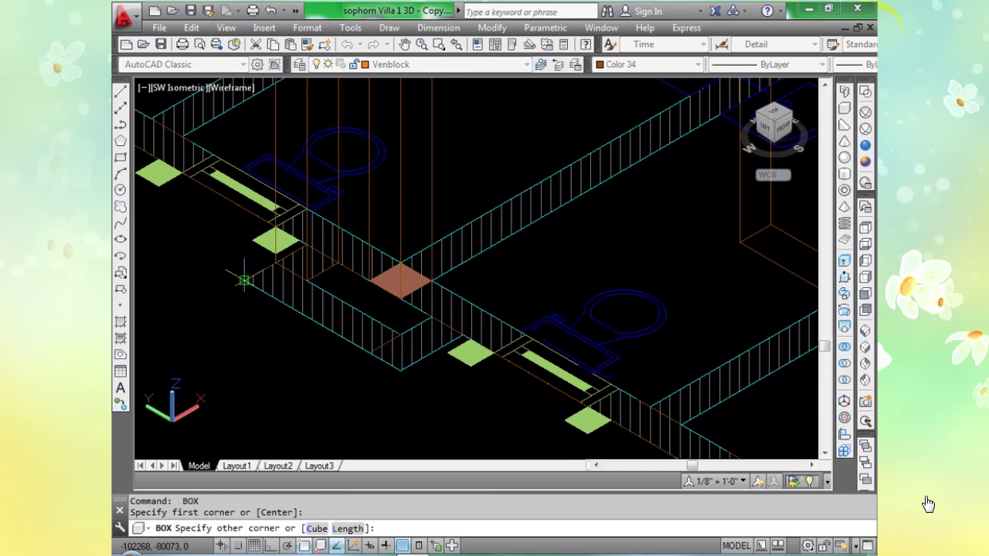
pyautogui.click(244, 280)
pyautogui.click(240, 194)
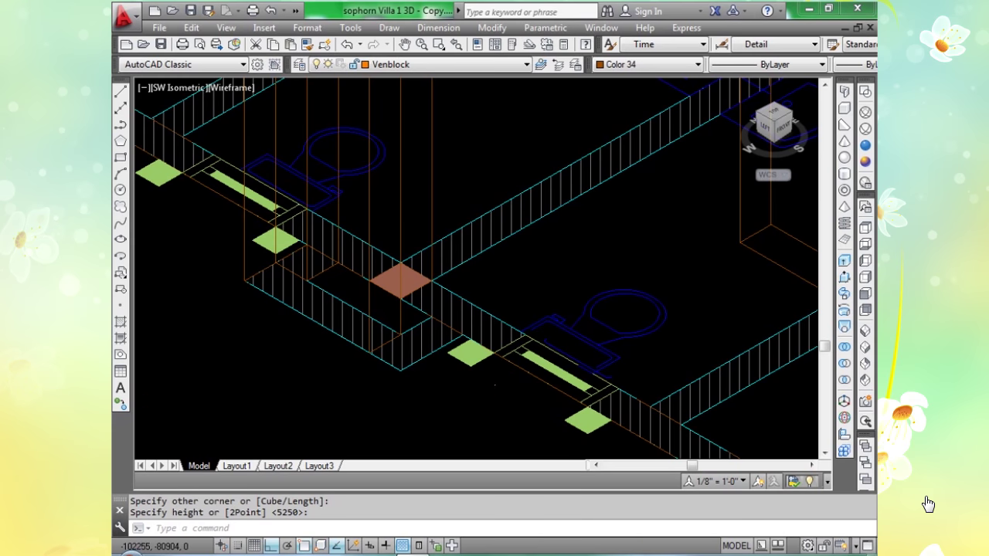
pyautogui.scroll(3, 436, 332)
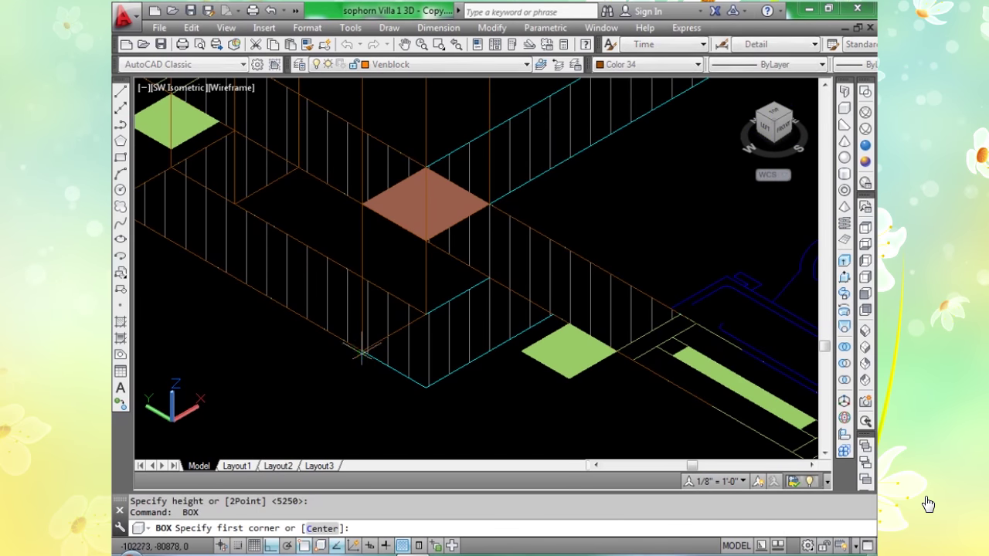
pyautogui.click(554, 313)
pyautogui.press('Return')
pyautogui.scroll(-5, 483, 305)
pyautogui.moveTo(483, 305); pyautogui.dragTo(460, 336, button='middle')
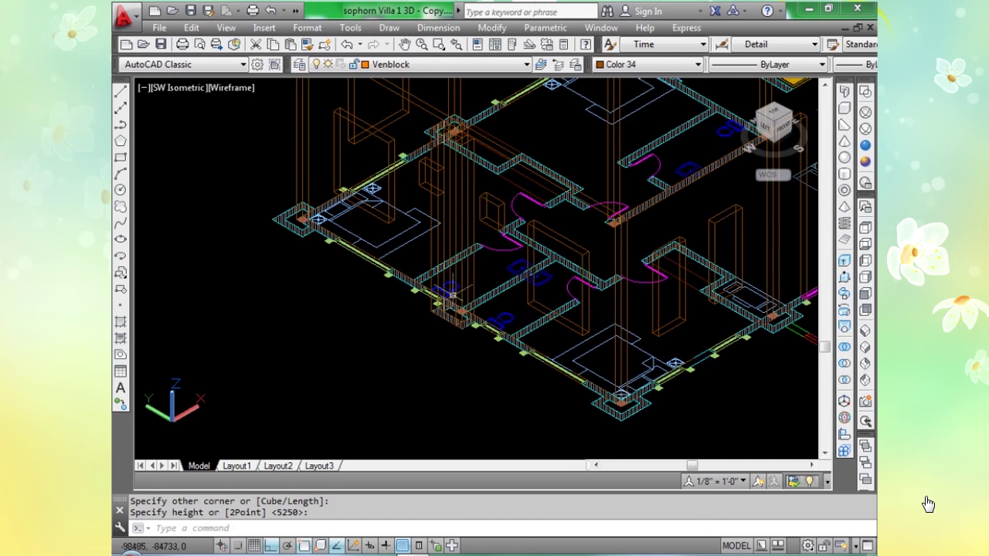
# Turn on Realistic shading and zoom around to check the 5250-high corner posts.
pyautogui.click(865, 161)
pyautogui.scroll(2, 457, 150)
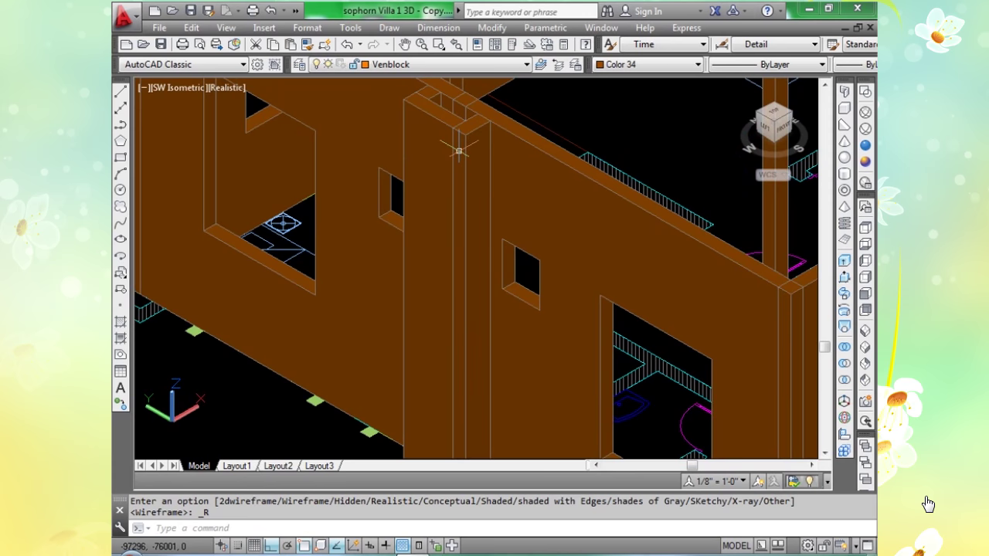
pyautogui.scroll(-1, 458, 153)
pyautogui.scroll(2, 460, 154)
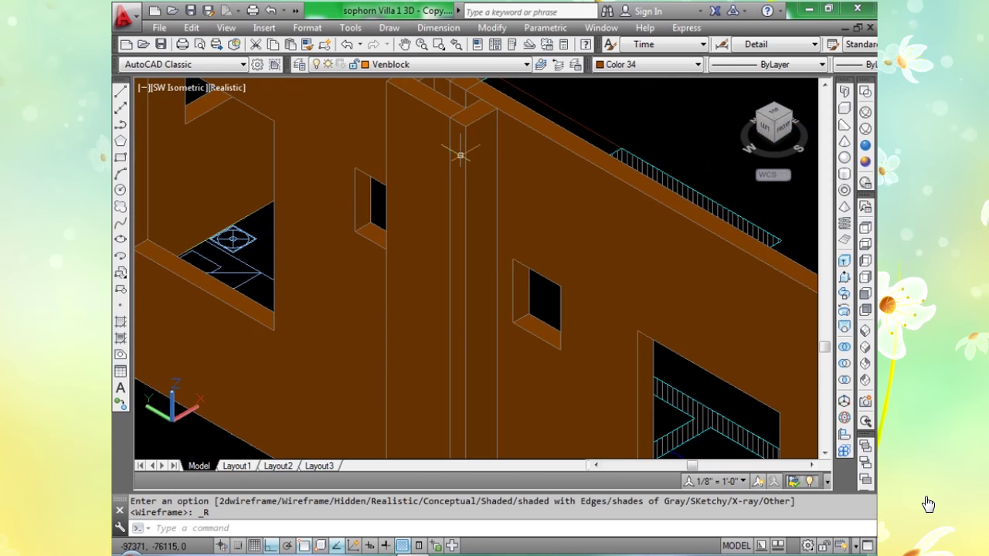
pyautogui.scroll(-3, 460, 179)
pyautogui.scroll(-1, 494, 424)
pyautogui.scroll(2, 513, 401)
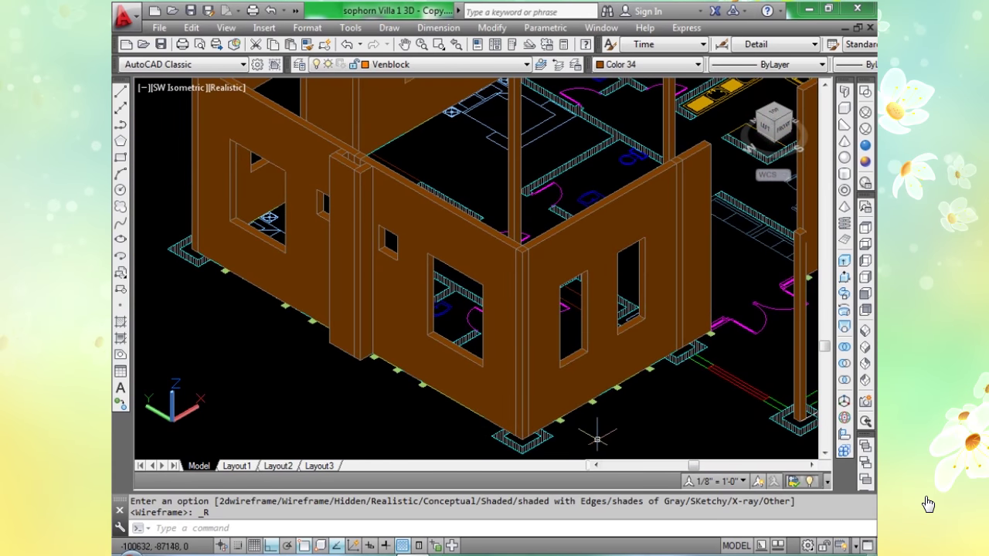
pyautogui.scroll(-1, 386, 255)
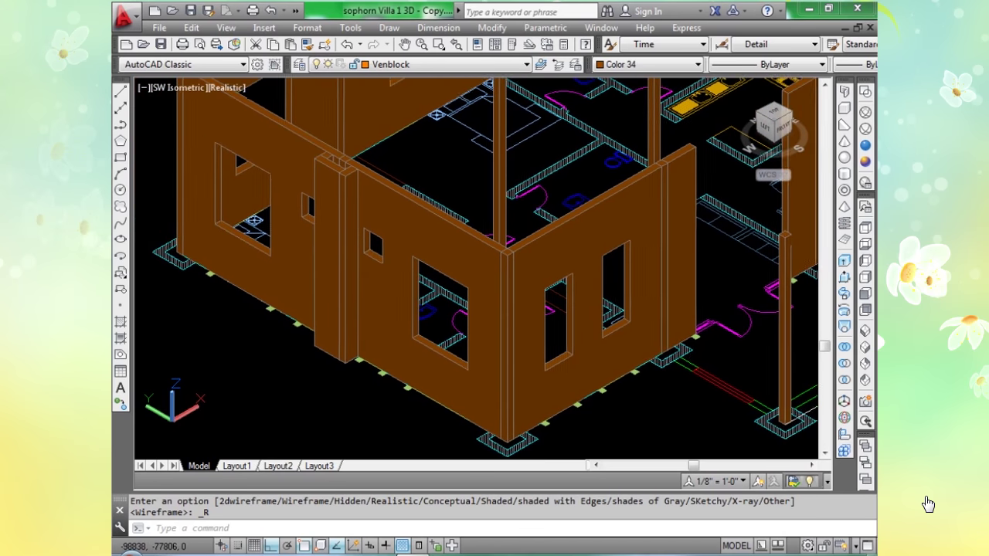
pyautogui.scroll(3, 366, 166)
pyautogui.scroll(1, 393, 169)
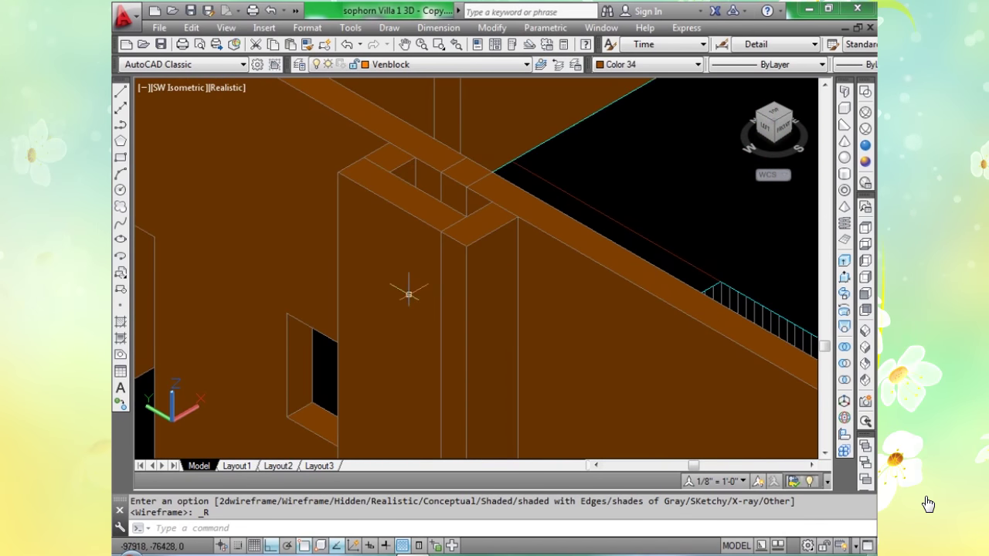
pyautogui.scroll(-5, 424, 357)
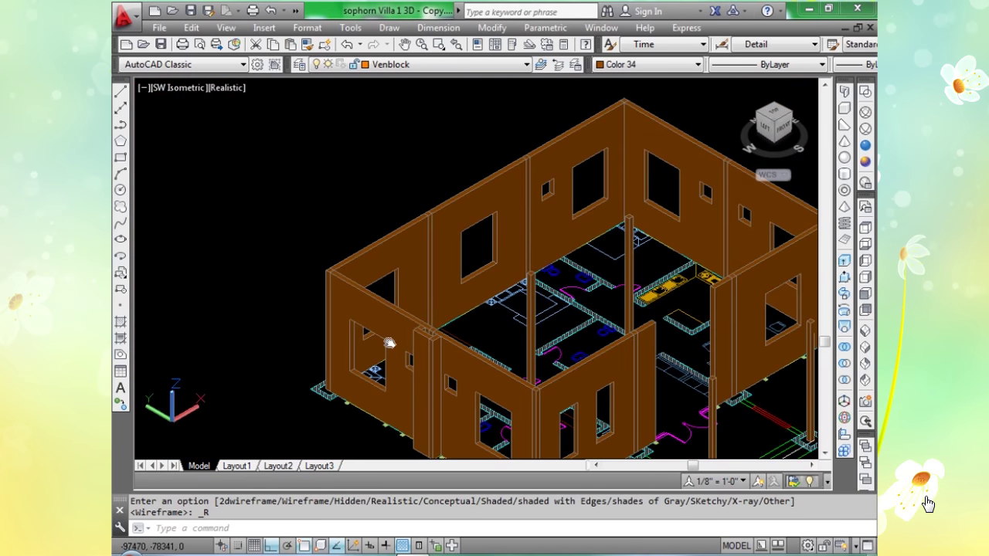
pyautogui.scroll(6, 389, 342)
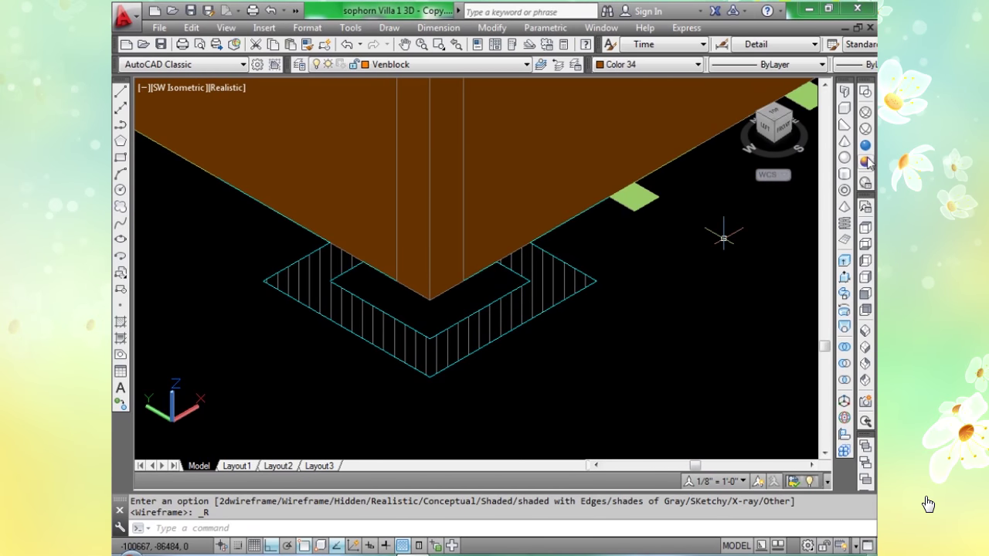
# Switch to Wireframe and draw 5250-tall boxes at the first corner gaps near the orange column.
pyautogui.click(865, 113)
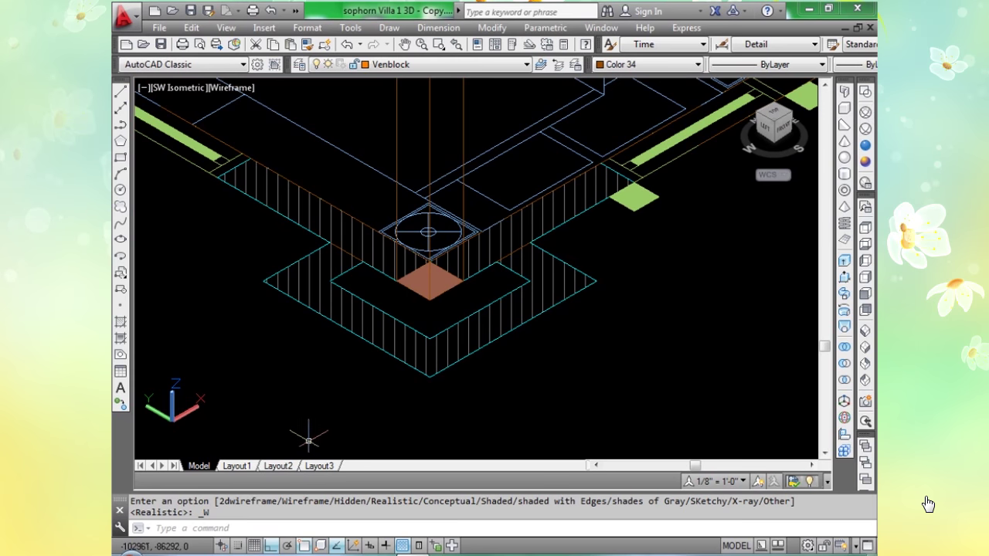
pyautogui.write('bo')
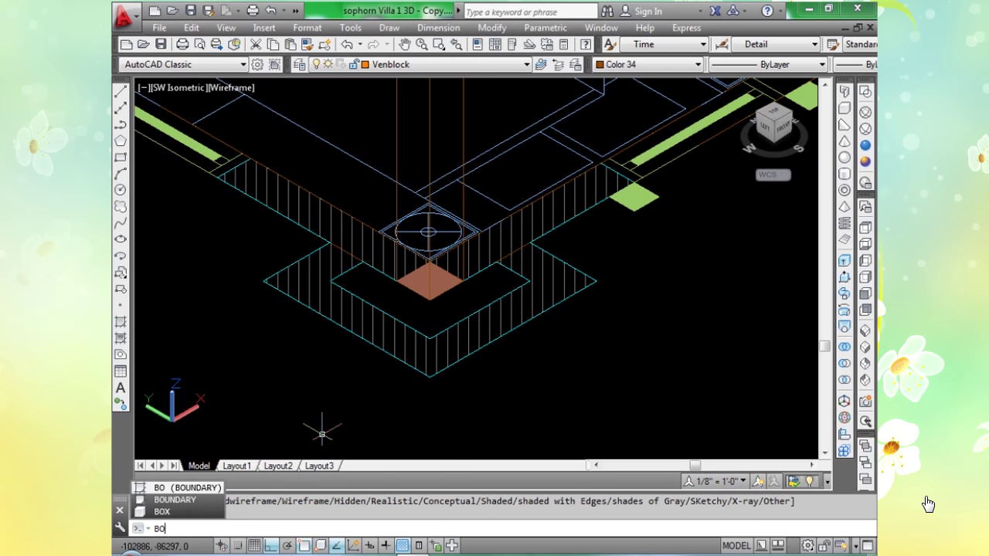
pyautogui.write('x')
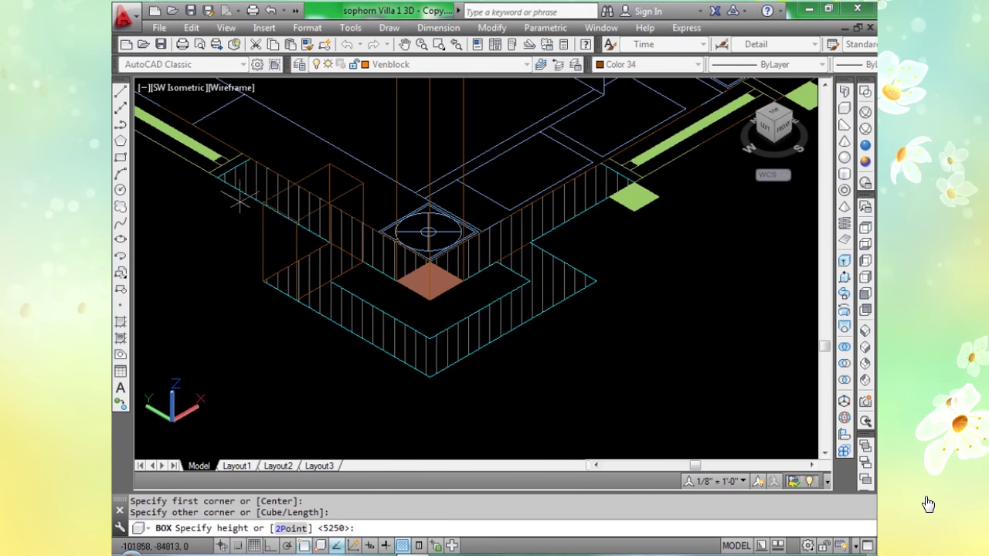
pyautogui.press('Return')
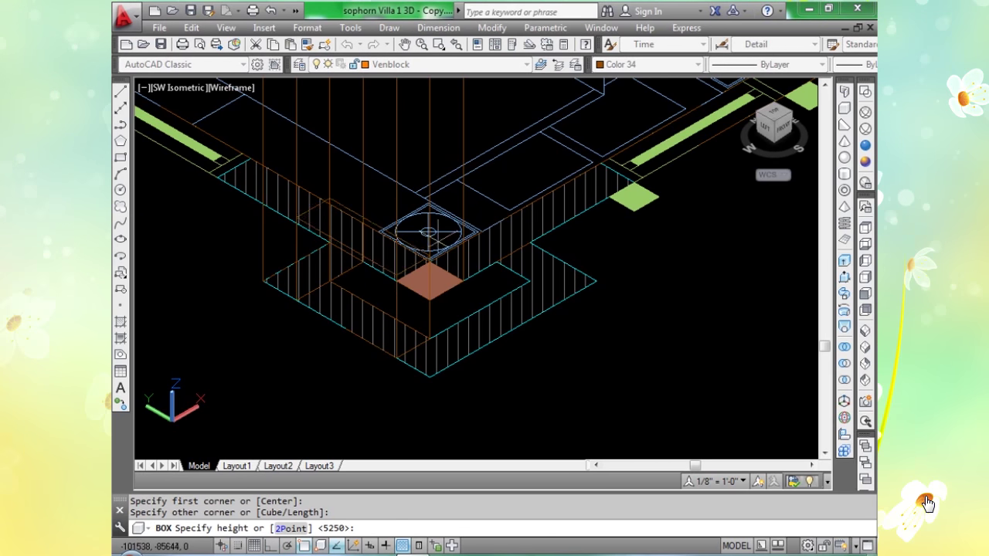
pyautogui.press('Return')
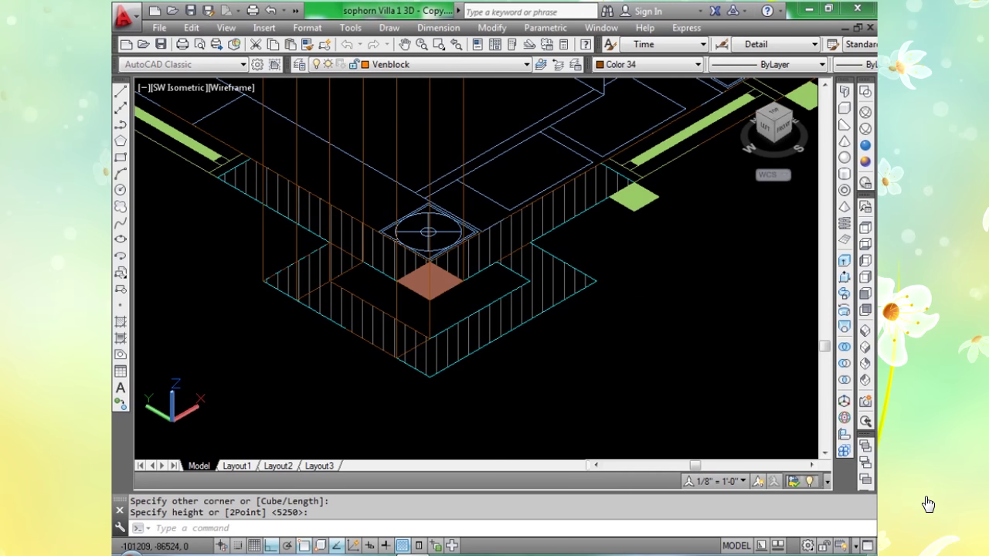
pyautogui.press('Return')
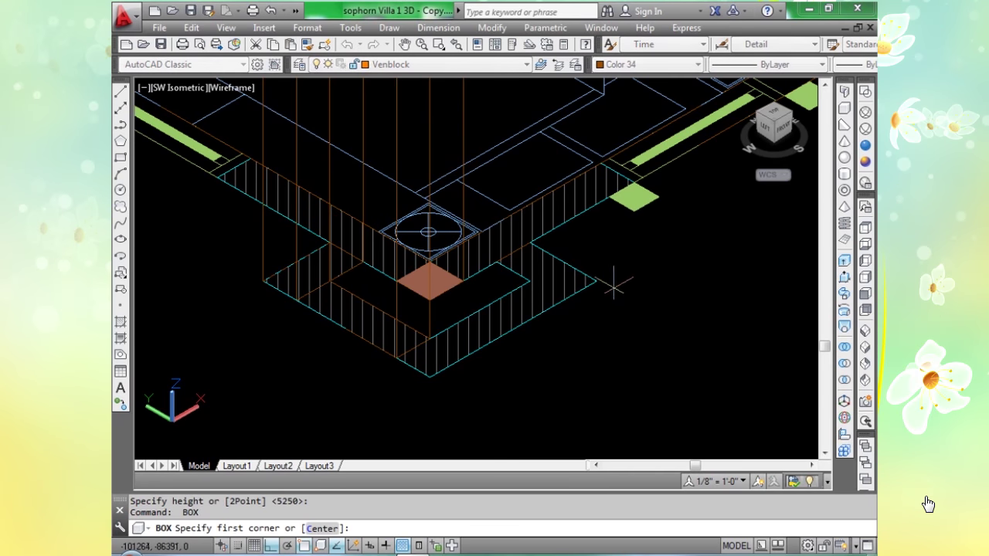
pyautogui.click(529, 243)
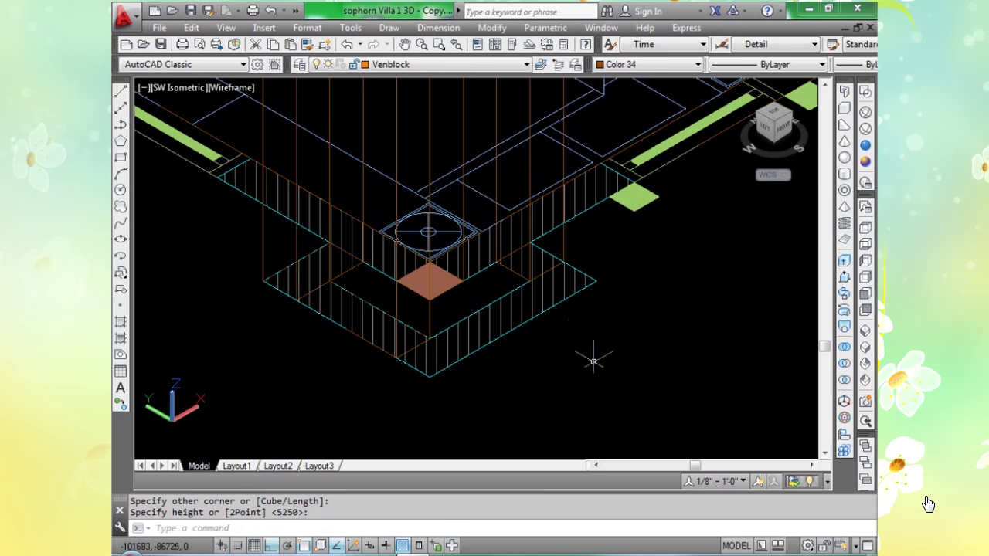
pyautogui.click(563, 262)
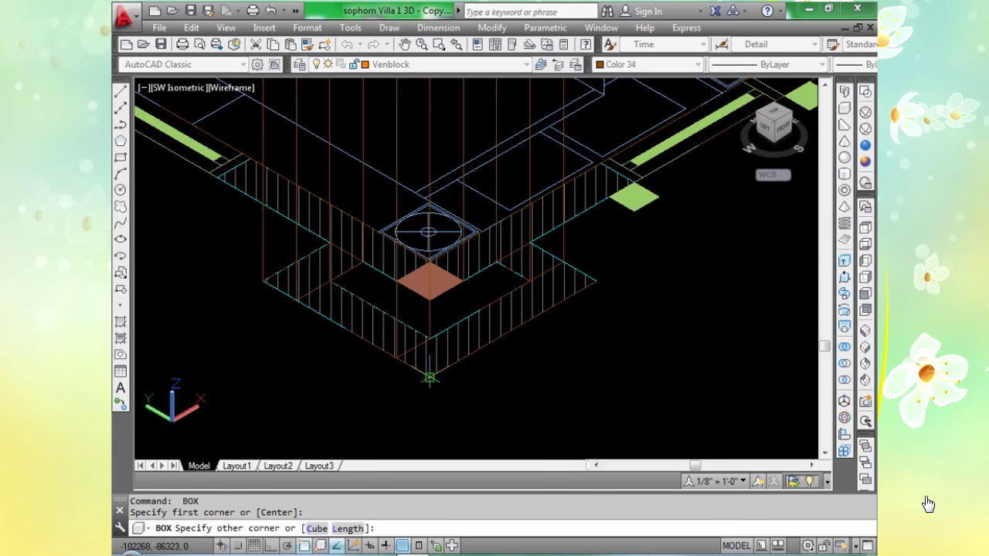
pyautogui.click(430, 377)
pyautogui.press('Return')
# Fill the remaining wall corner gaps with more 5250-tall boxes.
pyautogui.scroll(-5, 470, 380)
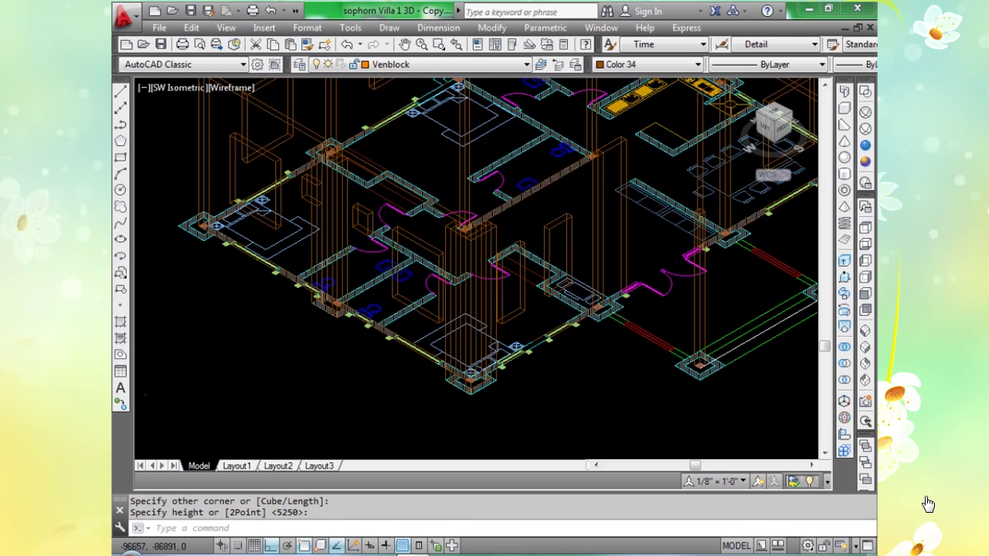
pyautogui.scroll(6, 624, 315)
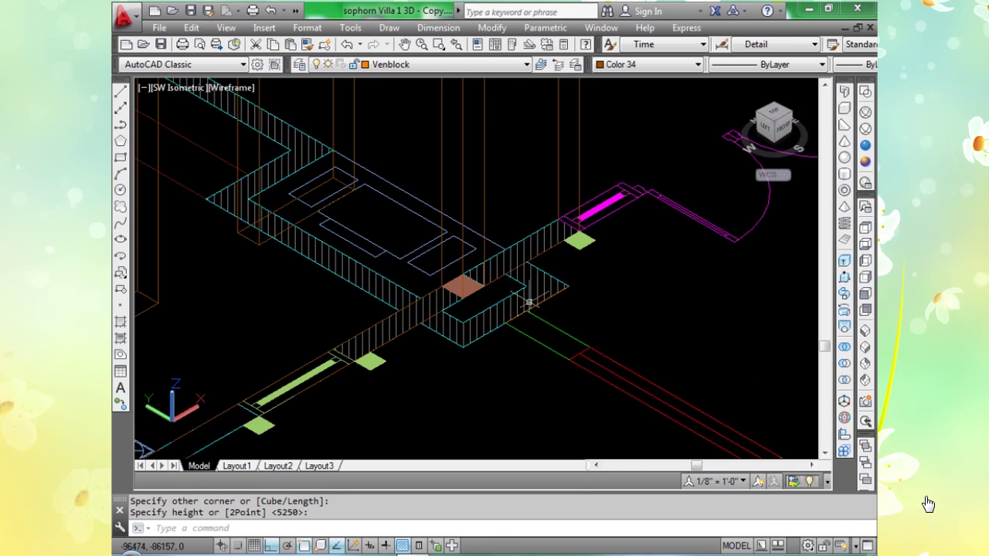
pyautogui.press('Return')
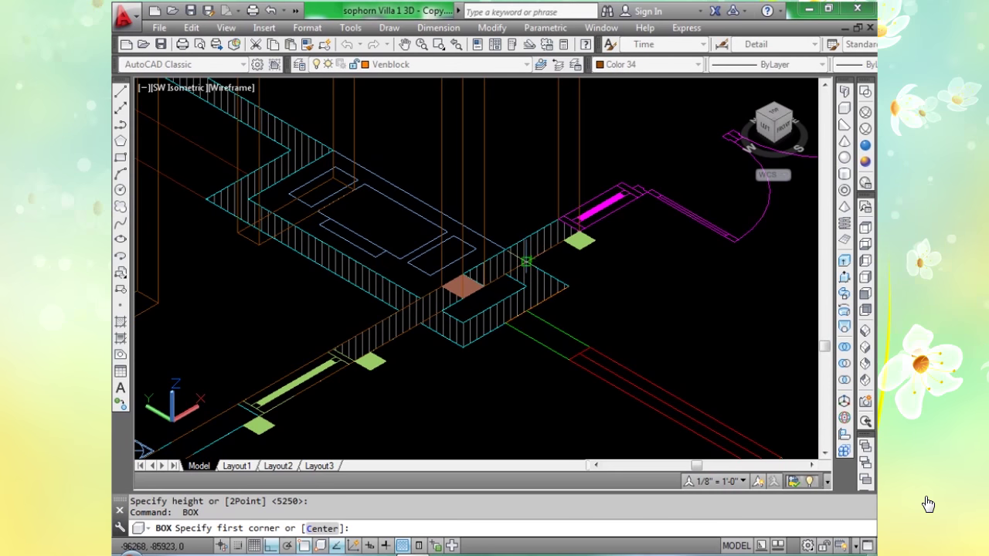
pyautogui.scroll(4, 525, 262)
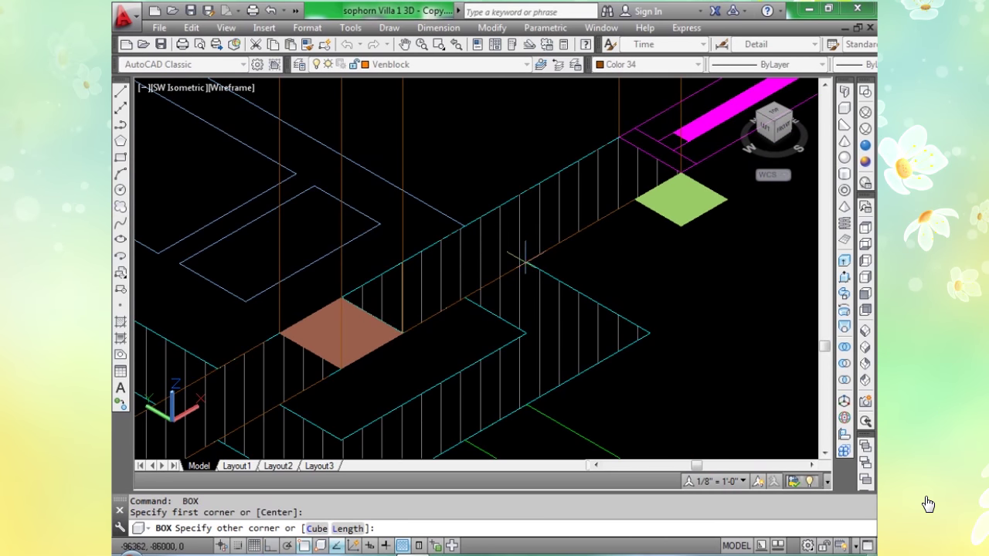
pyautogui.click(517, 317)
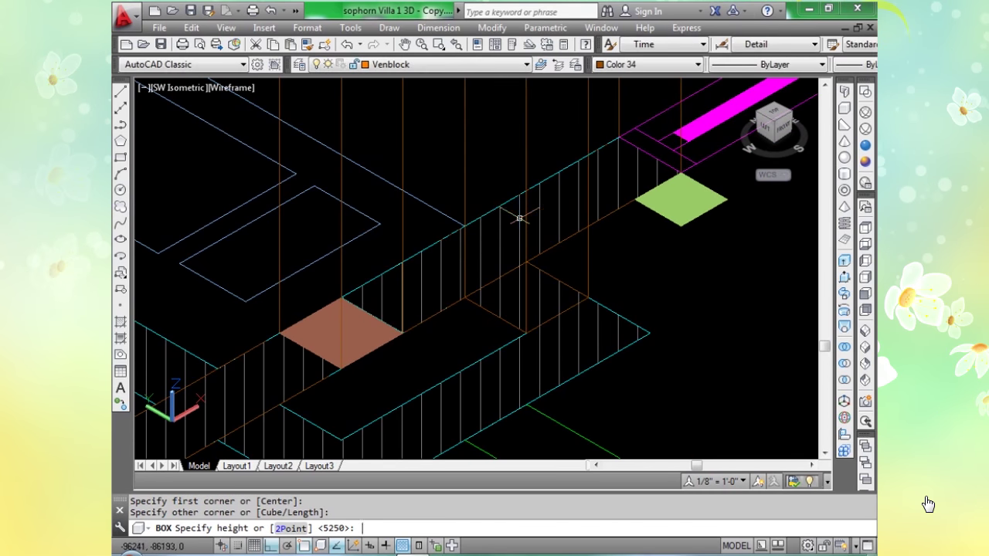
pyautogui.click(519, 218)
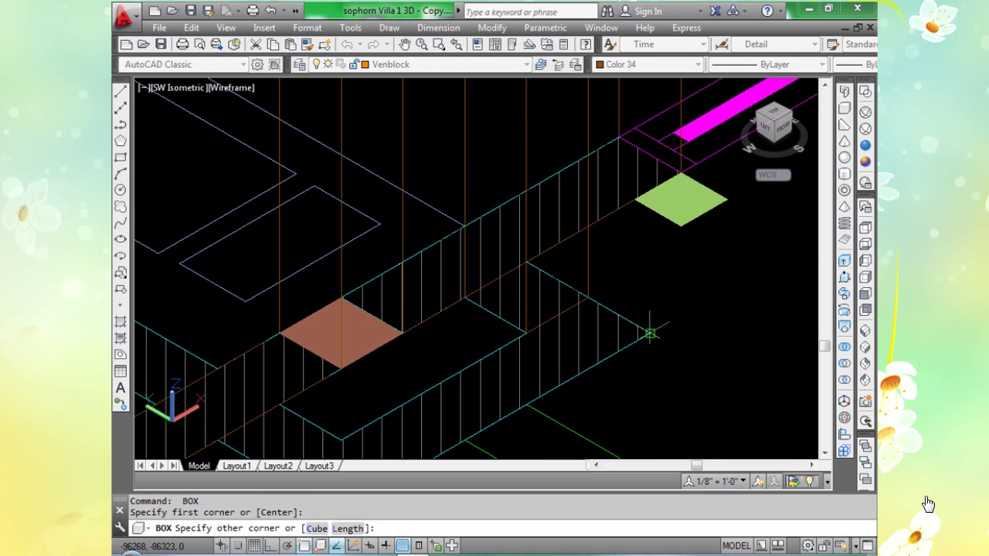
pyautogui.scroll(-2, 649, 333)
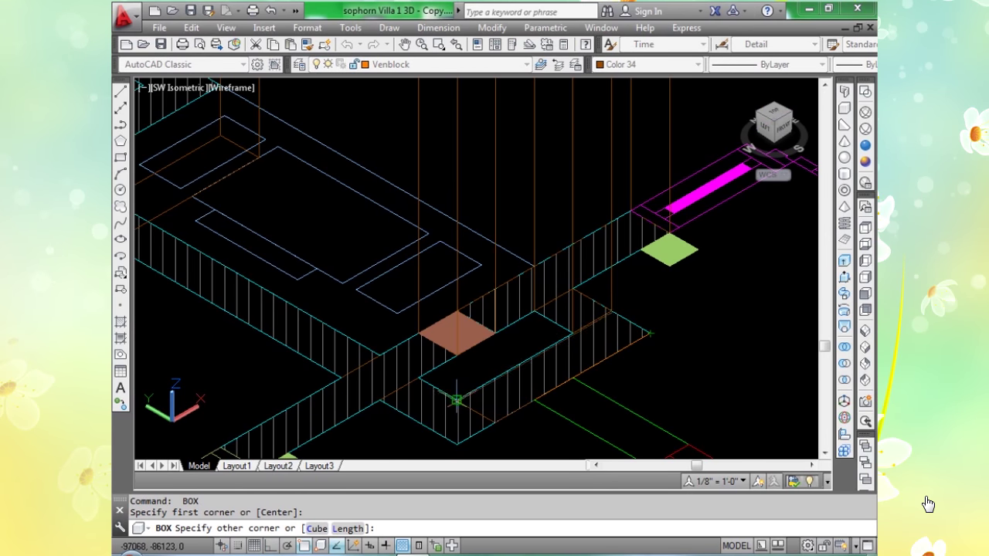
pyautogui.press('Return')
pyautogui.scroll(4, 384, 399)
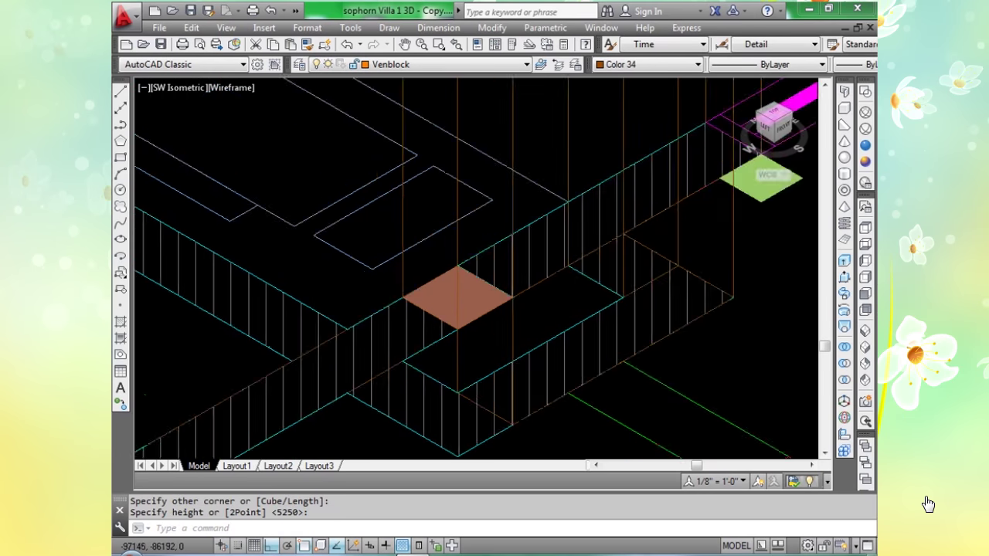
pyautogui.press('Return')
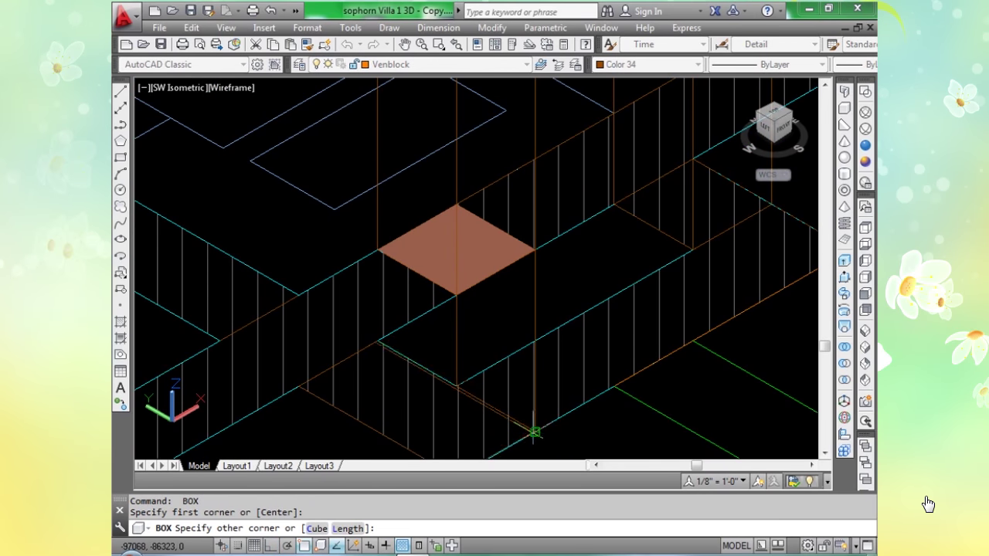
pyautogui.press('Return')
pyautogui.scroll(-5, 563, 298)
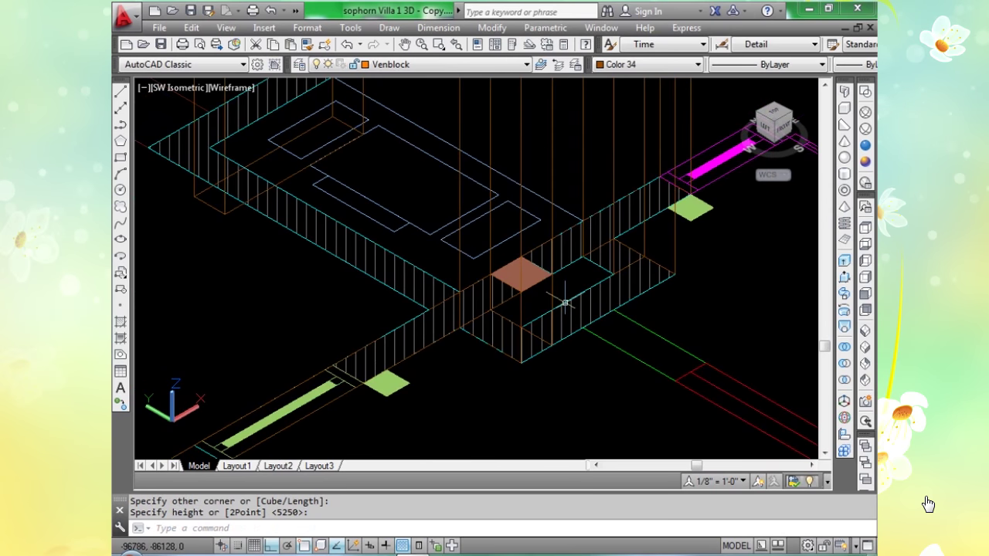
# Draw a 5250-high box over the first corner gap beside the front-corner column.
pyautogui.moveTo(658, 419); pyautogui.dragTo(550, 425, button='middle')
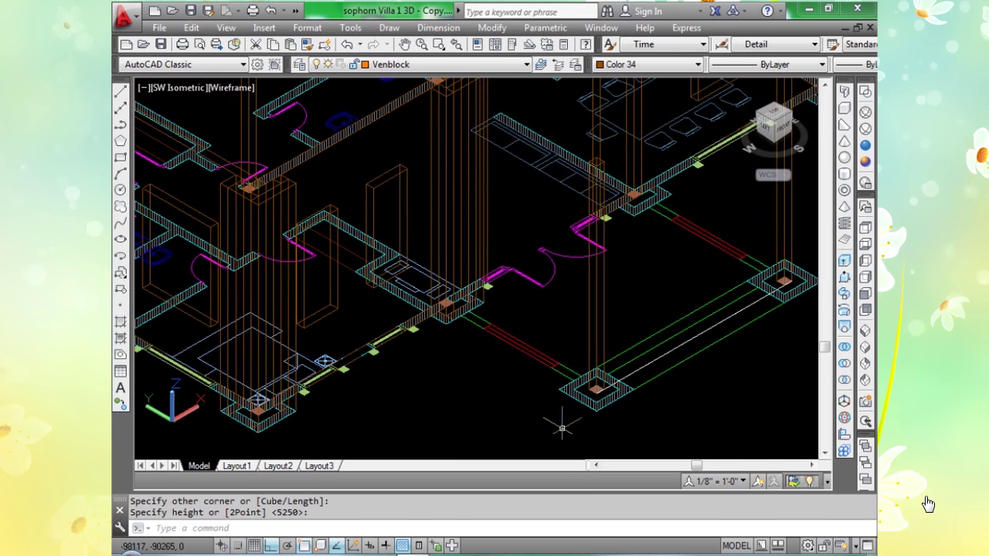
pyautogui.scroll(2, 693, 424)
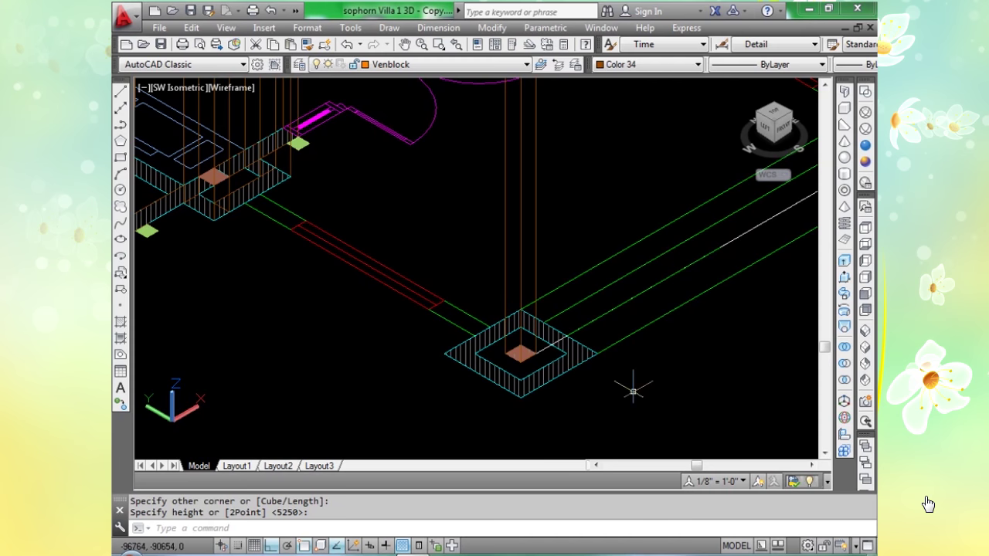
pyautogui.scroll(3, 440, 348)
pyautogui.press('Return')
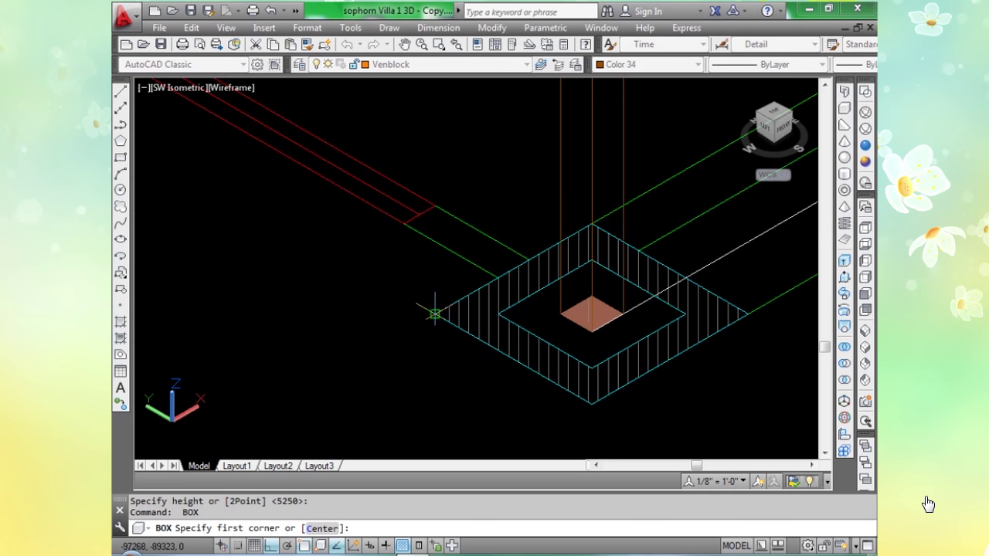
pyautogui.click(435, 314)
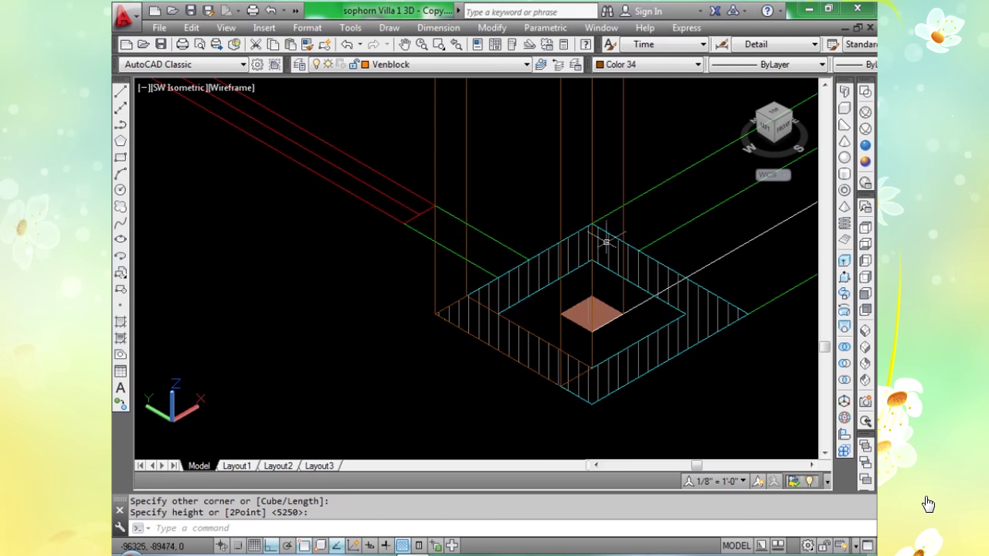
pyautogui.scroll(3, 607, 242)
pyautogui.scroll(3, 579, 223)
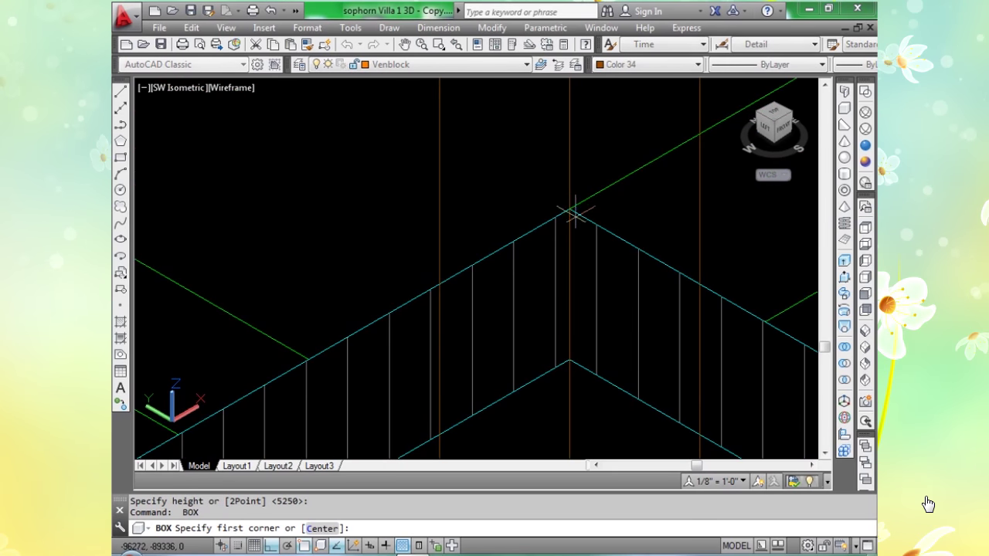
pyautogui.scroll(-4, 441, 392)
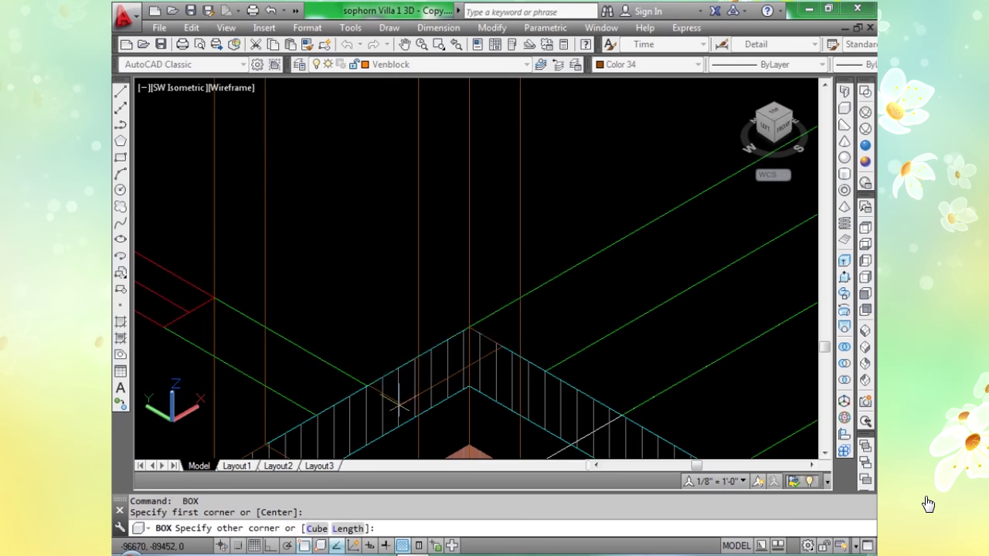
pyautogui.moveTo(397, 397); pyautogui.dragTo(460, 306, button='middle')
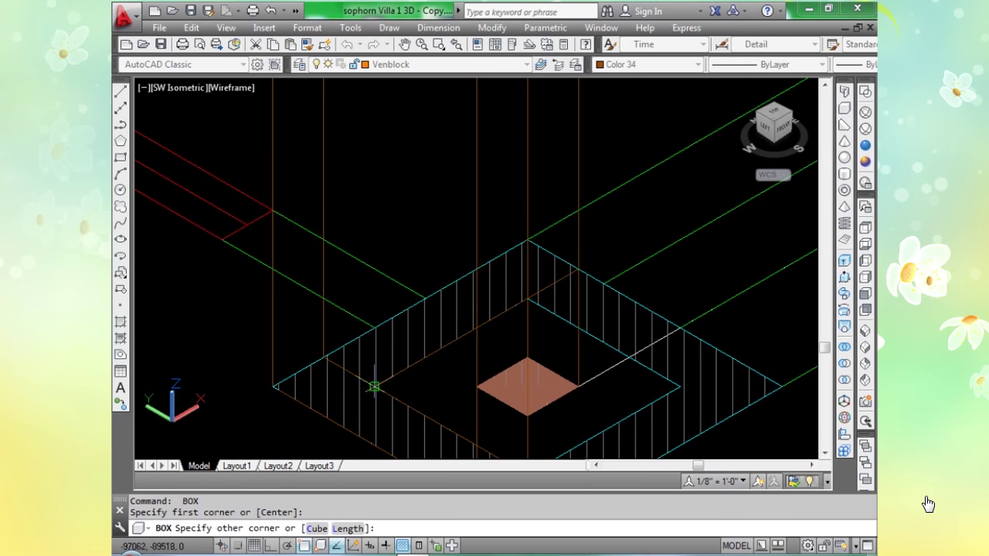
pyautogui.click(374, 387)
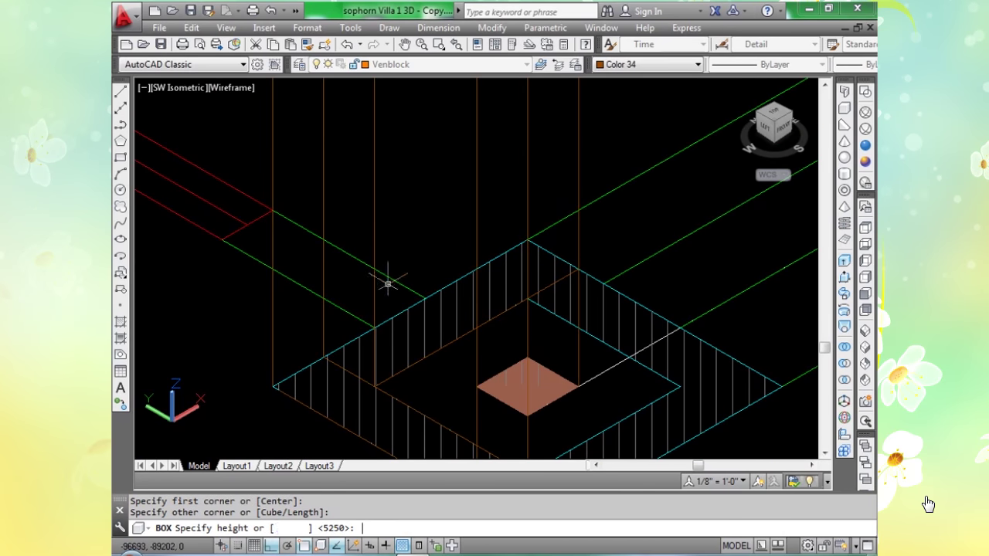
pyautogui.press('Return')
# Fill the next two corner gaps around the column with 5250-high boxes.
pyautogui.scroll(4, 580, 267)
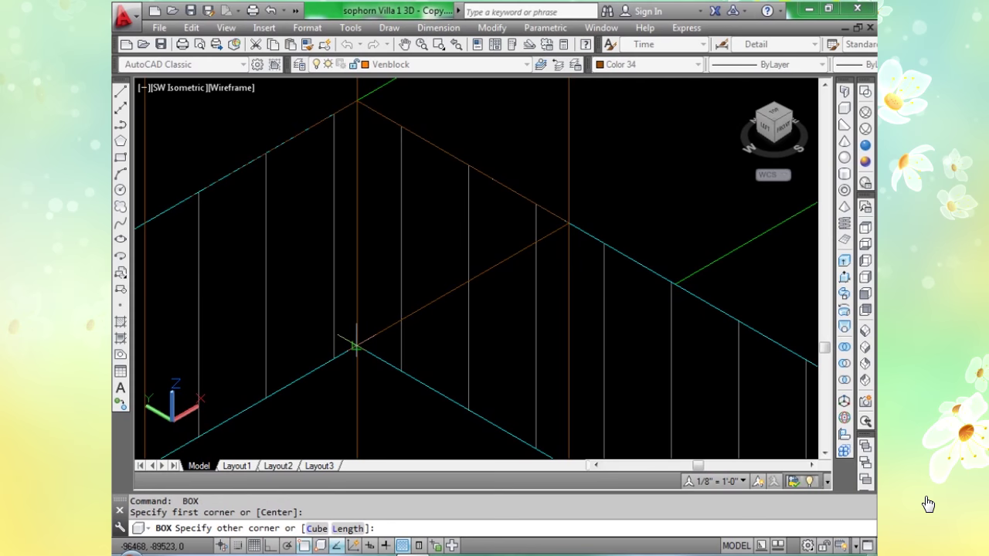
pyautogui.scroll(-2, 355, 346)
pyautogui.moveTo(613, 435); pyautogui.dragTo(612, 432, button='middle')
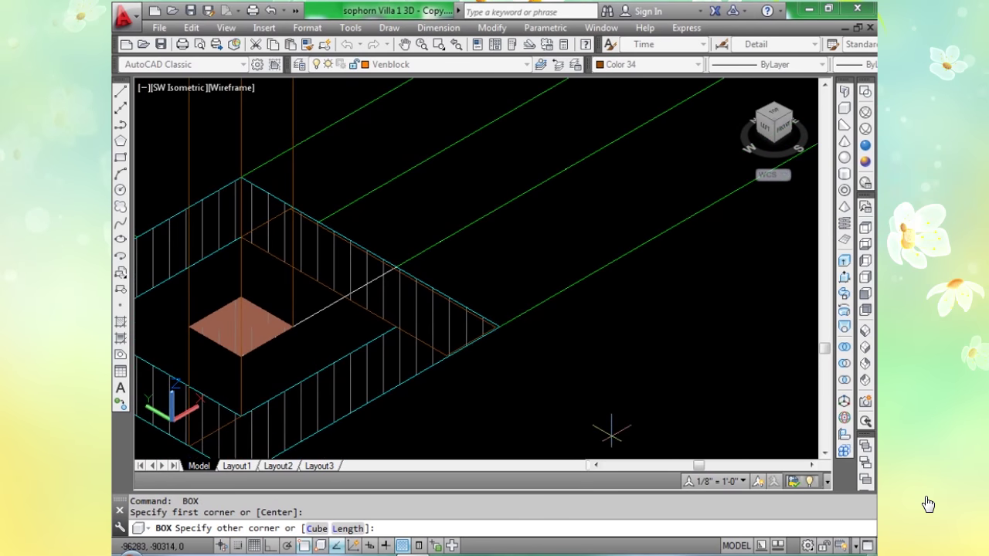
pyautogui.click(499, 328)
pyautogui.click(448, 319)
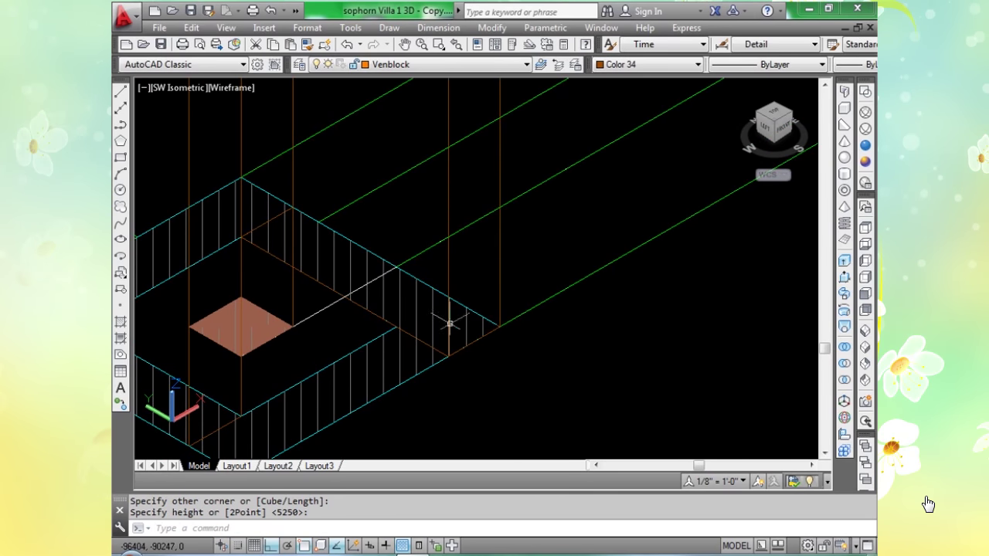
pyautogui.scroll(-2, 440, 363)
pyautogui.scroll(2, 435, 371)
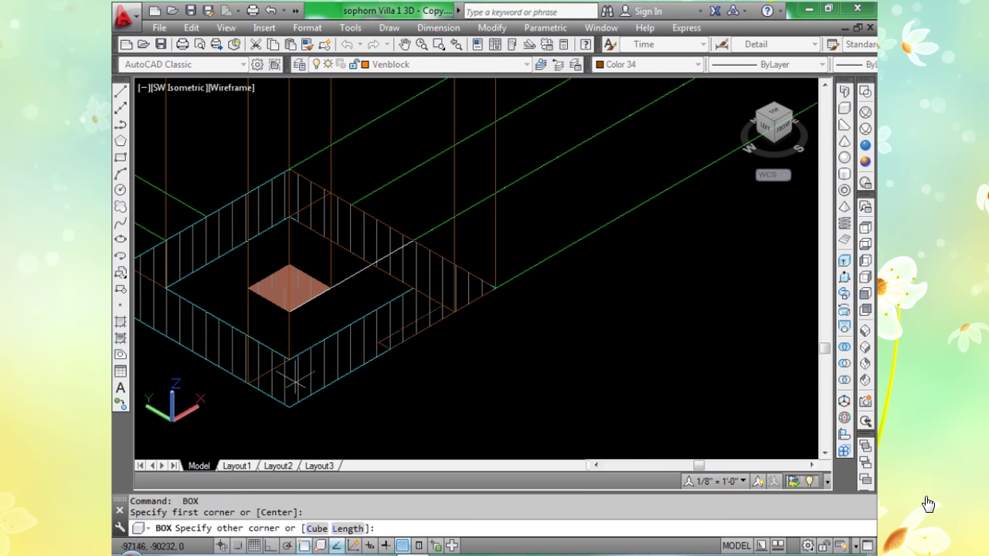
pyautogui.click(247, 384)
pyautogui.click(238, 280)
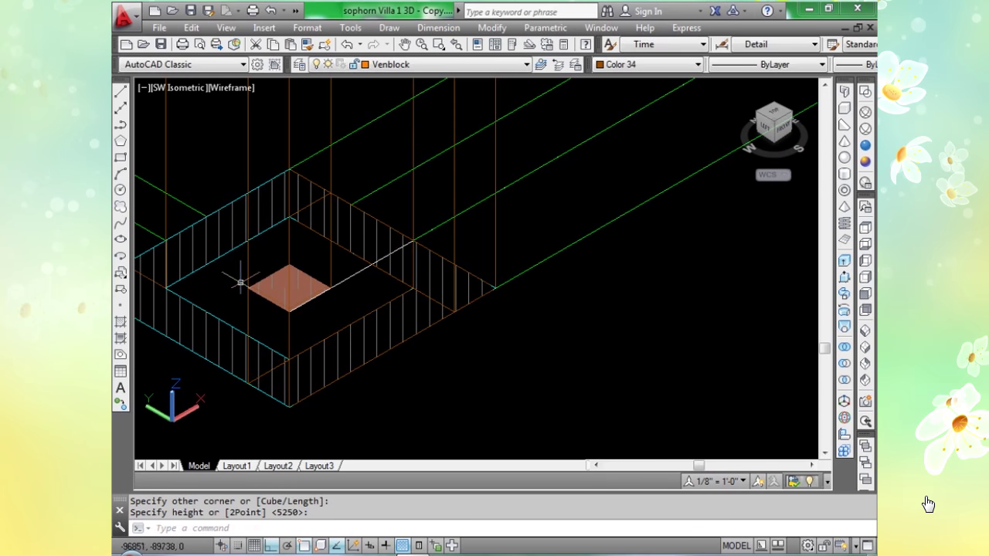
pyautogui.scroll(-5, 375, 404)
pyautogui.scroll(-3, 450, 331)
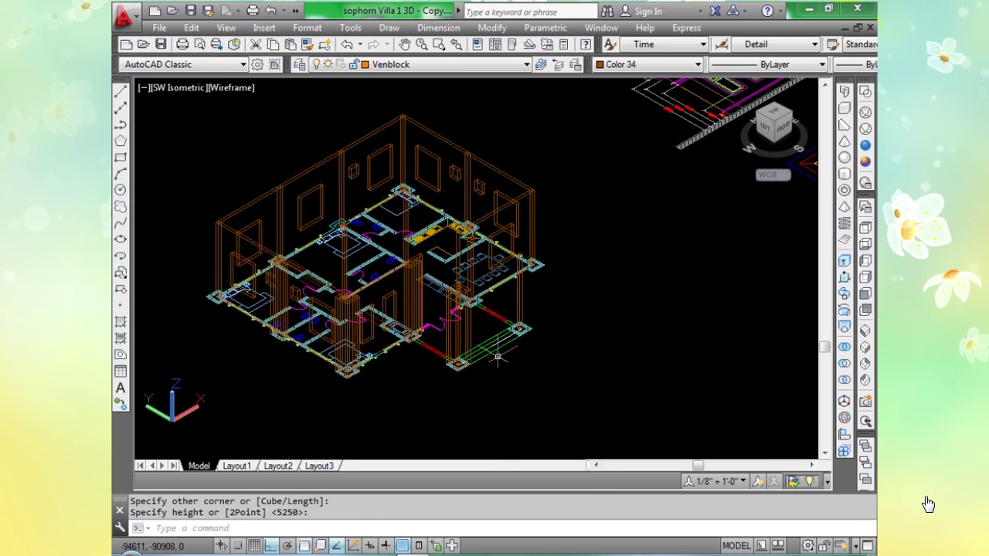
# Fill the next wall corner gap with a 5250-high box.
pyautogui.scroll(6, 216, 285)
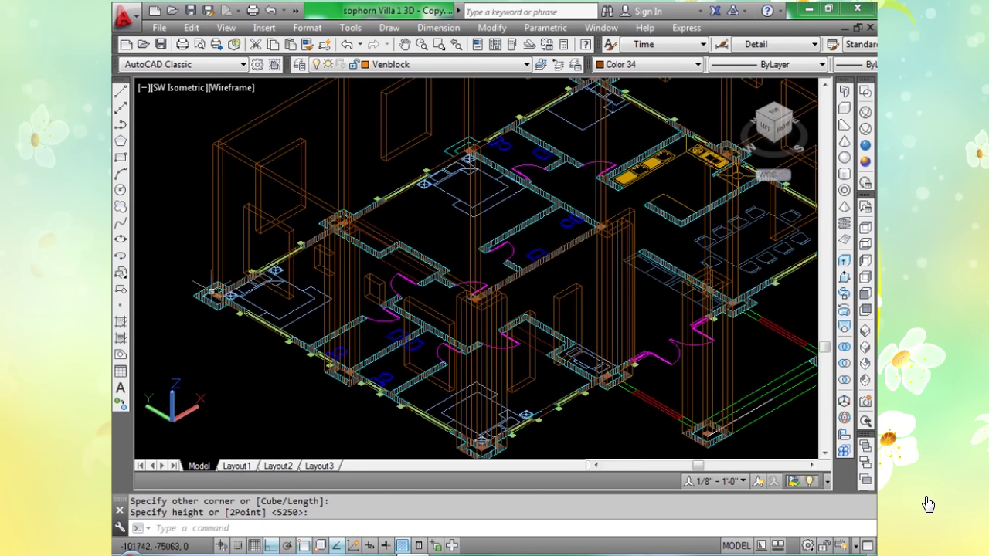
pyautogui.scroll(5, 222, 285)
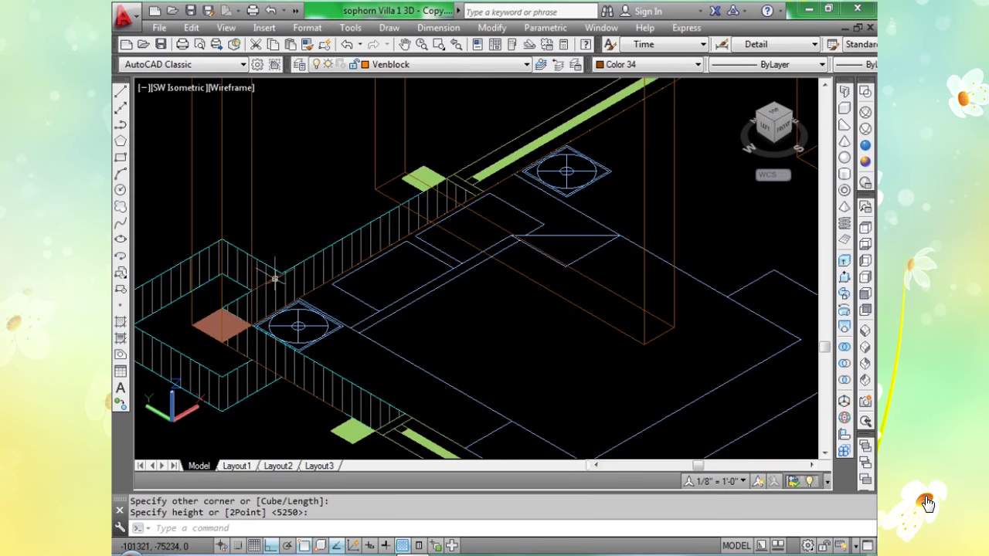
pyautogui.press('Return')
pyautogui.press('Return')
pyautogui.scroll(4, 274, 277)
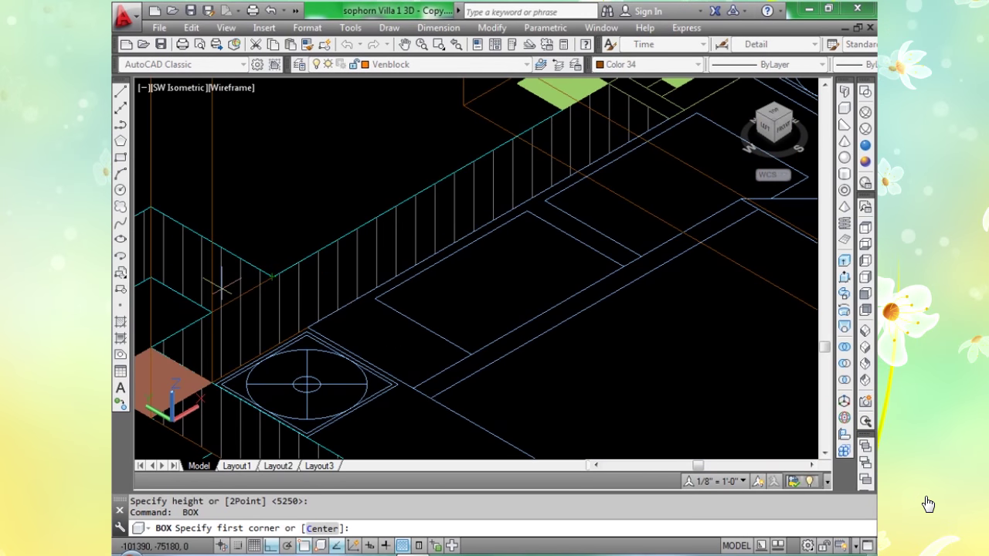
pyautogui.click(211, 312)
pyautogui.scroll(-5, 211, 313)
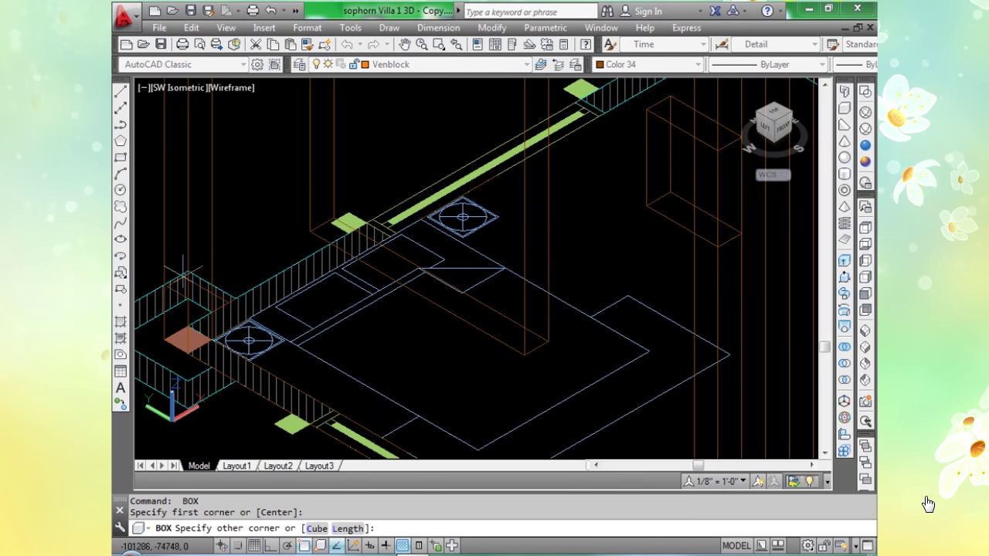
pyautogui.scroll(6, 192, 274)
pyautogui.scroll(2, 193, 274)
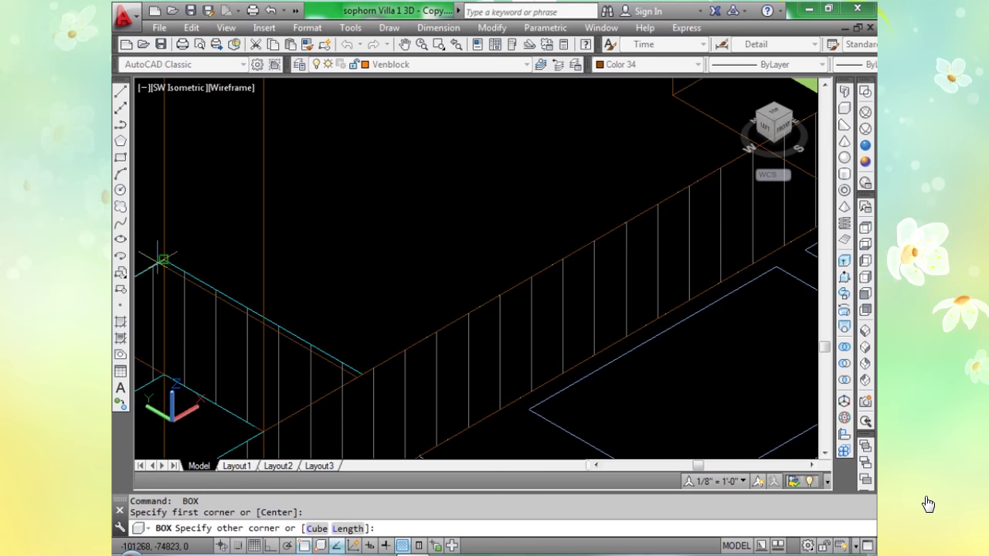
pyautogui.click(163, 259)
pyautogui.click(167, 177)
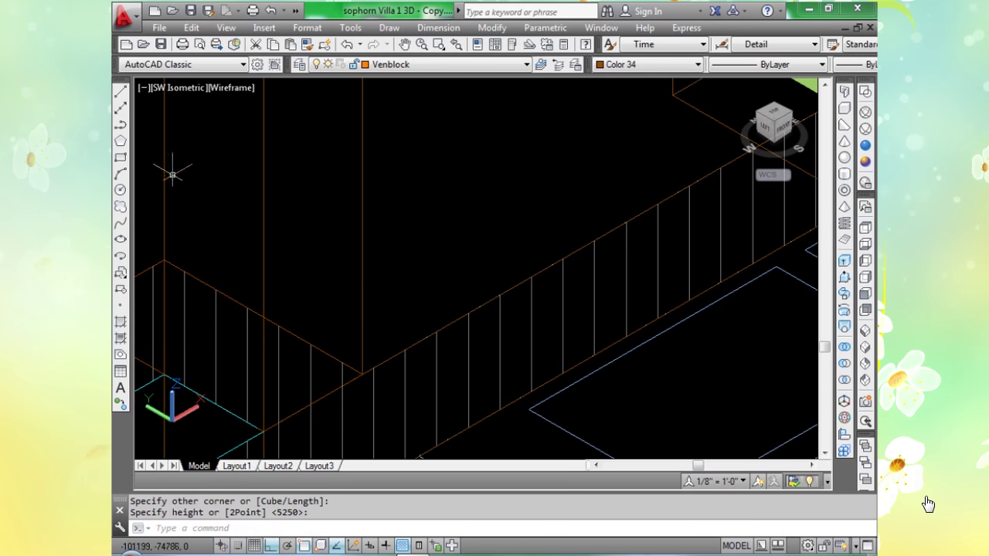
pyautogui.scroll(-4, 167, 177)
pyautogui.scroll(3, 232, 370)
# Add another 5250-high filler box at the following wall corner.
pyautogui.moveTo(309, 340); pyautogui.dragTo(516, 321, button='middle')
pyautogui.scroll(4, 509, 320)
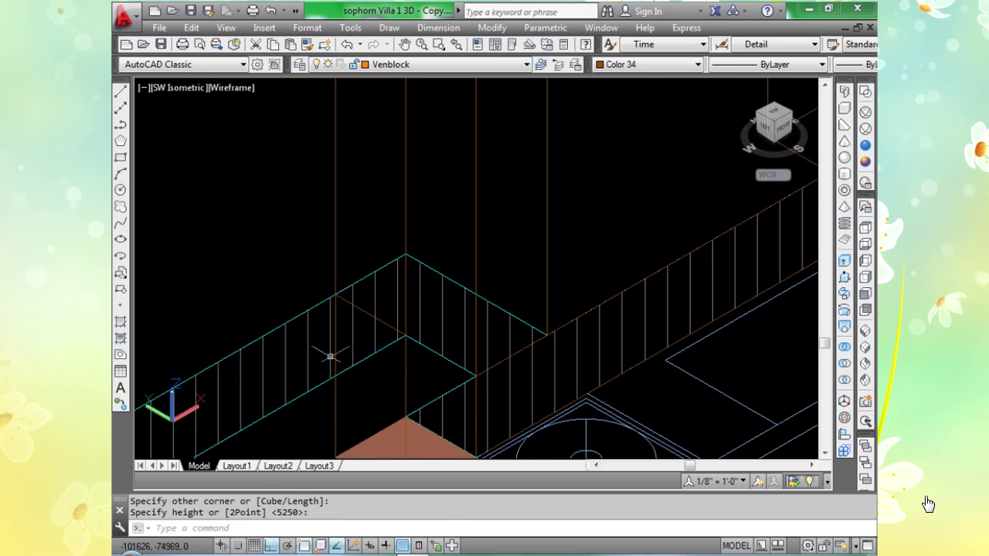
pyautogui.press('Return')
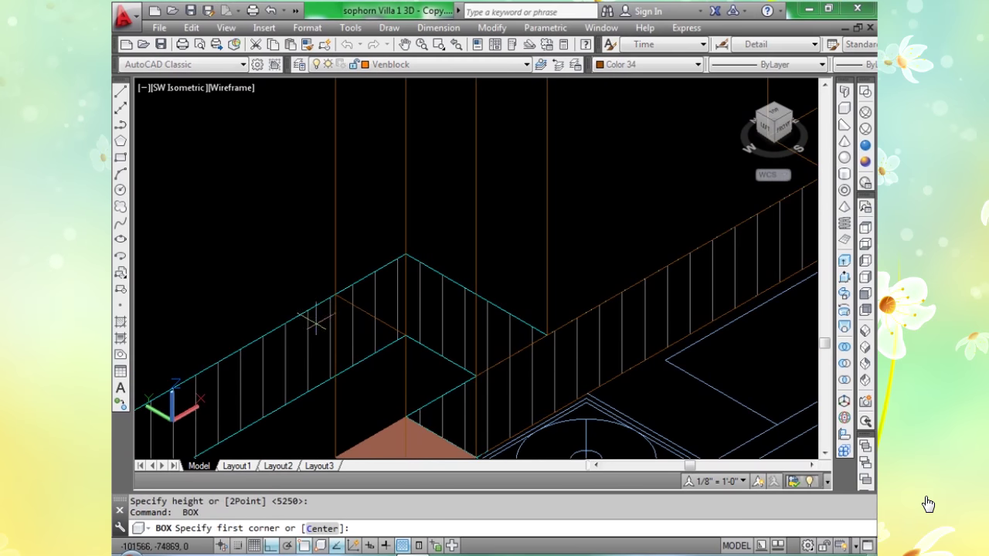
pyautogui.click(404, 335)
pyautogui.scroll(-3, 405, 335)
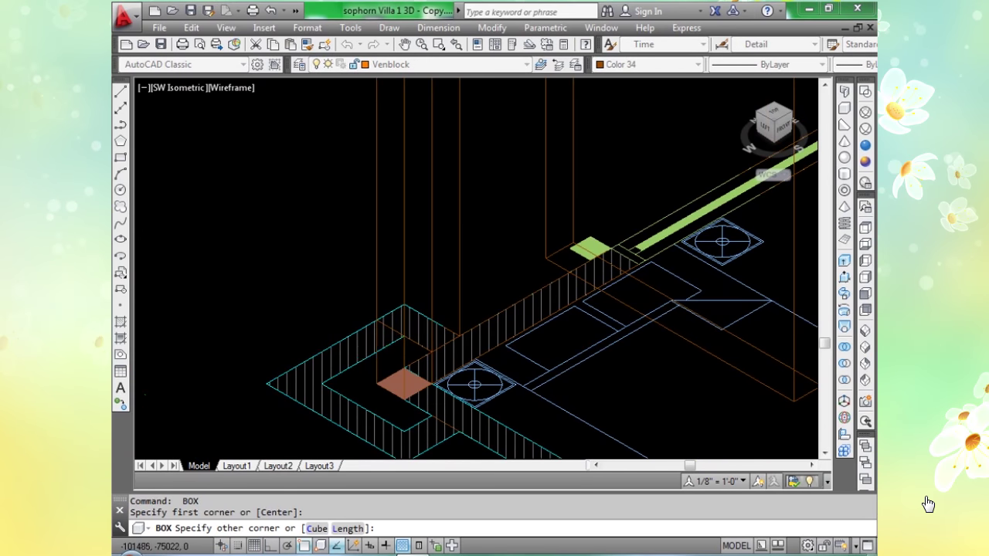
pyautogui.click(265, 384)
pyautogui.press('Return')
pyautogui.scroll(4, 309, 426)
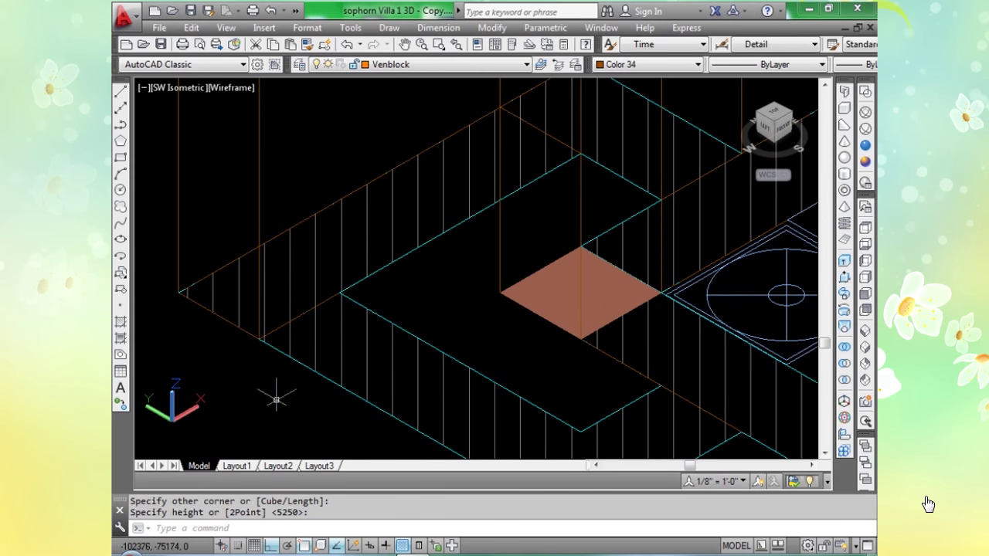
# Draw one more box at the next corner gap and recenter the whole villa in view.
pyautogui.moveTo(622, 417); pyautogui.dragTo(508, 307, button='middle')
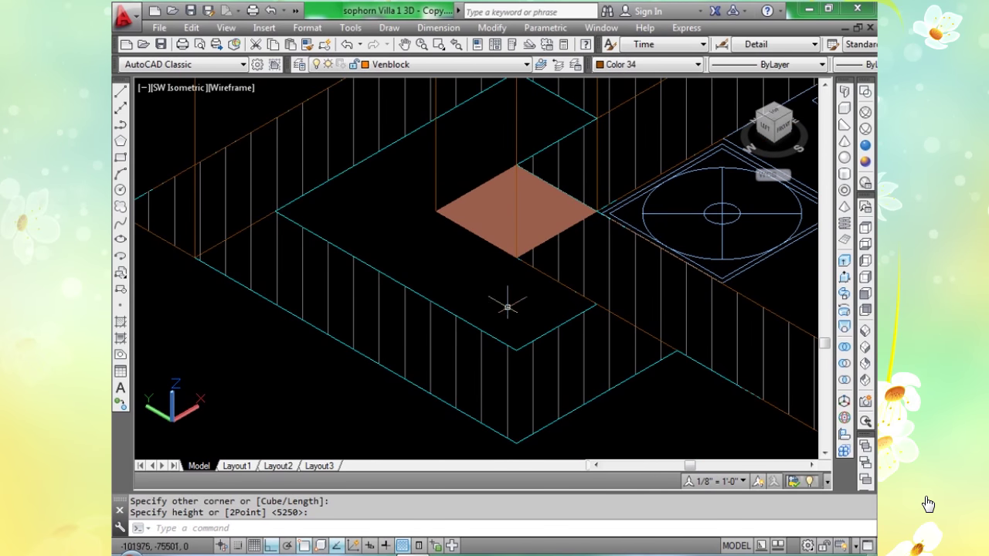
pyautogui.click(275, 208)
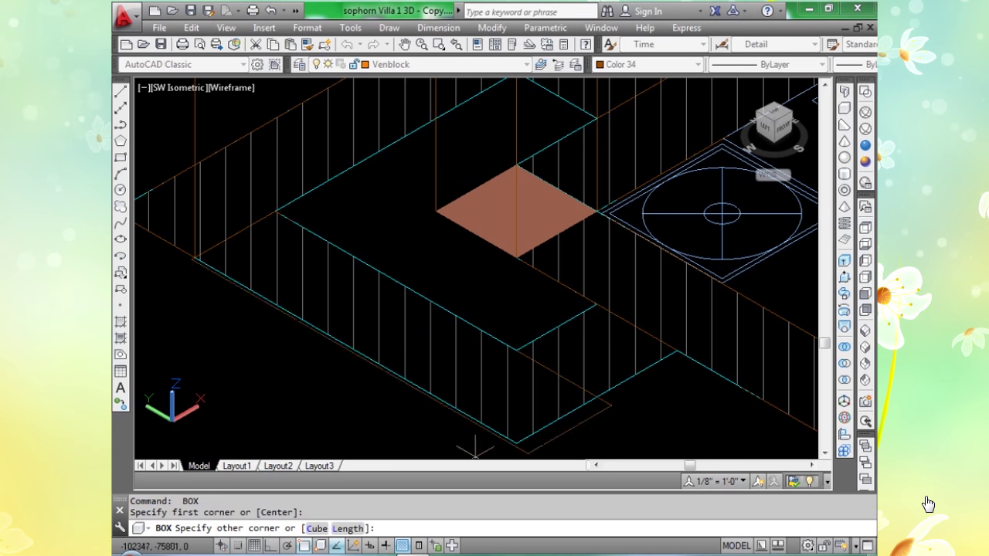
pyautogui.click(516, 443)
pyautogui.click(495, 303)
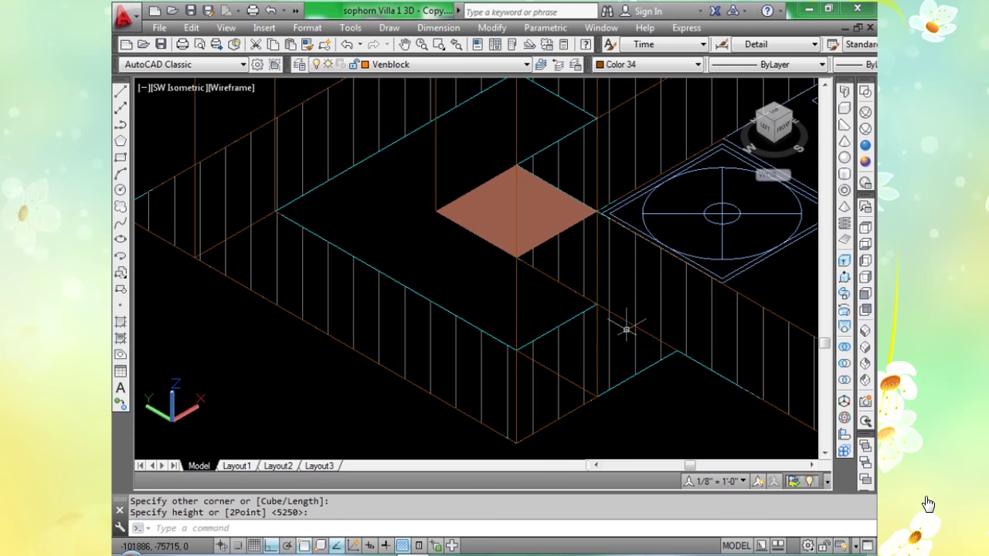
pyautogui.press('Return')
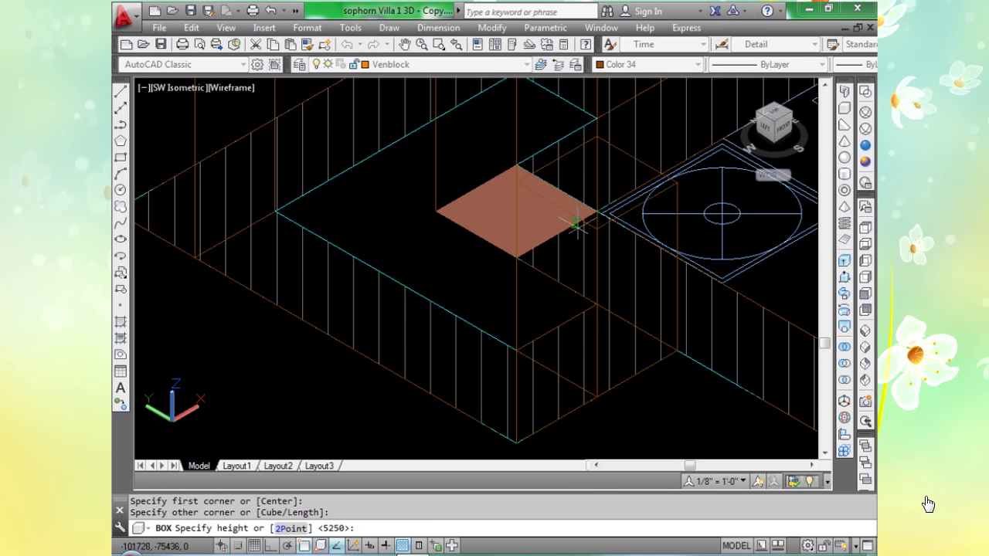
pyautogui.press('Return')
pyautogui.scroll(-5, 602, 348)
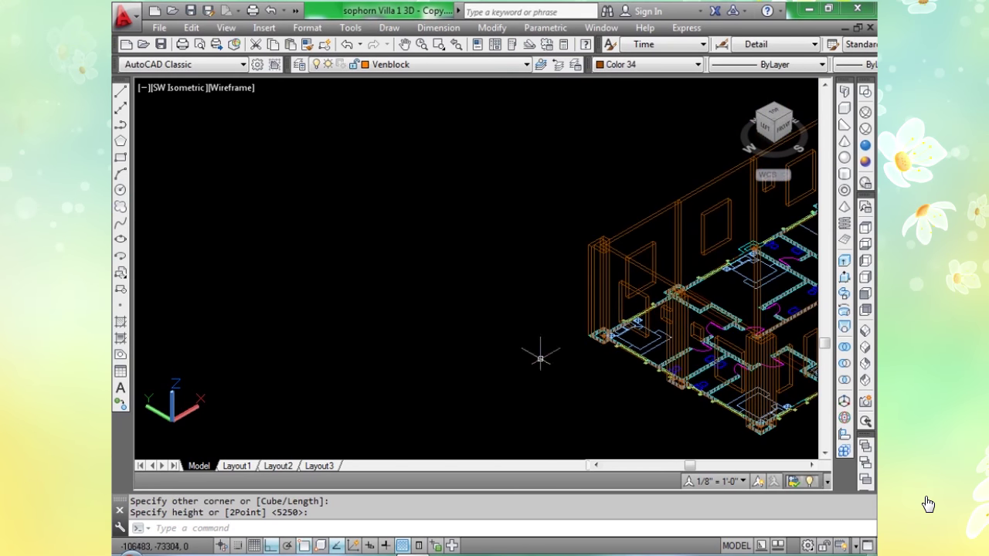
pyautogui.moveTo(541, 357); pyautogui.dragTo(463, 386, button='middle')
pyautogui.moveTo(680, 433); pyautogui.dragTo(402, 332, button='middle')
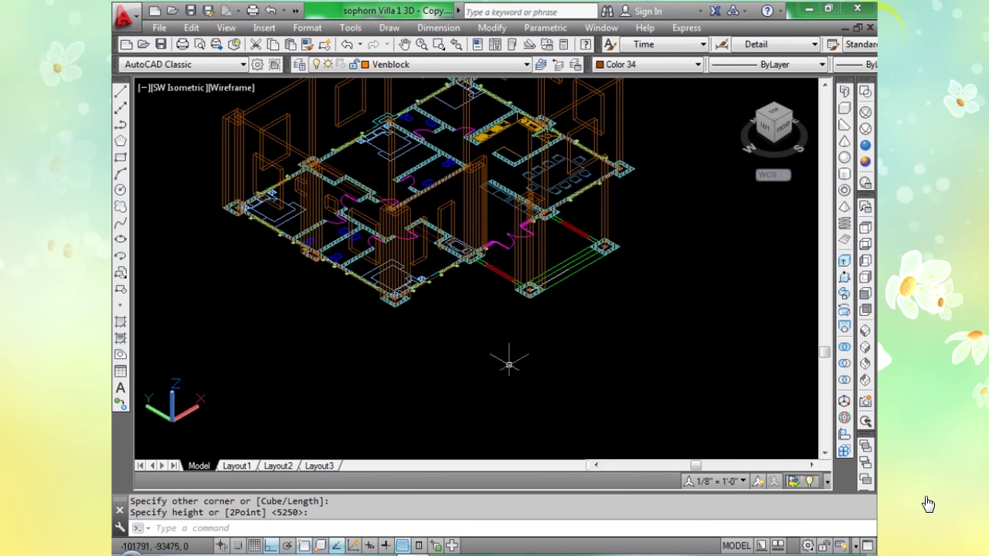
# Switch the villa to the Realistic visual style and zoom in on a corner column.
pyautogui.click(865, 145)
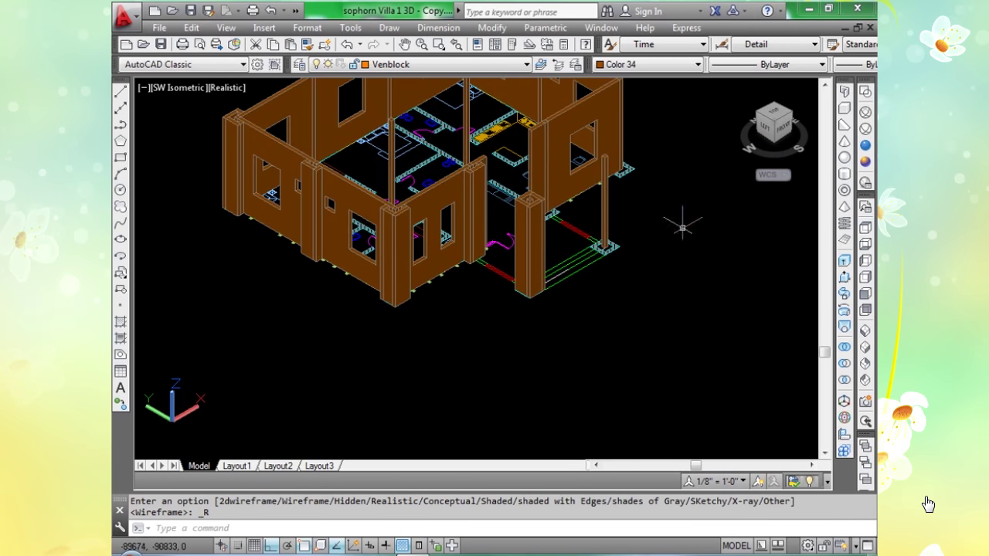
pyautogui.scroll(7, 533, 197)
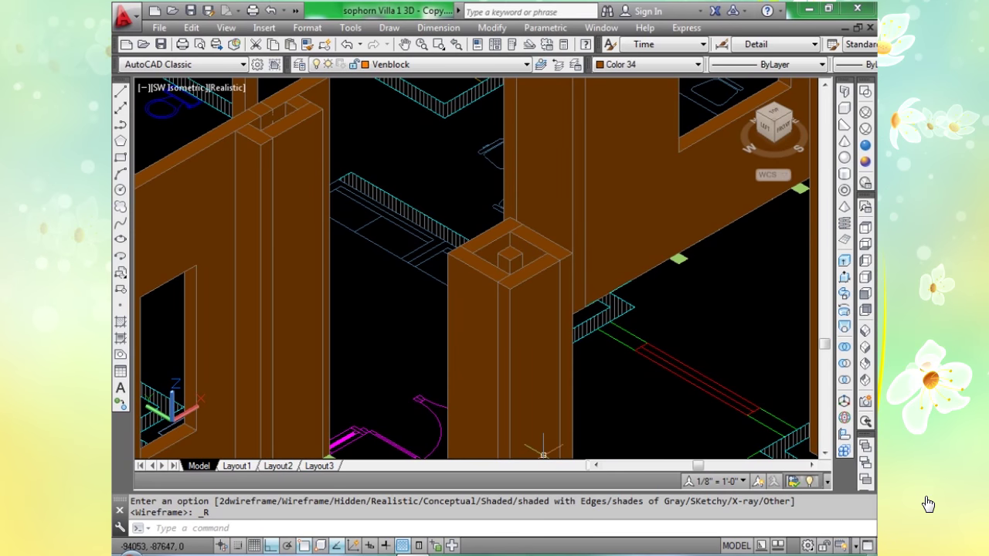
# Union the column's top cap and adjoining column pieces at the first corner with UNI.
pyautogui.write('UNi')
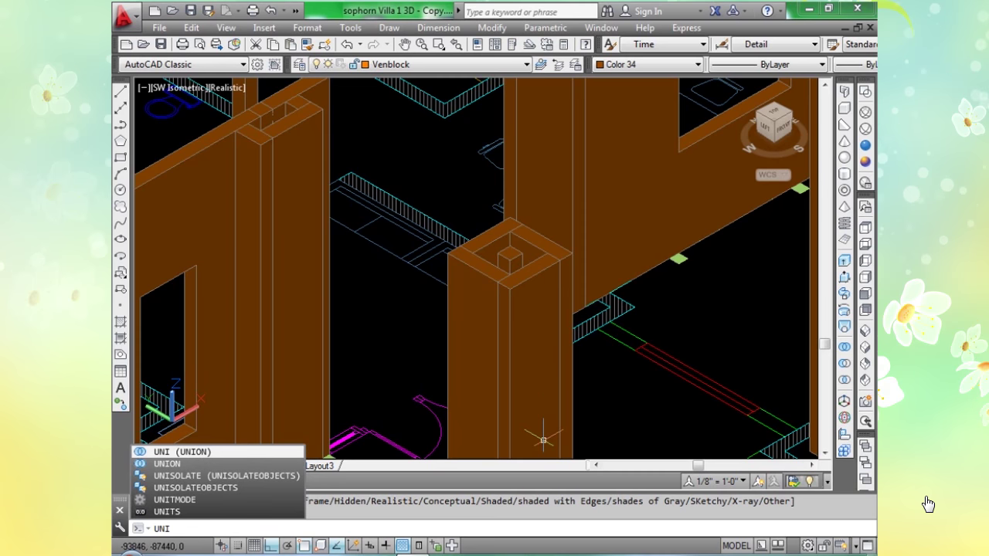
pyautogui.press('Return')
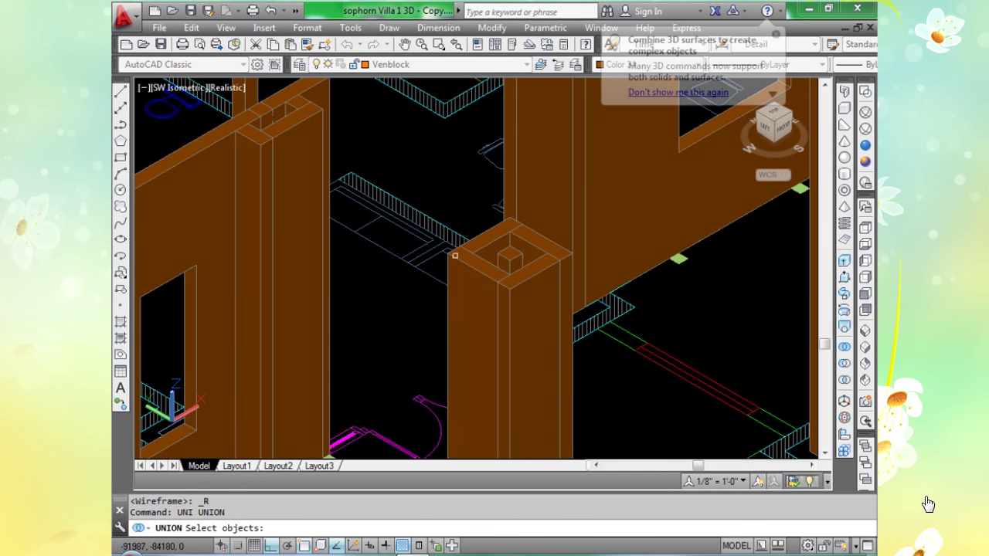
pyautogui.click(515, 231)
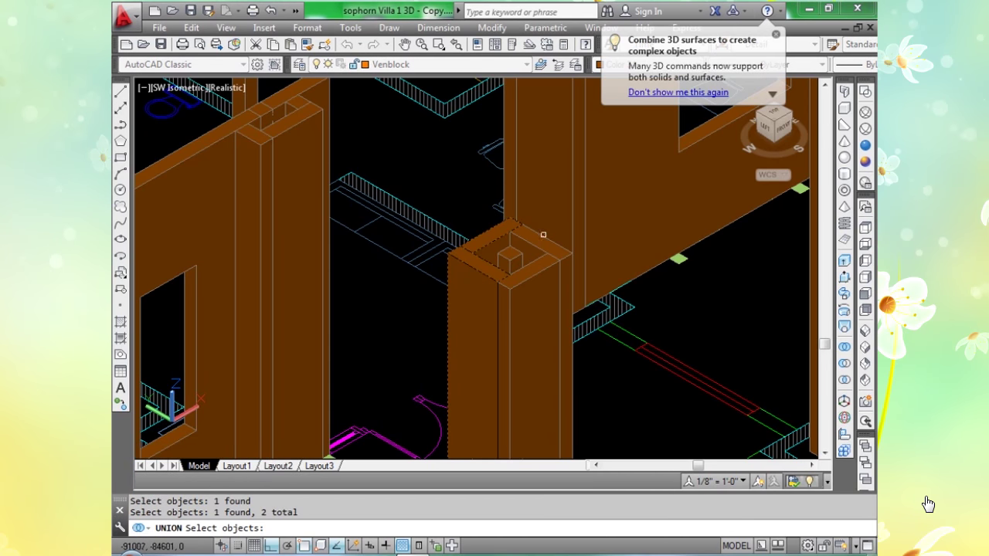
pyautogui.click(520, 267)
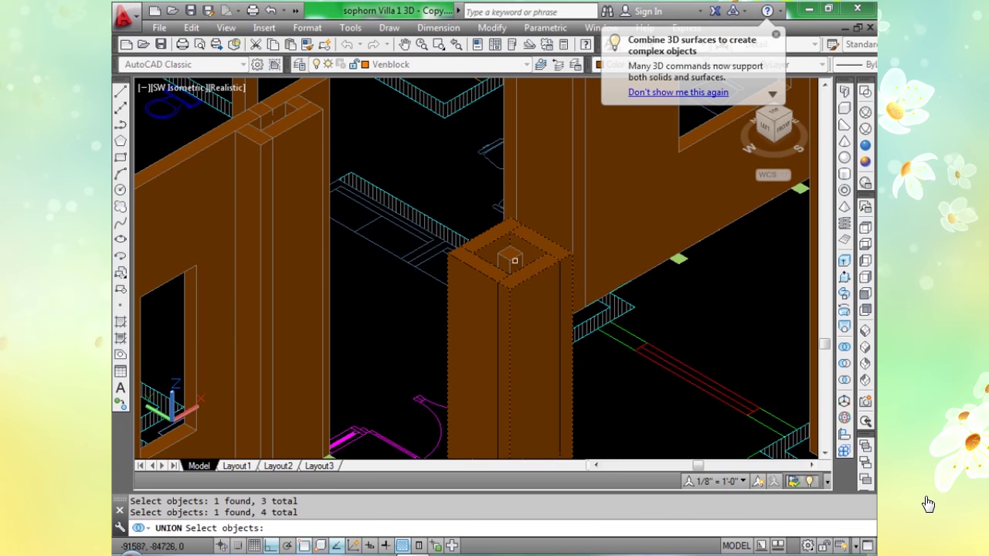
pyautogui.click(512, 262)
pyautogui.scroll(-5, 618, 278)
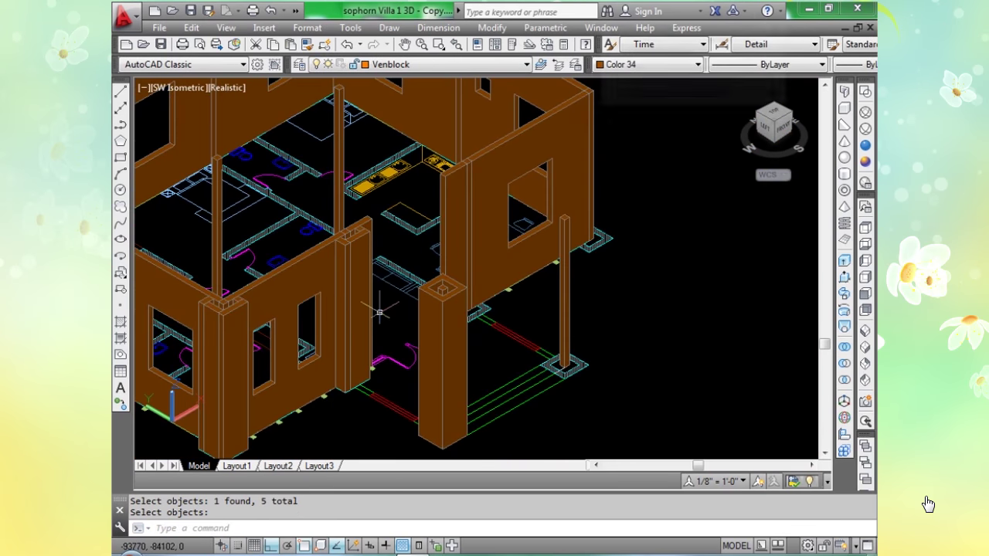
pyautogui.scroll(4, 472, 243)
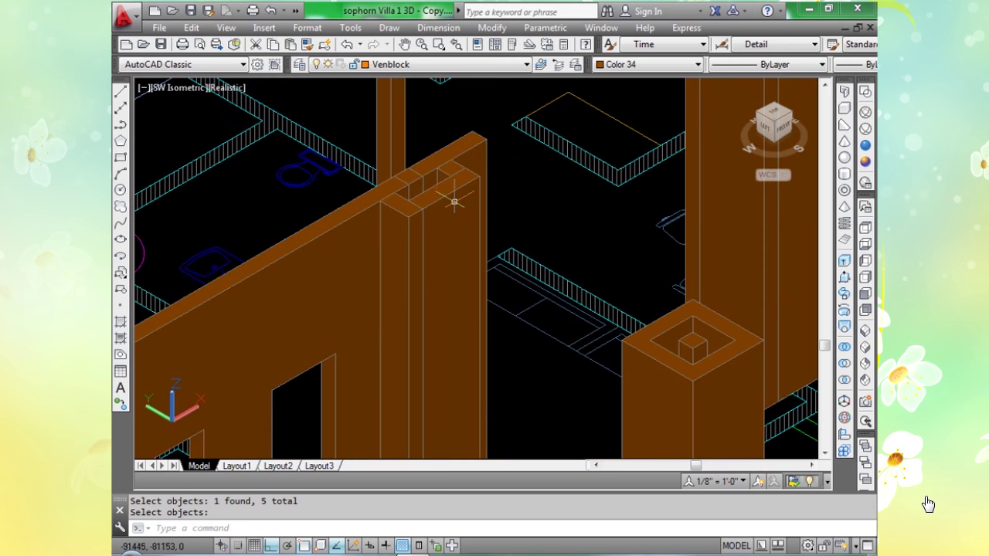
pyautogui.press('Return')
pyautogui.press('Return')
# Union the column top with the adjoining wall piece at the next corner.
pyautogui.click(450, 175)
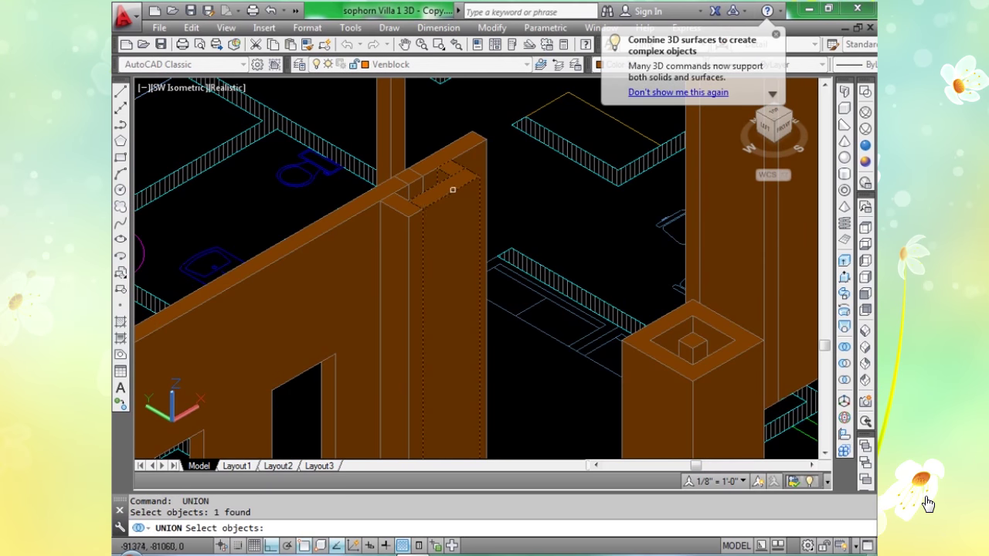
pyautogui.click(400, 214)
pyautogui.press('Return')
pyautogui.scroll(-6, 393, 256)
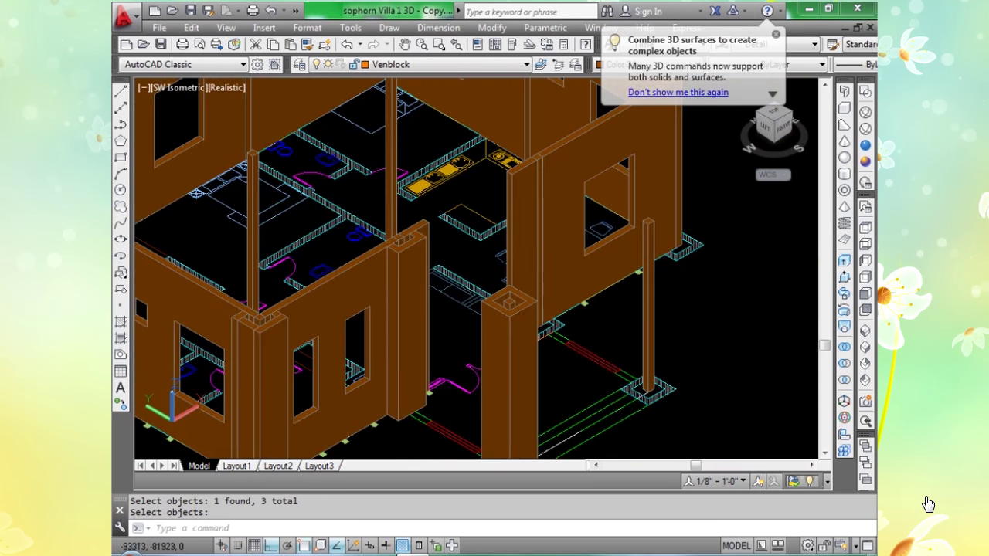
pyautogui.scroll(4, 430, 298)
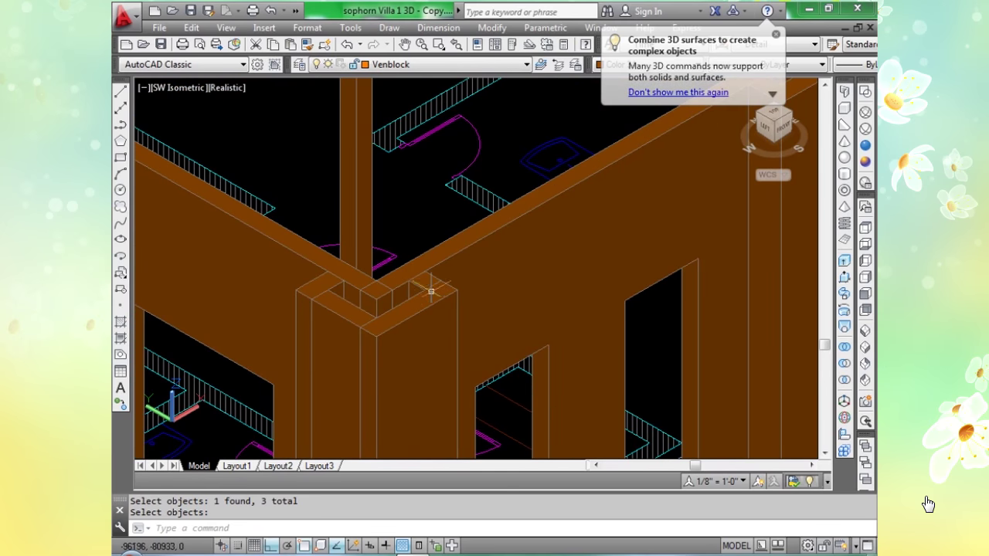
# Merge the wall column, top slab and a fourth solid at the wall corner.
pyautogui.press('Return')
pyautogui.click(333, 337)
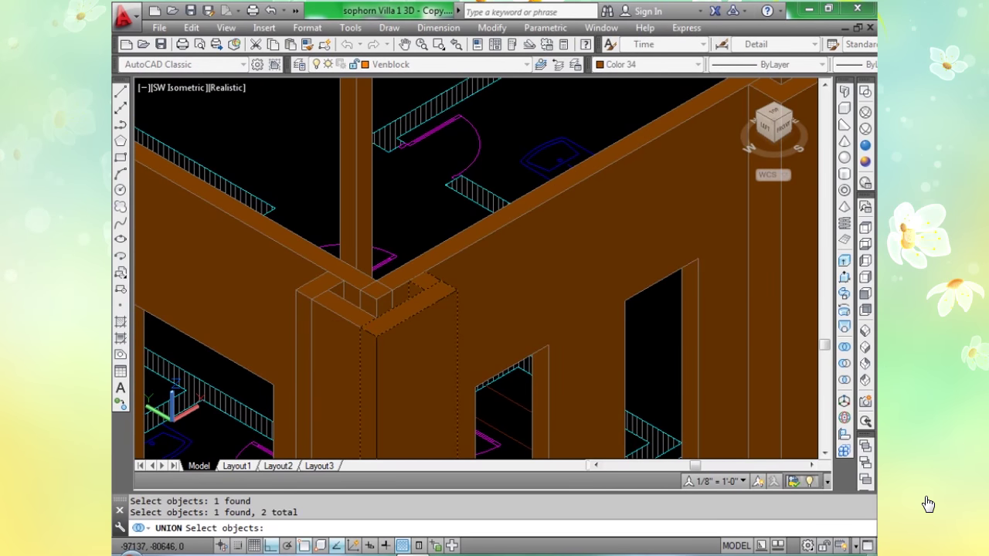
pyautogui.click(316, 294)
pyautogui.click(280, 335)
pyautogui.press('Return')
# Union the beam stub with the wall in another wall section.
pyautogui.moveTo(280, 335); pyautogui.dragTo(446, 198, button='middle')
pyautogui.scroll(-2, 445, 199)
pyautogui.scroll(4, 448, 310)
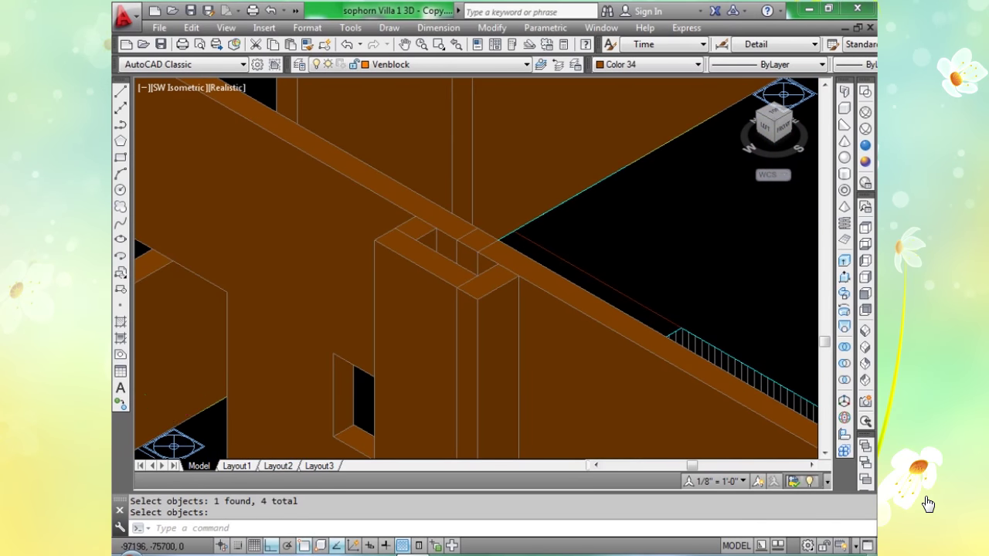
pyautogui.click(471, 300)
pyautogui.click(413, 247)
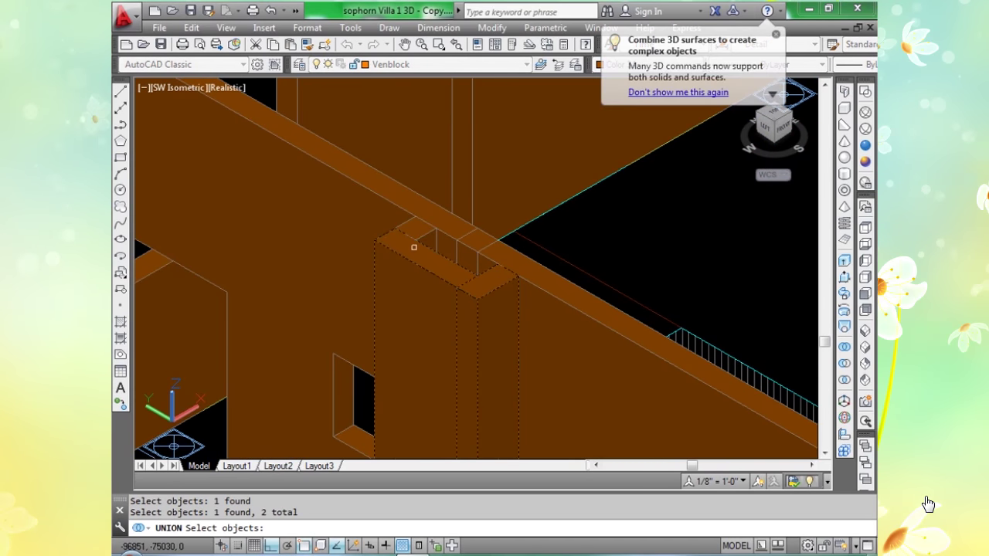
pyautogui.press('Return')
# Select the three solids at the next corner for union and bring the whole house back into view.
pyautogui.scroll(-5, 386, 314)
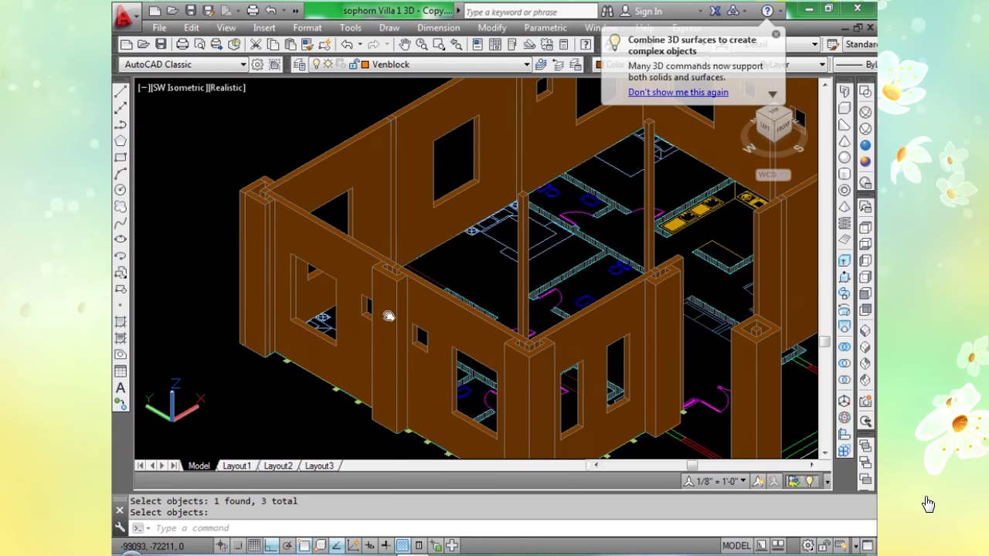
pyautogui.scroll(6, 394, 266)
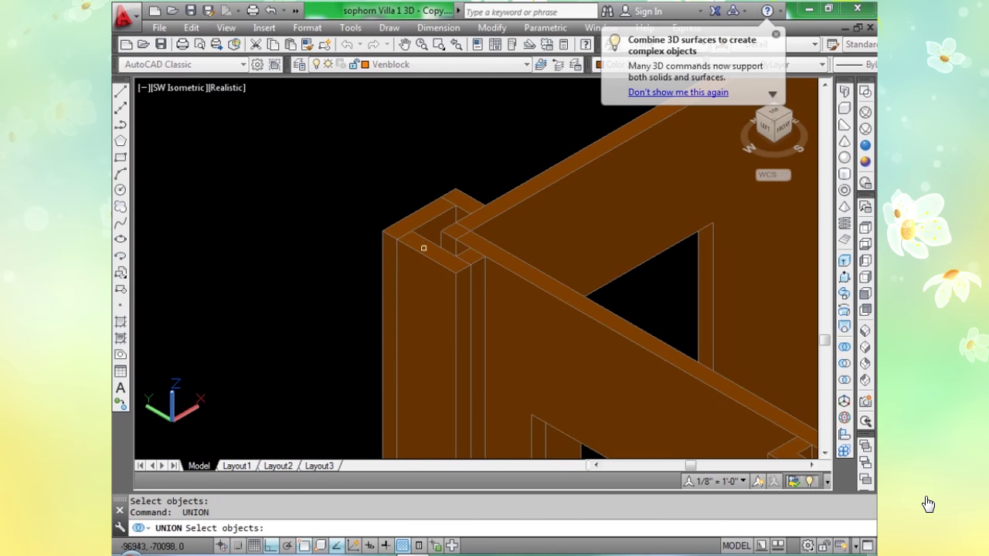
pyautogui.click(448, 260)
pyautogui.click(425, 227)
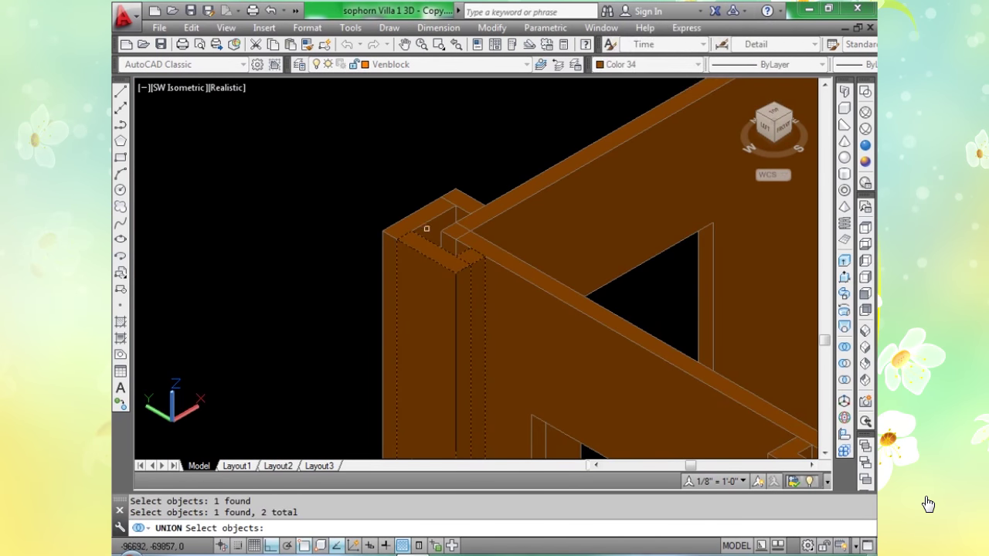
pyautogui.click(422, 220)
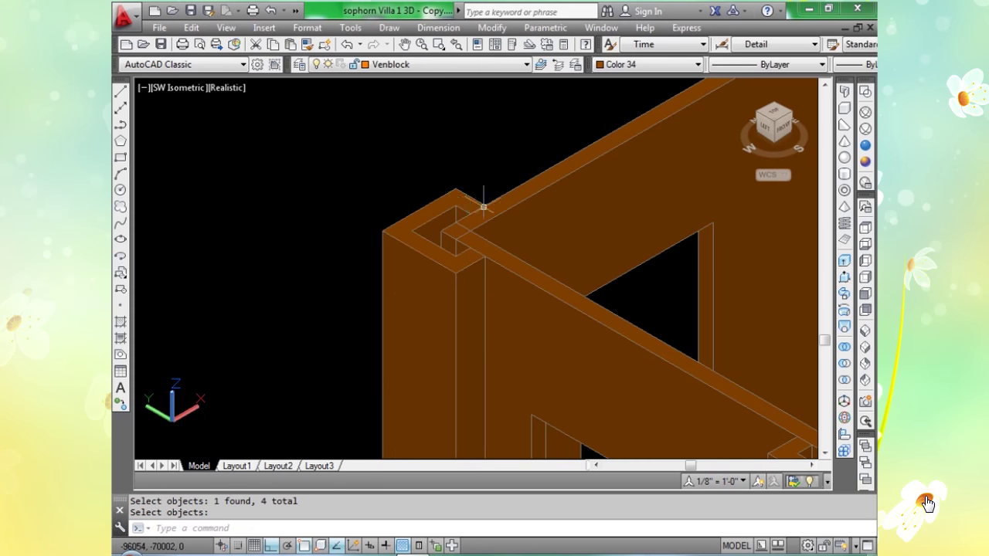
pyautogui.scroll(-6, 482, 207)
pyautogui.moveTo(422, 348); pyautogui.dragTo(254, 305, button='middle')
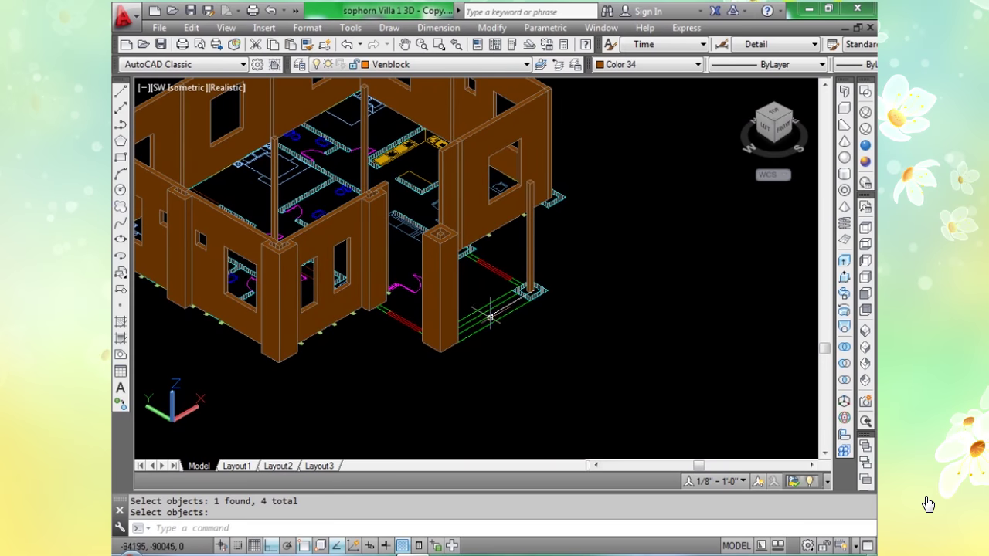
pyautogui.scroll(5, 490, 317)
pyautogui.scroll(-3, 428, 305)
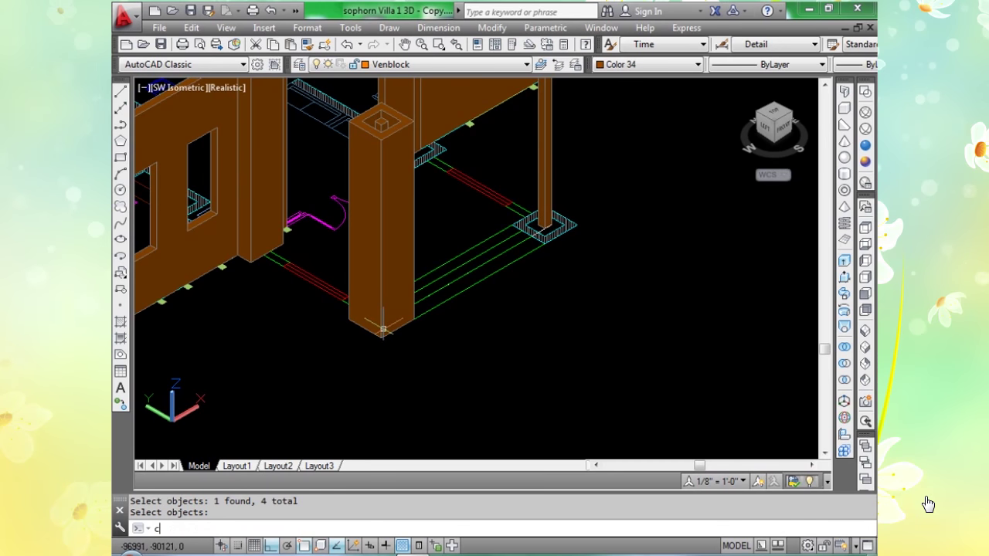
# Copy the brown column to a new position along the house walls.
pyautogui.write('o')
pyautogui.press('Return')
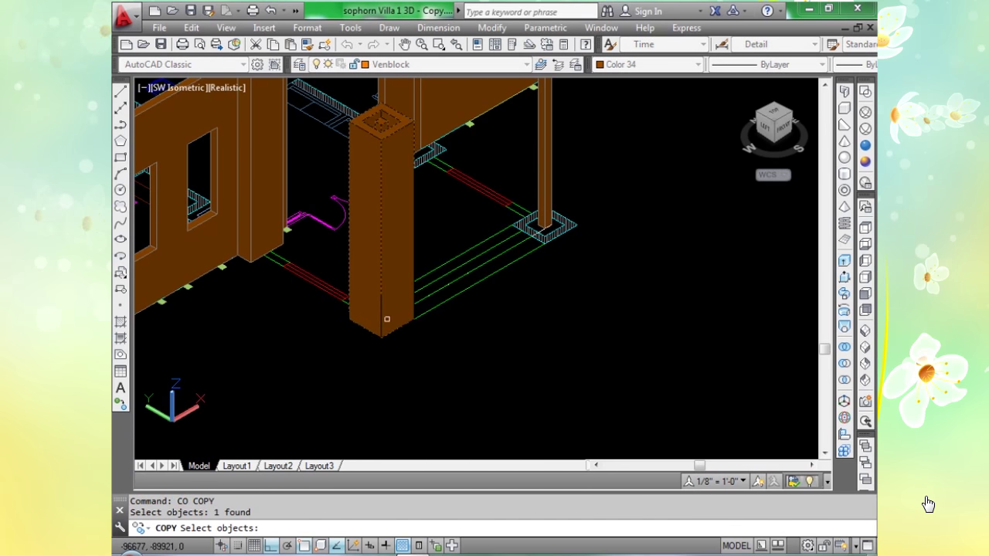
pyautogui.press('Return')
pyautogui.click(381, 338)
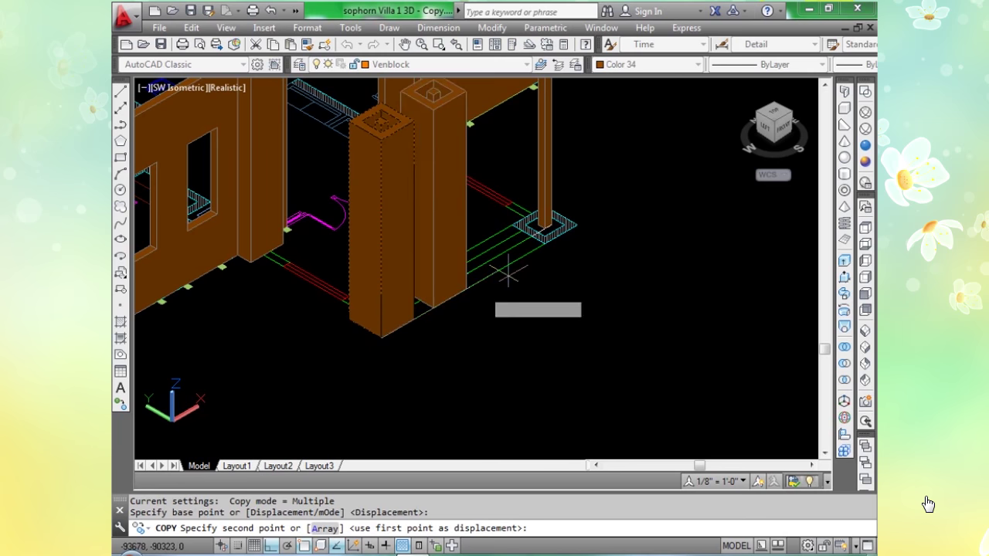
pyautogui.scroll(4, 546, 244)
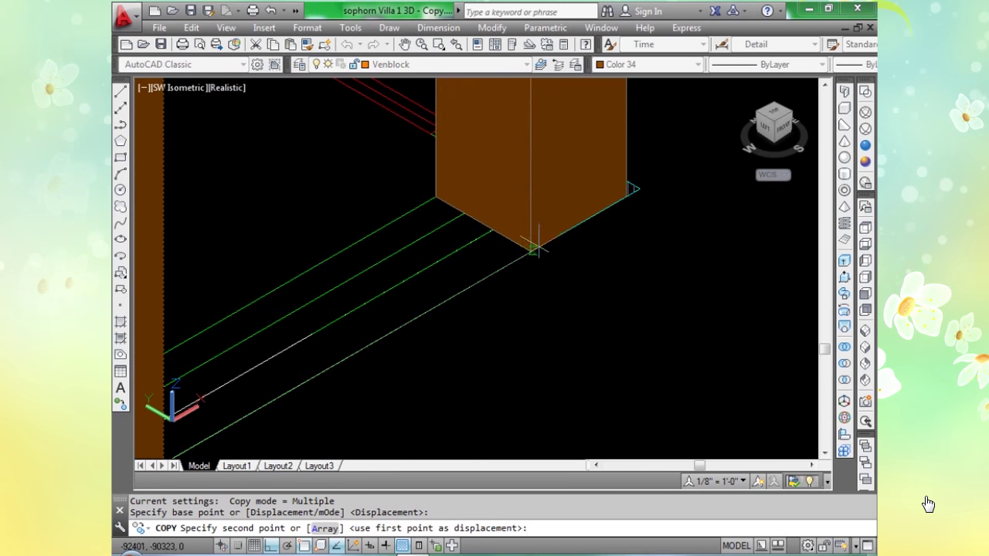
pyautogui.press('Return')
# Copy the column again to another wall junction beside an existing column.
pyautogui.scroll(-4, 428, 322)
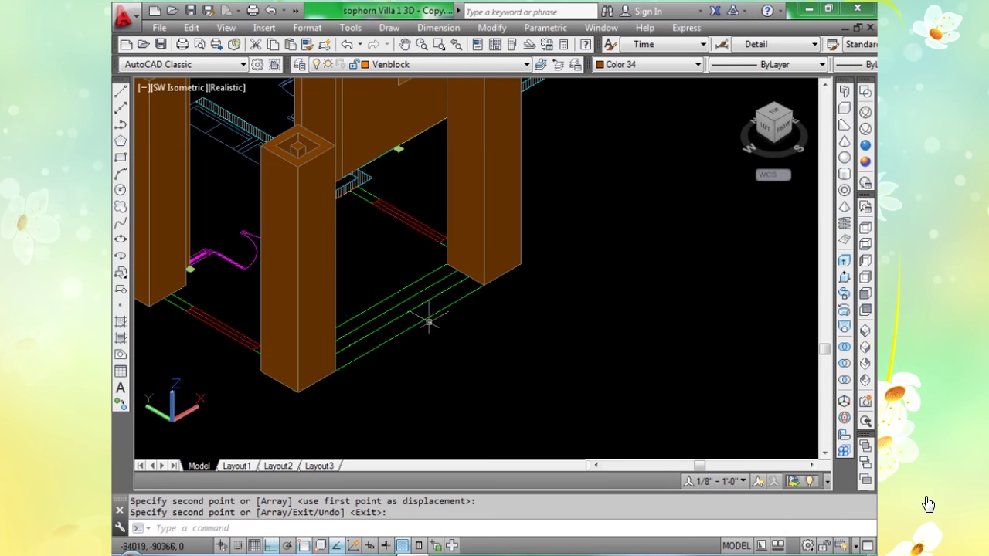
pyautogui.scroll(5, 311, 369)
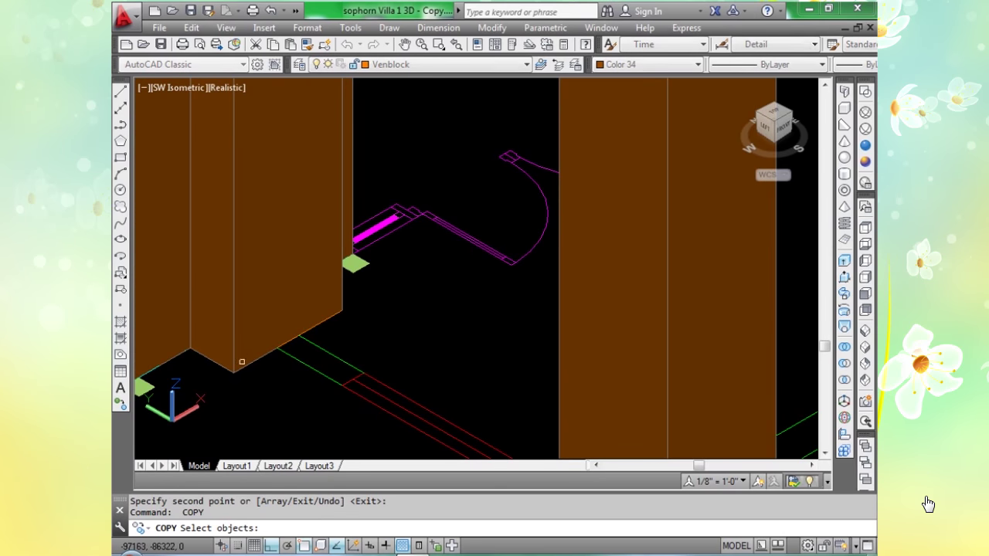
pyautogui.press('Return')
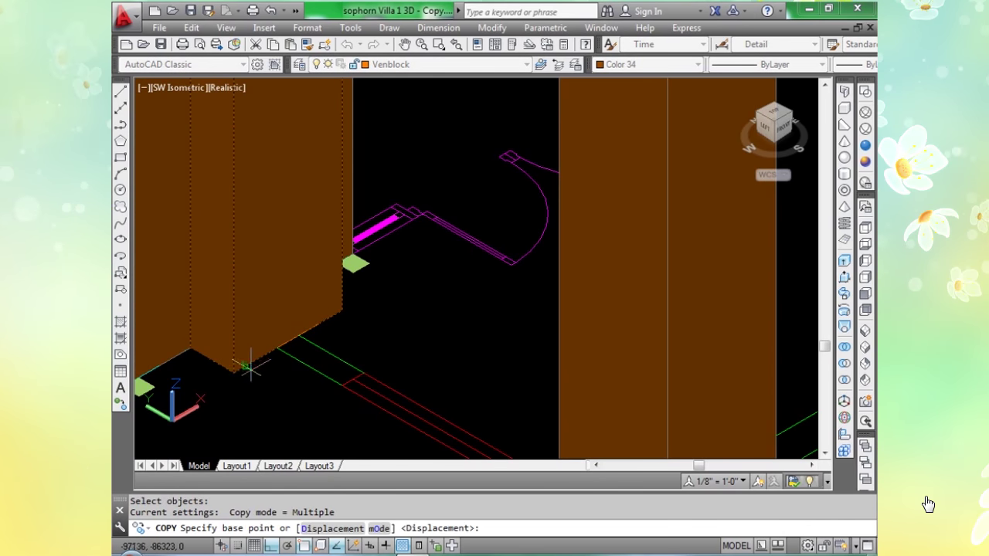
pyautogui.click(342, 309)
pyautogui.scroll(-3, 342, 309)
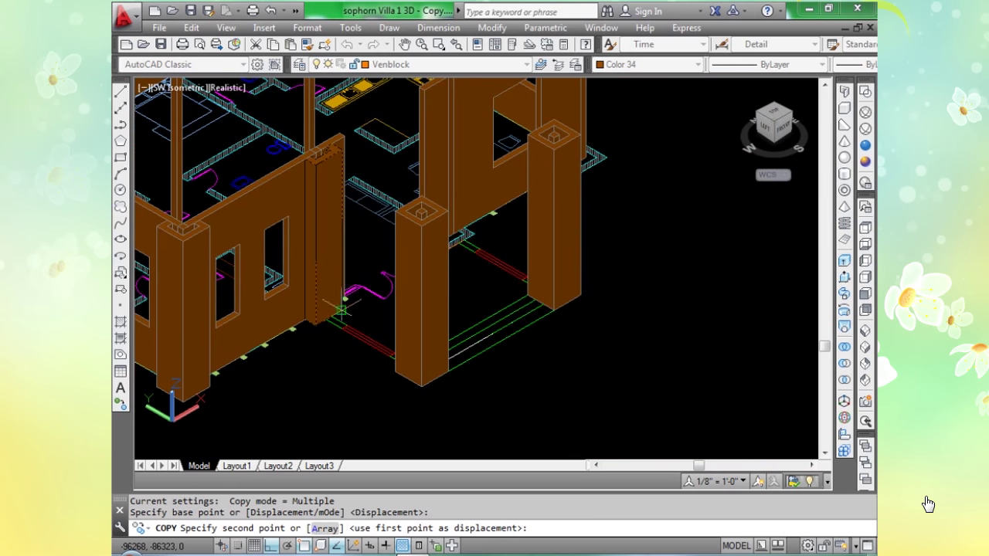
pyautogui.scroll(3, 474, 226)
pyautogui.scroll(2, 474, 226)
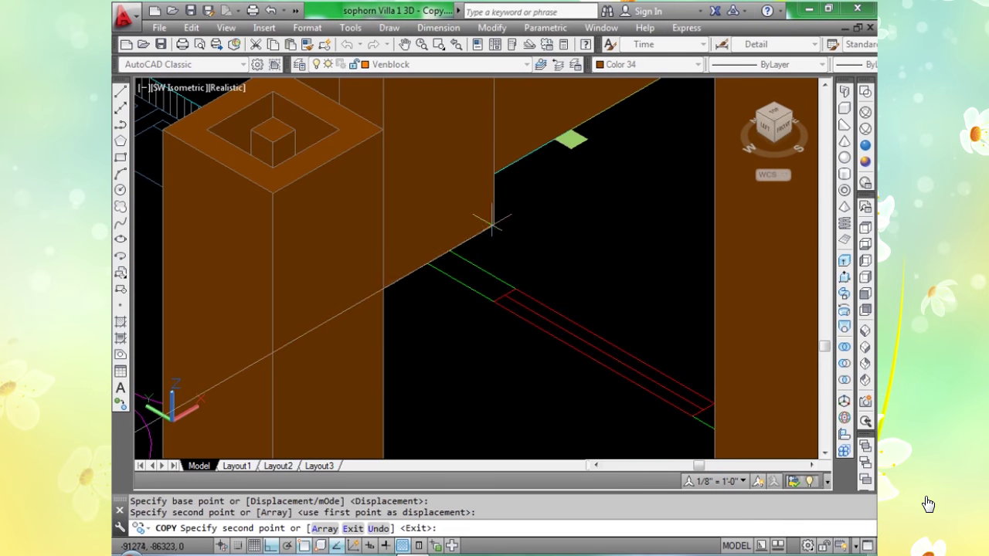
pyautogui.scroll(-6, 491, 223)
pyautogui.press('Return')
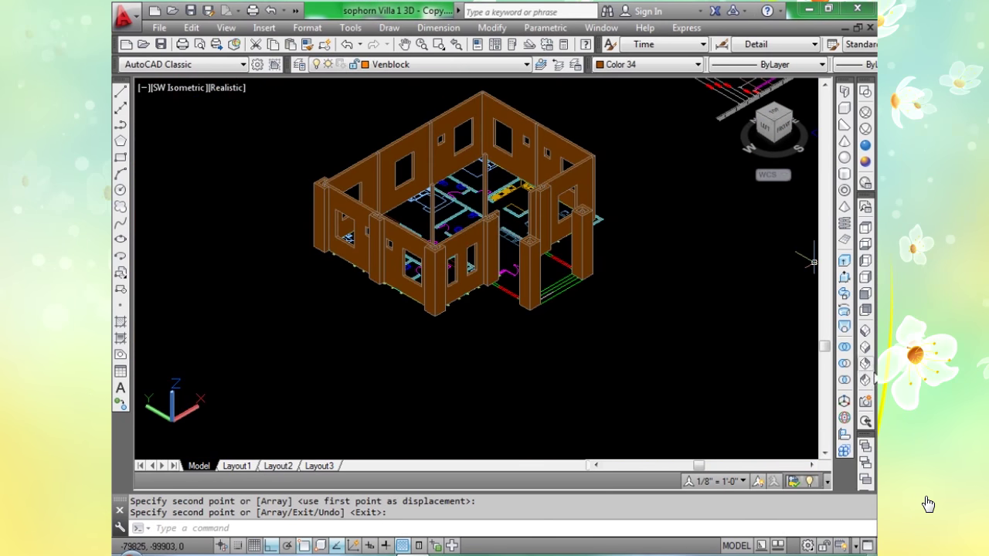
pyautogui.click(849, 348)
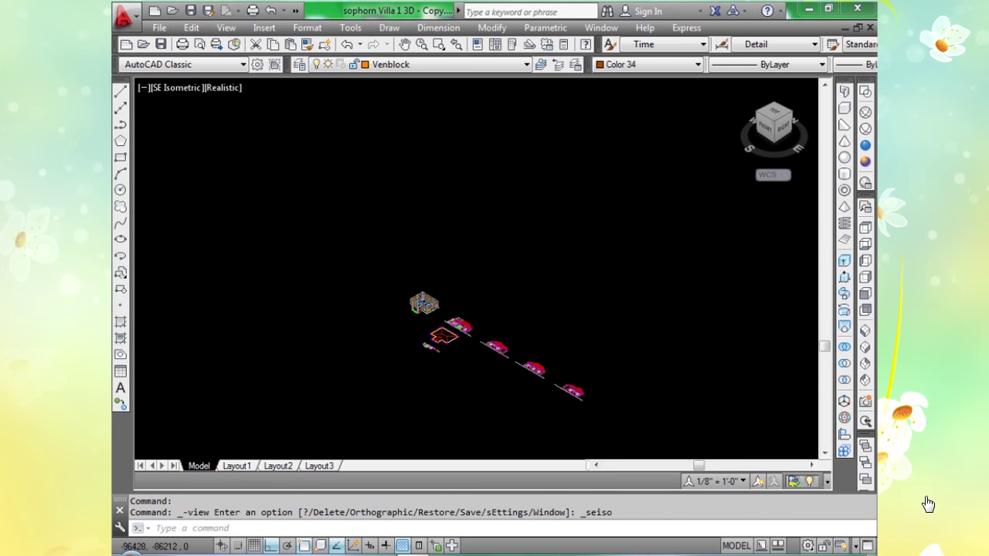
# Draw a 5250-high box over the first hatched footing strip at the wall corner.
pyautogui.scroll(10, 430, 317)
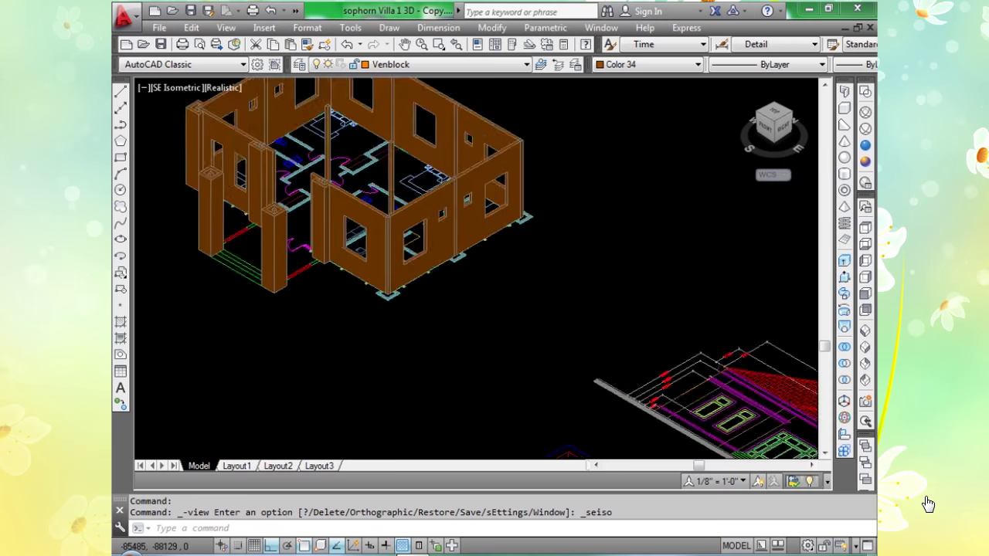
pyautogui.scroll(6, 417, 294)
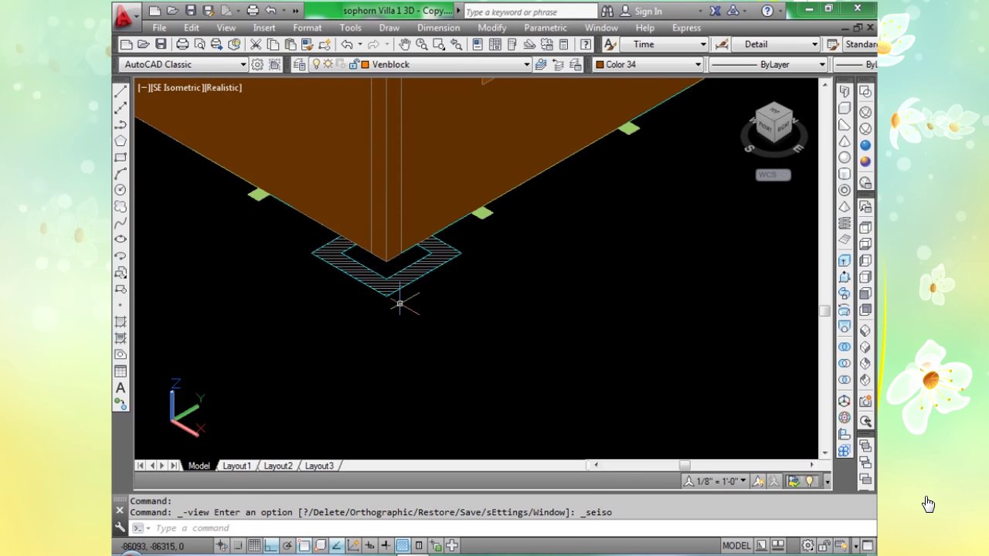
pyautogui.moveTo(377, 326); pyautogui.dragTo(361, 353, button='middle')
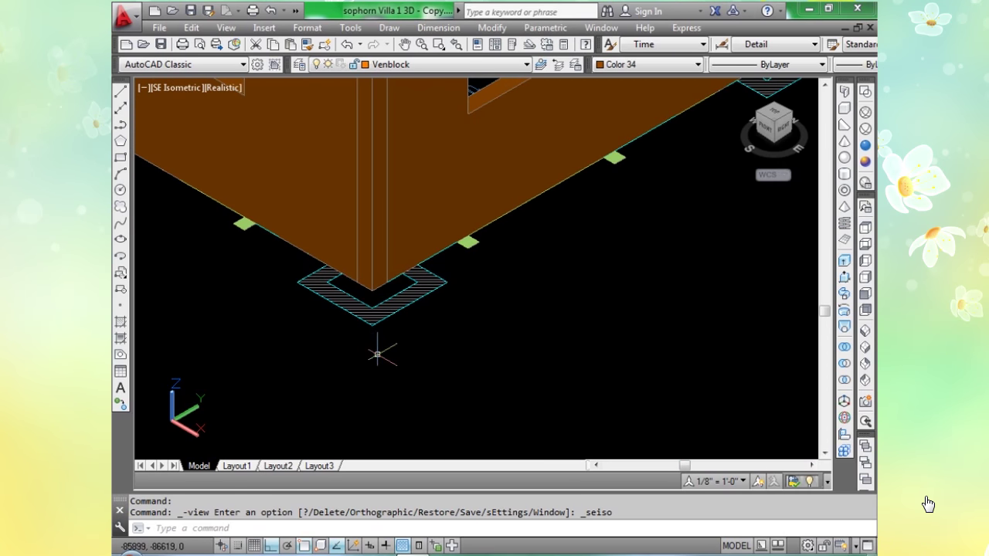
pyautogui.write('o')
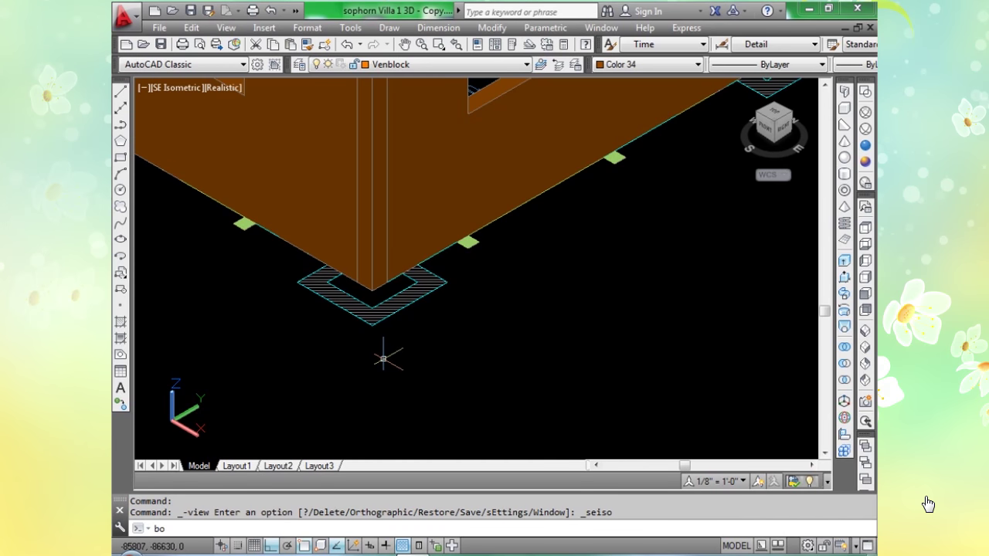
pyautogui.write('x')
pyautogui.press('Return')
pyautogui.scroll(4, 326, 264)
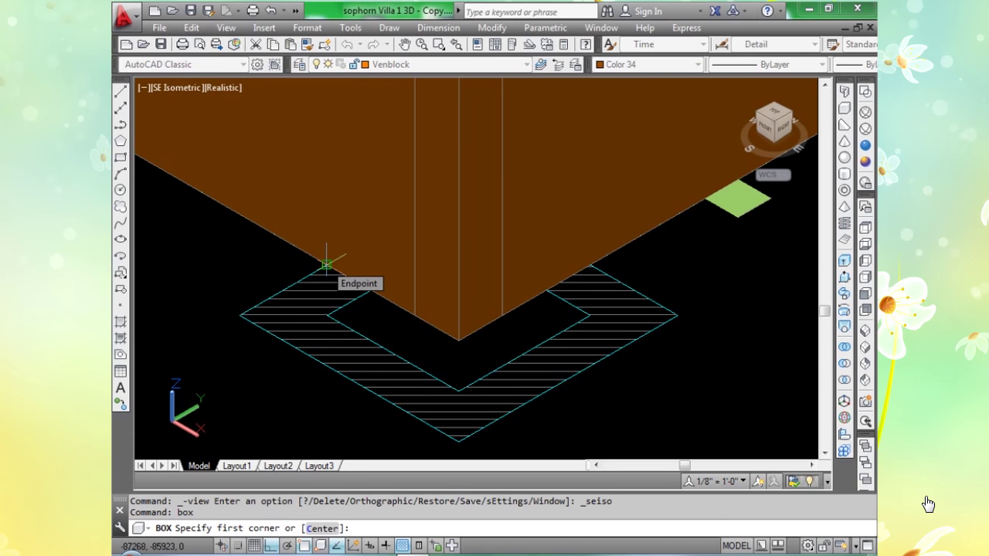
pyautogui.click(327, 315)
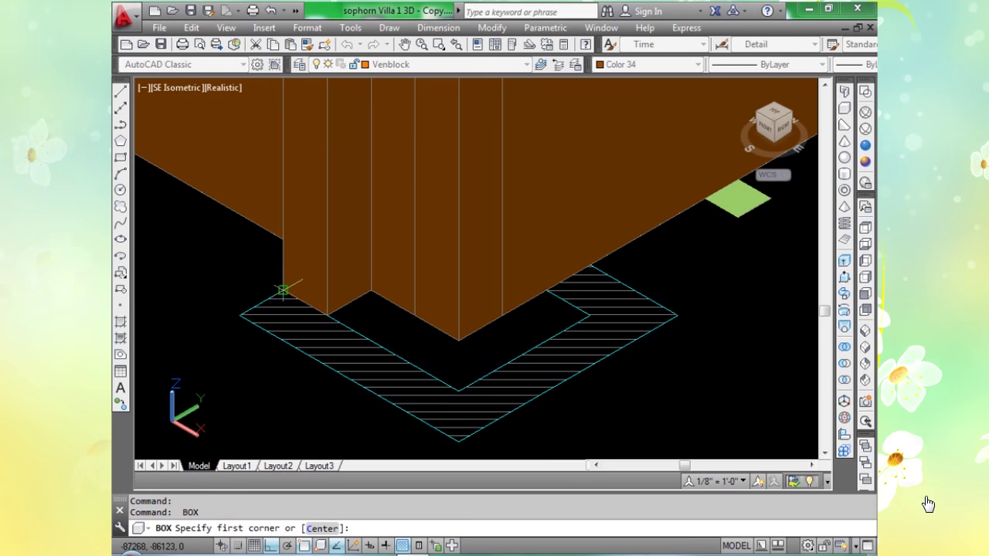
pyautogui.click(240, 315)
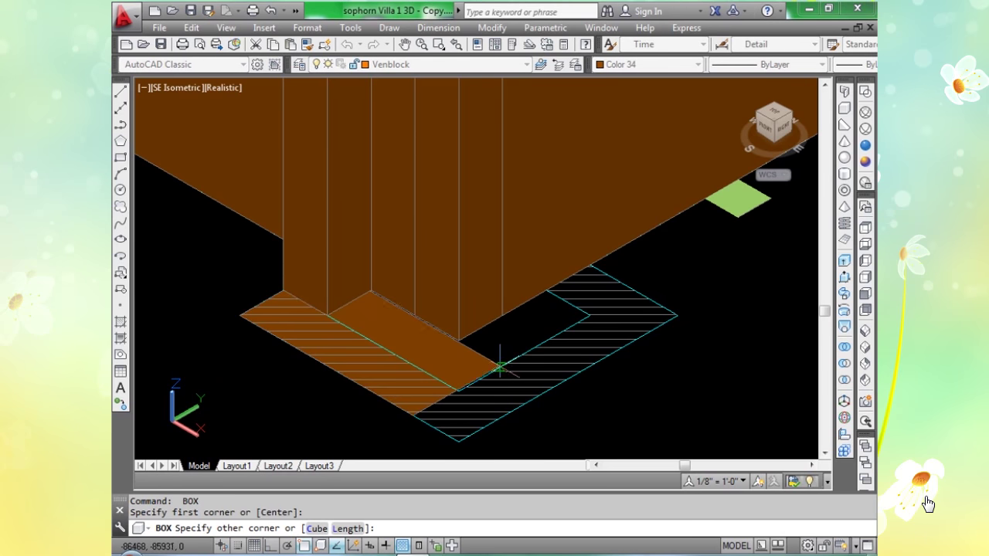
pyautogui.click(456, 381)
pyautogui.click(464, 279)
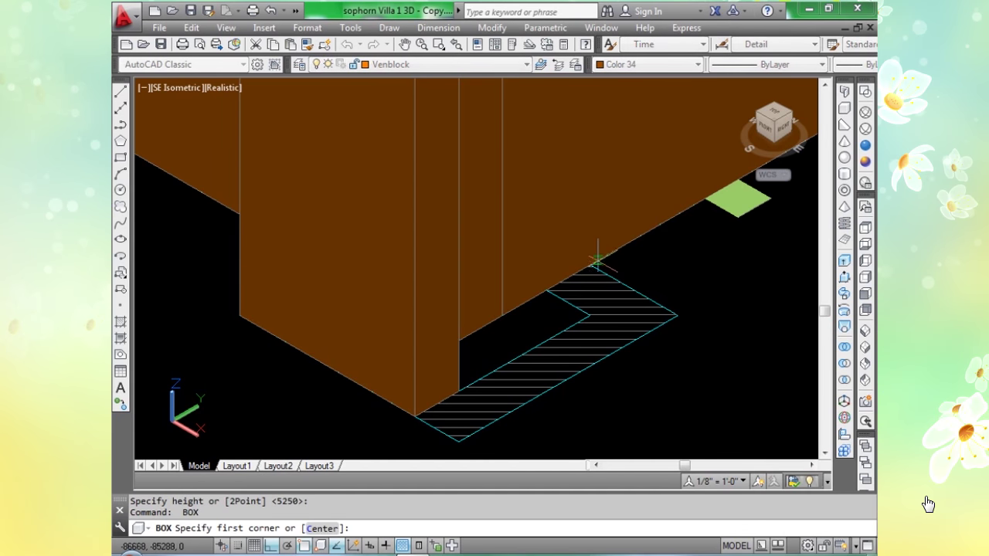
# Add two more 5250-high boxes over the remaining hatched strips and move to the next corner footing.
pyautogui.click(547, 290)
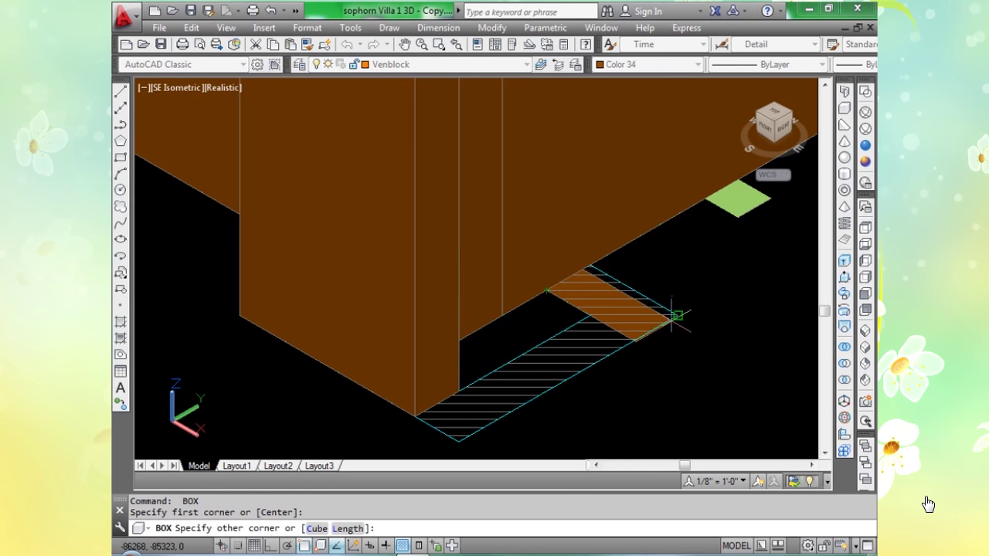
pyautogui.click(678, 316)
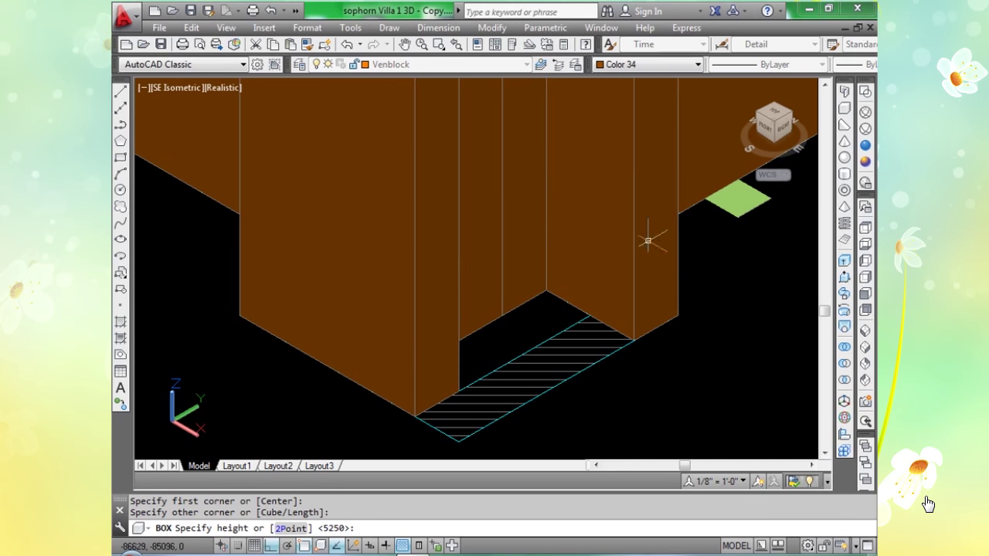
pyautogui.press('Return')
pyautogui.press('Return')
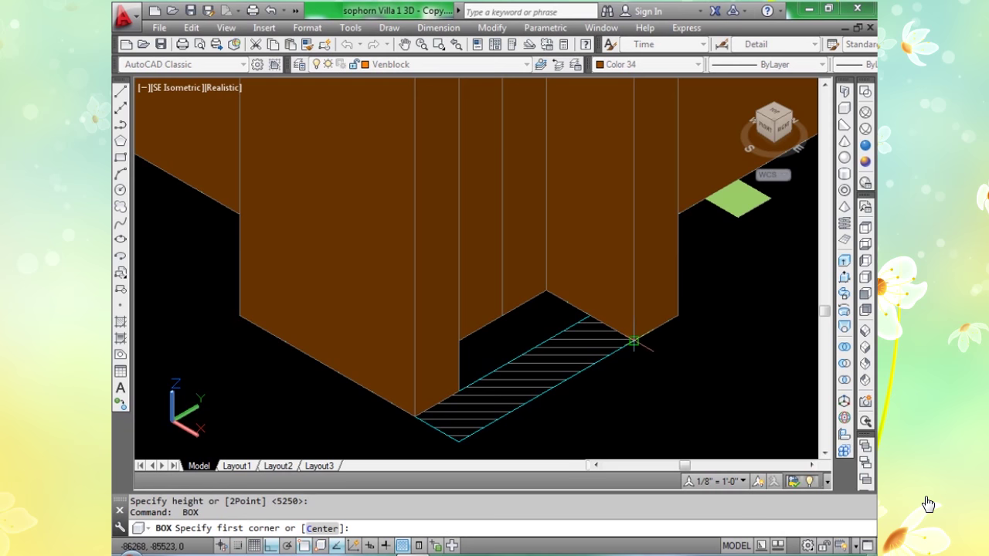
pyautogui.click(633, 341)
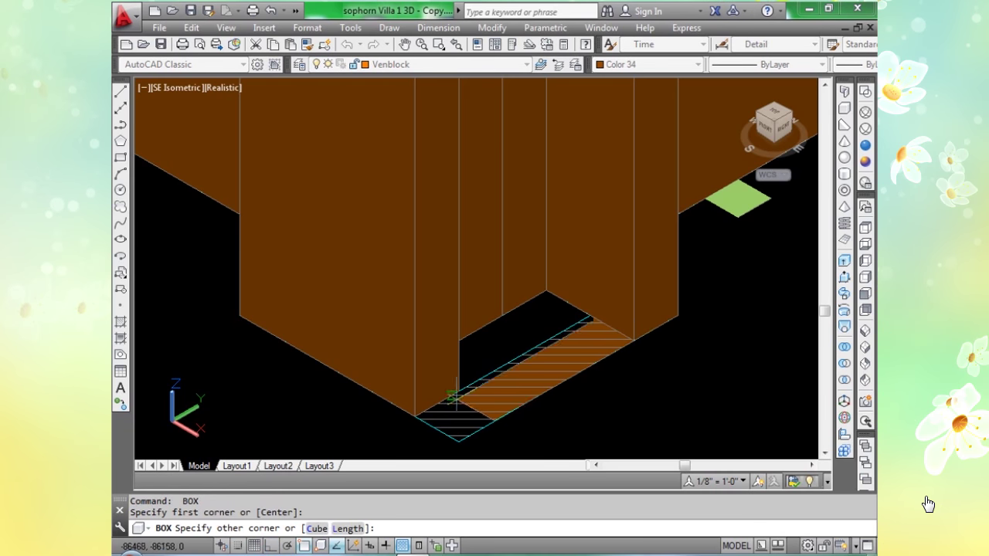
pyautogui.click(414, 418)
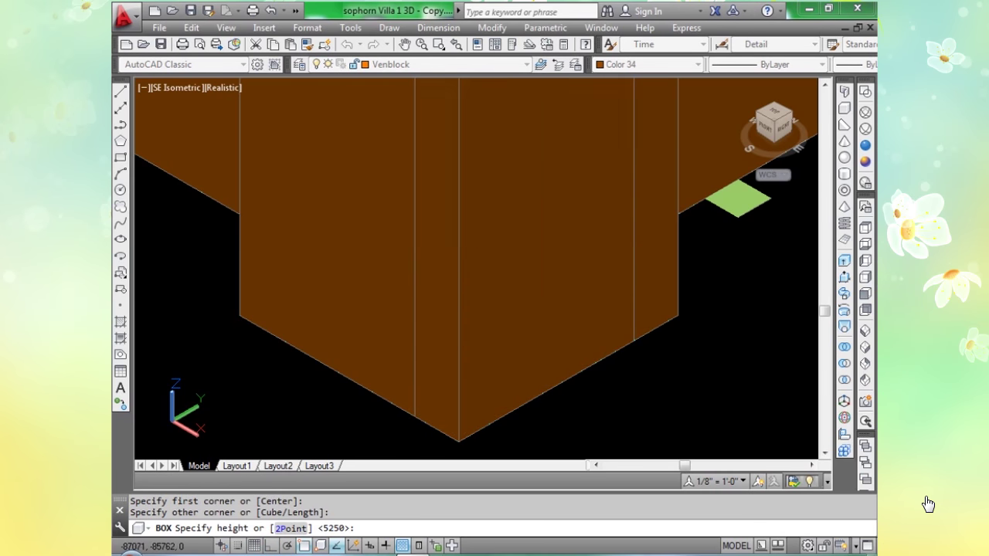
pyautogui.press('Return')
pyautogui.scroll(-4, 486, 335)
pyautogui.scroll(-4, 493, 332)
pyautogui.moveTo(597, 310); pyautogui.dragTo(458, 339, button='middle')
pyautogui.scroll(6, 448, 348)
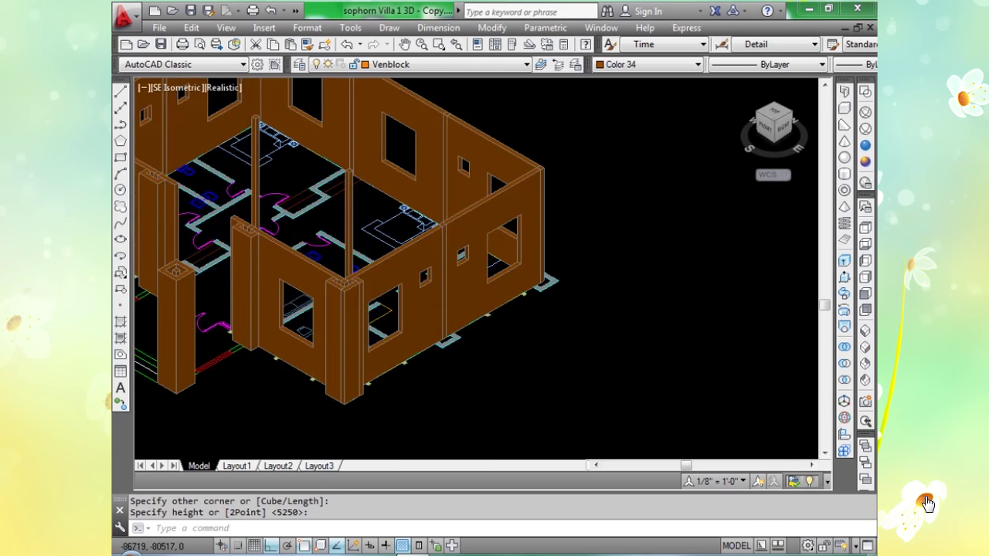
pyautogui.moveTo(545, 401); pyautogui.dragTo(434, 314, button='middle')
pyautogui.scroll(3, 410, 293)
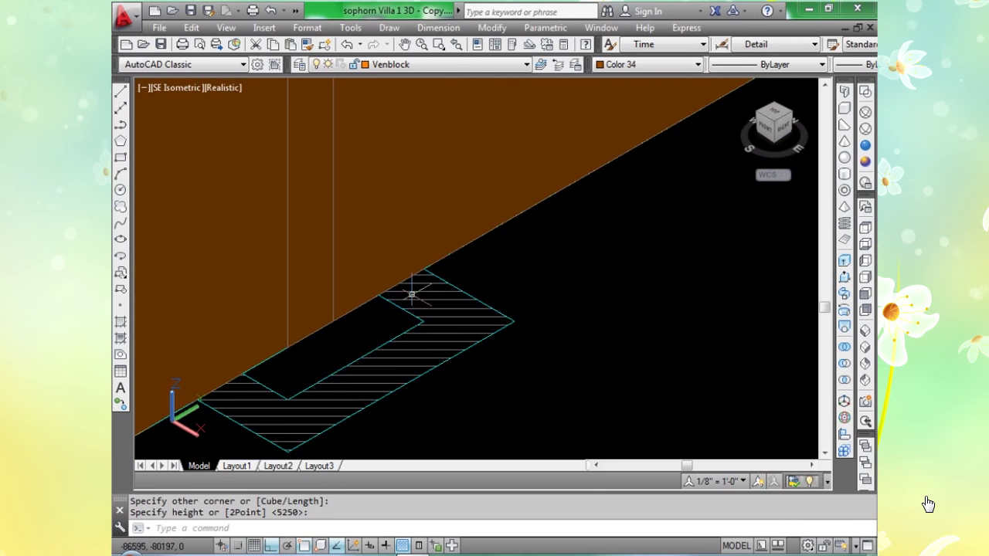
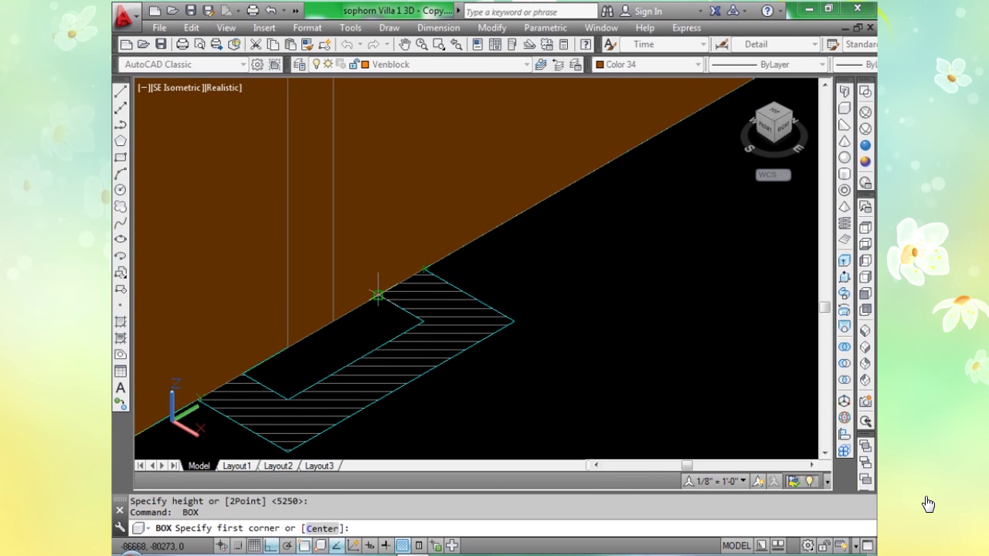
# Finish boxes over the hatched window outline, raised up to the wall top.
pyautogui.click(514, 322)
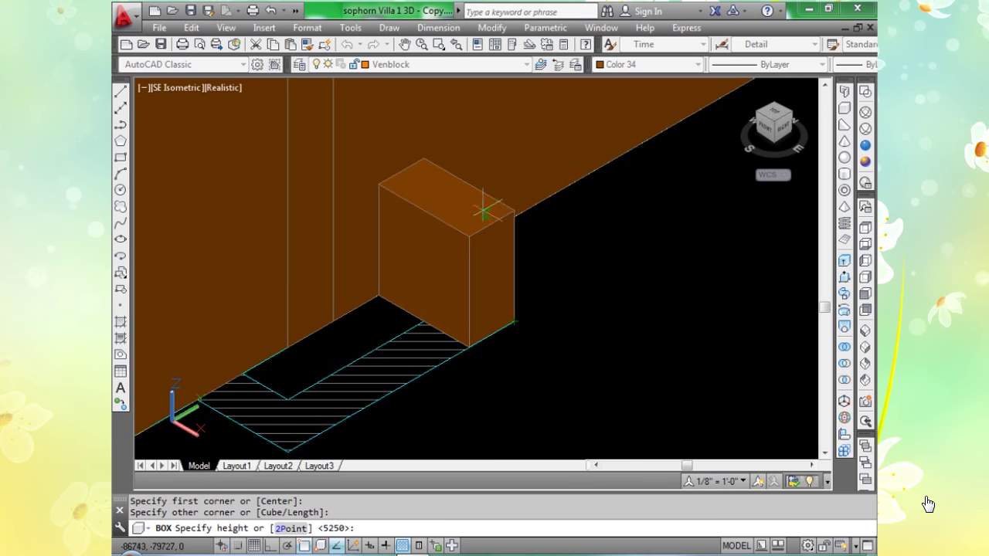
pyautogui.press('Return')
pyautogui.scroll(2, 432, 340)
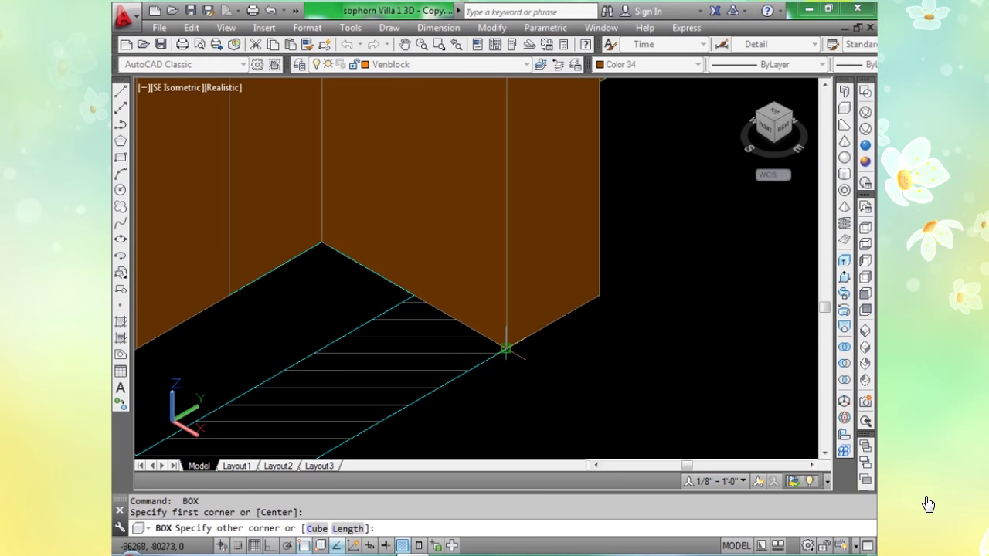
pyautogui.scroll(-2, 433, 349)
pyautogui.scroll(5, 277, 399)
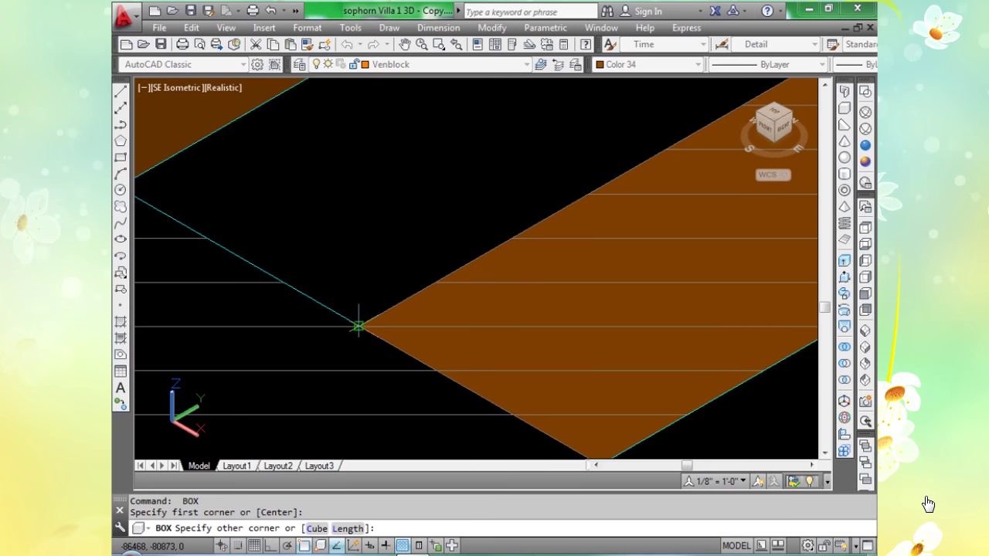
pyautogui.click(358, 326)
pyautogui.click(347, 239)
# Add another box from the outline endpoint up to the wall-top height.
pyautogui.scroll(-2, 342, 258)
pyautogui.moveTo(342, 258); pyautogui.dragTo(395, 294, button='middle')
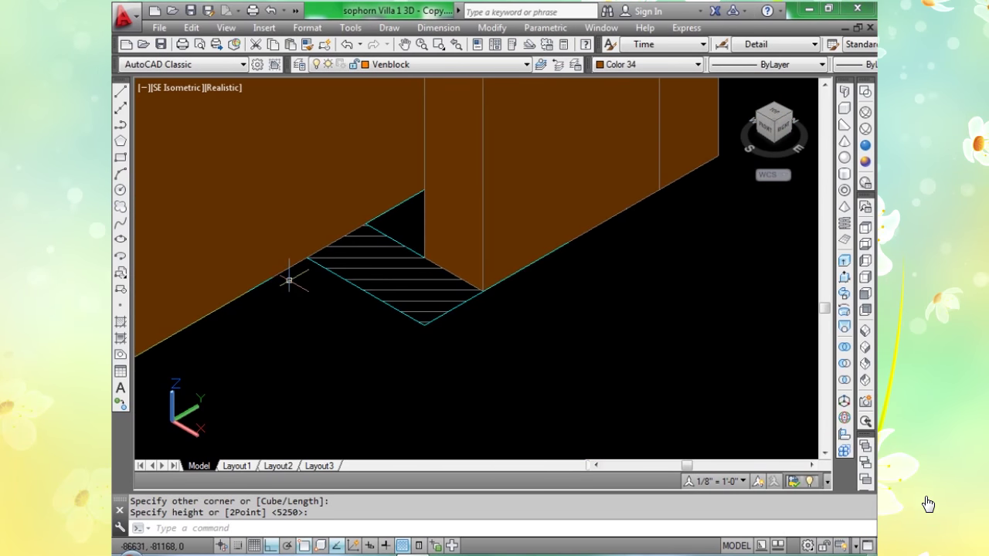
pyautogui.scroll(4, 289, 271)
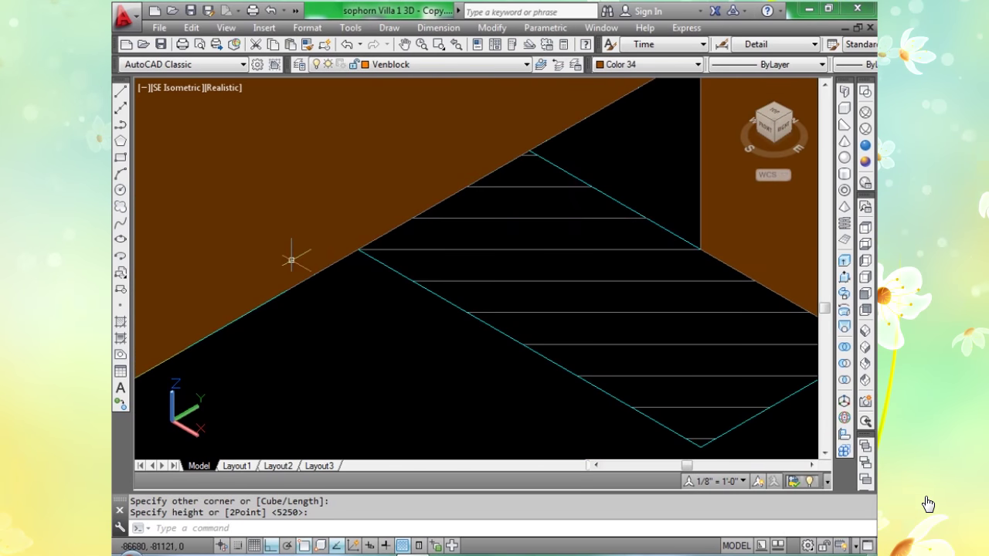
pyautogui.click(358, 249)
pyautogui.scroll(-3, 474, 299)
pyautogui.scroll(3, 568, 280)
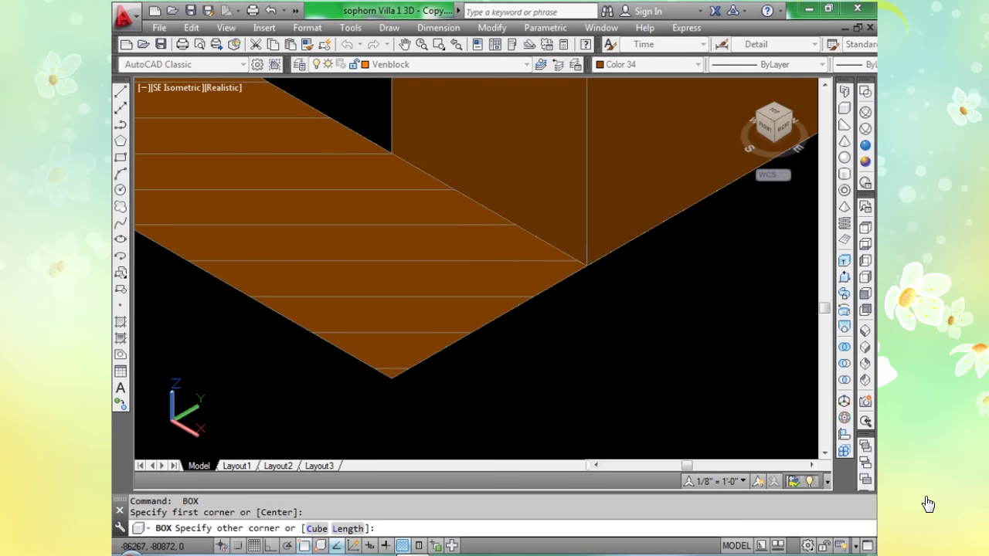
pyautogui.click(585, 264)
pyautogui.click(551, 302)
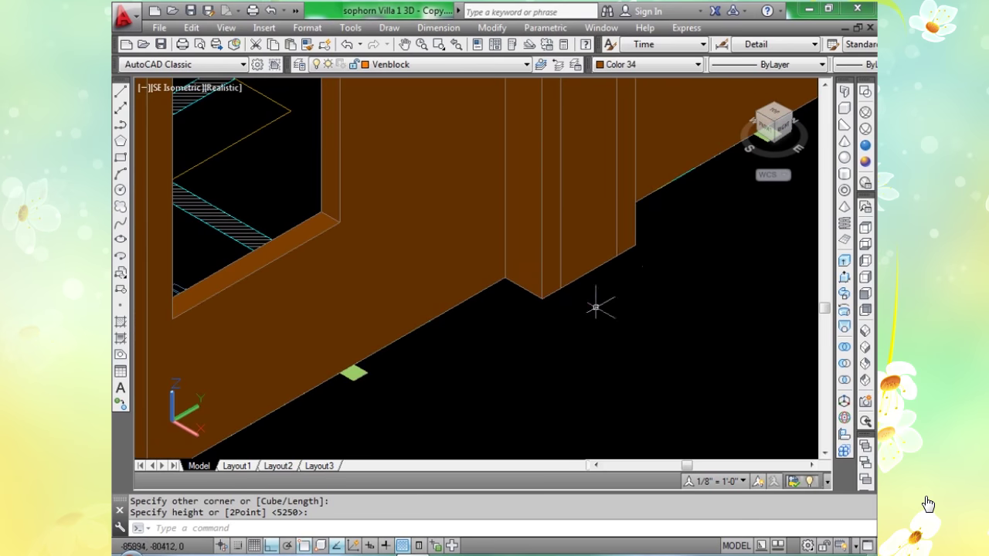
# Switch the model's visual style to Wireframe.
pyautogui.moveTo(596, 307); pyautogui.dragTo(456, 278, button='middle')
pyautogui.scroll(-4, 459, 346)
pyautogui.moveTo(567, 279); pyautogui.dragTo(359, 336, button='middle')
pyautogui.scroll(3, 396, 313)
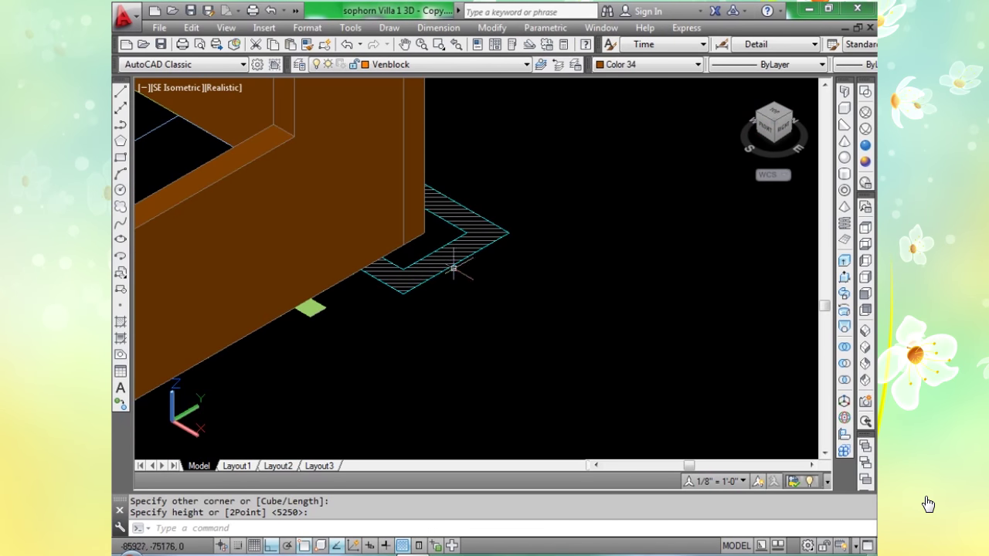
pyautogui.click(843, 112)
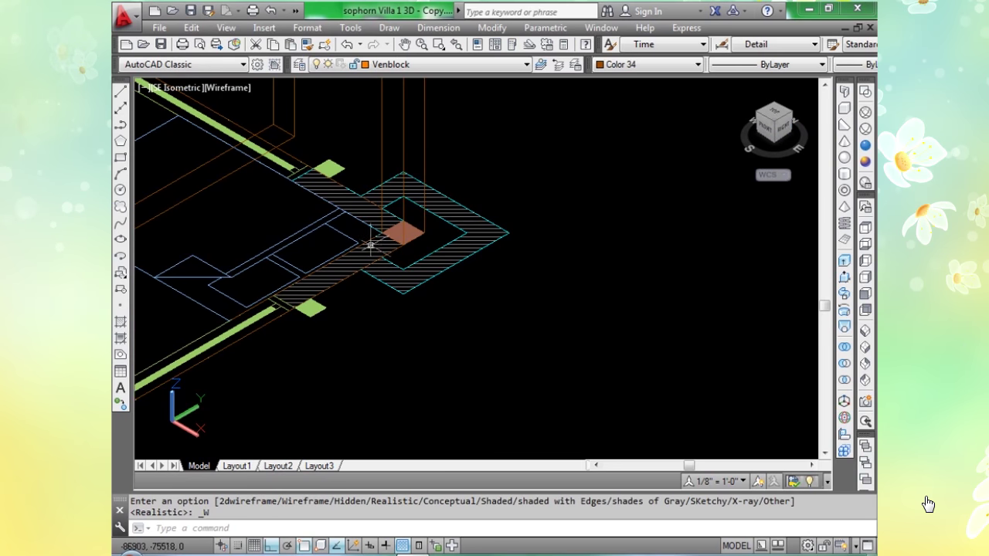
# Confirm the Wireframe visual style.
pyautogui.scroll(2, 392, 182)
pyautogui.press('Return')
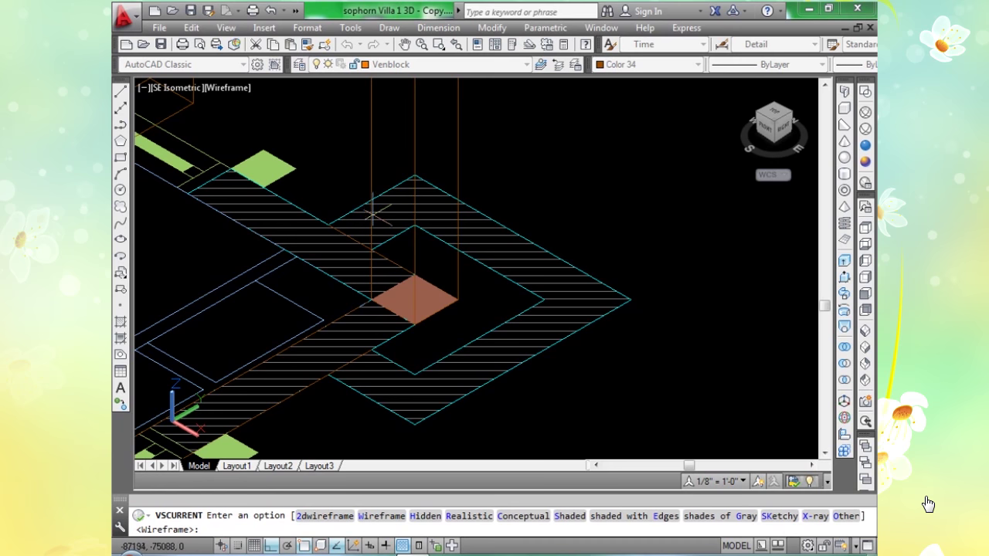
pyautogui.press('Return')
# Draw a box with BOX from the hatch outline corner to full height.
pyautogui.write('b')
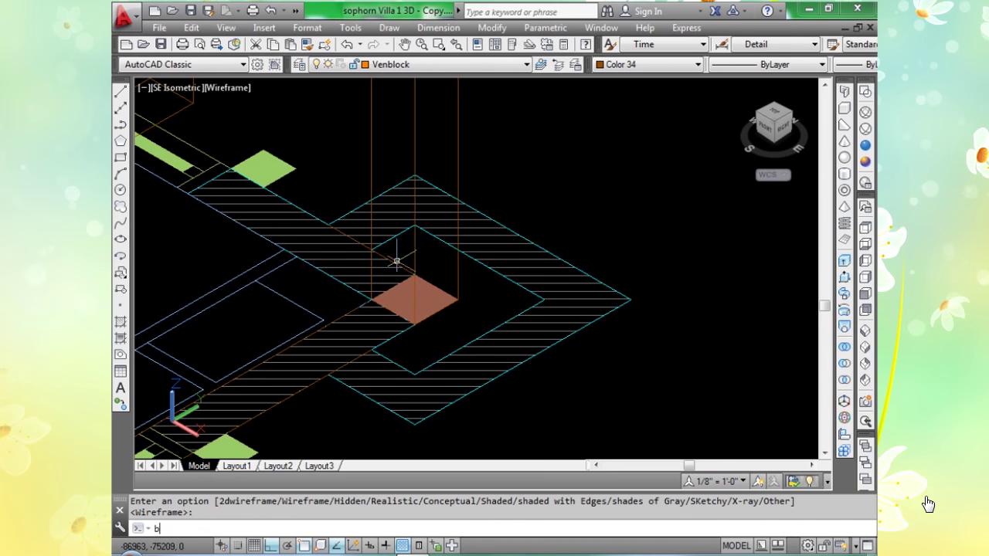
pyautogui.write('ox')
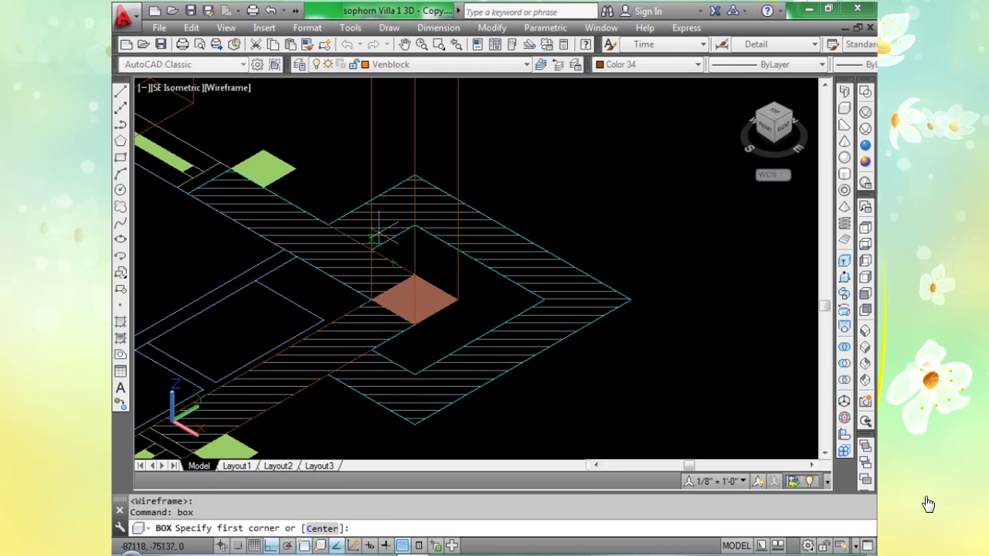
pyautogui.scroll(3, 334, 222)
pyautogui.click(313, 228)
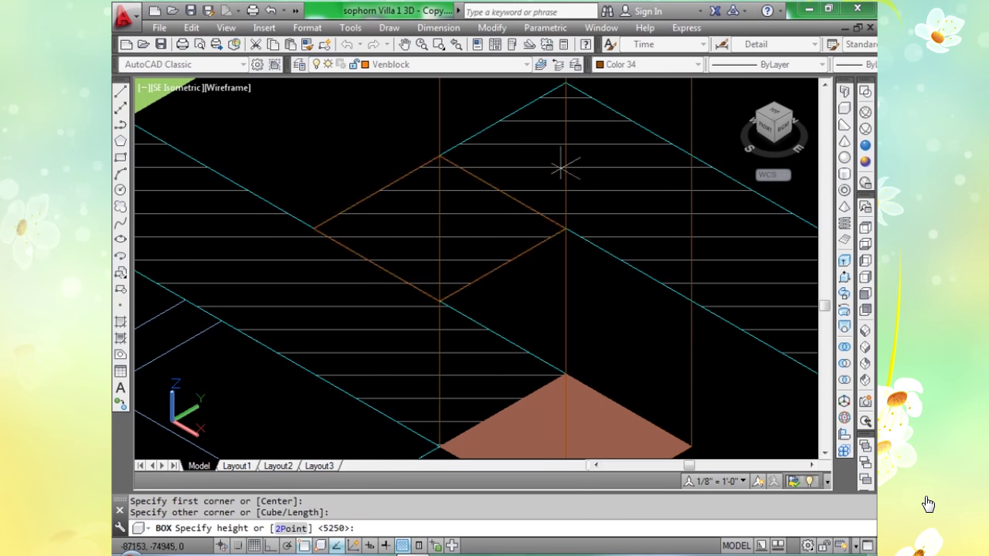
pyautogui.click(552, 99)
pyautogui.moveTo(573, 103); pyautogui.dragTo(434, 210, button='middle')
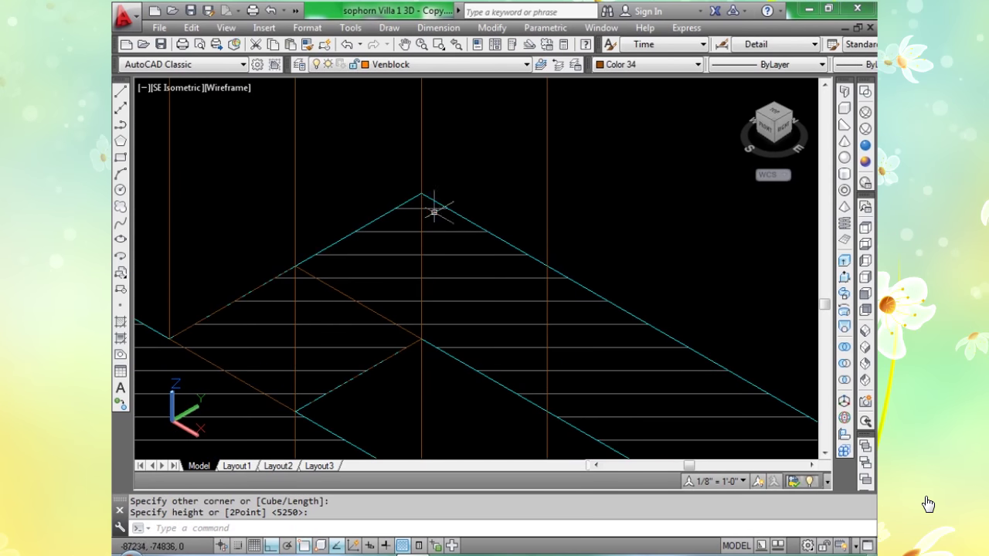
pyautogui.scroll(3, 415, 198)
# Add a second box starting at the outline apex, raised to full height.
pyautogui.press('Return')
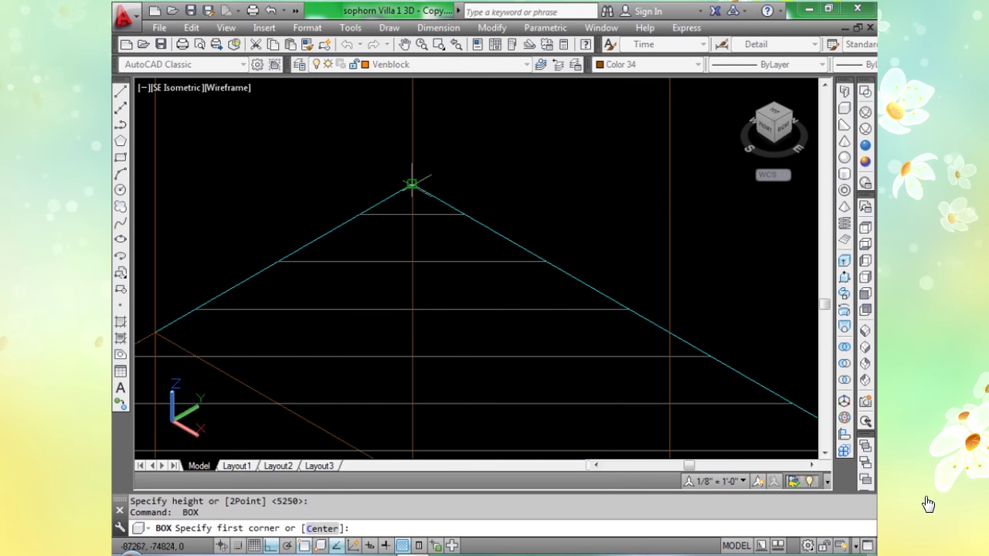
pyautogui.click(412, 184)
pyautogui.scroll(-3, 410, 187)
pyautogui.scroll(6, 536, 312)
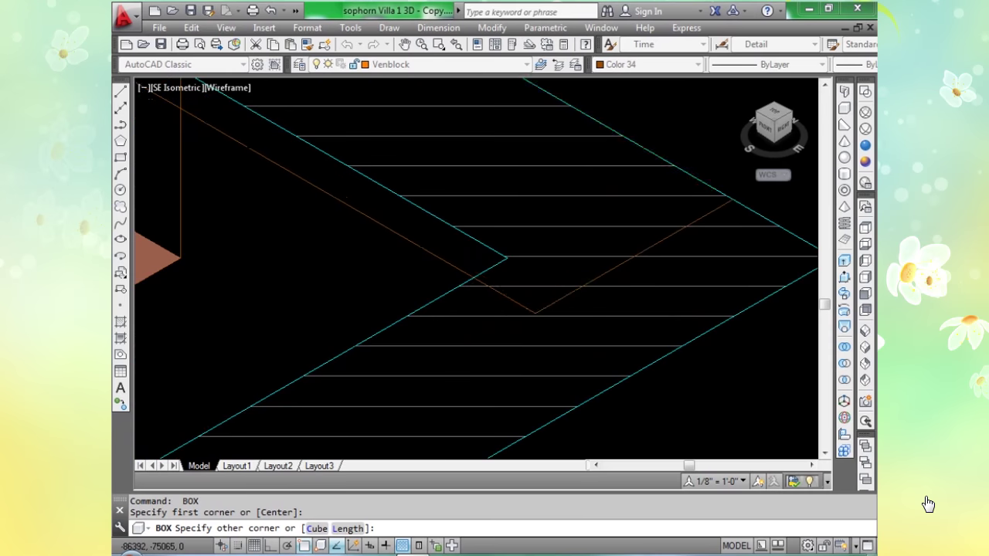
pyautogui.click(507, 257)
pyautogui.click(509, 189)
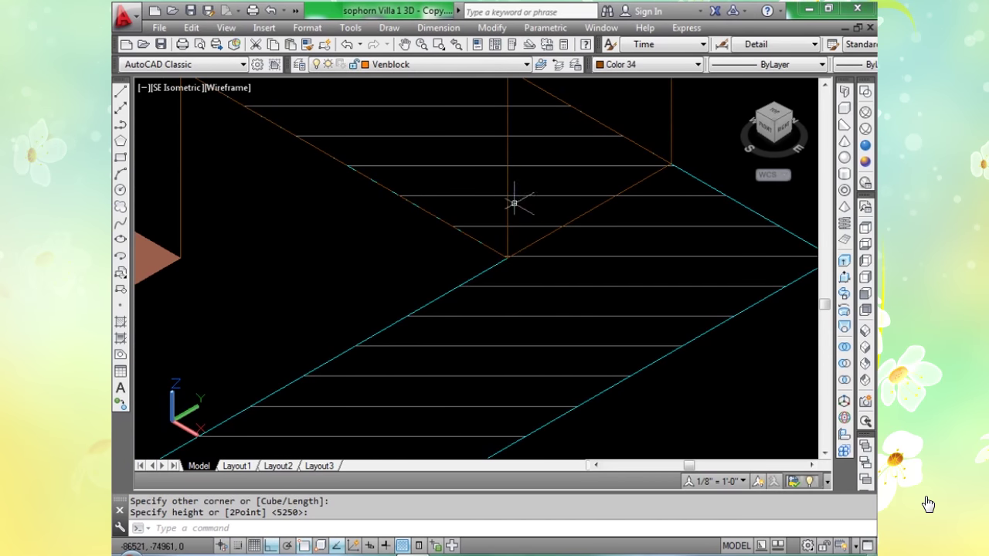
pyautogui.scroll(-4, 364, 338)
pyautogui.scroll(2, 484, 245)
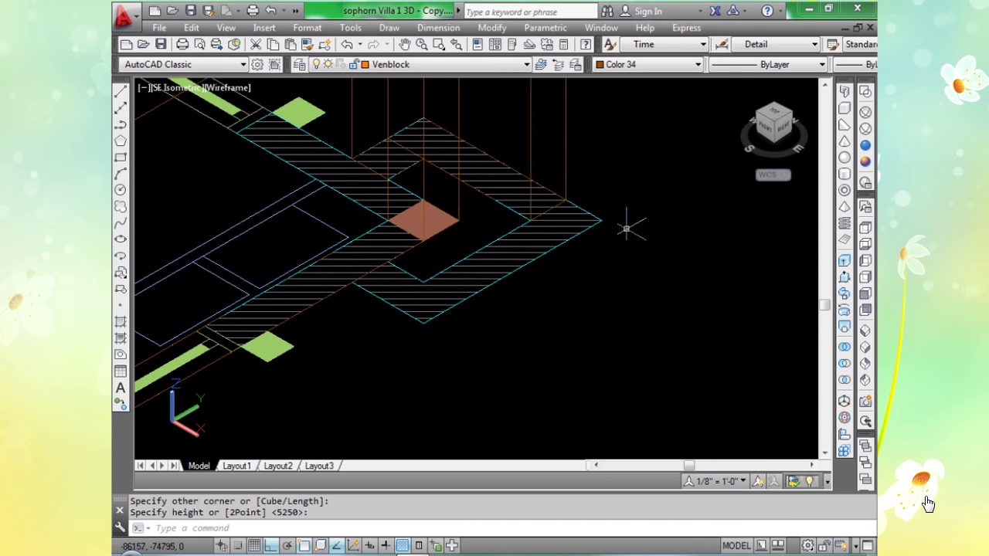
pyautogui.scroll(4, 625, 219)
# Add a third box between the outline endpoints with the default 5250 height.
pyautogui.press('Return')
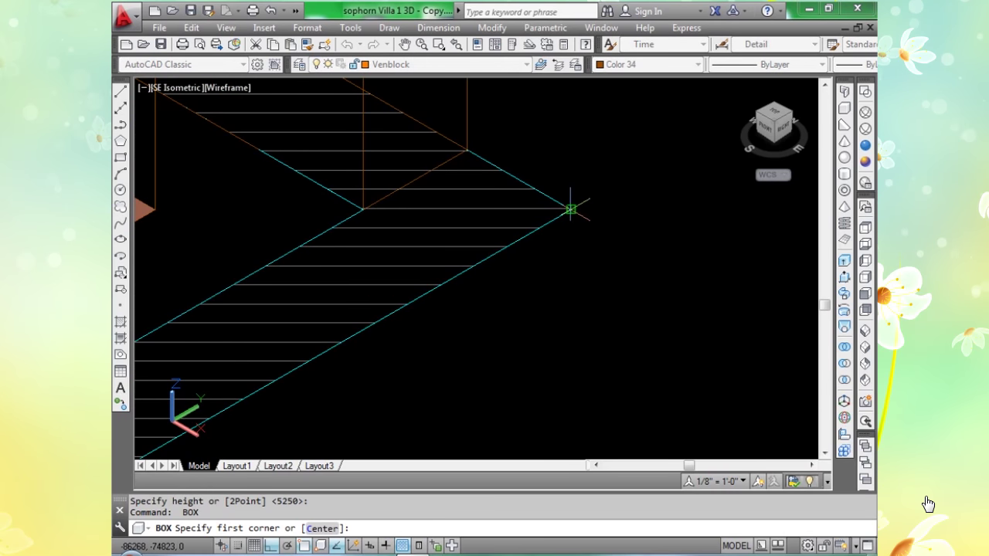
pyautogui.click(571, 209)
pyautogui.scroll(-4, 503, 243)
pyautogui.scroll(4, 426, 256)
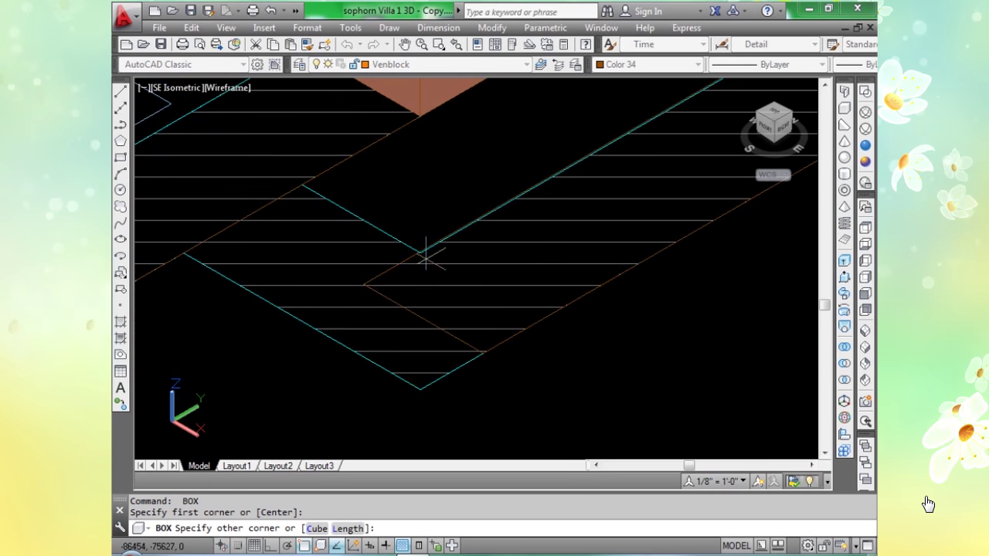
pyautogui.click(417, 216)
pyautogui.scroll(5, 537, 278)
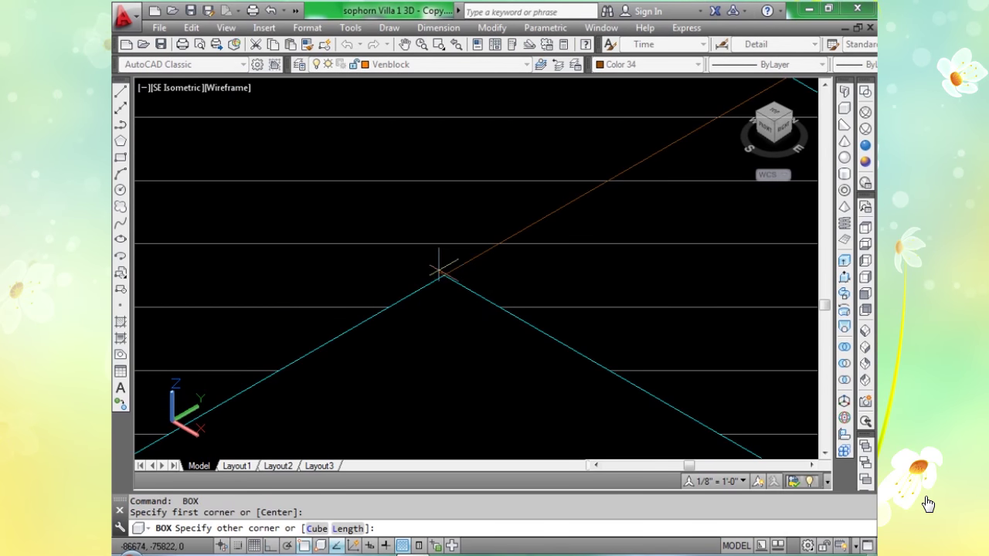
pyautogui.scroll(-4, 439, 270)
pyautogui.scroll(7, 698, 329)
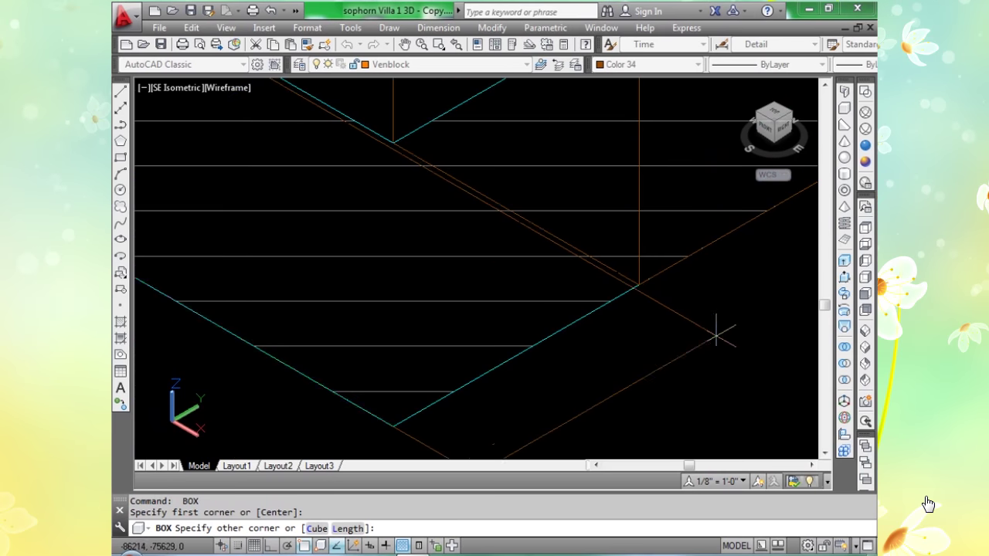
pyautogui.click(638, 285)
pyautogui.press('Return')
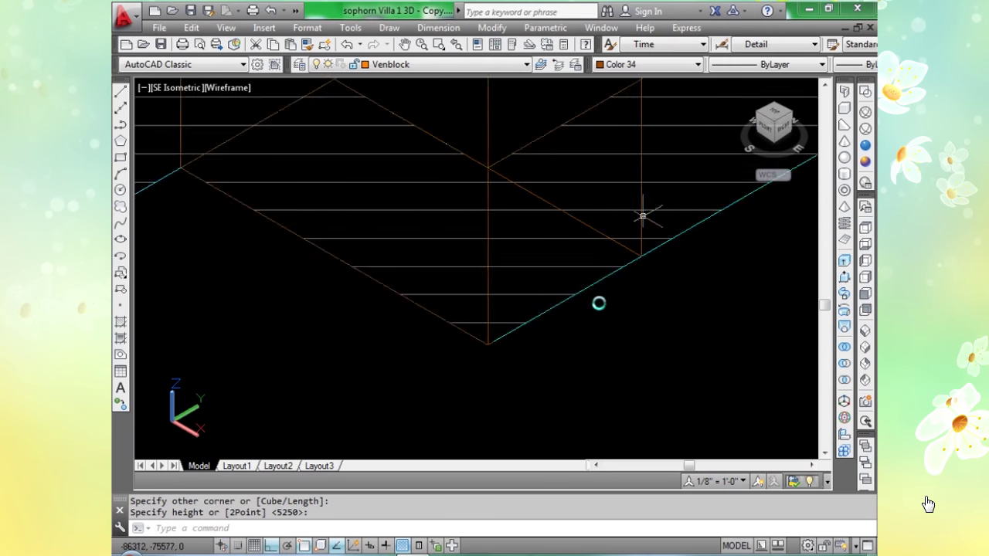
pyautogui.scroll(-6, 596, 309)
pyautogui.scroll(-3, 597, 309)
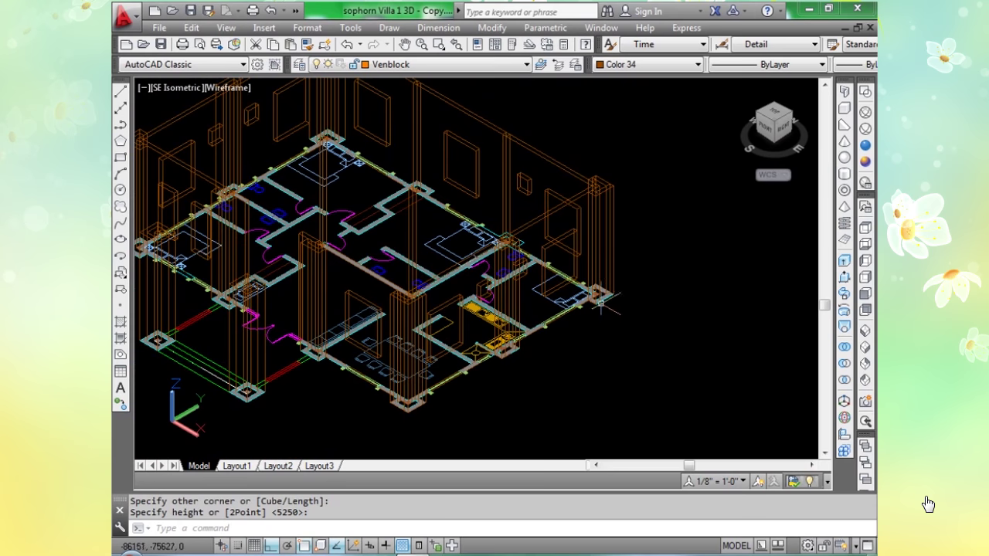
# Draw a box on the first wall junction outline and set its height.
pyautogui.scroll(2, 633, 302)
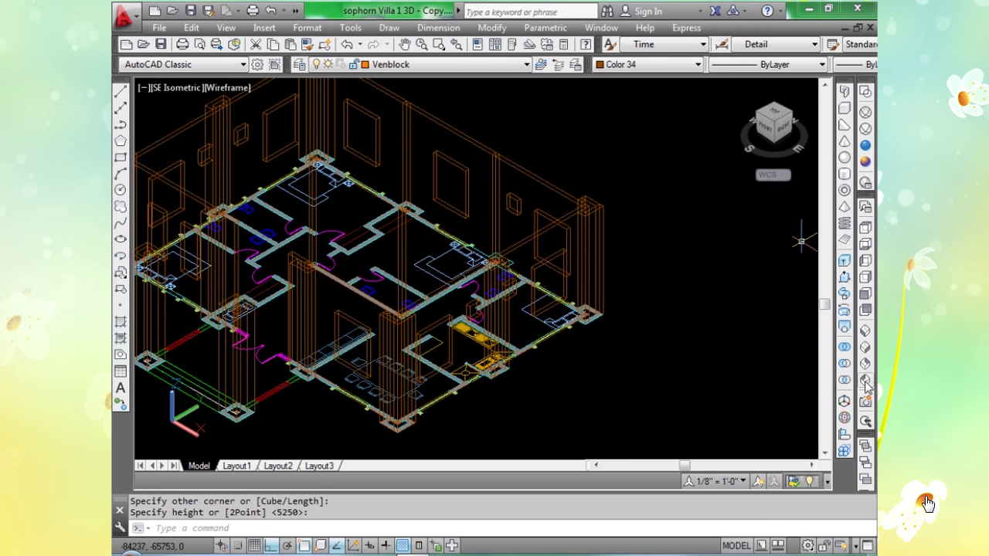
pyautogui.scroll(-5, 788, 344)
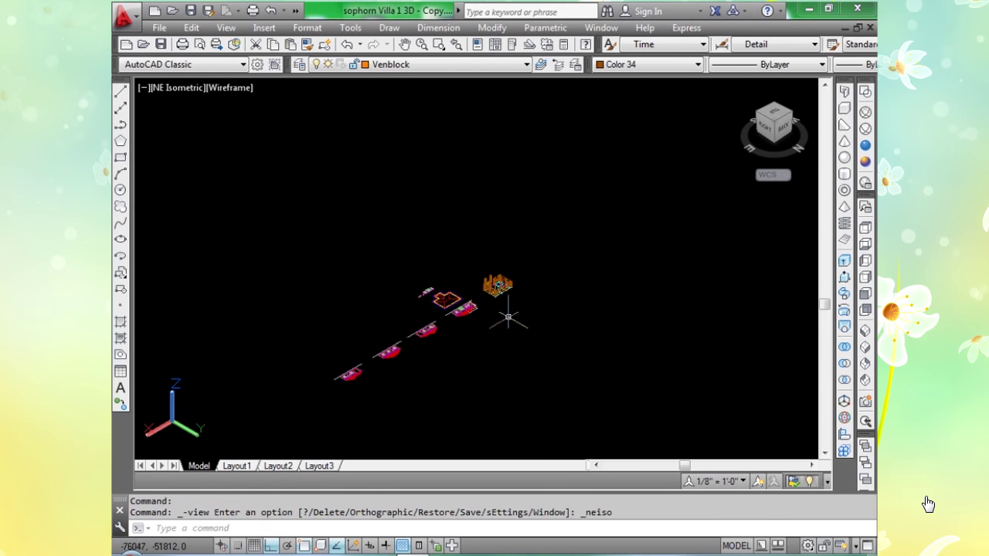
pyautogui.scroll(6, 509, 316)
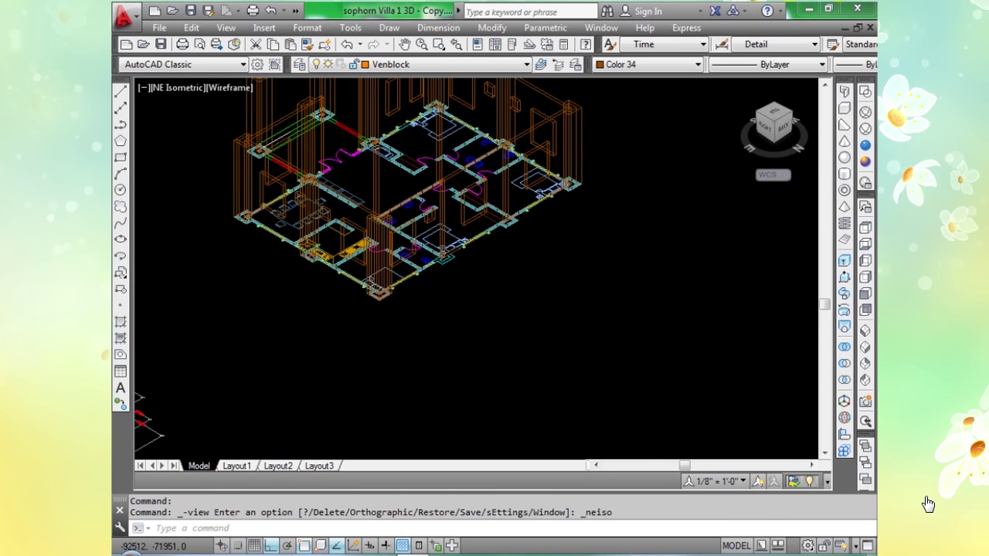
pyautogui.scroll(6, 459, 280)
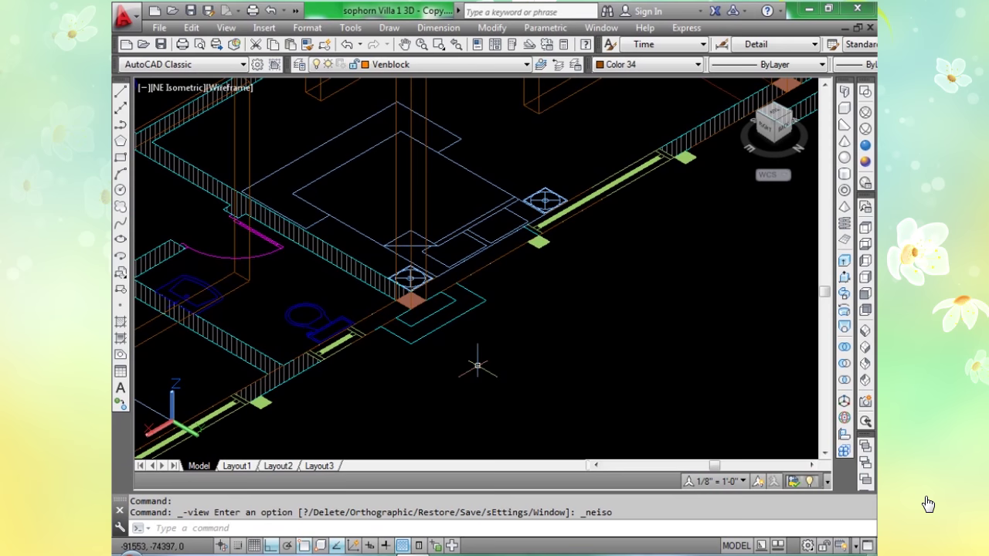
pyautogui.scroll(4, 445, 315)
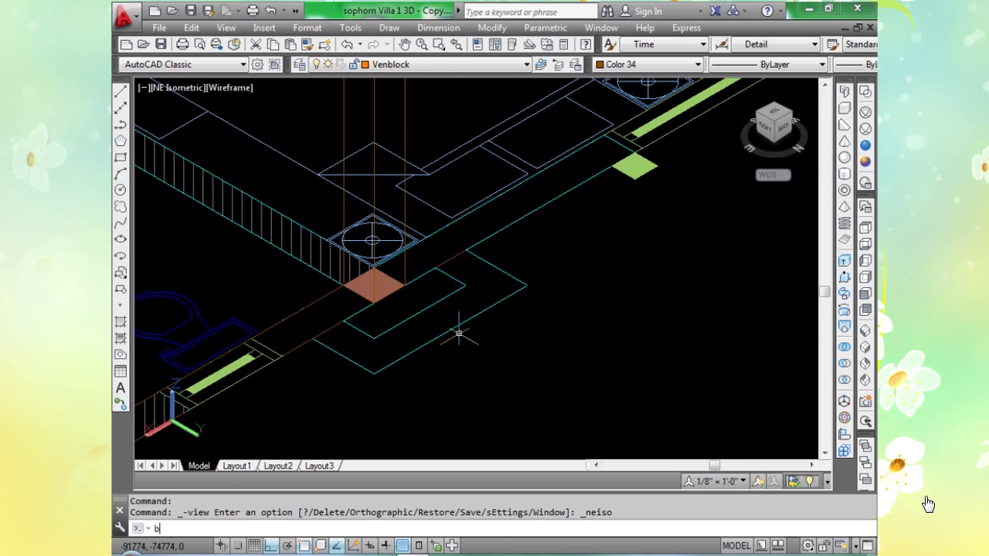
pyautogui.write('x')
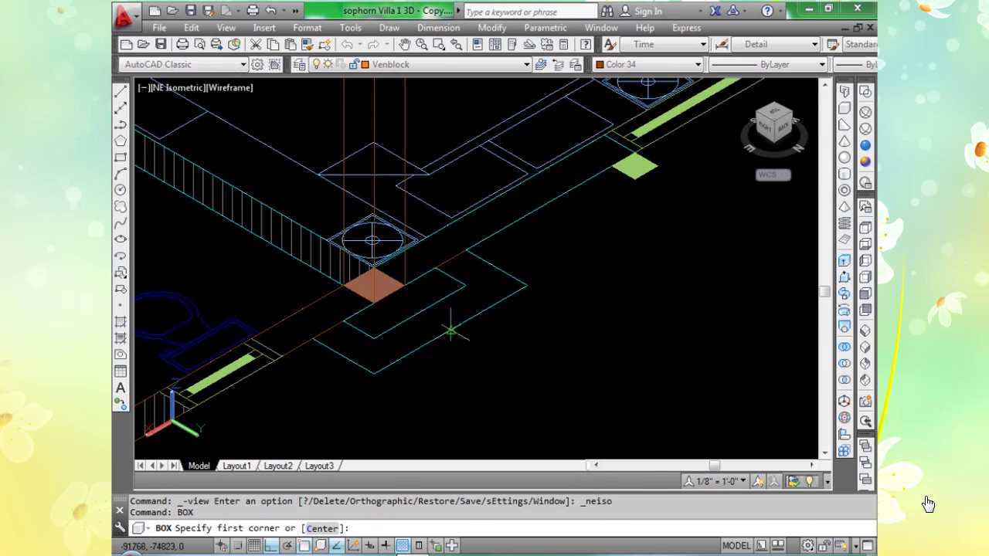
pyautogui.scroll(3, 462, 280)
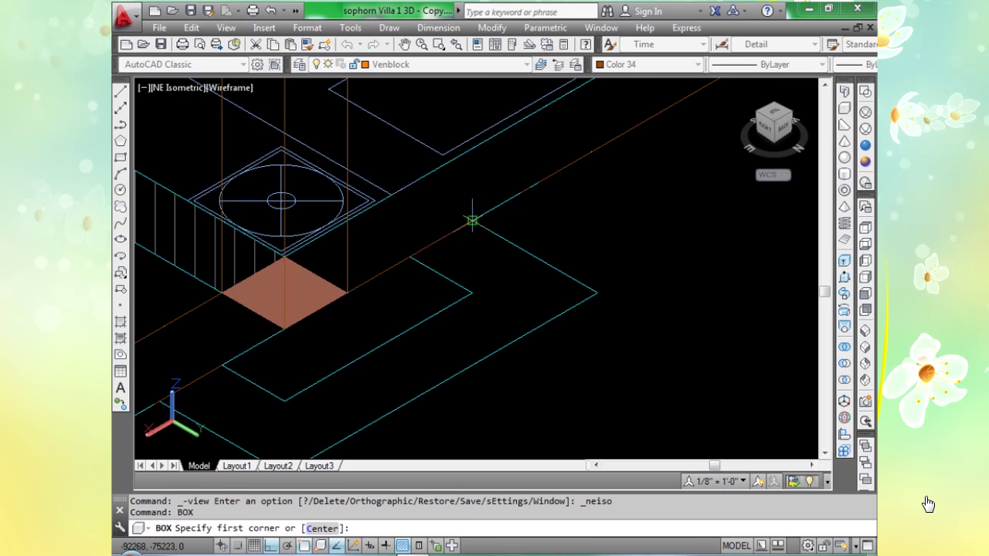
pyautogui.click(472, 221)
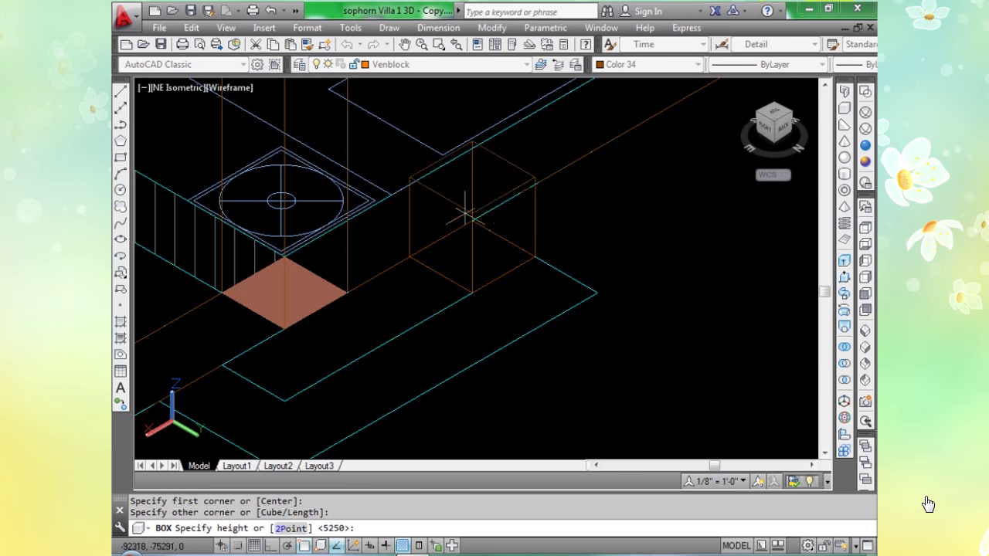
pyautogui.click(515, 284)
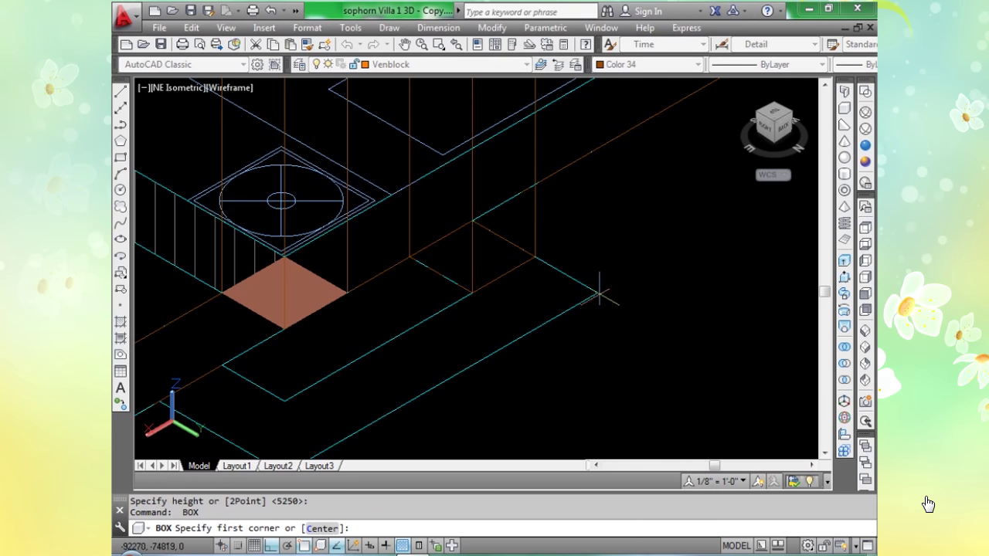
# Finish the next box at 5250 height and place another box's base corners.
pyautogui.click(284, 401)
pyautogui.press('Return')
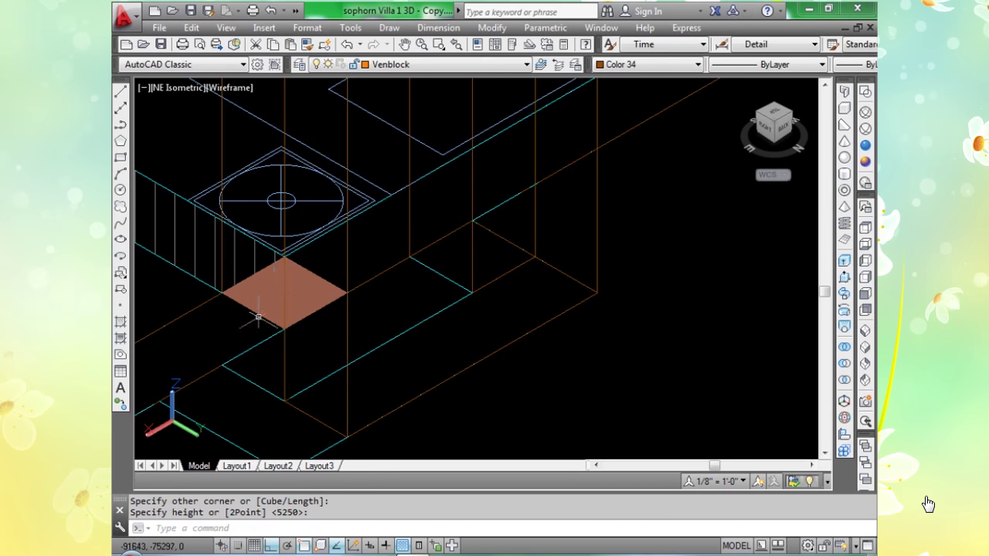
pyautogui.scroll(-5, 245, 339)
pyautogui.scroll(6, 230, 335)
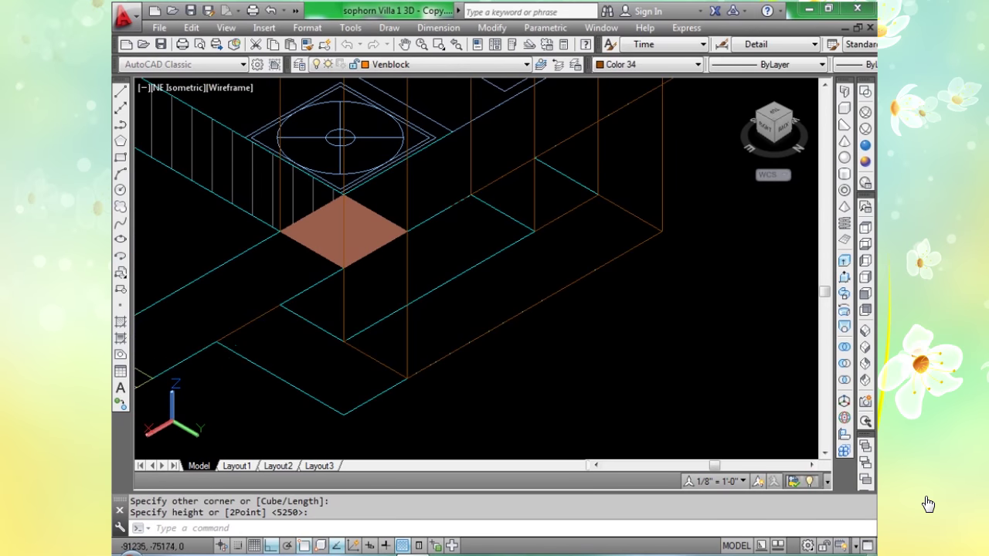
pyautogui.press('Return')
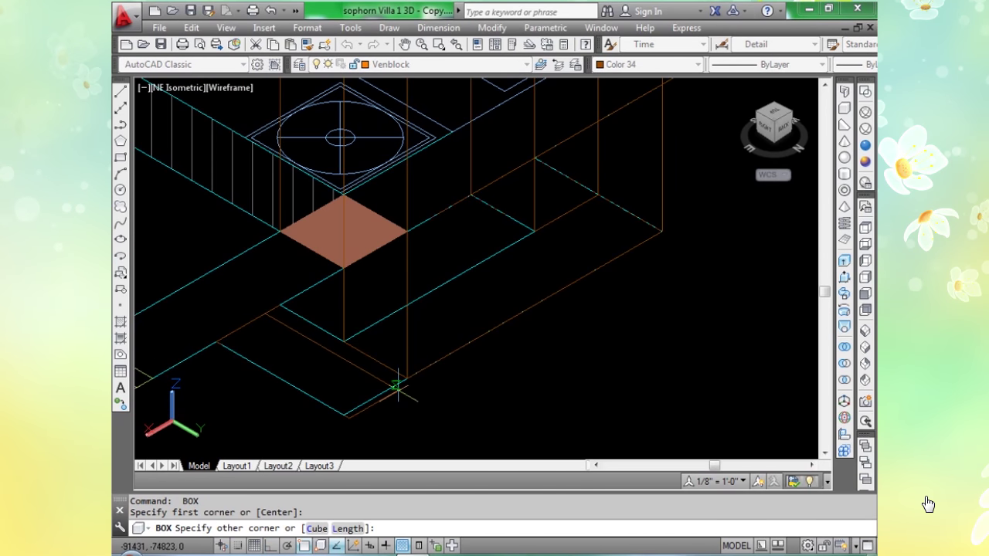
pyautogui.click(407, 379)
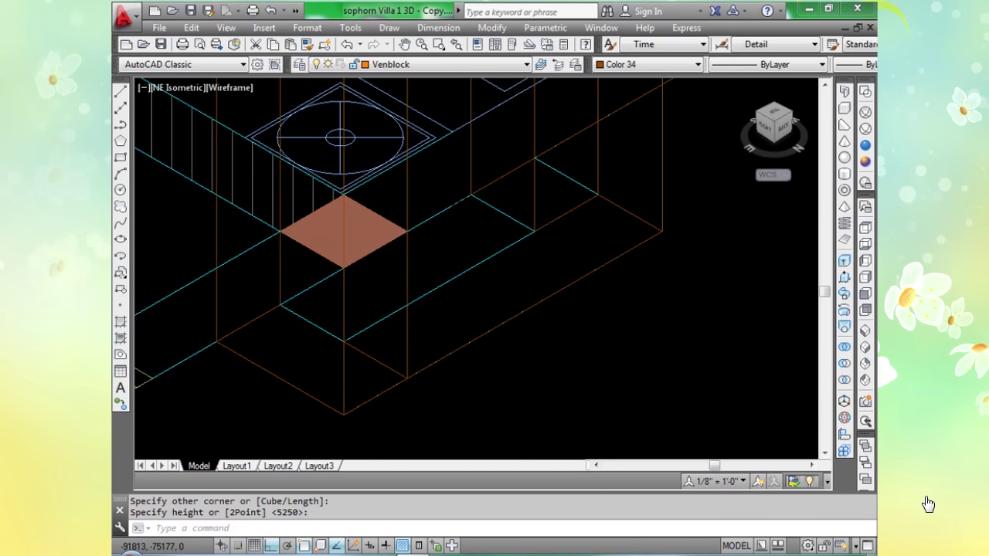
pyautogui.scroll(-5, 431, 292)
pyautogui.scroll(6, 471, 247)
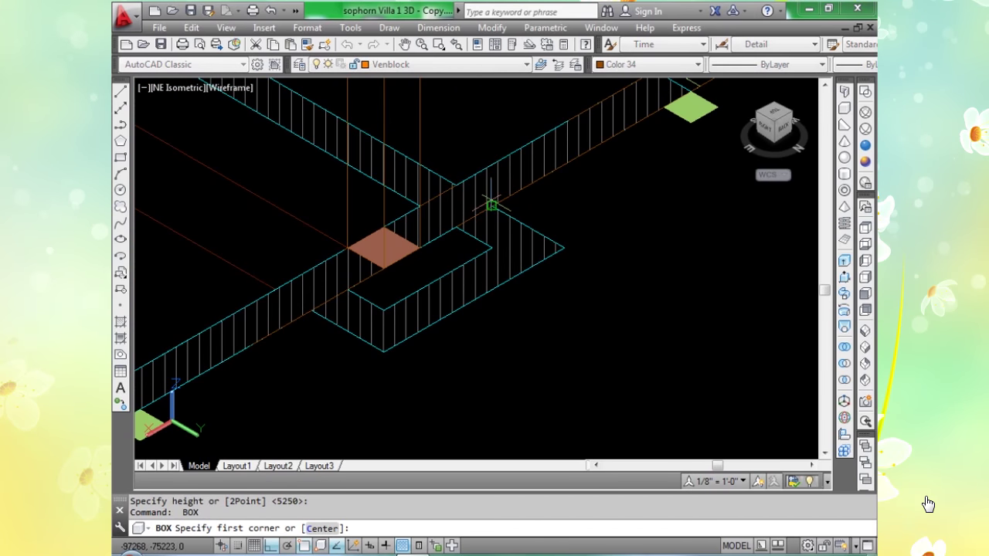
# Build two more 5250-high boxes at the remaining wall and column corners.
pyautogui.click(491, 205)
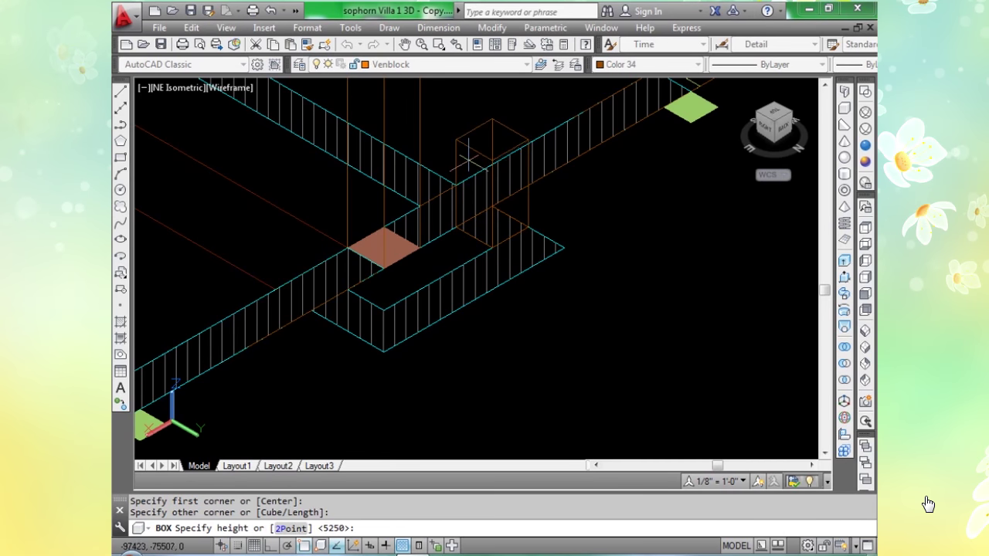
pyautogui.press('Return')
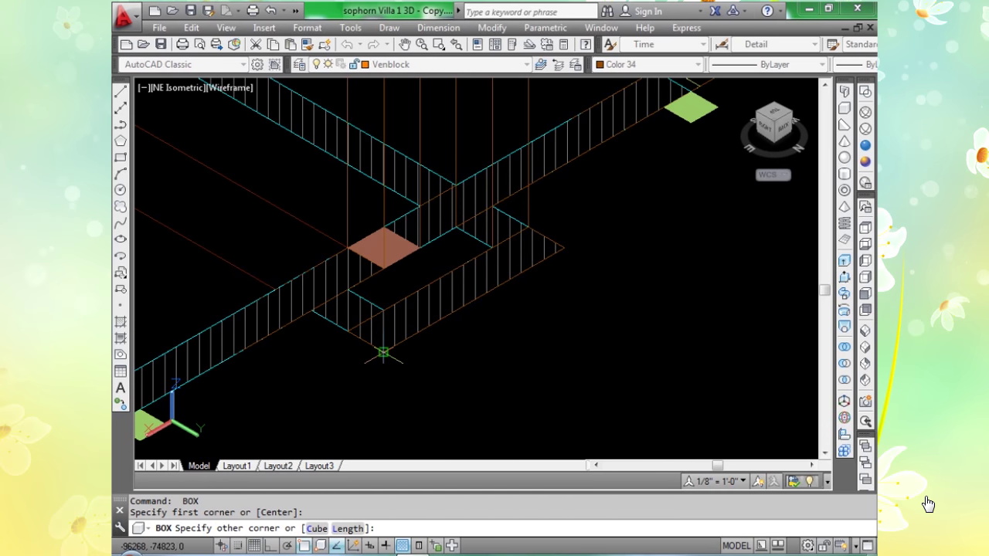
pyautogui.click(384, 353)
pyautogui.click(347, 289)
pyautogui.scroll(6, 325, 302)
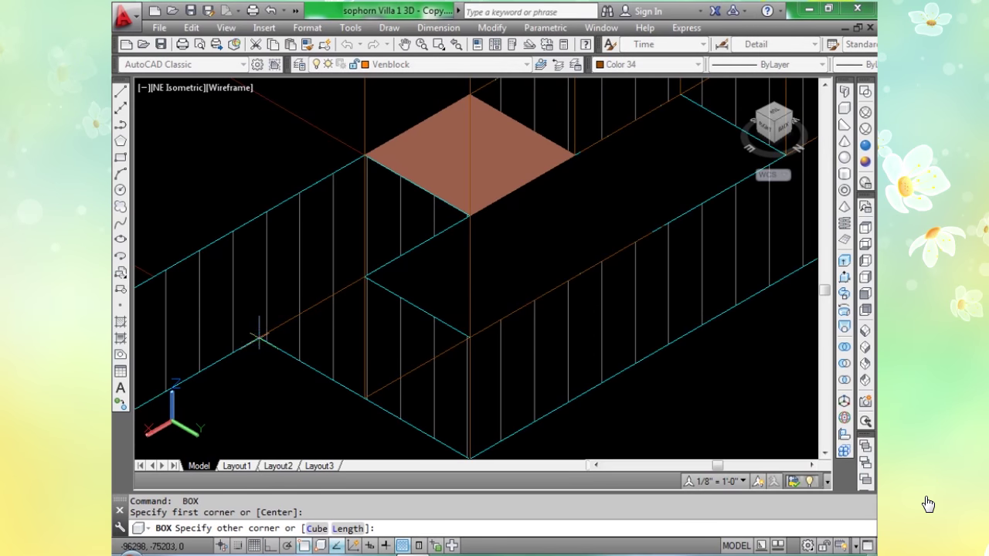
pyautogui.click(469, 338)
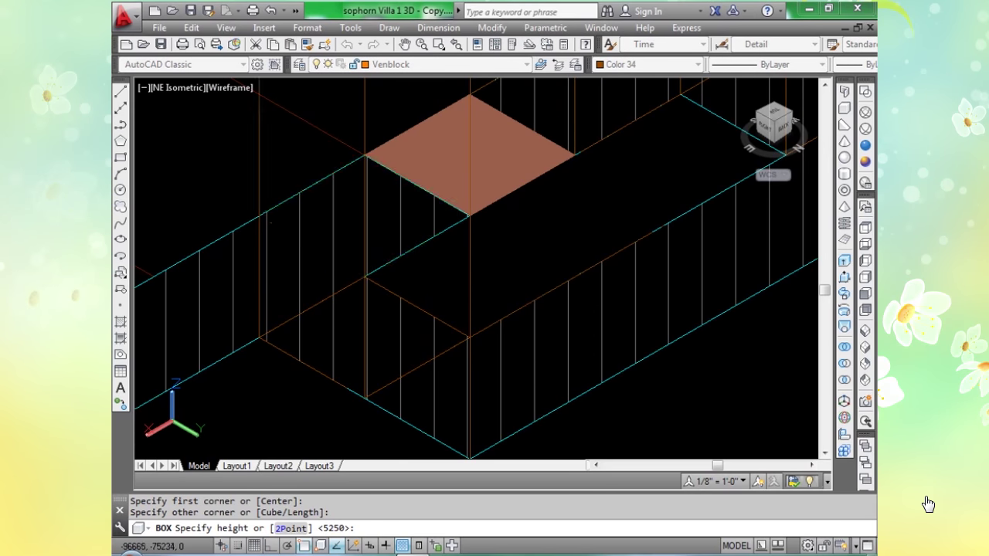
pyautogui.press('Return')
pyautogui.scroll(-10, 464, 224)
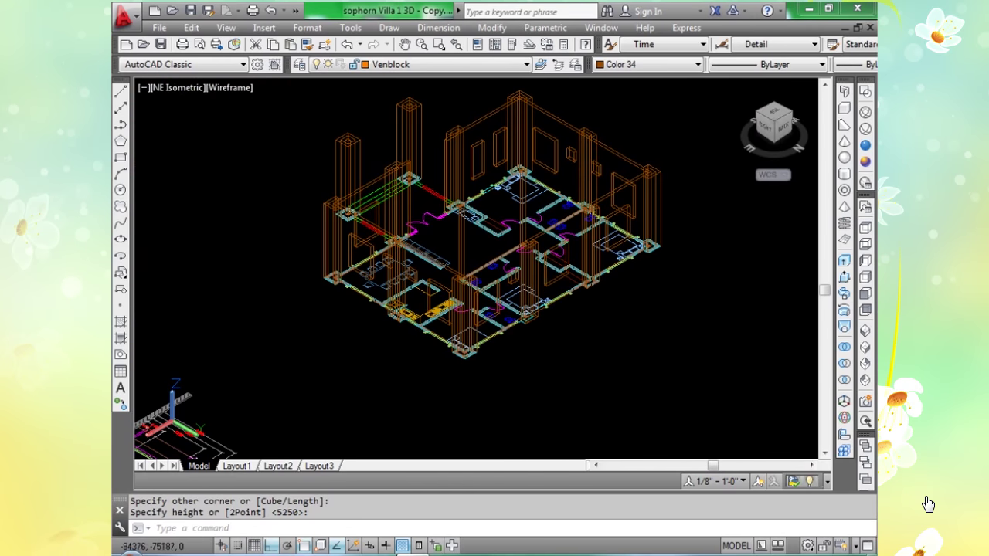
# Switch to the Realistic visual style and zoom in on the brown walls.
pyautogui.click(865, 144)
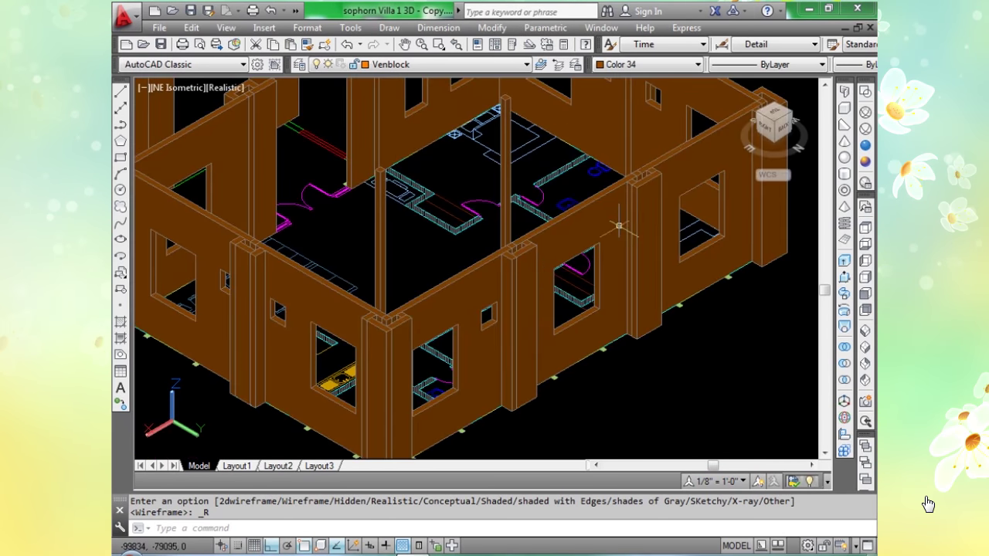
pyautogui.scroll(2, 649, 221)
pyautogui.scroll(1, 602, 272)
pyautogui.scroll(1, 588, 249)
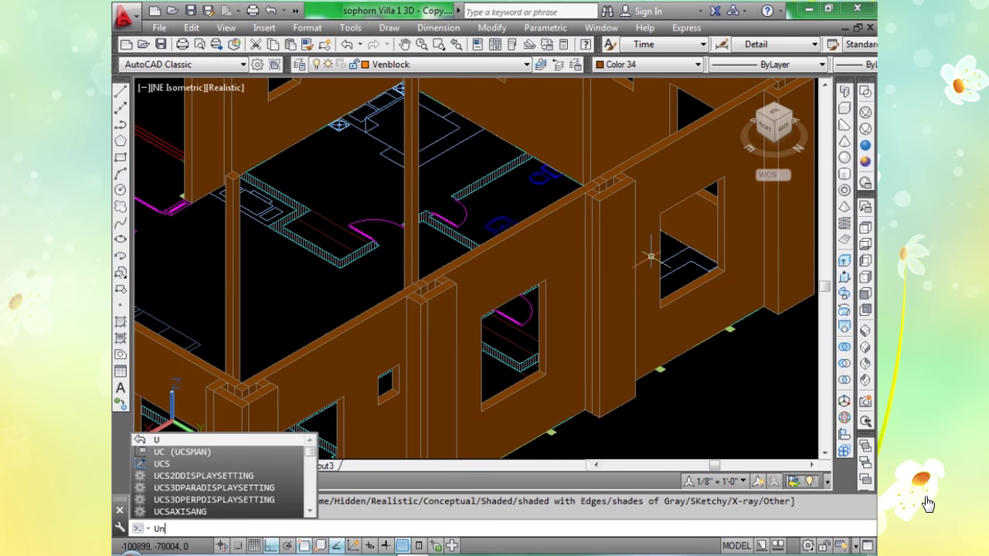
# Start UNION and pick the column solid at the wall junction.
pyautogui.write('i')
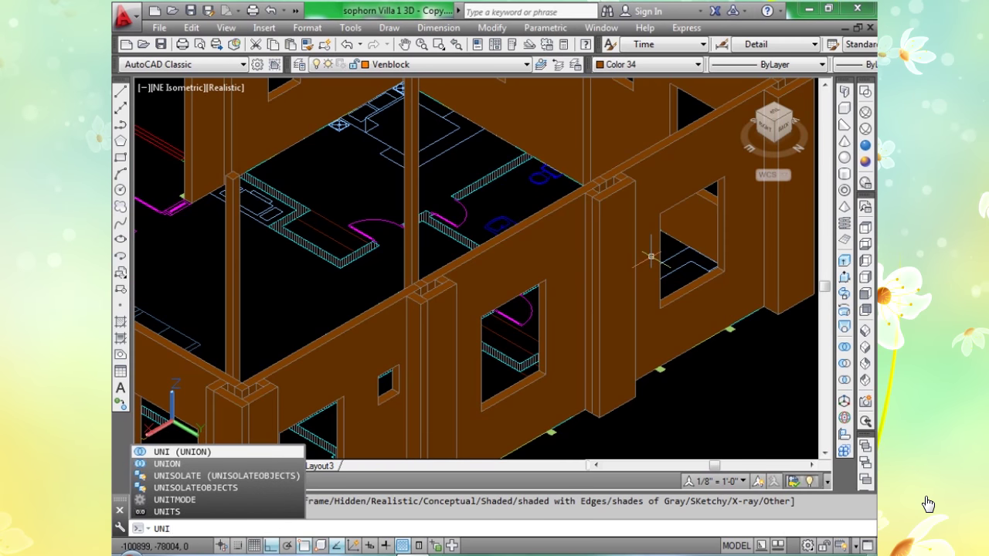
pyautogui.press('Return')
pyautogui.scroll(5, 626, 181)
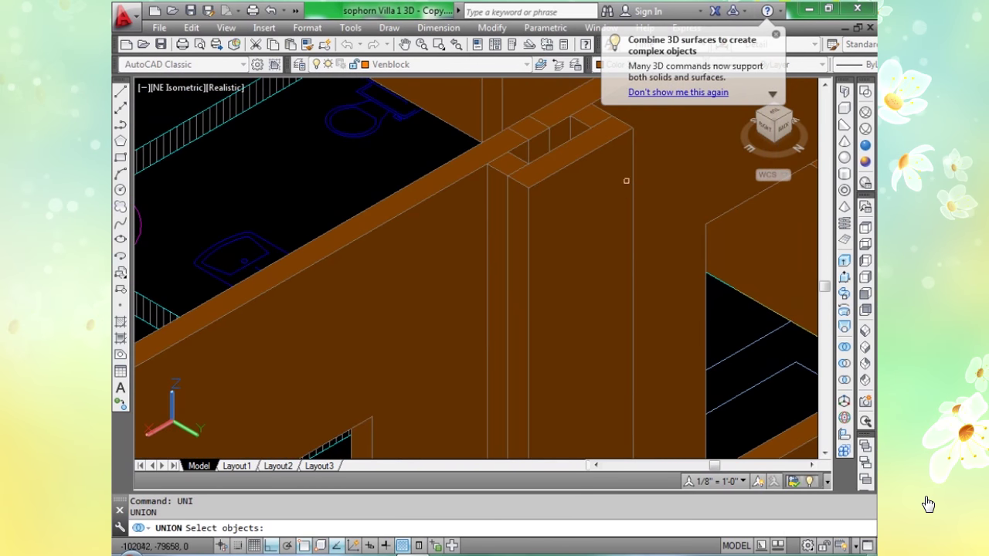
pyautogui.click(580, 155)
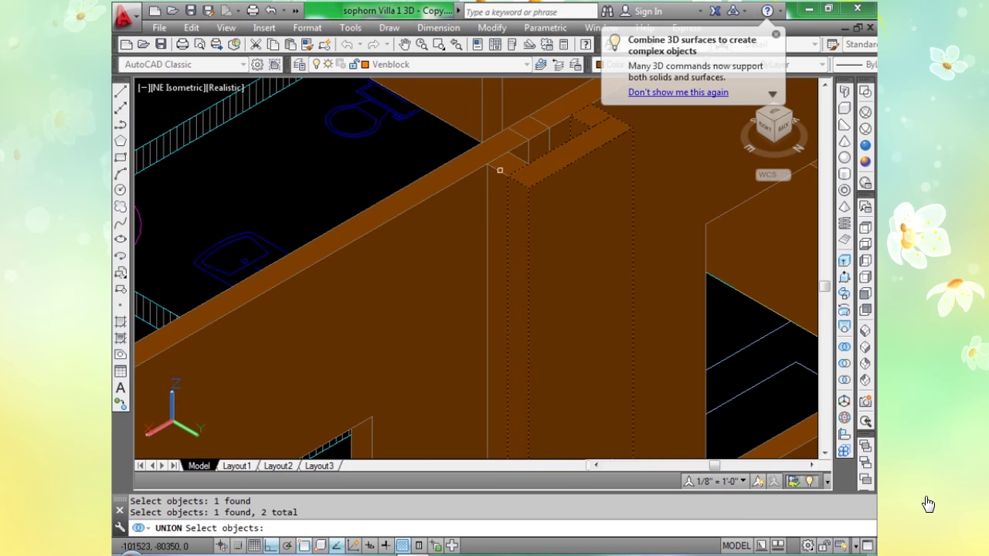
pyautogui.scroll(-5, 498, 172)
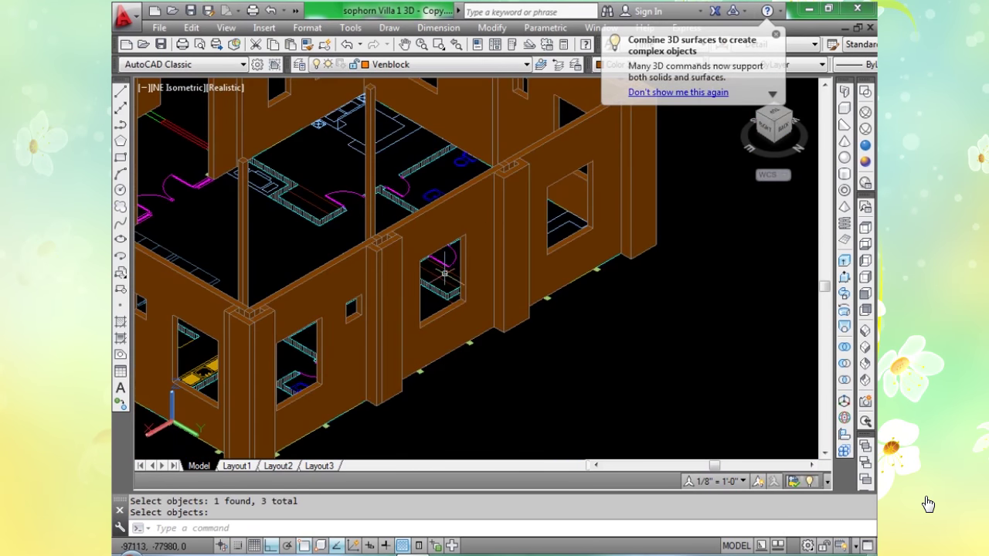
pyautogui.scroll(3, 460, 199)
pyautogui.scroll(5, 488, 168)
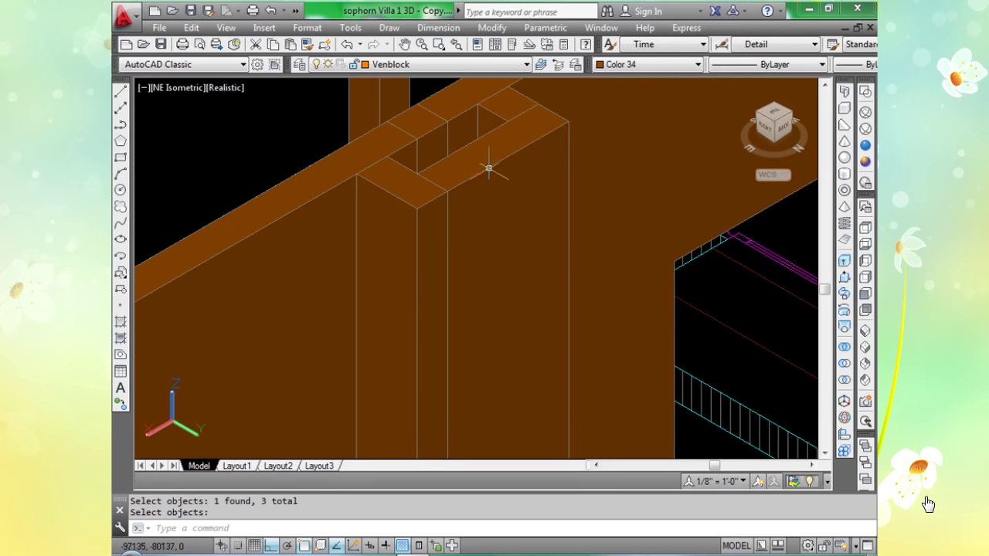
# Merge the beam top, column, small beam piece and a fourth solid into one.
pyautogui.press('Return')
pyautogui.press('Return')
pyautogui.click(506, 109)
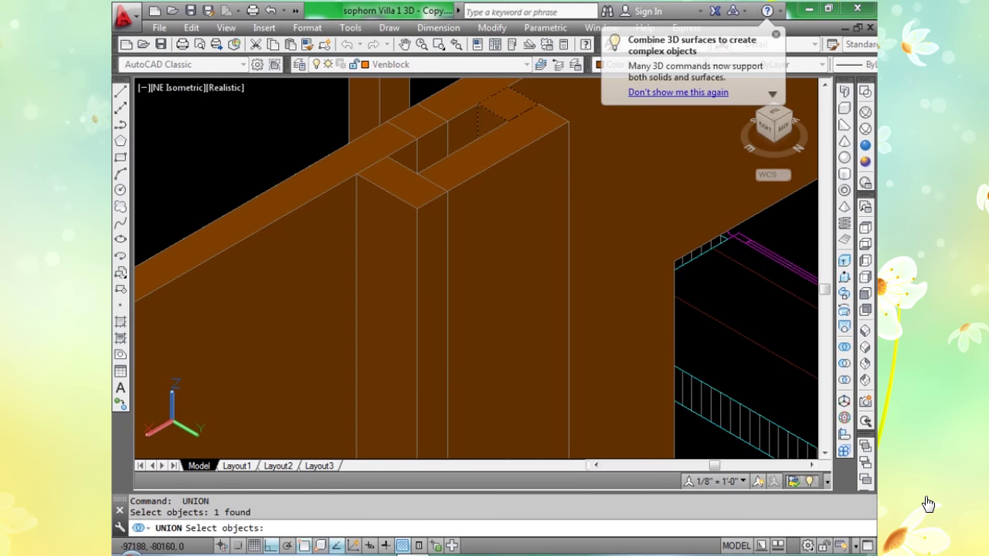
pyautogui.click(415, 184)
pyautogui.scroll(-5, 415, 184)
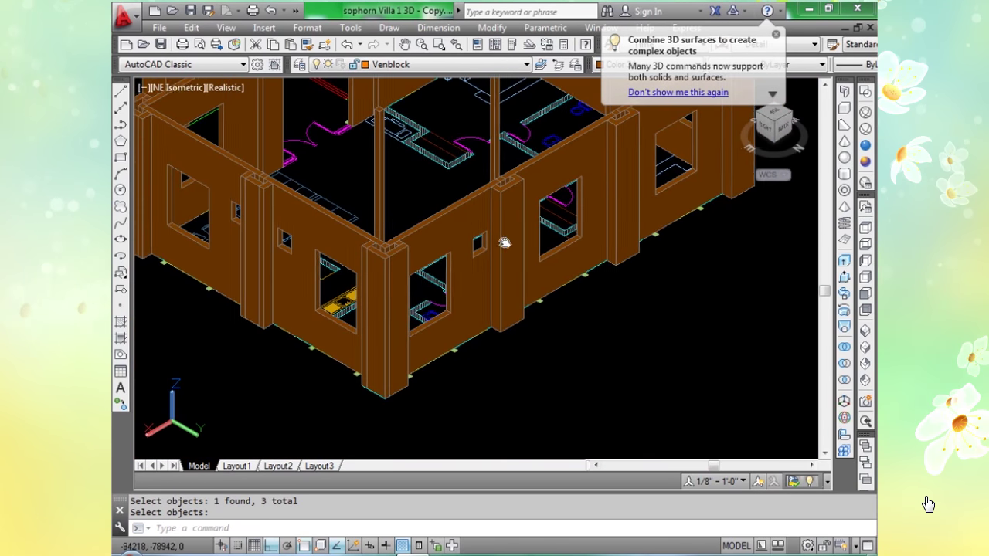
pyautogui.scroll(5, 390, 251)
pyautogui.scroll(3, 396, 246)
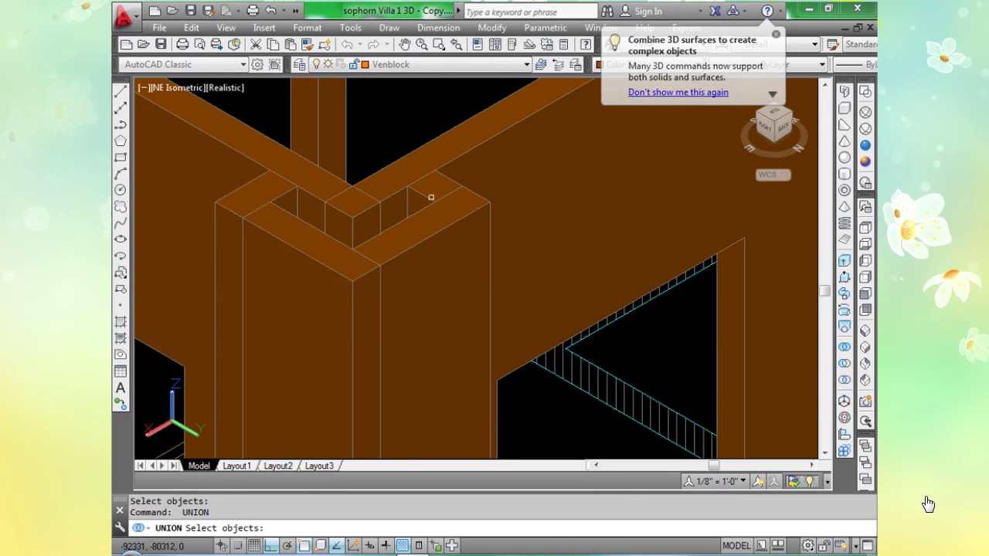
pyautogui.click(426, 205)
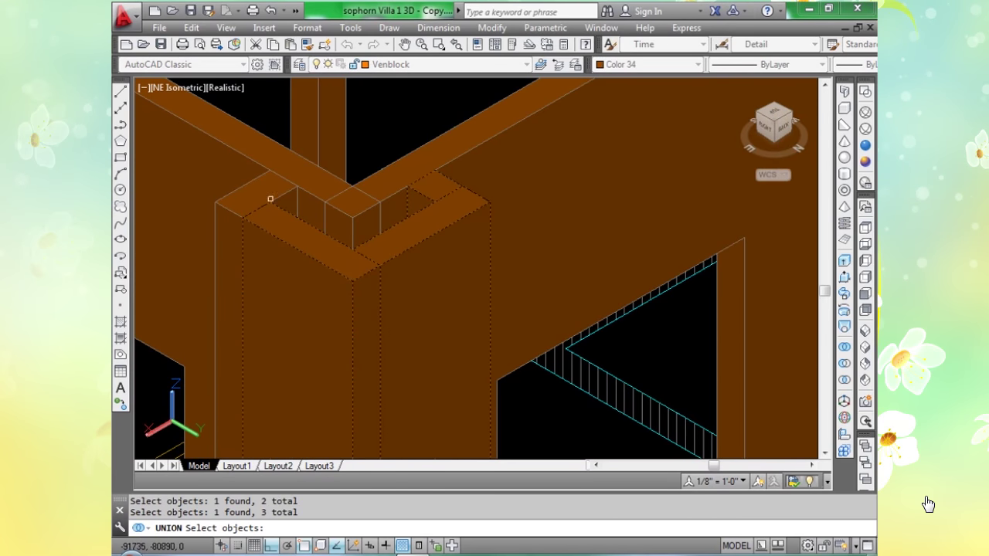
pyautogui.click(261, 194)
pyautogui.press('Return')
pyautogui.scroll(-4, 315, 292)
# Union the corner solid with the adjacent beam piece.
pyautogui.moveTo(315, 291); pyautogui.dragTo(597, 299, button='middle')
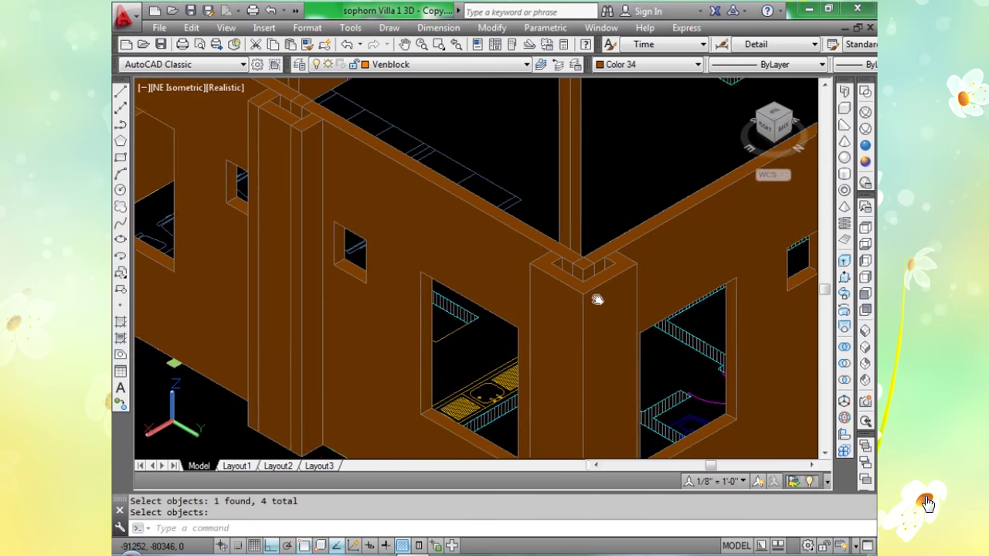
pyautogui.scroll(2, 320, 203)
pyautogui.scroll(2, 446, 276)
pyautogui.scroll(3, 390, 178)
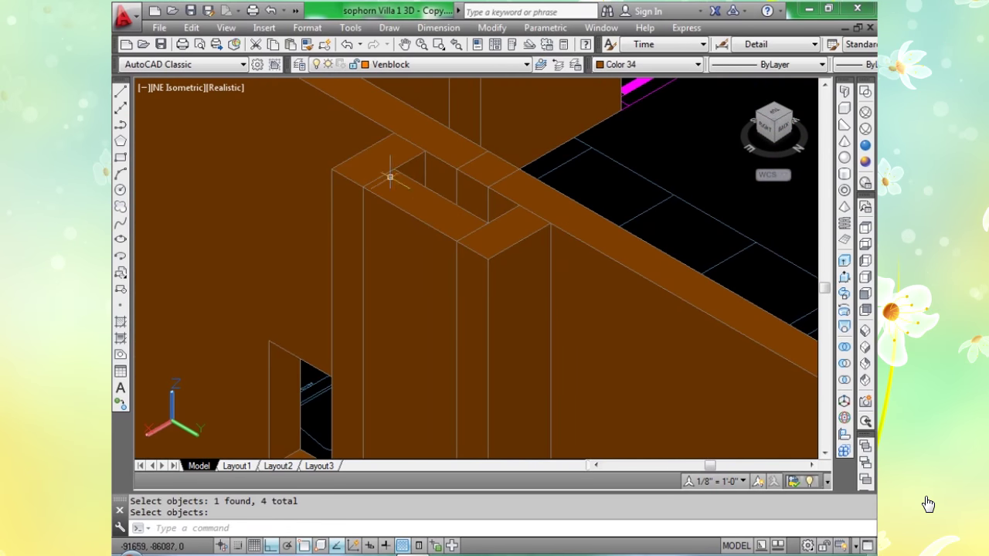
pyautogui.press('Return')
pyautogui.click(385, 172)
pyautogui.click(410, 201)
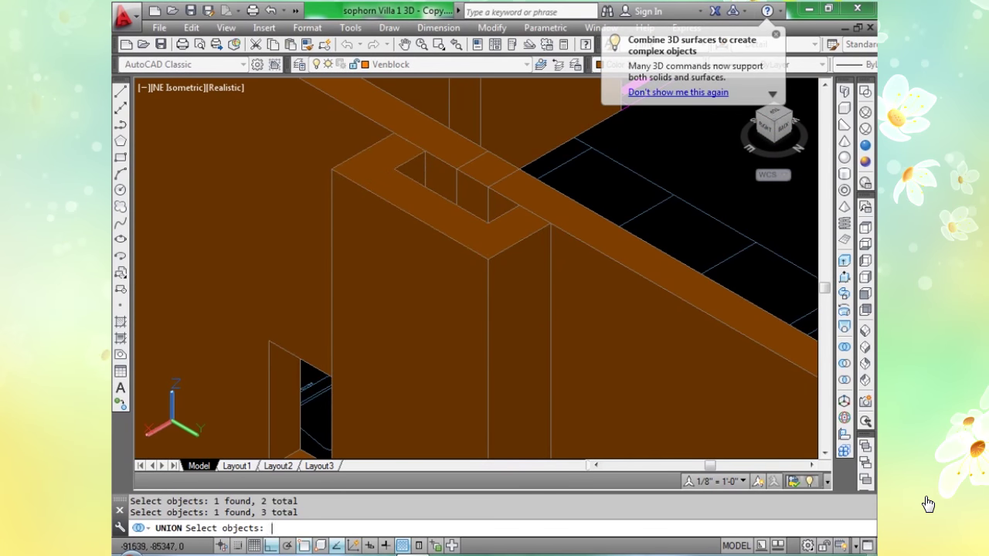
pyautogui.press('Return')
# Merge the left beam with the front-left block into one solid.
pyautogui.scroll(-3, 363, 331)
pyautogui.scroll(2, 446, 332)
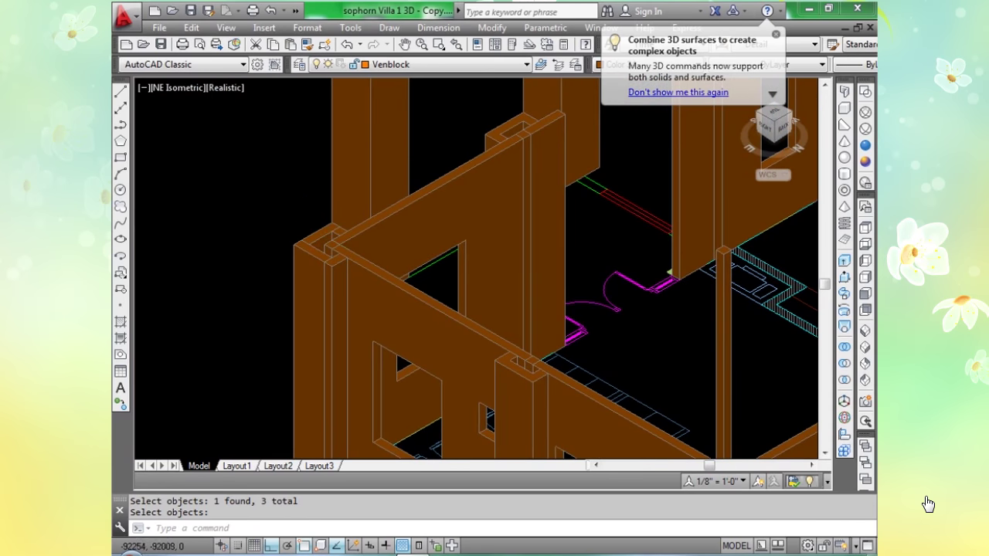
pyautogui.scroll(3, 325, 253)
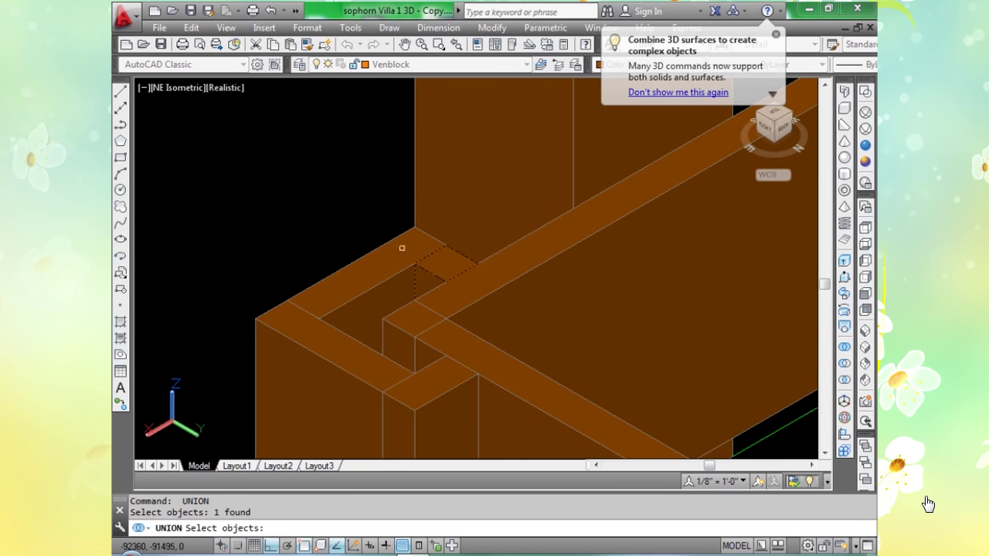
pyautogui.click(379, 263)
pyautogui.click(345, 339)
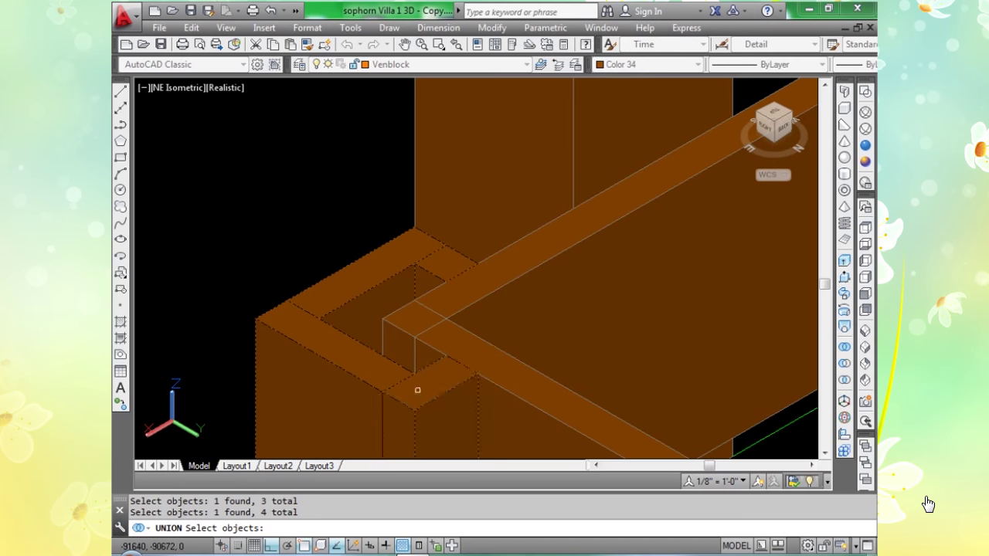
pyautogui.press('Return')
pyautogui.scroll(-8, 441, 347)
pyautogui.moveTo(486, 306); pyautogui.dragTo(342, 237, button='middle')
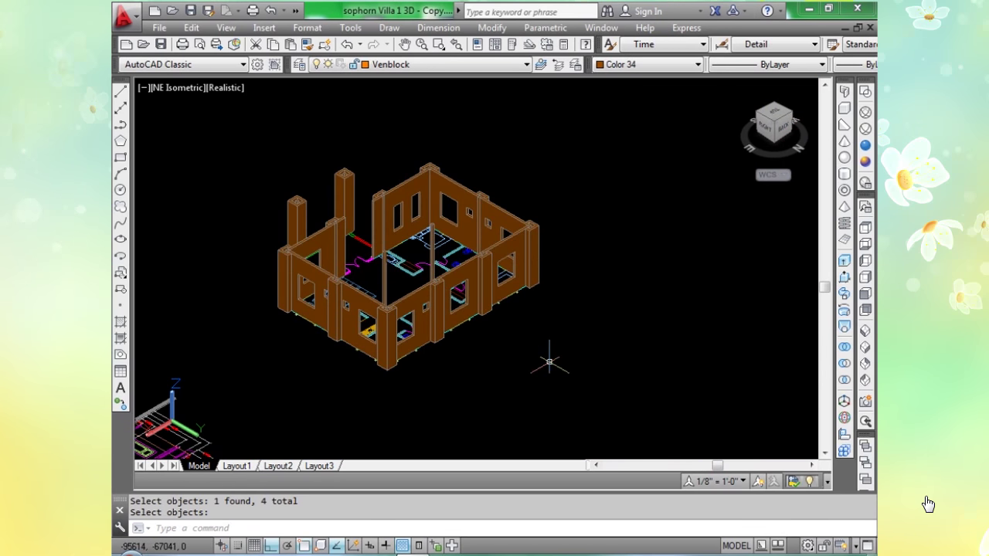
# Cancel the pending union and fit the house in the viewport.
pyautogui.press('Return')
pyautogui.moveTo(534, 338); pyautogui.dragTo(602, 360, button='middle')
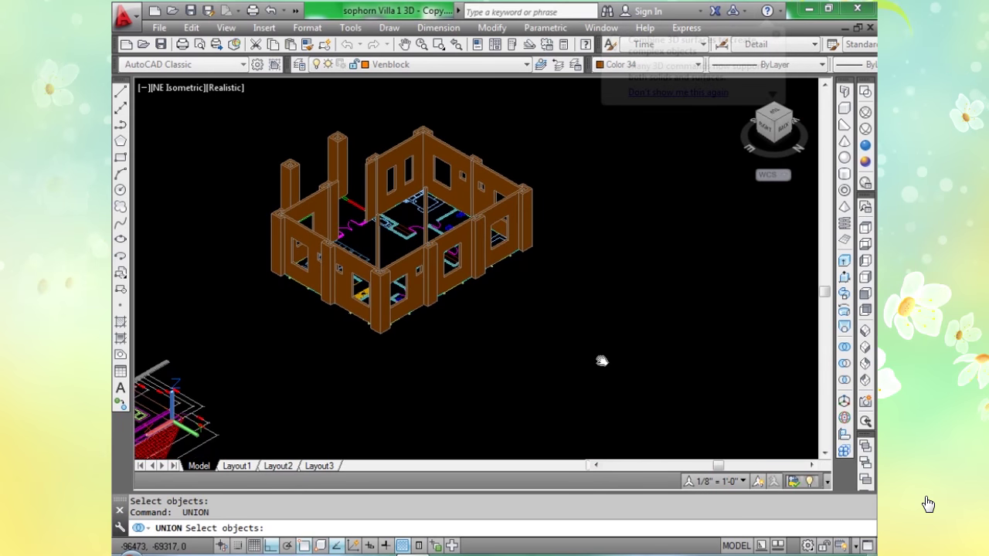
pyautogui.moveTo(503, 325); pyautogui.dragTo(540, 318, button='middle')
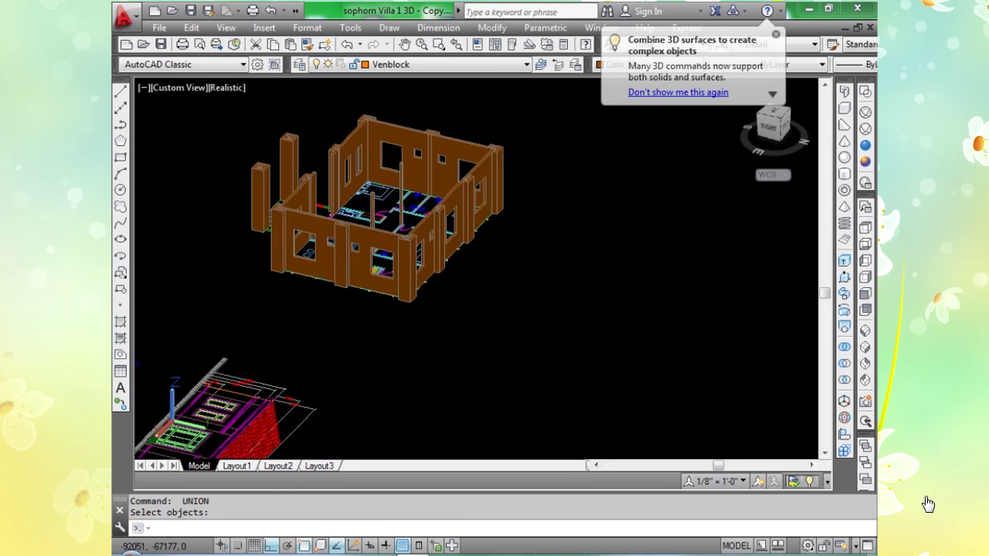
pyautogui.press('Escape')
pyautogui.scroll(2, 510, 286)
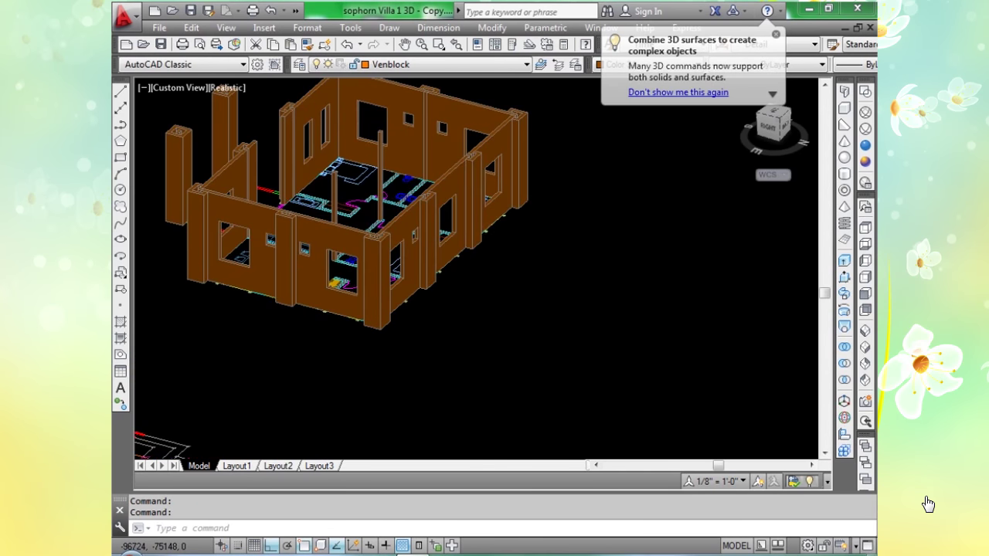
pyautogui.scroll(2, 572, 293)
pyautogui.moveTo(574, 294); pyautogui.dragTo(690, 328, button='middle')
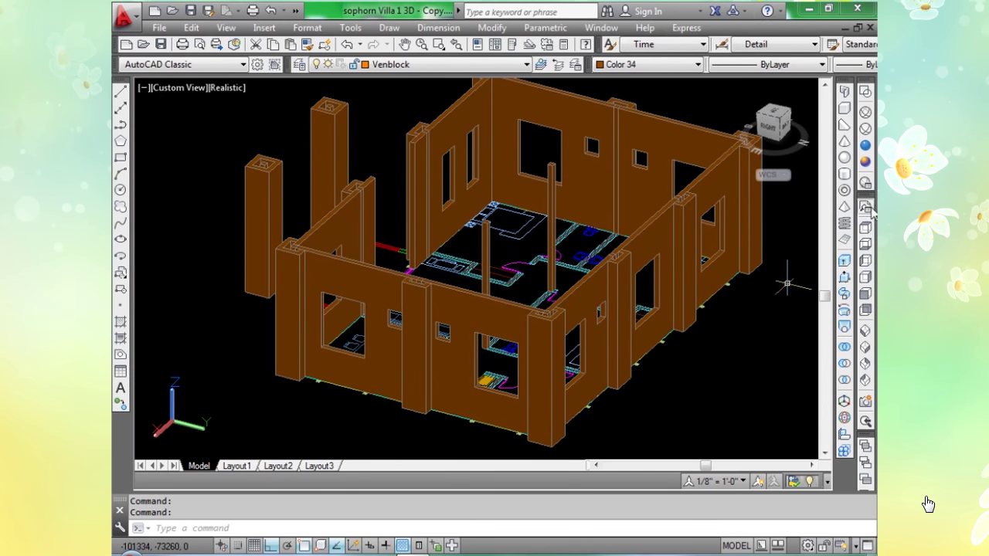
# Switch to SW Isometric view and orbit the house to a lower, frontal angle.
pyautogui.click(866, 333)
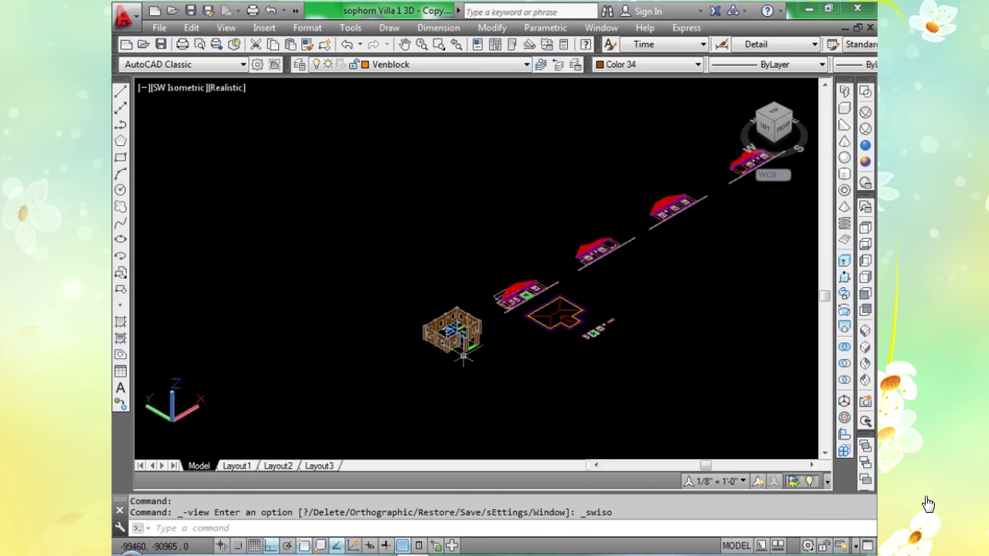
pyautogui.scroll(10, 464, 356)
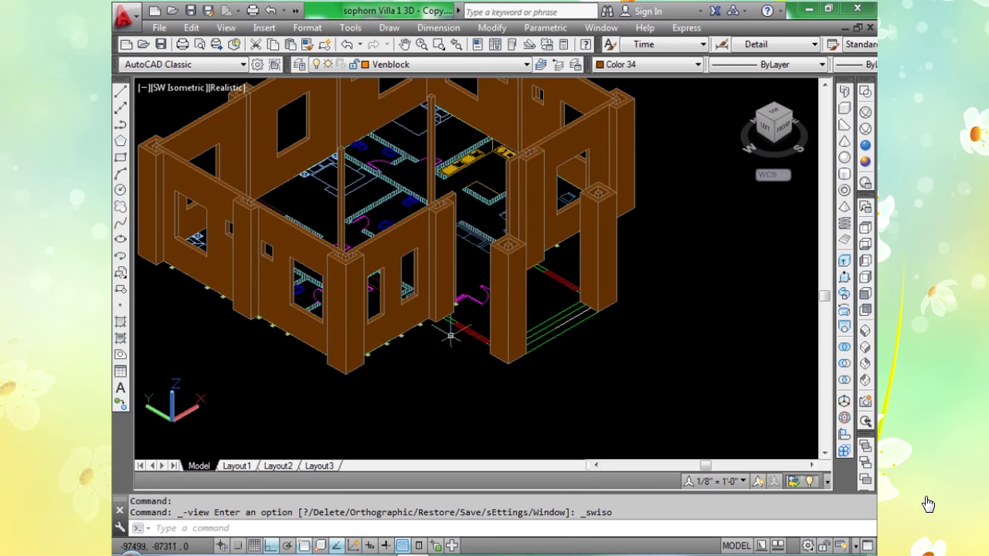
pyautogui.moveTo(367, 206); pyautogui.dragTo(385, 257, button='middle')
pyautogui.keyDown('shift'); pyautogui.moveTo(452, 293); pyautogui.dragTo(564, 272, button='middle'); pyautogui.keyUp('shift')
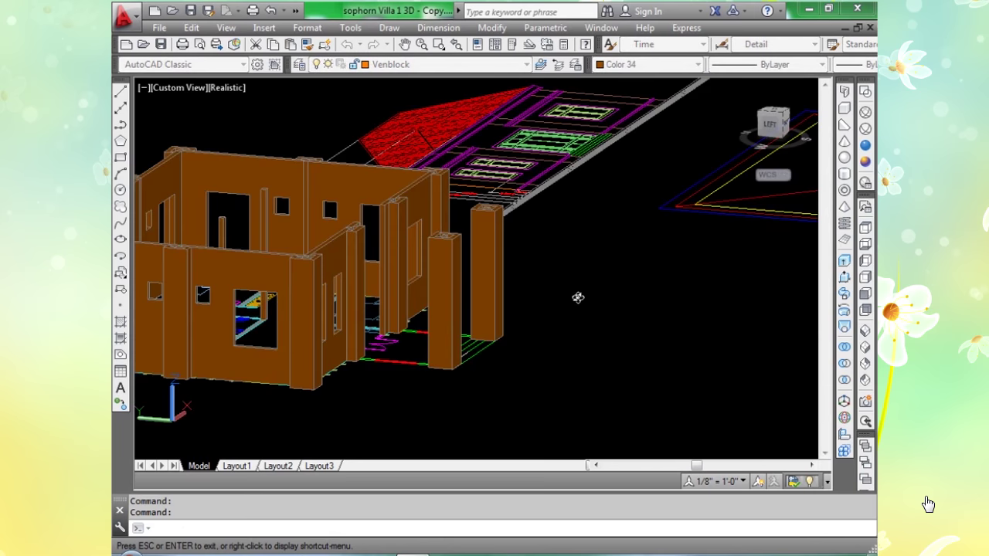
pyautogui.keyDown('shift'); pyautogui.moveTo(578, 297); pyautogui.dragTo(533, 313, button='middle'); pyautogui.keyUp('shift')
pyautogui.keyDown('shift'); pyautogui.moveTo(404, 307); pyautogui.dragTo(739, 265, button='middle'); pyautogui.keyUp('shift')
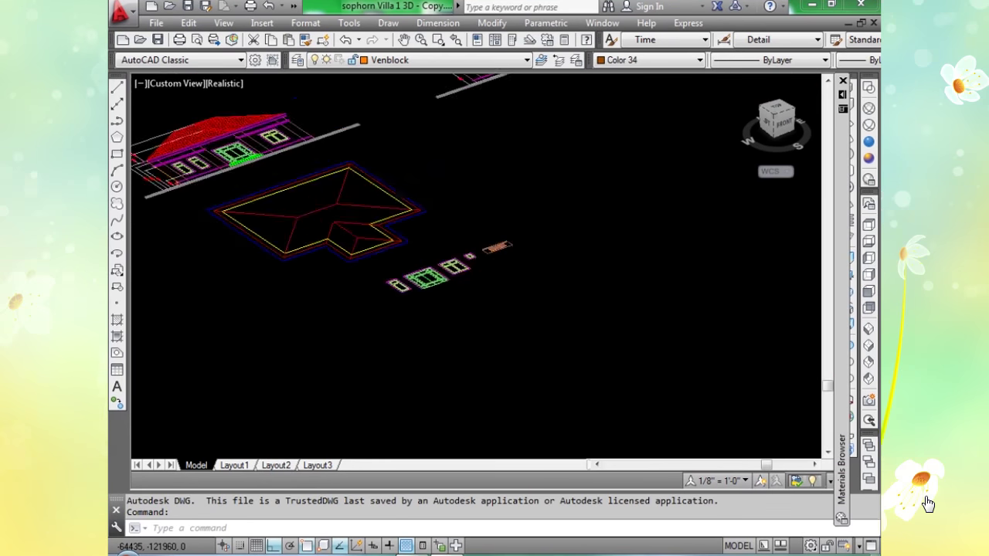
# Zoom in on the door outline and set the object colour to ByLayer.
pyautogui.scroll(5, 360, 216)
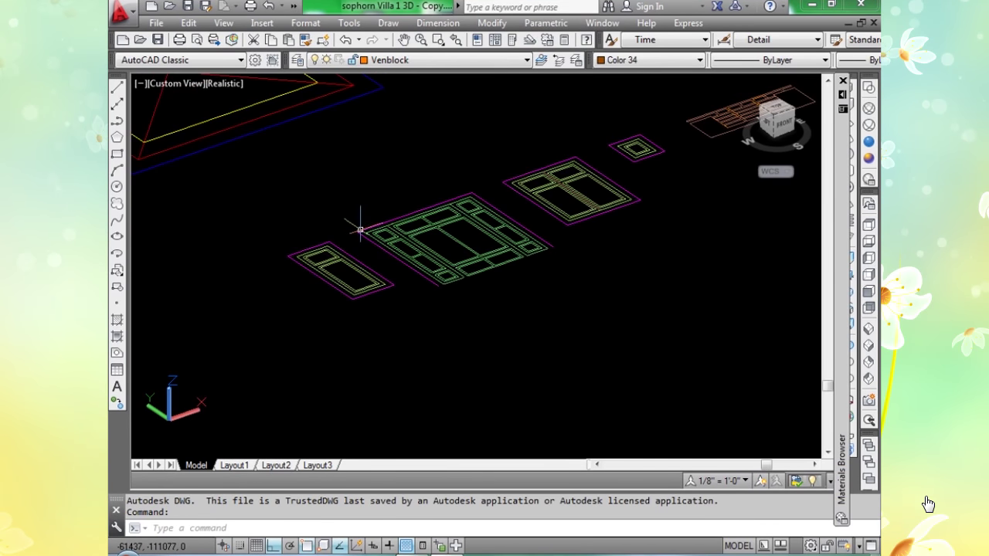
pyautogui.scroll(2, 360, 230)
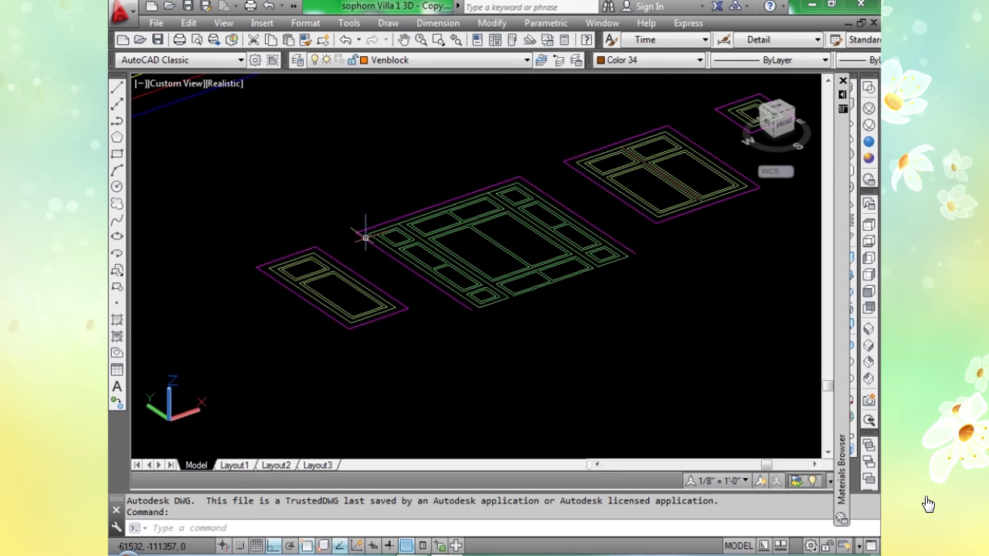
pyautogui.scroll(-1, 366, 238)
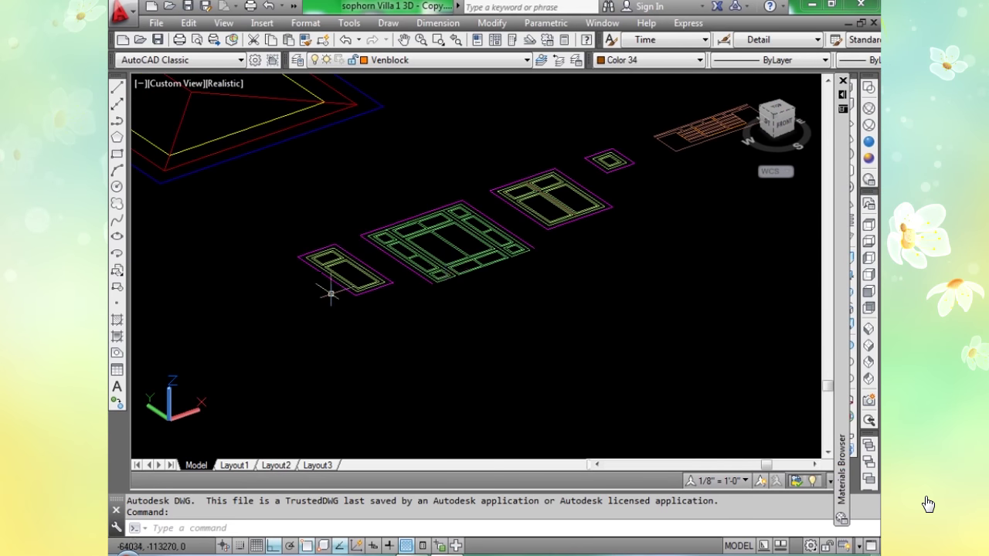
pyautogui.scroll(3, 330, 293)
pyautogui.scroll(3, 324, 242)
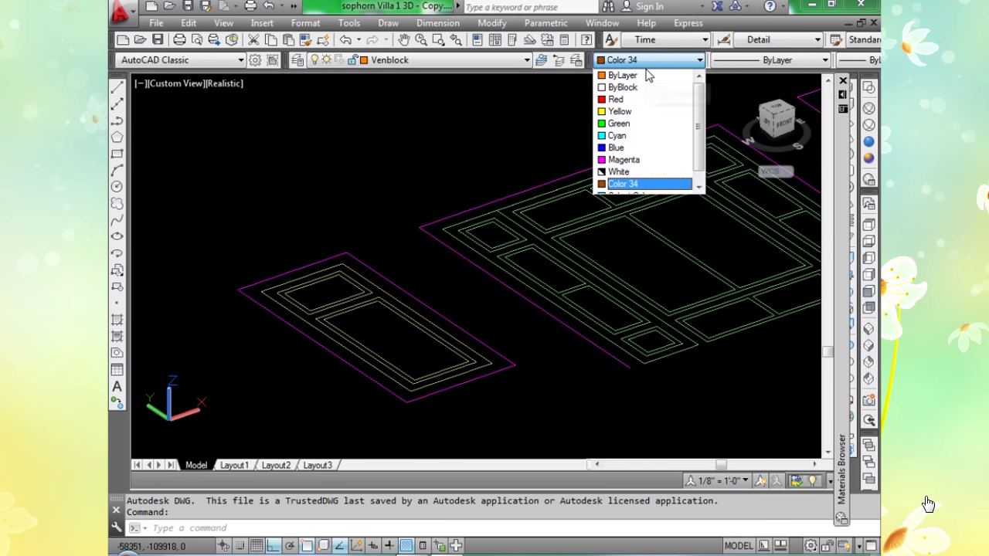
pyautogui.click(653, 77)
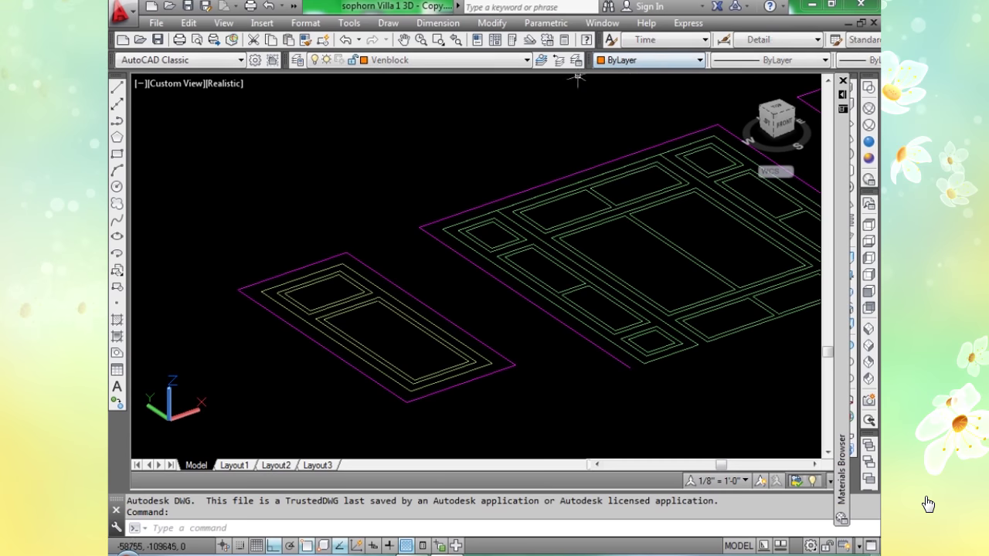
# Make layer 1 the current layer instead of Venblock.
pyautogui.click(527, 60)
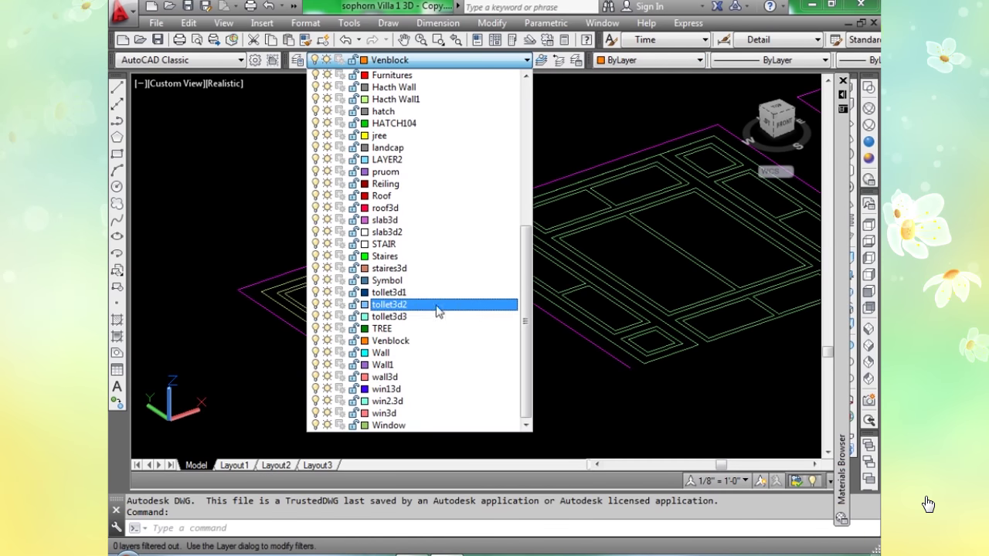
pyautogui.scroll(4, 444, 328)
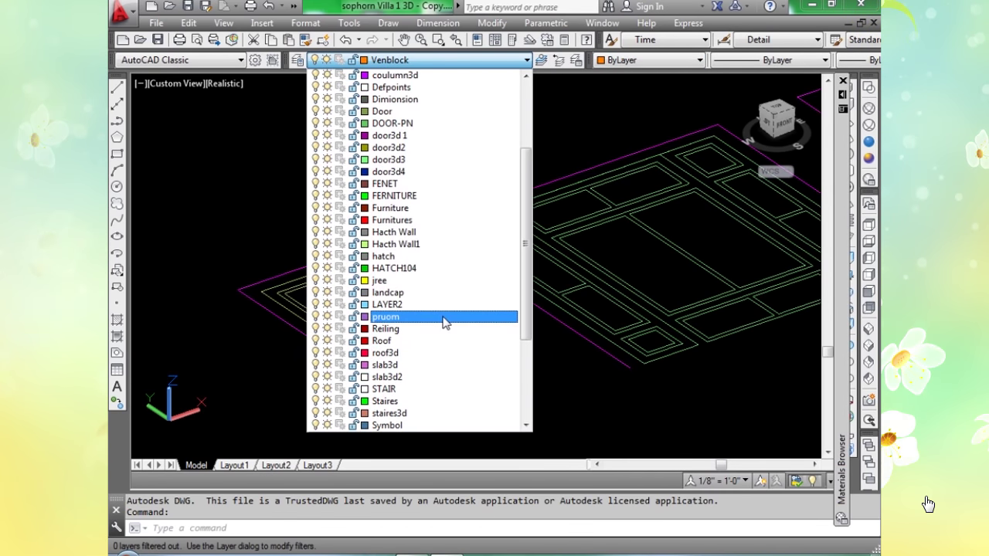
pyautogui.scroll(-4, 444, 323)
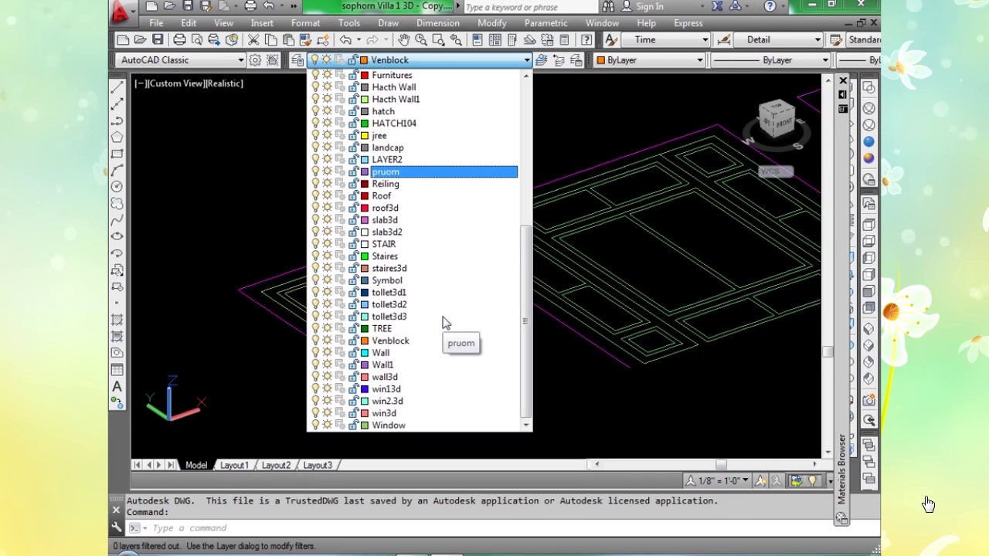
pyautogui.scroll(7, 444, 323)
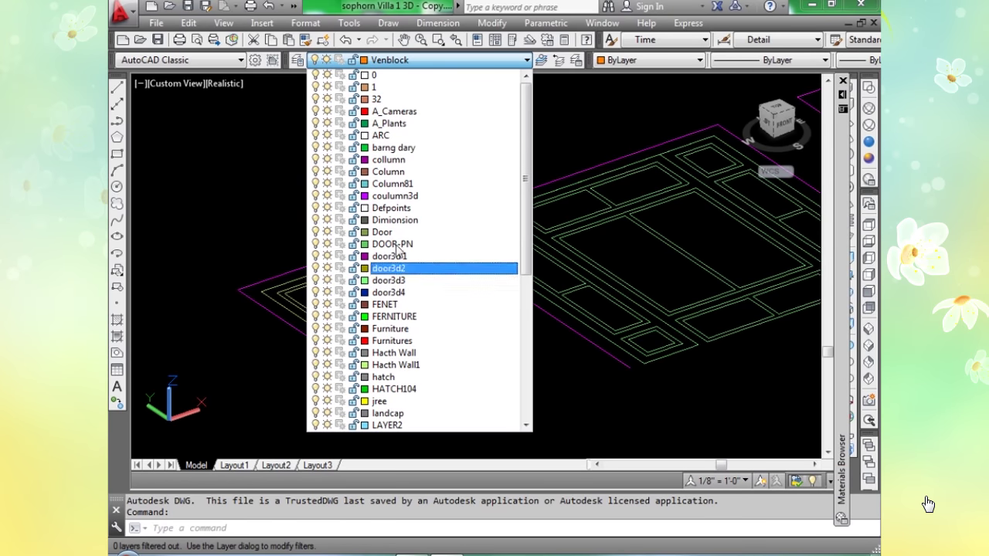
pyautogui.click(379, 86)
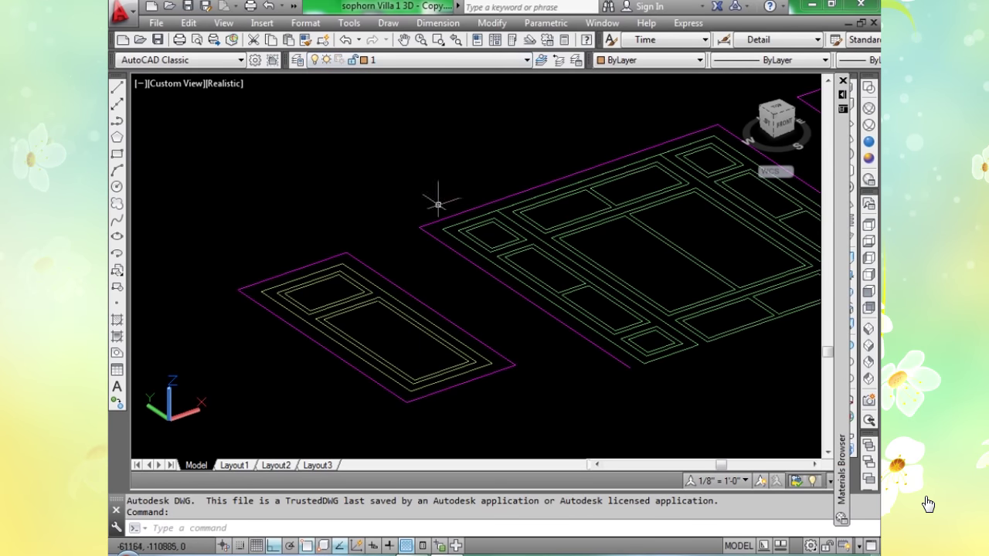
# Draw a 350-high box spanning the door outline's corners.
pyautogui.moveTo(412, 337); pyautogui.dragTo(415, 293, button='middle')
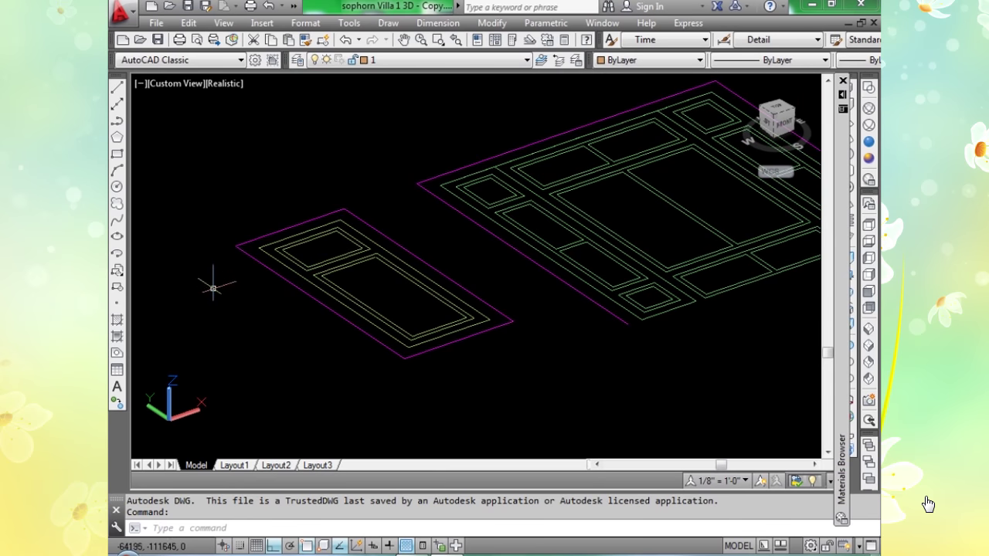
pyautogui.write('box')
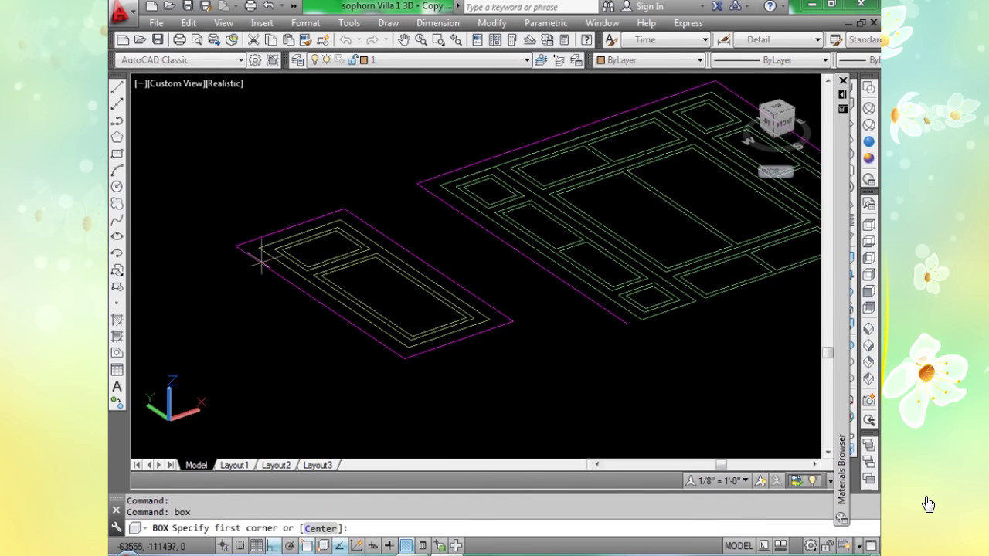
pyautogui.scroll(3, 262, 258)
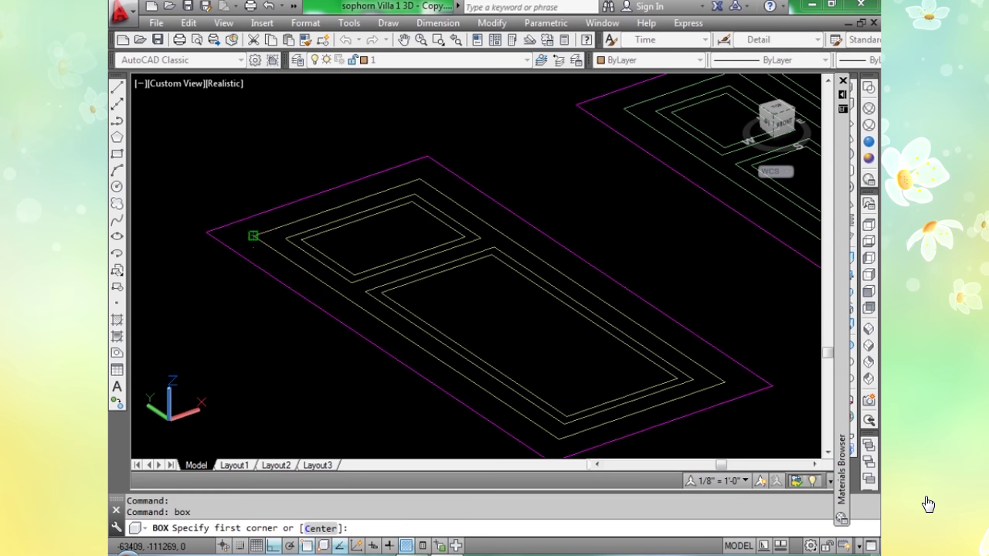
pyautogui.click(253, 236)
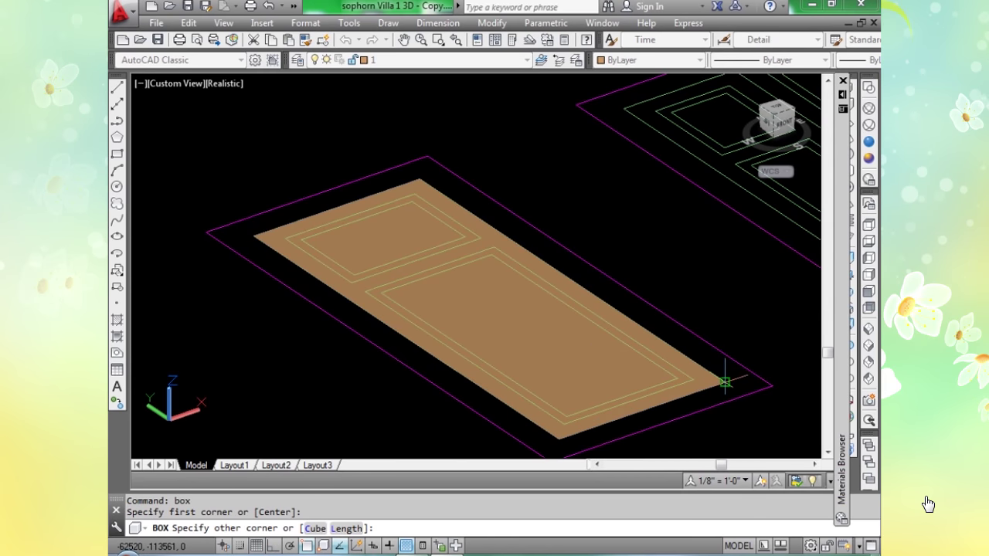
pyautogui.click(725, 381)
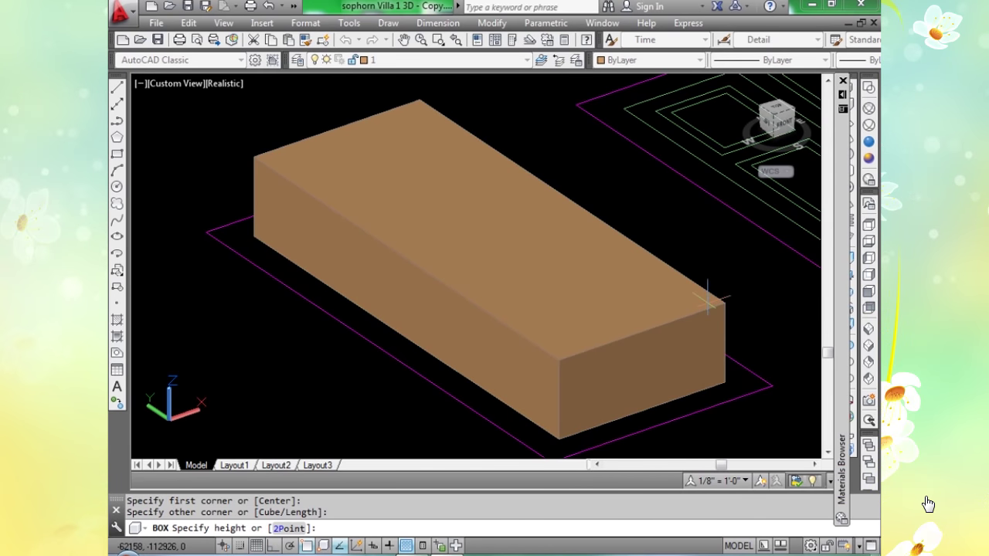
pyautogui.write('350')
pyautogui.press('Return')
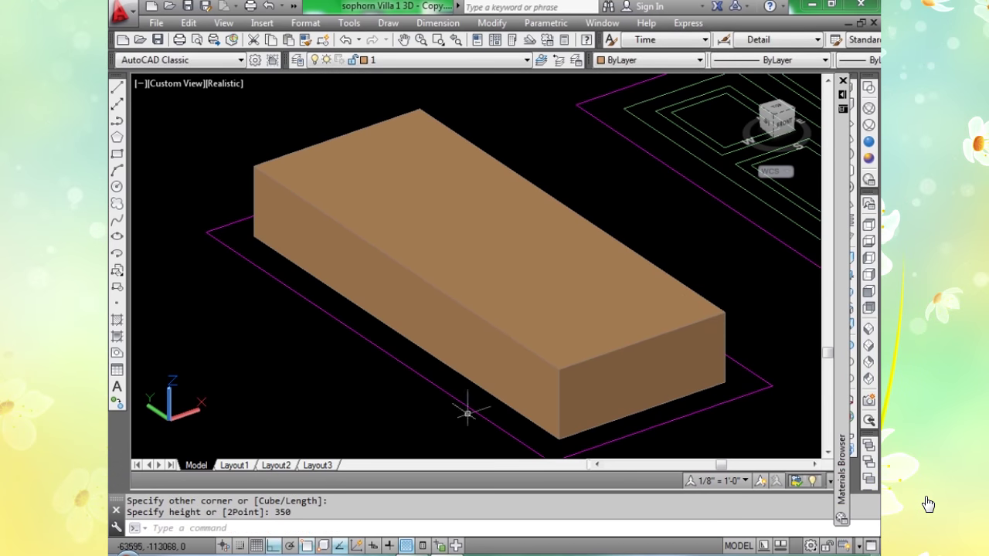
# Add a second box covering the whole slab, subtract the inner box, and switch to Wireframe.
pyautogui.click(204, 232)
pyautogui.moveTo(841, 390)
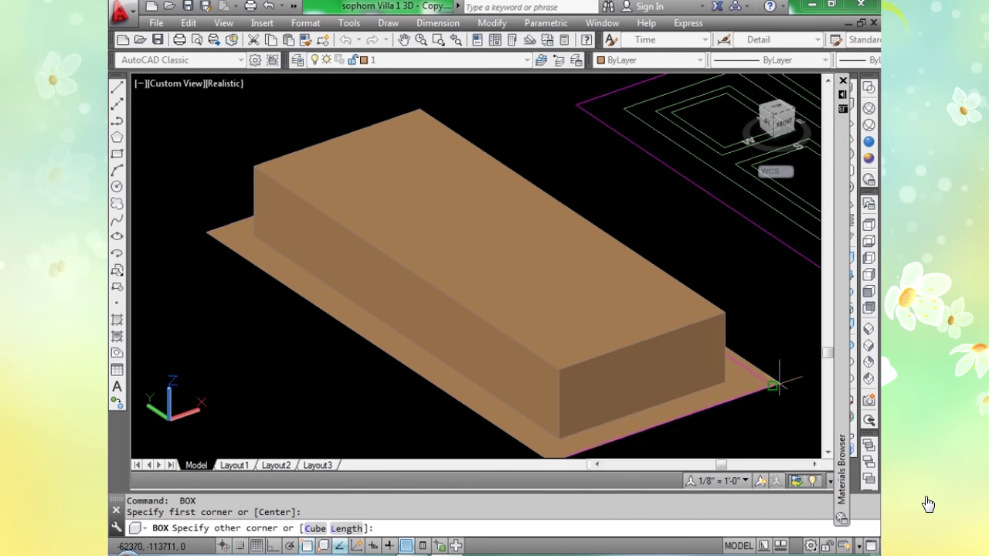
pyautogui.click(556, 456)
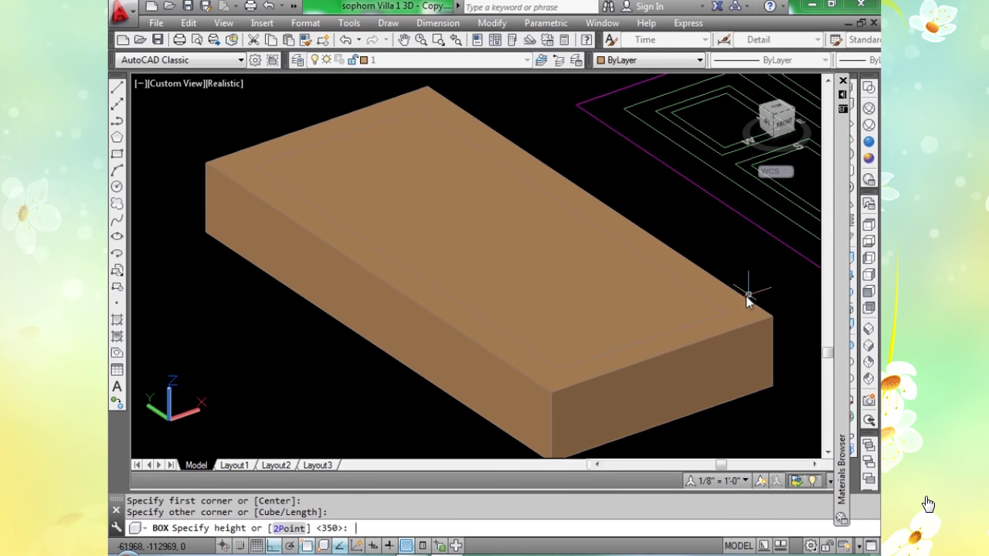
pyautogui.write('s')
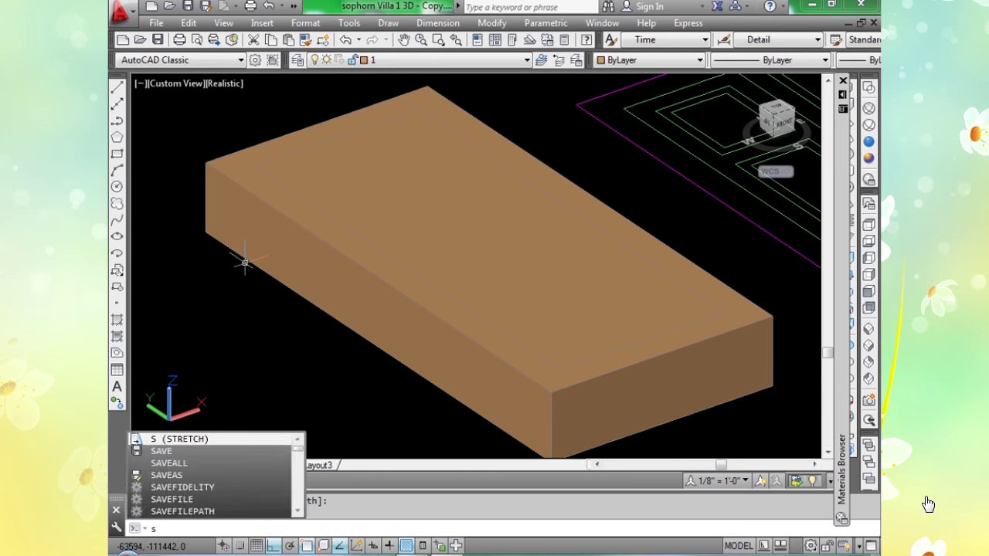
pyautogui.write('u')
pyautogui.press('Return')
pyautogui.click(296, 249)
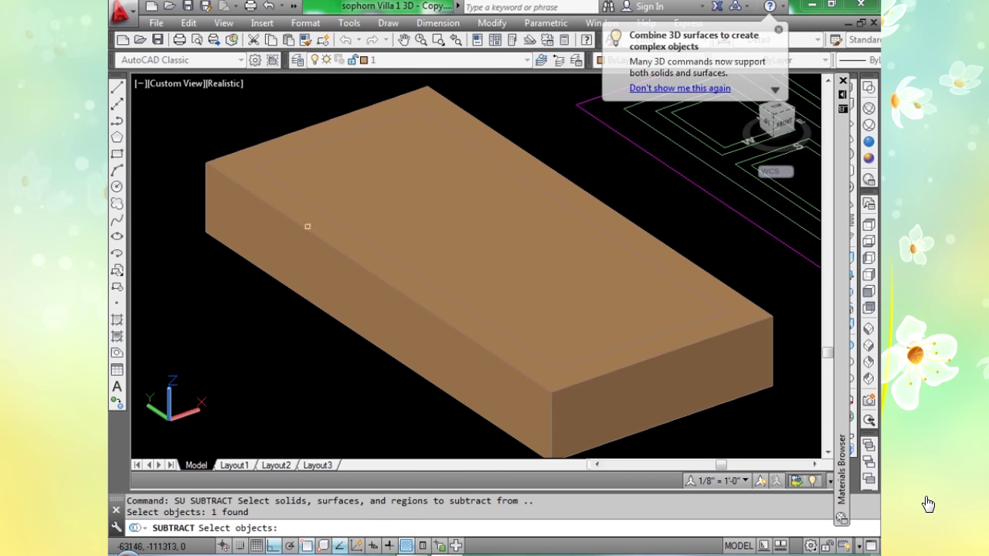
pyautogui.press('Return')
pyautogui.press('Return')
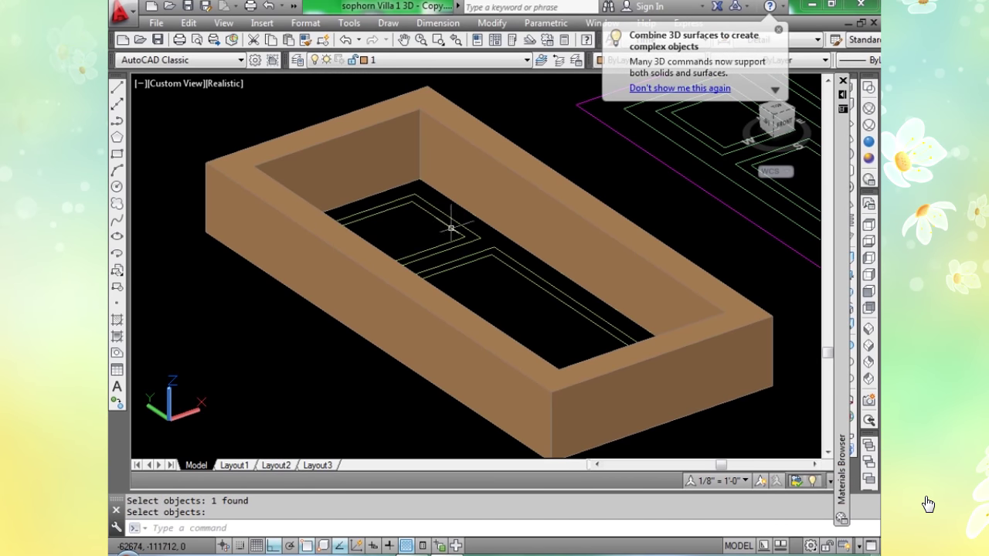
pyautogui.click(870, 109)
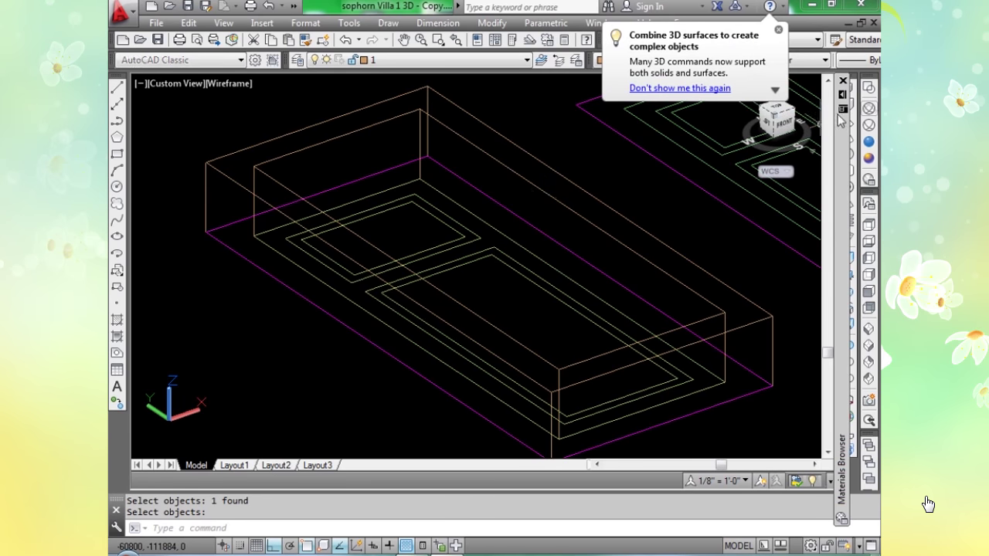
pyautogui.scroll(3, 402, 240)
# Create a 200-high box over the upper panel outline.
pyautogui.scroll(-2, 392, 237)
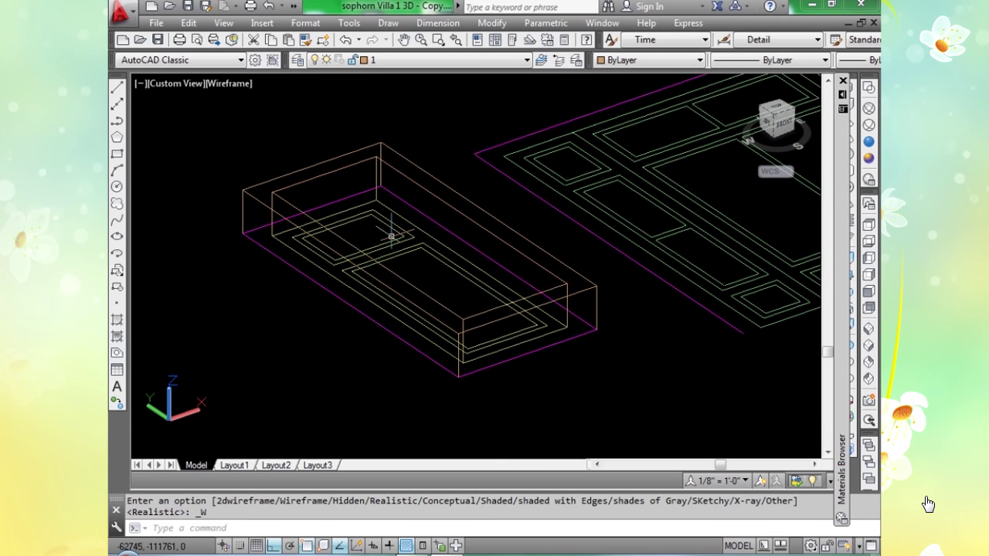
pyautogui.scroll(3, 309, 249)
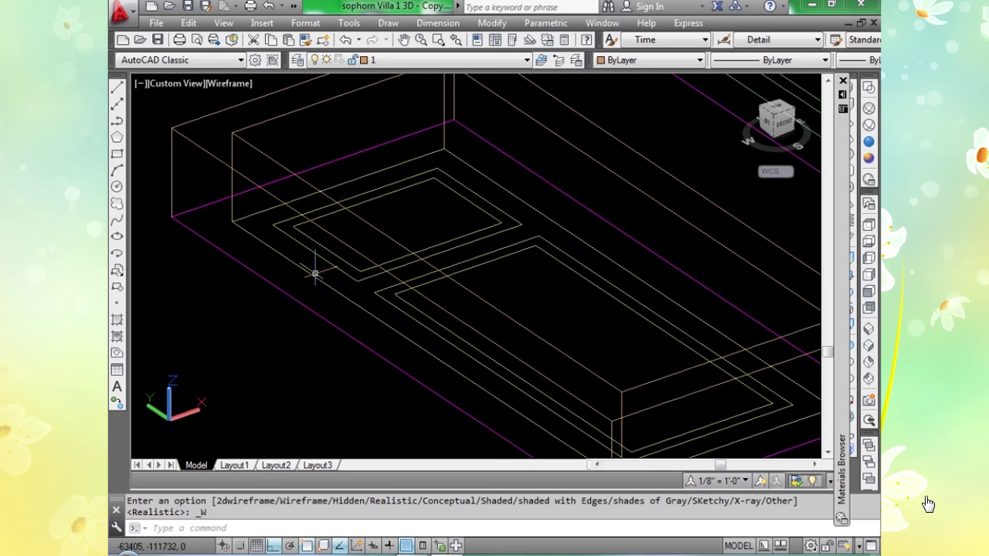
pyautogui.write('box')
pyautogui.press('Return')
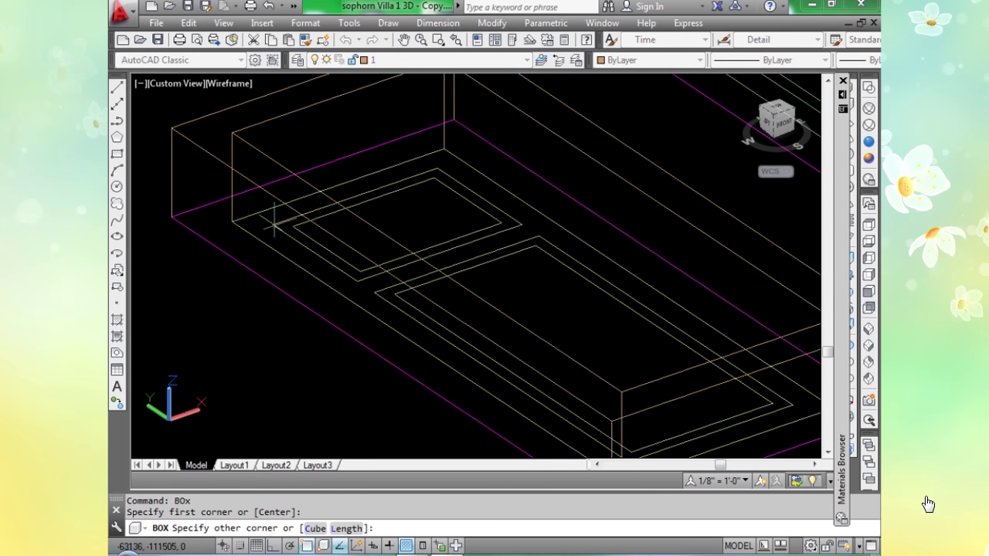
pyautogui.click(521, 224)
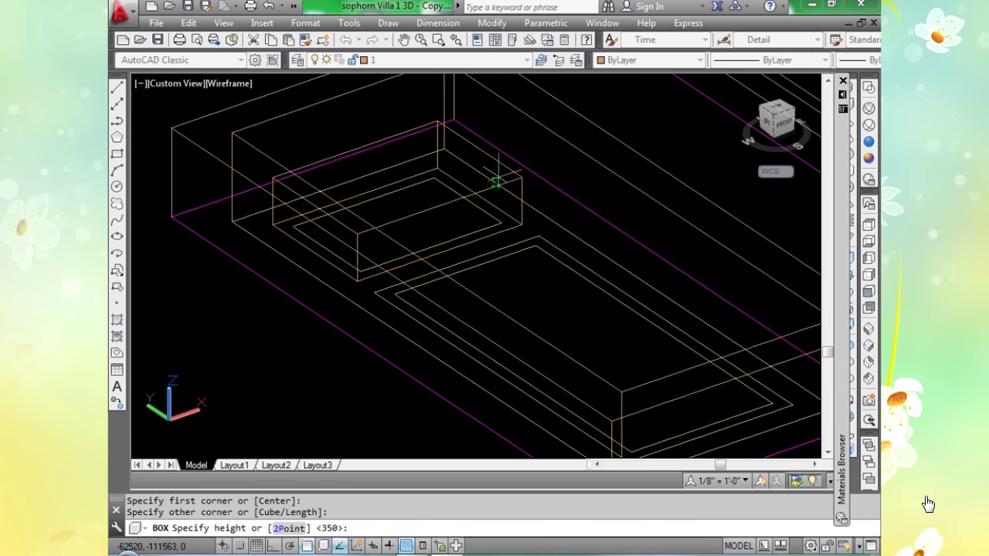
pyautogui.write('200')
pyautogui.press('Return')
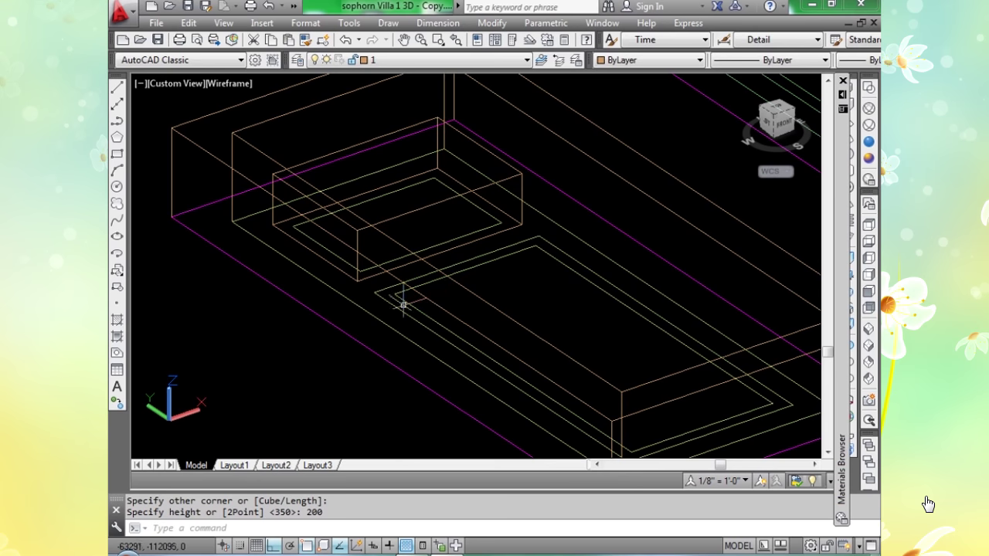
# Create another 200-high box over the lower panel outline.
pyautogui.press('Return')
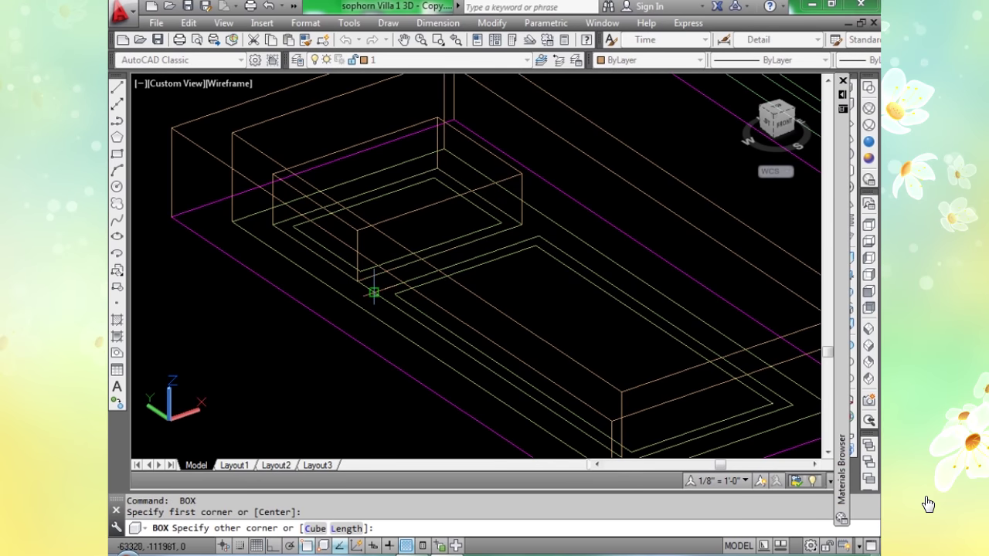
pyautogui.moveTo(759, 416); pyautogui.dragTo(685, 399, button='middle')
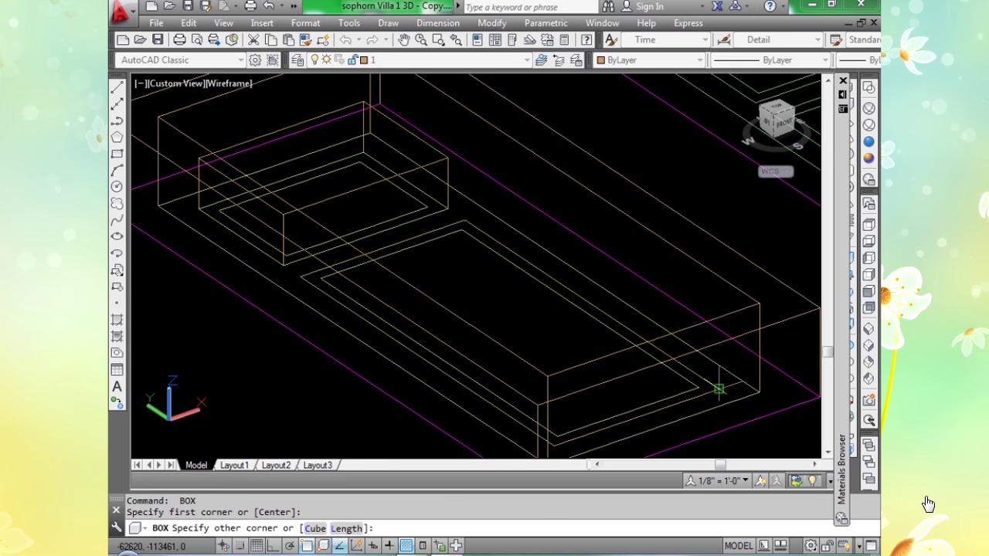
pyautogui.click(709, 354)
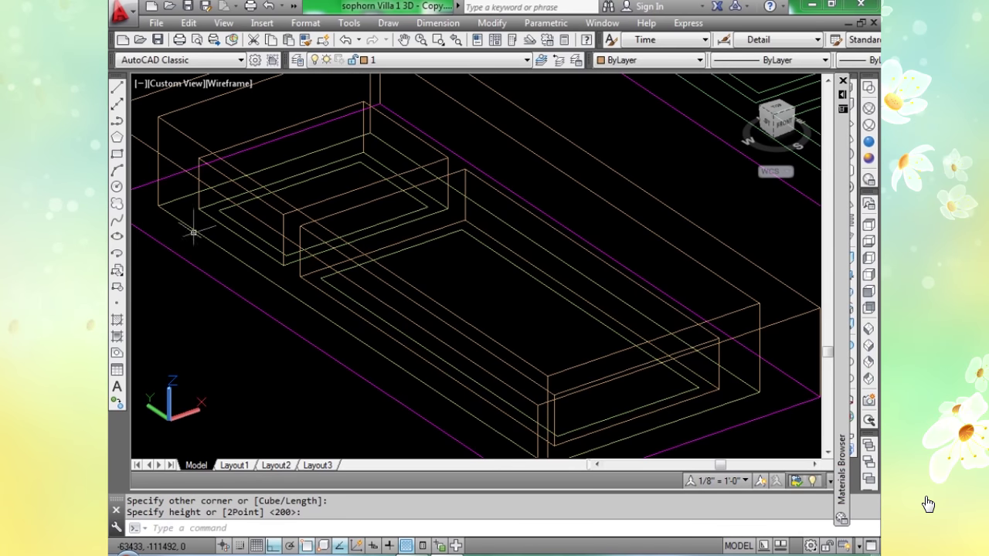
pyautogui.press('Return')
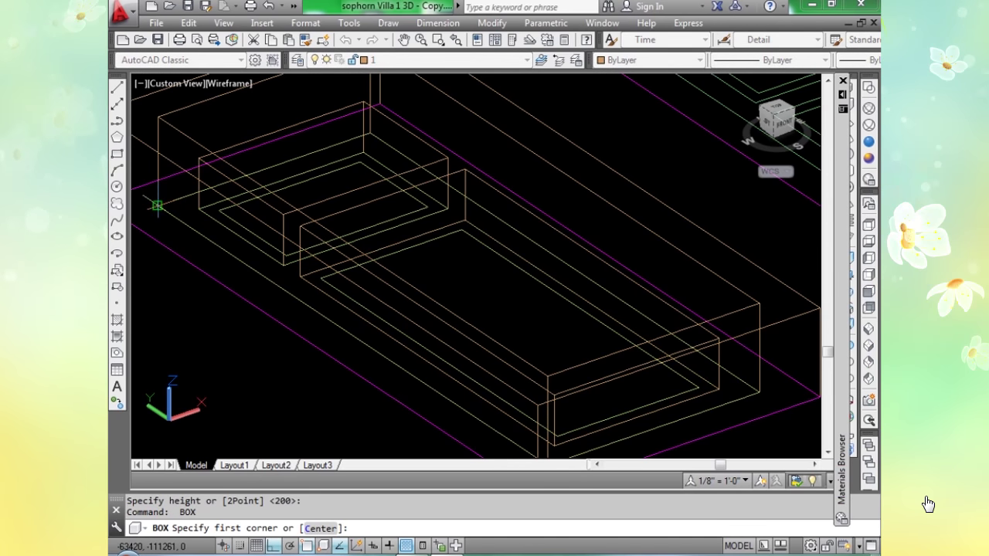
pyautogui.click(157, 205)
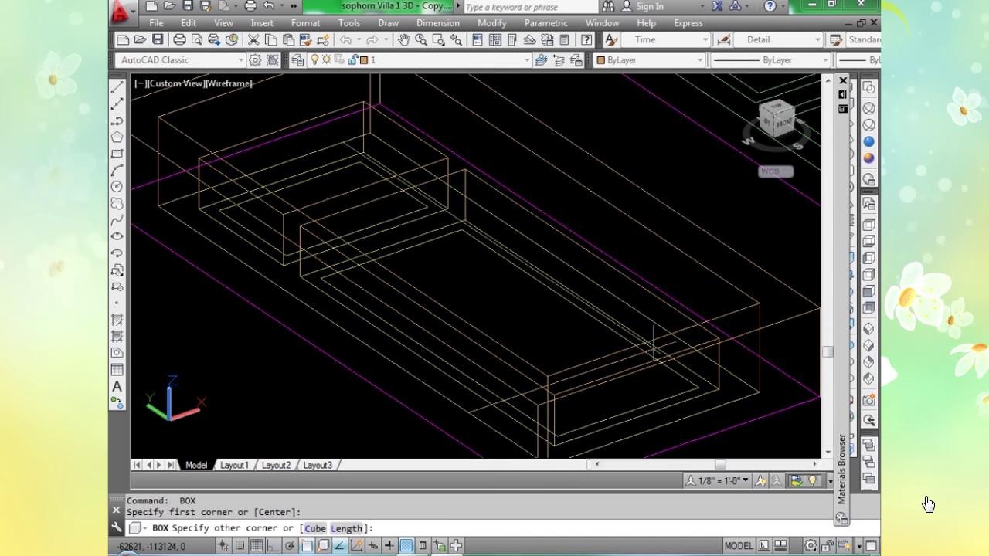
pyautogui.click(760, 392)
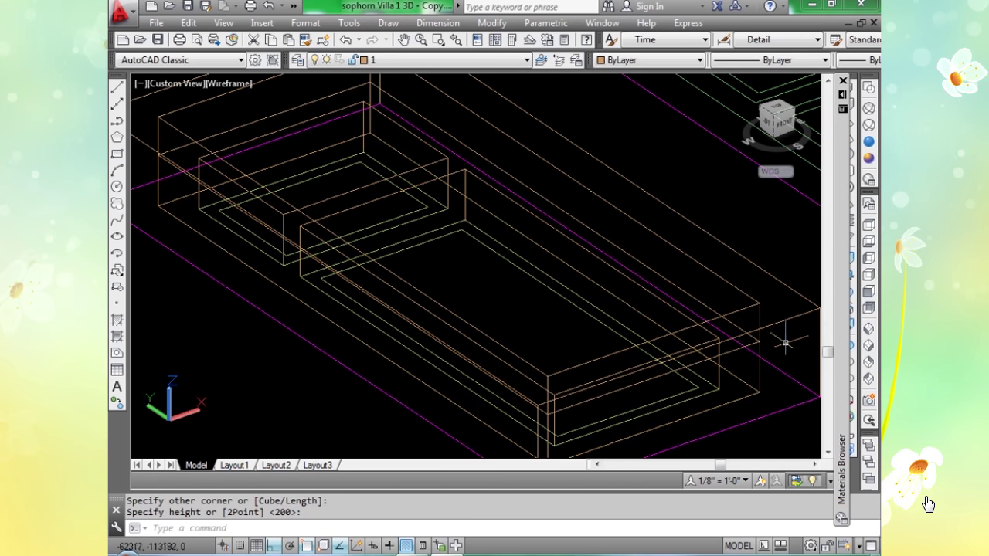
pyautogui.moveTo(453, 250); pyautogui.dragTo(499, 292, button='middle')
pyautogui.scroll(1, 499, 291)
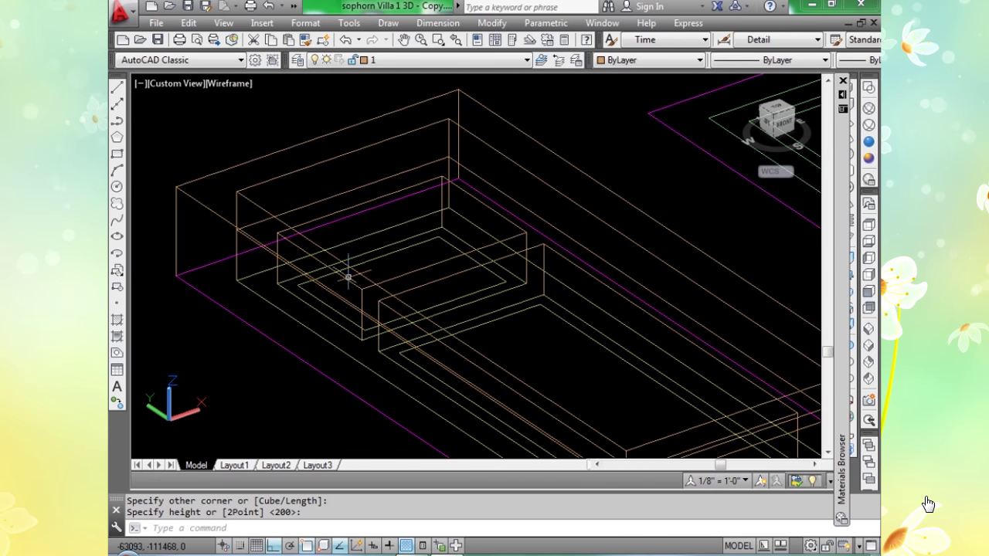
# Subtract both 200-high panel boxes from the large outer frame solid.
pyautogui.write('su')
pyautogui.press('Return')
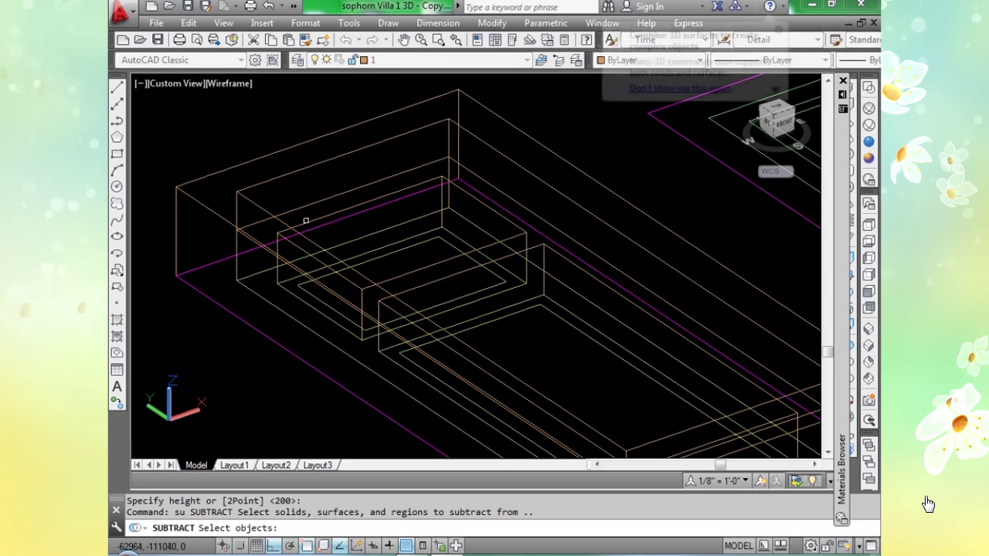
pyautogui.click(307, 204)
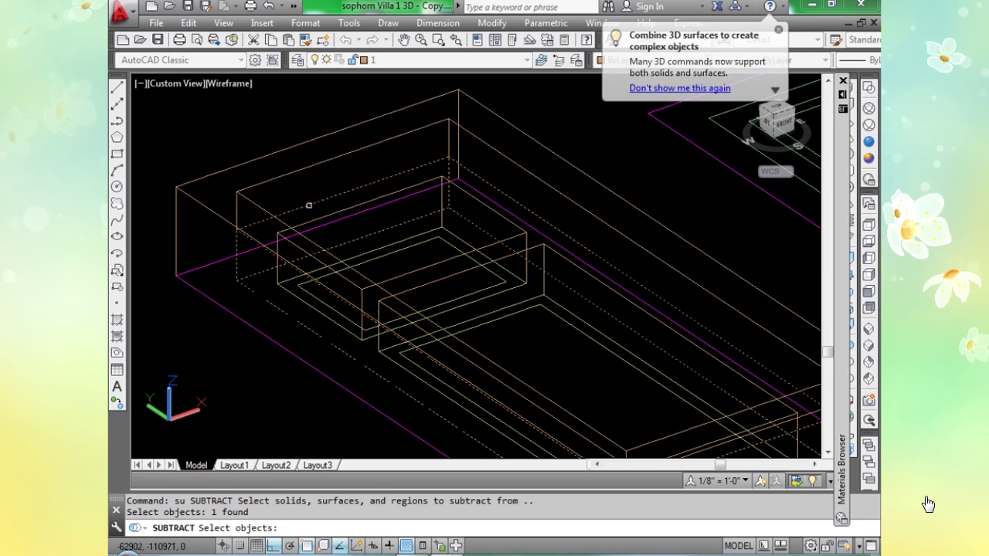
pyautogui.press('Return')
pyautogui.click(341, 212)
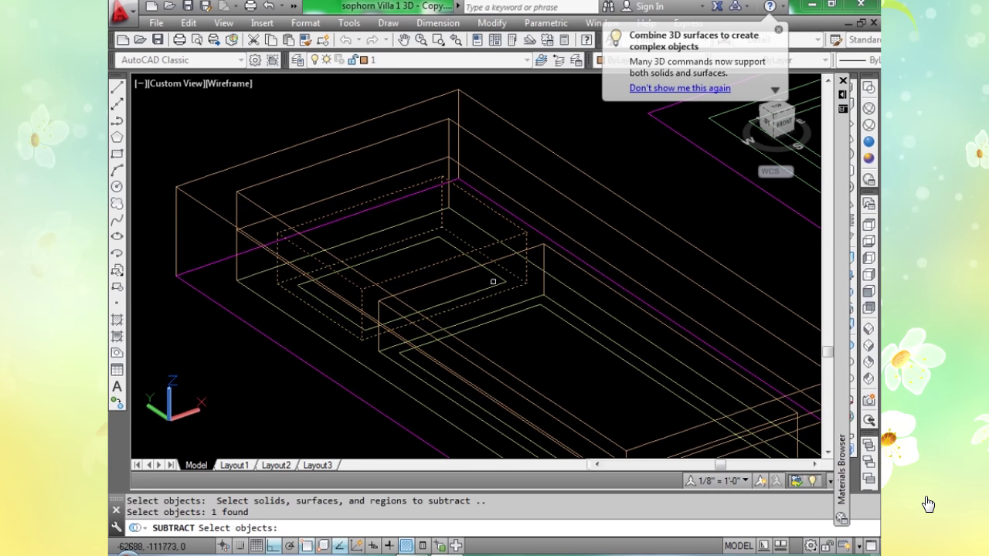
pyautogui.click(517, 253)
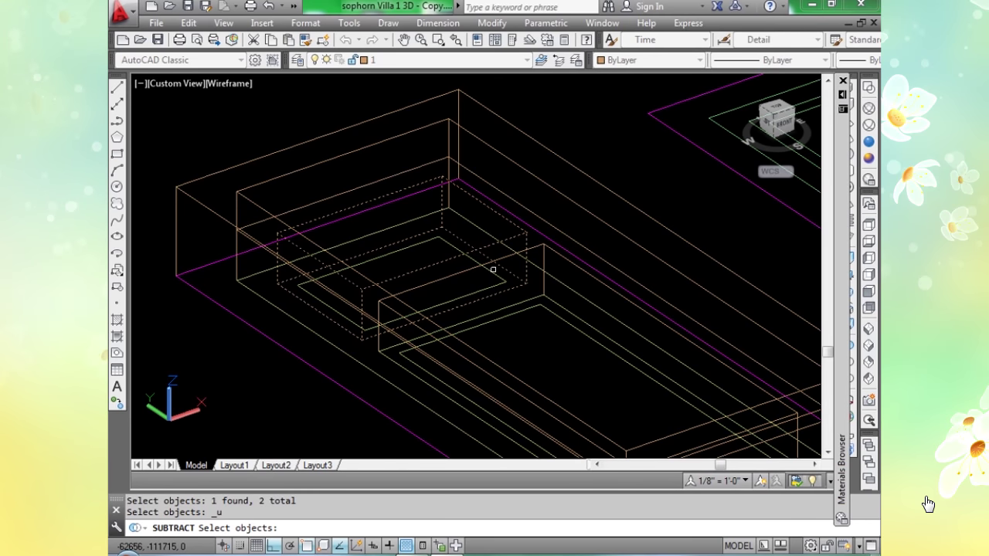
pyautogui.click(500, 259)
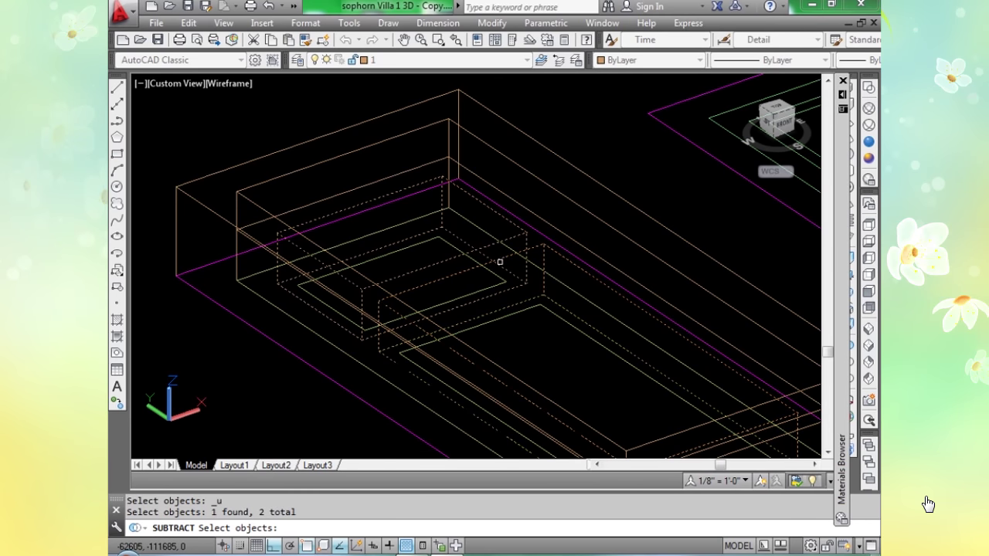
pyautogui.press('Return')
pyautogui.moveTo(449, 287); pyautogui.dragTo(402, 276, button='middle')
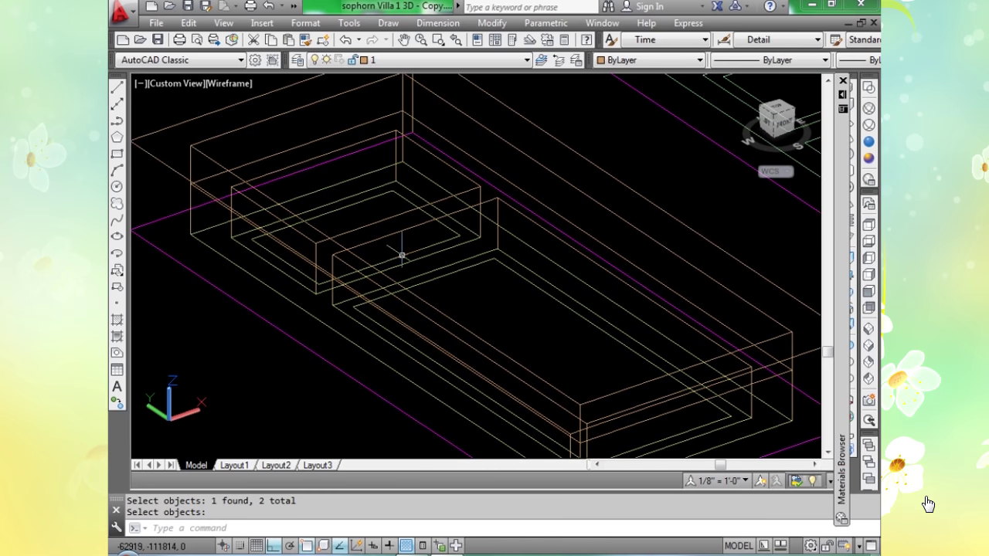
# Add a 50-high box over the first door panel outline.
pyautogui.write('bo')
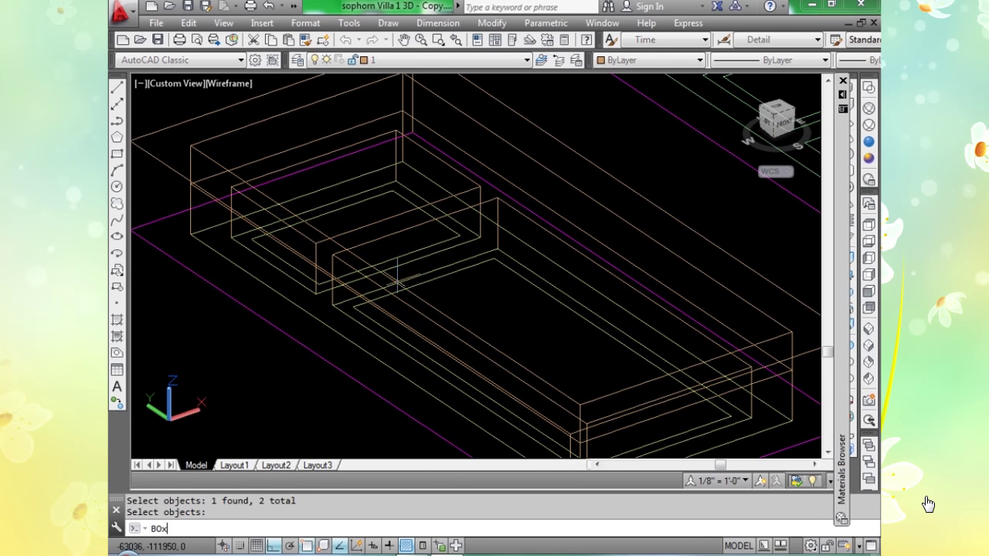
pyautogui.press('Return')
pyautogui.scroll(2, 251, 246)
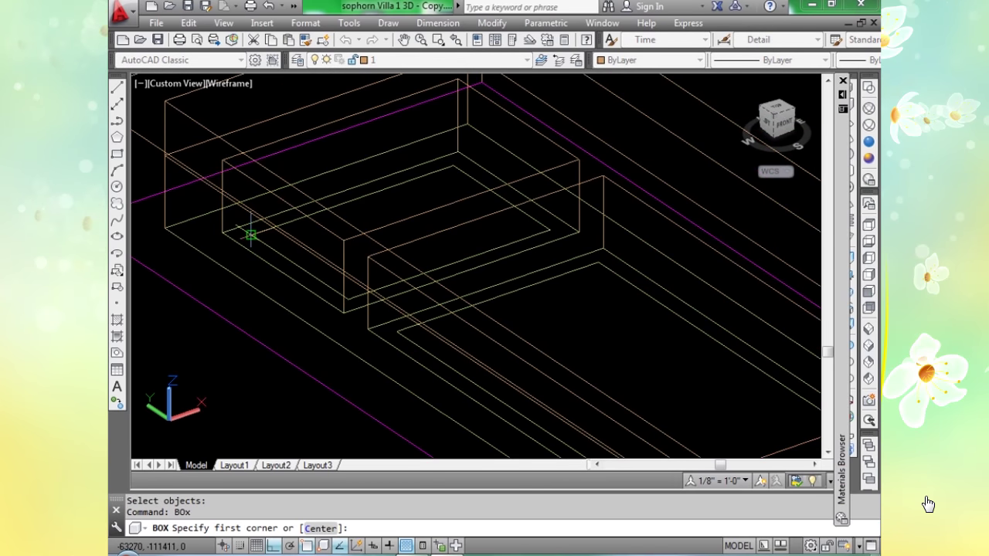
pyautogui.click(251, 234)
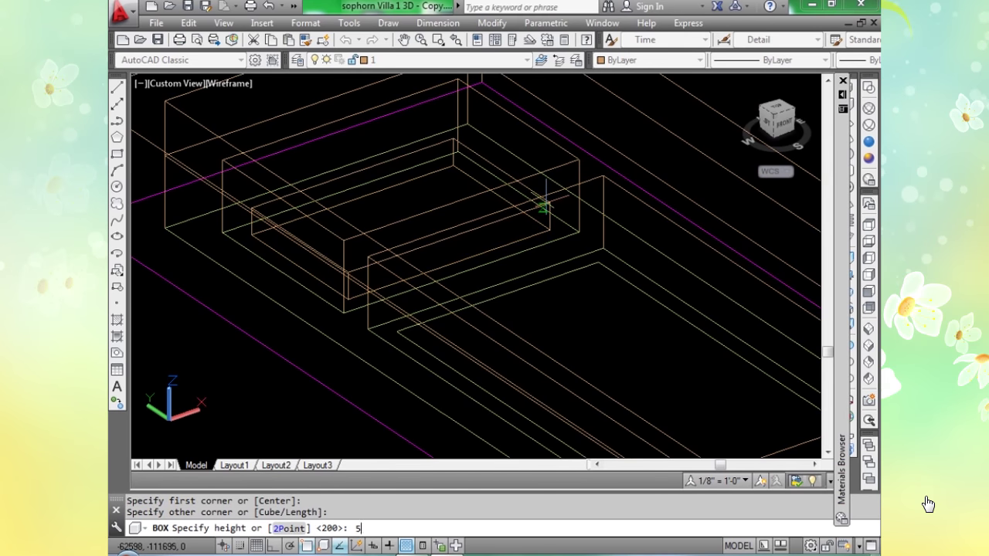
pyautogui.write('0')
pyautogui.press('Return')
pyautogui.moveTo(548, 309); pyautogui.dragTo(445, 254, button='middle')
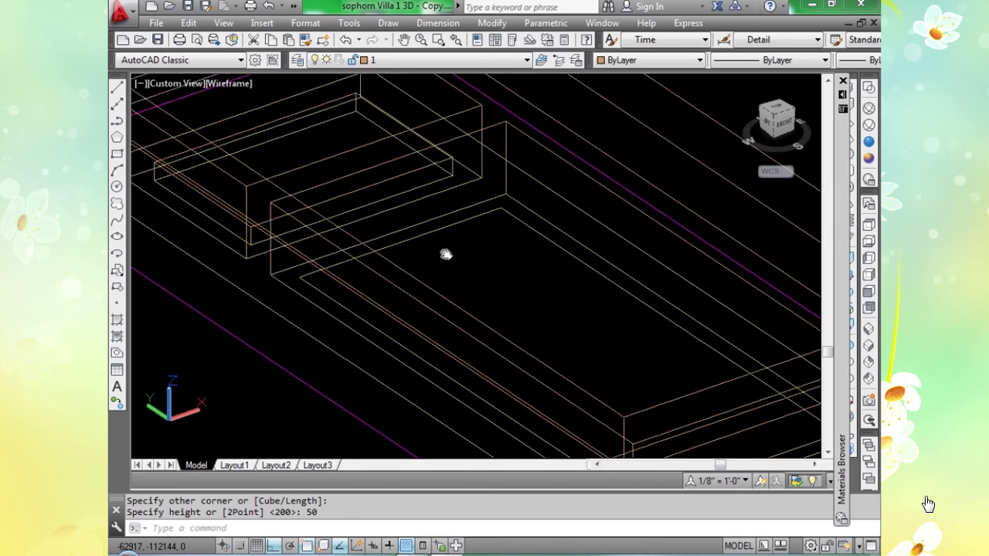
pyautogui.moveTo(191, 230); pyautogui.dragTo(286, 276, button='middle')
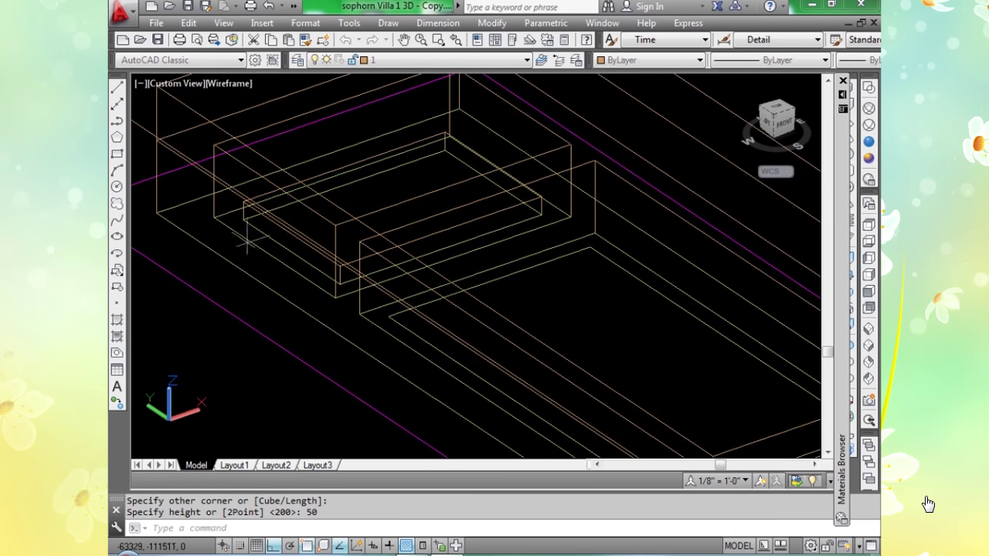
# Add further 50-high boxes over the remaining panel outlines.
pyautogui.press('Return')
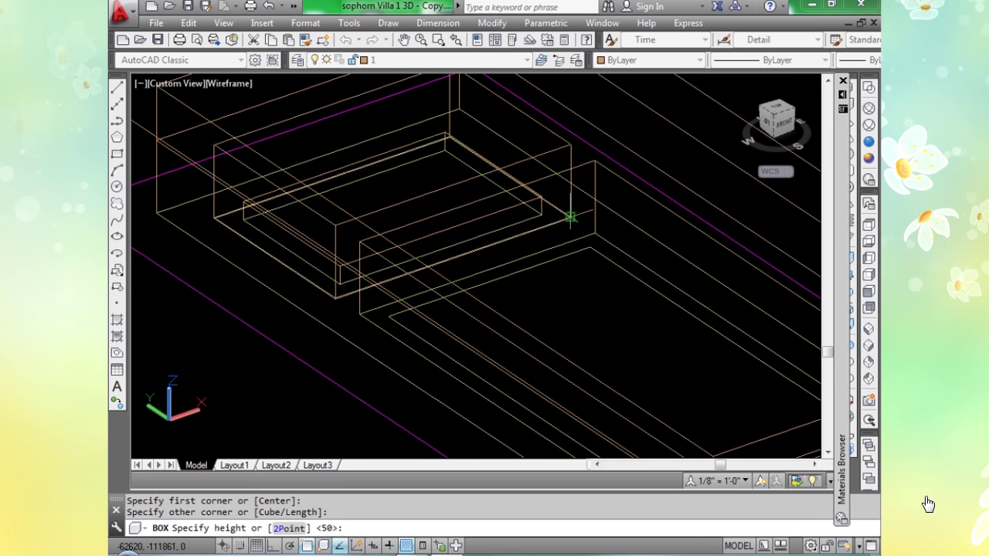
pyautogui.click(564, 194)
pyautogui.moveTo(521, 403)
pyautogui.mouseDown(button='middle')
pyautogui.moveTo(389, 347)
pyautogui.moveTo(340, 311)
pyautogui.mouseUp(button='middle')
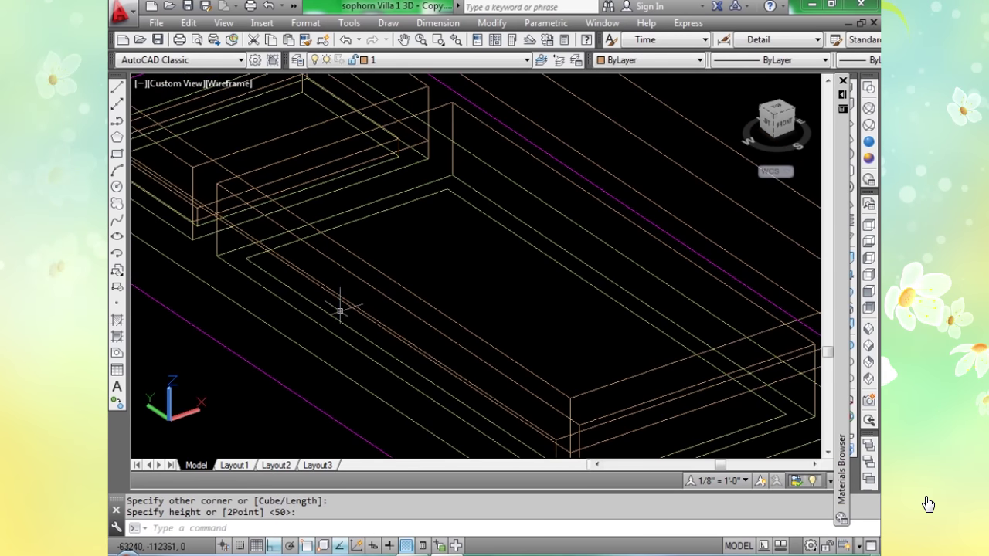
pyautogui.press('Return')
pyautogui.click(244, 258)
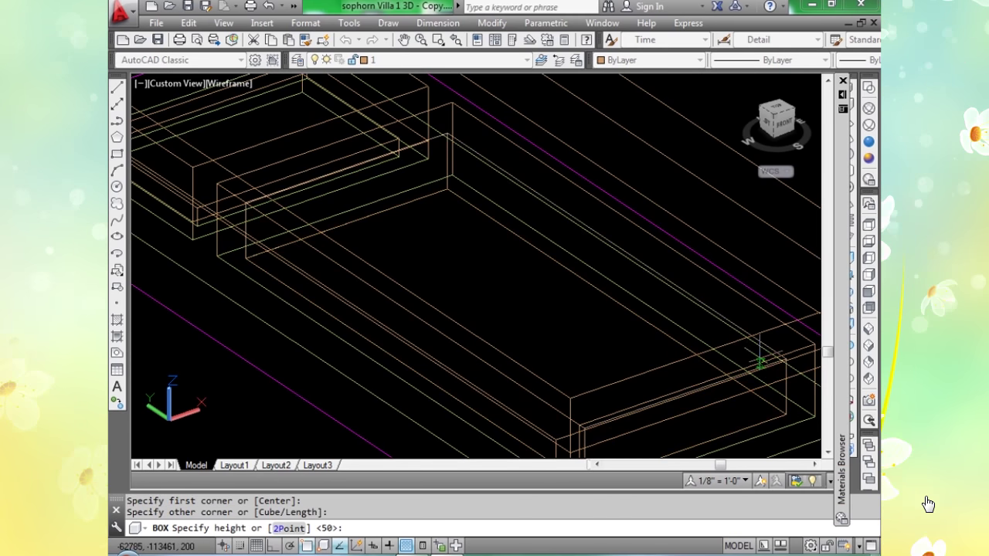
pyautogui.click(649, 384)
pyautogui.press('Return')
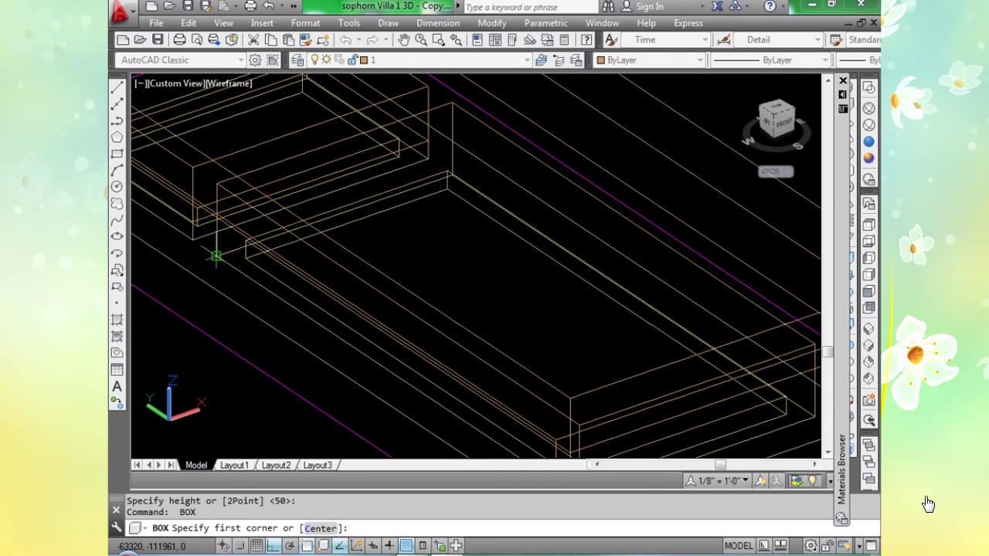
pyautogui.moveTo(842, 463)
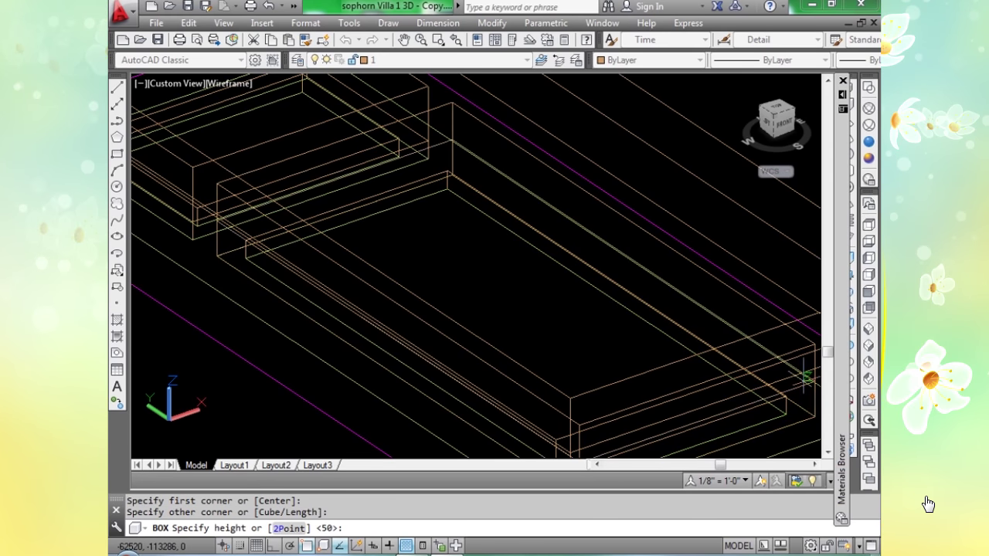
pyautogui.press('Return')
pyautogui.moveTo(403, 200); pyautogui.dragTo(430, 241, button='middle')
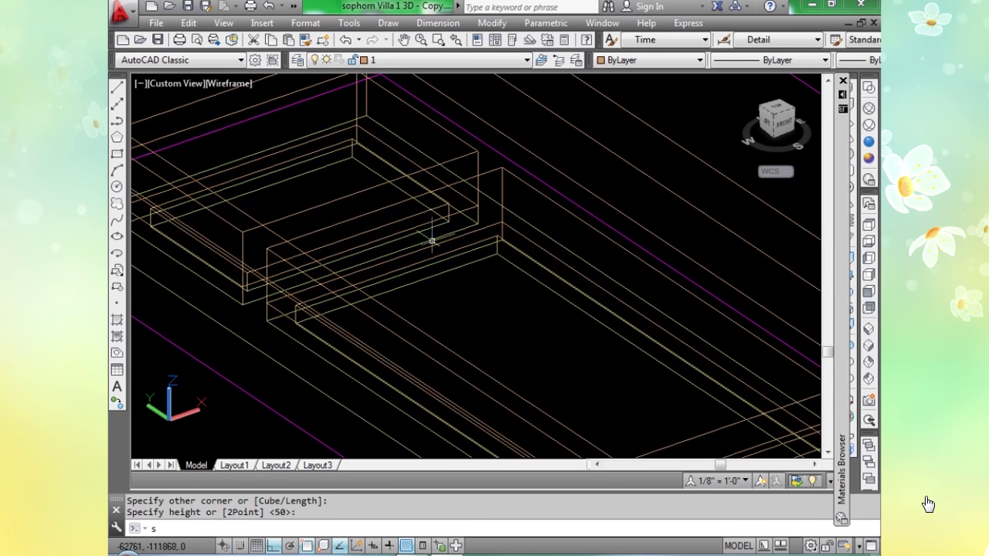
# Cut the inner 50-high box out of both door frame solids as a shallow recess.
pyautogui.click(385, 144)
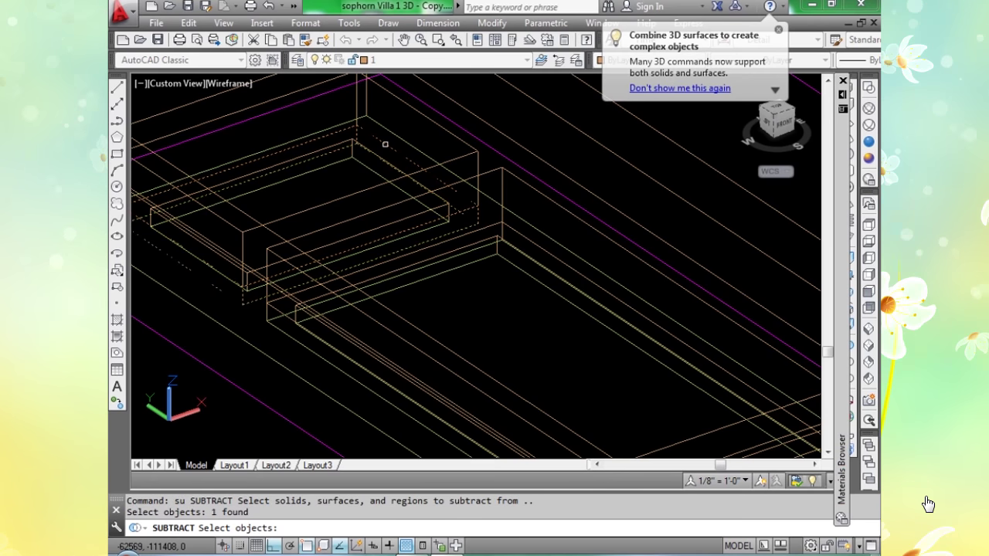
pyautogui.click(518, 235)
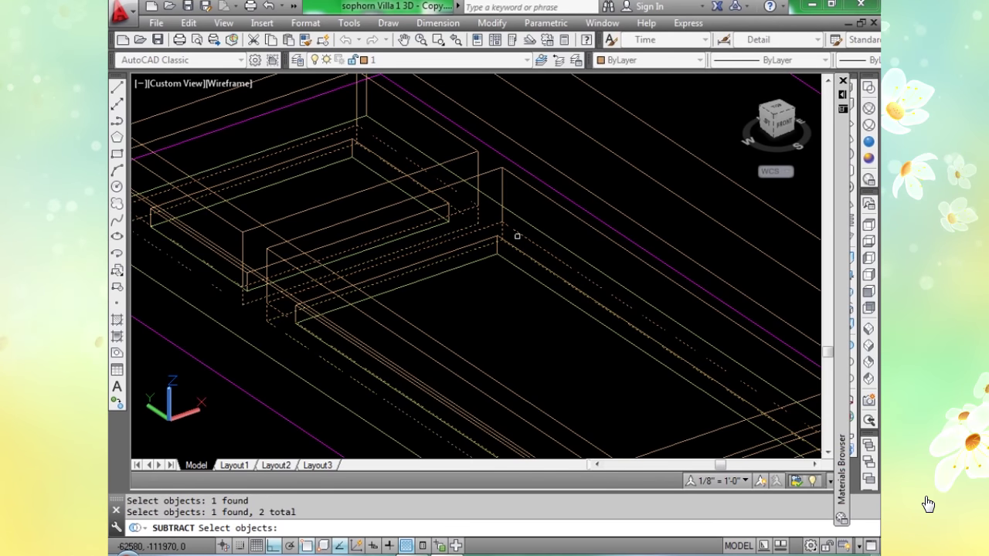
pyautogui.press('Return')
pyautogui.scroll(2, 504, 249)
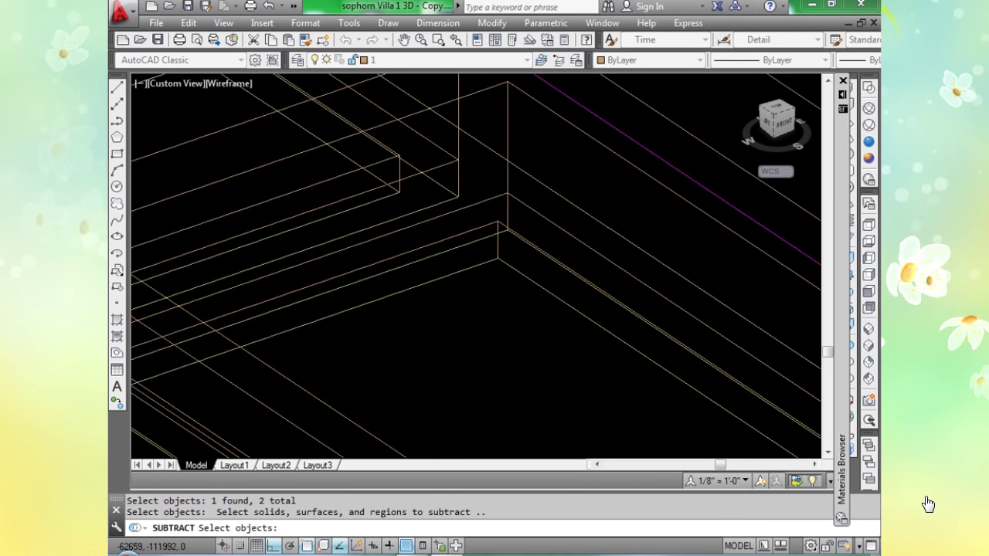
pyautogui.click(496, 247)
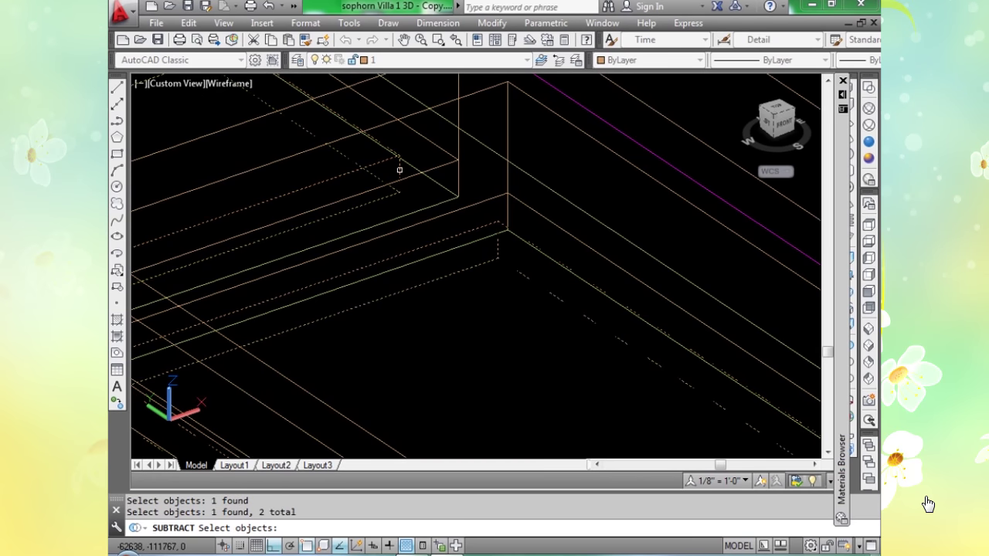
pyautogui.press('Return')
pyautogui.scroll(-3, 419, 188)
pyautogui.scroll(1, 270, 204)
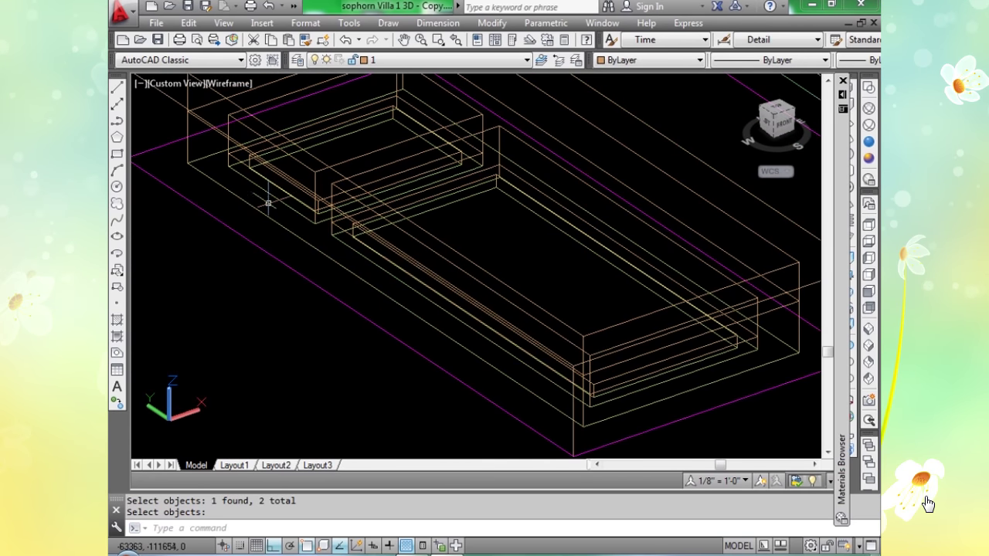
# Place a 10-high box inside the first panel recess.
pyautogui.write('bo')
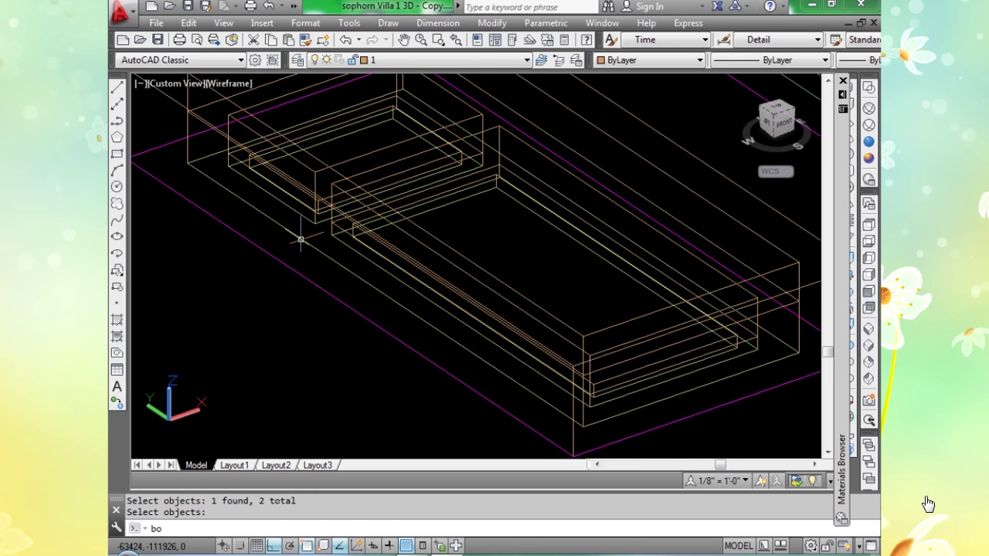
pyautogui.write('x')
pyautogui.press('Return')
pyautogui.scroll(6, 245, 178)
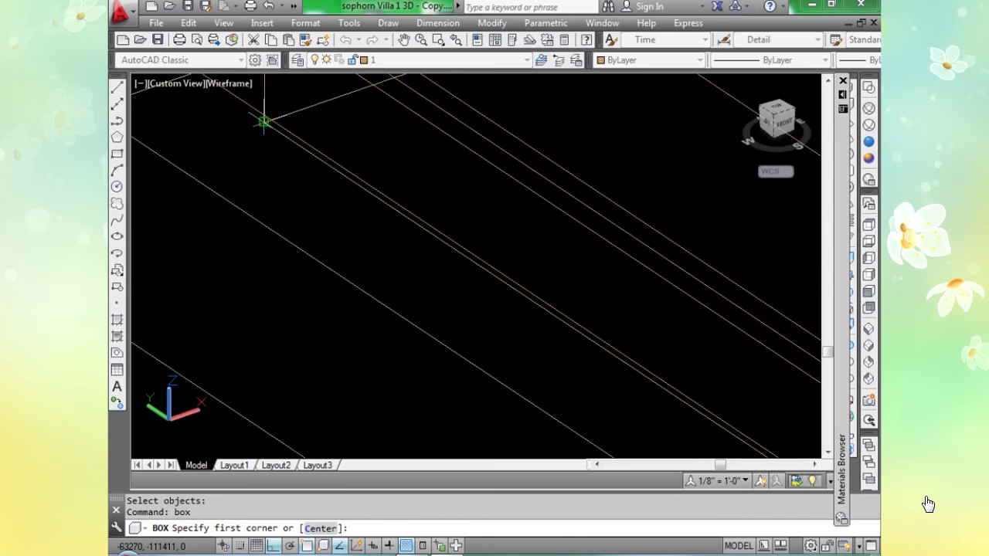
pyautogui.click(264, 121)
pyautogui.scroll(-4, 392, 183)
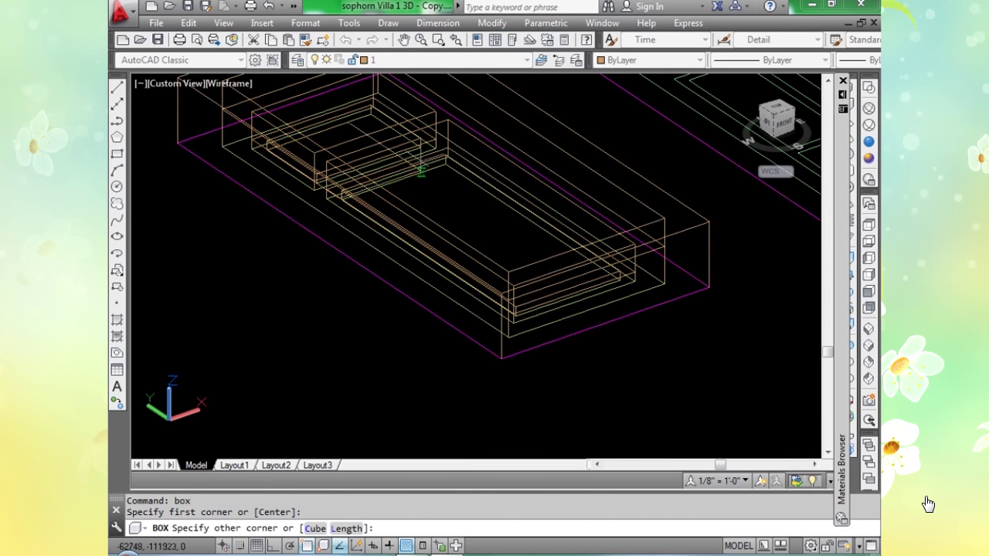
pyautogui.scroll(4, 415, 141)
pyautogui.scroll(-3, 418, 141)
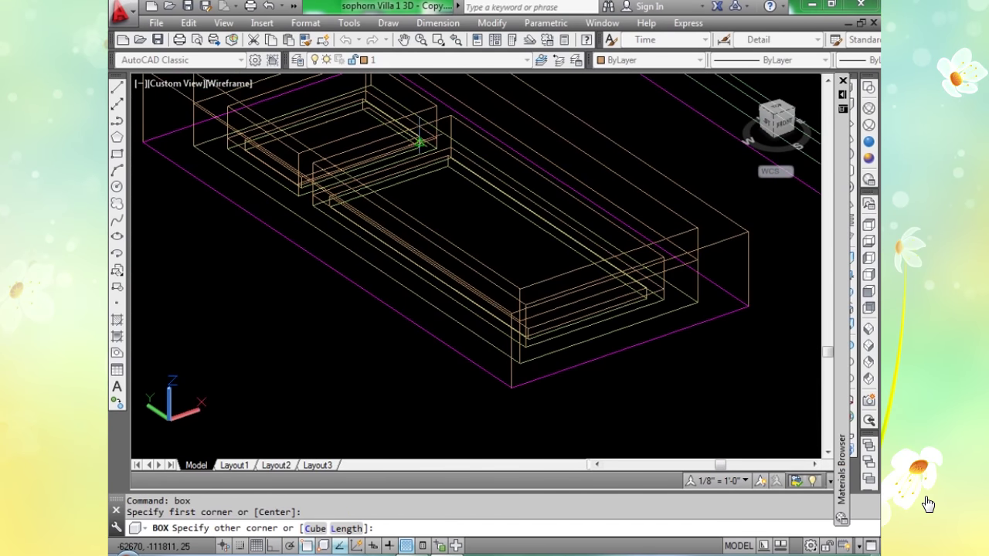
pyautogui.scroll(5, 419, 141)
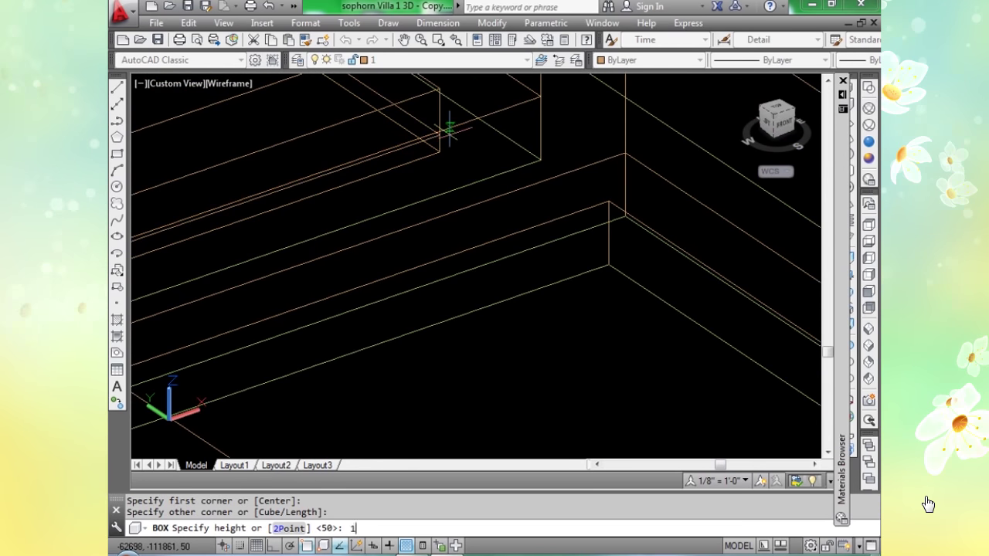
pyautogui.write('0')
pyautogui.press('Return')
# Place a second 10-high box in the other recess and switch to the Realistic visual style.
pyautogui.scroll(-3, 430, 338)
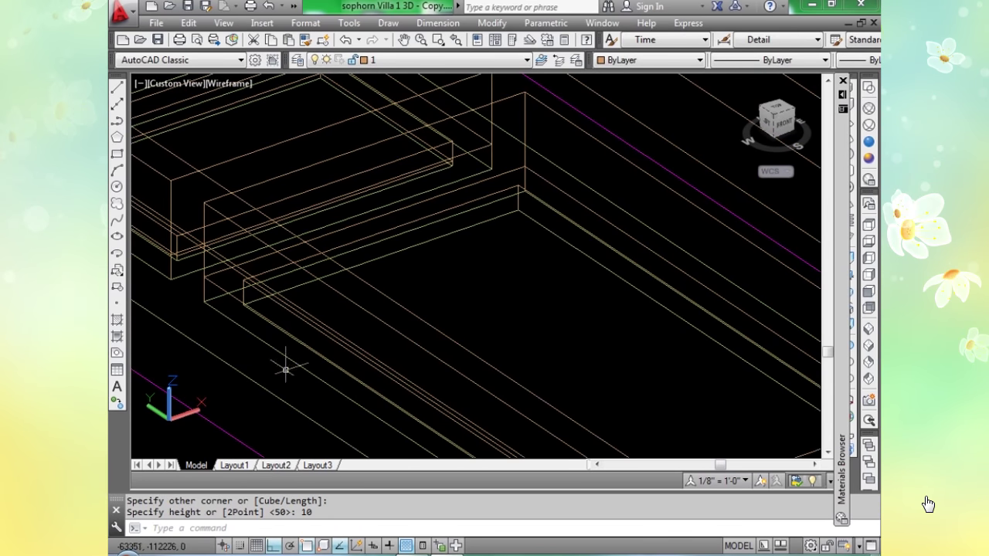
pyautogui.scroll(3, 285, 370)
pyautogui.scroll(2, 209, 231)
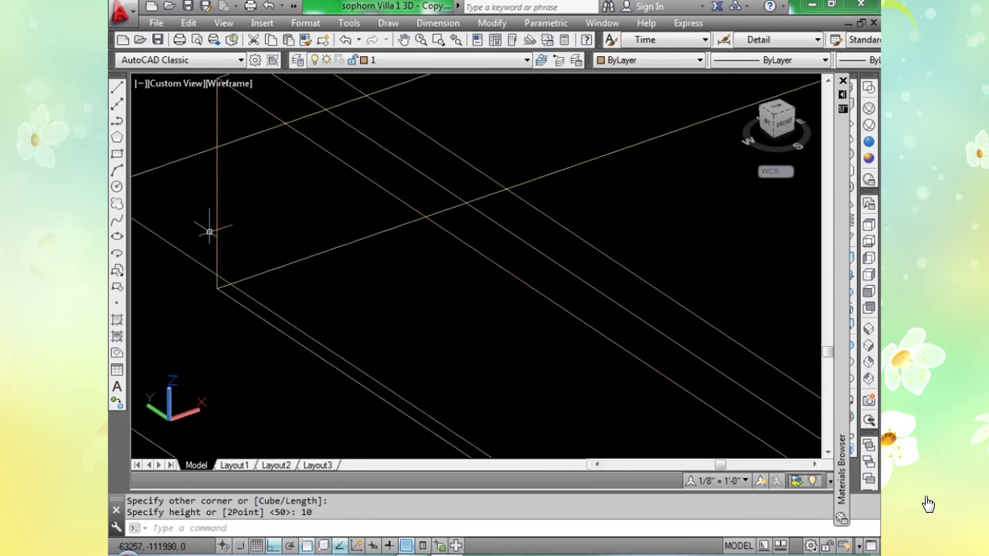
pyautogui.click(214, 274)
pyautogui.scroll(-5, 263, 294)
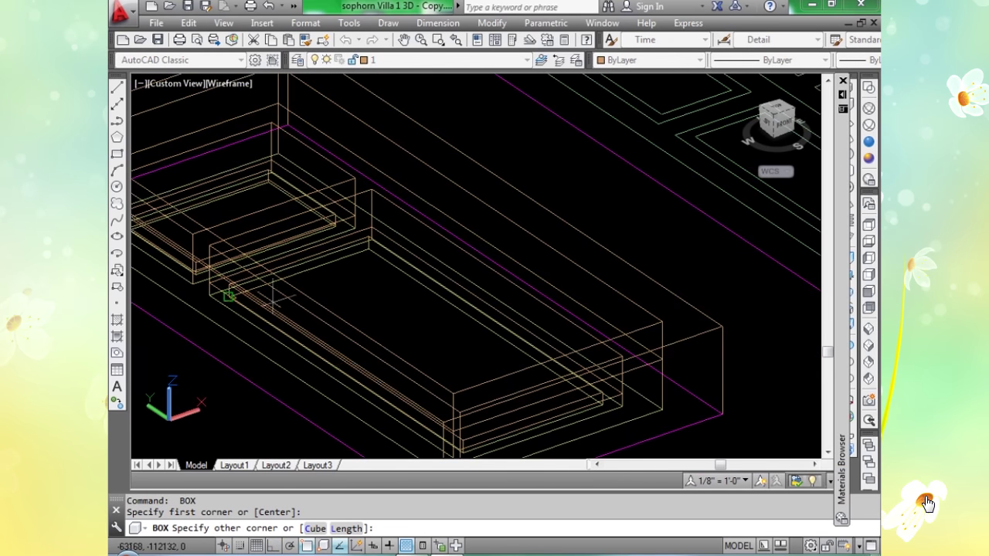
pyautogui.scroll(4, 645, 393)
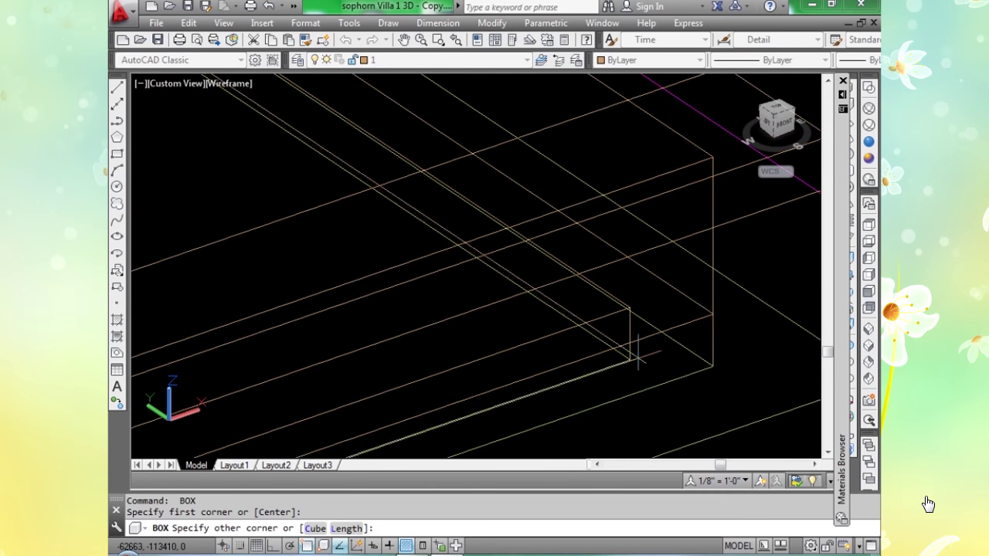
pyautogui.click(630, 360)
pyautogui.press('Return')
pyautogui.scroll(-6, 541, 309)
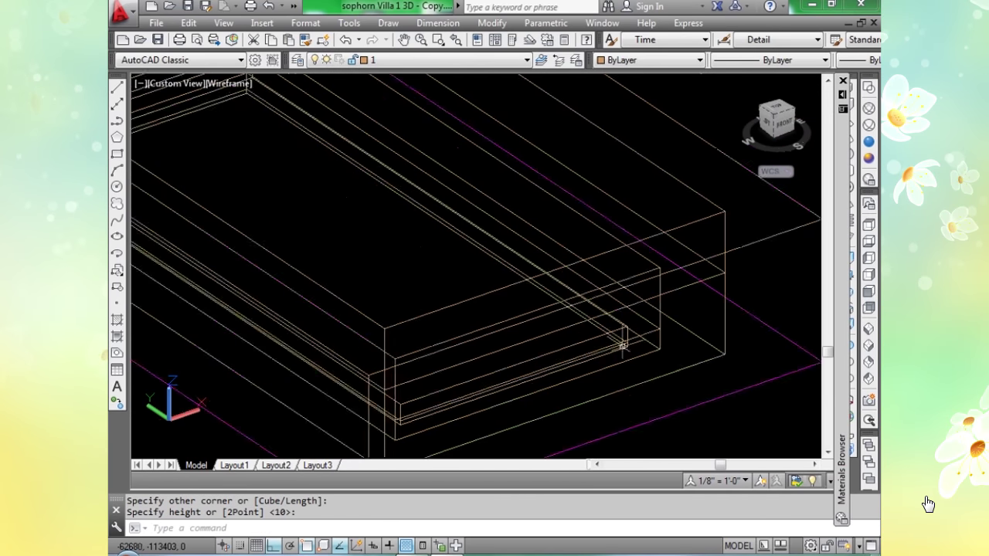
pyautogui.scroll(3, 531, 289)
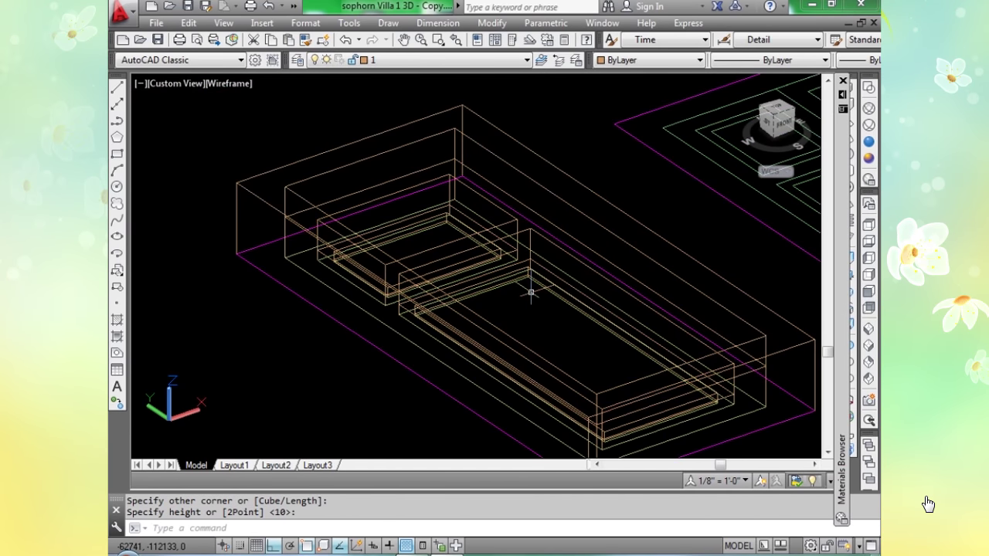
pyautogui.click(869, 142)
pyautogui.scroll(3, 540, 327)
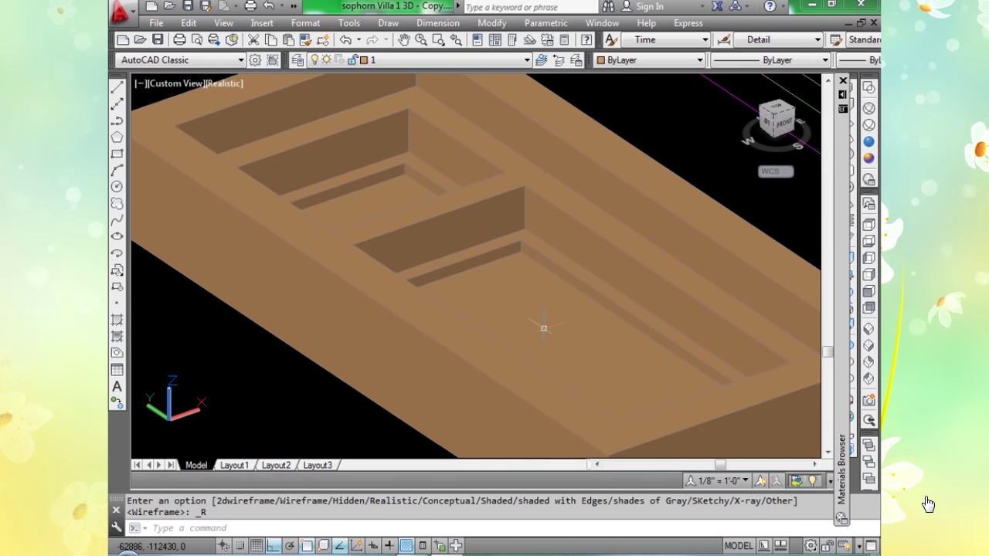
pyautogui.scroll(-2, 561, 324)
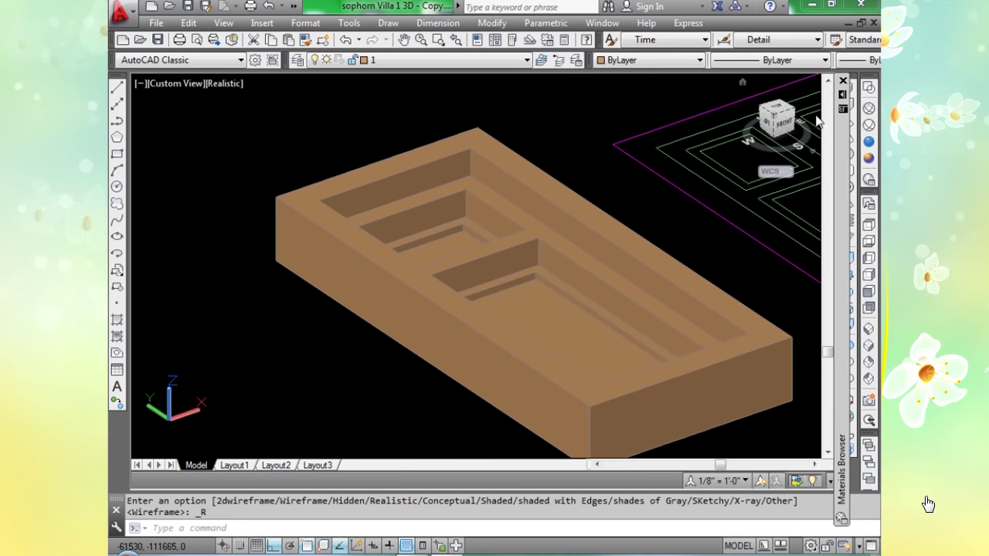
# Add the Clear - Light glass material to the drawing and set its Image Fade to 7.
pyautogui.moveTo(841, 95)
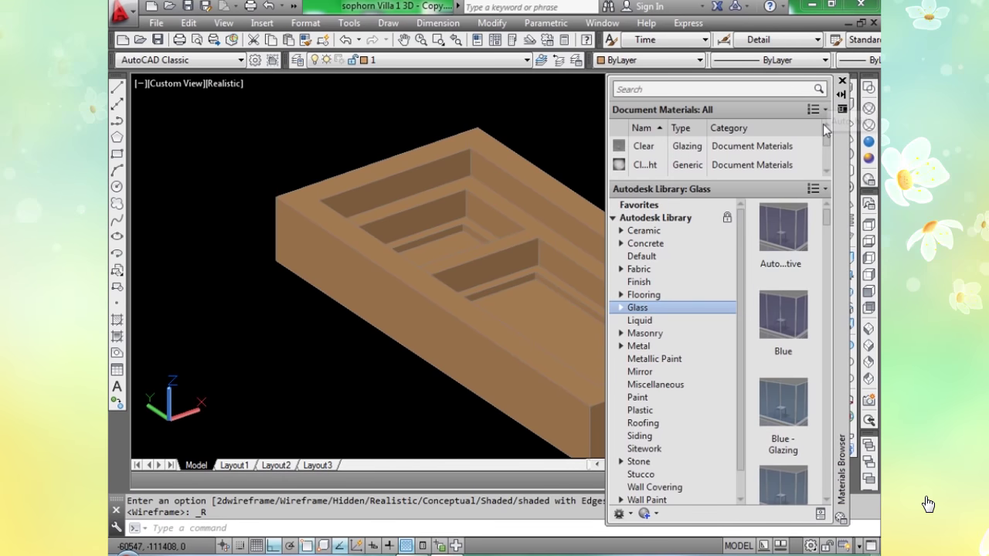
pyautogui.moveTo(798, 319)
pyautogui.scroll(-3, 799, 322)
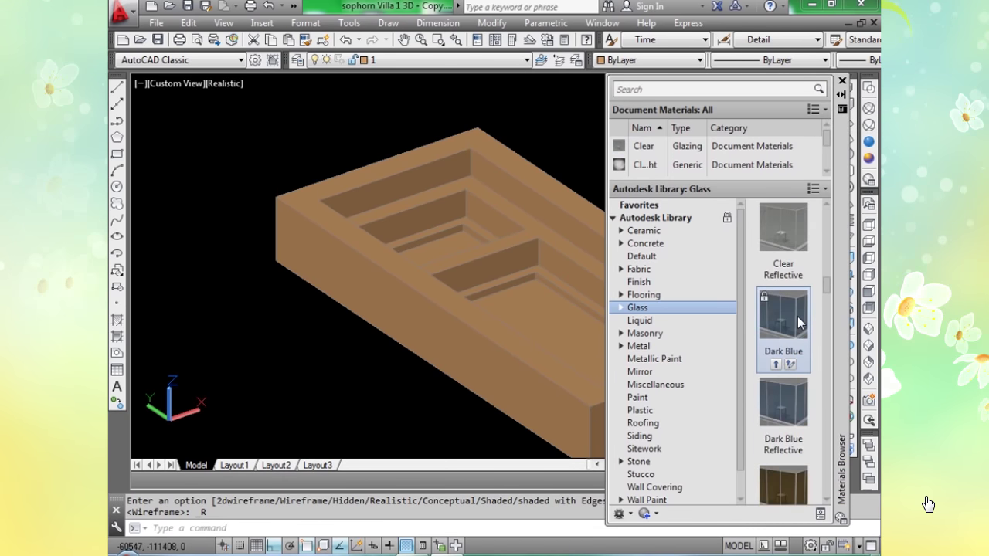
pyautogui.scroll(3, 799, 323)
pyautogui.scroll(-3, 799, 323)
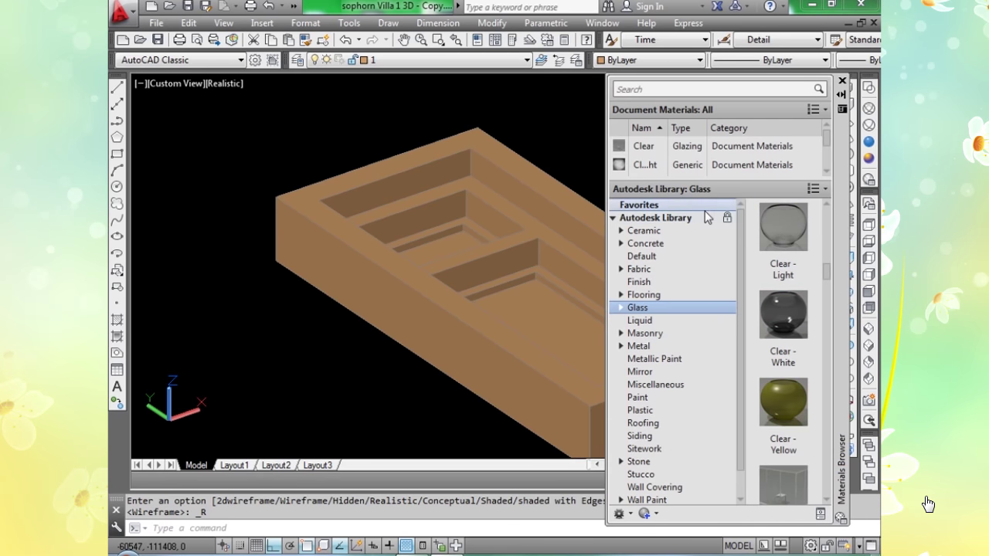
pyautogui.doubleClick(778, 227)
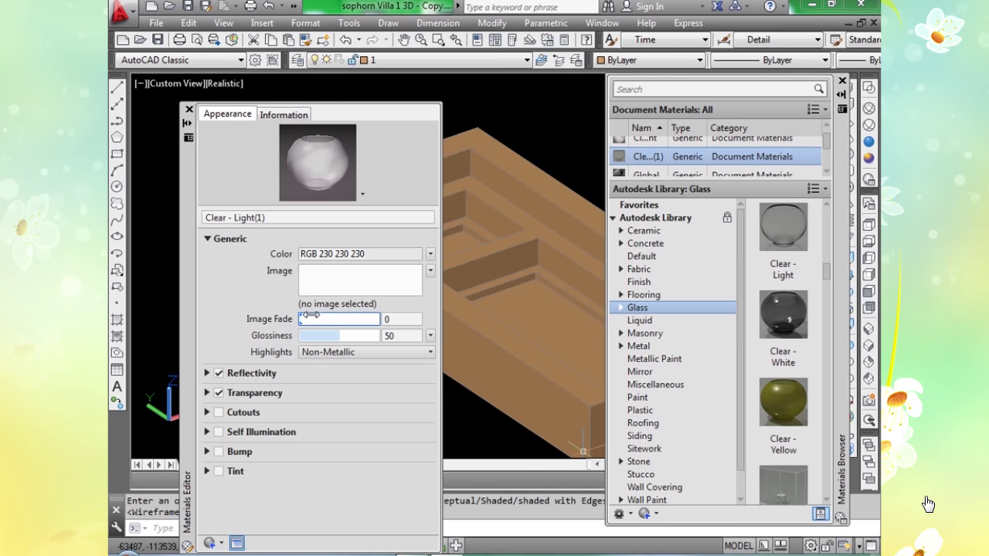
pyautogui.moveTo(305, 317); pyautogui.dragTo(336, 335)
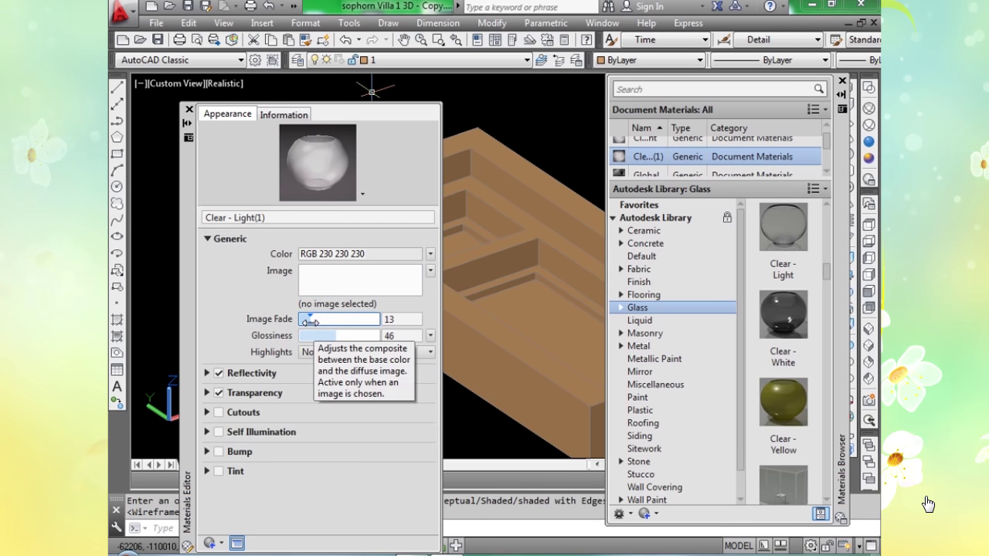
pyautogui.moveTo(310, 322); pyautogui.dragTo(307, 321)
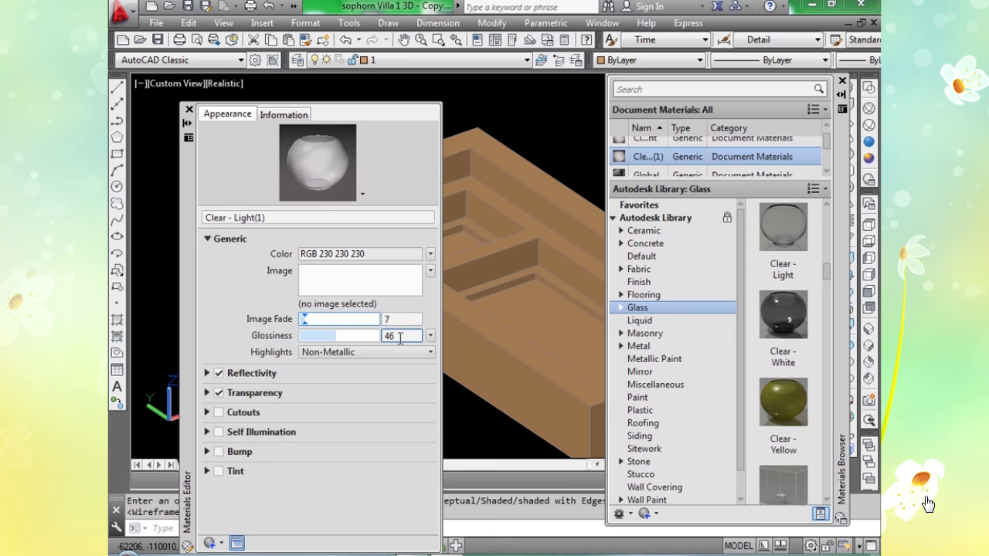
pyautogui.click(189, 109)
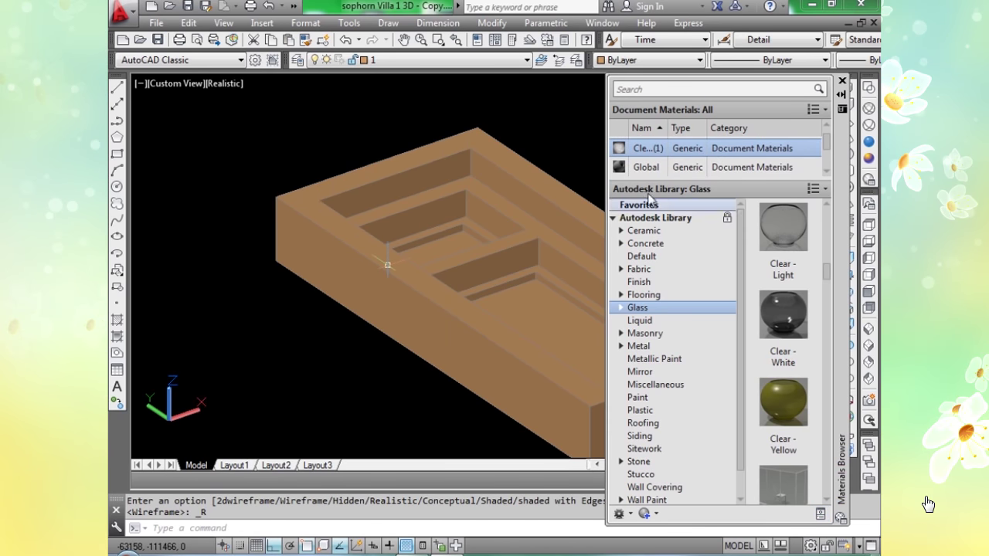
# Try dropping Clear - Light glass onto the window, undoing drops on the frame and strips.
pyautogui.moveTo(619, 149); pyautogui.dragTo(541, 332)
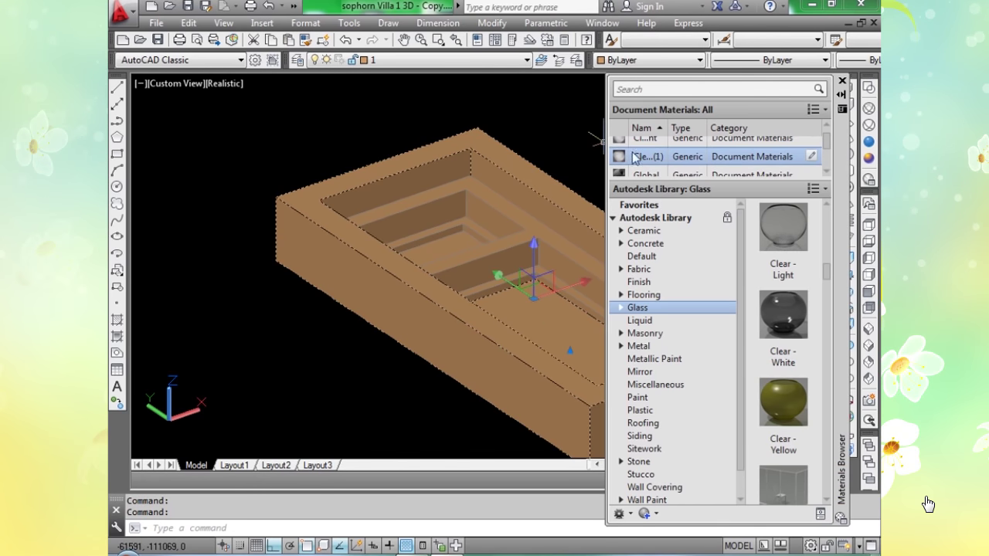
pyautogui.press('Escape')
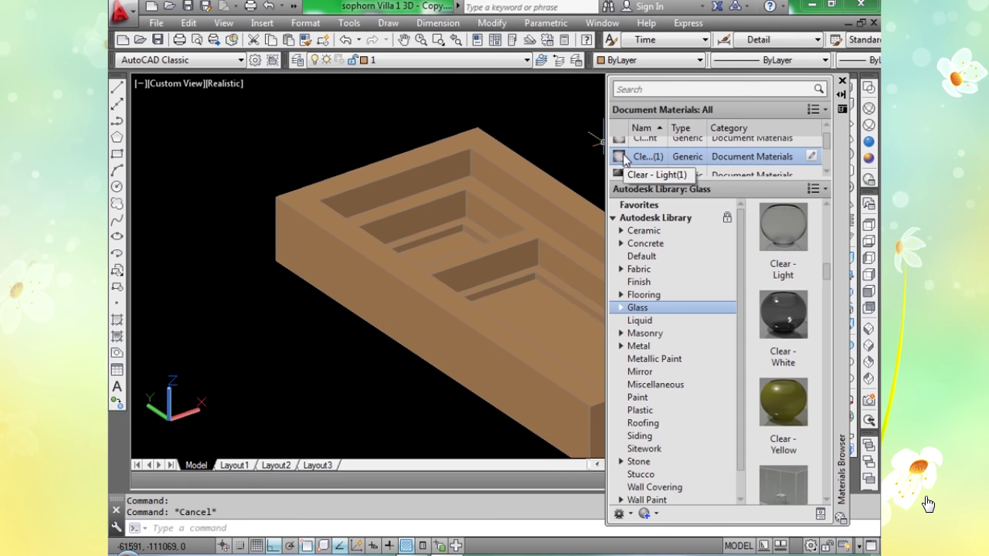
pyautogui.moveTo(624, 160); pyautogui.dragTo(584, 255)
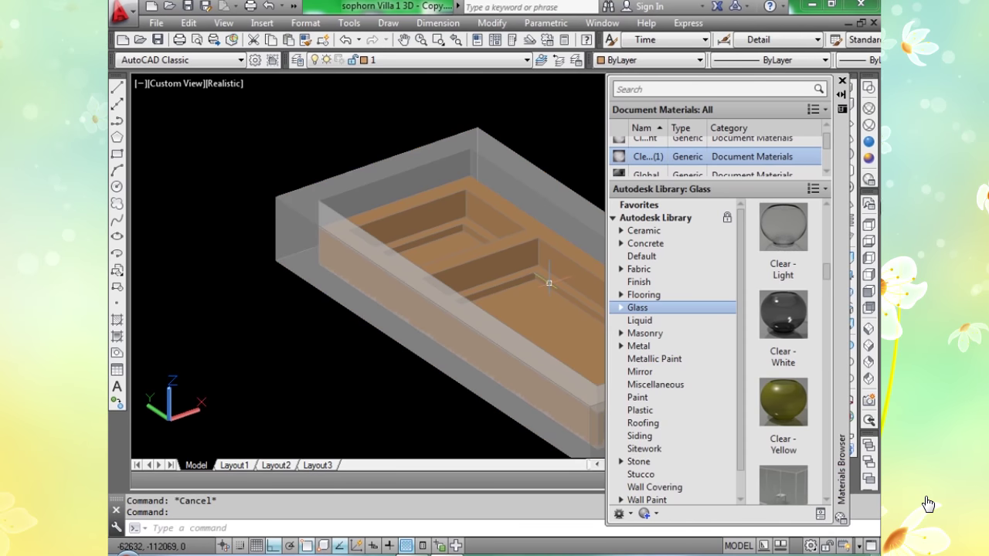
pyautogui.hotkey('ctrl', 'z')
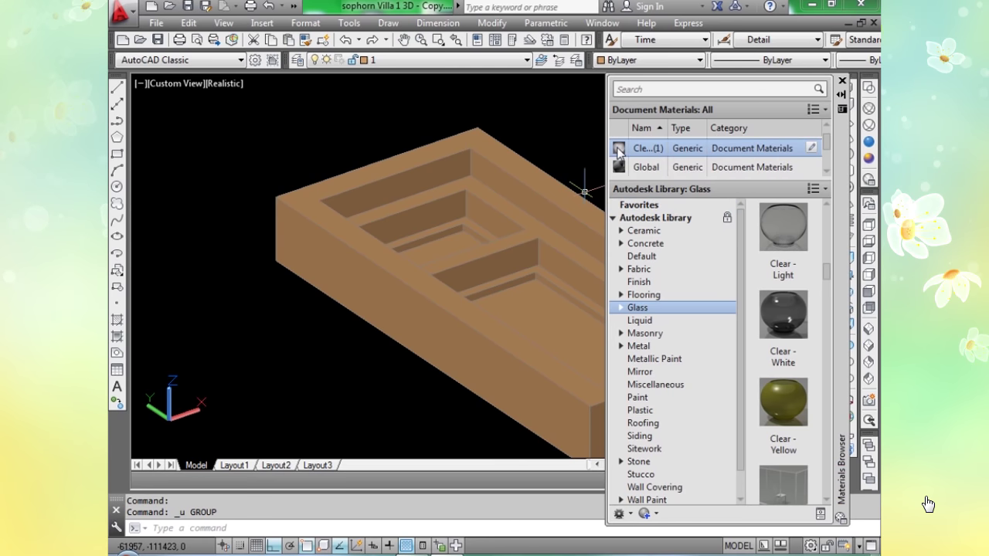
pyautogui.scroll(2, 584, 191)
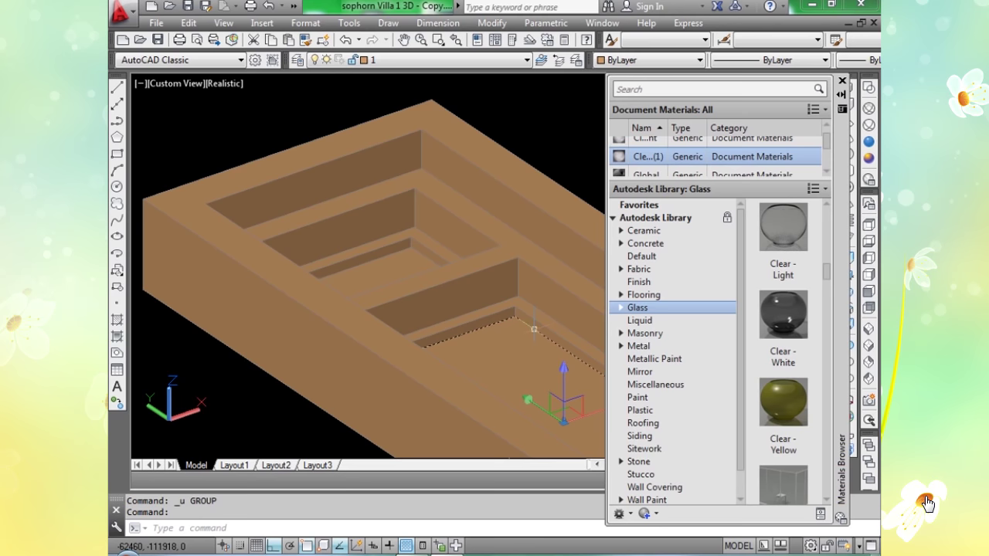
pyautogui.scroll(-1, 623, 160)
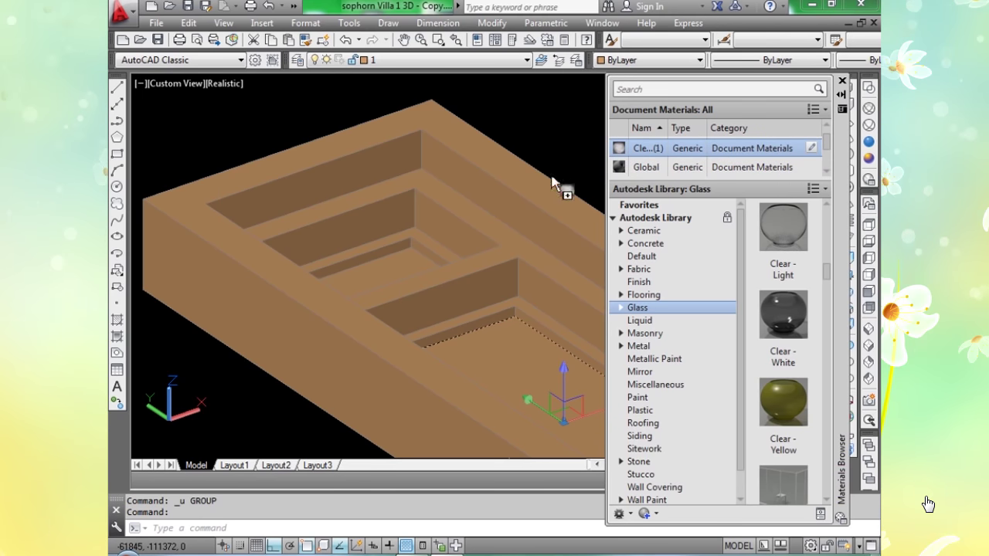
pyautogui.moveTo(553, 183); pyautogui.dragTo(502, 328)
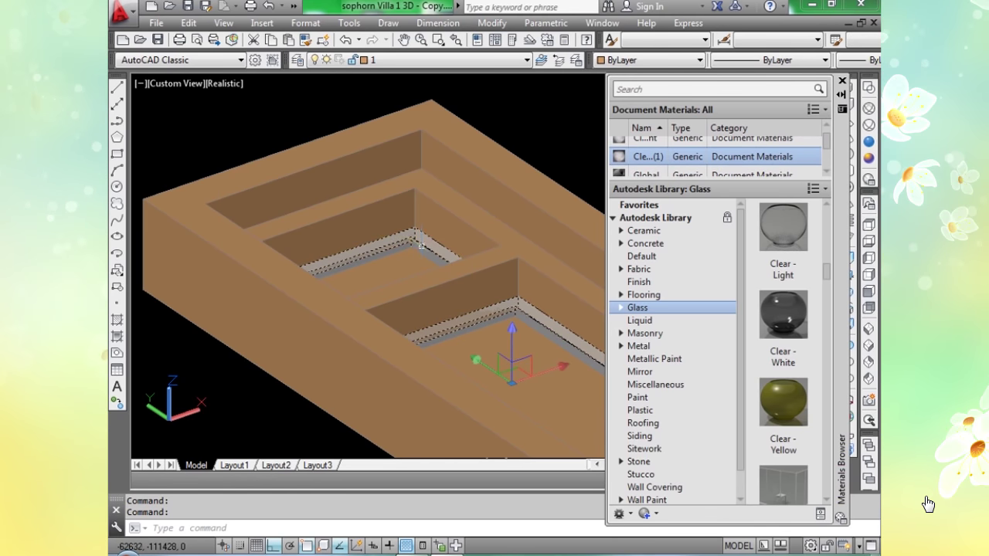
pyautogui.hotkey('ctrl', 'z')
# Apply Clear - Light glass to both panes and auto-hide the Materials Browser.
pyautogui.moveTo(620, 152); pyautogui.dragTo(409, 261)
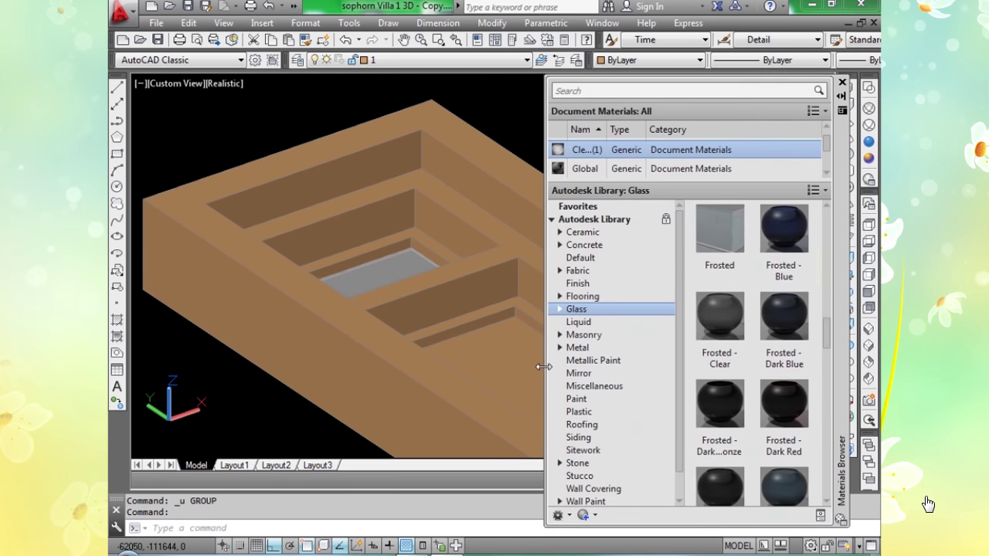
pyautogui.click(671, 349)
pyautogui.moveTo(545, 314); pyautogui.dragTo(606, 313)
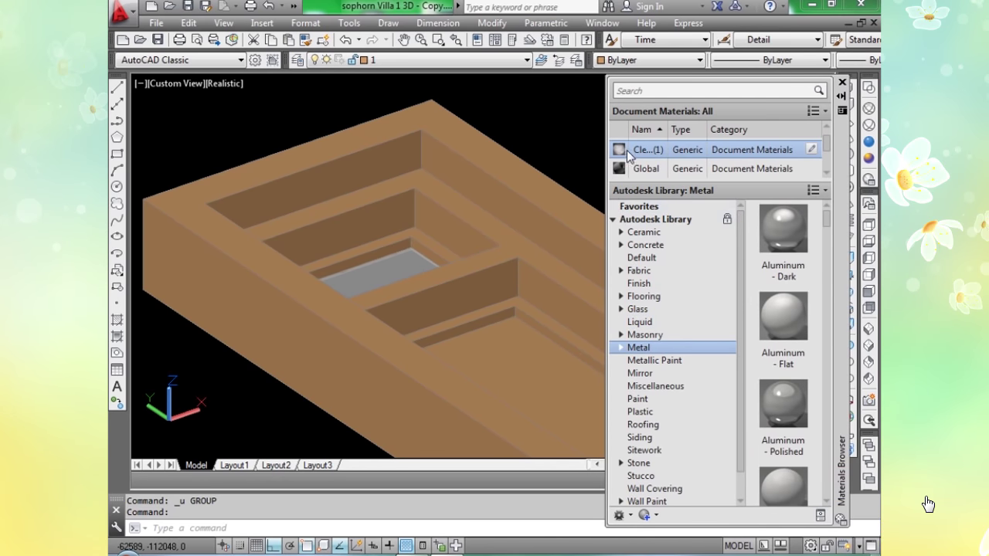
pyautogui.moveTo(619, 151); pyautogui.dragTo(520, 371)
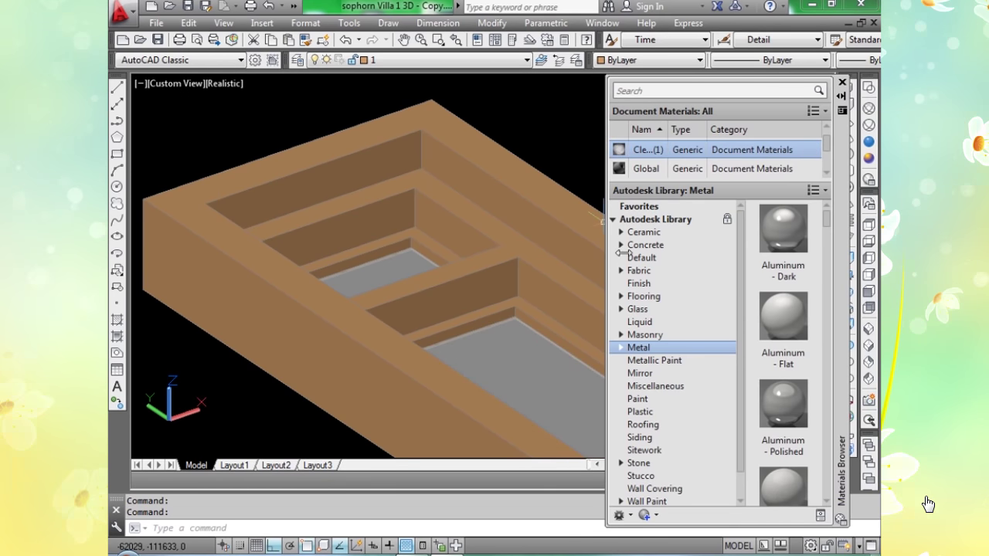
pyautogui.click(842, 95)
pyautogui.scroll(-5, 610, 228)
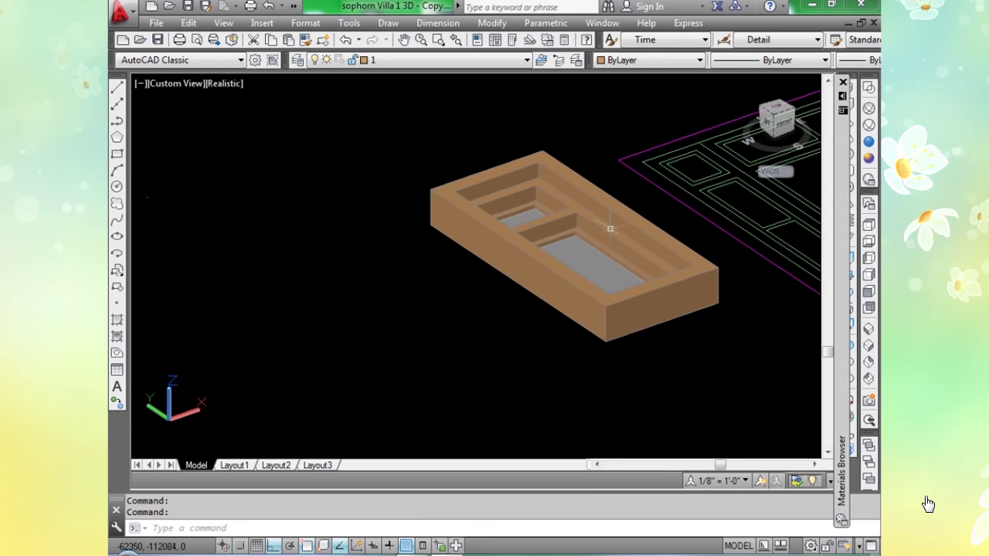
# Move the wooden frame and its pane solids from the frame corner to a spot down-left.
pyautogui.scroll(3, 610, 229)
pyautogui.moveTo(621, 239); pyautogui.dragTo(580, 219, button='middle')
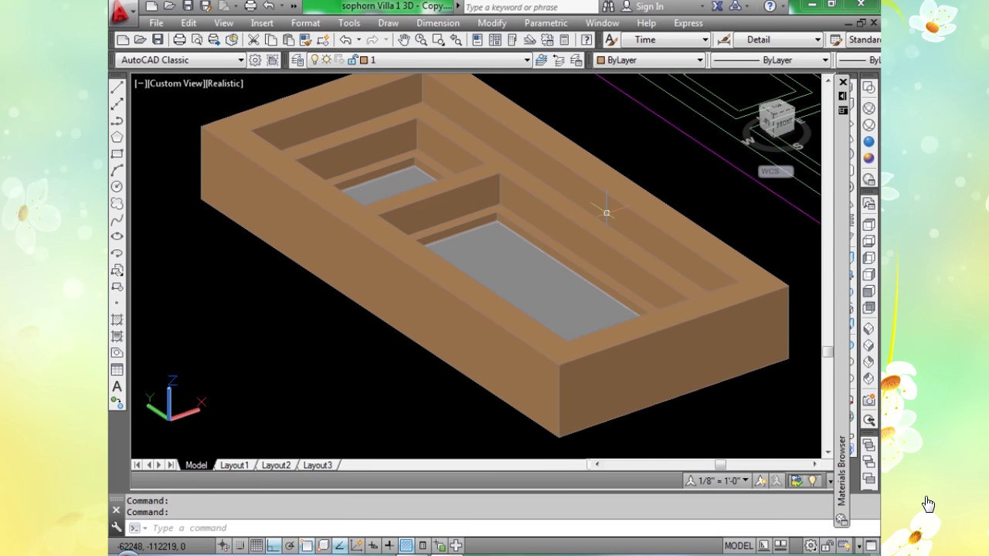
pyautogui.scroll(-2, 564, 197)
pyautogui.moveTo(565, 209)
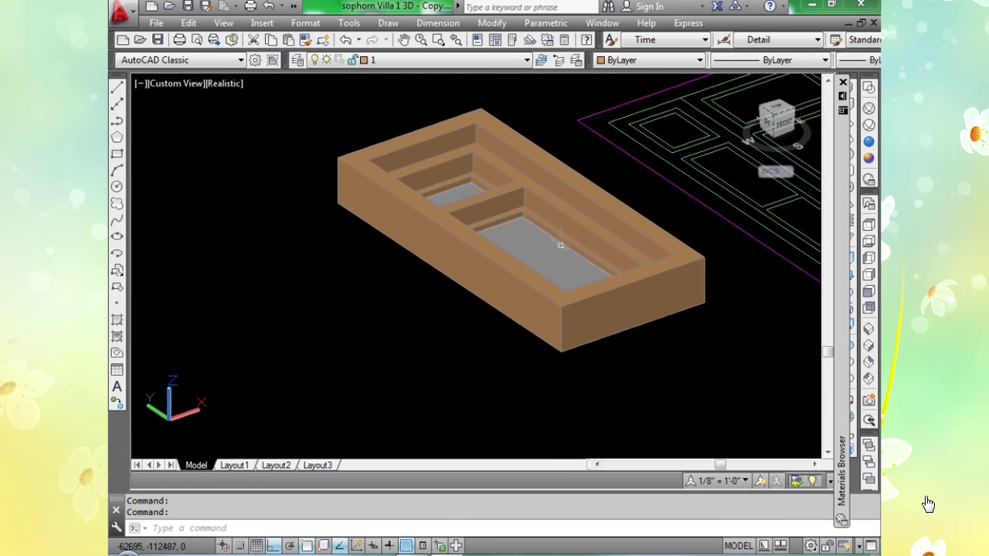
pyautogui.scroll(-2, 438, 263)
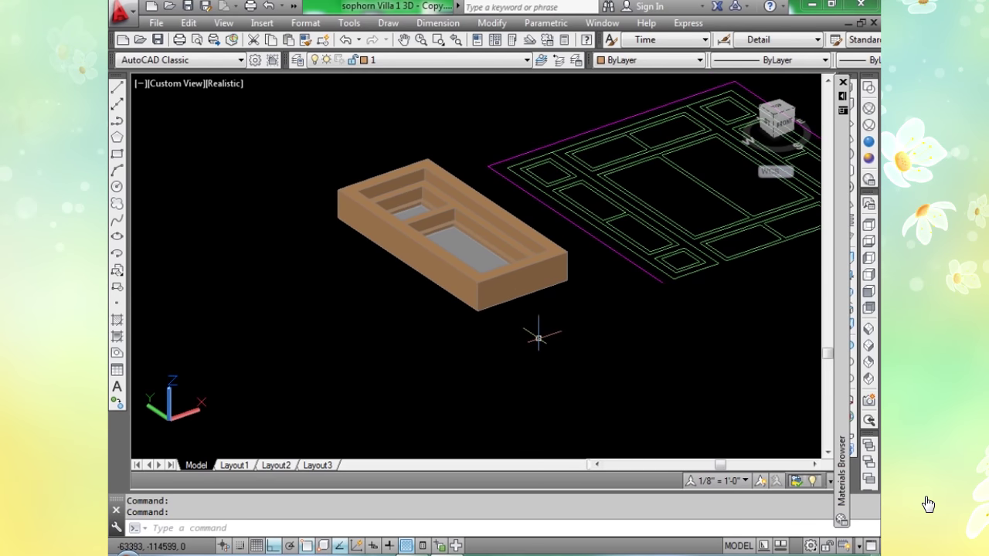
pyautogui.write('m')
pyautogui.press('Return')
pyautogui.scroll(3, 415, 171)
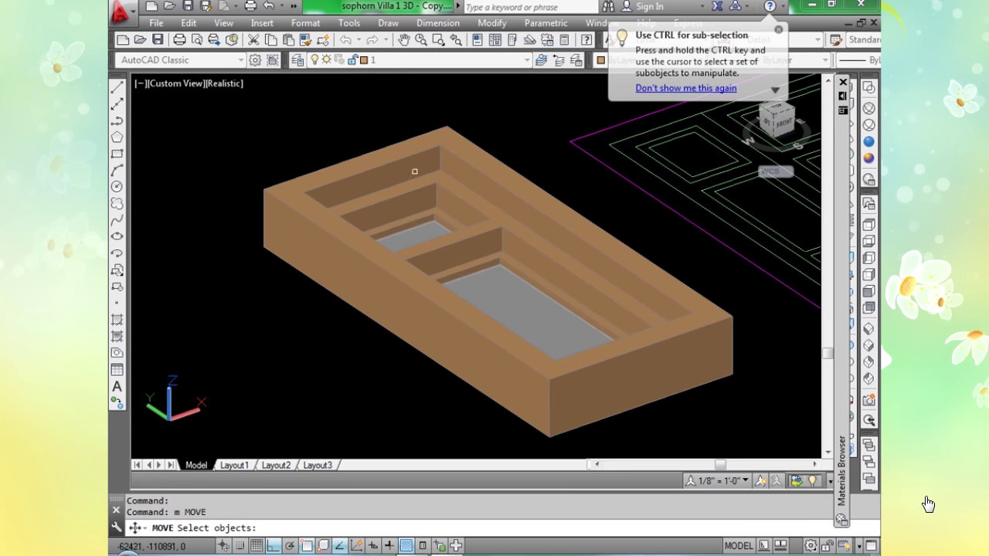
pyautogui.click(415, 174)
pyautogui.click(425, 193)
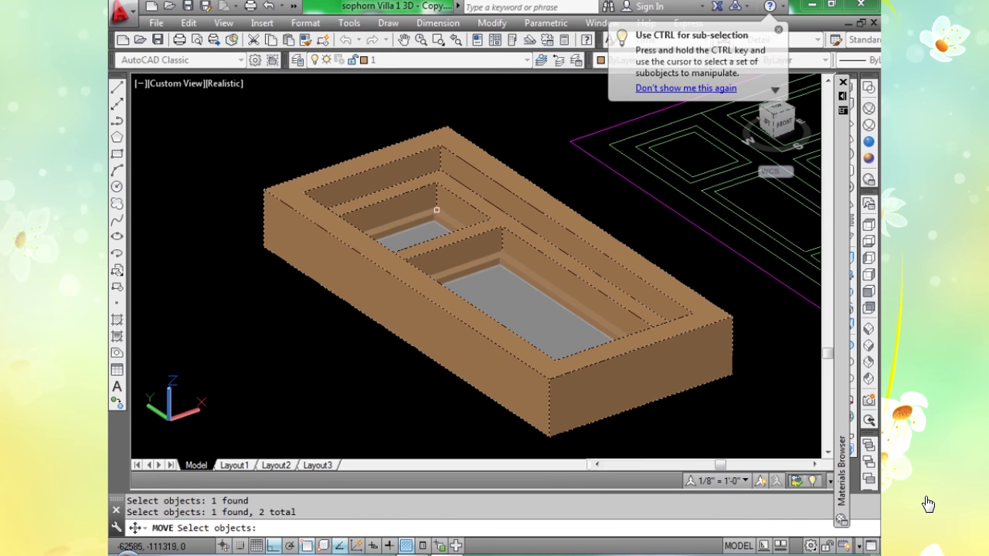
pyautogui.click(445, 218)
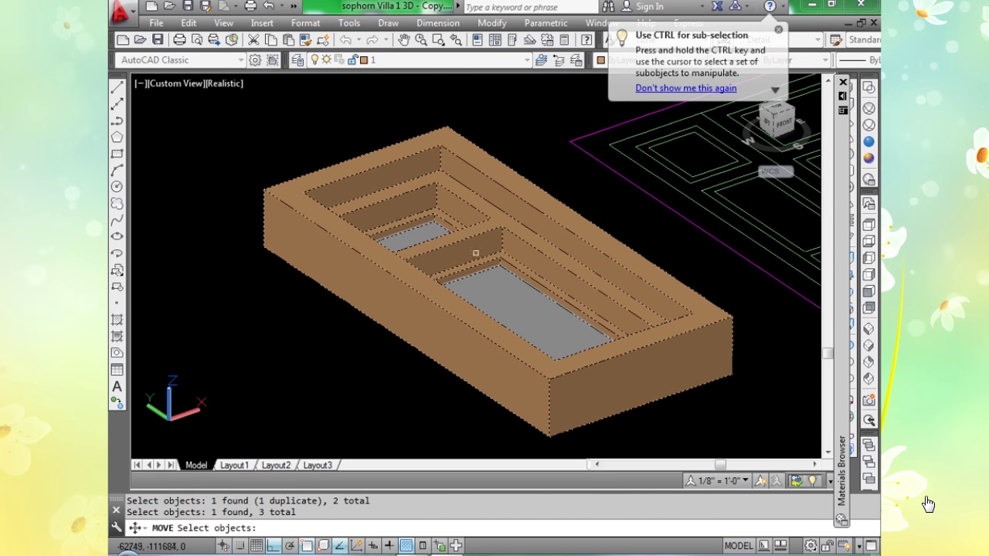
pyautogui.click(485, 287)
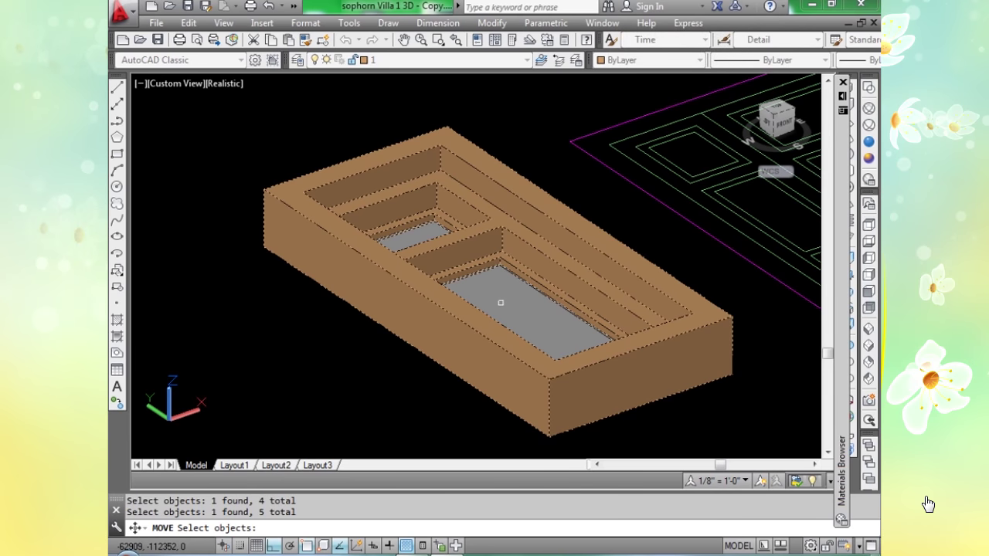
pyautogui.press('Return')
pyautogui.scroll(-4, 502, 309)
pyautogui.scroll(3, 521, 352)
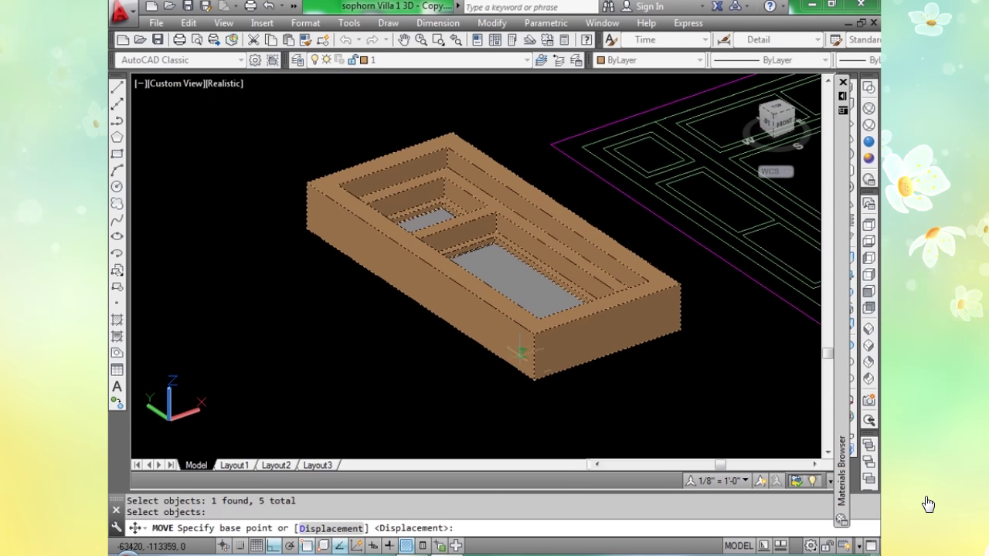
pyautogui.click(535, 380)
pyautogui.scroll(-6, 535, 380)
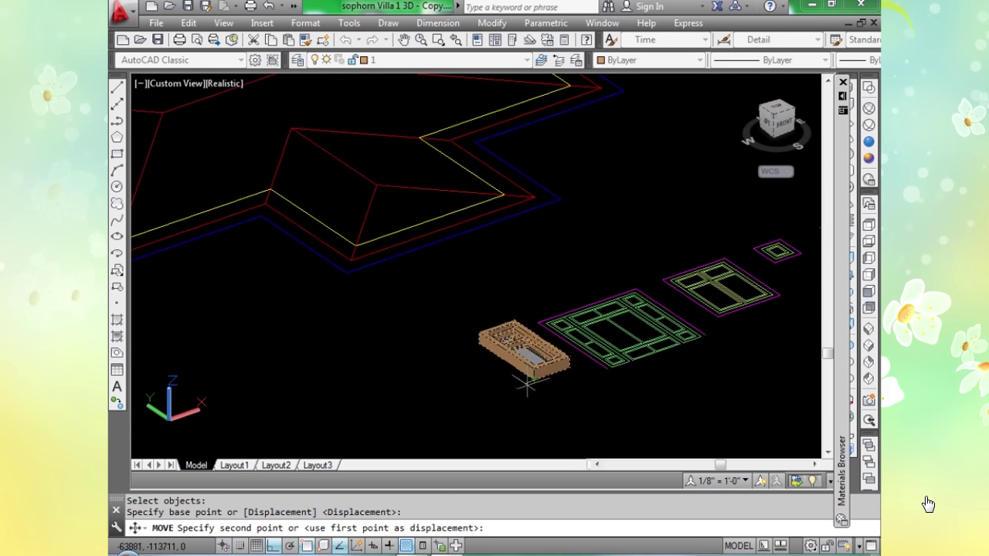
pyautogui.click(413, 437)
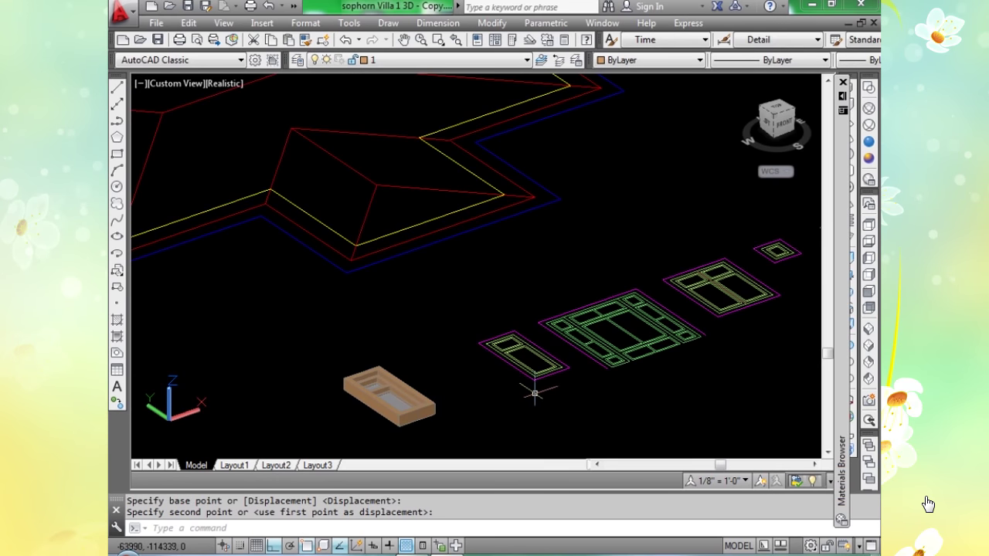
# Move all five window solids further down-left using a crossing selection.
pyautogui.scroll(5, 453, 342)
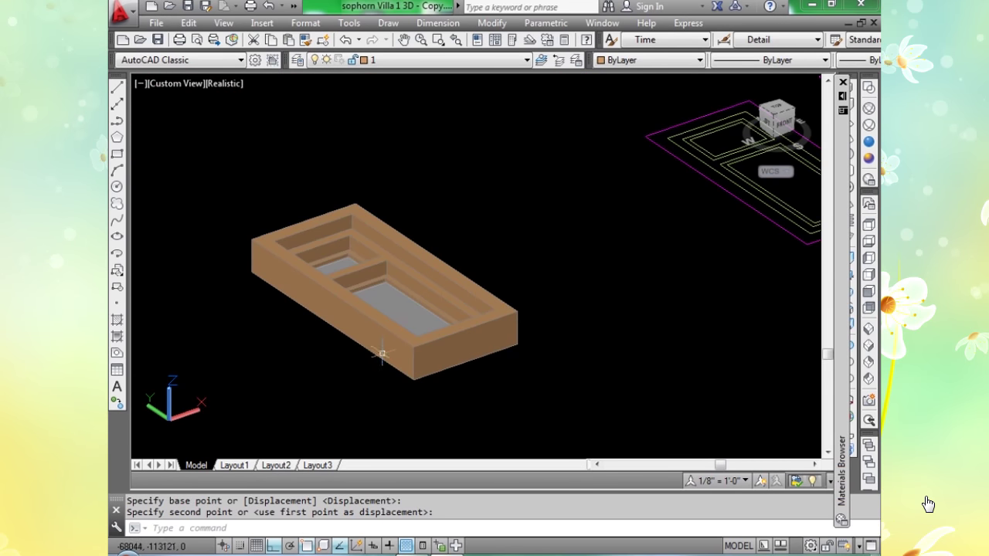
pyautogui.scroll(2, 383, 321)
pyautogui.scroll(1, 430, 286)
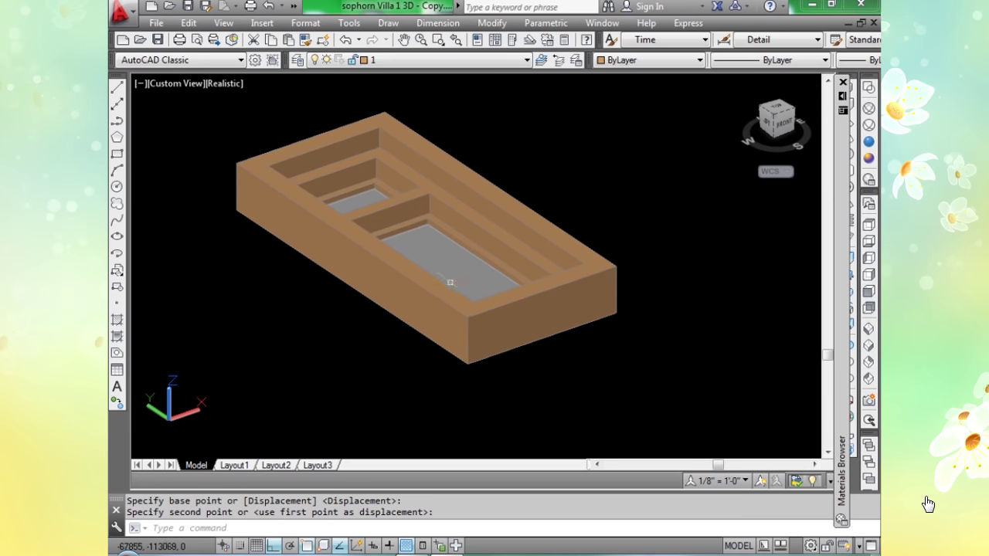
pyautogui.press('Return')
pyautogui.scroll(-3, 499, 313)
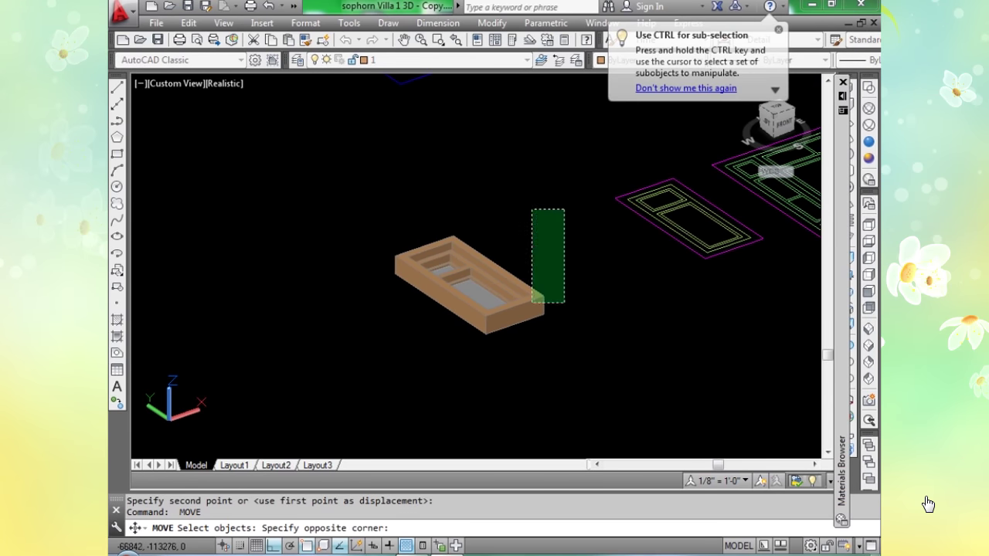
pyautogui.click(368, 347)
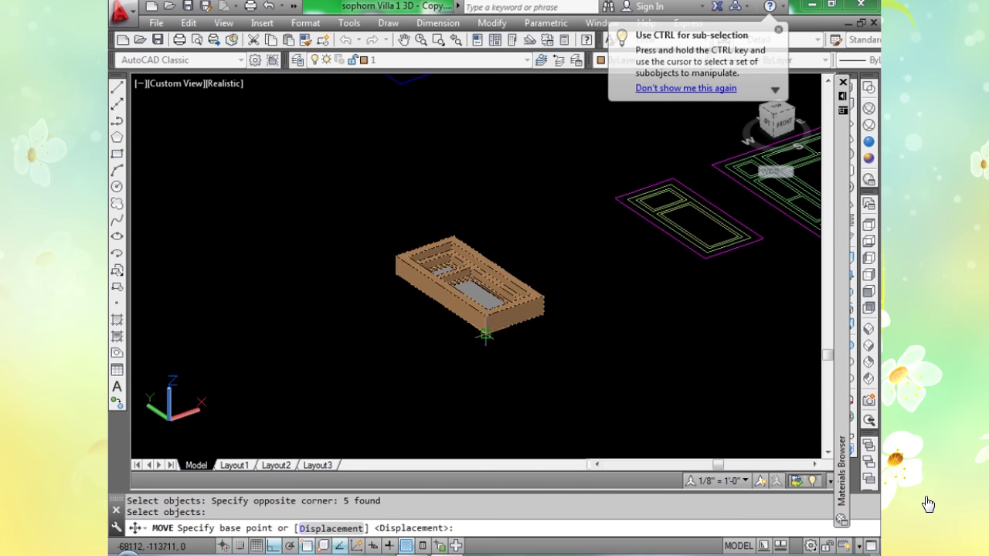
pyautogui.click(364, 376)
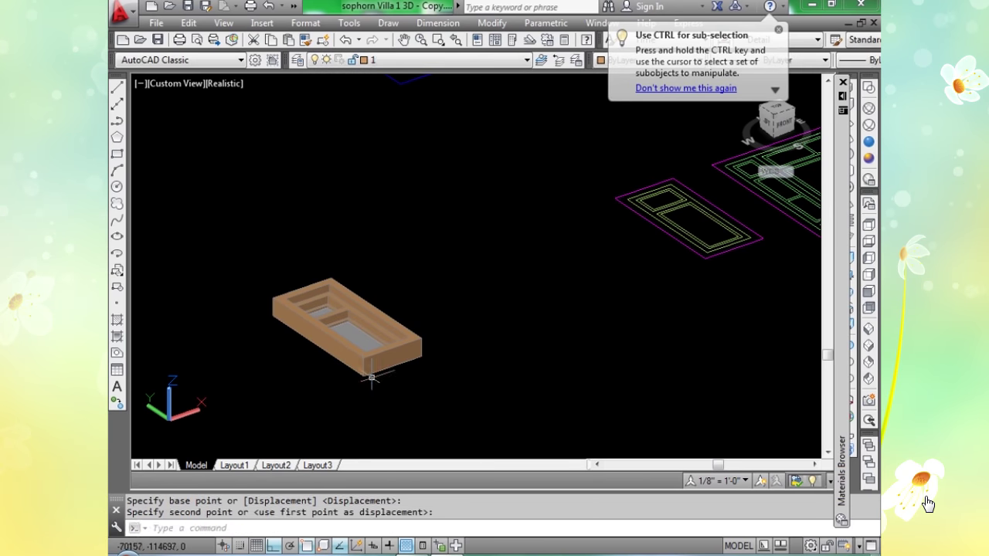
pyautogui.press('Return')
pyautogui.scroll(3, 377, 370)
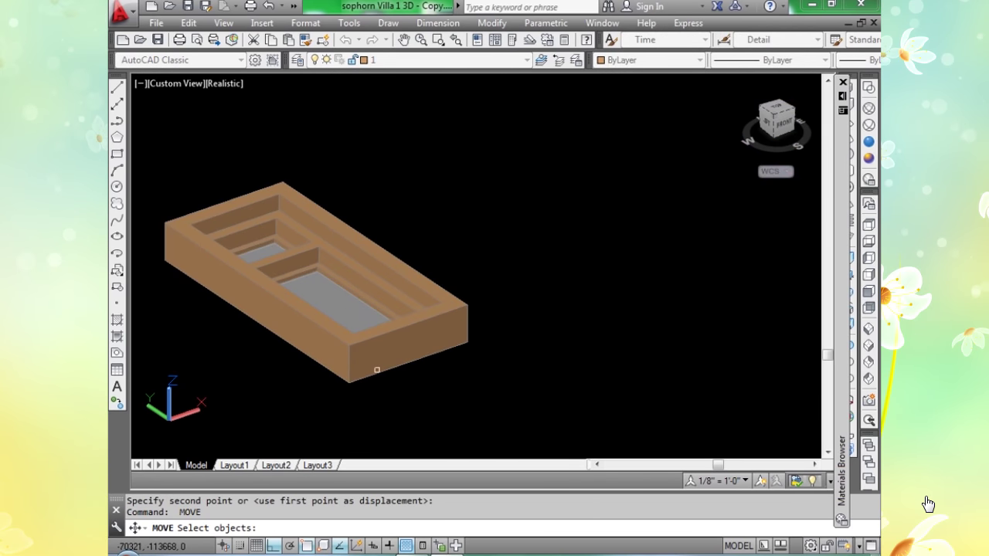
pyautogui.press('Escape')
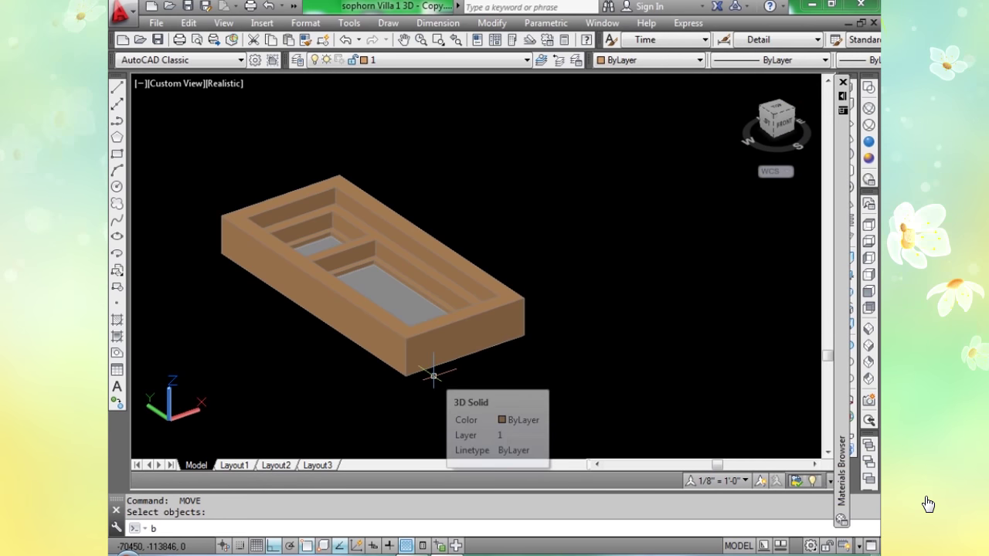
# Define the five carved window solids as a block named 'windo', converting them in place.
pyautogui.press('Return')
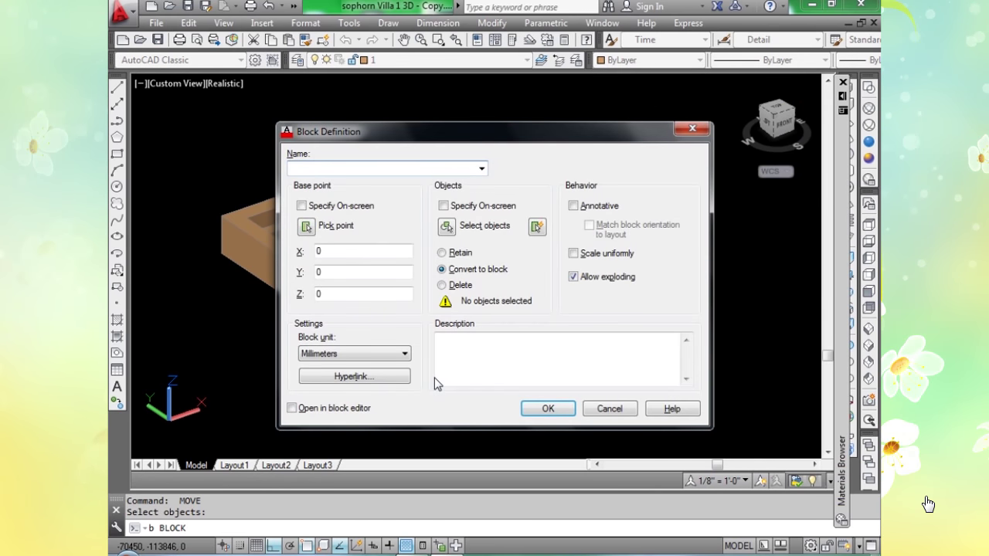
pyautogui.write('b')
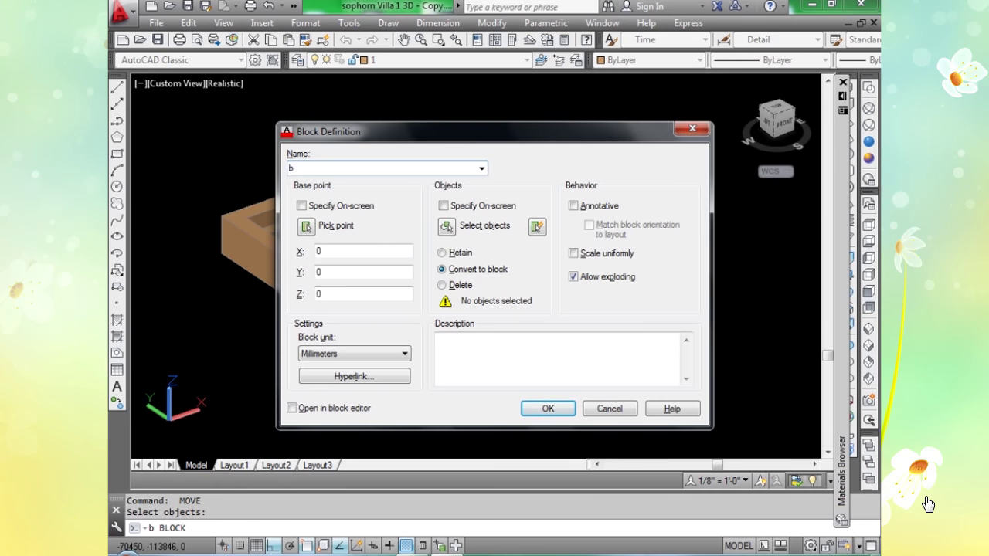
pyautogui.press('BackSpace')
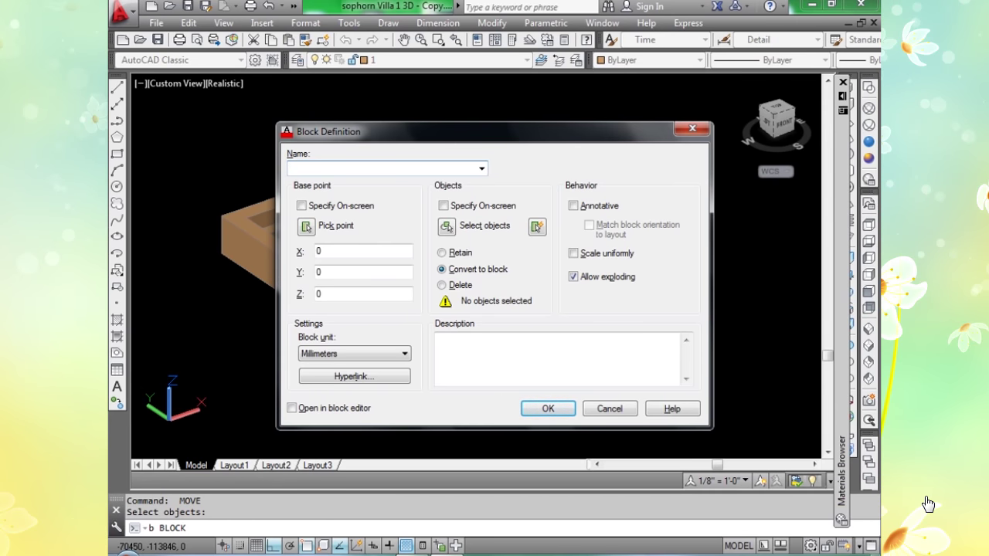
pyautogui.write('windo')
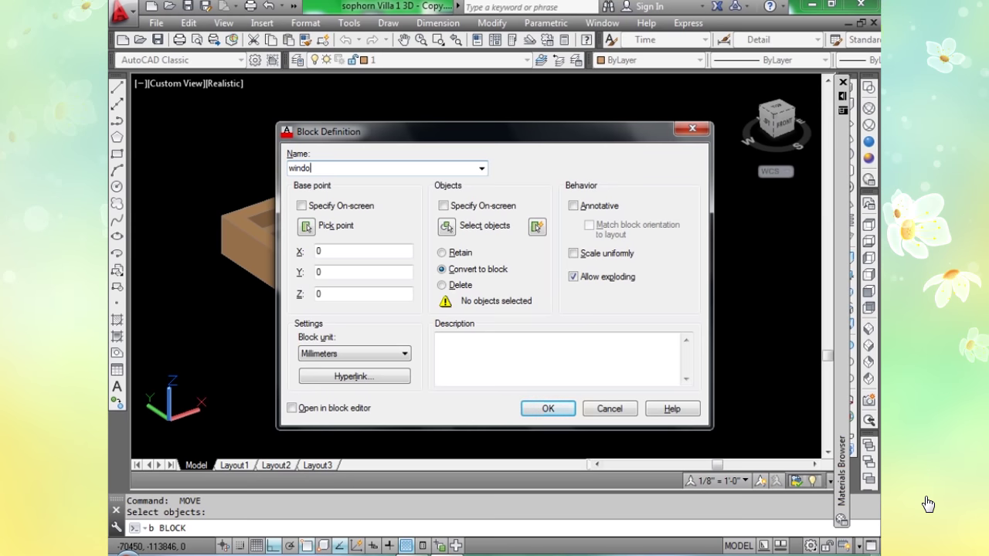
pyautogui.click(446, 226)
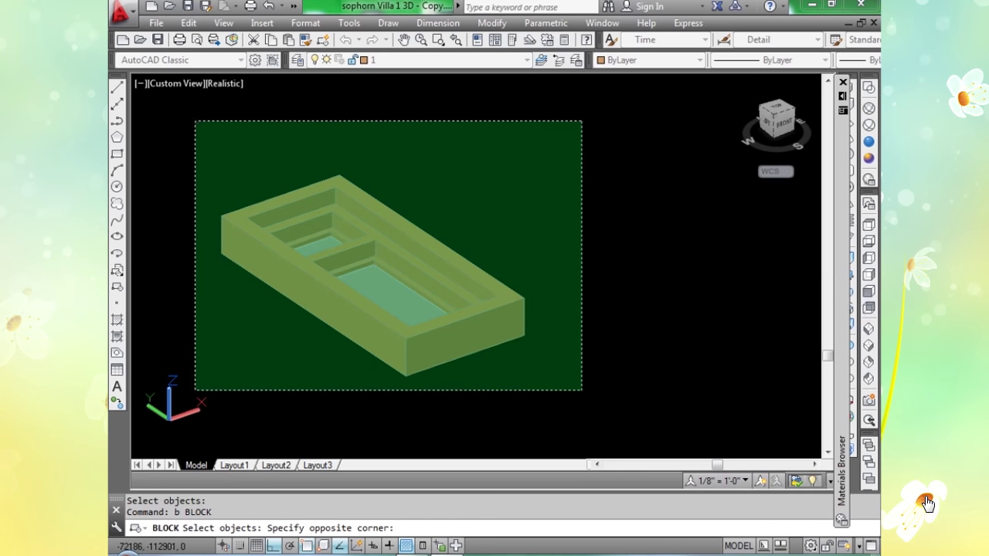
pyautogui.click(194, 392)
pyautogui.press('Return')
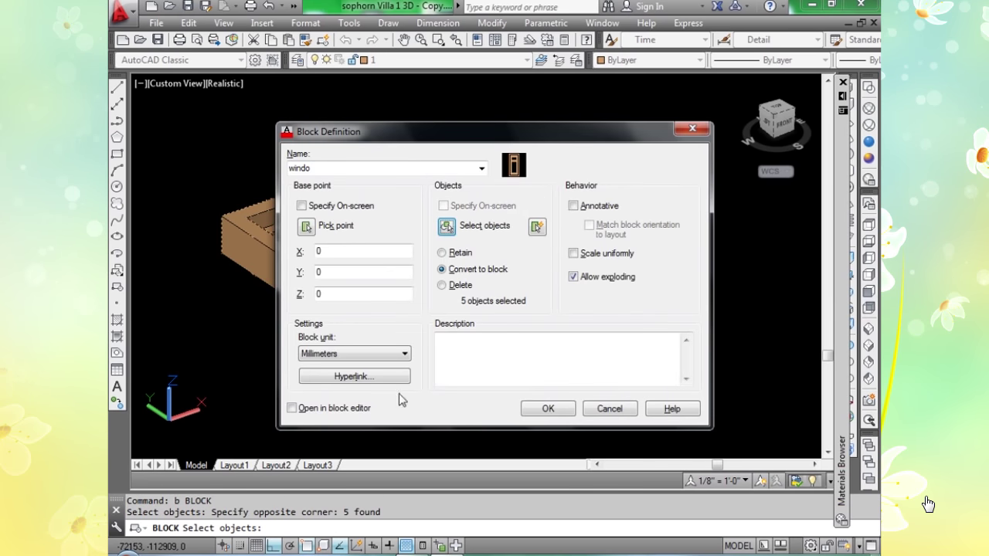
pyautogui.click(562, 417)
pyautogui.scroll(-4, 603, 352)
# Draw a 350-high box solid across the corners of the large window outline.
pyautogui.moveTo(603, 352); pyautogui.dragTo(360, 335, button='middle')
pyautogui.scroll(2, 397, 293)
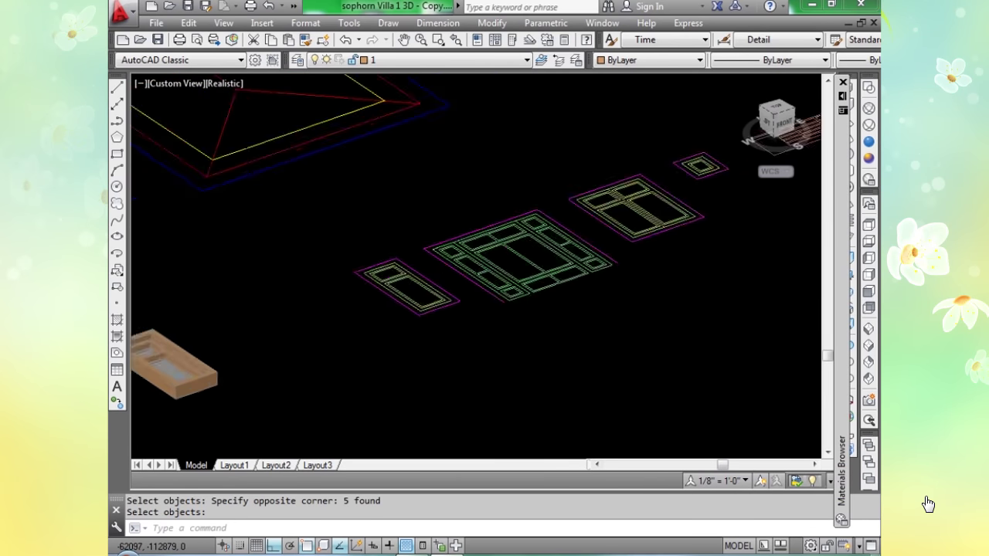
pyautogui.scroll(5, 450, 278)
pyautogui.scroll(-4, 221, 342)
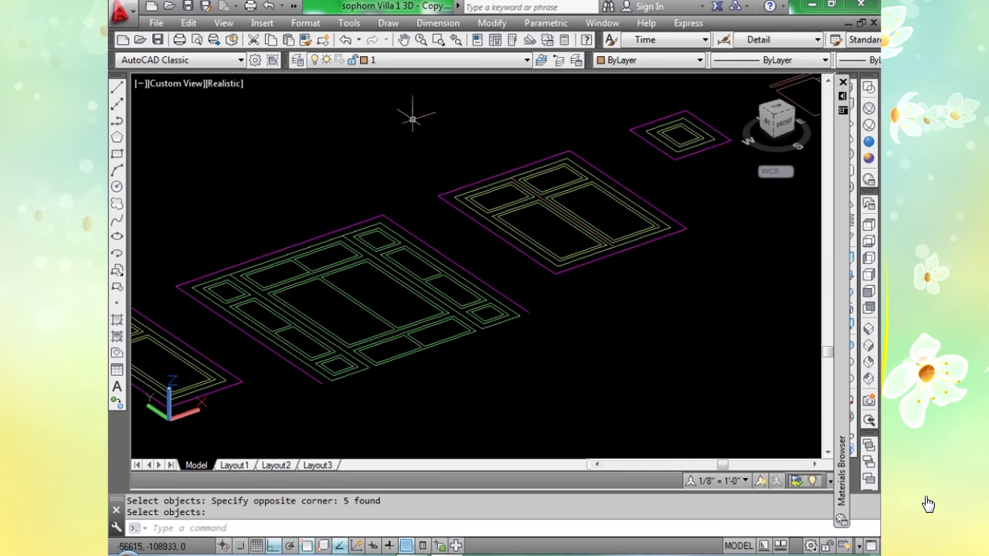
pyautogui.moveTo(281, 274); pyautogui.dragTo(337, 277, button='middle')
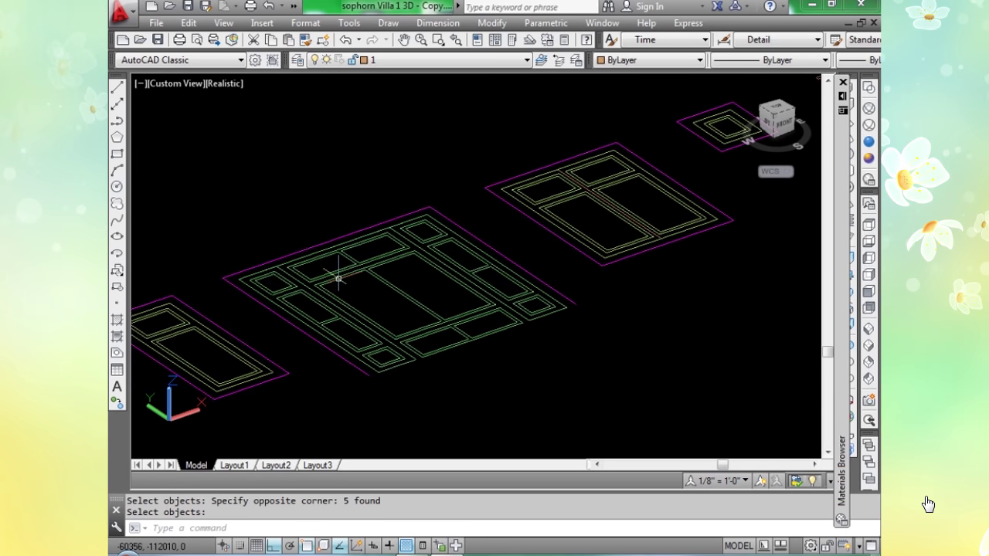
pyautogui.write('ox')
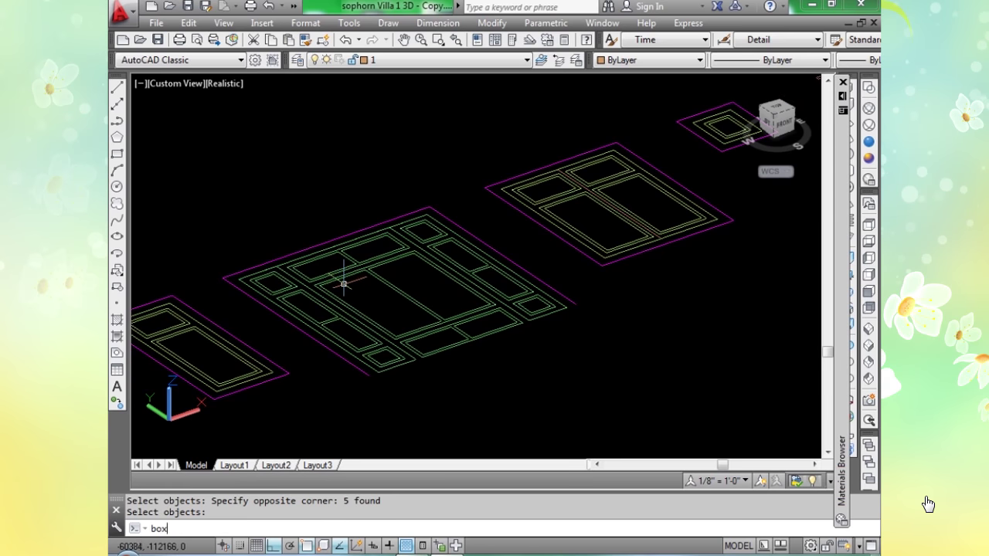
pyautogui.press('Return')
pyautogui.scroll(2, 207, 290)
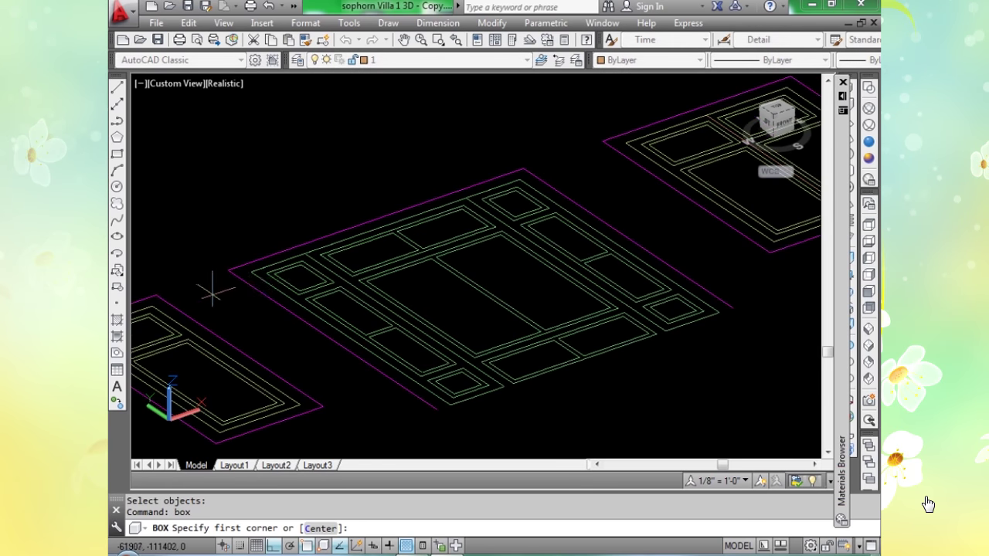
pyautogui.click(250, 272)
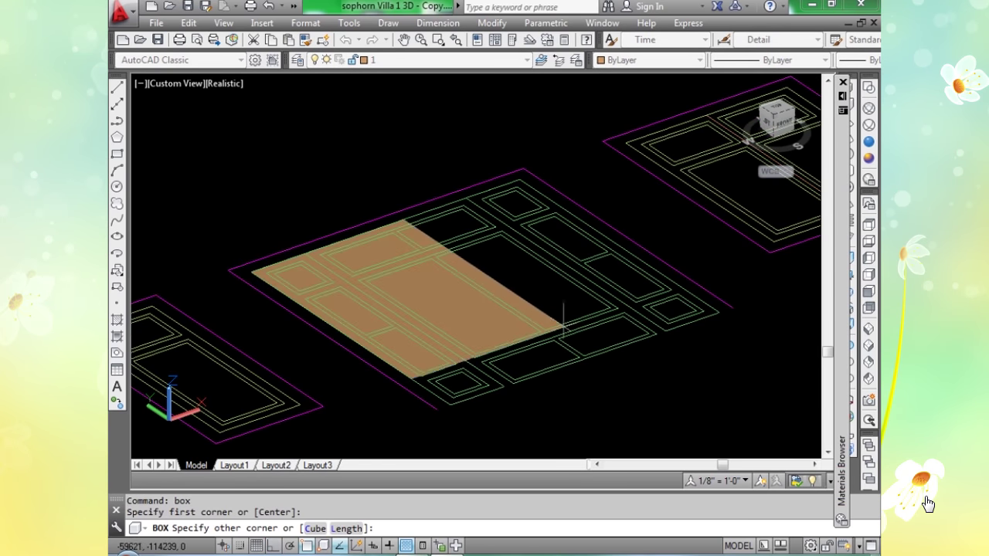
pyautogui.click(718, 308)
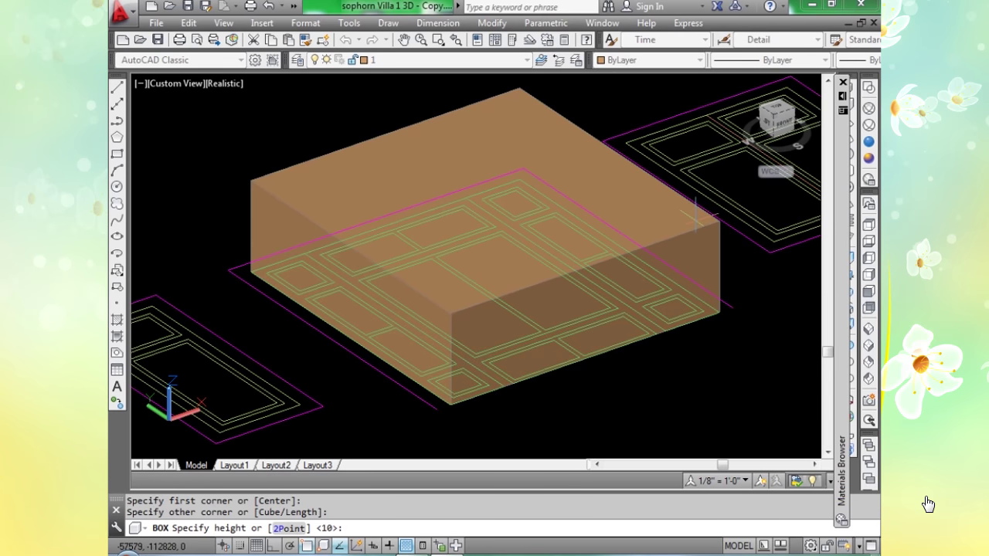
pyautogui.write('350')
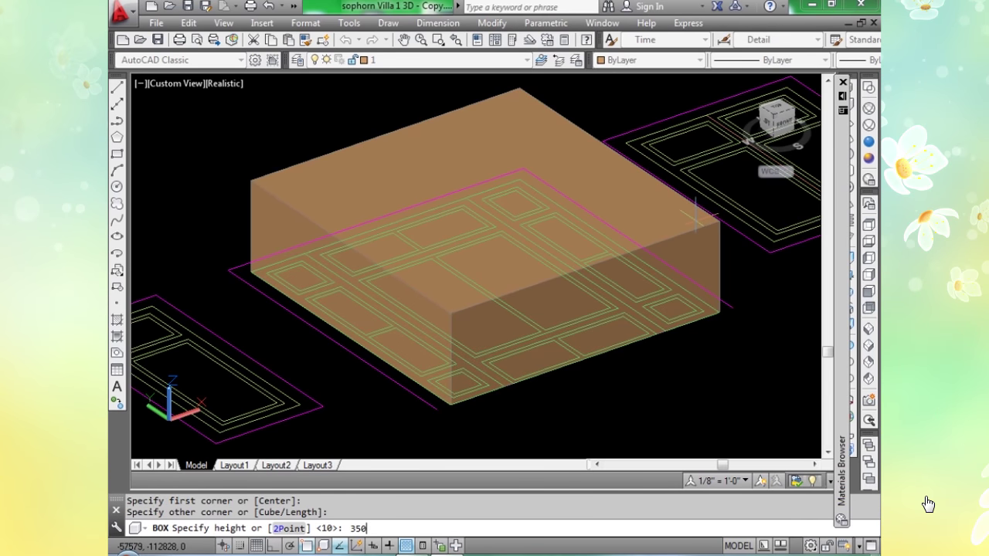
pyautogui.press('Return')
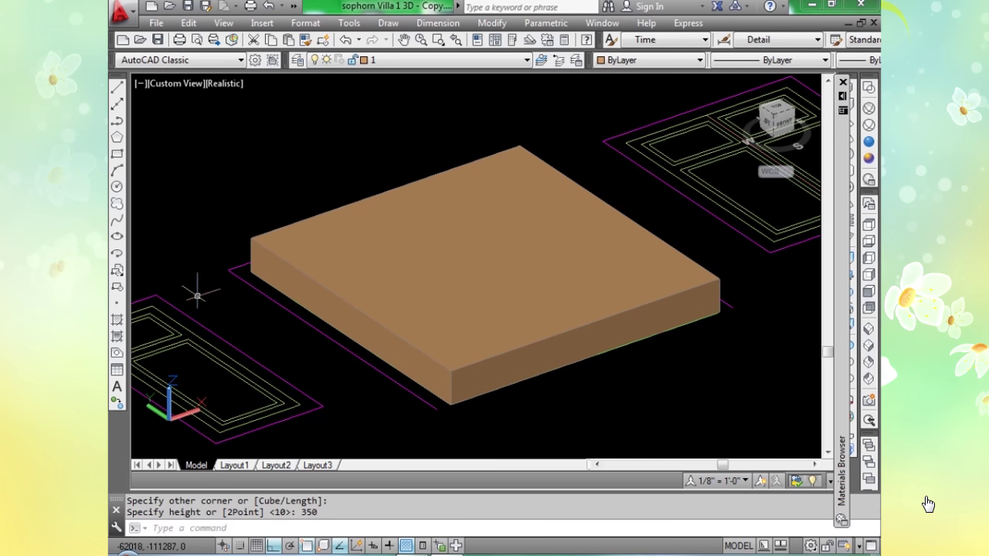
# Draw an inner box and subtract it from the slab to hollow out the frame.
pyautogui.press('Return')
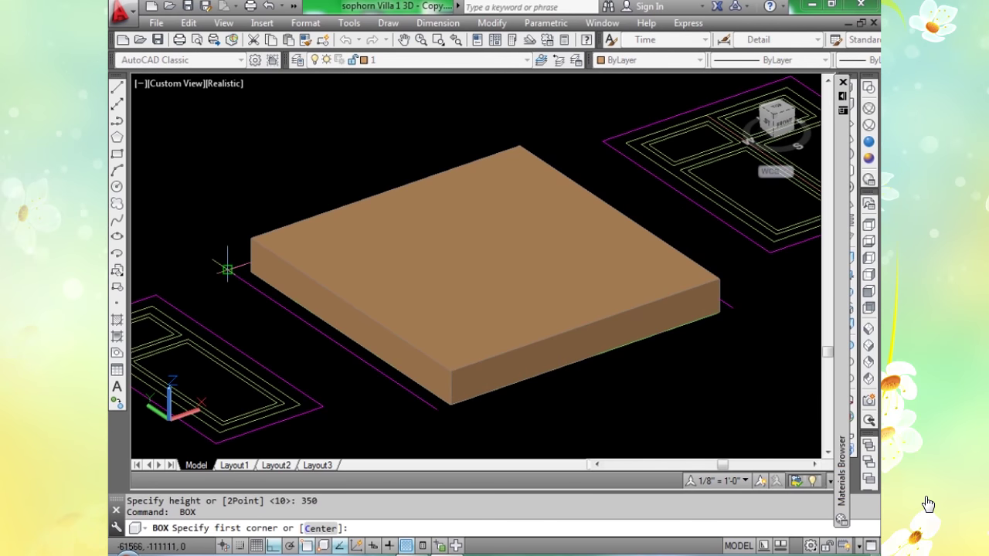
pyautogui.click(227, 269)
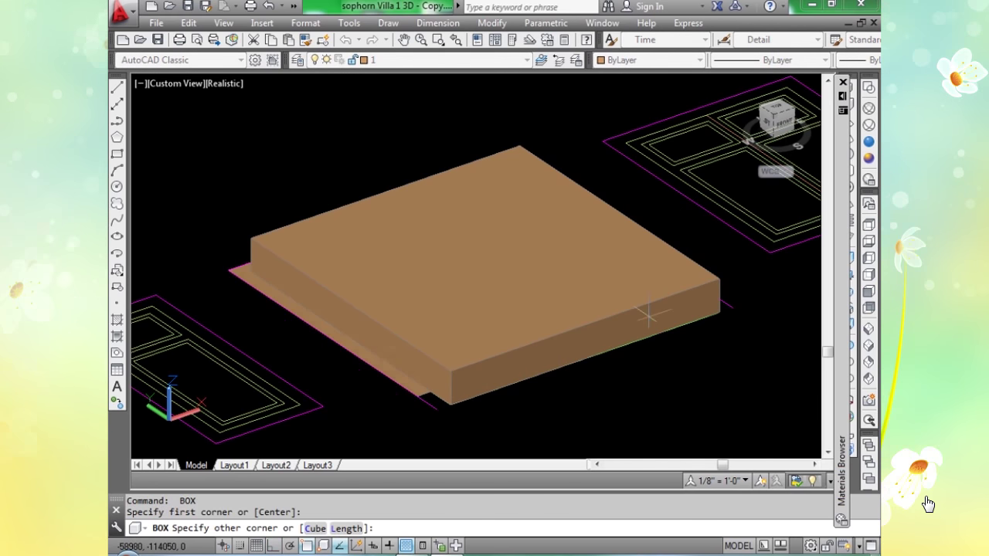
pyautogui.click(733, 307)
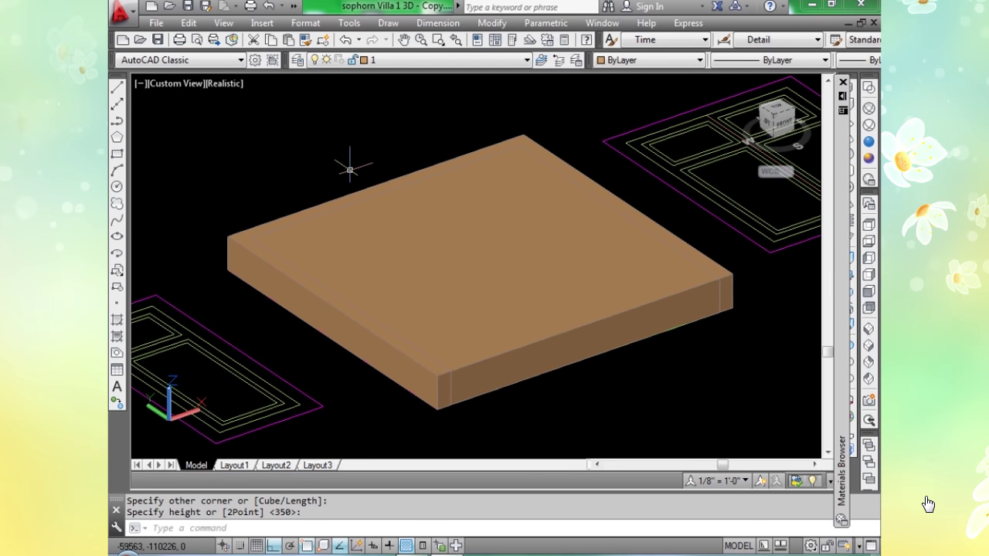
pyautogui.write('su')
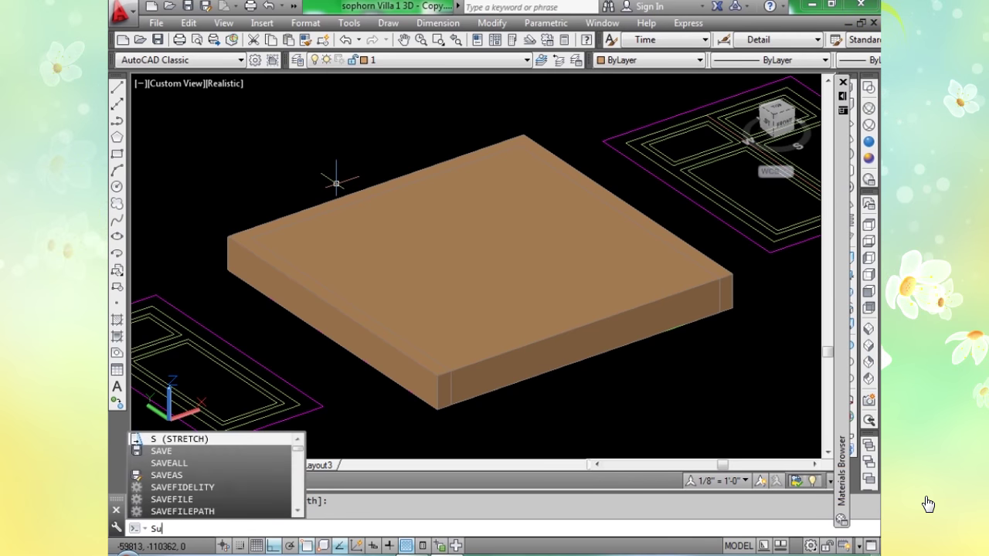
pyautogui.press('Return')
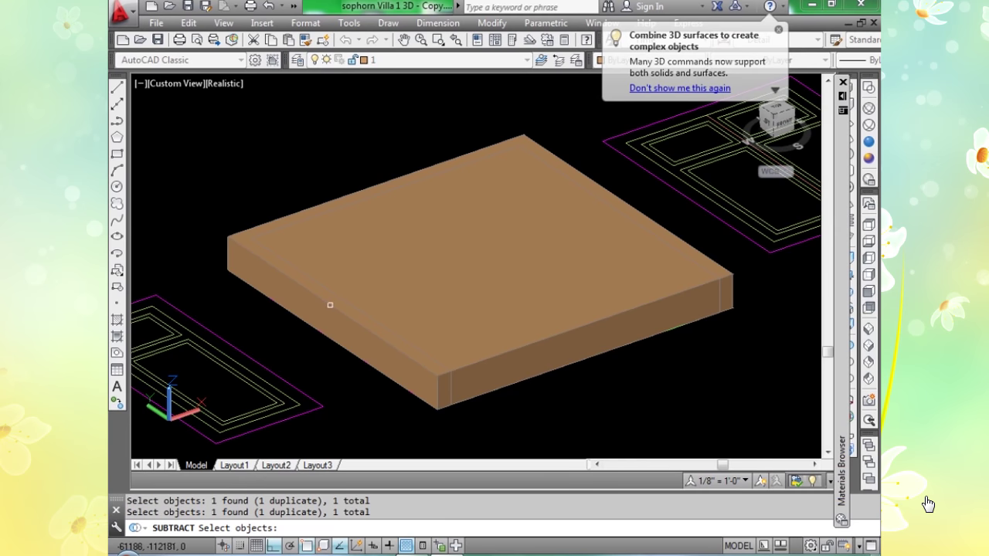
pyautogui.click(394, 273)
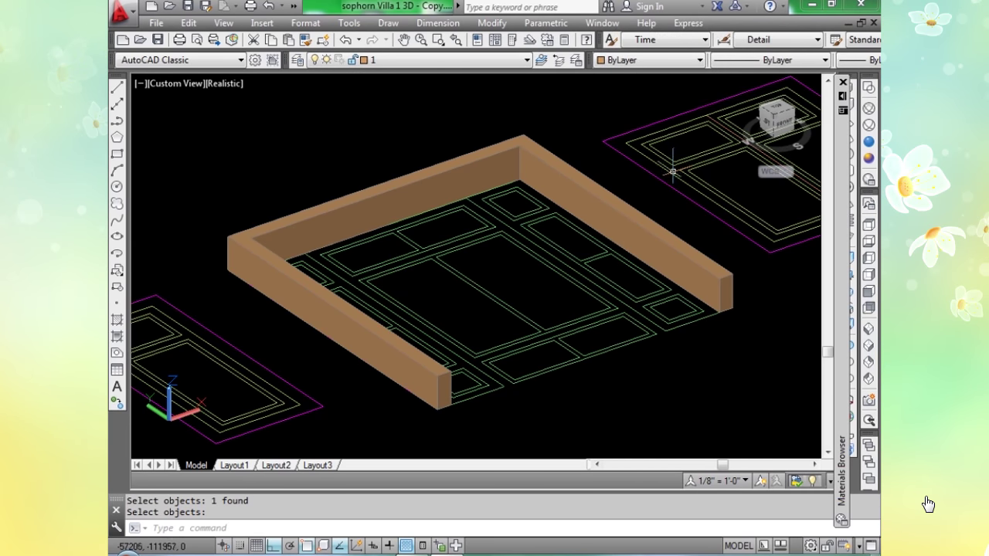
# Switch to wireframe and start a 200-high box at the frame's corner.
pyautogui.click(868, 108)
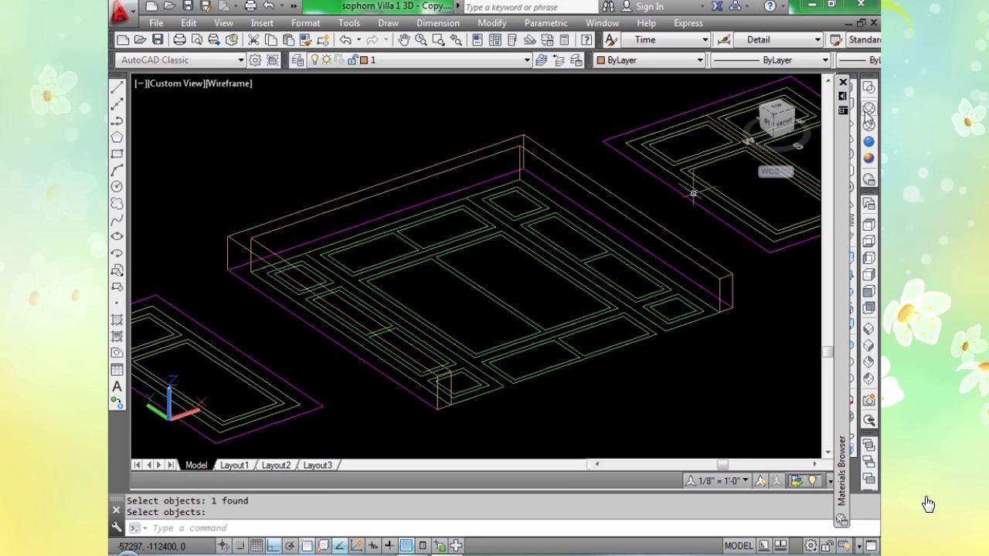
pyautogui.scroll(3, 506, 208)
pyautogui.moveTo(511, 210); pyautogui.dragTo(289, 185, button='middle')
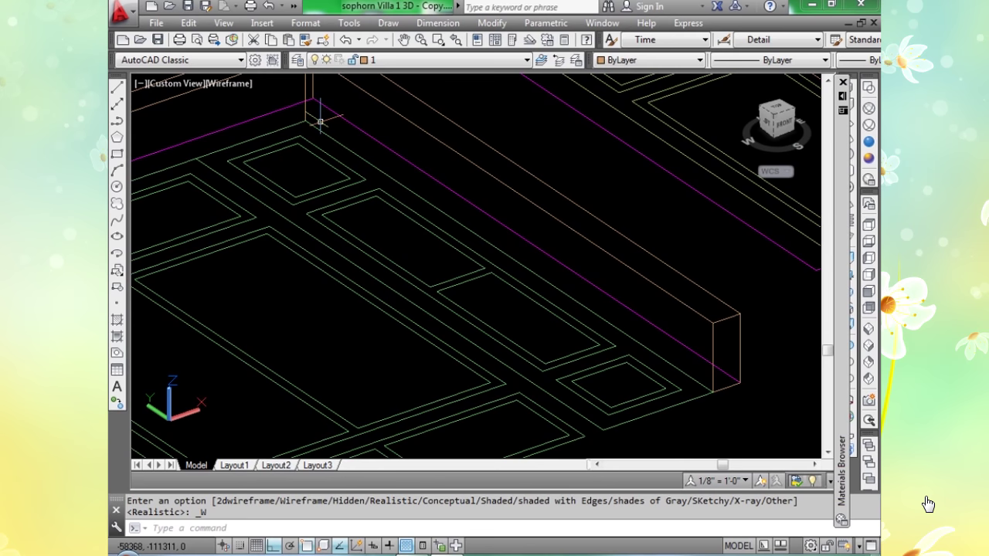
pyautogui.write('bo')
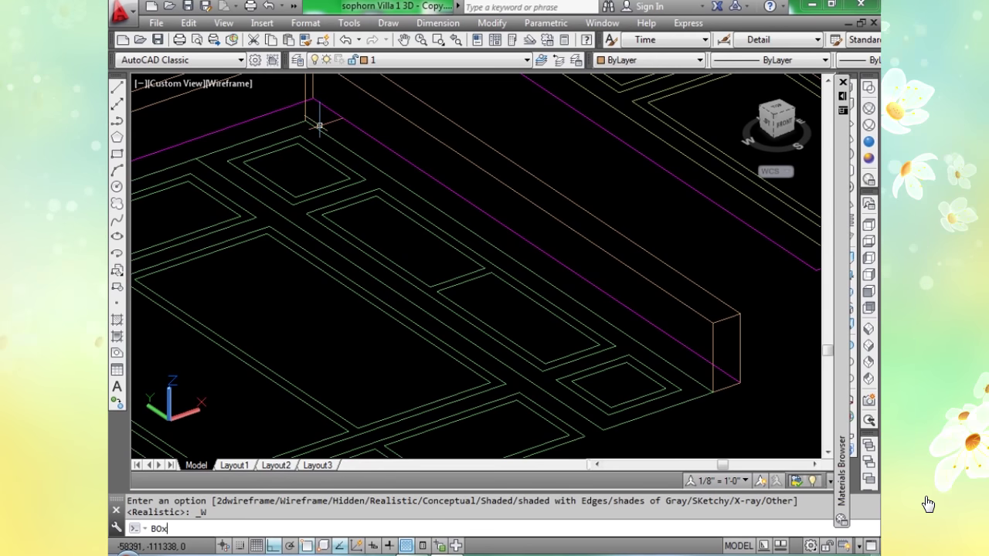
pyautogui.write('x')
pyautogui.press('Return')
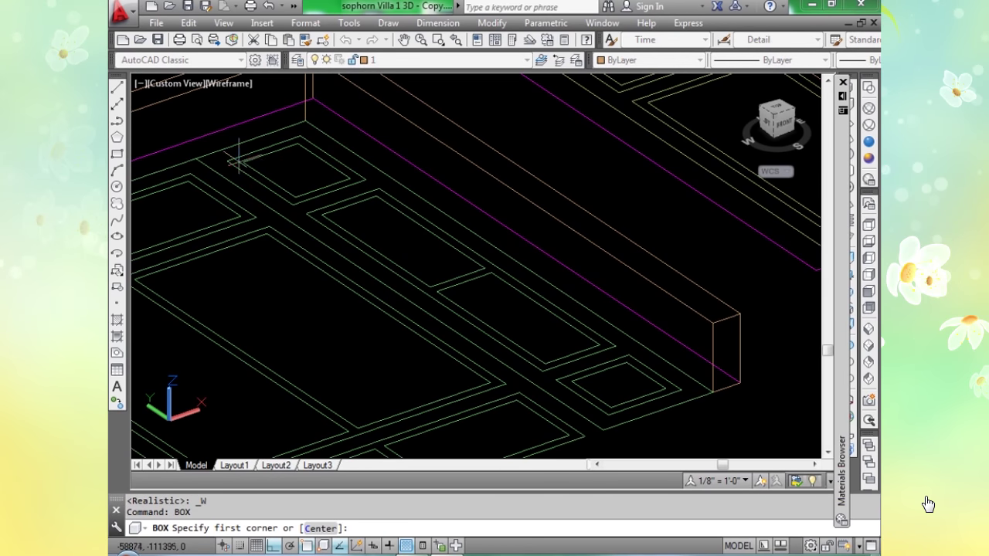
pyautogui.click(226, 161)
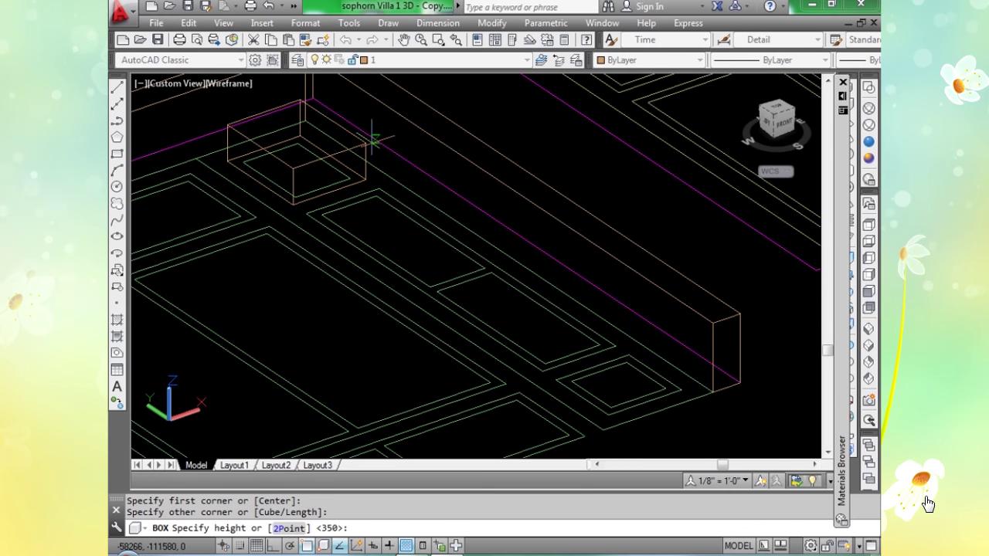
pyautogui.write('20')
pyautogui.press('Return')
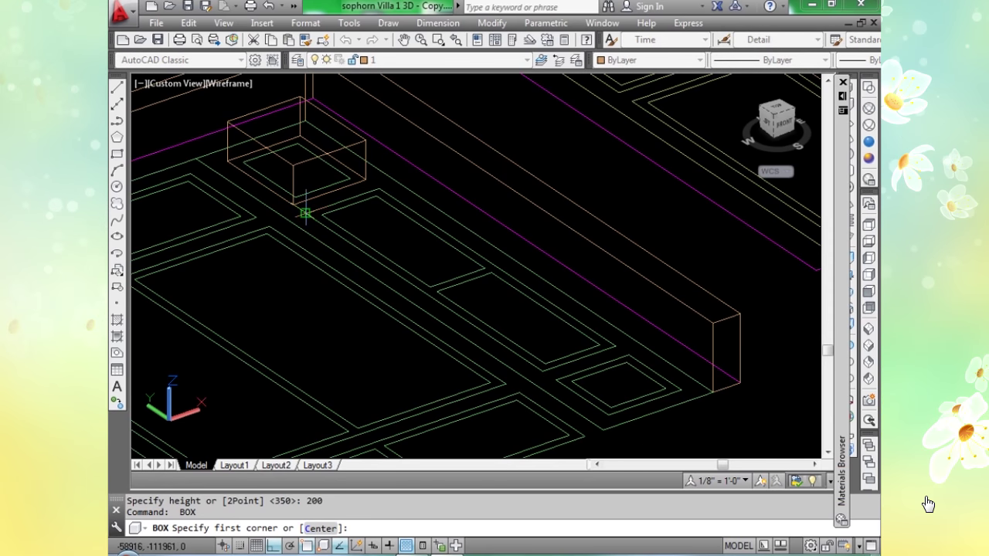
# Draw two more panel boxes along the window outline.
pyautogui.click(306, 213)
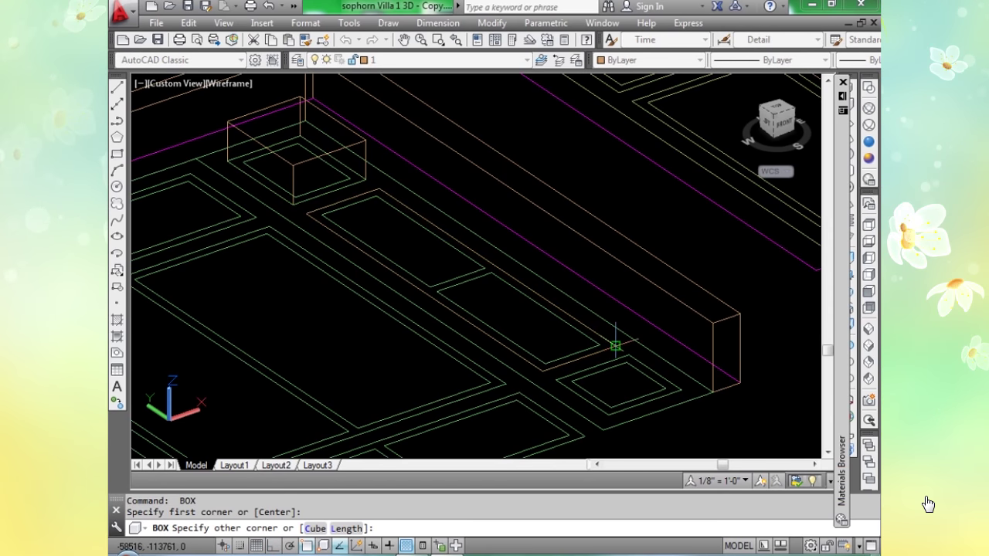
pyautogui.click(616, 346)
pyautogui.press('Return')
pyautogui.press('Return')
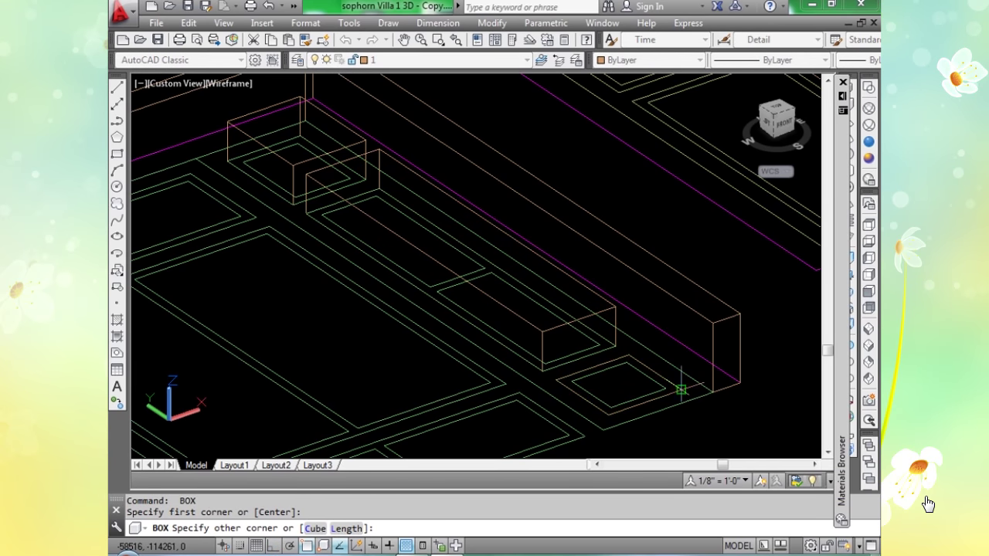
pyautogui.click(689, 350)
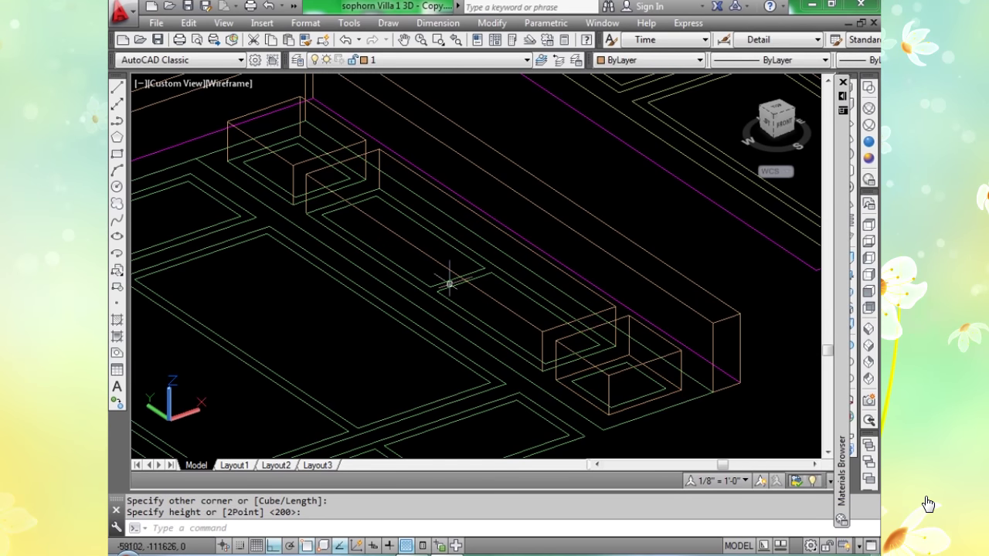
pyautogui.press('Return')
pyautogui.click(195, 158)
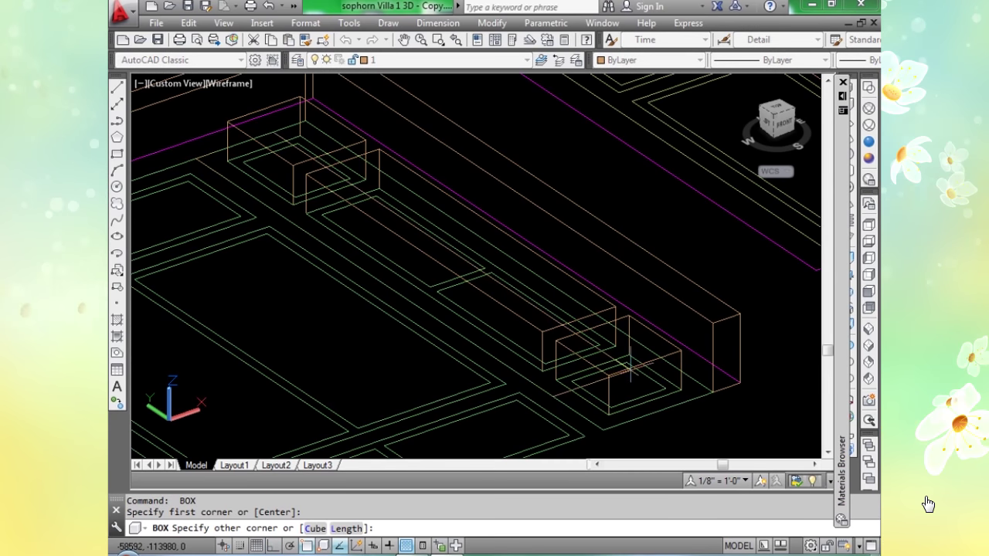
pyautogui.click(713, 359)
# Subtract the three panel boxes from the frame solid to carve recessed panels.
pyautogui.moveTo(316, 158); pyautogui.dragTo(385, 227, button='middle')
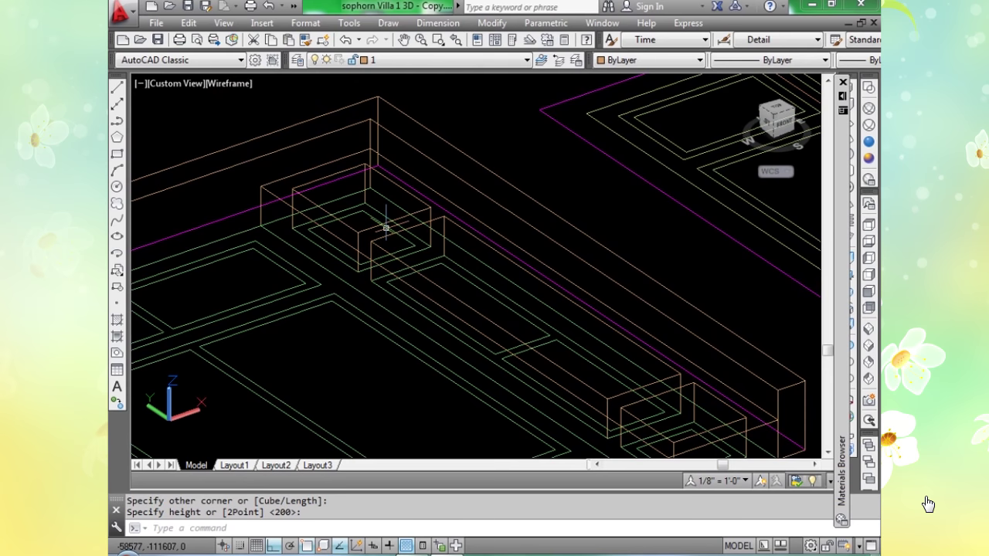
pyautogui.write('su')
pyautogui.press('Return')
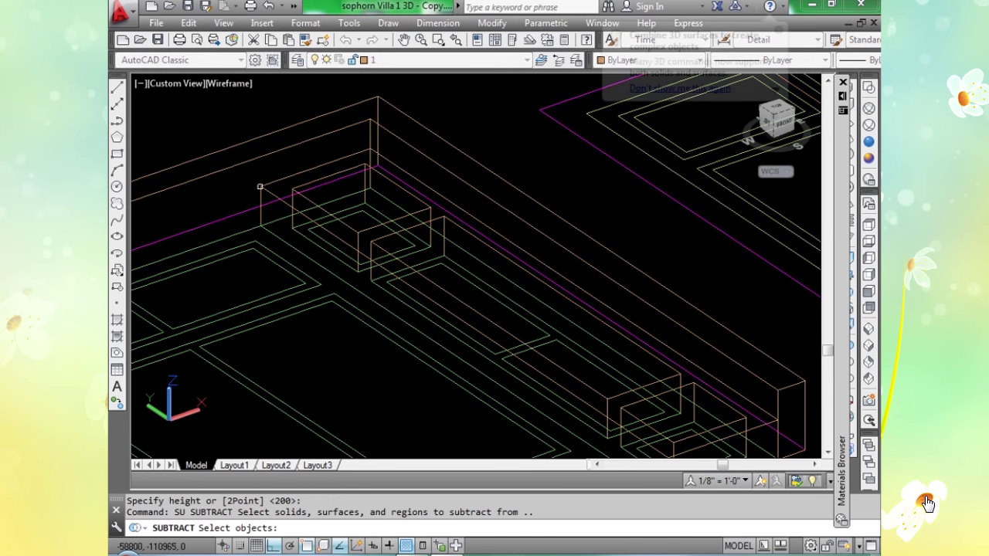
pyautogui.click(262, 187)
pyautogui.press('Return')
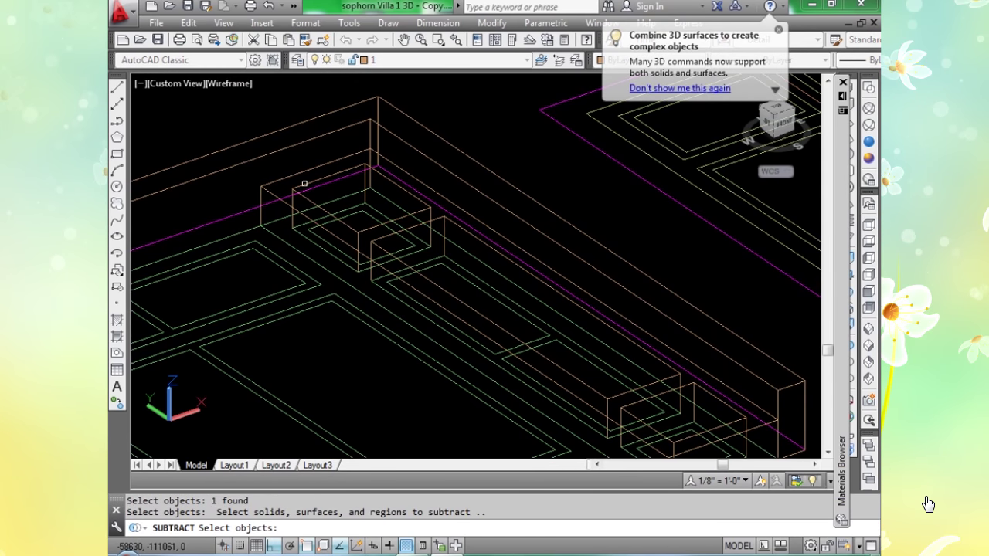
pyautogui.click(304, 184)
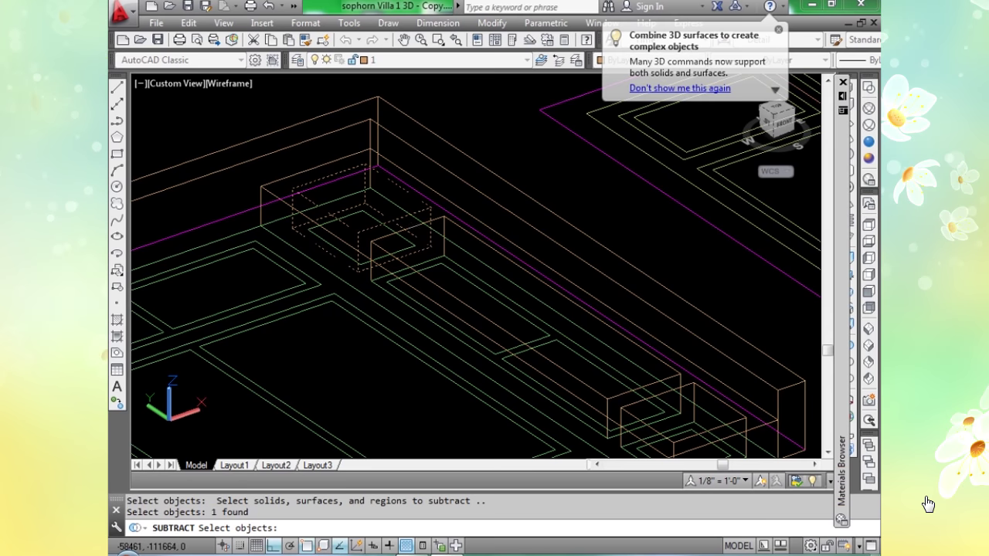
pyautogui.click(332, 207)
pyautogui.scroll(4, 332, 207)
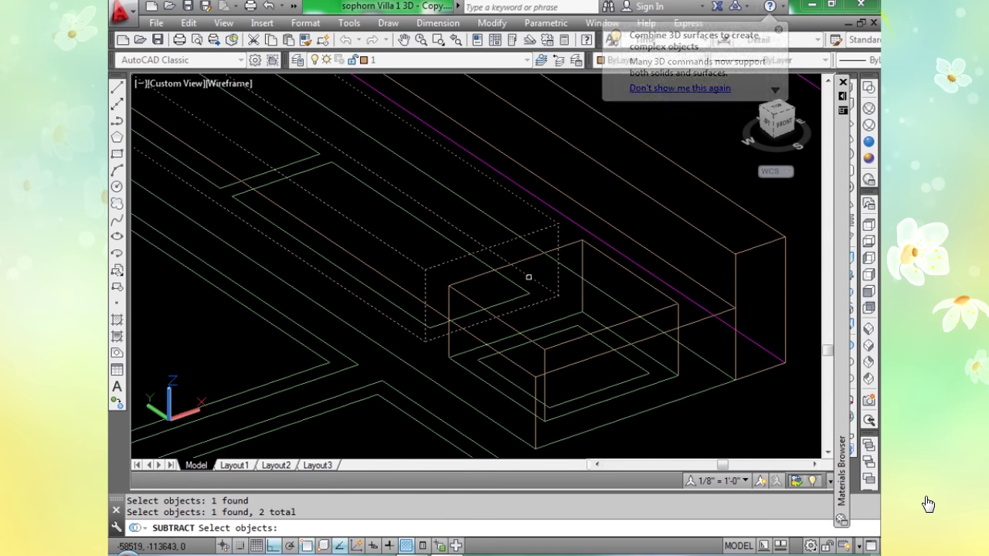
pyautogui.click(525, 259)
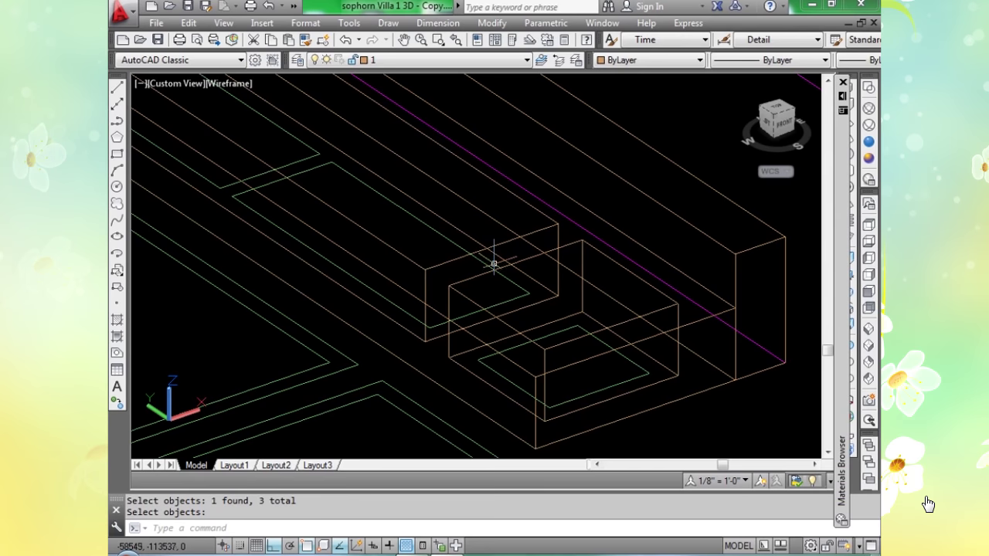
pyautogui.scroll(-3, 494, 264)
pyautogui.scroll(4, 286, 274)
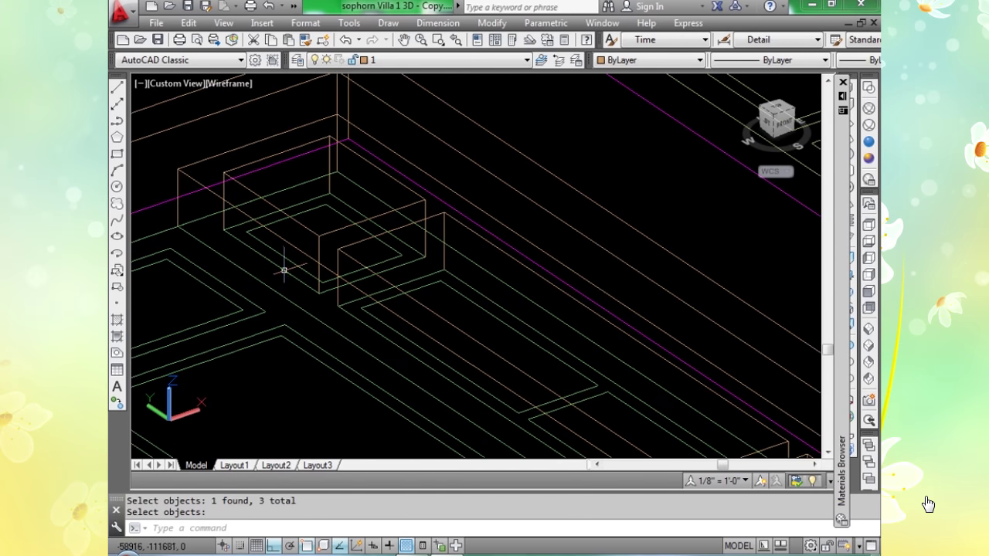
# Draw the first 50-high box solids along the window outline edges.
pyautogui.write('b')
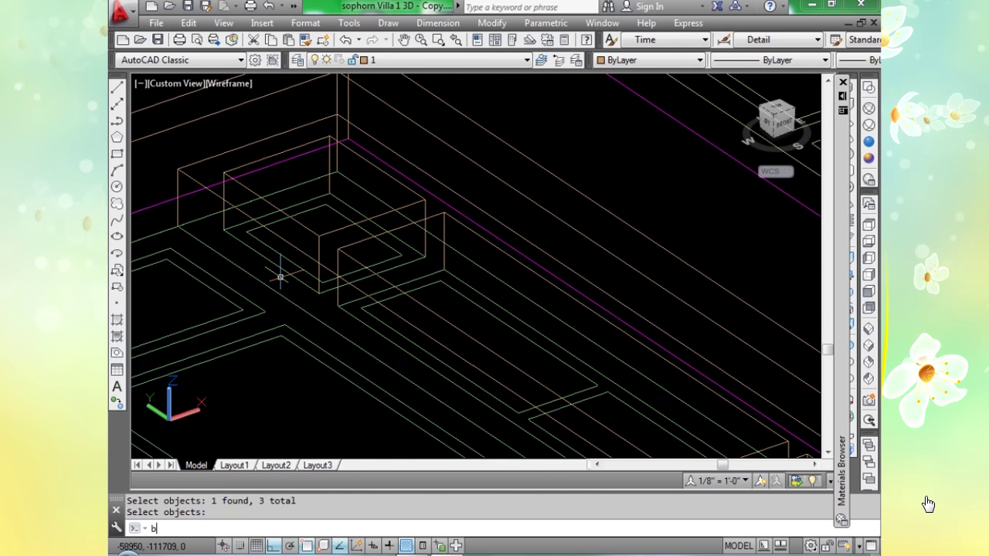
pyautogui.write('o')
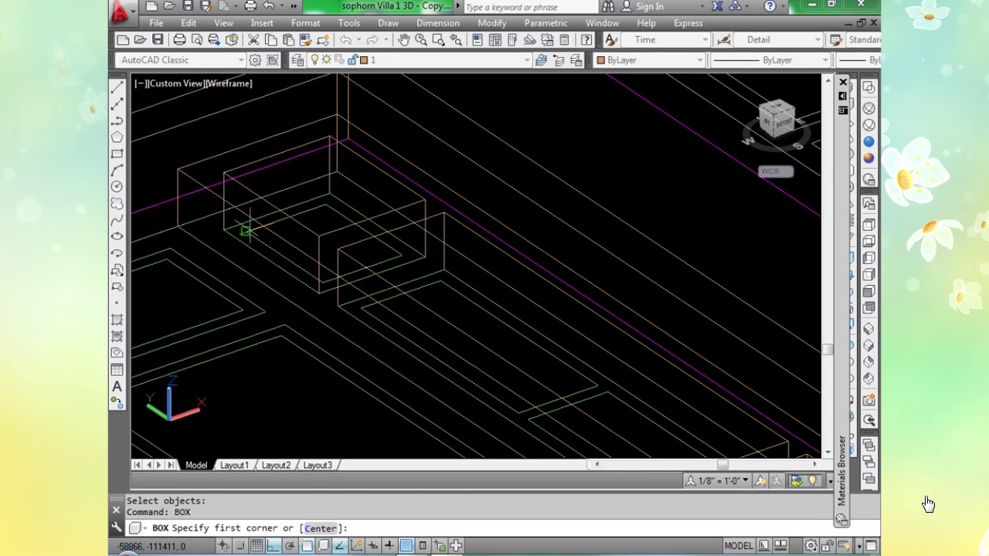
pyautogui.click(245, 231)
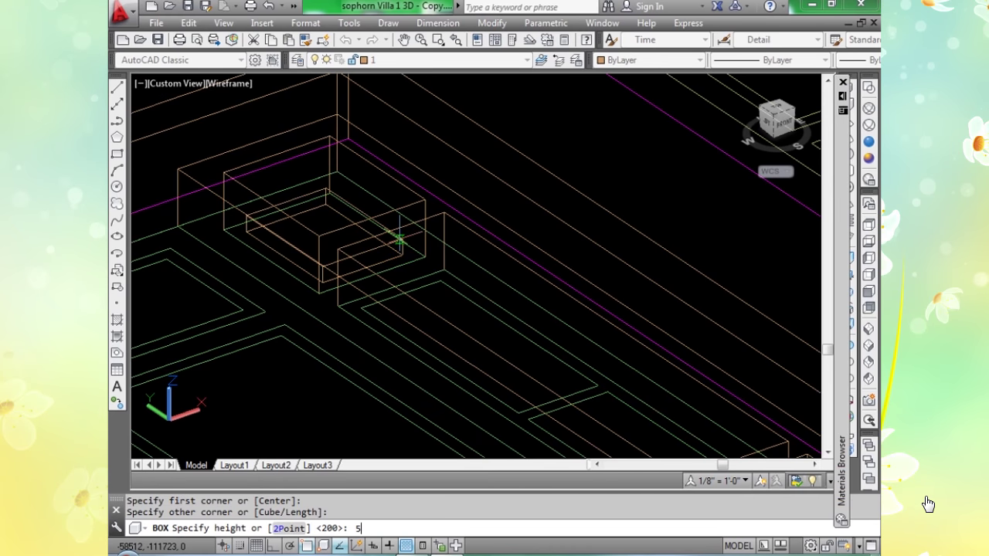
pyautogui.write('0')
pyautogui.press('Return')
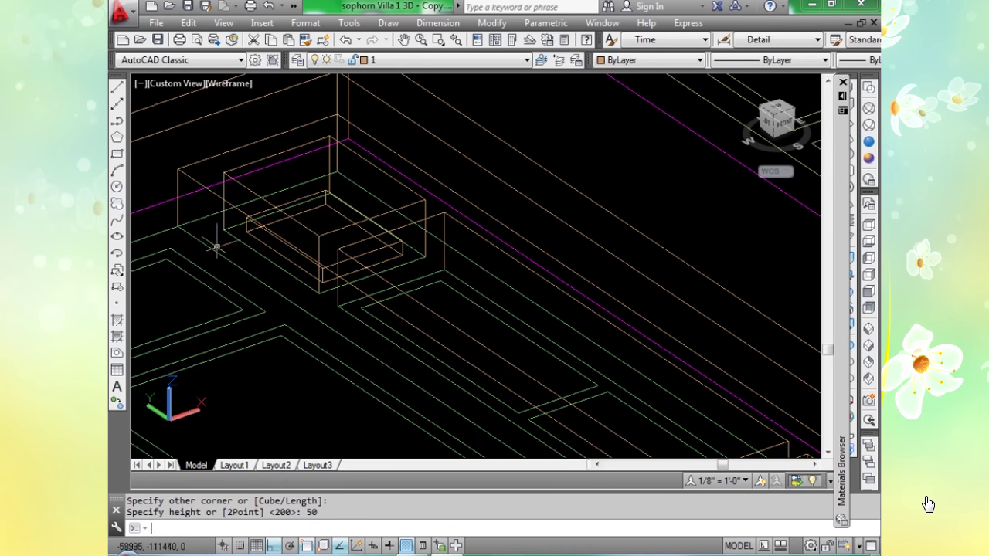
pyautogui.press('Return')
pyautogui.click(223, 229)
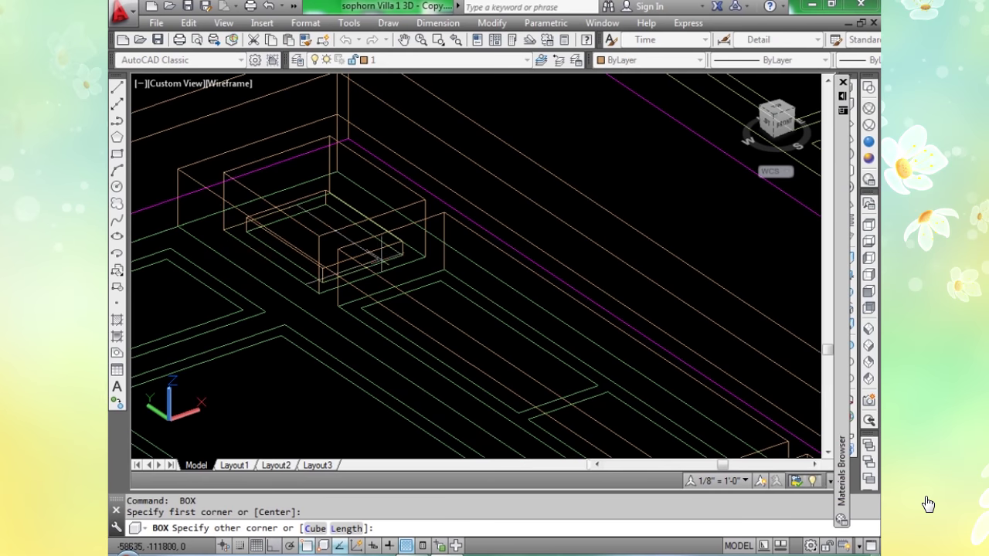
pyautogui.click(424, 258)
pyautogui.moveTo(448, 317)
pyautogui.mouseDown(button='middle')
pyautogui.moveTo(340, 255)
pyautogui.moveTo(250, 221)
pyautogui.mouseUp(button='middle')
pyautogui.click(217, 205)
pyautogui.press('Return')
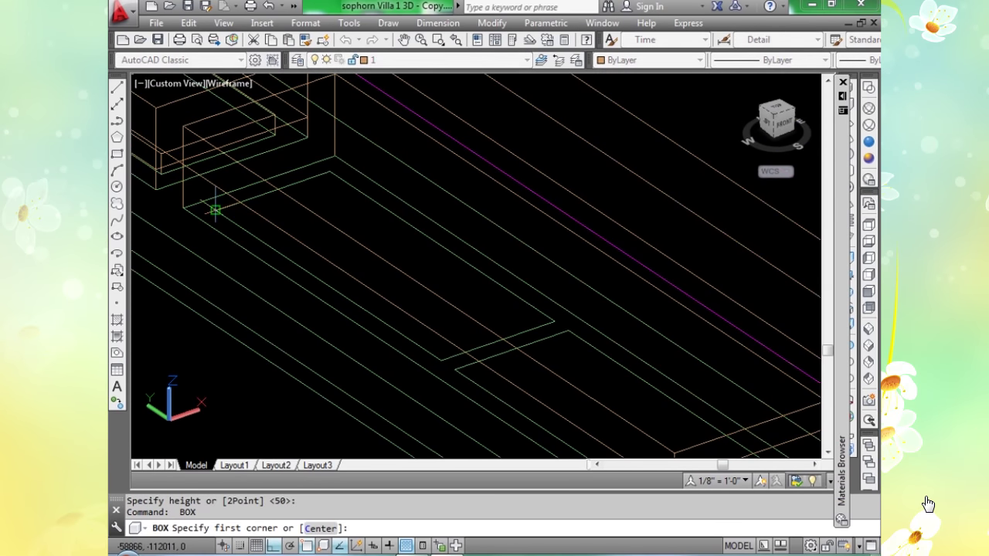
pyautogui.click(215, 209)
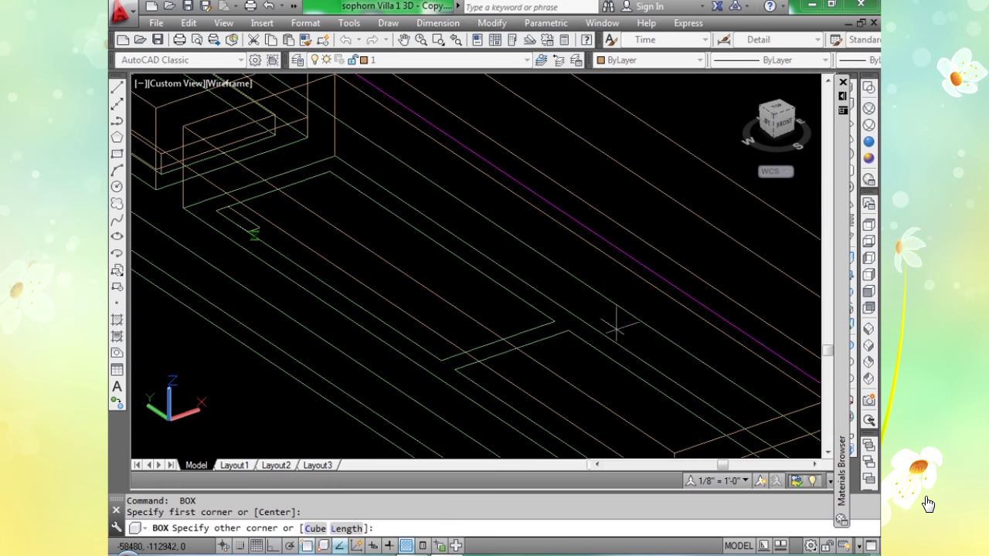
pyautogui.click(554, 320)
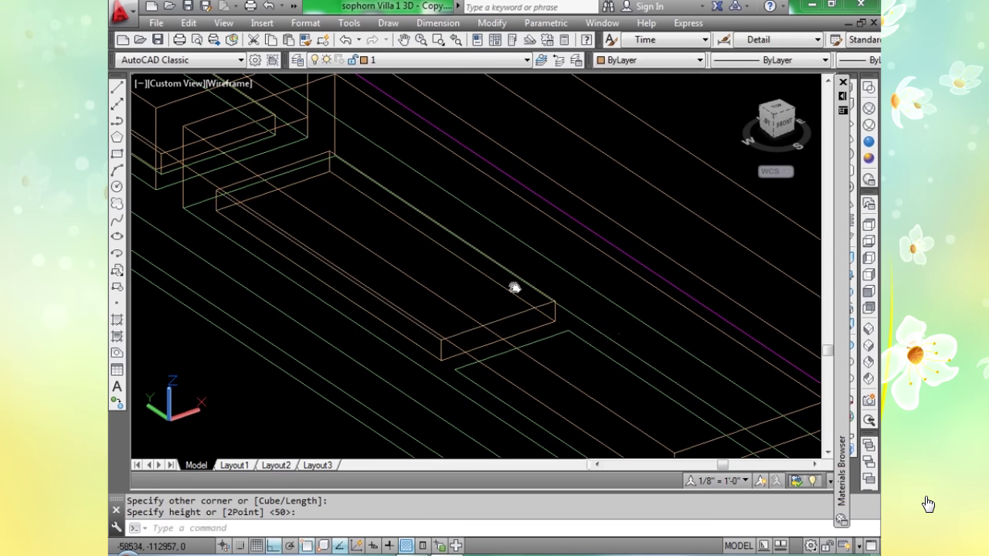
pyautogui.scroll(1, 462, 254)
pyautogui.press('Return')
pyautogui.press('Return')
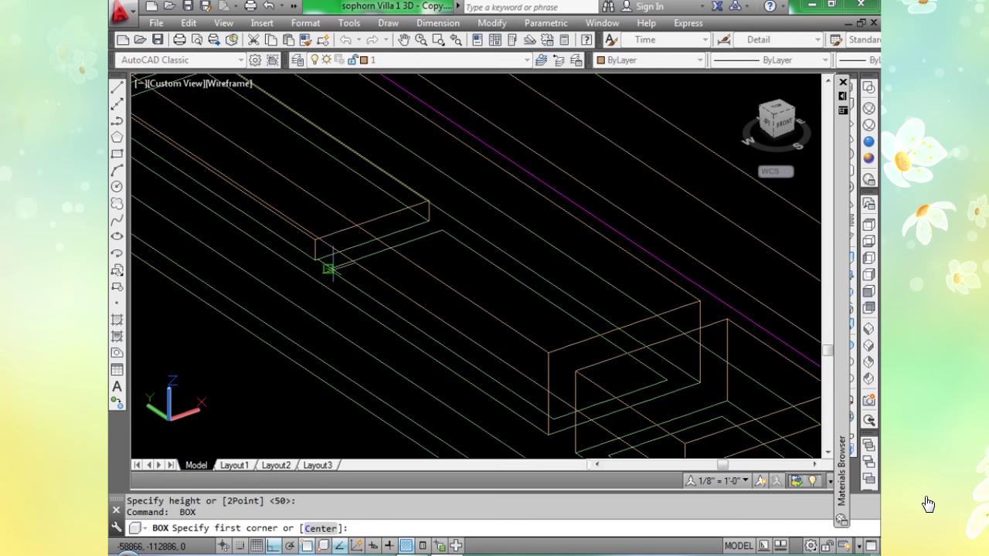
# Add more 50-high boxes at the slab's end and along the remaining outline.
pyautogui.click(328, 268)
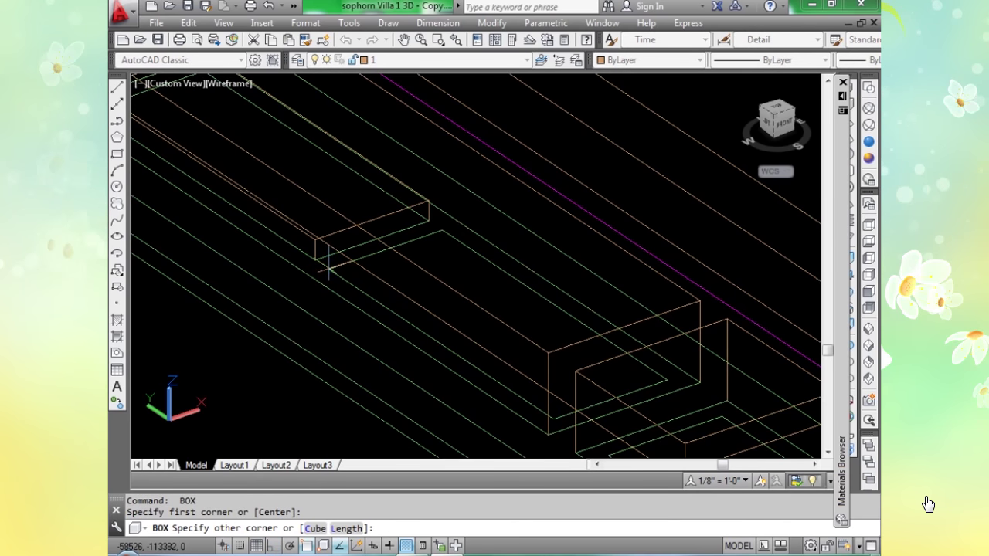
pyautogui.click(668, 380)
pyautogui.click(657, 337)
pyautogui.scroll(-2, 319, 260)
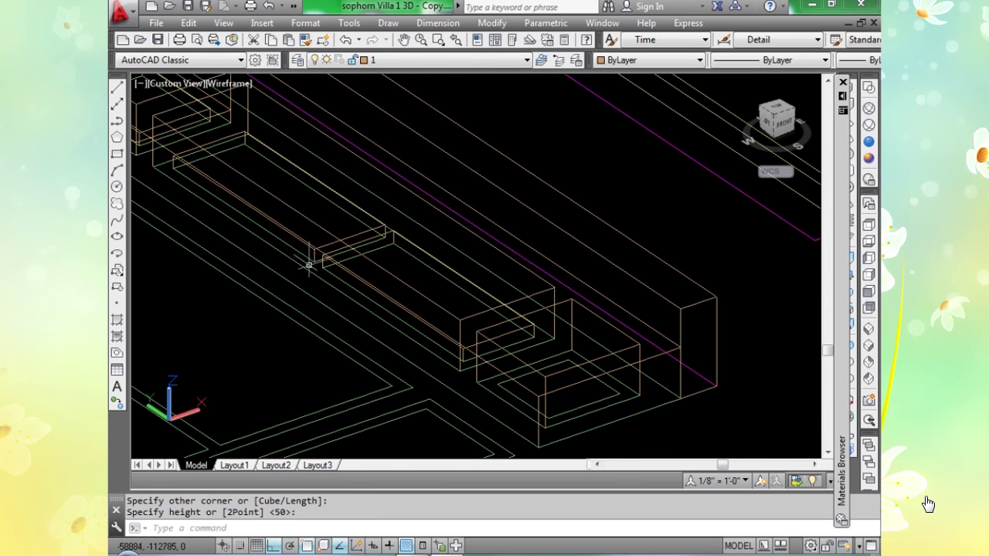
pyautogui.scroll(3, 150, 166)
pyautogui.press('Return')
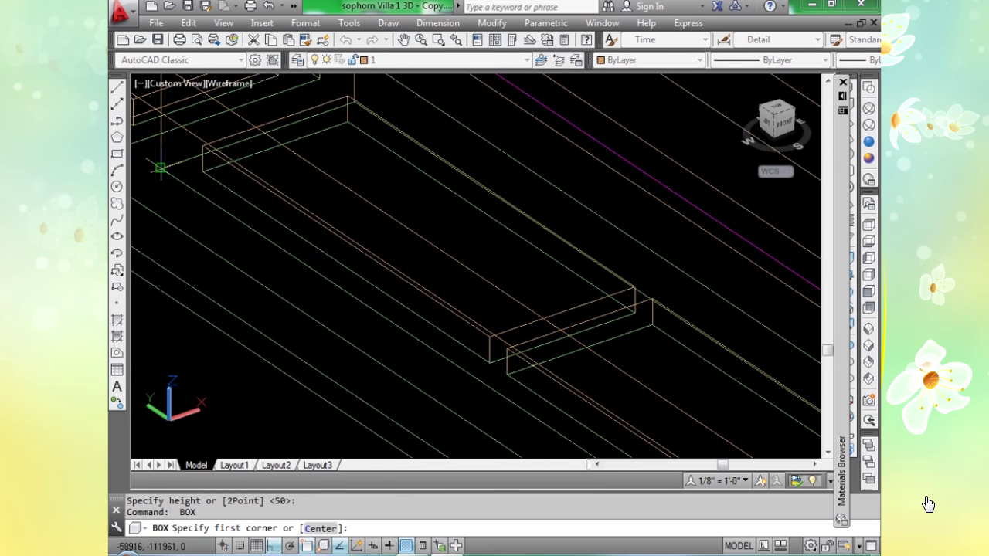
pyautogui.click(160, 167)
pyautogui.scroll(-2, 160, 167)
pyautogui.scroll(2, 488, 300)
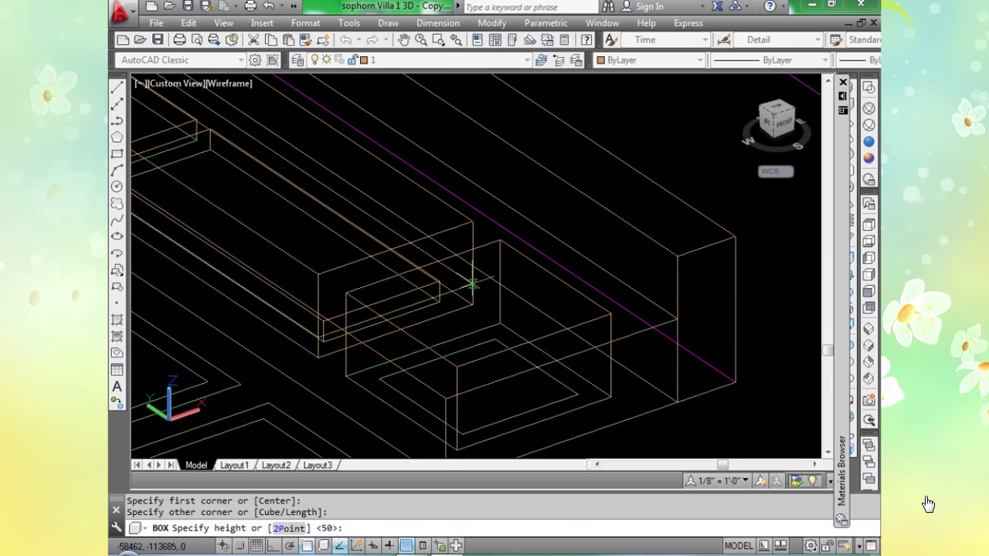
pyautogui.click(436, 361)
pyautogui.press('Return')
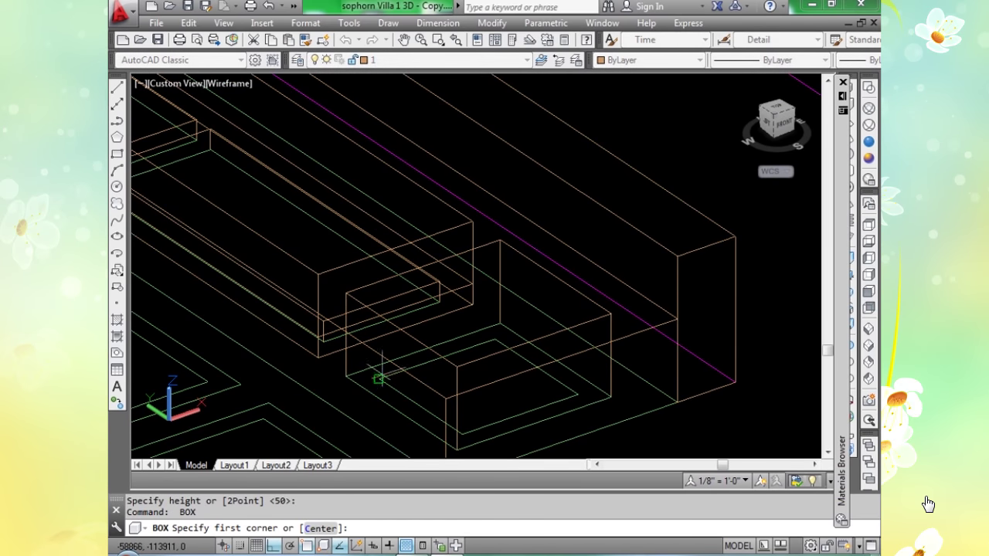
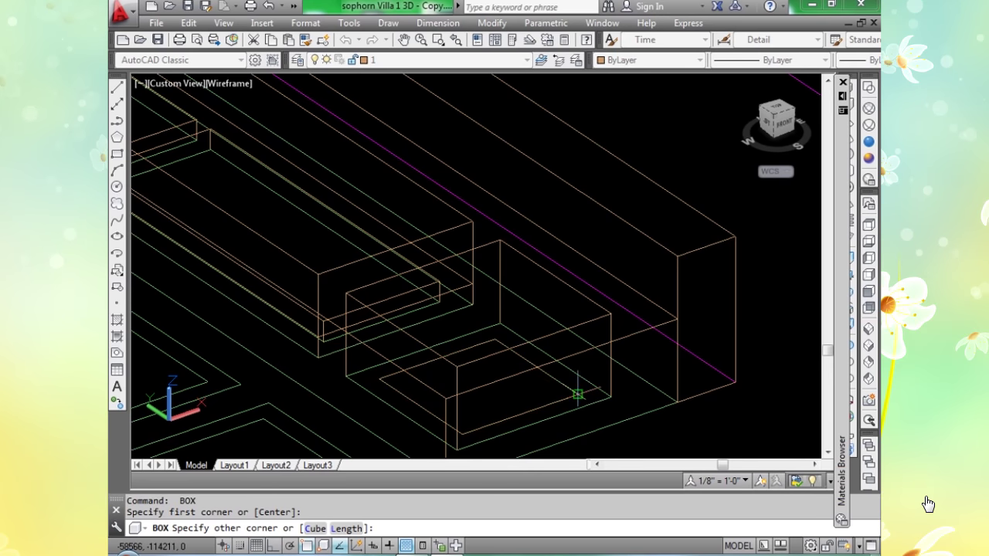
# Finish the pending recess boxes, taking the default height for the last one.
pyautogui.click(376, 363)
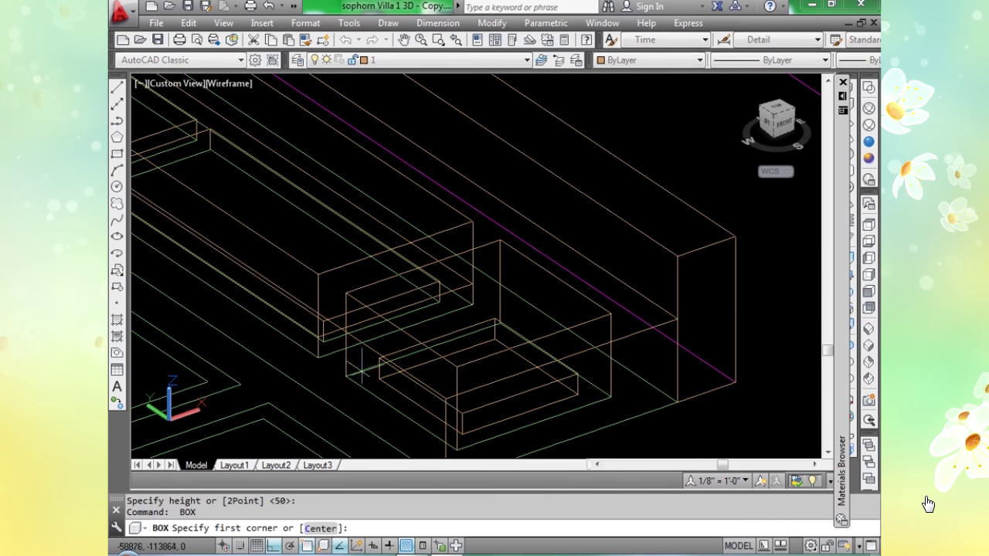
pyautogui.click(345, 375)
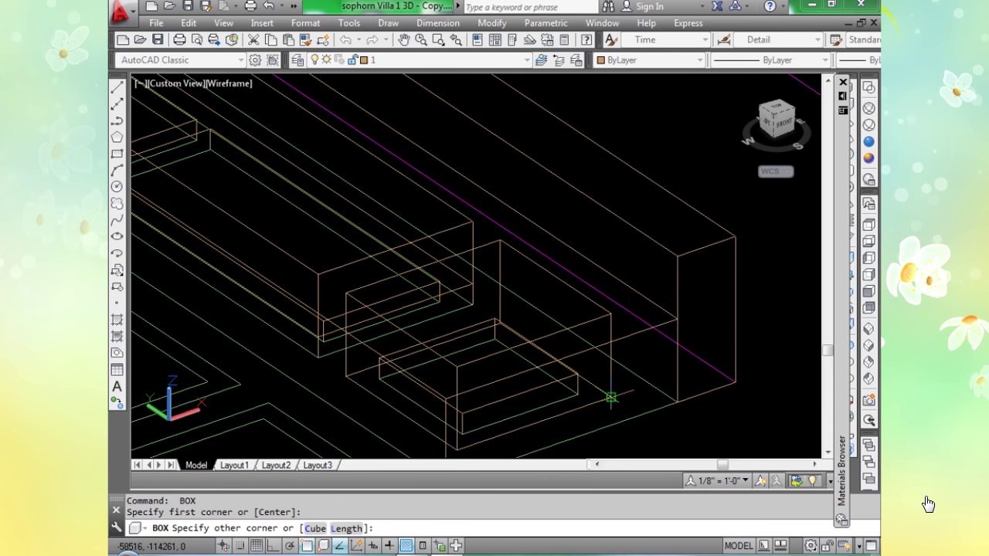
pyautogui.press('Return')
# Select the two brown wall blocks that the boxes will be cut from.
pyautogui.moveTo(466, 378); pyautogui.dragTo(576, 361, button='middle')
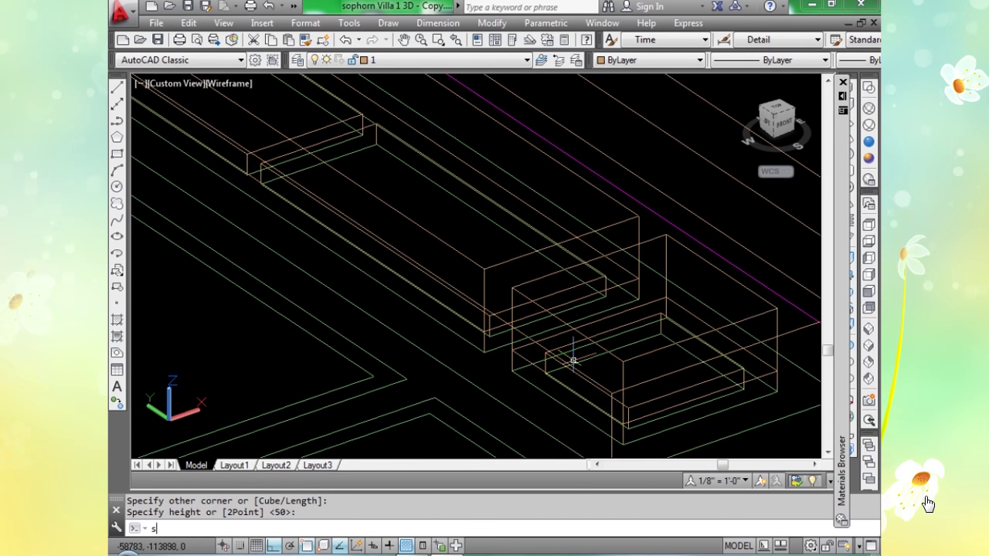
pyautogui.scroll(1, 540, 396)
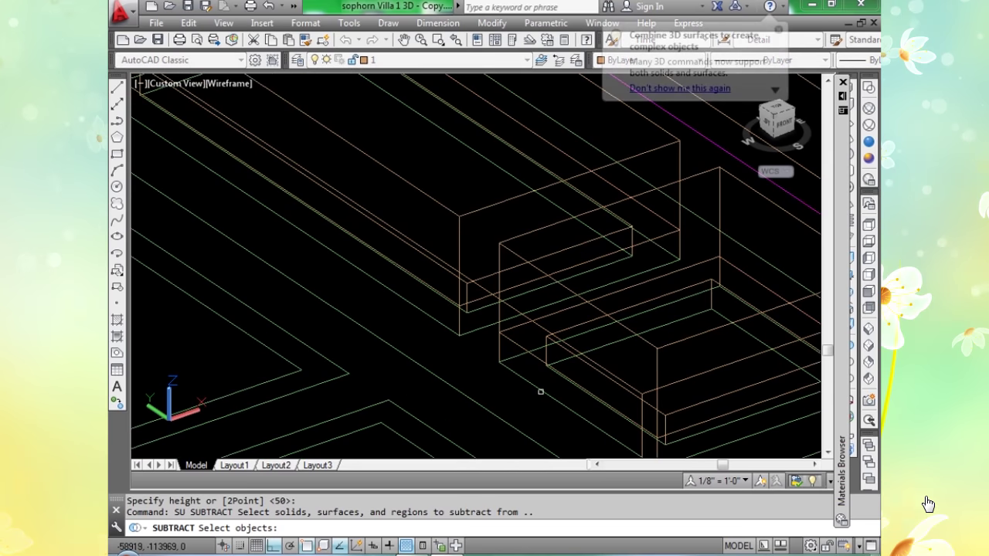
pyautogui.click(512, 341)
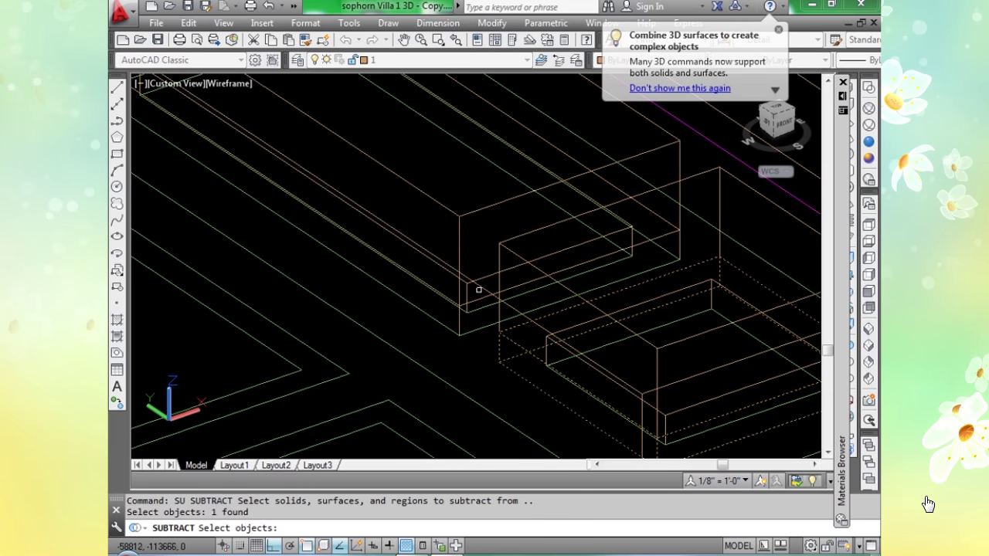
pyautogui.click(661, 234)
pyautogui.scroll(-4, 661, 234)
pyautogui.scroll(3, 474, 163)
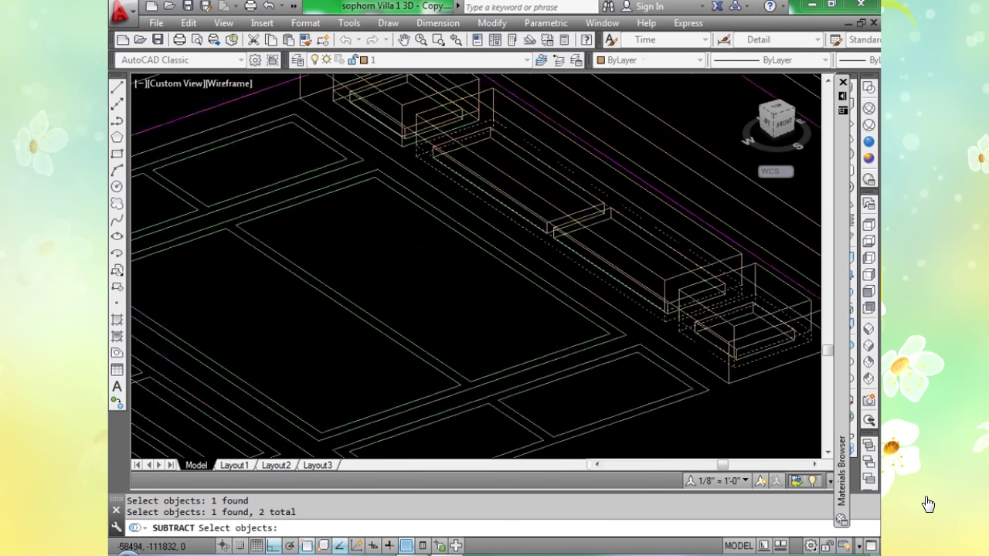
pyautogui.scroll(3, 474, 105)
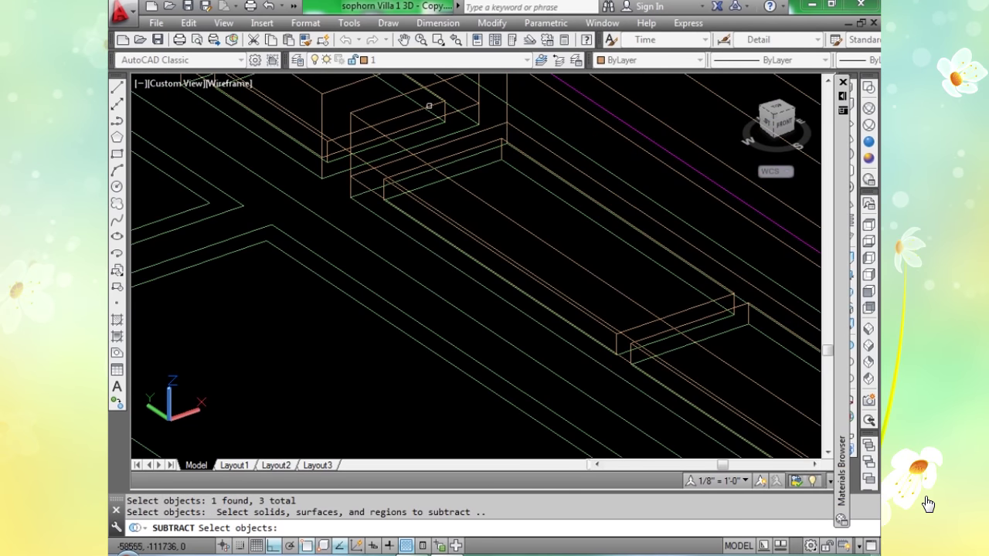
# Subtract the four recess boxes from the selected wall blocks.
pyautogui.click(428, 125)
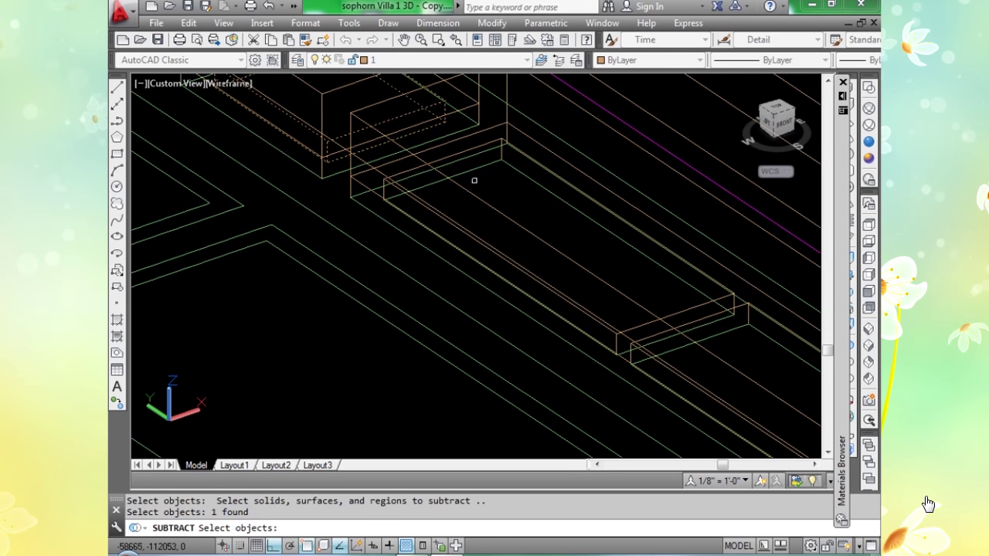
pyautogui.scroll(2, 439, 159)
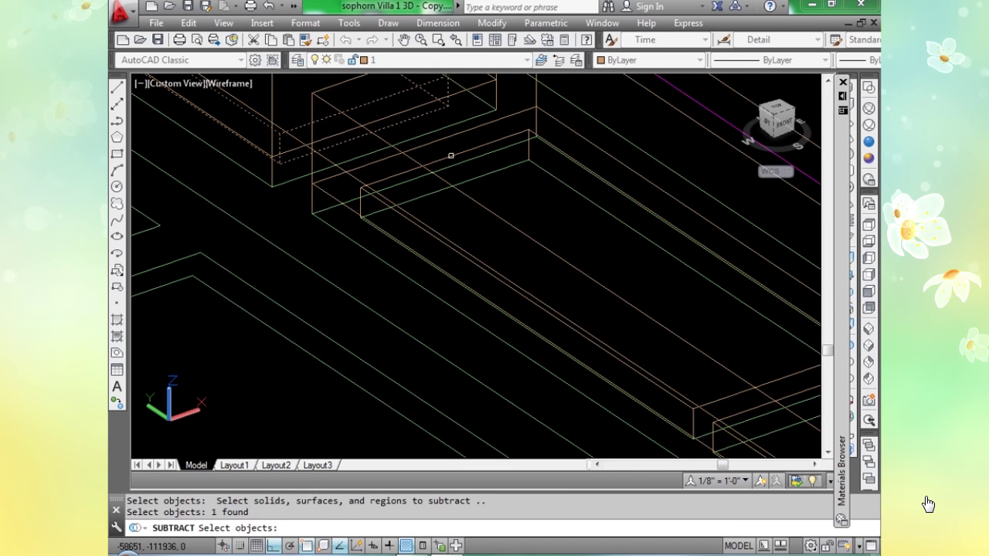
pyautogui.click(450, 155)
pyautogui.scroll(-2, 464, 173)
pyautogui.scroll(2, 603, 253)
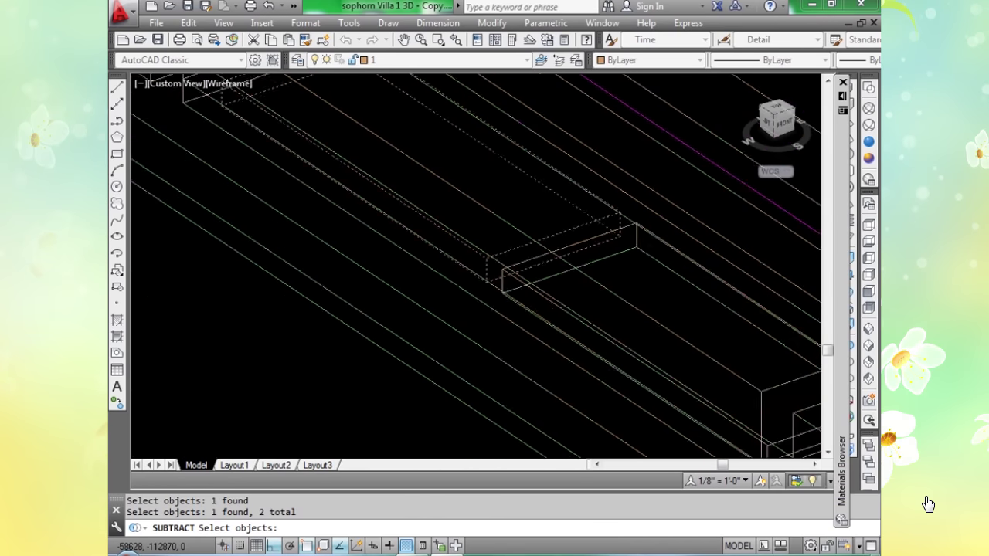
pyautogui.scroll(2, 590, 235)
pyautogui.click(588, 230)
pyautogui.scroll(-3, 587, 230)
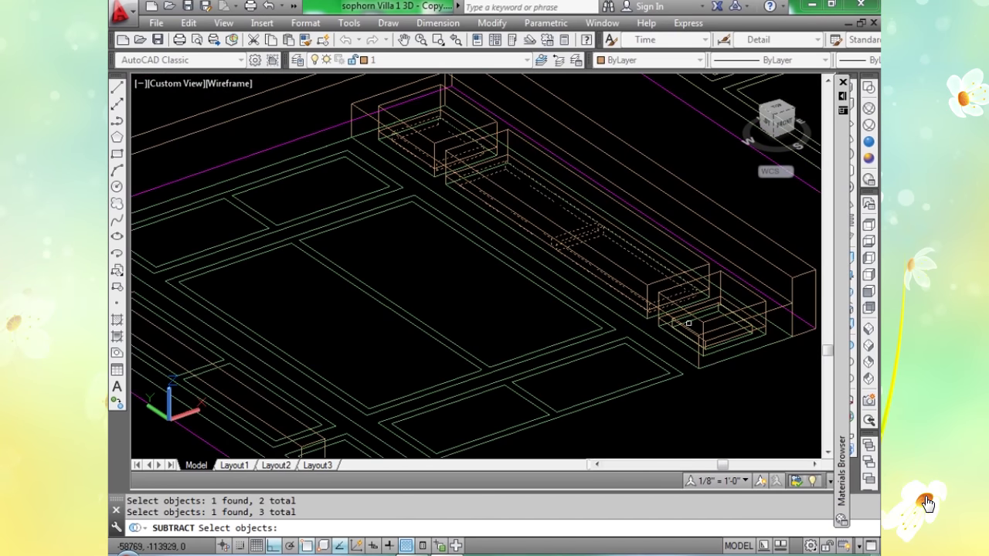
pyautogui.scroll(3, 689, 323)
pyautogui.scroll(2, 681, 279)
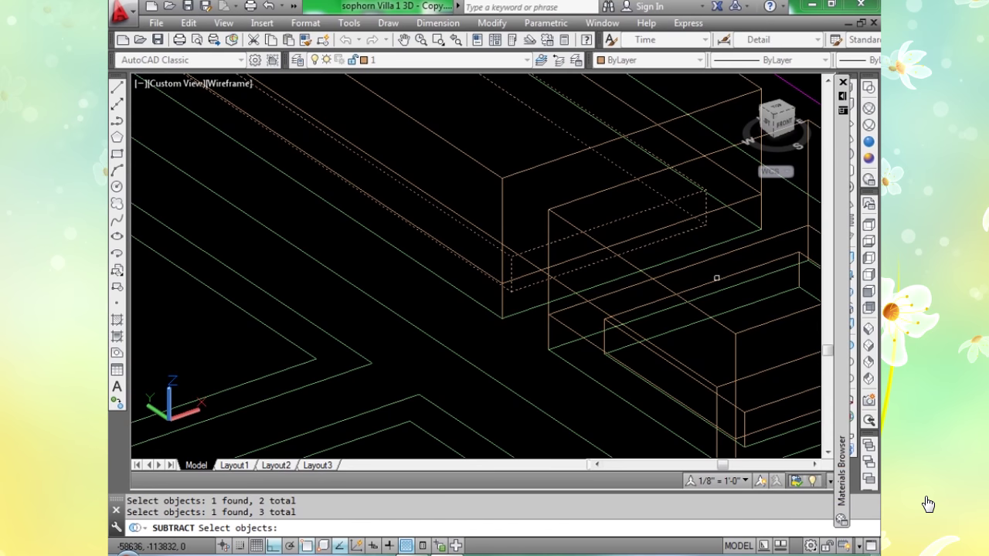
pyautogui.click(717, 277)
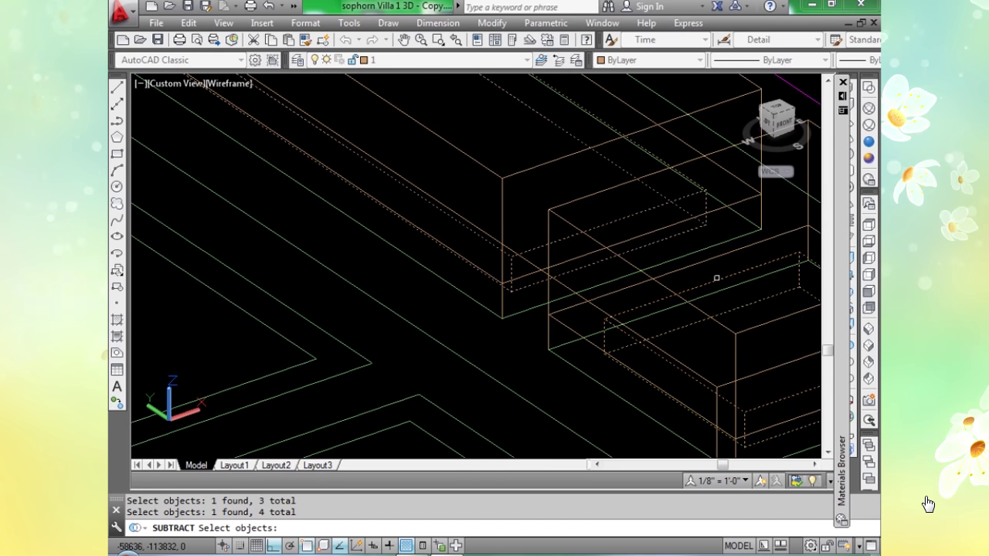
pyautogui.press('Return')
pyautogui.scroll(-3, 713, 282)
pyautogui.scroll(3, 456, 178)
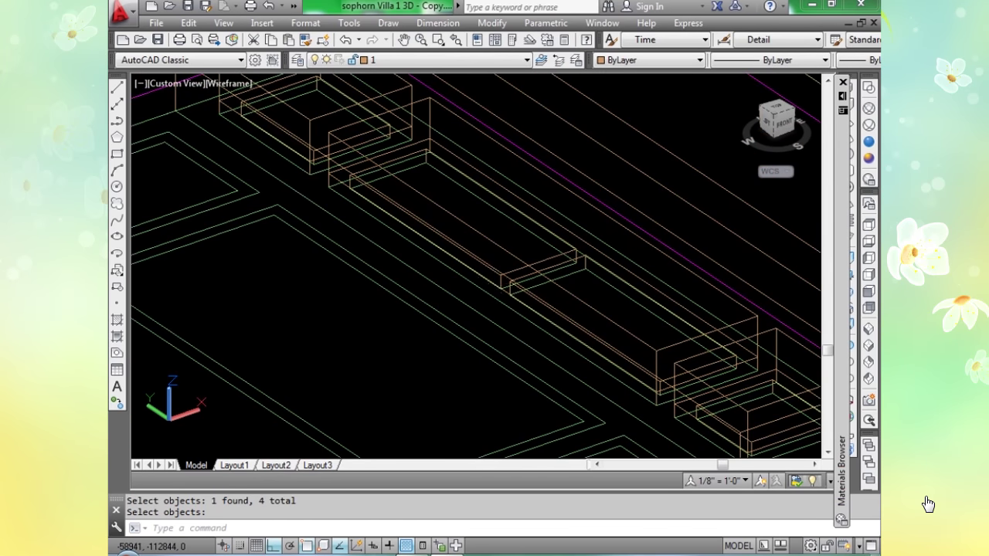
# Preview the model in Realistic shading, then return to Wireframe near the wall corner.
pyautogui.click(868, 142)
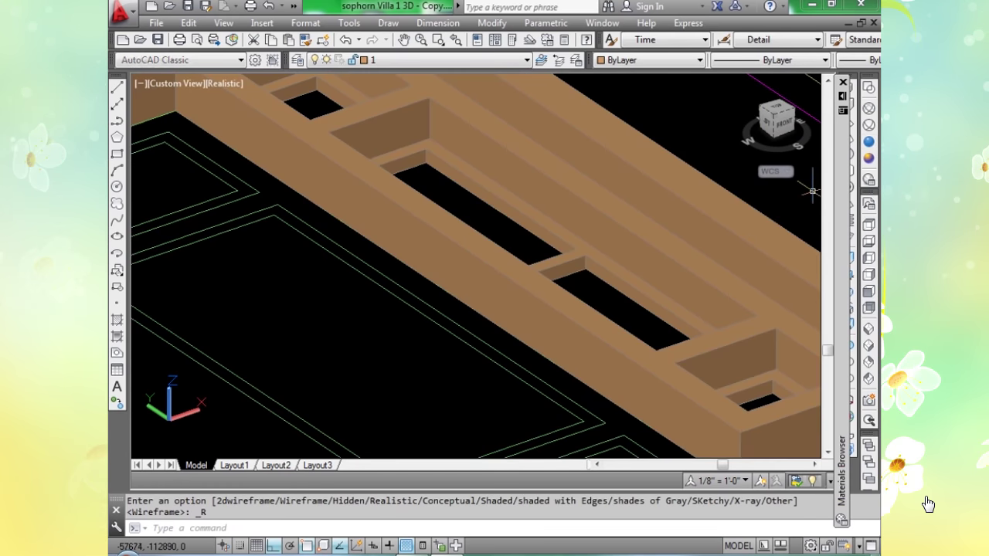
pyautogui.scroll(2, 506, 312)
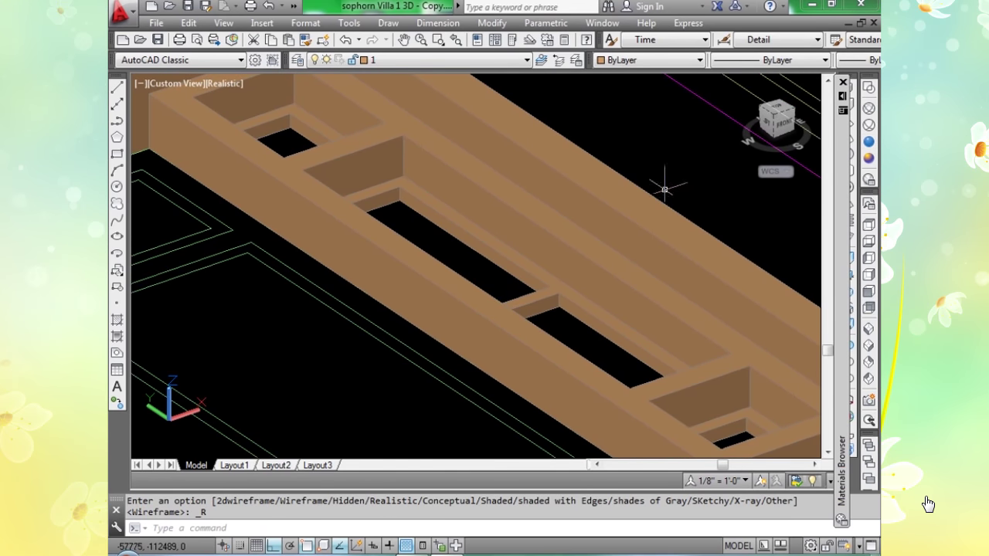
pyautogui.click(868, 109)
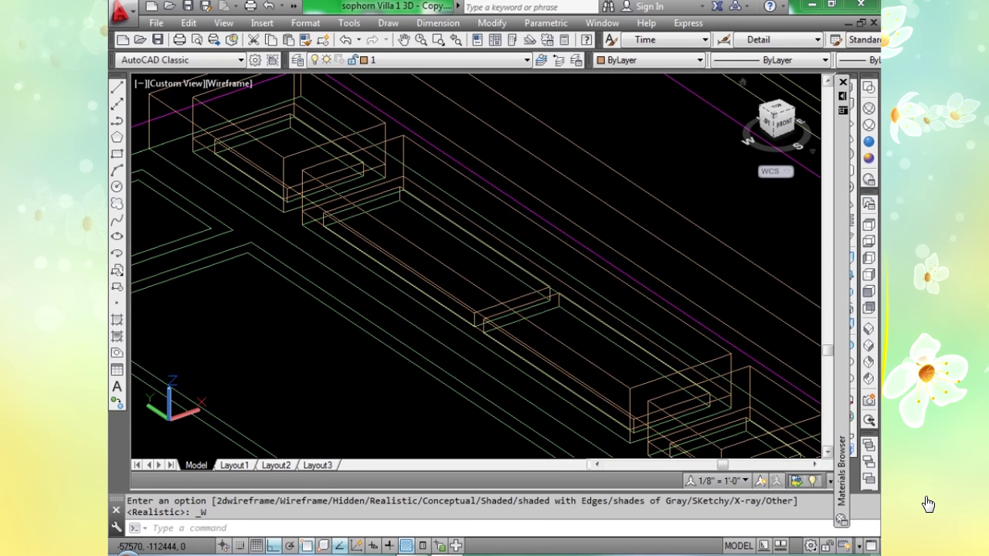
pyautogui.scroll(2, 222, 177)
pyautogui.moveTo(222, 176); pyautogui.dragTo(191, 251, button='middle')
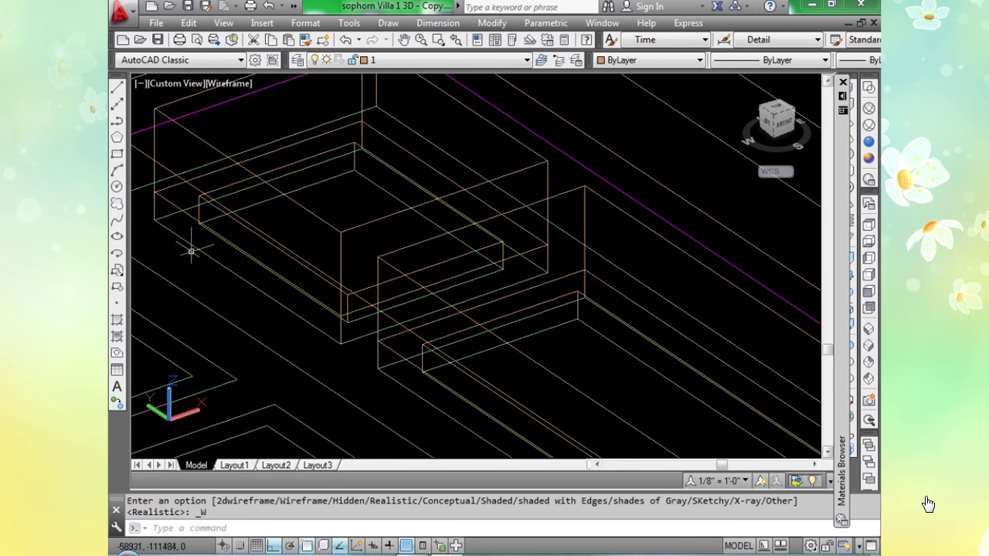
# Draw a 10-high recess box at the wall corner.
pyautogui.write('bo')
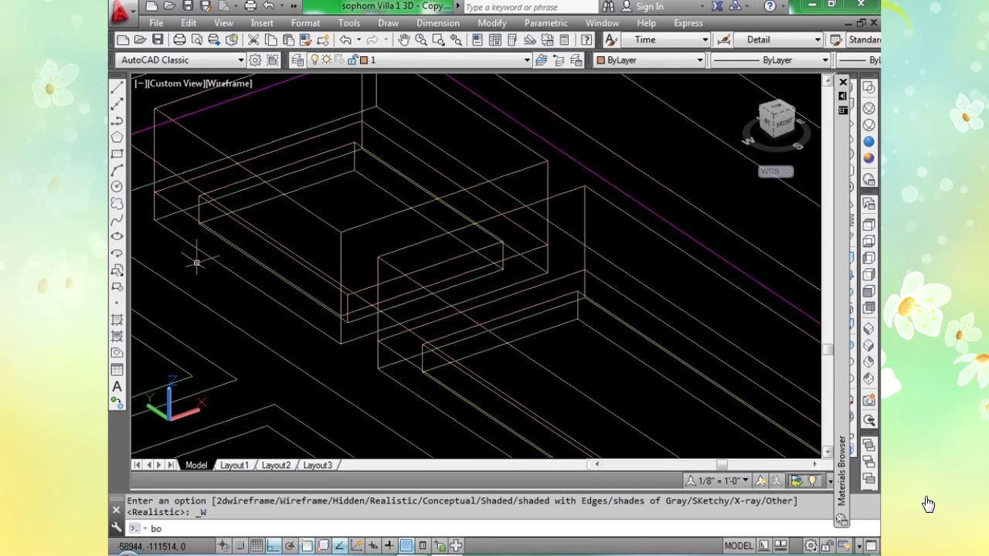
pyautogui.write('x')
pyautogui.press('Return')
pyautogui.scroll(3, 198, 224)
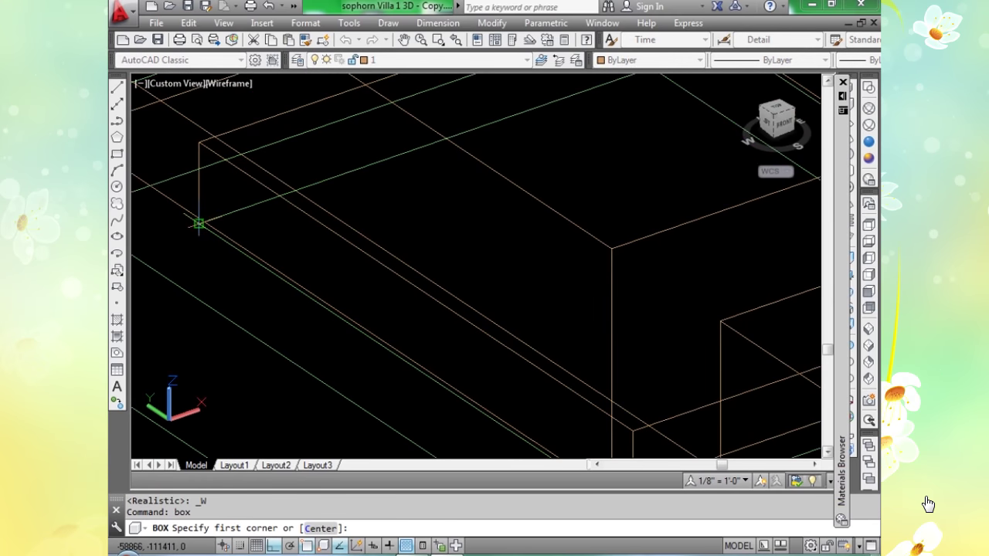
pyautogui.click(199, 224)
pyautogui.scroll(-3, 199, 224)
pyautogui.scroll(2, 404, 258)
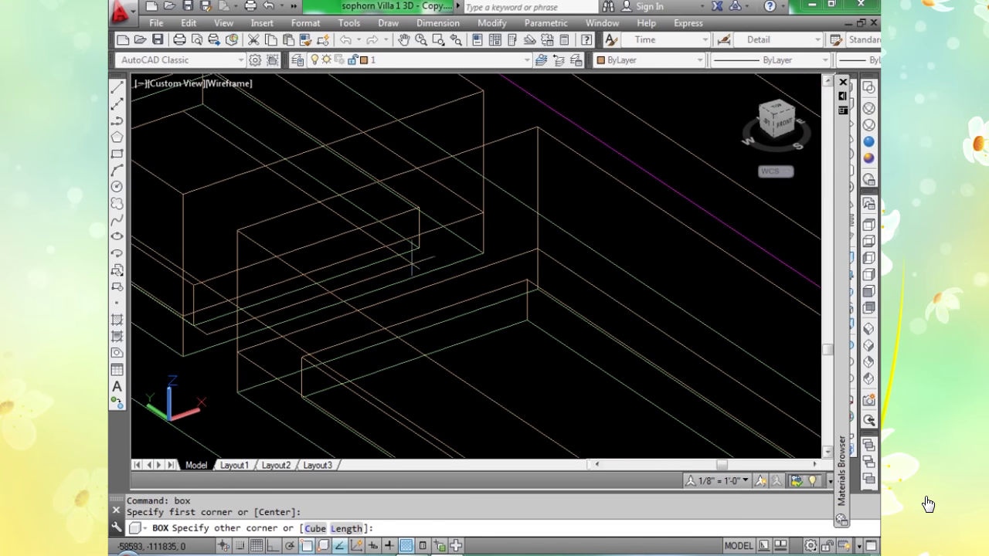
pyautogui.click(418, 247)
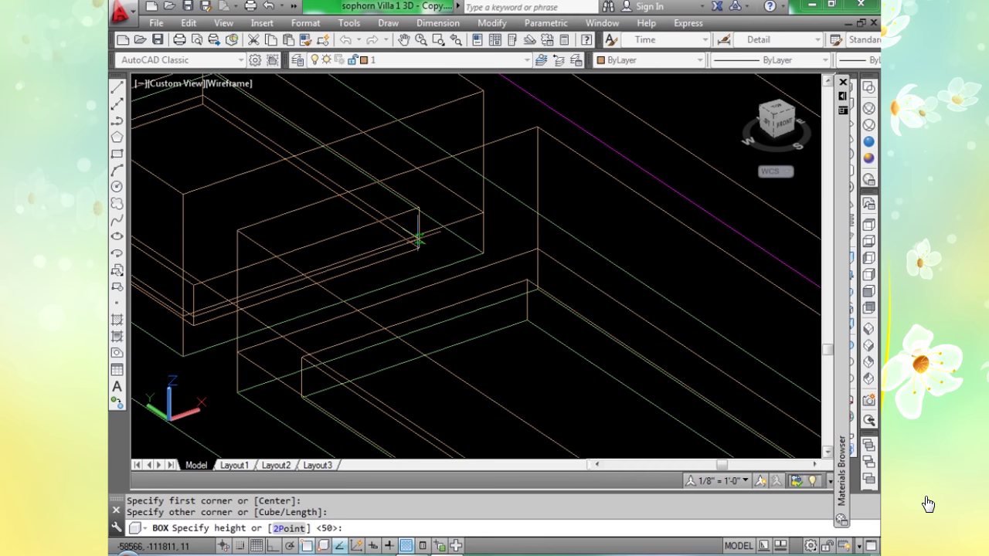
pyautogui.write('10')
pyautogui.press('Return')
pyautogui.scroll(-2, 474, 286)
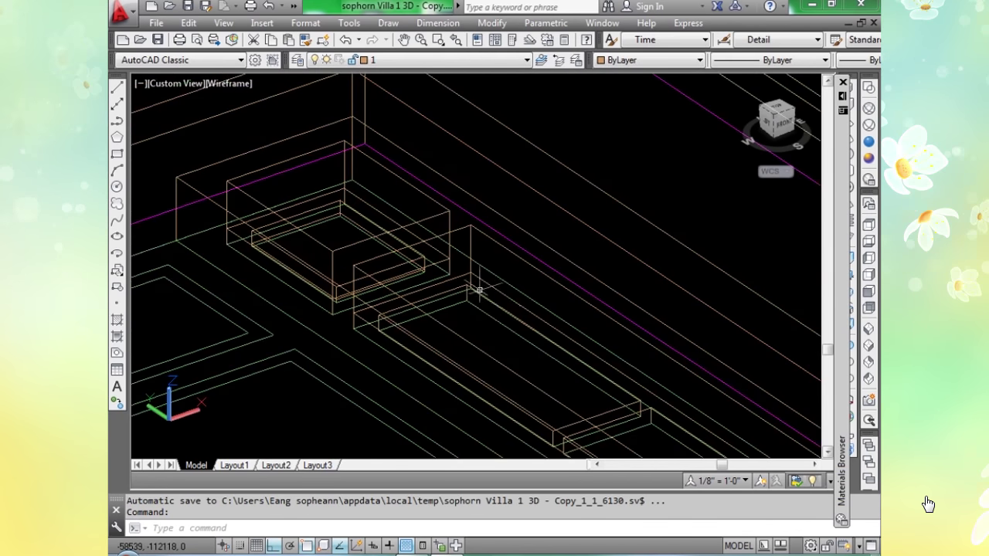
pyautogui.scroll(3, 265, 337)
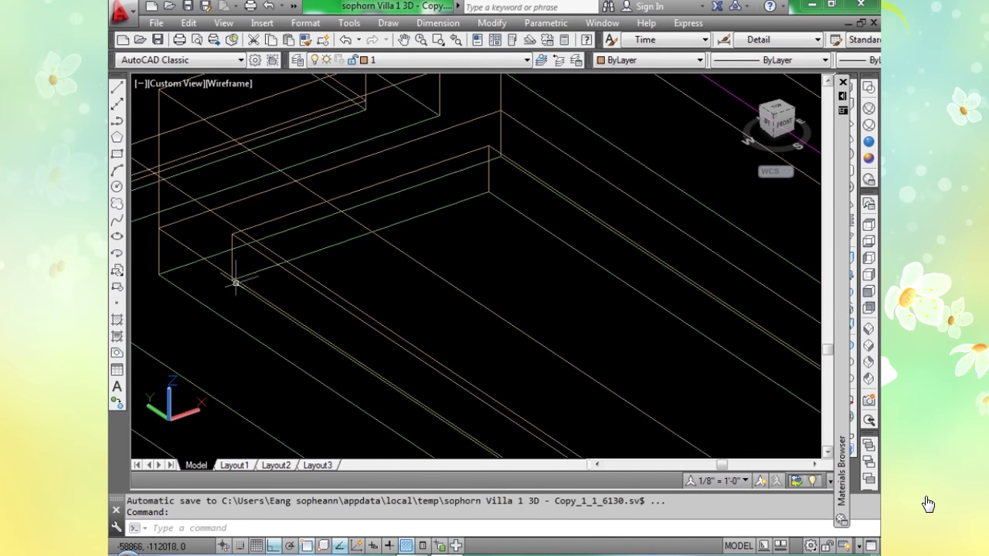
pyautogui.scroll(2, 244, 299)
# Draw another box on the wall block, keeping the default height of 10.
pyautogui.write('box')
pyautogui.press('Return')
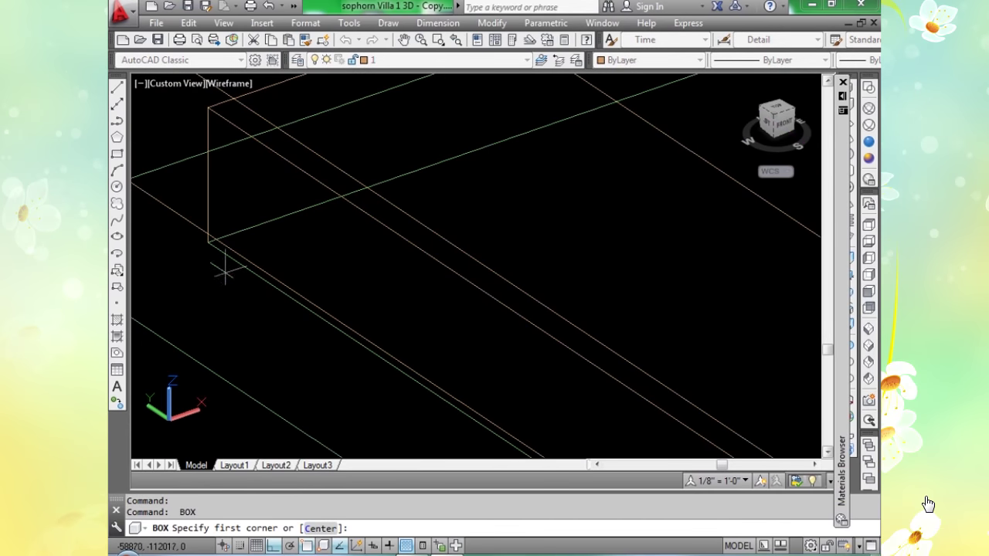
pyautogui.click(207, 241)
pyautogui.scroll(-2, 489, 313)
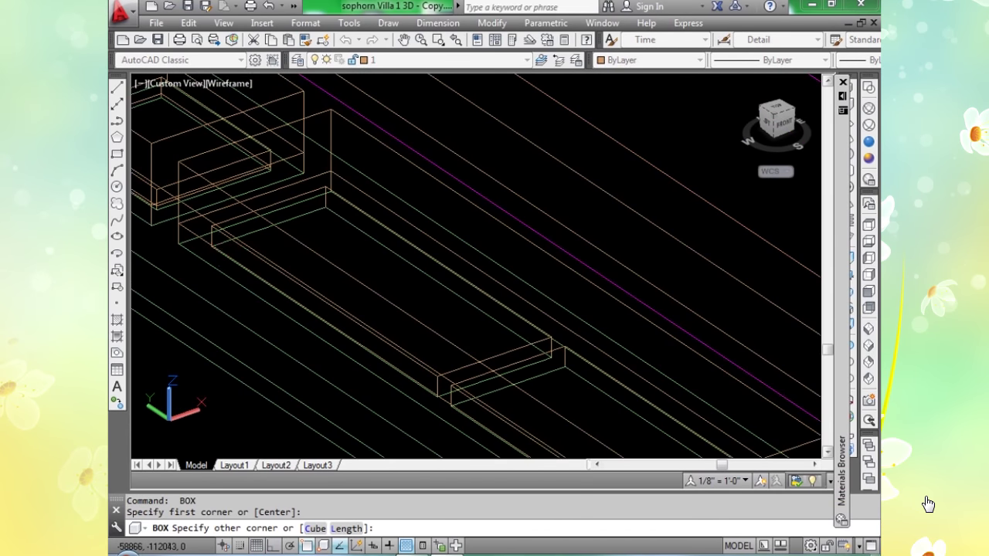
pyautogui.scroll(3, 550, 357)
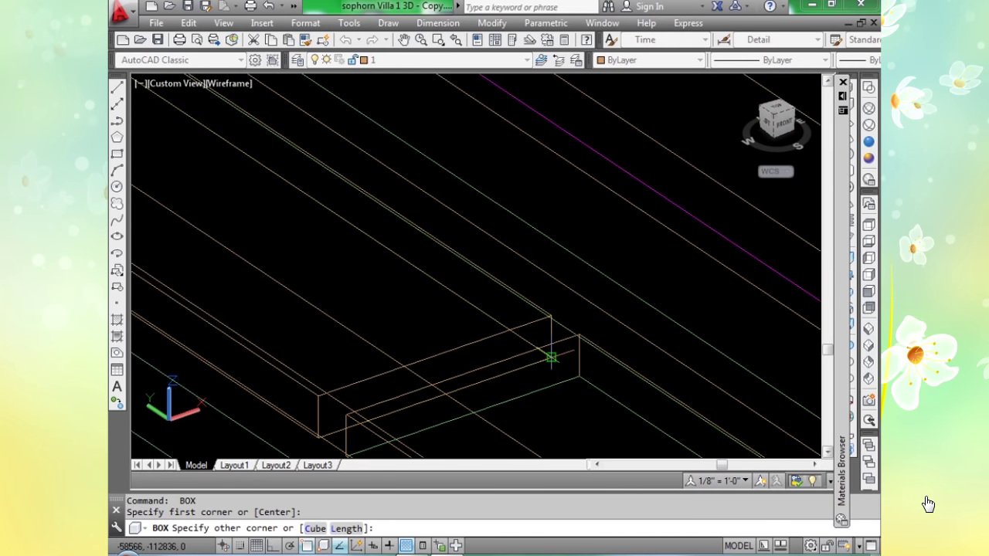
pyautogui.click(550, 357)
pyautogui.press('Return')
pyautogui.scroll(-3, 569, 360)
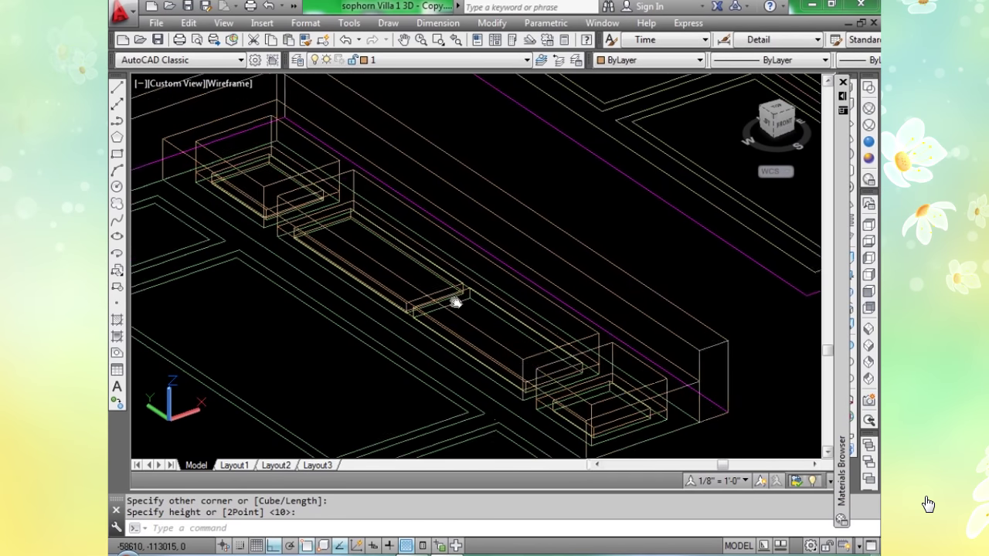
pyautogui.scroll(4, 452, 298)
# Draw two more boxes with picked heights, then view the model in Realistic style.
pyautogui.press('Return')
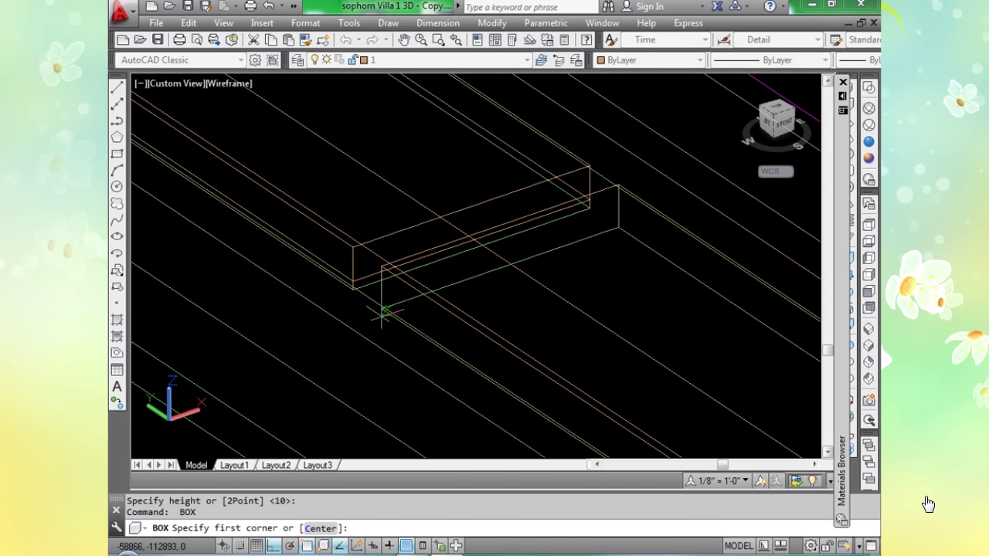
pyautogui.scroll(-3, 380, 309)
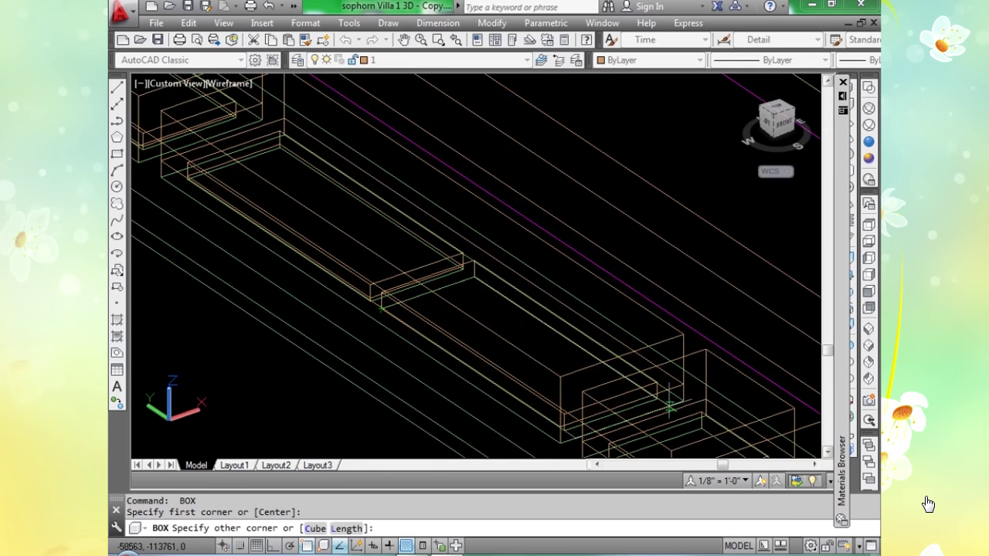
pyautogui.scroll(3, 669, 406)
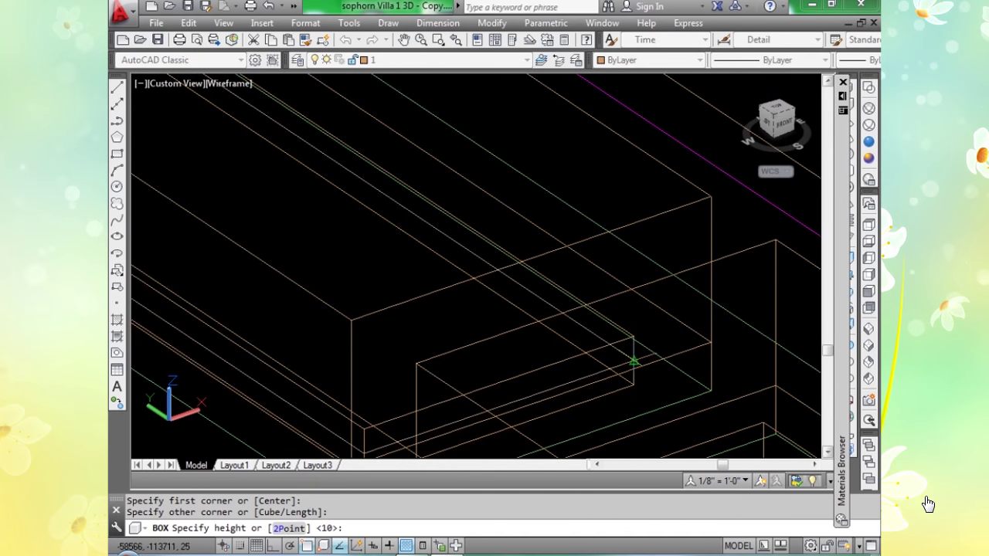
pyautogui.click(633, 360)
pyautogui.scroll(-2, 633, 360)
pyautogui.moveTo(546, 361); pyautogui.dragTo(464, 340, button='middle')
pyautogui.scroll(3, 448, 333)
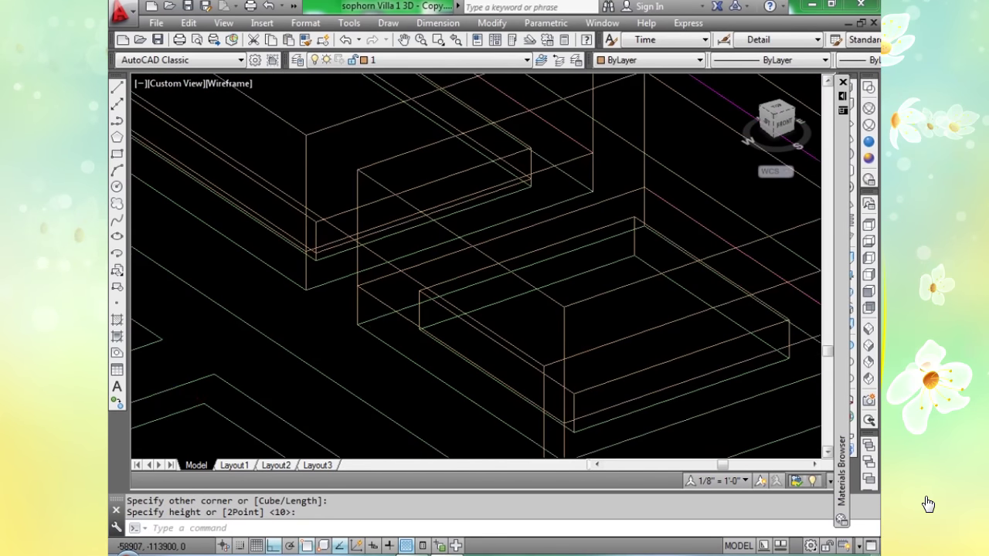
pyautogui.press('Return')
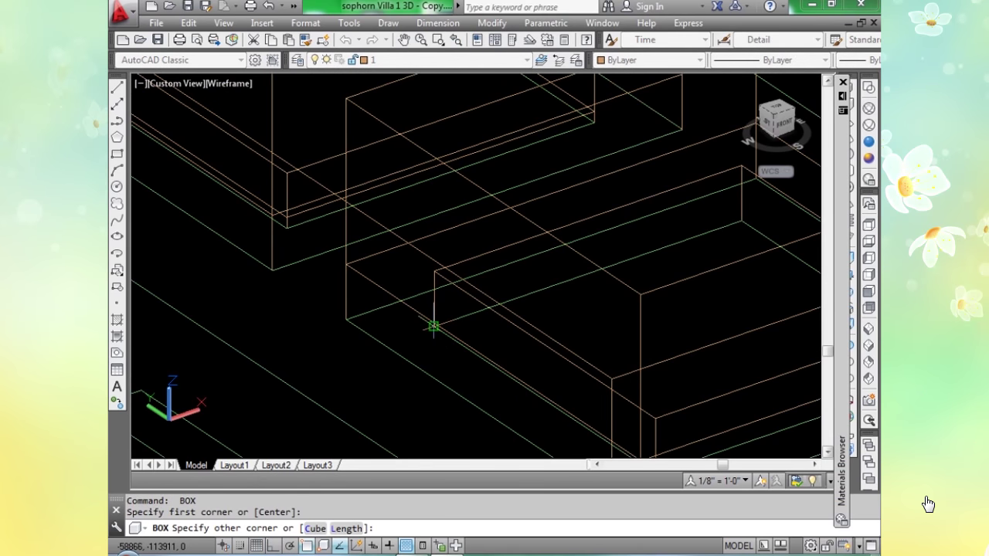
pyautogui.scroll(-1, 433, 326)
pyautogui.scroll(2, 773, 352)
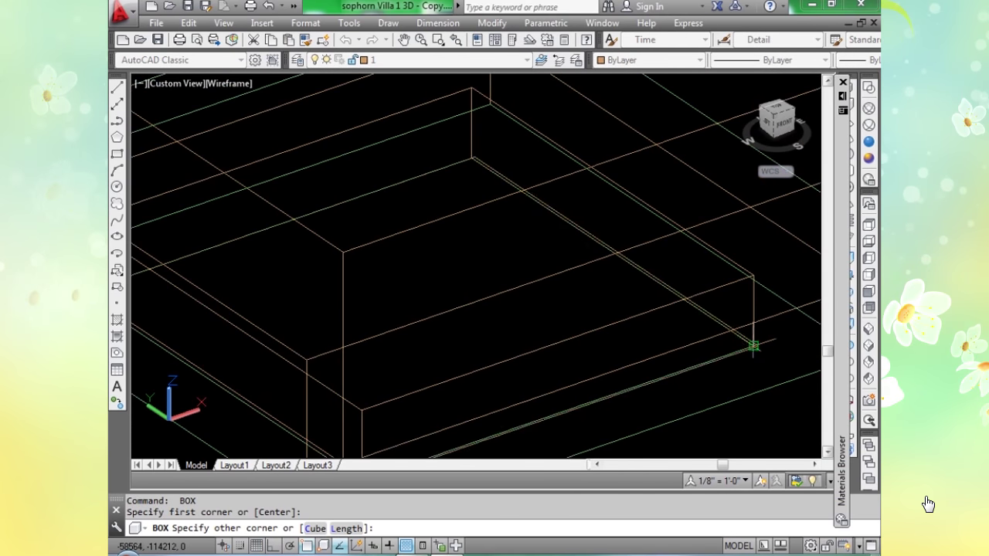
pyautogui.click(752, 328)
pyautogui.scroll(-2, 746, 328)
pyautogui.scroll(-1, 745, 327)
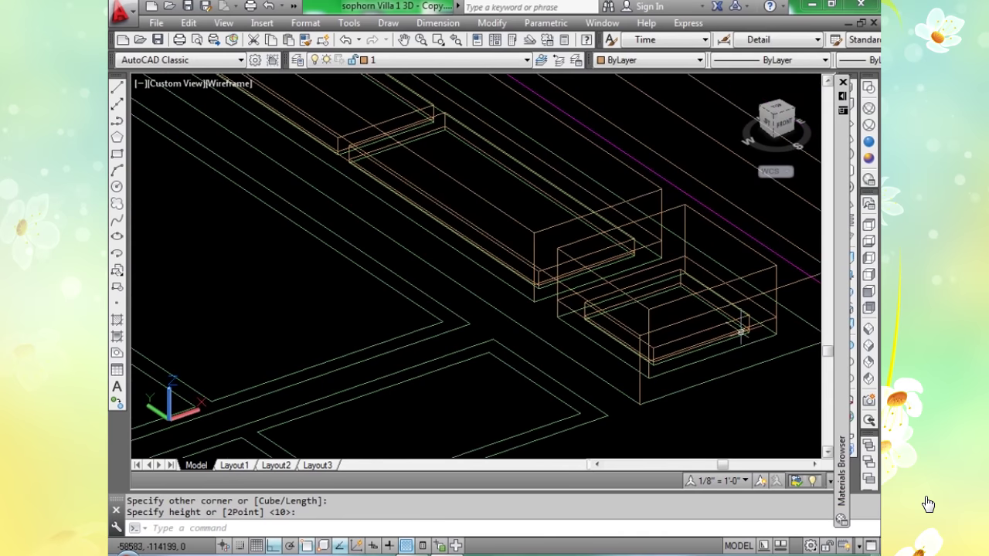
pyautogui.scroll(1, 556, 229)
pyautogui.moveTo(536, 198); pyautogui.dragTo(476, 321, button='middle')
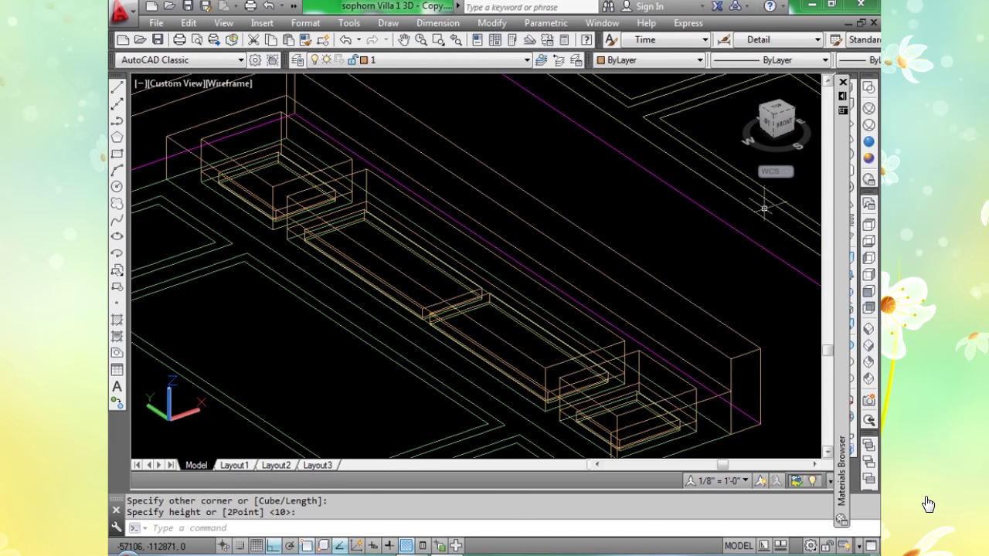
pyautogui.click(869, 143)
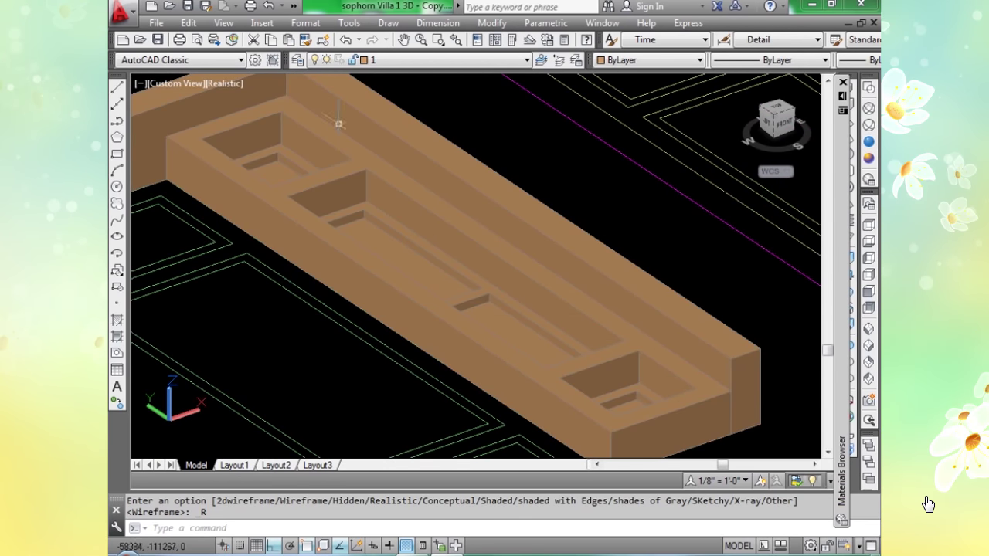
# Drag the grey Cle...(1) material onto the first recess floors, including the long recess.
pyautogui.scroll(3, 289, 158)
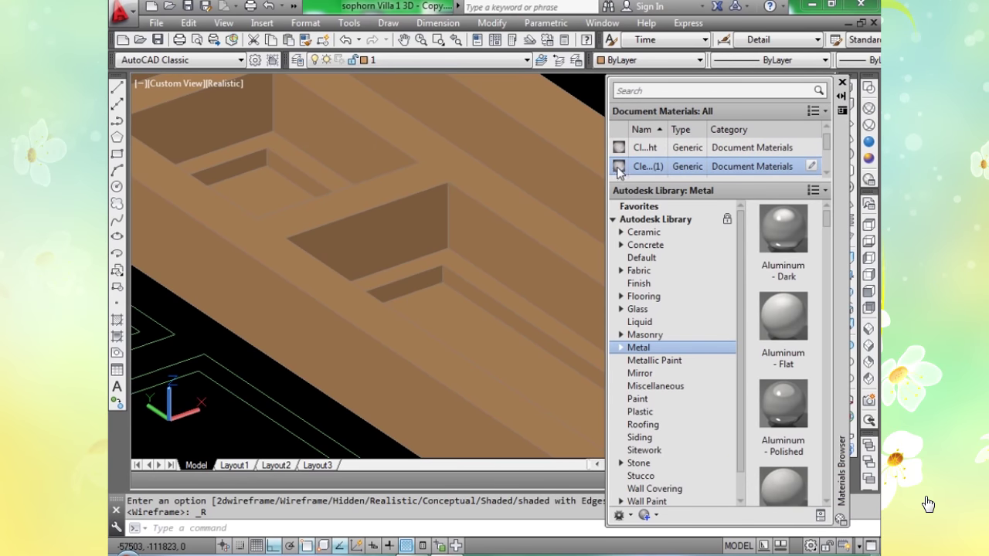
pyautogui.moveTo(595, 186); pyautogui.dragTo(236, 174)
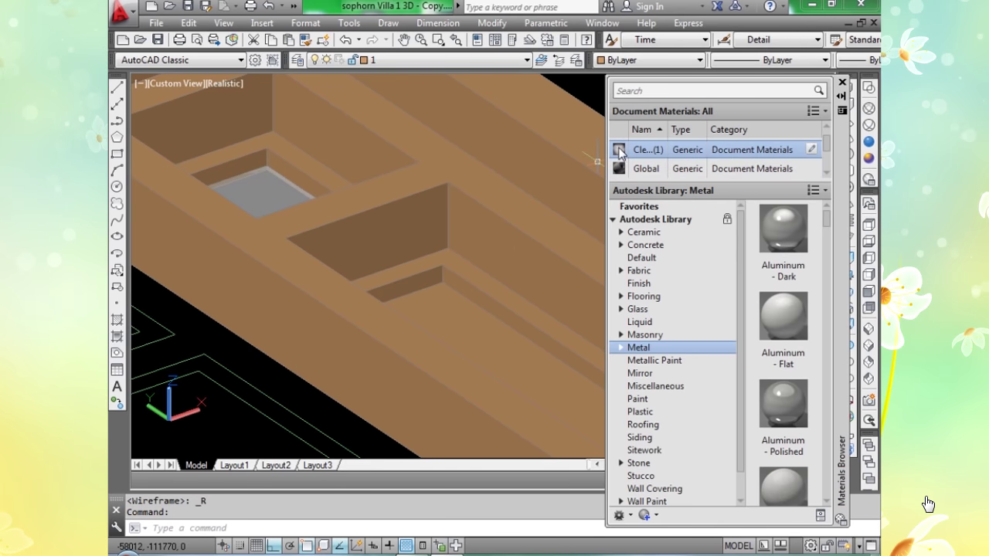
pyautogui.moveTo(619, 152); pyautogui.dragTo(479, 326)
pyautogui.keyDown('shift'); pyautogui.moveTo(503, 364); pyautogui.dragTo(594, 303, button='middle'); pyautogui.keyUp('shift')
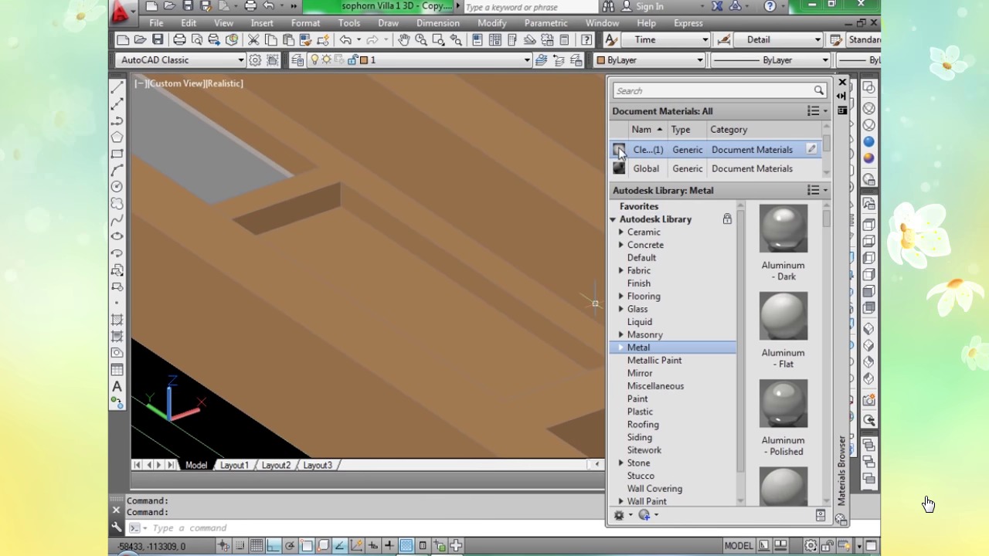
pyautogui.moveTo(619, 152); pyautogui.dragTo(475, 296)
pyautogui.moveTo(594, 303); pyautogui.dragTo(594, 303)
# Apply the grey material to the inner recess floor and collapse the Materials Browser.
pyautogui.scroll(-3, 344, 162)
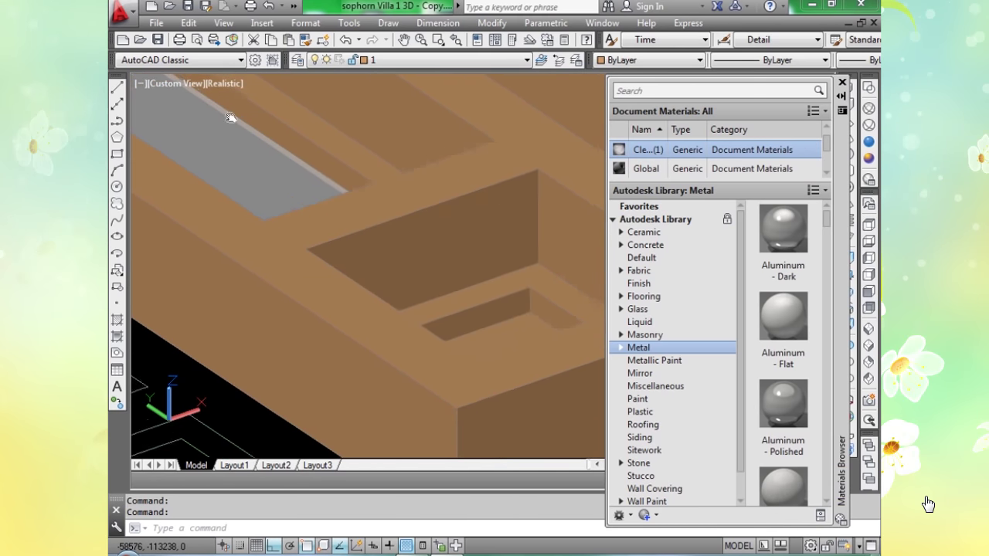
pyautogui.scroll(2, 525, 313)
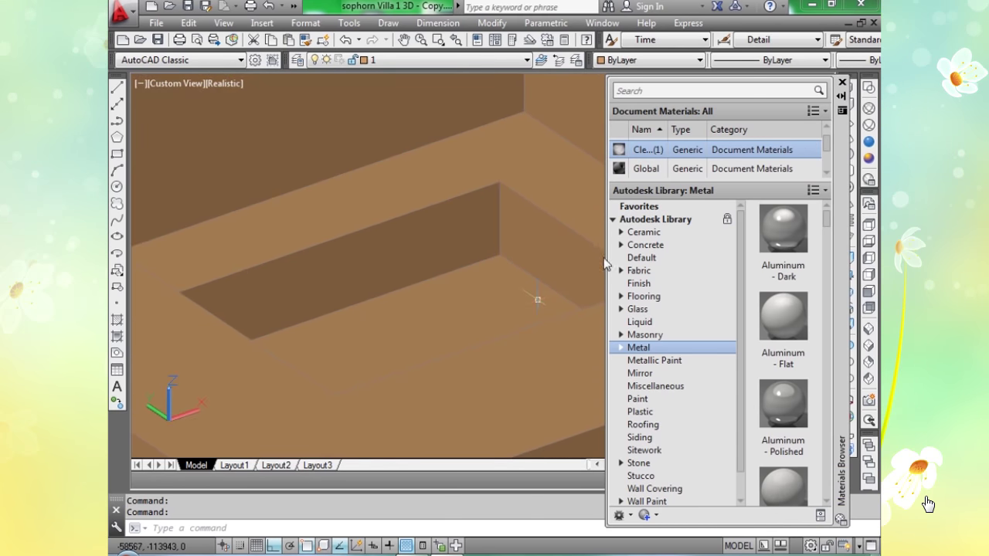
pyautogui.moveTo(622, 152); pyautogui.dragTo(469, 278)
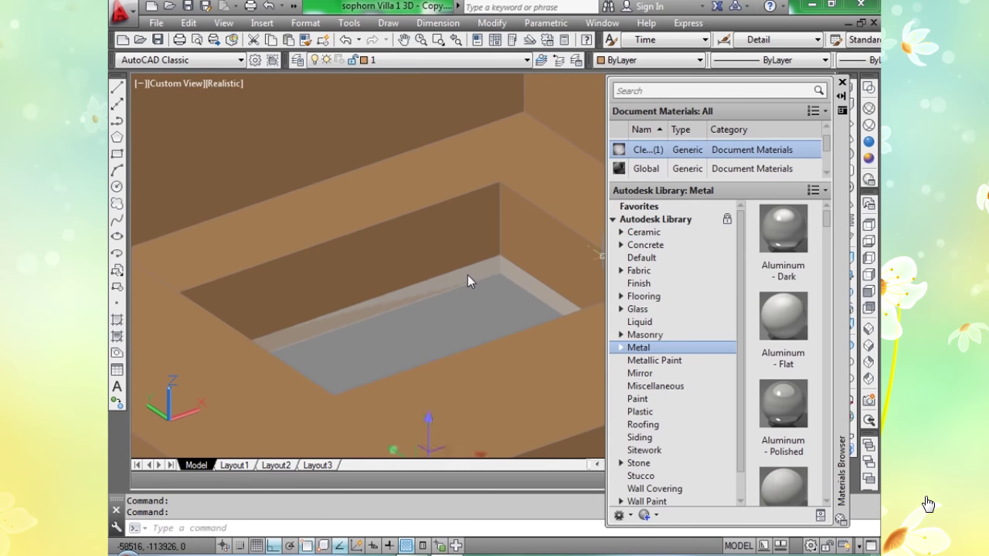
pyautogui.scroll(-6, 468, 275)
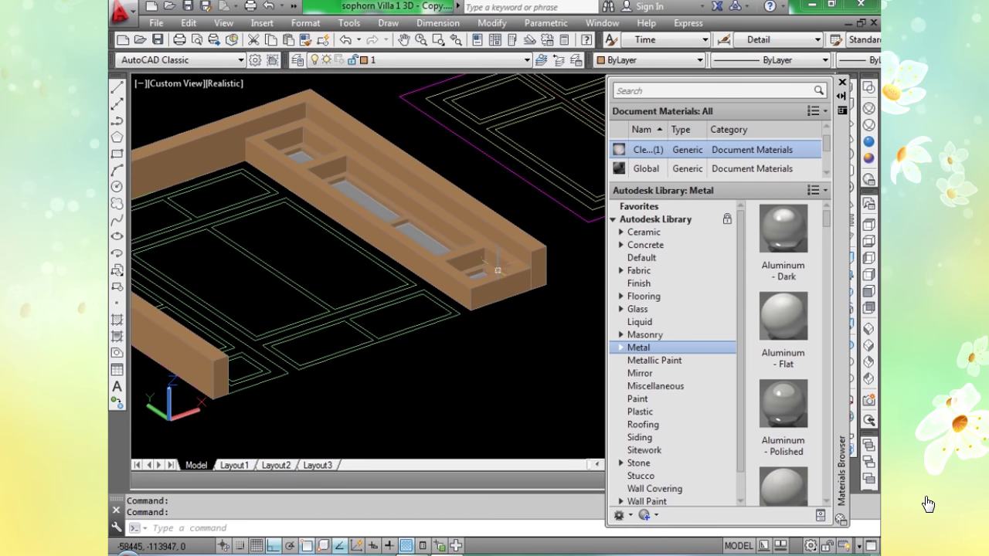
pyautogui.keyDown('shift'); pyautogui.moveTo(361, 223); pyautogui.dragTo(495, 245, button='middle'); pyautogui.keyUp('shift')
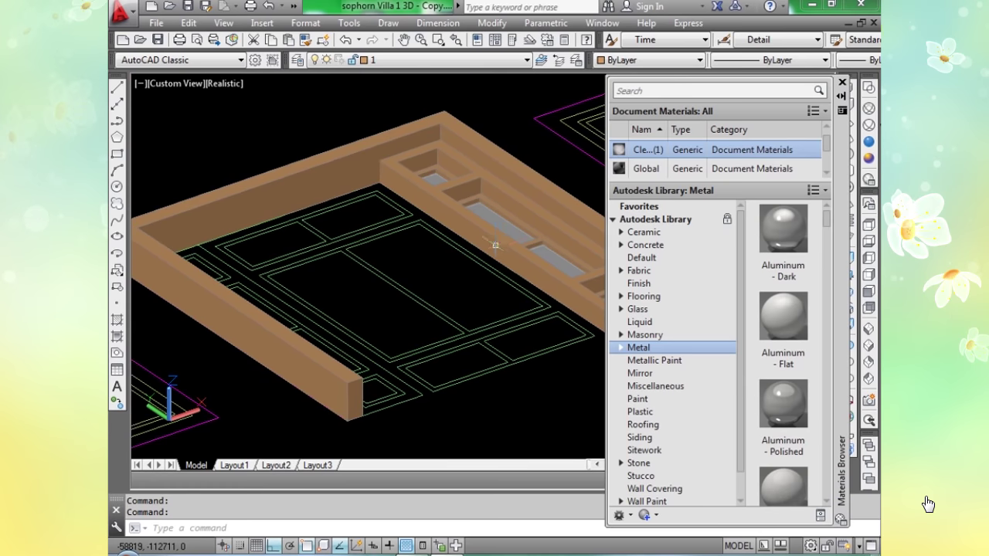
pyautogui.click(842, 95)
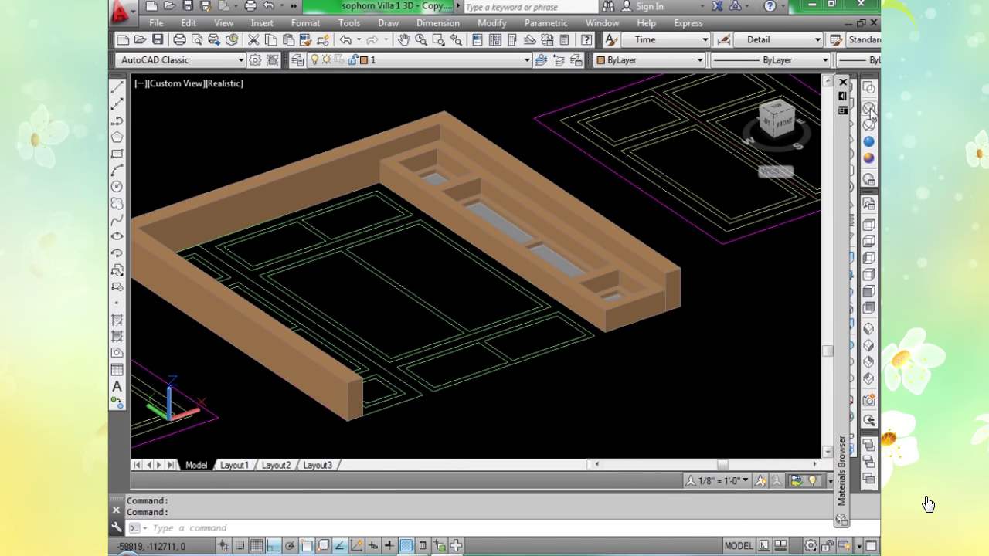
pyautogui.click(869, 109)
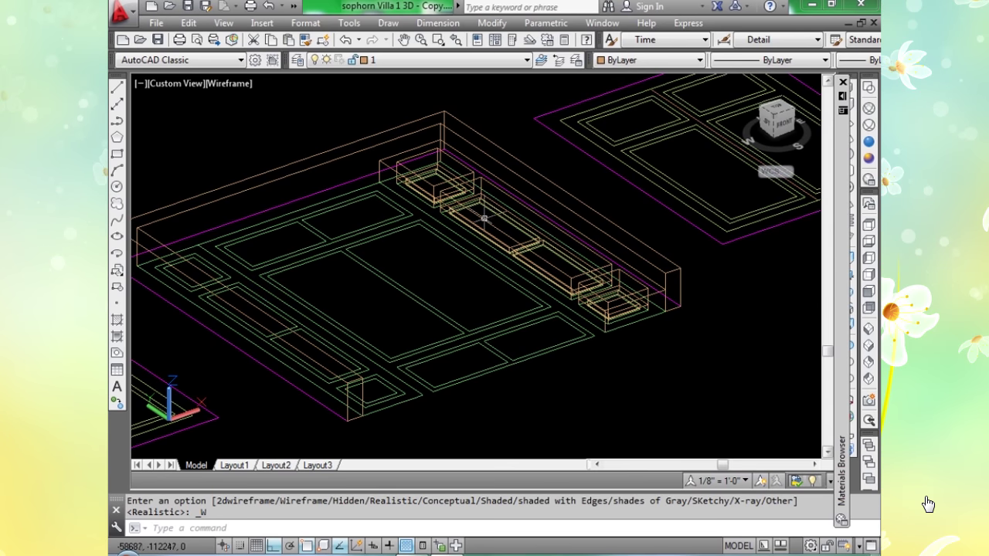
pyautogui.scroll(2, 484, 218)
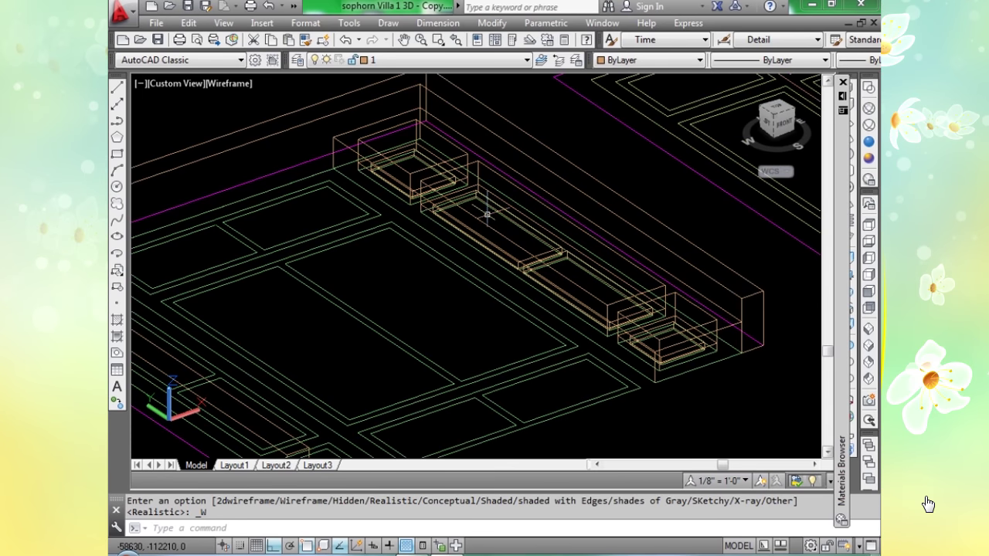
pyautogui.click(868, 142)
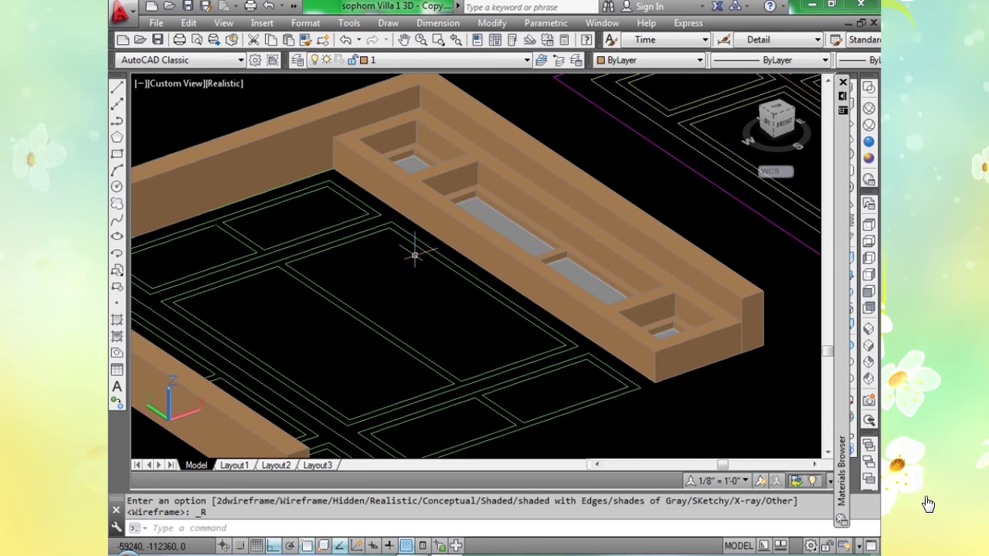
# Start a block named 'side' and select the wall block and its first grey panels.
pyautogui.write('b')
pyautogui.press('Return')
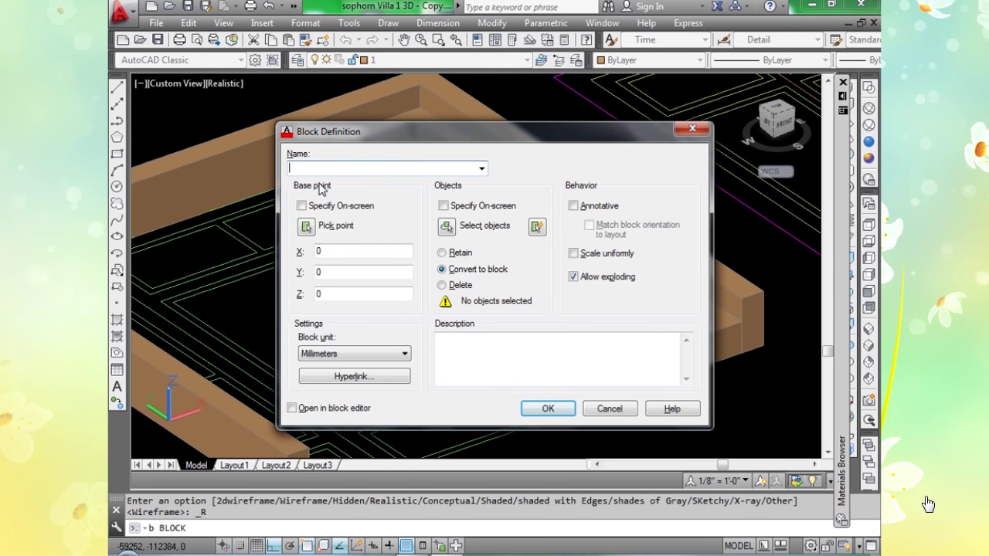
pyautogui.write('sl')
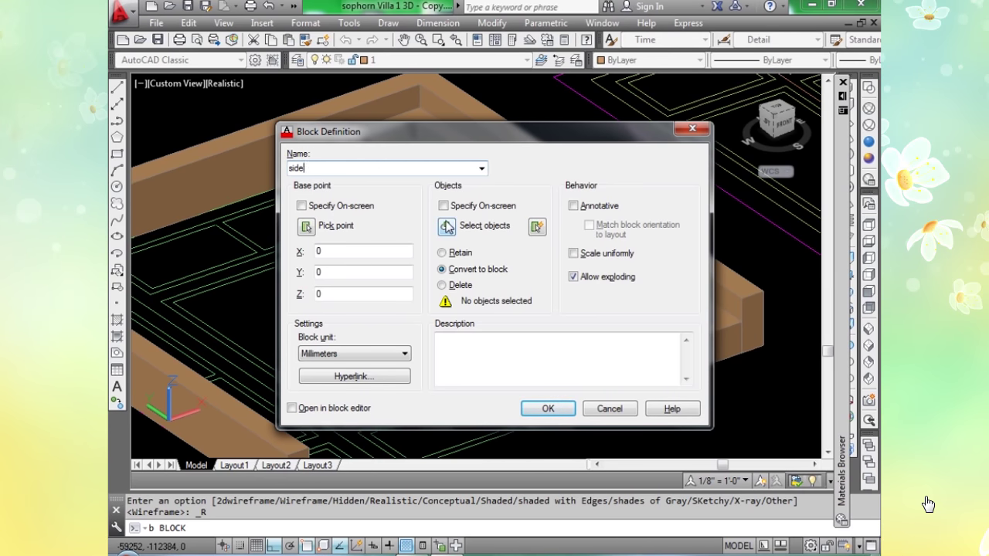
pyautogui.click(445, 226)
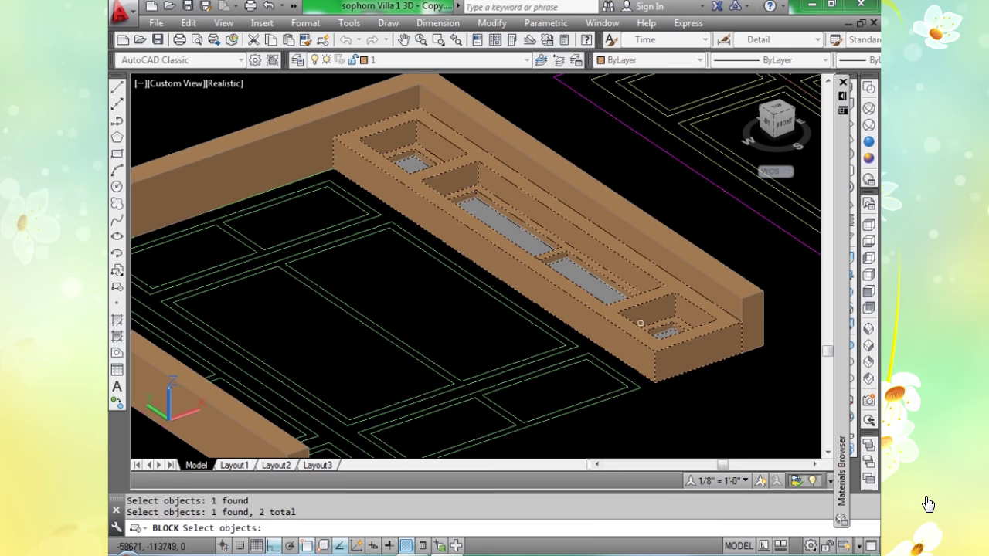
pyautogui.scroll(3, 658, 333)
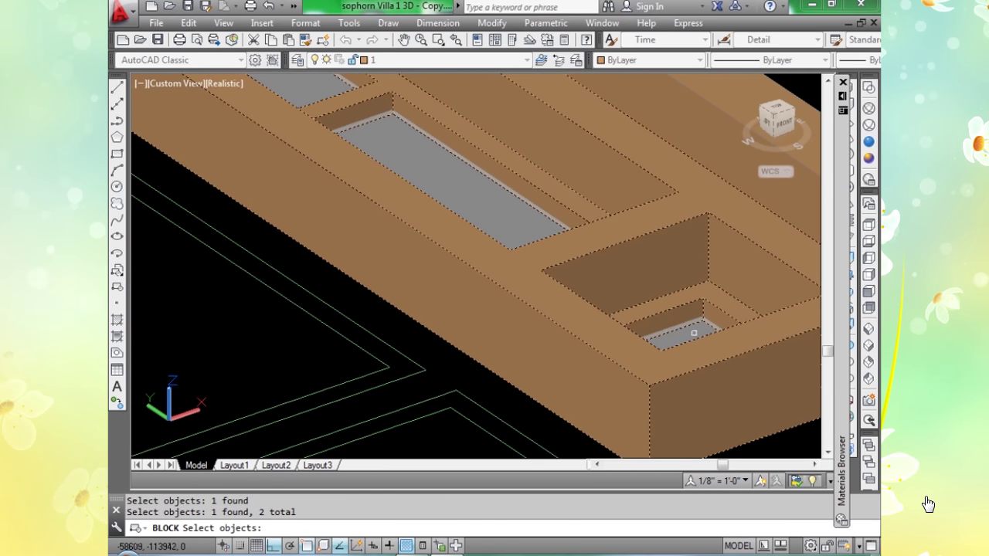
pyautogui.click(693, 333)
pyautogui.click(500, 220)
pyautogui.scroll(-5, 500, 219)
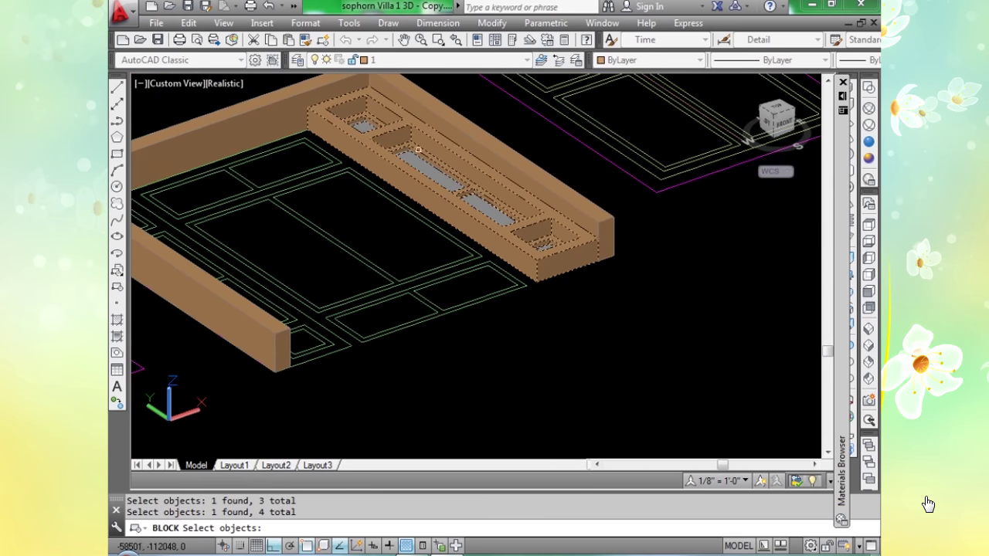
pyautogui.scroll(2, 414, 156)
# Add the remaining pieces and confirm the 'side' block.
pyautogui.click(419, 165)
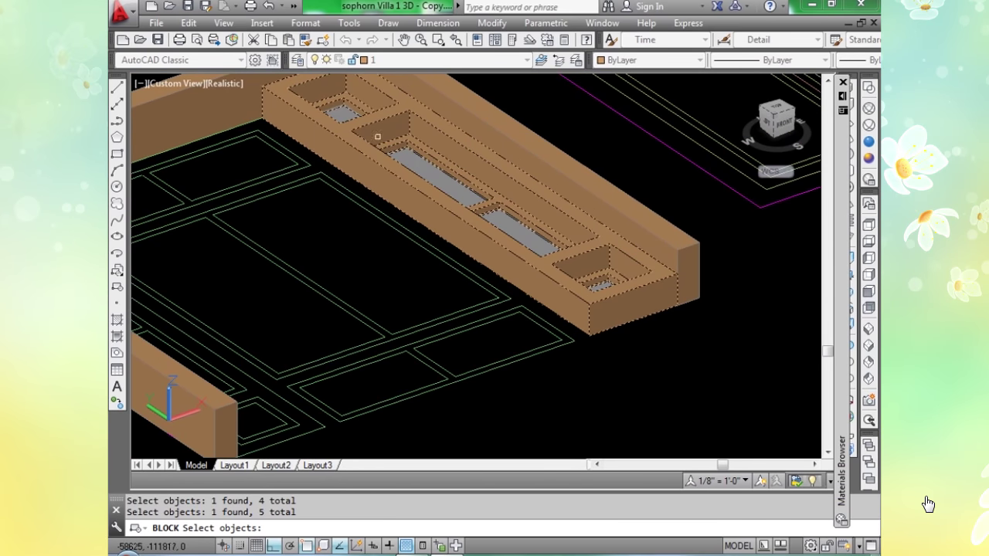
pyautogui.scroll(3, 340, 120)
pyautogui.click(340, 113)
pyautogui.press('Return')
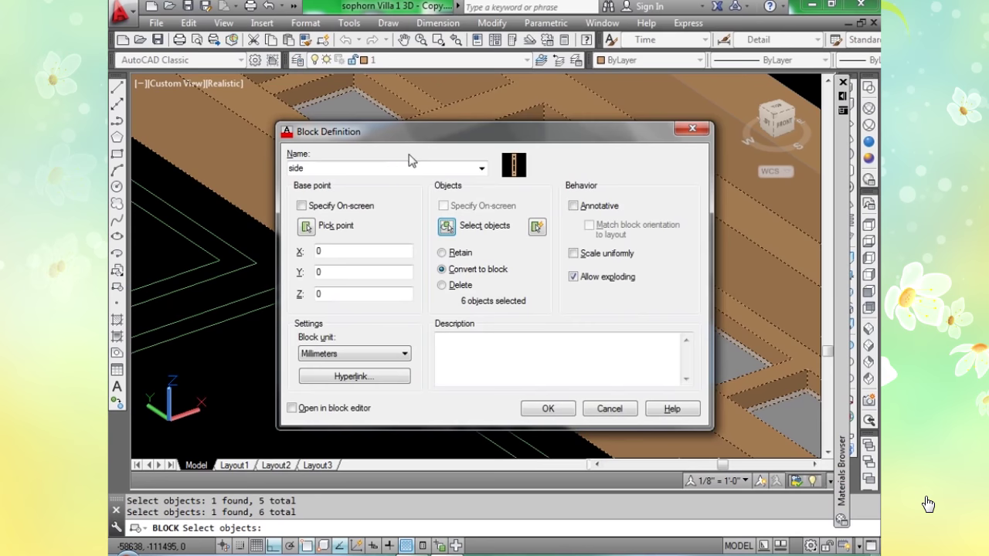
pyautogui.click(547, 409)
pyautogui.scroll(-3, 502, 376)
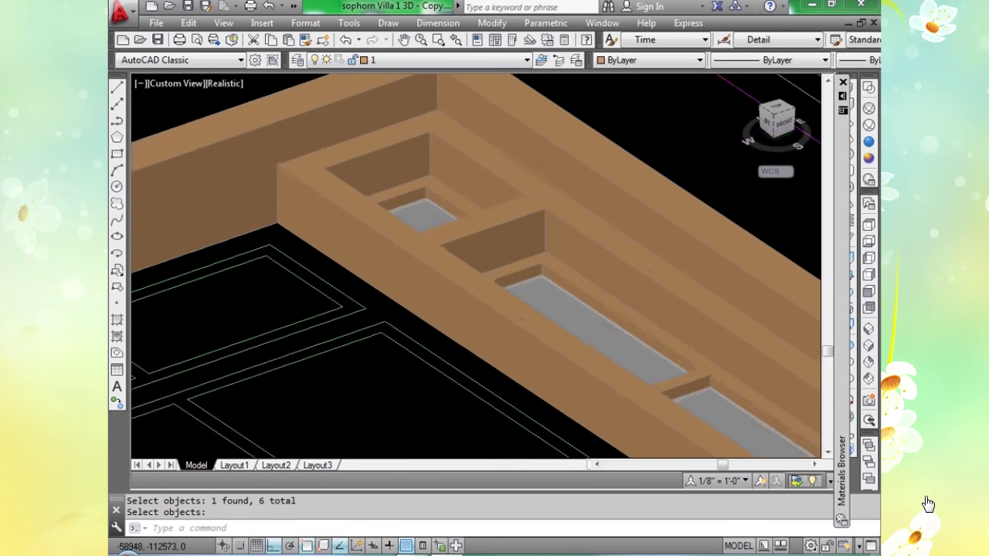
pyautogui.moveTo(502, 376); pyautogui.dragTo(506, 82, button='middle')
pyautogui.moveTo(261, 219); pyautogui.dragTo(491, 295, button='middle')
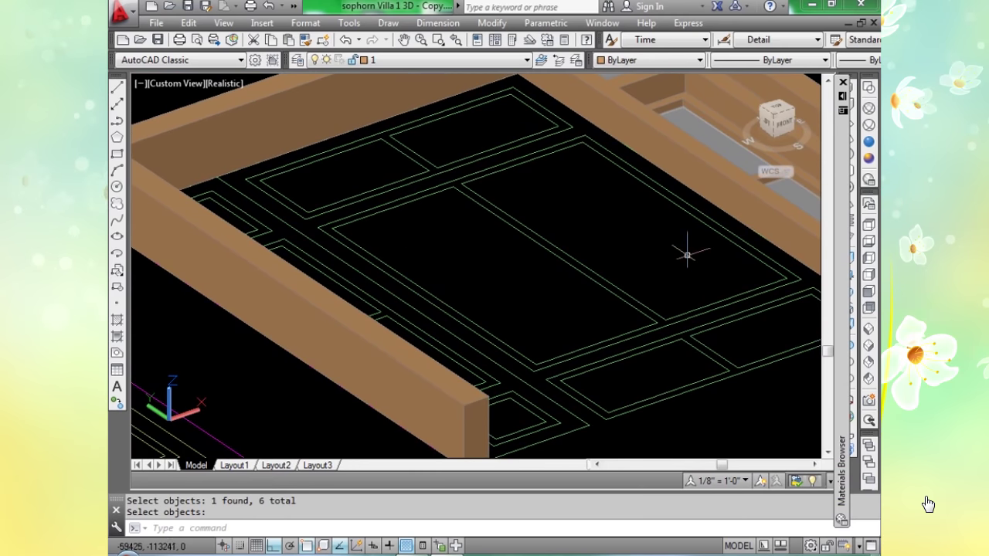
# Switch to Wireframe and draw a 200-high box over a wall strip.
pyautogui.click(868, 108)
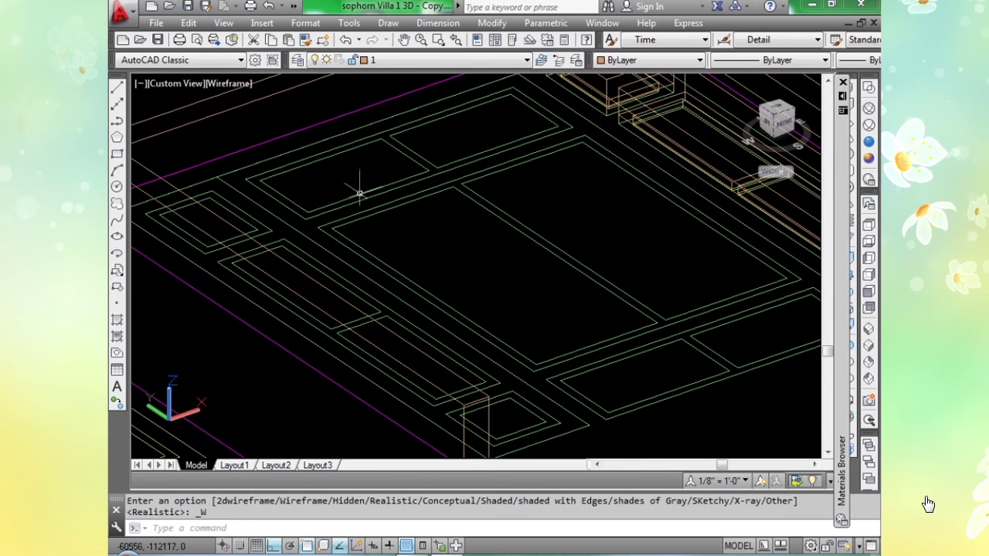
pyautogui.scroll(2, 358, 193)
pyautogui.scroll(-5, 449, 265)
pyautogui.scroll(2, 384, 251)
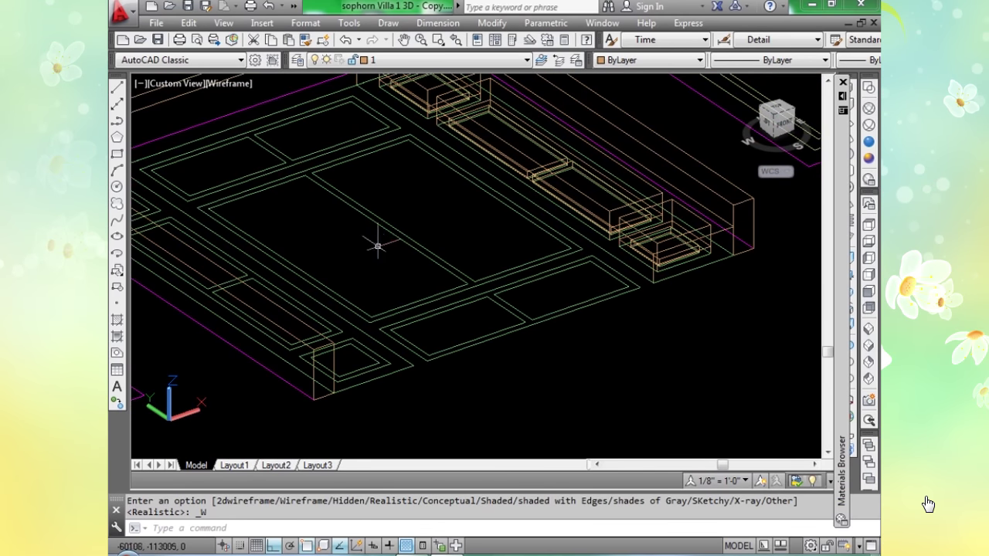
pyautogui.write('o')
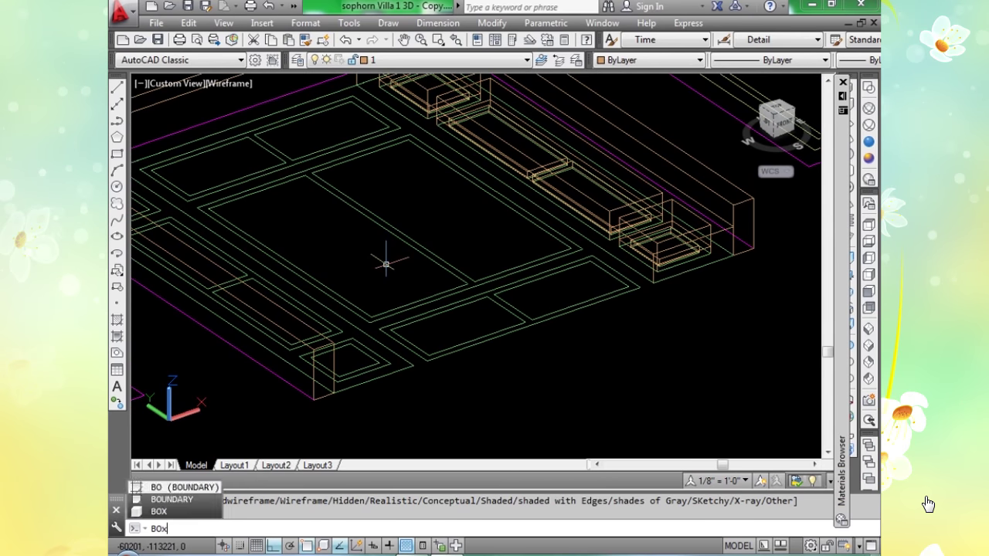
pyautogui.write('x')
pyautogui.press('Return')
pyautogui.moveTo(257, 221); pyautogui.dragTo(344, 220, button='middle')
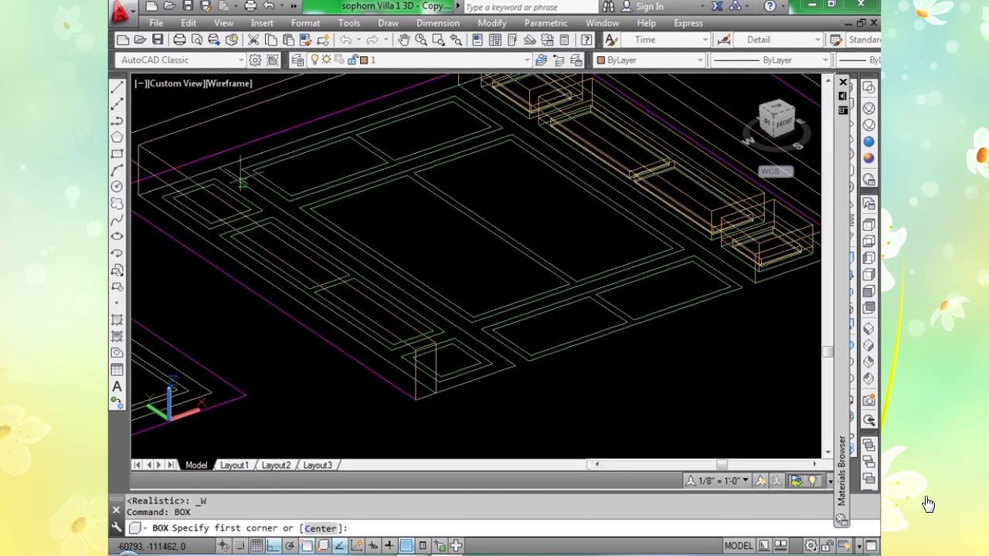
pyautogui.scroll(2, 241, 170)
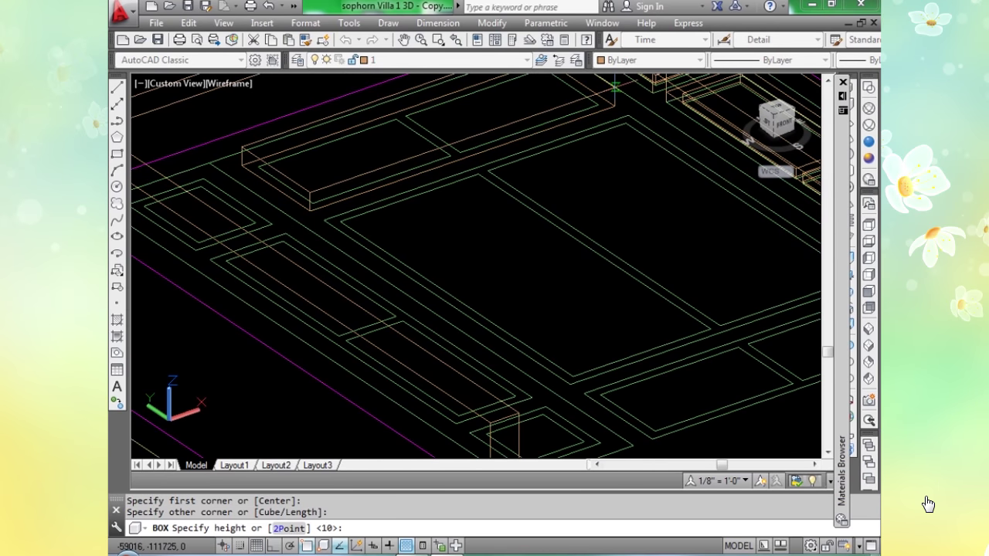
pyautogui.write('00')
pyautogui.press('Return')
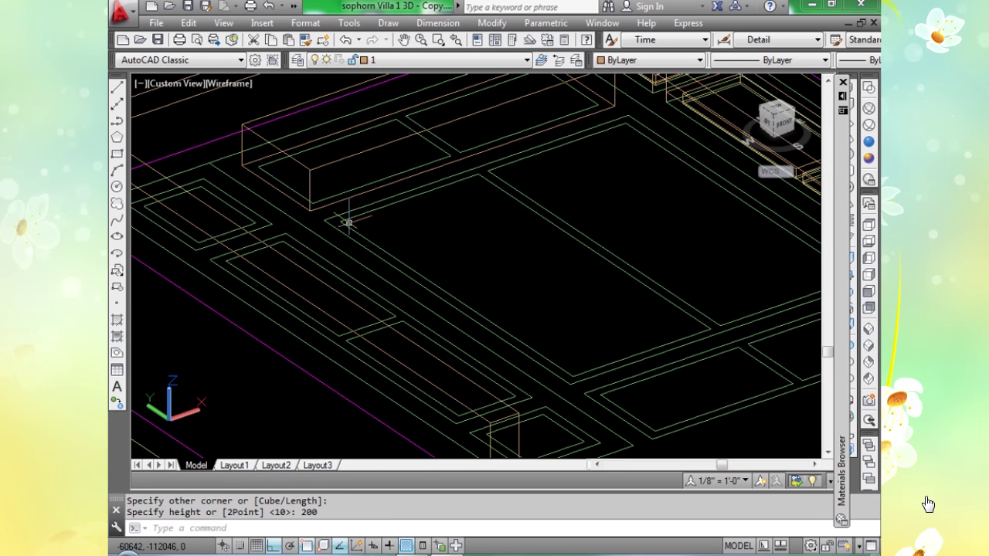
# Draw two more boxes on the wall outlines, the first at height 200.
pyautogui.press('Return')
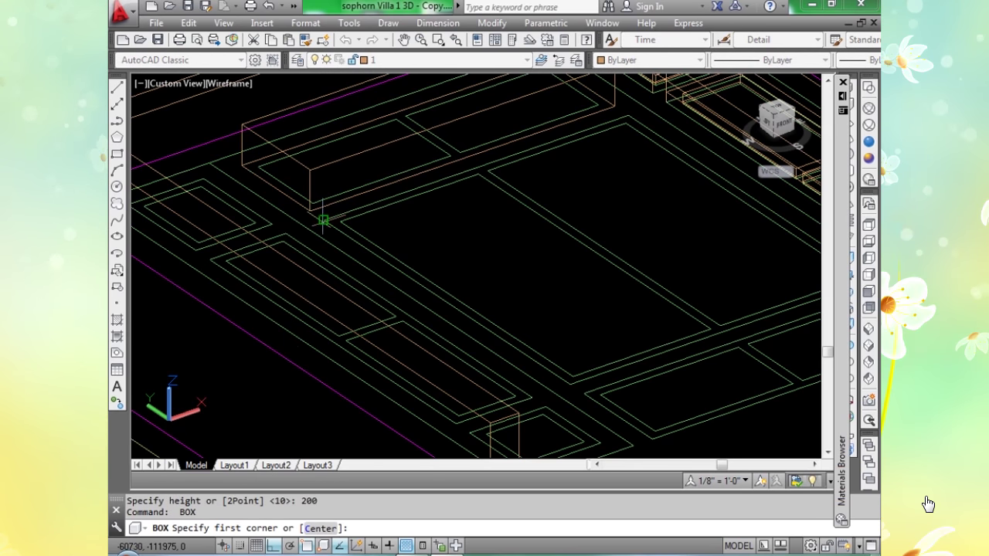
pyautogui.click(323, 220)
pyautogui.scroll(-3, 435, 232)
pyautogui.scroll(3, 435, 231)
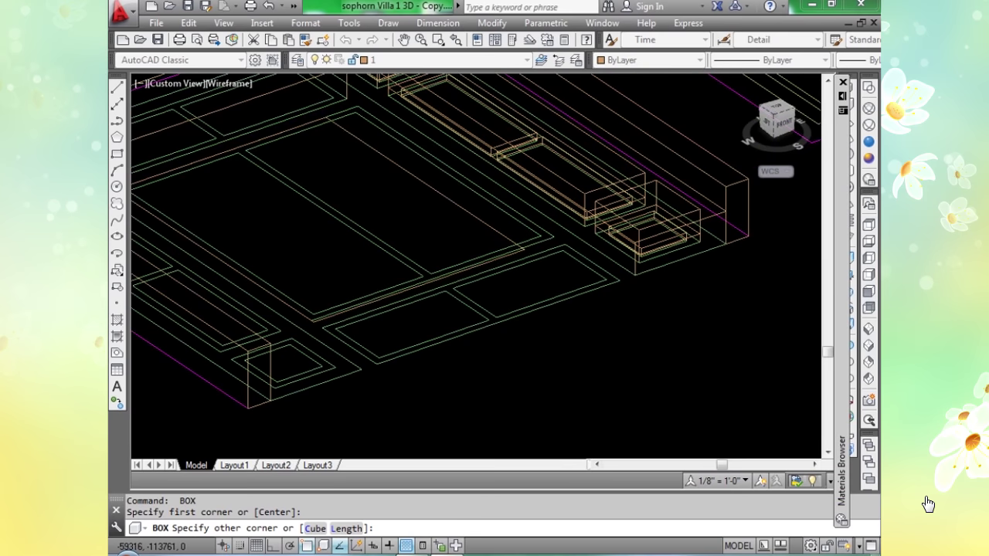
pyautogui.click(553, 236)
pyautogui.press('Return')
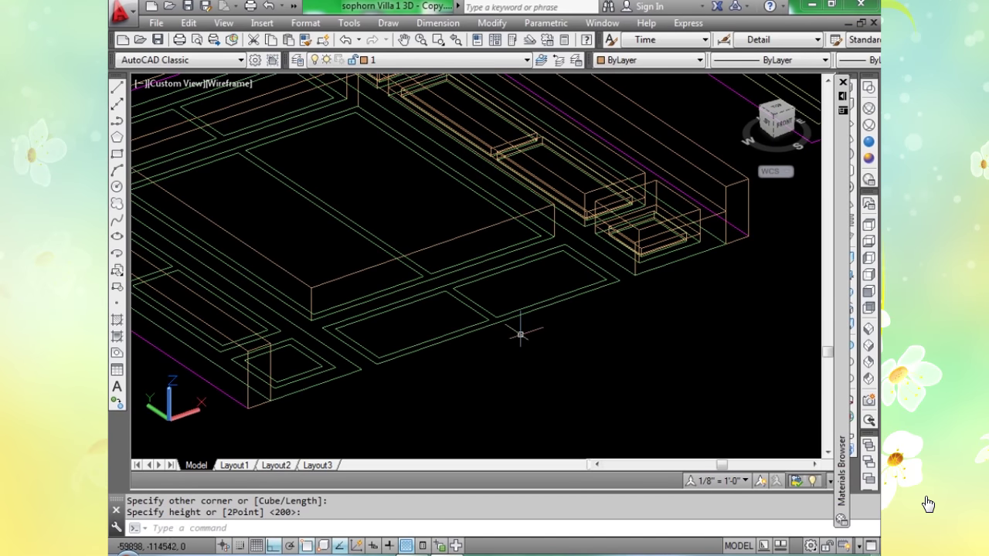
pyautogui.press('Return')
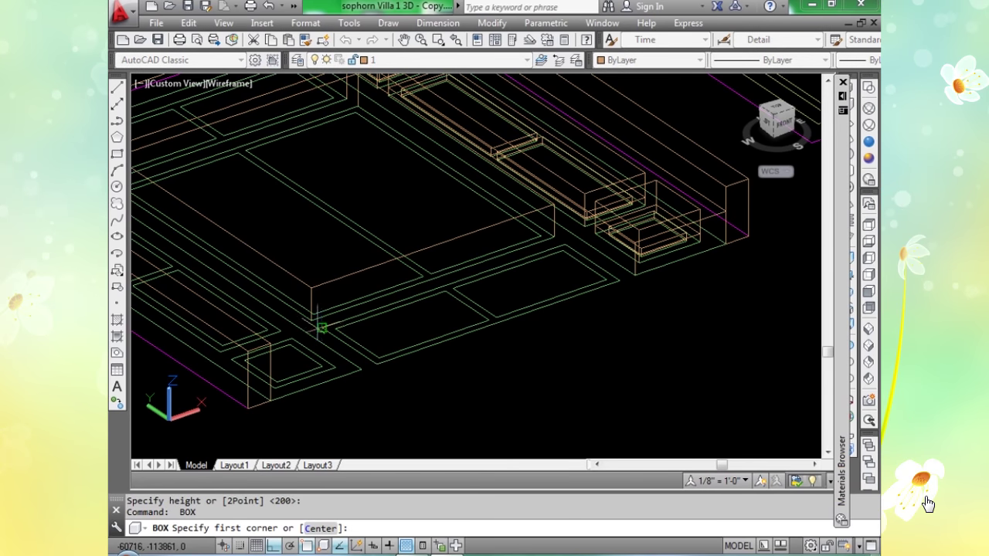
pyautogui.click(620, 281)
pyautogui.click(610, 248)
pyautogui.scroll(-5, 610, 248)
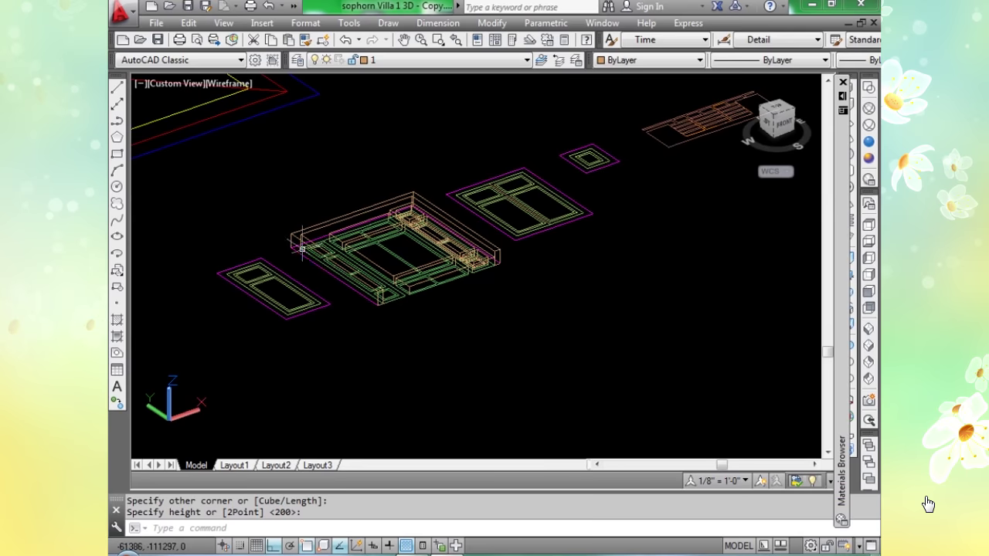
pyautogui.scroll(8, 363, 244)
# Draw one more box over a wall strip with a picked height.
pyautogui.press('Return')
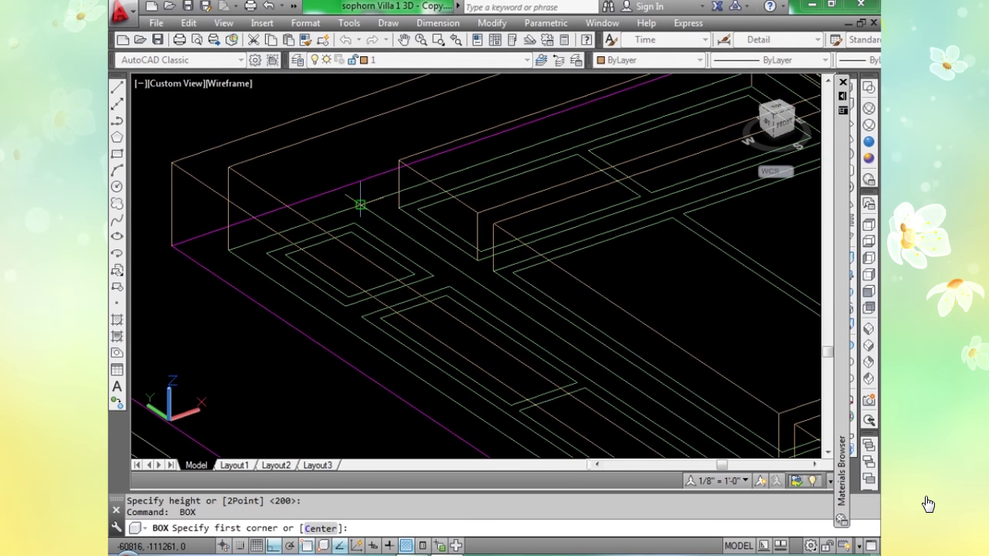
pyautogui.click(360, 205)
pyautogui.scroll(-3, 360, 205)
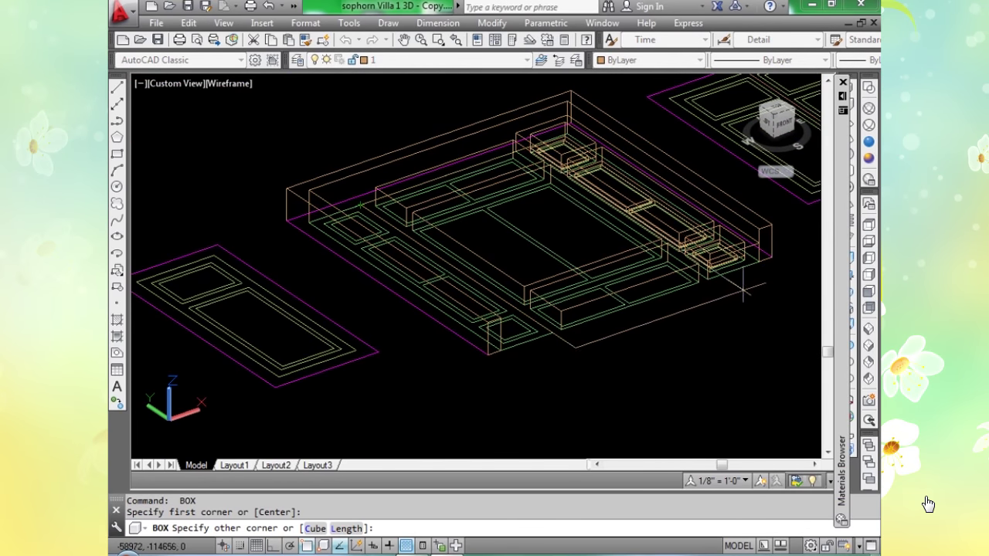
pyautogui.scroll(3, 743, 291)
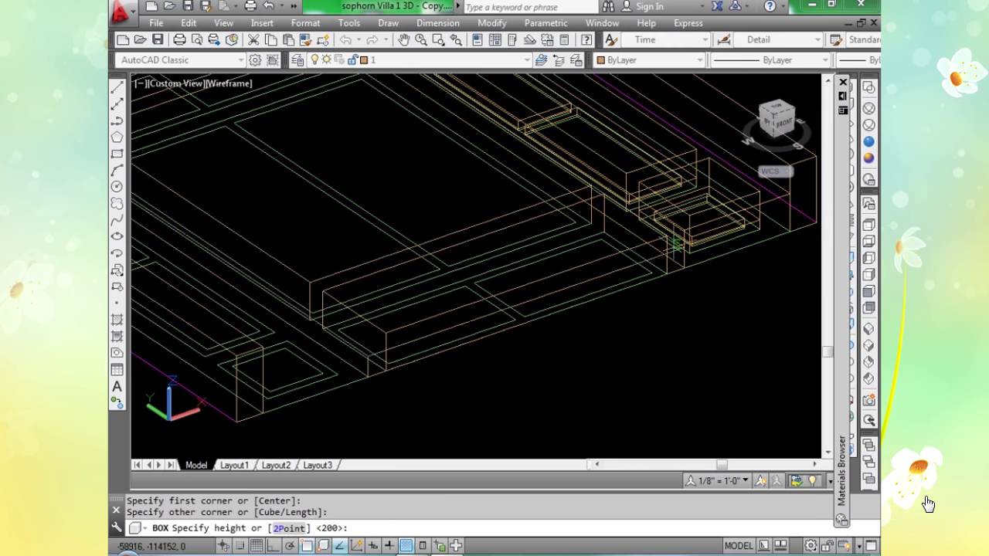
pyautogui.click(662, 227)
pyautogui.scroll(3, 591, 375)
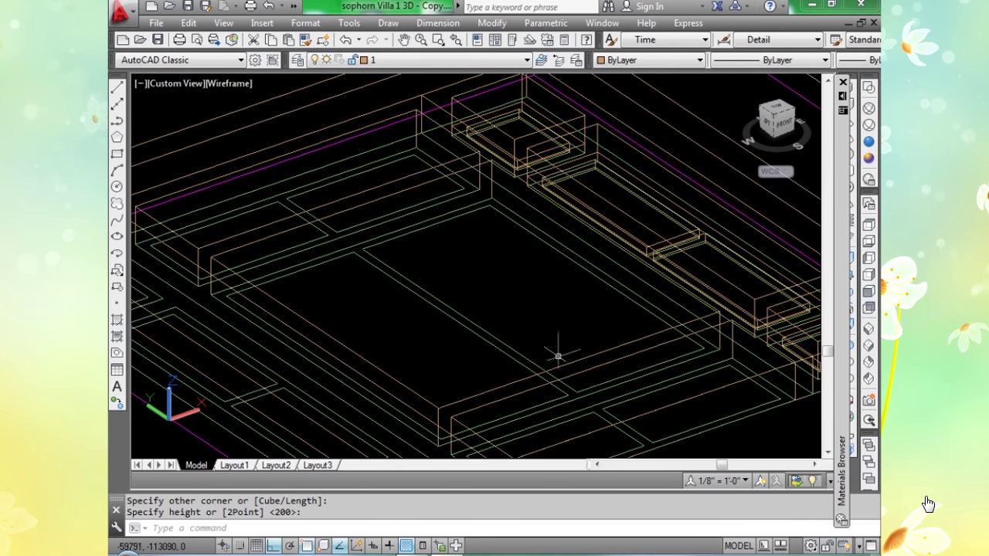
# Start SUBTRACT (su) and choose the wall solid to cut from.
pyautogui.write('s')
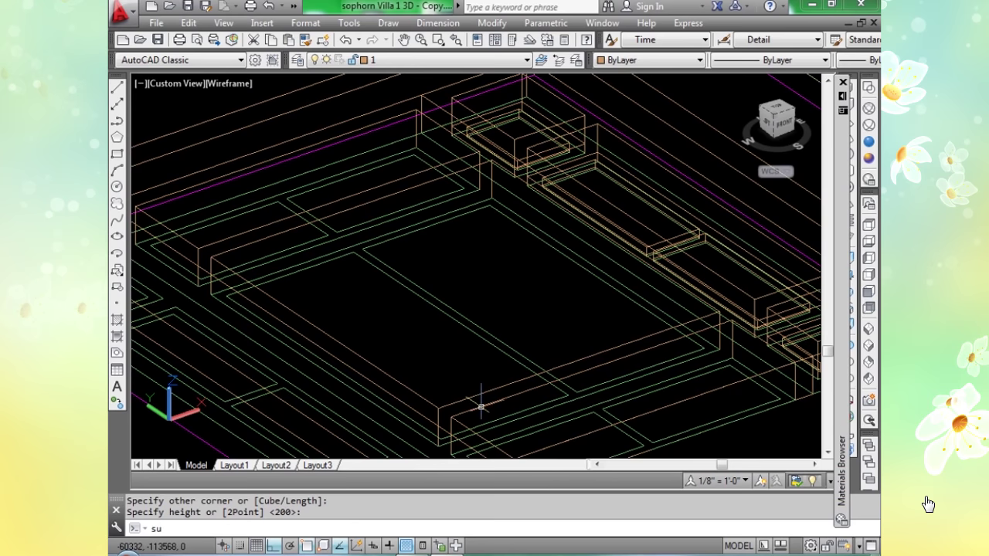
pyautogui.write('u')
pyautogui.press('Return')
pyautogui.scroll(-2, 175, 265)
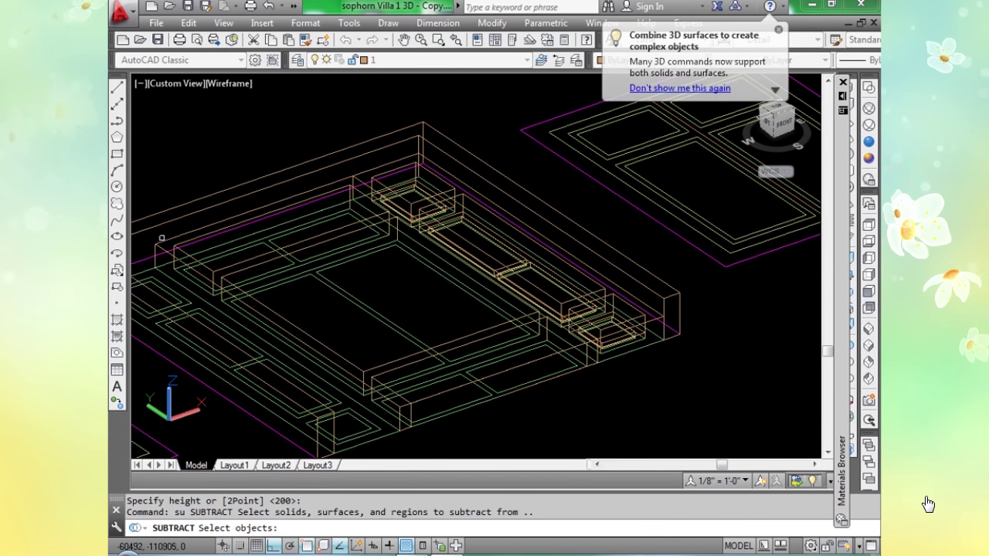
pyautogui.click(165, 240)
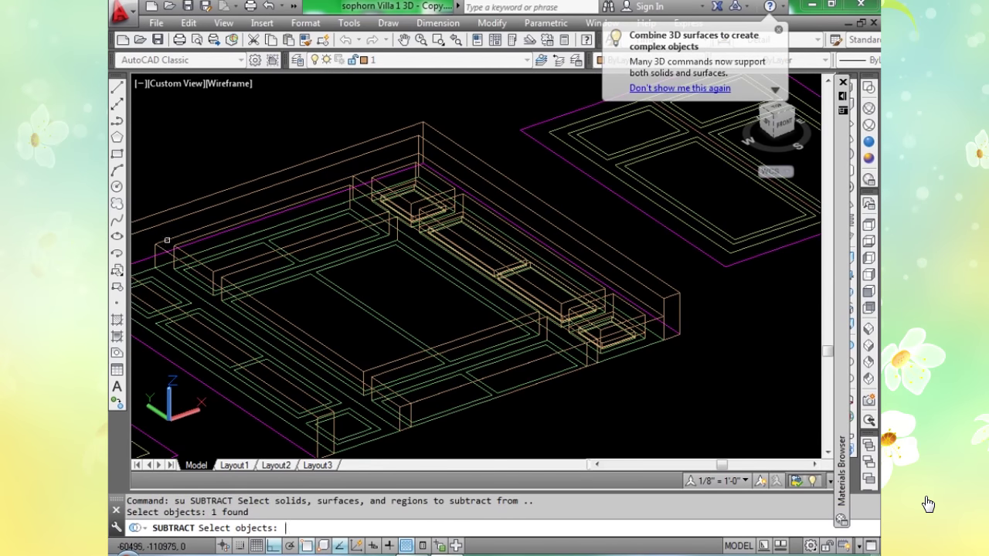
pyautogui.press('Return')
# Cut the 200-high boxes out of the wall and view it in Realistic style.
pyautogui.scroll(2, 189, 241)
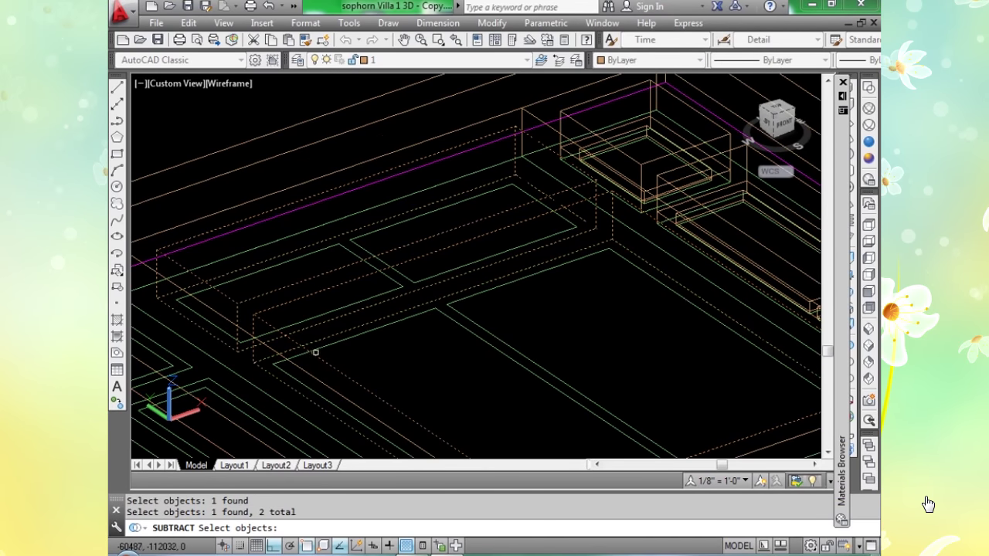
pyautogui.scroll(-6, 315, 352)
pyautogui.scroll(5, 284, 263)
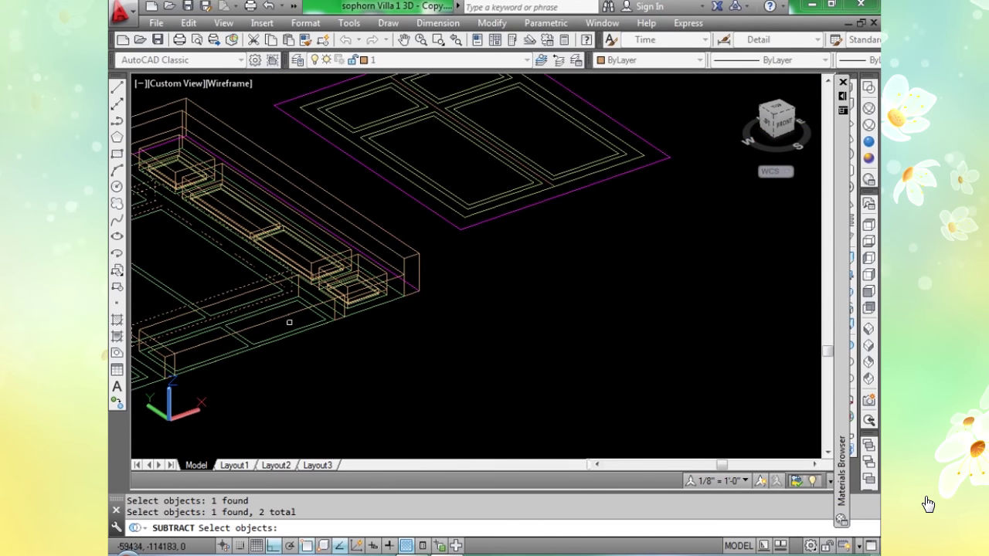
pyautogui.scroll(3, 289, 323)
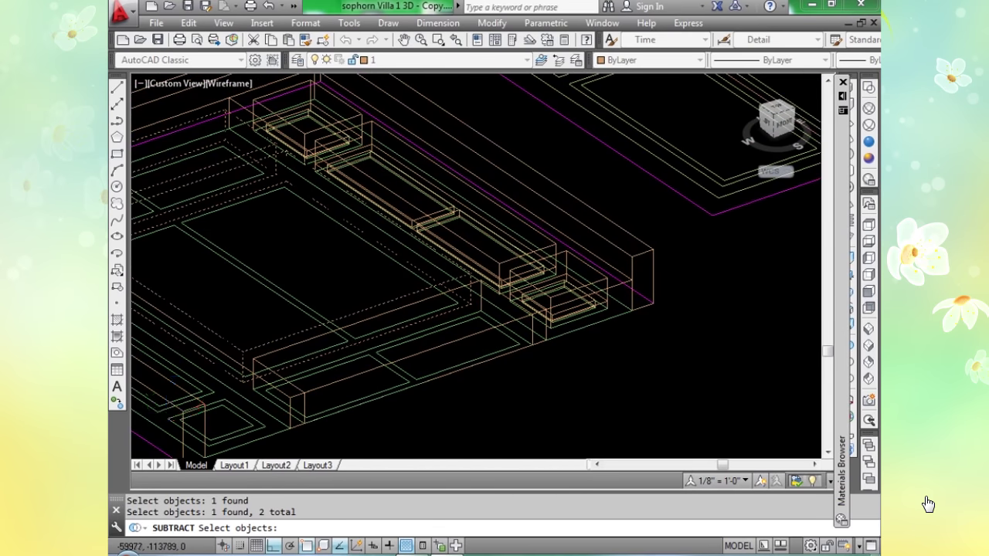
pyautogui.scroll(2, 360, 317)
pyautogui.click(362, 298)
pyautogui.press('Return')
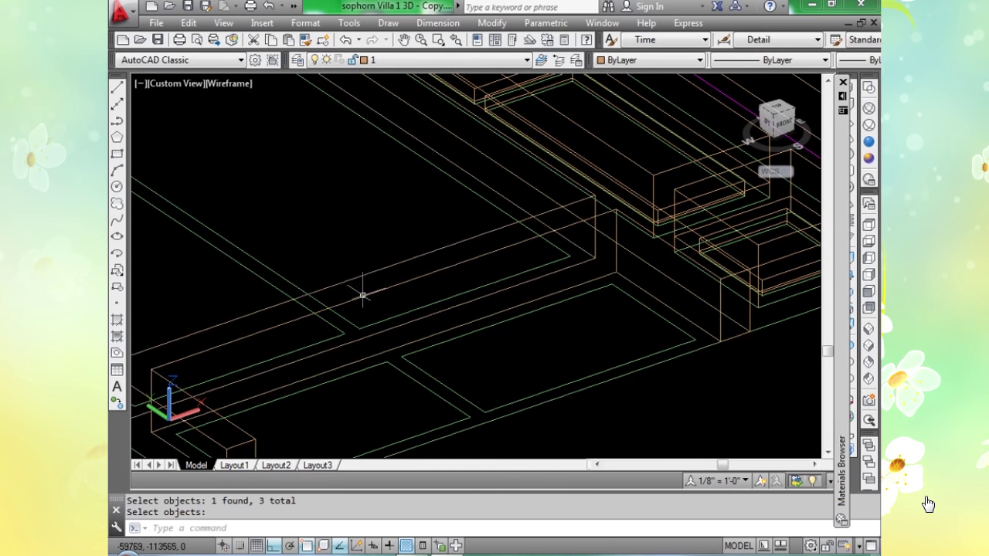
pyautogui.scroll(-3, 393, 315)
pyautogui.moveTo(393, 315); pyautogui.dragTo(403, 313, button='middle')
pyautogui.scroll(6, 390, 285)
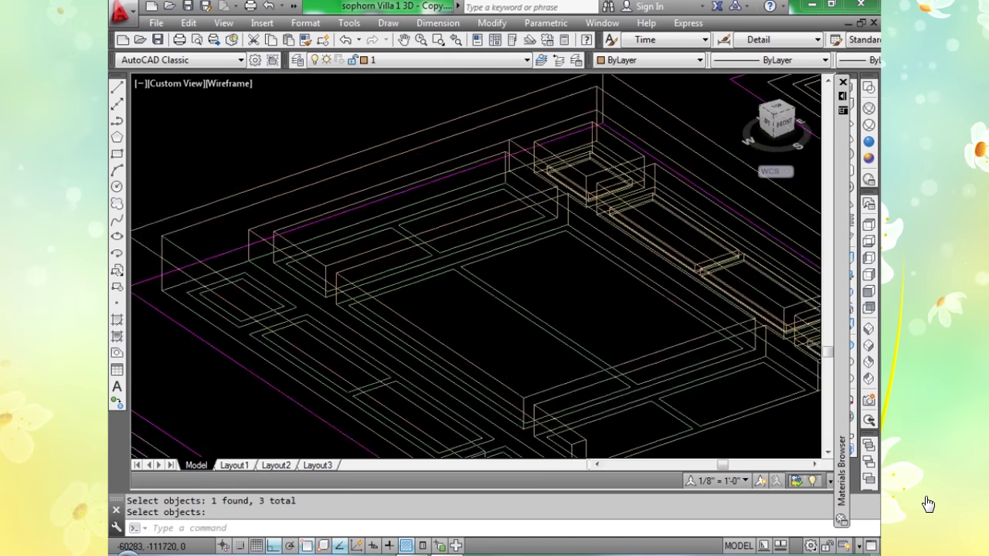
pyautogui.click(868, 144)
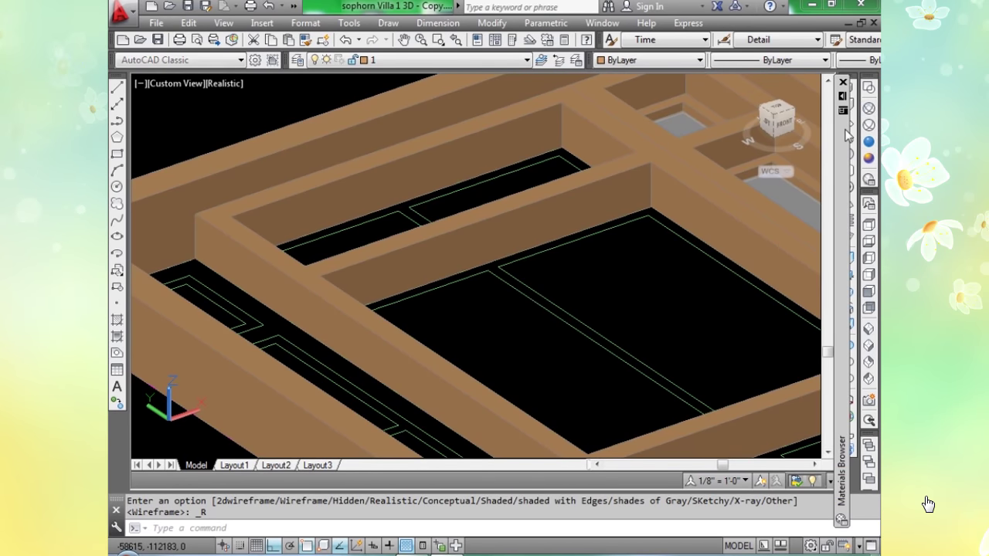
# Return to wireframe and draw the first 50-high thin boxes along the inner wall edges.
pyautogui.click(869, 109)
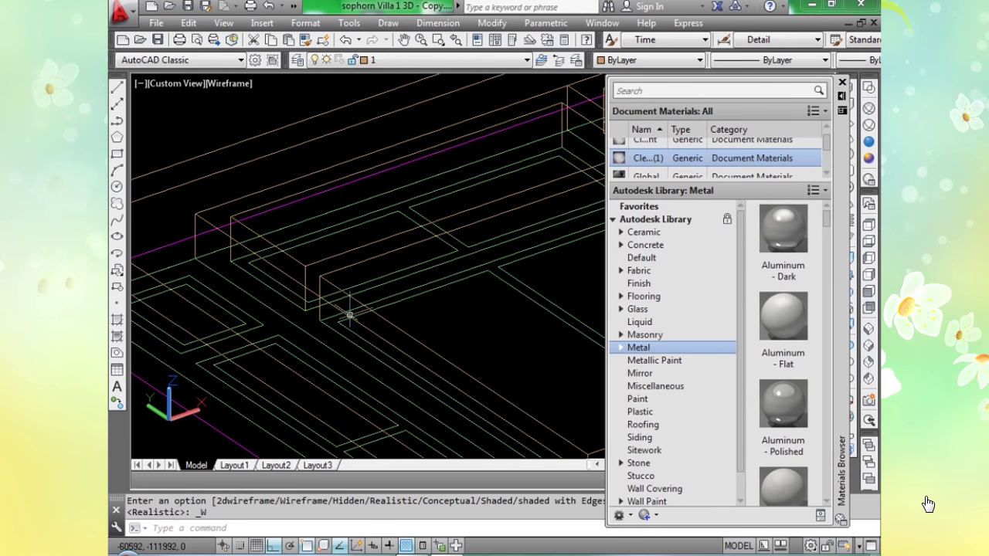
pyautogui.scroll(2, 292, 288)
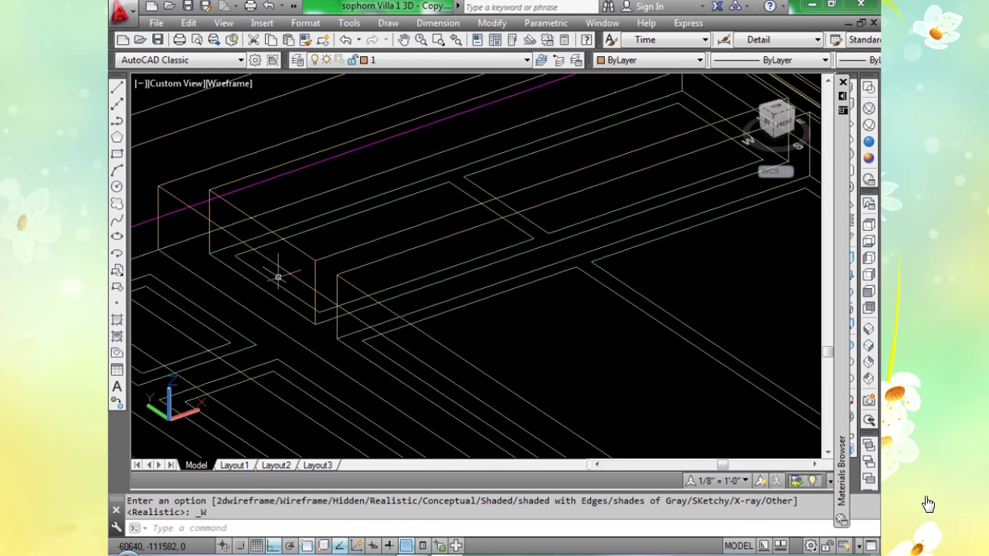
pyautogui.scroll(-2, 386, 318)
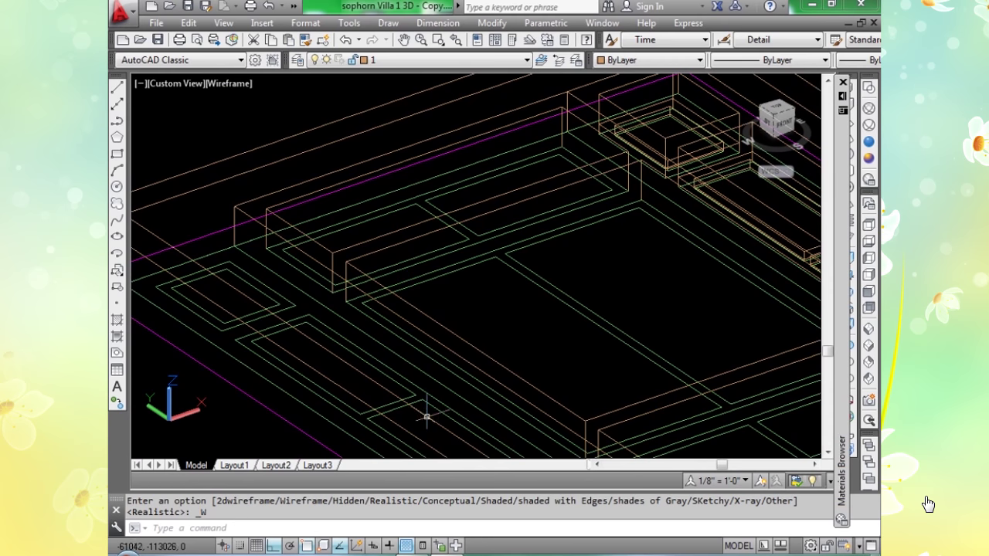
pyautogui.write('box')
pyautogui.press('Return')
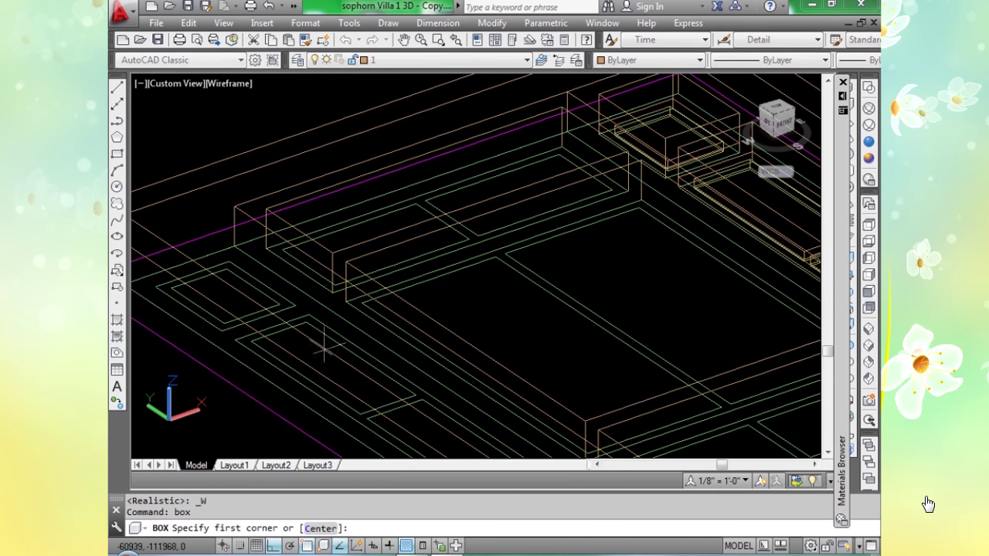
pyautogui.scroll(1, 285, 254)
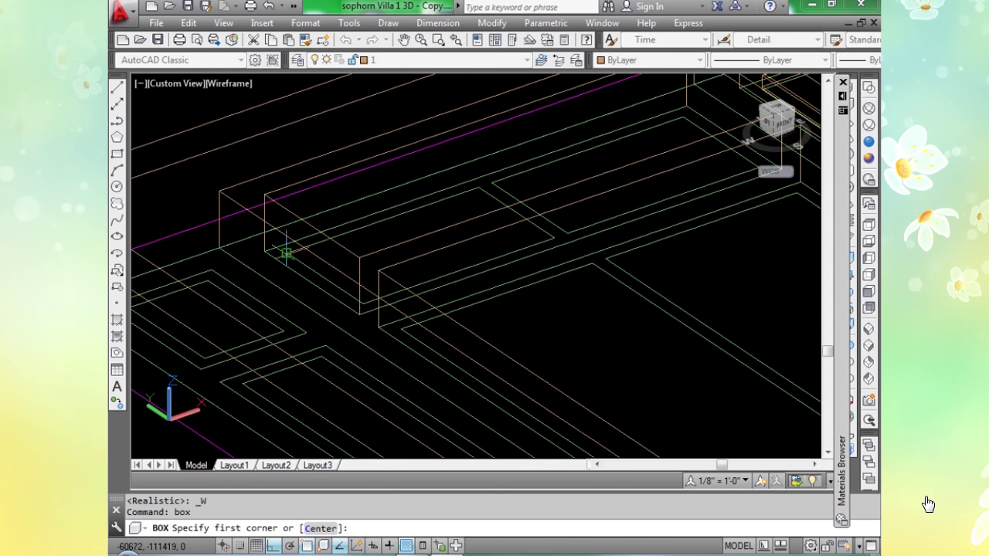
pyautogui.click(286, 254)
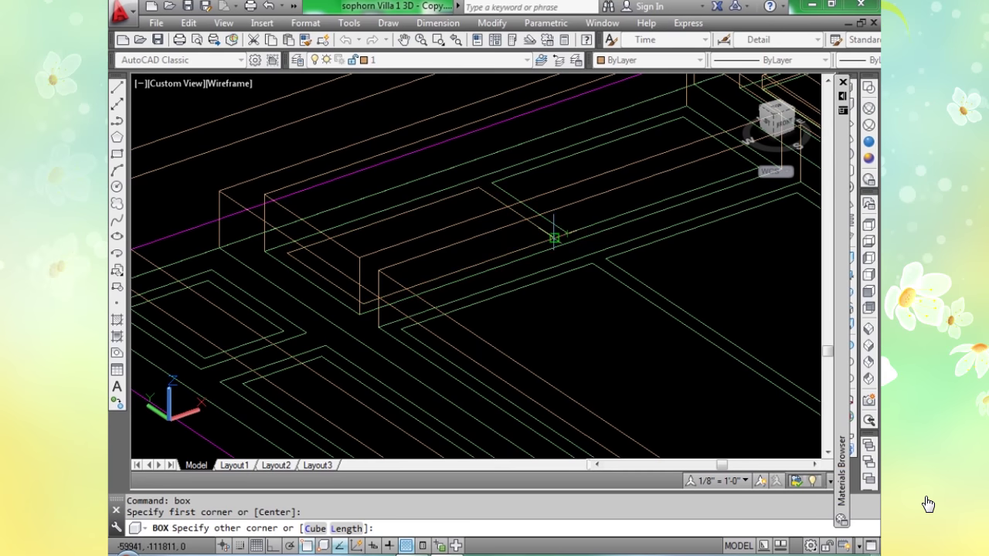
pyautogui.click(554, 238)
pyautogui.write('5')
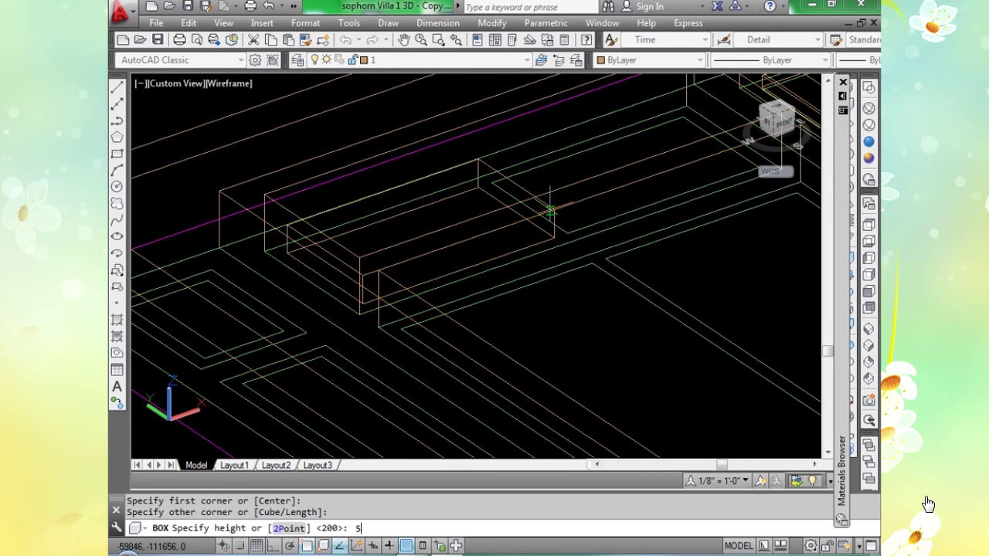
pyautogui.write('0')
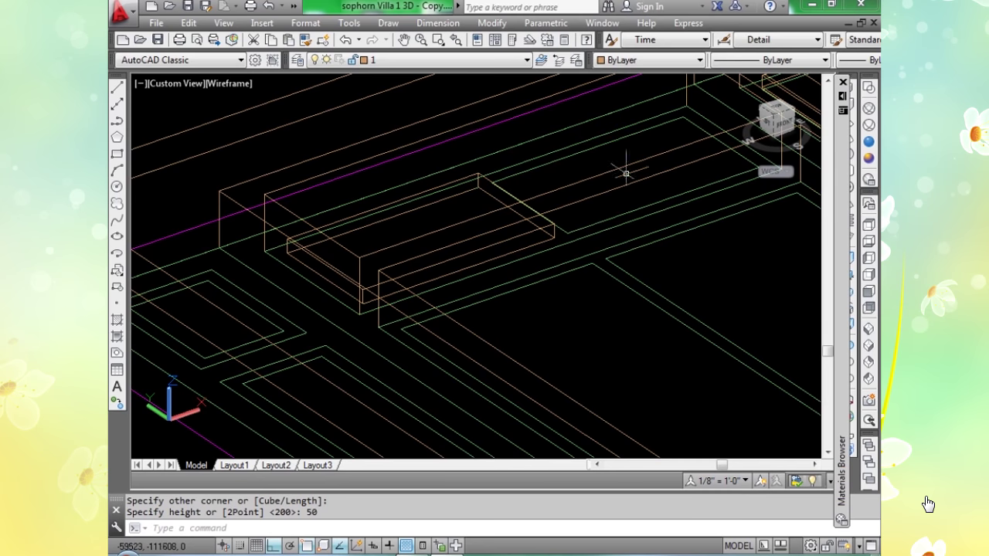
pyautogui.press('Return')
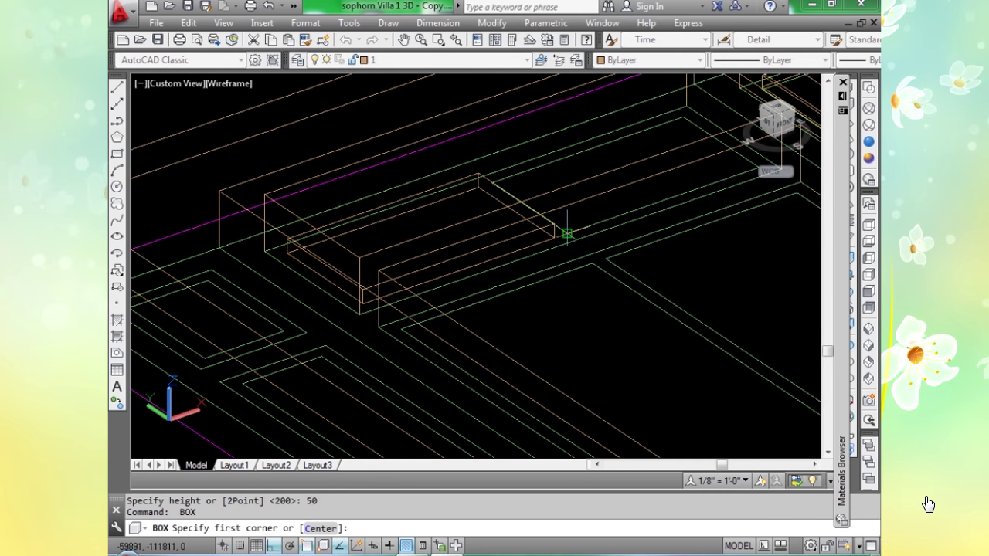
pyautogui.click(567, 234)
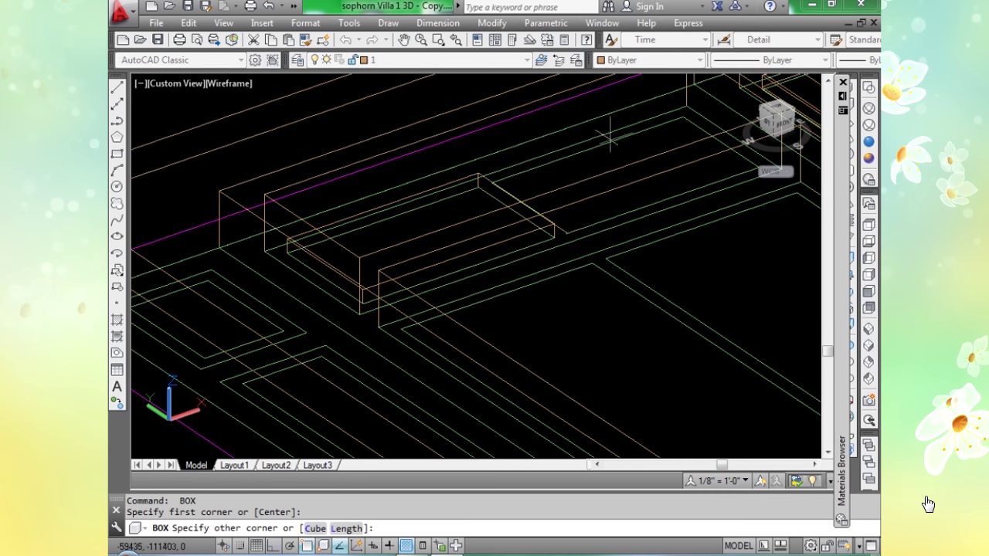
pyautogui.click(686, 104)
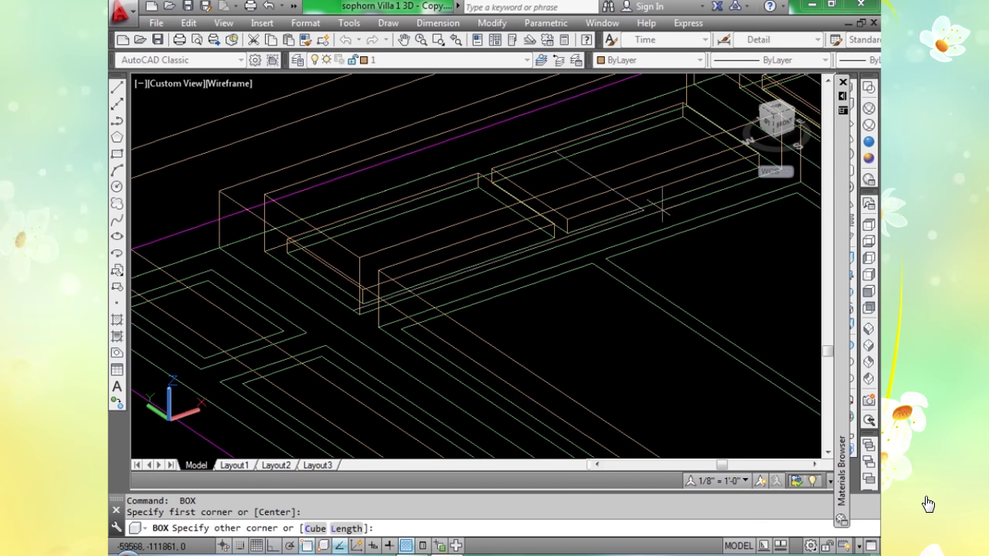
# Add more thin 50-high boxes along the wall strips at the default height.
pyautogui.moveTo(710, 226); pyautogui.dragTo(565, 239, button='middle')
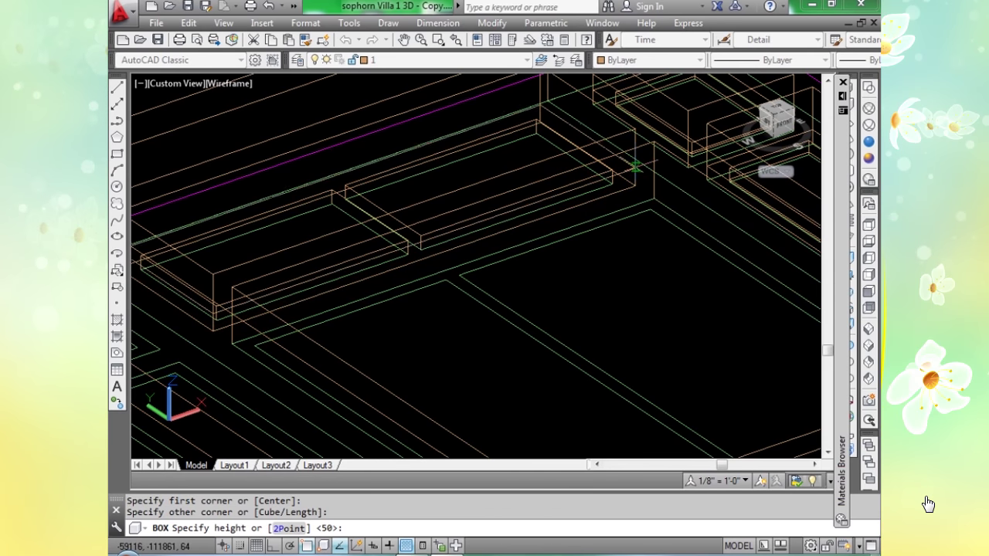
pyautogui.click(635, 167)
pyautogui.moveTo(635, 166); pyautogui.dragTo(304, 251, button='middle')
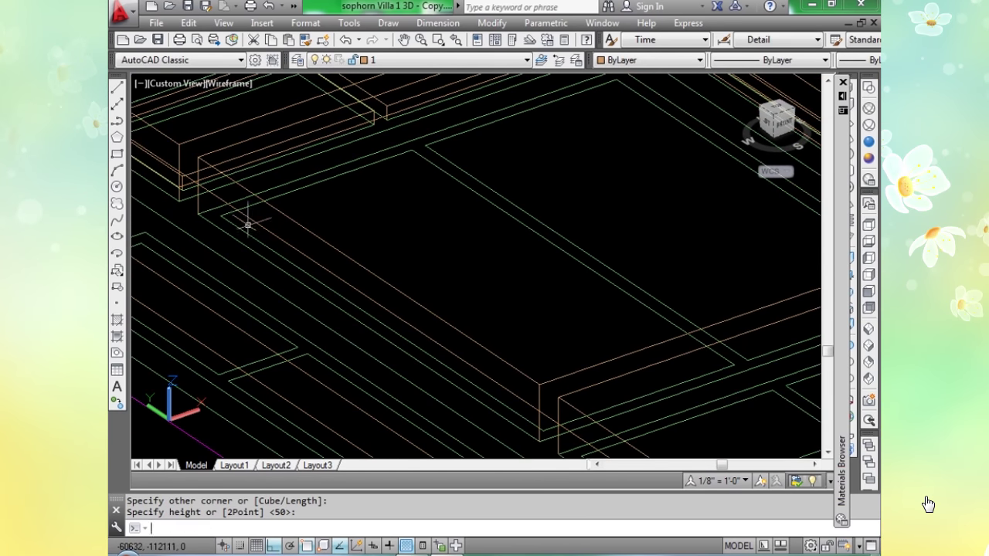
pyautogui.press('Return')
pyautogui.click(220, 215)
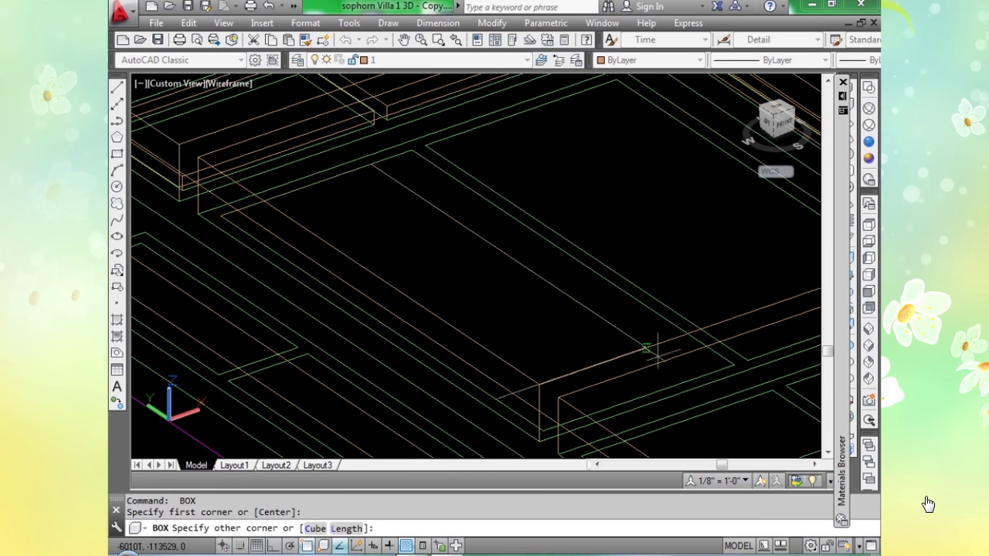
pyautogui.click(734, 365)
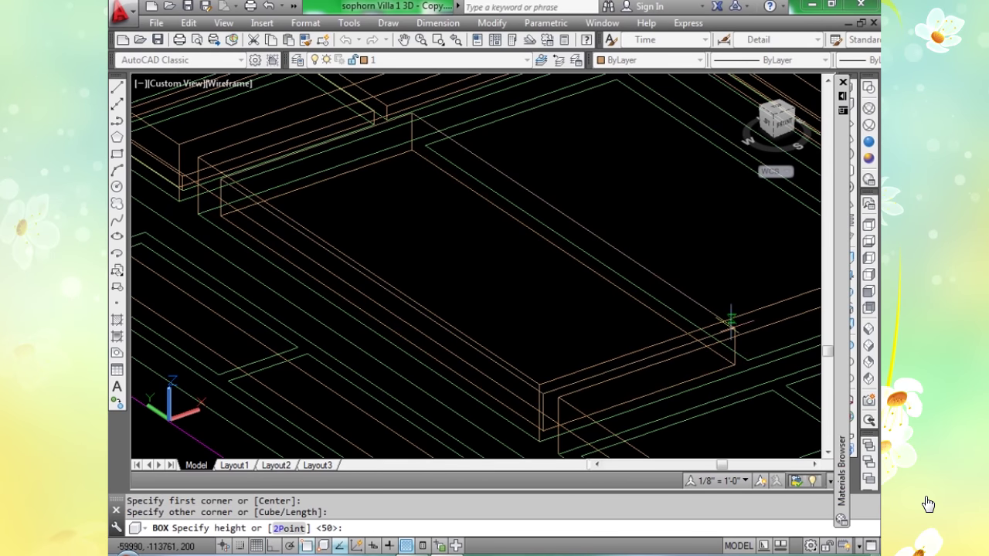
pyautogui.press('Return')
pyautogui.press('Return')
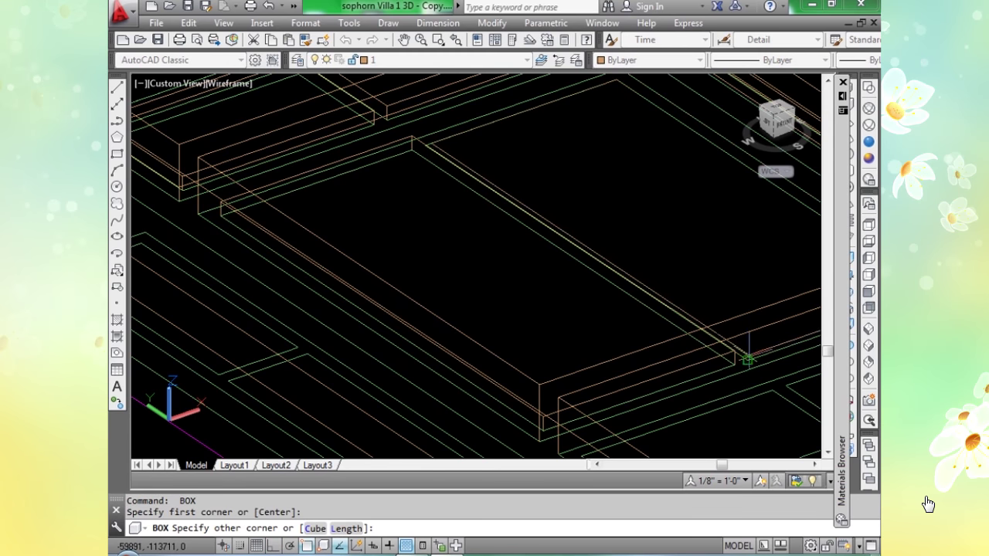
pyautogui.click(746, 317)
pyautogui.scroll(-3, 490, 311)
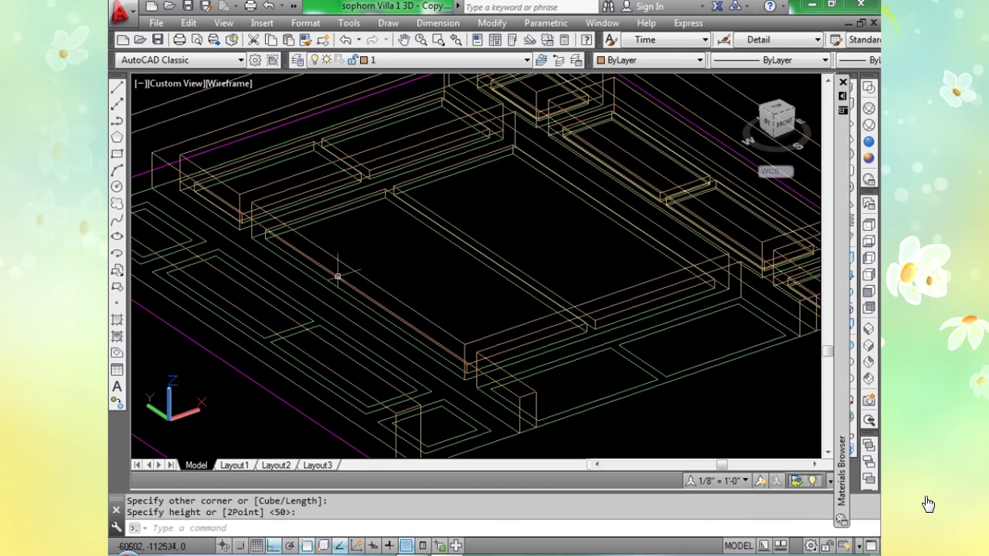
pyautogui.scroll(2, 249, 246)
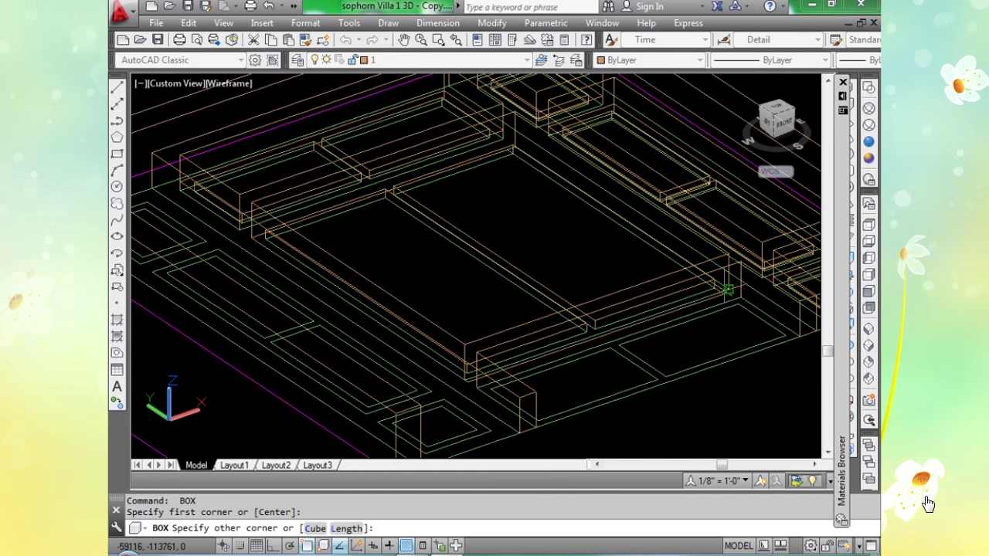
pyautogui.click(728, 289)
pyautogui.scroll(4, 497, 302)
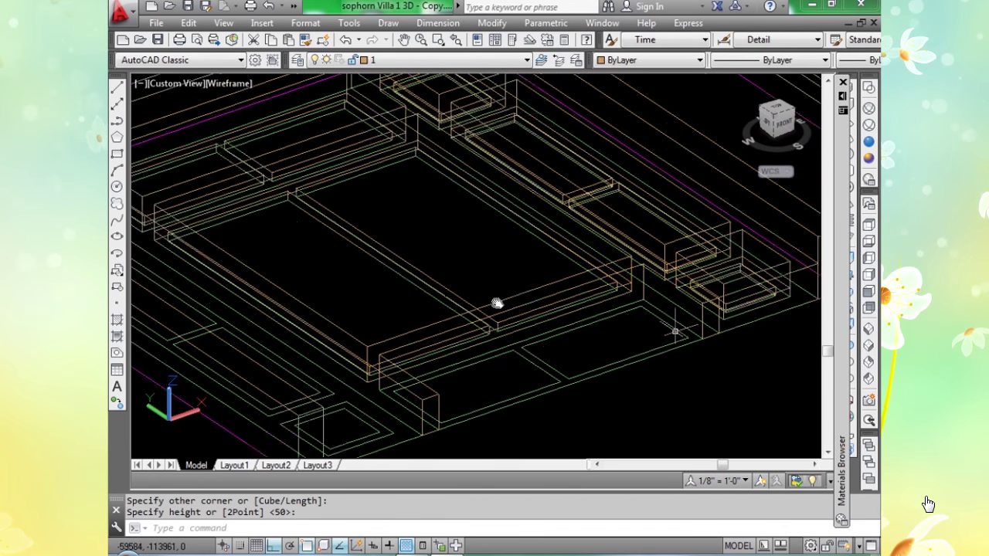
pyautogui.scroll(2, 325, 353)
pyautogui.scroll(1, 307, 355)
# Draw the remaining thin channel boxes and switch the visual style to Realistic.
pyautogui.press('Return')
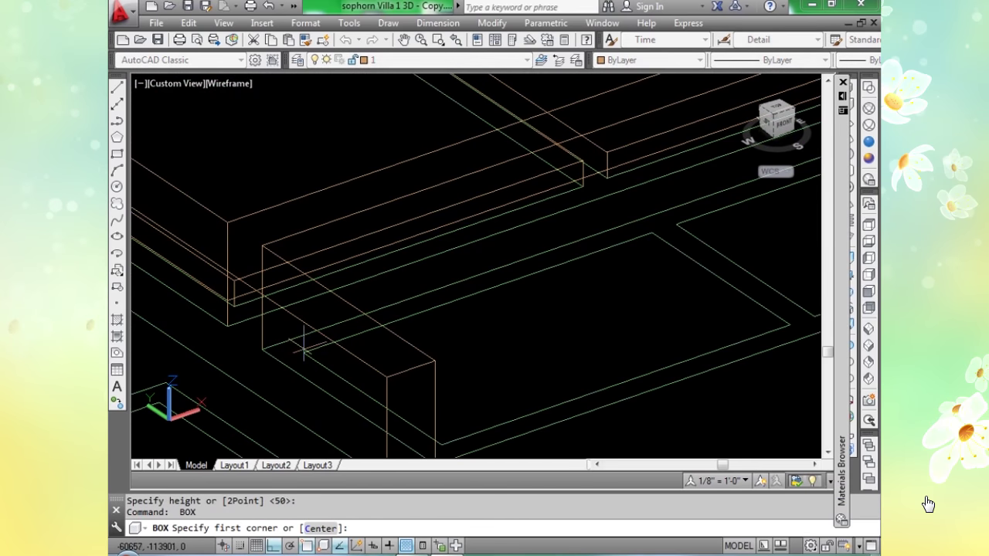
pyautogui.click(790, 325)
pyautogui.click(530, 335)
pyautogui.scroll(-4, 530, 336)
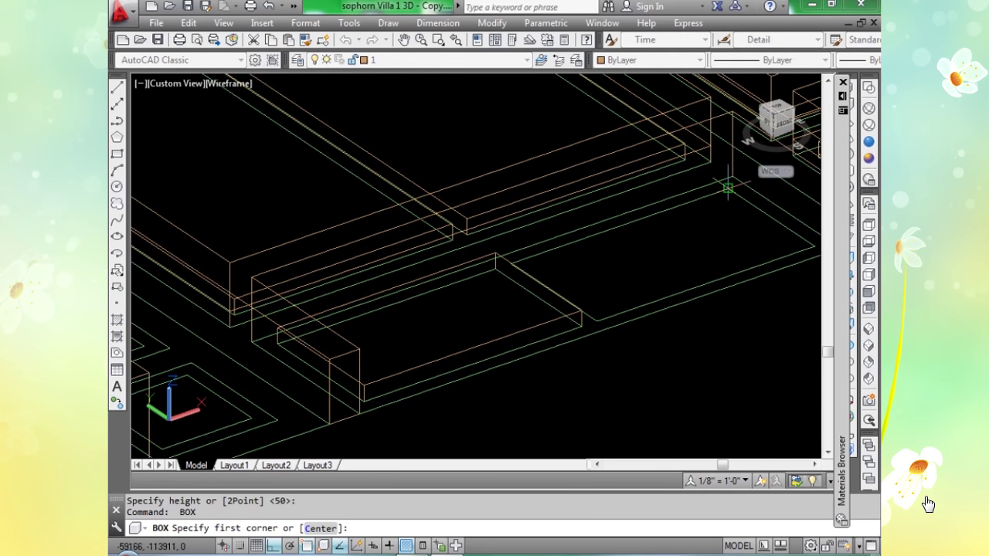
pyautogui.click(728, 187)
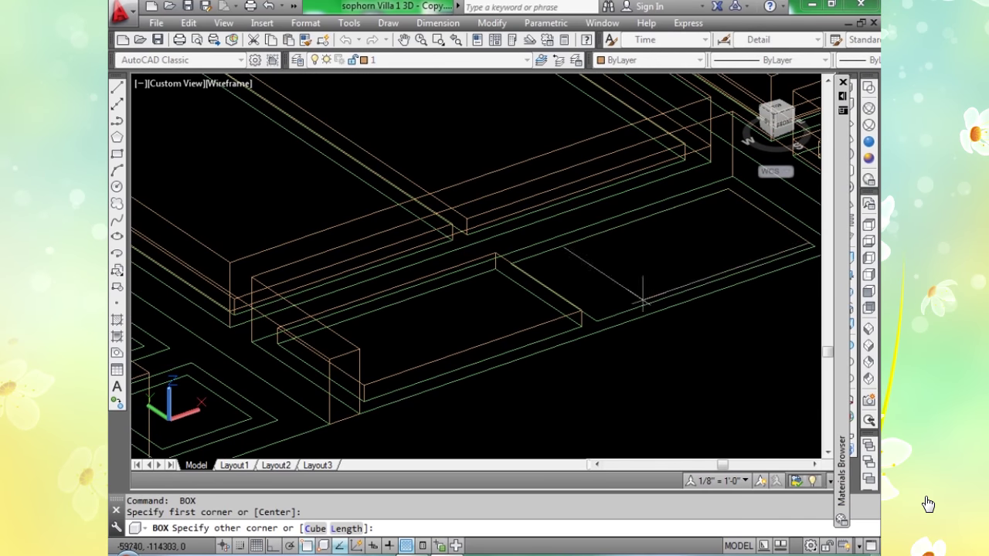
pyautogui.click(599, 316)
pyautogui.press('Return')
pyautogui.press('Return')
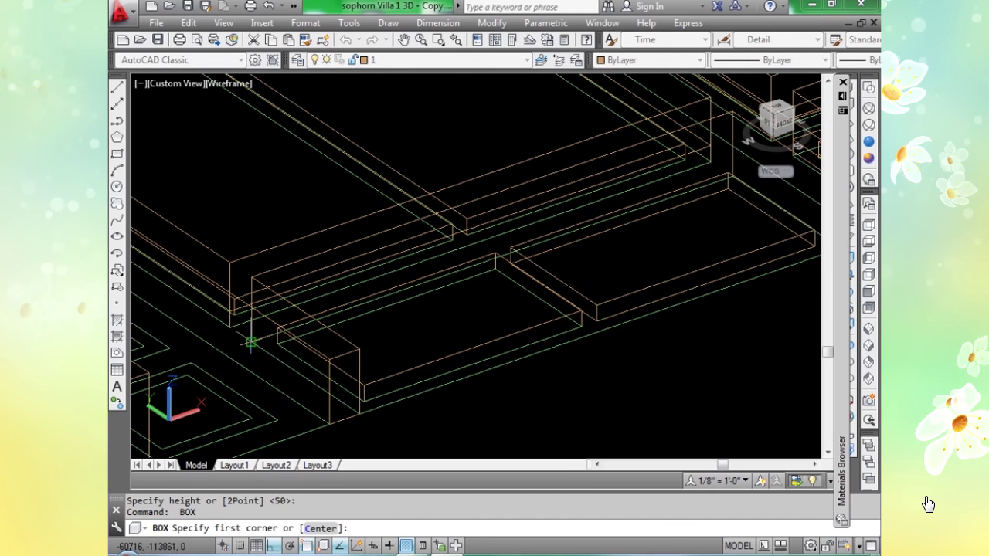
pyautogui.click(251, 341)
pyautogui.scroll(-3, 251, 342)
pyautogui.scroll(3, 475, 305)
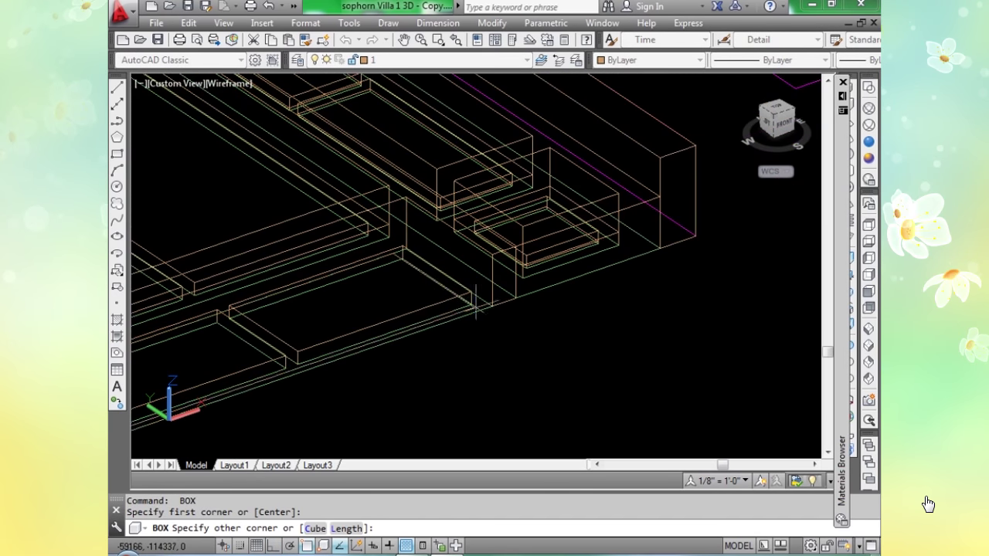
pyautogui.press('Return')
pyautogui.scroll(-3, 485, 293)
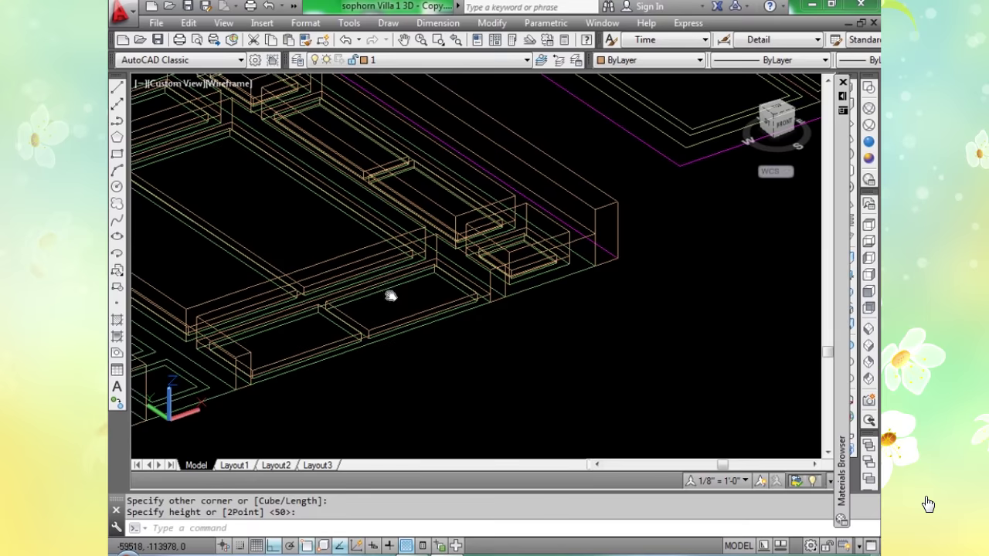
pyautogui.scroll(-2, 604, 261)
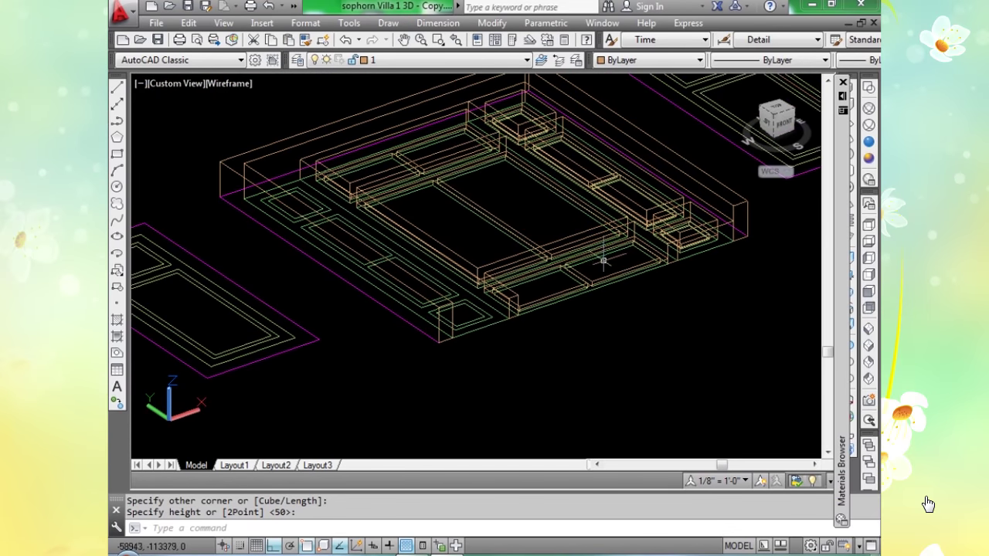
pyautogui.click(869, 143)
# Start SUBTRACT with su and select the brown wall blocks to cut from.
pyautogui.scroll(5, 438, 165)
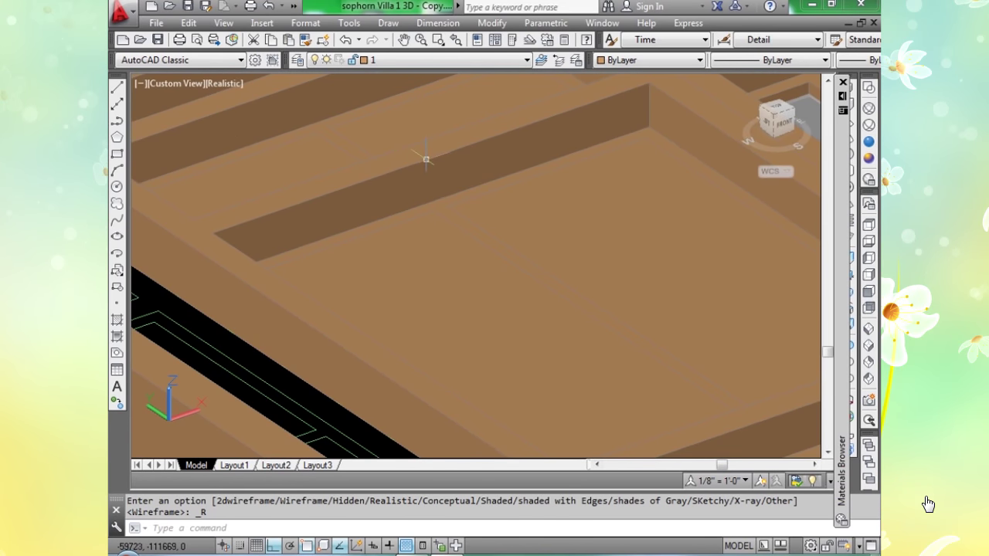
pyautogui.scroll(-3, 488, 242)
pyautogui.write('su')
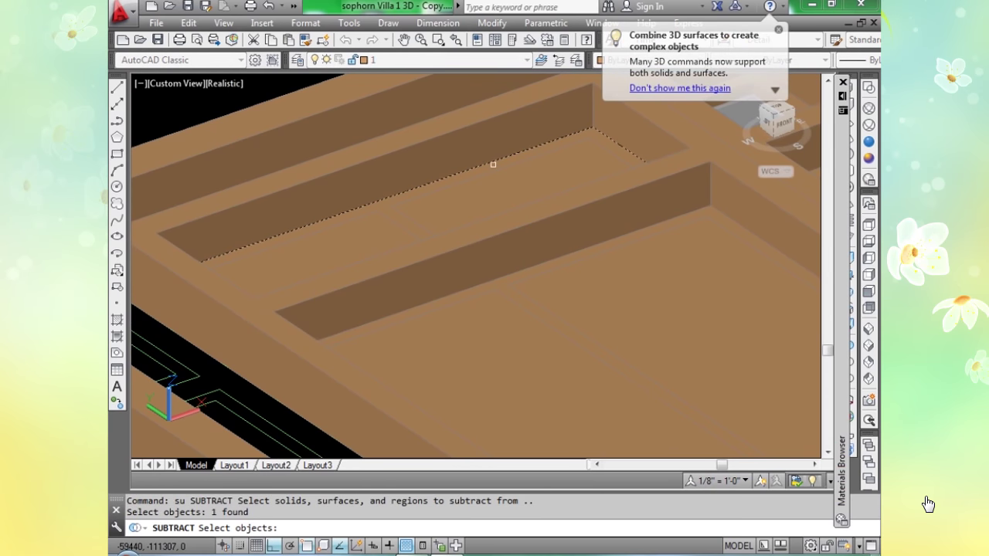
pyautogui.scroll(-2, 493, 164)
pyautogui.scroll(4, 492, 227)
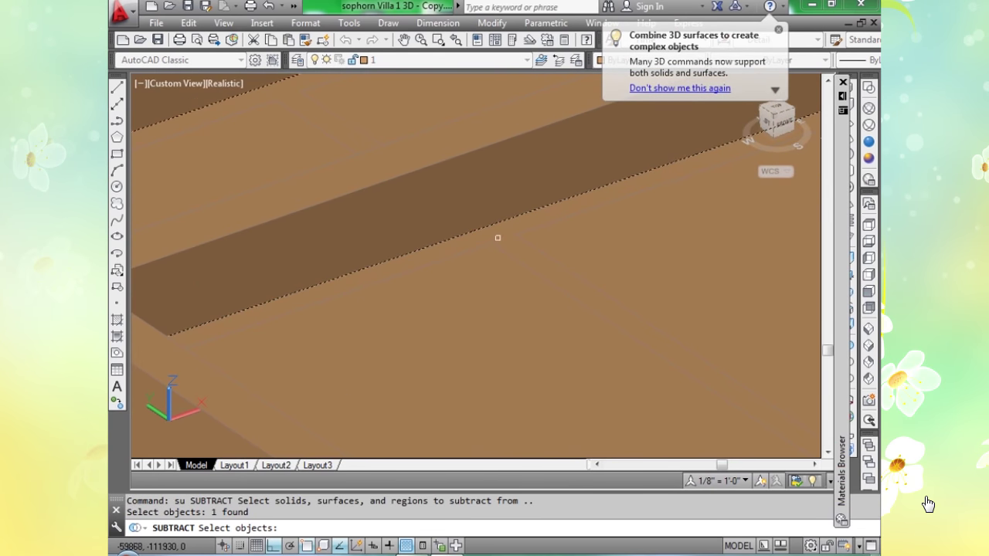
pyautogui.click(497, 238)
pyautogui.scroll(-5, 498, 238)
pyautogui.scroll(5, 667, 355)
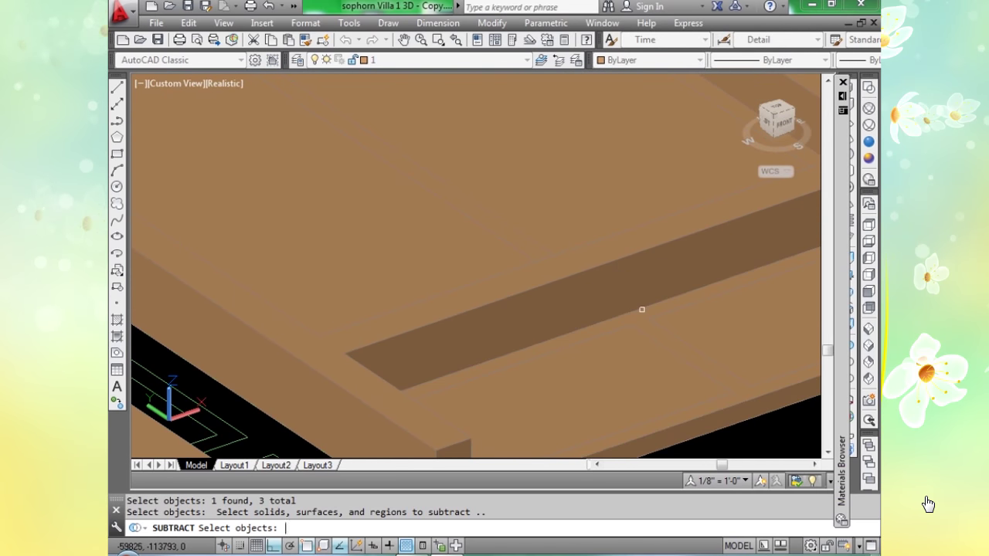
# Pick the thin channel boxes, undo one wrong pick, and complete the subtraction.
pyautogui.scroll(4, 684, 342)
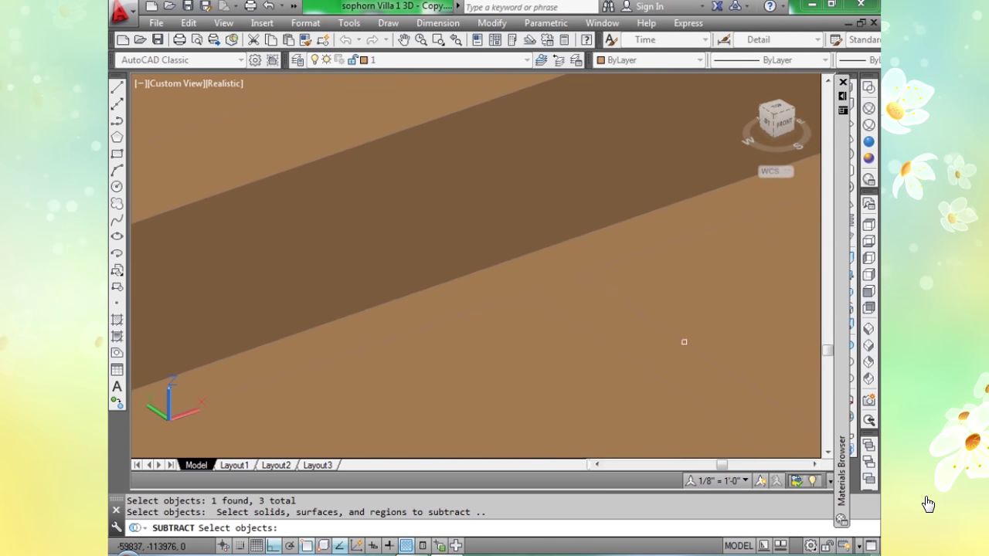
pyautogui.click(639, 366)
pyautogui.scroll(3, 448, 172)
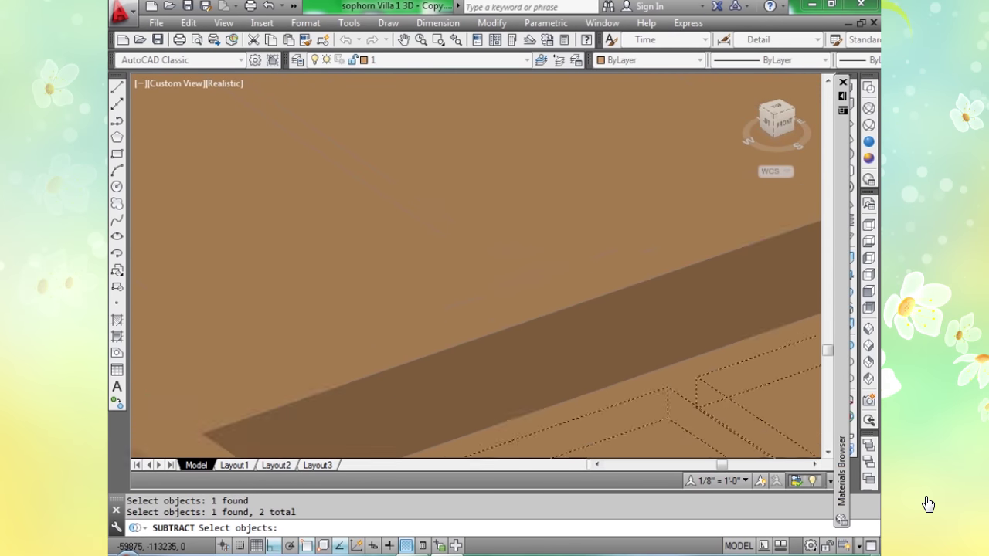
pyautogui.scroll(3, 442, 201)
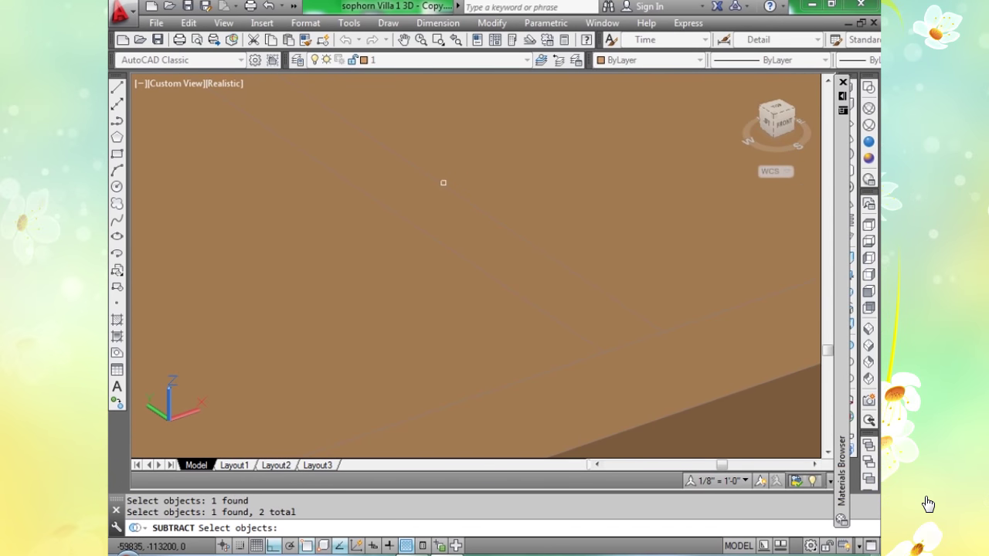
pyautogui.click(435, 241)
pyautogui.scroll(-6, 433, 240)
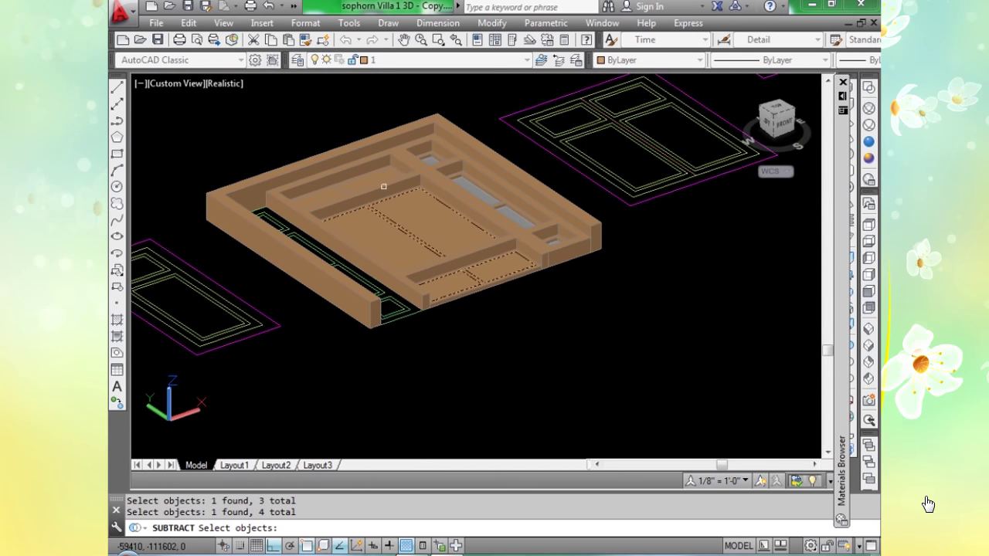
pyautogui.scroll(6, 383, 186)
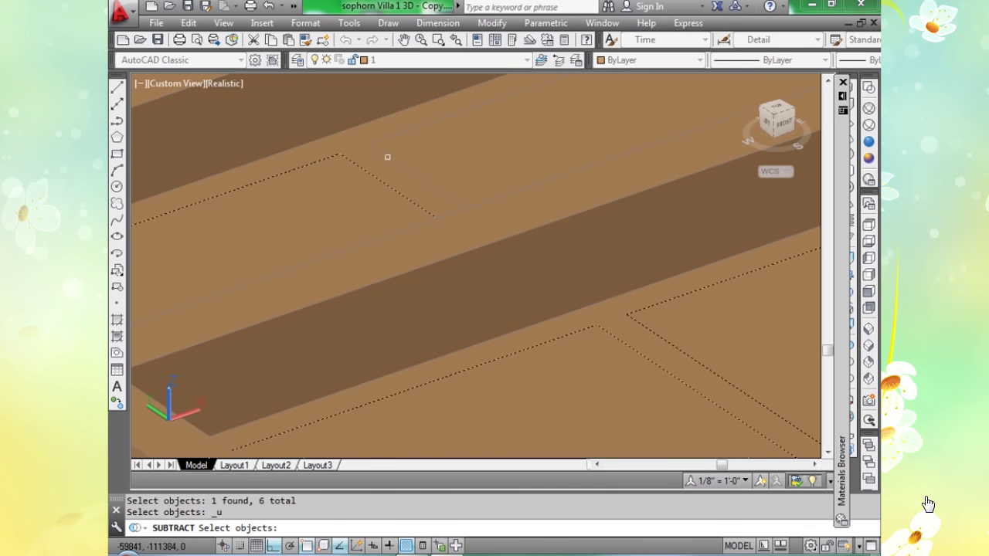
pyautogui.scroll(4, 387, 157)
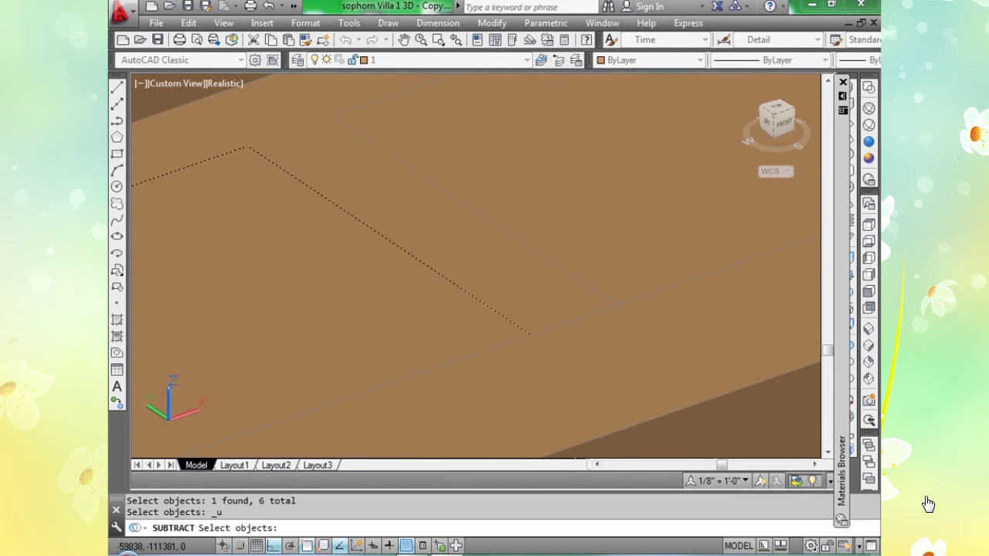
pyautogui.click(389, 153)
pyautogui.hotkey('ctrl', 'z')
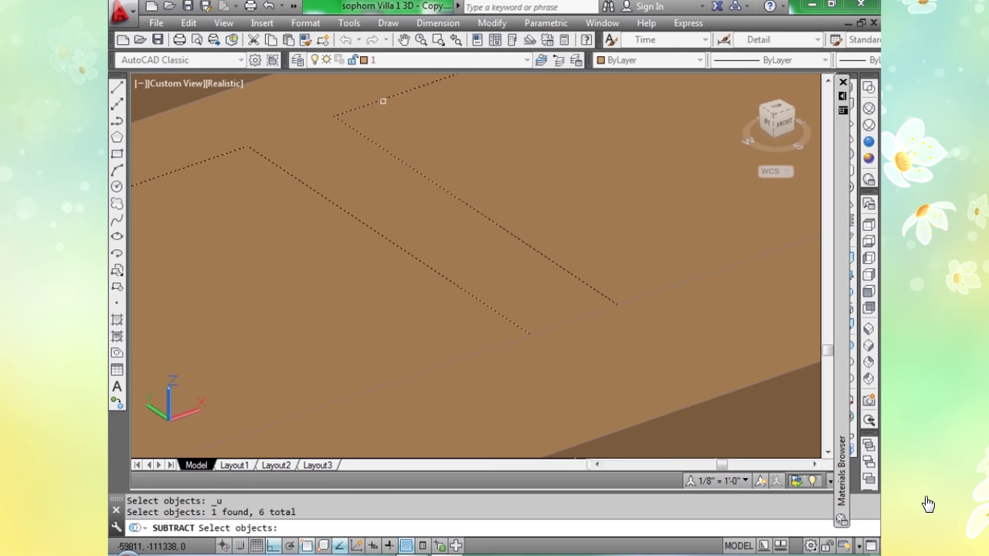
pyautogui.scroll(-4, 382, 102)
pyautogui.press('Return')
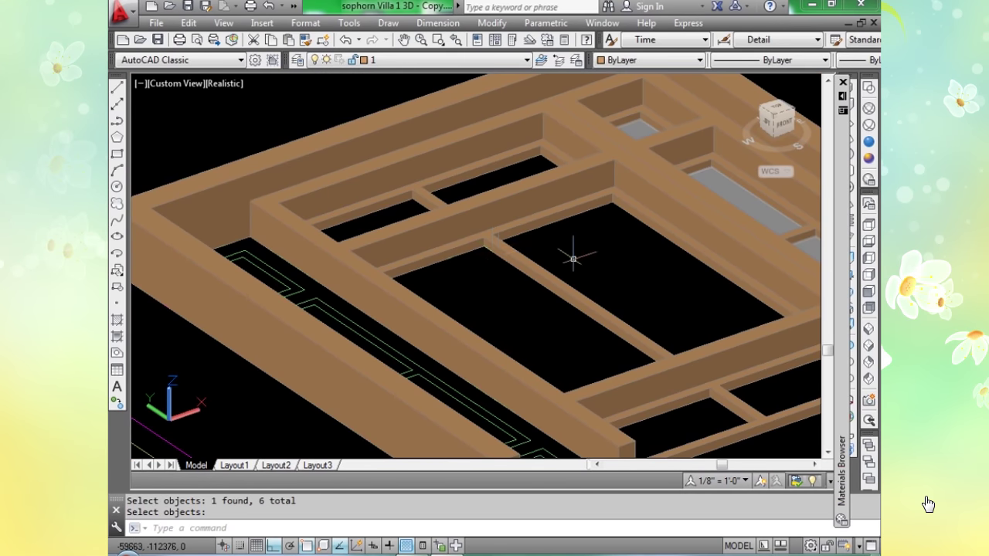
pyautogui.scroll(-4, 570, 250)
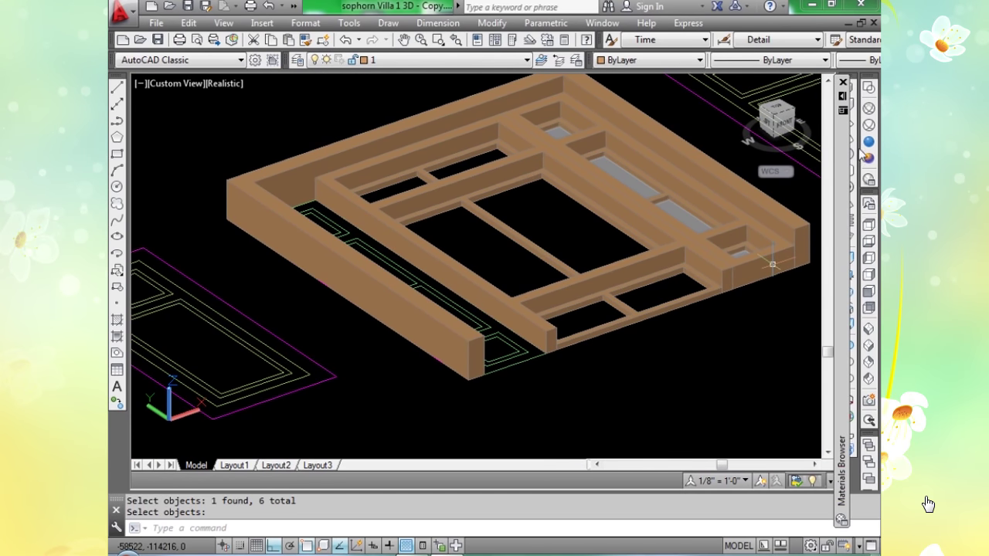
# Return to wireframe and draw a first 10-high box from the slab corner.
pyautogui.click(868, 109)
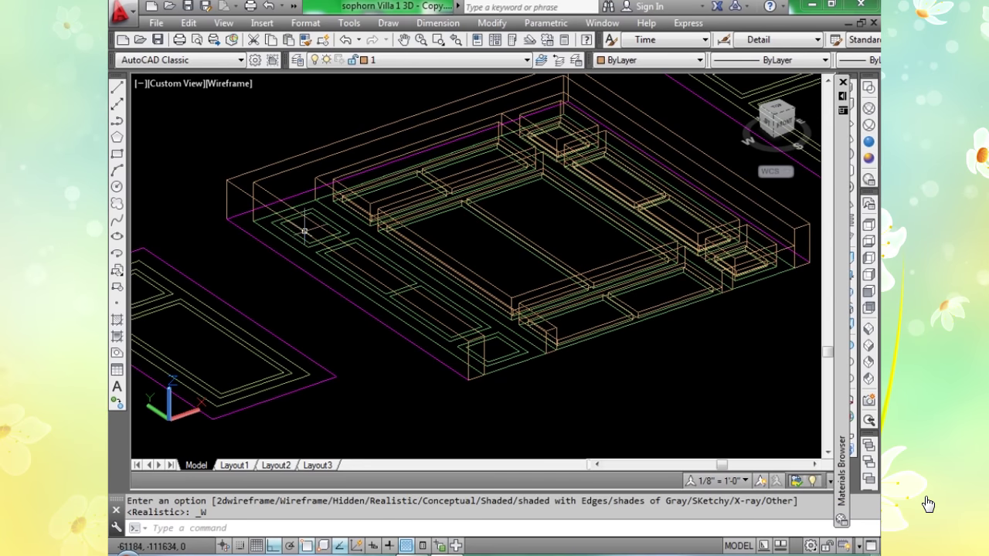
pyautogui.scroll(6, 304, 231)
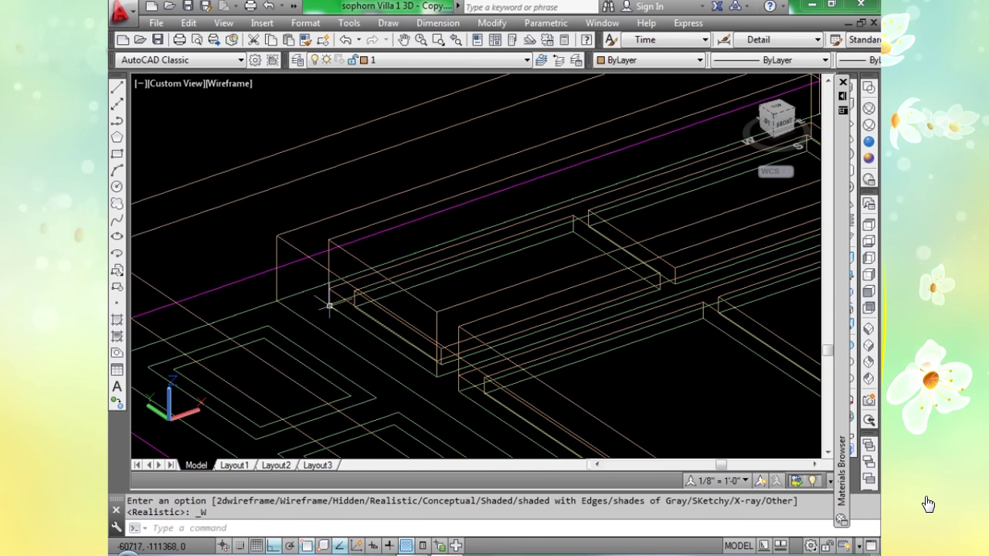
pyautogui.scroll(5, 329, 306)
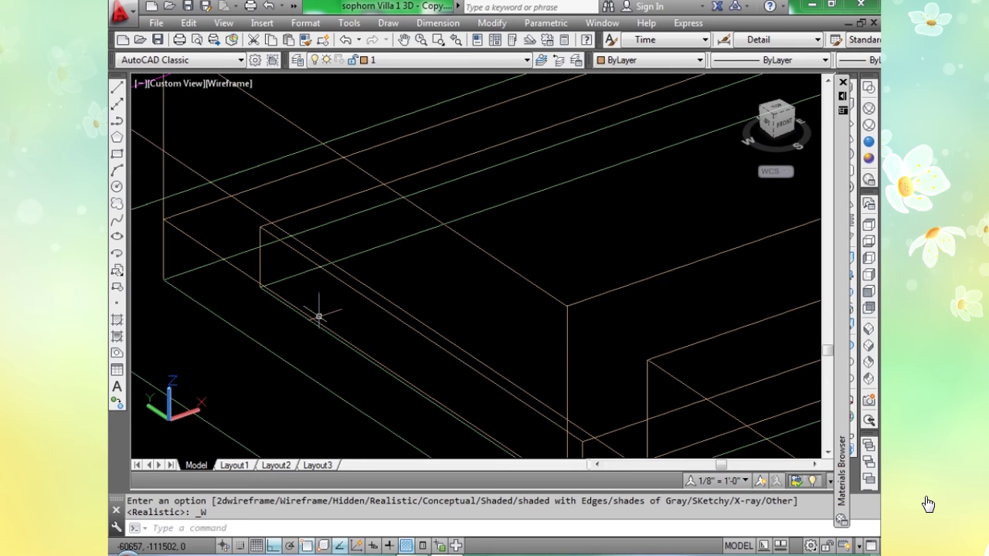
pyautogui.write('o')
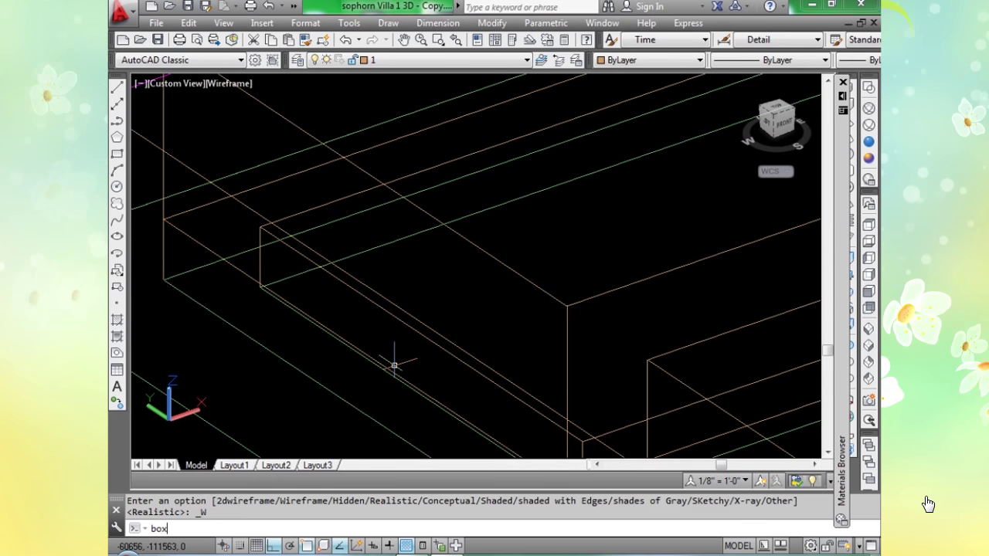
pyautogui.write('x')
pyautogui.press('Return')
pyautogui.scroll(-3, 268, 286)
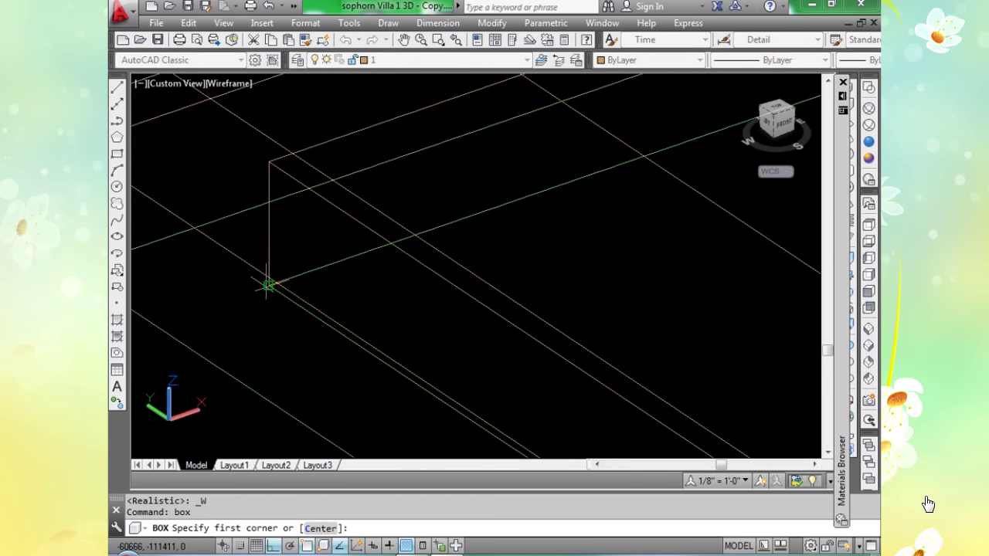
pyautogui.click(268, 286)
pyautogui.scroll(-5, 268, 286)
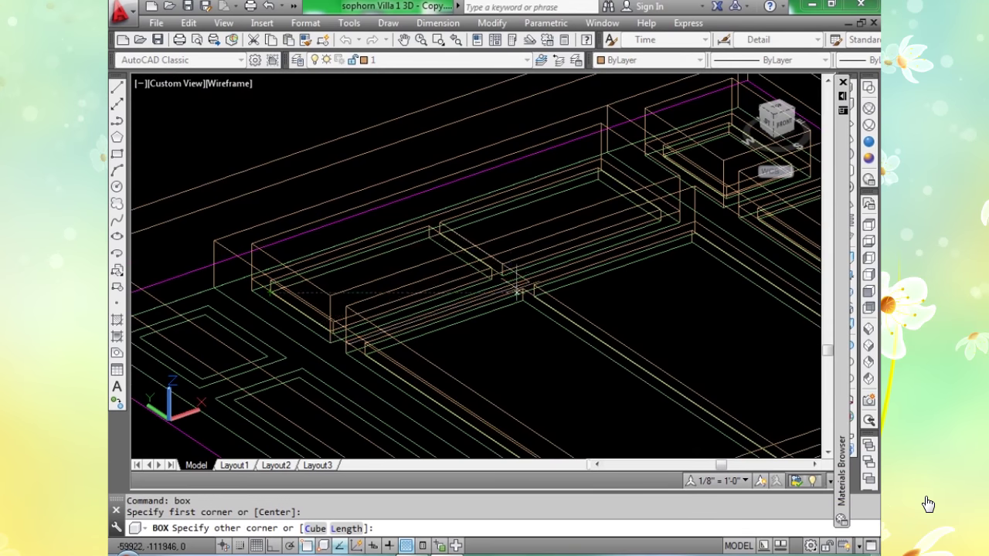
pyautogui.scroll(5, 516, 289)
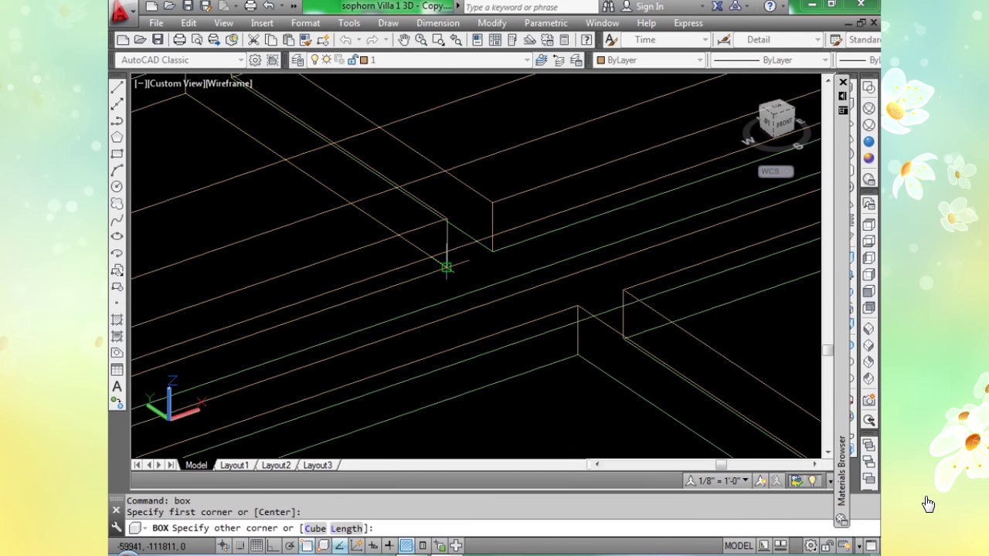
pyautogui.click(447, 268)
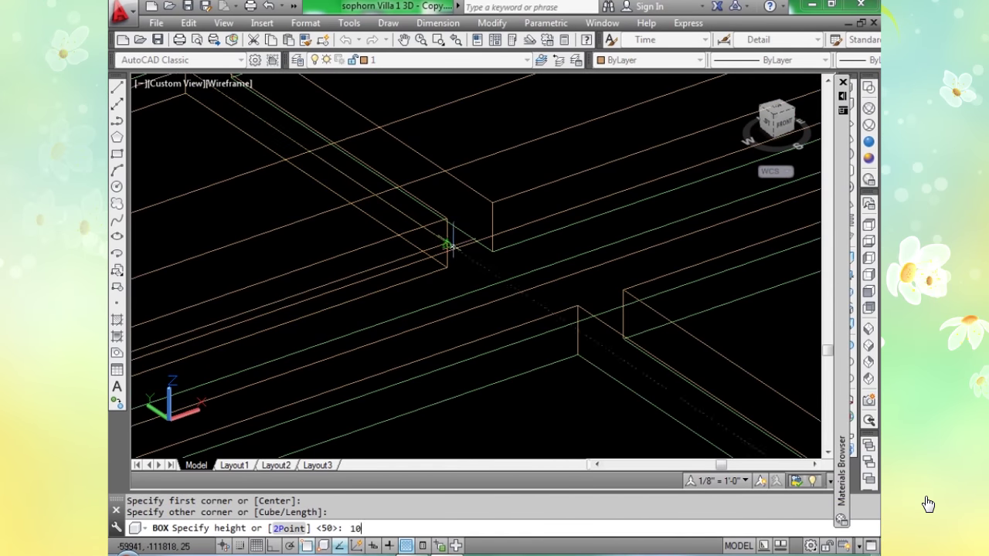
pyautogui.scroll(2, 524, 455)
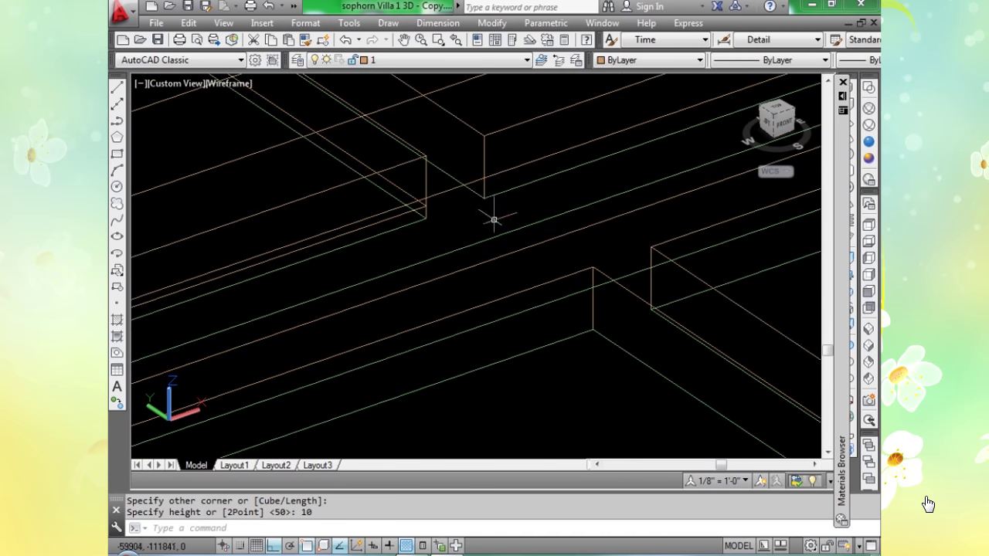
pyautogui.press('Return')
pyautogui.press('Return')
# Add two more 10-high boxes filling the next wall openings.
pyautogui.click(483, 199)
pyautogui.moveTo(513, 181); pyautogui.dragTo(547, 379, button='middle')
pyautogui.scroll(-3, 550, 371)
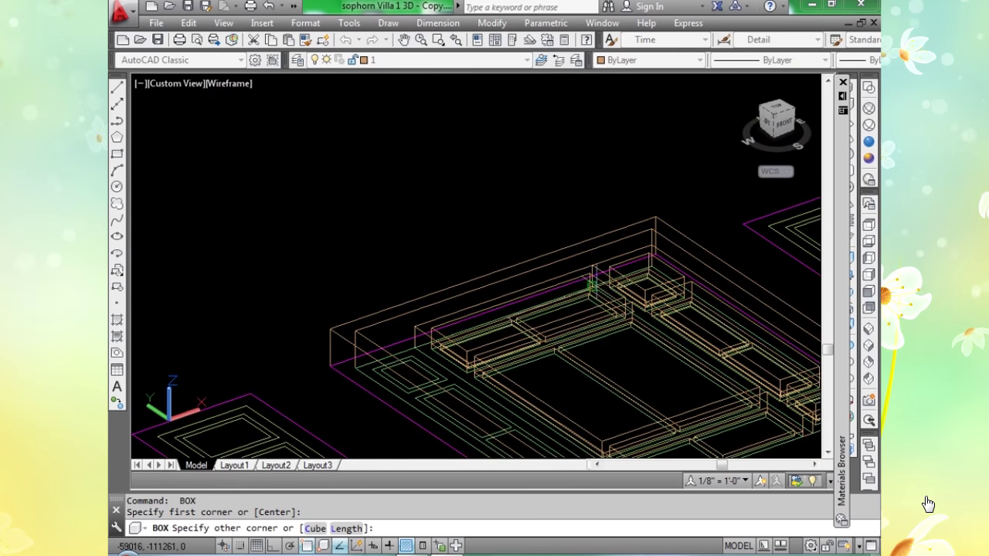
pyautogui.scroll(5, 591, 288)
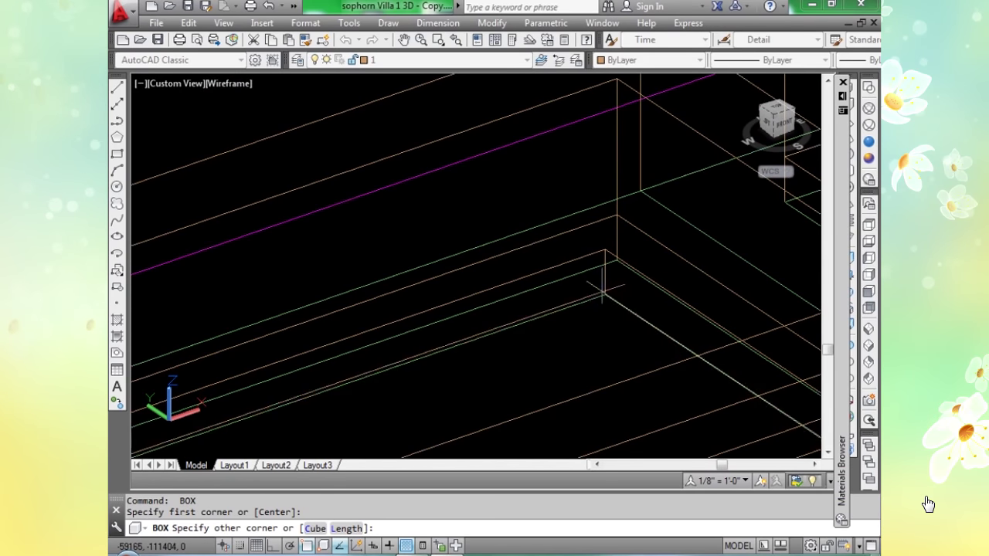
pyautogui.click(605, 292)
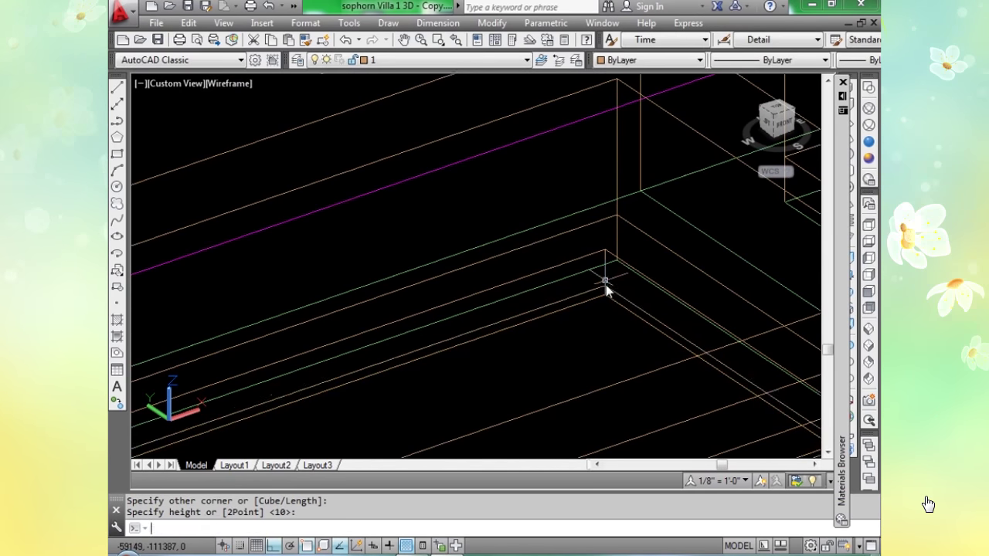
pyautogui.press('Return')
pyautogui.scroll(-3, 608, 283)
pyautogui.scroll(3, 540, 229)
pyautogui.scroll(-3, 540, 229)
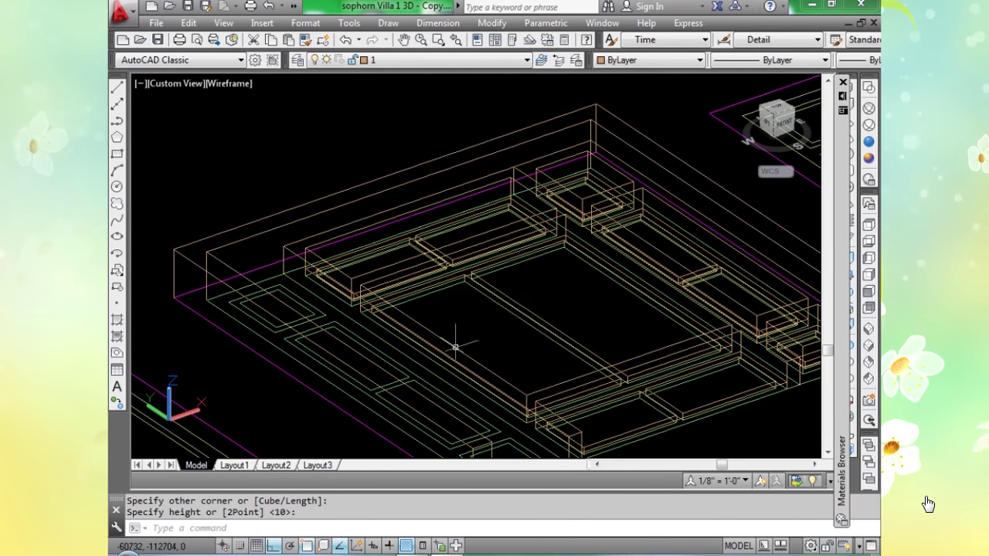
pyautogui.scroll(6, 366, 331)
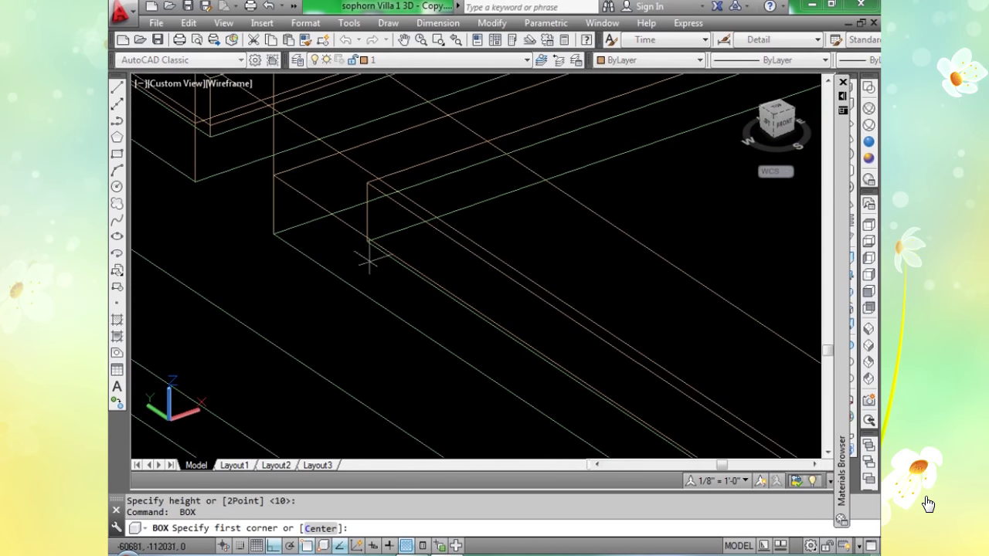
pyautogui.click(366, 241)
pyautogui.scroll(-2, 399, 301)
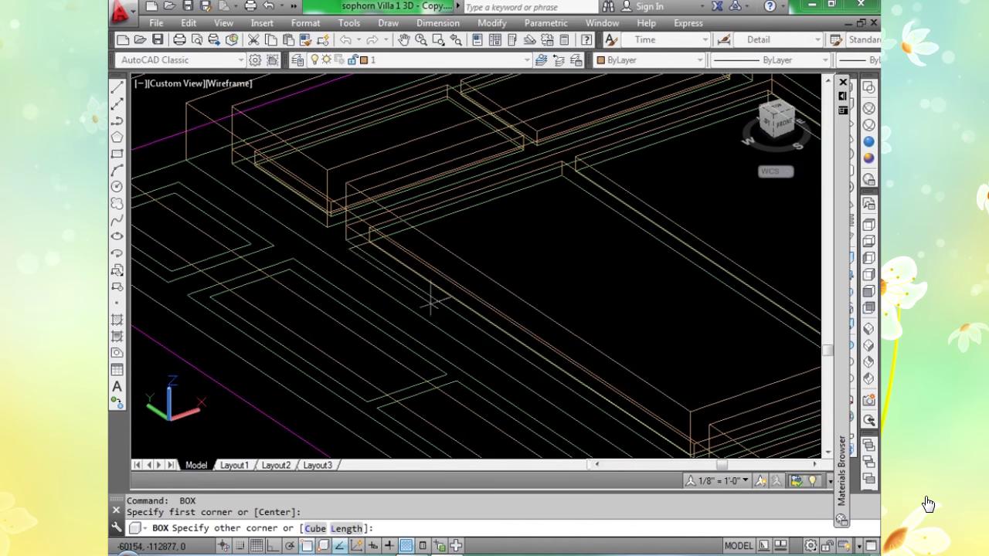
pyautogui.scroll(4, 571, 304)
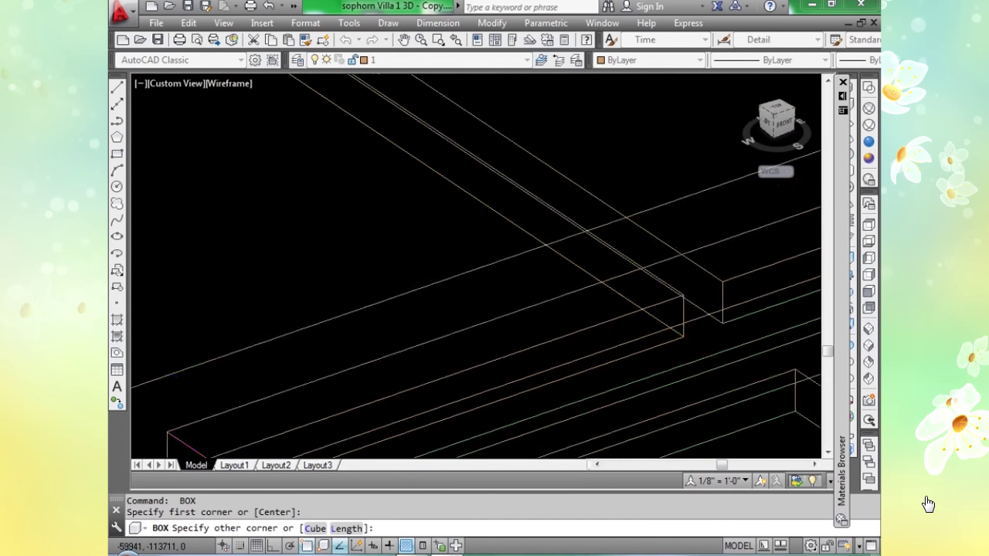
pyautogui.scroll(2, 684, 337)
pyautogui.scroll(-3, 683, 308)
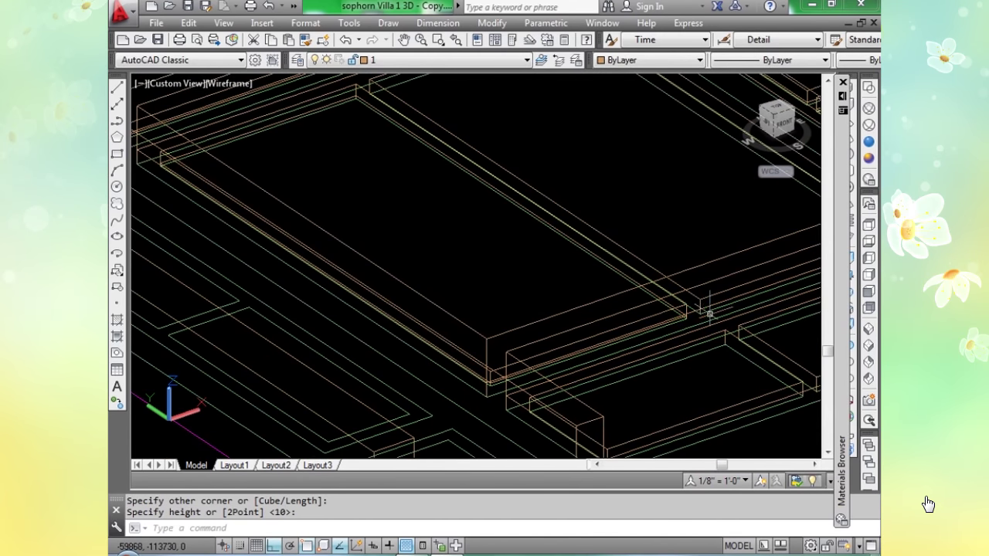
pyautogui.click(703, 307)
pyautogui.press('Return')
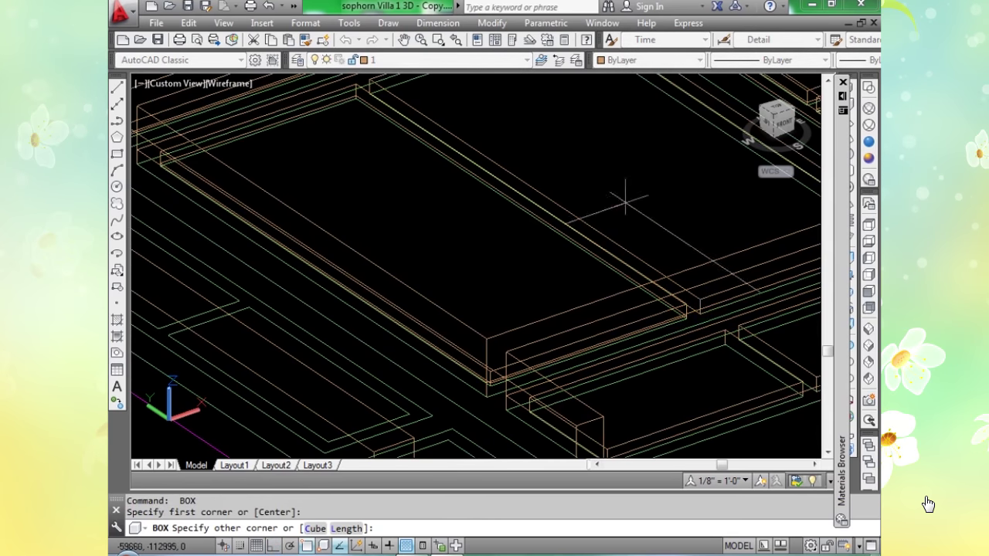
# Draw the last 10-high boxes at the wall junction and channel end.
pyautogui.scroll(-4, 592, 147)
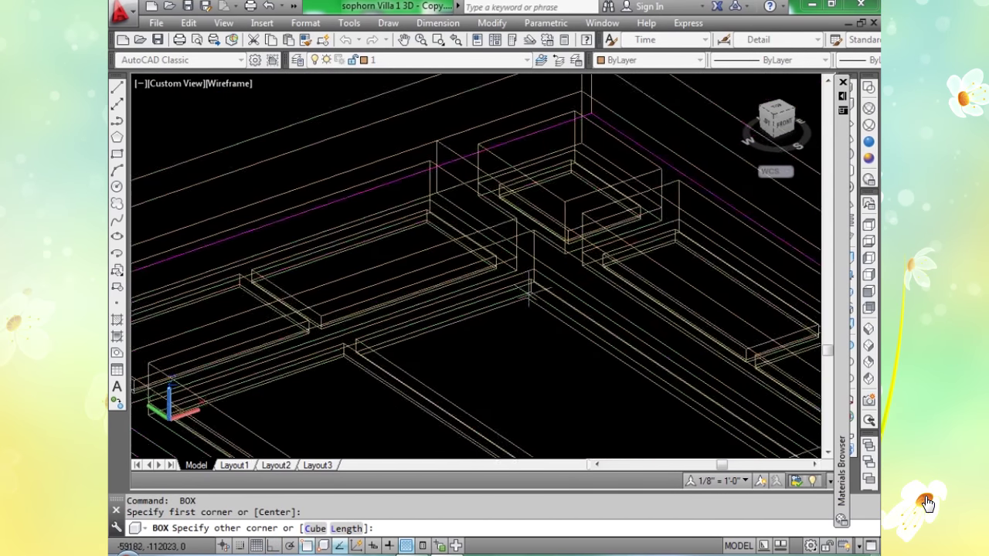
pyautogui.scroll(3, 529, 292)
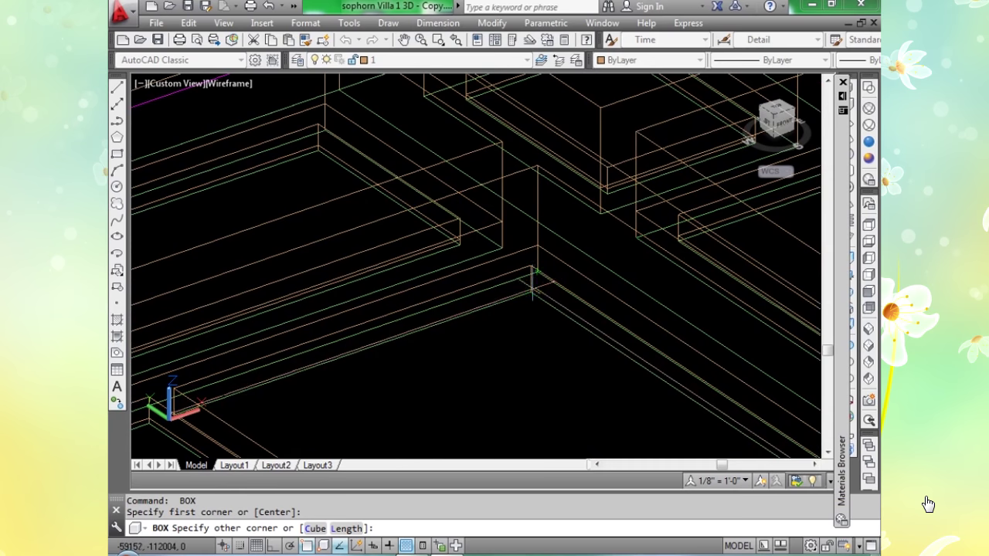
pyautogui.click(529, 292)
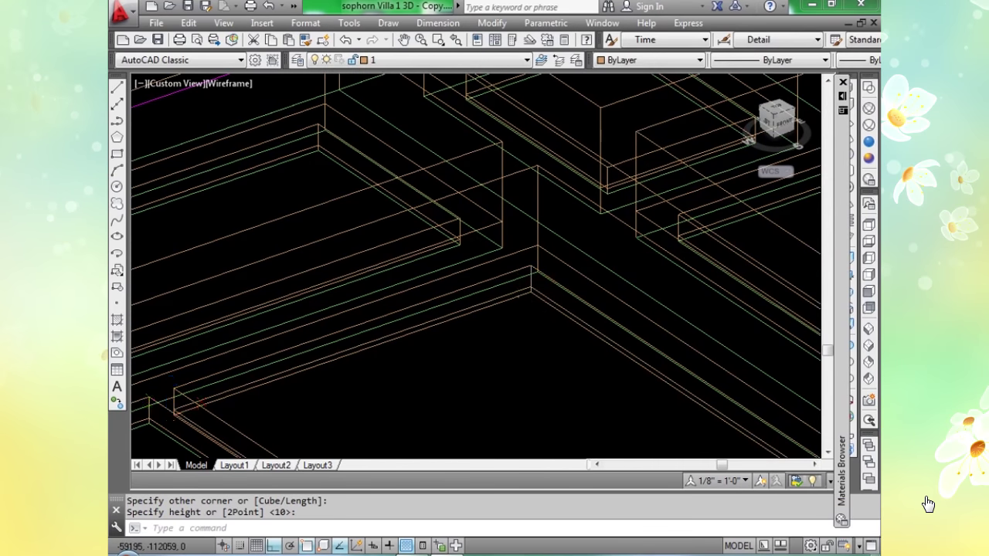
pyautogui.scroll(-3, 561, 335)
pyautogui.scroll(2, 477, 221)
pyautogui.scroll(-3, 409, 364)
pyautogui.scroll(6, 392, 325)
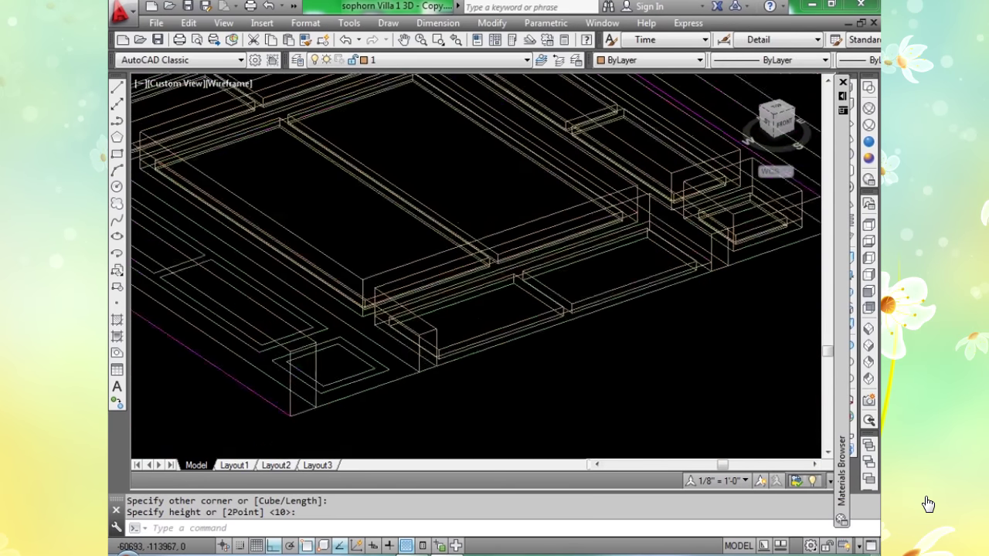
pyautogui.press('Return')
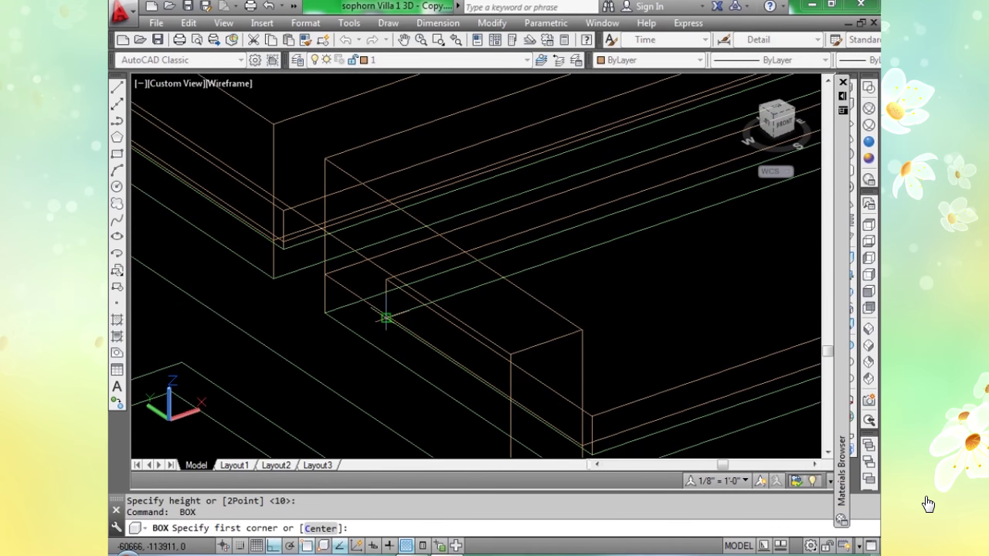
pyautogui.click(388, 318)
pyautogui.scroll(-3, 390, 317)
pyautogui.scroll(4, 553, 334)
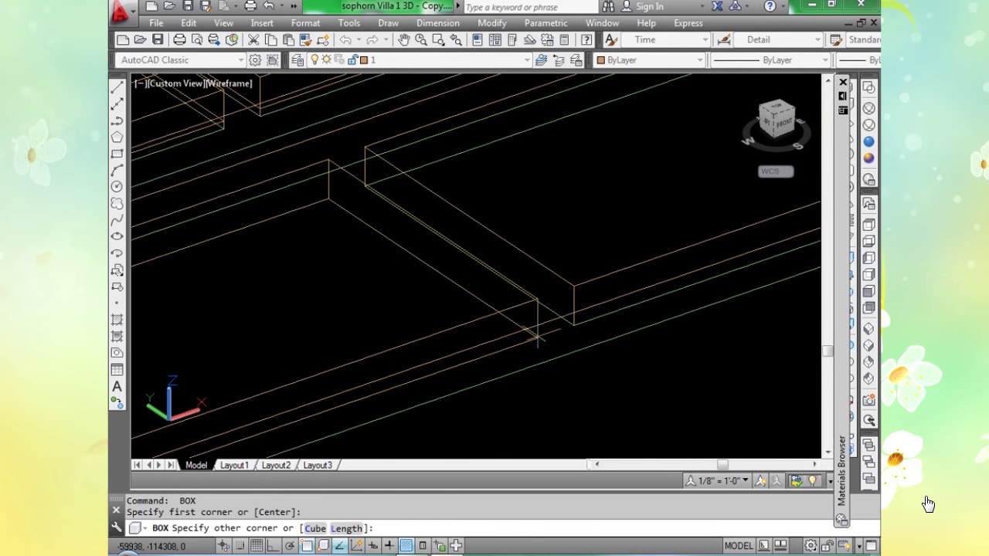
pyautogui.click(537, 336)
pyautogui.press('Return')
pyautogui.press('Return')
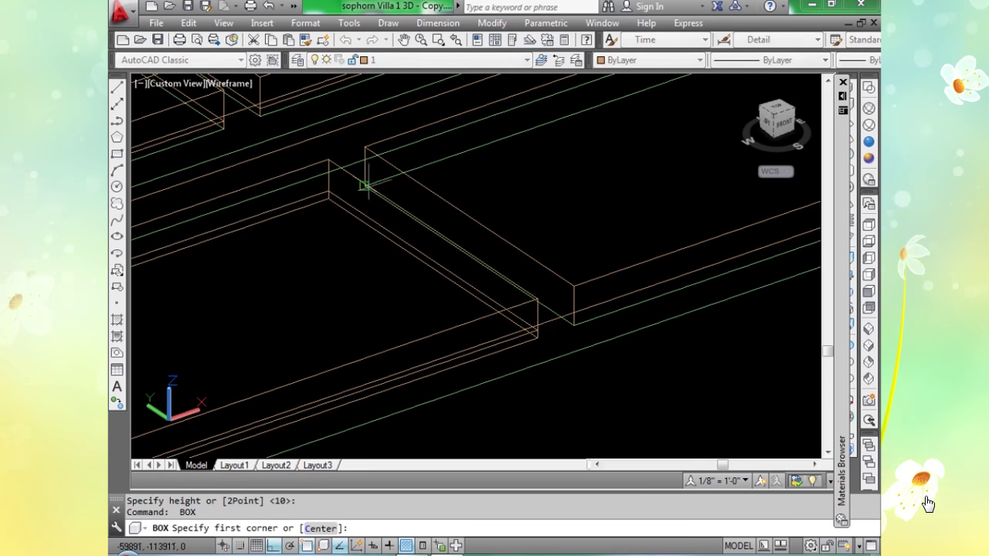
pyautogui.scroll(-3, 523, 224)
pyautogui.scroll(2, 509, 231)
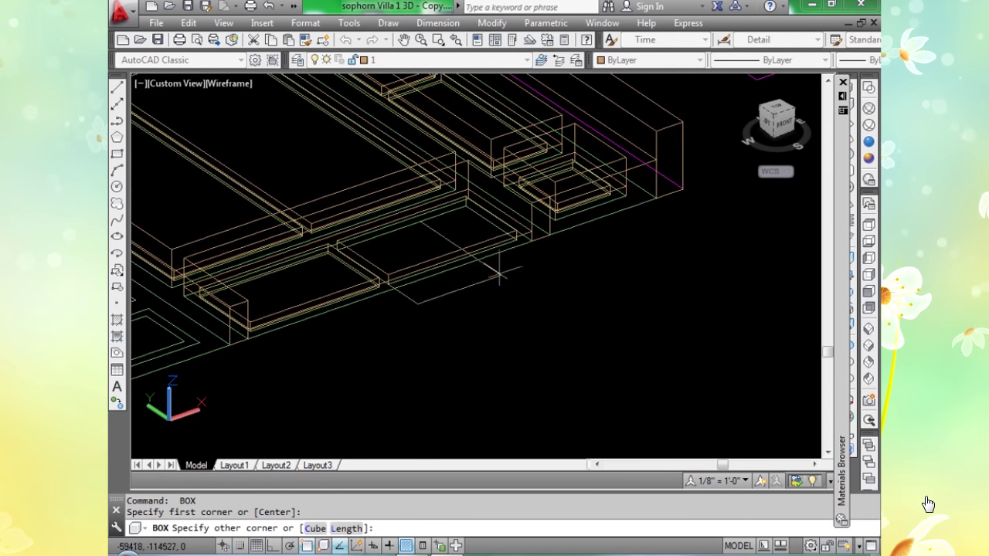
pyautogui.scroll(2, 533, 232)
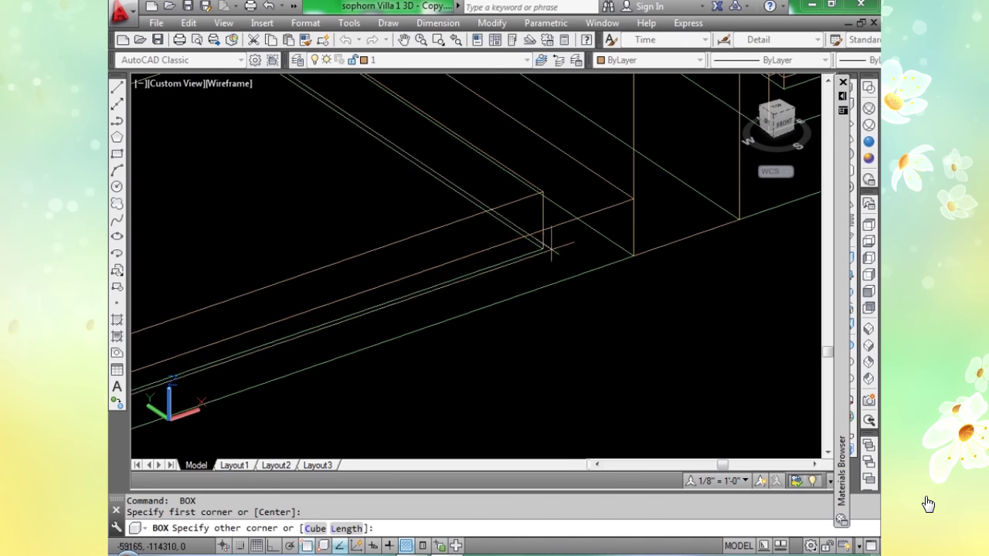
pyautogui.click(541, 220)
pyautogui.press('Return')
# Set the visual style to Realistic to show the floor as shaded brown solids.
pyautogui.scroll(-4, 541, 267)
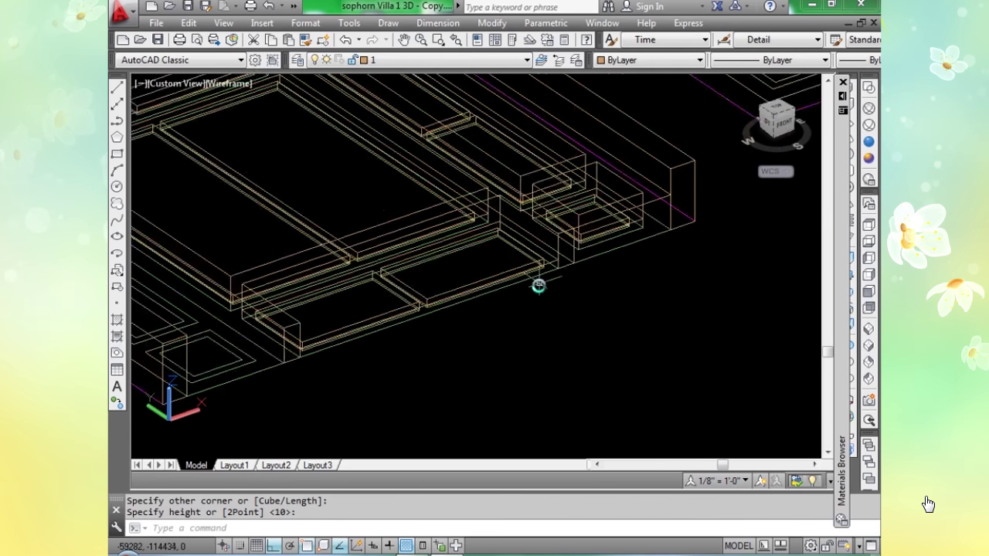
pyautogui.scroll(3, 486, 265)
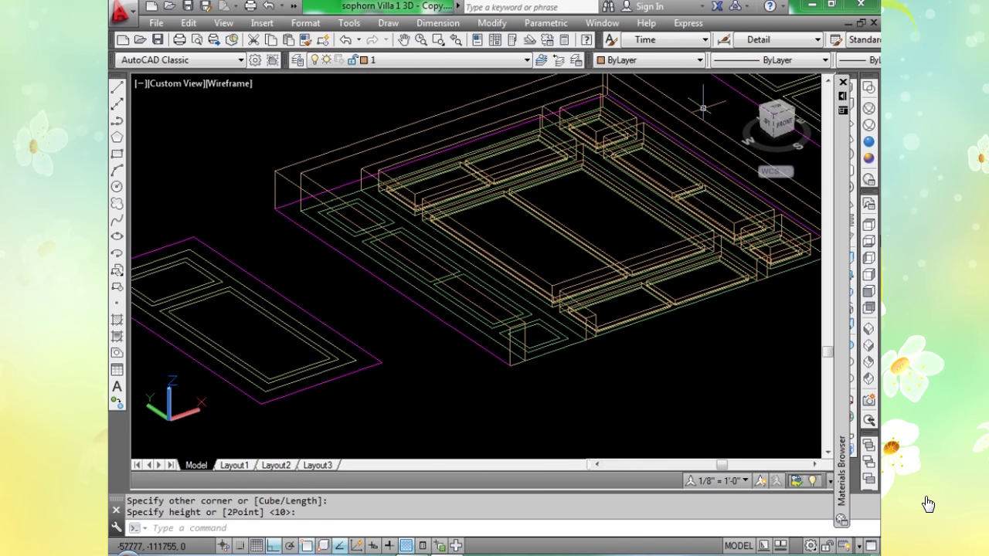
pyautogui.click(869, 141)
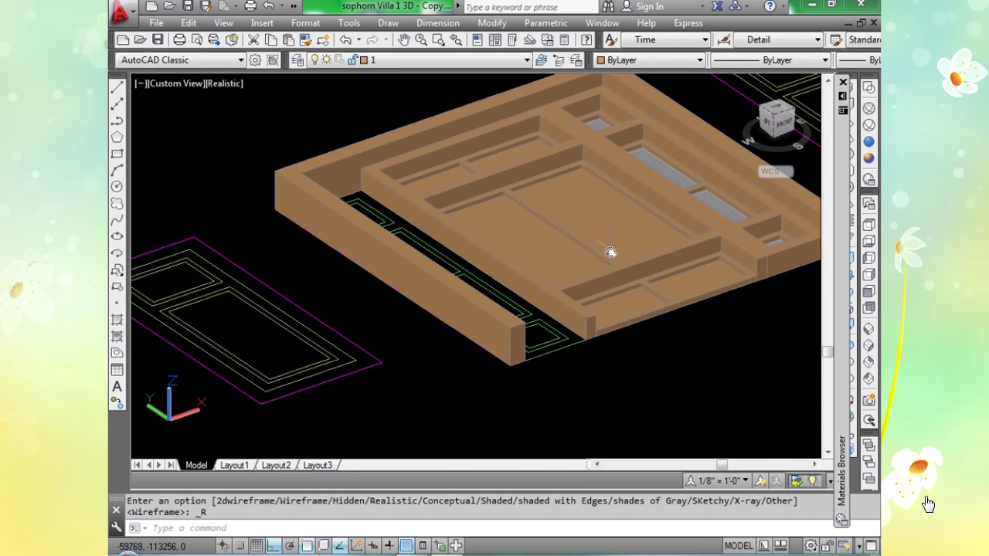
pyautogui.scroll(2, 611, 251)
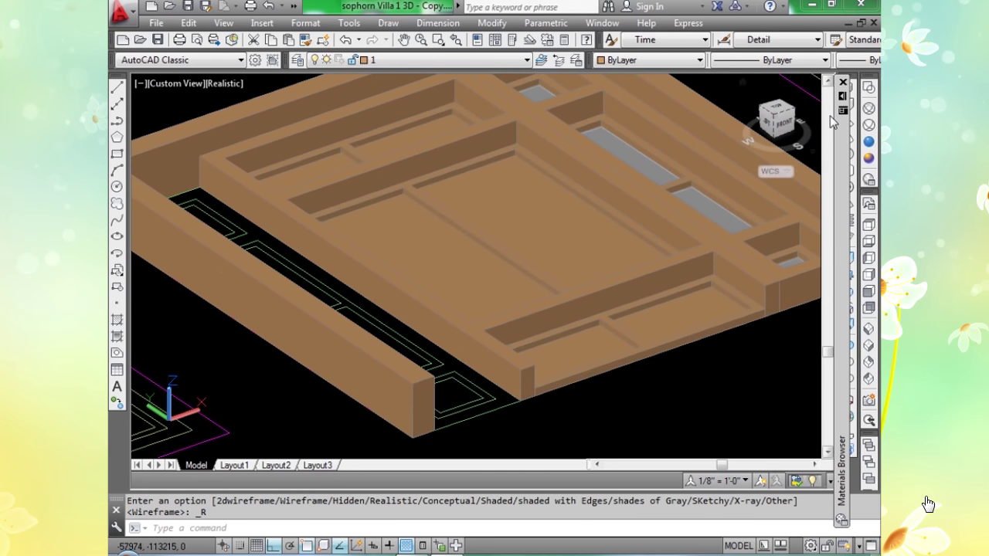
pyautogui.moveTo(537, 221); pyautogui.dragTo(536, 251, button='middle')
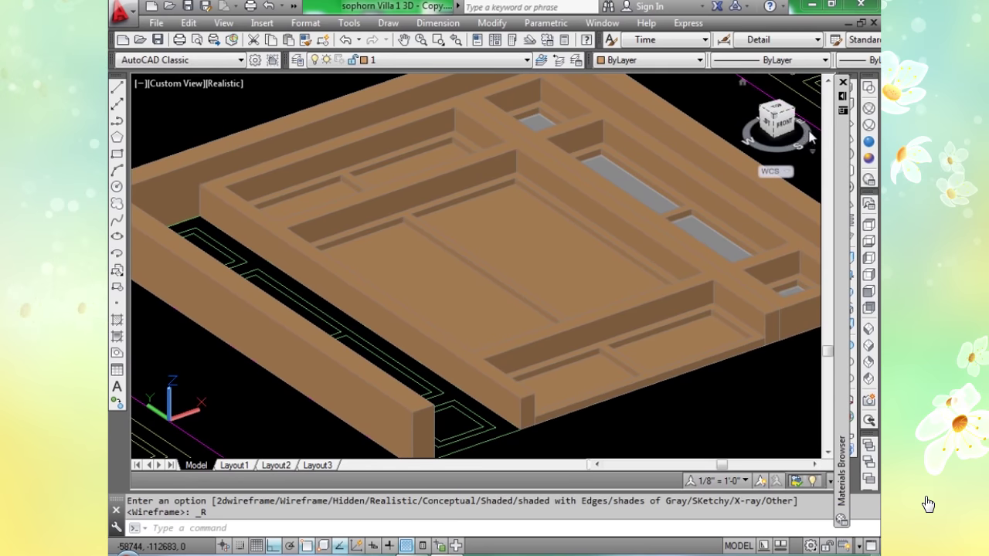
pyautogui.moveTo(843, 116)
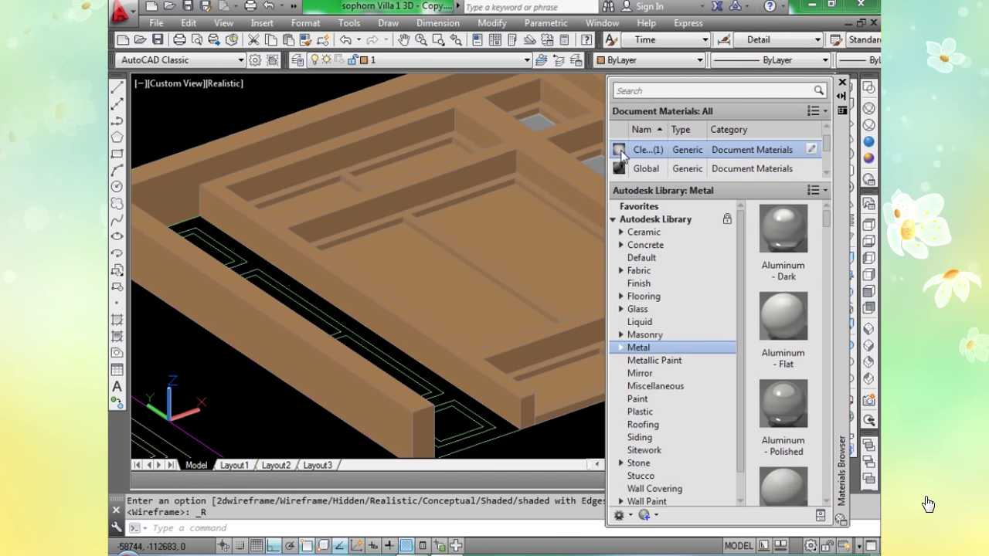
# Apply the grey glass material to the inset panels, upper panels, and the panel beside the crossbar.
pyautogui.moveTo(550, 257); pyautogui.dragTo(534, 266)
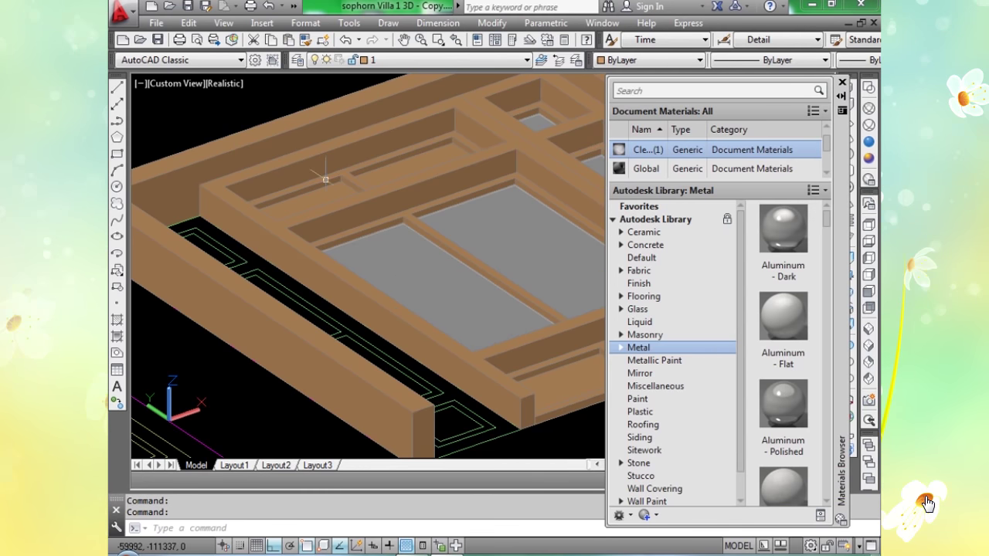
pyautogui.scroll(3, 453, 184)
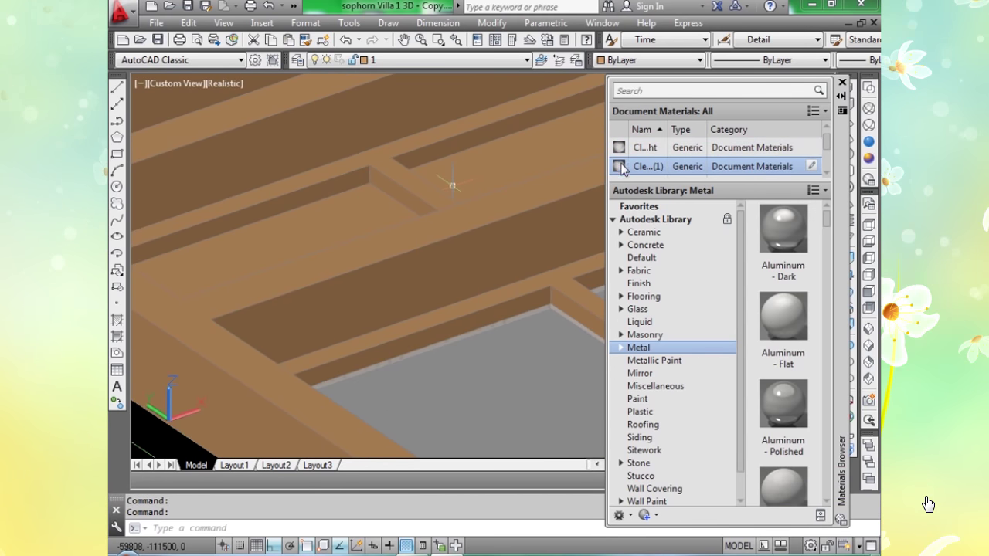
pyautogui.moveTo(622, 169); pyautogui.dragTo(525, 154)
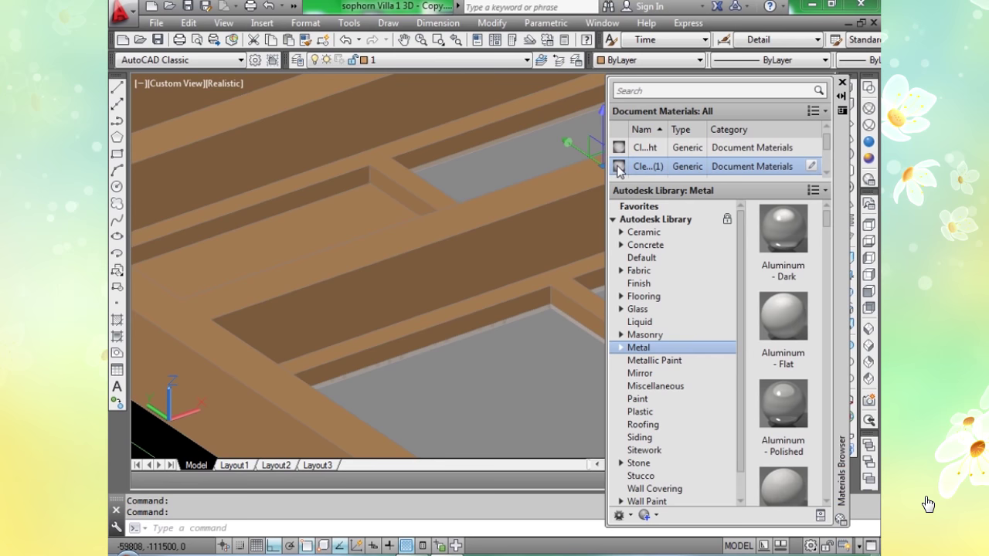
pyautogui.scroll(-5, 511, 290)
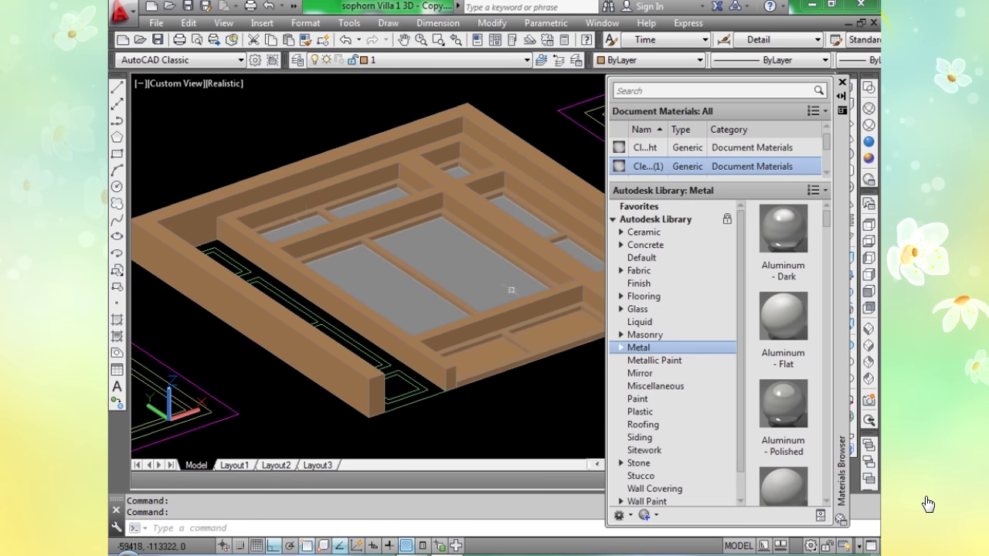
pyautogui.scroll(5, 511, 290)
pyautogui.scroll(-1, 624, 174)
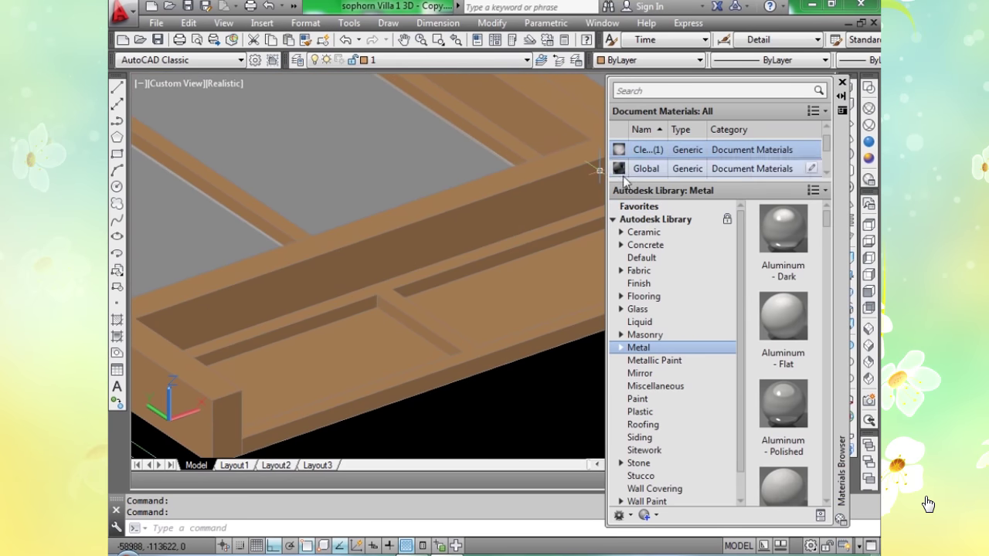
pyautogui.moveTo(568, 262); pyautogui.dragTo(348, 357)
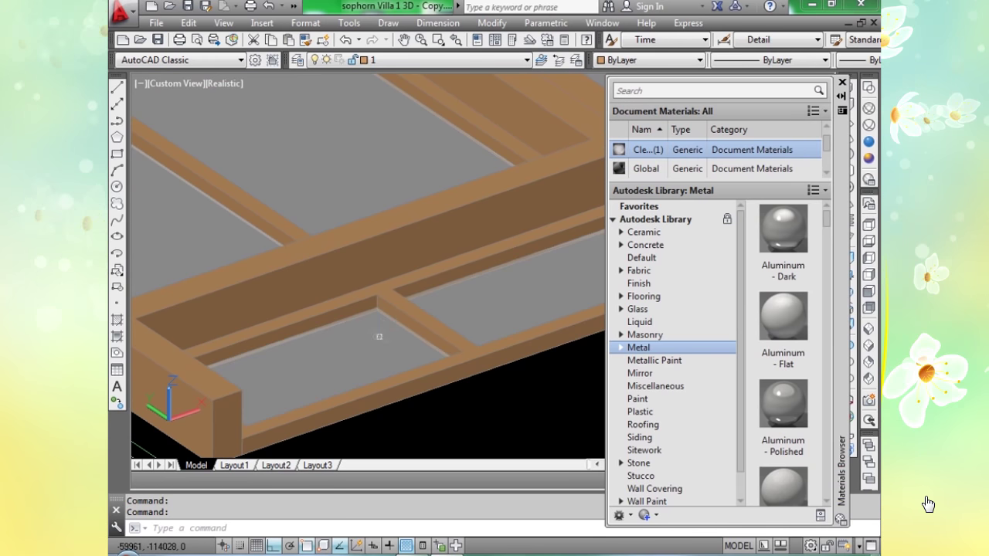
pyautogui.scroll(-5, 378, 335)
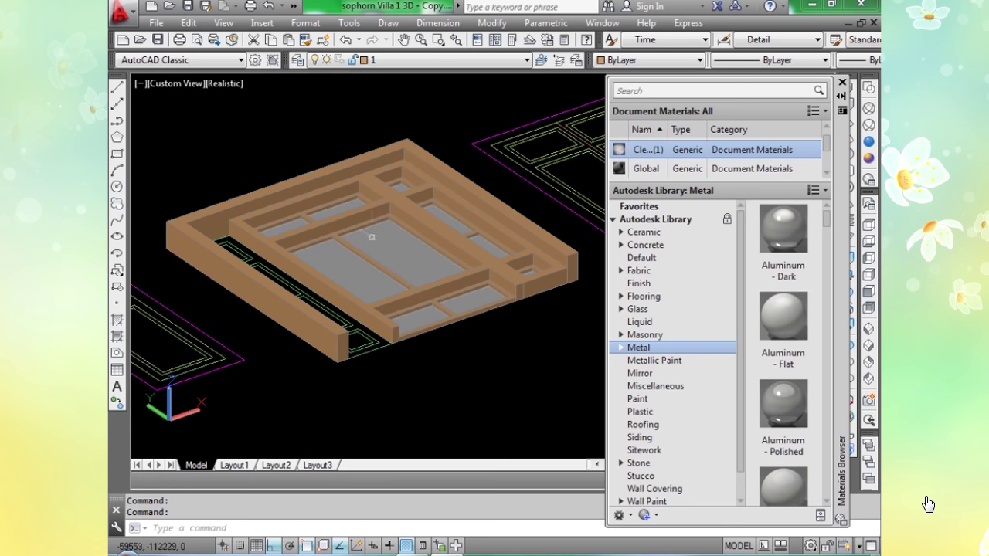
# Define a block named 'full' from the eight selected frame members.
pyautogui.write('b')
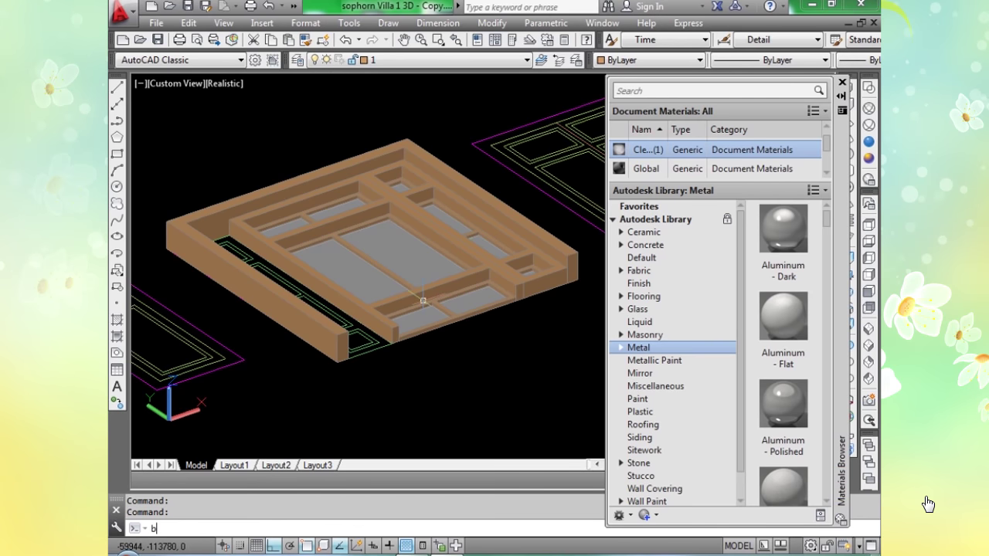
pyautogui.press('Return')
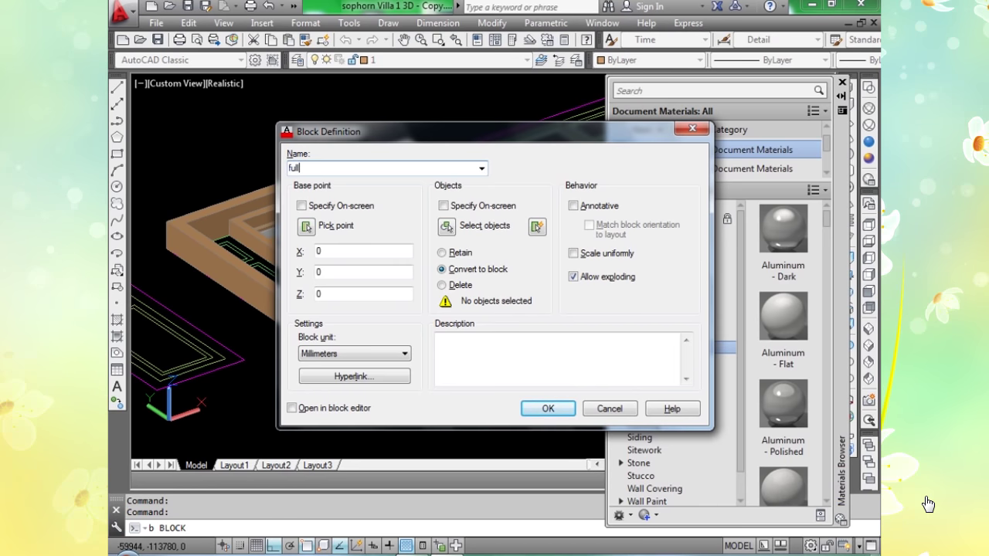
pyautogui.press('Return')
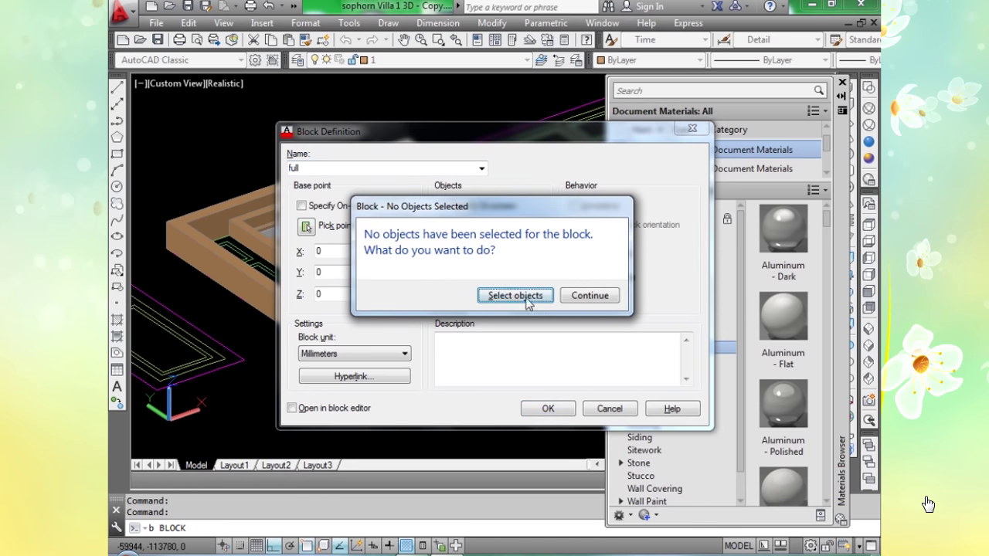
pyautogui.click(494, 298)
pyautogui.scroll(4, 311, 184)
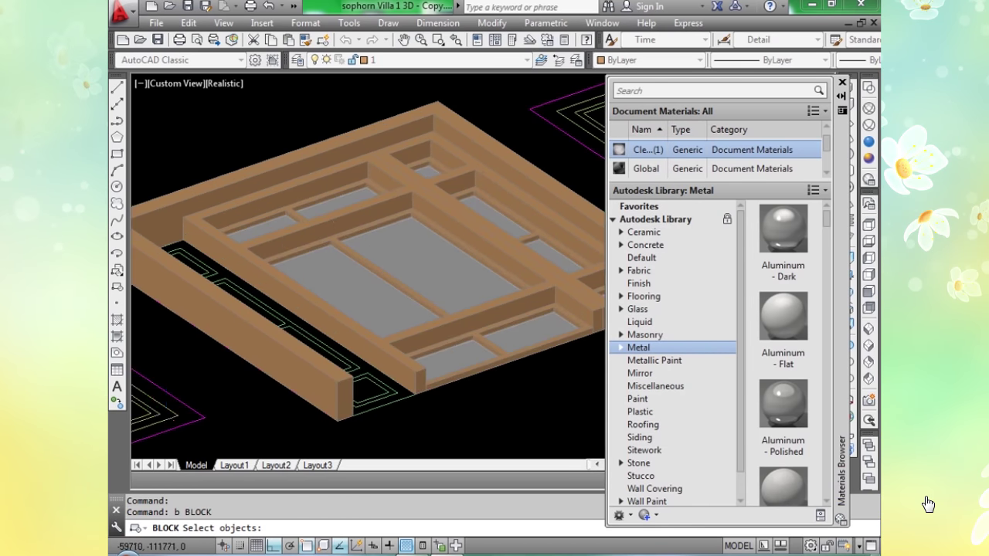
pyautogui.click(308, 221)
pyautogui.click(396, 298)
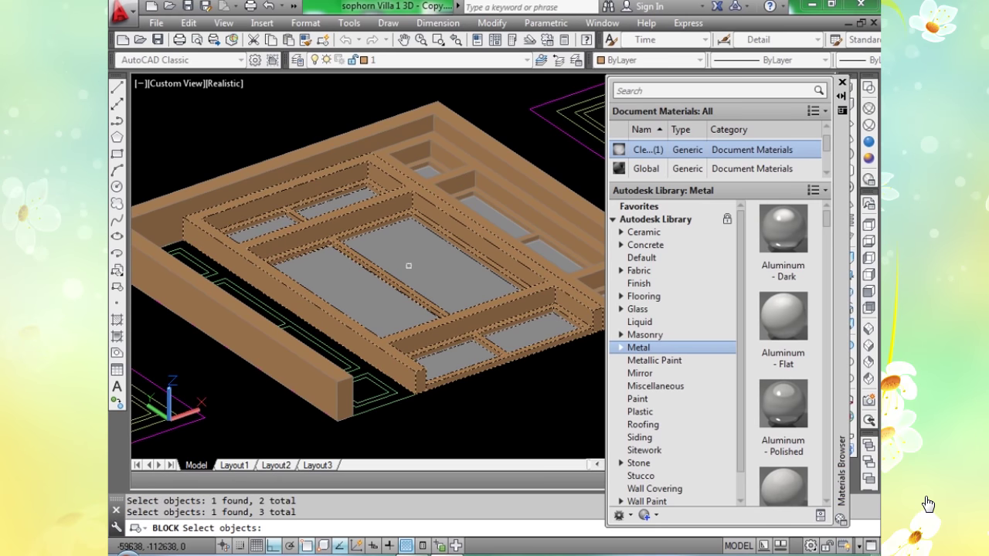
pyautogui.click(278, 222)
pyautogui.click(464, 354)
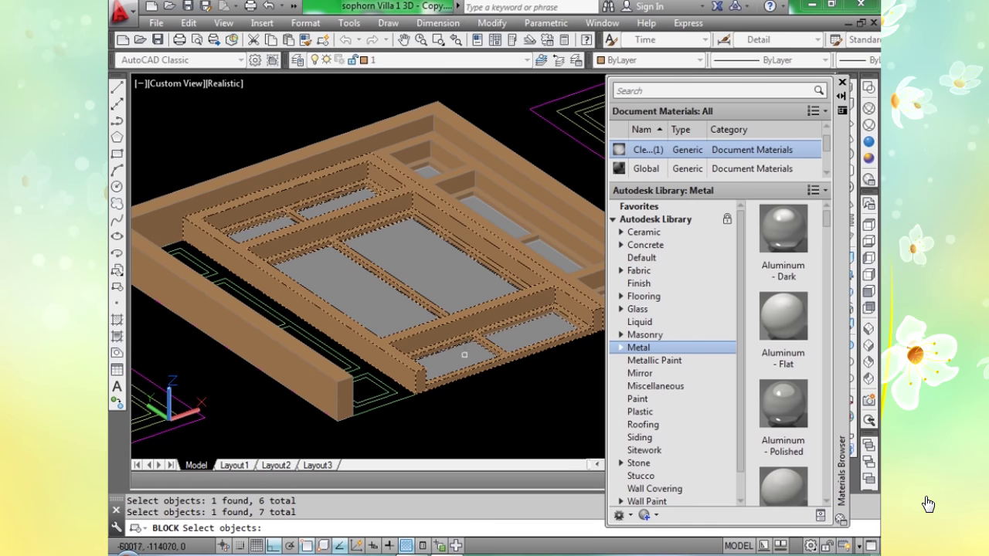
pyautogui.click(505, 345)
pyautogui.press('Return')
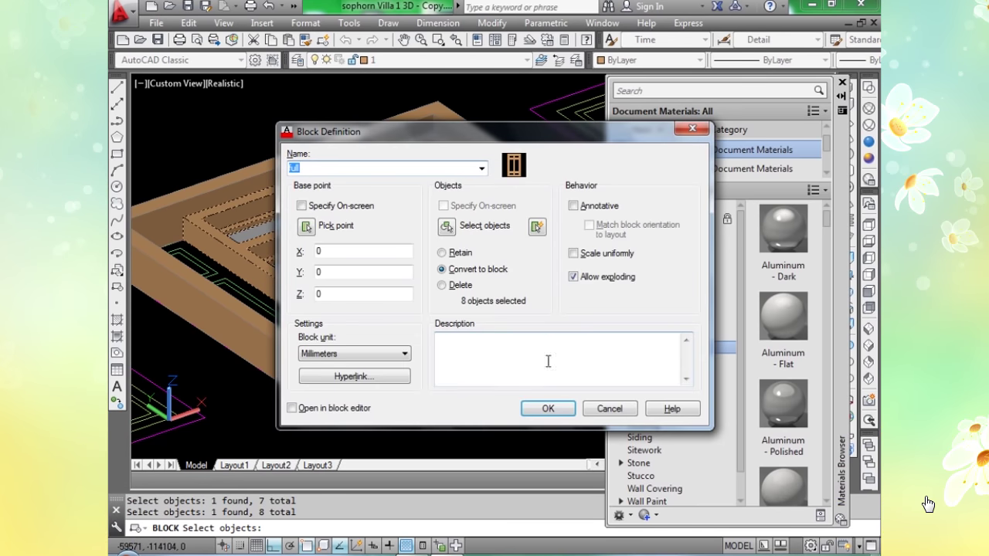
pyautogui.click(563, 409)
# Copy the 'full' wooden frame block with CP, shifting it along the frame edge to its corner.
pyautogui.scroll(3, 393, 305)
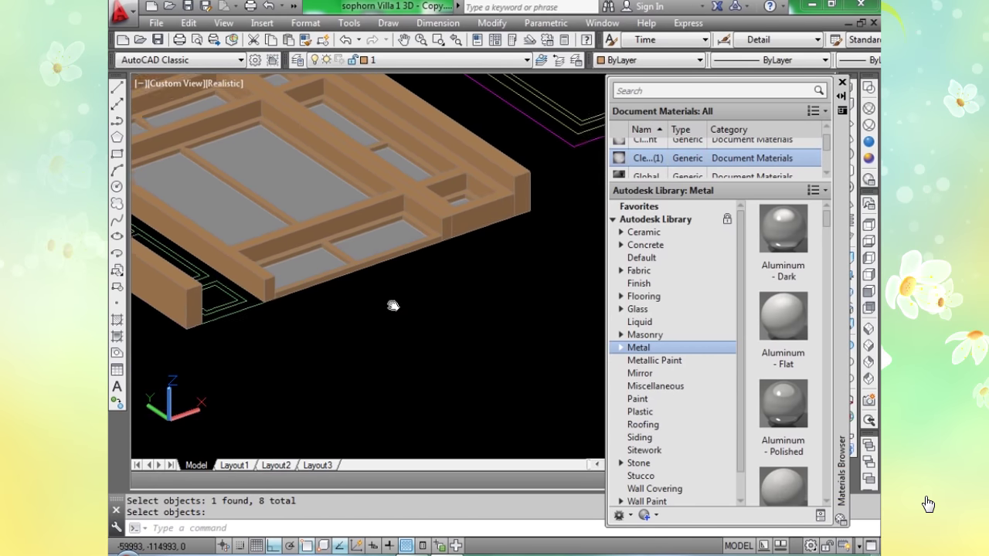
pyautogui.moveTo(392, 306); pyautogui.dragTo(404, 316, button='middle')
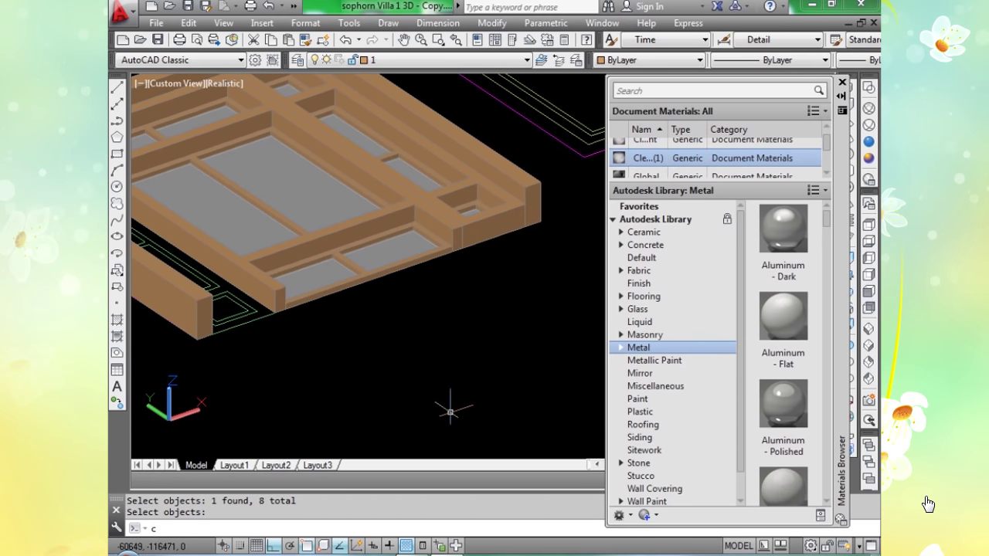
pyautogui.write('cp')
pyautogui.press('Return')
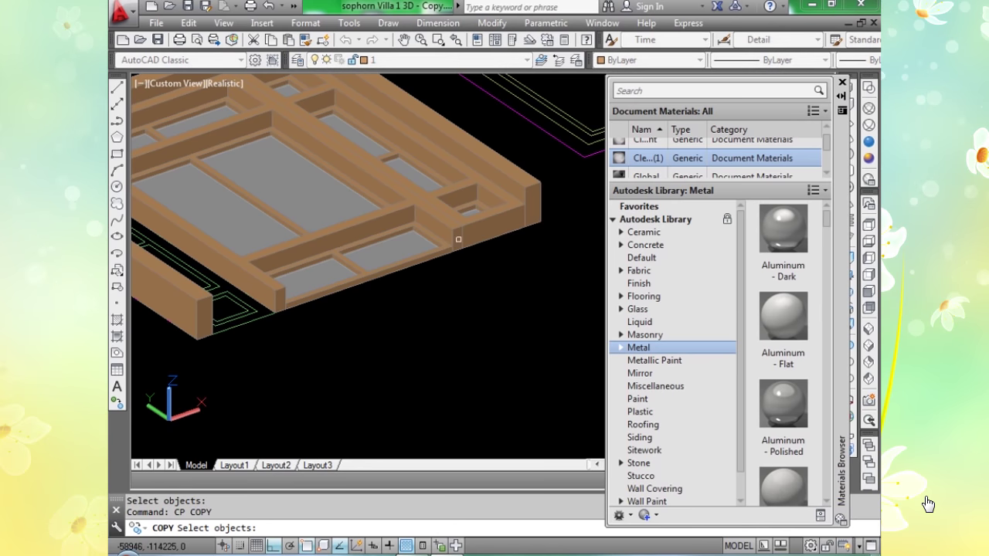
pyautogui.click(494, 230)
pyautogui.press('Return')
pyautogui.scroll(2, 518, 224)
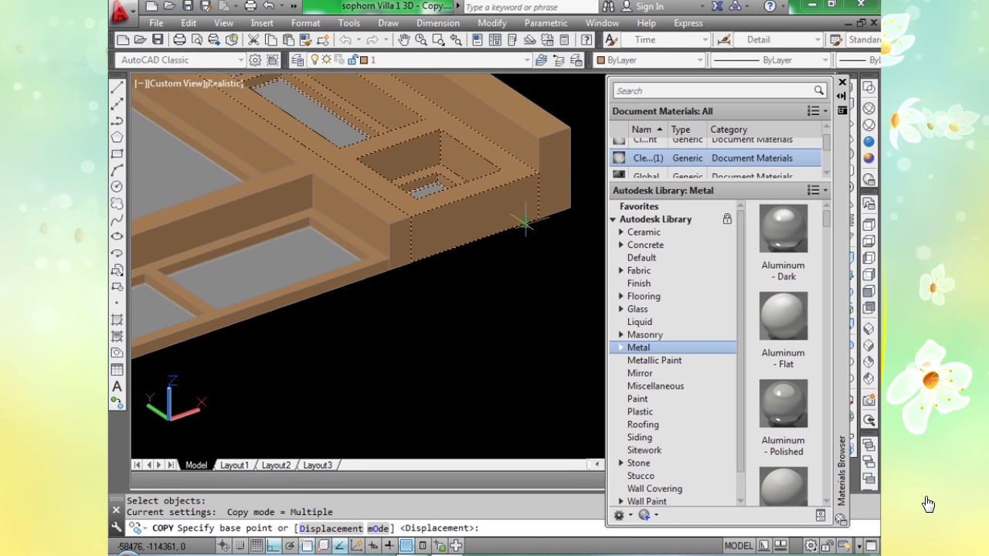
pyautogui.click(537, 219)
pyautogui.scroll(-3, 538, 219)
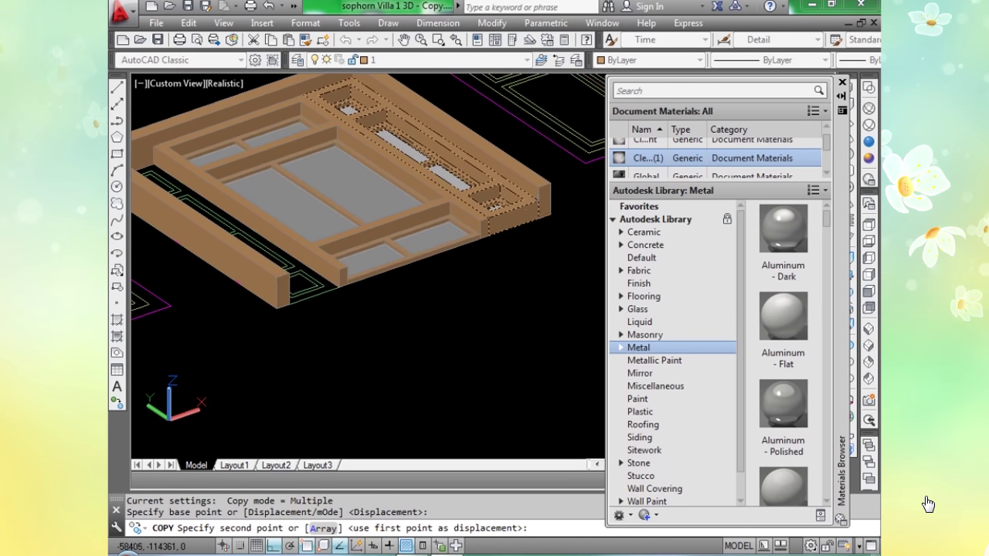
pyautogui.scroll(4, 350, 279)
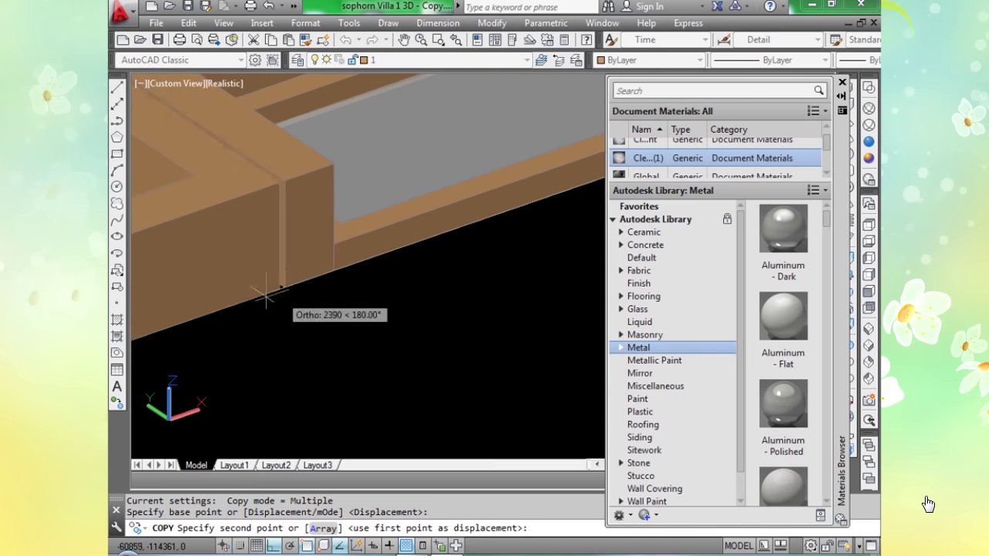
pyautogui.click(284, 287)
pyautogui.scroll(-3, 353, 281)
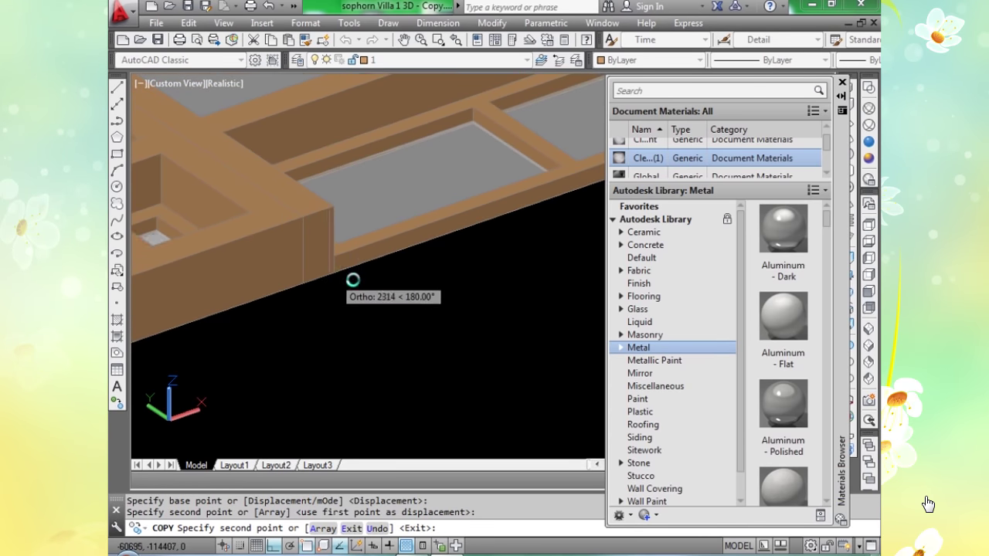
pyautogui.press('Return')
pyautogui.scroll(-3, 390, 299)
pyautogui.scroll(-3, 343, 265)
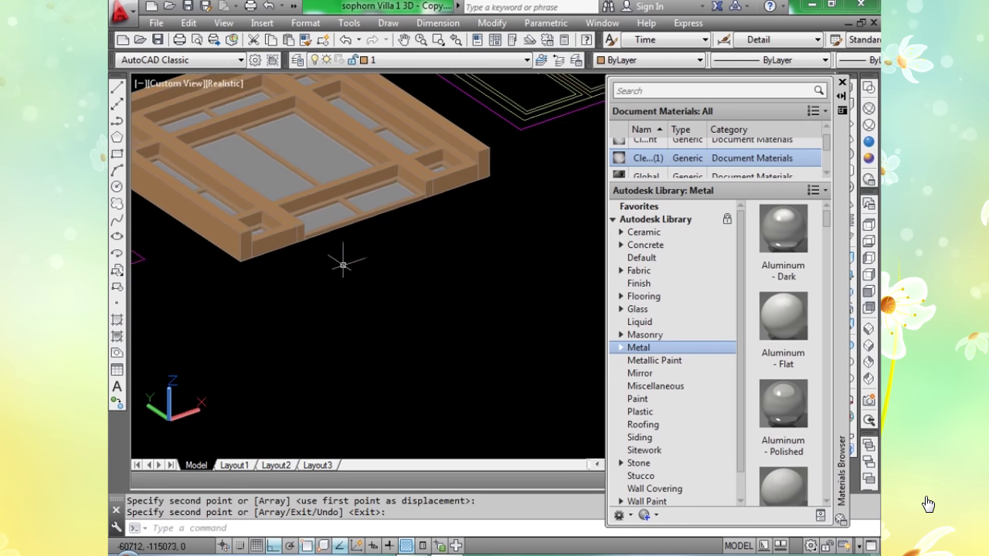
pyautogui.scroll(4, 371, 271)
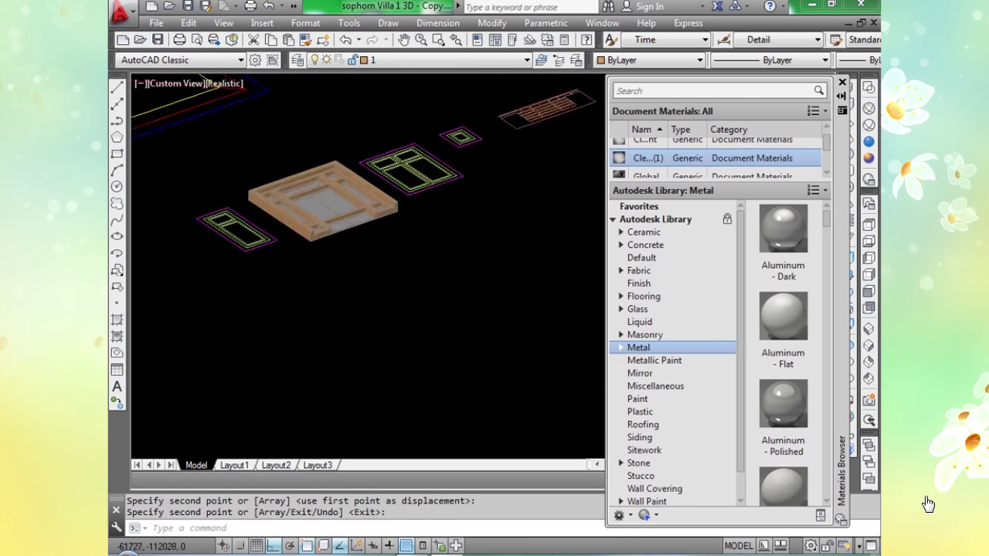
# Move the three frame members 8108 units down (270°), clear of the floor-plan outlines.
pyautogui.scroll(-1, 358, 299)
pyautogui.write('m')
pyautogui.press('Return')
pyautogui.scroll(2, 309, 220)
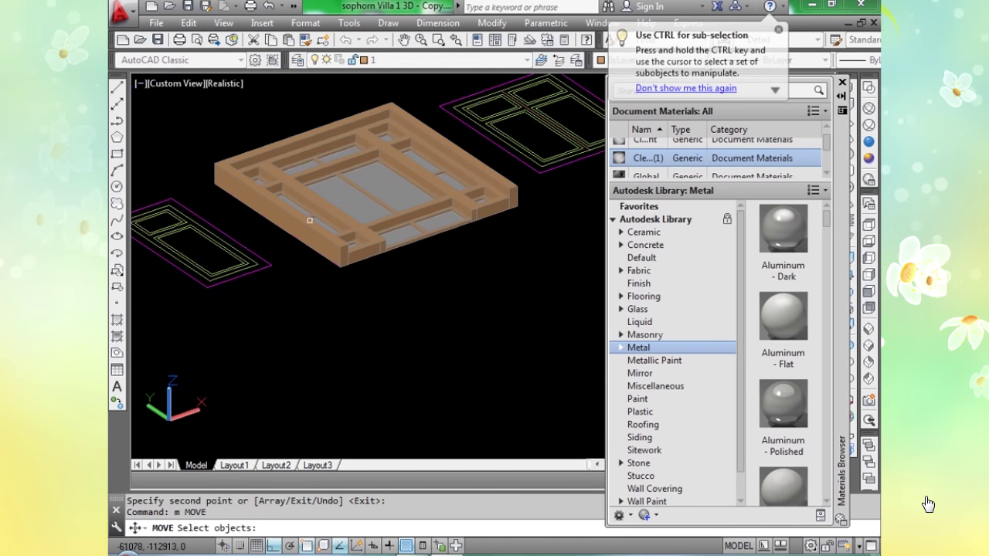
pyautogui.click(321, 202)
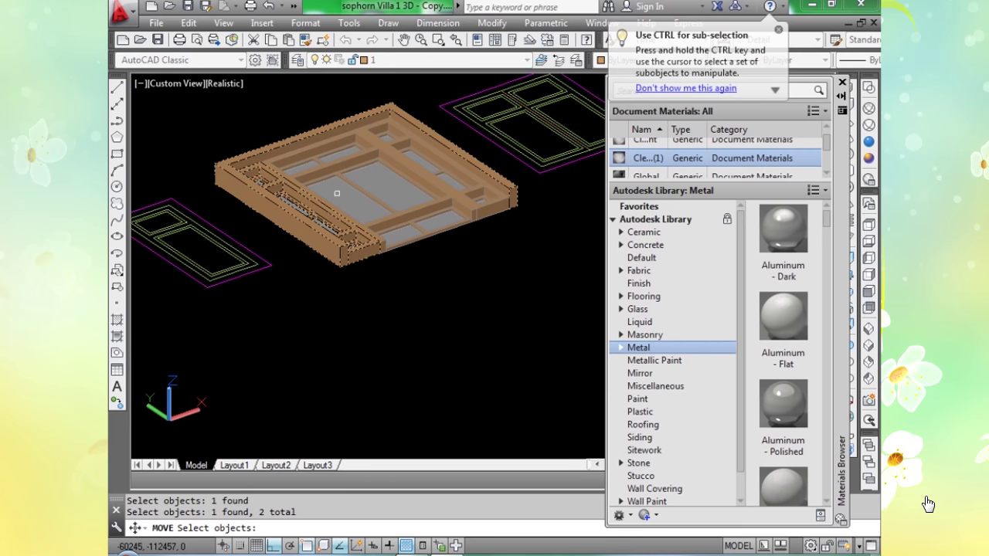
pyautogui.click(387, 180)
pyautogui.click(431, 185)
pyautogui.press('Return')
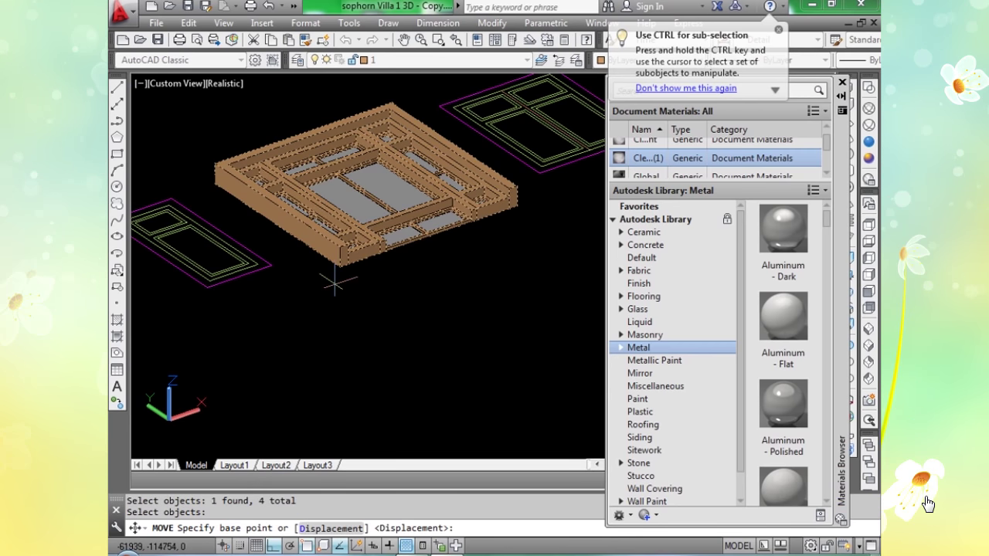
pyautogui.click(340, 292)
pyautogui.scroll(2, 533, 394)
pyautogui.scroll(-2, 342, 390)
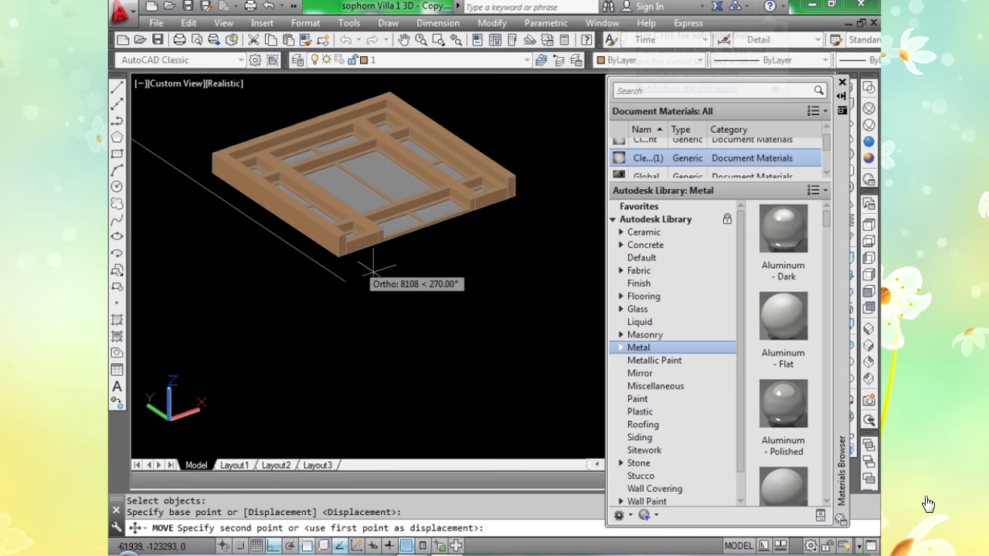
pyautogui.click(373, 271)
# Cancel the repeated Move and centre the upper window outline in view.
pyautogui.press('Return')
pyautogui.scroll(-3, 317, 293)
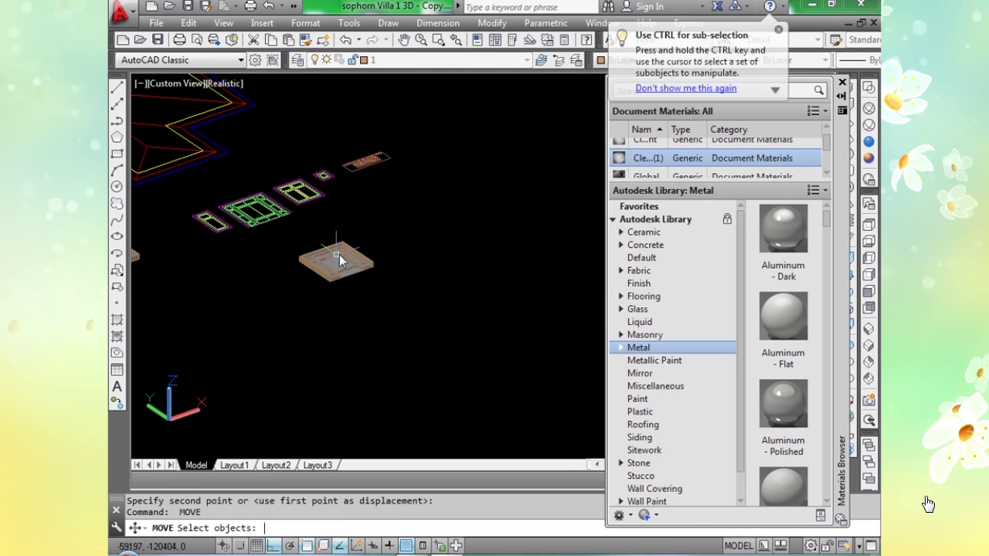
pyautogui.press('Escape')
pyautogui.scroll(3, 299, 222)
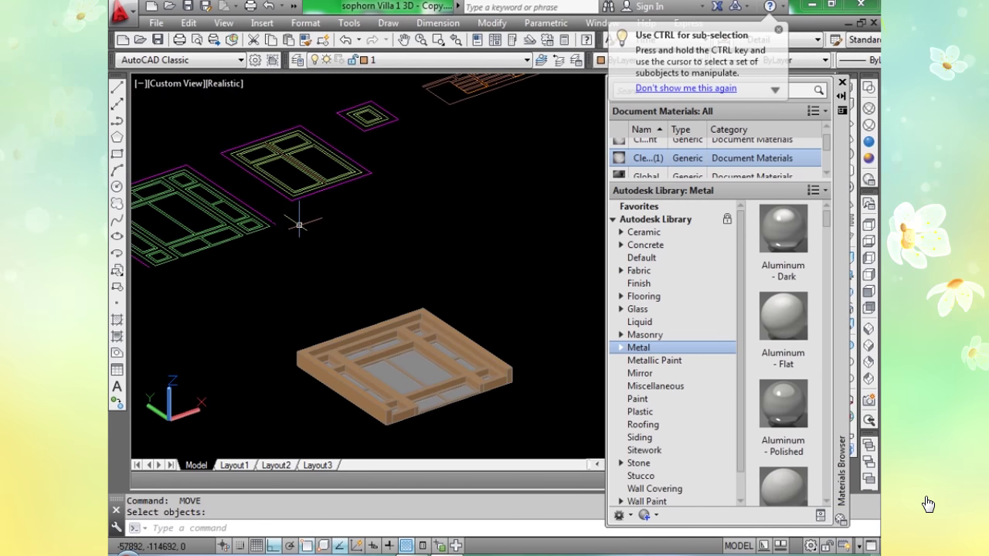
pyautogui.scroll(5, 353, 287)
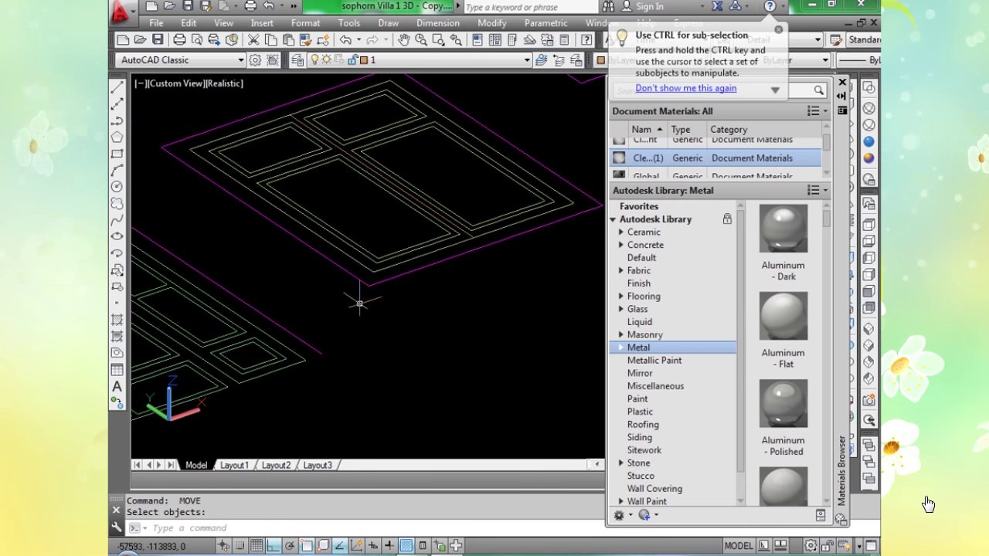
pyautogui.moveTo(346, 218)
pyautogui.mouseDown(button='middle')
pyautogui.moveTo(346, 278)
pyautogui.moveTo(327, 301)
pyautogui.moveTo(364, 311)
pyautogui.moveTo(348, 283)
pyautogui.mouseUp(button='middle')
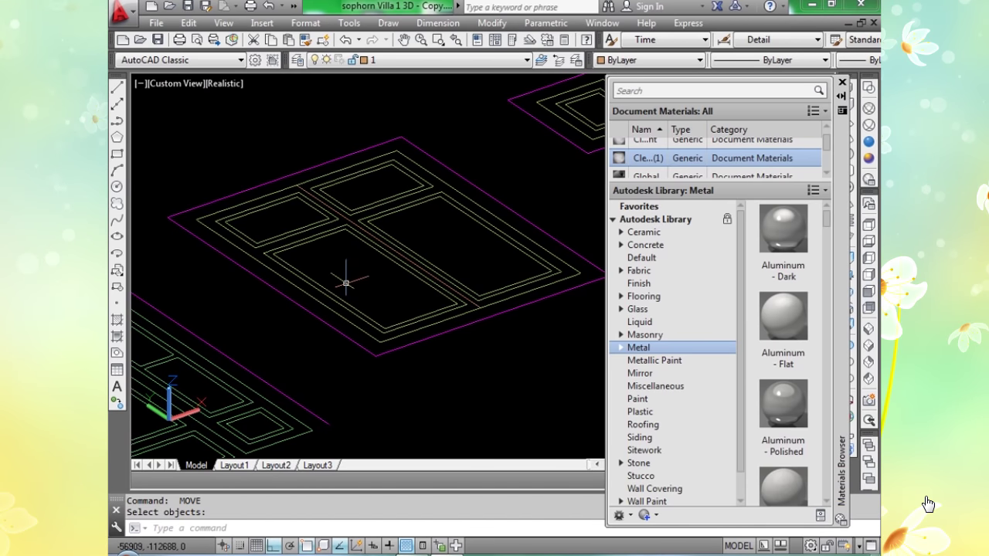
# Draw a 350-high box between the far corners of the window outline.
pyautogui.write('box')
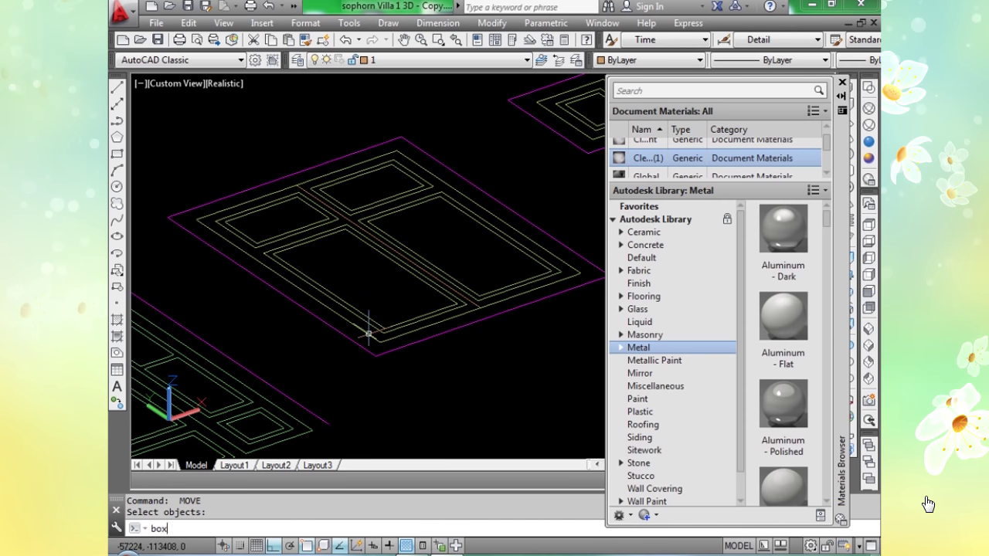
pyautogui.press('Return')
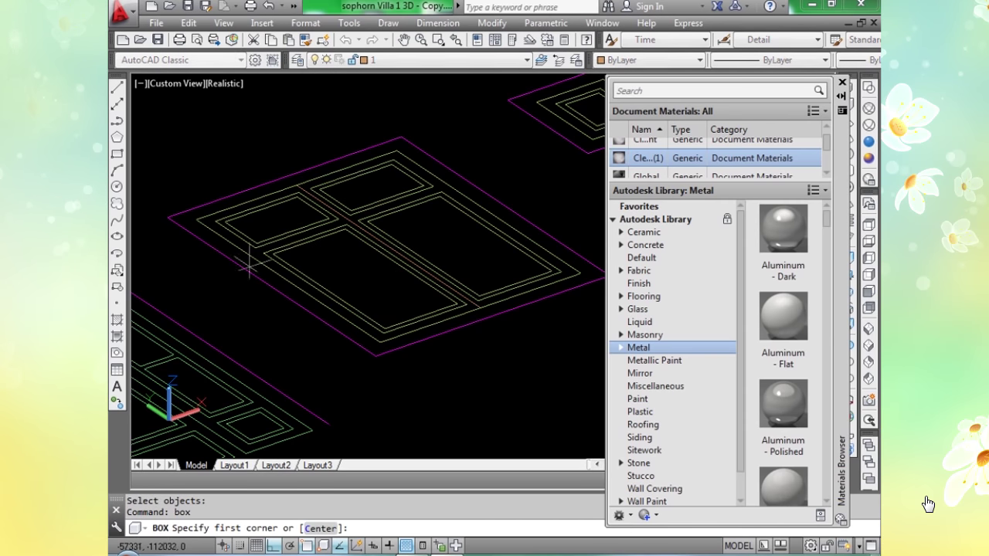
pyautogui.click(196, 219)
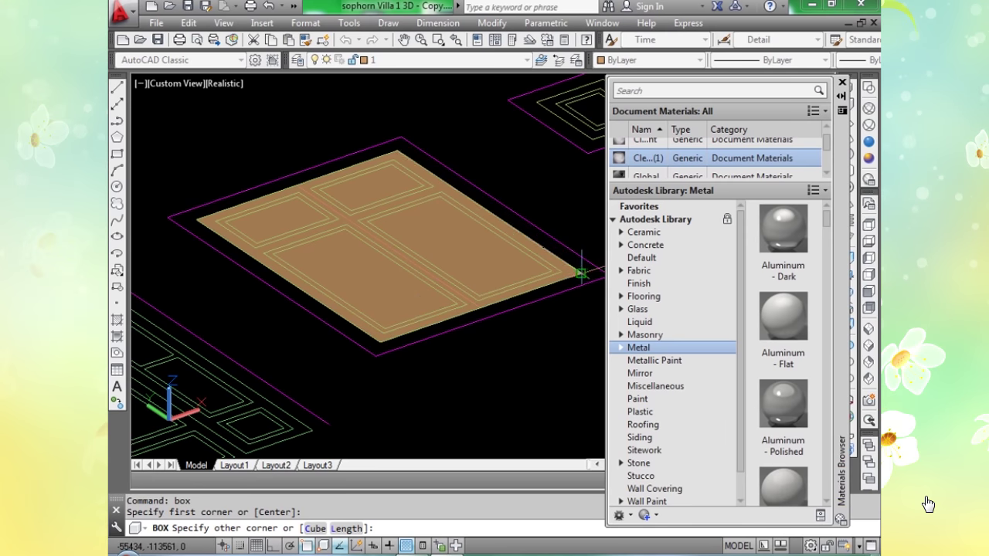
pyautogui.click(580, 273)
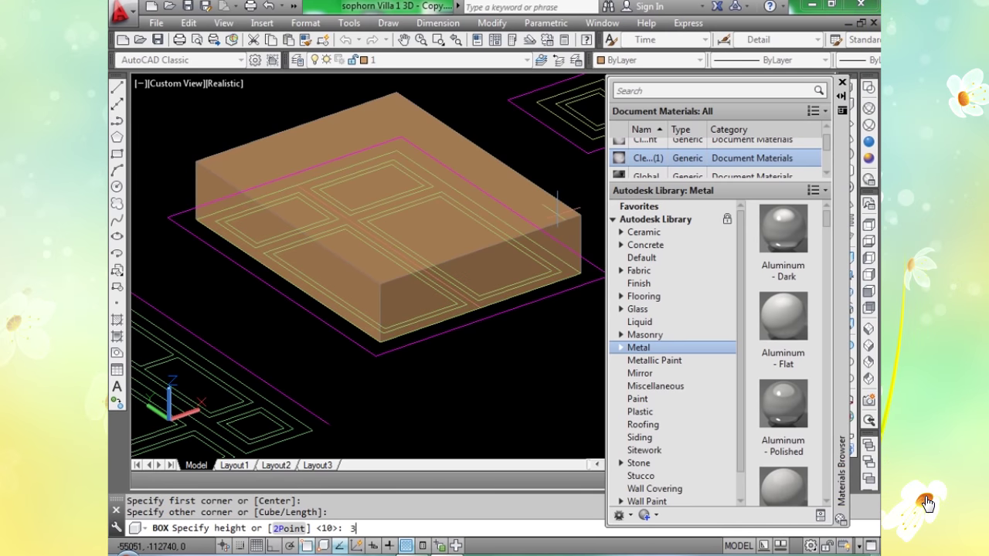
pyautogui.press('Return')
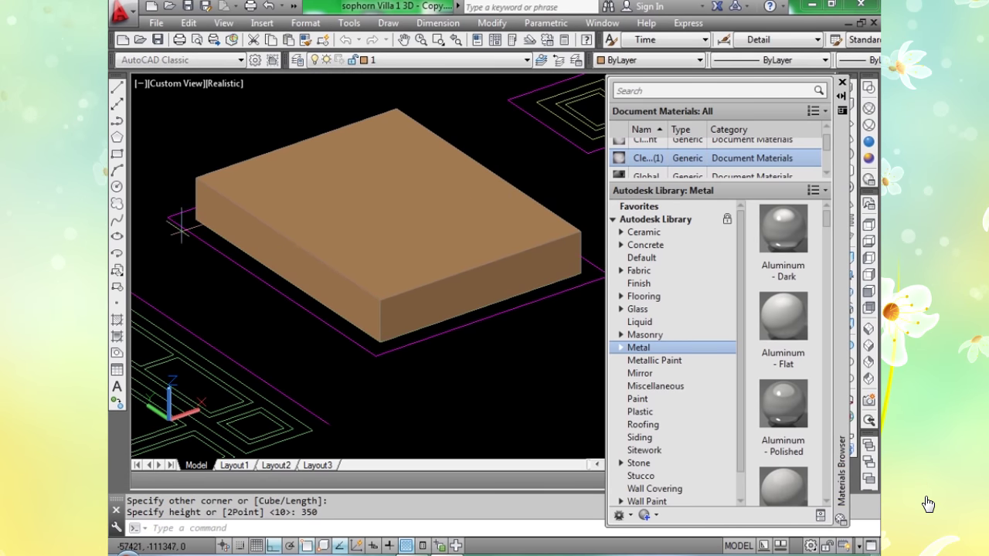
# Draw a second 350-high box on the inner outline.
pyautogui.press('Return')
pyautogui.click(166, 216)
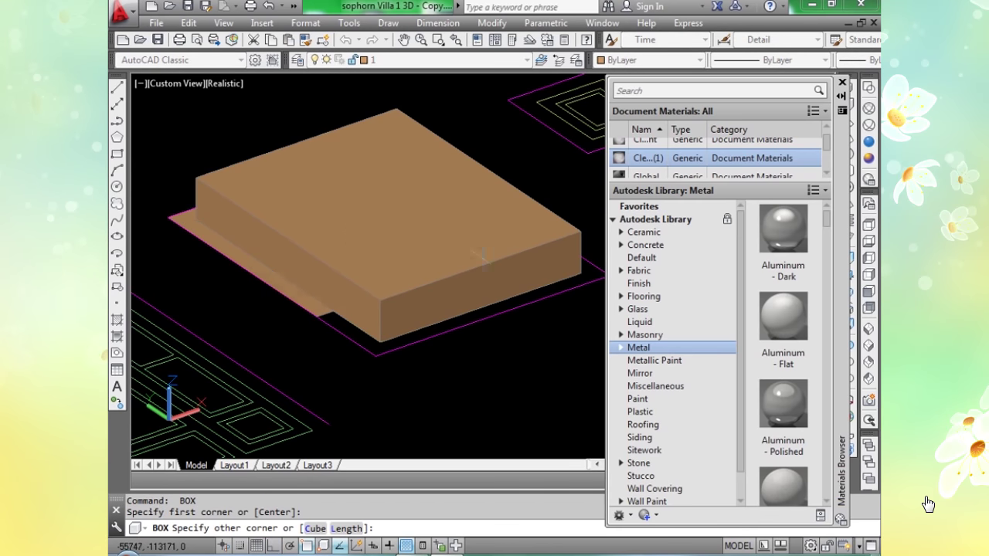
pyautogui.scroll(2, 510, 249)
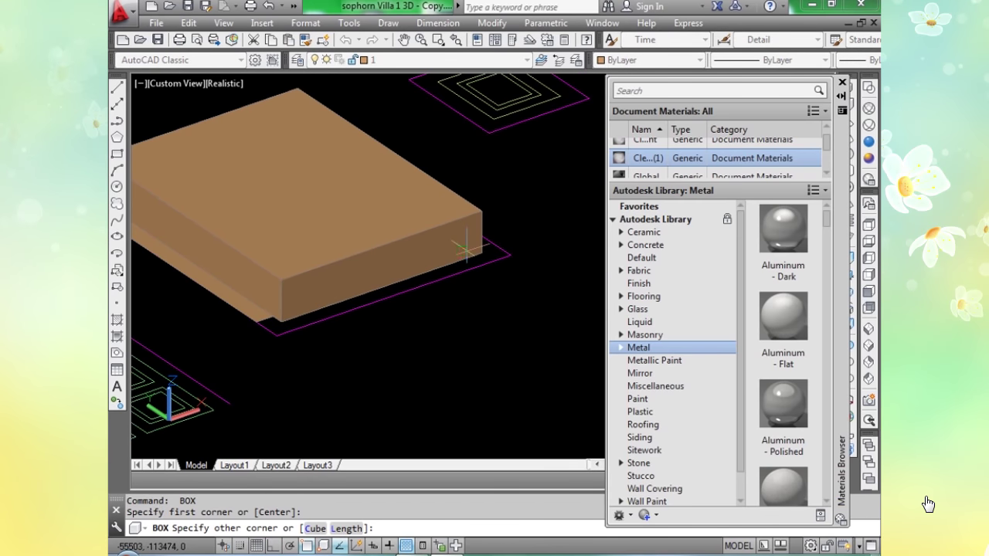
pyautogui.click(512, 255)
pyautogui.press('Return')
# Subtract the inner box to hollow the outer box into a wall frame, then show Wireframe.
pyautogui.moveTo(383, 242); pyautogui.dragTo(415, 277, button='middle')
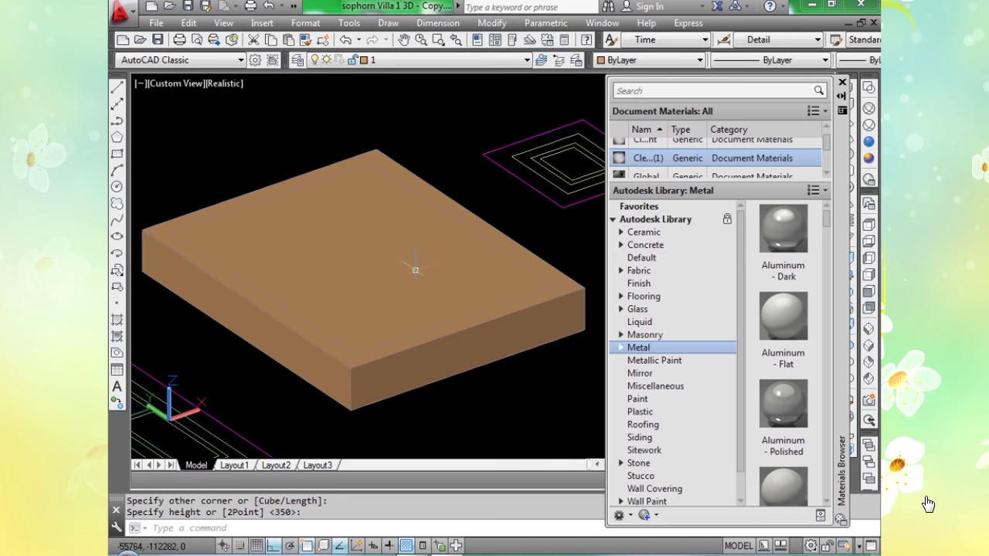
pyautogui.write('su')
pyautogui.press('Return')
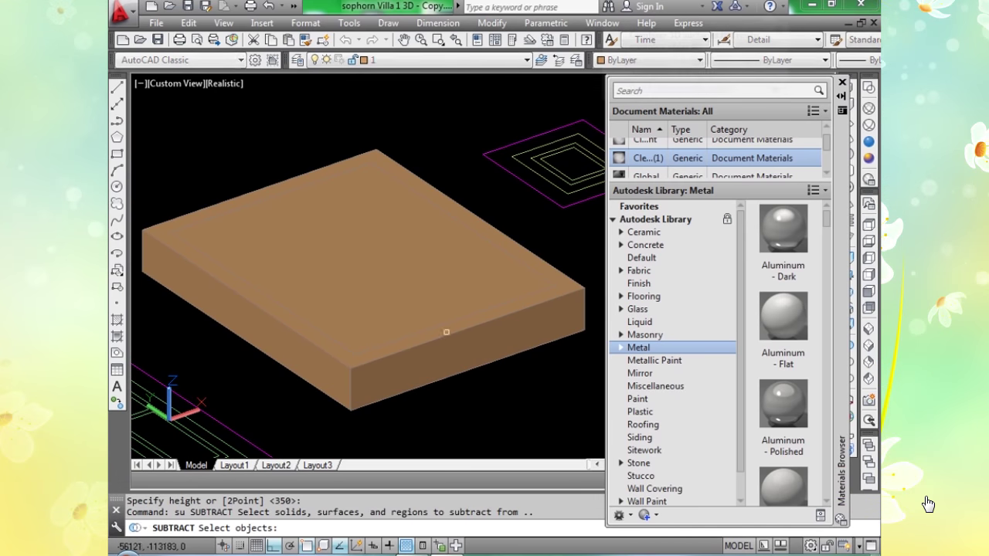
pyautogui.click(455, 337)
pyautogui.press('Return')
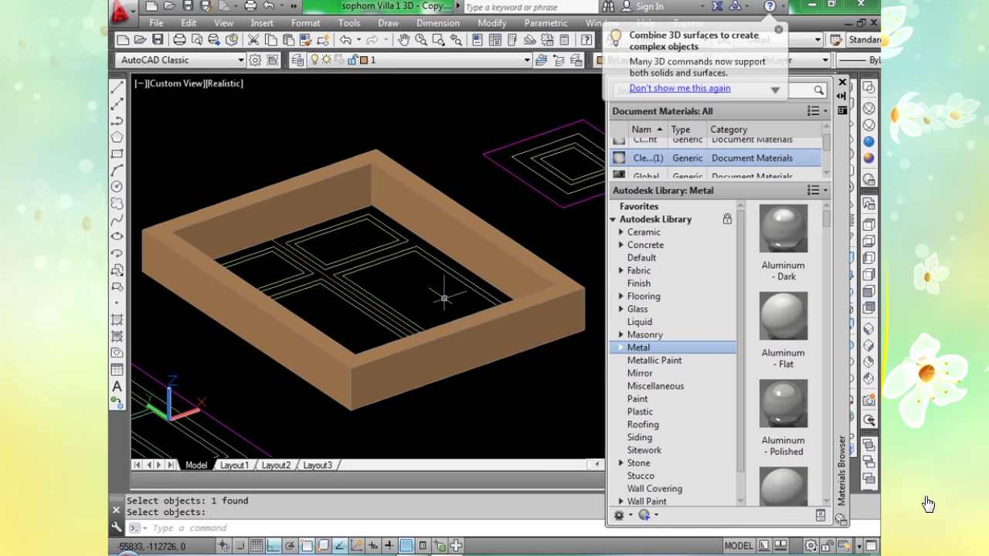
pyautogui.scroll(-3, 533, 285)
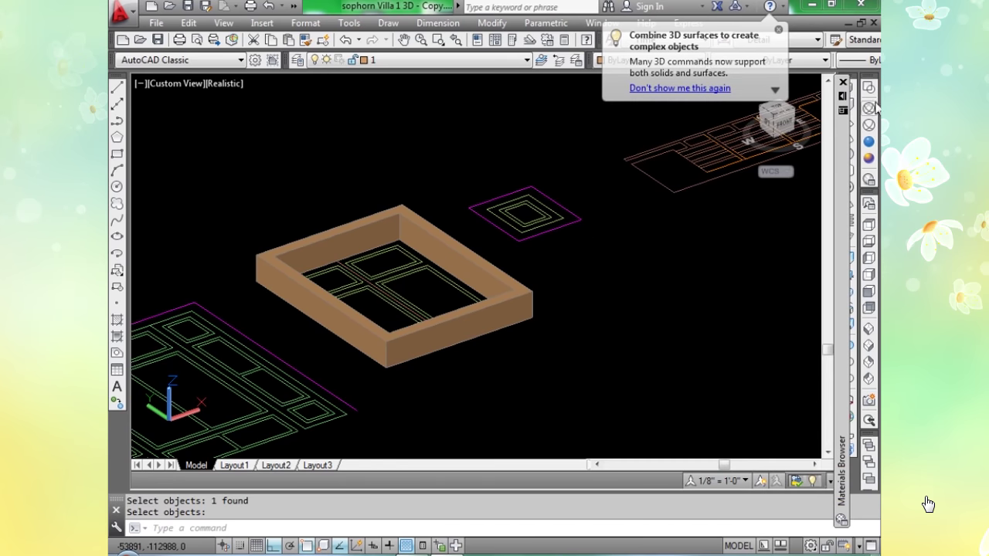
pyautogui.click(869, 108)
# Draw the first 200-high box along an inner room outline inside the frame.
pyautogui.scroll(2, 388, 359)
pyautogui.moveTo(301, 283)
pyautogui.mouseDown(button='middle')
pyautogui.moveTo(420, 283)
pyautogui.moveTo(332, 286)
pyautogui.moveTo(334, 321)
pyautogui.mouseUp(button='middle')
pyautogui.scroll(2, 443, 292)
pyautogui.write('BOx')
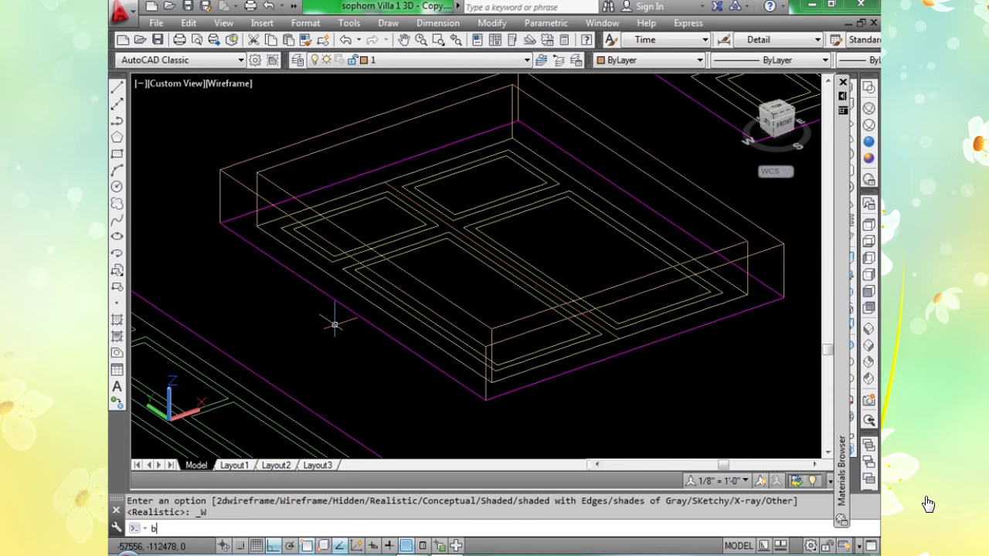
pyautogui.press('Return')
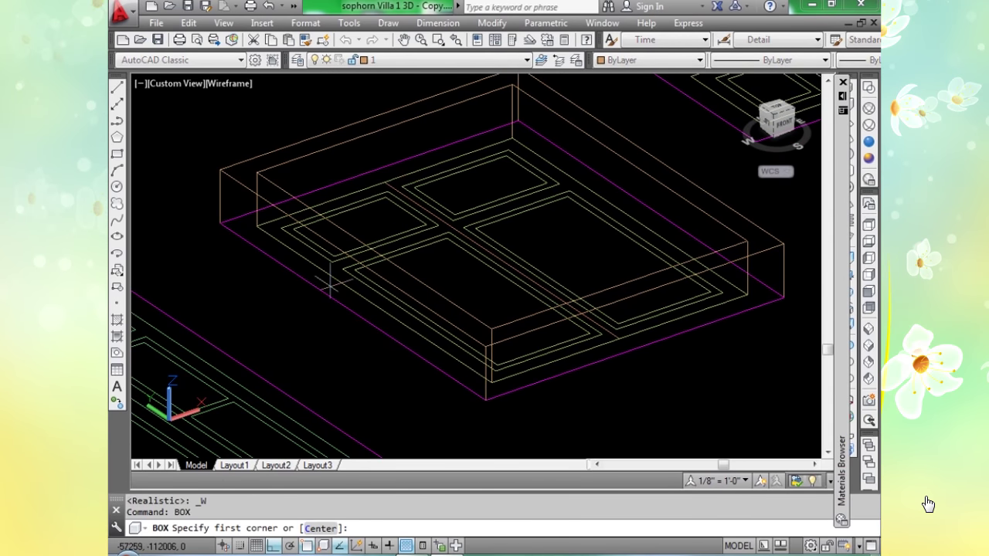
pyautogui.click(281, 228)
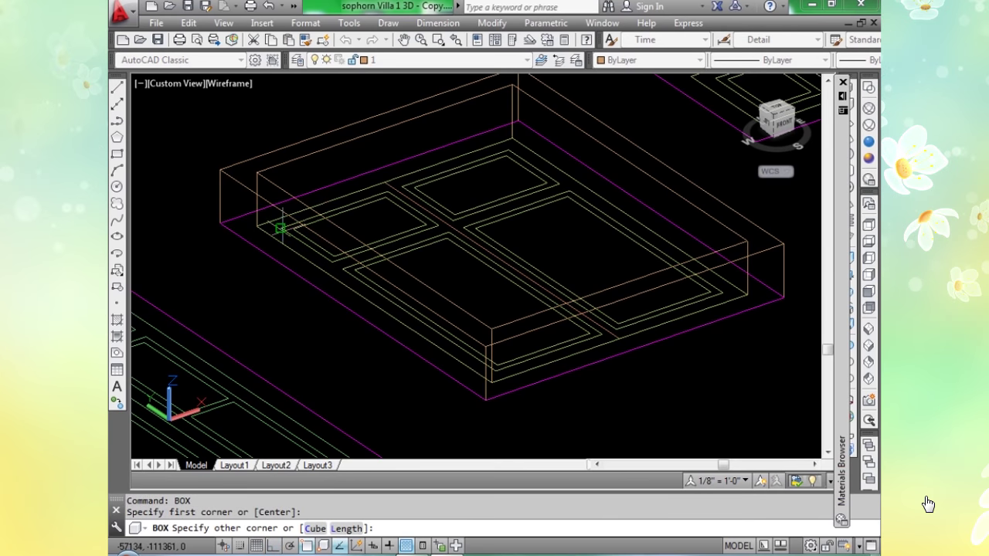
pyautogui.click(438, 225)
pyautogui.write('2')
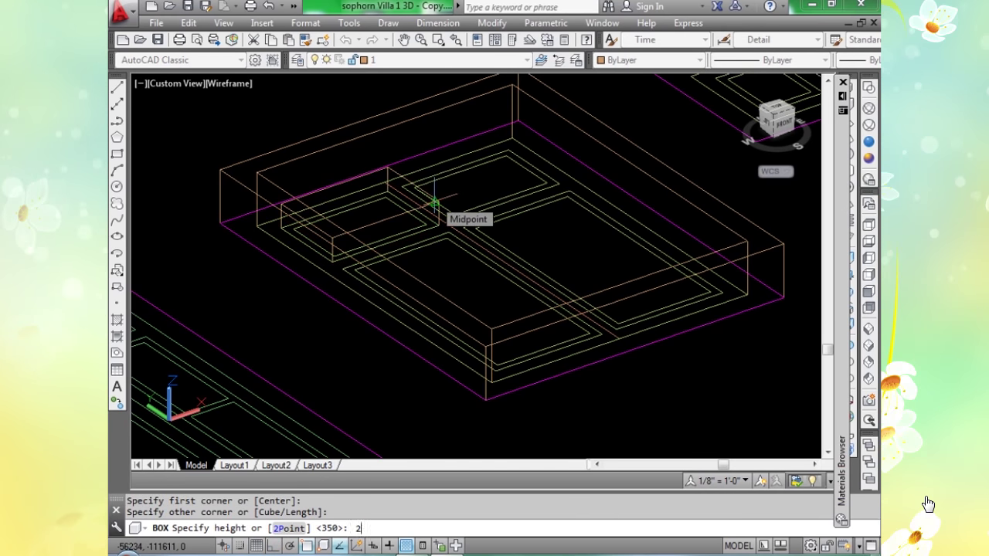
pyautogui.write('00')
pyautogui.press('Return')
pyautogui.press('Return')
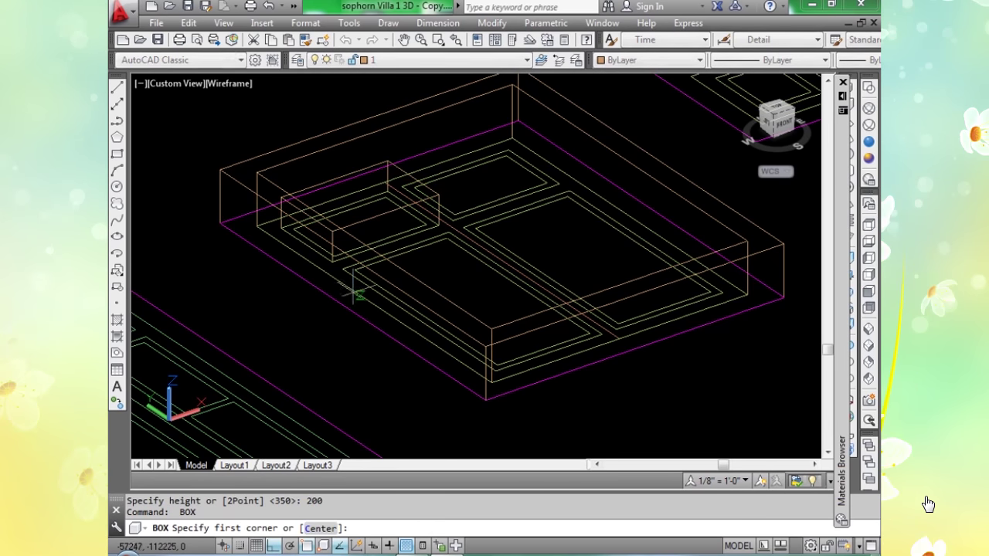
# Add the second and third 200-high boxes on the other inner outlines.
pyautogui.click(417, 285)
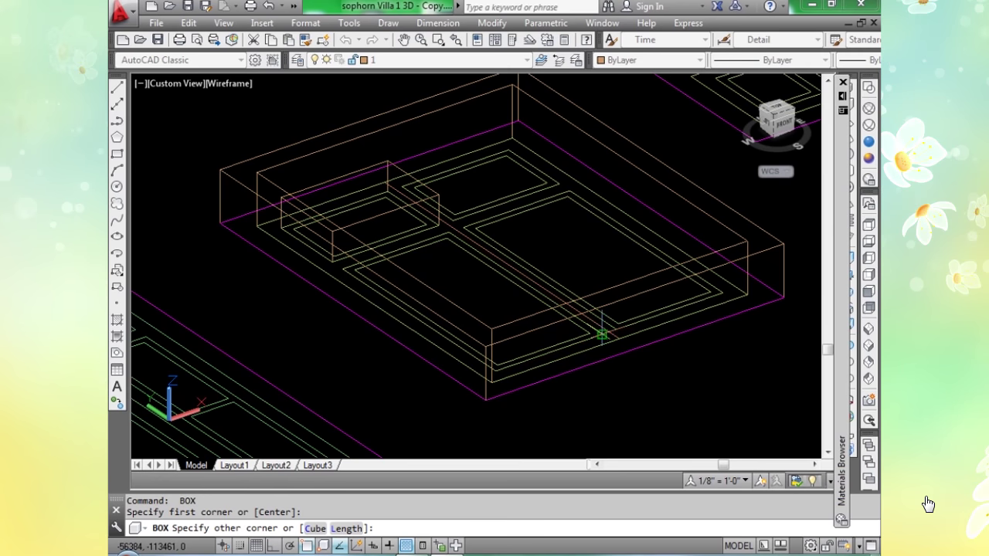
pyautogui.click(601, 330)
pyautogui.press('Return')
pyautogui.press('Return')
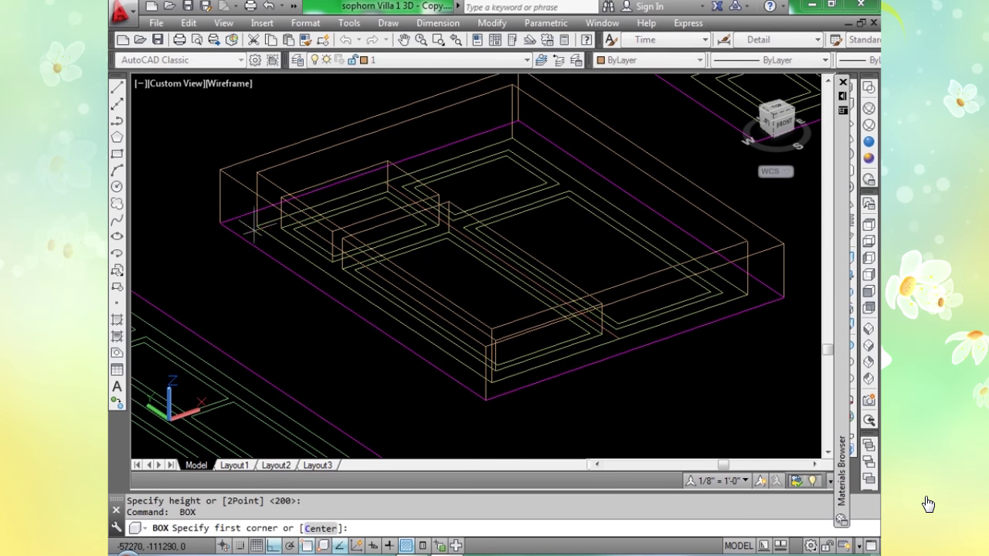
pyautogui.click(255, 226)
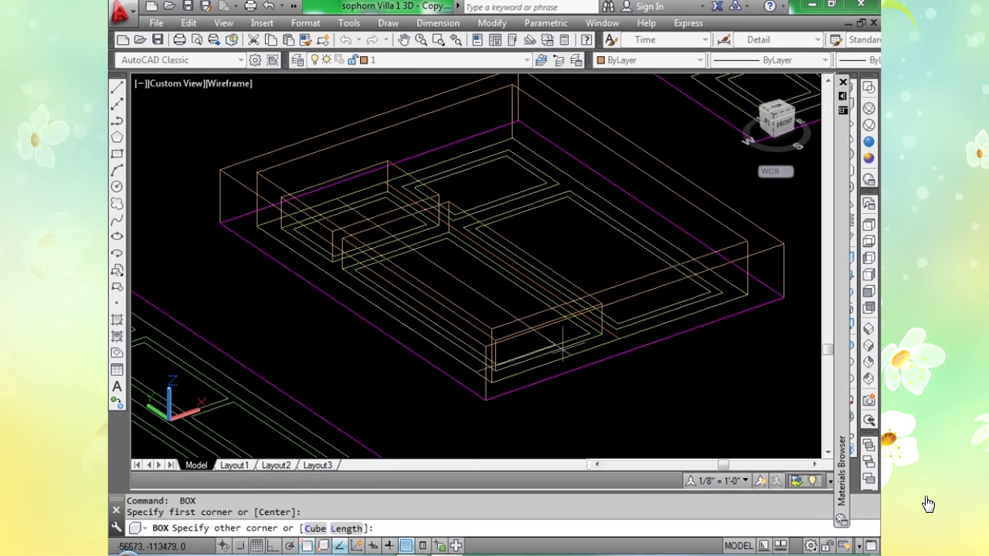
pyautogui.click(618, 324)
pyautogui.press('Return')
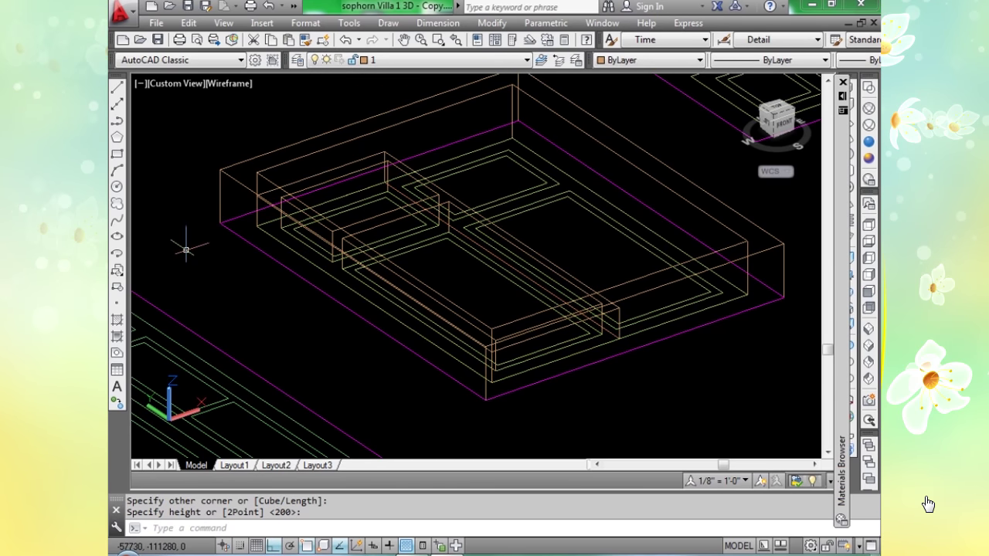
# Attempt a subtraction on the outer wall solid, then cancel it after it fails.
pyautogui.write('su')
pyautogui.press('Return')
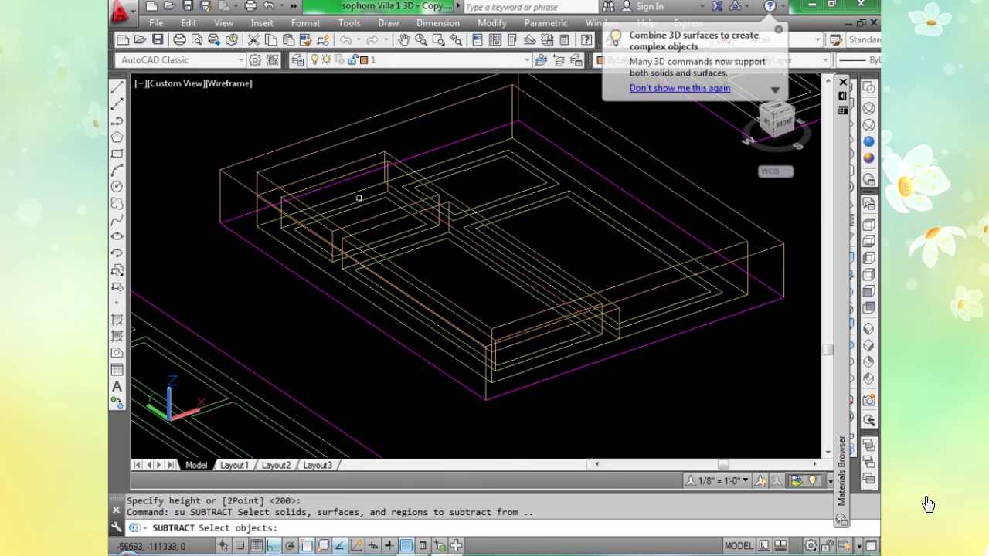
pyautogui.click(354, 162)
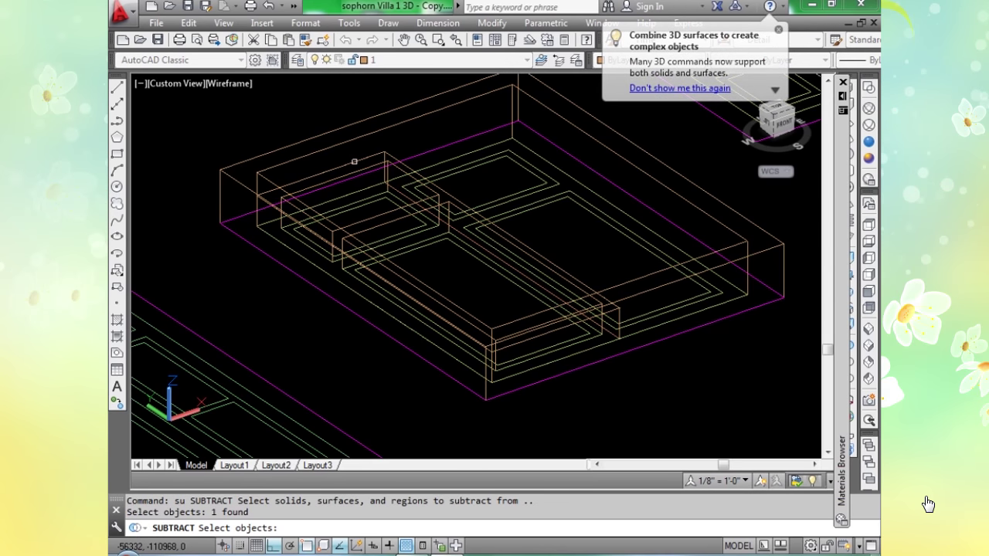
pyautogui.click(351, 162)
pyautogui.press('Return')
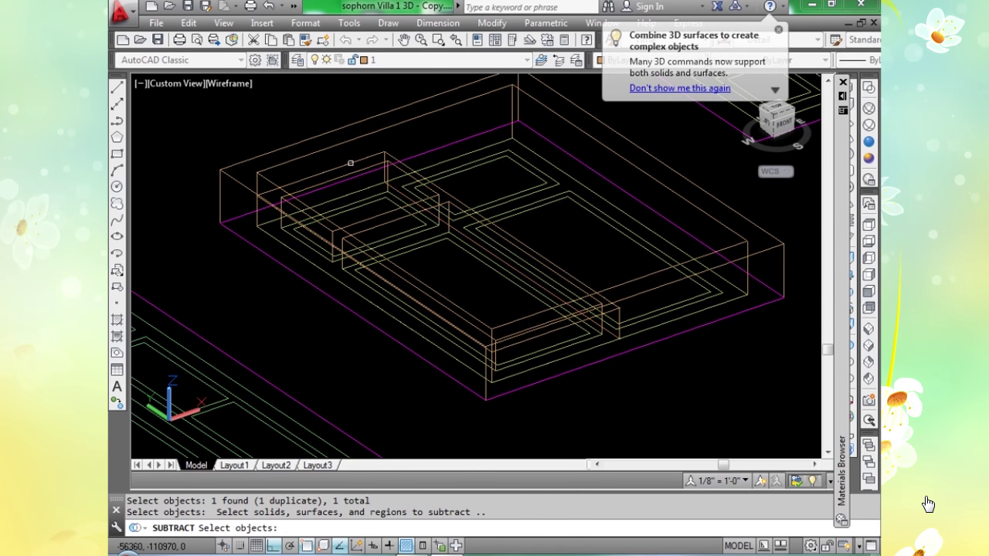
pyautogui.press('Return')
pyautogui.press('Escape')
pyautogui.press('Escape')
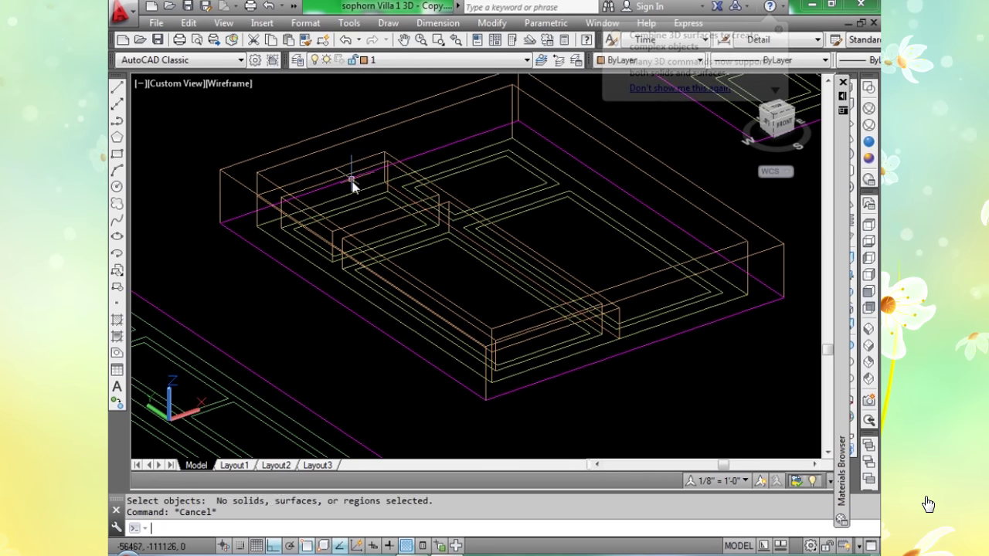
# Subtract the two inner 200-high boxes from the wall solid, forming recessed channels.
pyautogui.write('su')
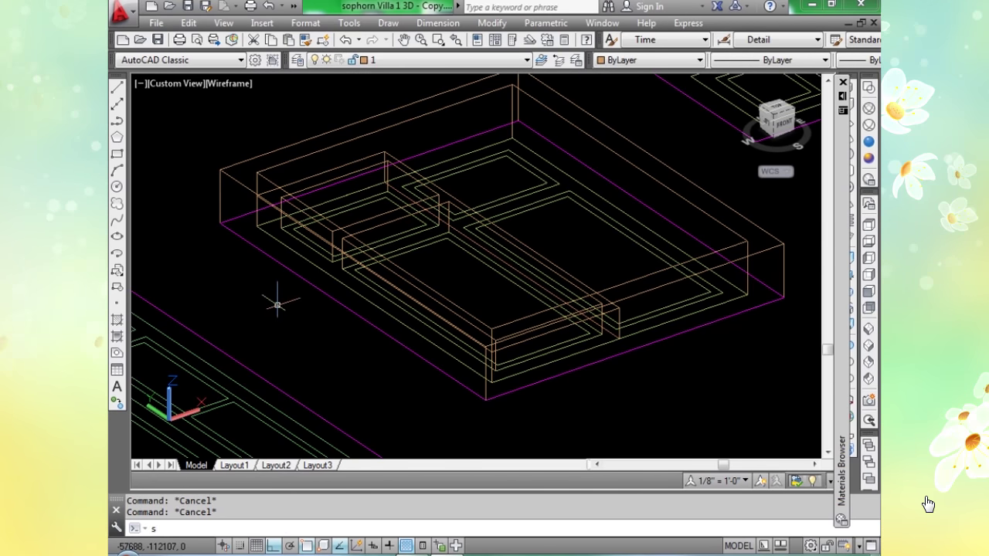
pyautogui.press('Return')
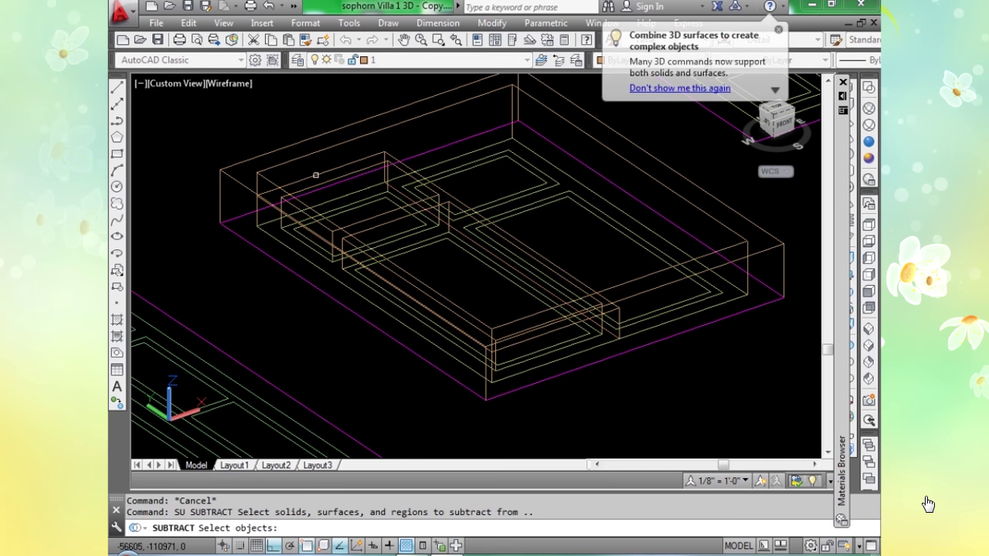
pyautogui.scroll(3, 315, 176)
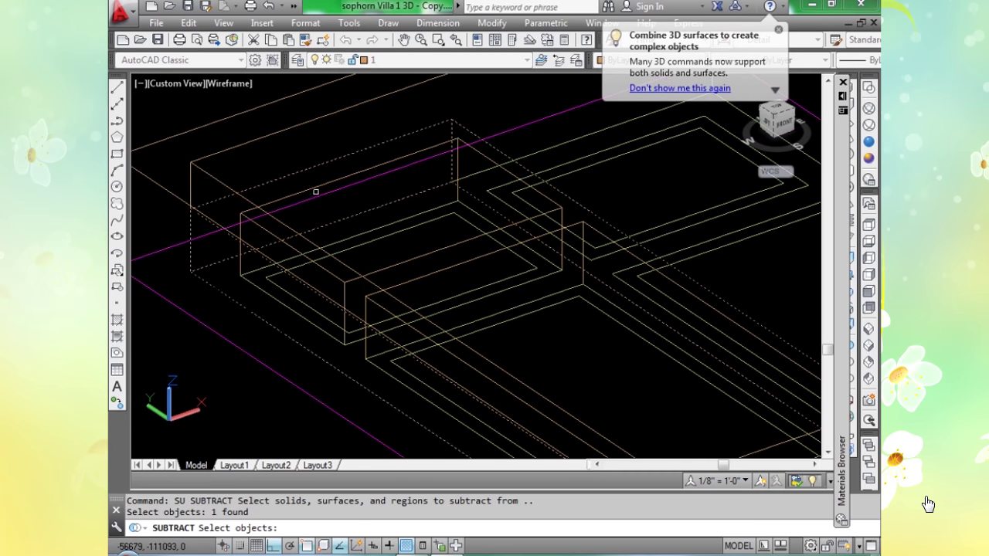
pyautogui.press('Return')
pyautogui.click(430, 267)
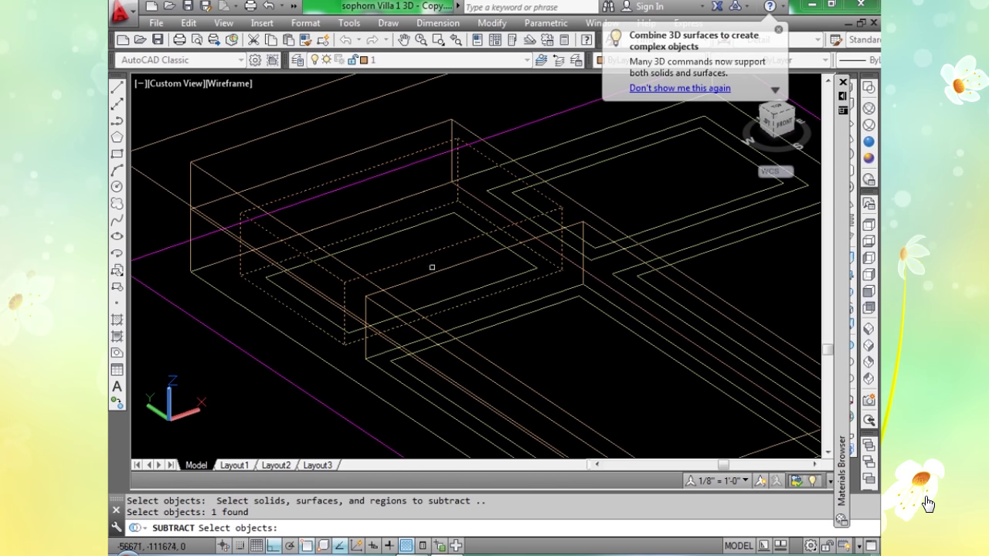
pyautogui.click(444, 267)
pyautogui.scroll(-5, 502, 309)
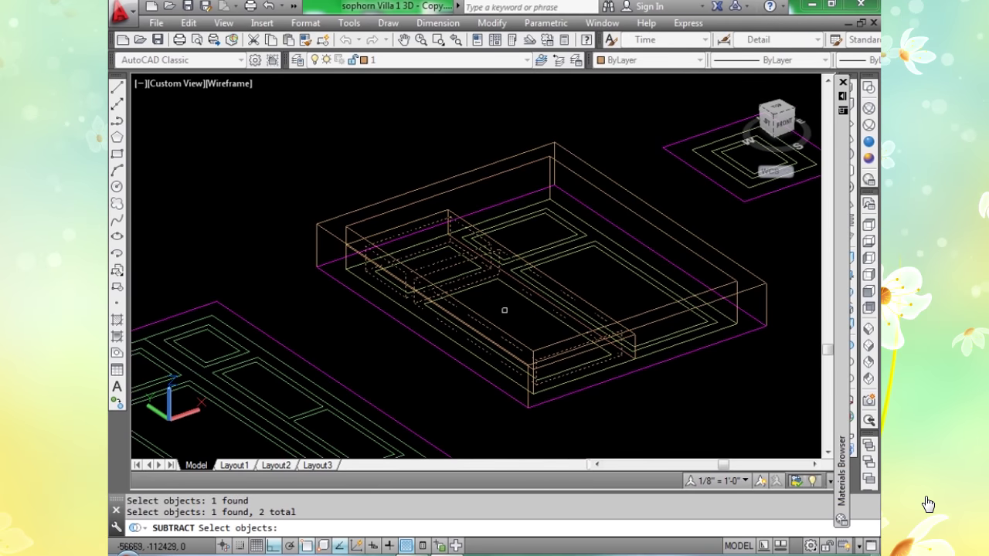
pyautogui.press('Return')
# Check the result in Realistic style, then return to Wireframe.
pyautogui.scroll(2, 487, 299)
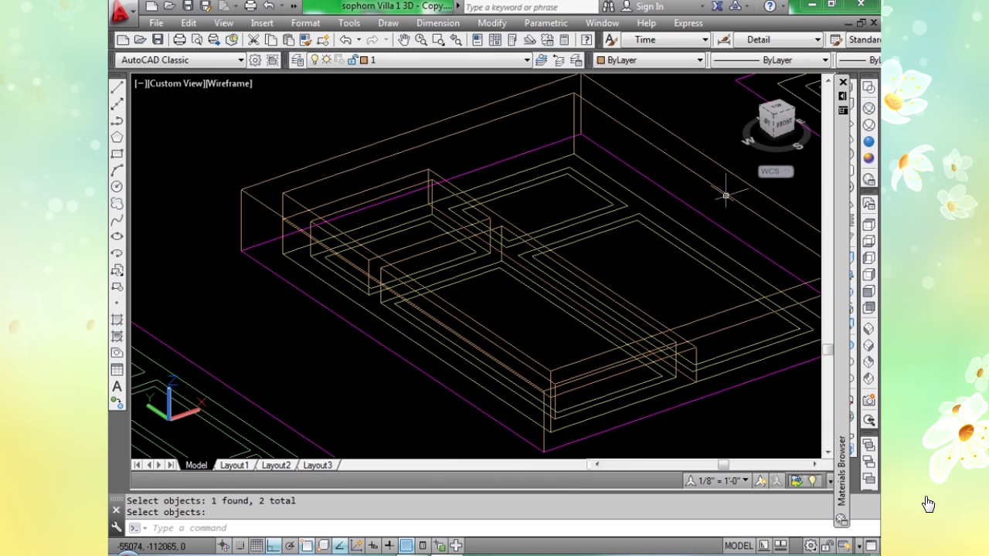
pyautogui.click(868, 142)
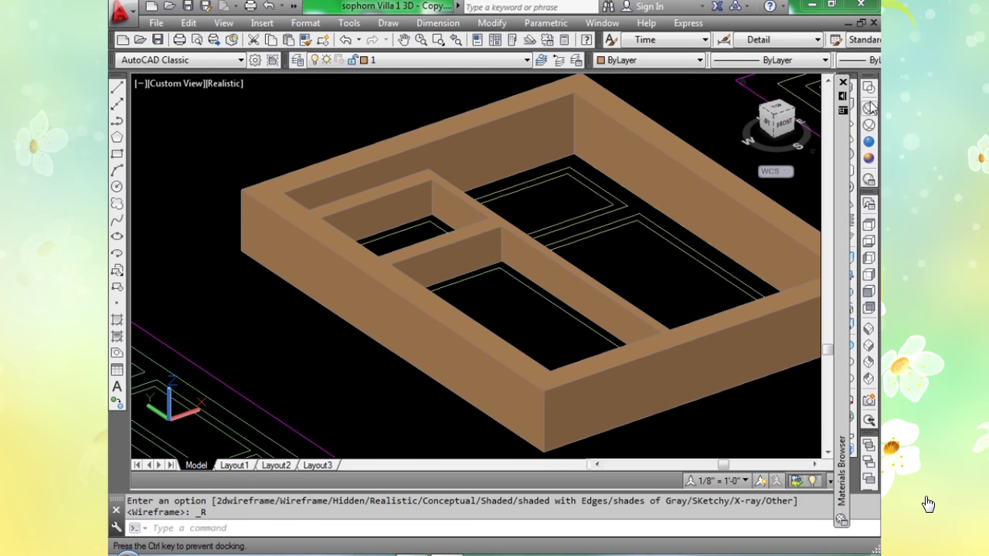
pyautogui.click(869, 126)
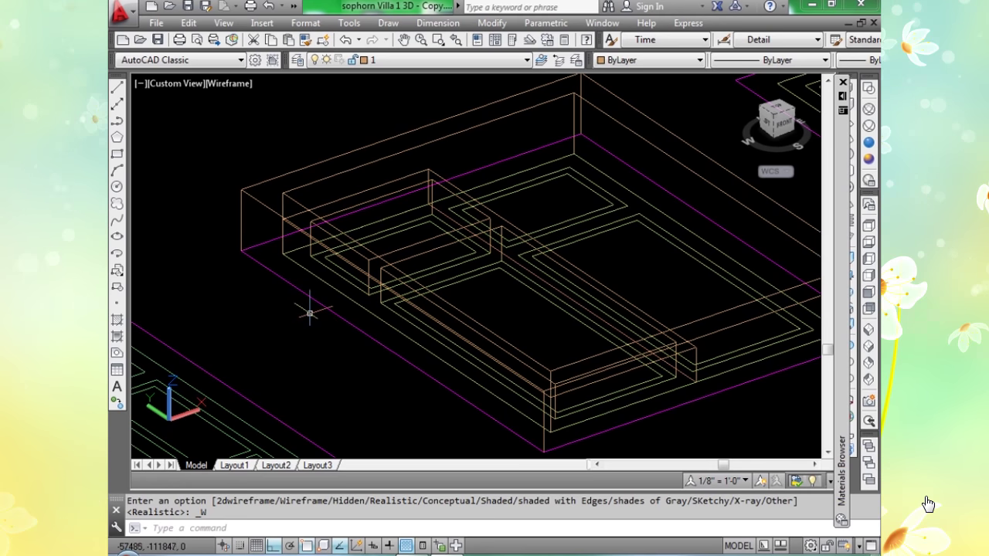
# Draw a 50-high box across the recess, plus another box at the default height.
pyautogui.write('box')
pyautogui.press('Return')
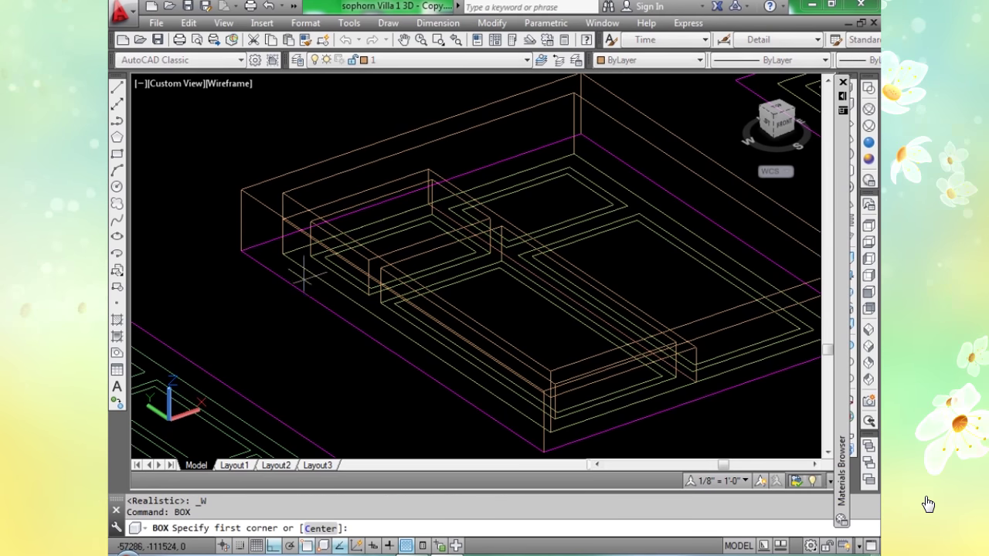
pyautogui.scroll(3, 313, 306)
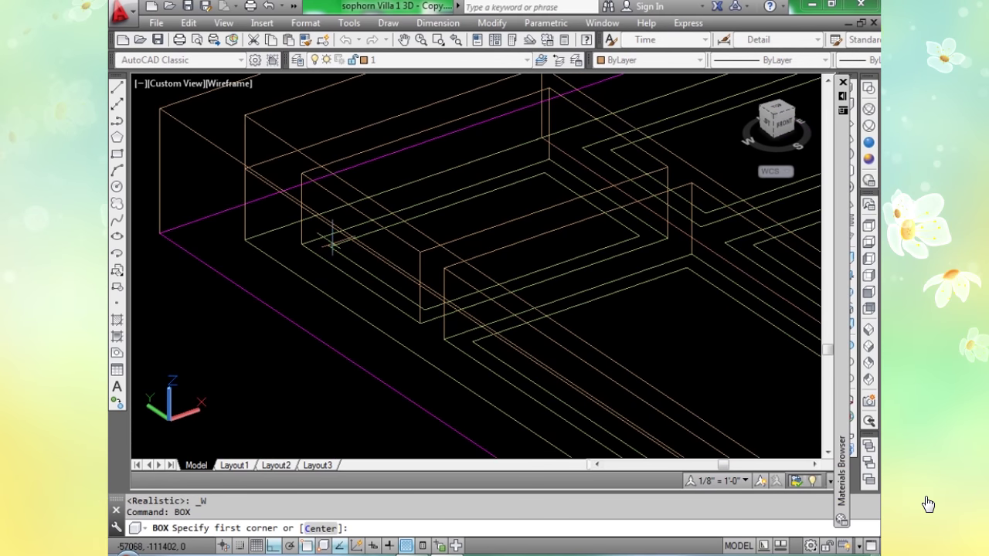
pyautogui.click(333, 241)
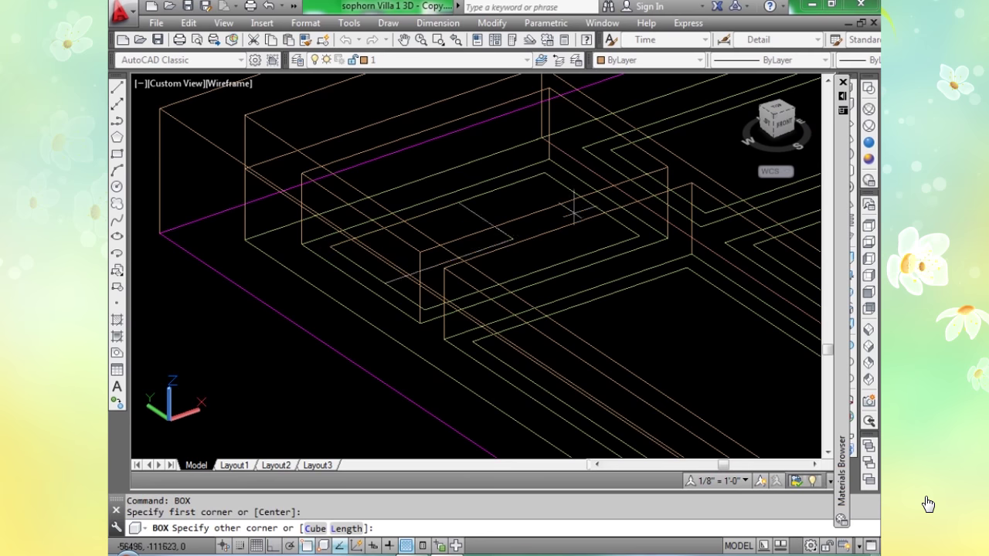
pyautogui.click(638, 237)
pyautogui.write('5')
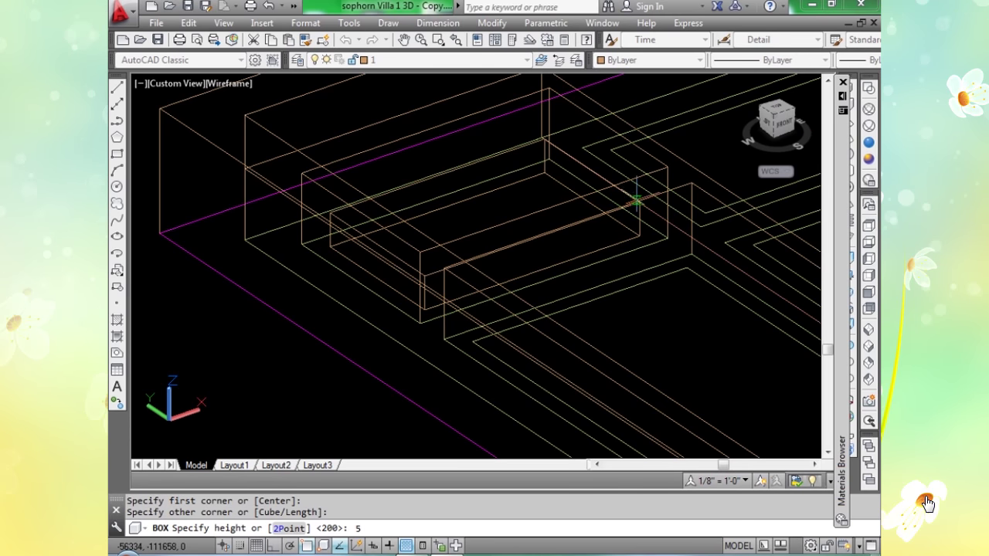
pyautogui.write('0')
pyautogui.press('Return')
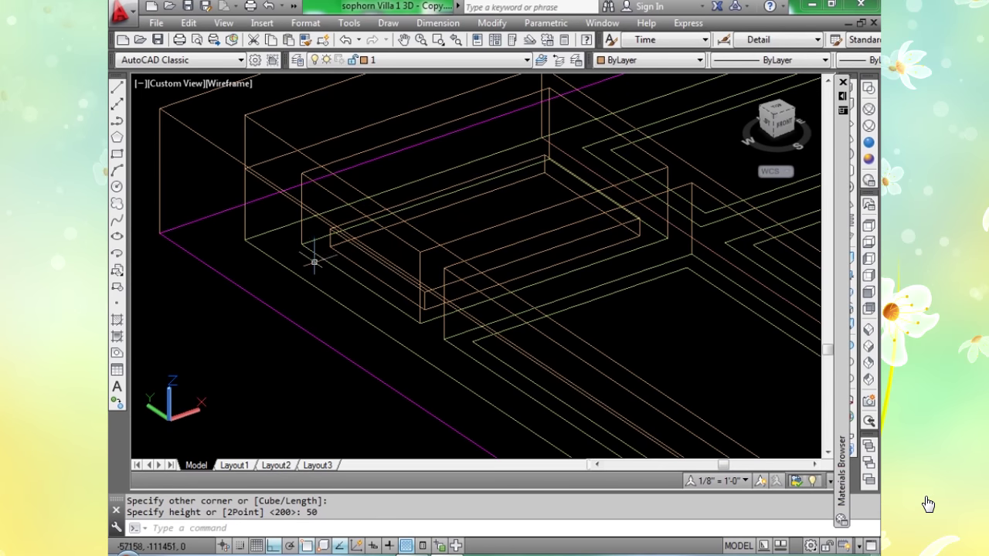
pyautogui.press('Return')
pyautogui.click(705, 213)
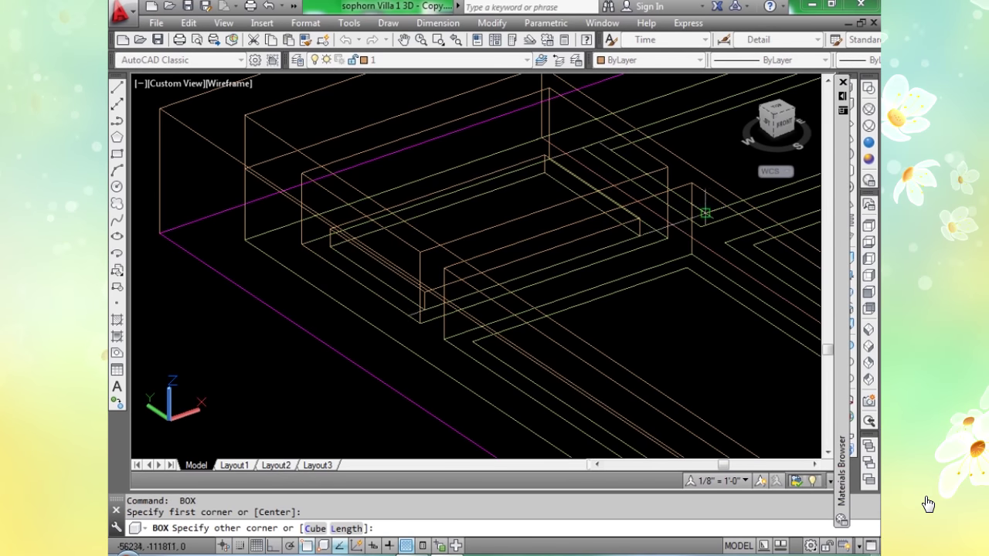
pyautogui.click(666, 238)
pyautogui.press('Return')
# Draw two more boxes spanning the recess channel floors.
pyautogui.scroll(3, 287, 185)
pyautogui.moveTo(287, 186); pyautogui.dragTo(380, 235, button='middle')
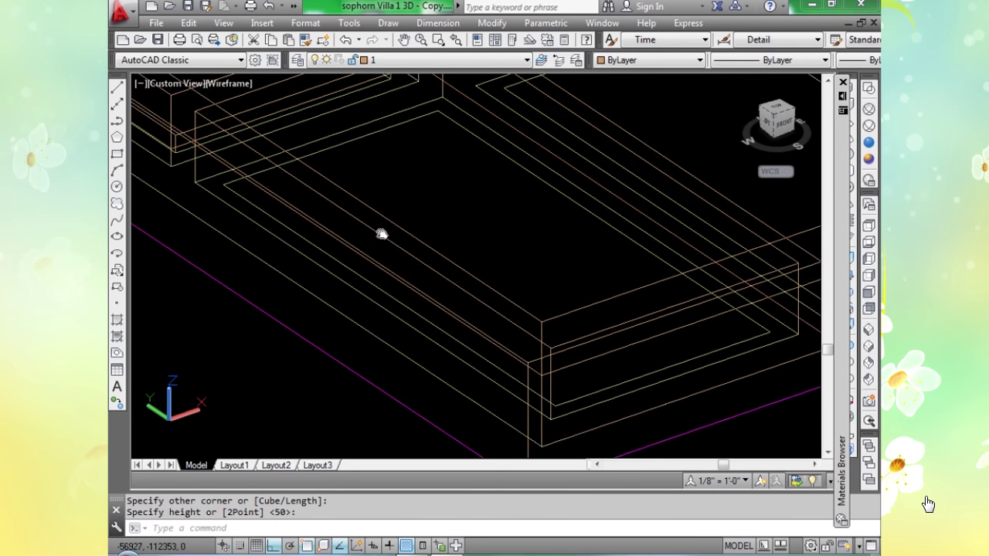
pyautogui.press('Return')
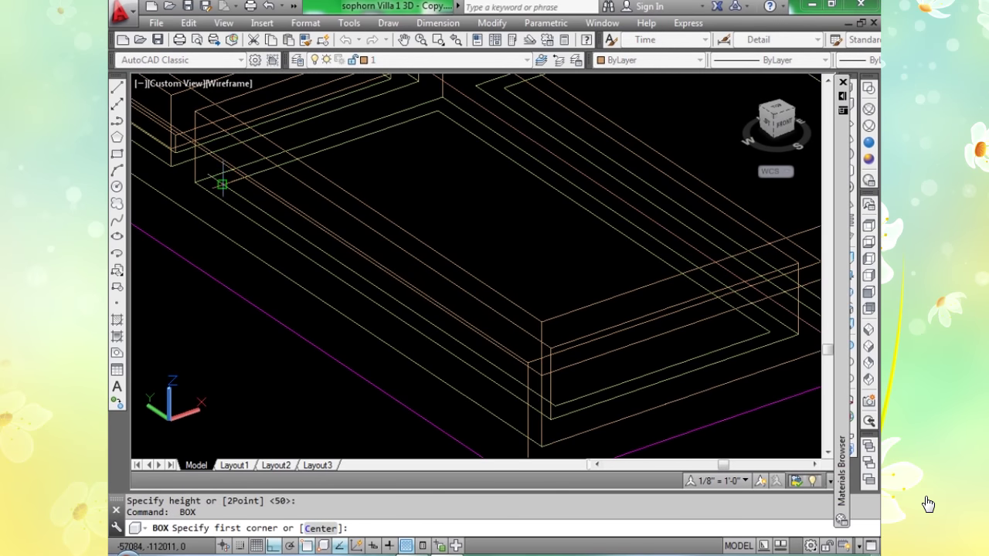
pyautogui.click(223, 184)
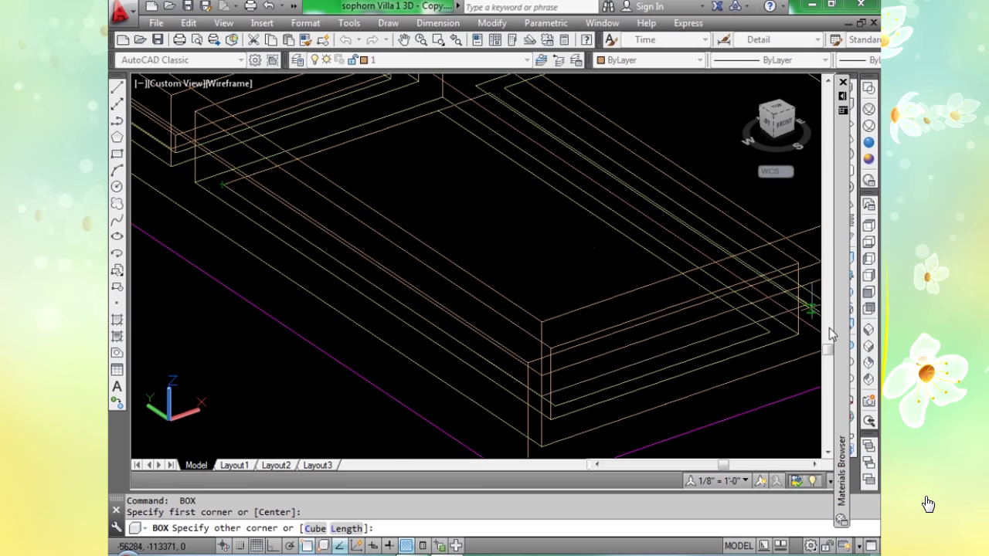
pyautogui.click(770, 332)
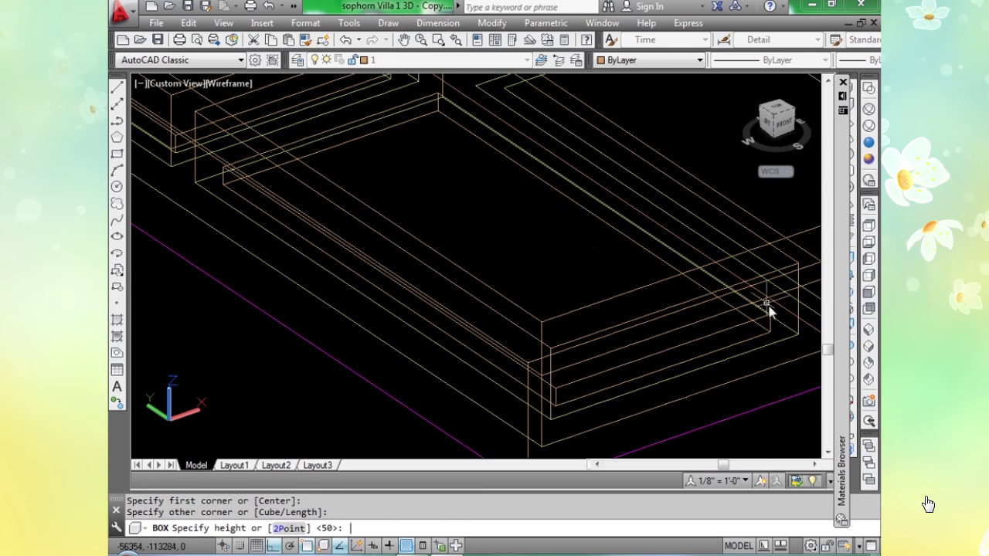
pyautogui.click(768, 309)
pyautogui.press('Return')
pyautogui.click(550, 419)
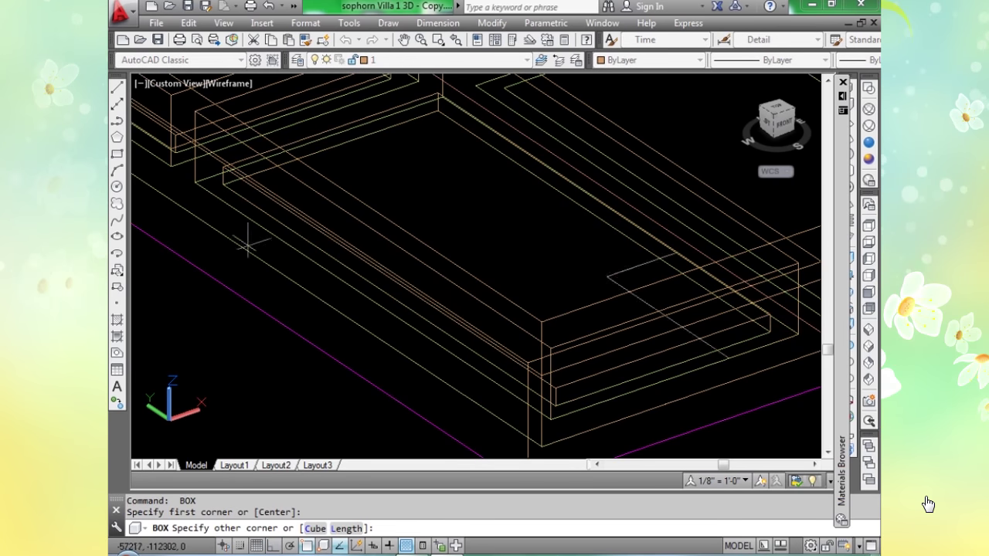
pyautogui.click(193, 182)
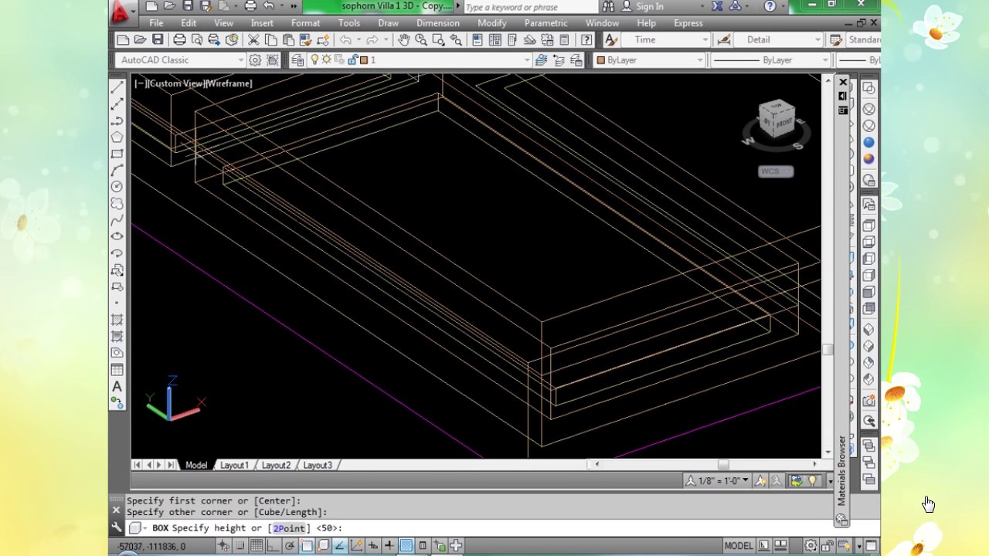
pyautogui.press('Return')
# Subtract the boxes from the upper and lower recess solids, checking in Realistic then Hidden.
pyautogui.scroll(3, 468, 221)
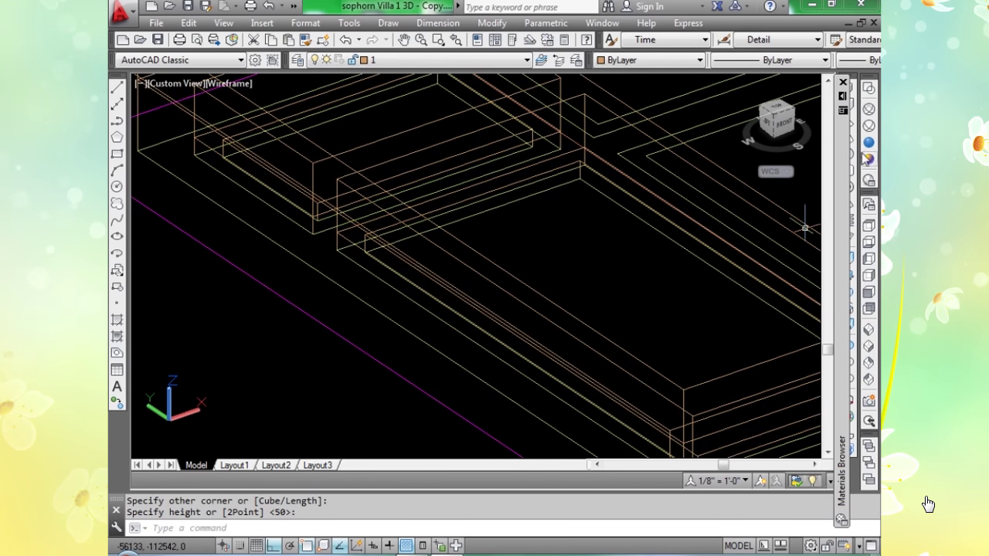
pyautogui.click(868, 143)
pyautogui.scroll(-2, 576, 193)
pyautogui.scroll(1, 537, 250)
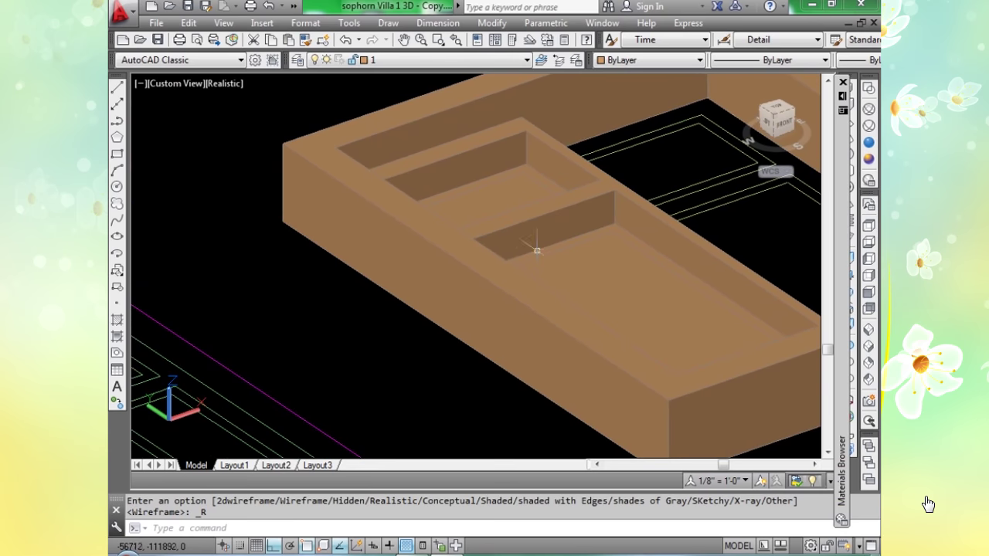
pyautogui.write('S')
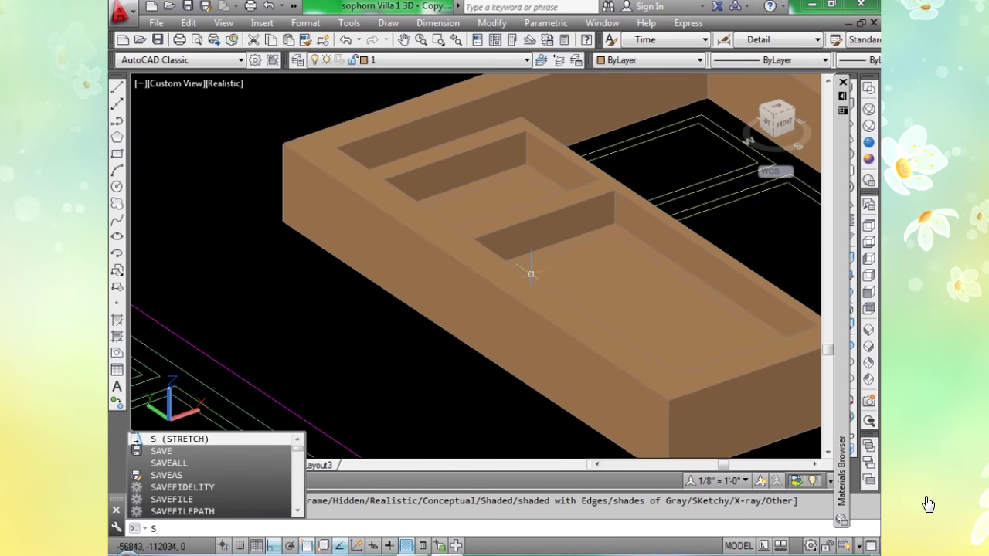
pyautogui.write('U')
pyautogui.press('Return')
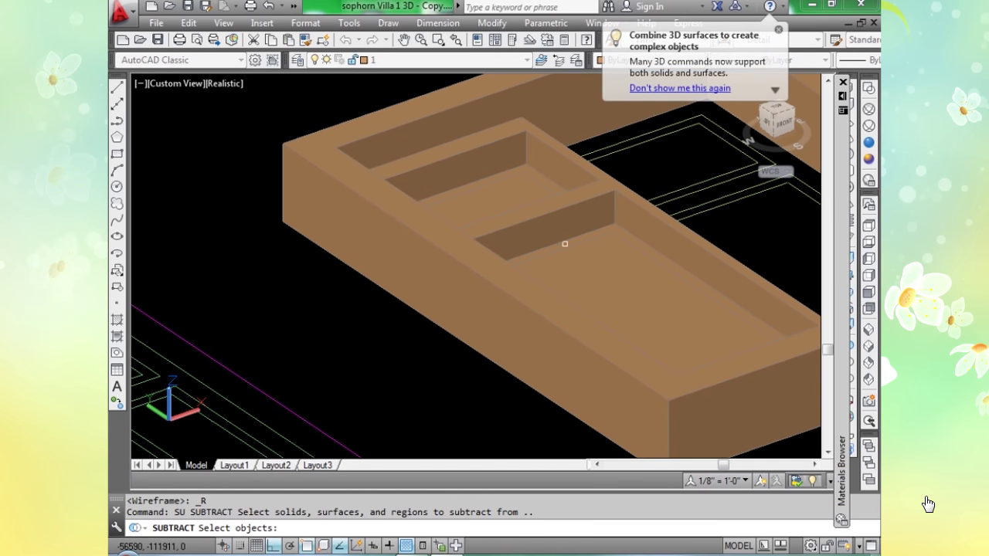
pyautogui.click(565, 244)
pyautogui.click(547, 181)
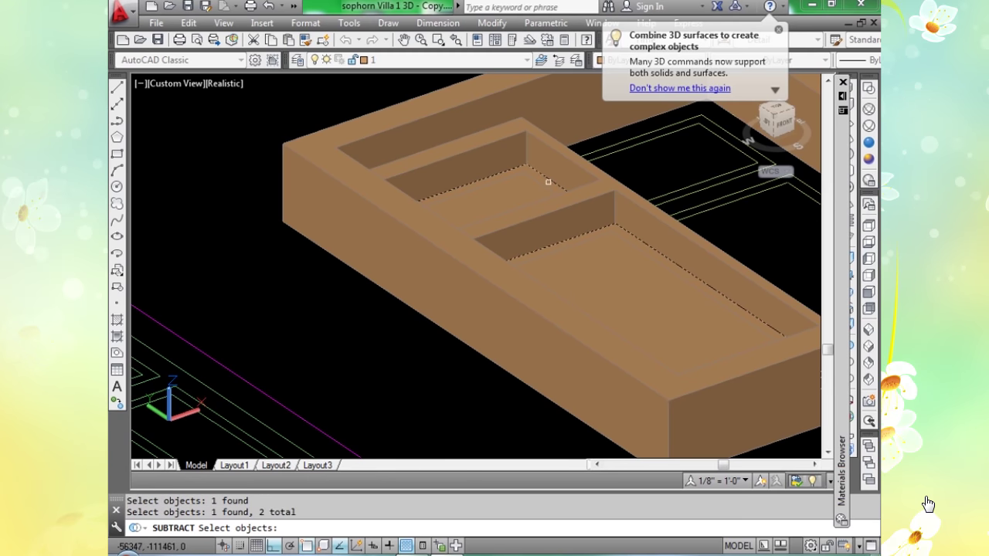
pyautogui.press('Return')
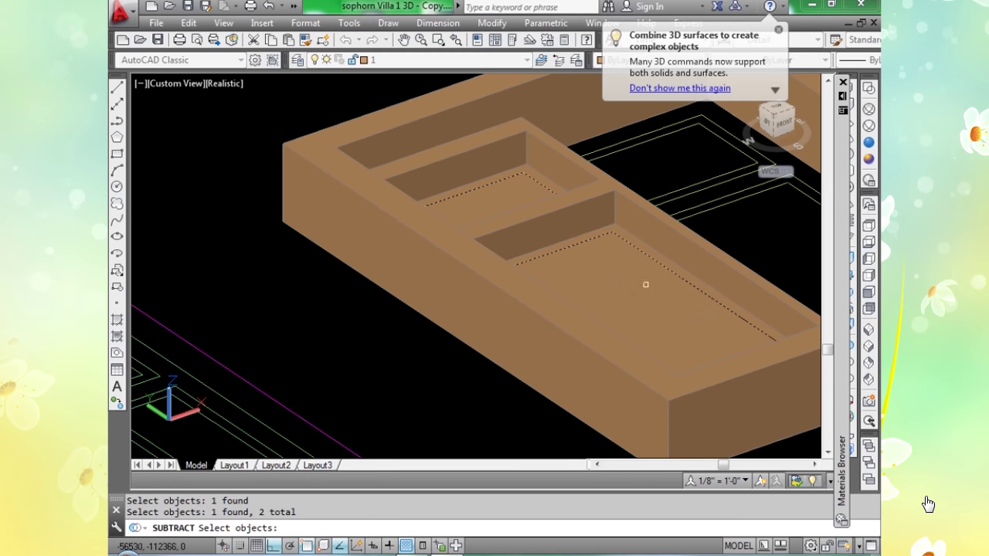
pyautogui.press('Return')
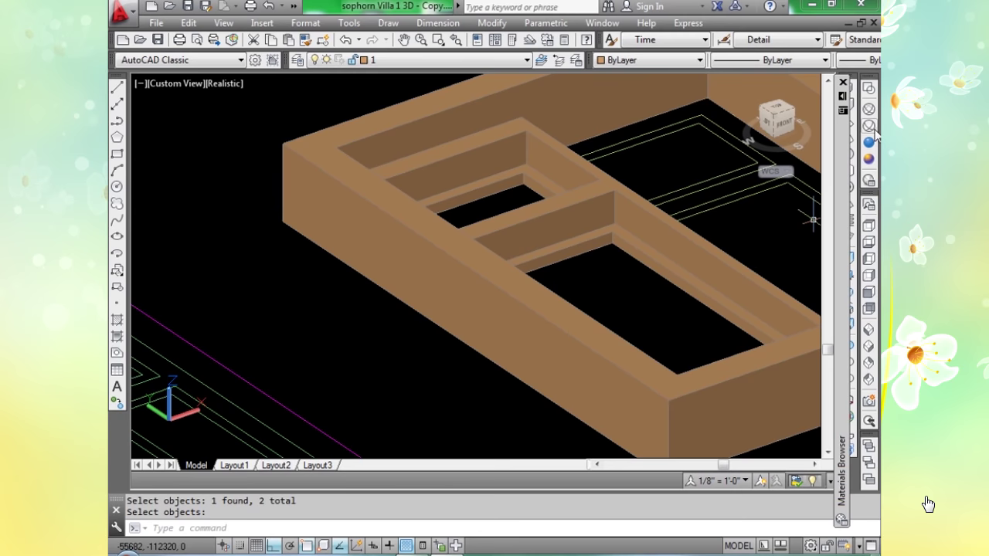
pyautogui.click(869, 126)
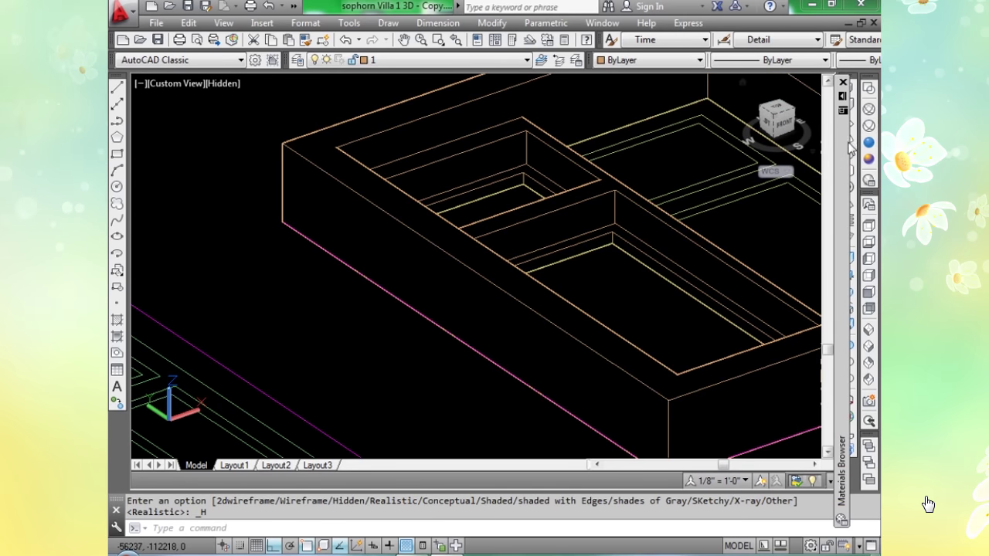
# In Wireframe, draw a 10-high panel box inside the first cut opening.
pyautogui.click(868, 109)
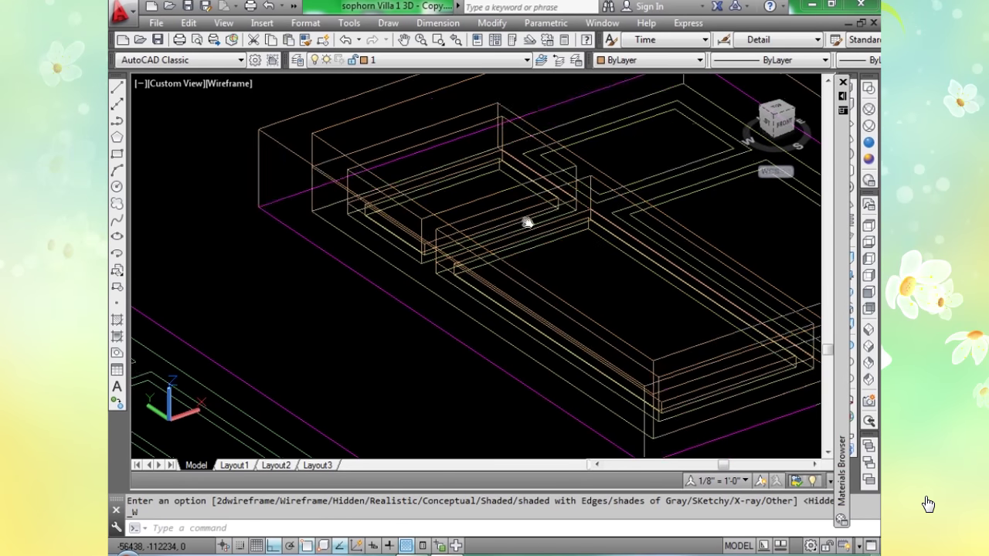
pyautogui.scroll(2, 526, 222)
pyautogui.scroll(2, 330, 161)
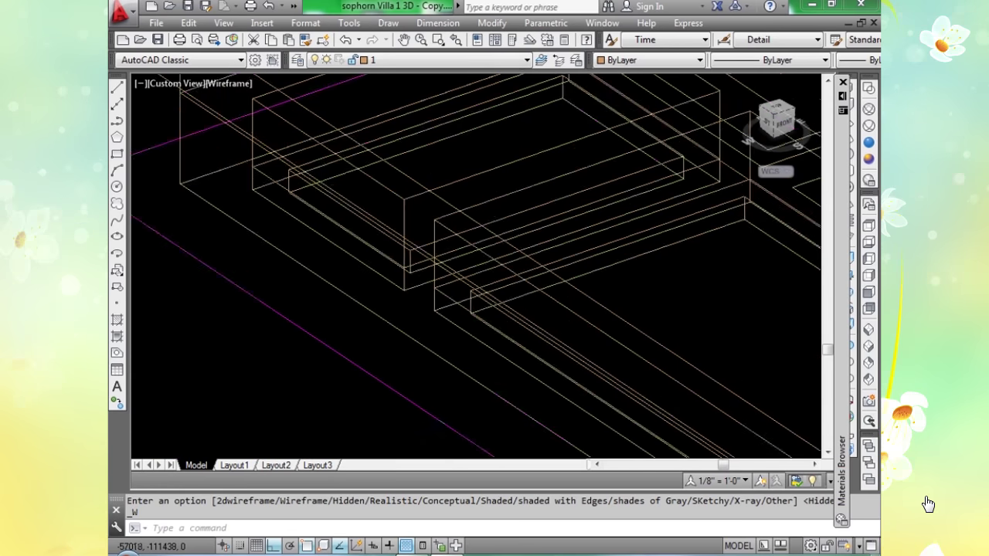
pyautogui.scroll(1, 308, 203)
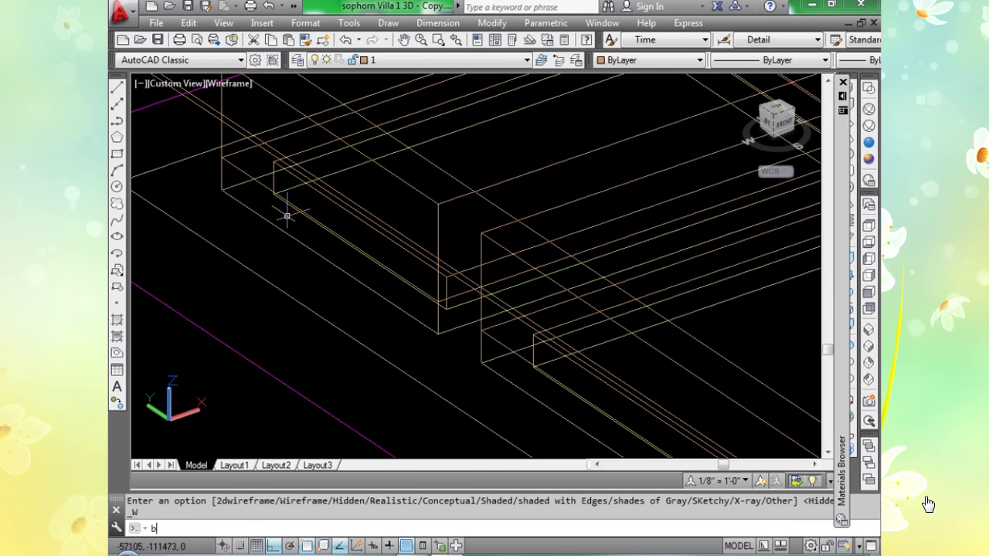
pyautogui.write('box')
pyautogui.press('Return')
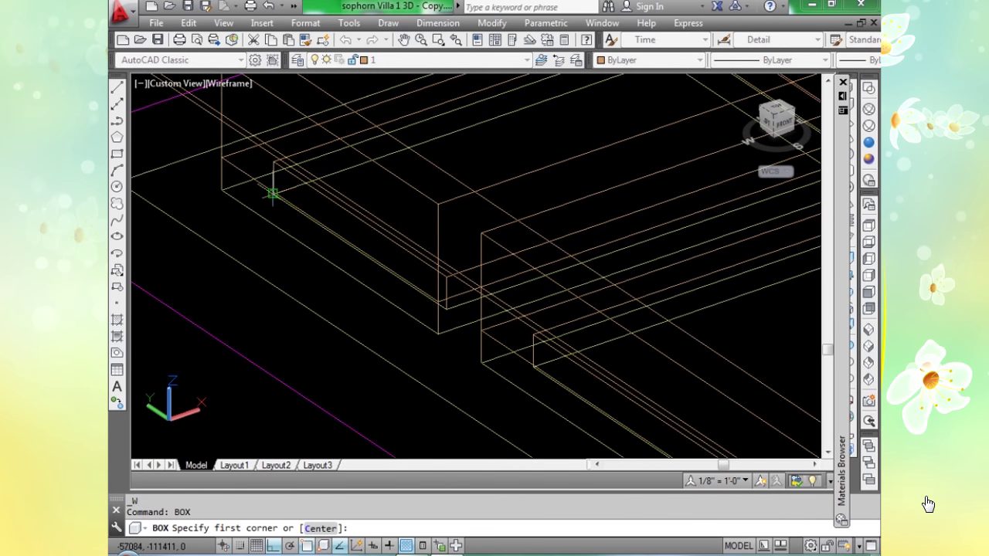
pyautogui.click(282, 200)
pyautogui.scroll(-2, 282, 199)
pyautogui.scroll(-1, 552, 232)
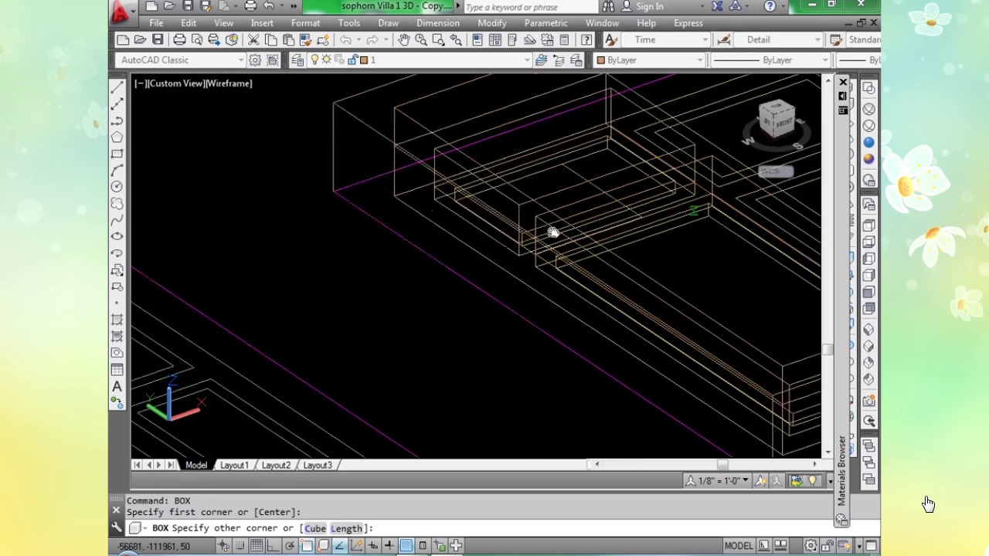
pyautogui.scroll(2, 551, 232)
pyautogui.scroll(1, 468, 210)
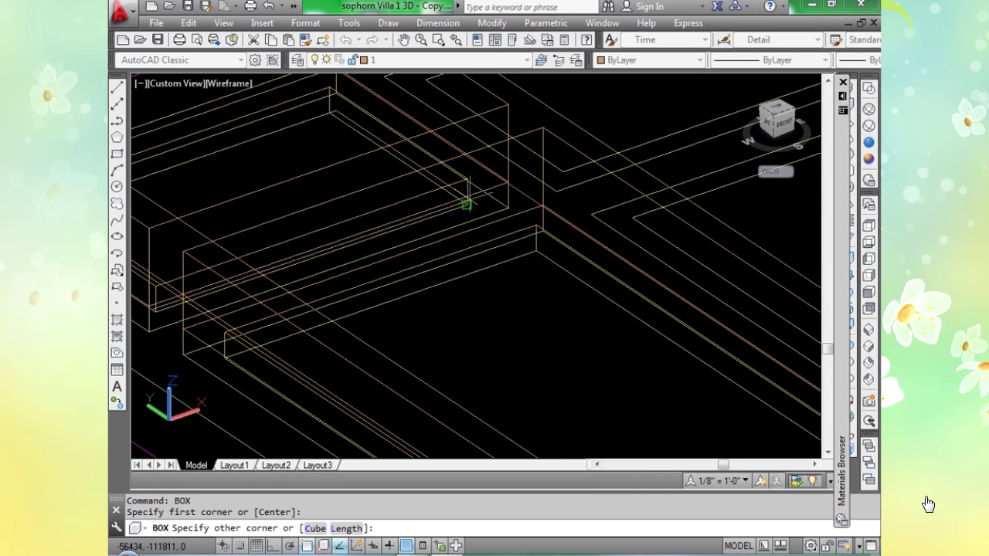
pyautogui.click(467, 194)
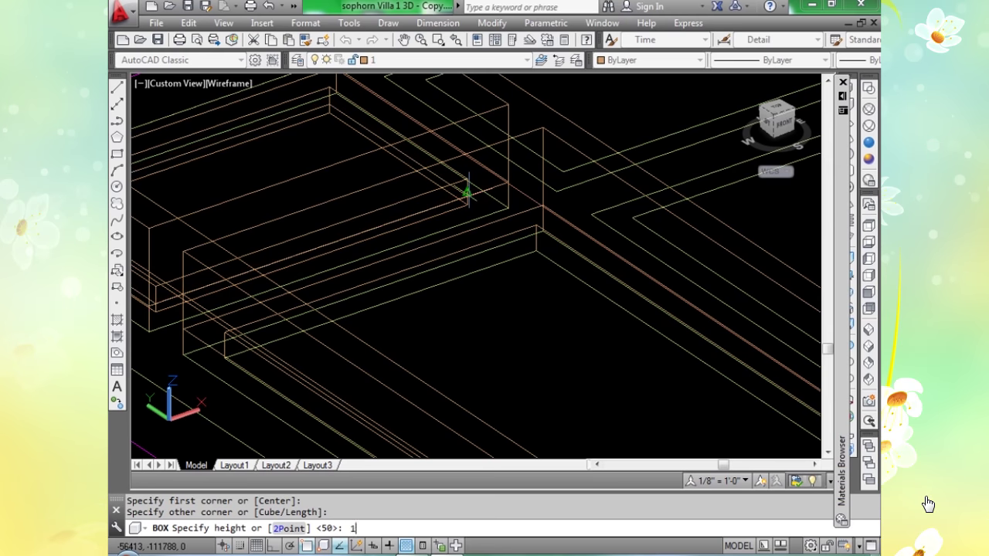
pyautogui.press('Return')
pyautogui.press('Return')
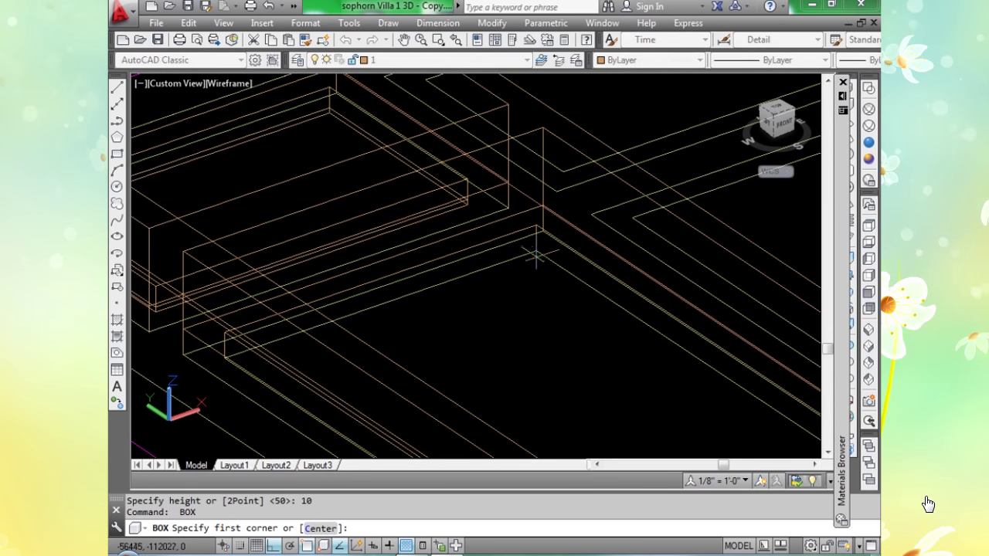
# Start a second panel box in the other opening.
pyautogui.click(536, 252)
pyautogui.scroll(-2, 532, 247)
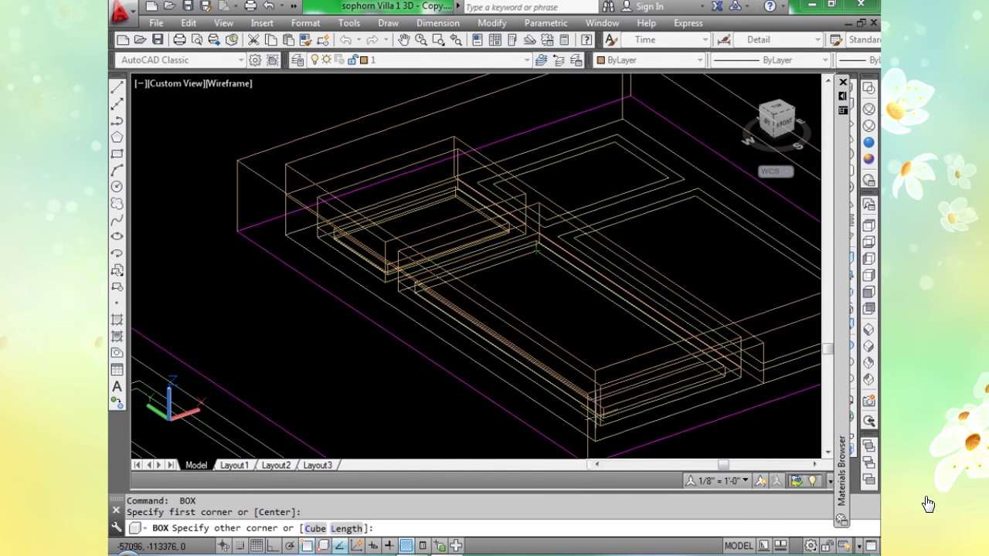
pyautogui.scroll(3, 541, 263)
pyautogui.scroll(2, 585, 353)
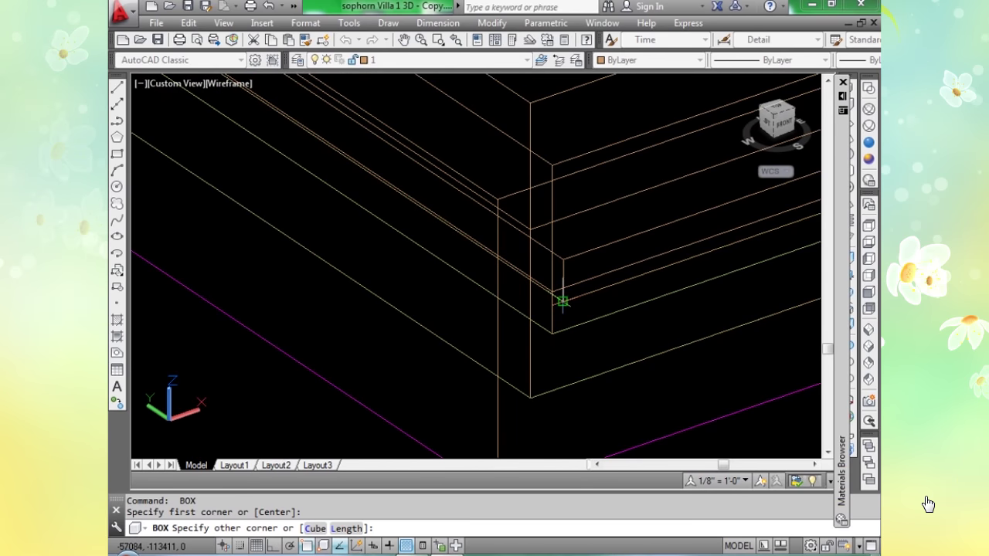
pyautogui.press('Return')
pyautogui.scroll(-3, 551, 260)
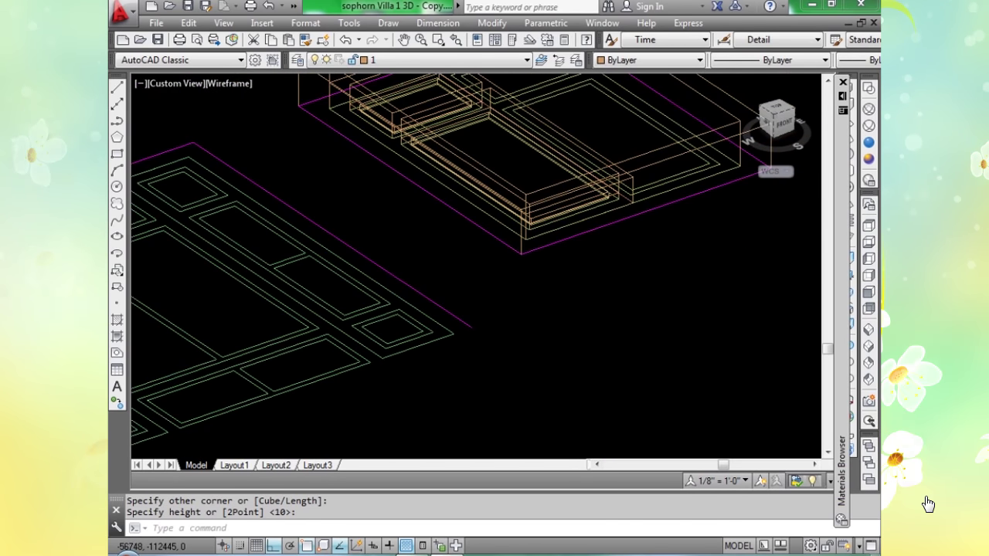
pyautogui.moveTo(516, 155); pyautogui.dragTo(516, 267, button='middle')
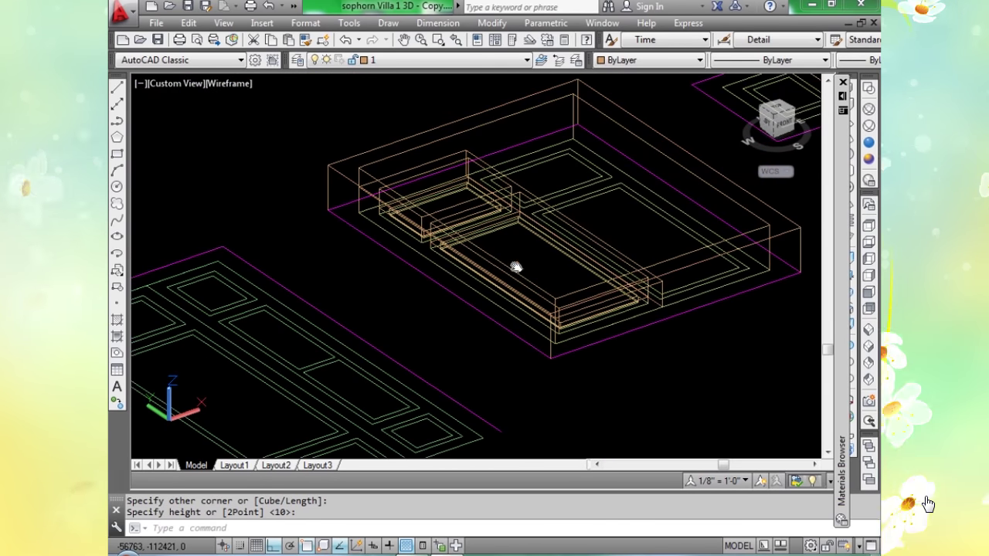
# Switch to Realistic shading and drag the grey glass material onto the lower and upper recess panels of the third wall frame.
pyautogui.click(842, 96)
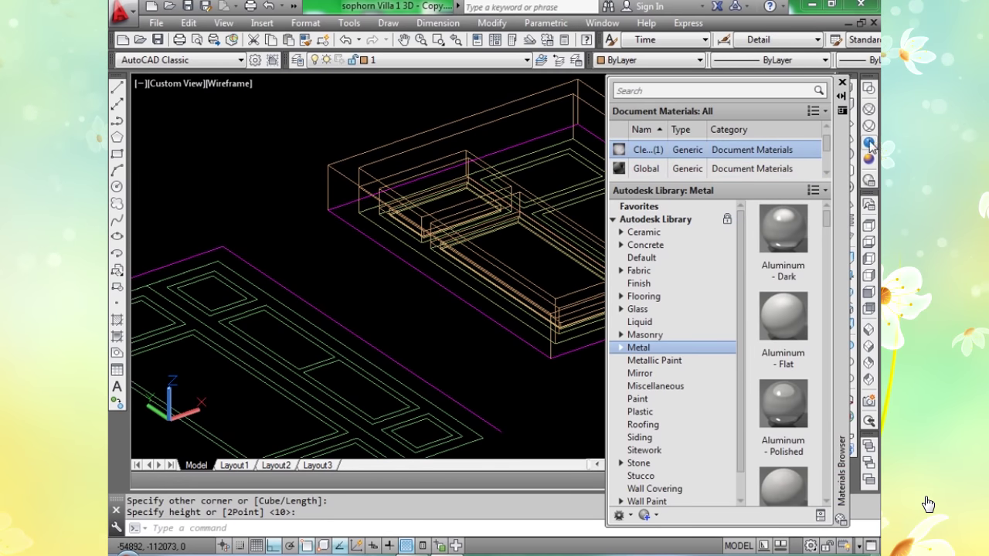
pyautogui.click(869, 144)
pyautogui.moveTo(622, 149); pyautogui.dragTo(519, 239)
pyautogui.scroll(4, 502, 195)
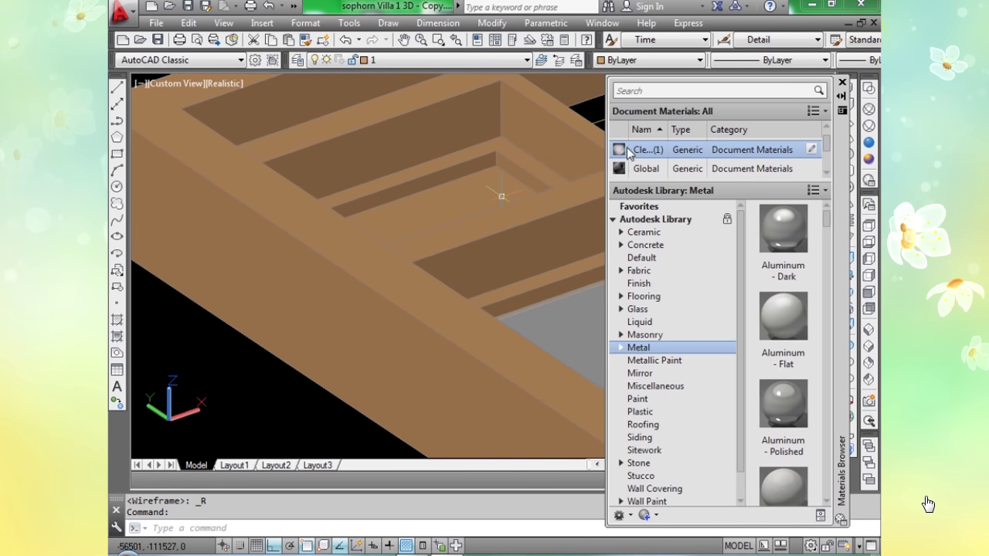
pyautogui.moveTo(501, 187); pyautogui.dragTo(490, 182)
pyautogui.scroll(-6, 490, 182)
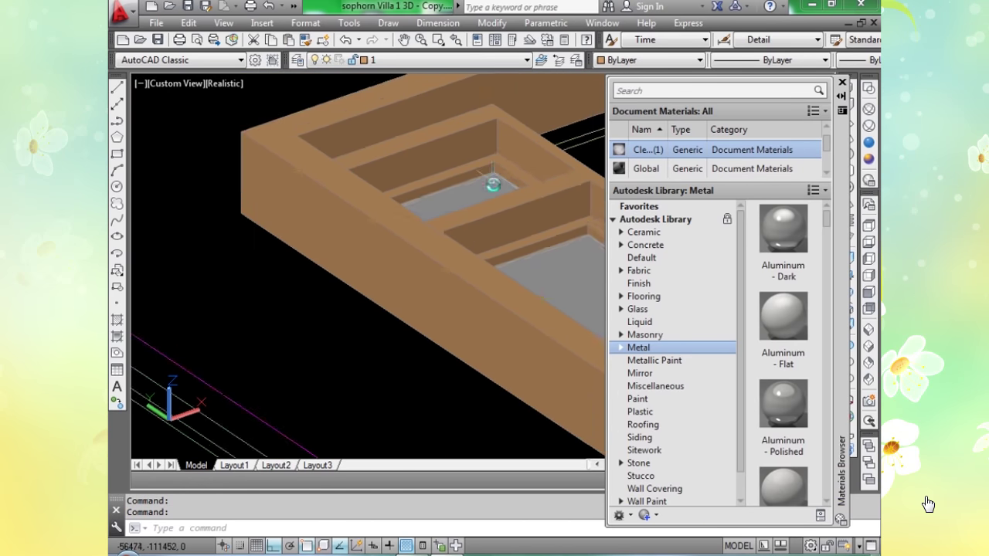
pyautogui.scroll(6, 552, 283)
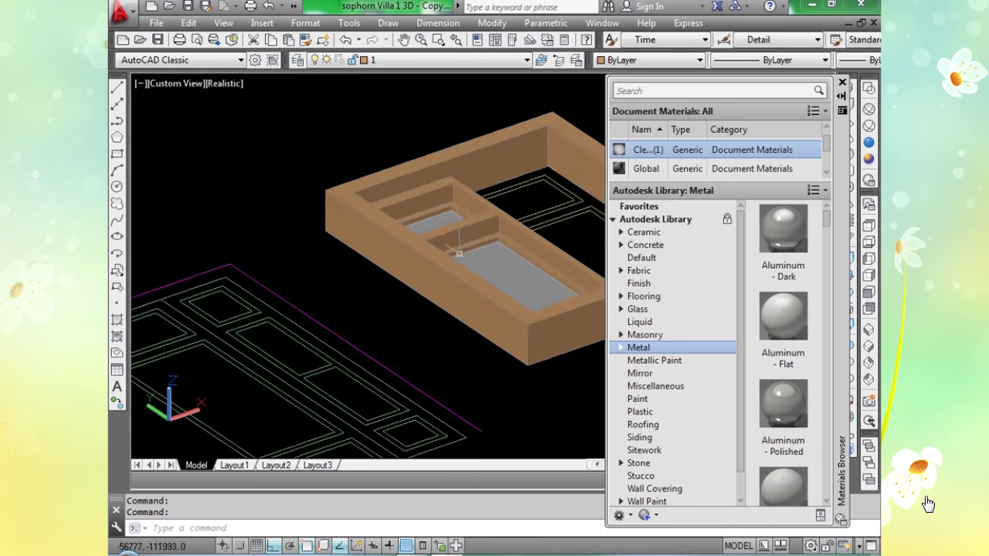
pyautogui.scroll(-3, 452, 282)
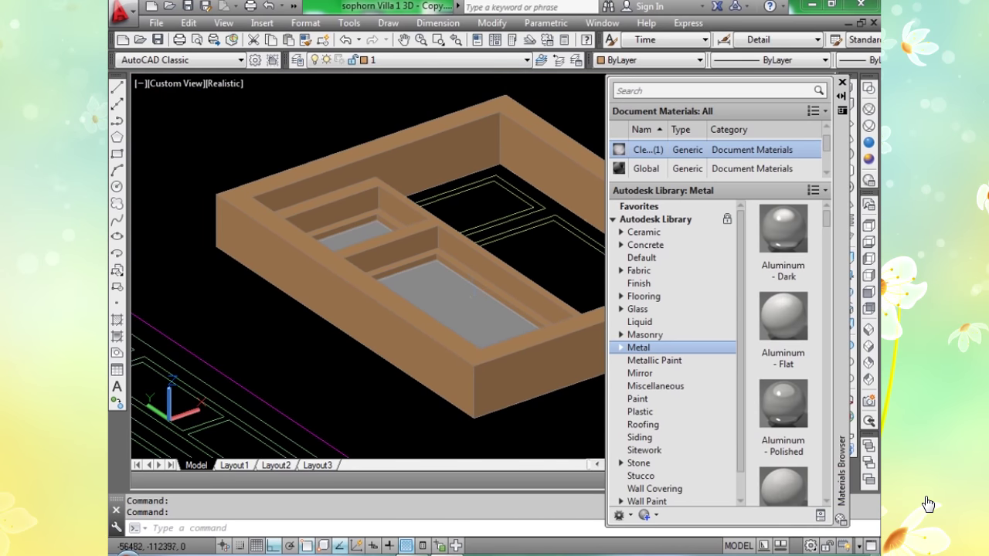
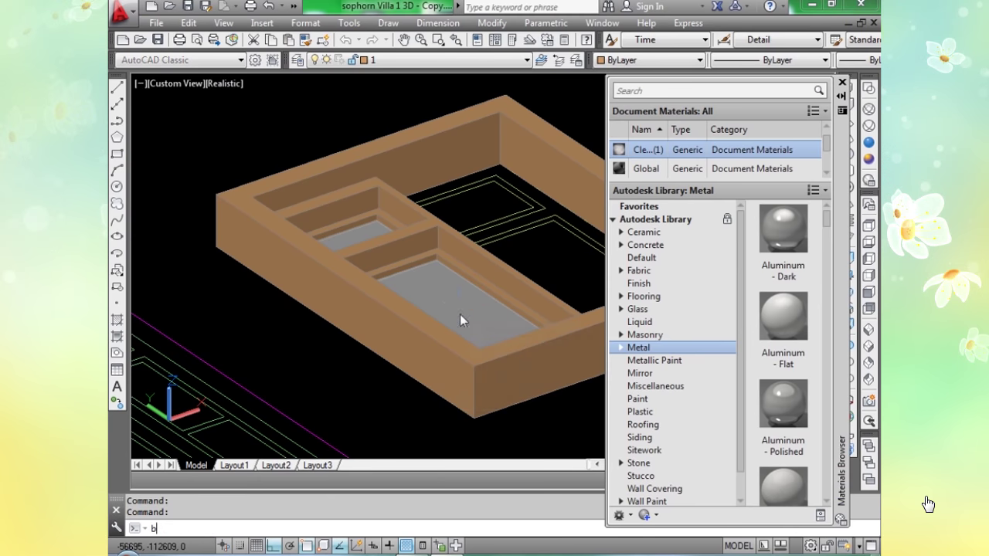
# Create a block named 'dorr' from the four inner frame solids.
pyautogui.write('b')
pyautogui.press('Return')
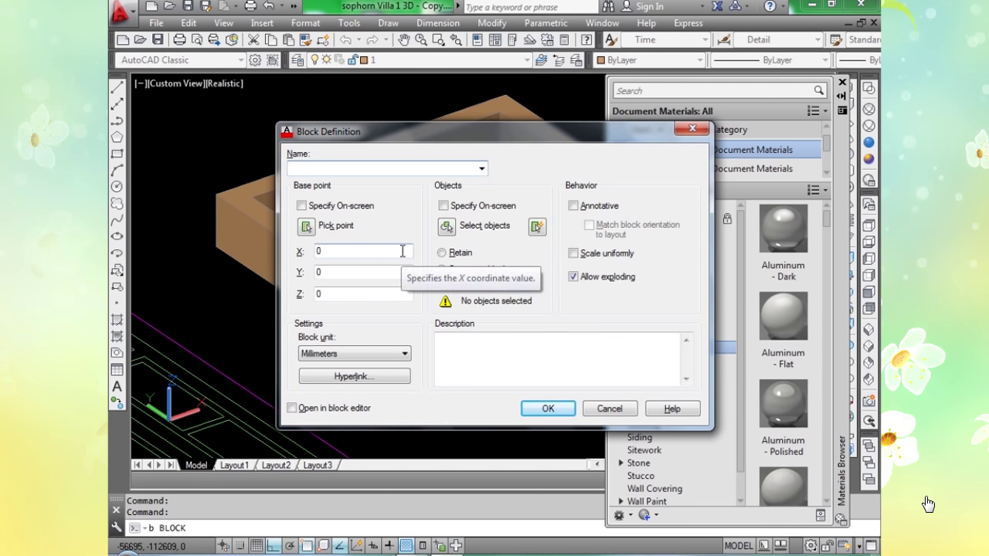
pyautogui.write('dorr')
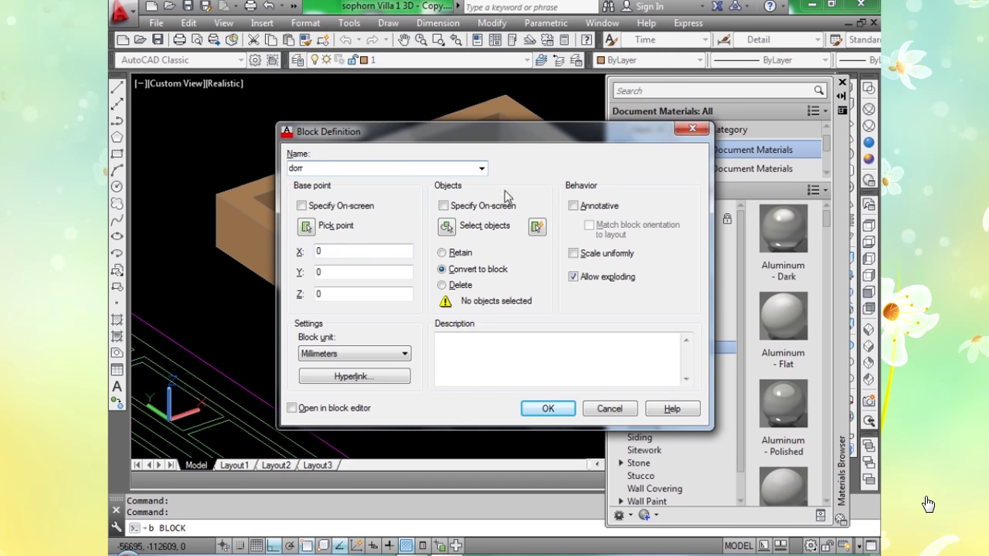
pyautogui.click(447, 226)
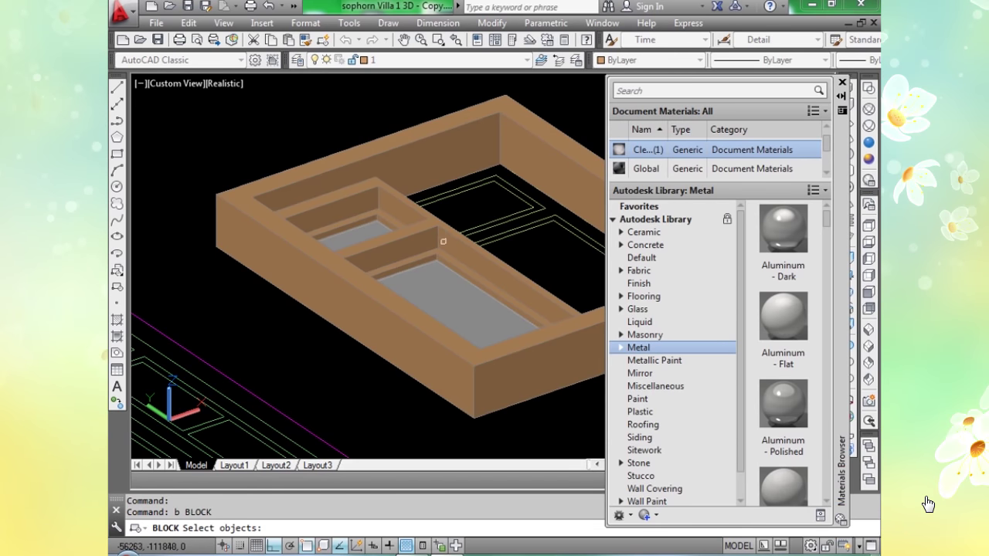
pyautogui.click(445, 240)
pyautogui.click(442, 260)
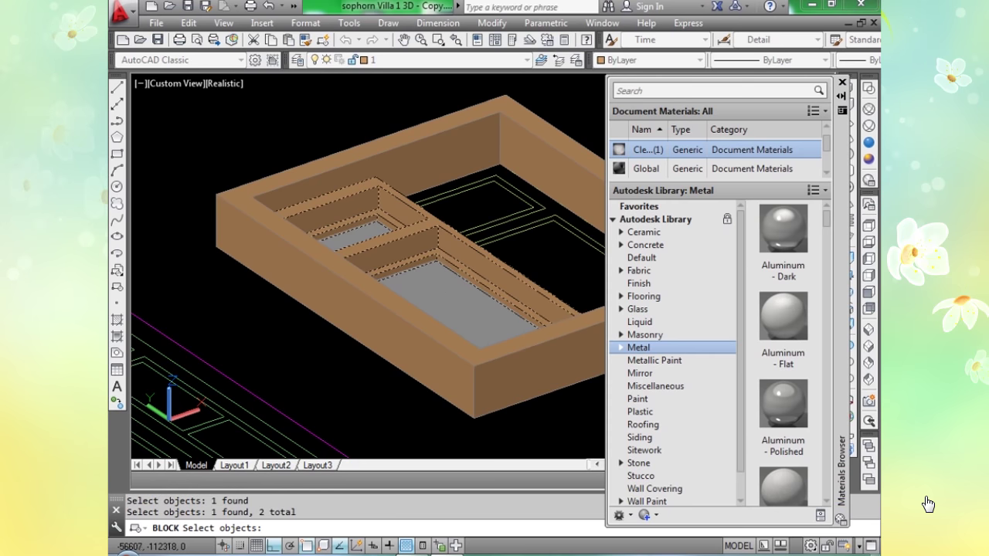
pyautogui.click(330, 236)
pyautogui.press('Return')
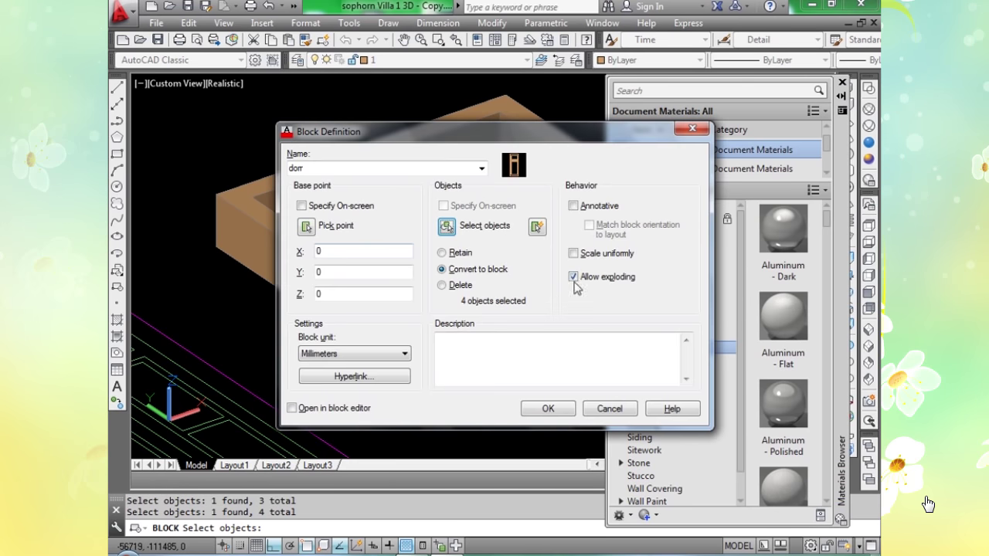
pyautogui.click(561, 419)
pyautogui.scroll(3, 505, 338)
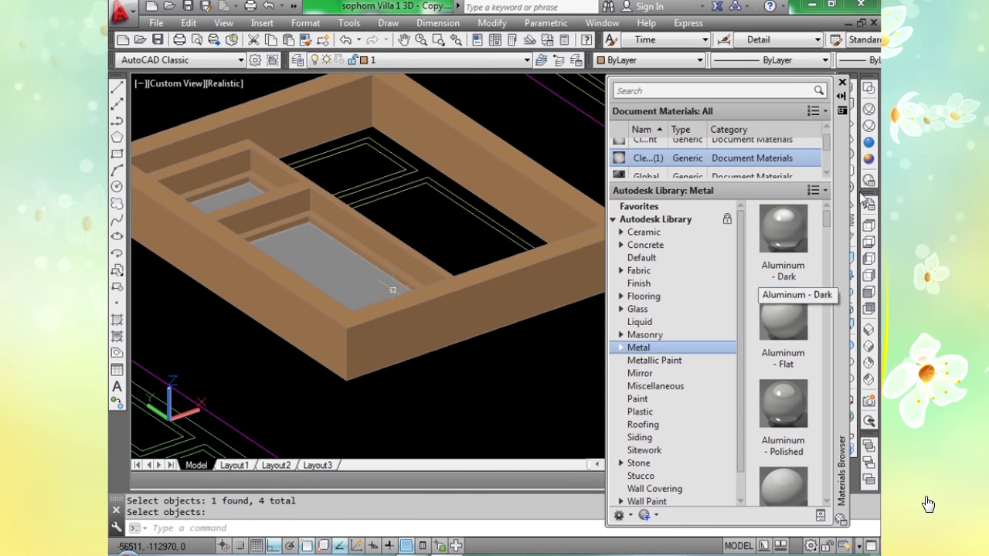
# Switch to Wireframe and select the dorr frame for mirroring.
pyautogui.click(868, 109)
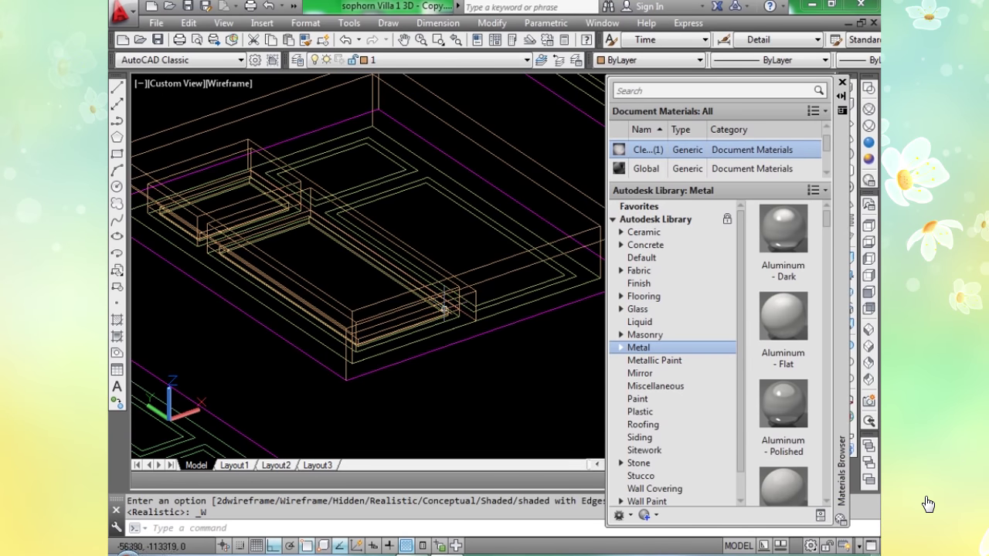
pyautogui.scroll(3, 267, 177)
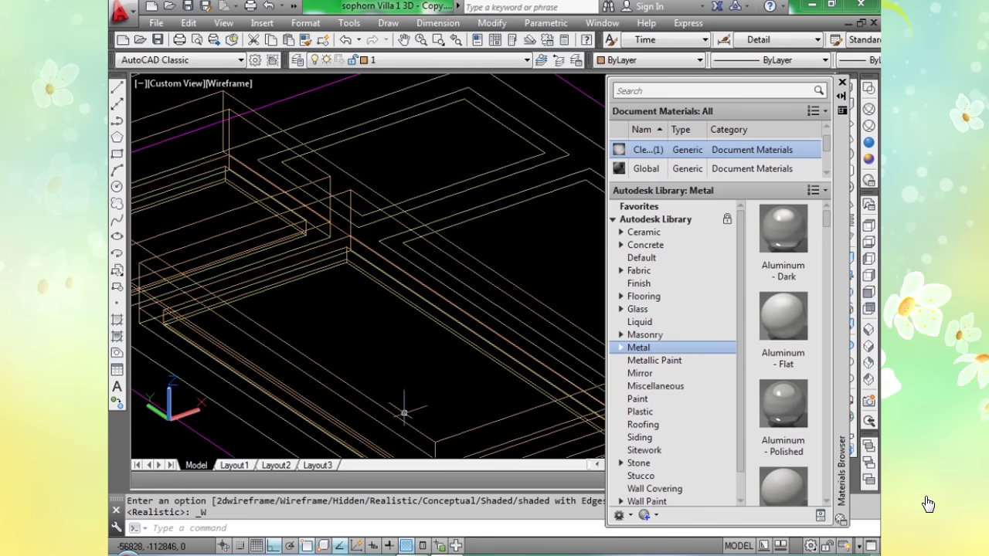
pyautogui.scroll(-4, 401, 406)
pyautogui.write('mi')
pyautogui.press('Return')
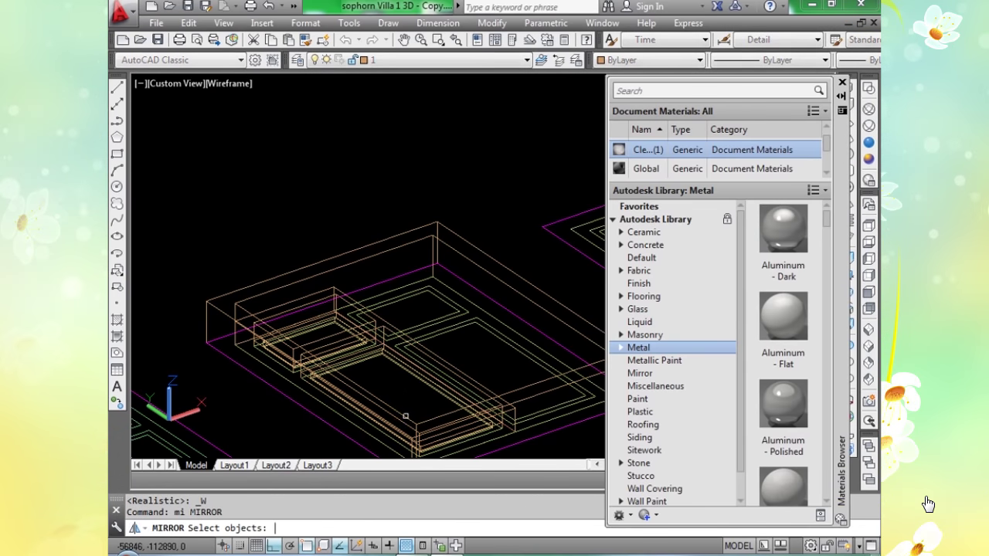
pyautogui.scroll(5, 390, 328)
pyautogui.scroll(5, 390, 326)
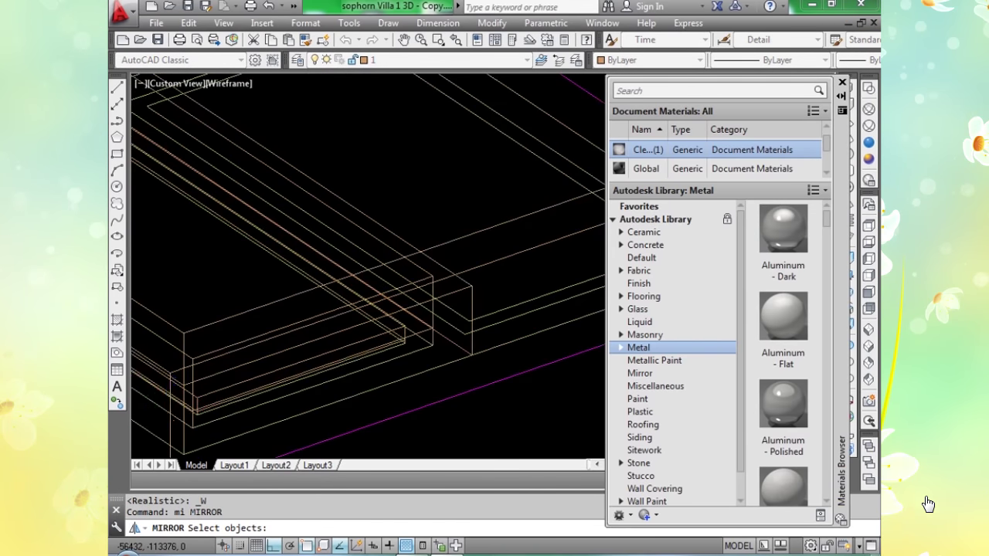
pyautogui.click(432, 274)
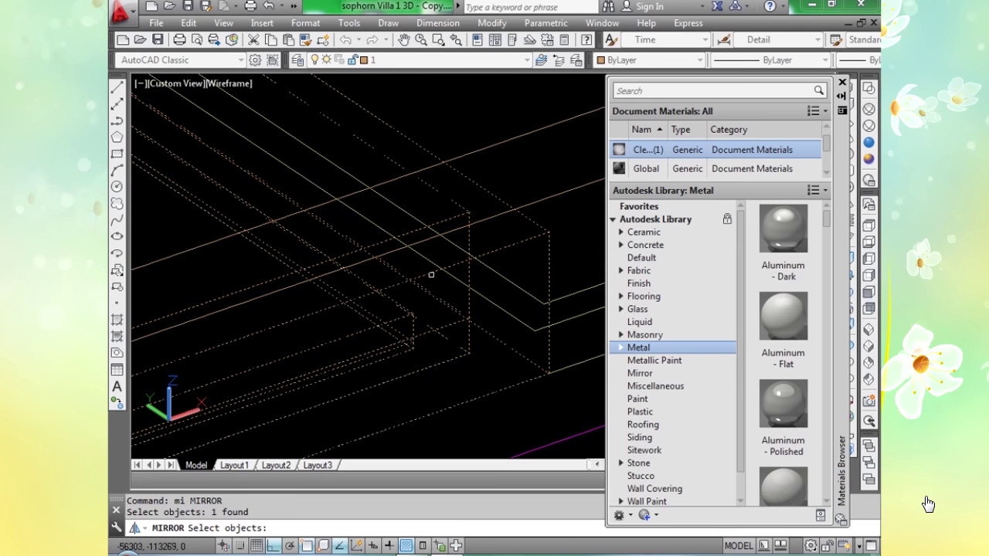
pyautogui.press('Return')
# Mirror the frame across a two-point line keeping the original, then return to Realistic shading.
pyautogui.click(547, 374)
pyautogui.scroll(-4, 548, 374)
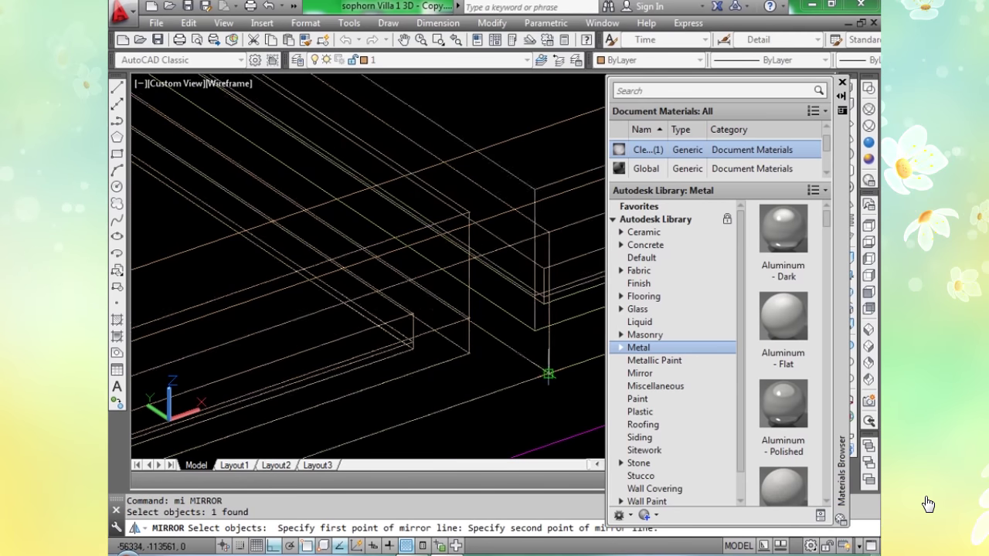
pyautogui.scroll(5, 284, 197)
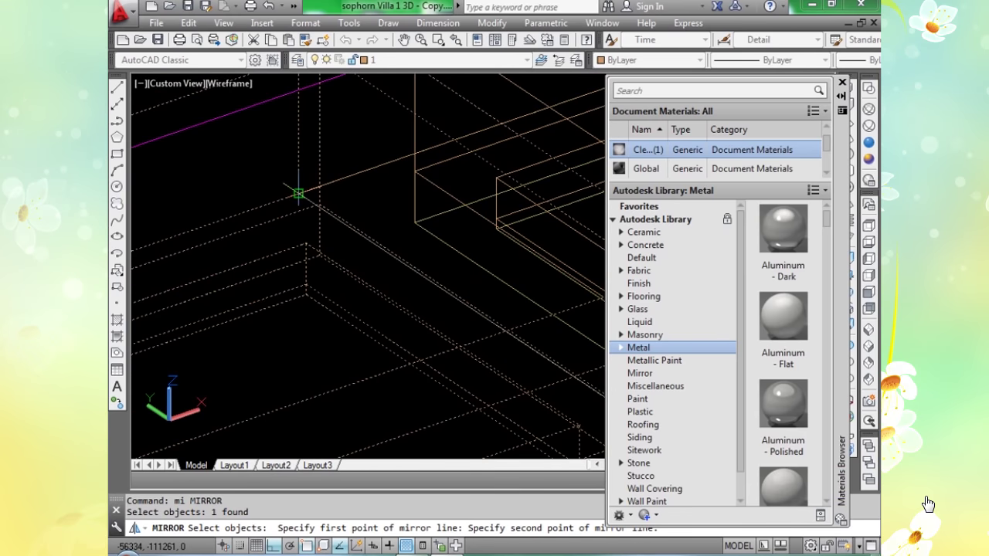
pyautogui.click(302, 205)
pyautogui.scroll(-4, 309, 247)
pyautogui.press('Return')
pyautogui.moveTo(390, 296); pyautogui.dragTo(343, 250, button='middle')
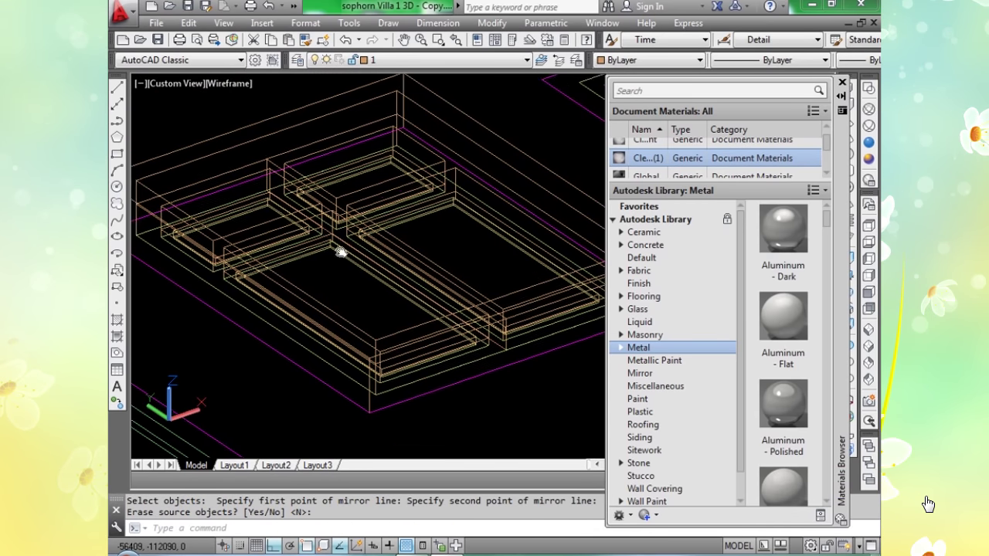
pyautogui.click(868, 144)
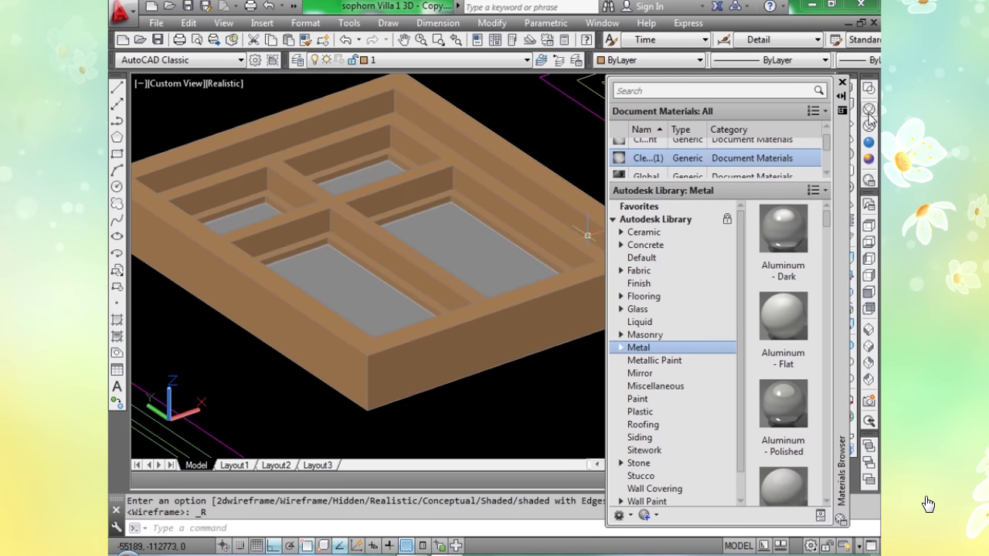
# Start MOVE and select the four-opening frame's solids.
pyautogui.scroll(-2, 342, 221)
pyautogui.moveTo(337, 220); pyautogui.dragTo(307, 224, button='middle')
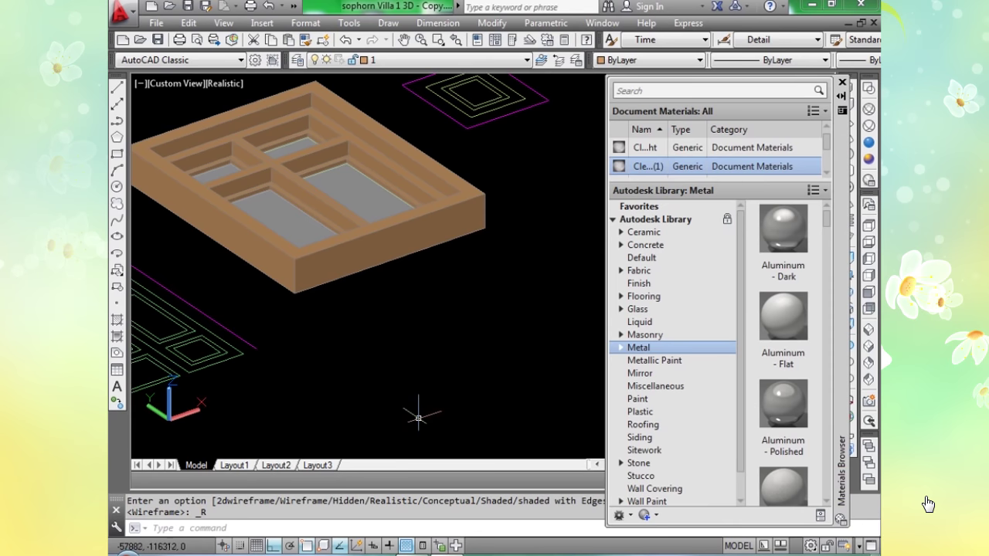
pyautogui.write('m')
pyautogui.press('Return')
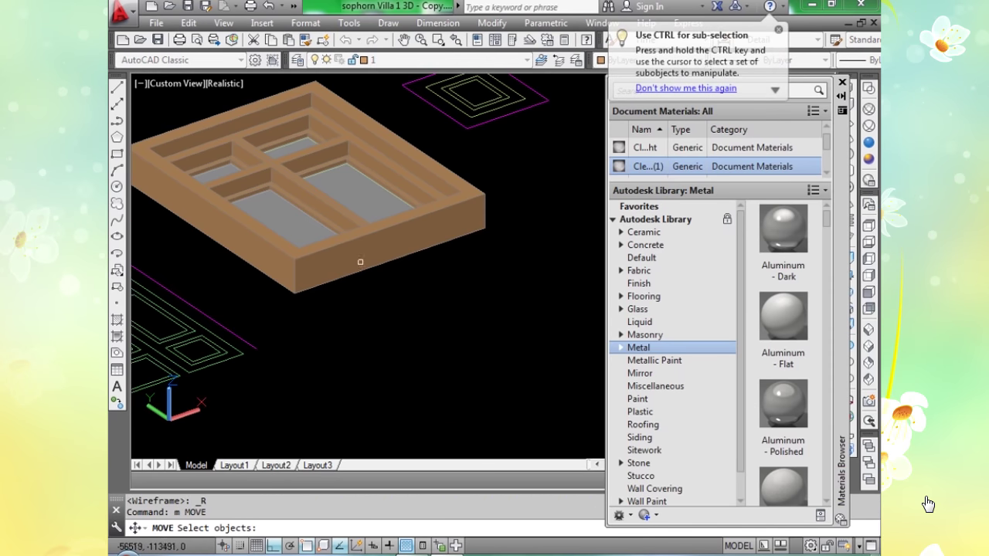
pyautogui.click(341, 203)
pyautogui.click(332, 205)
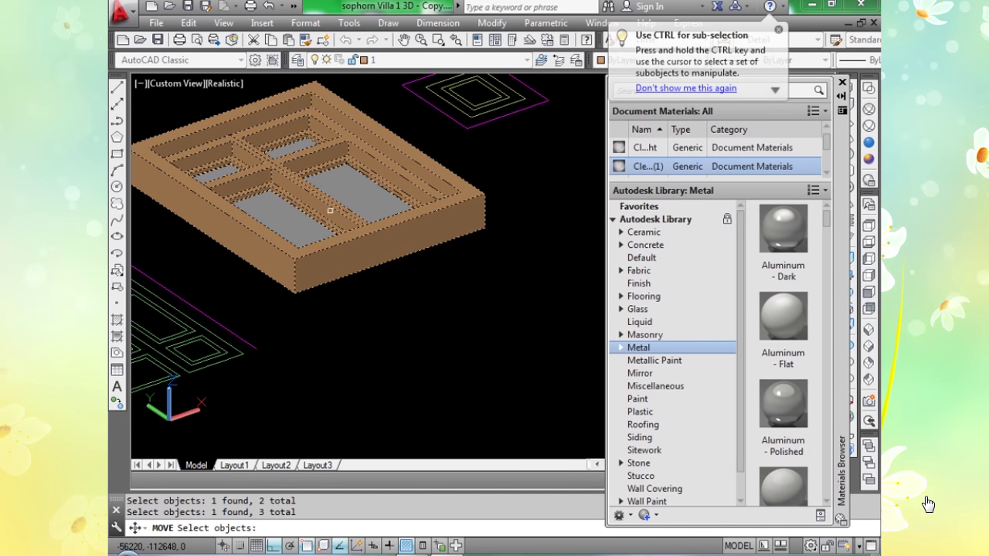
pyautogui.press('Return')
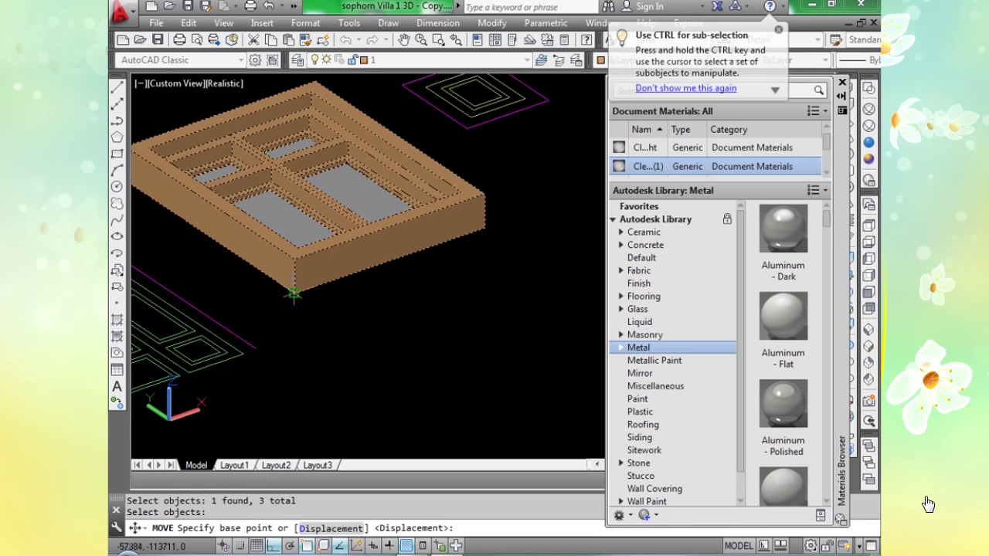
# Place the frame beside the larger frame from its corner base point, then begin a new block.
pyautogui.click(290, 294)
pyautogui.scroll(-5, 379, 349)
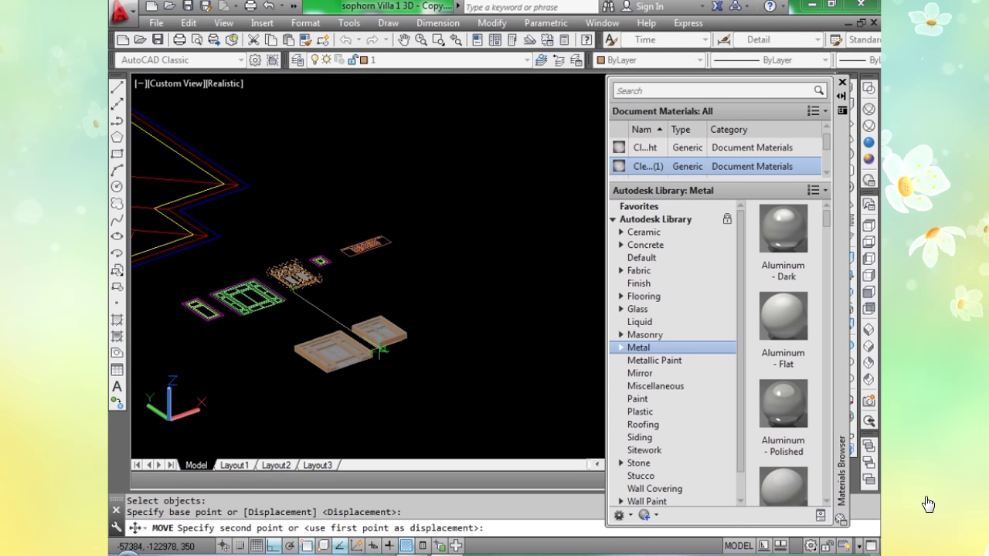
pyautogui.keyDown('shift'); pyautogui.moveTo(417, 390); pyautogui.dragTo(390, 365, button='middle'); pyautogui.keyUp('shift')
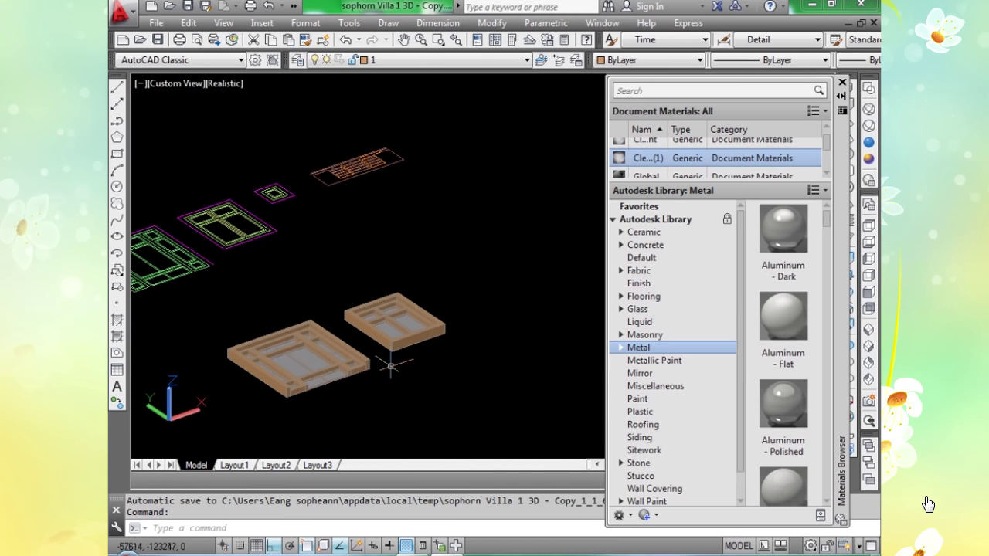
pyautogui.scroll(1, 395, 352)
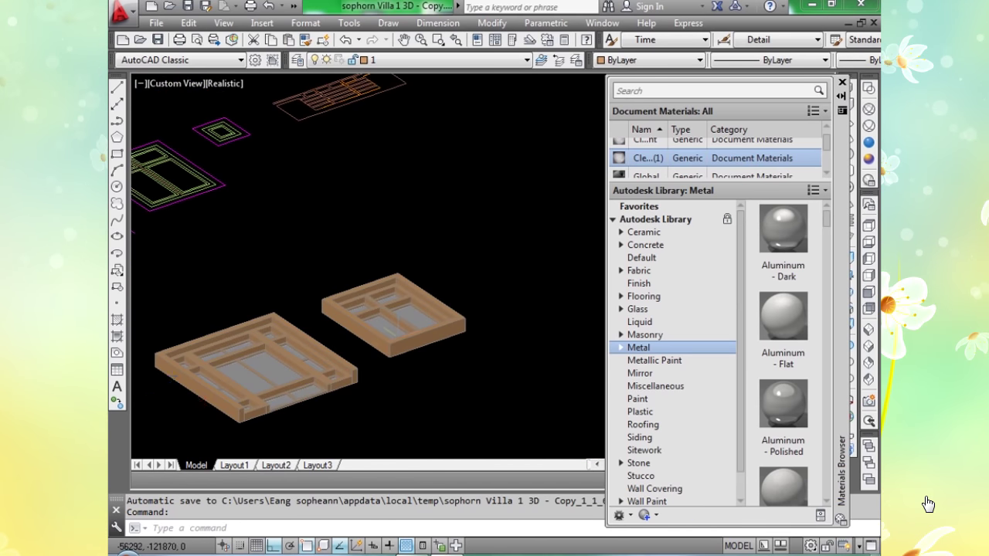
pyautogui.scroll(2, 398, 345)
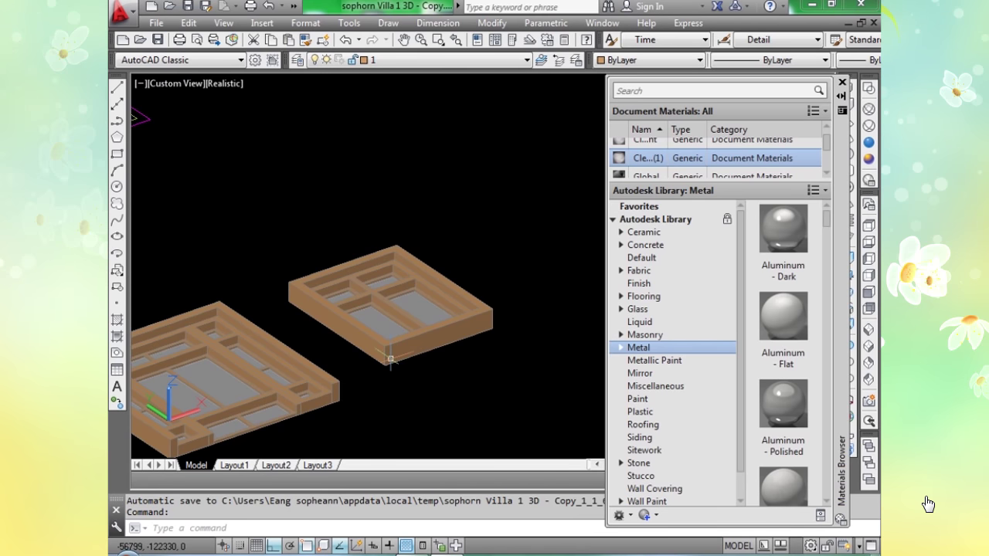
pyautogui.write('b')
pyautogui.press('Return')
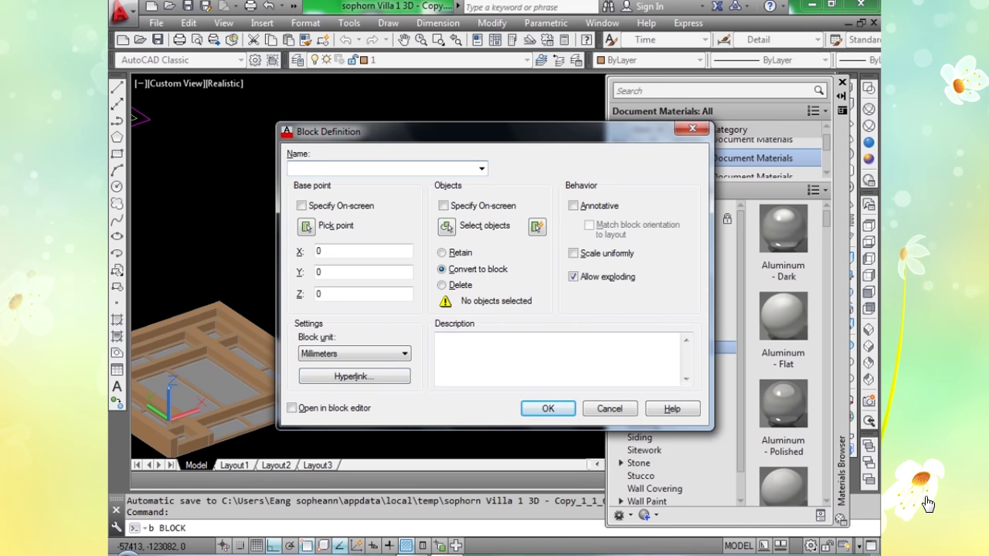
# Make the smaller frame's three solids into the block 'nncnbc' using a crossing window.
pyautogui.write('modul')
pyautogui.click(448, 226)
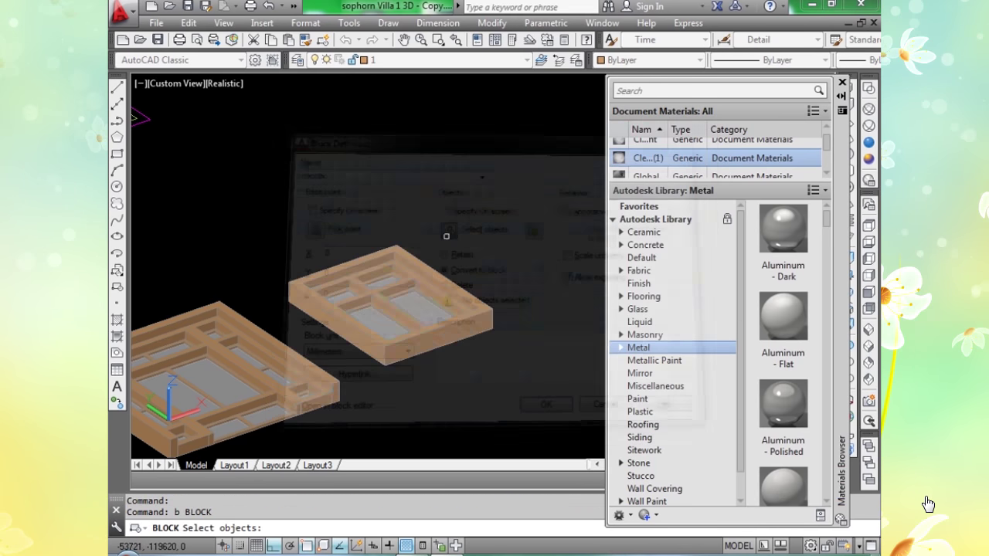
pyautogui.click(533, 212)
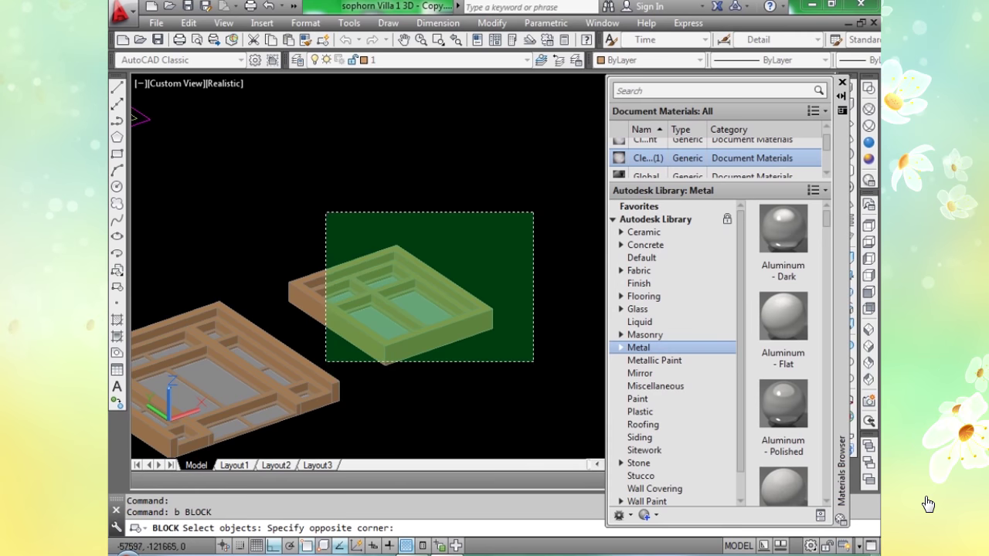
pyautogui.click(318, 343)
pyautogui.press('Return')
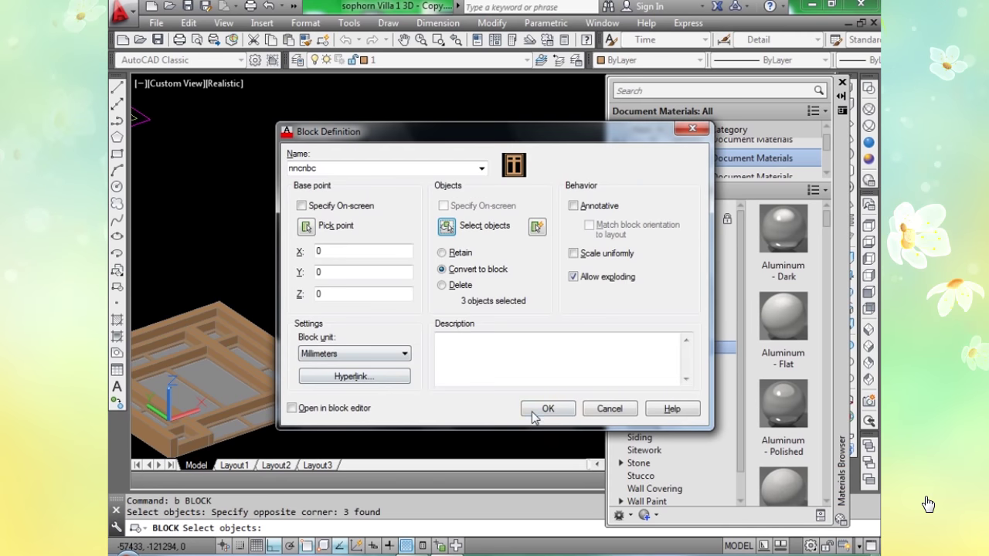
pyautogui.click(544, 409)
pyautogui.scroll(3, 433, 386)
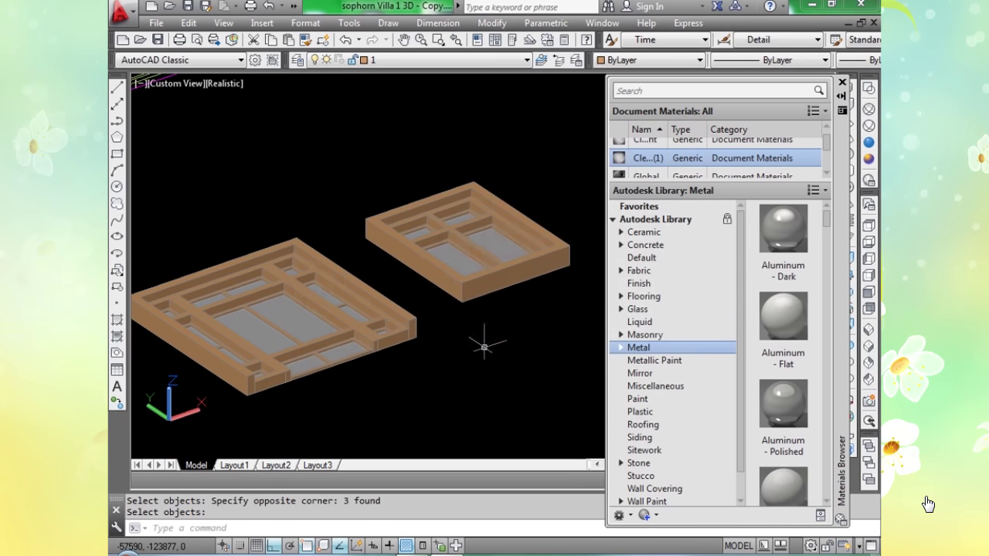
# Create the block 'vcbcbv' from the four parts of the larger left window frame.
pyautogui.press('Return')
pyautogui.write('vcbcbv')
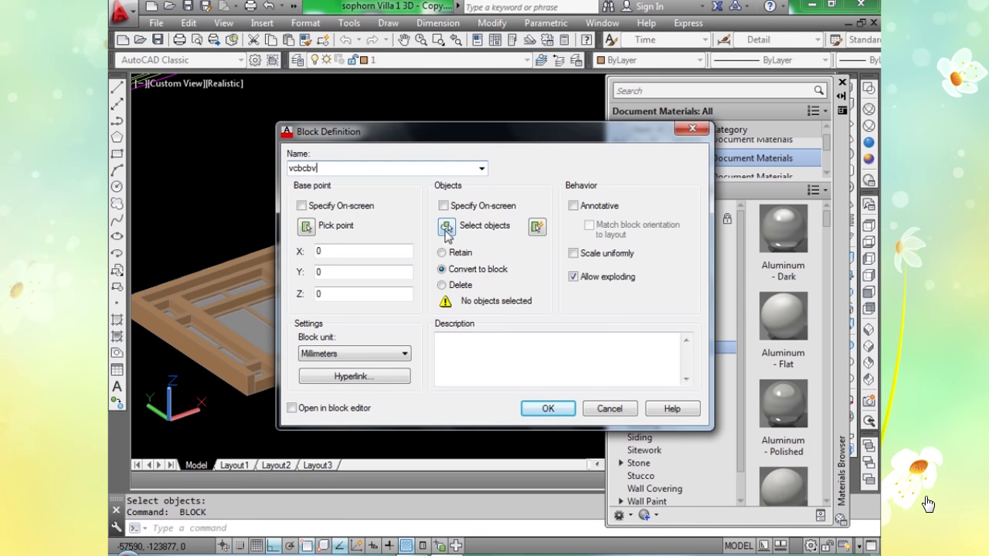
pyautogui.click(446, 226)
pyautogui.click(335, 302)
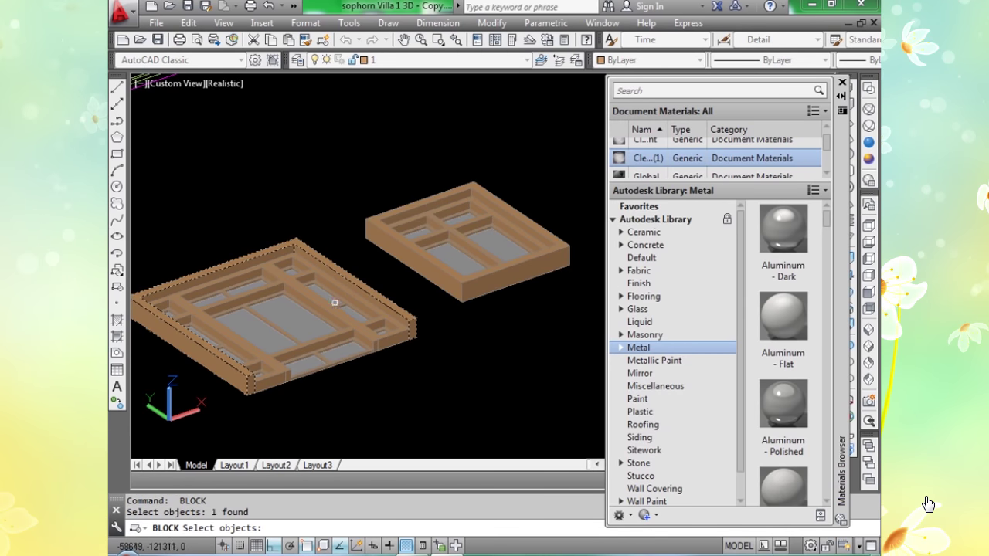
pyautogui.click(263, 309)
pyautogui.click(281, 336)
pyautogui.click(207, 332)
pyautogui.press('Return')
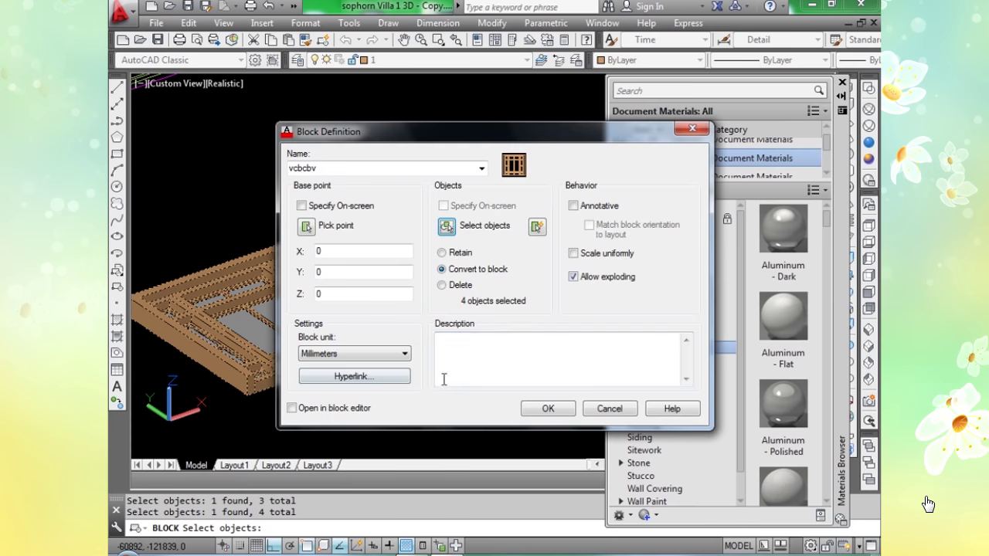
pyautogui.click(548, 407)
pyautogui.scroll(-5, 449, 357)
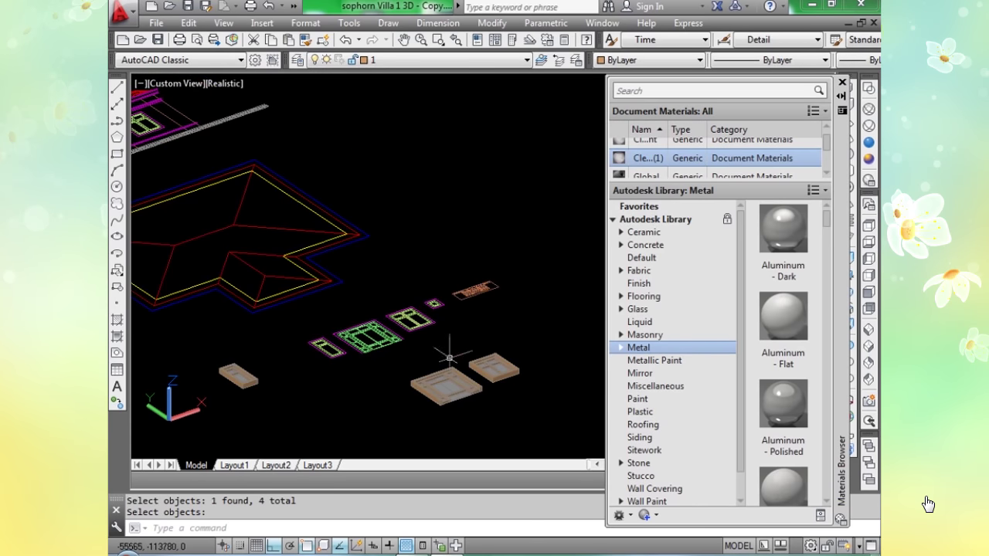
# Hide the Materials Browser panel and zoom in on the magenta square window outline.
pyautogui.scroll(6, 442, 308)
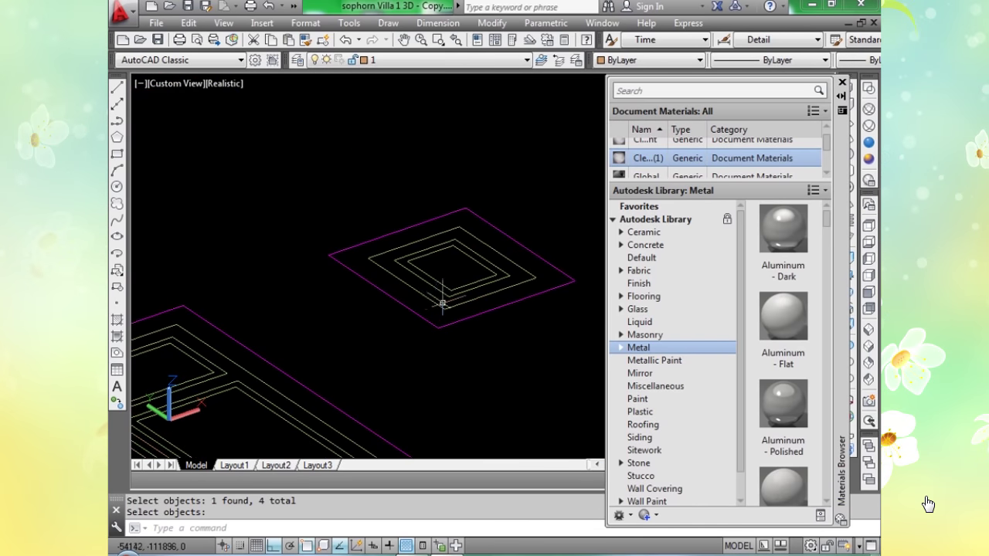
pyautogui.scroll(-2, 442, 304)
pyautogui.click(842, 95)
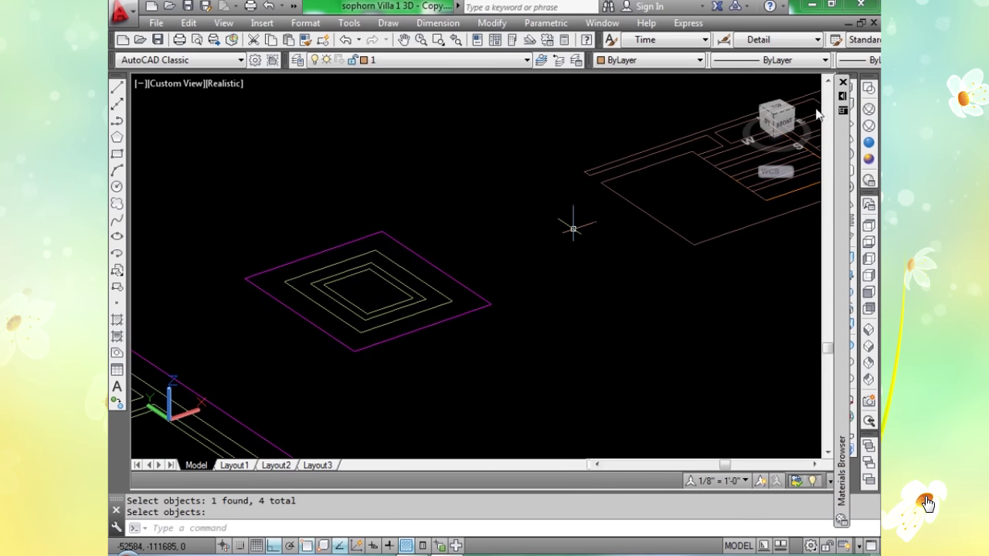
pyautogui.scroll(4, 329, 327)
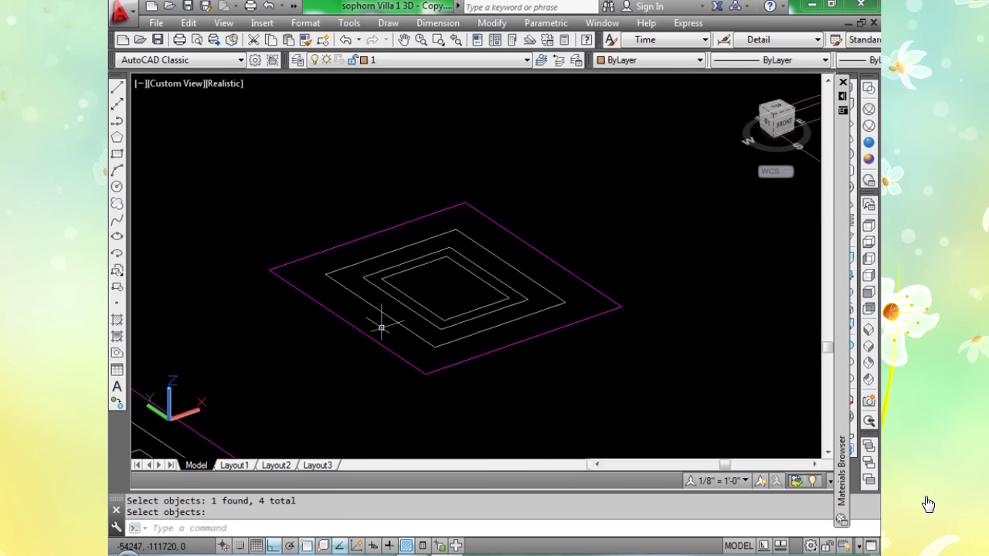
pyautogui.moveTo(371, 326)
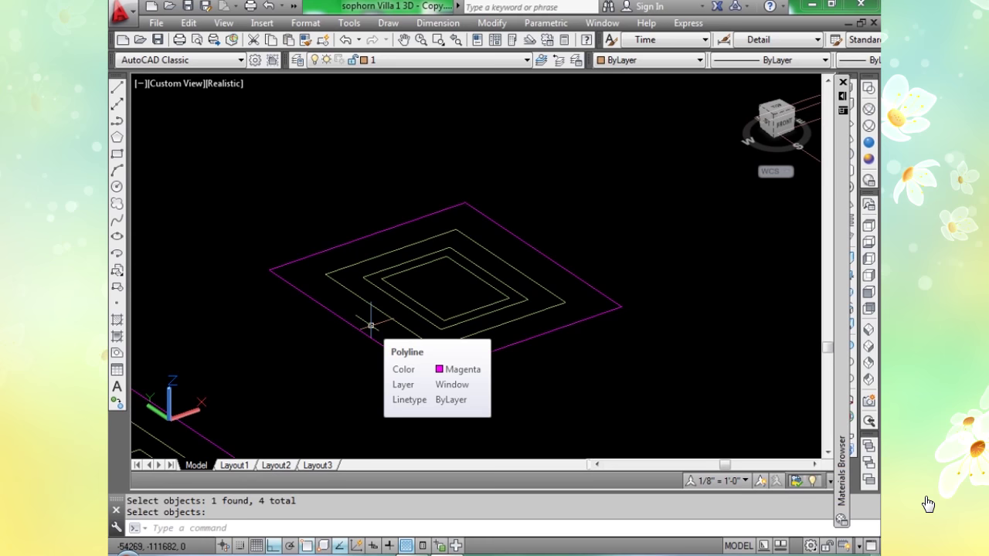
pyautogui.scroll(2, 370, 326)
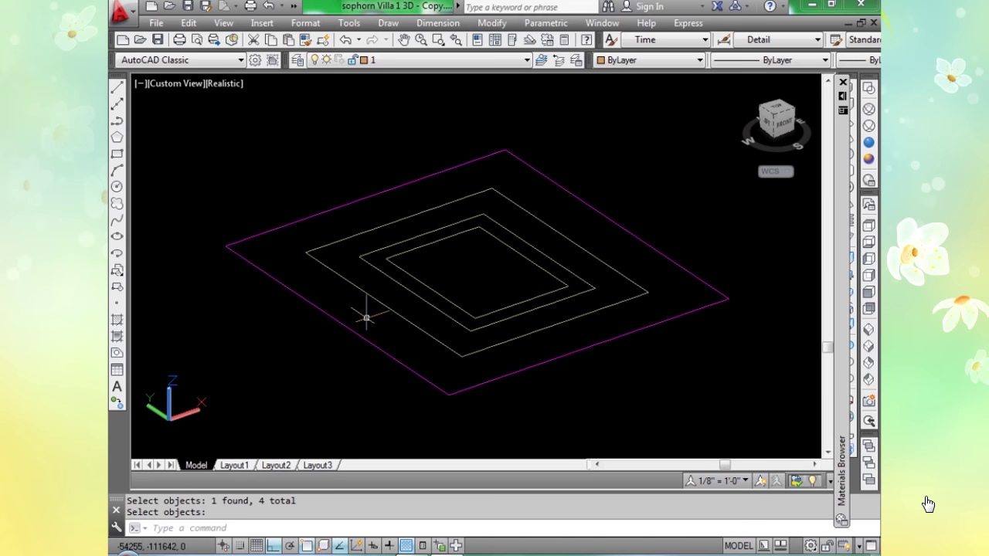
# Draw two 350-high boxes: one on the inner rectangle, one covering the magenta square.
pyautogui.write('x')
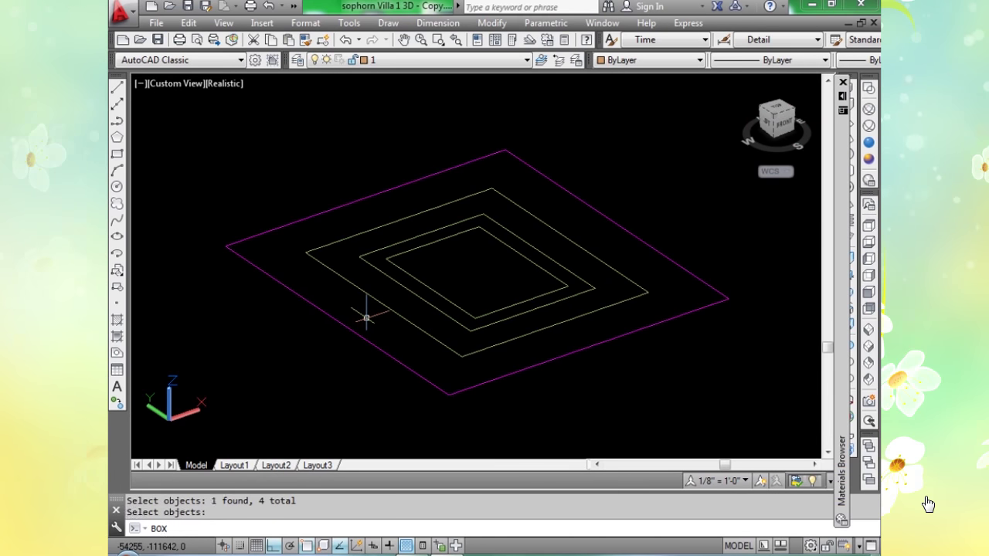
pyautogui.press('Return')
pyautogui.click(306, 253)
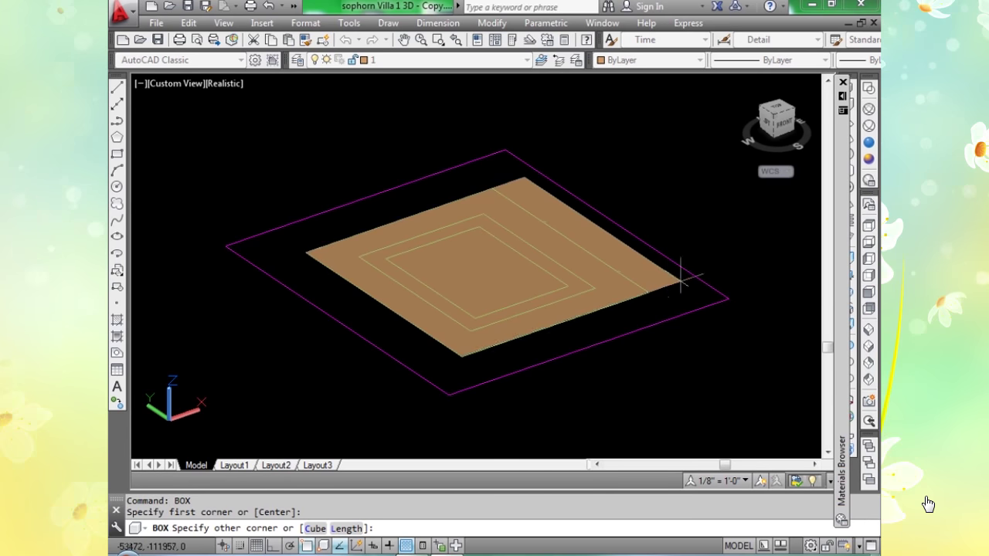
pyautogui.click(648, 291)
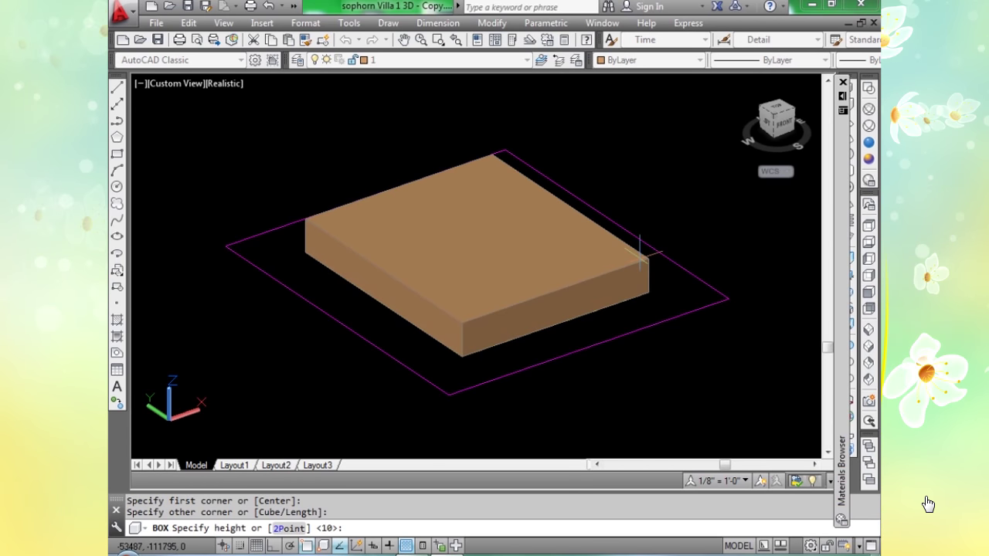
pyautogui.write('350')
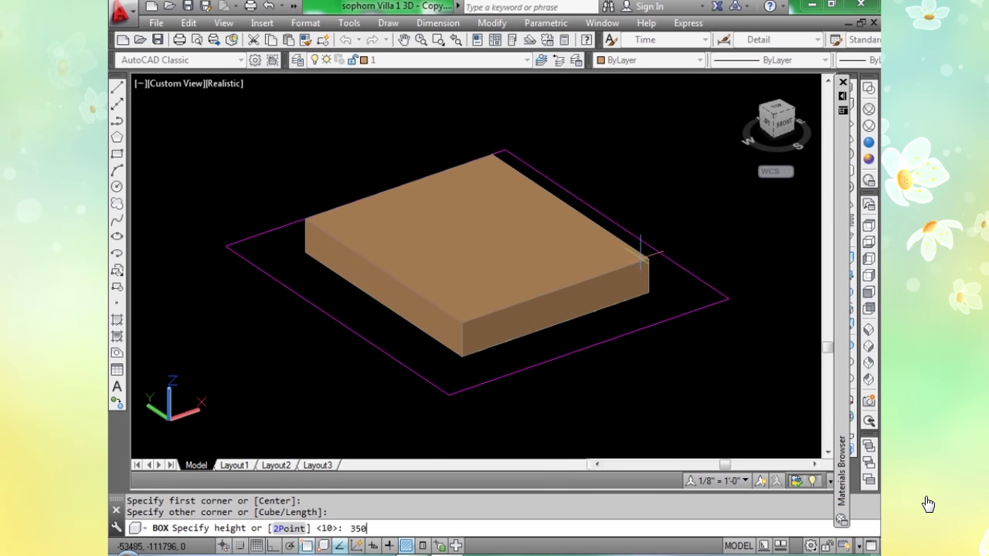
pyautogui.press('Return')
pyautogui.press('Return')
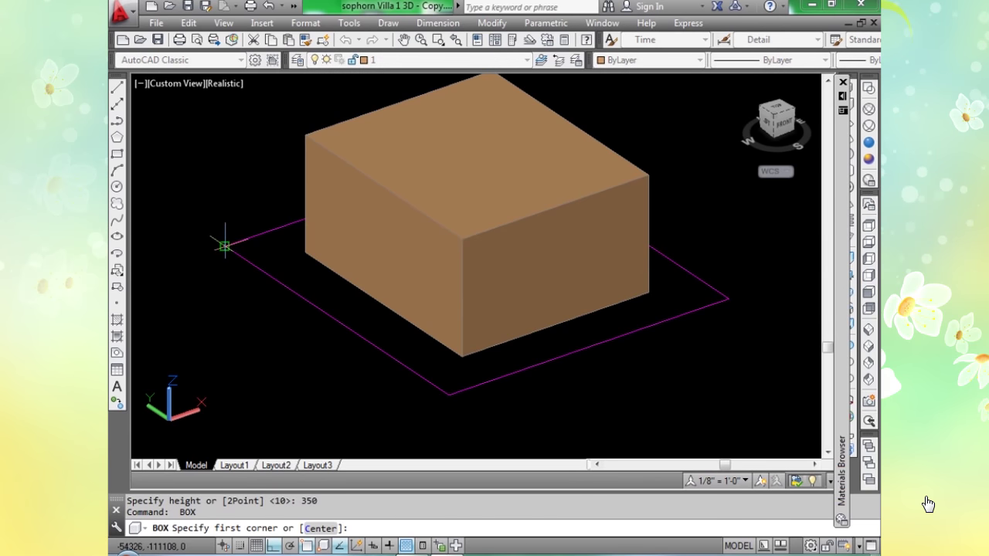
pyautogui.click(225, 247)
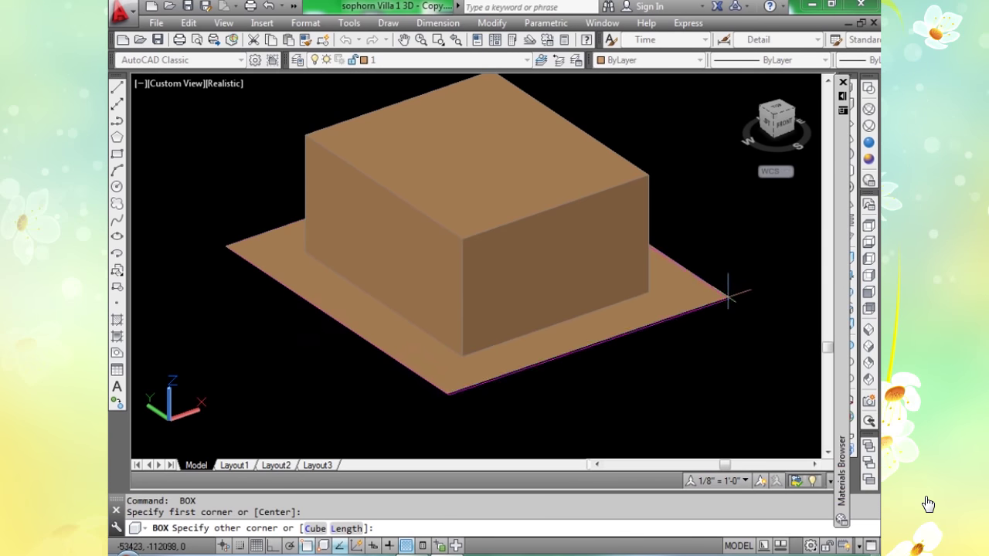
pyautogui.click(731, 298)
pyautogui.press('Return')
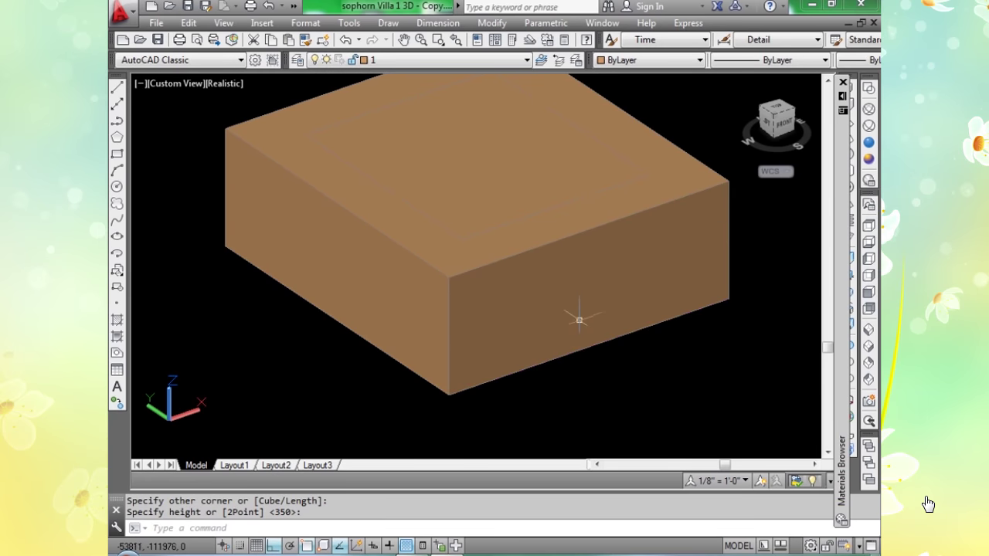
pyautogui.scroll(-2, 572, 320)
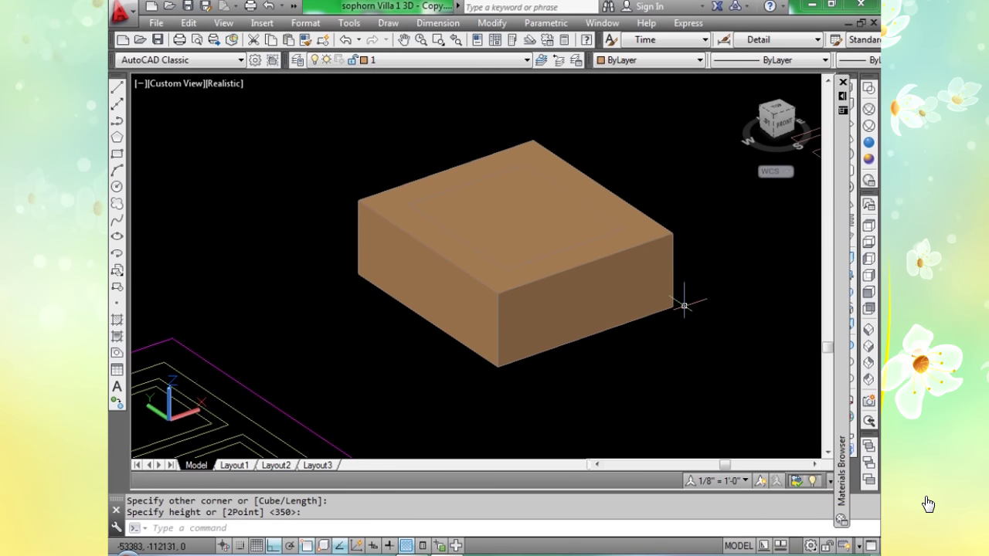
# Subtract the solids to cut the square hole, then switch to Wireframe.
pyautogui.write('Su')
pyautogui.press('Return')
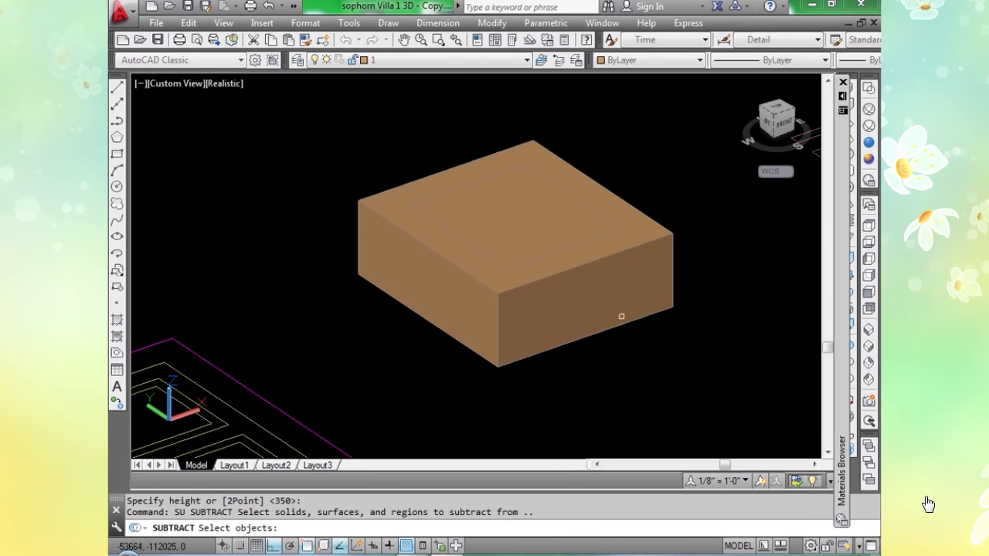
pyautogui.click(579, 293)
pyautogui.press('Return')
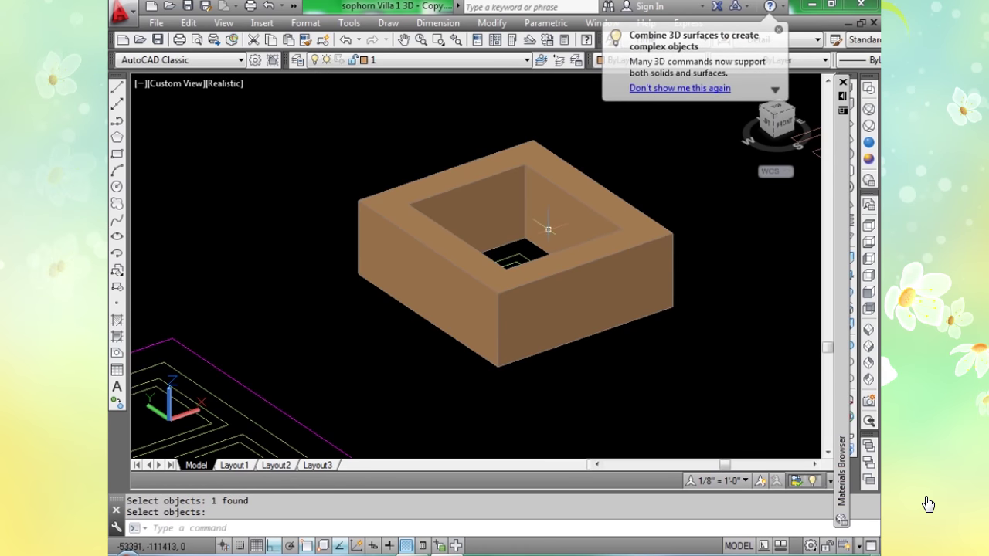
pyautogui.click(868, 109)
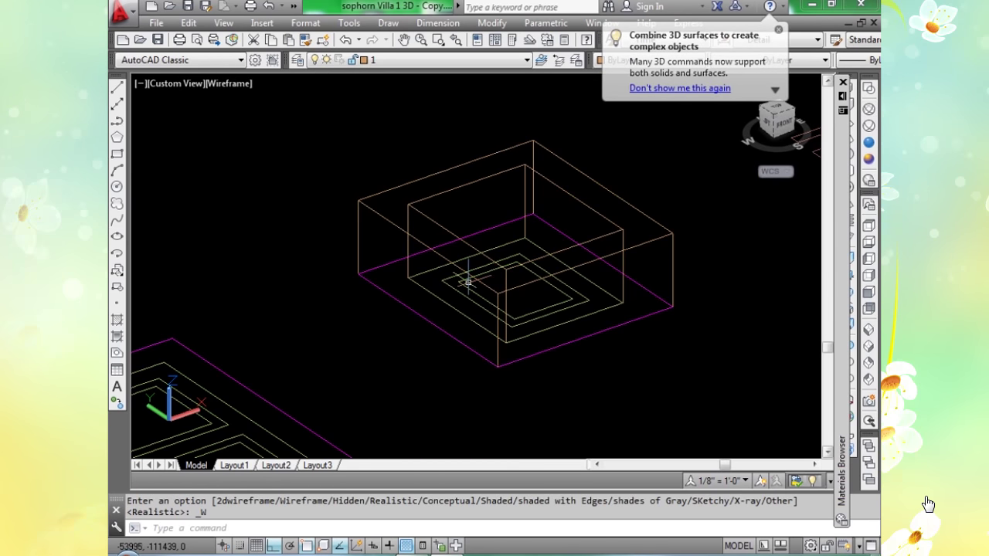
pyautogui.scroll(5, 465, 281)
# Draw a 200-high box on the inner outline and a second, lower box beside it.
pyautogui.write('bo')
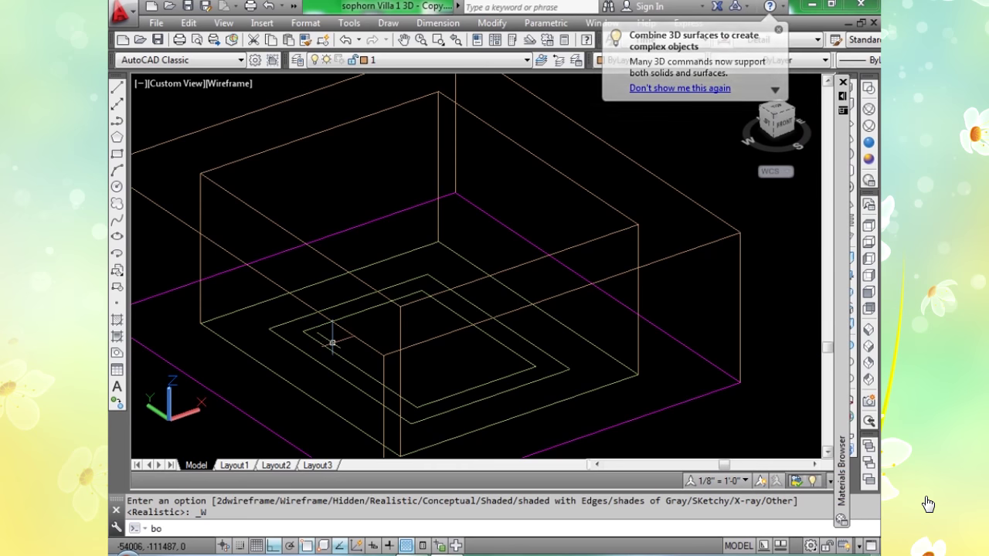
pyautogui.write('x')
pyautogui.press('Return')
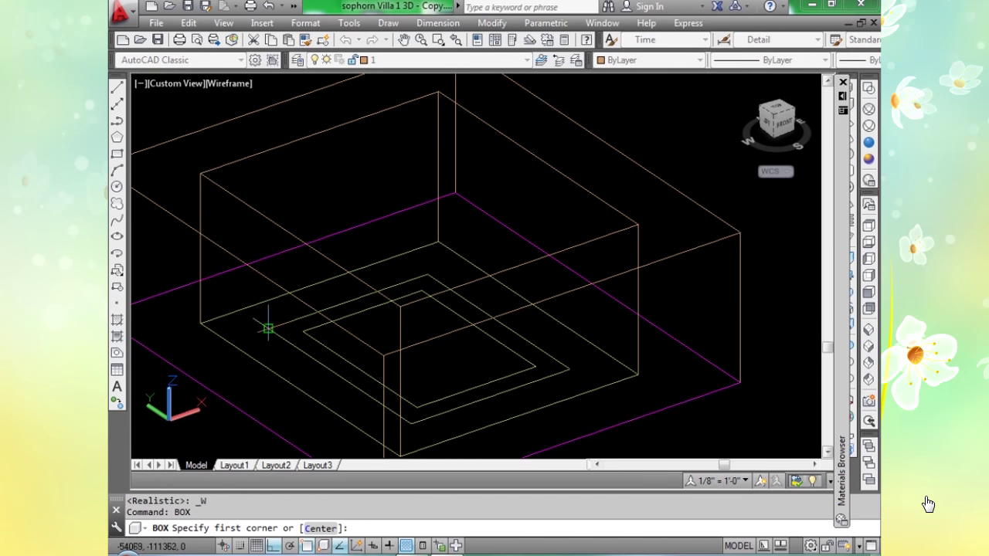
pyautogui.click(269, 329)
pyautogui.click(570, 370)
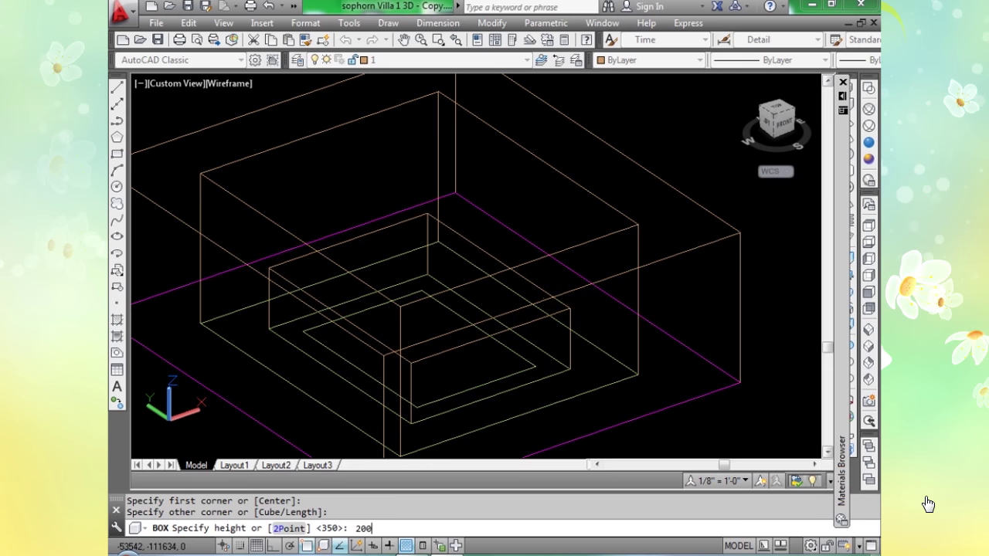
pyautogui.write('200')
pyautogui.press('Return')
pyautogui.press('Return')
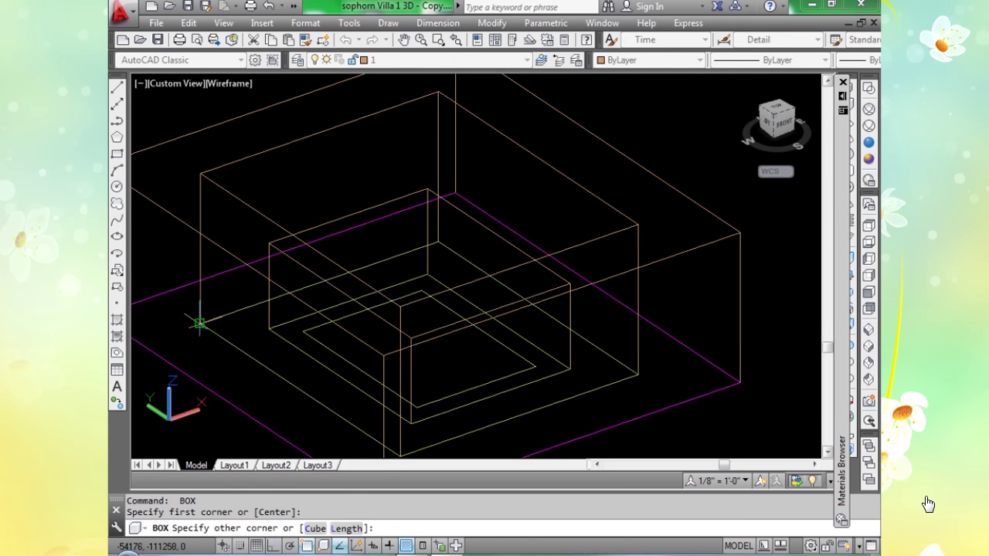
pyautogui.click(638, 371)
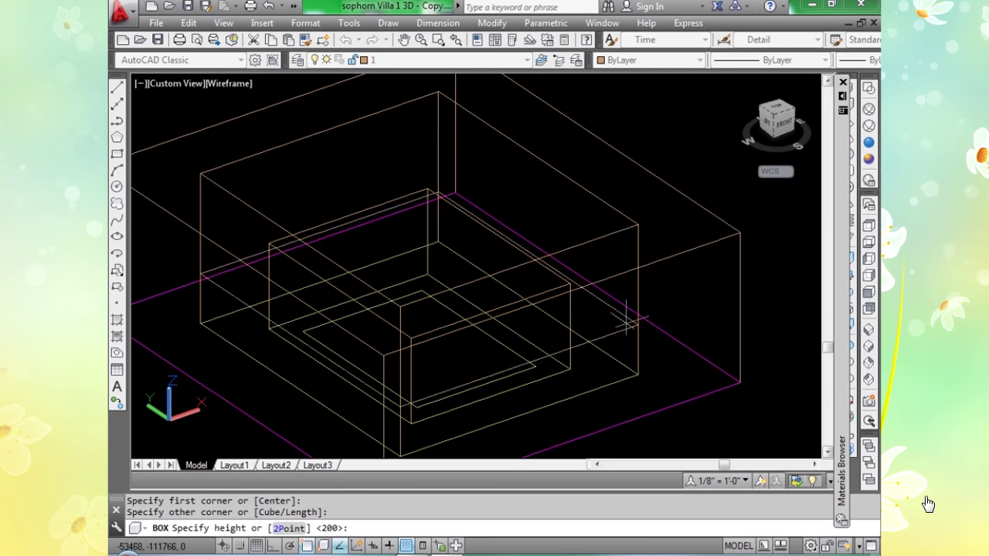
pyautogui.click(559, 331)
# Subtract the inner box from the outer solid to form the void.
pyautogui.write('su')
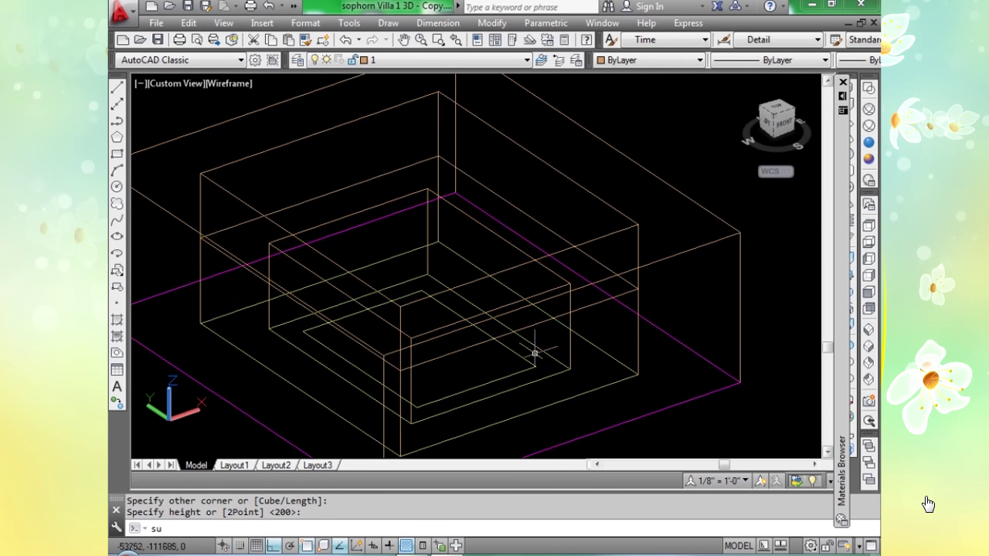
pyautogui.press('Return')
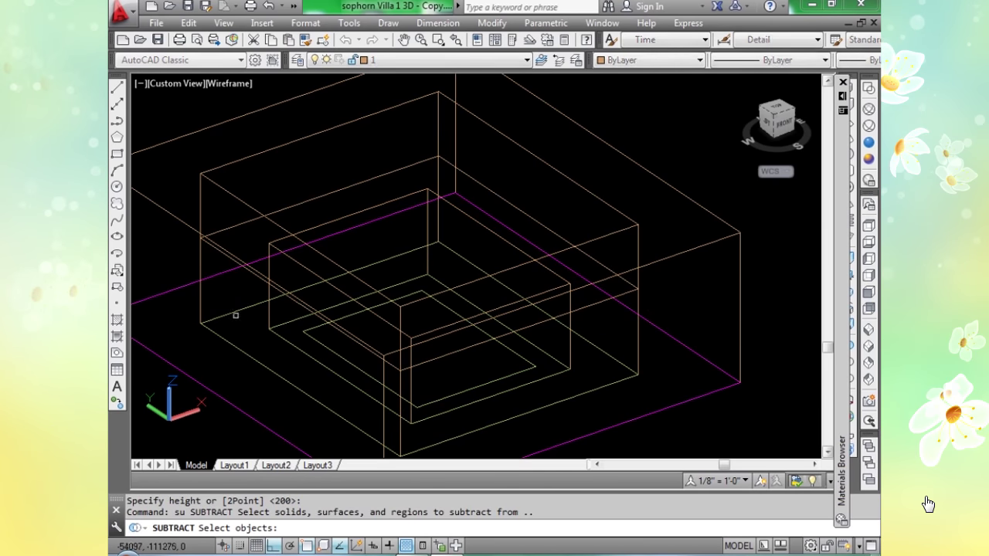
pyautogui.click(241, 224)
pyautogui.press('Return')
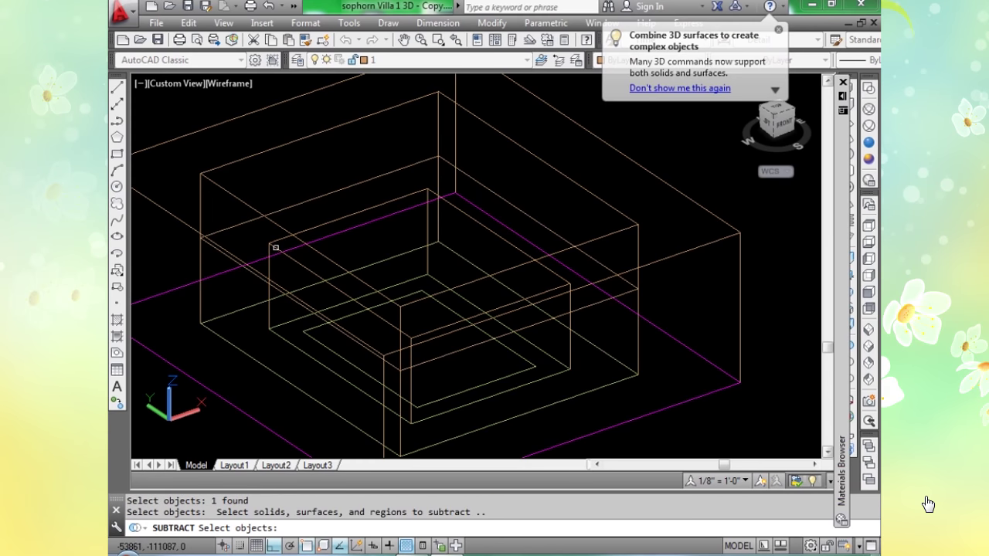
pyautogui.click(276, 248)
pyautogui.press('Return')
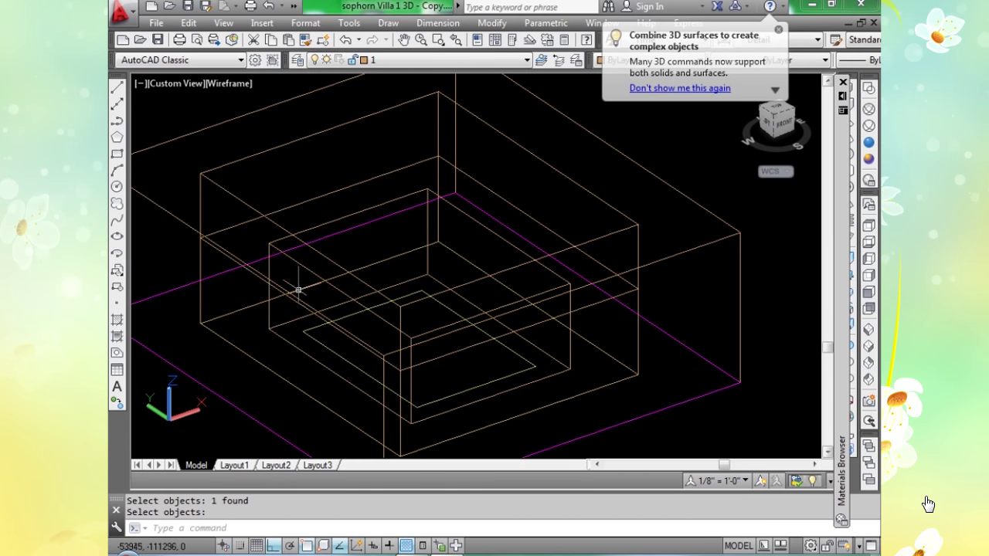
# Draw two 50-high boxes over the inner outline.
pyautogui.write('BOX')
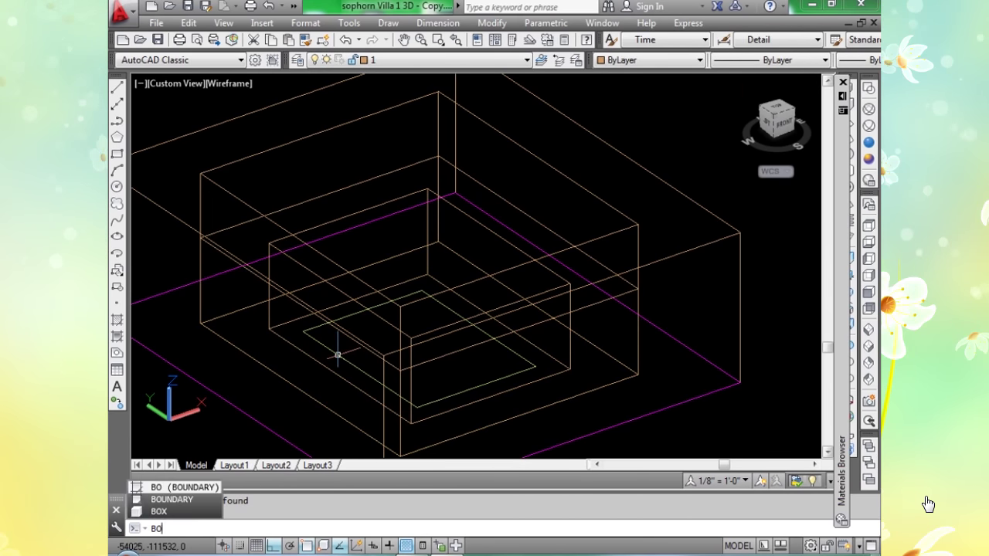
pyautogui.press('Return')
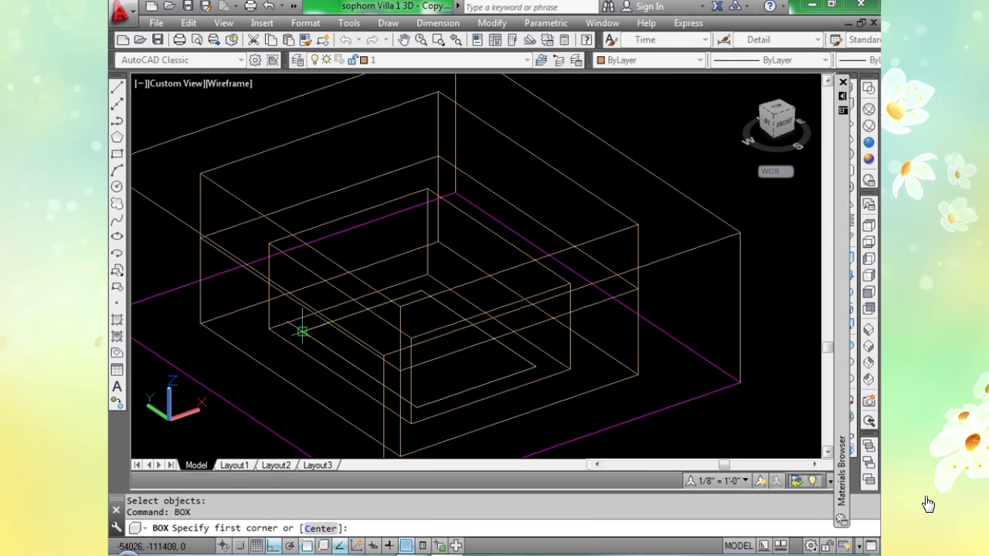
pyautogui.click(384, 357)
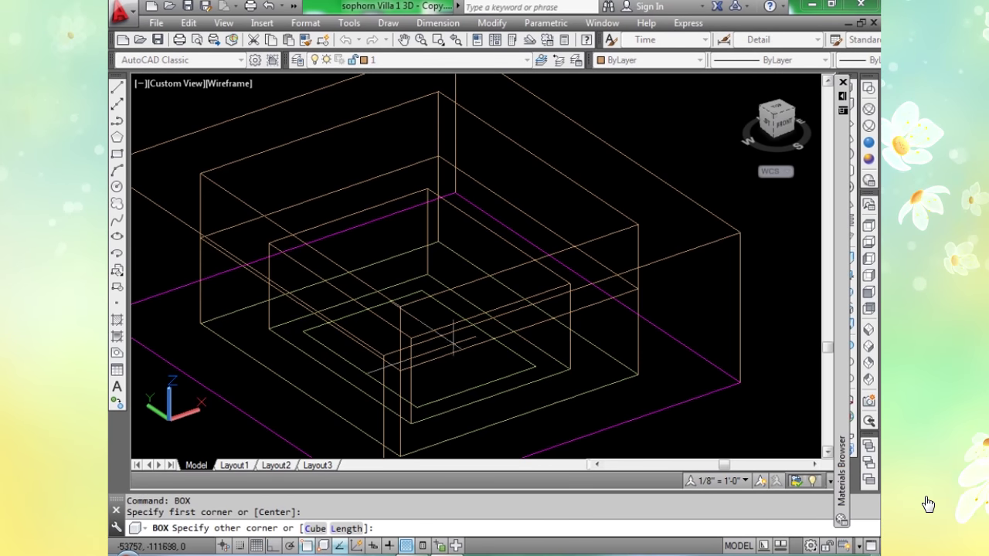
pyautogui.click(536, 366)
pyautogui.write('50')
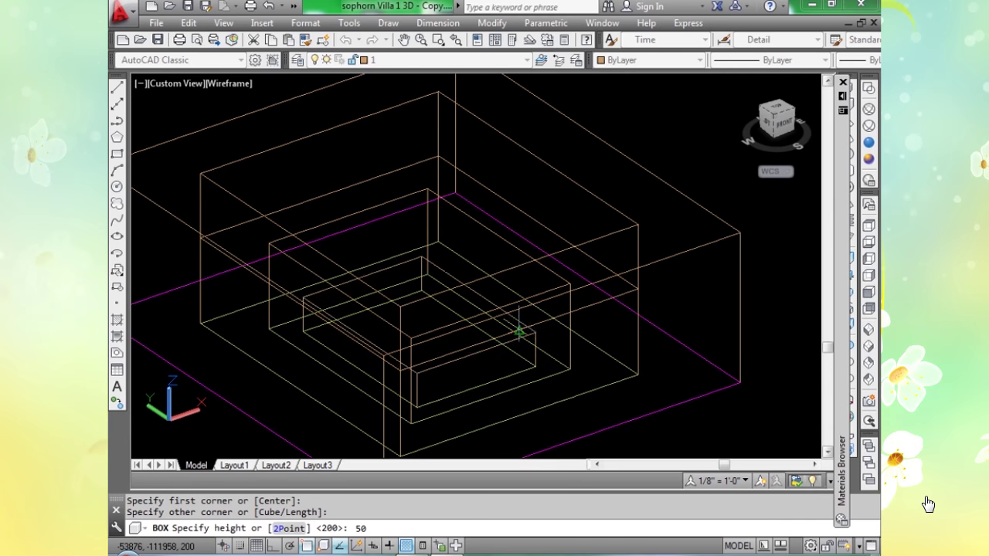
pyautogui.press('Return')
pyautogui.press('Return')
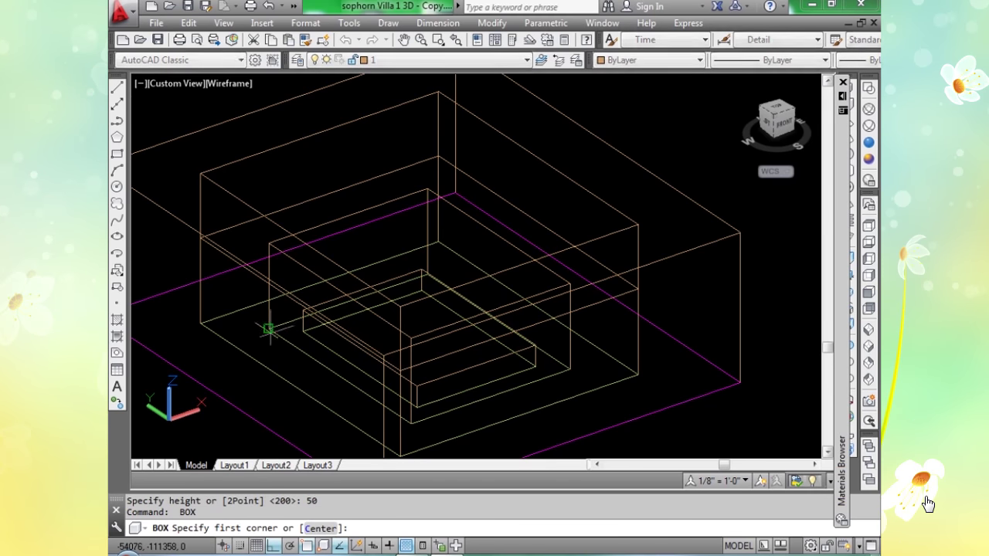
pyautogui.click(384, 356)
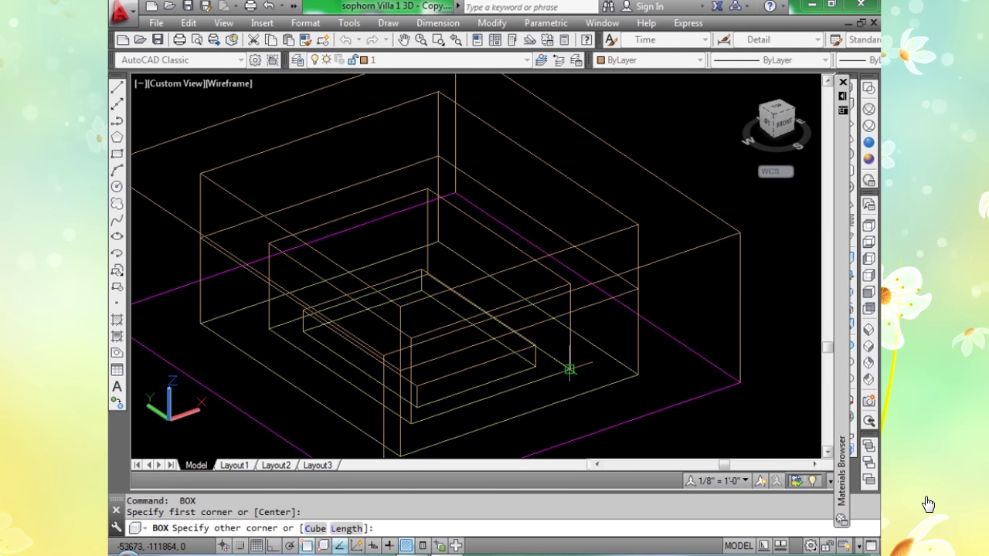
pyautogui.click(569, 369)
pyautogui.press('Return')
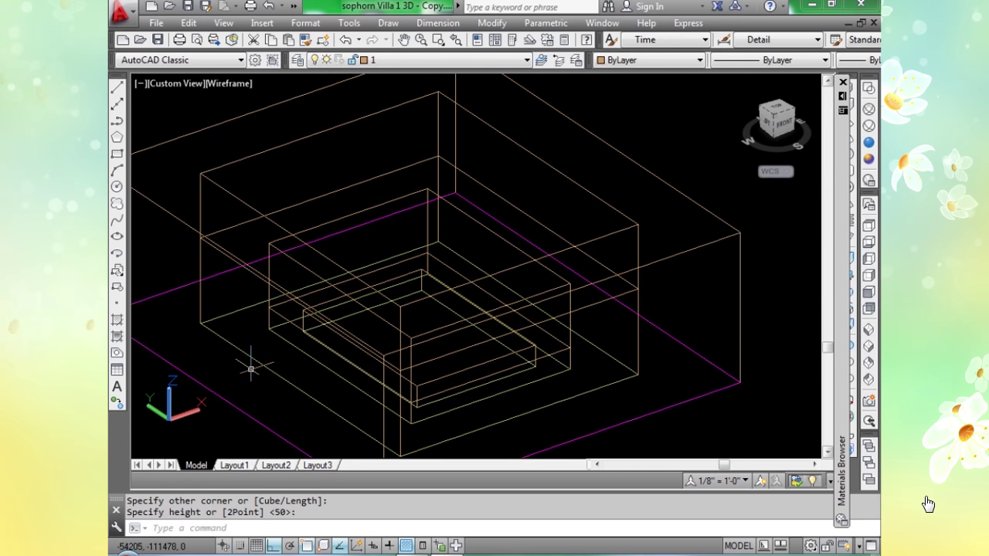
# Subtract the new boxes to deepen the nested recess.
pyautogui.write('su')
pyautogui.press('Return')
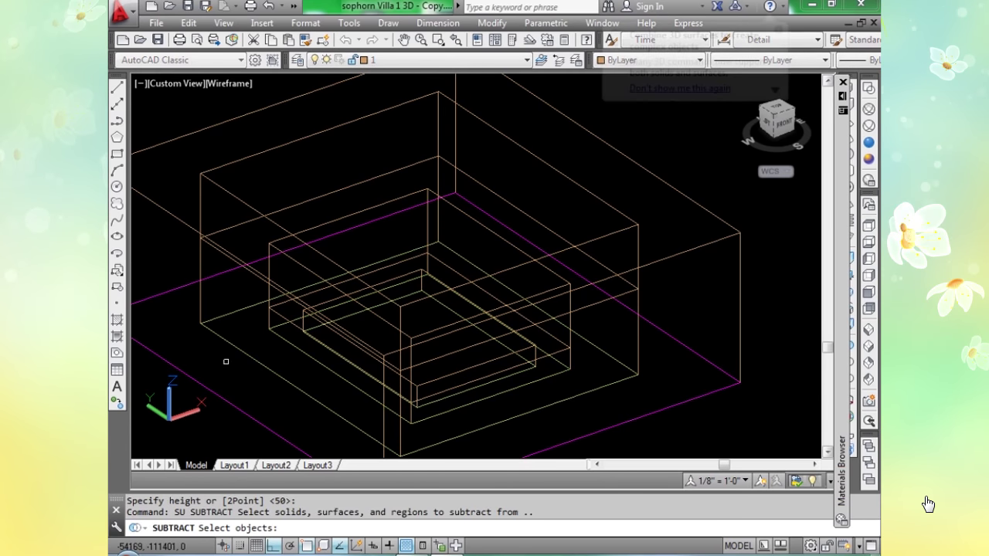
pyautogui.click(282, 313)
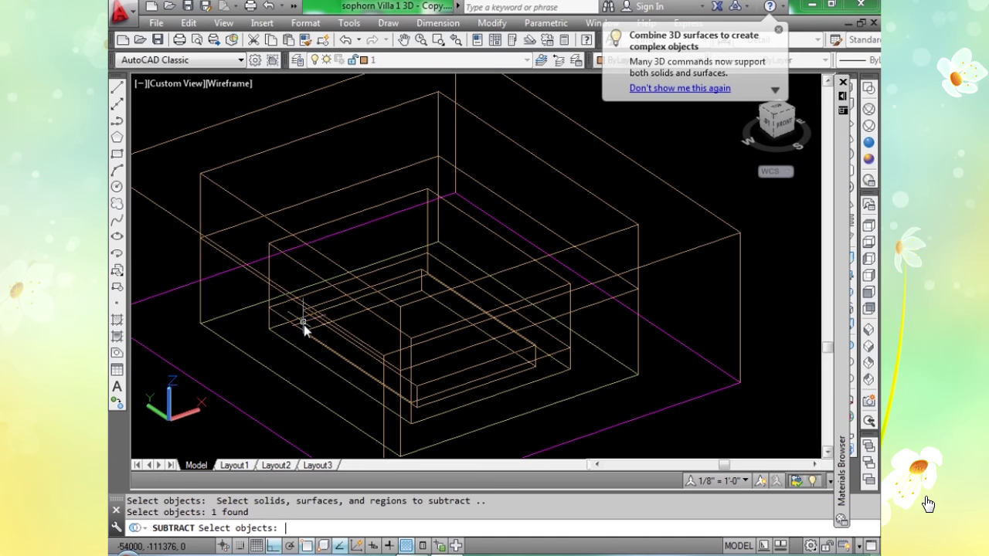
pyautogui.press('Return')
# Draw a 10-high floor box inside the recess.
pyautogui.write('box')
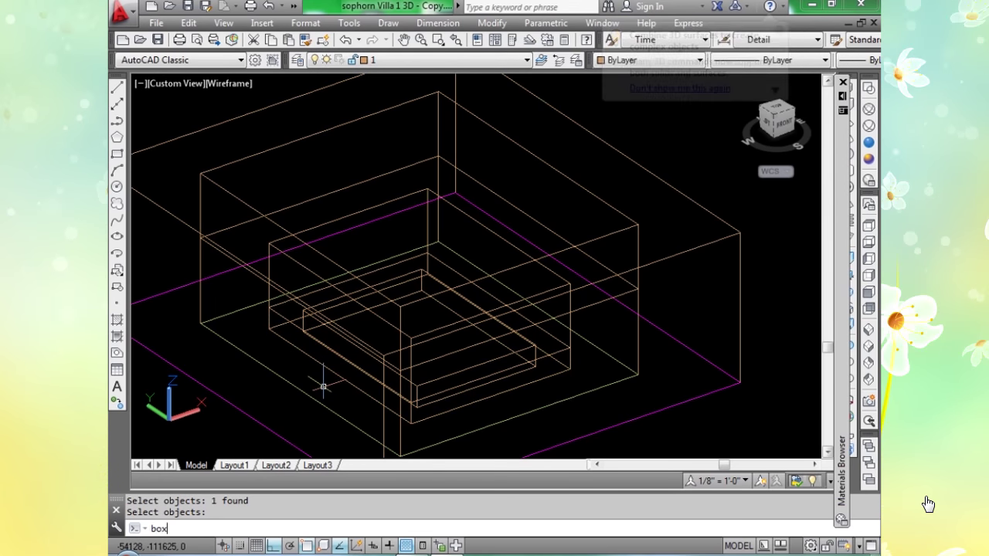
pyautogui.press('Return')
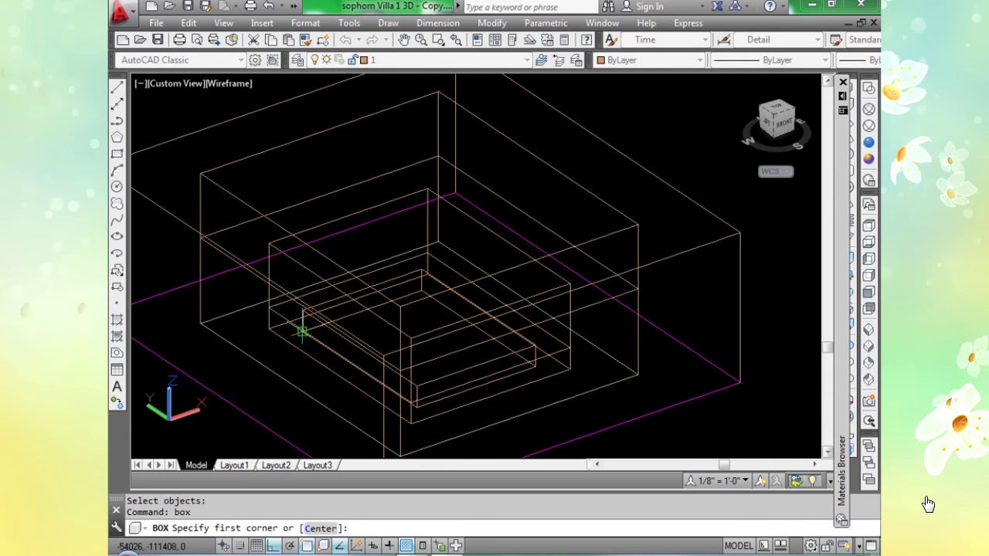
pyautogui.click(302, 327)
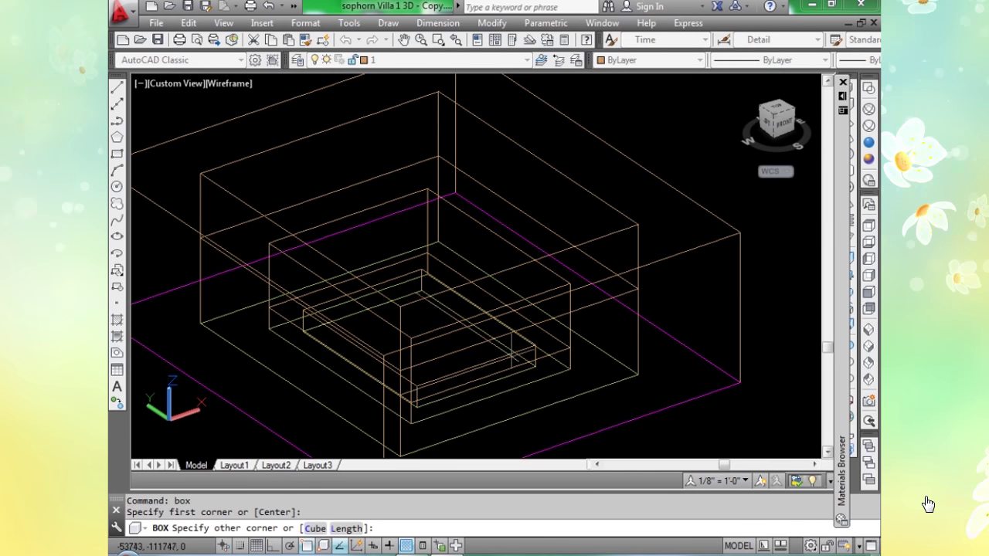
pyautogui.click(535, 365)
pyautogui.write('10')
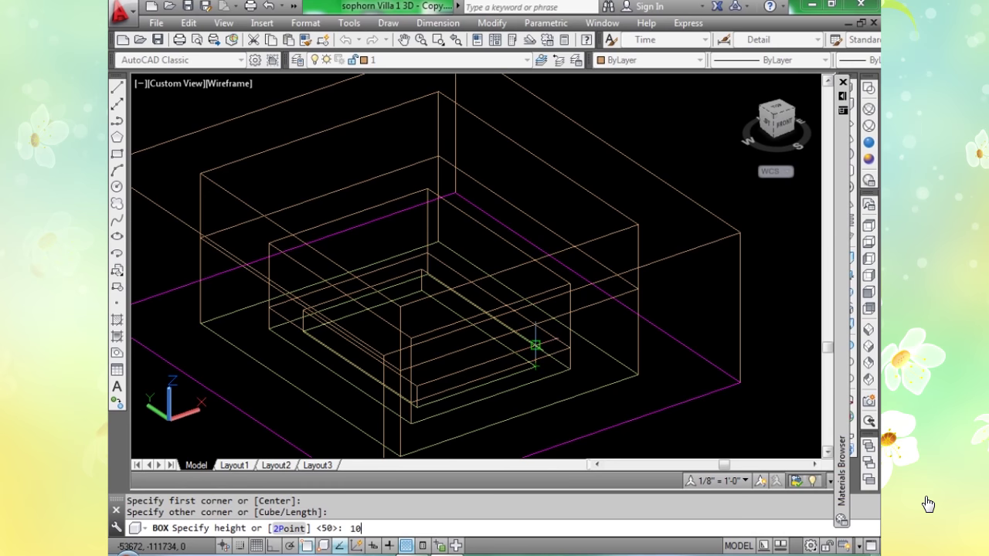
pyautogui.press('Return')
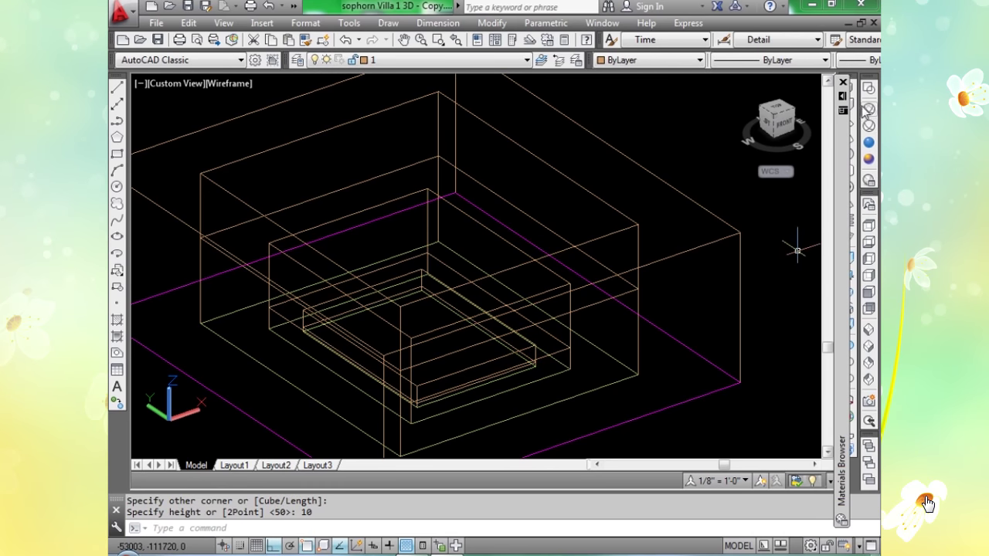
# Switch to Realistic shading and drag a material onto the inner floor face.
pyautogui.click(868, 142)
pyautogui.moveTo(842, 147)
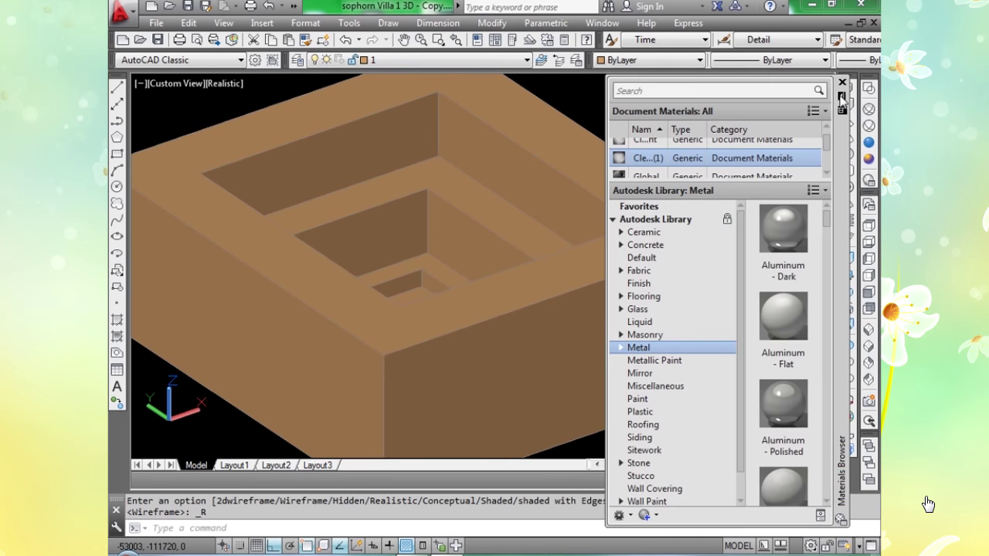
pyautogui.scroll(5, 443, 286)
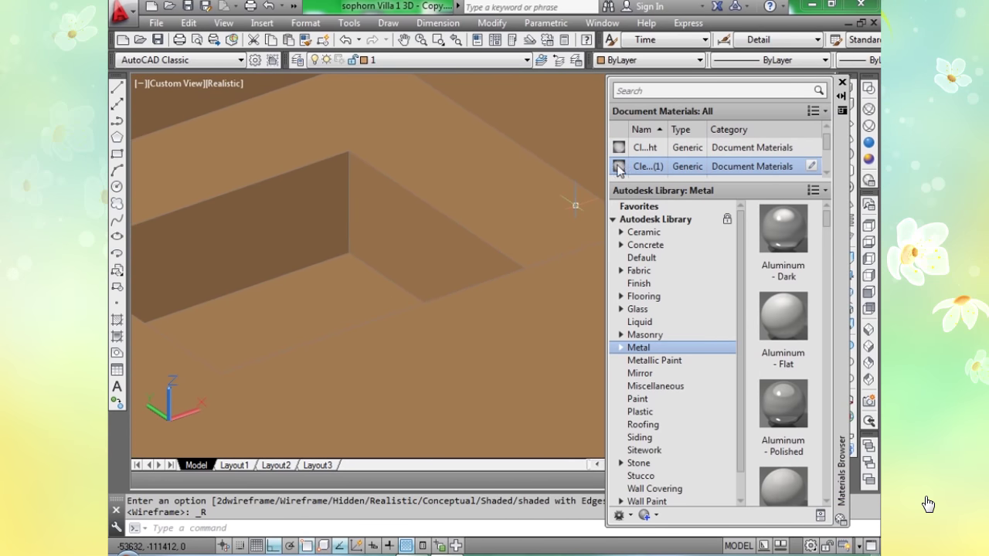
pyautogui.moveTo(302, 282); pyautogui.dragTo(303, 283)
pyautogui.scroll(-8, 303, 283)
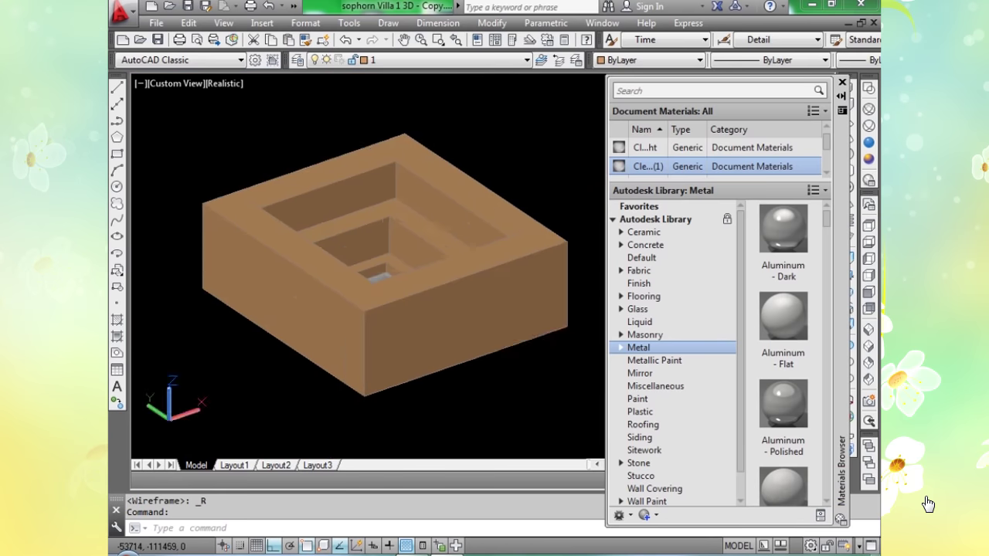
pyautogui.scroll(2, 417, 282)
pyautogui.scroll(-6, 482, 353)
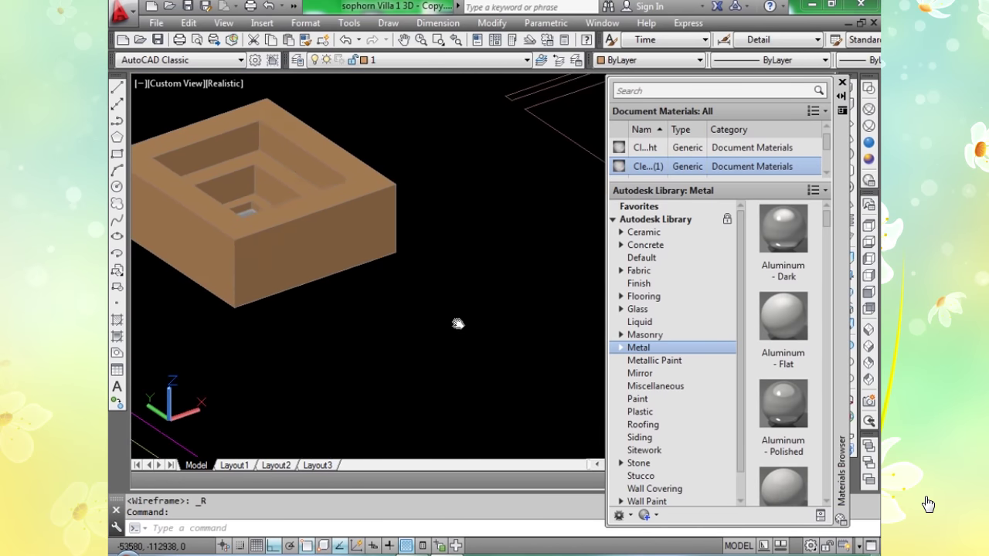
pyautogui.scroll(5, 481, 353)
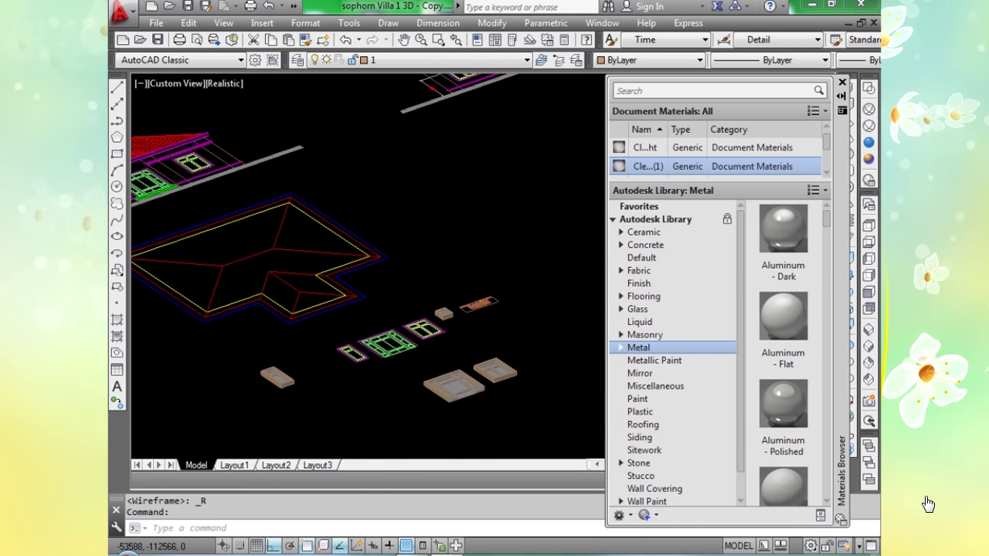
pyautogui.moveTo(460, 378); pyautogui.dragTo(327, 368, button='middle')
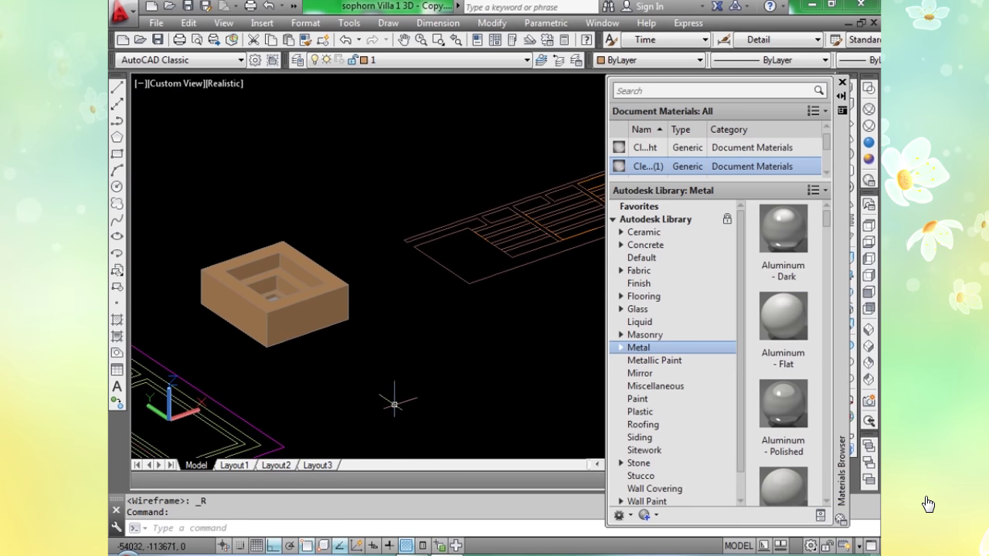
# Move the four frame solids from their corner to a spot beside the other frame solids.
pyautogui.write('m')
pyautogui.press('Return')
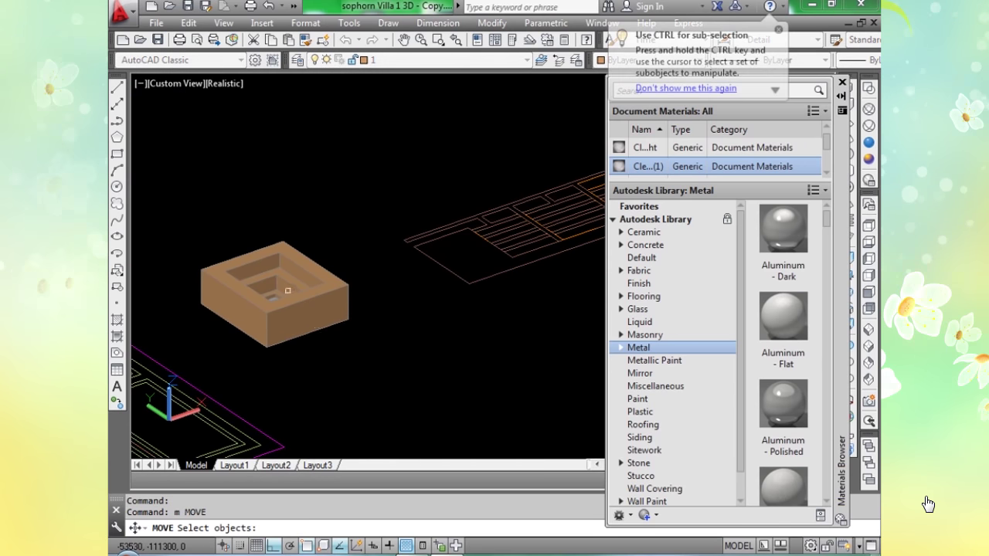
pyautogui.scroll(3, 287, 263)
pyautogui.click(290, 249)
pyautogui.click(296, 278)
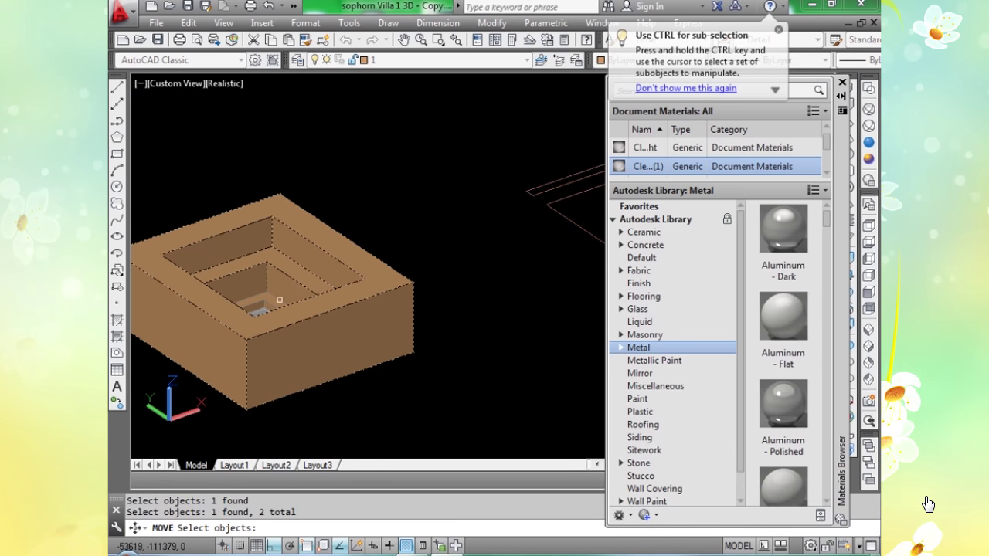
pyautogui.scroll(5, 259, 312)
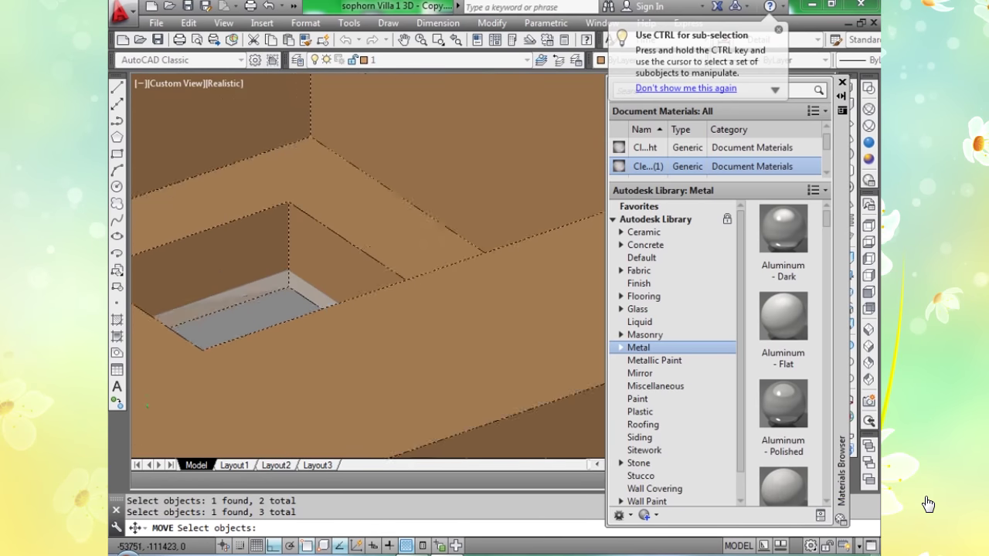
pyautogui.click(269, 308)
pyautogui.scroll(-6, 268, 309)
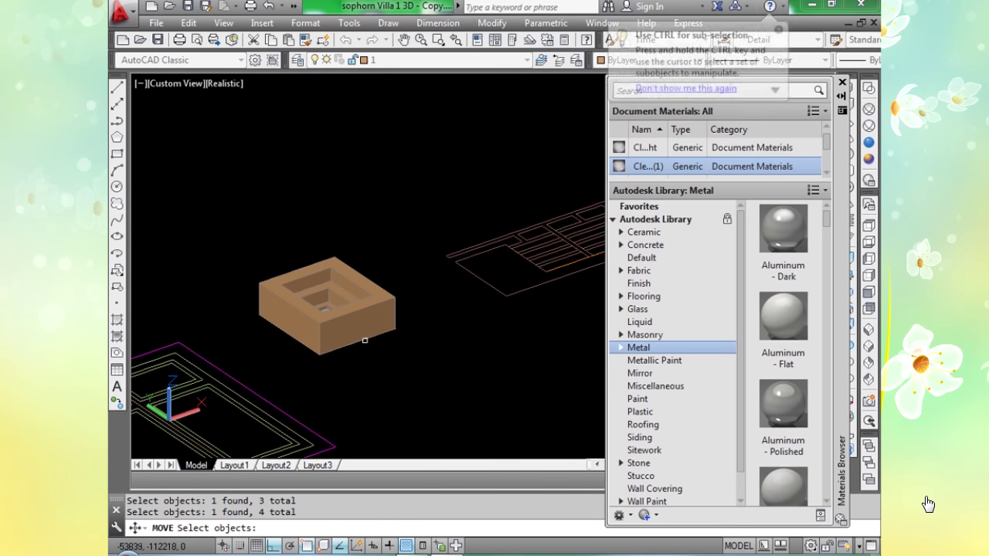
pyautogui.press('Return')
pyautogui.click(317, 340)
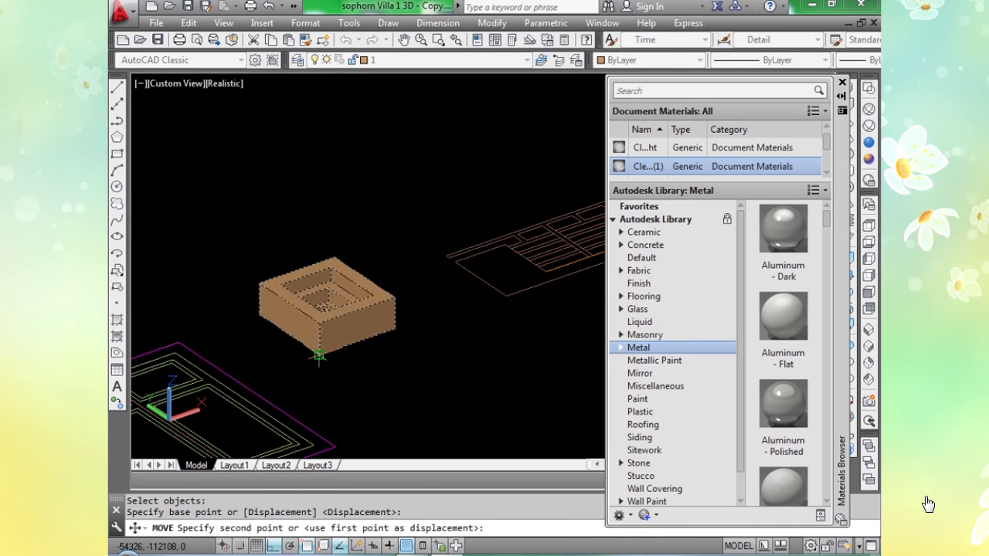
pyautogui.scroll(-4, 316, 347)
pyautogui.click(375, 382)
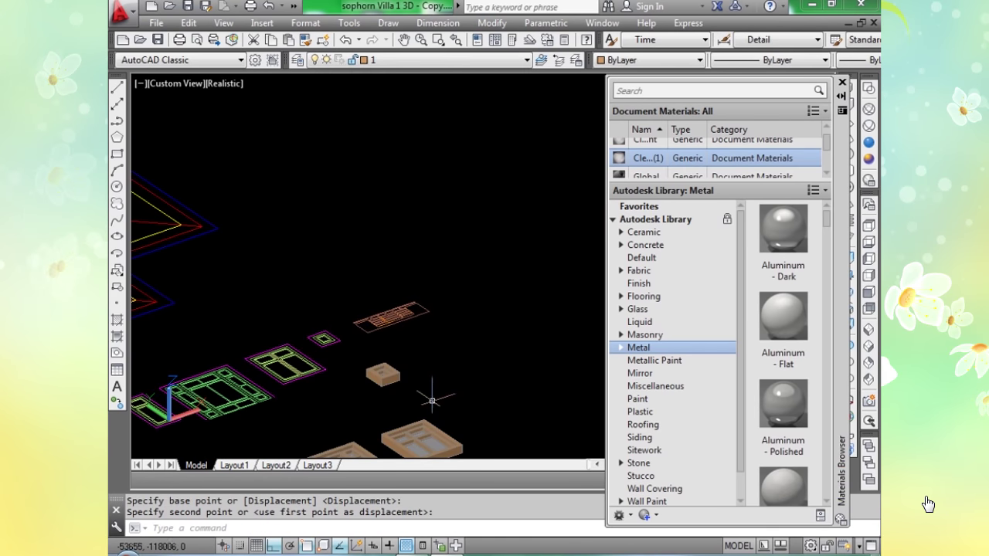
pyautogui.scroll(3, 412, 400)
# Combine the four frame parts into a block named 'bdfghdf' and centre the floor outline in view.
pyautogui.write('b')
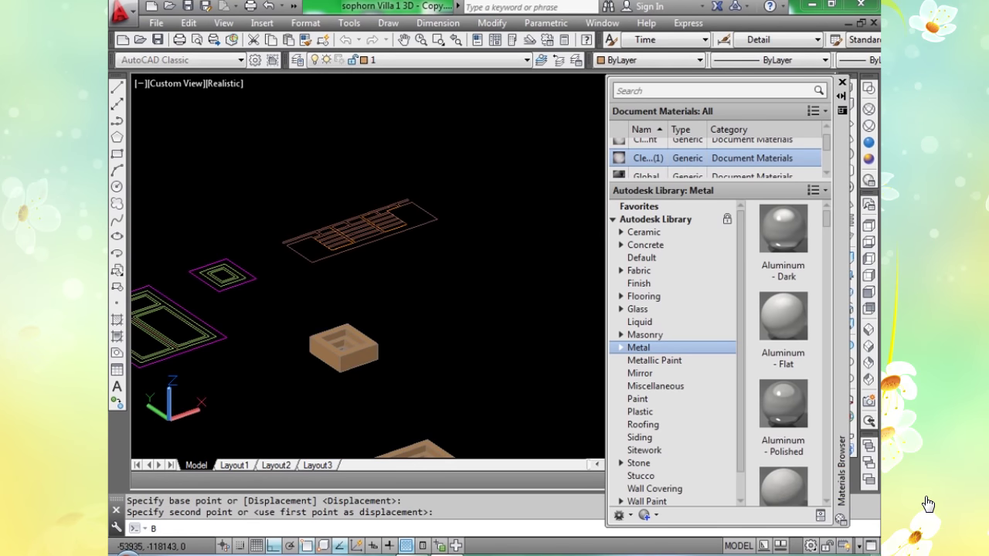
pyautogui.press('Return')
pyautogui.write('bdfghd')
pyautogui.click(447, 225)
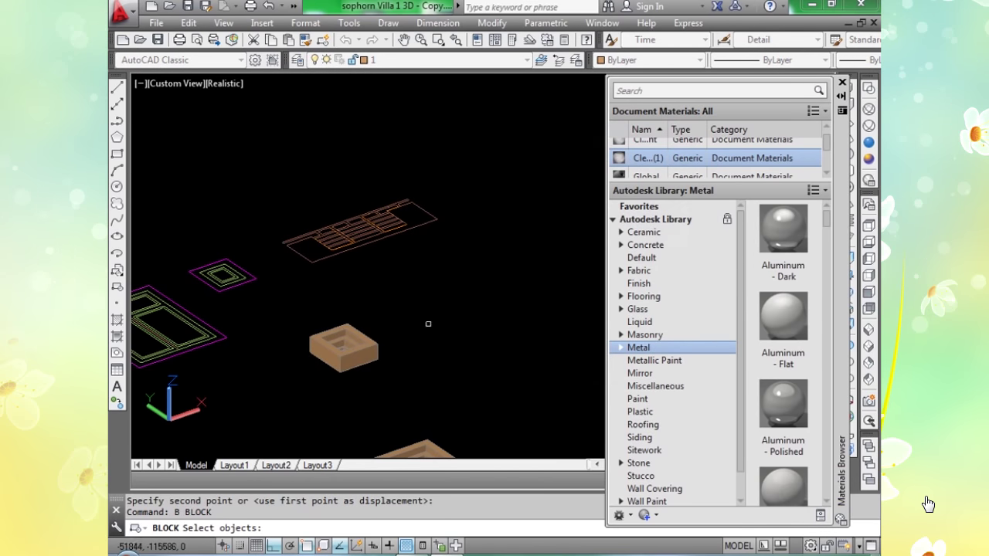
pyautogui.click(387, 307)
pyautogui.click(326, 384)
pyautogui.press('Return')
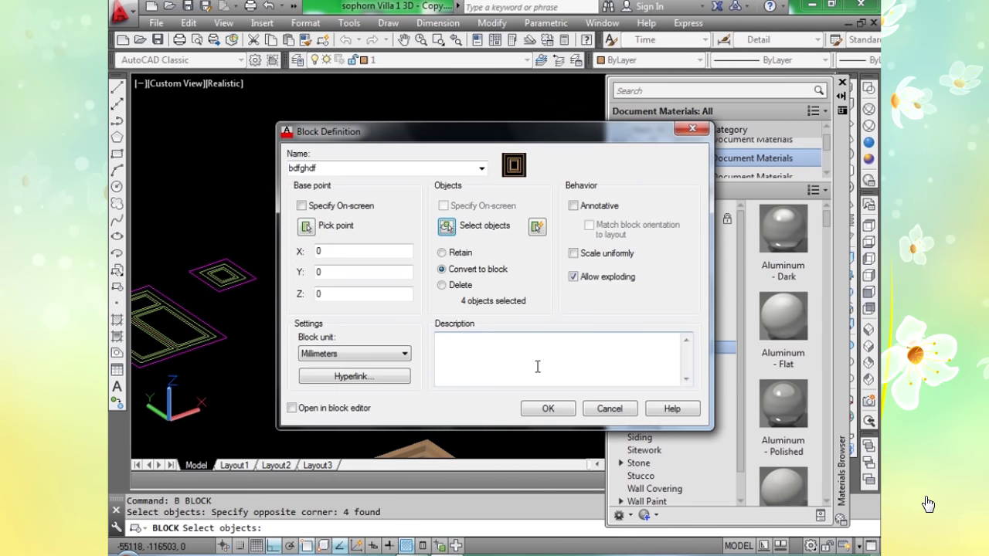
pyautogui.click(555, 409)
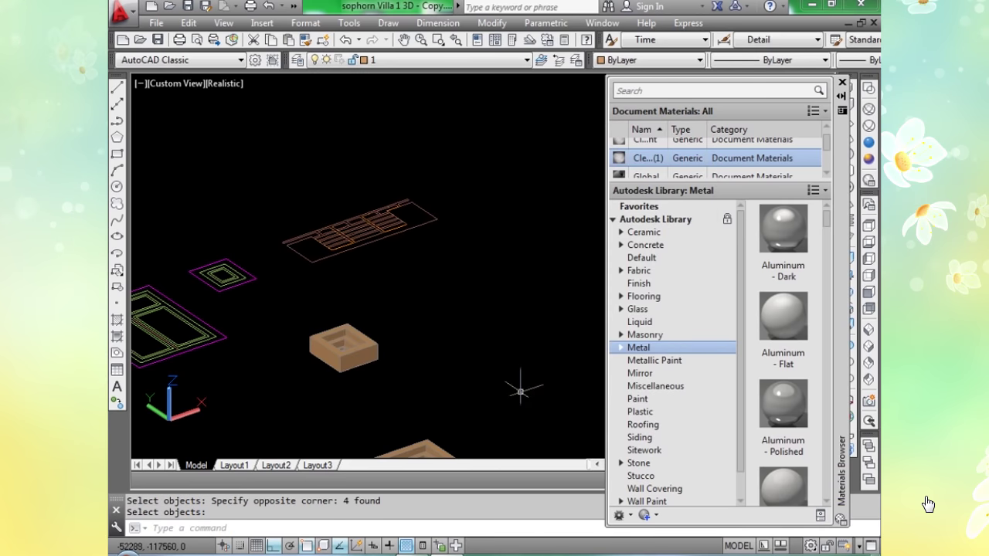
pyautogui.scroll(2, 406, 278)
pyautogui.scroll(3, 355, 240)
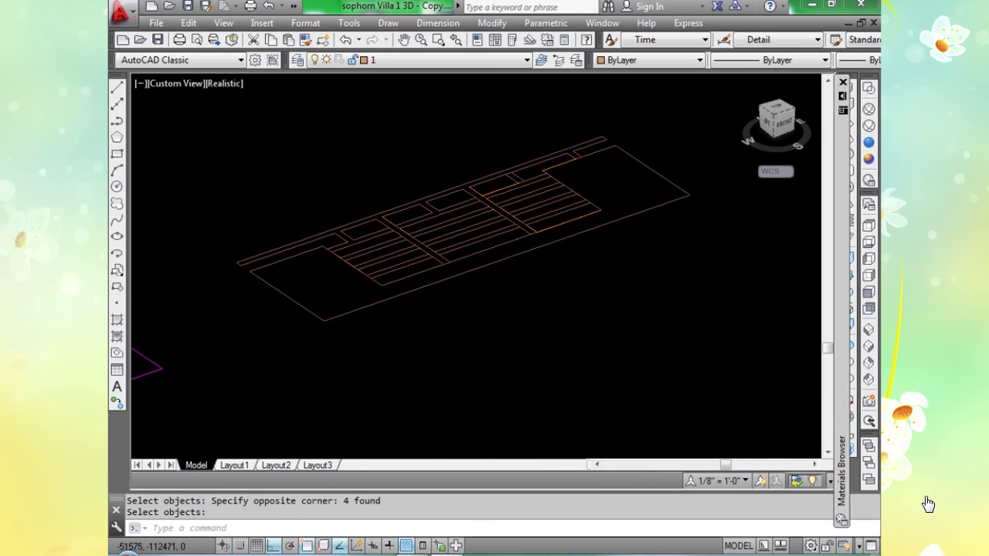
pyautogui.scroll(-1, 368, 309)
pyautogui.scroll(3, 347, 295)
pyautogui.moveTo(466, 275)
pyautogui.mouseDown(button='middle')
pyautogui.moveTo(441, 283)
pyautogui.moveTo(451, 282)
pyautogui.mouseUp(button='middle')
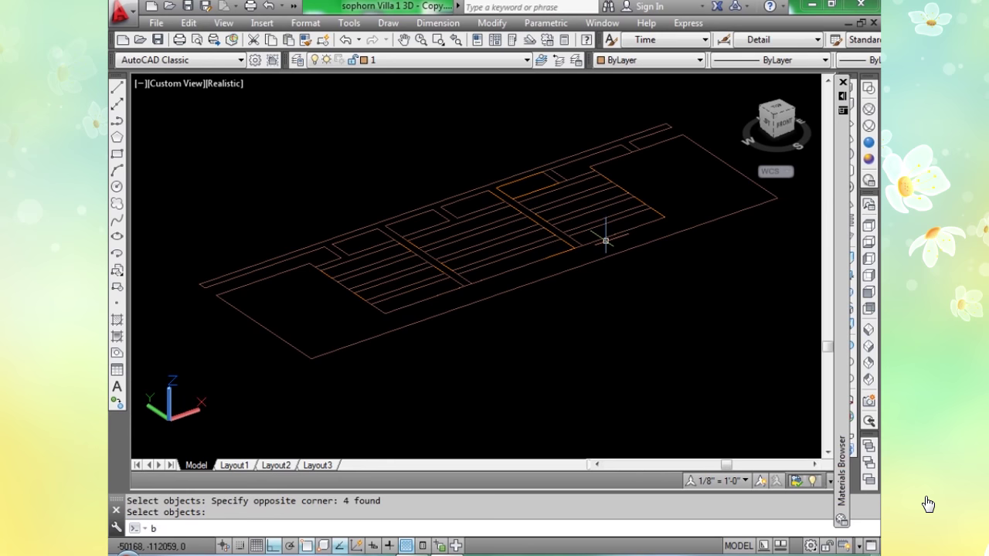
pyautogui.write('BOX')
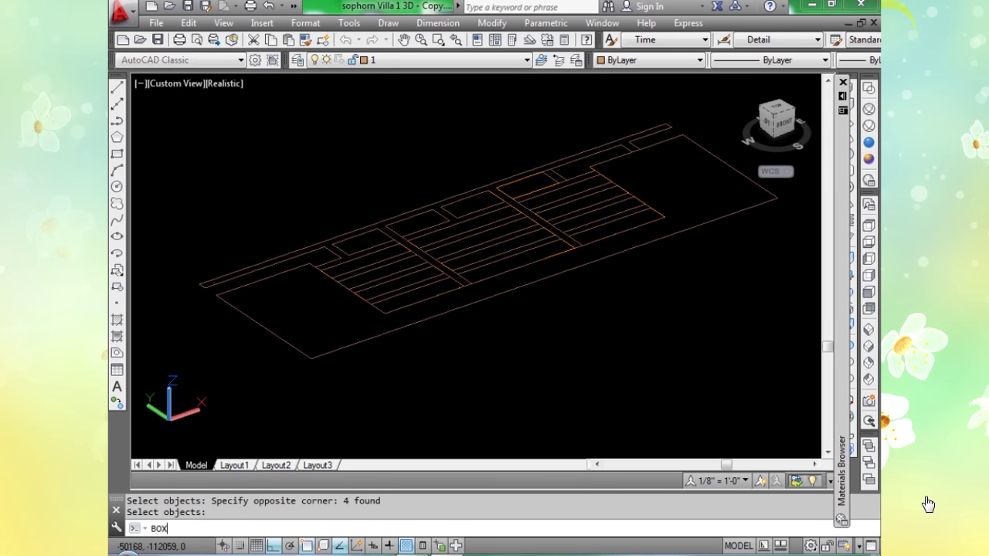
pyautogui.press('Return')
pyautogui.scroll(3, 595, 150)
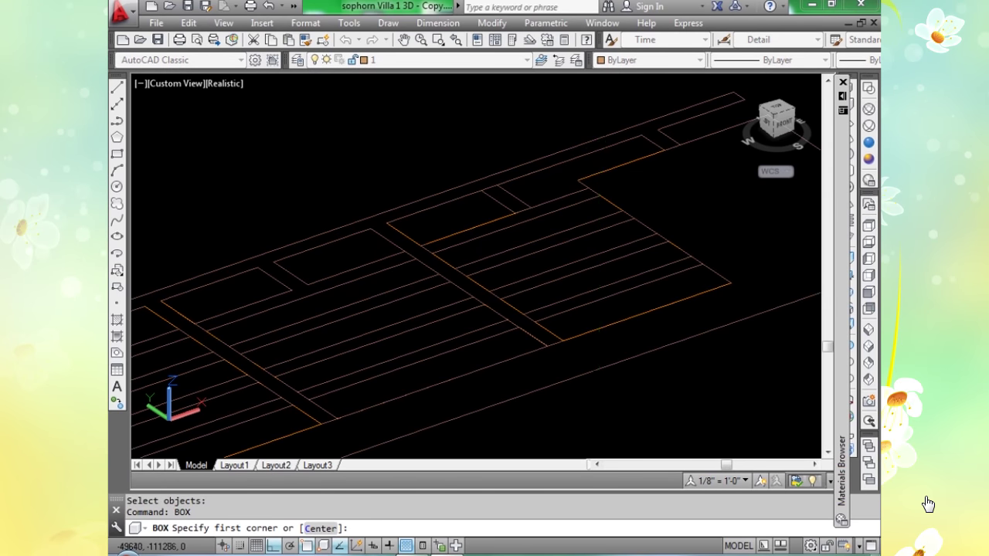
pyautogui.moveTo(561, 194); pyautogui.dragTo(474, 216, button='middle')
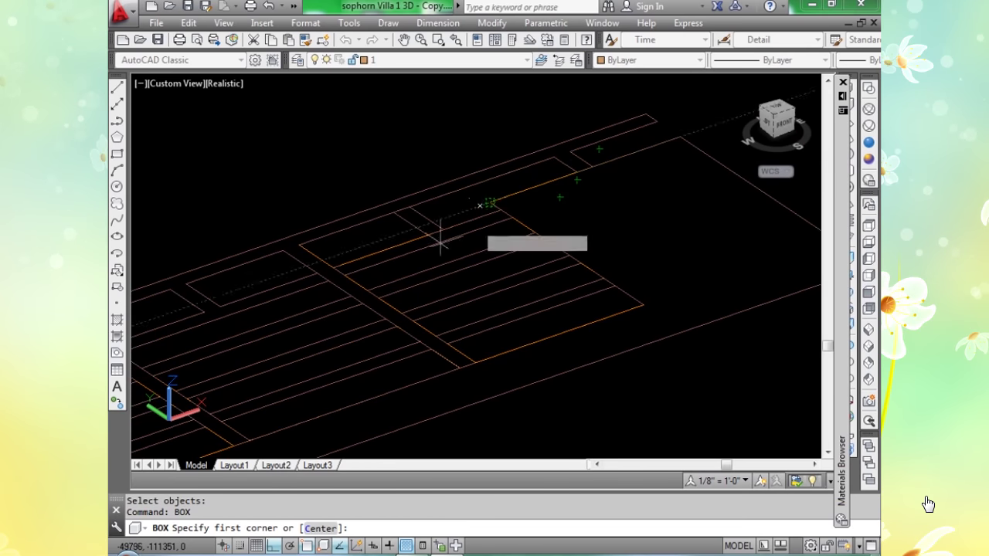
pyautogui.click(405, 205)
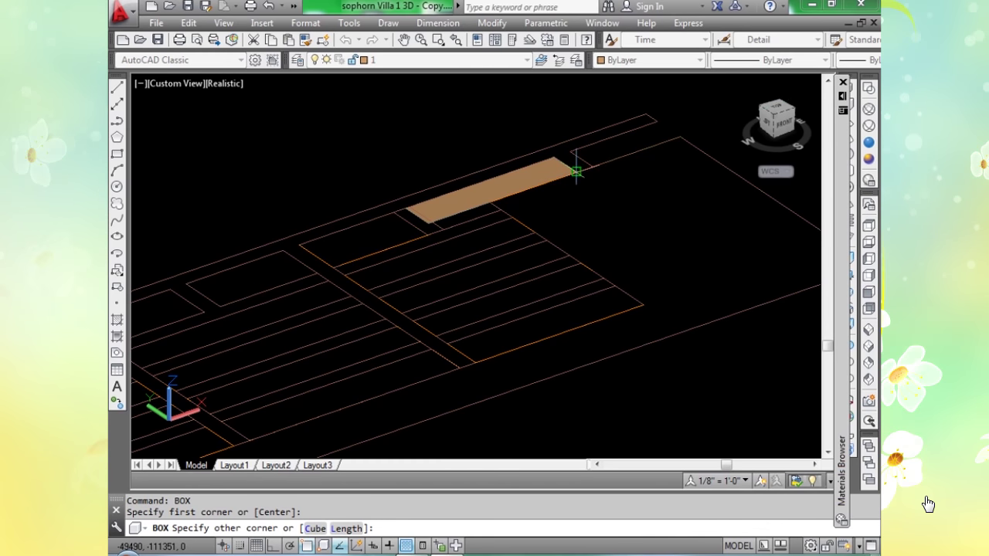
pyautogui.click(575, 171)
pyautogui.write('2')
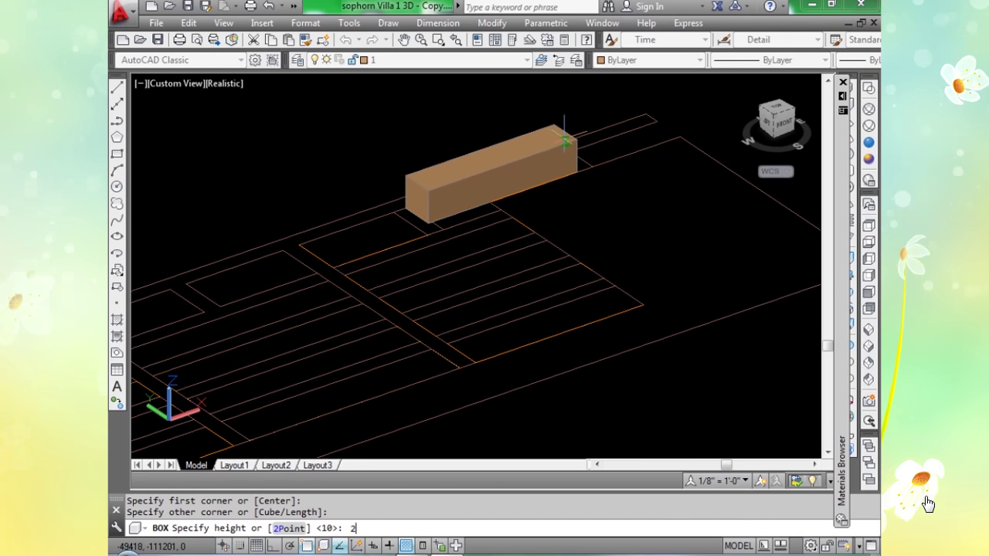
pyautogui.write('00')
pyautogui.press('Return')
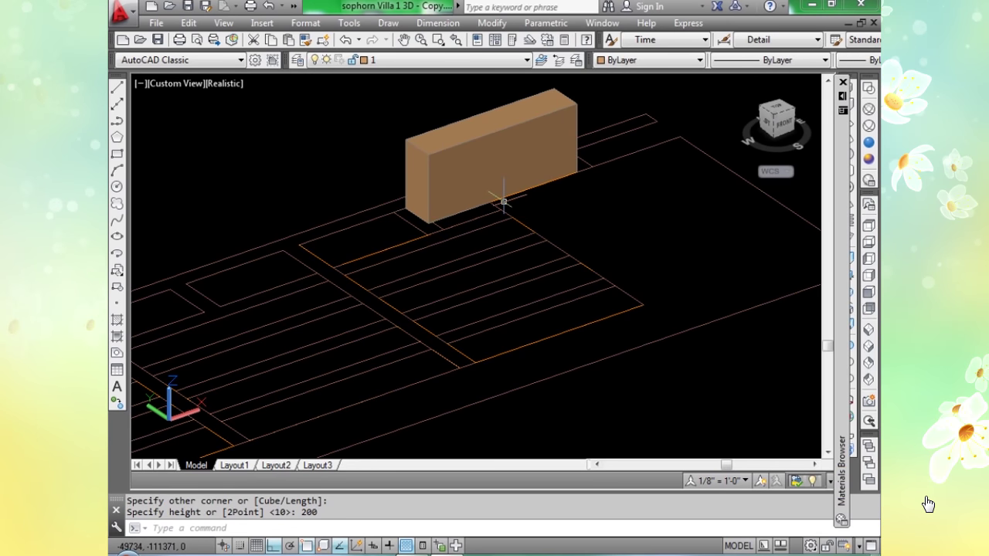
pyautogui.hotkey('ctrl', 'z')
pyautogui.scroll(4, 573, 177)
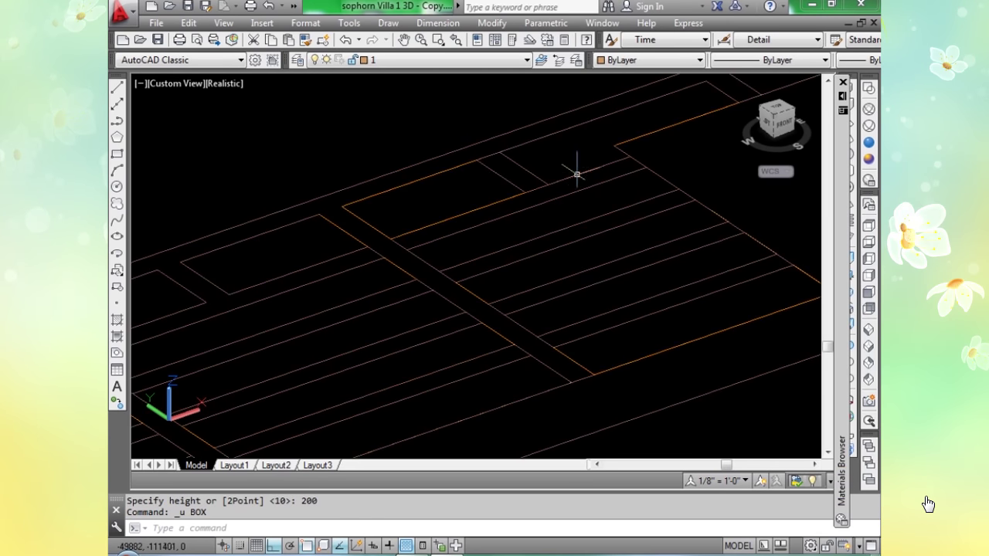
pyautogui.scroll(2, 573, 171)
pyautogui.moveTo(569, 167); pyautogui.dragTo(474, 265, button='middle')
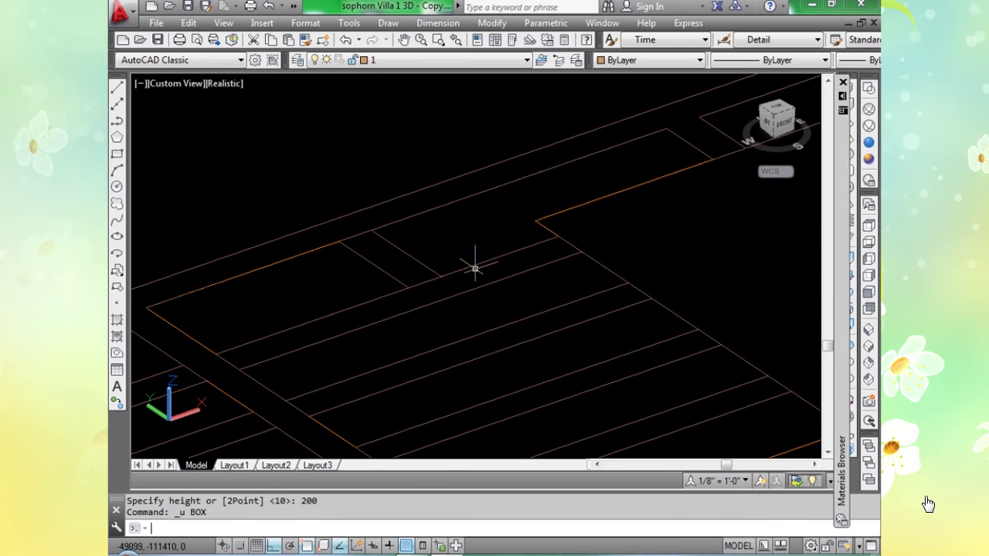
# Draw the first three 200-high boxes over the first floor-plan strips.
pyautogui.write('BO')
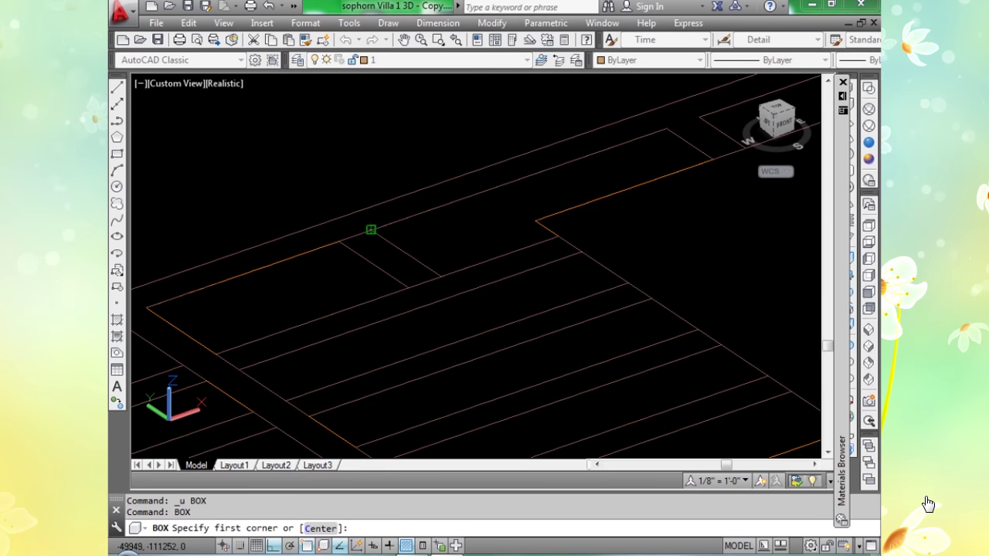
pyautogui.click(372, 231)
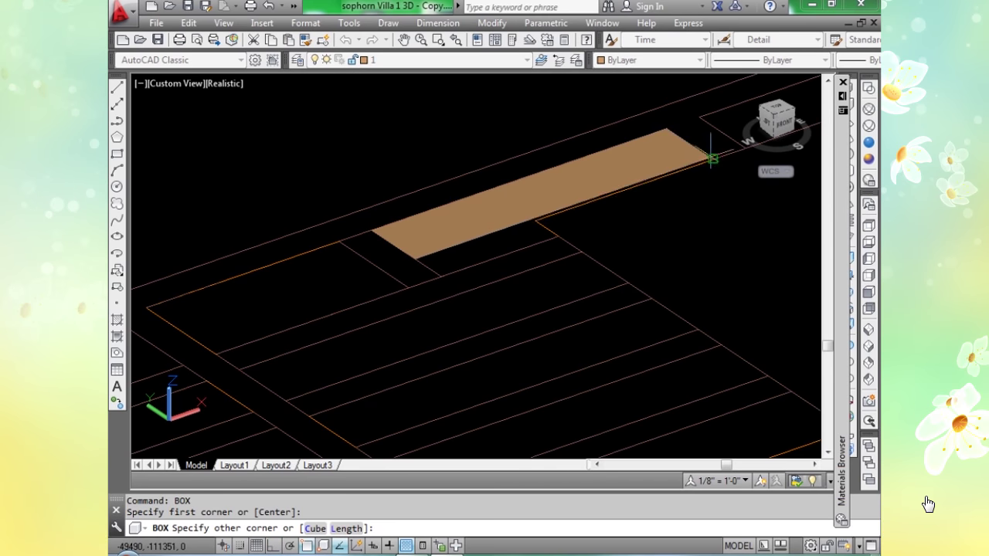
pyautogui.click(711, 159)
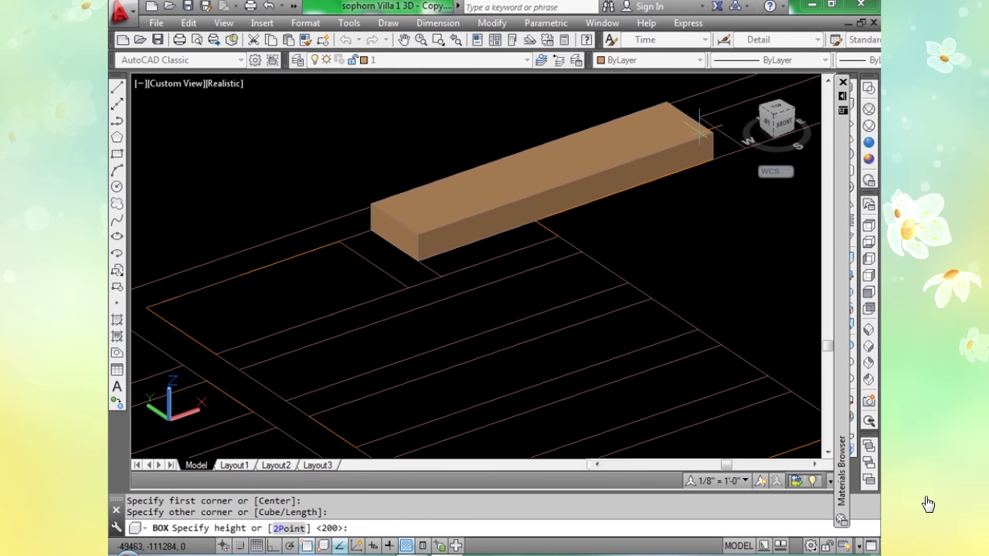
pyautogui.write('200')
pyautogui.press('Return')
pyautogui.press('Return')
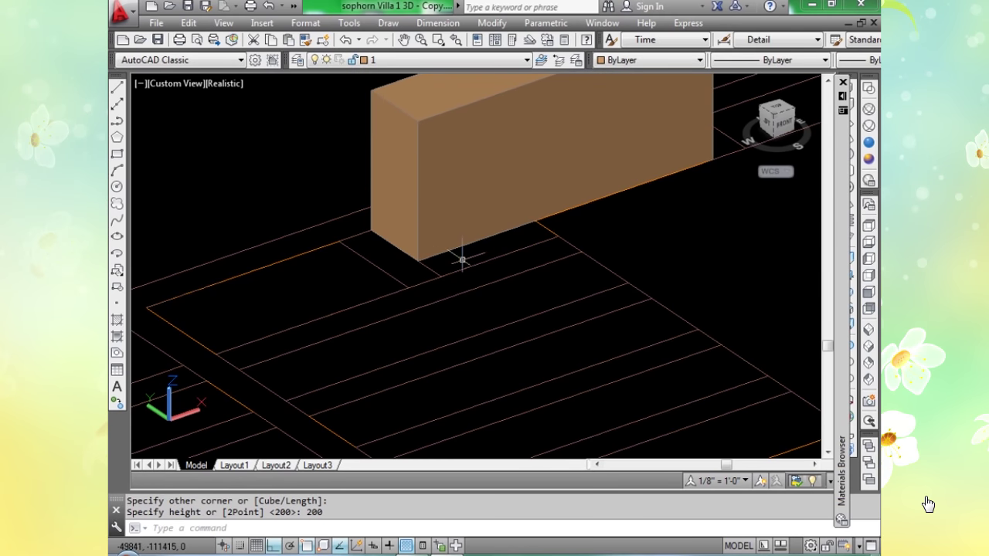
pyautogui.click(417, 261)
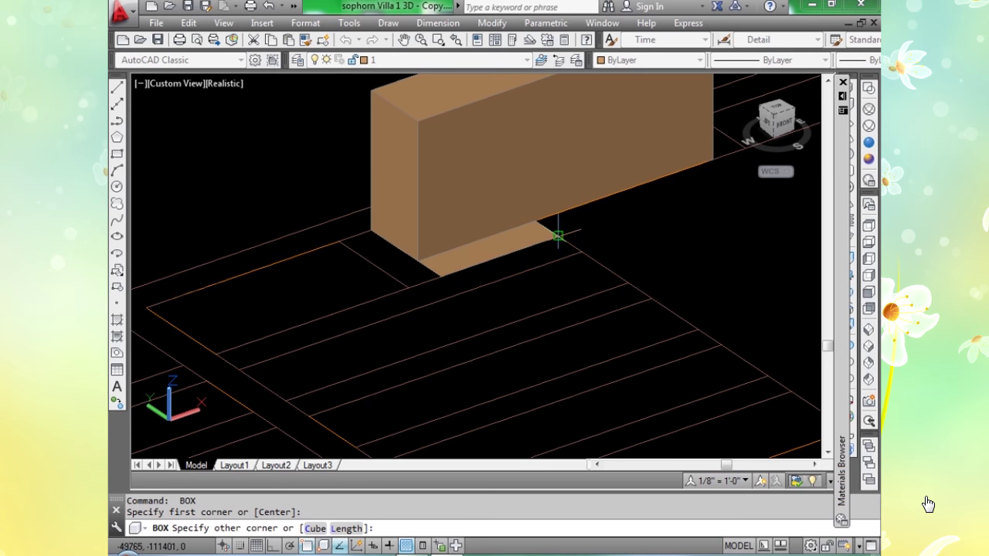
pyautogui.click(556, 233)
pyautogui.click(536, 152)
pyautogui.scroll(-4, 536, 227)
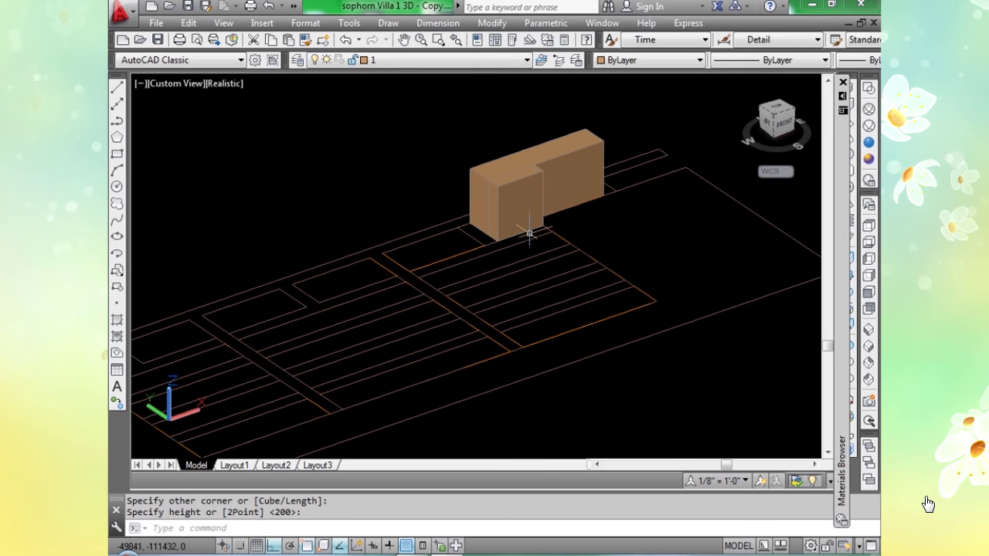
pyautogui.scroll(3, 386, 258)
pyautogui.press('Return')
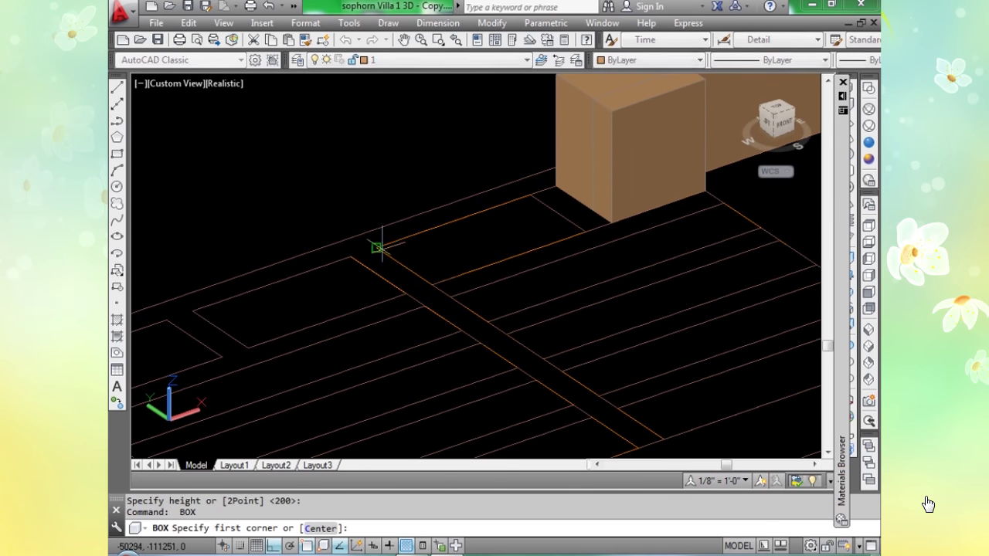
pyautogui.click(375, 247)
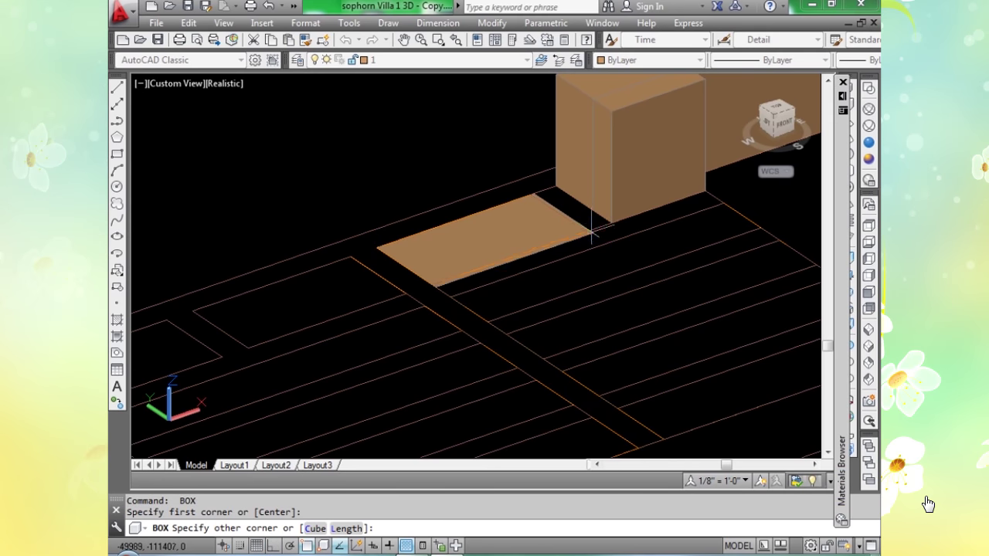
pyautogui.click(585, 231)
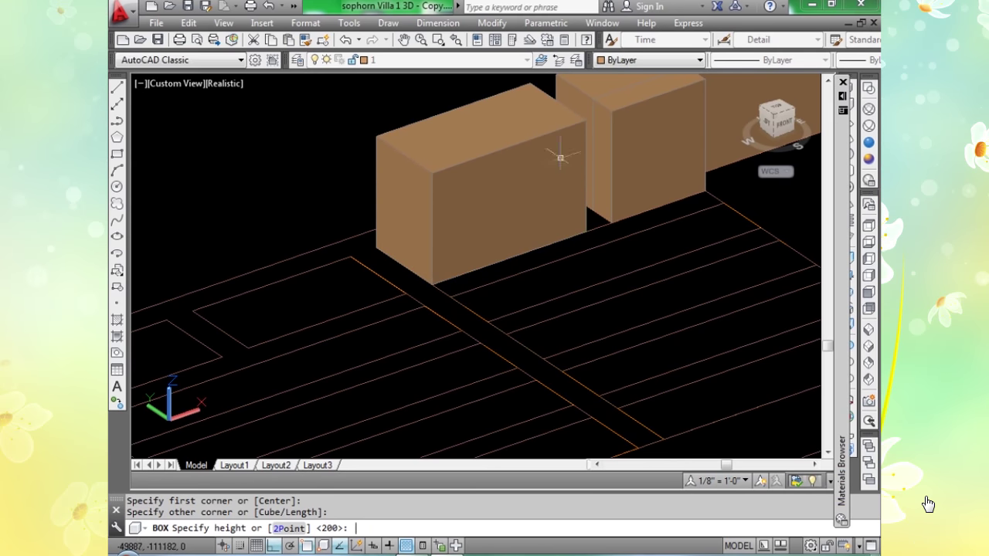
pyautogui.click(561, 155)
pyautogui.press('Return')
# Add the remaining 200-high boxes over the neighbouring strips to complete the row.
pyautogui.click(723, 202)
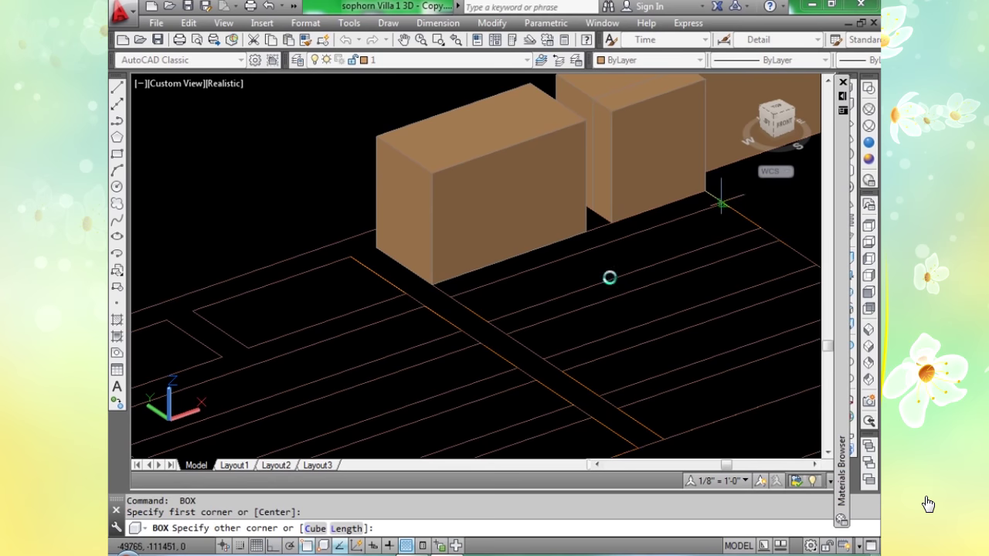
pyautogui.click(487, 321)
pyautogui.press('Return')
pyautogui.scroll(2, 717, 316)
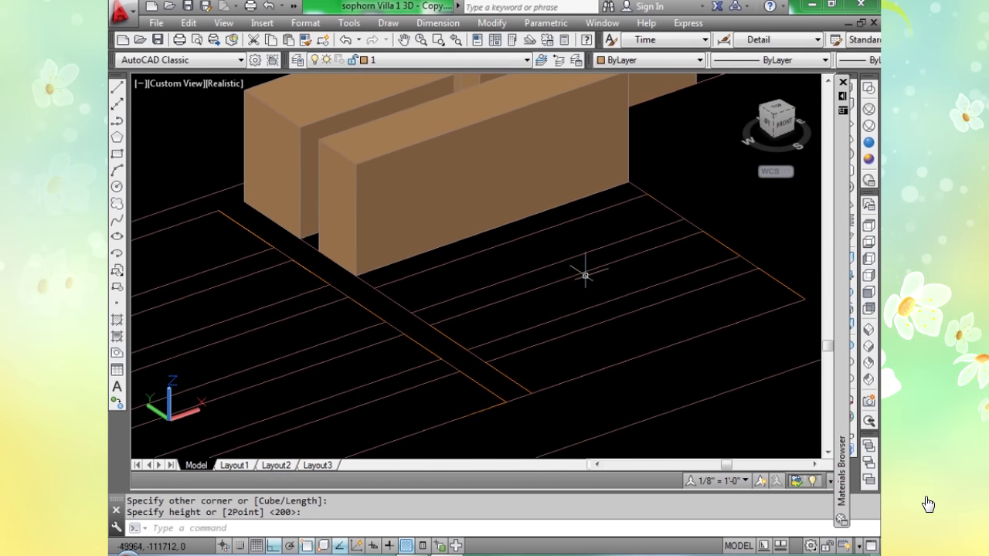
pyautogui.press('Return')
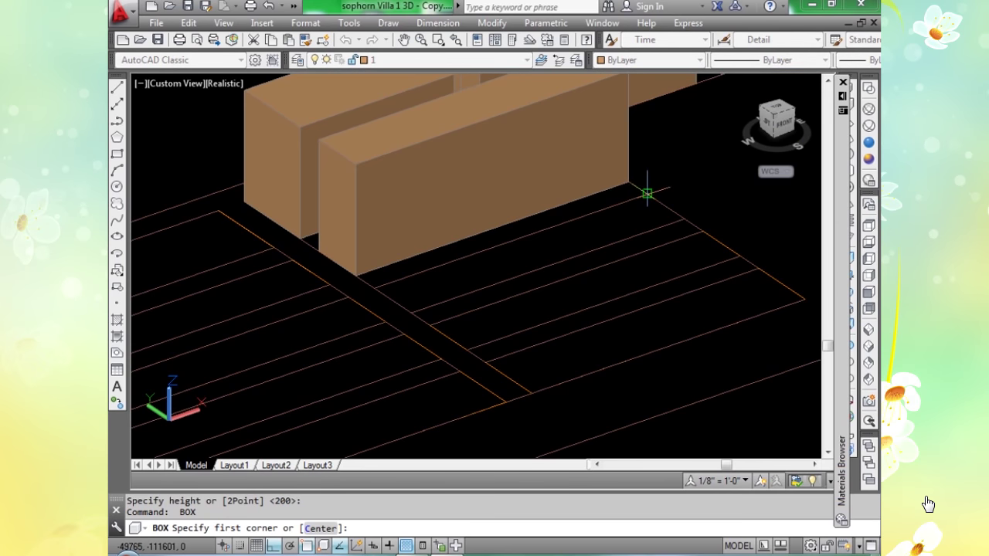
pyautogui.click(409, 311)
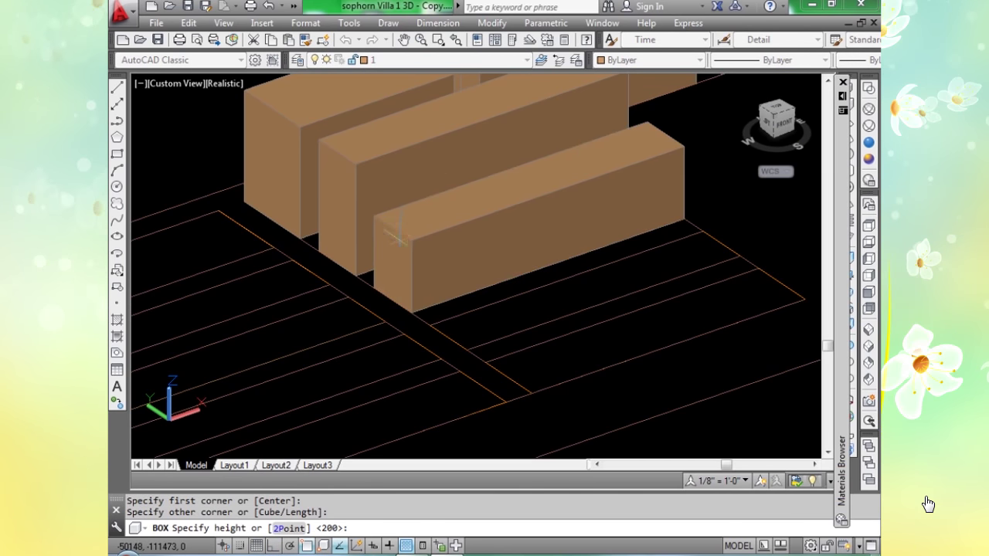
pyautogui.press('Return')
pyautogui.press('Return')
pyautogui.click(701, 232)
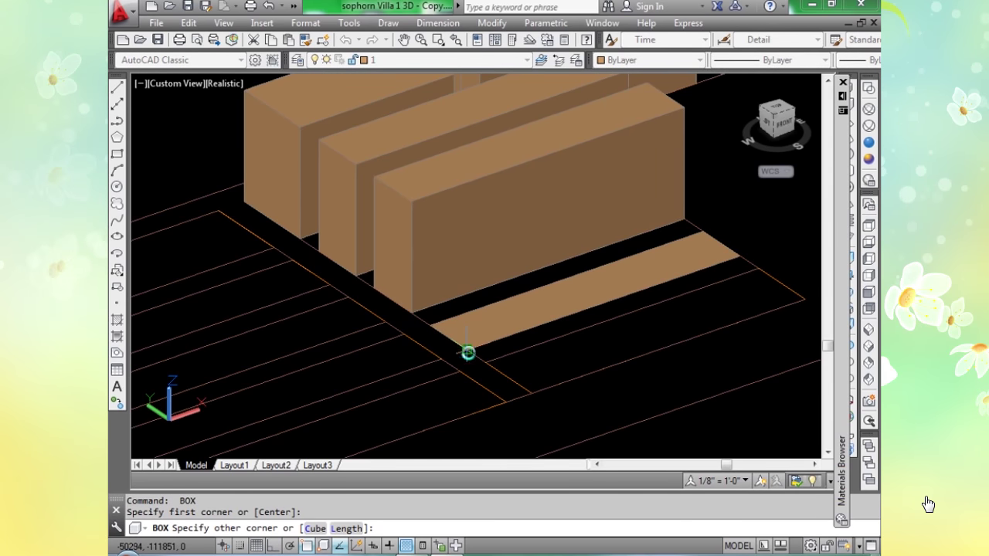
pyautogui.click(469, 352)
pyautogui.press('Return')
pyautogui.press('Return')
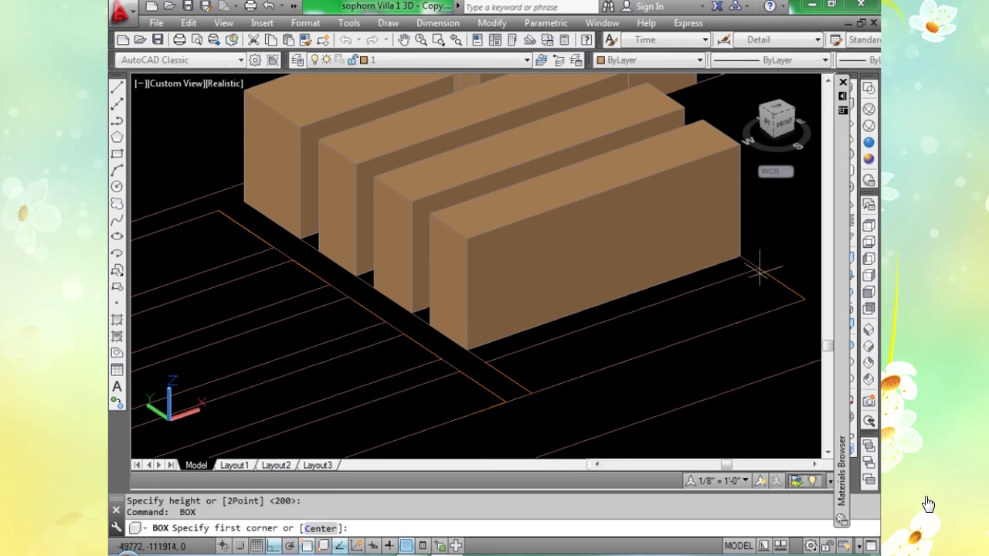
pyautogui.click(531, 394)
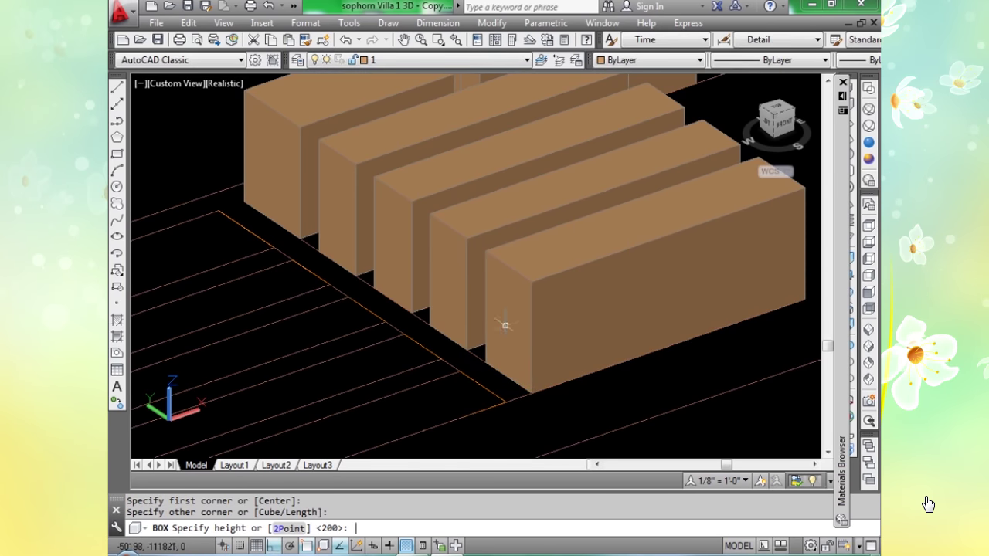
pyautogui.press('Return')
pyautogui.scroll(-2, 294, 280)
pyautogui.scroll(3, 205, 252)
# Fill the next strips and the upper-left rooms with 200-high boxes.
pyautogui.press('Return')
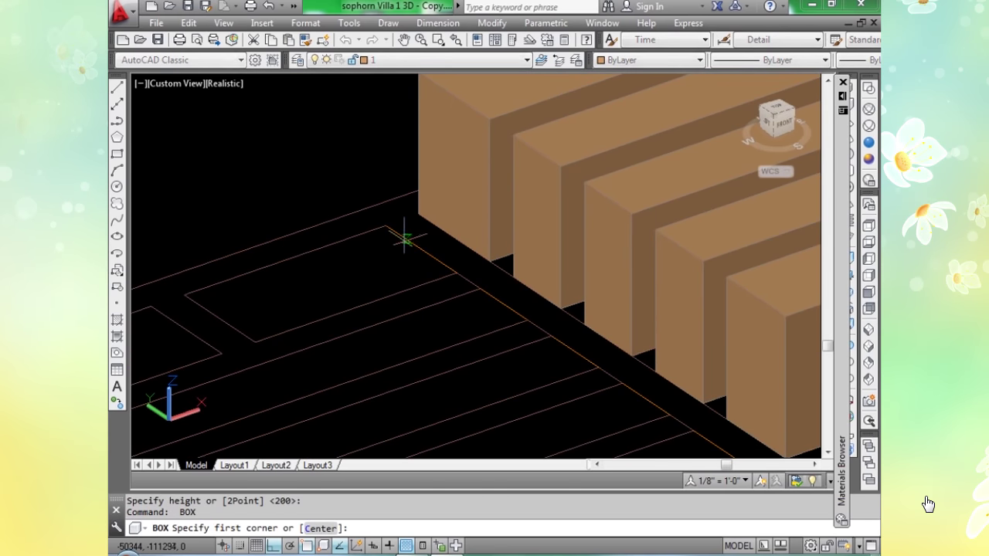
pyautogui.click(387, 224)
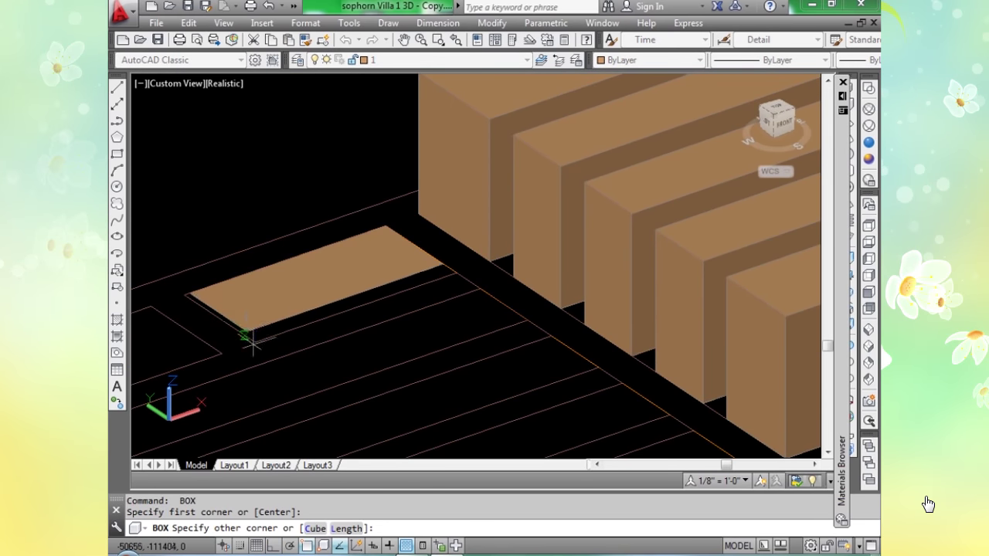
pyautogui.click(255, 342)
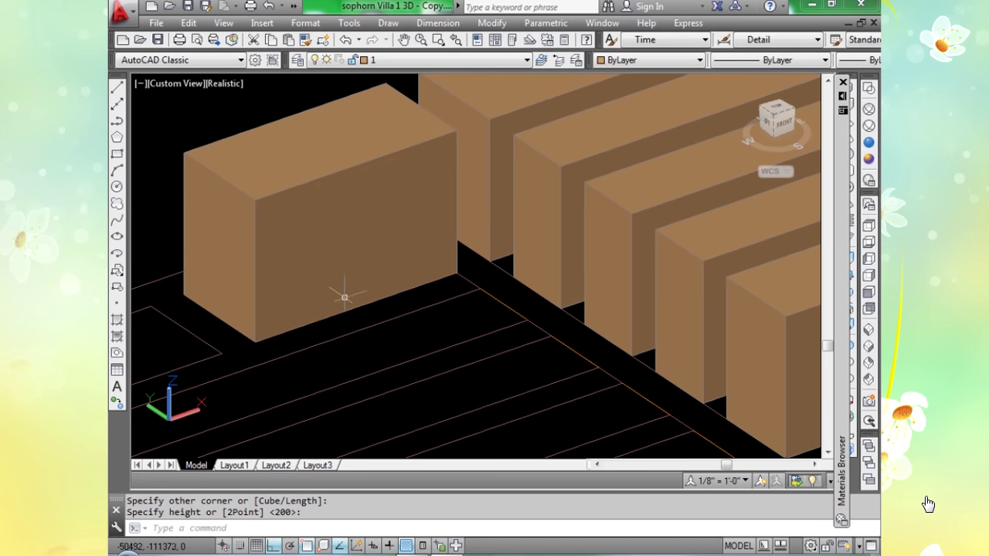
pyautogui.press('Return')
pyautogui.scroll(-2, 364, 314)
pyautogui.scroll(2, 363, 320)
pyautogui.moveTo(348, 333); pyautogui.dragTo(492, 258, button='middle')
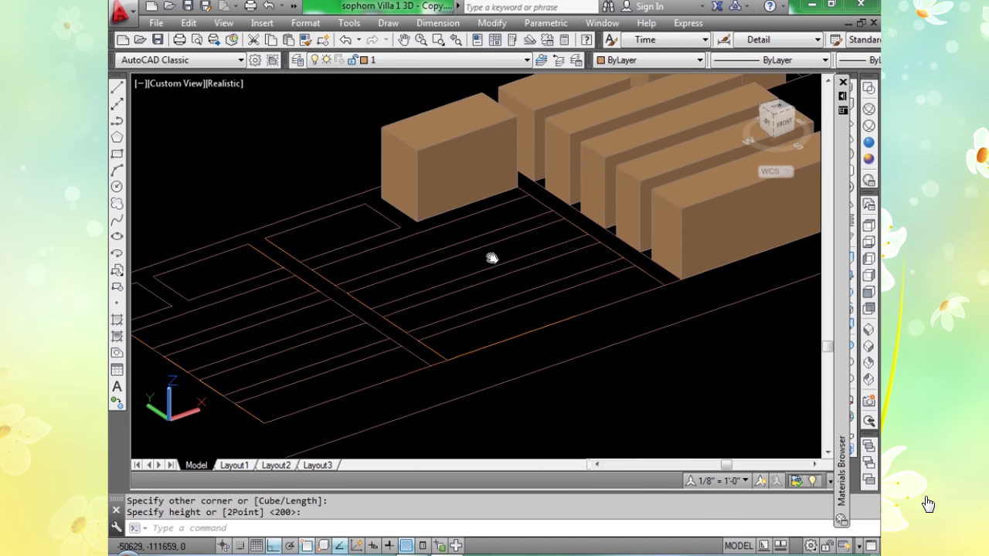
pyautogui.press('Return')
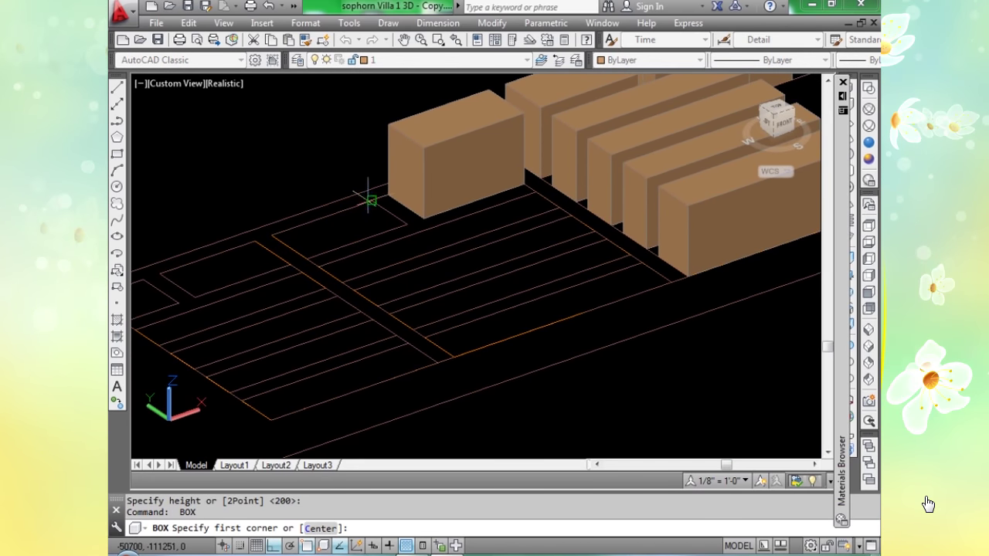
pyautogui.click(372, 202)
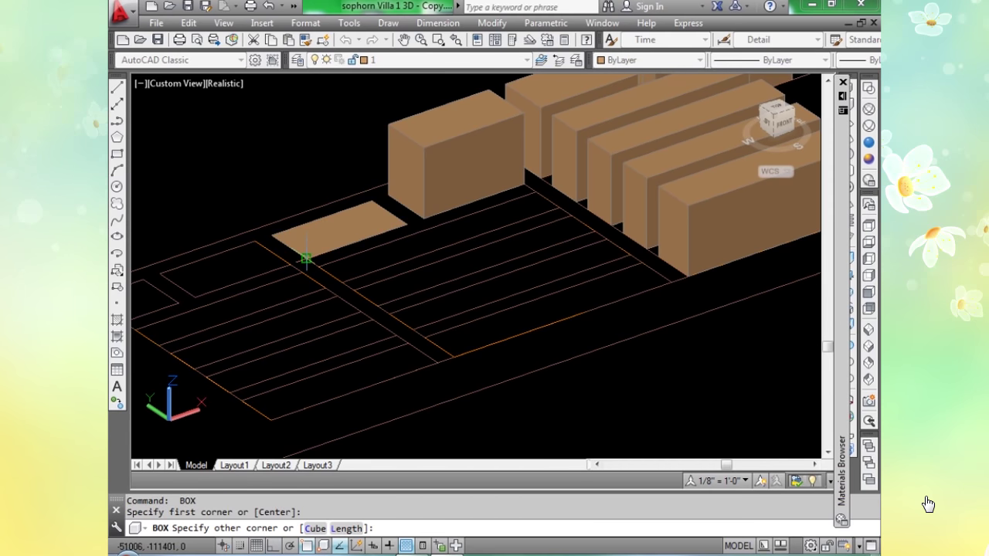
pyautogui.click(306, 258)
pyautogui.press('Return')
pyautogui.press('Return')
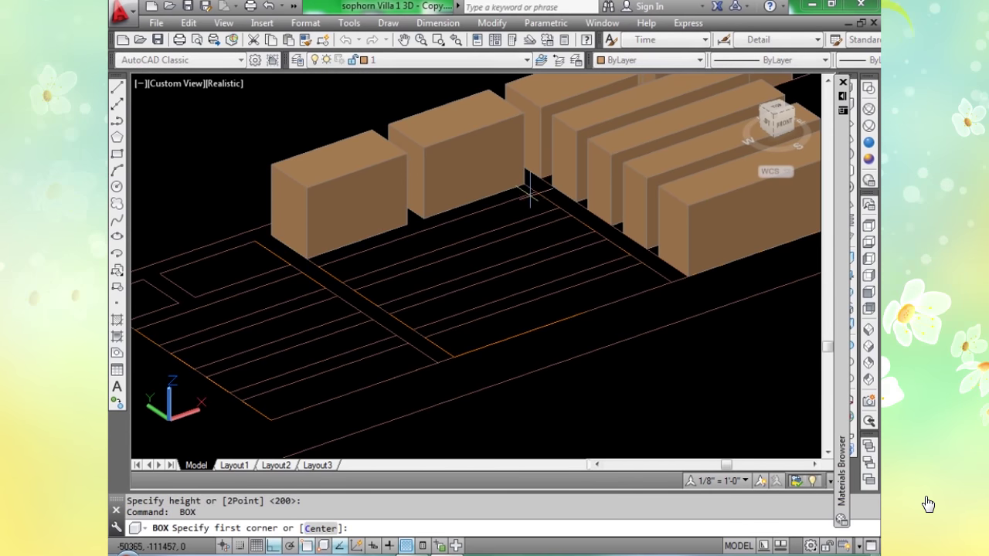
pyautogui.click(533, 193)
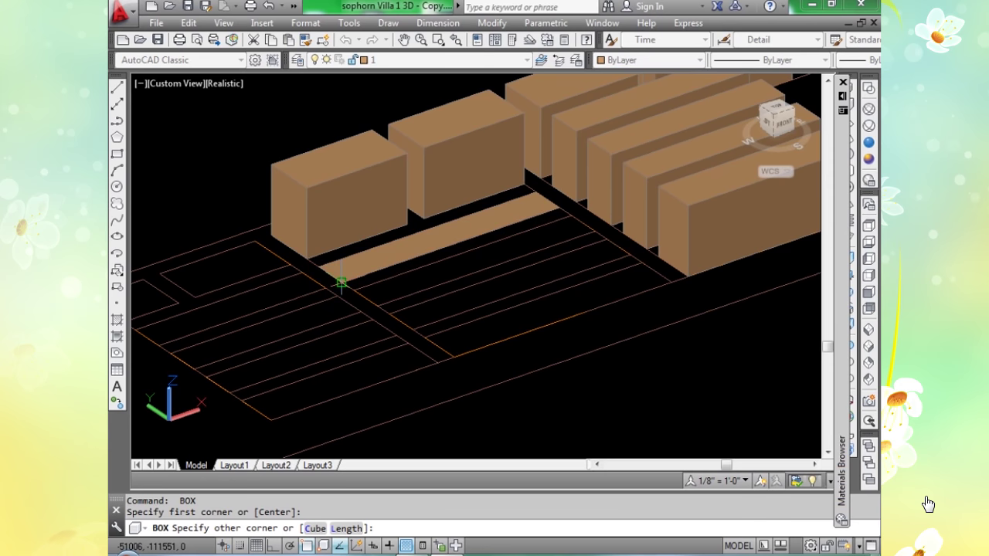
pyautogui.press('Return')
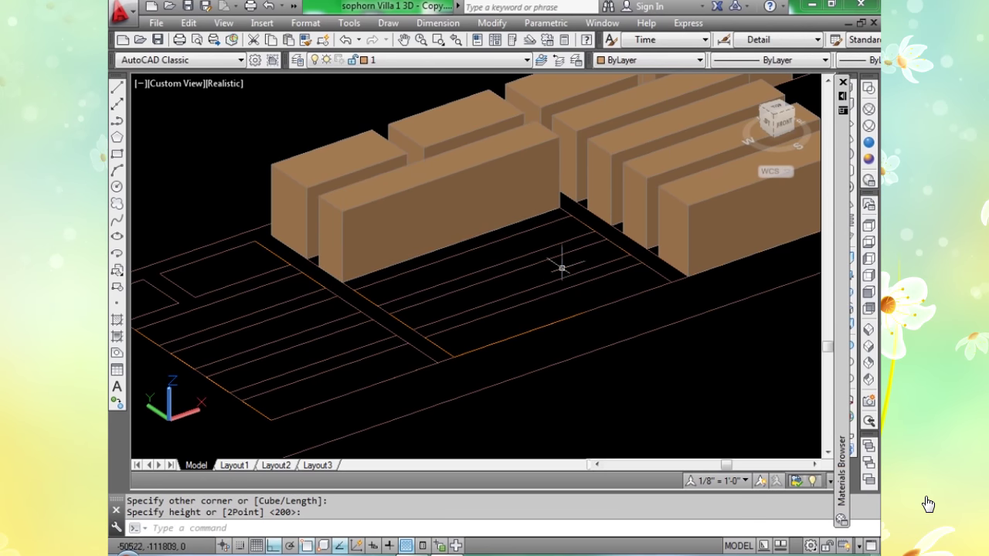
# Add three more 200-high boxes over the adjacent parallel strips.
pyautogui.press('Return')
pyautogui.click(568, 216)
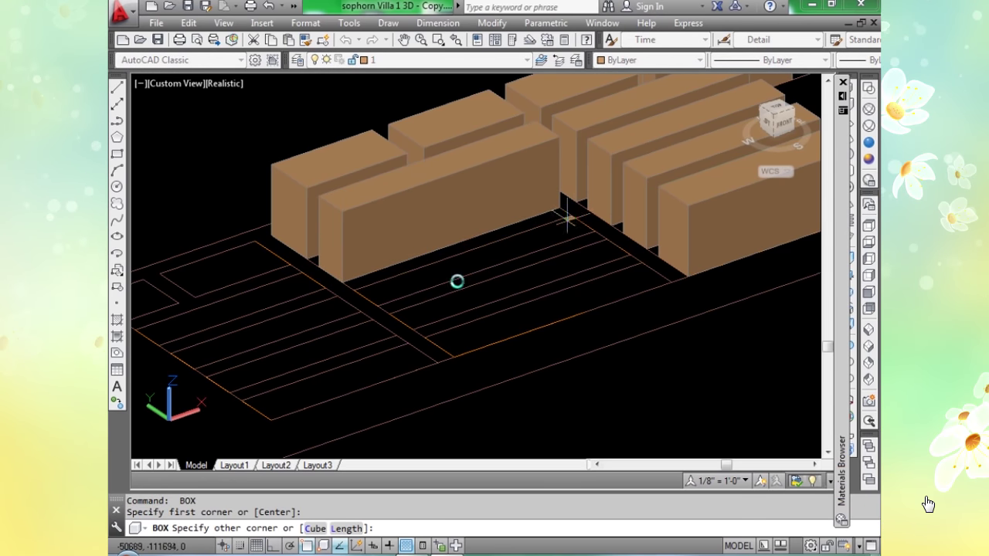
pyautogui.click(376, 304)
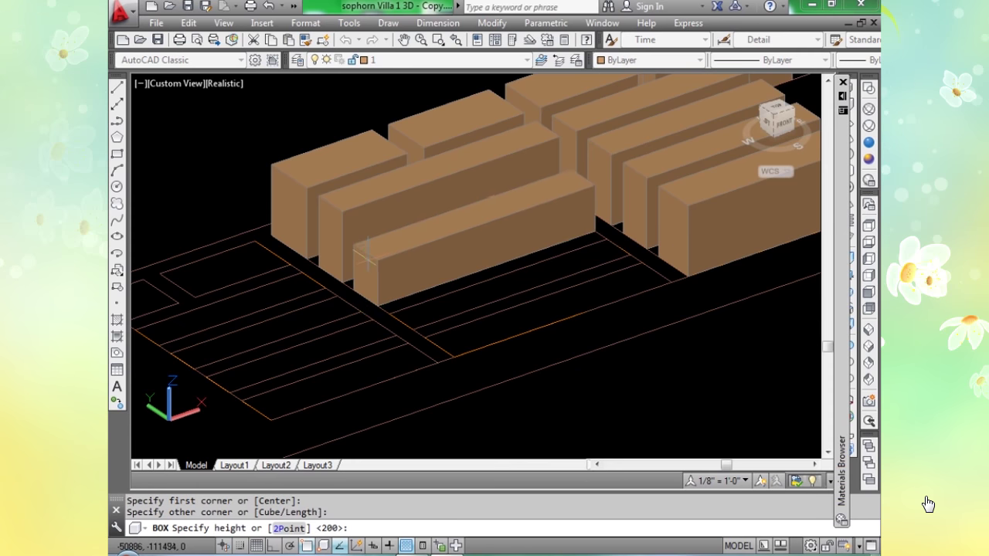
pyautogui.press('Return')
pyautogui.press('Return')
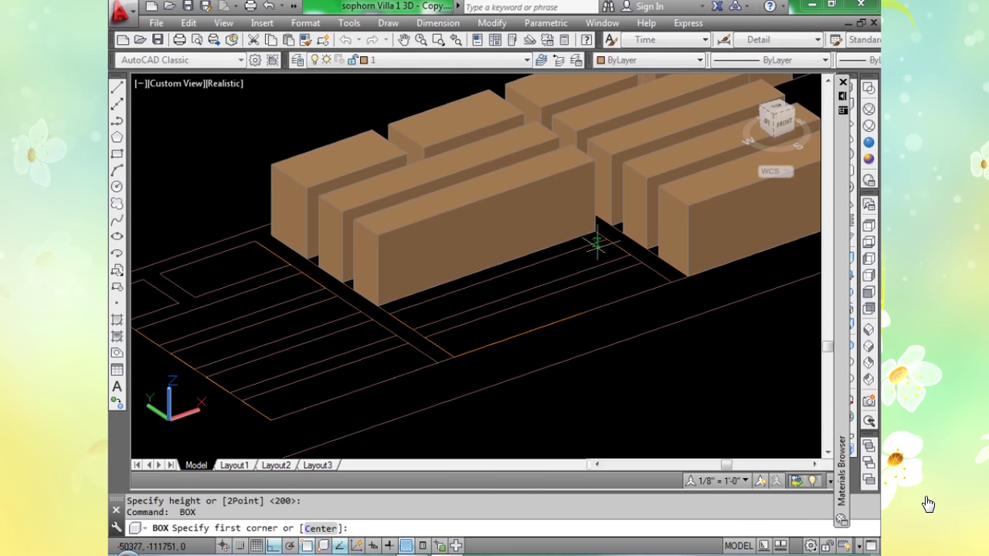
pyautogui.click(606, 239)
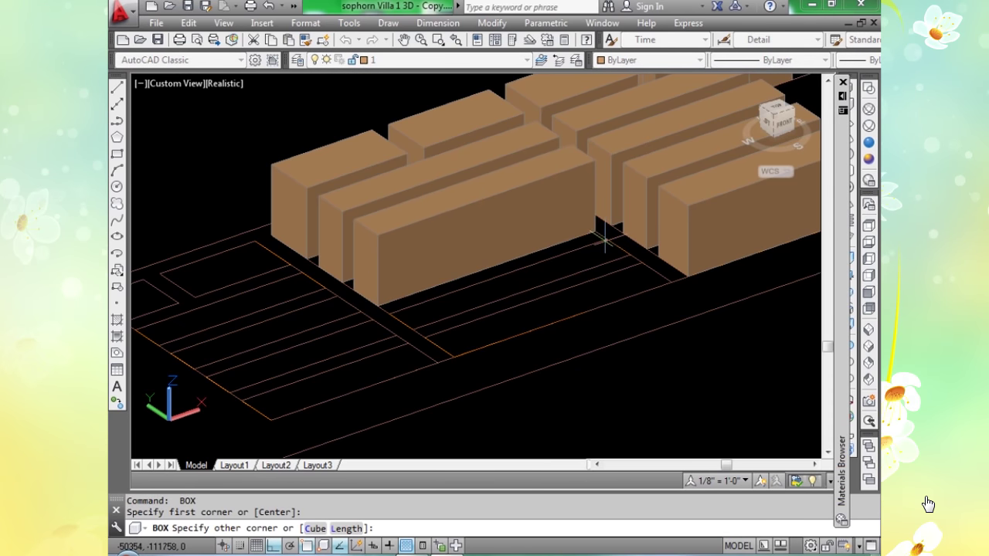
pyautogui.click(402, 323)
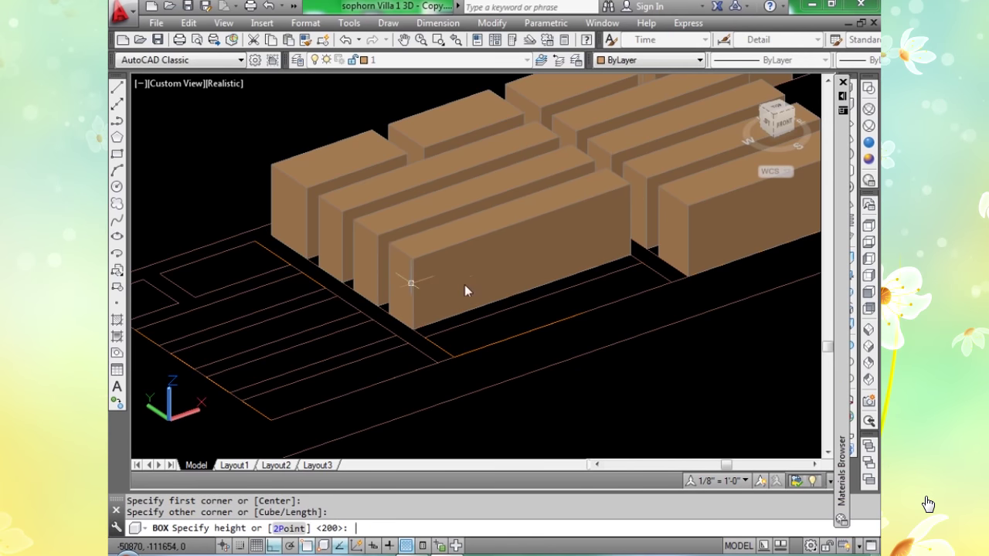
pyautogui.press('Return')
pyautogui.press('Return')
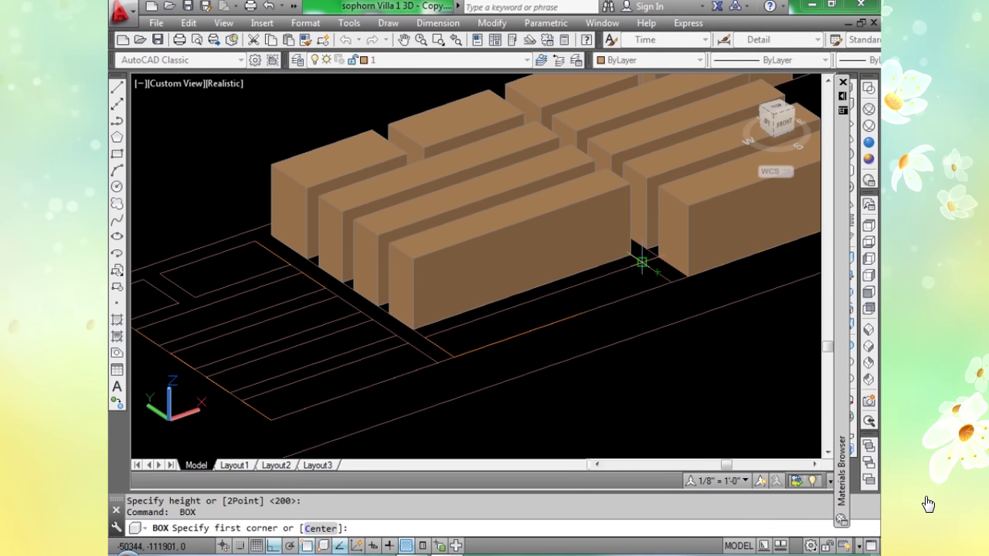
pyautogui.click(642, 263)
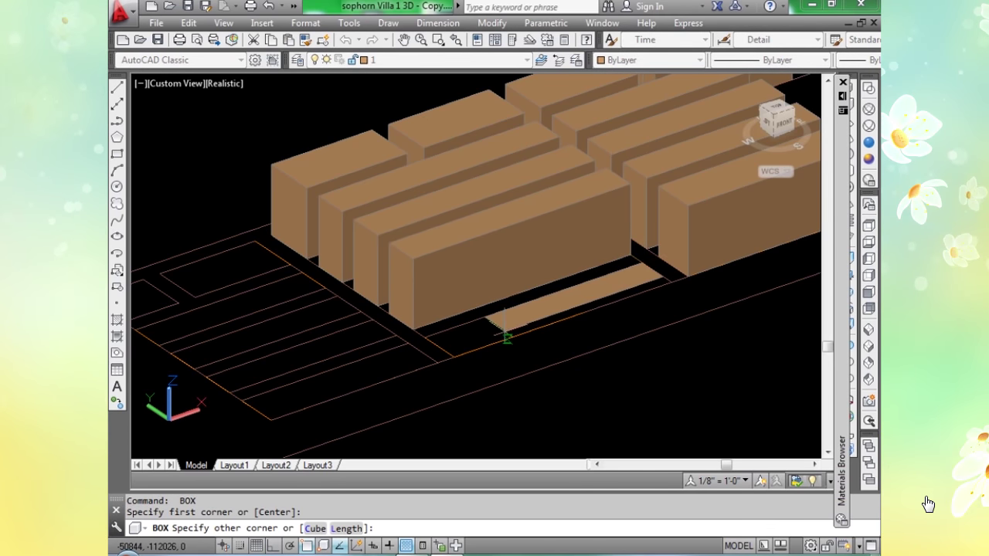
pyautogui.click(454, 356)
pyautogui.press('Return')
# Fill the unfilled strips at the slab's end with 200-high boxes.
pyautogui.moveTo(232, 287); pyautogui.dragTo(380, 224, button='middle')
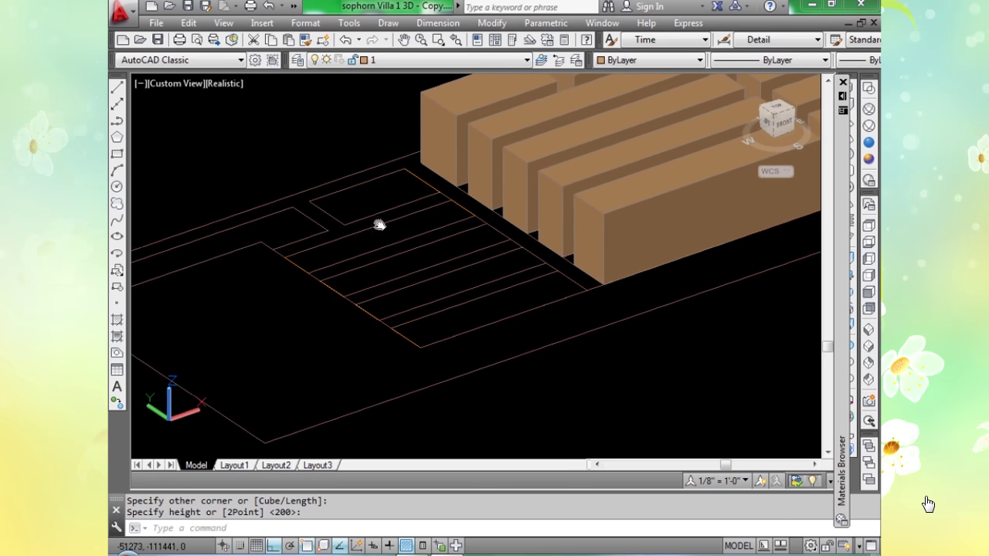
pyautogui.press('Return')
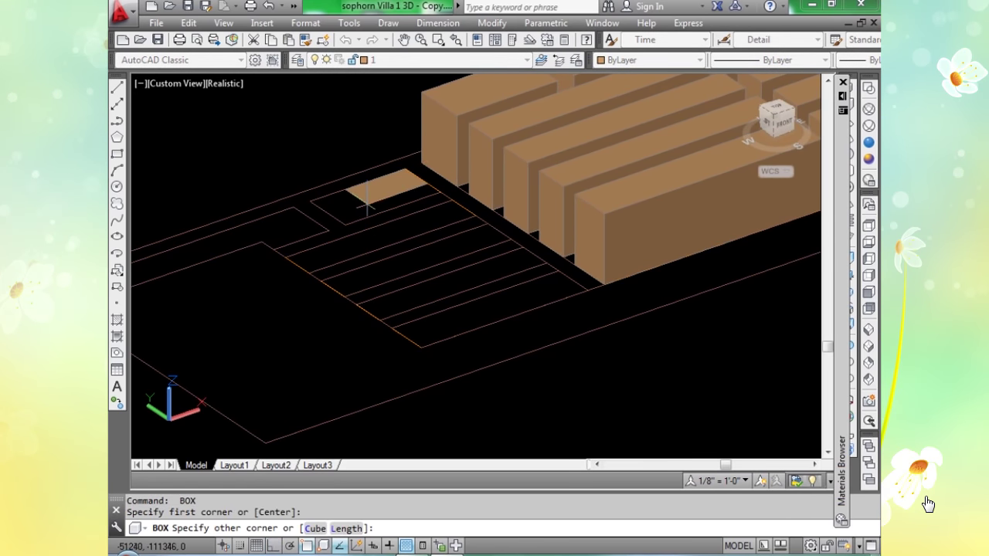
pyautogui.click(345, 225)
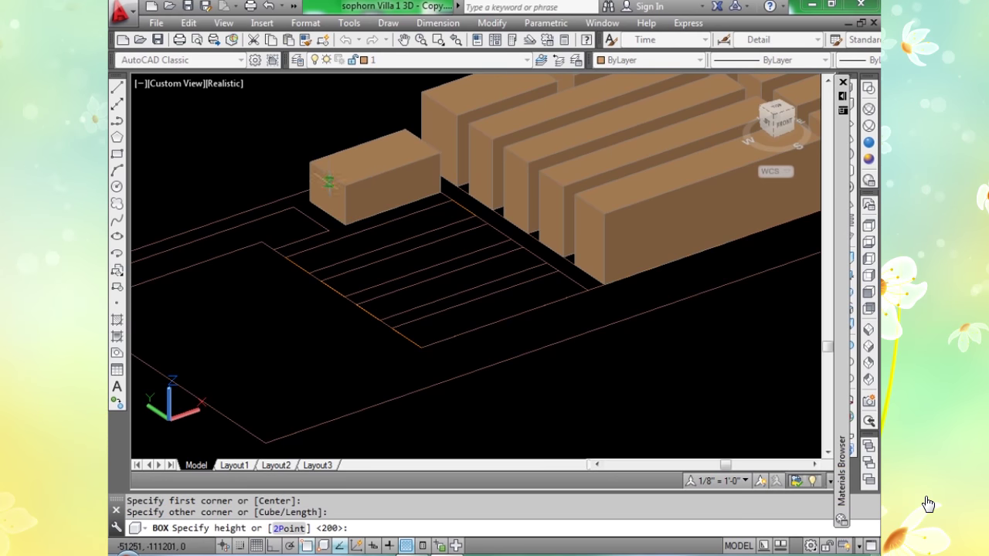
pyautogui.press('Return')
pyautogui.press('Return')
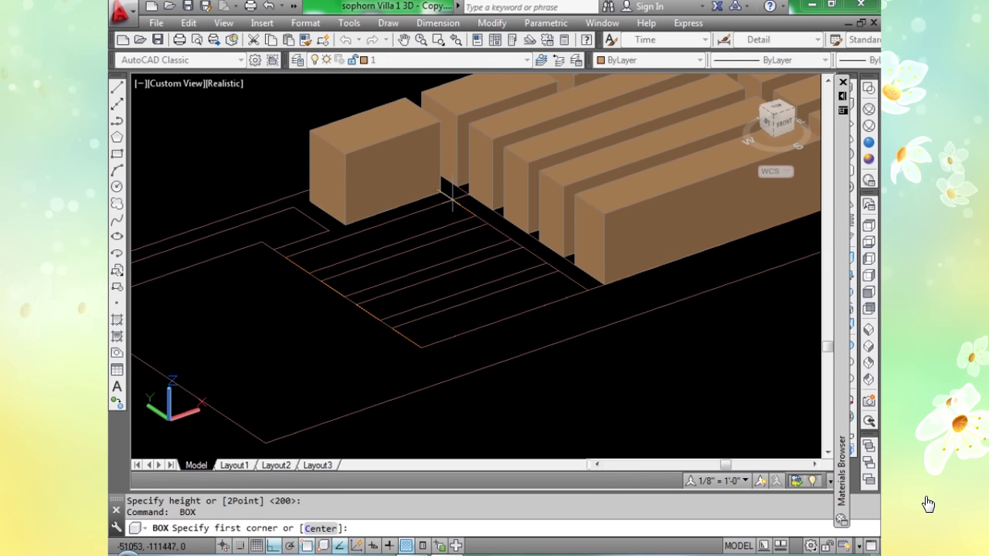
pyautogui.click(452, 198)
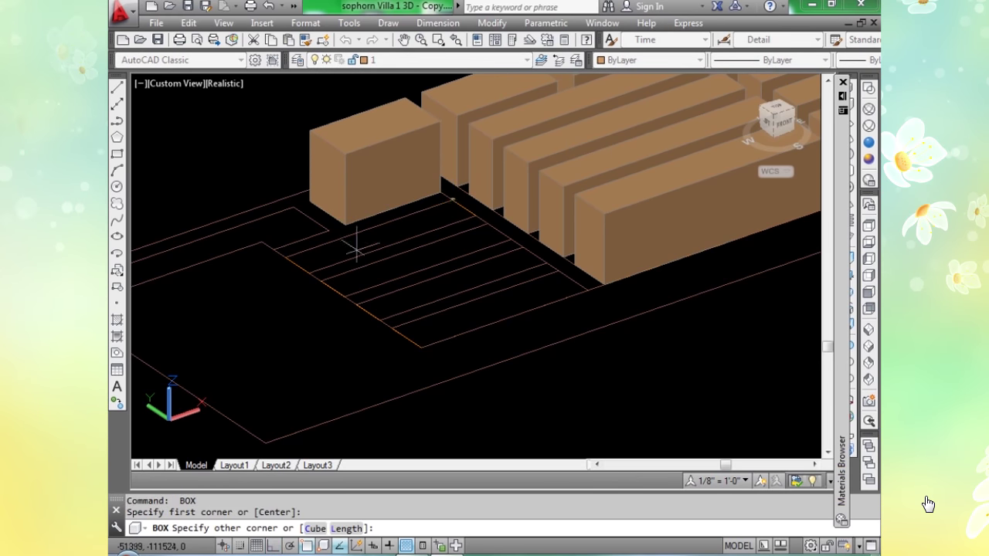
pyautogui.click(309, 273)
pyautogui.press('Return')
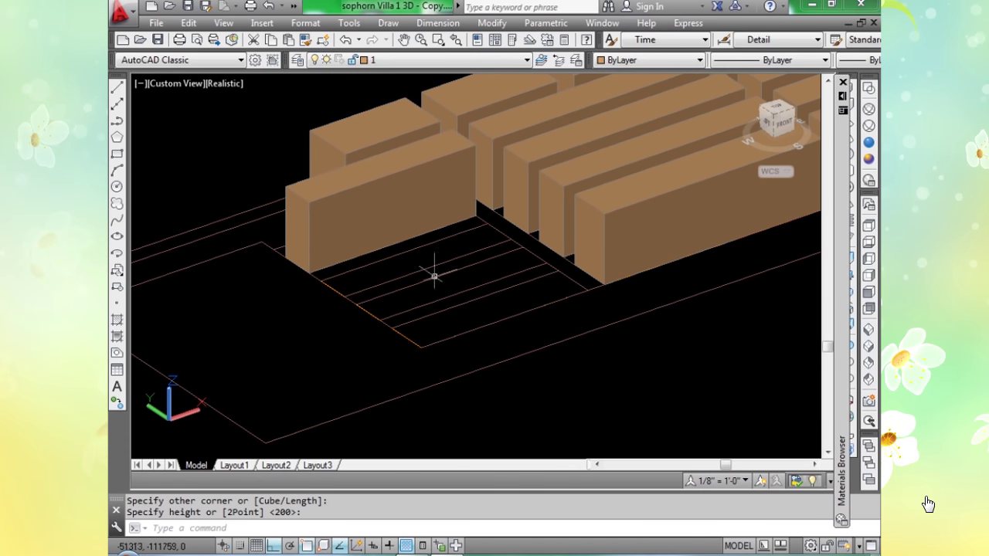
pyautogui.scroll(2, 500, 245)
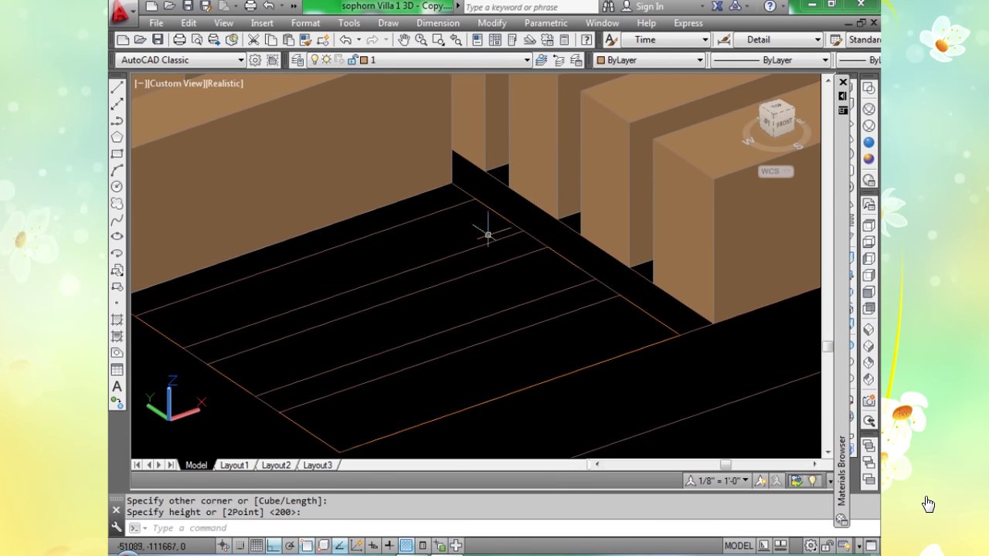
pyautogui.click(471, 196)
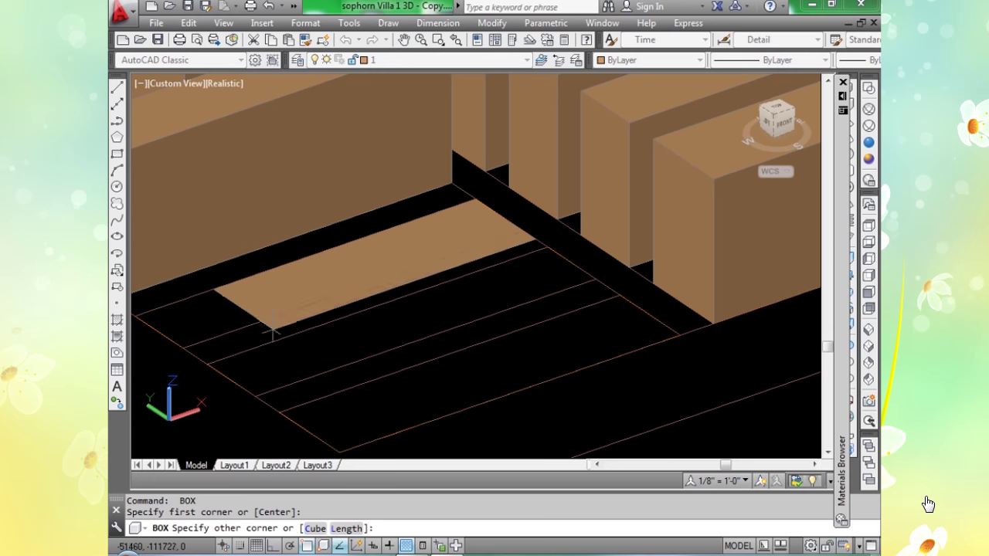
pyautogui.click(183, 347)
pyautogui.press('Return')
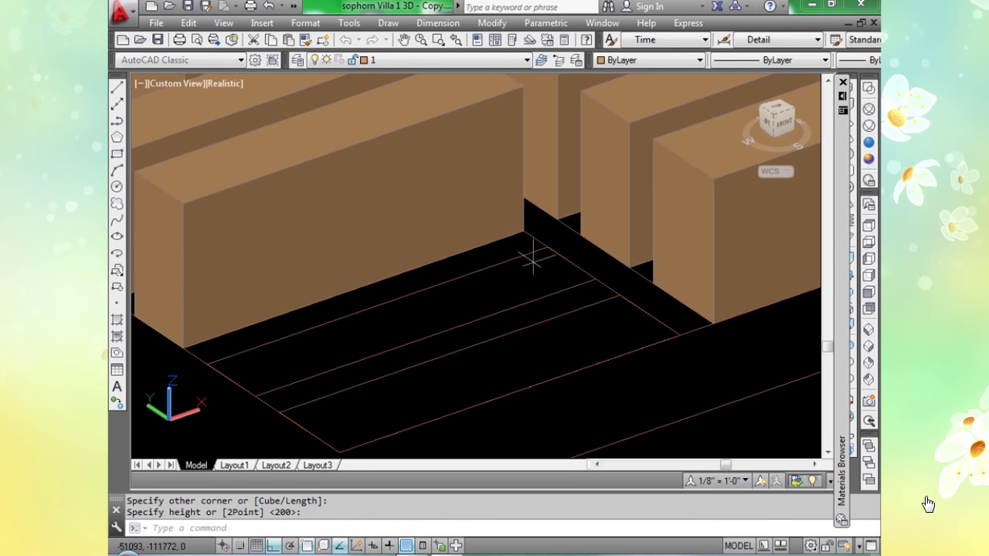
# Box the last two empty strips, picking each box's height point.
pyautogui.press('Return')
pyautogui.click(547, 247)
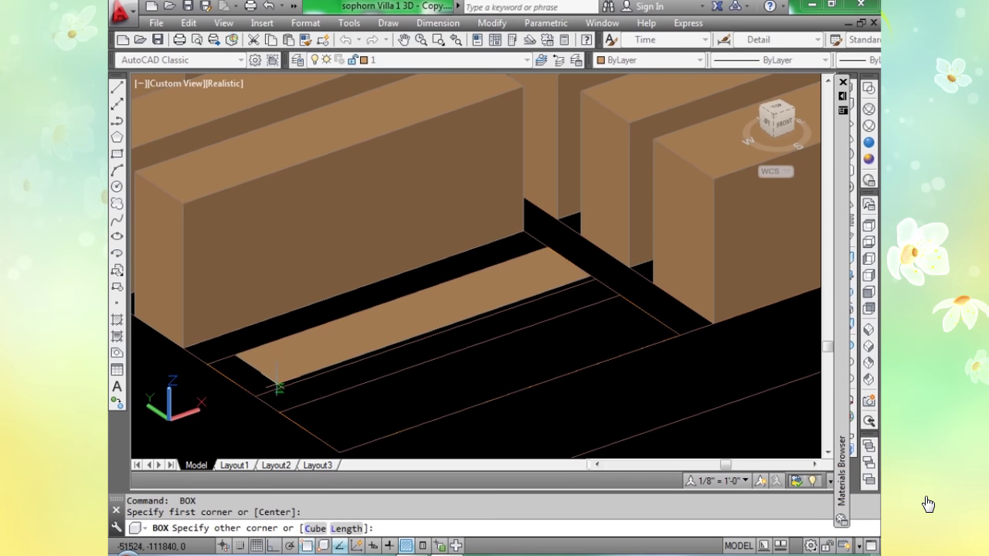
pyautogui.click(255, 397)
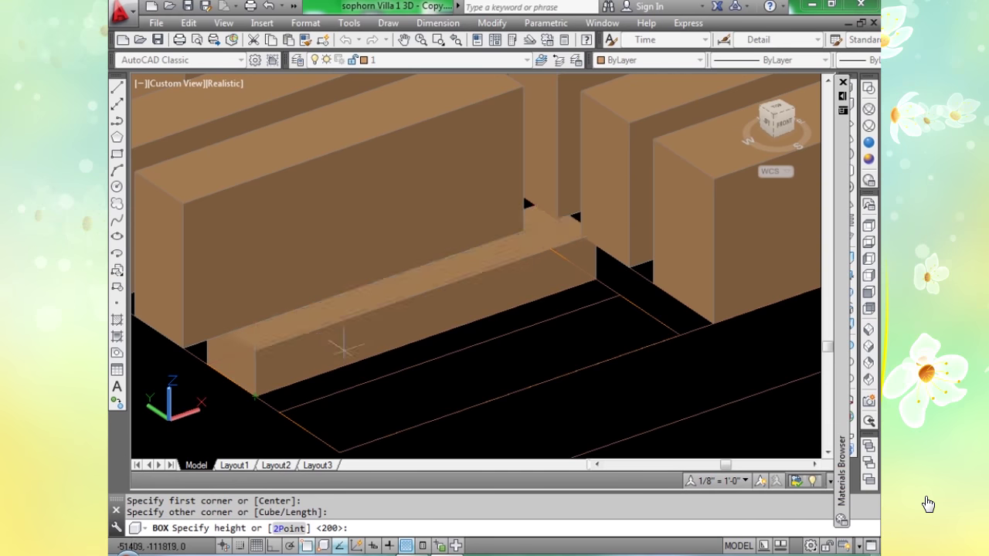
pyautogui.click(322, 298)
pyautogui.moveTo(574, 316); pyautogui.dragTo(547, 223, button='middle')
pyautogui.press('Return')
pyautogui.click(592, 201)
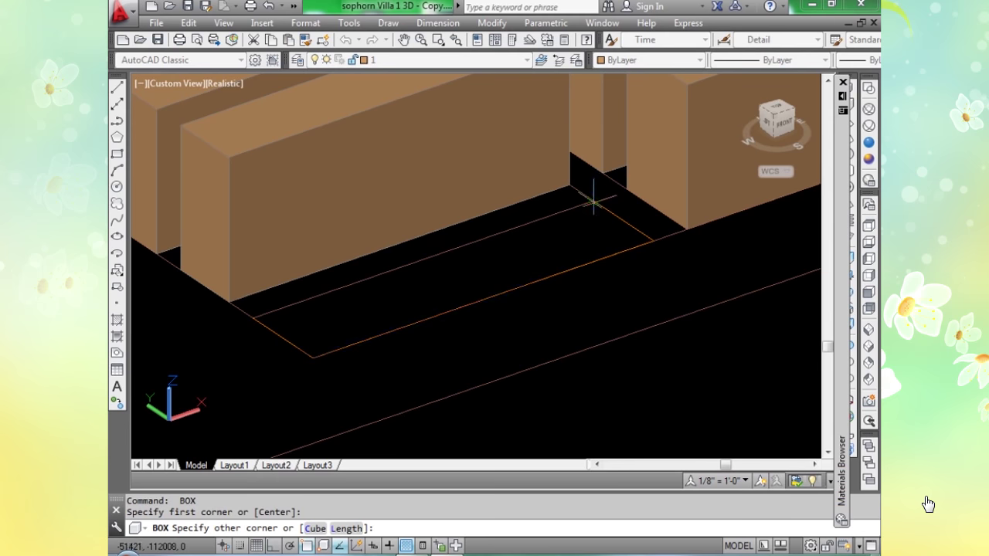
pyautogui.click(309, 360)
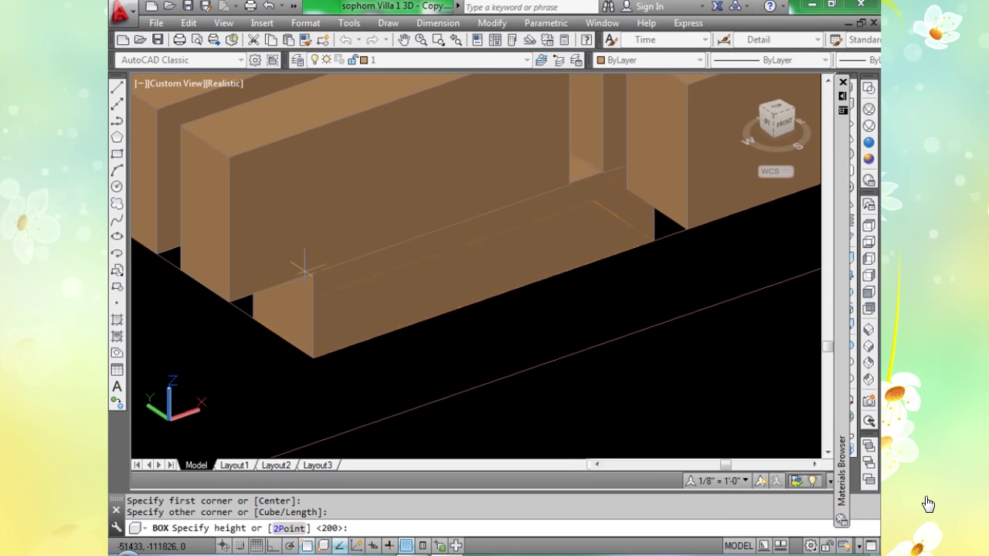
pyautogui.click(305, 261)
pyautogui.scroll(-3, 304, 260)
pyautogui.scroll(1, 259, 292)
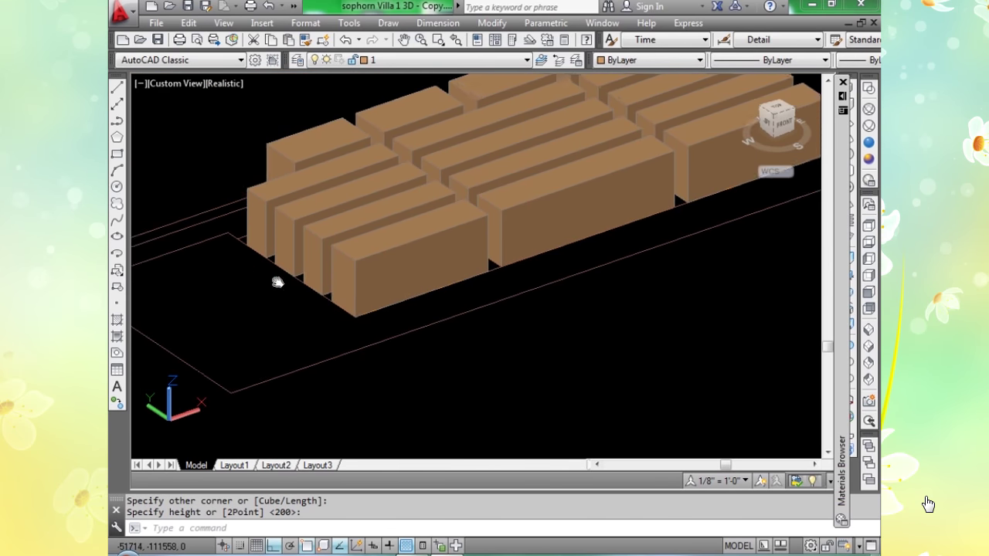
# Orbit to look down on the slab and draw a new room box at the outline's edge.
pyautogui.scroll(2, 388, 281)
pyautogui.scroll(4, 407, 251)
pyautogui.scroll(-3, 407, 252)
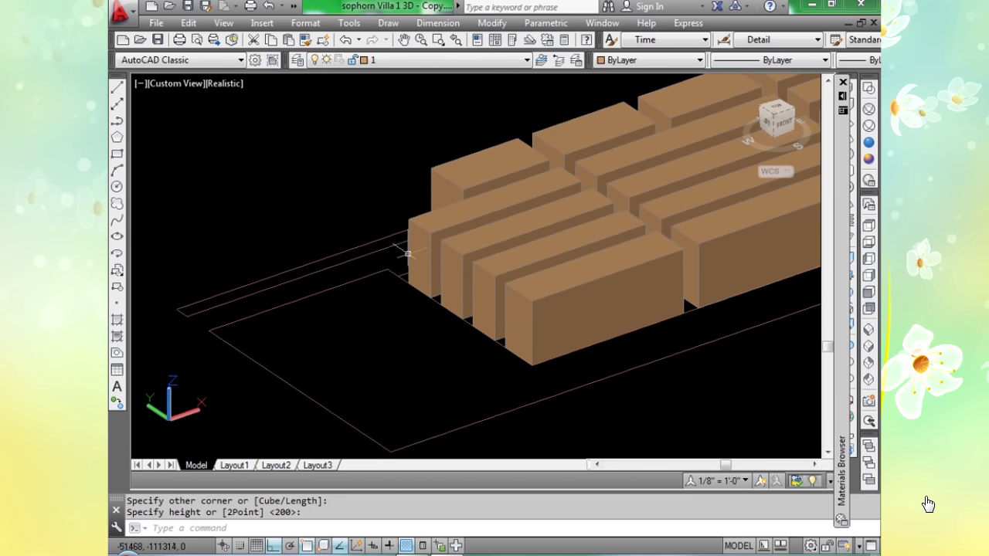
pyautogui.keyDown('shift'); pyautogui.moveTo(503, 206); pyautogui.dragTo(510, 265, button='middle'); pyautogui.keyUp('shift')
pyautogui.scroll(4, 375, 284)
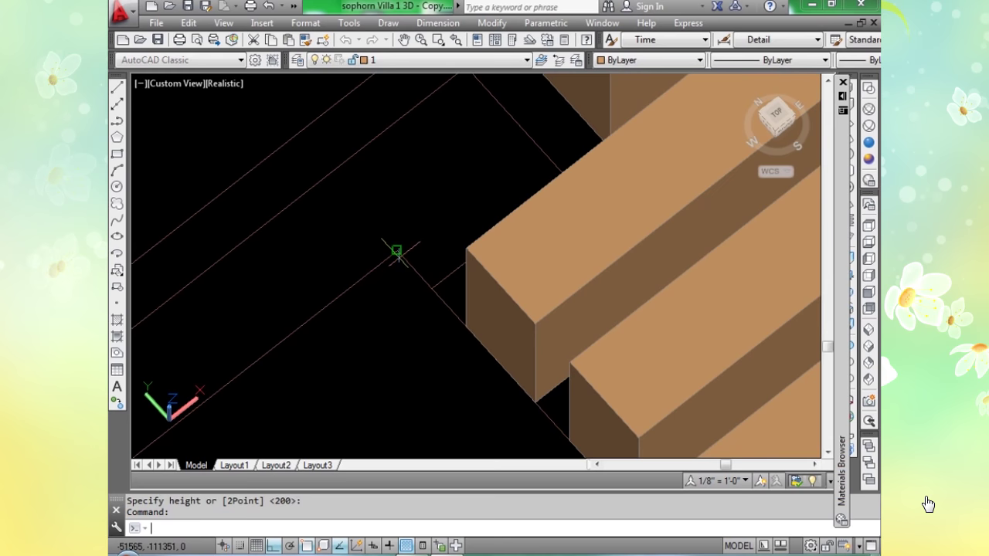
pyautogui.press('Return')
pyautogui.press('Return')
pyautogui.press('Escape')
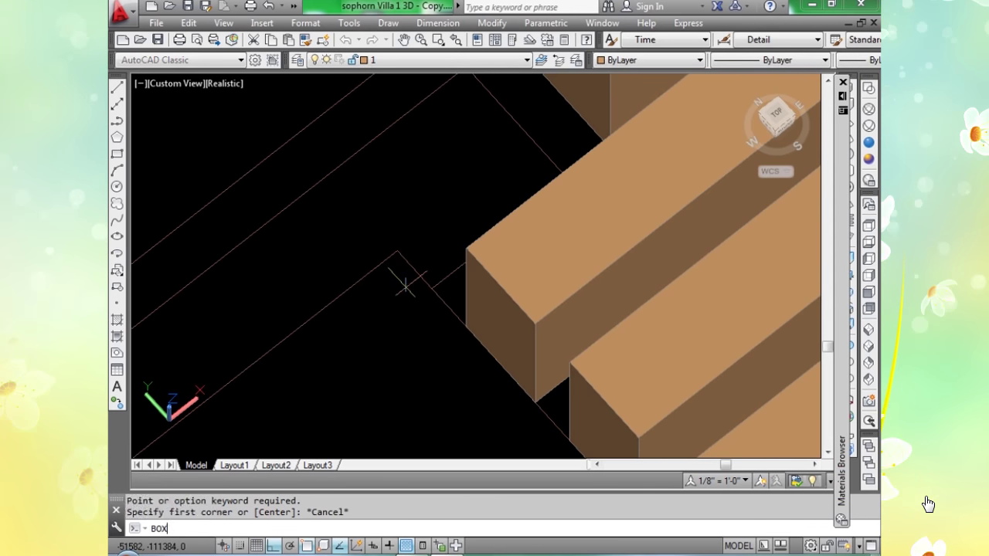
pyautogui.press('Return')
pyautogui.moveTo(453, 117); pyautogui.dragTo(453, 149, button='middle')
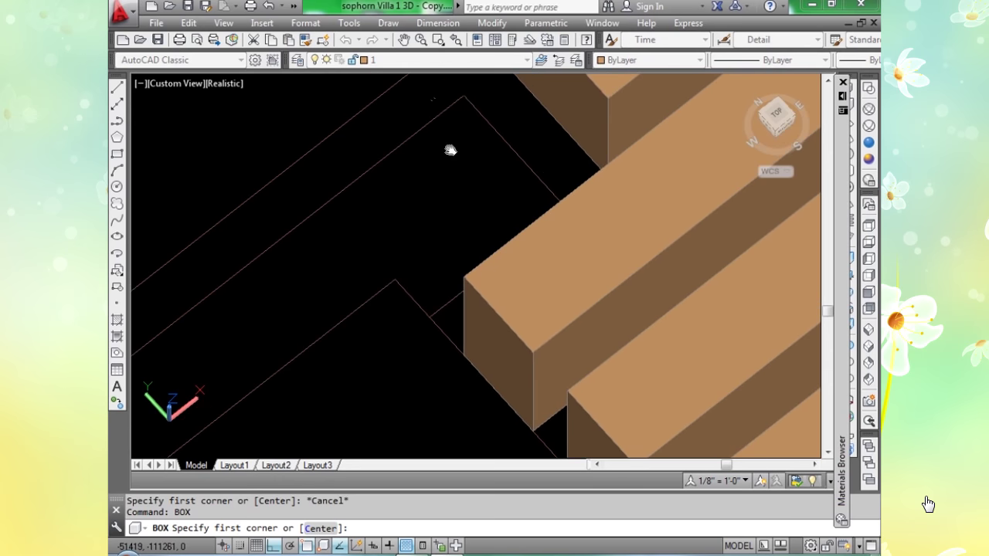
pyautogui.click(464, 96)
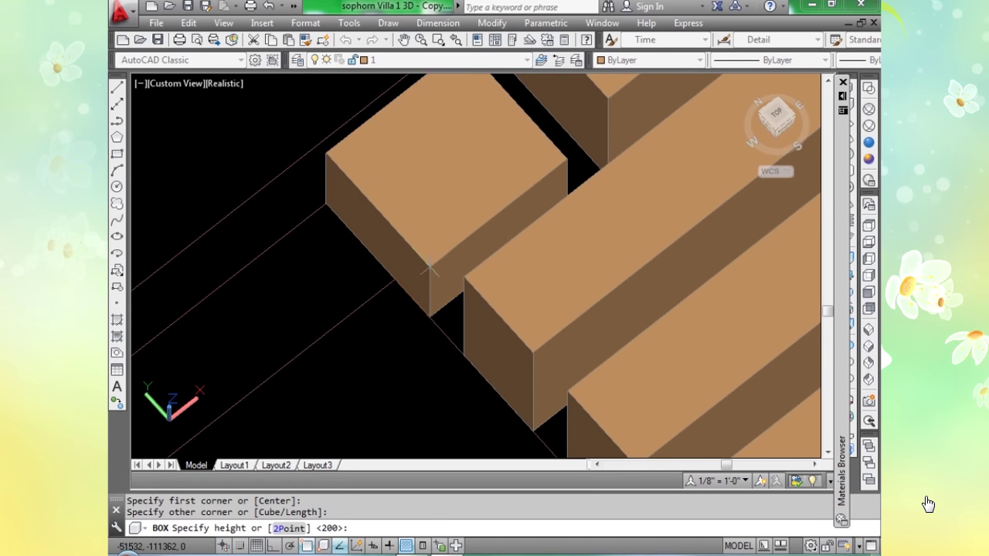
pyautogui.click(431, 269)
pyautogui.scroll(-2, 430, 269)
pyautogui.moveTo(347, 262); pyautogui.dragTo(341, 225, button='middle')
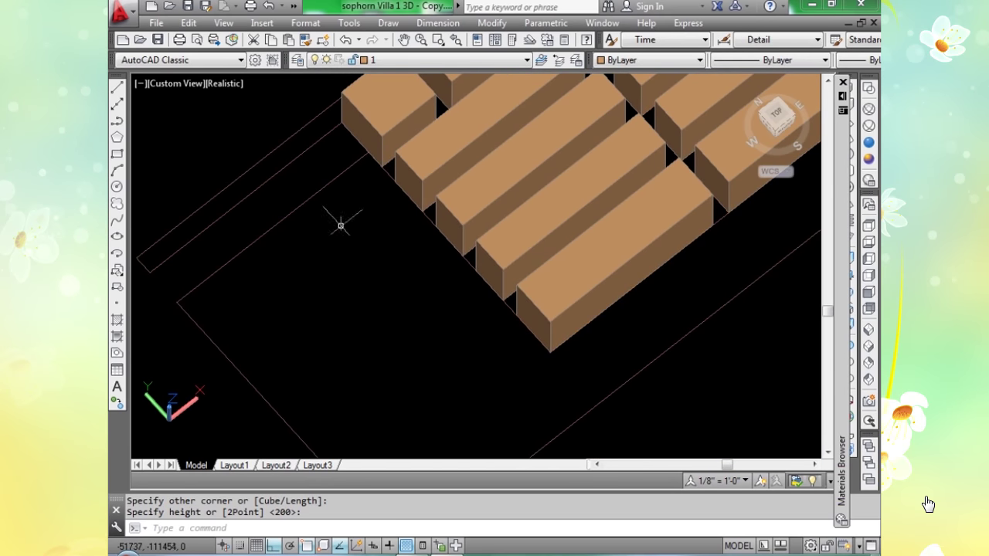
# Extend the long outer strip with two more 200-high boxes to its far end.
pyautogui.press('Return')
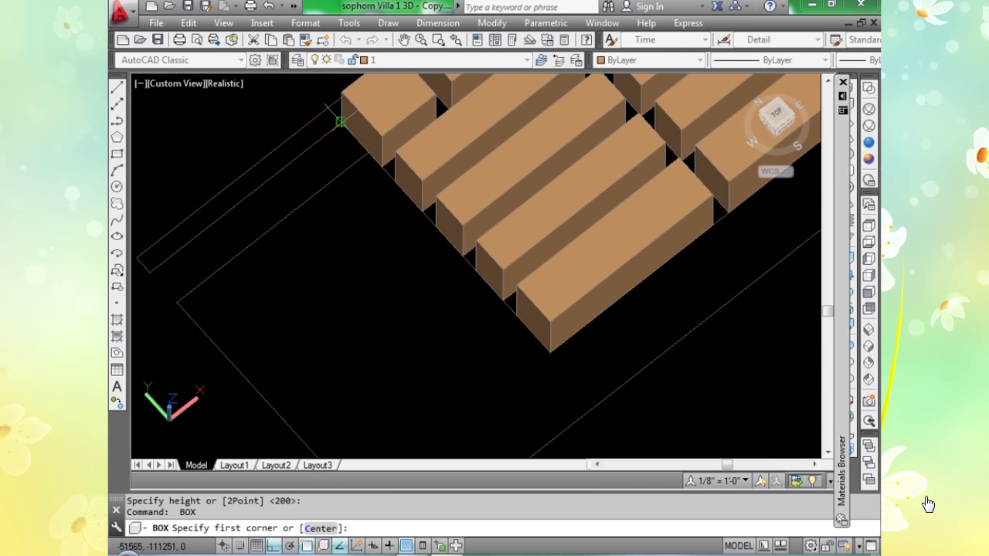
pyautogui.click(343, 119)
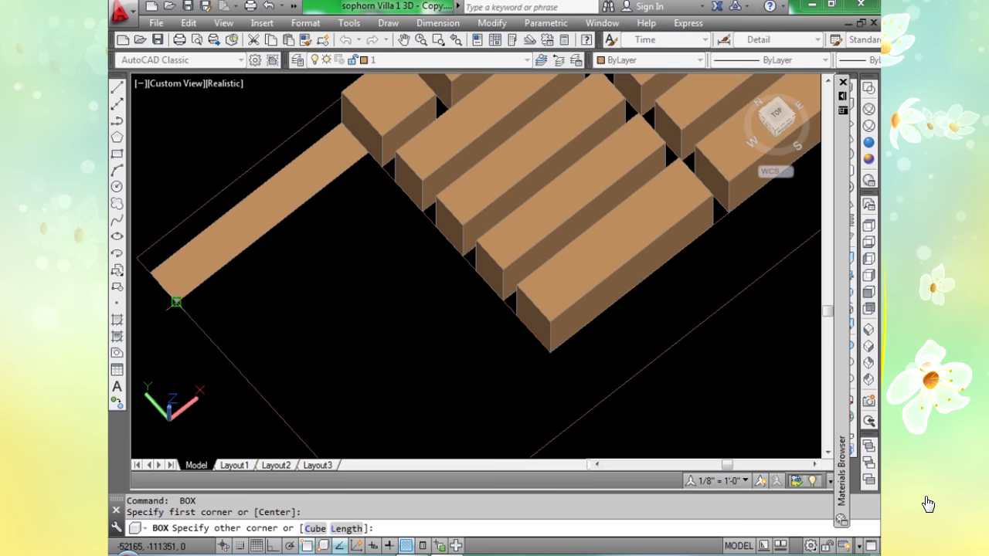
pyautogui.click(174, 301)
pyautogui.press('Return')
pyautogui.scroll(-6, 203, 285)
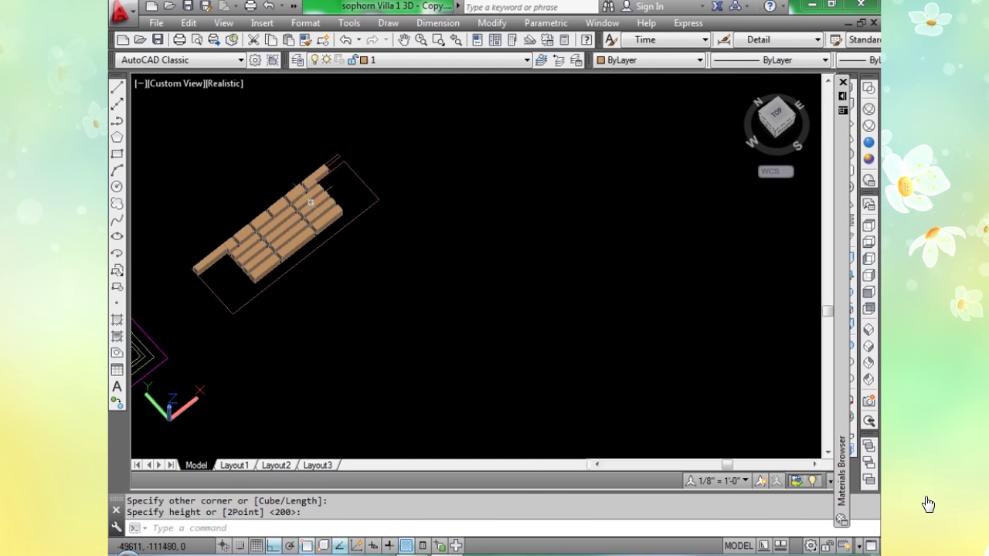
pyautogui.scroll(2, 221, 271)
pyautogui.scroll(5, 288, 181)
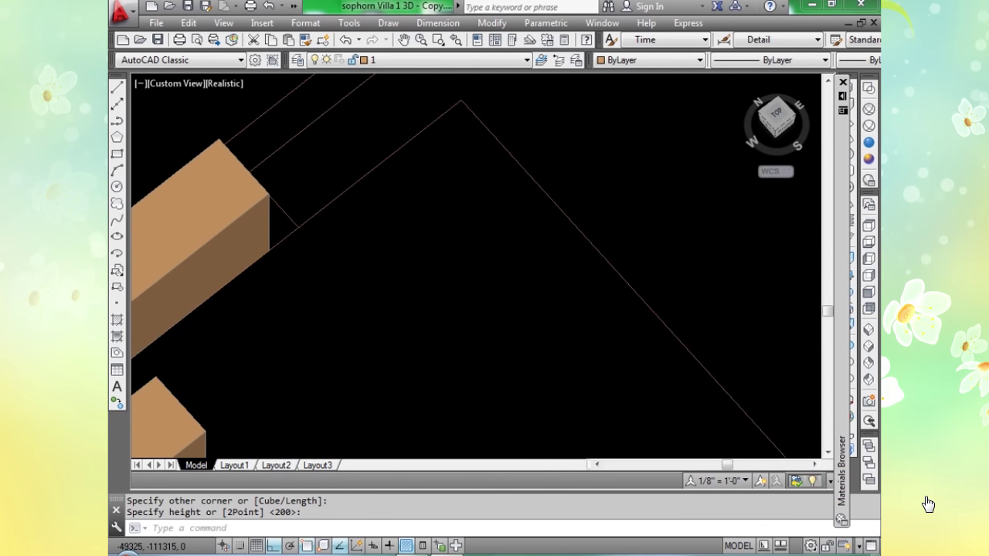
pyautogui.scroll(-2, 288, 181)
pyautogui.press('Return')
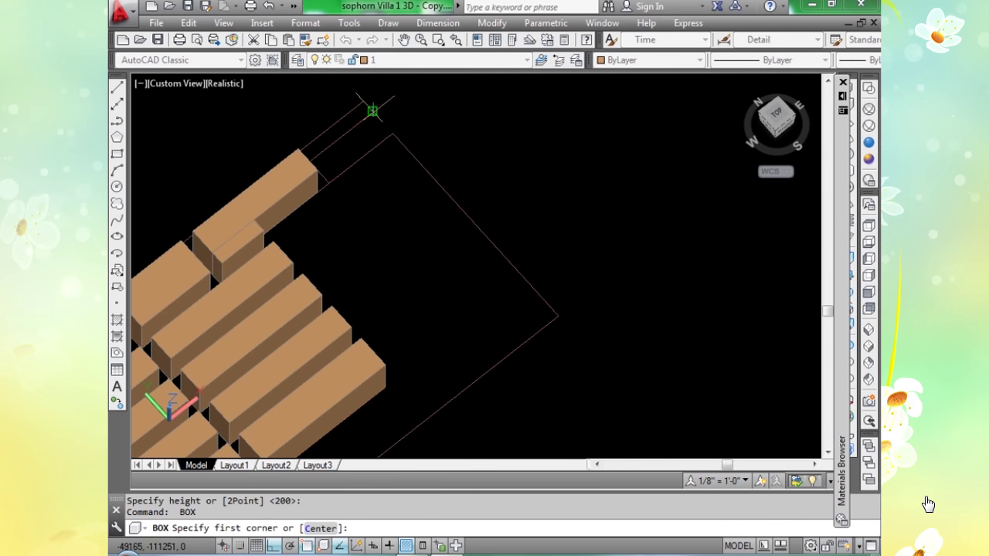
pyautogui.scroll(4, 349, 162)
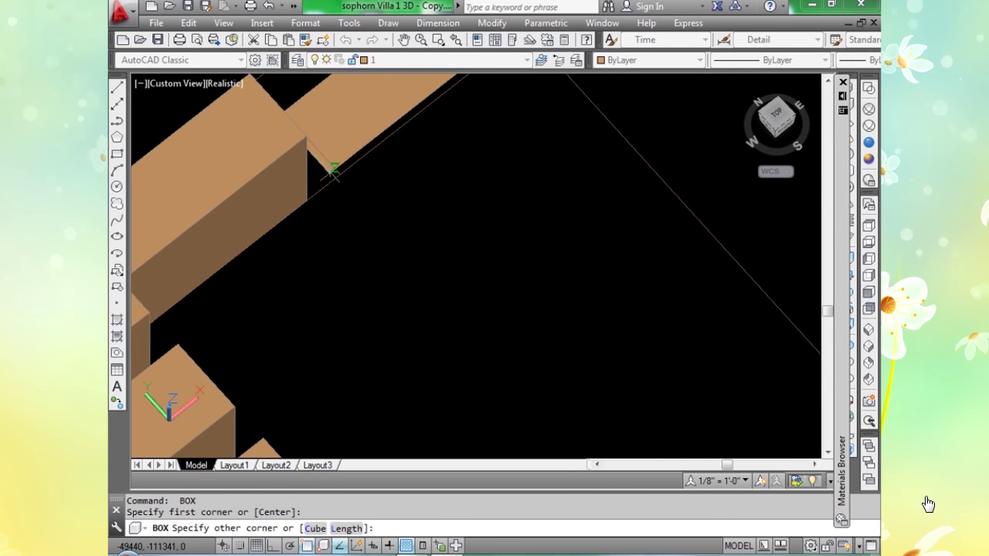
pyautogui.click(340, 173)
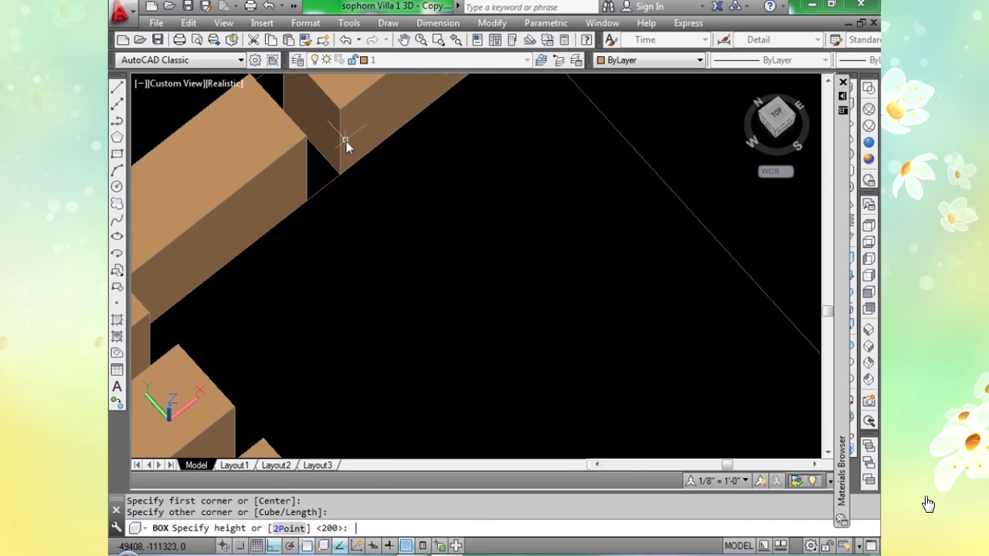
pyautogui.click(342, 144)
pyautogui.scroll(-4, 342, 143)
pyautogui.scroll(-4, 348, 173)
pyautogui.keyDown('shift'); pyautogui.moveTo(327, 391); pyautogui.dragTo(375, 293, button='middle'); pyautogui.keyUp('shift')
pyautogui.scroll(4, 371, 292)
pyautogui.scroll(2, 371, 292)
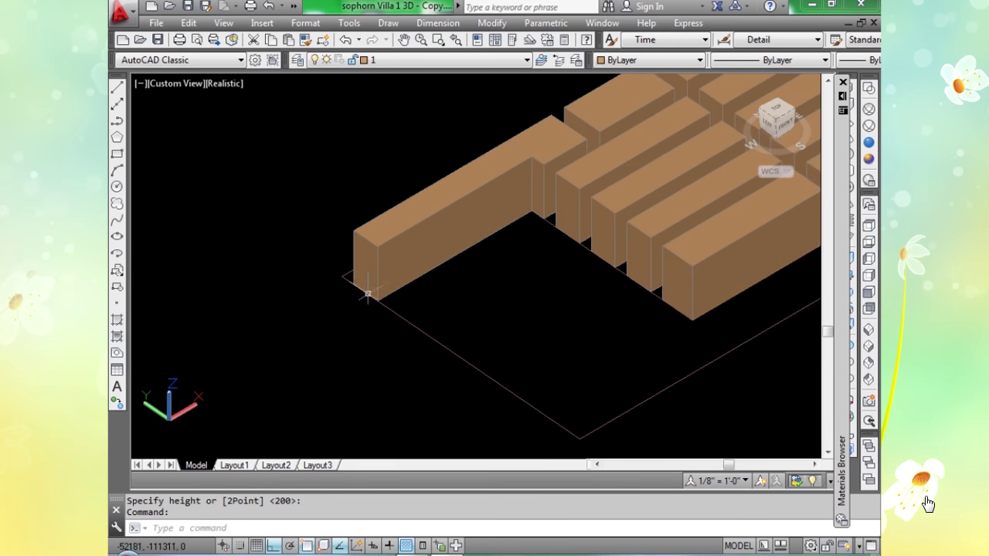
# Draw a 200-high BOX slab spanning from one floor-outline corner to the far outline corner.
pyautogui.write('box')
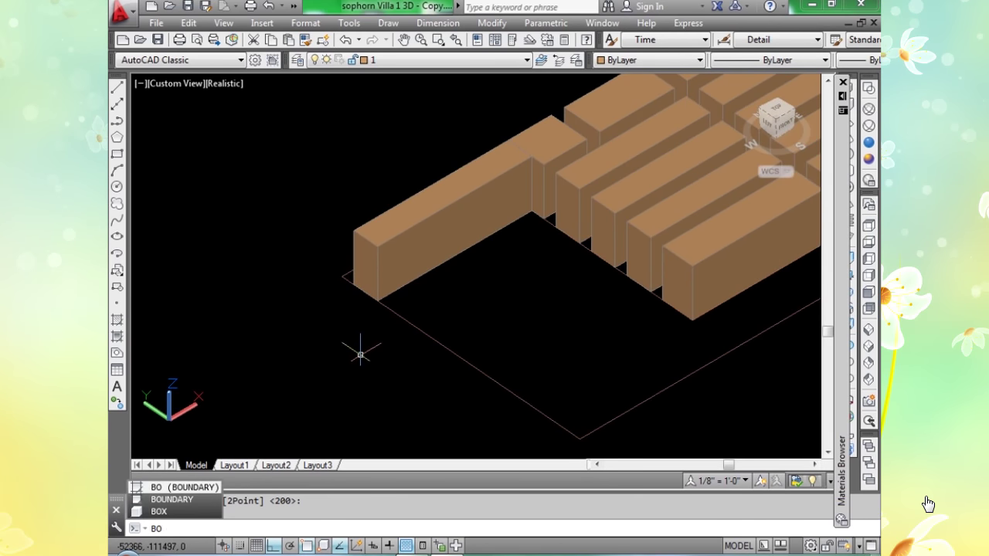
pyautogui.press('Return')
pyautogui.click(338, 274)
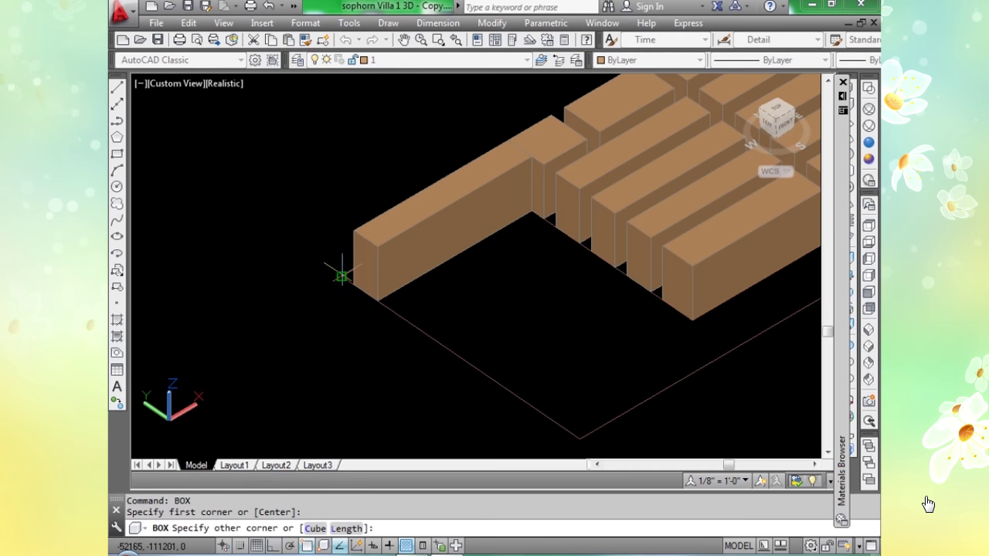
pyautogui.scroll(-3, 340, 275)
pyautogui.scroll(2, 581, 203)
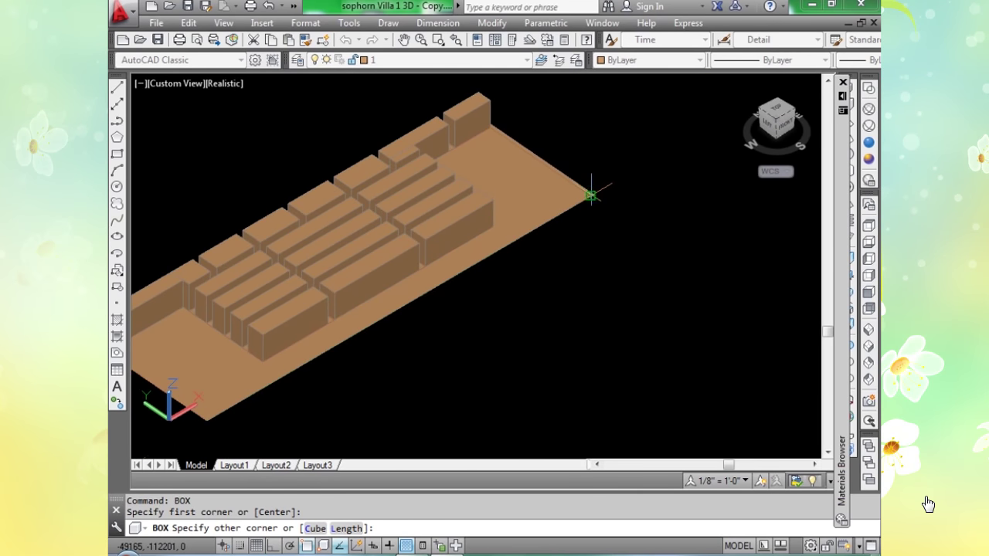
pyautogui.click(591, 195)
pyautogui.press('Return')
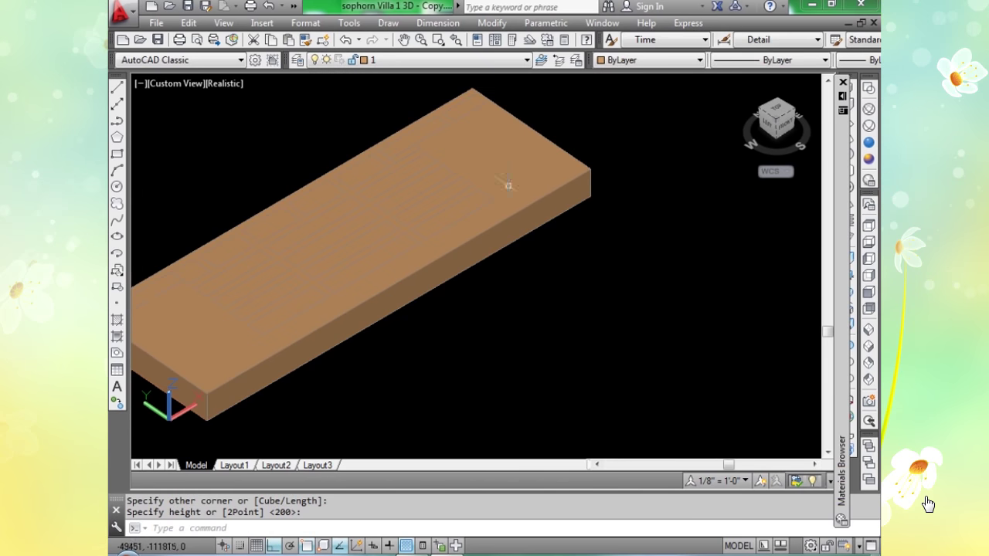
pyautogui.scroll(-2, 423, 201)
pyautogui.scroll(3, 432, 216)
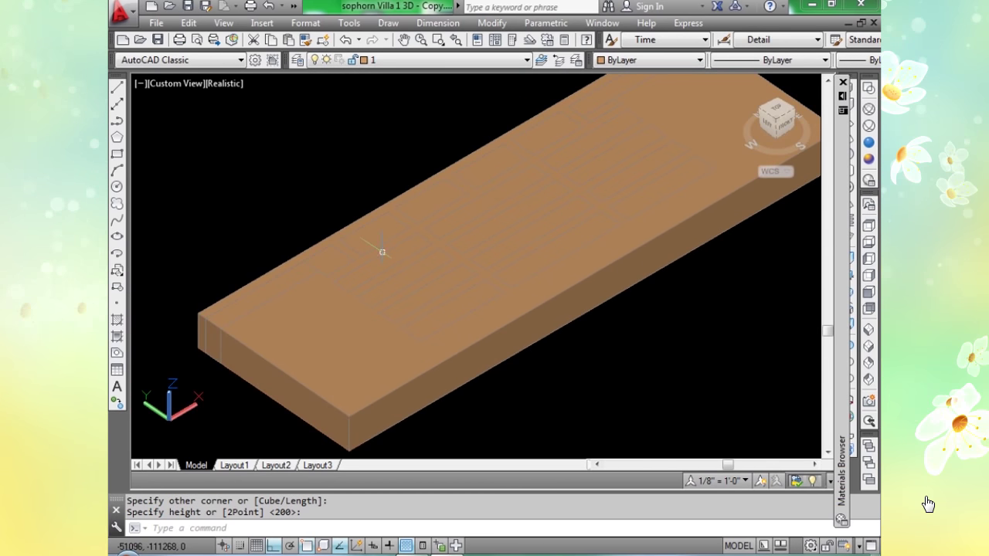
pyautogui.write('su')
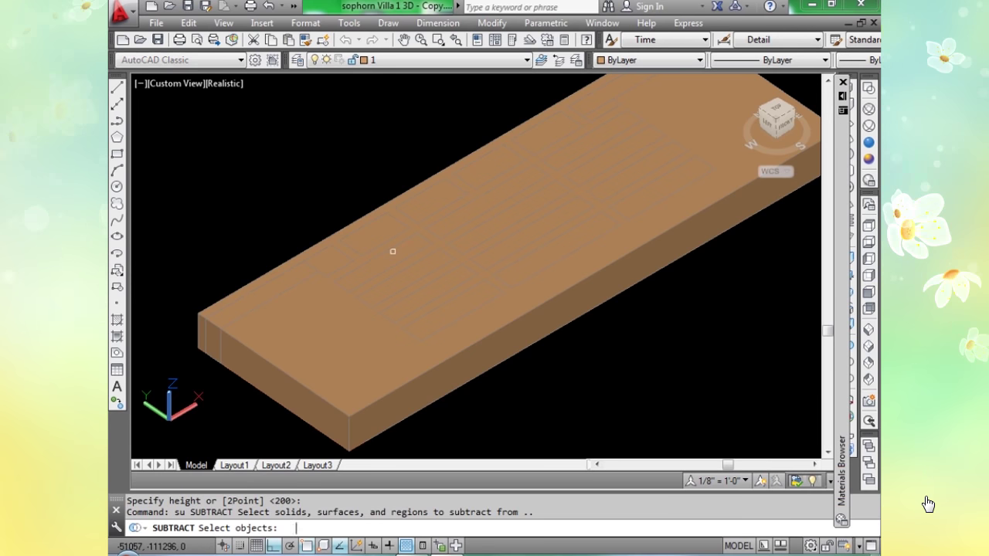
# Choose the slab as the solid to cut from and pick the first room boxes and long strips.
pyautogui.click(392, 410)
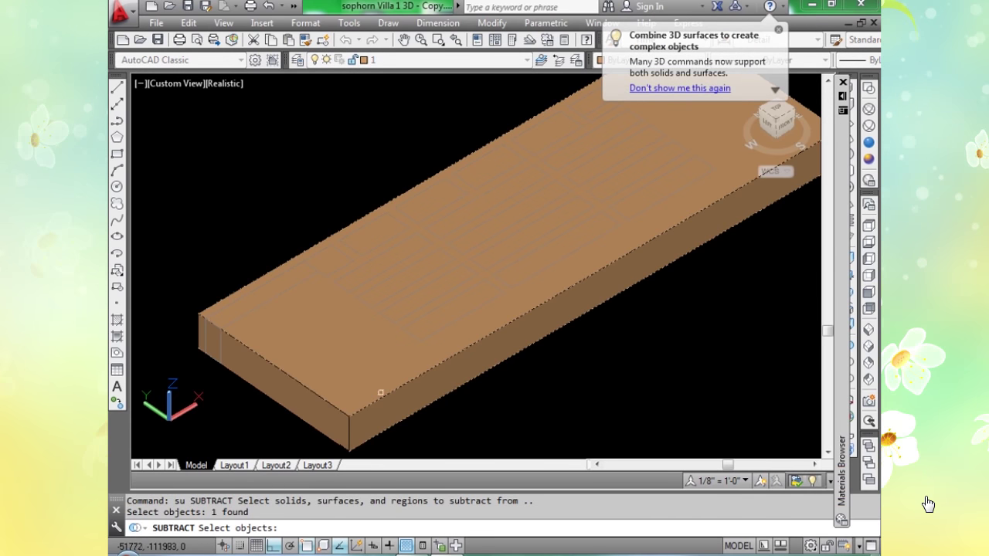
pyautogui.press('Return')
pyautogui.scroll(3, 286, 283)
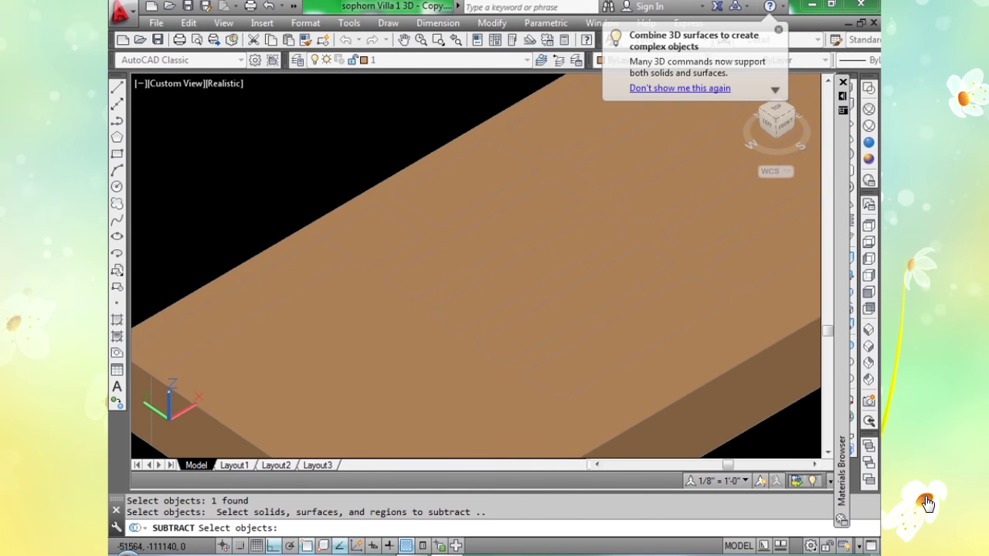
pyautogui.click(347, 247)
pyautogui.click(376, 236)
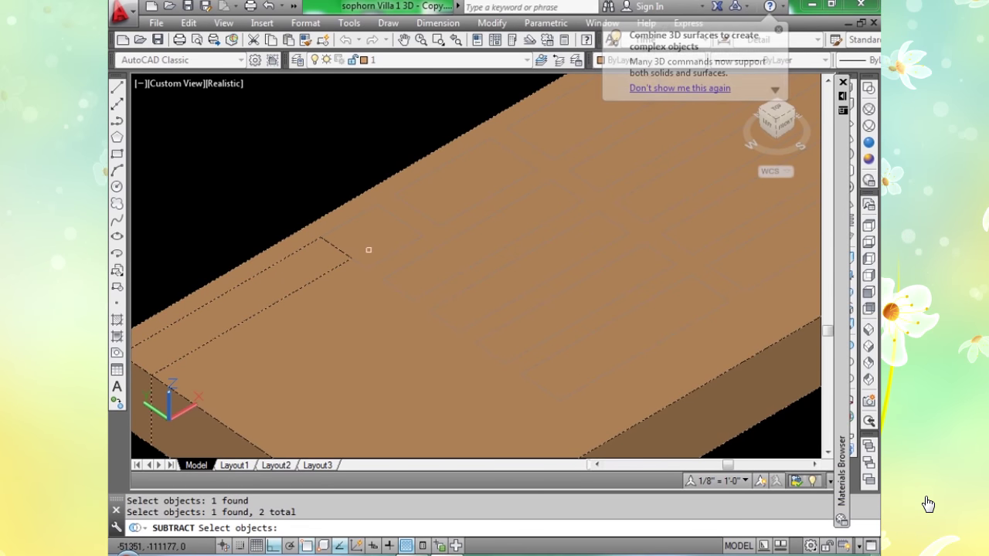
pyautogui.click(421, 234)
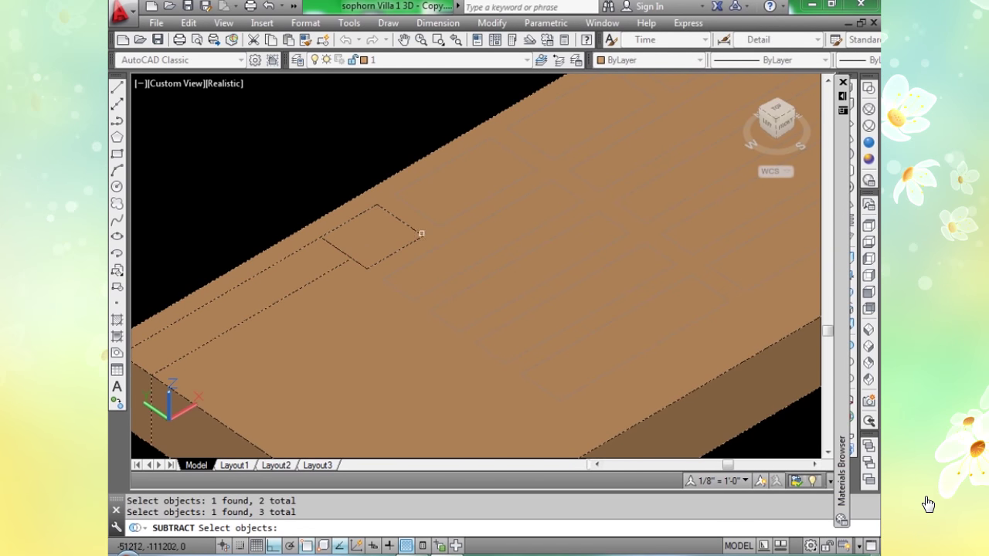
pyautogui.click(428, 218)
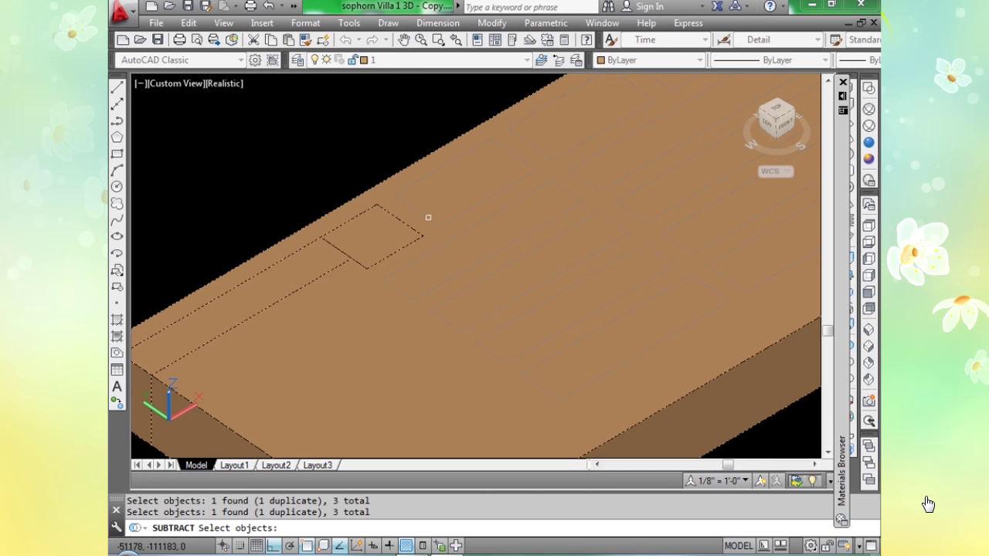
pyautogui.scroll(3, 448, 202)
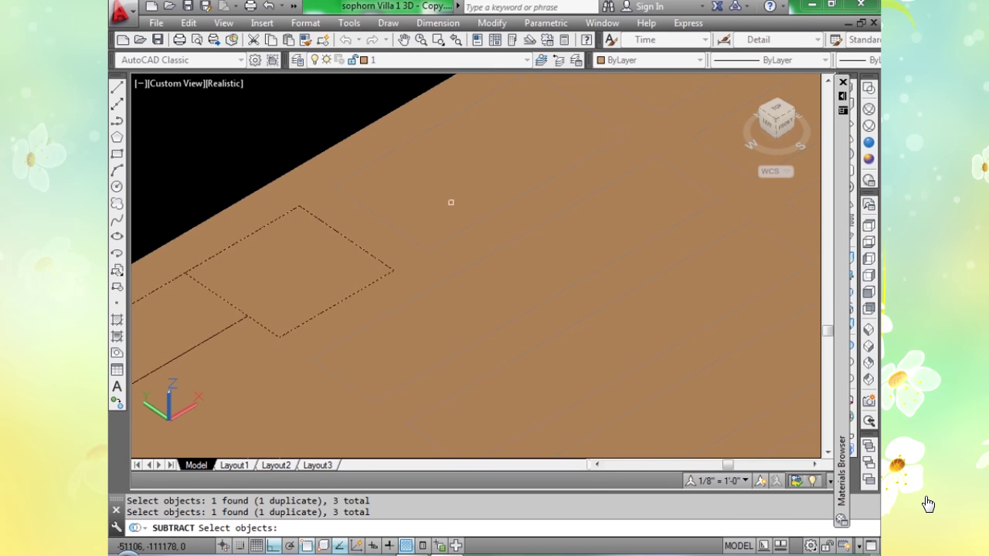
pyautogui.click(490, 254)
pyautogui.click(490, 252)
pyautogui.scroll(-3, 490, 252)
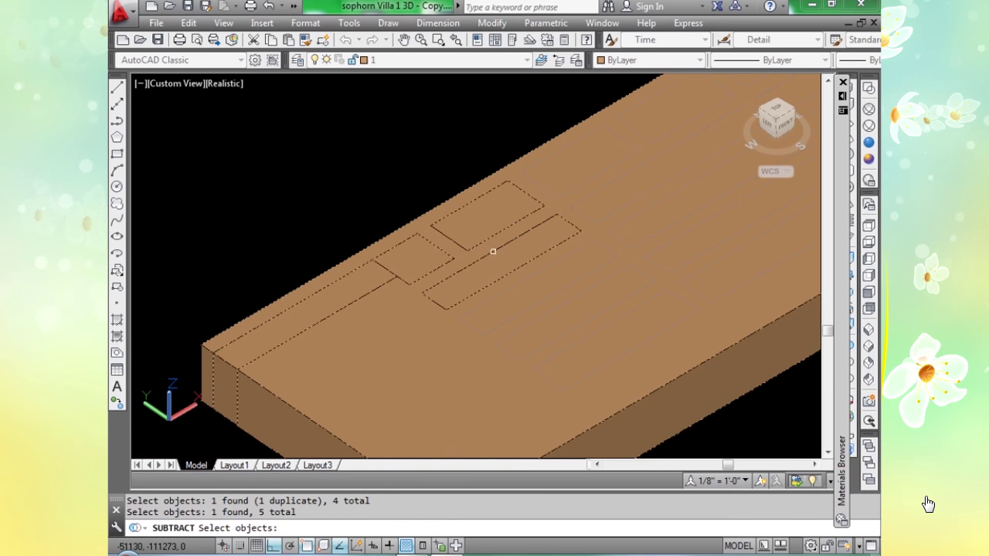
pyautogui.click(543, 309)
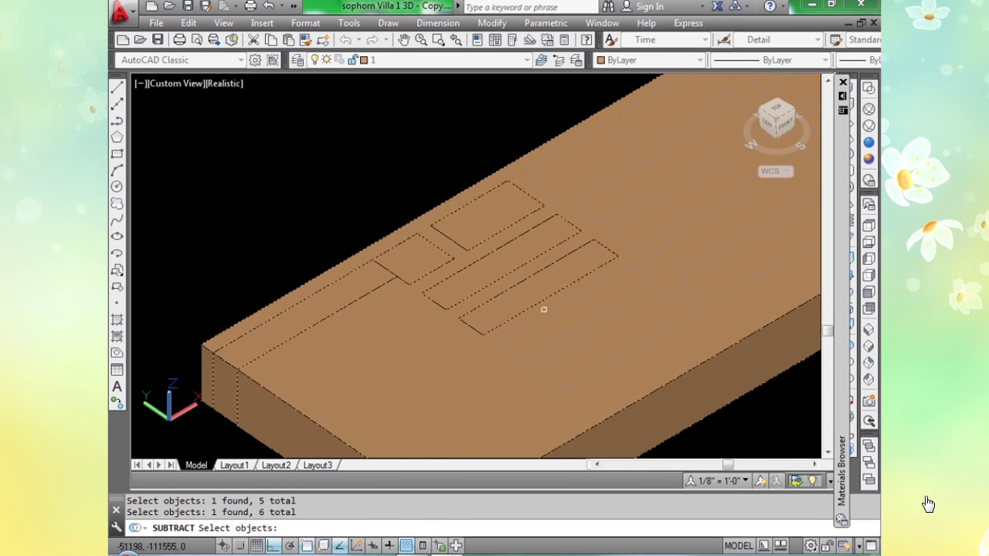
pyautogui.click(581, 338)
# Add more room boxes near the slab edge and further room rectangles to the cutouts.
pyautogui.moveTo(605, 179); pyautogui.dragTo(346, 242, button='middle')
pyautogui.click(363, 222)
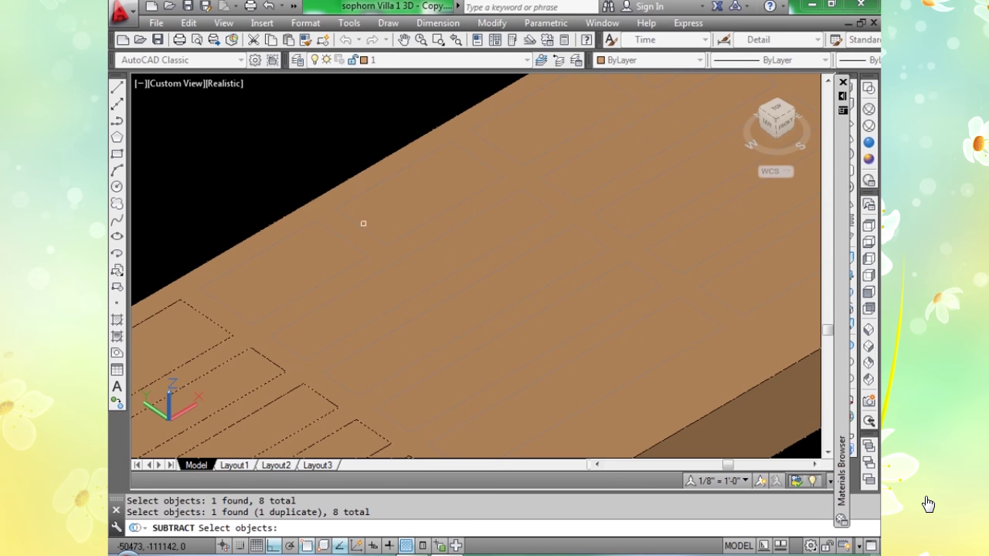
pyautogui.click(363, 223)
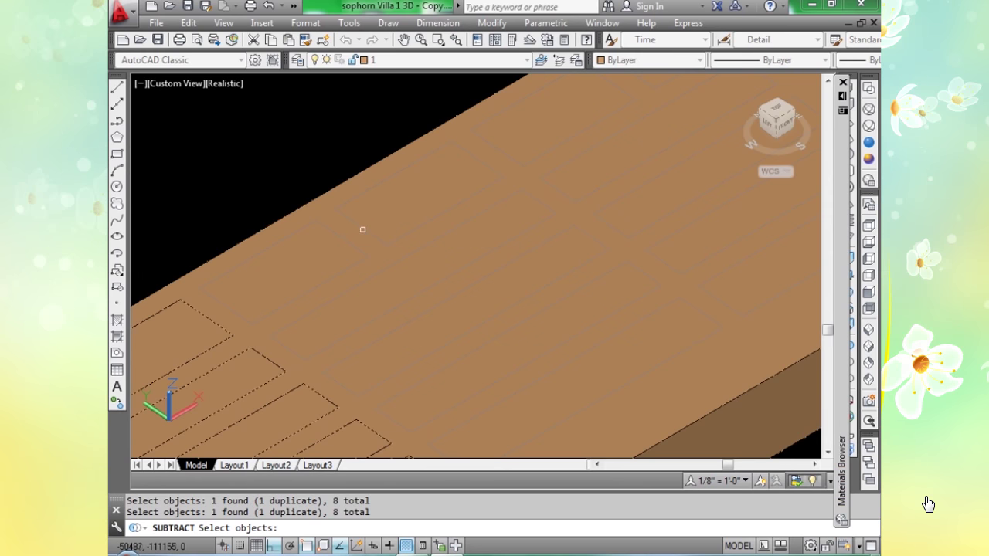
pyautogui.click(362, 224)
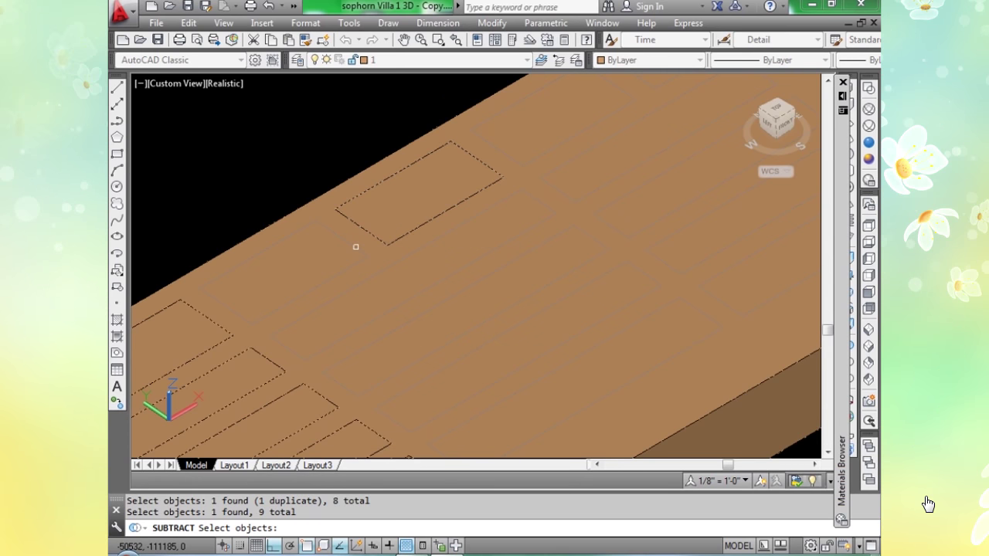
pyautogui.click(354, 247)
pyautogui.click(354, 247)
pyautogui.scroll(3, 354, 246)
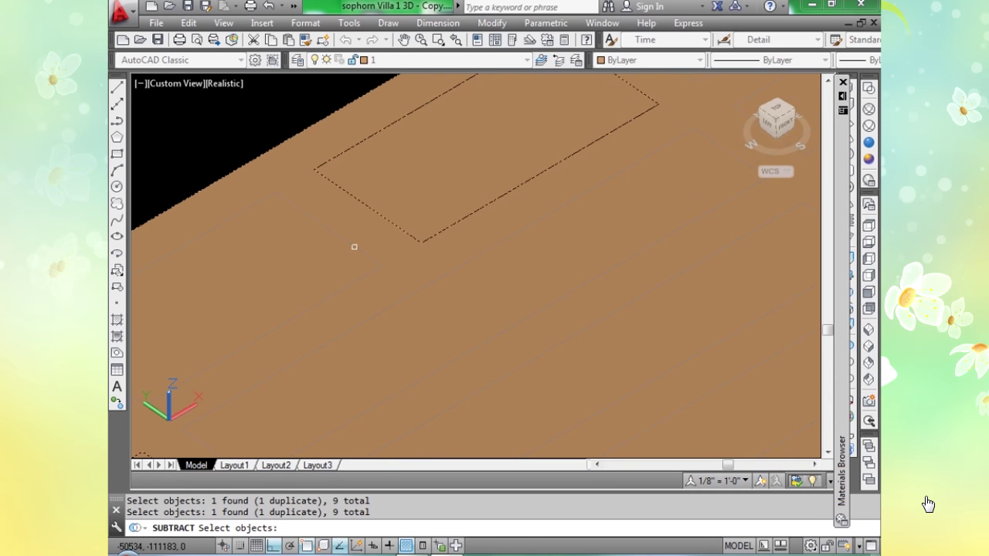
pyautogui.scroll(3, 354, 246)
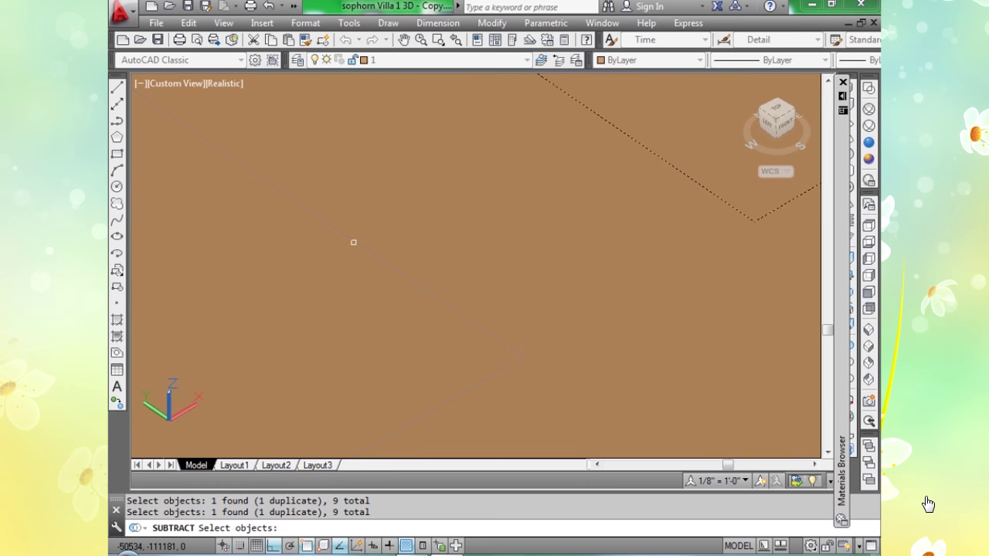
pyautogui.scroll(2, 354, 243)
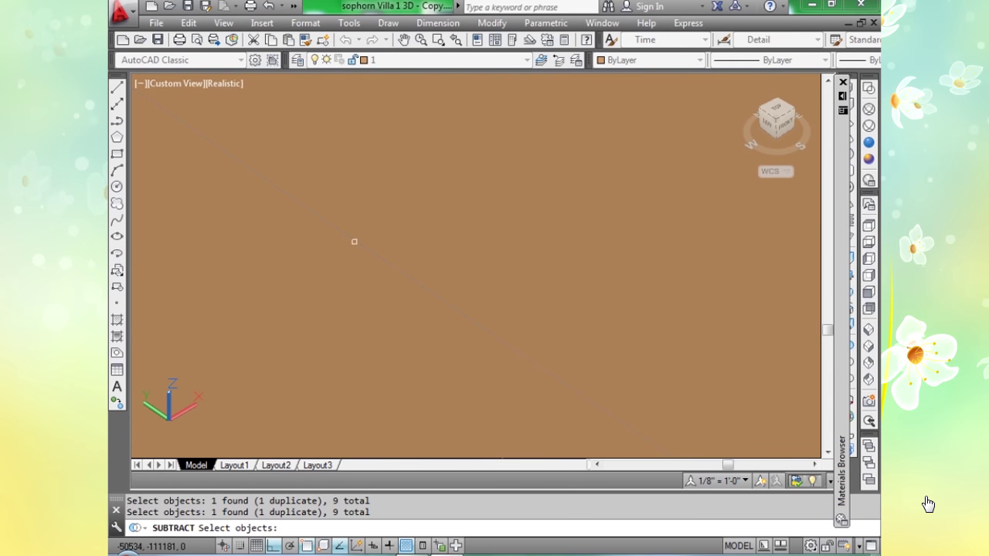
pyautogui.scroll(-4, 358, 279)
pyautogui.scroll(3, 358, 279)
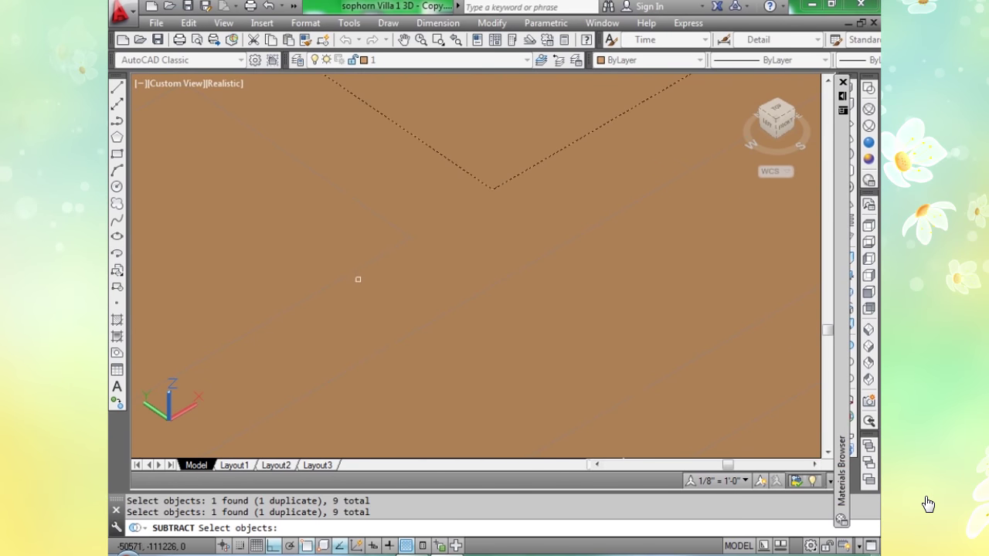
pyautogui.click(357, 269)
pyautogui.scroll(-2, 357, 269)
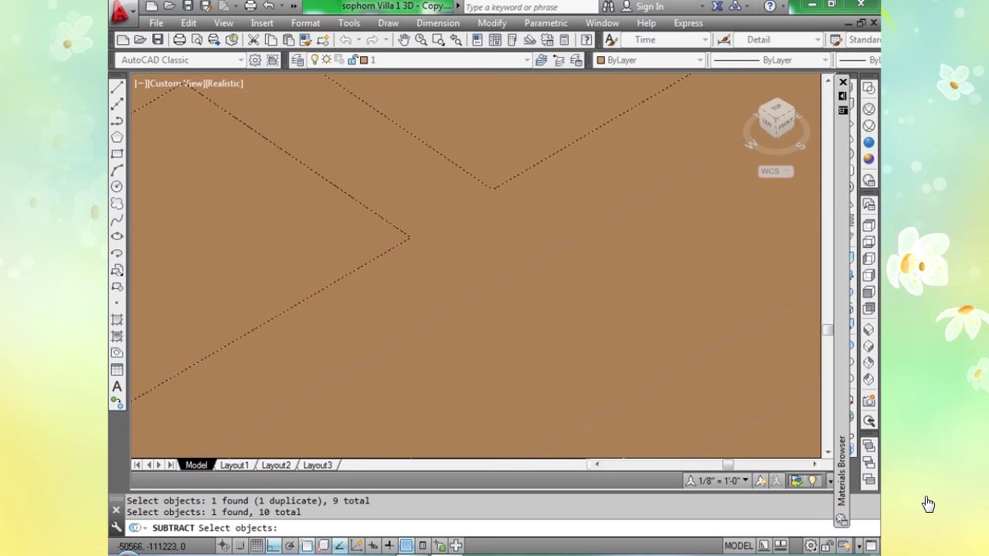
pyautogui.click(418, 296)
pyautogui.doubleClick(418, 295)
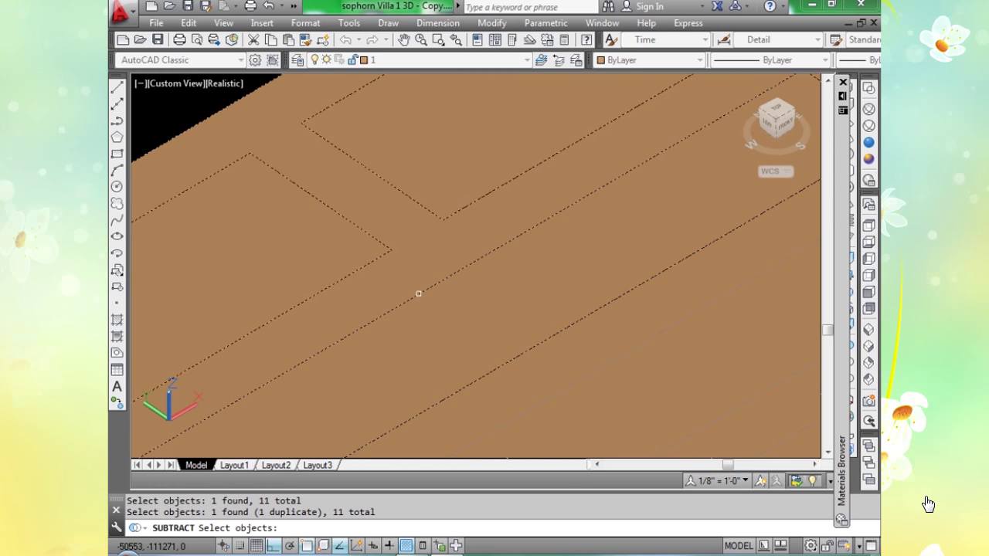
pyautogui.scroll(-2, 455, 307)
pyautogui.scroll(2, 496, 328)
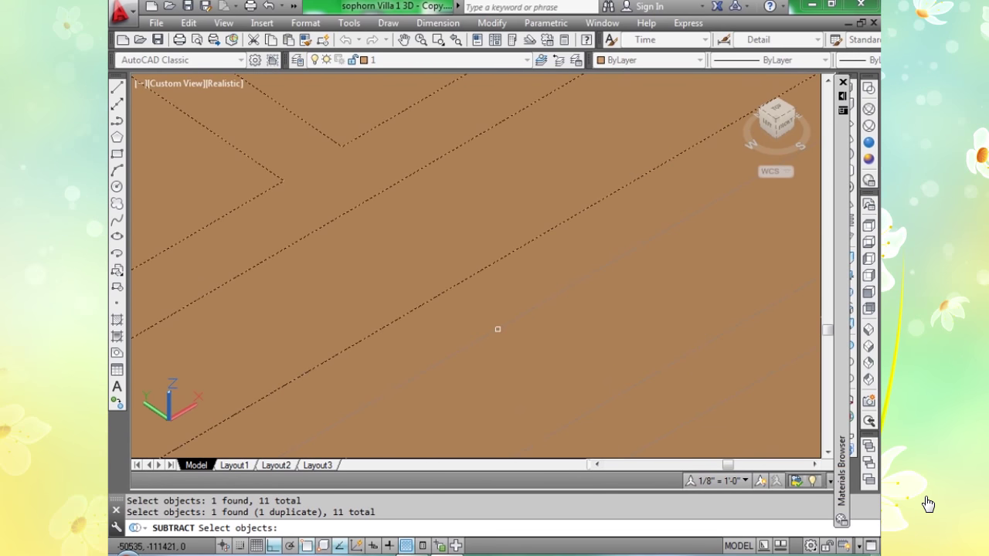
pyautogui.click(499, 327)
pyautogui.scroll(-2, 499, 326)
pyautogui.scroll(2, 570, 364)
pyautogui.click(572, 364)
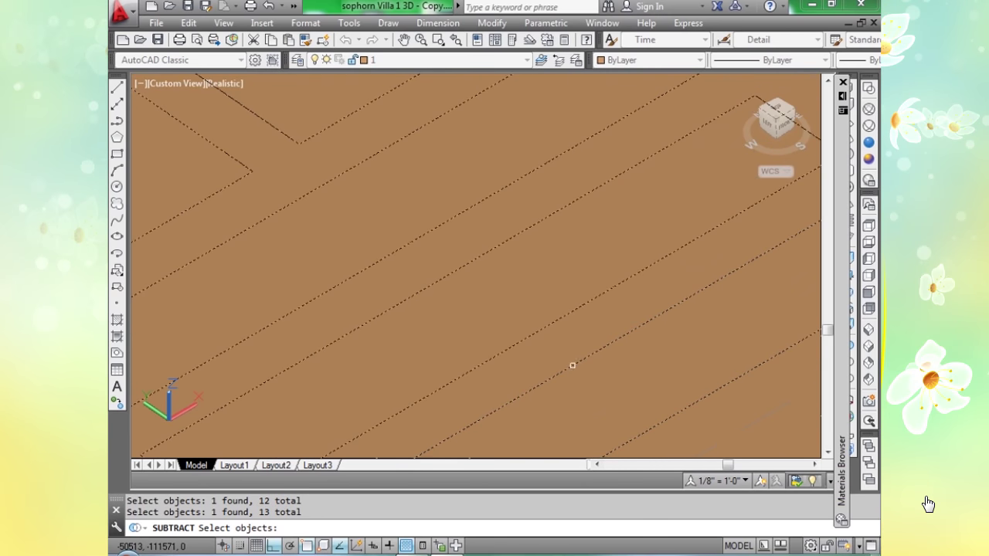
pyautogui.scroll(-3, 645, 389)
pyautogui.scroll(5, 537, 318)
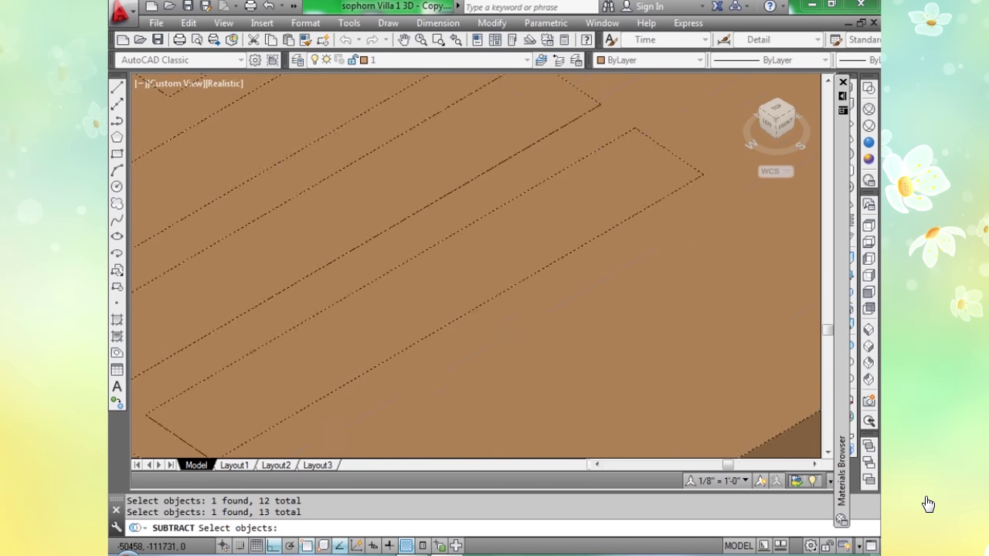
pyautogui.scroll(-5, 592, 293)
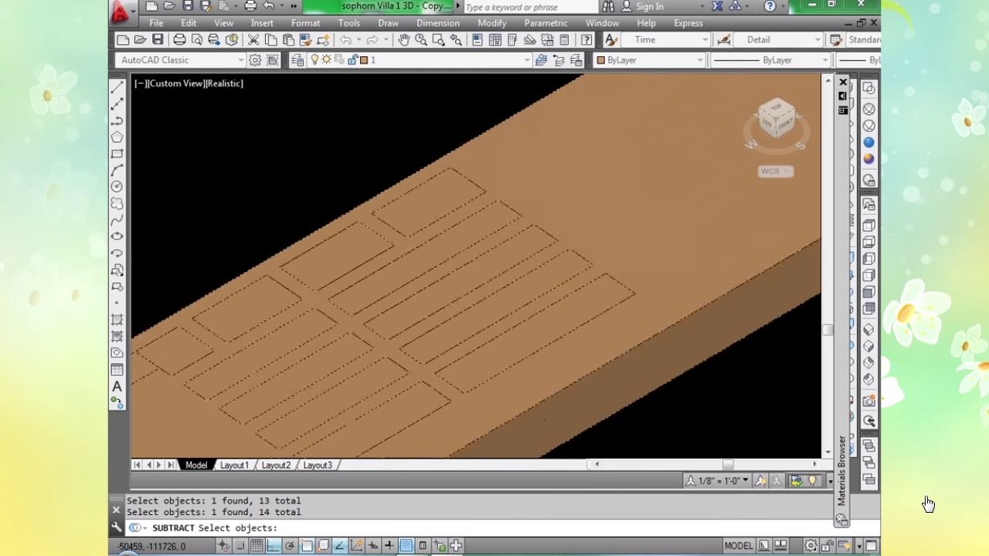
pyautogui.scroll(3, 528, 182)
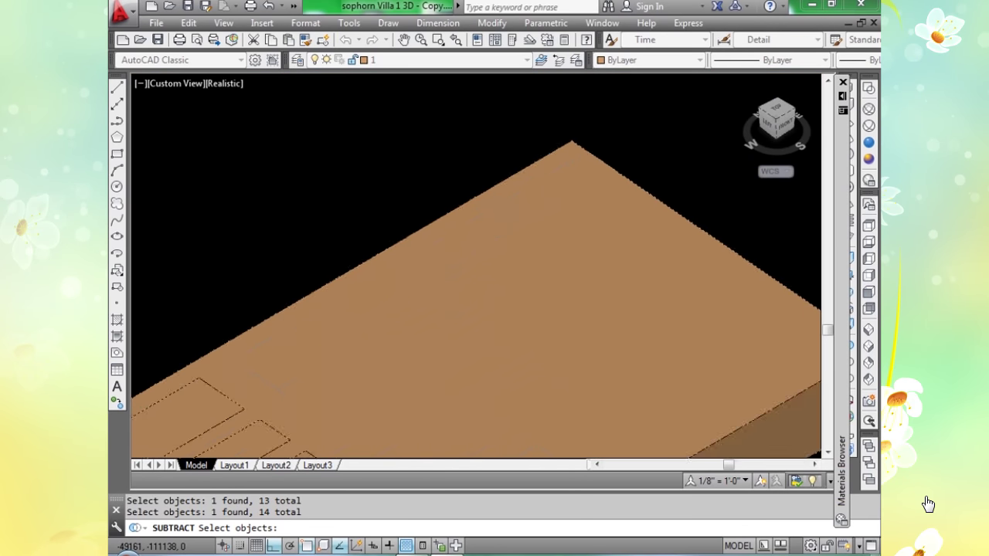
# Add the upper room, the long rectangle and further room rectangles to the subtraction set.
pyautogui.click(546, 165)
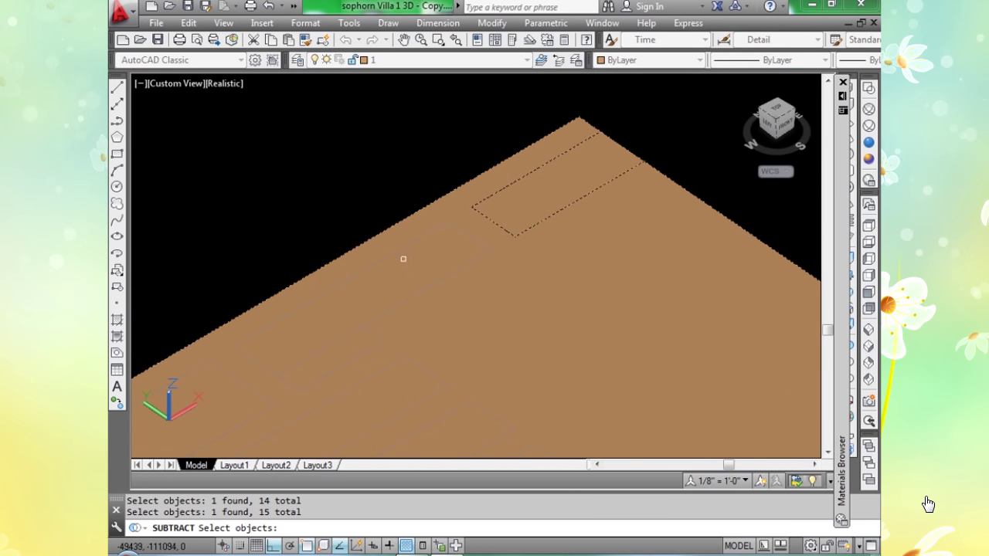
pyautogui.click(401, 247)
pyautogui.scroll(-2, 401, 247)
pyautogui.scroll(4, 364, 311)
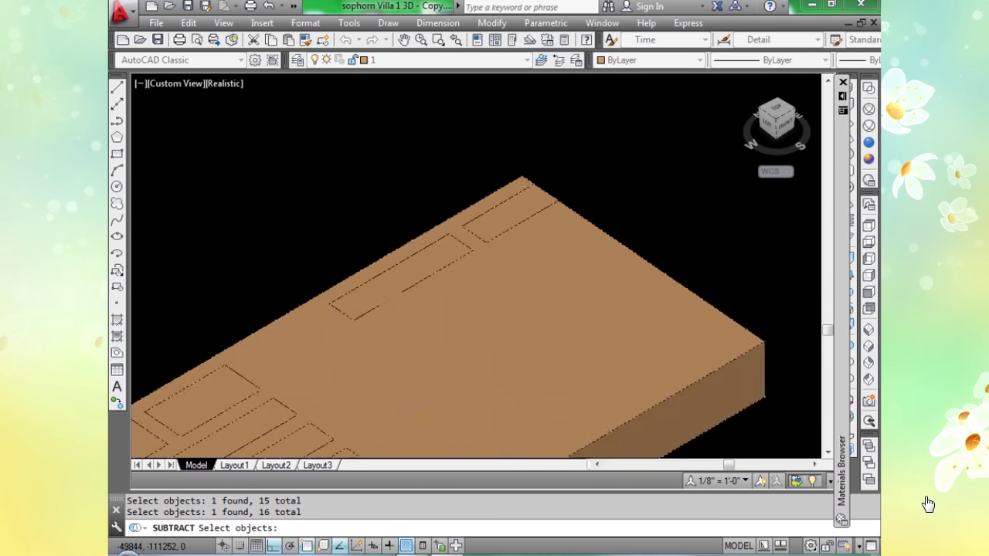
pyautogui.click(366, 308)
pyautogui.click(366, 307)
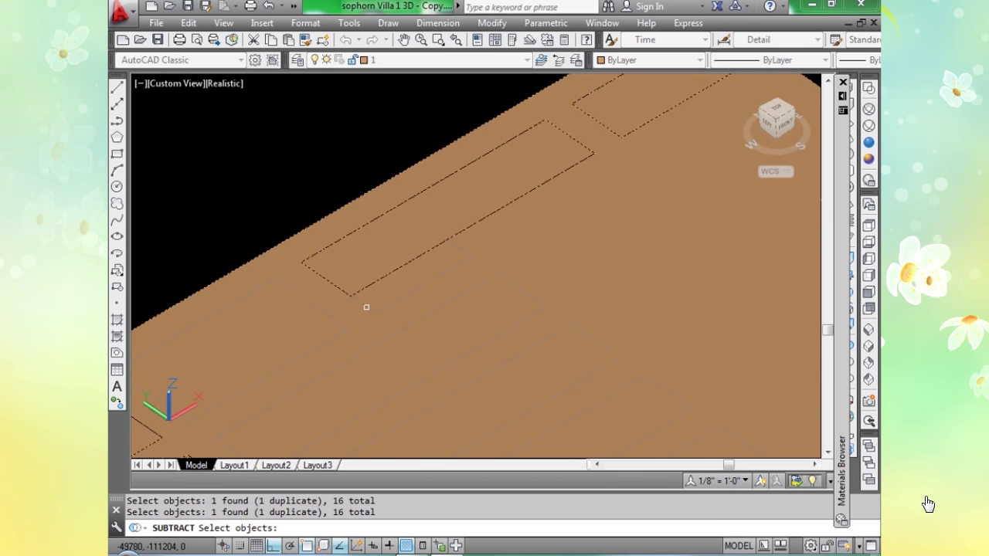
pyautogui.scroll(4, 366, 307)
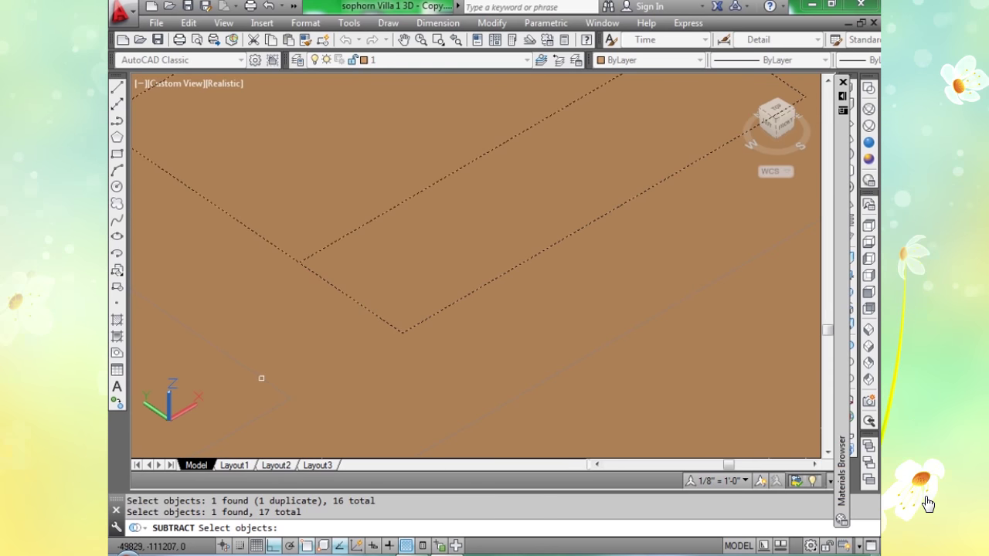
pyautogui.scroll(5, 261, 377)
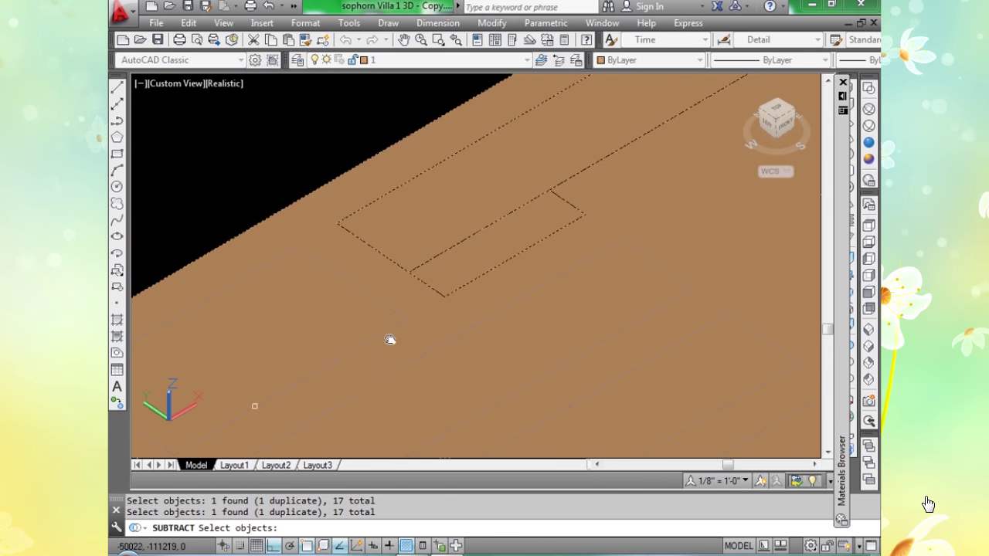
pyautogui.click(342, 317)
pyautogui.scroll(-5, 341, 315)
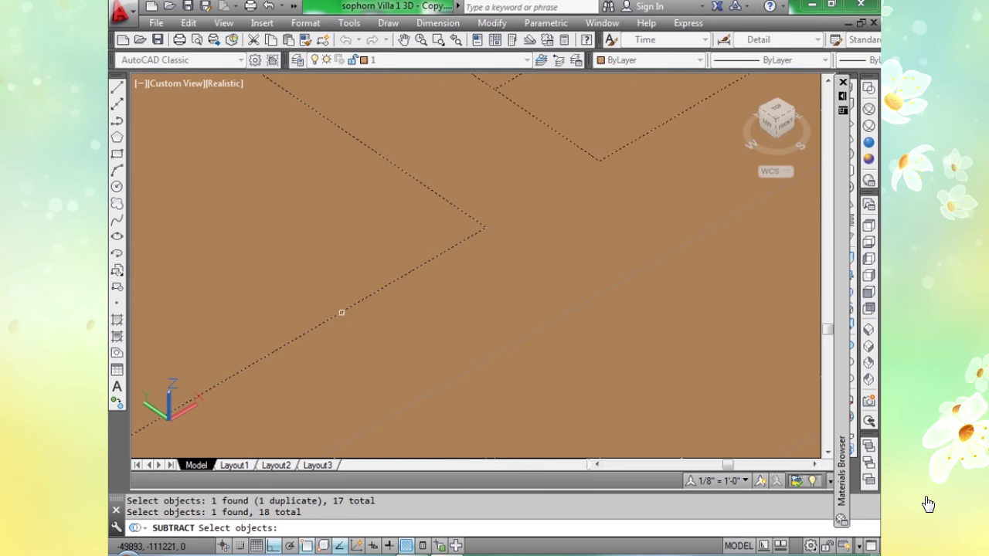
pyautogui.moveTo(506, 384); pyautogui.dragTo(384, 275, button='middle')
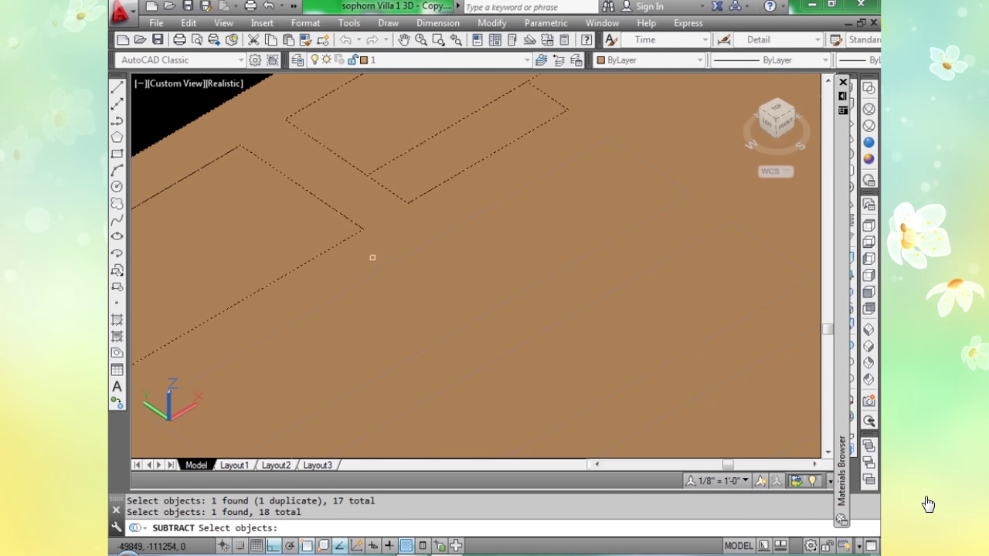
pyautogui.click(384, 271)
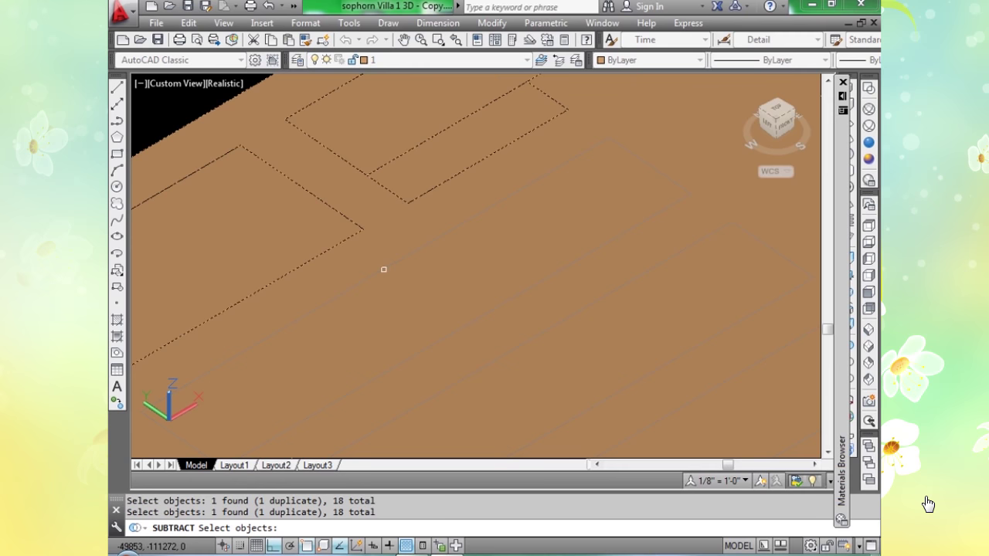
pyautogui.click(384, 270)
pyautogui.scroll(-2, 384, 271)
pyautogui.scroll(-2, 420, 307)
pyautogui.scroll(5, 420, 307)
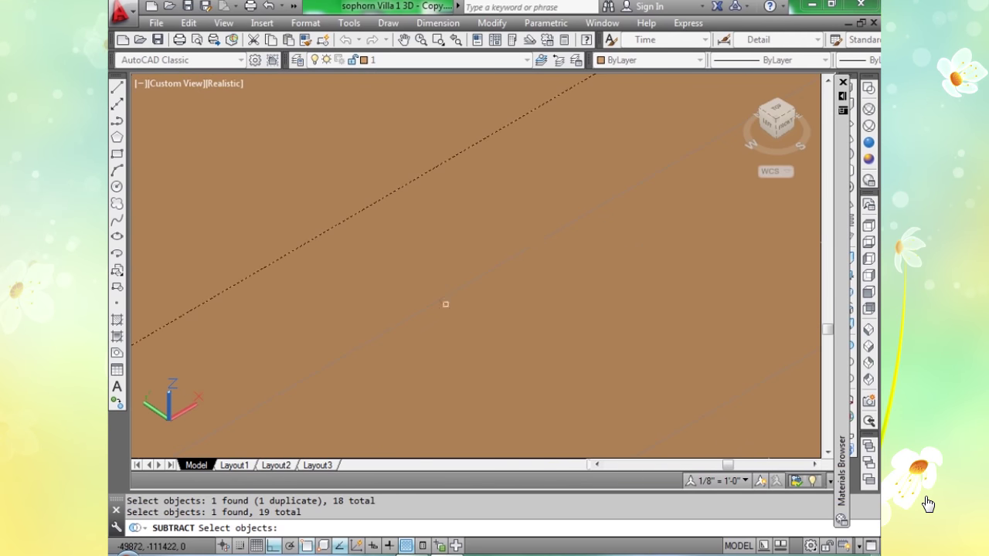
pyautogui.click(448, 294)
pyautogui.scroll(-4, 448, 293)
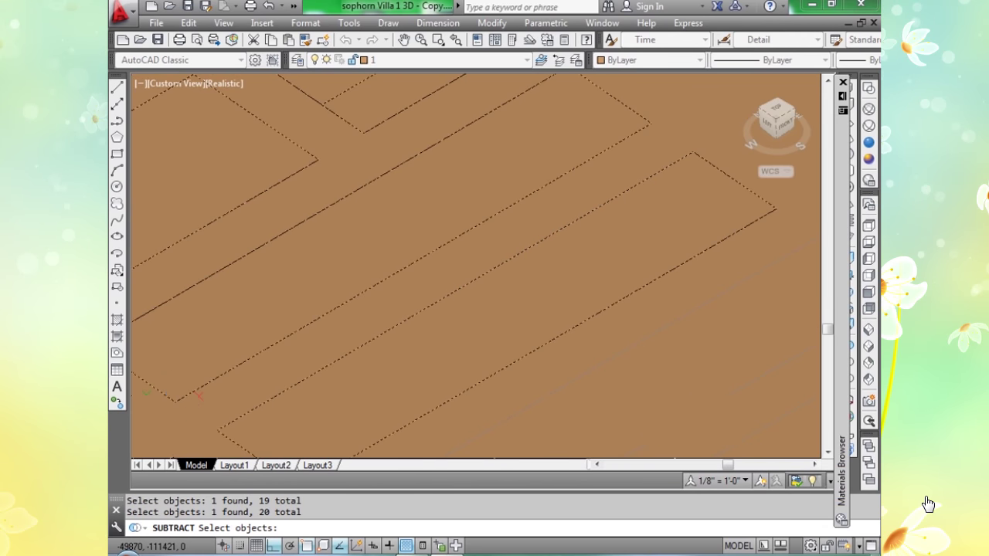
pyautogui.scroll(2, 671, 384)
pyautogui.scroll(3, 670, 384)
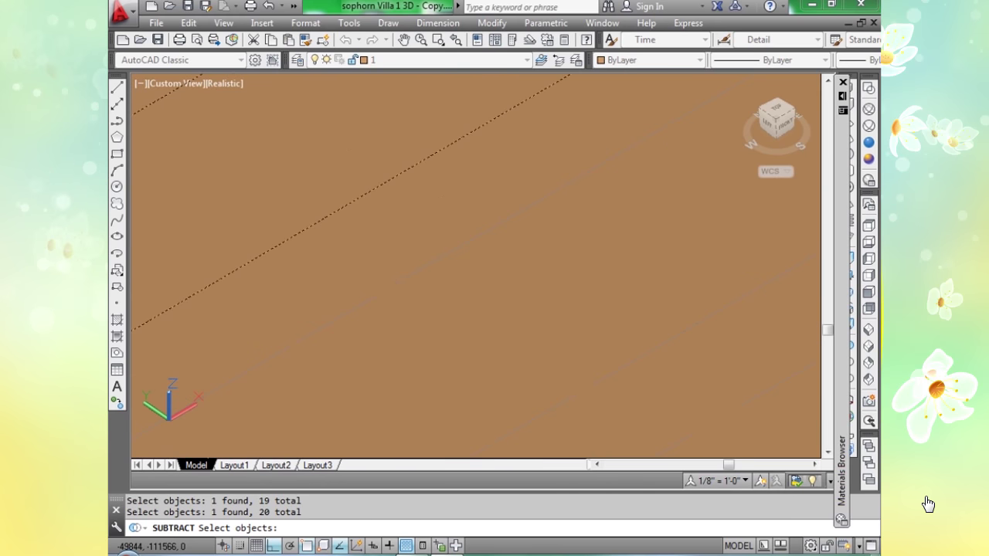
# Pick the last room rectangles and remove the wrongly picked object from the selection.
pyautogui.click(397, 283)
pyautogui.scroll(-3, 397, 283)
pyautogui.scroll(-4, 483, 341)
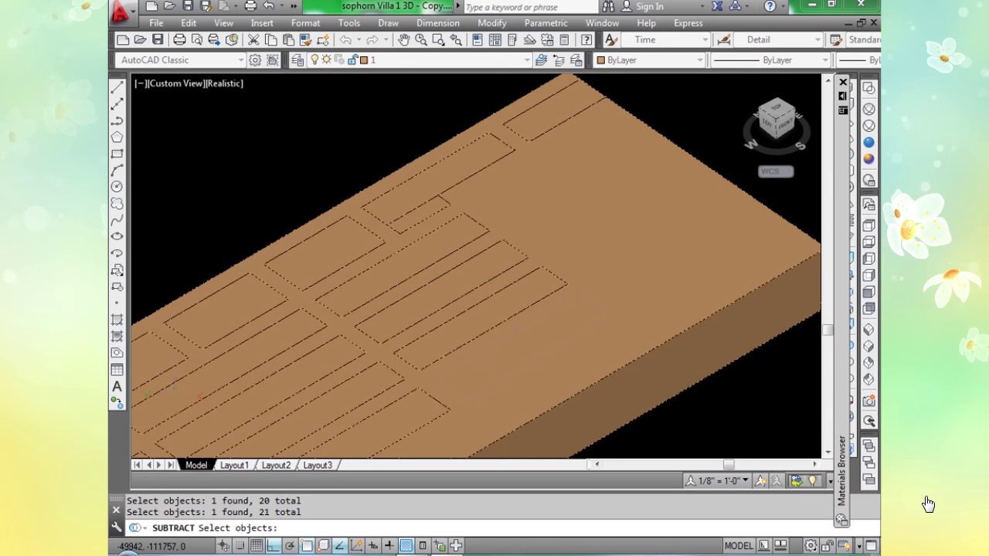
pyautogui.scroll(4, 484, 341)
pyautogui.click(482, 332)
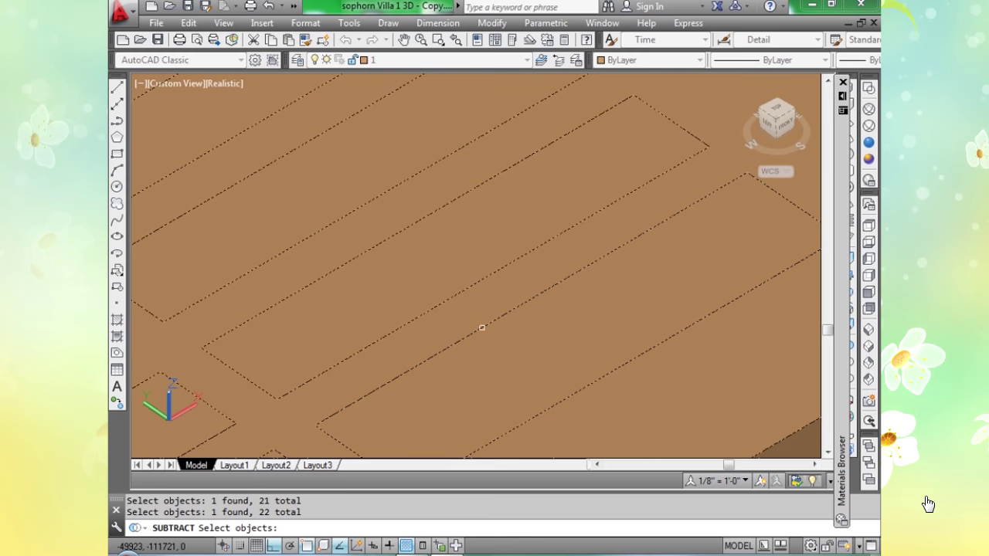
pyautogui.scroll(-5, 482, 331)
pyautogui.scroll(6, 527, 364)
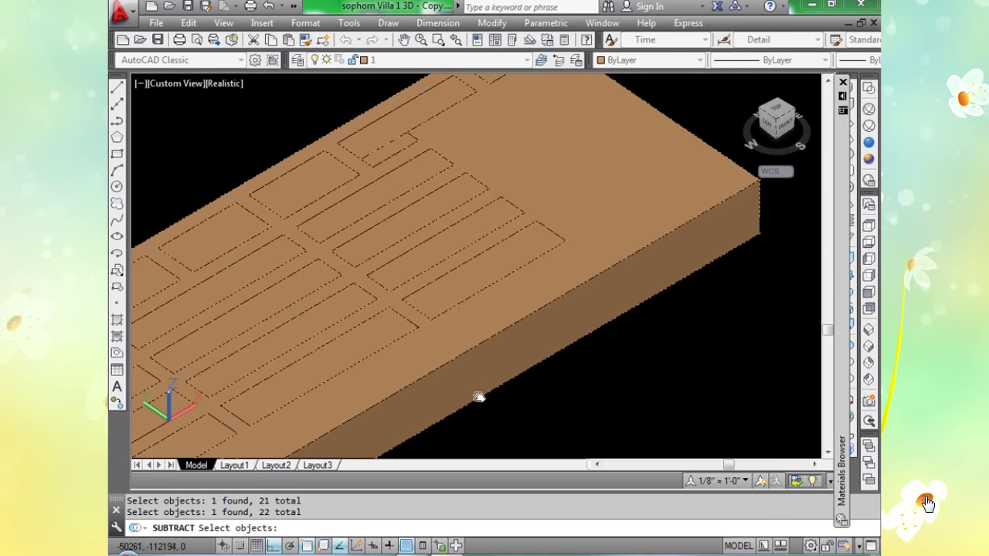
pyautogui.scroll(4, 278, 413)
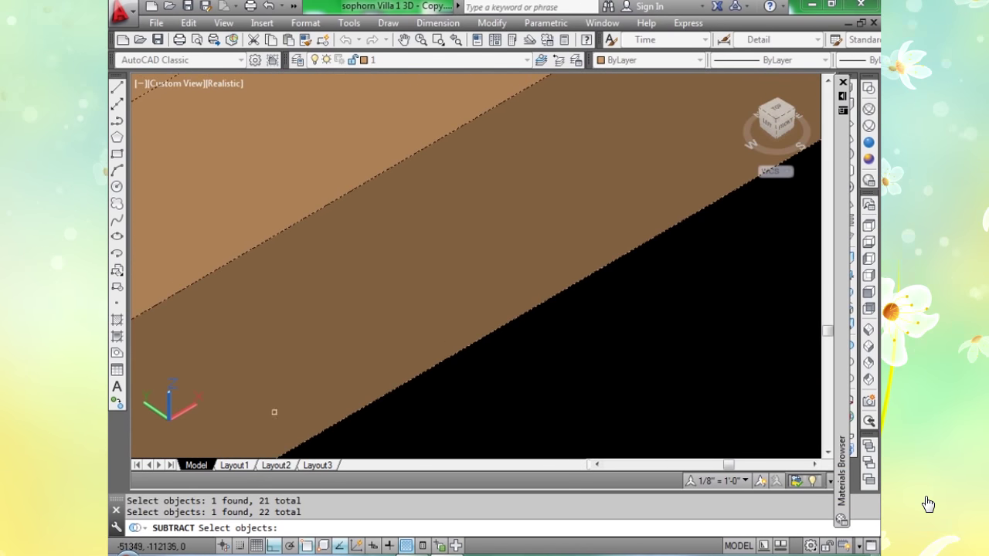
pyautogui.keyDown('shift'); pyautogui.click(256, 243); pyautogui.keyUp('shift')
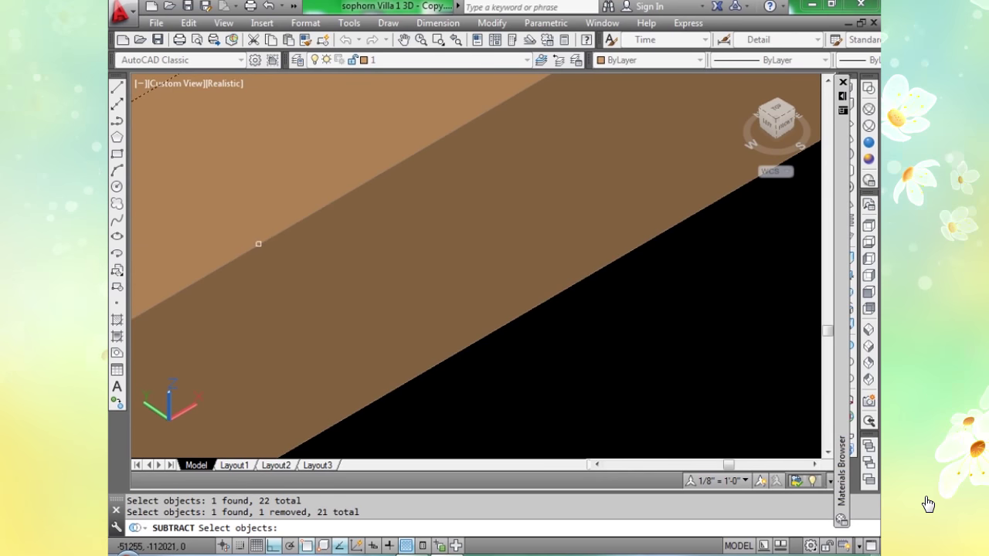
pyautogui.scroll(-4, 456, 283)
pyautogui.scroll(-5, 480, 289)
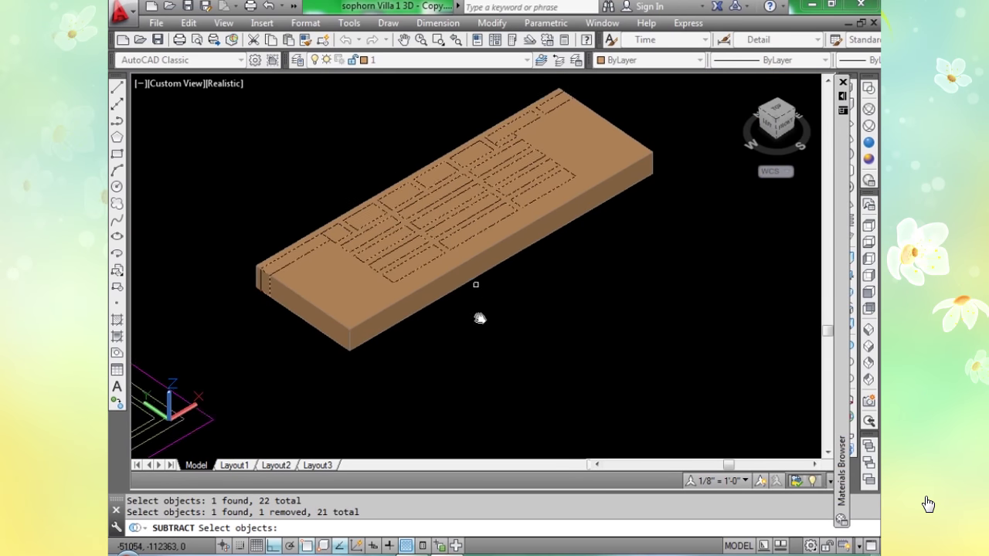
pyautogui.scroll(2, 488, 339)
# Complete the subtraction so the room voids are cut into the slab.
pyautogui.press('Return')
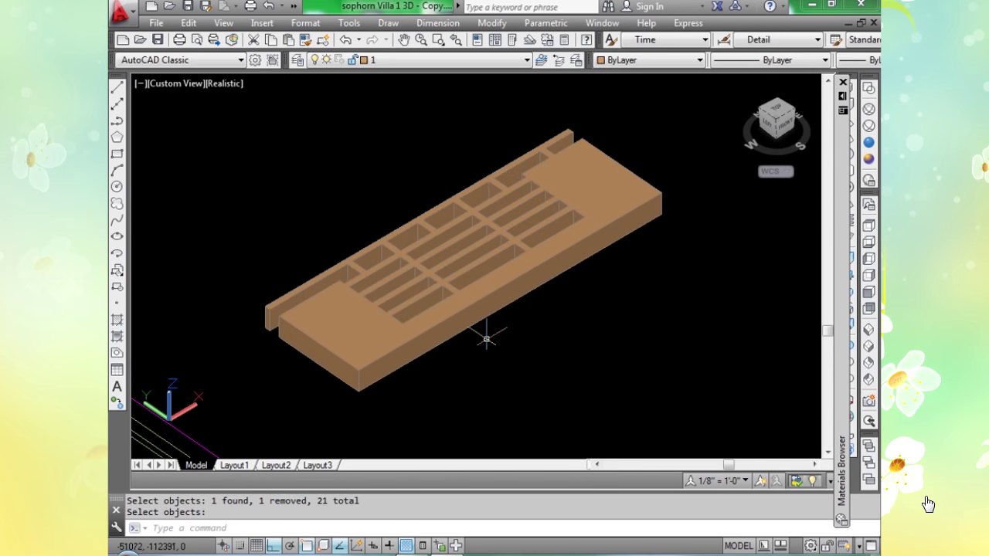
pyautogui.scroll(5, 493, 190)
pyautogui.scroll(-6, 510, 202)
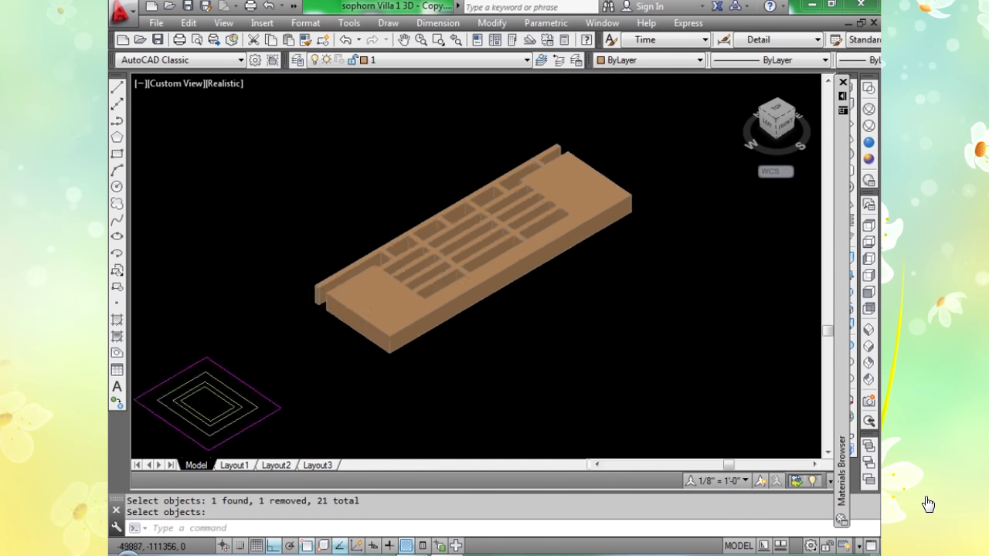
pyautogui.moveTo(494, 302); pyautogui.dragTo(365, 350, button='middle')
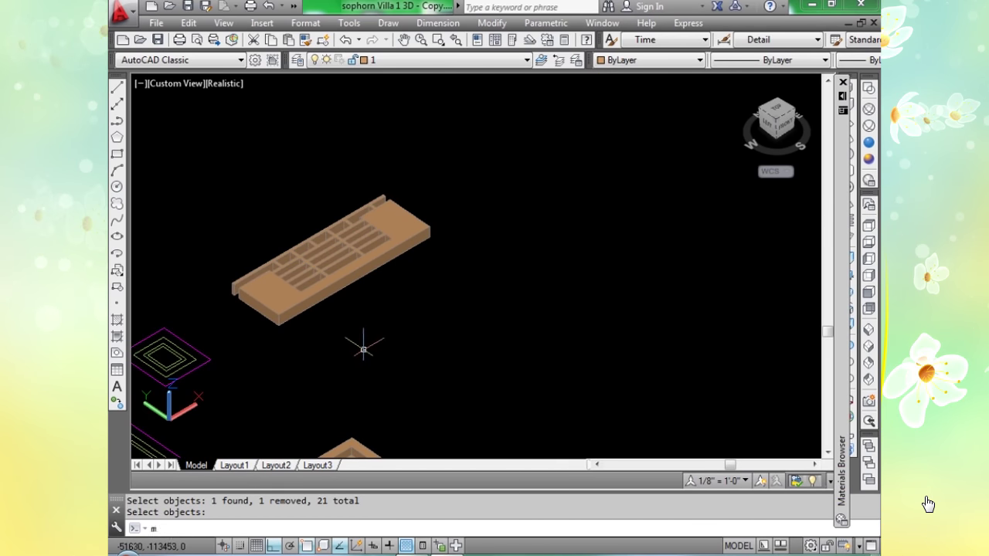
# Move the voided slab from its corner to a new spot down and to the right.
pyautogui.write('m')
pyautogui.press('Return')
pyautogui.click(263, 309)
pyautogui.press('Return')
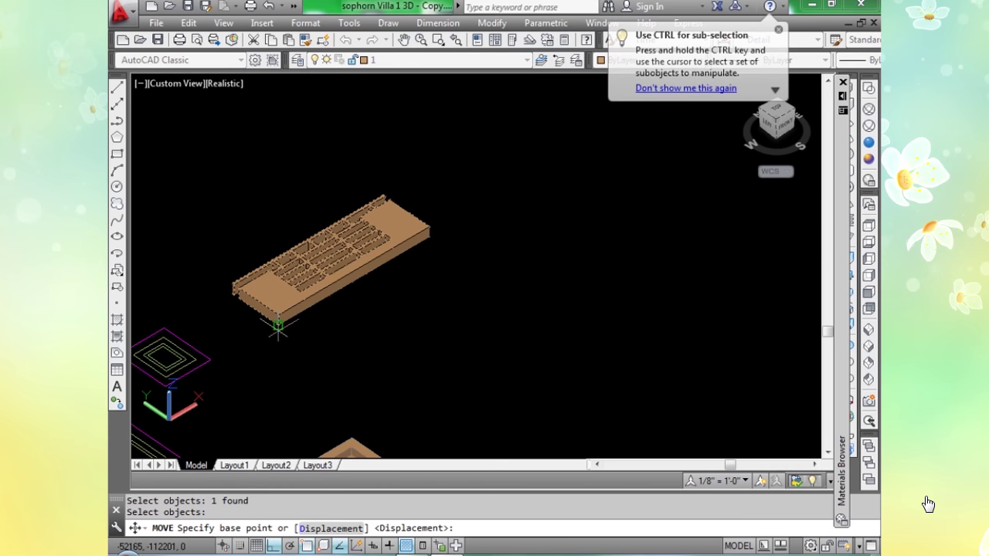
pyautogui.click(278, 324)
pyautogui.click(421, 422)
pyautogui.press('Return')
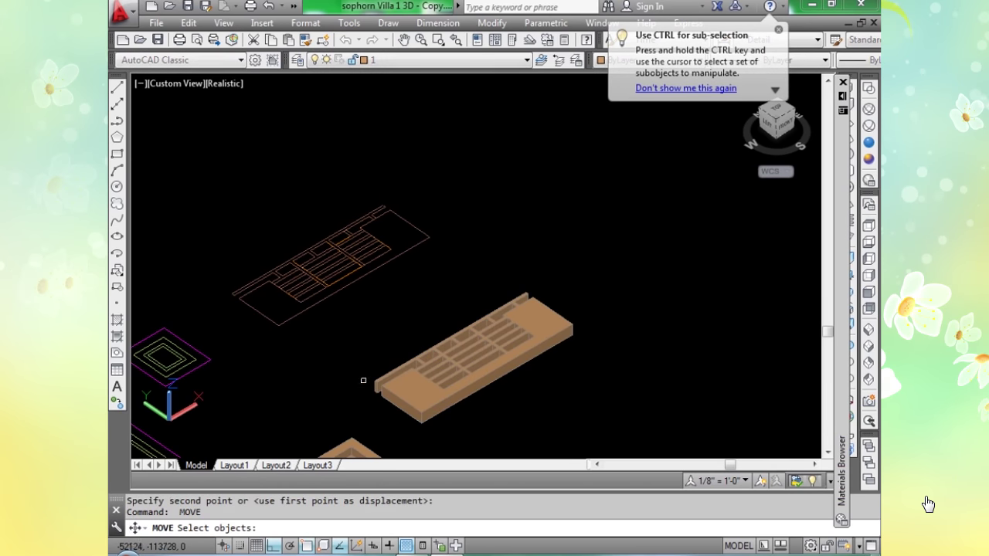
pyautogui.press('Escape')
pyautogui.scroll(-4, 348, 343)
pyautogui.scroll(3, 348, 342)
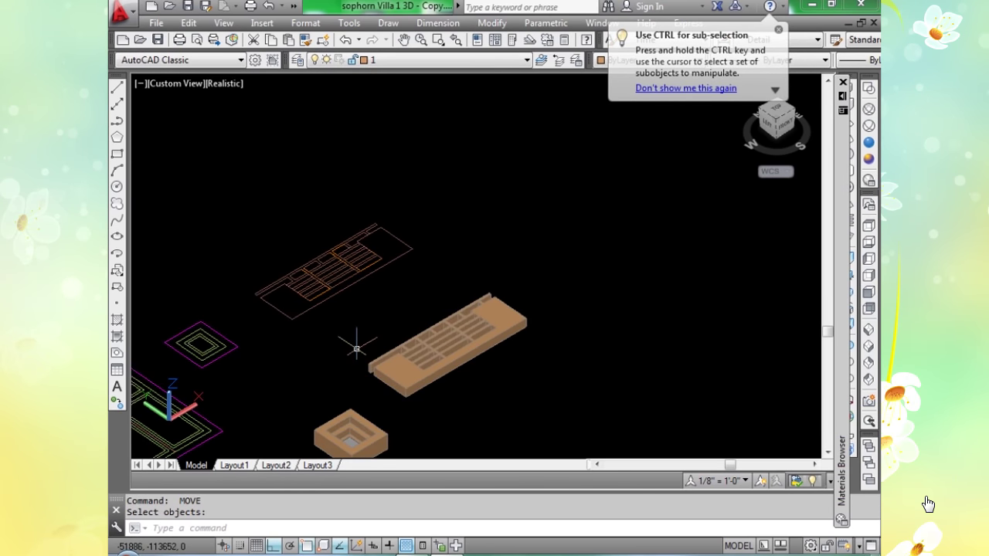
pyautogui.moveTo(349, 342); pyautogui.dragTo(466, 157, button='middle')
pyautogui.scroll(-5, 467, 158)
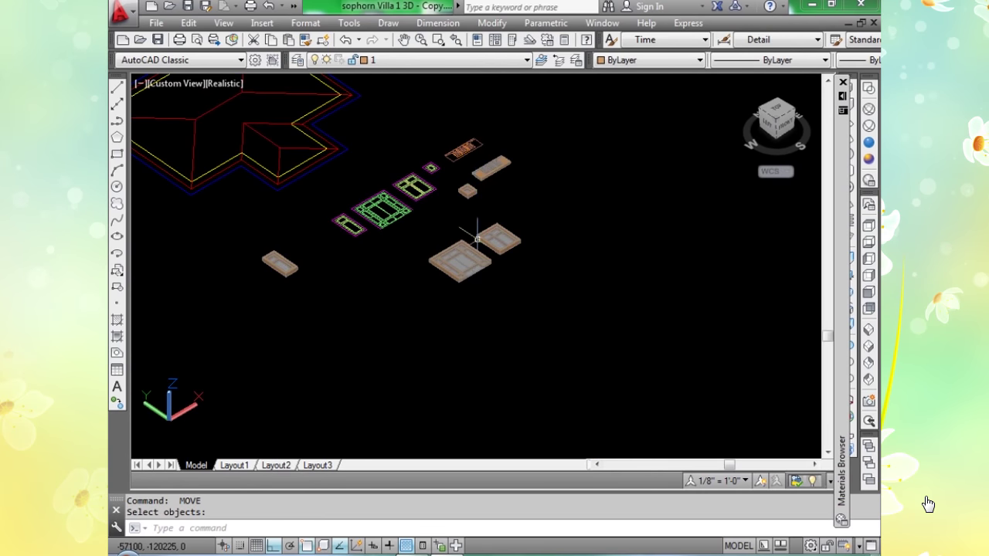
# Rotate the small two-opening window frame 90° with ROTATE3D about its bottom edge.
pyautogui.scroll(-4, 477, 239)
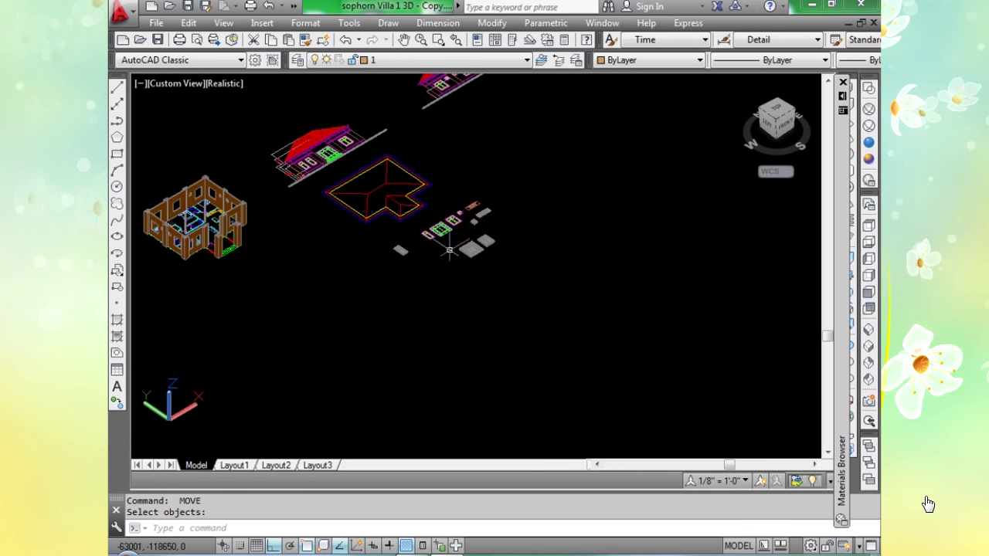
pyautogui.scroll(3, 449, 251)
pyautogui.scroll(8, 352, 255)
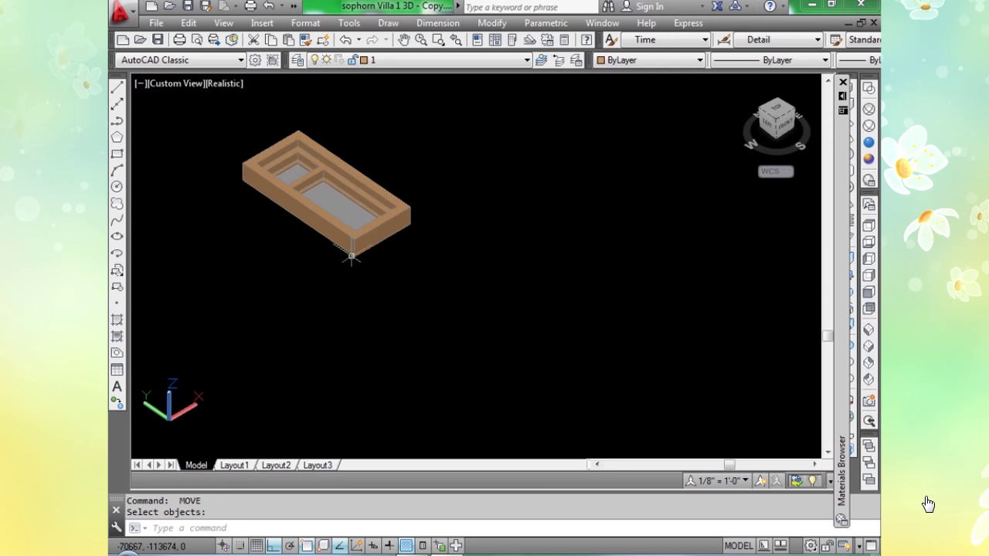
pyautogui.scroll(2, 351, 258)
pyautogui.moveTo(357, 307); pyautogui.dragTo(362, 340, button='middle')
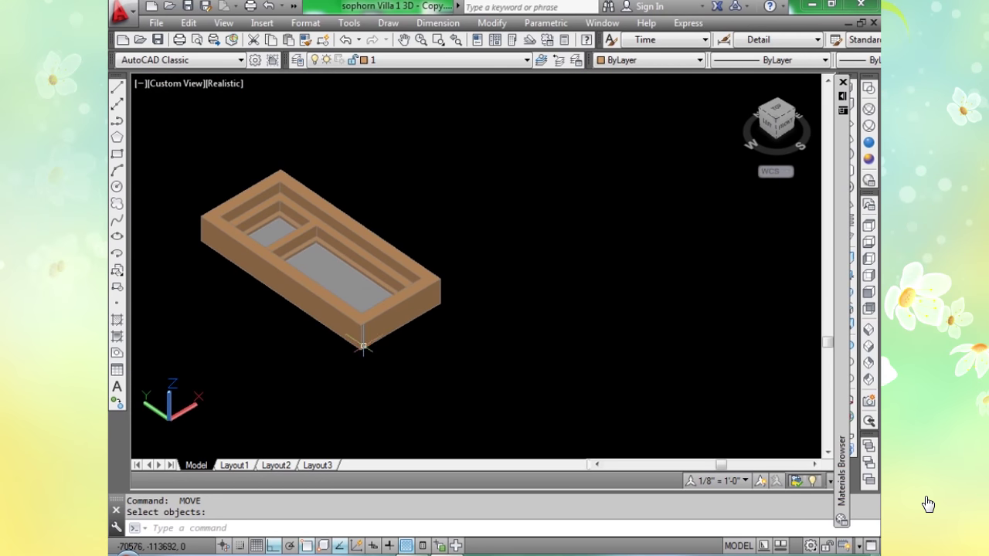
pyautogui.write('ROt')
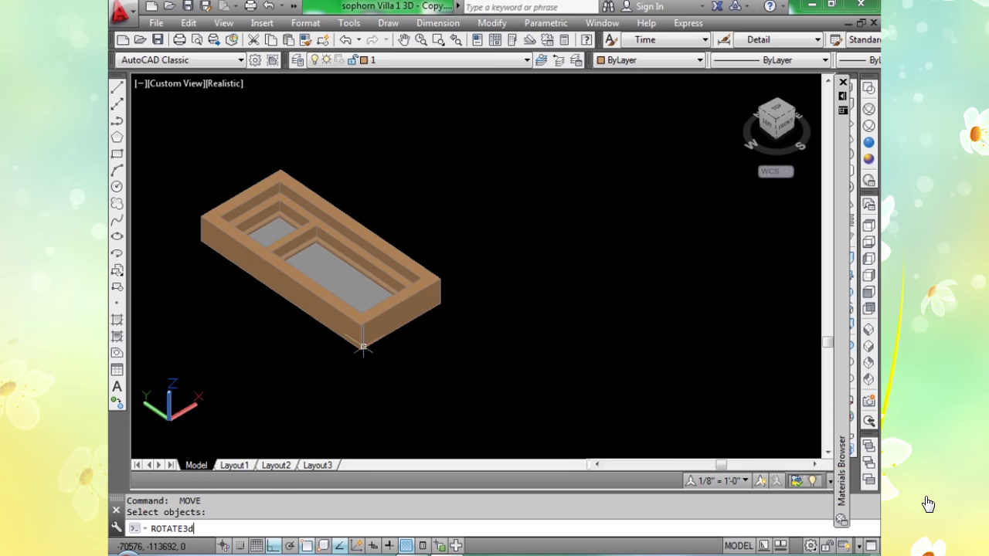
pyautogui.write('ATE3d')
pyautogui.press('Return')
pyautogui.click(361, 348)
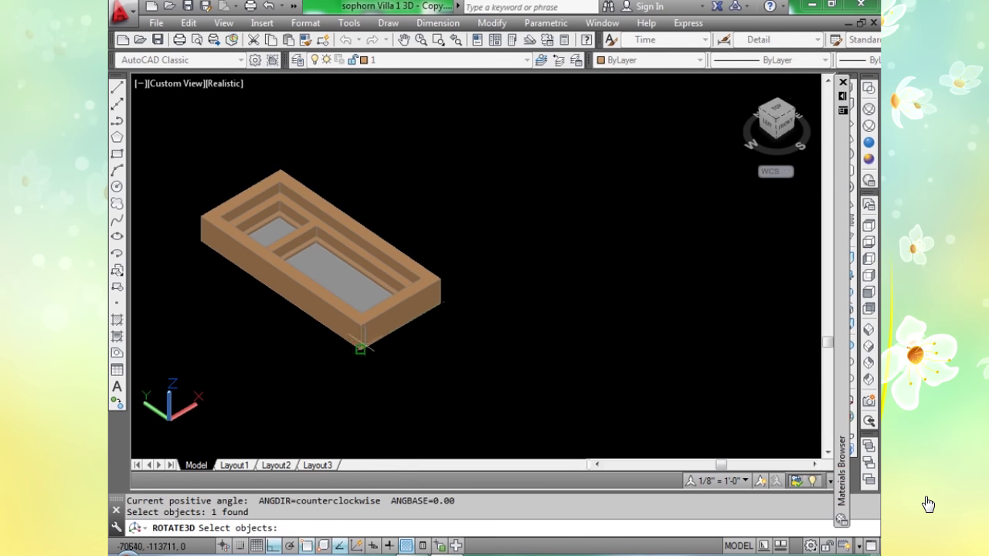
pyautogui.press('Return')
pyautogui.click(361, 348)
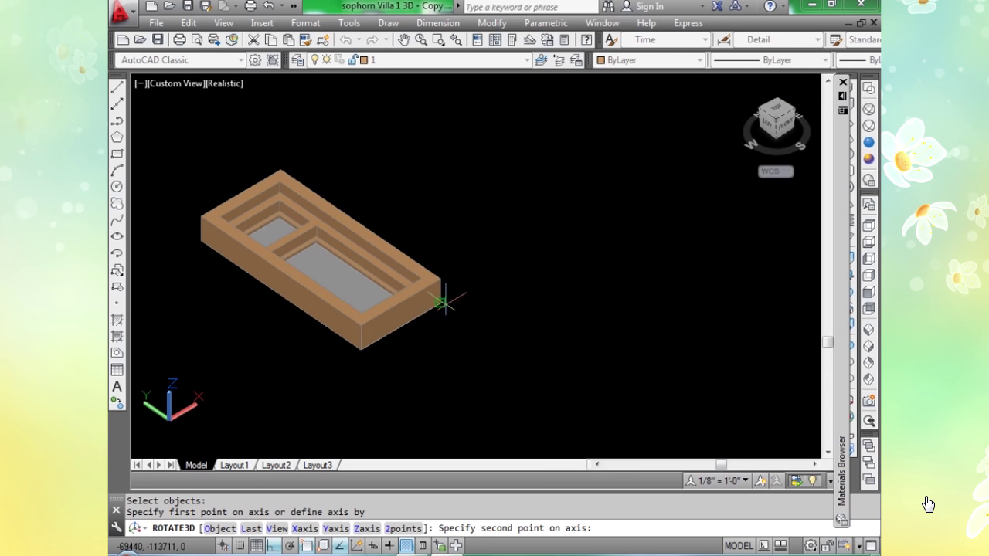
pyautogui.click(440, 302)
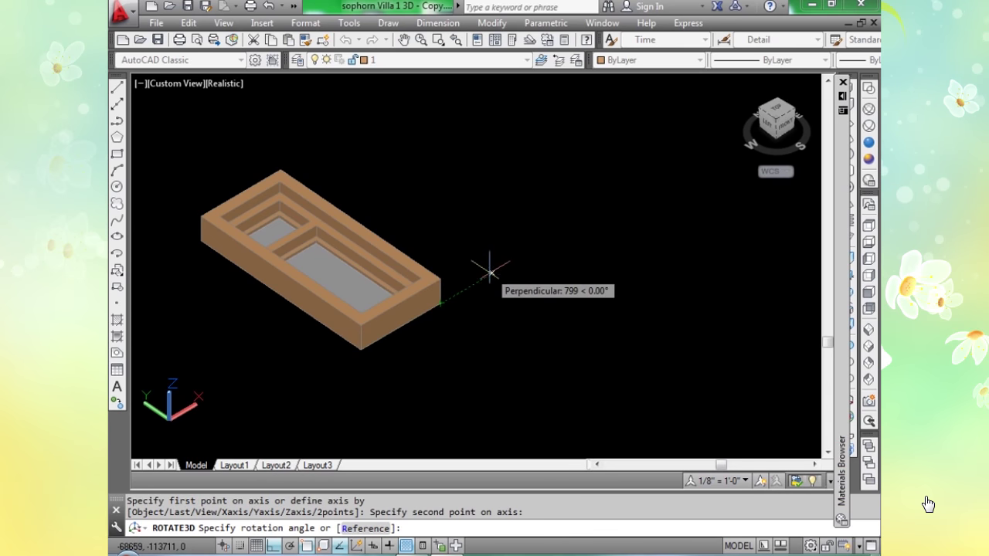
pyautogui.write('90')
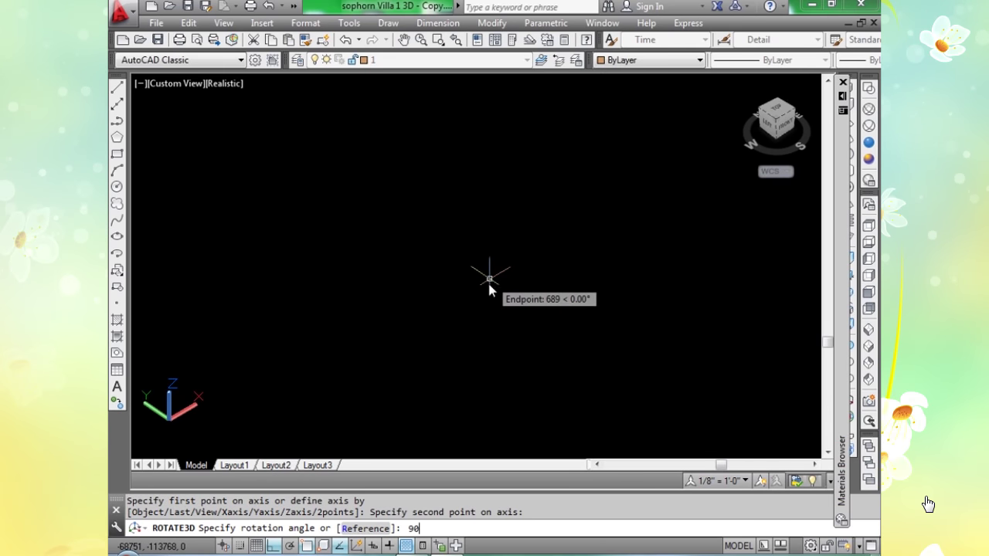
pyautogui.press('Return')
pyautogui.scroll(-4, 487, 298)
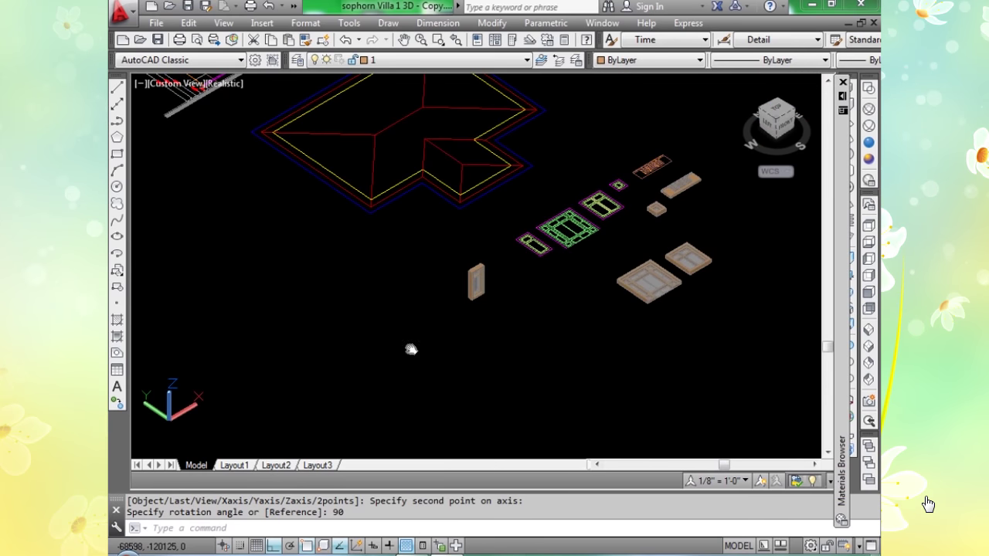
# Stand the large left window frame upright with a 90° ROTATE3D about its lower edge.
pyautogui.moveTo(597, 308); pyautogui.dragTo(327, 327, button='middle')
pyautogui.scroll(5, 390, 330)
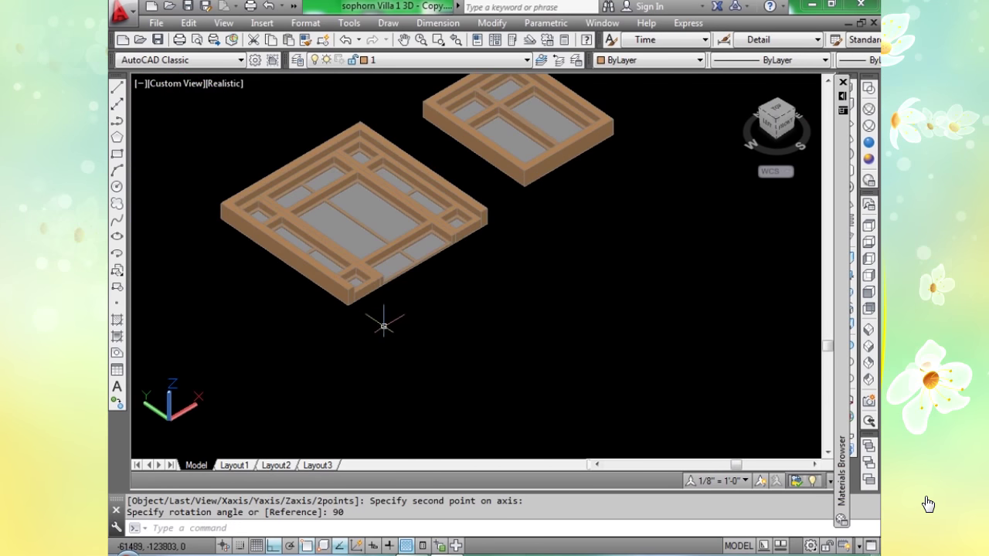
pyautogui.press('Up')
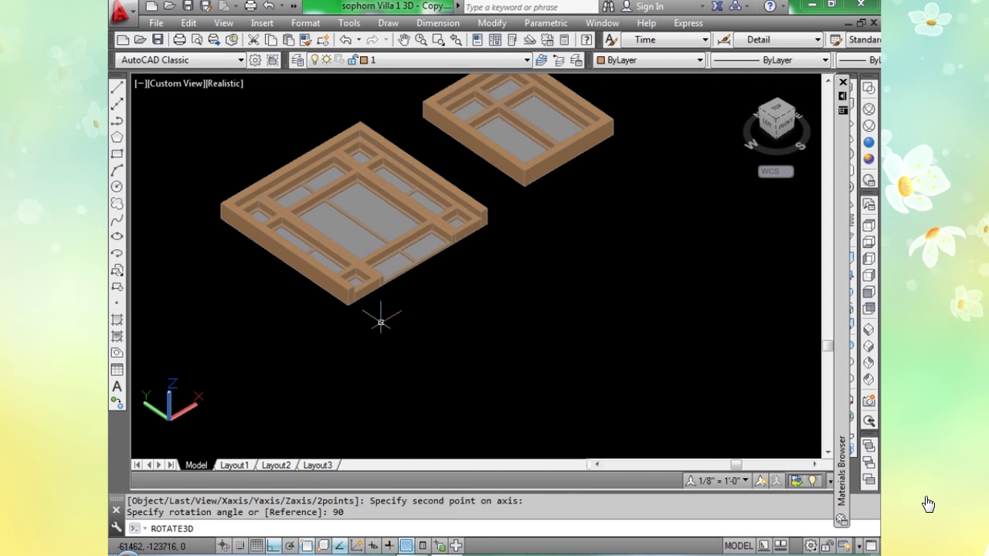
pyautogui.press('Return')
pyautogui.click(360, 294)
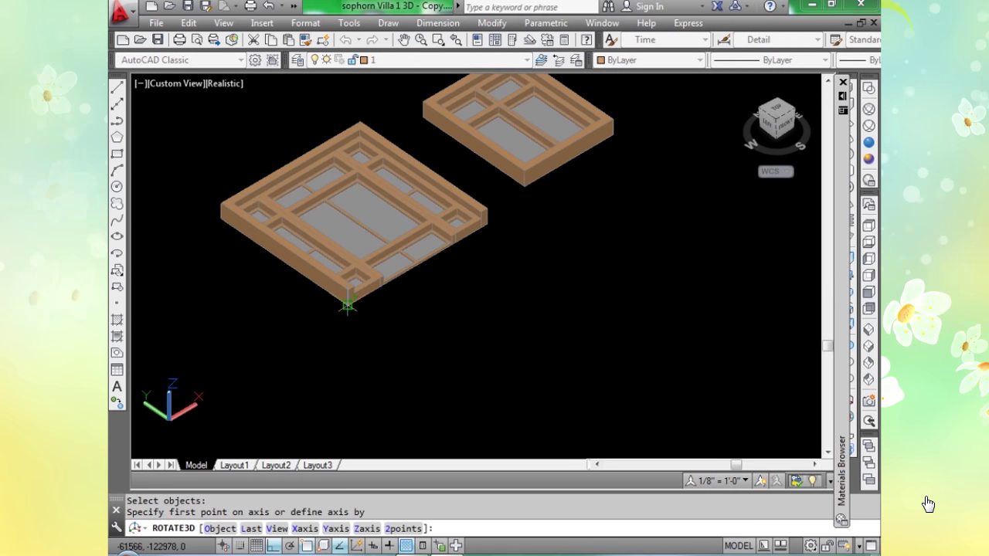
pyautogui.click(349, 301)
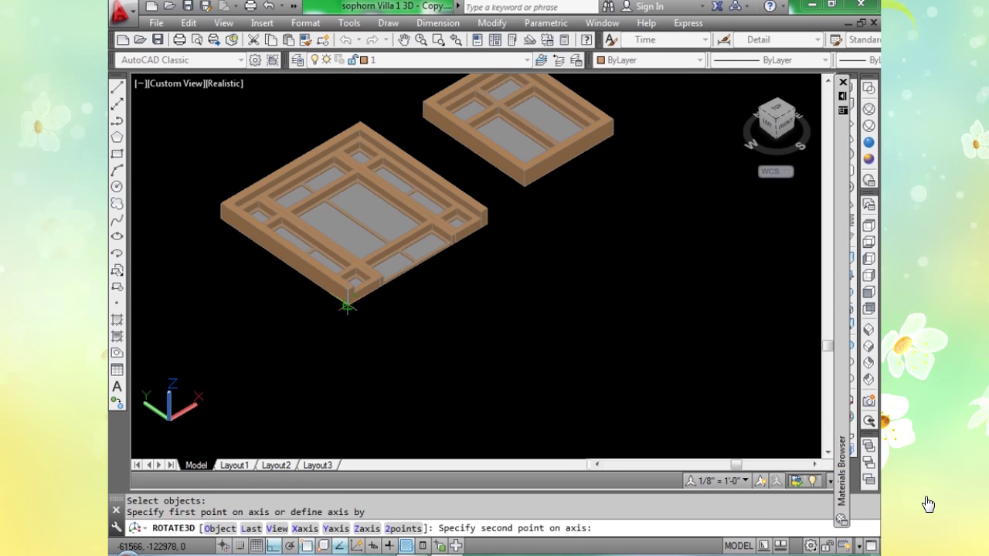
pyautogui.click(488, 223)
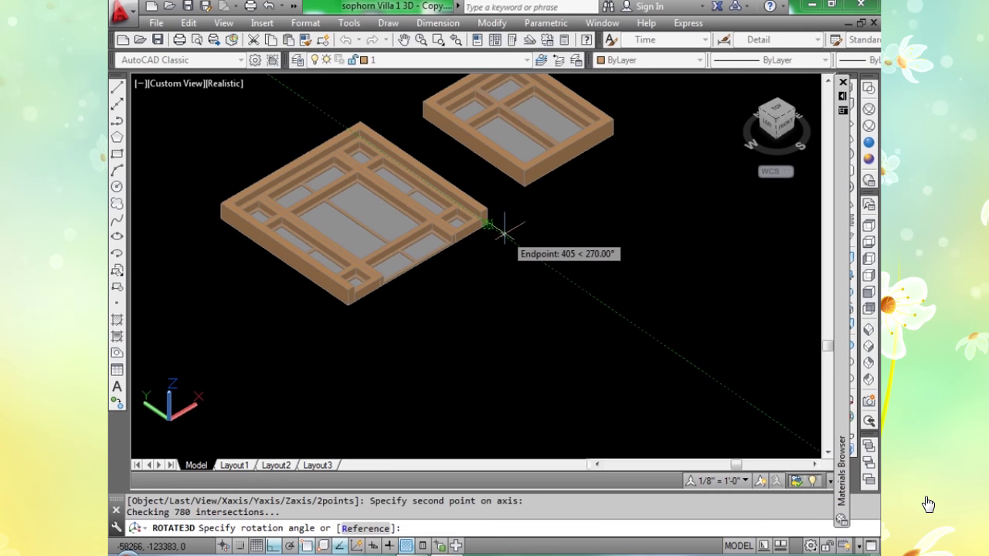
pyautogui.write('90')
pyautogui.press('Return')
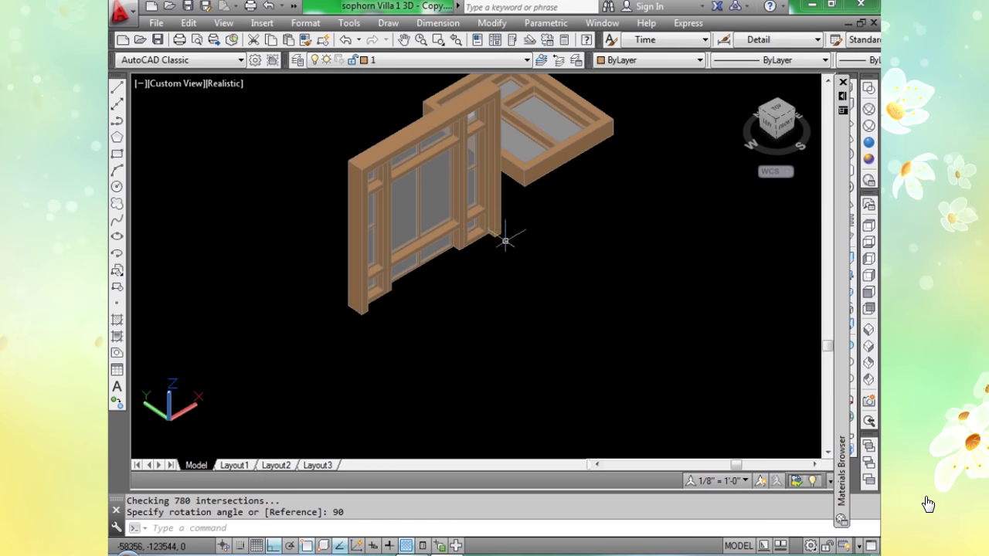
pyautogui.scroll(-2, 506, 234)
pyautogui.scroll(3, 520, 228)
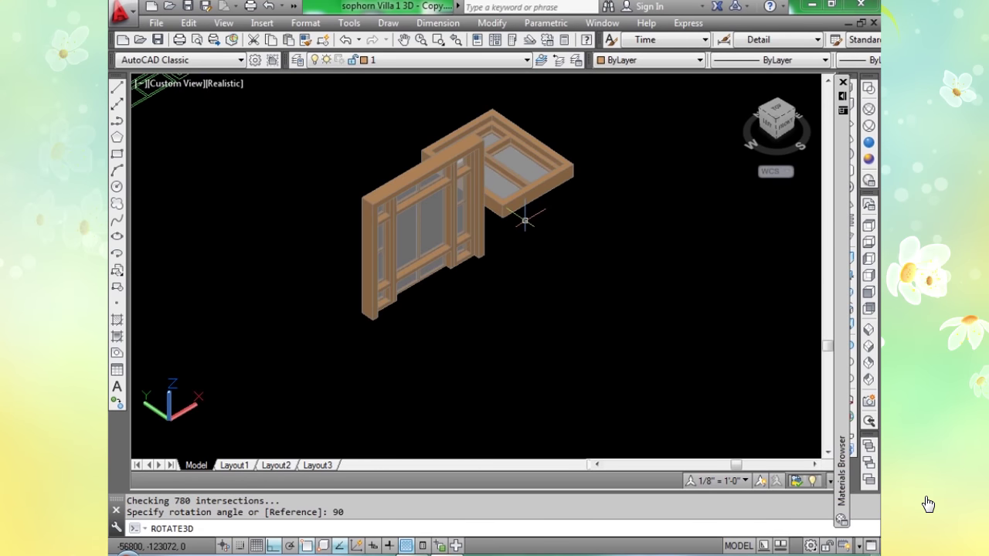
# Rotate the top window frame 90°, then undo it so it stays flat.
pyautogui.click(508, 212)
pyautogui.press('Return')
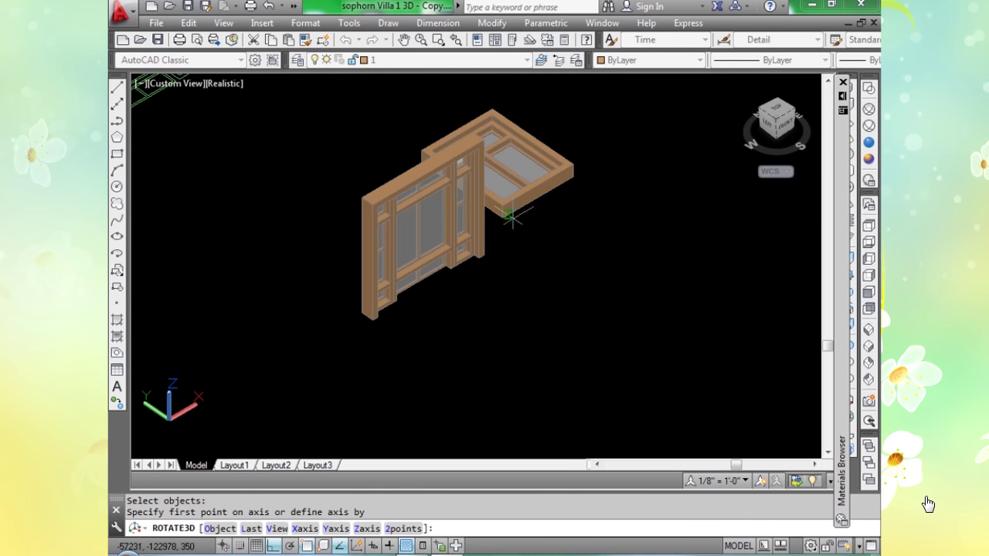
pyautogui.click(503, 217)
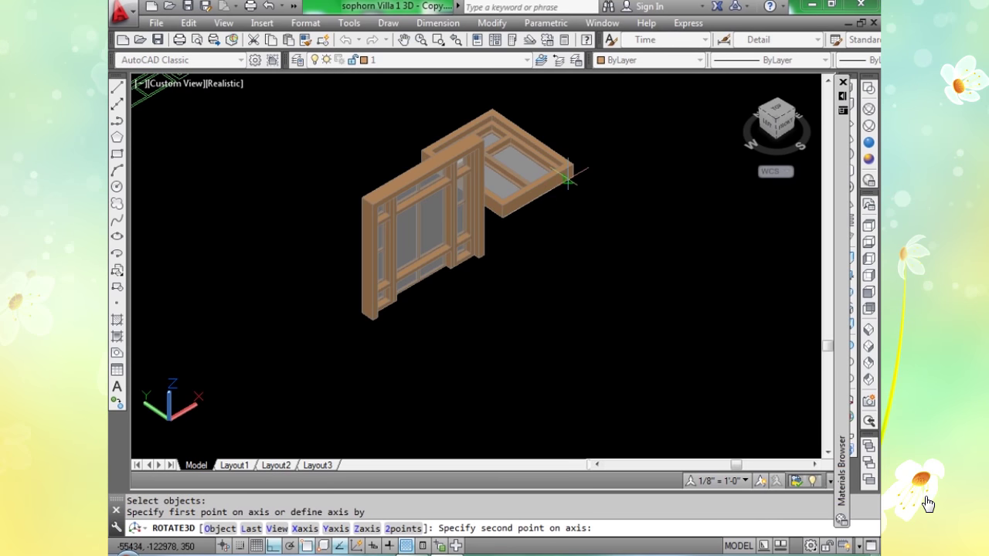
pyautogui.write('90')
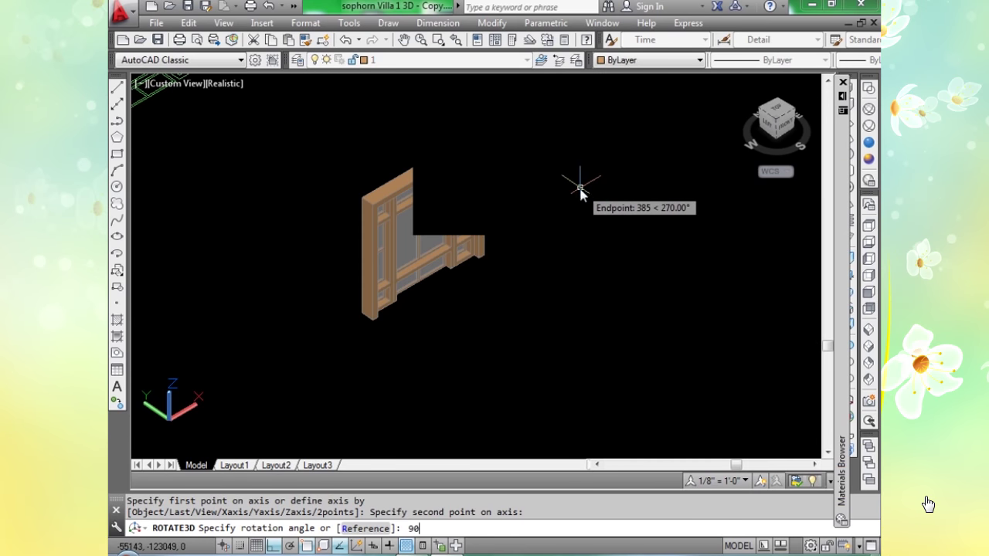
pyautogui.press('Return')
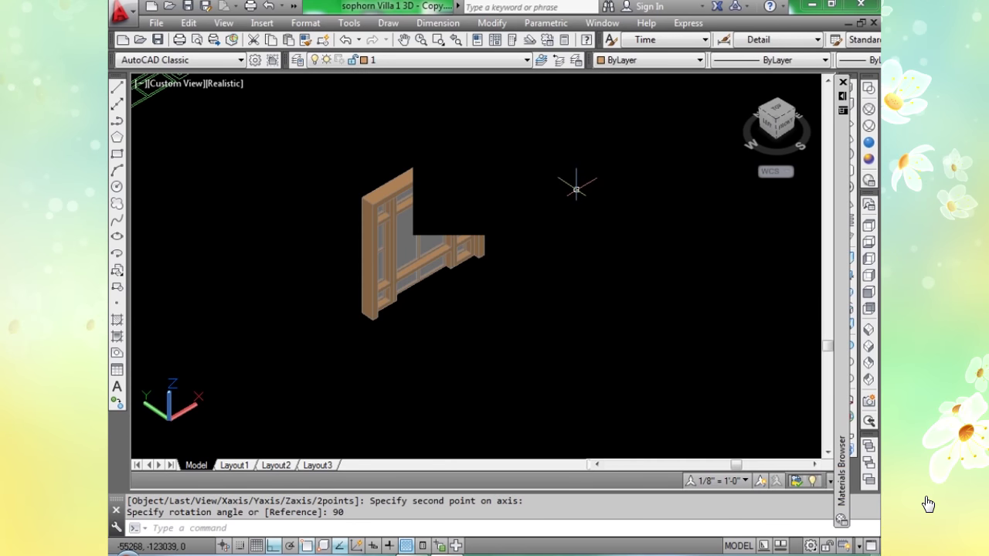
pyautogui.hotkey('ctrl', 'z')
pyautogui.moveTo(559, 196); pyautogui.dragTo(424, 217, button='middle')
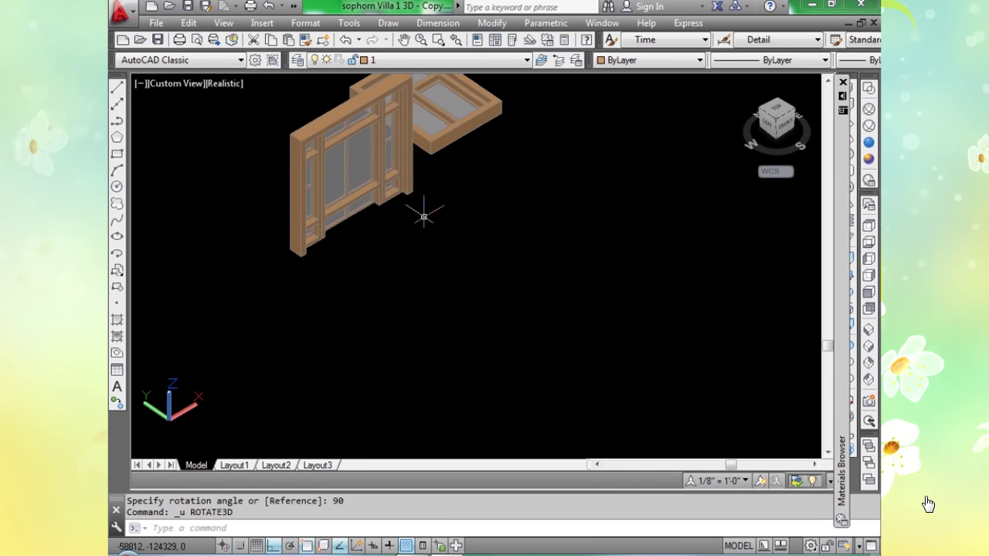
# Move the upright window frame from its corner to a new position with M.
pyautogui.write('m')
pyautogui.press('Return')
pyautogui.click(331, 232)
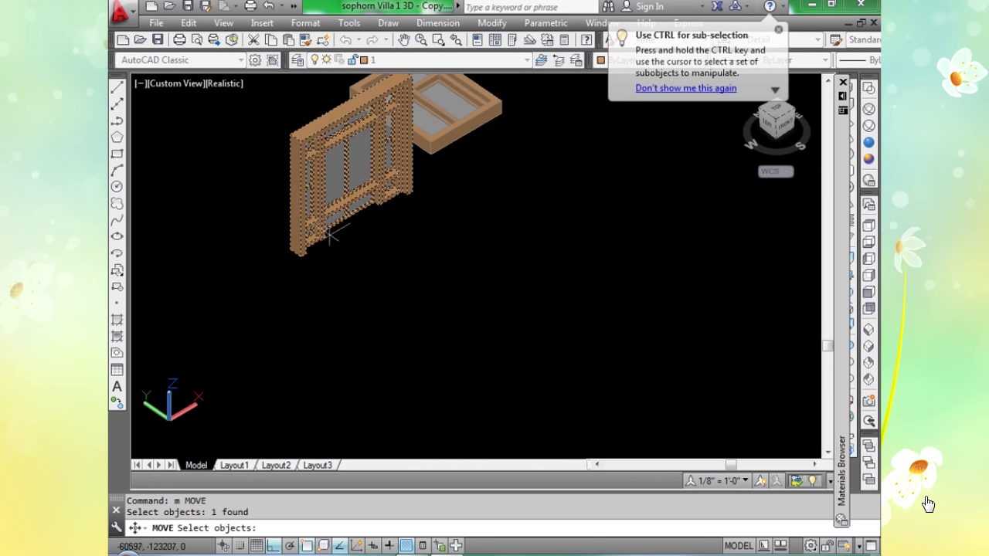
pyautogui.press('Return')
pyautogui.click(300, 255)
pyautogui.scroll(-6, 300, 255)
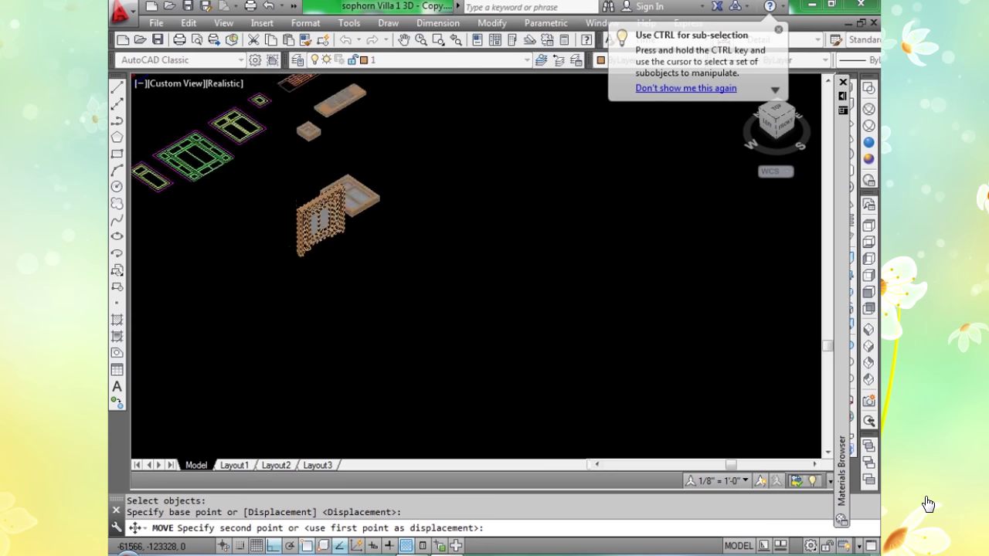
pyautogui.click(217, 320)
pyautogui.scroll(4, 272, 193)
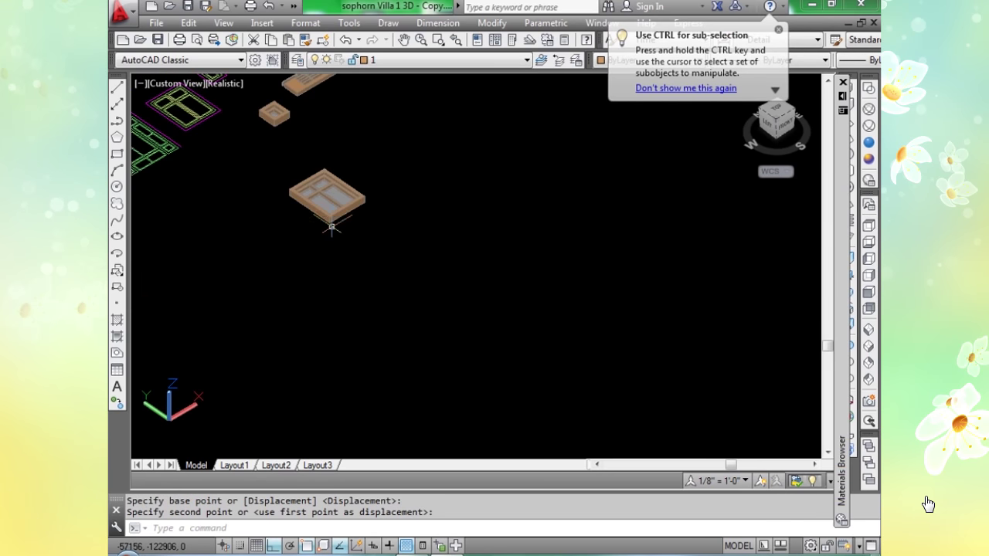
pyautogui.scroll(3, 414, 268)
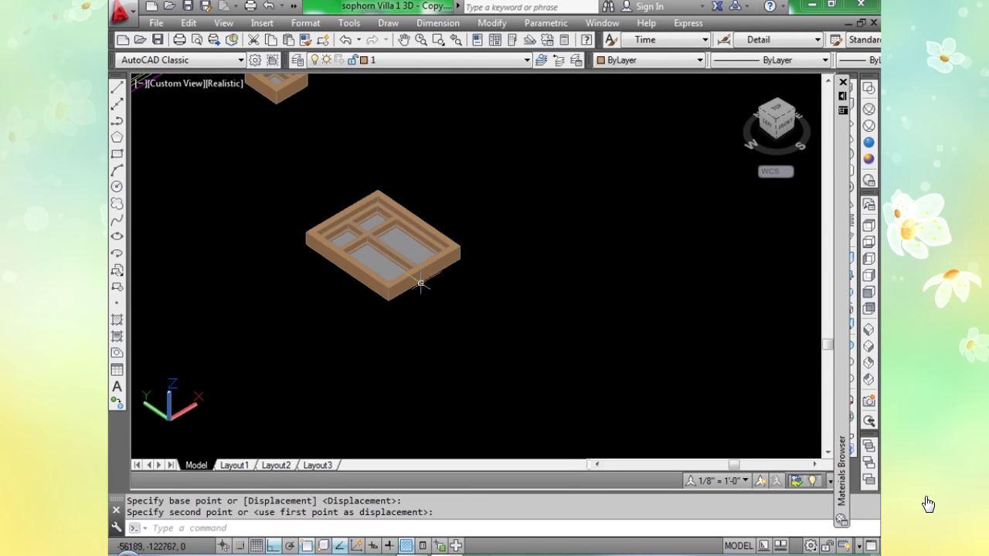
# Rotate the four-opening window frame 90° about its bottom edge with ROTATE3D.
pyautogui.write('ROTATE3D')
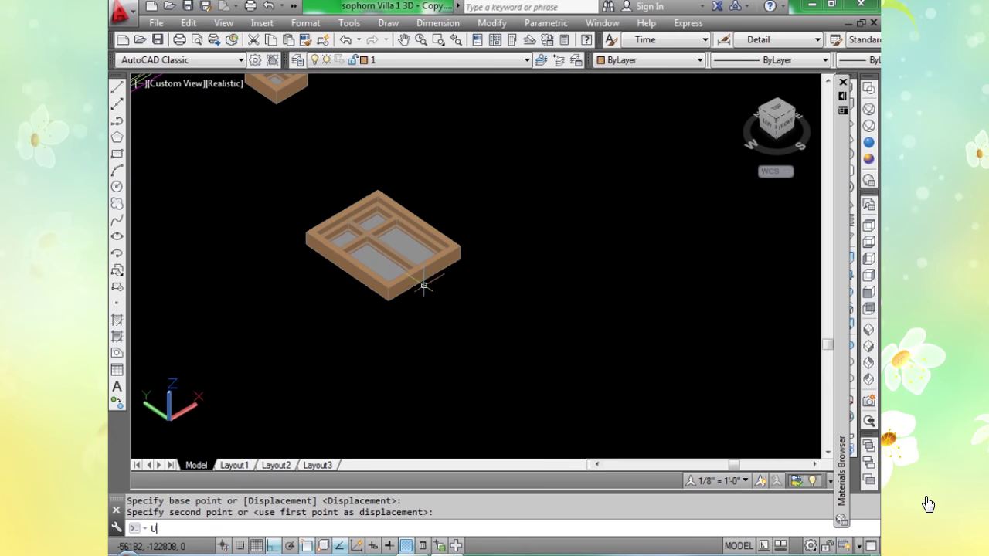
pyautogui.click(421, 283)
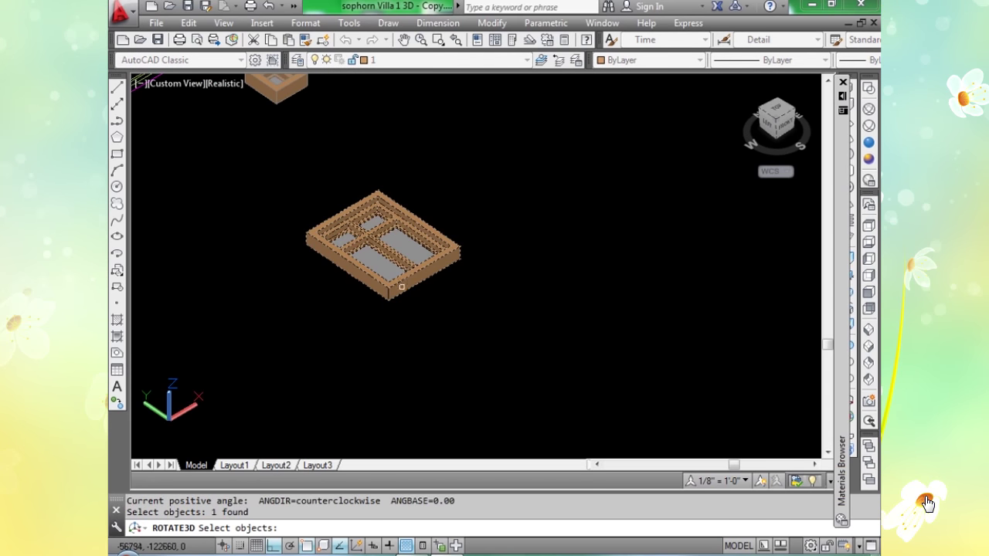
pyautogui.press('Return')
pyautogui.click(388, 301)
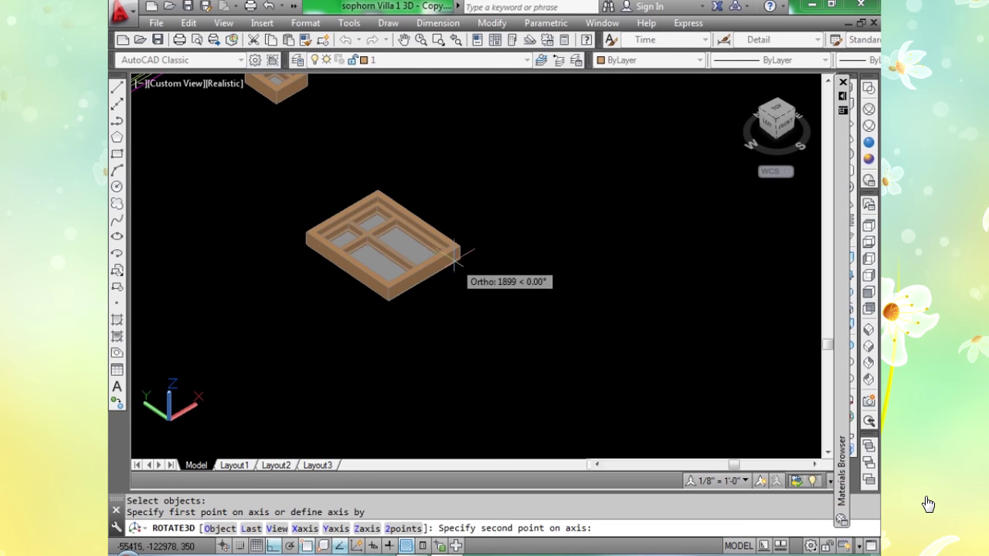
pyautogui.click(461, 257)
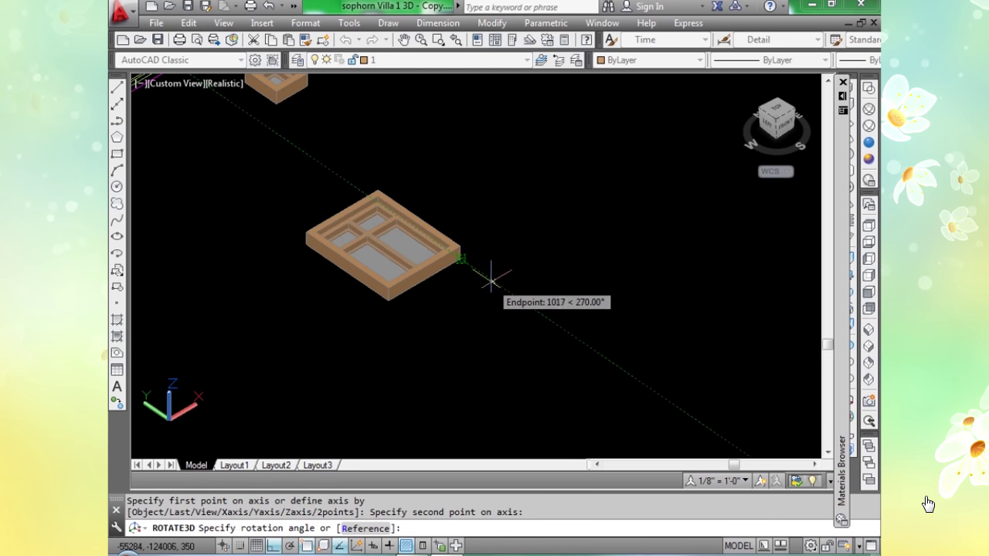
pyautogui.write('90')
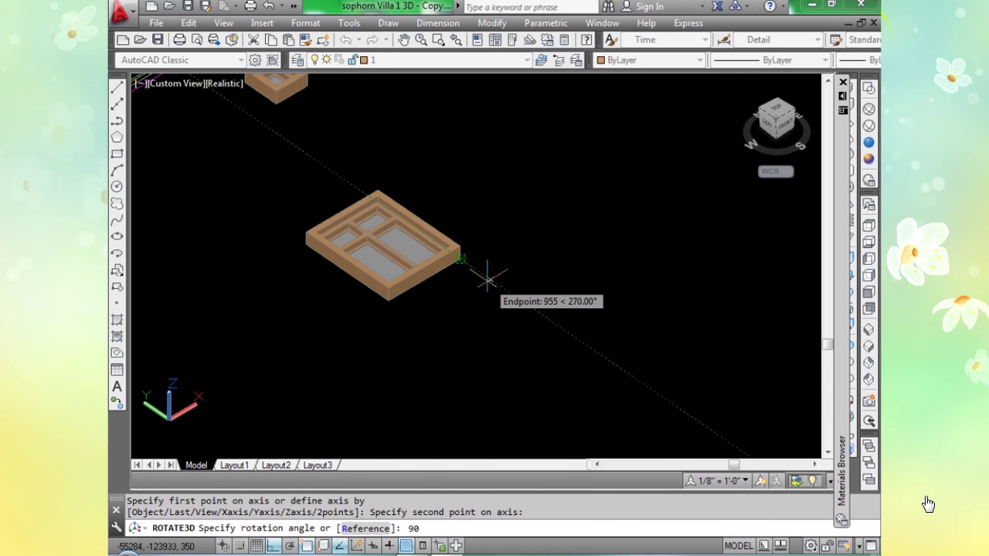
pyautogui.press('Return')
pyautogui.scroll(-5, 485, 278)
pyautogui.scroll(-2, 485, 283)
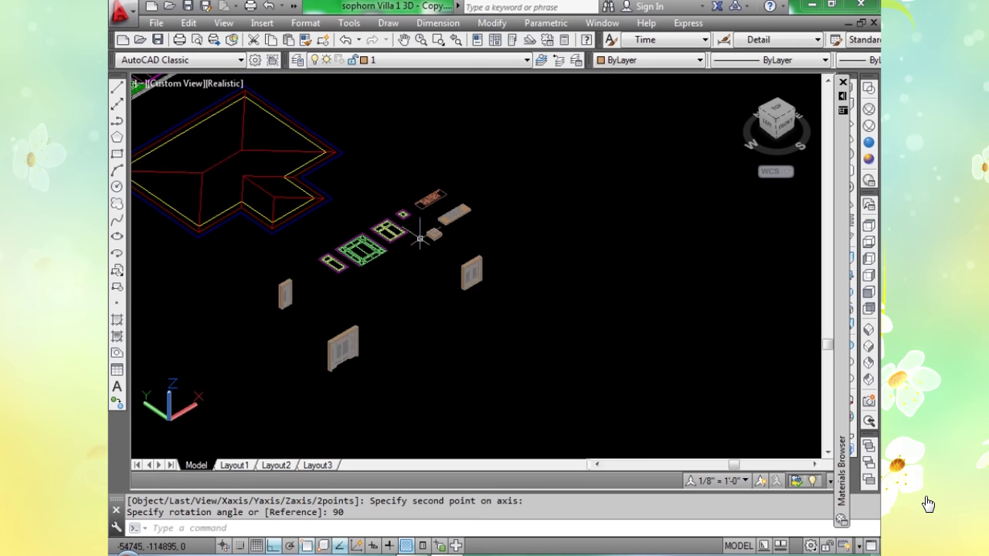
pyautogui.scroll(8, 419, 238)
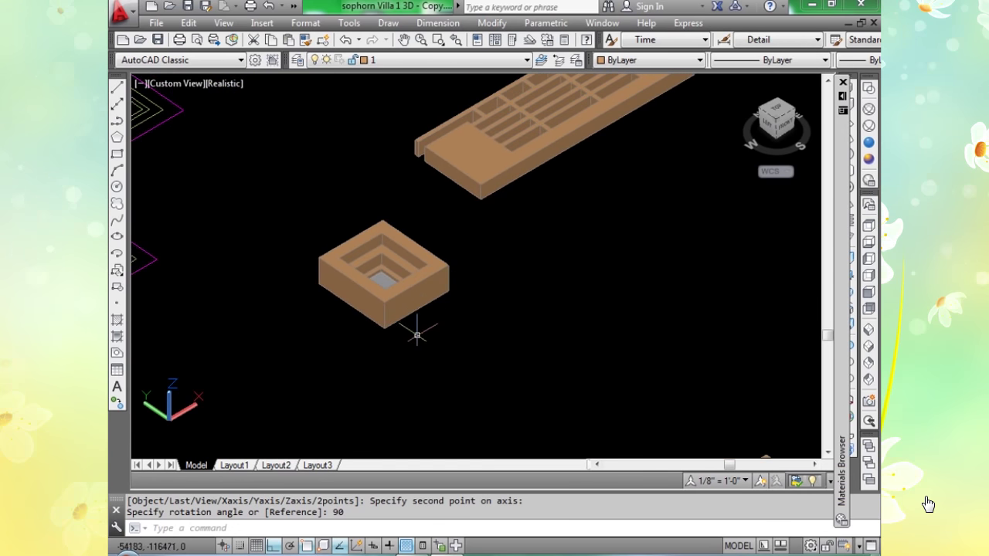
# Stand the square box frame upright by rotating it 90° about its bottom edge.
pyautogui.press('Return')
pyautogui.click(387, 313)
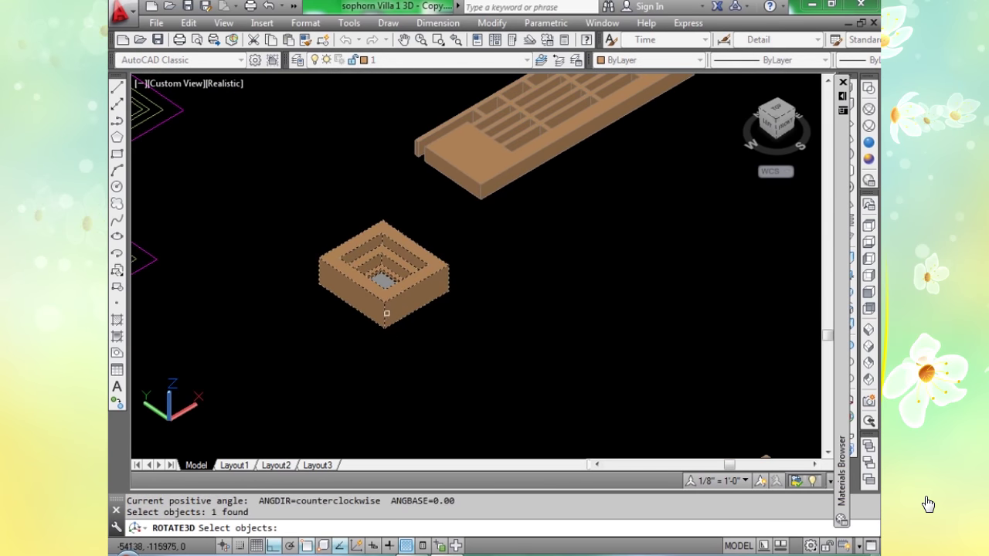
pyautogui.press('Return')
pyautogui.click(384, 325)
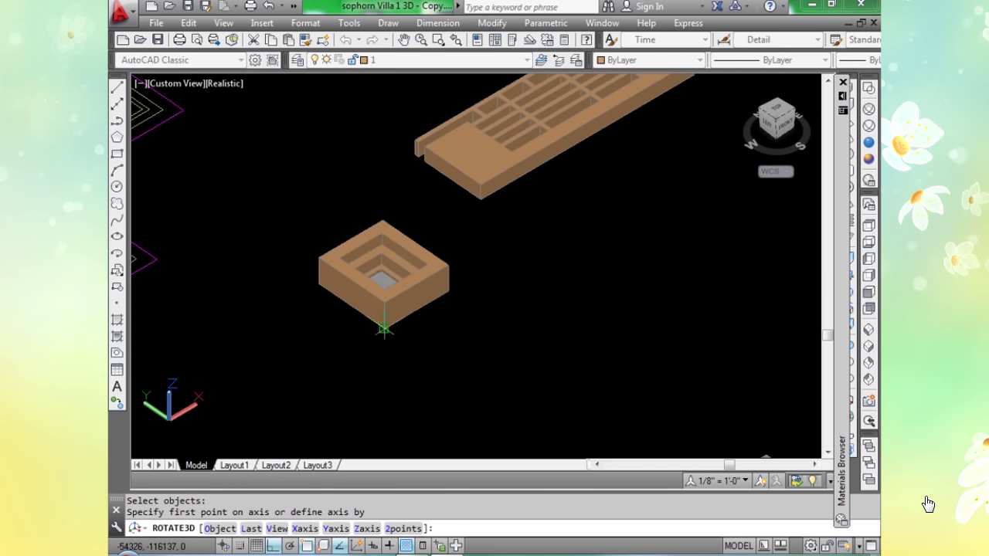
pyautogui.click(448, 290)
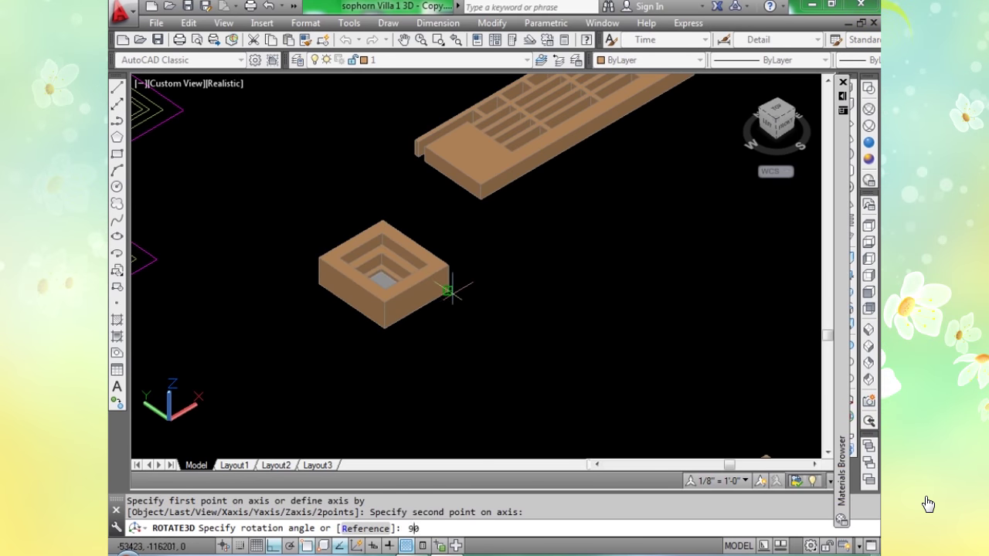
pyautogui.press('Return')
pyautogui.scroll(-5, 432, 349)
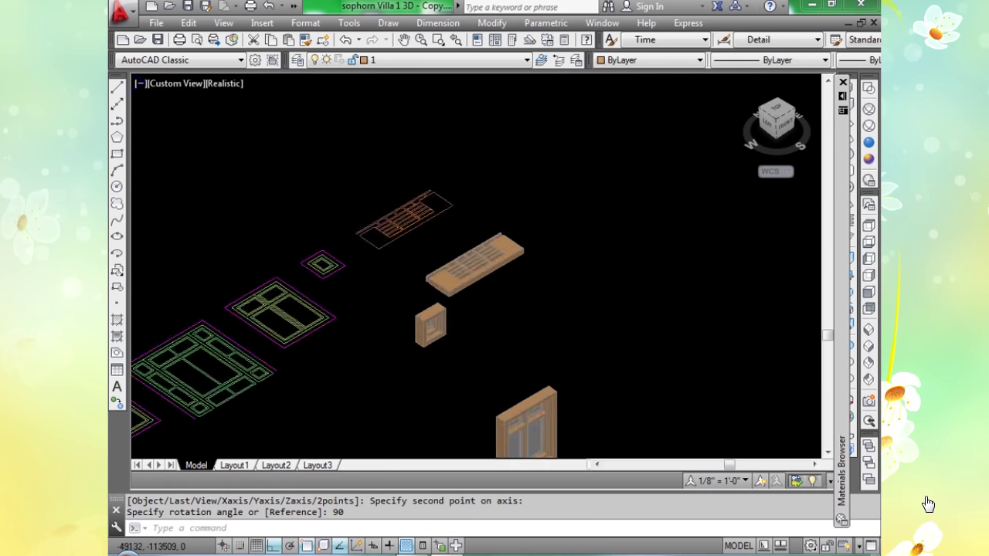
pyautogui.scroll(3, 479, 310)
# Rotate the long slotted slab 90° about its lower edge so it stands upright.
pyautogui.click(479, 315)
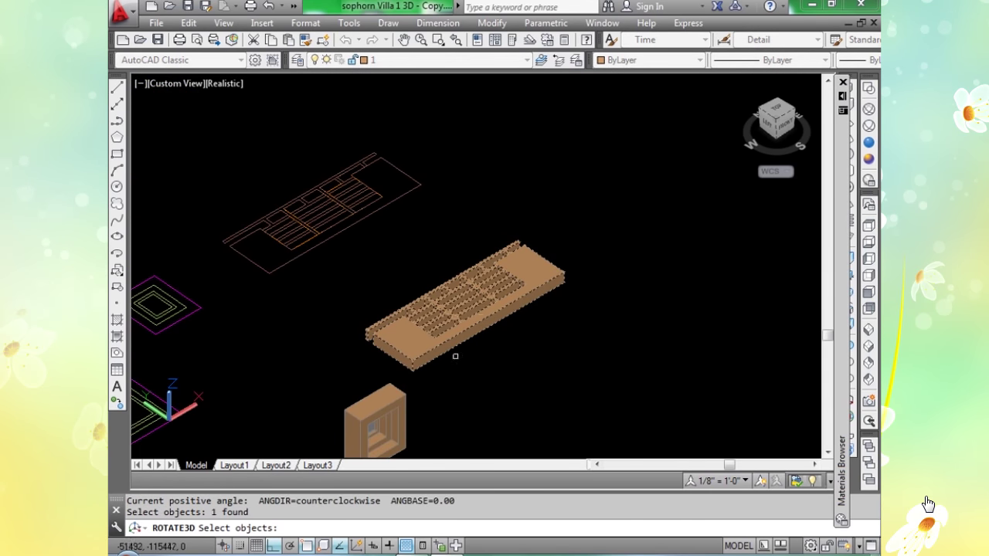
pyautogui.click(412, 372)
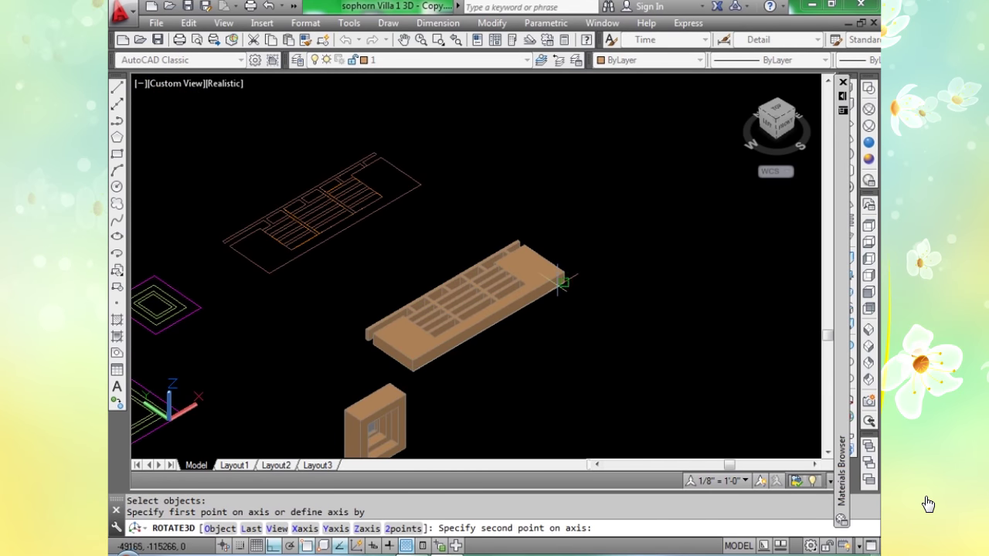
pyautogui.scroll(3, 561, 281)
pyautogui.click(572, 280)
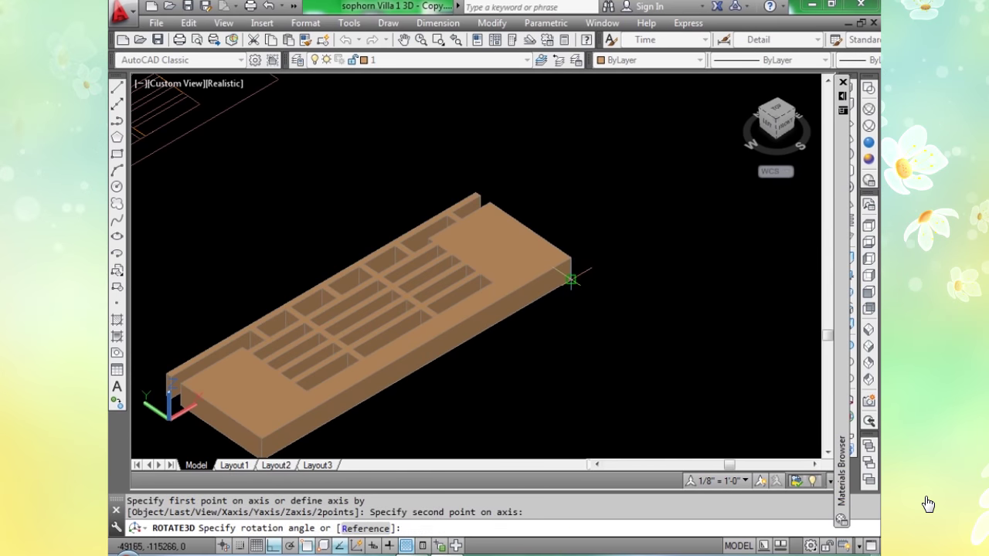
pyautogui.write('90')
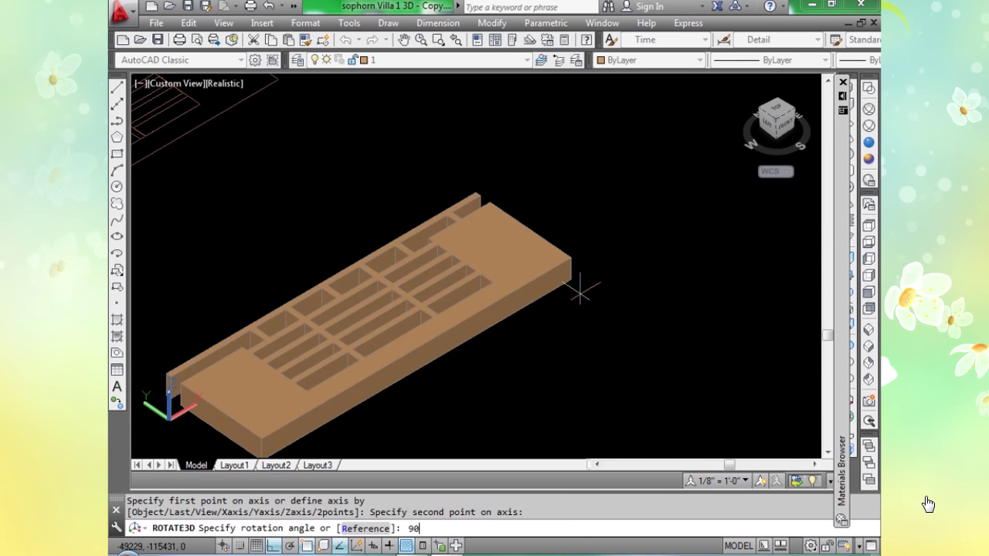
pyautogui.press('Return')
pyautogui.scroll(-4, 574, 290)
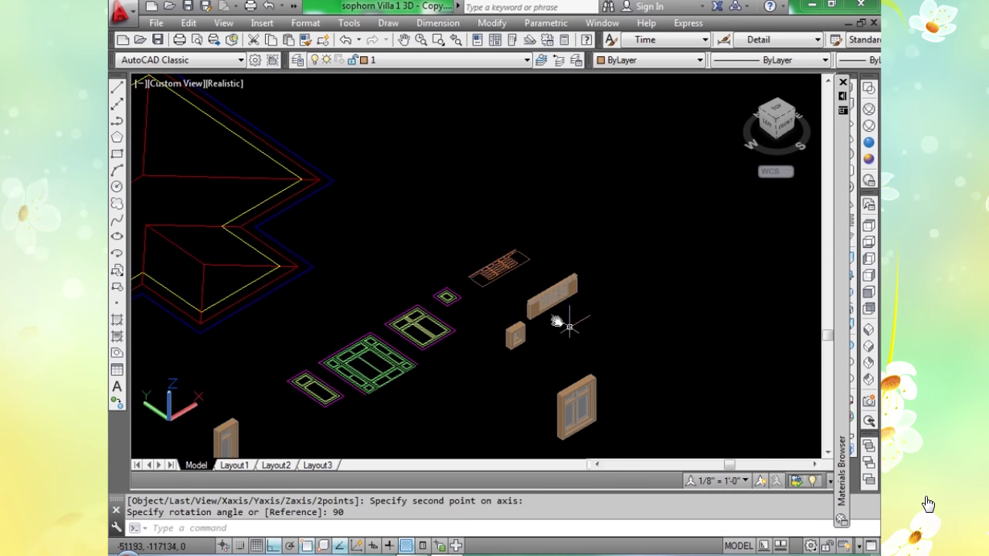
pyautogui.scroll(-4, 569, 326)
pyautogui.moveTo(413, 282); pyautogui.dragTo(530, 267, button='middle')
pyautogui.scroll(2, 538, 221)
pyautogui.scroll(2, 530, 267)
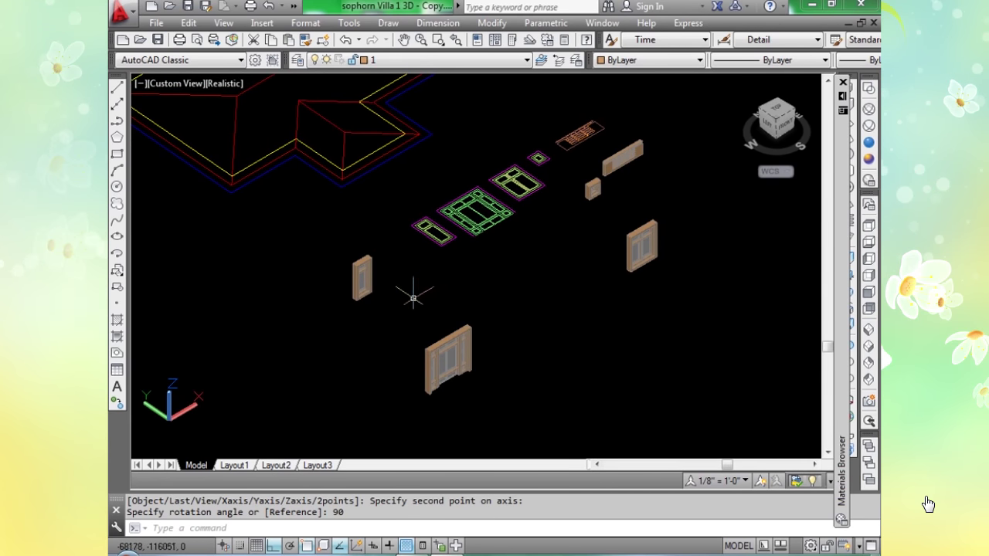
pyautogui.scroll(3, 346, 292)
pyautogui.scroll(-2, 346, 292)
pyautogui.scroll(1, 346, 292)
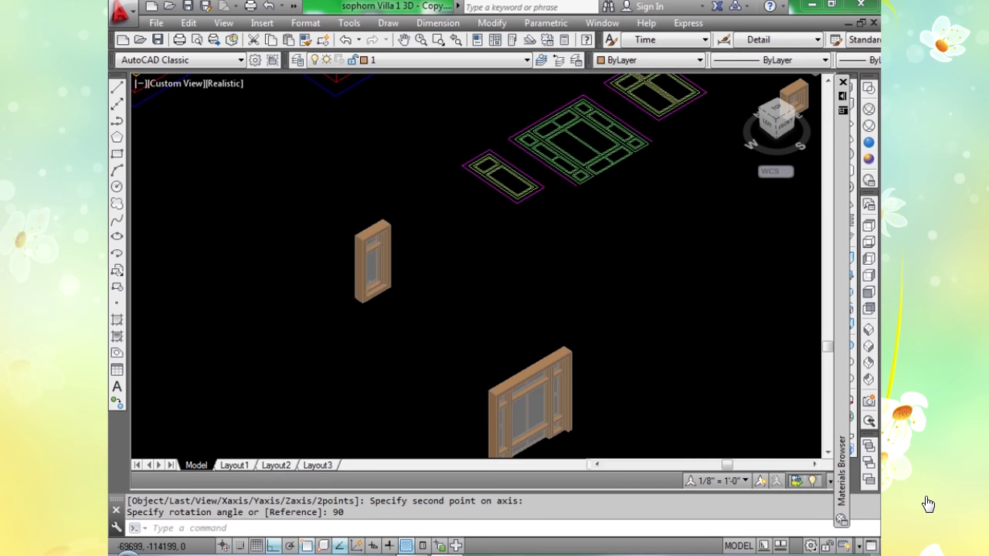
pyautogui.scroll(3, 387, 287)
pyautogui.moveTo(381, 284); pyautogui.dragTo(468, 256, button='middle')
pyautogui.scroll(-2, 468, 255)
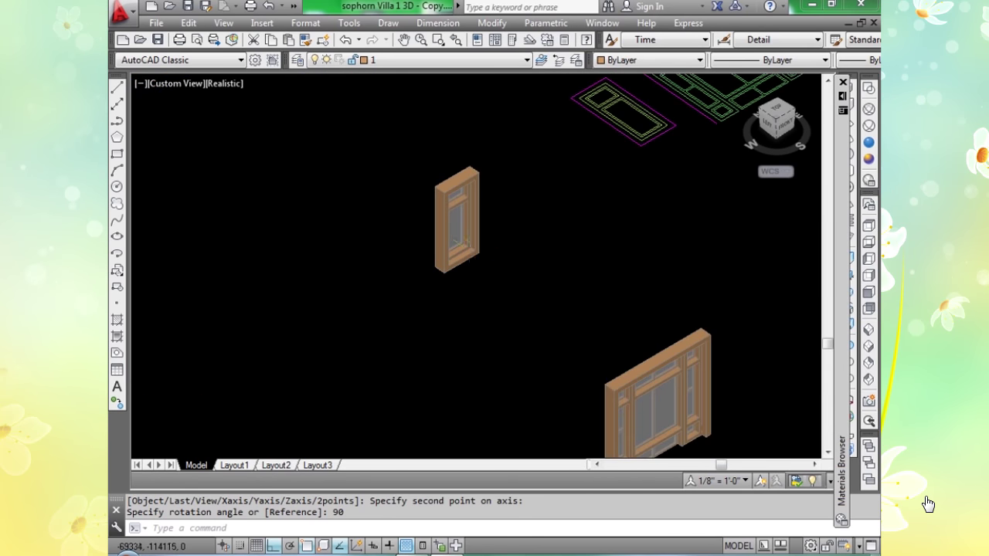
pyautogui.scroll(-4, 479, 255)
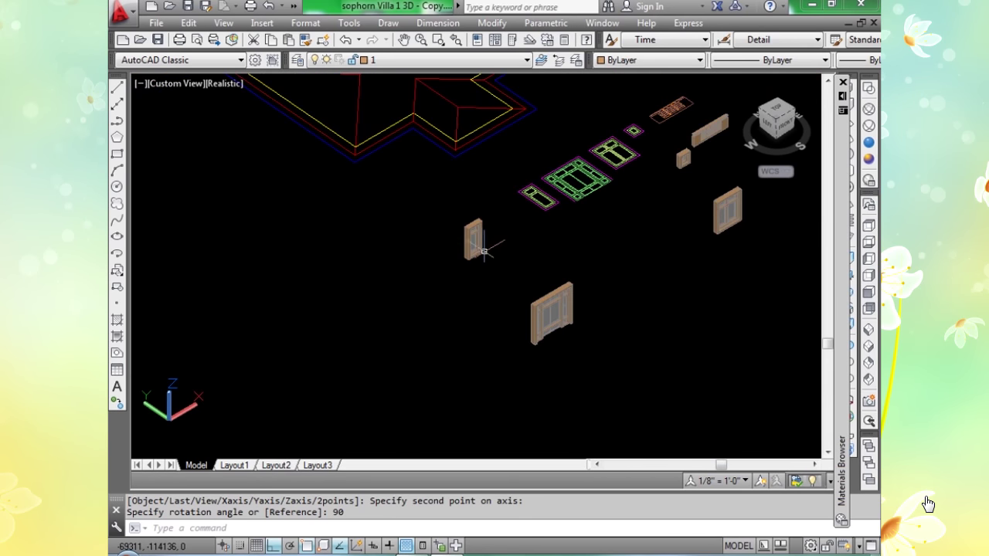
pyautogui.click(868, 110)
# Zoom in on the upright window frame and switch the display to Realistic shading.
pyautogui.scroll(5, 472, 255)
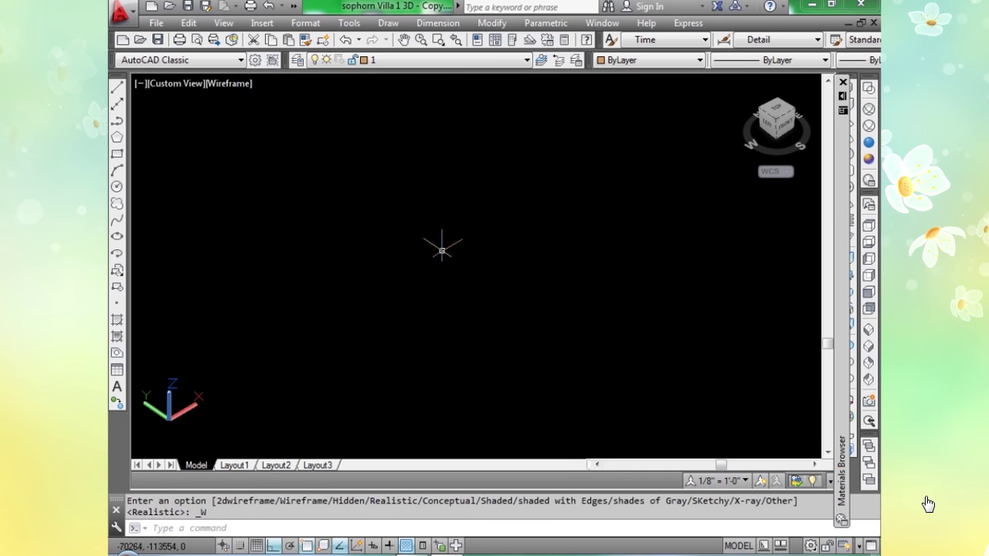
pyautogui.scroll(-5, 442, 250)
pyautogui.scroll(5, 444, 246)
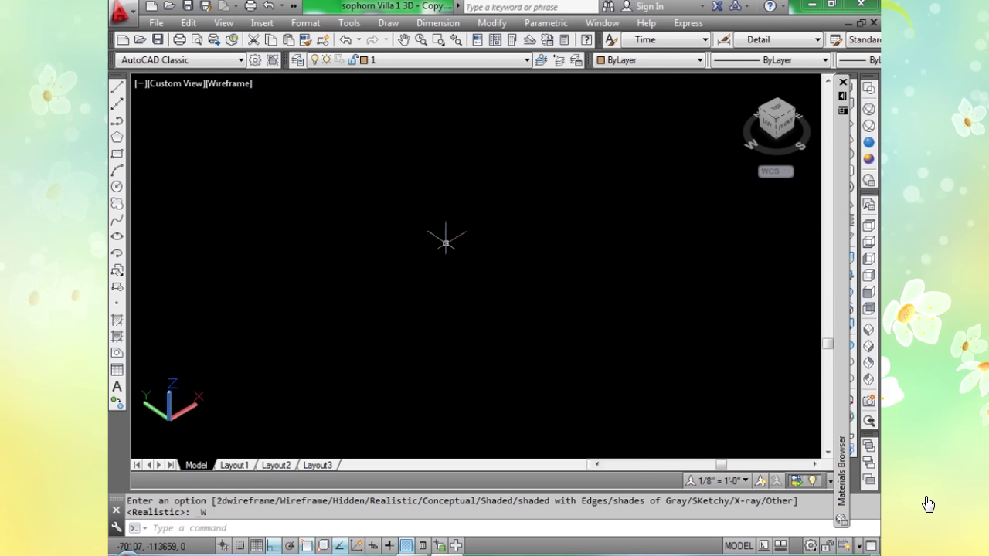
pyautogui.scroll(-4, 446, 242)
pyautogui.scroll(4, 445, 242)
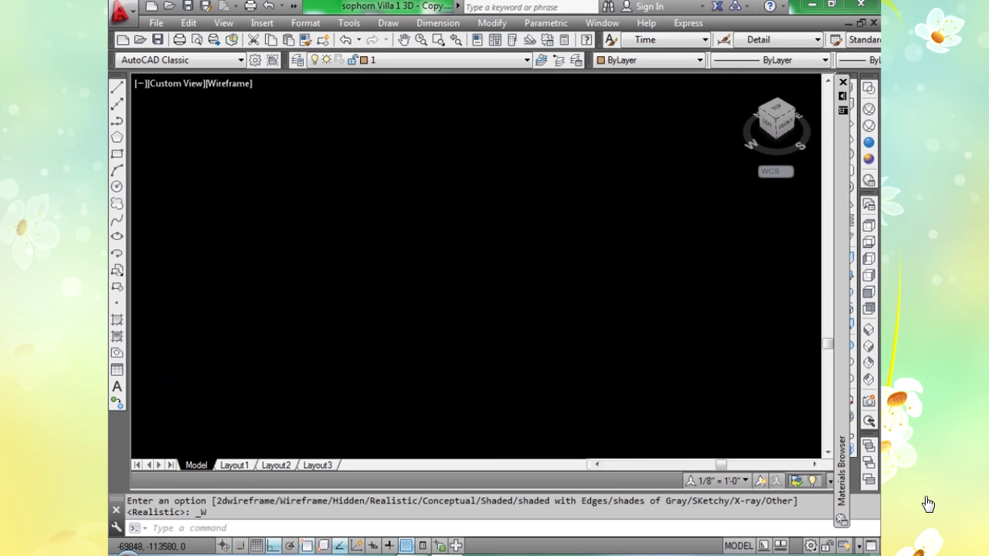
pyautogui.scroll(4, 497, 316)
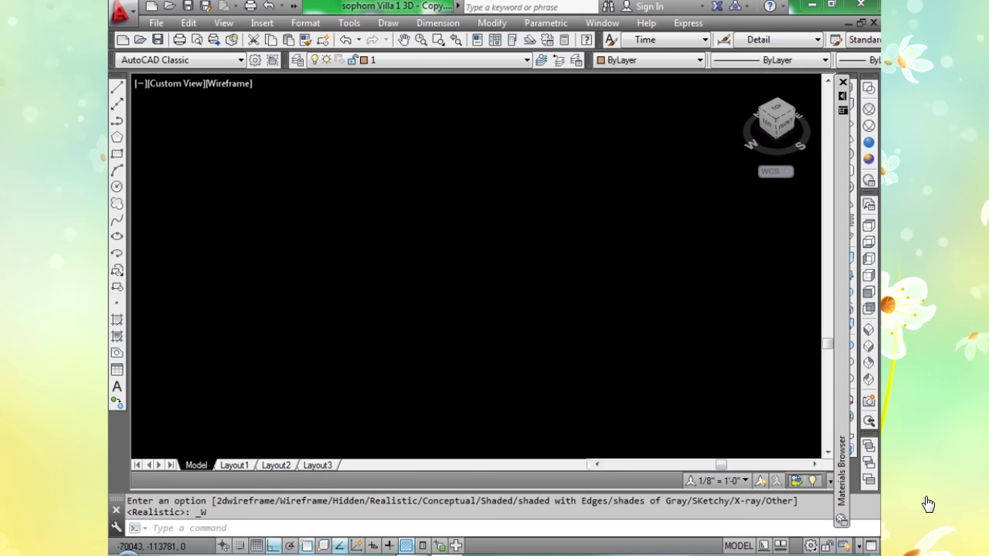
pyautogui.scroll(-3, 497, 317)
pyautogui.scroll(-3, 563, 327)
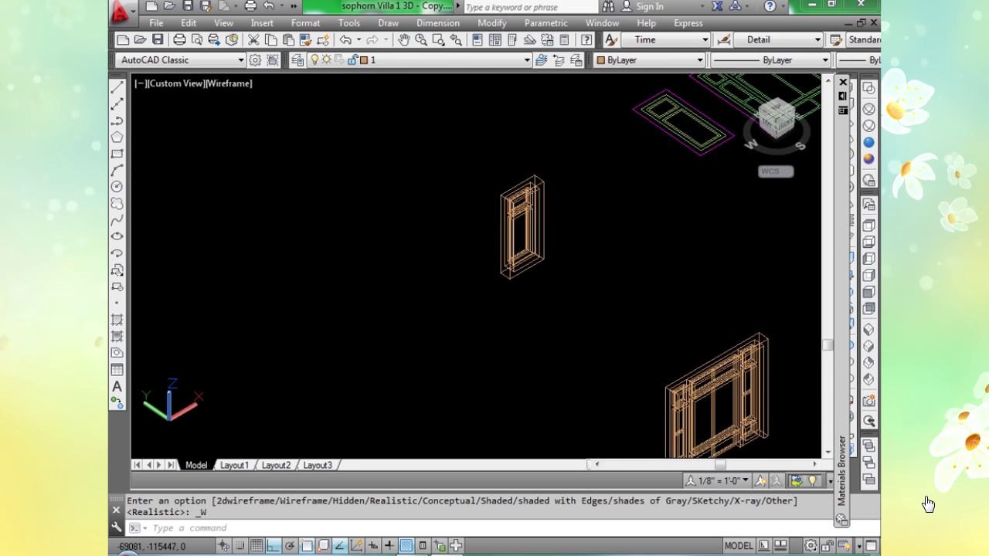
pyautogui.scroll(-3, 589, 278)
pyautogui.scroll(3, 589, 278)
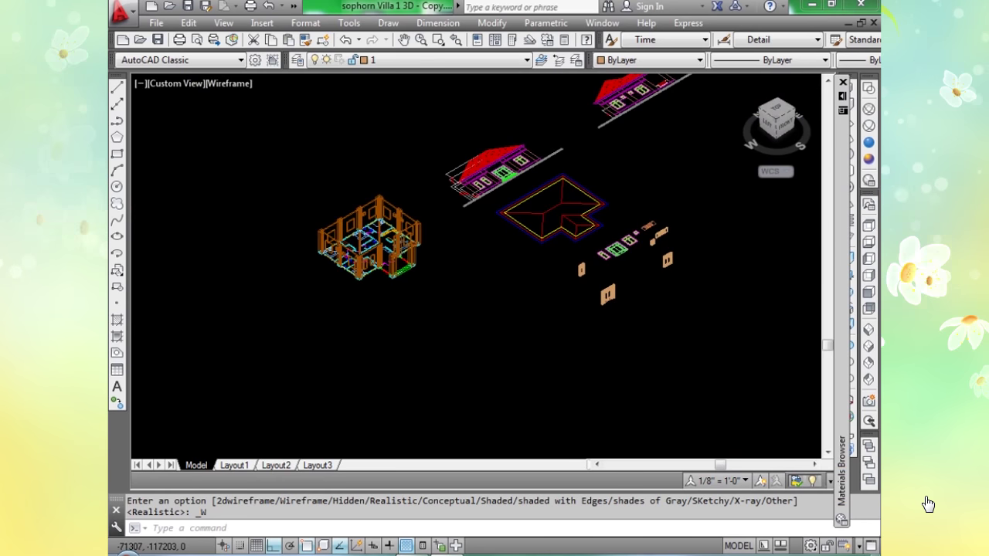
pyautogui.scroll(4, 565, 247)
pyautogui.scroll(-3, 565, 247)
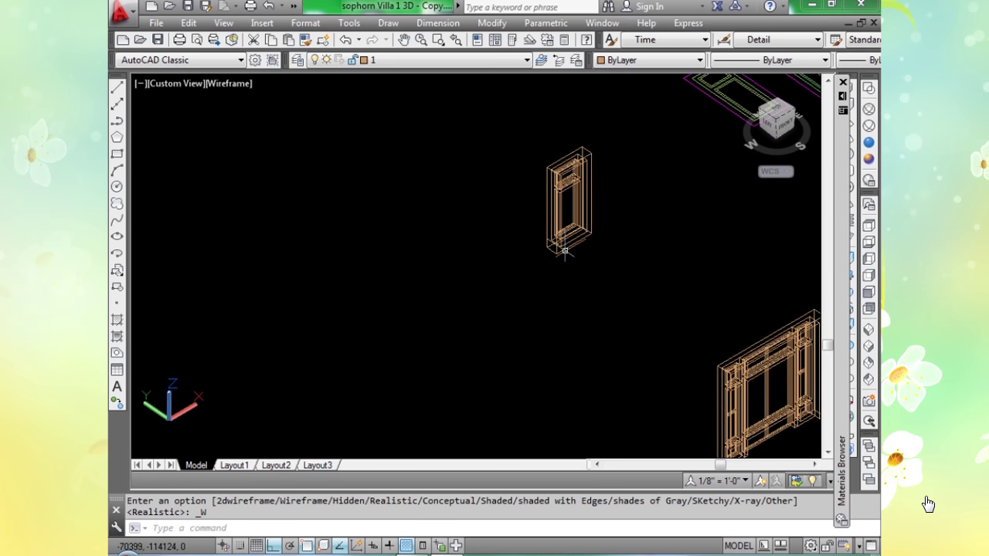
pyautogui.scroll(3, 533, 305)
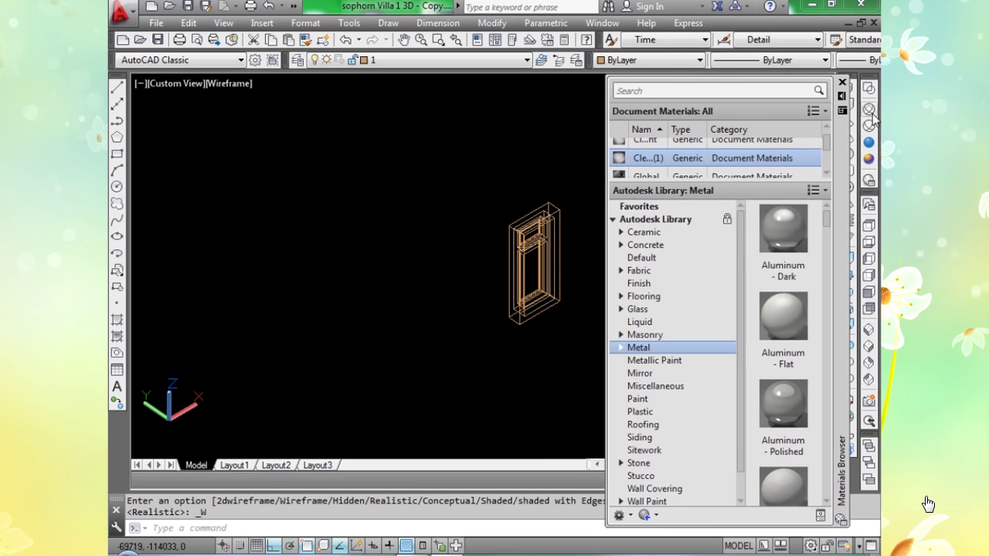
pyautogui.click(868, 142)
# Return the model display to the Wireframe visual style.
pyautogui.scroll(3, 548, 309)
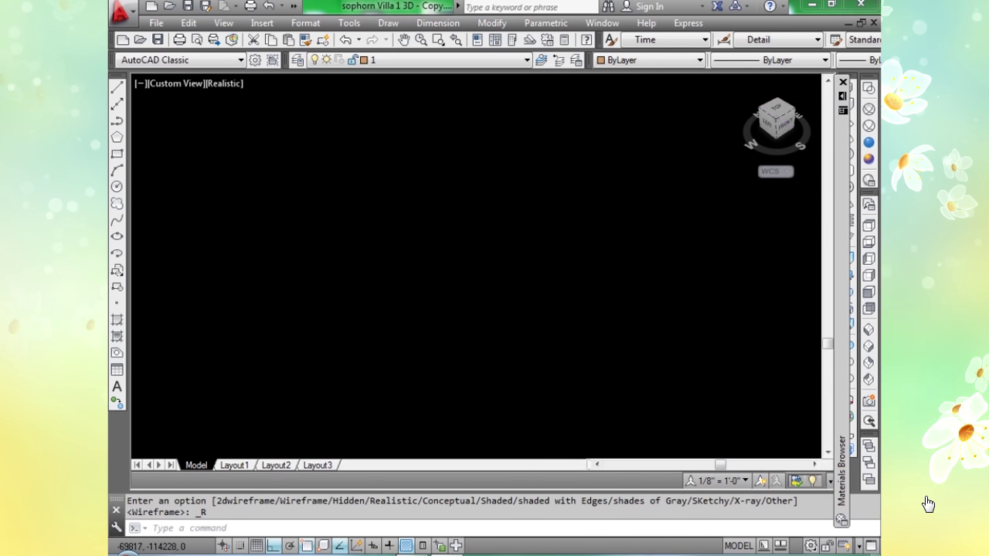
pyautogui.scroll(-2, 549, 311)
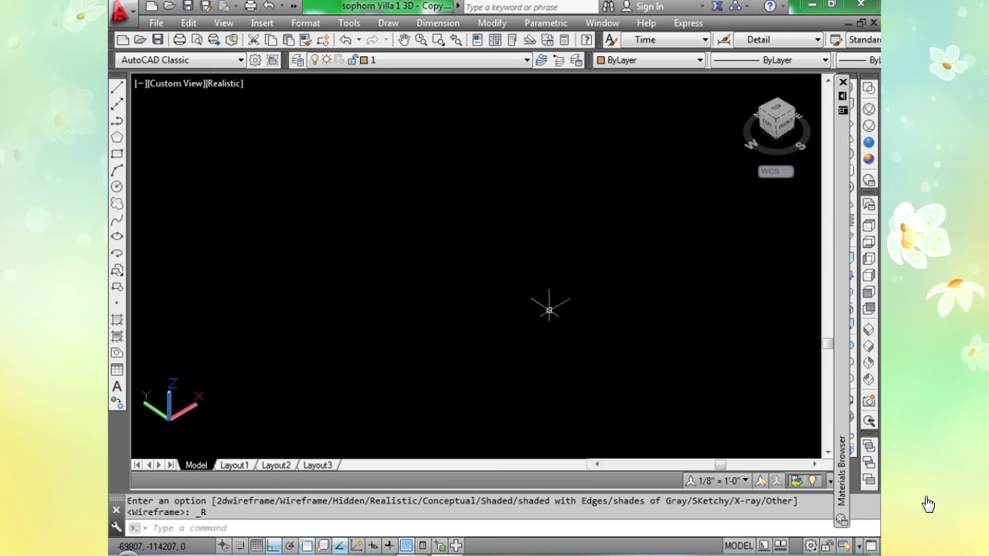
pyautogui.click(869, 109)
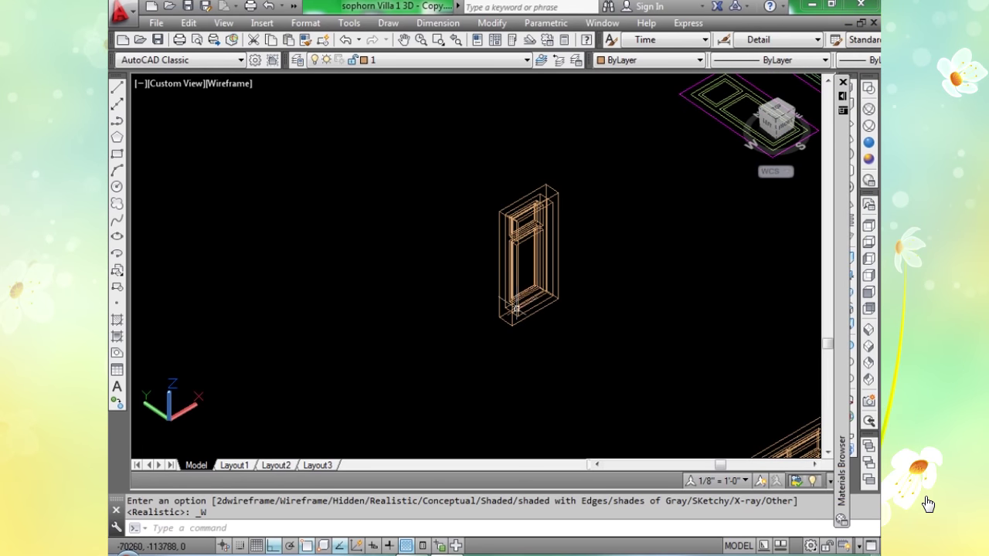
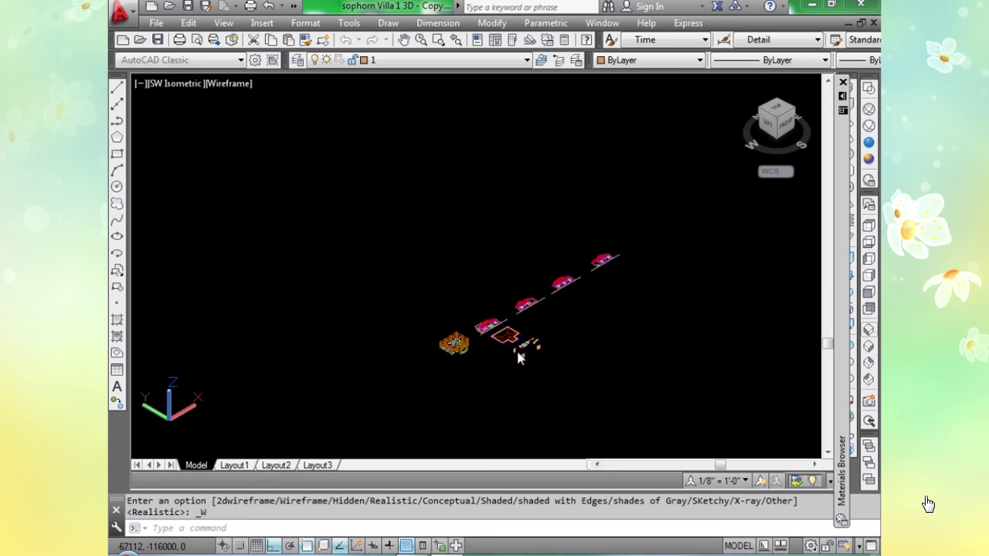
# Select the narrow window frame as the object to copy.
pyautogui.scroll(5, 517, 357)
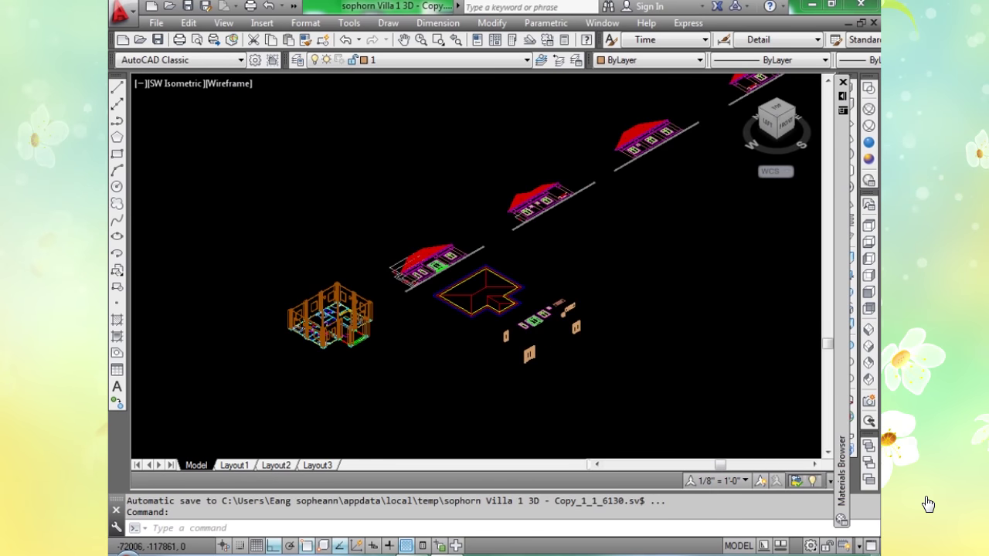
pyautogui.scroll(8, 489, 300)
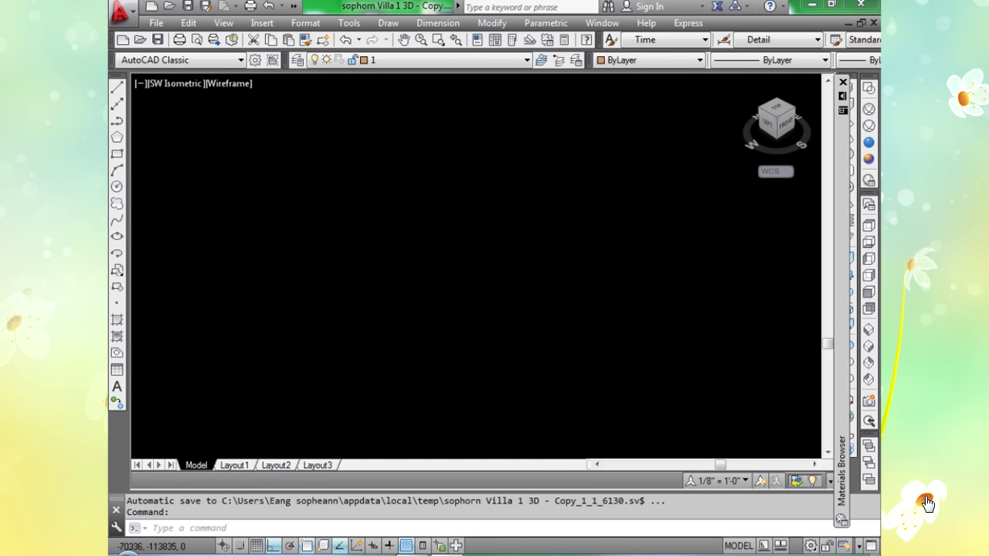
pyautogui.scroll(-6, 505, 288)
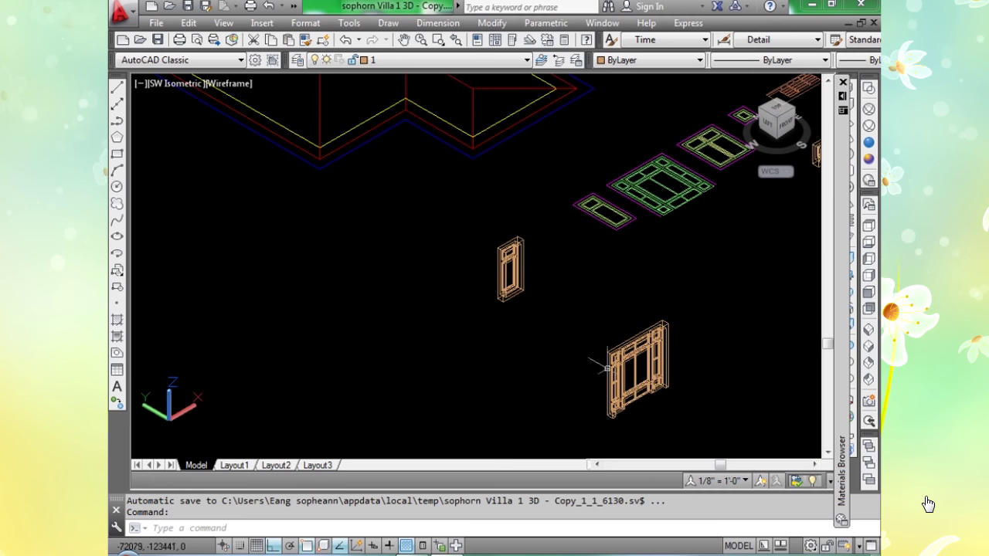
pyautogui.scroll(-4, 618, 390)
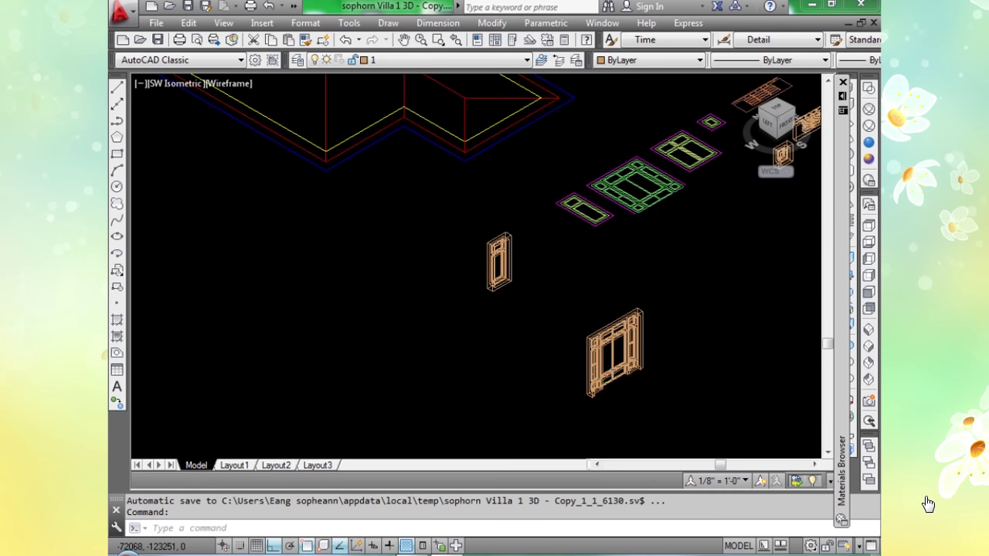
pyautogui.scroll(-3, 609, 384)
pyautogui.scroll(10, 570, 360)
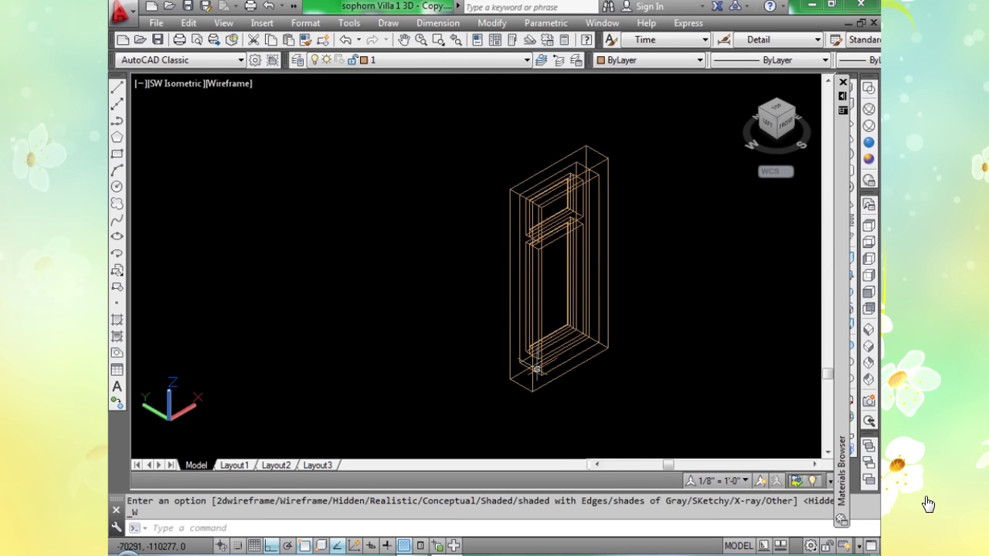
pyautogui.write('c')
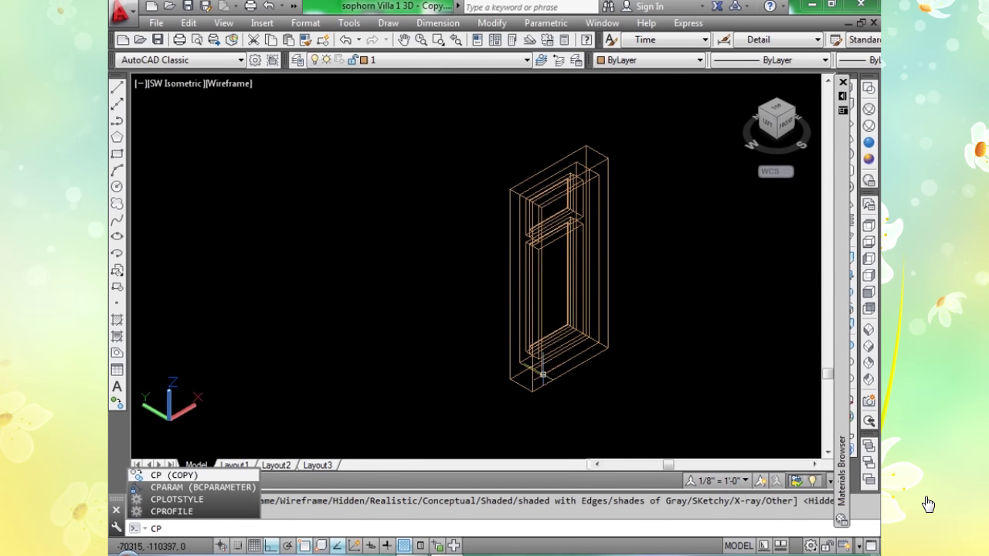
pyautogui.press('Return')
pyautogui.click(532, 368)
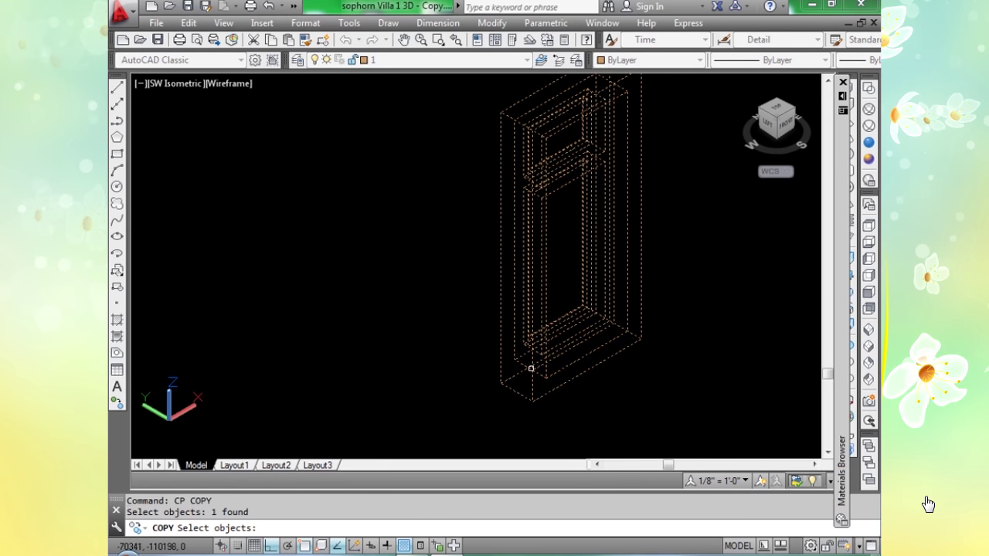
pyautogui.press('Return')
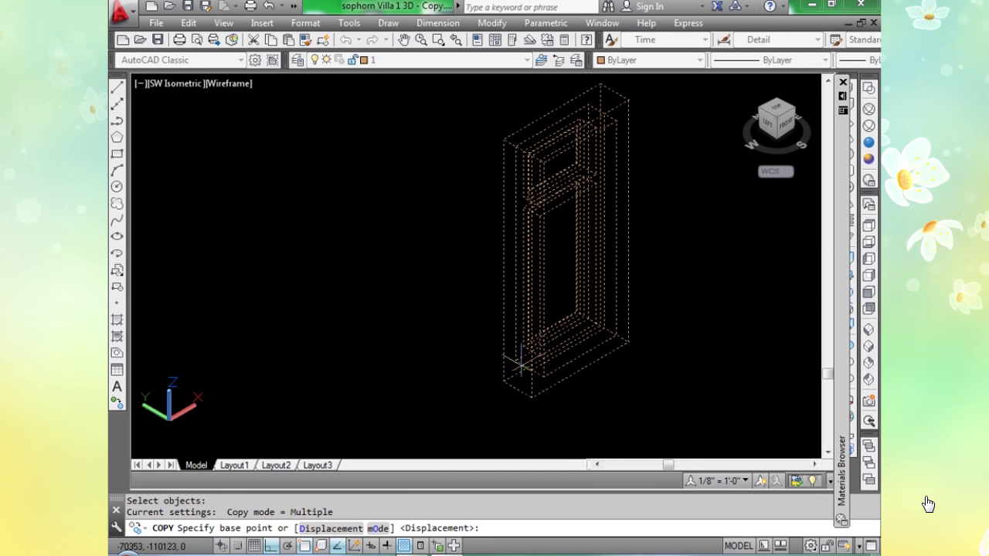
# Place two copies of the narrow window frame into two villa wall openings.
pyautogui.scroll(-6, 515, 360)
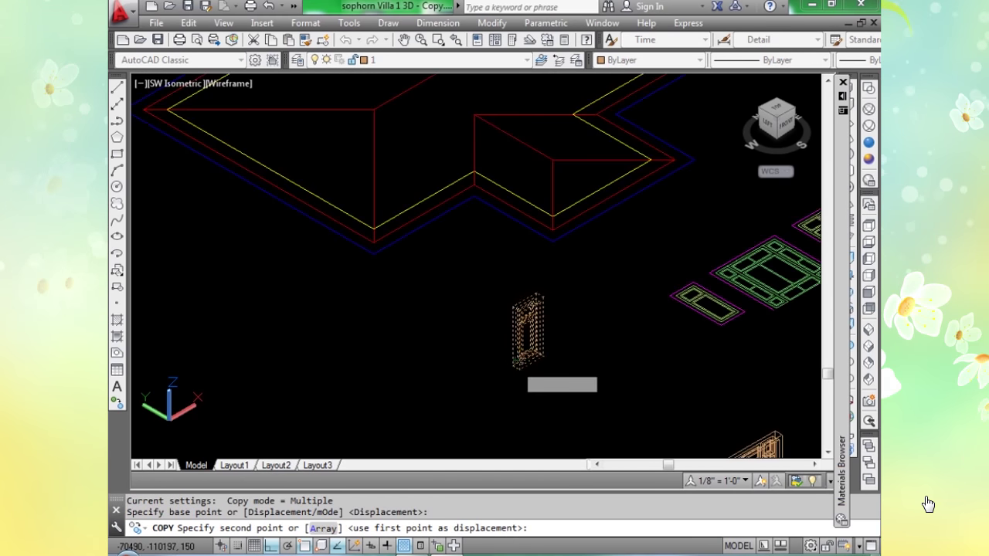
pyautogui.moveTo(479, 376); pyautogui.dragTo(708, 296, button='middle')
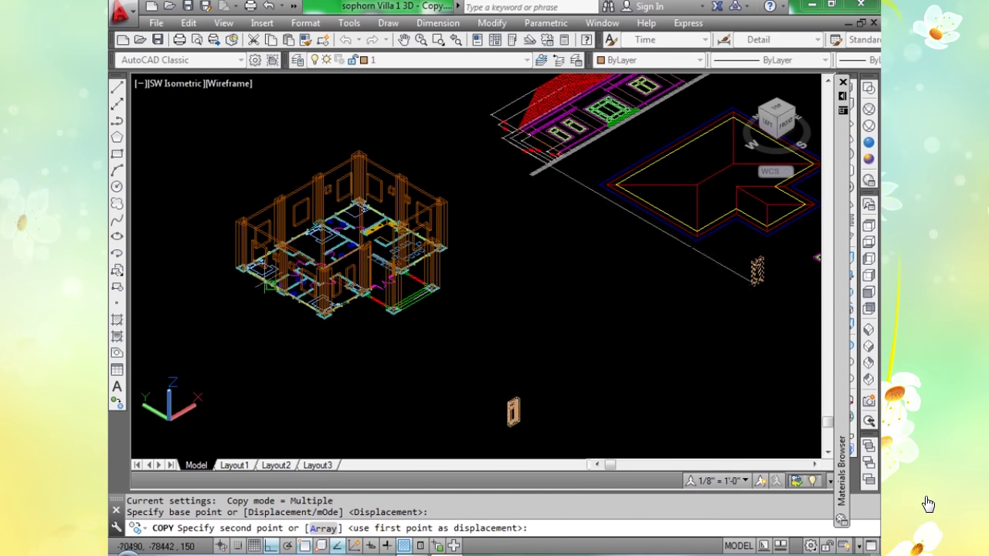
pyautogui.scroll(5, 332, 328)
pyautogui.scroll(6, 309, 319)
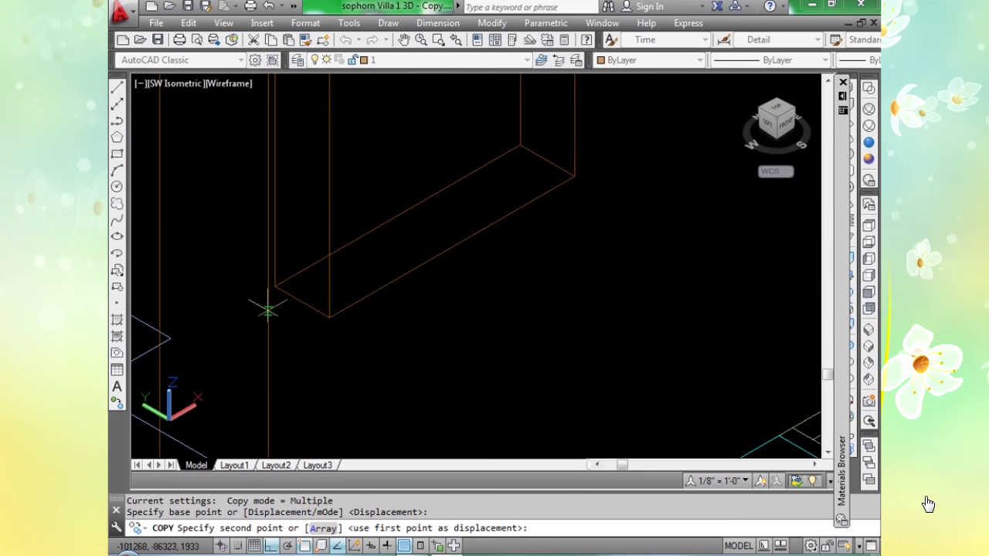
pyautogui.click(274, 287)
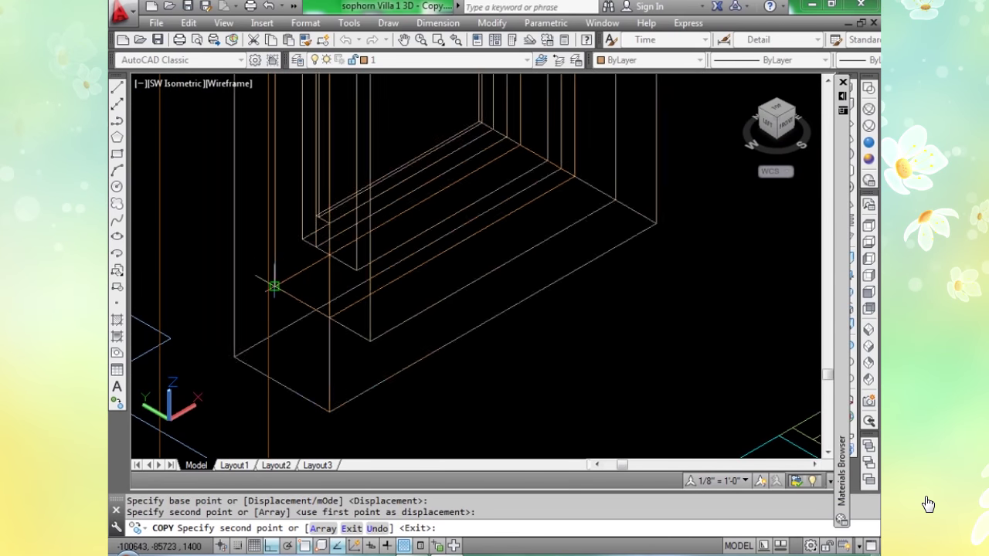
pyautogui.scroll(-4, 272, 283)
pyautogui.scroll(2, 261, 321)
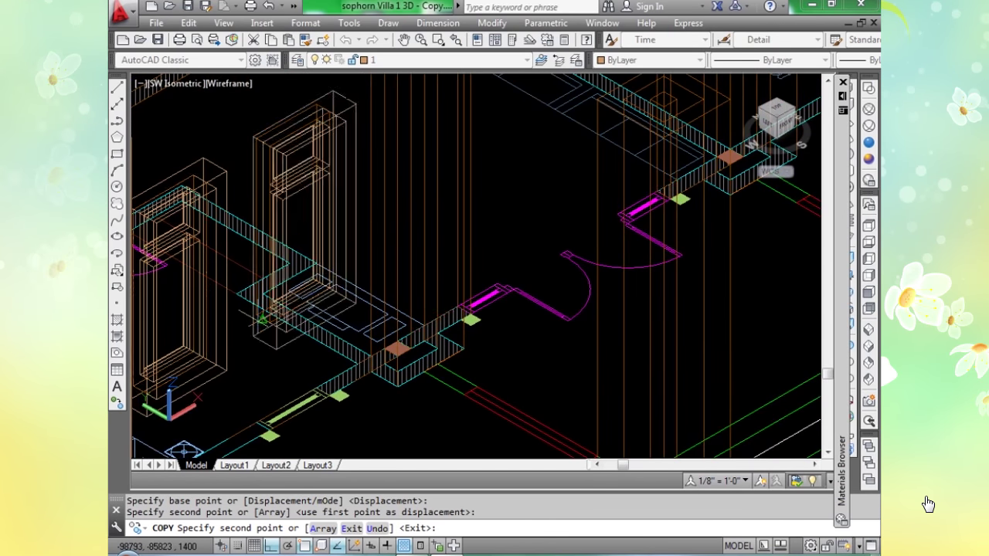
pyautogui.scroll(5, 261, 320)
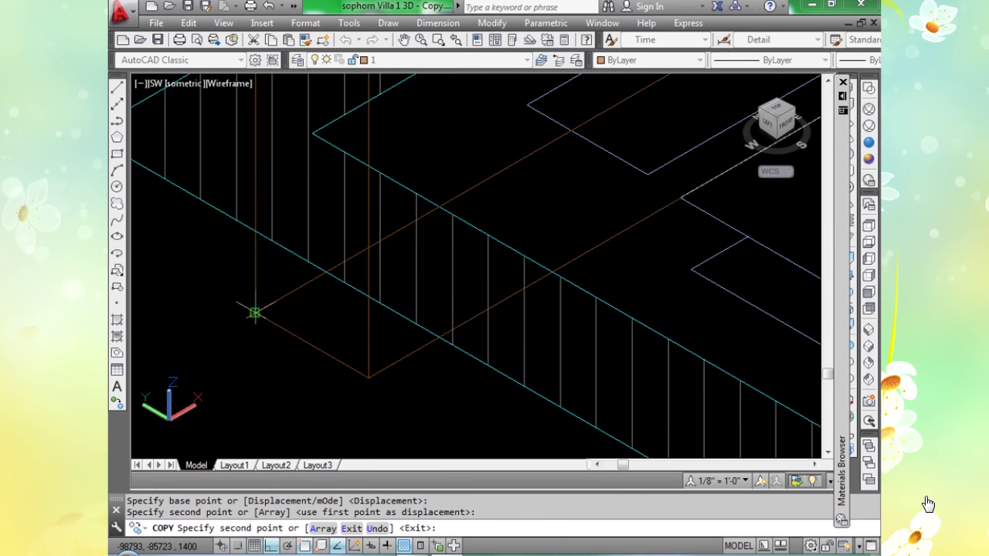
pyautogui.click(263, 311)
pyautogui.scroll(-5, 270, 311)
pyautogui.press('Return')
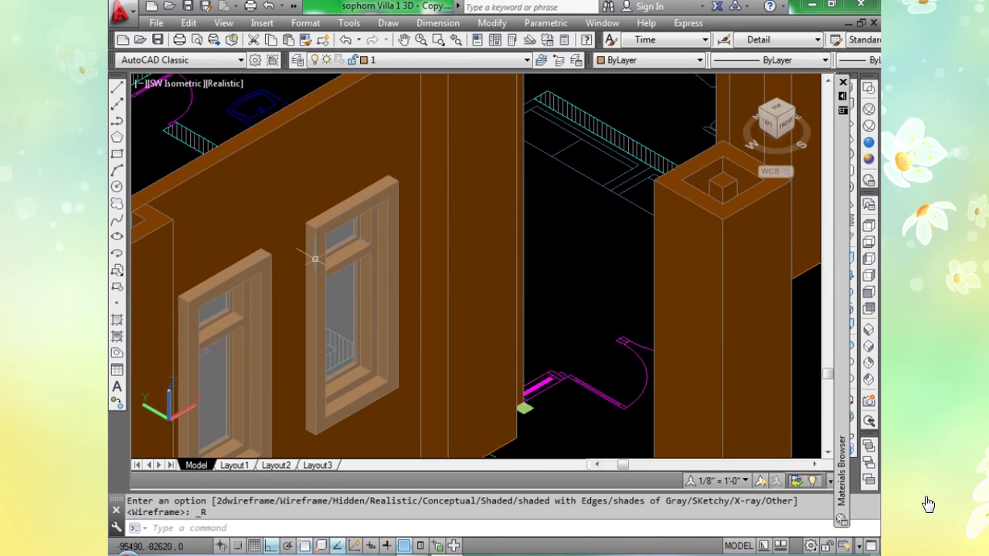
pyautogui.scroll(-4, 314, 256)
pyautogui.scroll(-6, 607, 288)
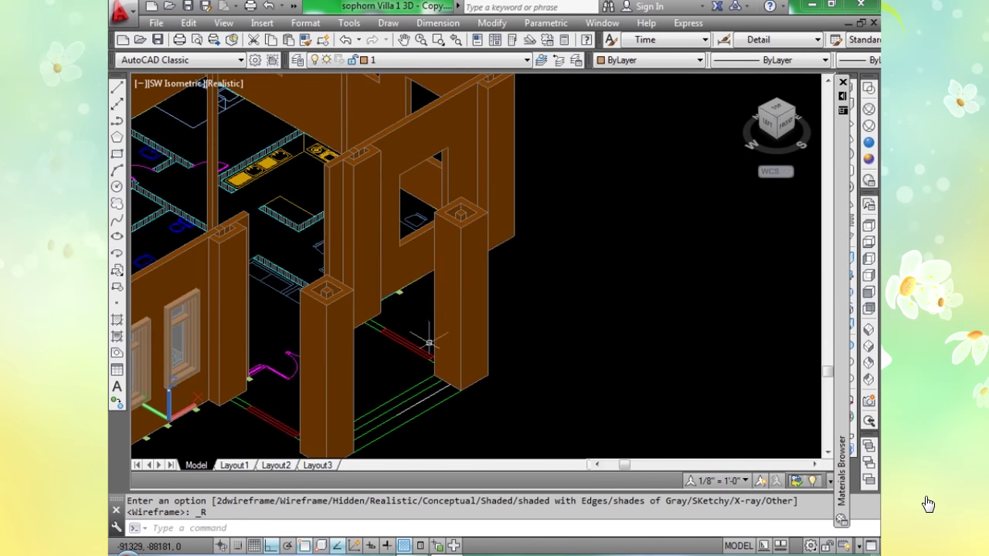
pyautogui.scroll(2, 399, 288)
pyautogui.scroll(-4, 399, 288)
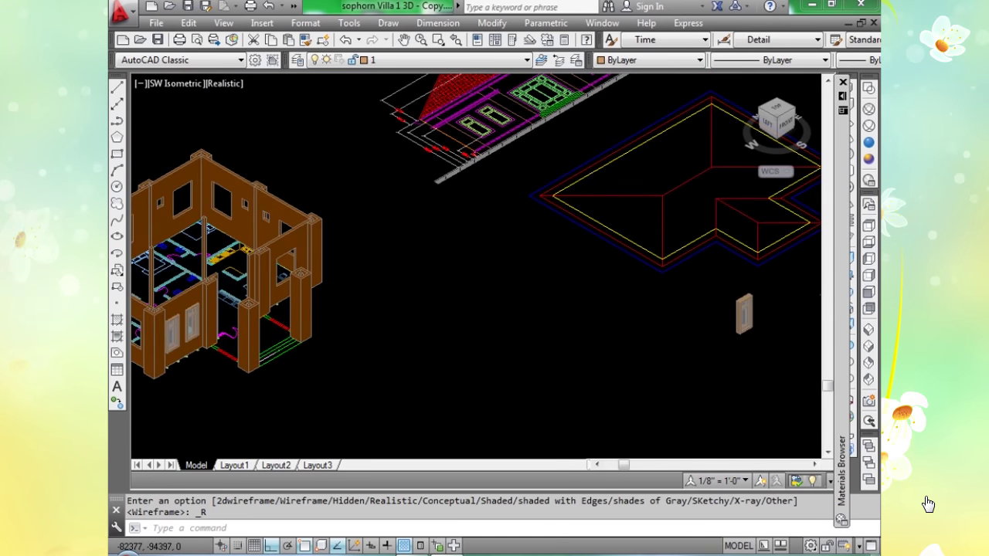
pyautogui.scroll(-3, 407, 312)
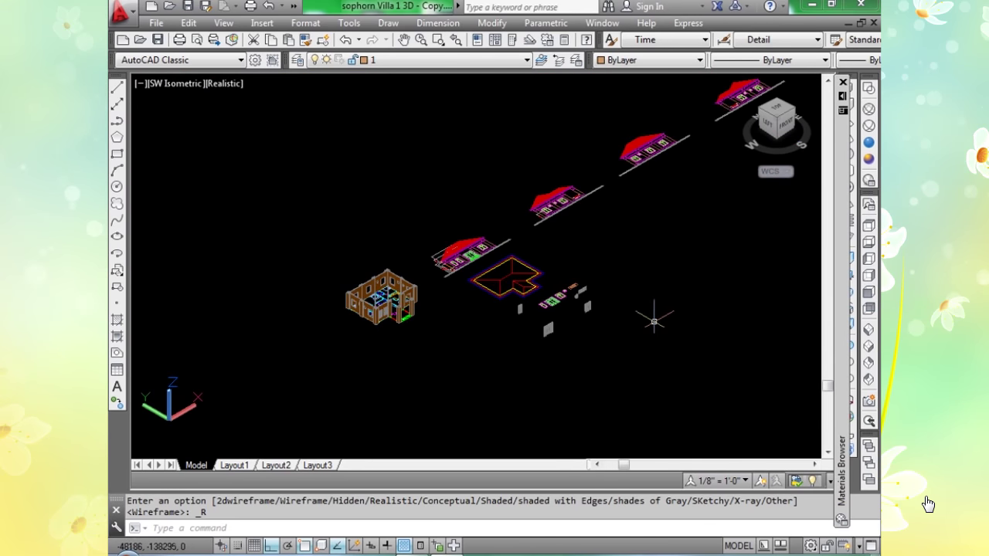
pyautogui.scroll(3, 556, 313)
pyautogui.scroll(8, 552, 300)
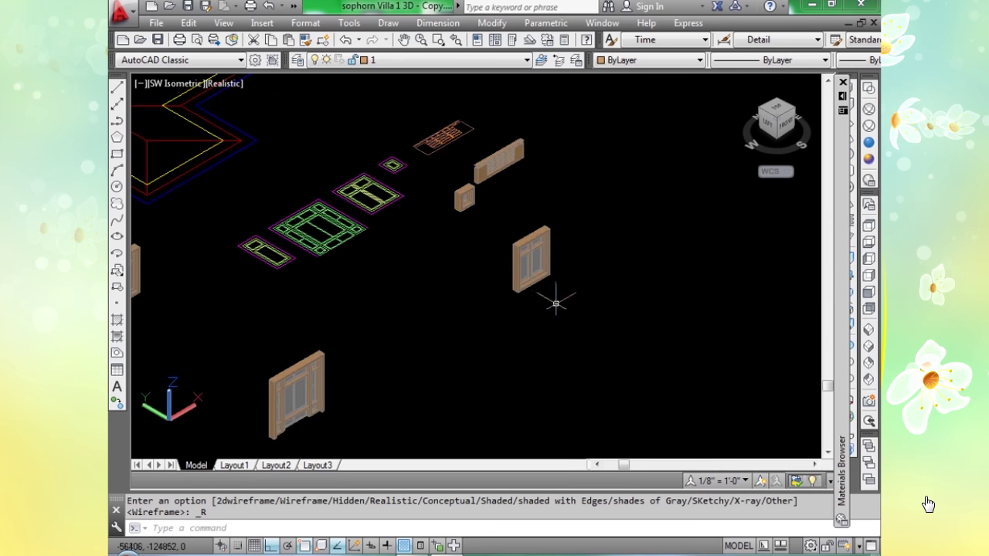
pyautogui.scroll(-3, 637, 276)
pyautogui.moveTo(633, 275); pyautogui.dragTo(675, 327, button='middle')
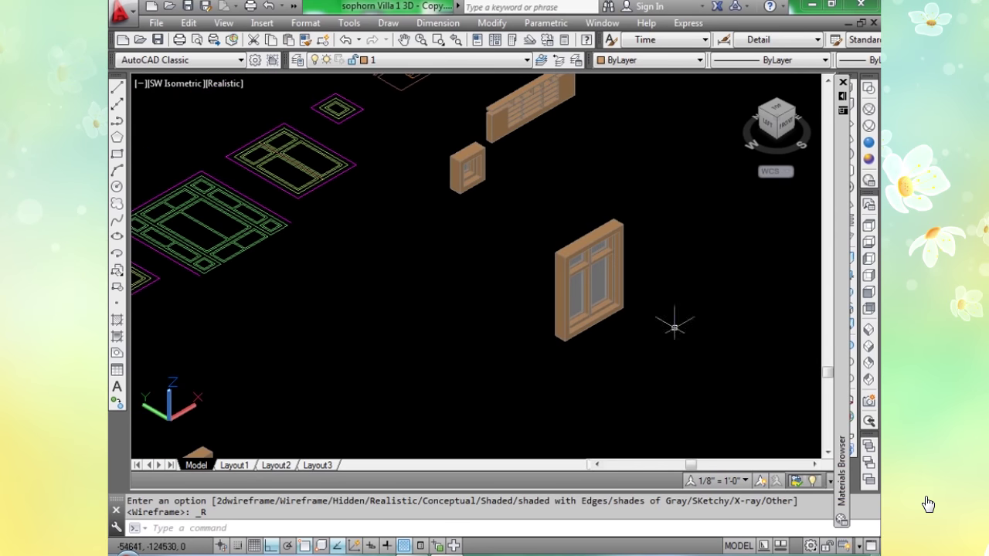
# Select the wide window frame to copy, using its lower corner as base point.
pyautogui.scroll(2, 587, 342)
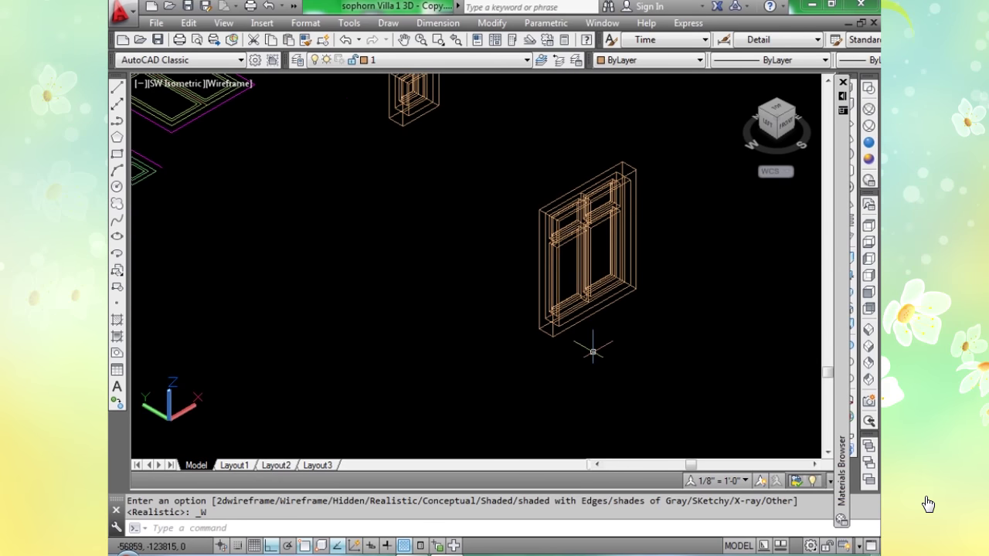
pyautogui.write('p')
pyautogui.press('Return')
pyautogui.click(548, 330)
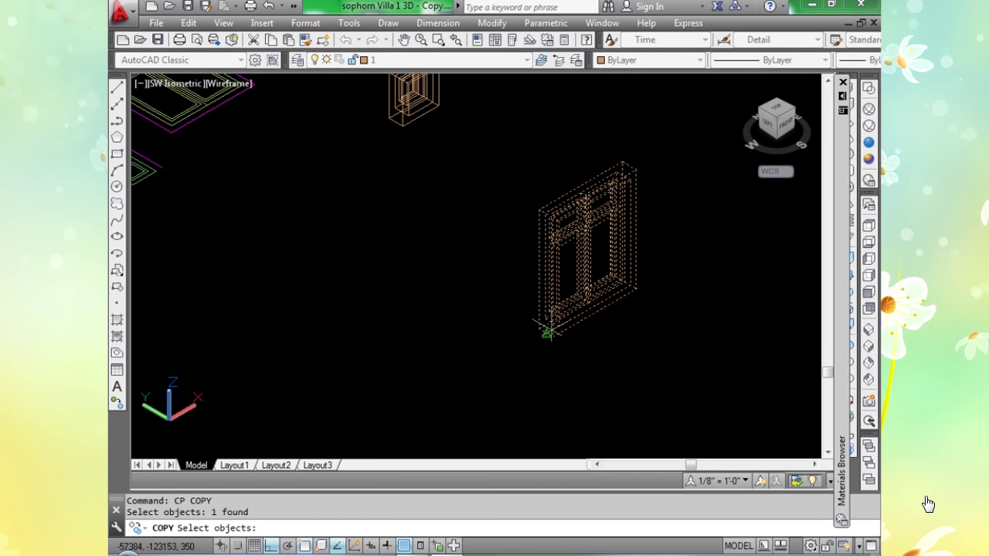
pyautogui.press('Return')
pyautogui.scroll(2, 550, 322)
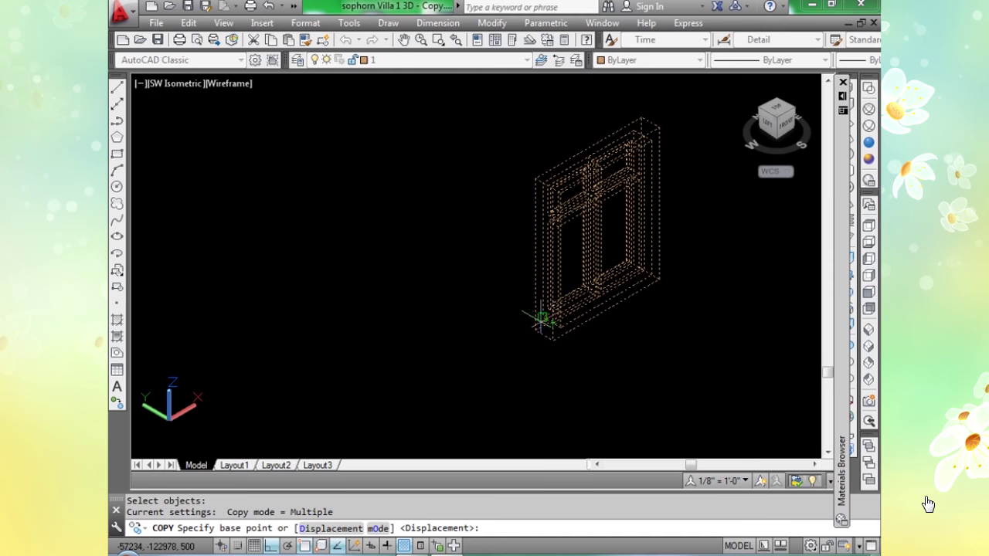
pyautogui.click(542, 320)
# Place the wide window copy in the villa's wall opening and end COPY.
pyautogui.scroll(-5, 541, 330)
pyautogui.scroll(-4, 394, 353)
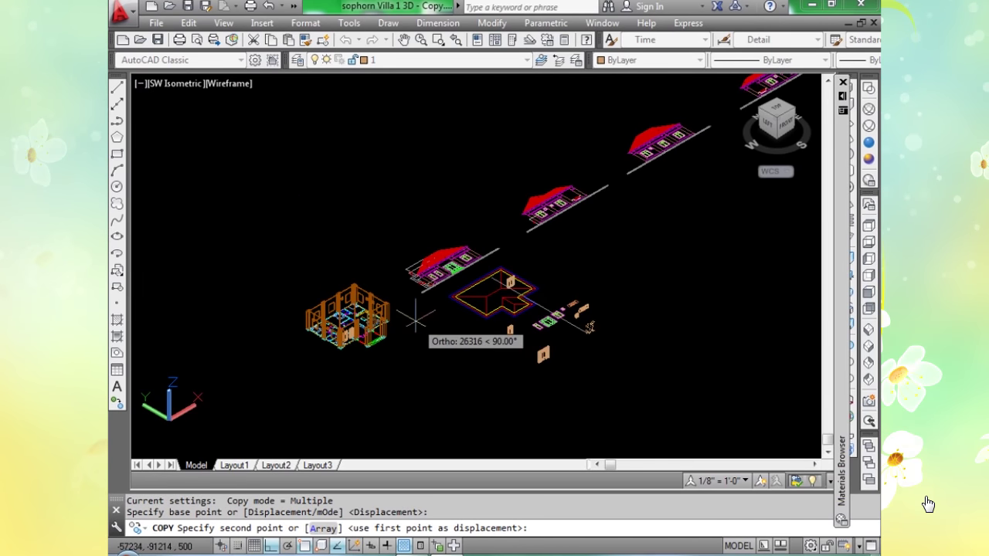
pyautogui.scroll(5, 433, 320)
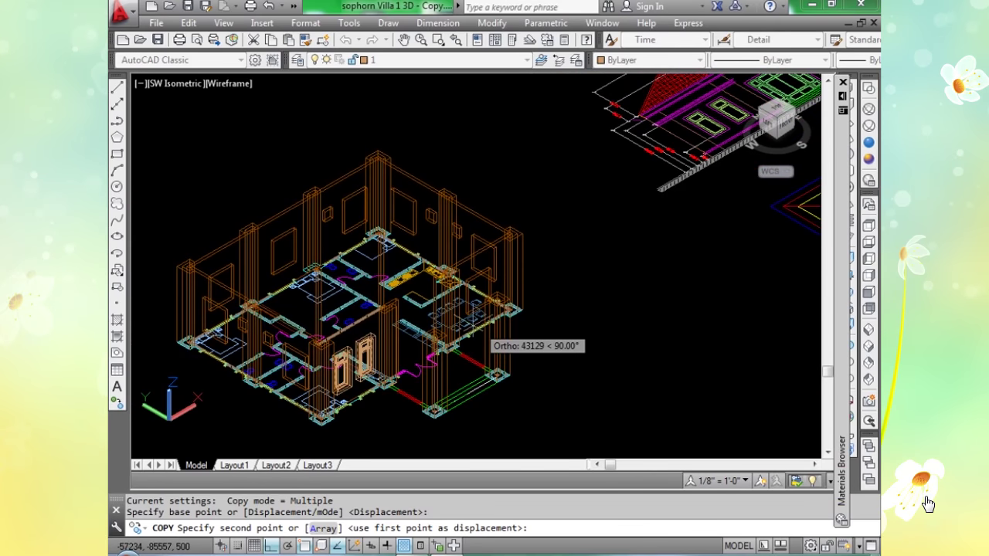
pyautogui.scroll(8, 485, 336)
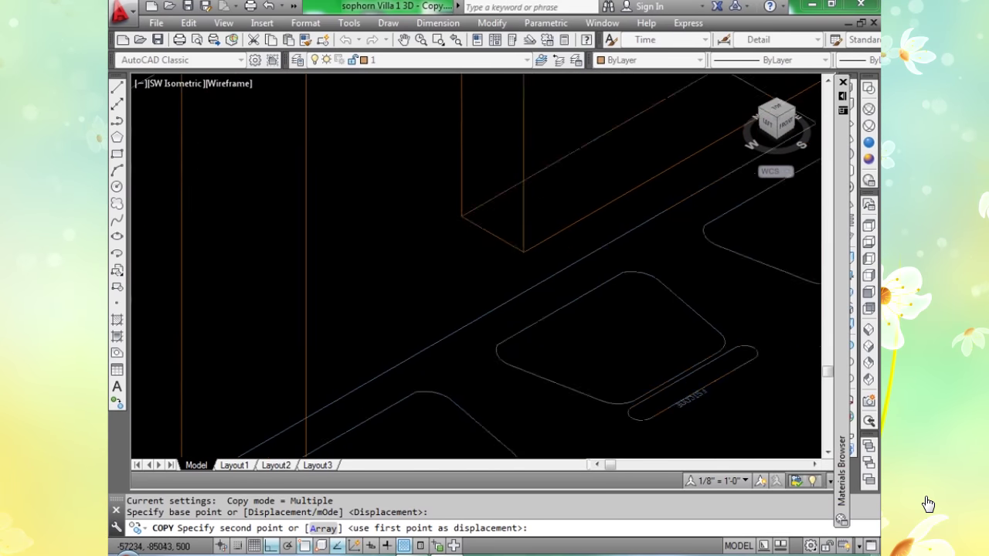
pyautogui.scroll(-3, 456, 214)
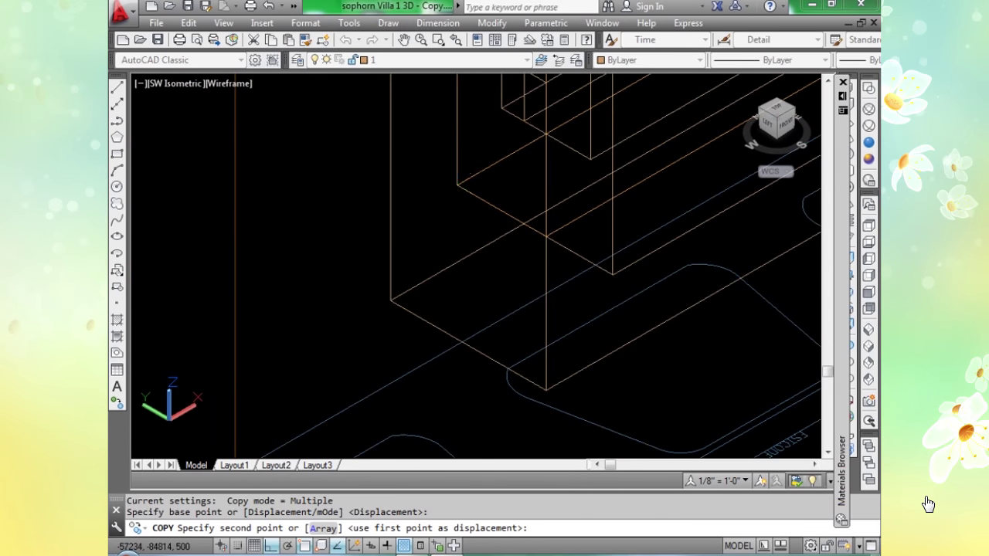
pyautogui.click(541, 337)
pyautogui.press('Return')
pyautogui.scroll(-4, 545, 338)
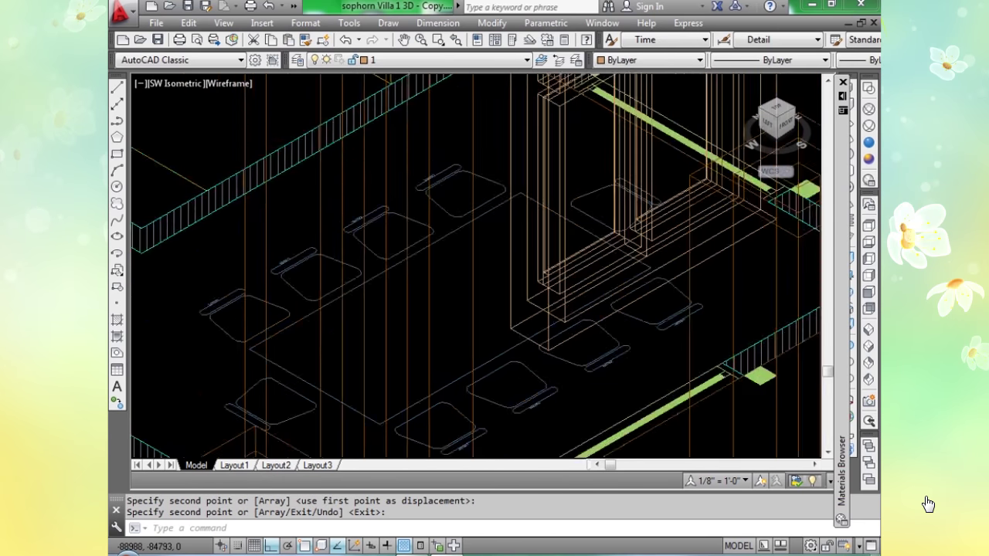
pyautogui.scroll(-3, 476, 266)
# Show the villa in Realistic shading and pan to view the shaded walls and window copies.
pyautogui.click(868, 142)
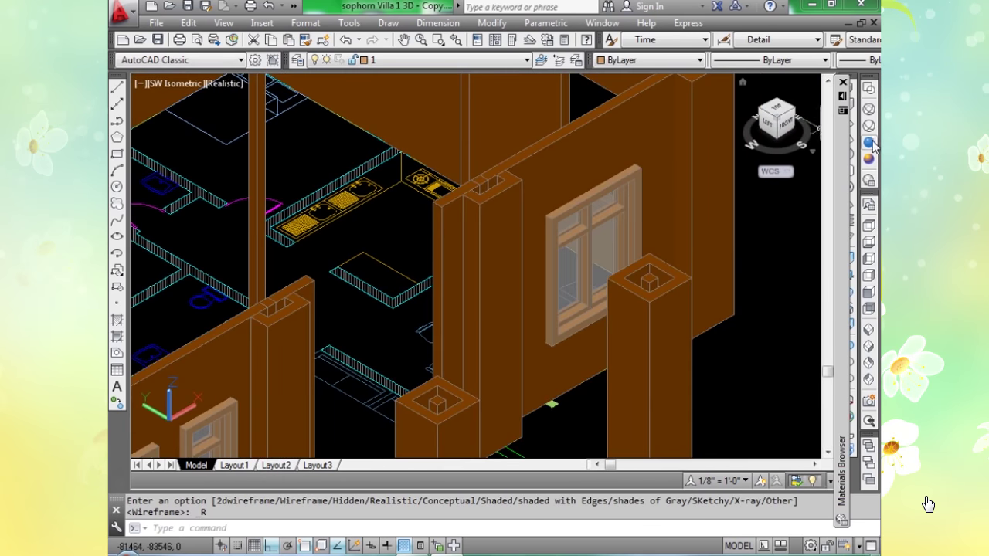
pyautogui.moveTo(710, 322); pyautogui.dragTo(541, 267, button='middle')
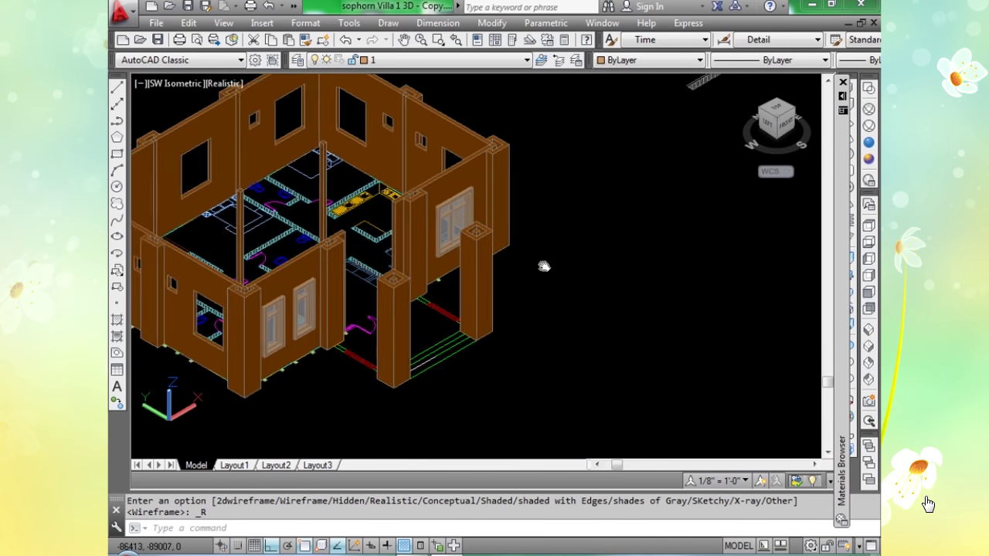
pyautogui.scroll(-4, 540, 247)
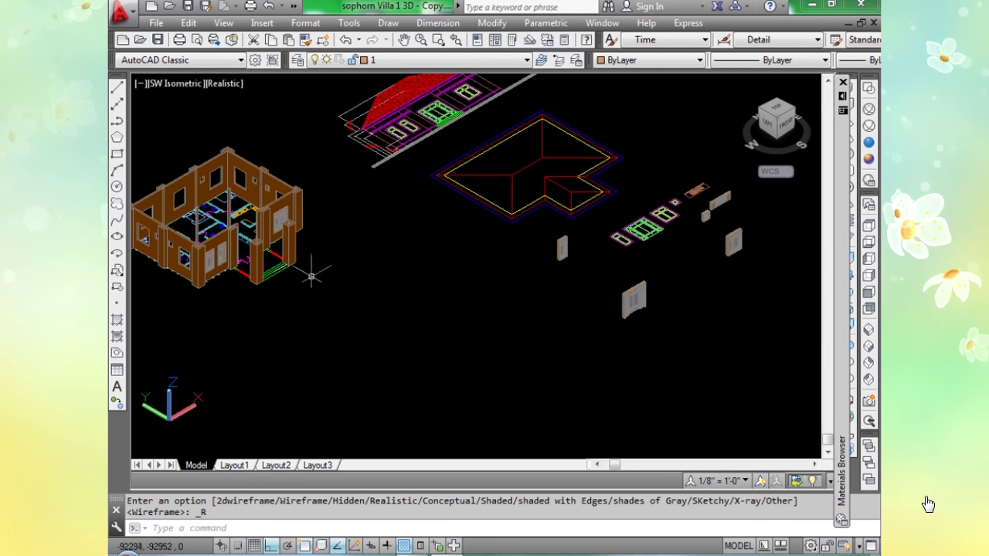
pyautogui.scroll(6, 209, 248)
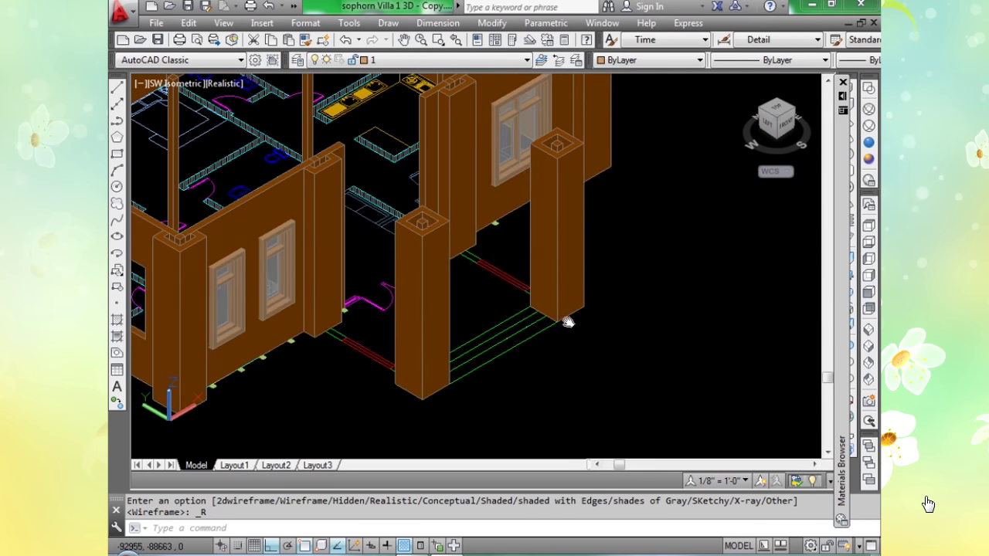
# Switch to wireframe display and locate the large window frame model.
pyautogui.click(869, 109)
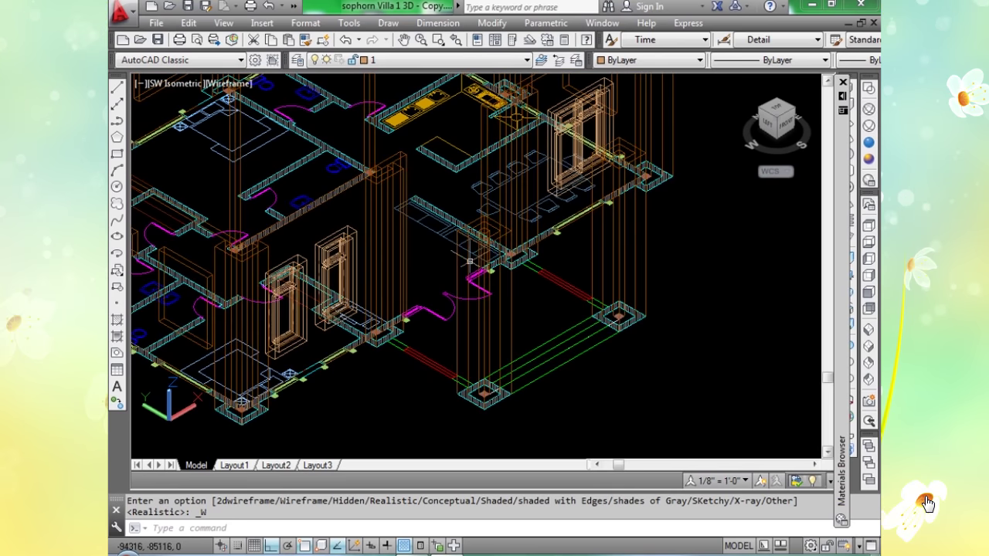
pyautogui.scroll(3, 407, 317)
pyautogui.scroll(-1, 463, 326)
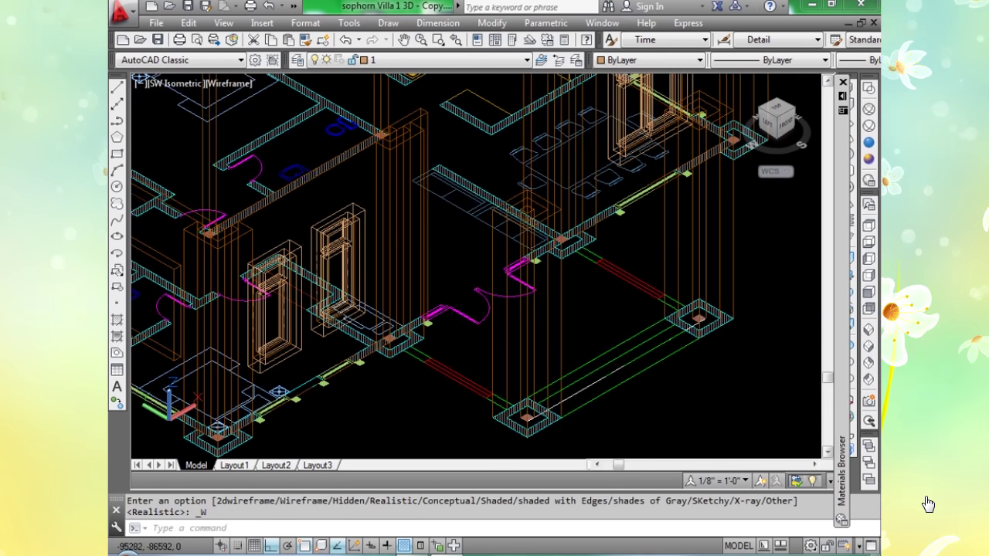
pyautogui.scroll(-10, 621, 404)
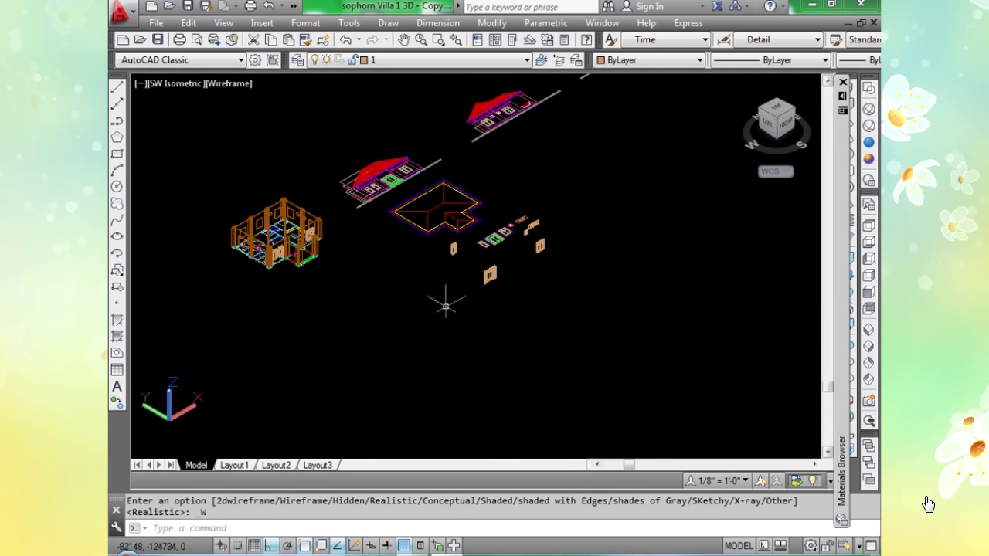
pyautogui.scroll(5, 504, 274)
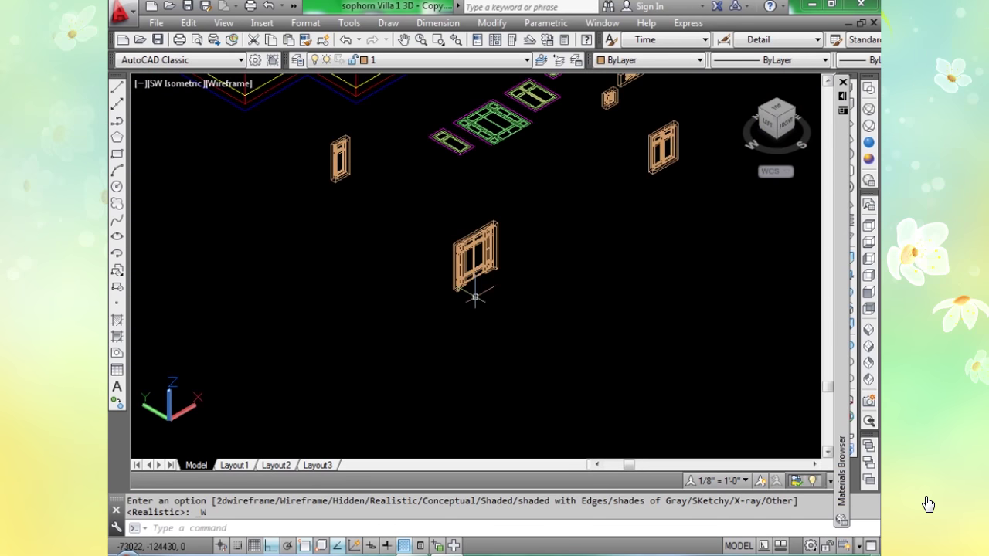
pyautogui.scroll(5, 459, 315)
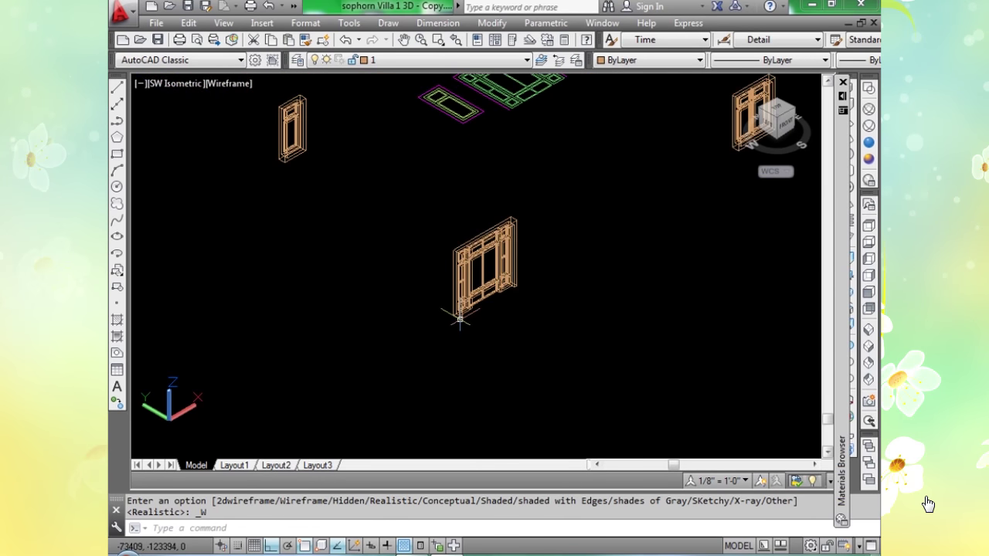
pyautogui.scroll(-5, 459, 318)
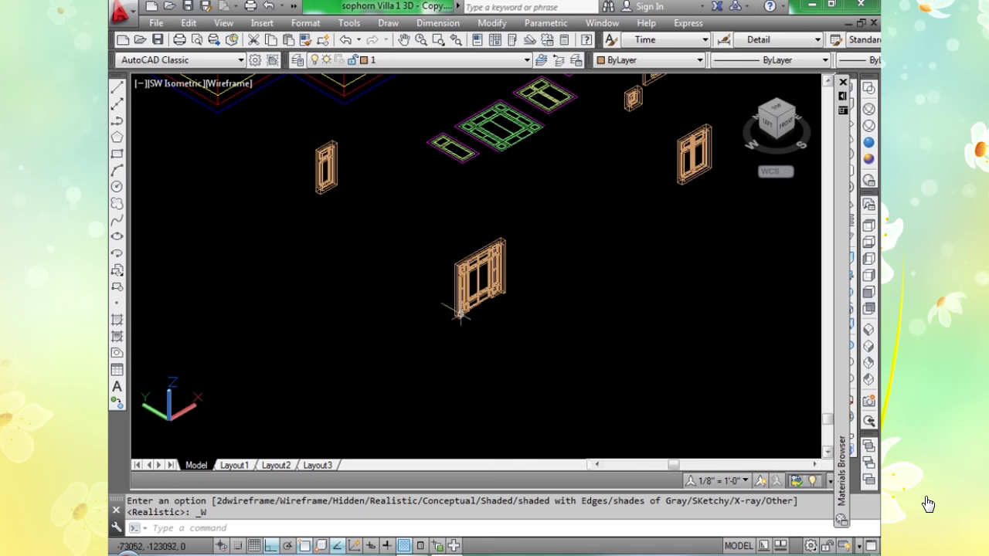
pyautogui.click(467, 278)
pyautogui.scroll(5, 461, 309)
pyautogui.scroll(-5, 462, 309)
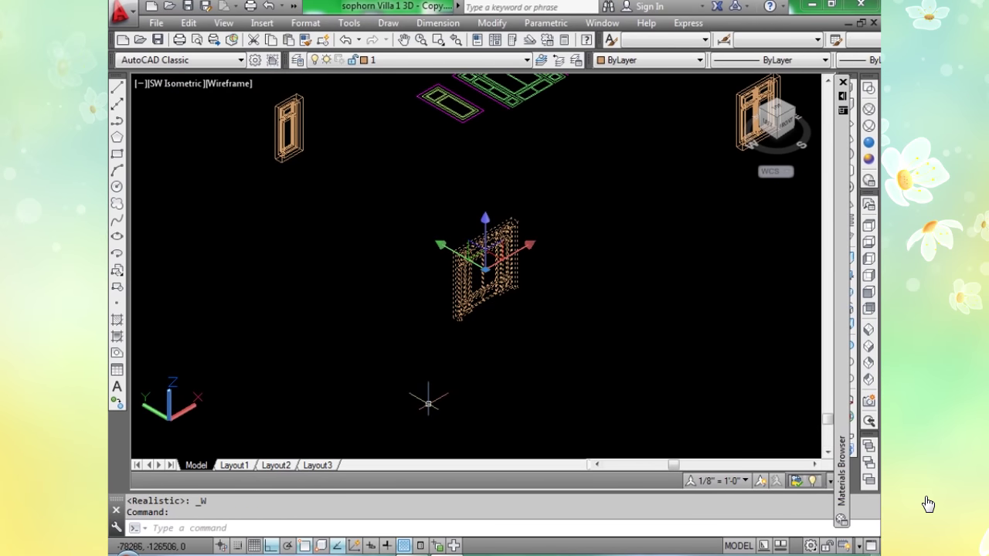
pyautogui.press('Escape')
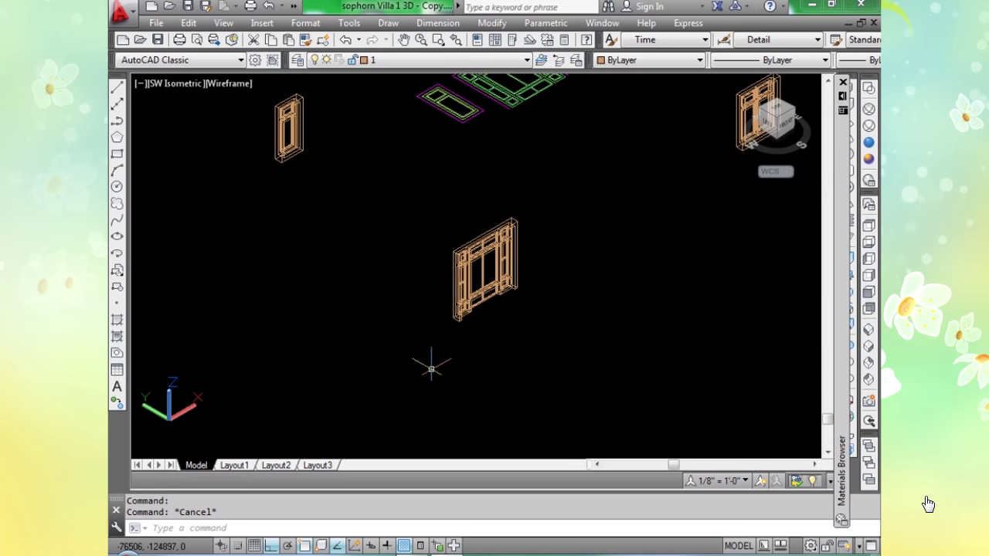
# Begin copying the large window frame with CP, then cancel the attempt.
pyautogui.write('CP')
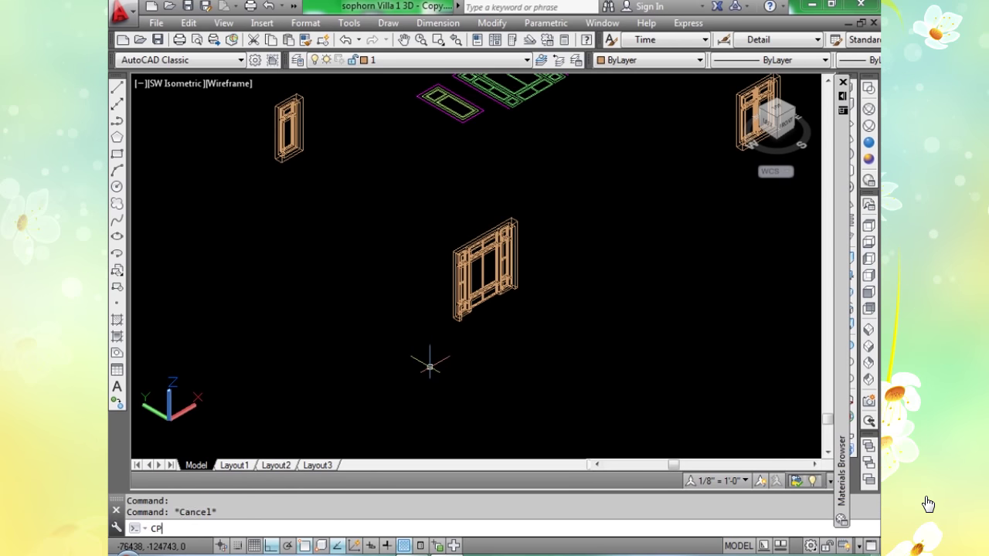
pyautogui.press('Return')
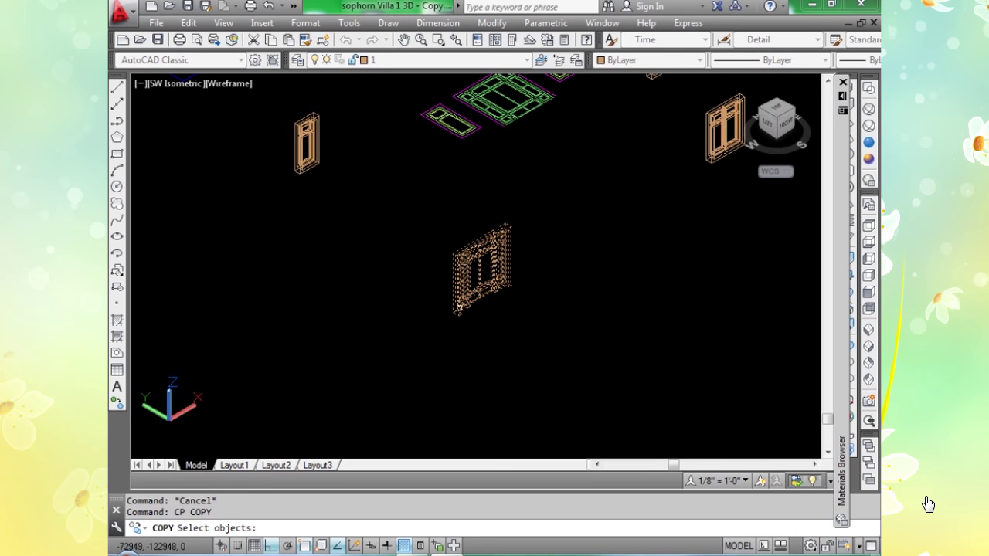
pyautogui.click(458, 307)
pyautogui.scroll(-1, 458, 307)
pyautogui.press('Return')
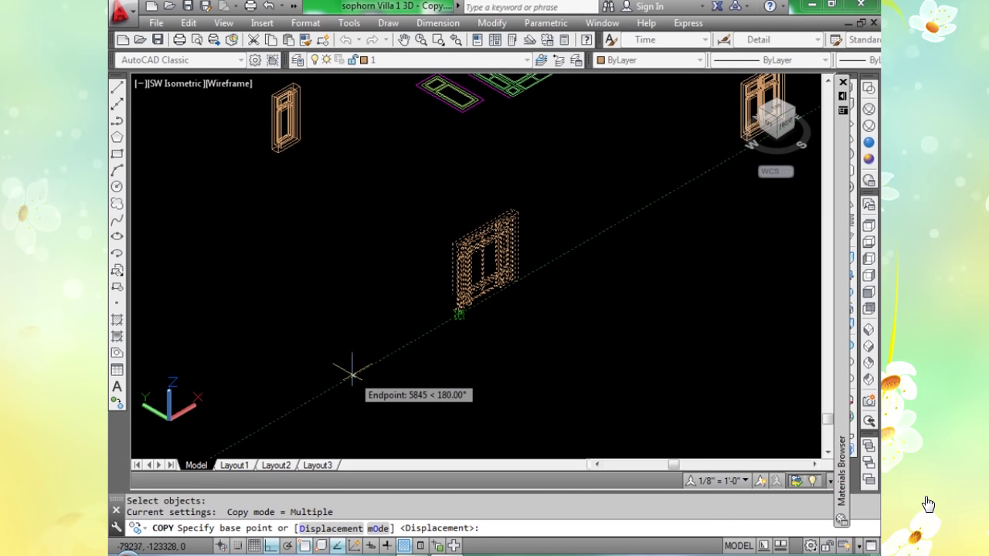
pyautogui.press('Escape')
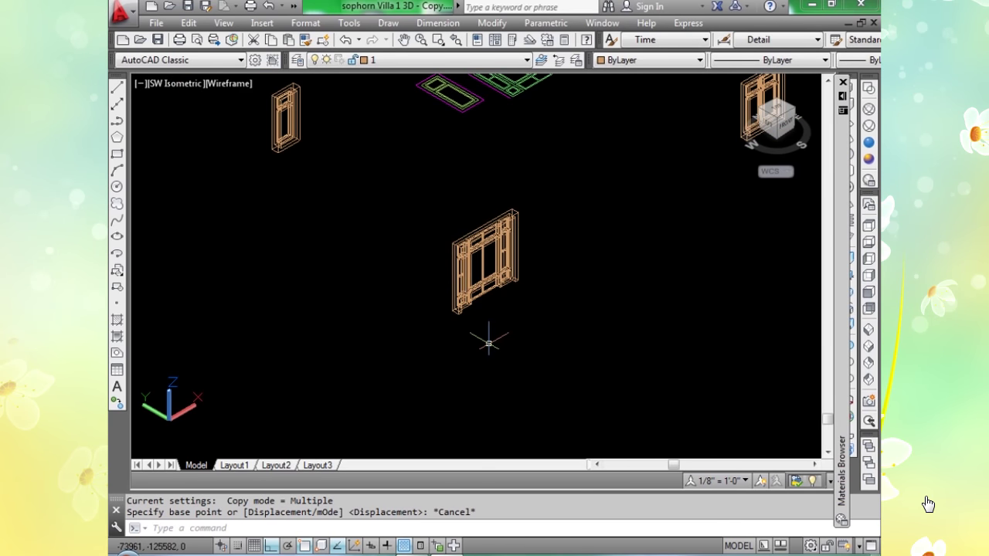
# Select the large window frame to copy, with base point at its bottom corner.
pyautogui.write('c')
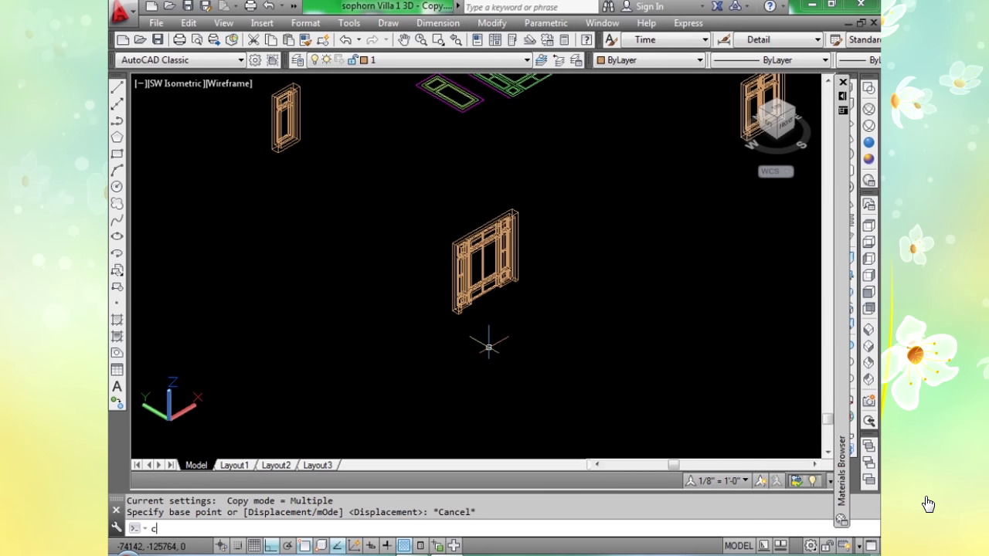
pyautogui.write('p')
pyautogui.press('Return')
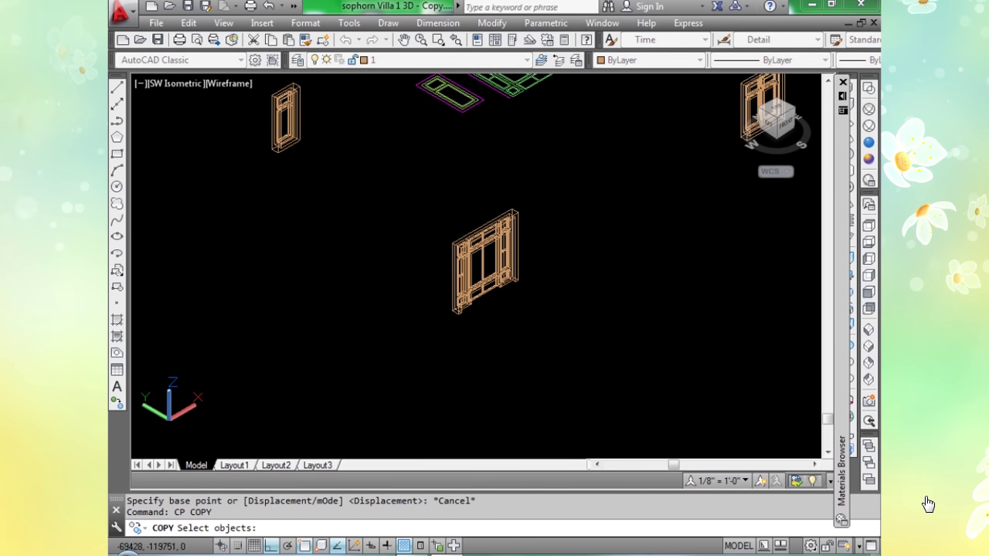
pyautogui.click(480, 309)
pyautogui.press('Return')
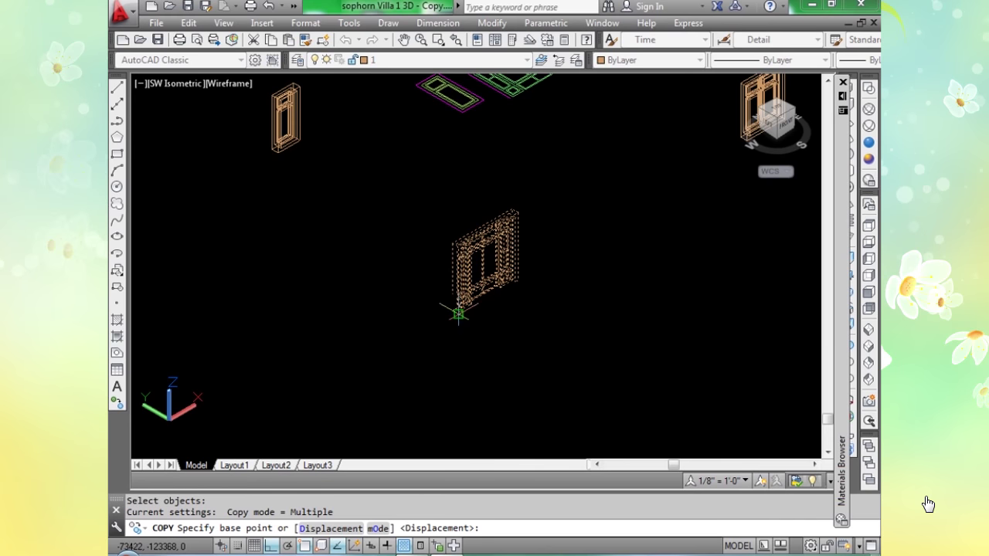
pyautogui.click(459, 312)
pyautogui.scroll(-5, 460, 310)
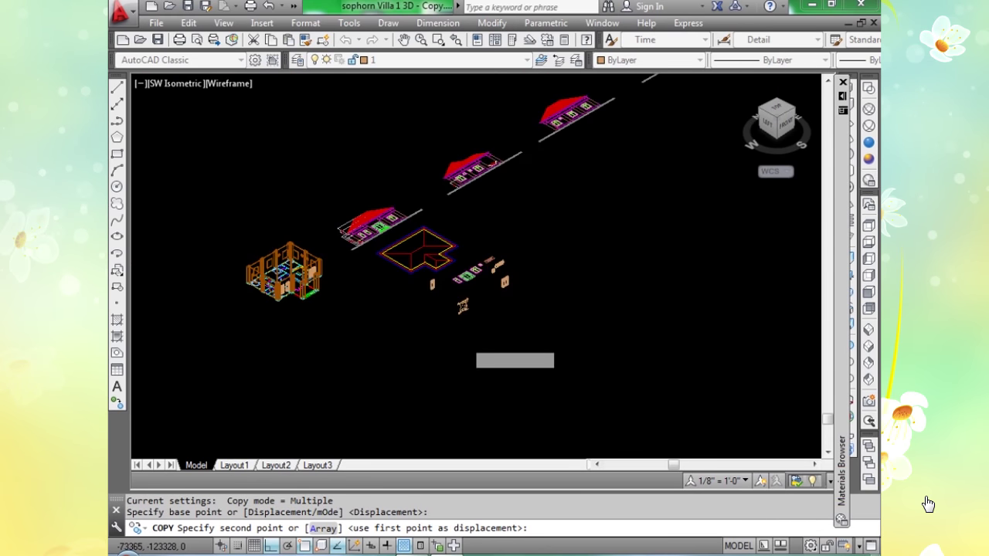
# Place the large frame copy in the villa wall beside the door opening.
pyautogui.scroll(-3, 525, 323)
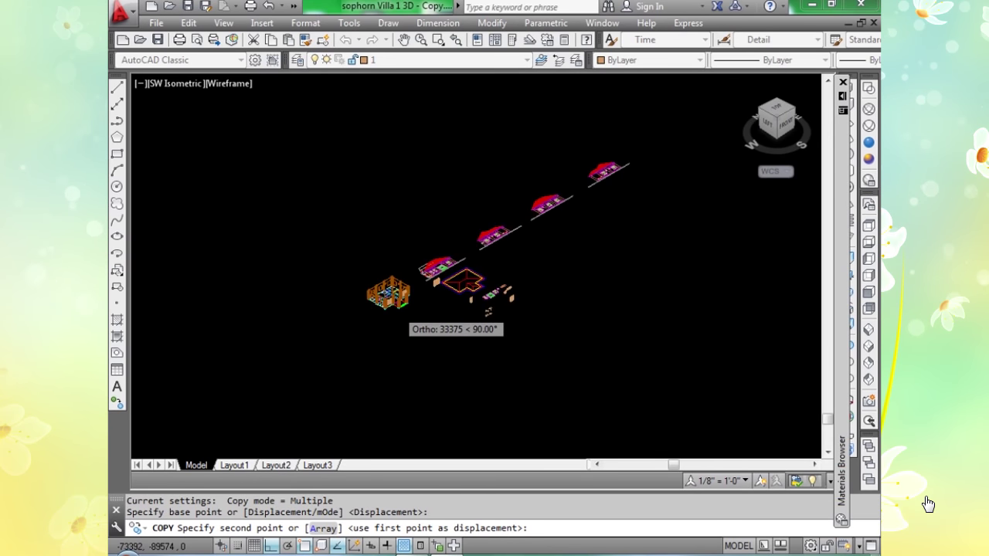
pyautogui.scroll(8, 462, 318)
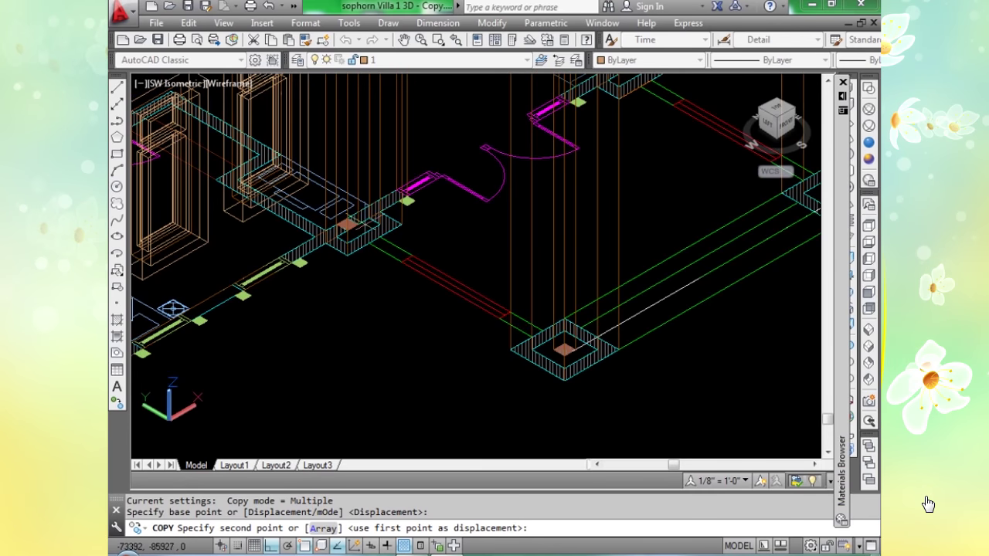
pyautogui.scroll(-3, 455, 255)
pyautogui.scroll(5, 363, 309)
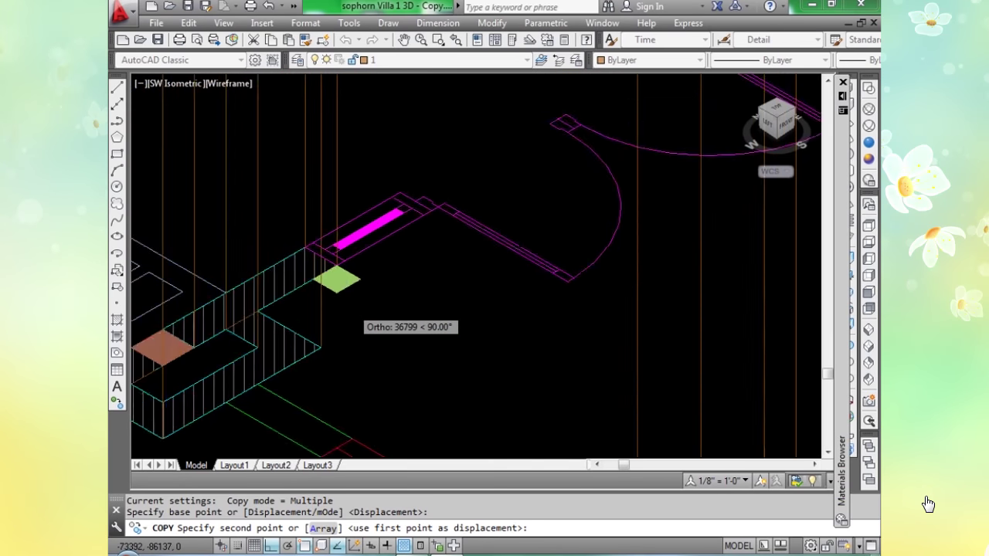
pyautogui.scroll(3, 352, 305)
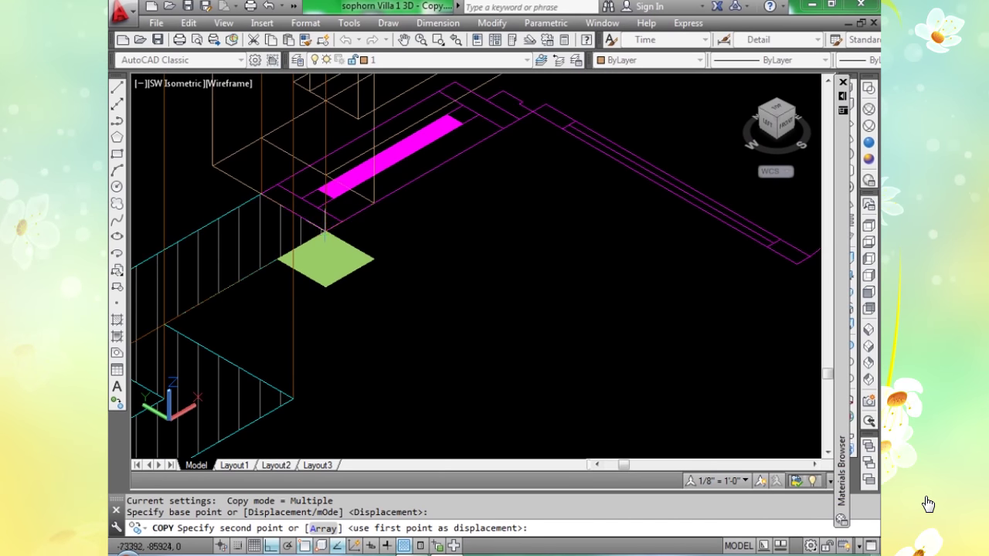
pyautogui.scroll(-5, 325, 230)
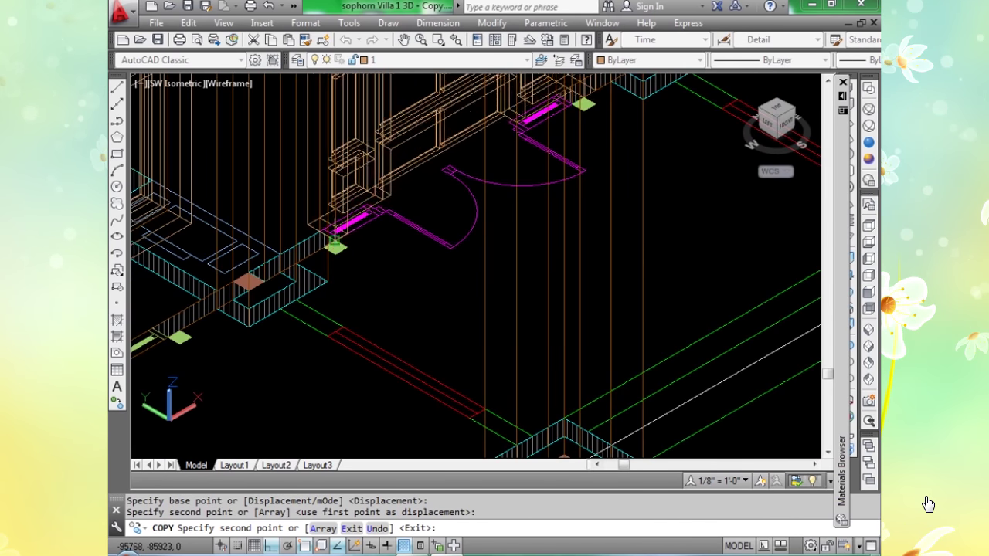
pyautogui.moveTo(334, 235); pyautogui.dragTo(193, 311, button='middle')
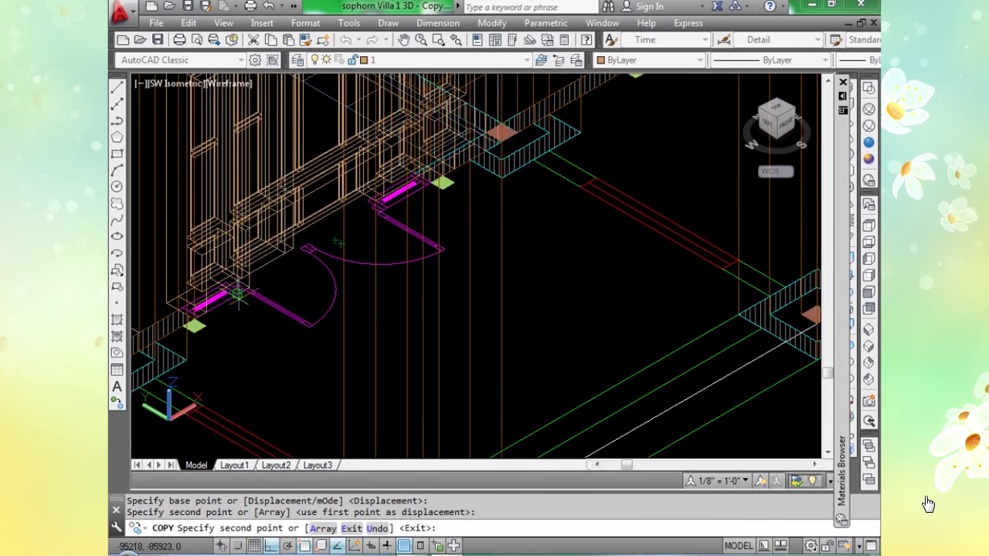
pyautogui.press('Return')
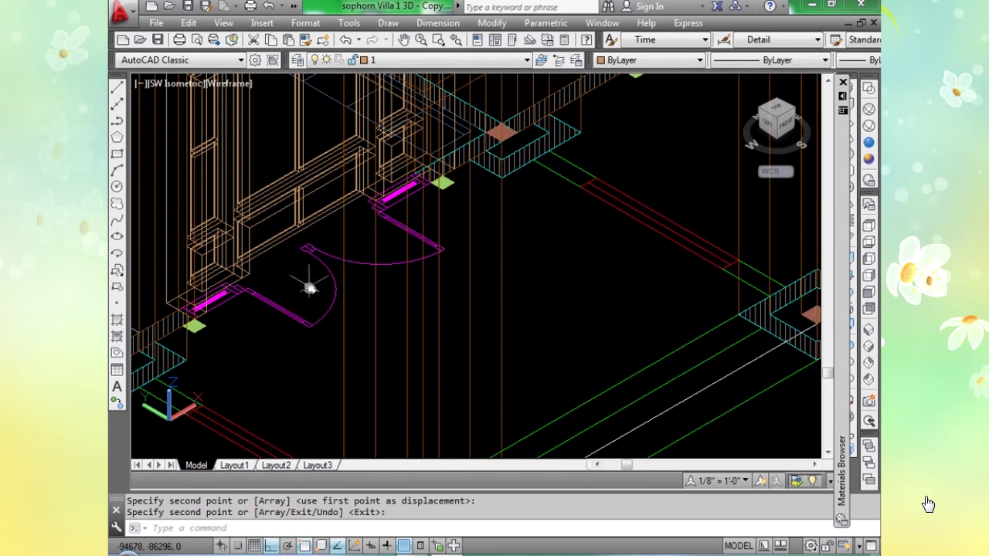
pyautogui.moveTo(309, 280); pyautogui.dragTo(507, 188, button='middle')
pyautogui.scroll(4, 382, 237)
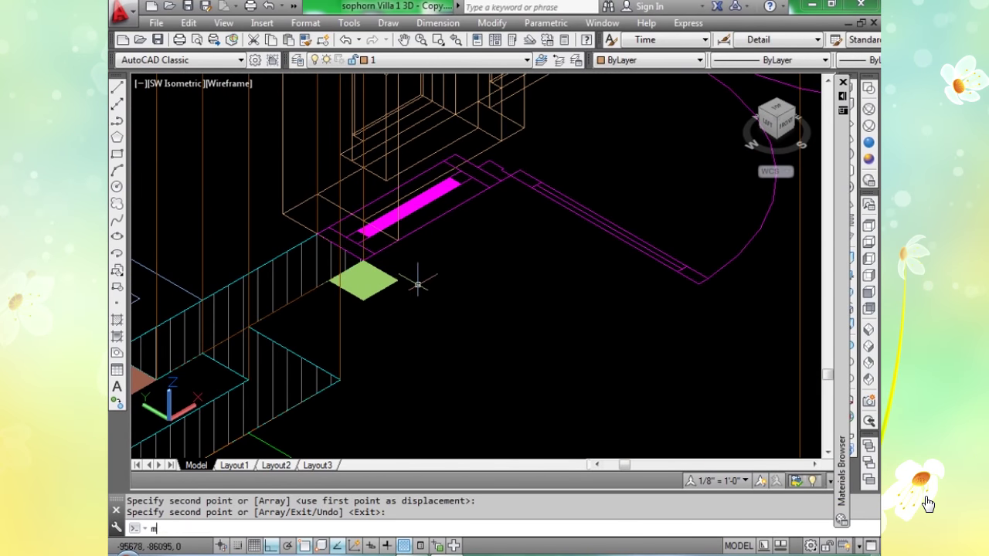
# Move the copied window frame to its spot by the green pad in the wall opening.
pyautogui.write('m')
pyautogui.press('Return')
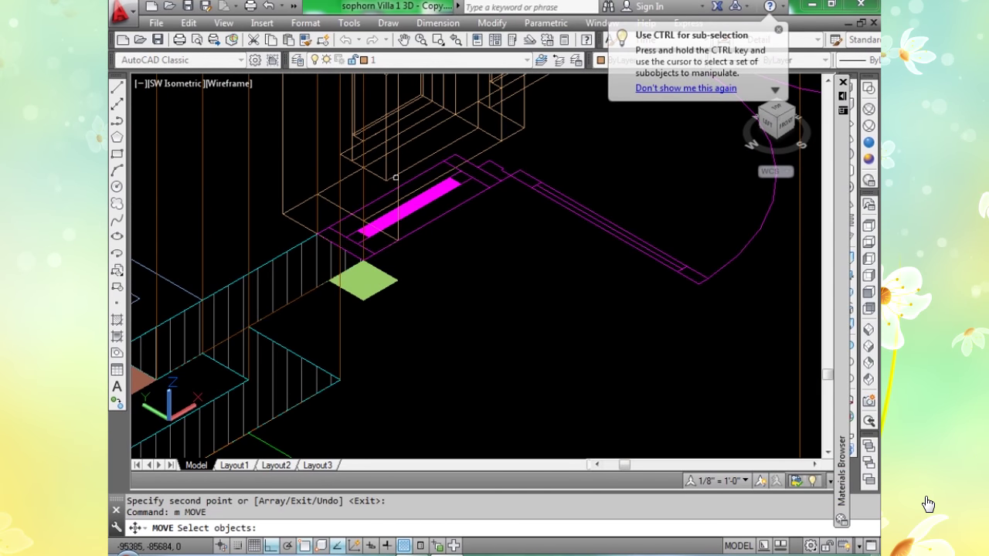
pyautogui.click(396, 177)
pyautogui.press('Return')
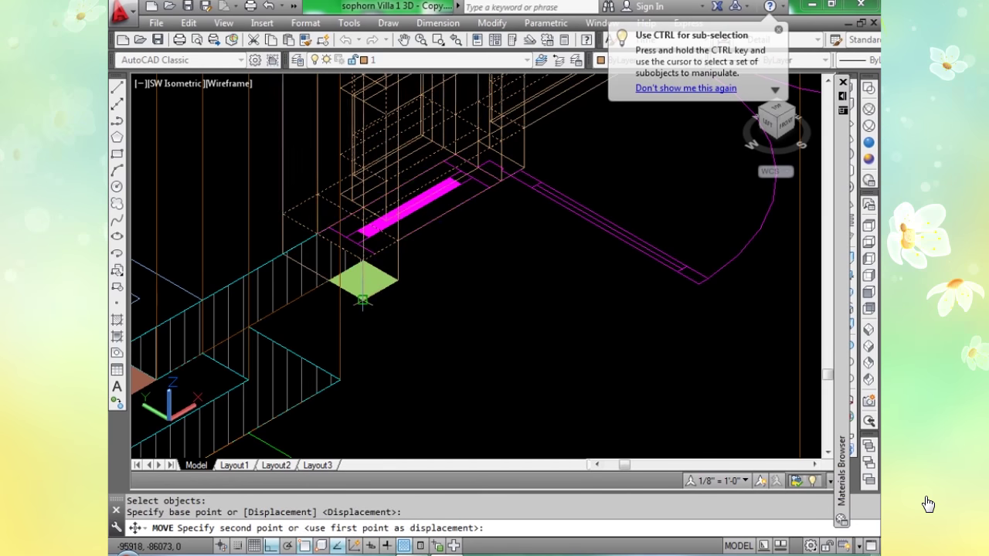
pyautogui.click(362, 303)
pyautogui.scroll(-2, 419, 296)
pyautogui.scroll(-2, 276, 335)
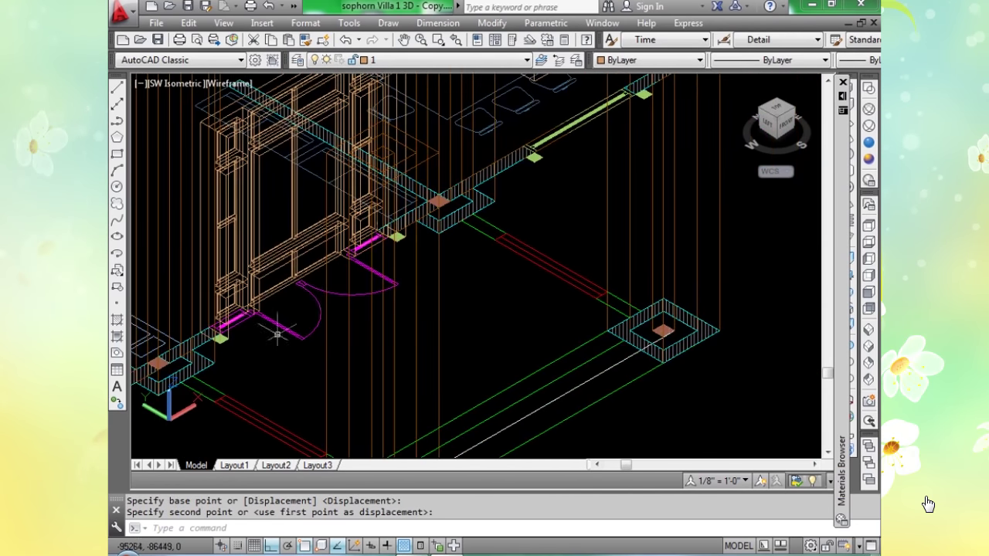
pyautogui.scroll(2, 379, 260)
pyautogui.scroll(-2, 380, 260)
pyautogui.moveTo(499, 222); pyautogui.dragTo(537, 231, button='middle')
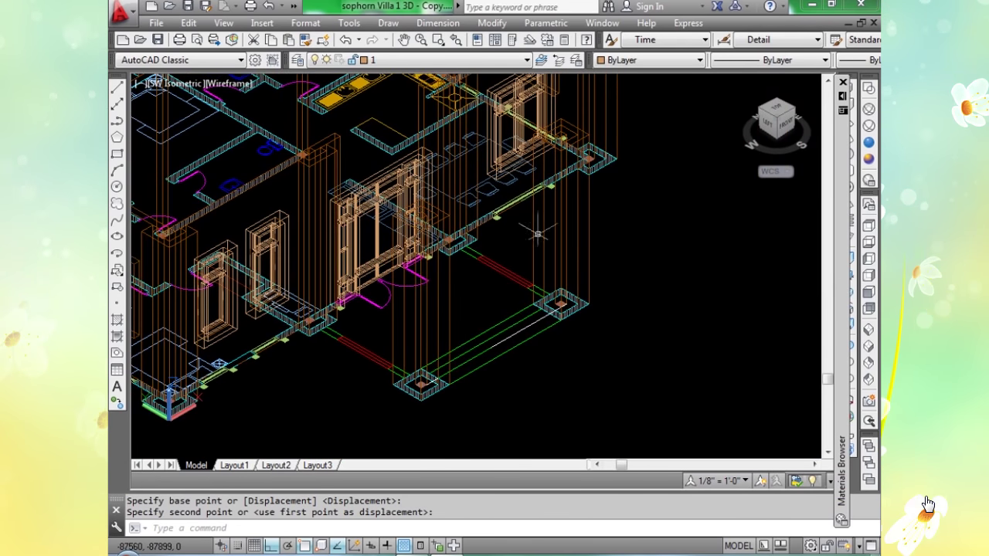
pyautogui.click(869, 148)
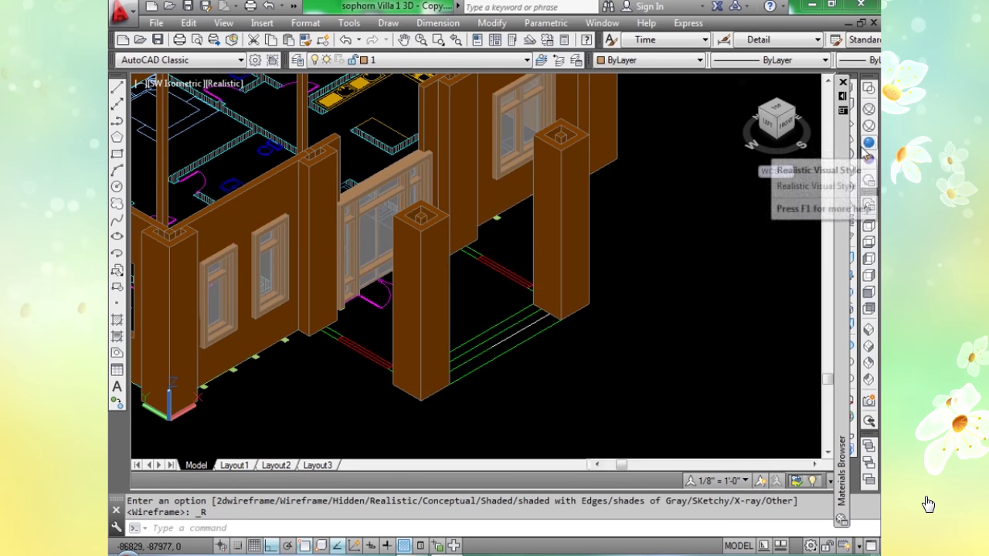
pyautogui.scroll(4, 404, 167)
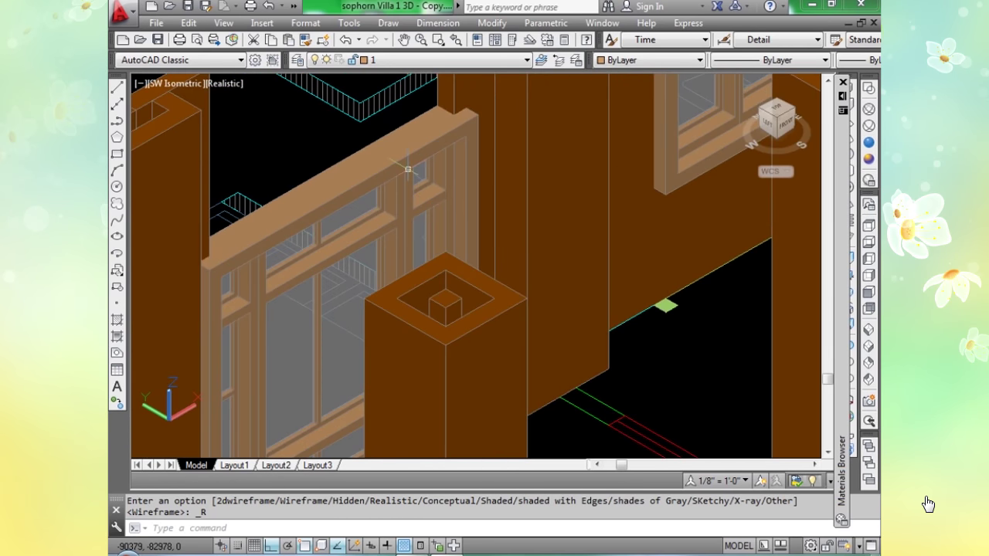
pyautogui.scroll(-4, 408, 168)
pyautogui.scroll(3, 408, 168)
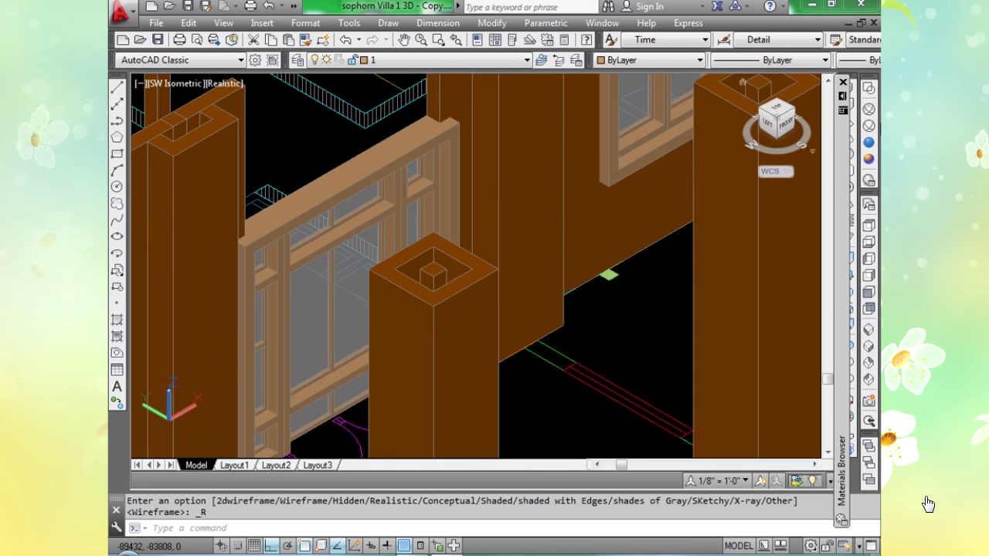
pyautogui.scroll(-4, 407, 168)
pyautogui.moveTo(791, 185); pyautogui.dragTo(505, 307, button='middle')
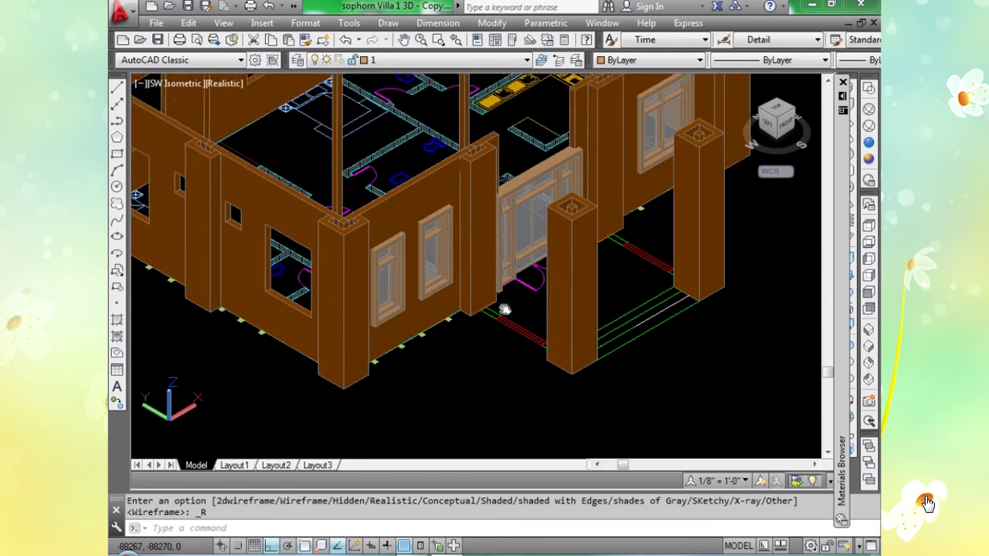
pyautogui.click(868, 125)
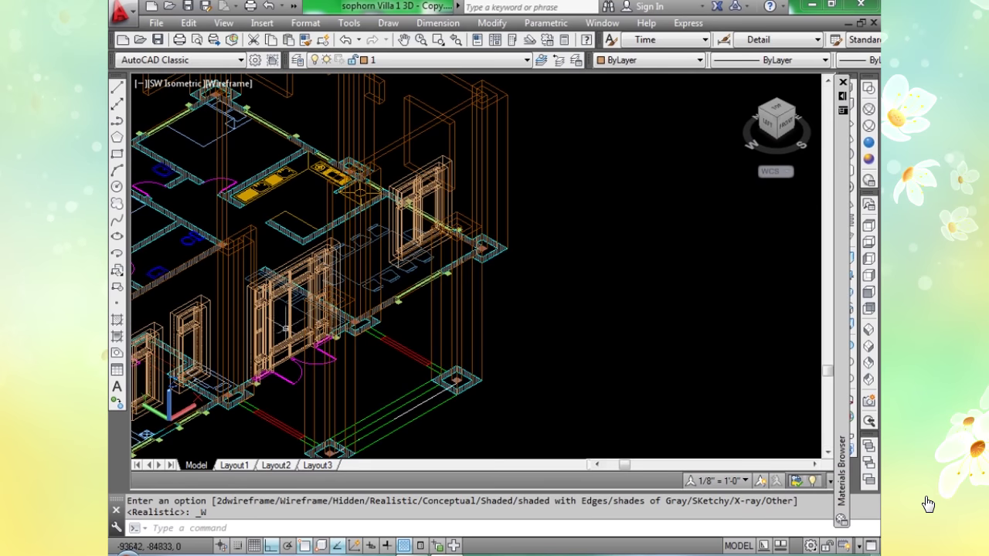
pyautogui.scroll(4, 262, 377)
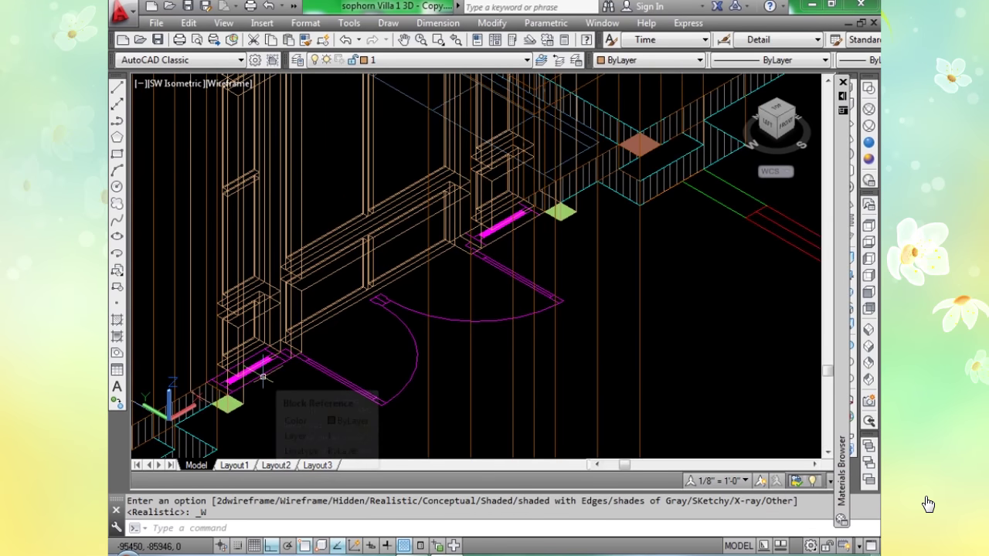
pyautogui.scroll(-3, 262, 377)
pyautogui.scroll(-1, 263, 377)
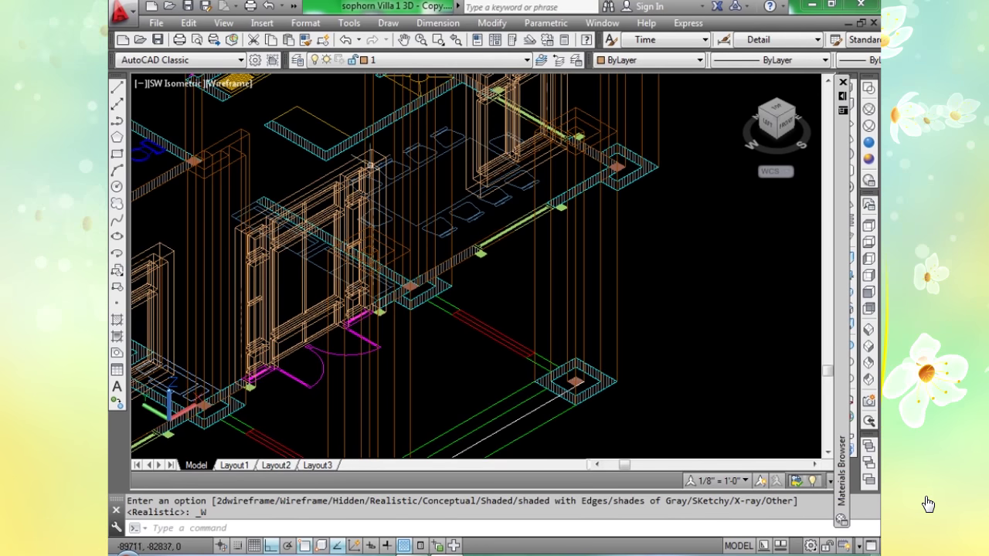
pyautogui.scroll(4, 246, 236)
pyautogui.scroll(1, 246, 236)
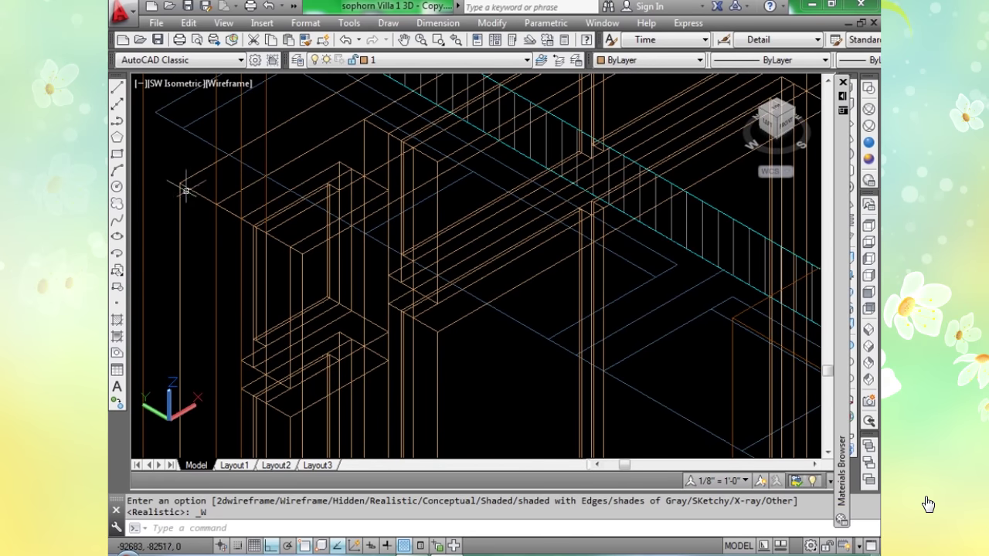
pyautogui.scroll(-6, 185, 190)
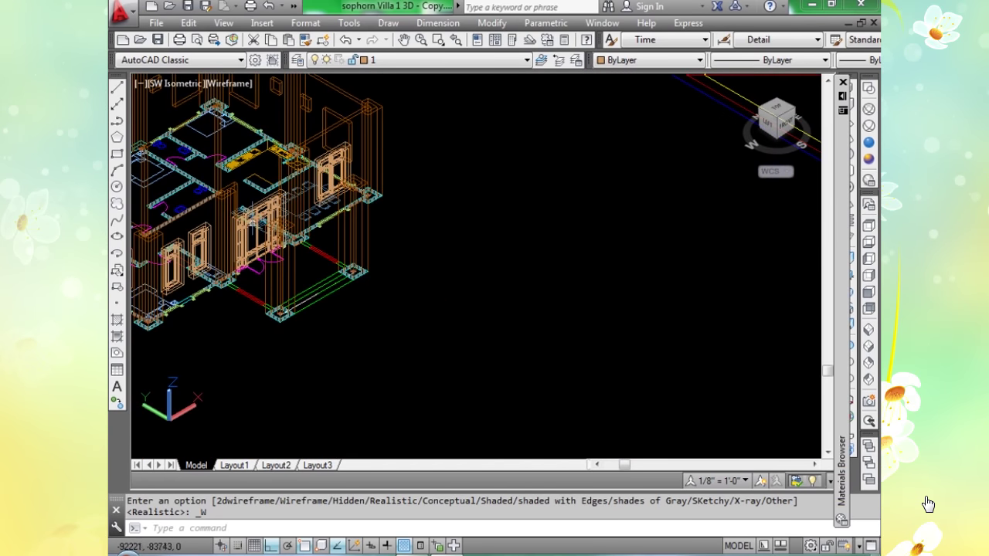
pyautogui.scroll(2, 252, 224)
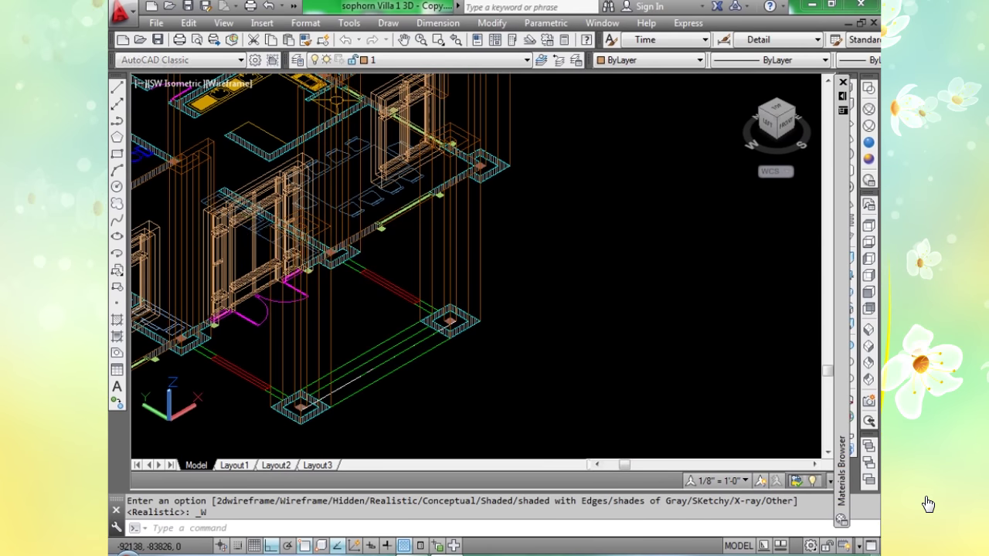
pyautogui.scroll(3, 260, 224)
pyautogui.hotkey('ctrl', 'z')
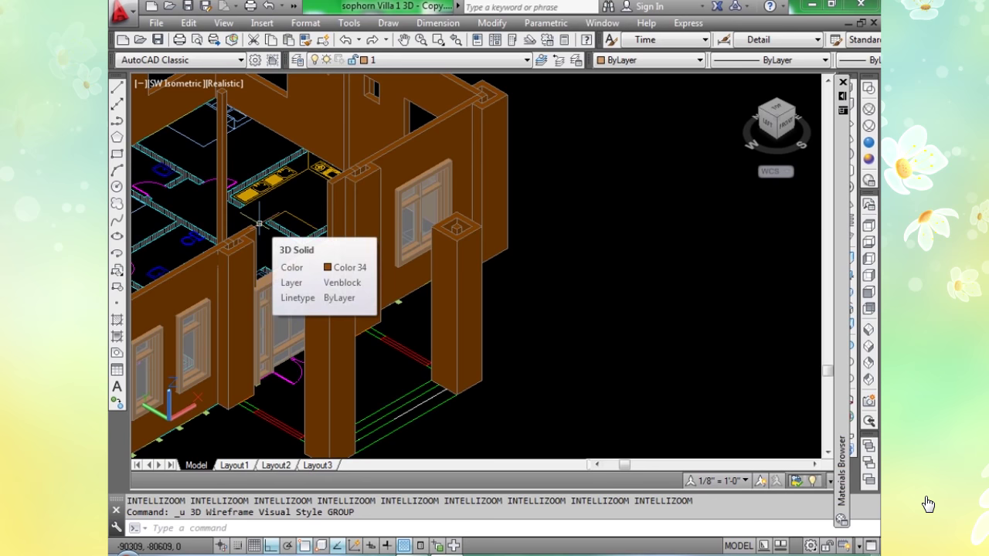
pyautogui.scroll(5, 263, 243)
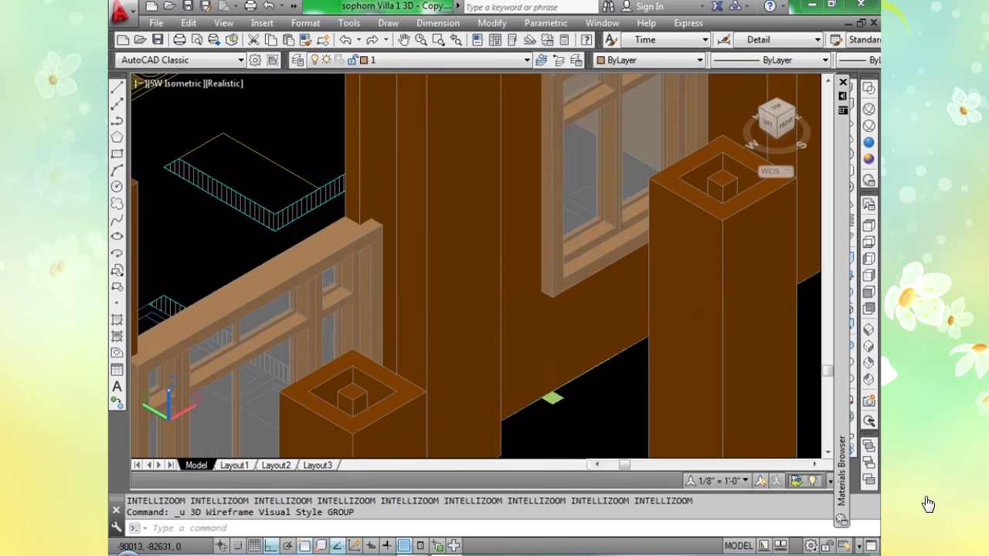
# Start a solid box with its first corner at the railing–wall corner.
pyautogui.write('b')
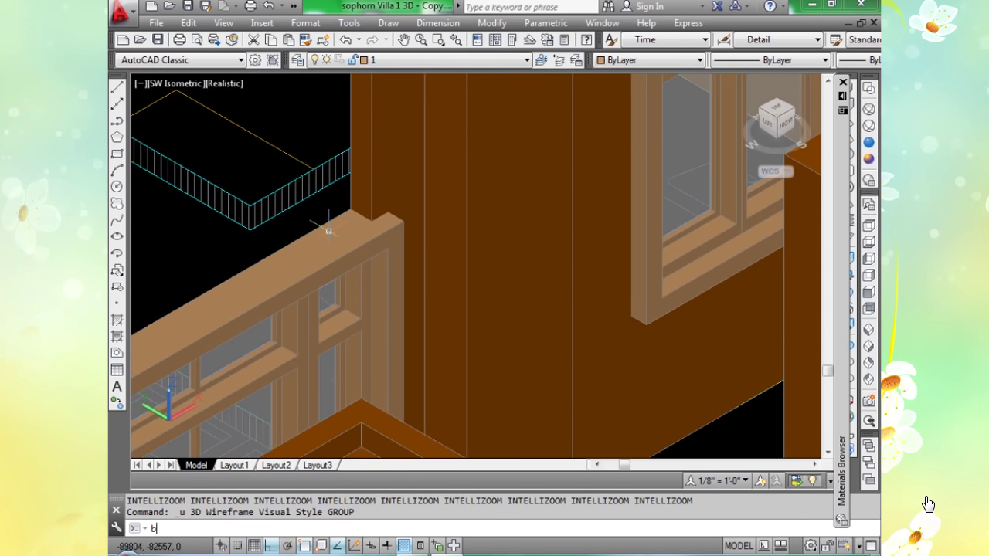
pyautogui.write('Ox')
pyautogui.press('Return')
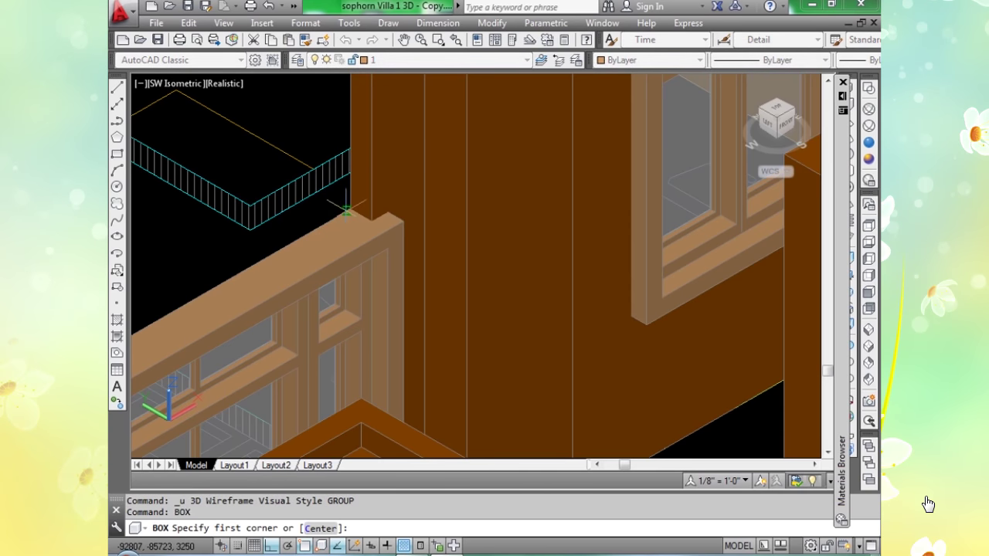
pyautogui.scroll(2, 350, 207)
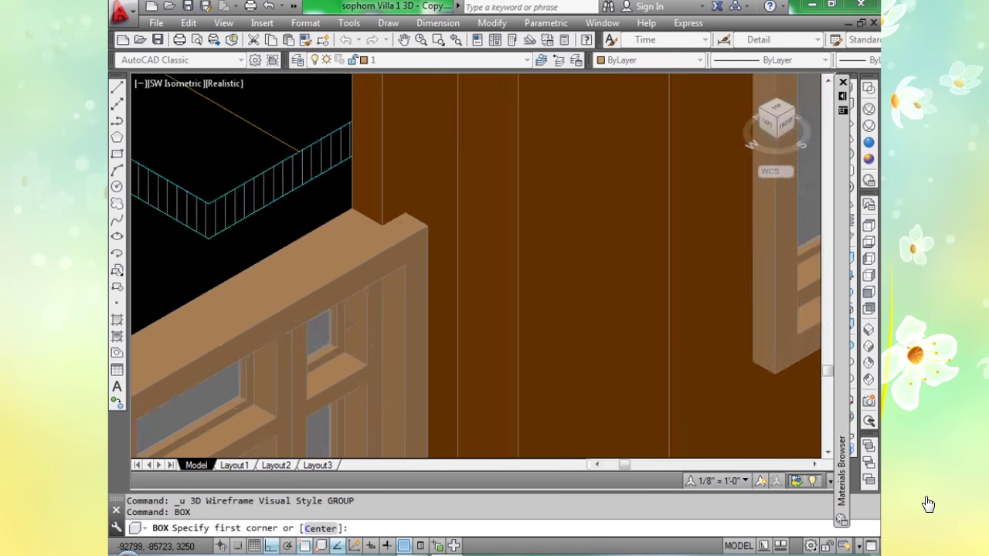
pyautogui.scroll(2, 356, 203)
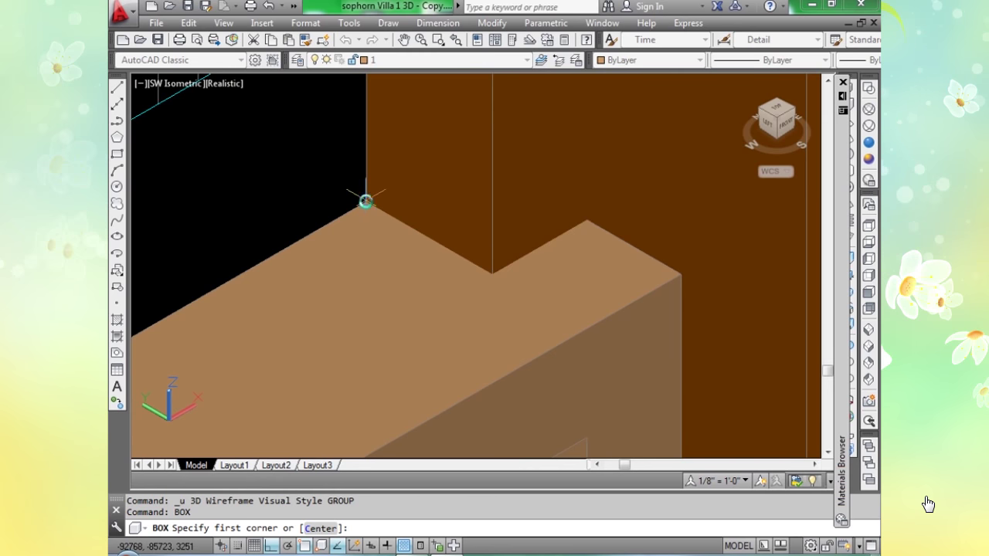
pyautogui.click(366, 200)
pyautogui.scroll(-3, 365, 200)
pyautogui.scroll(4, 347, 258)
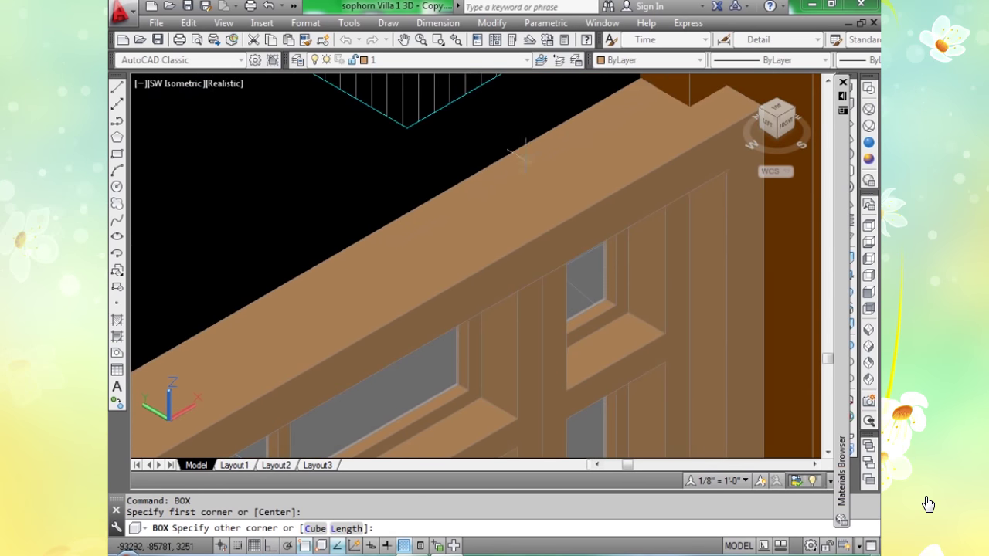
pyautogui.scroll(-3, 526, 159)
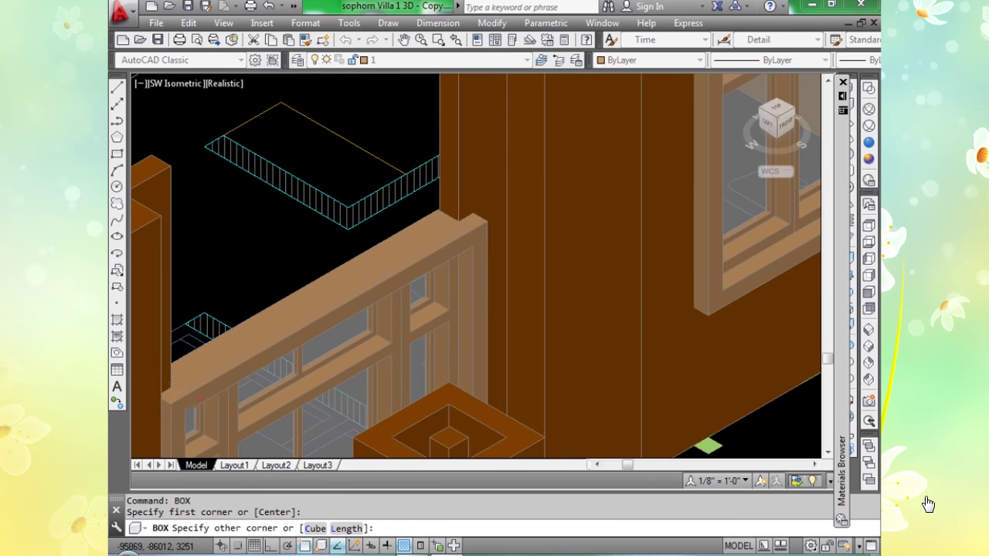
pyautogui.scroll(6, 193, 398)
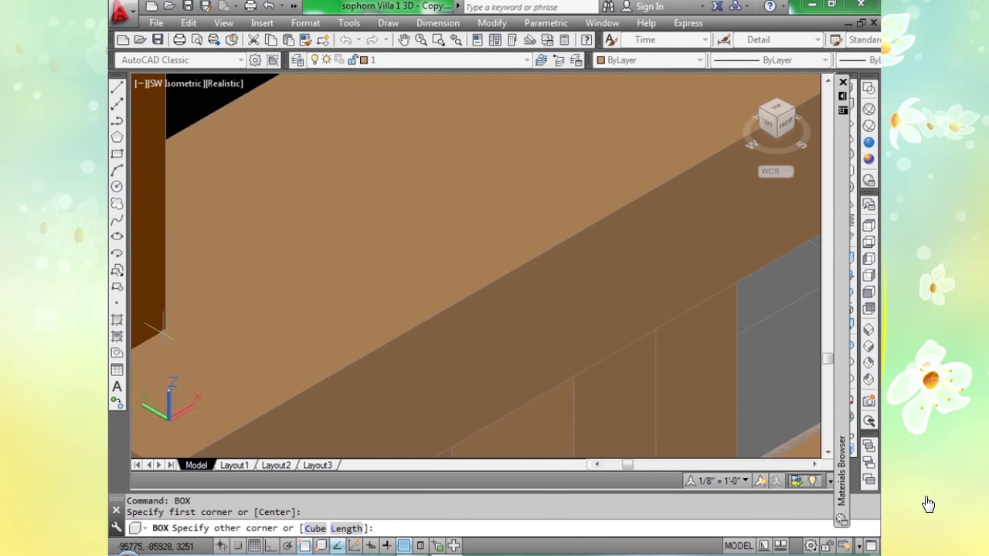
# Set the box's opposite corner on the railing top, forming the 200-high wall panel.
pyautogui.click(160, 330)
pyautogui.scroll(-3, 160, 330)
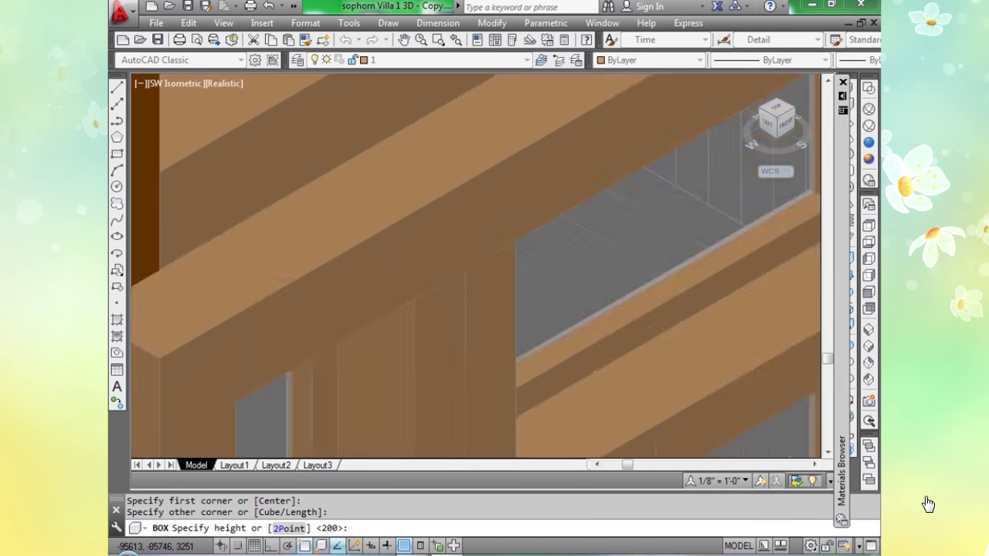
pyautogui.scroll(-3, 293, 346)
pyautogui.scroll(5, 302, 268)
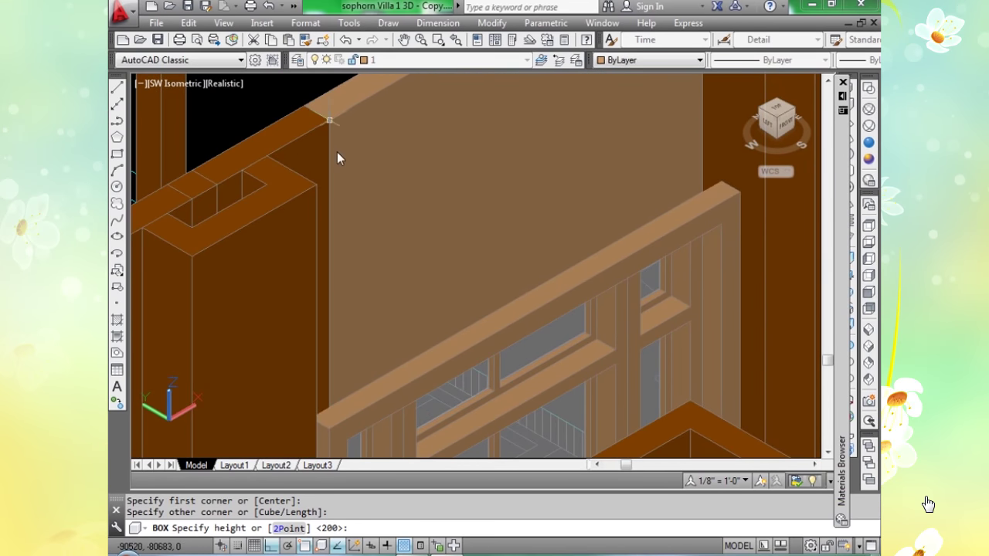
pyautogui.scroll(-4, 415, 225)
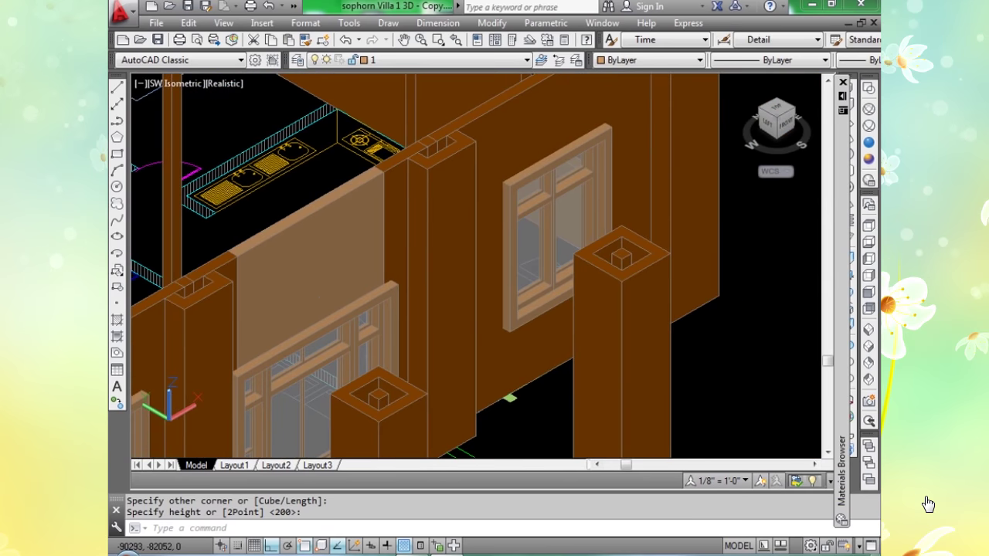
pyautogui.write('ma')
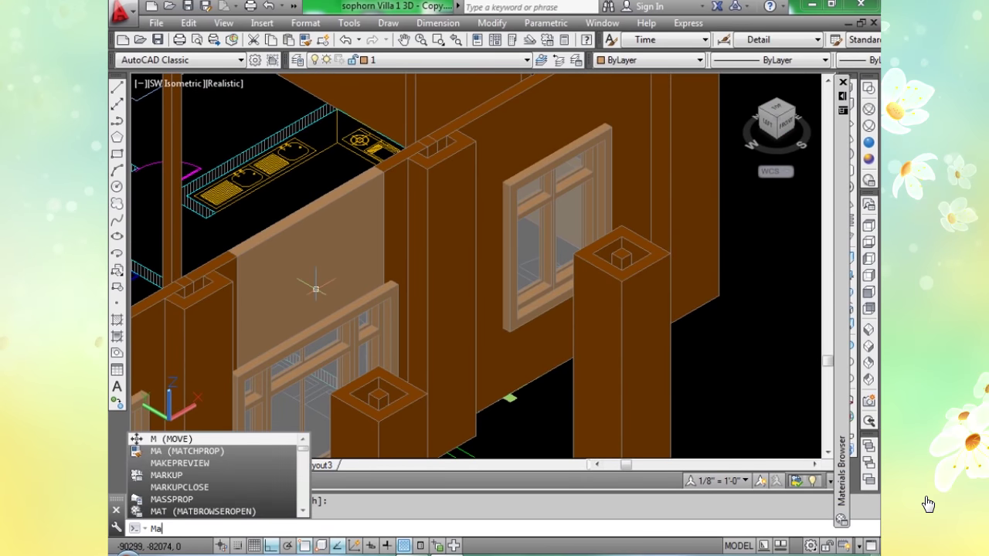
pyautogui.press('Return')
# Match the new panel to the wall's properties: Color 34 on layer Venblock.
pyautogui.click(394, 178)
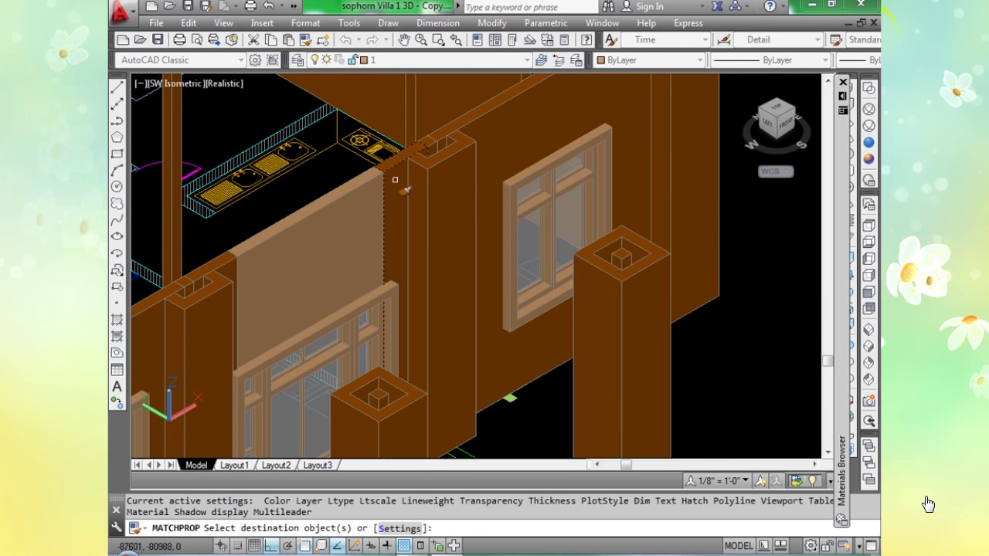
pyautogui.click(348, 222)
pyautogui.press('Return')
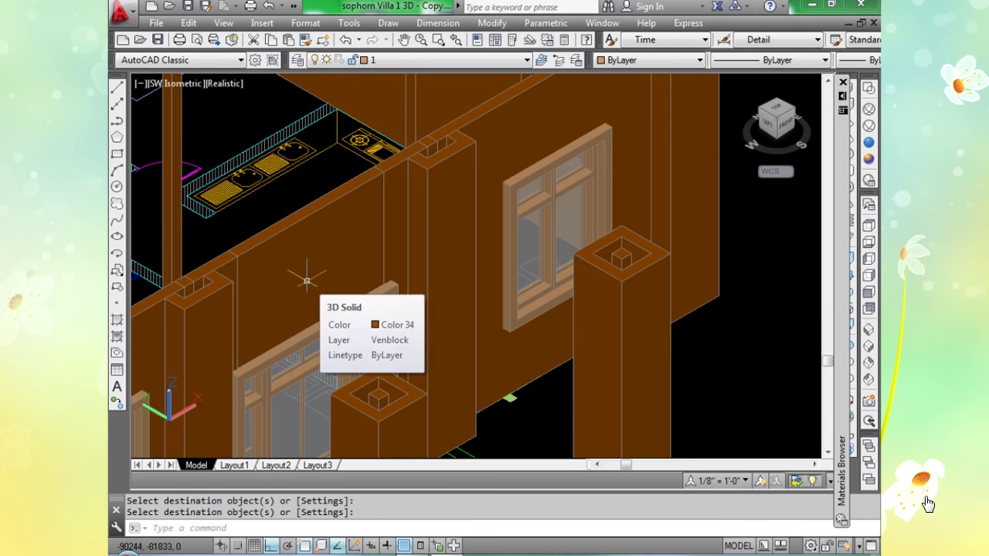
# Union the new panel with the neighbouring wall piece into one solid.
pyautogui.write('uni')
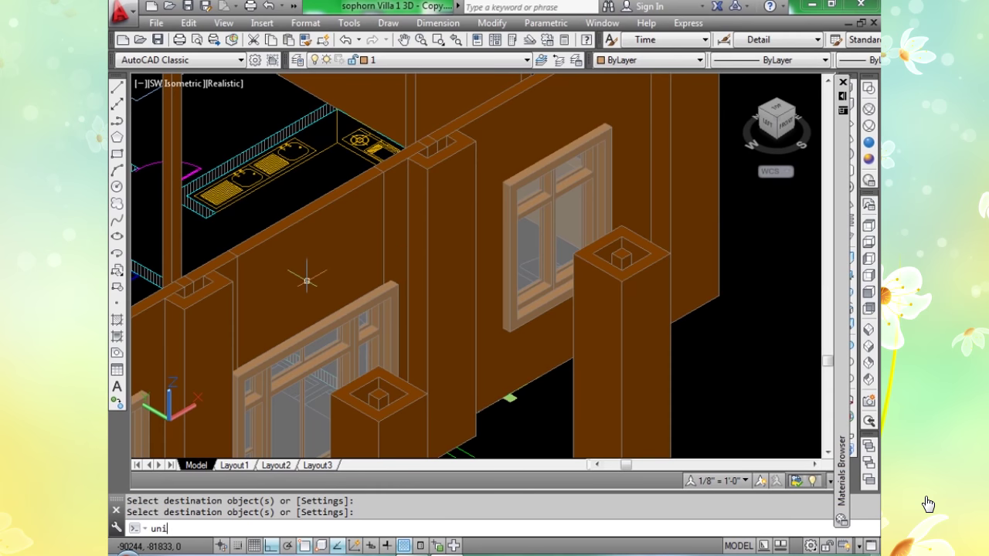
pyautogui.press('Return')
pyautogui.click(289, 263)
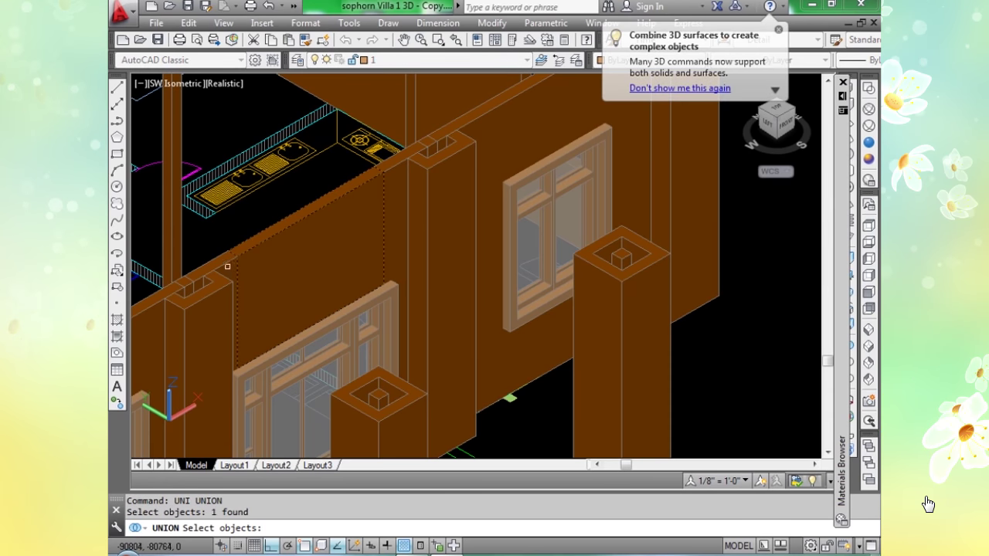
pyautogui.click(228, 268)
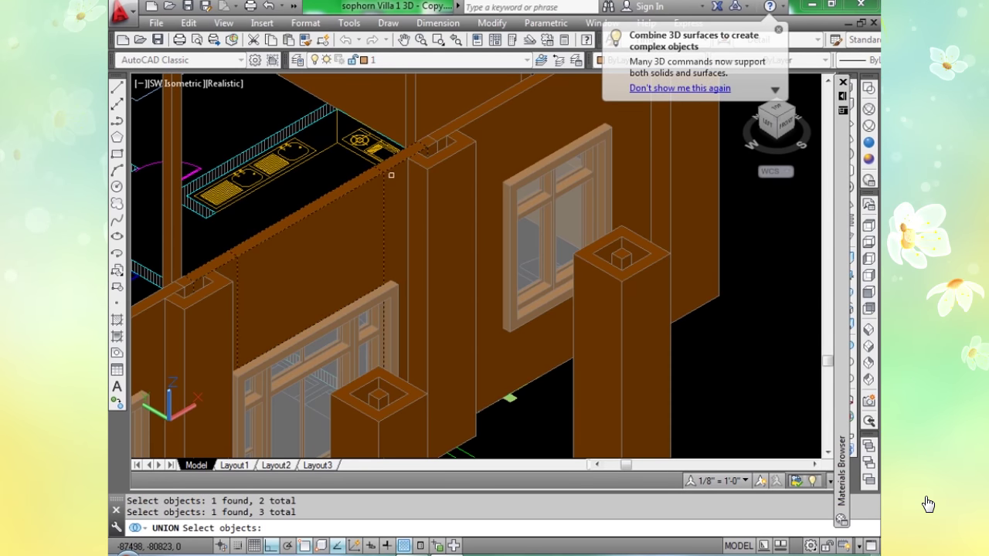
pyautogui.scroll(-2, 391, 175)
pyautogui.press('Return')
# Pan to the standalone window and roof models and display them in Realistic shading.
pyautogui.scroll(5, 393, 278)
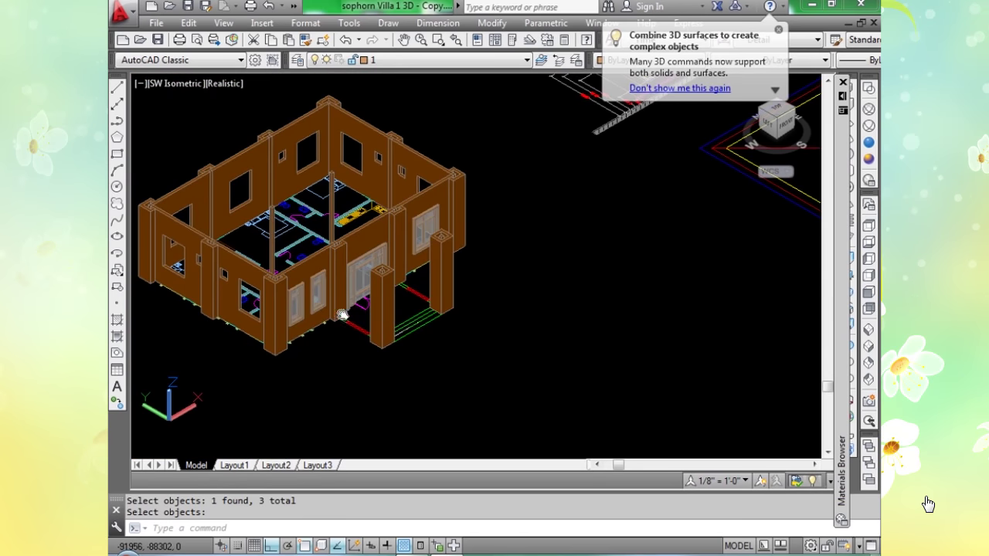
pyautogui.scroll(-3, 415, 252)
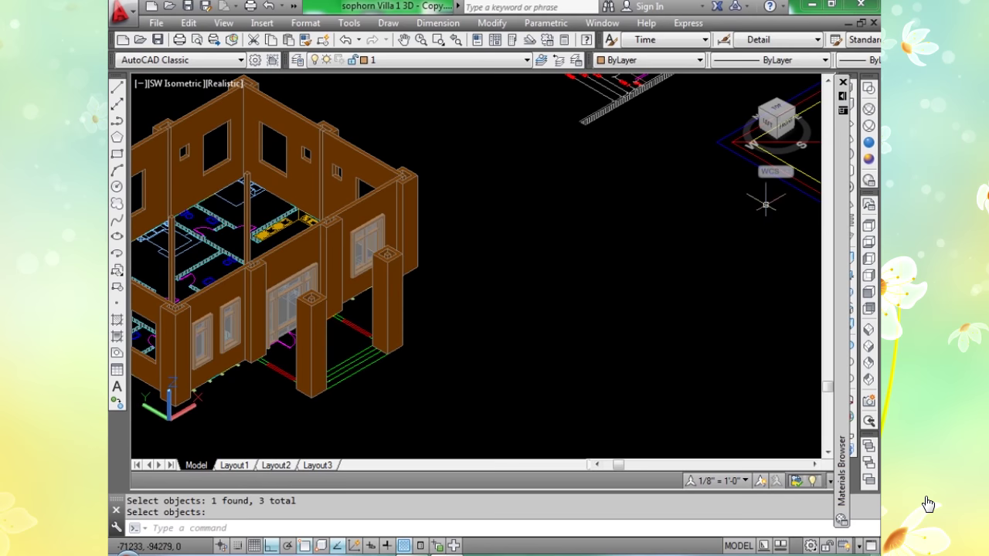
pyautogui.scroll(-4, 510, 243)
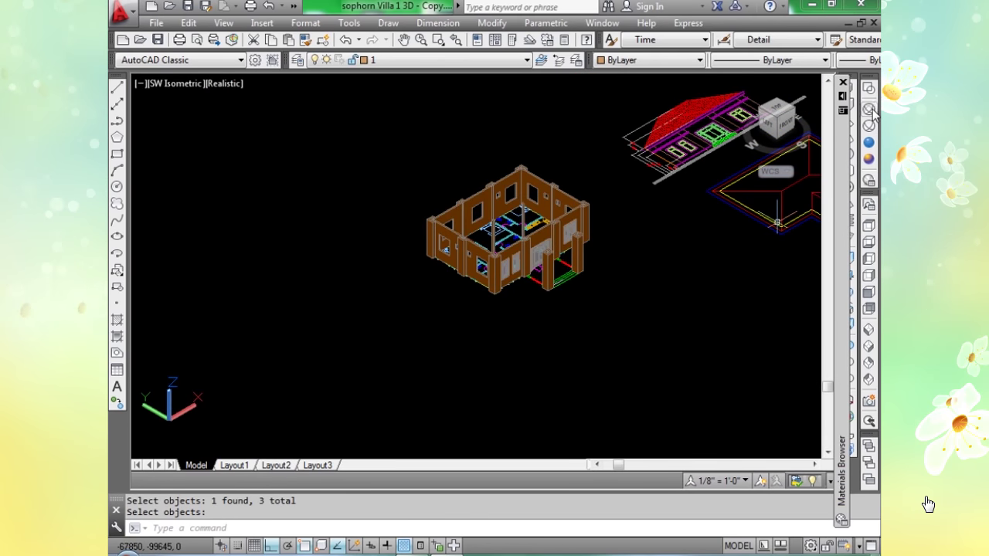
pyautogui.click(868, 109)
pyautogui.moveTo(751, 320); pyautogui.dragTo(415, 323, button='middle')
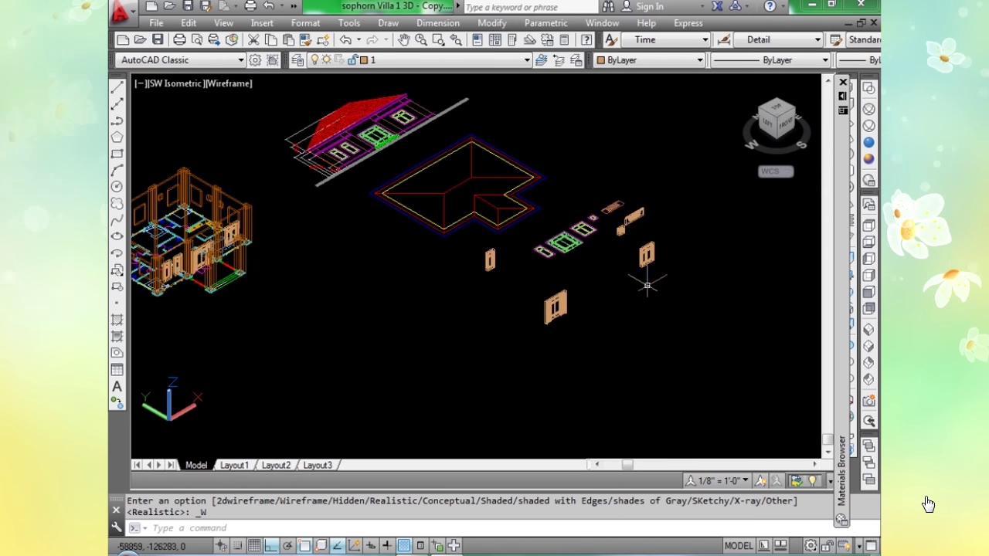
pyautogui.scroll(5, 648, 285)
pyautogui.moveTo(607, 293); pyautogui.dragTo(392, 323, button='middle')
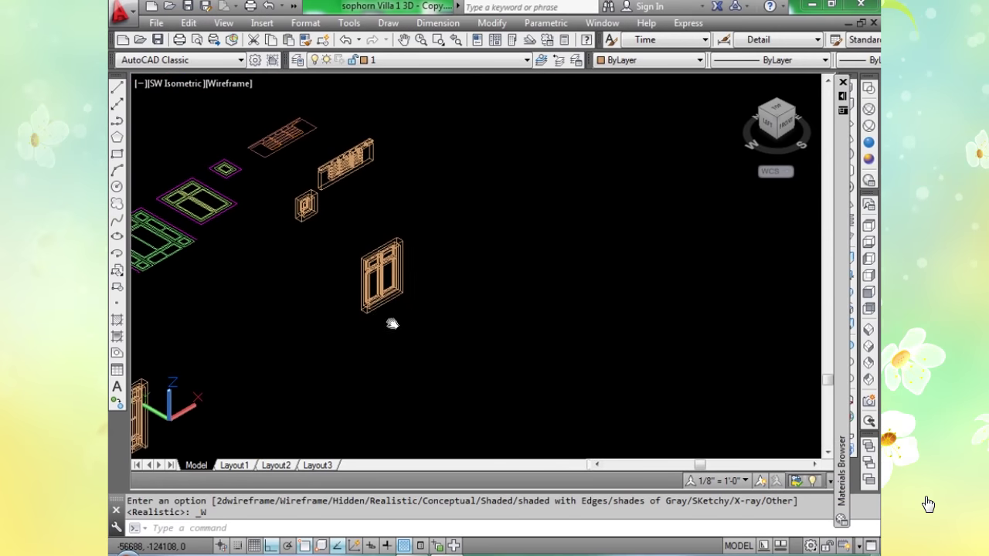
pyautogui.scroll(2, 393, 312)
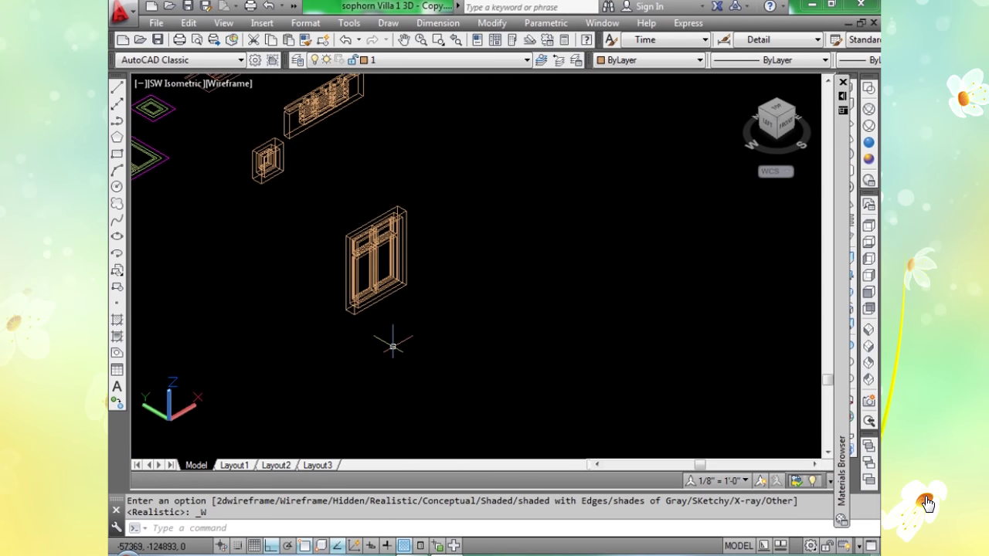
pyautogui.click(868, 142)
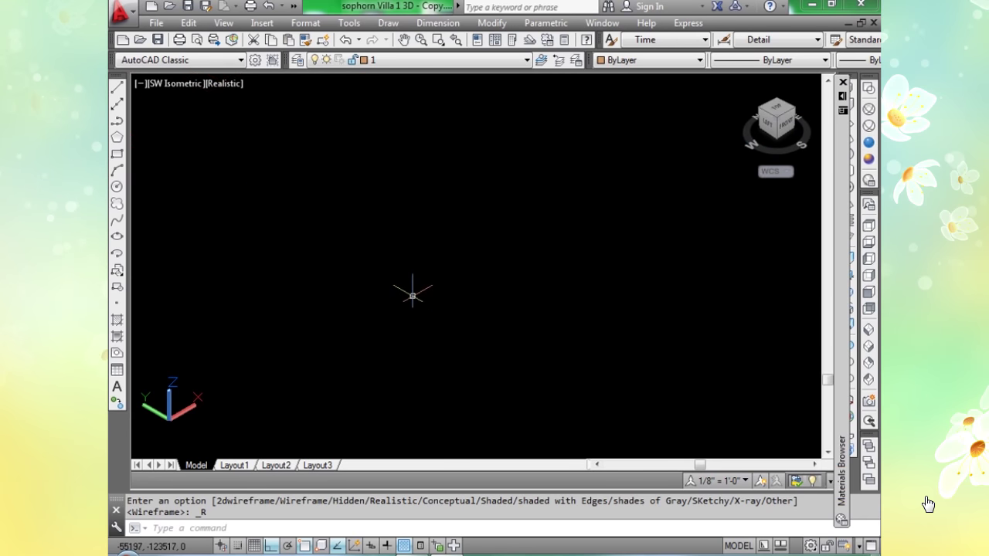
pyautogui.moveTo(414, 296); pyautogui.dragTo(473, 292, button='middle')
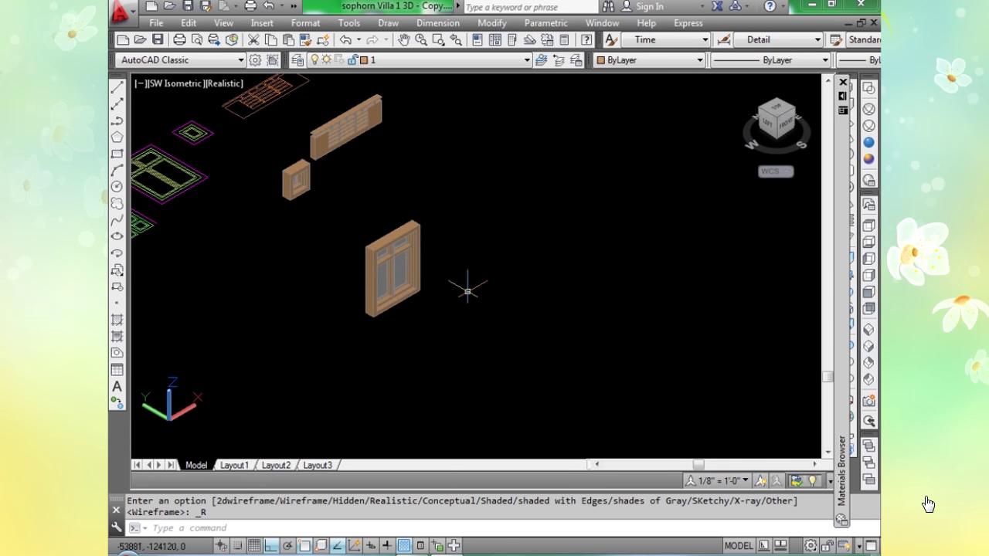
# Use ROTATE3D to turn the tall window block 90 degrees around a vertical axis at its corner.
pyautogui.write('ot')
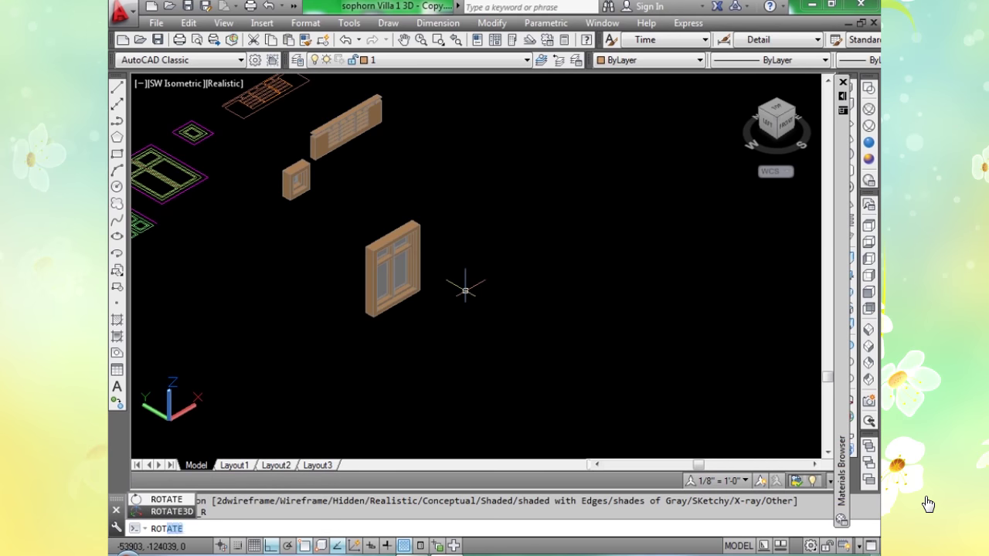
pyautogui.write('aTE3')
pyautogui.press('Return')
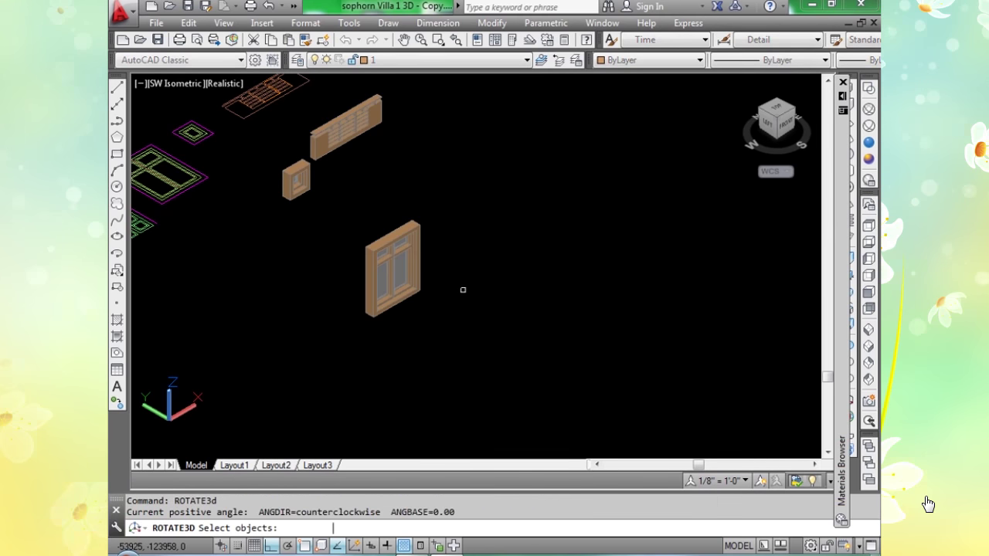
pyautogui.click(373, 292)
pyautogui.press('Return')
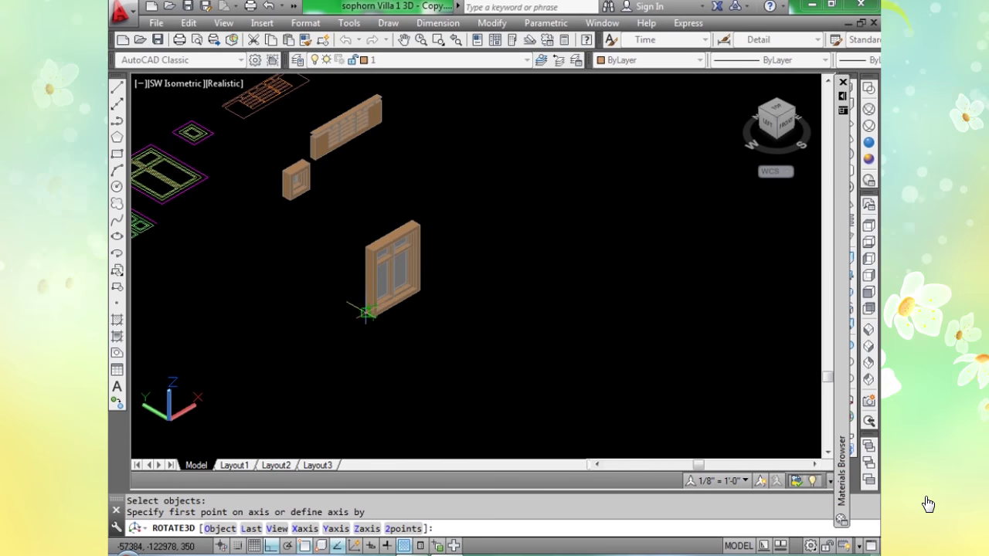
pyautogui.click(372, 312)
pyautogui.click(365, 195)
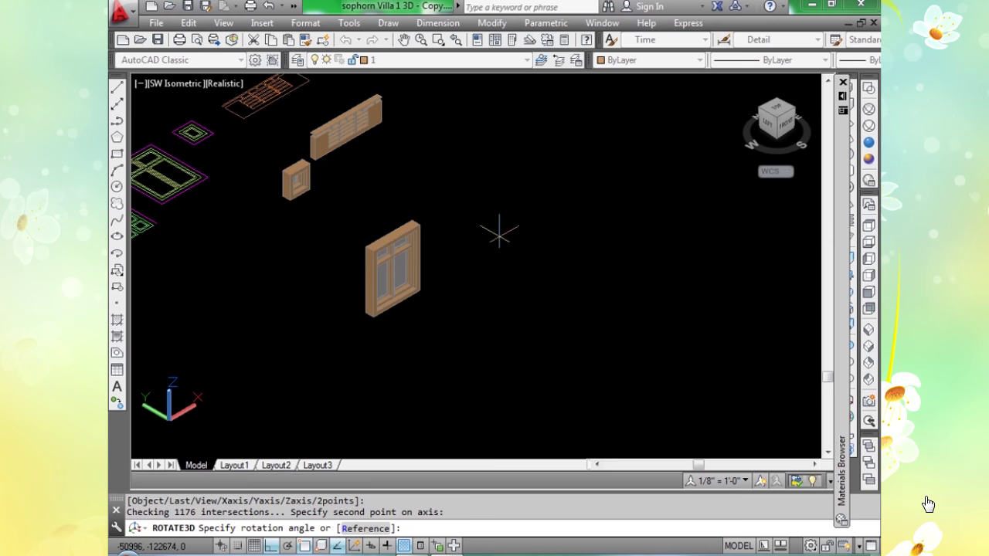
pyautogui.press('Return')
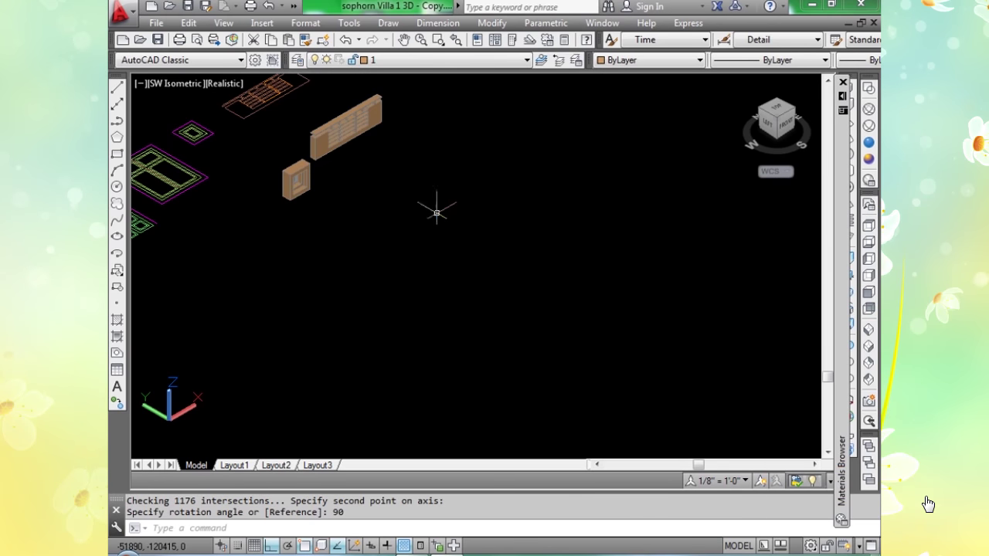
pyautogui.scroll(-3, 379, 280)
pyautogui.scroll(2, 391, 249)
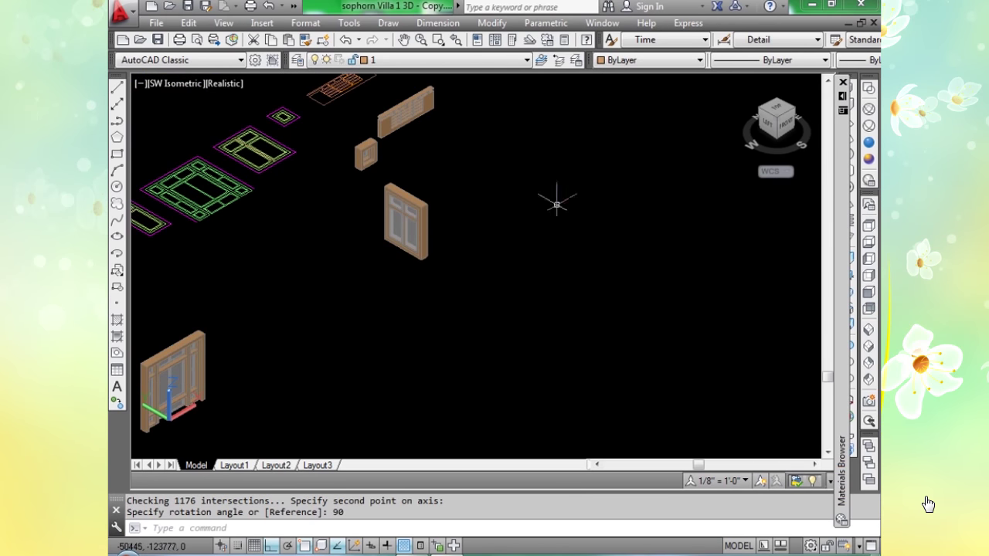
# Switch to SE Isometric, zoom in on the window models, and set Wireframe style.
pyautogui.click(868, 346)
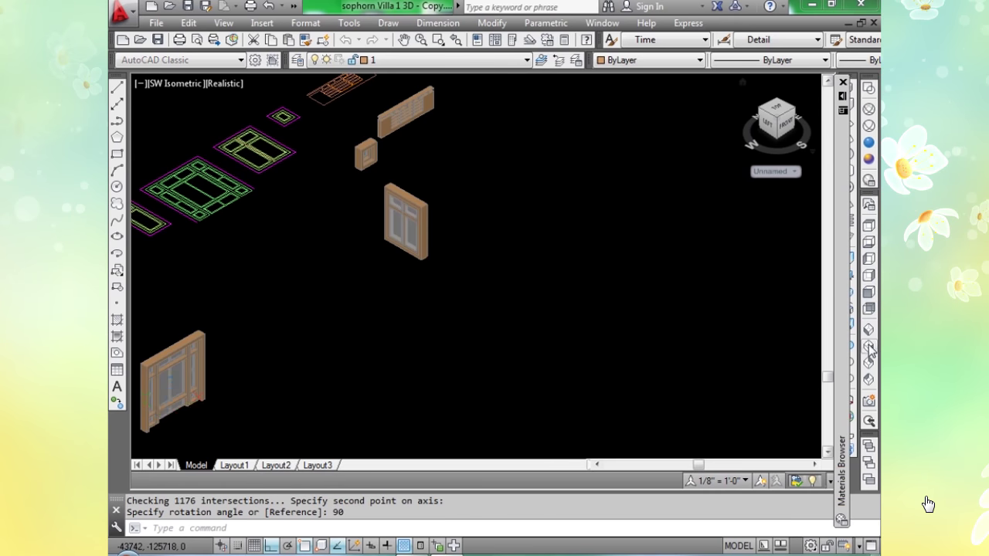
pyautogui.click(869, 348)
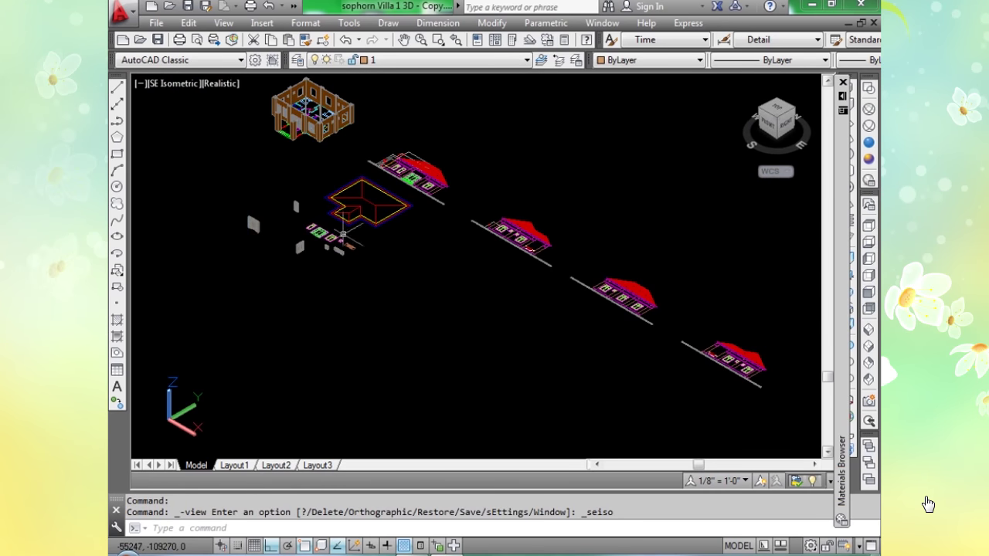
pyautogui.scroll(3, 342, 232)
pyautogui.scroll(3, 263, 265)
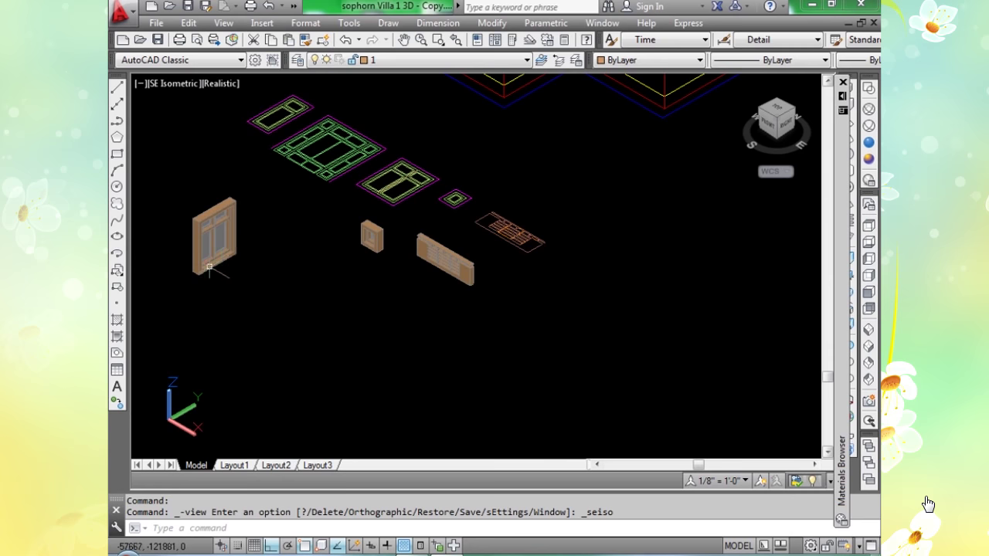
pyautogui.scroll(2, 209, 268)
pyautogui.moveTo(269, 281); pyautogui.dragTo(377, 309, button='middle')
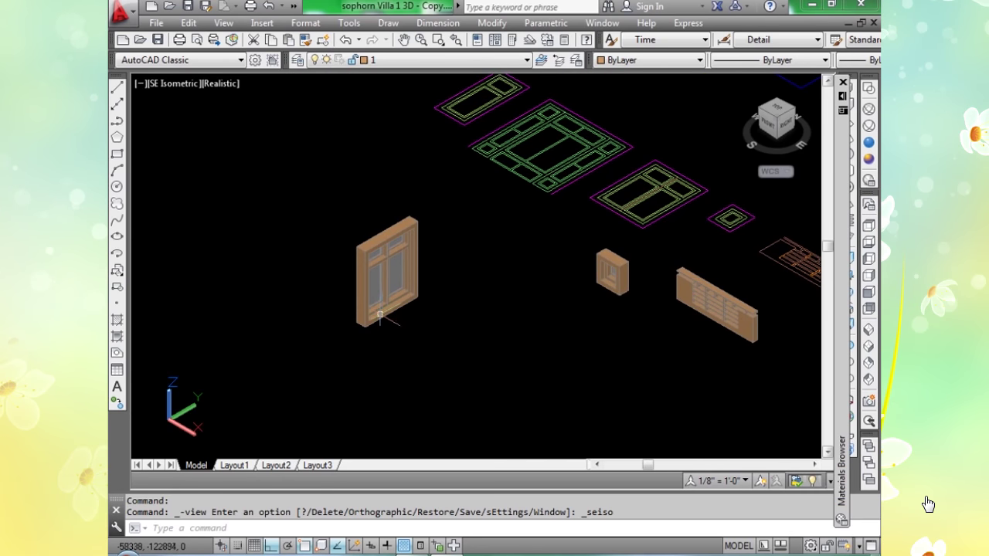
pyautogui.scroll(2, 357, 311)
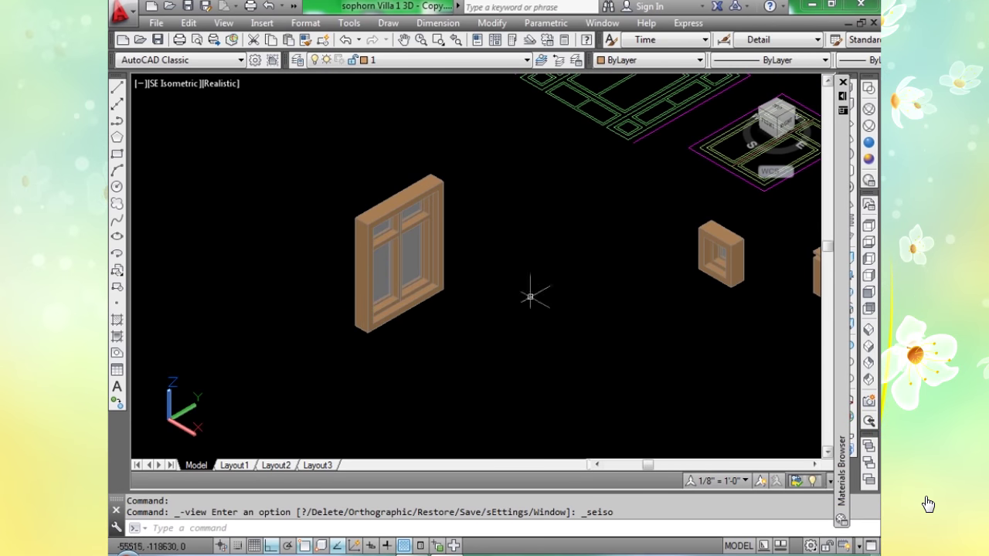
pyautogui.click(869, 241)
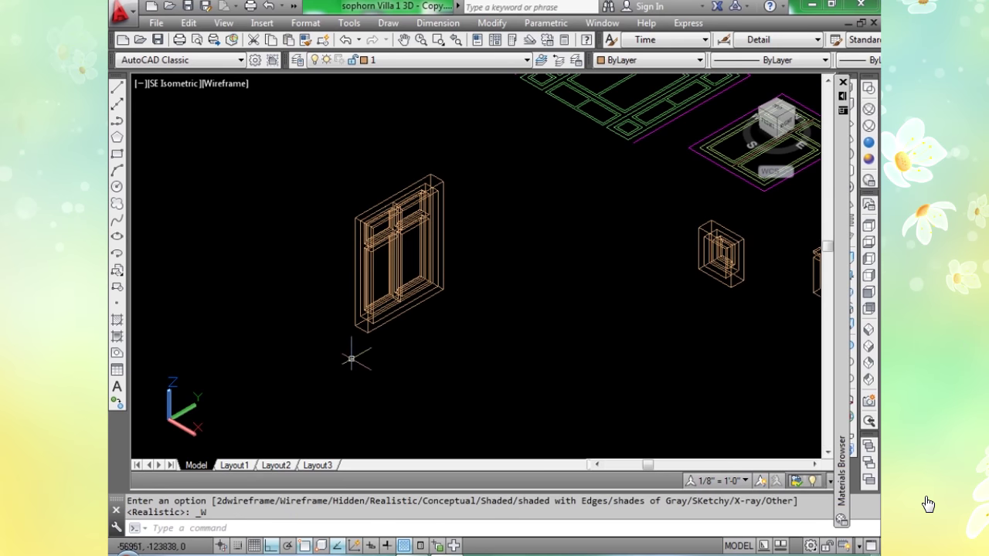
# Copy the window from its corner base point into the first wall opening.
pyautogui.write('c')
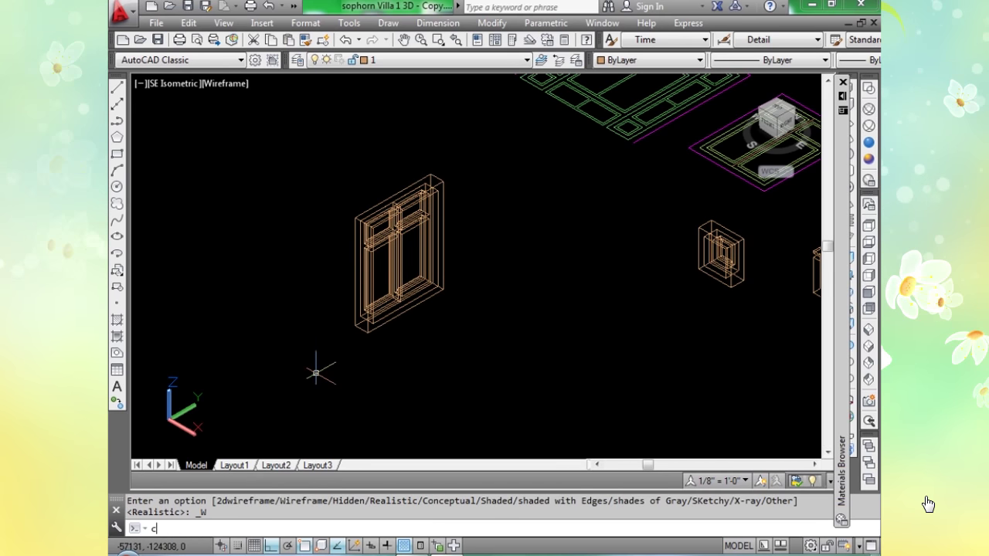
pyautogui.write('p')
pyautogui.press('Return')
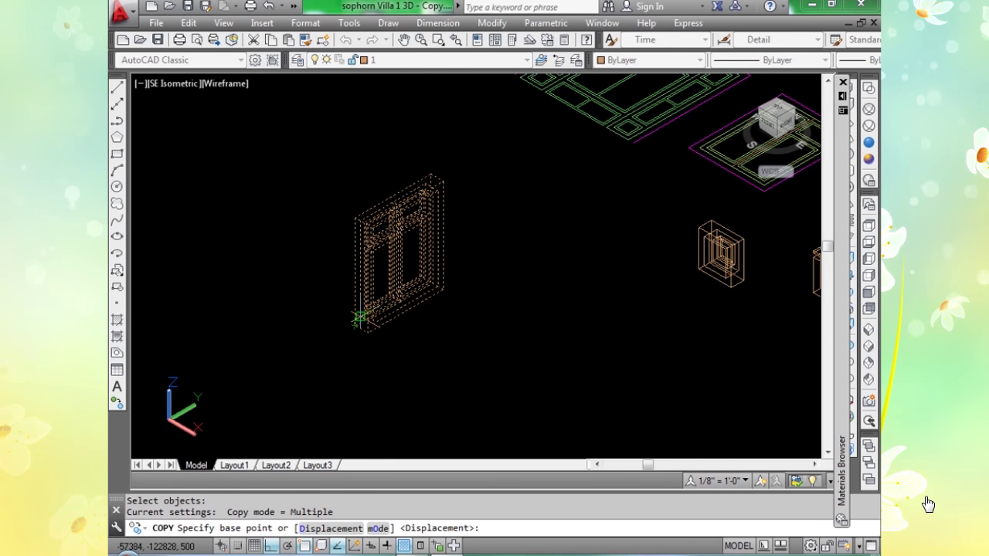
pyautogui.click(354, 323)
pyautogui.scroll(-3, 366, 311)
pyautogui.scroll(-2, 375, 302)
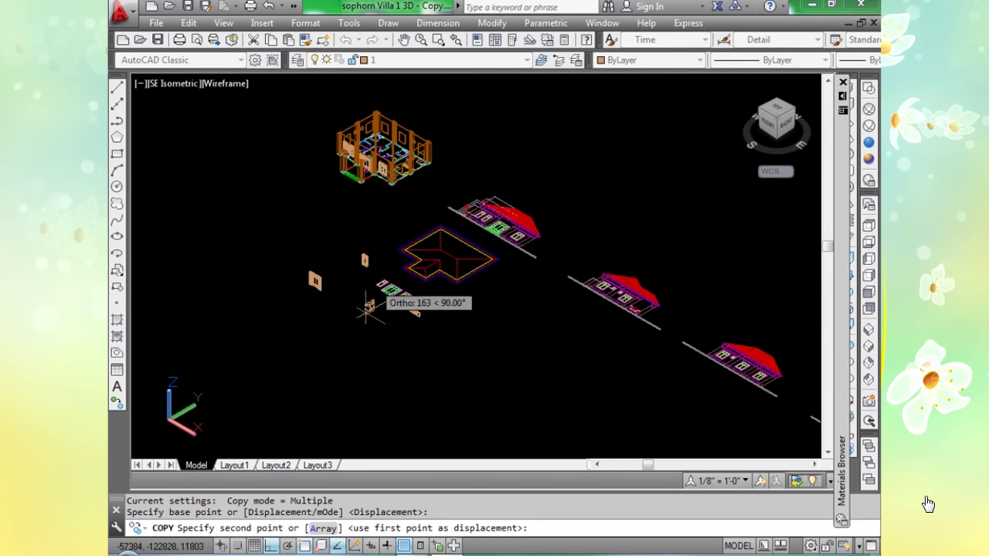
pyautogui.scroll(3, 410, 181)
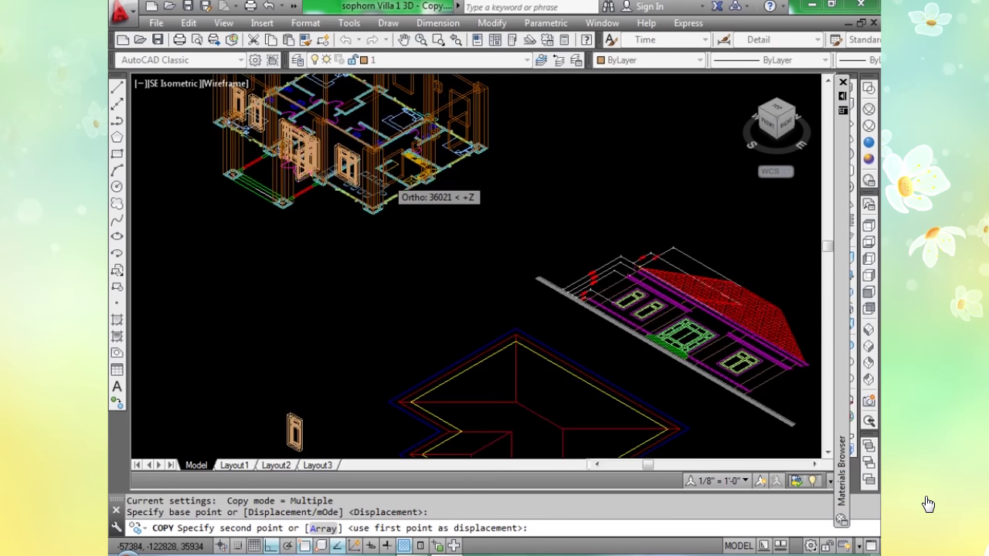
pyautogui.scroll(5, 409, 182)
pyautogui.scroll(3, 374, 288)
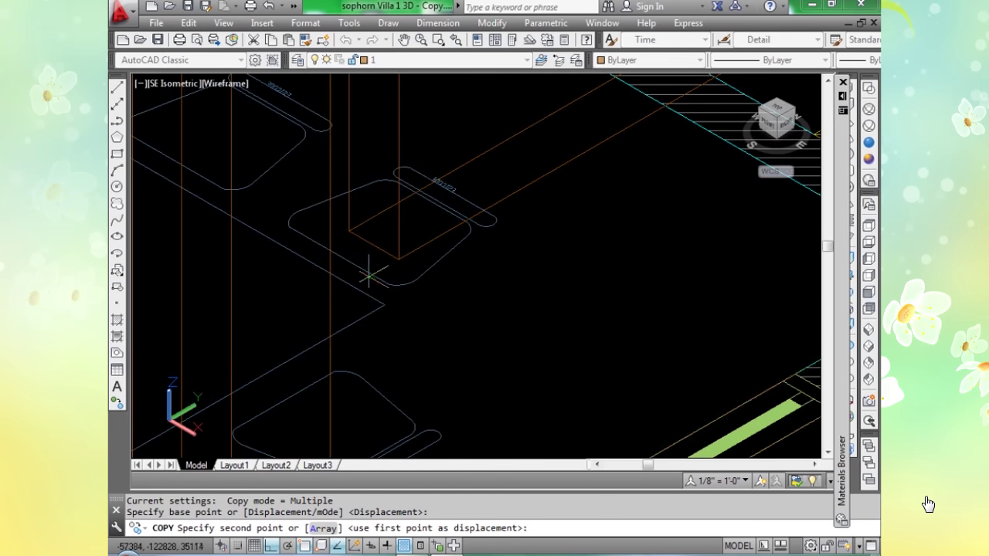
pyautogui.click(349, 230)
# Place a second window copy in another wall opening and end COPY.
pyautogui.scroll(-4, 349, 230)
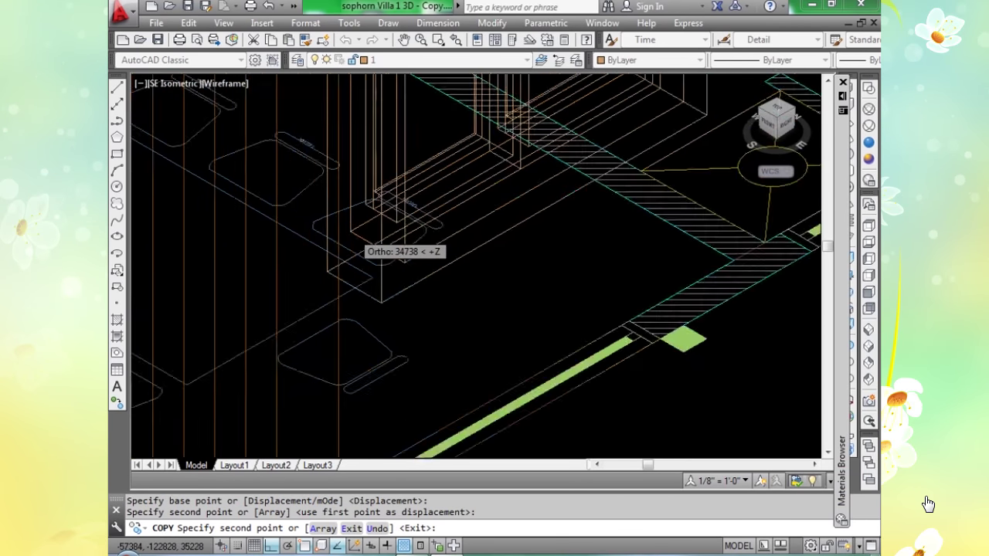
pyautogui.scroll(4, 342, 296)
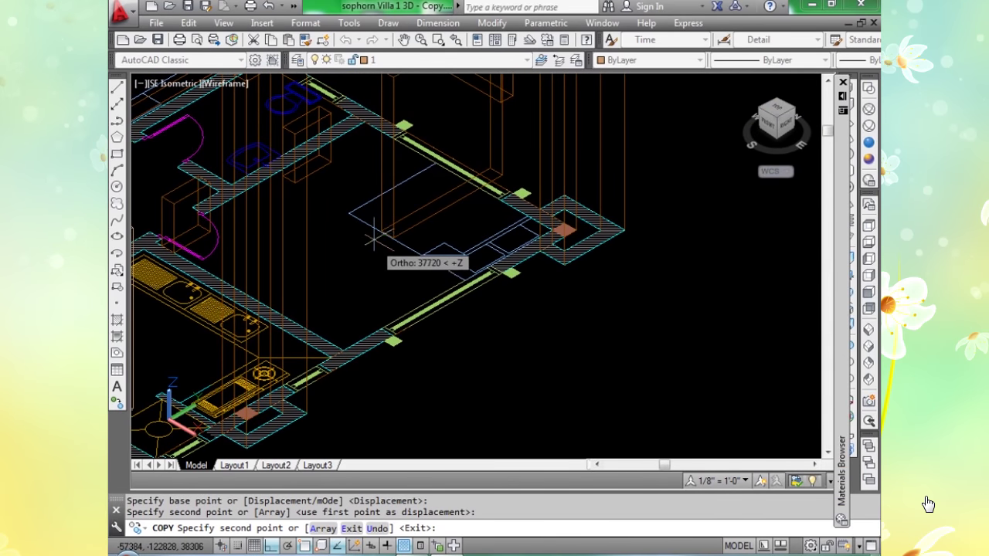
pyautogui.click(518, 215)
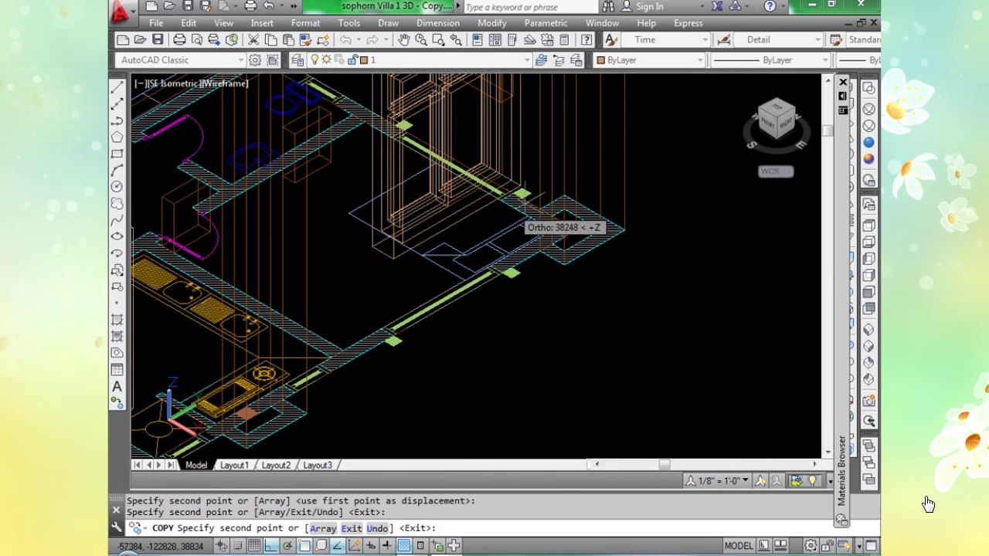
pyautogui.scroll(-5, 355, 309)
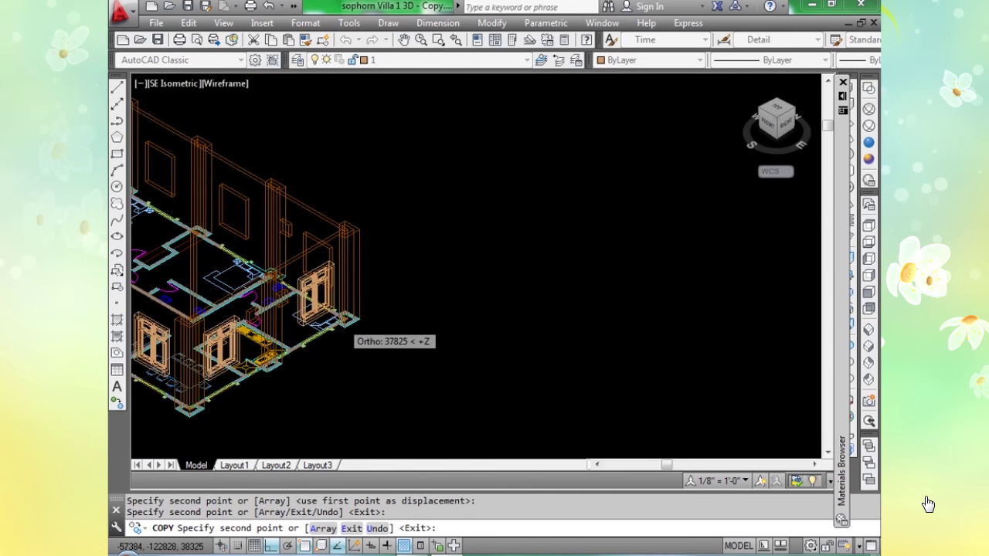
pyautogui.scroll(-3, 346, 325)
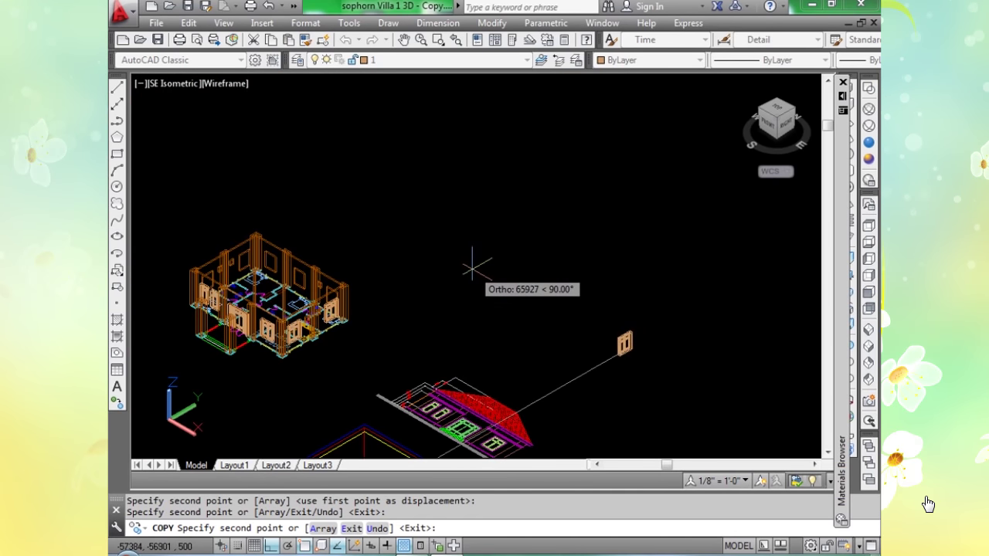
pyautogui.press('Return')
pyautogui.scroll(-5, 502, 186)
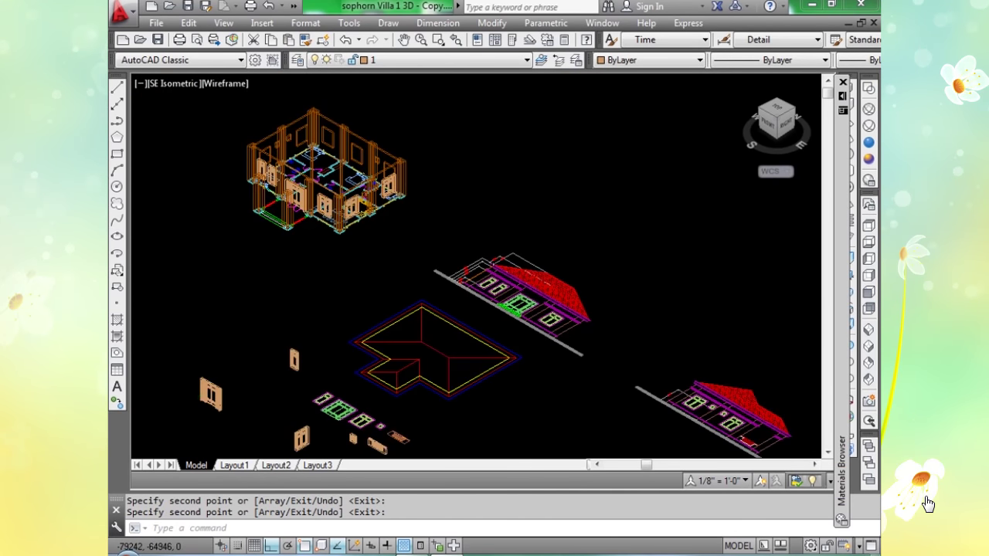
pyautogui.scroll(7, 439, 282)
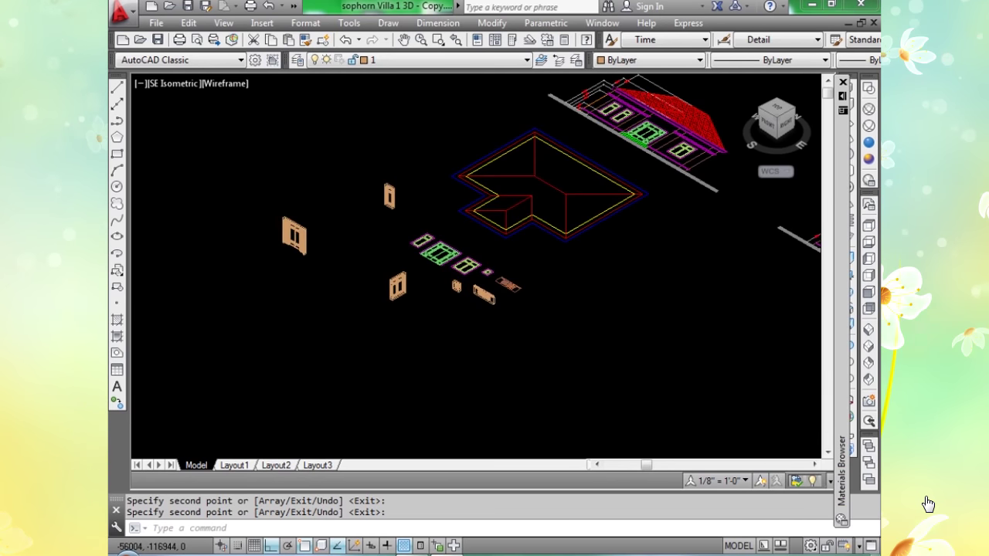
# In Realistic shading, rotate the door 90° with ROTATE3D about a vertical axis through its corner.
pyautogui.click(867, 143)
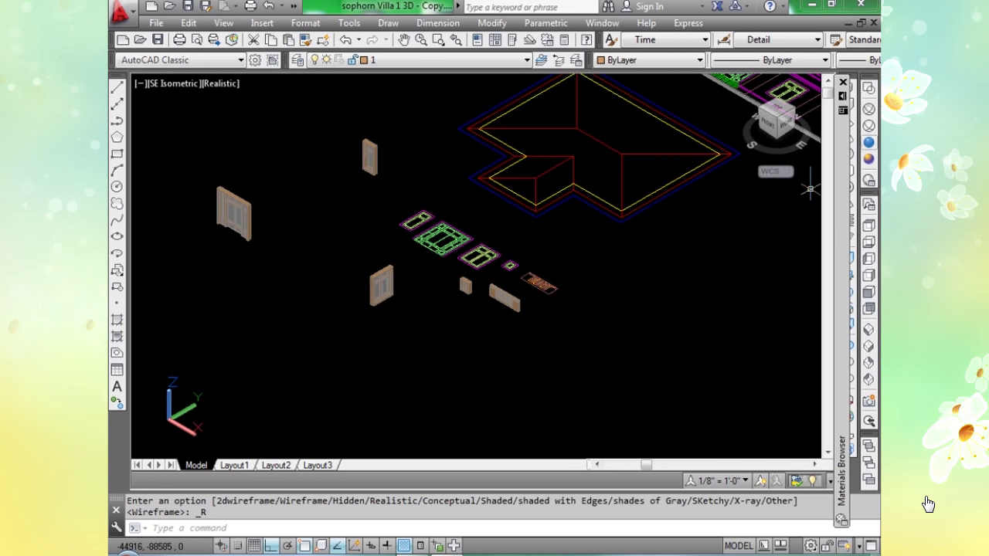
pyautogui.scroll(2, 394, 287)
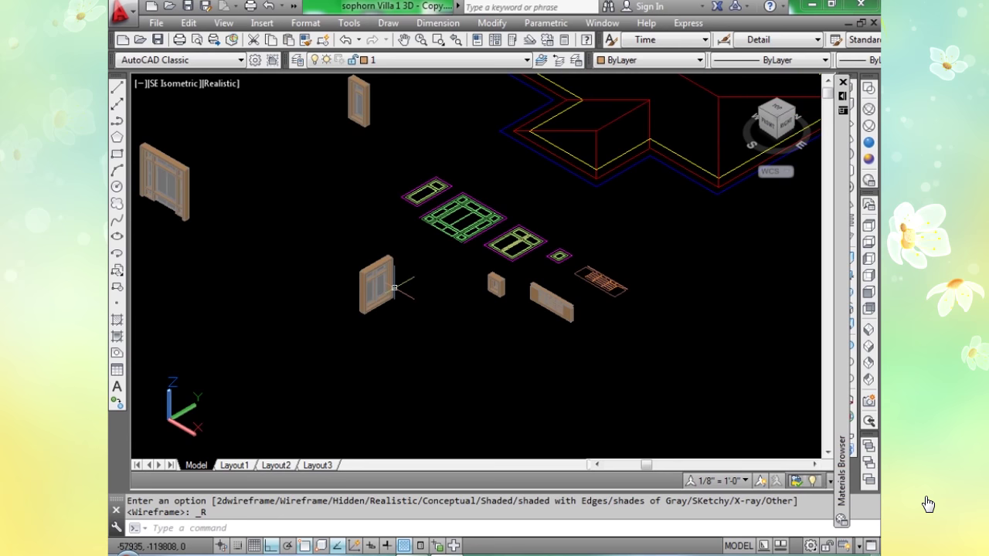
pyautogui.write('rotate3d')
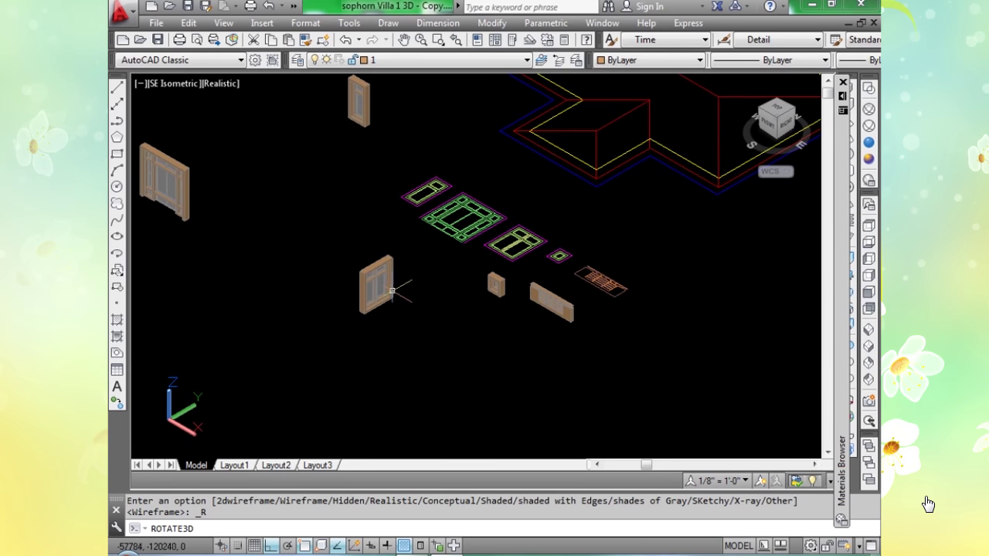
pyautogui.press('Return')
pyautogui.click(376, 284)
pyautogui.press('Return')
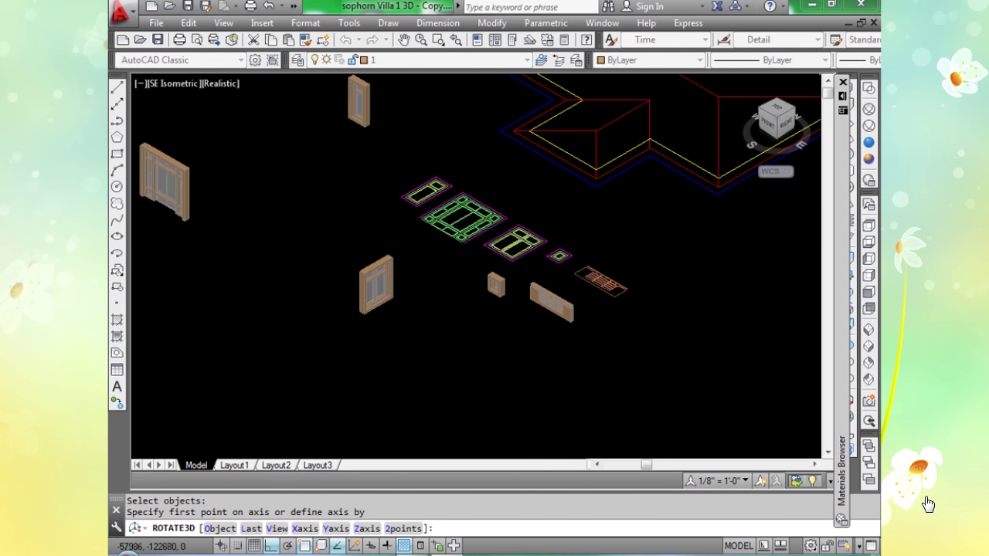
pyautogui.scroll(2, 357, 311)
pyautogui.click(361, 308)
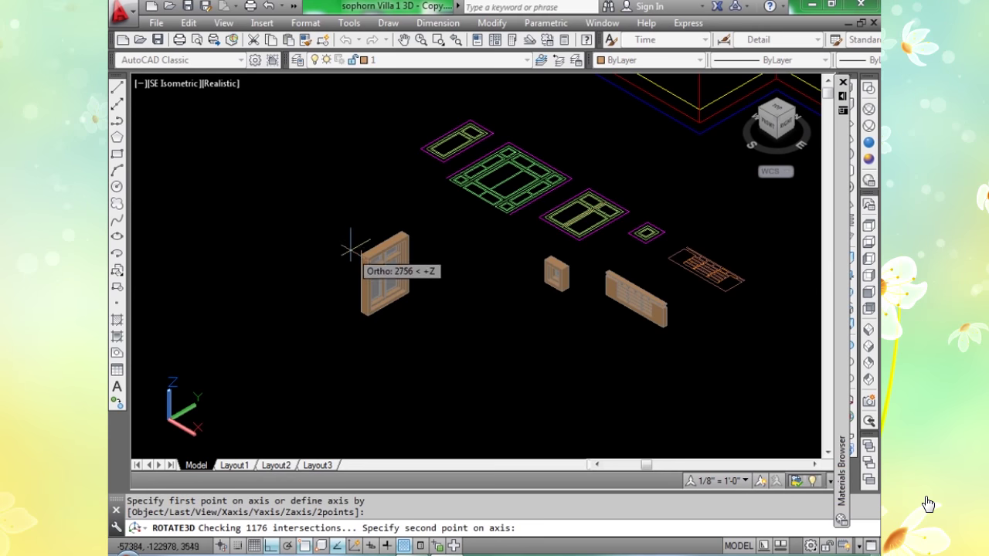
pyautogui.click(352, 232)
pyautogui.write('90')
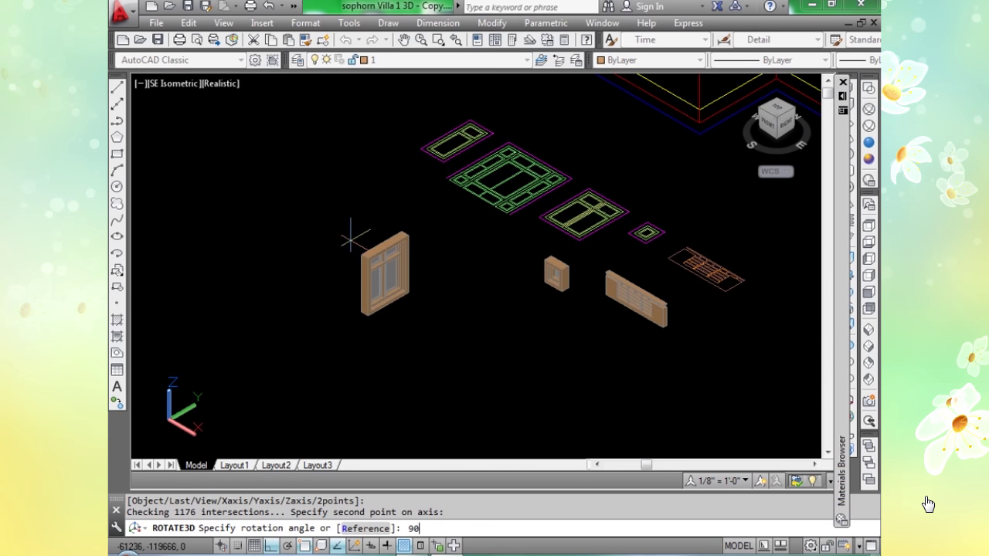
pyautogui.press('Return')
# Orbit to see the whole villa layout and switch to the Wireframe visual style.
pyautogui.scroll(-3, 417, 263)
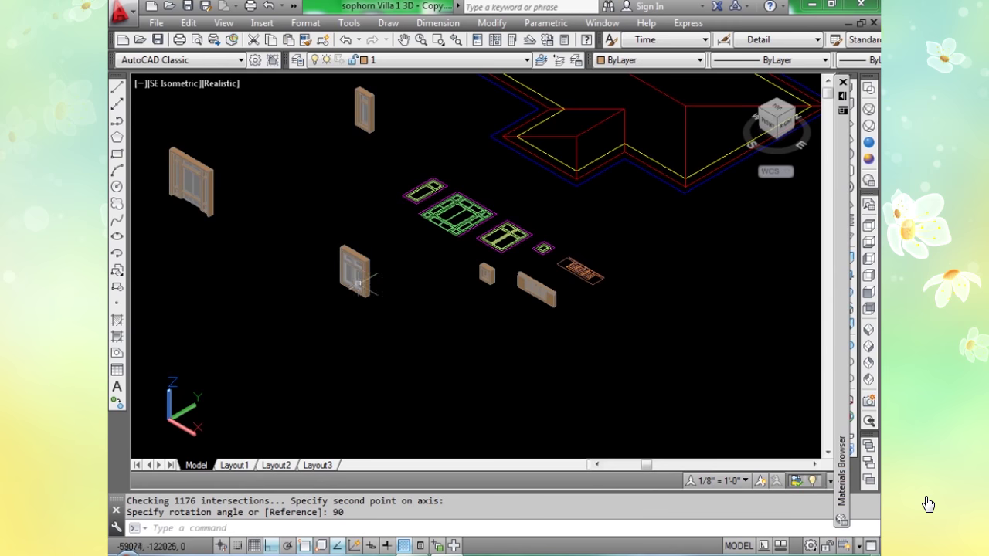
pyautogui.scroll(5, 356, 255)
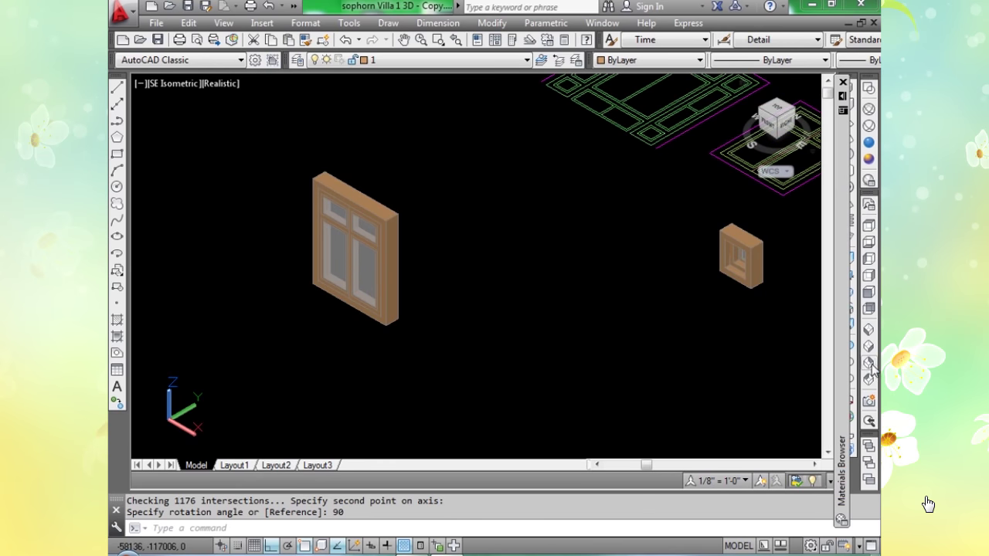
pyautogui.scroll(-5, 832, 353)
pyautogui.keyDown('shift'); pyautogui.moveTo(832, 353); pyautogui.dragTo(550, 399, button='middle'); pyautogui.keyUp('shift')
pyautogui.scroll(3, 500, 166)
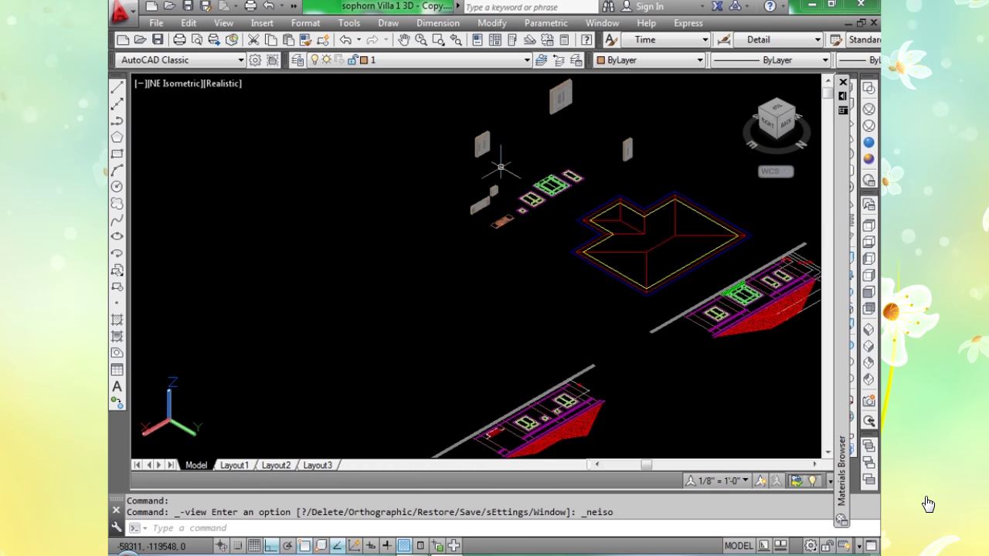
pyautogui.scroll(3, 502, 170)
pyautogui.scroll(4, 486, 186)
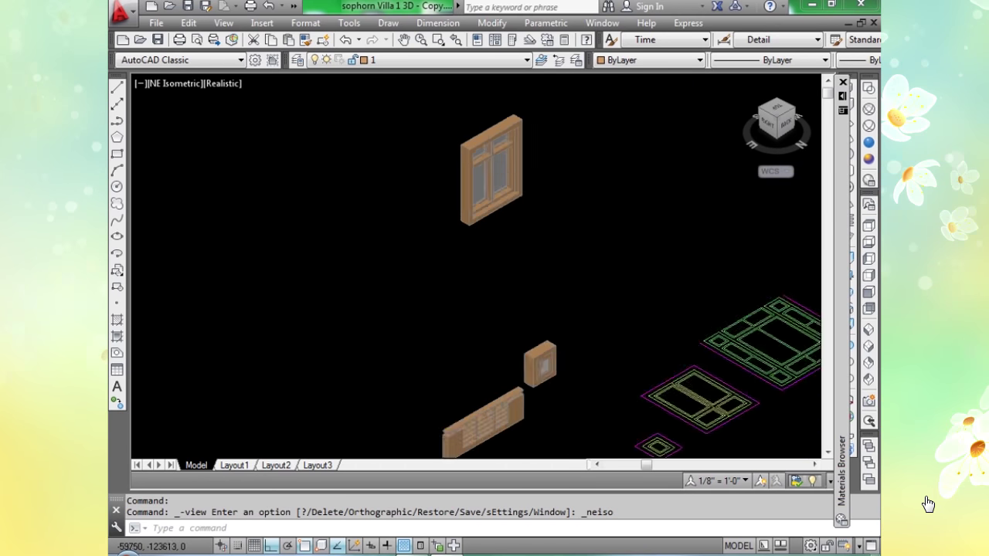
pyautogui.scroll(4, 458, 193)
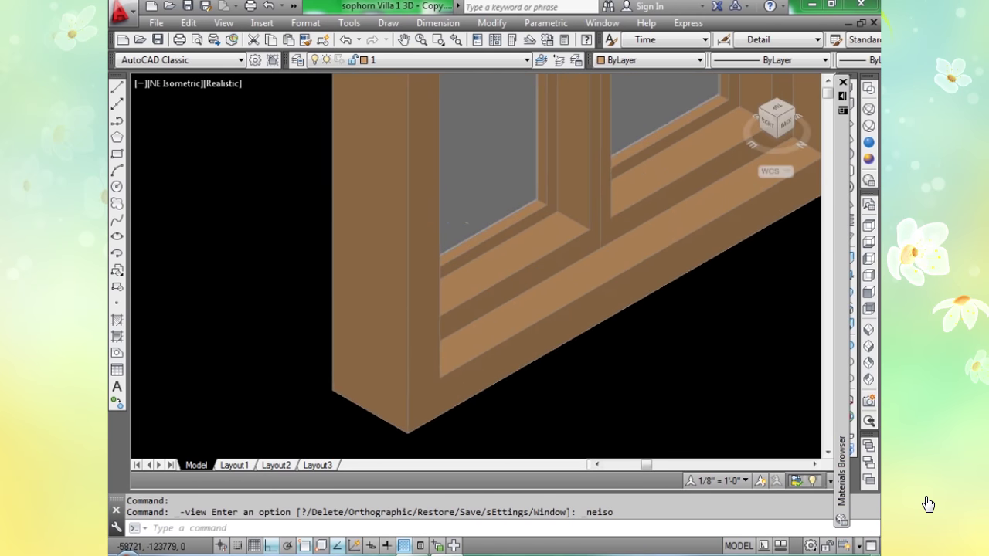
pyautogui.scroll(-2, 446, 211)
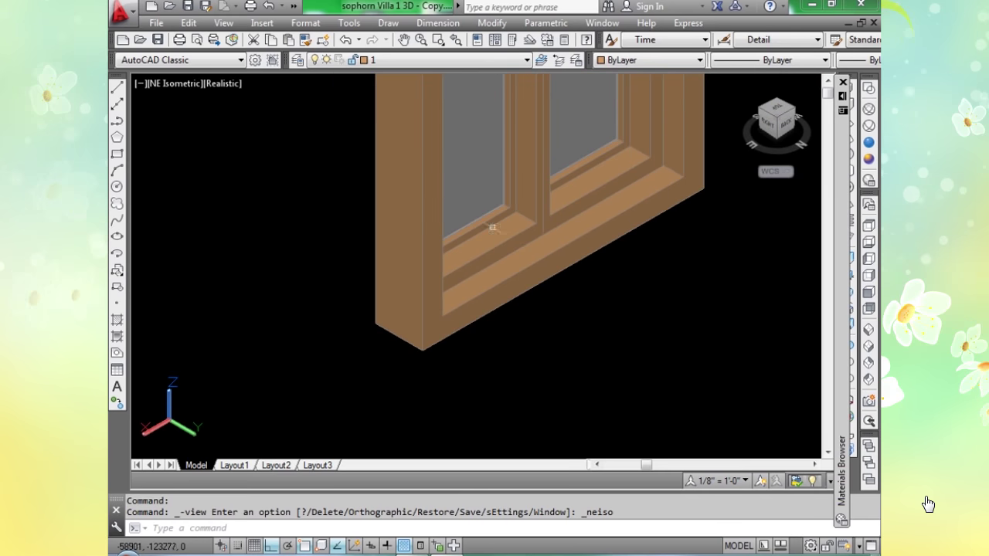
pyautogui.click(868, 109)
pyautogui.scroll(5, 389, 283)
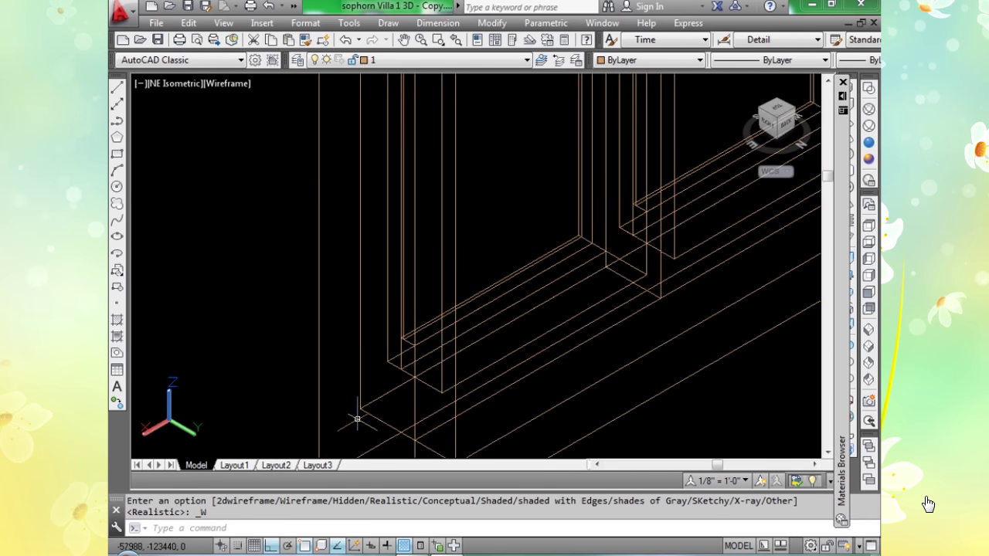
# Copy the window model and drop the first copy into a wall opening.
pyautogui.write('c')
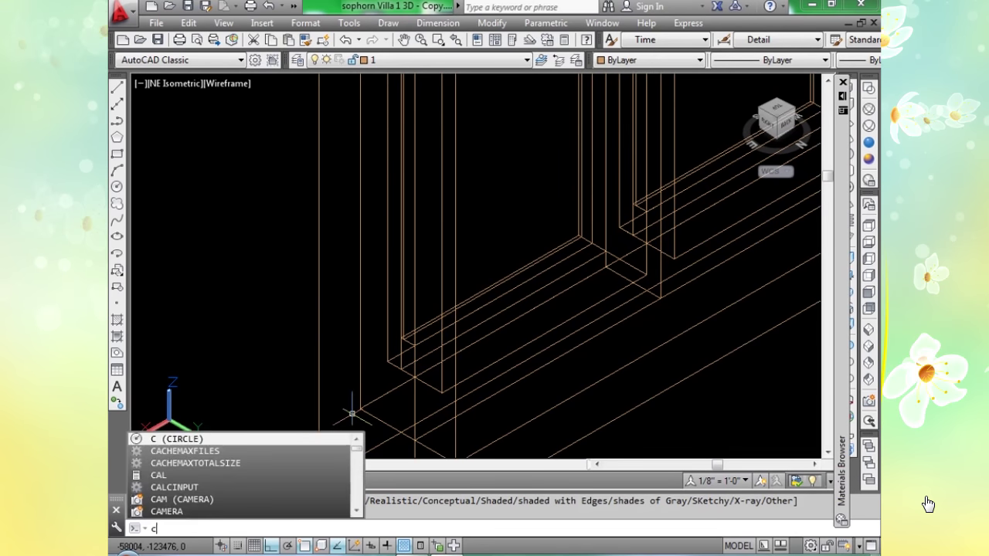
pyautogui.write('p')
pyautogui.press('Return')
pyautogui.click(360, 408)
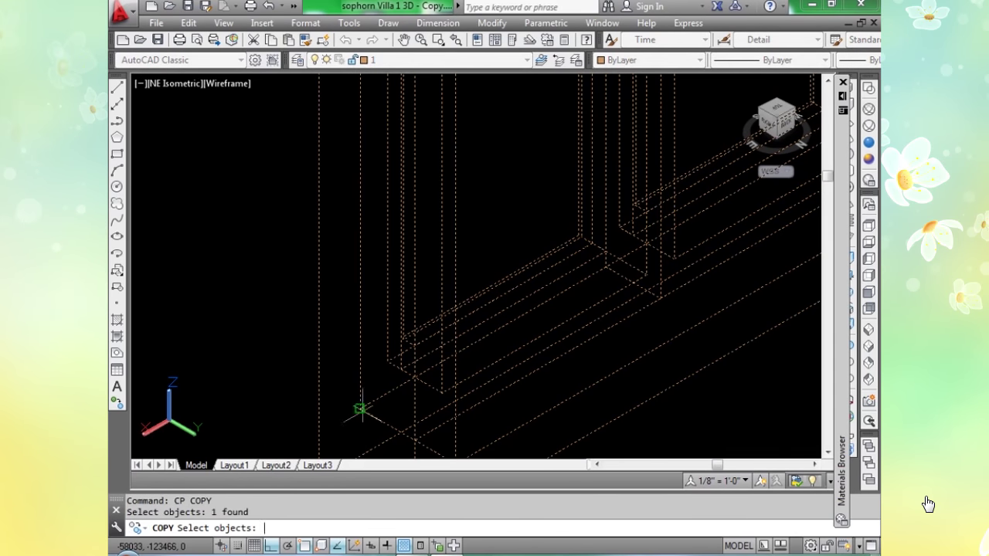
pyautogui.press('Return')
pyautogui.scroll(-5, 360, 408)
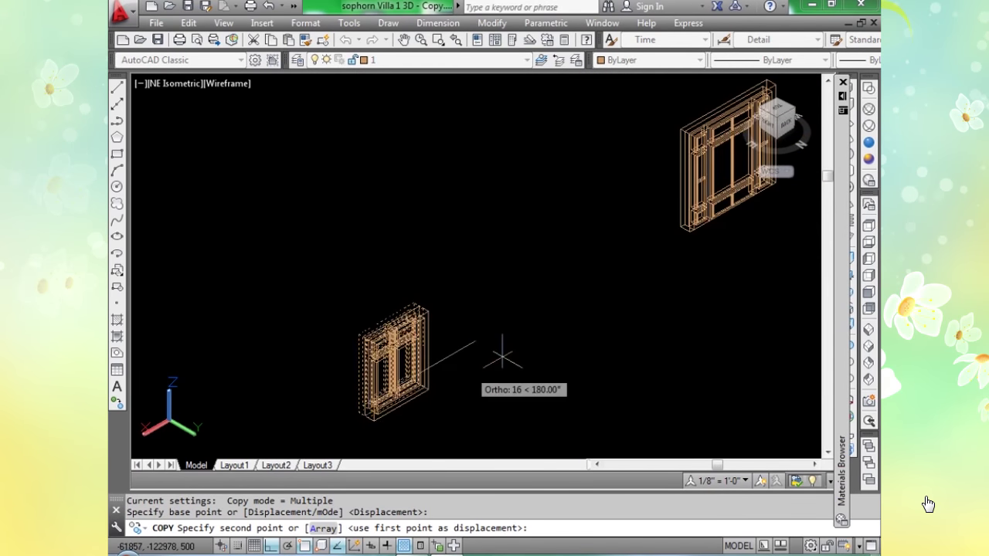
pyautogui.scroll(3, 731, 295)
pyautogui.scroll(-5, 731, 295)
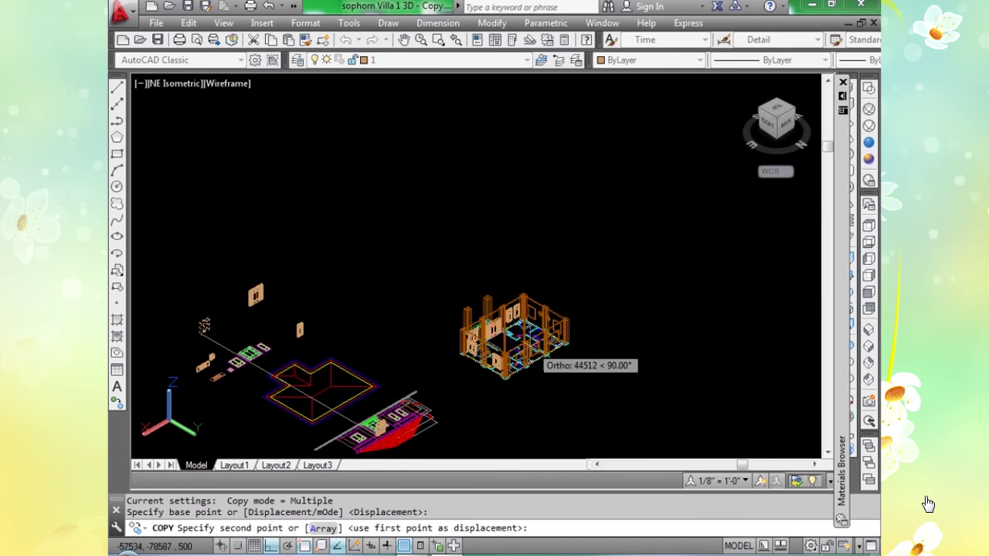
pyautogui.scroll(4, 537, 367)
pyautogui.scroll(6, 510, 368)
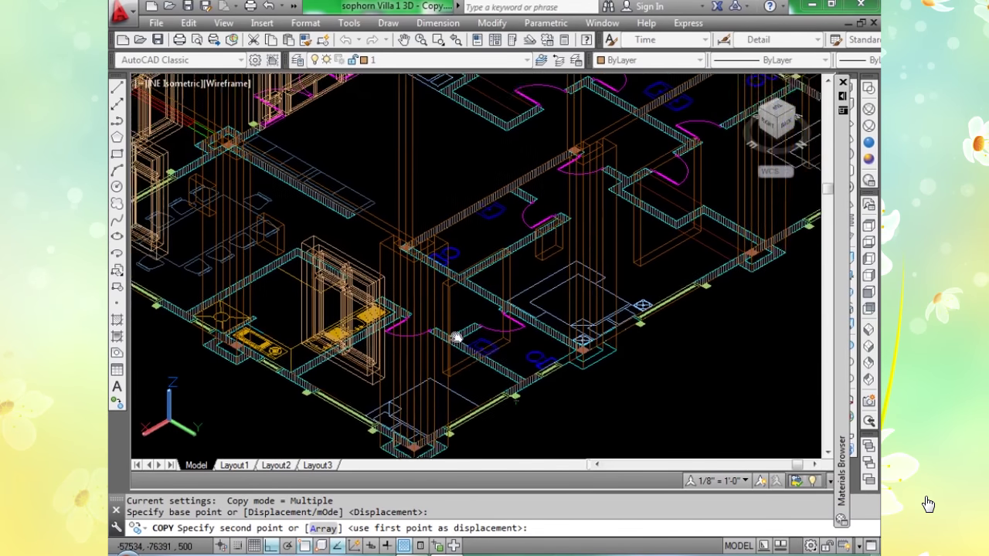
pyautogui.scroll(3, 418, 353)
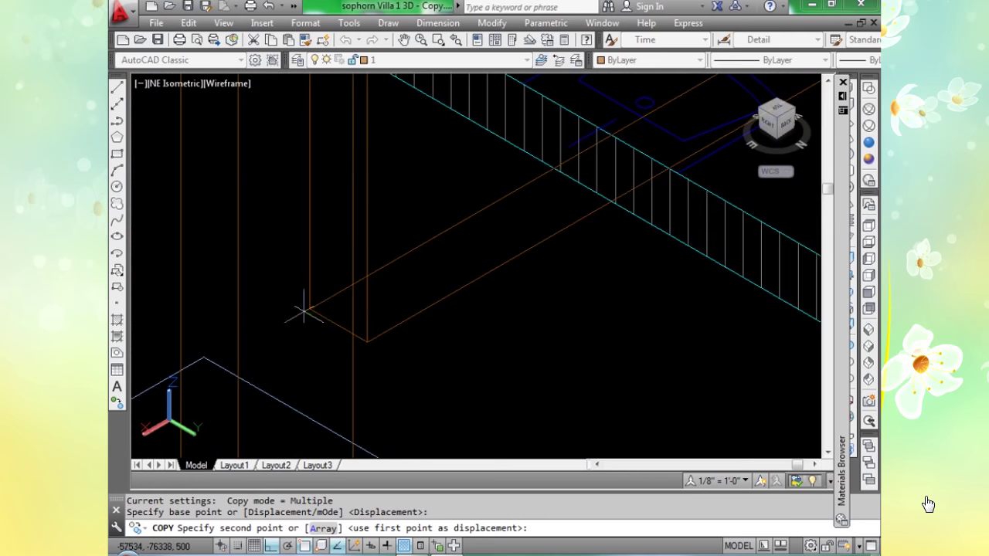
pyautogui.click(367, 340)
# Place two more window copies in the next openings and end COPY.
pyautogui.scroll(-5, 463, 309)
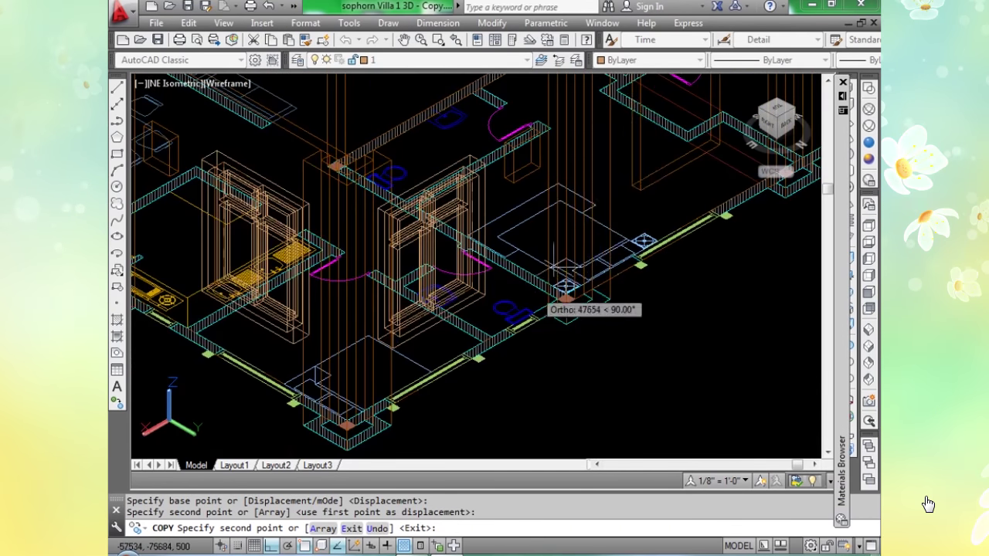
pyautogui.scroll(2, 325, 327)
pyautogui.scroll(3, 325, 328)
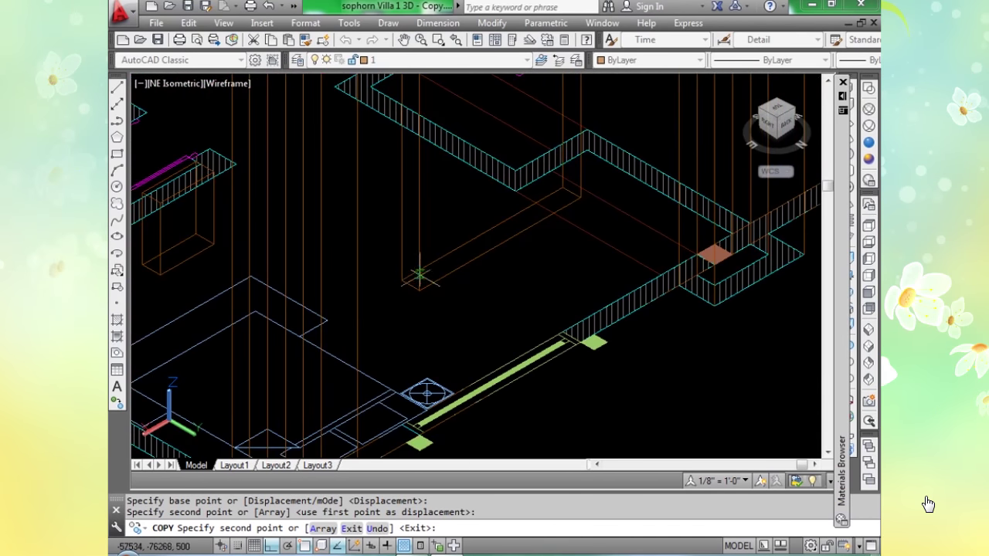
pyautogui.click(418, 274)
pyautogui.scroll(-2, 418, 274)
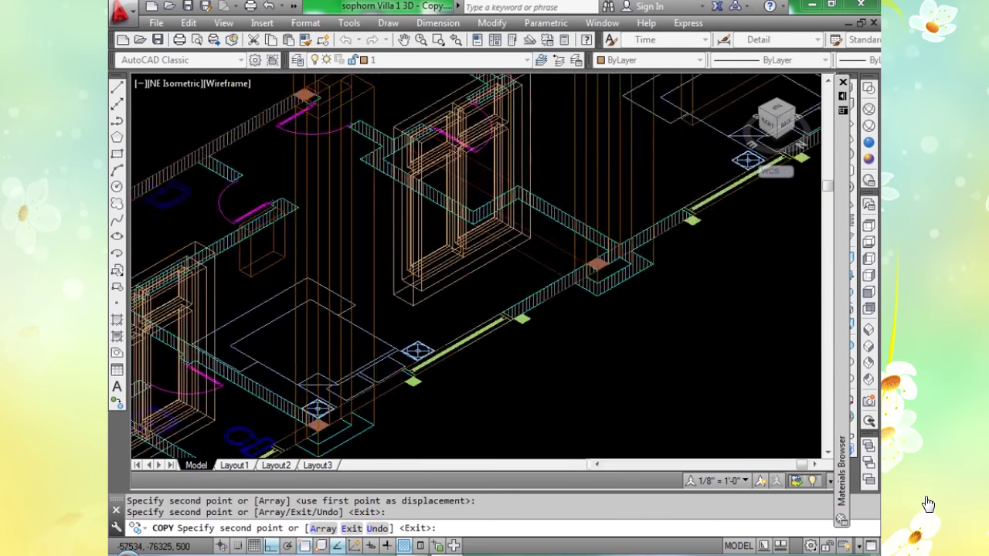
pyautogui.scroll(-2, 418, 297)
pyautogui.scroll(6, 381, 269)
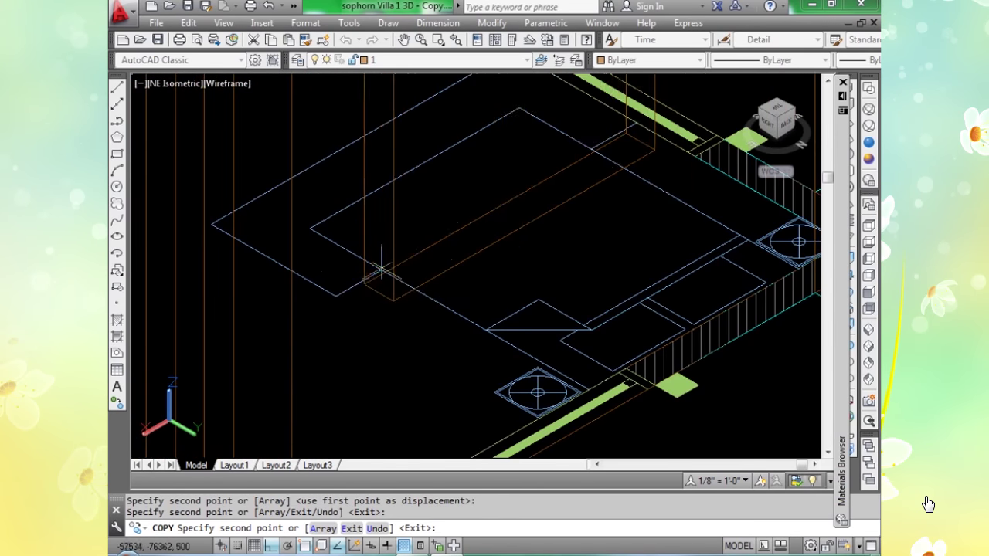
pyautogui.click(363, 282)
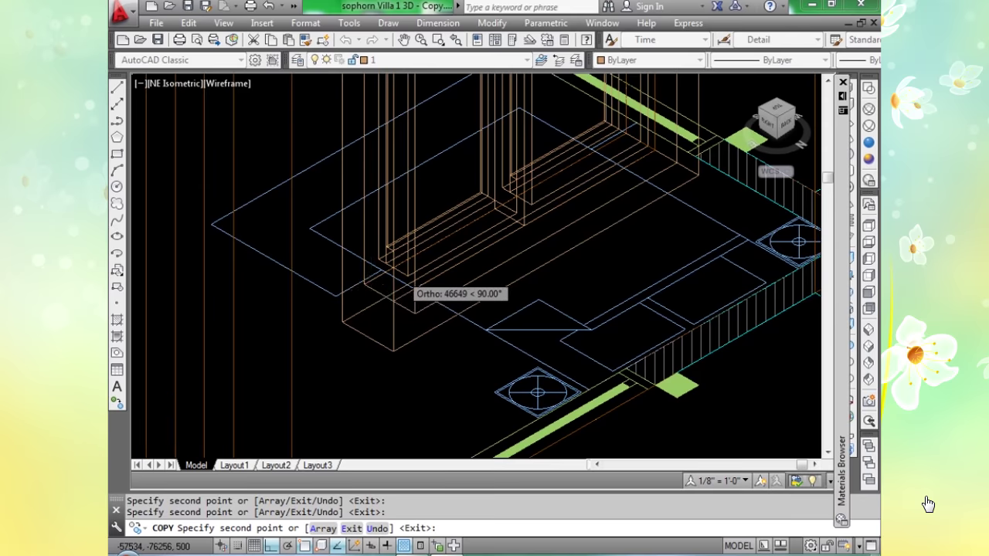
pyautogui.scroll(-6, 410, 284)
pyautogui.press('Return')
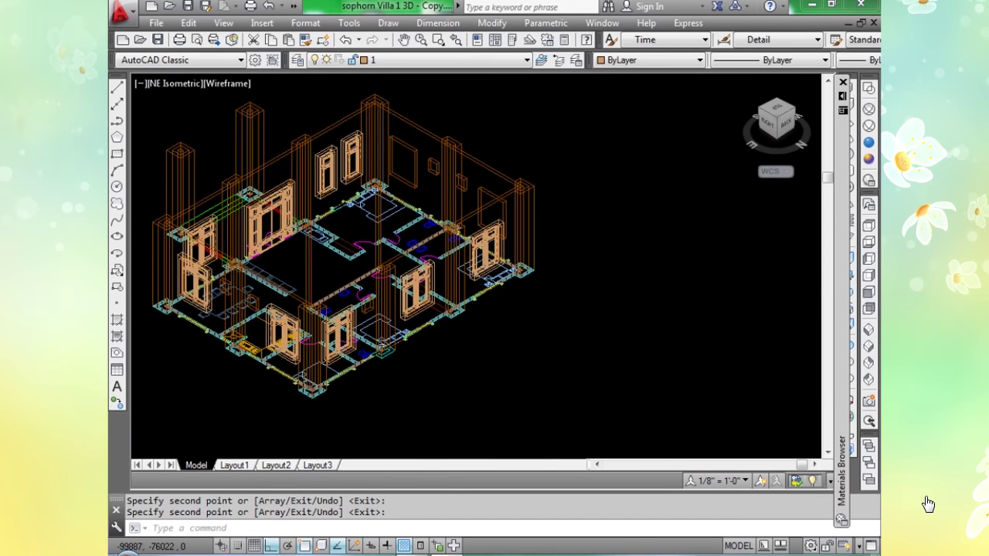
# Pan and zoom to centre a loose window frame in the view.
pyautogui.scroll(-3, 433, 284)
pyautogui.moveTo(451, 284); pyautogui.dragTo(589, 274, button='middle')
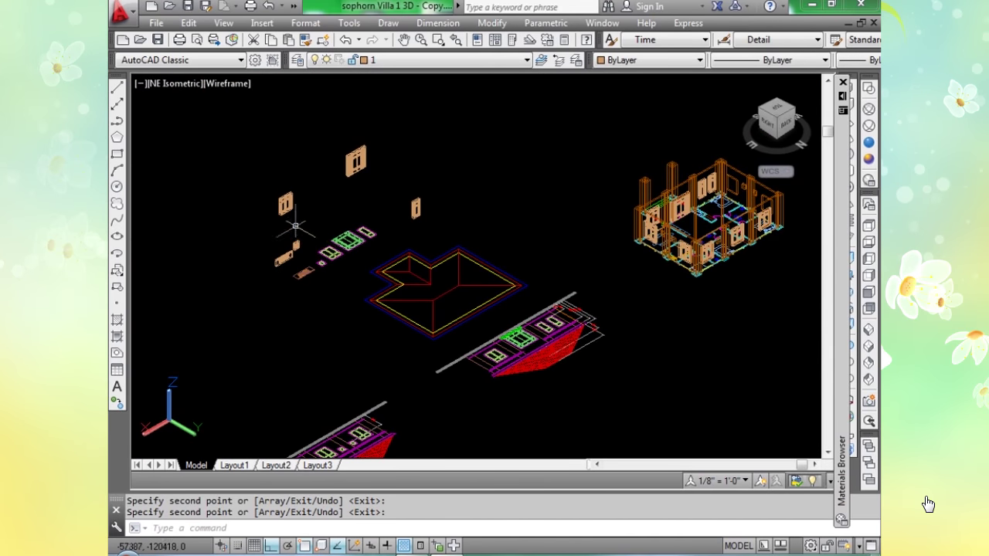
pyautogui.scroll(2, 295, 225)
pyautogui.scroll(2, 281, 216)
pyautogui.moveTo(274, 197); pyautogui.dragTo(451, 286, button='middle')
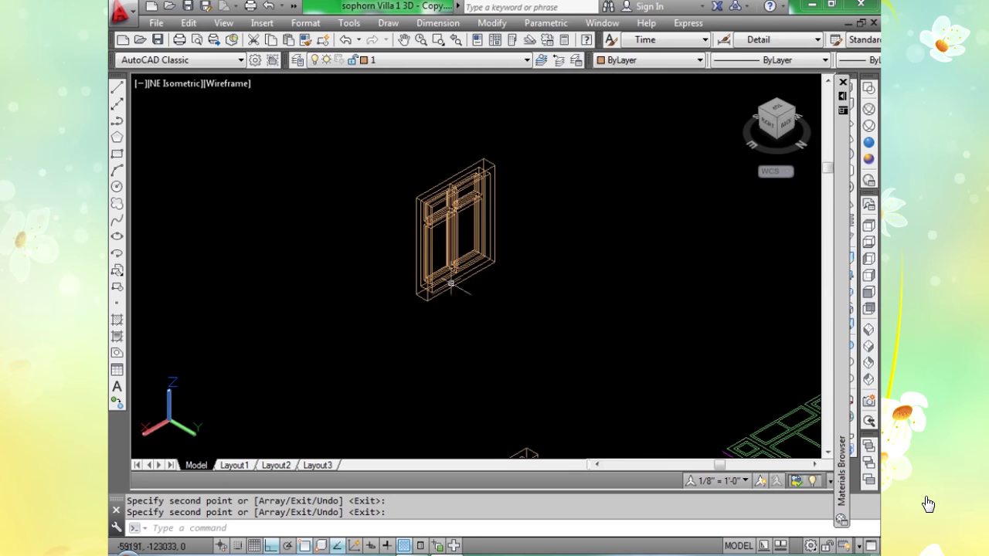
# Switch the view to Realistic shading.
pyautogui.click(869, 143)
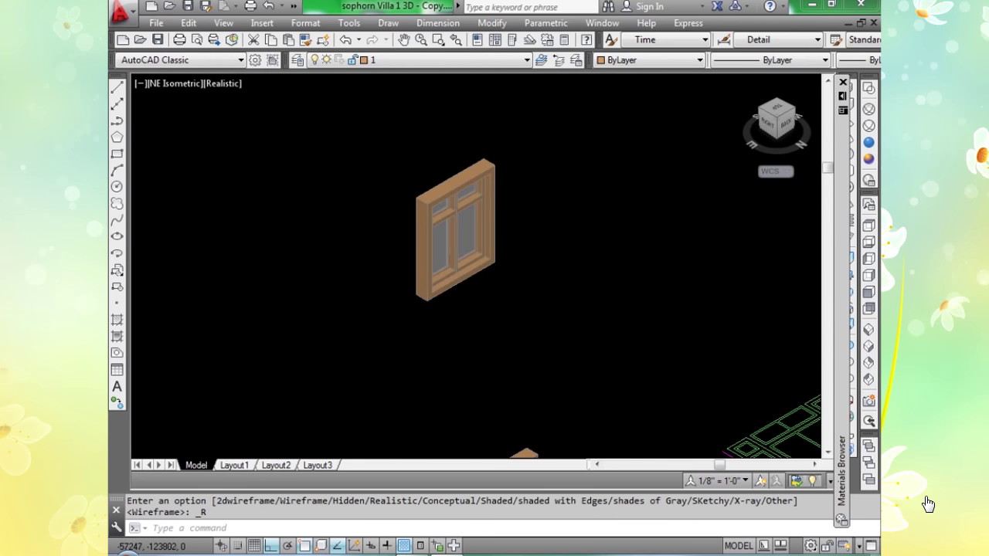
pyautogui.scroll(3, 420, 287)
pyautogui.scroll(-1, 335, 399)
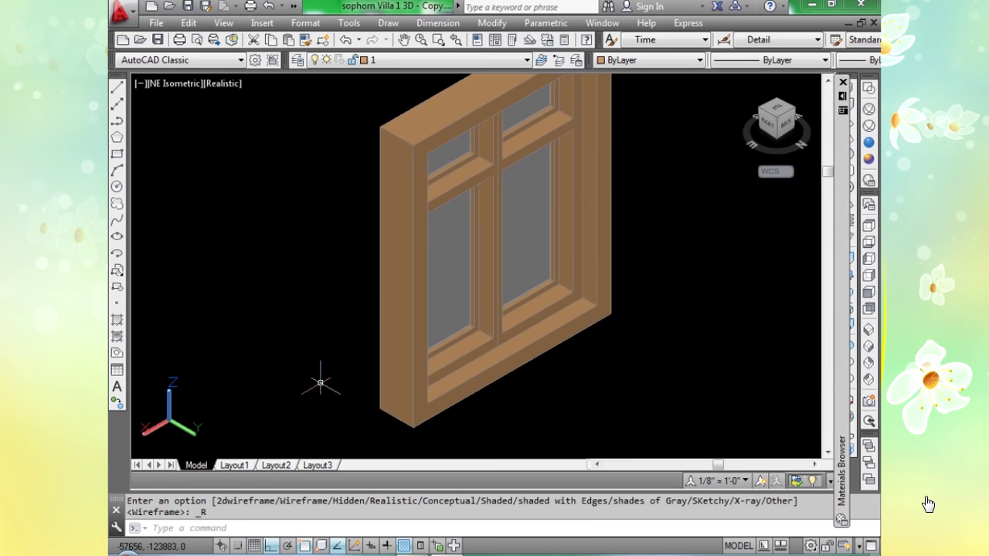
# Rotate the wooden window 90° with ROTATE3D about an axis at its bottom corner.
pyautogui.write('ROTATE3D')
pyautogui.press('Return')
pyautogui.click(395, 375)
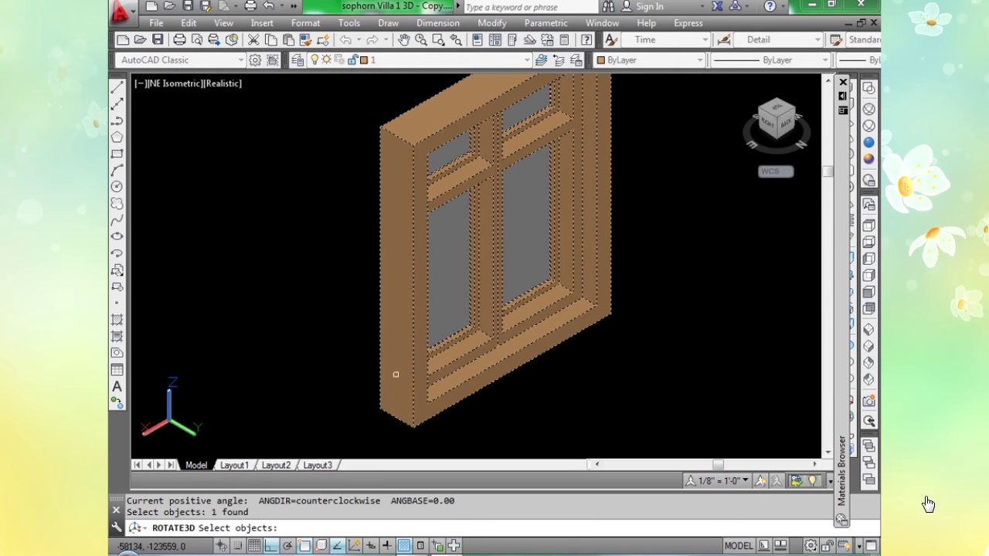
pyautogui.press('Return')
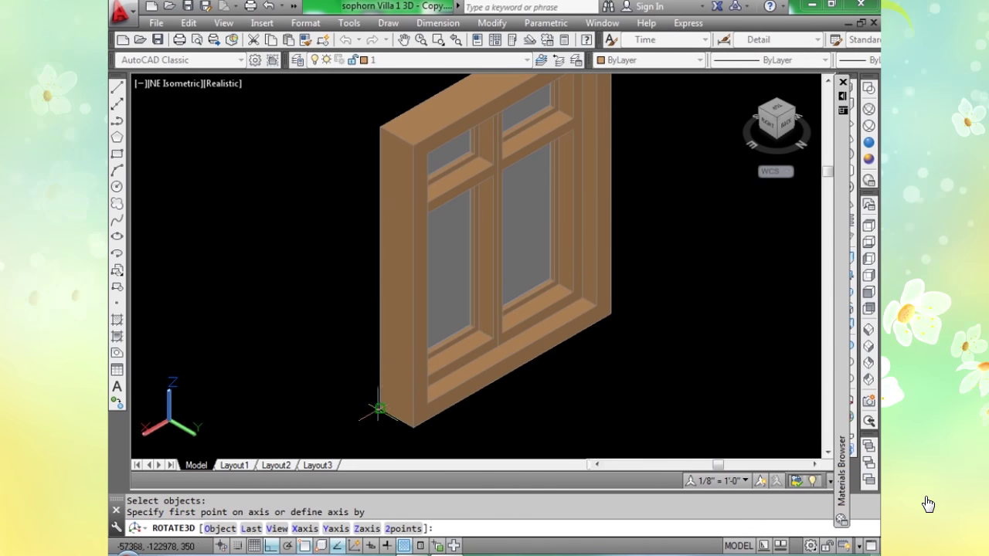
pyautogui.click(378, 408)
pyautogui.write('90')
pyautogui.press('Return')
pyautogui.scroll(-4, 563, 216)
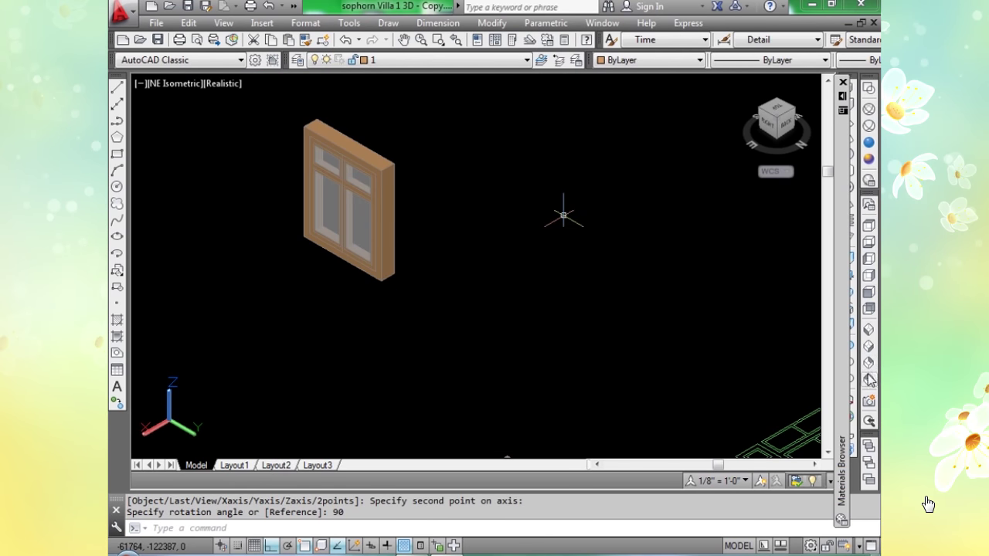
pyautogui.scroll(-5, 573, 230)
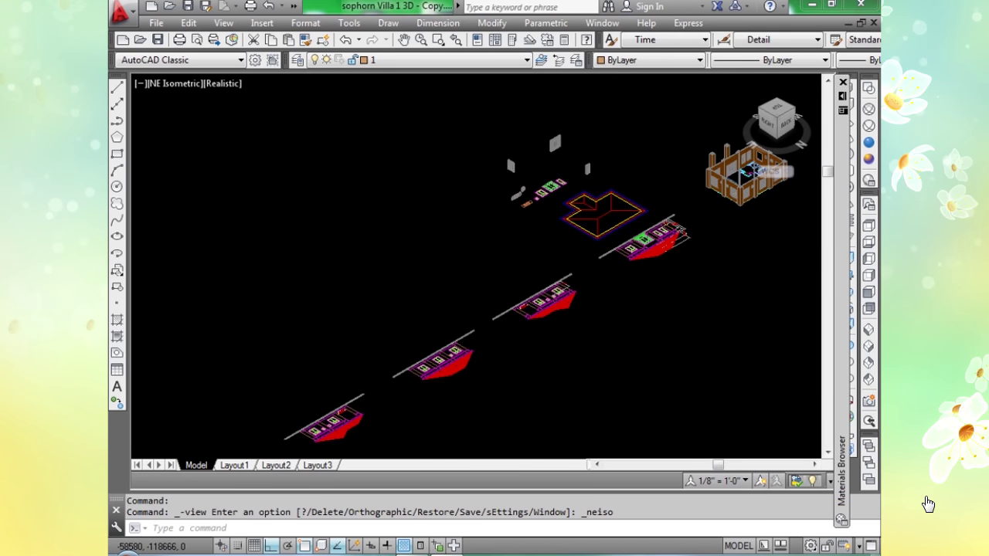
# View the model from NW Isometric, shift the window right, and show Wireframe.
pyautogui.scroll(4, 559, 235)
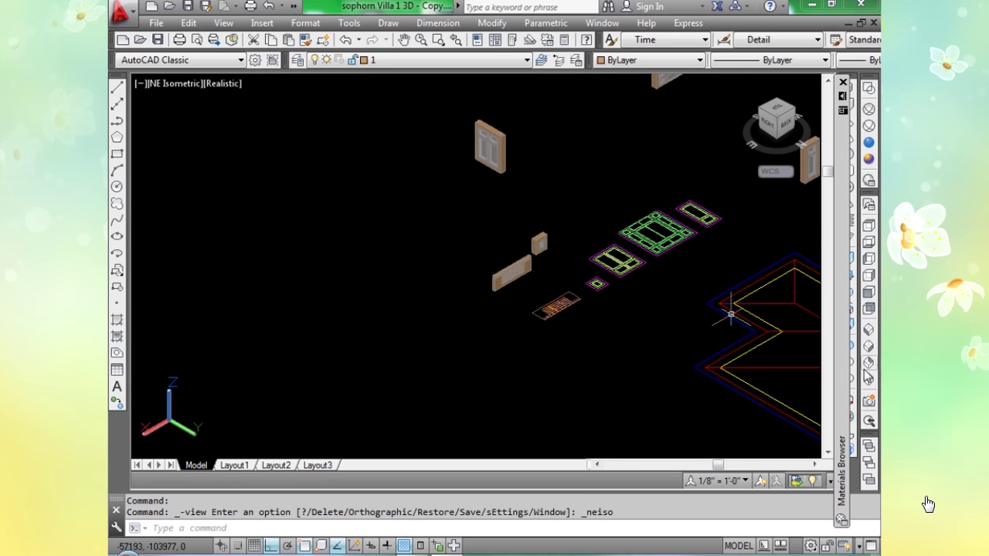
pyautogui.scroll(-5, 717, 315)
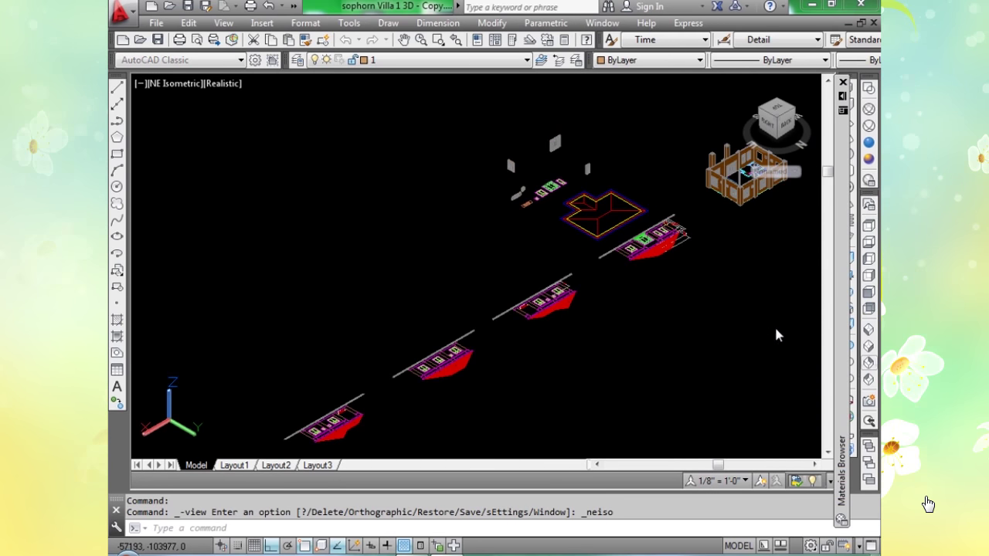
pyautogui.click(868, 379)
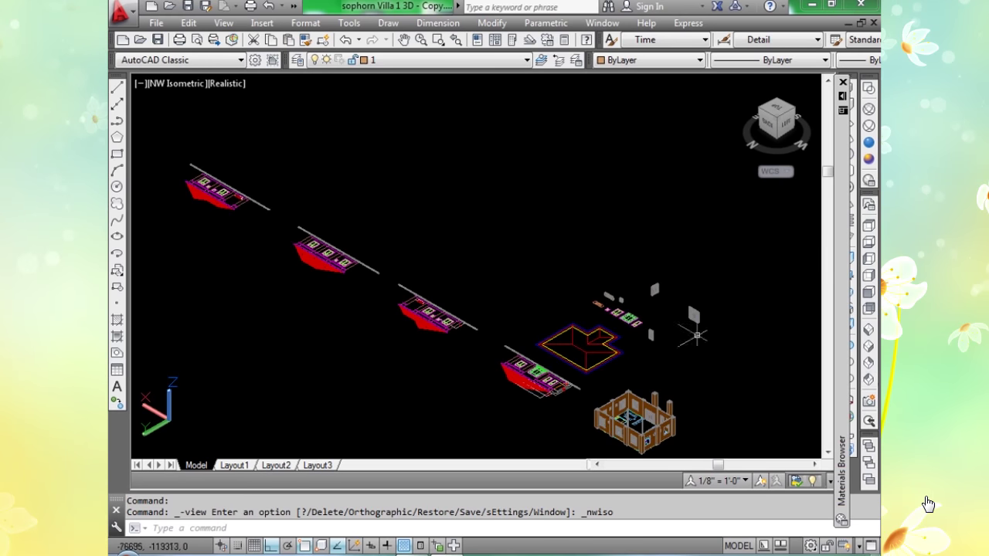
pyautogui.scroll(2, 632, 309)
pyautogui.scroll(2, 631, 309)
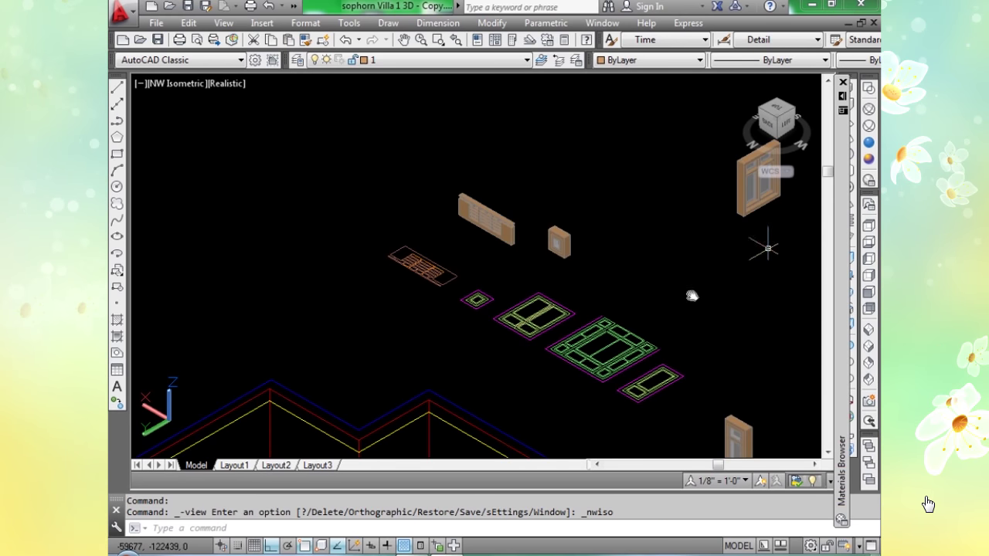
pyautogui.scroll(4, 691, 294)
pyautogui.scroll(5, 309, 404)
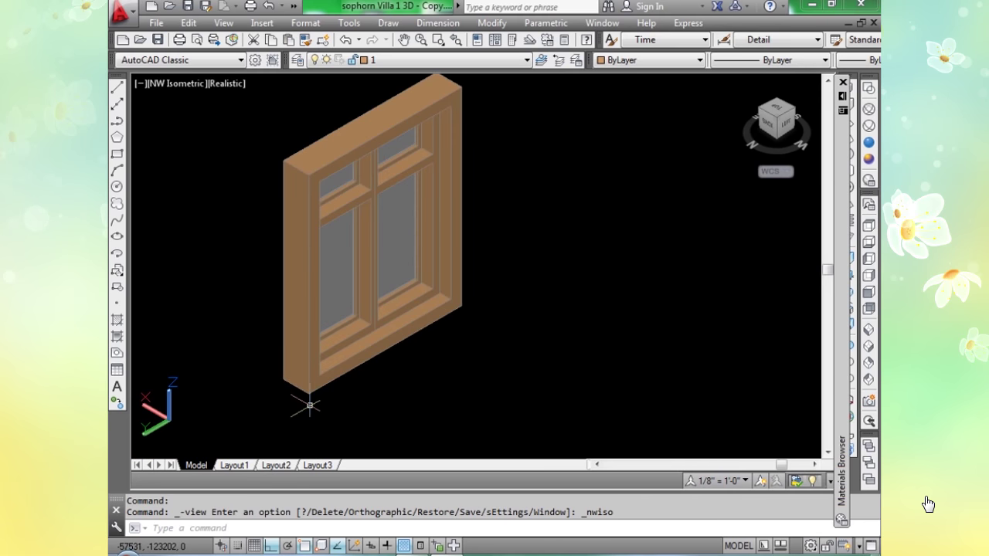
pyautogui.moveTo(309, 404); pyautogui.dragTo(528, 417, button='middle')
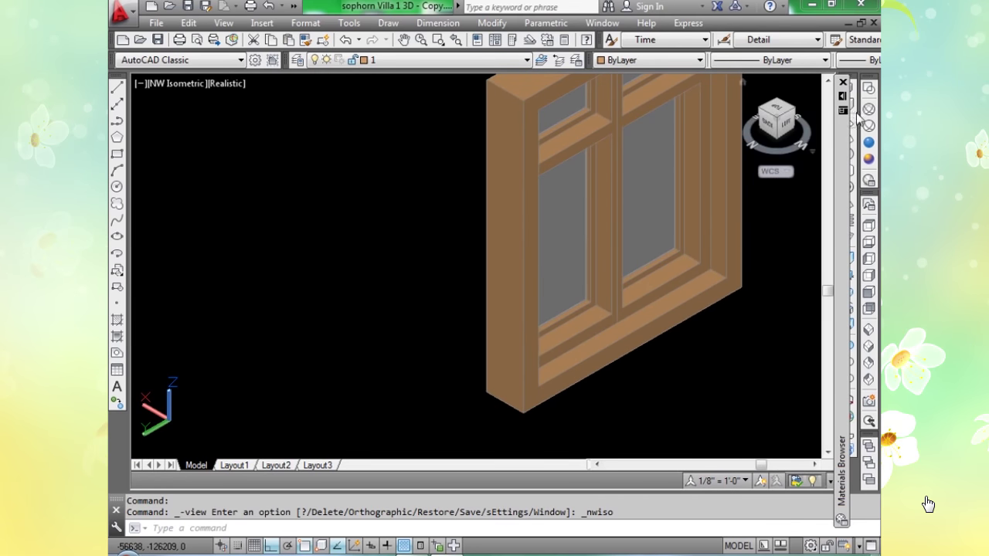
pyautogui.click(869, 242)
pyautogui.scroll(2, 523, 359)
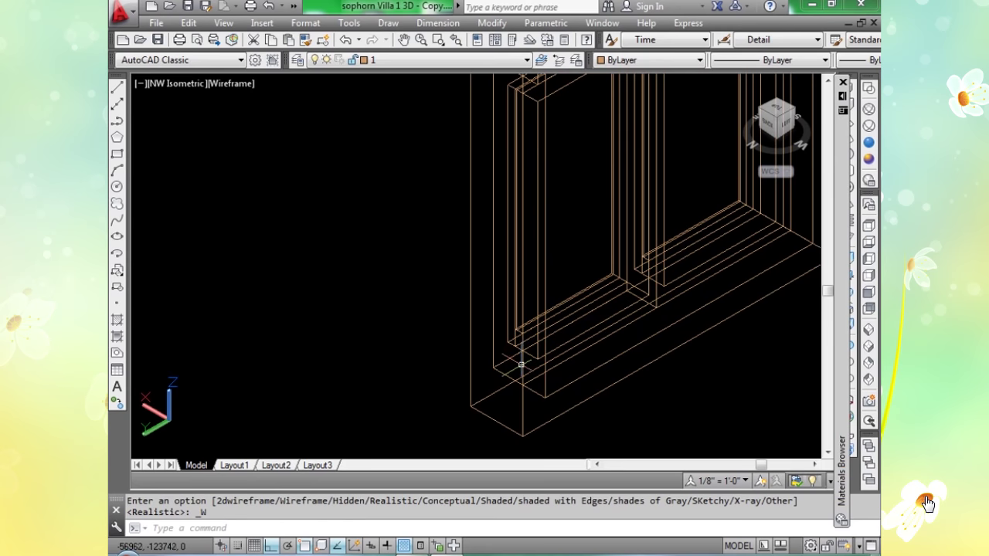
# Copy the window frame from its corner and place the first copy in a wall opening.
pyautogui.write('o')
pyautogui.press('Return')
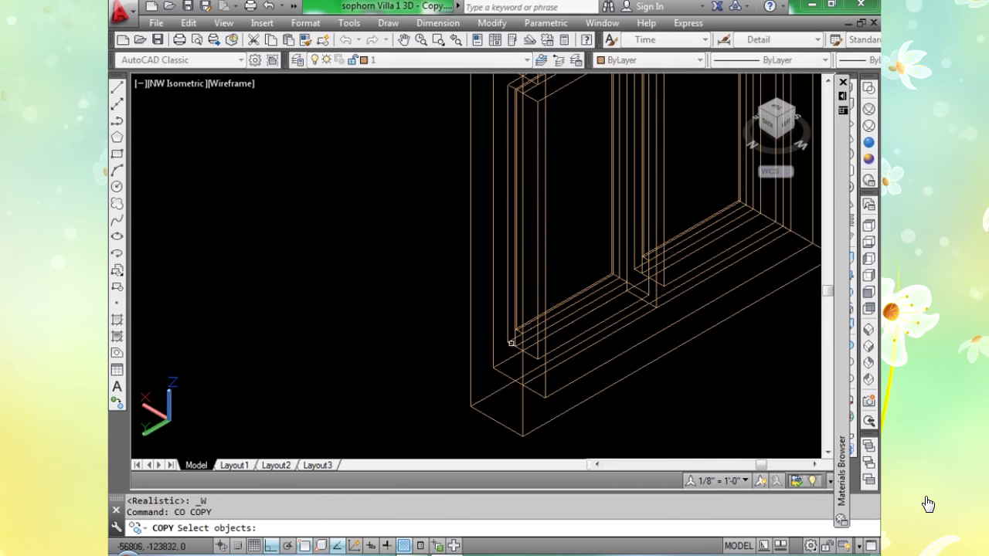
pyautogui.click(520, 340)
pyautogui.press('Return')
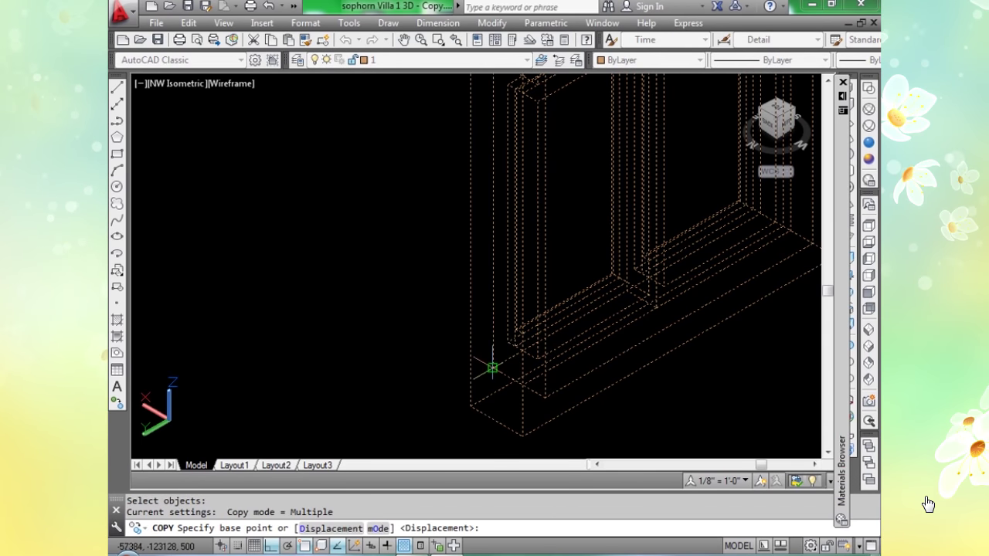
pyautogui.click(494, 369)
pyautogui.scroll(-10, 500, 377)
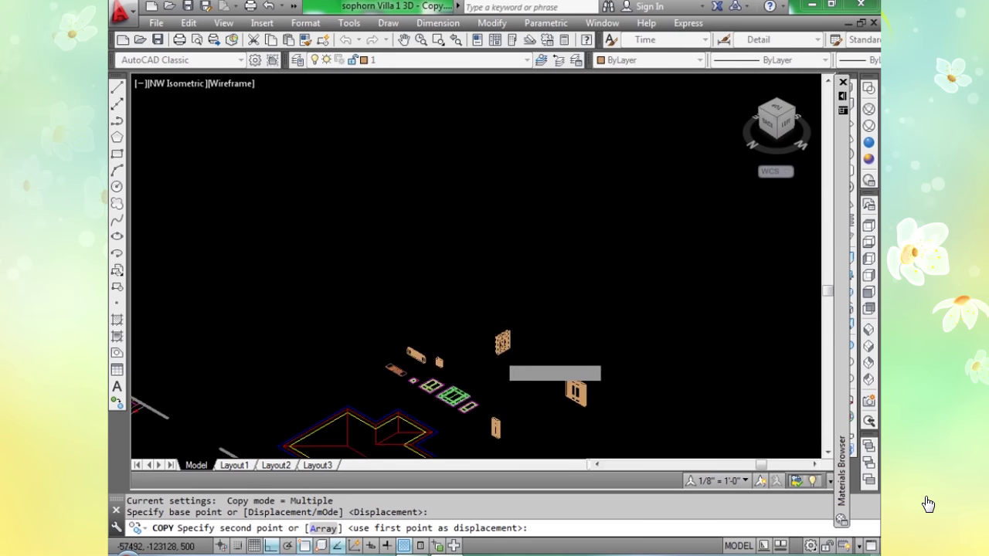
pyautogui.scroll(8, 506, 386)
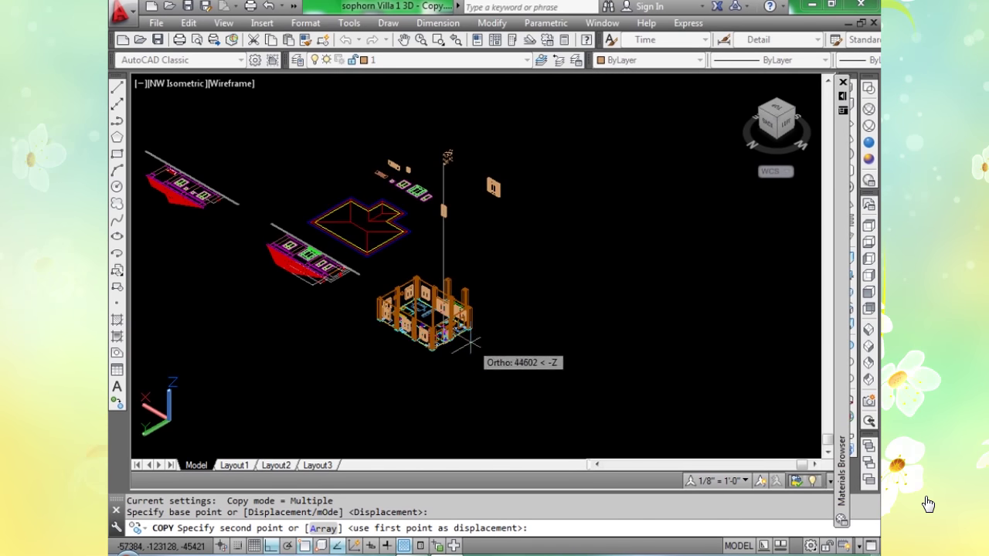
pyautogui.scroll(10, 444, 345)
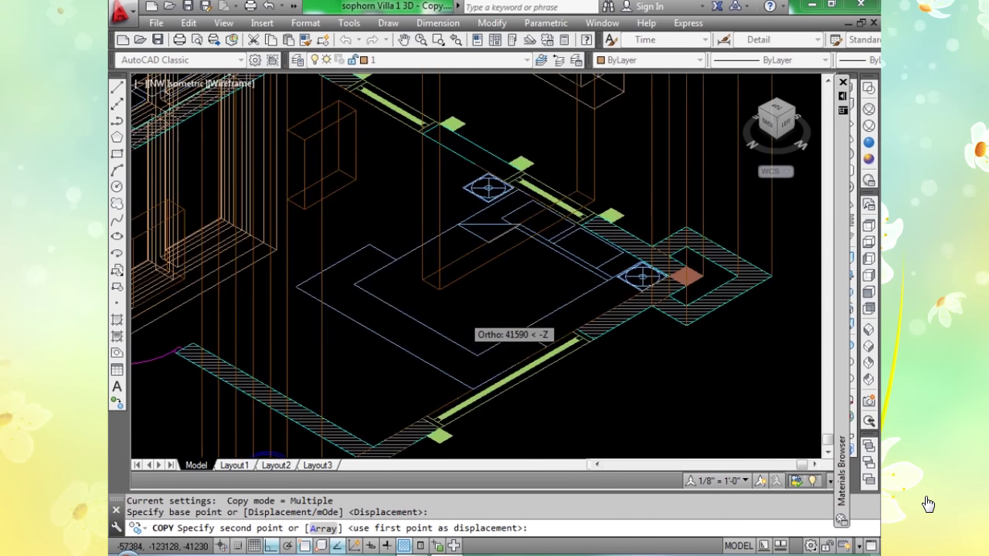
pyautogui.click(402, 266)
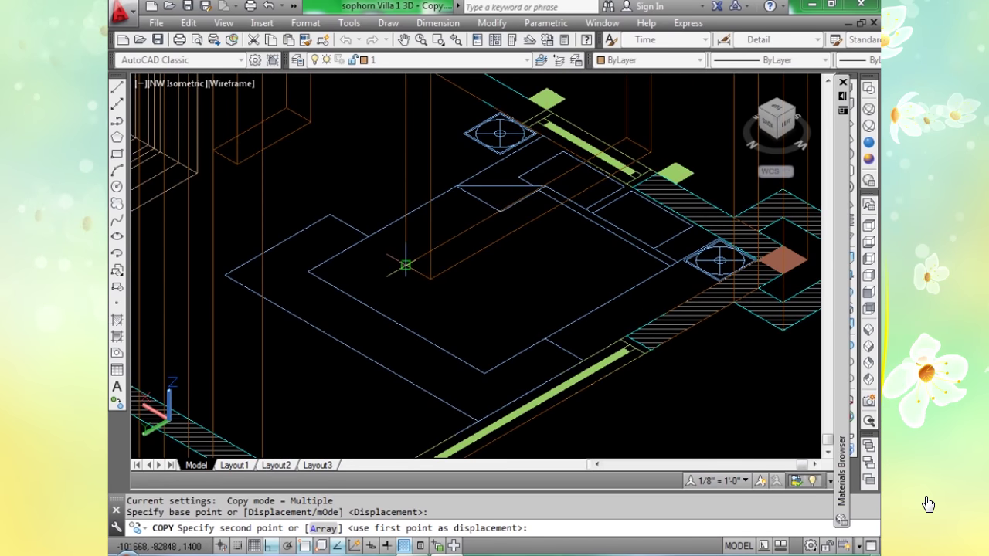
# Place another frame copy in the next opening, end COPY, and shade Realistically.
pyautogui.scroll(-10, 402, 266)
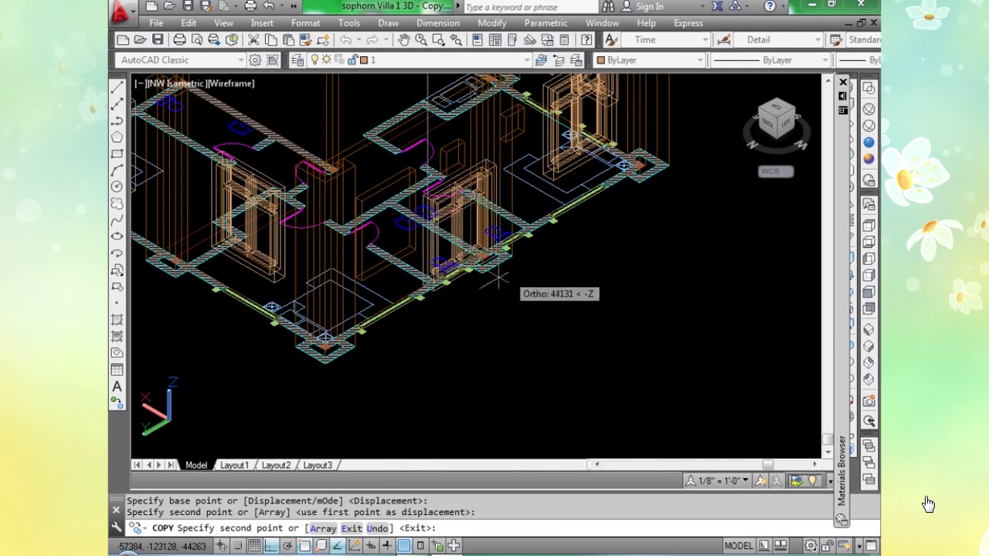
pyautogui.scroll(4, 310, 286)
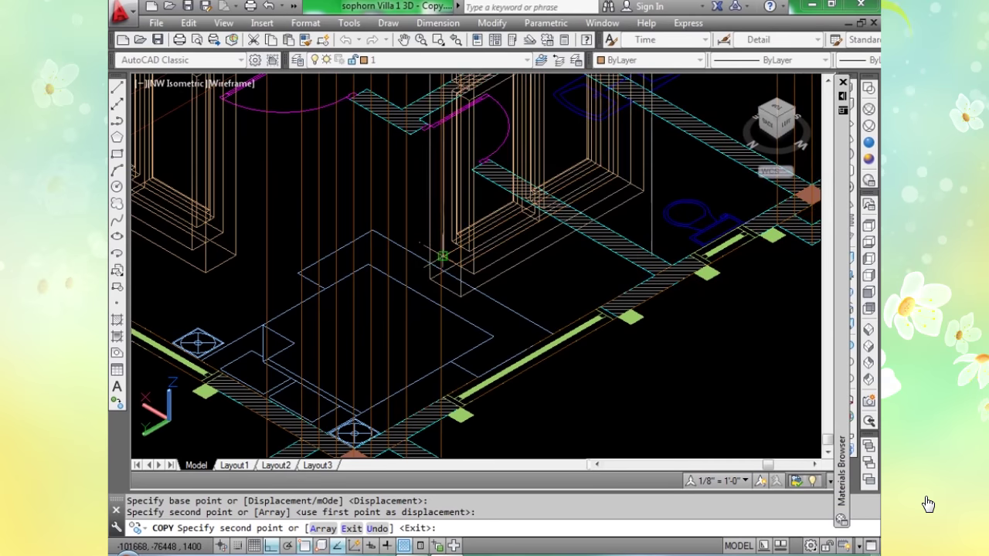
pyautogui.scroll(2, 442, 255)
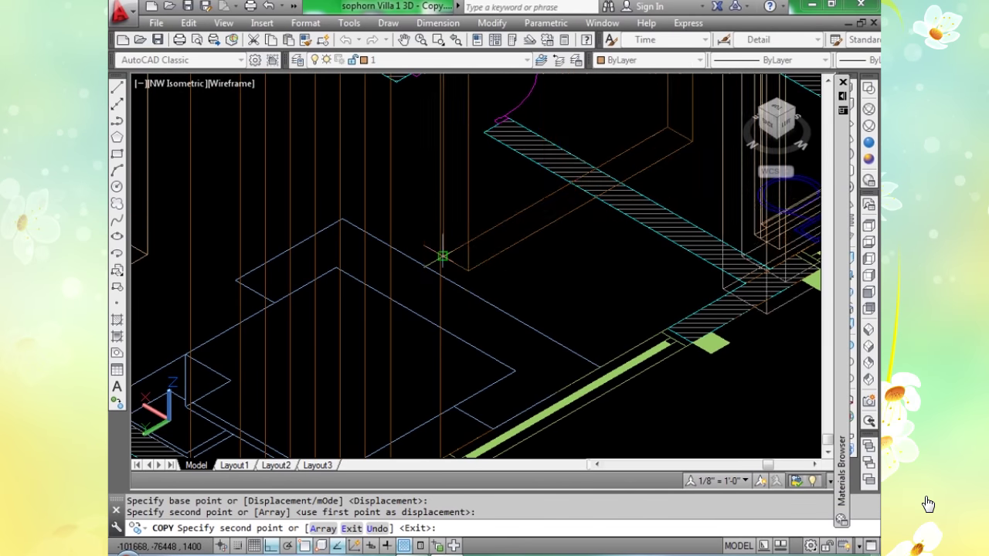
pyautogui.click(444, 232)
pyautogui.scroll(-6, 445, 255)
pyautogui.press('Return')
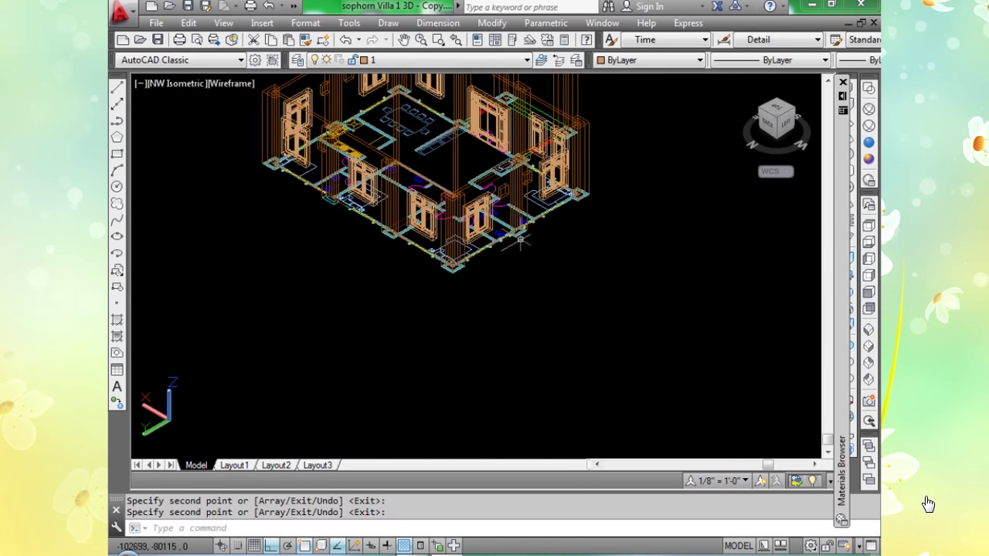
pyautogui.scroll(-2, 514, 251)
pyautogui.scroll(-3, 750, 214)
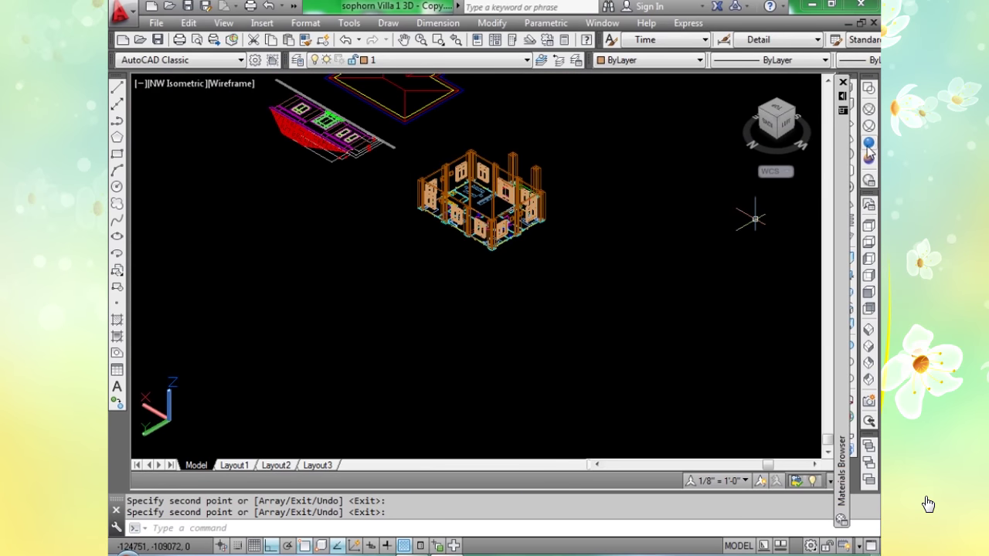
pyautogui.click(868, 142)
# Zoom and pan around the shaded villa to inspect the windows, then show Wireframe.
pyautogui.scroll(6, 494, 243)
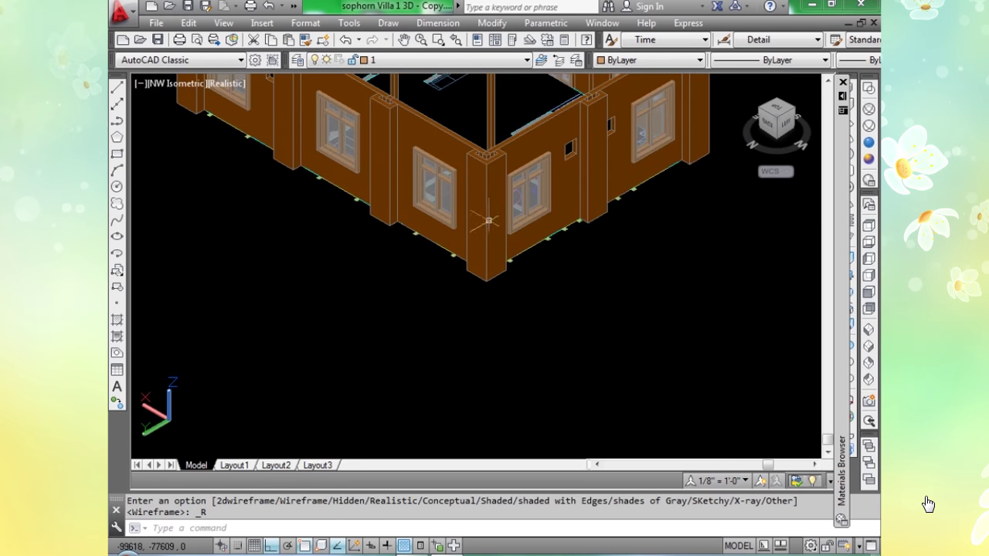
pyautogui.moveTo(456, 238); pyautogui.dragTo(495, 341, button='middle')
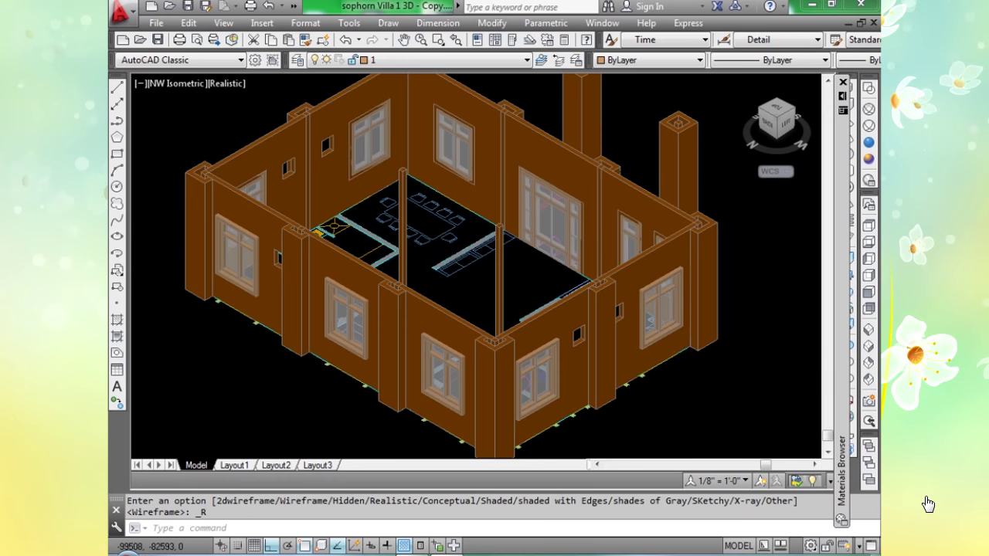
pyautogui.scroll(4, 602, 344)
pyautogui.scroll(-3, 479, 309)
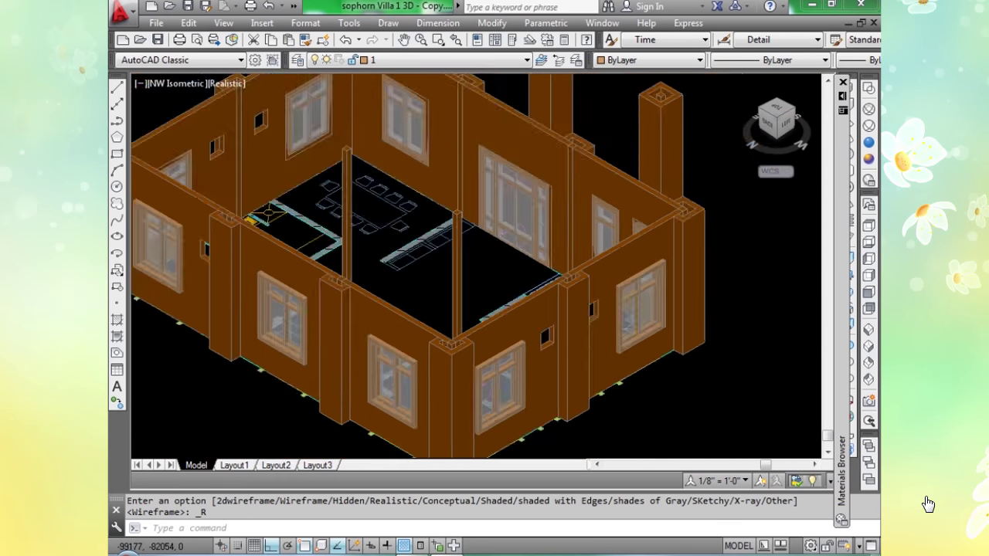
pyautogui.scroll(7, 479, 309)
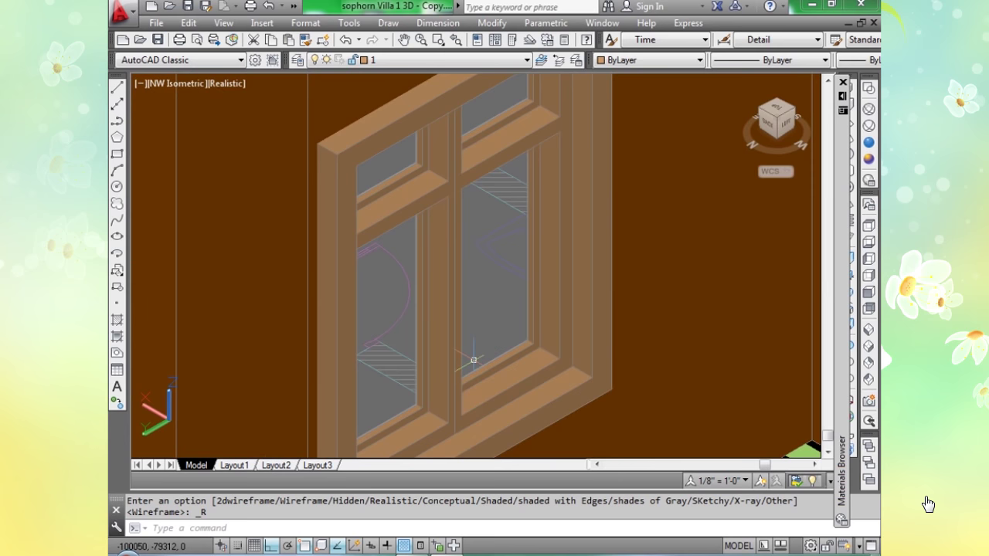
pyautogui.scroll(-2, 474, 360)
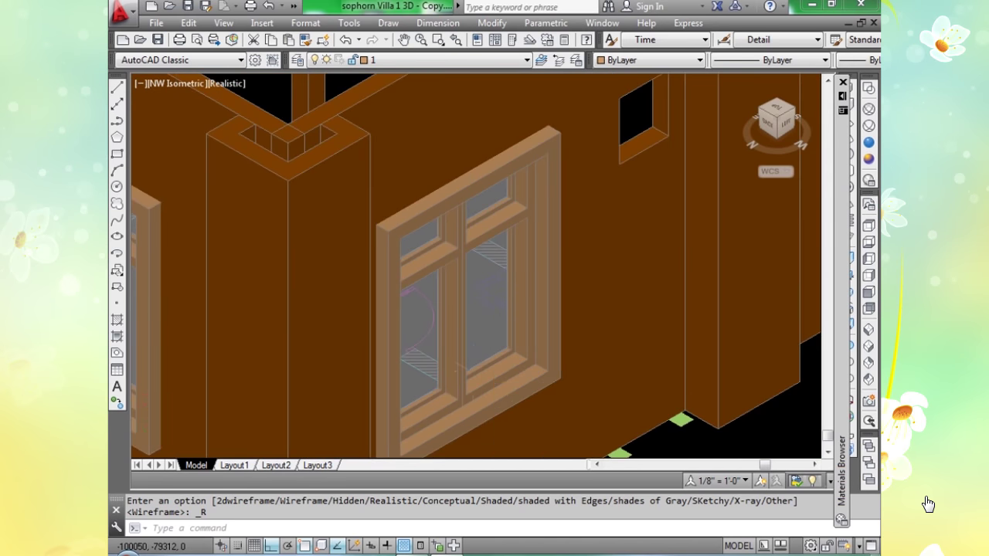
pyautogui.scroll(-5, 456, 373)
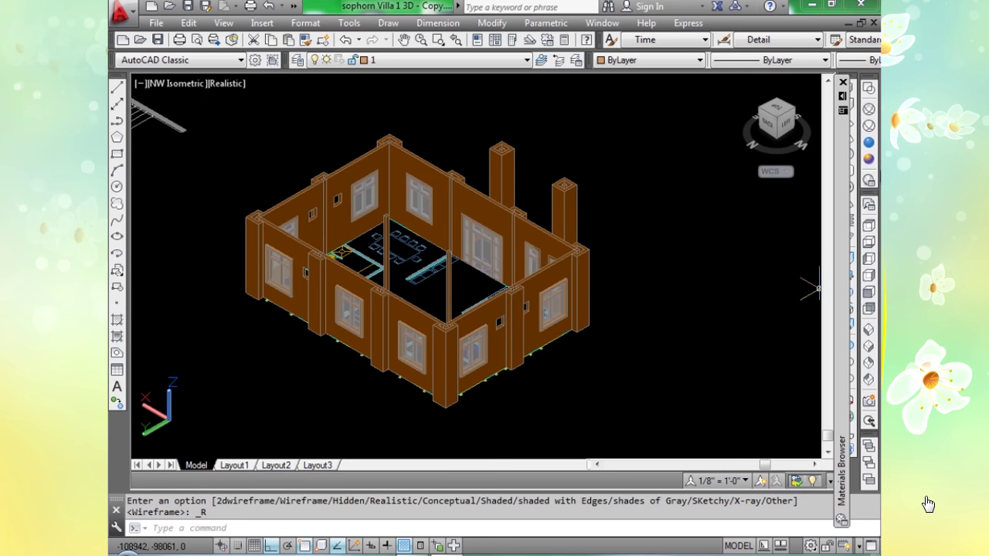
pyautogui.click(868, 330)
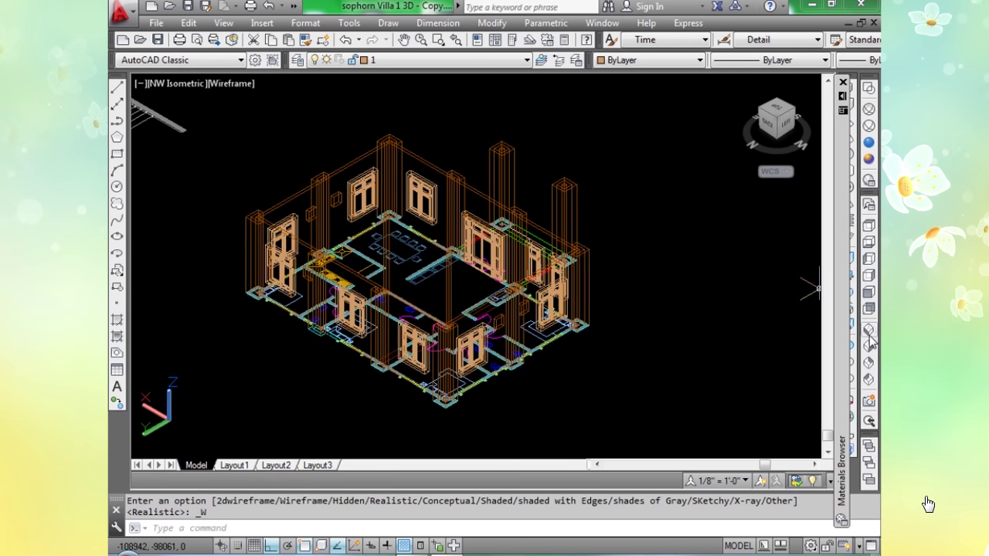
# Switch to SW Isometric, centre the small window frame, shade Realistically, and begin ROTATE3D.
pyautogui.click(869, 329)
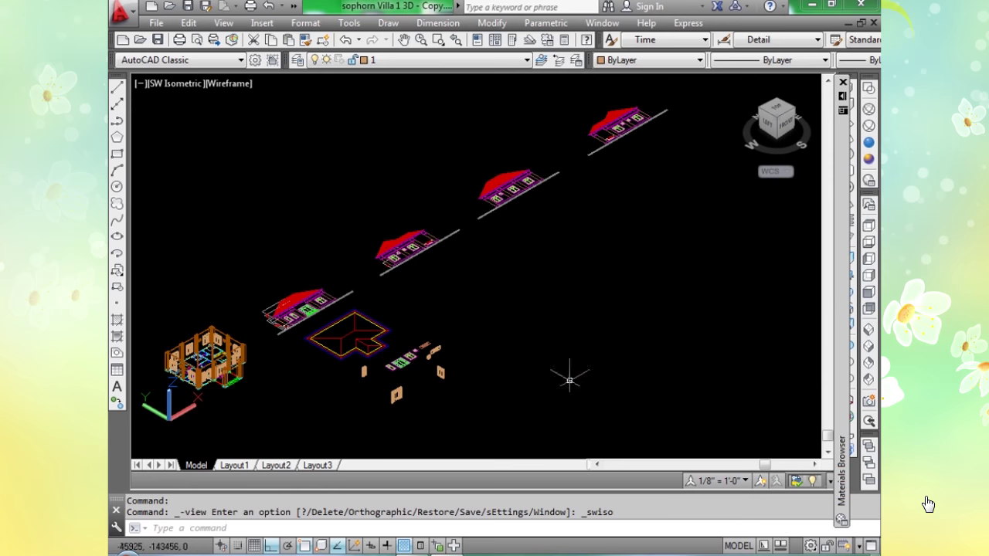
pyautogui.scroll(6, 462, 379)
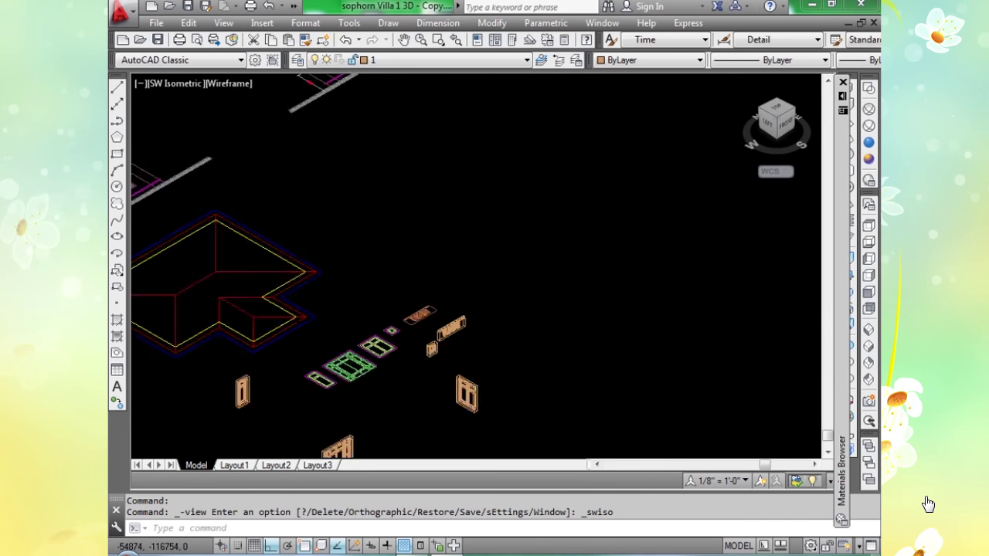
pyautogui.scroll(7, 431, 348)
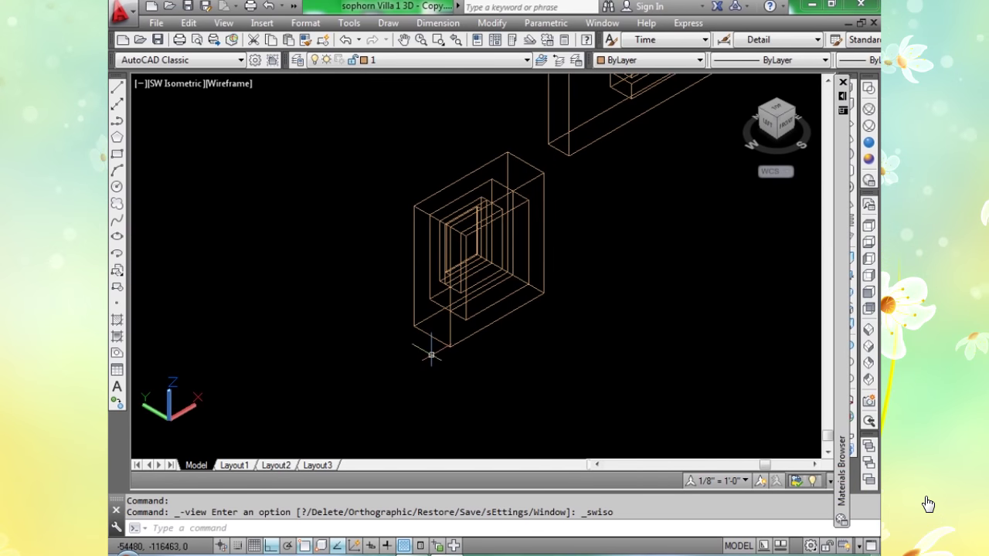
pyautogui.moveTo(403, 349); pyautogui.dragTo(479, 369, button='middle')
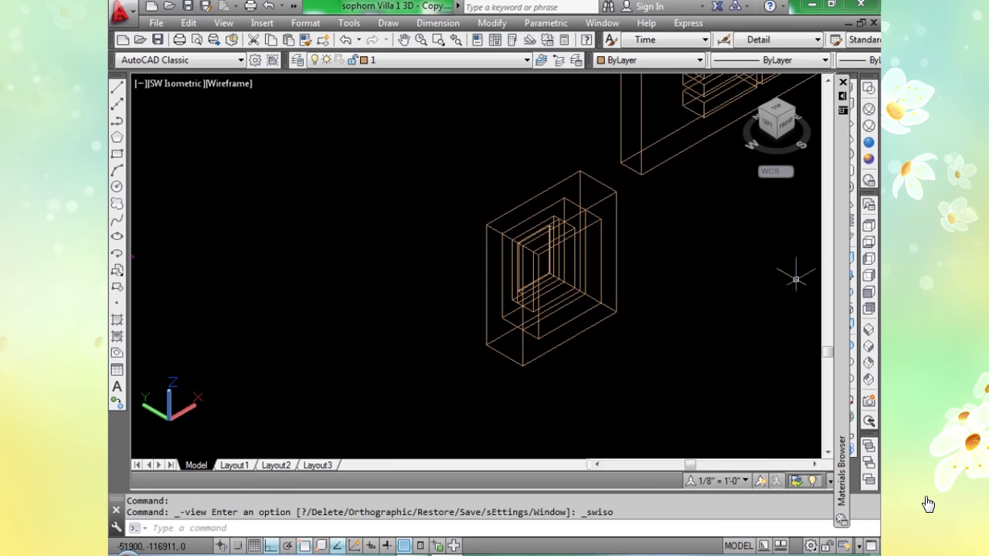
pyautogui.click(868, 144)
pyautogui.scroll(1, 437, 376)
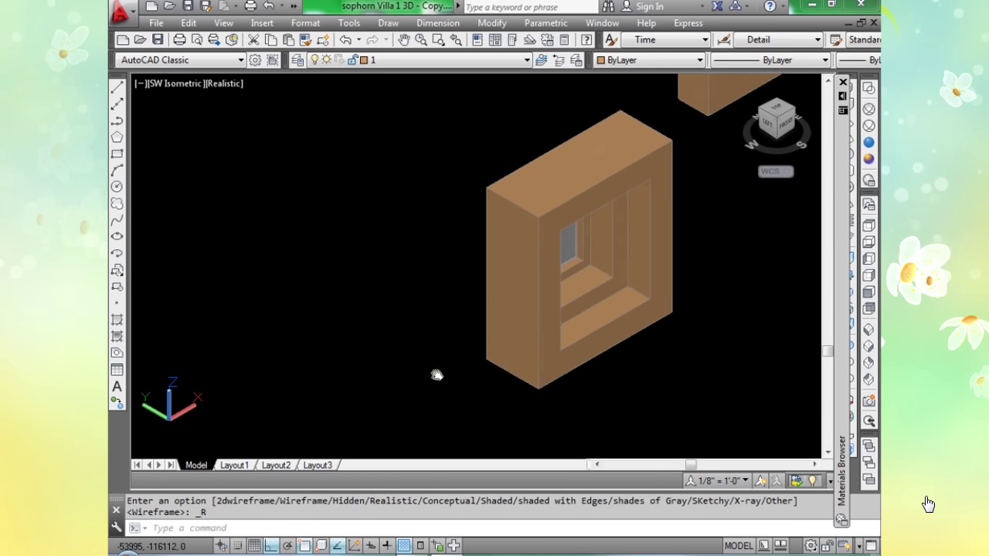
pyautogui.scroll(1, 415, 379)
pyautogui.write('ro')
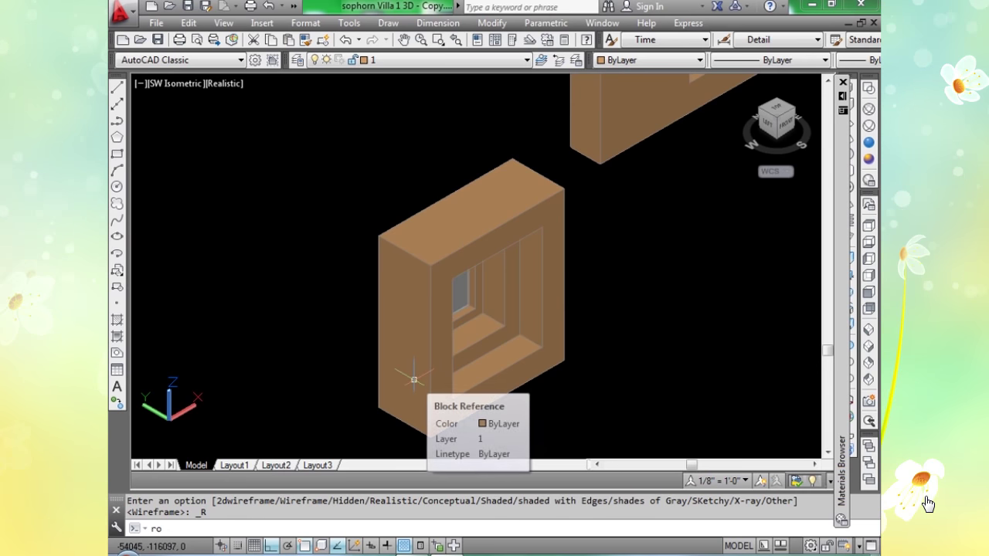
pyautogui.write('tat')
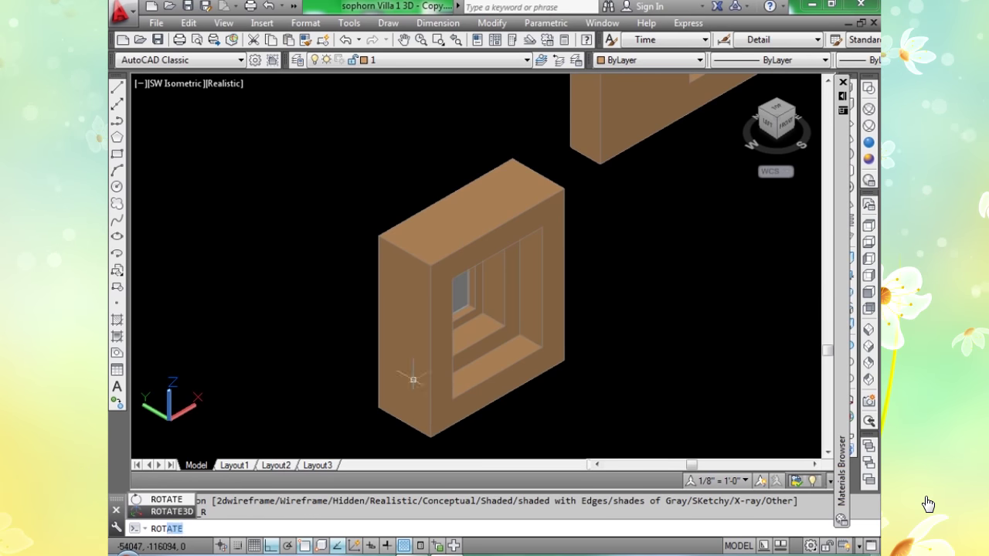
pyautogui.write('e3d')
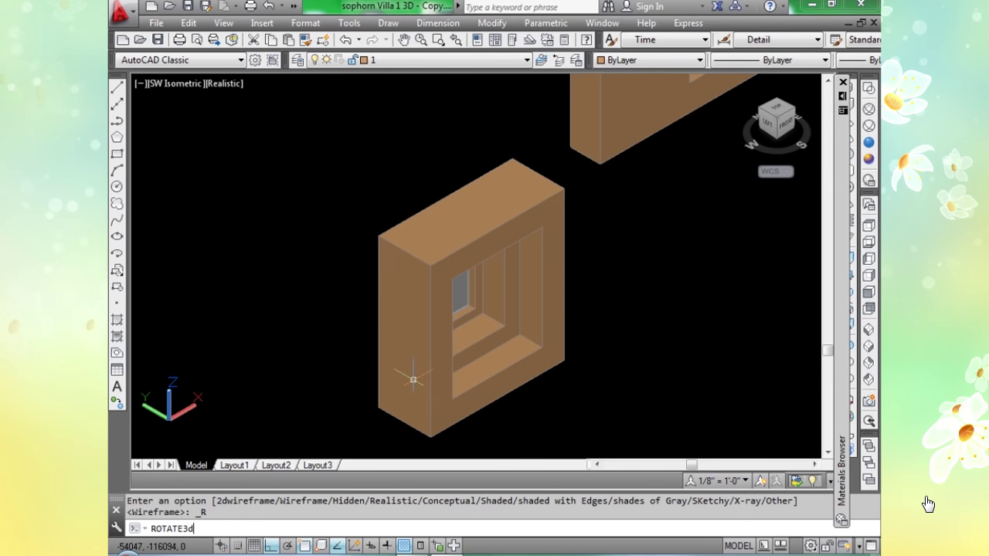
# Rotate the window frame 180° about a vertical axis through its corner.
pyautogui.press('Return')
pyautogui.click(418, 376)
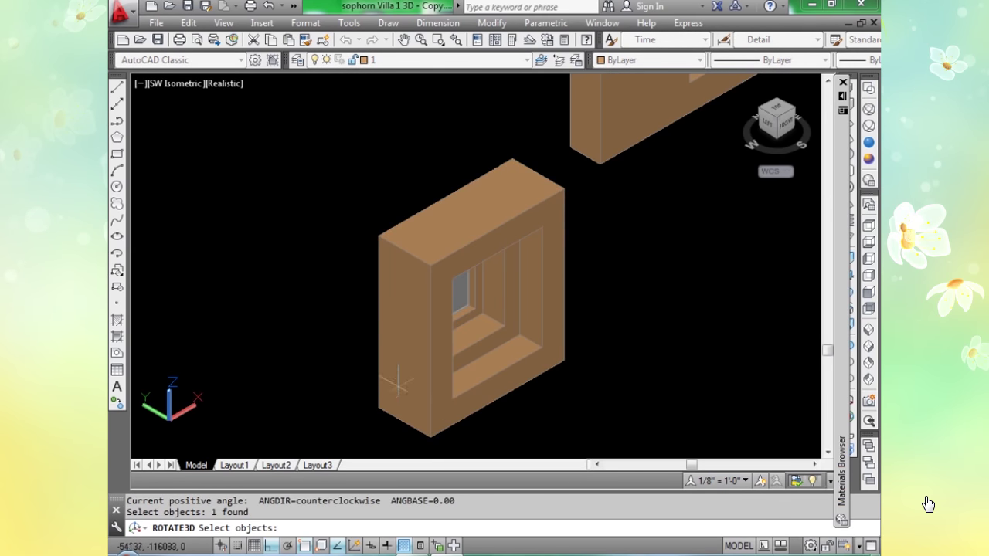
pyautogui.press('Return')
pyautogui.click(378, 407)
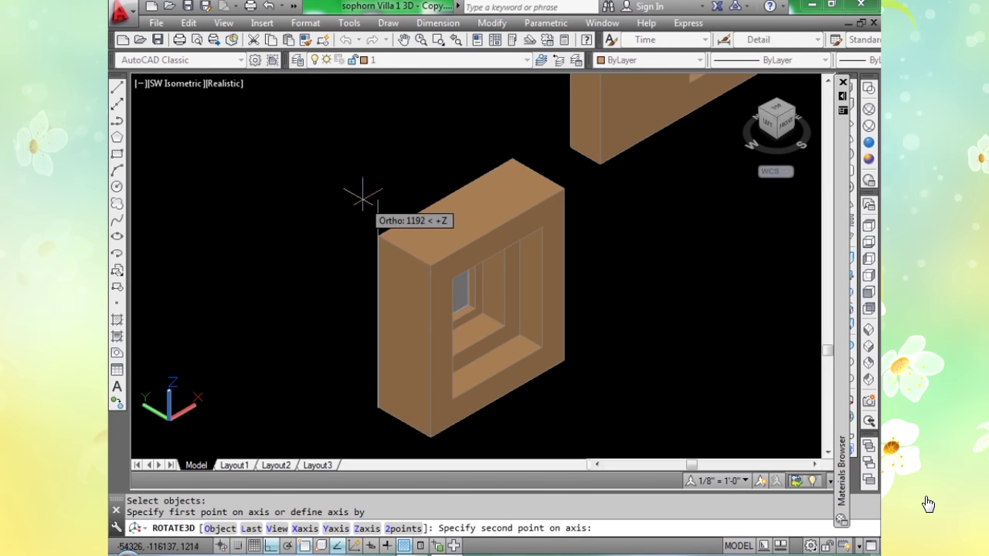
pyautogui.click(361, 198)
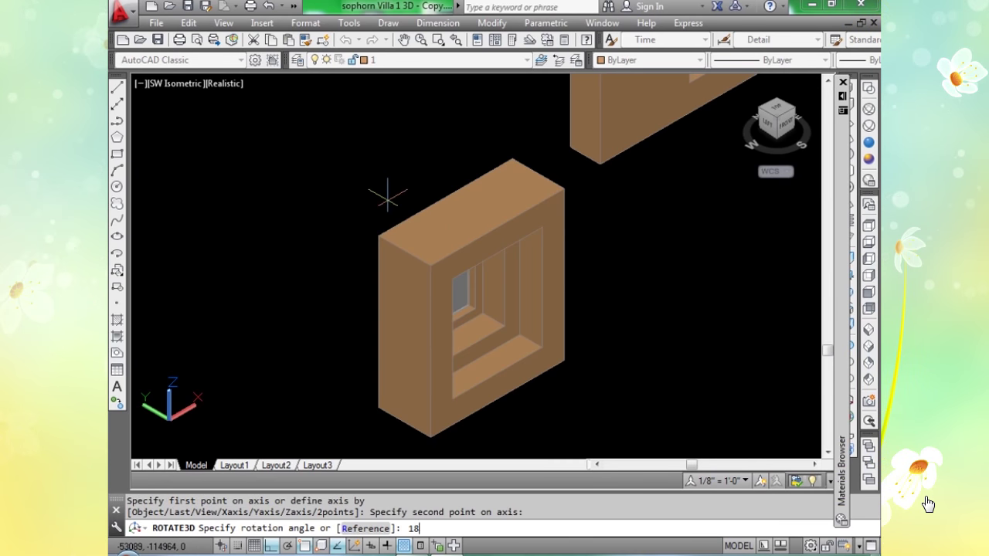
pyautogui.write('180')
pyautogui.press('Return')
# Undo back to the close view and recentre on the window box.
pyautogui.scroll(-2, 393, 302)
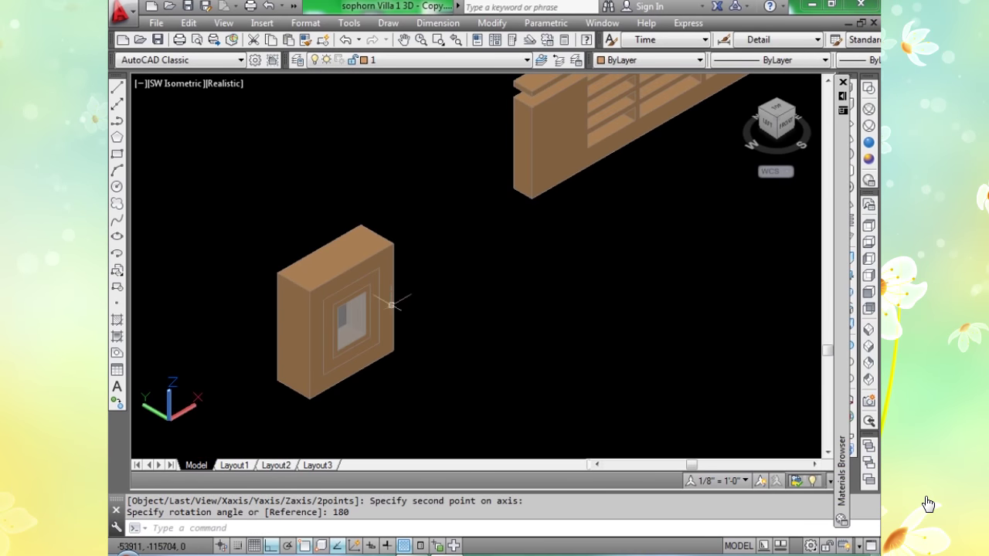
pyautogui.scroll(1, 321, 351)
pyautogui.scroll(-4, 443, 279)
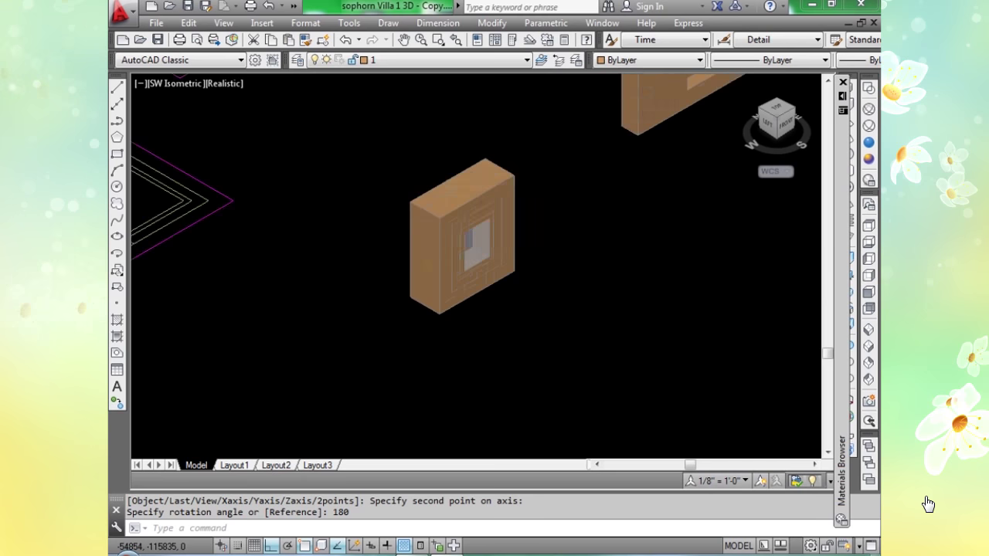
pyautogui.scroll(1, 445, 288)
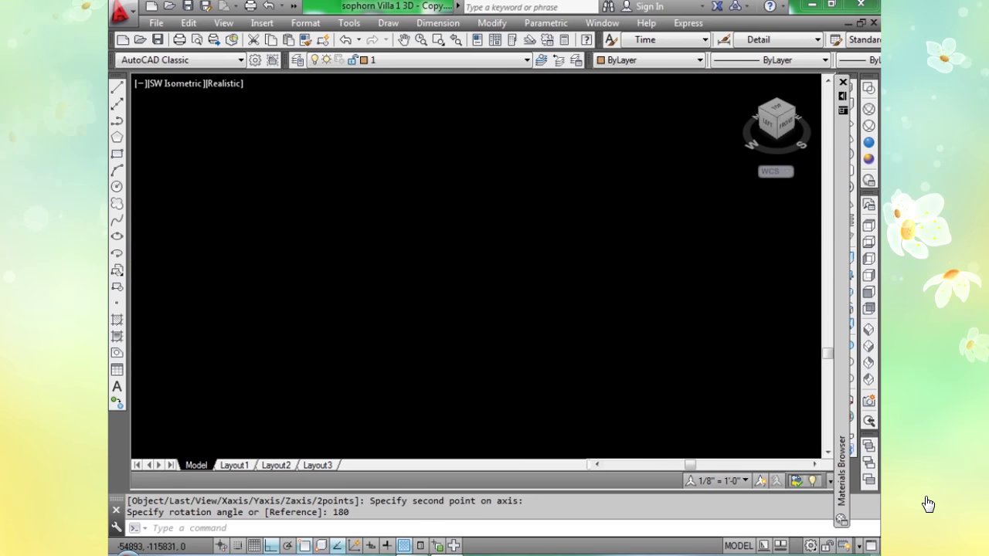
pyautogui.scroll(1, 440, 282)
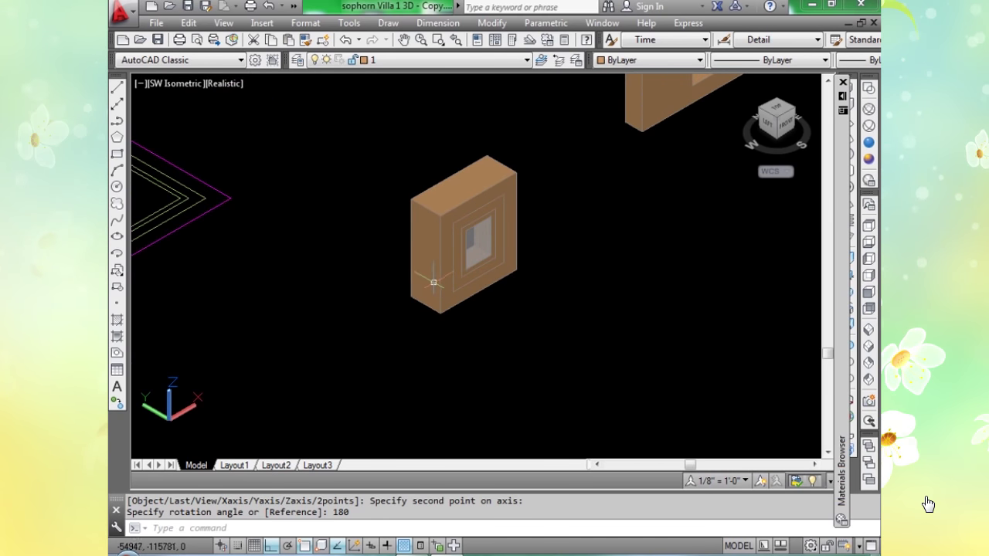
pyautogui.hotkey('ctrl', 'z')
pyautogui.moveTo(410, 316); pyautogui.dragTo(485, 246, button='middle')
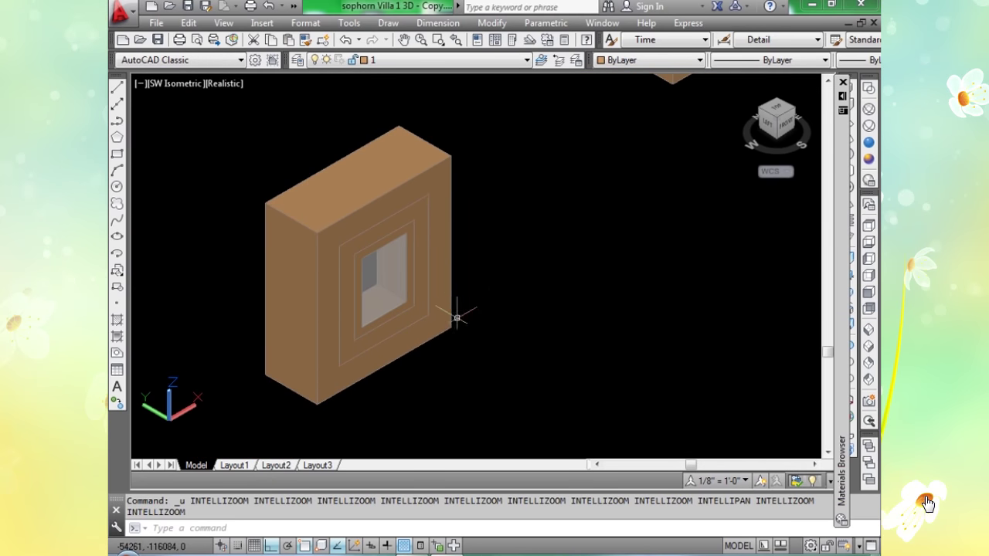
# Rotate the window frame 90° about a vertical axis with ROTATE3D.
pyautogui.write('ROTATE3D')
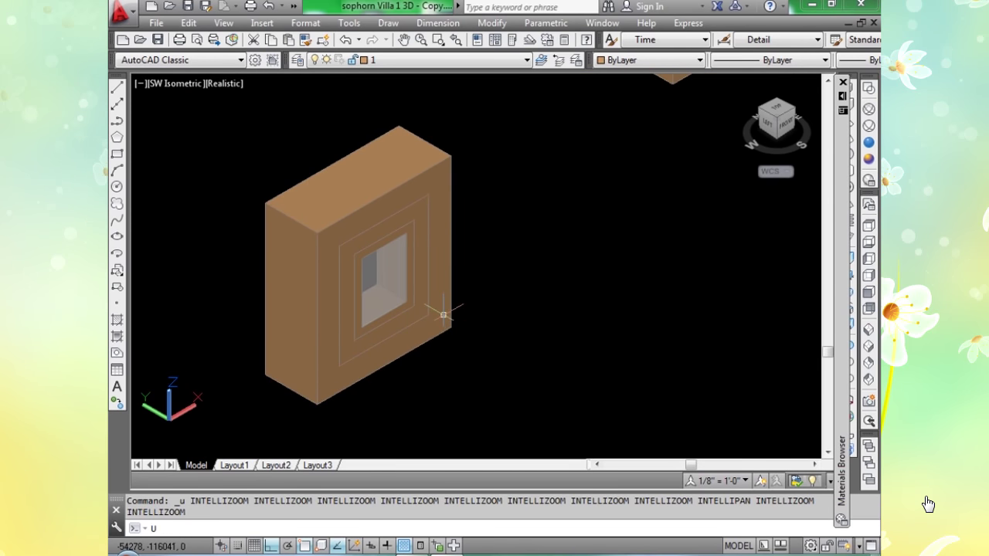
pyautogui.press('Return')
pyautogui.click(435, 327)
pyautogui.press('Return')
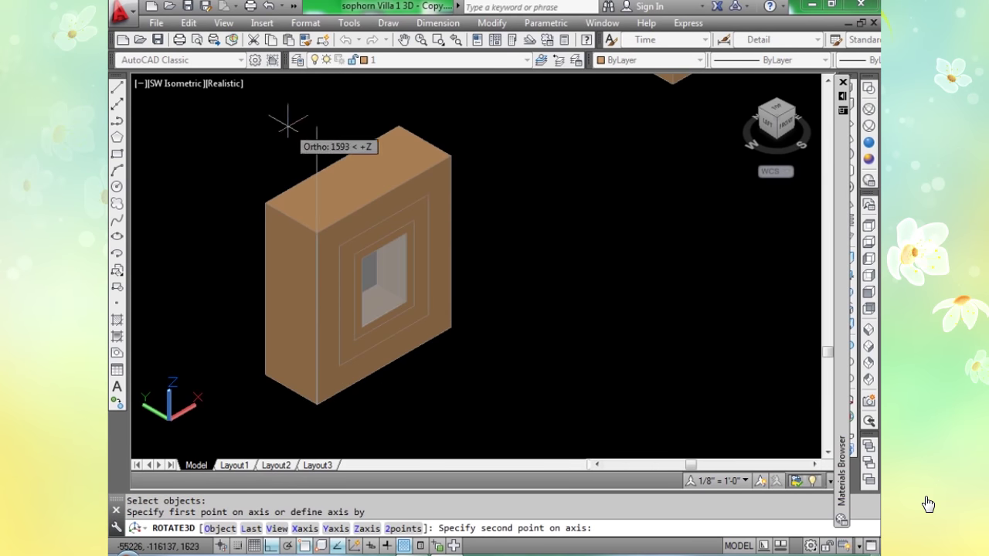
pyautogui.click(353, 146)
pyautogui.write('90')
pyautogui.press('Return')
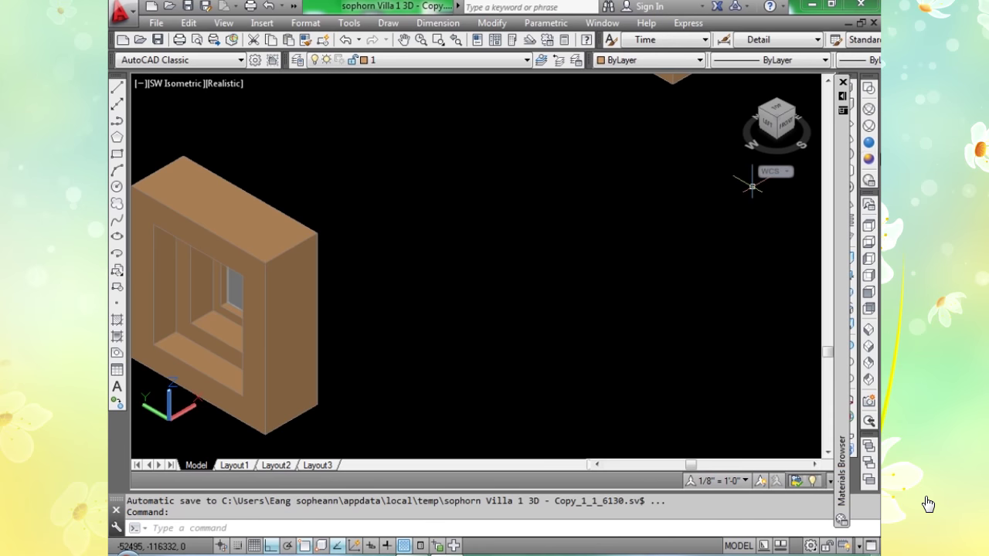
# Show the model in Wireframe, start COPY, and centre the villa in view.
pyautogui.click(868, 110)
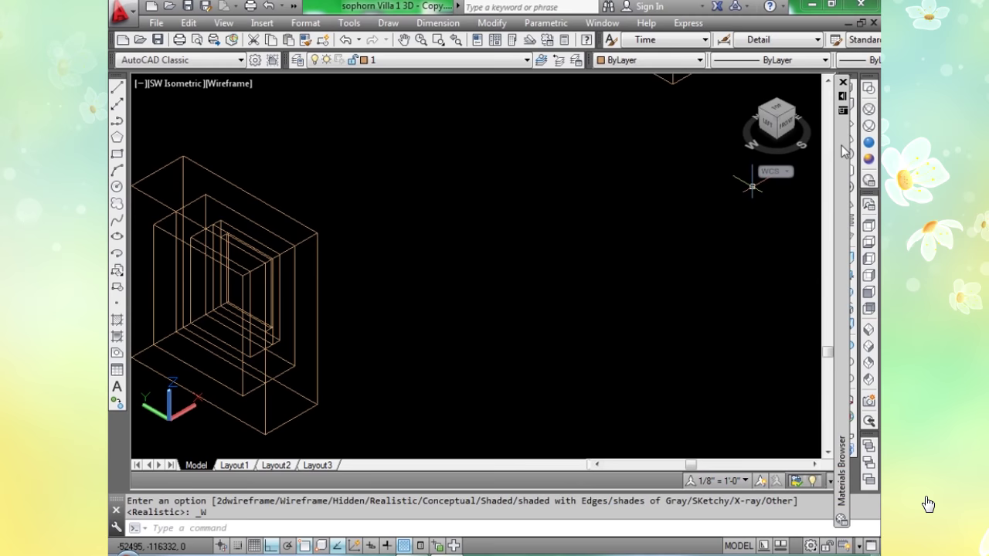
pyautogui.write('co')
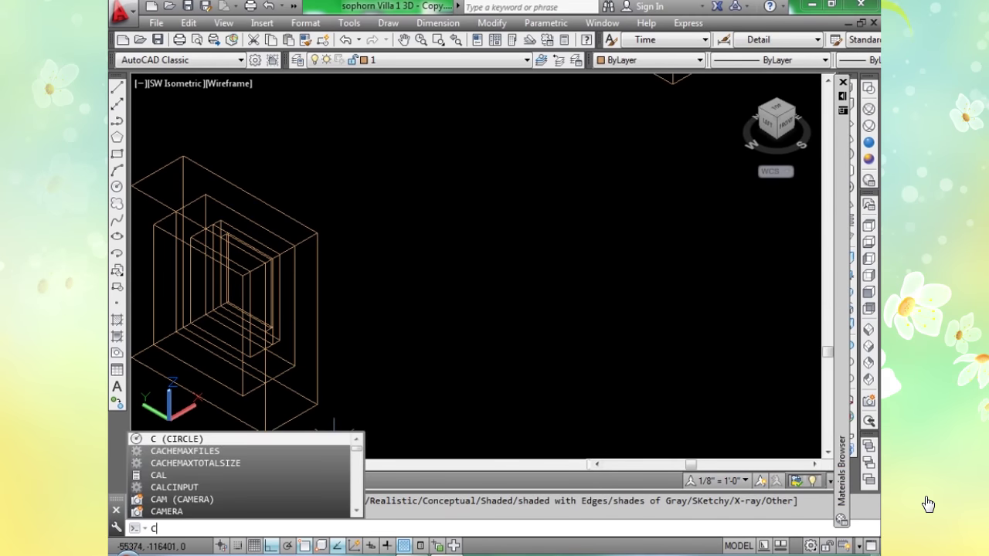
pyautogui.press('Return')
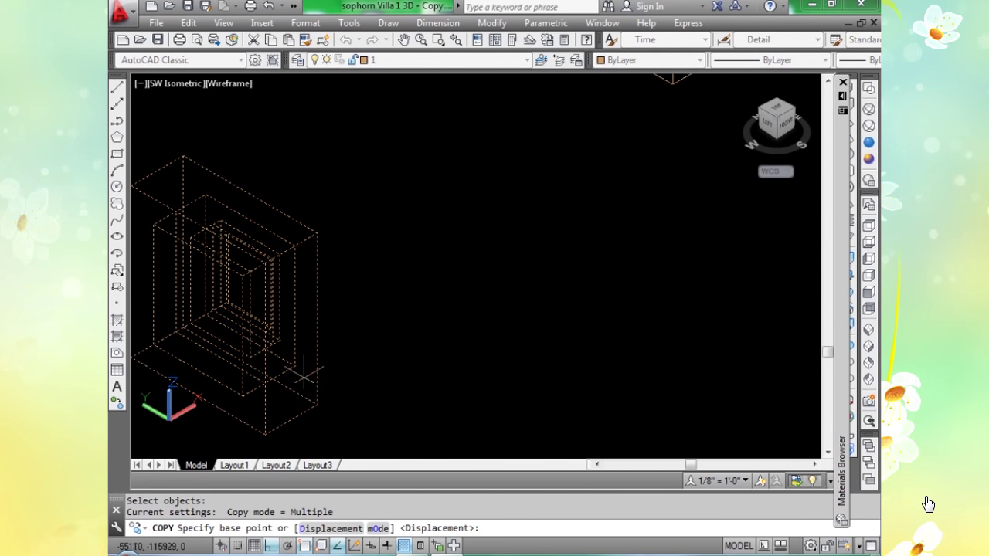
pyautogui.scroll(-8, 296, 368)
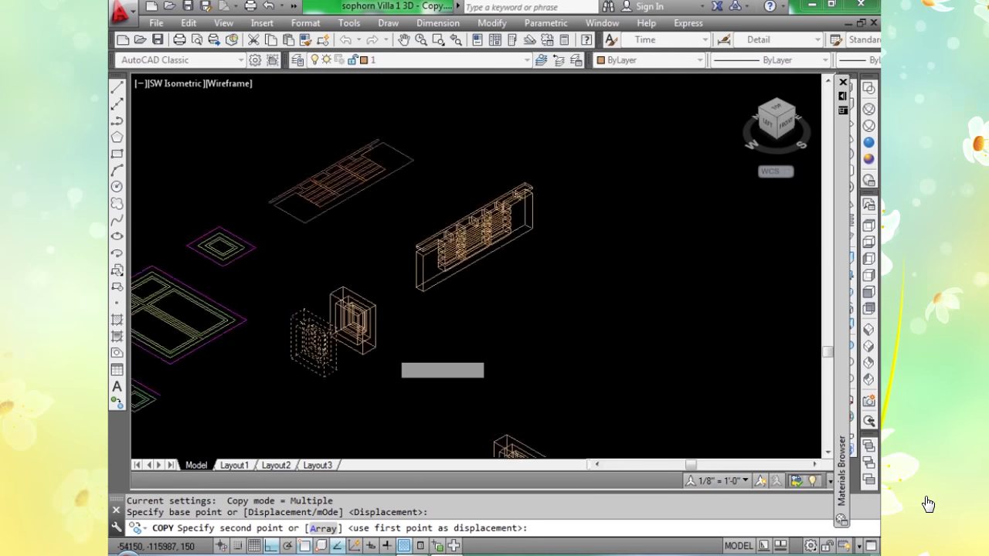
pyautogui.moveTo(155, 305); pyautogui.dragTo(309, 321, button='middle')
pyautogui.scroll(4, 330, 320)
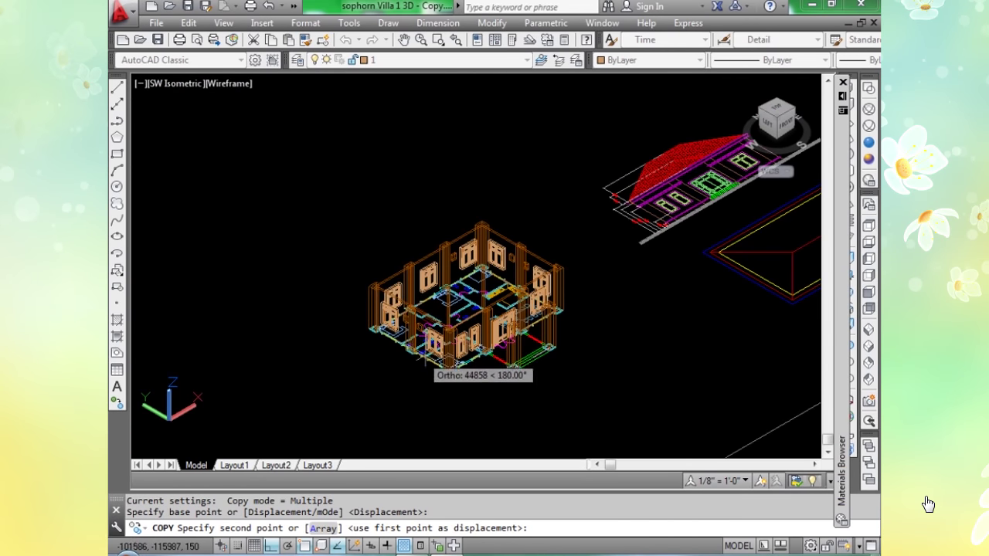
pyautogui.scroll(5, 402, 324)
pyautogui.scroll(8, 429, 325)
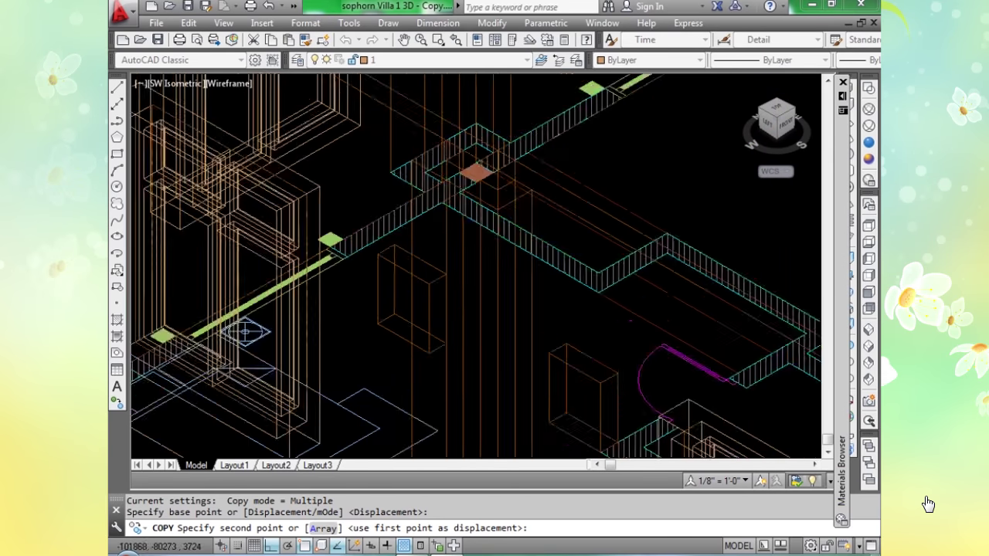
pyautogui.scroll(3, 448, 301)
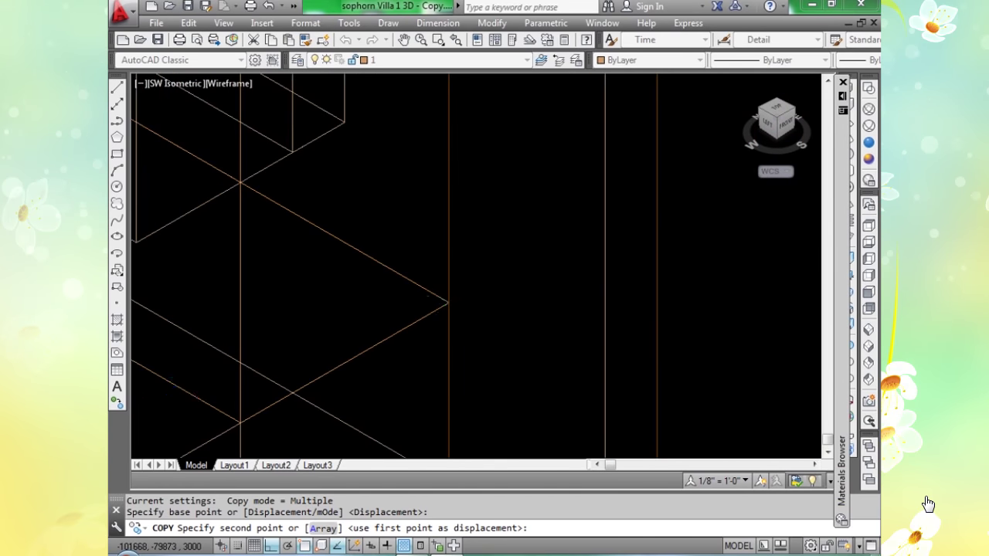
# Place two copies of the window frame at the villa's wall opening corners.
pyautogui.click(449, 300)
pyautogui.scroll(-5, 450, 299)
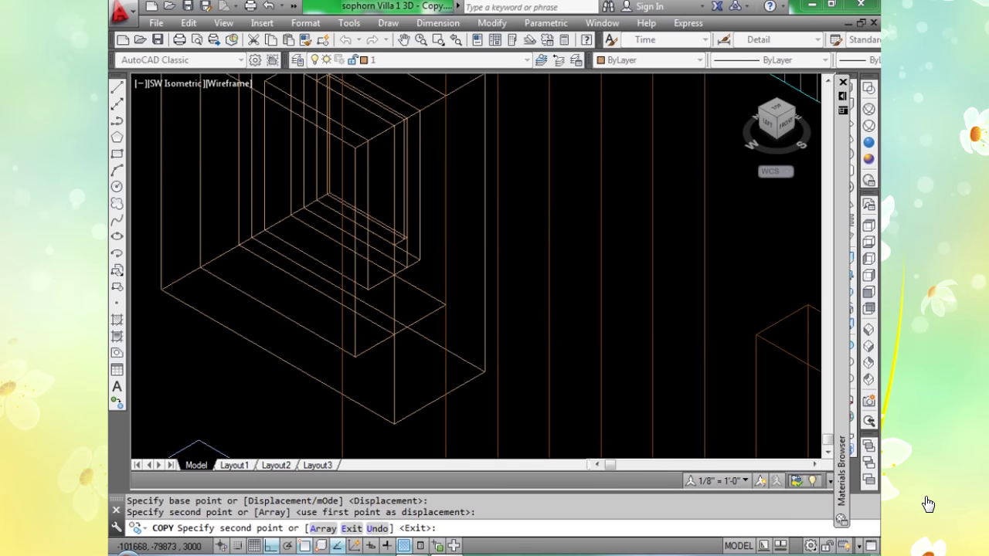
pyautogui.scroll(5, 411, 339)
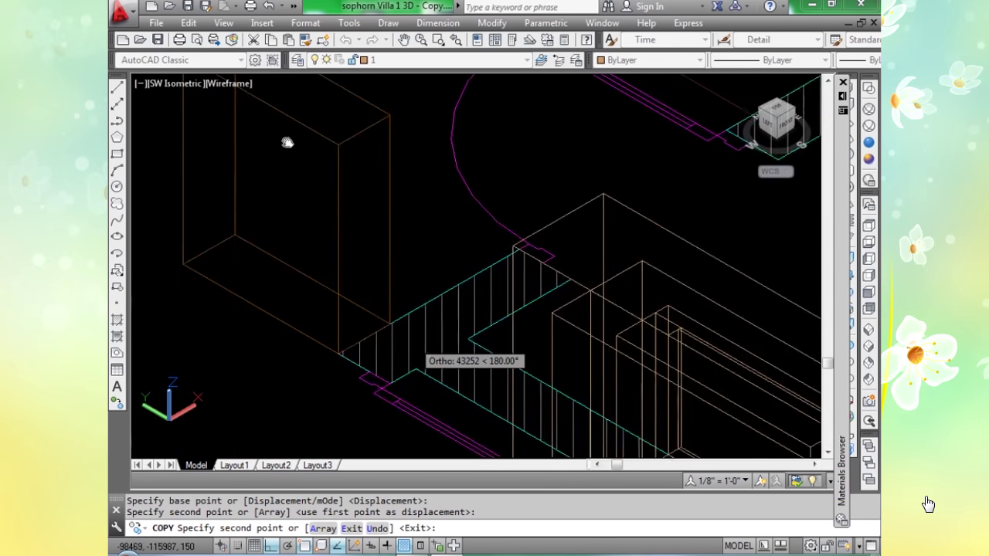
pyautogui.scroll(3, 357, 278)
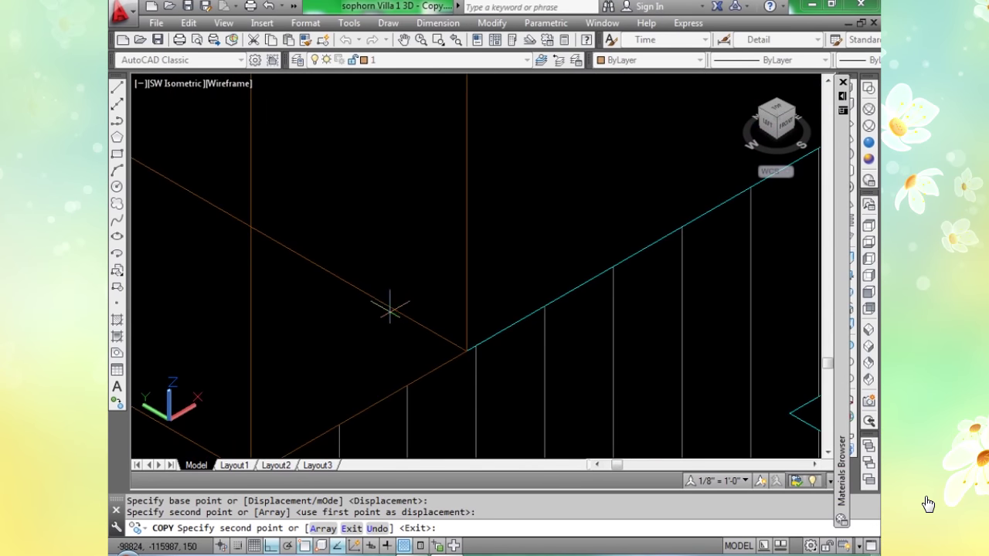
pyautogui.click(467, 349)
pyautogui.scroll(-5, 466, 349)
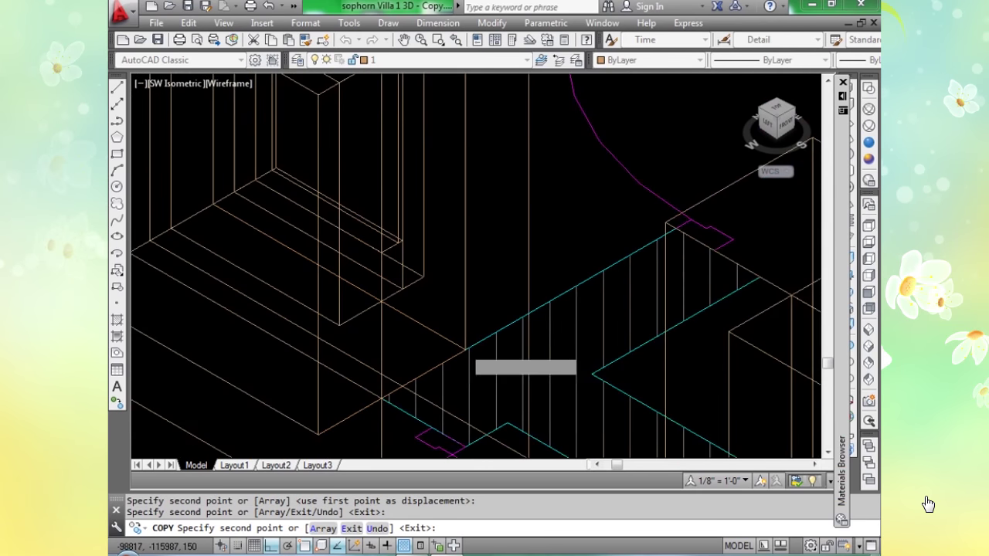
pyautogui.press('Return')
pyautogui.scroll(3, 422, 322)
pyautogui.moveTo(422, 322); pyautogui.dragTo(606, 246, button='middle')
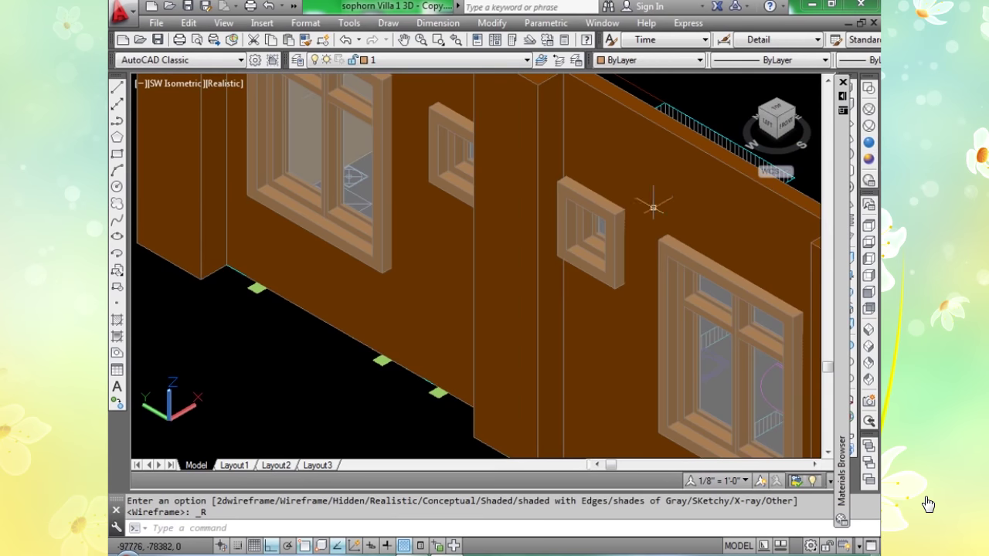
# Pan and zoom around the shaded villa, then centre the unplaced window frame.
pyautogui.moveTo(645, 223); pyautogui.dragTo(519, 263, button='middle')
pyautogui.scroll(-6, 520, 263)
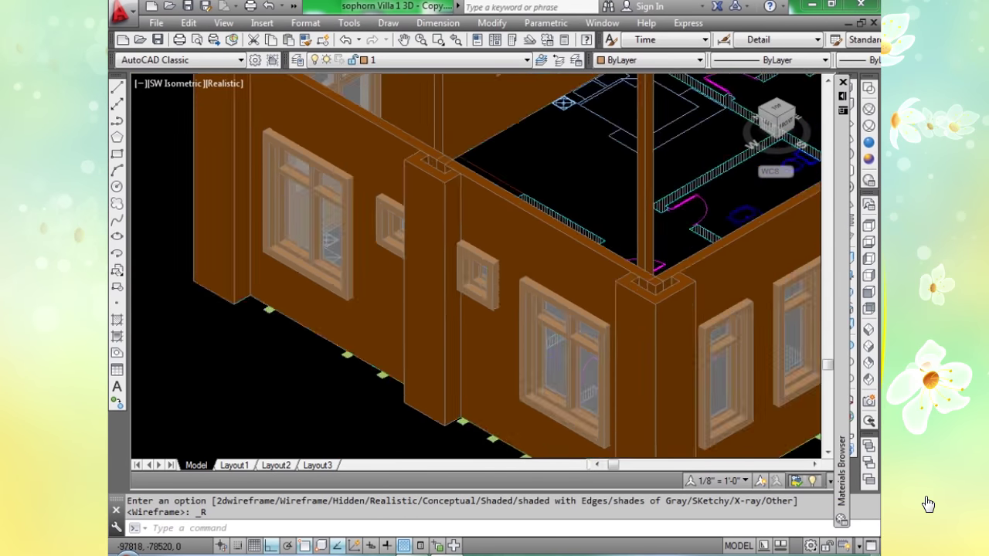
pyautogui.moveTo(410, 268)
pyautogui.mouseDown(button='middle')
pyautogui.moveTo(320, 277)
pyautogui.moveTo(74, 261)
pyautogui.mouseUp(button='middle')
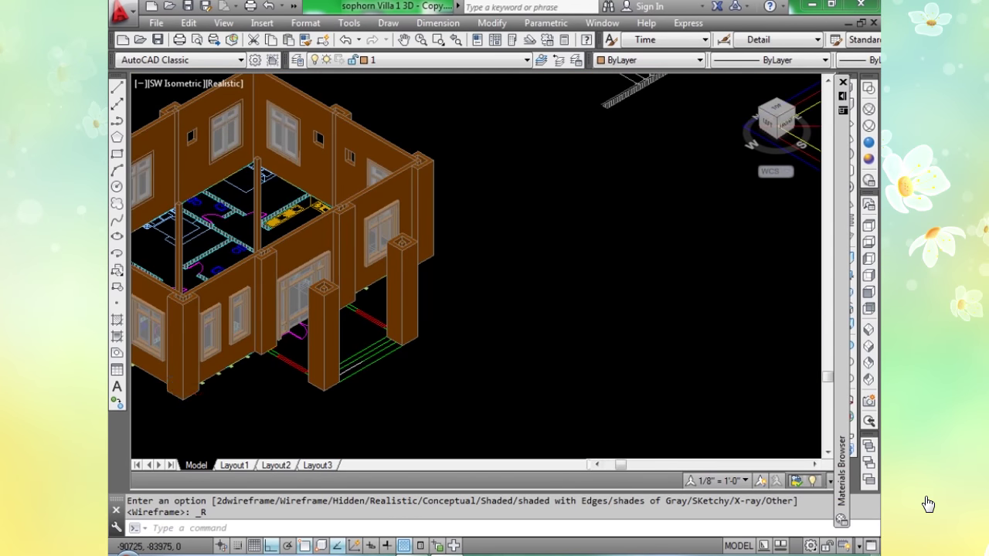
pyautogui.scroll(-5, 351, 306)
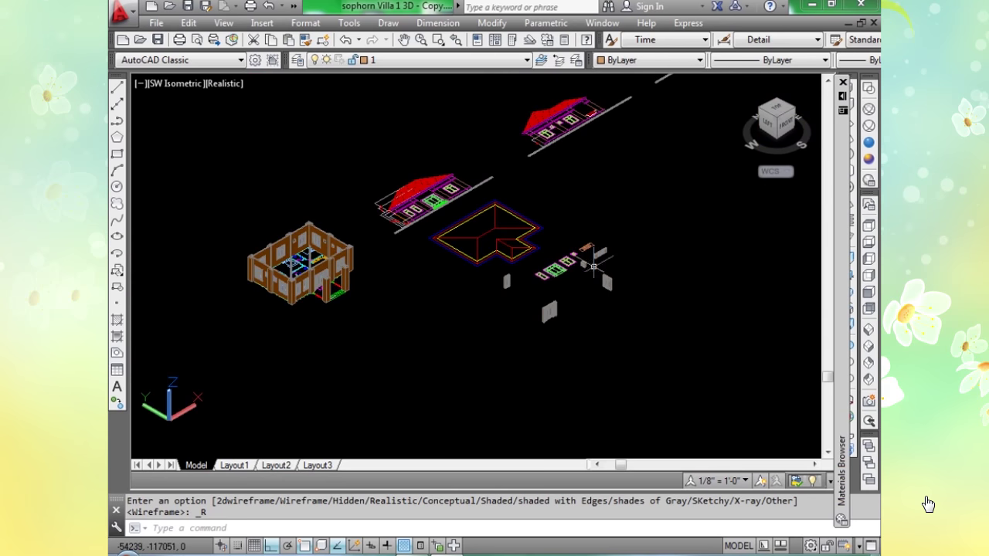
pyautogui.scroll(8, 599, 266)
pyautogui.scroll(2, 541, 286)
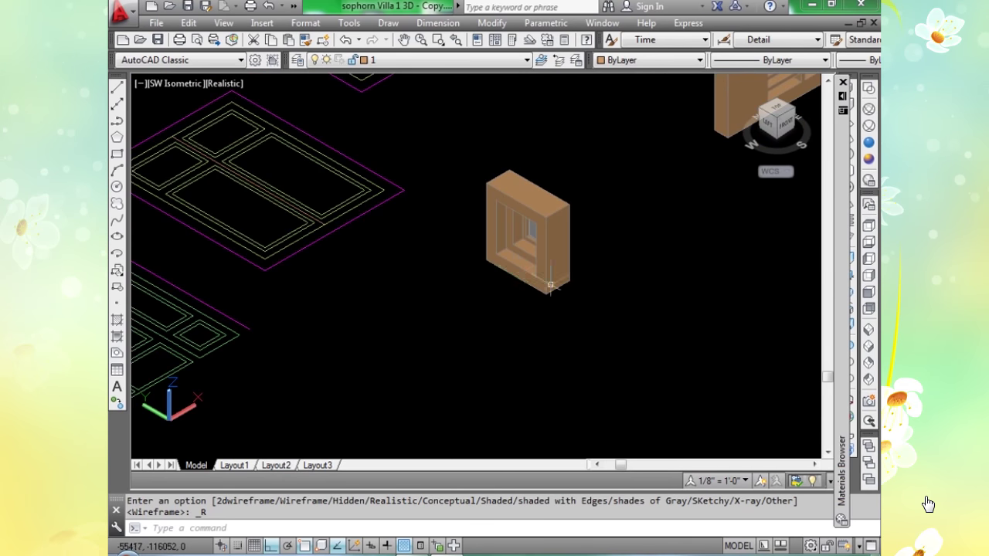
pyautogui.moveTo(545, 286); pyautogui.dragTo(474, 324, button='middle')
# Rotate the loose window frame 180° about a vertical axis with ROTATE3D.
pyautogui.write('ROTa')
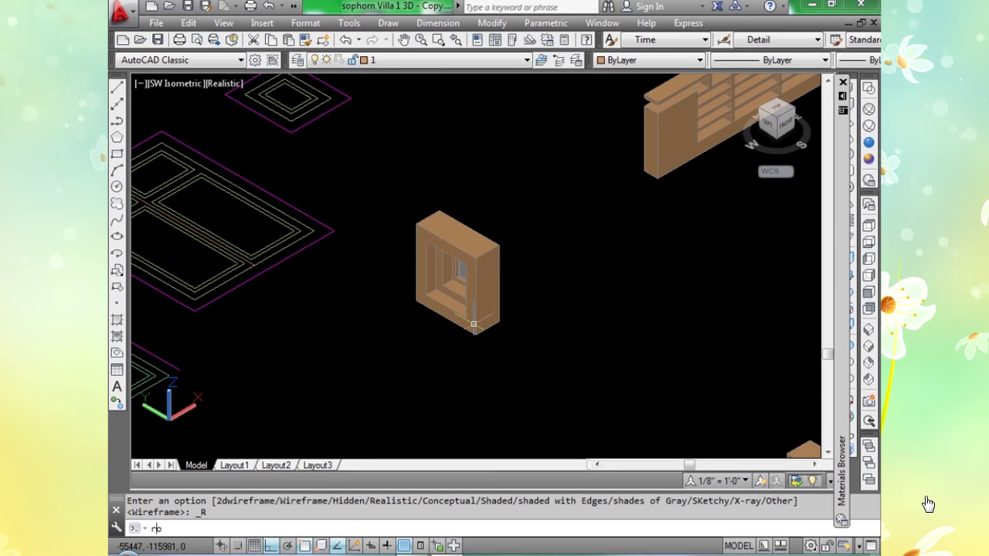
pyautogui.write('TE3d')
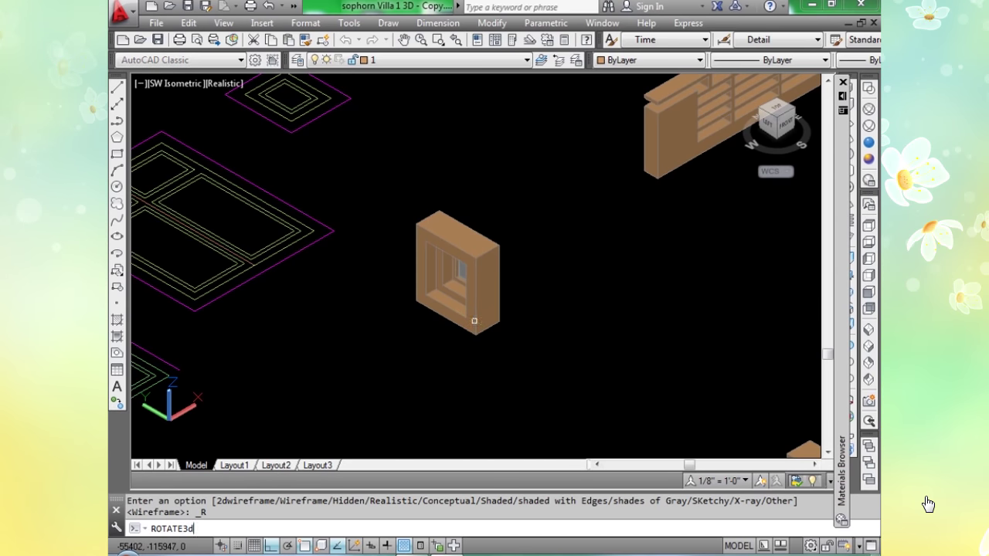
pyautogui.press('Return')
pyautogui.click(495, 304)
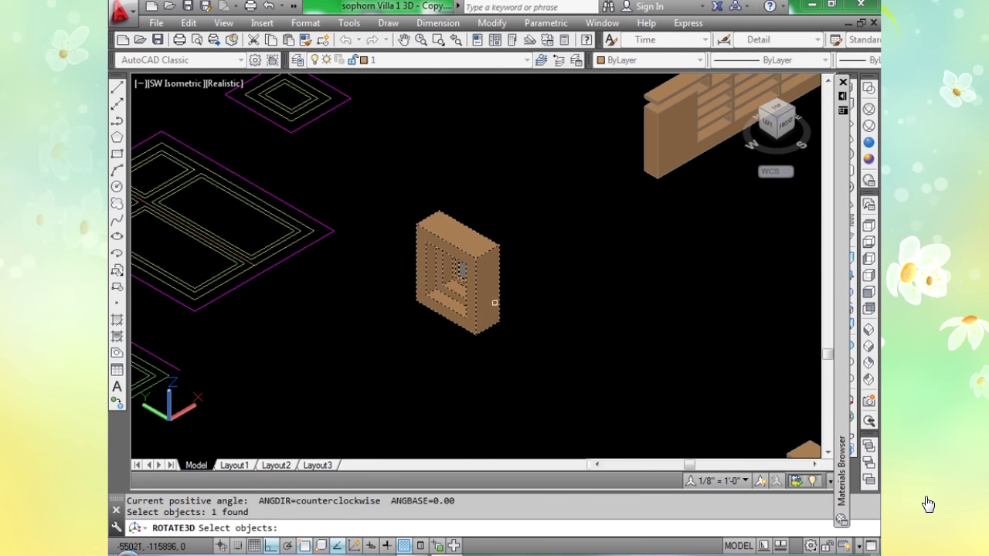
pyautogui.click(498, 319)
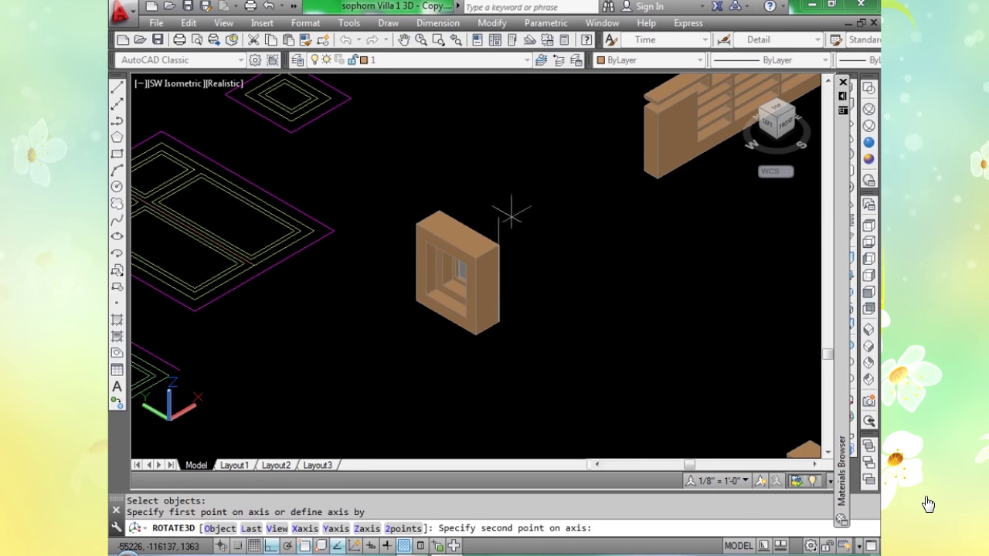
pyautogui.click(504, 160)
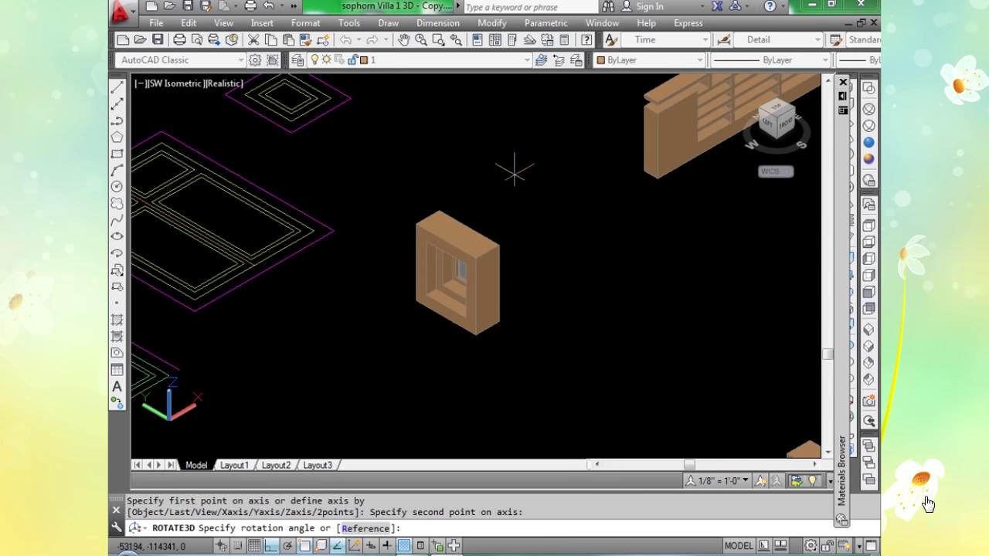
pyautogui.press('Return')
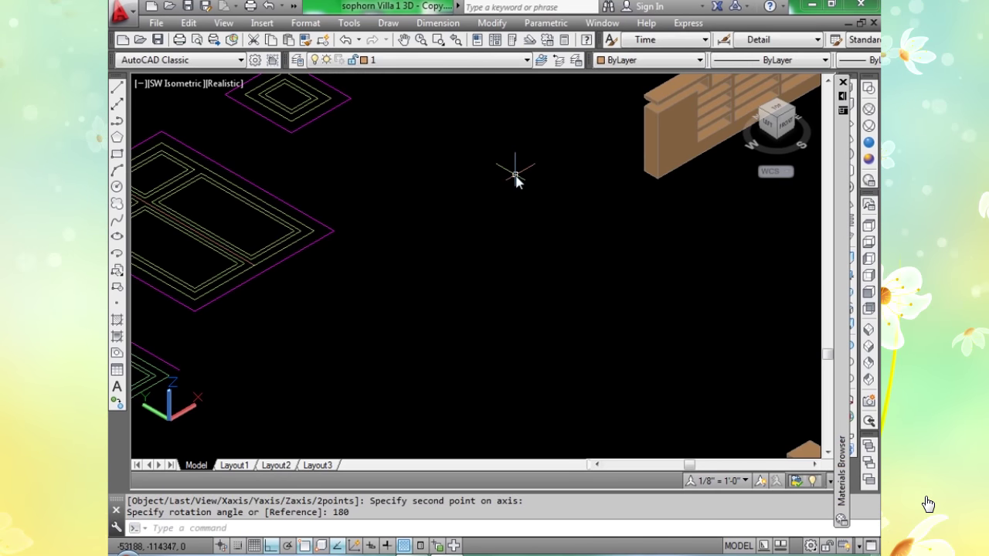
# Switch the display to the Wireframe visual style.
pyautogui.scroll(-3, 603, 379)
pyautogui.scroll(4, 580, 375)
pyautogui.scroll(2, 572, 366)
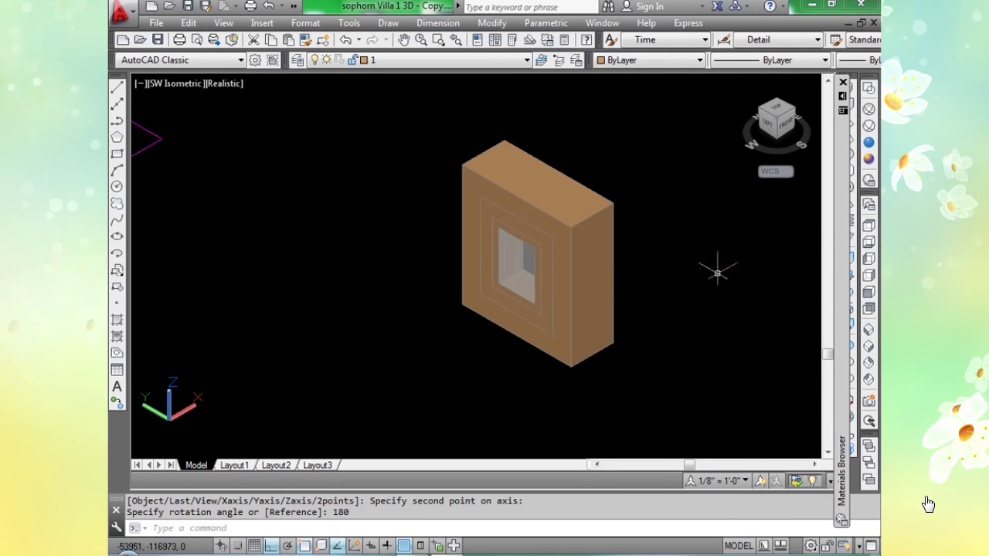
pyautogui.click(869, 109)
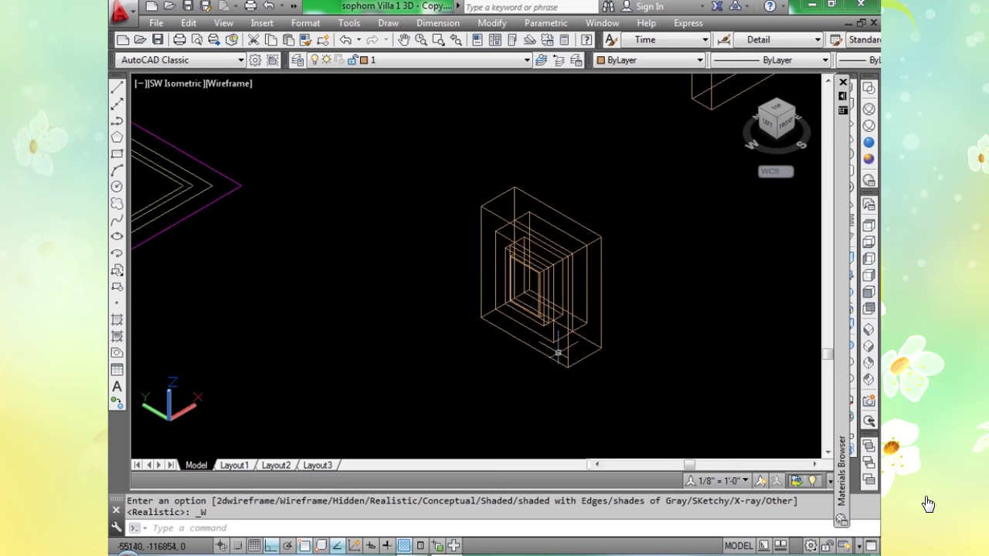
# Copy the rotated window frame into two wall openings of the villa.
pyautogui.write('co')
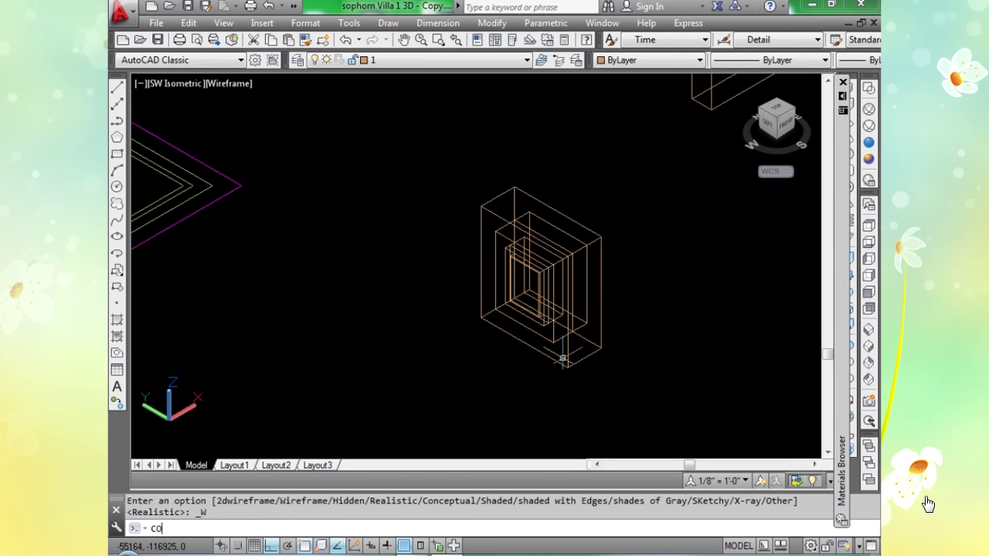
pyautogui.press('Return')
pyautogui.click(564, 328)
pyautogui.press('Return')
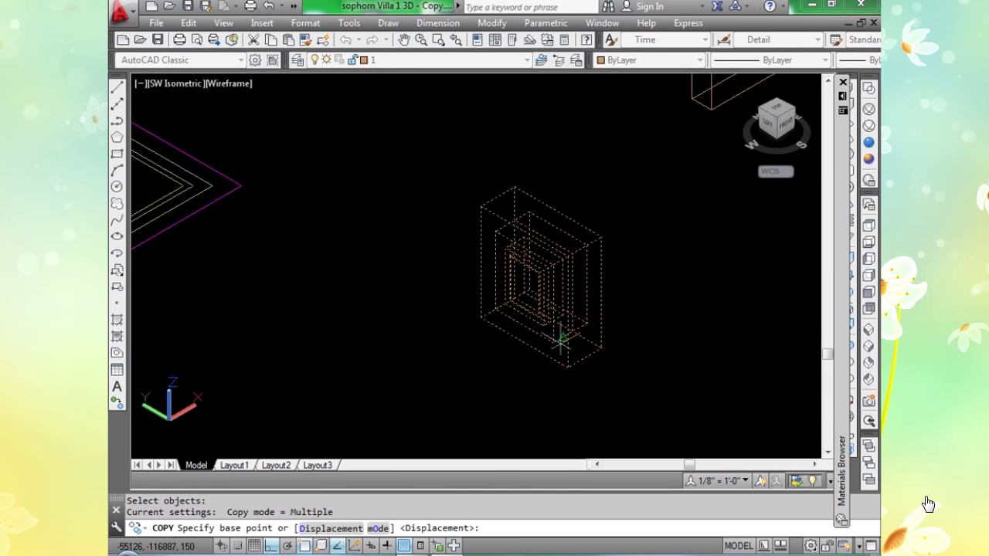
pyautogui.click(553, 342)
pyautogui.scroll(-5, 553, 342)
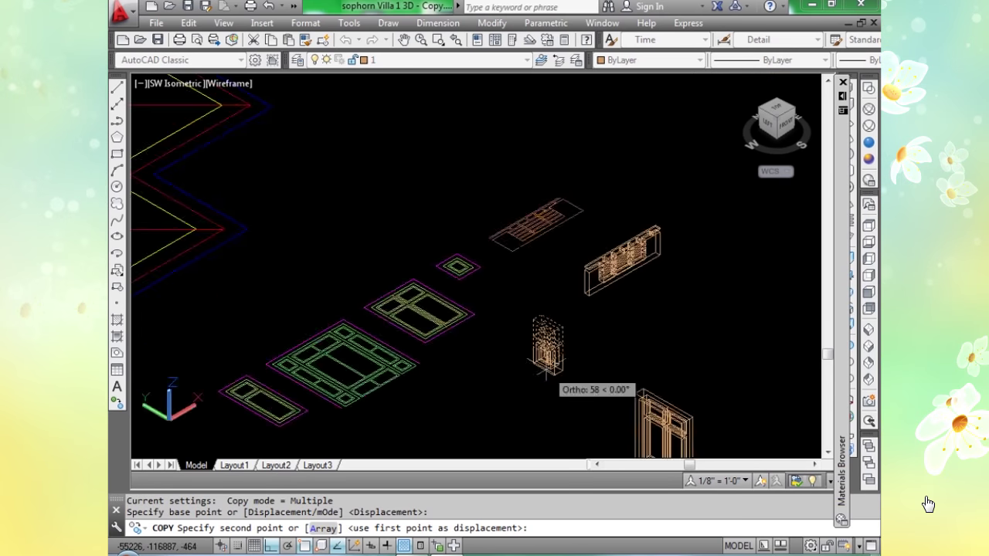
pyautogui.scroll(-3, 297, 372)
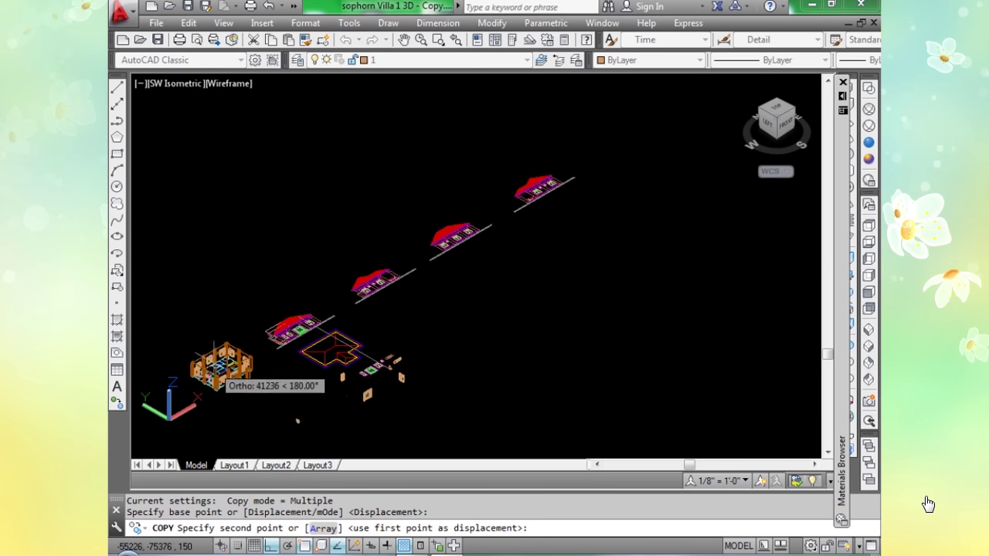
pyautogui.scroll(4, 240, 363)
pyautogui.scroll(6, 248, 383)
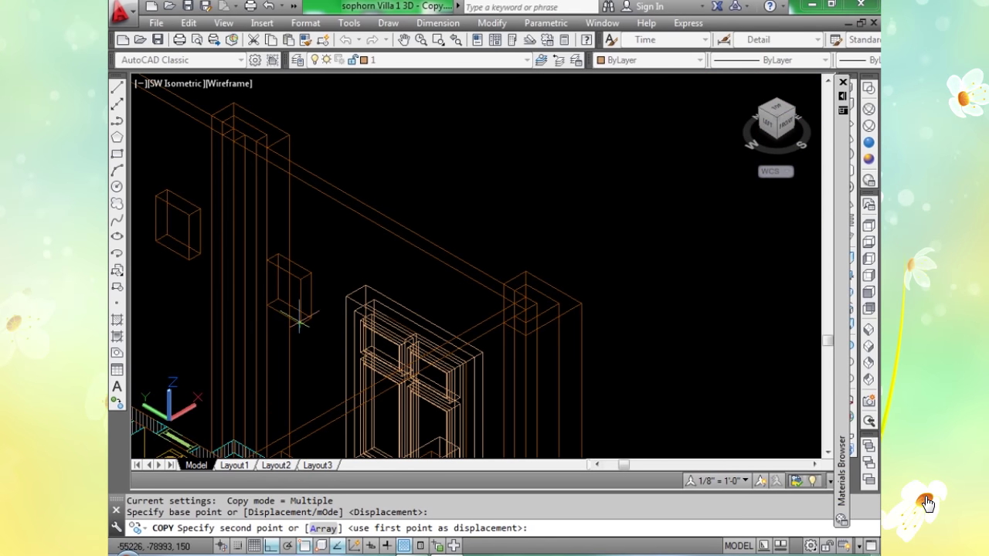
pyautogui.click(278, 332)
pyautogui.scroll(-2, 224, 324)
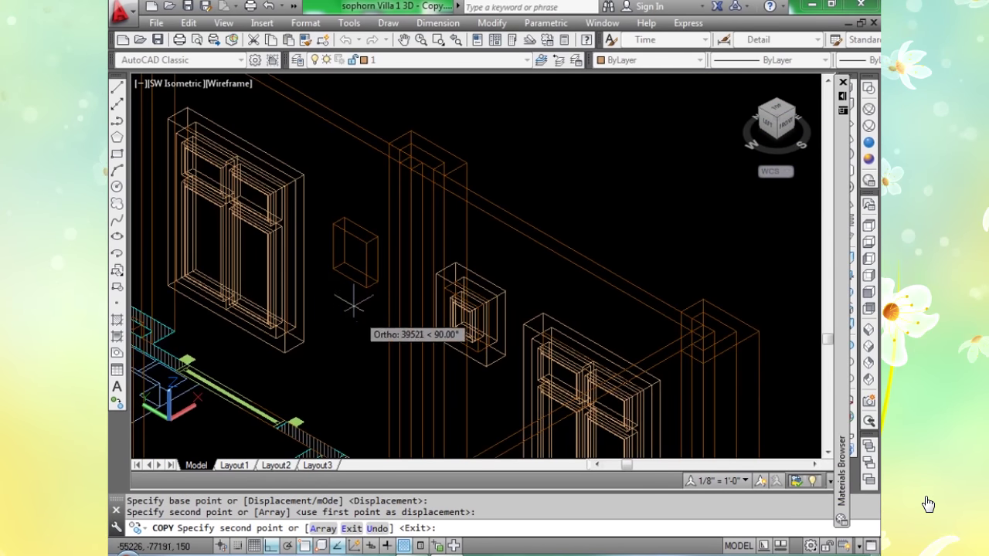
pyautogui.scroll(5, 378, 278)
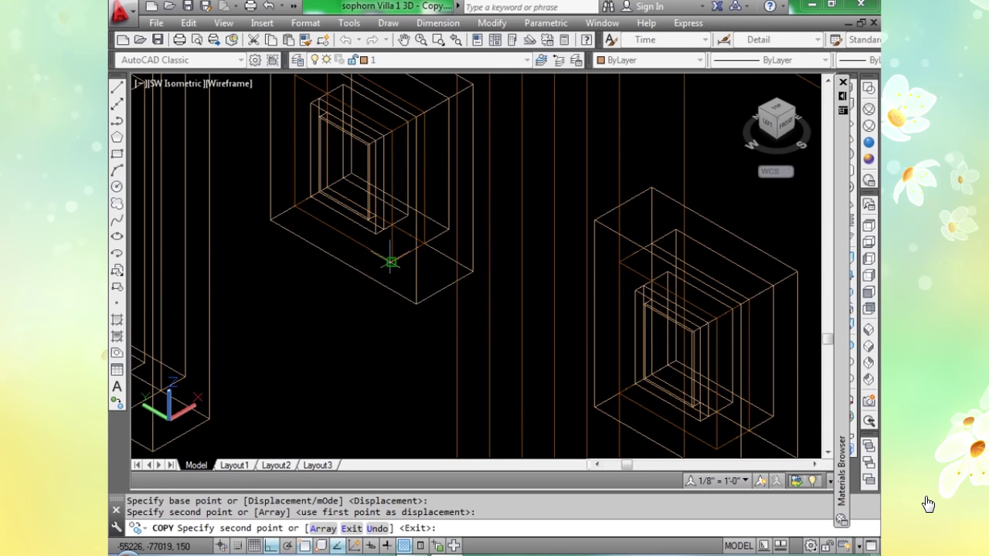
pyautogui.click(390, 263)
pyautogui.press('Return')
# Bring the roof outline and loose windows into view in Realistic shading.
pyautogui.scroll(-2, 392, 363)
pyautogui.scroll(-4, 392, 363)
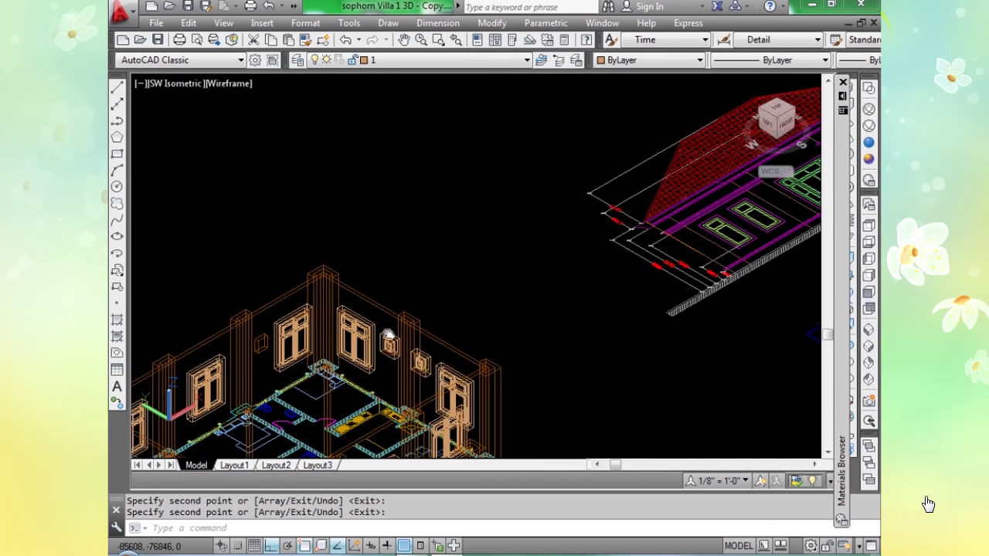
pyautogui.scroll(-3, 389, 335)
pyautogui.moveTo(781, 309); pyautogui.dragTo(317, 338, button='middle')
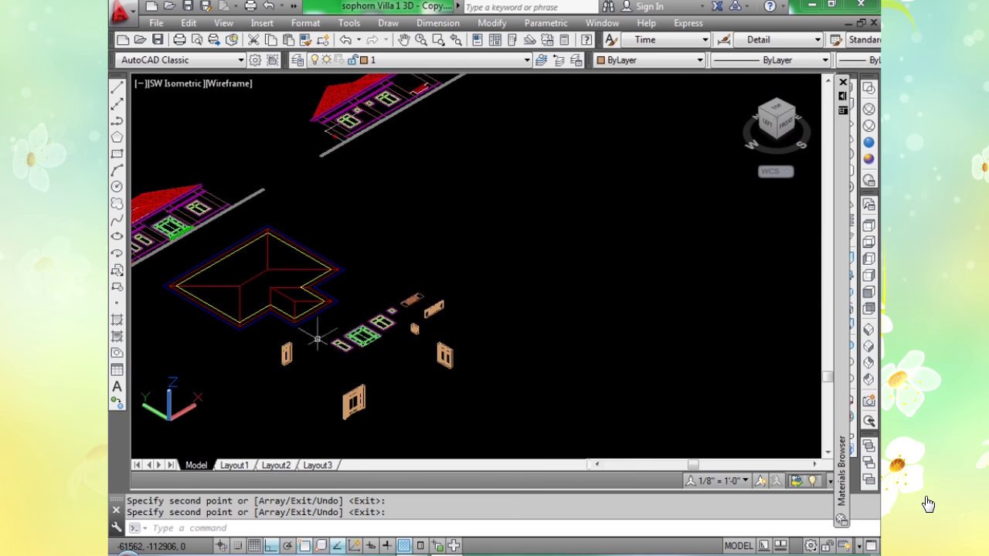
pyautogui.scroll(5, 403, 343)
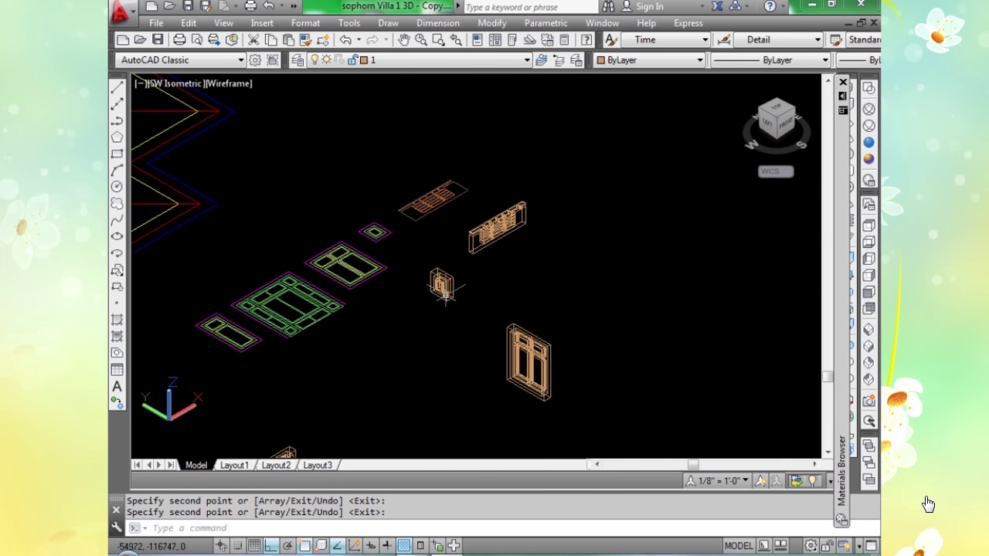
pyautogui.click(869, 143)
pyautogui.scroll(3, 455, 305)
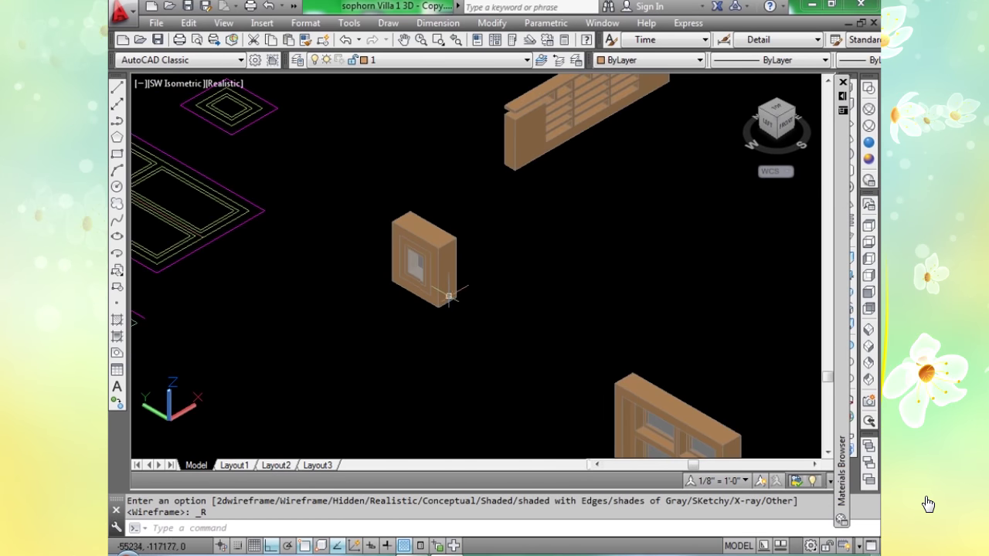
# Centre the view on the small window box and cancel an accidental convert-to-surface command.
pyautogui.moveTo(453, 329); pyautogui.dragTo(457, 349, button='middle')
pyautogui.scroll(2, 457, 349)
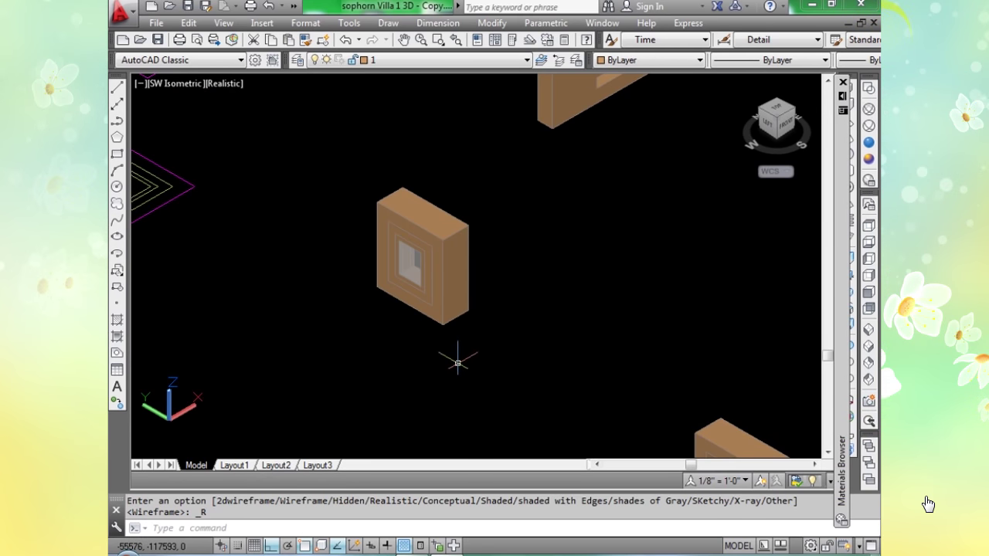
pyautogui.write('COPYCLIP')
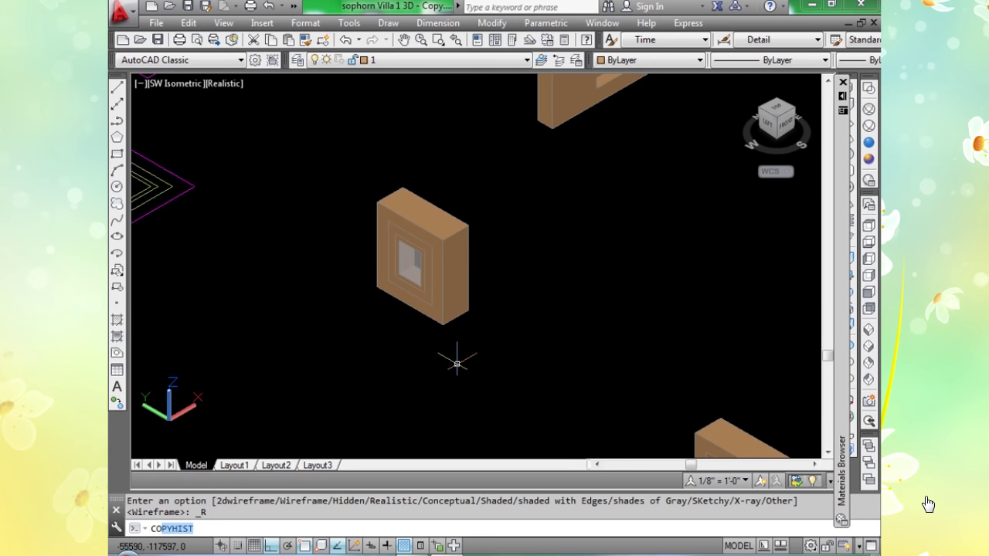
pyautogui.press('Tab')
pyautogui.press('Tab')
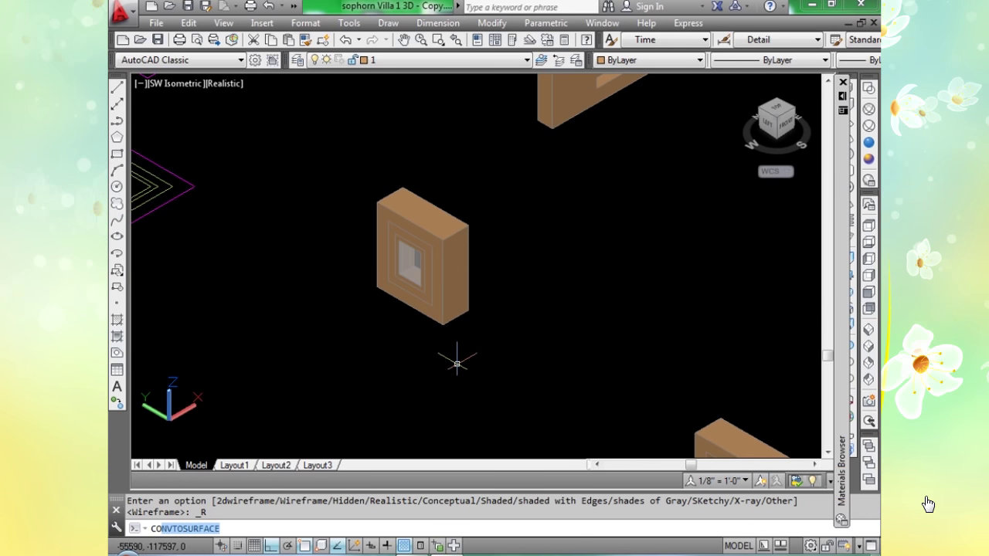
pyautogui.click(364, 516)
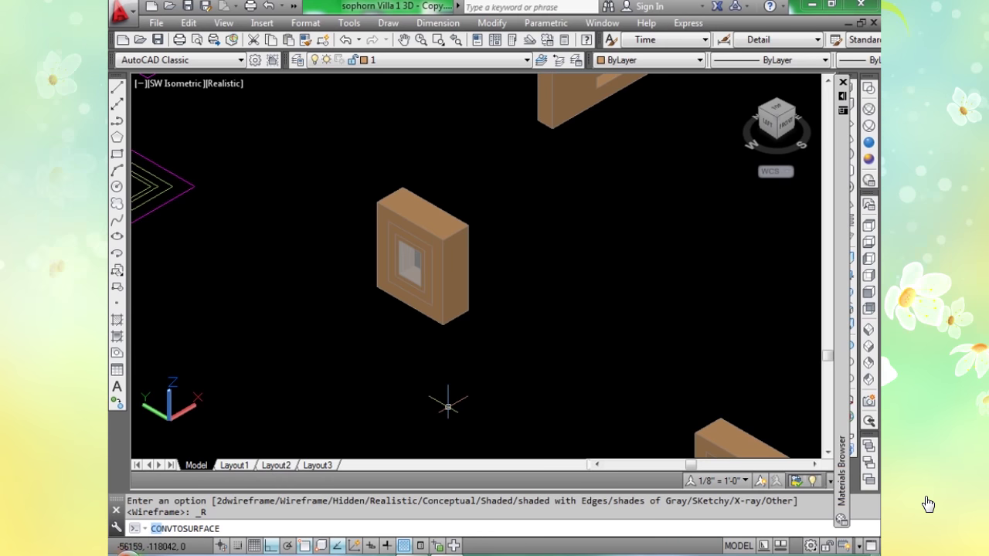
pyautogui.press('Escape')
# Rotate the small window box 90° about a vertical axis through its corner.
pyautogui.write('r')
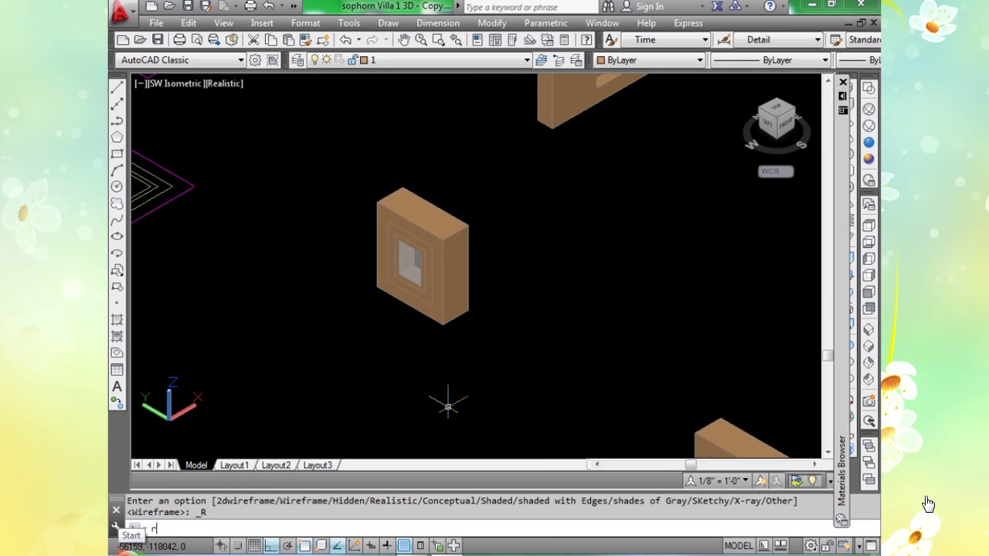
pyautogui.write('otat')
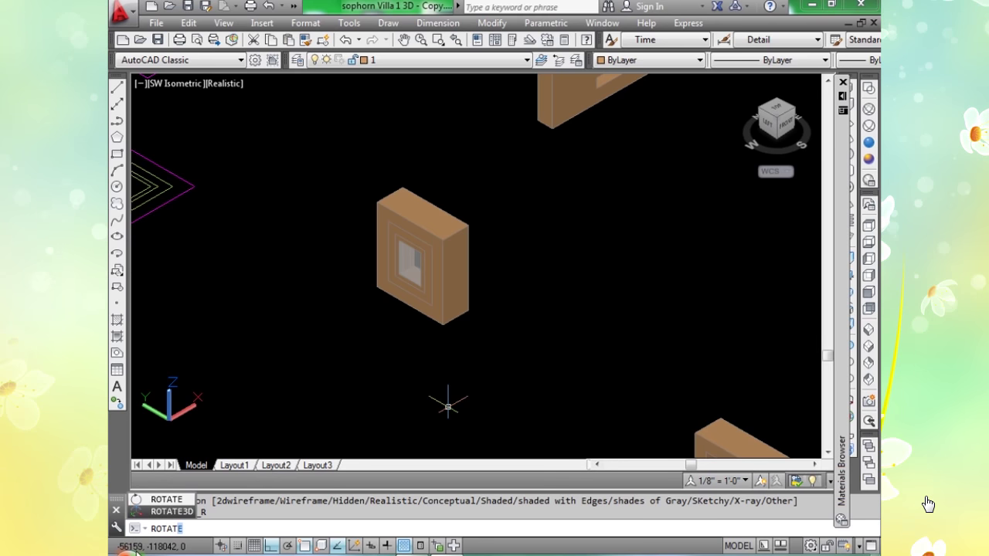
pyautogui.write('e3')
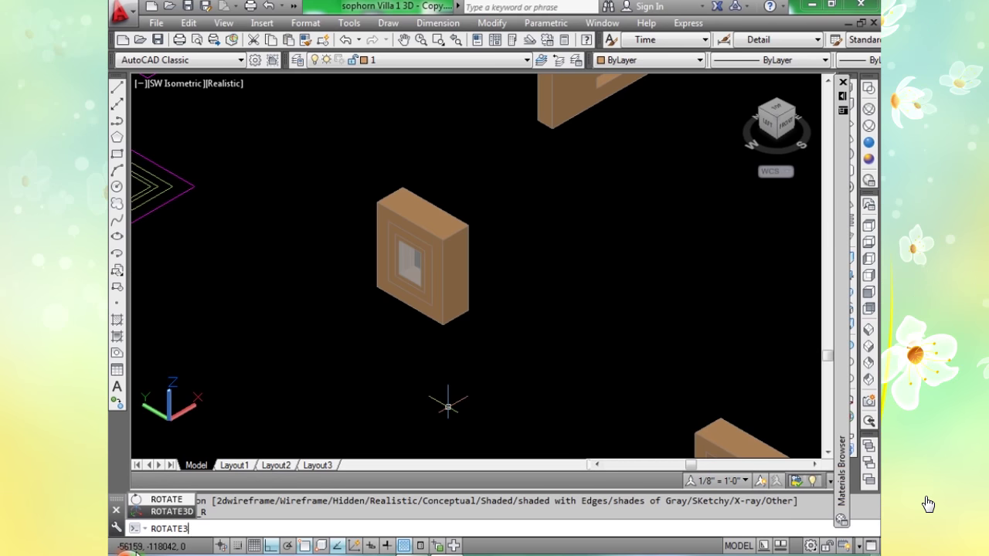
pyautogui.write('D')
pyautogui.press('Return')
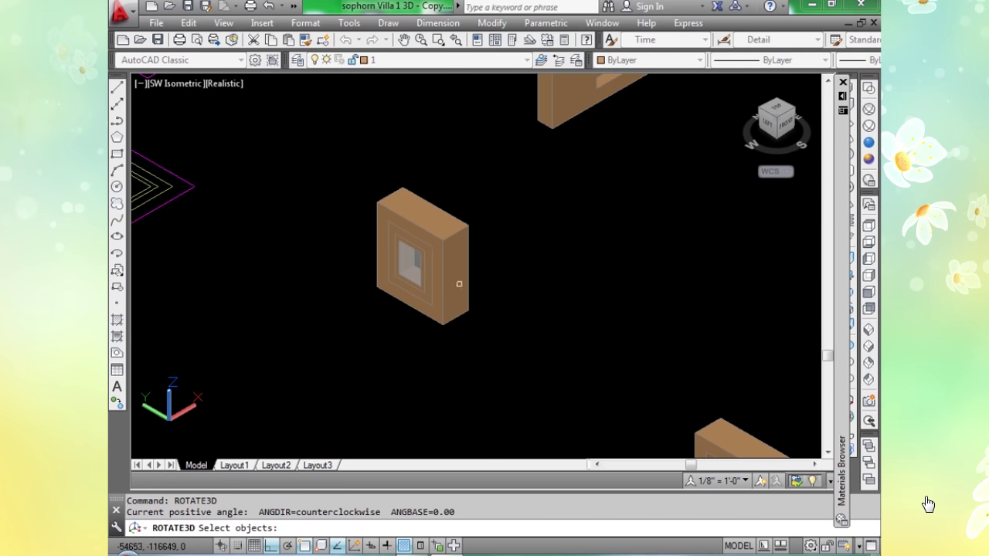
pyautogui.click(458, 287)
pyautogui.press('Return')
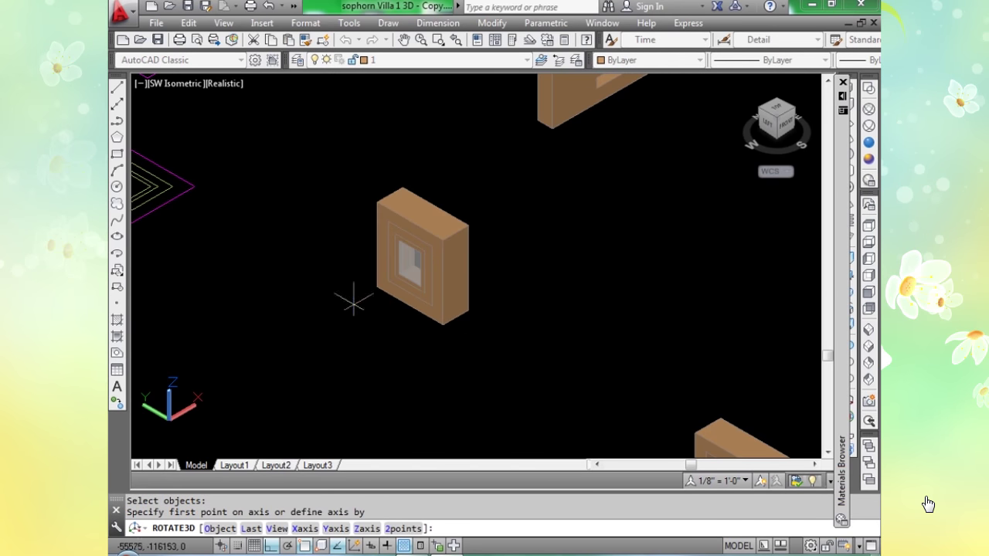
pyautogui.click(377, 285)
pyautogui.click(363, 152)
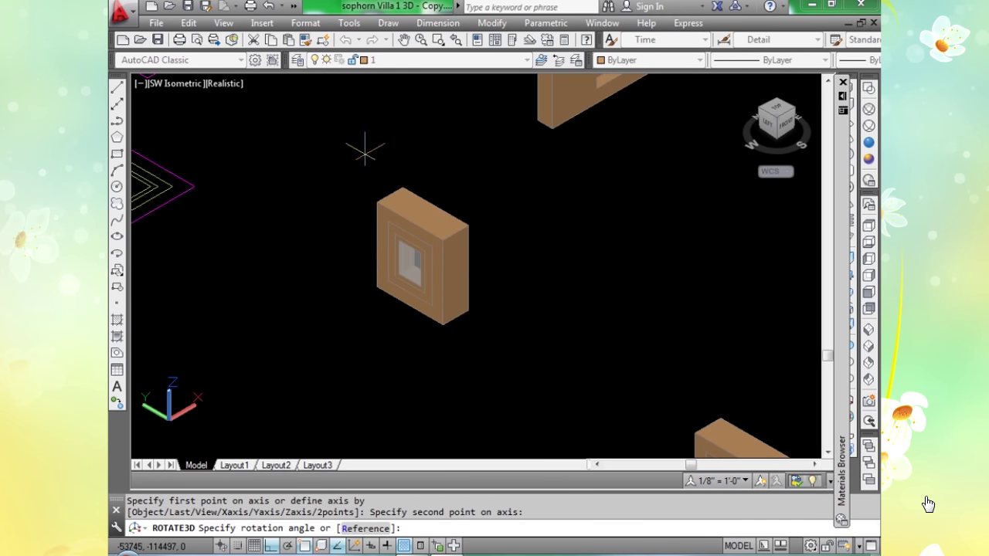
pyautogui.write('90')
pyautogui.press('Return')
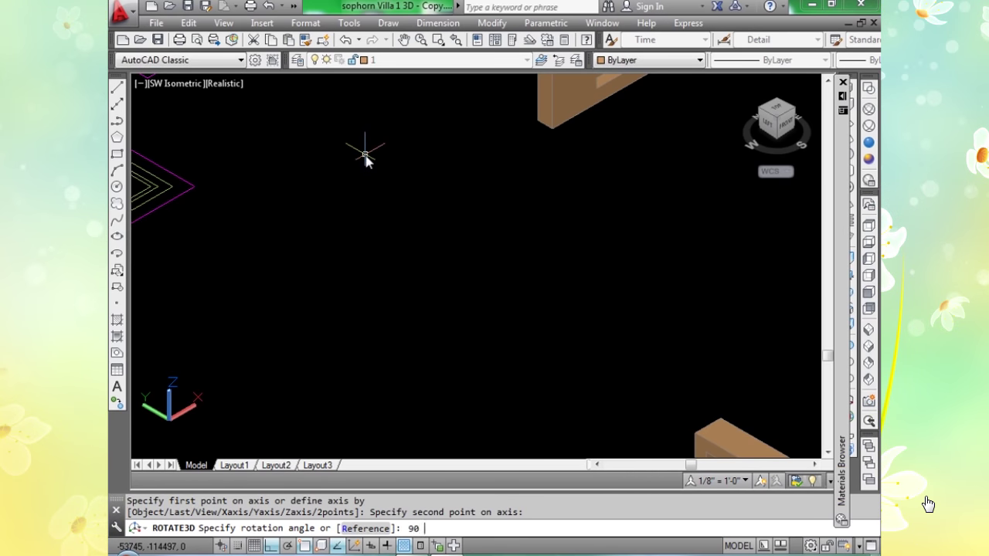
pyautogui.scroll(-4, 365, 151)
pyautogui.scroll(3, 414, 247)
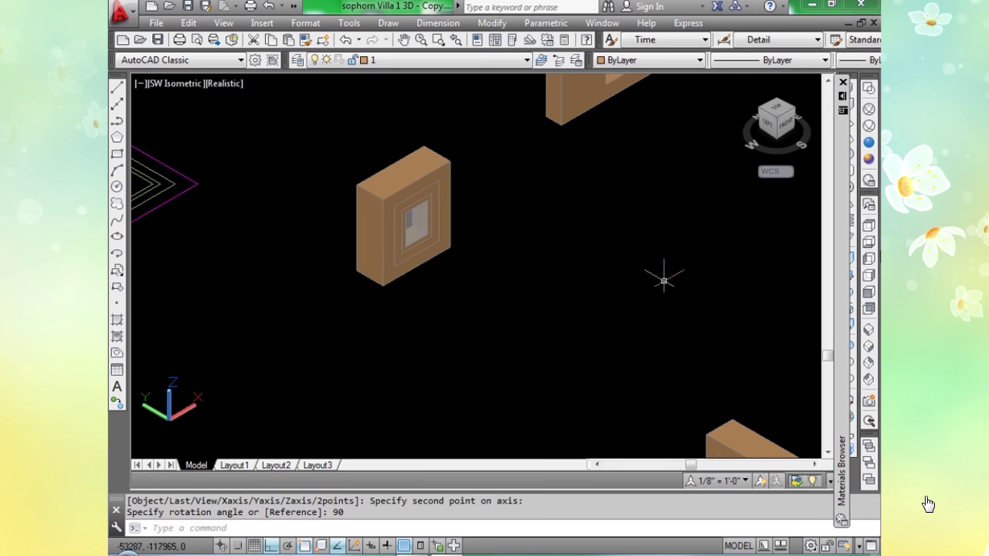
# View the rotated window frame from NW Isometric in the Wireframe visual style.
pyautogui.click(868, 379)
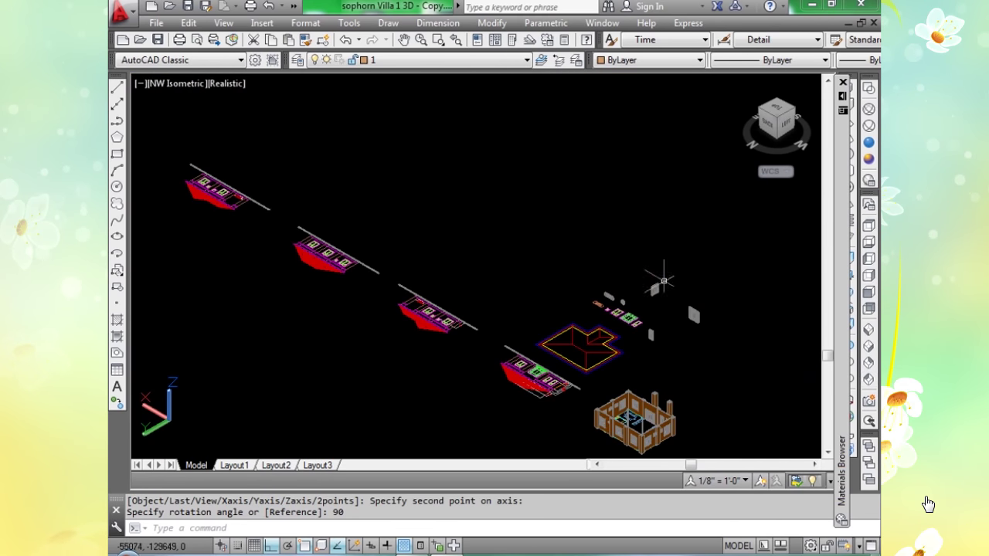
pyautogui.scroll(5, 586, 346)
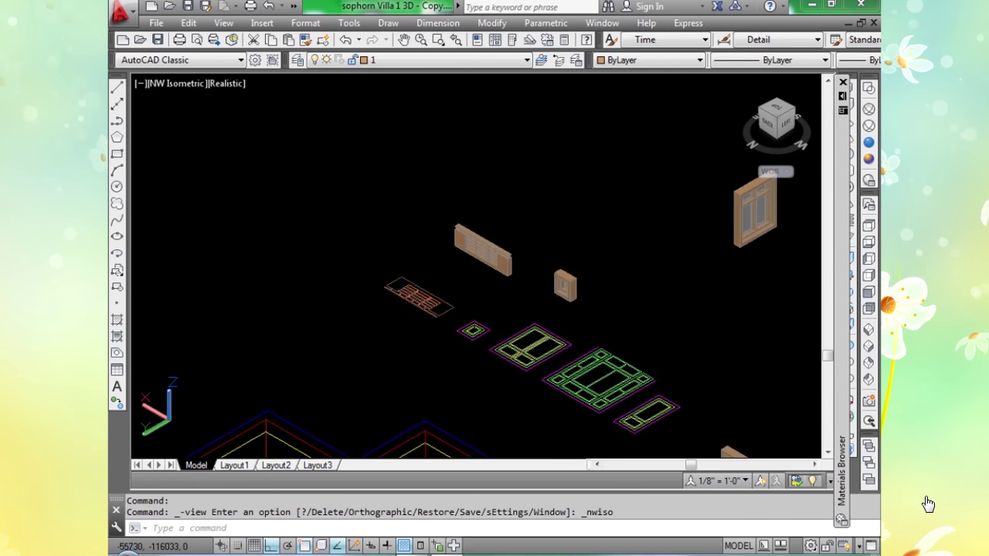
pyautogui.scroll(5, 544, 290)
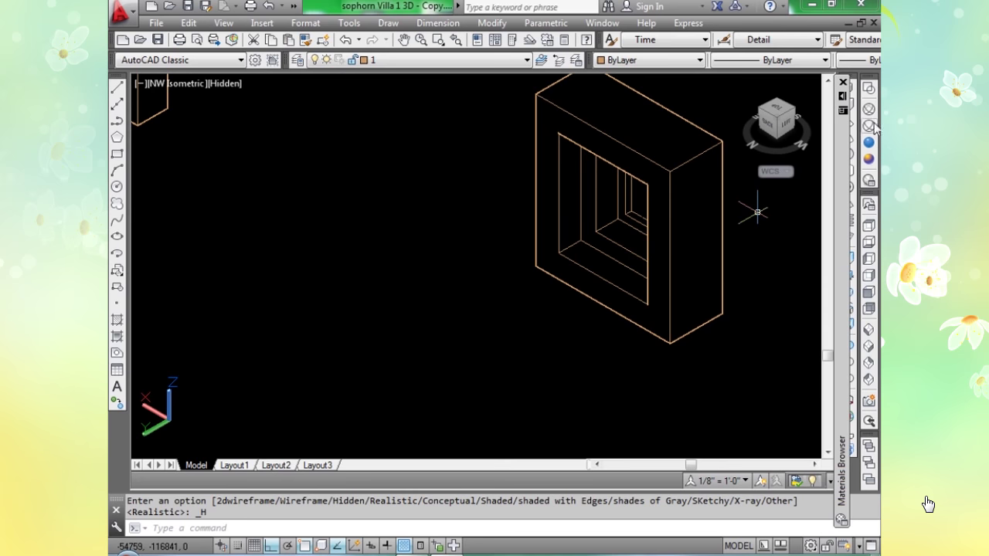
pyautogui.click(868, 109)
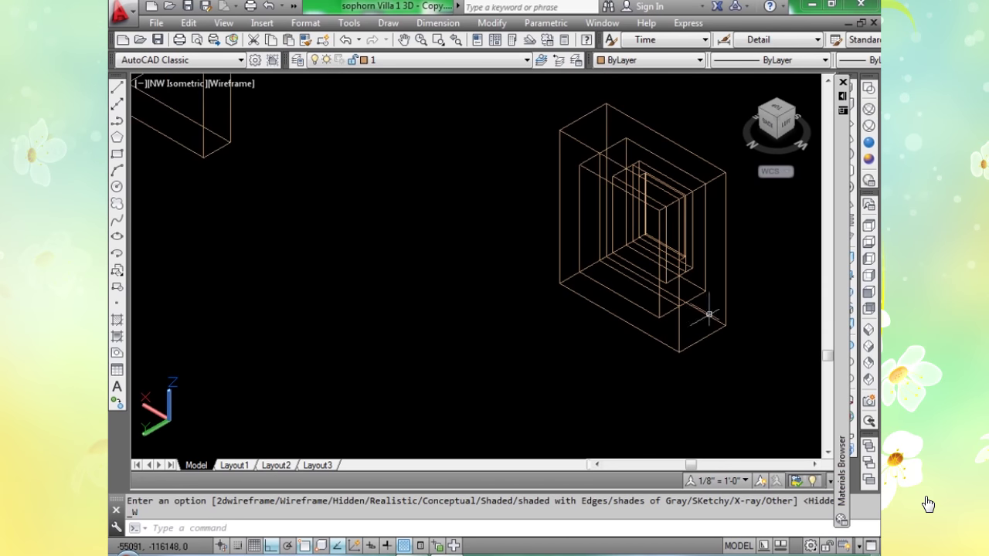
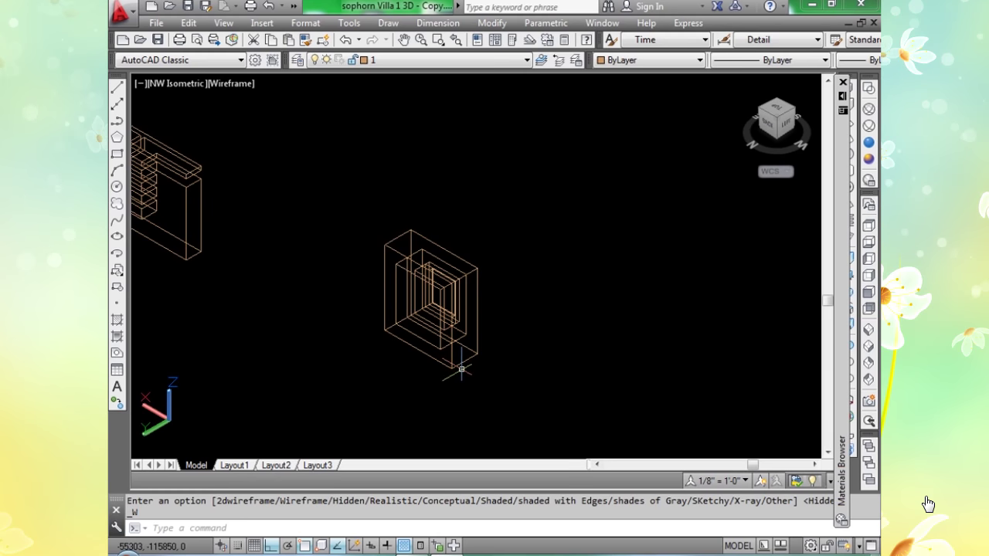
# Copy the loose window frame into the villa's wall with COPY (co).
pyautogui.write('co')
pyautogui.press('Return')
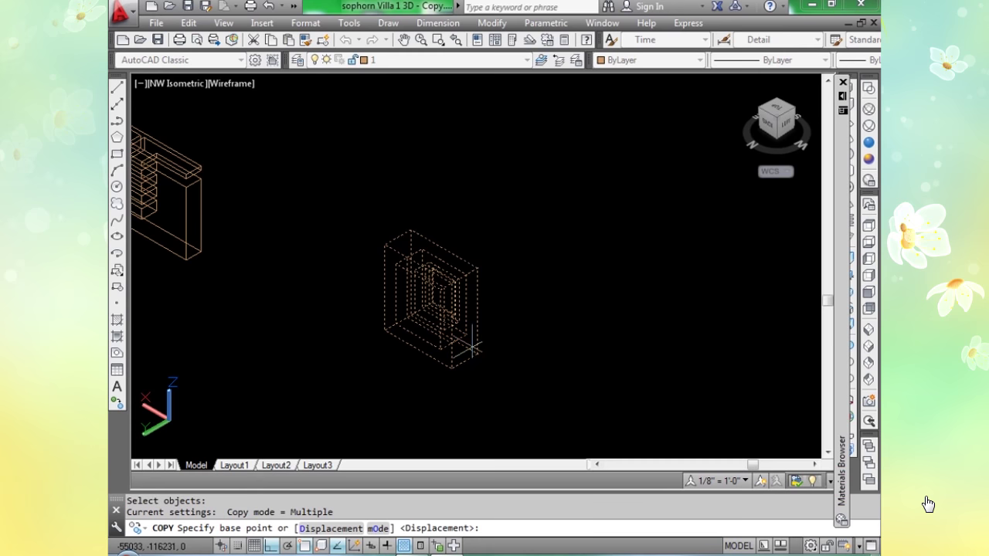
pyautogui.scroll(-10, 464, 334)
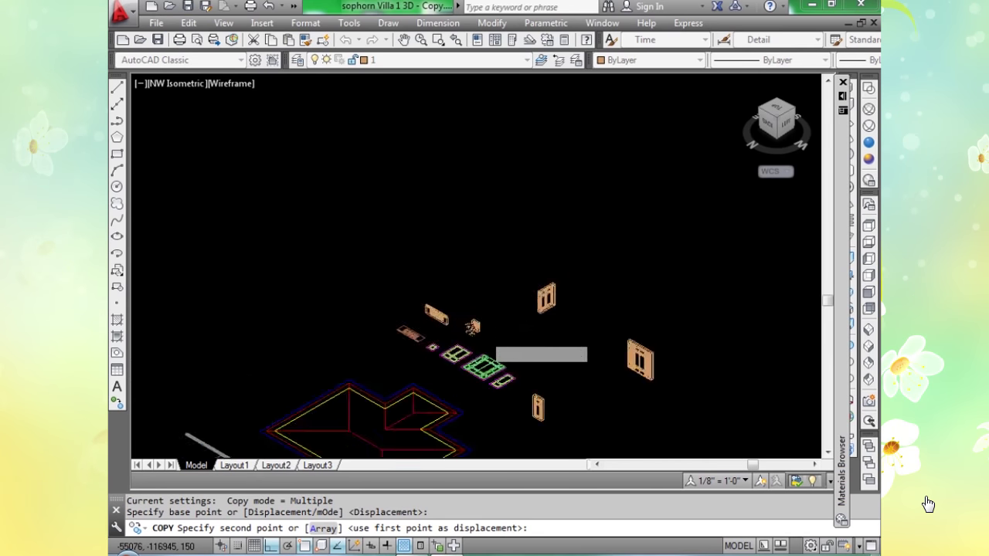
pyautogui.scroll(5, 480, 405)
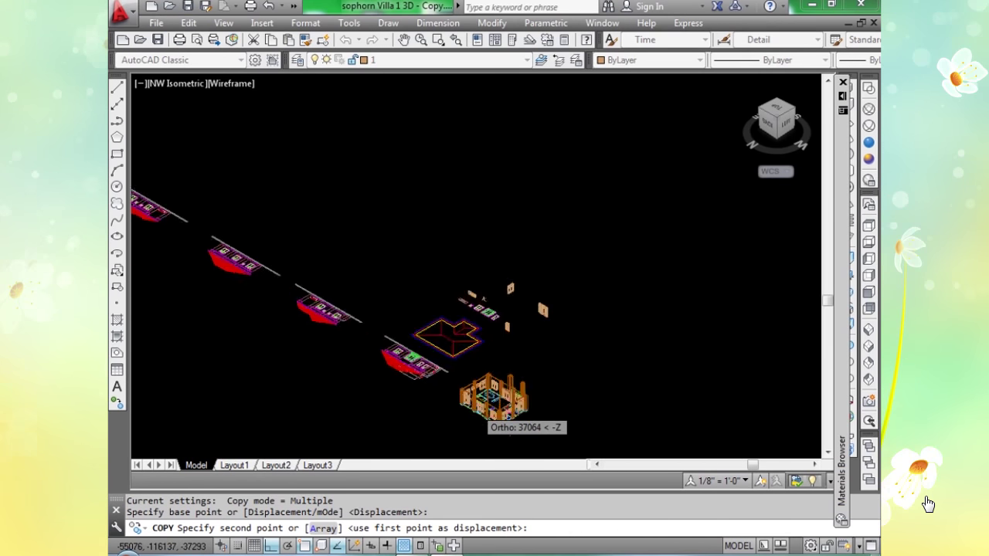
pyautogui.scroll(4, 479, 405)
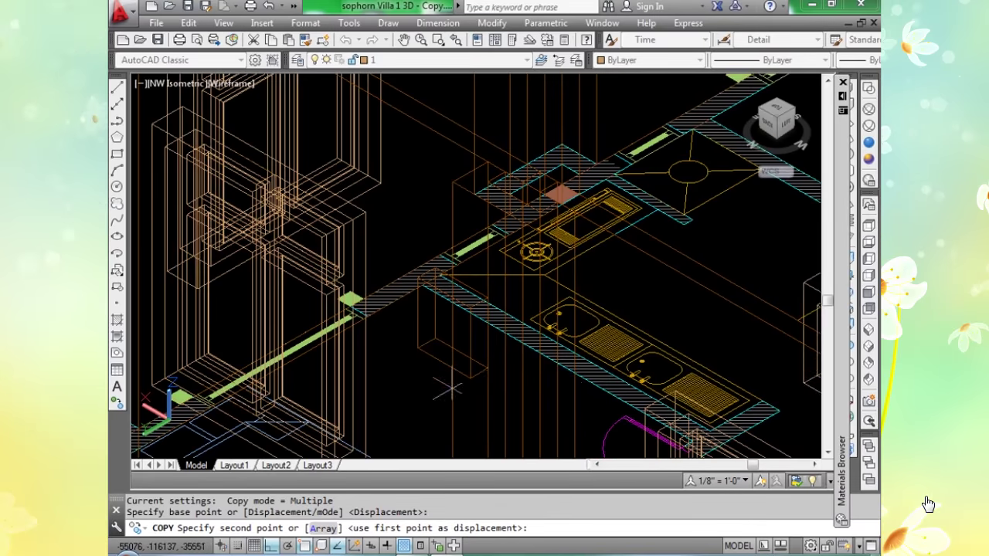
pyautogui.scroll(2, 489, 371)
pyautogui.scroll(1, 489, 371)
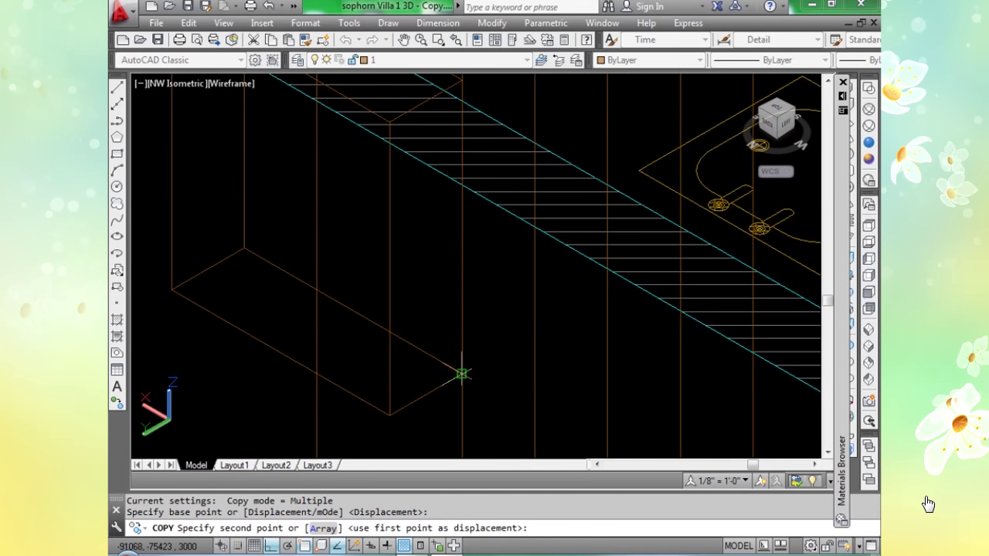
pyautogui.click(460, 374)
pyautogui.scroll(-8, 461, 374)
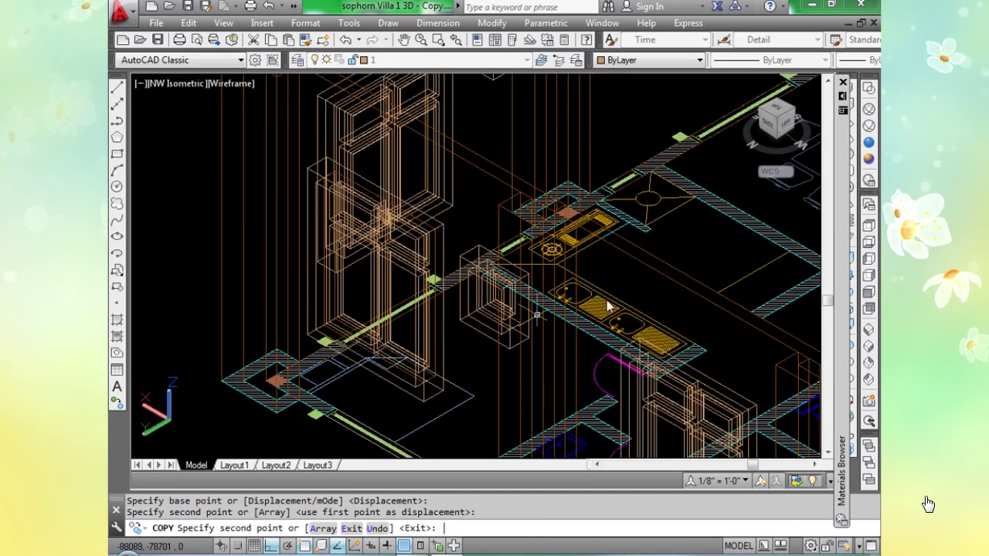
pyautogui.press('Return')
pyautogui.moveTo(877, 216); pyautogui.dragTo(808, 202, button='middle')
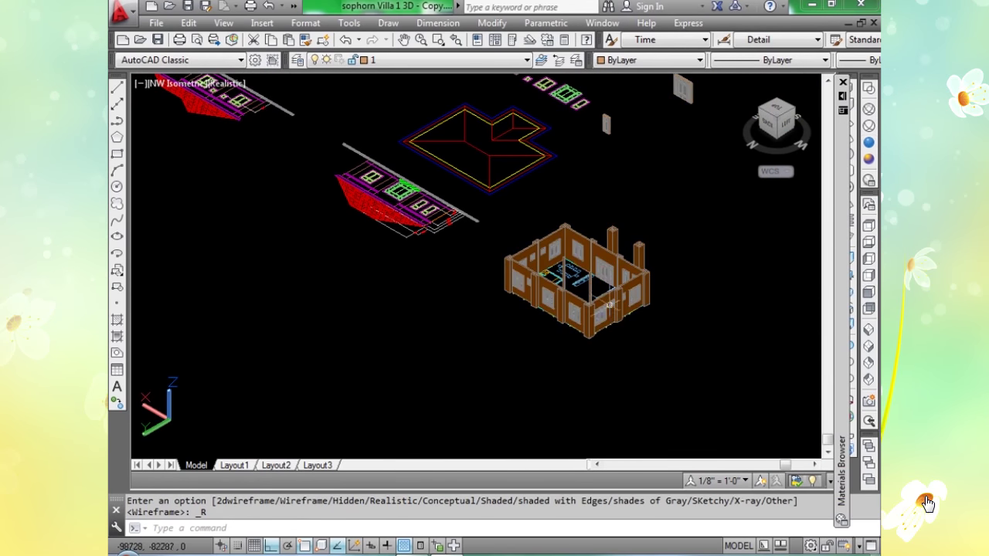
# Orbit the building and set the SW Isometric view from the ViewCube.
pyautogui.scroll(4, 599, 287)
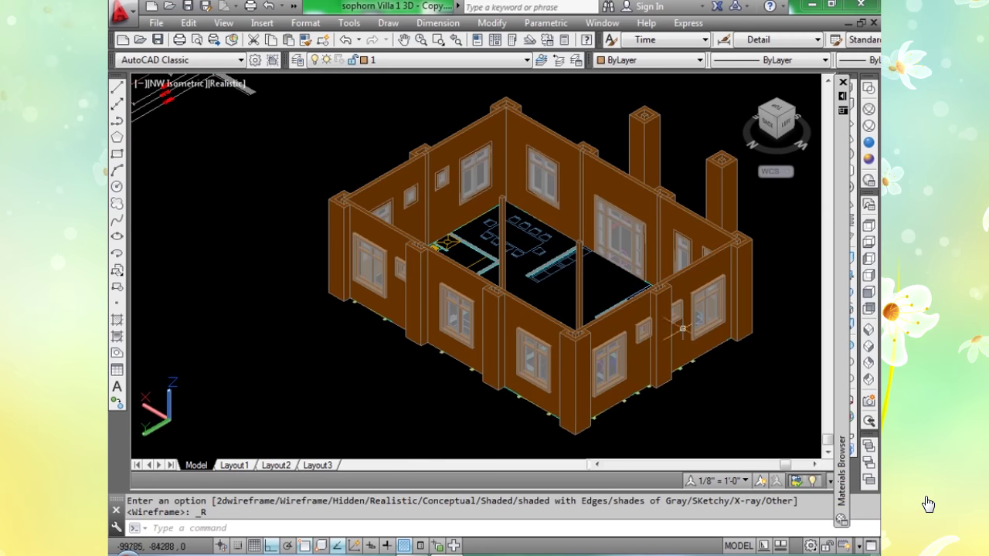
pyautogui.keyDown('shift'); pyautogui.moveTo(720, 349); pyautogui.dragTo(538, 343, button='middle'); pyautogui.keyUp('shift')
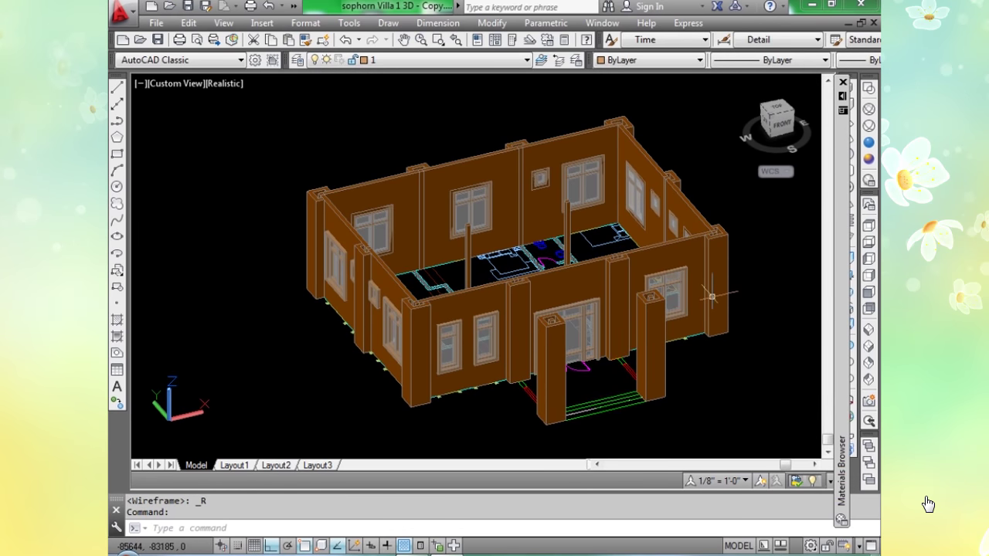
pyautogui.click(849, 338)
pyautogui.click(850, 337)
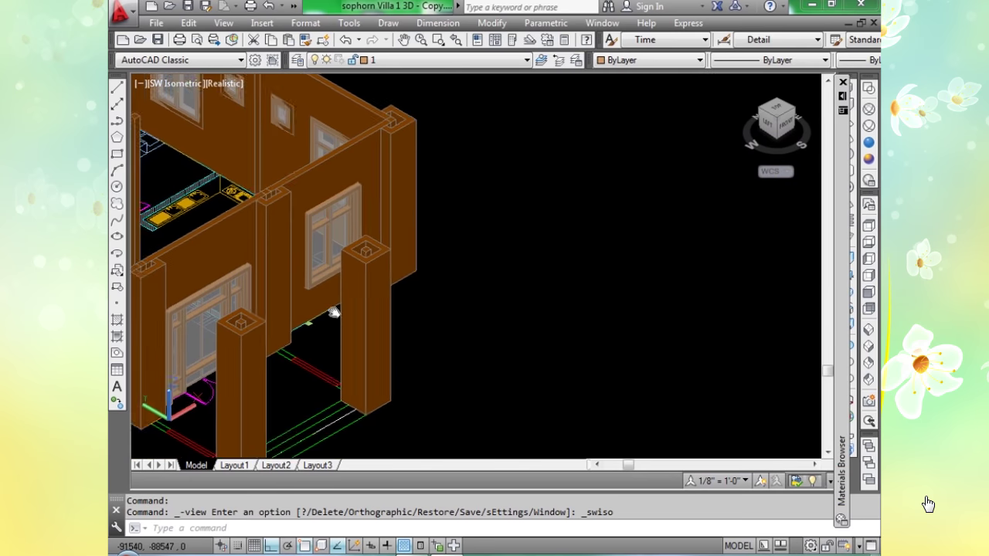
# Reframe the building lower right and switch the display to Wireframe.
pyautogui.scroll(-5, 570, 227)
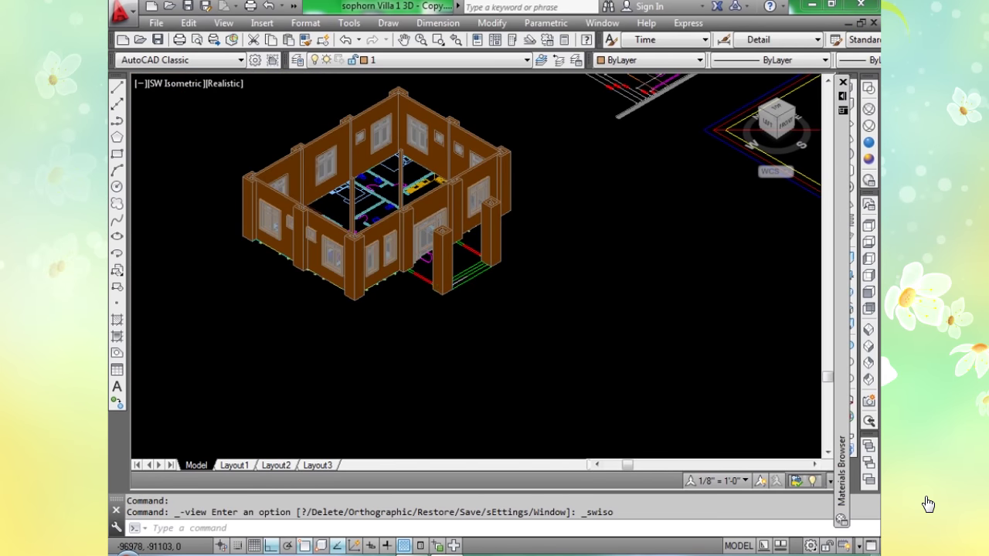
pyautogui.scroll(5, 452, 295)
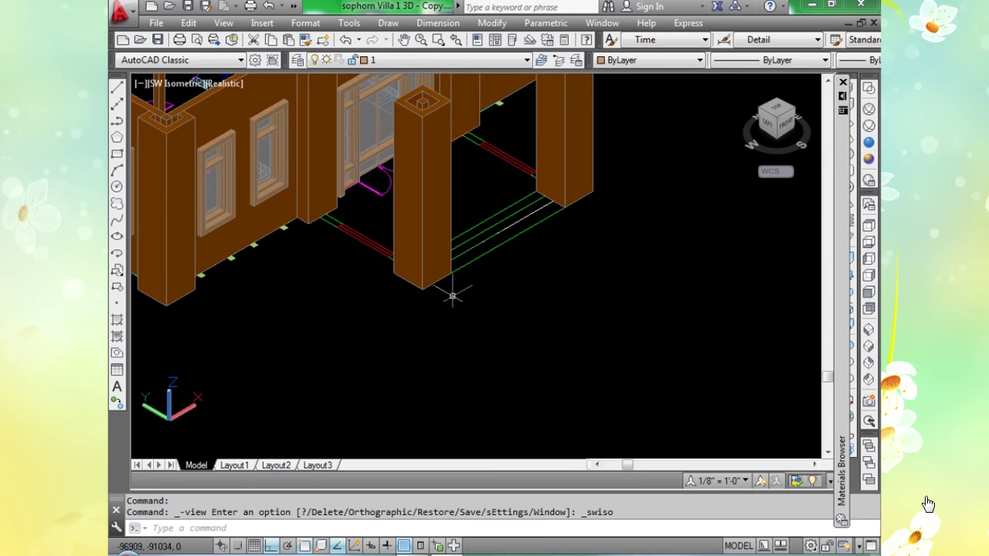
pyautogui.scroll(-5, 452, 292)
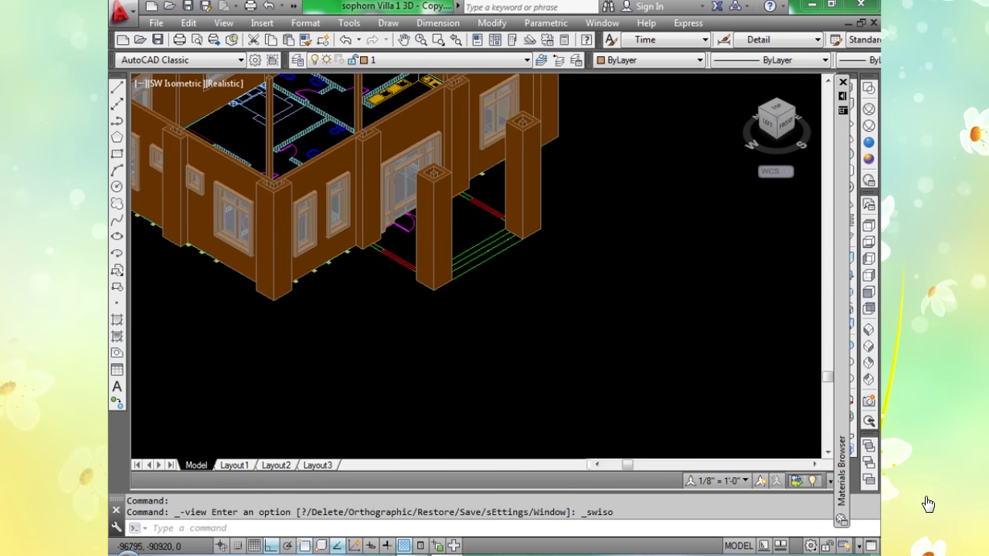
pyautogui.moveTo(433, 251); pyautogui.dragTo(463, 286, button='middle')
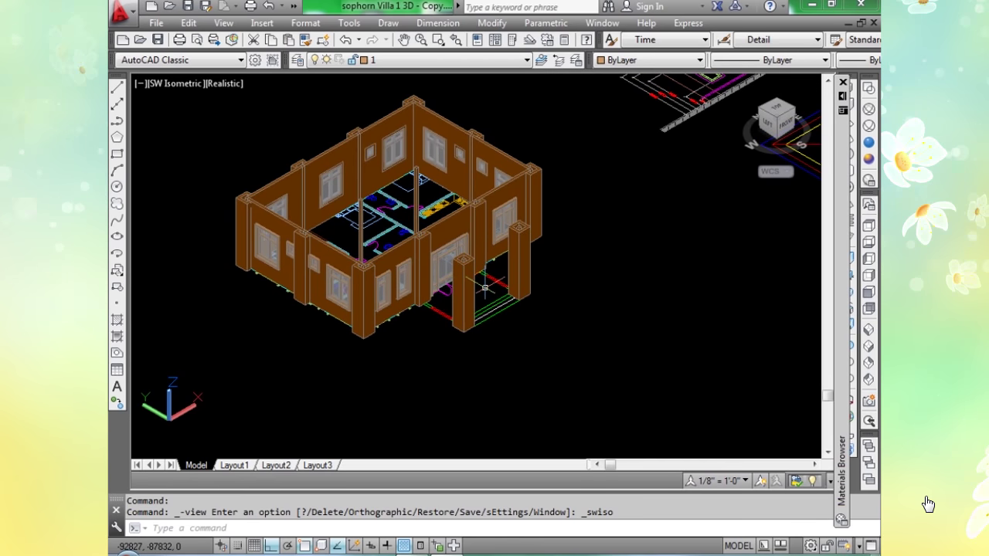
pyautogui.scroll(5, 487, 290)
pyautogui.moveTo(492, 293)
pyautogui.mouseDown(button='middle')
pyautogui.moveTo(588, 349)
pyautogui.moveTo(579, 335)
pyautogui.mouseUp(button='middle')
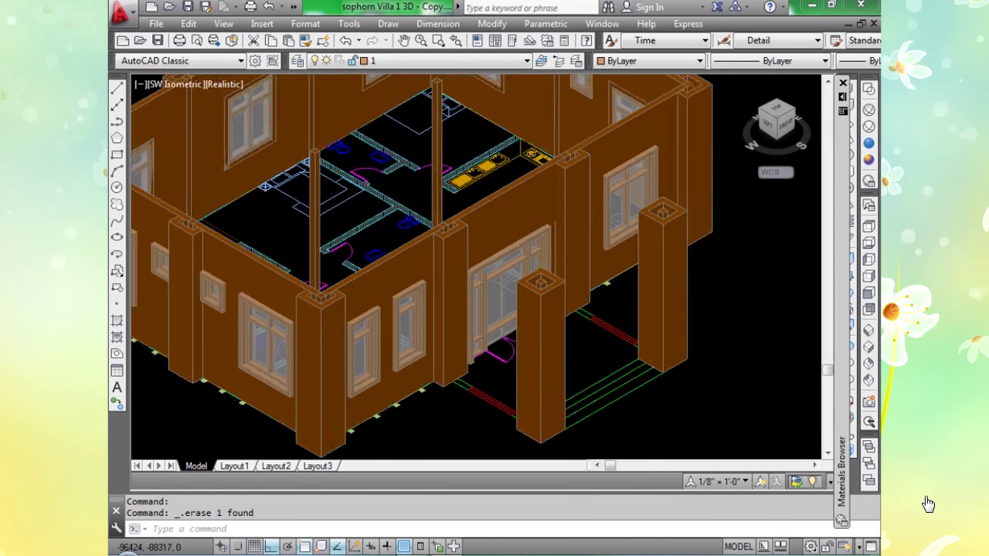
pyautogui.scroll(2, 651, 420)
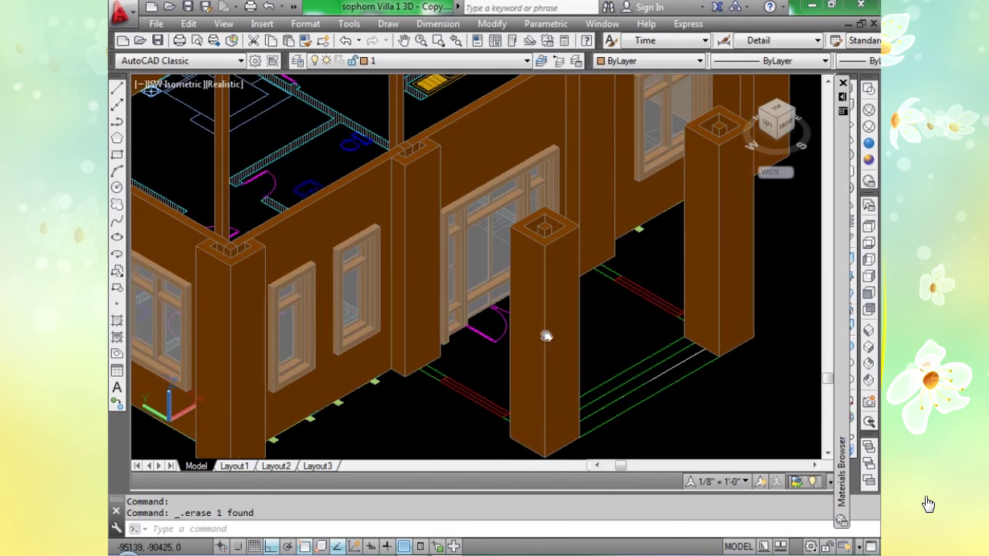
pyautogui.scroll(1, 551, 293)
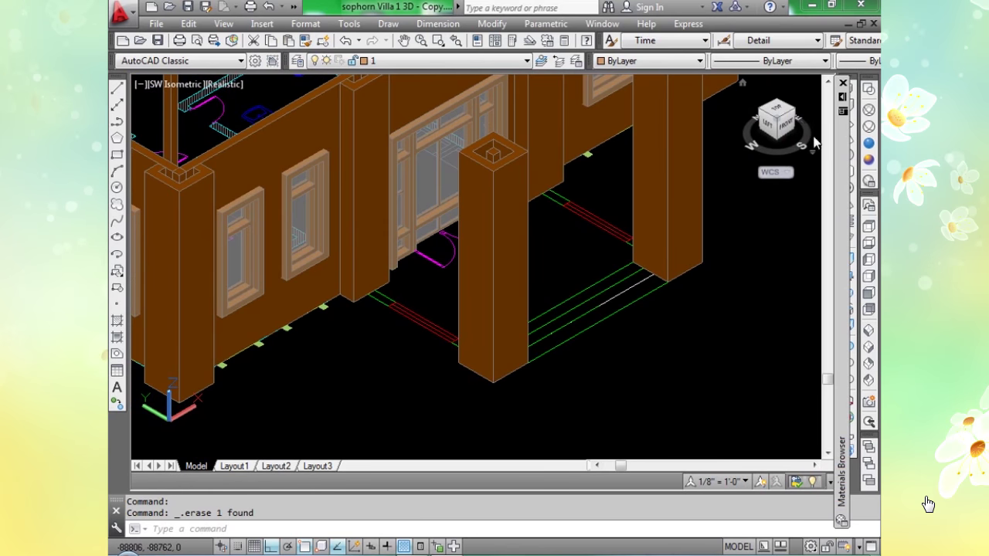
pyautogui.click(868, 110)
pyautogui.scroll(3, 491, 344)
# Draw a 600-high box by the door as the porch platform.
pyautogui.scroll(-3, 491, 345)
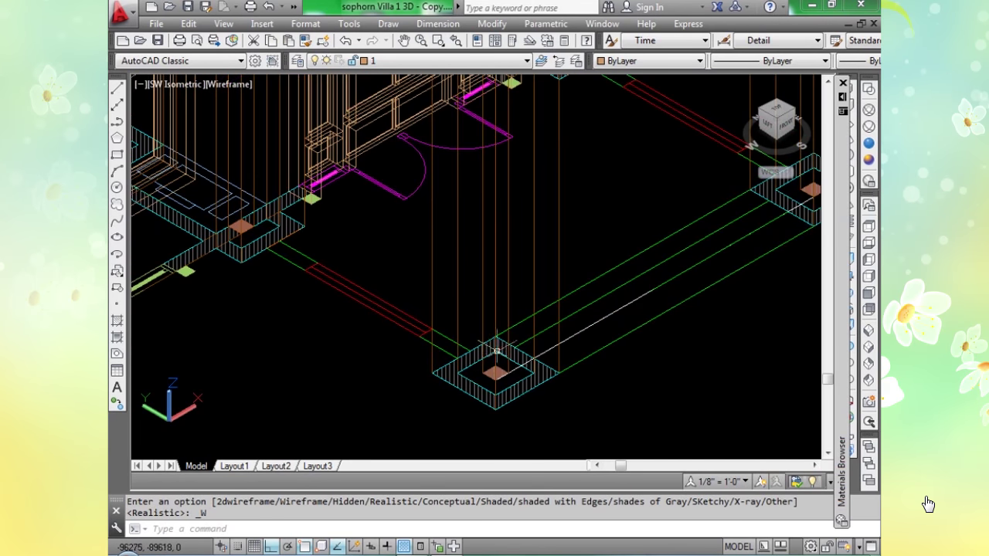
pyautogui.scroll(2, 464, 371)
pyautogui.scroll(-2, 450, 379)
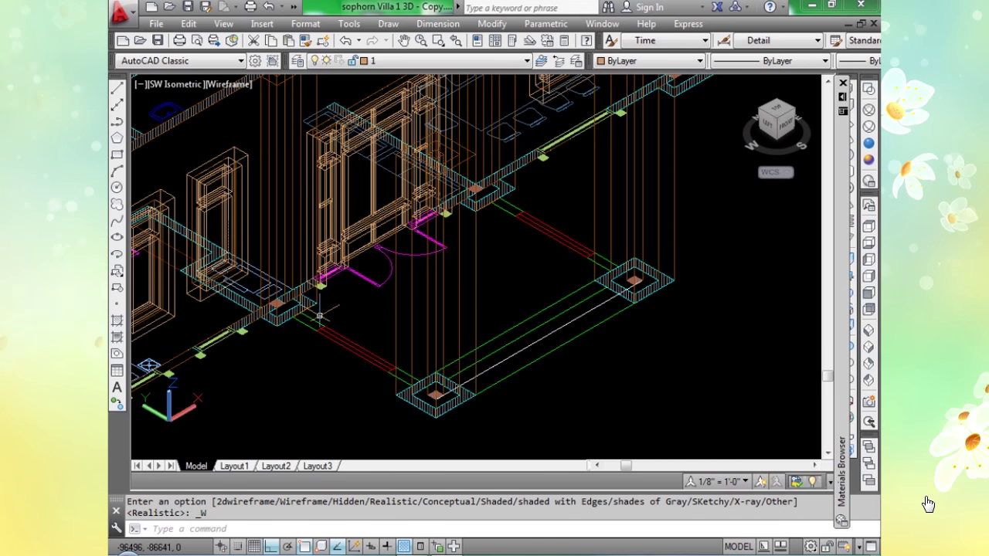
pyautogui.write('o')
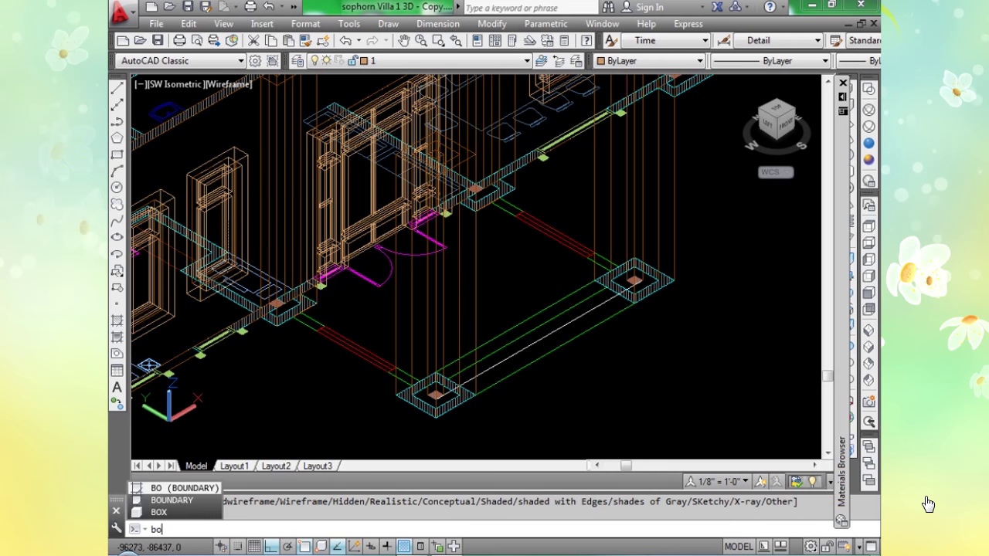
pyautogui.press('Return')
pyautogui.scroll(5, 488, 230)
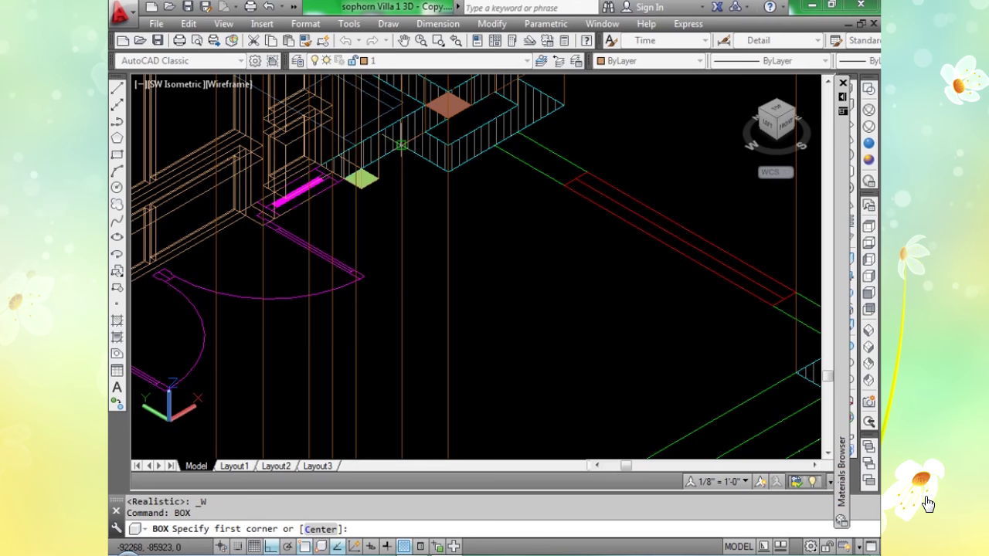
pyautogui.click(401, 145)
pyautogui.scroll(-2, 401, 145)
pyautogui.moveTo(217, 309); pyautogui.dragTo(345, 274, button='middle')
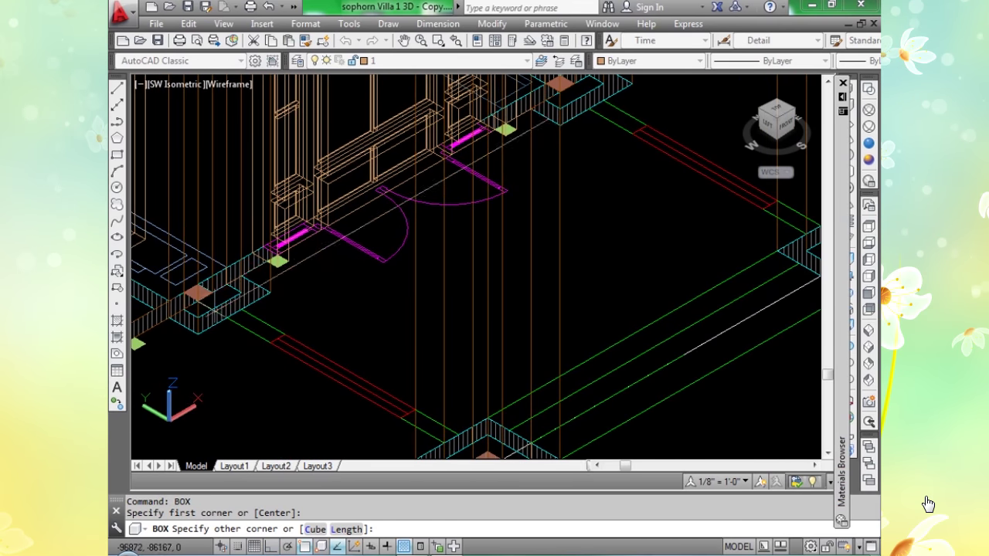
pyautogui.scroll(3, 244, 303)
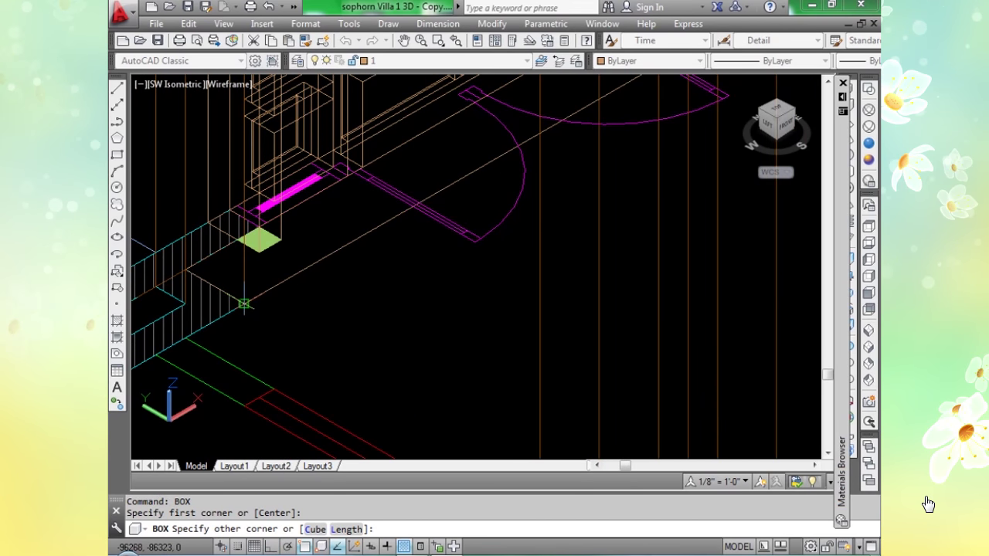
pyautogui.click(244, 304)
pyautogui.write('600')
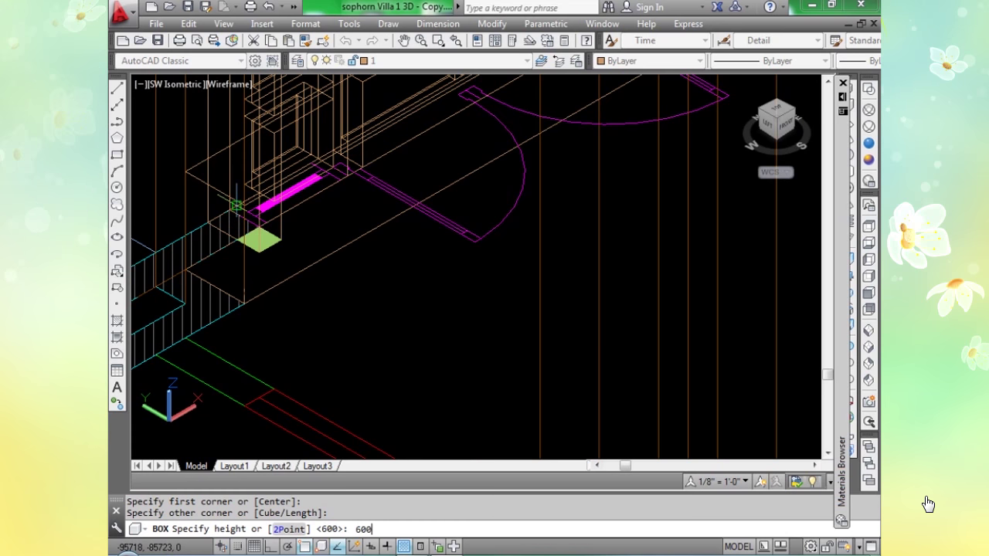
pyautogui.press('Return')
# Add two more 600-high porch boxes reaching the footing.
pyautogui.scroll(-3, 286, 309)
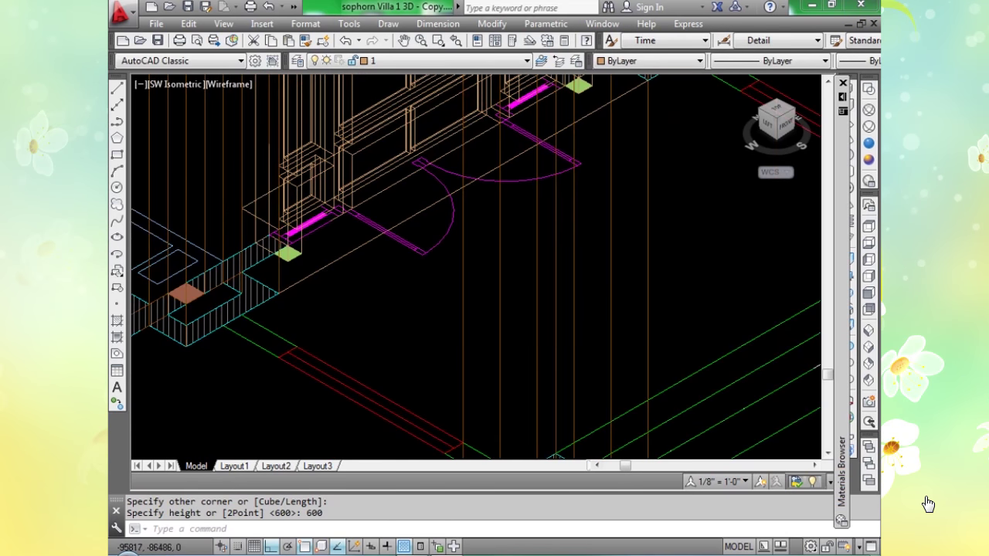
pyautogui.scroll(2, 286, 309)
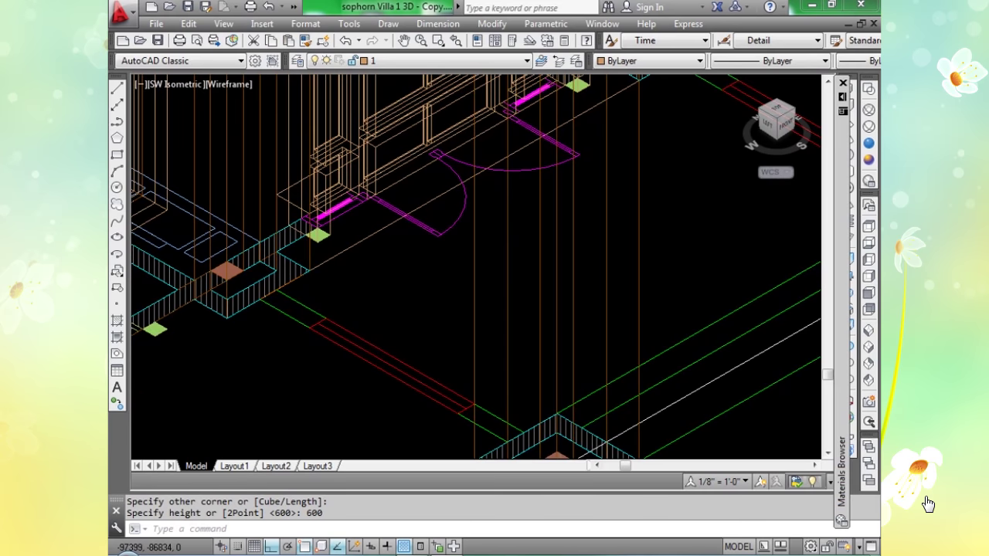
pyautogui.scroll(-2, 238, 356)
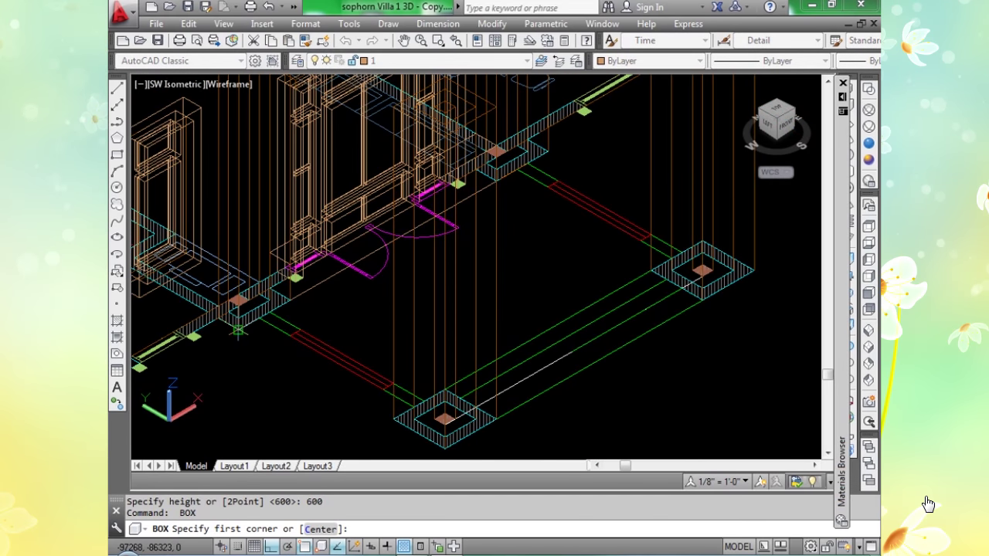
pyautogui.click(239, 328)
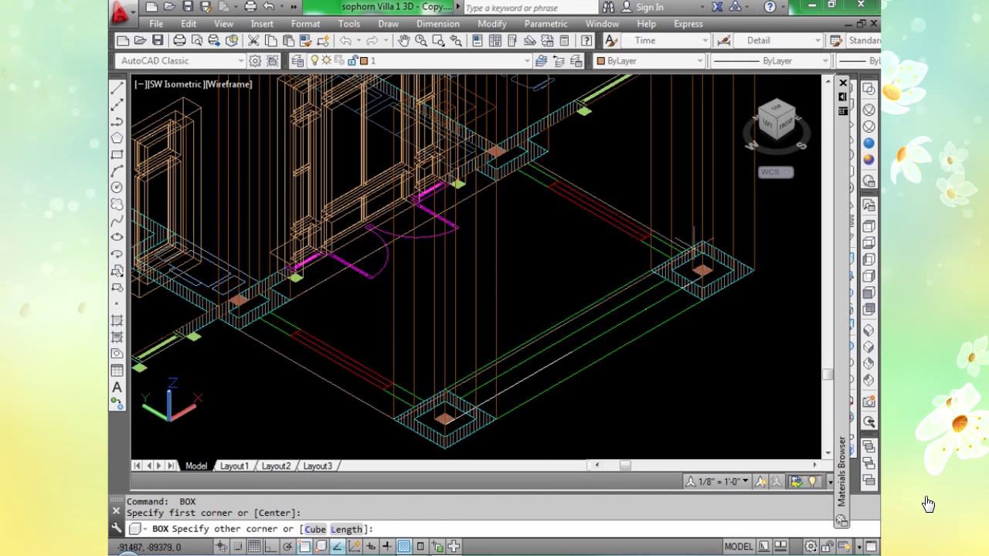
pyautogui.click(702, 269)
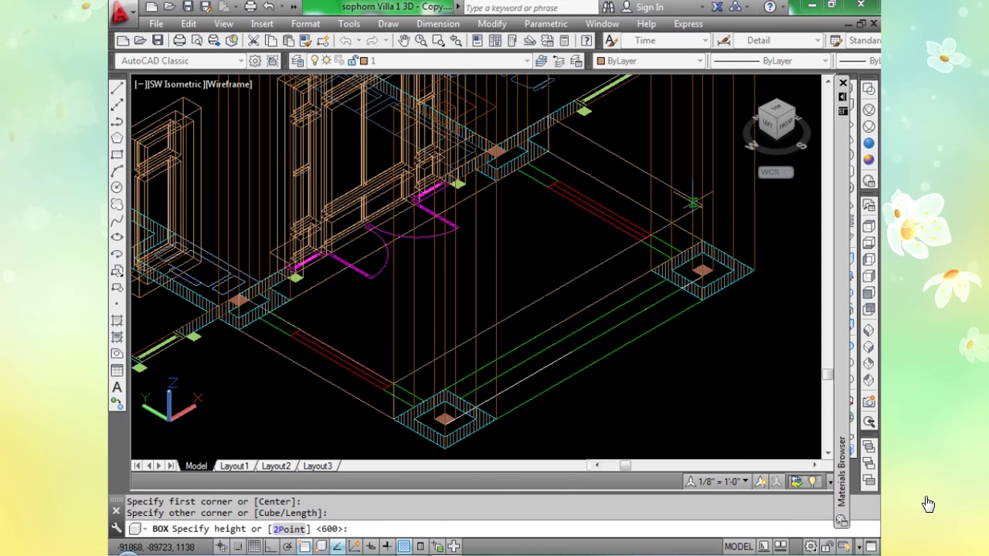
pyautogui.scroll(2, 552, 349)
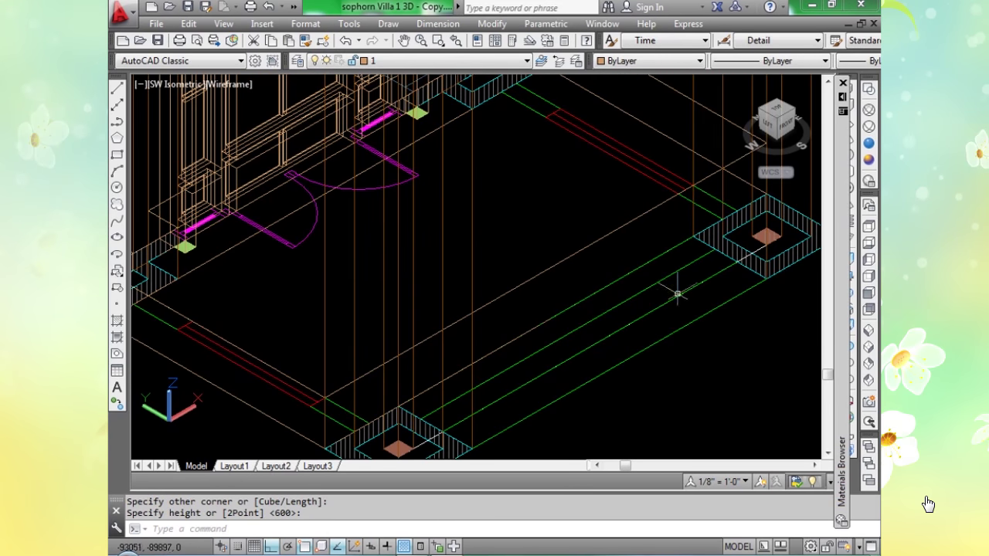
pyautogui.press('Return')
pyautogui.press('Return')
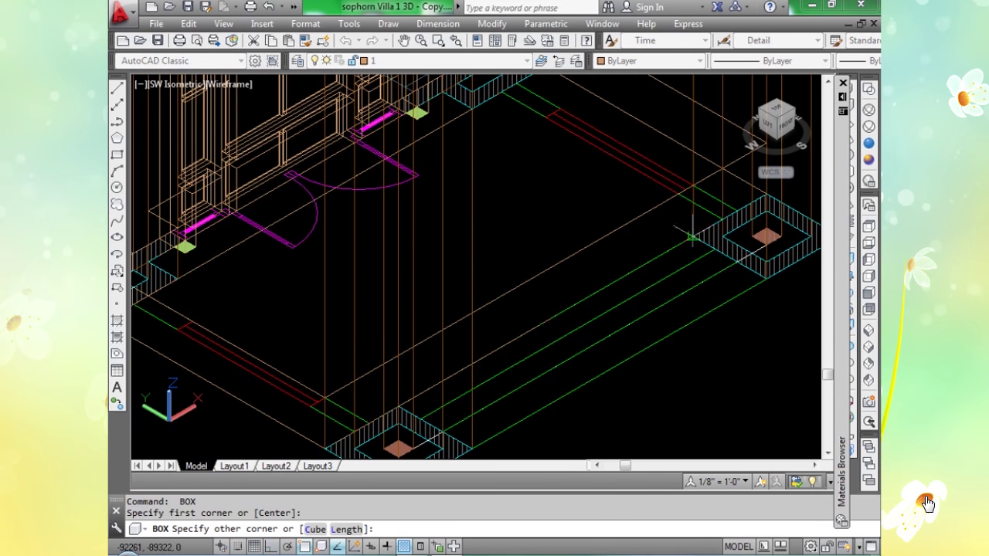
pyautogui.click(421, 418)
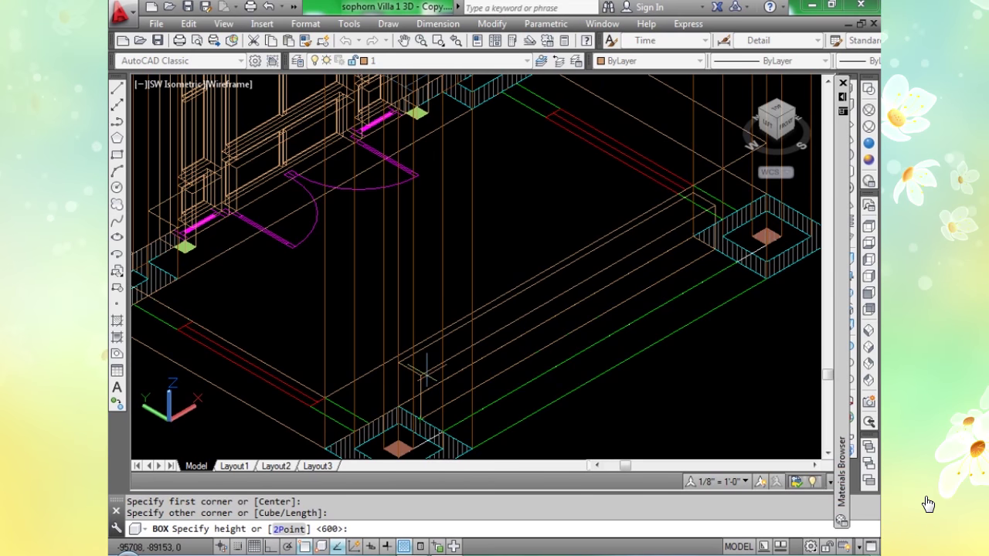
pyautogui.press('Return')
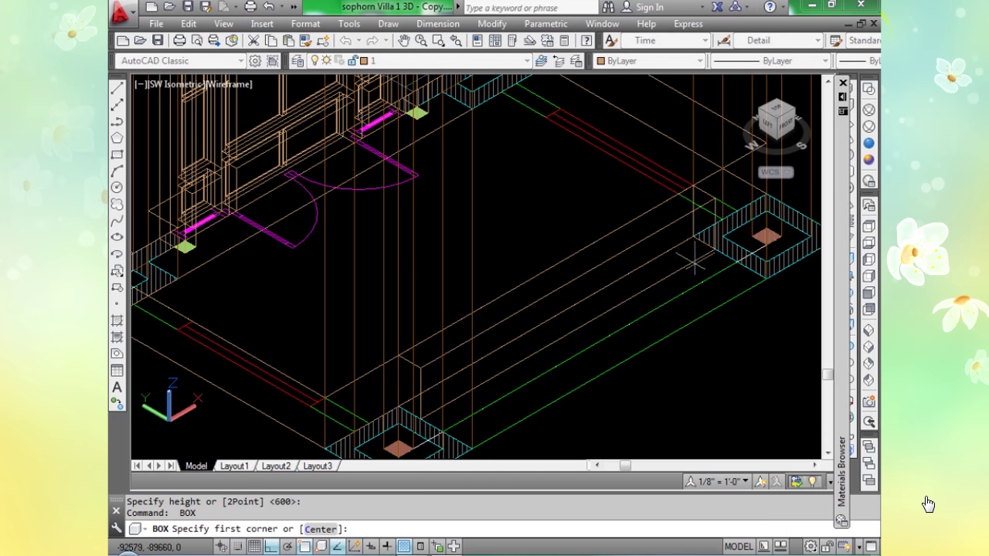
# Draw the first step box, 400 high, at the porch footing.
pyautogui.click(709, 251)
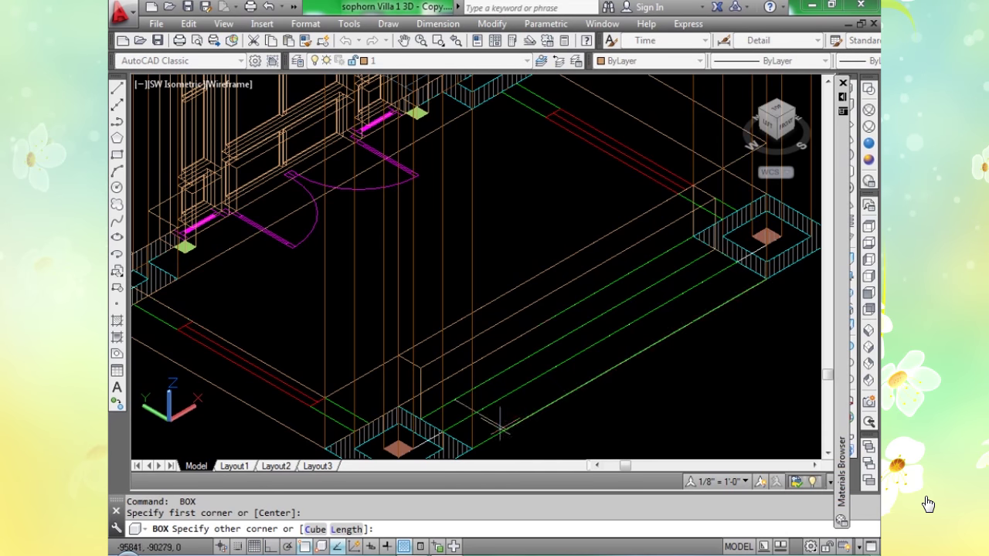
pyautogui.scroll(3, 433, 427)
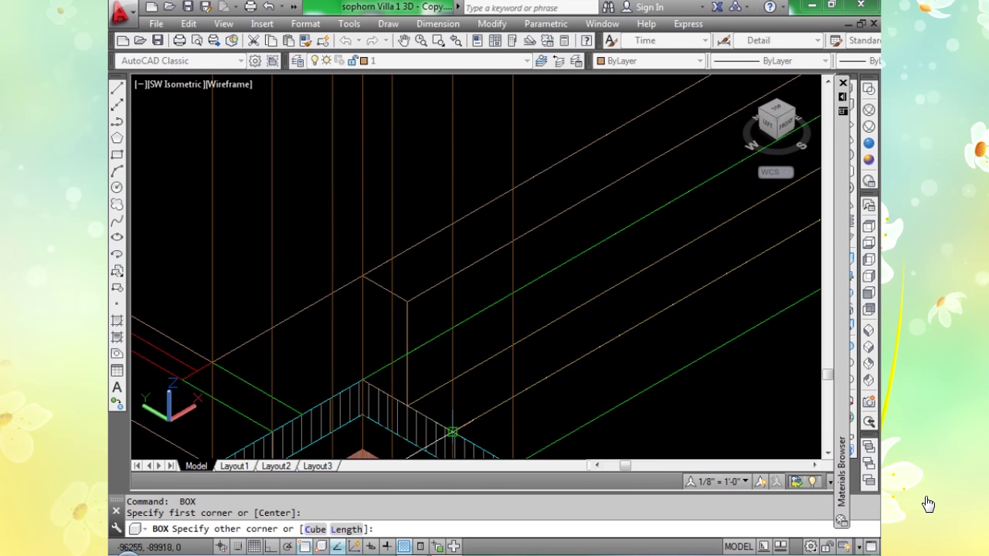
pyautogui.click(451, 431)
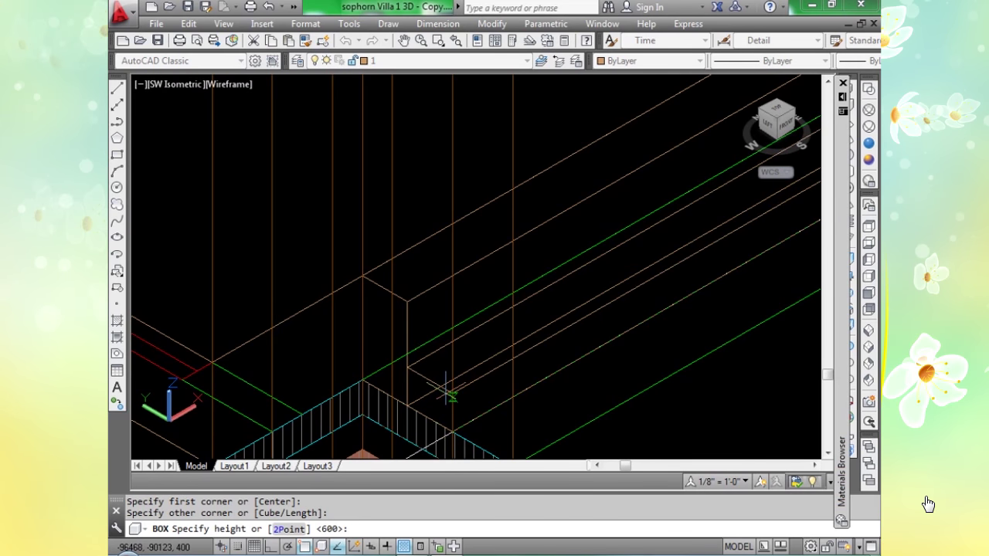
pyautogui.write('400')
pyautogui.press('Return')
# Draw the bottom step box, 200 high, at the porch footing.
pyautogui.scroll(-3, 446, 395)
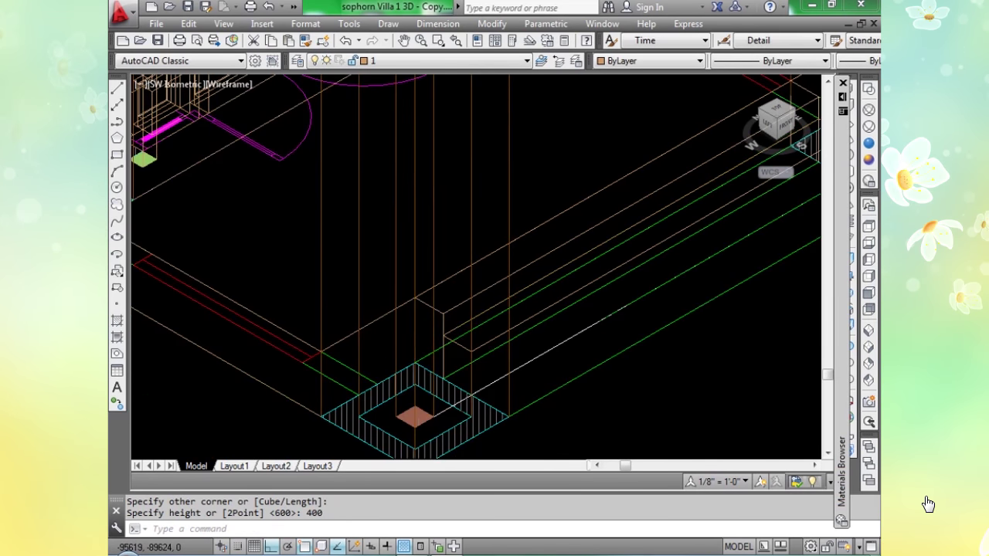
pyautogui.scroll(4, 426, 338)
pyautogui.scroll(4, 585, 245)
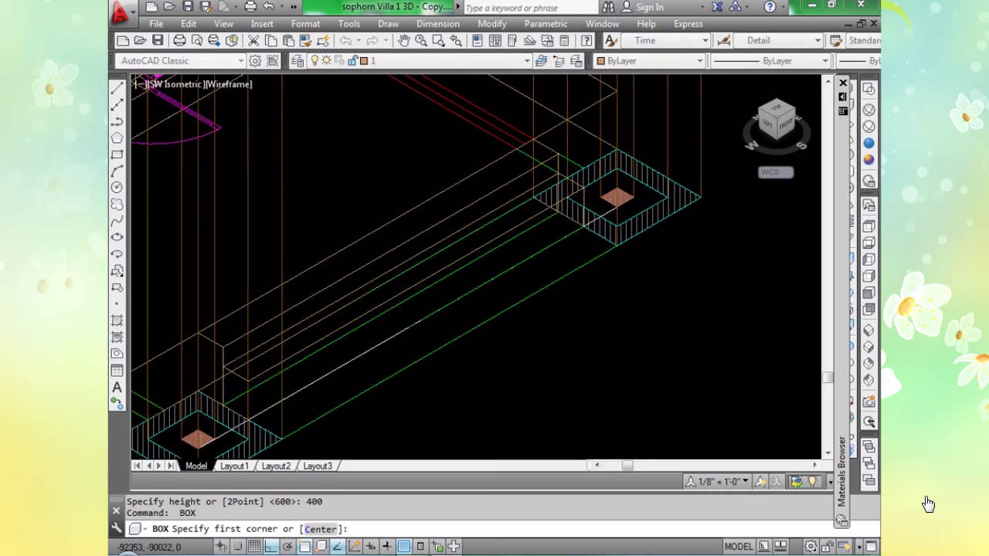
pyautogui.scroll(-3, 581, 220)
pyautogui.click(581, 220)
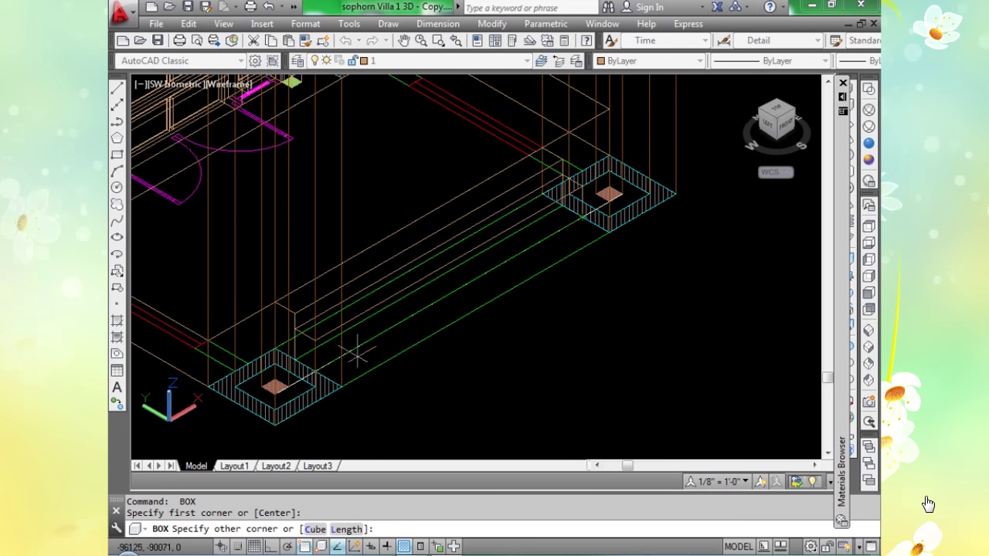
pyautogui.scroll(3, 288, 412)
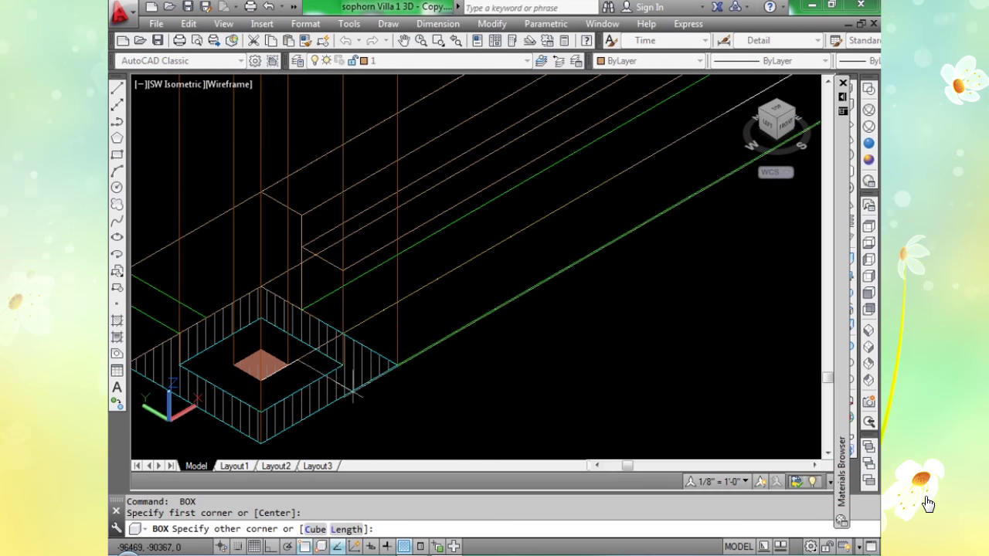
pyautogui.click(396, 365)
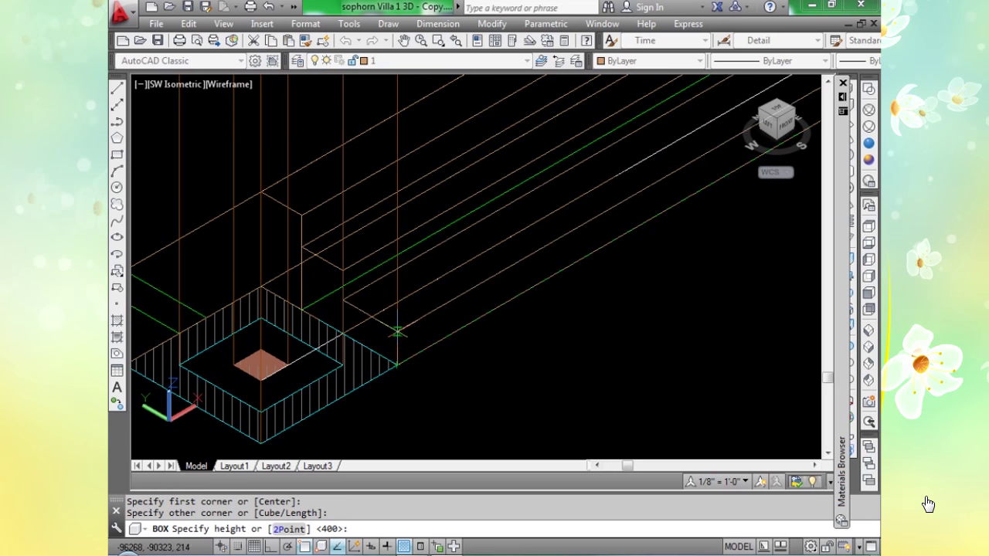
pyautogui.write('200')
pyautogui.press('Return')
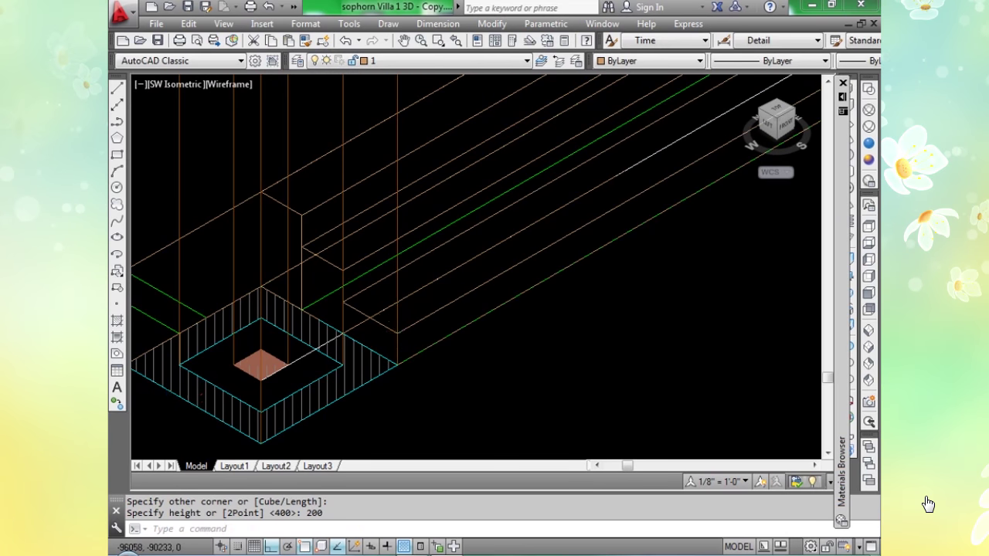
# Show the model in Realistic style with the porch framed, and start UNION.
pyautogui.scroll(-5, 417, 325)
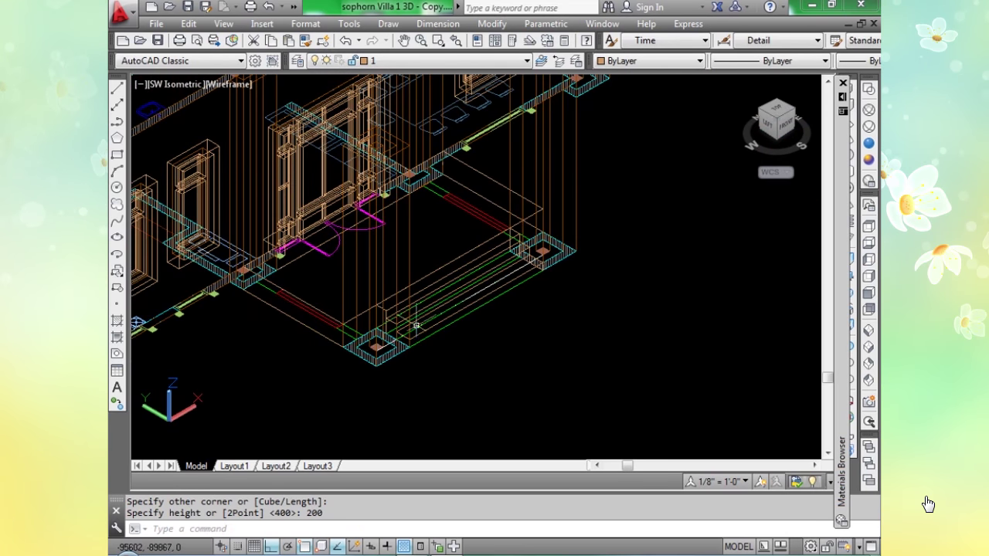
pyautogui.click(868, 143)
pyautogui.moveTo(519, 295); pyautogui.dragTo(503, 276, button='middle')
pyautogui.scroll(2, 464, 309)
pyautogui.moveTo(433, 332); pyautogui.dragTo(317, 378, button='middle')
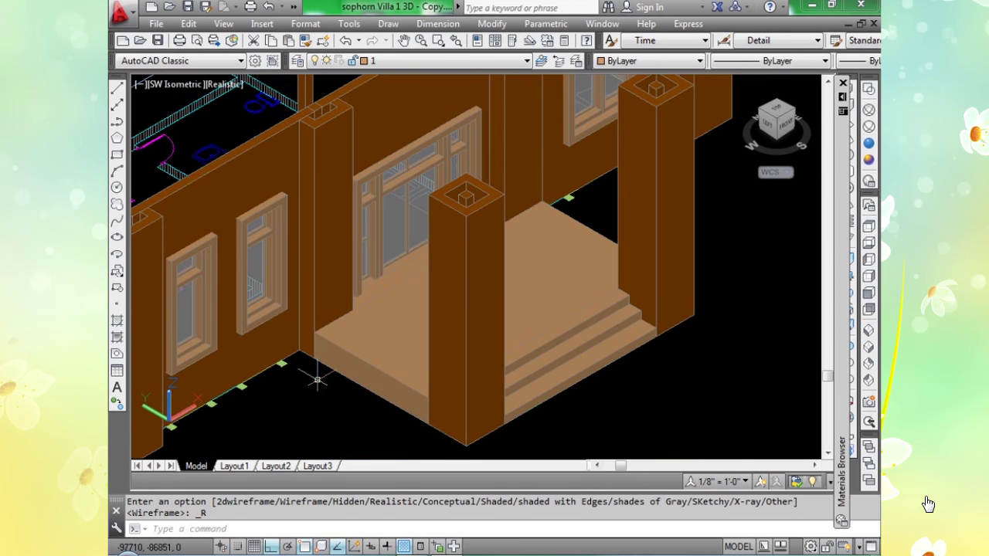
pyautogui.write('un')
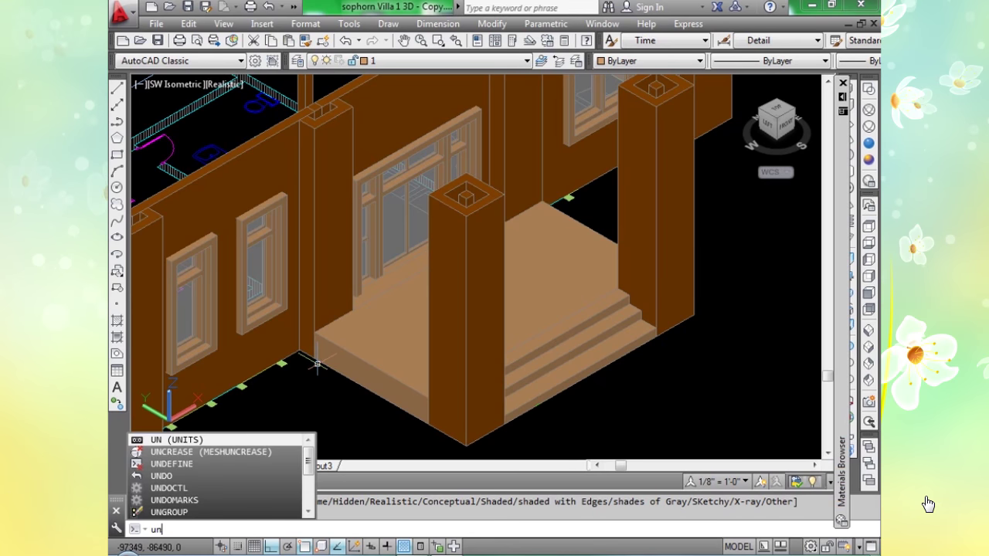
pyautogui.write('i')
pyautogui.press('Return')
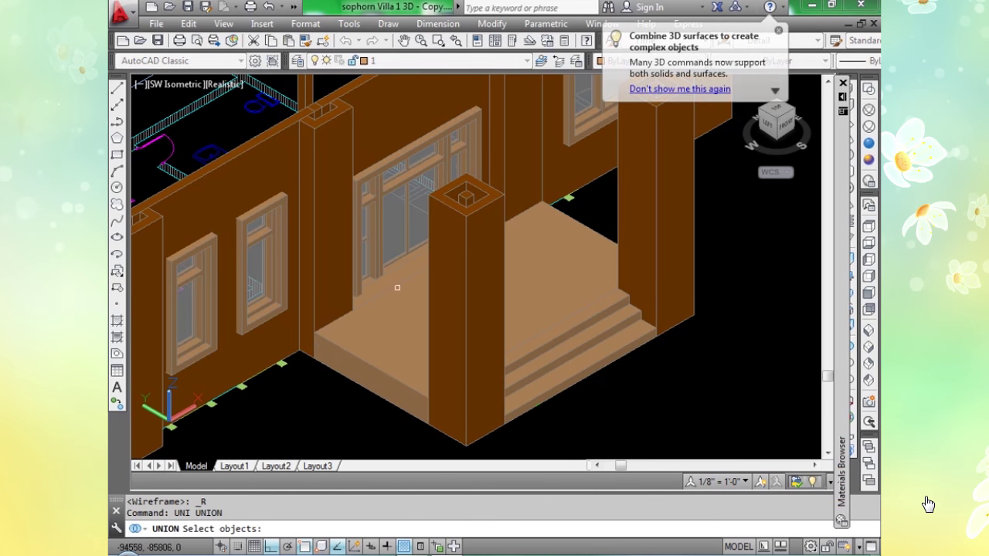
# Pick the porch floor areas and the bottom step and join them into one solid.
pyautogui.scroll(3, 397, 287)
pyautogui.click(400, 274)
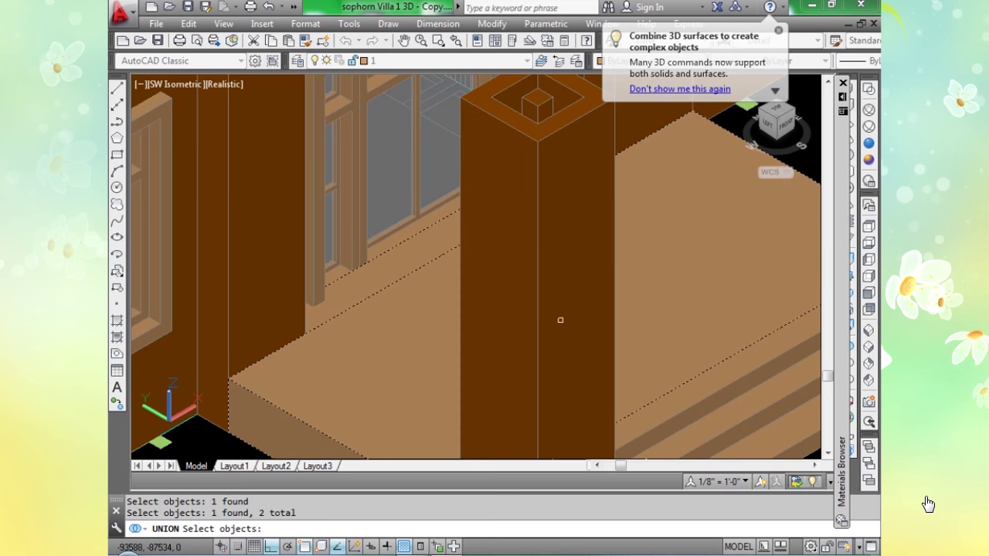
pyautogui.click(728, 376)
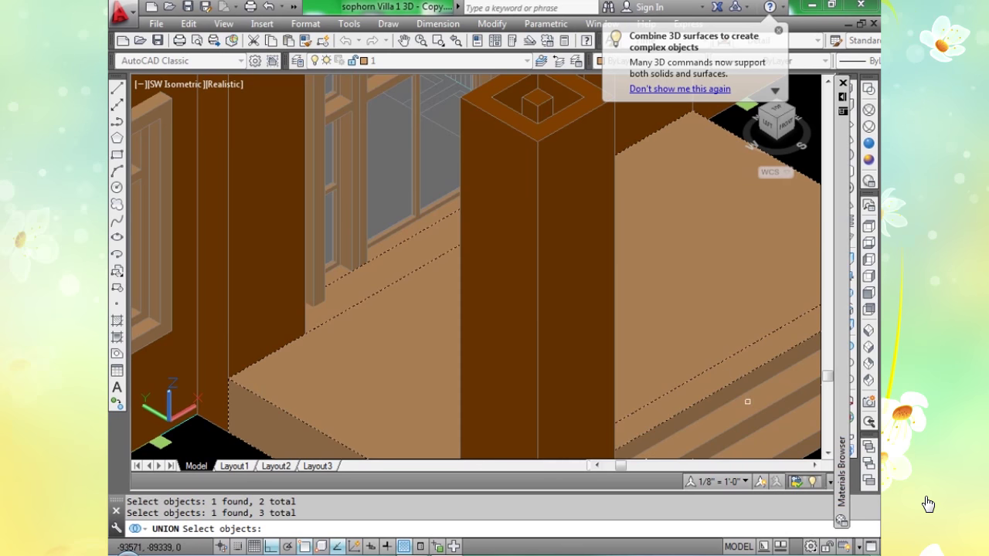
pyautogui.moveTo(759, 416); pyautogui.dragTo(656, 346, button='middle')
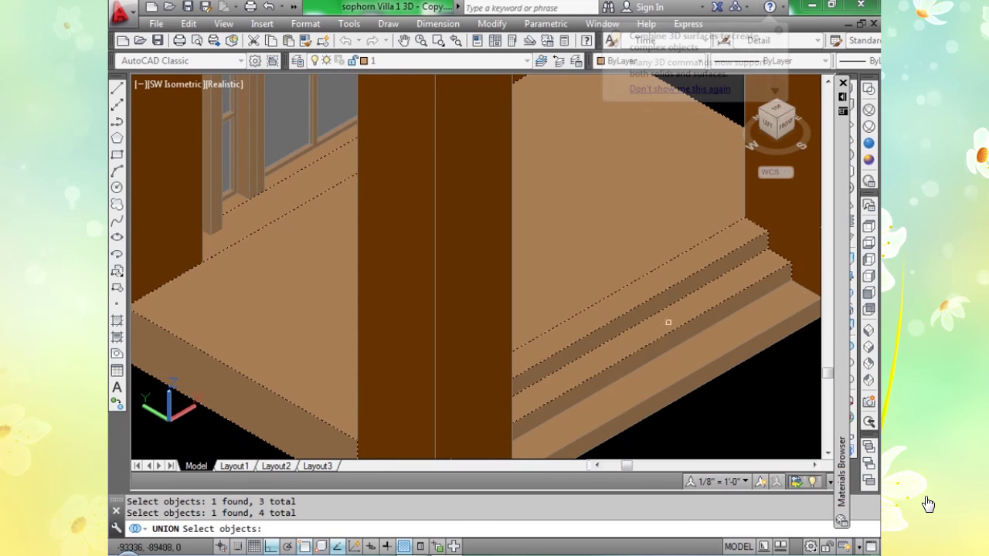
pyautogui.click(699, 351)
pyautogui.press('Return')
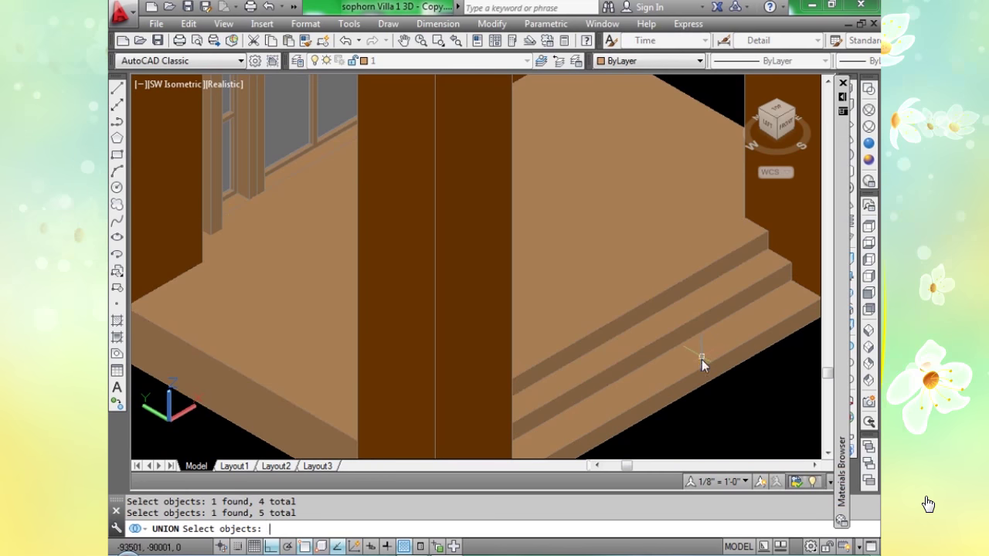
pyautogui.scroll(-2, 701, 360)
pyautogui.scroll(-2, 537, 298)
pyautogui.scroll(3, 531, 301)
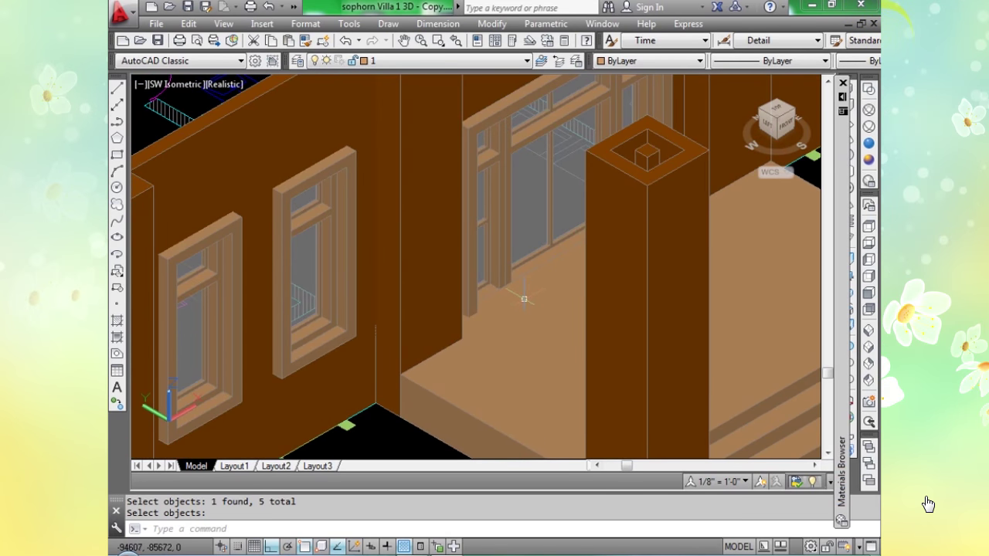
pyautogui.scroll(-3, 525, 298)
pyautogui.scroll(-2, 503, 242)
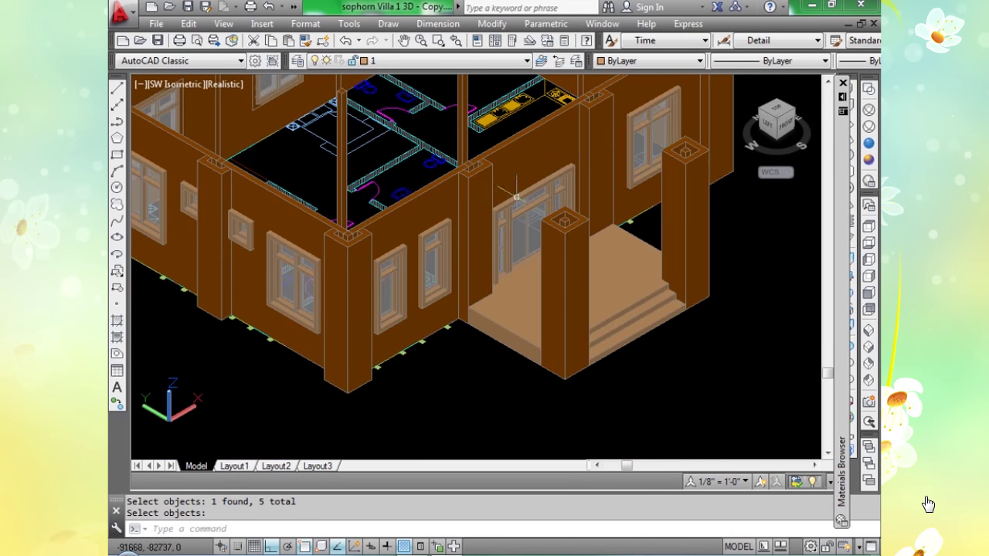
# Delete the vent block above the porch door and switch to Wireframe.
pyautogui.click(545, 153)
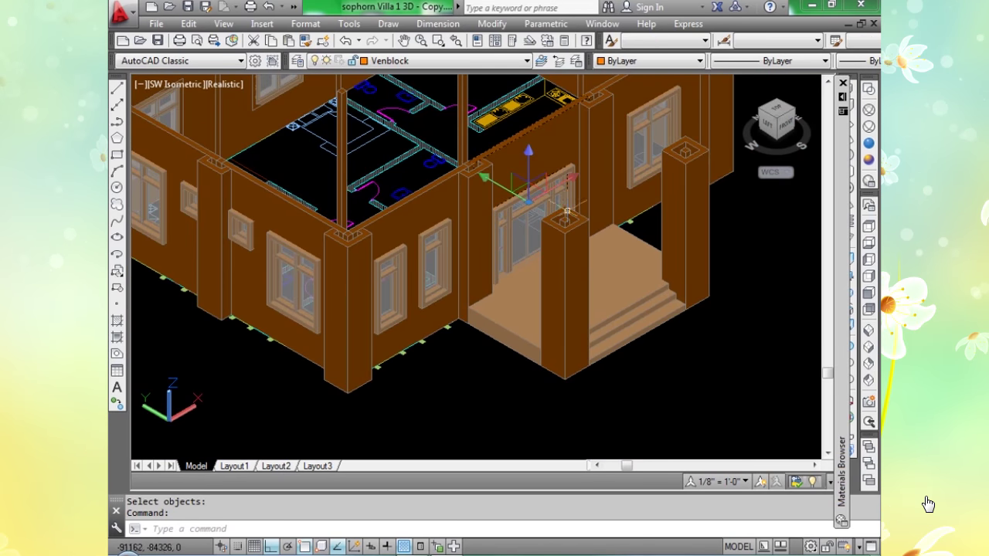
pyautogui.press('Delete')
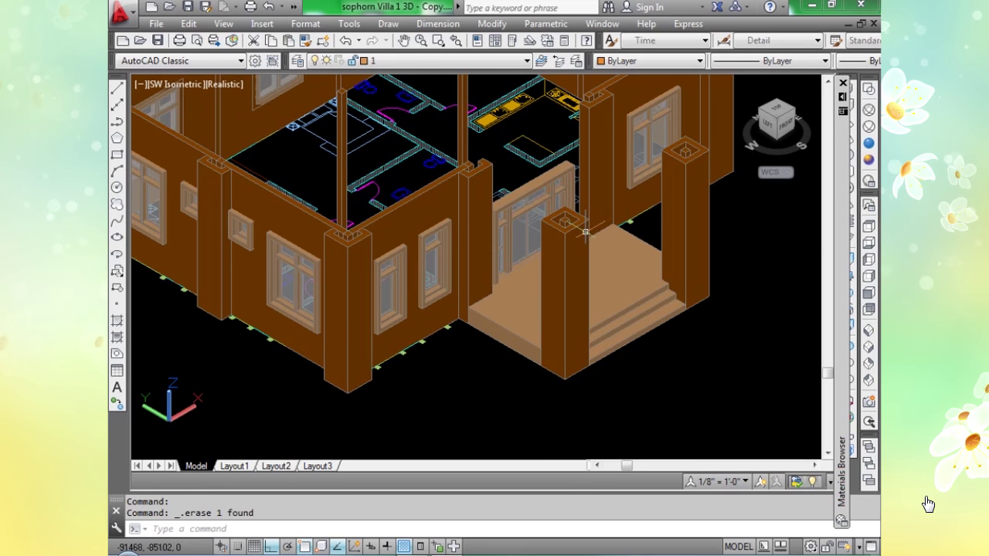
pyautogui.click(868, 112)
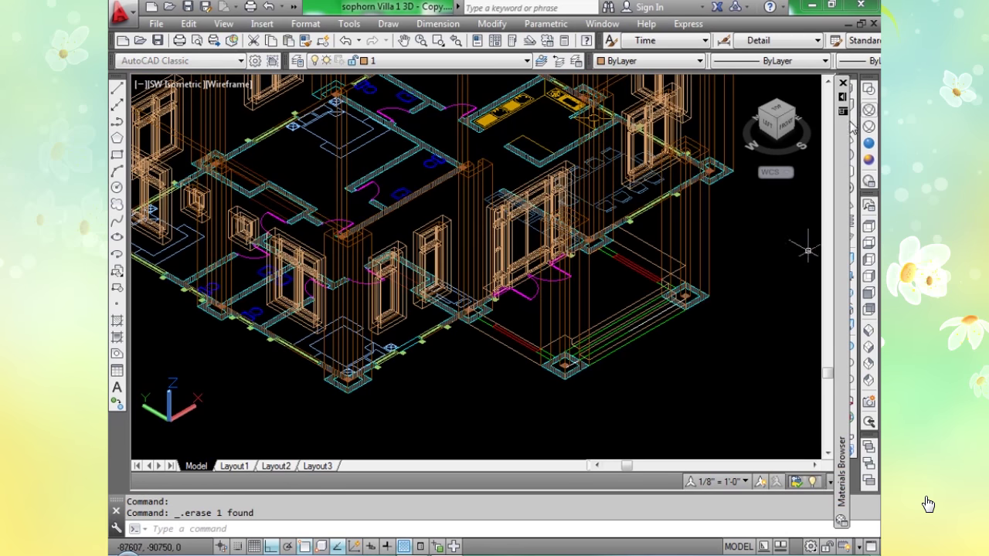
pyautogui.scroll(5, 548, 233)
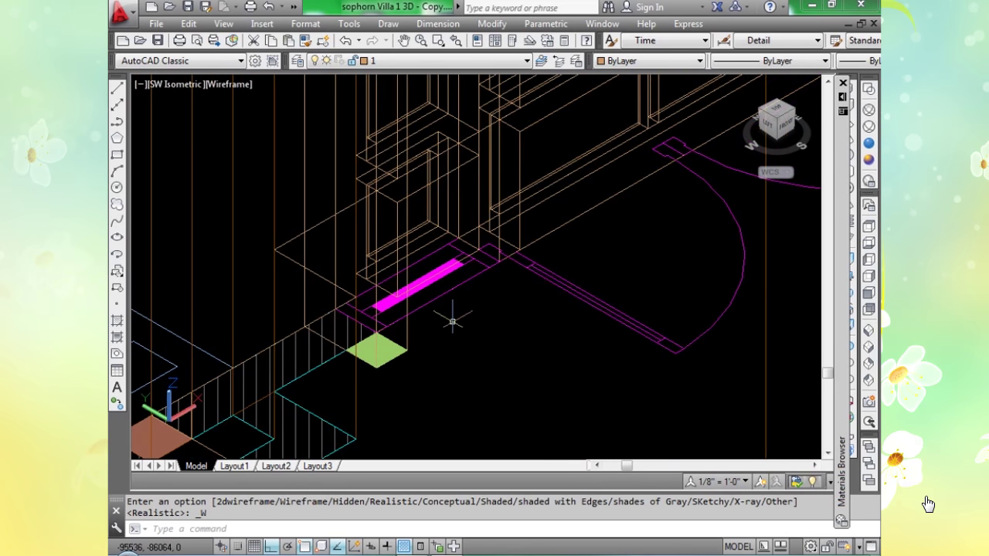
pyautogui.moveTo(448, 327); pyautogui.dragTo(455, 343, button='middle')
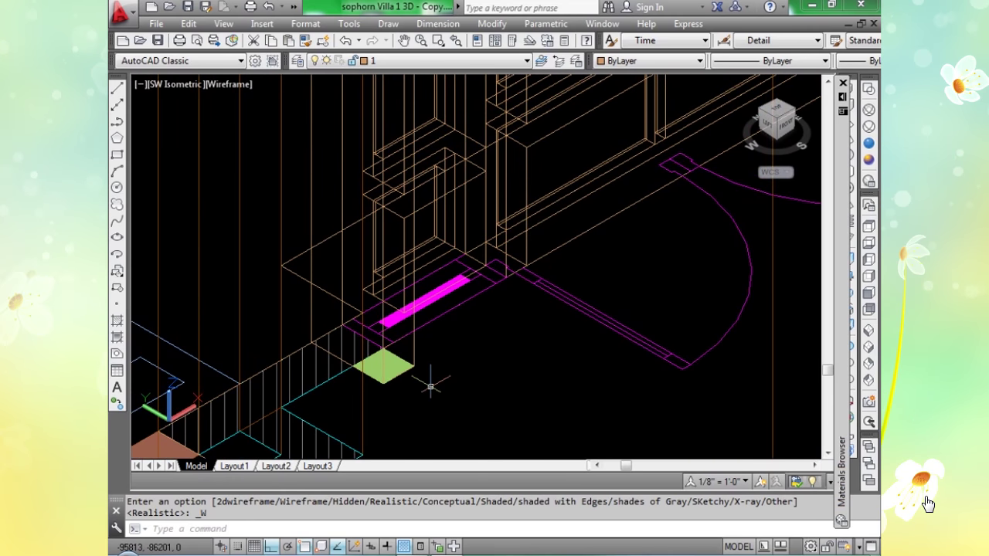
# Raise the door unit 600 units from the green-square base point, then return to Realistic.
pyautogui.click(421, 356)
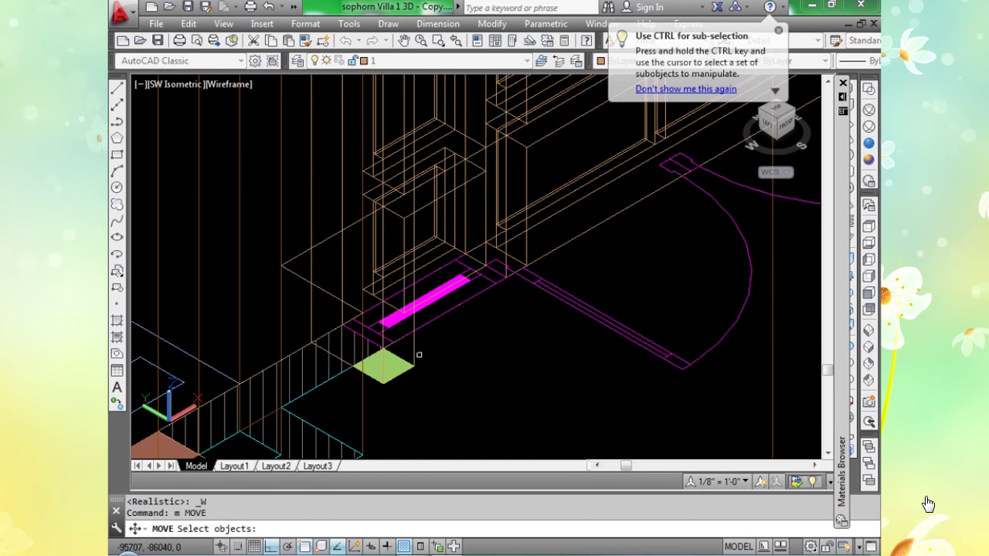
pyautogui.press('Return')
pyautogui.click(383, 384)
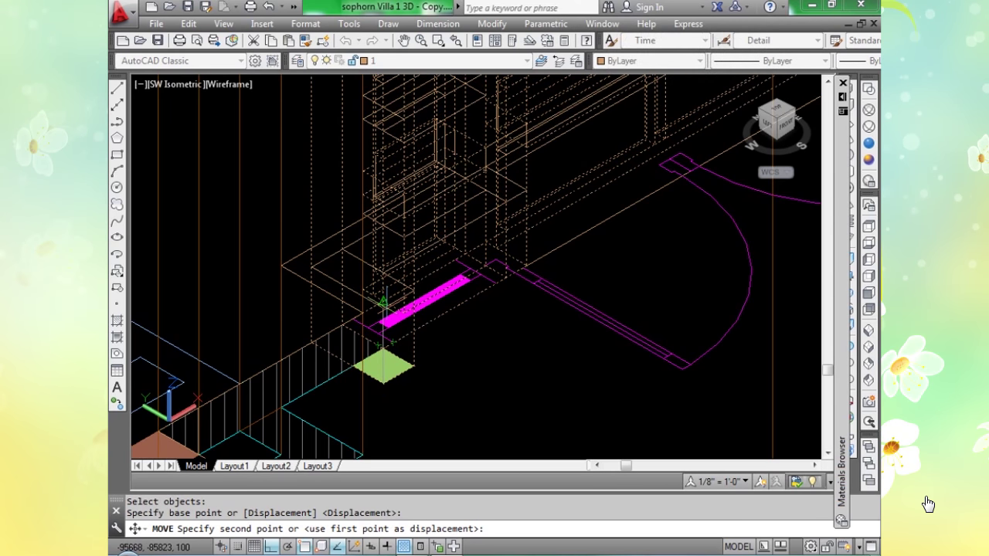
pyautogui.write('600')
pyautogui.press('Return')
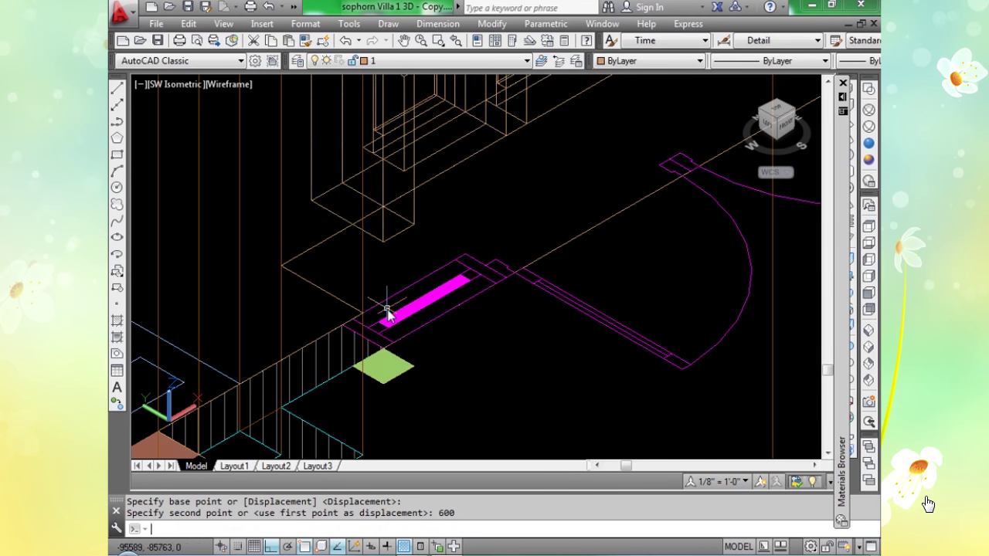
pyautogui.scroll(-3, 383, 324)
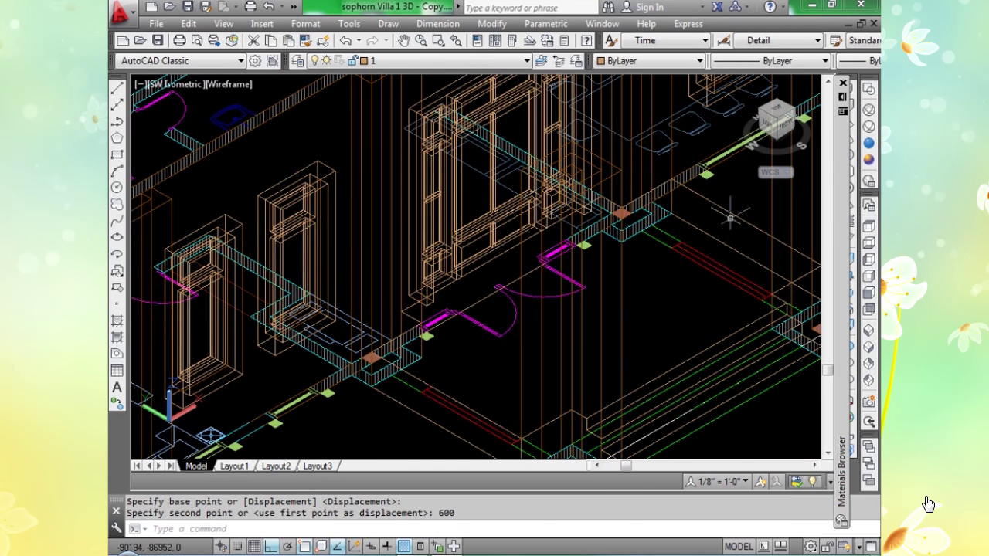
pyautogui.click(868, 143)
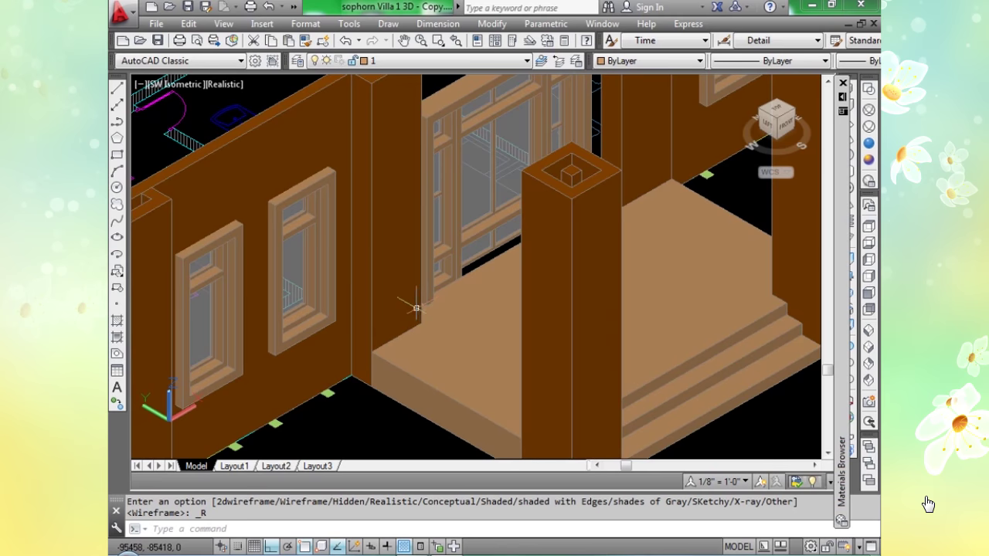
# Switch to Wireframe and zoom in on the lower porch door area.
pyautogui.scroll(-2, 410, 304)
pyautogui.scroll(2, 436, 310)
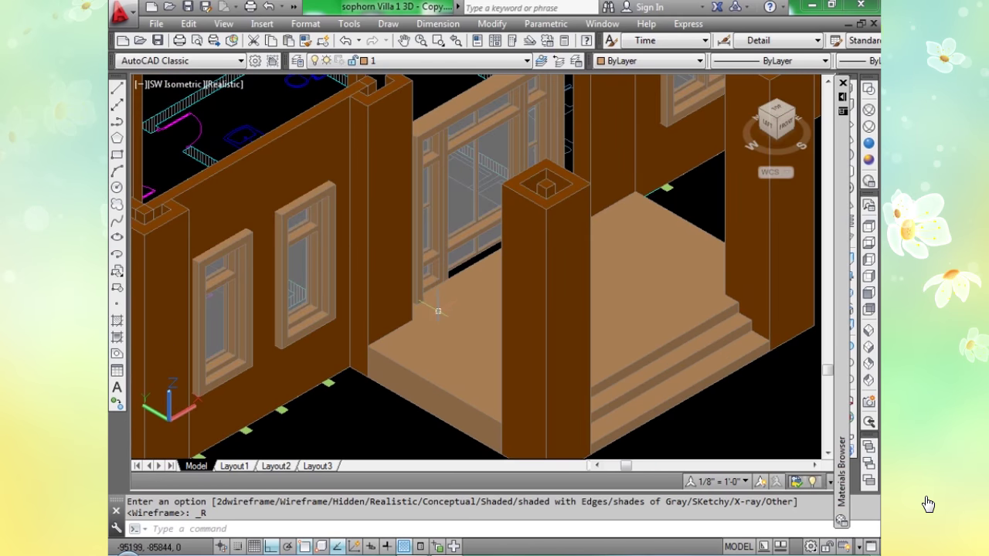
pyautogui.scroll(-3, 445, 312)
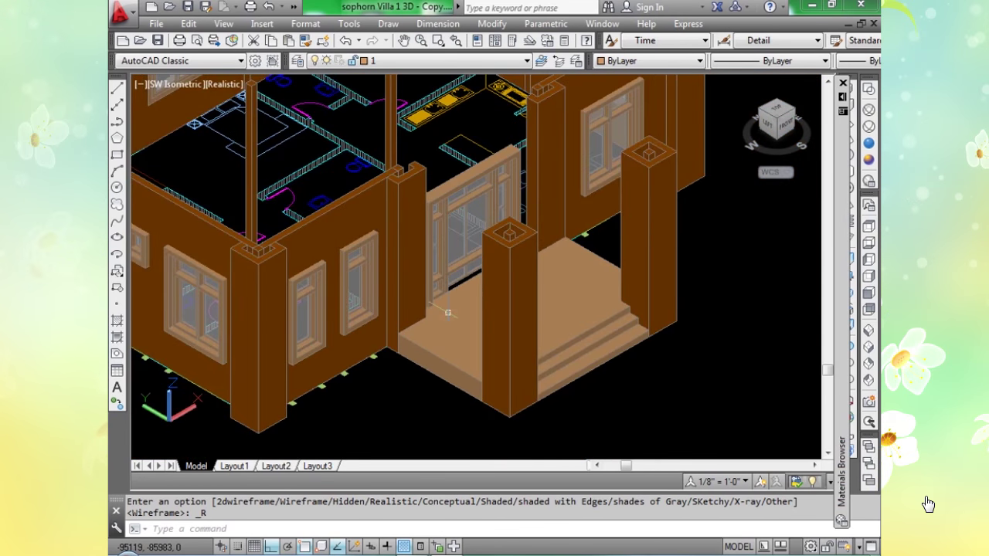
pyautogui.scroll(4, 446, 312)
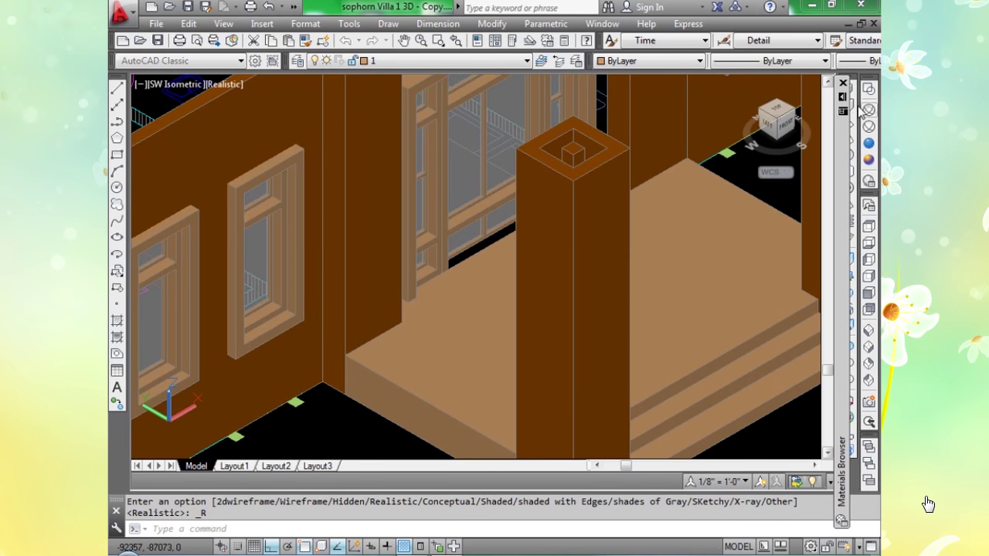
pyautogui.click(868, 110)
pyautogui.scroll(4, 411, 336)
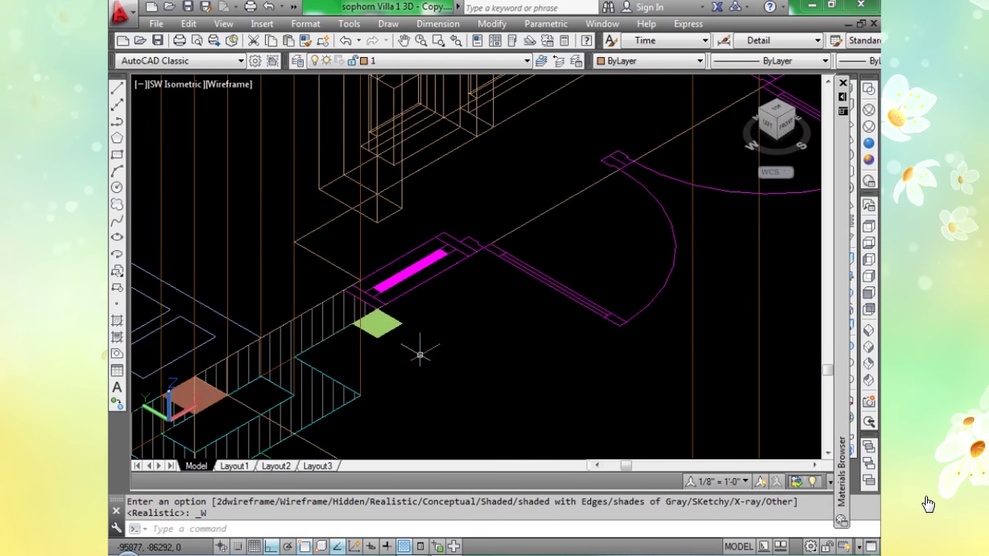
pyautogui.scroll(-2, 283, 366)
pyautogui.scroll(-2, 384, 329)
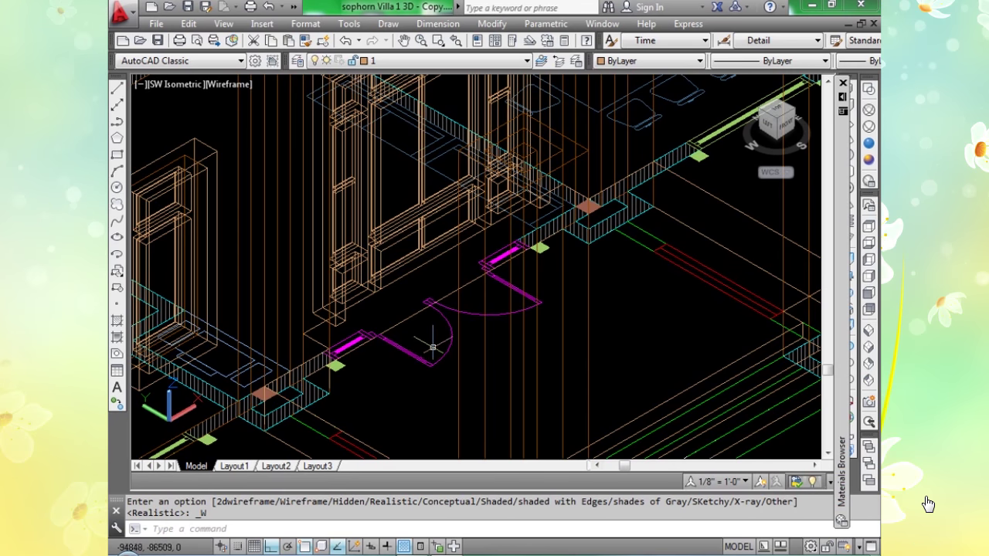
pyautogui.scroll(-1, 410, 359)
pyautogui.scroll(1, 386, 378)
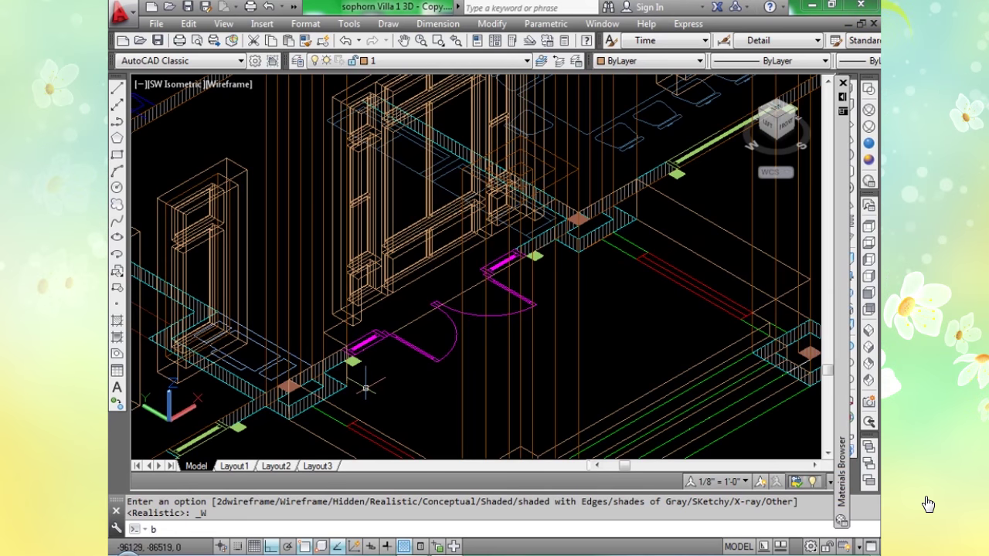
pyautogui.write('o')
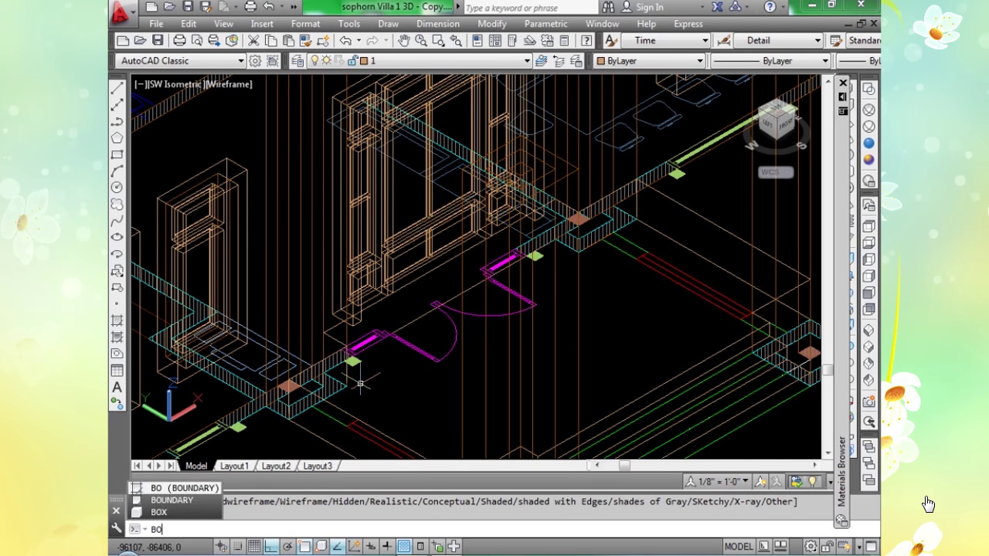
pyautogui.write('X')
pyautogui.press('Return')
pyautogui.scroll(4, 360, 383)
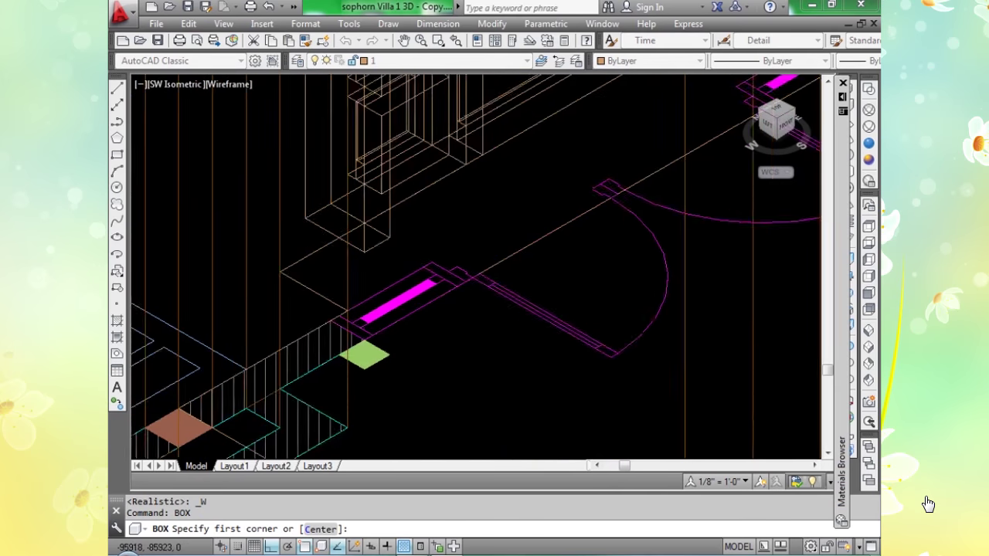
pyautogui.scroll(-4, 360, 371)
pyautogui.scroll(1, 498, 332)
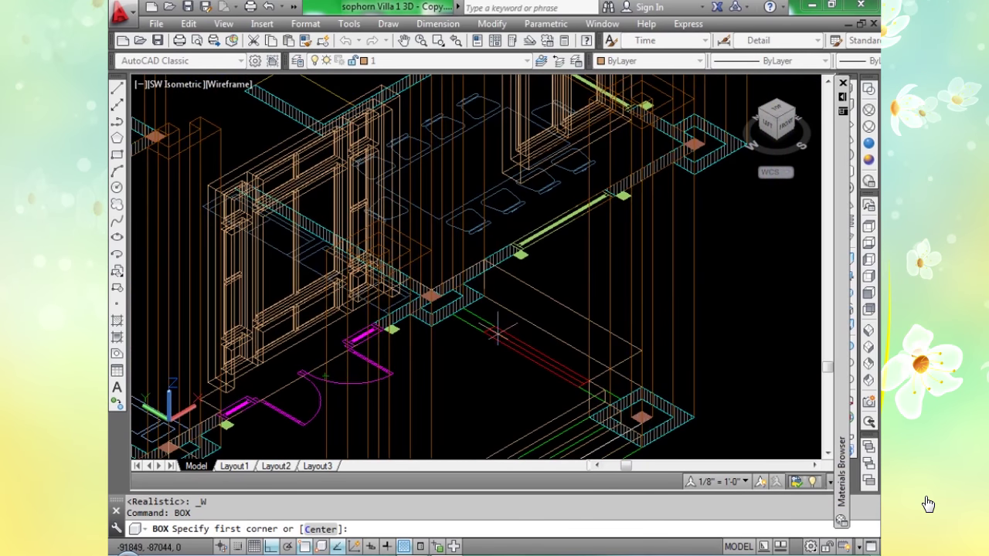
pyautogui.scroll(5, 379, 323)
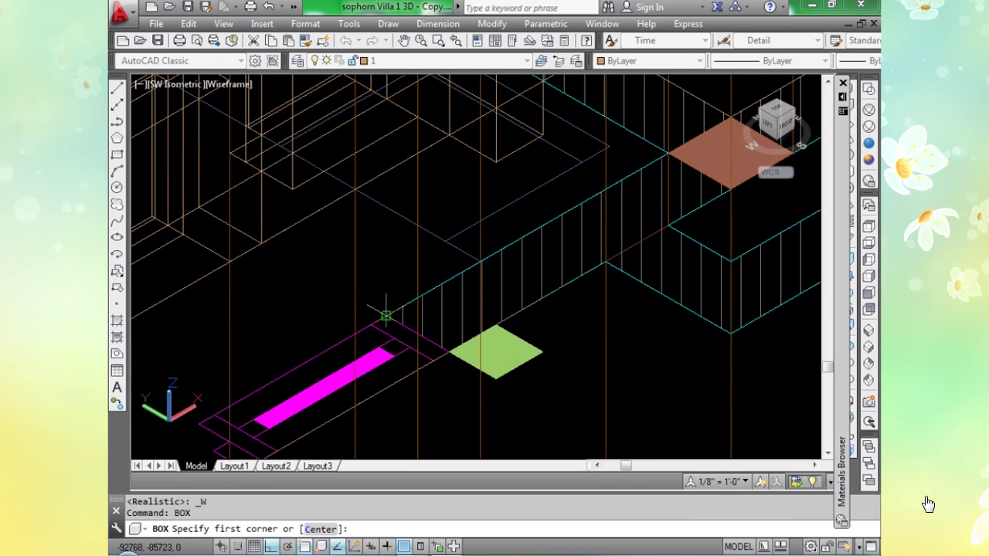
pyautogui.scroll(-4, 388, 313)
pyautogui.scroll(3, 399, 342)
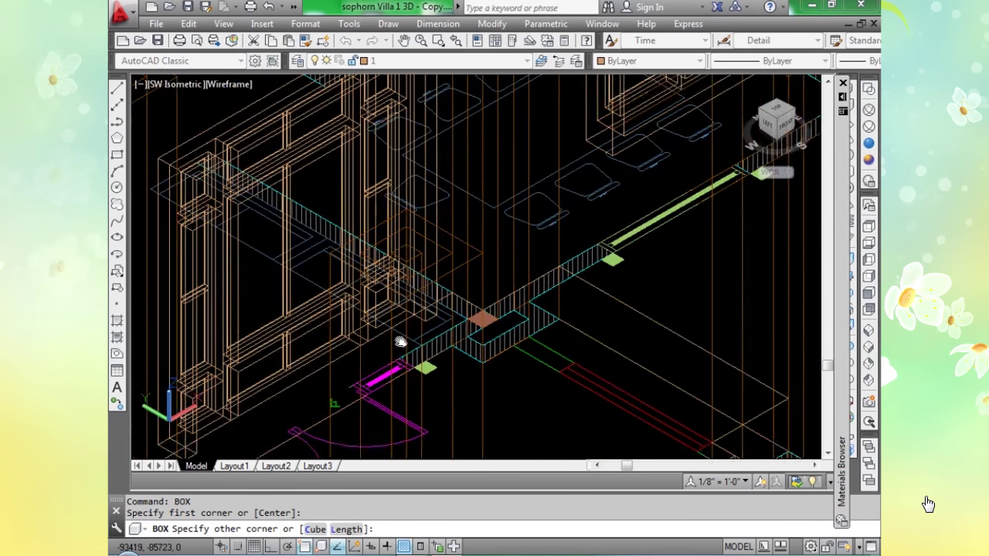
pyautogui.scroll(2, 406, 286)
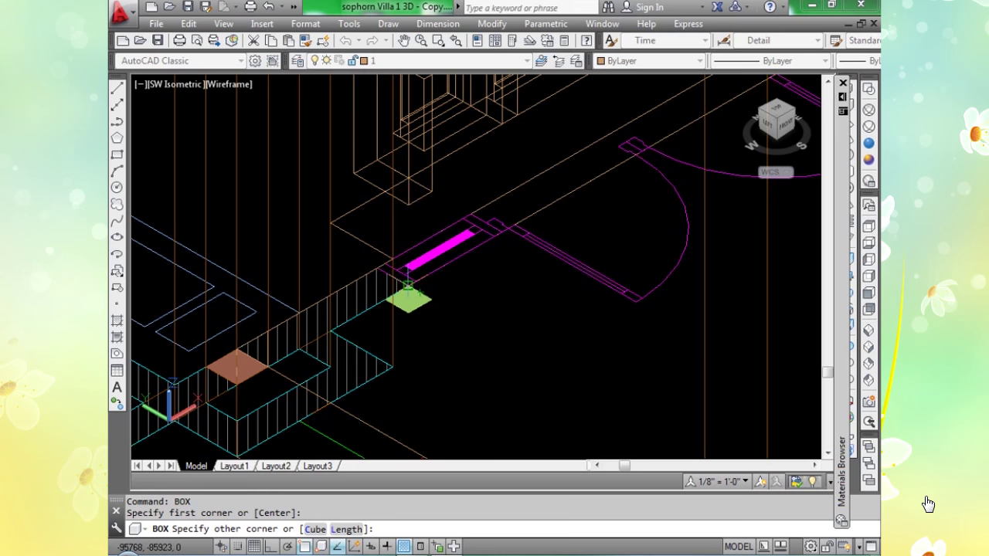
pyautogui.click(407, 288)
pyautogui.write('5')
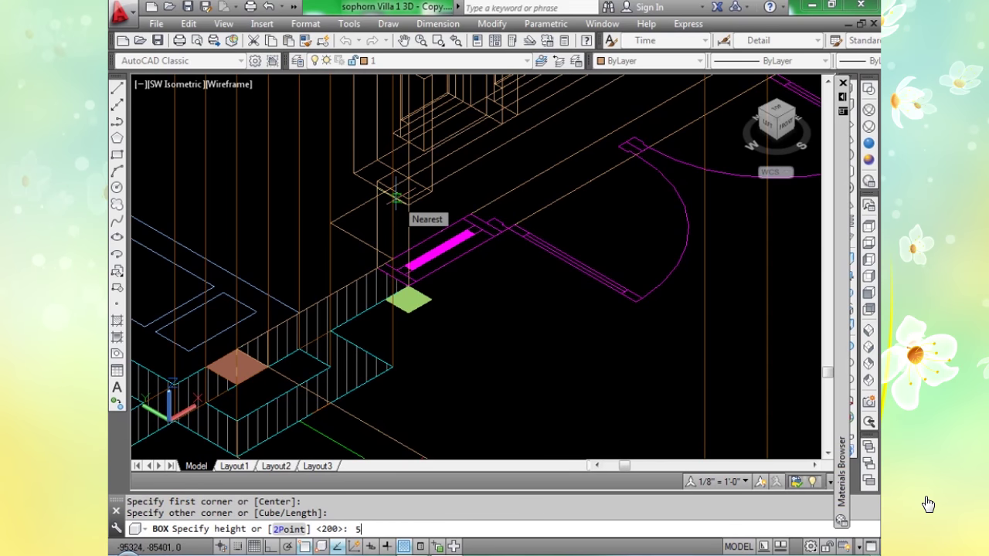
pyautogui.write('250')
pyautogui.press('Return')
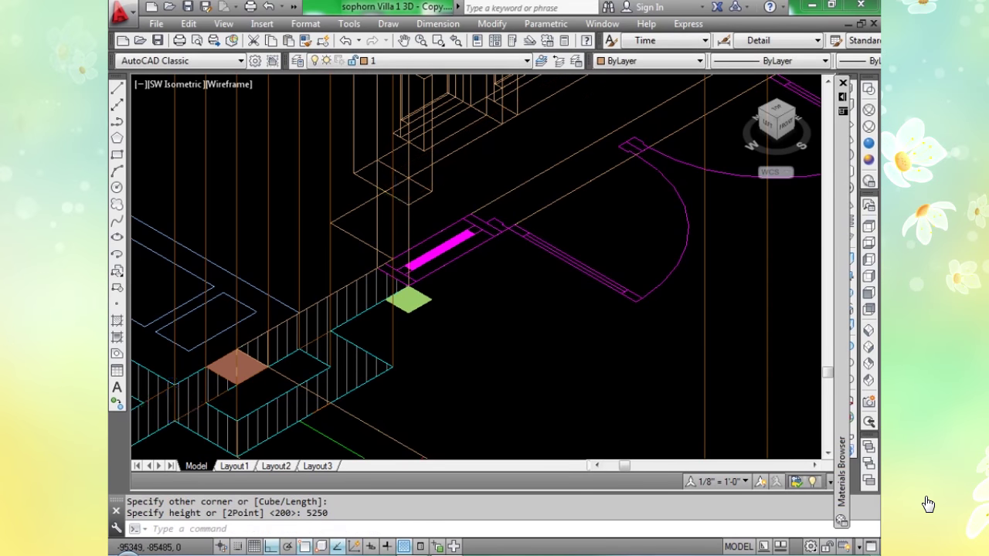
pyautogui.scroll(-6, 476, 266)
pyautogui.scroll(3, 396, 117)
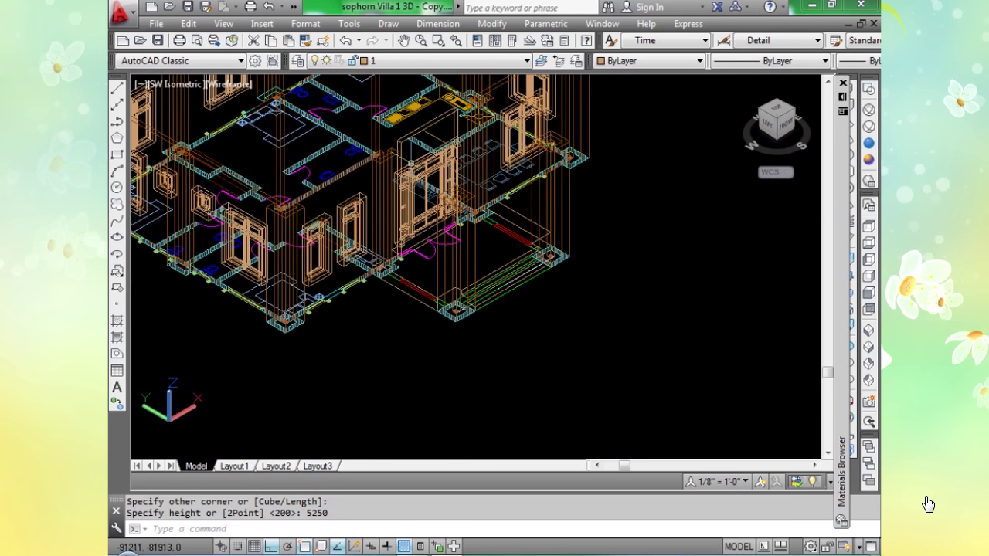
pyautogui.scroll(4, 402, 127)
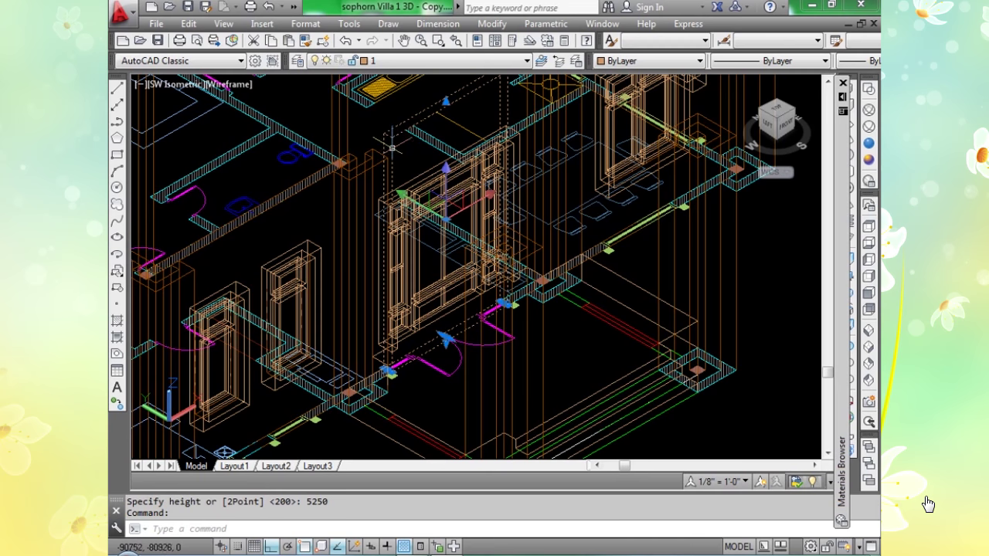
# Erase the unwanted box and pan toward the porch door area.
pyautogui.press('Delete')
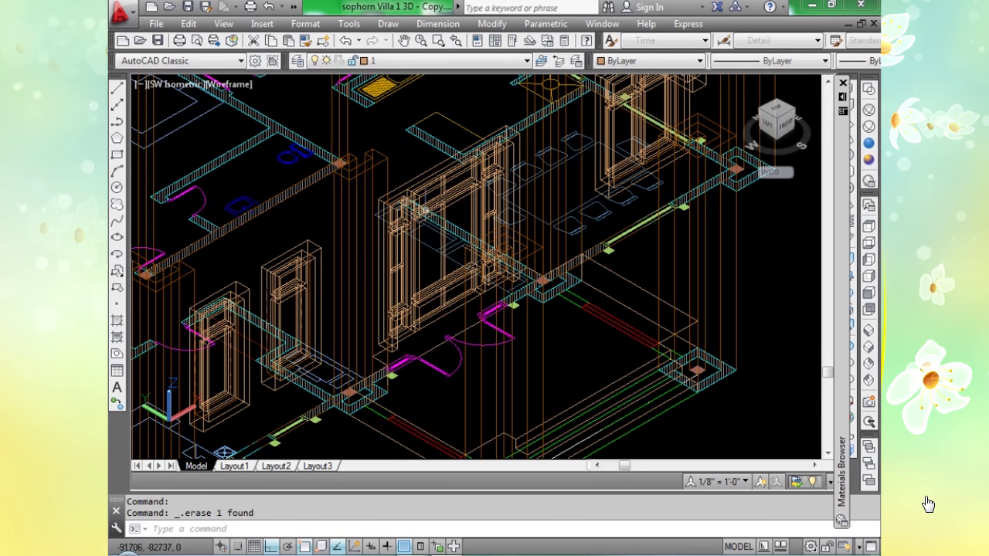
pyautogui.scroll(3, 438, 447)
pyautogui.moveTo(293, 338); pyautogui.dragTo(380, 392, button='middle')
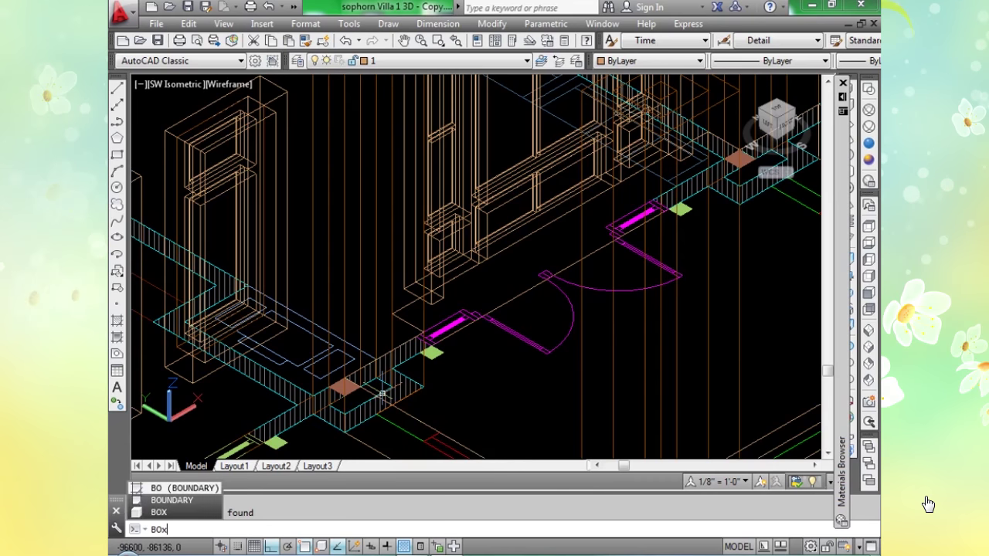
# Draw a 5250-high box spanning between the two column bases on the porch wall.
pyautogui.write('x')
pyautogui.press('Return')
pyautogui.scroll(3, 372, 395)
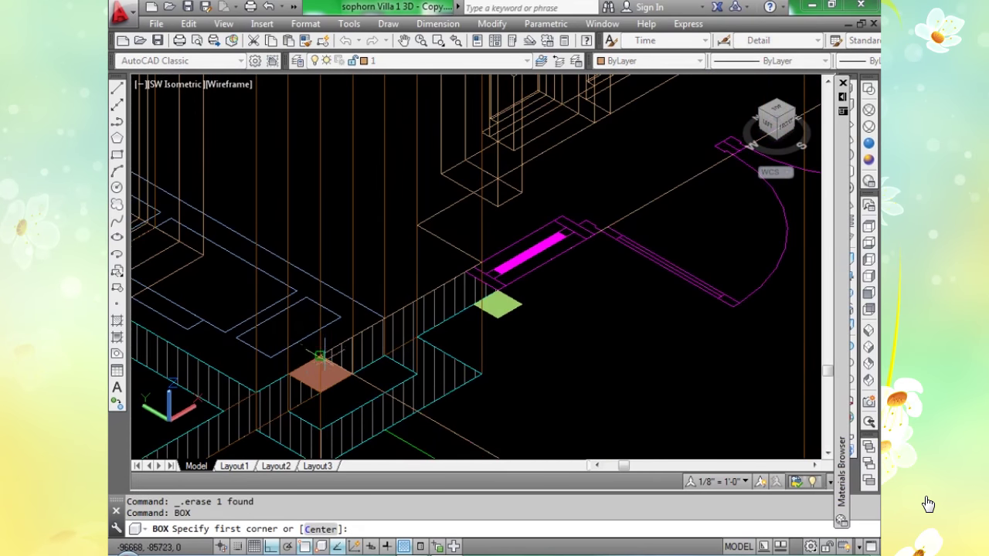
pyautogui.click(319, 356)
pyautogui.scroll(-6, 479, 301)
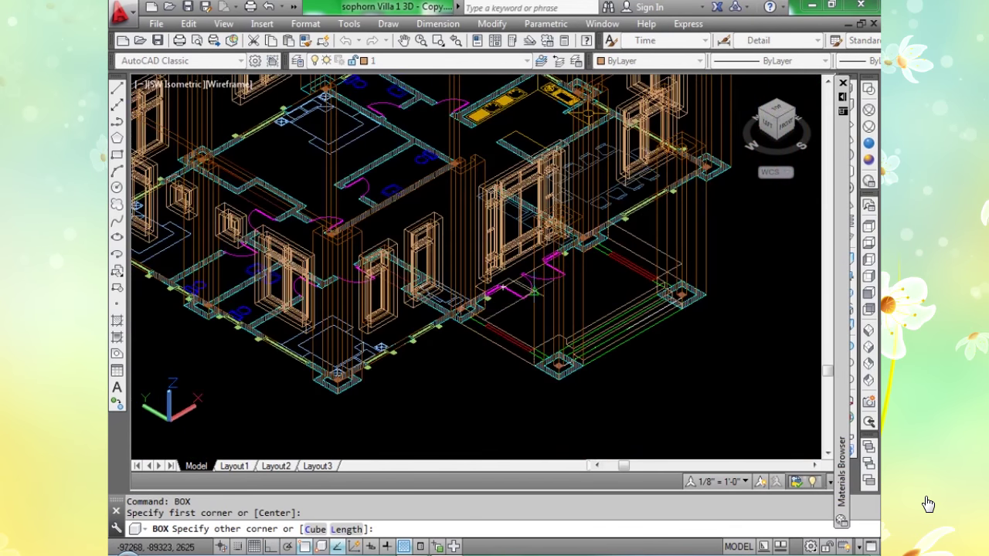
pyautogui.scroll(6, 503, 287)
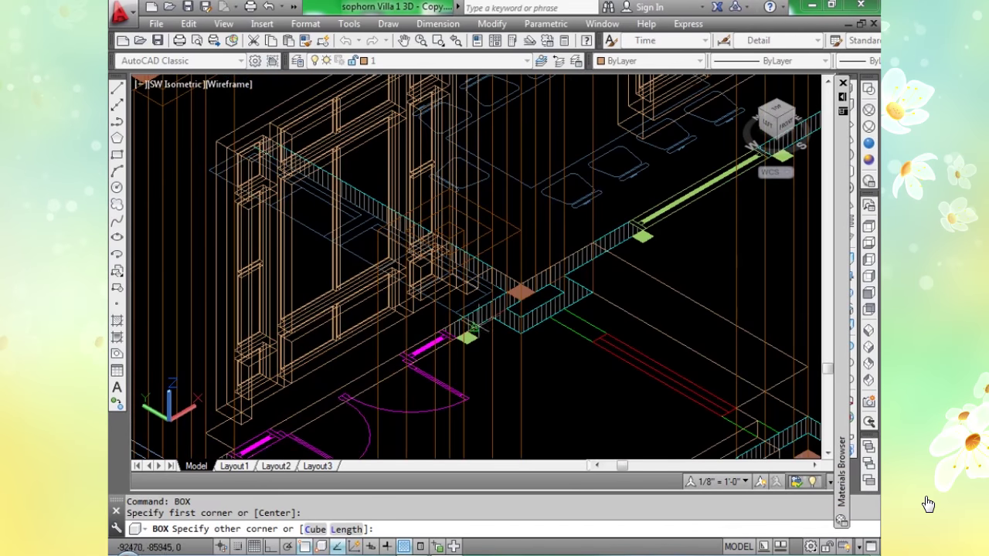
pyautogui.click(521, 300)
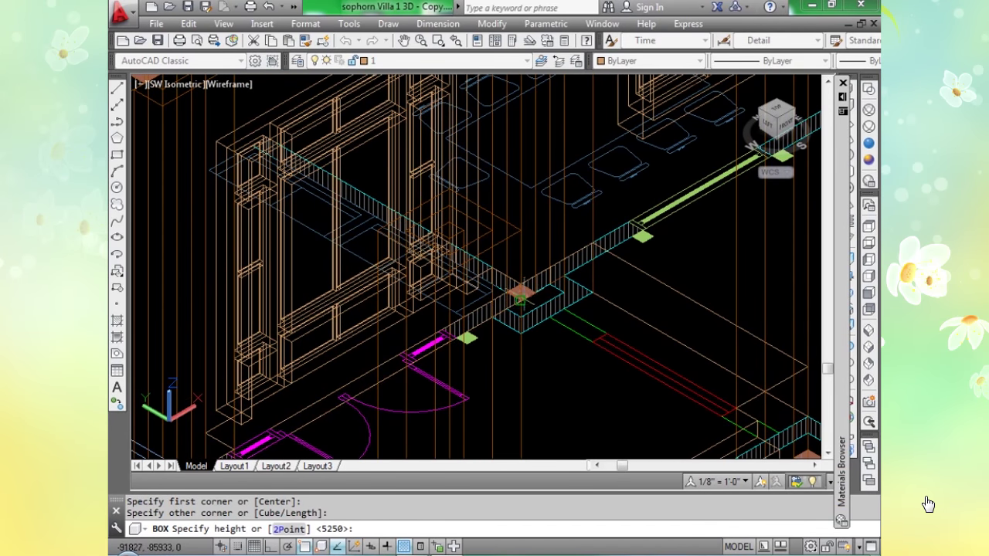
pyautogui.press('Return')
pyautogui.scroll(-5, 541, 180)
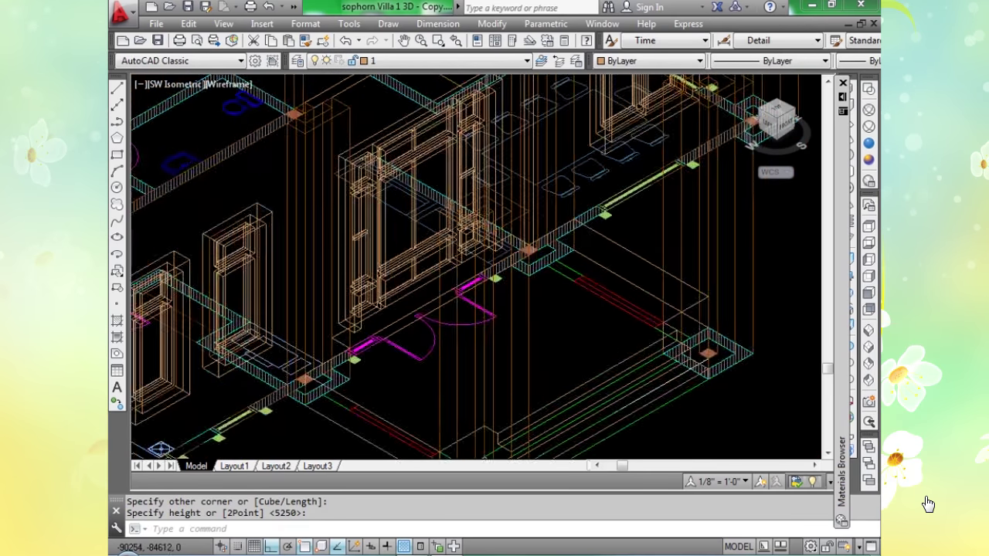
pyautogui.moveTo(487, 184); pyautogui.dragTo(515, 261, button='middle')
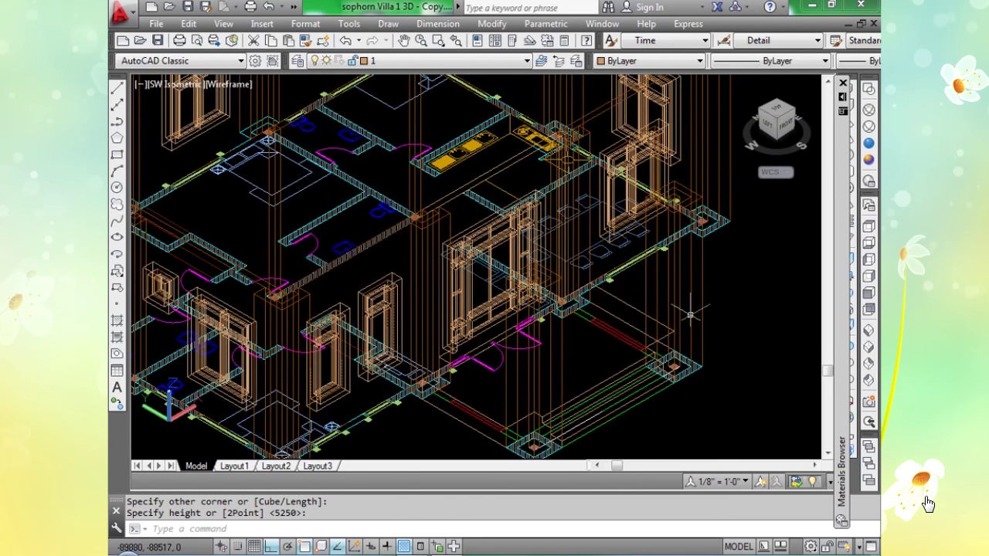
# Zoom out and back in on the roof drawing with its red hatch and window grid.
pyautogui.scroll(4, 471, 379)
pyautogui.scroll(-6, 448, 374)
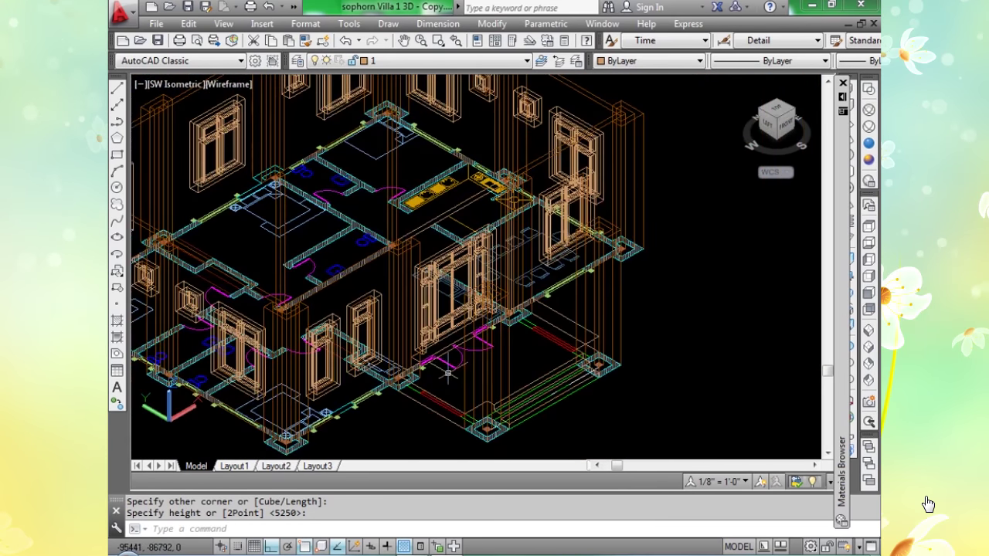
pyautogui.scroll(-5, 448, 374)
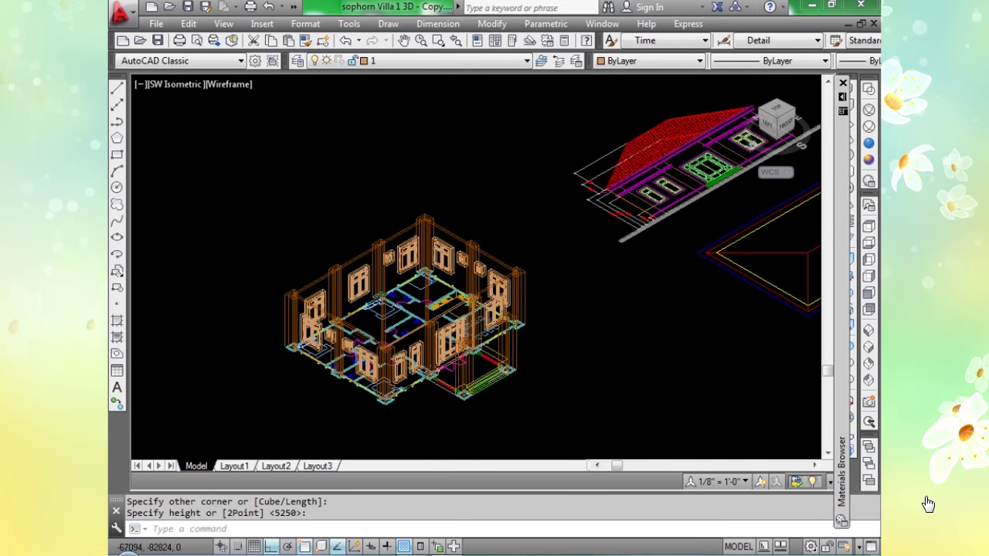
pyautogui.scroll(3, 663, 203)
pyautogui.scroll(3, 373, 307)
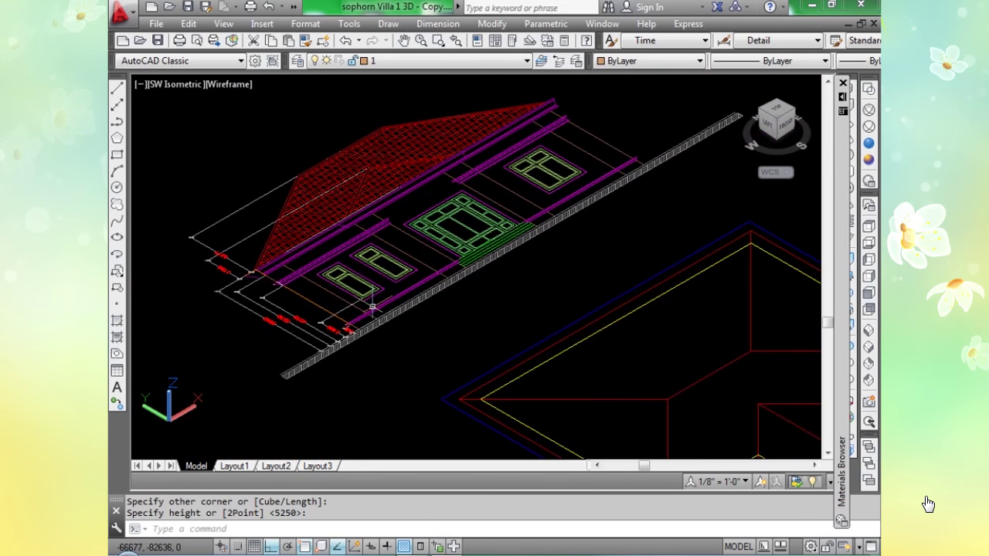
pyautogui.scroll(5, 435, 258)
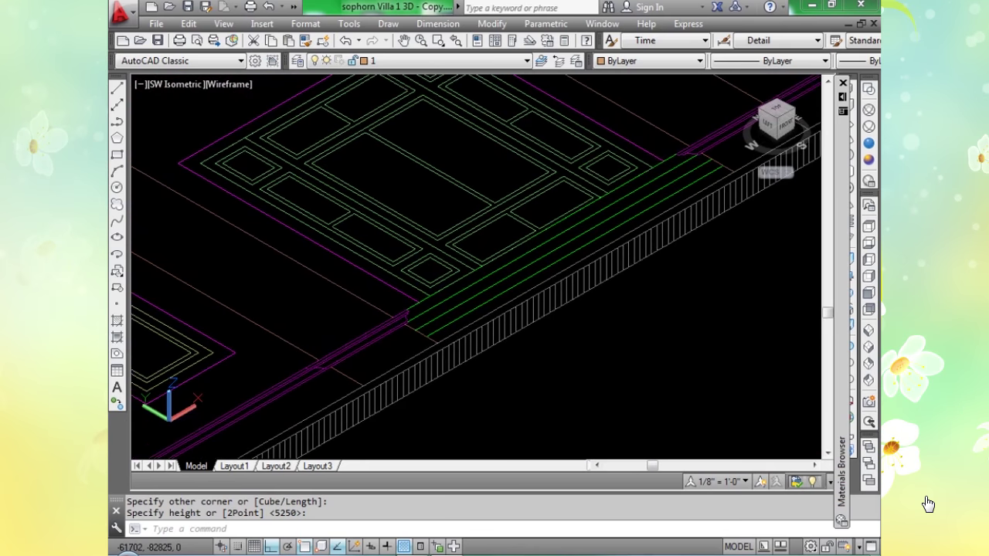
pyautogui.scroll(-2, 482, 324)
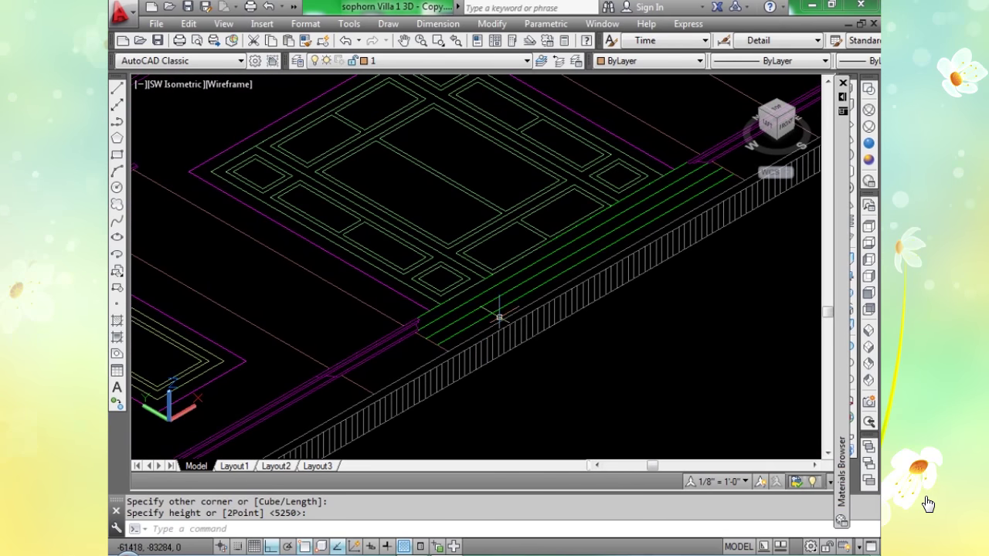
pyautogui.scroll(-2, 457, 332)
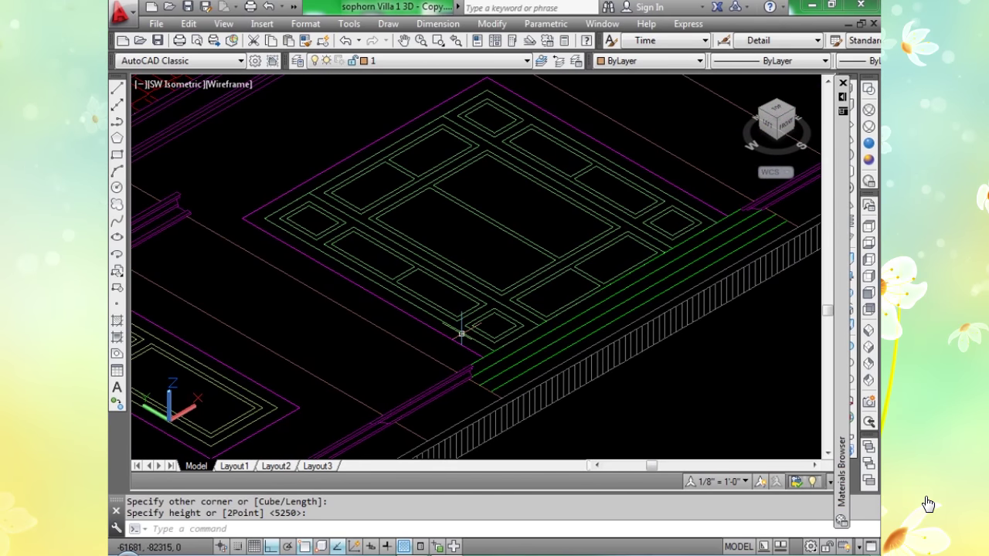
# Measure the 3100 distance across the porch panel with DIST, then recentre the villa.
pyautogui.write('di')
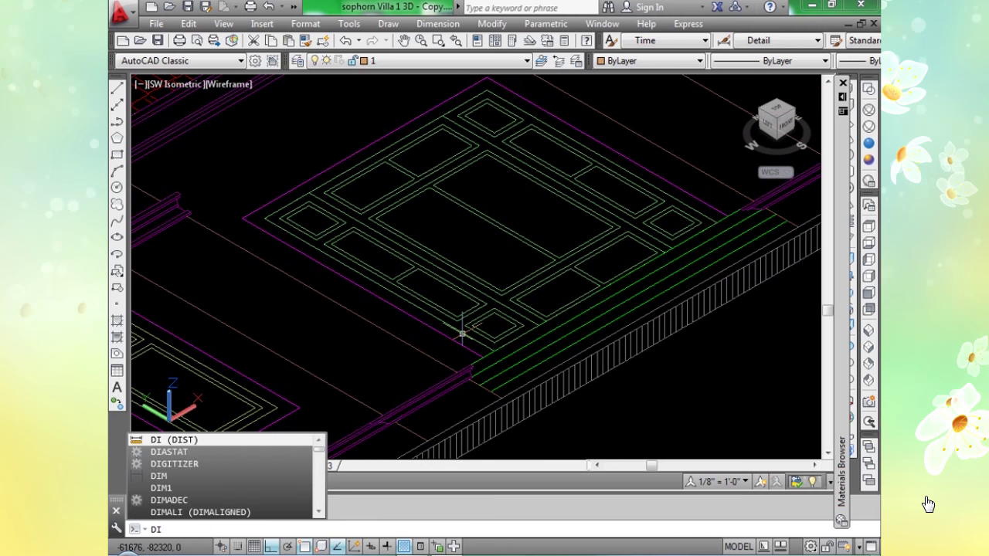
pyautogui.press('Return')
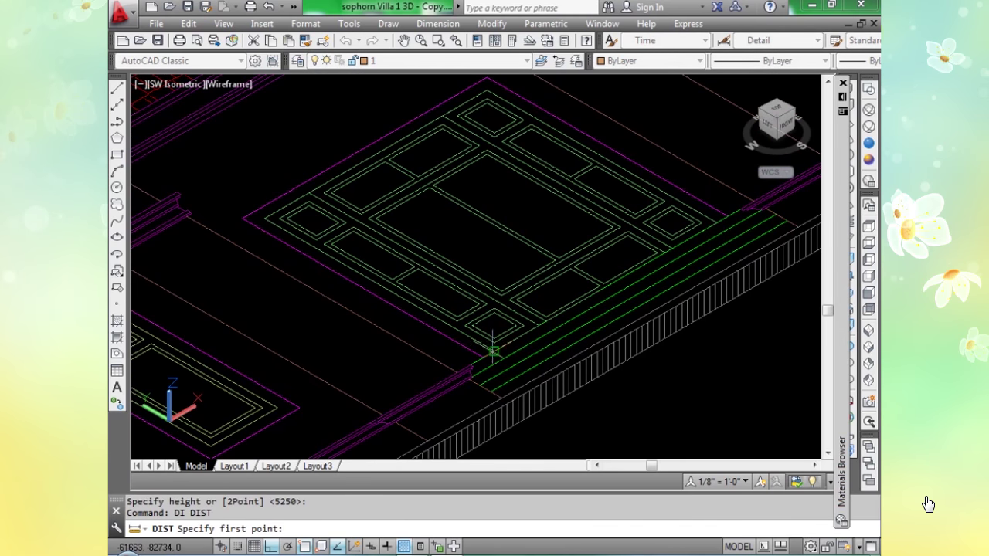
pyautogui.click(493, 351)
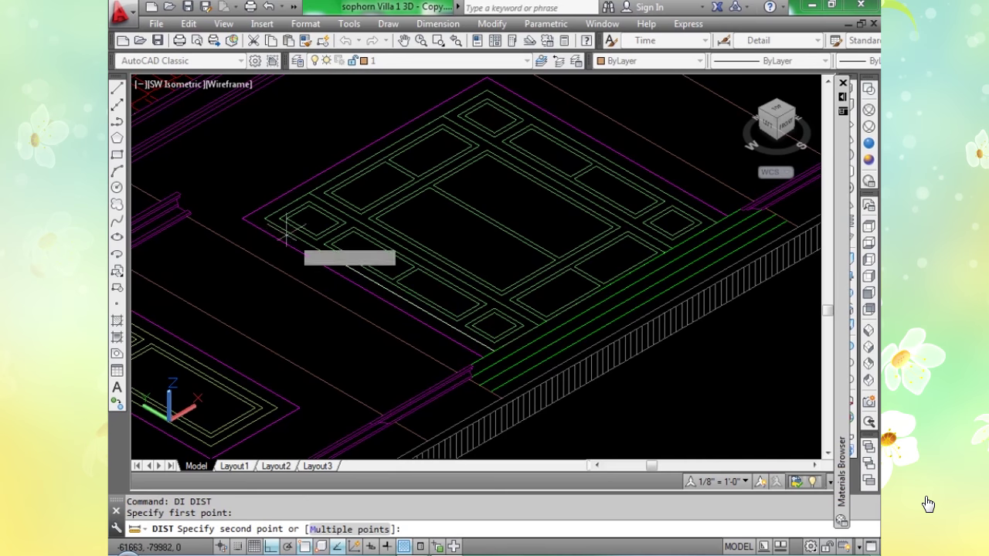
pyautogui.click(264, 219)
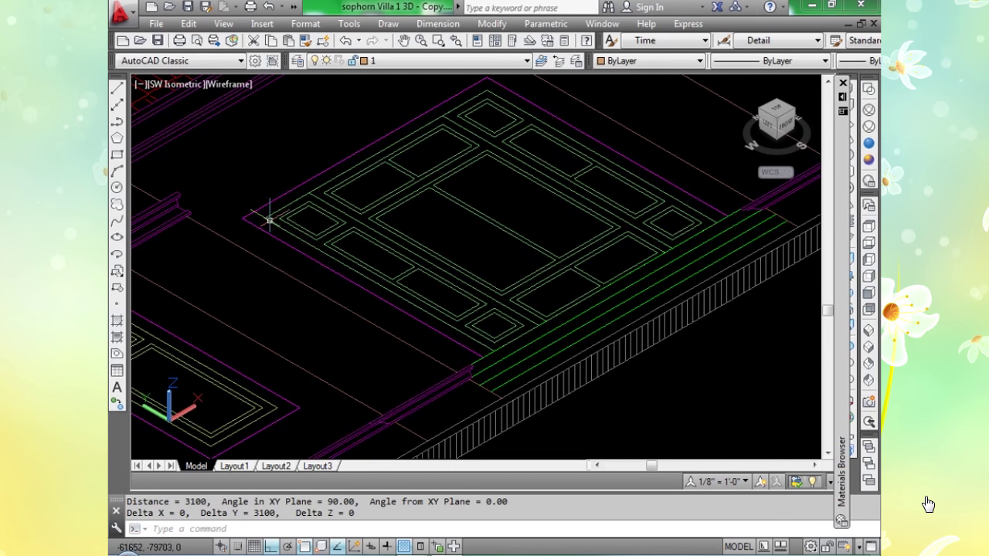
pyautogui.scroll(-5, 503, 254)
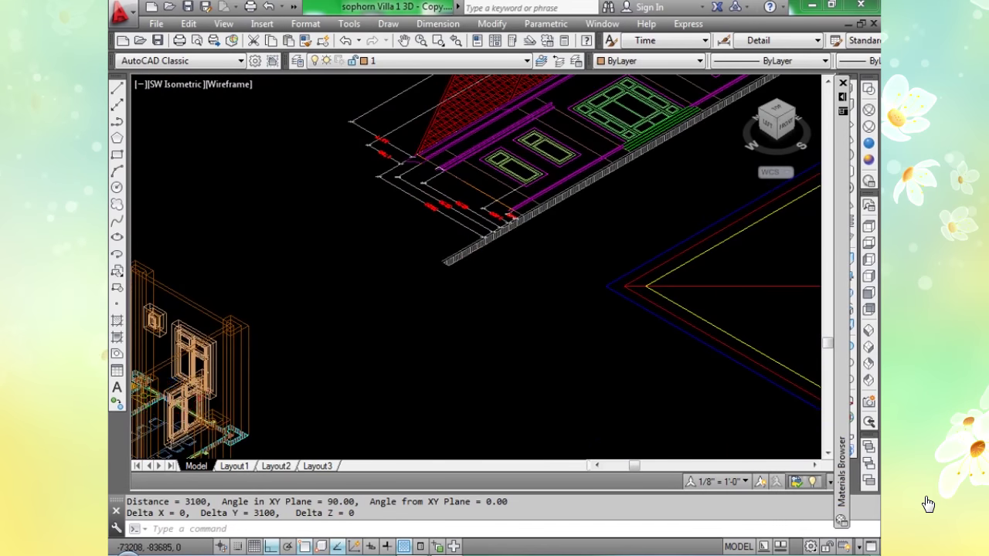
pyautogui.moveTo(296, 346); pyautogui.dragTo(473, 241, button='middle')
pyautogui.scroll(6, 459, 293)
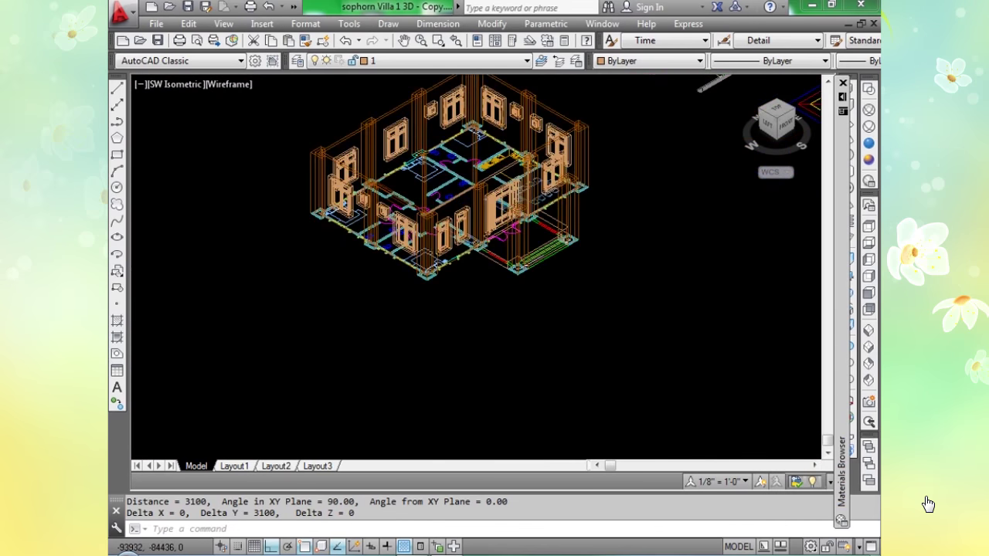
pyautogui.scroll(6, 503, 238)
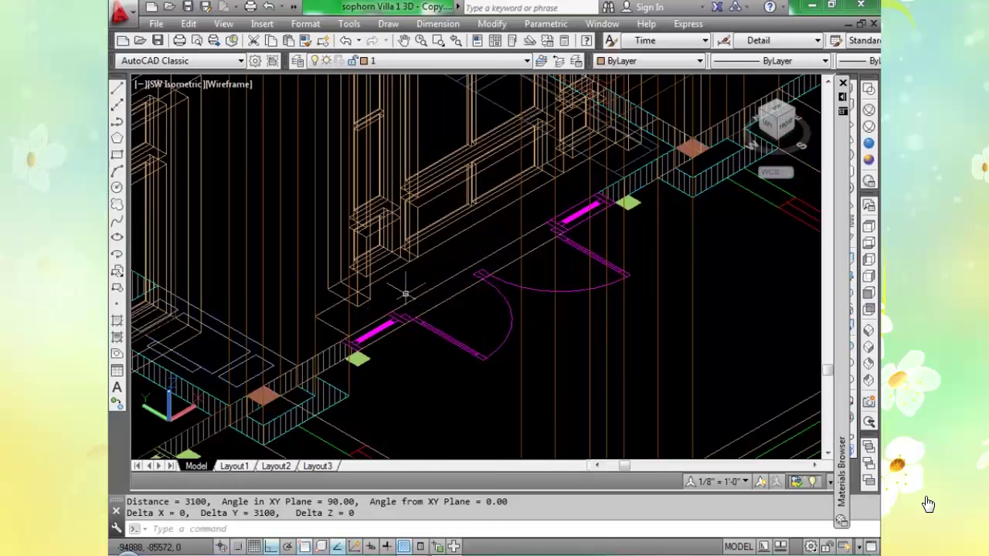
# Draw a 3100-tall box from the doorway sill to the corner near the green square.
pyautogui.write('b')
pyautogui.press('Return')
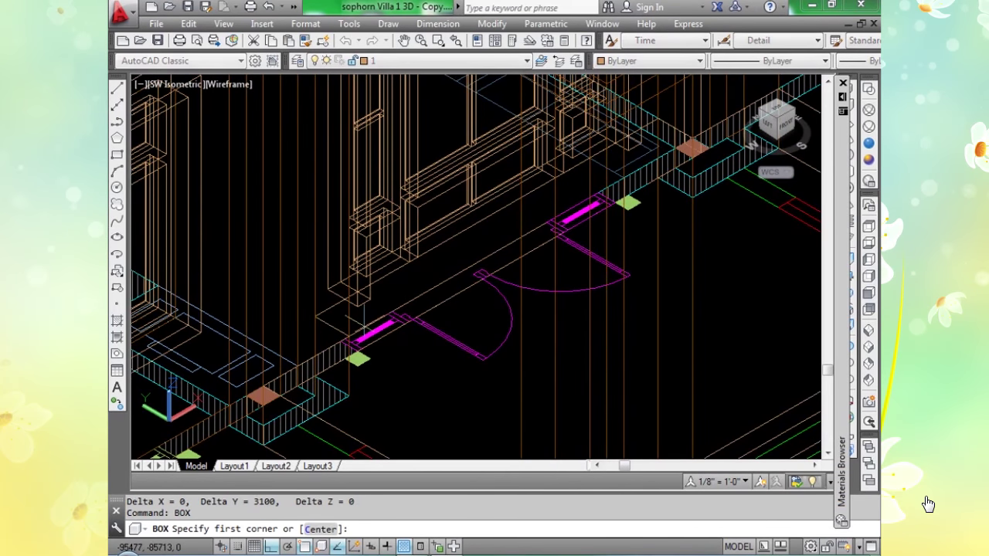
pyautogui.scroll(6, 358, 339)
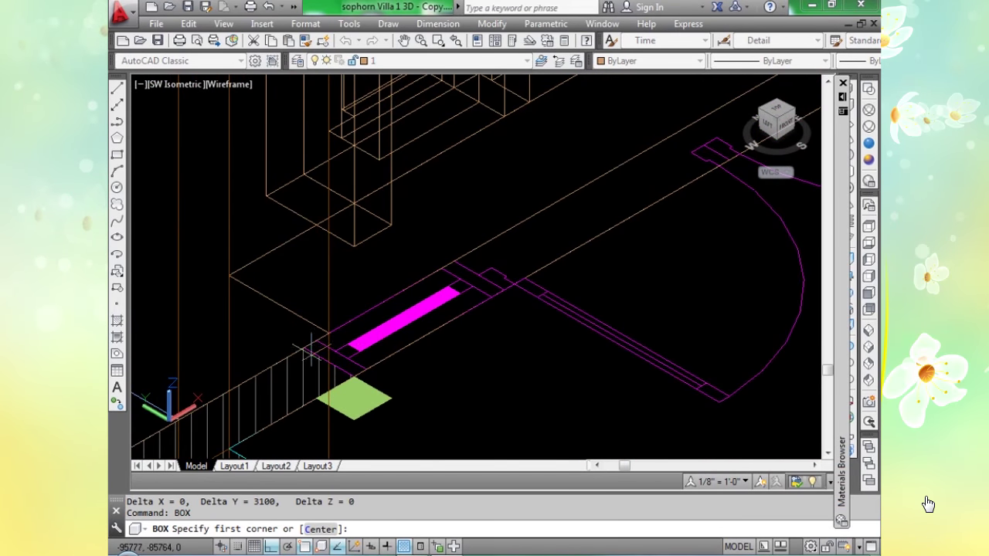
pyautogui.click(305, 347)
pyautogui.scroll(-4, 306, 347)
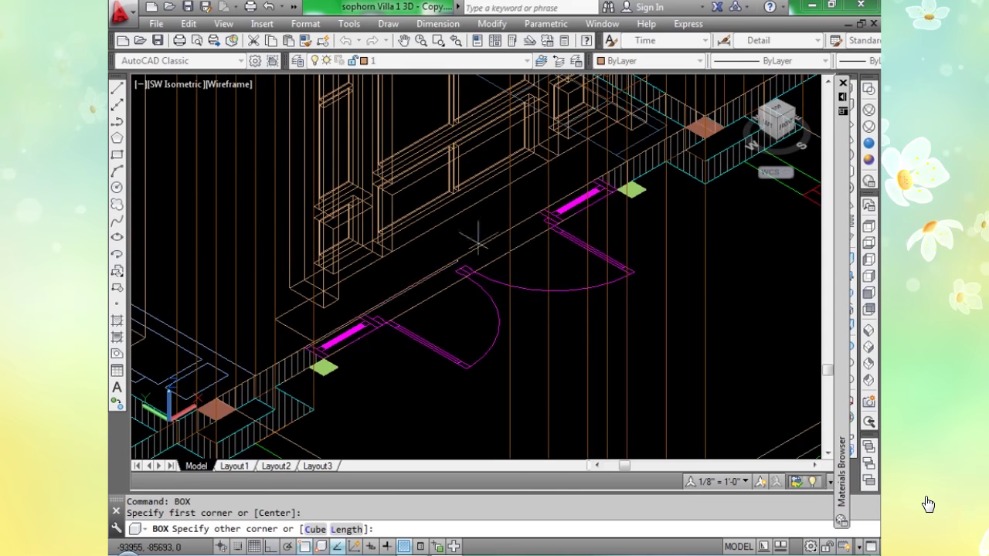
pyautogui.scroll(6, 611, 193)
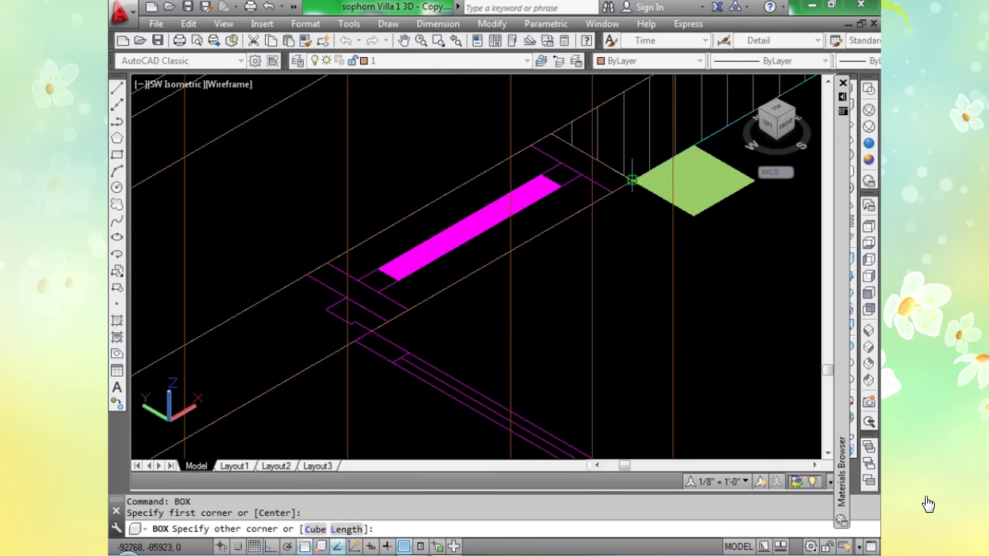
pyautogui.click(632, 179)
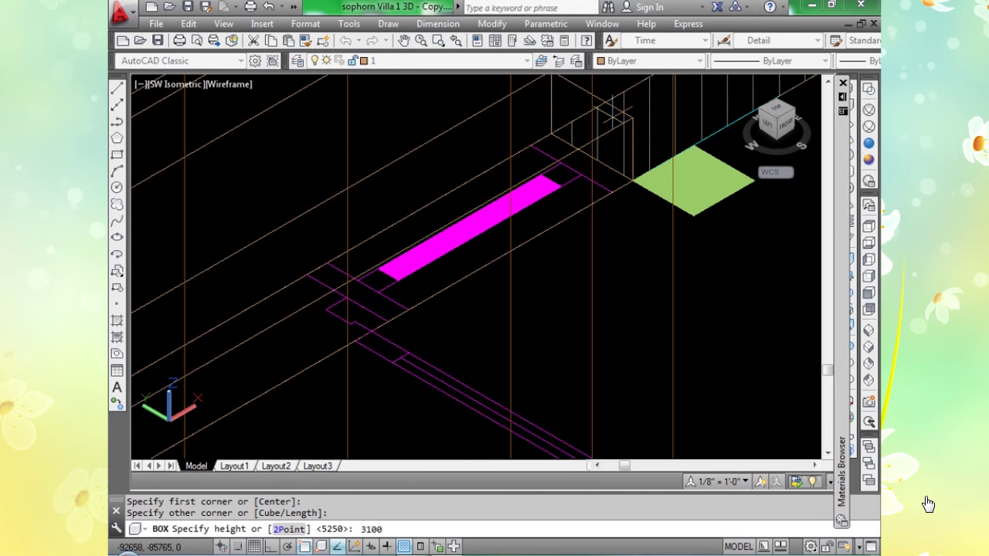
pyautogui.press('Return')
pyautogui.scroll(-8, 613, 122)
pyautogui.moveTo(554, 177); pyautogui.dragTo(429, 274, button='middle')
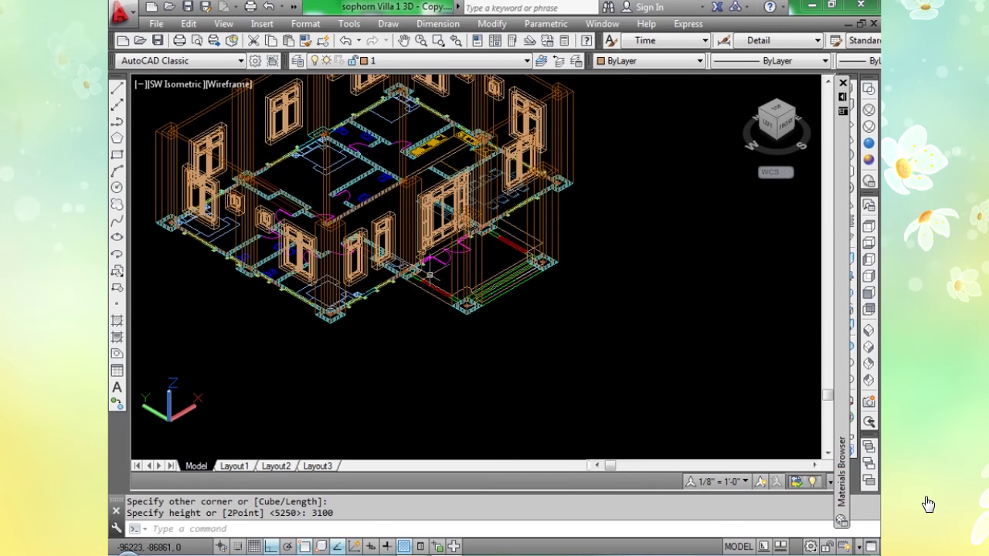
pyautogui.scroll(6, 429, 275)
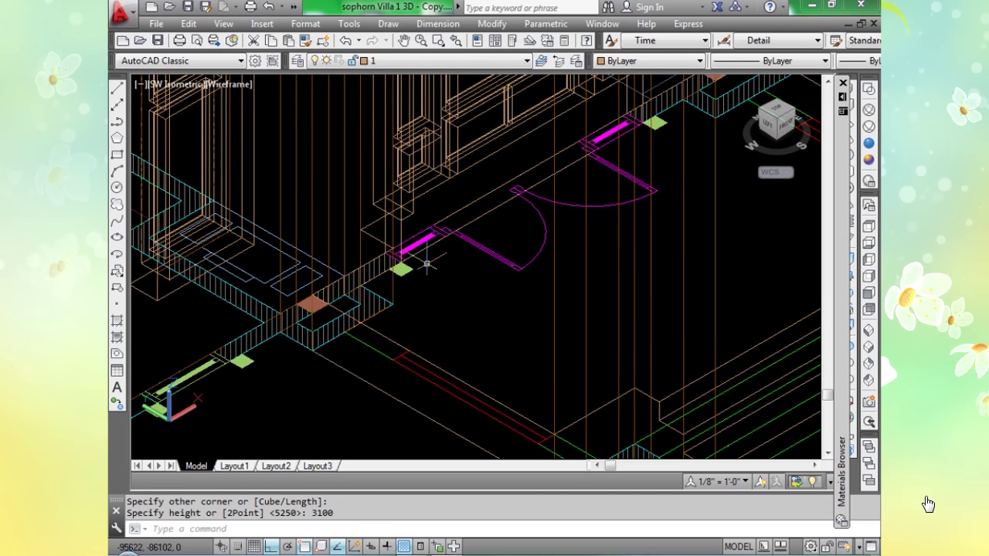
pyautogui.scroll(-2, 445, 255)
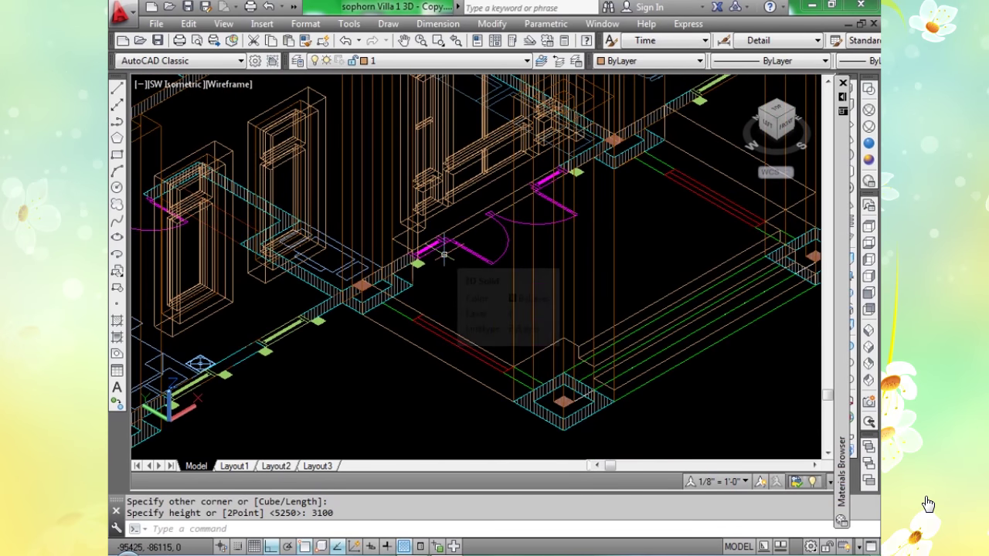
pyautogui.scroll(3, 444, 255)
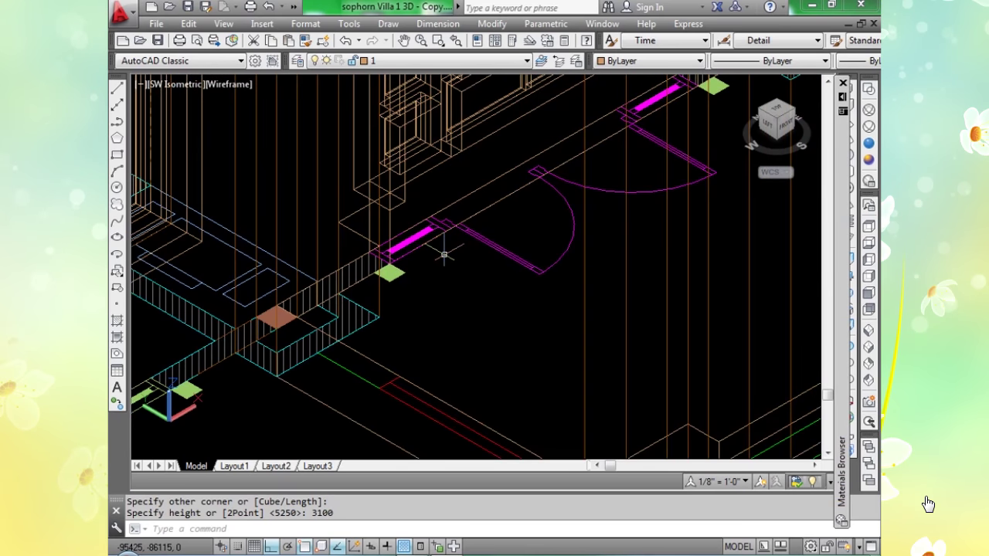
pyautogui.scroll(2, 441, 254)
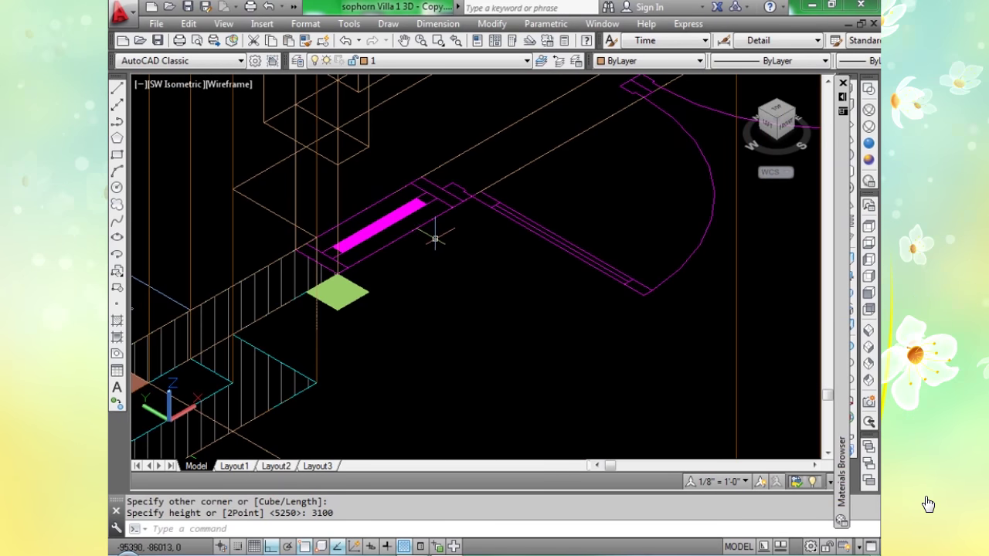
# Move the doorway box 600 units straight up, using its corner as base point.
pyautogui.write('m')
pyautogui.press('Return')
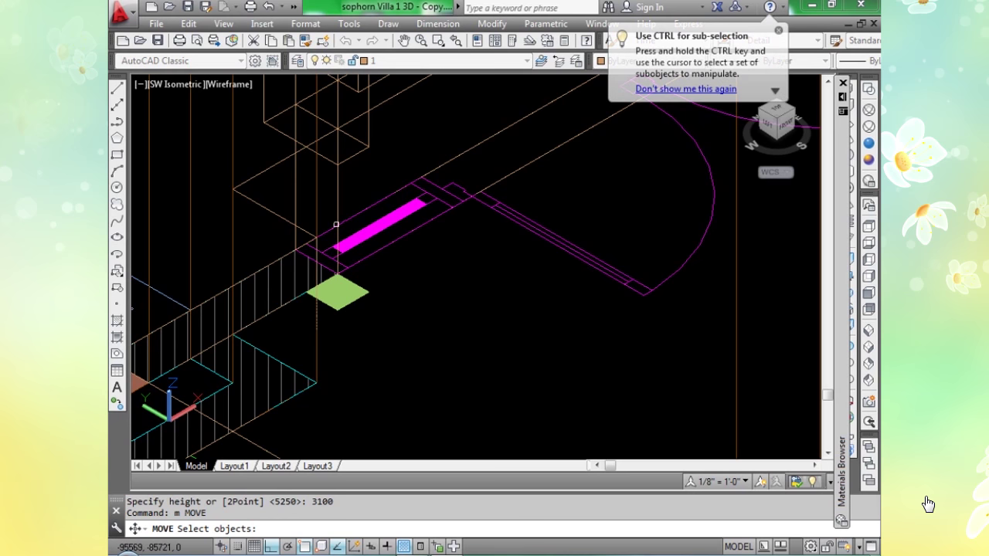
pyautogui.click(351, 277)
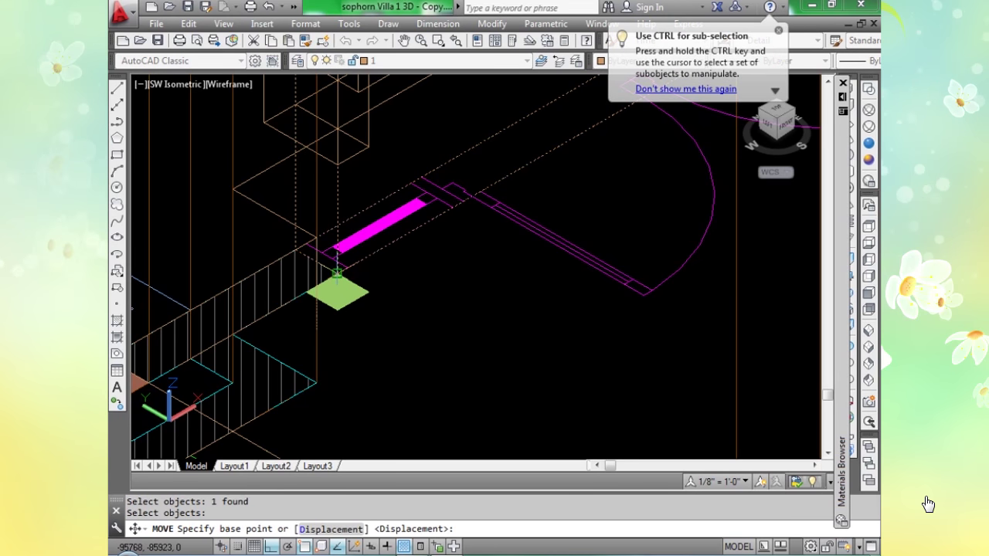
pyautogui.click(337, 272)
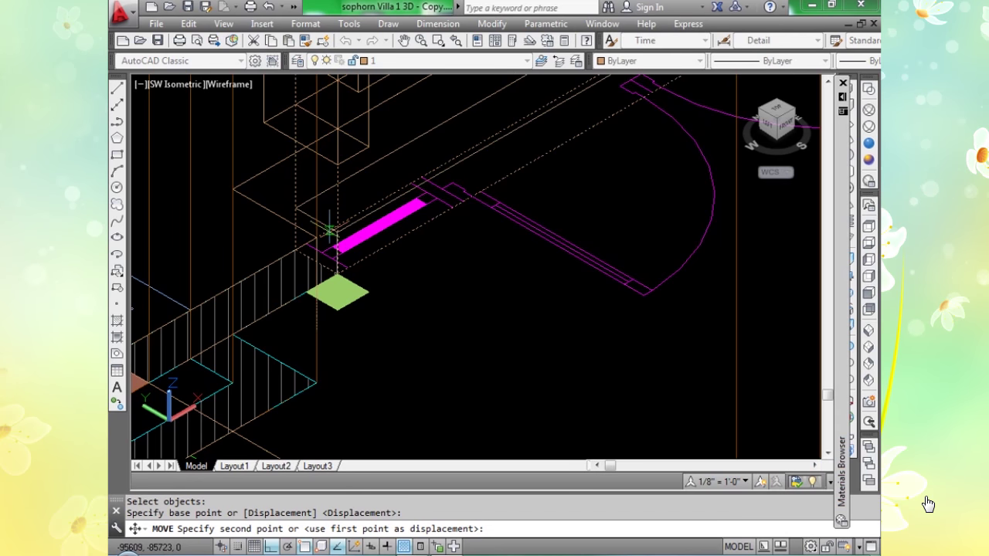
pyautogui.write('6')
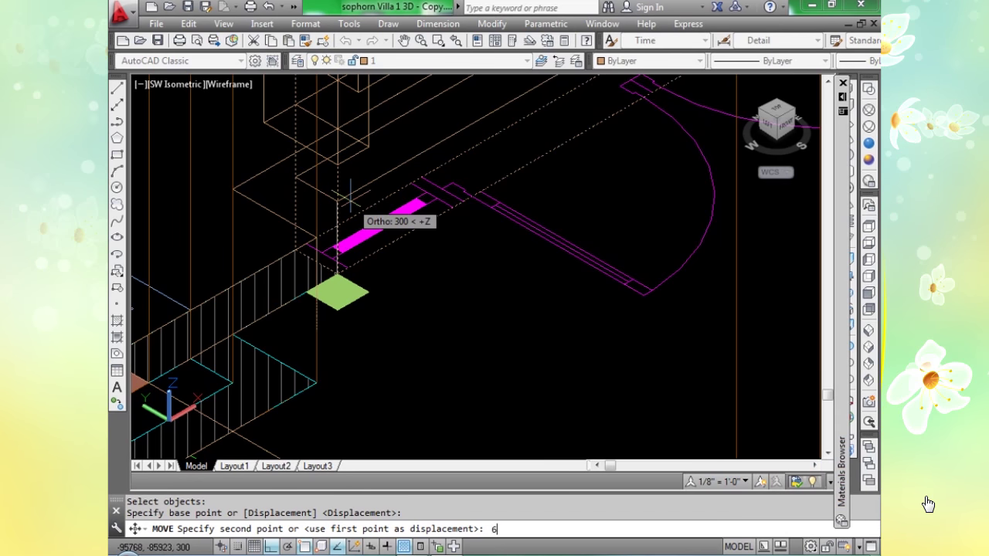
pyautogui.write('00')
pyautogui.press('Return')
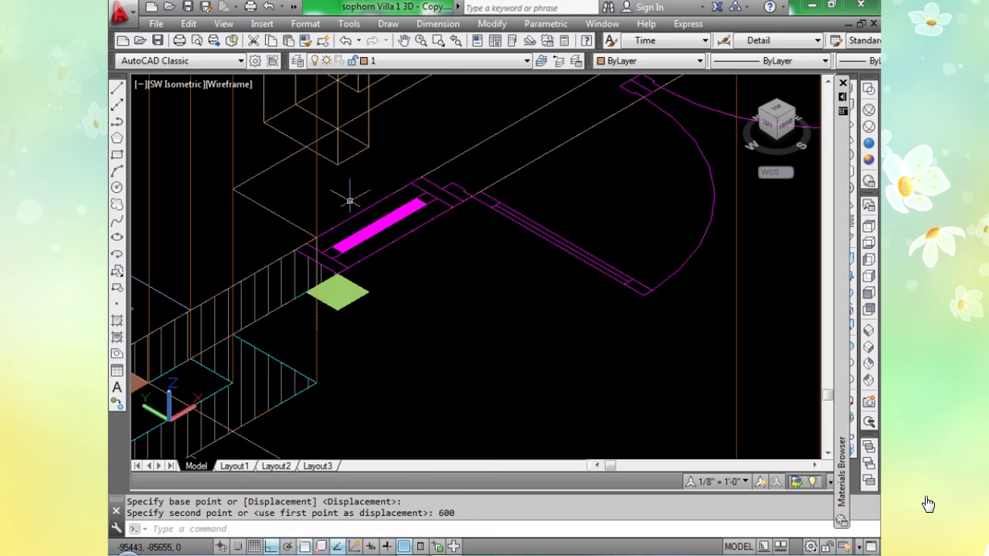
pyautogui.scroll(-5, 350, 200)
pyautogui.scroll(2, 355, 186)
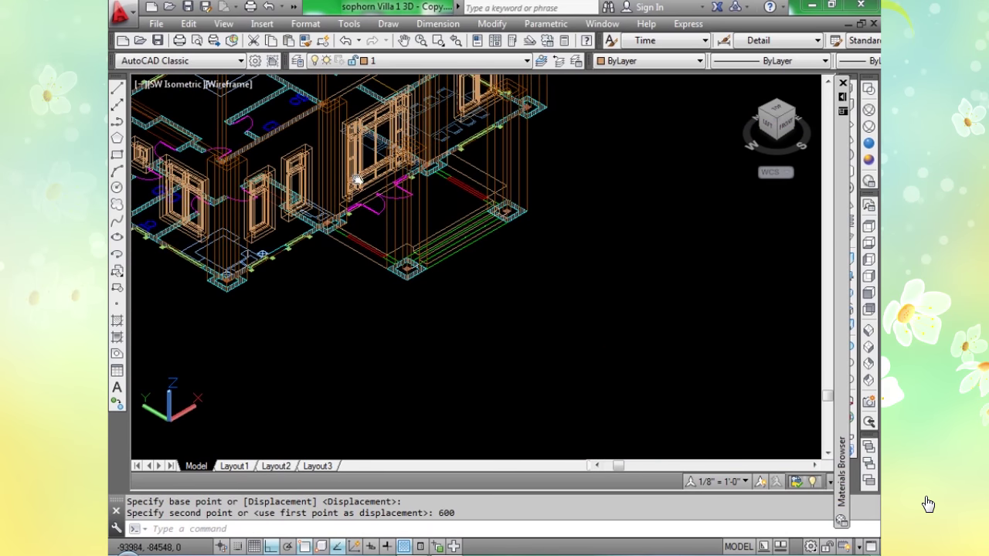
pyautogui.scroll(5, 357, 180)
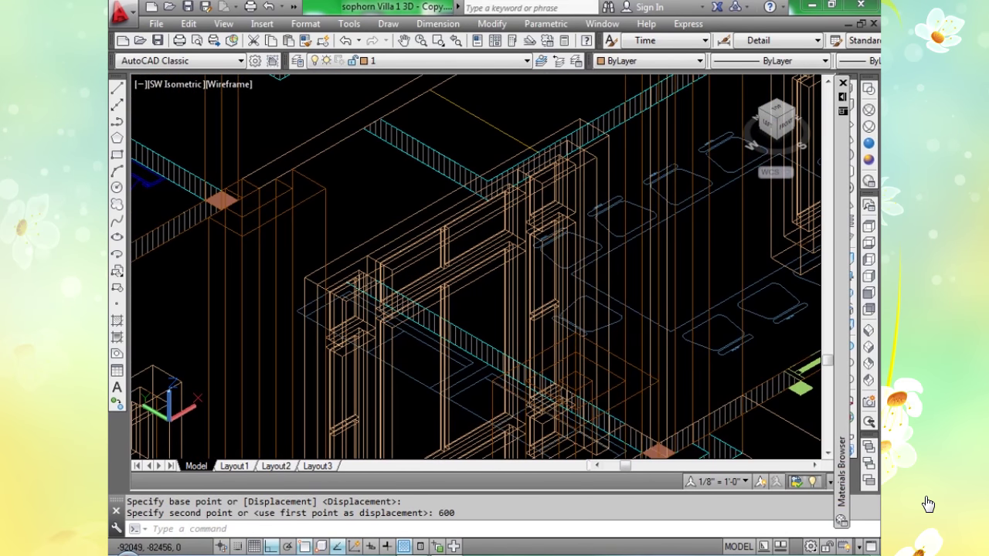
pyautogui.click(869, 146)
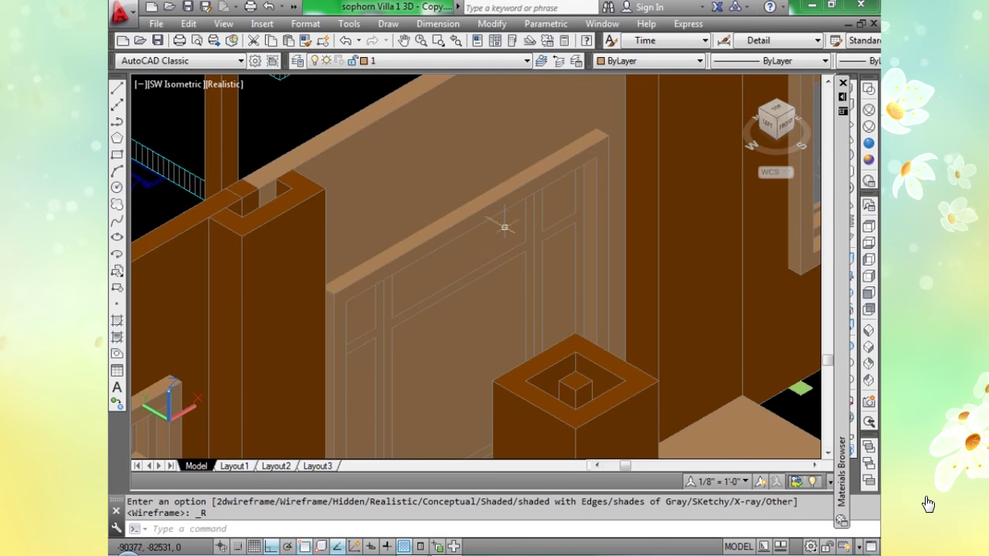
pyautogui.scroll(-2, 506, 224)
pyautogui.scroll(-3, 486, 223)
pyautogui.scroll(4, 486, 223)
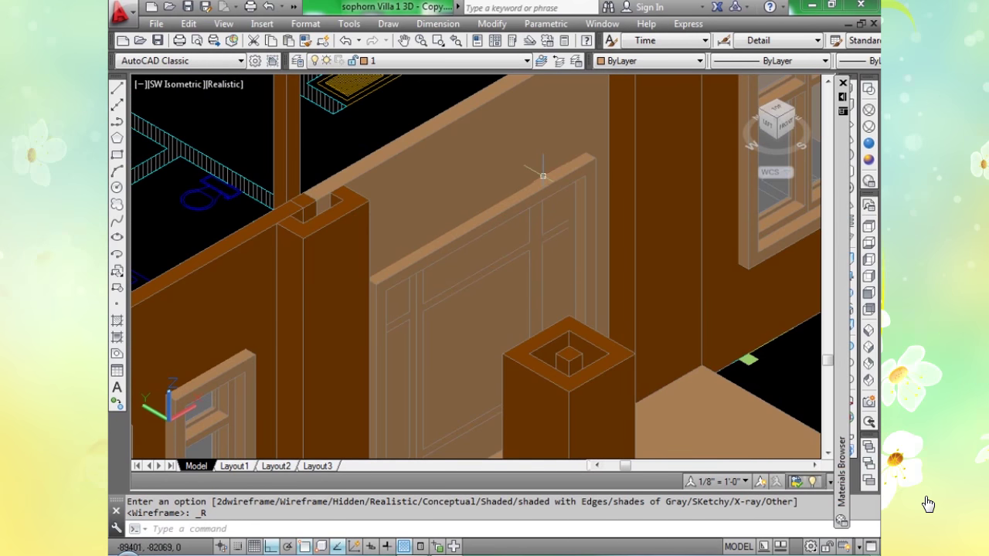
pyautogui.click(868, 110)
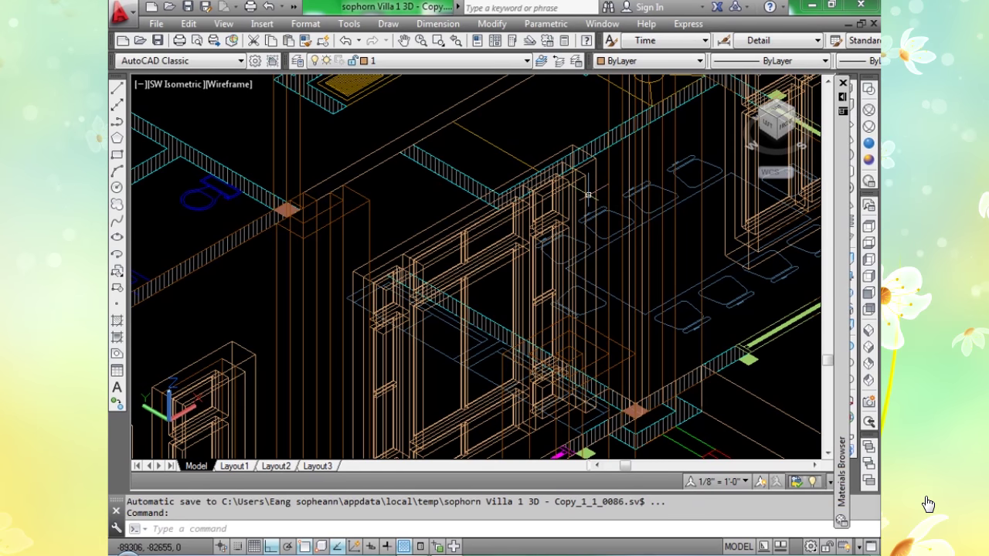
pyautogui.scroll(2, 587, 195)
pyautogui.scroll(-4, 586, 199)
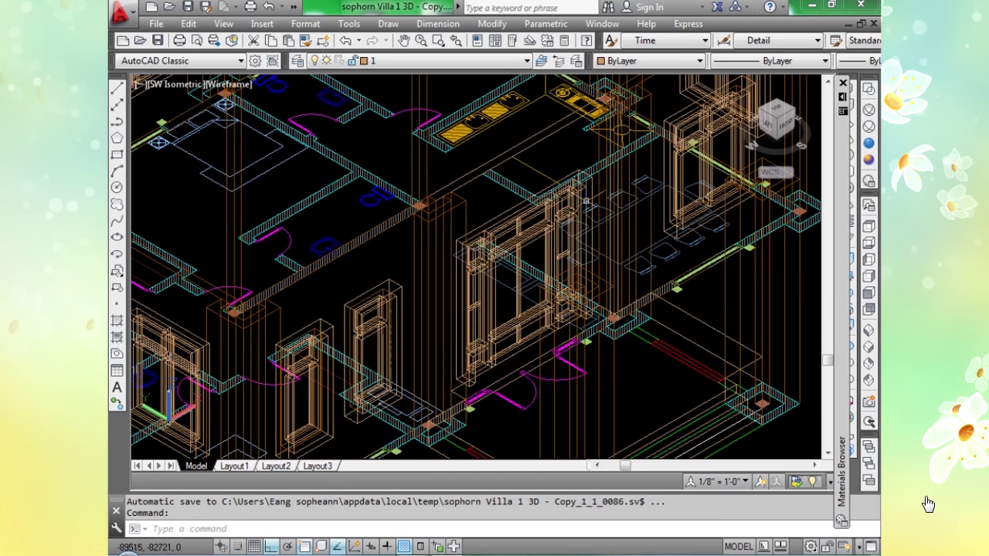
pyautogui.scroll(3, 588, 202)
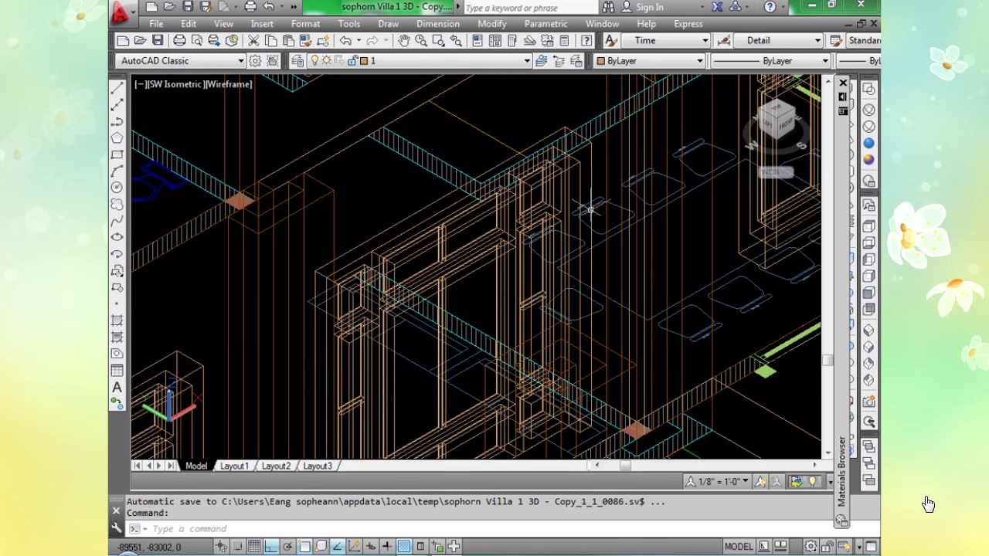
pyautogui.scroll(-3, 576, 205)
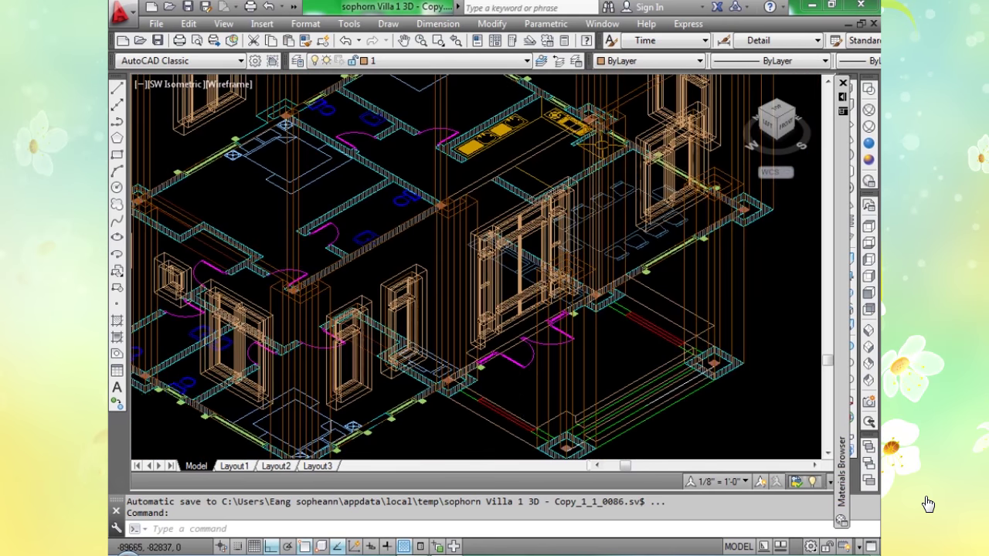
pyautogui.scroll(3, 488, 357)
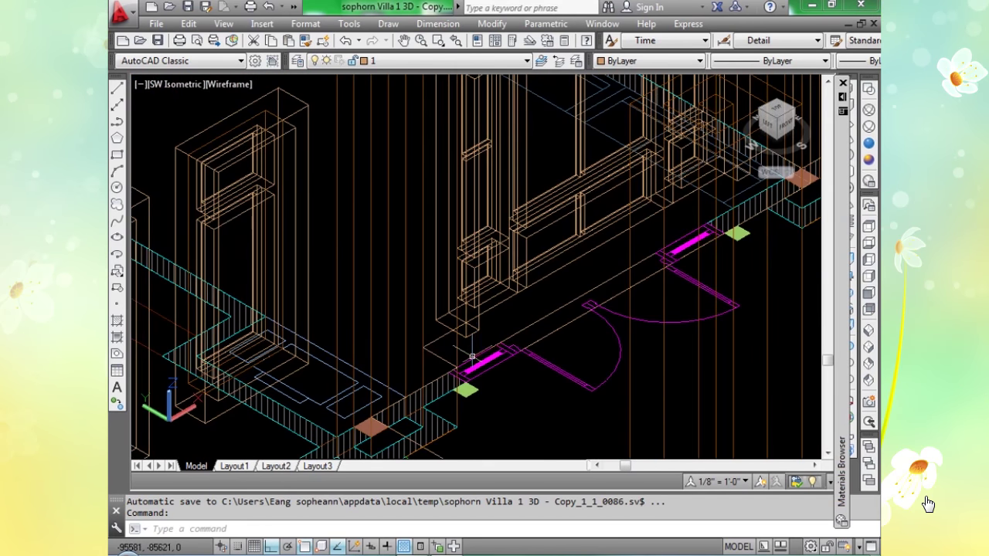
pyautogui.scroll(3, 472, 357)
pyautogui.scroll(-2, 446, 350)
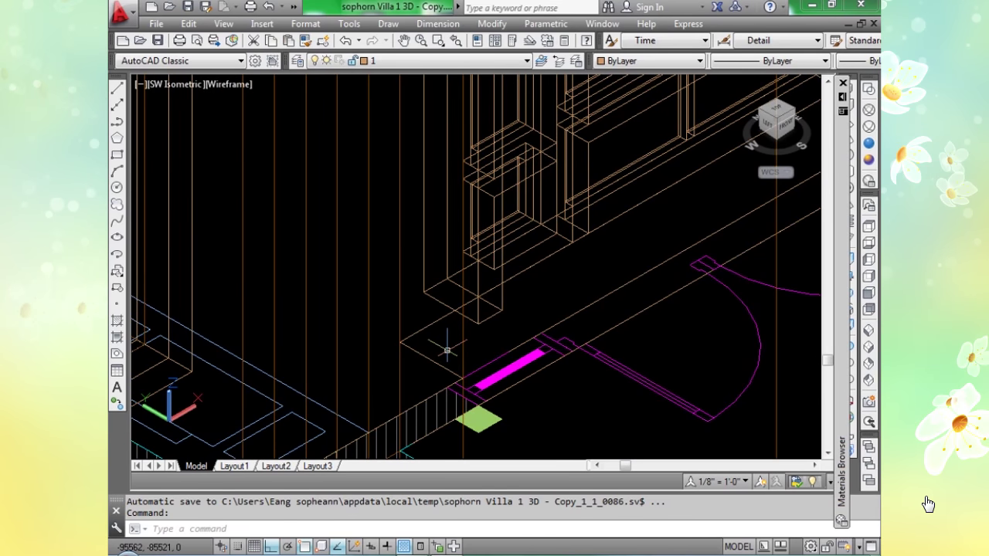
pyautogui.scroll(-2, 447, 350)
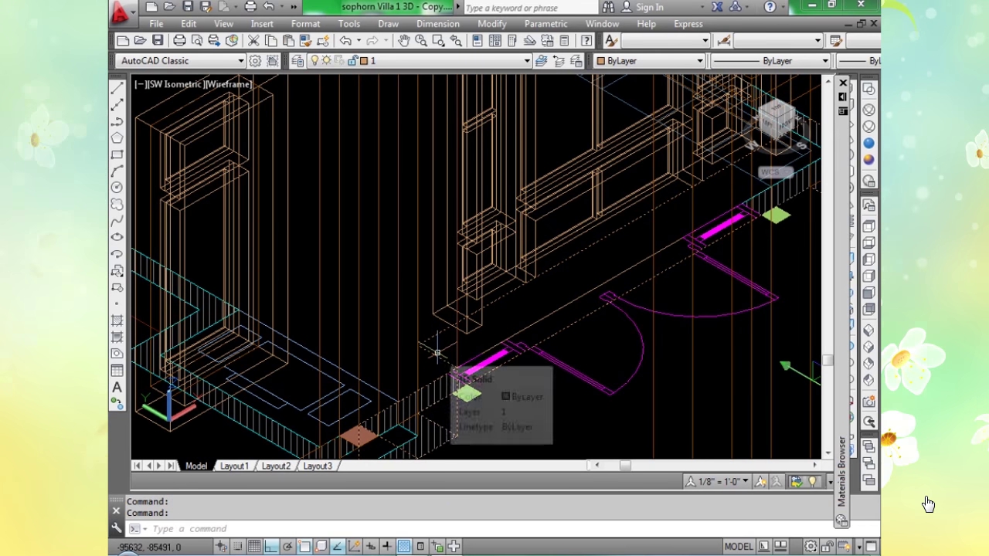
pyautogui.press('Escape')
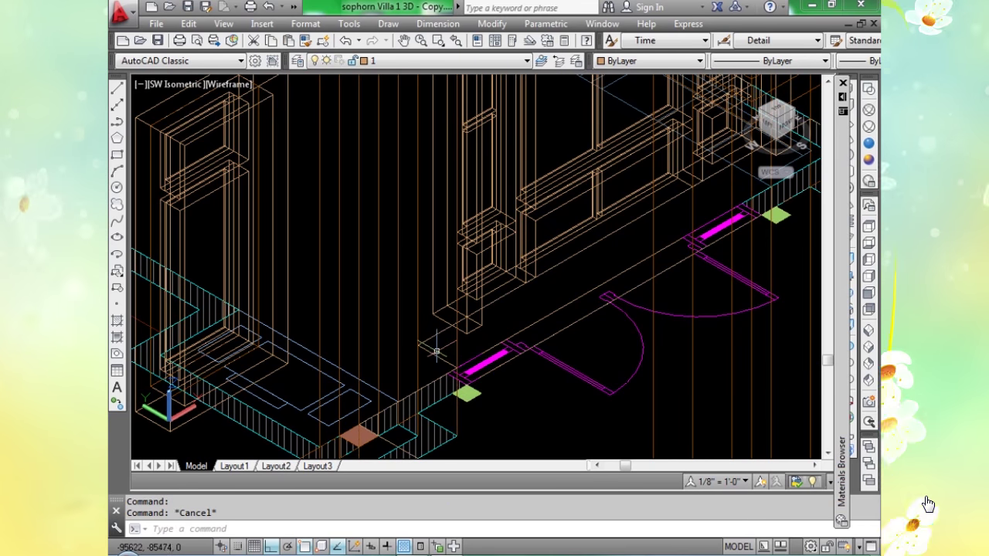
pyautogui.click(433, 305)
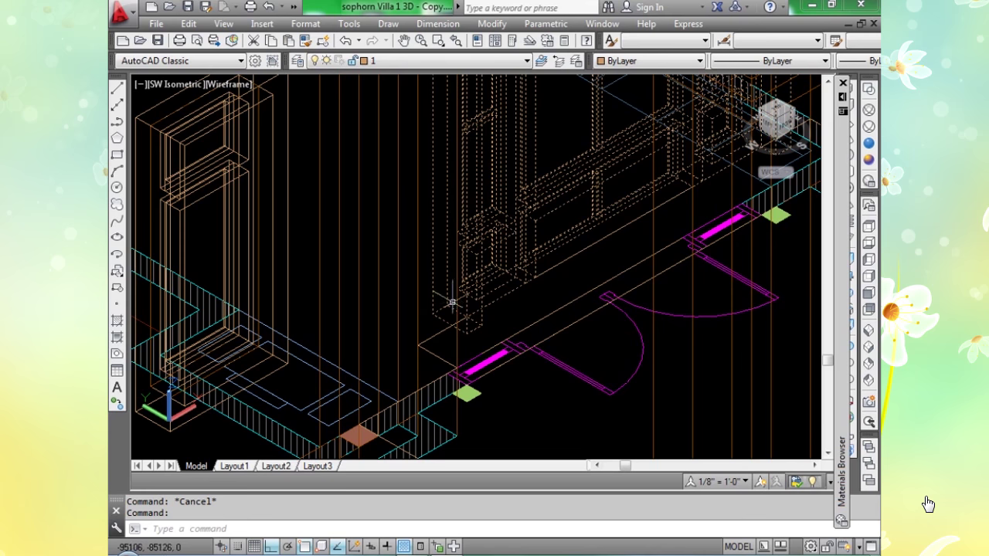
pyautogui.press('Escape')
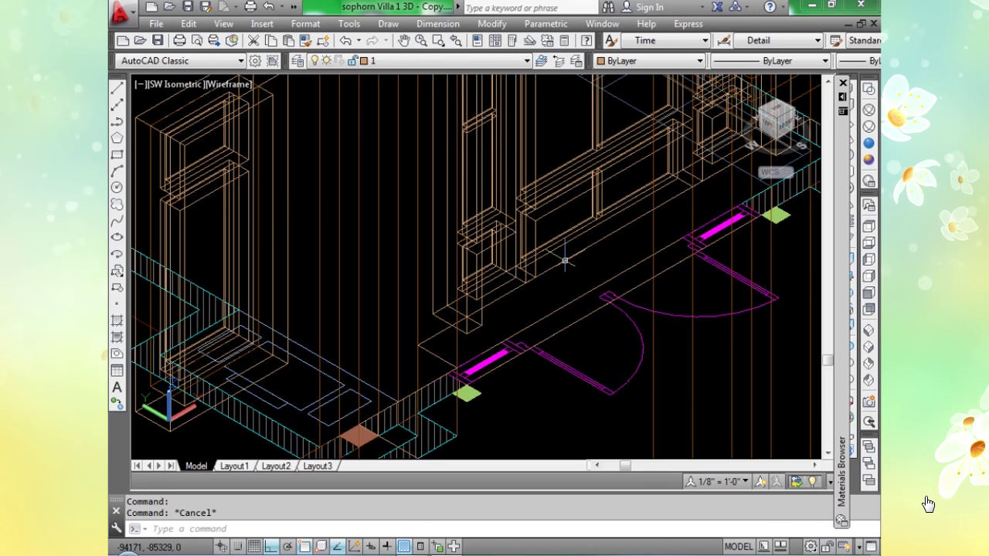
pyautogui.click(565, 268)
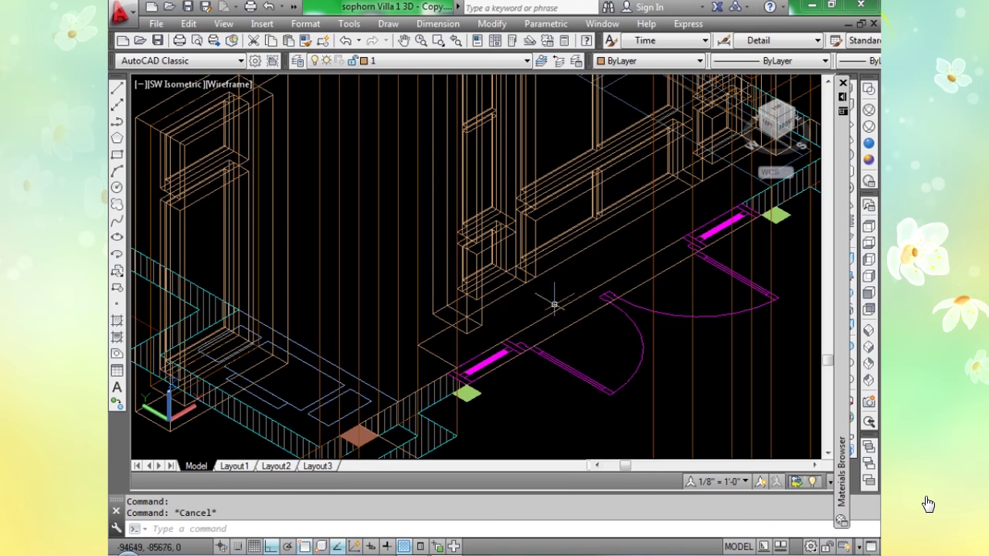
pyautogui.scroll(-6, 547, 312)
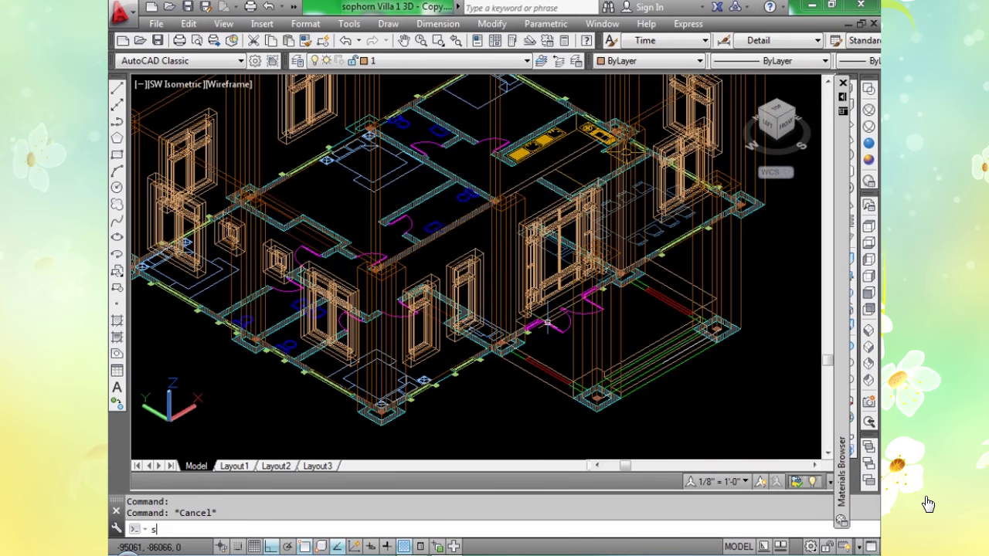
# Subtract the window frame box from the porch wall solid.
pyautogui.write('Su')
pyautogui.press('Return')
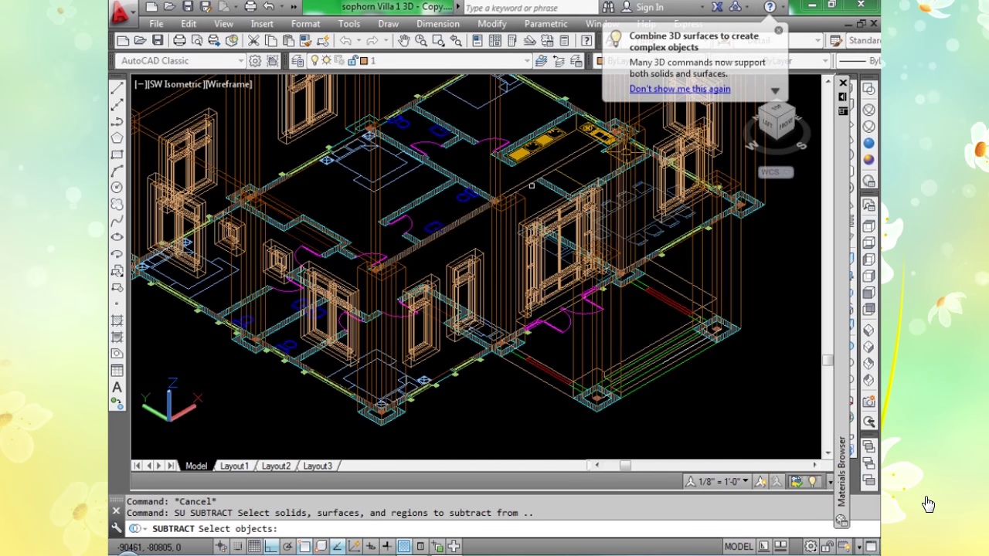
pyautogui.click(533, 195)
pyautogui.scroll(4, 564, 308)
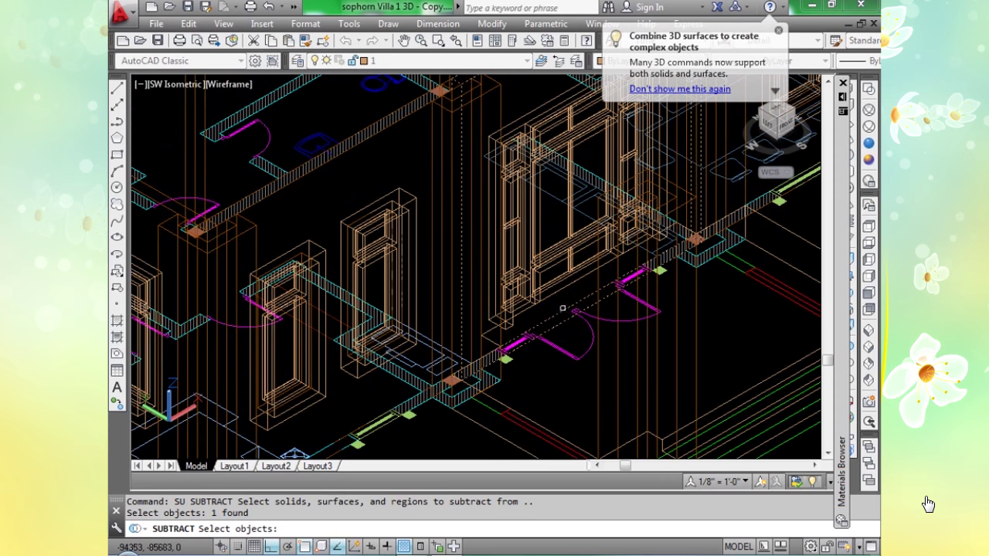
pyautogui.press('Return')
pyautogui.click(567, 284)
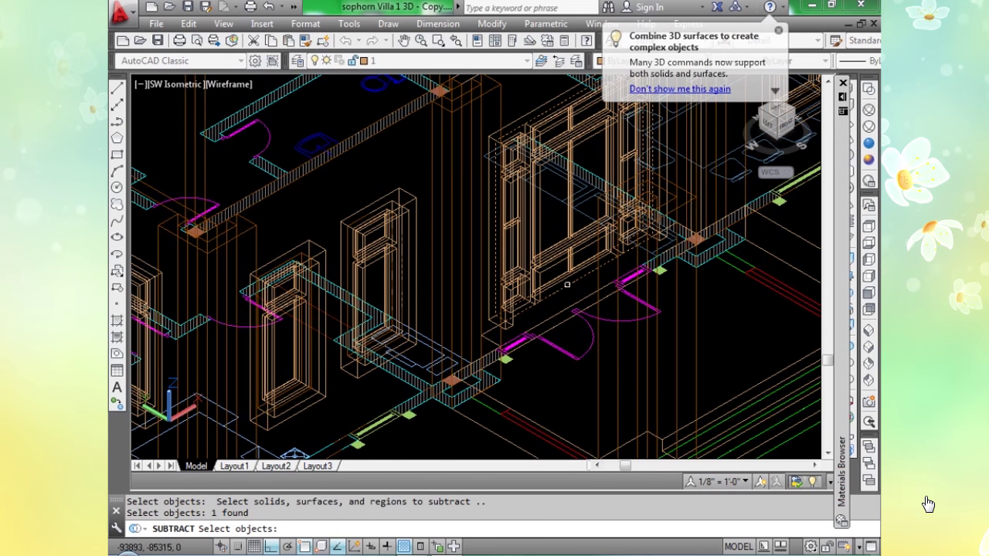
pyautogui.press('Return')
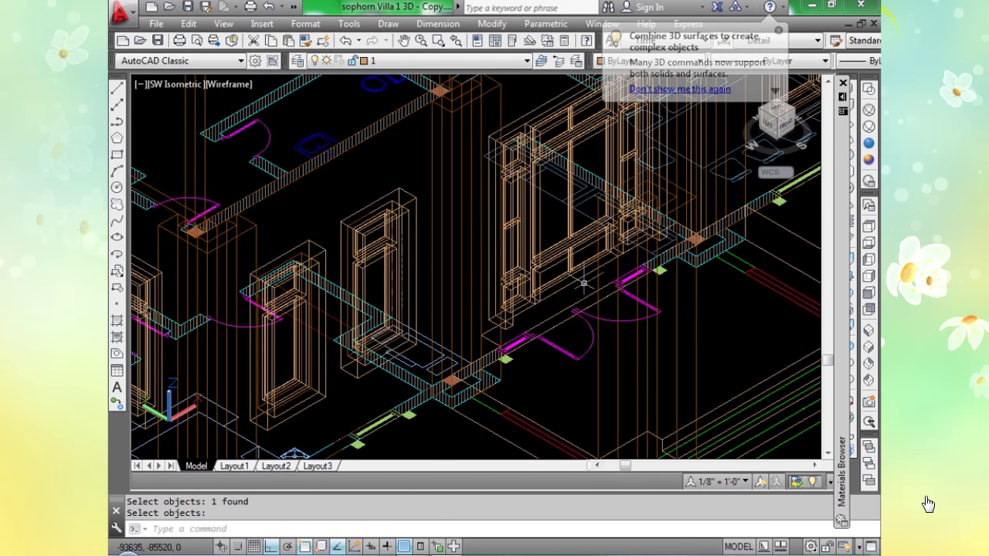
# Switch the villa to the Realistic visual style.
pyautogui.click(868, 142)
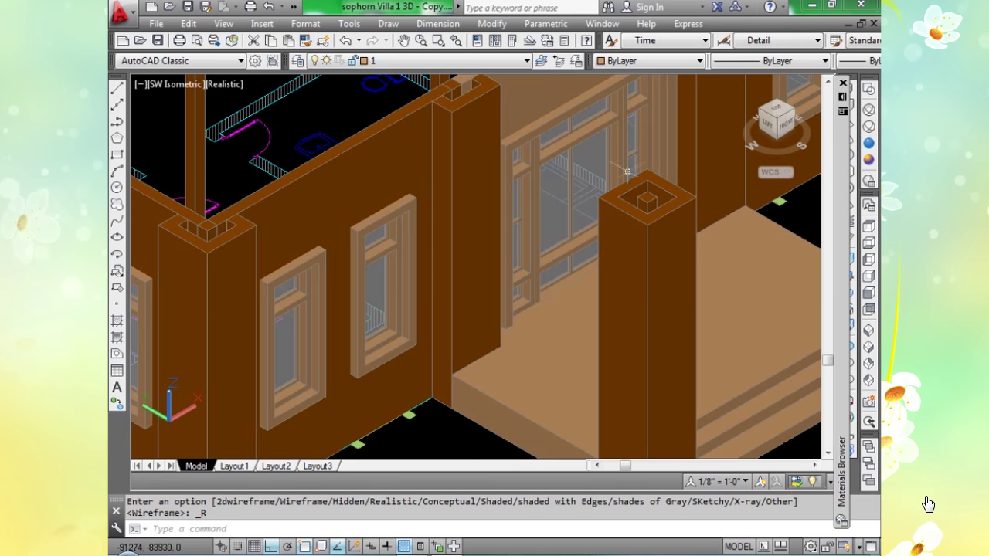
pyautogui.scroll(3, 504, 232)
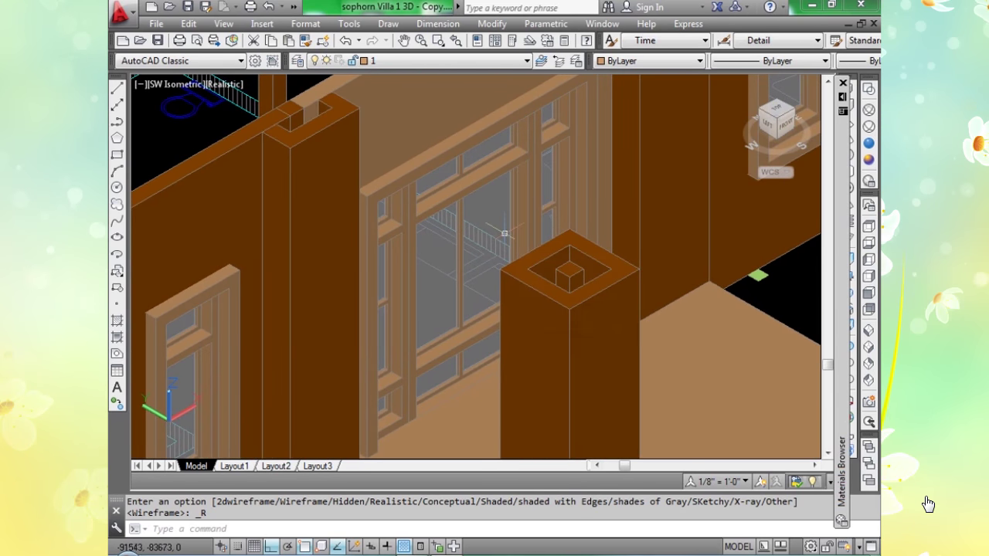
pyautogui.scroll(-5, 539, 158)
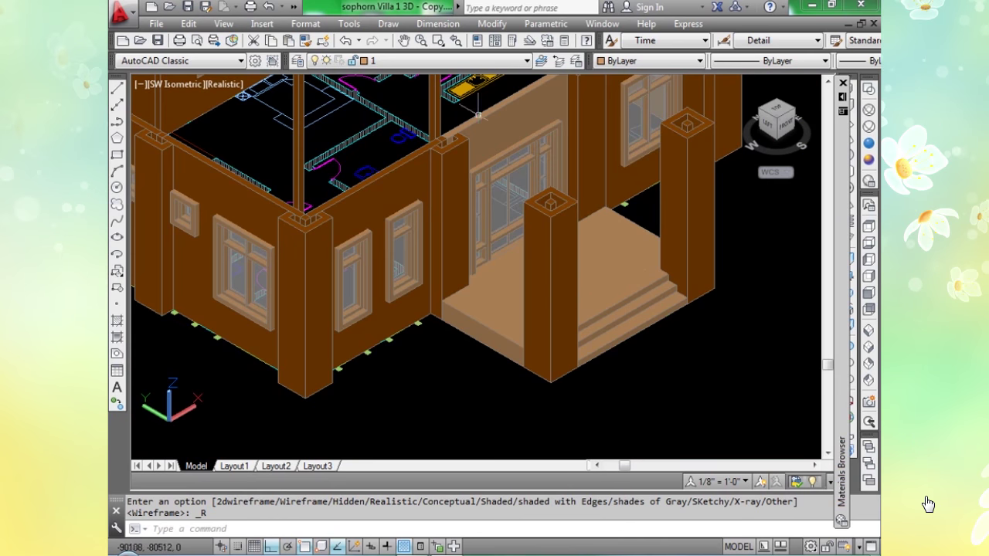
pyautogui.scroll(4, 495, 116)
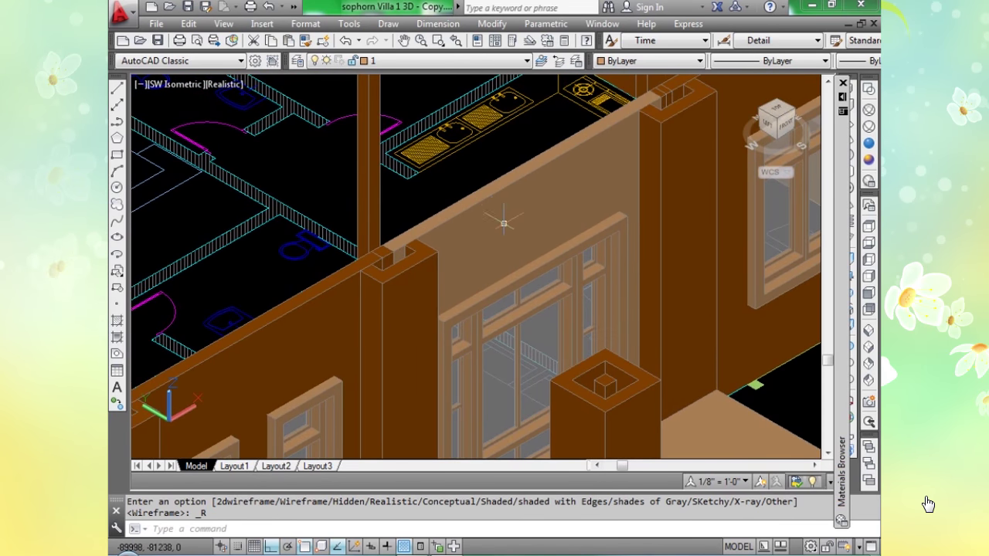
# Match the pale wall above the porch to a brown wall's finish with MATCHPROP.
pyautogui.write('Ma')
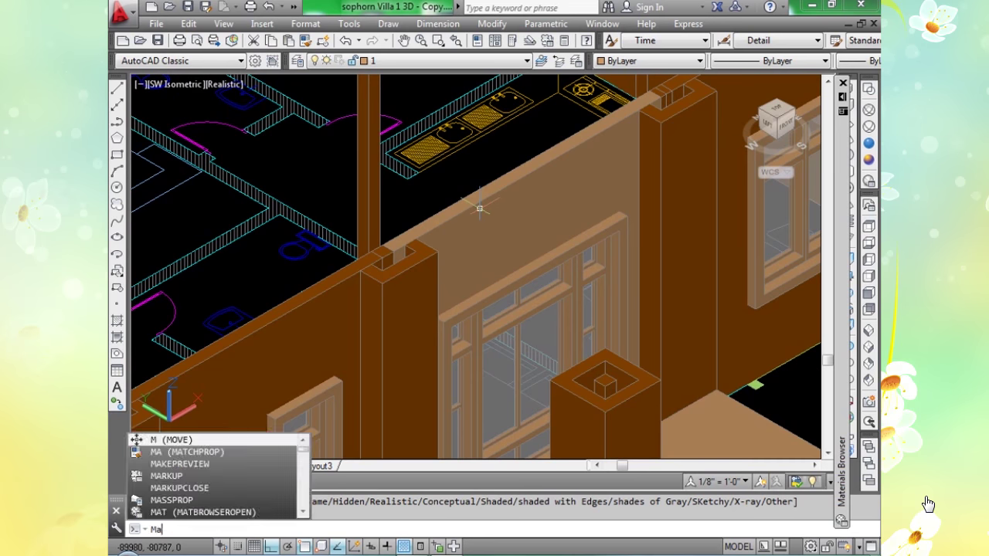
pyautogui.press('Return')
pyautogui.click(663, 168)
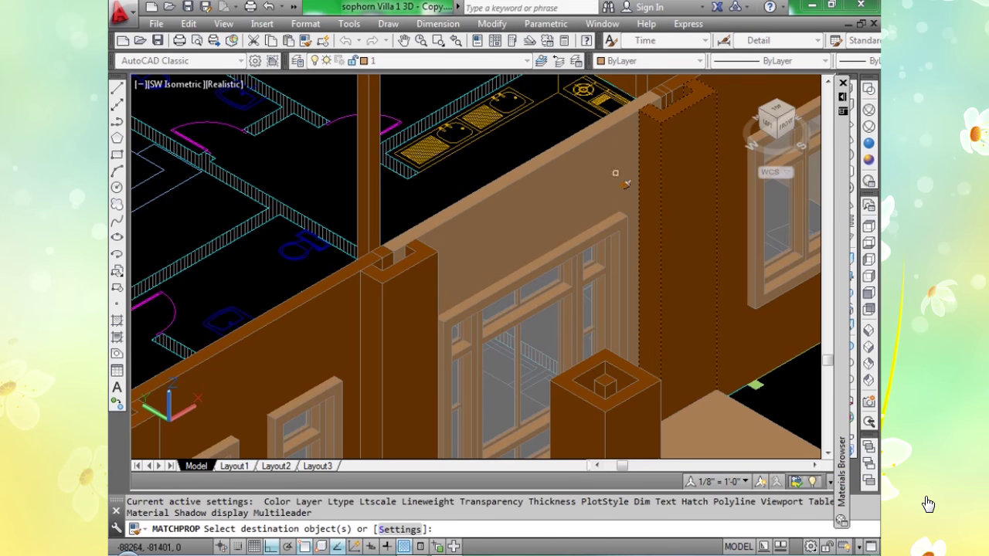
pyautogui.click(593, 175)
pyautogui.press('Return')
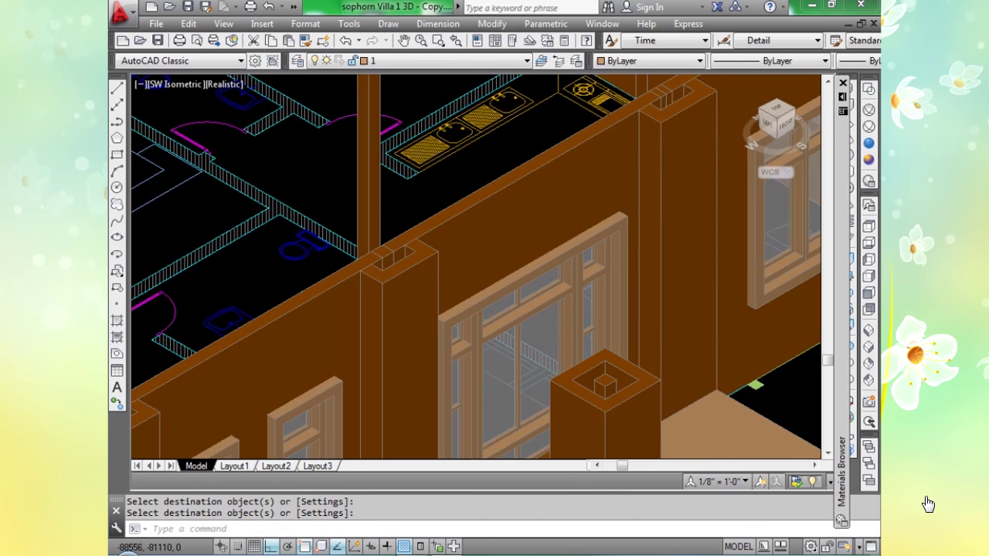
pyautogui.scroll(-3, 585, 171)
pyautogui.scroll(10, 594, 298)
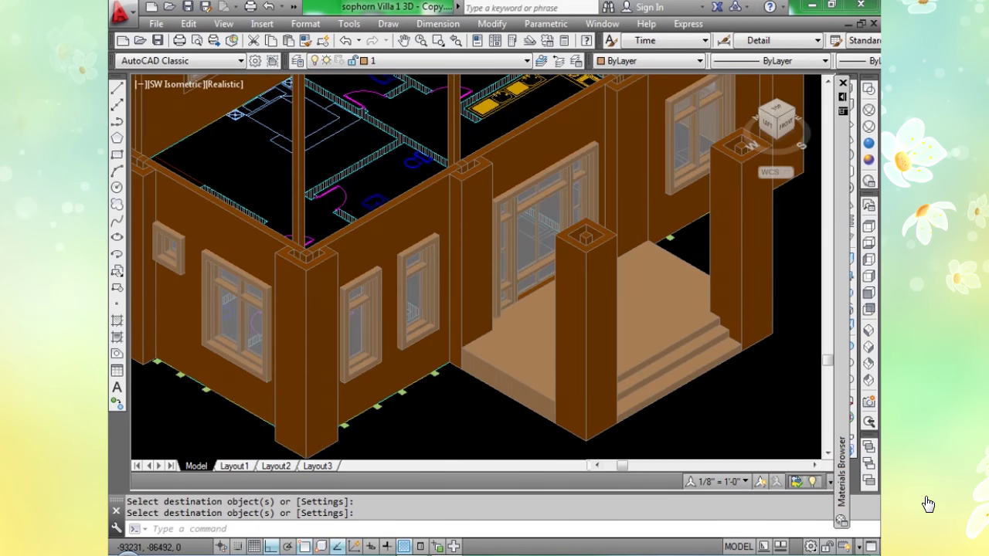
pyautogui.scroll(-8, 451, 252)
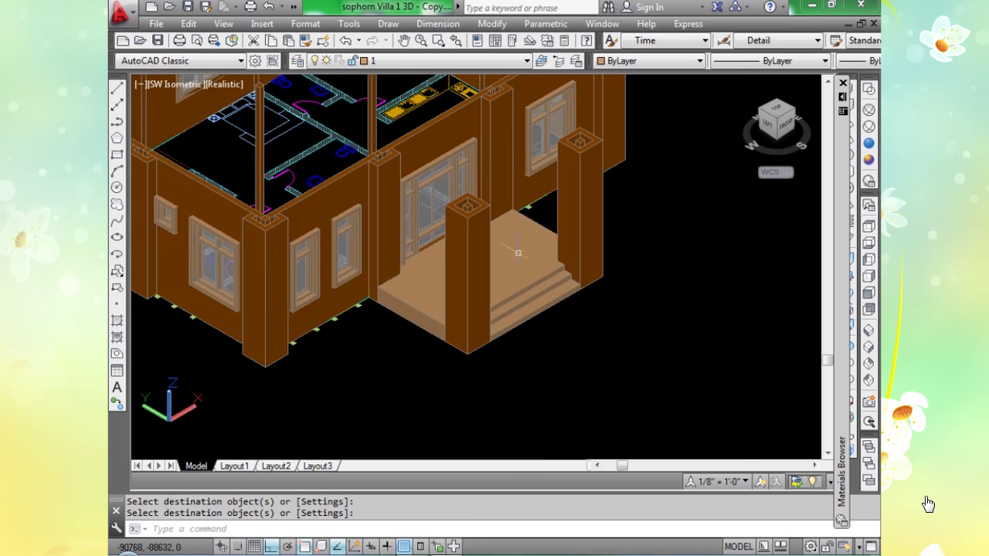
pyautogui.keyDown('shift'); pyautogui.moveTo(654, 264); pyautogui.dragTo(698, 286, button='middle'); pyautogui.keyUp('shift')
# Pan and orbit to a left-front corner view showing the bookshelf and elevation pieces.
pyautogui.press('Escape')
pyautogui.scroll(-6, 693, 280)
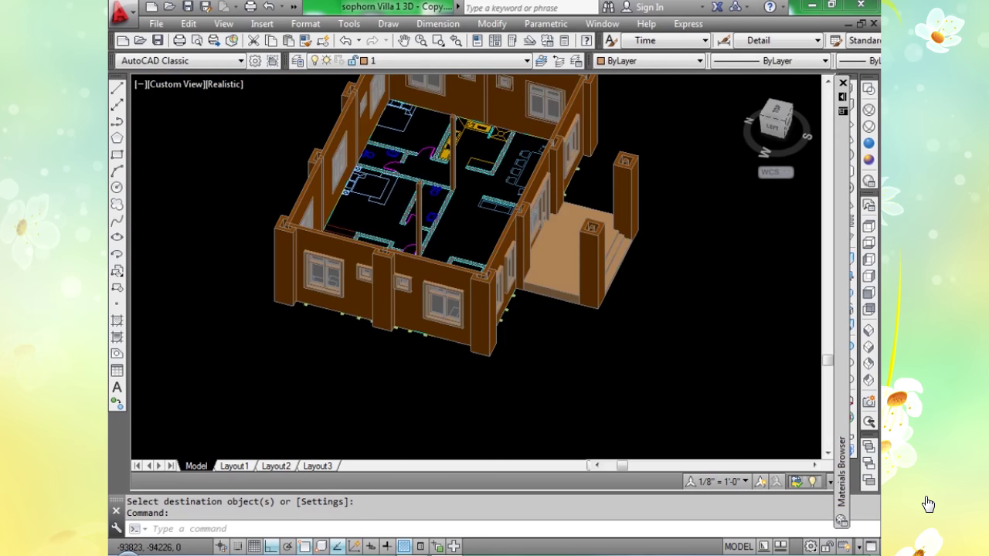
pyautogui.scroll(-4, 693, 280)
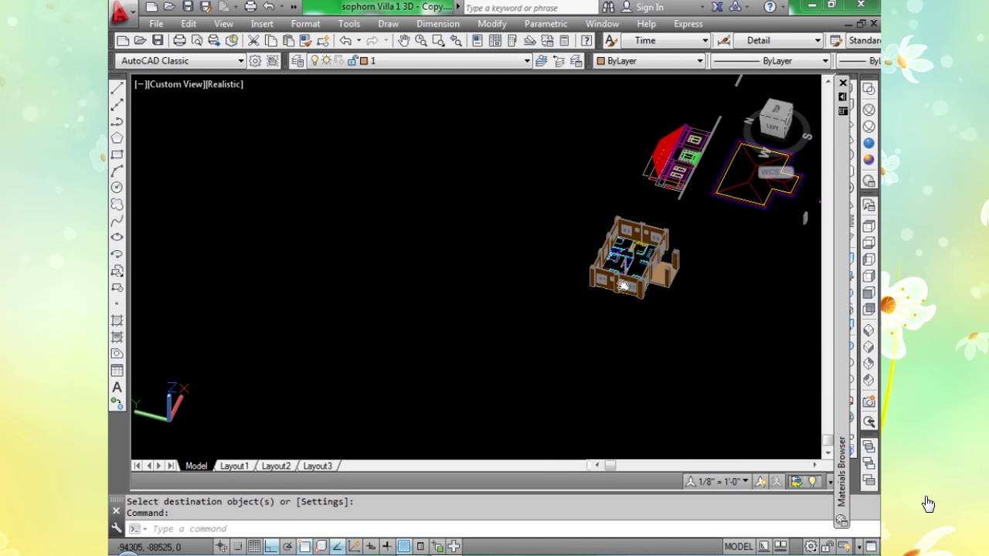
pyautogui.moveTo(475, 302); pyautogui.dragTo(302, 309, button='middle')
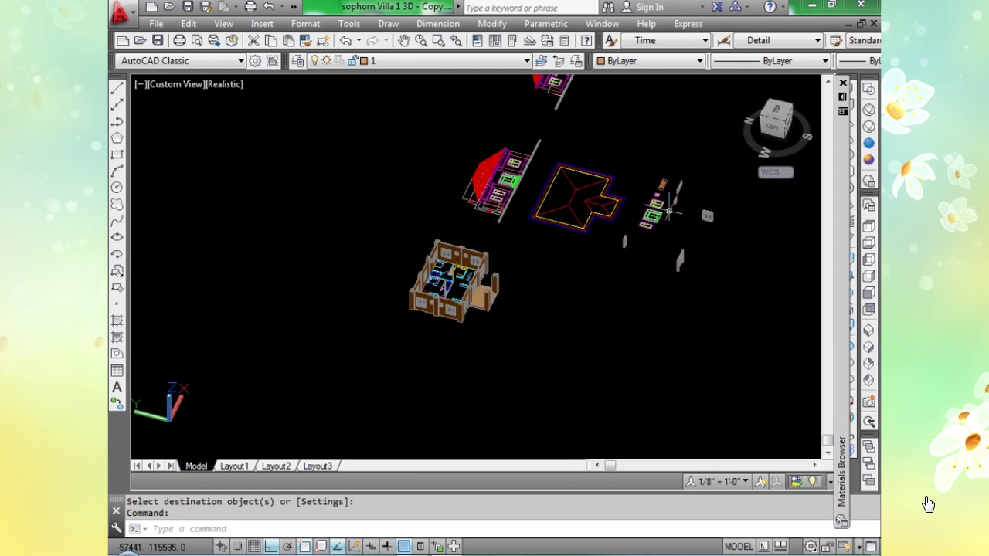
pyautogui.scroll(5, 670, 193)
pyautogui.scroll(6, 671, 193)
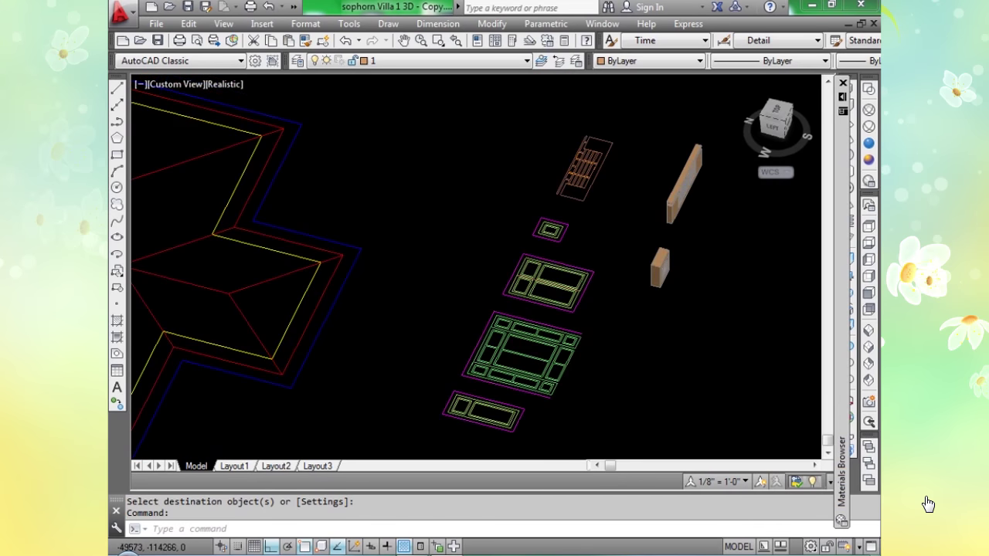
pyautogui.moveTo(610, 268); pyautogui.dragTo(464, 268, button='middle')
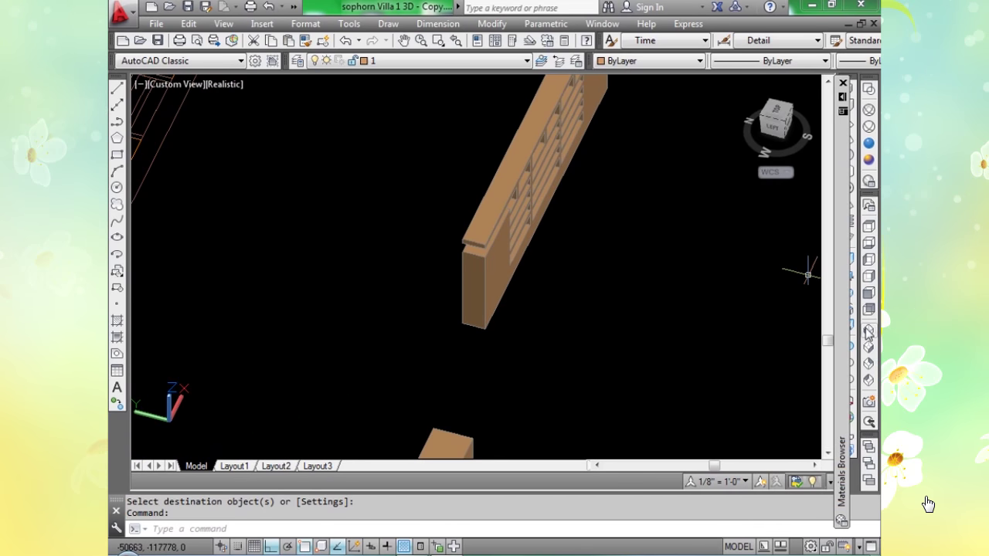
pyautogui.scroll(-8, 545, 293)
pyautogui.keyDown('shift'); pyautogui.moveTo(473, 317); pyautogui.dragTo(470, 313, button='middle'); pyautogui.keyUp('shift')
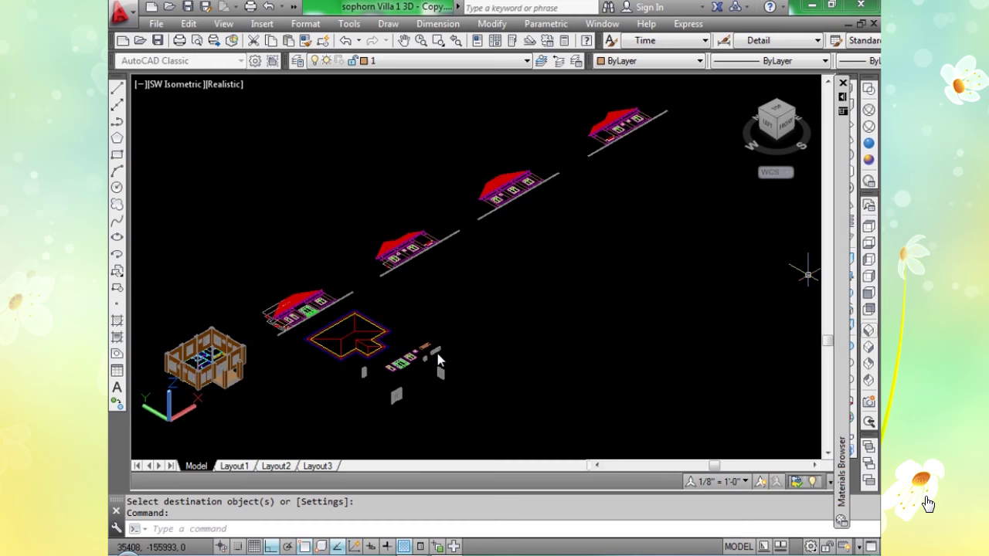
pyautogui.scroll(5, 429, 332)
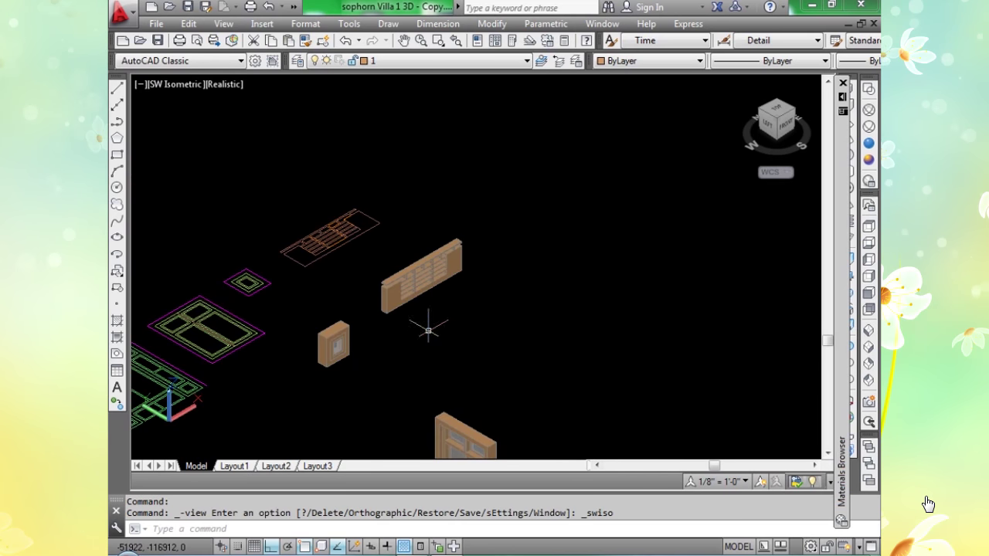
pyautogui.scroll(6, 428, 331)
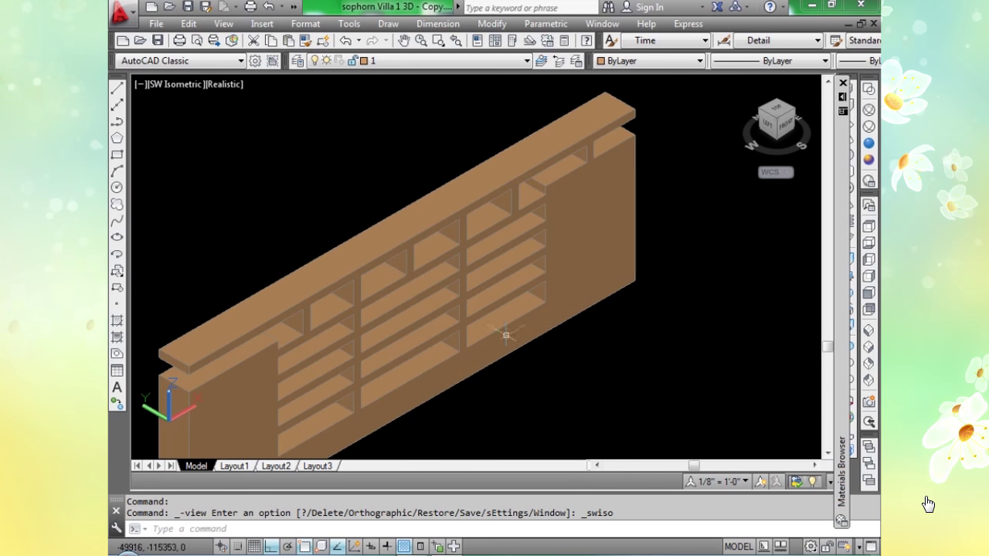
pyautogui.scroll(-3, 505, 334)
pyautogui.scroll(1, 596, 289)
pyautogui.scroll(-1, 596, 258)
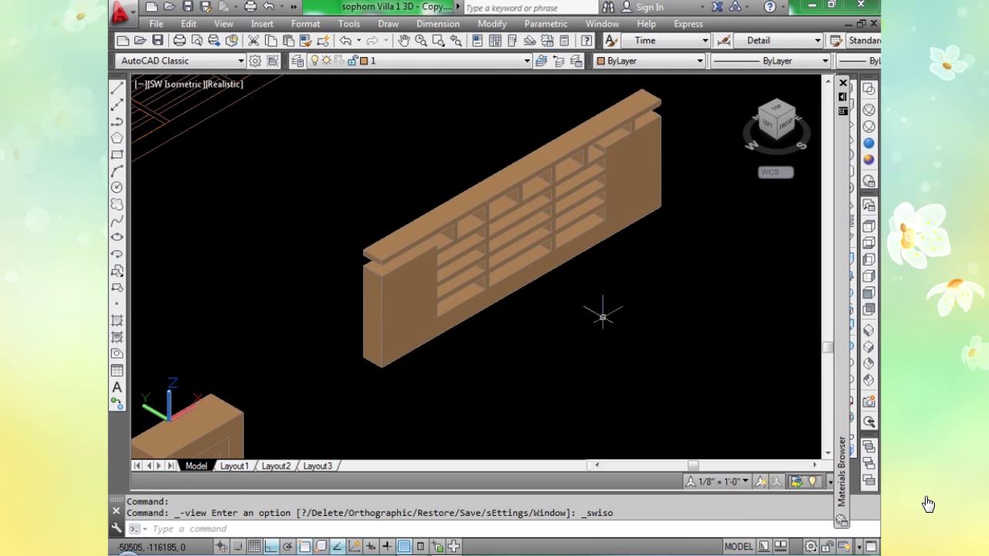
# Rotate the bookshelf 90 degrees with ROTATE3D about a vertical axis at its lower corner.
pyautogui.write('RO')
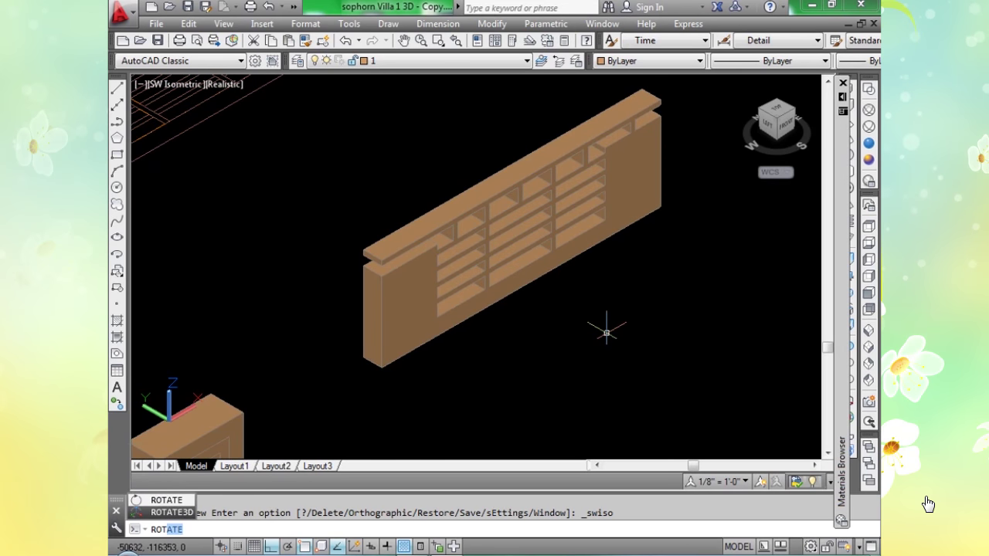
pyautogui.write('TatE3D')
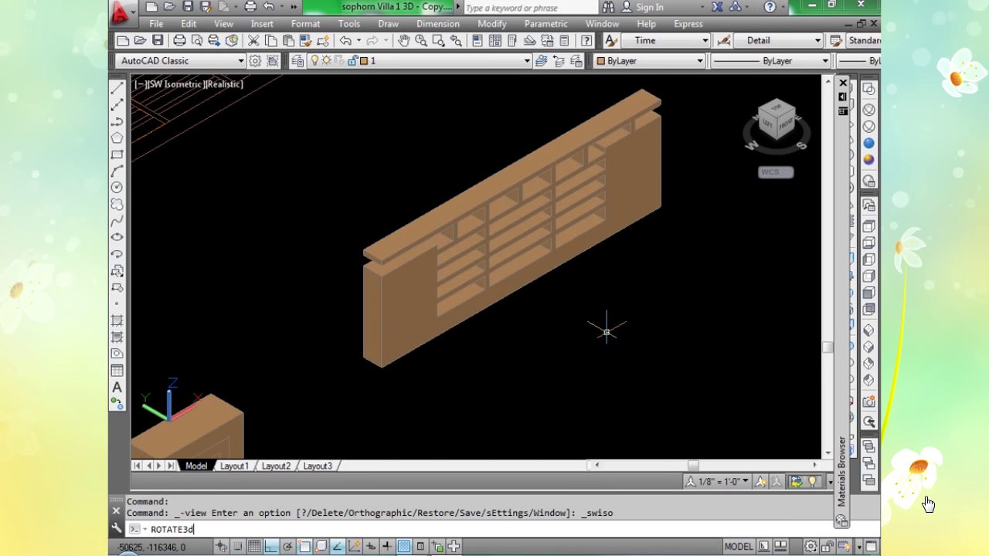
pyautogui.press('Return')
pyautogui.click(541, 252)
pyautogui.press('Return')
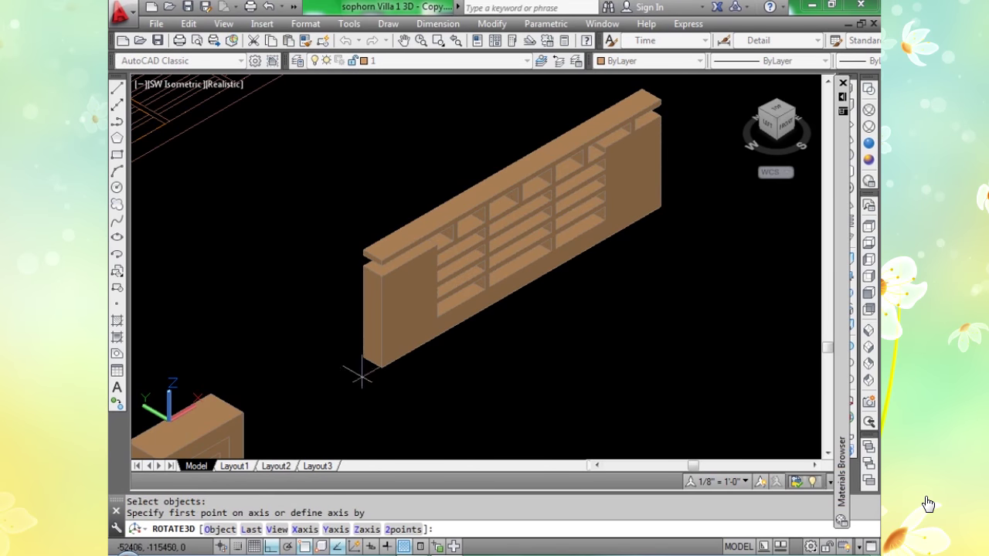
pyautogui.click(362, 356)
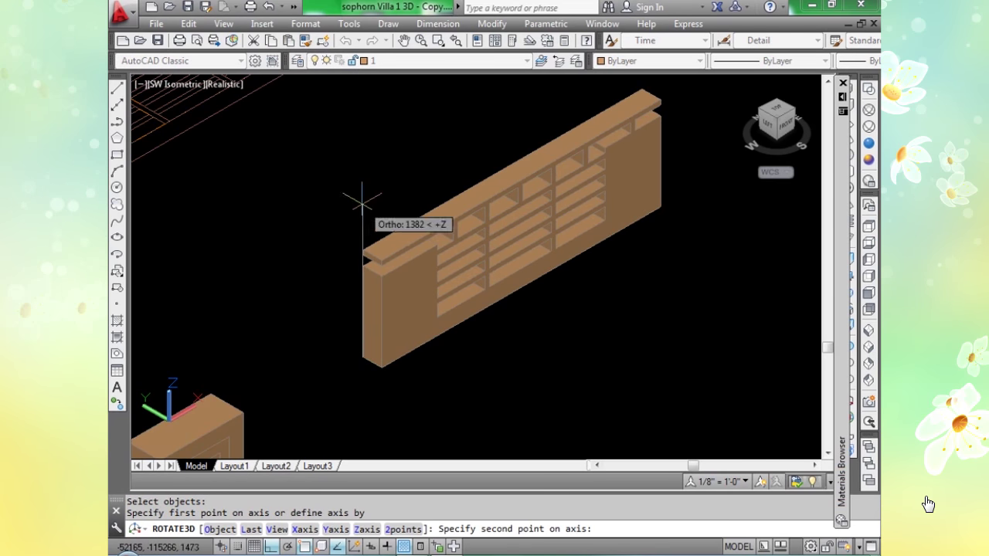
pyautogui.click(361, 201)
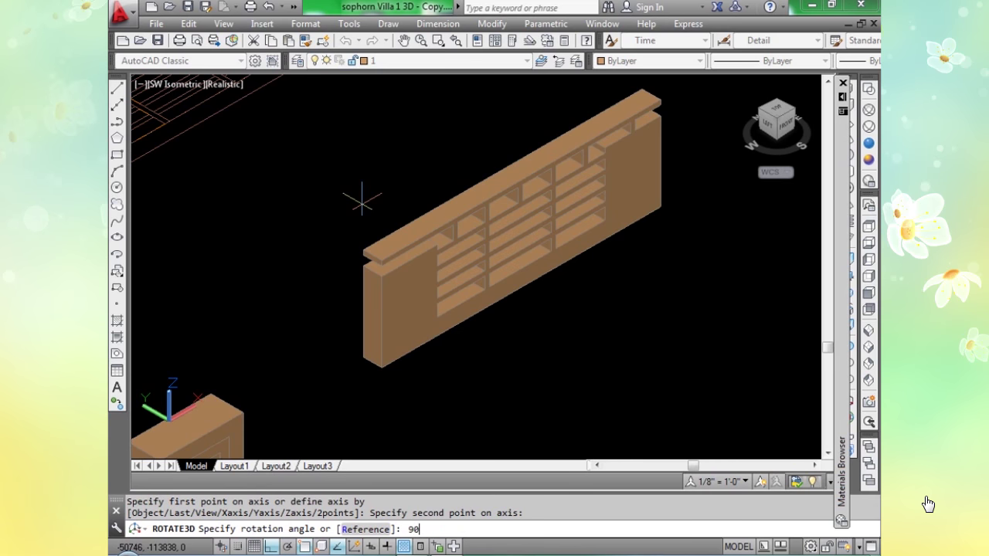
pyautogui.write('90')
pyautogui.press('Return')
pyautogui.scroll(-3, 324, 285)
pyautogui.scroll(1, 327, 288)
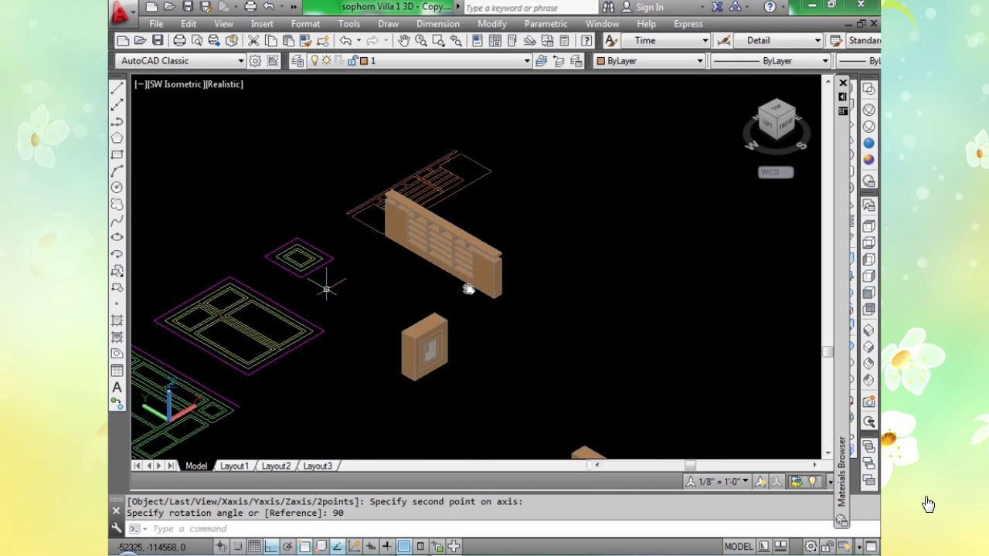
pyautogui.moveTo(469, 289); pyautogui.dragTo(475, 289, button='middle')
pyautogui.scroll(-6, 425, 224)
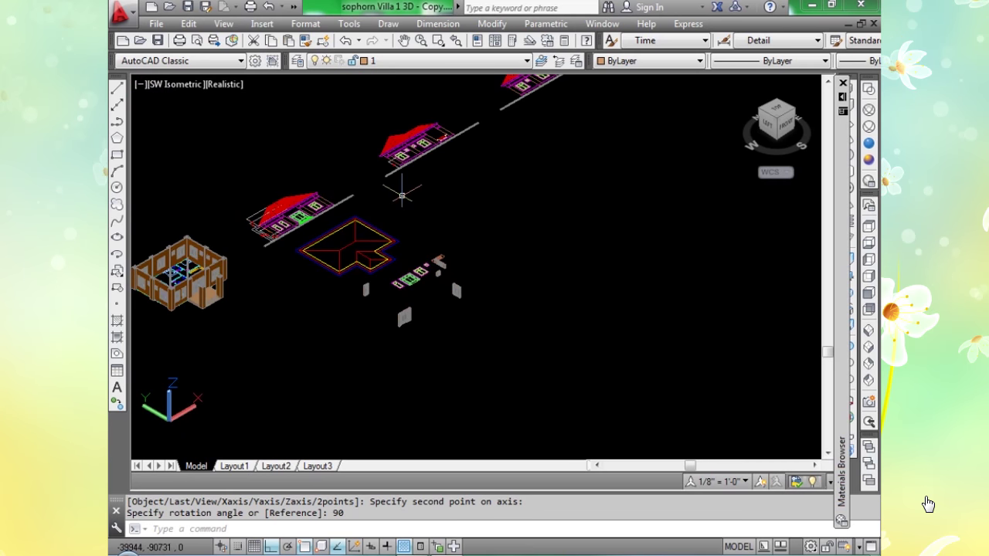
pyautogui.moveTo(497, 181); pyautogui.dragTo(320, 329, button='middle')
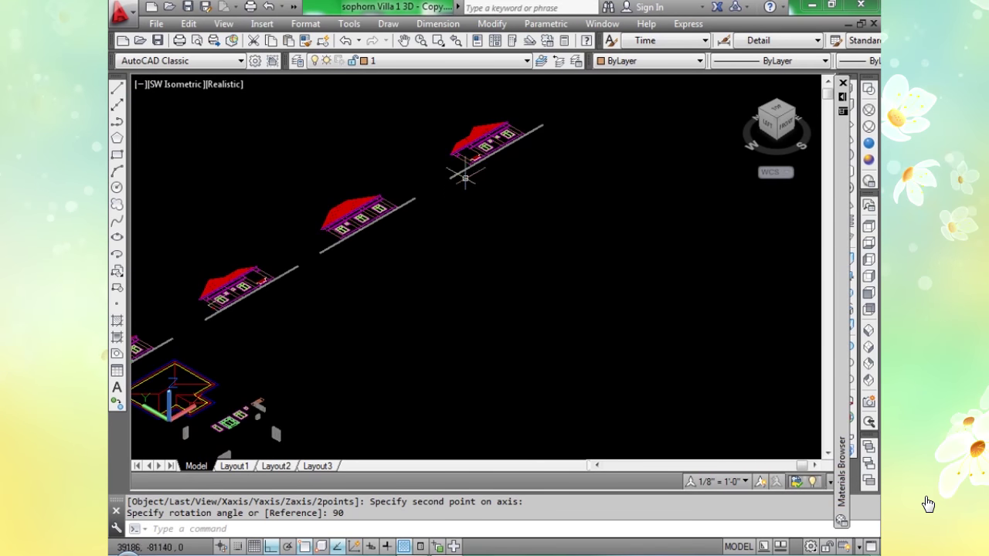
pyautogui.scroll(5, 517, 154)
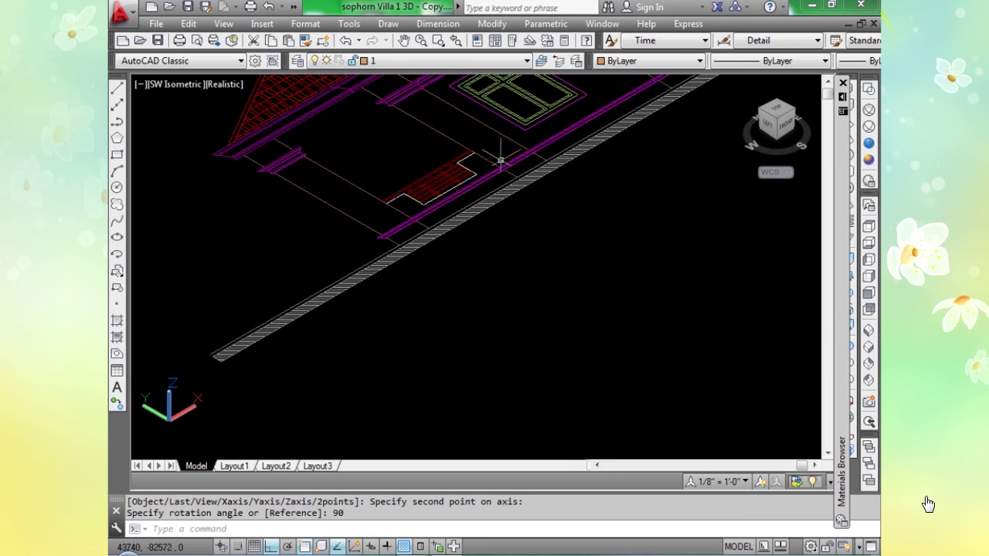
pyautogui.scroll(3, 441, 170)
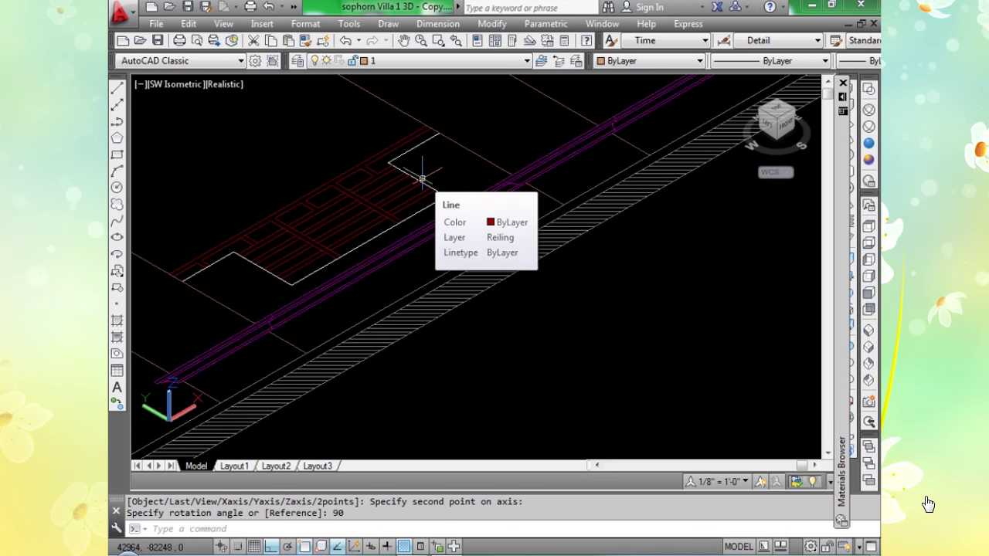
pyautogui.scroll(-8, 421, 179)
pyautogui.scroll(-3, 379, 245)
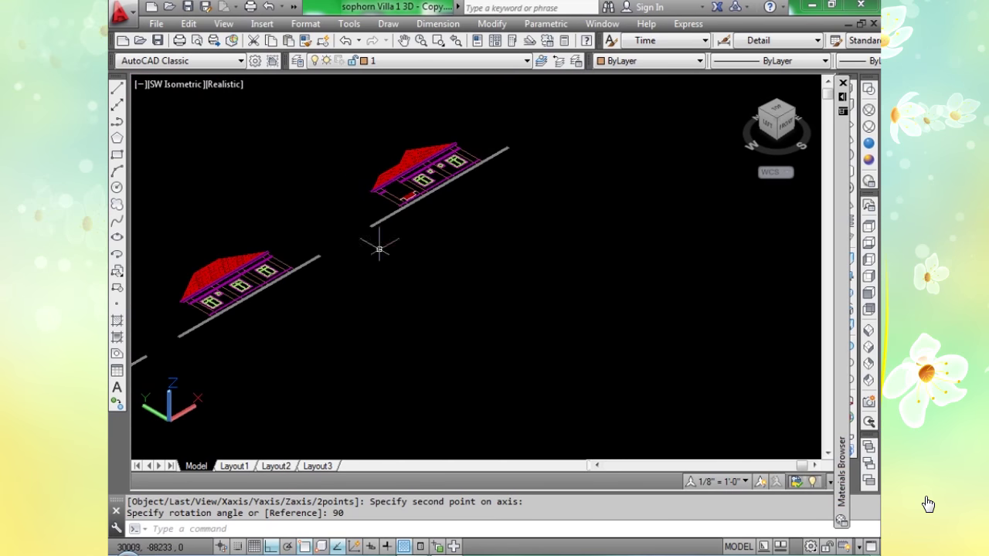
pyautogui.scroll(-4, 305, 364)
pyautogui.moveTo(305, 364); pyautogui.dragTo(309, 363, button='middle')
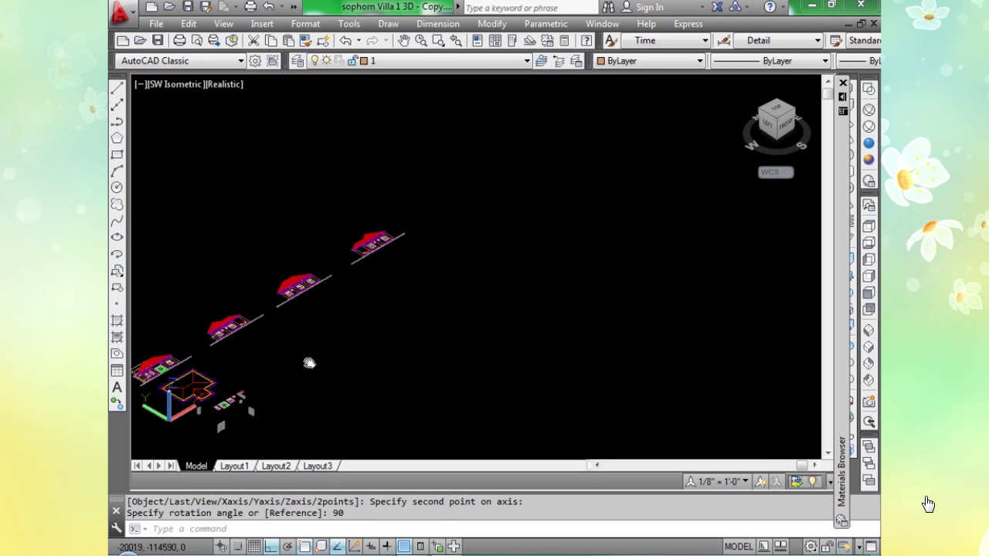
pyautogui.scroll(6, 398, 273)
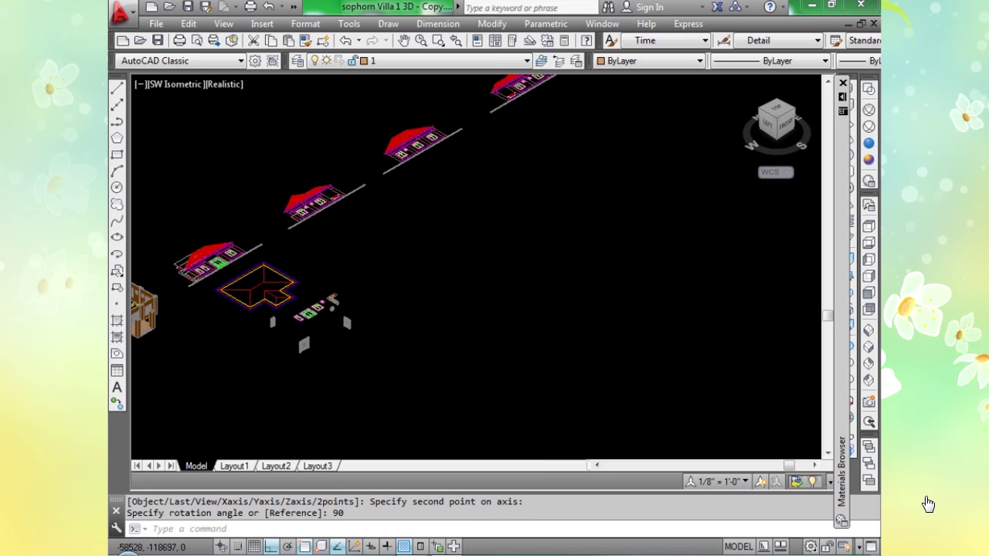
pyautogui.scroll(6, 344, 279)
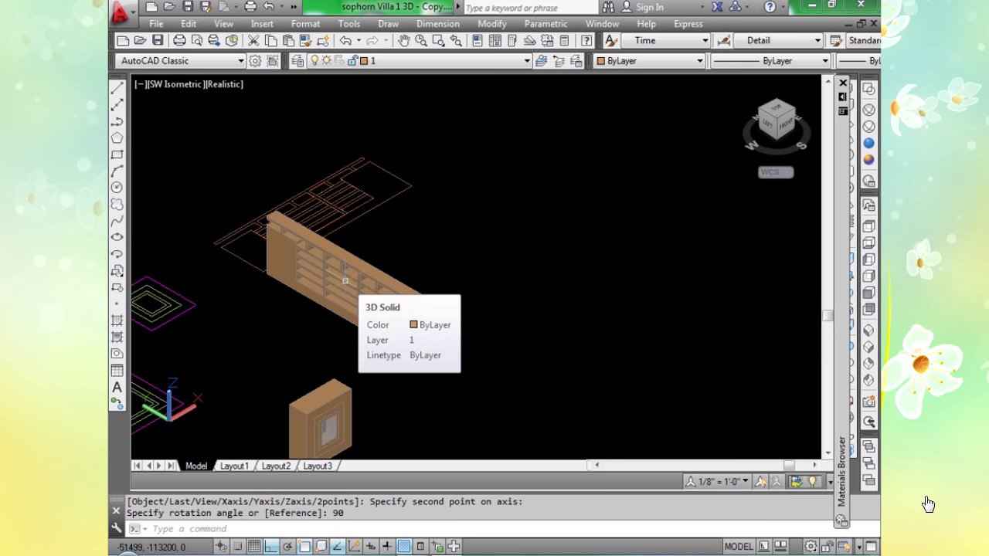
pyautogui.scroll(-4, 346, 280)
pyautogui.scroll(-1, 345, 280)
pyautogui.moveTo(356, 309); pyautogui.dragTo(620, 166, button='middle')
pyautogui.scroll(-2, 452, 251)
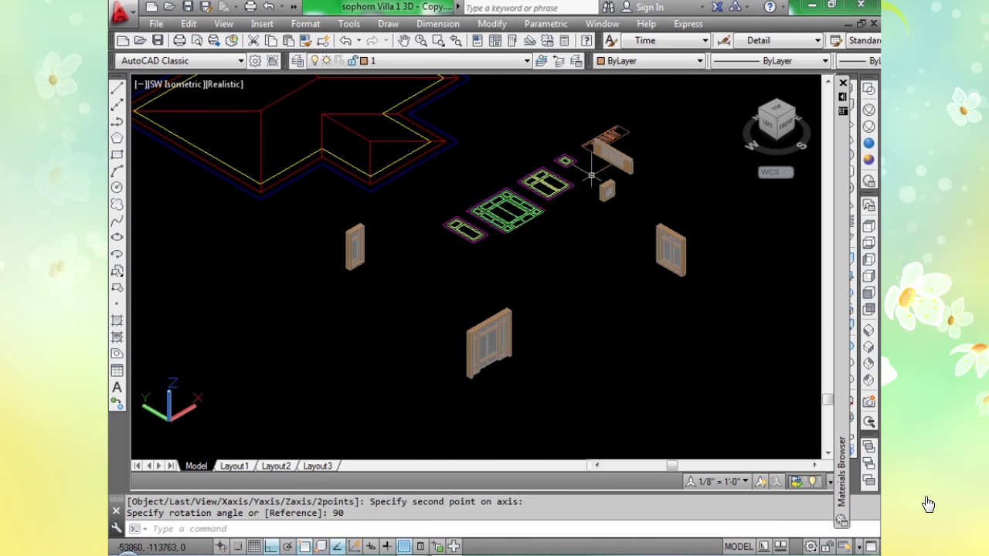
pyautogui.scroll(1, 599, 166)
pyautogui.scroll(-3, 603, 179)
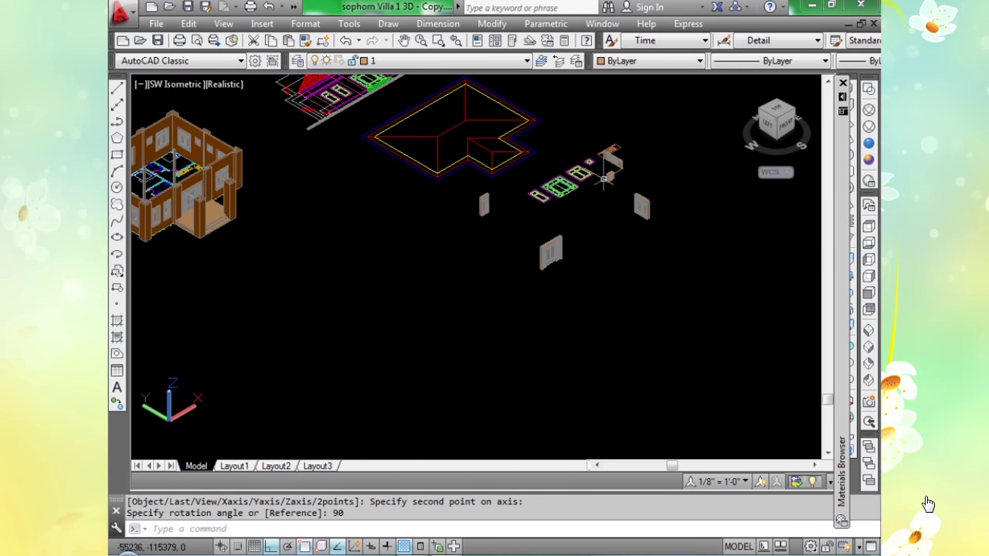
pyautogui.moveTo(643, 113); pyautogui.dragTo(367, 307, button='middle')
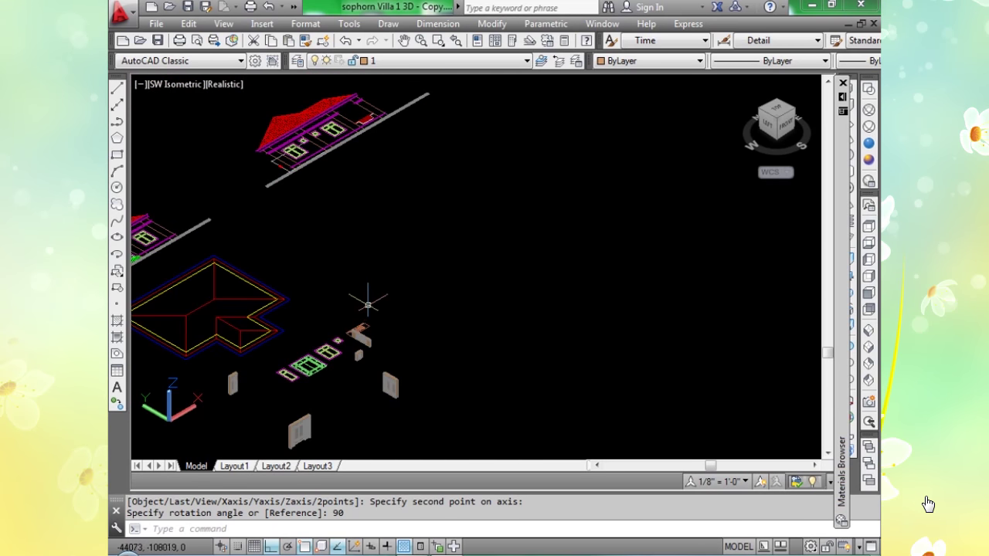
pyautogui.scroll(-3, 367, 304)
pyautogui.scroll(-1, 380, 312)
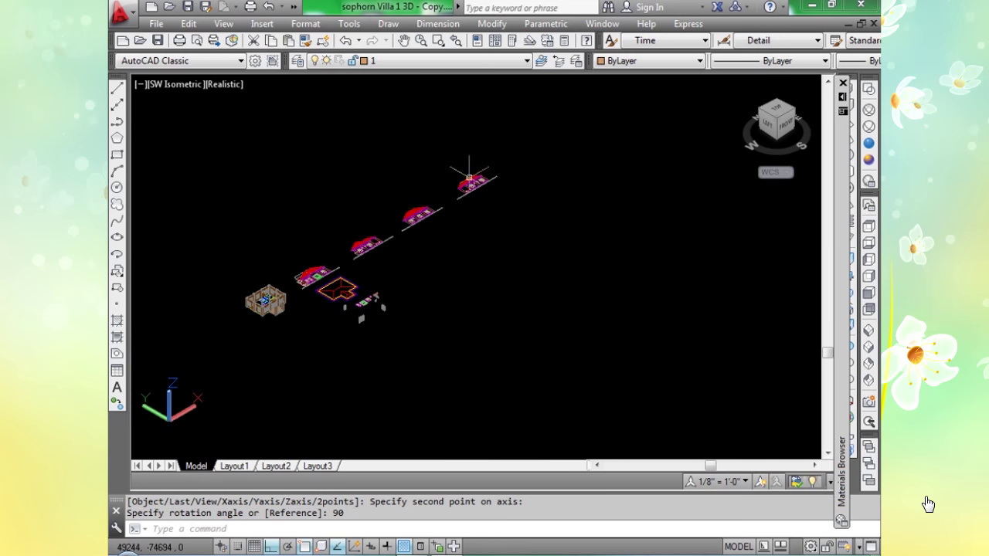
pyautogui.scroll(3, 378, 231)
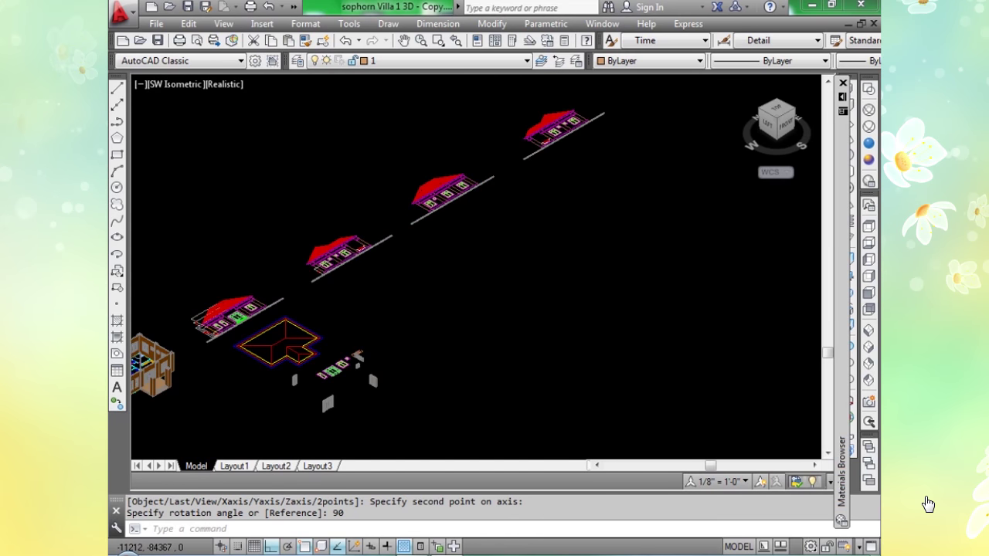
pyautogui.scroll(6, 286, 274)
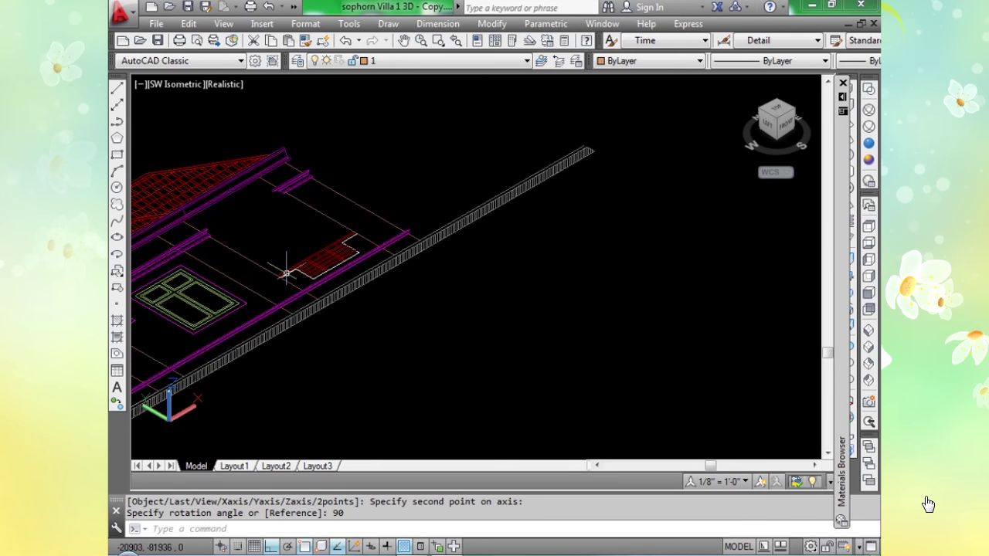
pyautogui.scroll(2, 349, 258)
pyautogui.scroll(-1, 355, 267)
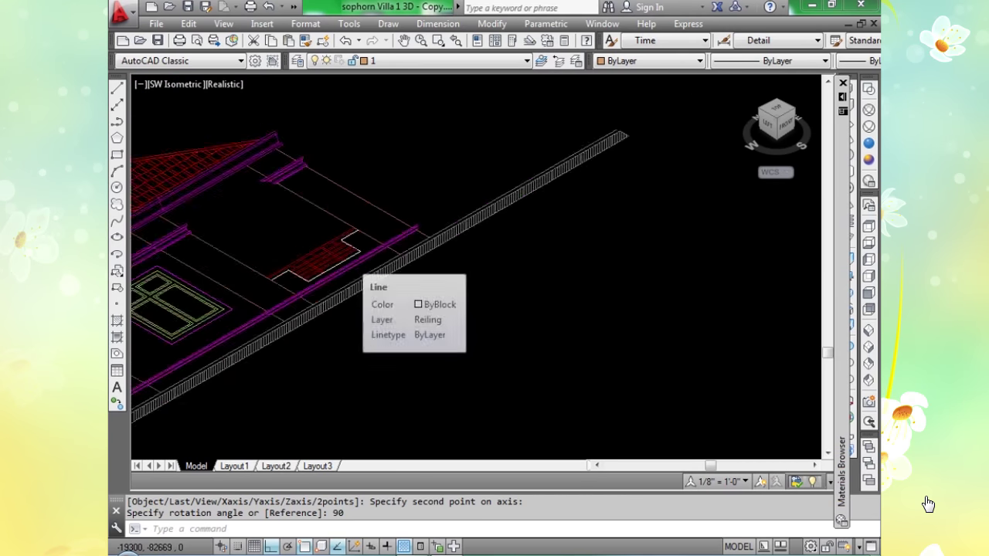
pyautogui.scroll(-8, 355, 266)
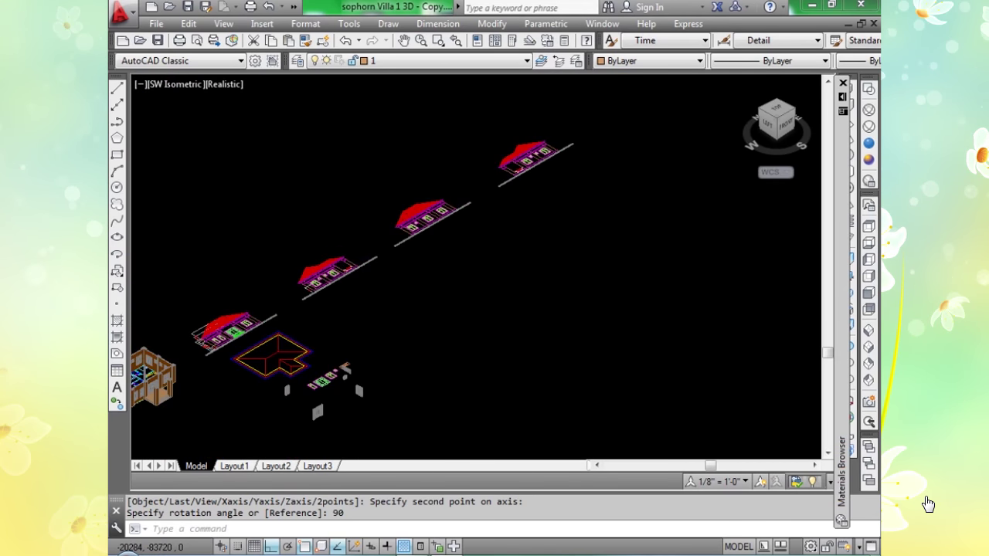
pyautogui.scroll(-2, 354, 271)
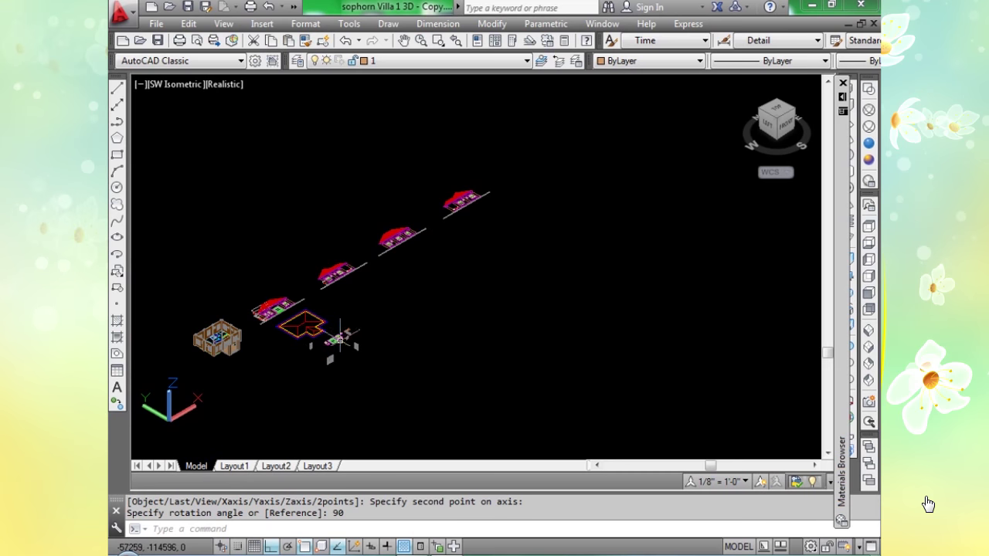
pyautogui.scroll(5, 340, 339)
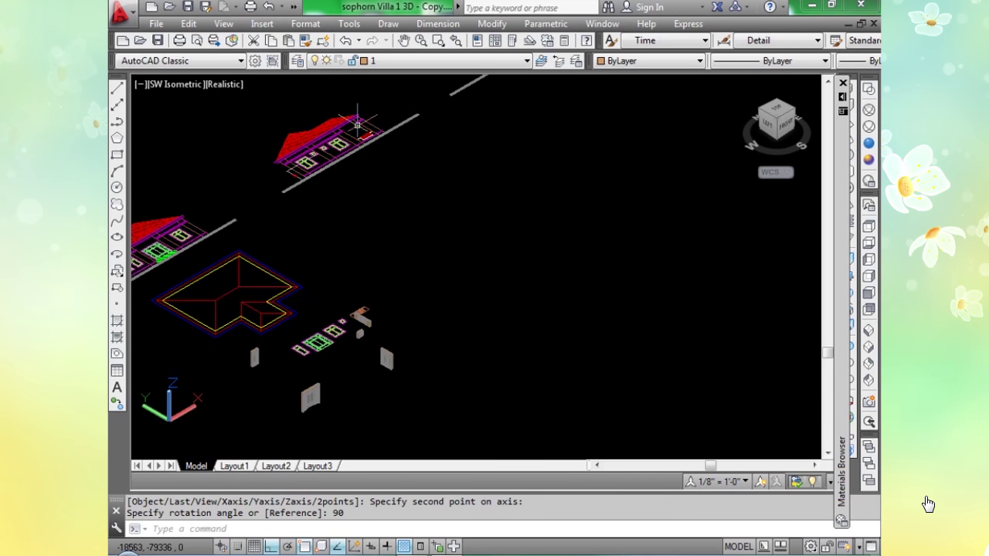
pyautogui.scroll(6, 358, 124)
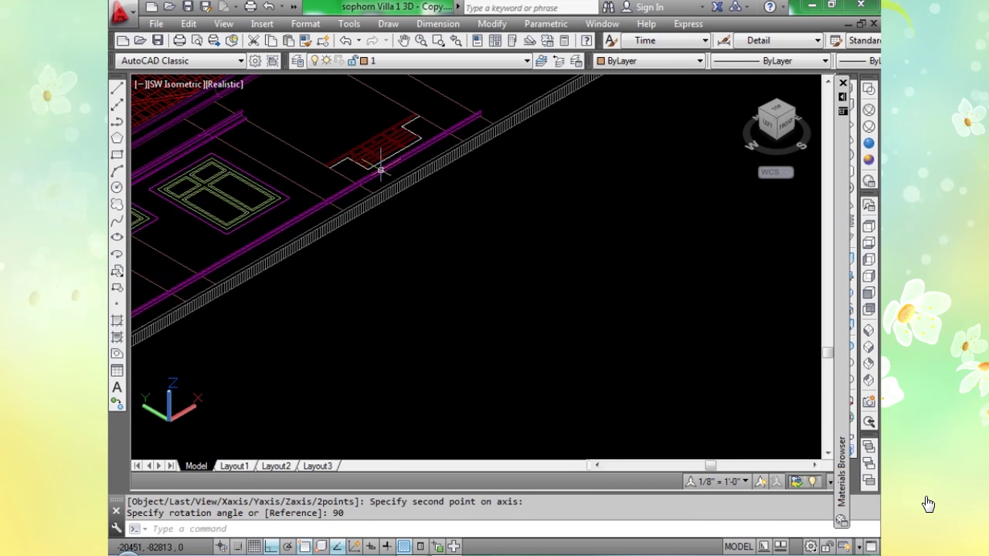
pyautogui.scroll(1, 380, 169)
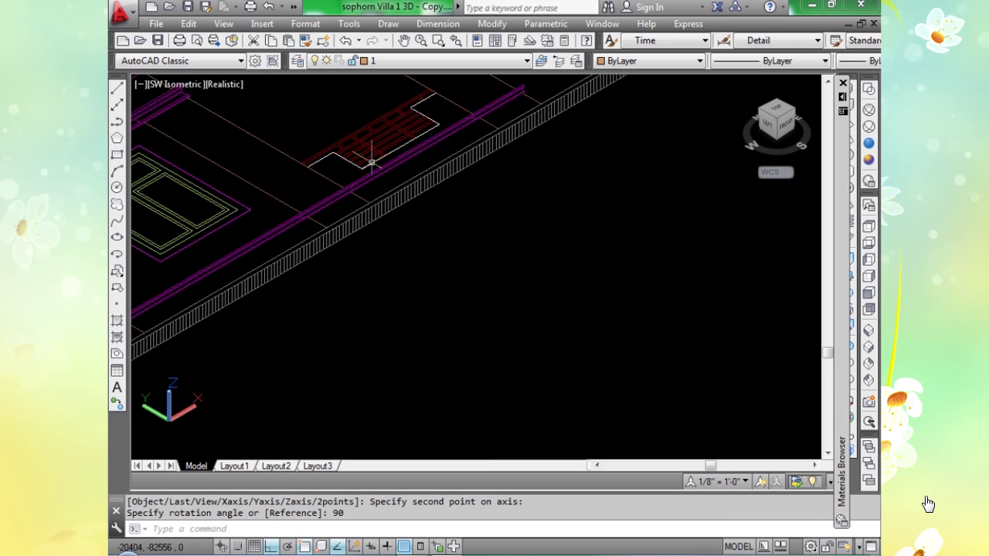
pyautogui.scroll(-8, 372, 168)
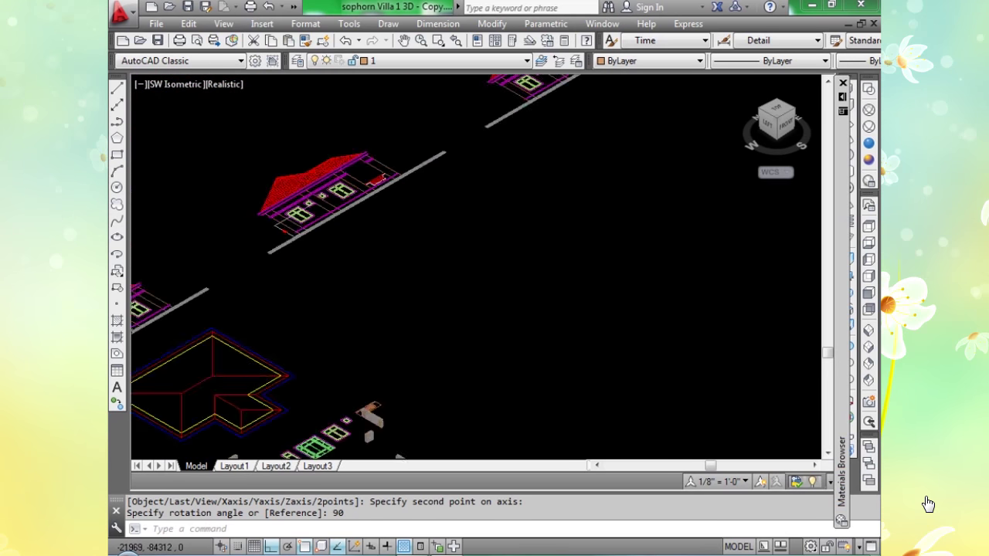
pyautogui.scroll(-3, 356, 263)
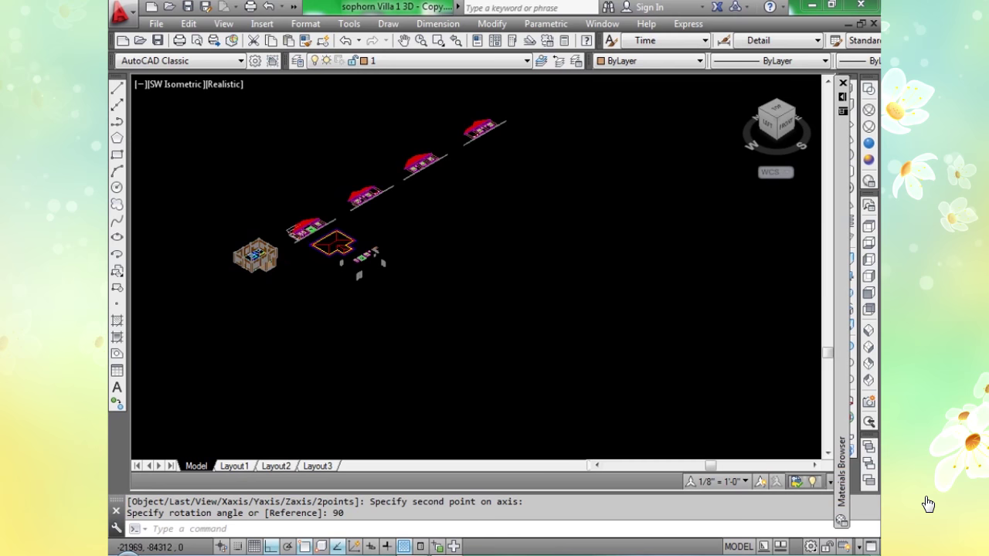
pyautogui.scroll(6, 355, 262)
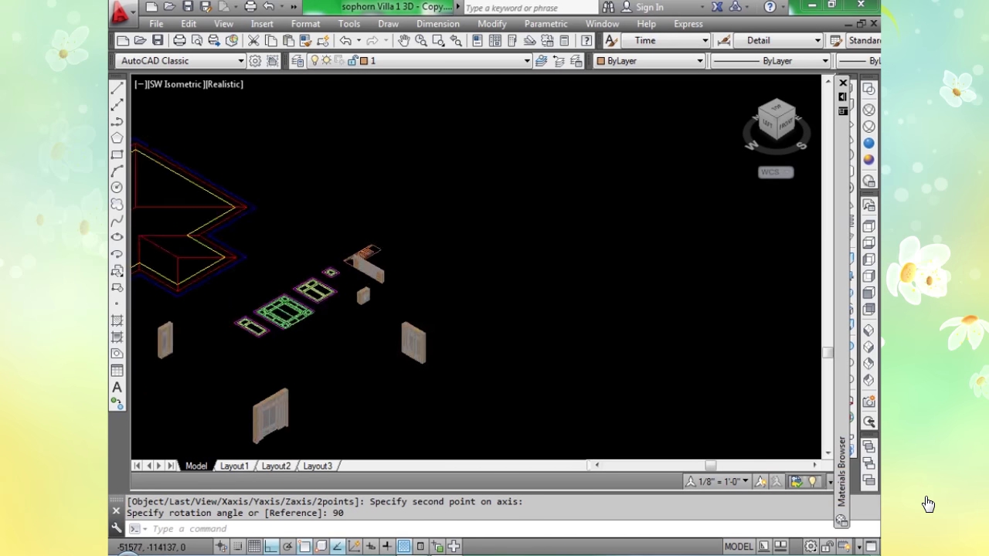
pyautogui.scroll(4, 372, 272)
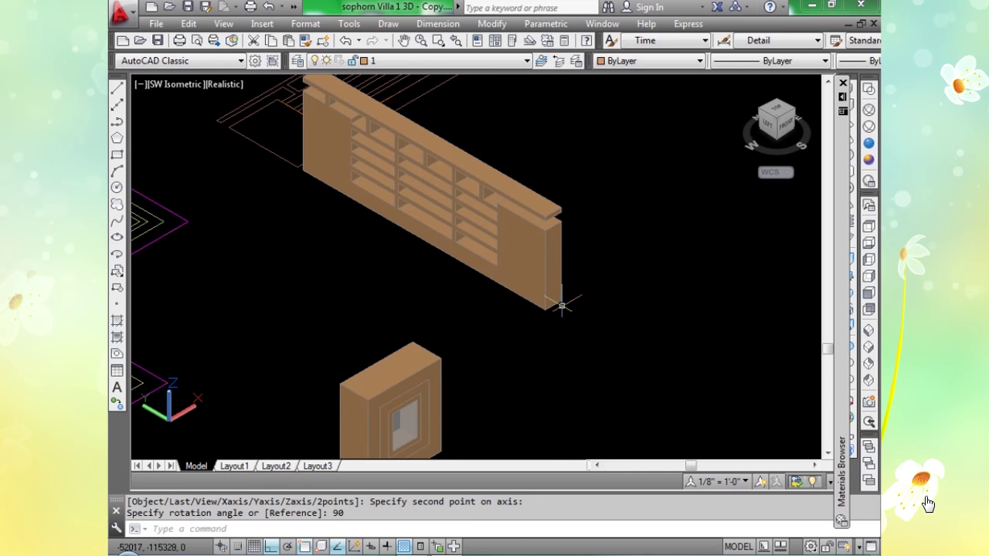
# Rotate the shelving unit 180 degrees about a vertical axis at its lower corner.
pyautogui.press('Up')
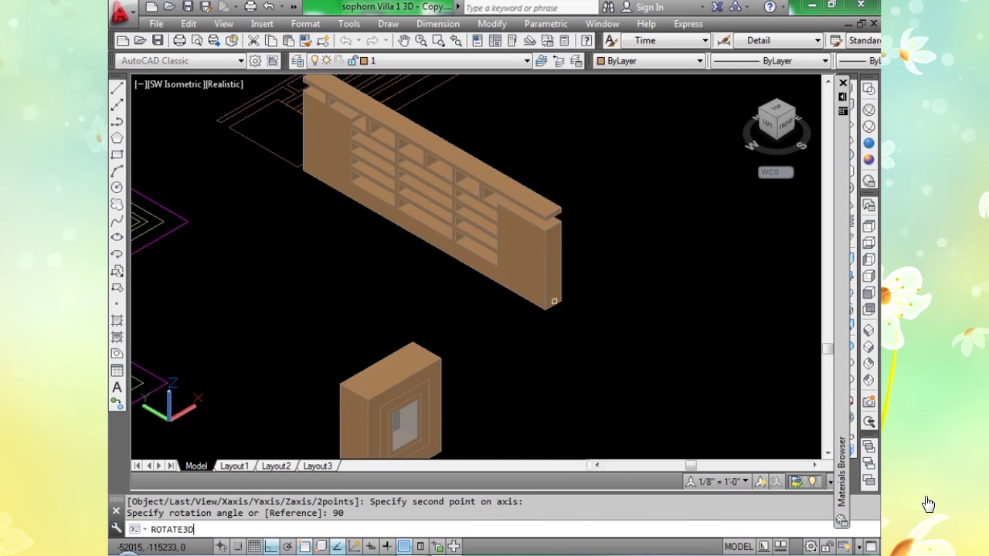
pyautogui.press('Return')
pyautogui.click(548, 291)
pyautogui.press('Return')
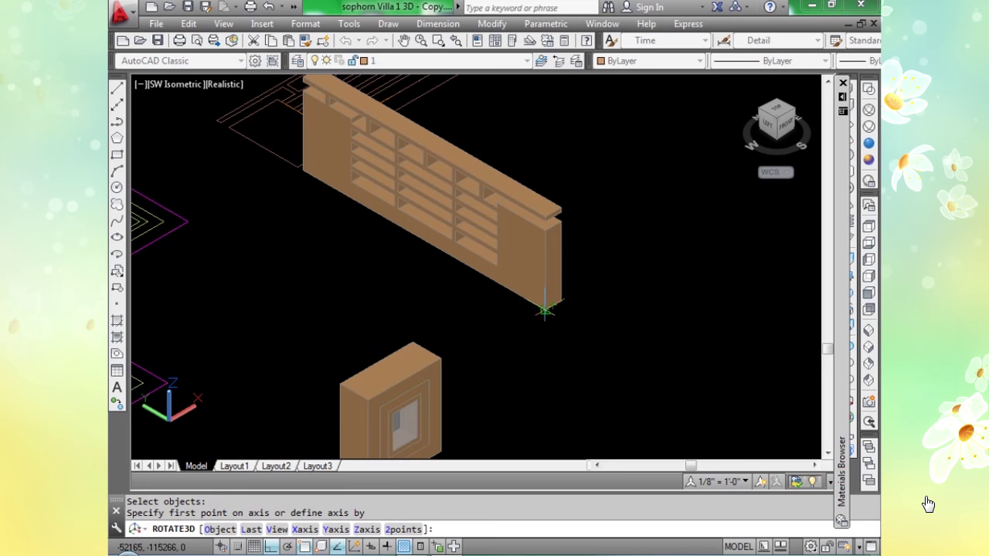
pyautogui.click(547, 306)
pyautogui.click(536, 168)
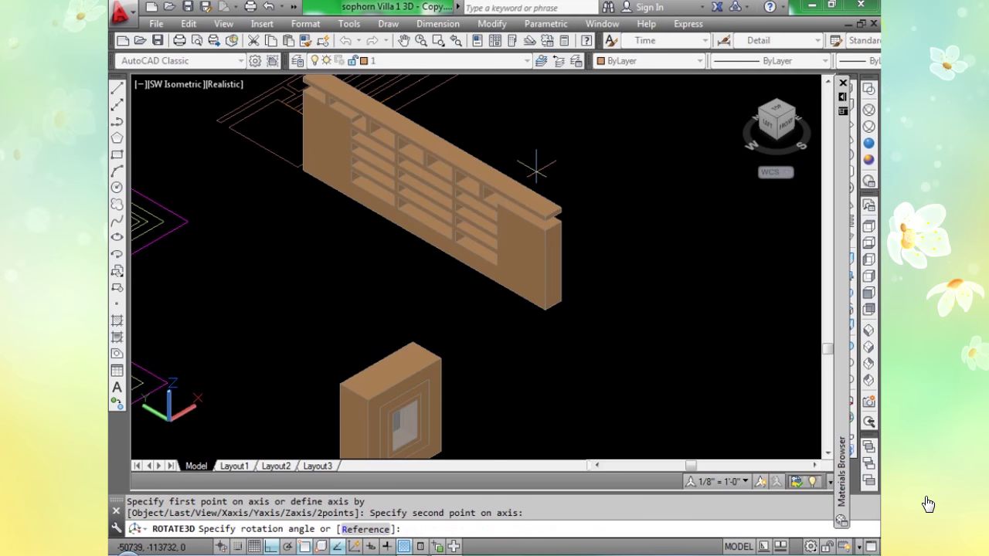
pyautogui.write('180')
pyautogui.press('Return')
# Display the model in the Wireframe visual style.
pyautogui.scroll(-1, 532, 166)
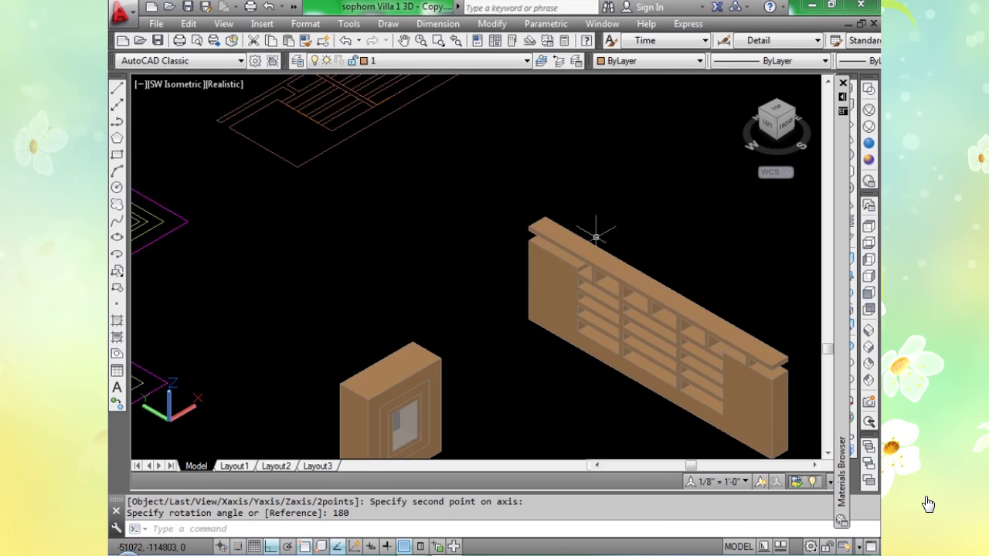
pyautogui.scroll(-1, 596, 221)
pyautogui.scroll(-2, 689, 398)
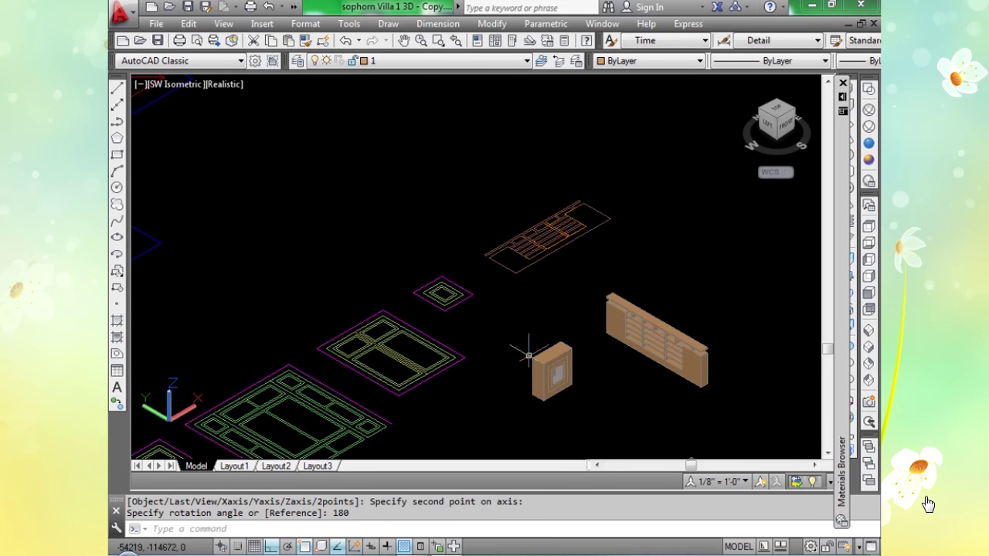
pyautogui.scroll(-5, 490, 260)
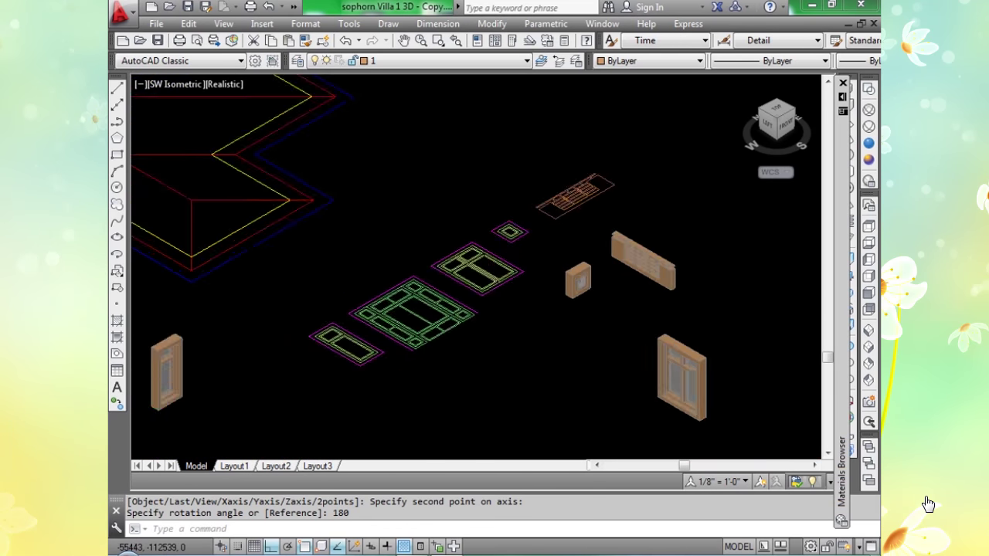
pyautogui.click(868, 110)
pyautogui.scroll(4, 601, 277)
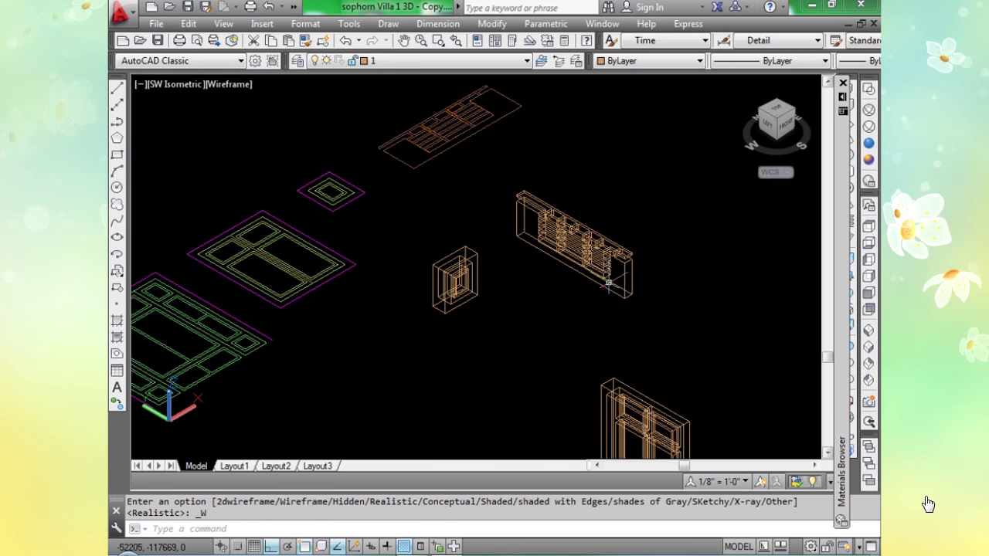
# Copy the balustrade unit onto the porch footing from its corner base point.
pyautogui.write('co')
pyautogui.press('Return')
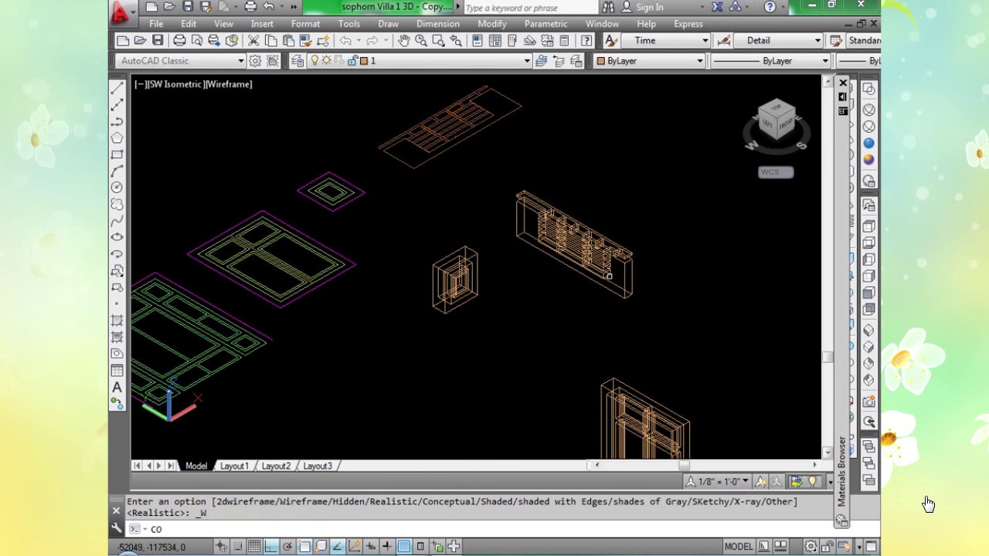
pyautogui.scroll(4, 630, 307)
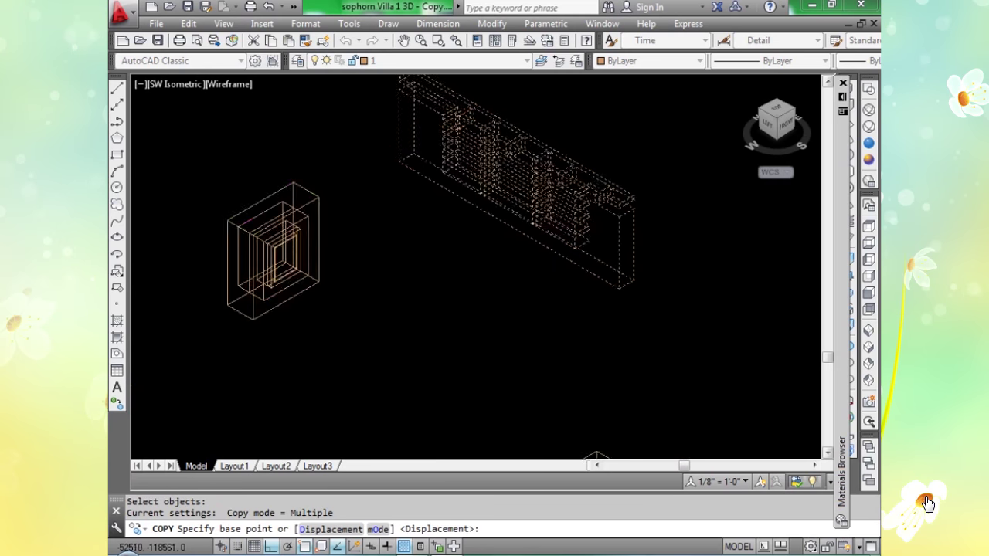
pyautogui.click(614, 281)
pyautogui.scroll(-6, 615, 280)
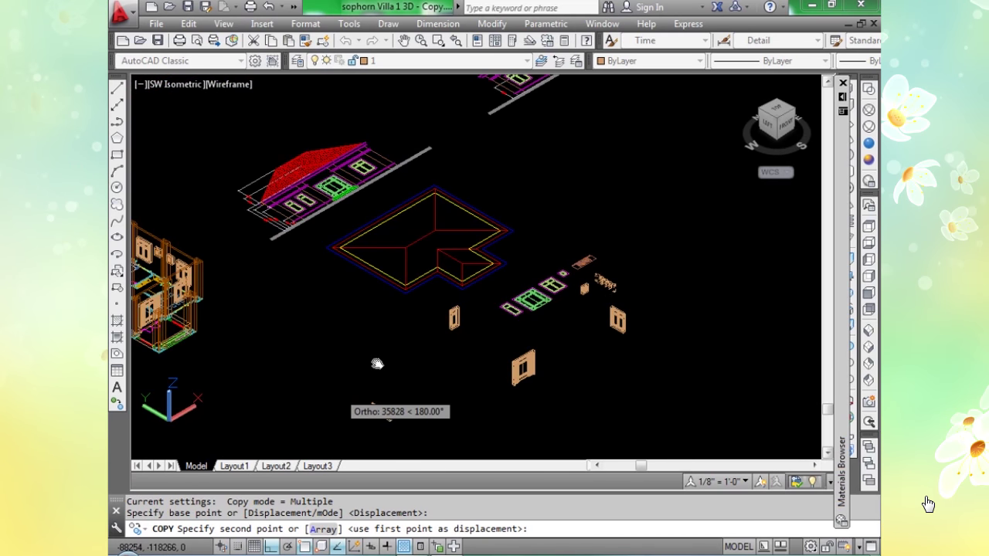
pyautogui.moveTo(170, 241); pyautogui.dragTo(309, 243, button='middle')
pyautogui.scroll(3, 297, 292)
pyautogui.scroll(5, 297, 290)
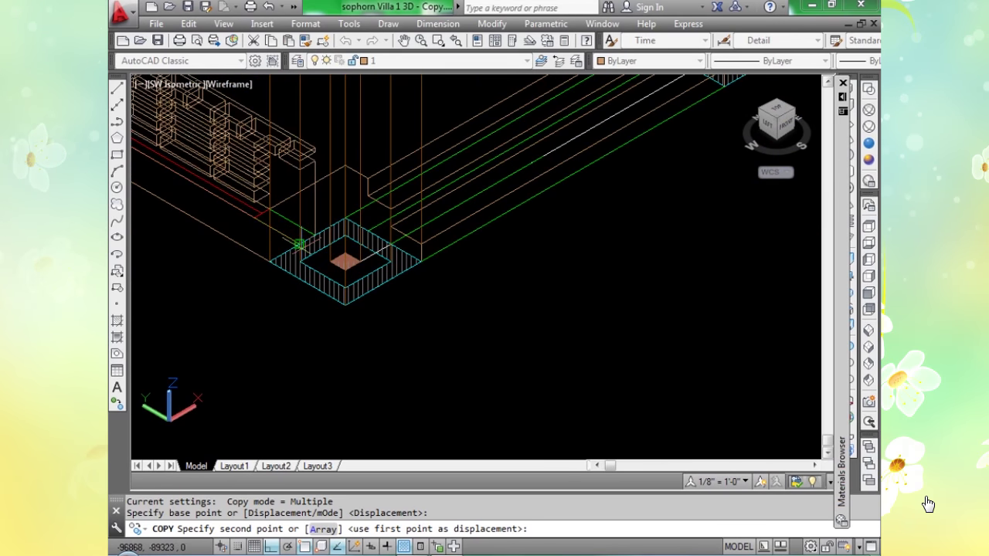
pyautogui.scroll(-4, 433, 255)
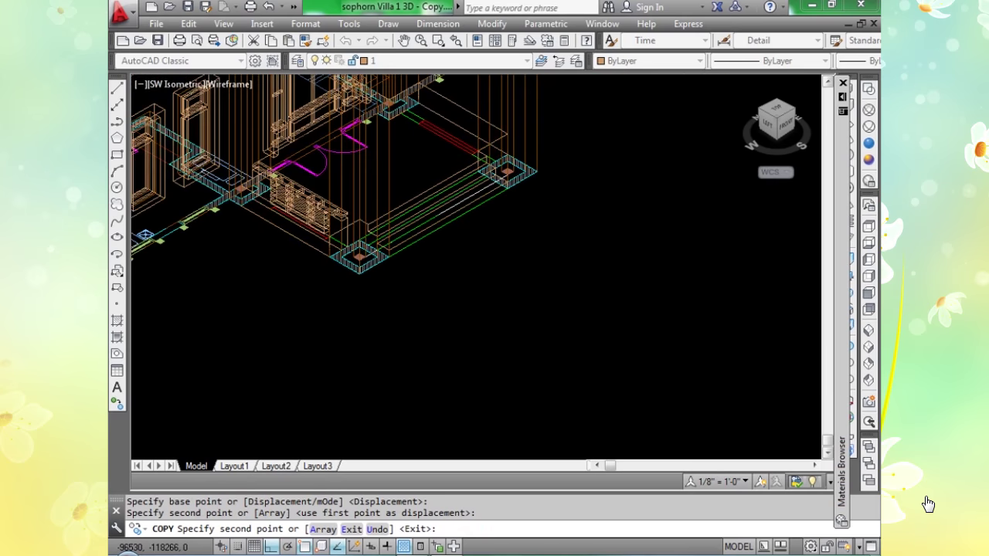
pyautogui.scroll(4, 448, 231)
pyautogui.scroll(8, 371, 235)
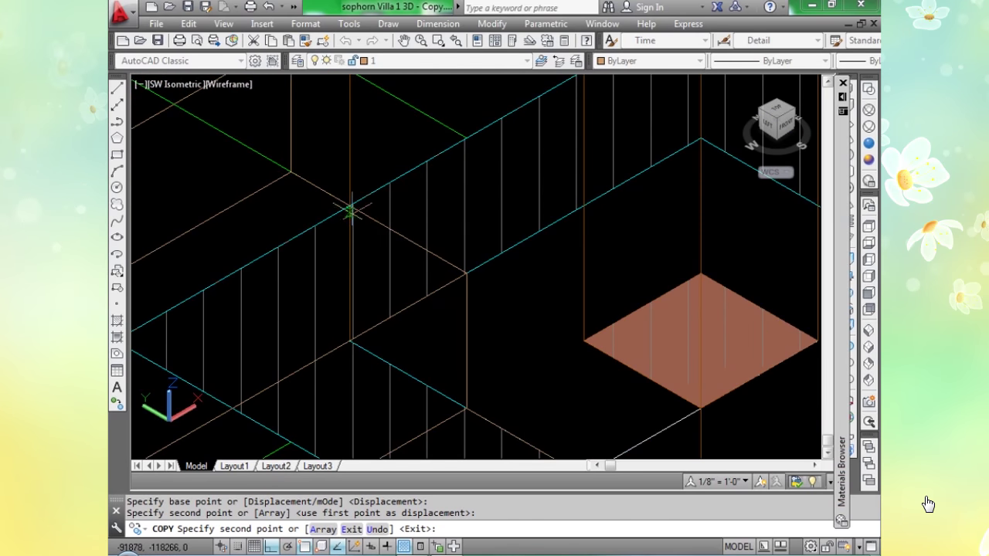
pyautogui.scroll(-6, 348, 204)
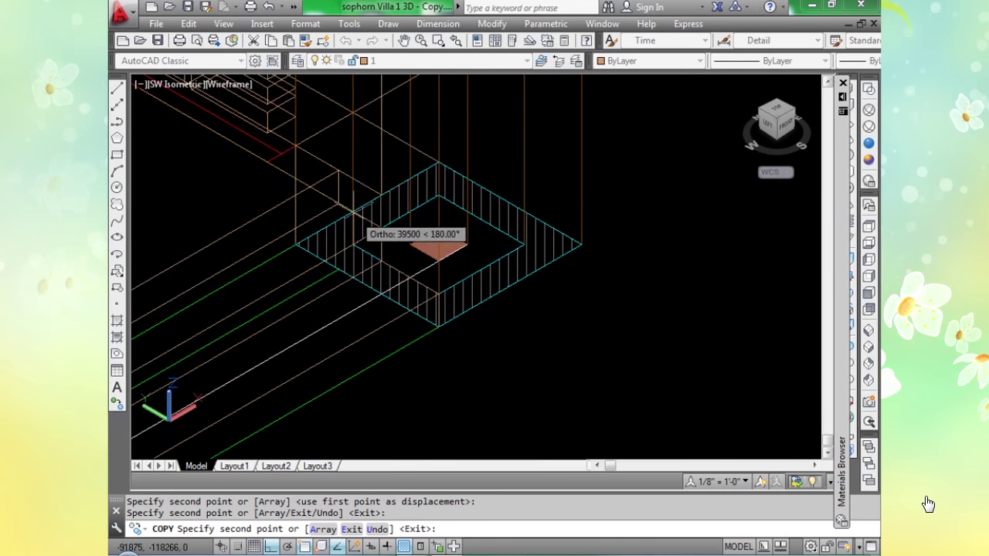
pyautogui.press('Return')
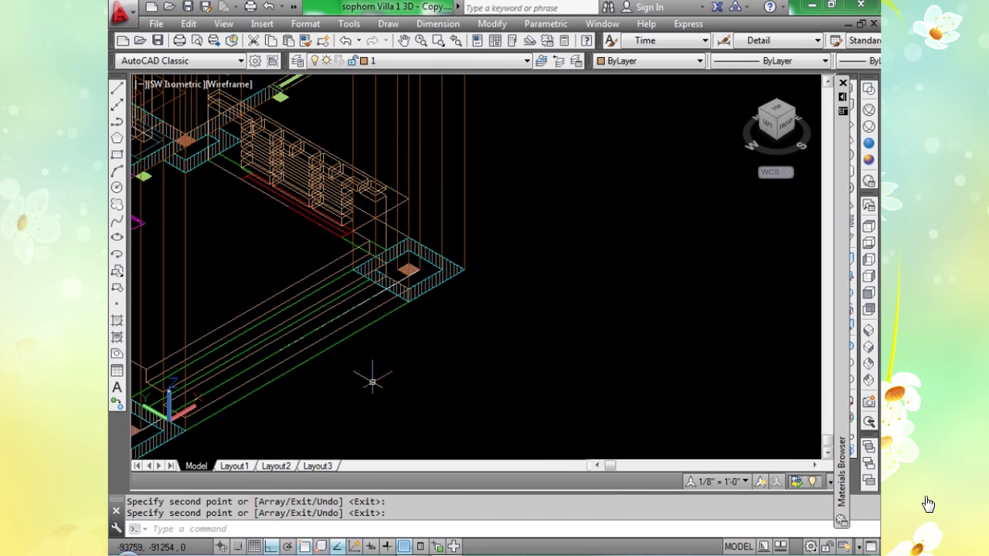
# Move both porch balustrades 600 units upward.
pyautogui.moveTo(375, 378); pyautogui.dragTo(635, 263, button='middle')
pyautogui.moveTo(536, 320); pyautogui.dragTo(496, 318, button='middle')
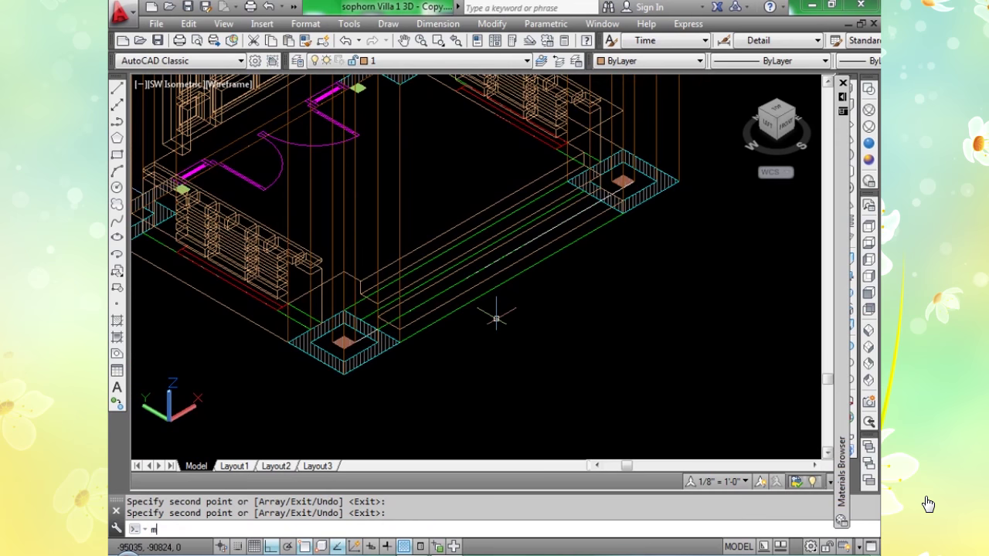
pyautogui.press('Return')
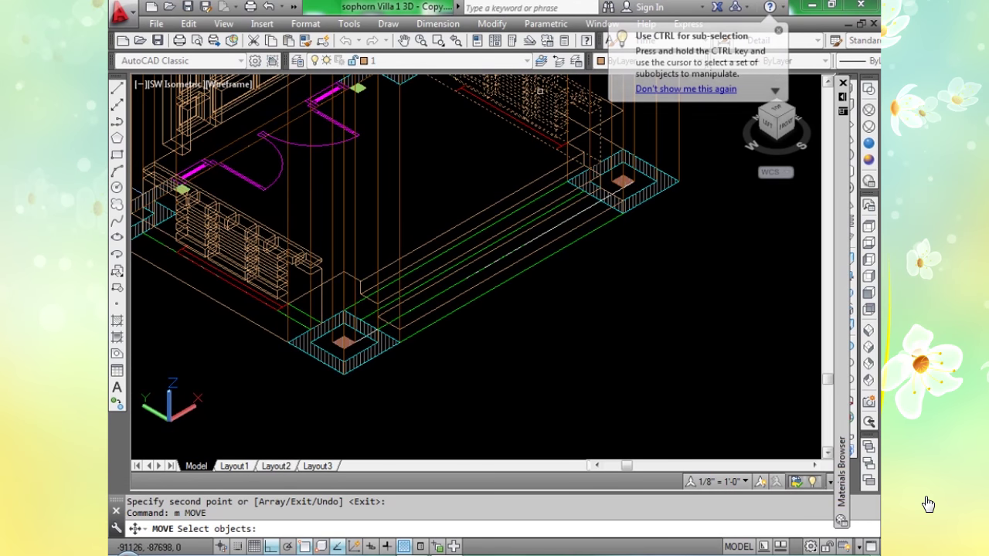
pyautogui.click(397, 240)
pyautogui.click(275, 278)
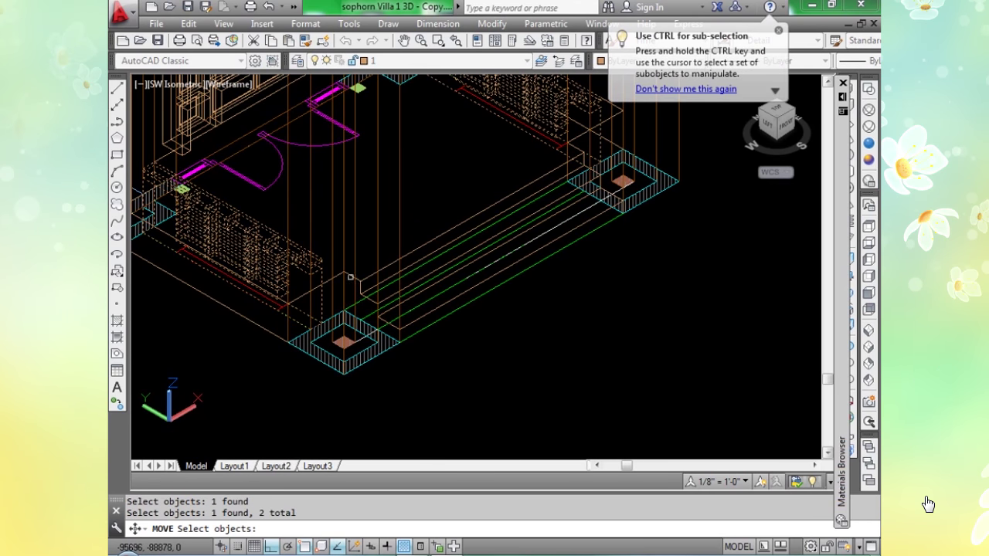
pyautogui.scroll(-3, 350, 277)
pyautogui.press('Return')
pyautogui.click(531, 366)
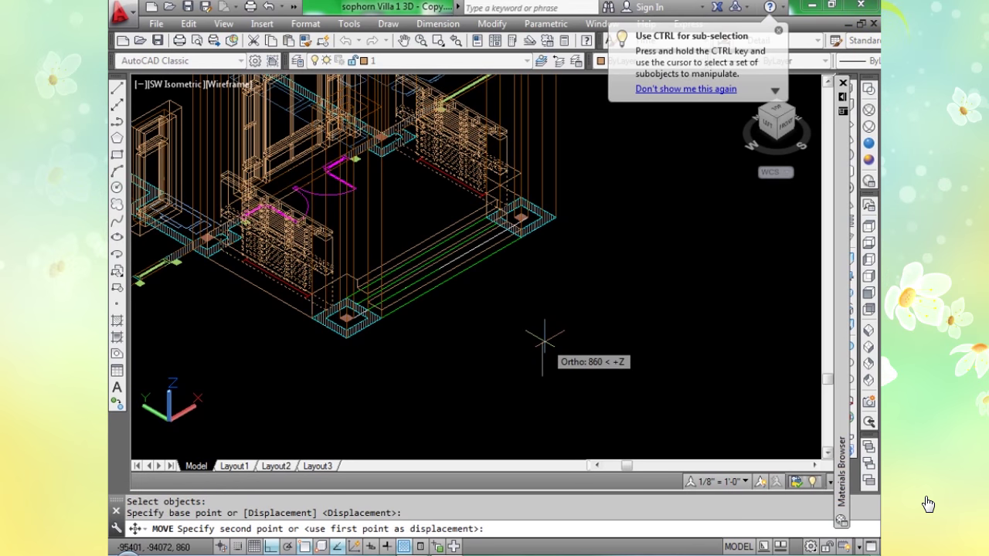
pyautogui.write('600')
pyautogui.press('Return')
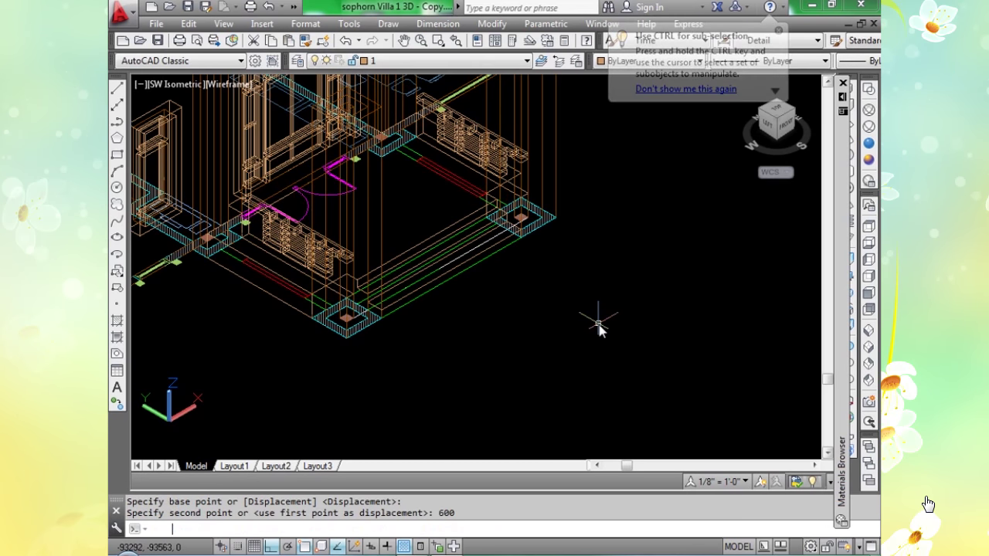
# Undo the earlier balustrade move and return the view to wireframe at the porch.
pyautogui.click(868, 145)
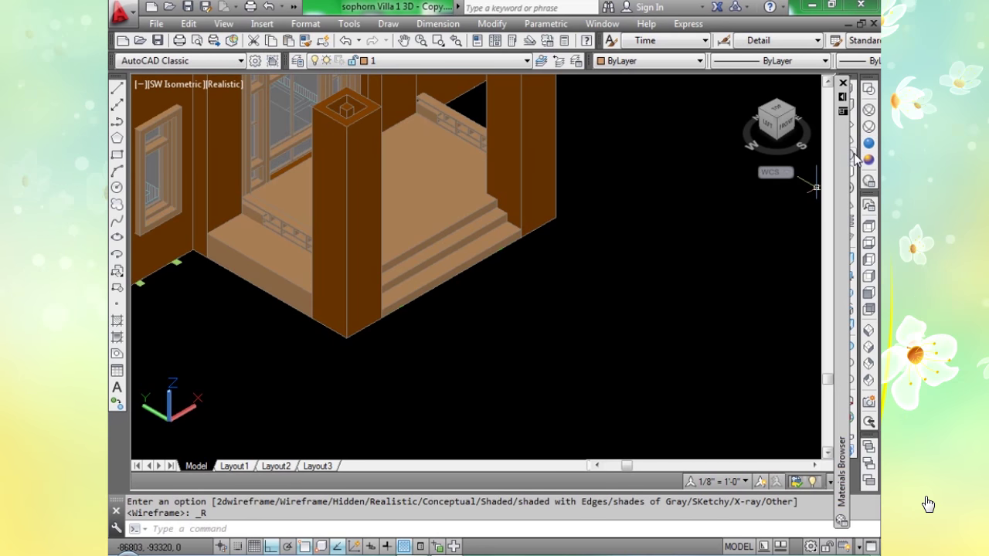
pyautogui.moveTo(849, 155)
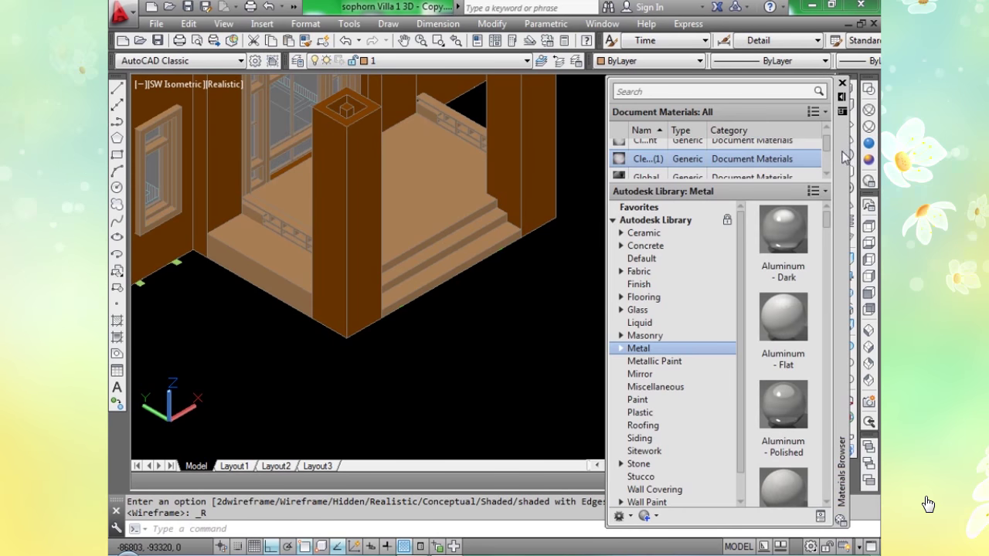
pyautogui.click(558, 290)
pyautogui.hotkey('ctrl', 'z')
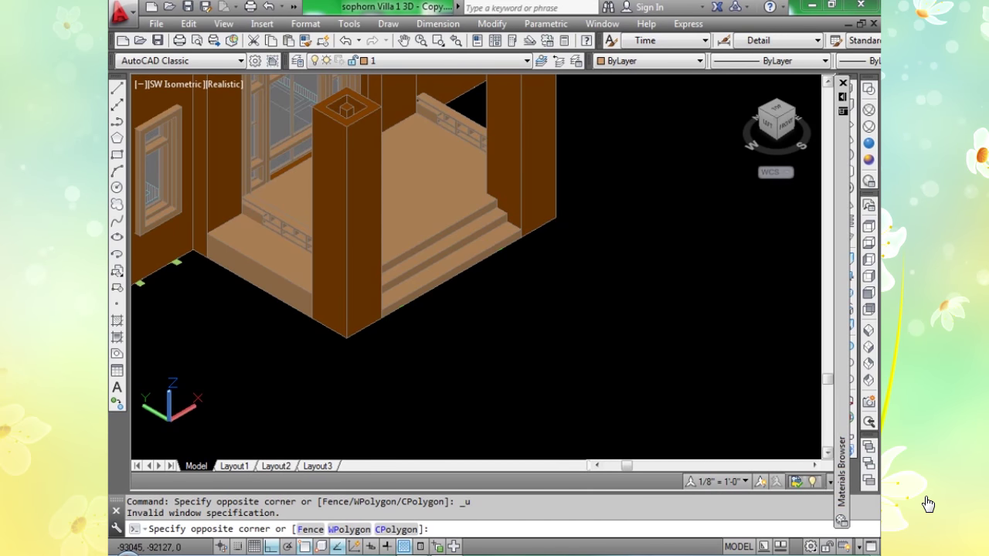
pyautogui.click(558, 290)
pyautogui.hotkey('ctrl', 'z')
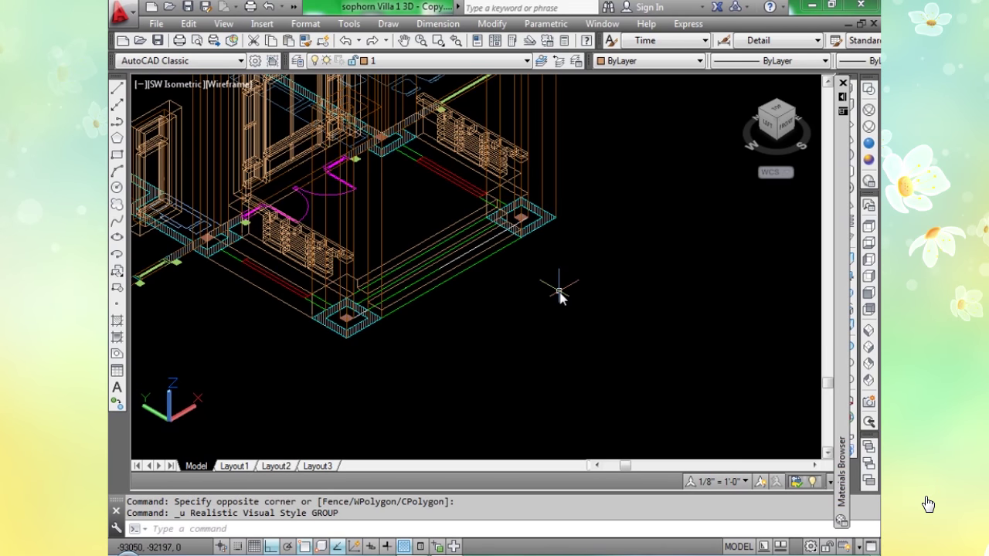
pyautogui.hotkey('ctrl', 'z')
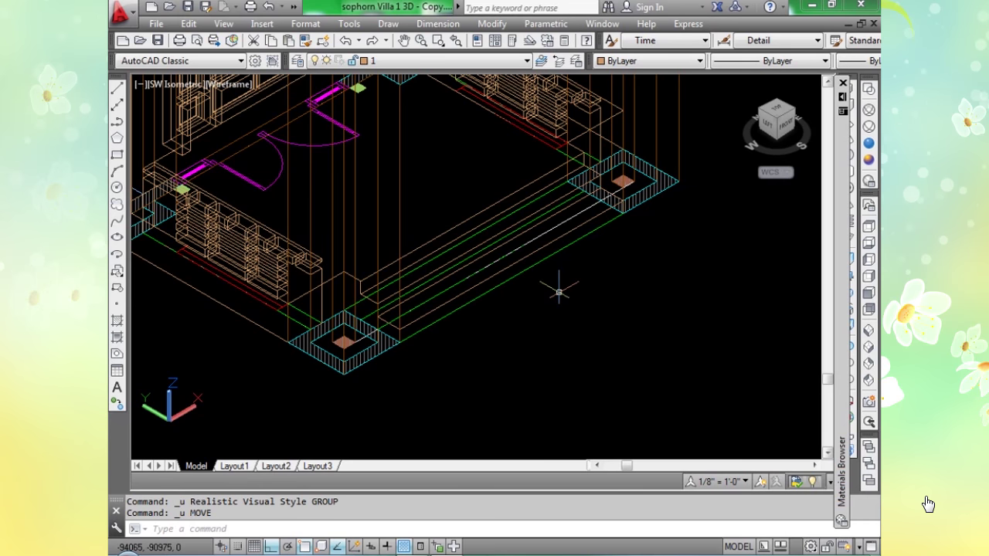
pyautogui.moveTo(552, 236); pyautogui.dragTo(609, 294, button='middle')
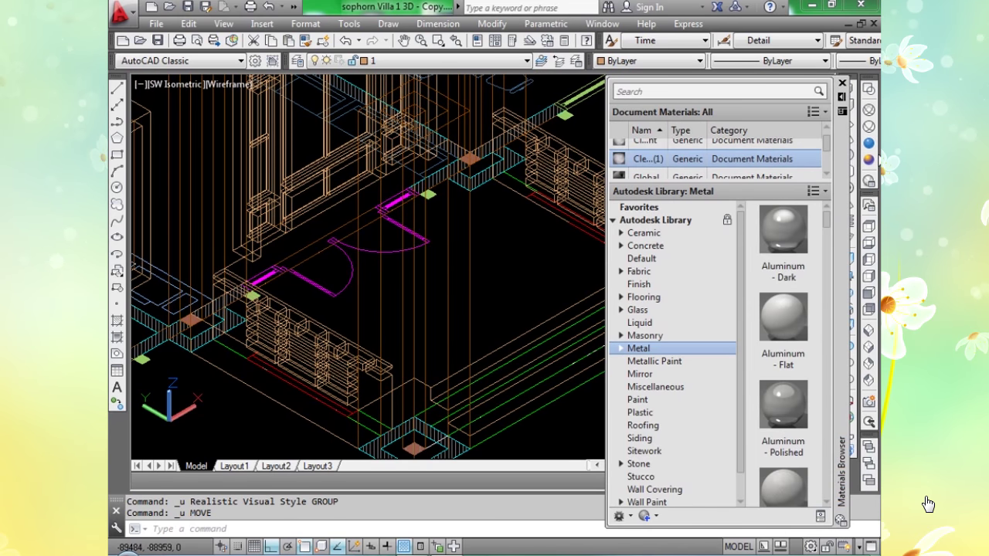
pyautogui.click(869, 144)
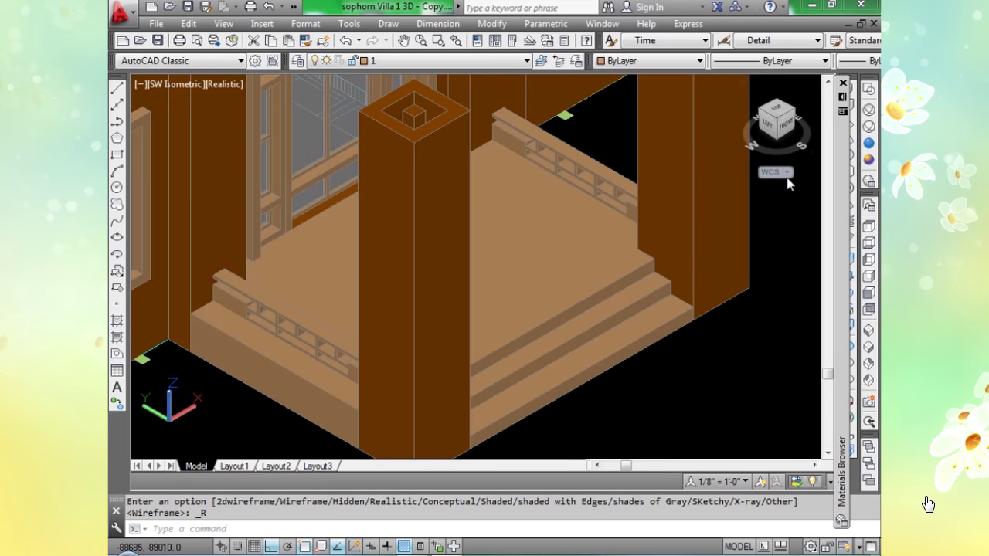
pyautogui.click(869, 91)
pyautogui.scroll(-2, 487, 300)
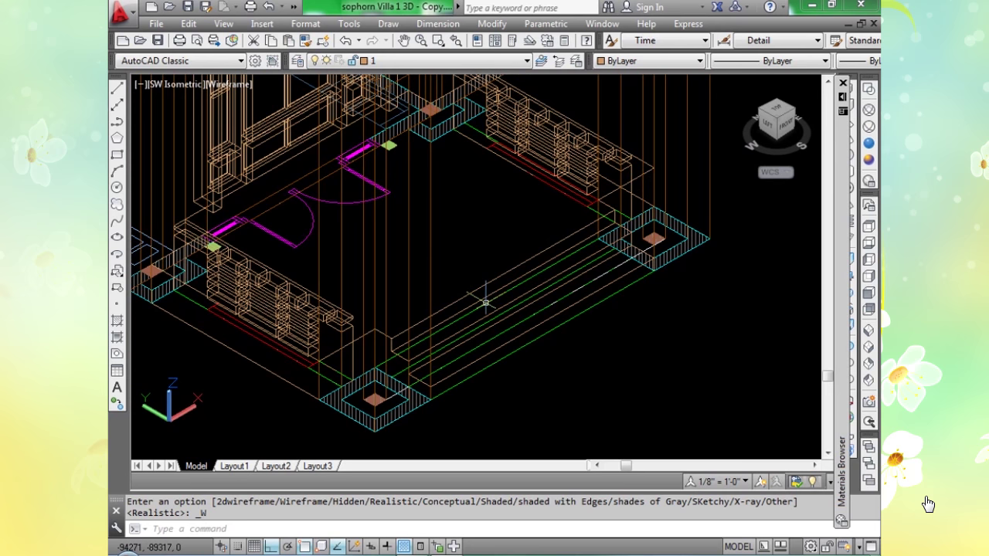
# Move both porch balustrades 600 units up, then show the porch in Realistic style.
pyautogui.write('m')
pyautogui.press('Return')
pyautogui.click(562, 148)
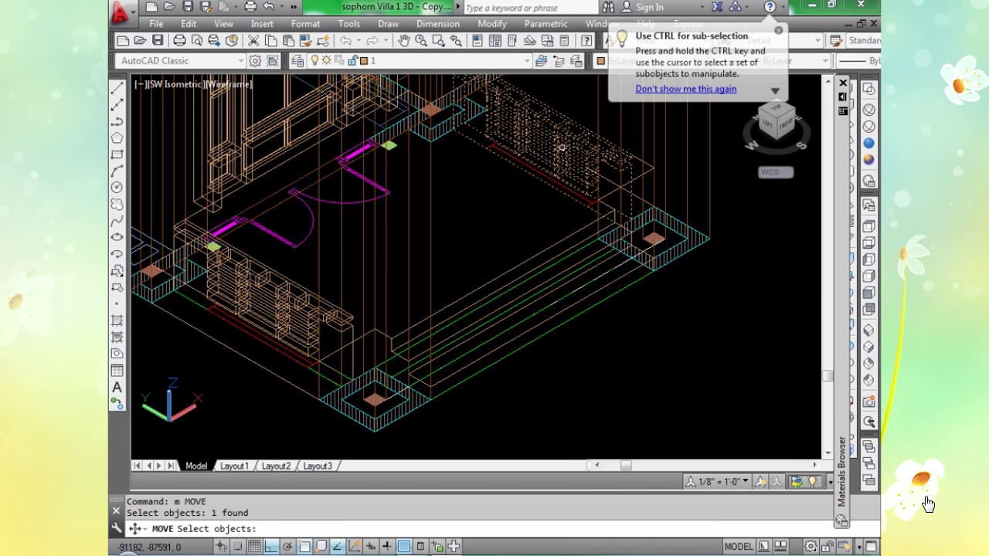
pyautogui.click(264, 315)
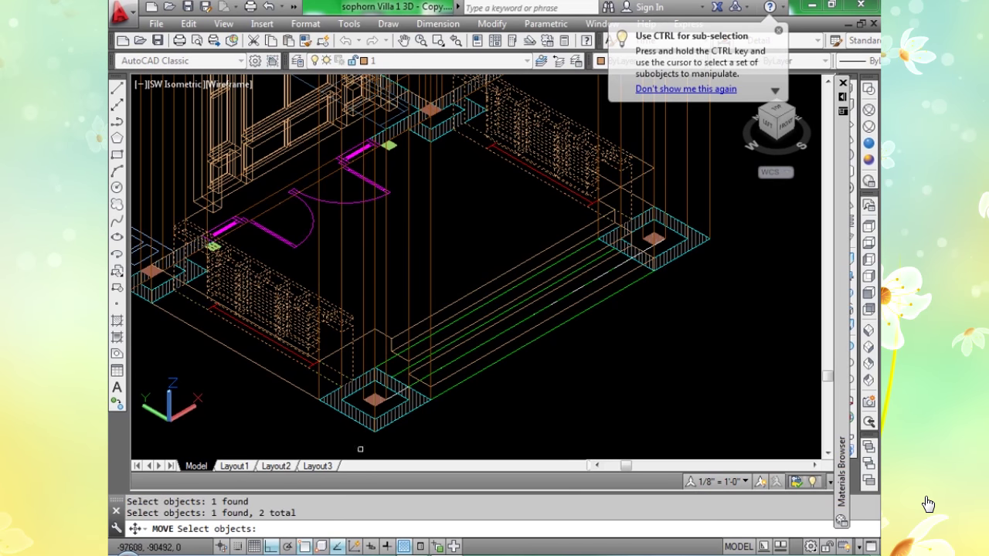
pyautogui.press('Return')
pyautogui.click(374, 431)
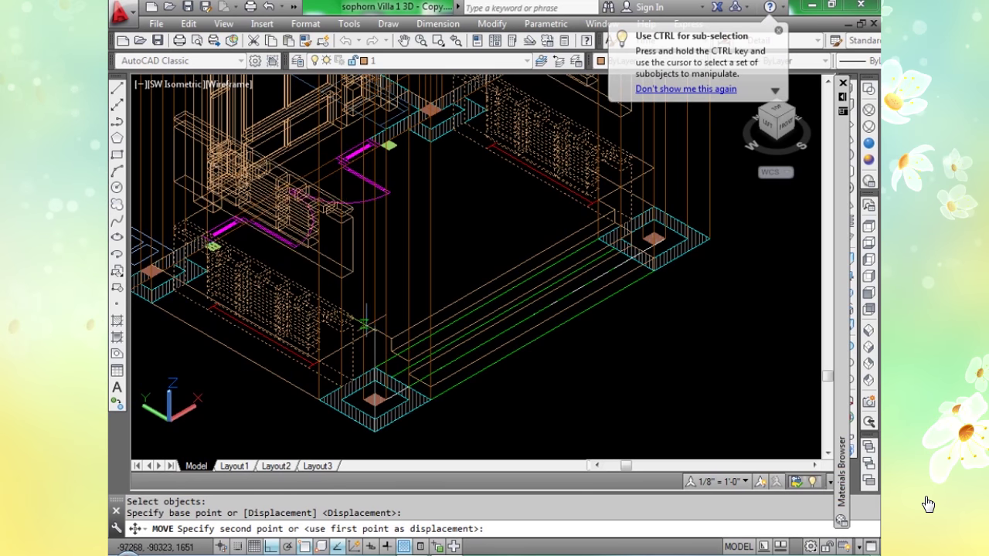
pyautogui.write('600')
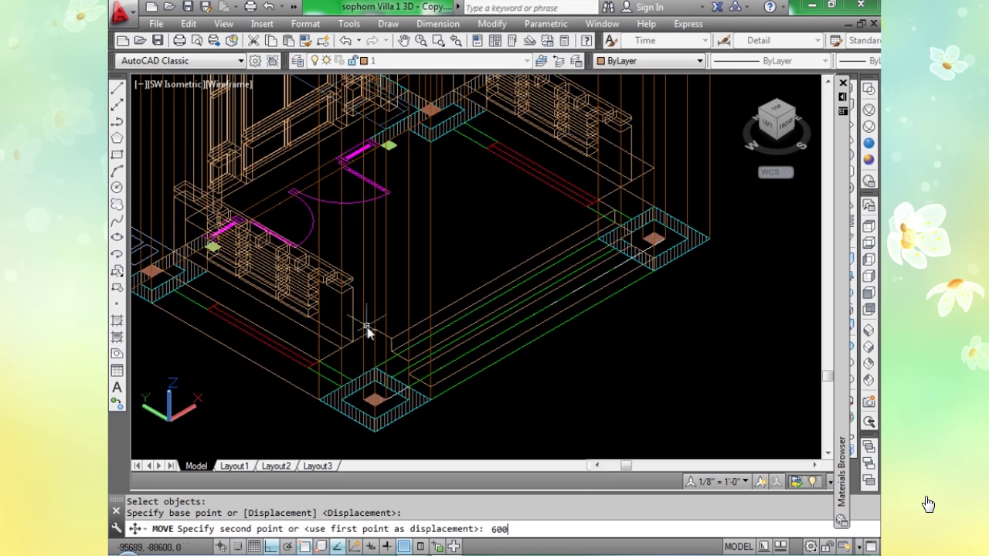
pyautogui.press('Return')
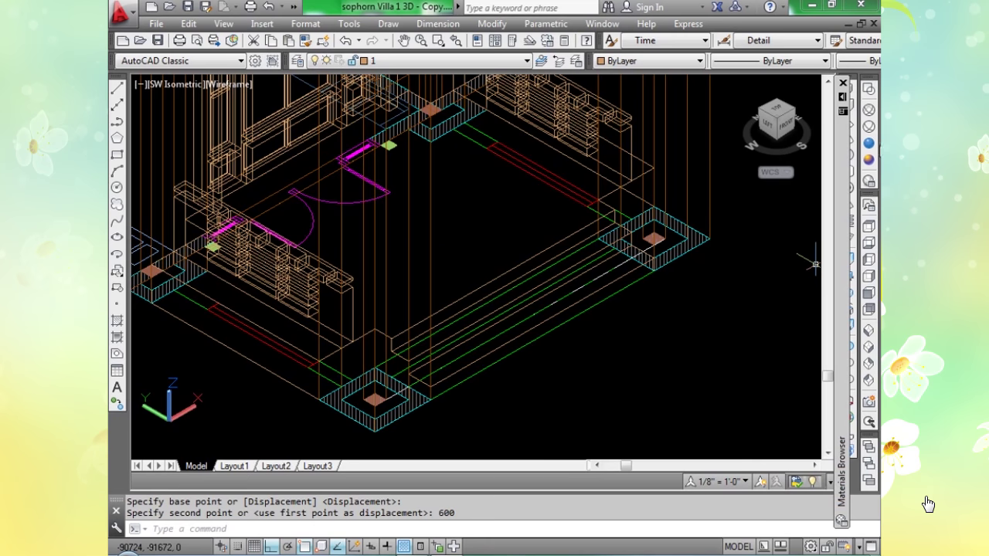
pyautogui.click(869, 145)
pyautogui.scroll(-2, 637, 251)
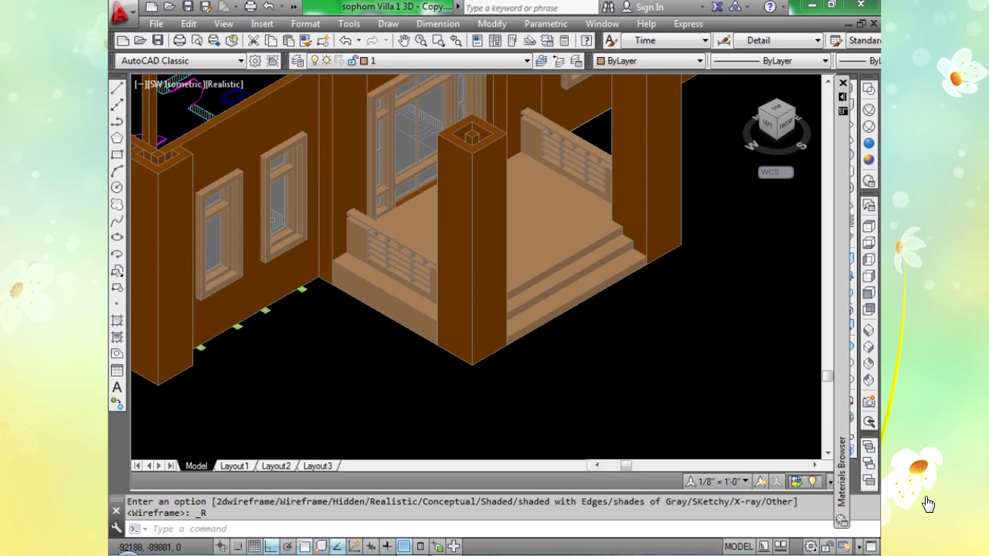
pyautogui.keyDown('shift'); pyautogui.moveTo(654, 335); pyautogui.dragTo(618, 340, button='middle'); pyautogui.keyUp('shift')
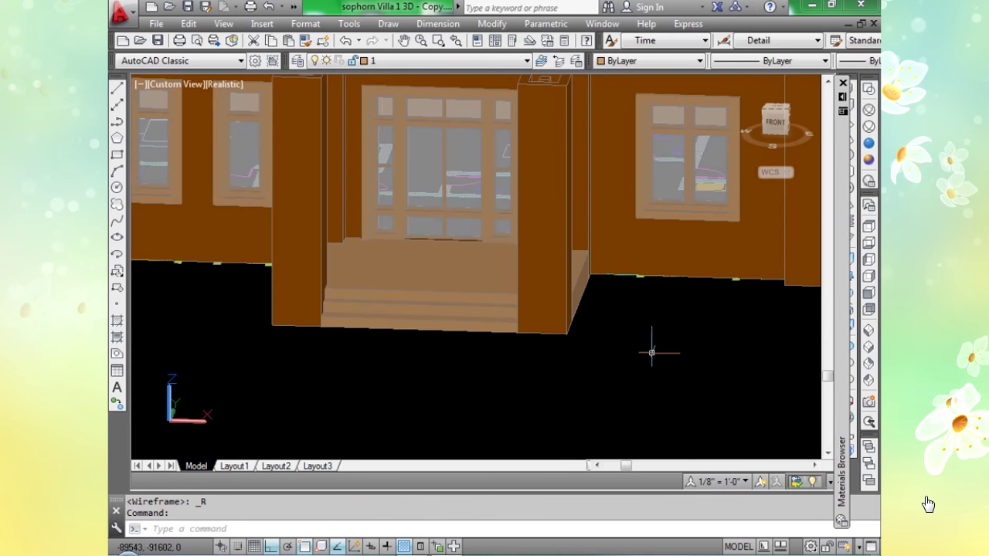
pyautogui.keyDown('shift'); pyautogui.moveTo(460, 414); pyautogui.dragTo(558, 420, button='middle'); pyautogui.keyUp('shift')
pyautogui.scroll(-3, 585, 405)
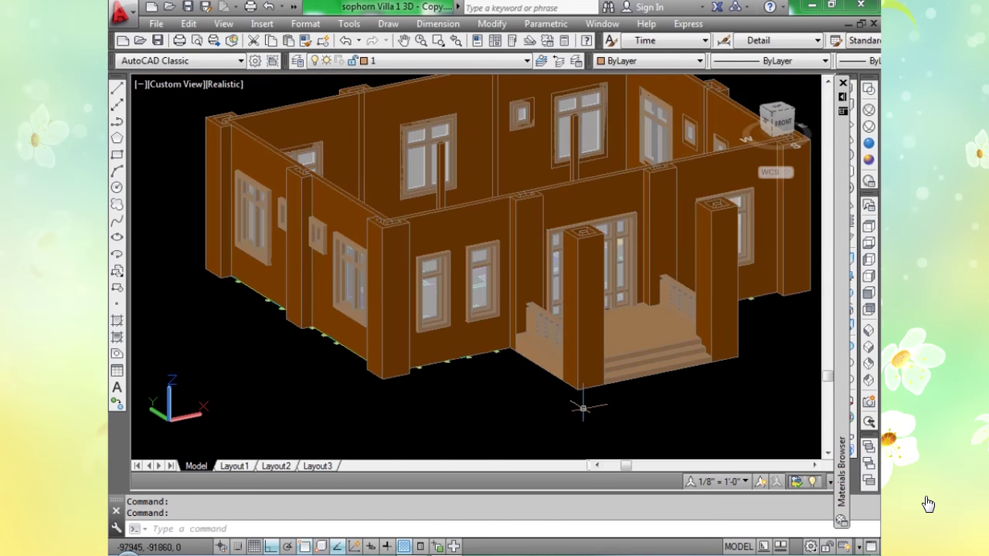
pyautogui.moveTo(522, 379); pyautogui.dragTo(487, 323, button='middle')
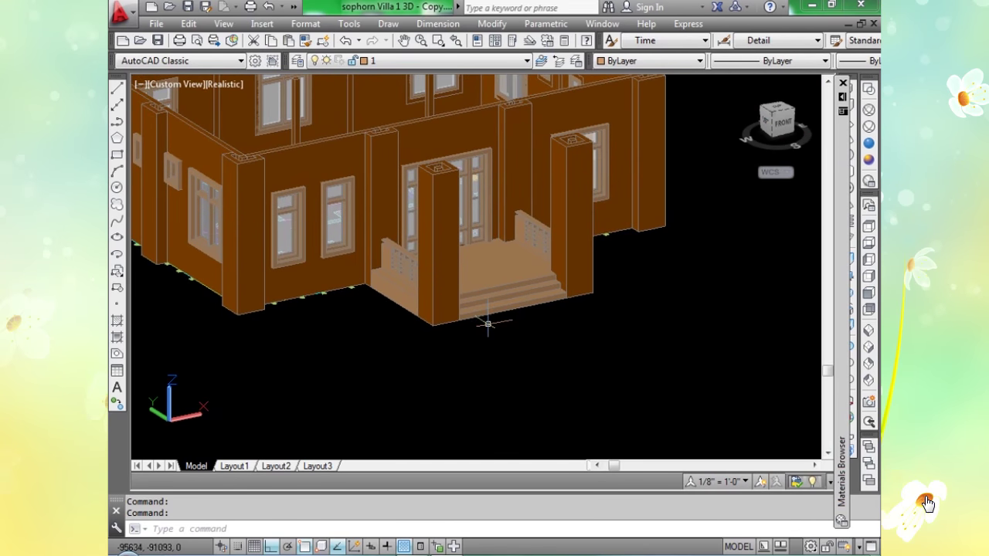
pyautogui.scroll(5, 466, 266)
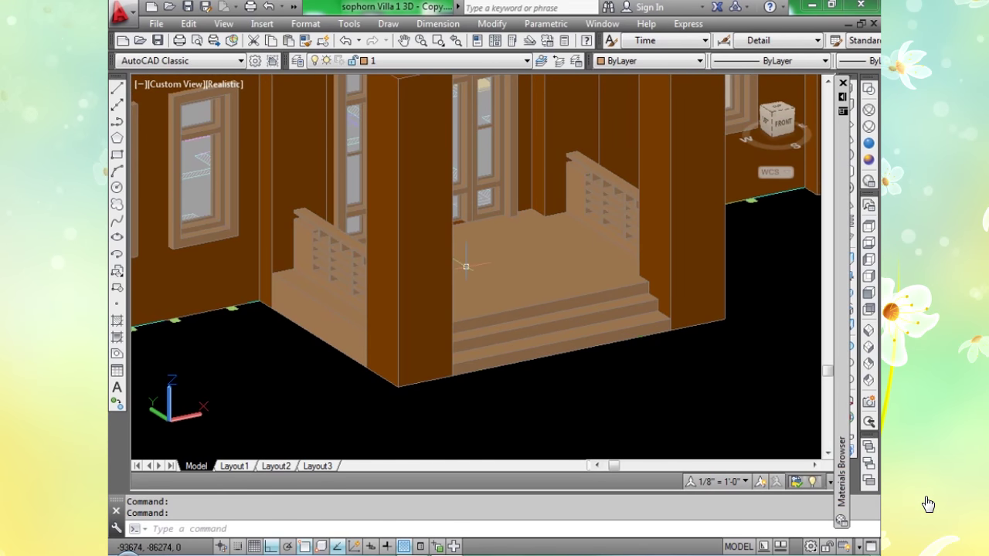
pyautogui.scroll(-6, 466, 266)
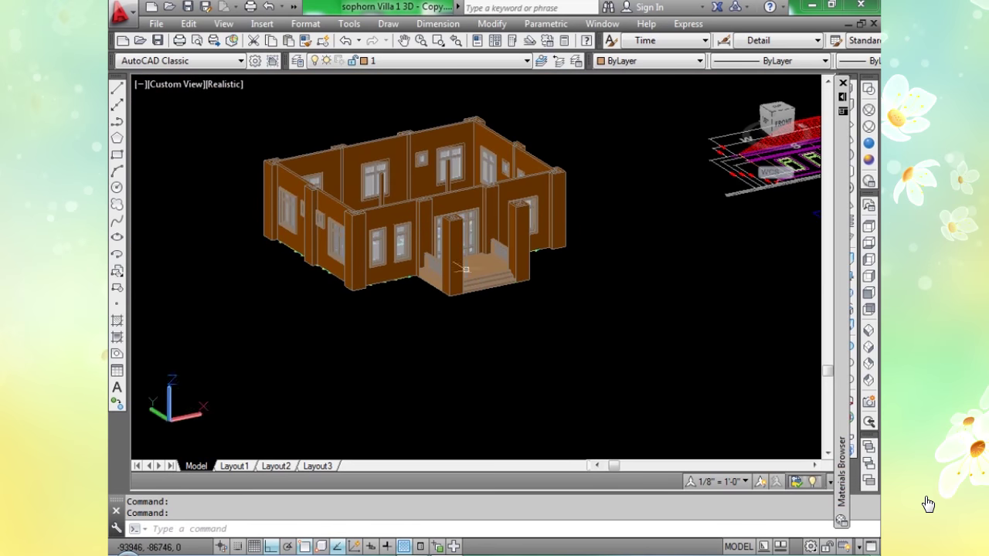
pyautogui.scroll(5, 466, 266)
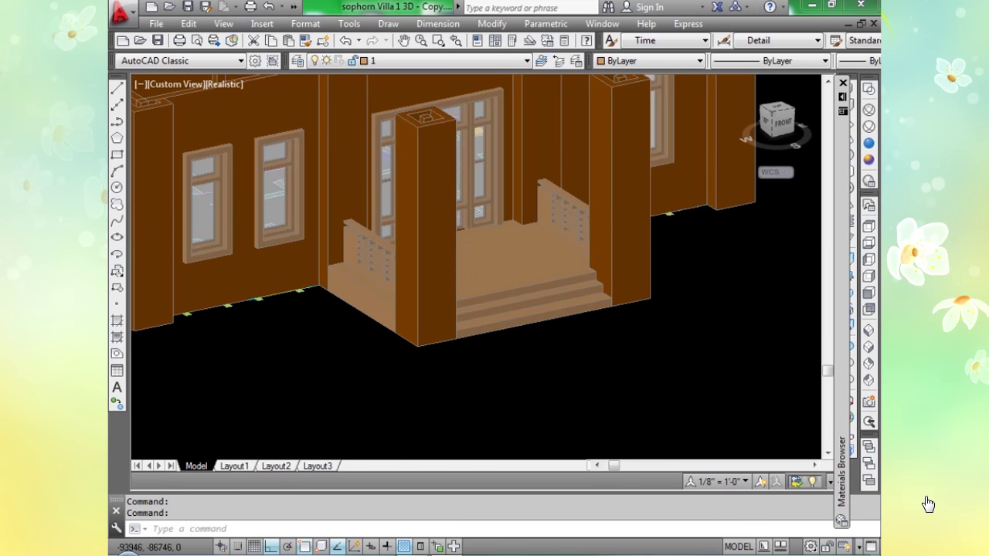
pyautogui.scroll(3, 465, 268)
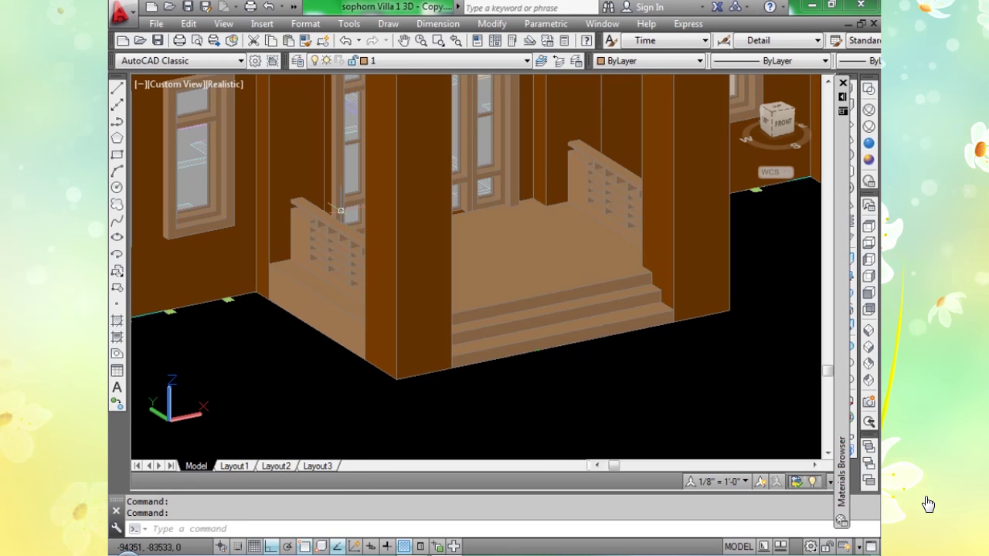
# Apply the porch column's material to the left and right railings with MATCHPROP.
pyautogui.write('m')
pyautogui.press('Return')
pyautogui.click(398, 192)
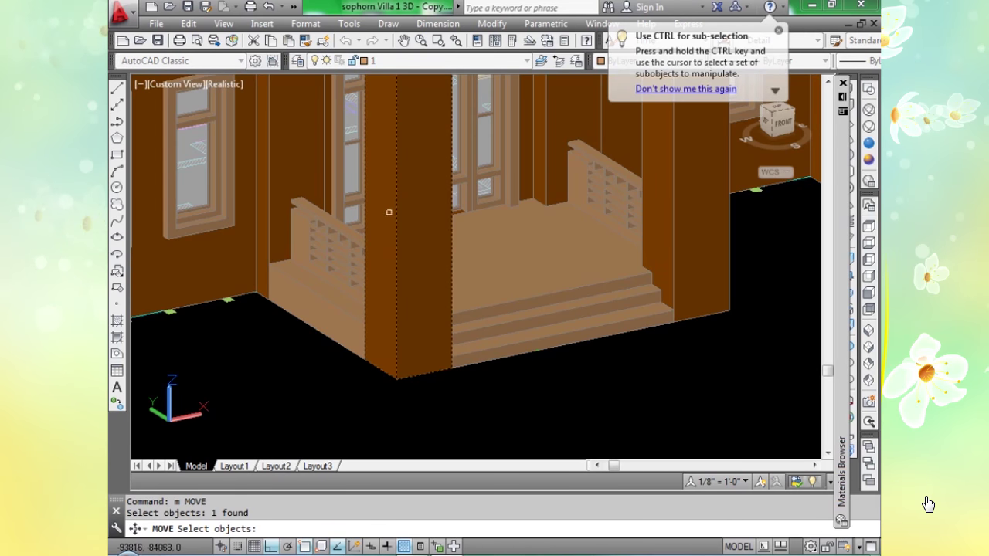
pyautogui.click(322, 234)
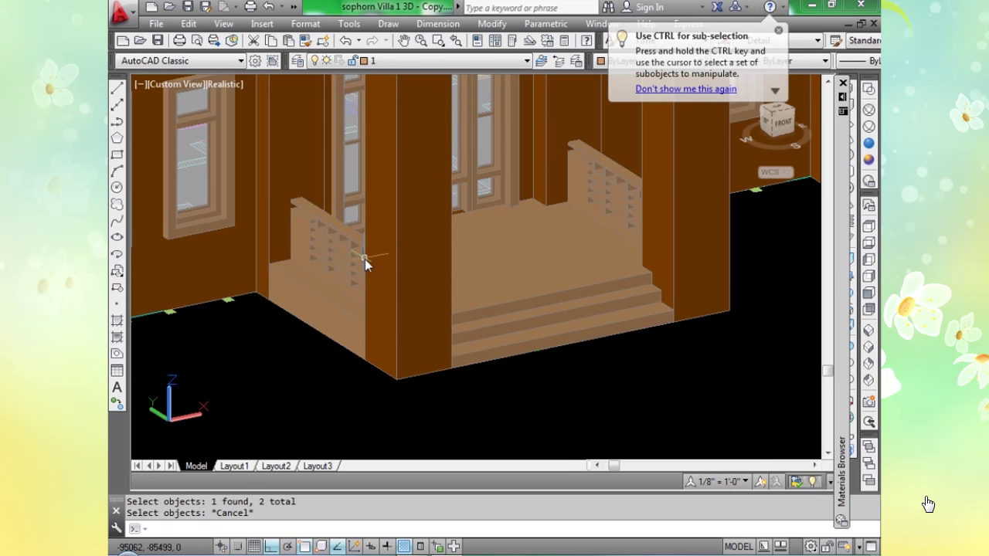
pyautogui.write('ma')
pyautogui.press('Return')
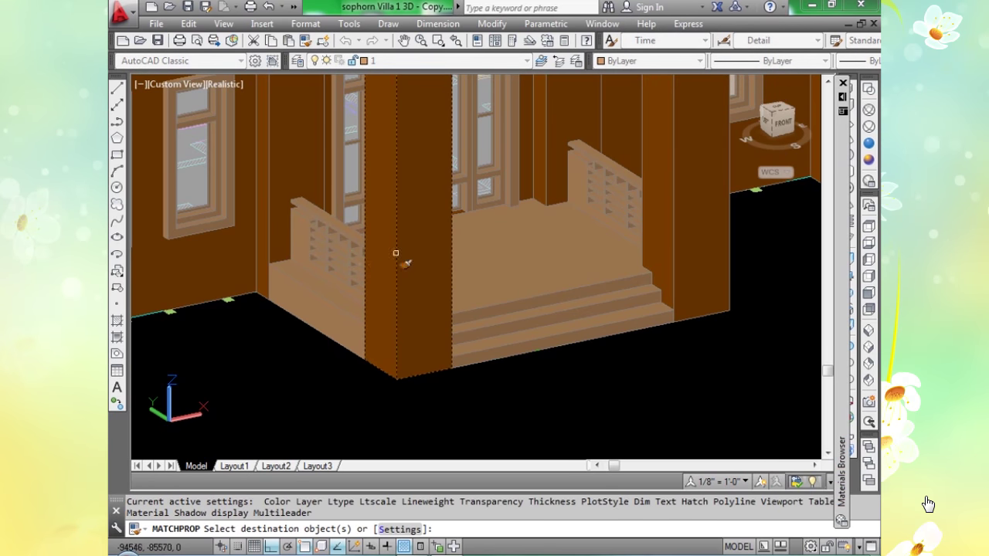
pyautogui.click(339, 246)
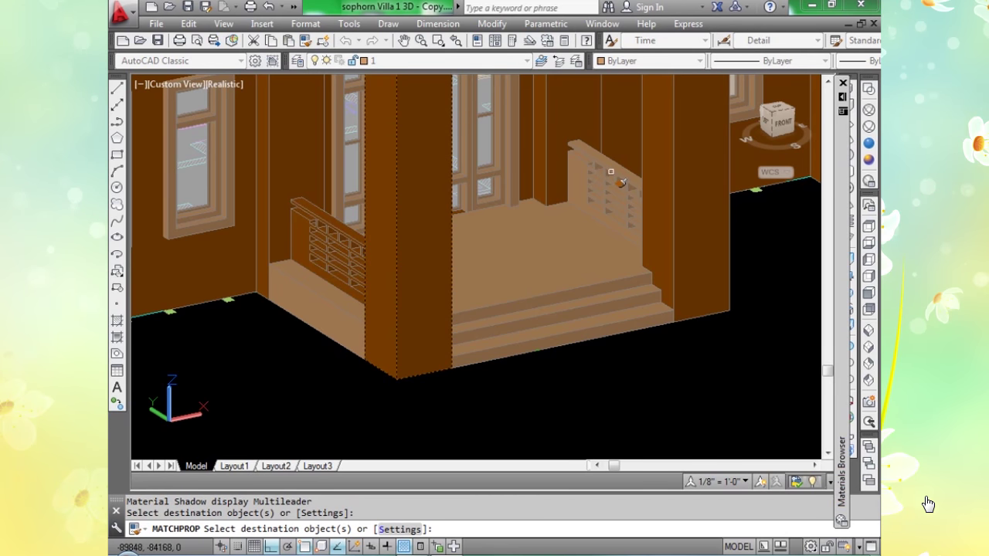
pyautogui.click(610, 171)
pyautogui.press('Return')
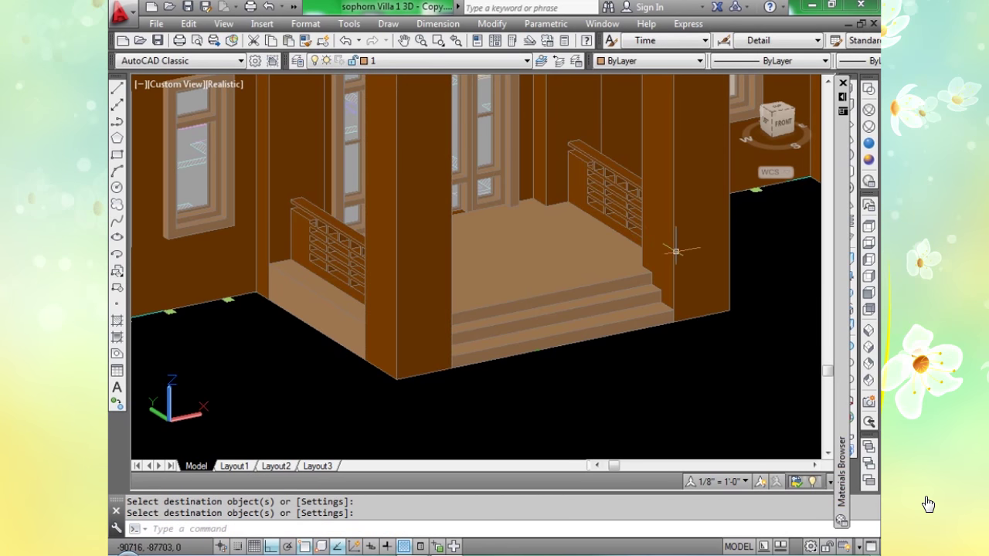
# Pan the house aside to bring the plan drawings into view.
pyautogui.scroll(-6, 676, 251)
pyautogui.moveTo(556, 347); pyautogui.dragTo(384, 347, button='middle')
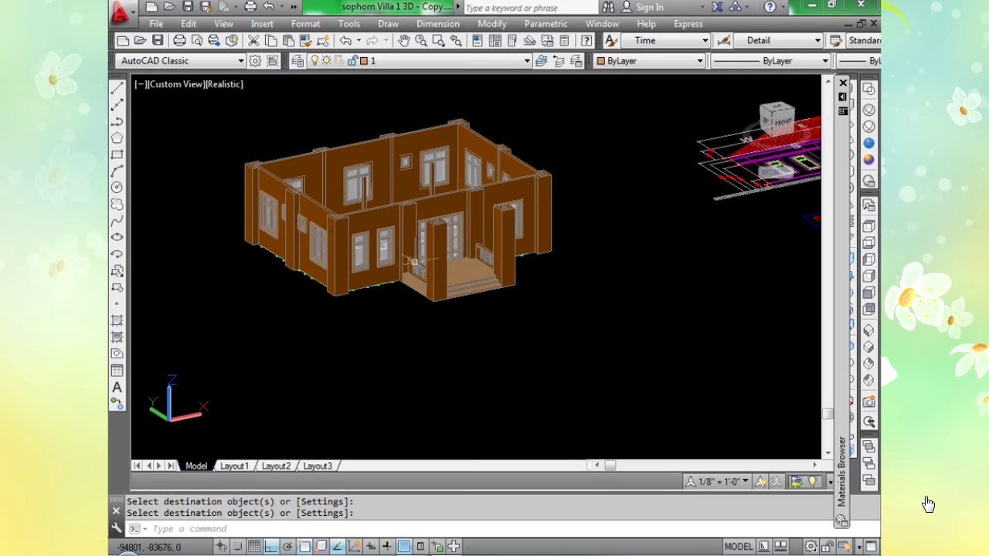
pyautogui.scroll(8, 415, 263)
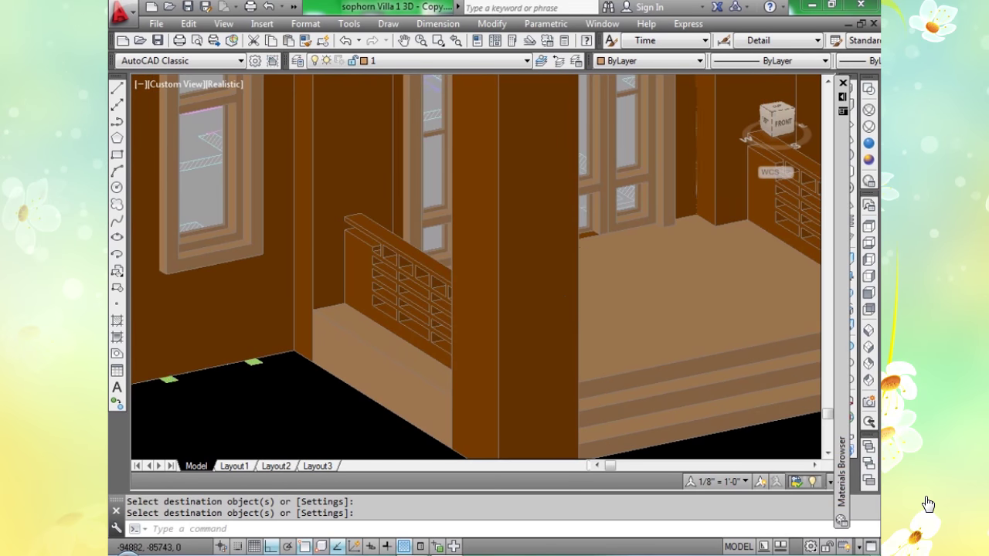
pyautogui.scroll(-3, 453, 309)
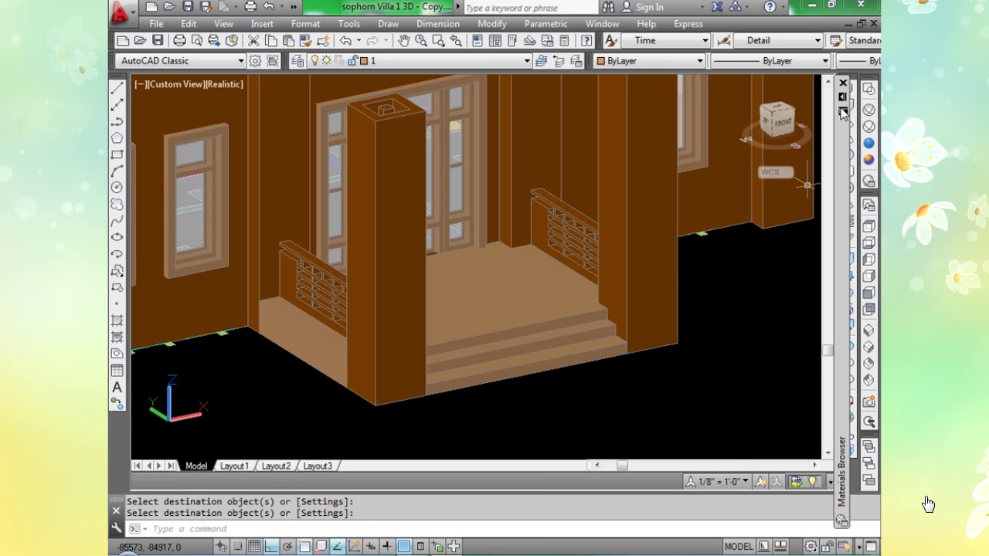
pyautogui.moveTo(843, 113)
pyautogui.scroll(-6, 497, 344)
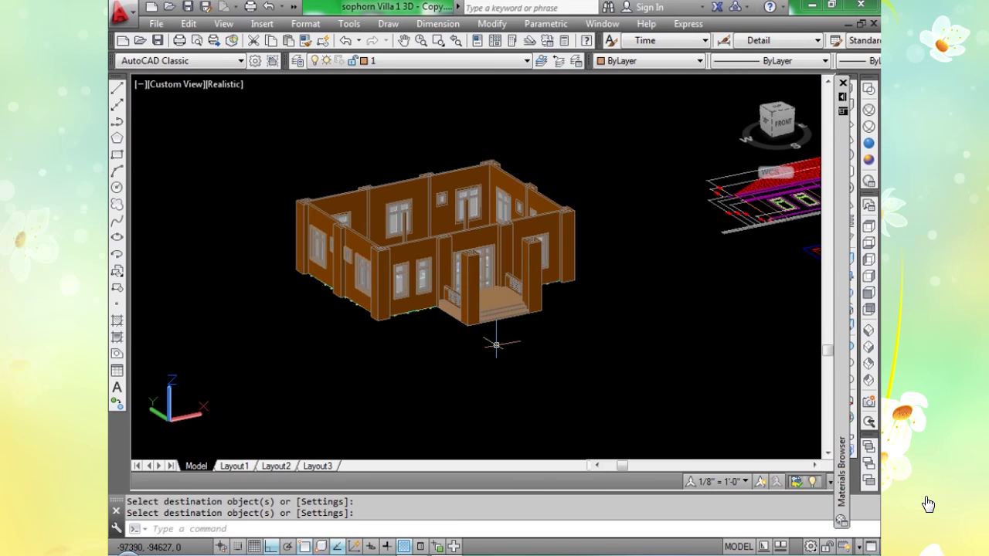
pyautogui.scroll(-4, 585, 320)
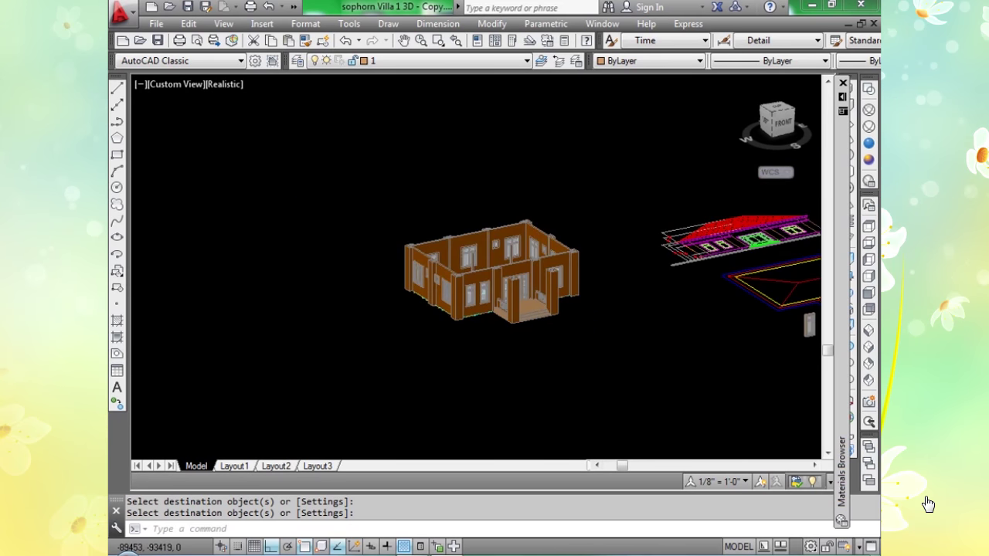
# Switch the model to the Wireframe visual style and zoom in on the elevation drawings.
pyautogui.click(869, 110)
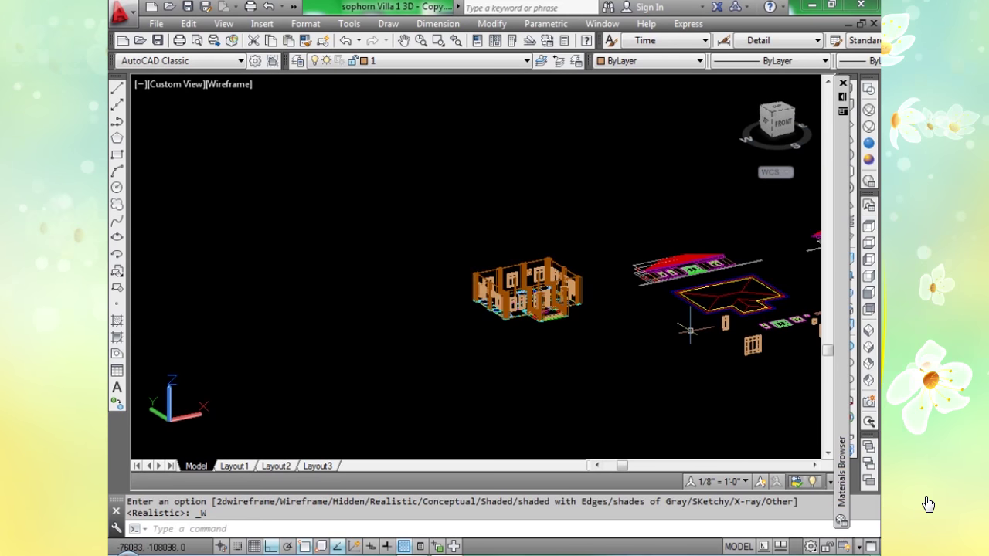
pyautogui.moveTo(635, 331); pyautogui.dragTo(485, 336, button='middle')
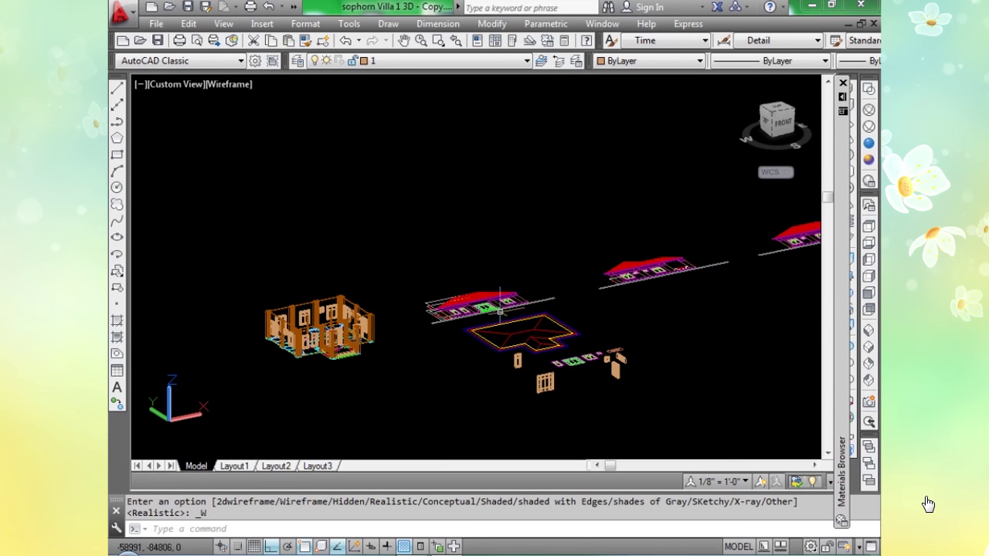
pyautogui.scroll(3, 634, 313)
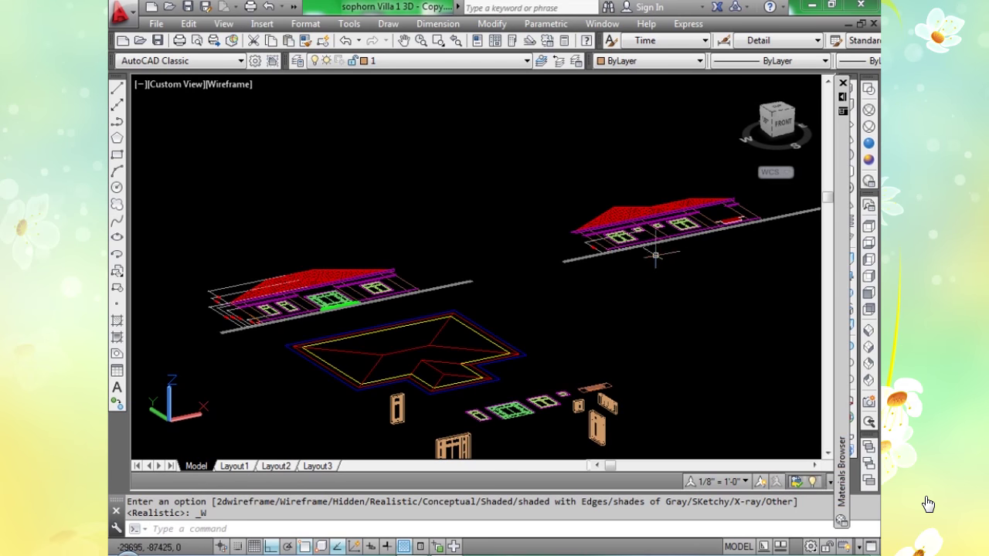
pyautogui.scroll(2, 523, 316)
pyautogui.scroll(1, 483, 293)
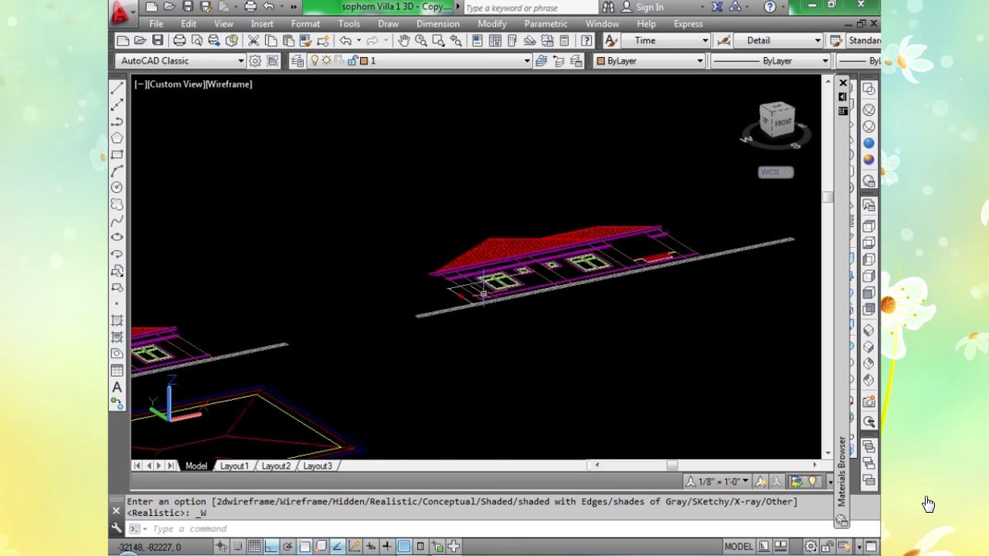
pyautogui.scroll(1, 483, 293)
pyautogui.scroll(2, 471, 297)
pyautogui.scroll(6, 485, 299)
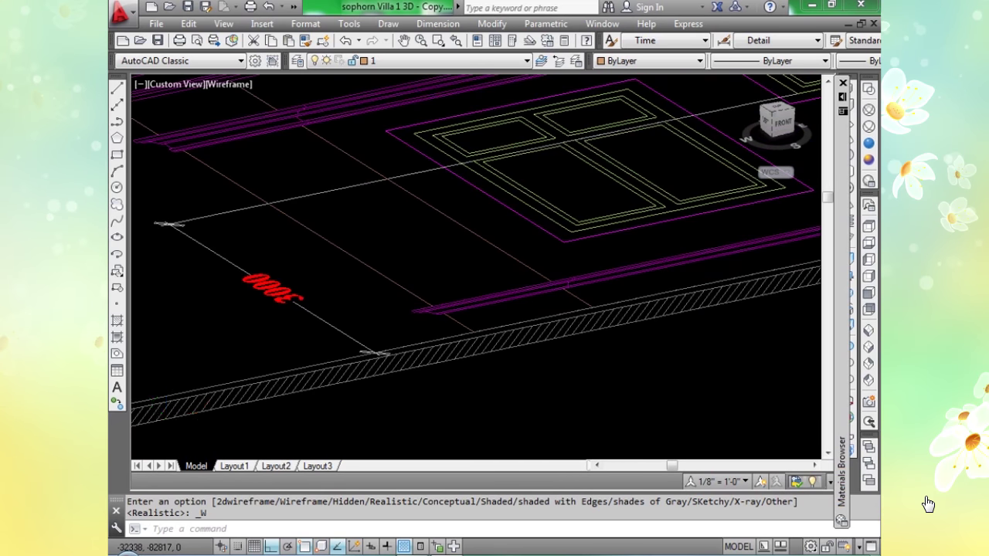
# Pan and zoom across the roof plan and the elevations' windows and red roof hatching.
pyautogui.scroll(-8, 486, 298)
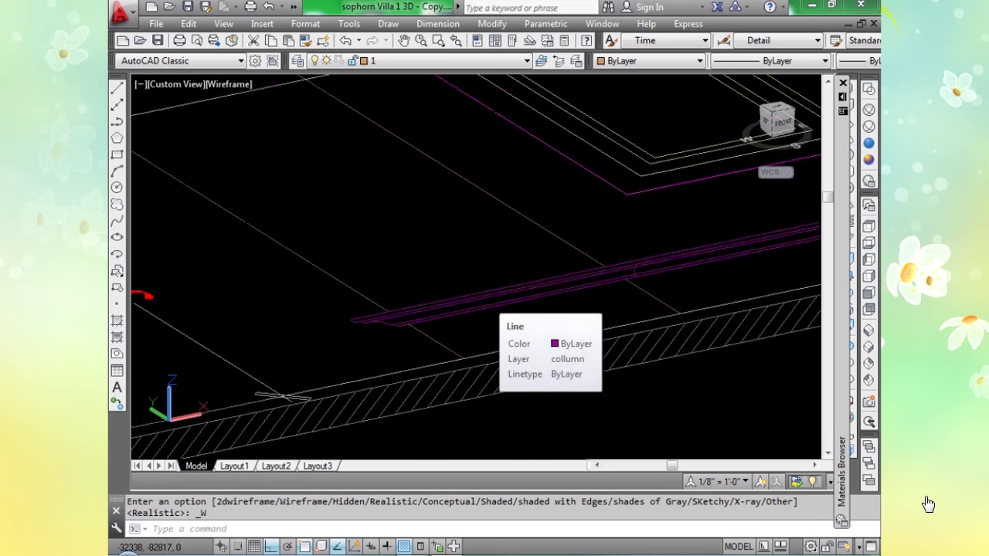
pyautogui.scroll(-5, 481, 309)
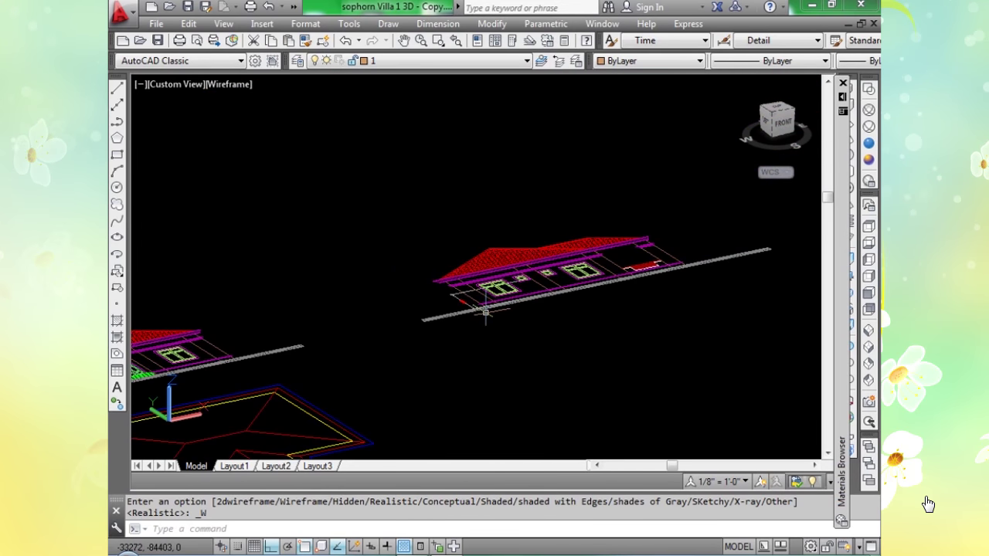
pyautogui.scroll(2, 503, 319)
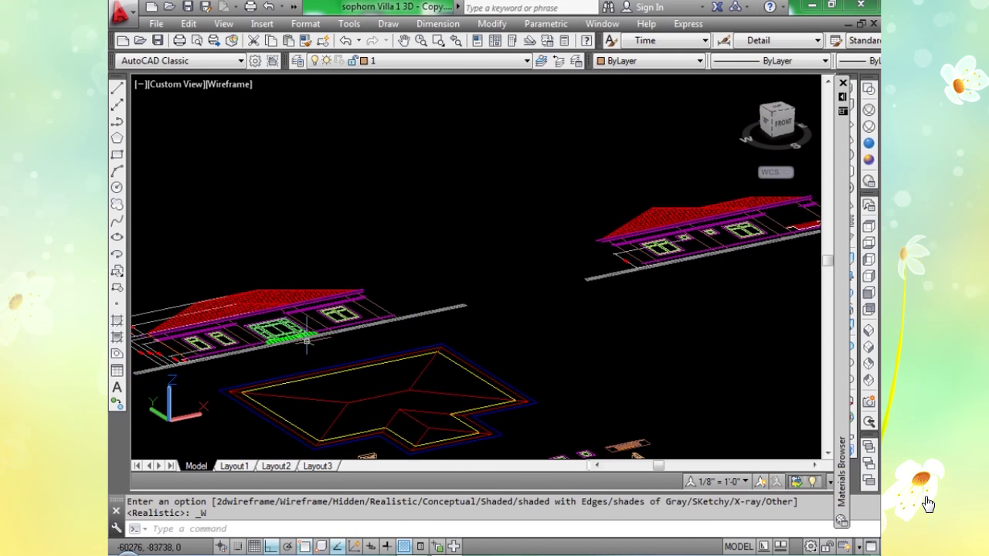
pyautogui.scroll(4, 282, 334)
pyautogui.moveTo(219, 348); pyautogui.dragTo(316, 327, button='middle')
pyautogui.scroll(2, 304, 330)
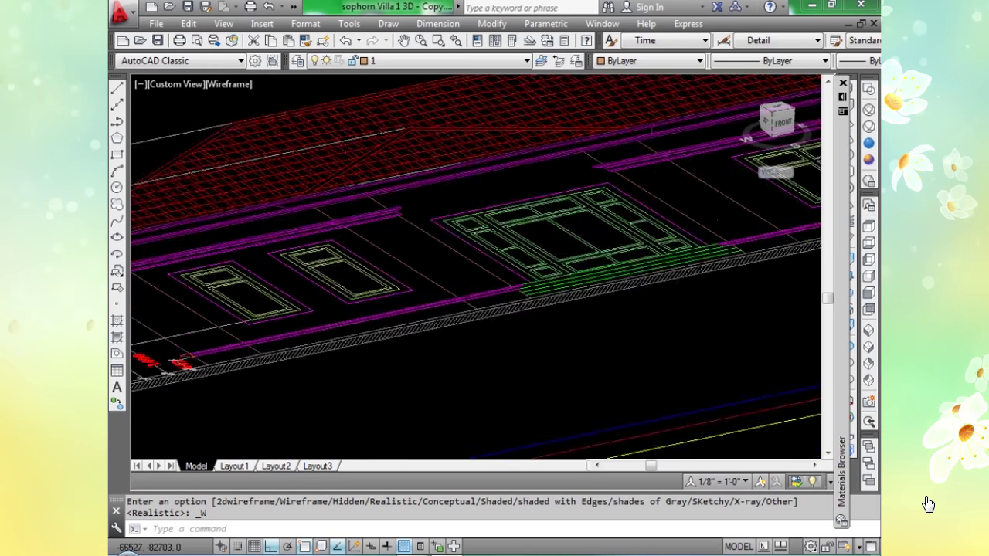
pyautogui.scroll(-5, 270, 338)
pyautogui.scroll(-1, 271, 338)
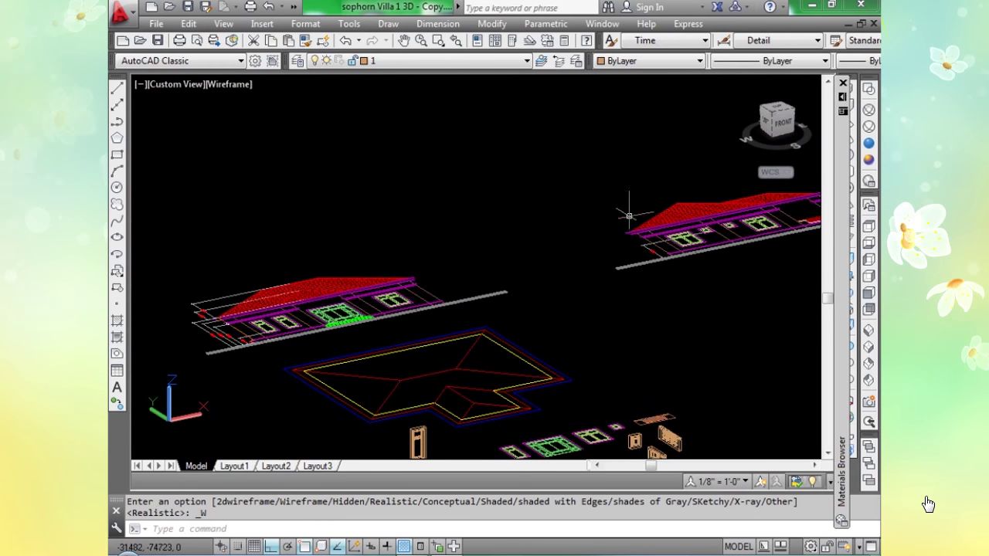
# Switch to a top view and centre the floor plan on screen.
pyautogui.click(868, 226)
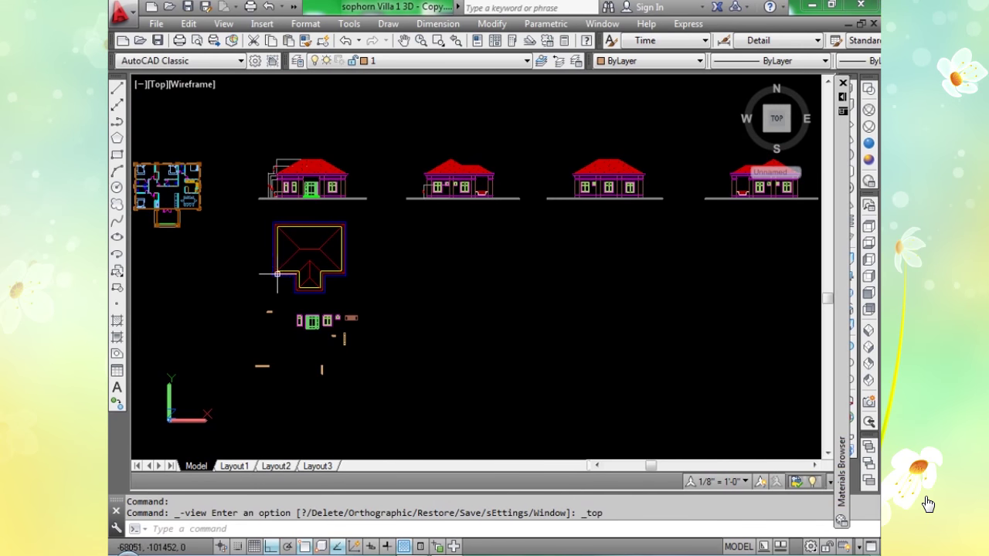
pyautogui.moveTo(370, 236); pyautogui.dragTo(490, 243, button='middle')
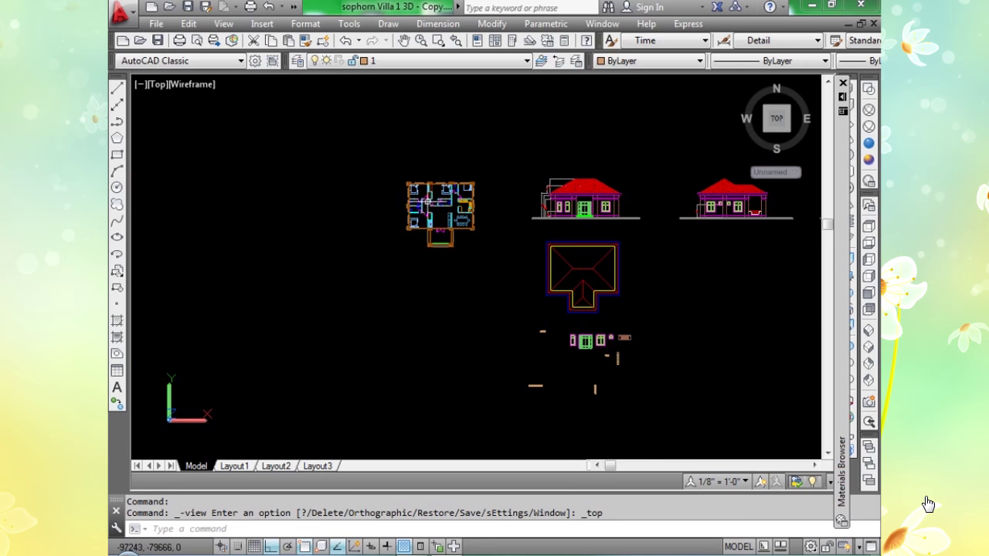
pyautogui.scroll(6, 400, 187)
pyautogui.scroll(3, 401, 187)
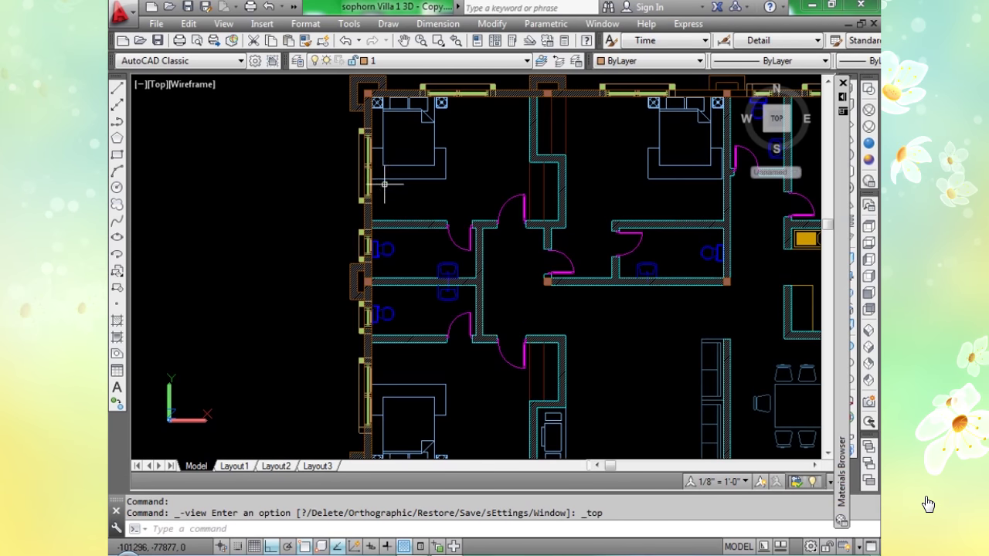
# Make Defpoints the current layer and bring the porch area of the plan into view.
pyautogui.click(525, 62)
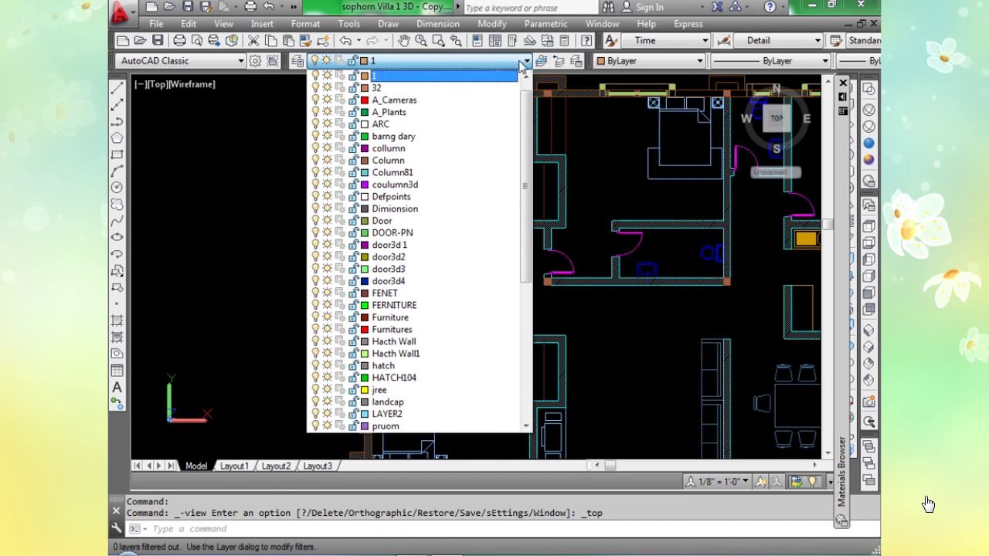
pyautogui.click(390, 197)
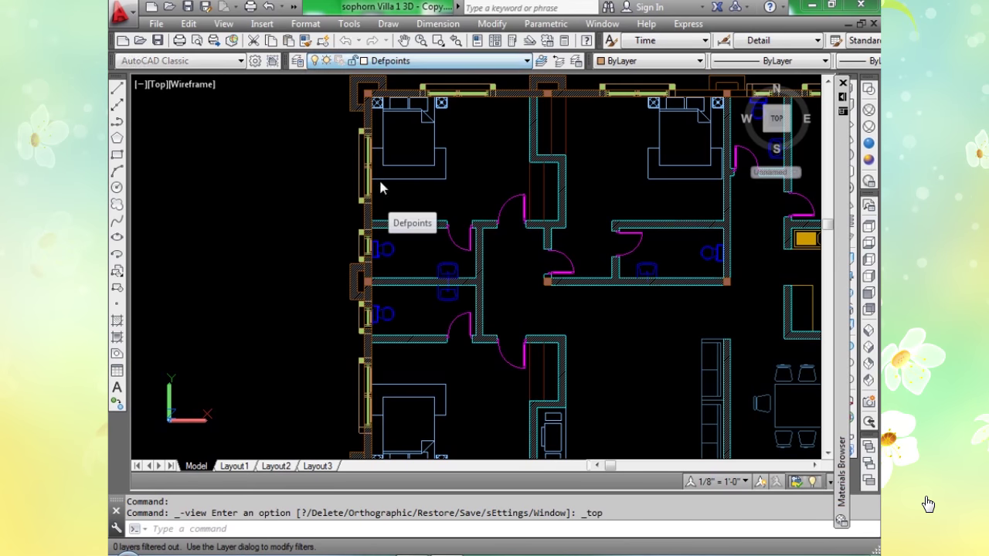
pyautogui.scroll(-4, 349, 214)
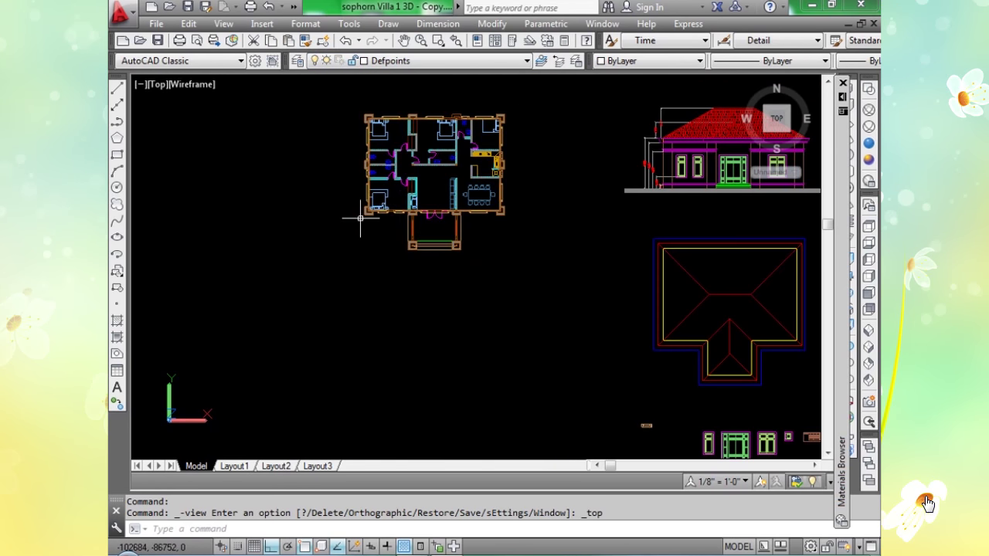
pyautogui.scroll(5, 367, 214)
pyautogui.moveTo(385, 214); pyautogui.dragTo(346, 256, button='middle')
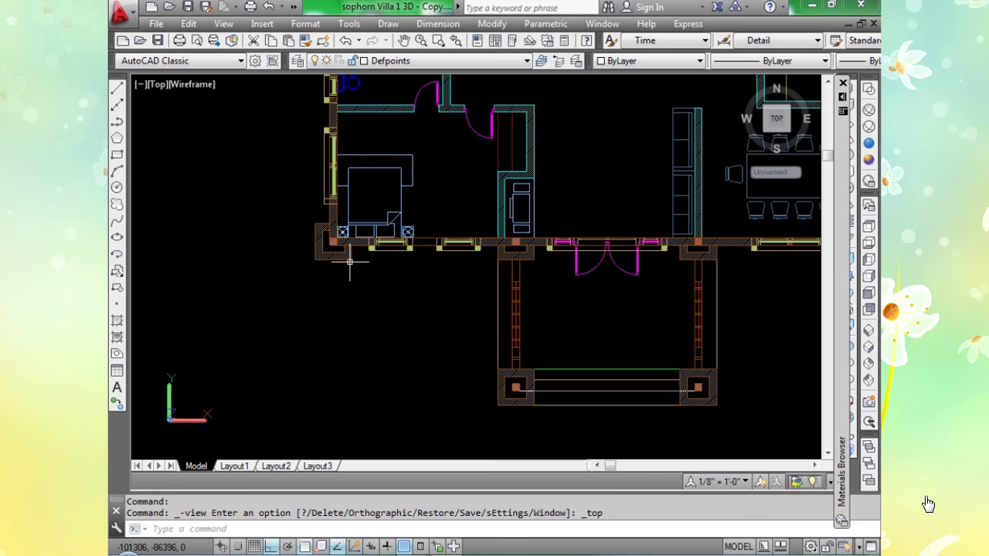
# Start a polyline with PL and zoom in on the porch and its doorway.
pyautogui.write('pl')
pyautogui.press('Return')
pyautogui.scroll(3, 348, 254)
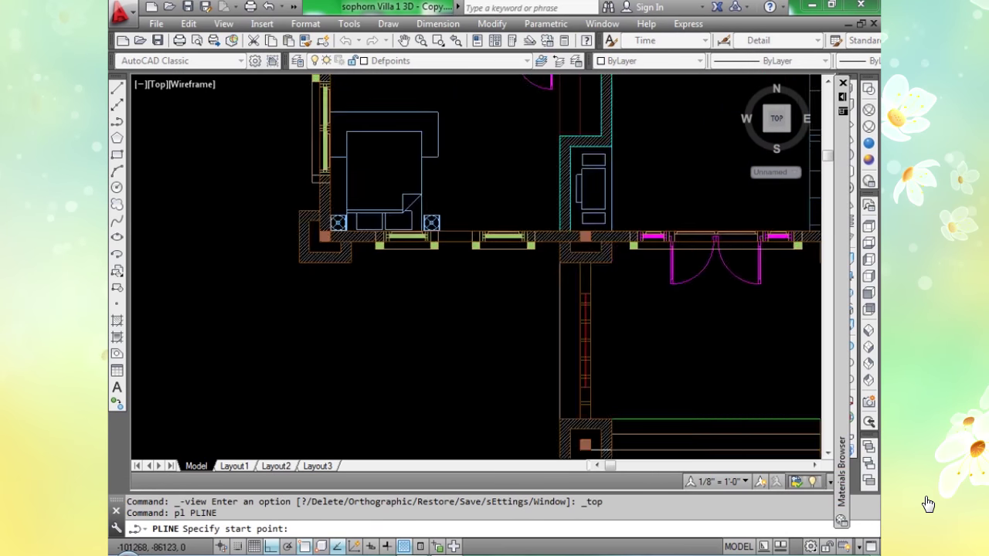
pyautogui.scroll(-2, 546, 255)
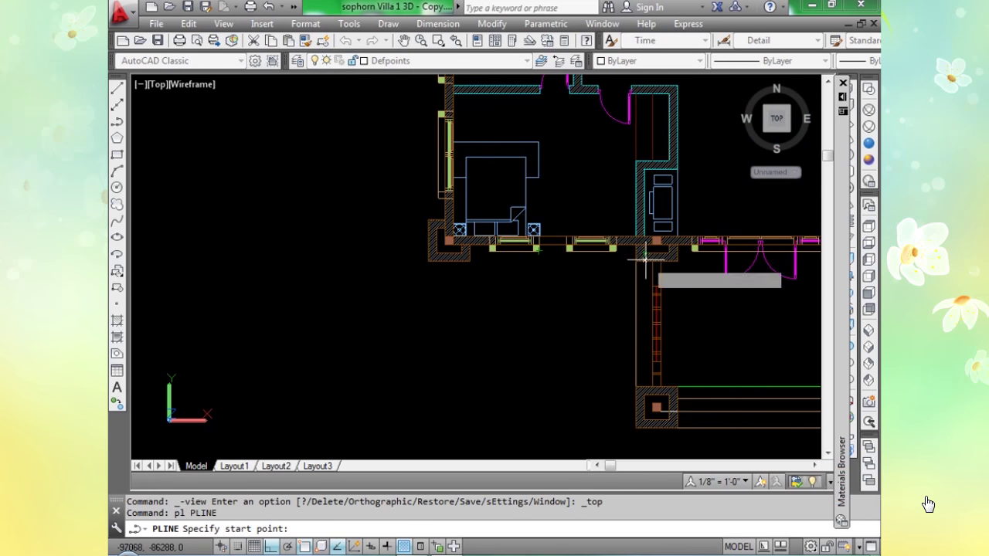
pyautogui.scroll(3, 645, 258)
pyautogui.moveTo(574, 254); pyautogui.dragTo(502, 280, button='middle')
pyautogui.scroll(-2, 348, 267)
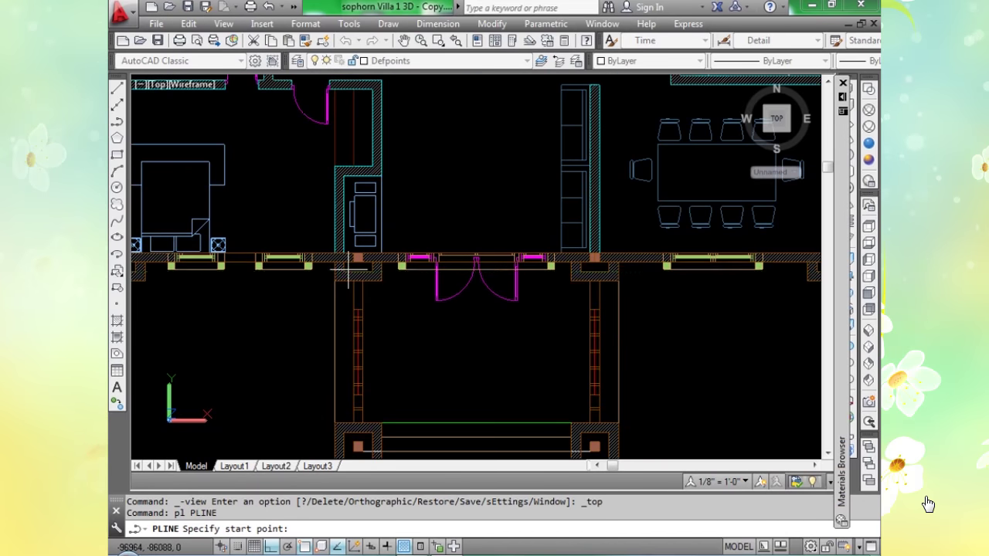
pyautogui.scroll(-5, 348, 266)
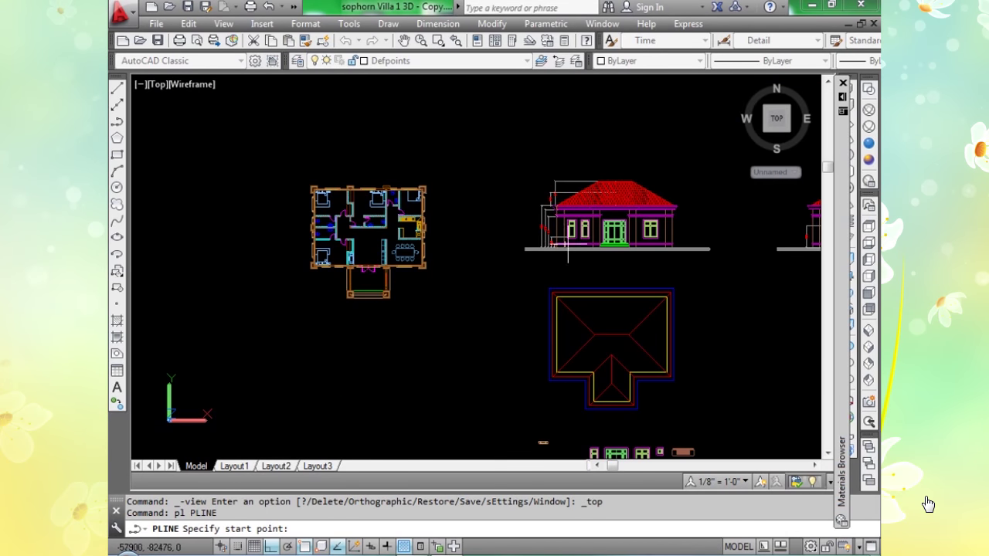
pyautogui.scroll(3, 655, 240)
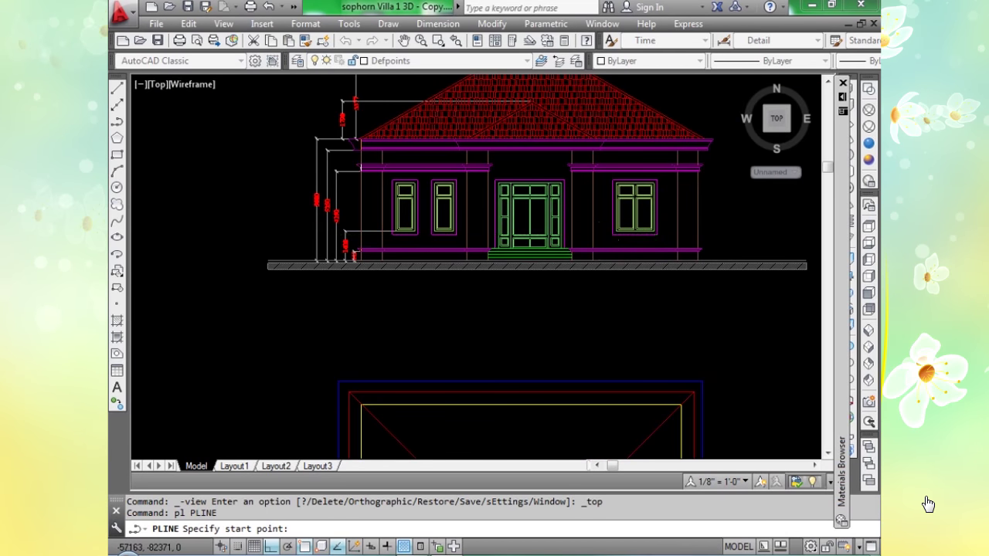
pyautogui.scroll(2, 599, 239)
pyautogui.scroll(-4, 599, 240)
pyautogui.scroll(-2, 575, 224)
# Survey the floor plan, elevations and roof plan, then zoom back in on the floor plan.
pyautogui.moveTo(296, 265); pyautogui.dragTo(400, 265, button='middle')
pyautogui.moveTo(611, 263); pyautogui.dragTo(309, 266, button='middle')
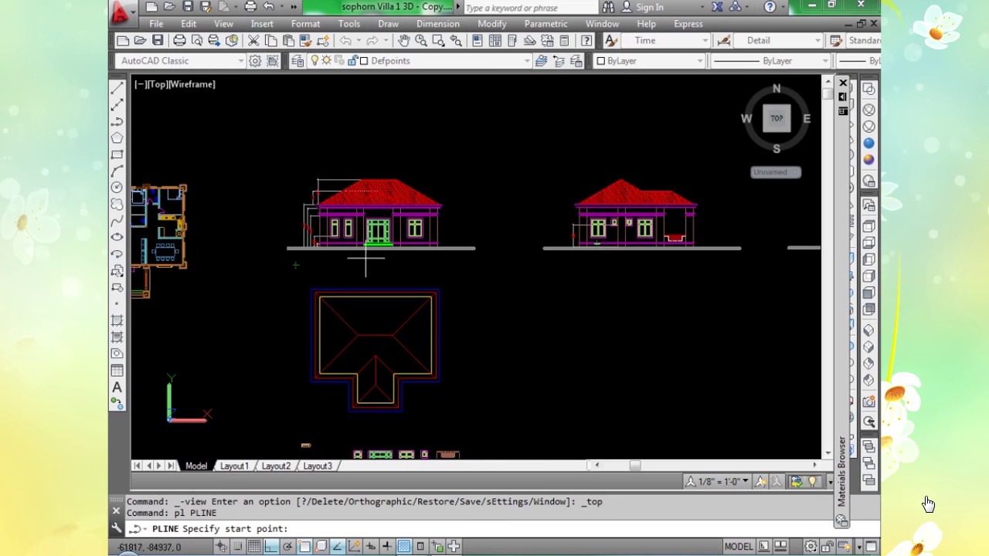
pyautogui.scroll(5, 371, 232)
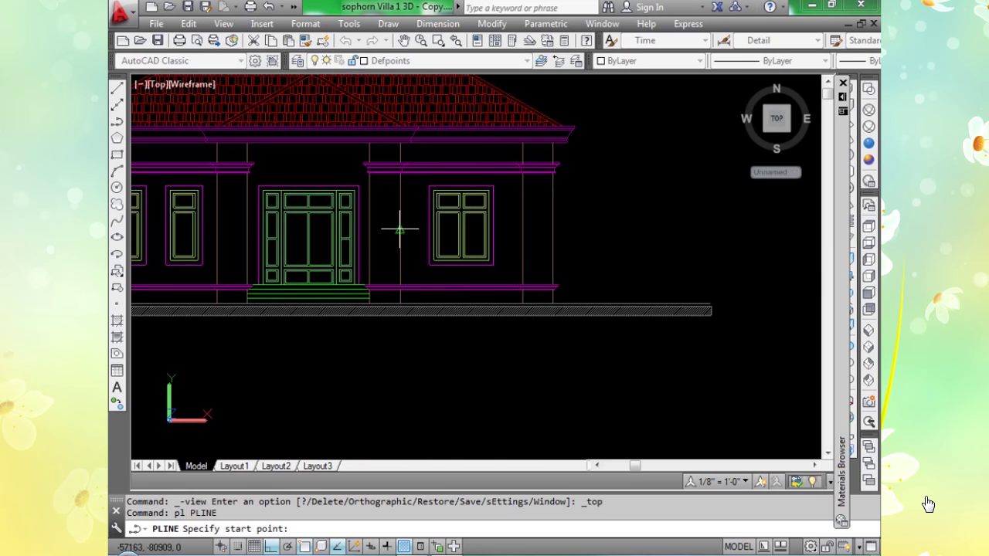
pyautogui.scroll(-5, 399, 229)
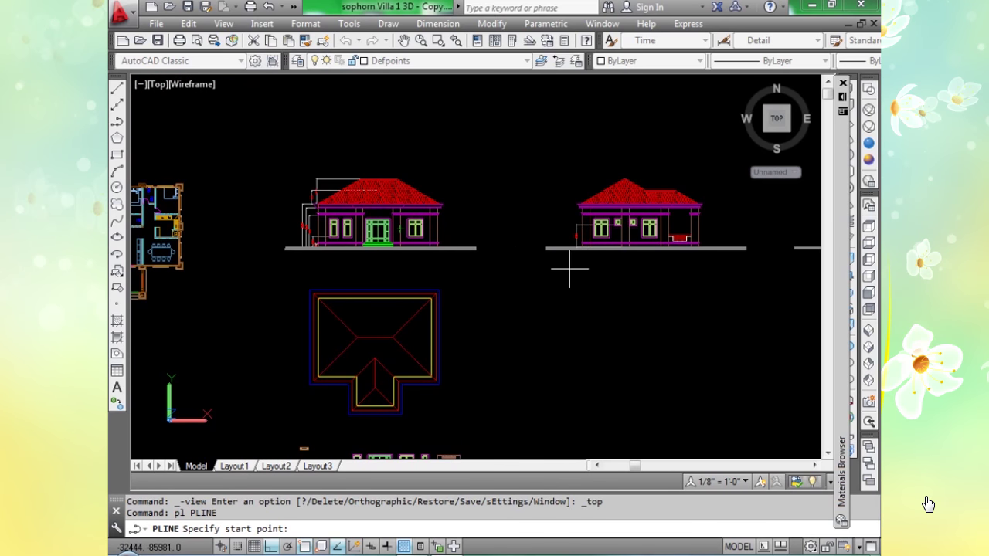
pyautogui.moveTo(198, 287)
pyautogui.mouseDown(button='middle')
pyautogui.moveTo(274, 288)
pyautogui.moveTo(221, 278)
pyautogui.moveTo(172, 292)
pyautogui.mouseUp(button='middle')
pyautogui.moveTo(453, 283)
pyautogui.mouseDown(button='middle')
pyautogui.moveTo(322, 295)
pyautogui.moveTo(588, 274)
pyautogui.mouseUp(button='middle')
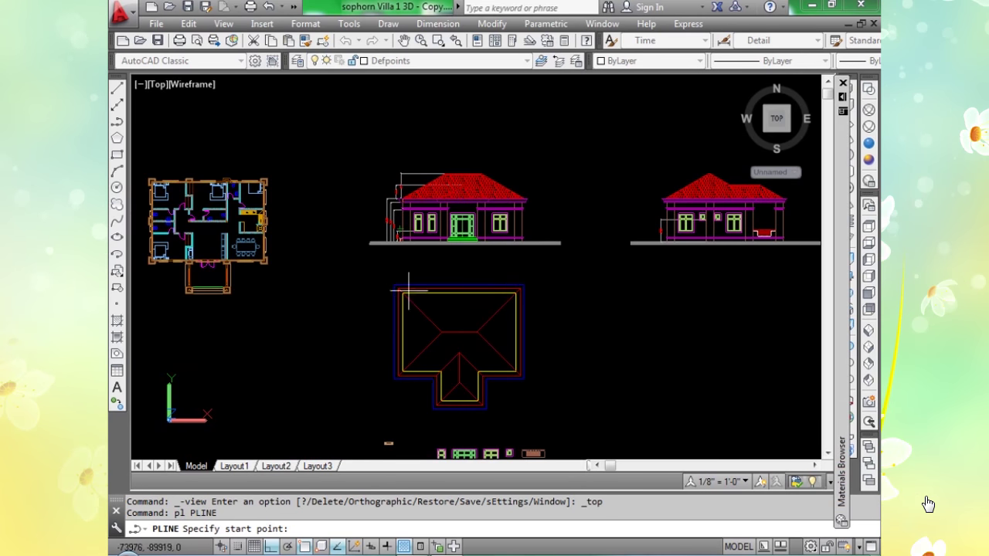
pyautogui.scroll(8, 154, 290)
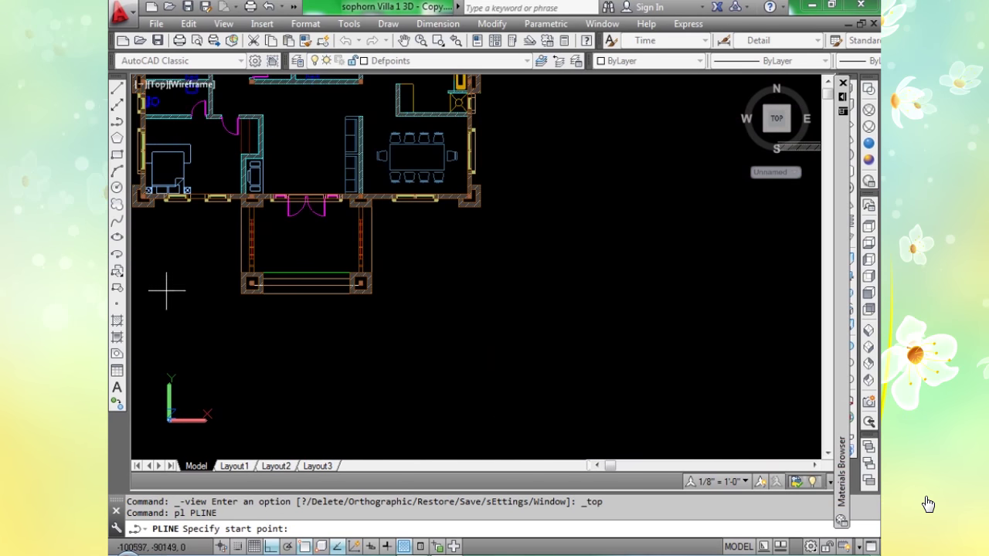
pyautogui.scroll(3, 290, 296)
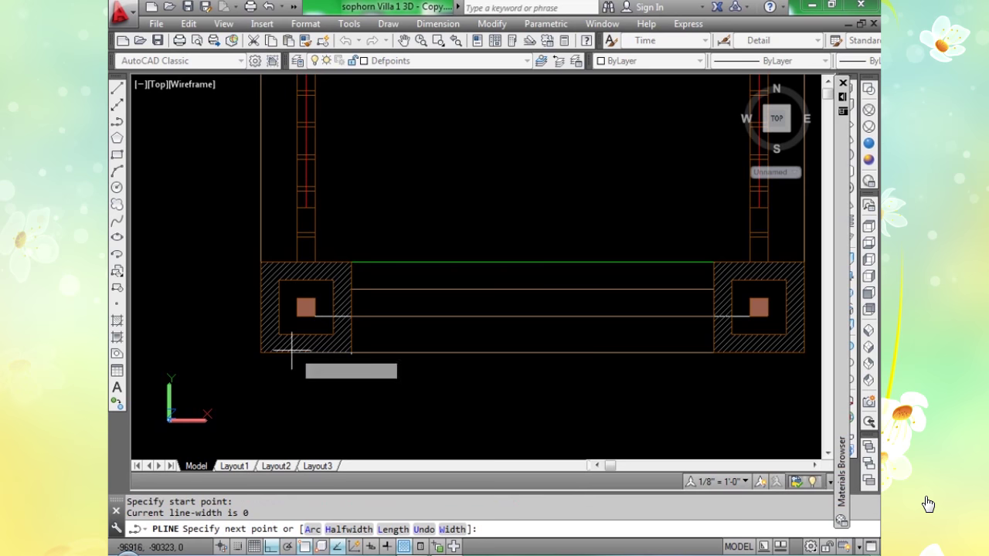
# Add the next polyline point at the porch corner.
pyautogui.click(259, 352)
pyautogui.scroll(-4, 260, 353)
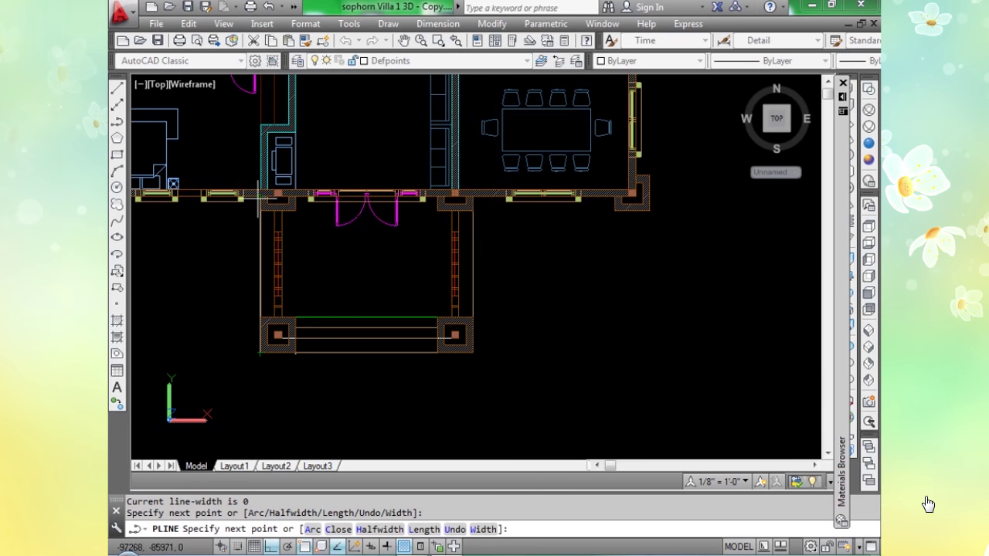
pyautogui.scroll(-4, 249, 207)
pyautogui.scroll(3, 347, 259)
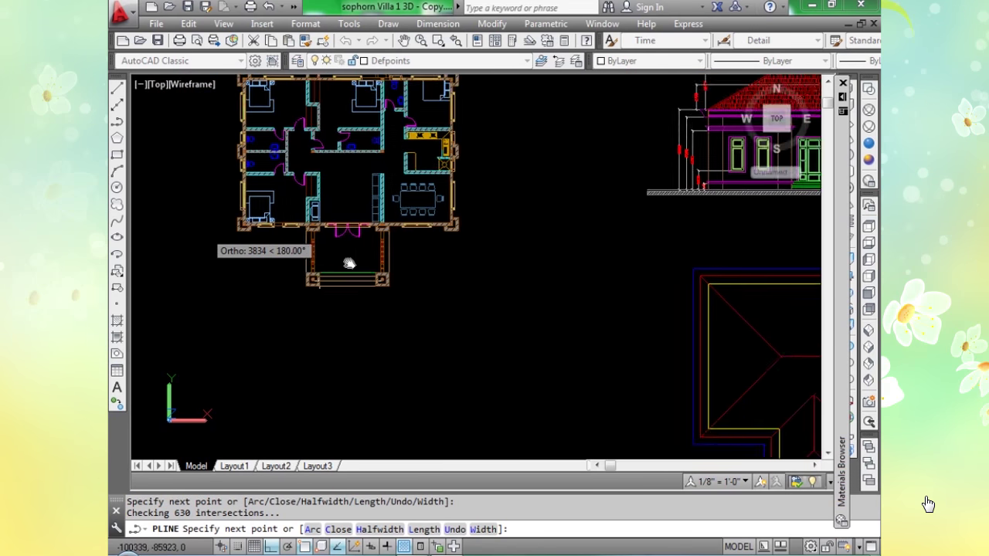
pyautogui.scroll(5, 321, 224)
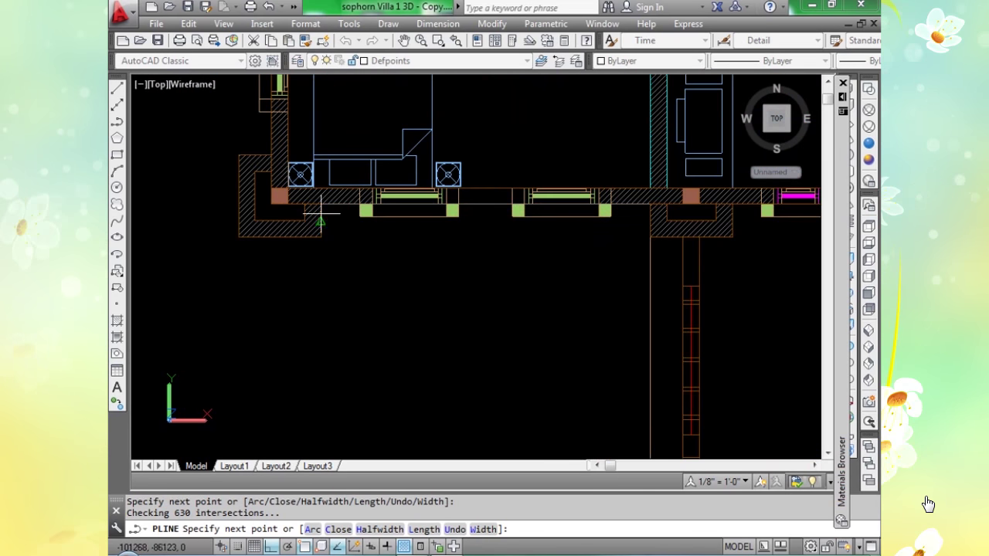
# Add polyline points at the column corners and zoom toward the upper-left exterior wall.
pyautogui.click(320, 220)
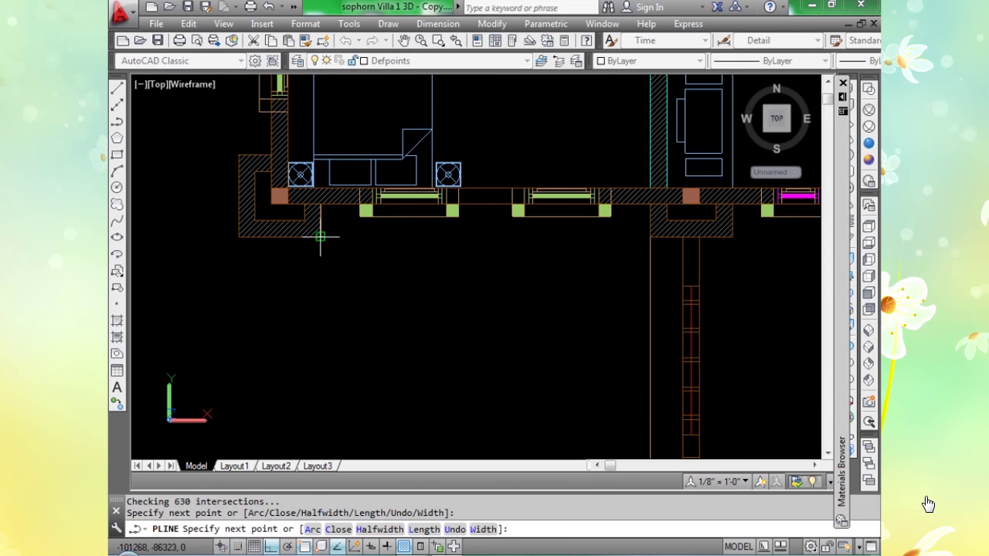
pyautogui.click(238, 236)
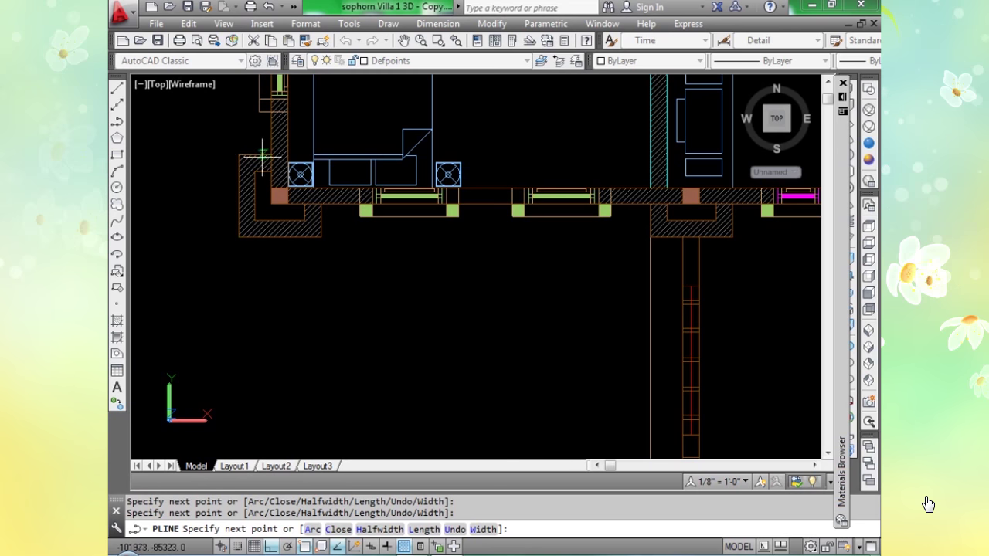
pyautogui.scroll(-6, 271, 155)
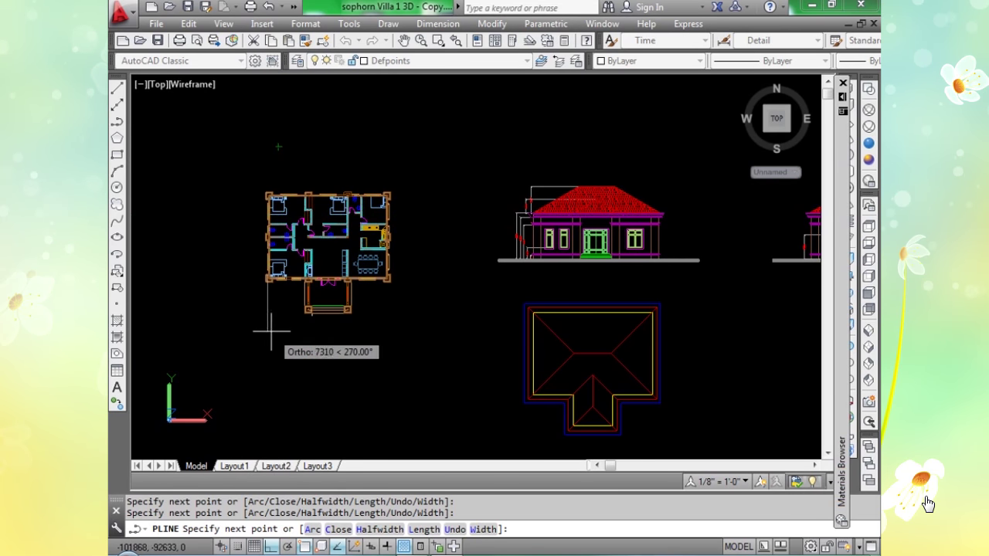
pyautogui.scroll(8, 262, 246)
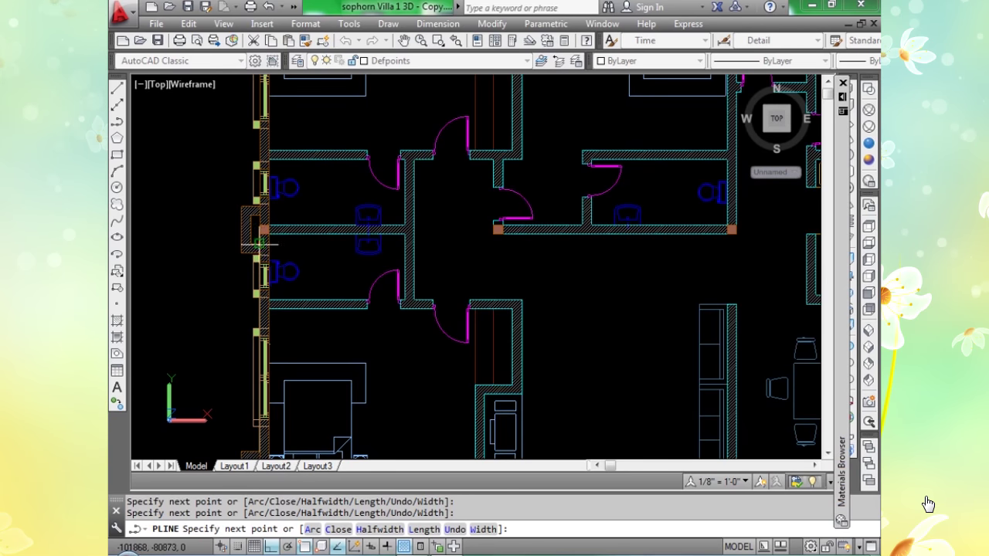
pyautogui.scroll(6, 262, 246)
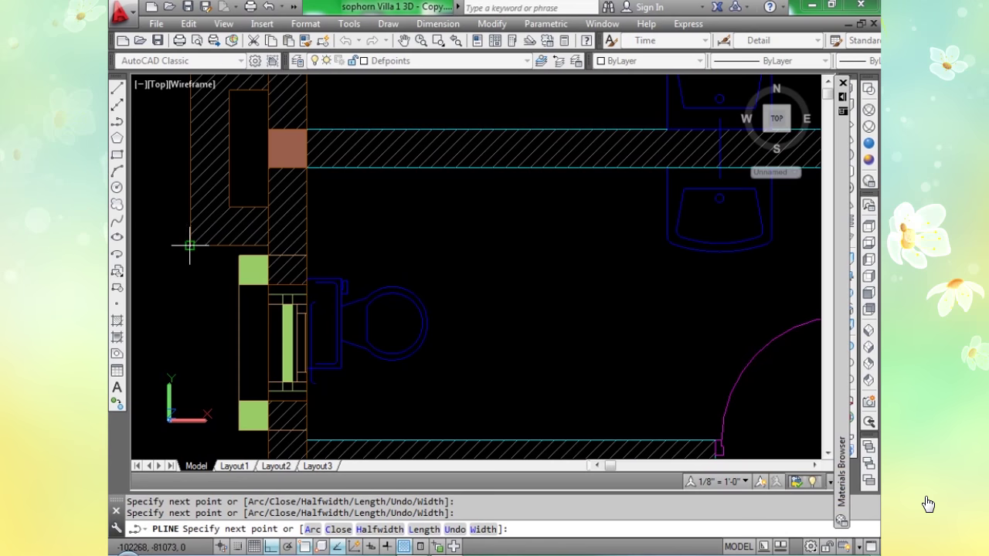
pyautogui.scroll(-3, 189, 246)
pyautogui.scroll(4, 190, 168)
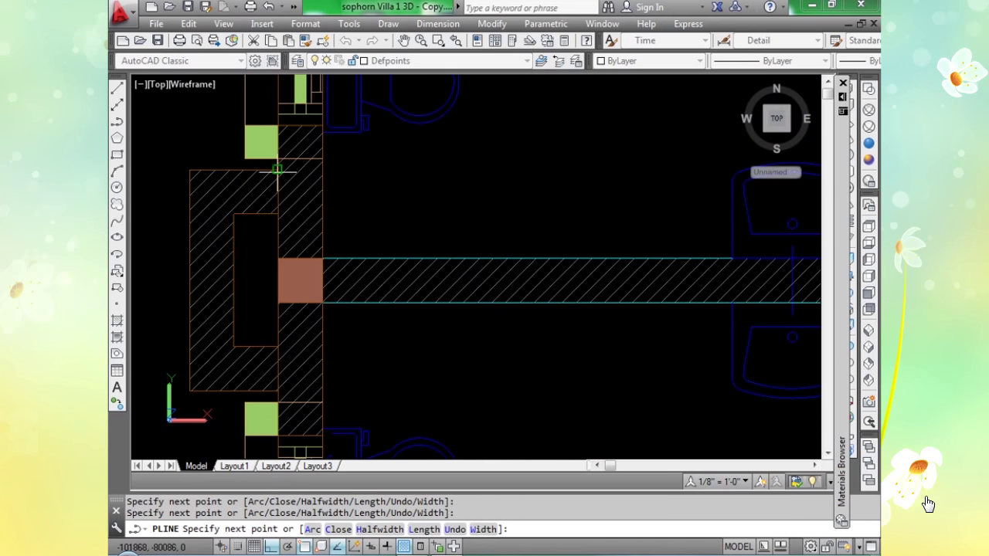
pyautogui.scroll(-3, 277, 168)
pyautogui.scroll(4, 286, 165)
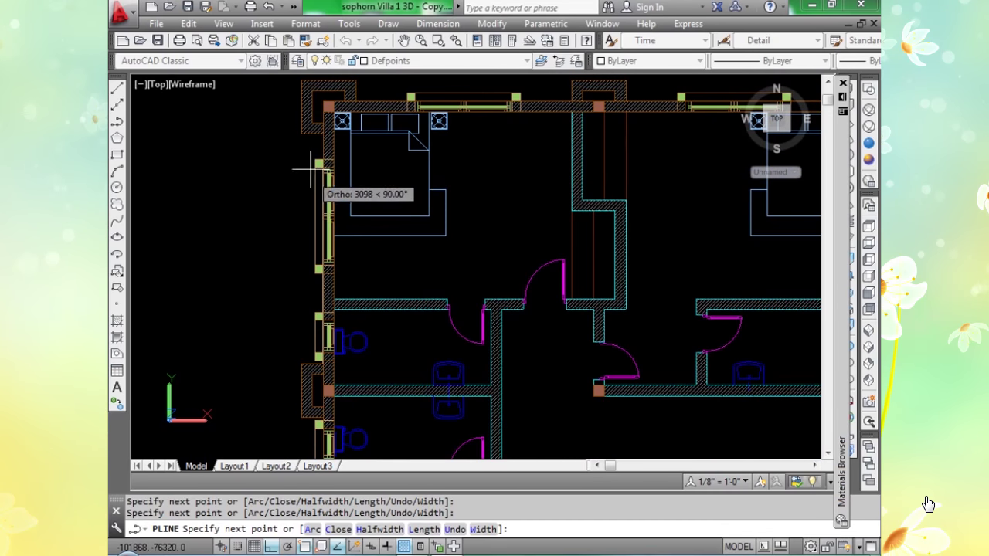
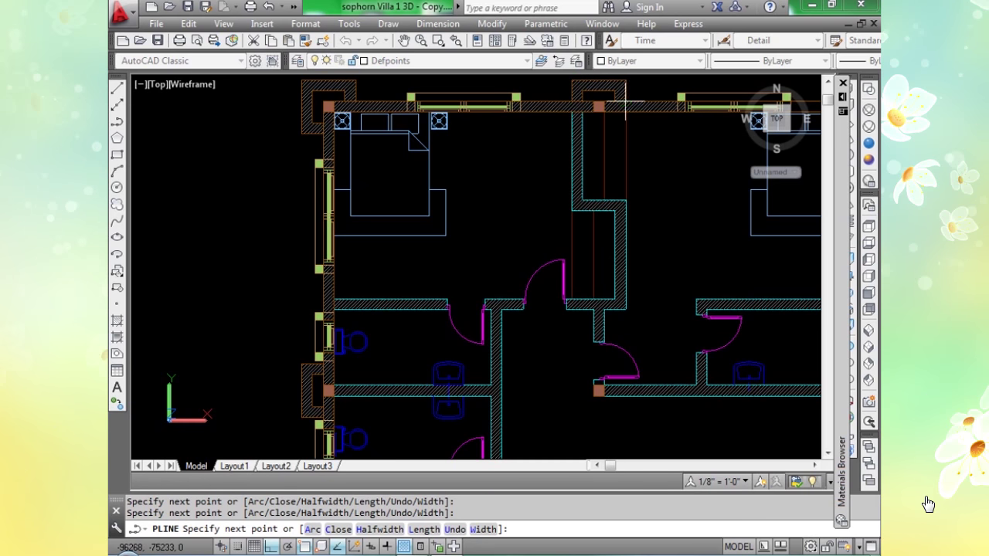
# Place the roof outline's corners along the top wall edge.
pyautogui.scroll(-4, 624, 94)
pyautogui.moveTo(509, 196); pyautogui.dragTo(231, 227, button='middle')
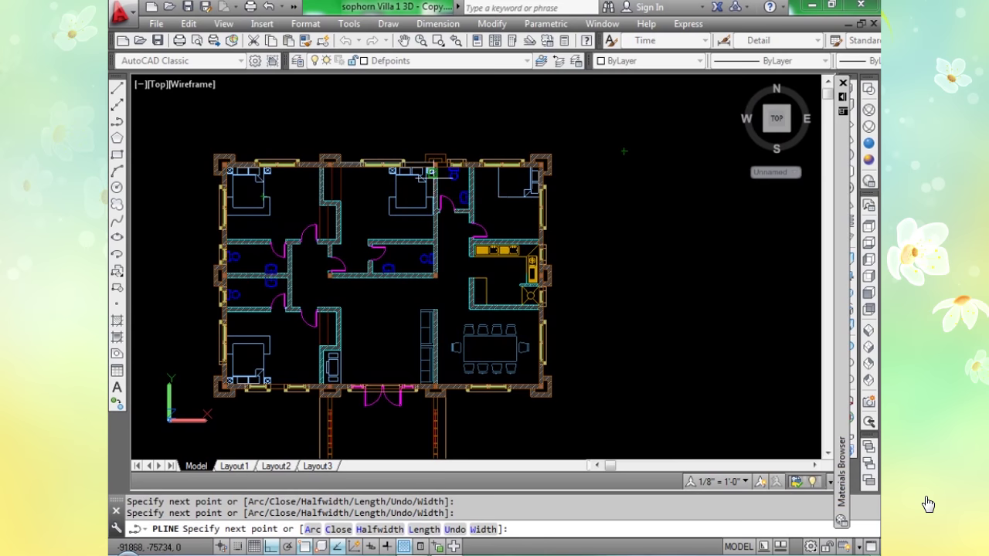
pyautogui.scroll(5, 461, 146)
pyautogui.scroll(3, 411, 169)
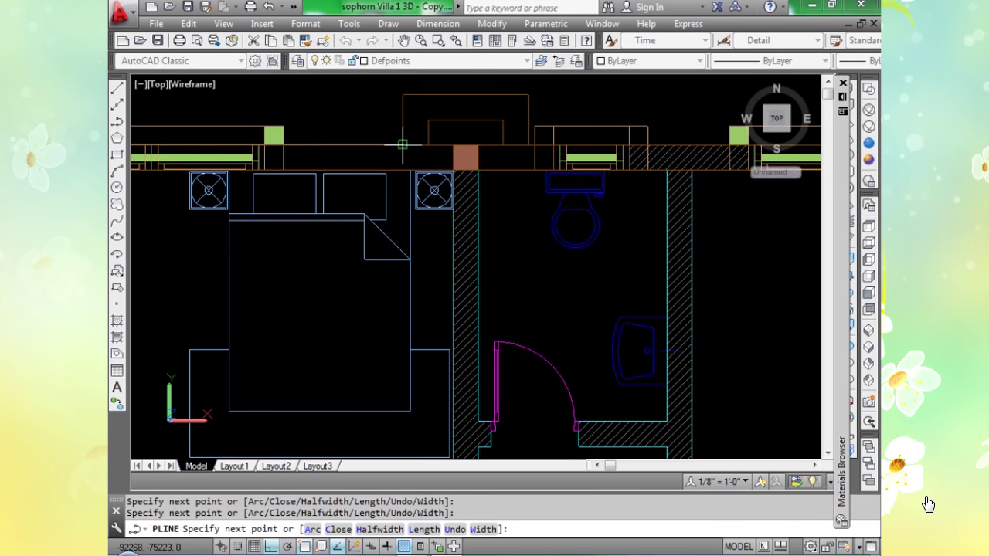
pyautogui.click(401, 94)
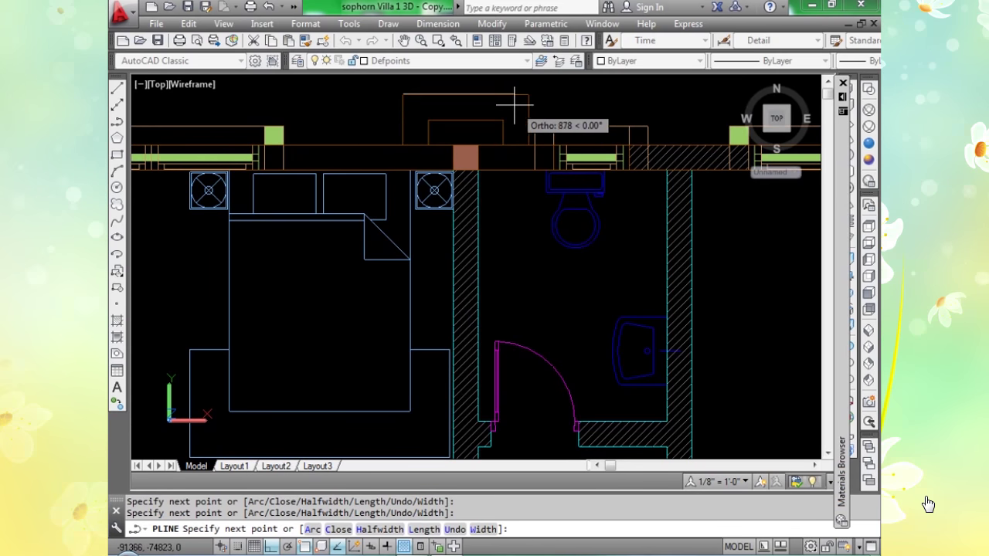
pyautogui.click(528, 95)
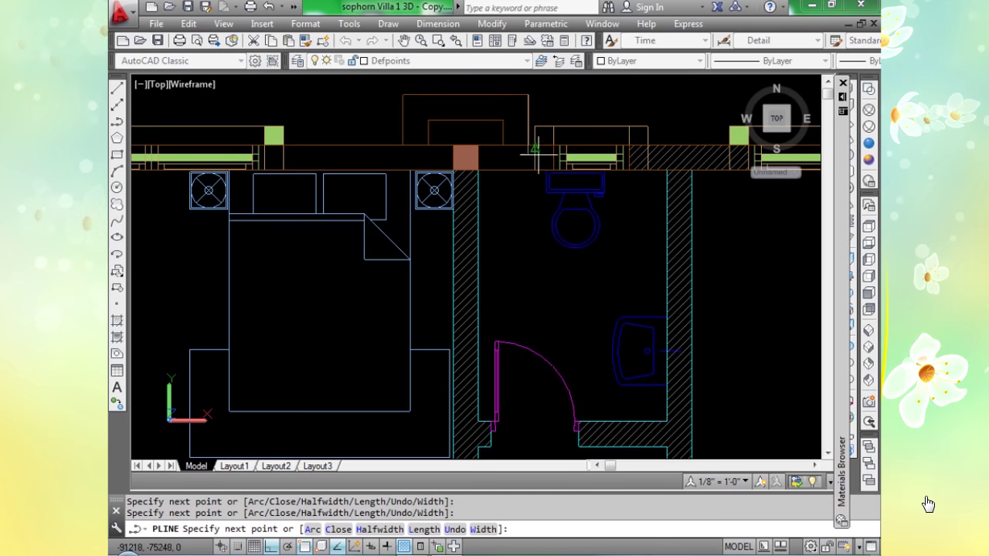
pyautogui.scroll(-5, 471, 216)
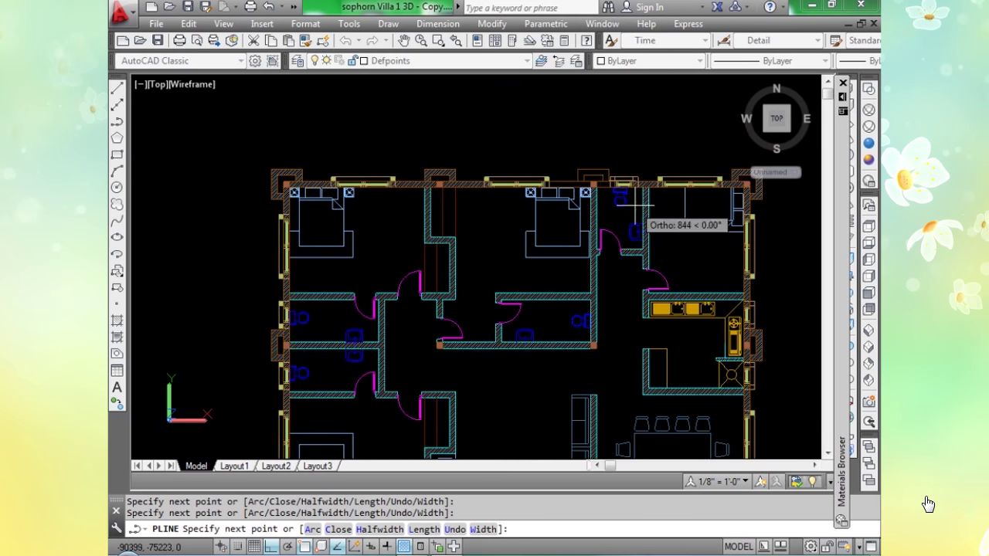
pyautogui.scroll(4, 479, 224)
pyautogui.scroll(5, 497, 197)
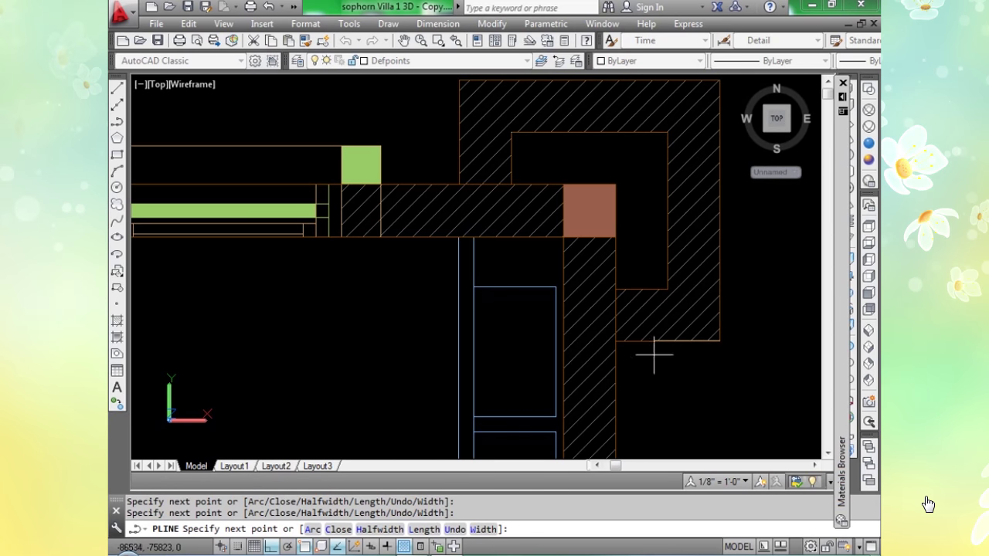
pyautogui.scroll(-8, 615, 340)
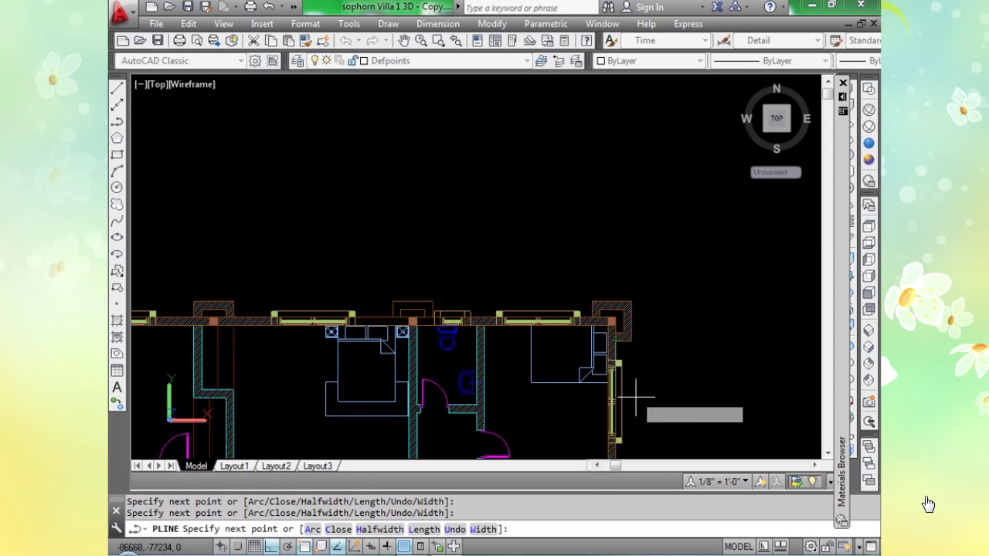
pyautogui.scroll(6, 468, 309)
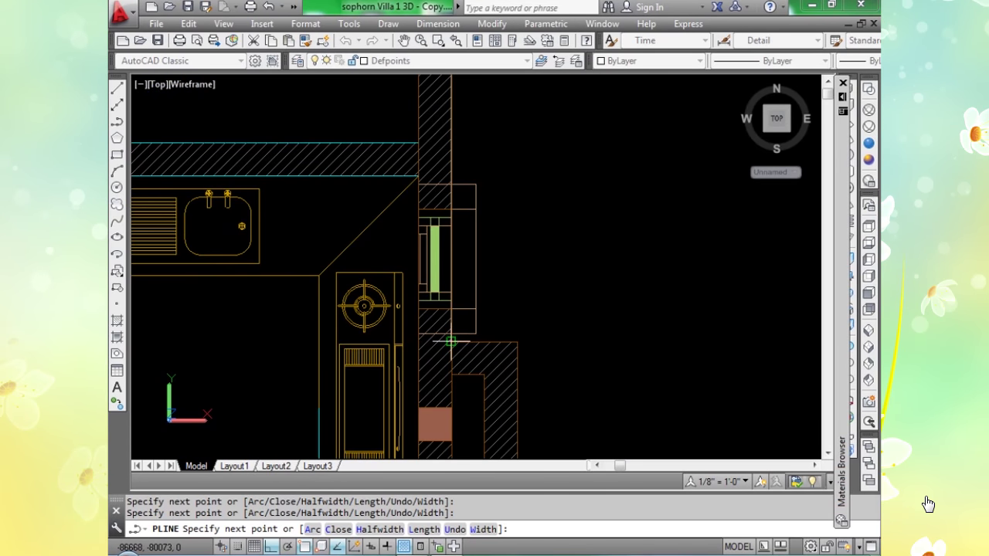
pyautogui.scroll(-3, 516, 340)
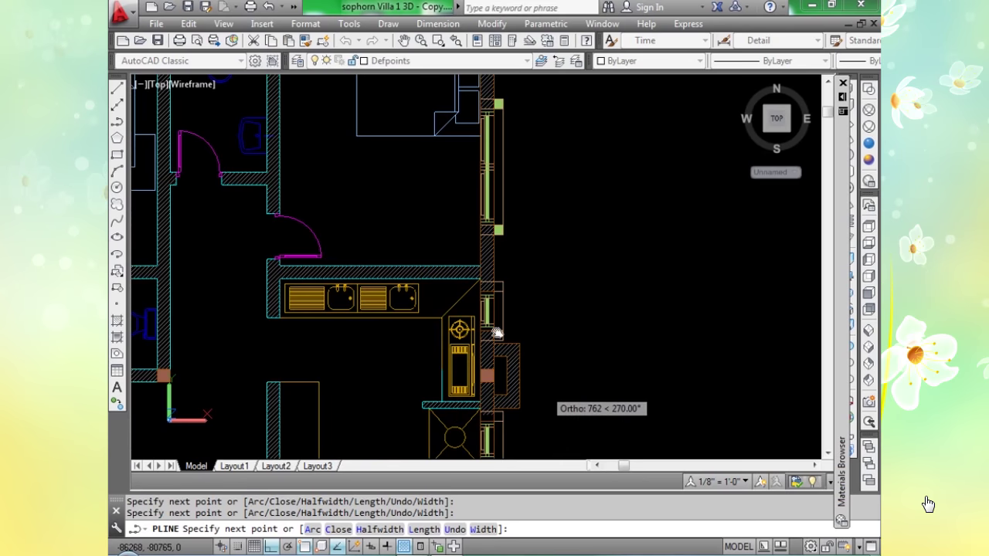
# Continue the outline down the east side, fixing the lower and upper wall corners.
pyautogui.moveTo(496, 332); pyautogui.dragTo(441, 271, button='middle')
pyautogui.scroll(4, 437, 274)
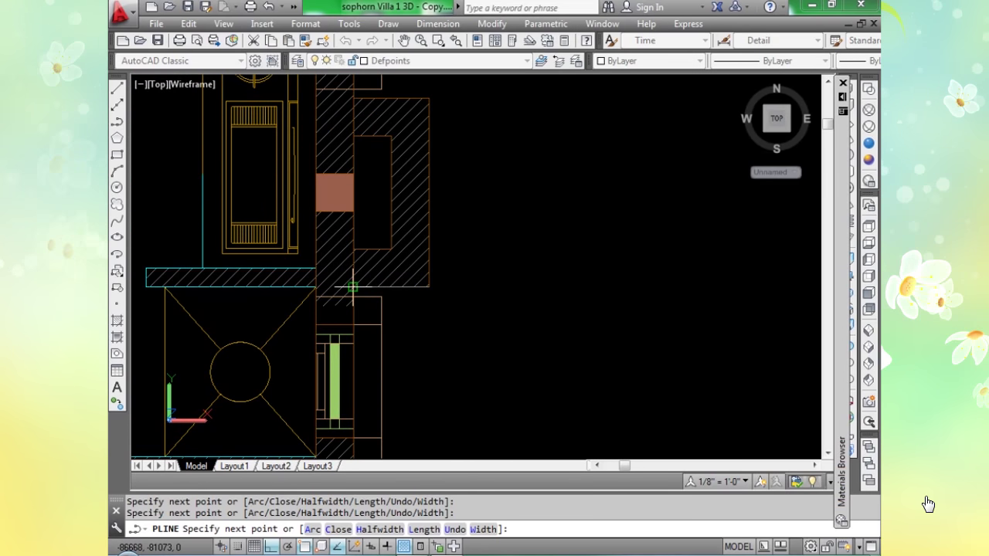
pyautogui.scroll(-4, 352, 286)
pyautogui.scroll(2, 448, 265)
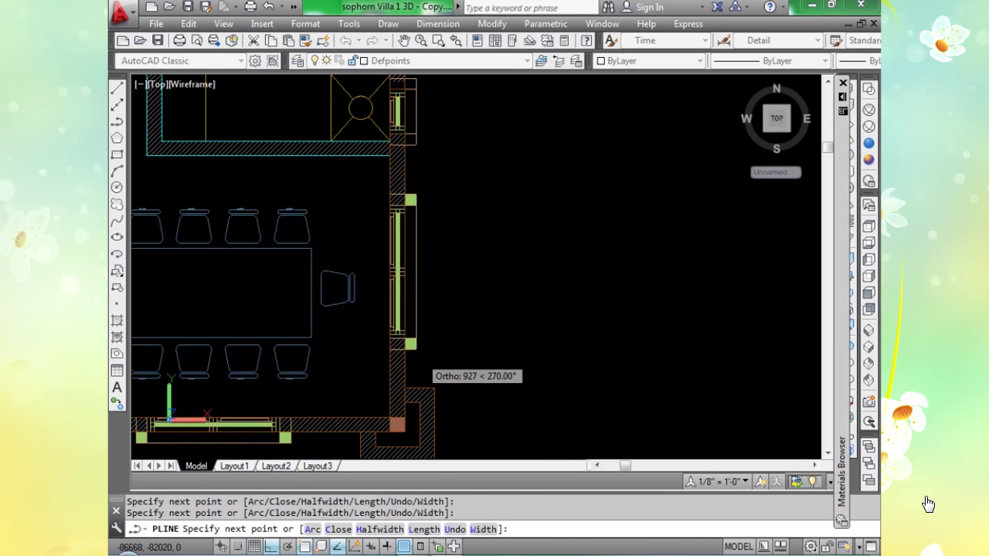
pyautogui.scroll(5, 404, 395)
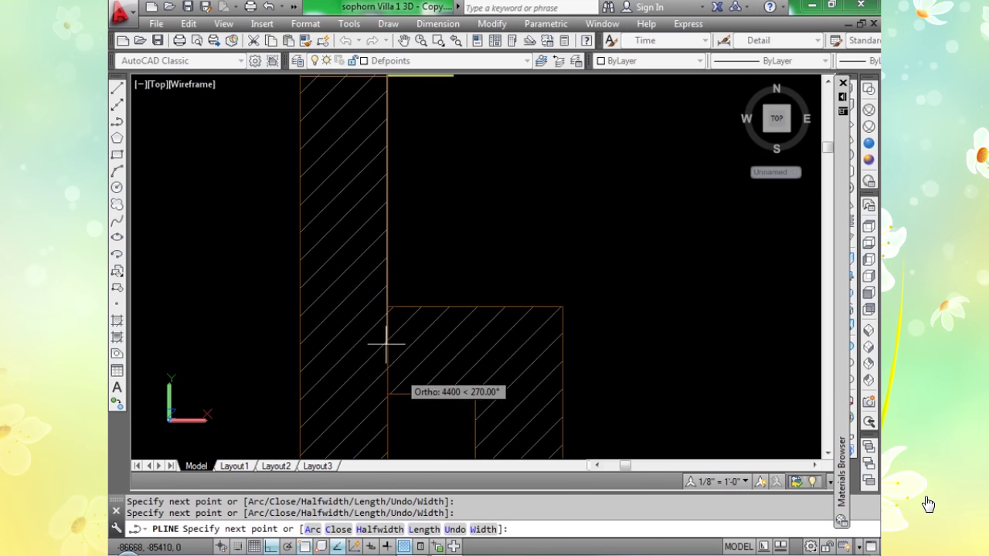
pyautogui.scroll(-2, 518, 290)
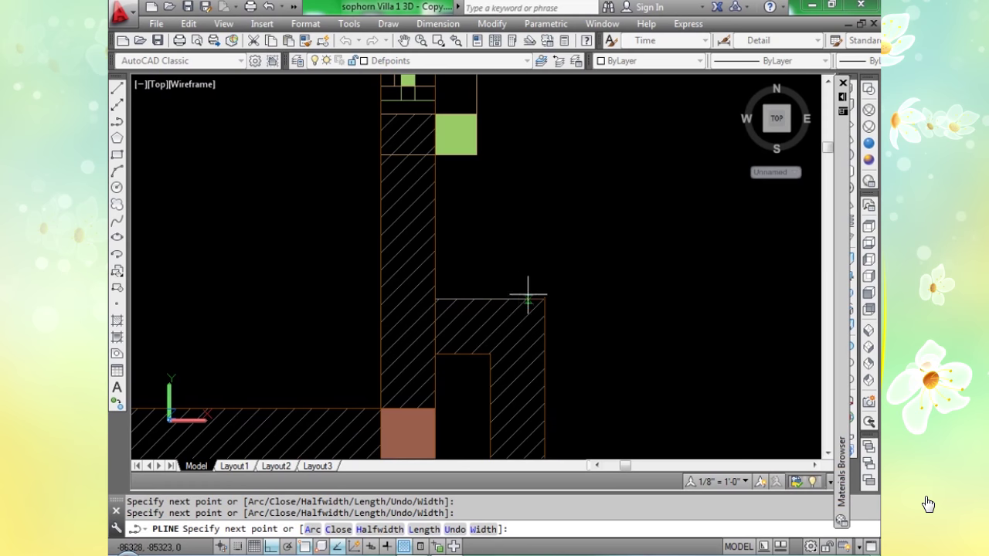
pyautogui.scroll(3, 529, 299)
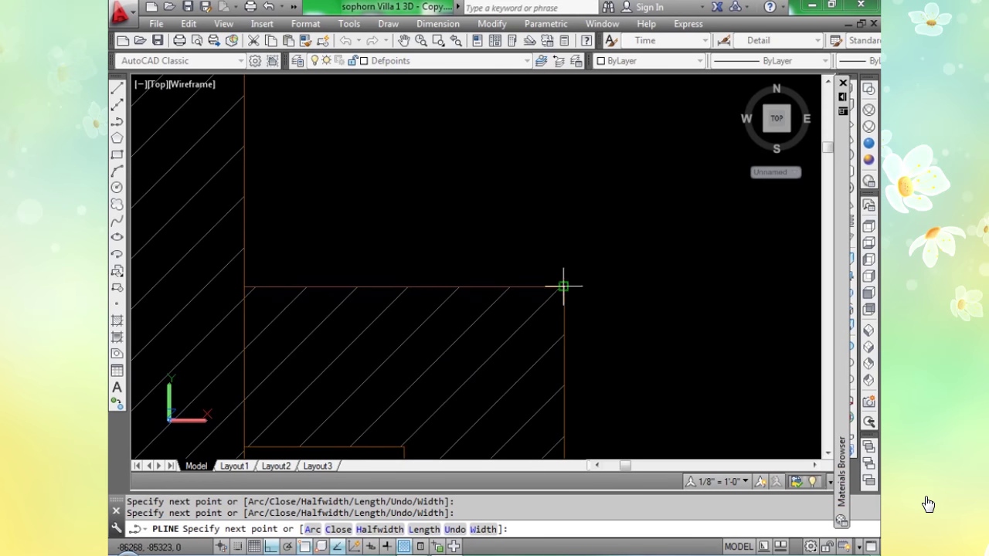
pyautogui.scroll(-2, 563, 287)
pyautogui.moveTo(578, 349); pyautogui.dragTo(441, 152, button='middle')
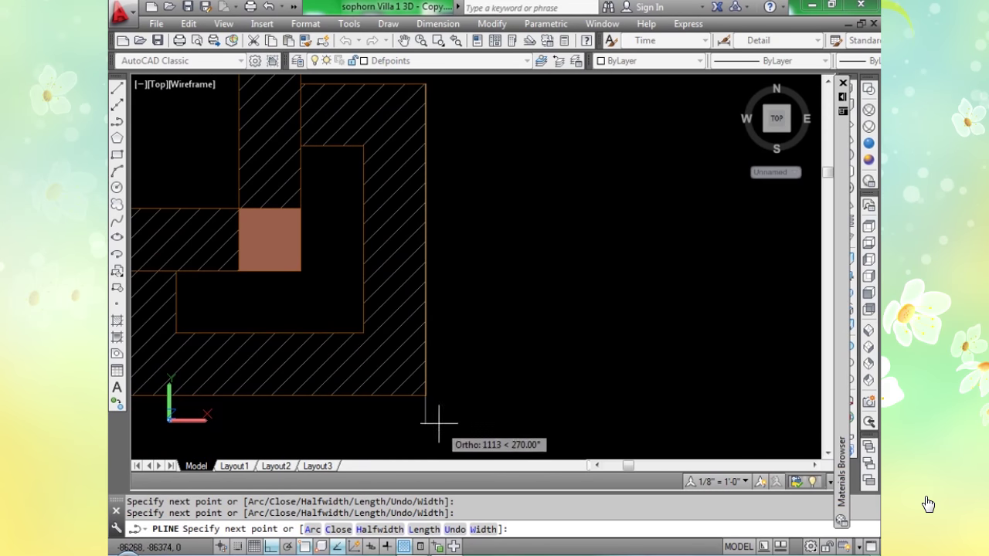
pyautogui.scroll(-4, 409, 402)
pyautogui.moveTo(370, 380); pyautogui.dragTo(486, 342, button='middle')
pyautogui.scroll(5, 466, 335)
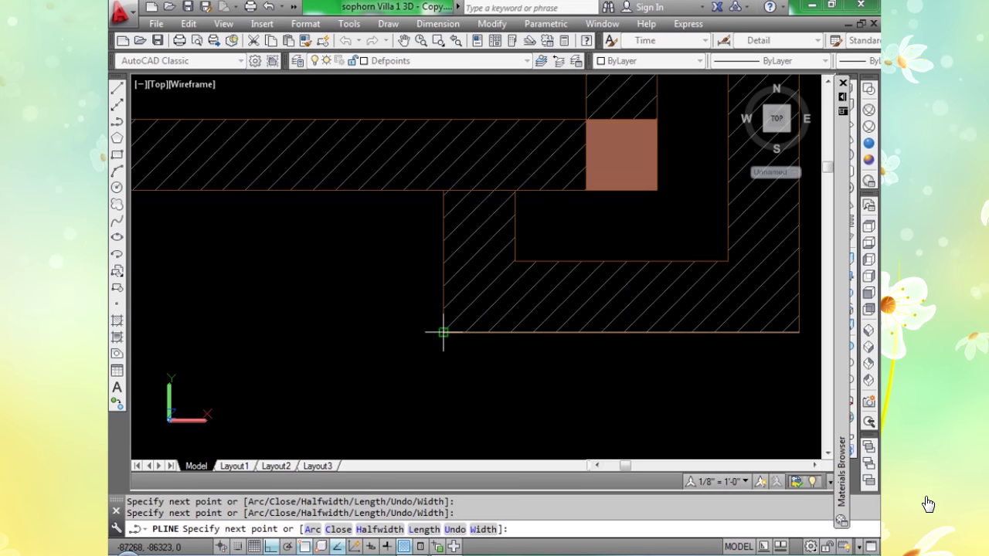
pyautogui.click(442, 332)
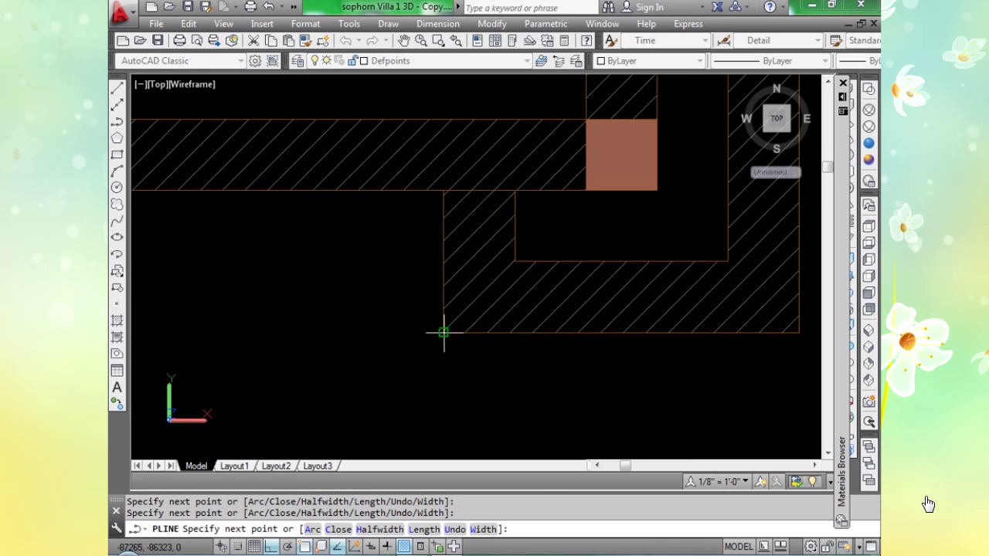
pyautogui.click(442, 189)
# Trace the outline past the porch column's lower-right and lower-left corners.
pyautogui.scroll(-3, 404, 250)
pyautogui.moveTo(536, 249); pyautogui.dragTo(600, 236, button='middle')
pyautogui.scroll(2, 587, 247)
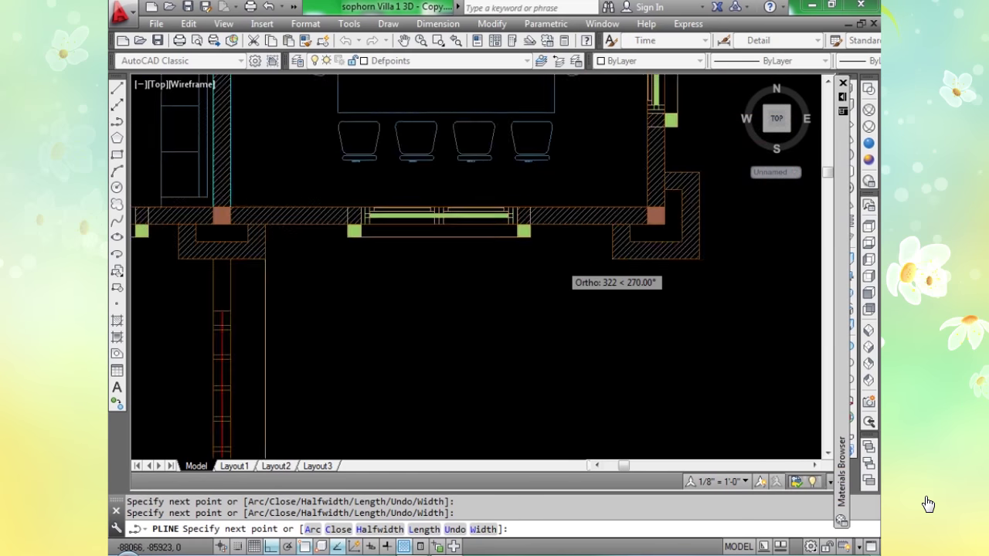
pyautogui.scroll(-3, 470, 283)
pyautogui.scroll(4, 435, 239)
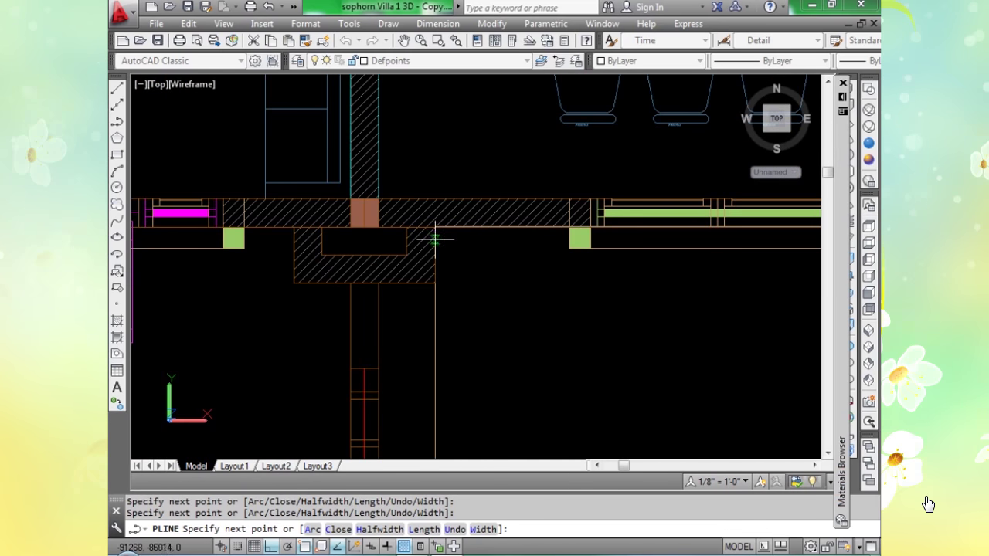
pyautogui.scroll(-4, 434, 227)
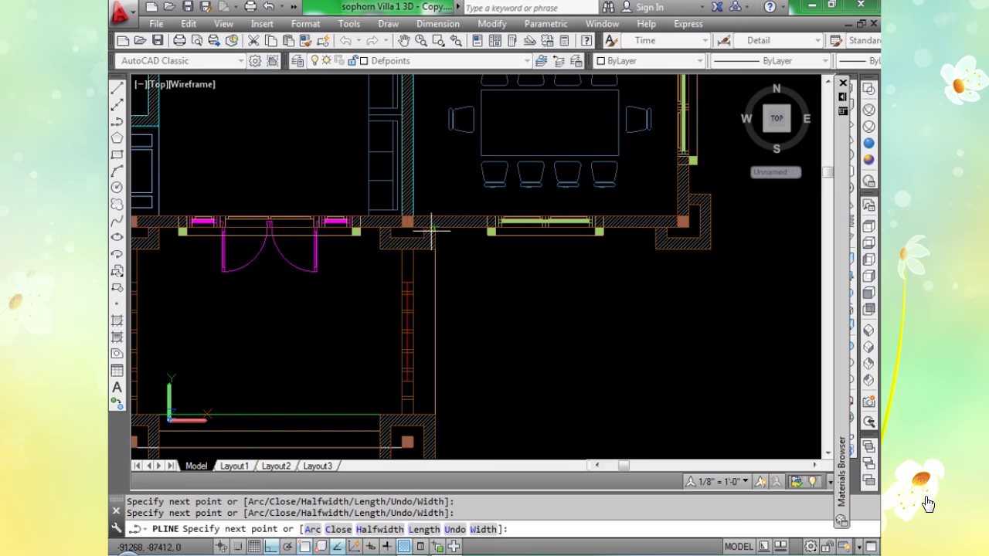
pyautogui.scroll(4, 393, 196)
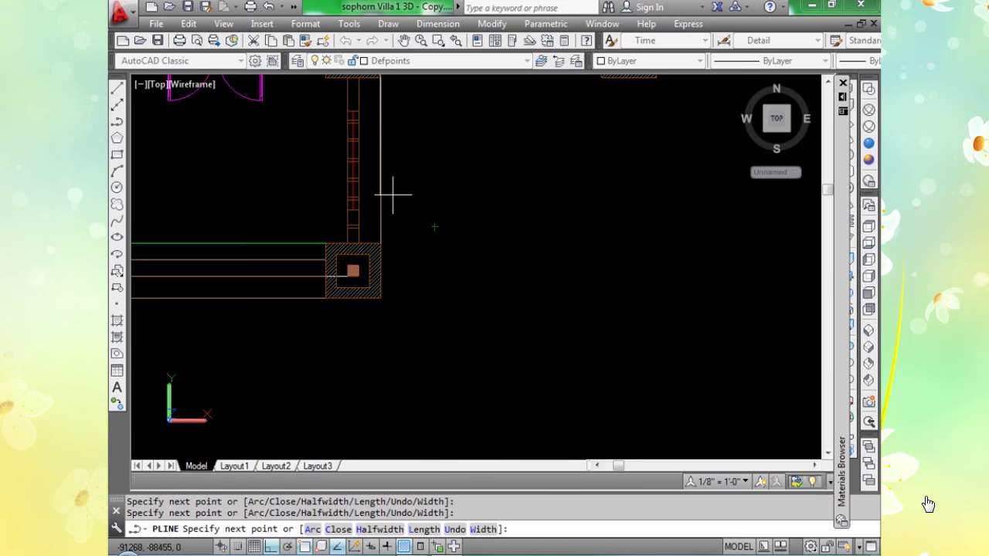
pyautogui.click(379, 296)
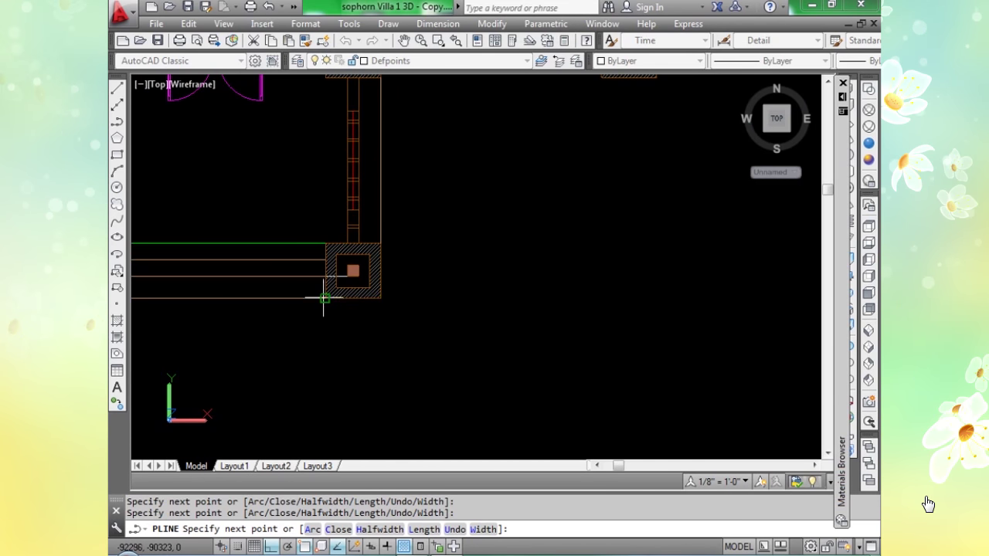
pyautogui.click(325, 298)
pyautogui.scroll(8, 322, 309)
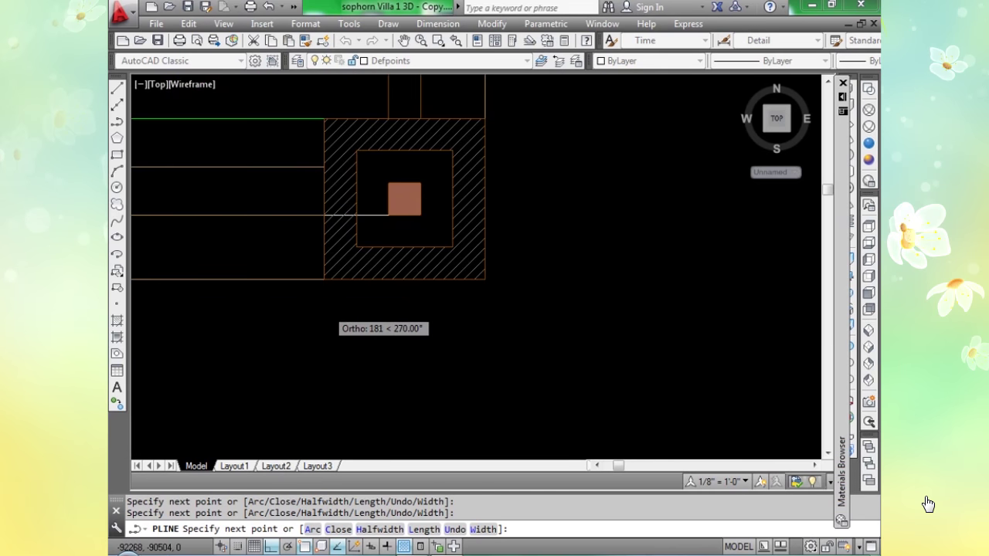
pyautogui.scroll(6, 309, 271)
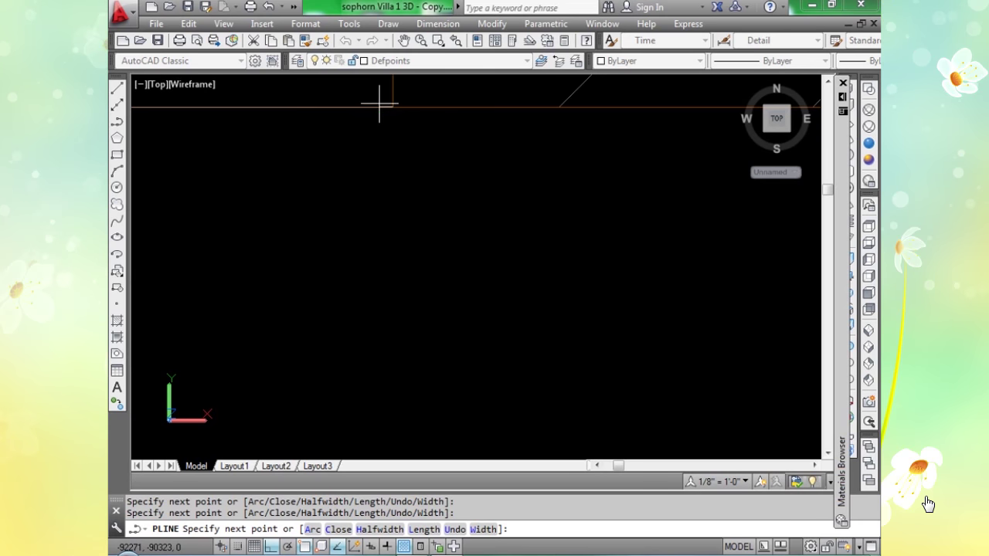
pyautogui.press('Return')
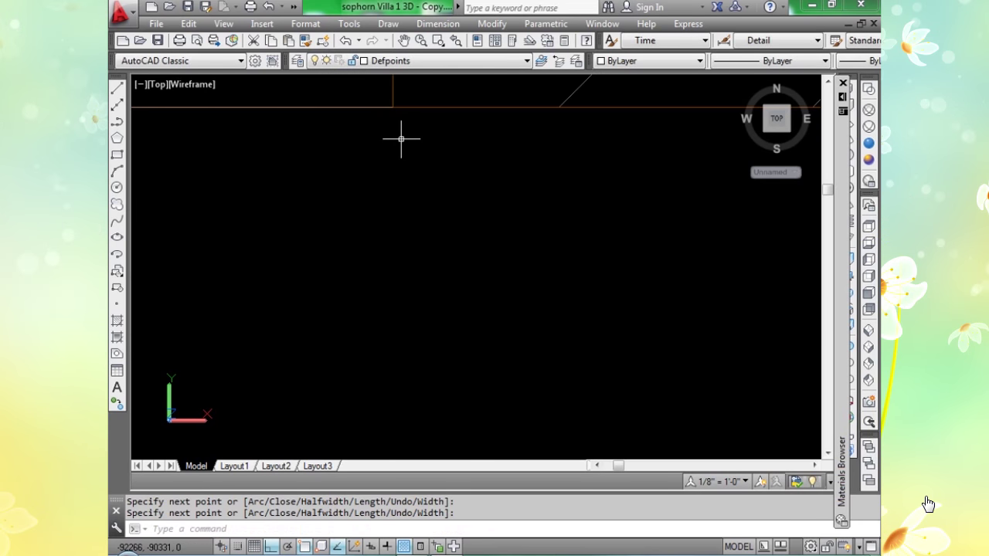
pyautogui.scroll(-5, 399, 177)
pyautogui.scroll(-5, 401, 188)
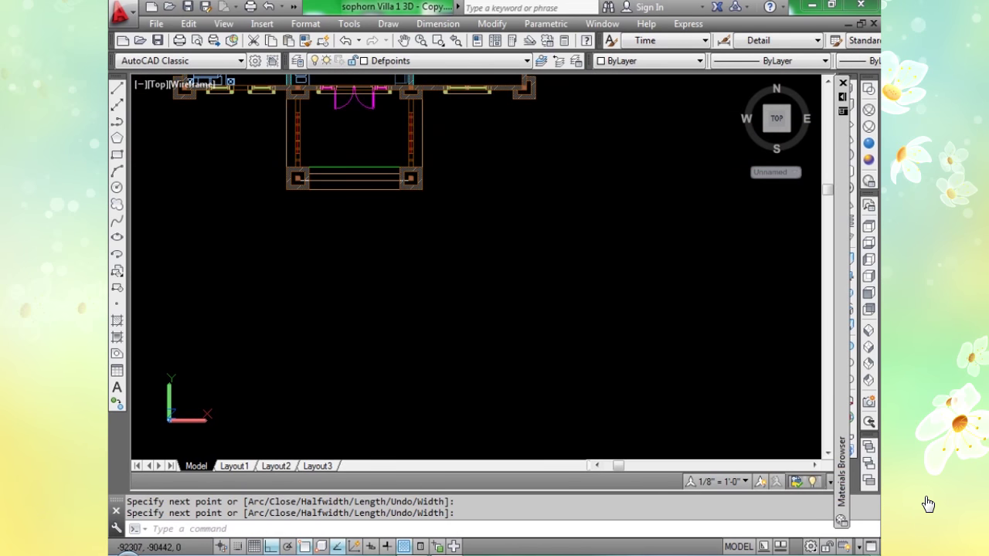
pyautogui.scroll(5, 291, 184)
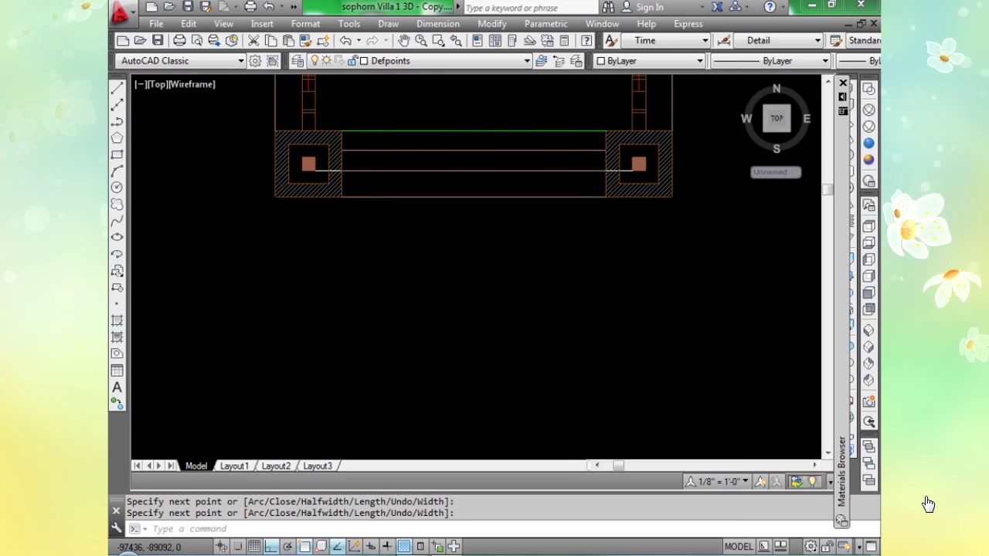
pyautogui.scroll(8, 267, 122)
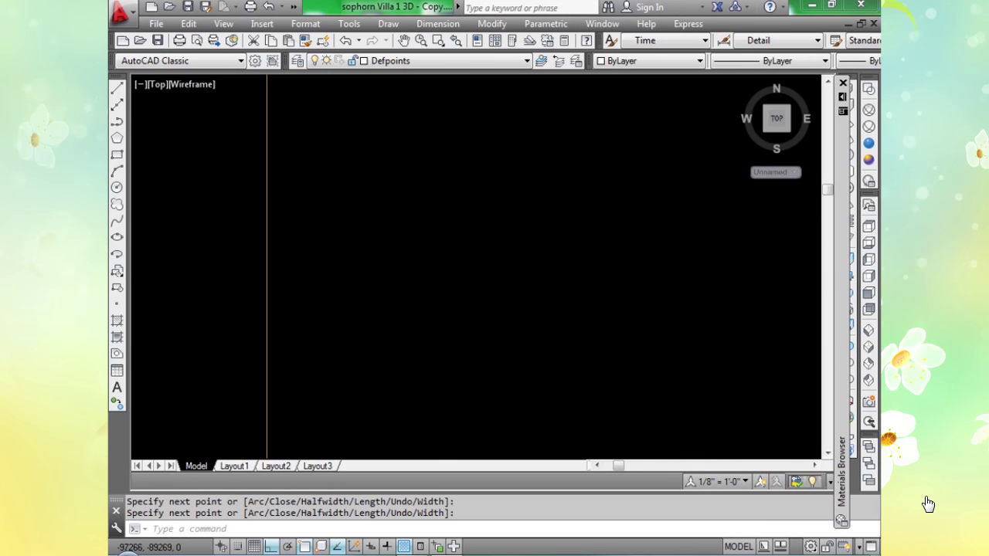
pyautogui.scroll(-8, 268, 212)
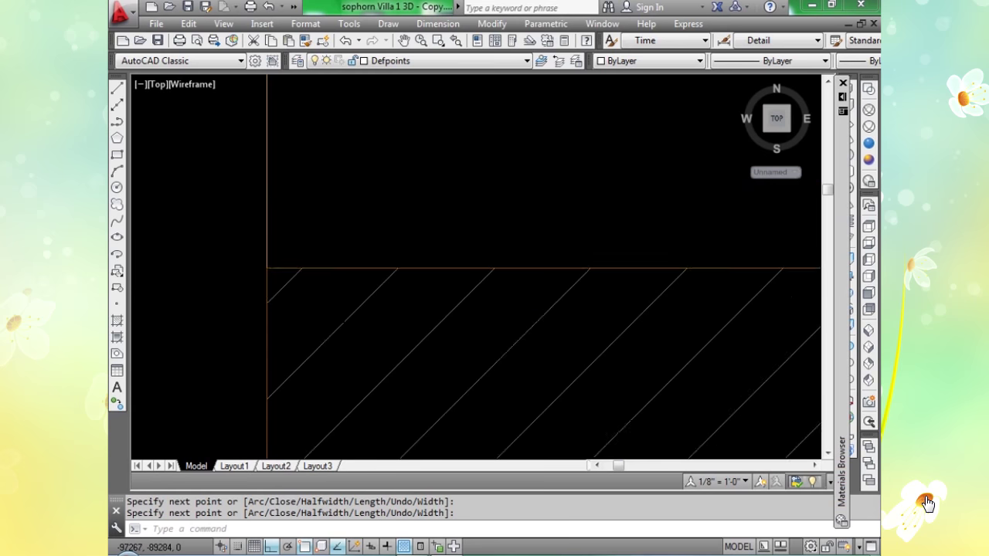
# Start a MOVE and select the porch wall outline, entrance pillar and corner column.
pyautogui.write('m')
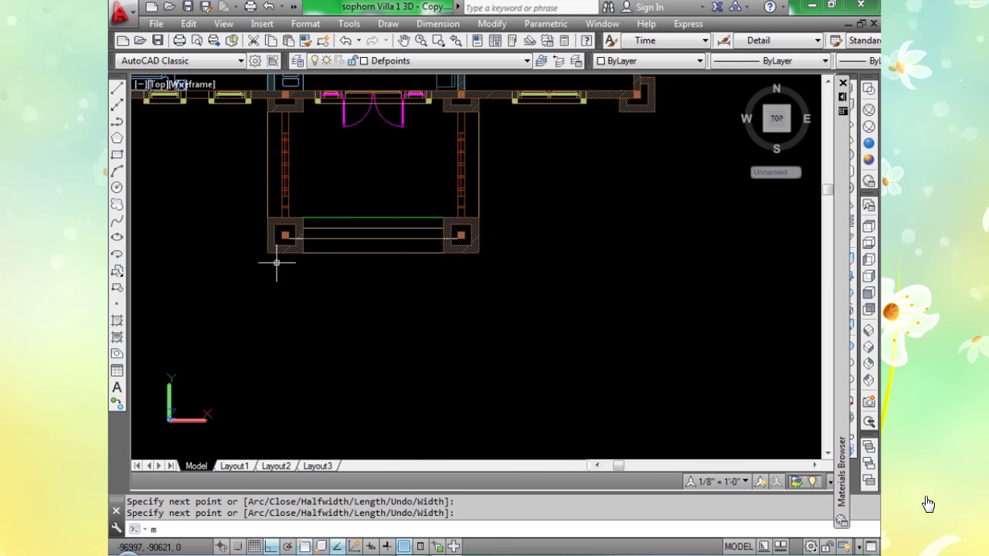
pyautogui.press('Return')
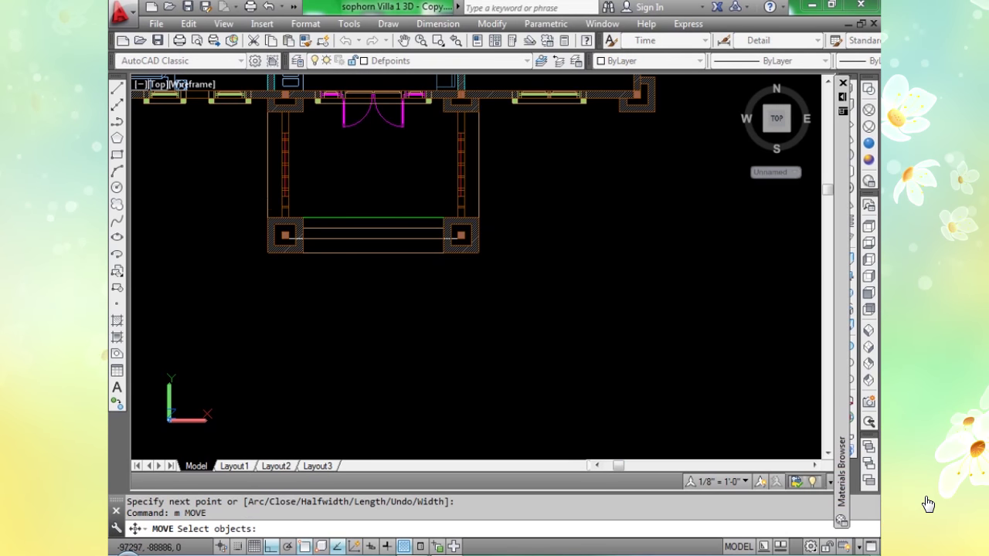
pyautogui.click(267, 203)
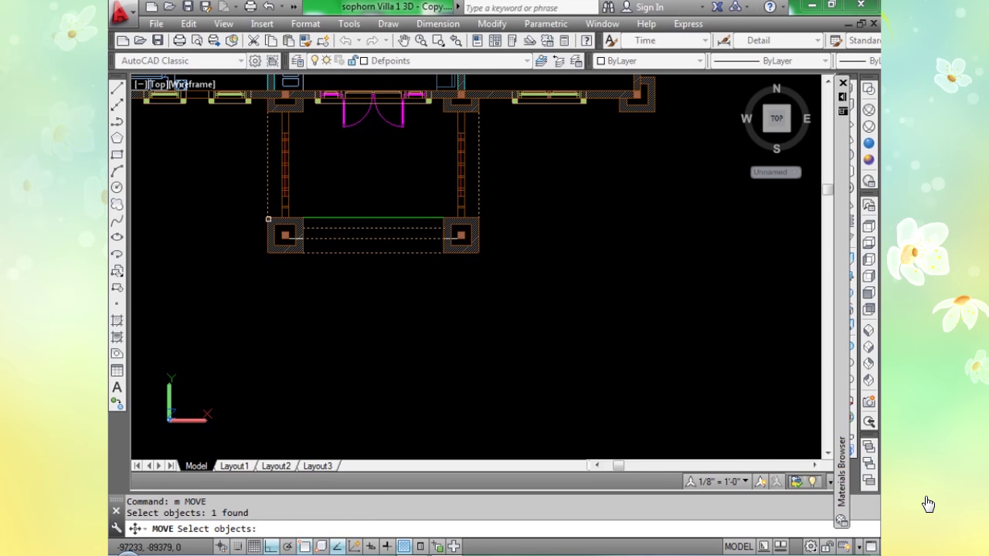
pyautogui.scroll(-4, 268, 219)
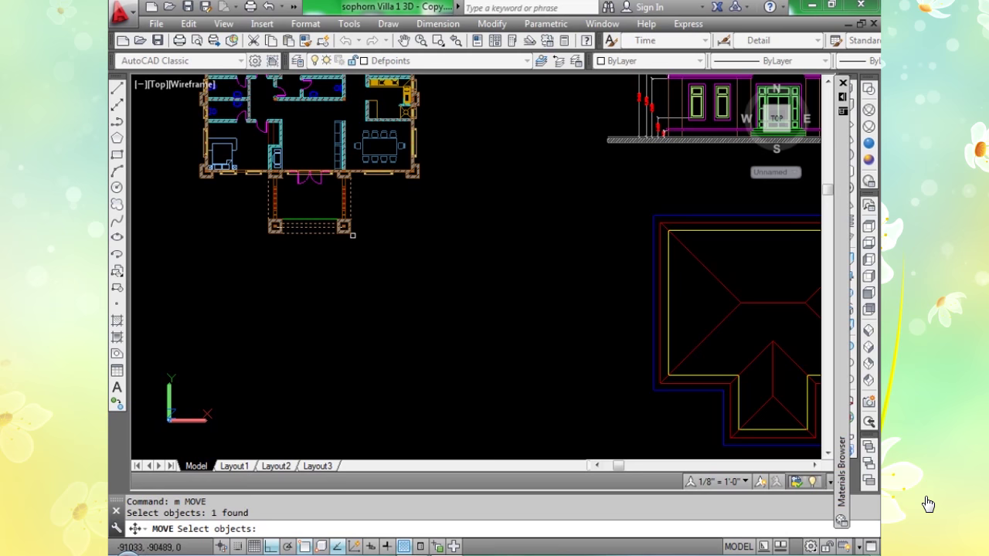
pyautogui.scroll(5, 345, 235)
pyautogui.scroll(6, 344, 234)
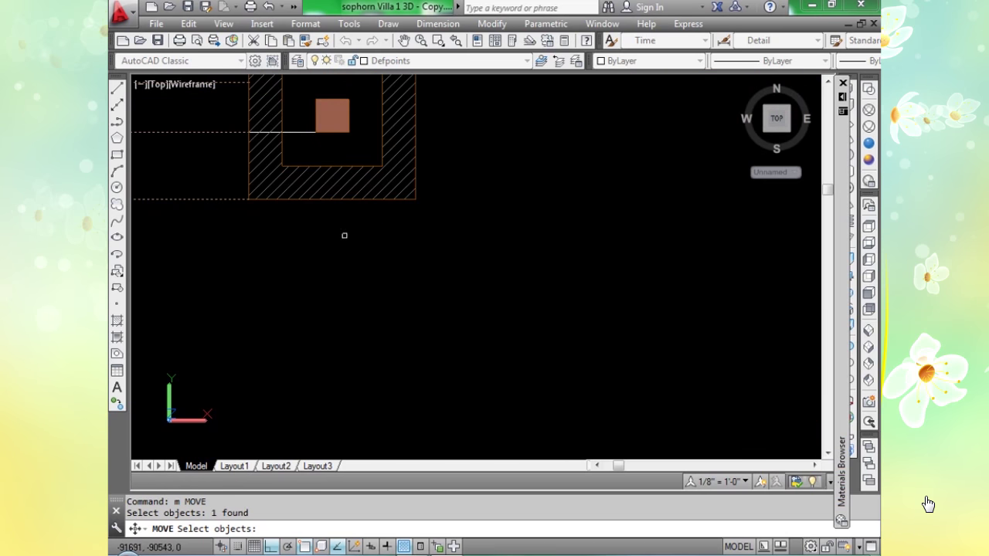
pyautogui.click(336, 174)
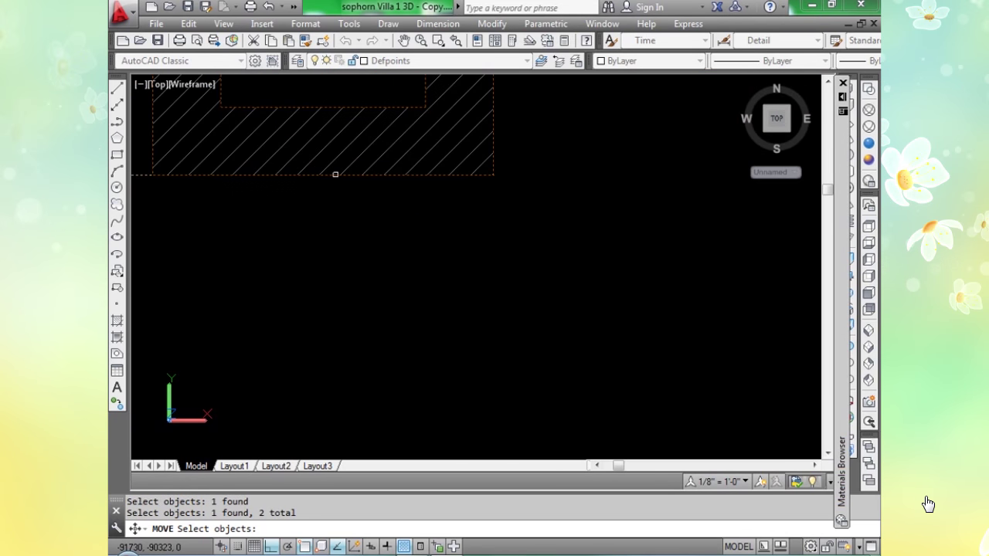
pyautogui.scroll(-8, 324, 217)
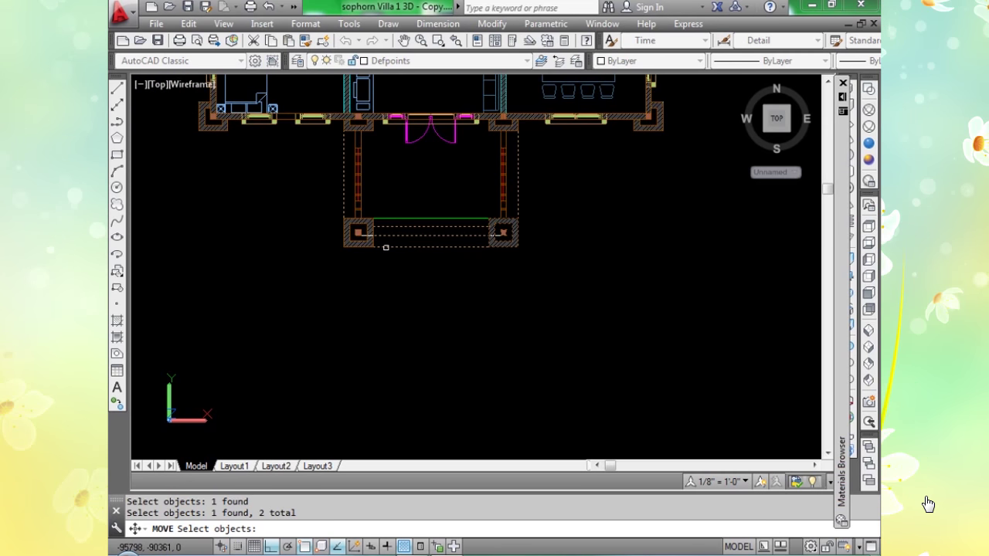
pyautogui.keyDown('shift'); pyautogui.click(385, 238); pyautogui.keyUp('shift')
pyautogui.scroll(2, 344, 224)
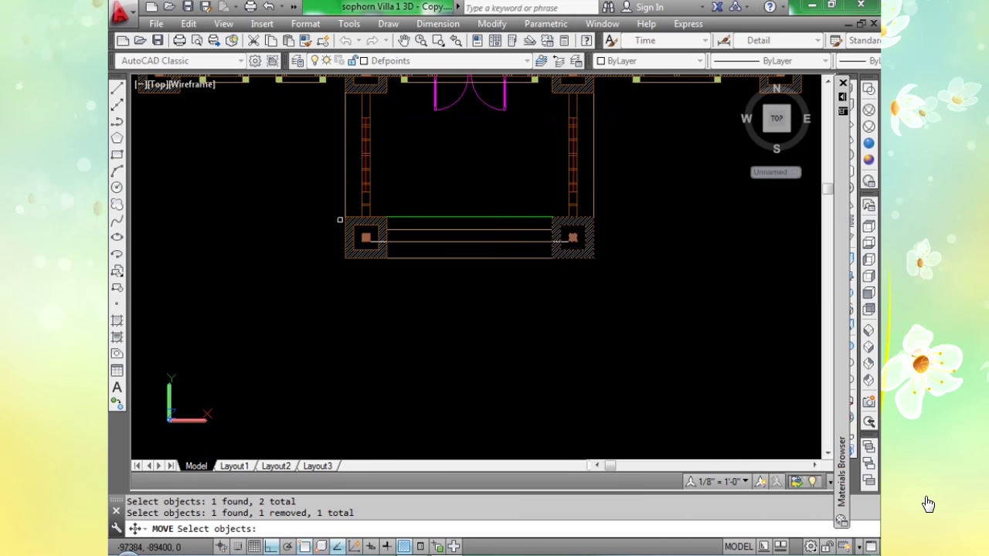
pyautogui.scroll(4, 340, 220)
pyautogui.click(353, 235)
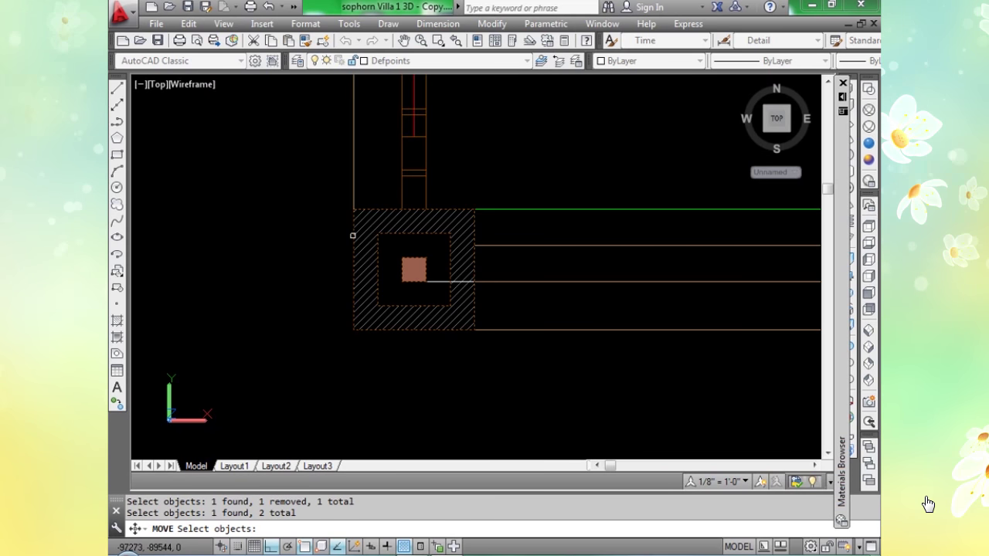
pyautogui.keyDown('shift'); pyautogui.click(353, 235); pyautogui.keyUp('shift')
pyautogui.scroll(-6, 353, 235)
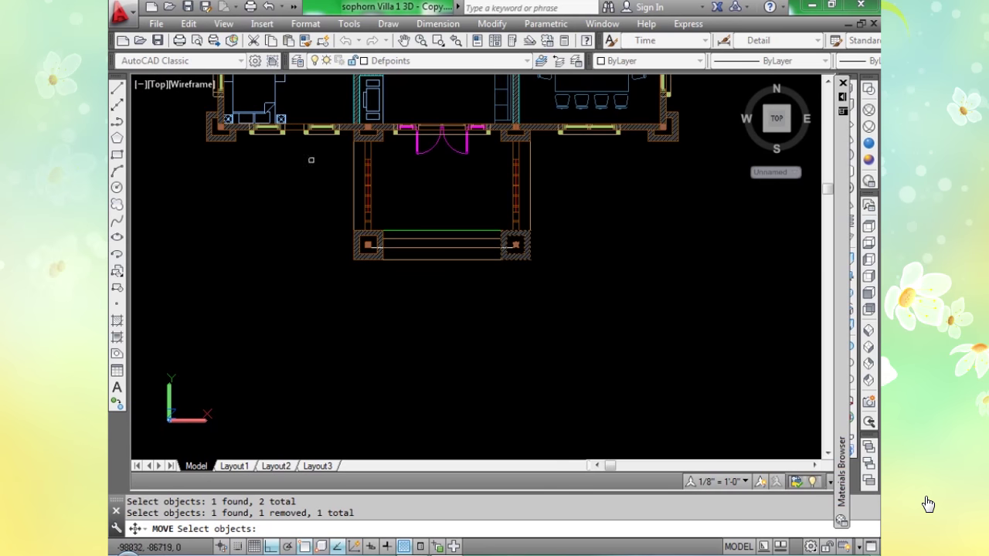
pyautogui.scroll(5, 294, 122)
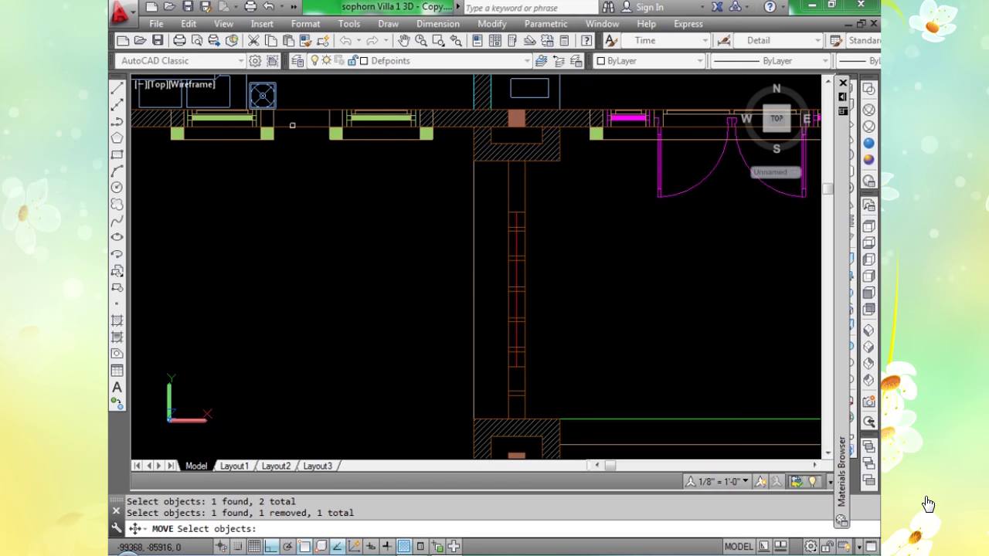
# Add front and porch wall objects, then abandon the move for a Modeling command.
pyautogui.click(292, 125)
pyautogui.scroll(-7, 293, 125)
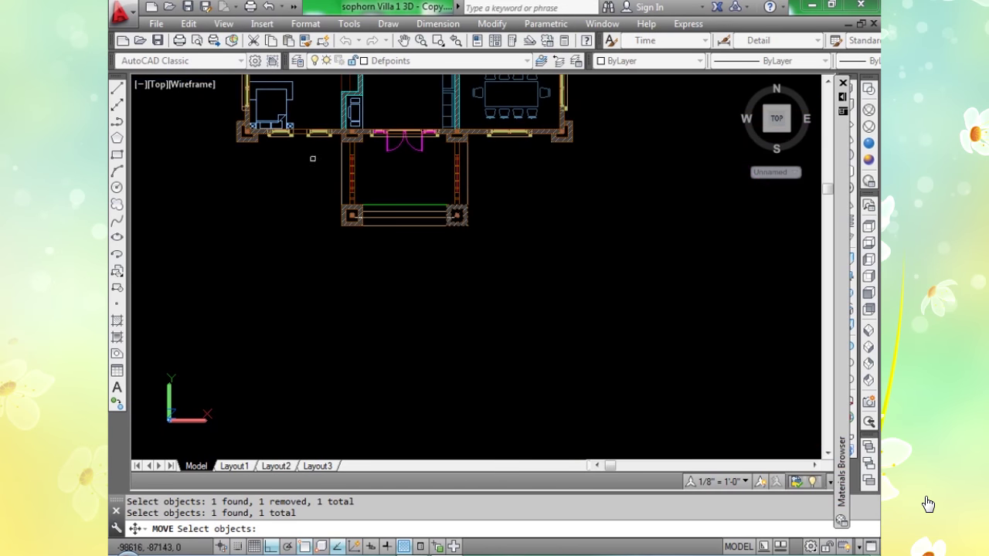
pyautogui.scroll(6, 302, 128)
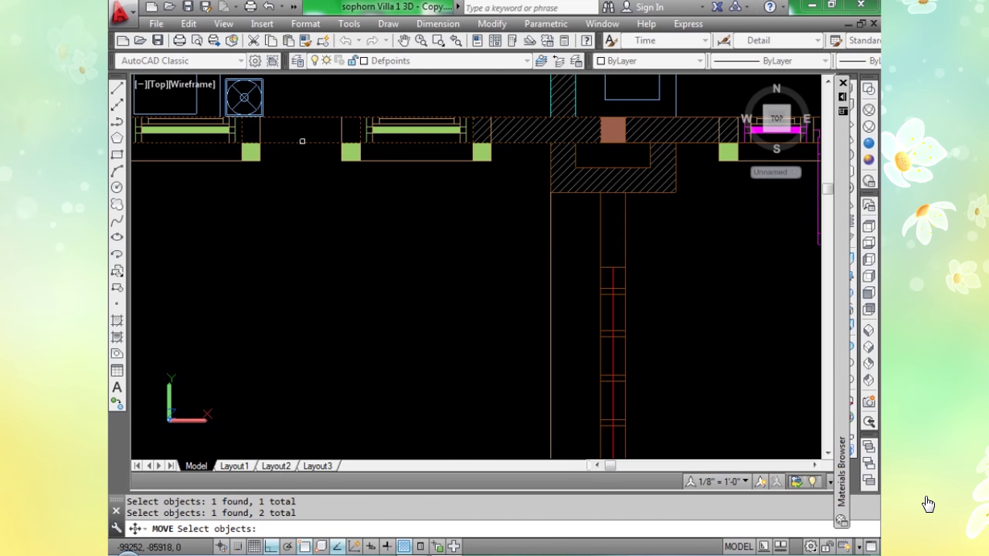
pyautogui.click(301, 141)
pyautogui.keyDown('shift'); pyautogui.click(316, 147); pyautogui.keyUp('shift')
pyautogui.scroll(-1, 386, 166)
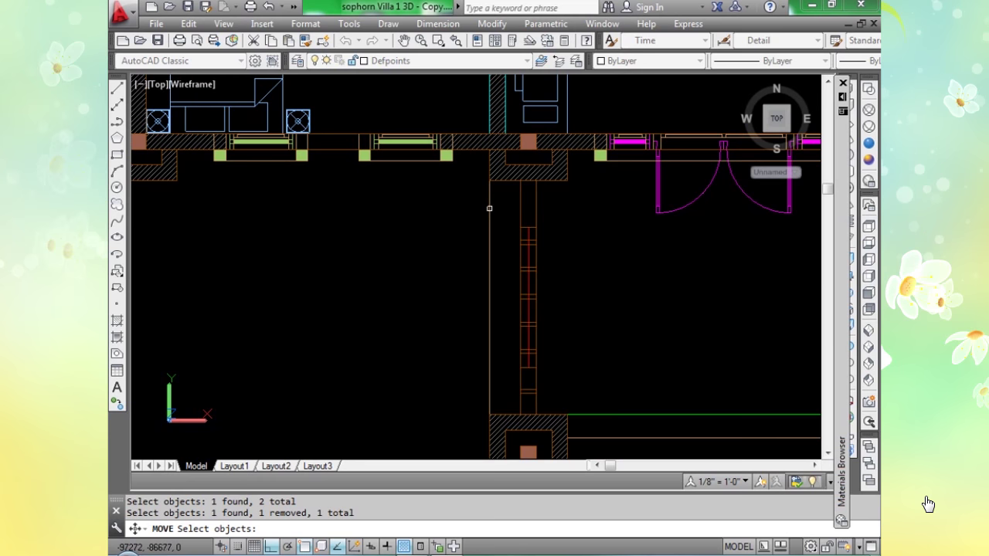
pyautogui.click(489, 207)
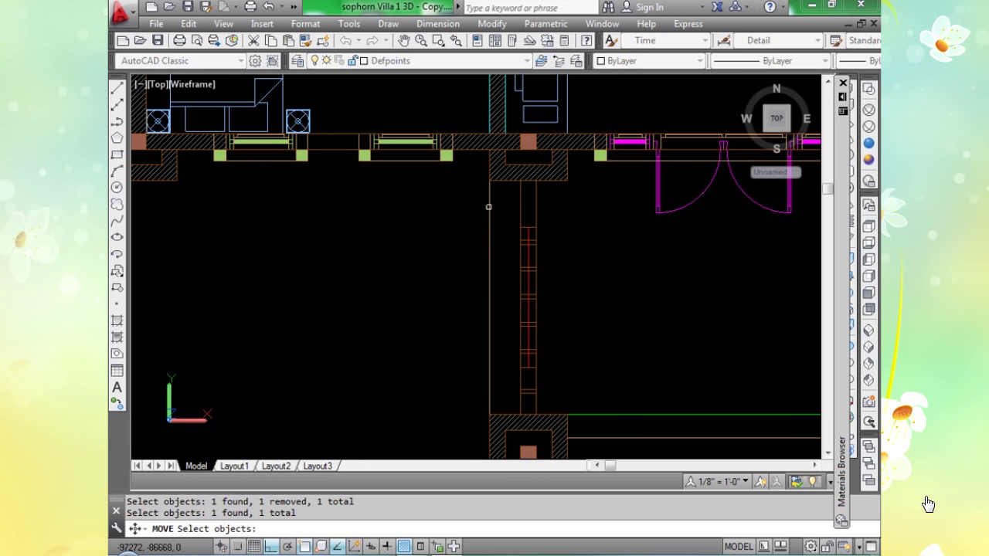
pyautogui.scroll(-4, 489, 207)
pyautogui.scroll(4, 486, 187)
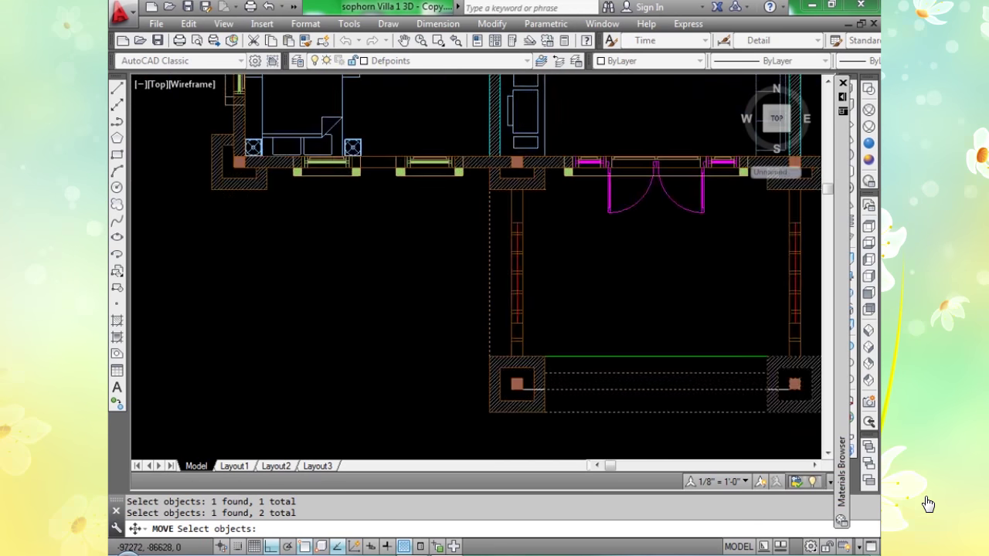
pyautogui.scroll(5, 487, 187)
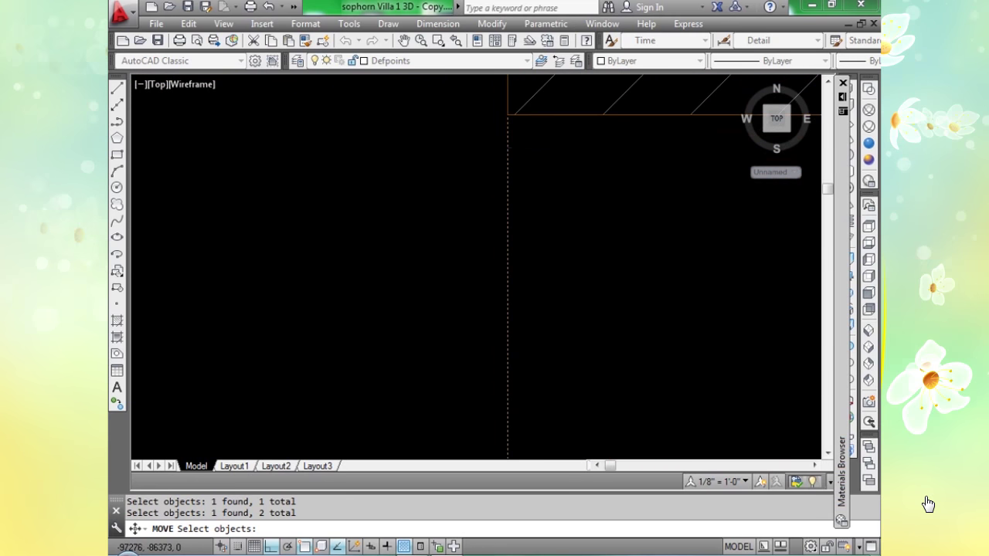
pyautogui.scroll(-3, 490, 129)
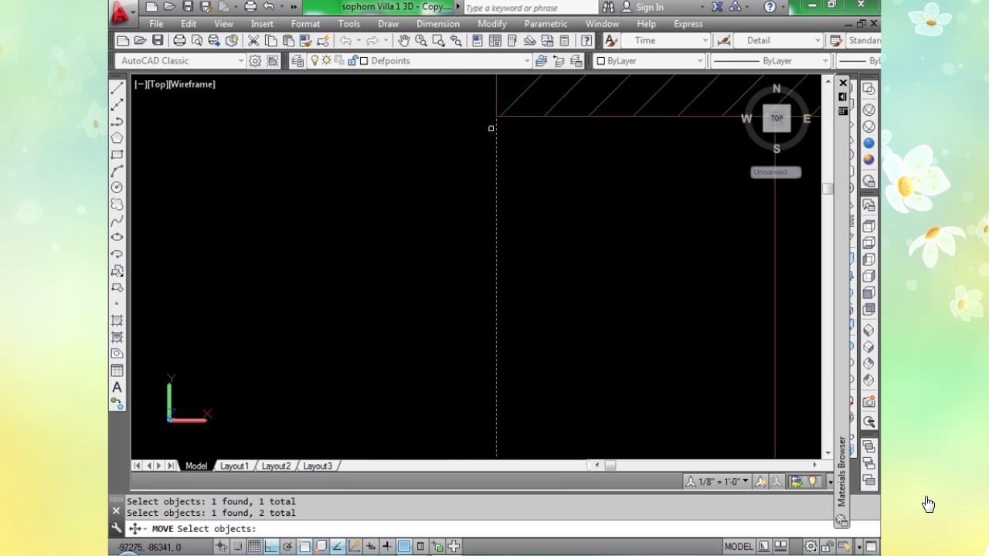
pyautogui.scroll(-5, 490, 128)
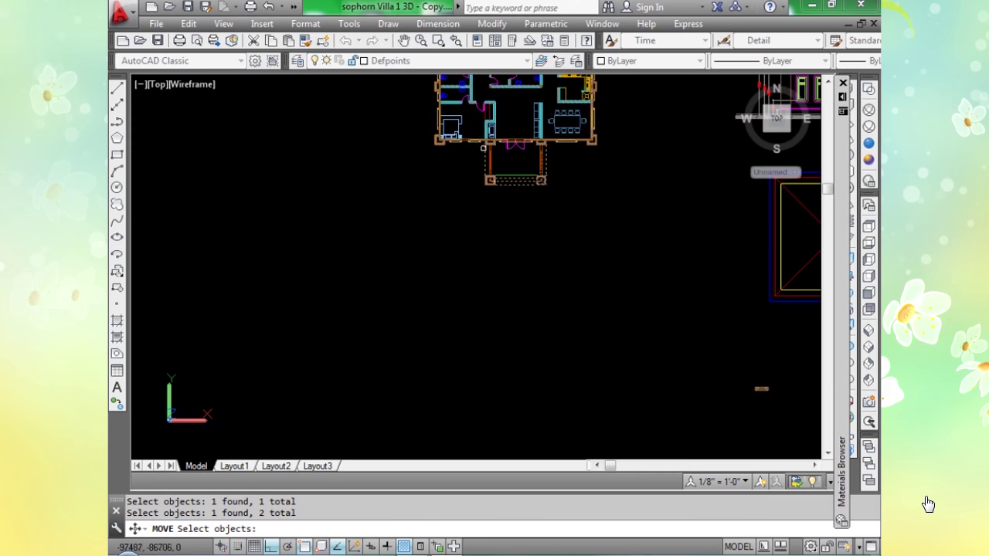
pyautogui.moveTo(490, 128); pyautogui.dragTo(484, 178, button='middle')
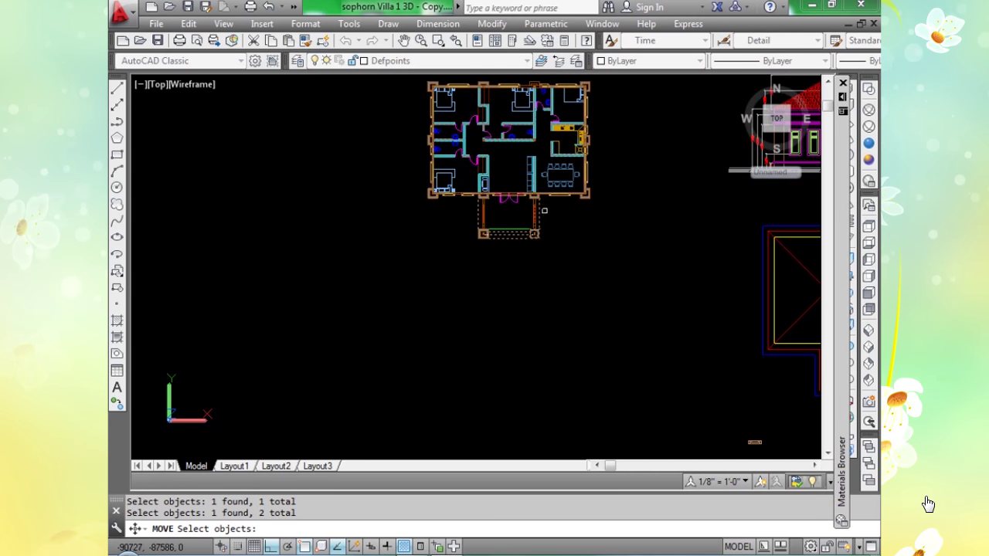
pyautogui.click(869, 447)
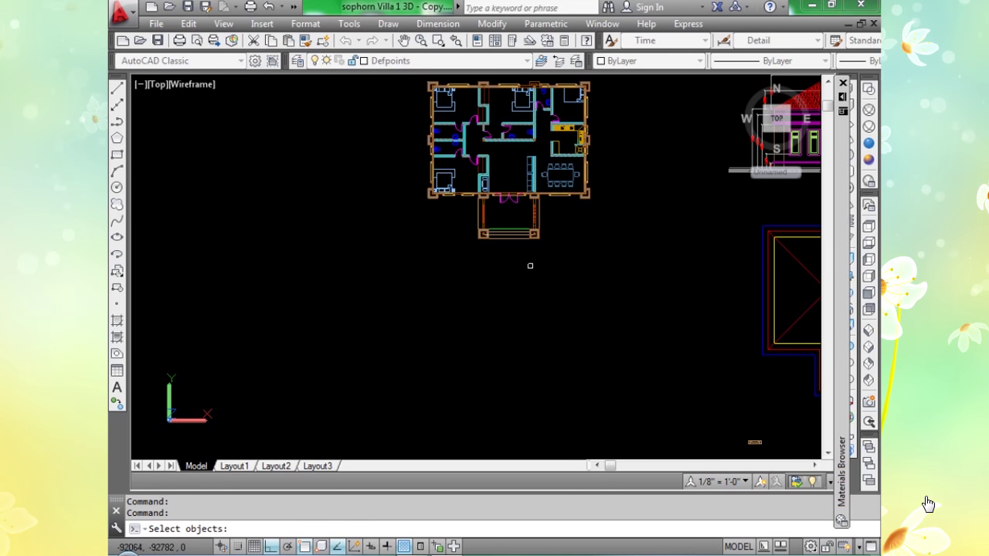
# Restart the Modeling command and pick the porch's bottom edge line.
pyautogui.scroll(3, 494, 236)
pyautogui.scroll(7, 486, 235)
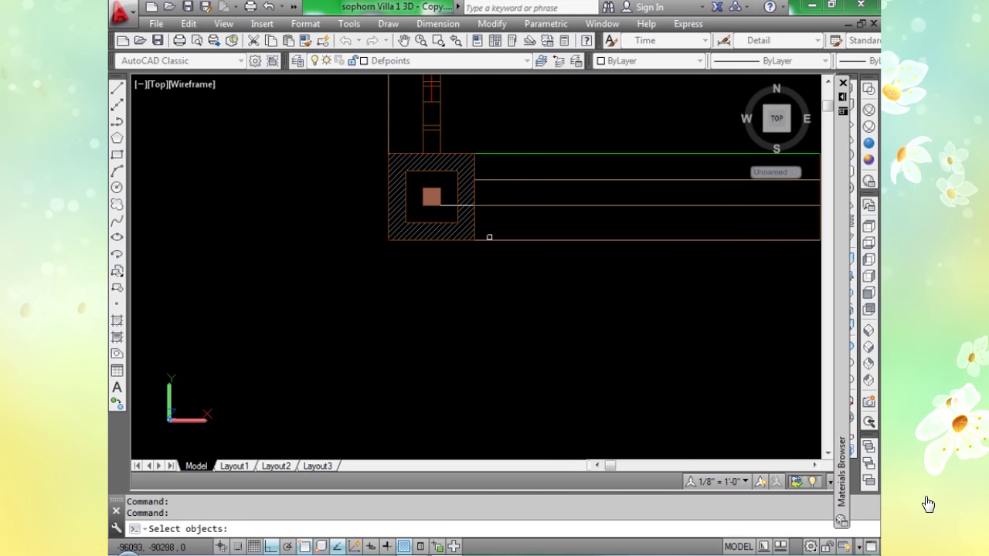
pyautogui.click(501, 241)
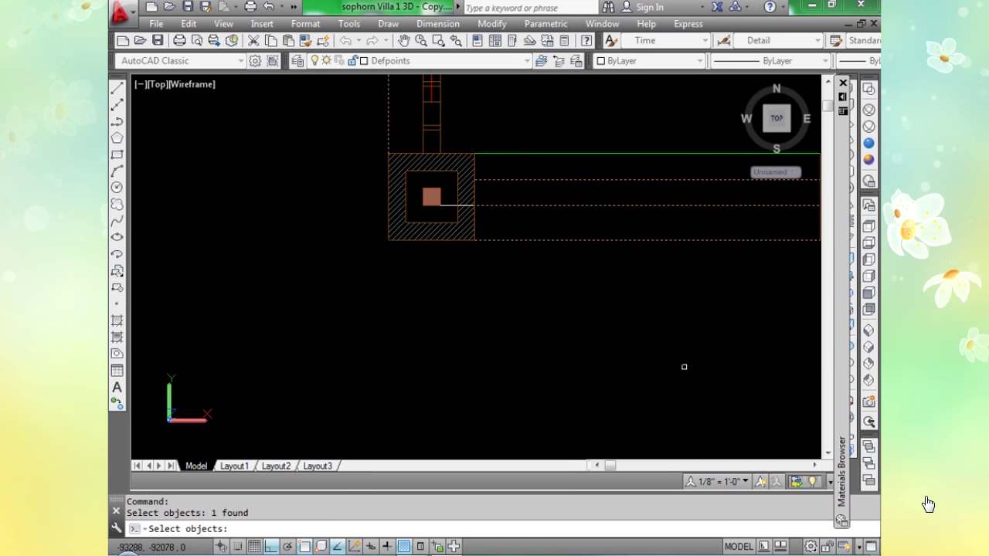
pyautogui.moveTo(841, 471)
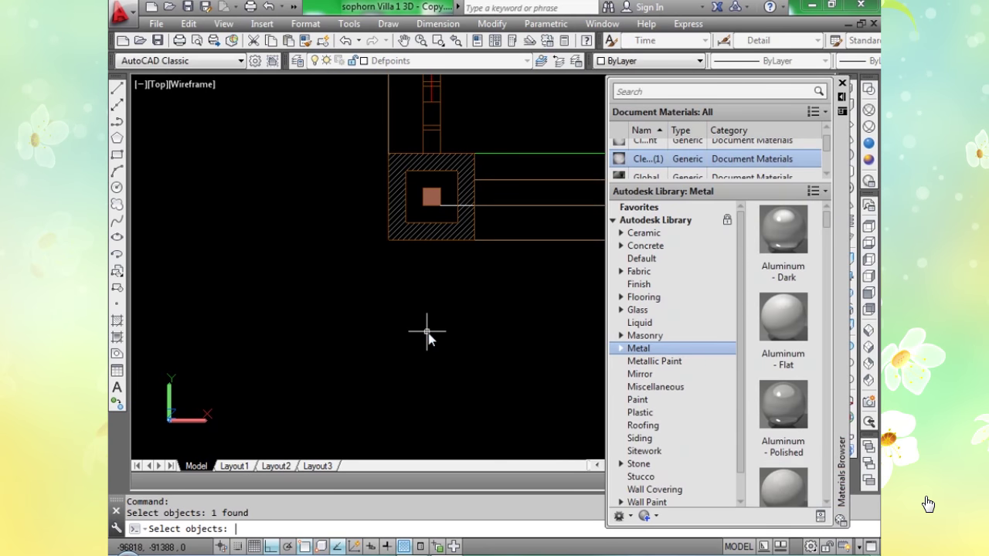
pyautogui.press('Return')
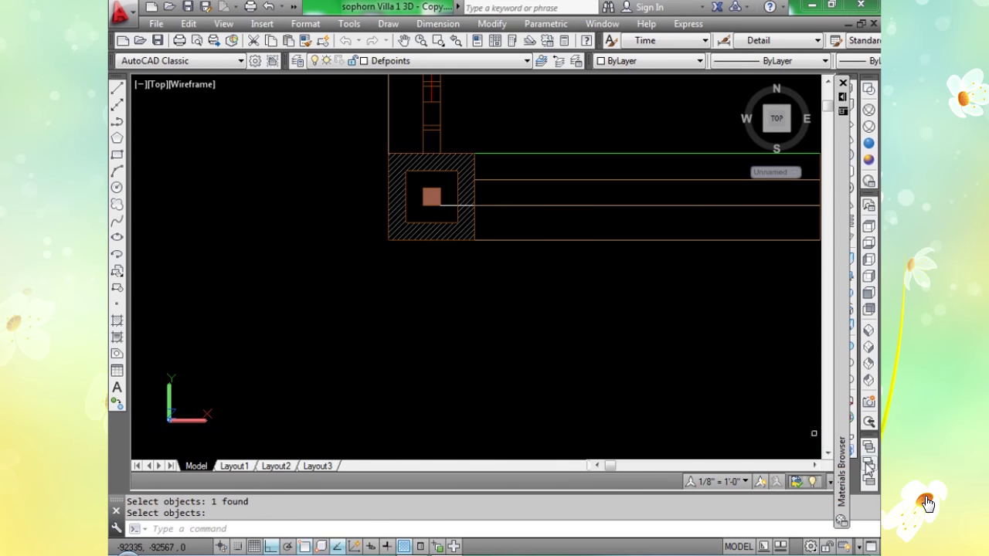
pyautogui.click(868, 465)
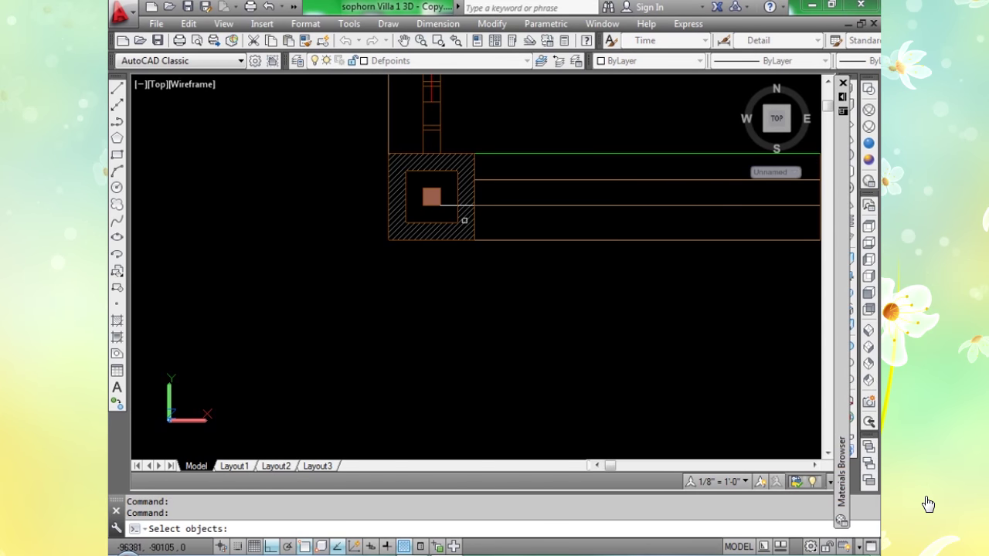
pyautogui.click(497, 239)
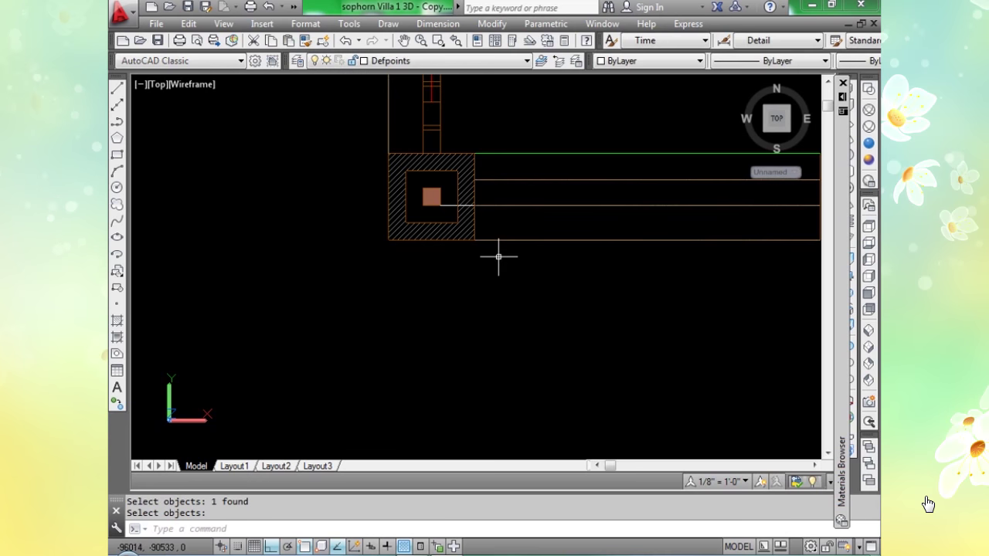
# Zoom in on the long horizontal edge line at the top of the plan.
pyautogui.scroll(5, 459, 242)
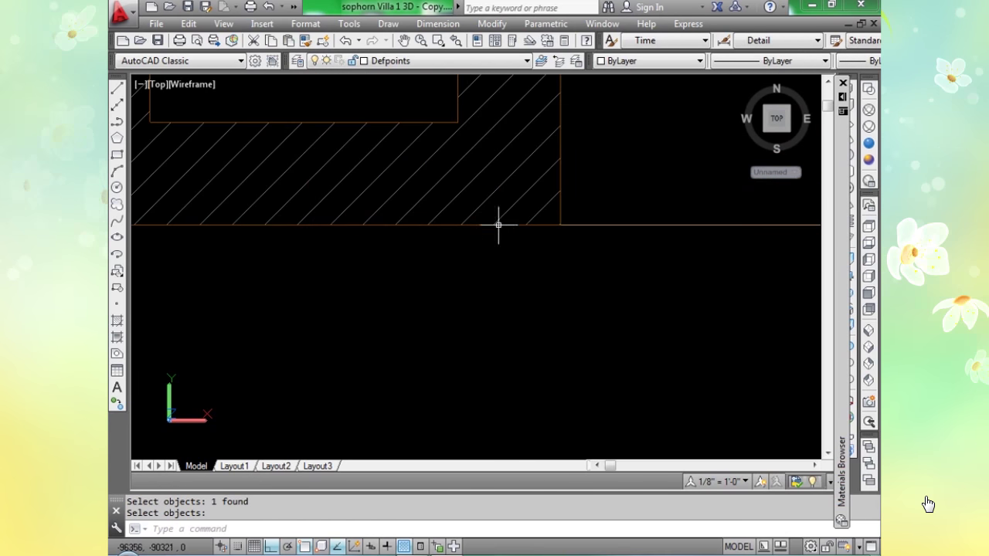
pyautogui.scroll(5, 499, 225)
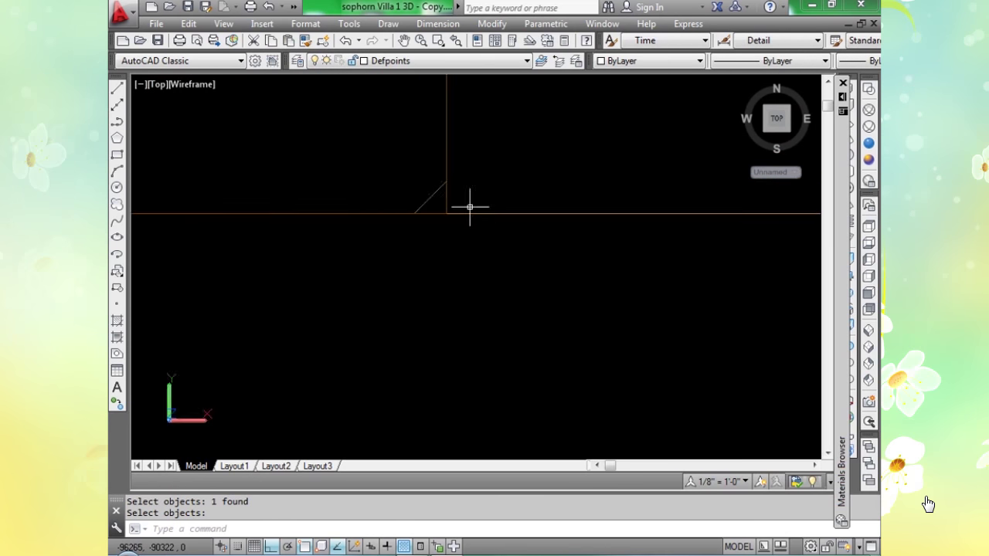
pyautogui.scroll(5, 468, 207)
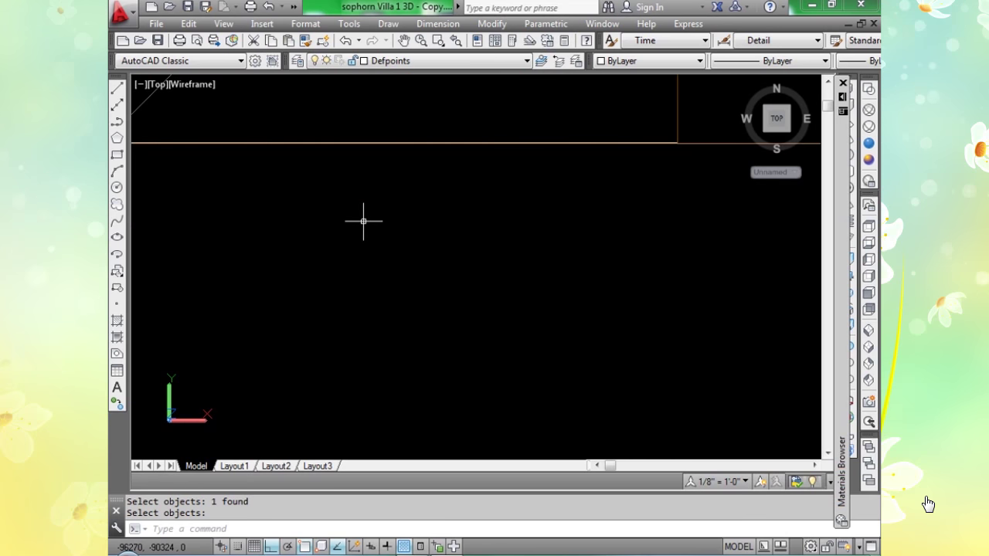
pyautogui.scroll(1, 561, 128)
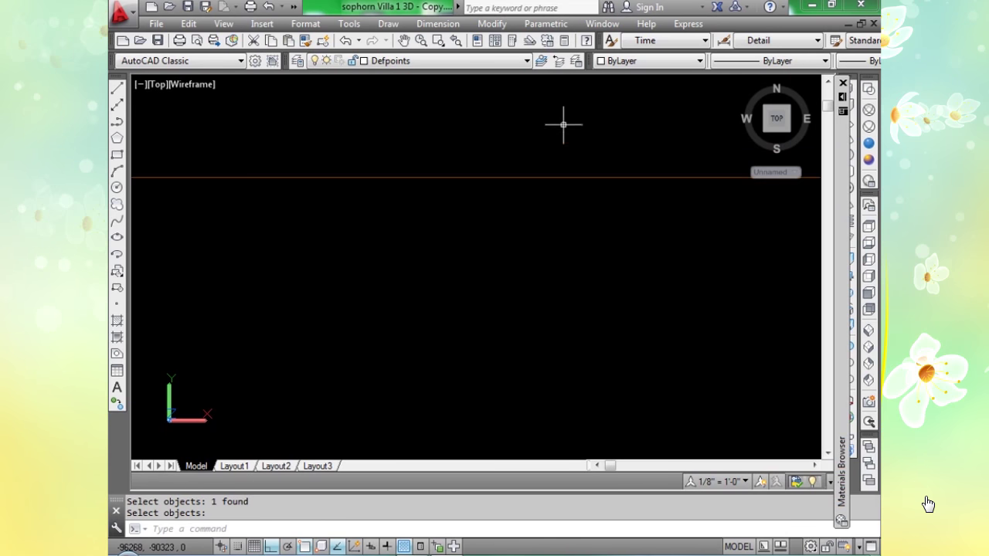
pyautogui.scroll(-2, 563, 128)
pyautogui.scroll(2, 562, 136)
pyautogui.scroll(3, 562, 142)
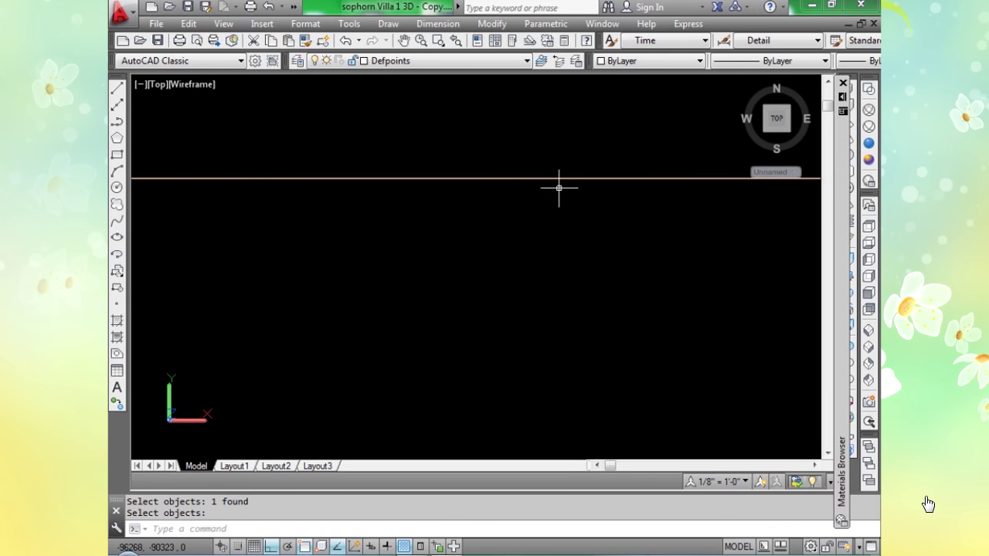
# Start a MOVE and select the traced outline lines with picks and crossing windows.
pyautogui.write('m')
pyautogui.press('Return')
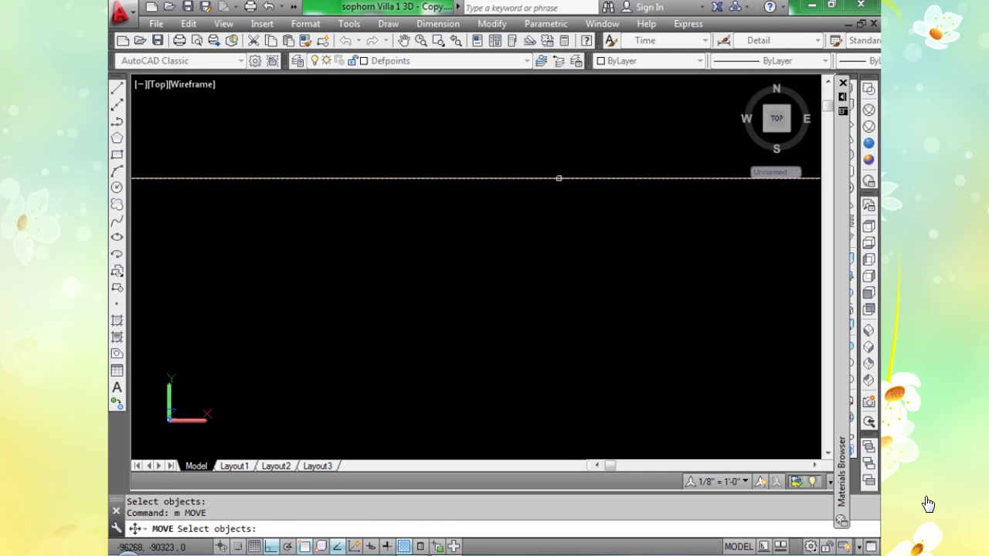
pyautogui.click(558, 179)
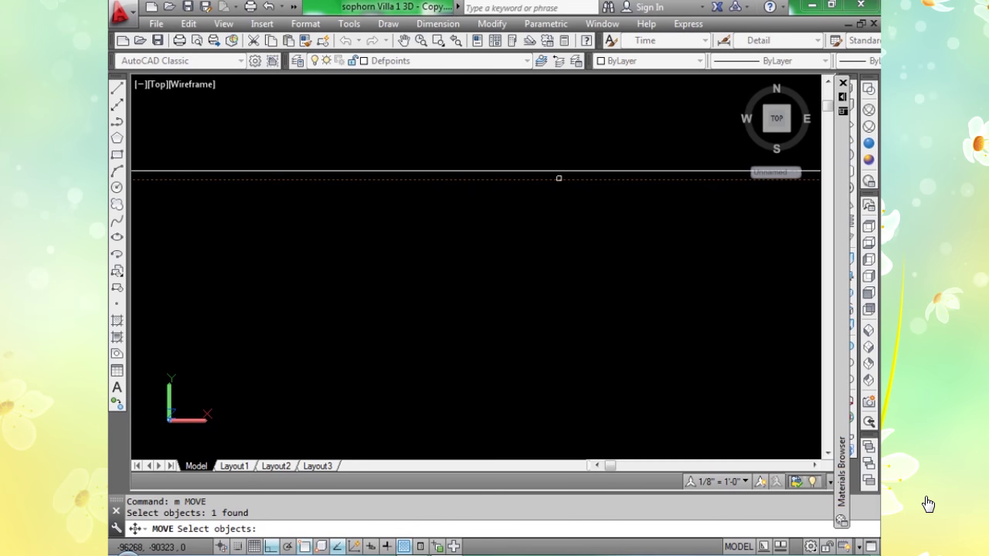
pyautogui.click(559, 170)
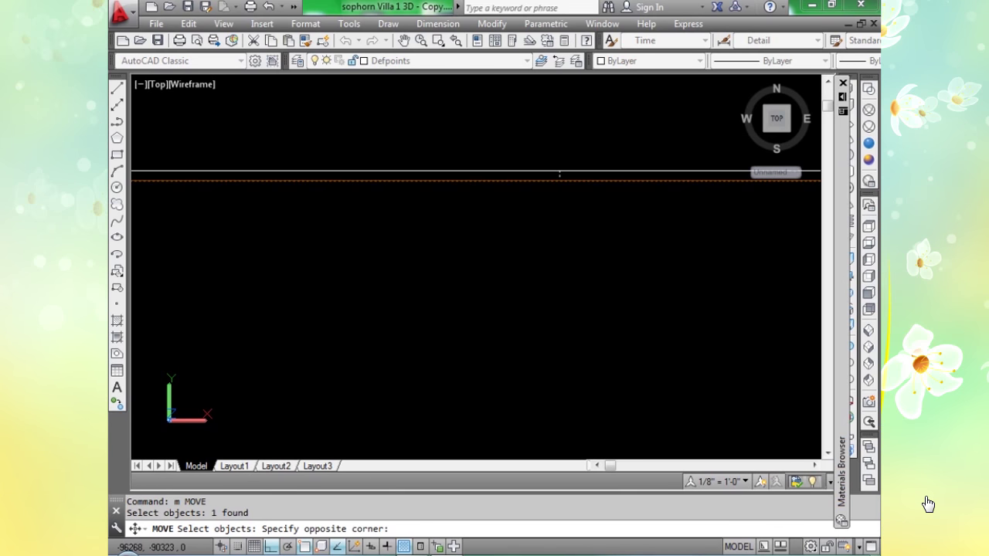
pyautogui.click(556, 176)
pyautogui.click(558, 171)
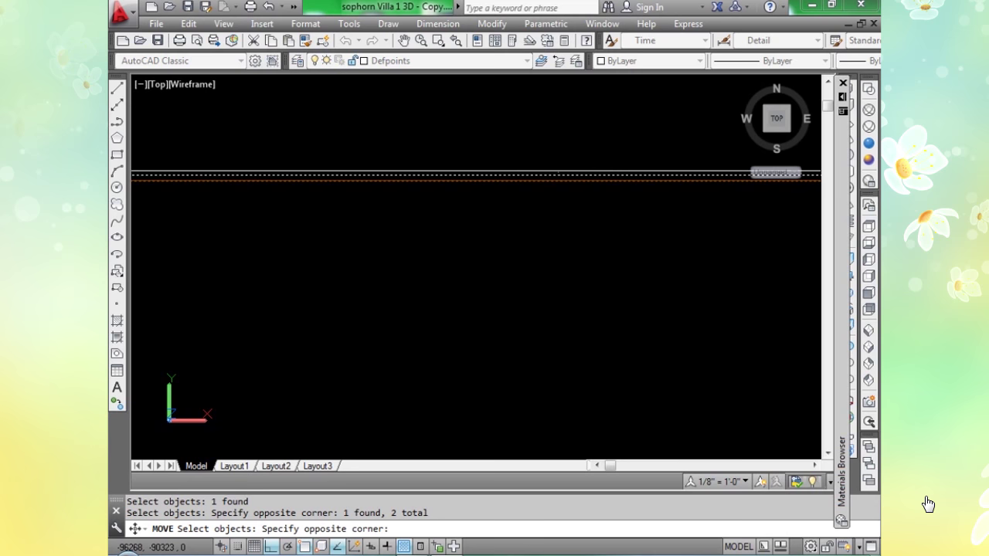
pyautogui.click(524, 181)
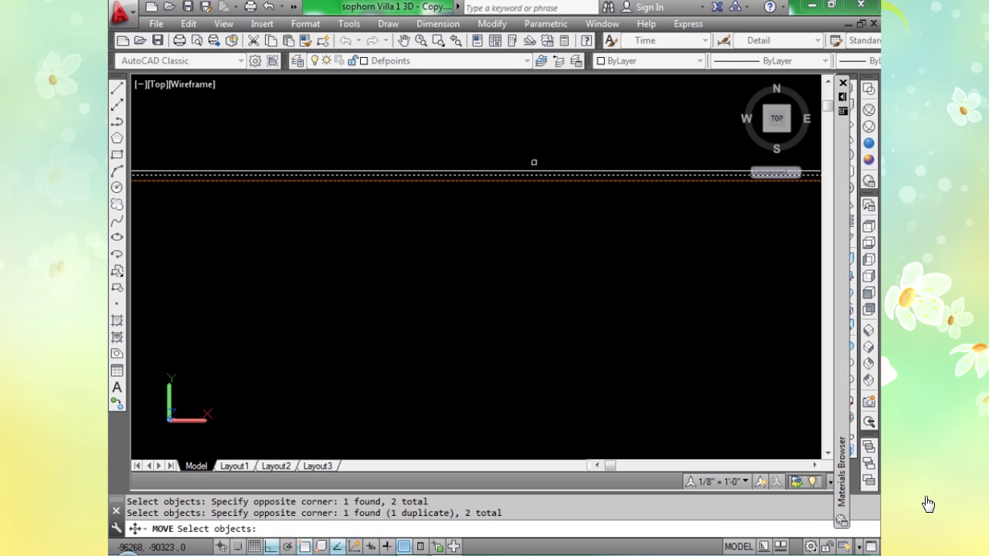
pyautogui.click(534, 162)
pyautogui.click(471, 235)
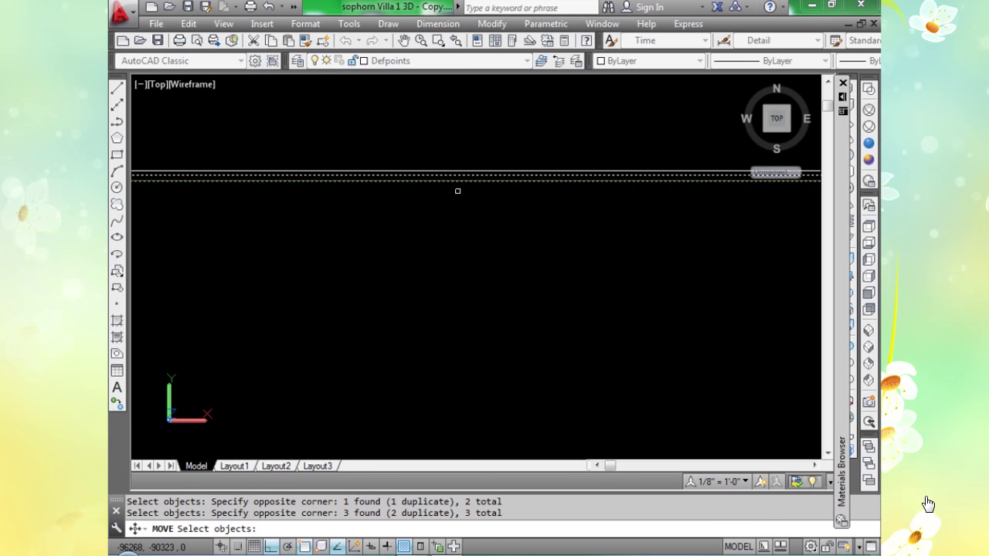
pyautogui.keyDown('shift'); pyautogui.click(457, 182); pyautogui.keyUp('shift')
pyautogui.click(456, 181)
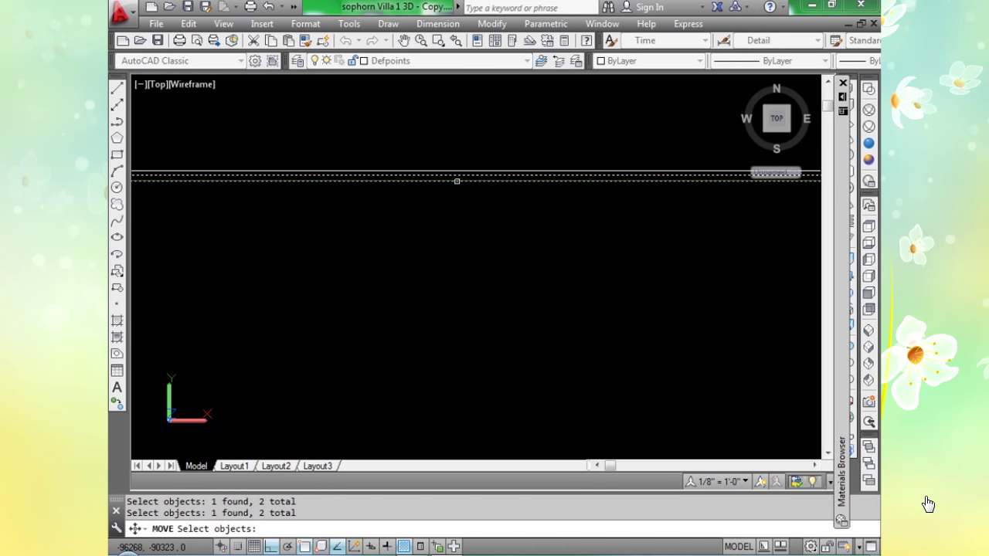
pyautogui.click(457, 181)
pyautogui.scroll(-5, 457, 223)
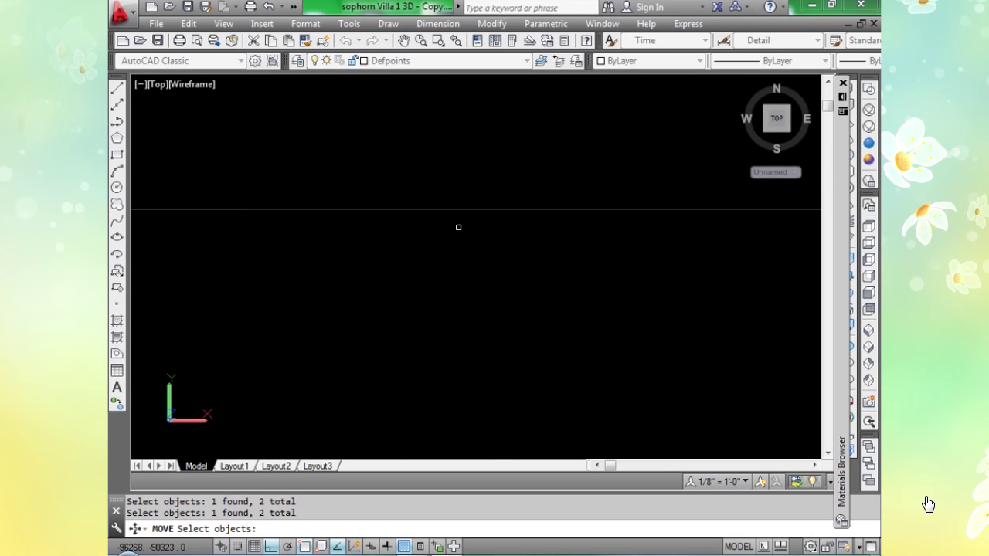
pyautogui.scroll(-3, 464, 248)
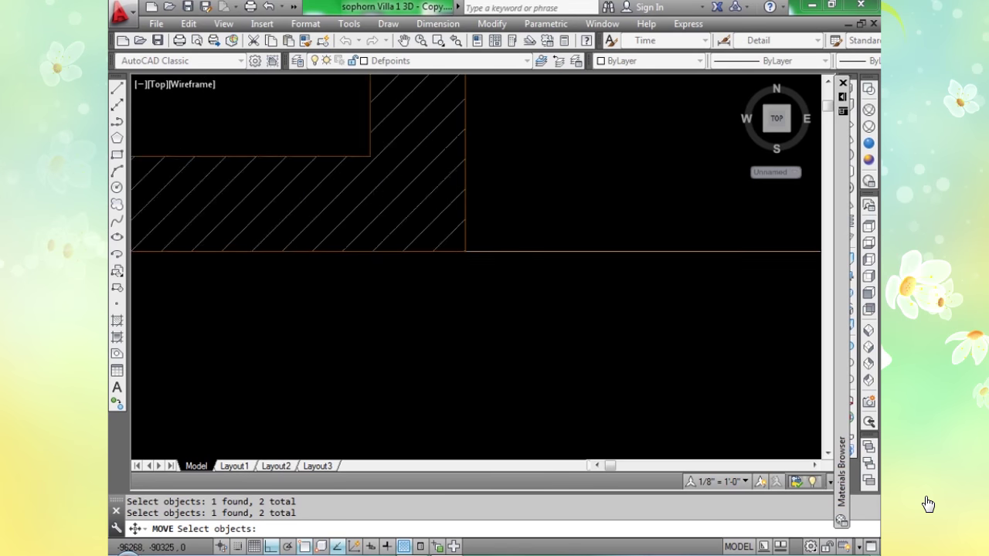
pyautogui.scroll(-5, 465, 251)
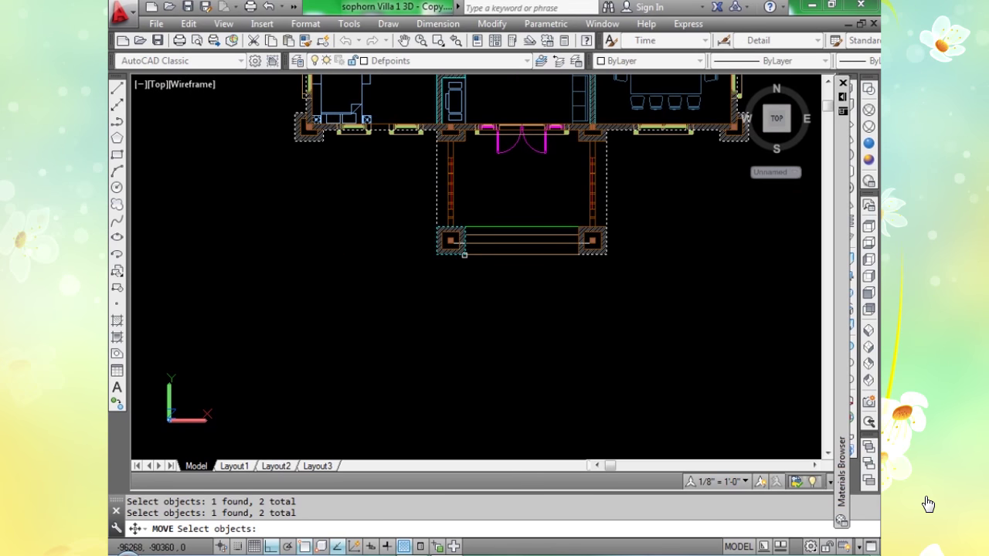
pyautogui.press('Return')
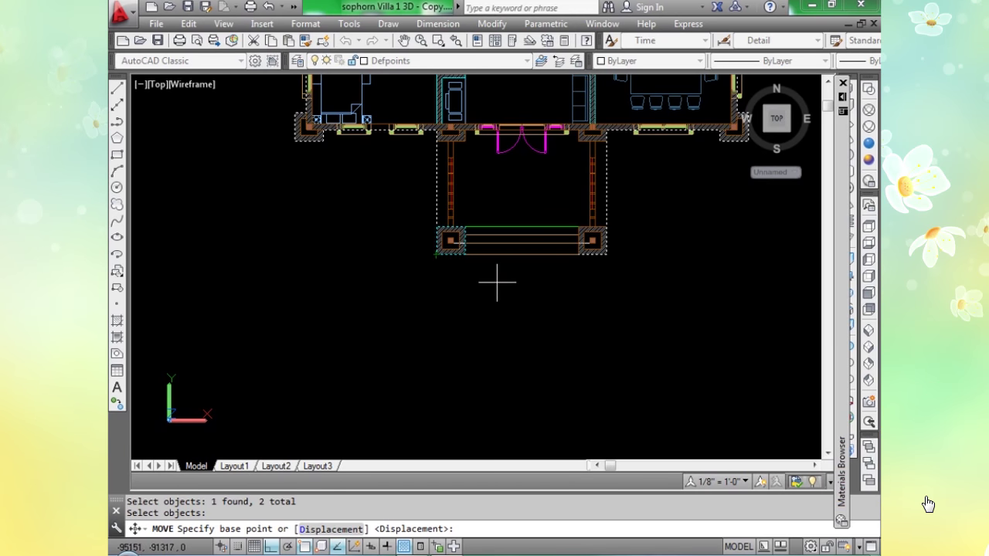
# Drop the outline to the left of the floor plan.
pyautogui.scroll(7, 453, 236)
pyautogui.scroll(-8, 453, 236)
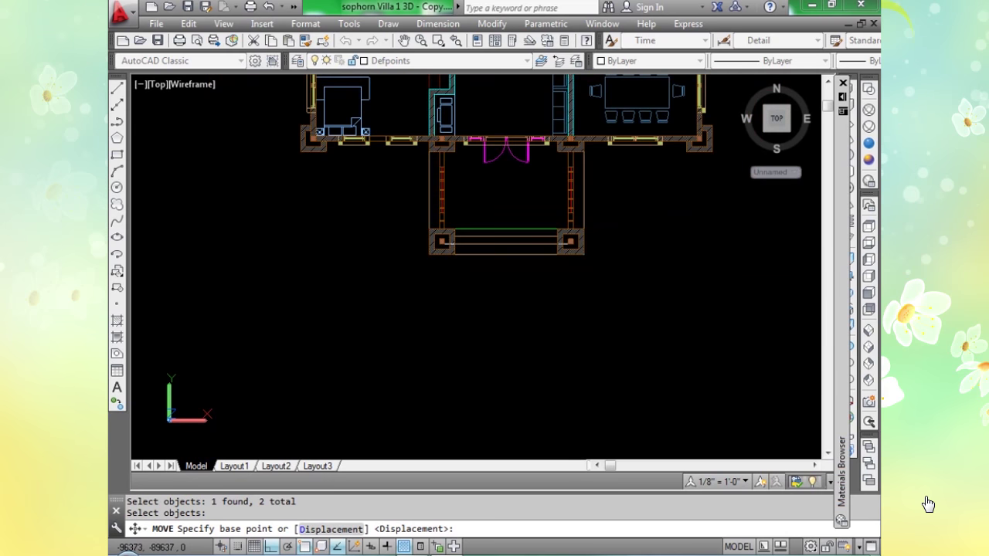
pyautogui.scroll(-4, 446, 269)
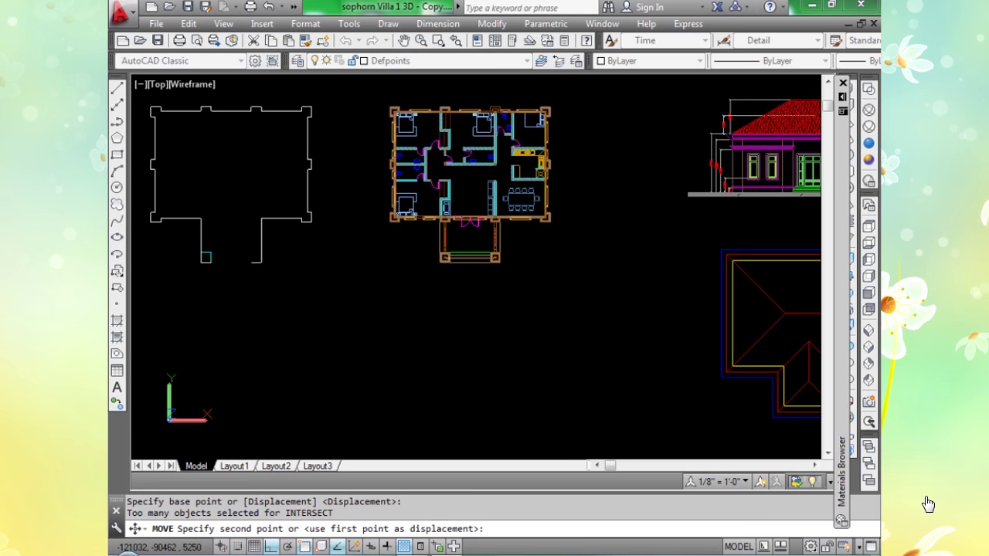
pyautogui.click(206, 257)
pyautogui.scroll(1, 205, 256)
pyautogui.scroll(-3, 242, 249)
pyautogui.moveTo(270, 251); pyautogui.dragTo(467, 251, button='middle')
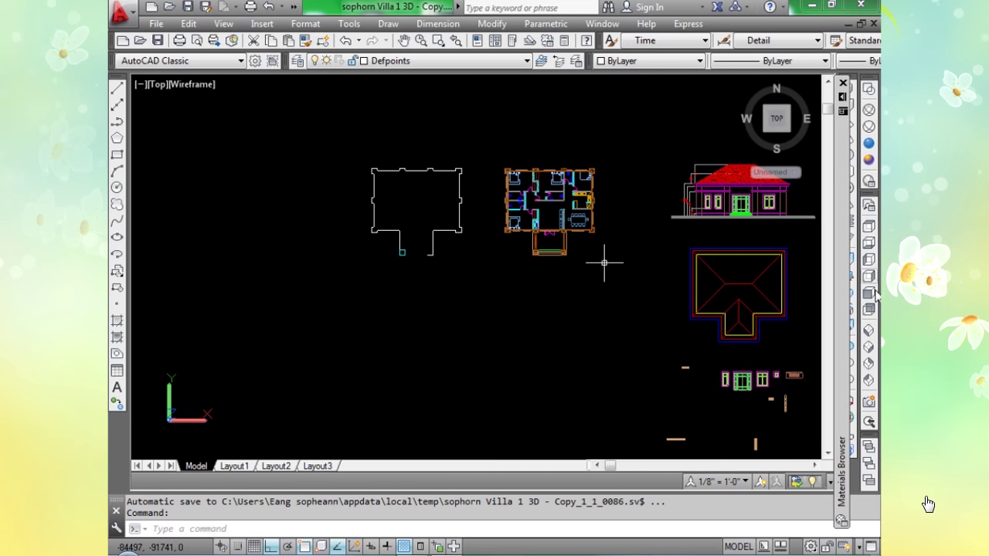
# Switch to the SW Isometric view centred on the moved outline.
pyautogui.click(868, 330)
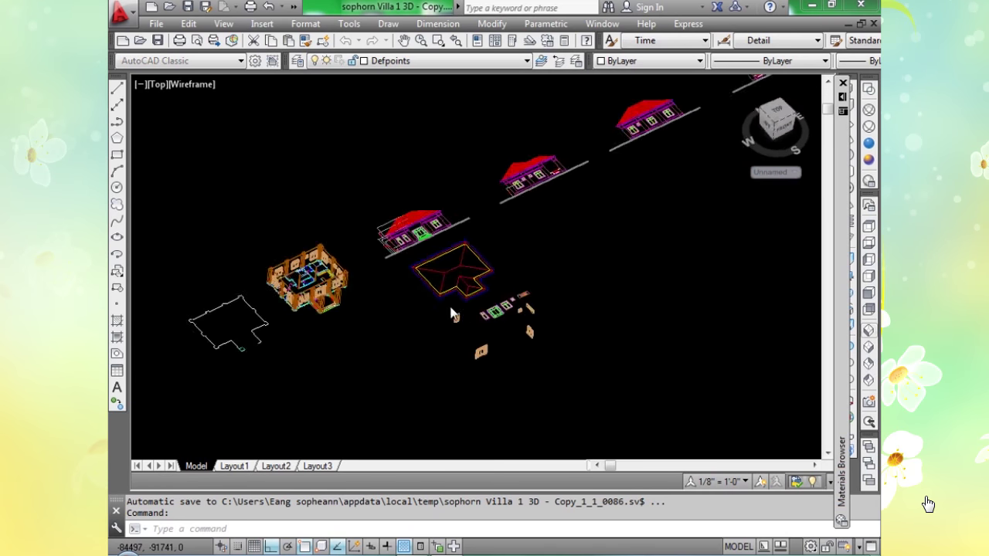
pyautogui.moveTo(263, 421); pyautogui.dragTo(421, 374, button='middle')
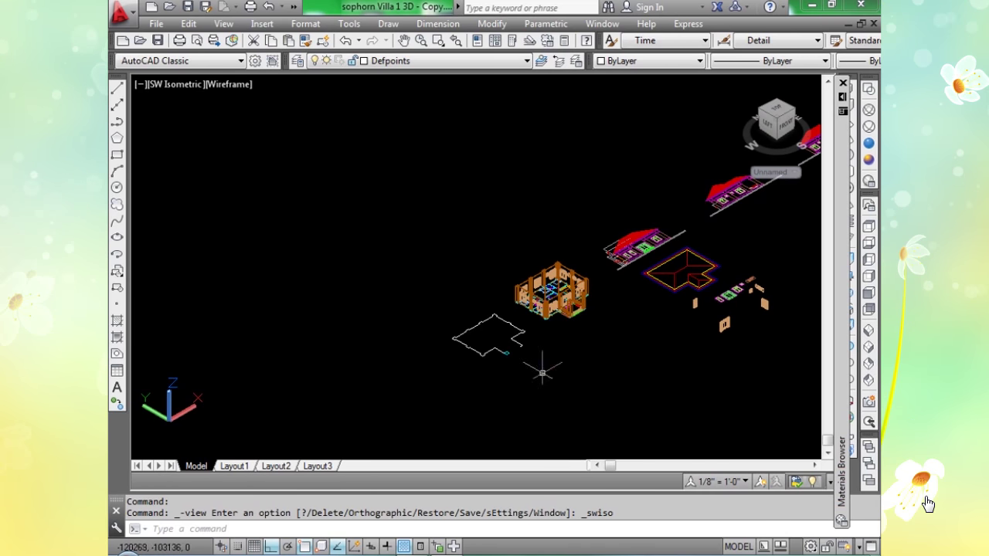
pyautogui.scroll(10, 502, 340)
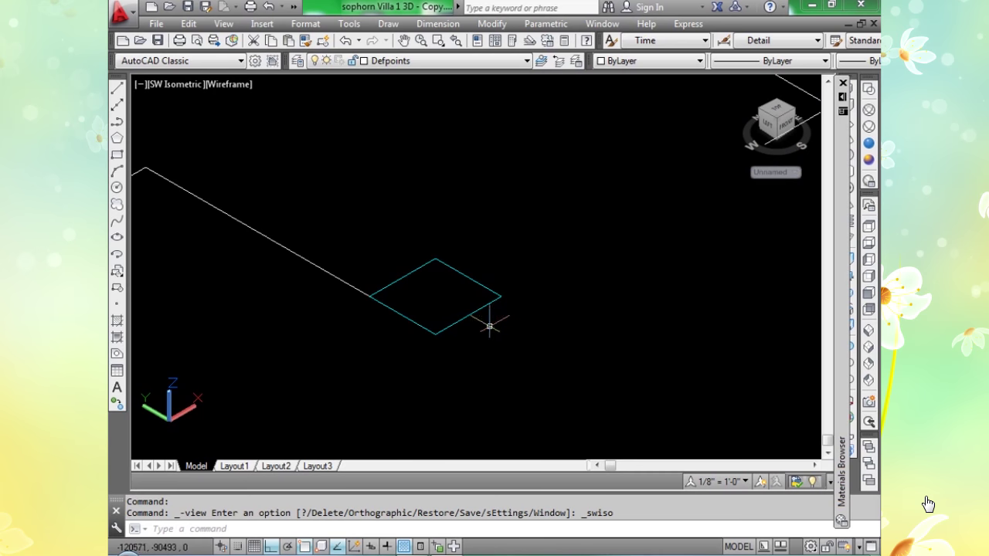
# Delete the small cyan square beside the outline's porch corner.
pyautogui.click(431, 258)
pyautogui.moveTo(435, 258)
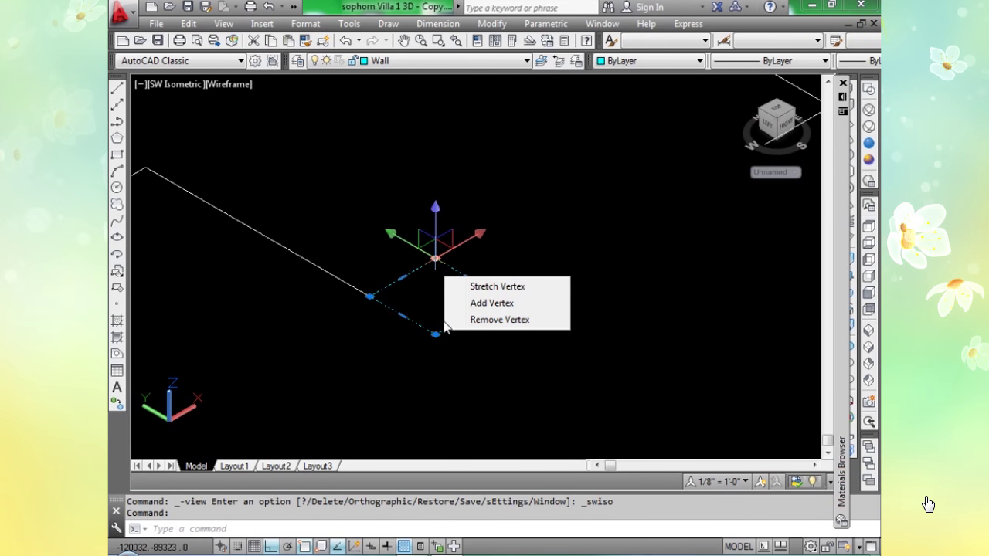
pyautogui.press('Delete')
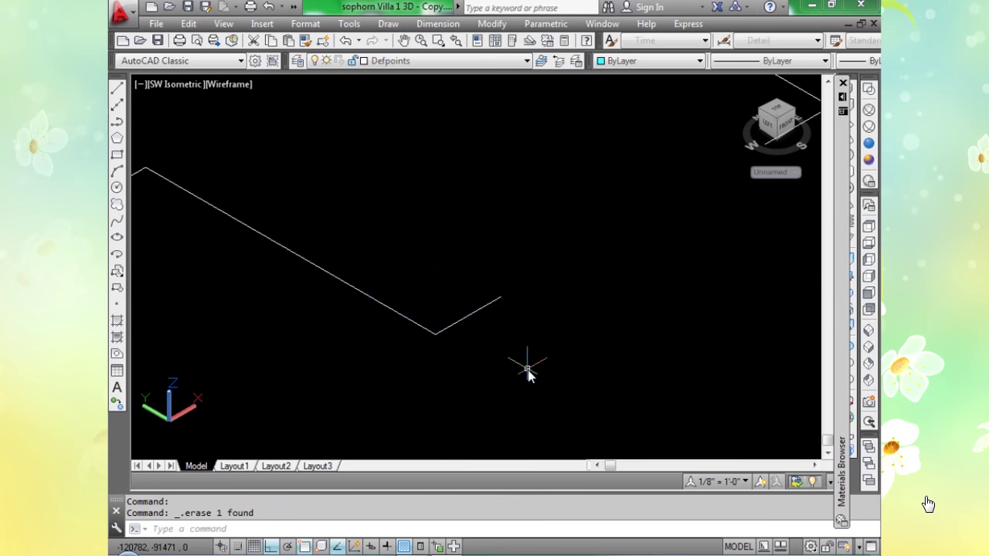
pyautogui.scroll(5, 624, 320)
pyautogui.scroll(-3, 625, 319)
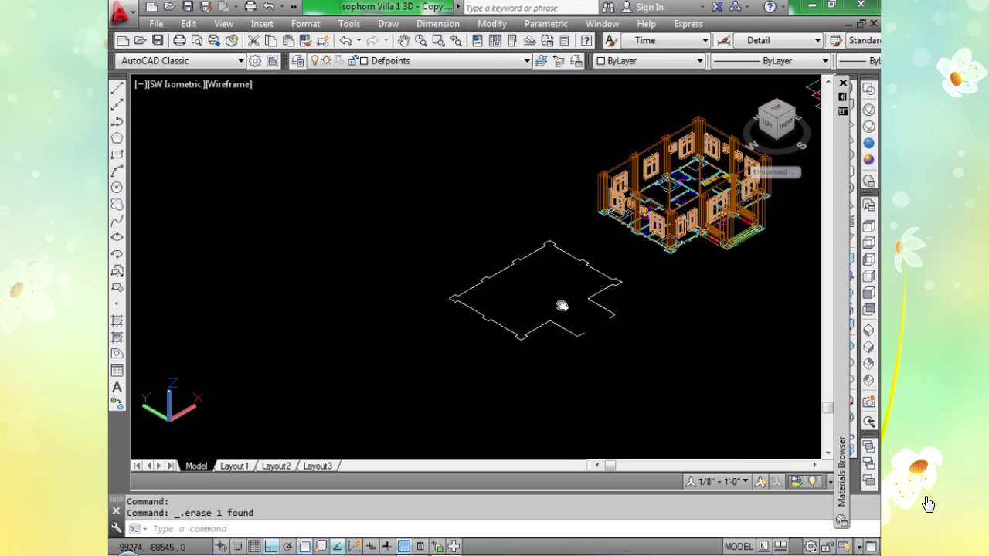
pyautogui.moveTo(562, 305); pyautogui.dragTo(433, 290, button='middle')
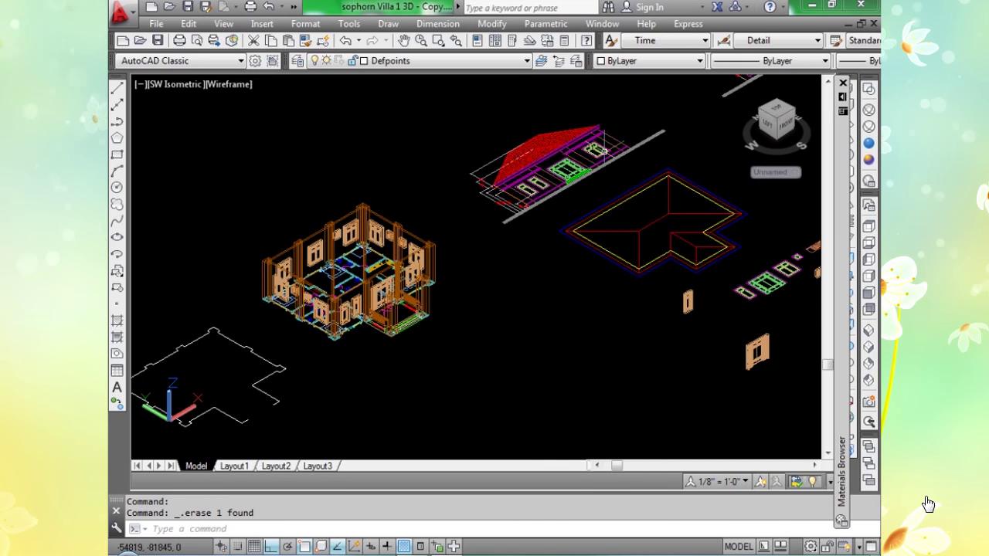
pyautogui.scroll(5, 626, 148)
pyautogui.scroll(7, 648, 143)
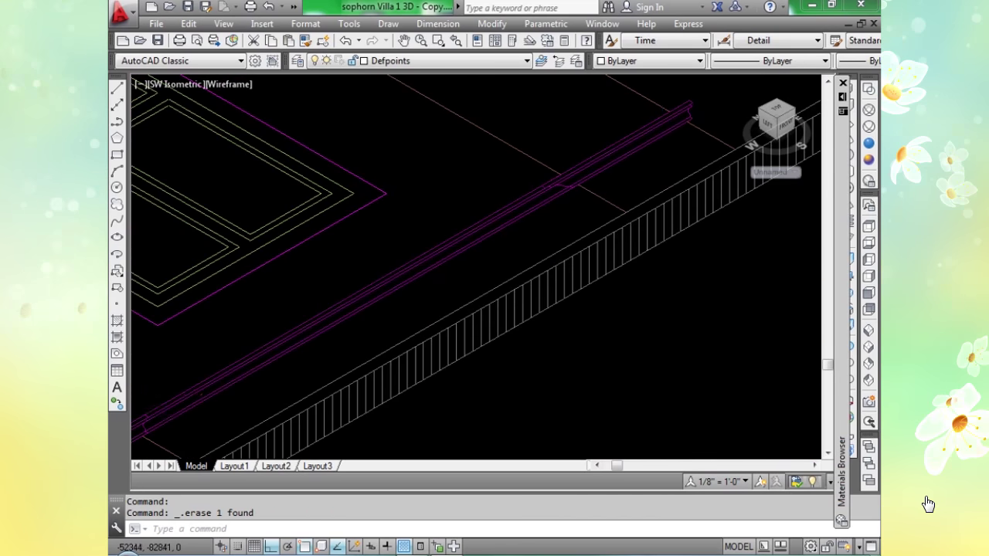
pyautogui.scroll(5, 416, 274)
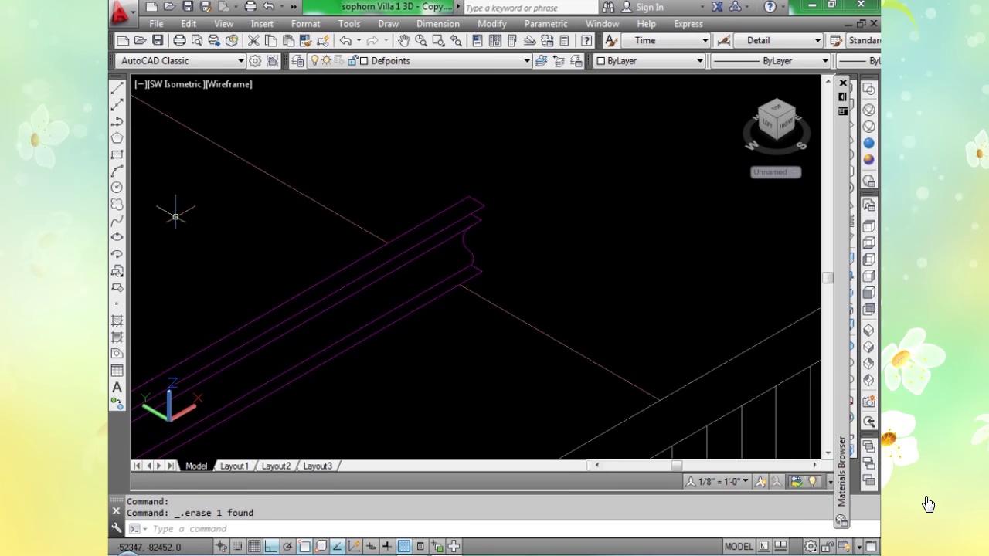
# Draw a single-segment polyline along the magenta beam's edge.
pyautogui.write('pl')
pyautogui.press('Return')
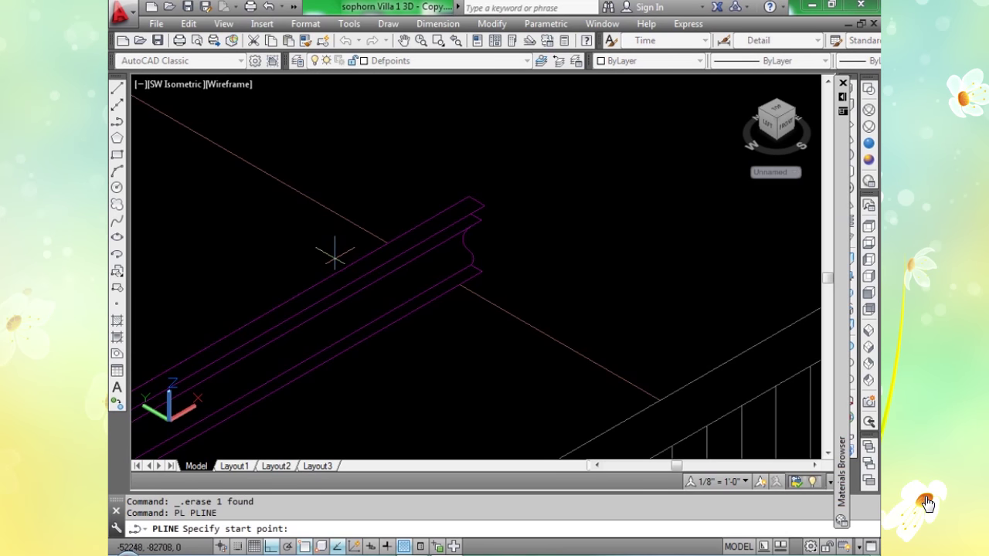
pyautogui.click(386, 242)
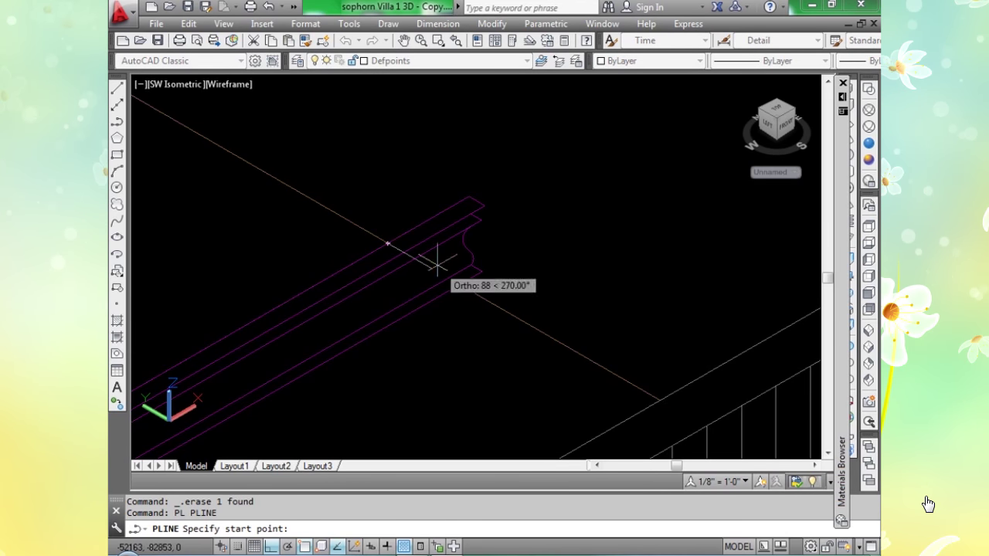
pyautogui.click(459, 283)
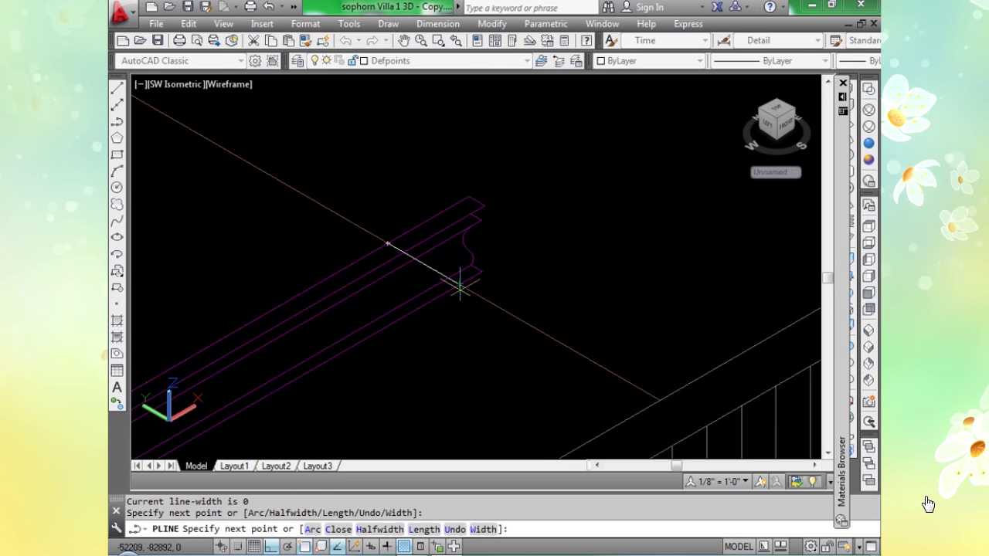
pyautogui.press('Return')
# Trim the inner beam lines at the profile's end with a crossing window.
pyautogui.scroll(1, 436, 278)
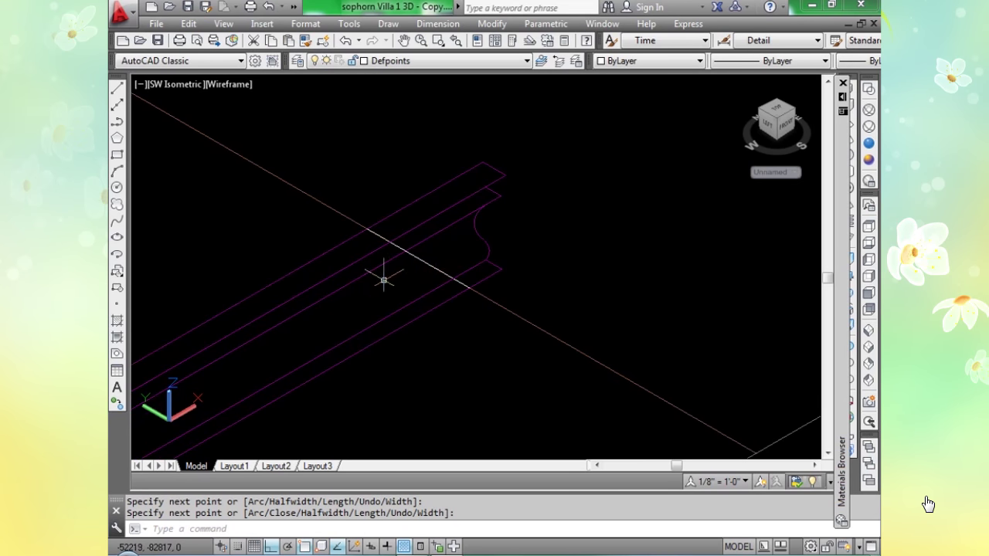
pyautogui.scroll(1, 380, 302)
pyautogui.write('tr')
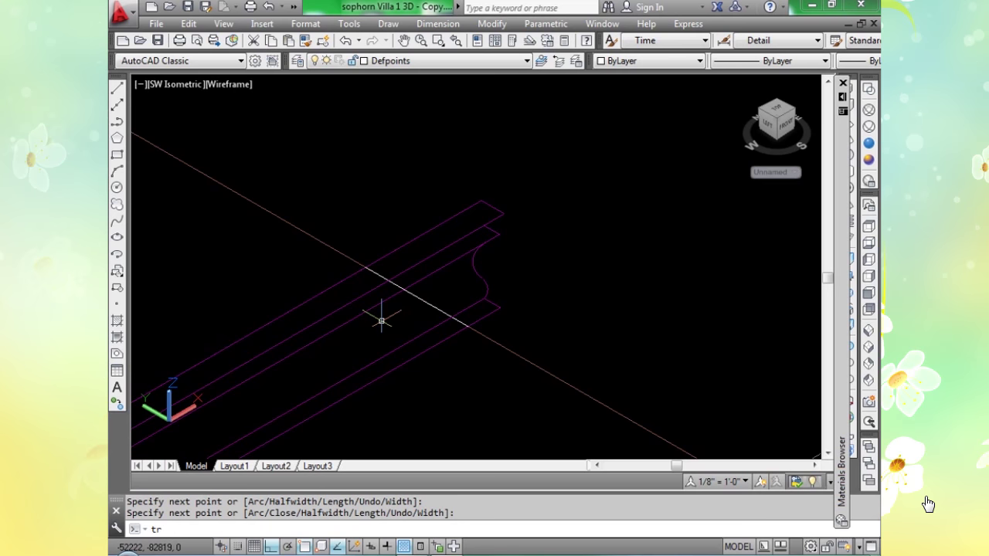
pyautogui.press('Return')
pyautogui.press('Return')
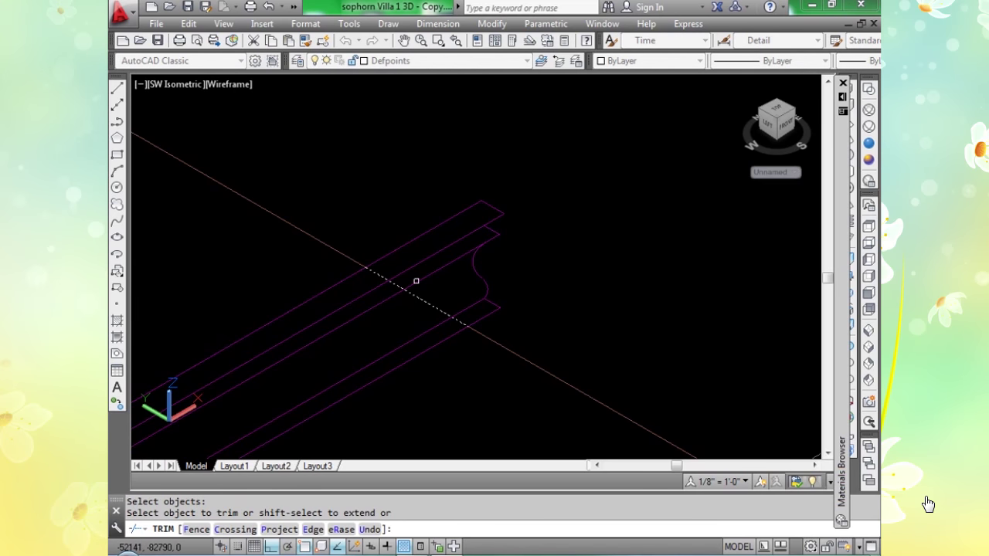
pyautogui.click(410, 261)
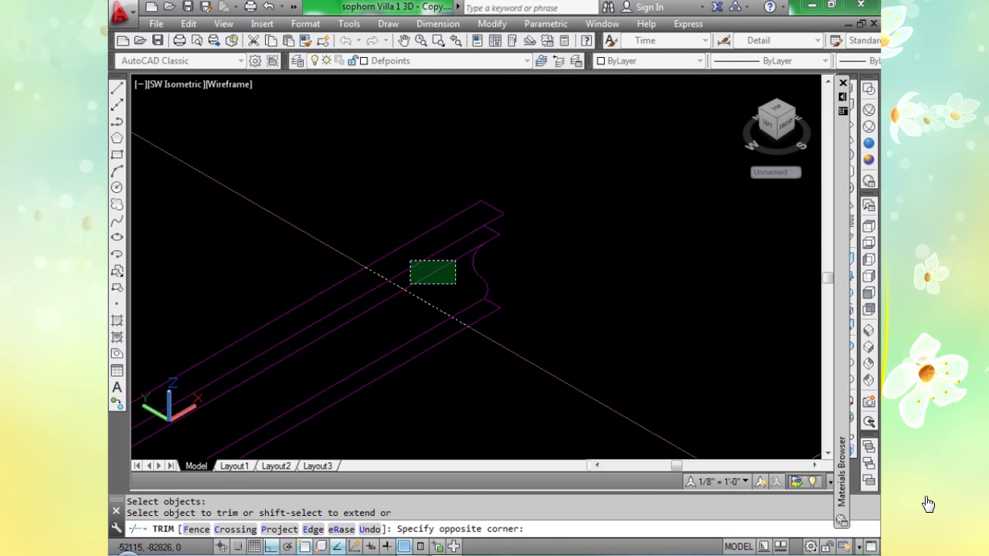
pyautogui.click(454, 283)
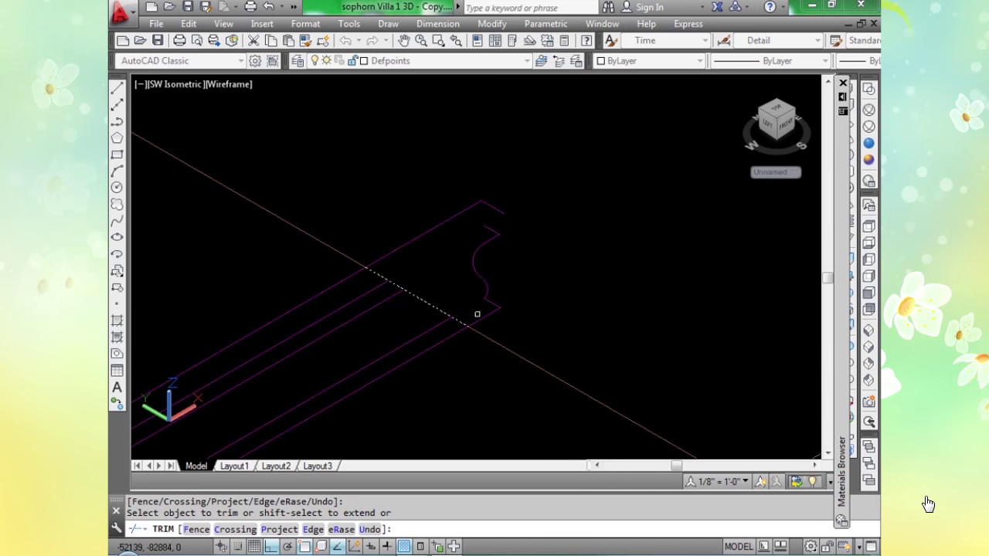
pyautogui.press('Return')
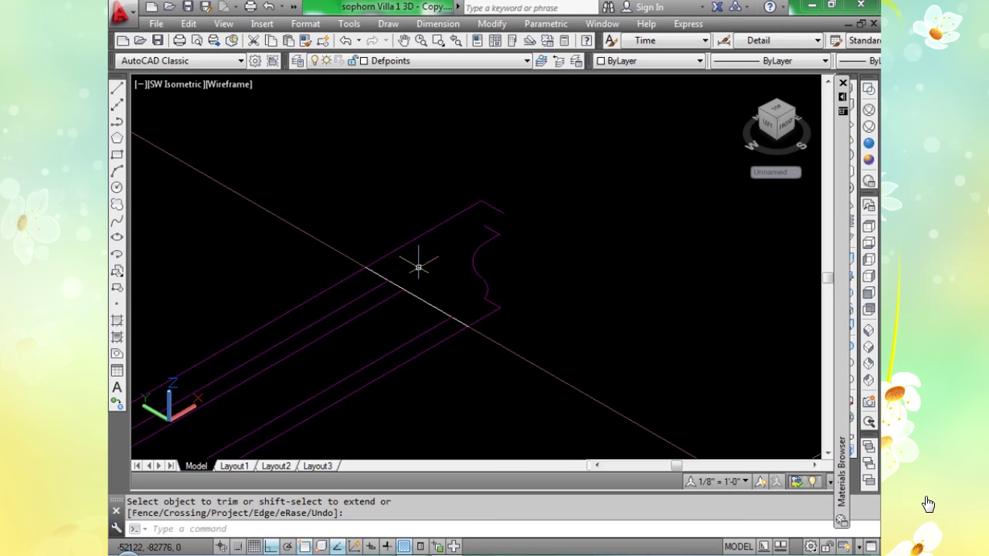
pyautogui.write('pl')
pyautogui.press('Return')
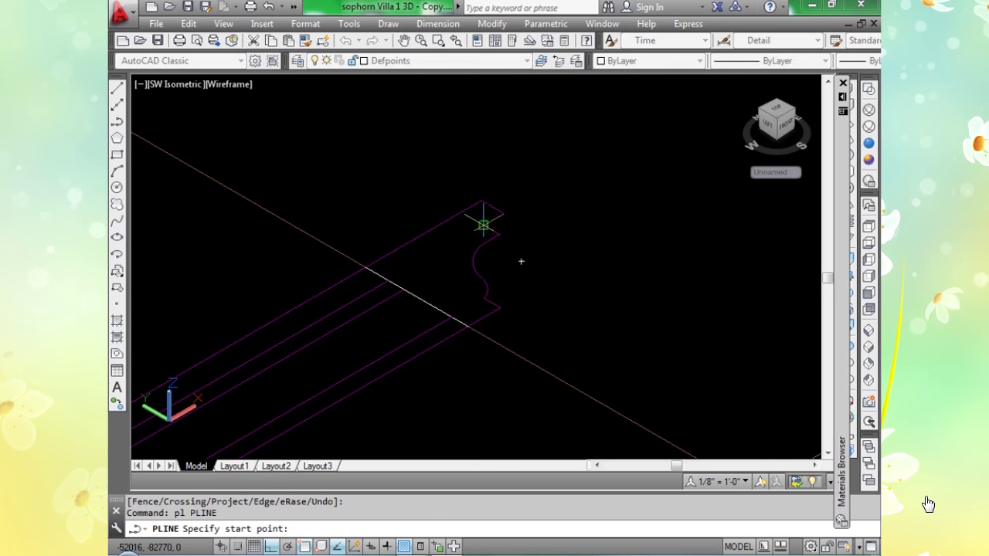
# Draw a polyline segment closing the top of the cornice profile.
pyautogui.click(483, 225)
pyautogui.click(503, 213)
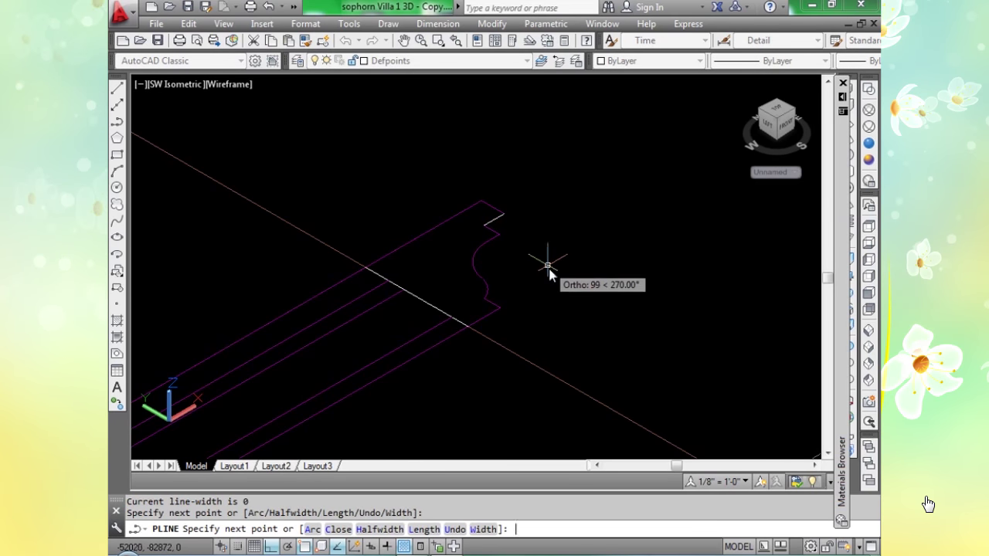
pyautogui.press('Return')
pyautogui.scroll(2, 574, 283)
pyautogui.moveTo(574, 282); pyautogui.dragTo(557, 280, button='middle')
pyautogui.scroll(-4, 556, 280)
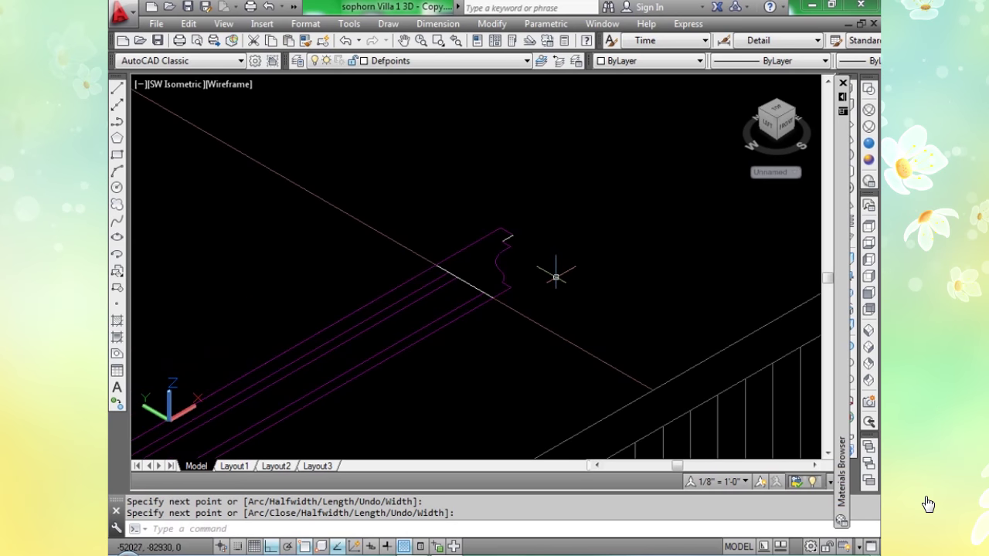
# Create one closed boundary polyline by picking a point inside the profile.
pyautogui.write('BO')
pyautogui.press('Return')
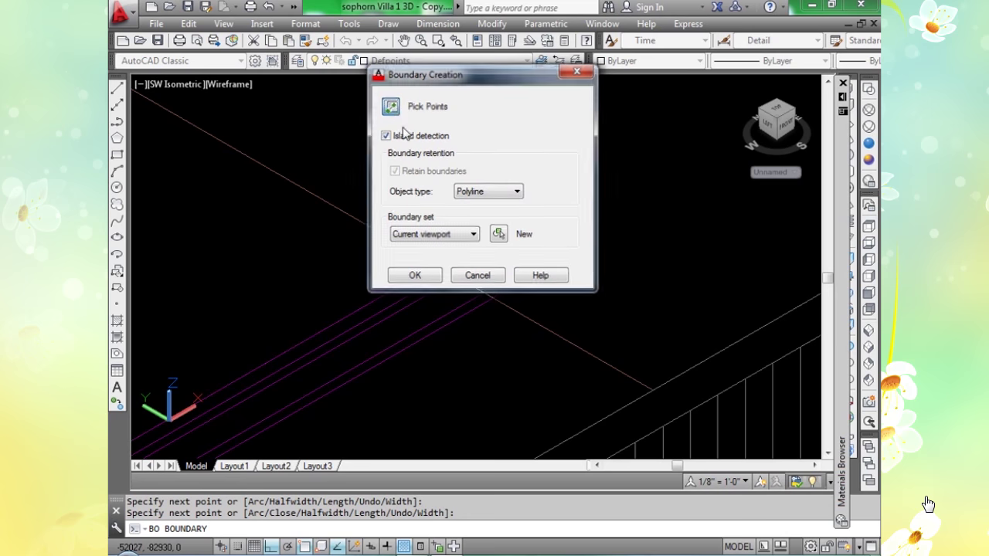
pyautogui.click(390, 106)
pyautogui.click(470, 252)
pyautogui.press('Return')
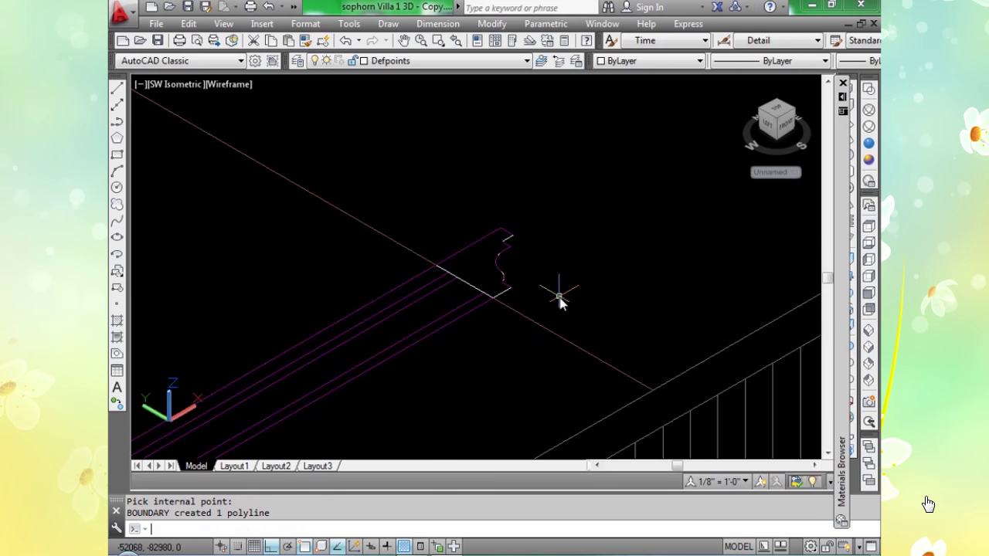
# Move the new profile polyline onto the corner of the roof outline.
pyautogui.write('m')
pyautogui.press('Return')
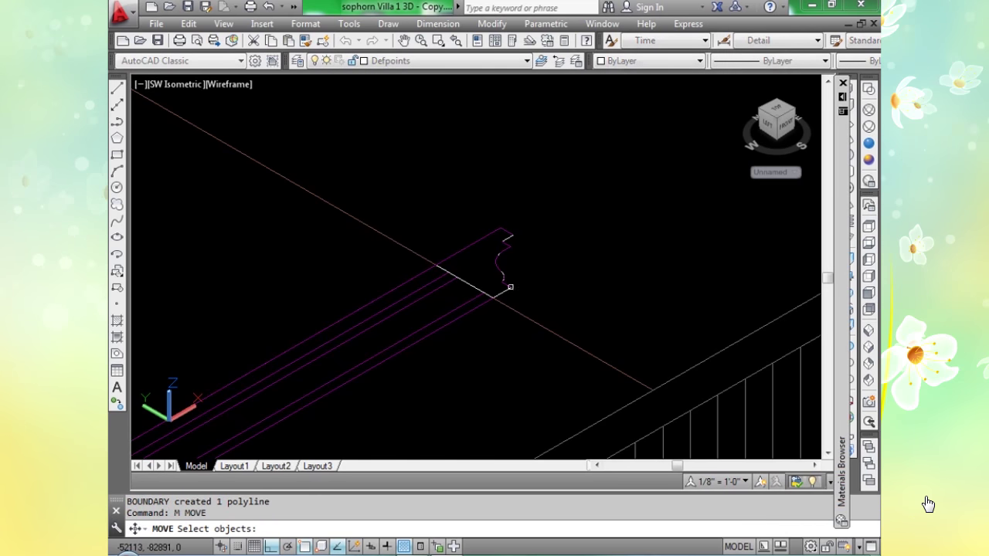
pyautogui.click(501, 292)
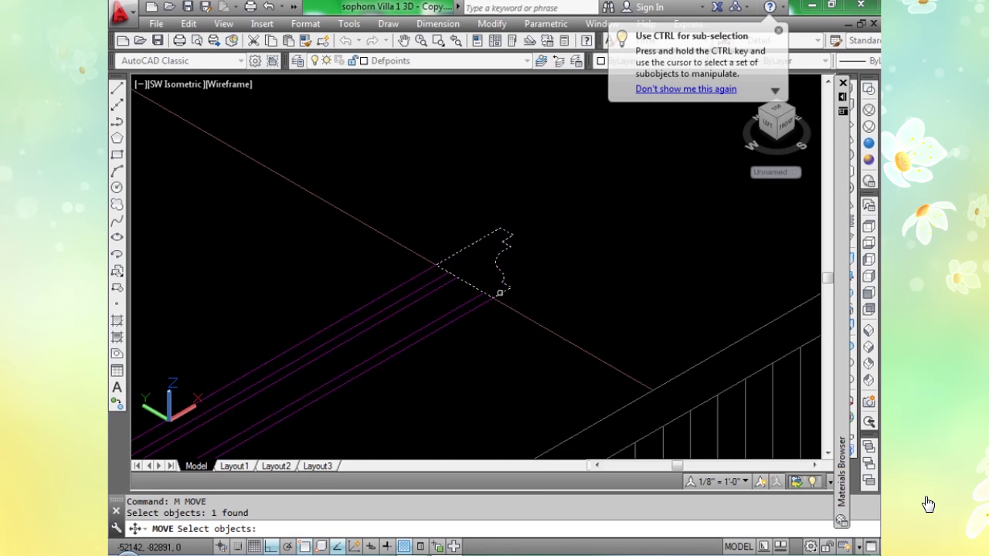
pyautogui.press('Return')
pyautogui.click(492, 300)
pyautogui.scroll(-6, 491, 297)
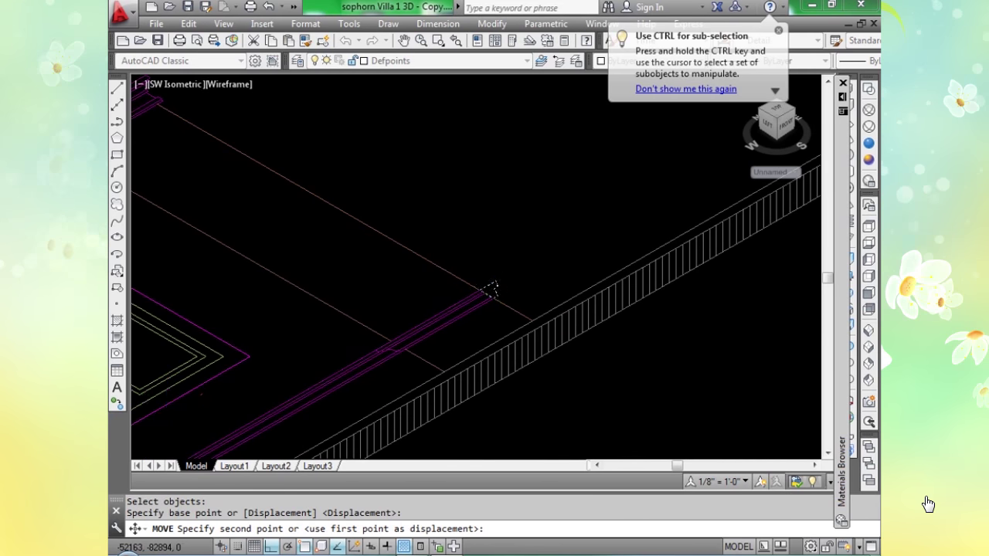
pyautogui.scroll(-5, 489, 309)
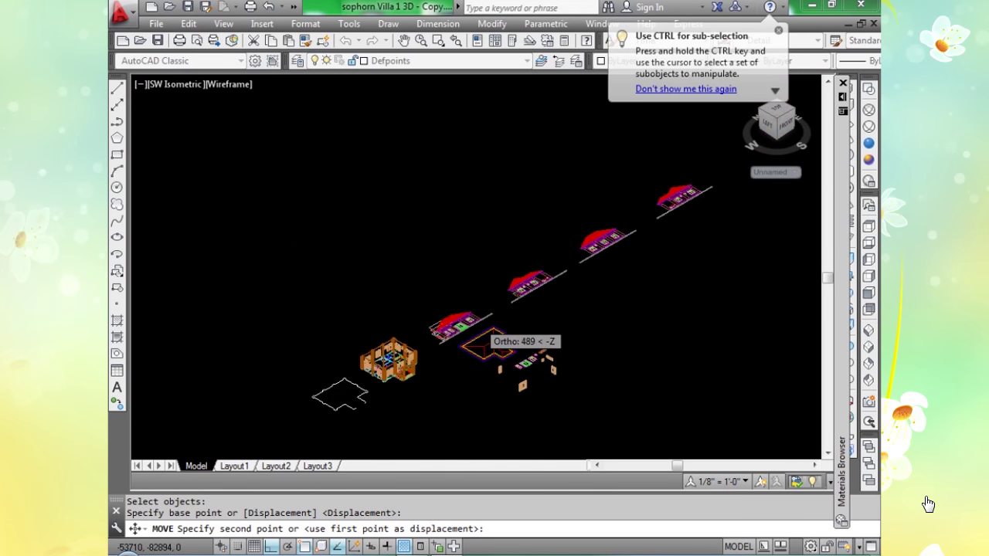
pyautogui.scroll(-2, 477, 320)
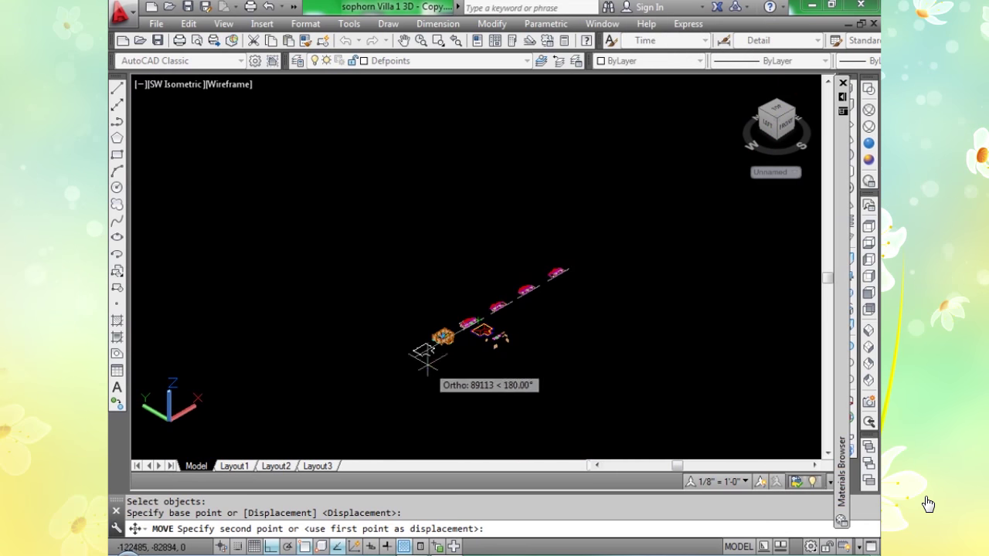
pyautogui.scroll(9, 421, 349)
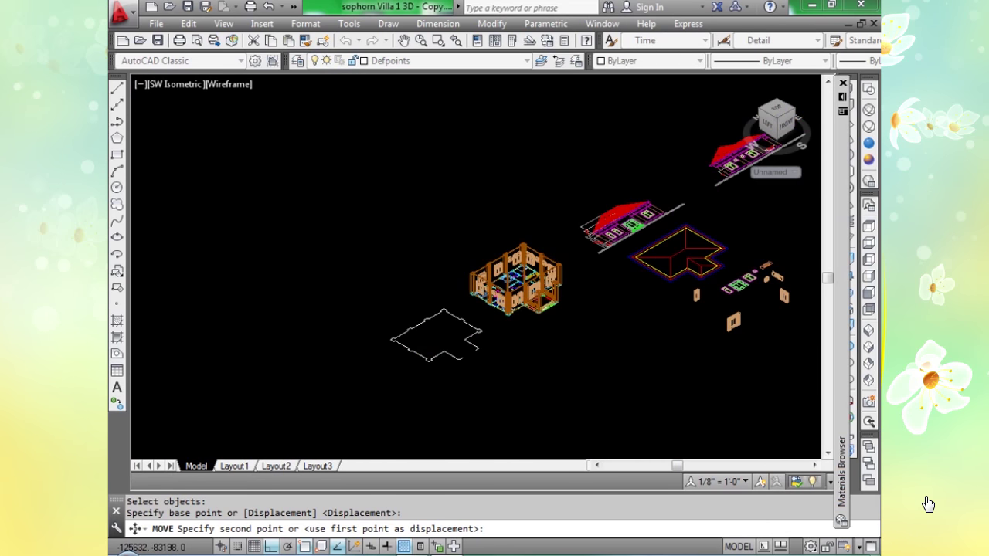
pyautogui.scroll(8, 425, 336)
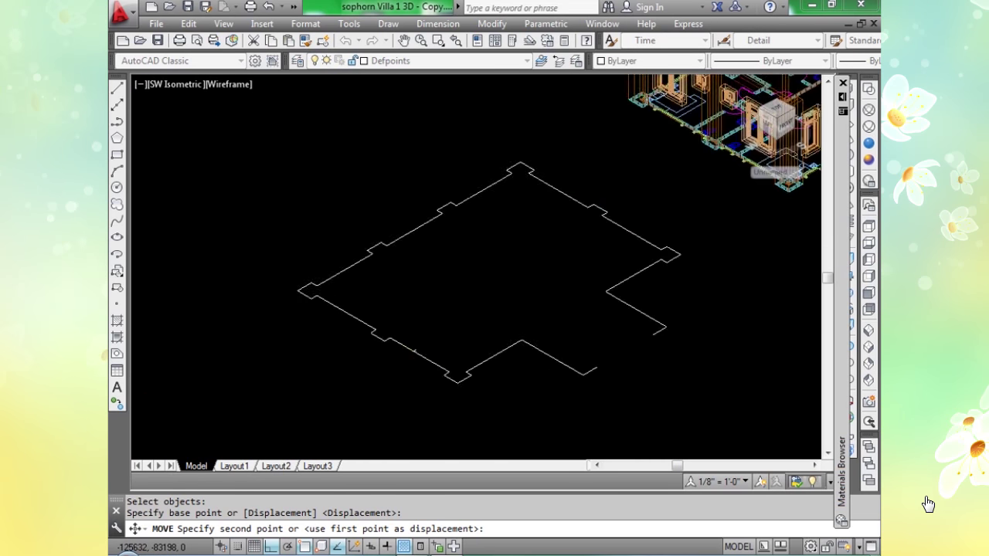
pyautogui.click(427, 337)
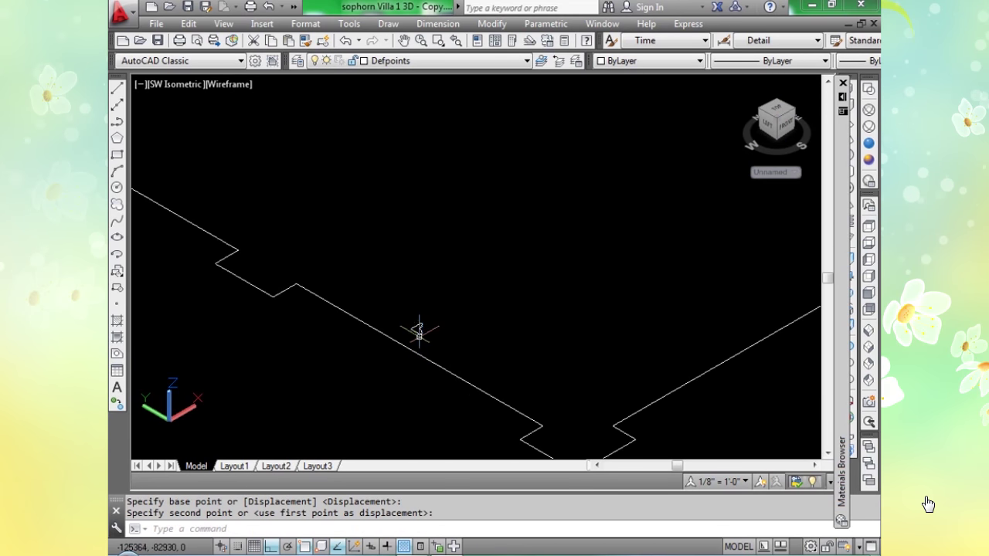
pyautogui.scroll(5, 425, 336)
pyautogui.scroll(2, 422, 333)
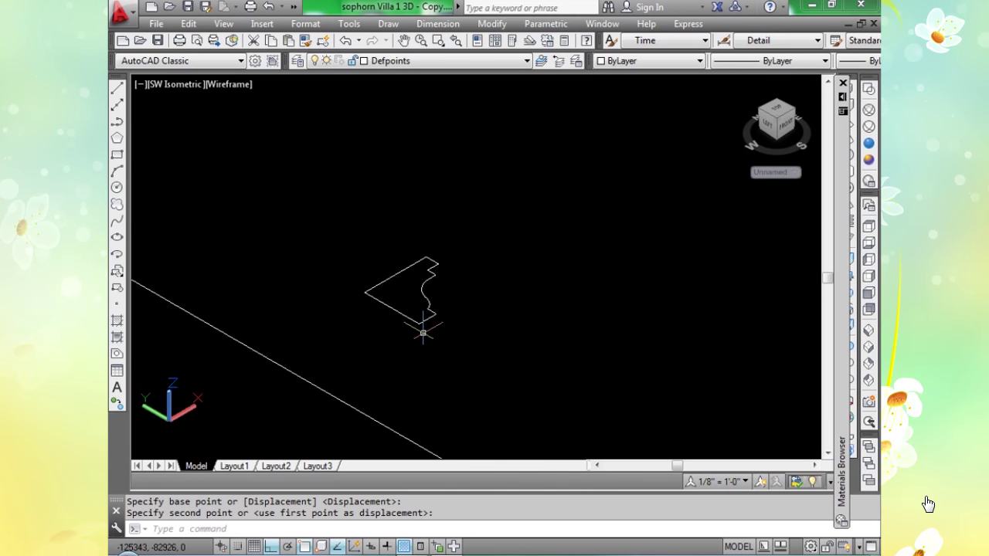
# Rotate the profile 90 degrees in 3D about a two-point axis to stand it upright.
pyautogui.write('ro')
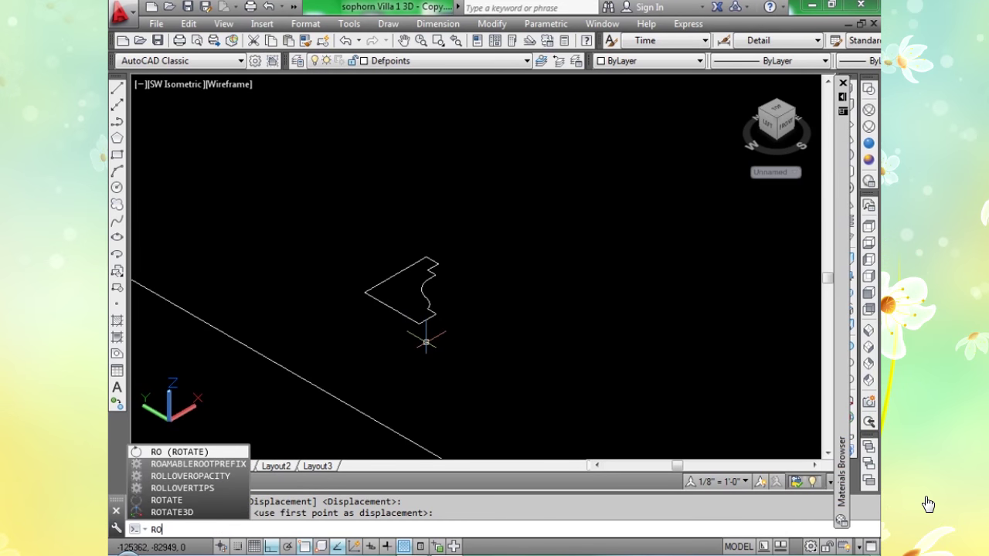
pyautogui.write('tate')
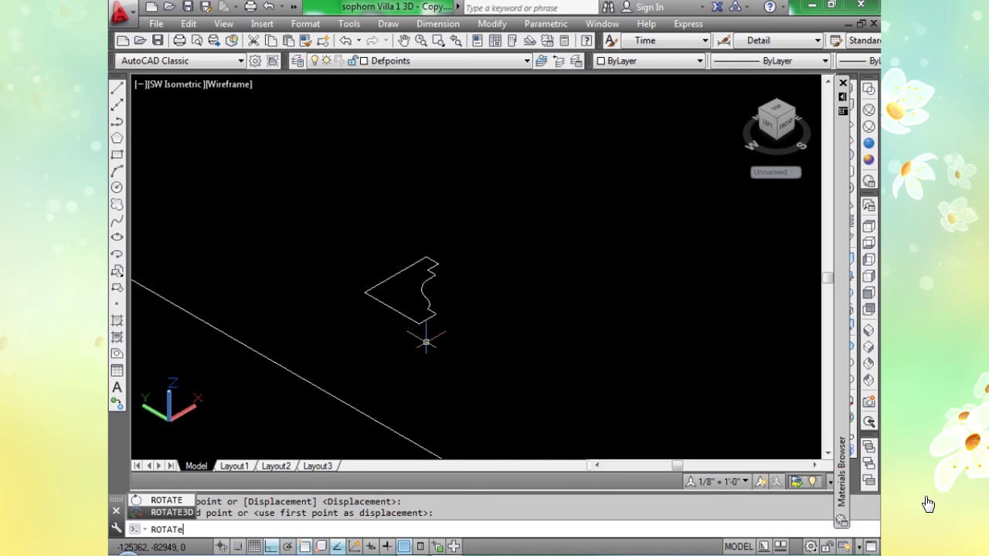
pyautogui.write('3d')
pyautogui.press('Return')
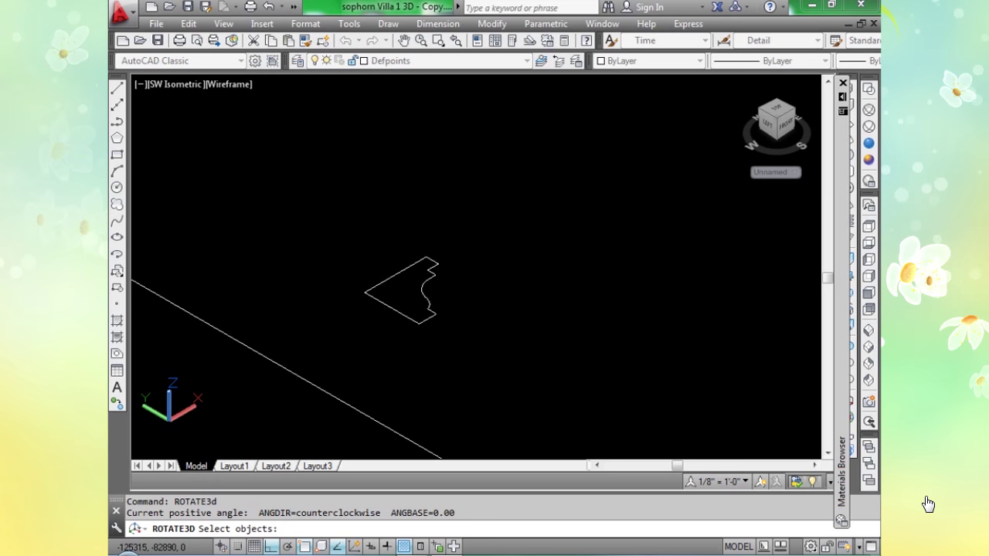
pyautogui.click(417, 326)
pyautogui.click(454, 303)
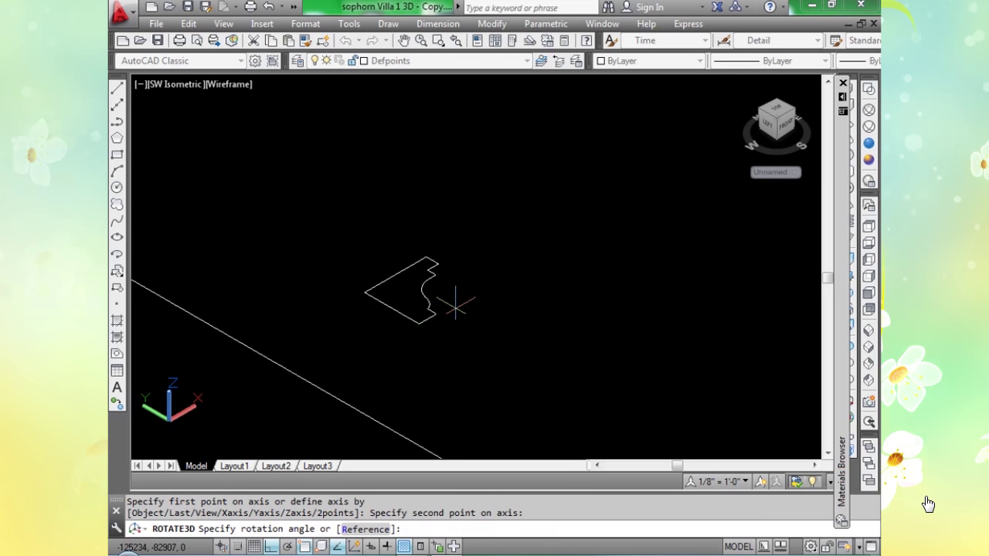
pyautogui.write('90')
pyautogui.press('Return')
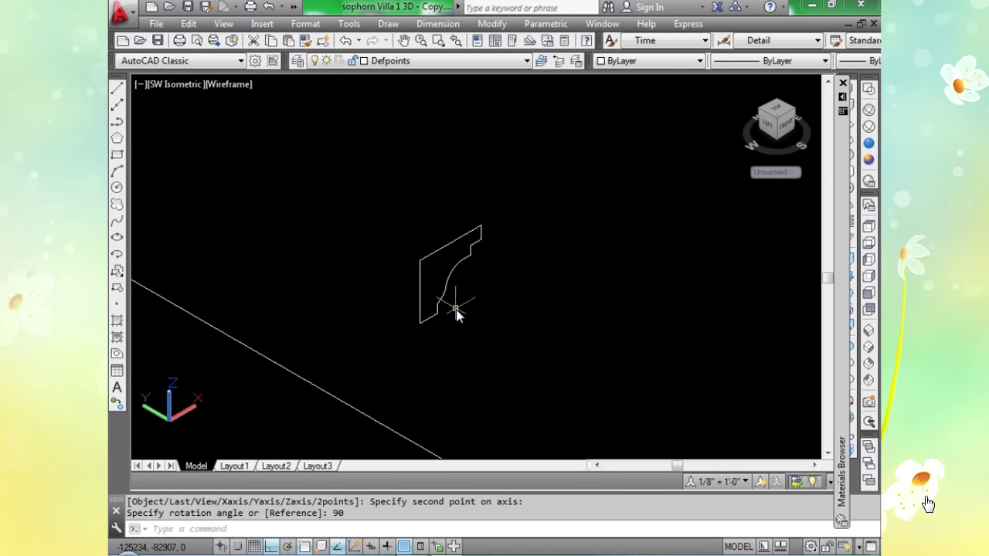
pyautogui.scroll(-3, 456, 313)
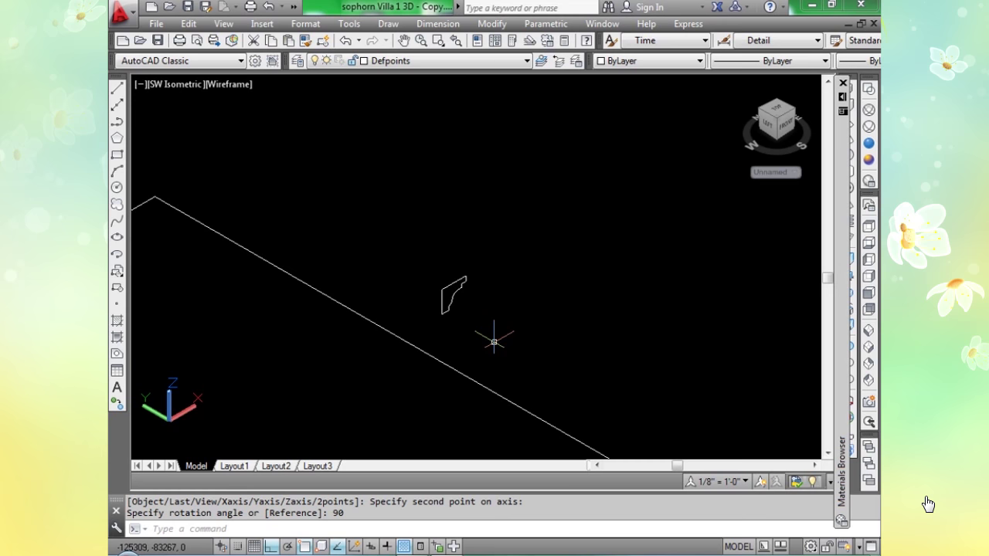
pyautogui.scroll(-2, 494, 340)
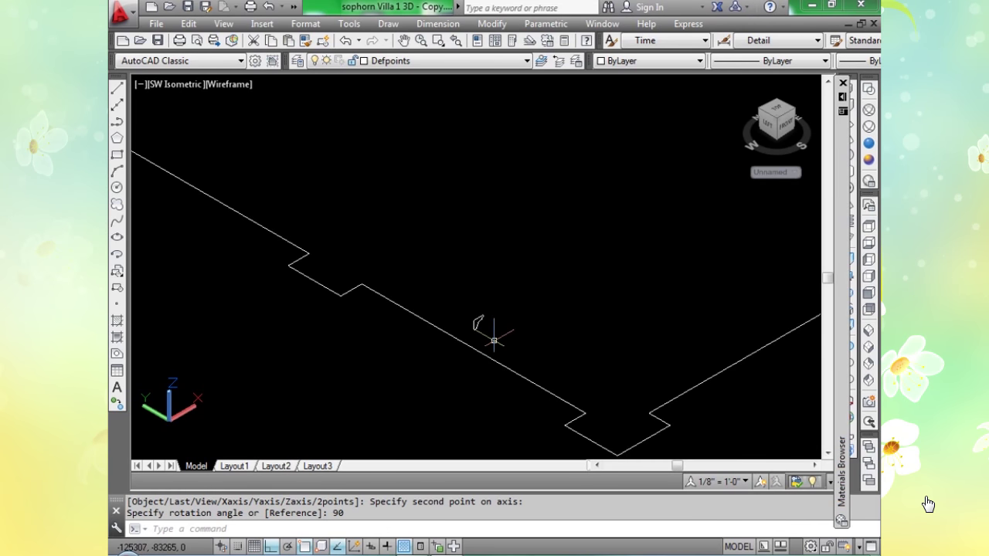
pyautogui.scroll(-2, 495, 344)
pyautogui.scroll(-2, 496, 346)
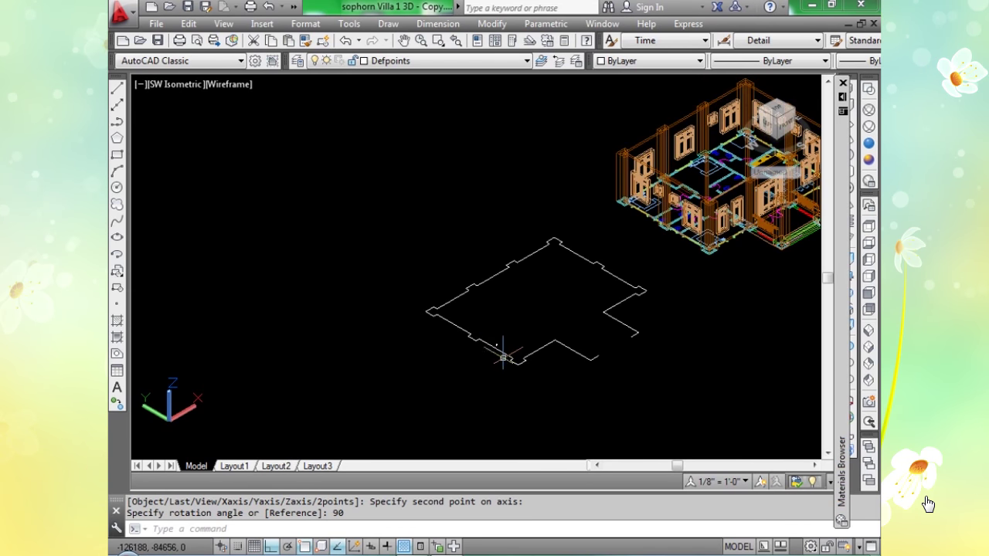
pyautogui.scroll(6, 502, 357)
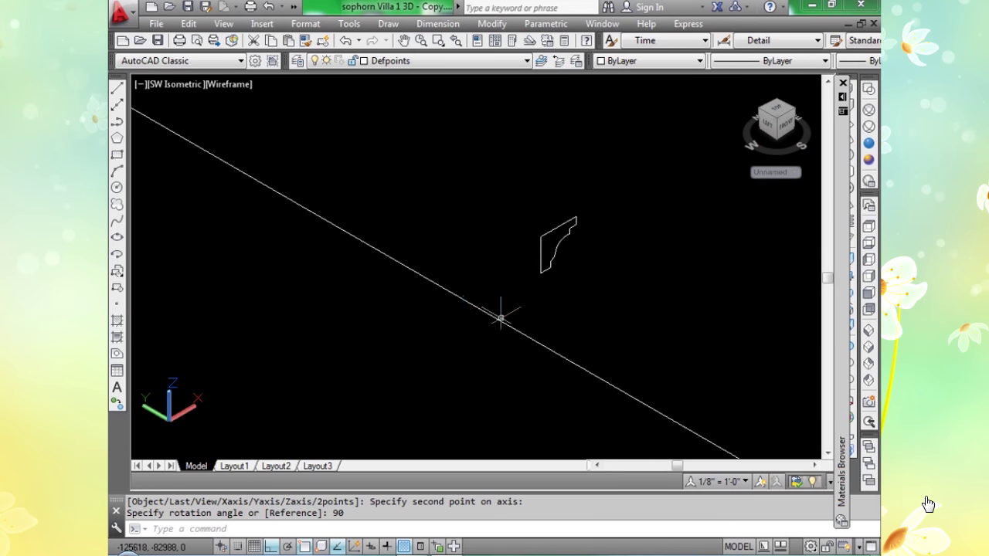
pyautogui.moveTo(500, 316); pyautogui.dragTo(439, 355, button='middle')
# Move the upright profile to the outline's corner.
pyautogui.write('m')
pyautogui.press('Return')
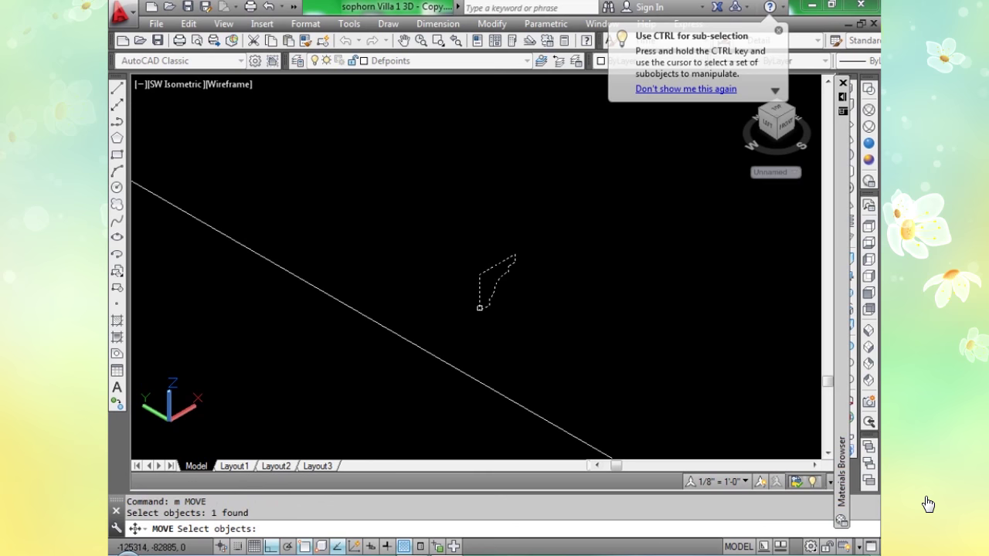
pyautogui.click(480, 311)
pyautogui.scroll(-3, 476, 306)
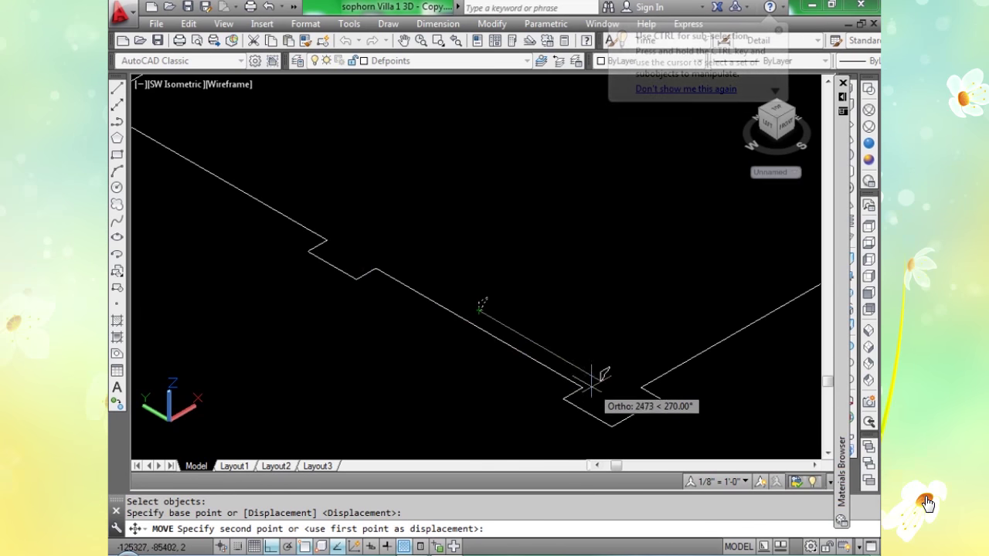
pyautogui.scroll(3, 588, 385)
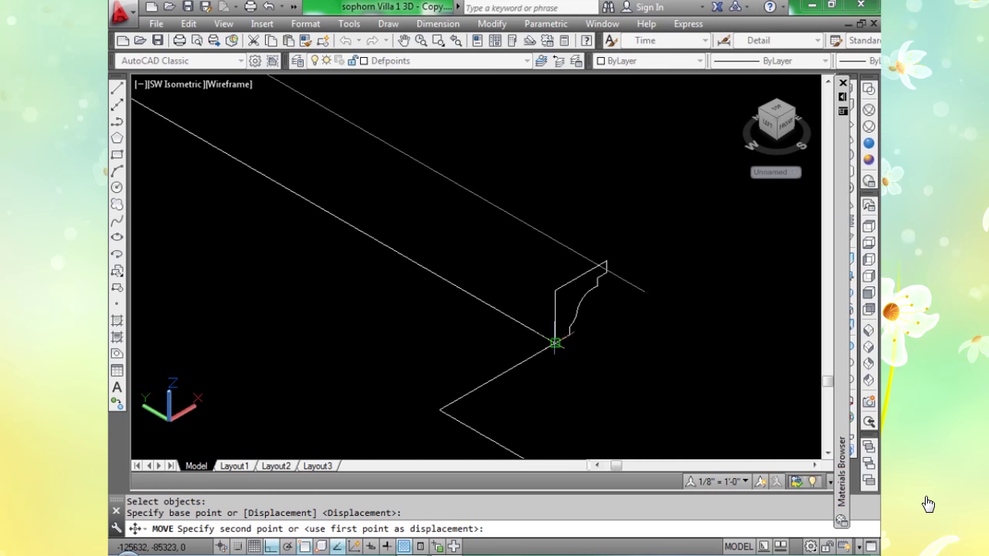
pyautogui.click(555, 342)
pyautogui.scroll(-2, 591, 388)
pyautogui.moveTo(591, 388); pyautogui.dragTo(503, 412, button='middle')
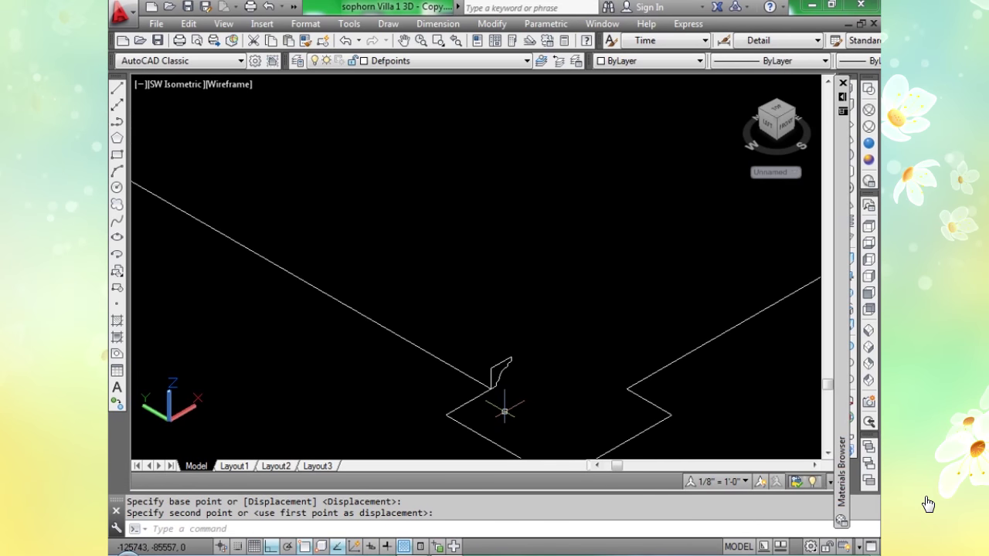
# Cancel the sweep attempt and move the profile onto a notched corner of the roof outline.
pyautogui.write('swe')
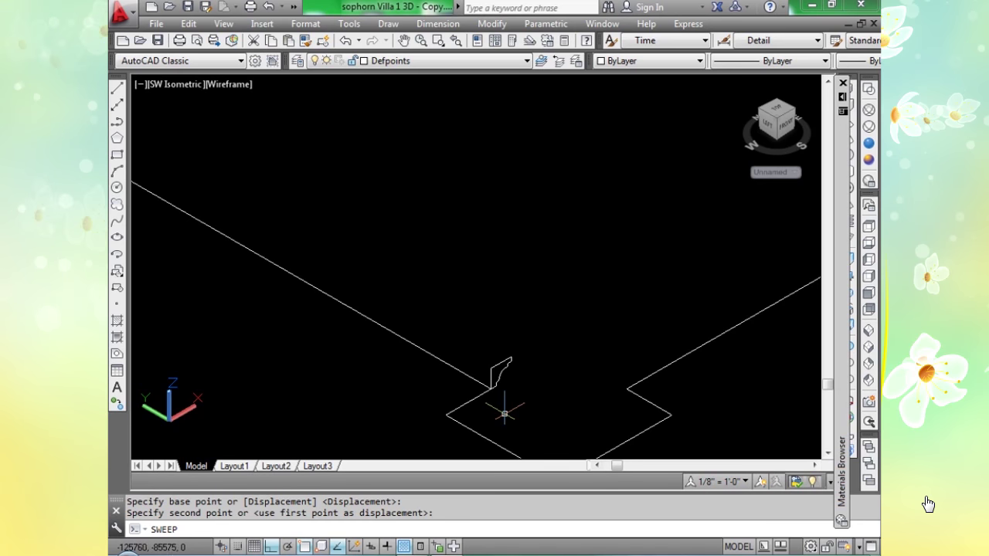
pyautogui.press('Escape')
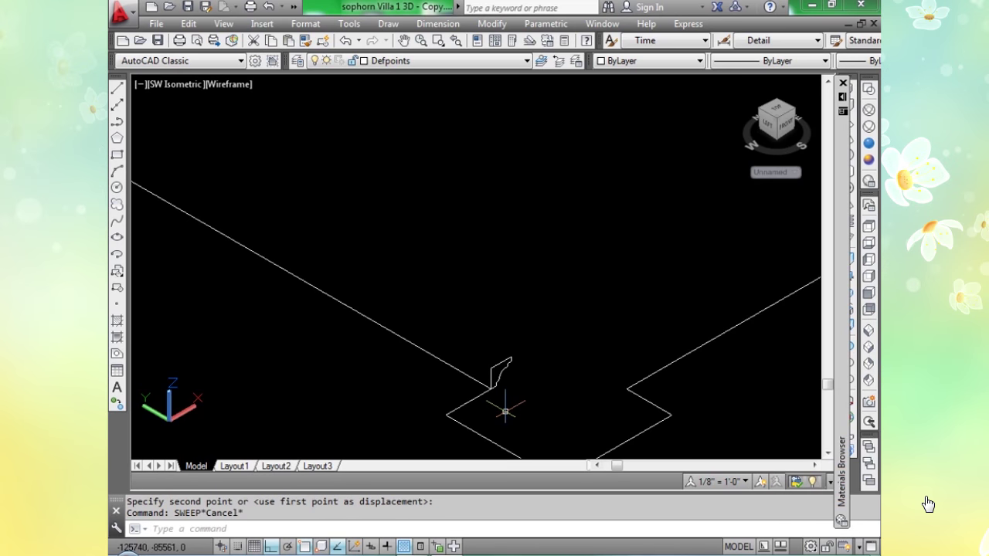
pyautogui.write('m')
pyautogui.press('Return')
pyautogui.click(499, 369)
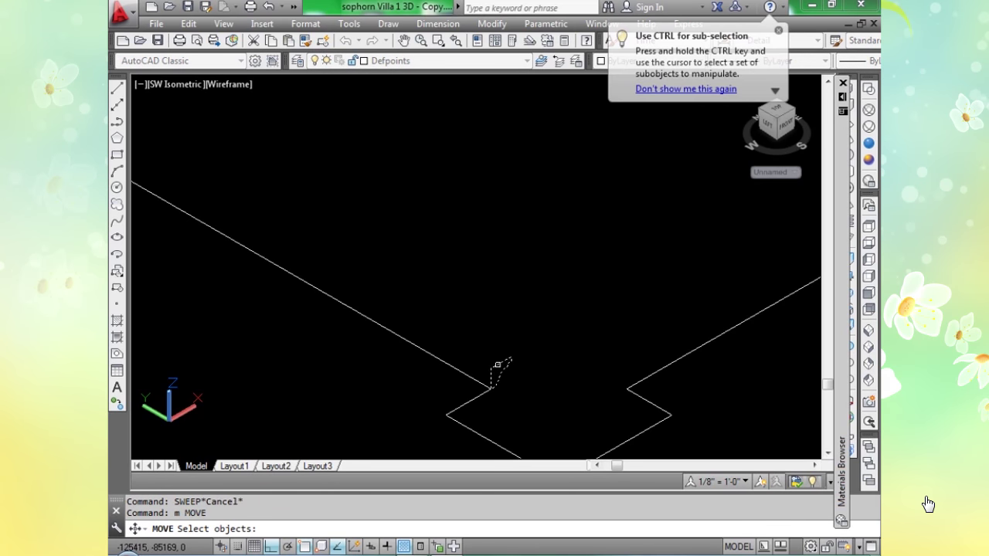
pyautogui.press('Return')
pyautogui.click(492, 389)
pyautogui.scroll(-3, 492, 389)
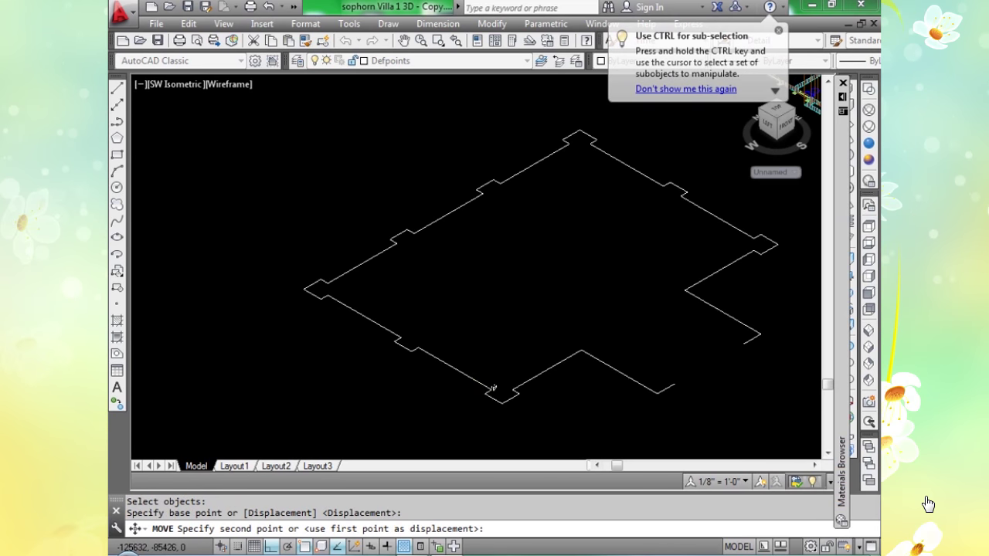
pyautogui.scroll(2, 463, 371)
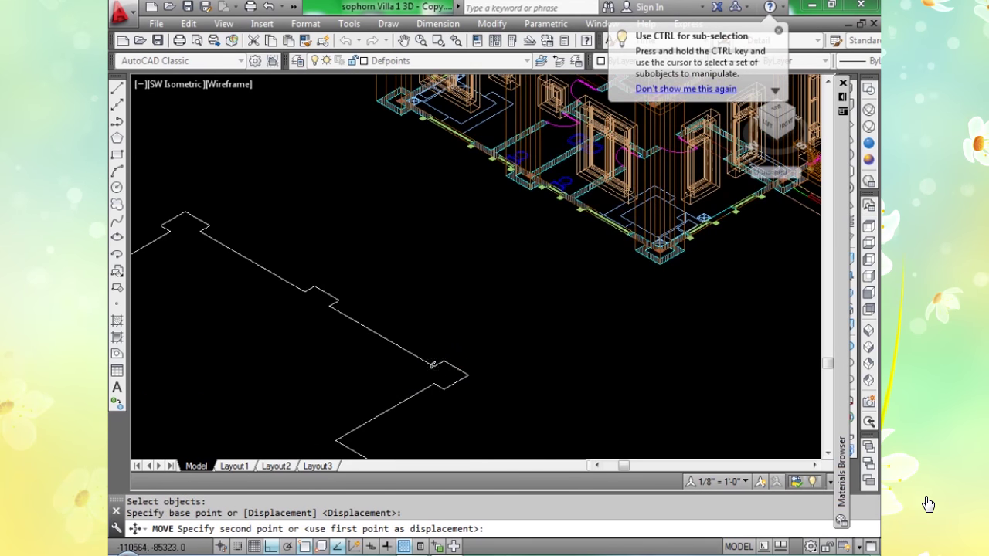
pyautogui.scroll(5, 432, 365)
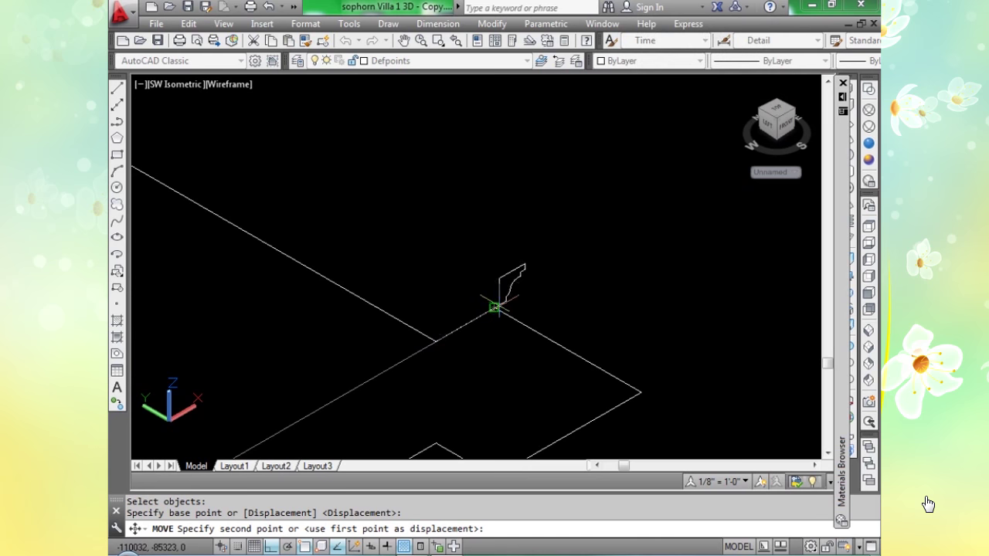
pyautogui.click(495, 308)
pyautogui.scroll(-3, 506, 361)
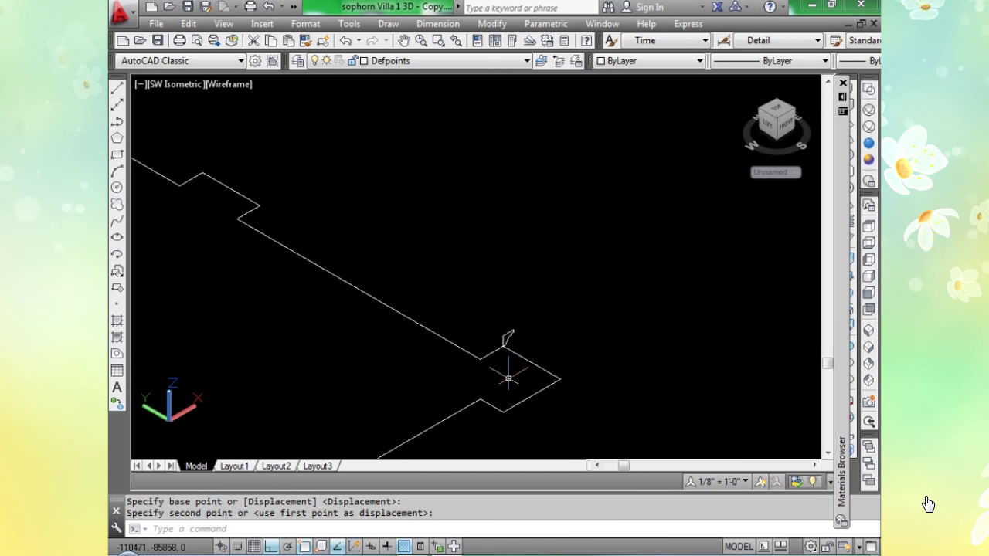
# Sweep the small profile along the floor outline path into a solid band.
pyautogui.press('Tab')
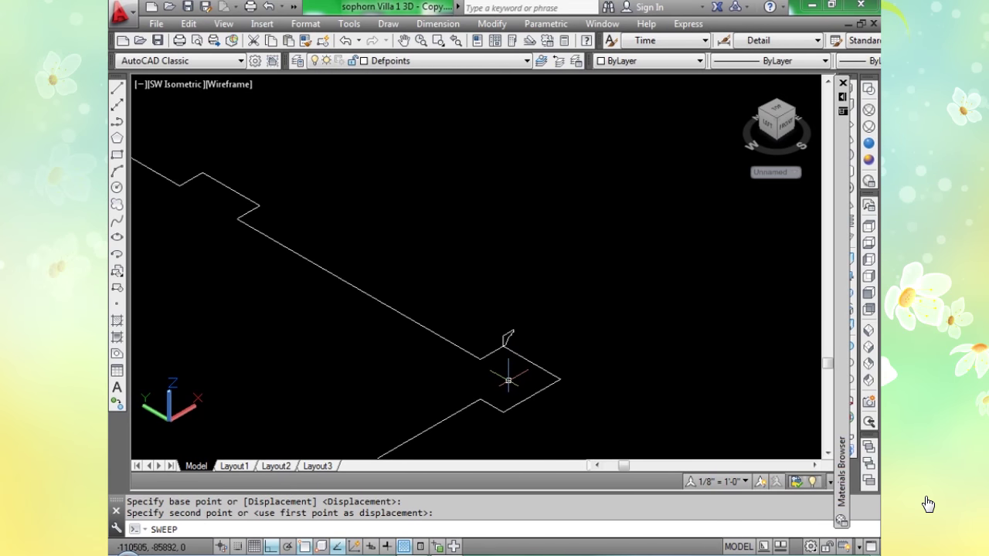
pyautogui.write('ee')
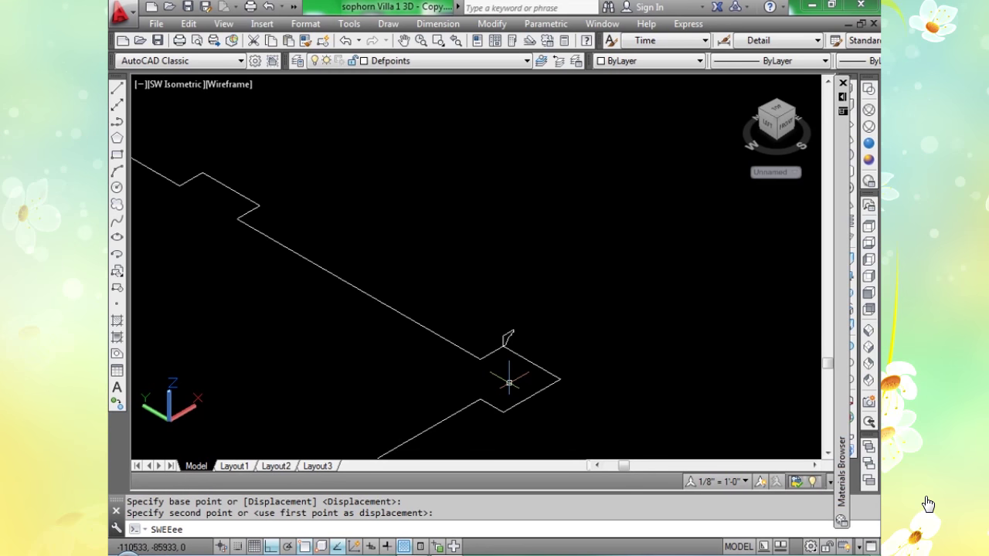
pyautogui.press('BackSpace')
pyautogui.press('BackSpace')
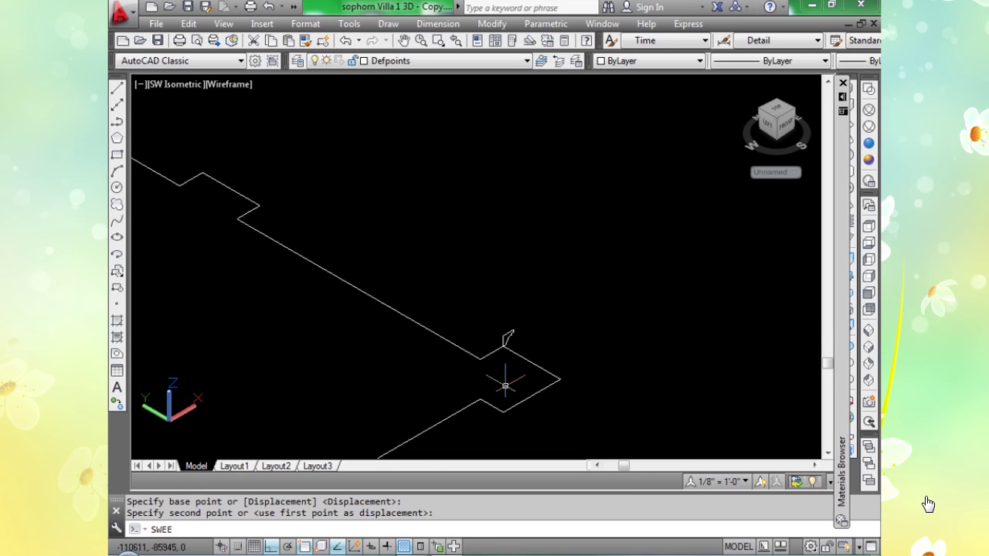
pyautogui.write('p')
pyautogui.press('Return')
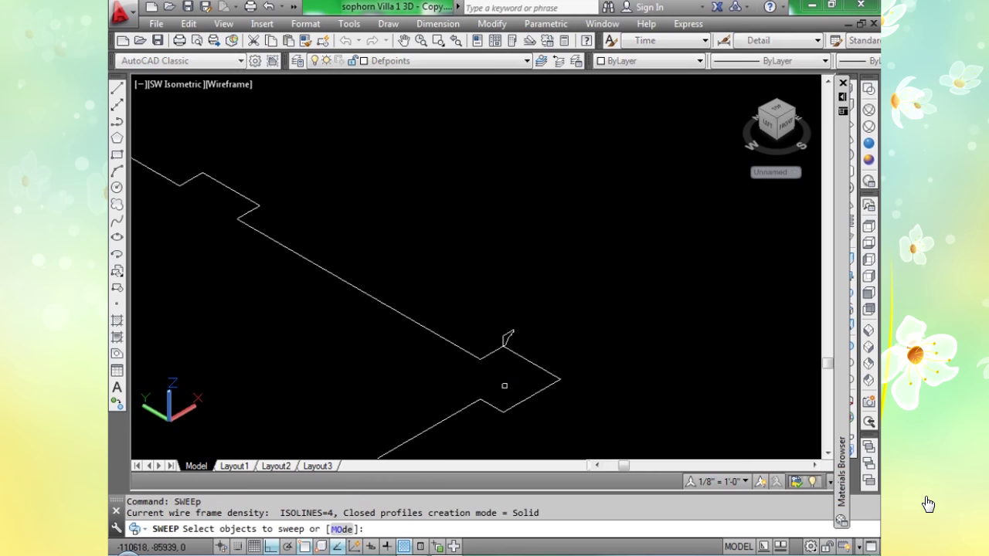
pyautogui.click(506, 336)
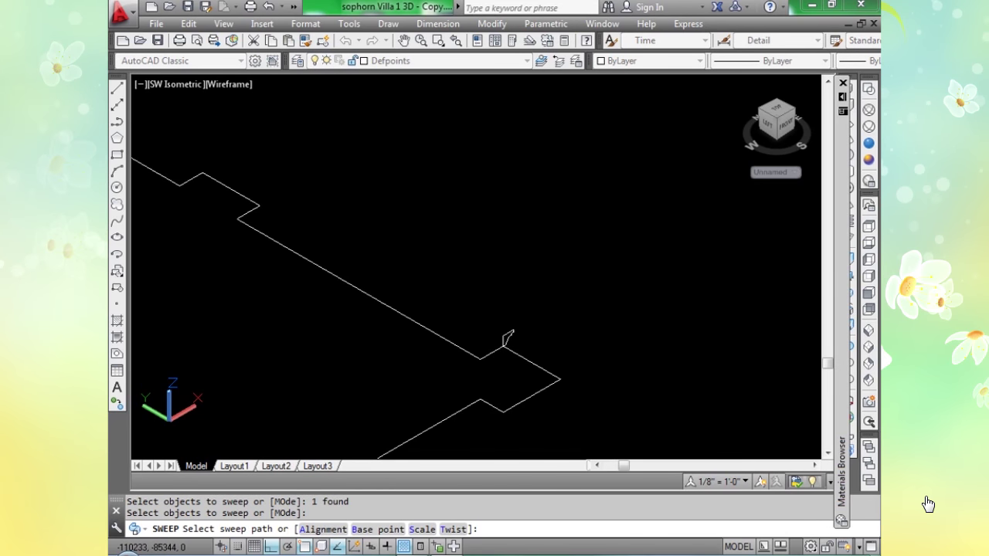
pyautogui.click(363, 291)
pyautogui.scroll(2, 475, 266)
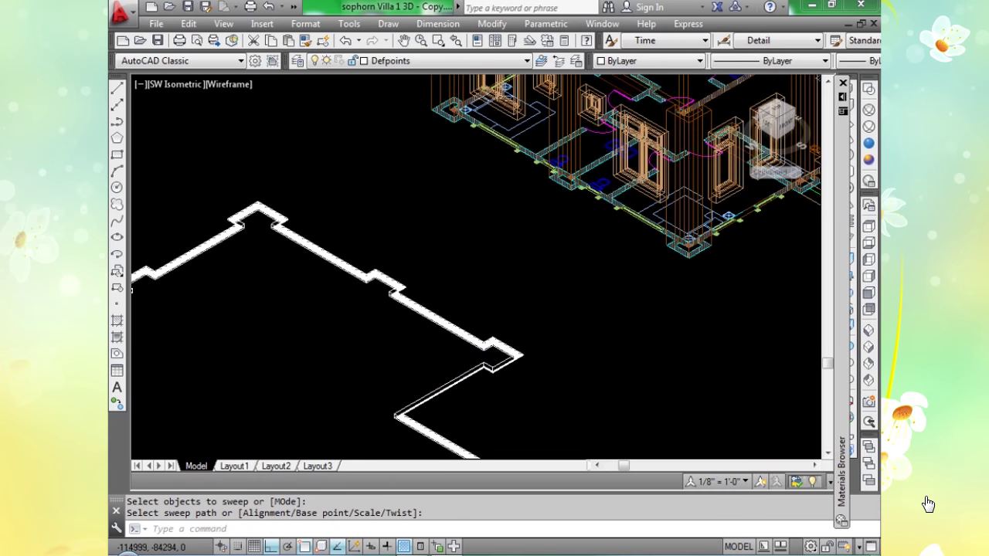
pyautogui.scroll(-4, 345, 411)
pyautogui.scroll(5, 390, 271)
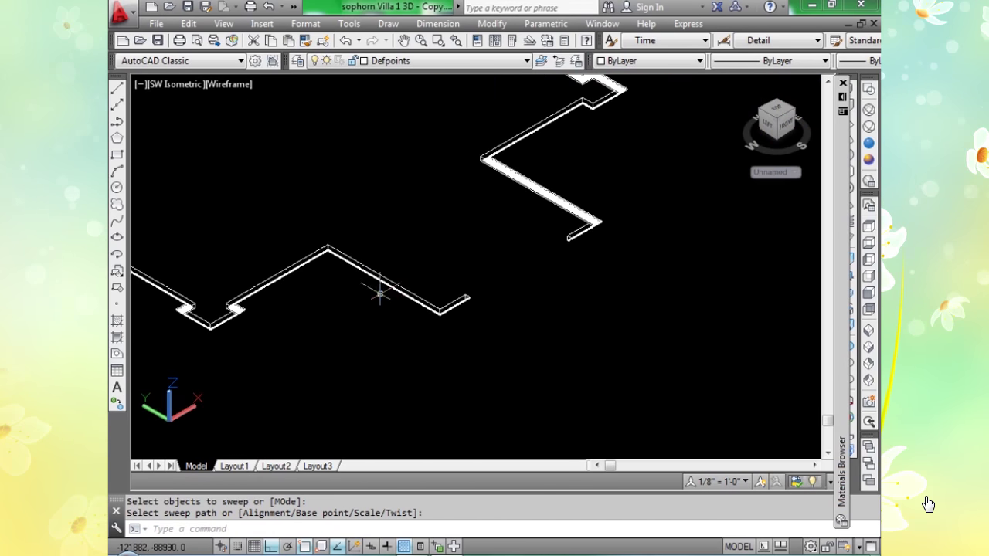
# Display the model in Realistic visual style and pan toward the roof models.
pyautogui.click(868, 145)
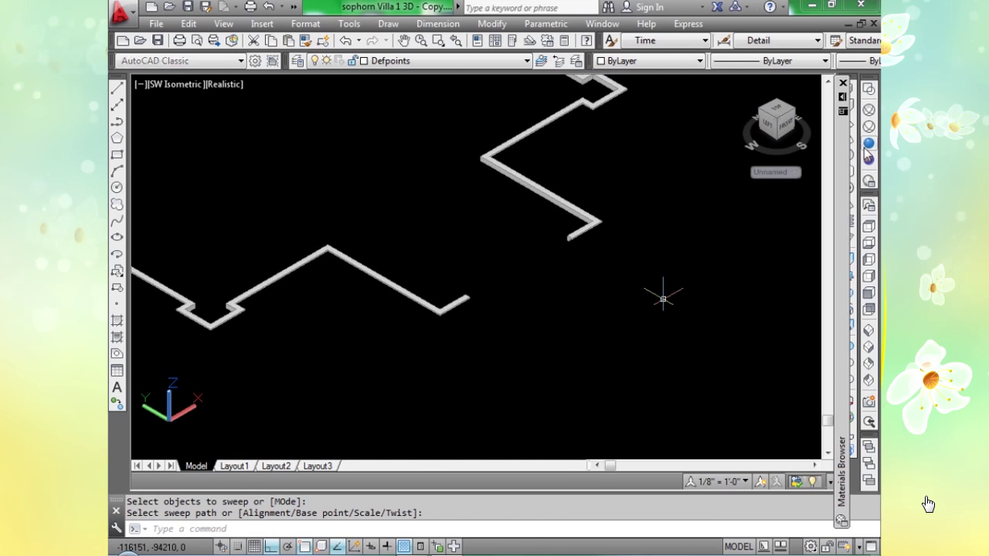
pyautogui.scroll(4, 358, 307)
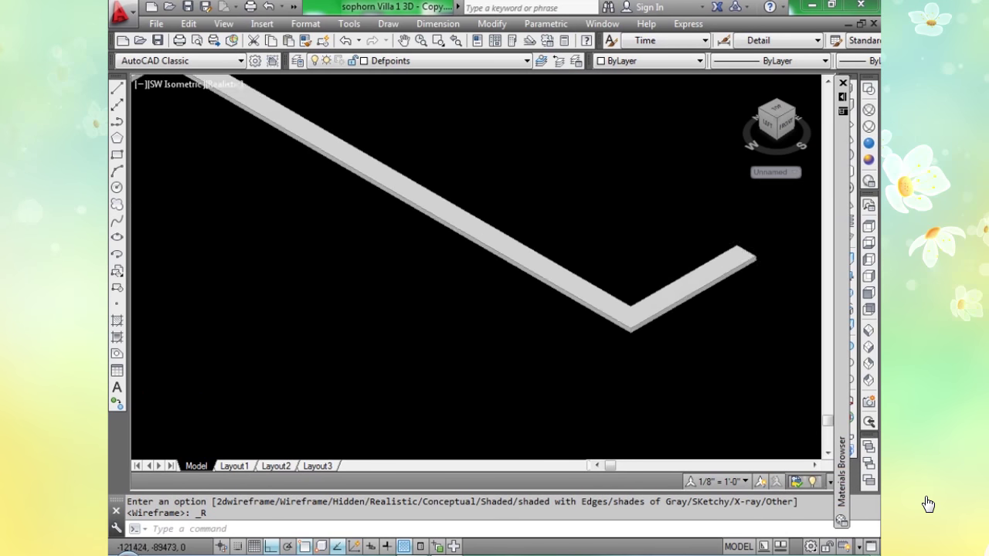
pyautogui.scroll(-6, 526, 298)
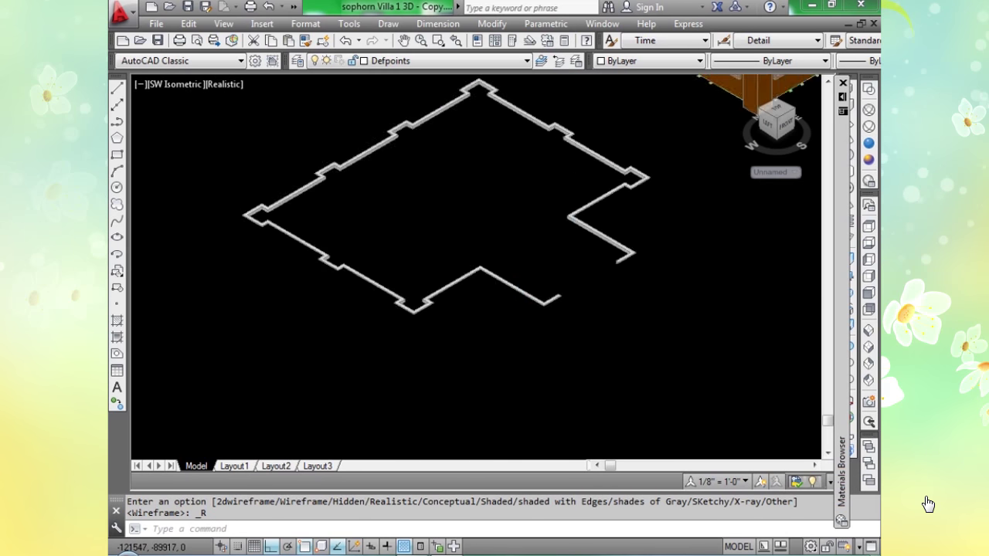
pyautogui.scroll(-5, 530, 307)
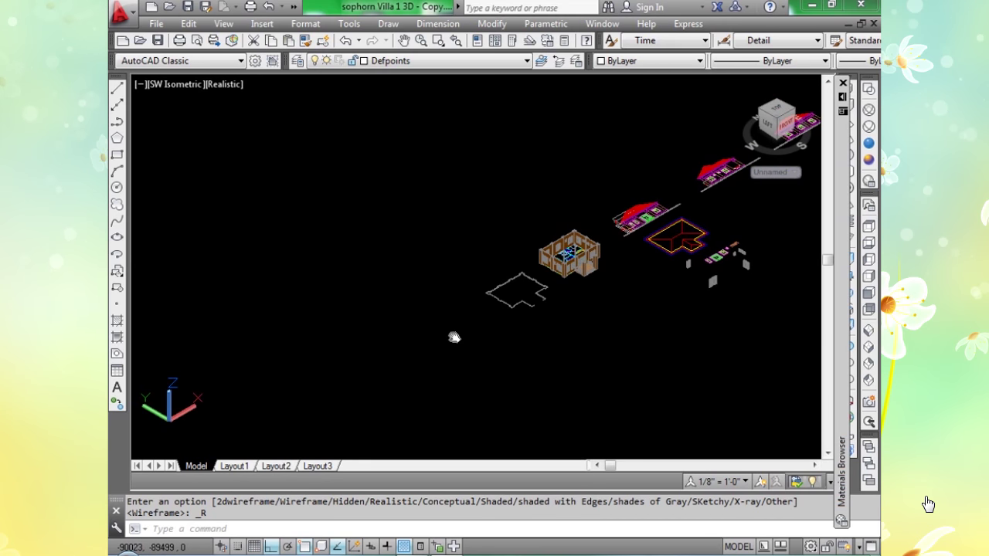
pyautogui.moveTo(453, 335); pyautogui.dragTo(306, 401, button='middle')
pyautogui.scroll(6, 477, 279)
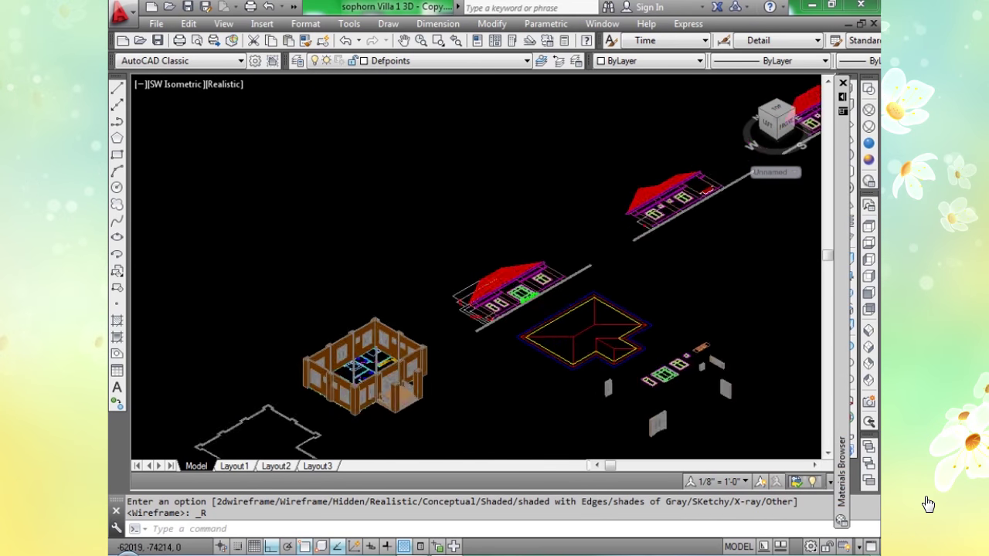
pyautogui.scroll(2, 544, 404)
pyautogui.scroll(6, 544, 403)
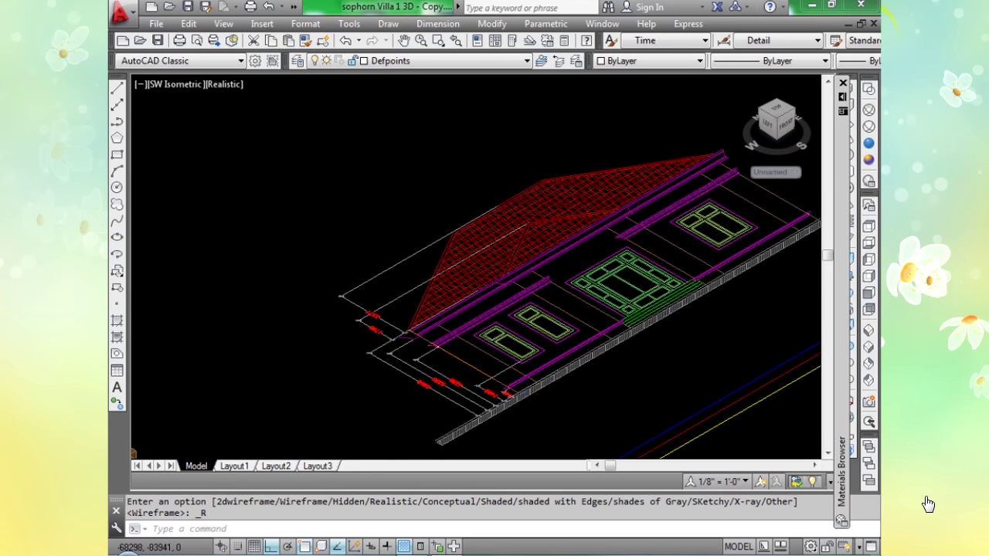
# Switch back to Wireframe and zoom in on the end of the swept band.
pyautogui.scroll(2, 485, 388)
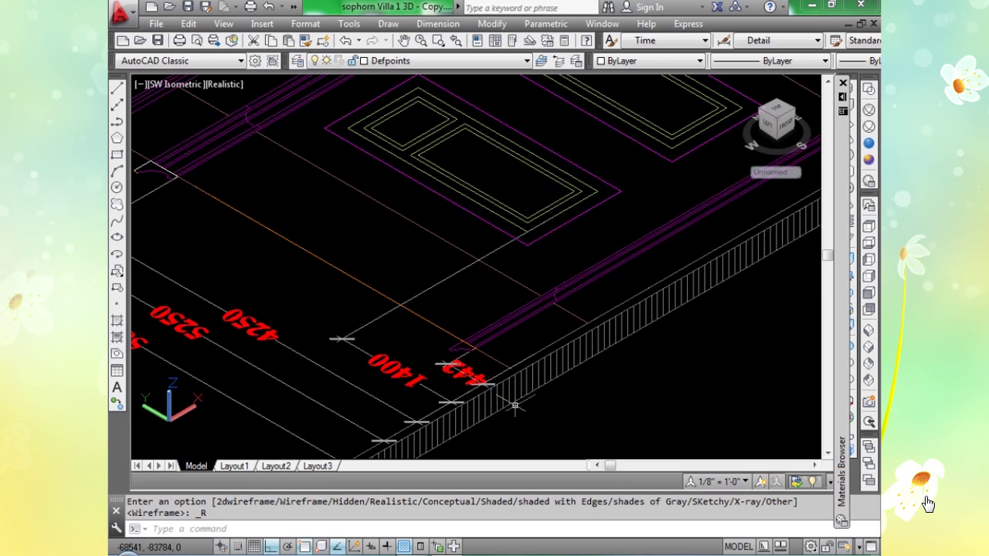
pyautogui.scroll(-8, 555, 271)
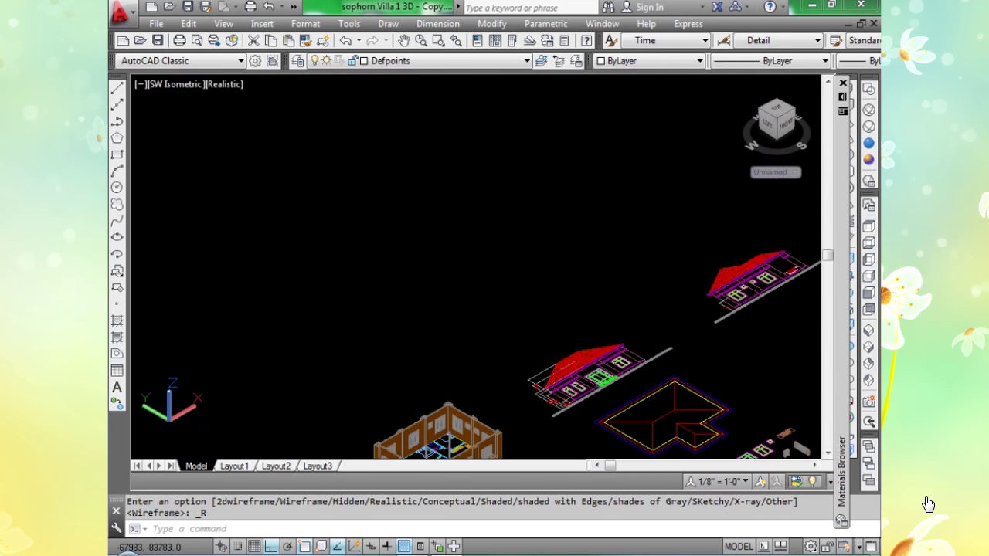
pyautogui.moveTo(554, 271); pyautogui.dragTo(533, 143, button='middle')
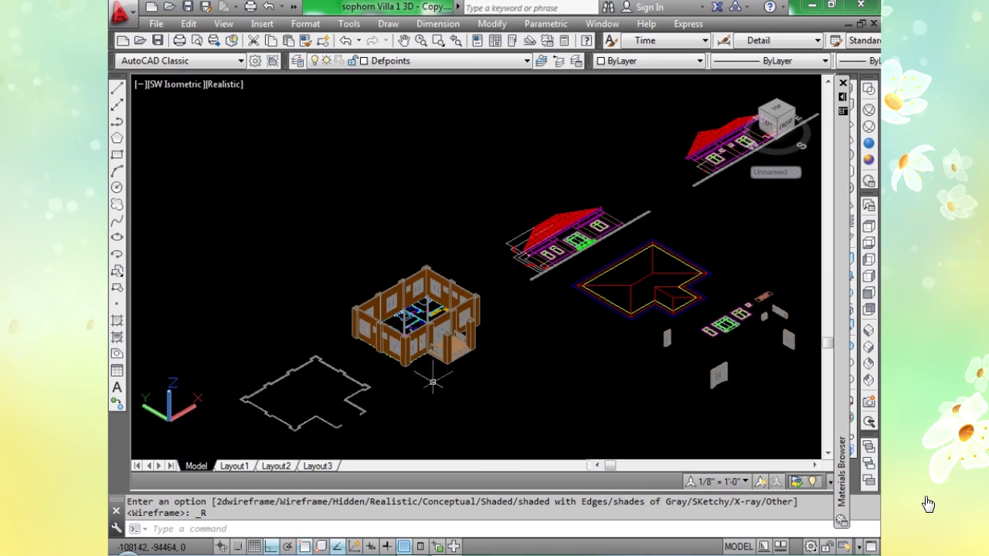
pyautogui.click(869, 110)
pyautogui.scroll(10, 417, 392)
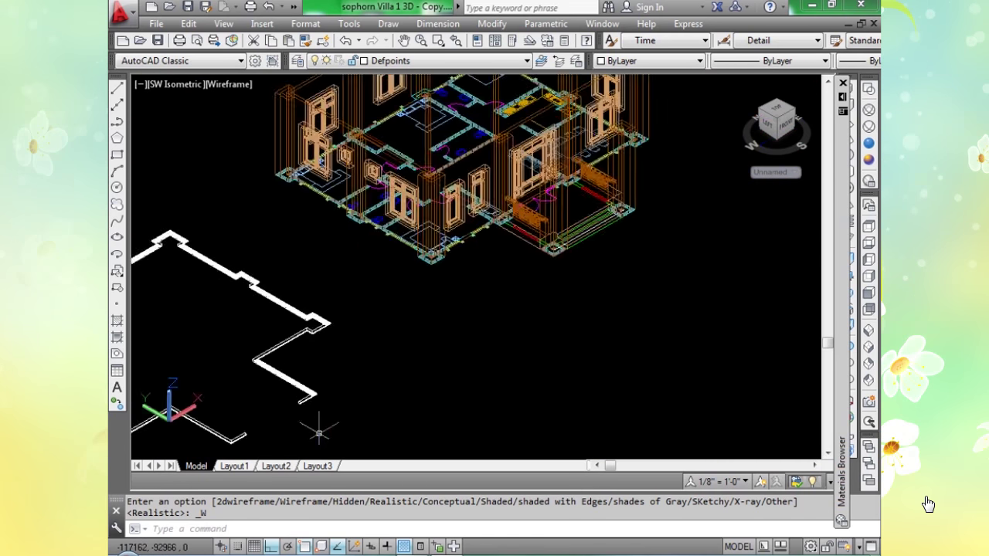
pyautogui.scroll(5, 479, 316)
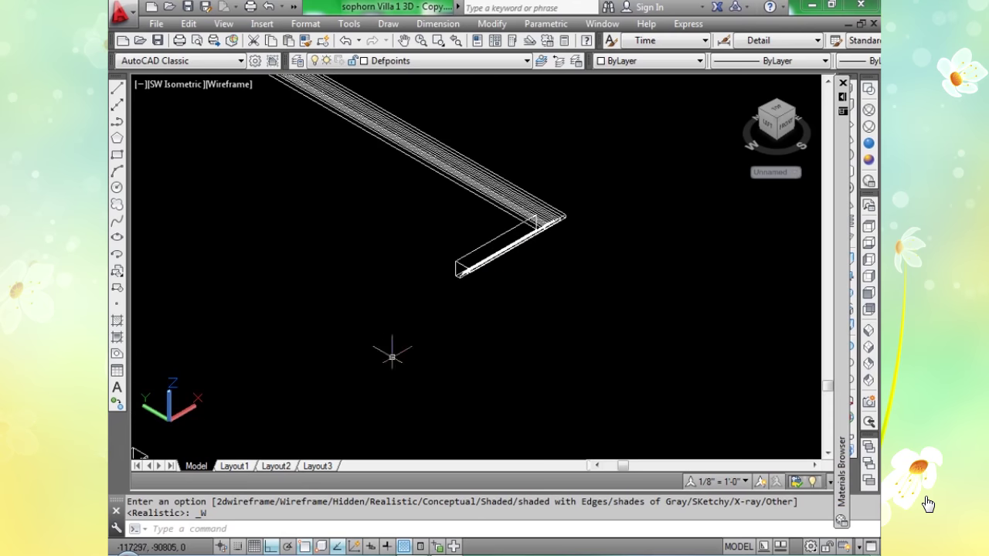
pyautogui.scroll(2, 459, 278)
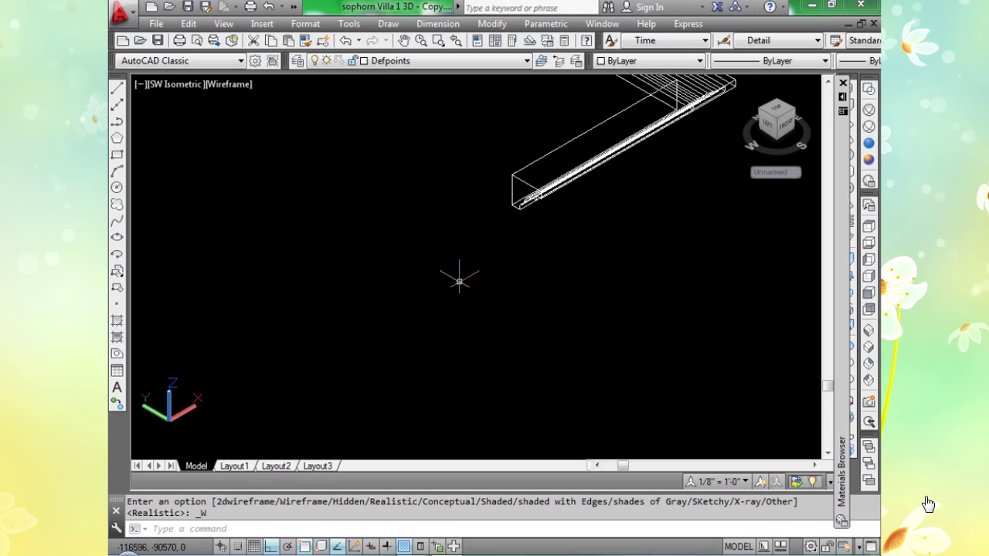
# Move the swept cornice band so its end corner sits on the building's corner.
pyautogui.write('m')
pyautogui.press('Return')
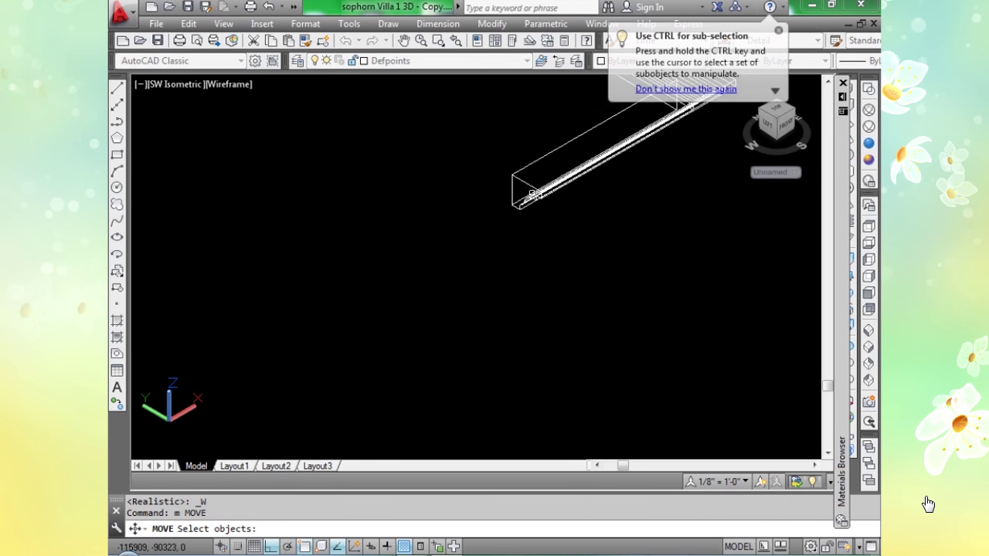
pyautogui.click(519, 211)
pyautogui.press('Return')
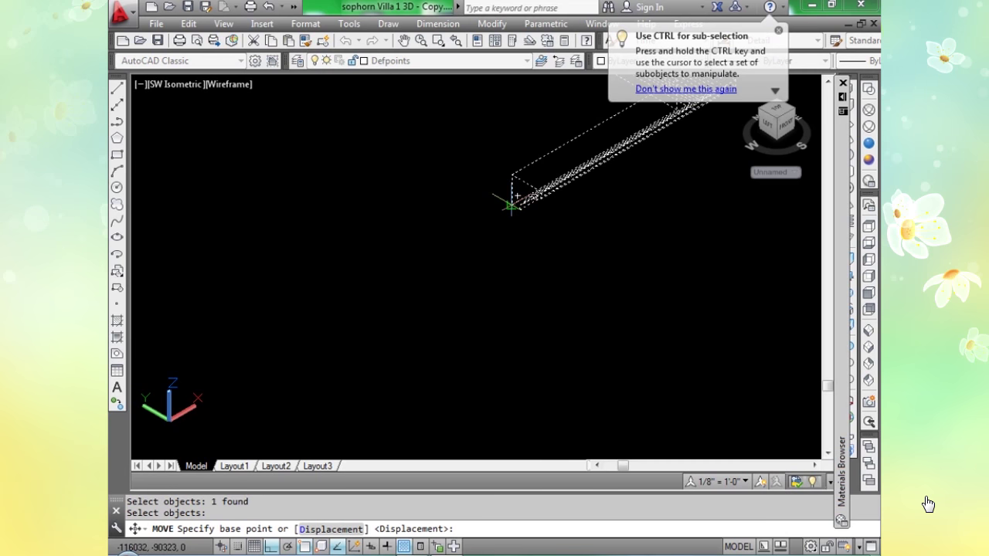
pyautogui.click(508, 205)
pyautogui.scroll(-6, 508, 217)
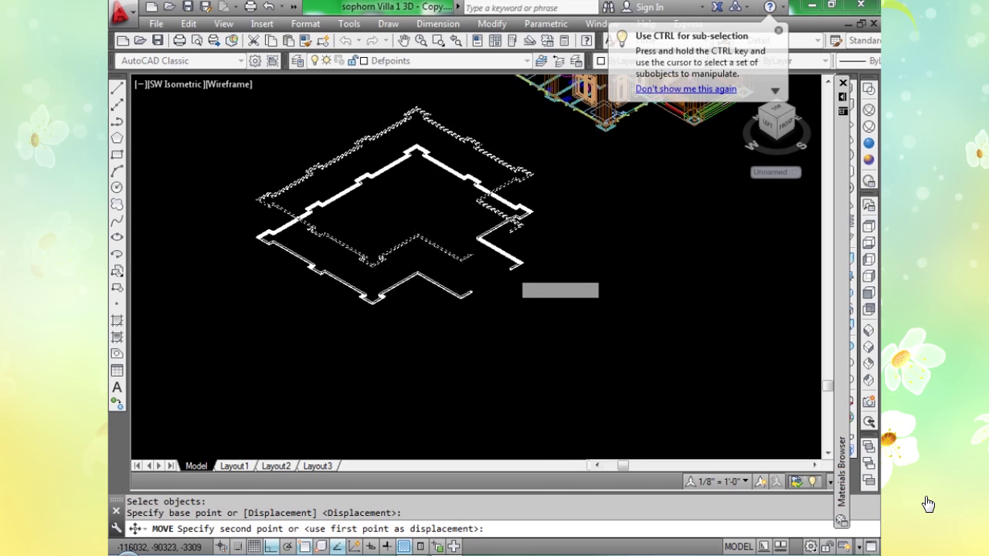
pyautogui.scroll(6, 587, 182)
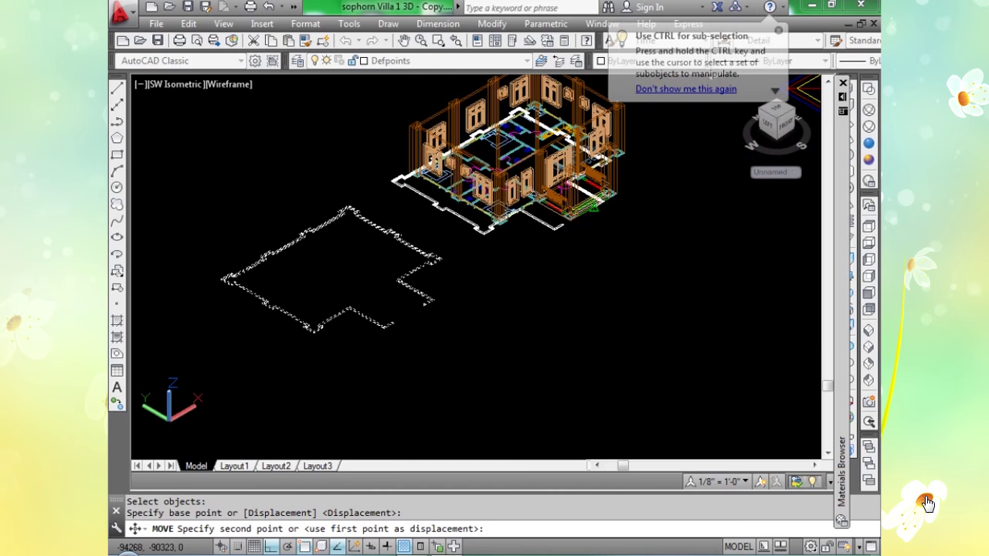
pyautogui.scroll(4, 587, 185)
pyautogui.moveTo(394, 276); pyautogui.dragTo(646, 205, button='middle')
pyautogui.scroll(4, 646, 205)
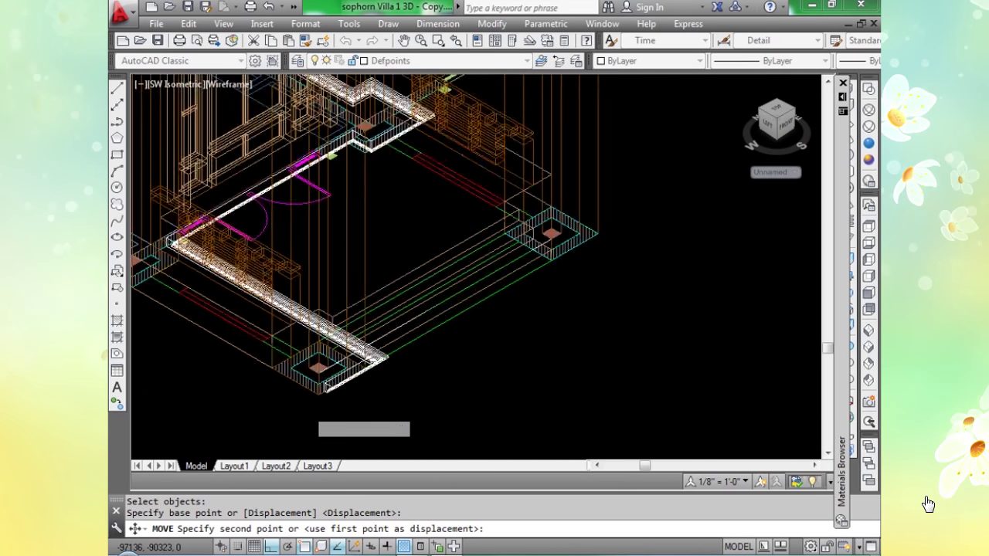
pyautogui.scroll(5, 641, 208)
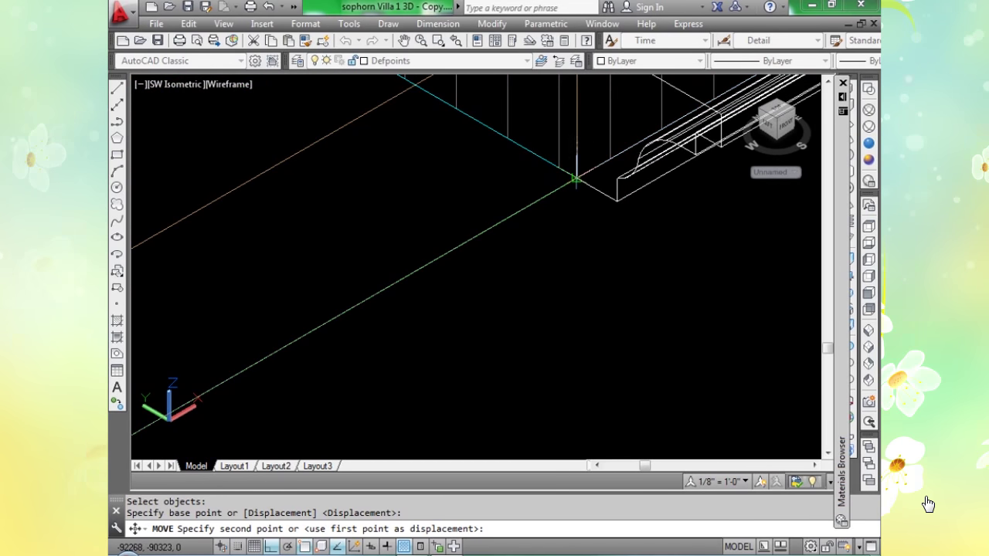
pyautogui.click(577, 180)
pyautogui.scroll(-5, 629, 245)
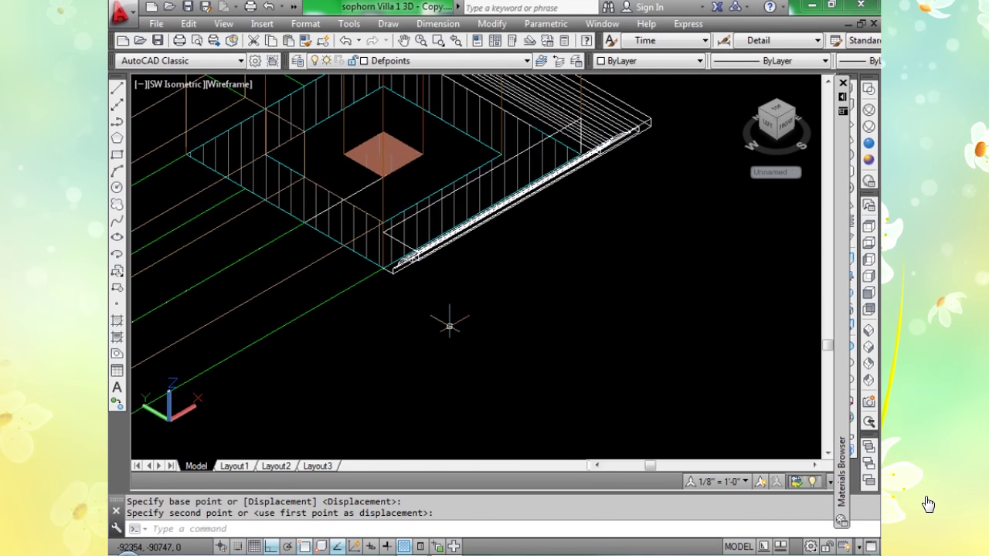
# Lift the cornice band 442 units upward to the villa's wall tops.
pyautogui.write('m')
pyautogui.press('Return')
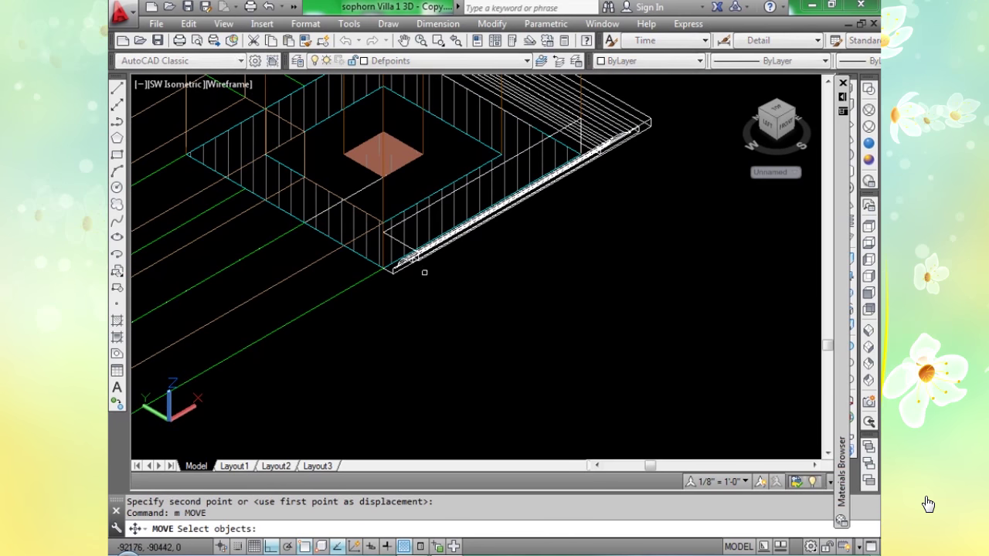
pyautogui.click(418, 257)
pyautogui.press('Return')
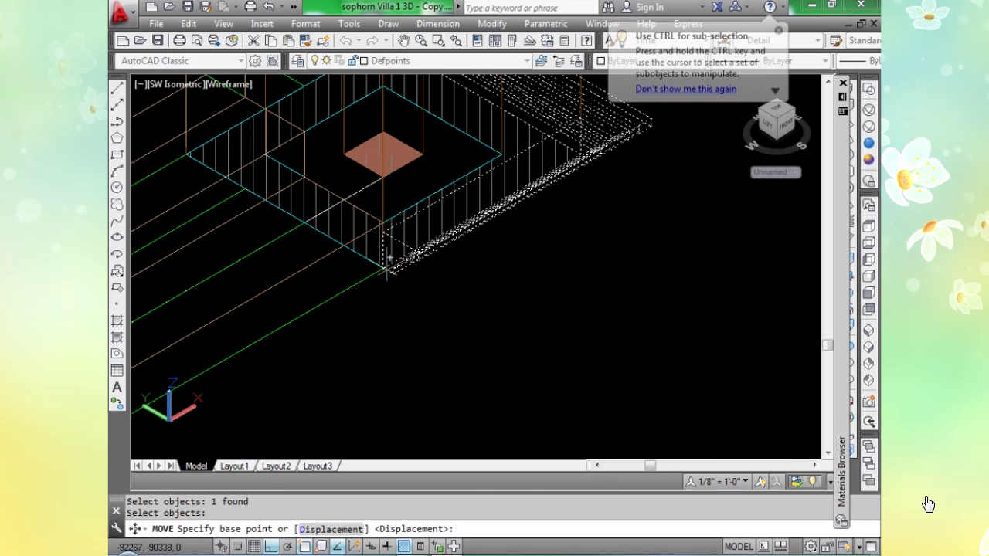
pyautogui.click(383, 268)
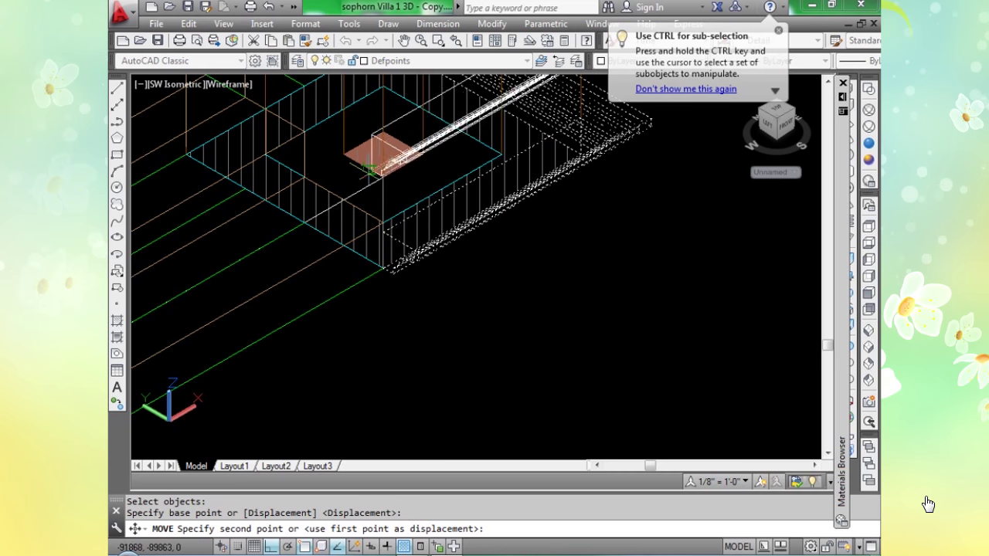
pyautogui.write('442')
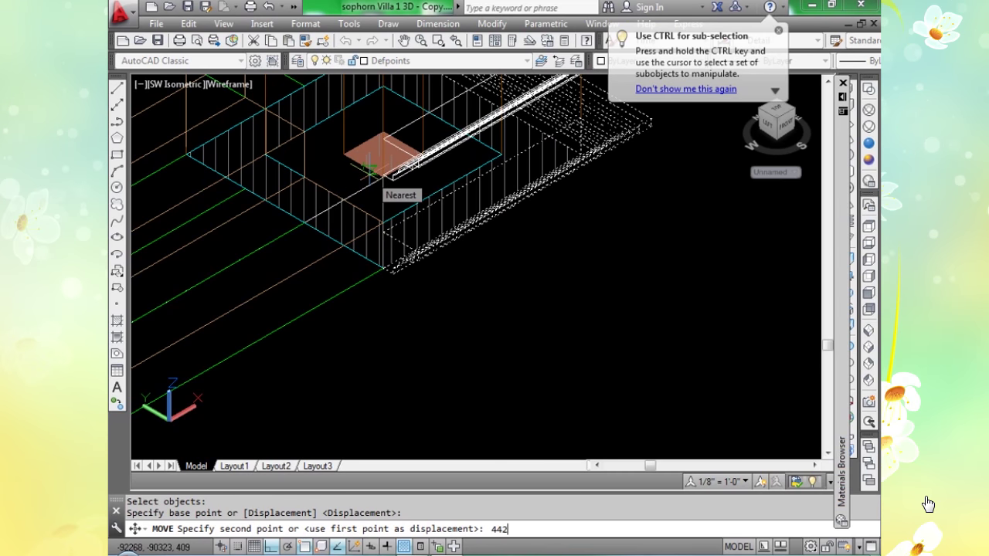
pyautogui.press('Return')
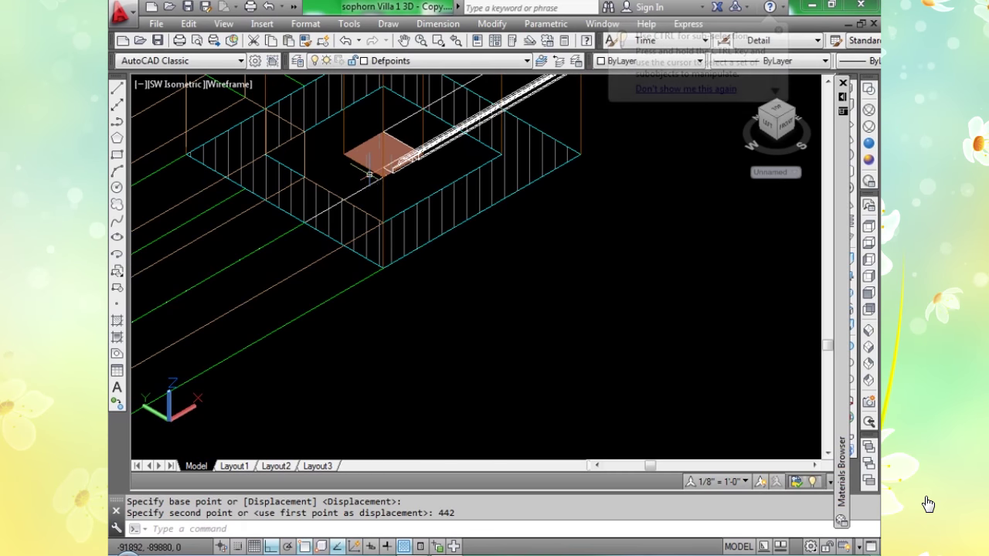
pyautogui.scroll(-3, 478, 196)
pyautogui.moveTo(463, 185); pyautogui.dragTo(618, 186, button='middle')
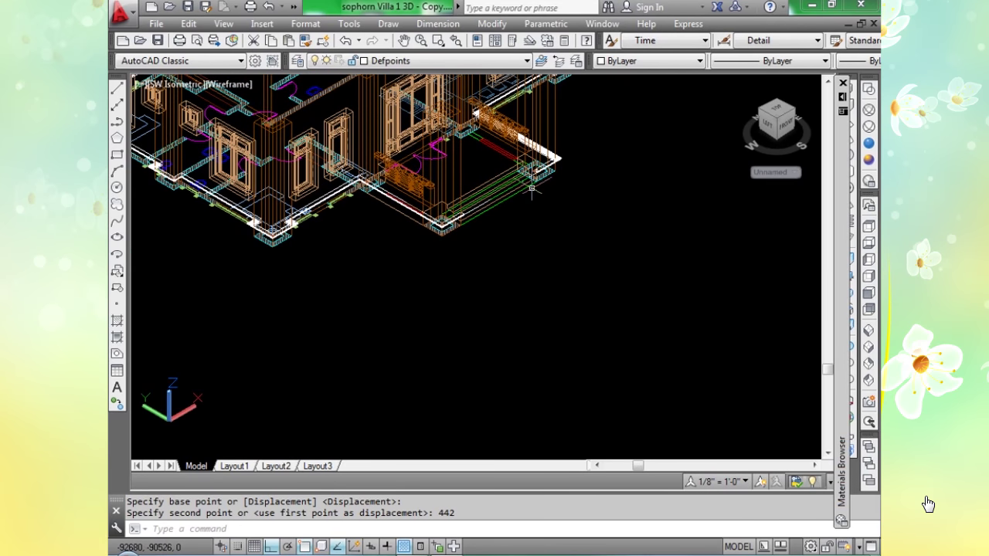
# Switch to Realistic shading and orbit to inspect the band around the walls and porch.
pyautogui.click(869, 145)
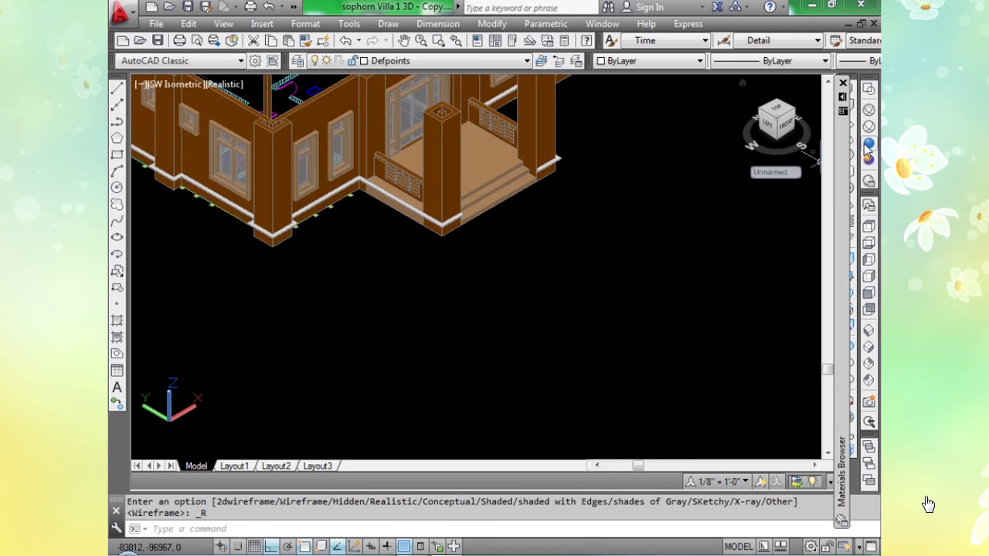
pyautogui.scroll(4, 371, 204)
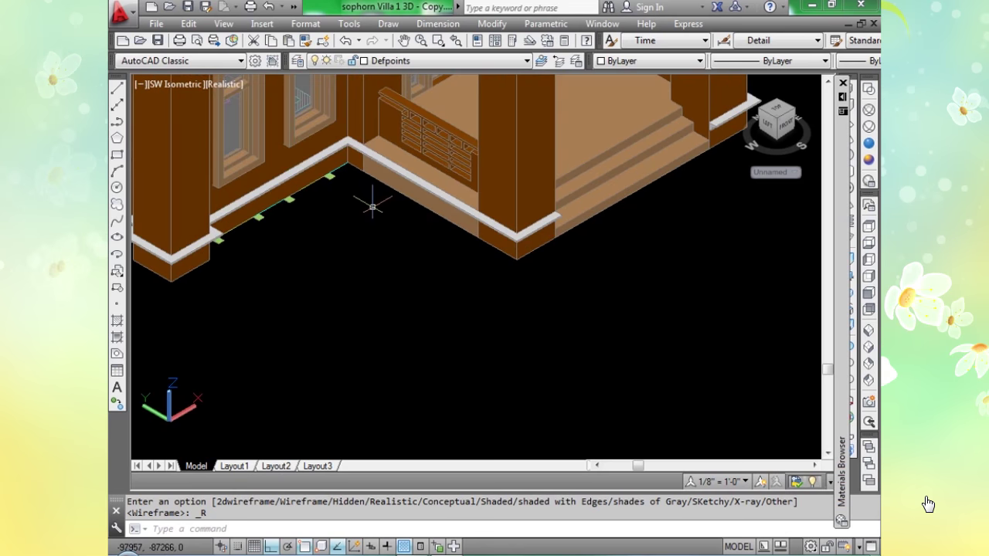
pyautogui.scroll(-3, 373, 213)
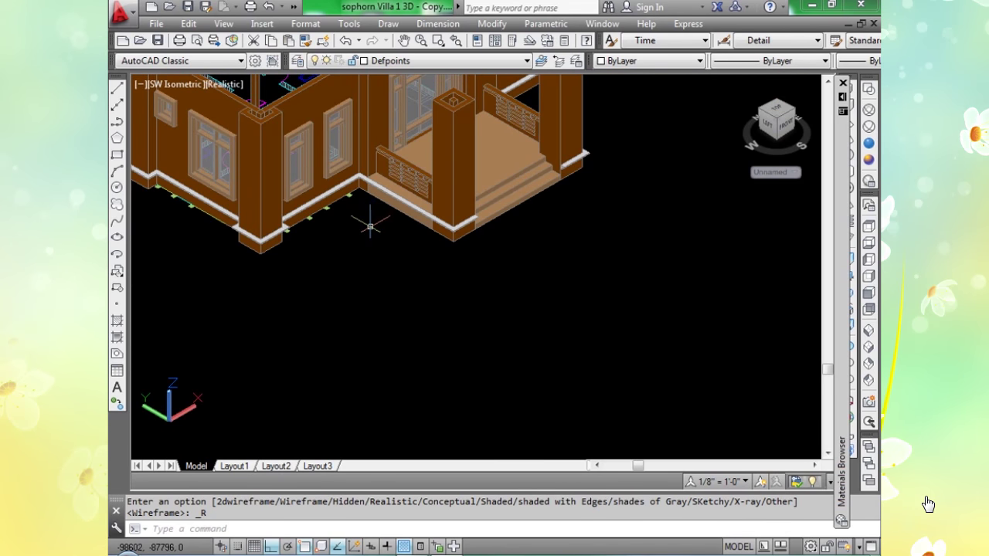
pyautogui.moveTo(243, 302); pyautogui.dragTo(465, 304, button='middle')
pyautogui.scroll(-4, 465, 304)
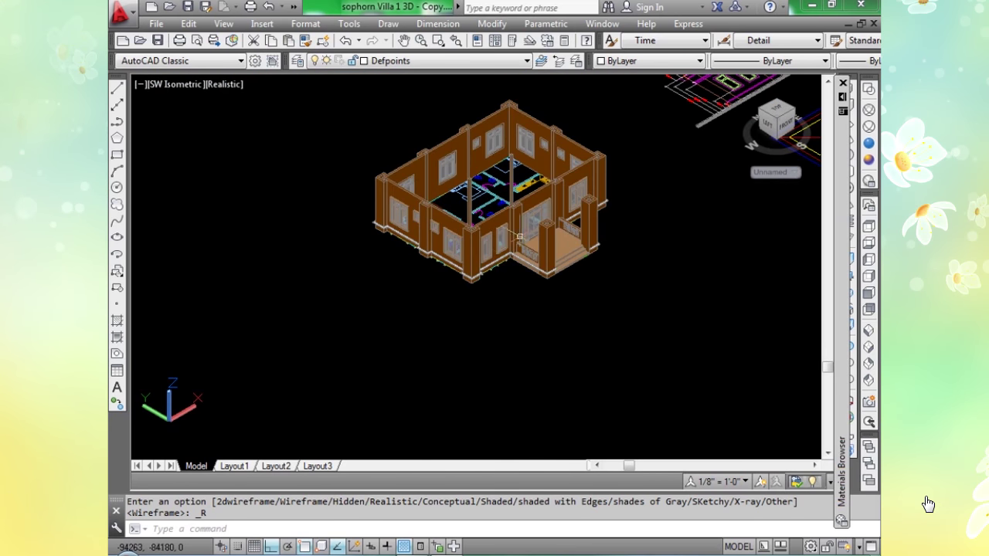
pyautogui.scroll(4, 512, 255)
pyautogui.keyDown('shift'); pyautogui.moveTo(468, 314); pyautogui.dragTo(452, 283, button='middle'); pyautogui.keyUp('shift')
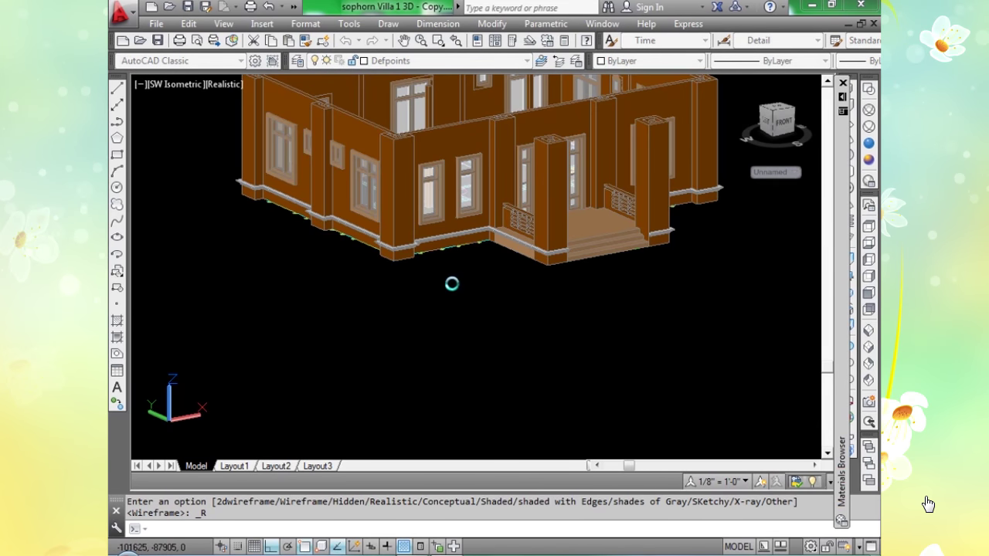
pyautogui.scroll(5, 502, 240)
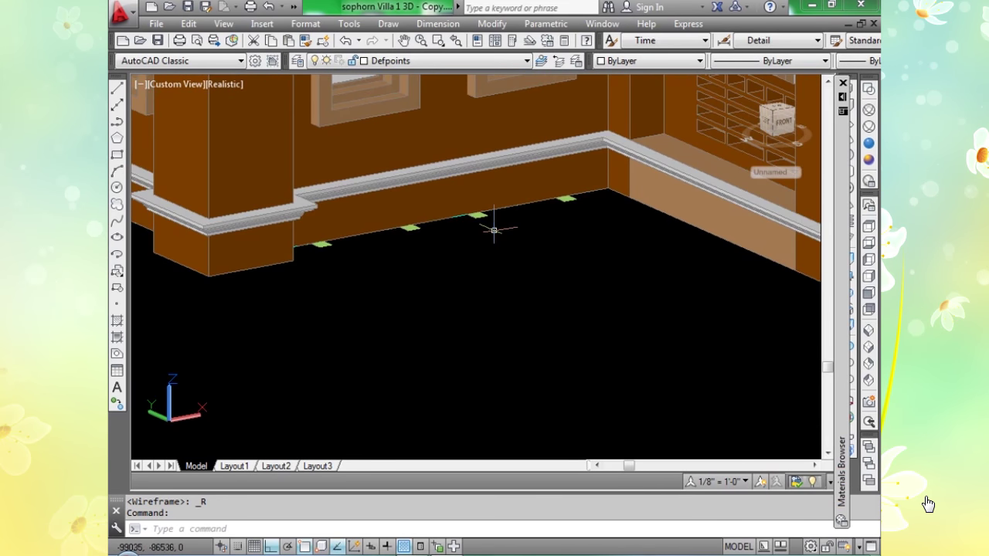
pyautogui.scroll(-5, 710, 192)
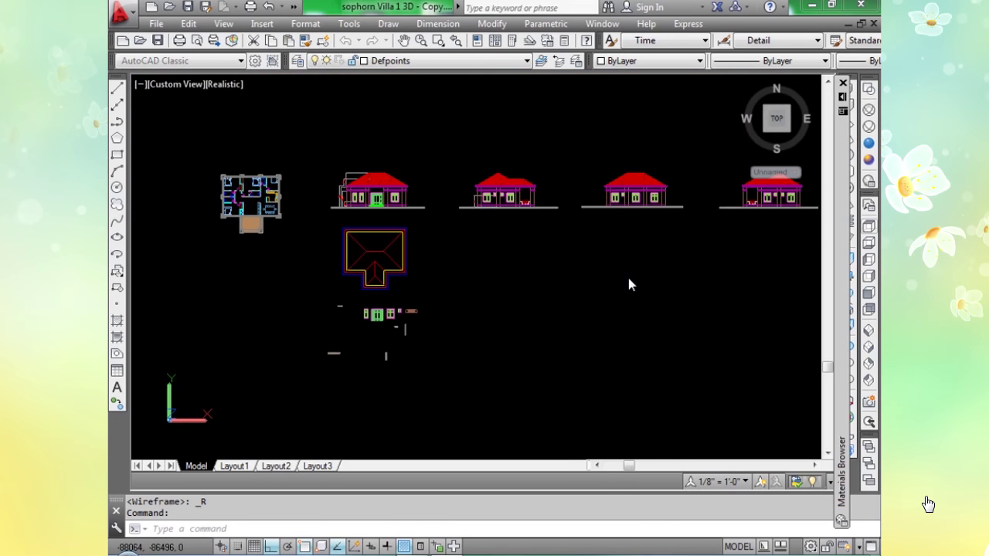
# Zoom around the drawing to view the house model beside the plans and elevations.
pyautogui.scroll(10, 228, 179)
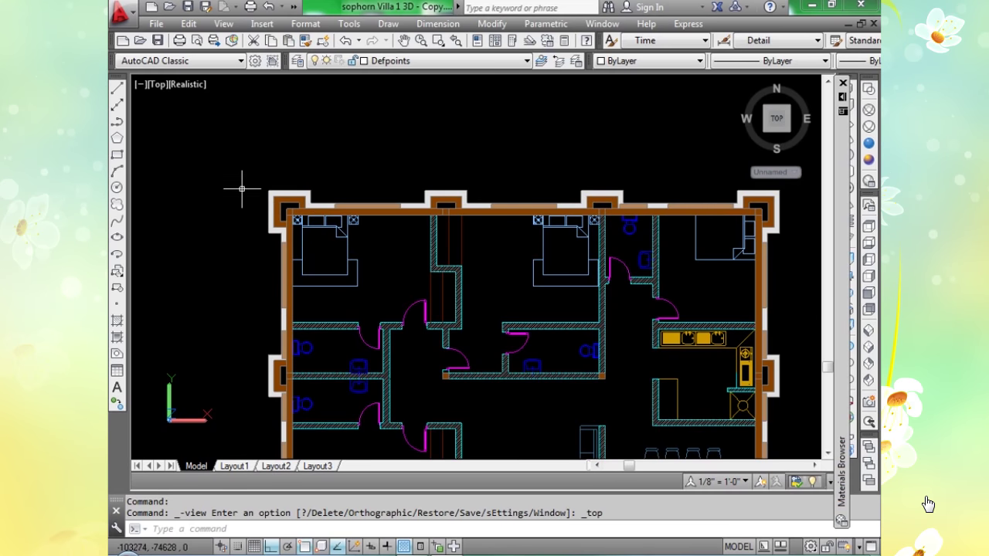
pyautogui.scroll(-4, 255, 197)
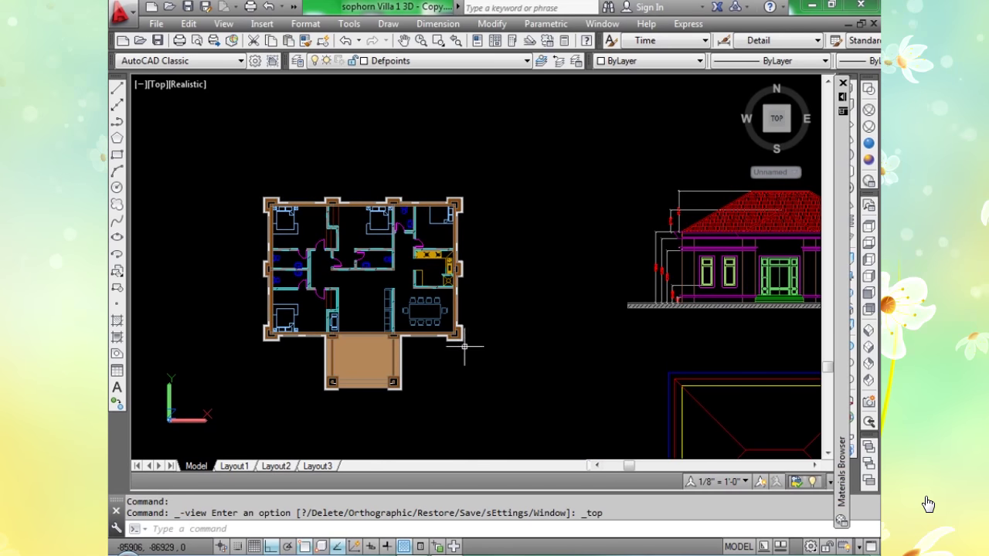
pyautogui.scroll(3, 464, 342)
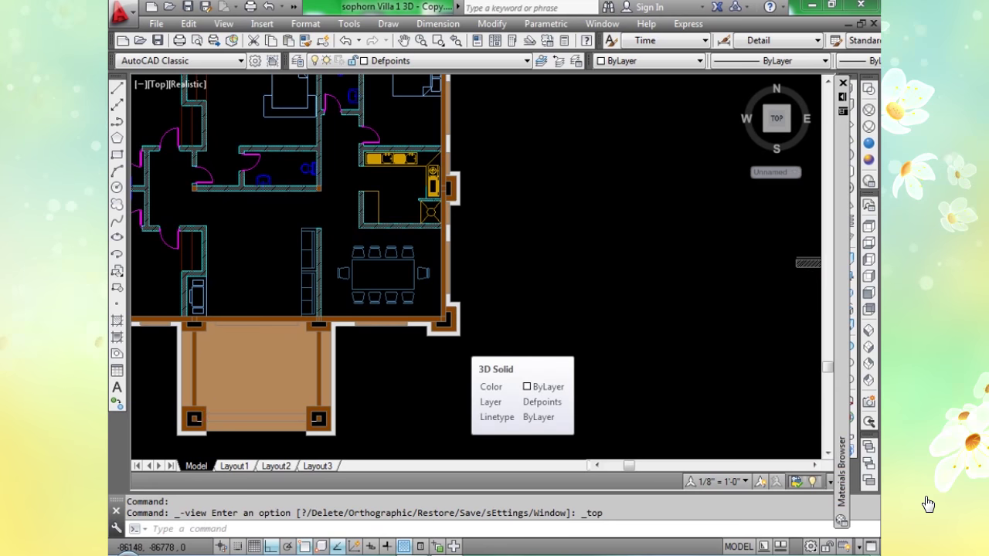
pyautogui.scroll(-2, 456, 343)
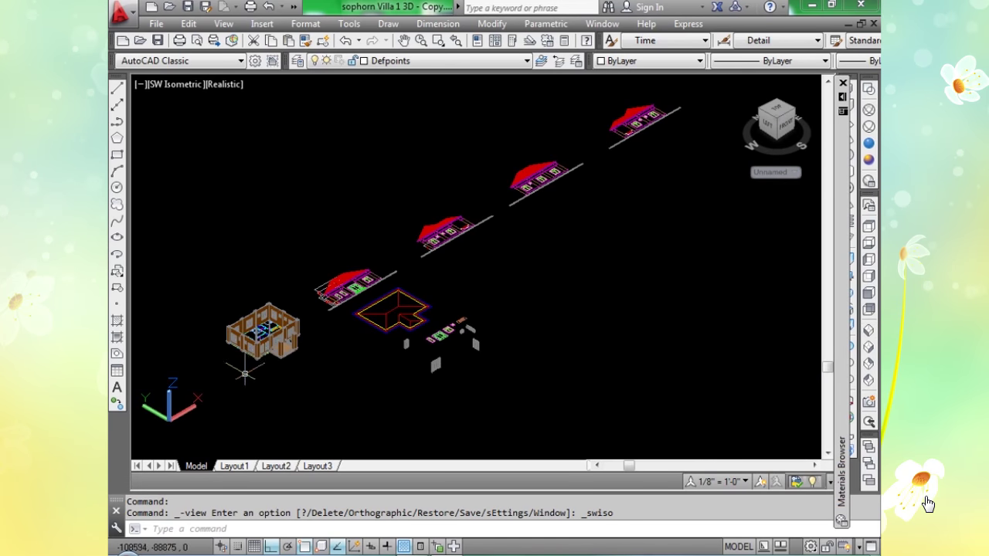
# Pan and orbit to frame the whole house from a more top-down angle.
pyautogui.scroll(4, 252, 355)
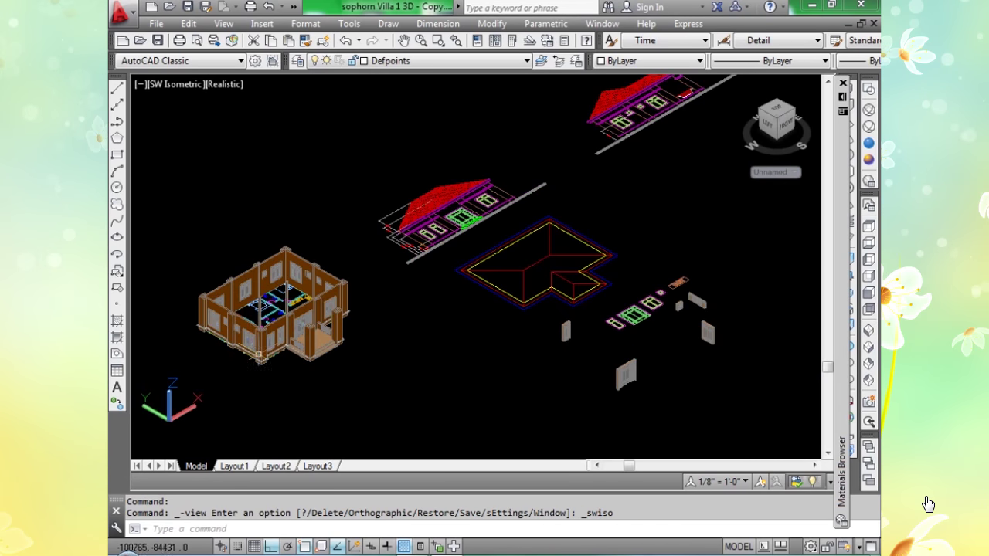
pyautogui.scroll(4, 261, 363)
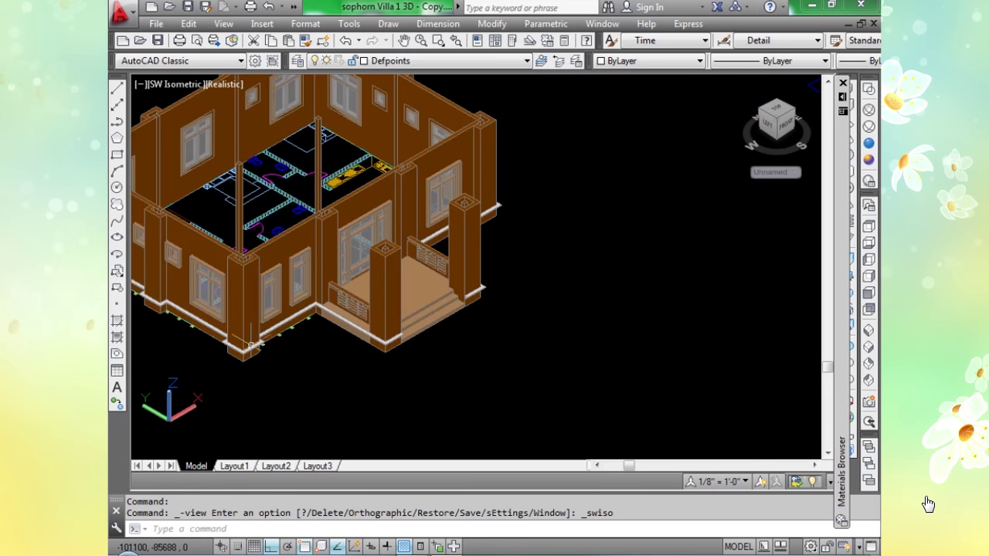
pyautogui.moveTo(439, 380); pyautogui.dragTo(602, 391, button='middle')
pyautogui.scroll(2, 441, 372)
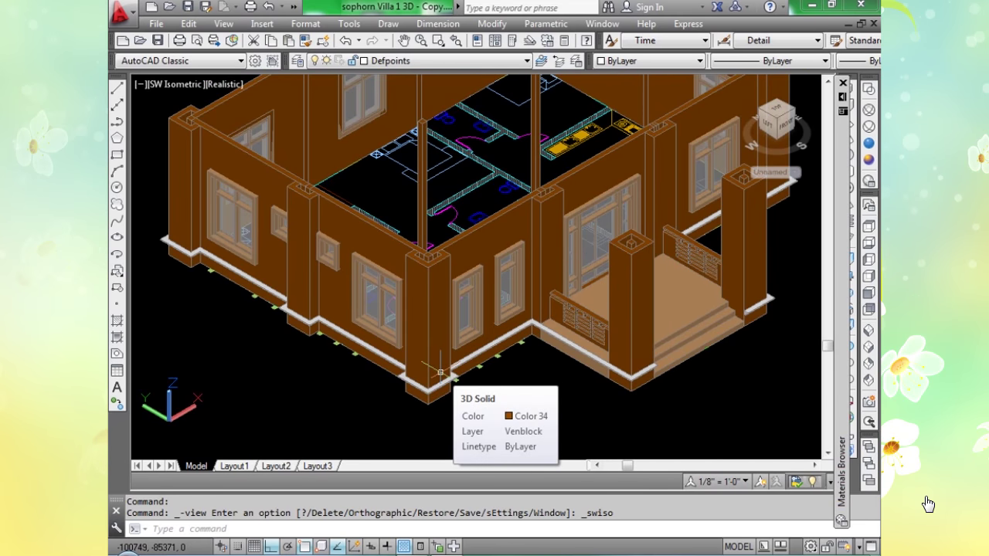
pyautogui.scroll(-2, 440, 372)
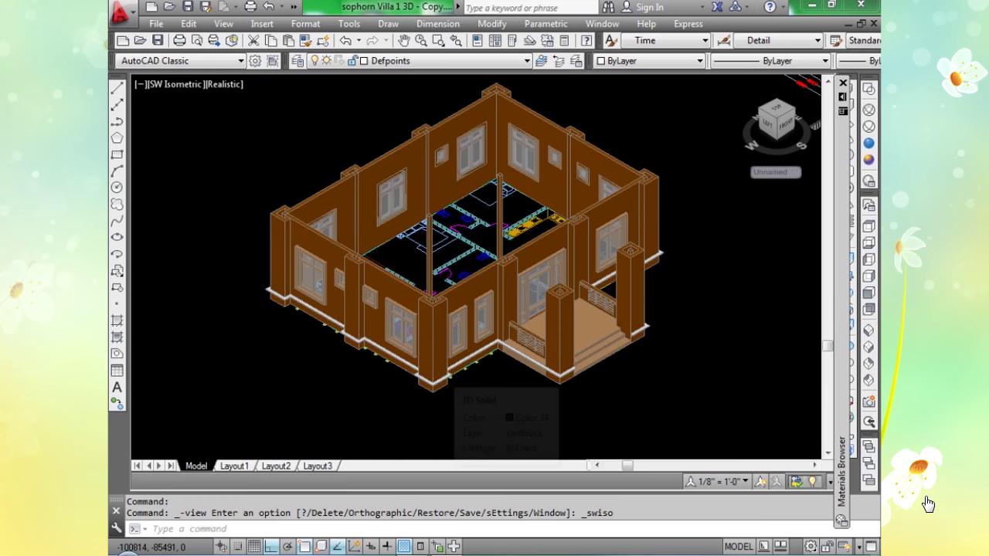
pyautogui.scroll(2, 441, 375)
pyautogui.moveTo(470, 308); pyautogui.dragTo(469, 369, button='middle')
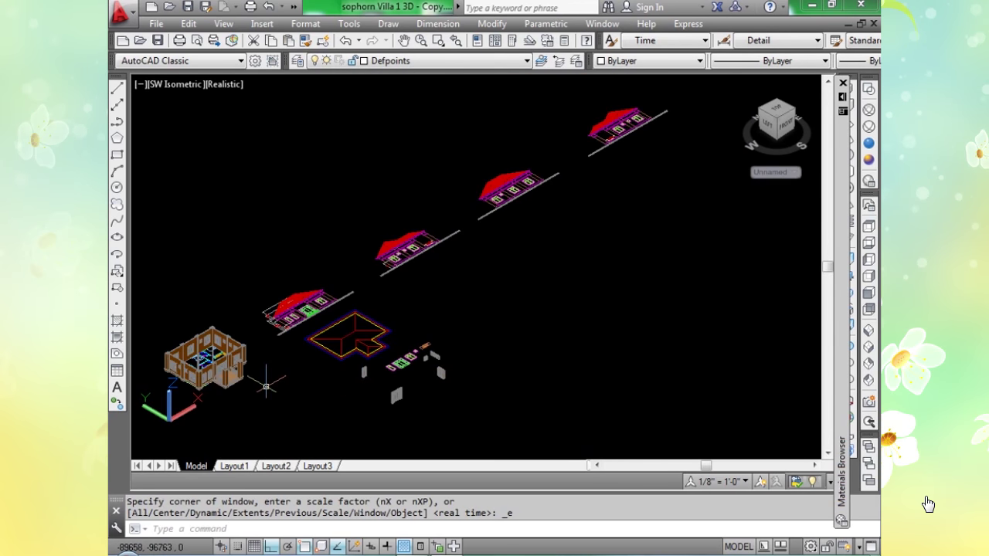
pyautogui.moveTo(139, 433); pyautogui.dragTo(310, 393, button='middle')
pyautogui.keyDown('shift'); pyautogui.moveTo(408, 361); pyautogui.dragTo(389, 346, button='middle'); pyautogui.keyUp('shift')
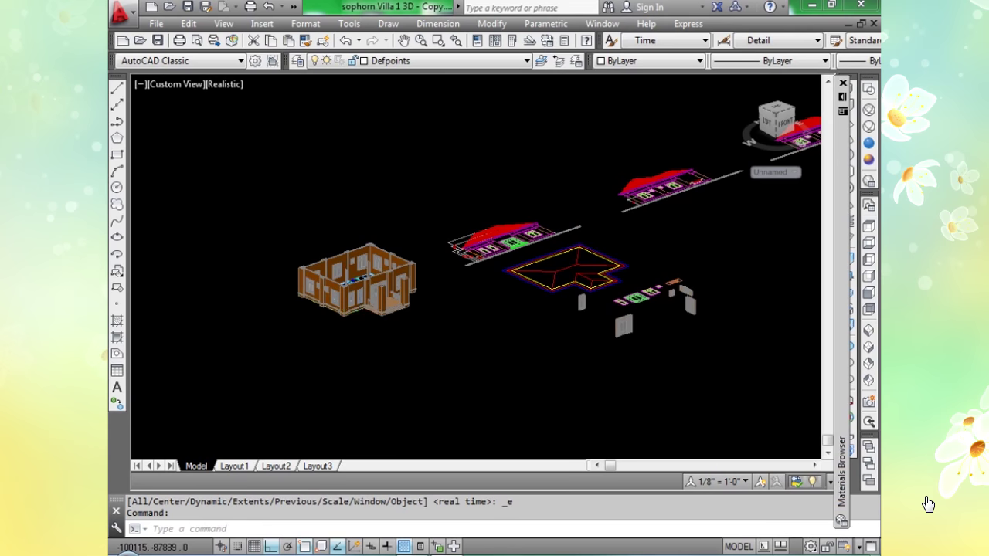
# Zoom and orbit to a level angle close on the roof outline's inner and outer edges.
pyautogui.scroll(7, 402, 356)
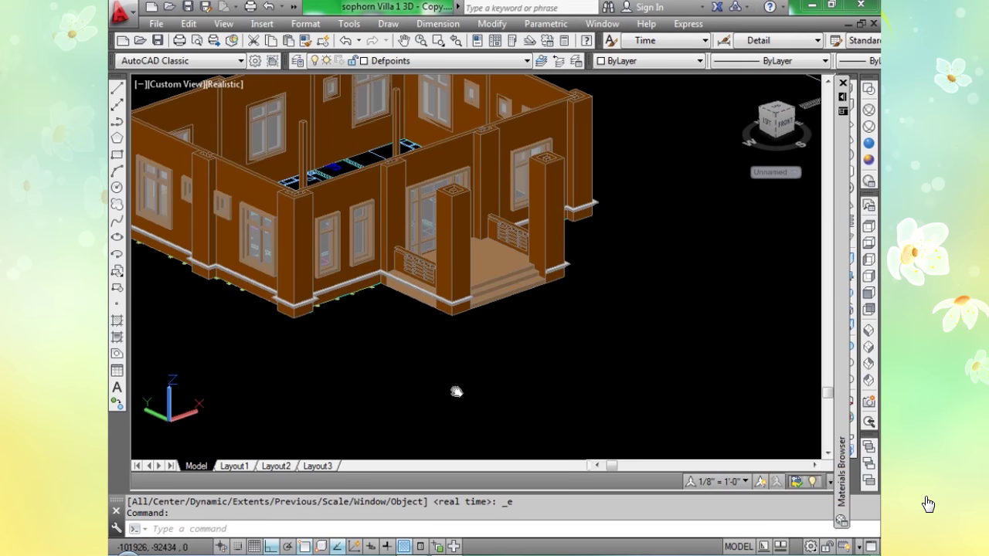
pyautogui.scroll(-3, 455, 392)
pyautogui.scroll(6, 521, 420)
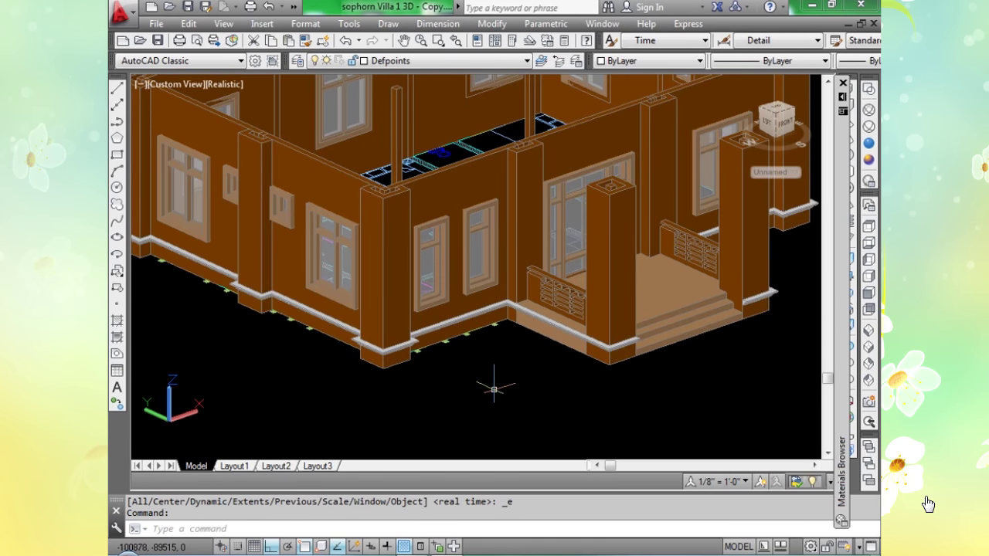
pyautogui.scroll(3, 495, 391)
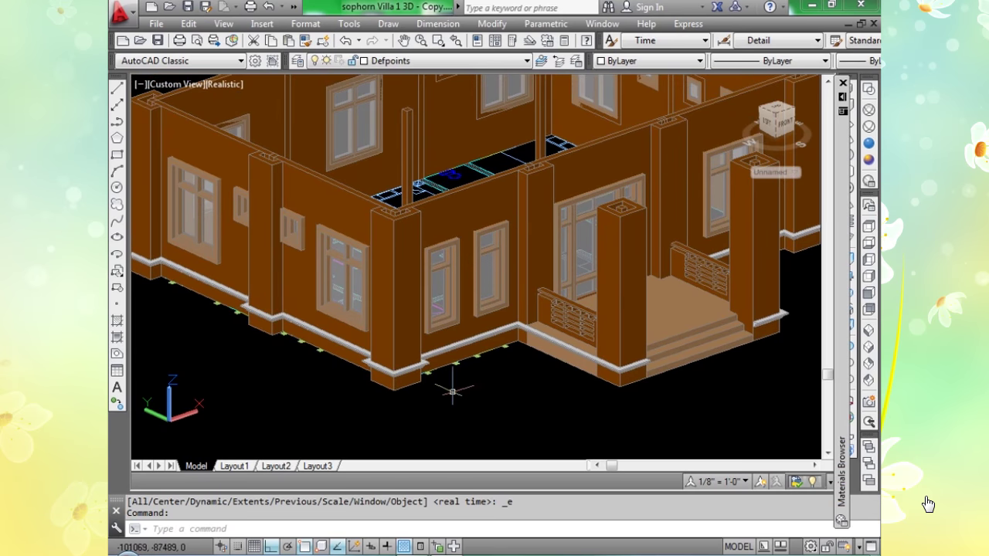
pyautogui.scroll(3, 396, 370)
pyautogui.scroll(4, 396, 370)
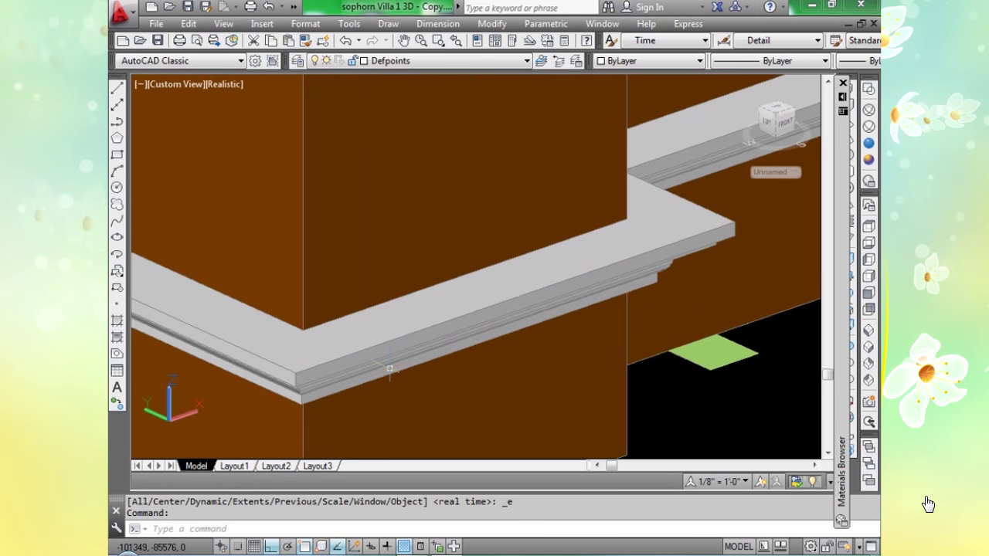
pyautogui.scroll(-1, 390, 369)
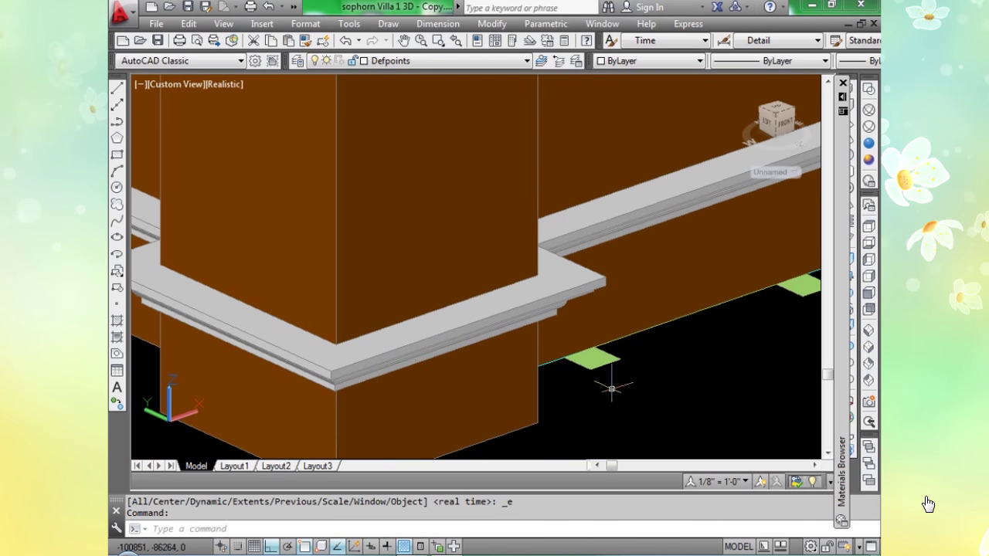
pyautogui.moveTo(684, 402)
pyautogui.keyDown('shift'); pyautogui.mouseDown(button='middle')
pyautogui.moveTo(683, 387)
pyautogui.moveTo(700, 419)
pyautogui.moveTo(701, 404)
pyautogui.mouseUp(button='middle'); pyautogui.keyUp('shift')
pyautogui.scroll(-5, 701, 401)
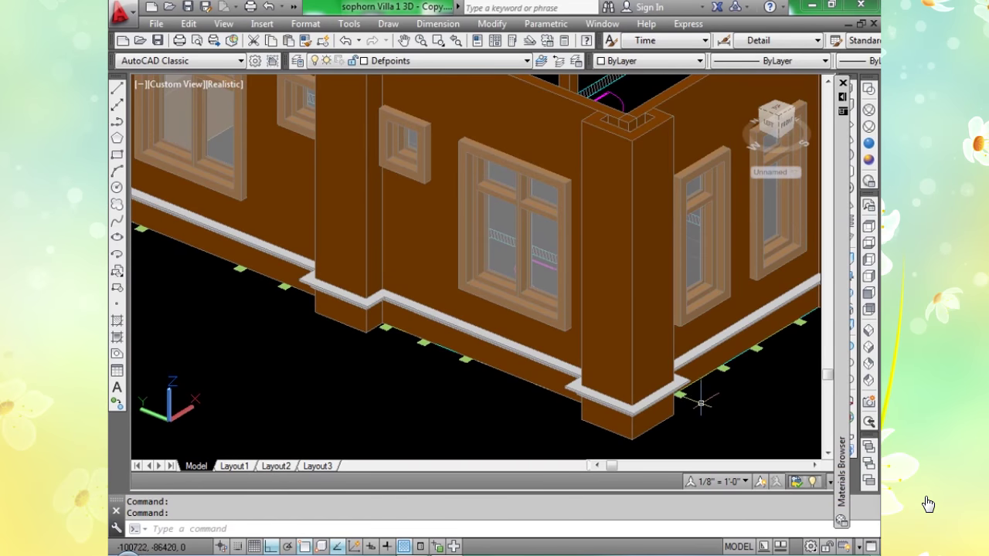
pyautogui.scroll(-4, 928, 505)
pyautogui.scroll(3, 927, 505)
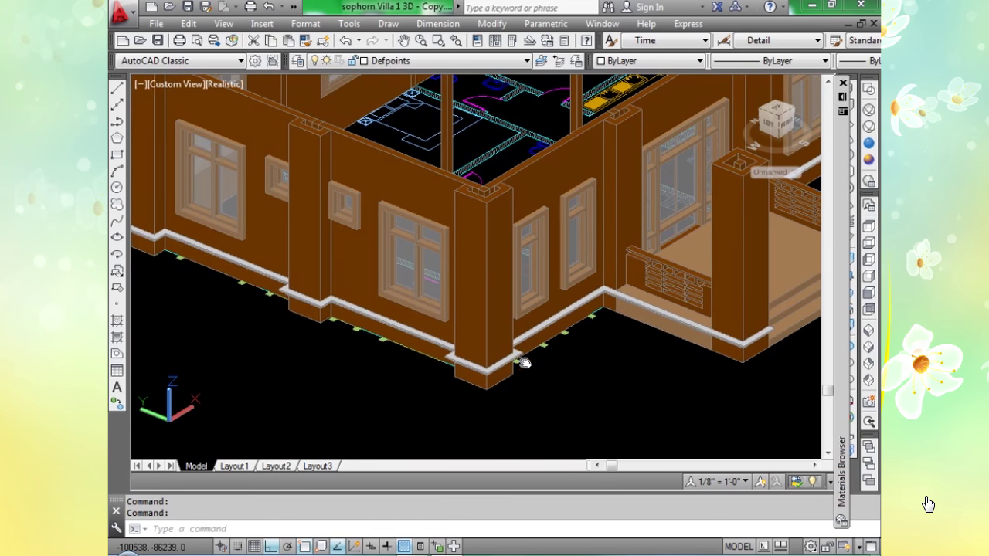
pyautogui.scroll(-3, 541, 377)
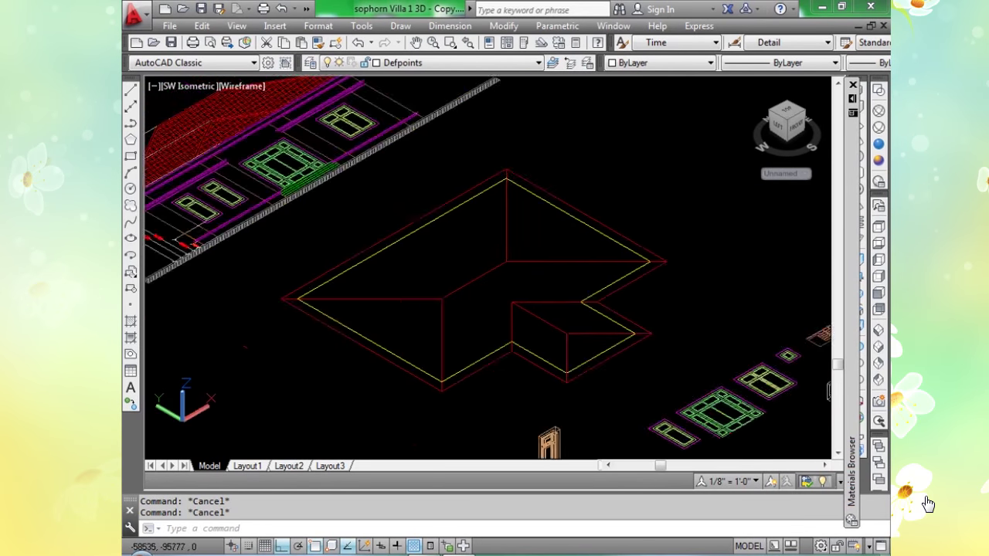
pyautogui.scroll(5, 498, 247)
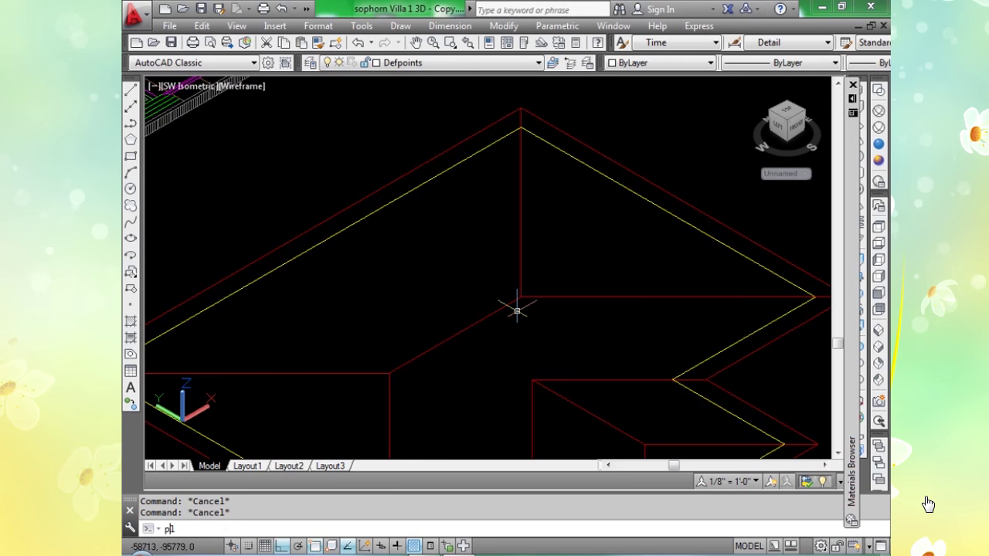
# Draw three short diagonal polyline guides from roof outline corners, sketching the hip lines.
pyautogui.press('Return')
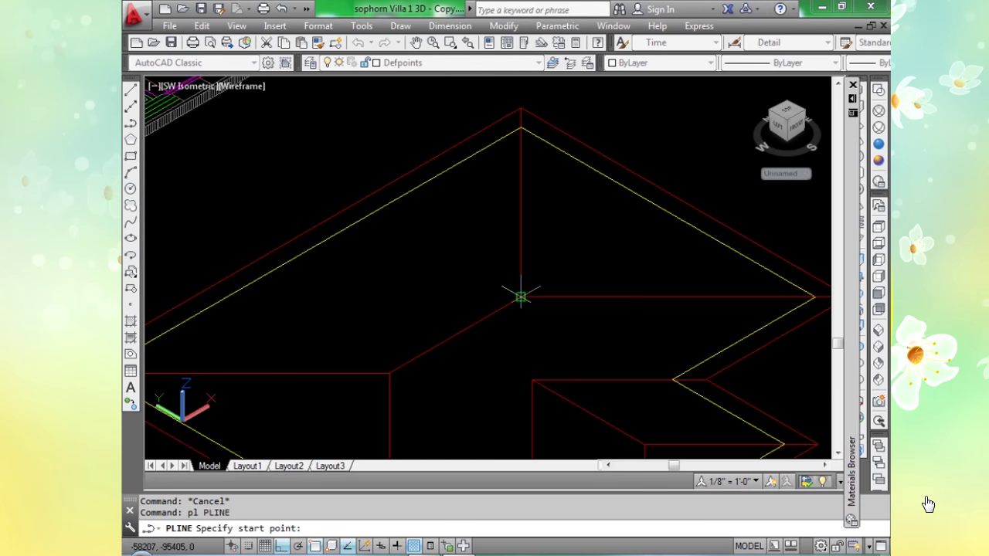
pyautogui.click(521, 296)
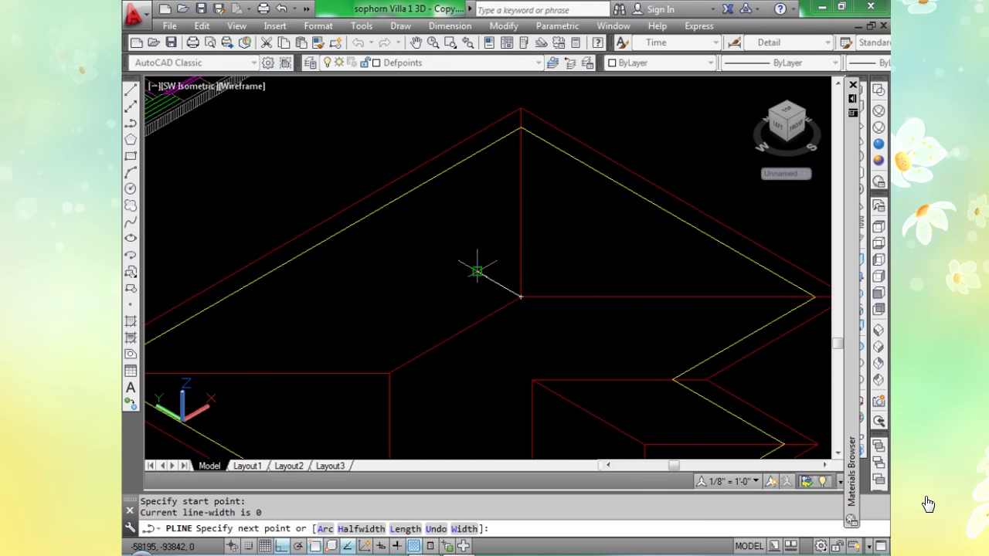
pyautogui.click(479, 272)
pyautogui.press('Return')
pyautogui.scroll(-5, 494, 301)
pyautogui.scroll(6, 523, 308)
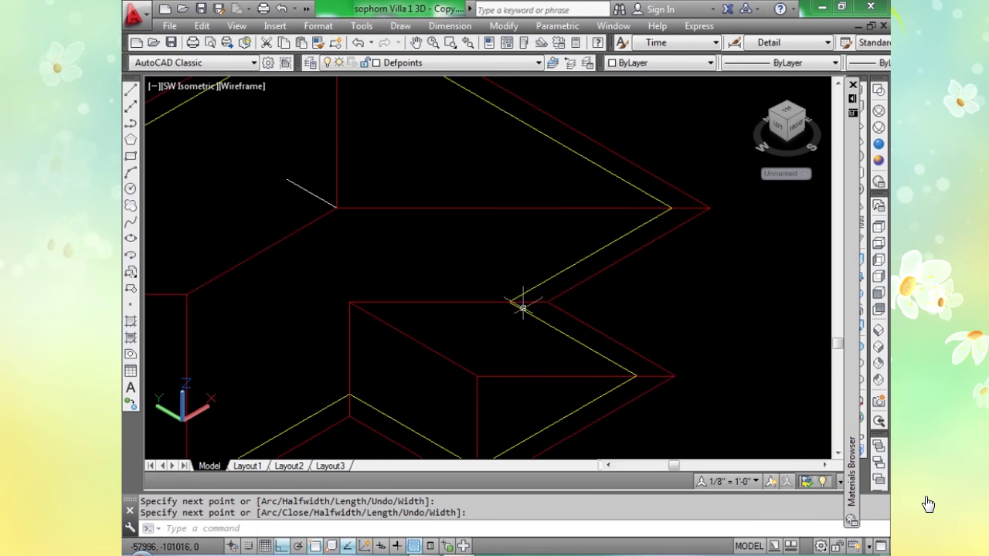
pyautogui.press('Return')
pyautogui.click(510, 301)
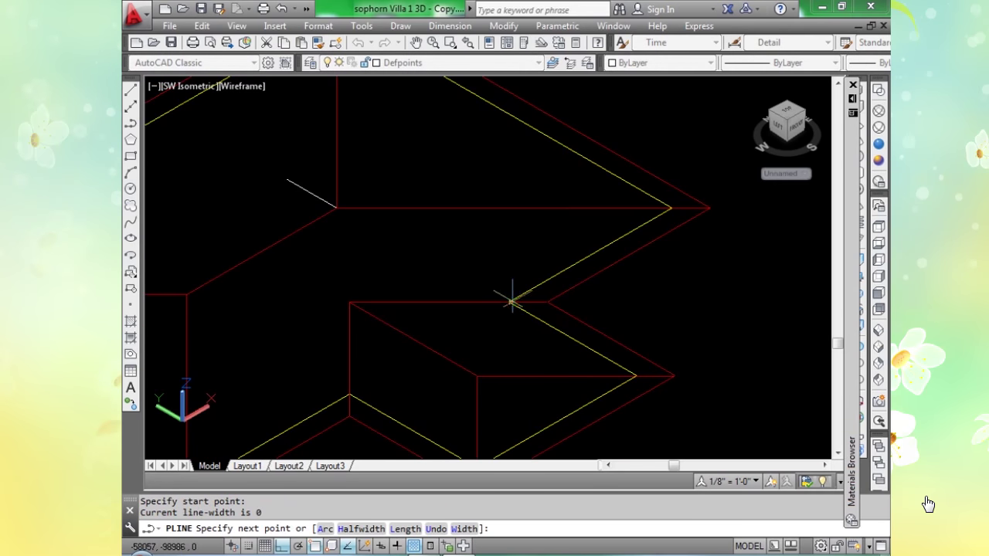
pyautogui.click(384, 227)
pyautogui.press('Return')
pyautogui.press('Return')
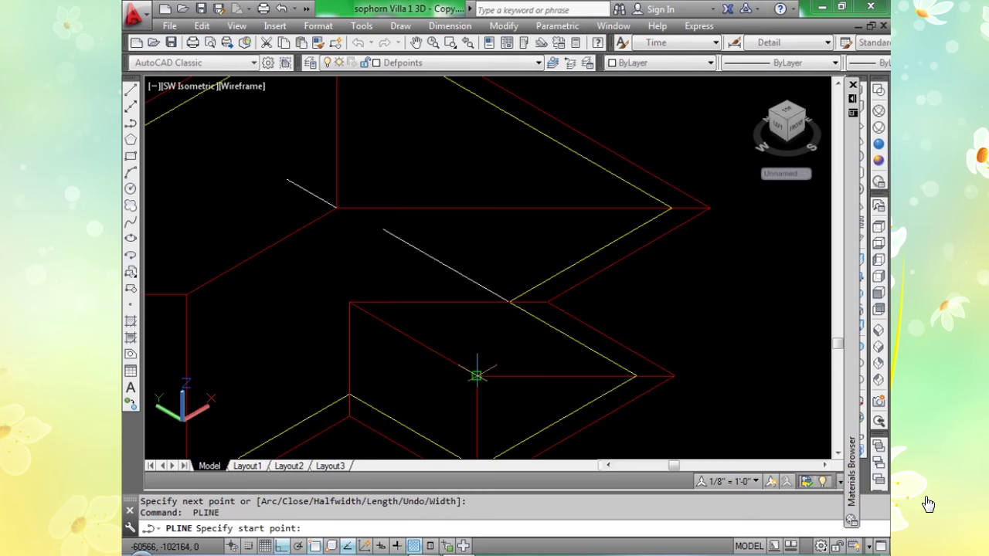
pyautogui.click(477, 376)
pyautogui.click(499, 363)
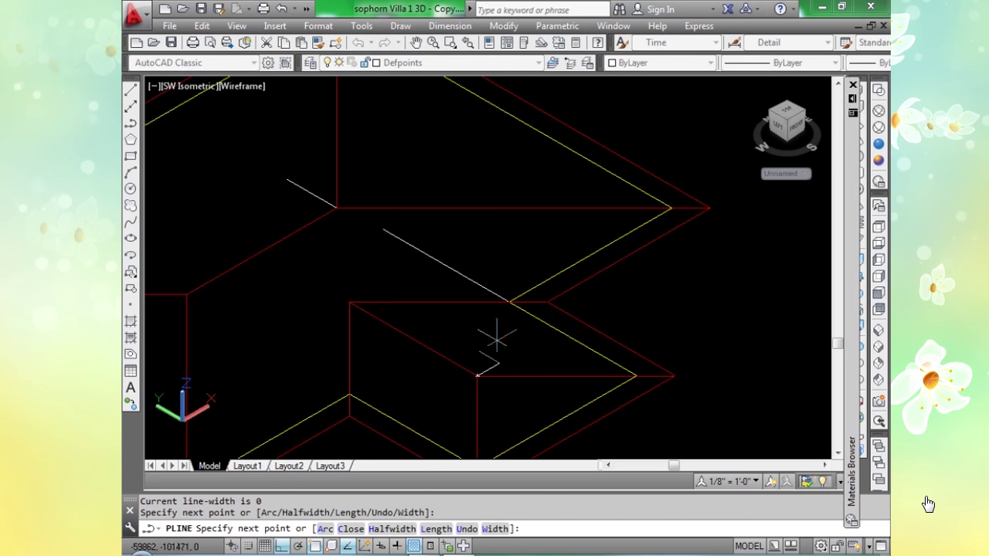
pyautogui.press('Return')
pyautogui.moveTo(315, 311); pyautogui.dragTo(452, 338, button='middle')
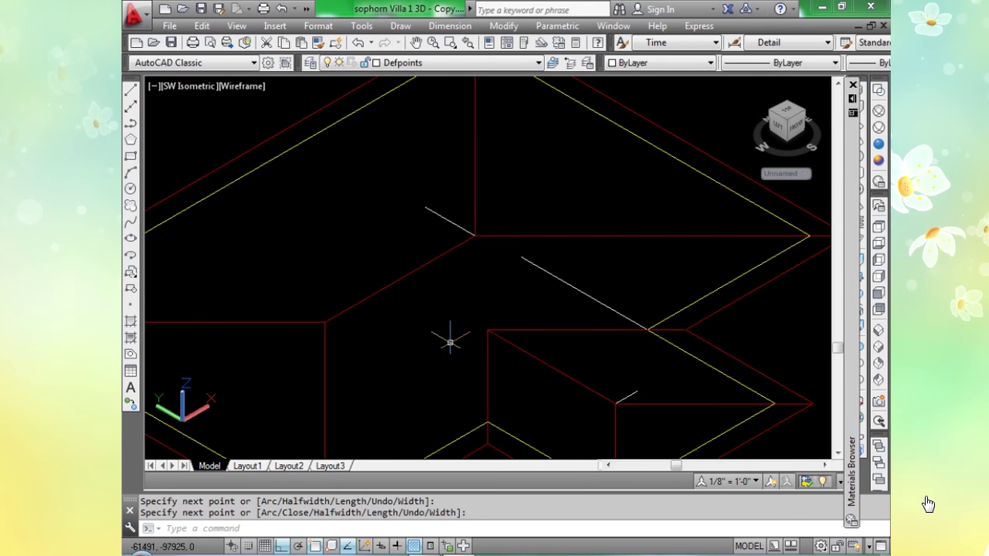
# Create a BOX solid on two opposite roof outline corners with height 3377.
pyautogui.write('box')
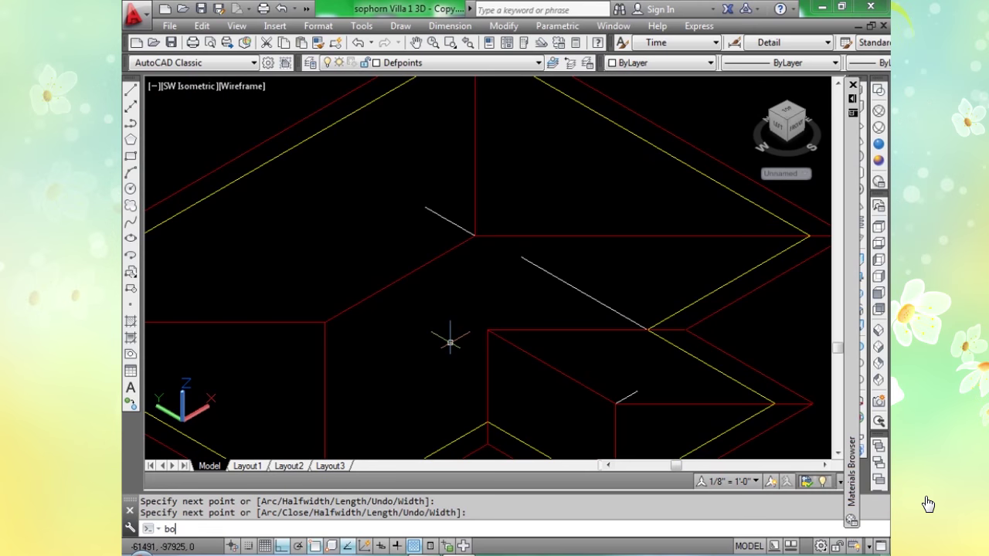
pyautogui.press('Return')
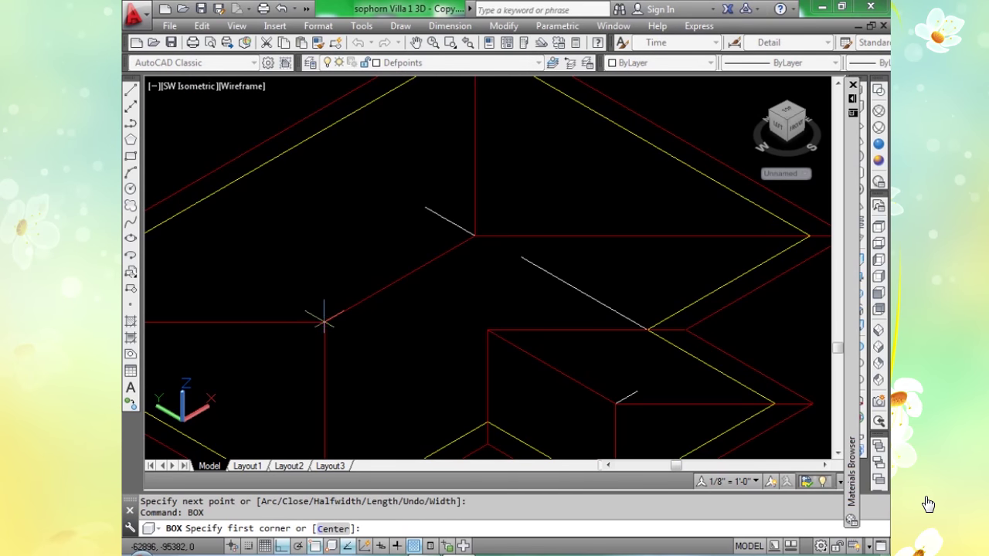
pyautogui.click(325, 322)
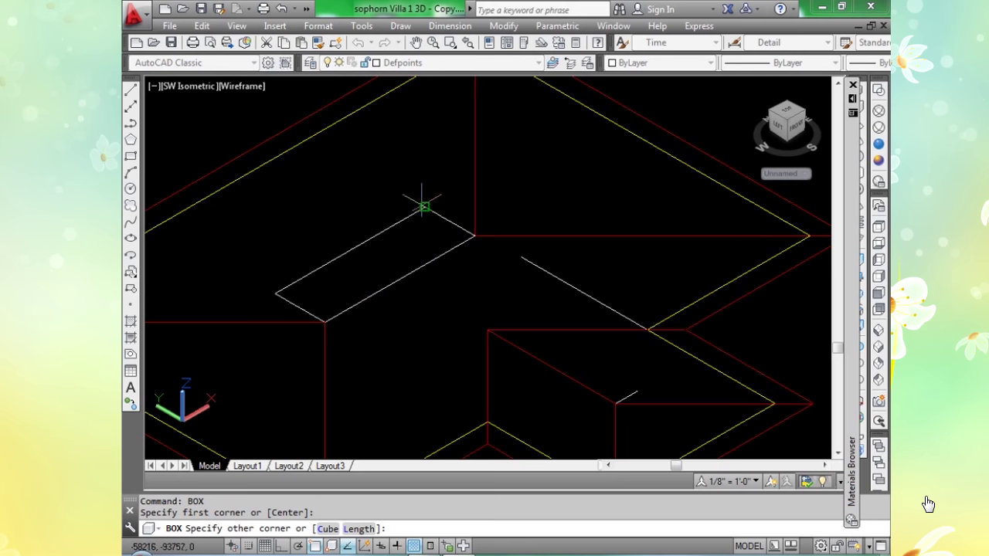
pyautogui.click(424, 206)
pyautogui.scroll(-5, 425, 163)
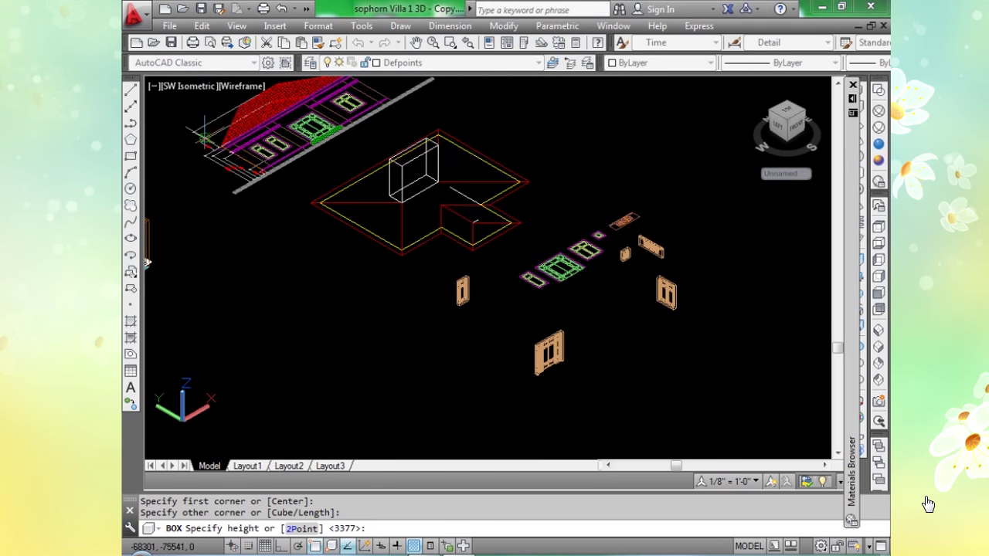
pyautogui.scroll(5, 202, 140)
pyautogui.scroll(3, 202, 139)
pyautogui.scroll(3, 218, 144)
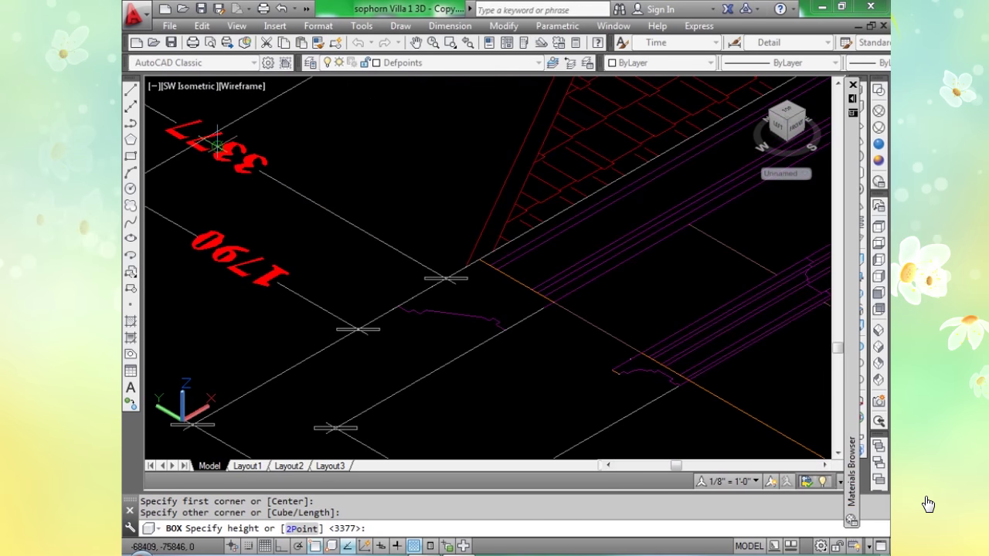
pyautogui.scroll(-6, 218, 144)
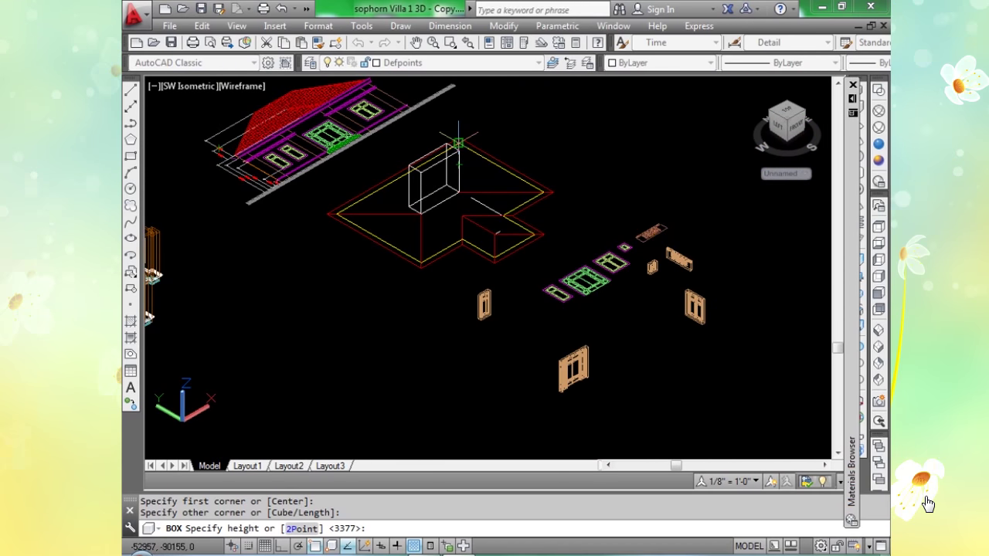
pyautogui.write('3377')
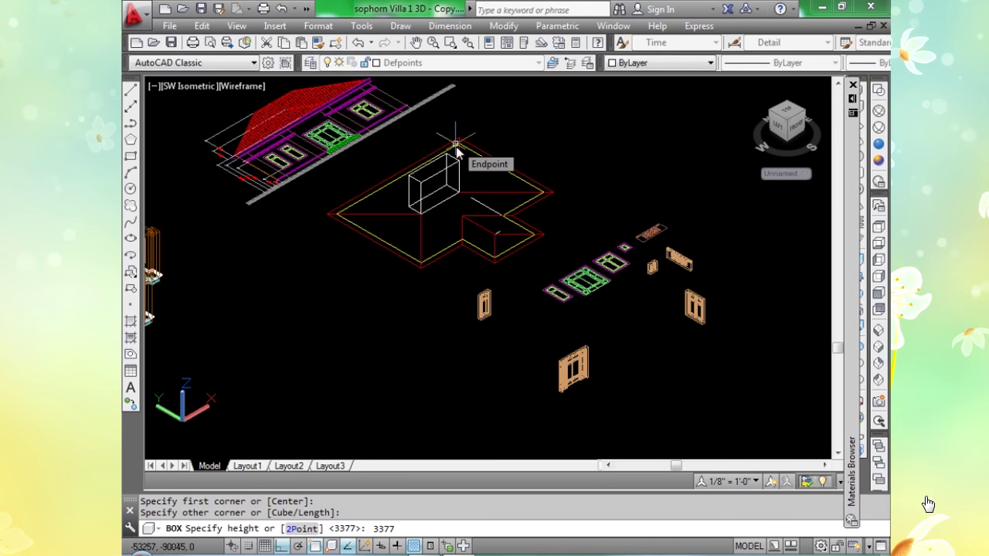
pyautogui.press('Return')
pyautogui.press('Return')
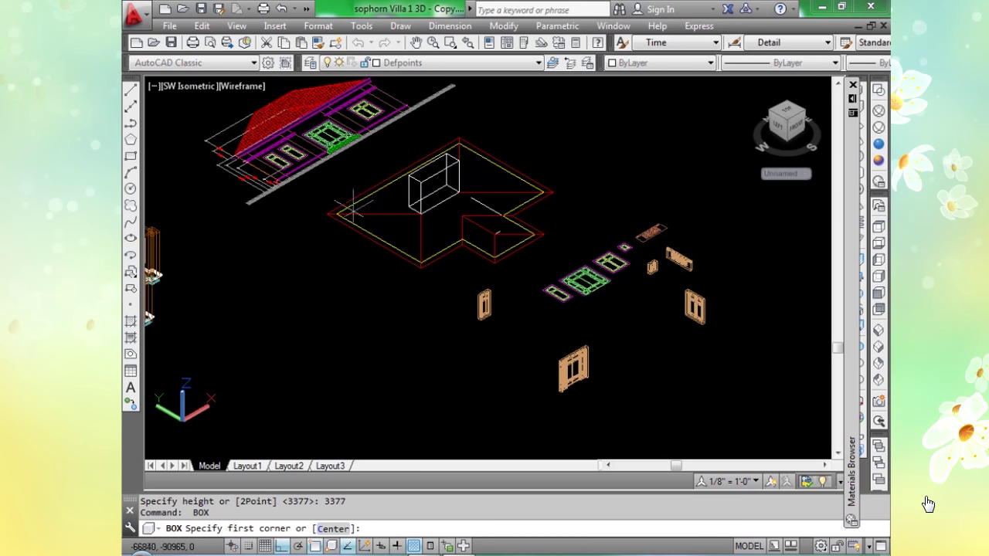
# Draw a box from the wing outline's left corner to its right corner, picking its height.
pyautogui.scroll(5, 336, 214)
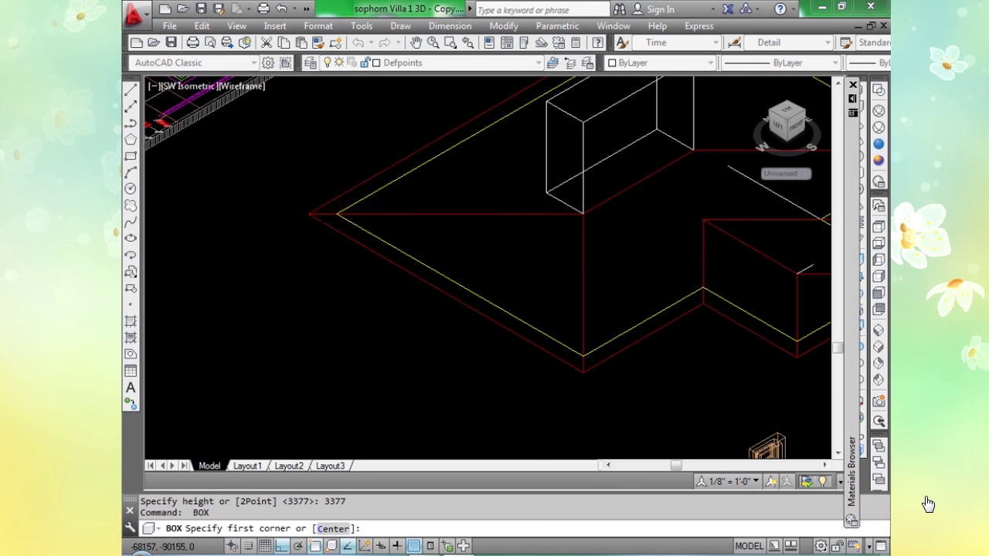
pyautogui.click(336, 214)
pyautogui.scroll(-3, 337, 212)
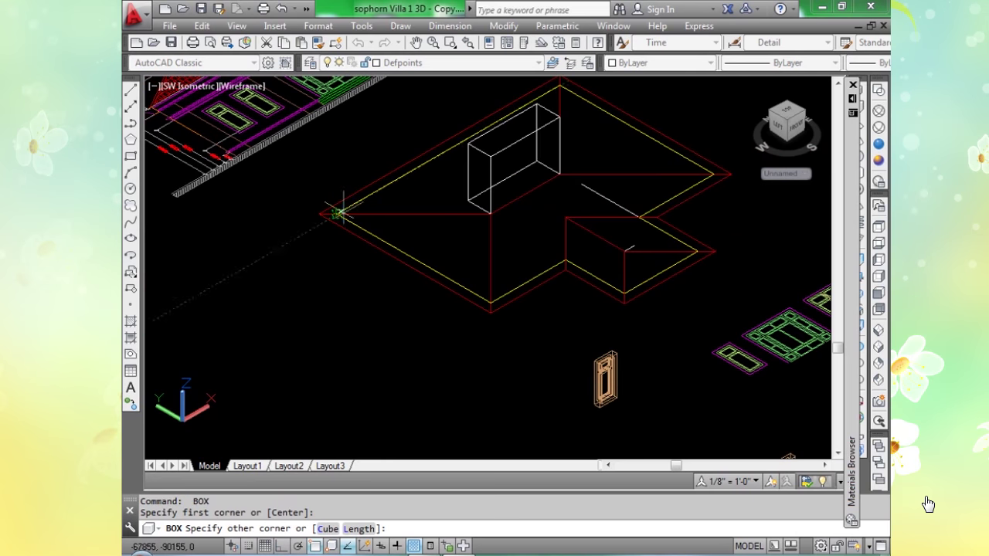
pyautogui.click(712, 174)
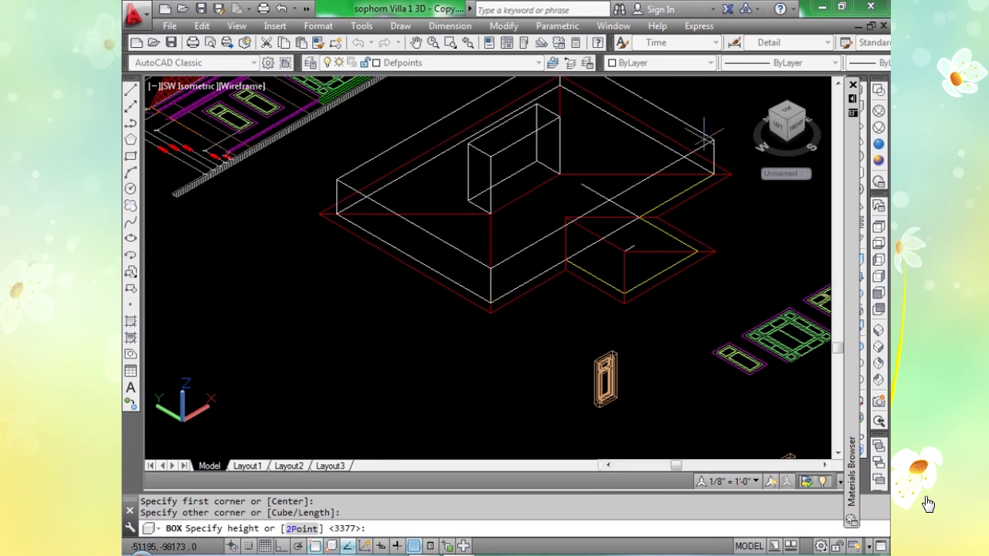
pyautogui.click(699, 122)
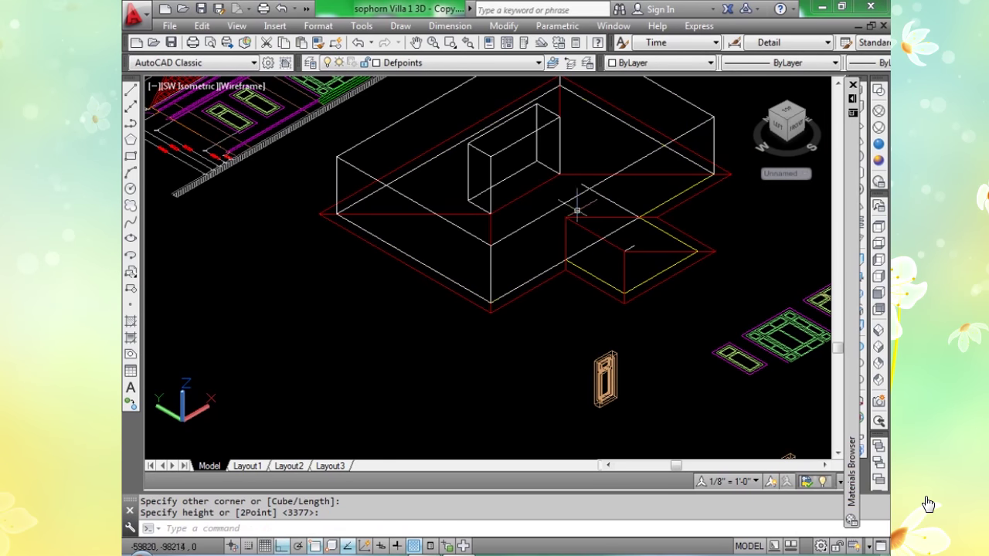
pyautogui.scroll(3, 636, 234)
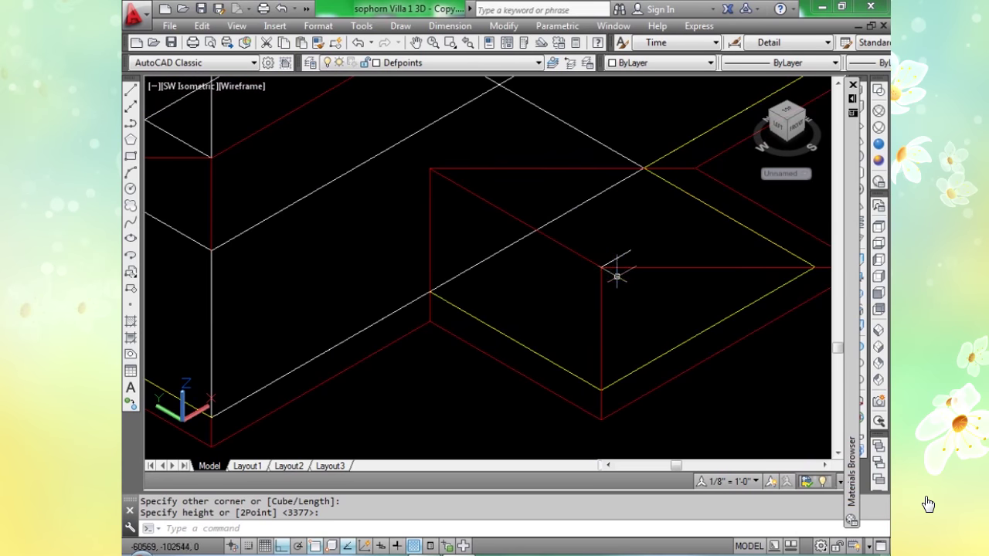
pyautogui.scroll(3, 612, 270)
# Add a small box on the wing, checking the elevation and setting height 1790.
pyautogui.press('Return')
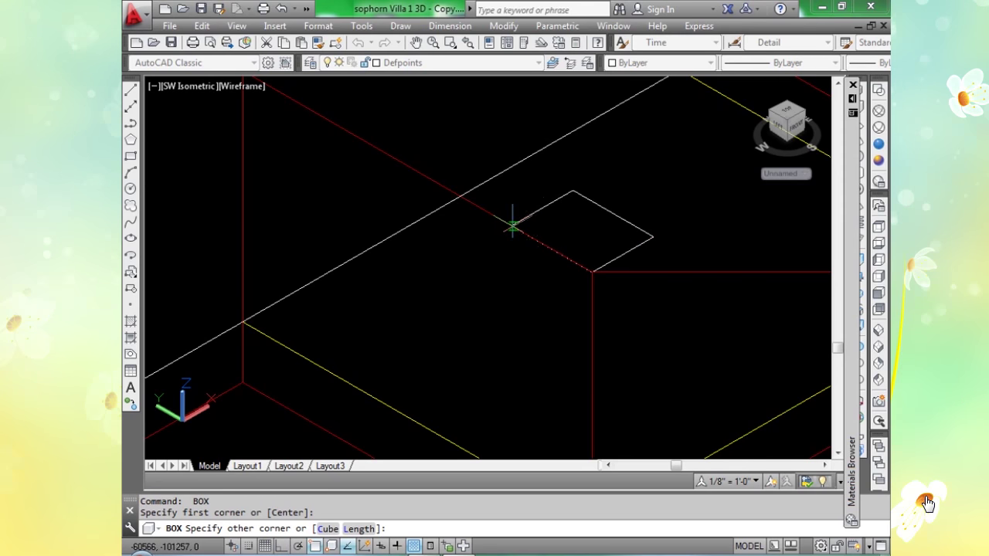
pyautogui.click(512, 226)
pyautogui.scroll(-4, 506, 182)
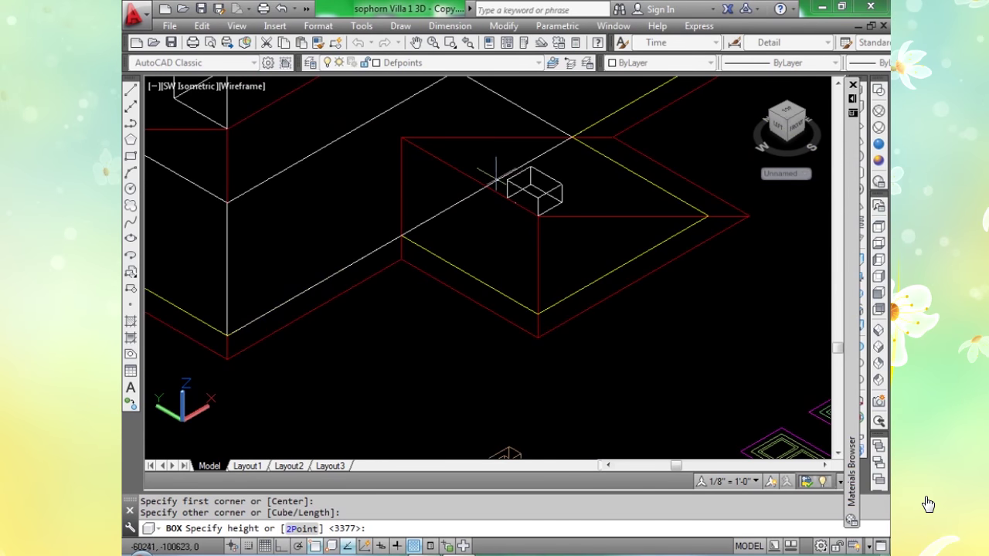
pyautogui.moveTo(525, 179); pyautogui.dragTo(368, 200, button='middle')
pyautogui.scroll(-5, 259, 199)
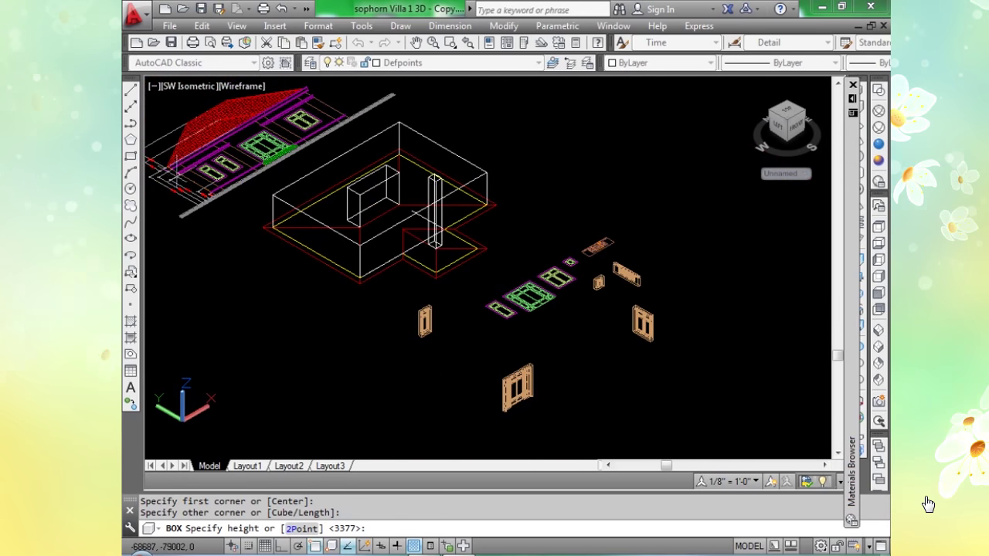
pyautogui.moveTo(259, 199); pyautogui.dragTo(421, 251, button='middle')
pyautogui.scroll(6, 359, 209)
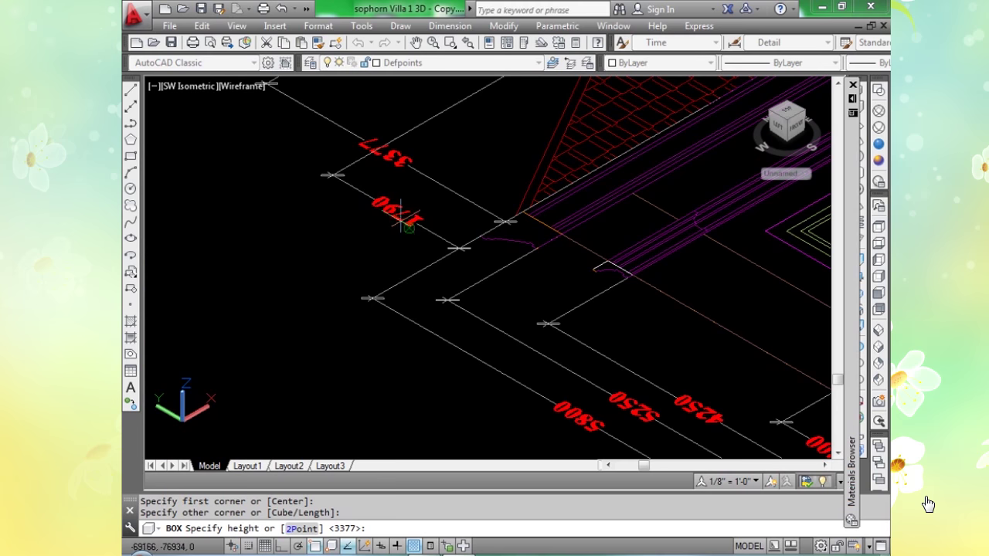
pyautogui.scroll(-6, 410, 224)
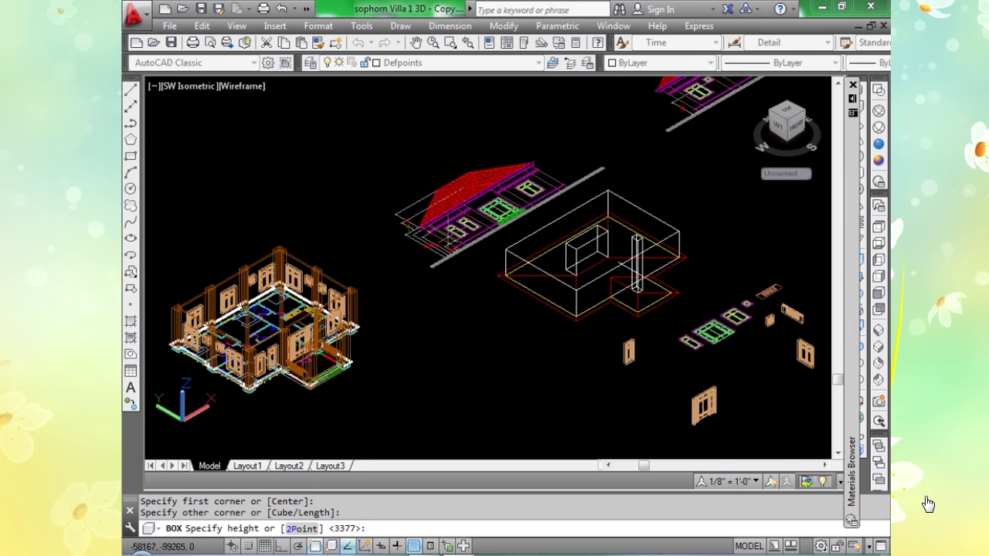
pyautogui.scroll(5, 651, 275)
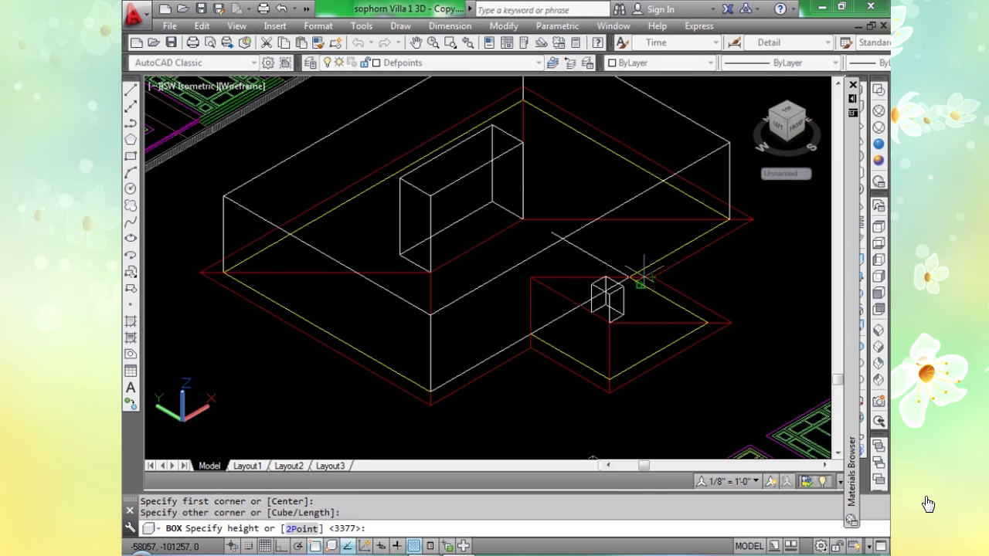
pyautogui.write('1790')
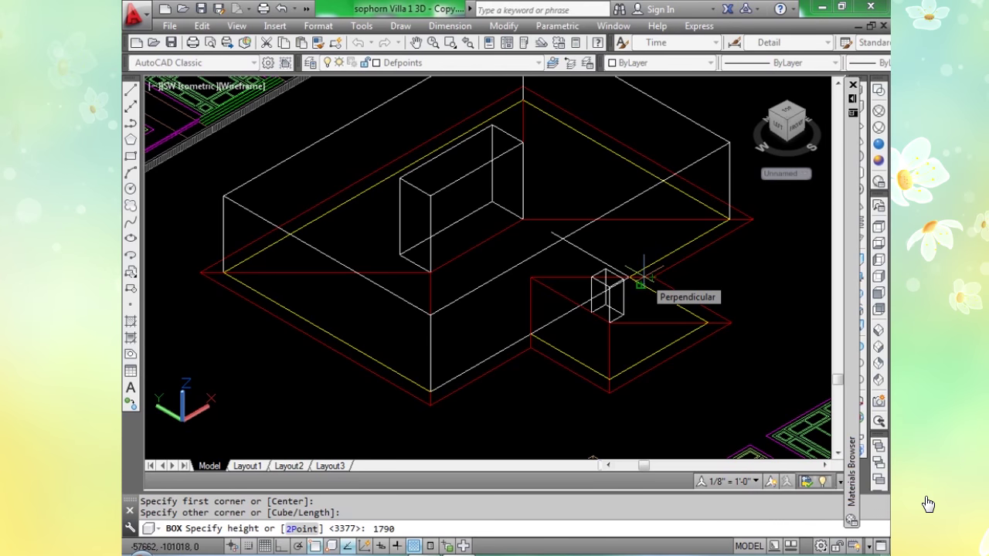
pyautogui.press('Return')
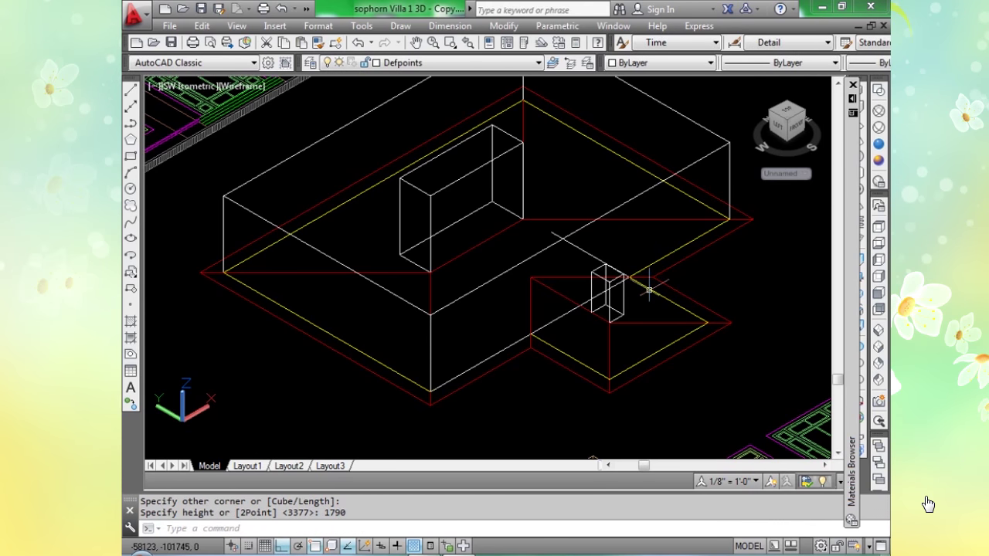
# Add another box over the wing outline and switch the visual style to Realistic.
pyautogui.scroll(2, 572, 301)
pyautogui.press('Return')
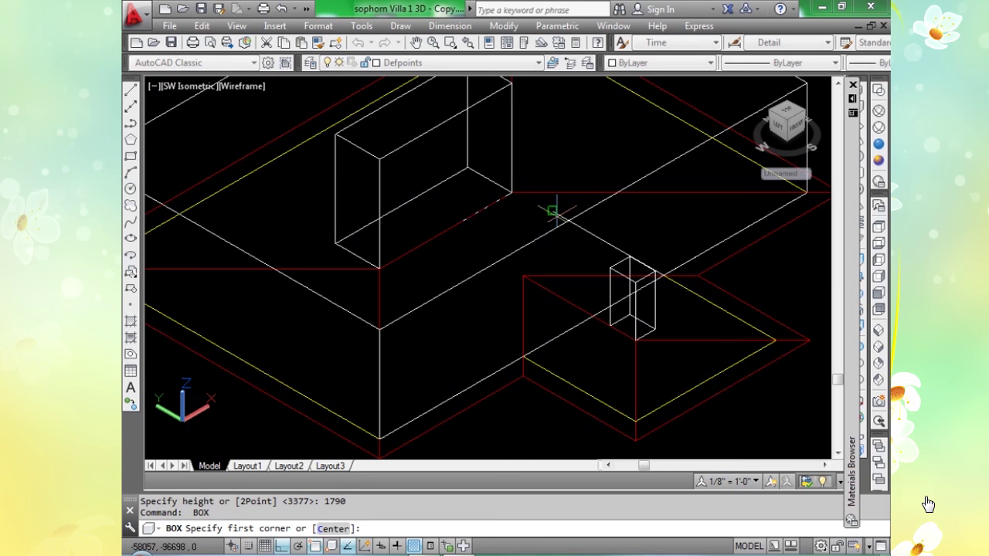
pyautogui.click(553, 211)
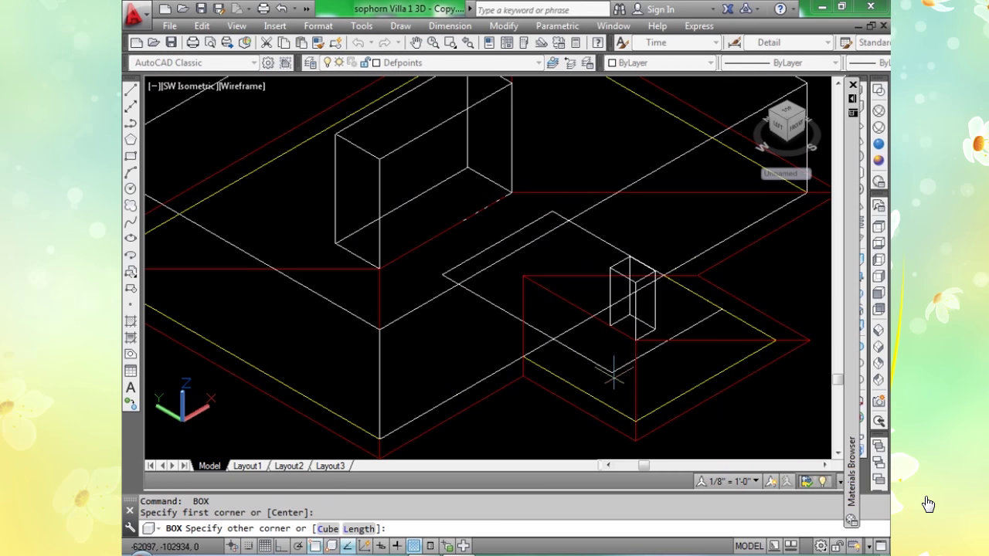
pyautogui.click(636, 421)
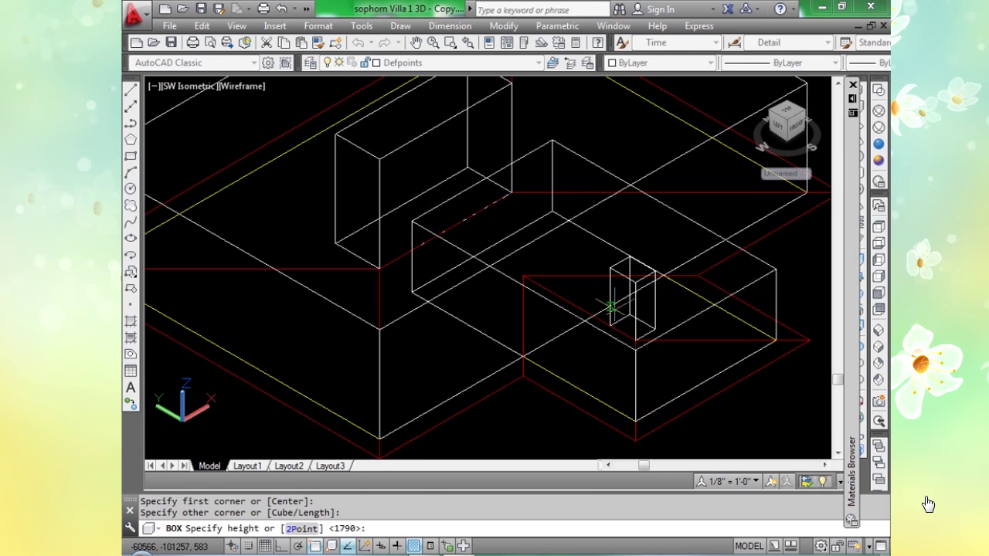
pyautogui.click(635, 325)
pyautogui.scroll(-2, 649, 309)
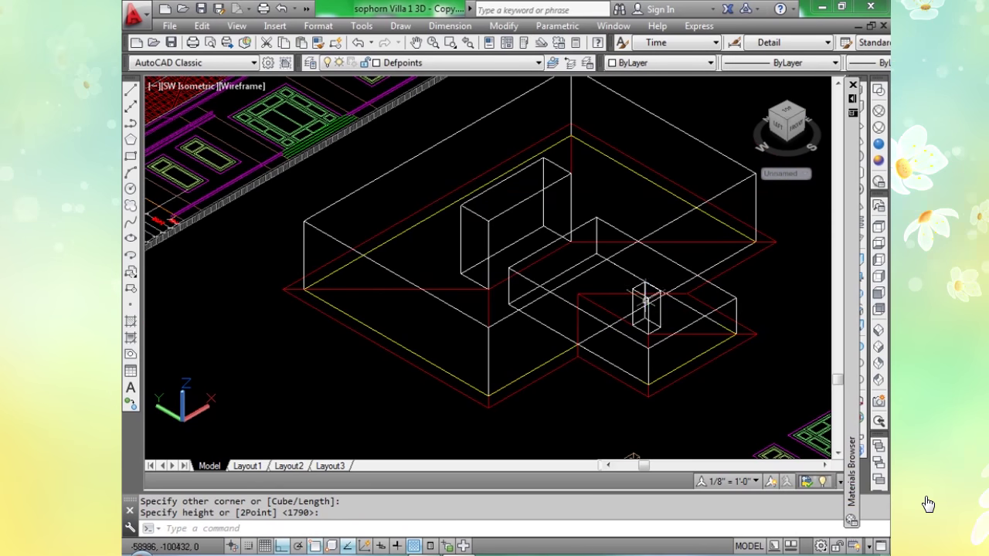
pyautogui.scroll(-1, 563, 254)
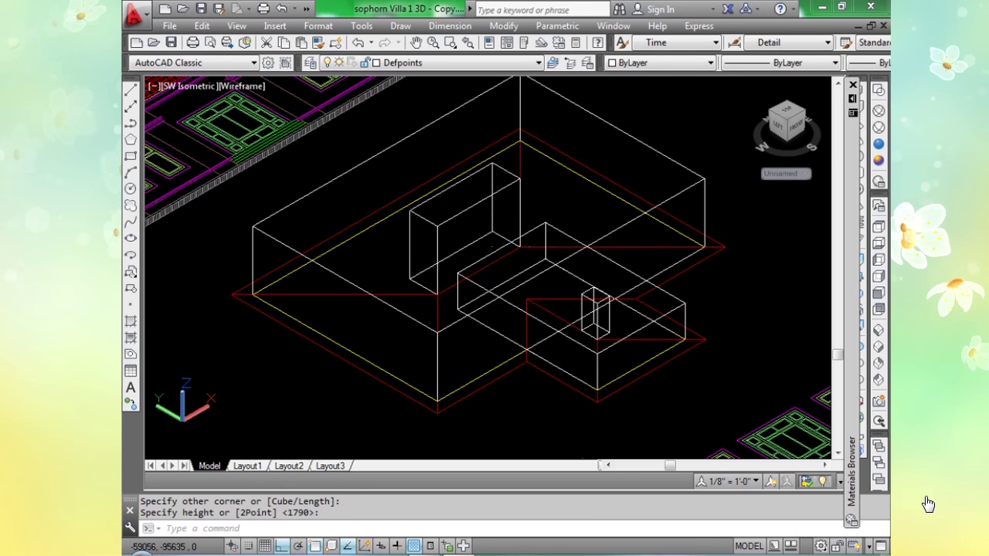
pyautogui.click(878, 145)
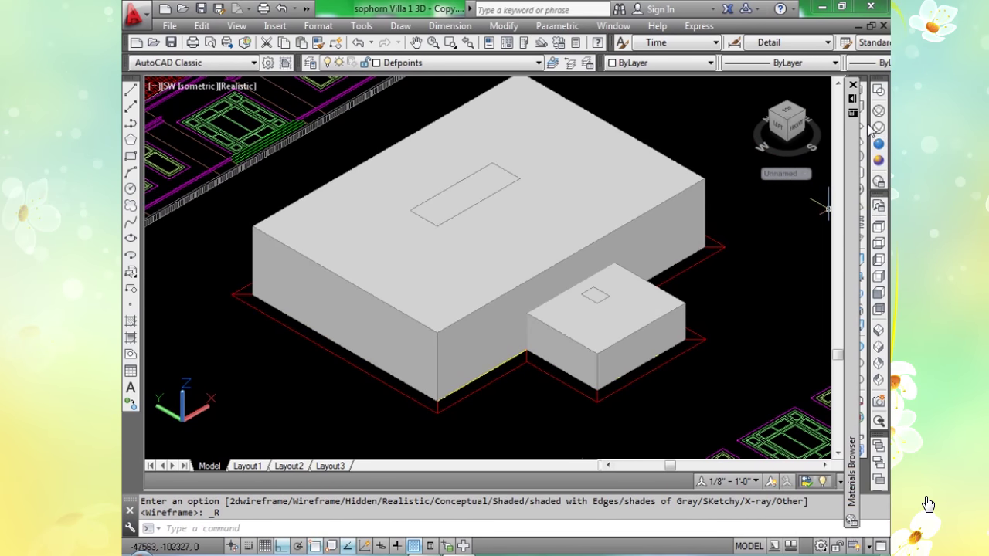
# Return the visual style to Wireframe and enter the SLICE command.
pyautogui.click(878, 112)
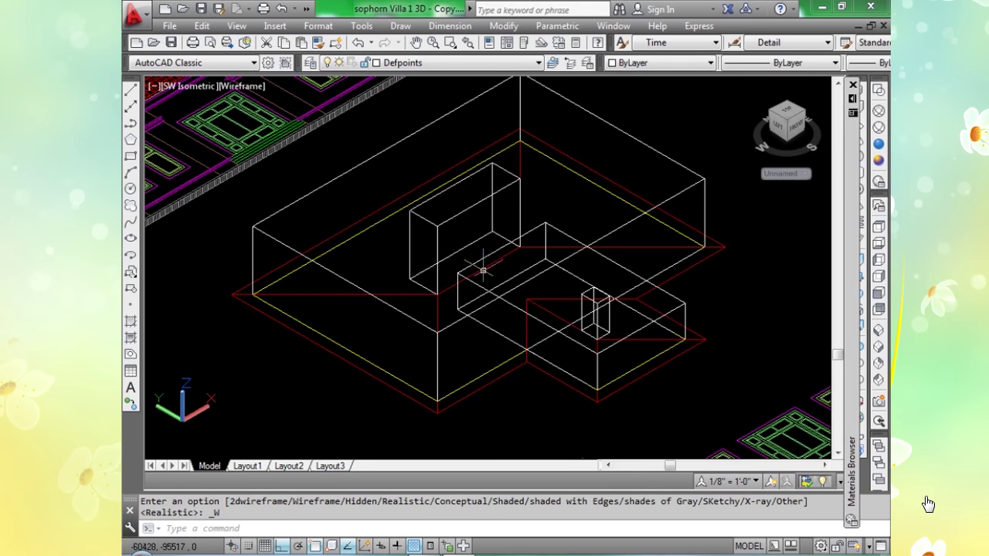
pyautogui.scroll(-3, 483, 270)
pyautogui.scroll(1, 429, 278)
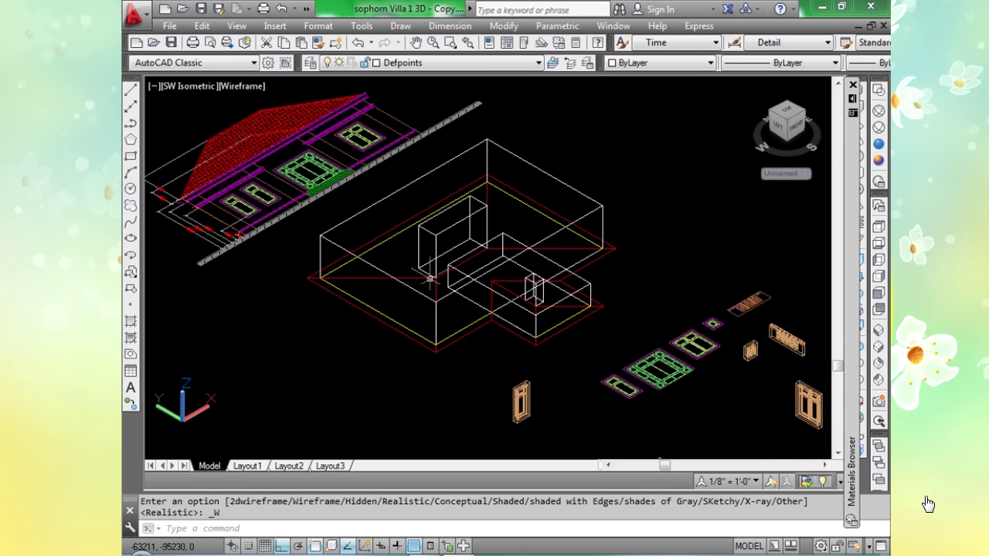
pyautogui.scroll(1, 429, 278)
pyautogui.scroll(1, 419, 276)
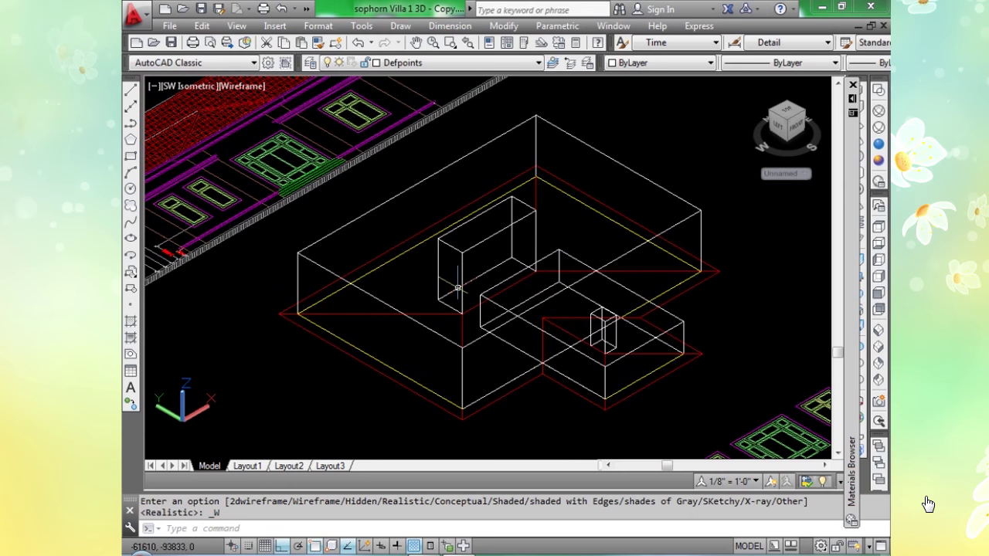
pyautogui.write('SLi')
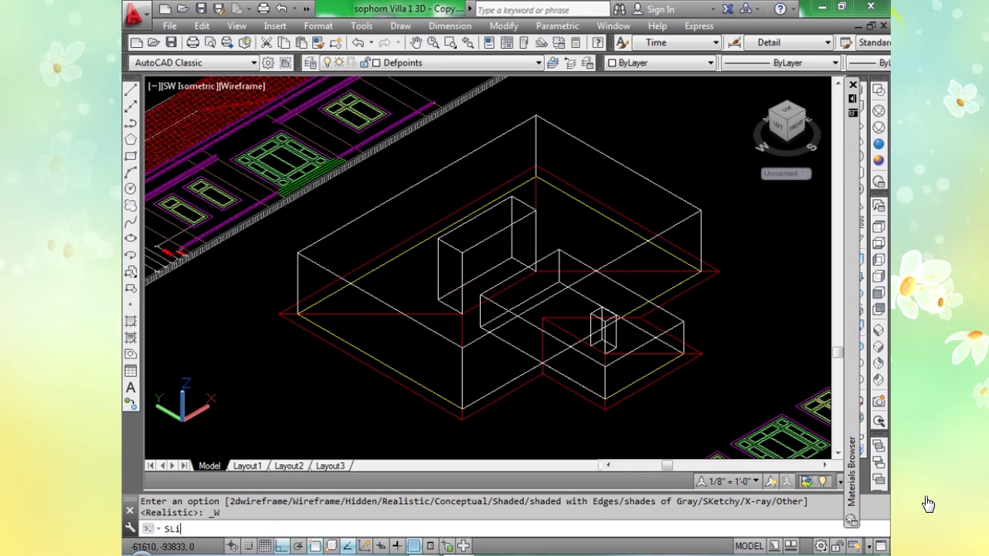
pyautogui.write('ce')
# Slice the main roof box with a 3-point sloping plane, keeping both sides.
pyautogui.press('Return')
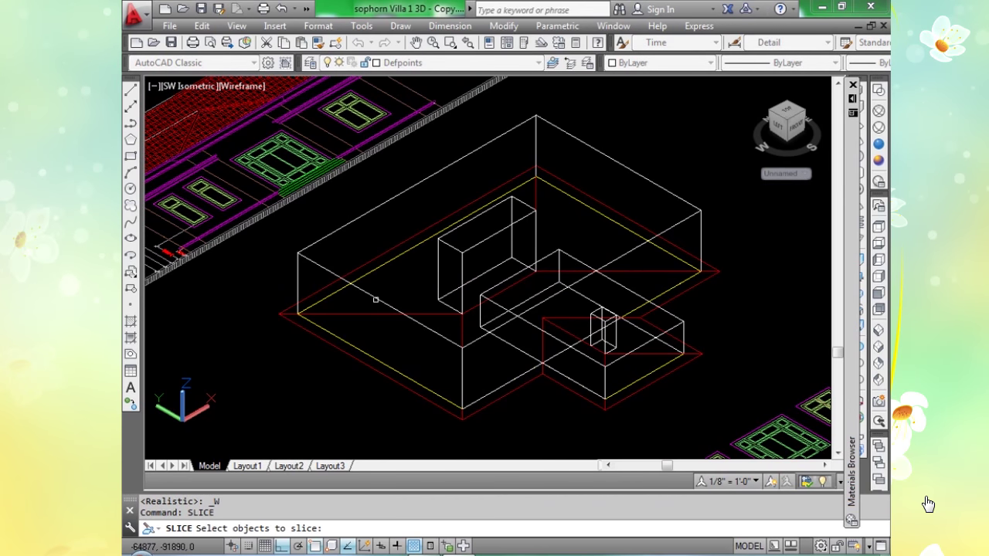
pyautogui.press('Return')
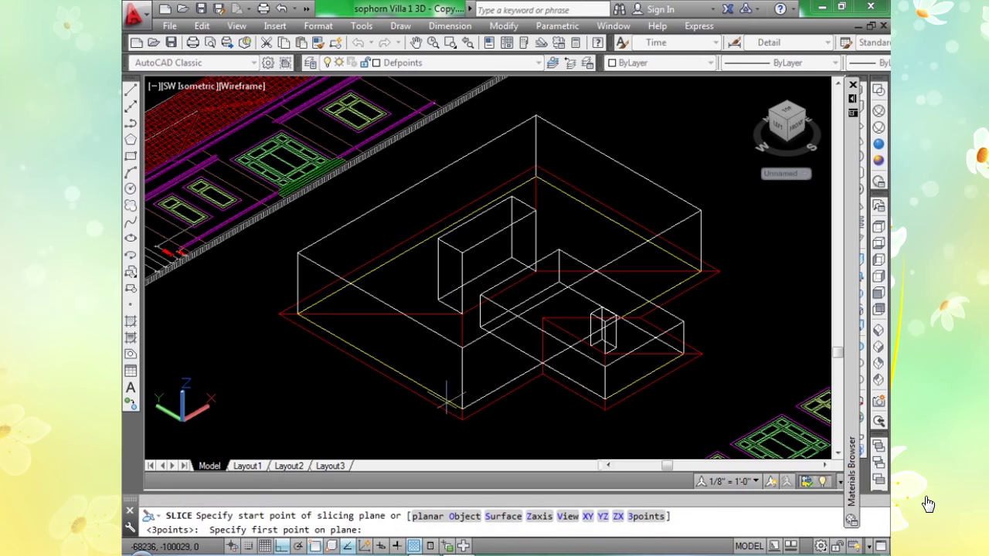
pyautogui.click(462, 410)
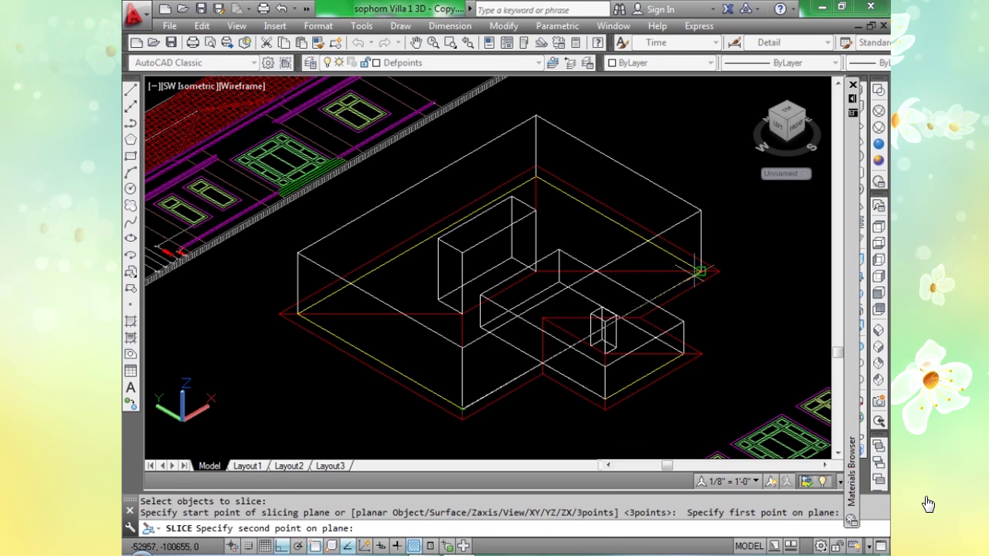
pyautogui.click(700, 271)
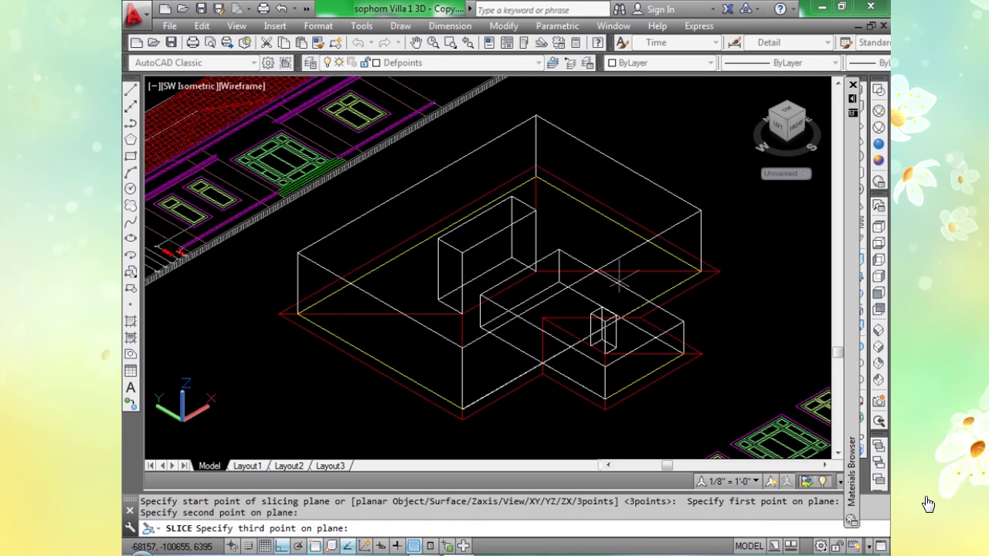
pyautogui.click(383, 300)
pyautogui.press('Return')
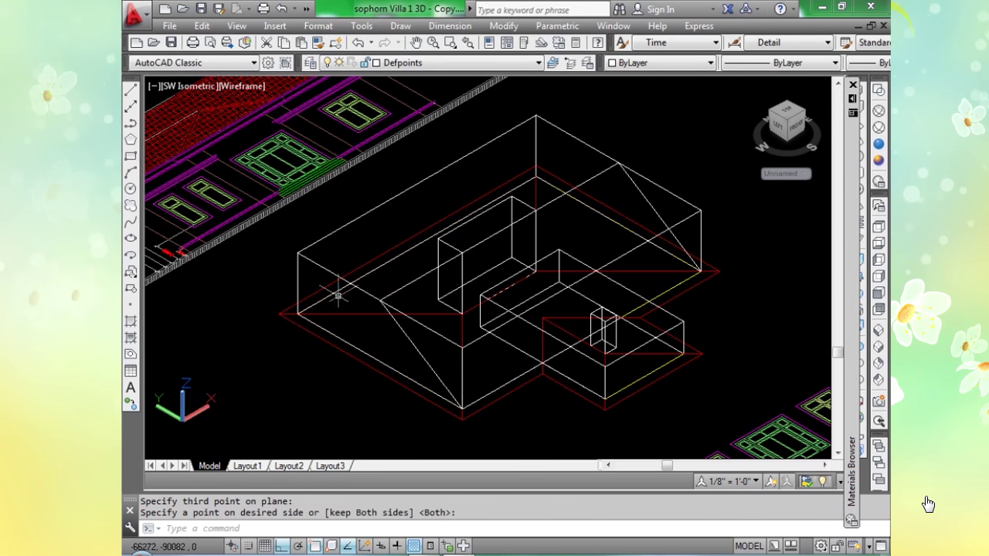
# Slice the large box again at the other end with a 3-point plane, keeping both pieces.
pyautogui.press('Return')
pyautogui.click(310, 259)
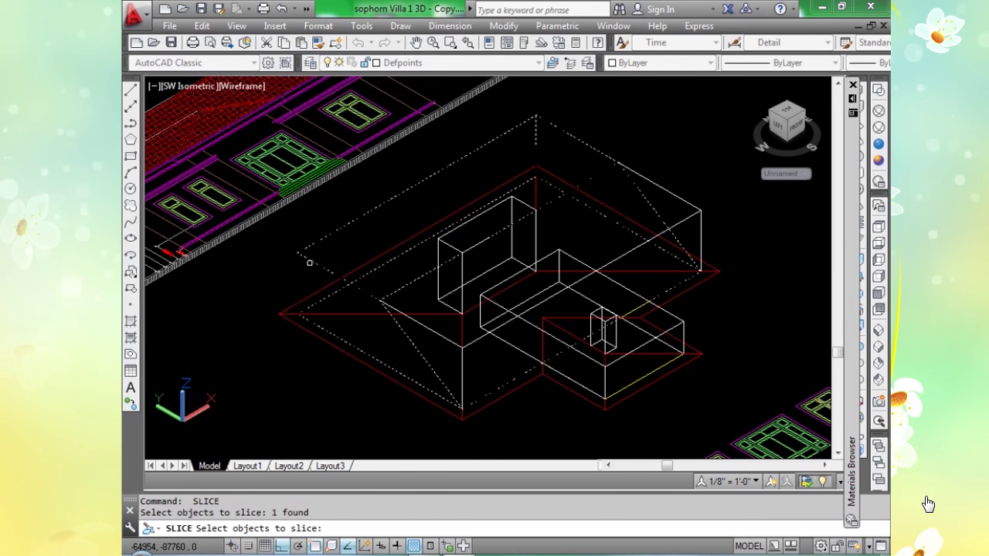
pyautogui.press('Return')
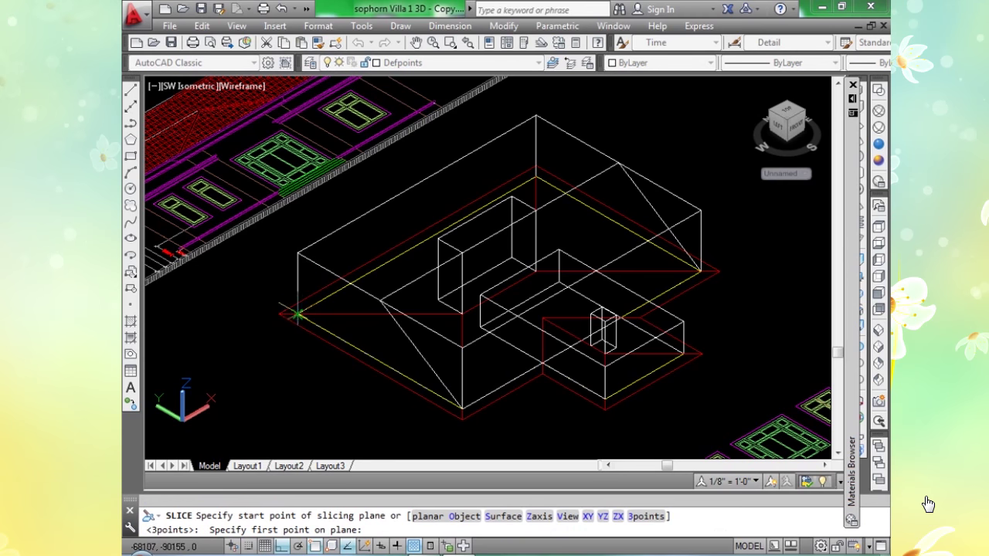
pyautogui.click(298, 312)
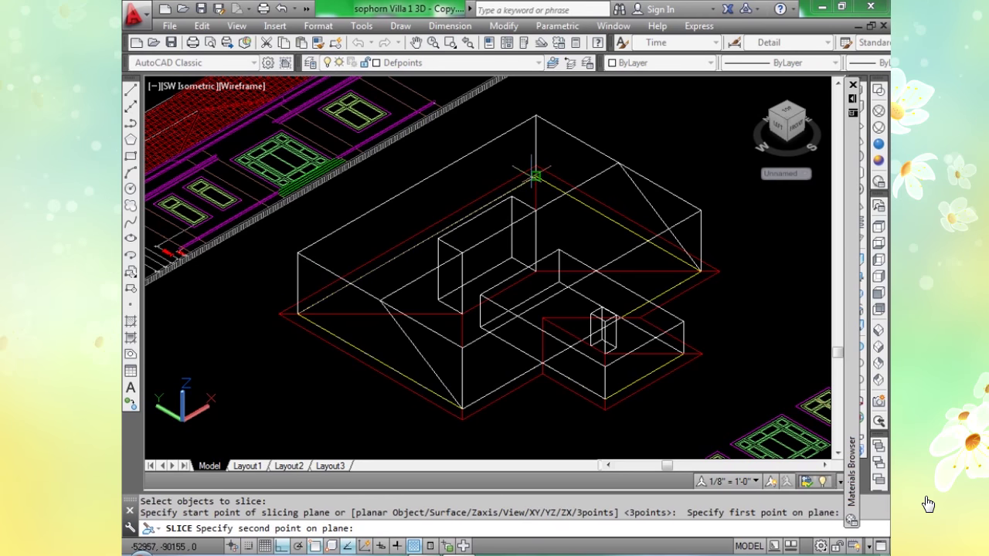
pyautogui.click(536, 176)
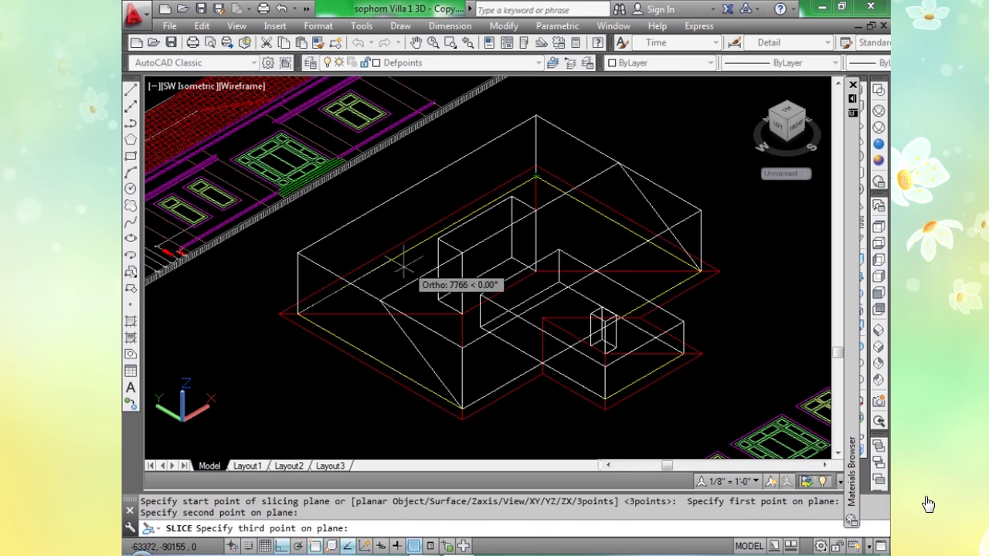
pyautogui.click(378, 302)
pyautogui.press('Return')
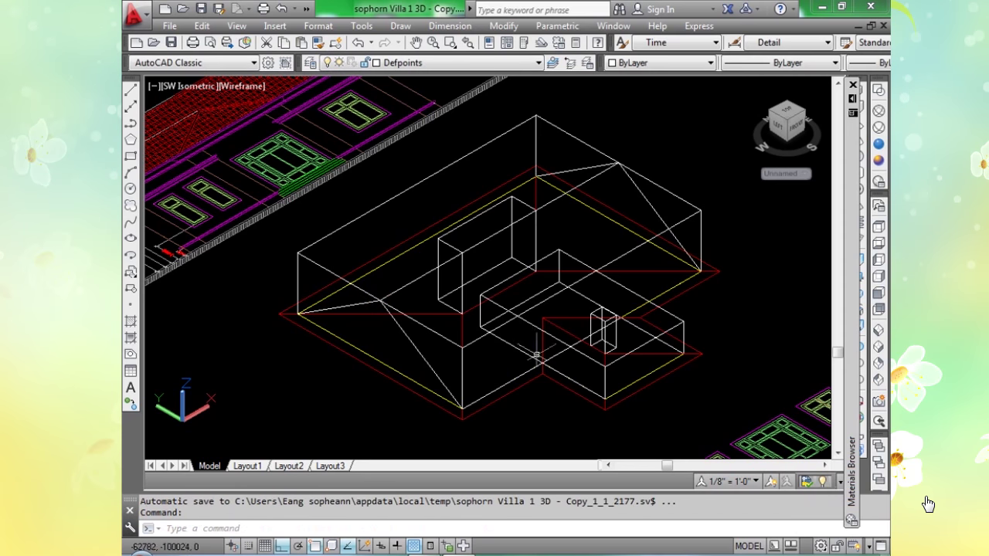
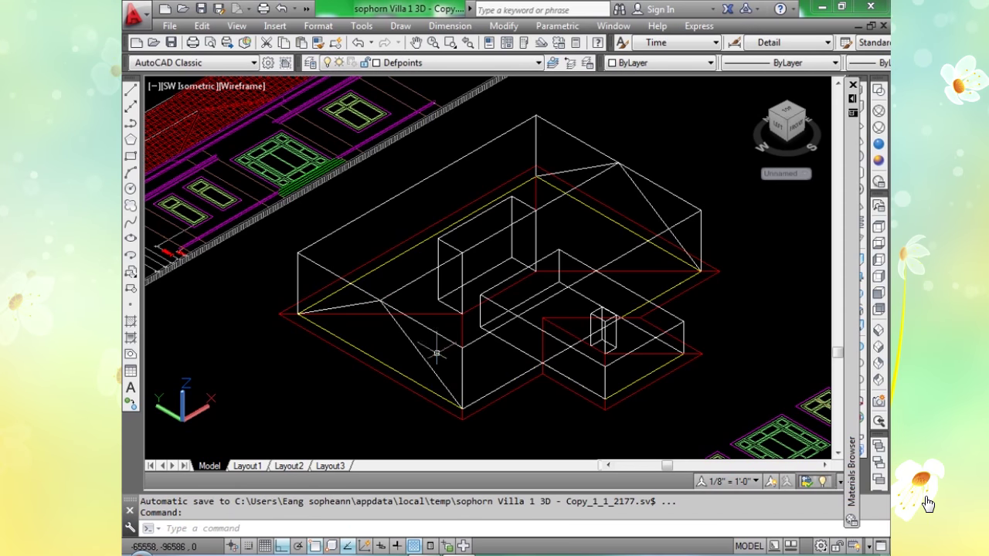
# Slice the roof block with a three-point plane through the wing corners, keeping both sides.
pyautogui.press('Return')
pyautogui.click(573, 383)
pyautogui.press('Return')
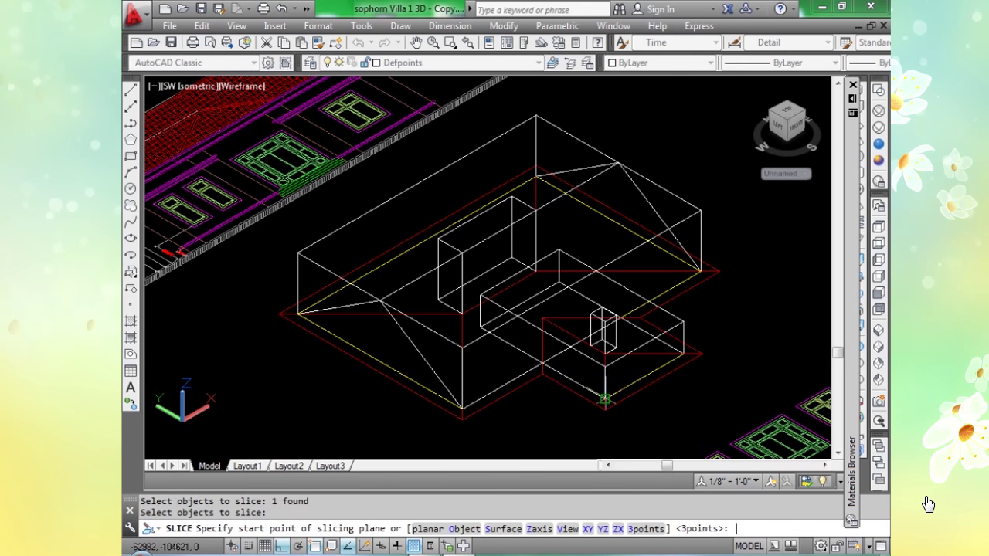
pyautogui.press('Return')
pyautogui.click(604, 398)
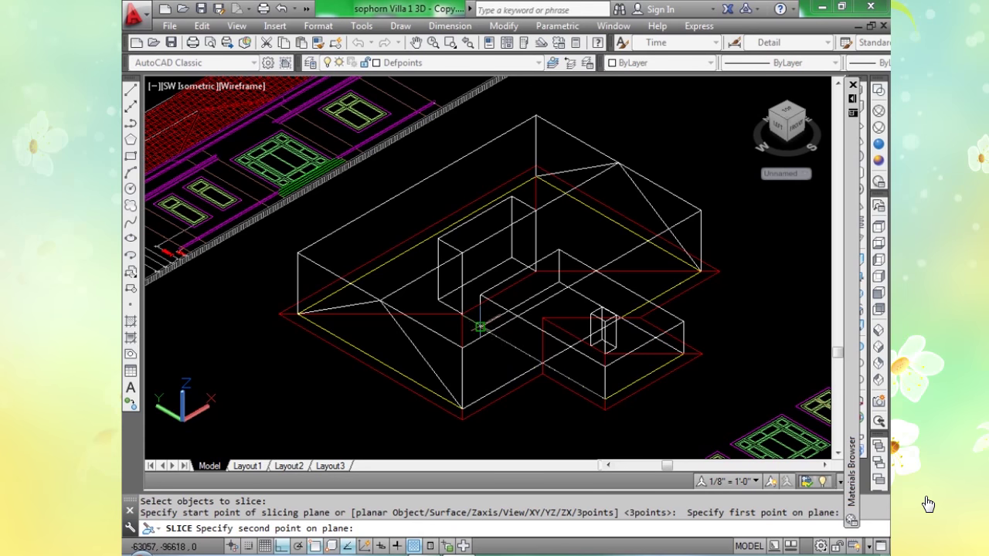
pyautogui.click(480, 328)
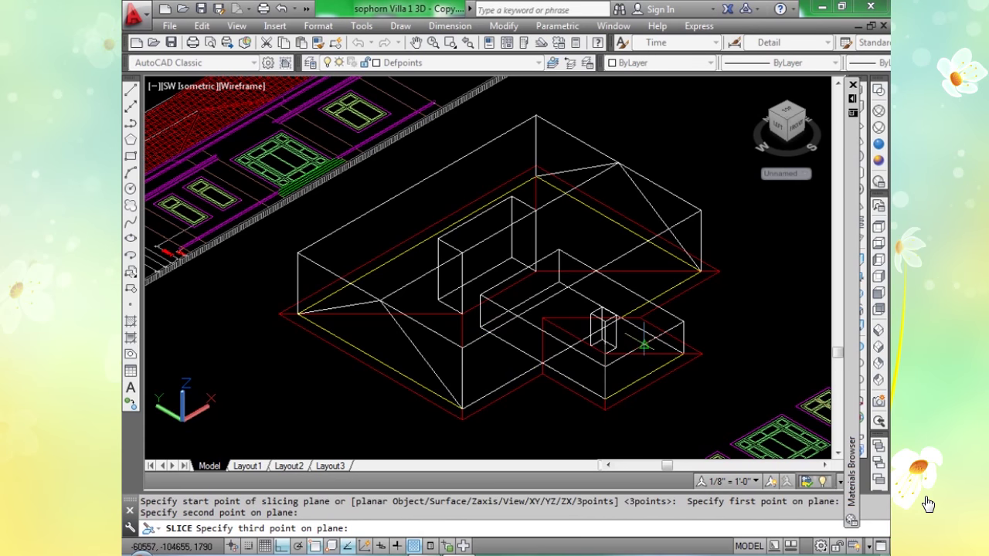
pyautogui.click(643, 345)
pyautogui.press('Return')
# Make a second three-point slice of the roof near the small box, keeping both sides.
pyautogui.press('Return')
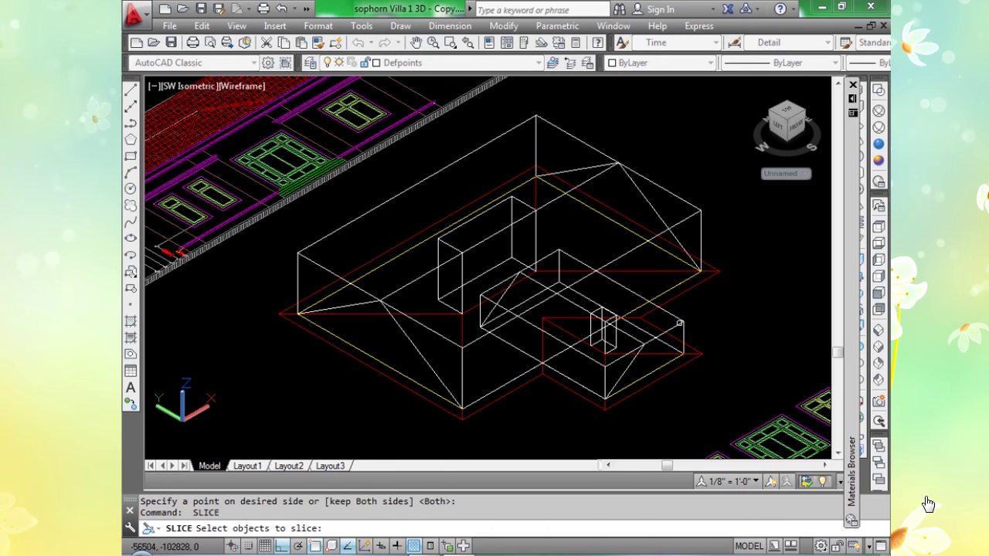
pyautogui.click(680, 323)
pyautogui.press('Return')
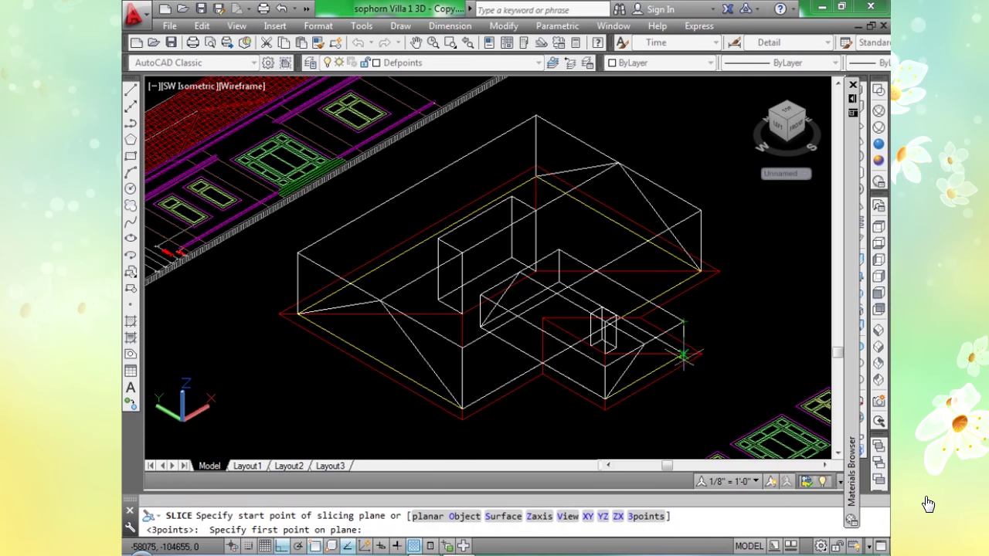
pyautogui.click(682, 355)
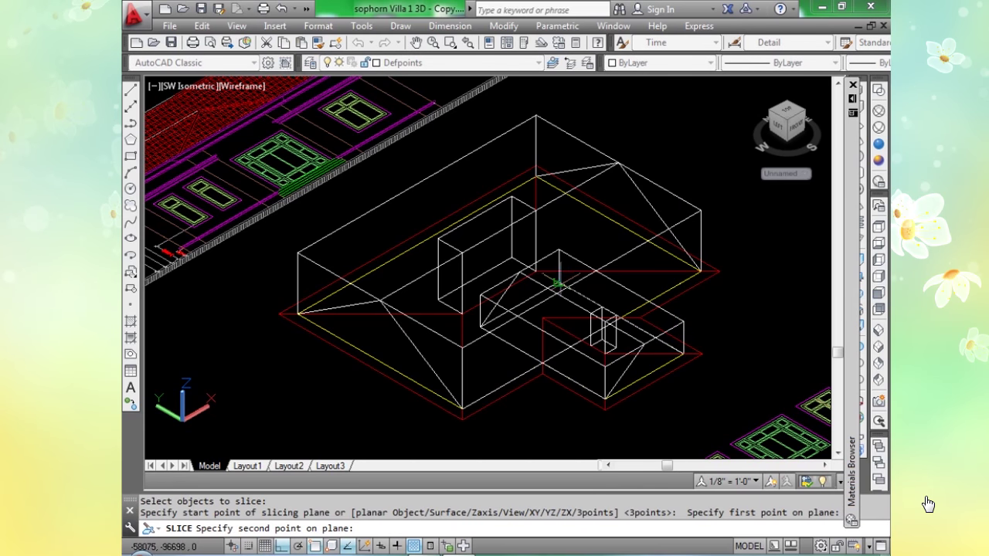
pyautogui.click(518, 271)
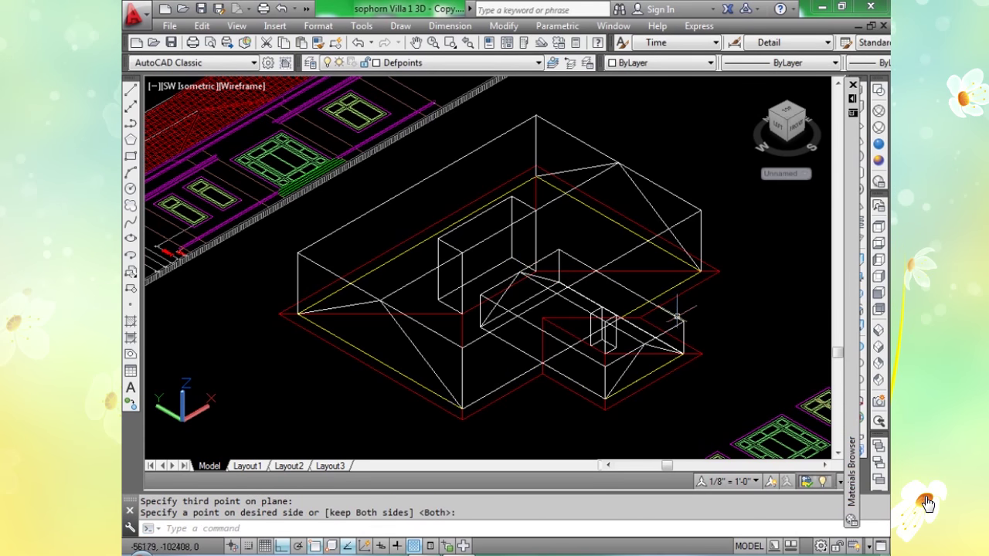
pyautogui.press('Return')
# Delete the four offcut pieces, preview the roof in Realistic, then return to Wireframe.
pyautogui.click(525, 318)
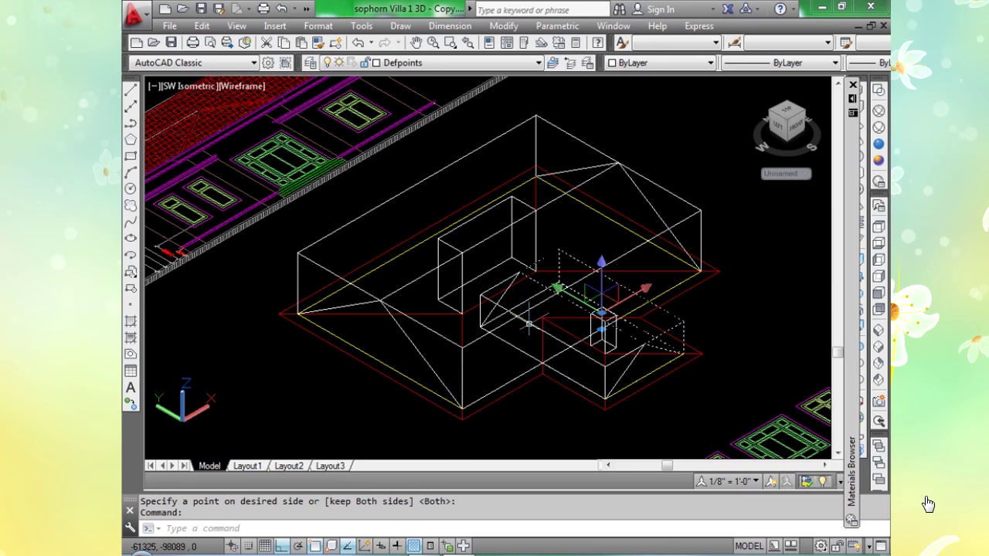
pyautogui.click(519, 294)
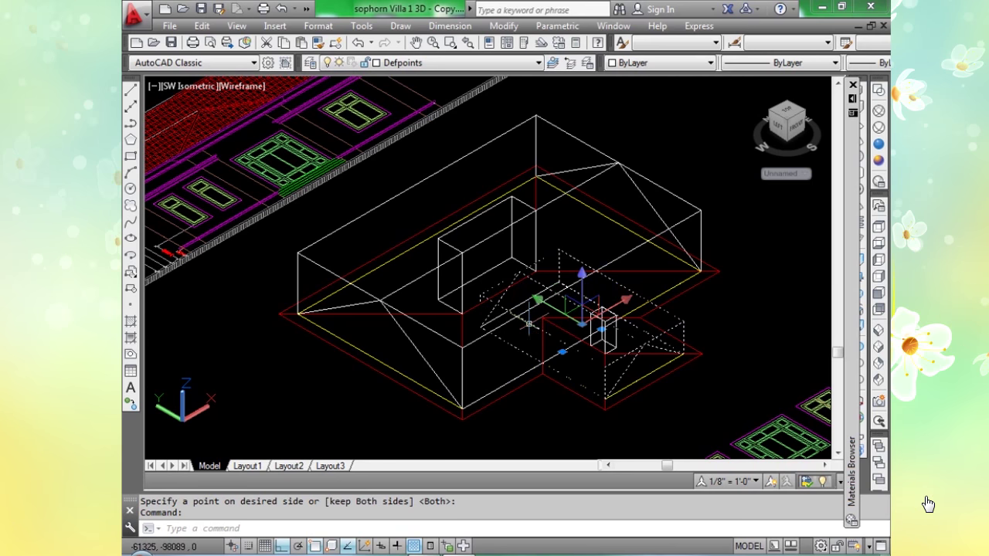
pyautogui.click(688, 211)
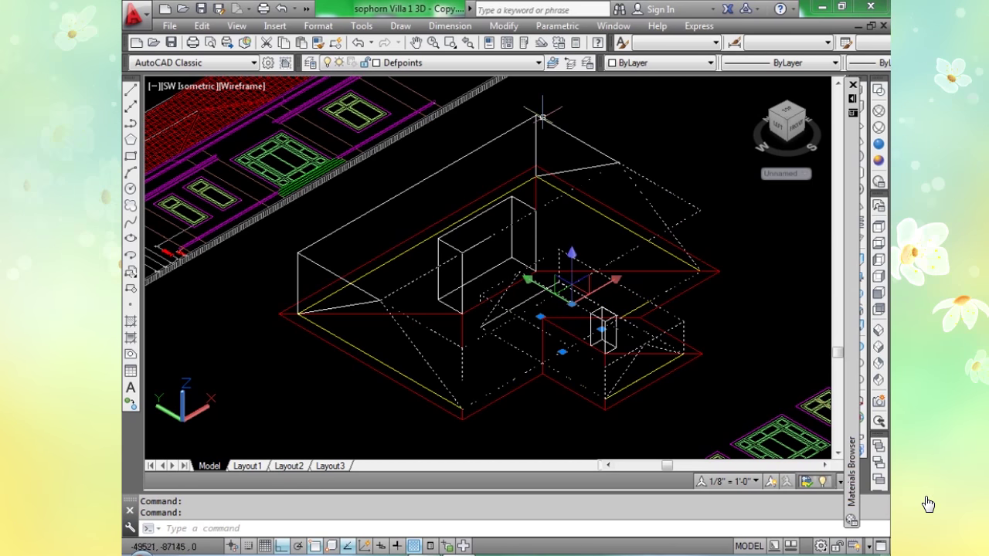
pyautogui.press('Delete')
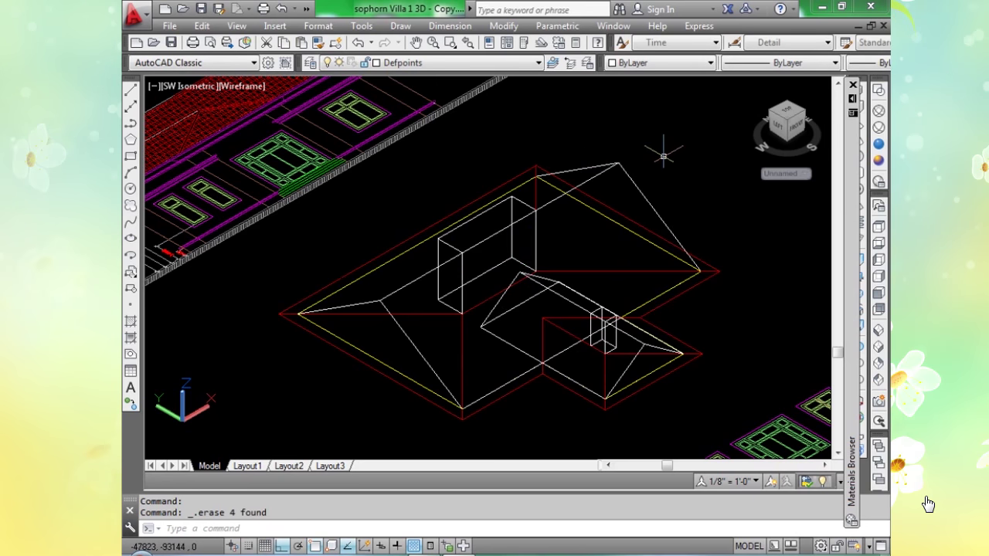
pyautogui.click(879, 144)
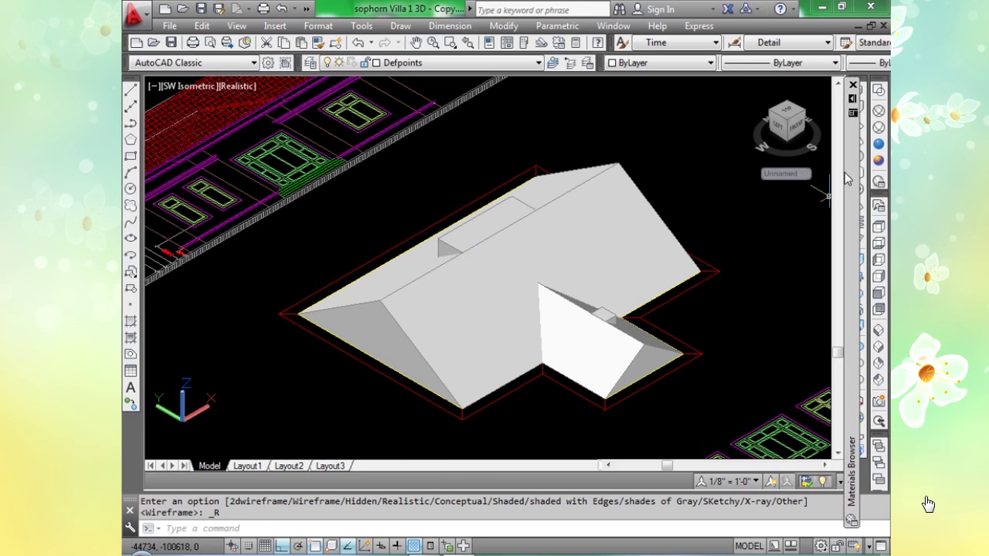
pyautogui.click(878, 111)
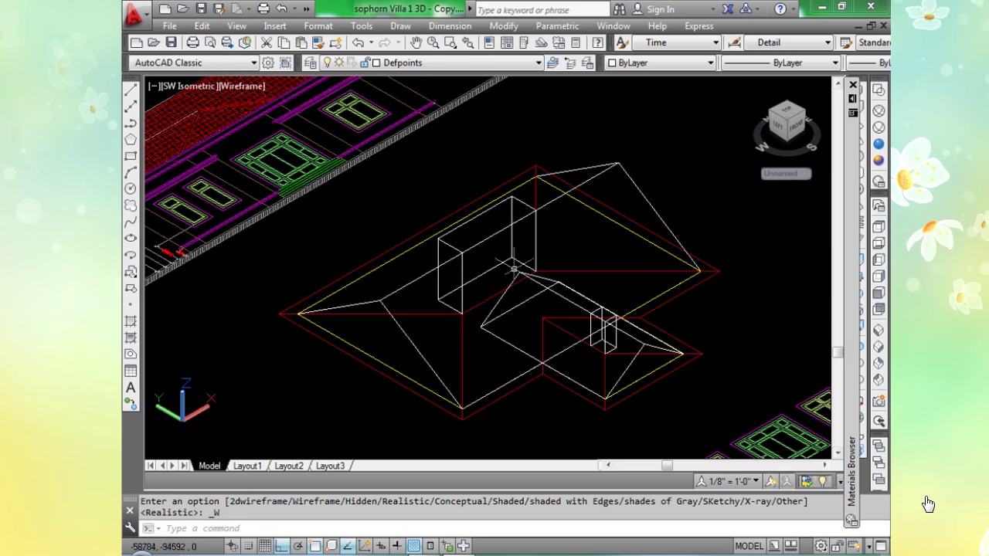
# Slice the roof with a three-point plane through its bottom and left corners, keeping both sides.
pyautogui.write('lice')
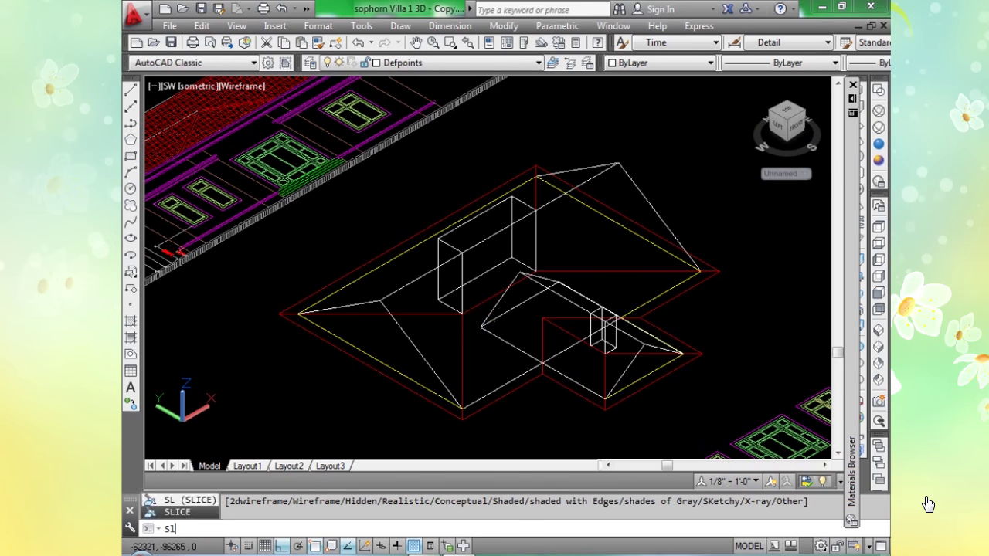
pyautogui.press('Return')
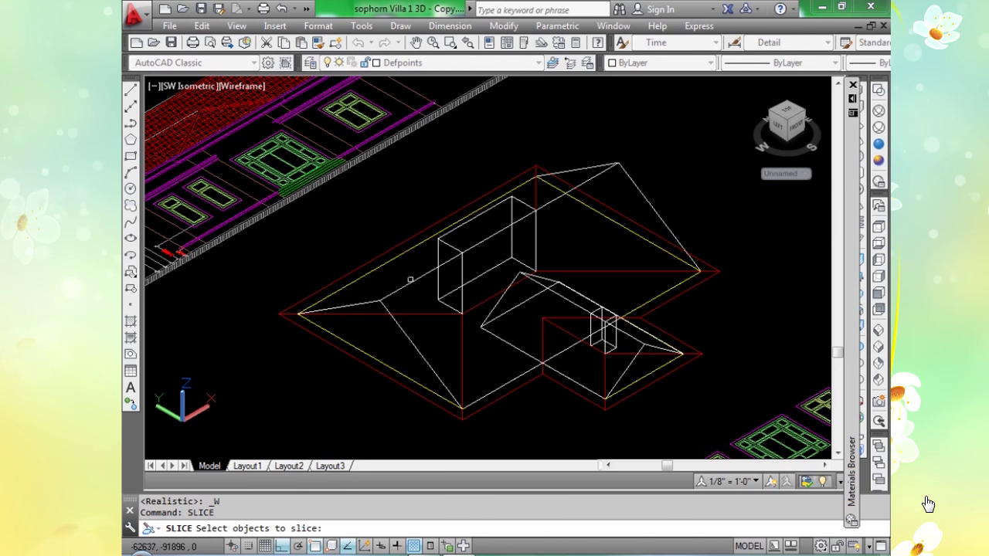
pyautogui.click(413, 281)
pyautogui.press('Return')
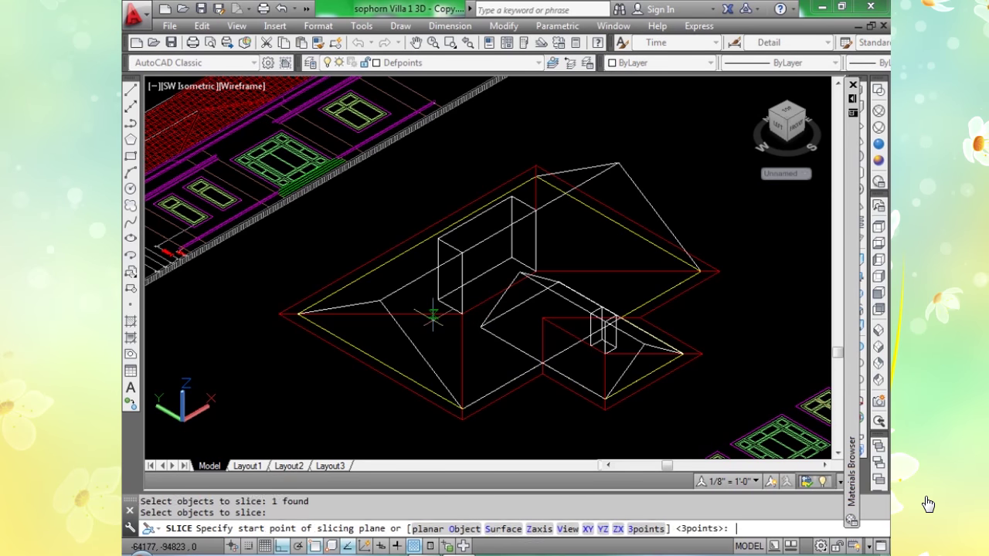
pyautogui.press('Return')
pyautogui.click(462, 408)
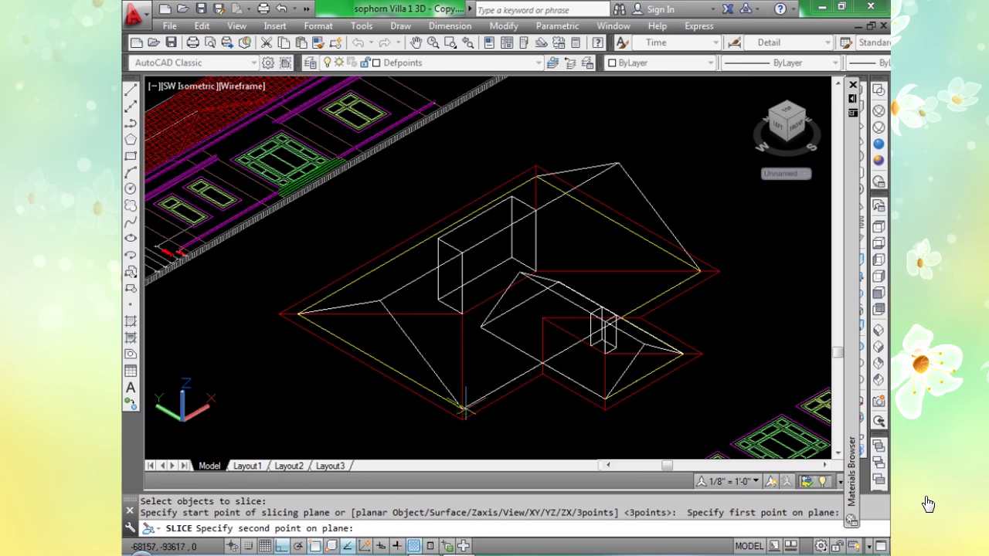
pyautogui.click(305, 312)
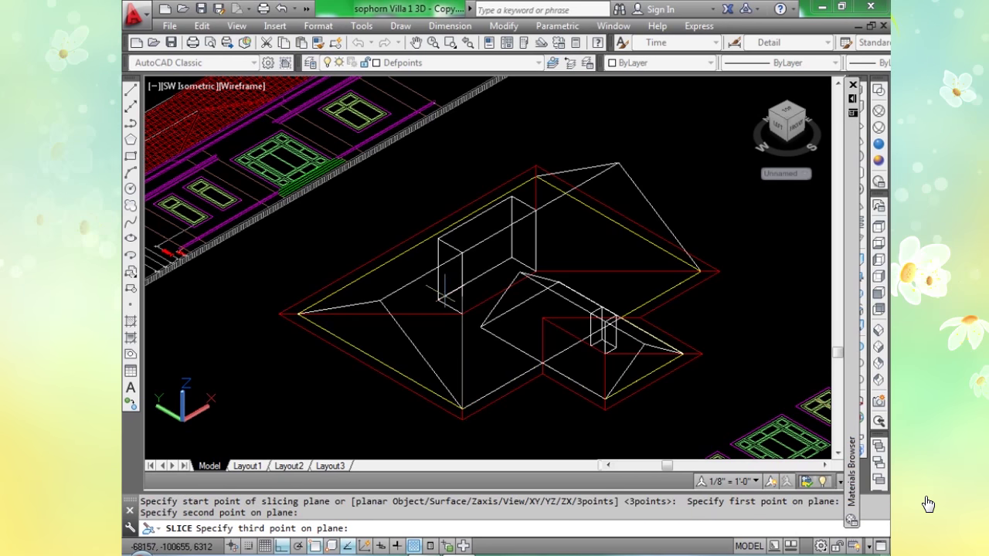
pyautogui.click(462, 253)
pyautogui.press('Return')
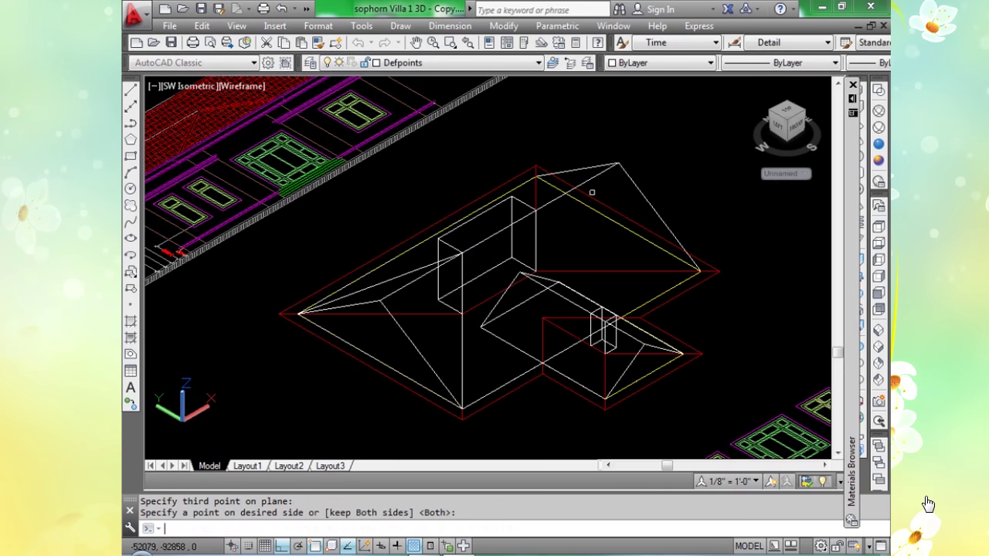
# Slice the roof again from its right corner up to the ridge end, keeping both sides.
pyautogui.press('Return')
pyautogui.click(602, 176)
pyautogui.press('Return')
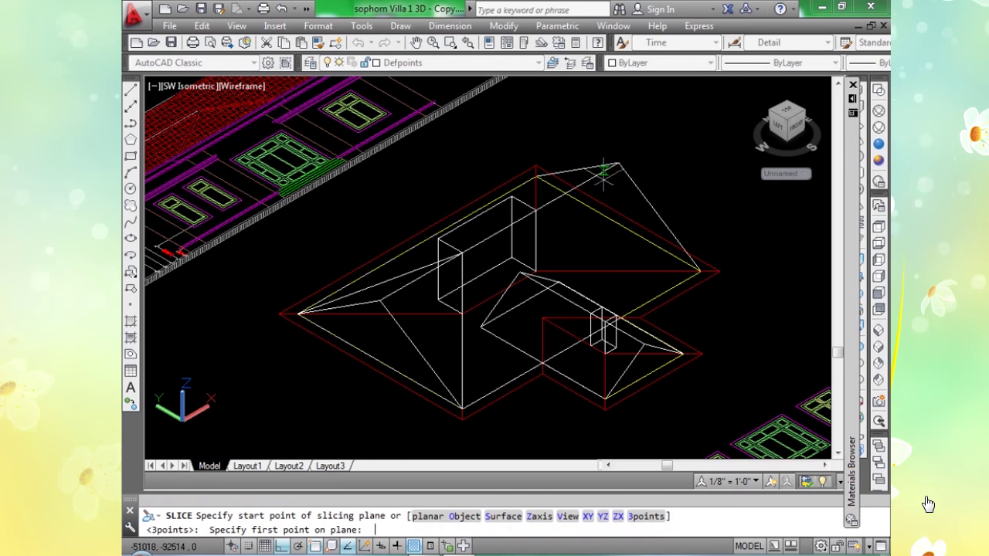
pyautogui.click(699, 270)
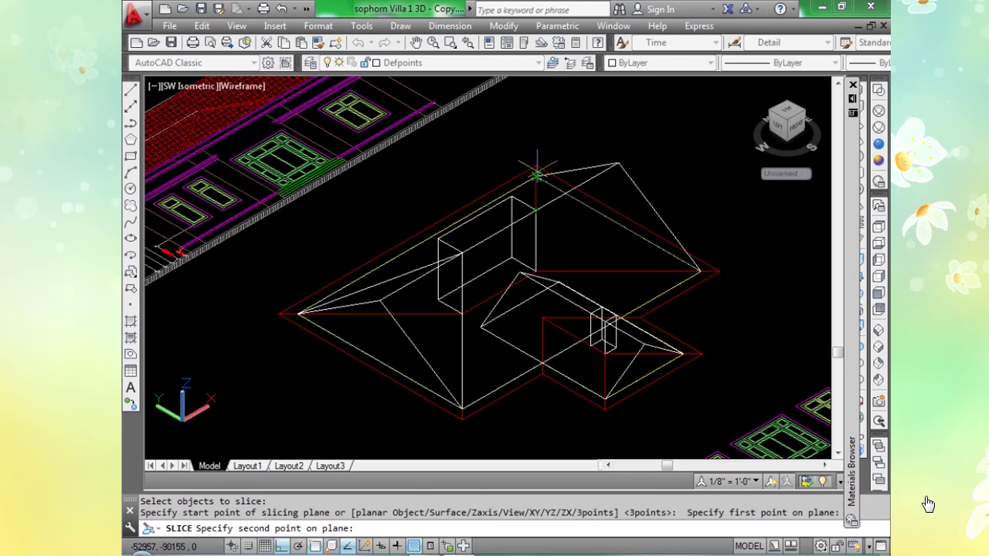
pyautogui.click(535, 176)
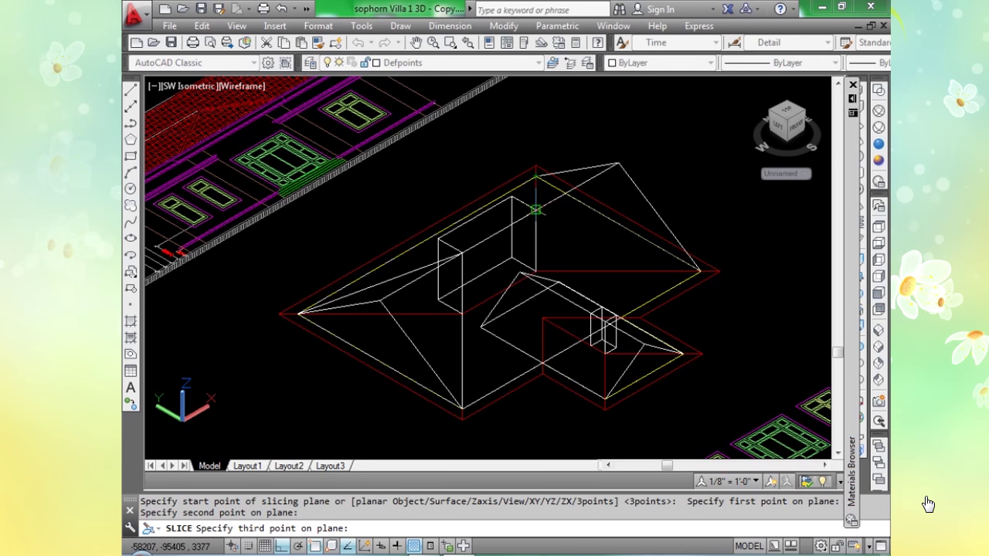
pyautogui.click(536, 210)
pyautogui.press('Return')
# Slice the small wing with a plane from beside the small box to the wing's tip.
pyautogui.write('sl')
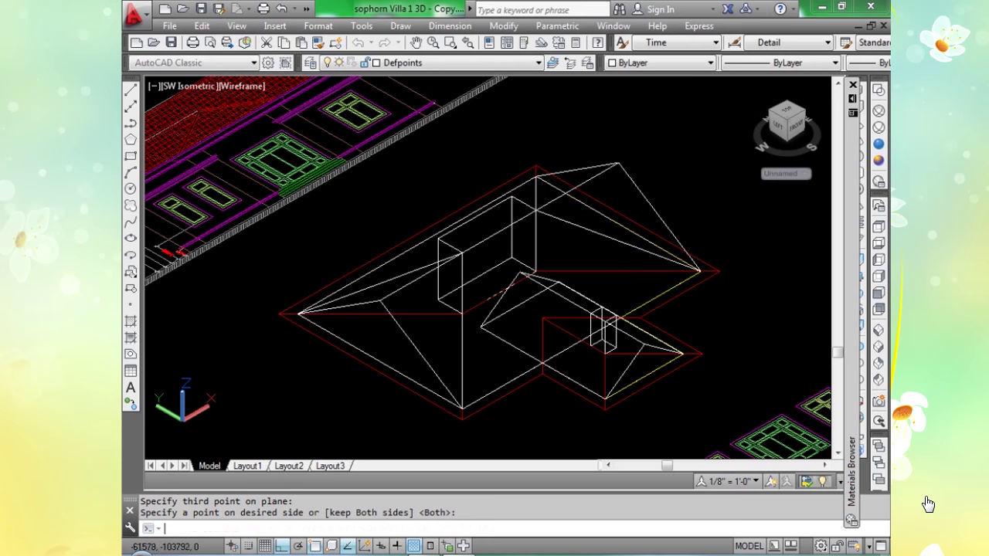
pyautogui.press('Return')
pyautogui.click(598, 394)
pyautogui.press('Return')
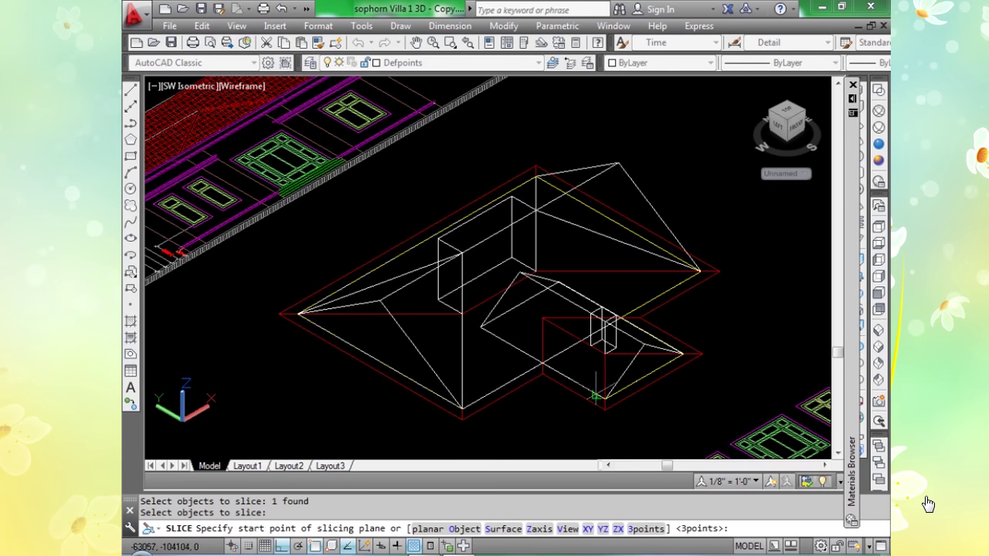
pyautogui.click(604, 317)
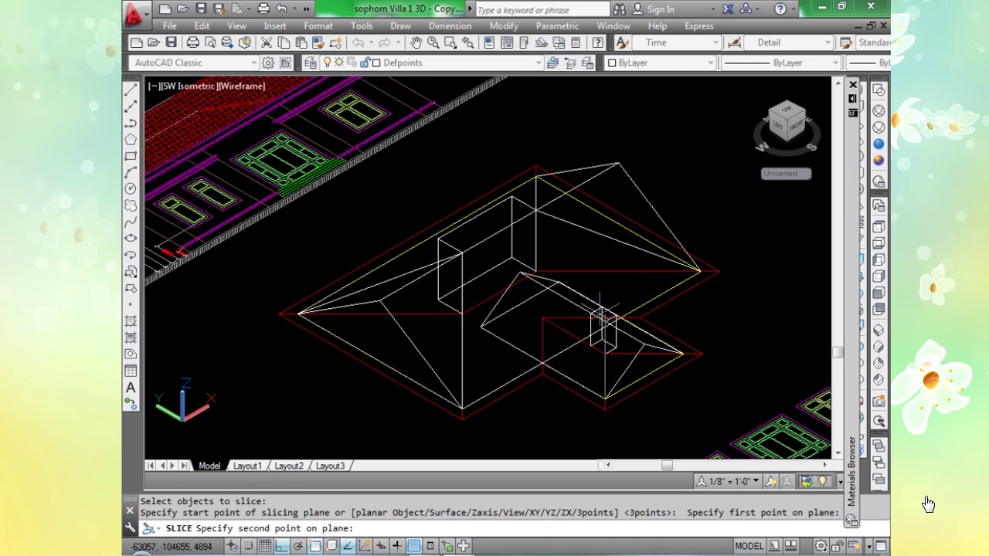
pyautogui.scroll(2, 604, 315)
pyautogui.scroll(2, 605, 326)
pyautogui.click(600, 330)
pyautogui.scroll(-5, 600, 330)
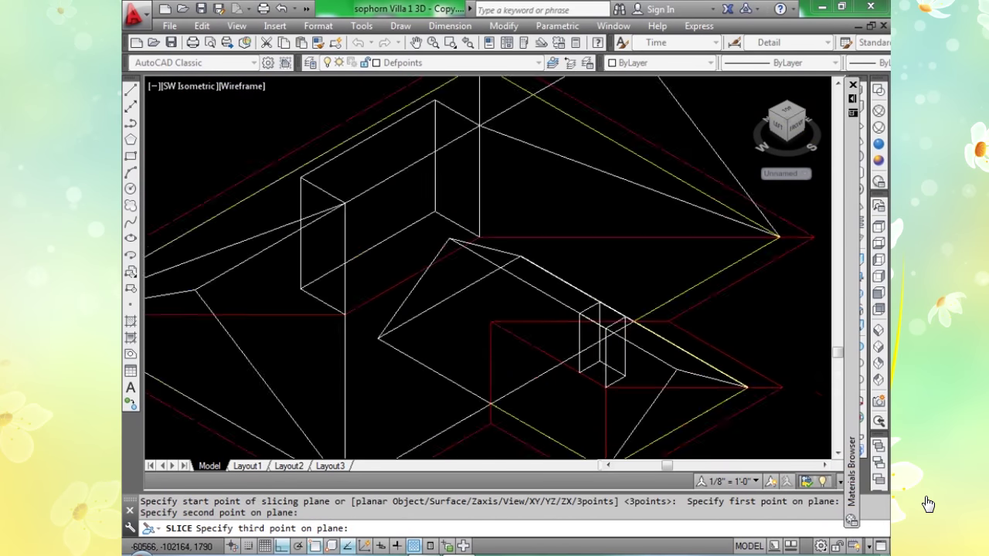
pyautogui.scroll(3, 674, 352)
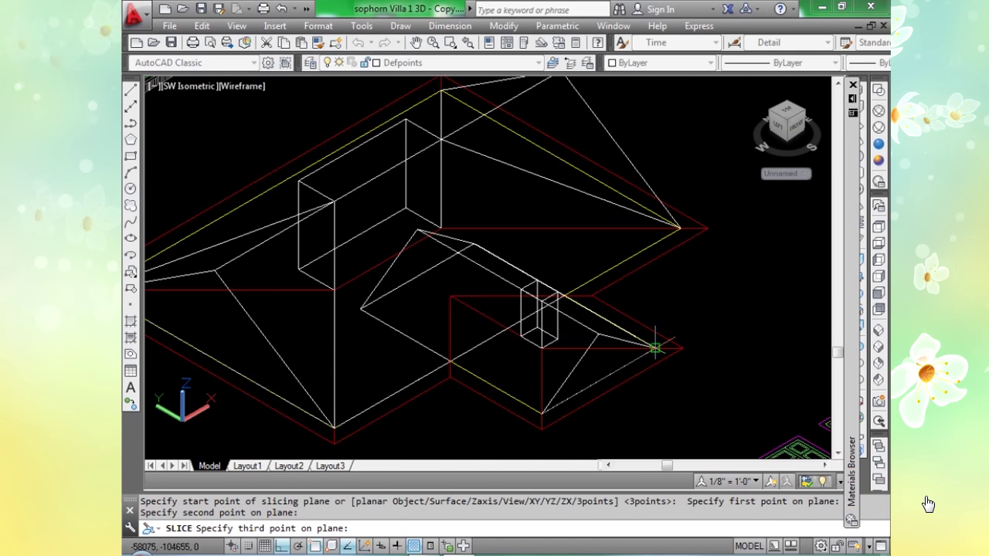
pyautogui.click(655, 349)
# Select the three offcuts: the piece by the small box and the upper and lower hip pieces.
pyautogui.click(612, 331)
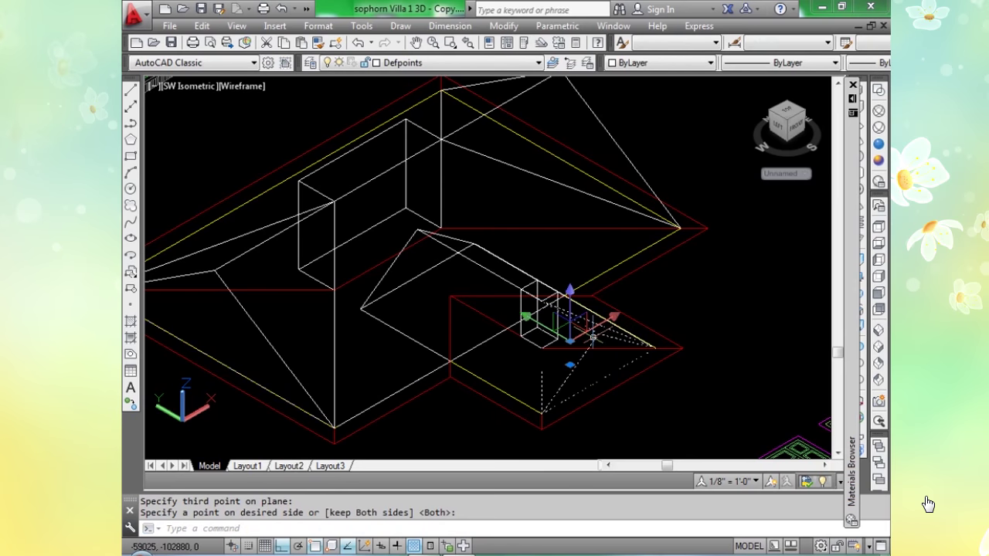
pyautogui.scroll(-2, 612, 330)
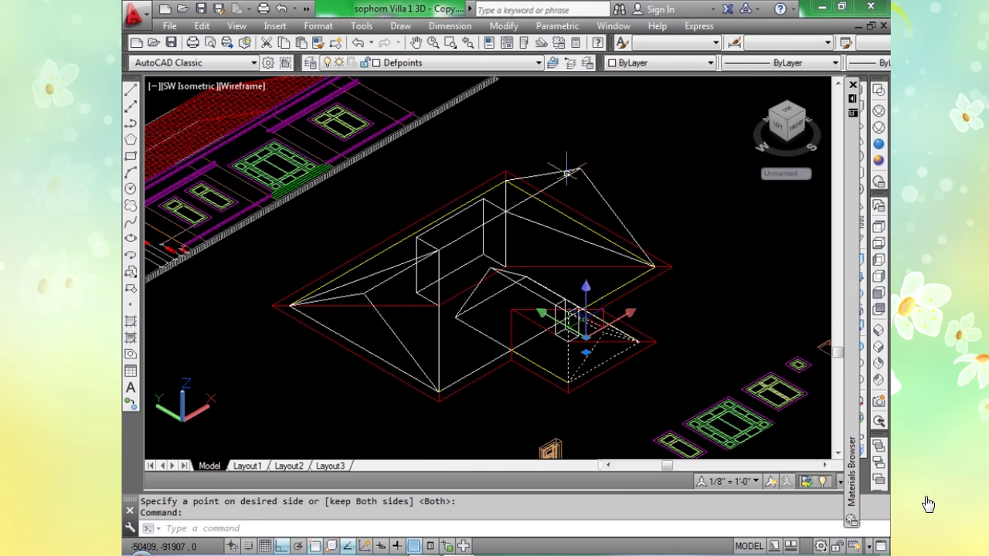
pyautogui.click(569, 168)
pyautogui.click(366, 292)
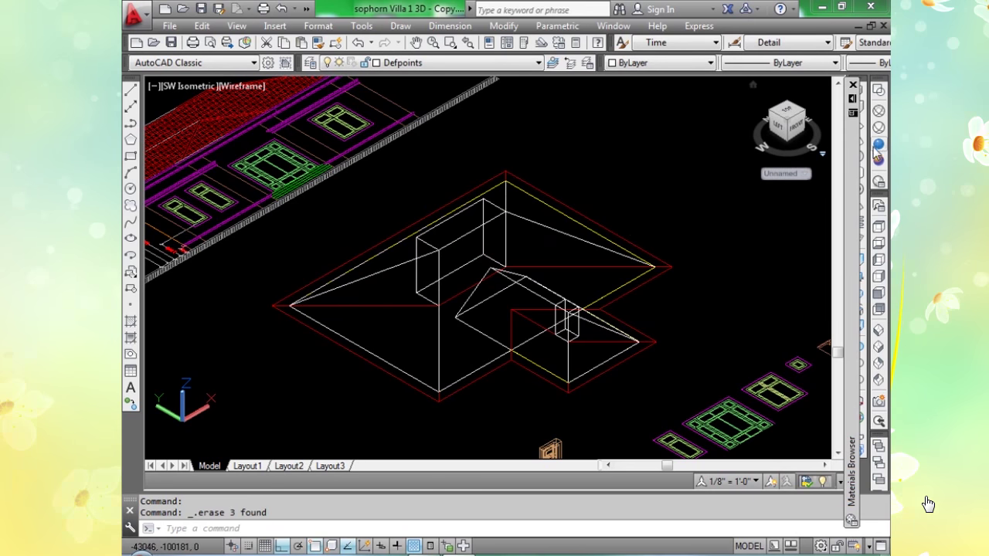
# Switch to Realistic shading and delete the box sitting on top of the roof.
pyautogui.hotkey('ctrl', 'shift', 'r')
pyautogui.scroll(3, 456, 239)
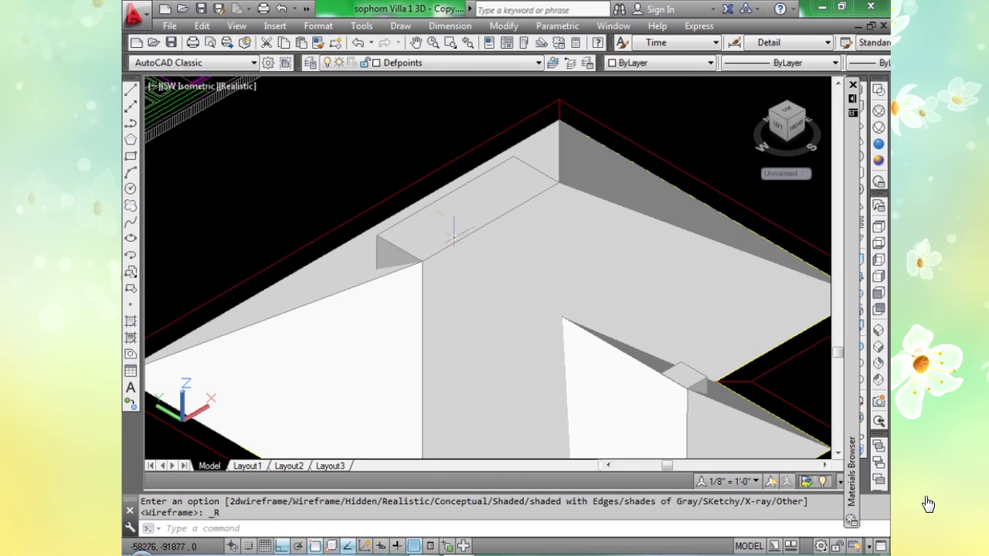
pyautogui.click(455, 214)
pyautogui.press('Delete')
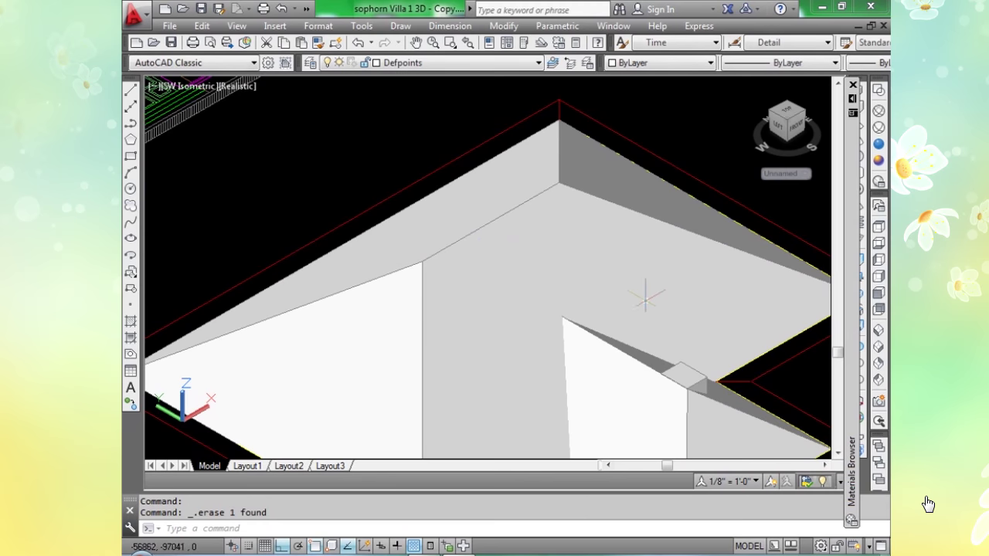
# Delete the small box on the roof slope and reapply Realistic shading.
pyautogui.scroll(-3, 647, 309)
pyautogui.scroll(4, 647, 309)
pyautogui.scroll(3, 661, 344)
pyautogui.click(690, 334)
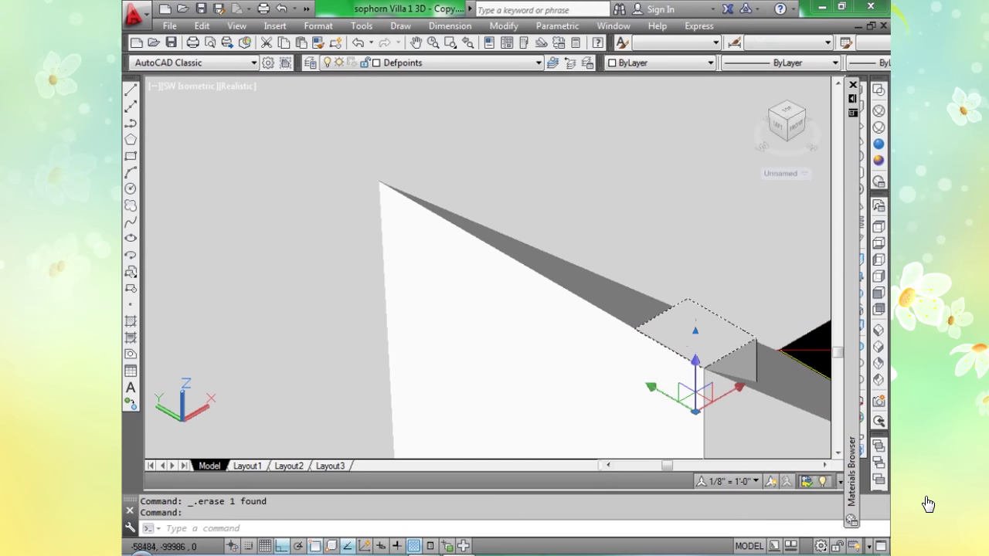
pyautogui.press('Delete')
pyautogui.scroll(-6, 697, 292)
pyautogui.scroll(-2, 697, 292)
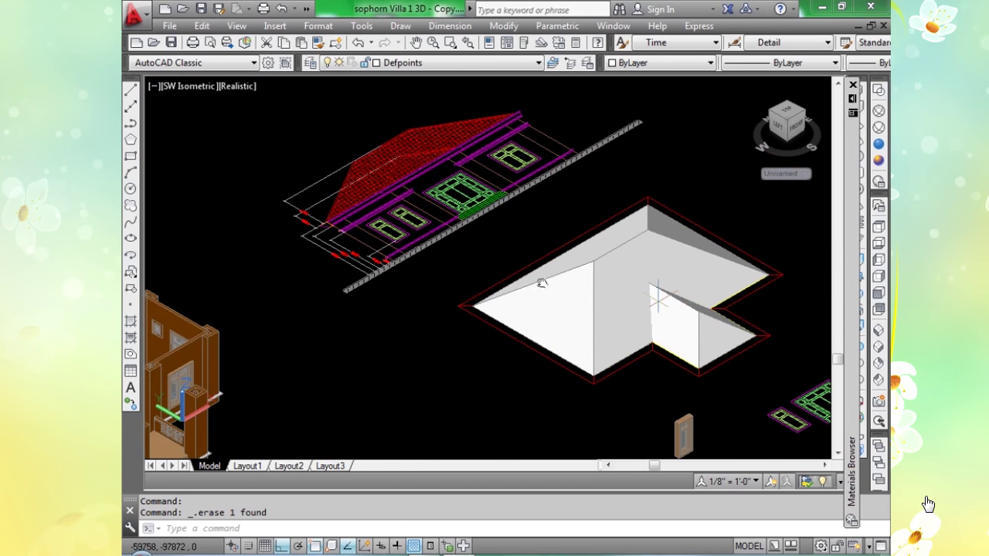
pyautogui.scroll(3, 515, 270)
pyautogui.scroll(2, 507, 251)
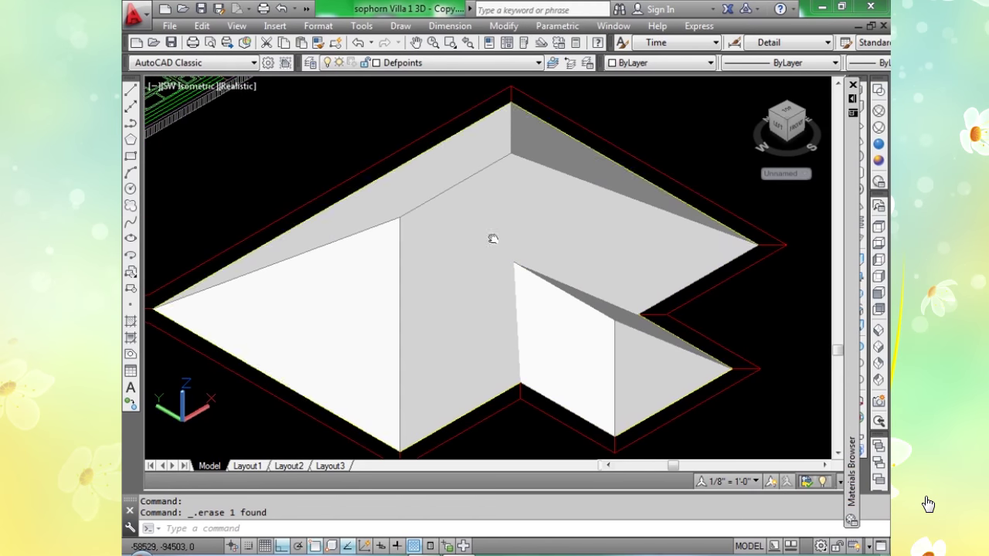
pyautogui.scroll(1, 494, 234)
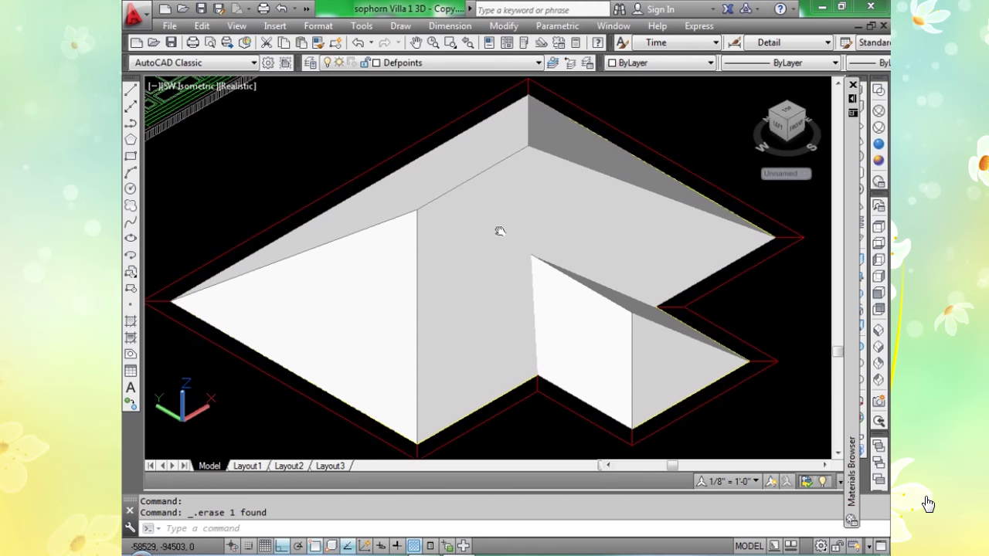
pyautogui.click(879, 145)
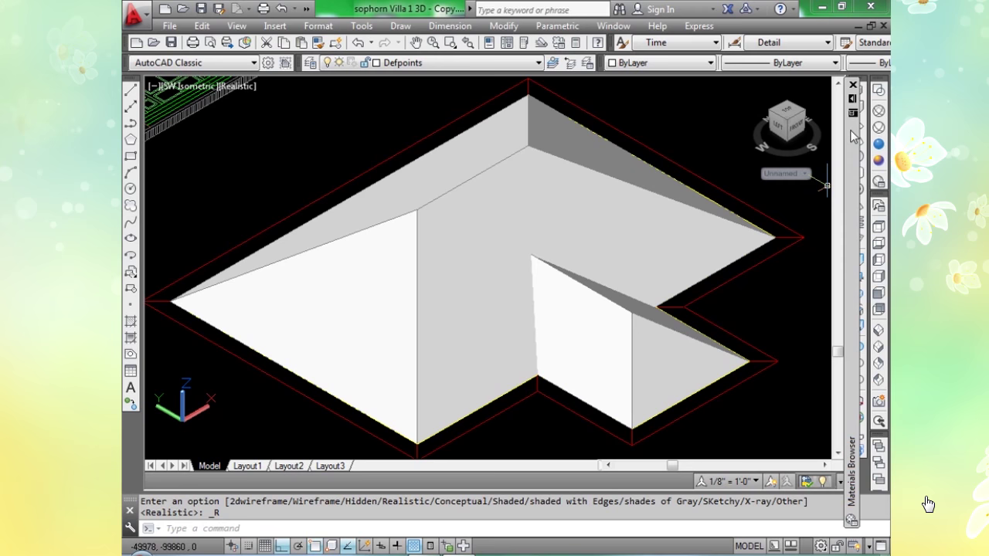
# Frame the roof and browse the Materials Browser's Roofing library to Spanish Tile - Red 3.
pyautogui.moveTo(851, 100)
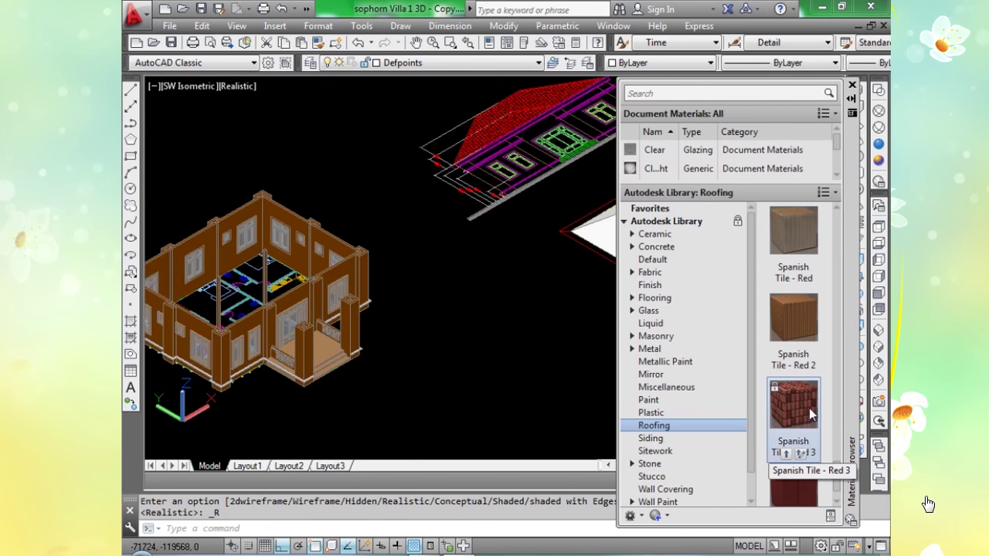
pyautogui.scroll(-5, 481, 294)
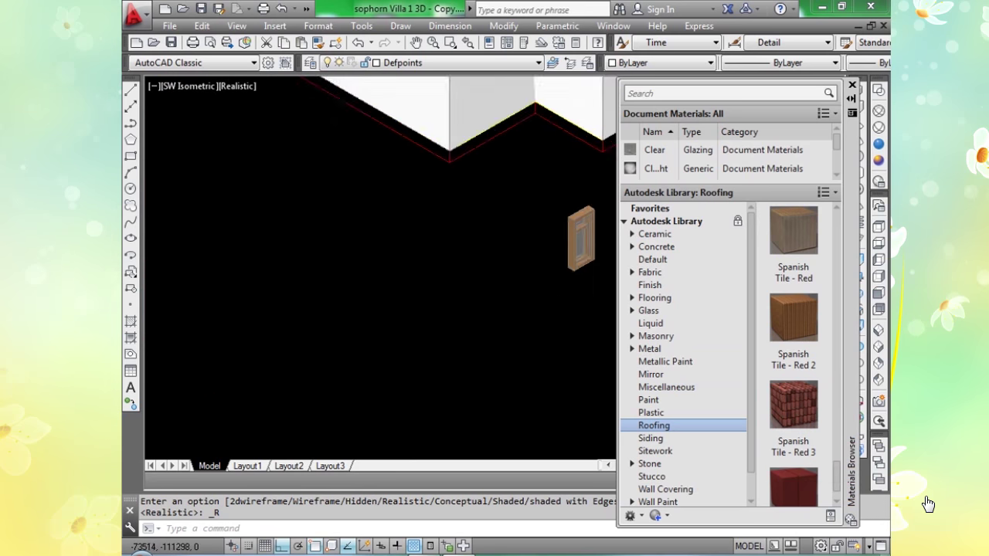
pyautogui.scroll(3, 480, 294)
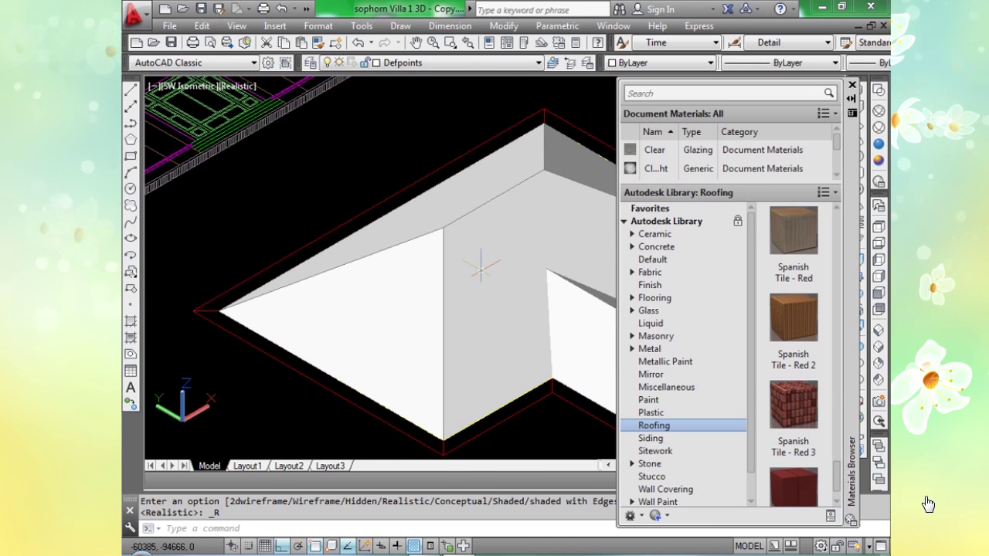
pyautogui.moveTo(485, 331); pyautogui.dragTo(390, 300, button='middle')
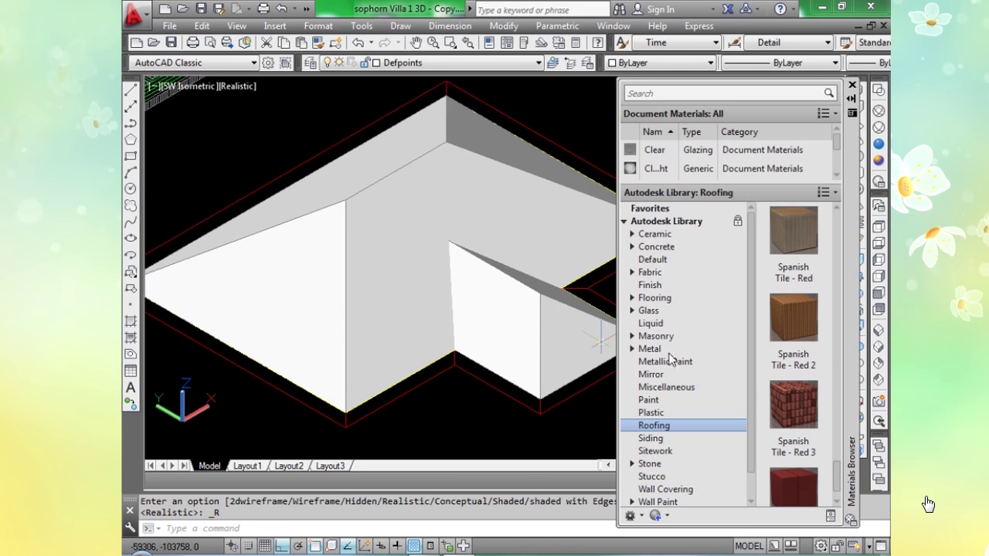
pyautogui.moveTo(839, 481); pyautogui.dragTo(837, 427)
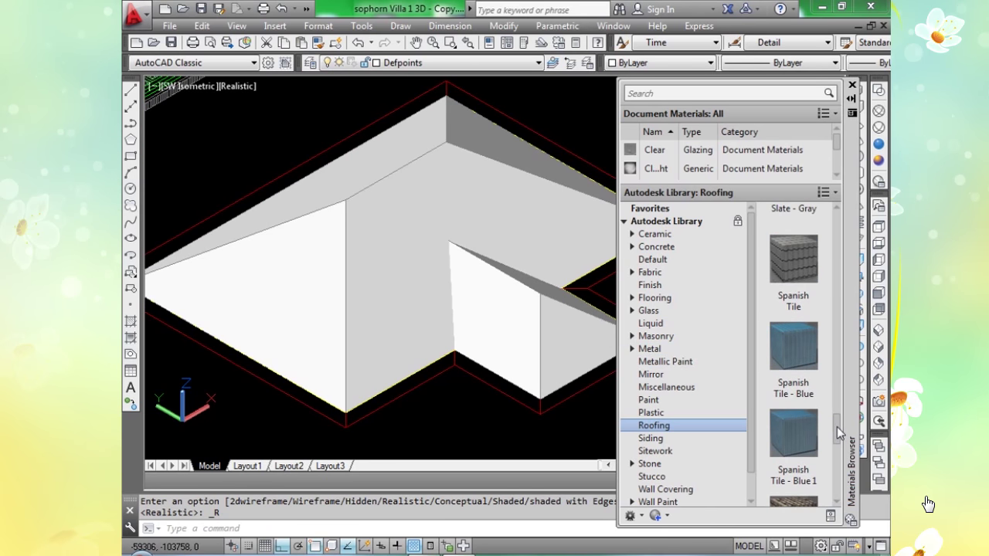
pyautogui.scroll(2, 791, 275)
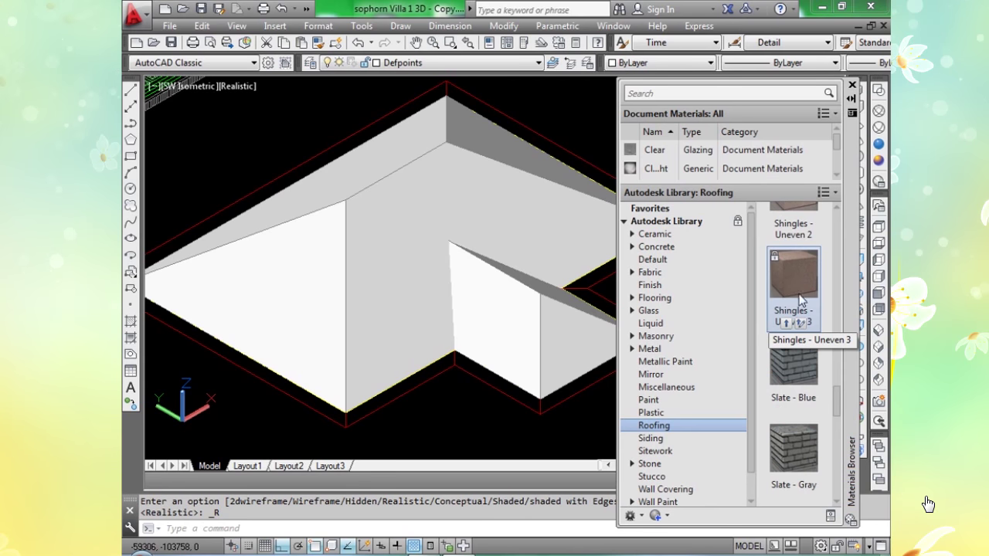
pyautogui.scroll(-2, 599, 333)
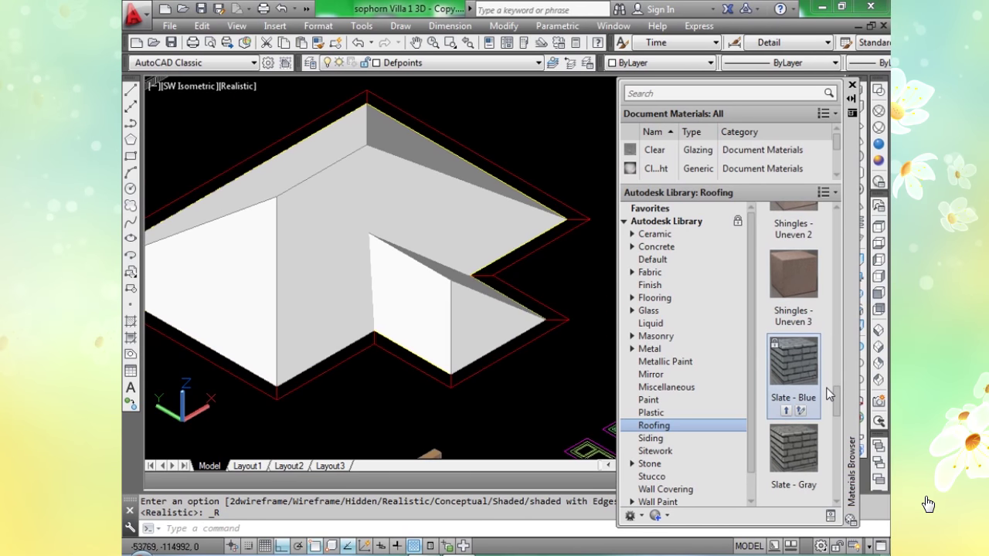
pyautogui.moveTo(841, 410); pyautogui.dragTo(839, 467)
# Open Spanish Tile - Red 3 and set its texture sample width to 5000, giving 5000 × 3542.
pyautogui.doubleClick(790, 428)
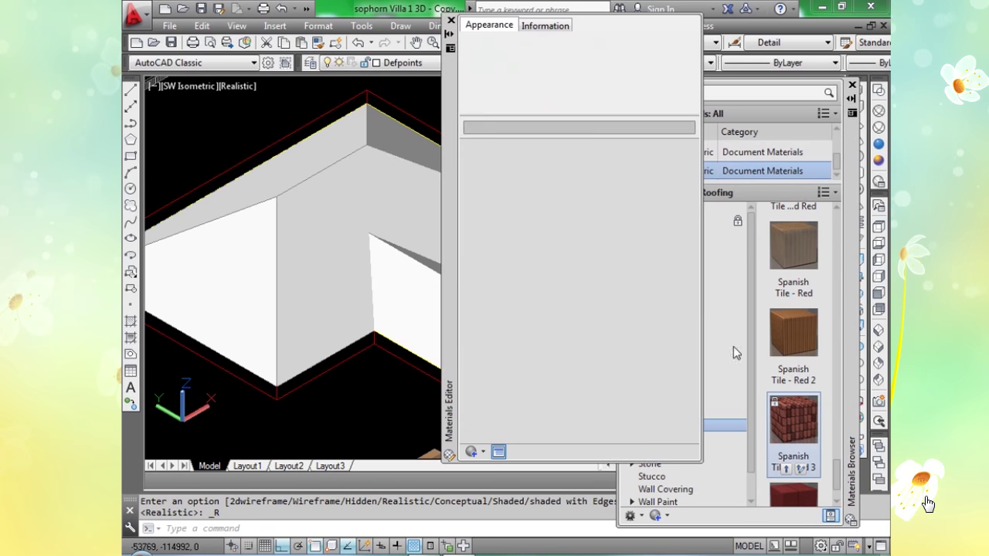
pyautogui.click(612, 190)
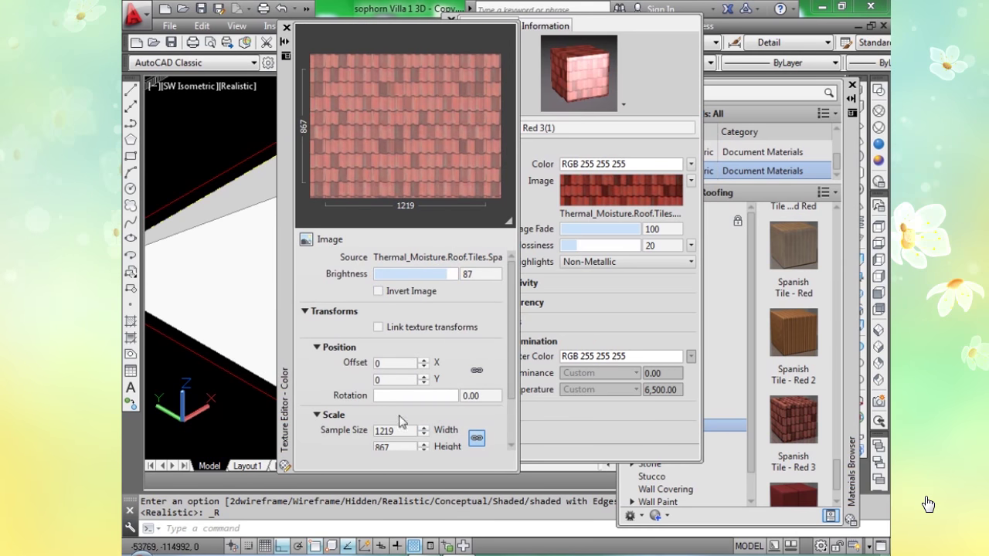
pyautogui.doubleClick(377, 431)
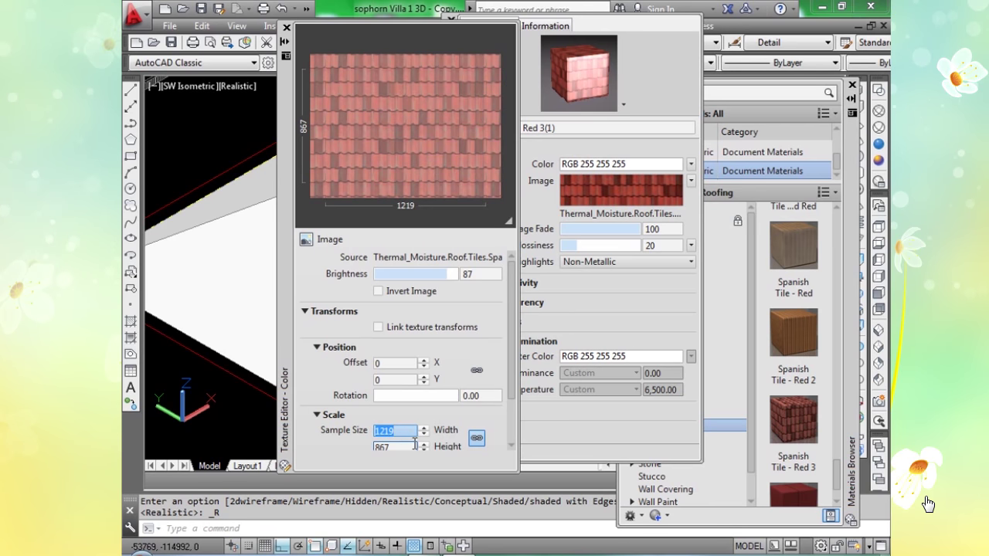
pyautogui.write('50')
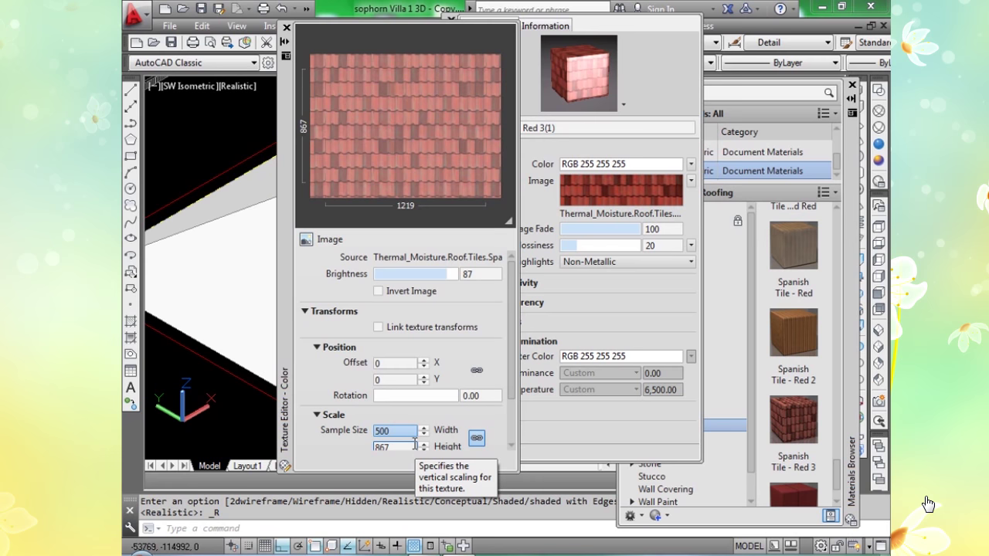
pyautogui.write('0')
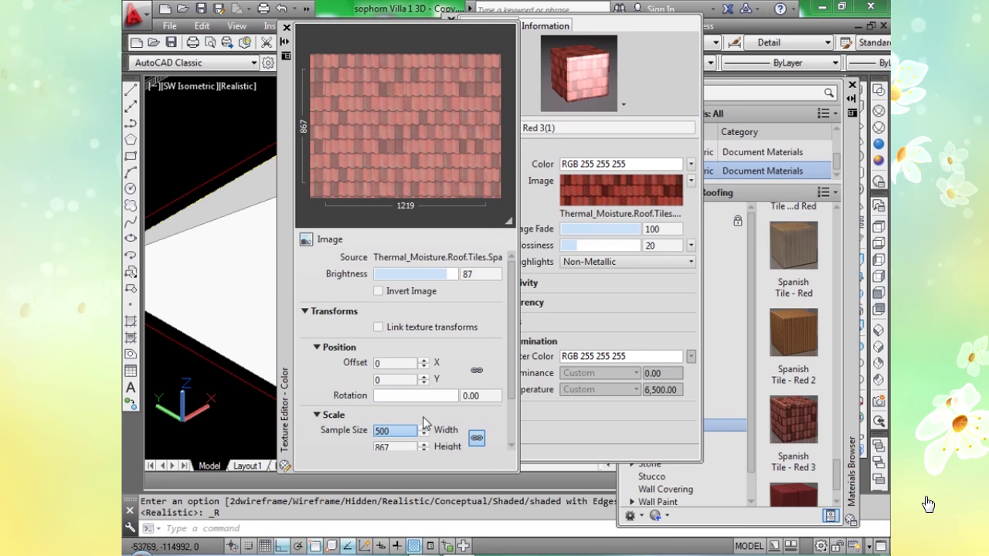
pyautogui.press('Return')
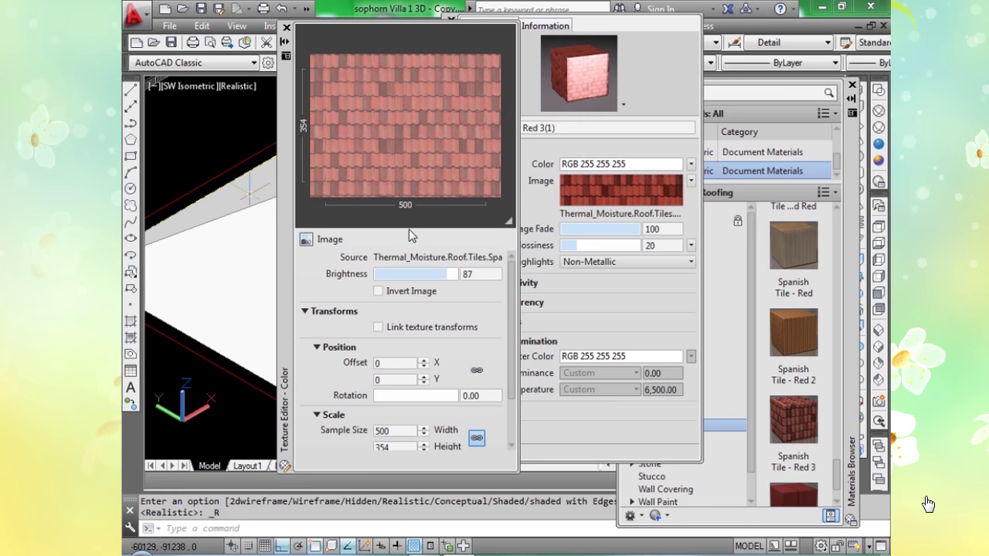
pyautogui.click(396, 431)
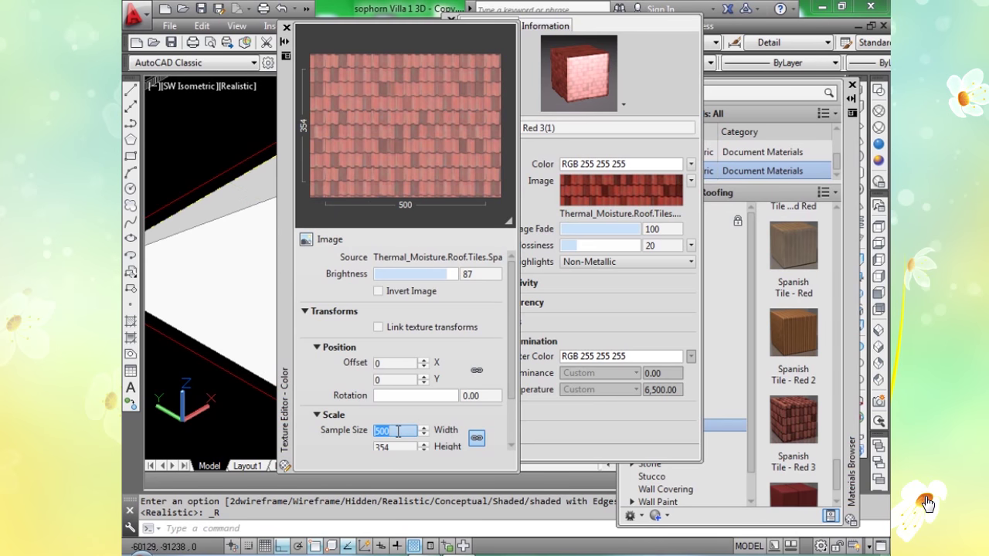
pyautogui.write('0')
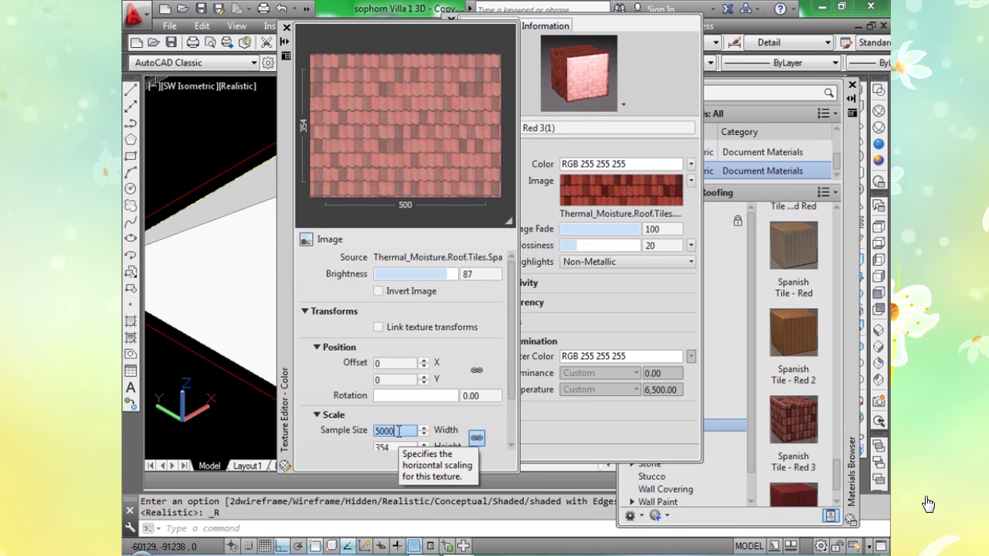
pyautogui.press('Return')
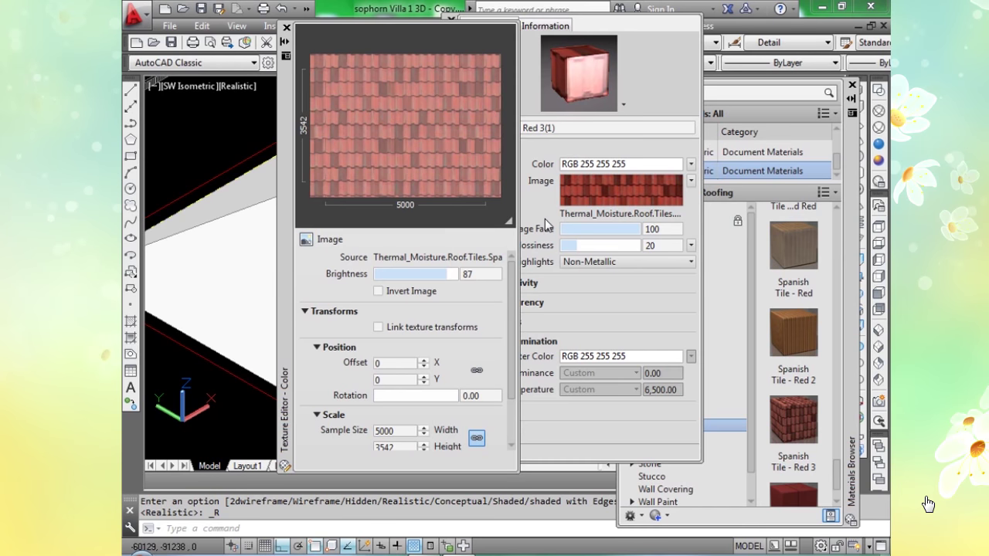
pyautogui.click(285, 29)
pyautogui.click(452, 22)
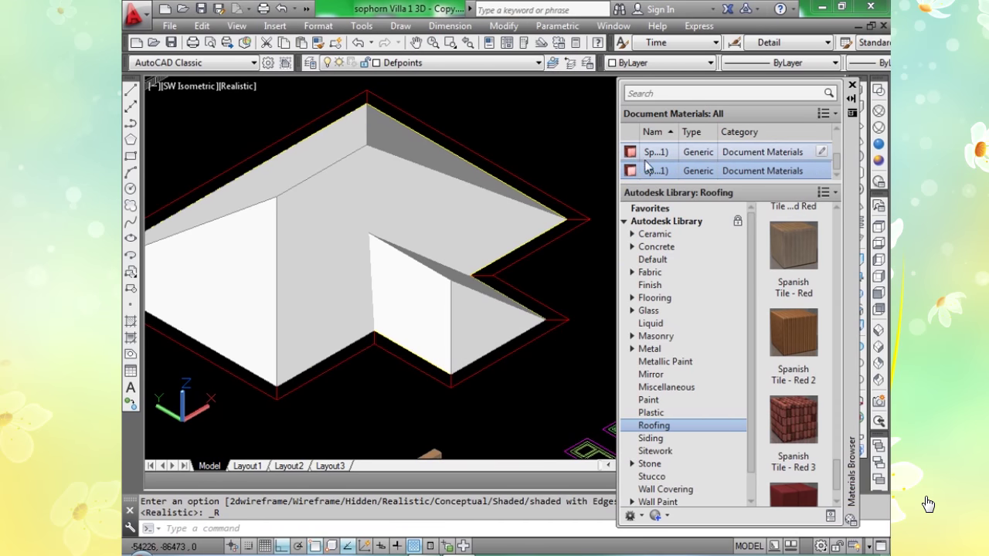
pyautogui.moveTo(632, 171)
pyautogui.moveTo(632, 171); pyautogui.dragTo(463, 206)
pyautogui.moveTo(632, 171); pyautogui.dragTo(491, 282)
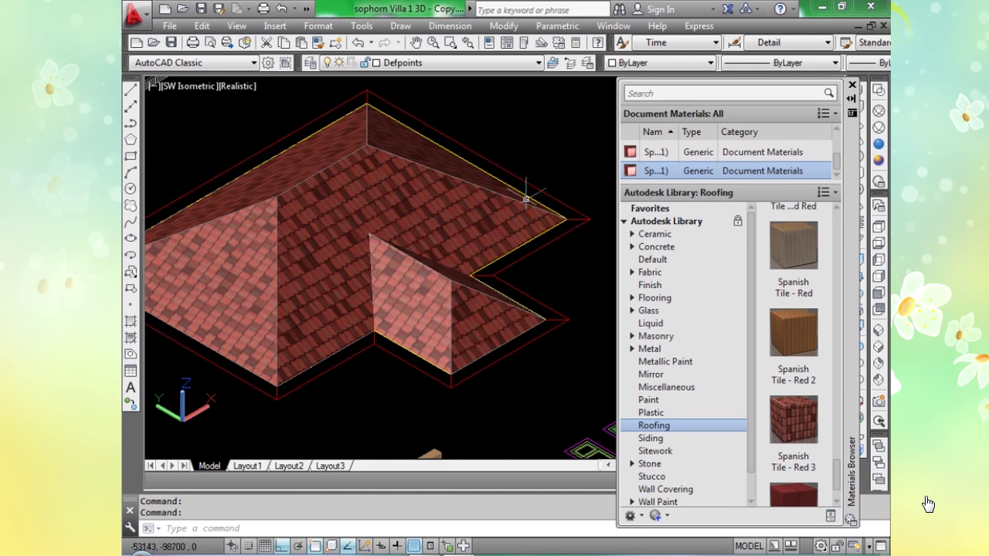
pyautogui.moveTo(630, 151)
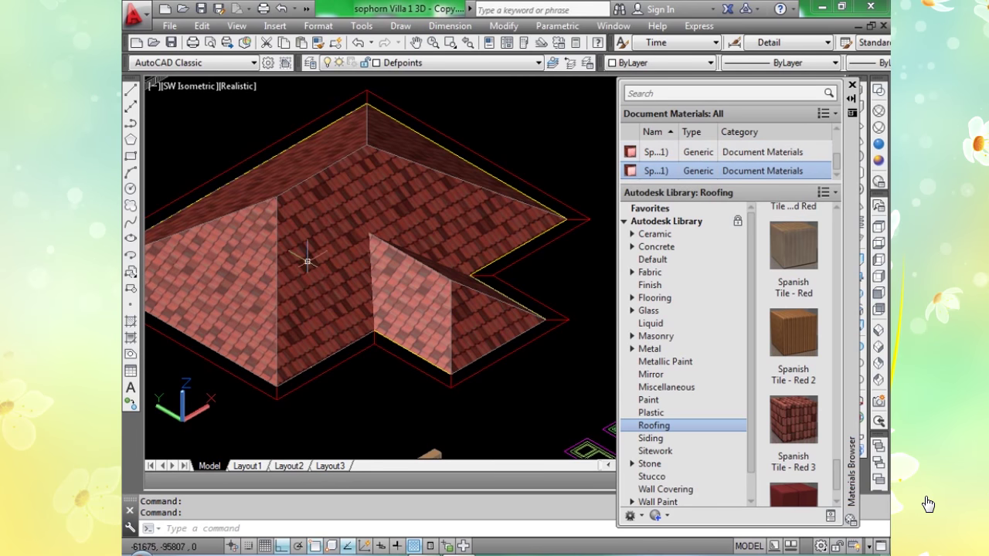
pyautogui.scroll(5, 308, 258)
pyautogui.scroll(-5, 309, 258)
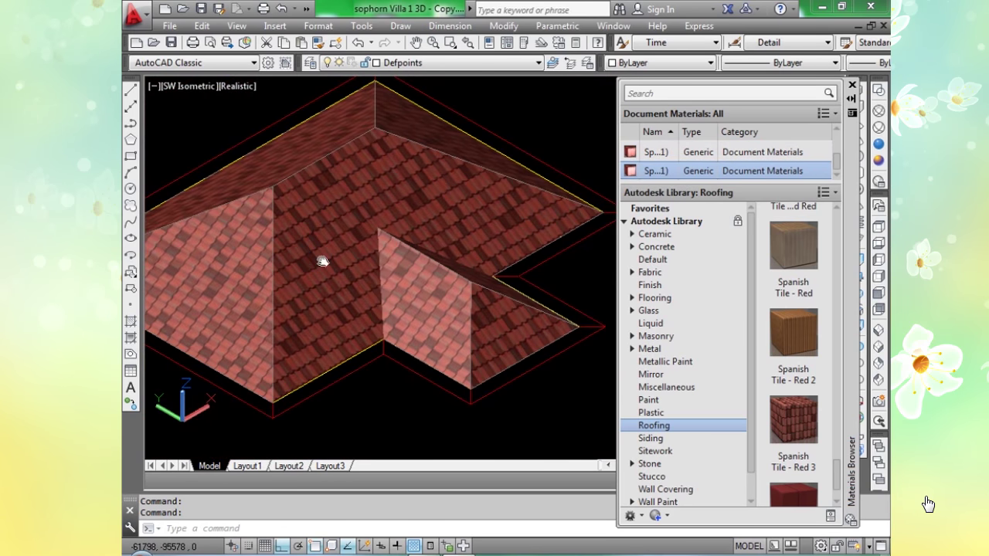
pyautogui.scroll(-2, 382, 261)
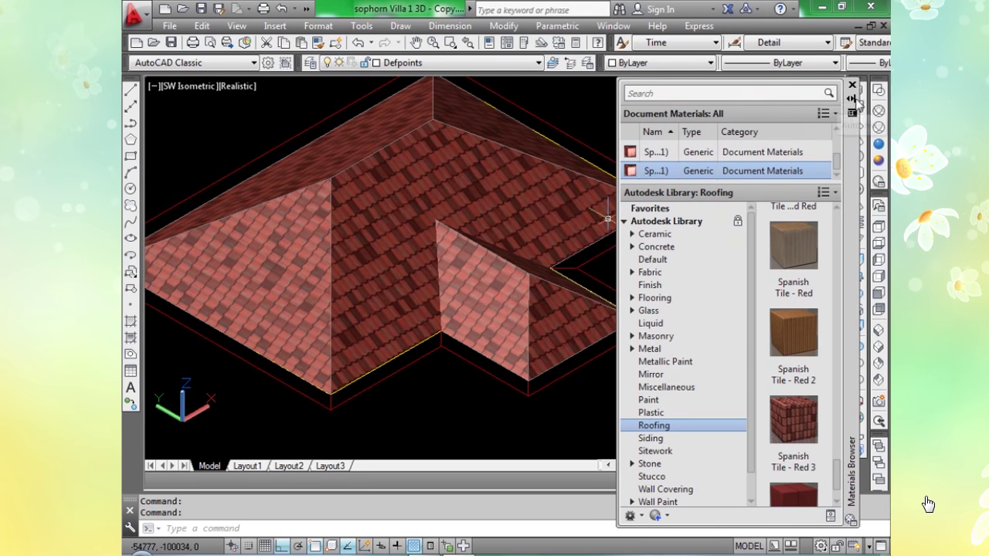
pyautogui.scroll(-2, 210, 258)
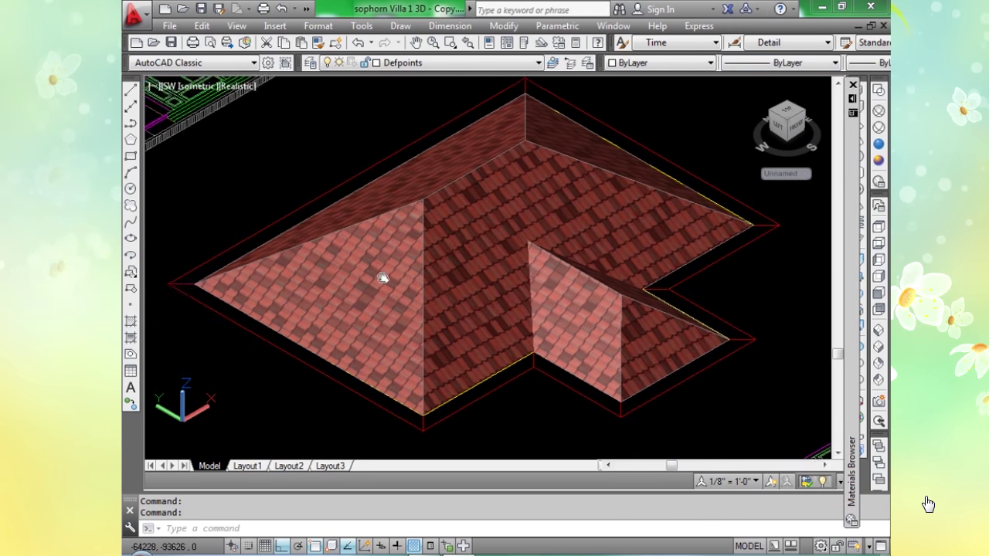
pyautogui.scroll(4, 431, 232)
pyautogui.scroll(-4, 431, 232)
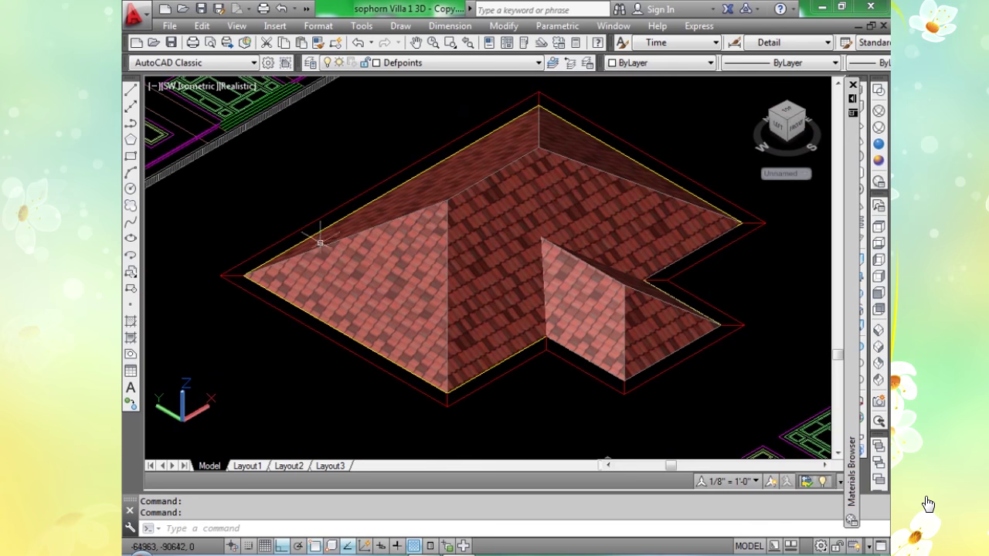
pyautogui.scroll(4, 253, 272)
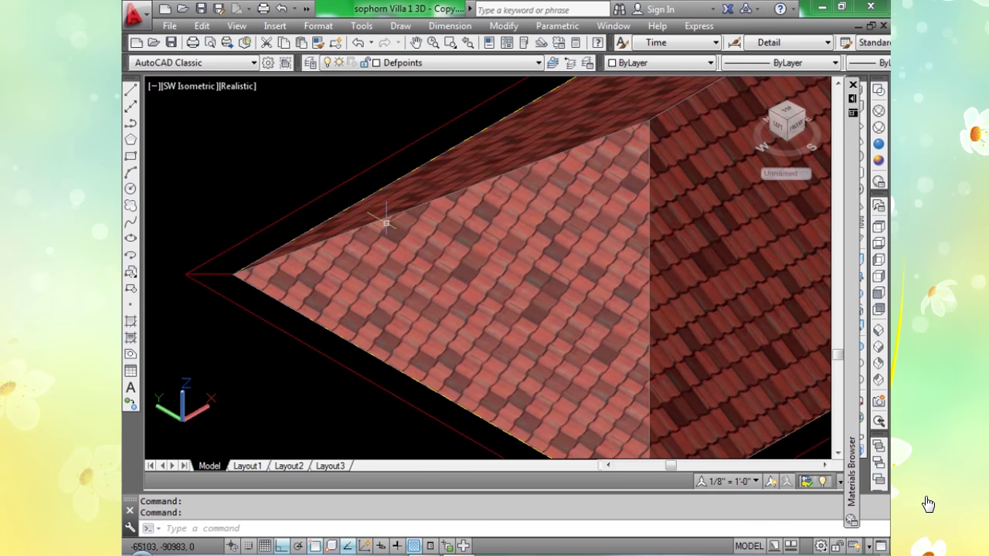
pyautogui.moveTo(386, 224); pyautogui.dragTo(382, 270, button='middle')
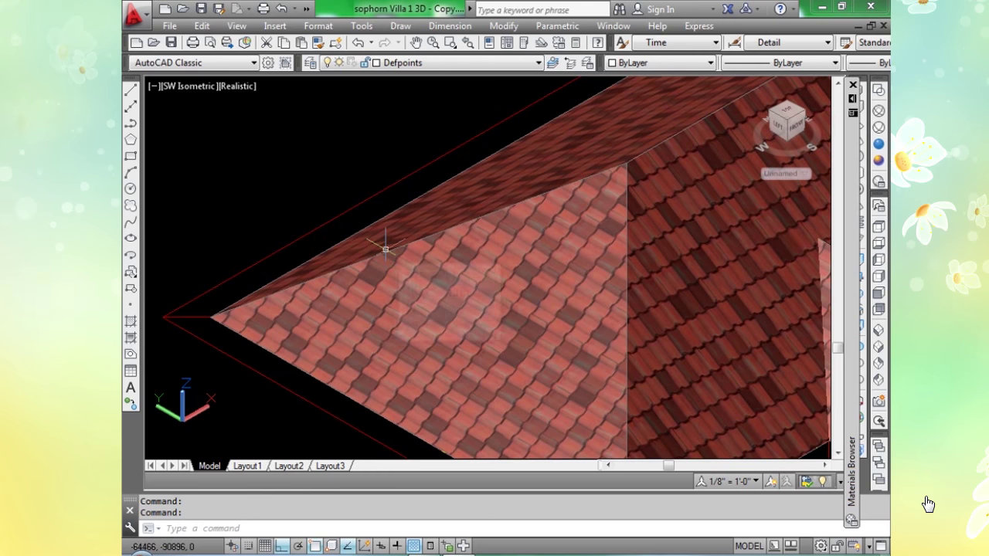
# Draw a 3D polyline along the left hip from the eave corner to the ridge.
pyautogui.write('3p')
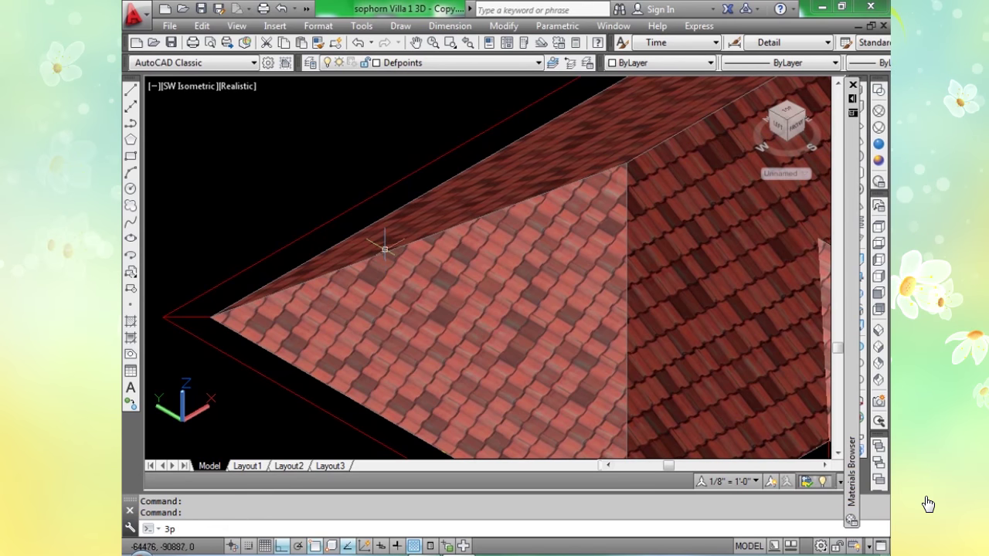
pyautogui.press('Return')
pyautogui.scroll(3, 205, 318)
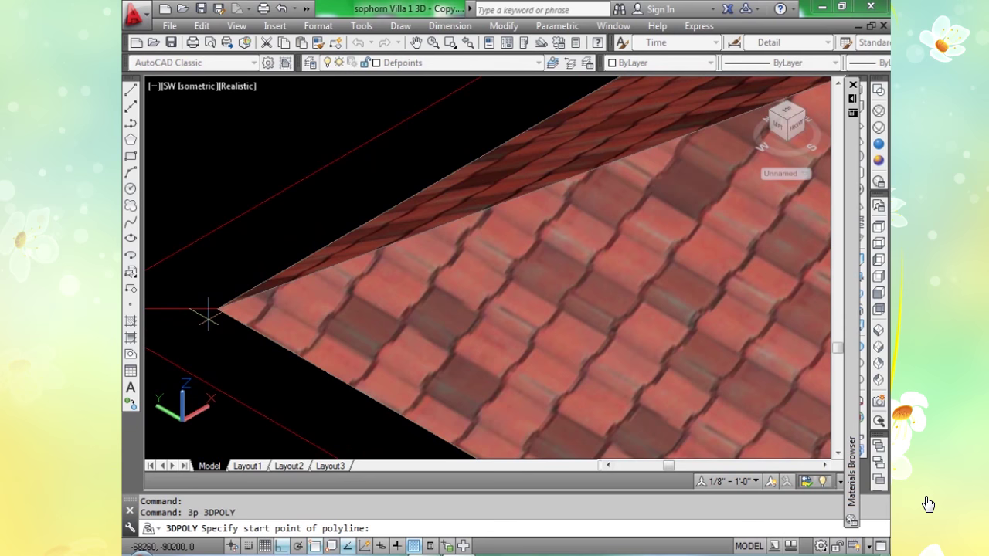
pyautogui.click(219, 309)
pyautogui.scroll(-4, 219, 309)
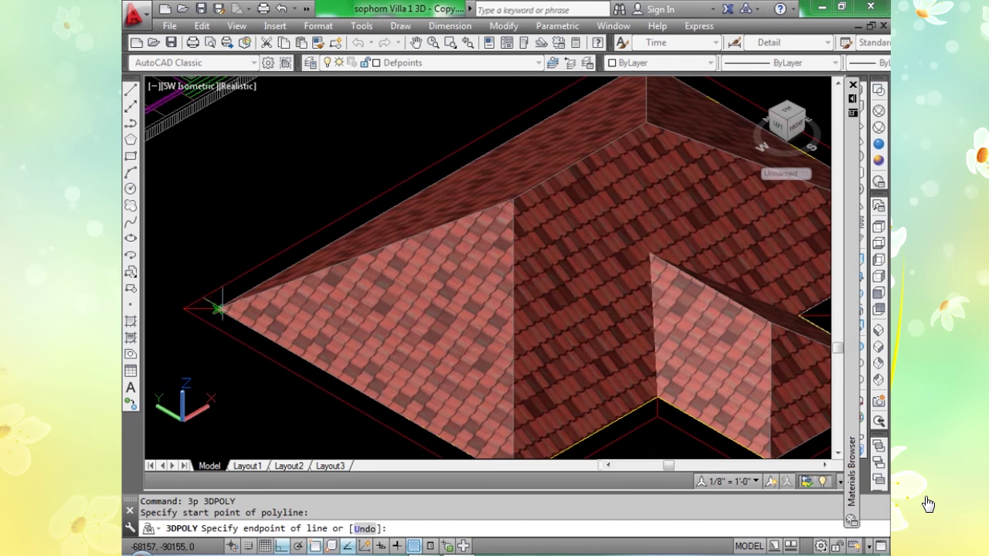
pyautogui.scroll(5, 556, 204)
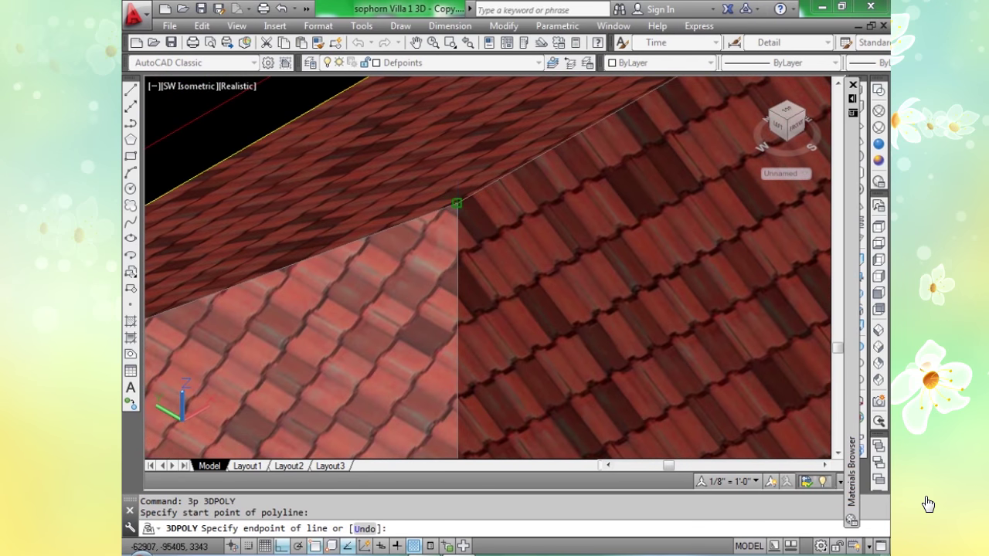
pyautogui.click(458, 205)
pyautogui.press('Return')
pyautogui.scroll(-2, 463, 216)
pyautogui.moveTo(494, 232); pyautogui.dragTo(662, 206, button='middle')
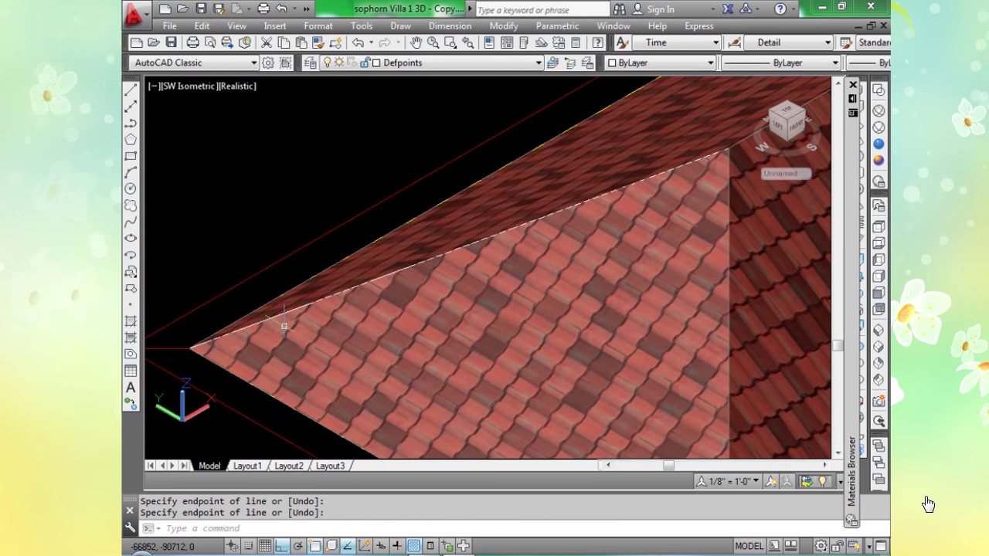
# Draw a circle of radius 100 as the ridge-cap profile at the roof corner.
pyautogui.write('c')
pyautogui.press('Return')
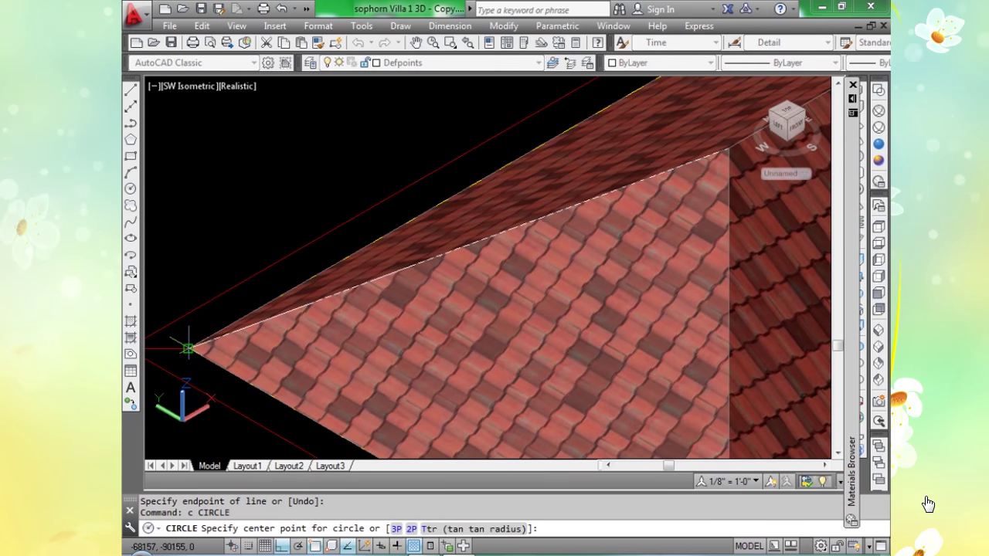
pyautogui.write('100')
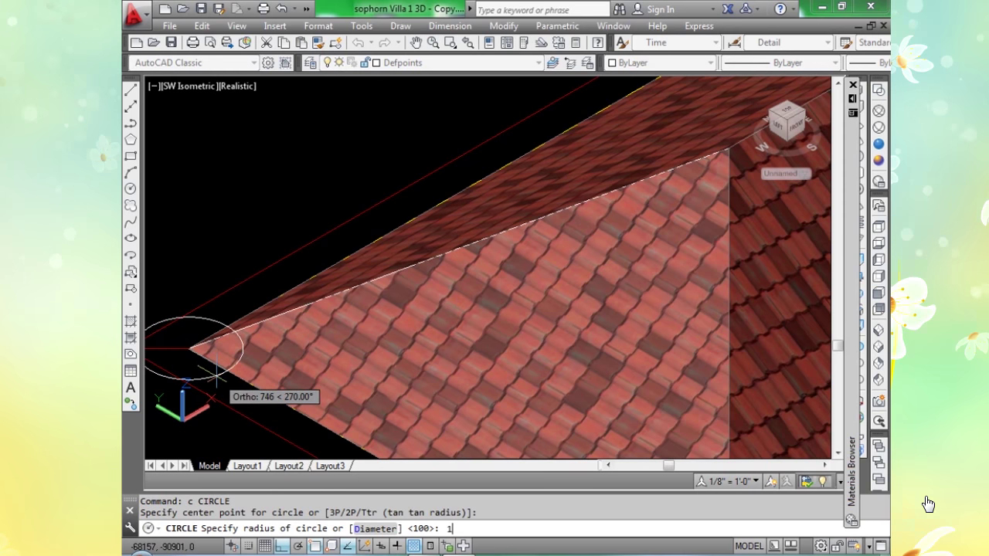
pyautogui.press('Return')
pyautogui.scroll(3, 185, 363)
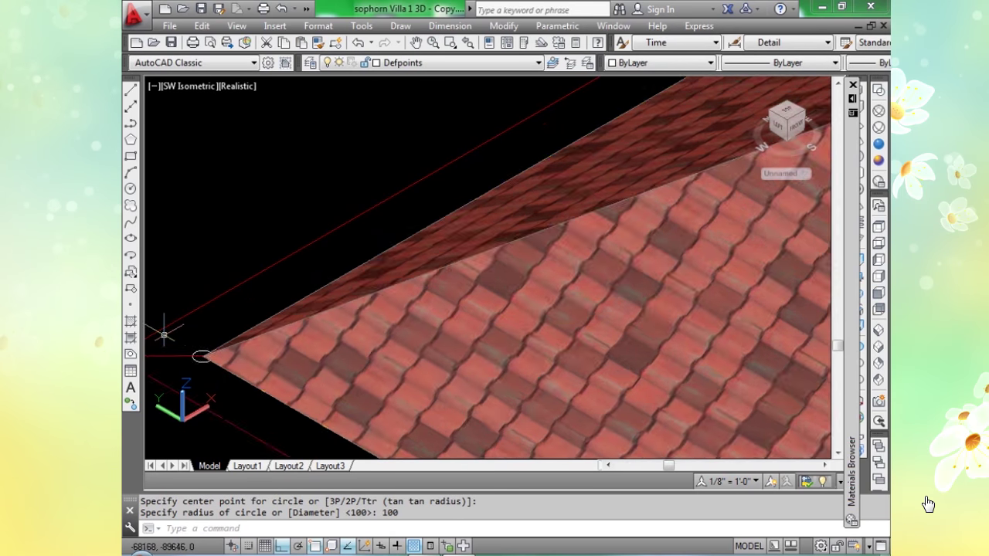
pyautogui.scroll(5, 185, 369)
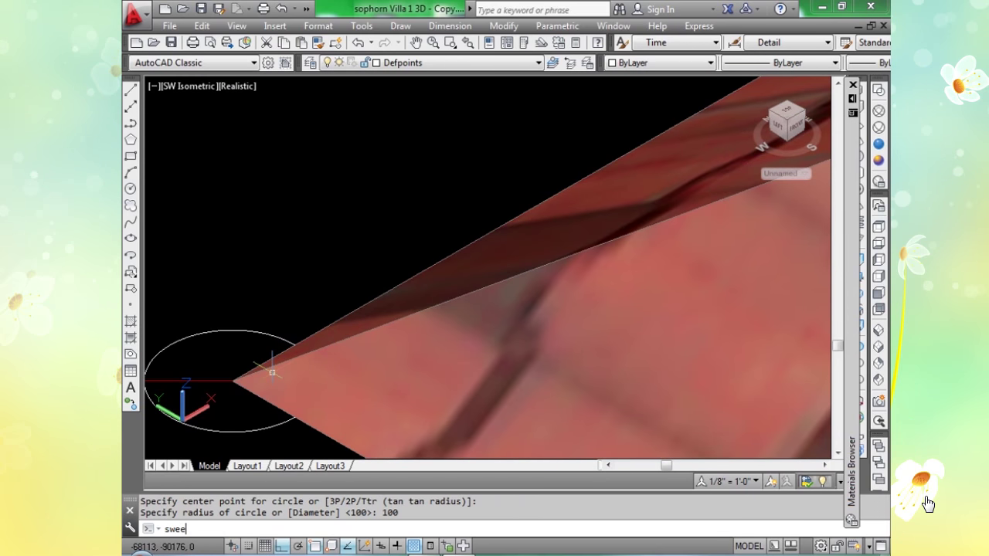
# Attempt sweeping the circle along the roof edge, then cancel the failed sweep.
pyautogui.write('p')
pyautogui.press('Return')
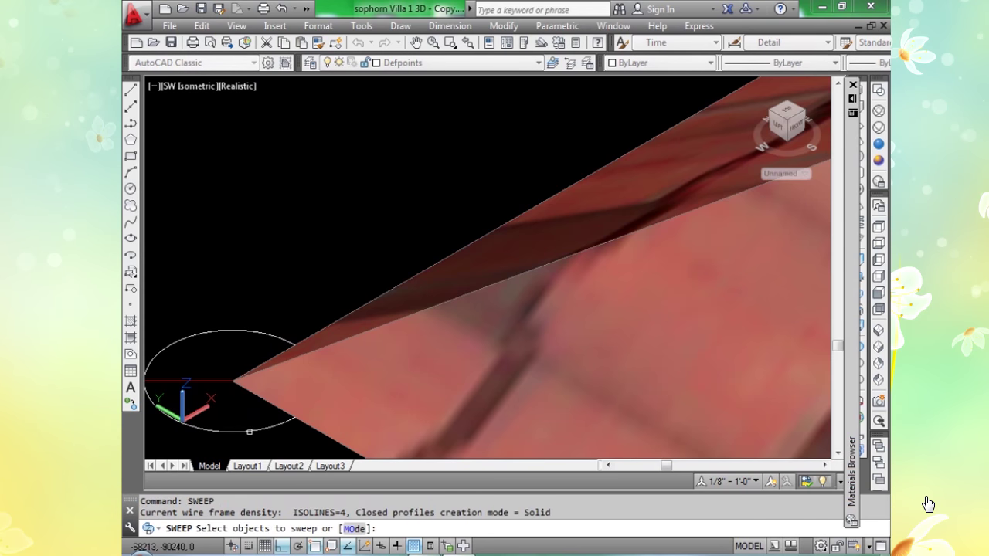
pyautogui.click(249, 431)
pyautogui.scroll(-2, 340, 401)
pyautogui.press('Return')
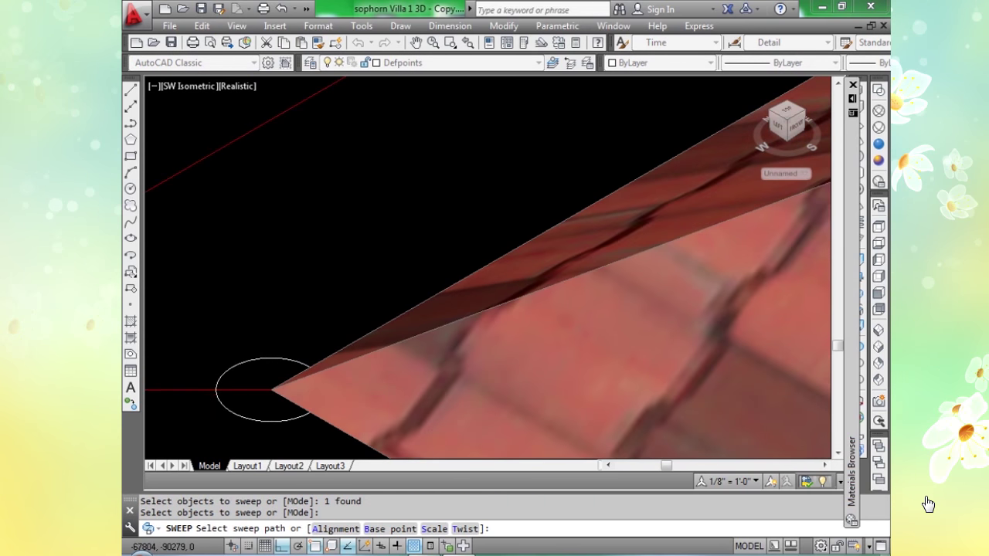
pyautogui.scroll(-3, 460, 337)
pyautogui.scroll(2, 451, 337)
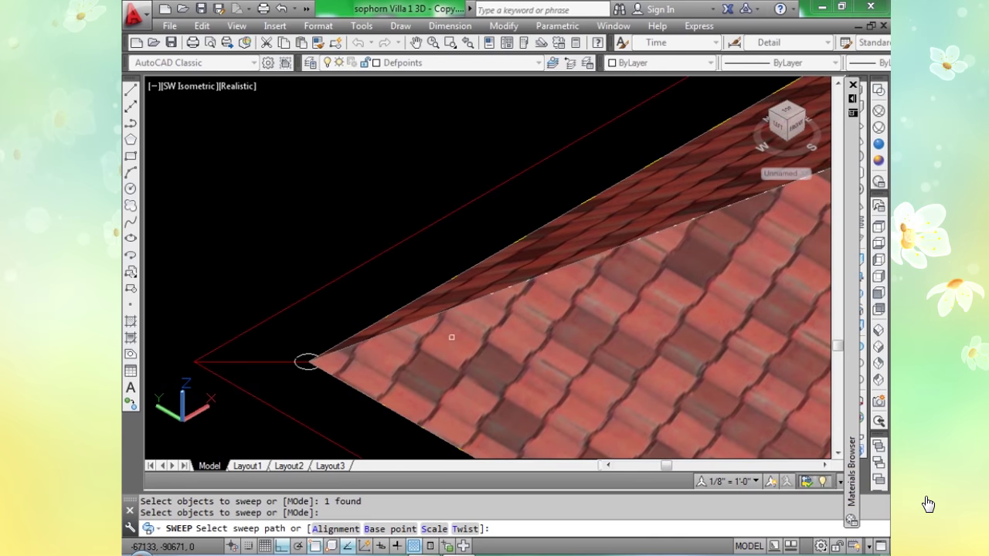
pyautogui.click(493, 293)
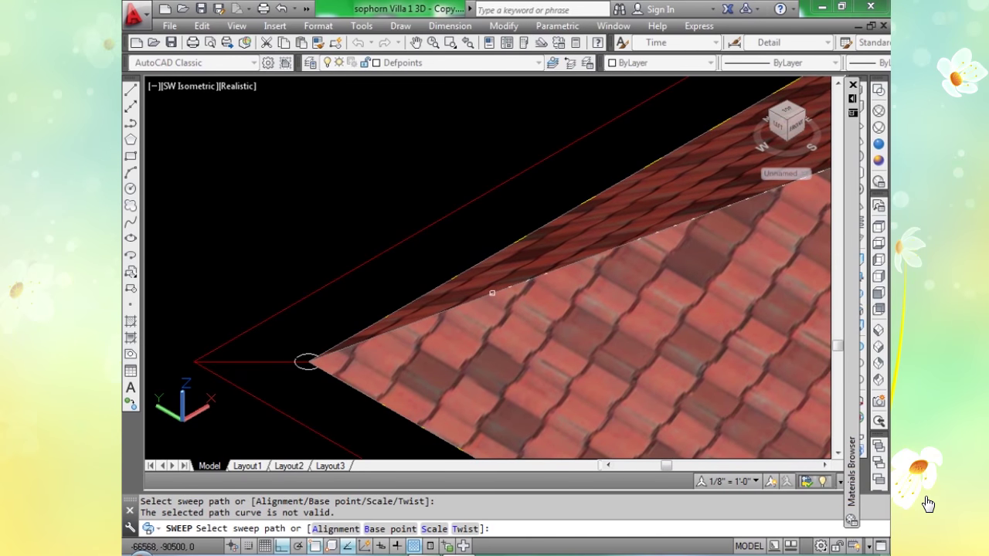
pyautogui.press('Escape')
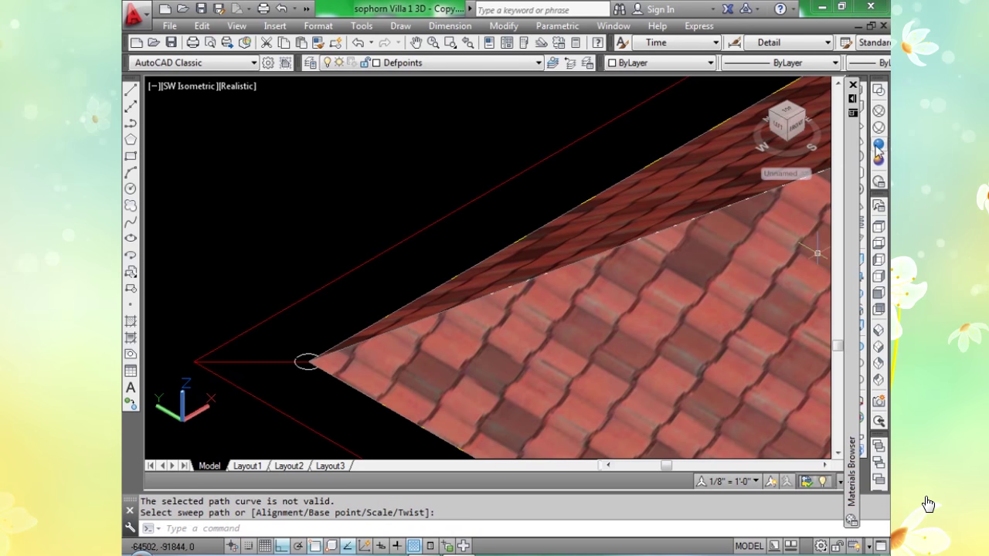
# Switch to Wireframe and check the white polyline running up the hip.
pyautogui.click(879, 111)
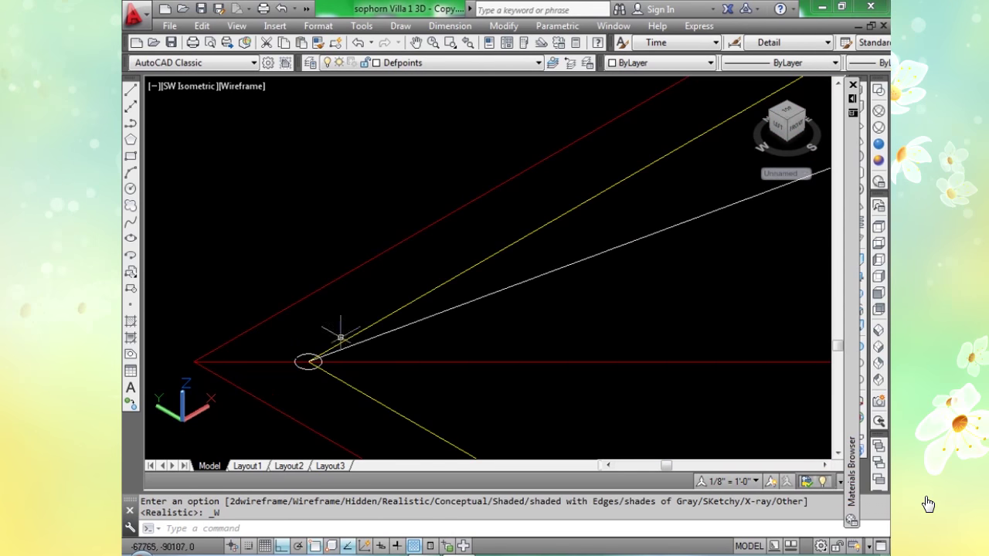
pyautogui.scroll(6, 341, 337)
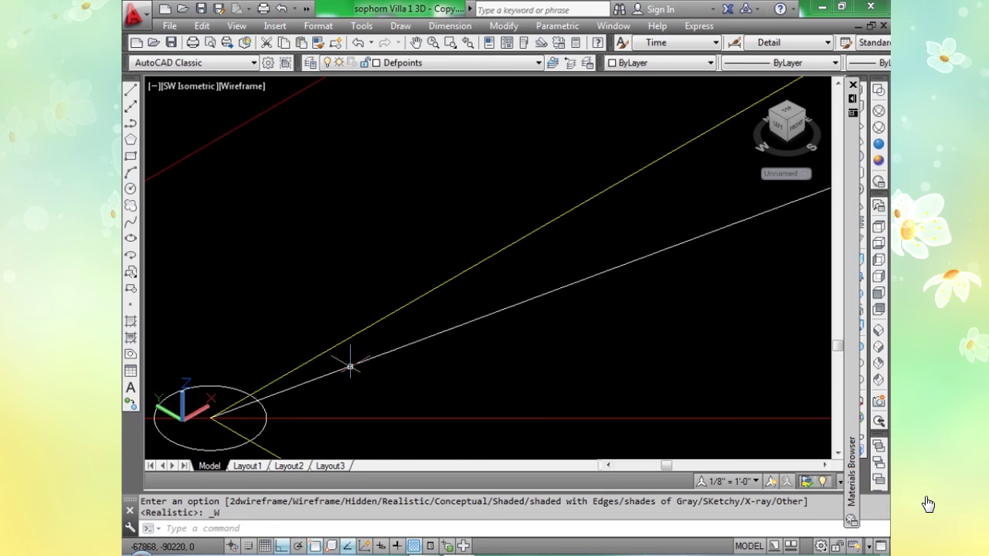
pyautogui.click(350, 366)
pyautogui.press('Escape')
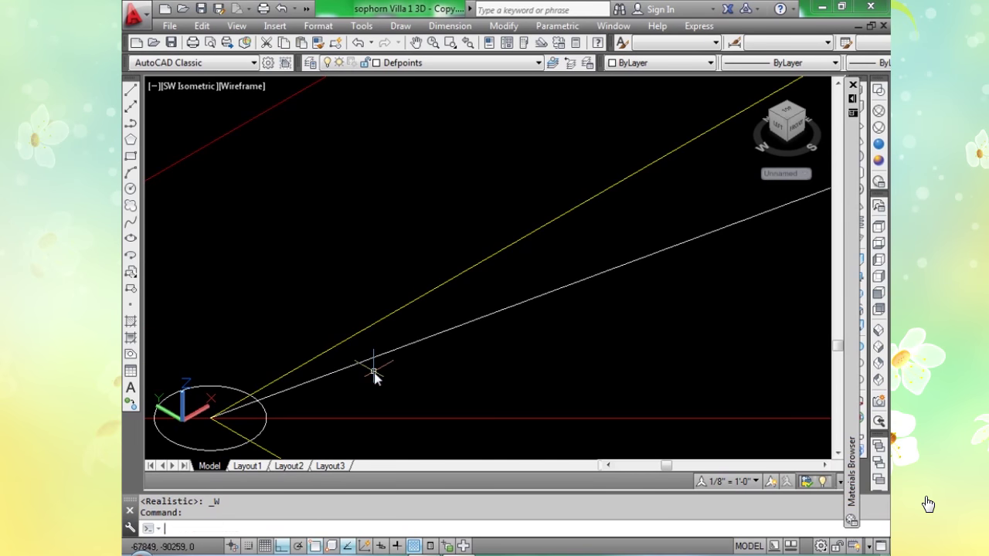
# Sweep the circle along the white hip polyline and return to Realistic shading.
pyautogui.write('sweep')
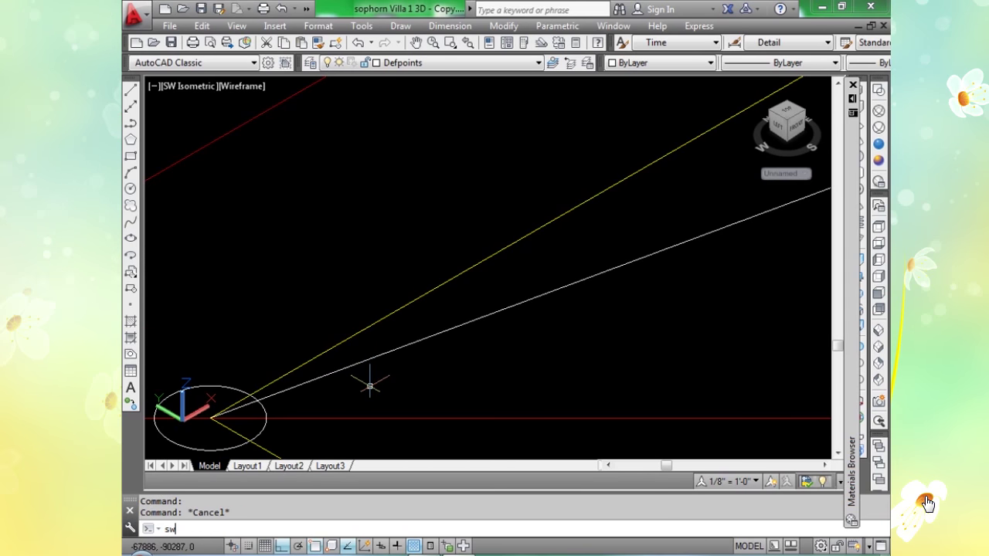
pyautogui.press('Return')
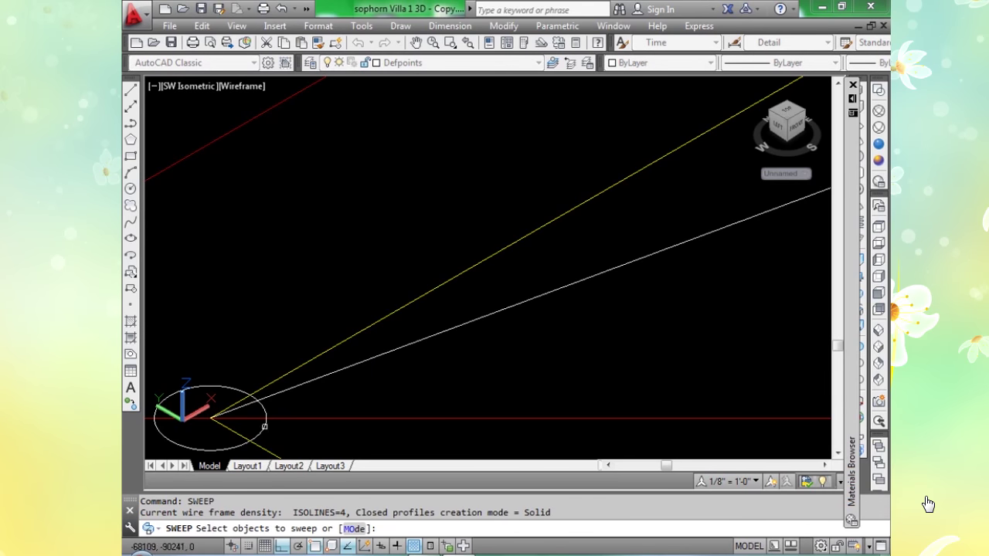
pyautogui.click(259, 433)
pyautogui.press('Return')
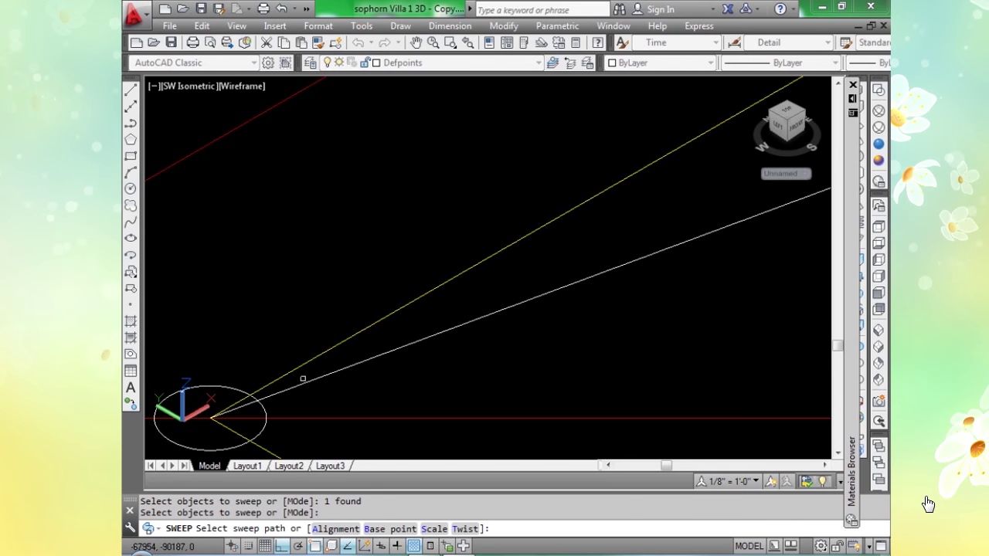
pyautogui.click(306, 381)
pyautogui.scroll(-2, 418, 390)
pyautogui.scroll(-2, 491, 338)
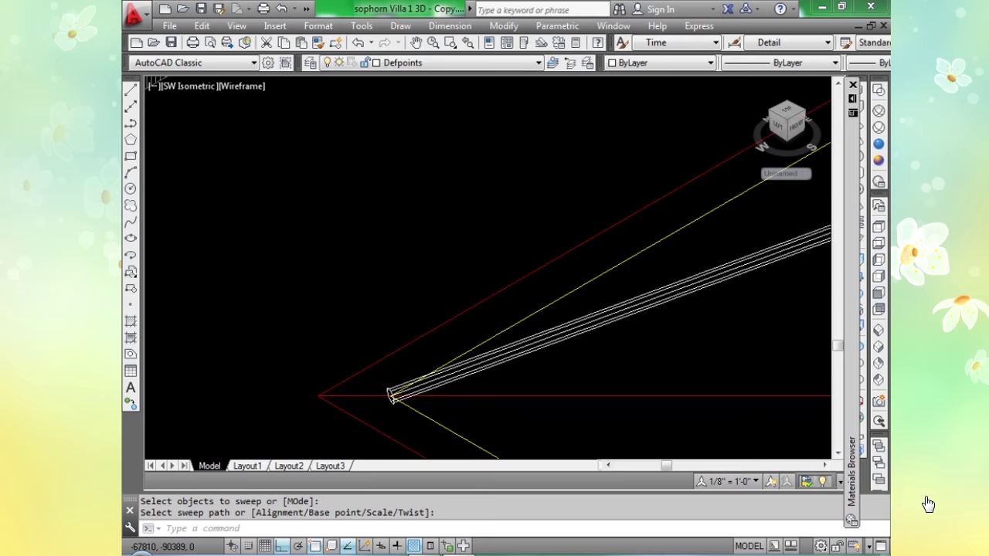
pyautogui.scroll(4, 491, 338)
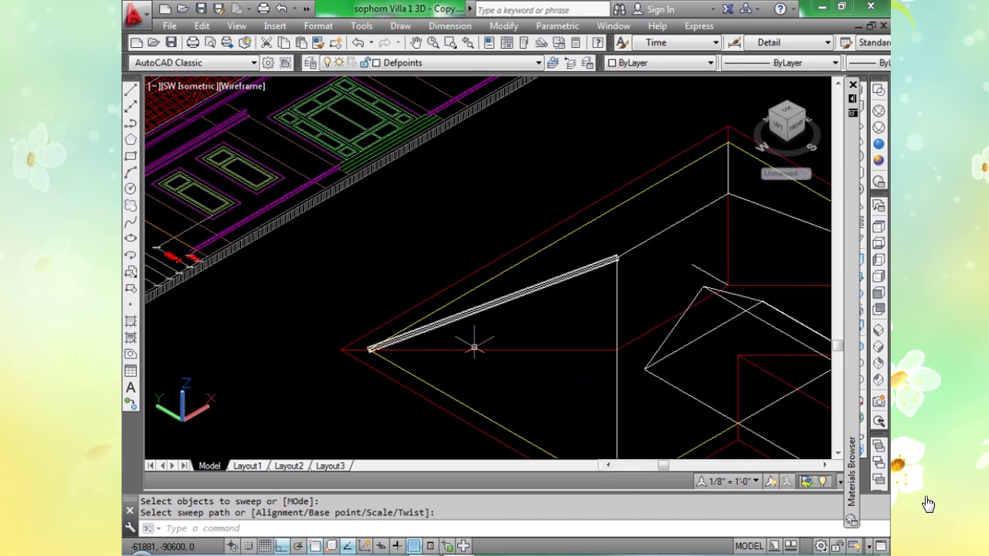
pyautogui.click(879, 144)
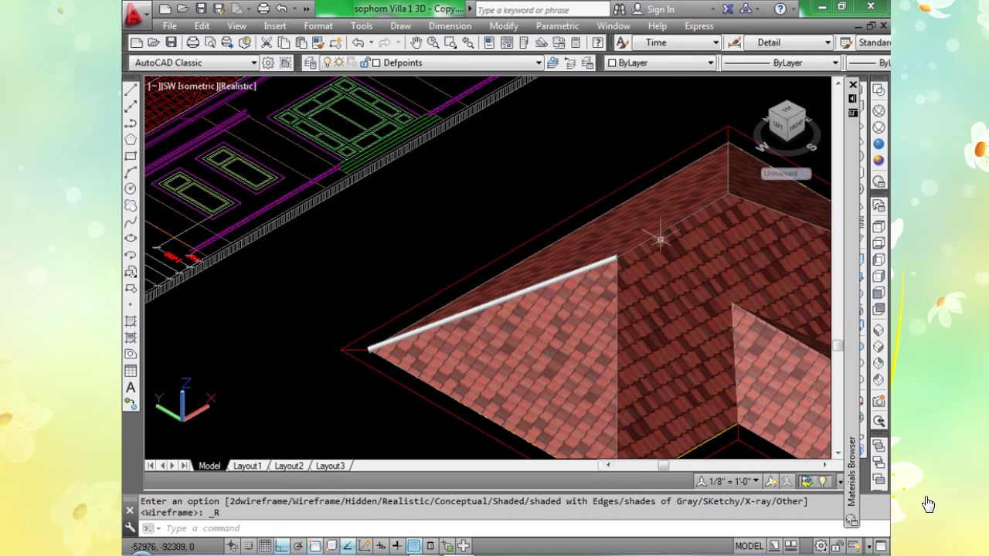
pyautogui.scroll(4, 575, 269)
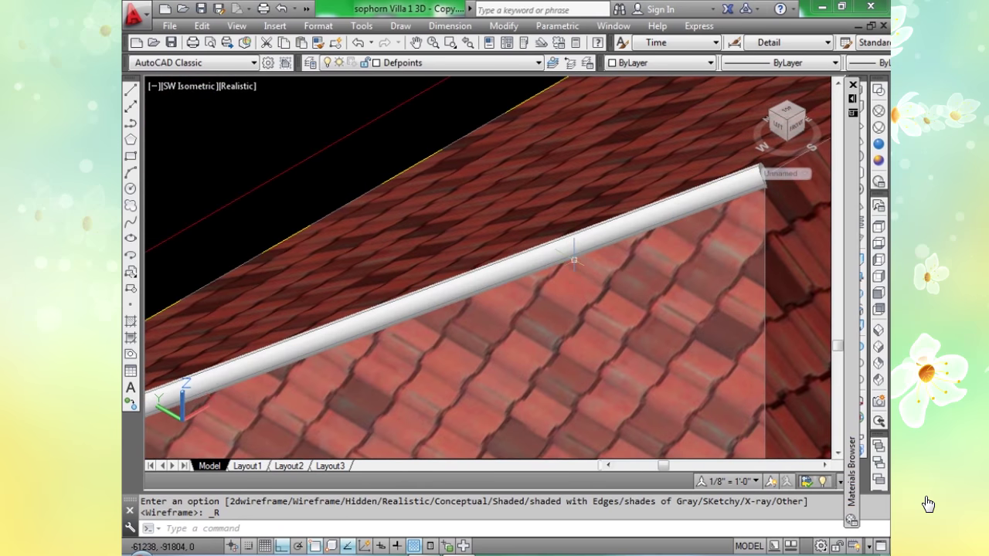
# Zoom out to empty space beside the roof and enter the TORUS command.
pyautogui.scroll(-5, 576, 270)
pyautogui.moveTo(573, 229); pyautogui.dragTo(594, 176, button='middle')
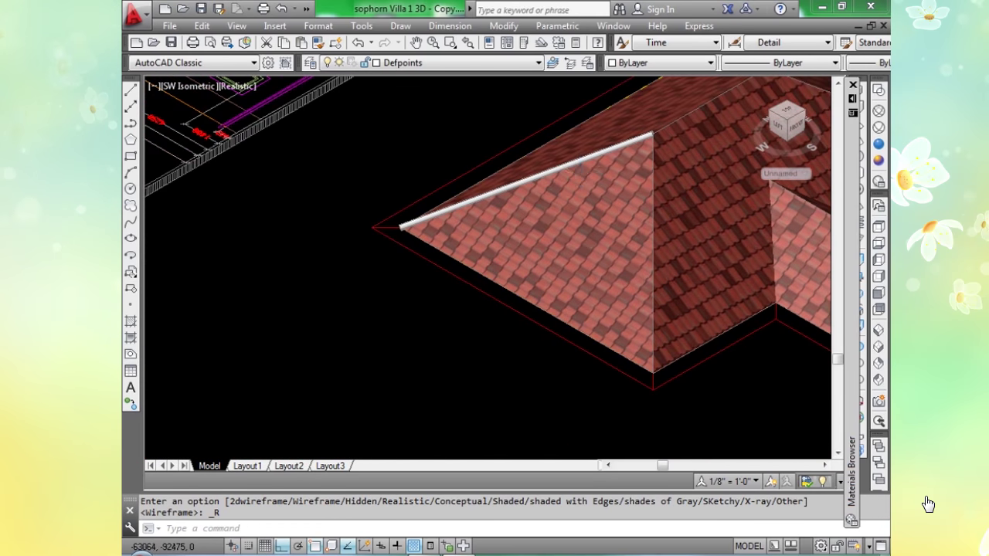
pyautogui.scroll(-2, 482, 270)
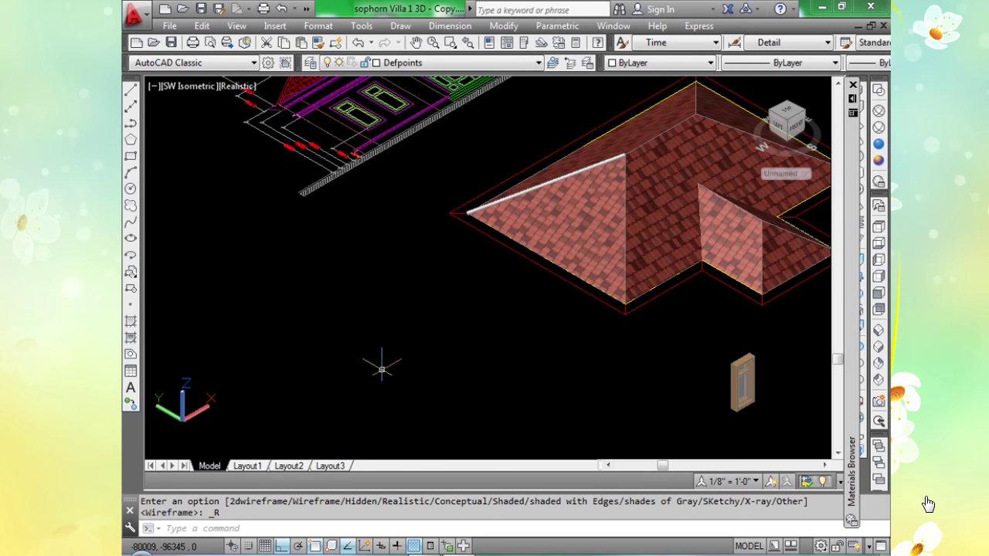
pyautogui.write('orus')
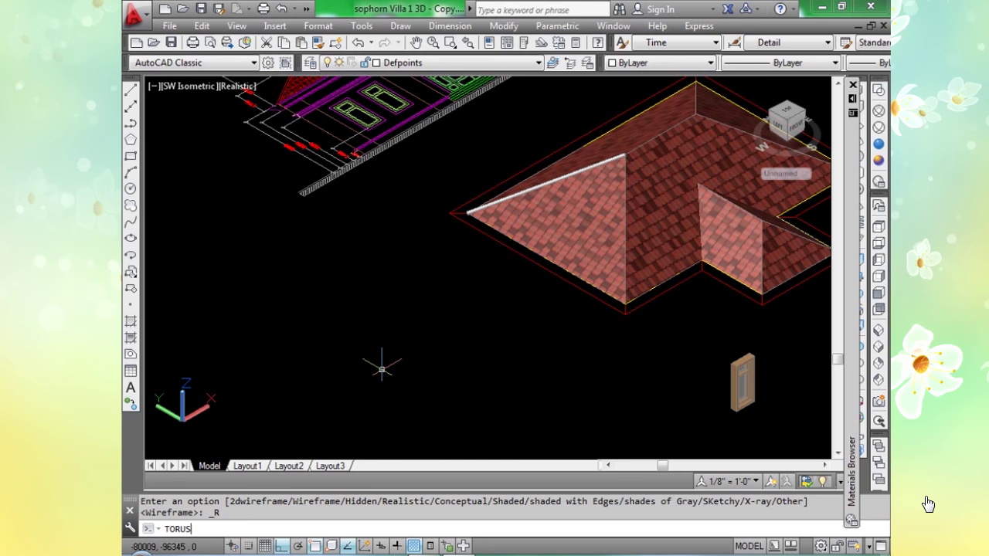
# Create a torus of radius 100 with the default 25 tube radius in empty space.
pyautogui.press('Return')
pyautogui.click(382, 369)
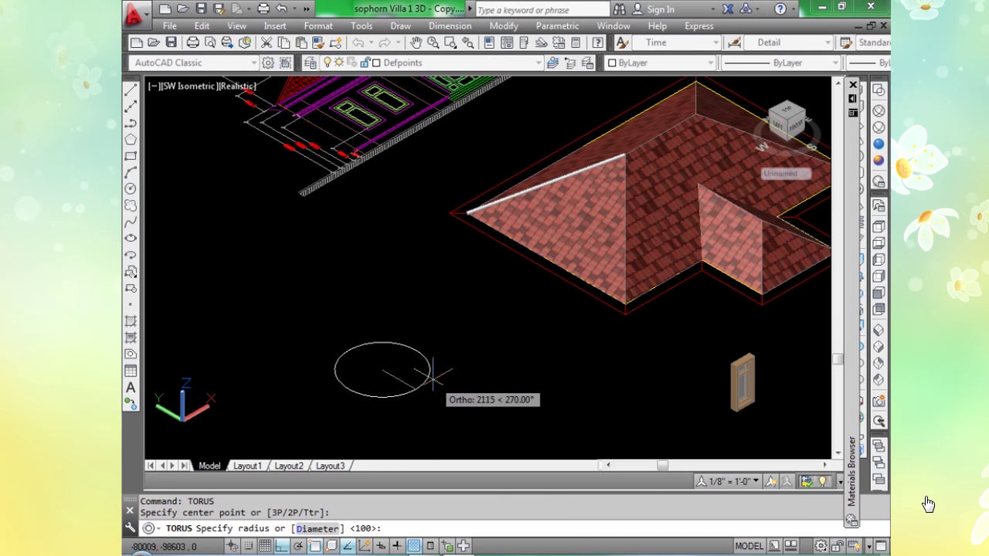
pyautogui.write('100')
pyautogui.press('Return')
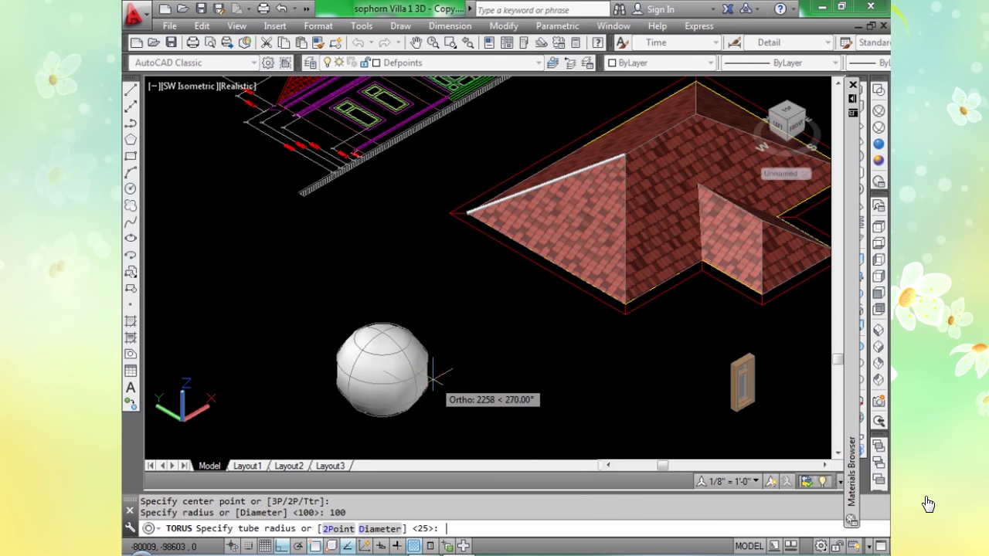
pyautogui.press('Return')
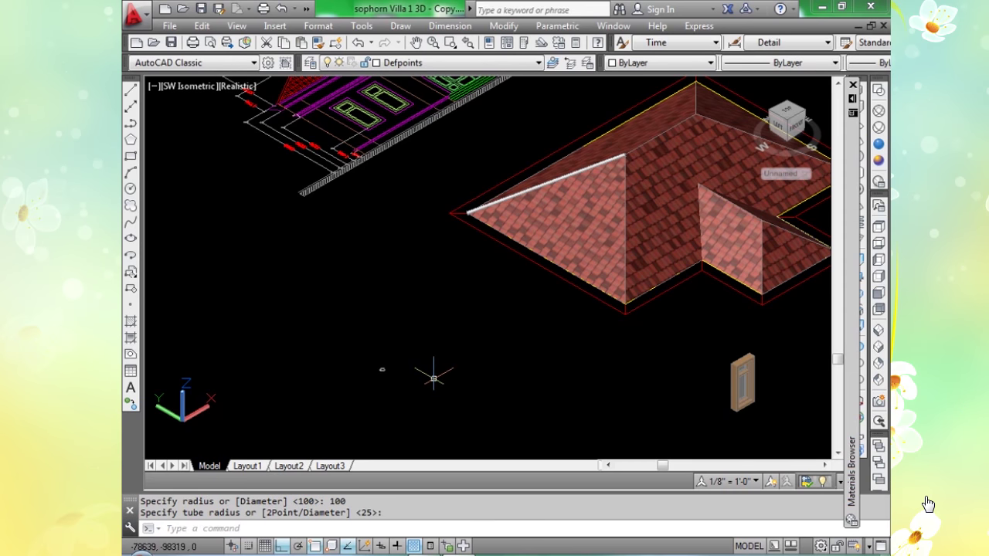
pyautogui.scroll(5, 347, 379)
pyautogui.scroll(5, 367, 375)
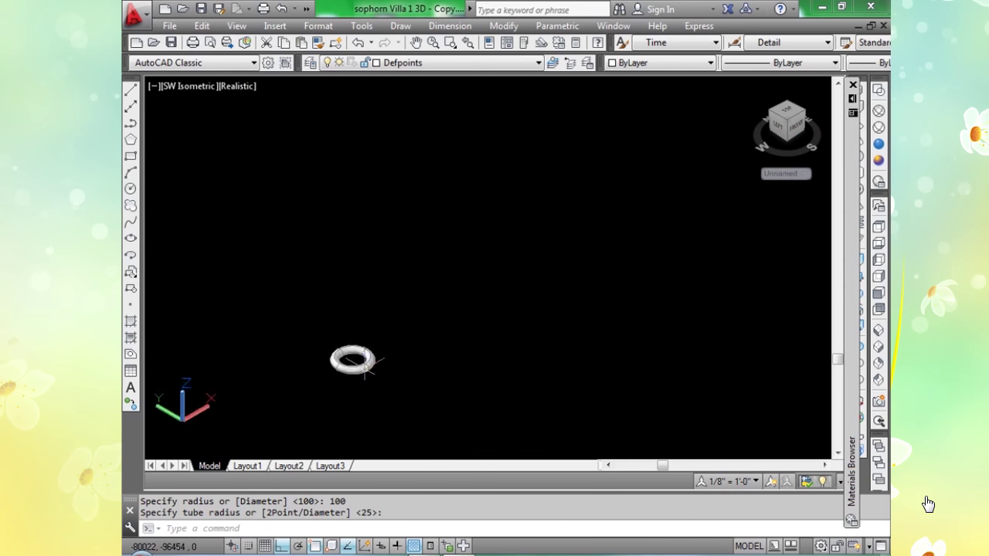
pyautogui.moveTo(367, 374); pyautogui.dragTo(457, 359, button='middle')
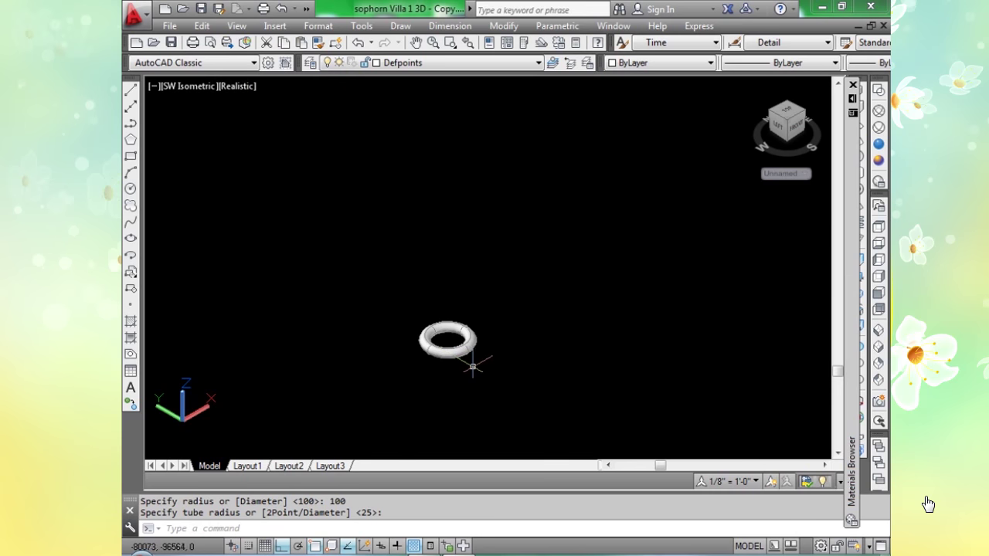
pyautogui.scroll(3, 450, 346)
pyautogui.scroll(2, 451, 345)
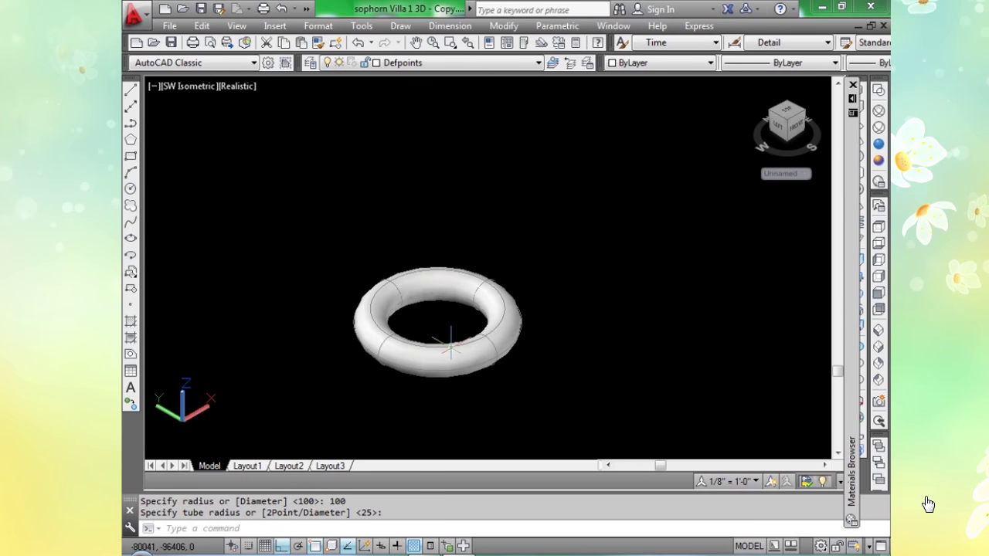
pyautogui.scroll(-5, 447, 340)
pyautogui.moveTo(450, 345)
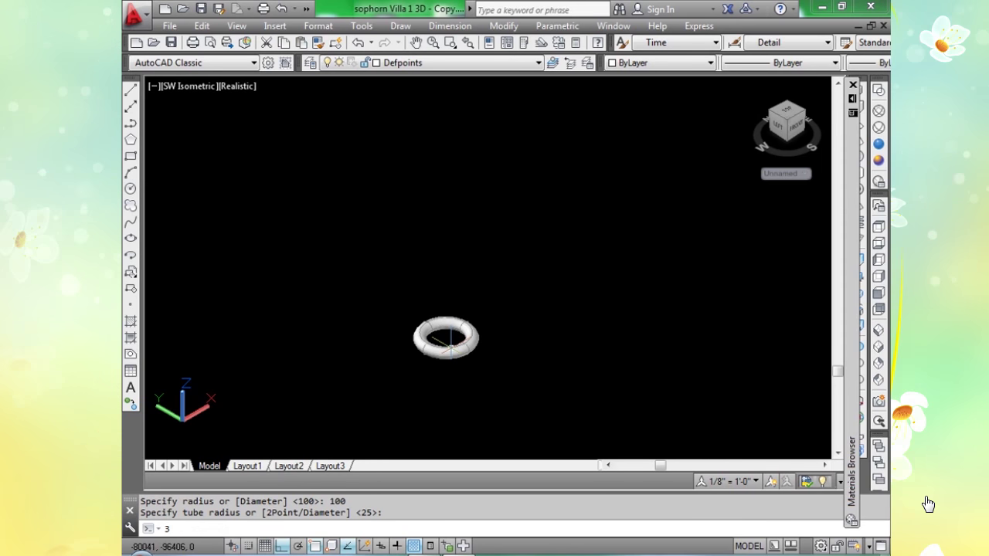
pyautogui.write('darray')
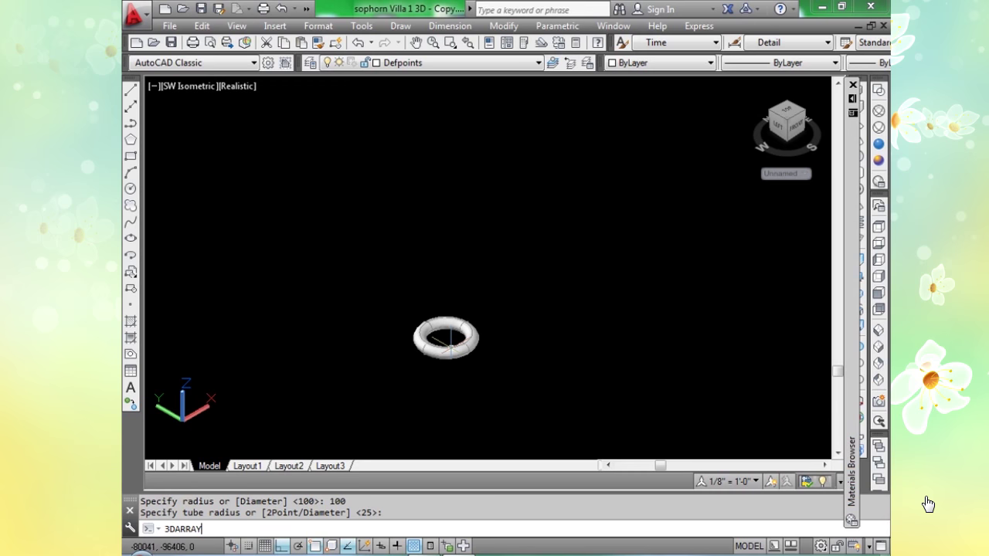
# 3D-array the torus rectangularly: 1 row, 1 column, 100 levels at 250 spacing, then zoom all.
pyautogui.press('Return')
pyautogui.click(469, 363)
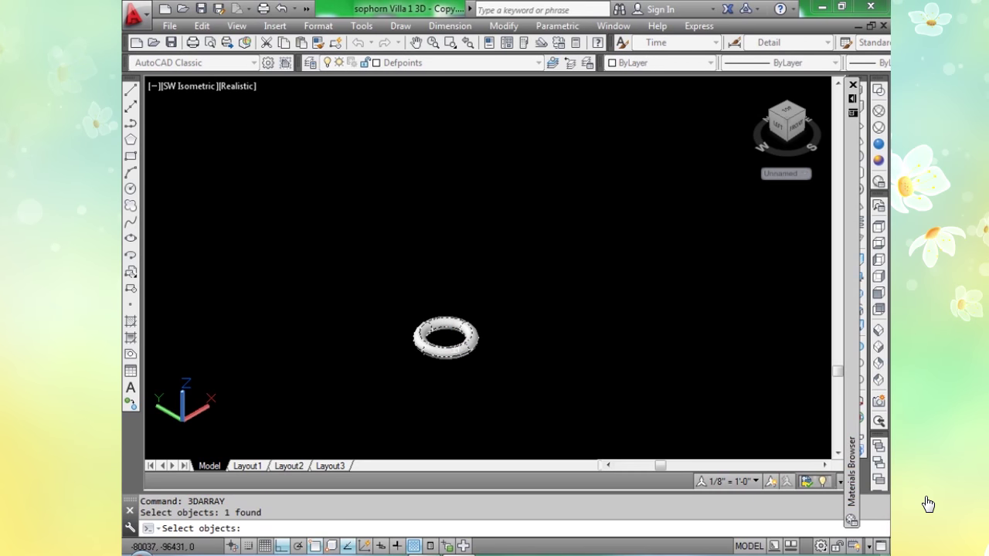
pyautogui.press('Return')
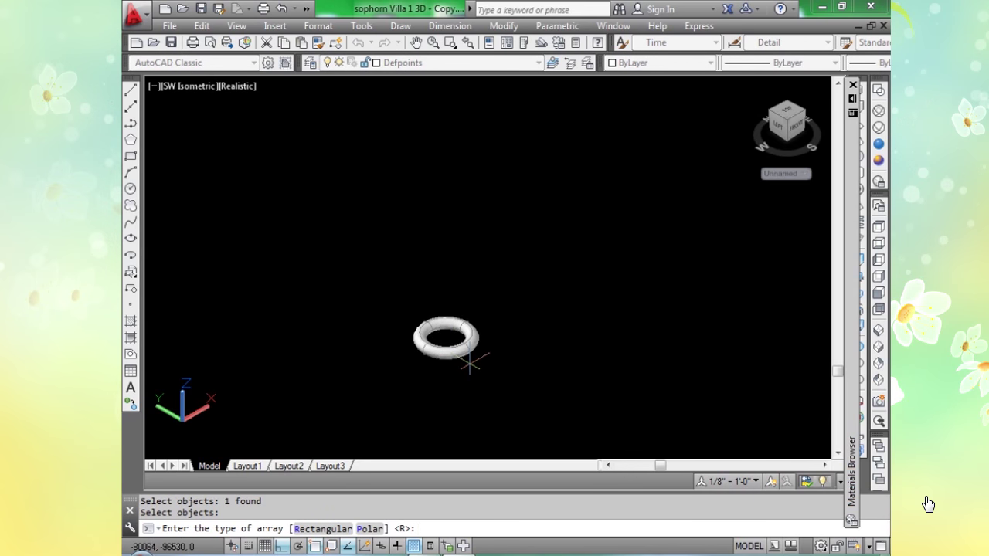
pyautogui.write('r')
pyautogui.press('Return')
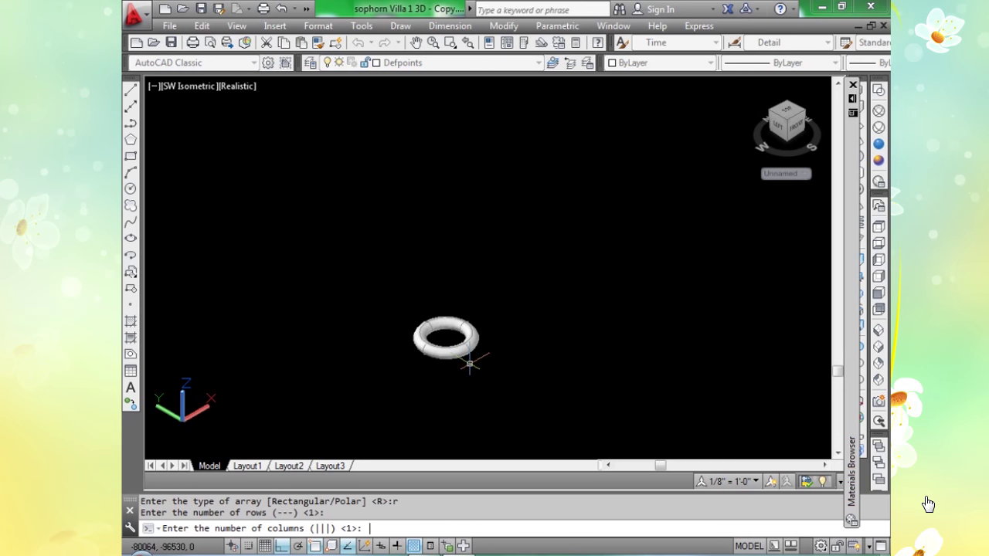
pyautogui.press('Return')
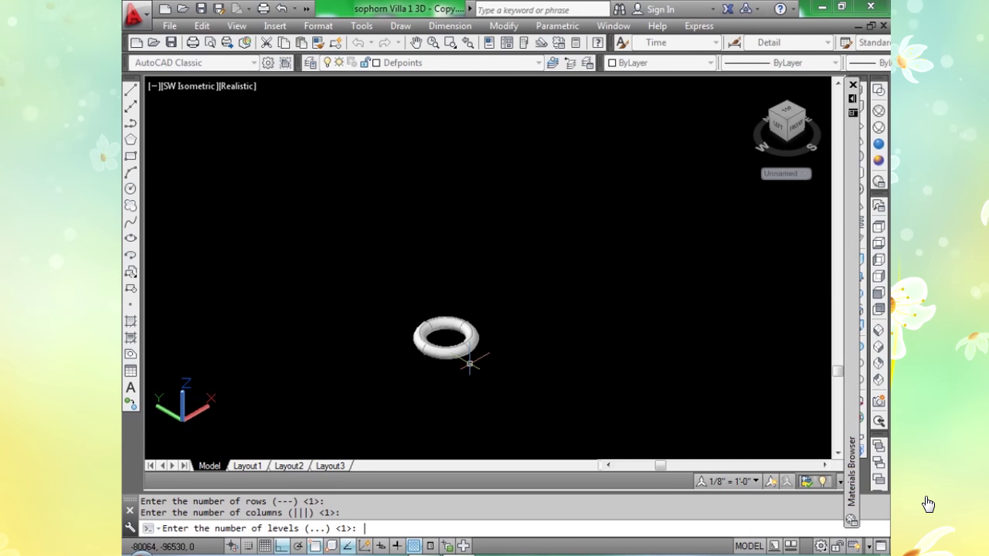
pyautogui.write('100')
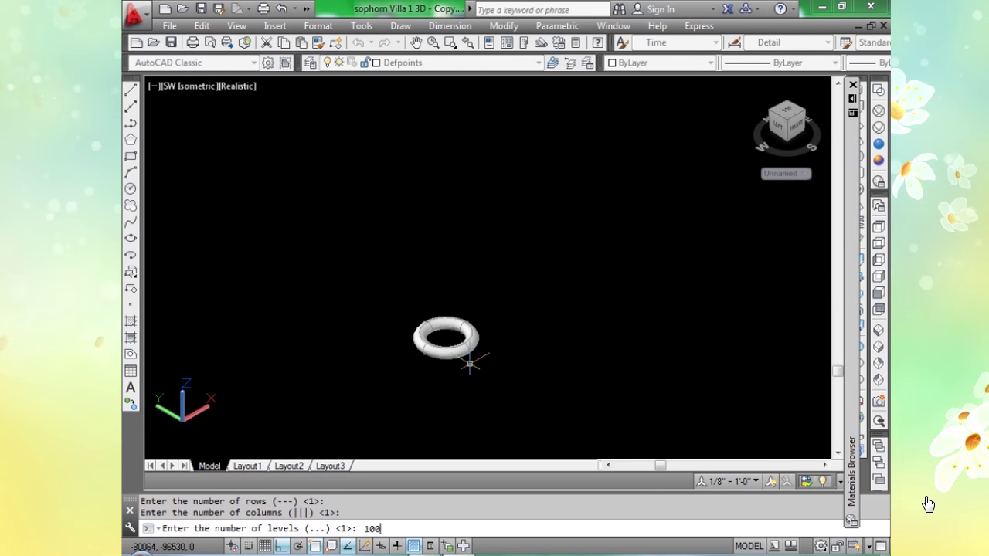
pyautogui.press('Return')
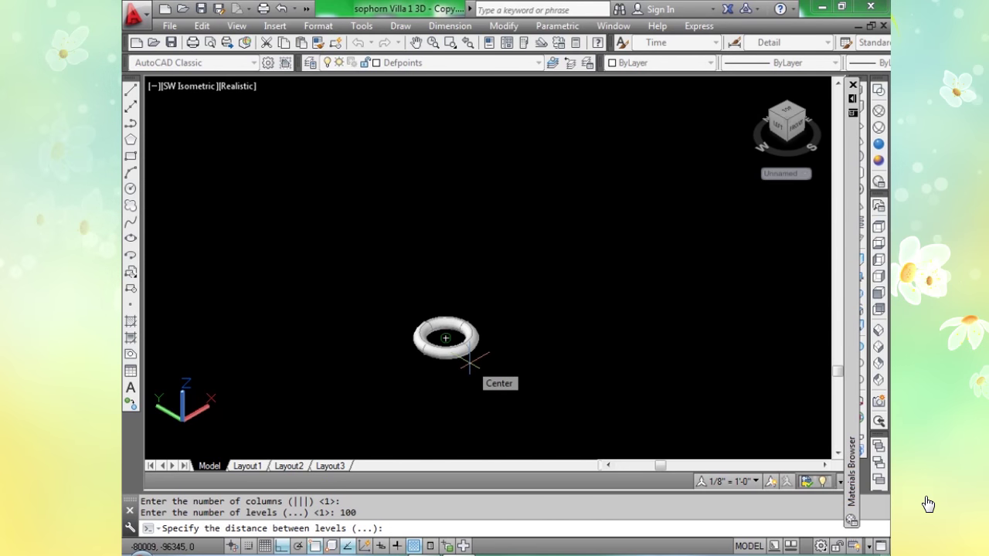
pyautogui.write('250')
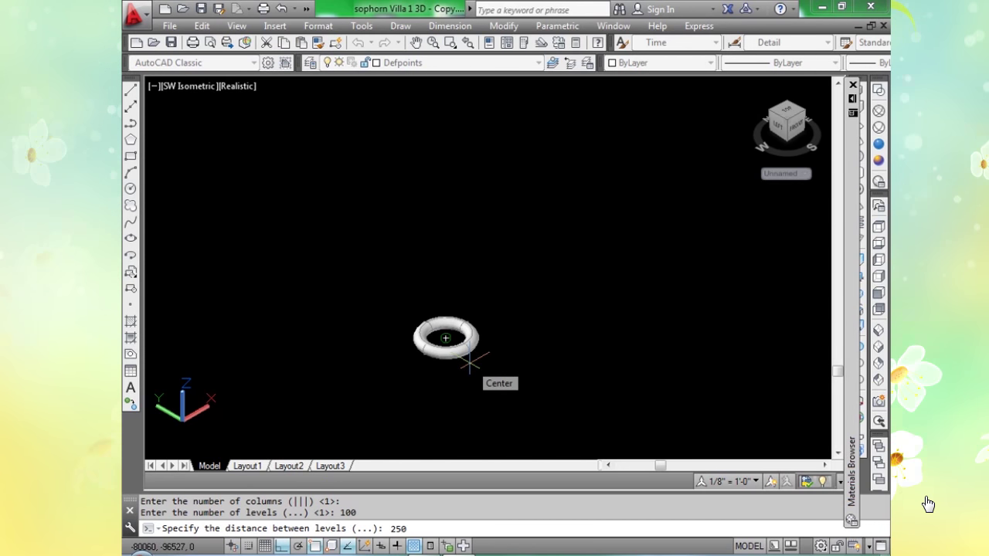
pyautogui.press('Return')
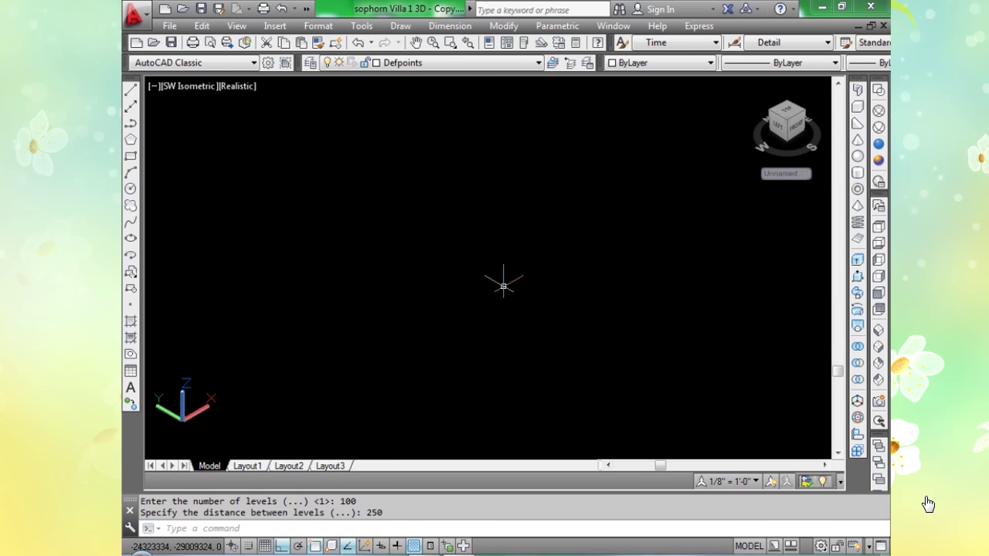
pyautogui.press('Return')
pyautogui.write('a')
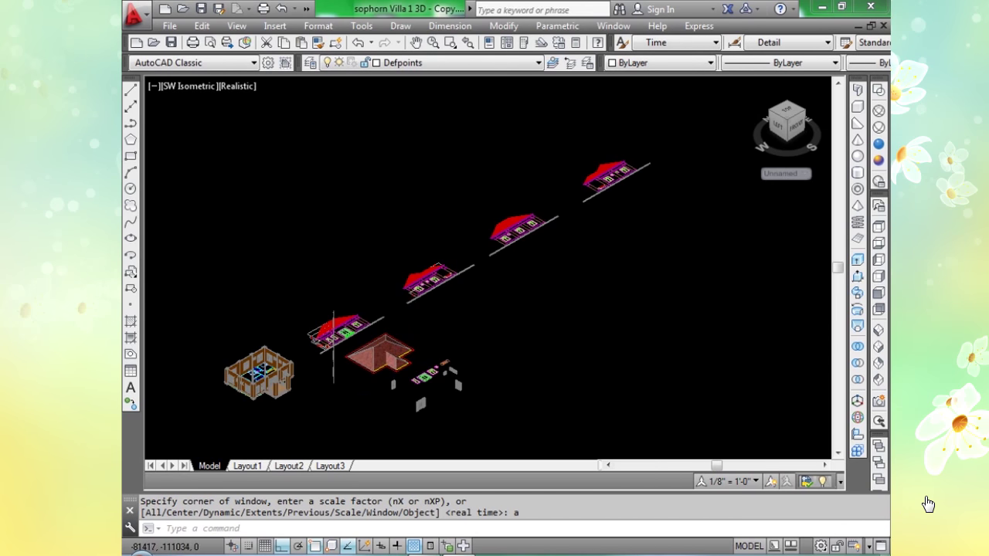
# Switch to the Wireframe visual style and frame the roof corner with the ring column.
pyautogui.scroll(3, 335, 359)
pyautogui.scroll(3, 332, 349)
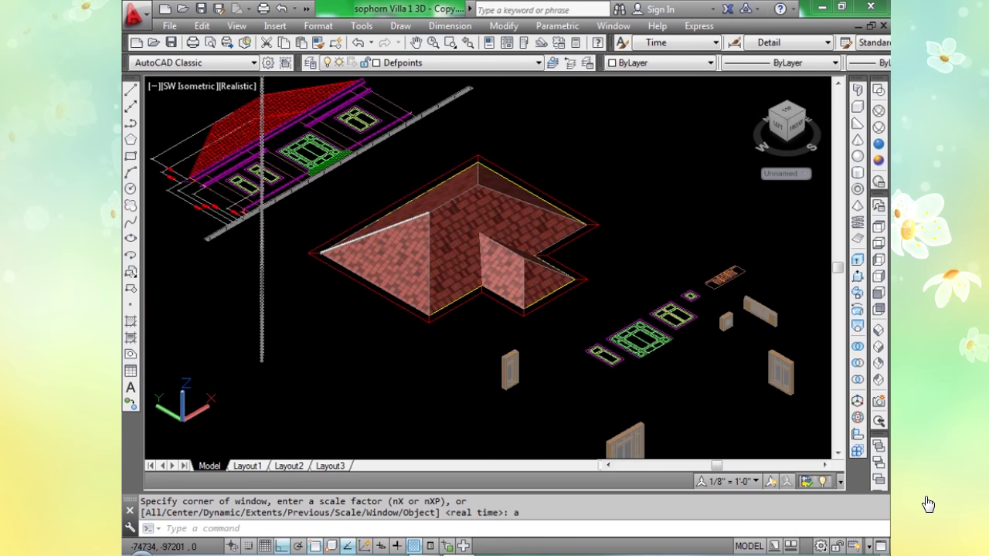
pyautogui.moveTo(456, 335); pyautogui.dragTo(598, 386, button='middle')
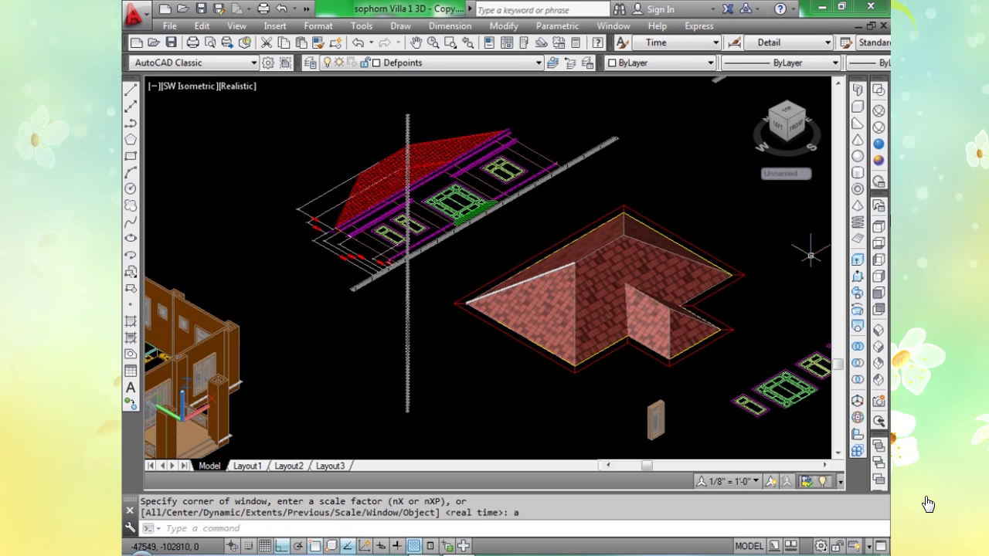
pyautogui.click(878, 111)
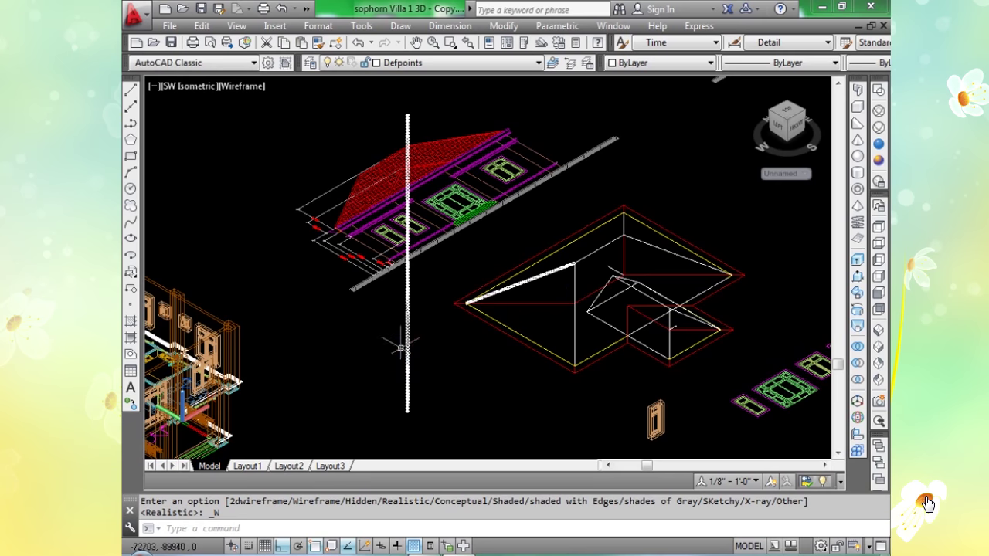
pyautogui.scroll(4, 454, 303)
pyautogui.scroll(2, 455, 303)
pyautogui.scroll(-2, 433, 302)
pyautogui.moveTo(302, 362); pyautogui.dragTo(512, 232, button='middle')
pyautogui.scroll(4, 494, 274)
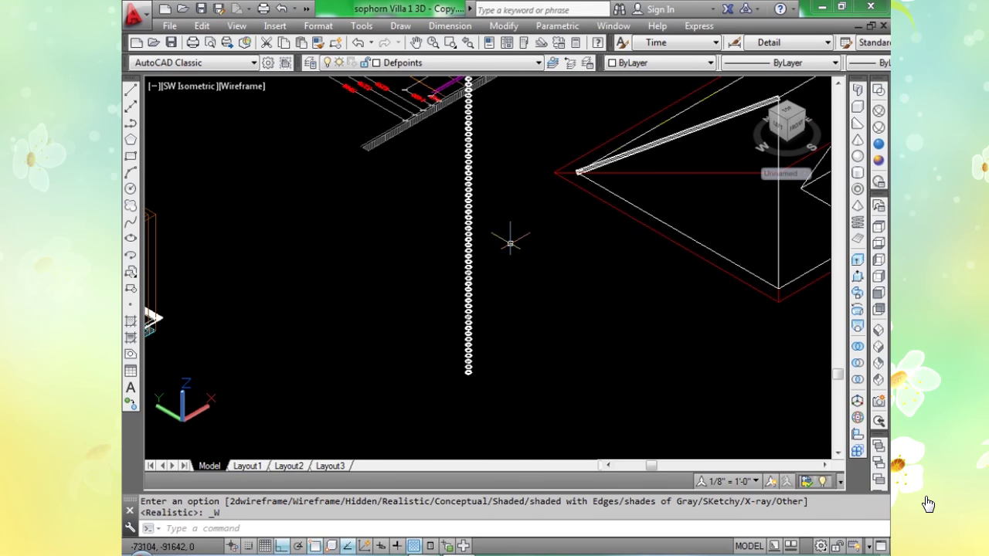
# Window-select the ring column with ALIGN and map its bottom ring centre to the ridge cap's end.
pyautogui.write('al')
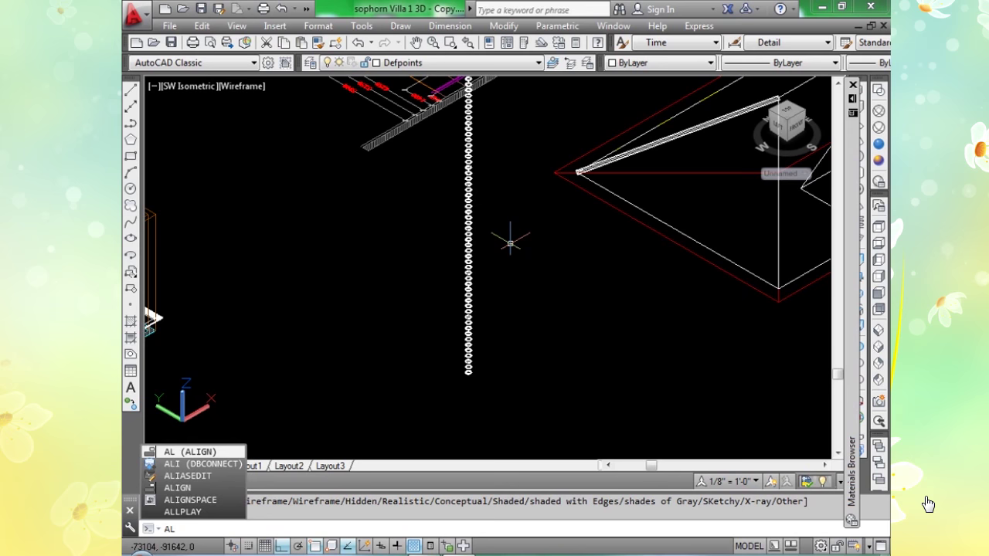
pyautogui.press('Return')
pyautogui.click(490, 139)
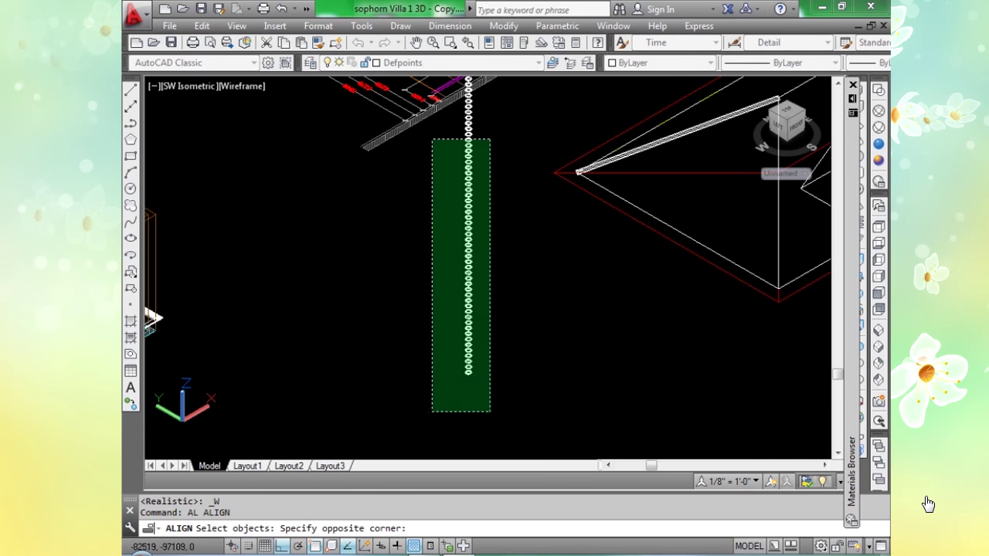
pyautogui.click(438, 399)
pyautogui.press('Return')
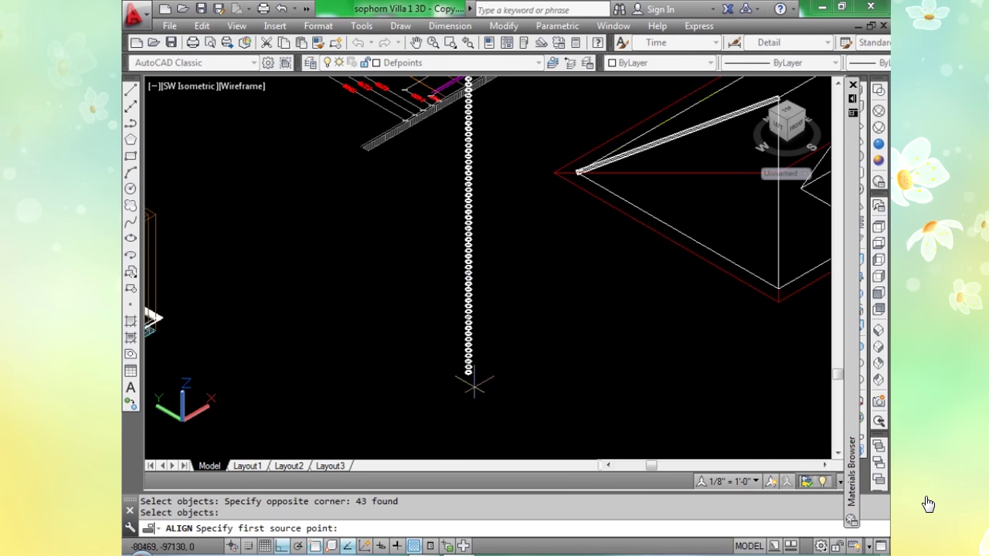
pyautogui.scroll(3, 473, 383)
pyautogui.scroll(2, 461, 349)
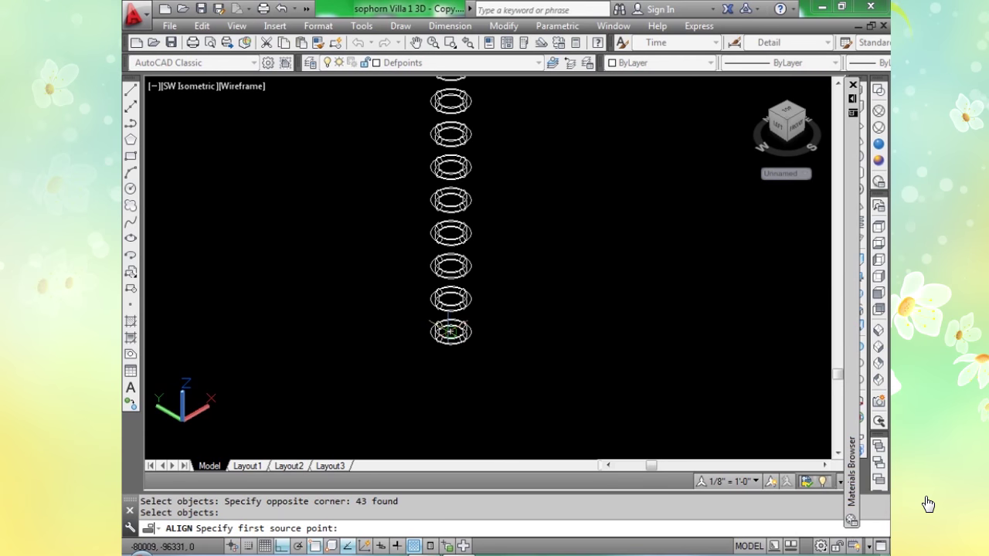
pyautogui.click(450, 330)
pyautogui.scroll(-6, 450, 338)
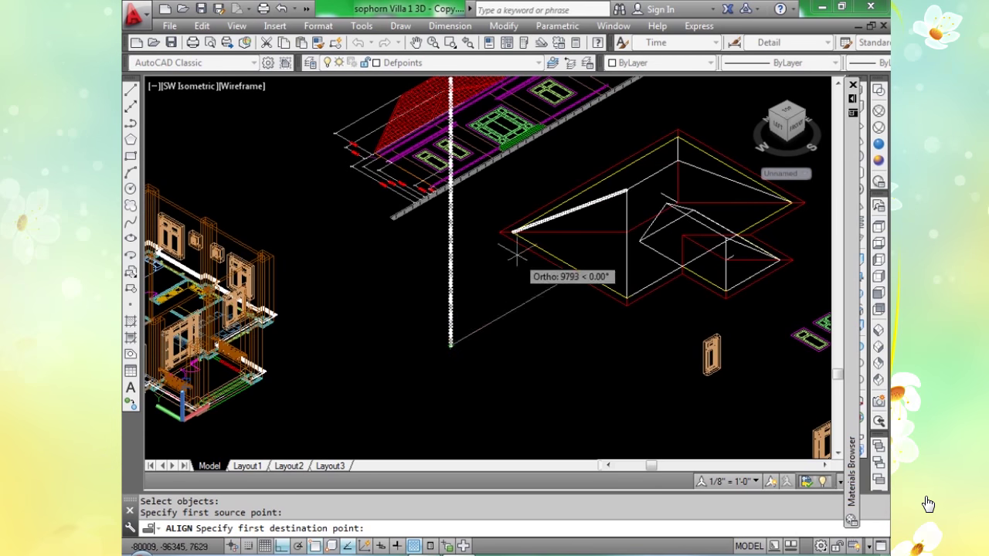
pyautogui.scroll(8, 512, 229)
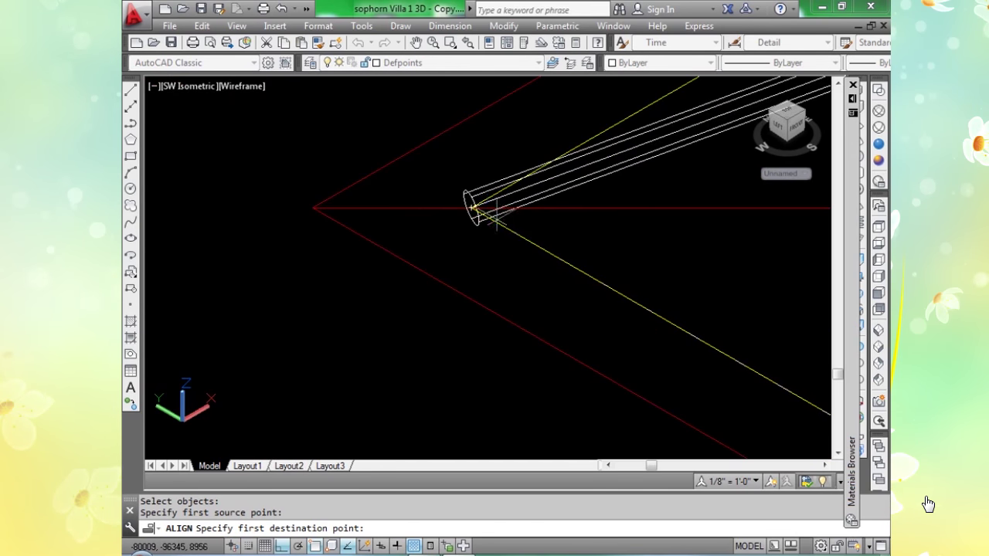
pyautogui.scroll(2, 495, 213)
pyautogui.click(437, 192)
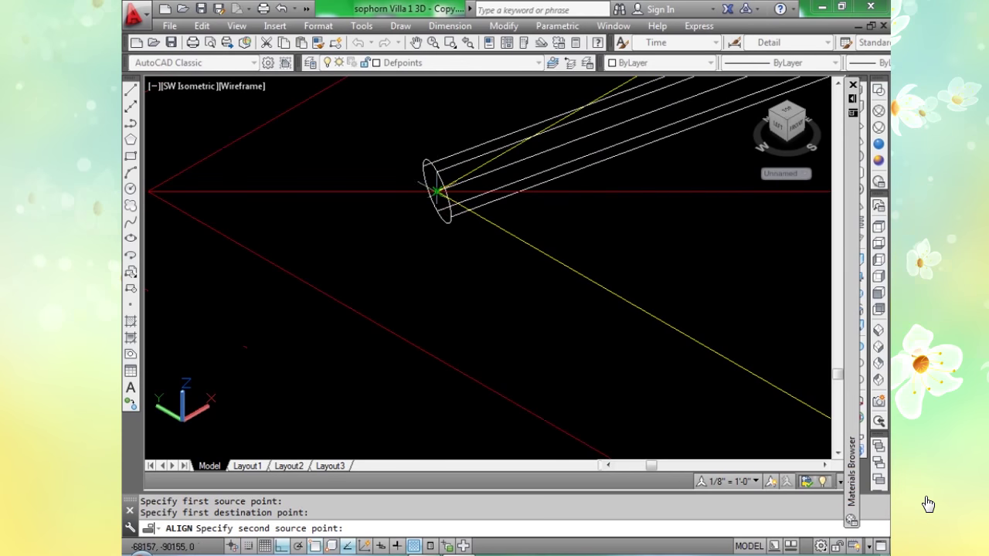
# Match a second column point to the column end, finishing the alignment without scaling.
pyautogui.scroll(-5, 419, 221)
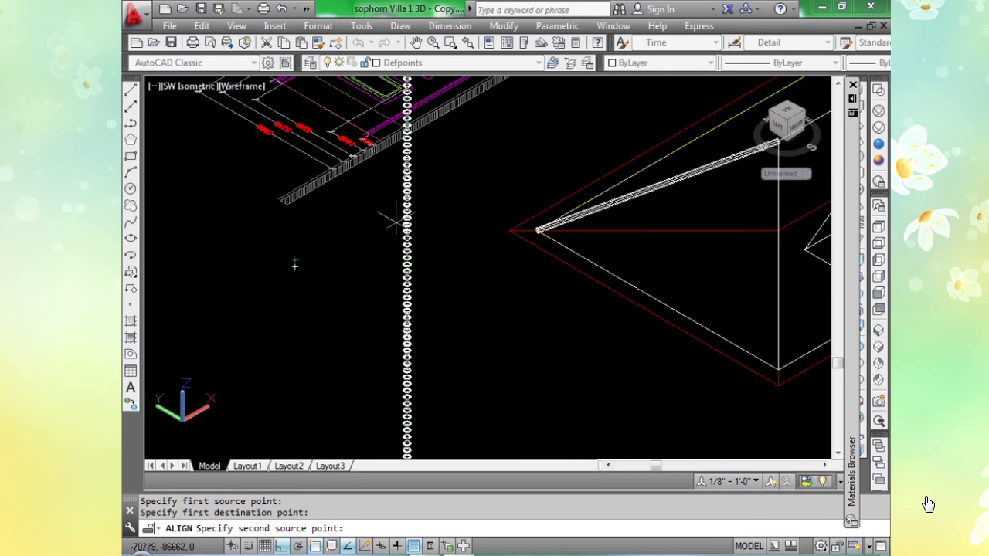
pyautogui.scroll(4, 402, 216)
pyautogui.click(415, 209)
pyautogui.scroll(-4, 415, 210)
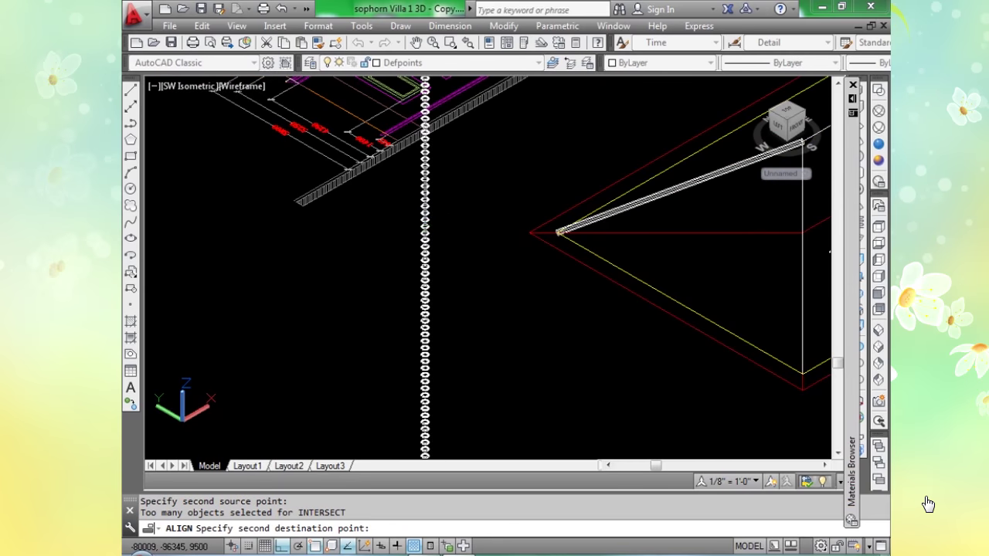
pyautogui.scroll(-4, 485, 221)
pyautogui.scroll(4, 536, 179)
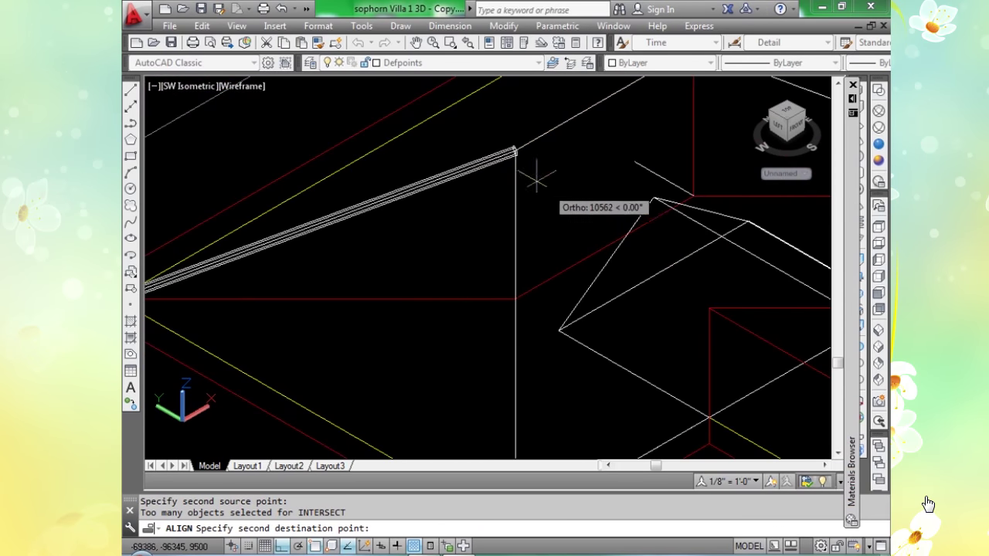
pyautogui.scroll(4, 519, 158)
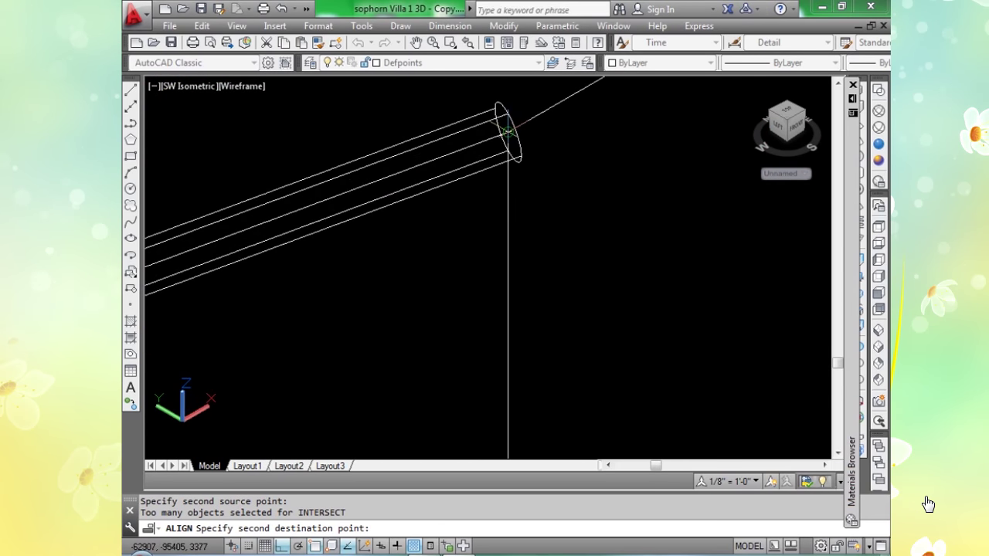
pyautogui.click(508, 132)
pyautogui.press('Return')
pyautogui.press('Return')
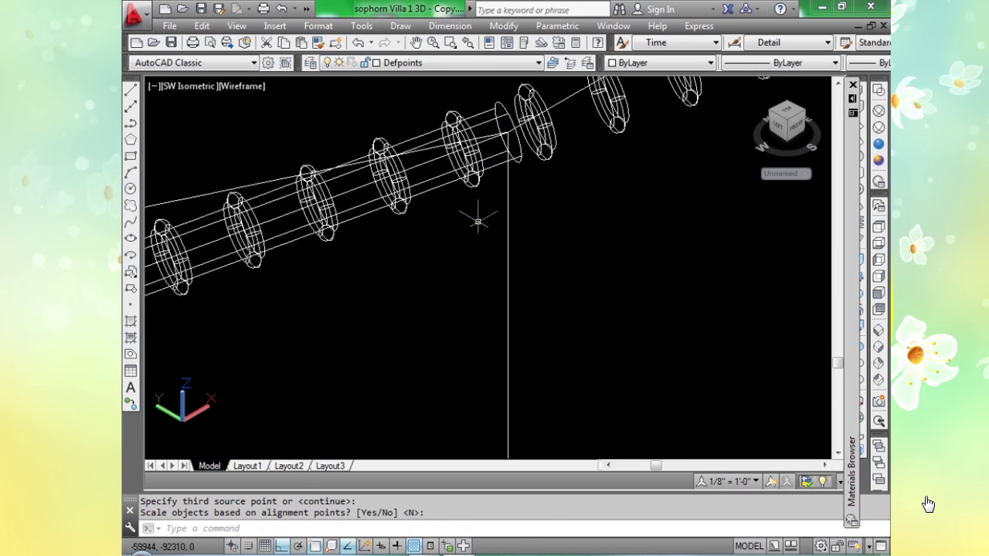
# Show the roof and aligned rings in the Realistic visual style.
pyautogui.scroll(-5, 453, 239)
pyautogui.moveTo(453, 239); pyautogui.dragTo(600, 198, button='middle')
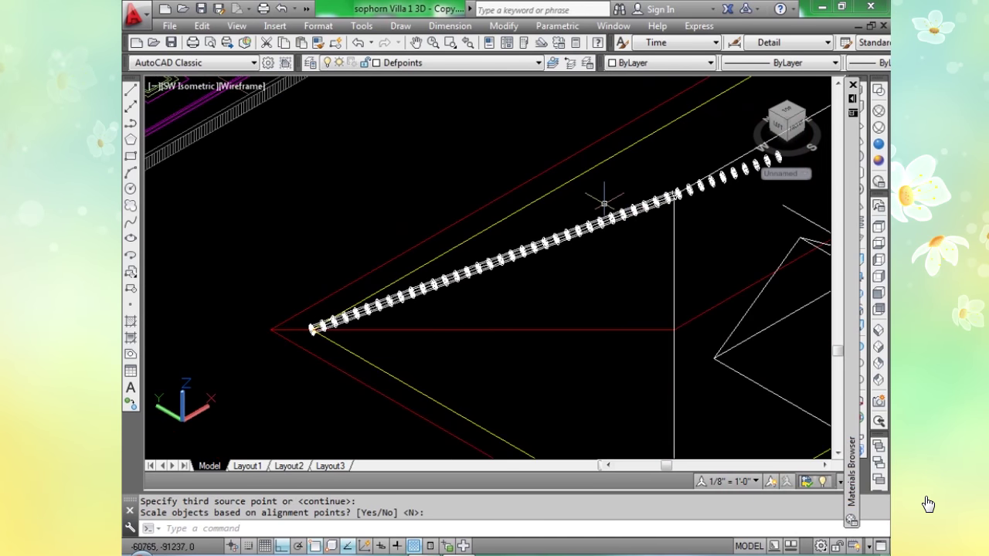
pyautogui.click(879, 145)
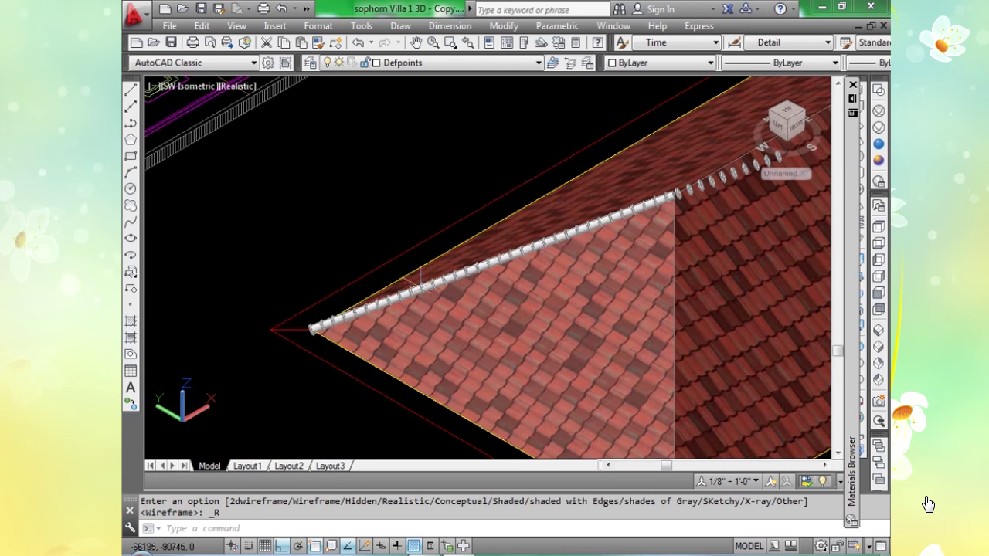
# Erase the small end cap at the end of the ridge-cap column.
pyautogui.scroll(5, 297, 332)
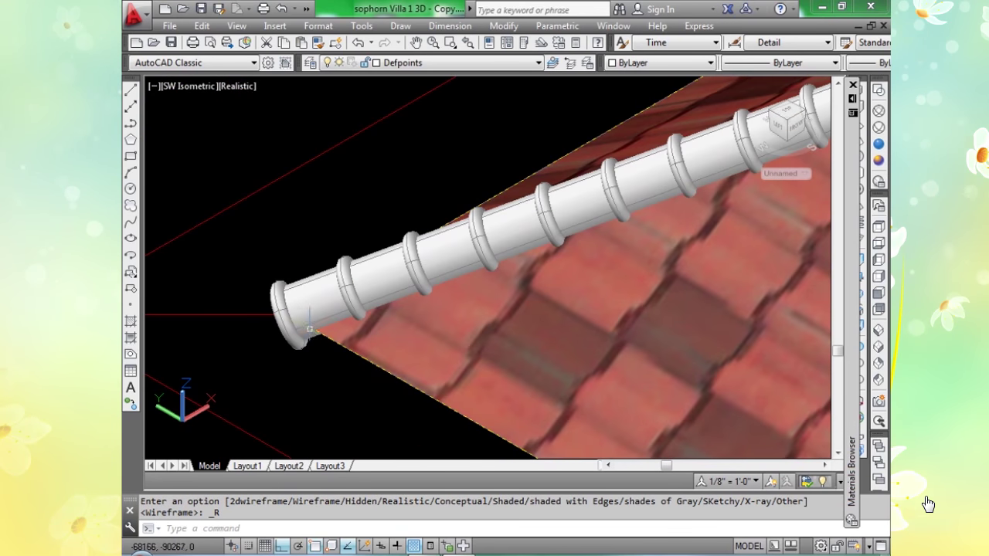
pyautogui.click(292, 337)
pyautogui.press('Delete')
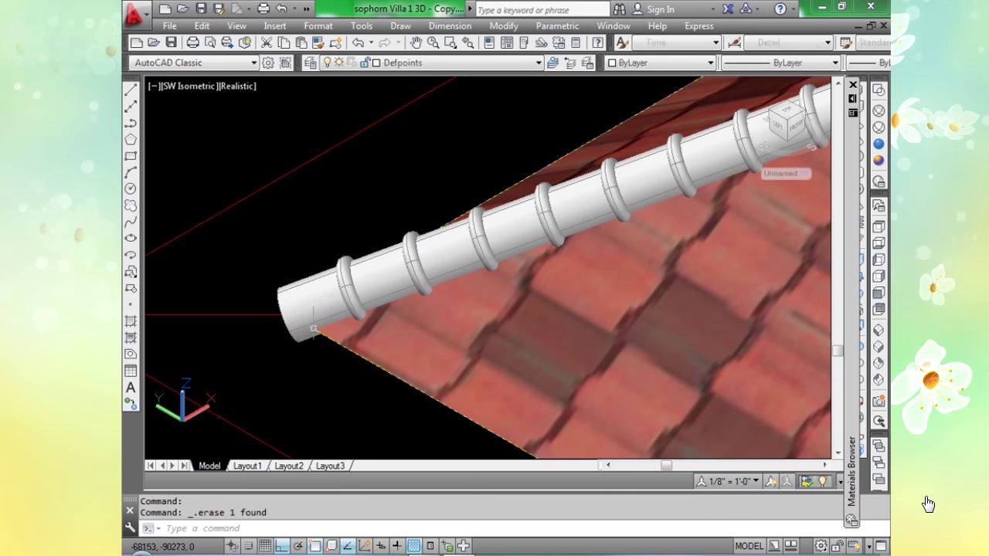
pyautogui.scroll(-5, 331, 328)
pyautogui.scroll(-3, 330, 328)
pyautogui.scroll(8, 364, 347)
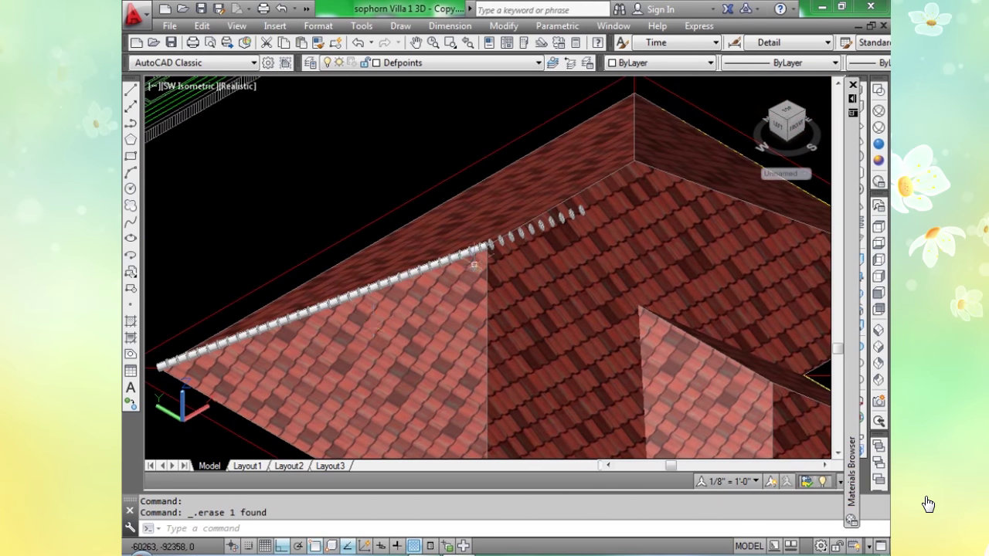
pyautogui.moveTo(542, 229); pyautogui.dragTo(411, 264, button='middle')
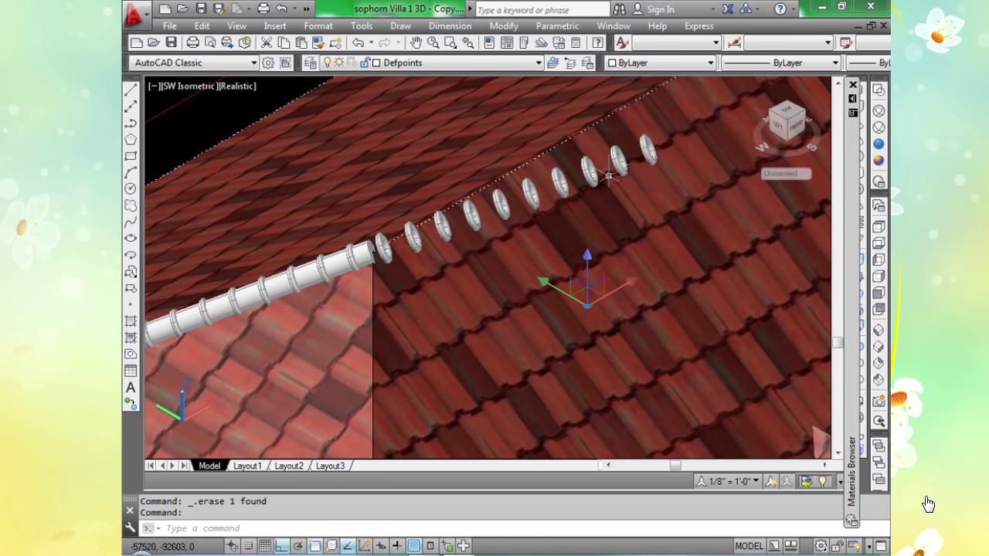
pyautogui.press('Escape')
# Select the ten surplus rings beyond the column end and delete them.
pyautogui.click(647, 153)
pyautogui.click(618, 159)
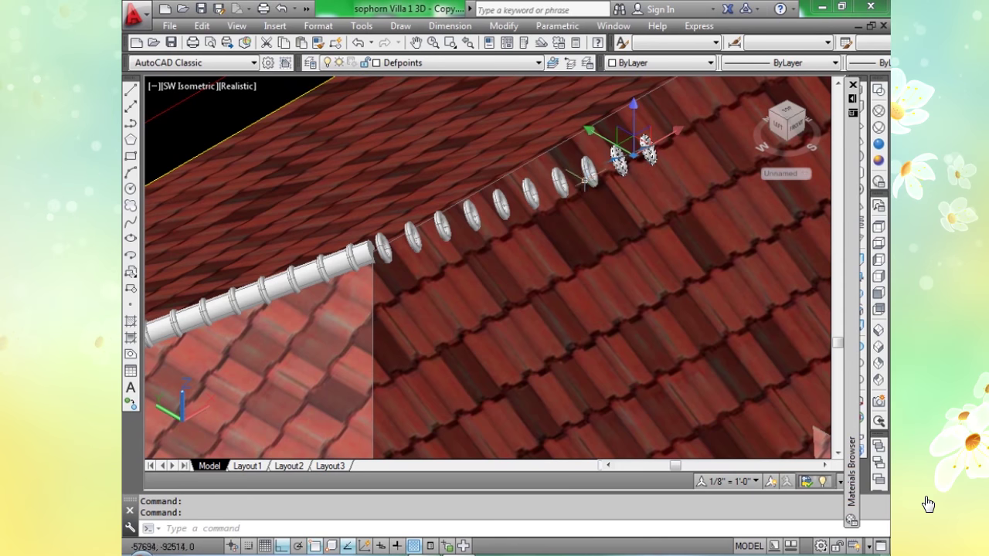
pyautogui.click(589, 173)
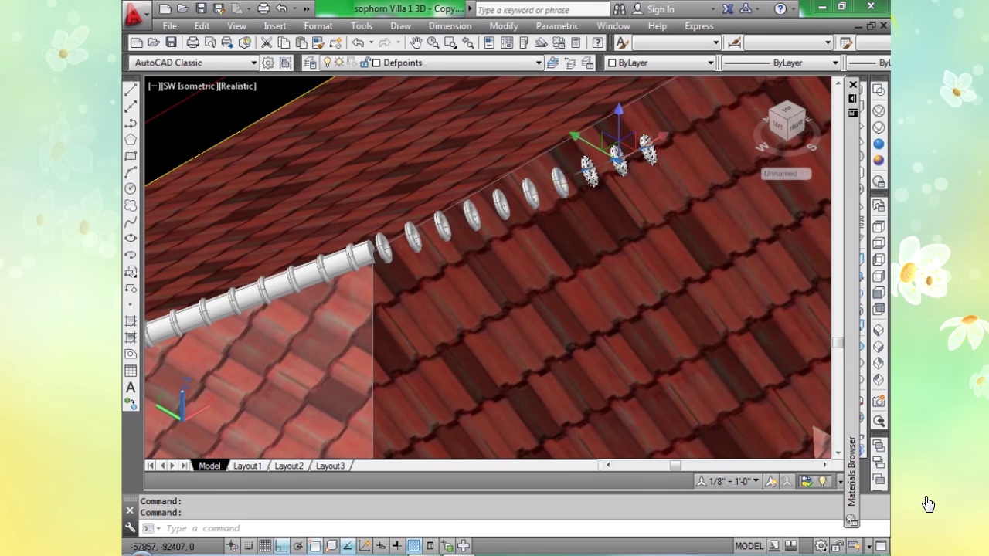
pyautogui.scroll(3, 528, 201)
pyautogui.click(530, 195)
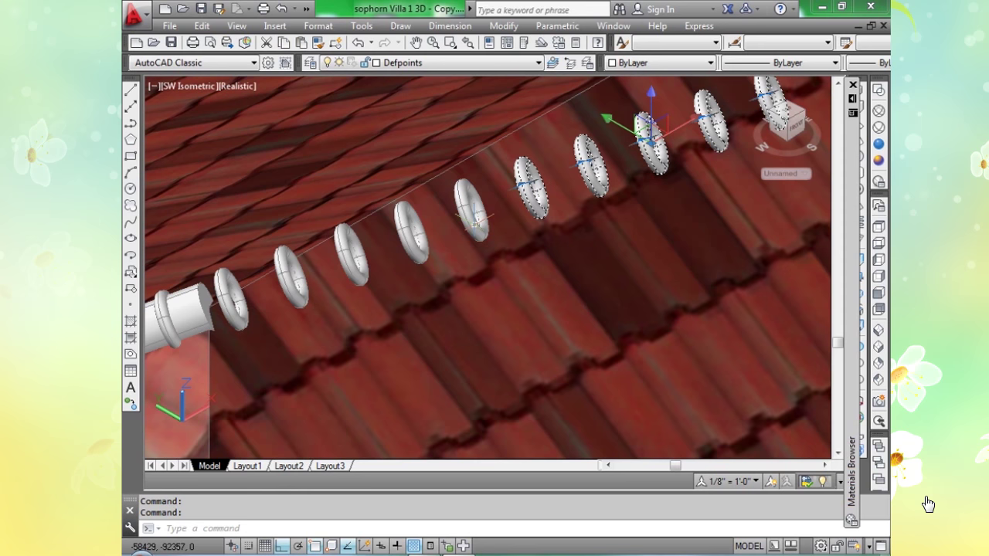
pyautogui.click(500, 209)
pyautogui.click(411, 231)
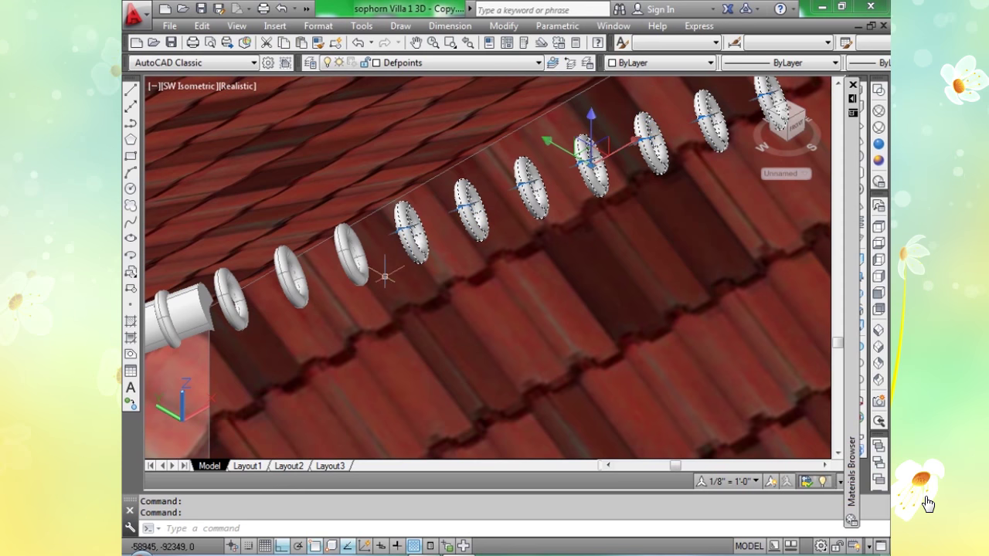
pyautogui.click(286, 289)
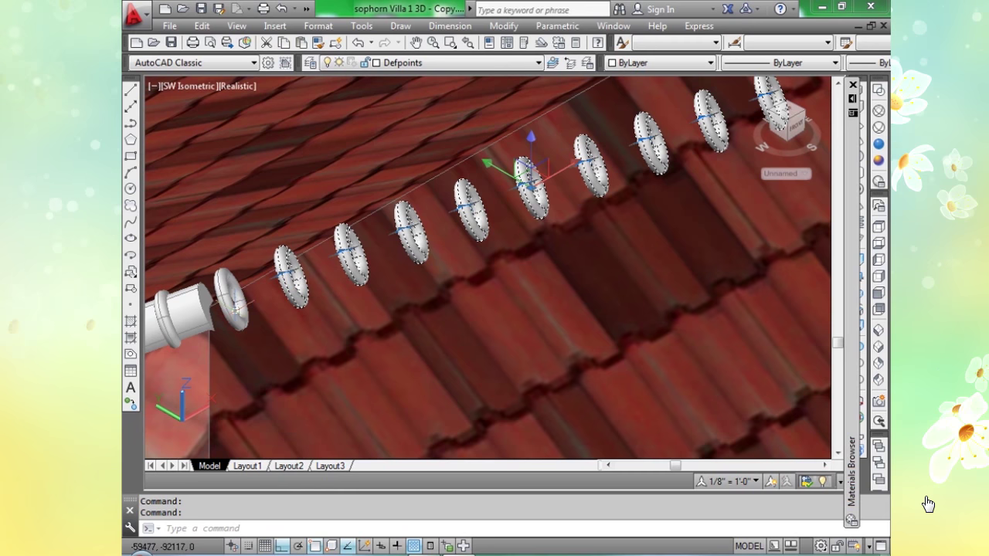
pyautogui.click(232, 309)
pyautogui.press('Delete')
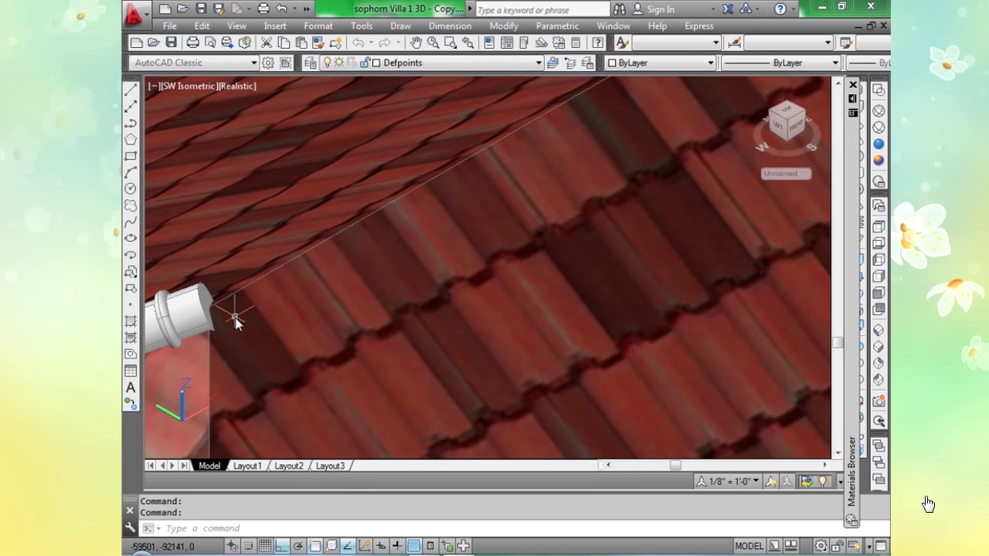
pyautogui.scroll(-5, 236, 309)
pyautogui.scroll(-5, 276, 355)
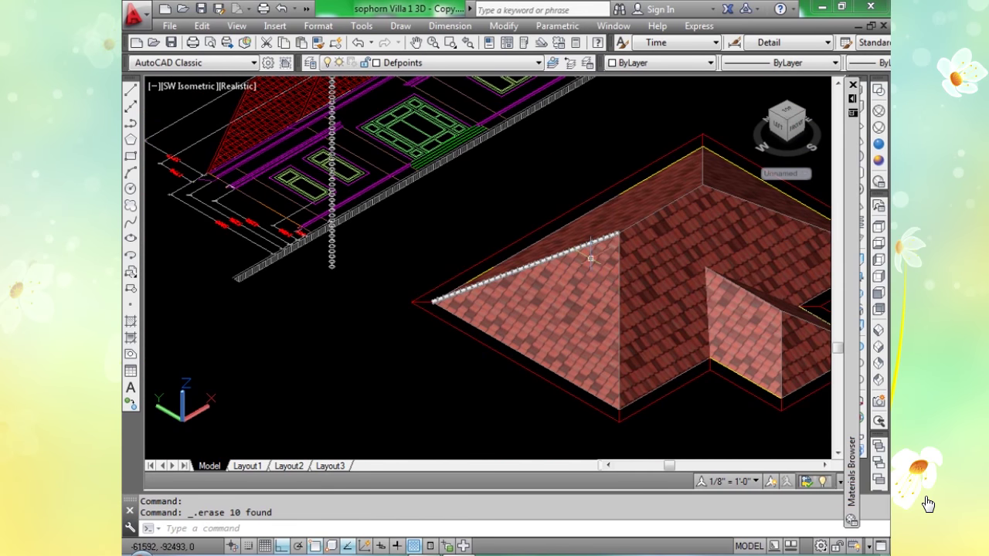
# Start MIRROR and pick the ridge-cap column as the first object.
pyautogui.scroll(4, 571, 267)
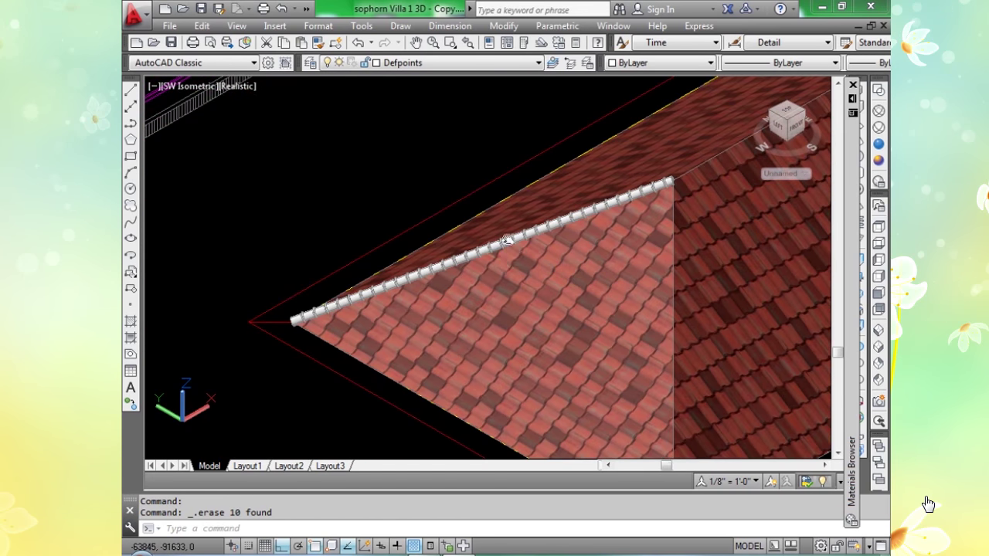
pyautogui.moveTo(506, 240); pyautogui.dragTo(478, 195, button='middle')
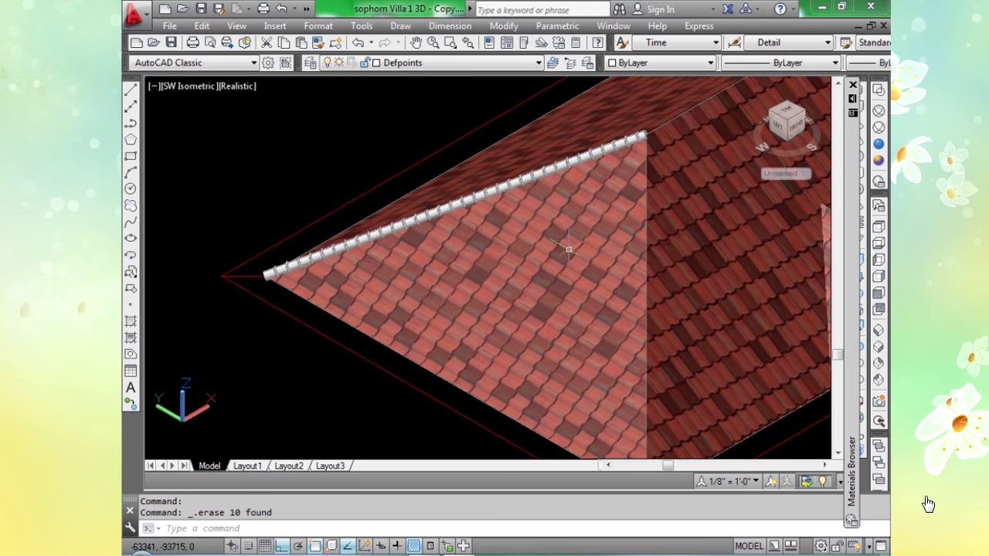
pyautogui.write('mi')
pyautogui.press('Return')
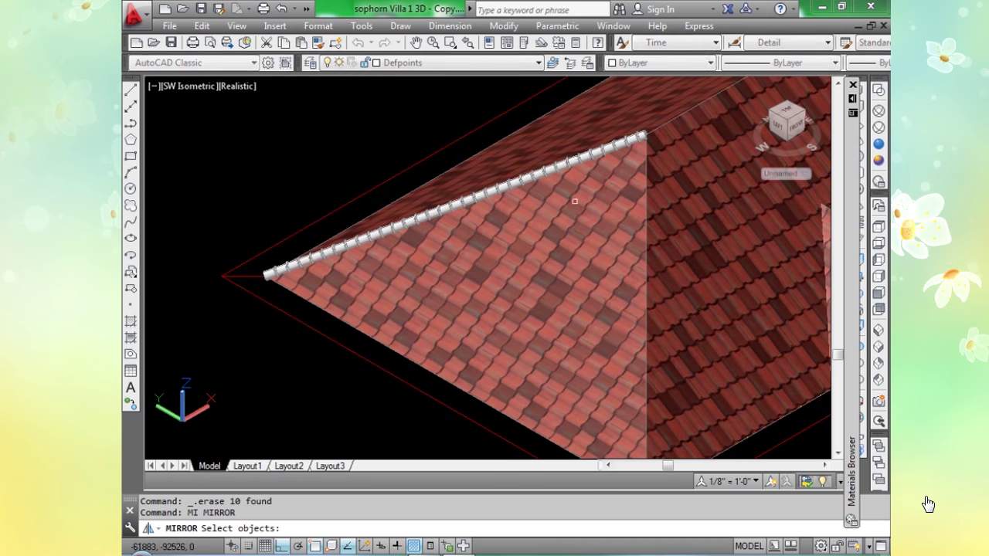
pyautogui.scroll(4, 618, 159)
pyautogui.click(618, 146)
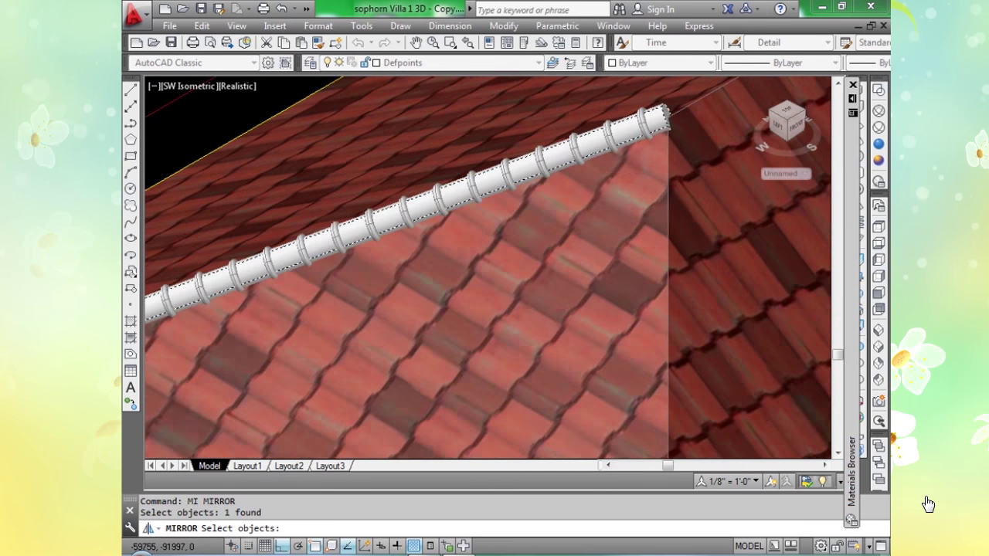
# Add ten rings along the upper part of the hip ridge to the mirror set.
pyautogui.scroll(1, 618, 143)
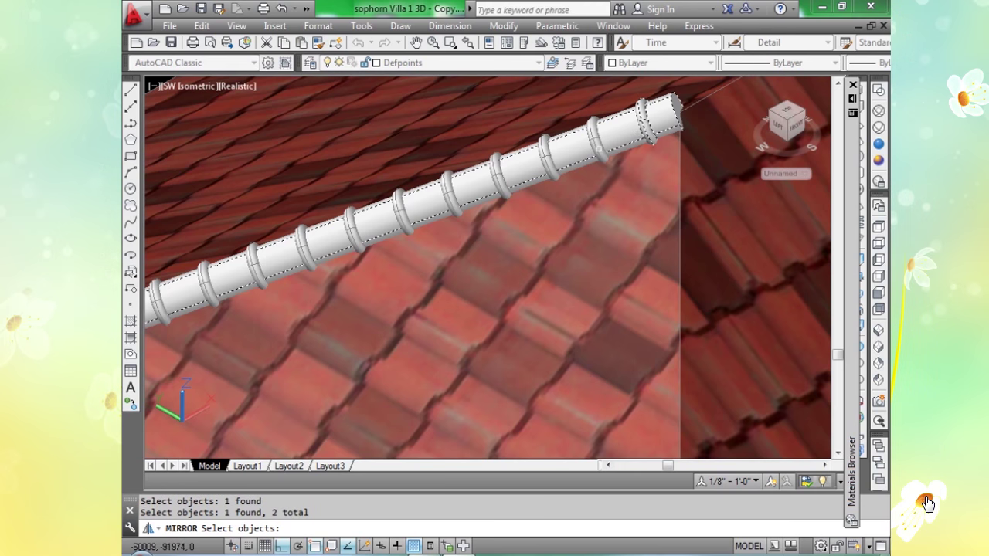
pyautogui.click(540, 165)
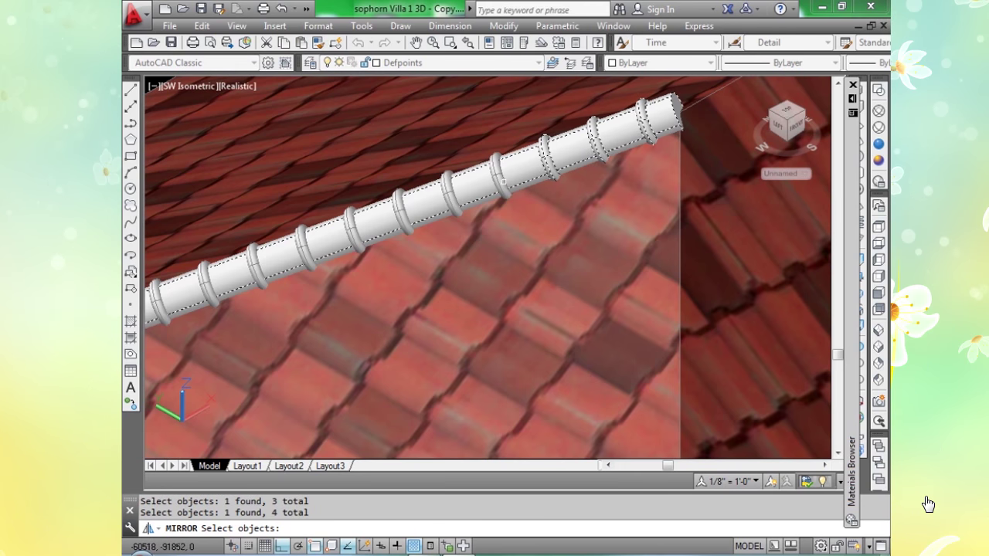
pyautogui.click(501, 181)
pyautogui.click(448, 197)
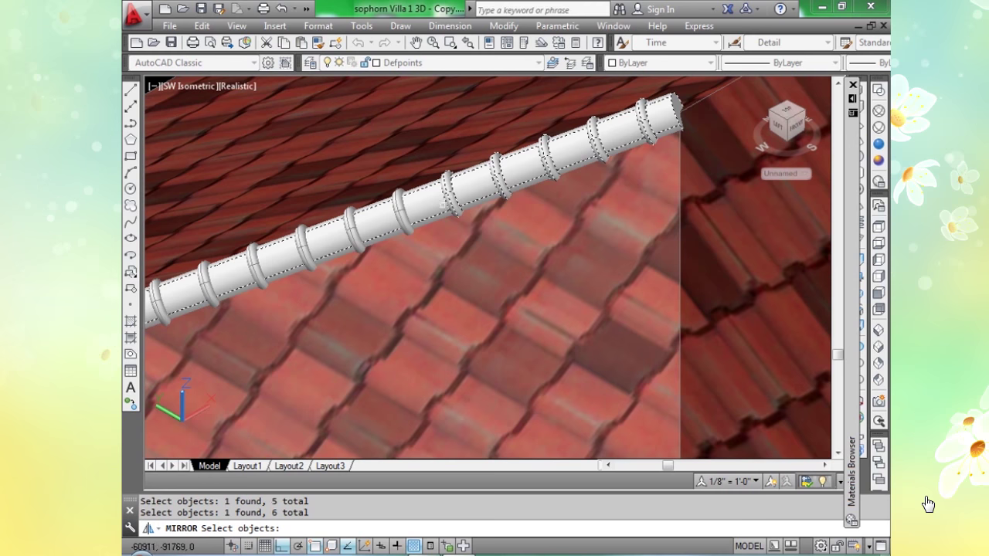
pyautogui.click(397, 215)
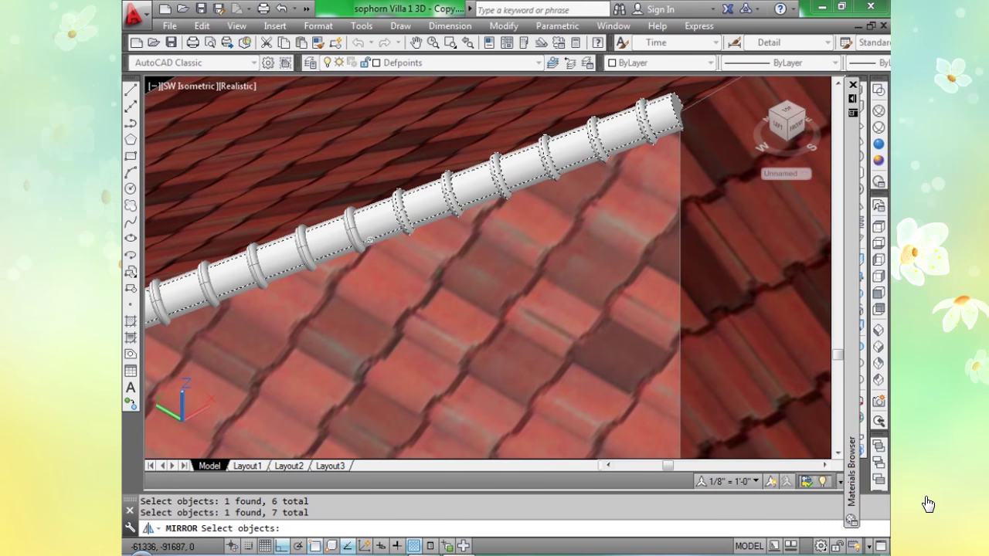
pyautogui.click(352, 228)
pyautogui.moveTo(351, 230); pyautogui.dragTo(595, 188, button='middle')
pyautogui.click(483, 197)
pyautogui.click(441, 213)
pyautogui.click(393, 225)
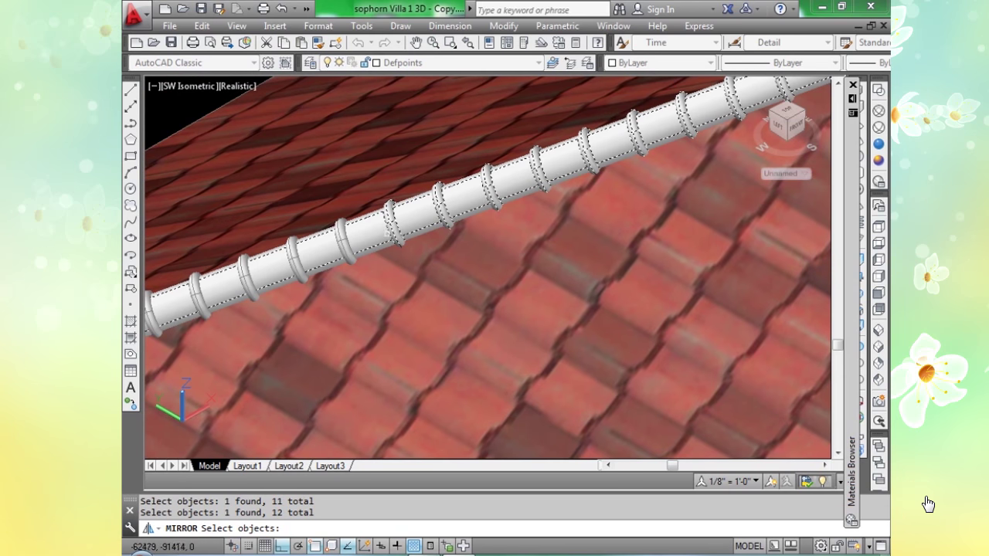
pyautogui.click(348, 240)
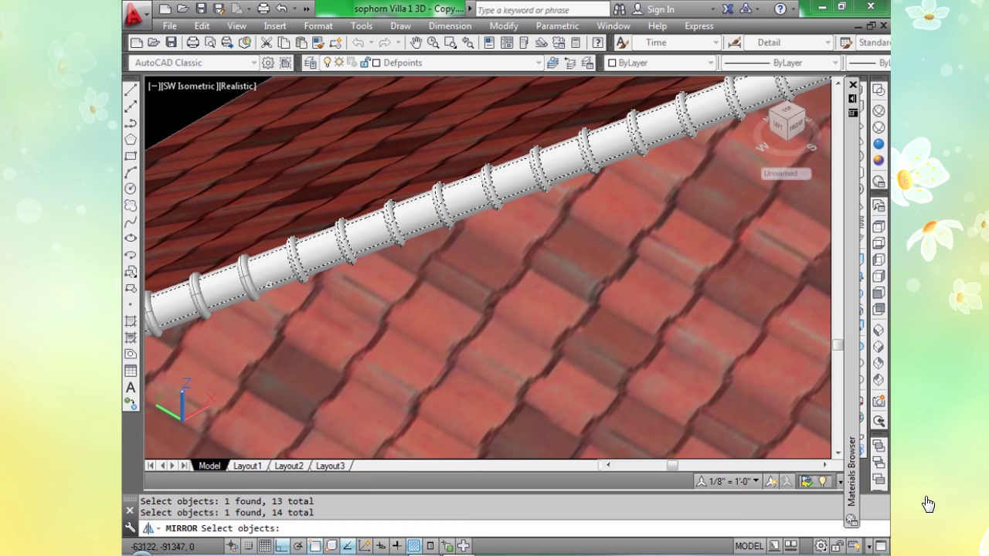
pyautogui.click(295, 256)
pyautogui.click(294, 255)
# Add ten more rings along the middle of the hip ridge to the set.
pyautogui.moveTo(310, 269); pyautogui.dragTo(479, 220, button='middle')
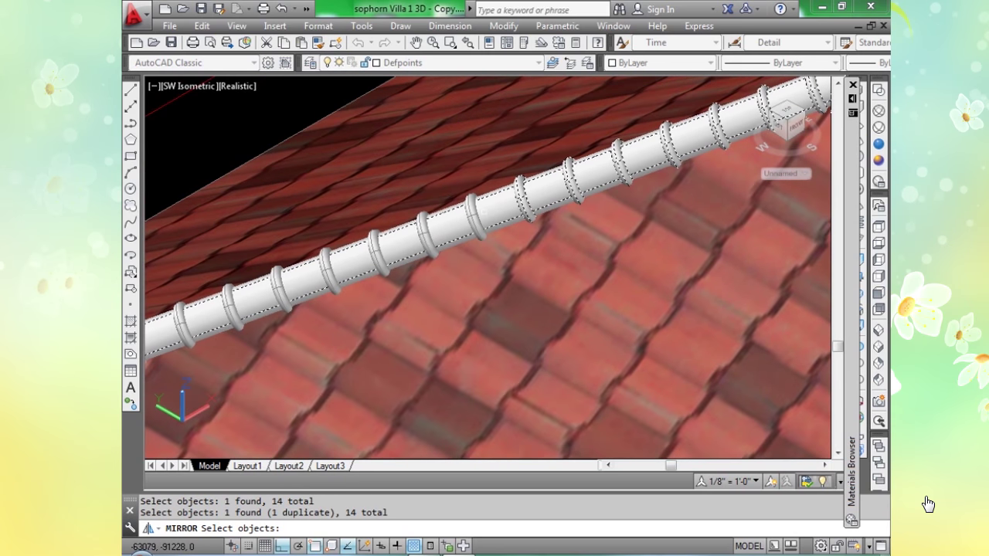
pyautogui.click(421, 237)
pyautogui.click(476, 219)
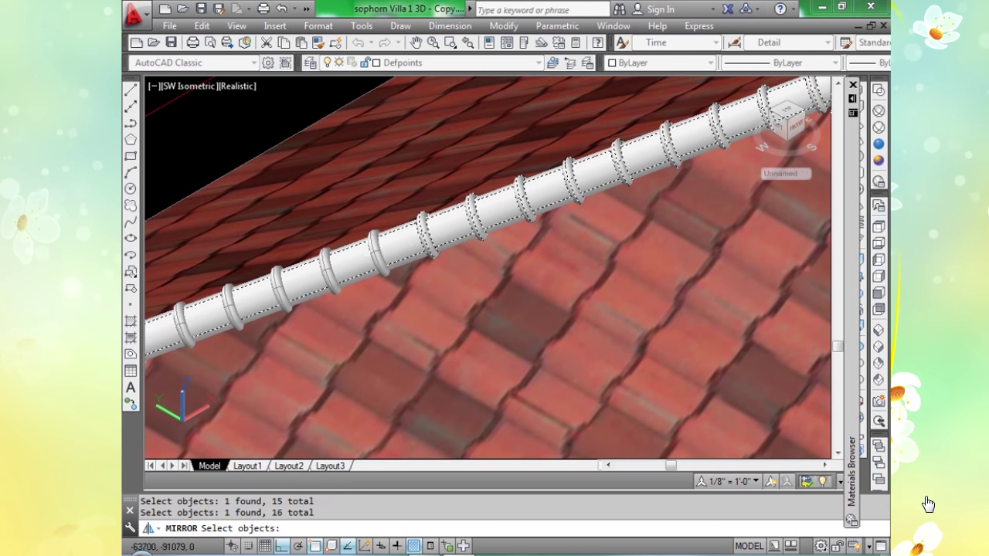
pyautogui.click(330, 269)
pyautogui.click(282, 291)
pyautogui.click(231, 313)
pyautogui.click(183, 325)
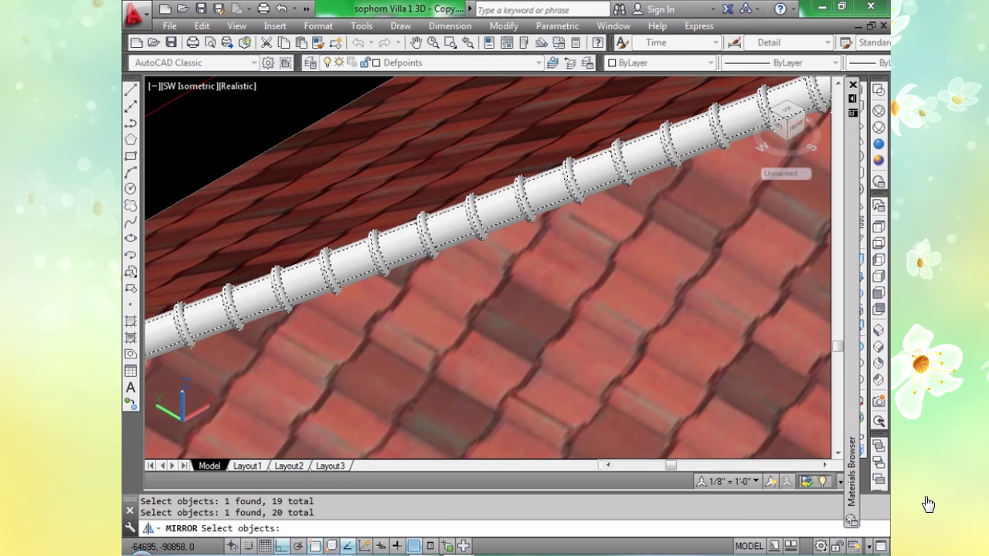
pyautogui.scroll(-2, 440, 257)
pyautogui.click(440, 257)
pyautogui.scroll(3, 440, 257)
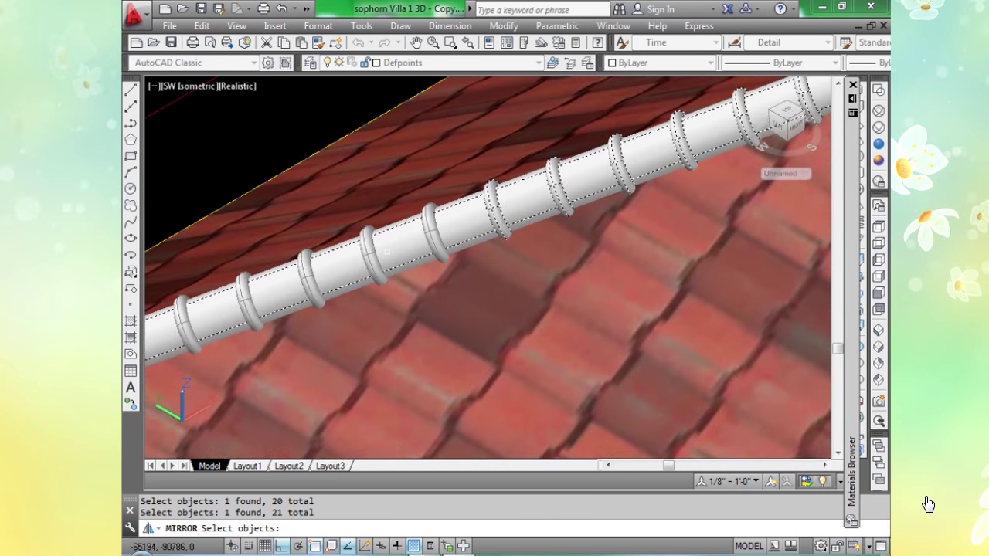
pyautogui.click(369, 260)
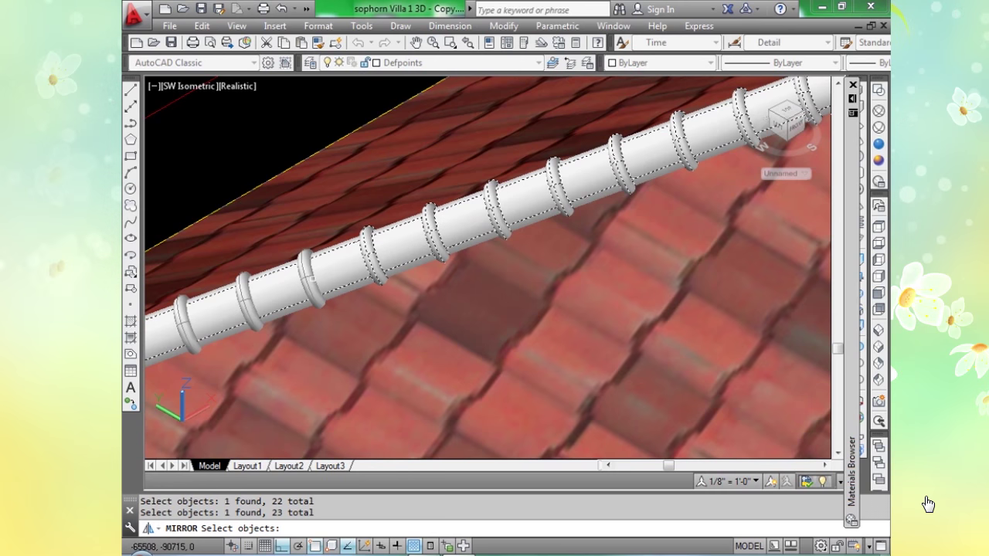
pyautogui.click(307, 278)
pyautogui.click(246, 302)
# Pick the remaining rings down to the ridge's lower end, reaching 33 objects.
pyautogui.scroll(-1, 509, 203)
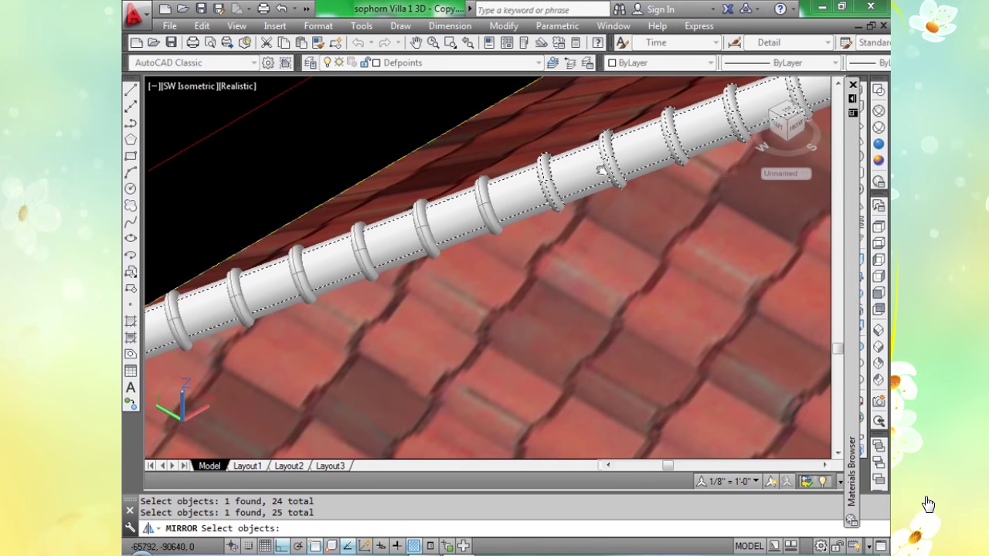
pyautogui.click(509, 204)
pyautogui.click(485, 210)
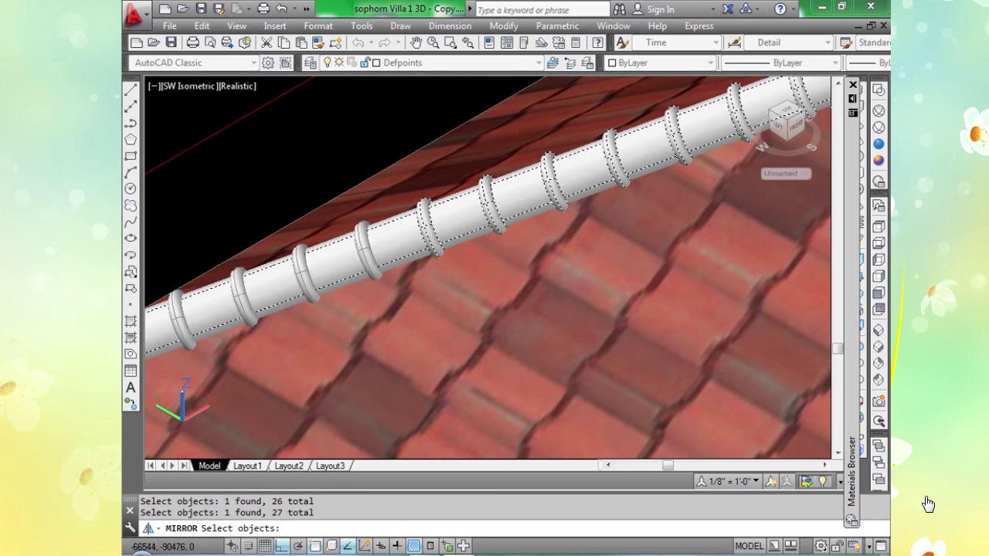
pyautogui.click(364, 251)
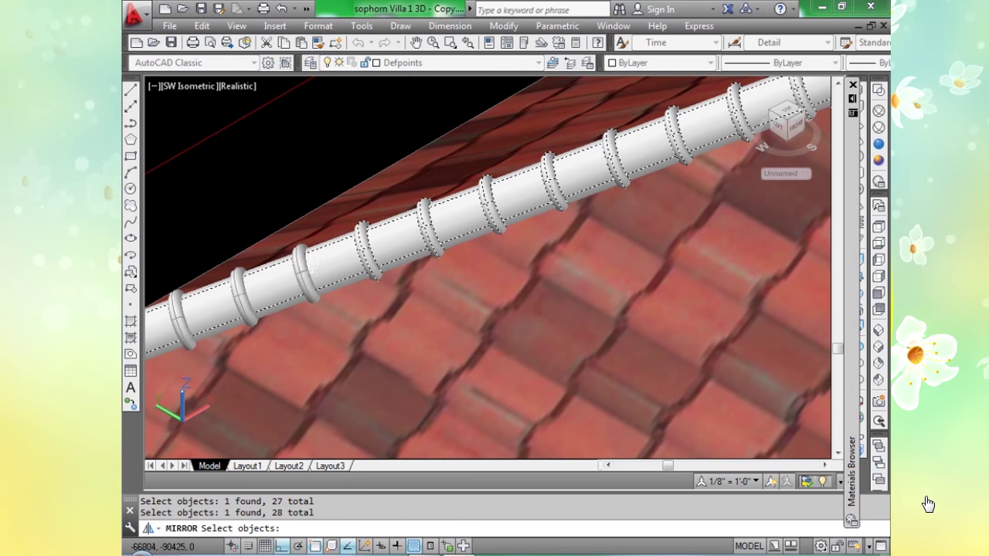
pyautogui.click(305, 272)
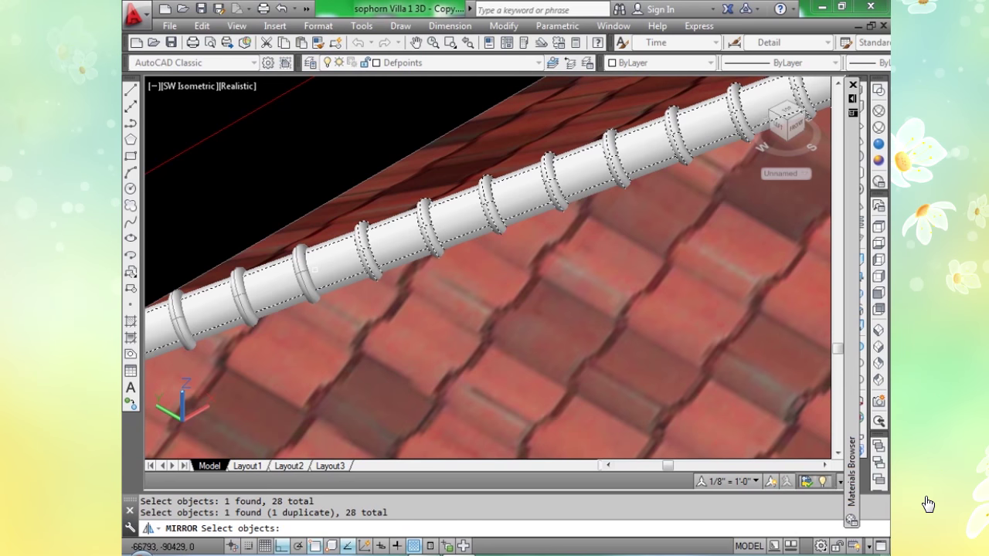
pyautogui.click(269, 291)
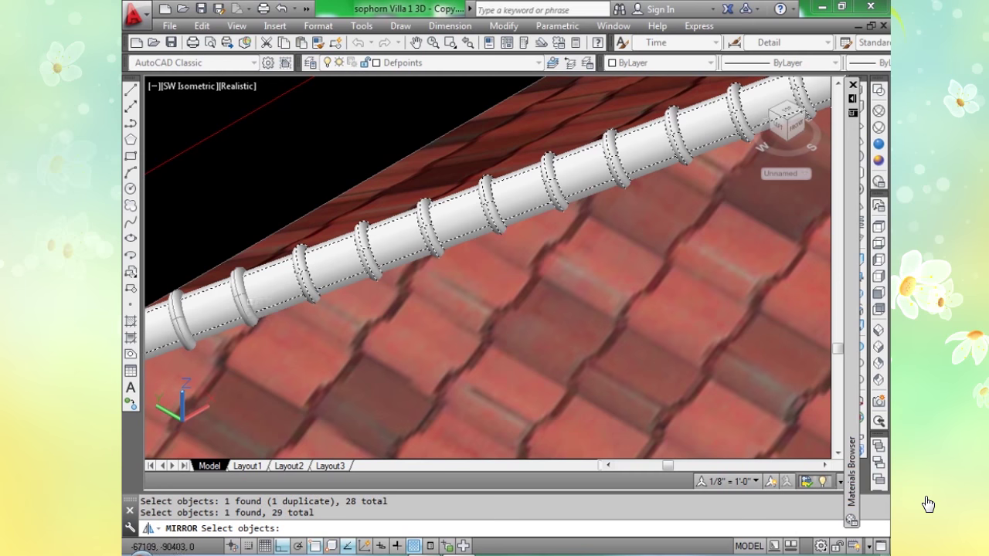
pyautogui.click(245, 303)
pyautogui.moveTo(464, 271); pyautogui.dragTo(564, 309, button='middle')
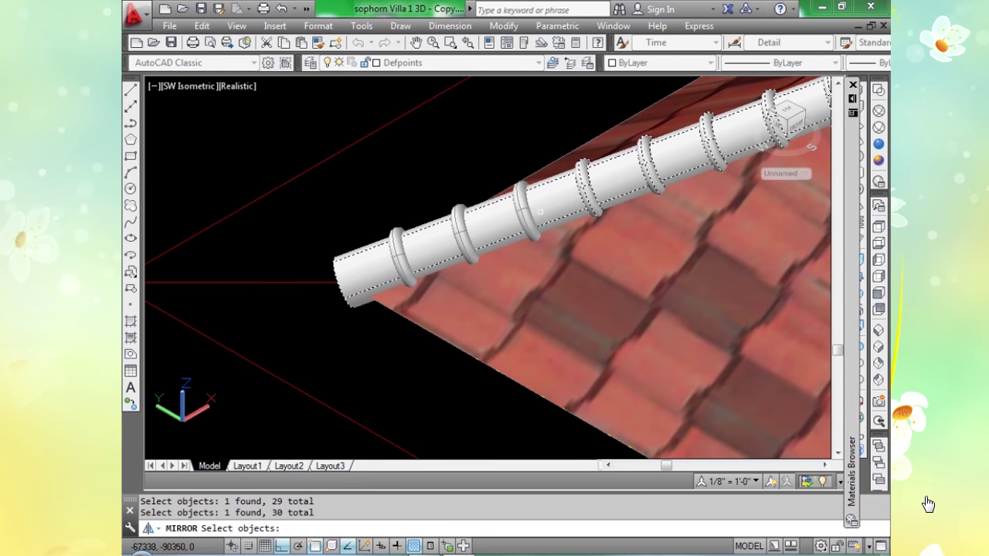
pyautogui.click(462, 236)
pyautogui.click(462, 231)
pyautogui.click(461, 235)
pyautogui.scroll(-6, 500, 283)
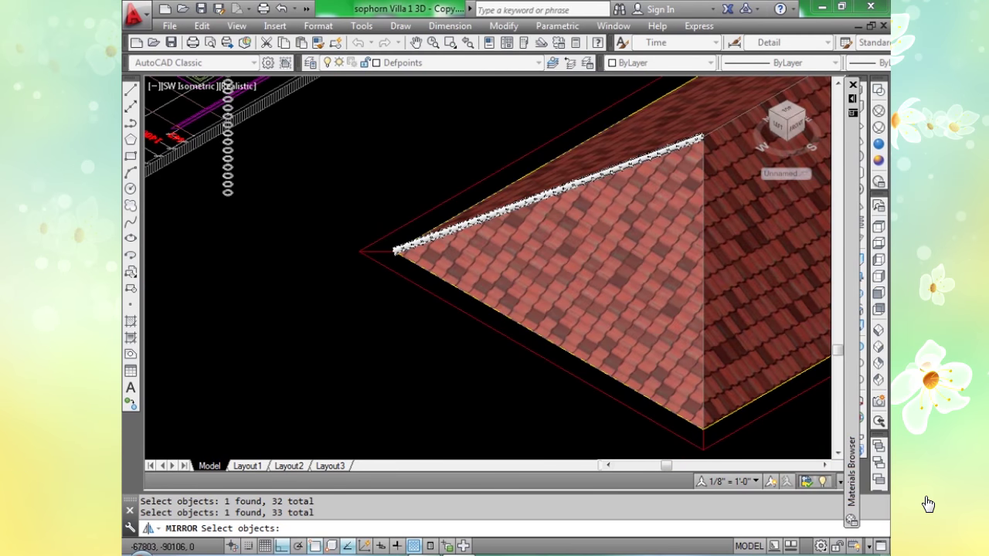
# Mirror the 33 ridge rings across a line at the roof hip, keeping the source objects.
pyautogui.press('Return')
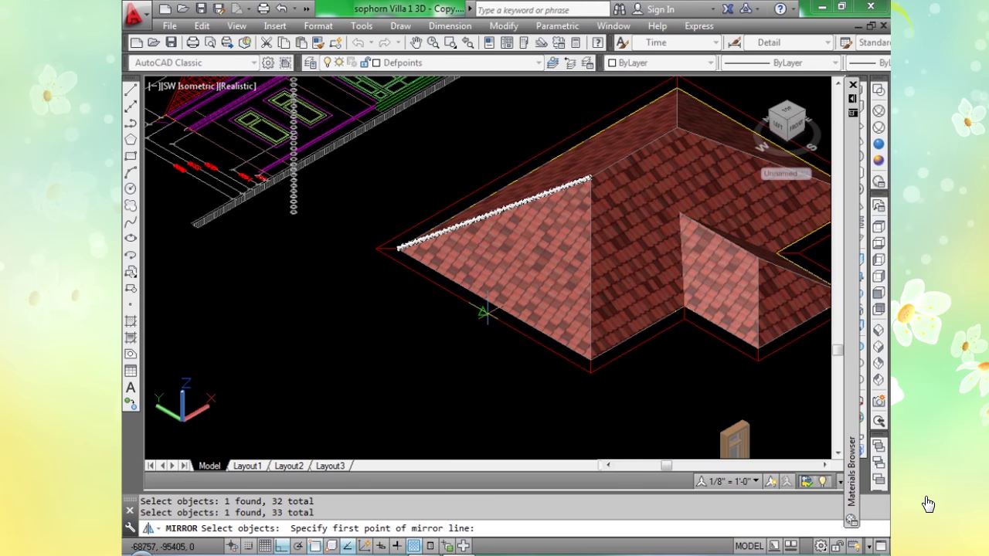
pyautogui.click(479, 309)
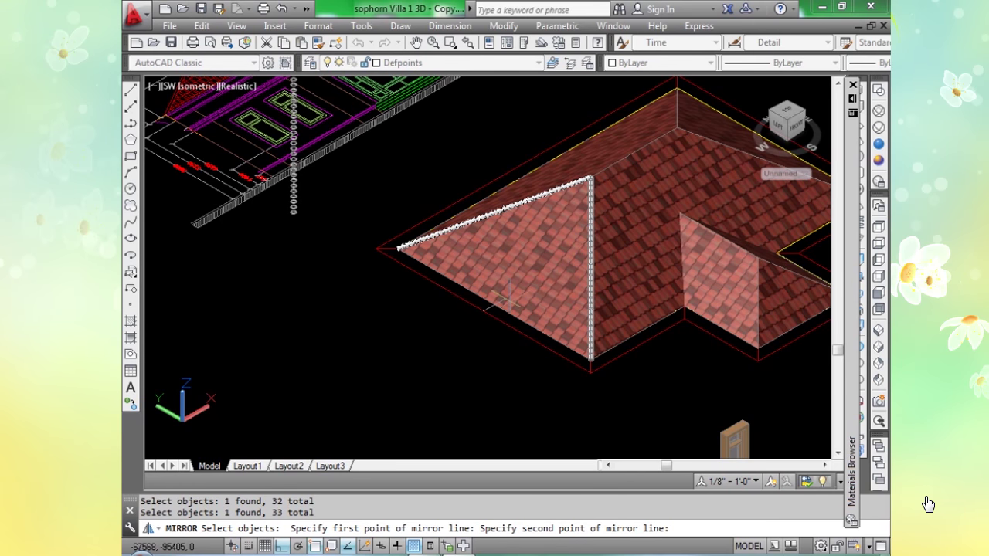
pyautogui.scroll(2, 494, 305)
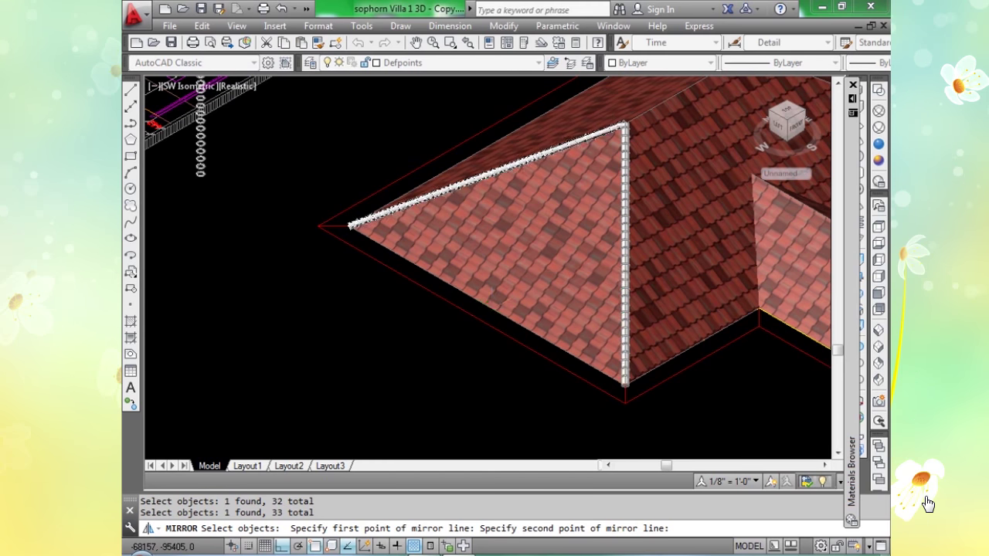
pyautogui.scroll(3, 488, 307)
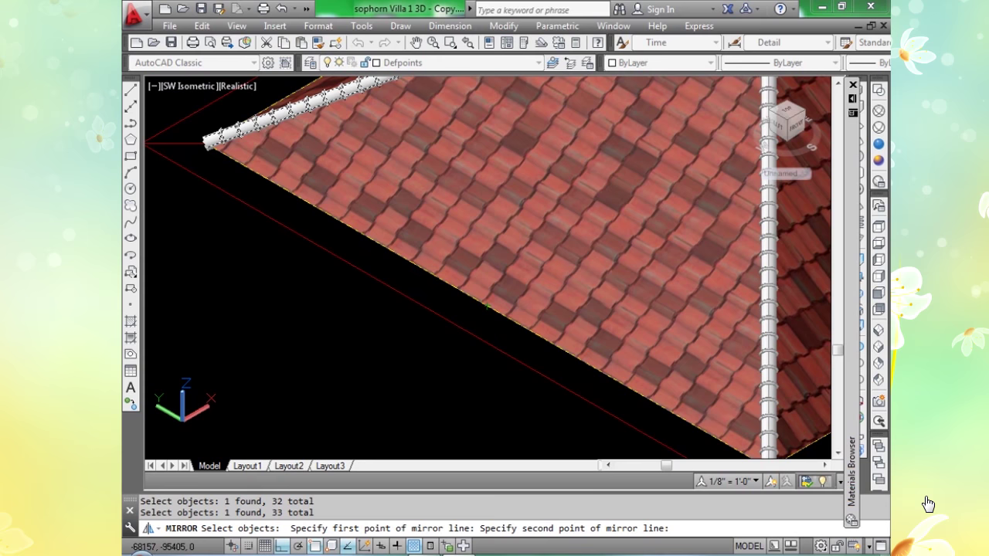
pyautogui.scroll(2, 487, 307)
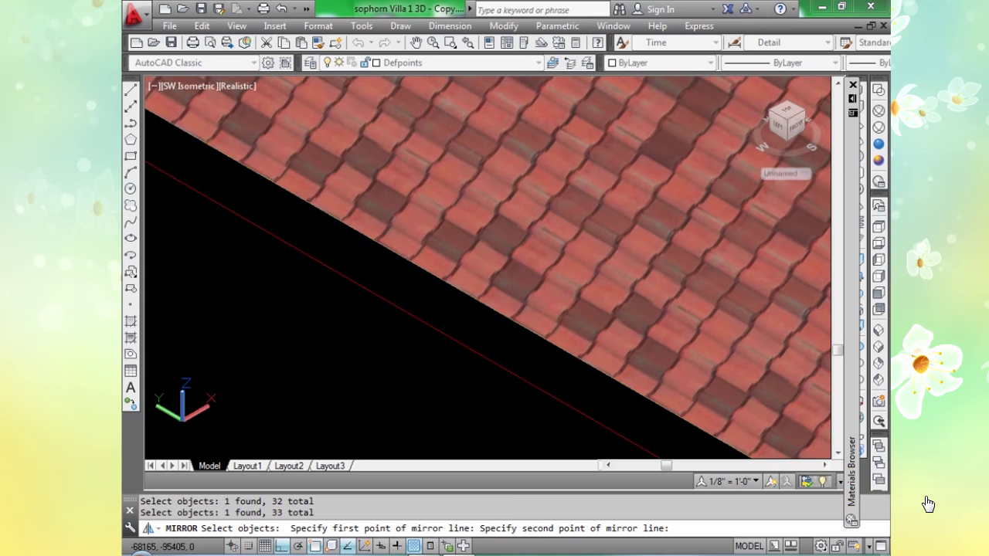
pyautogui.click(486, 308)
pyautogui.press('Return')
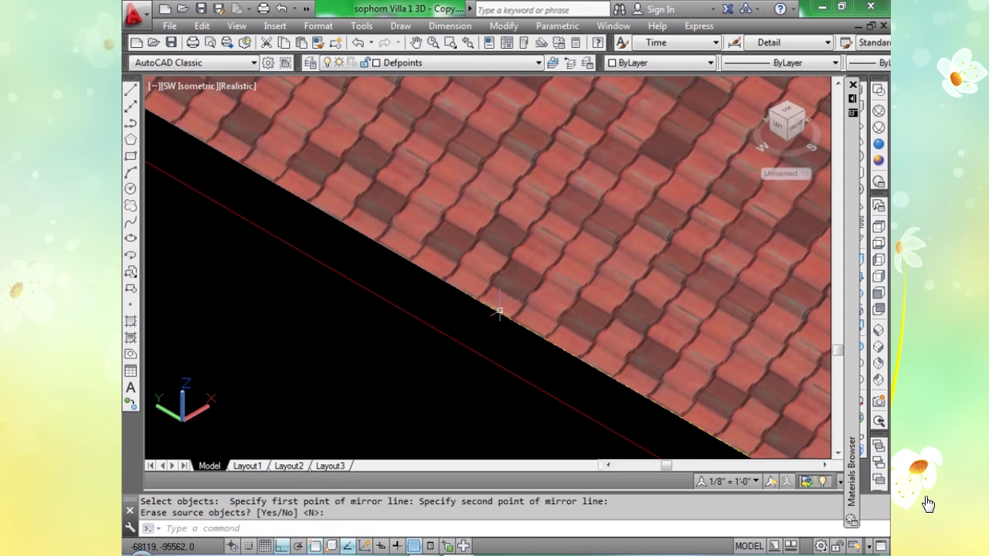
pyautogui.scroll(-5, 499, 317)
pyautogui.scroll(8, 594, 198)
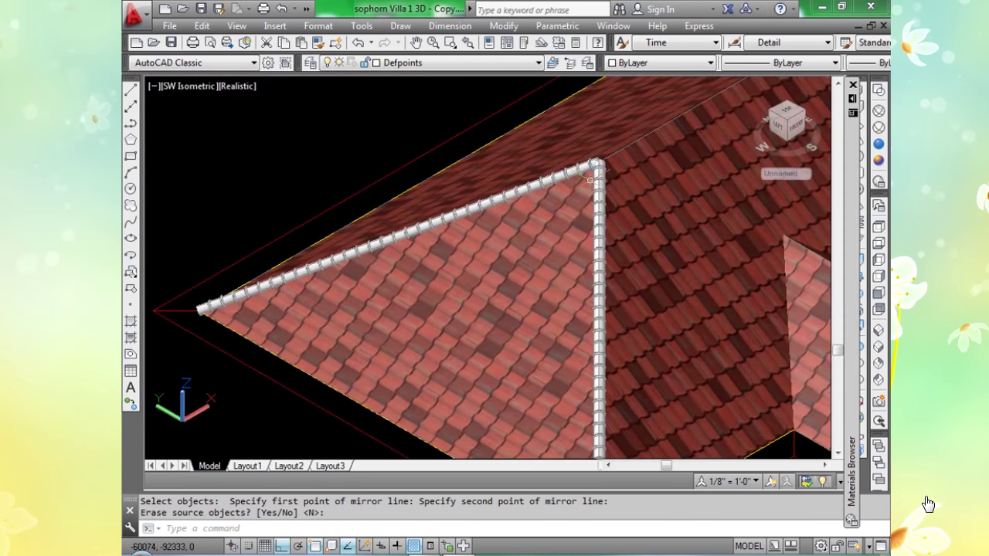
pyautogui.scroll(-8, 620, 174)
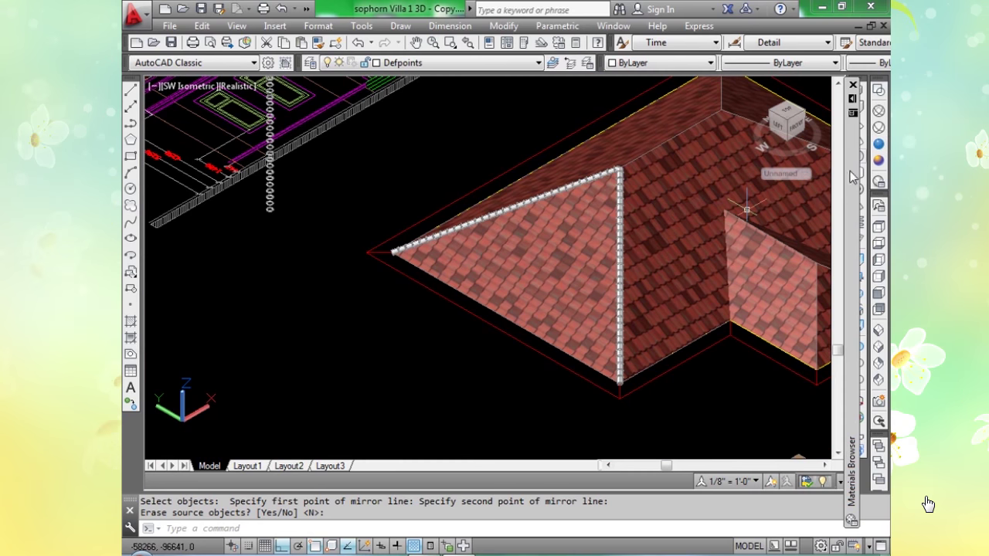
pyautogui.scroll(2, 622, 374)
pyautogui.scroll(2, 618, 380)
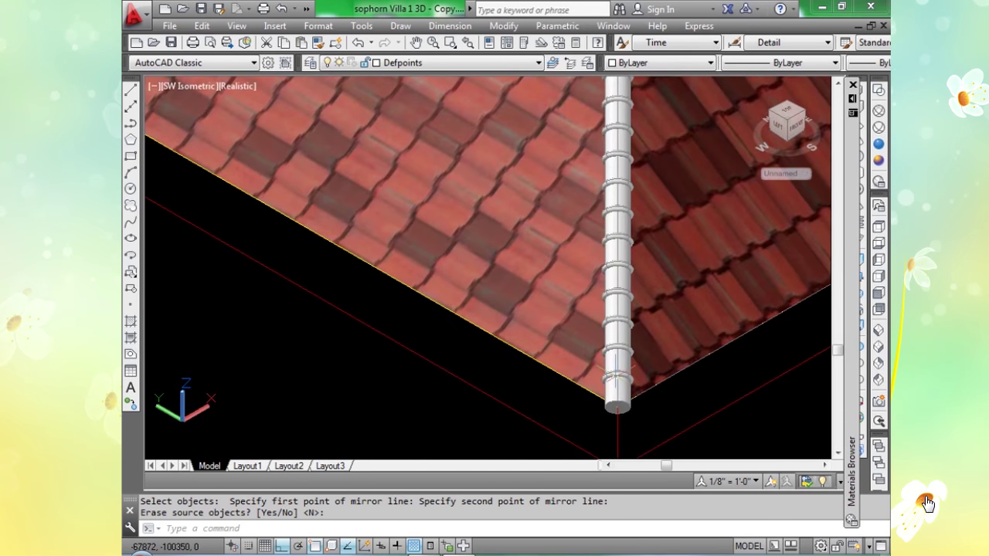
pyautogui.scroll(-4, 618, 380)
pyautogui.scroll(-5, 616, 379)
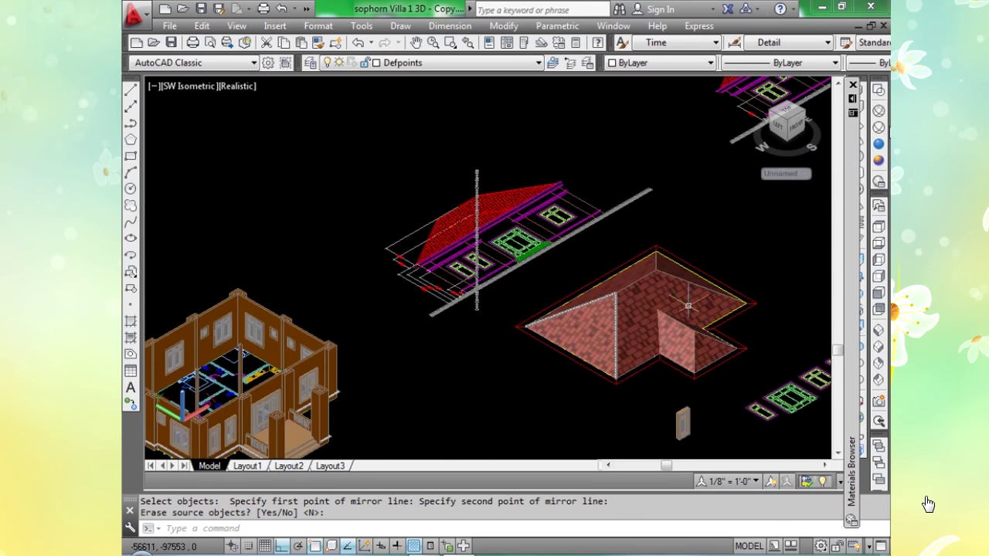
# Switch to Wireframe, start MIRROR, and window-select the vertical ring column.
pyautogui.click(879, 110)
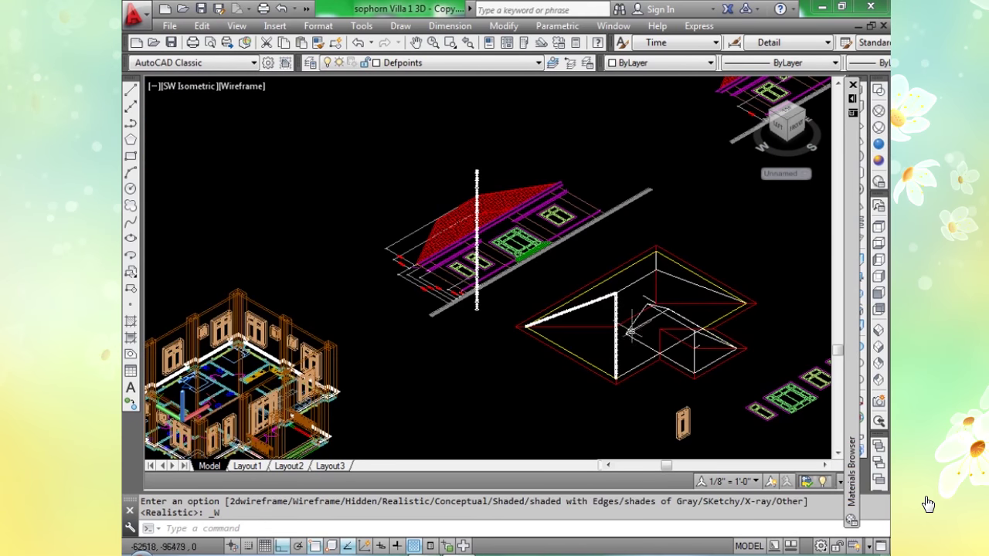
pyautogui.scroll(3, 613, 313)
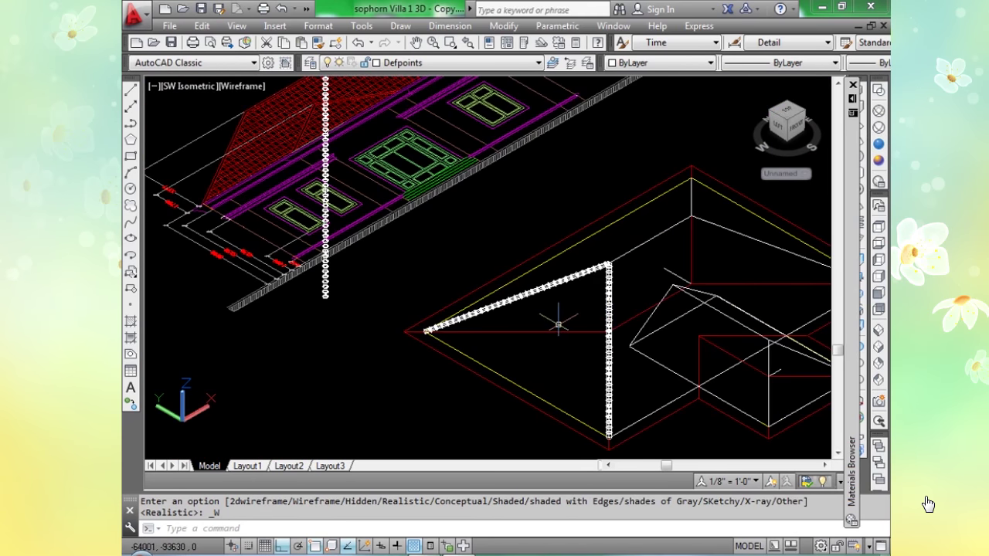
pyautogui.write('mi')
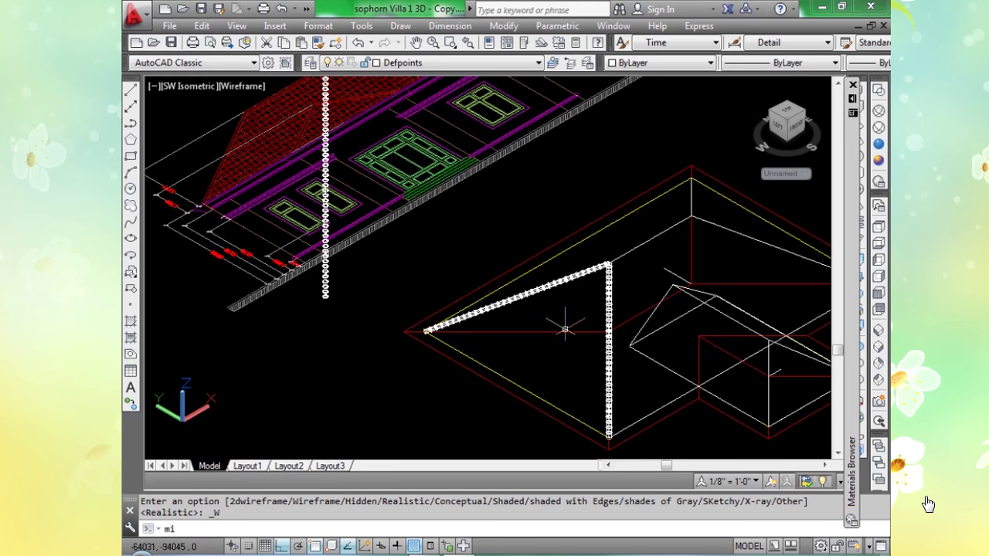
pyautogui.press('Return')
pyautogui.scroll(4, 598, 280)
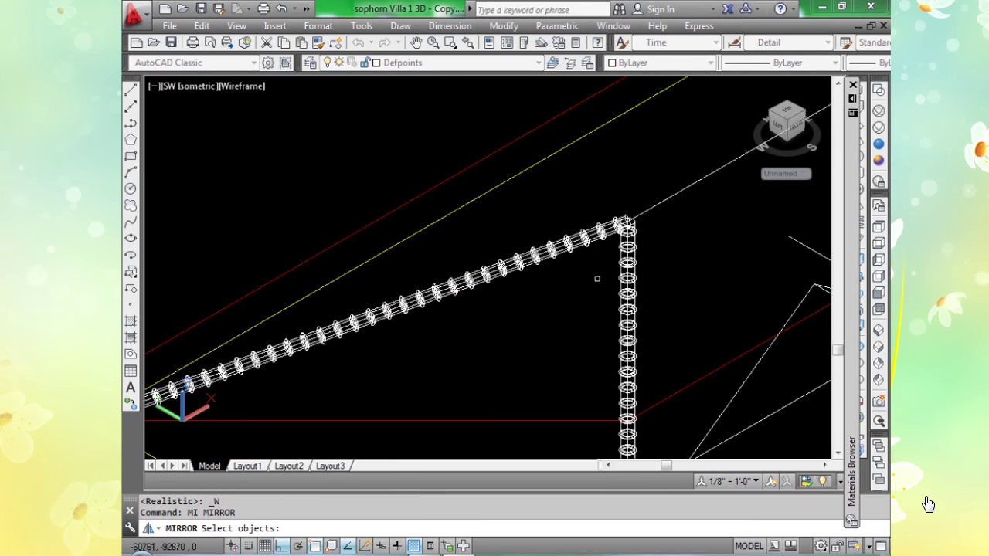
pyautogui.scroll(-3, 640, 245)
pyautogui.click(644, 246)
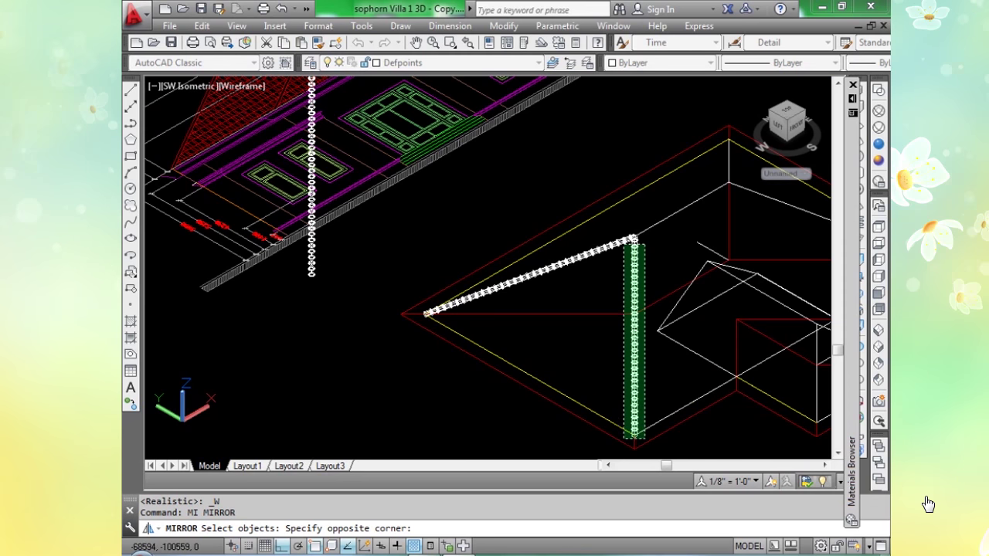
pyautogui.click(623, 436)
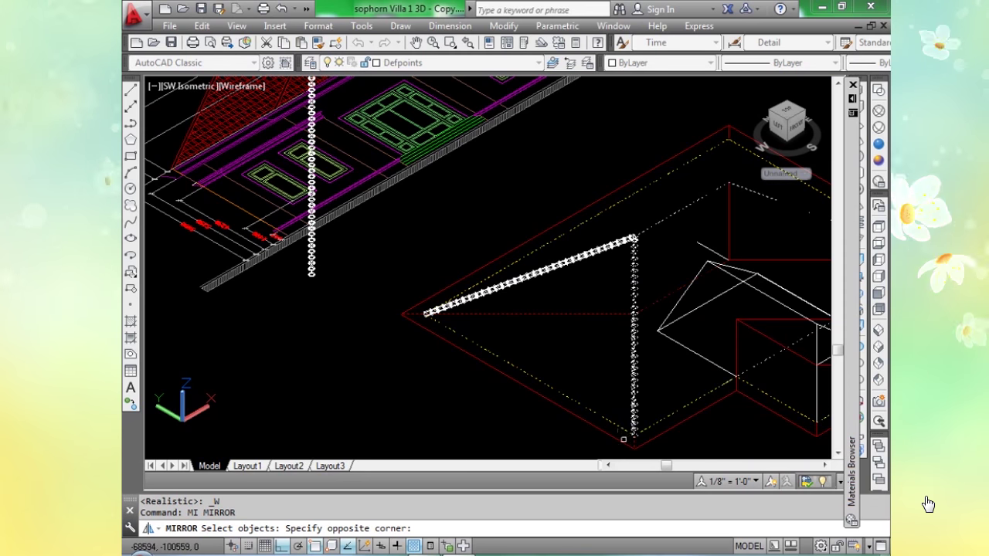
# Add the sloping ridge rings to the set and window out four stray roof lines.
pyautogui.click(644, 219)
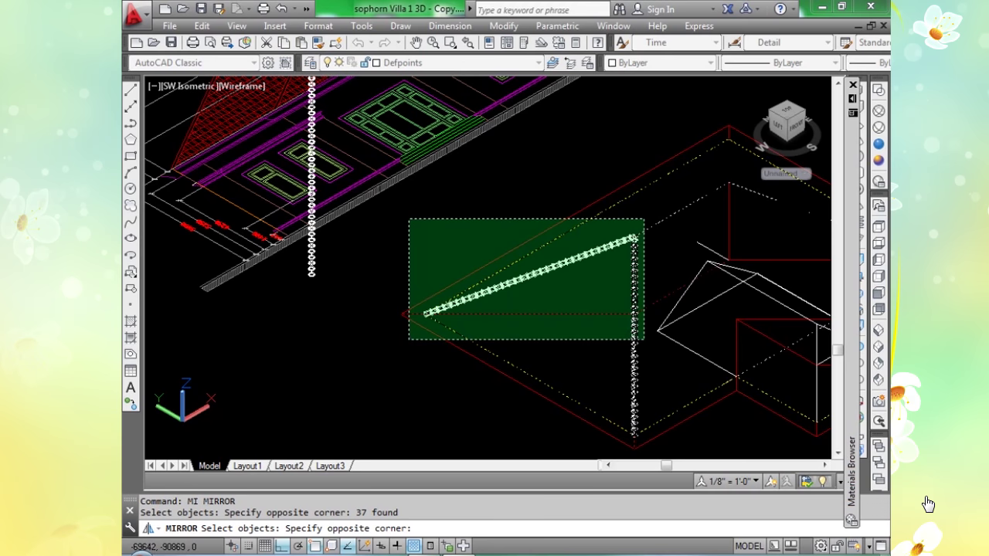
pyautogui.click(408, 340)
pyautogui.scroll(3, 417, 338)
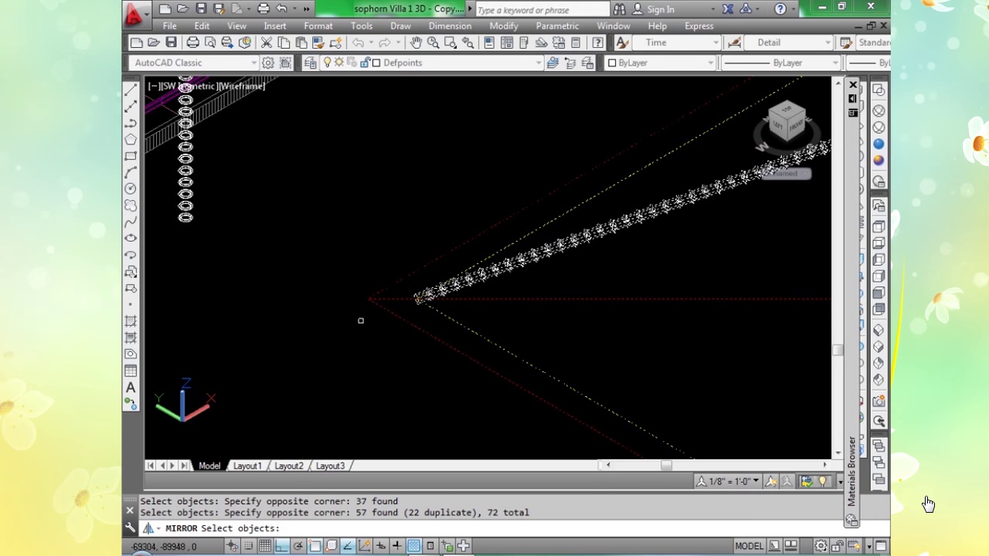
pyautogui.click(384, 268)
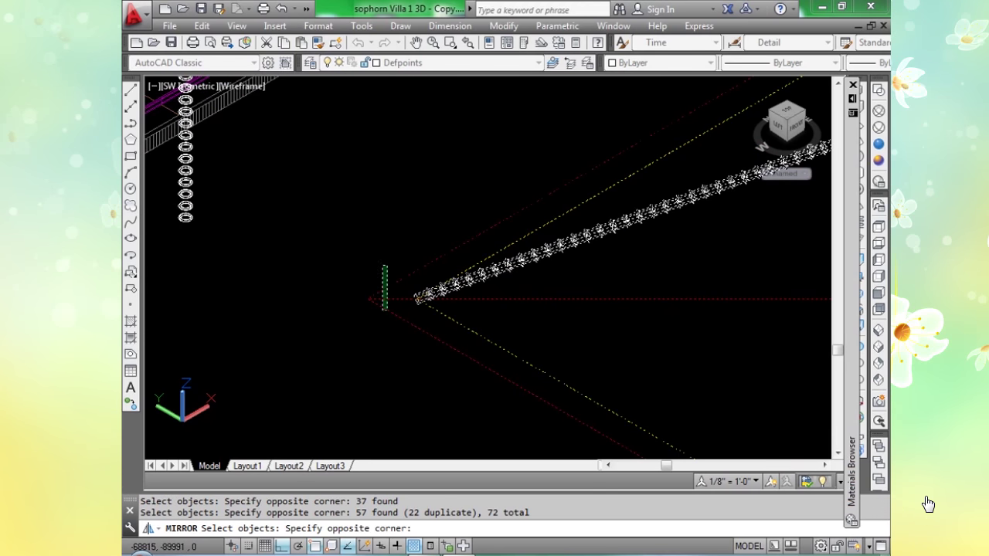
pyautogui.keyDown('shift'); pyautogui.click(363, 333); pyautogui.keyUp('shift')
pyautogui.click(501, 327)
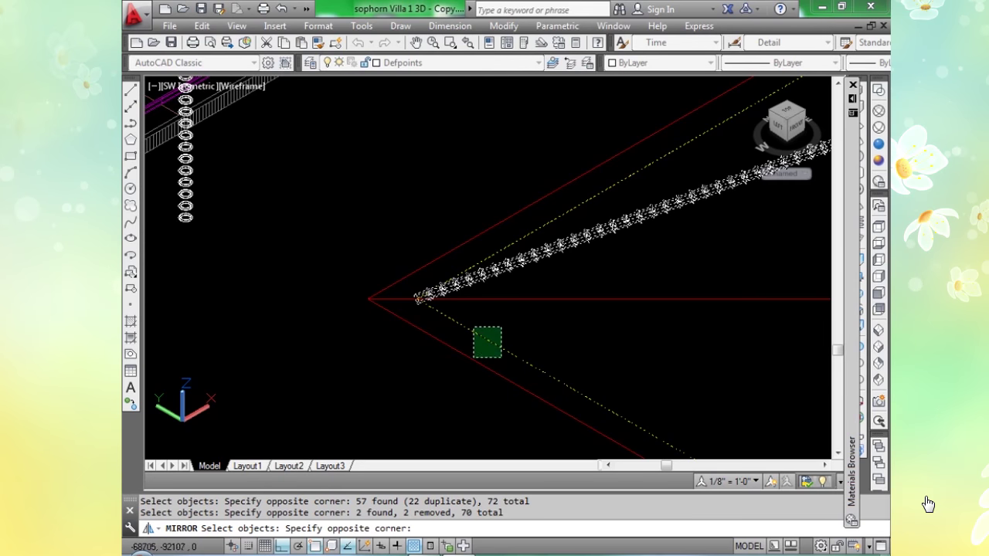
pyautogui.keyDown('shift'); pyautogui.click(472, 350); pyautogui.keyUp('shift')
# Adjust one ridge-cap piece in the selection to leave exactly 67 objects.
pyautogui.scroll(-6, 494, 335)
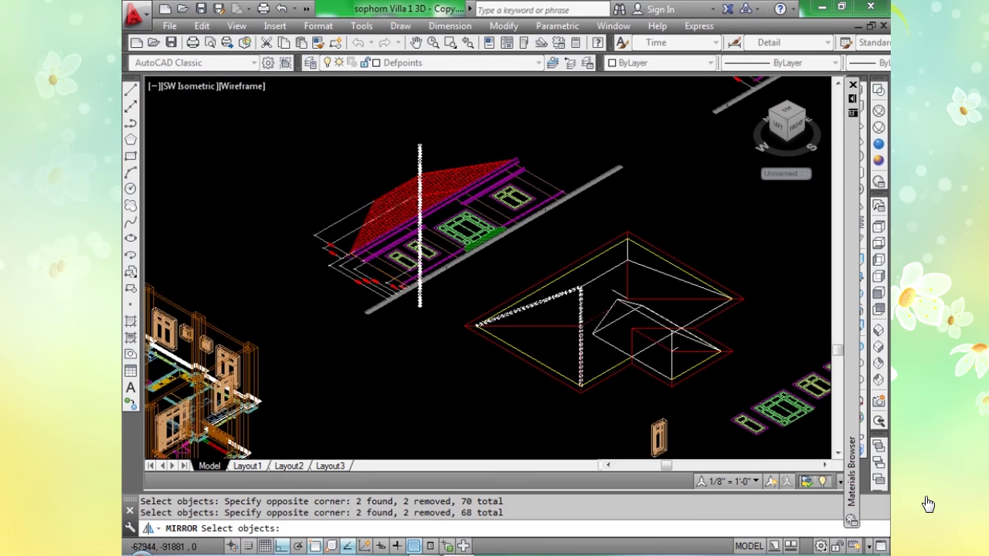
pyautogui.scroll(-2, 574, 293)
pyautogui.scroll(6, 525, 299)
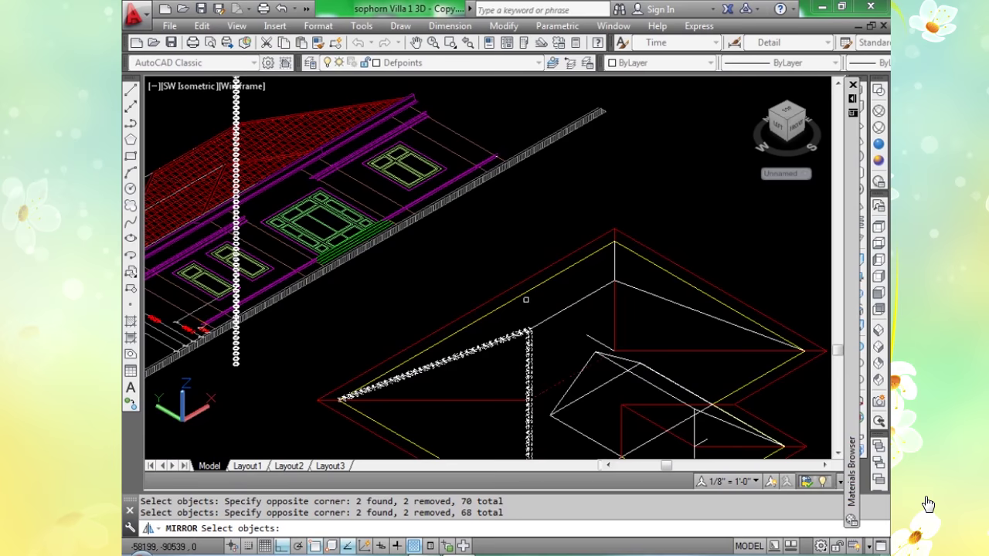
pyautogui.scroll(2, 499, 344)
pyautogui.scroll(-3, 535, 296)
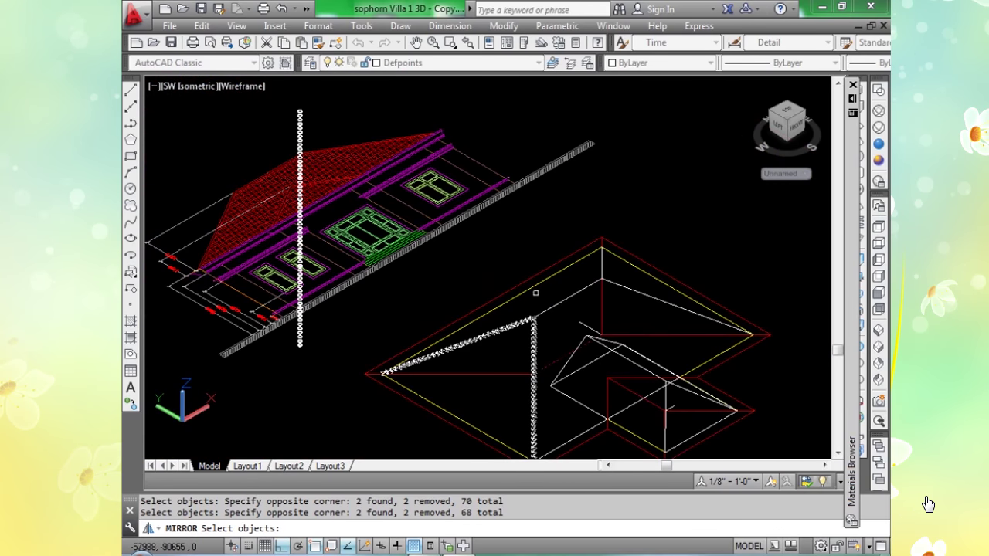
pyautogui.scroll(3, 550, 360)
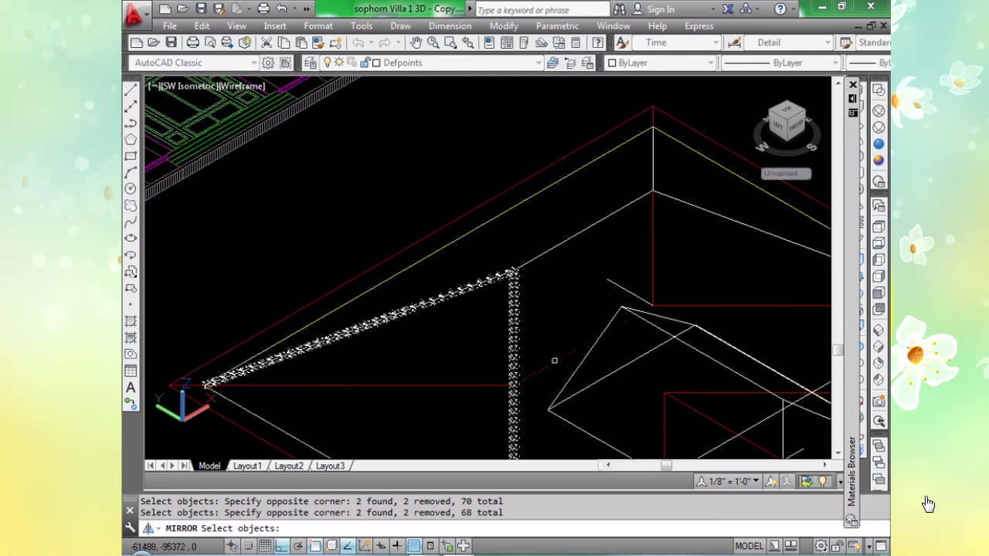
pyautogui.click(554, 360)
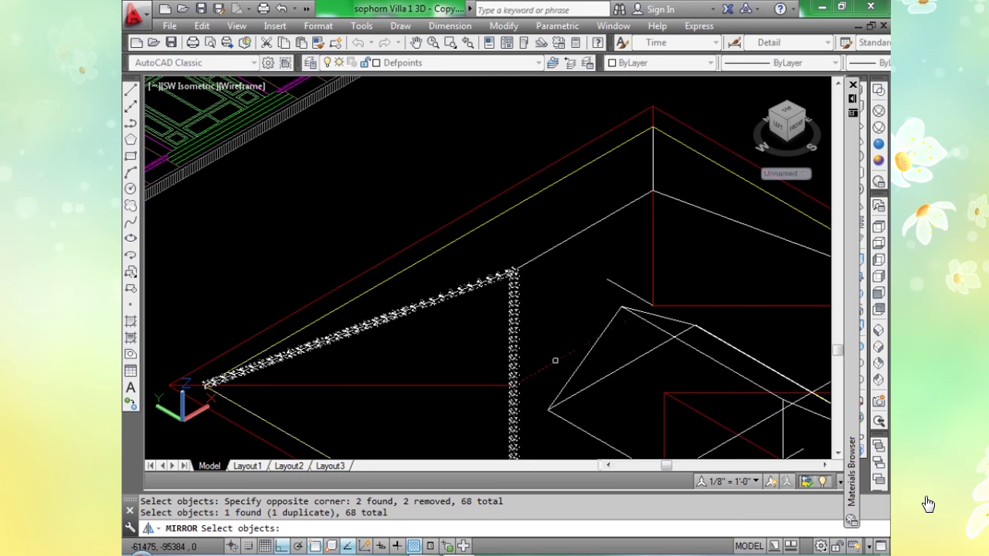
pyautogui.keyDown('shift'); pyautogui.click(555, 360); pyautogui.keyUp('shift')
pyautogui.scroll(-4, 555, 359)
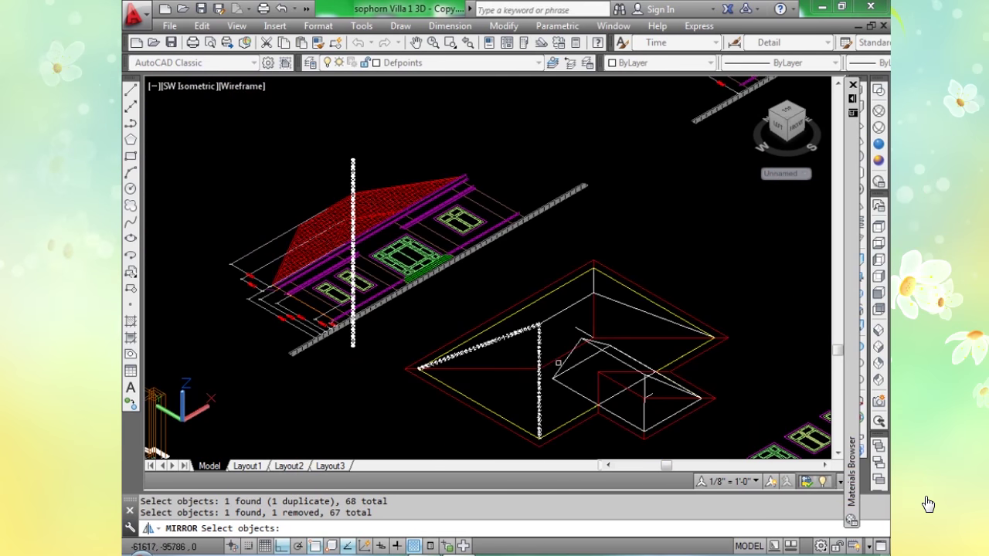
pyautogui.scroll(4, 537, 321)
# Mirror the 67 ridge caps about a line through the roof peak, keeping the source objects.
pyautogui.press('Return')
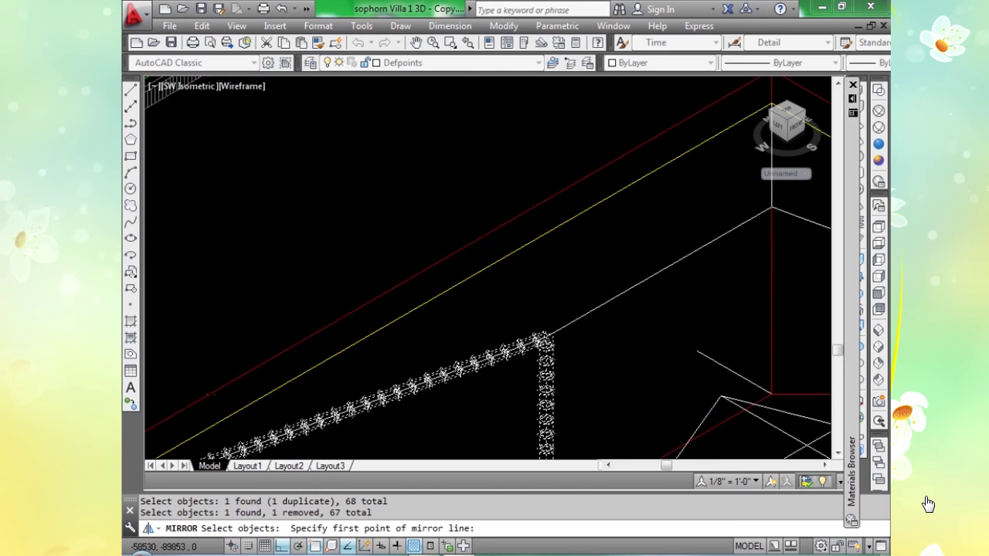
pyautogui.scroll(-4, 483, 236)
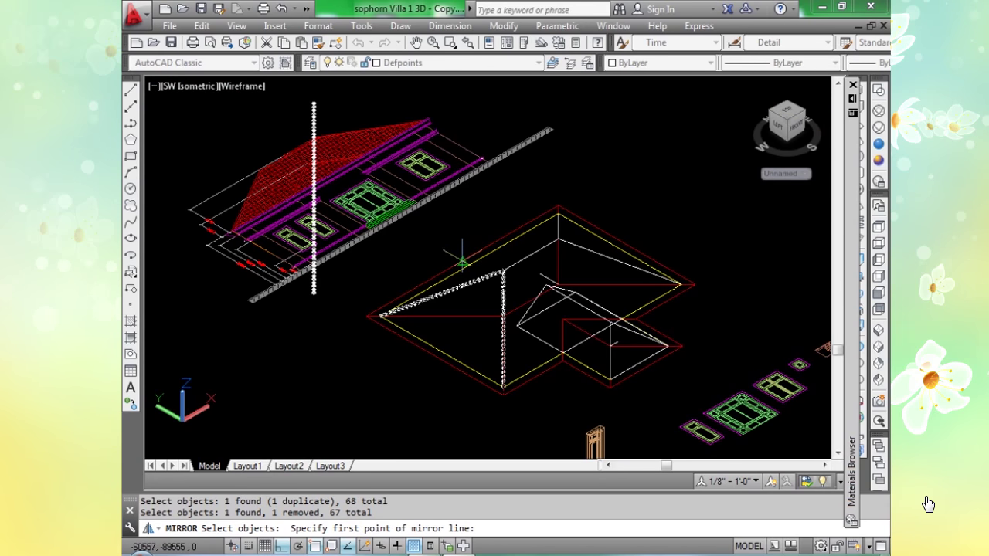
pyautogui.click(458, 259)
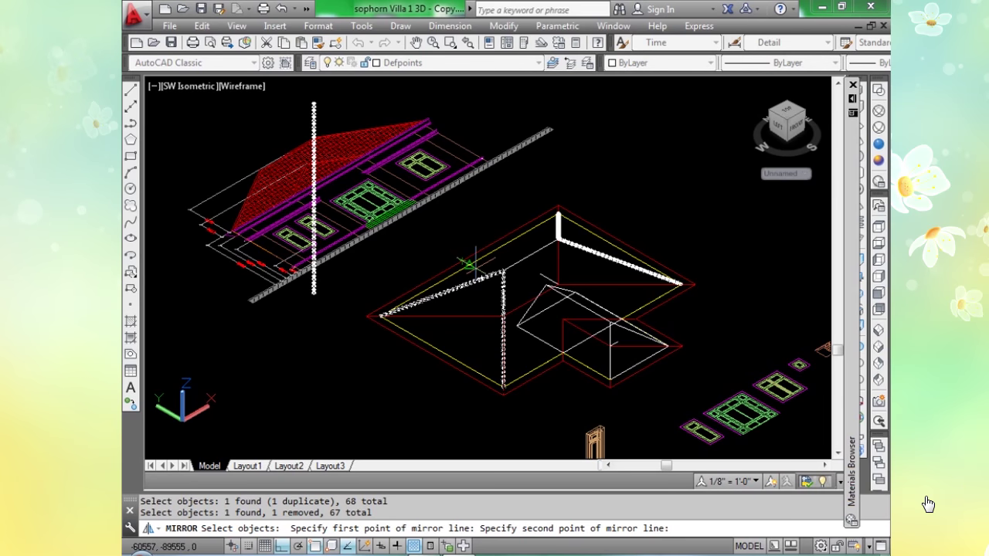
pyautogui.scroll(1, 477, 267)
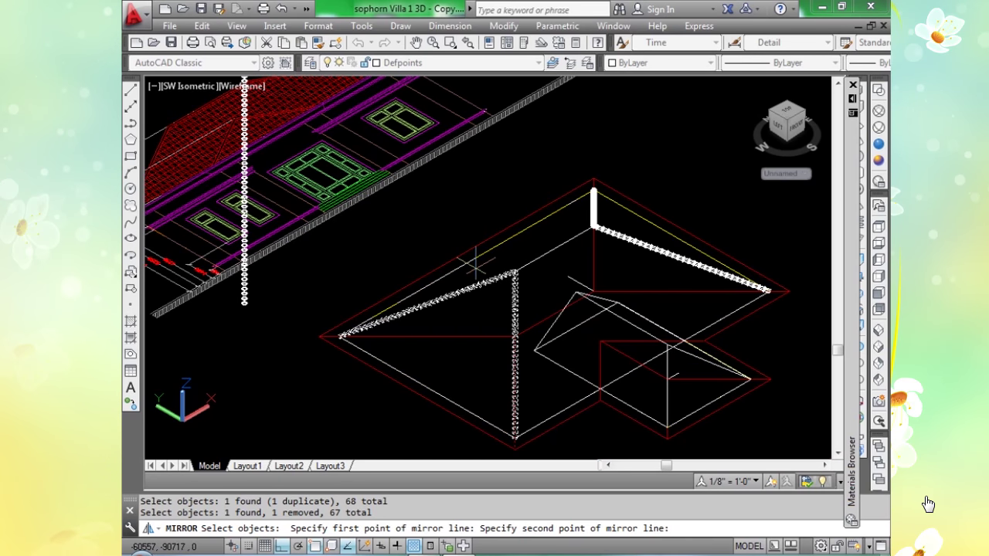
pyautogui.scroll(2, 475, 263)
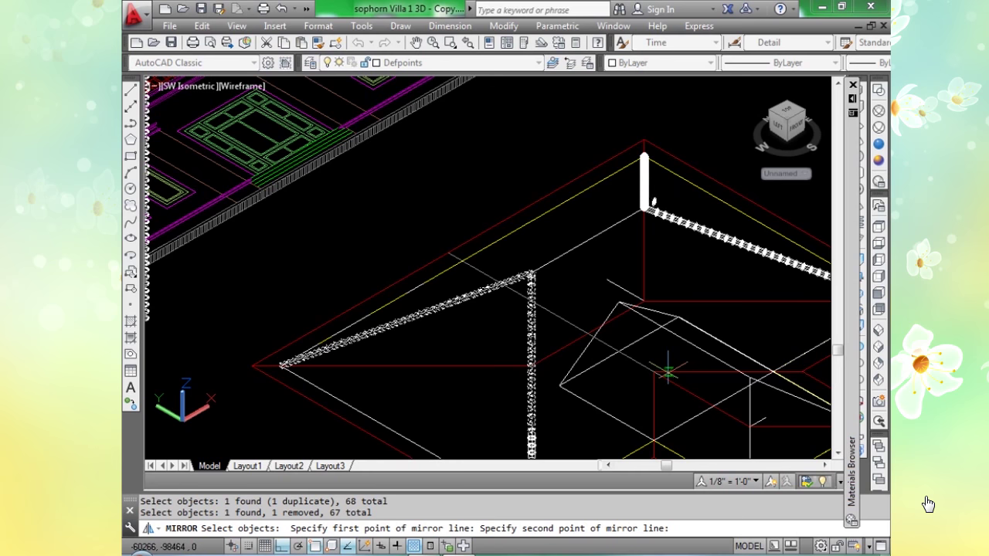
pyautogui.click(555, 302)
pyautogui.press('Return')
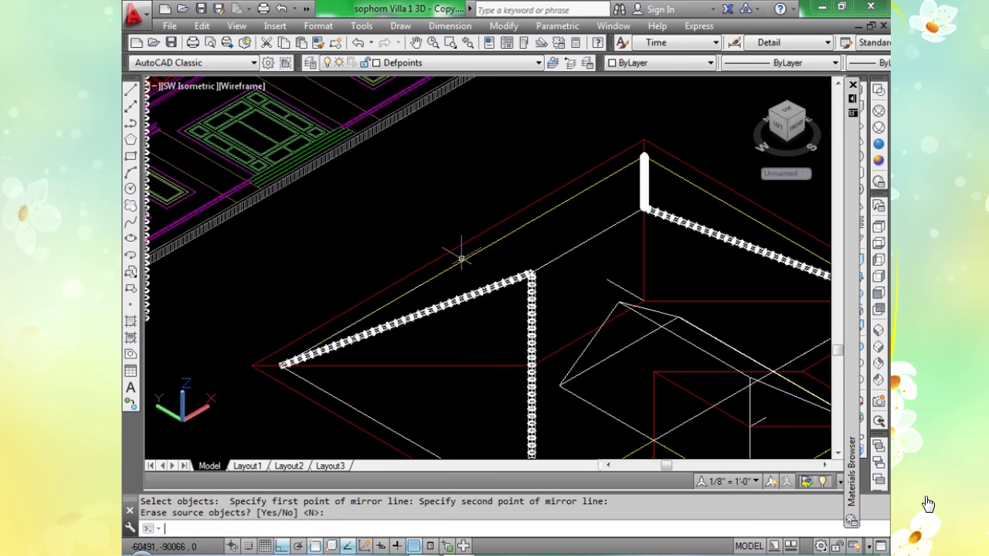
# Inspect the tiled roof and ridge caps in Realistic style, zooming around, then return to Wireframe.
pyautogui.click(879, 144)
pyautogui.scroll(2, 655, 188)
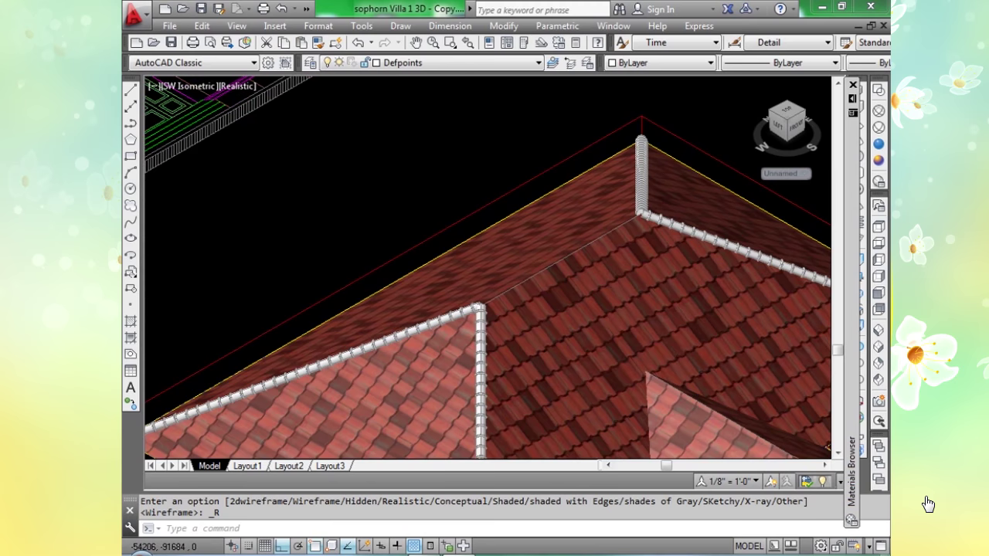
pyautogui.scroll(-2, 653, 193)
pyautogui.scroll(-2, 649, 215)
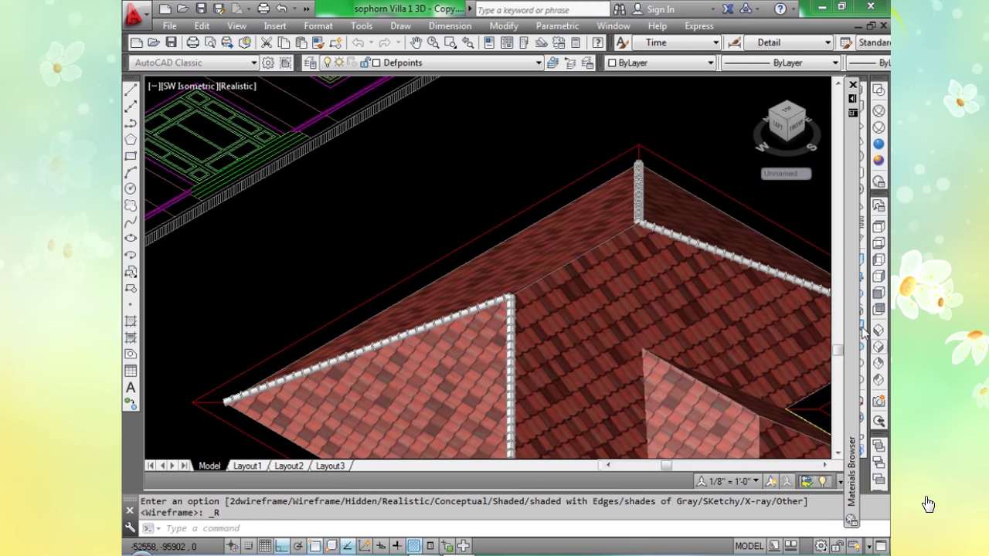
pyautogui.scroll(-5, 647, 297)
pyautogui.scroll(-2, 661, 310)
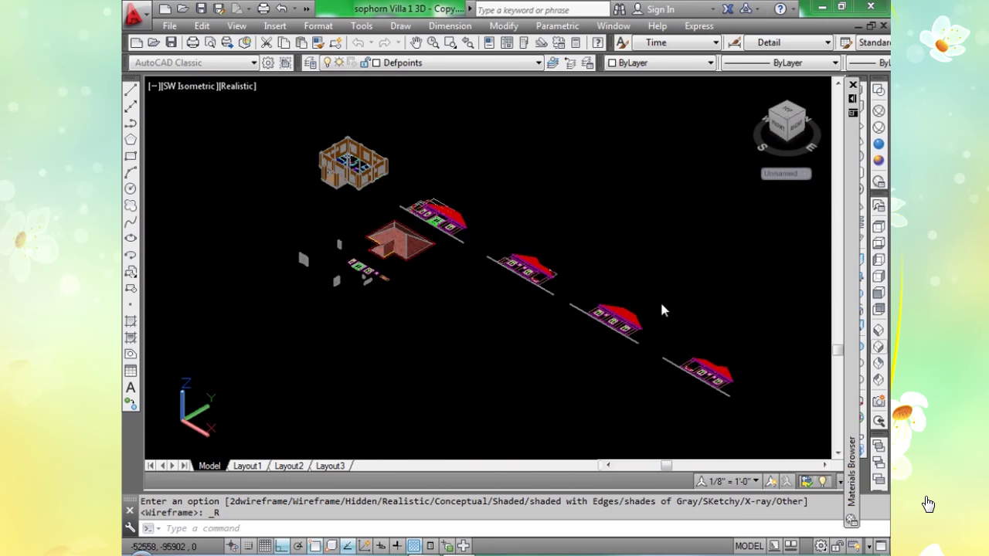
pyautogui.scroll(3, 388, 233)
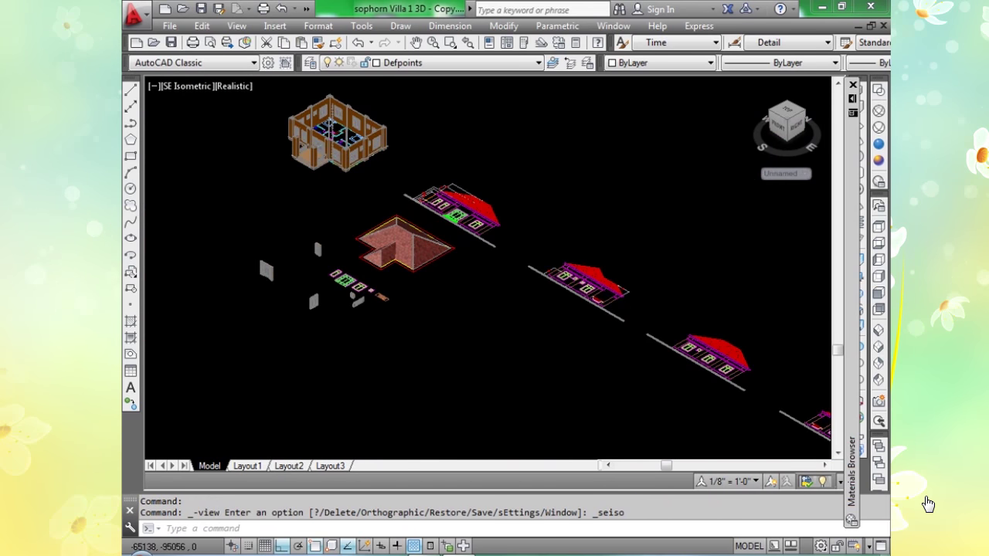
pyautogui.scroll(6, 556, 256)
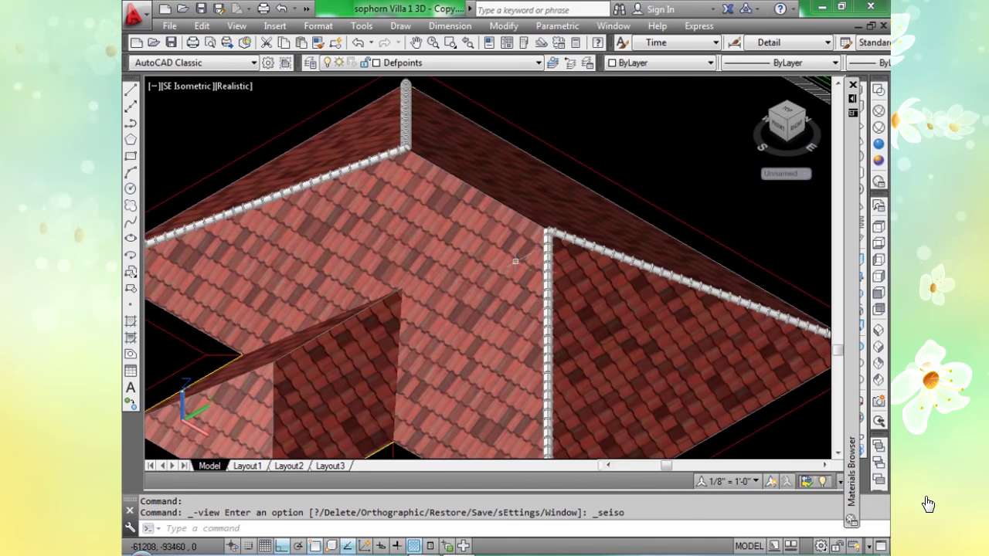
pyautogui.scroll(1, 557, 256)
pyautogui.scroll(-5, 556, 256)
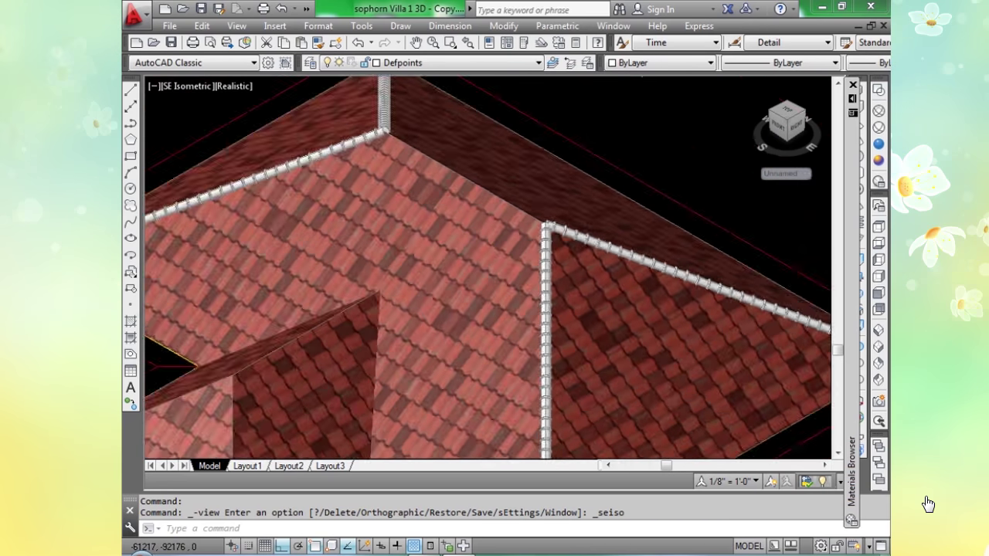
pyautogui.scroll(-2, 516, 234)
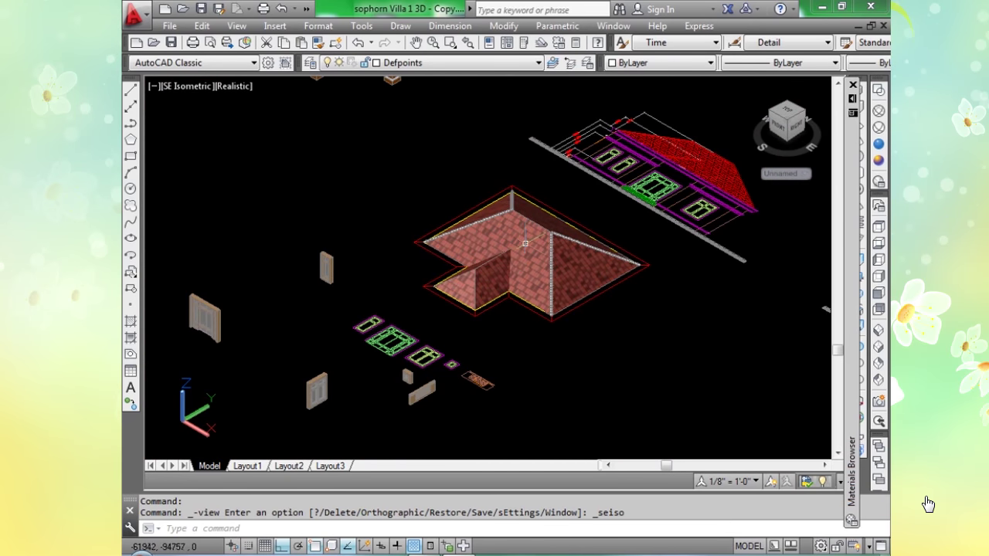
pyautogui.scroll(-2, 524, 233)
pyautogui.scroll(-2, 528, 240)
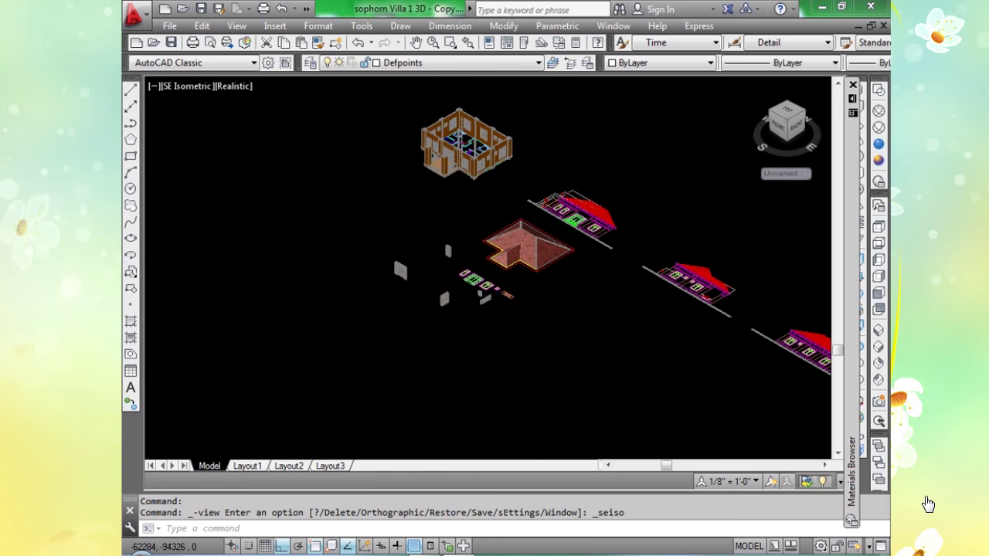
pyautogui.scroll(-2, 526, 242)
pyautogui.scroll(-2, 526, 242)
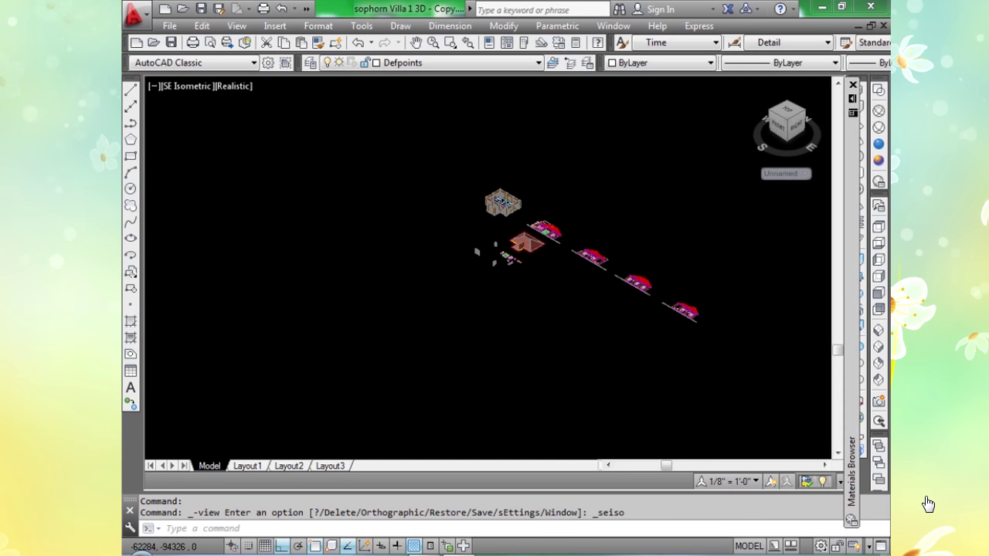
pyautogui.scroll(2, 526, 241)
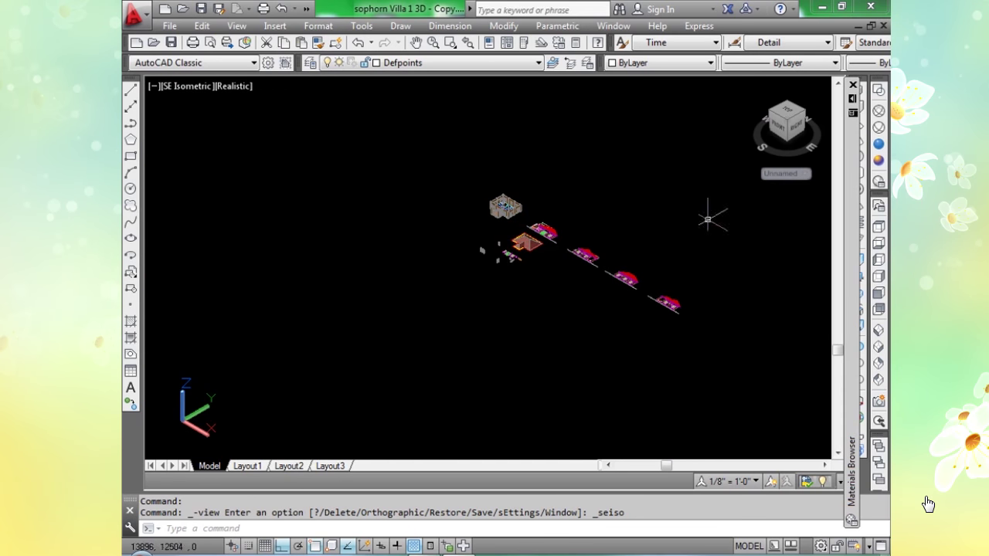
pyautogui.click(879, 111)
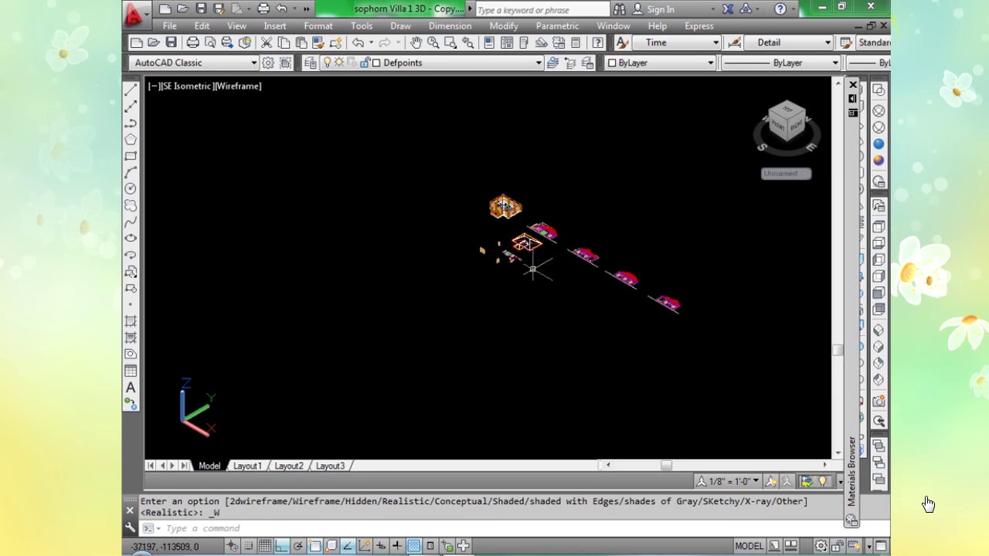
# Pan, switch to NE Isometric, and zoom into the corner where the ridge-cap rows meet.
pyautogui.scroll(3, 491, 234)
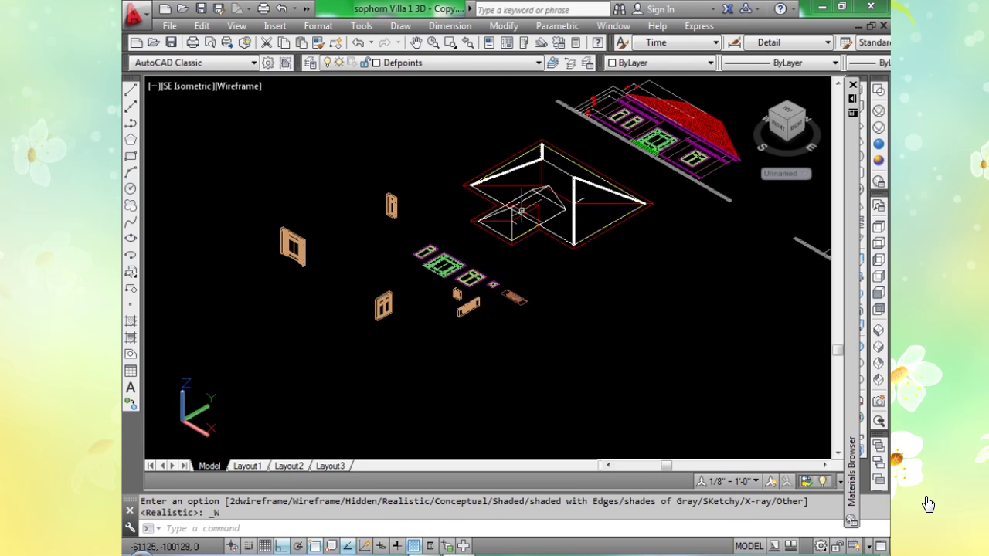
pyautogui.scroll(-4, 600, 247)
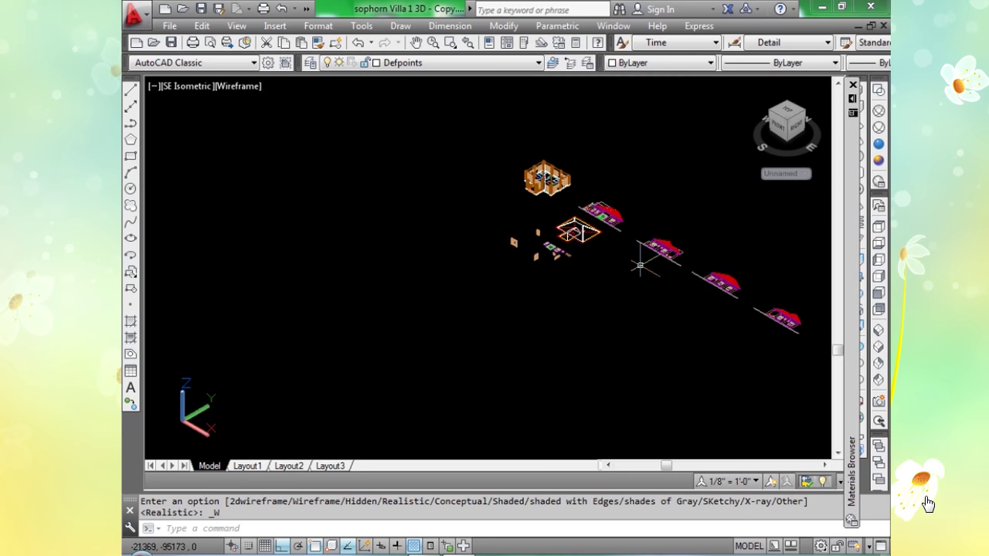
pyautogui.scroll(2, 648, 269)
pyautogui.moveTo(533, 274); pyautogui.dragTo(576, 309, button='middle')
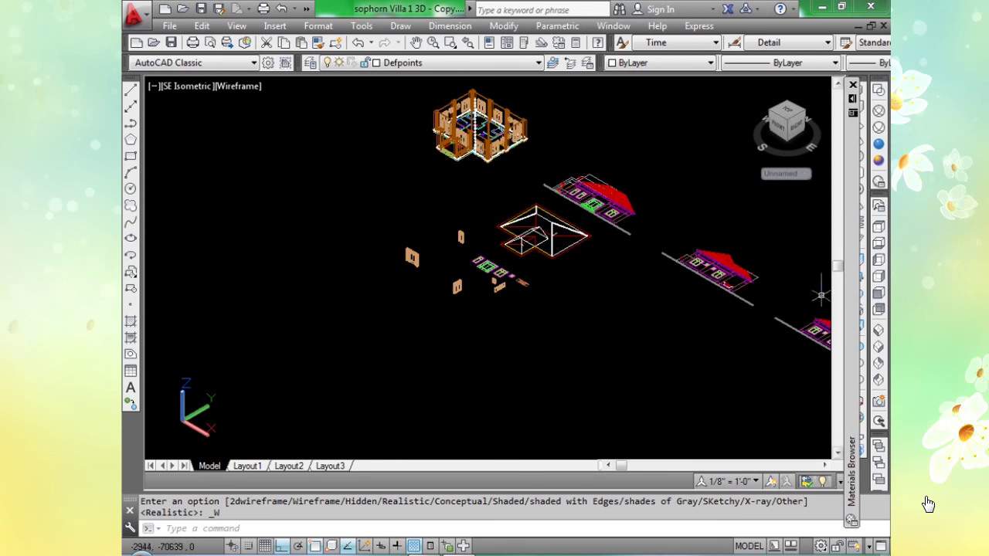
pyautogui.click(877, 362)
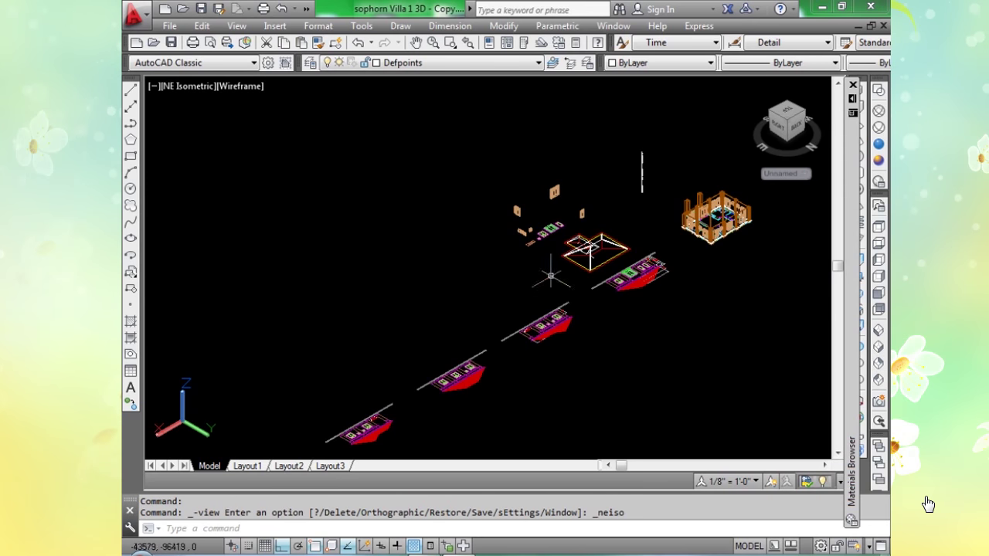
pyautogui.scroll(8, 927, 504)
pyautogui.scroll(5, 928, 504)
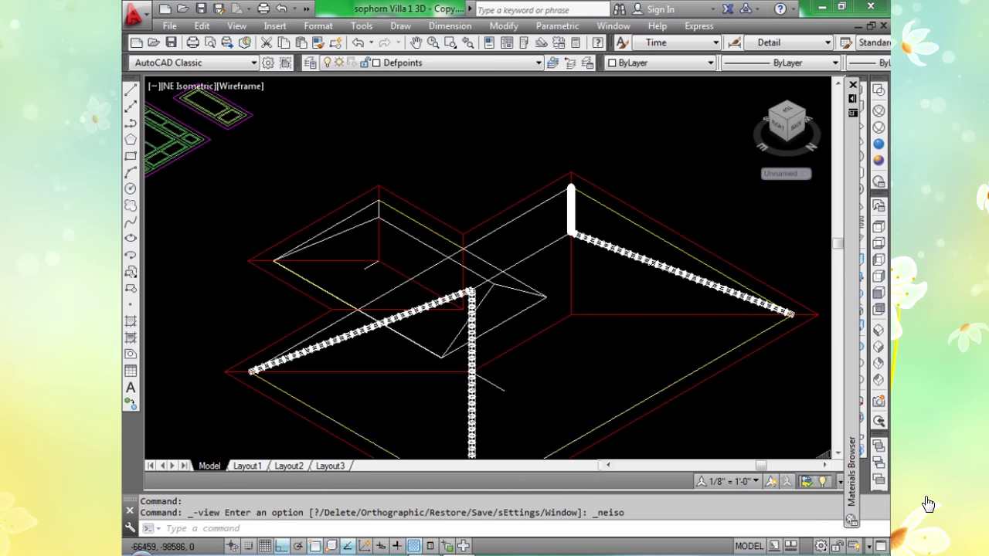
pyautogui.scroll(6, 927, 503)
pyautogui.scroll(-6, 490, 287)
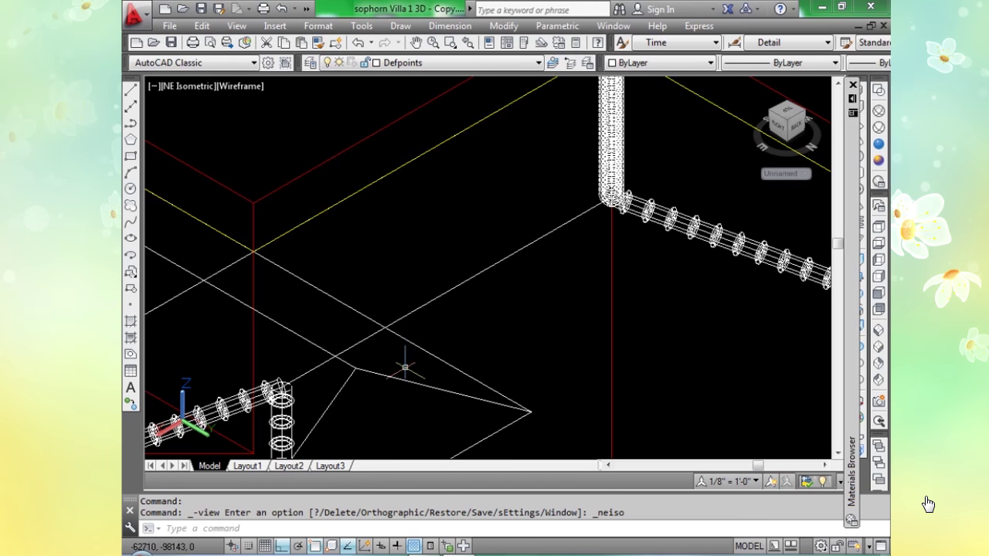
# Draw a 3D polyline path with 3P, picking its last point on the roof edge.
pyautogui.write('3p')
pyautogui.press('Return')
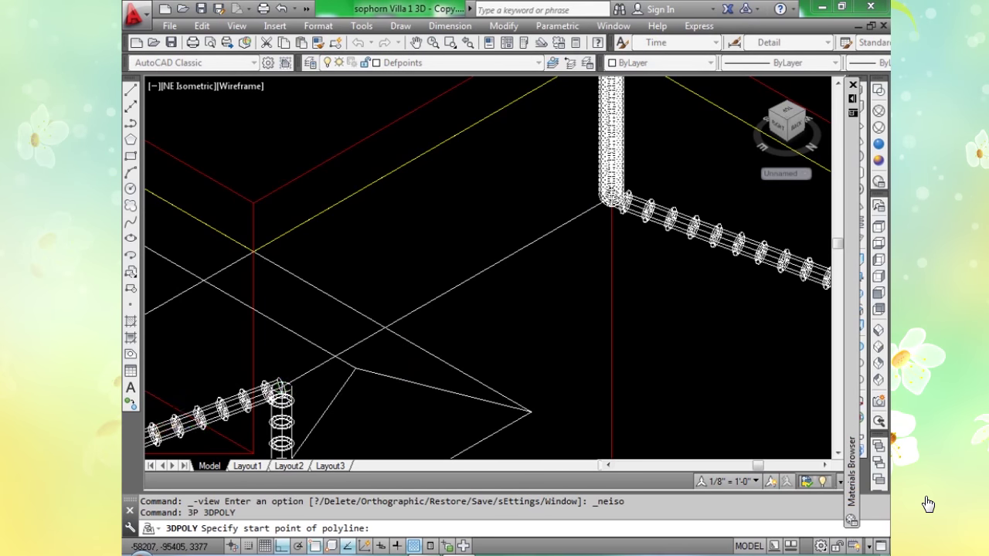
pyautogui.scroll(5, 309, 371)
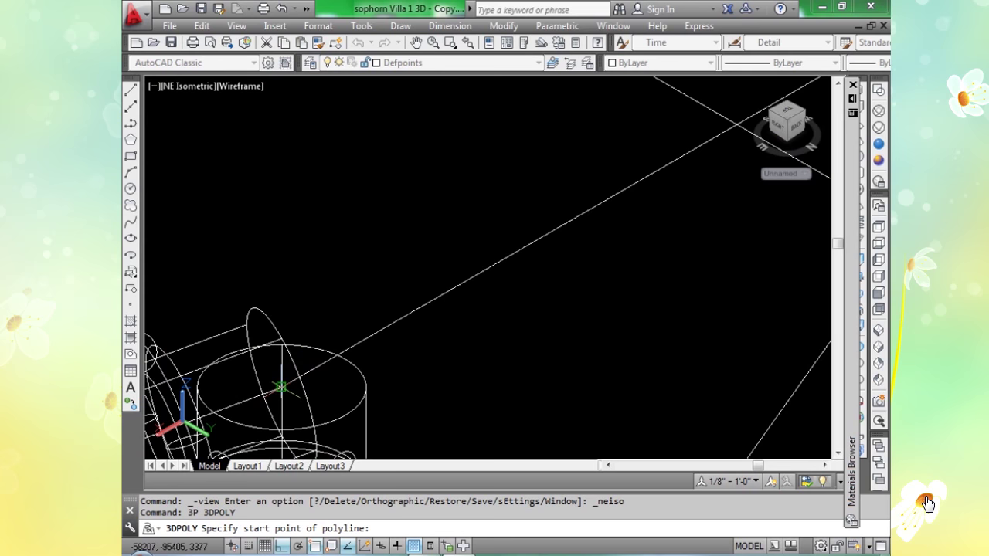
pyautogui.scroll(-5, 280, 389)
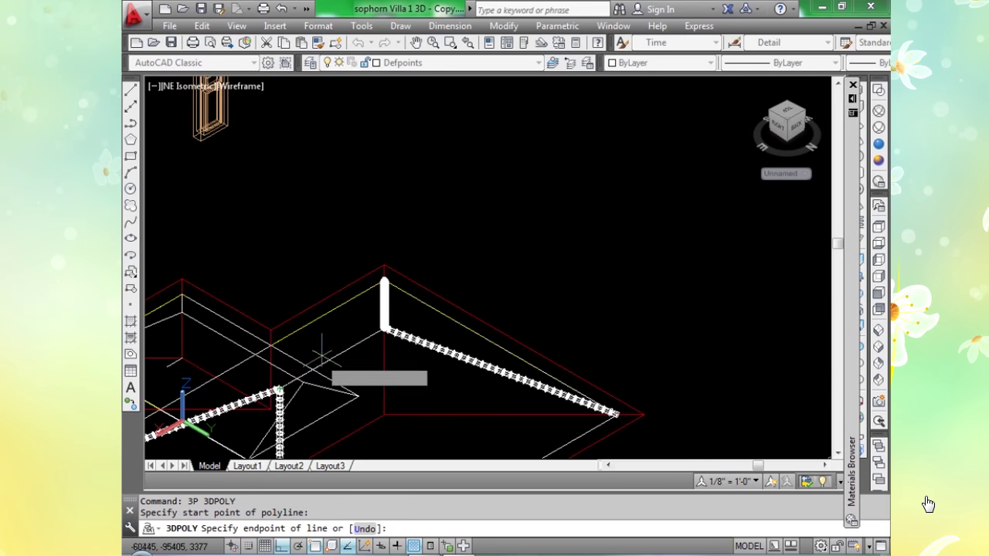
pyautogui.scroll(6, 379, 339)
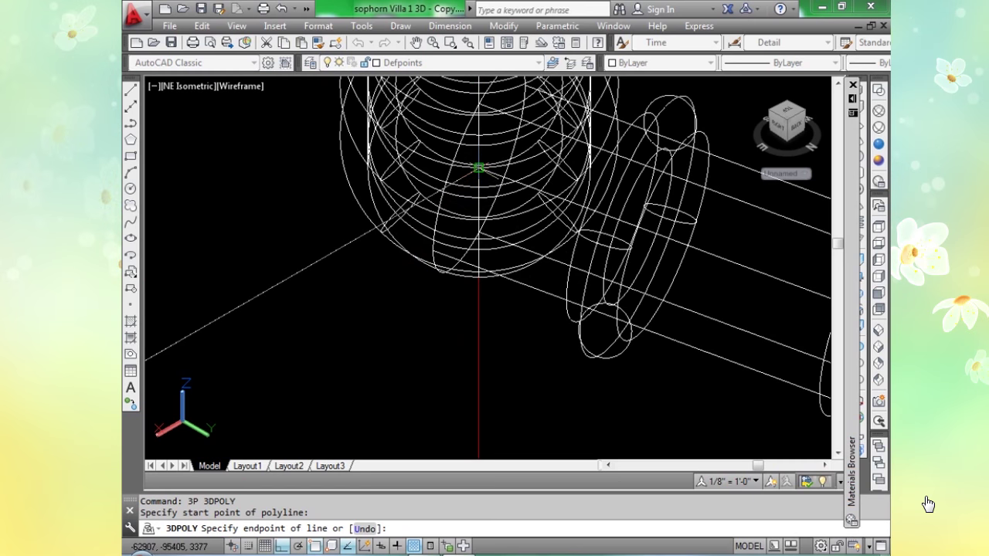
pyautogui.click(479, 167)
pyautogui.press('Return')
pyautogui.scroll(-10, 461, 230)
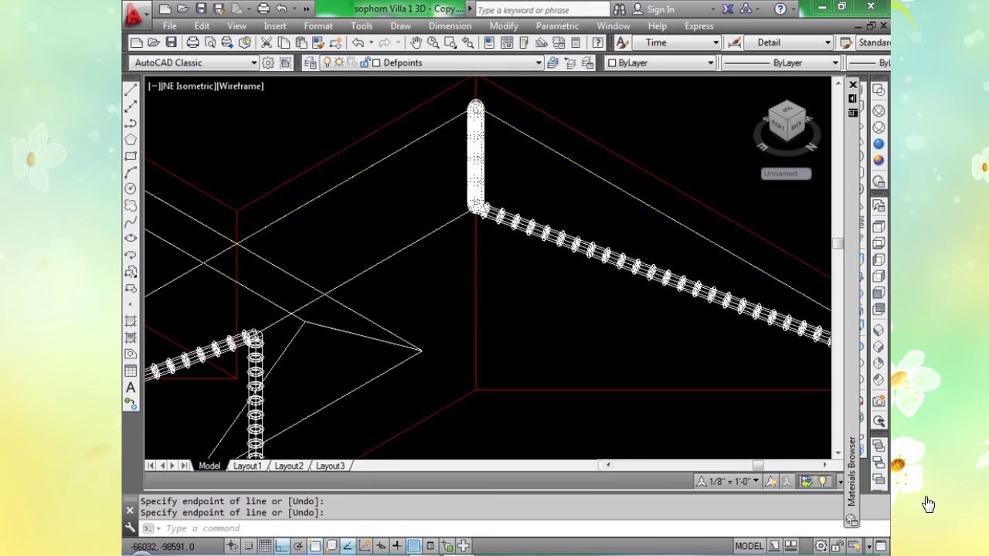
pyautogui.moveTo(357, 269); pyautogui.dragTo(414, 246, button='middle')
# Draw a radius-100 circle centred on the path line as the profile.
pyautogui.write('c')
pyautogui.press('Return')
pyautogui.click(423, 246)
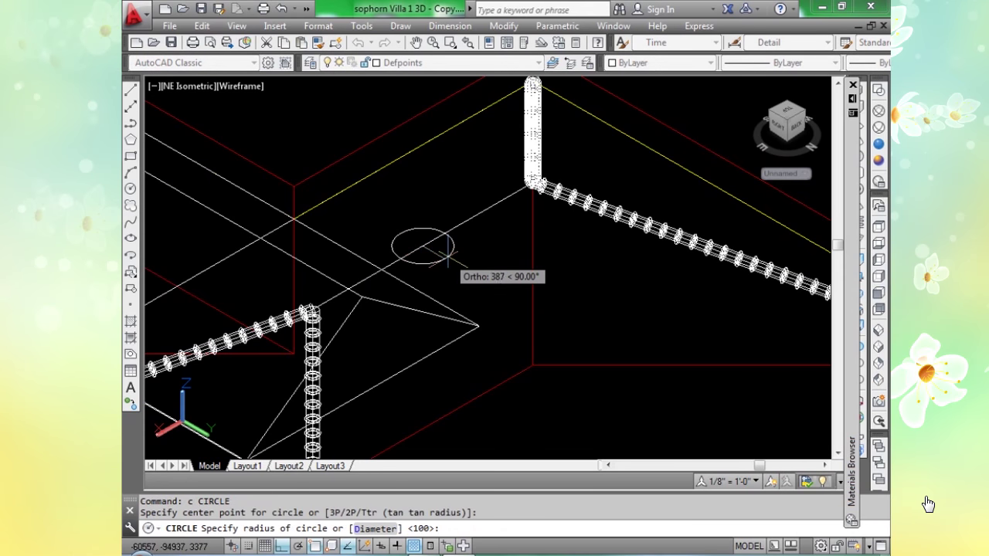
pyautogui.write('100')
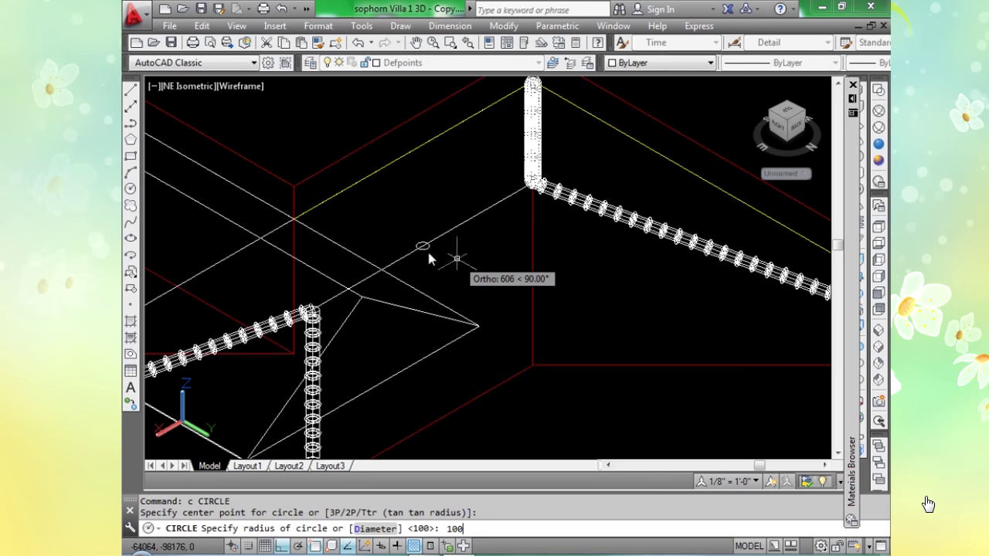
pyautogui.press('Return')
pyautogui.scroll(4, 453, 258)
pyautogui.write('sw')
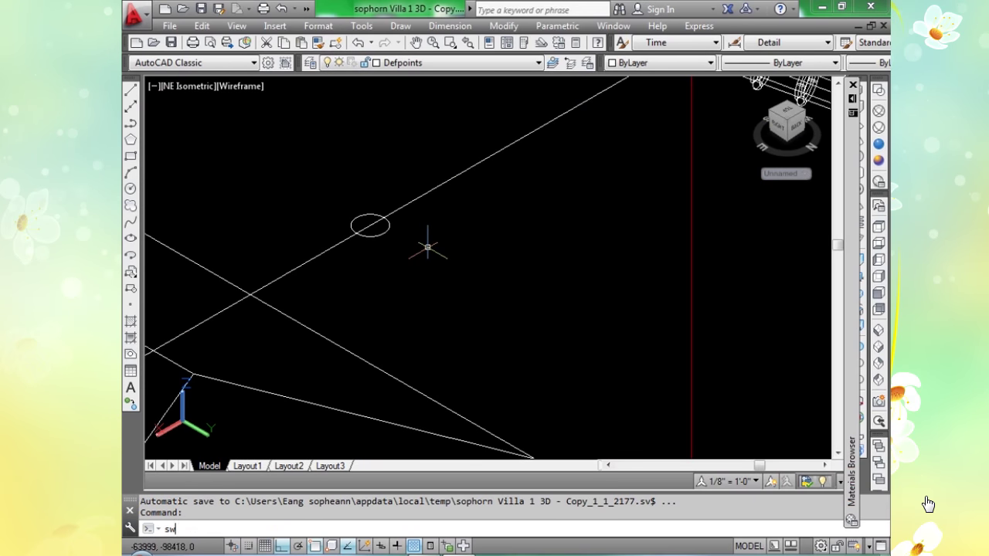
pyautogui.write('eep')
pyautogui.press('Return')
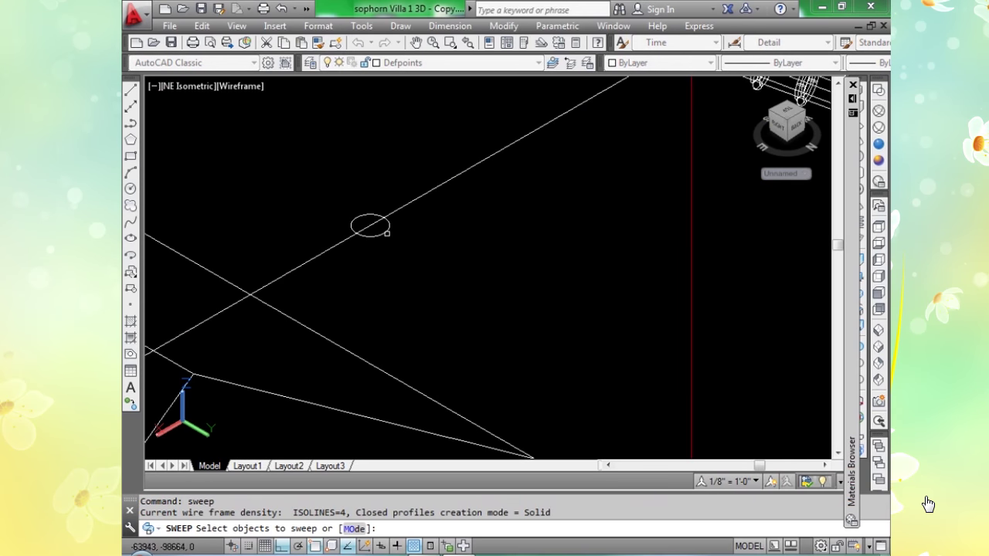
# Sweep the radius-100 circle along the 3D polyline into a round ridge tube.
pyautogui.click(387, 233)
pyautogui.press('Return')
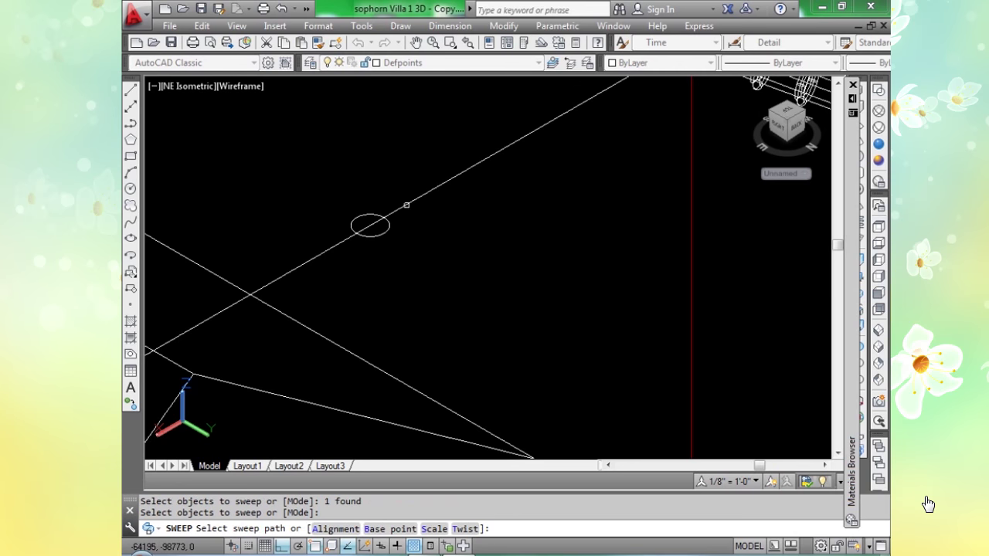
pyautogui.click(406, 203)
pyautogui.scroll(-3, 452, 245)
pyautogui.scroll(-4, 452, 245)
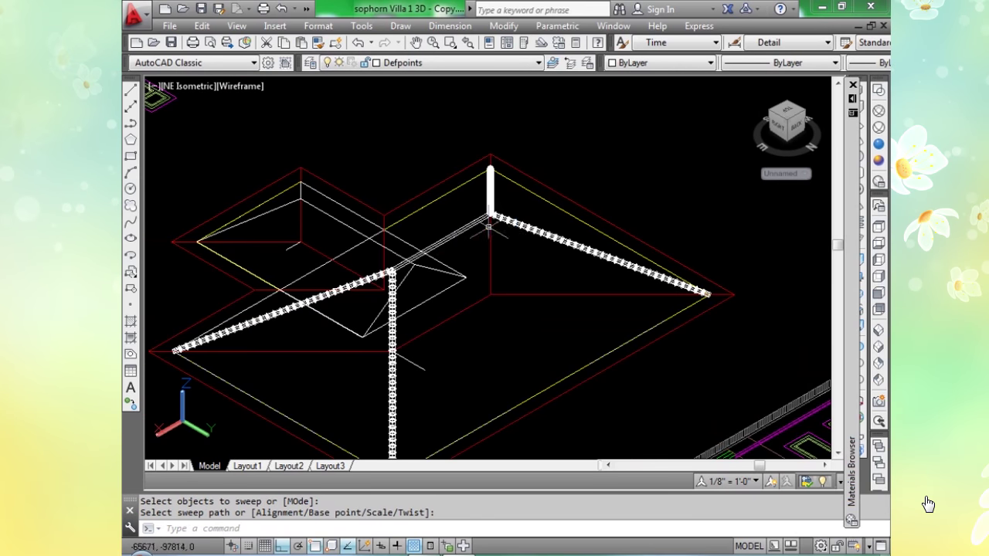
pyautogui.scroll(-2, 563, 219)
pyautogui.scroll(-2, 572, 216)
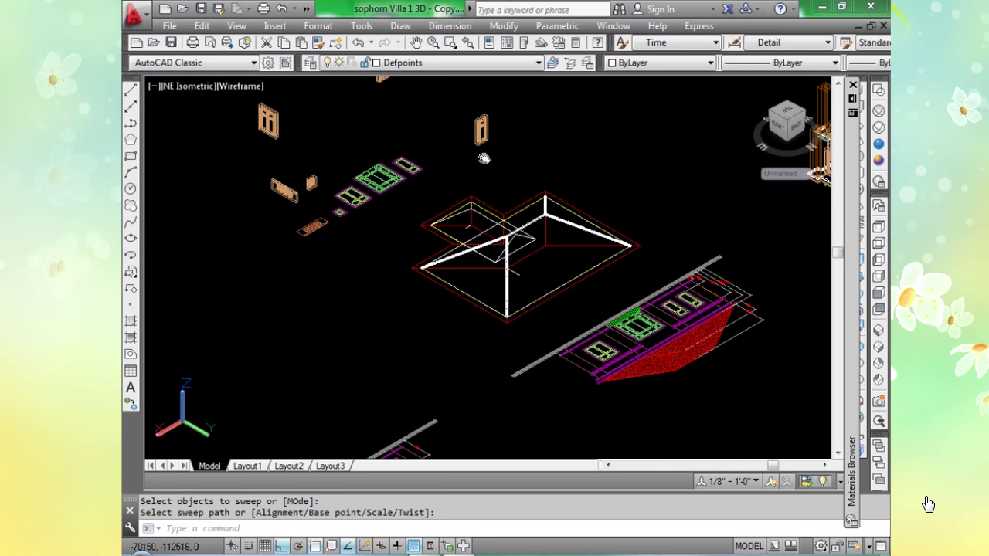
pyautogui.moveTo(484, 159); pyautogui.dragTo(542, 248, button='middle')
pyautogui.moveTo(580, 214); pyautogui.dragTo(530, 209, button='middle')
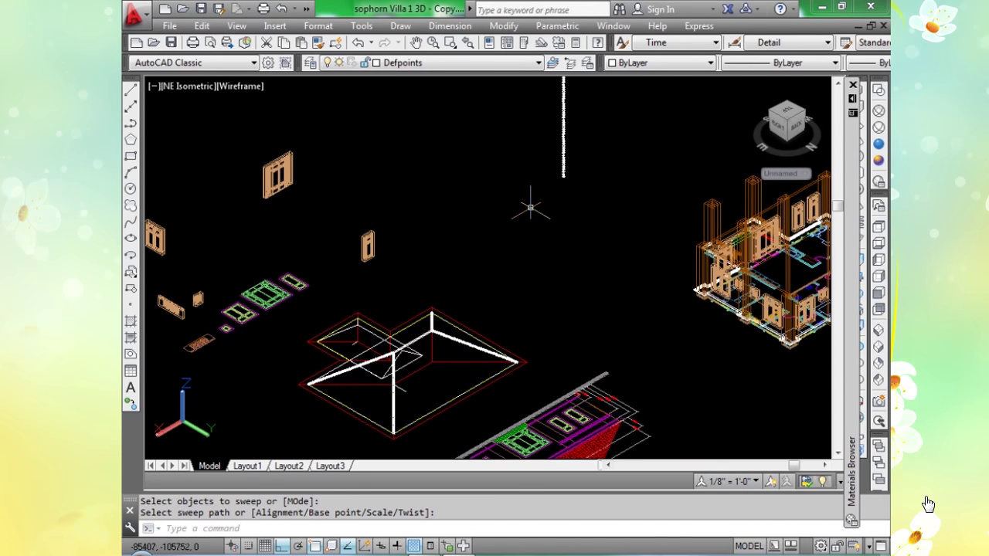
# Align the 37-ring column, mapping a ring centre onto the roof-peak joint.
pyautogui.write('l')
pyautogui.press('Return')
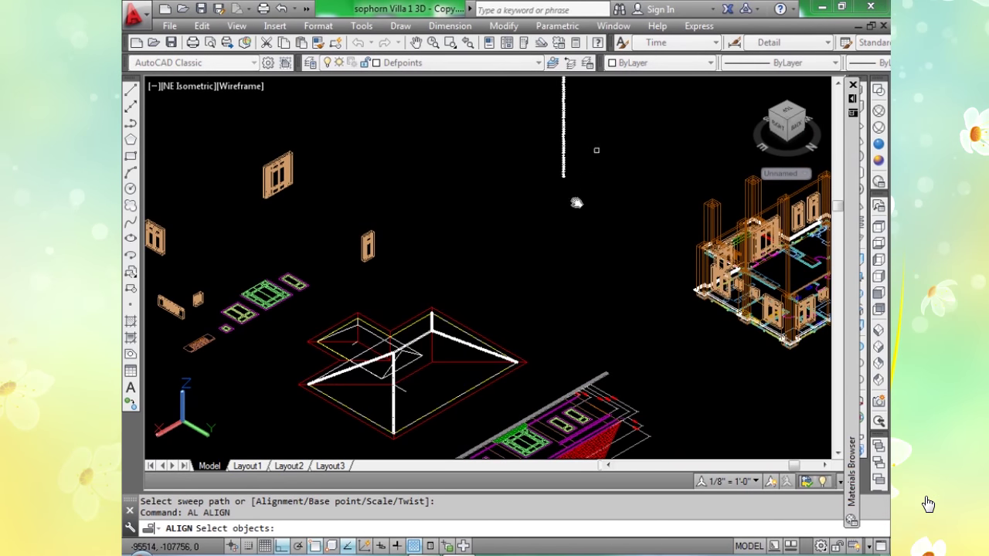
pyautogui.click(548, 149)
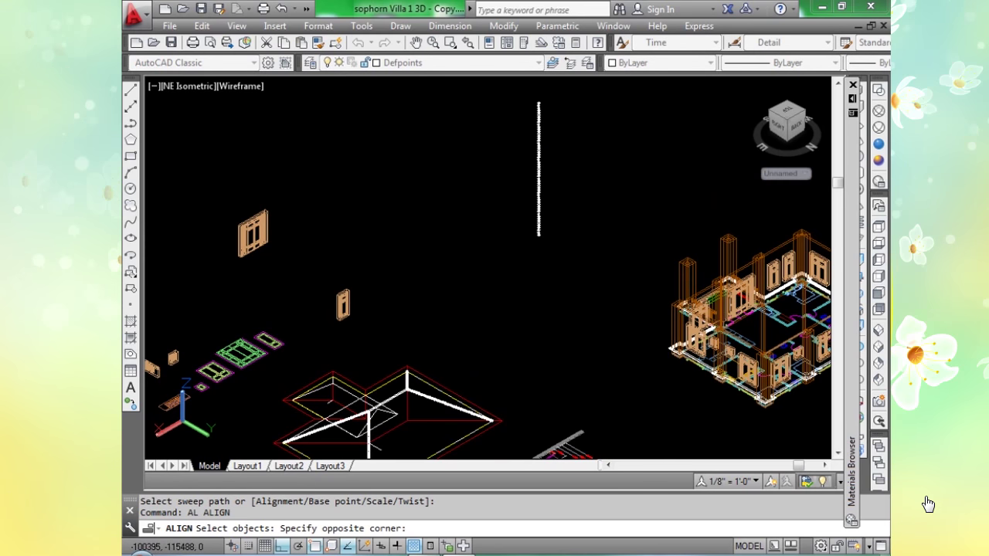
pyautogui.click(525, 254)
pyautogui.press('Return')
pyautogui.scroll(3, 536, 232)
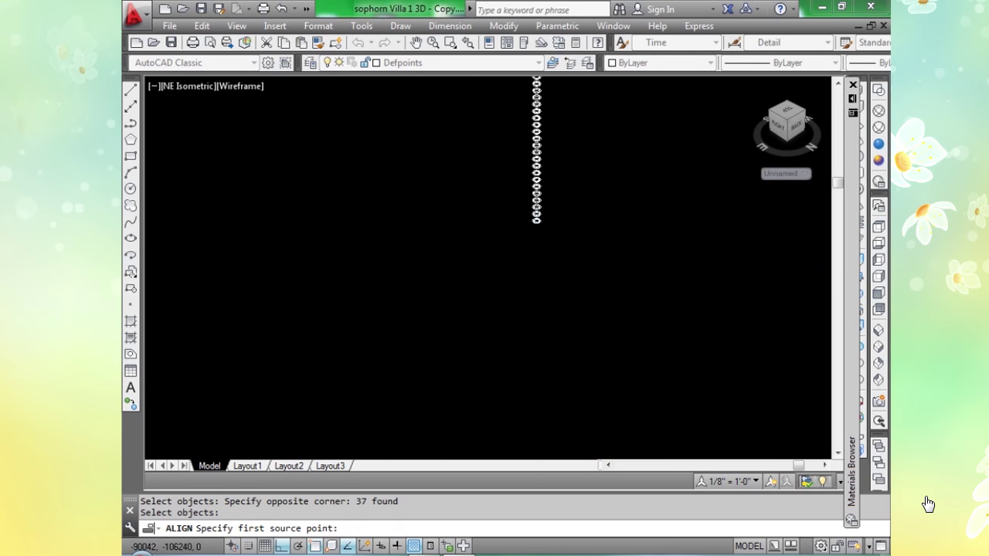
pyautogui.scroll(3, 534, 218)
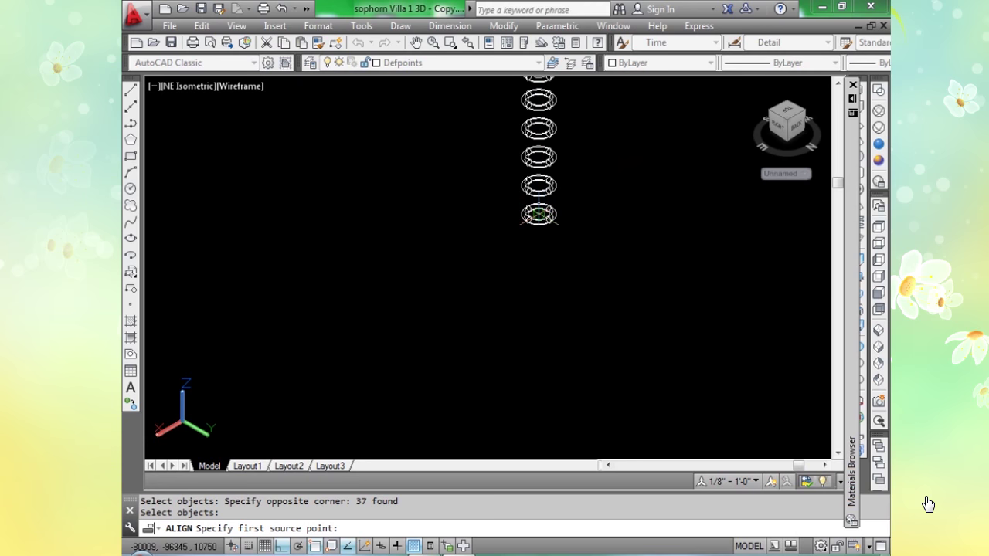
pyautogui.click(538, 213)
pyautogui.scroll(-6, 538, 213)
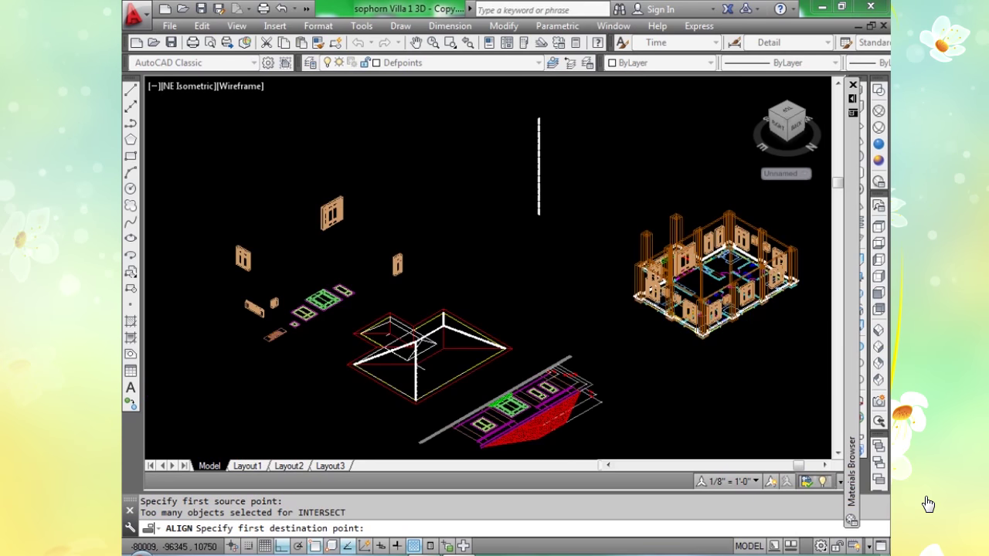
pyautogui.scroll(5, 485, 302)
pyautogui.scroll(8, 484, 301)
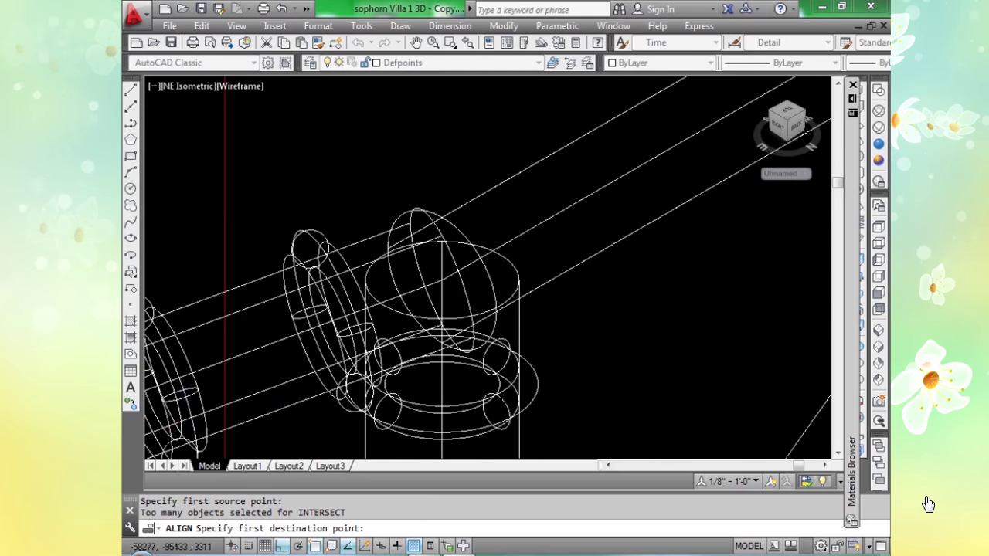
pyautogui.scroll(2, 430, 283)
pyautogui.click(408, 271)
# Set the second alignment pair along the ridge, finish without scaling, and view in Realistic.
pyautogui.scroll(-2, 408, 271)
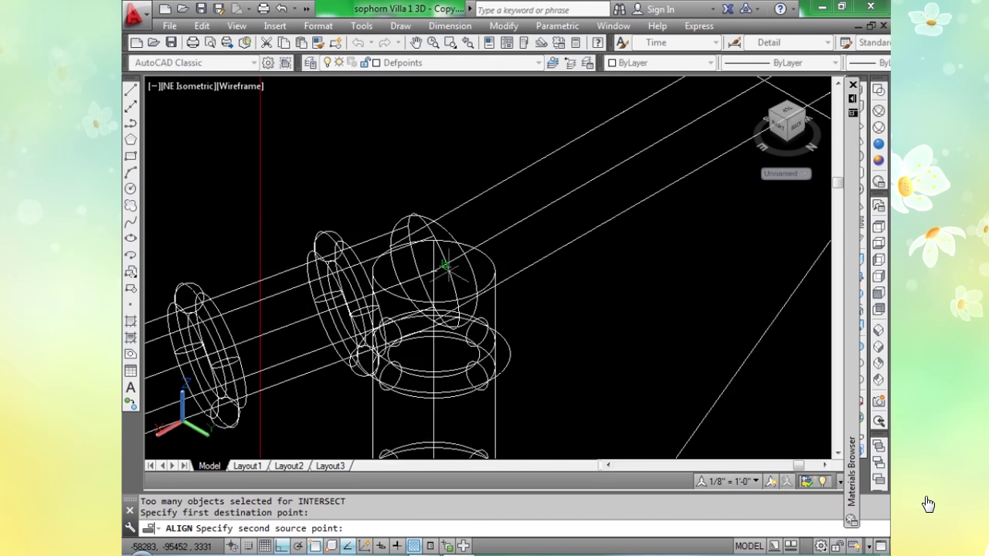
pyautogui.scroll(-10, 446, 265)
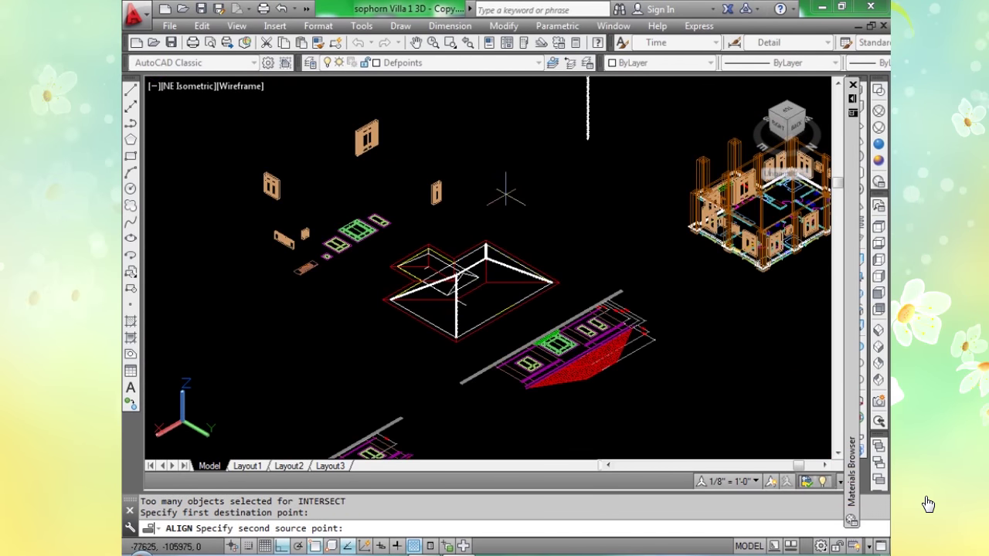
pyautogui.scroll(8, 508, 206)
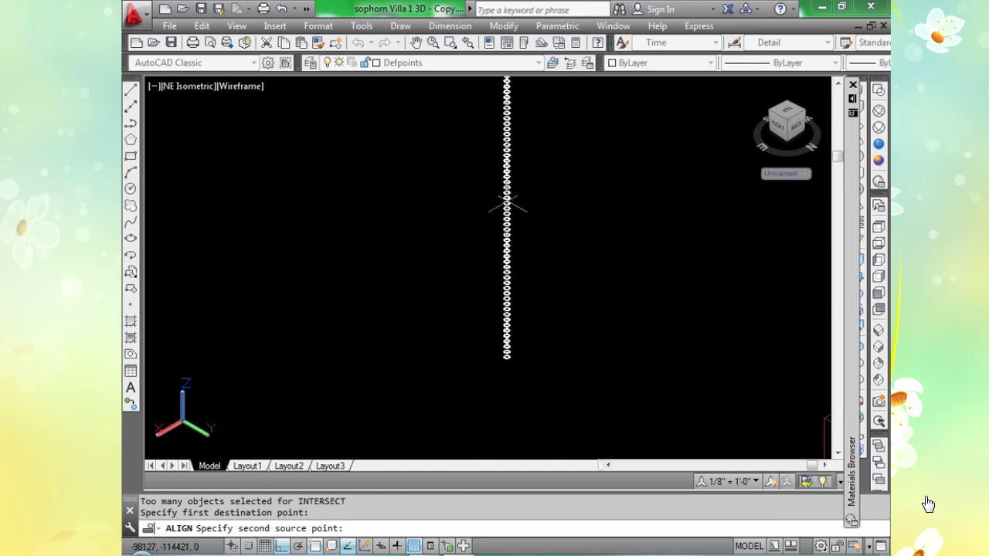
pyautogui.scroll(3, 508, 206)
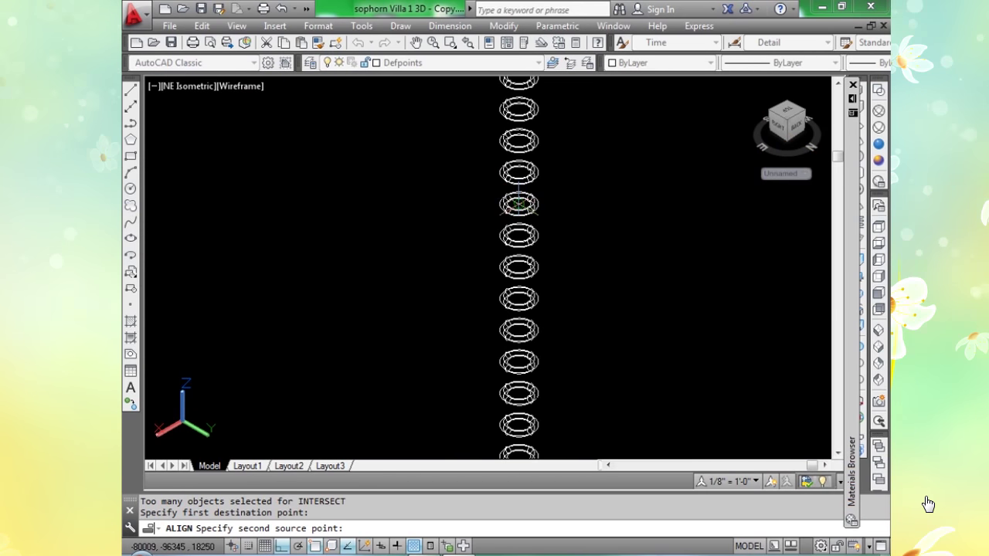
pyautogui.click(518, 203)
pyautogui.scroll(-10, 519, 204)
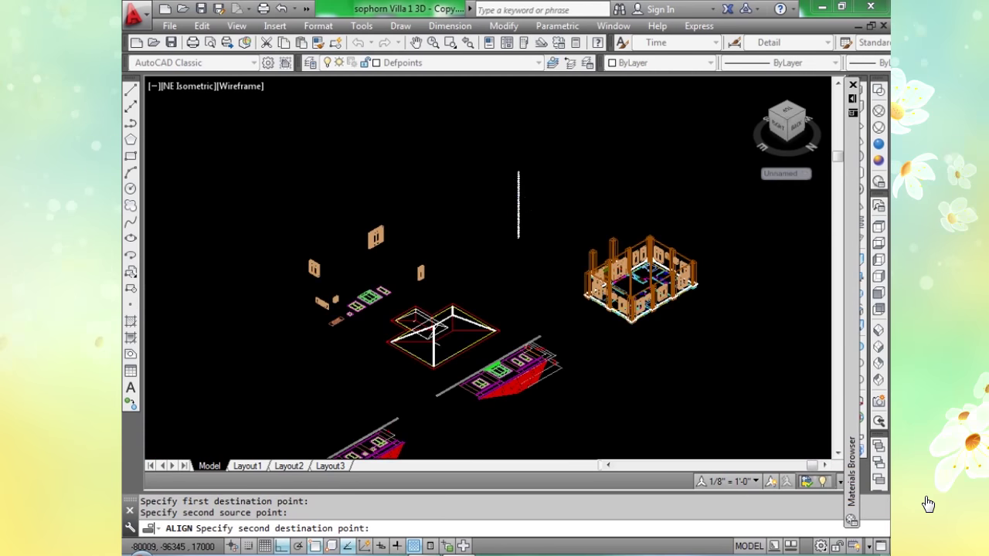
pyautogui.scroll(10, 491, 263)
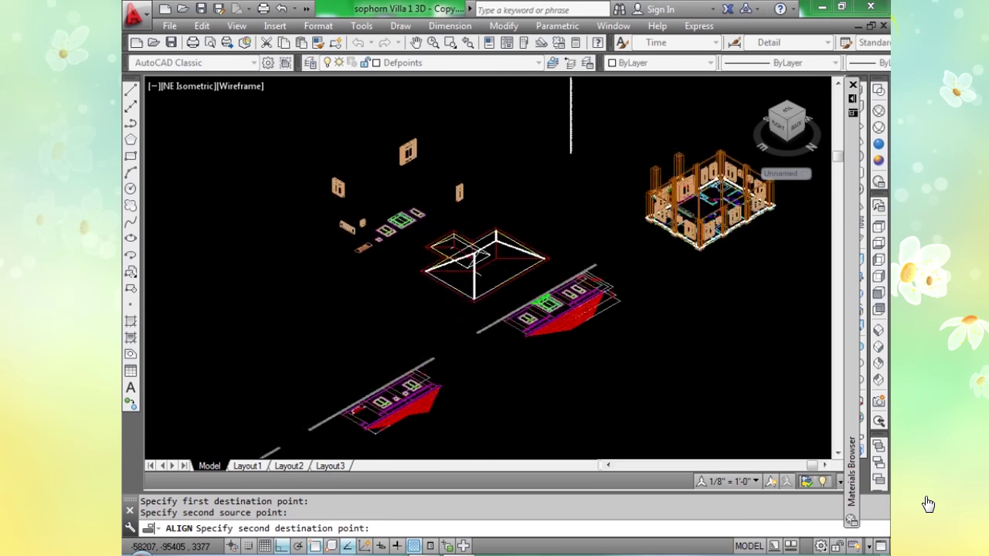
pyautogui.scroll(10, 516, 185)
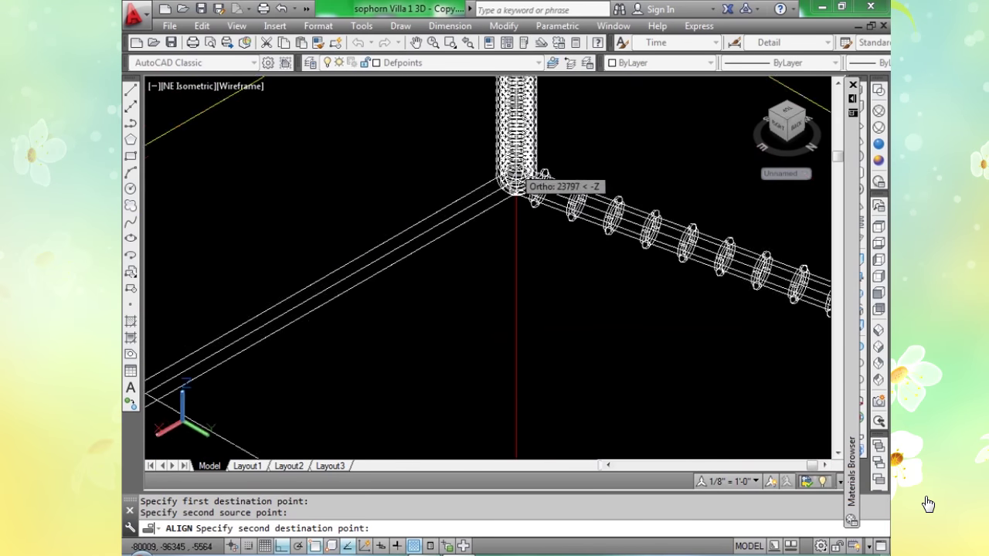
pyautogui.scroll(5, 522, 177)
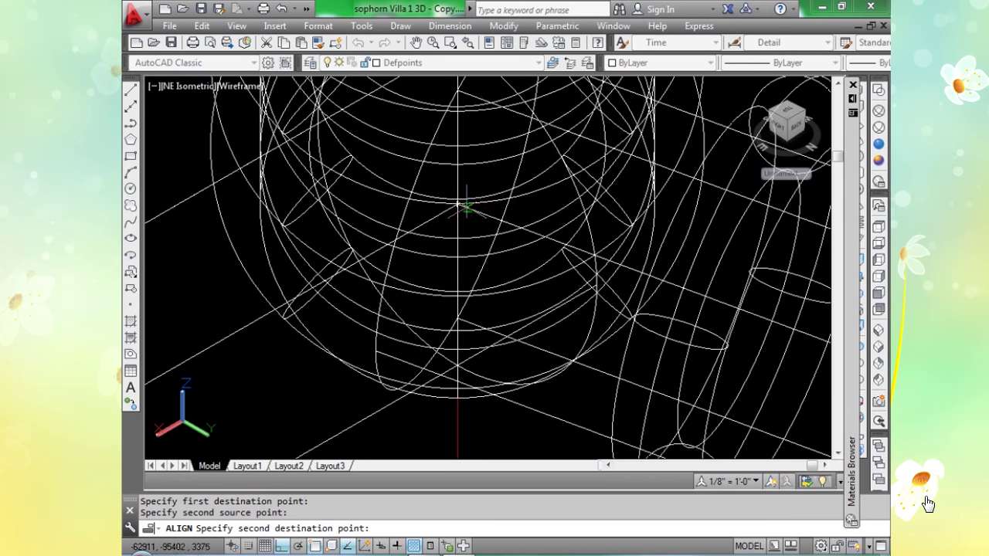
pyautogui.click(468, 206)
pyautogui.press('Return')
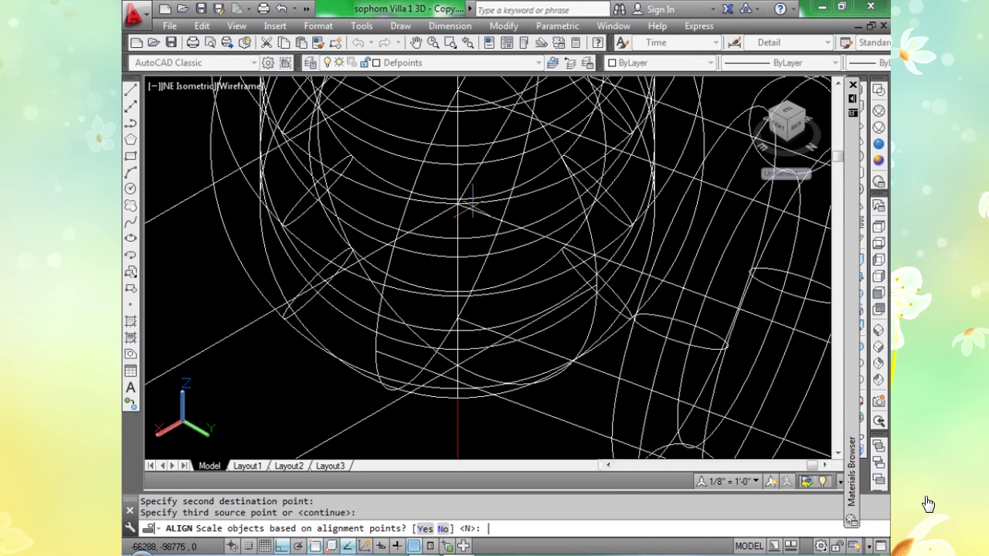
pyautogui.press('Return')
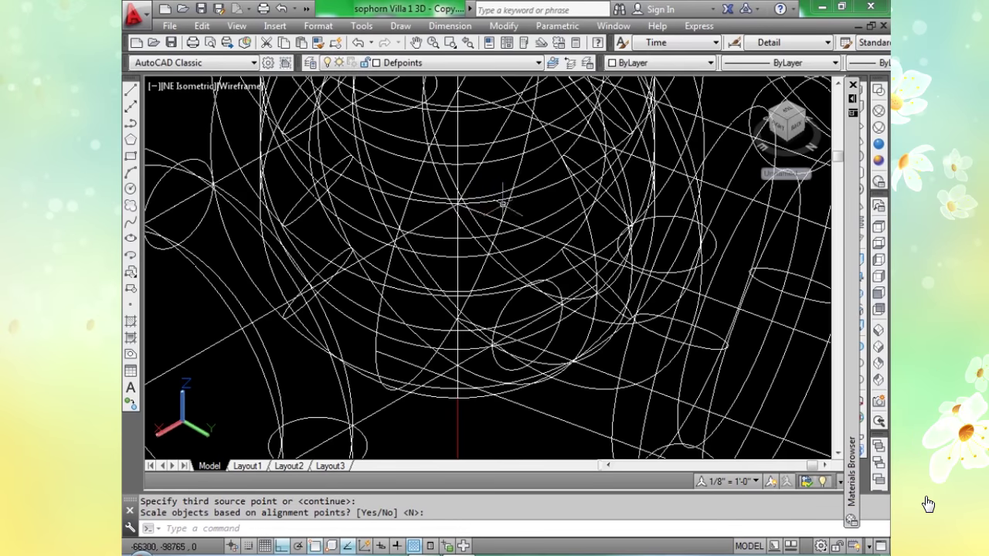
pyautogui.scroll(-8, 502, 204)
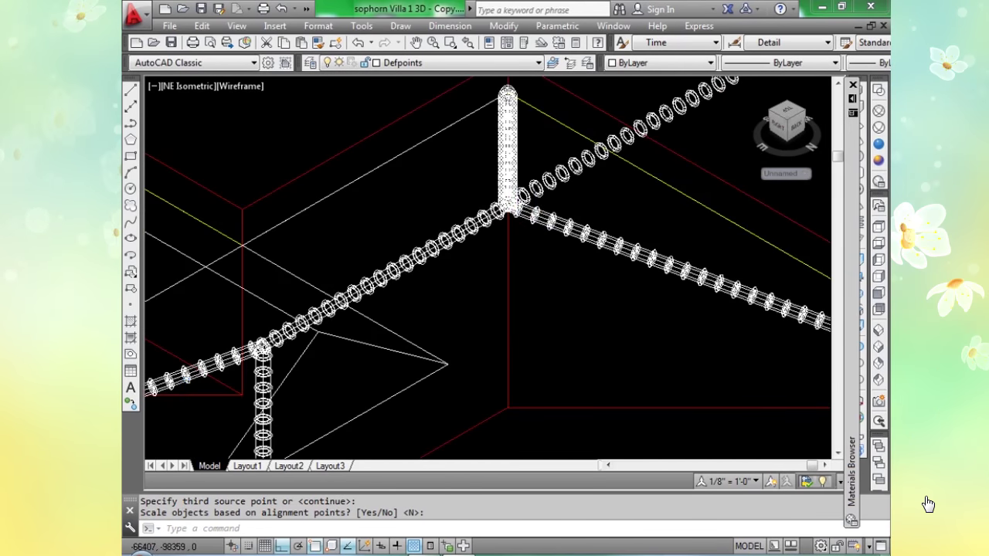
pyautogui.scroll(-3, 506, 209)
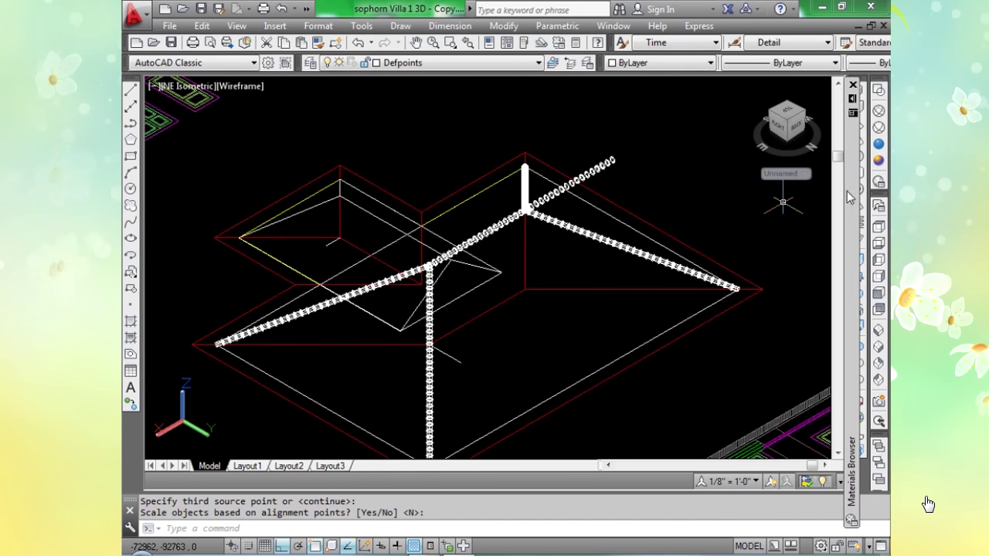
pyautogui.click(878, 144)
# Delete the rings trailing off the peak with a crossing window and two single picks.
pyautogui.scroll(8, 495, 255)
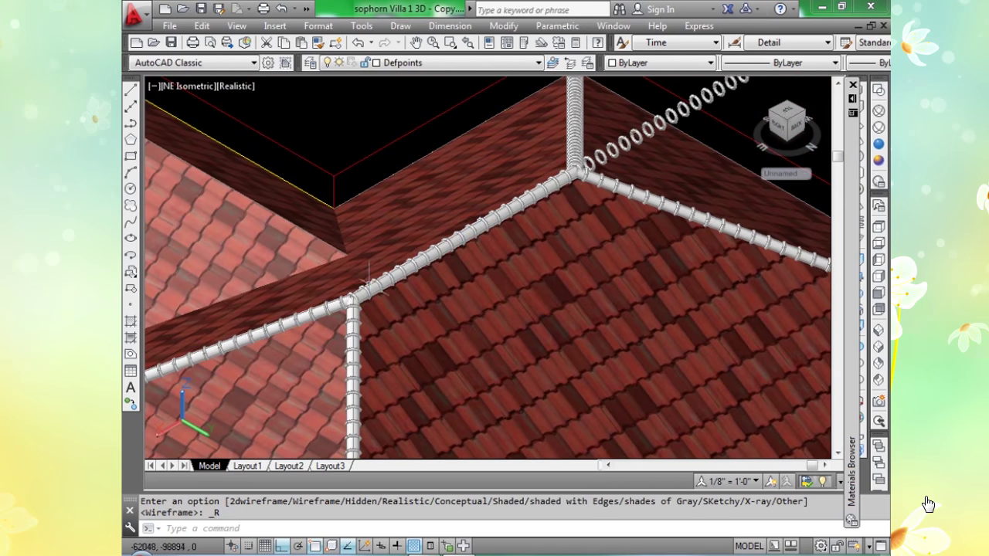
pyautogui.scroll(5, 344, 290)
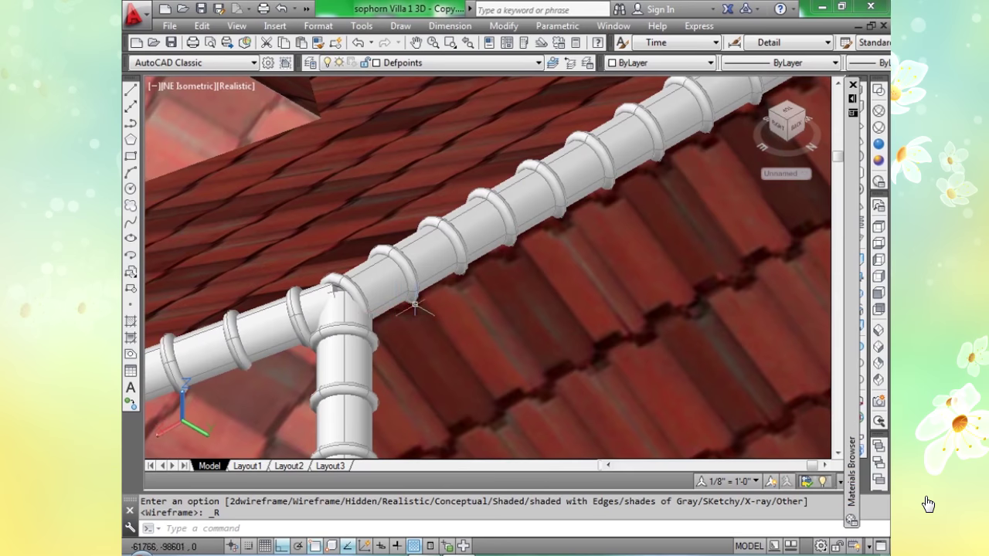
pyautogui.scroll(-10, 418, 308)
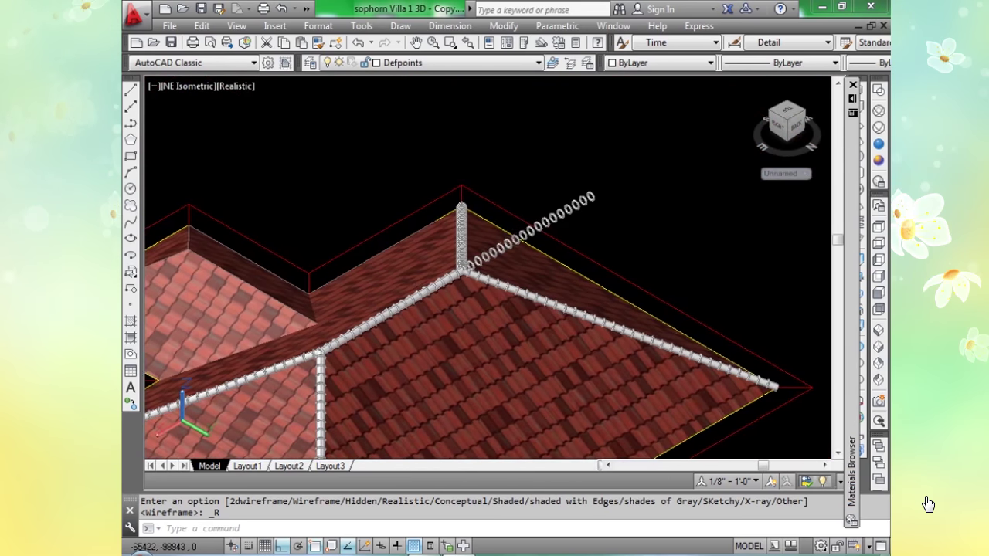
pyautogui.scroll(4, 687, 148)
pyautogui.click(693, 145)
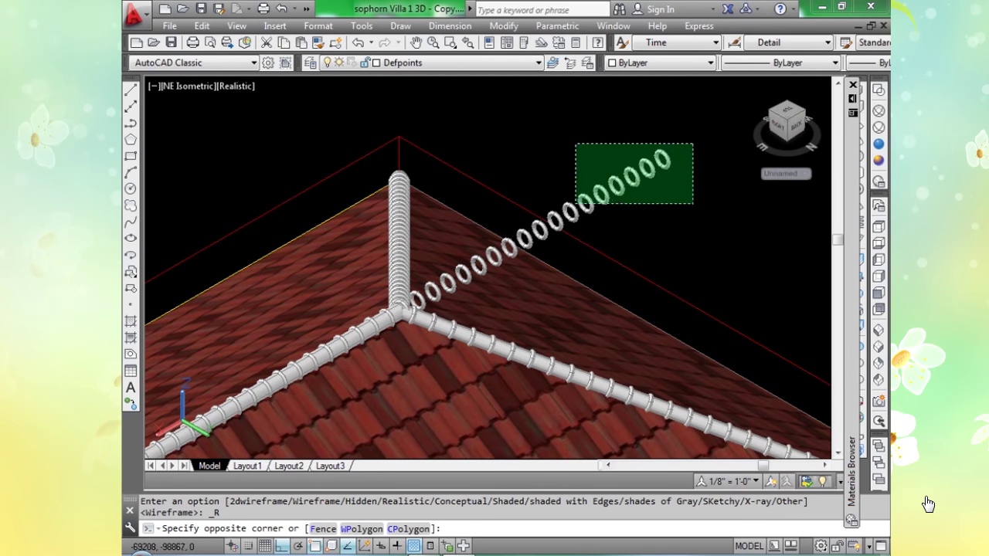
pyautogui.click(563, 217)
pyautogui.press('Delete')
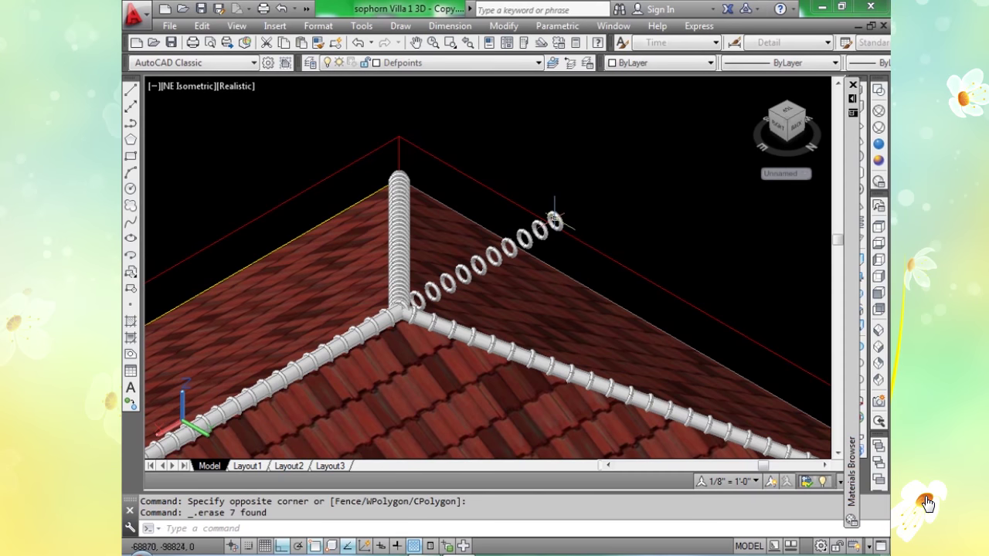
pyautogui.click(551, 222)
pyautogui.press('Delete')
pyautogui.click(540, 233)
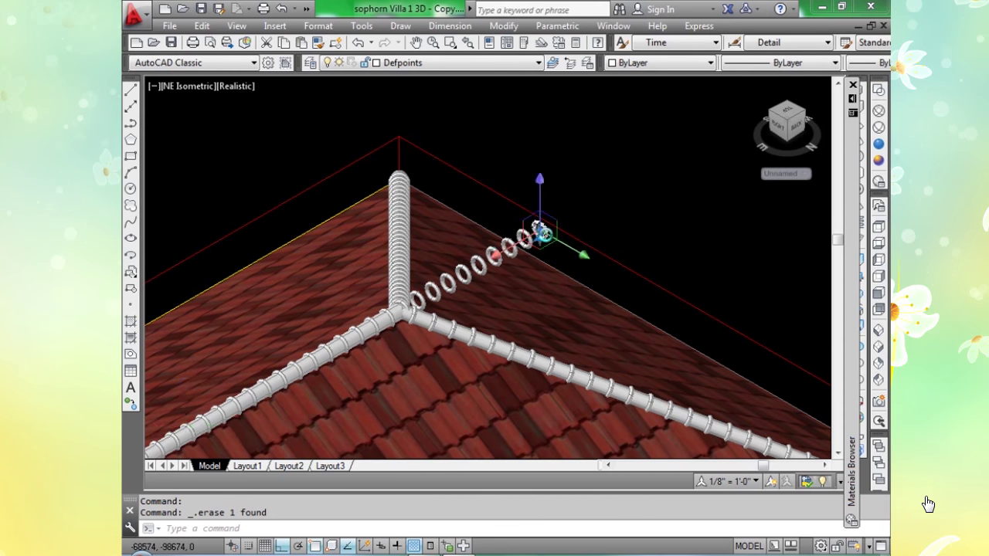
pyautogui.press('Delete')
# Delete the next ring down the roof, cancelling an accidental move.
pyautogui.click(523, 236)
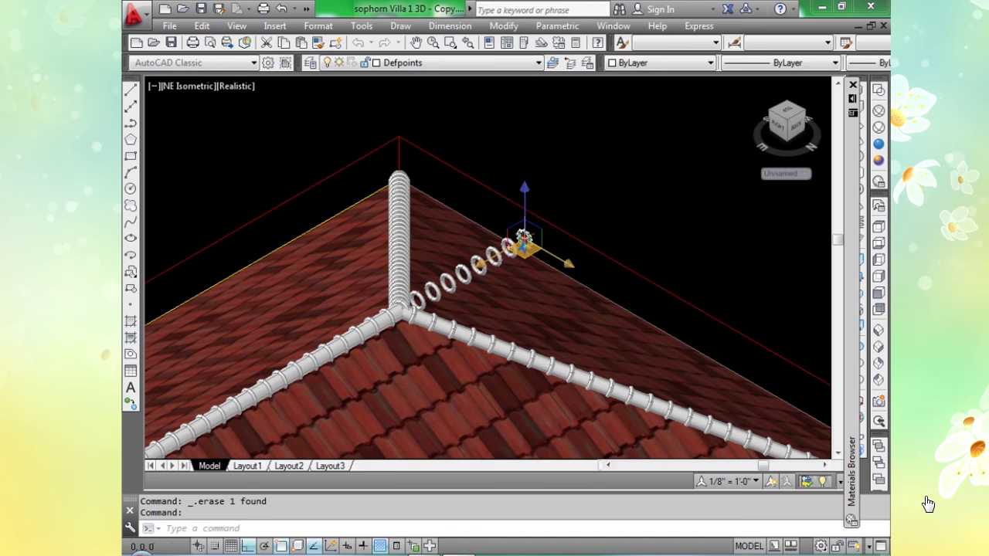
pyautogui.click(523, 236)
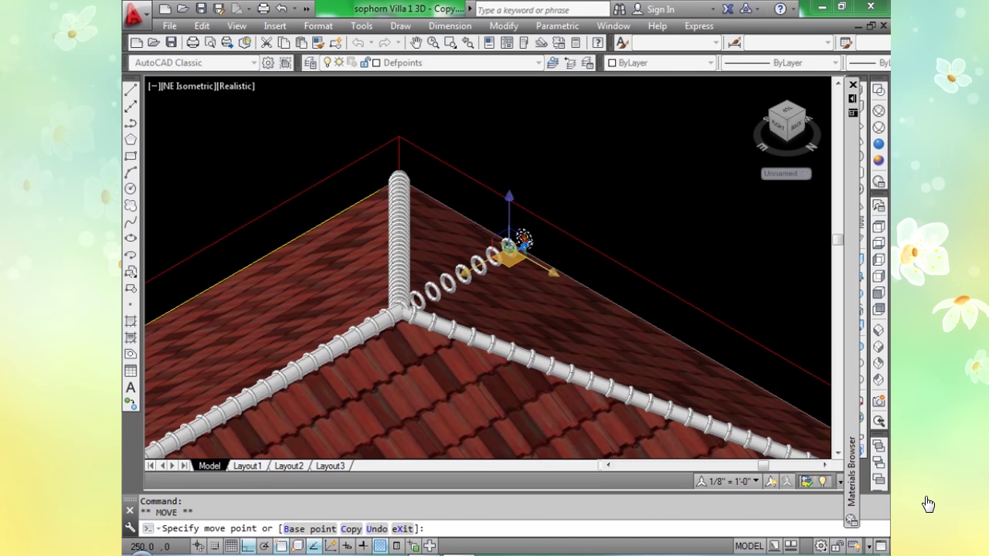
pyautogui.press('Escape')
pyautogui.scroll(4, 524, 258)
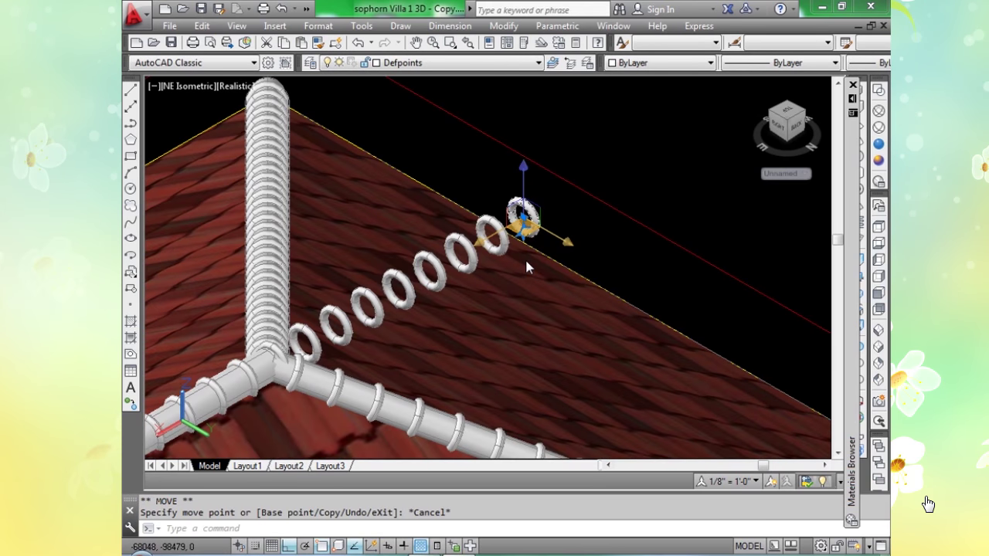
pyautogui.press('Delete')
# Select the six remaining rings down the roof and delete them.
pyautogui.click(489, 236)
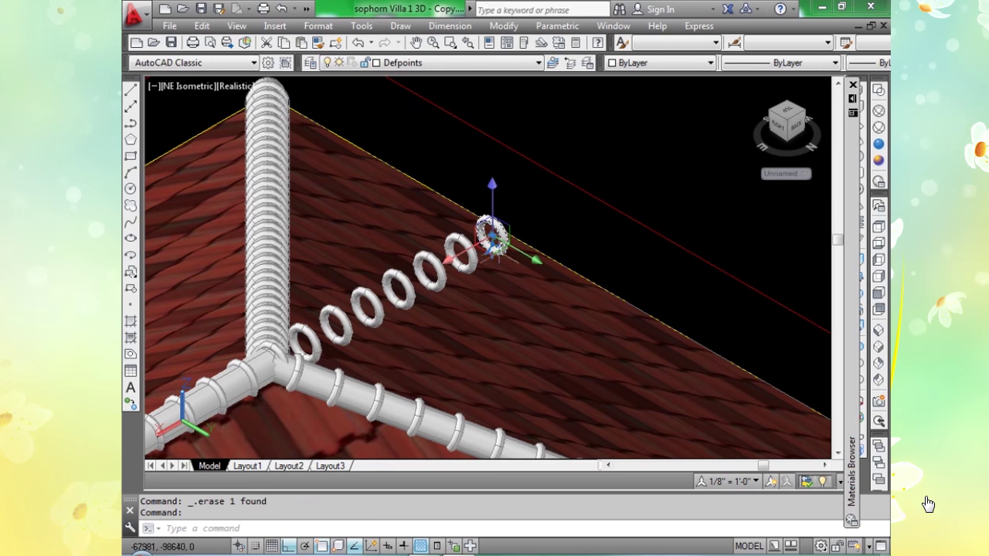
pyautogui.click(461, 257)
pyautogui.click(429, 274)
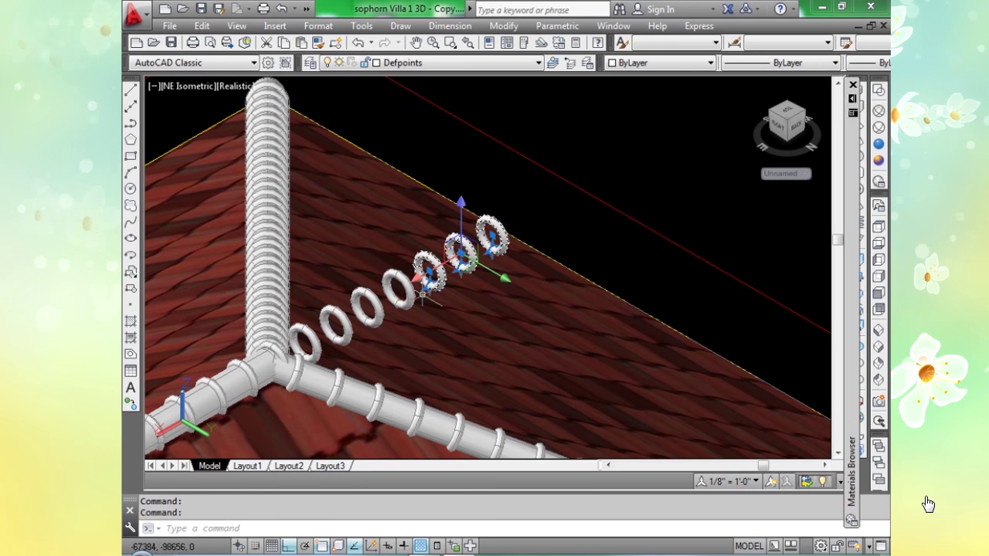
pyautogui.click(400, 303)
pyautogui.click(334, 325)
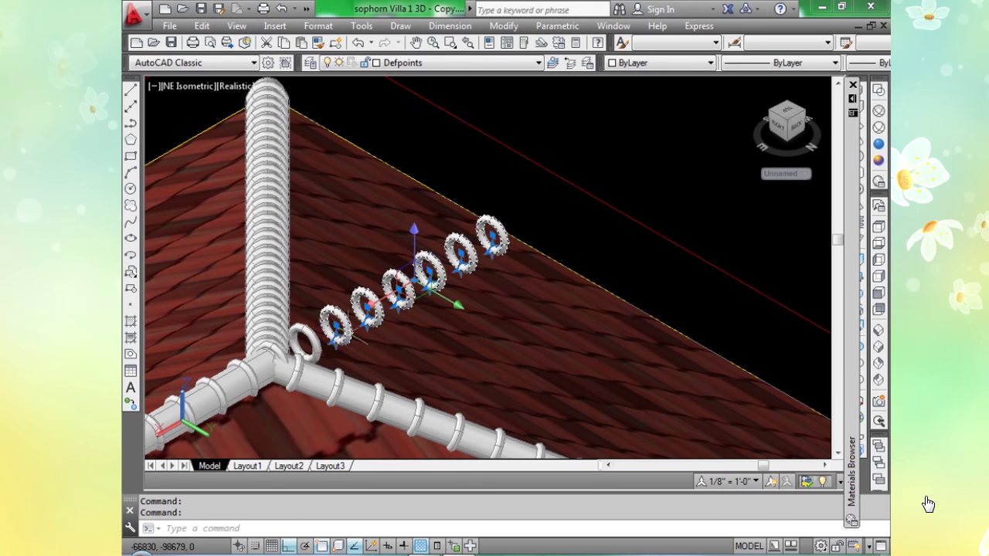
pyautogui.click(309, 346)
pyautogui.press('Delete')
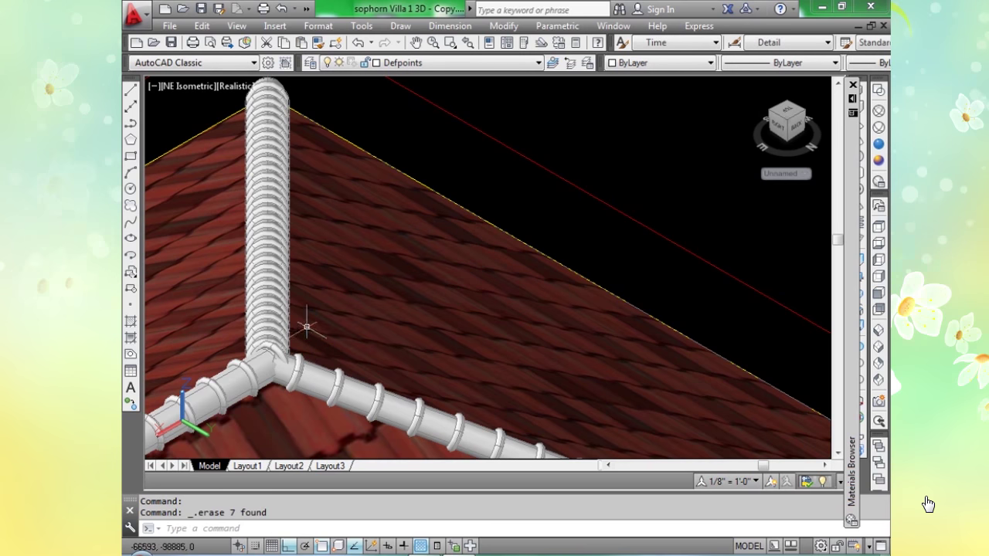
pyautogui.scroll(8, 286, 340)
pyautogui.scroll(-8, 297, 321)
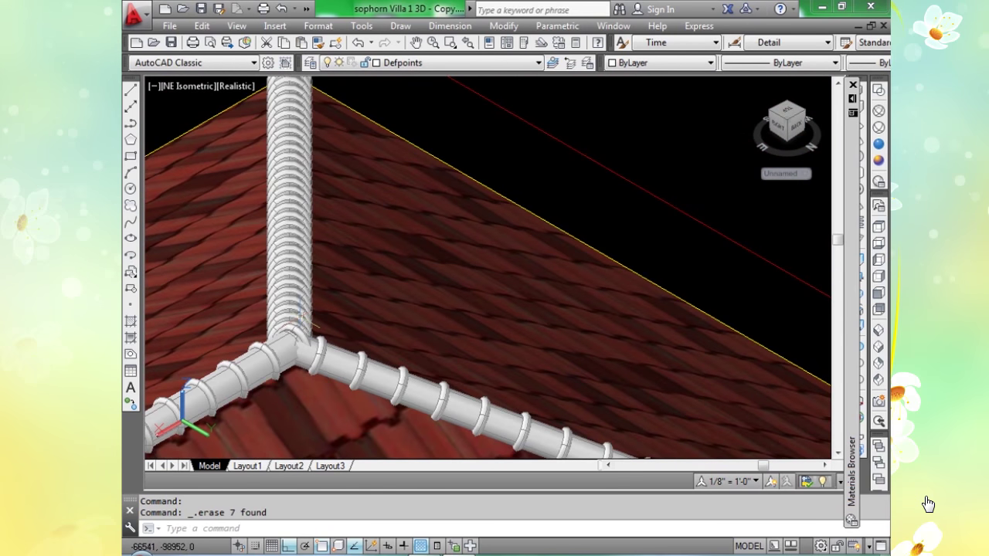
pyautogui.scroll(-10, 300, 316)
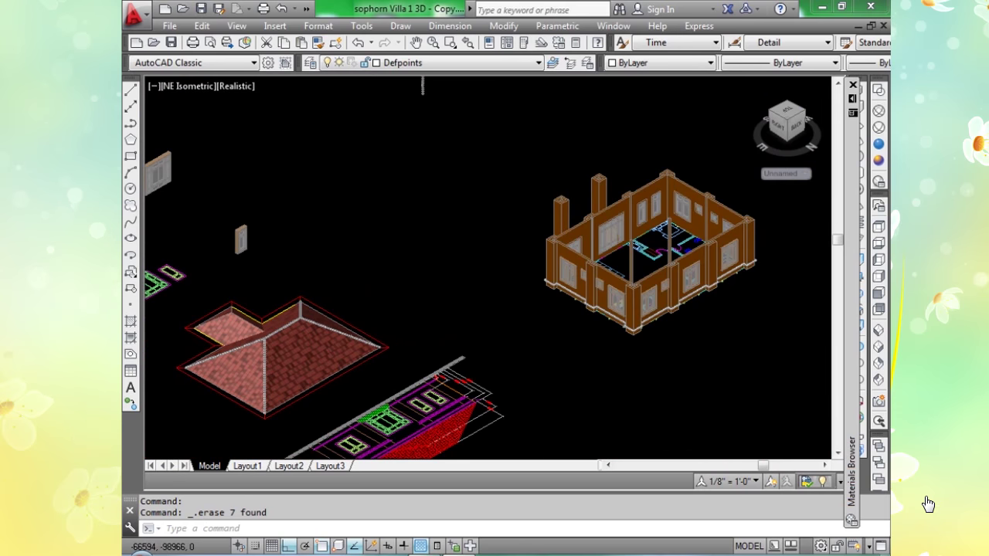
# Frame the small roof wing in SW Isometric view and display it in Wireframe.
pyautogui.click(879, 333)
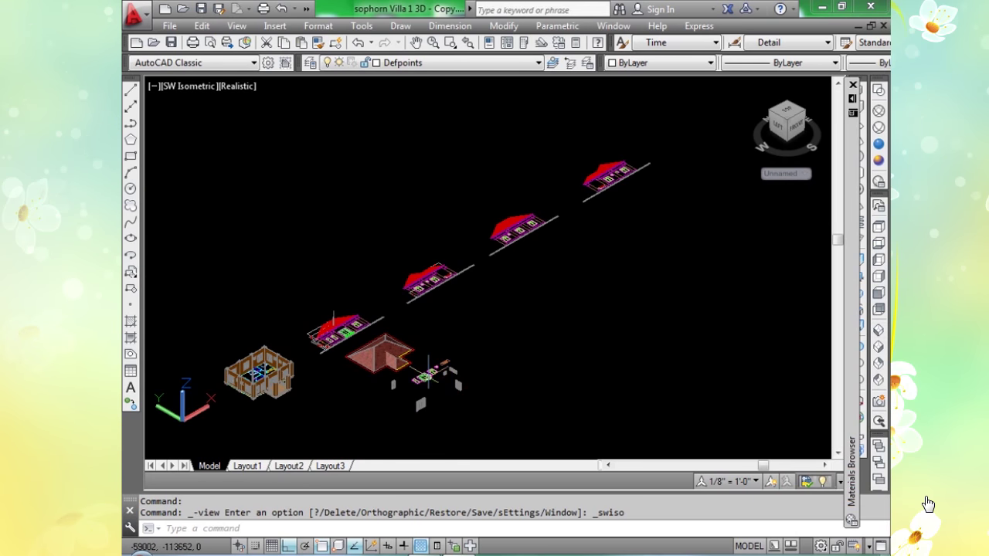
pyautogui.scroll(7, 394, 372)
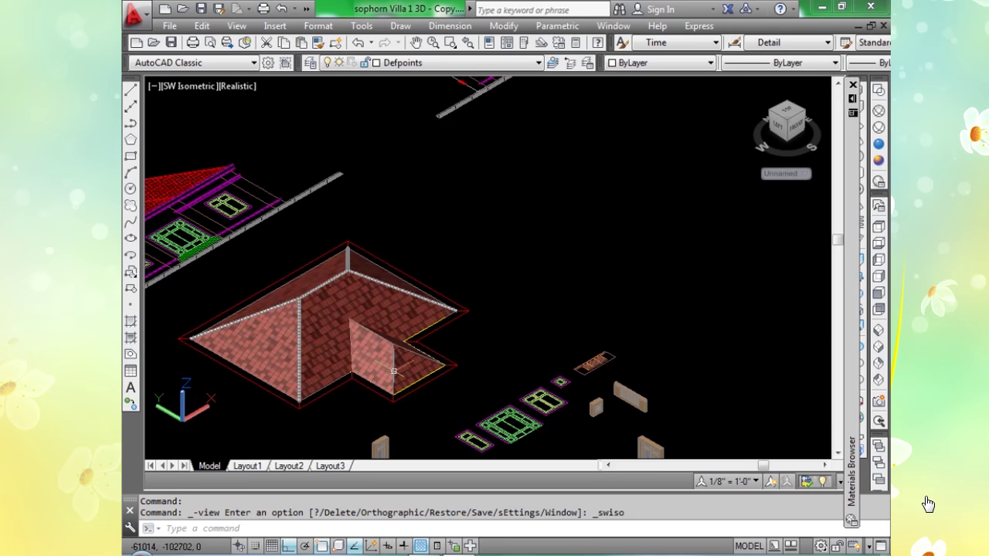
pyautogui.scroll(4, 394, 372)
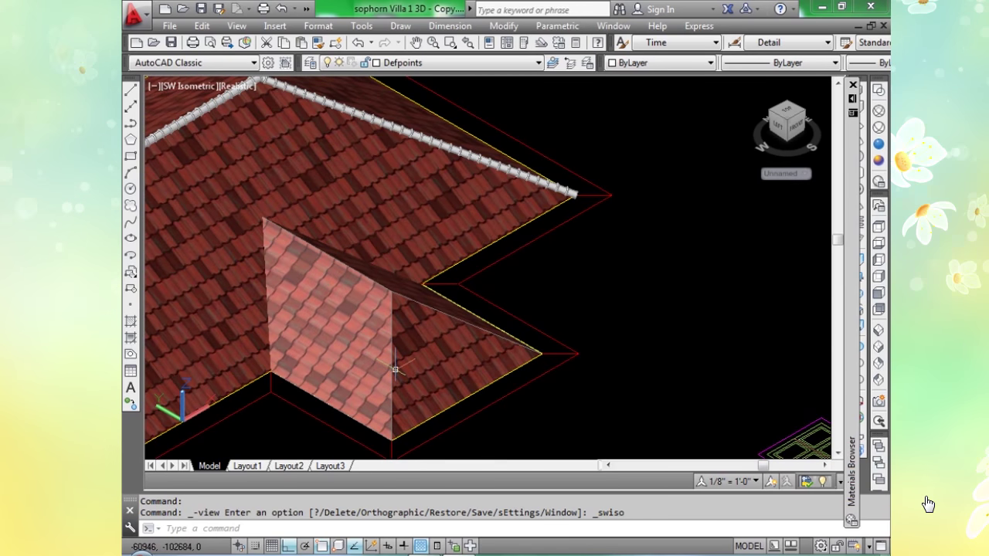
pyautogui.moveTo(390, 400); pyautogui.dragTo(401, 359, button='middle')
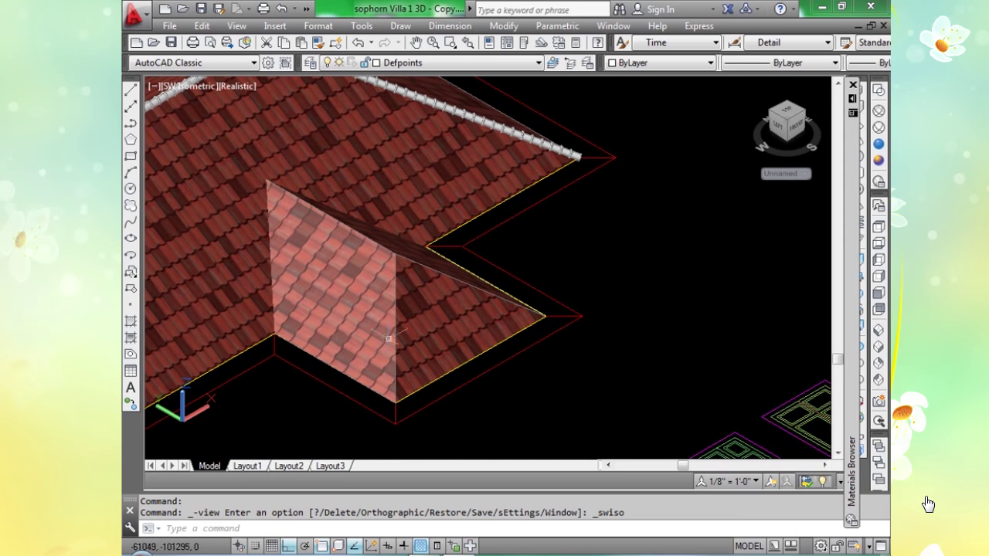
pyautogui.moveTo(311, 268); pyautogui.dragTo(407, 310, button='middle')
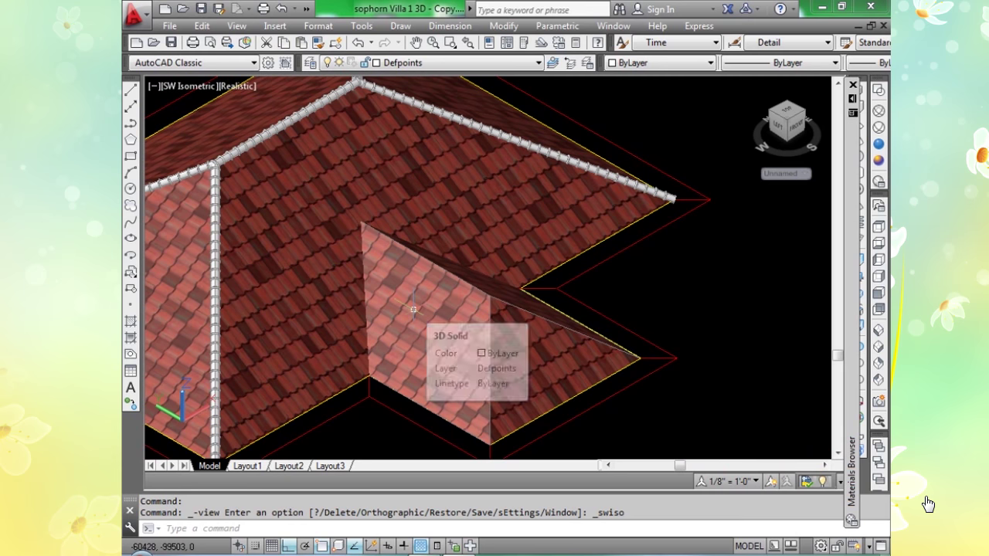
pyautogui.click(878, 110)
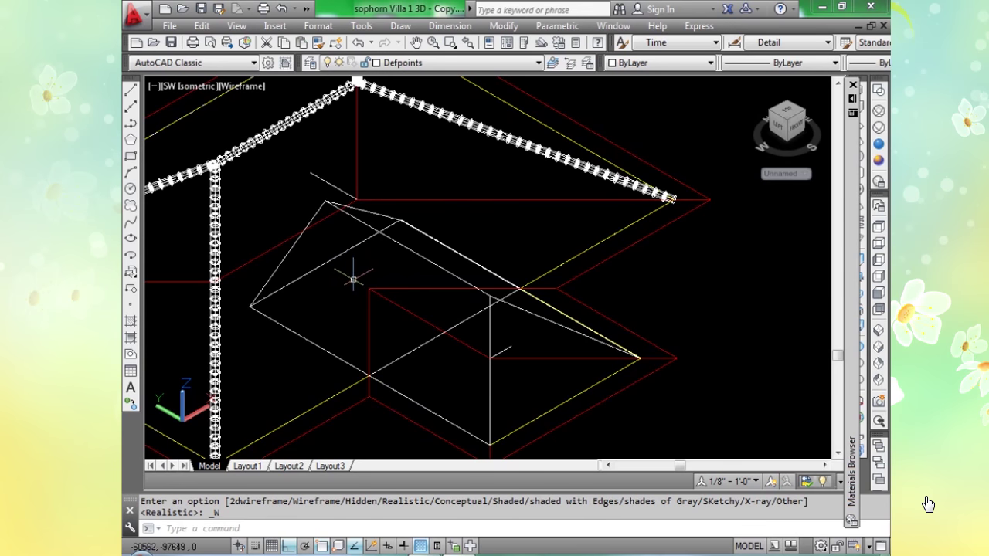
# Draw 3D polylines from the roof vertex to the intersection and vertically up from the base corner.
pyautogui.write('3p')
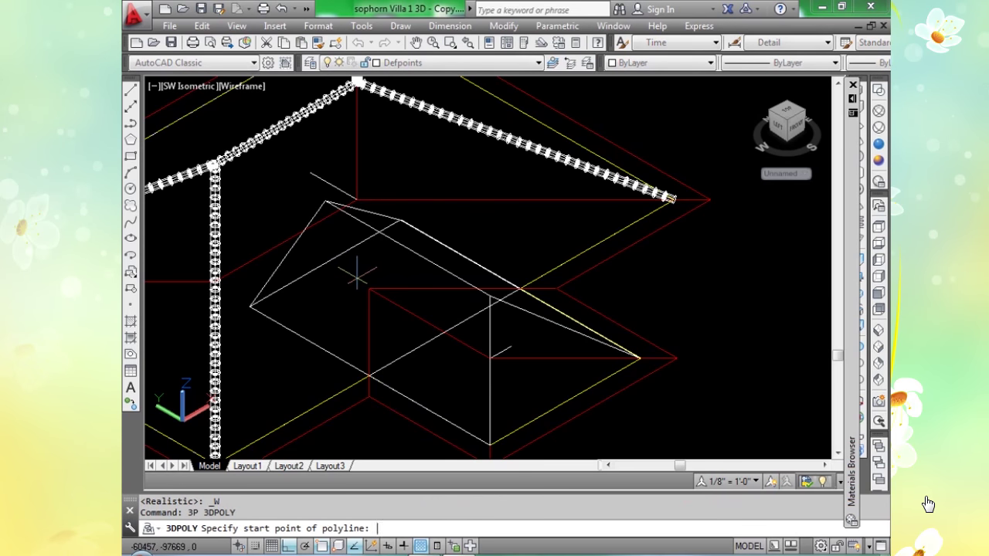
pyautogui.click(326, 202)
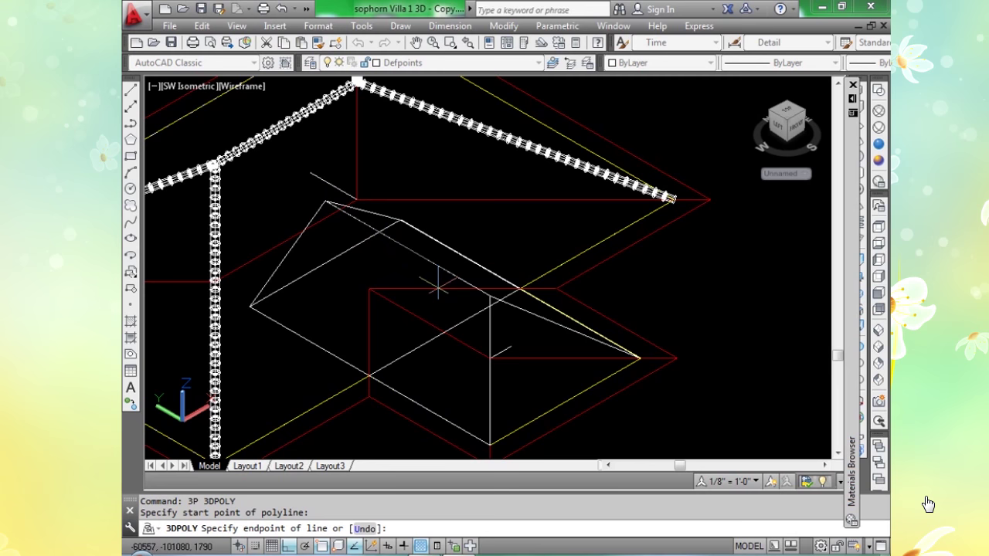
pyautogui.click(521, 291)
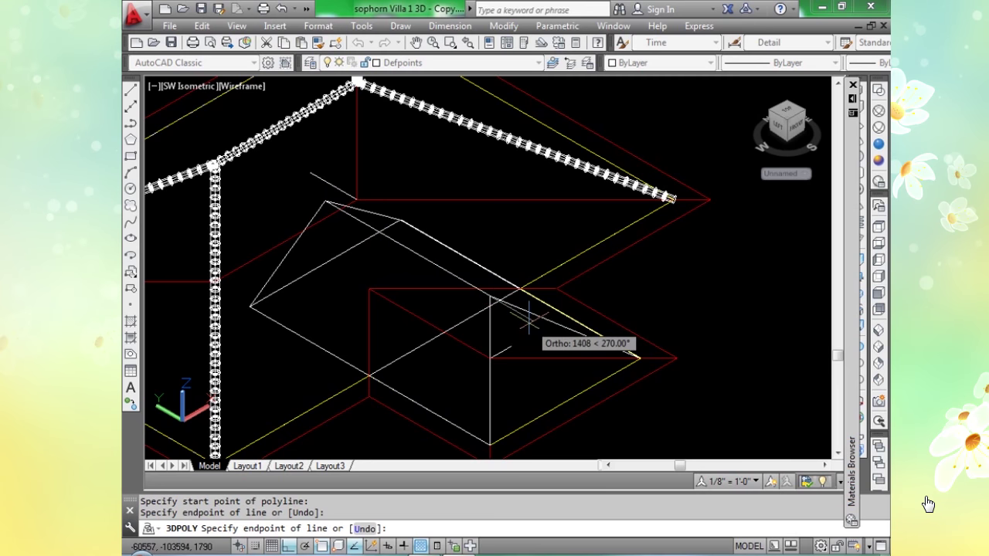
pyautogui.press('Return')
pyautogui.press('Return')
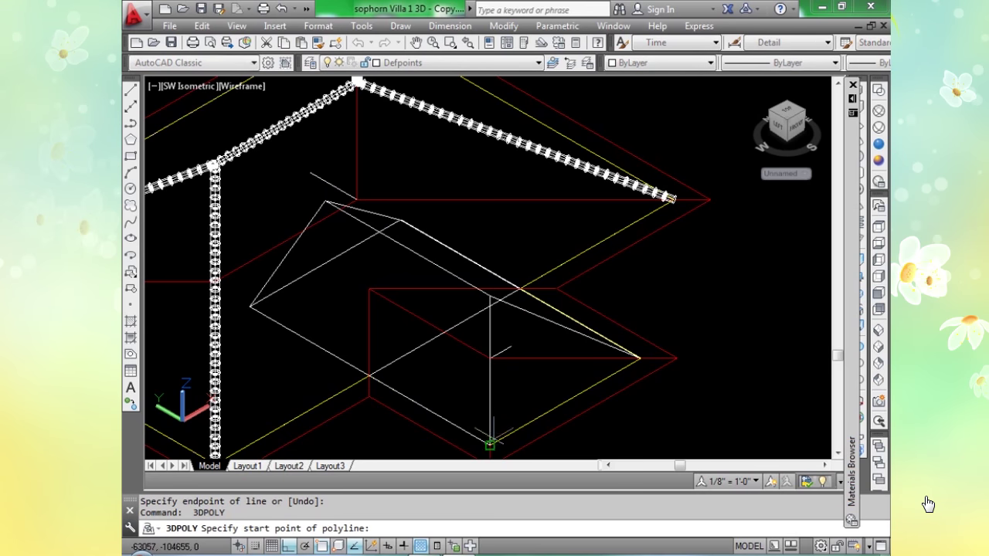
pyautogui.click(489, 446)
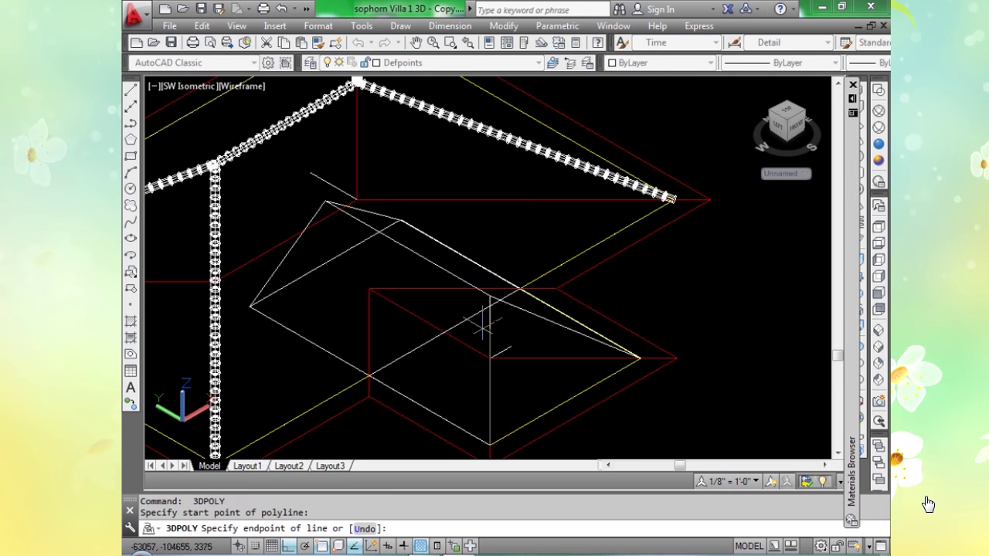
pyautogui.press('Return')
pyautogui.scroll(-3, 525, 324)
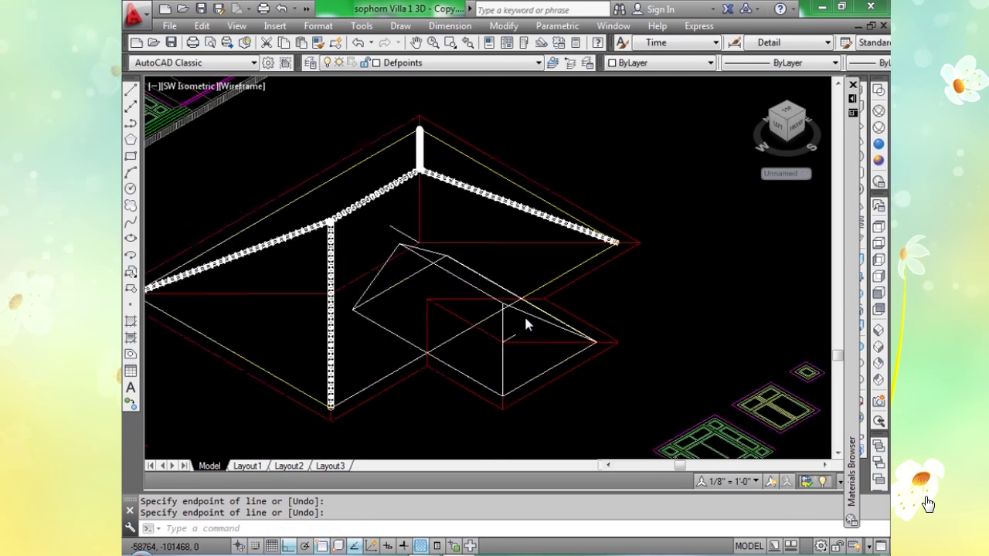
pyautogui.scroll(2, 512, 329)
pyautogui.scroll(5, 495, 319)
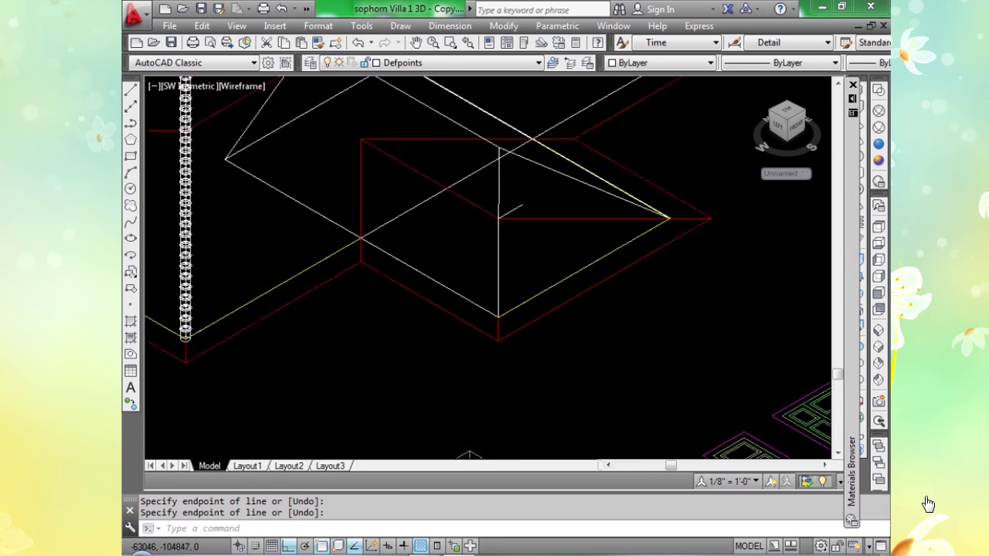
# Draw two small circles, one at the corner vertex and one on the sloped line.
pyautogui.write('c')
pyautogui.press('Return')
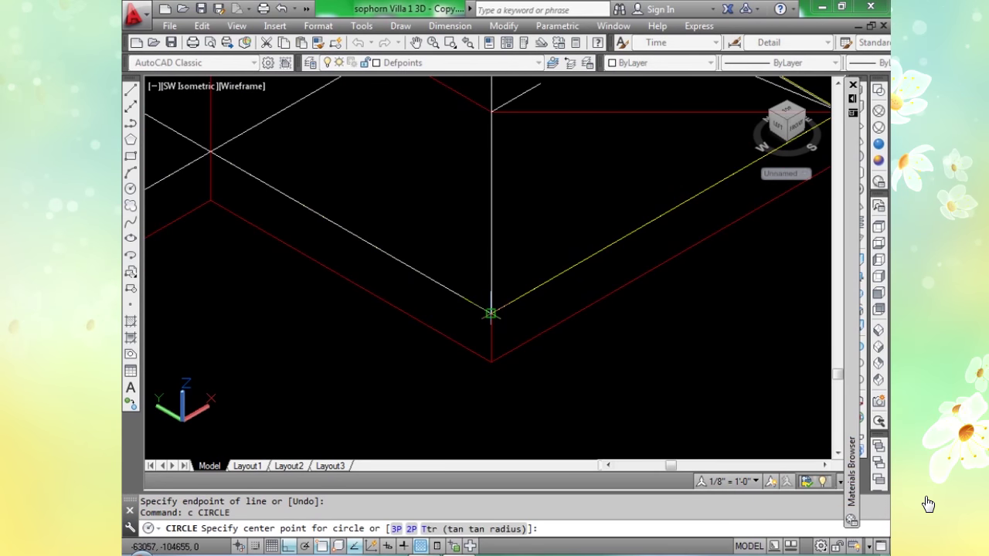
pyautogui.click(491, 312)
pyautogui.click(505, 322)
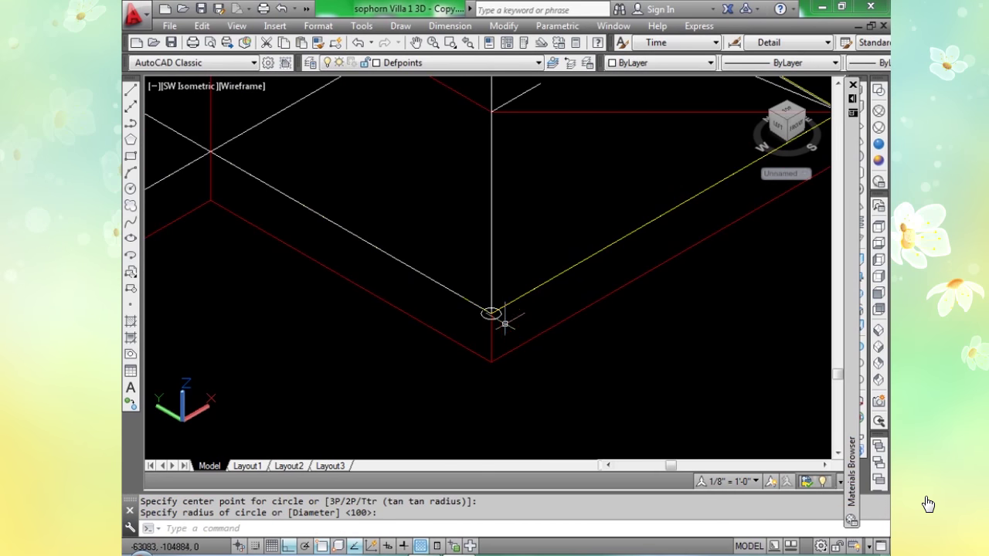
pyautogui.scroll(-3, 496, 274)
pyautogui.scroll(4, 498, 179)
pyautogui.scroll(4, 515, 276)
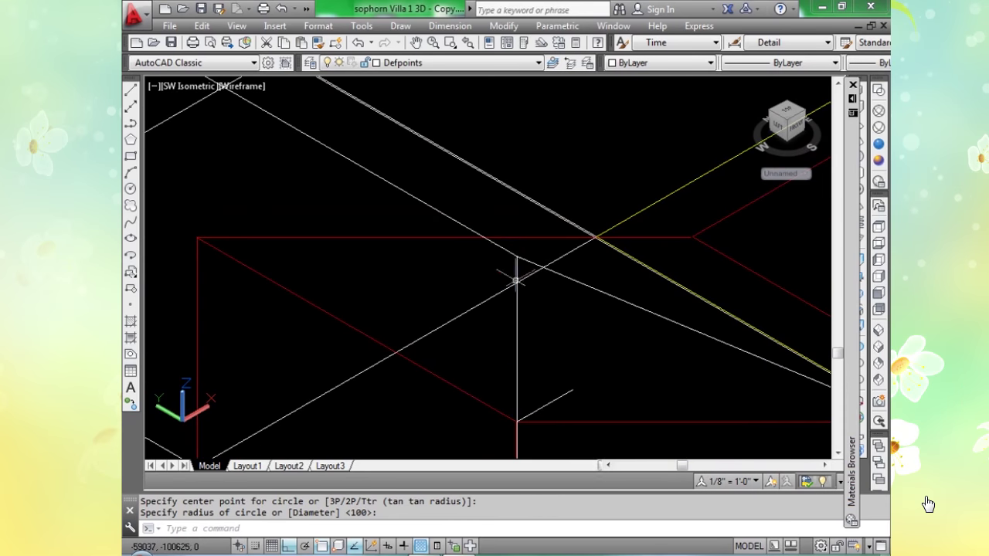
pyautogui.press('Return')
pyautogui.click(528, 260)
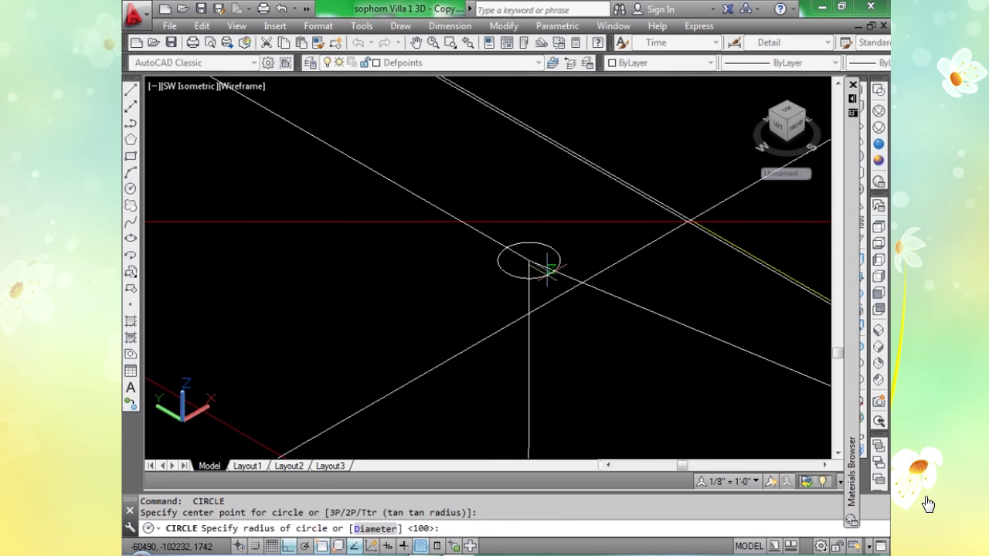
pyautogui.click(547, 275)
pyautogui.moveTo(552, 302); pyautogui.dragTo(530, 291, button='middle')
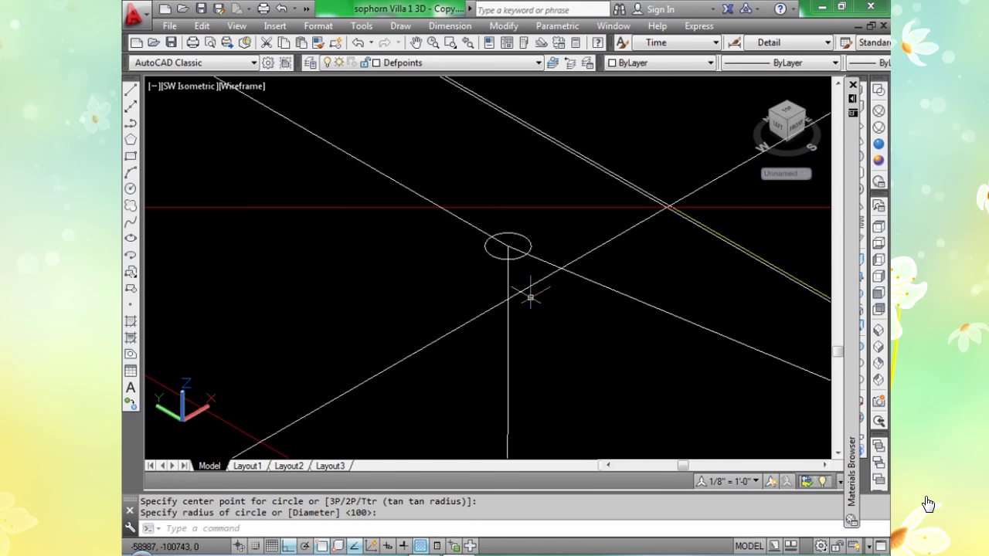
# Sweep the circle along the sloped roof line into a tube.
pyautogui.write('sweep')
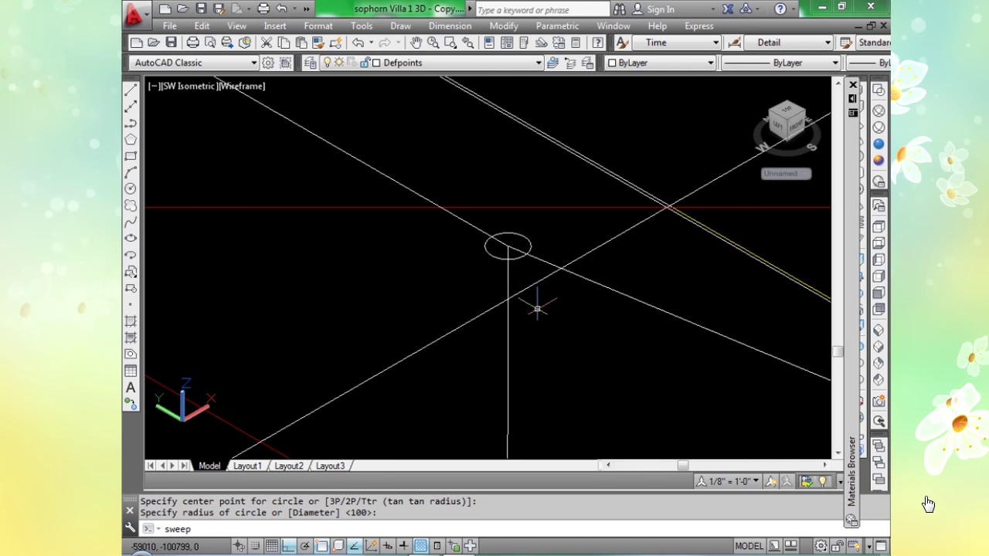
pyautogui.press('Return')
pyautogui.click(495, 261)
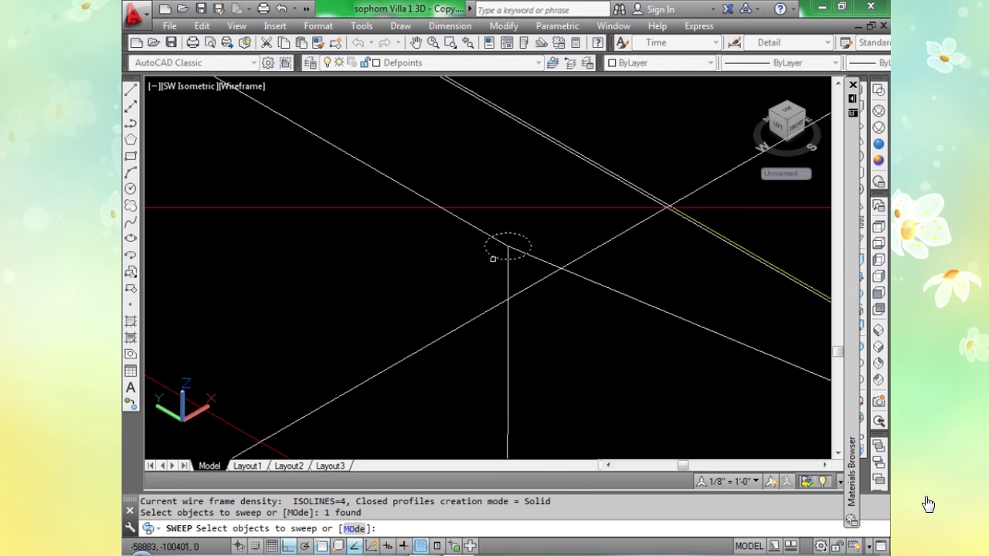
pyautogui.press('Return')
pyautogui.click(453, 211)
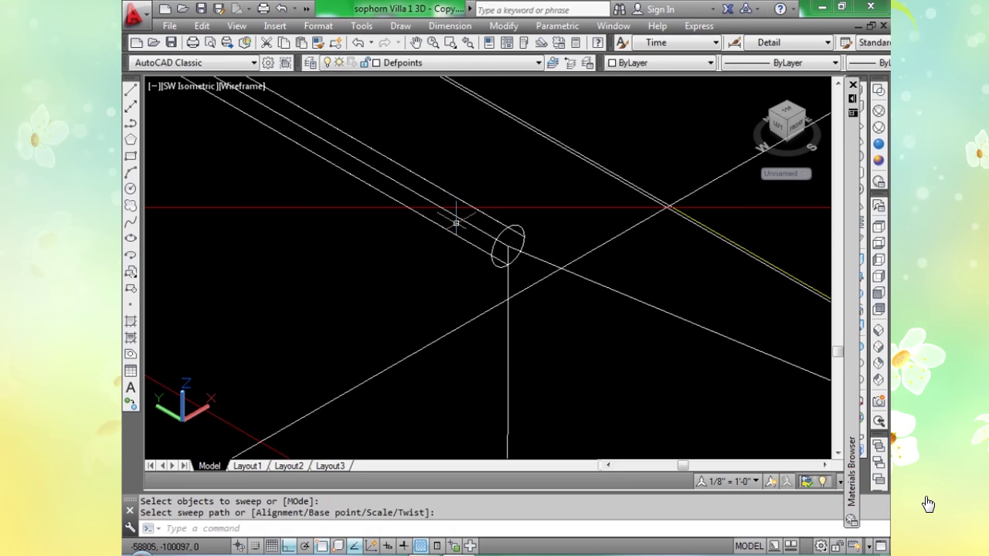
pyautogui.scroll(-2, 499, 301)
pyautogui.moveTo(539, 326)
pyautogui.mouseDown(button='middle')
pyautogui.moveTo(500, 247)
pyautogui.moveTo(518, 293)
pyautogui.mouseUp(button='middle')
pyautogui.scroll(-2, 490, 380)
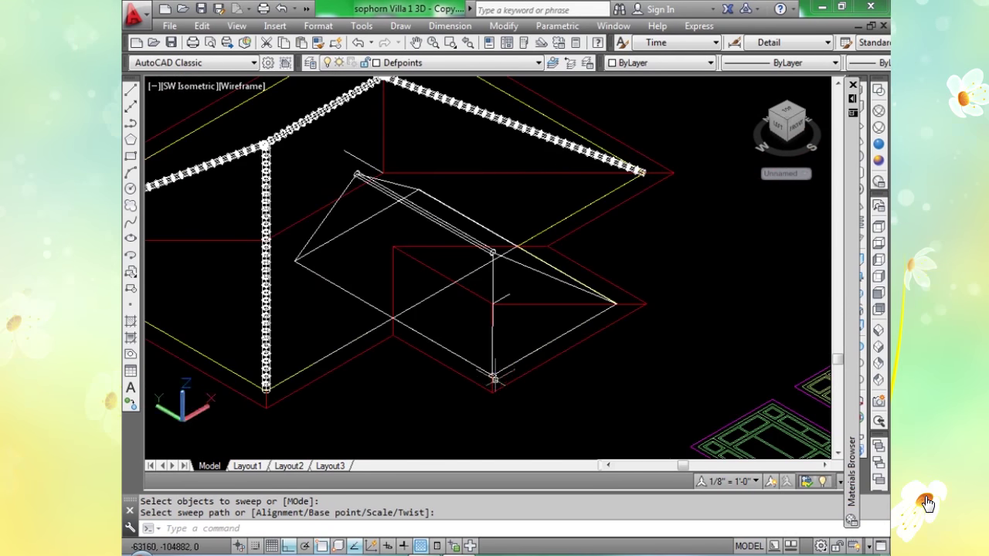
pyautogui.scroll(4, 490, 371)
# Sweep the tube's end circle up the vertical line to form a post.
pyautogui.press('Return')
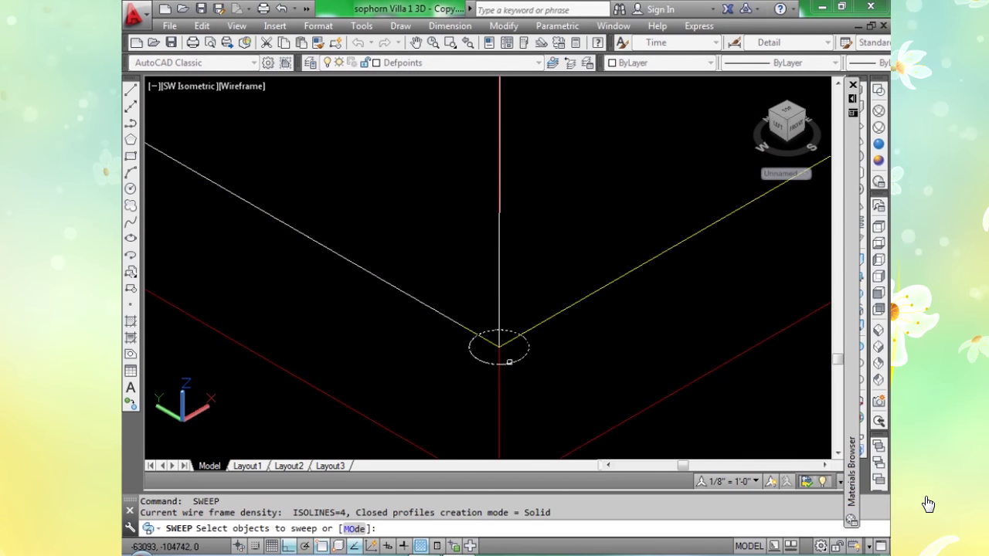
pyautogui.click(510, 361)
pyautogui.press('Return')
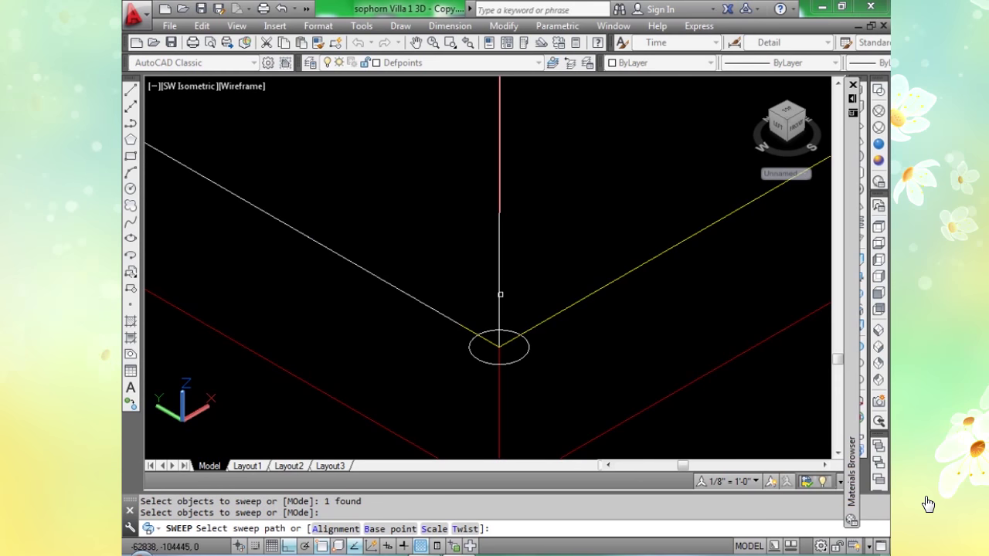
pyautogui.click(499, 293)
pyautogui.scroll(-2, 547, 313)
pyautogui.scroll(-2, 549, 321)
pyautogui.moveTo(526, 254); pyautogui.dragTo(607, 329, button='middle')
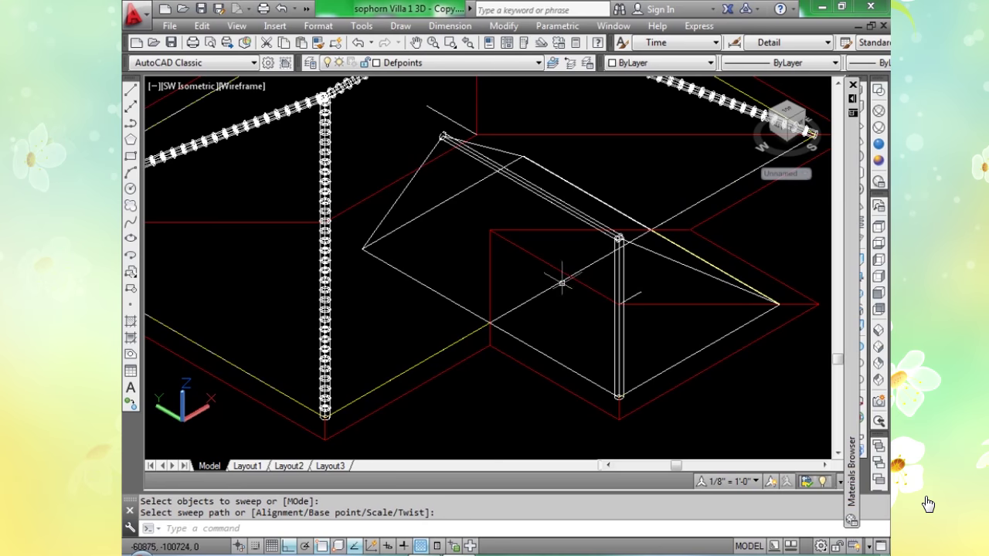
pyautogui.scroll(-5, 500, 270)
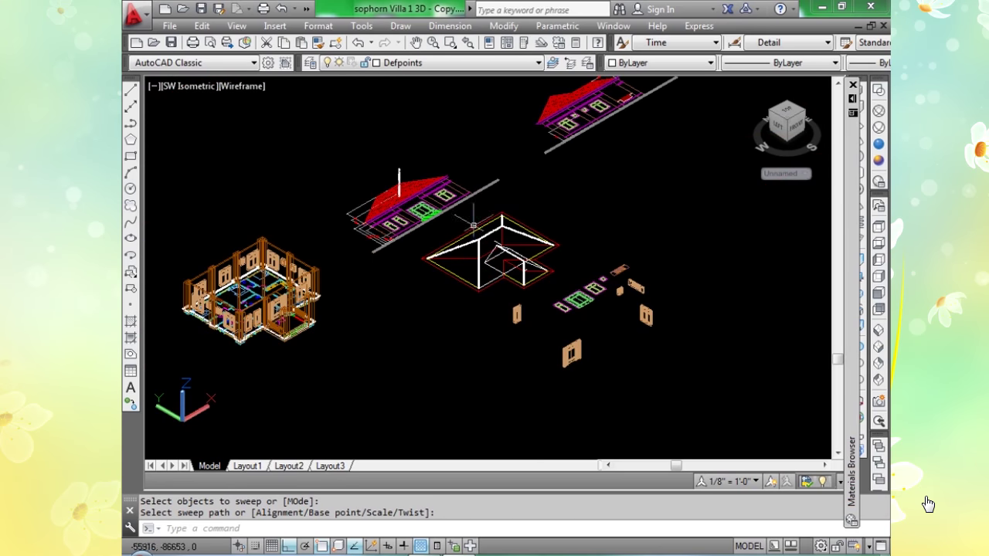
# Copy the top torus ring of the stack out into open space away from the villa.
pyautogui.scroll(8, 410, 176)
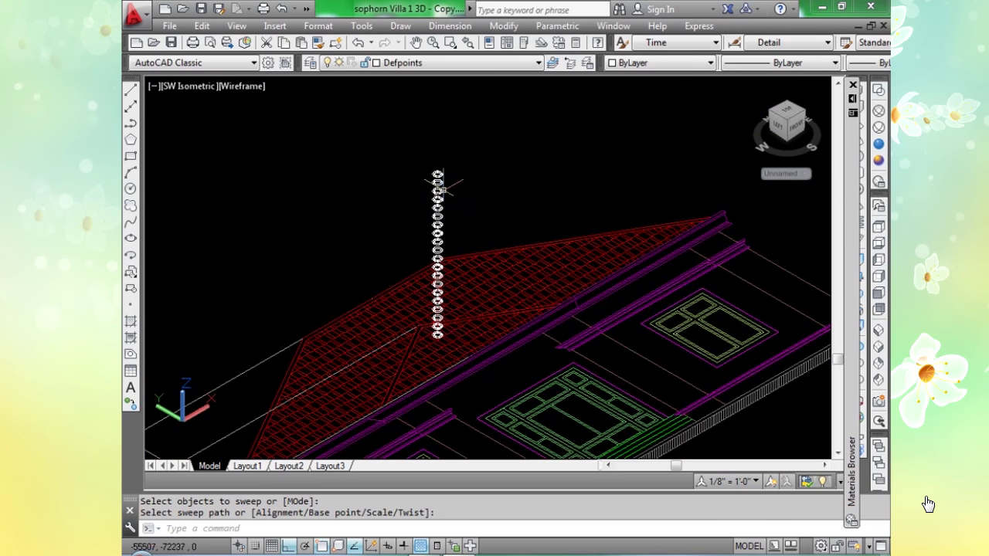
pyautogui.scroll(-4, 458, 168)
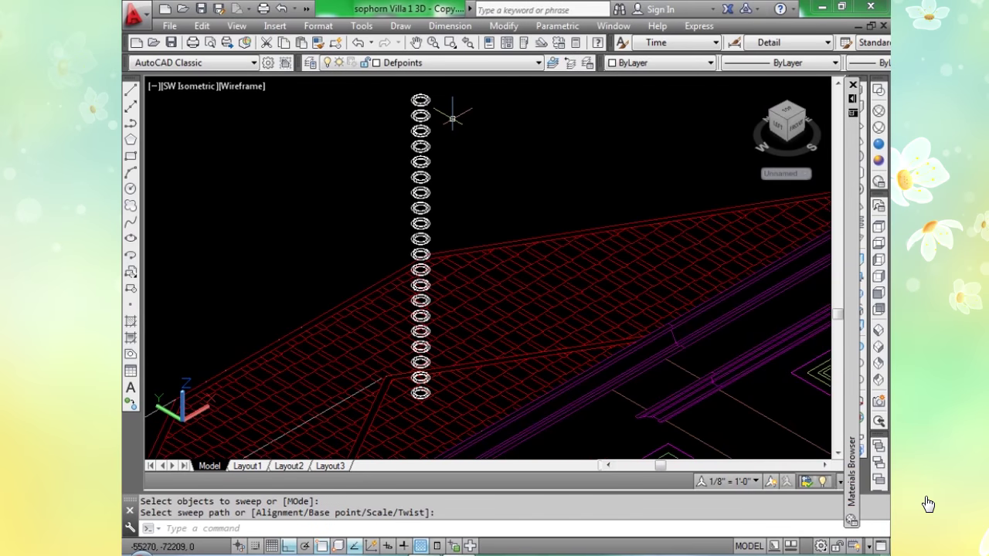
pyautogui.moveTo(459, 136)
pyautogui.mouseDown(button='middle')
pyautogui.moveTo(491, 229)
pyautogui.moveTo(487, 151)
pyautogui.mouseUp(button='middle')
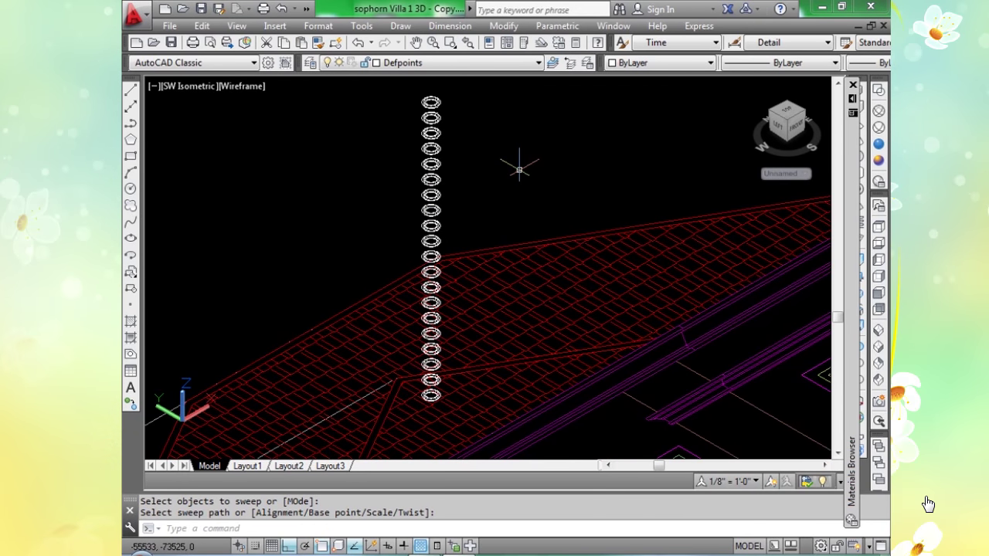
pyautogui.moveTo(512, 160); pyautogui.dragTo(516, 221, button='middle')
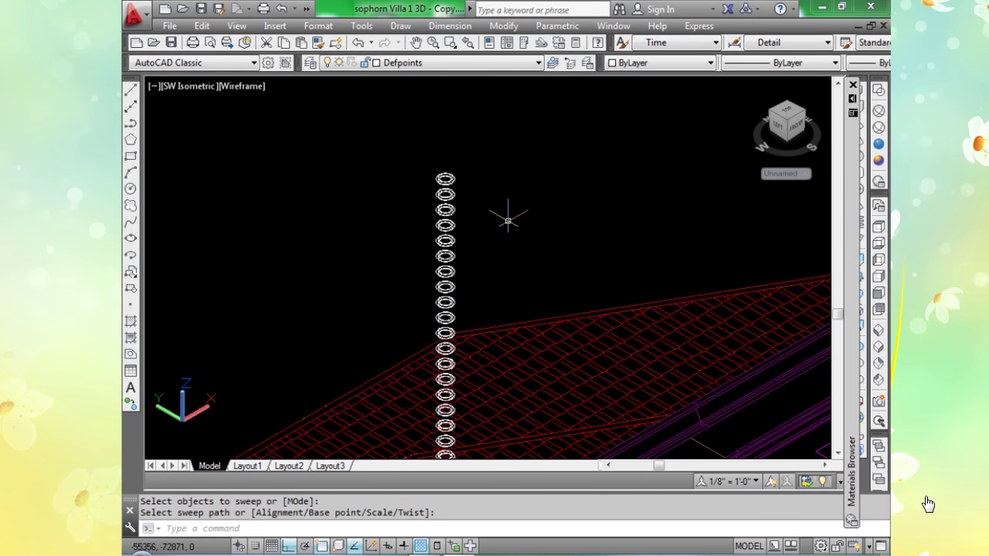
pyautogui.write('CO')
pyautogui.press('Return')
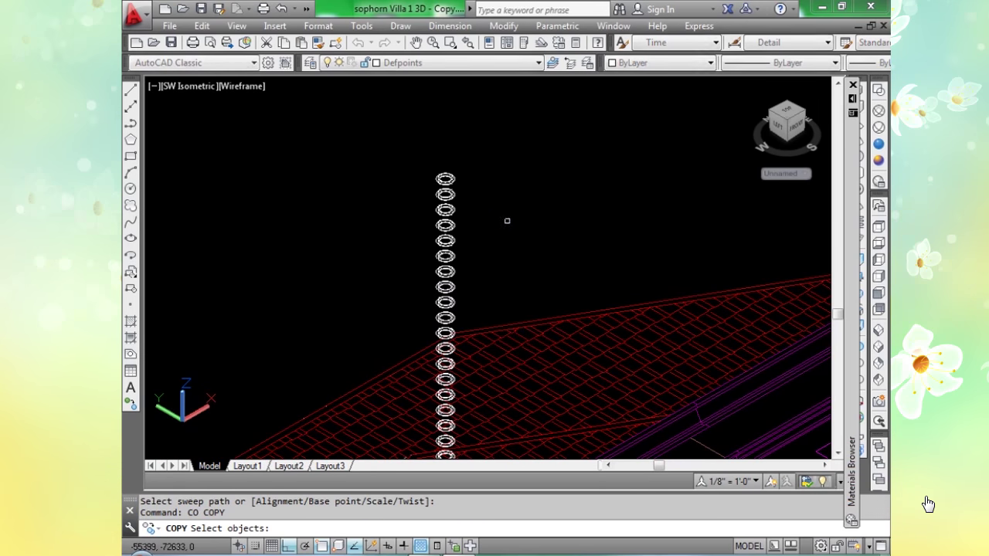
pyautogui.click(445, 178)
pyautogui.press('Return')
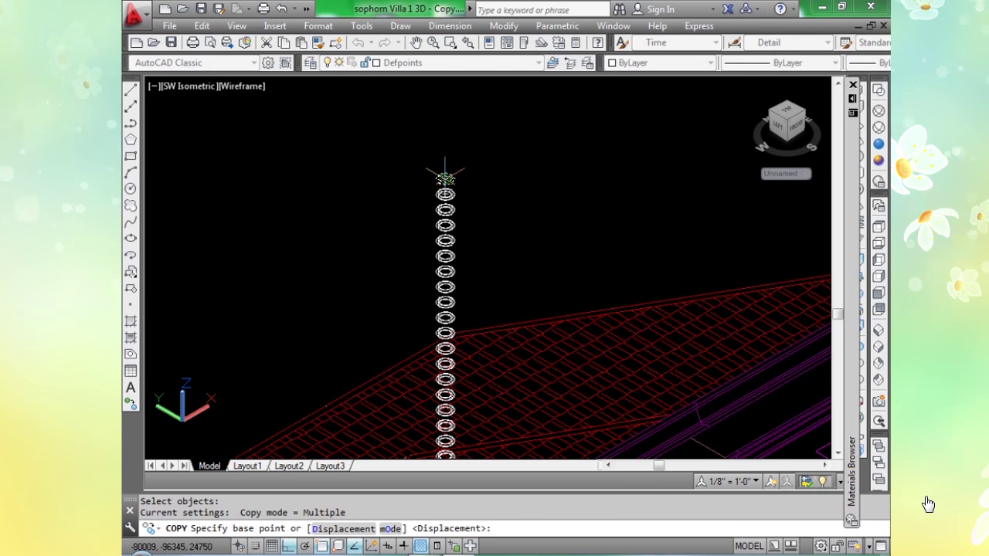
pyautogui.click(445, 179)
pyautogui.scroll(-5, 445, 182)
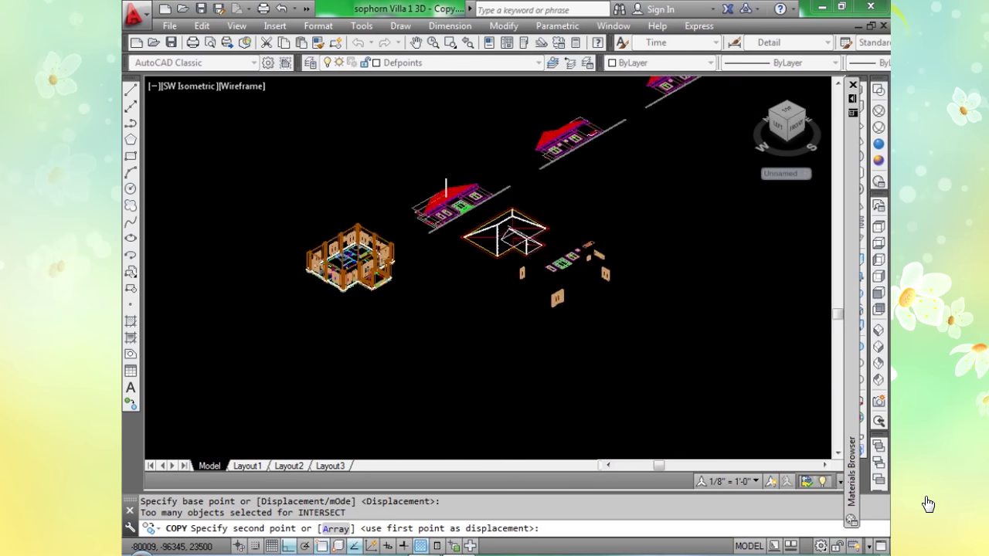
pyautogui.scroll(-2, 445, 182)
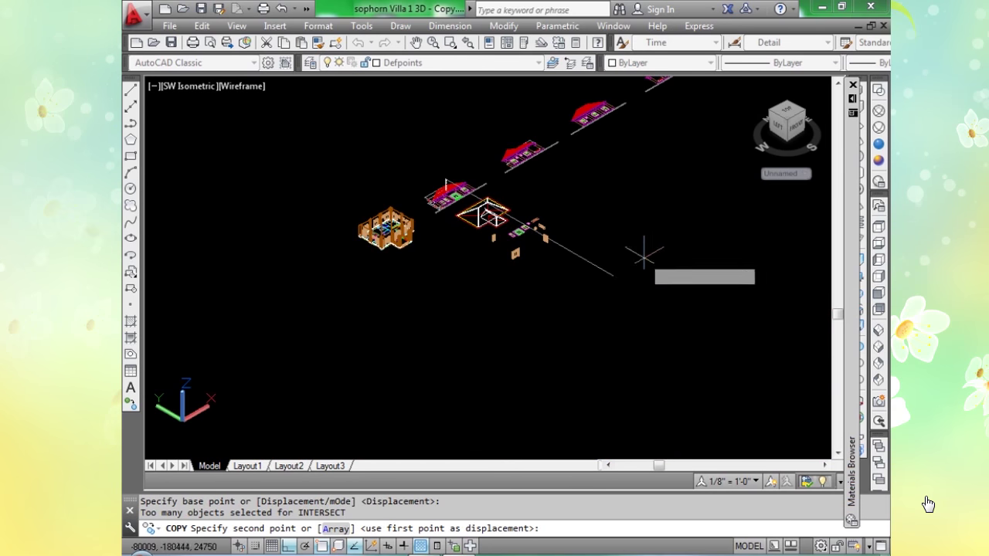
pyautogui.click(606, 271)
pyautogui.scroll(6, 607, 269)
# 3DARRAY the copied torus rectangularly: 1 row, 1 column, 100 levels spaced 150.
pyautogui.press('Return')
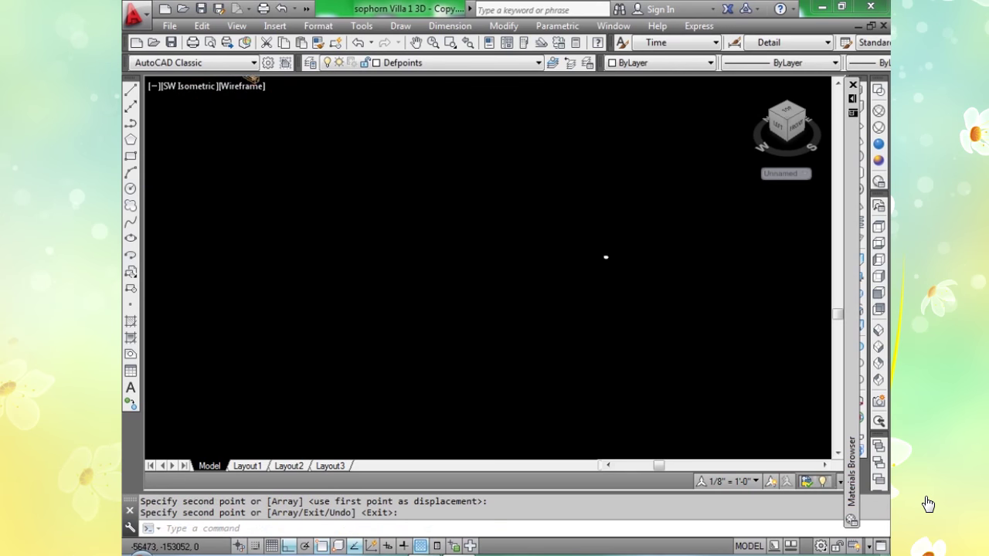
pyautogui.scroll(8, 606, 258)
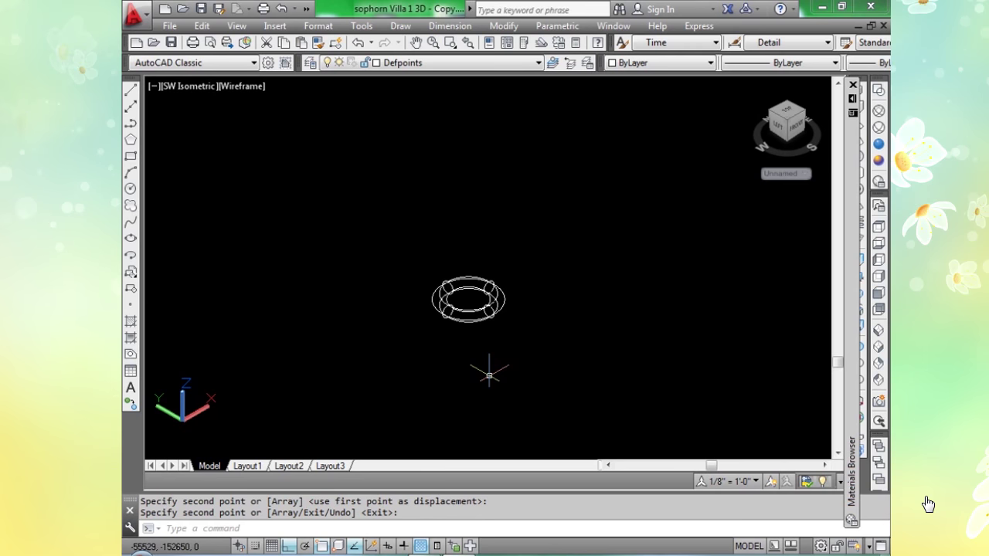
pyautogui.write('3Da')
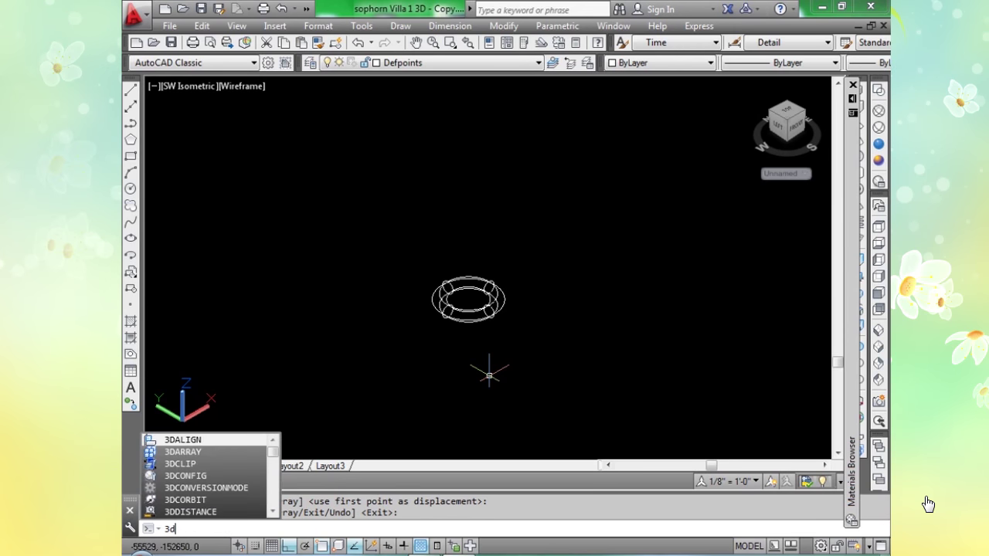
pyautogui.write('rra')
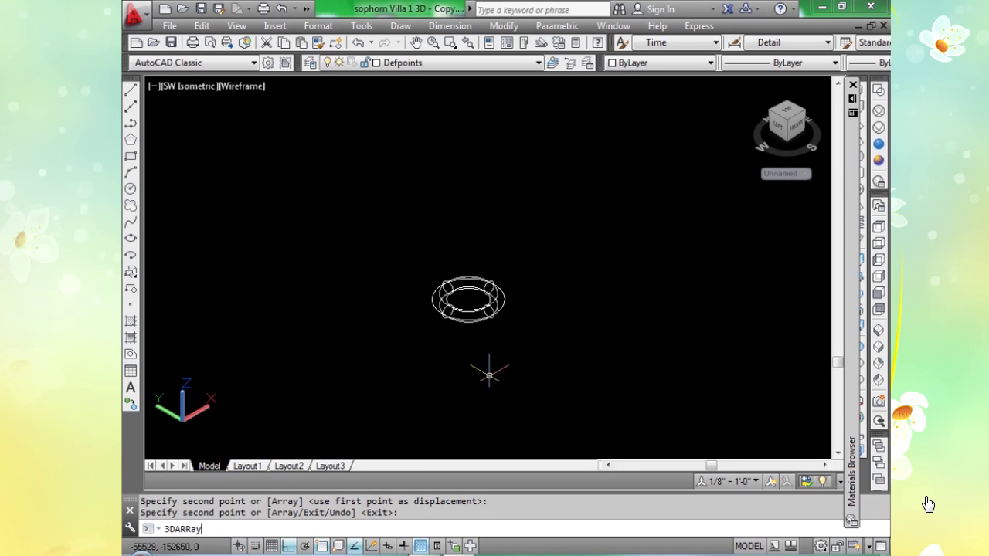
pyautogui.write('y')
pyautogui.press('Return')
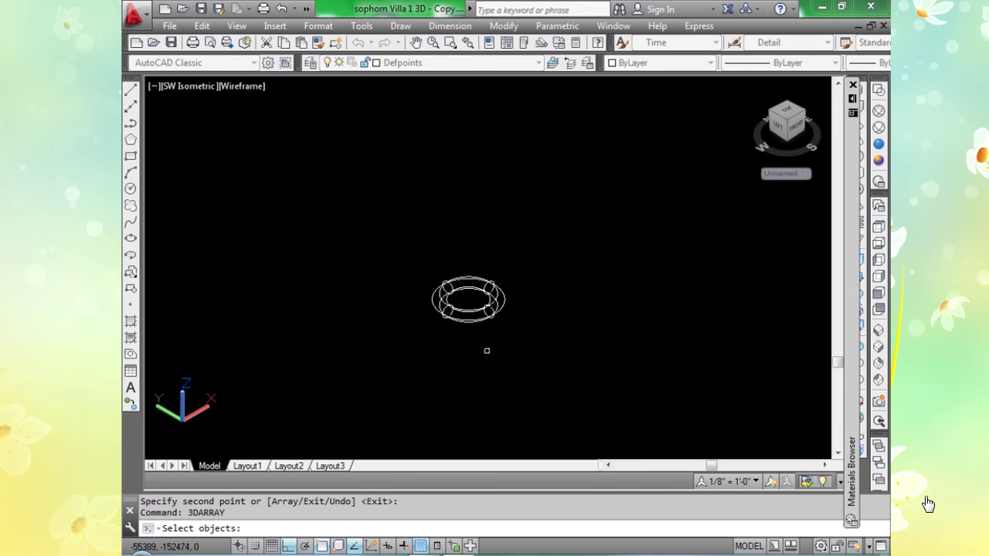
pyautogui.click(471, 311)
pyautogui.press('Return')
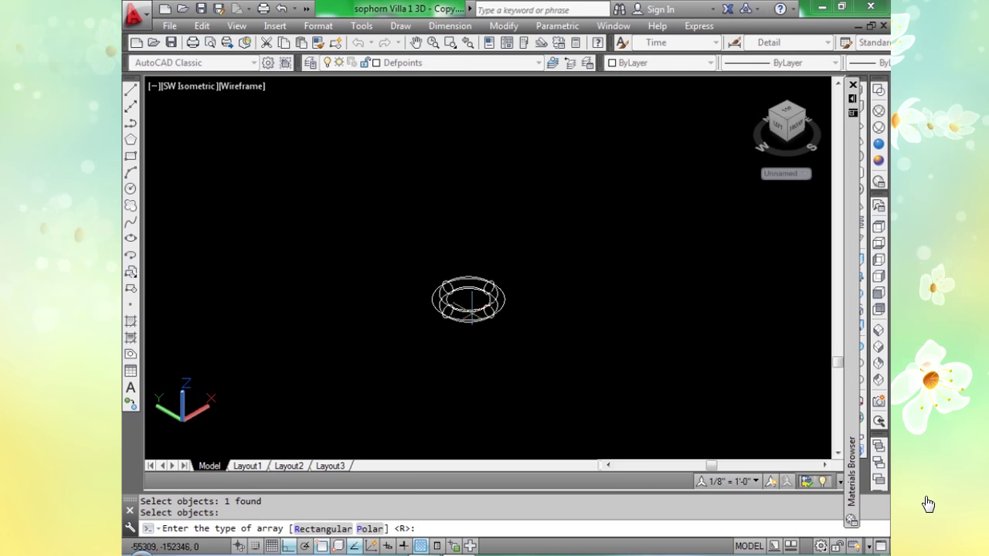
pyautogui.press('Return')
pyautogui.press('Return')
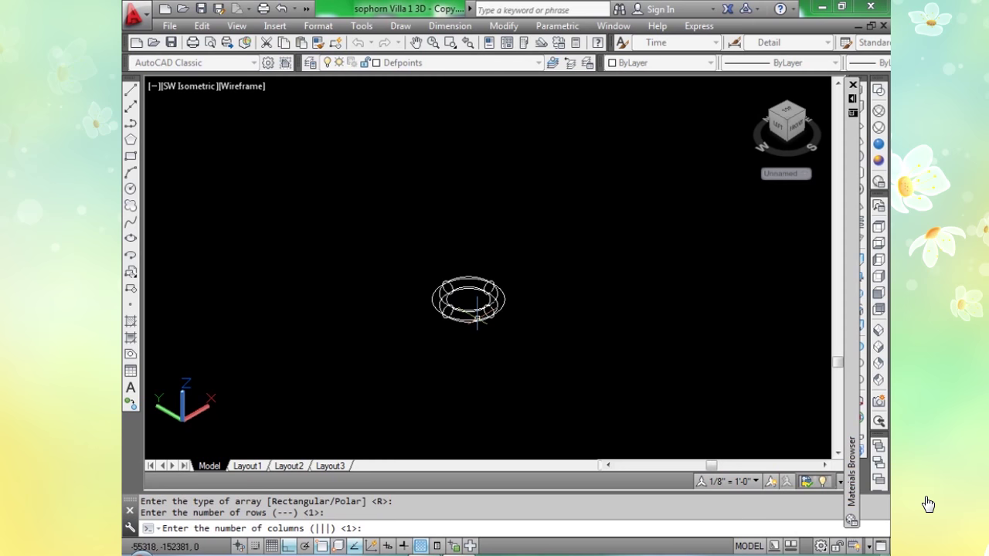
pyautogui.press('Return')
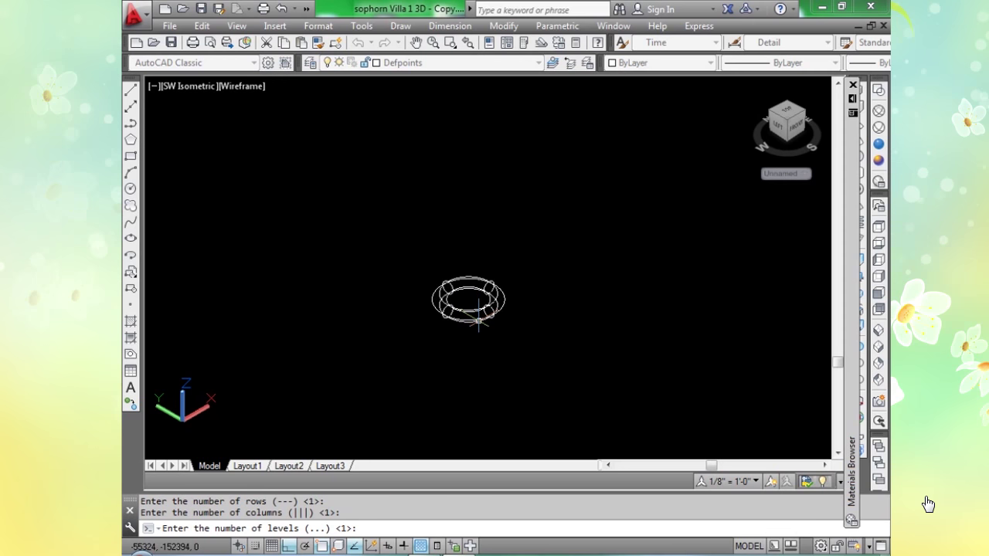
pyautogui.write('100')
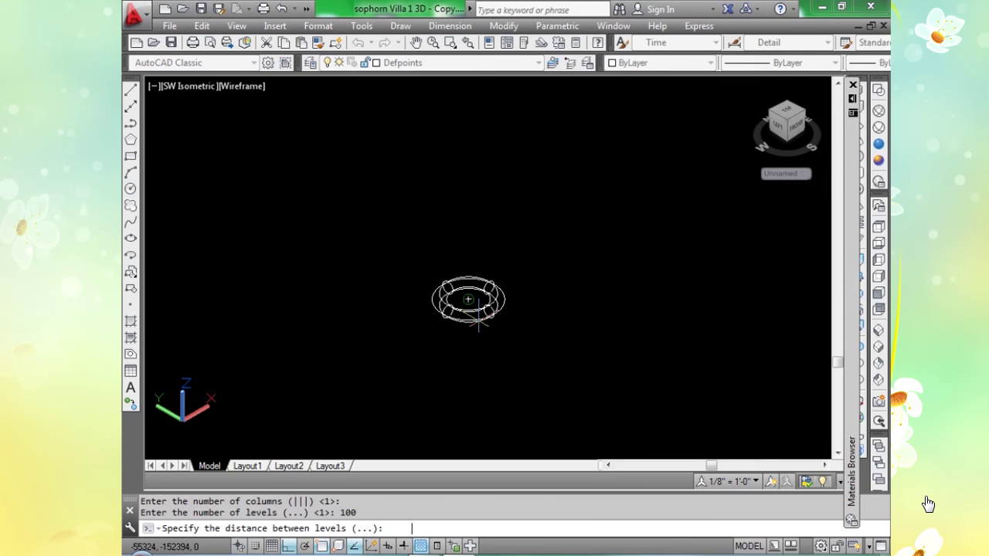
pyautogui.write('150')
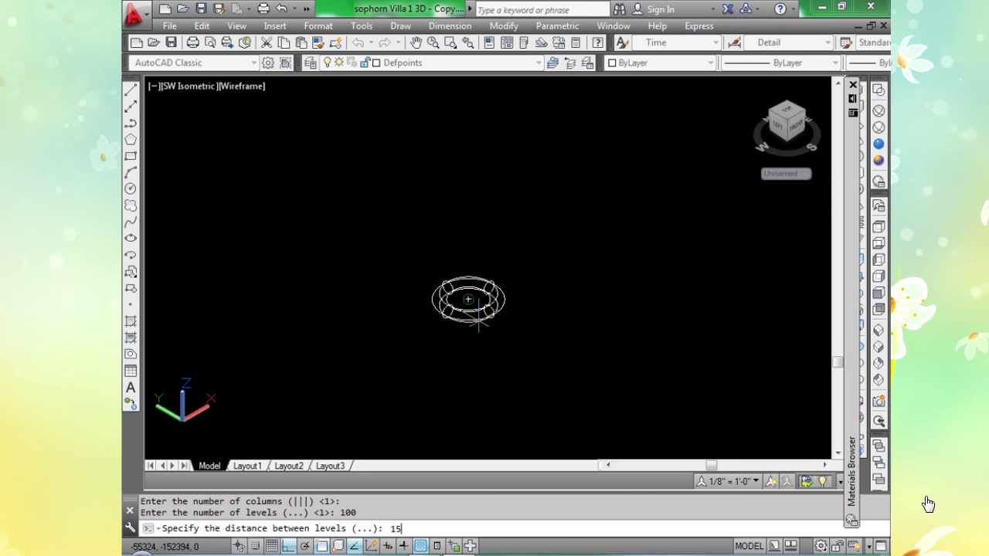
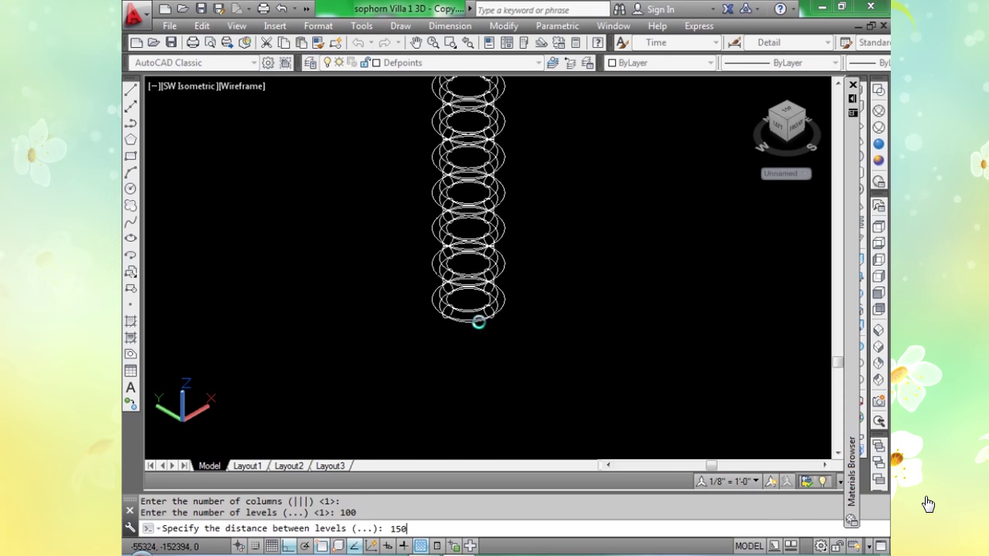
# Undo the 150-spaced torus stack and select the torus for a new 3DARRAY.
pyautogui.press('Return')
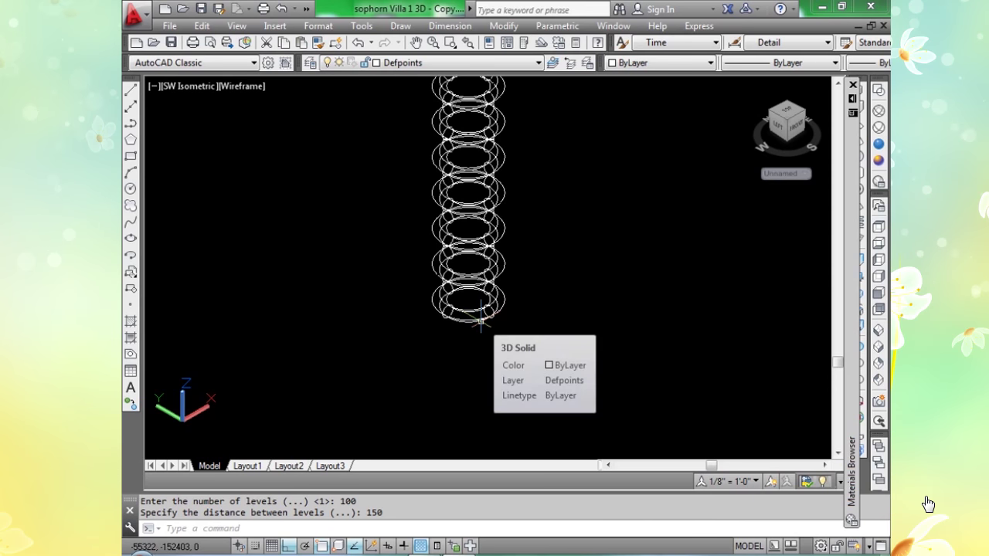
pyautogui.hotkey('ctrl', 'z')
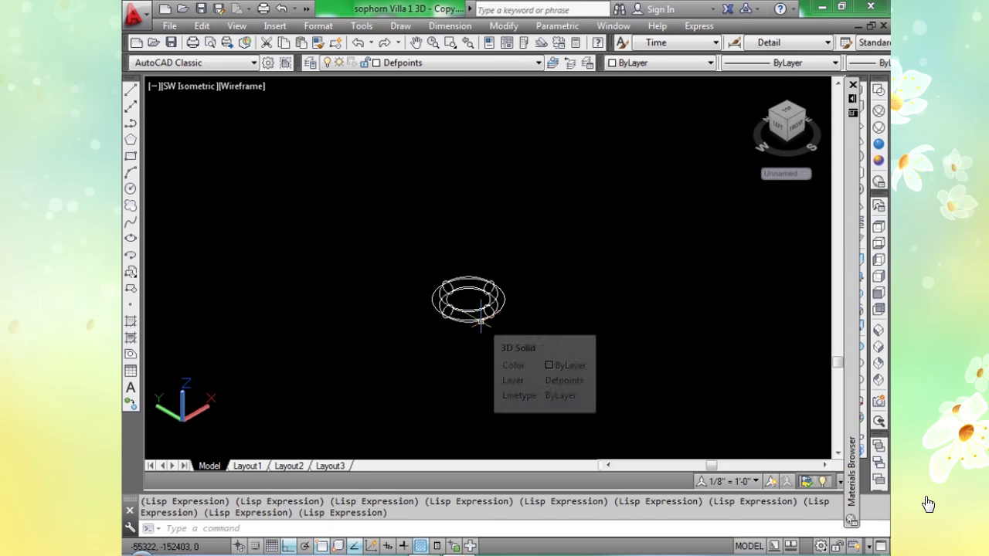
pyautogui.write('3')
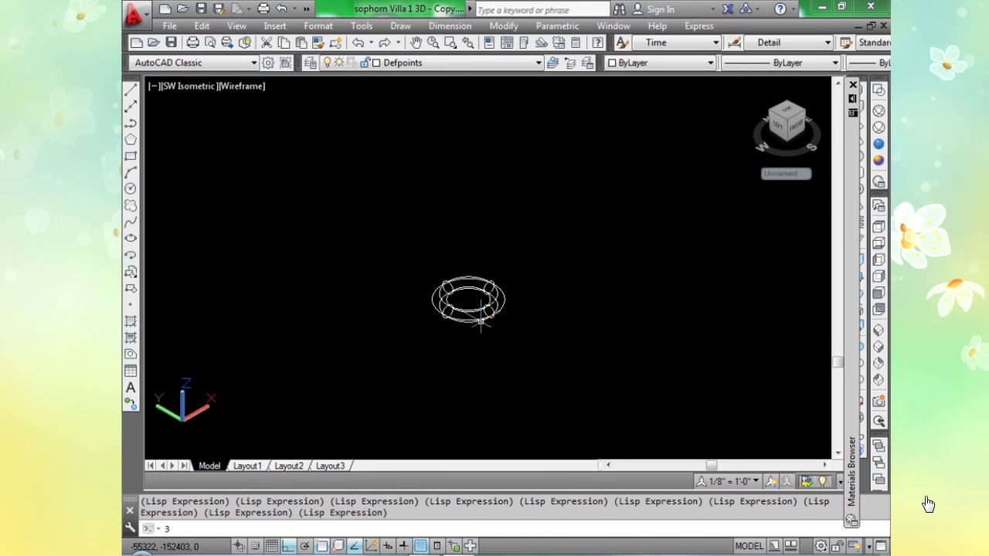
pyautogui.write('dar')
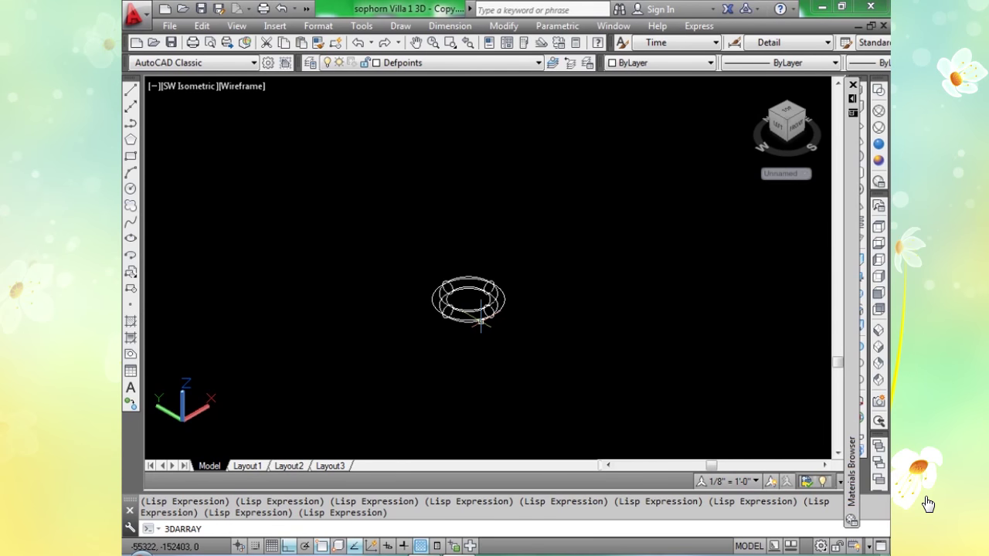
pyautogui.press('Return')
pyautogui.click(481, 330)
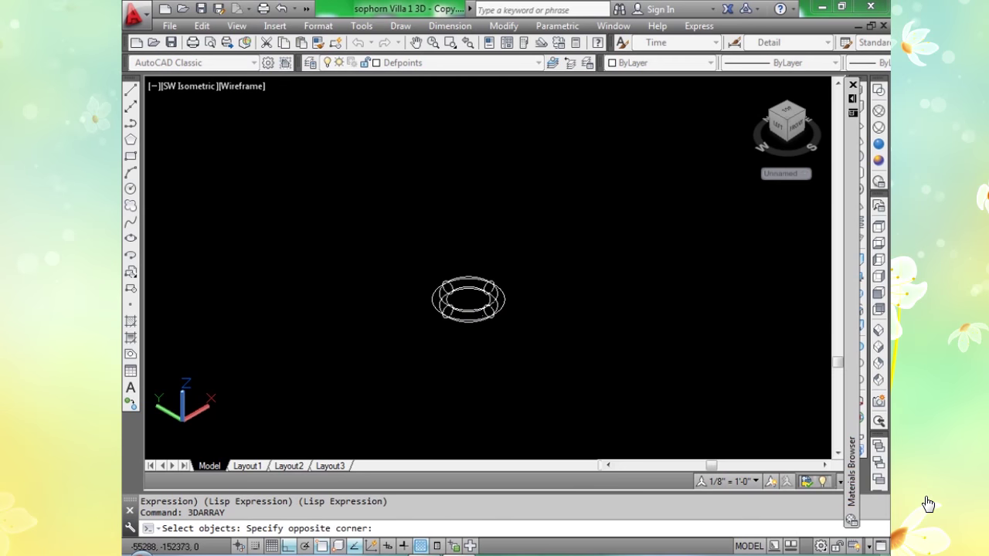
pyautogui.click(481, 331)
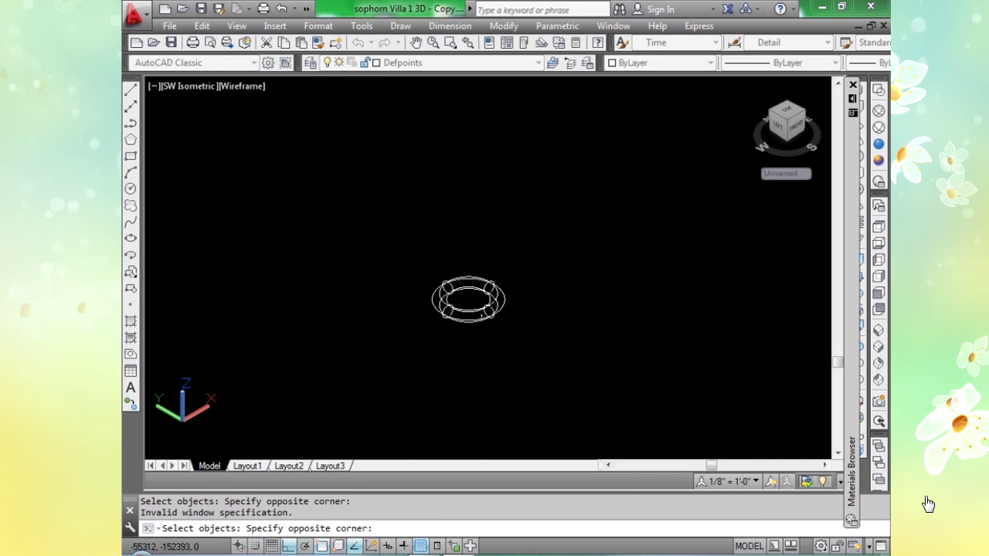
pyautogui.click(476, 324)
pyautogui.press('Return')
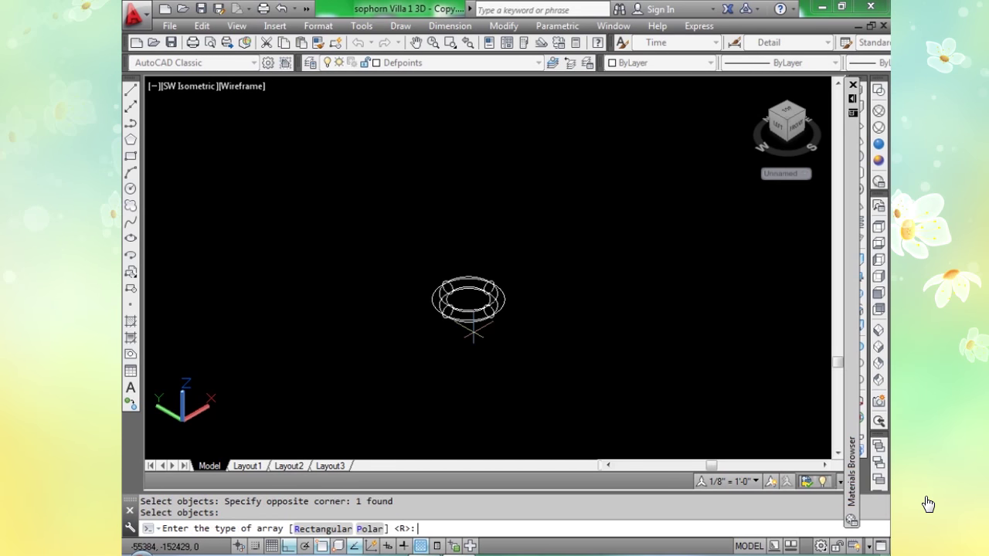
# Array the torus in 1 row and 1 column, with 100 levels spaced 250 apart.
pyautogui.press('Return')
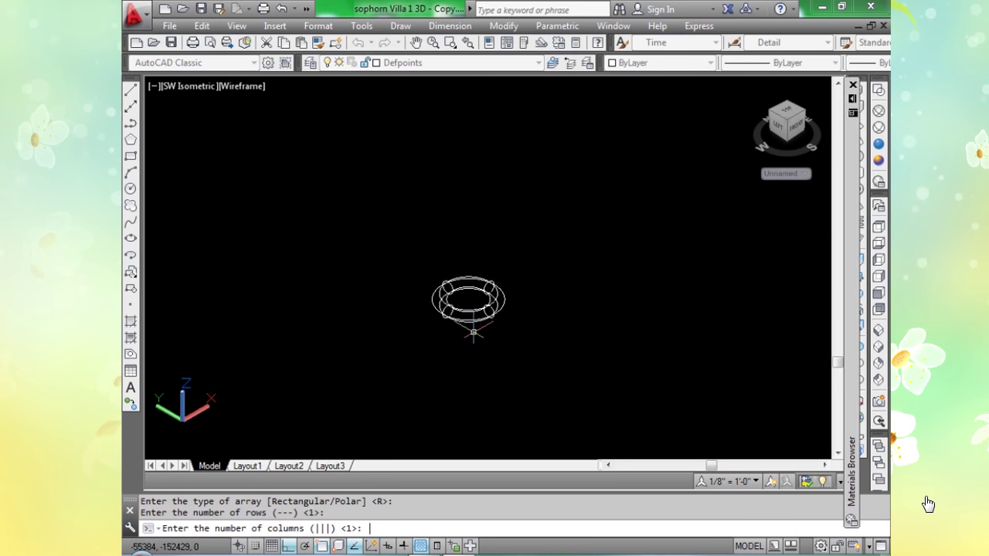
pyautogui.press('Return')
pyautogui.write('100')
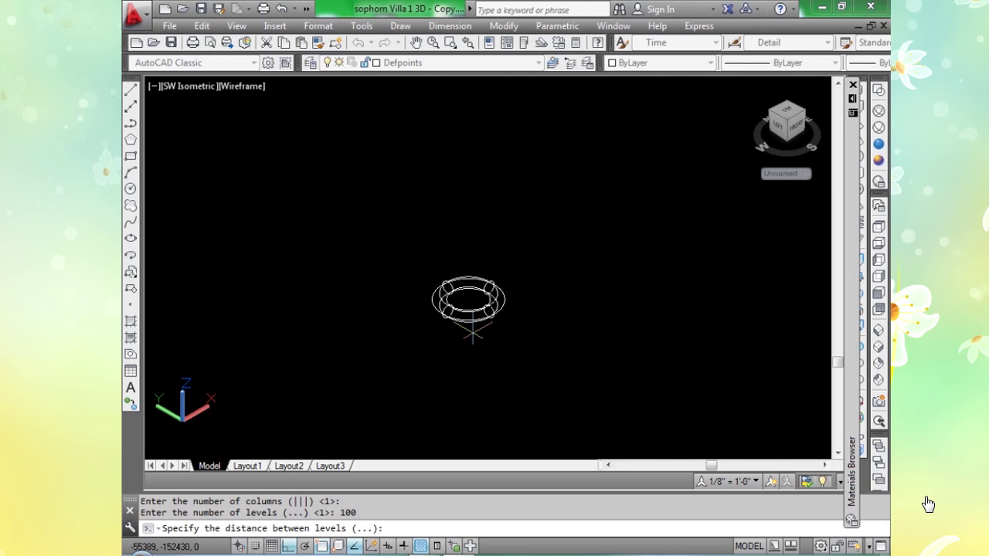
pyautogui.write('2')
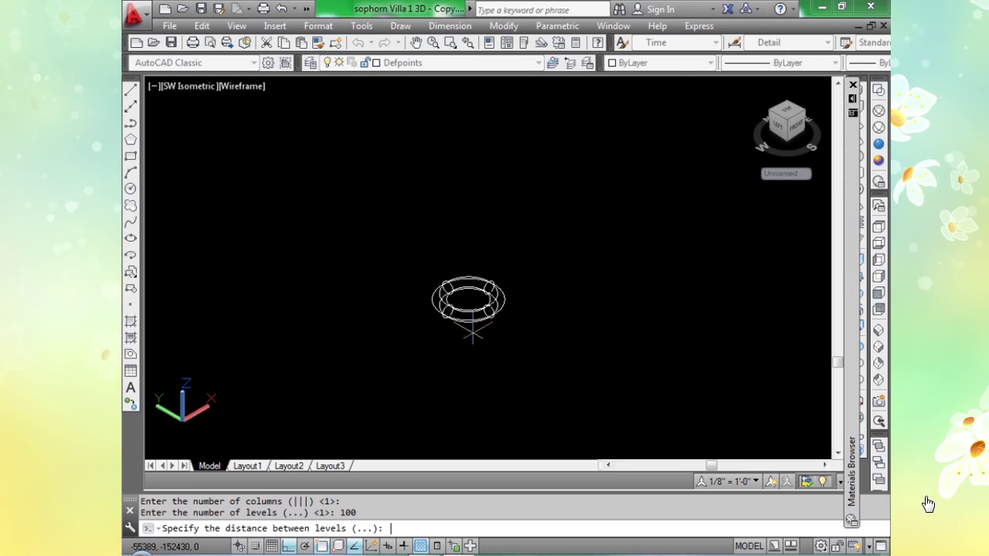
pyautogui.write('50')
pyautogui.press('Return')
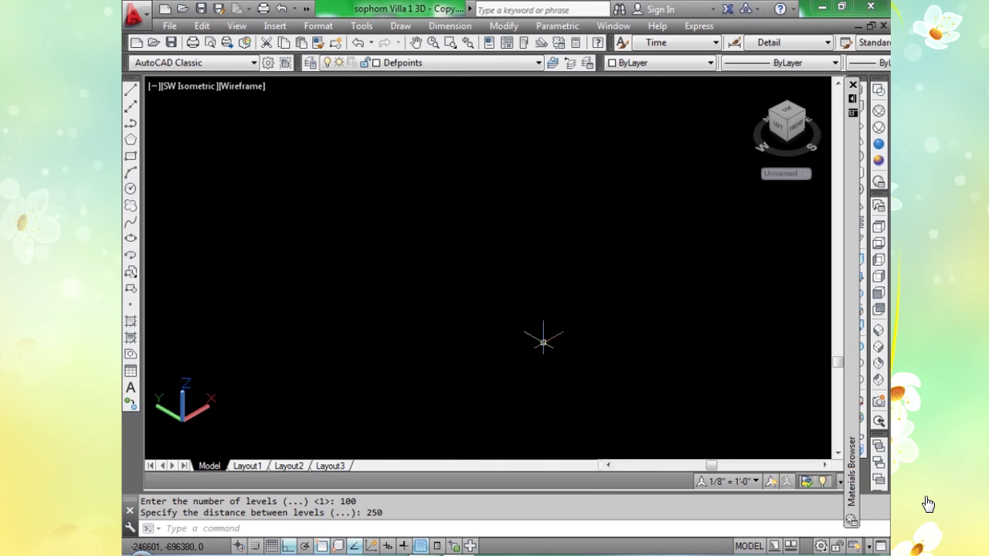
pyautogui.press('Return')
# Zoom All to show the whole drawing.
pyautogui.write('a')
pyautogui.press('Return')
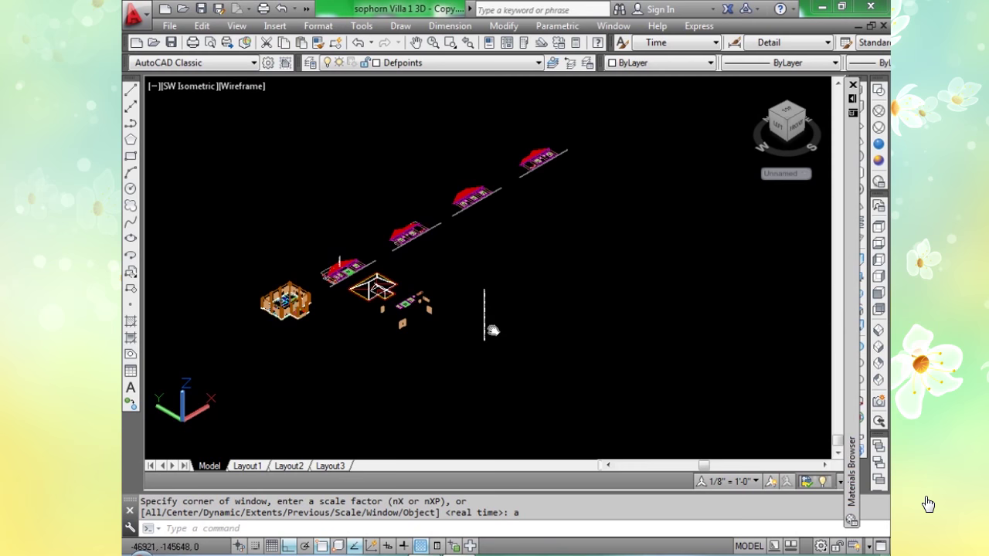
pyautogui.scroll(6, 493, 332)
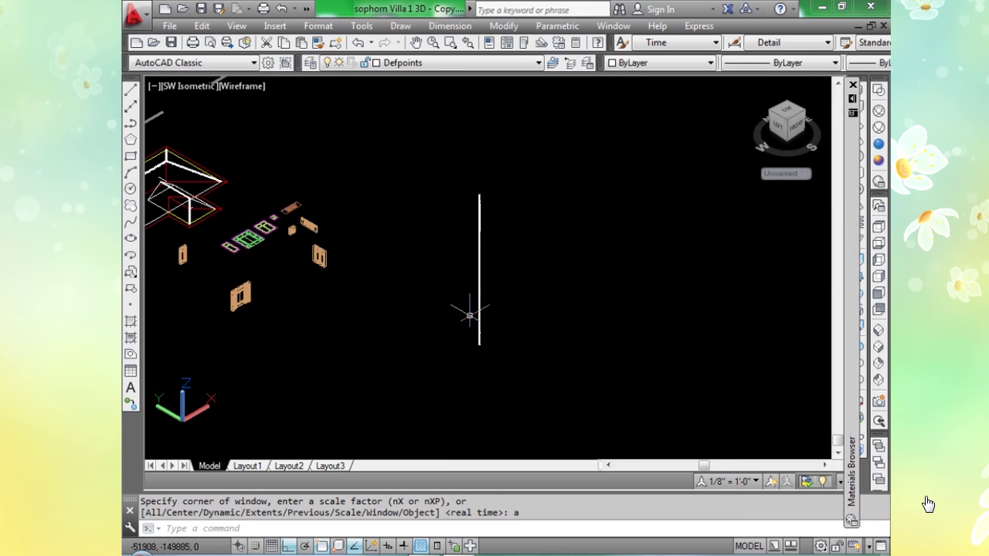
pyautogui.scroll(3, 485, 336)
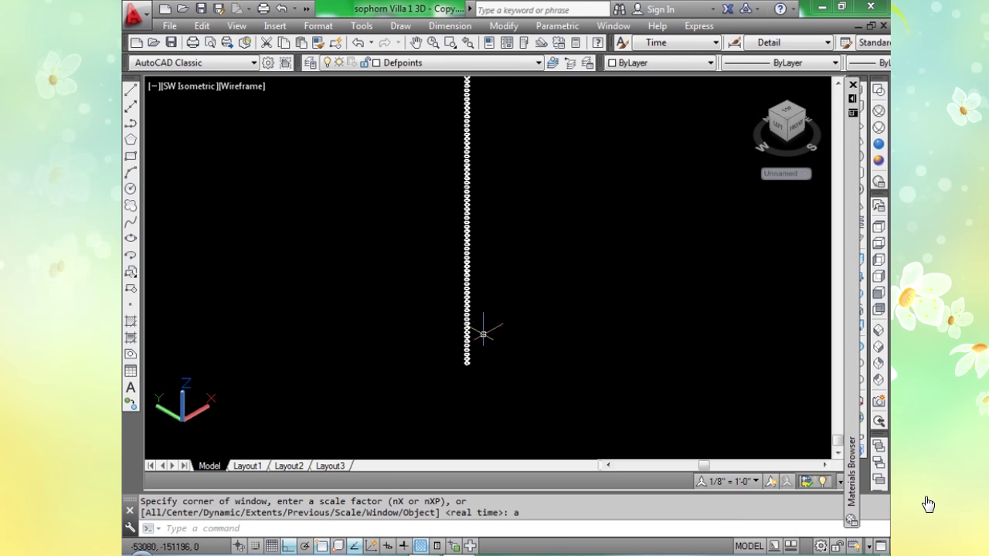
# Align the 28-ring column, mapping its bottom ring to a point on the roof frame.
pyautogui.write('al')
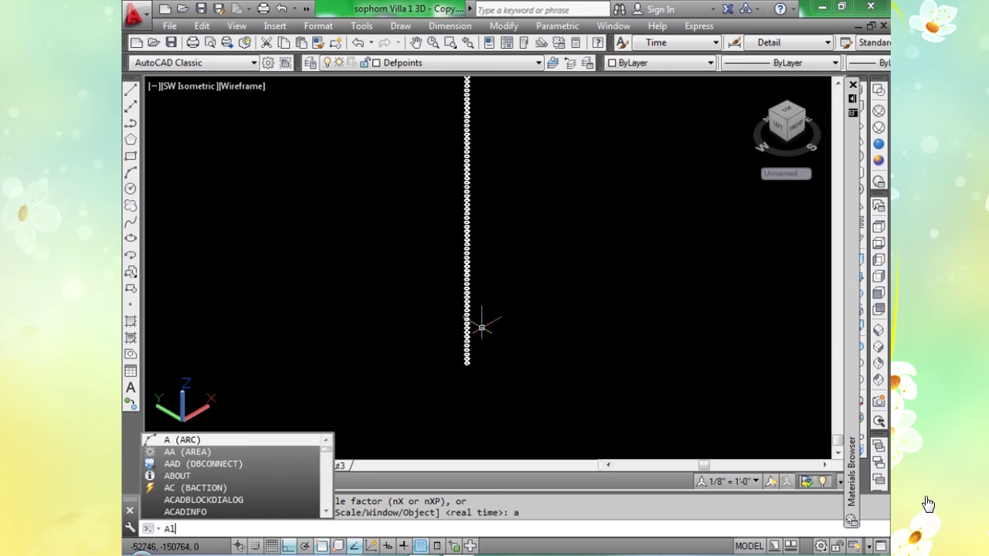
pyautogui.press('Return')
pyautogui.click(486, 242)
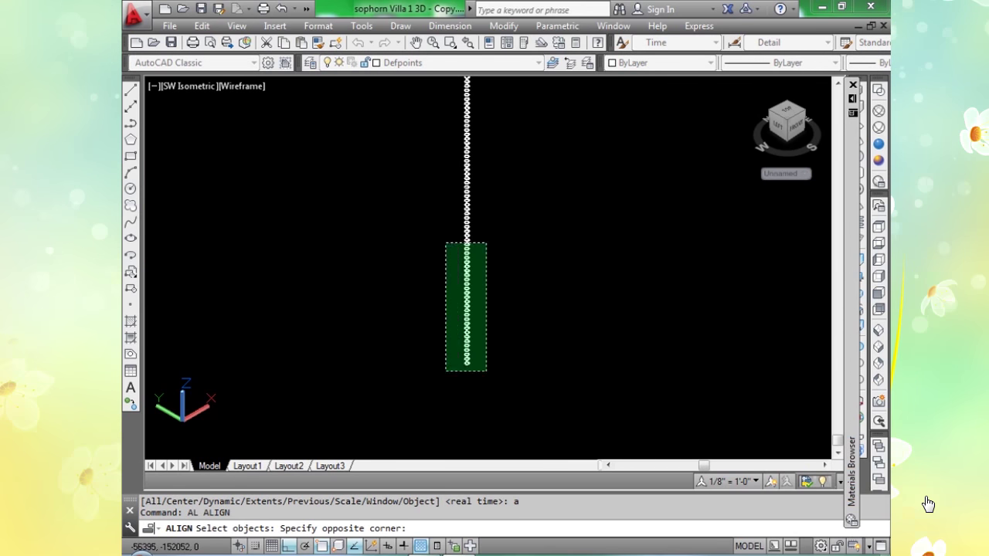
pyautogui.click(445, 371)
pyautogui.press('Return')
pyautogui.scroll(5, 466, 362)
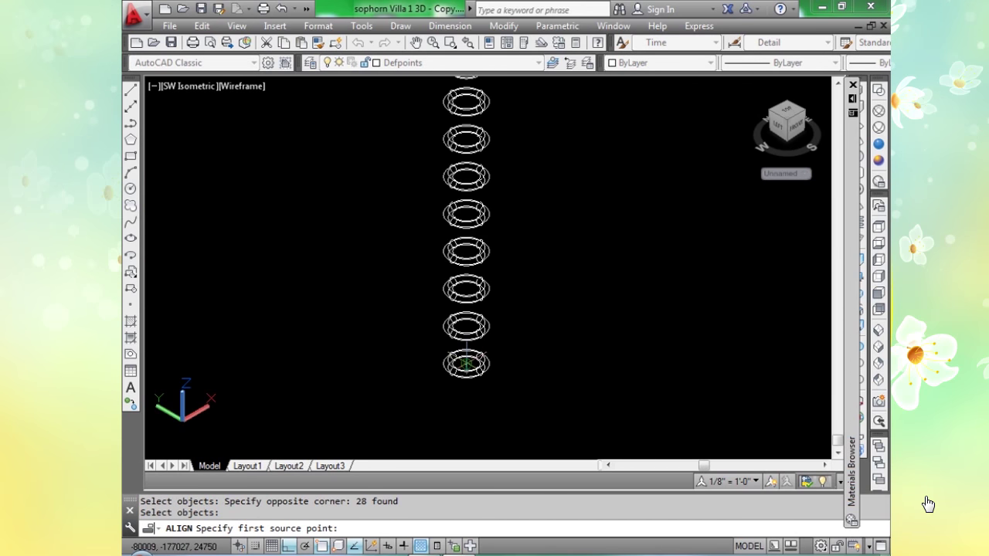
pyautogui.click(466, 363)
pyautogui.scroll(-6, 466, 363)
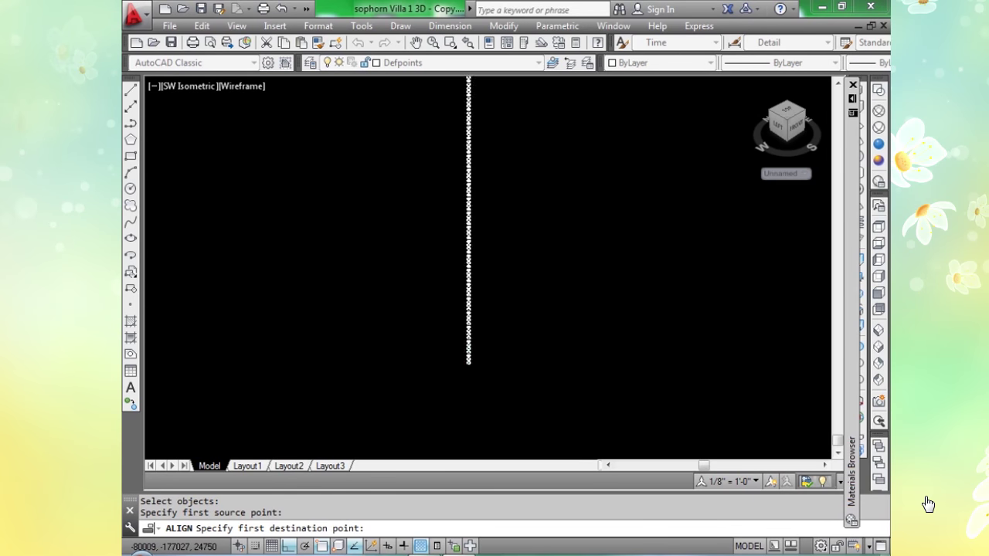
pyautogui.scroll(-6, 468, 359)
pyautogui.scroll(2, 380, 318)
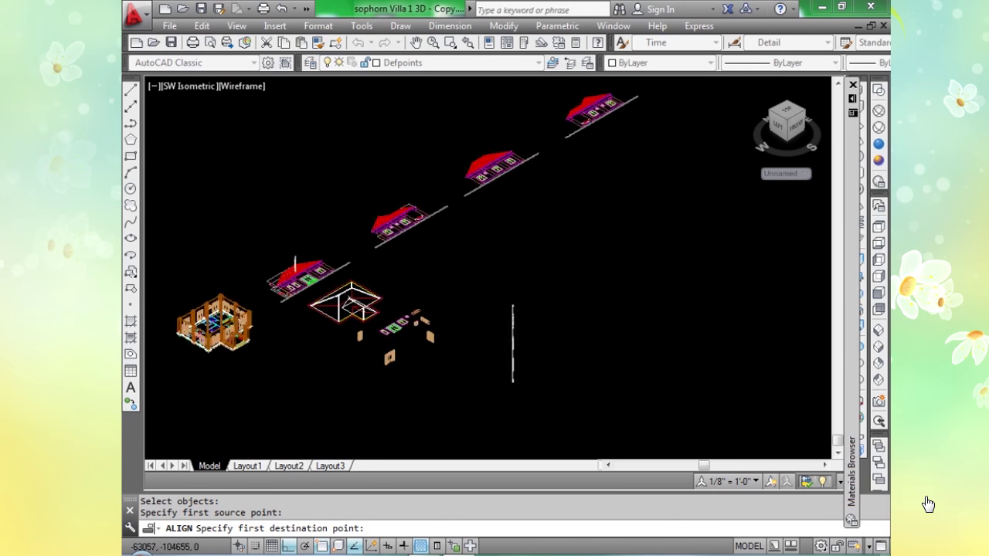
pyautogui.scroll(8, 351, 286)
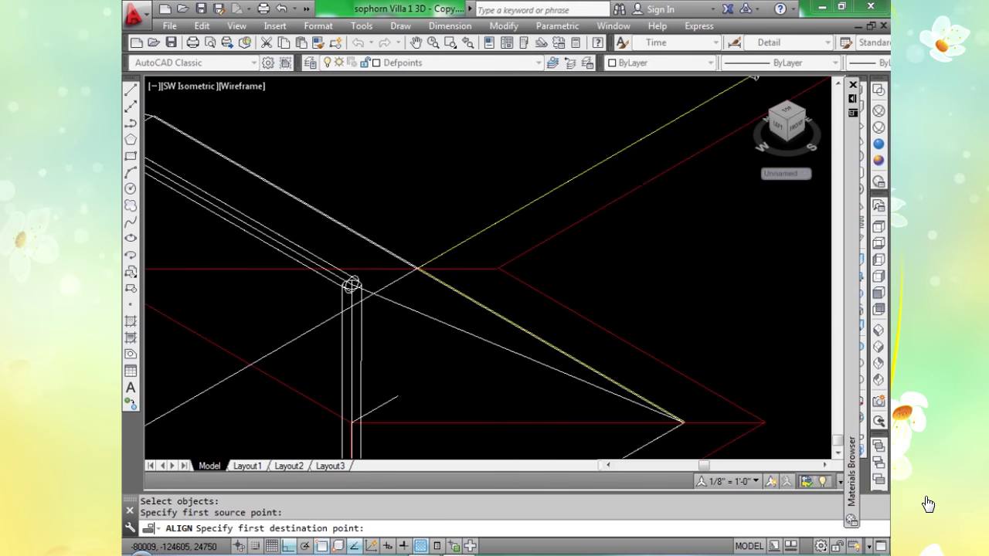
pyautogui.scroll(6, 353, 288)
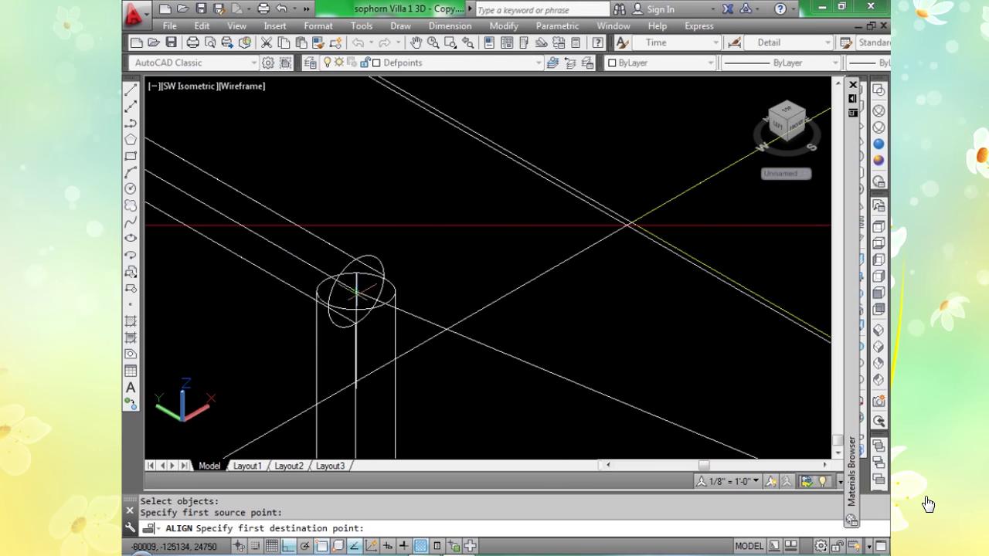
pyautogui.click(355, 292)
# Map a higher ring to the roof apex, skip the third point and don't scale.
pyautogui.scroll(-6, 355, 292)
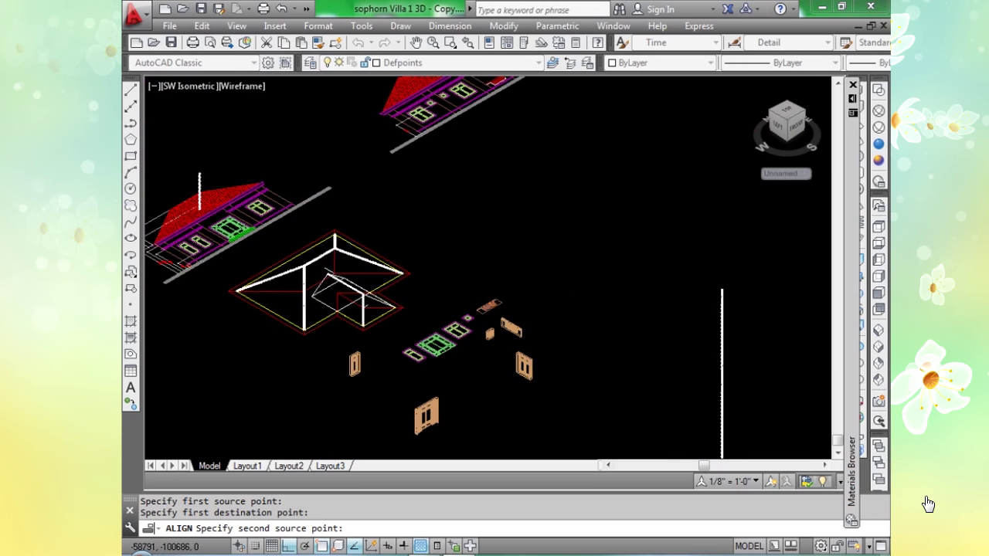
pyautogui.scroll(-5, 525, 348)
pyautogui.scroll(8, 525, 347)
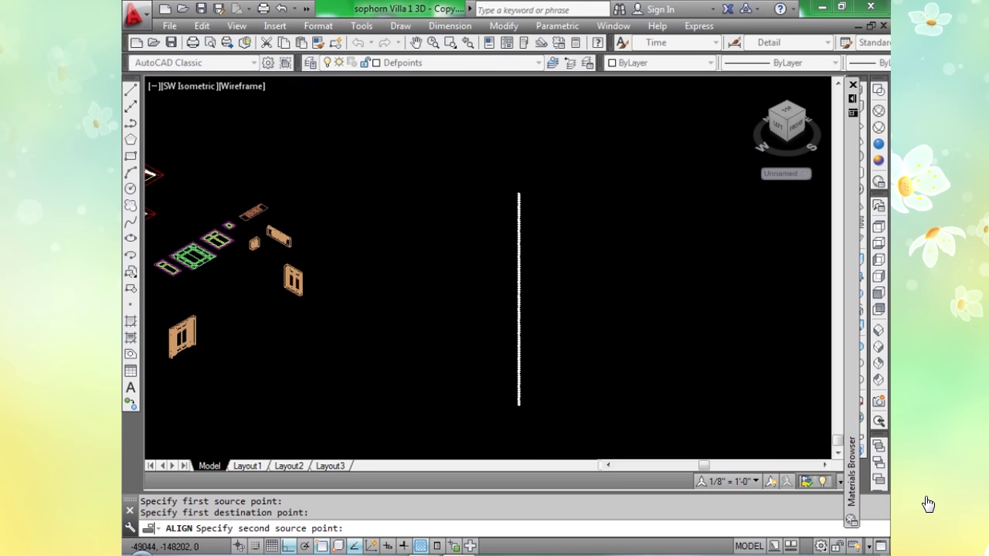
pyautogui.scroll(8, 525, 367)
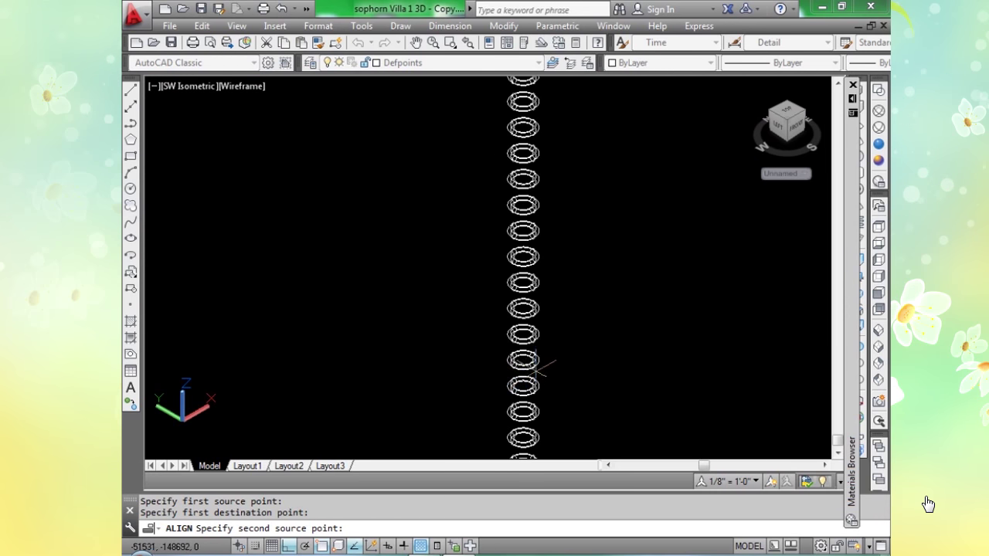
pyautogui.scroll(7, 534, 361)
pyautogui.click(492, 346)
pyautogui.scroll(-5, 493, 346)
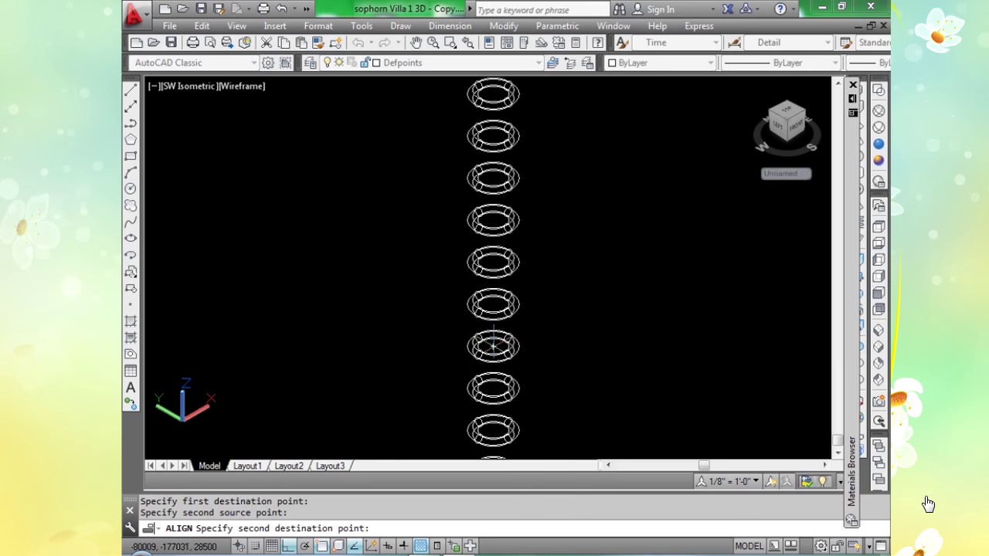
pyautogui.scroll(-10, 493, 346)
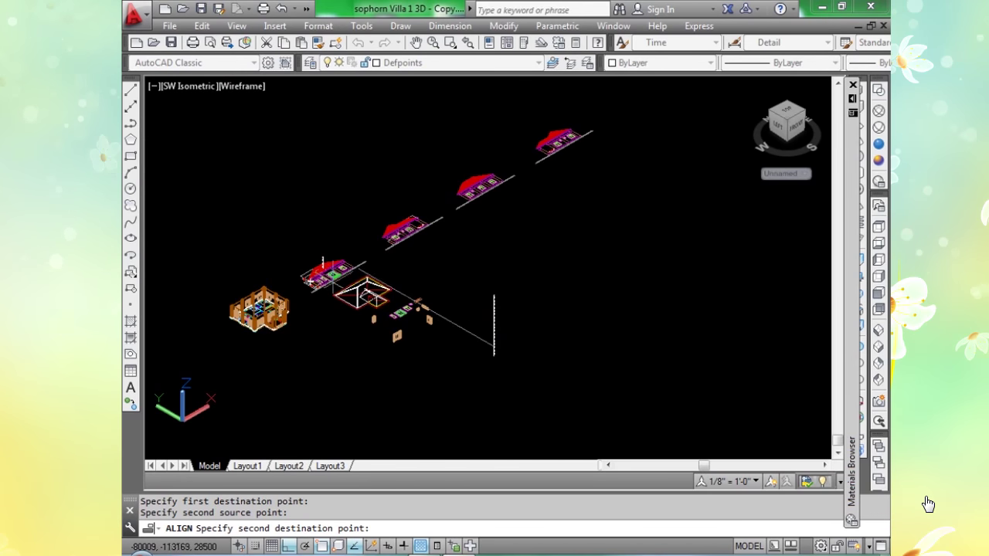
pyautogui.scroll(6, 339, 278)
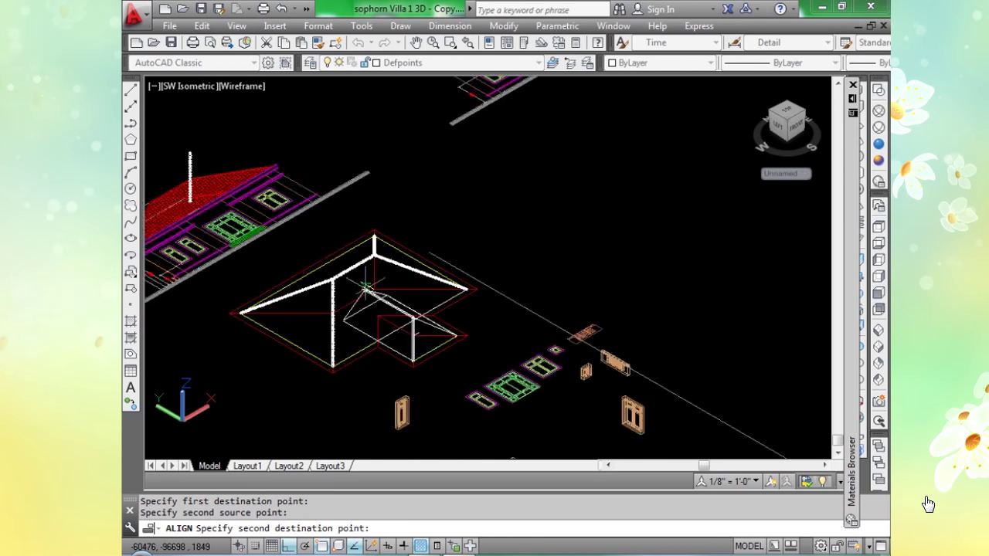
pyautogui.scroll(8, 366, 287)
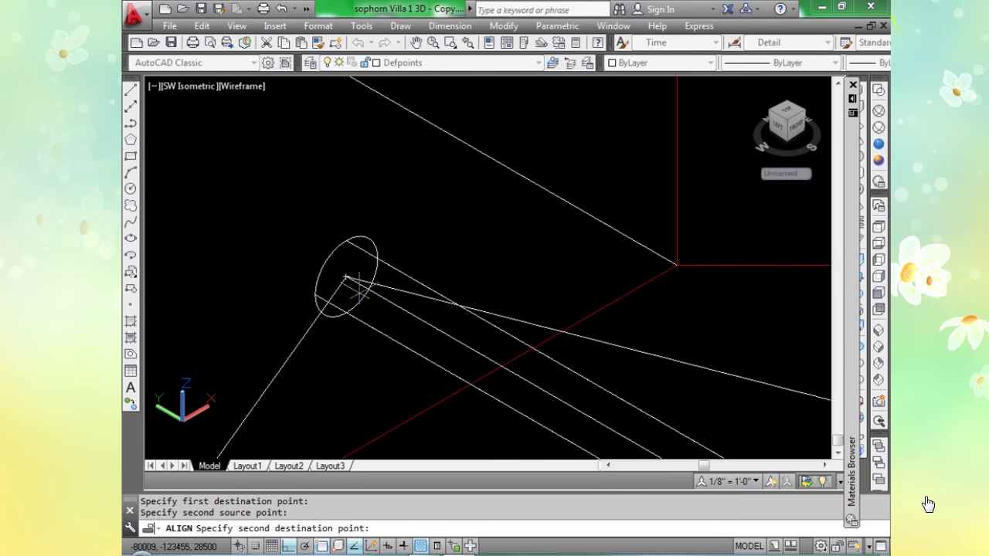
pyautogui.click(345, 276)
pyautogui.press('Return')
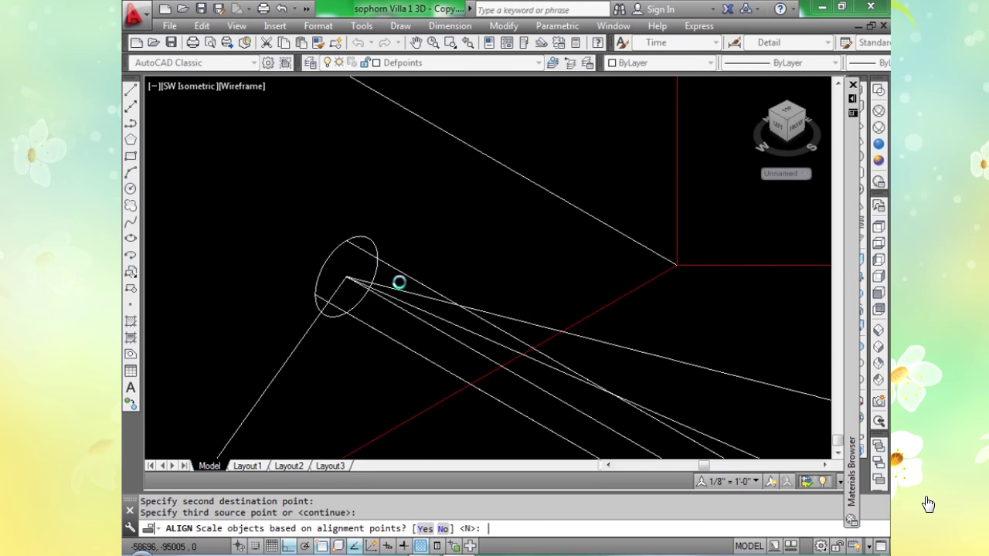
pyautogui.press('Return')
pyautogui.scroll(-2, 400, 274)
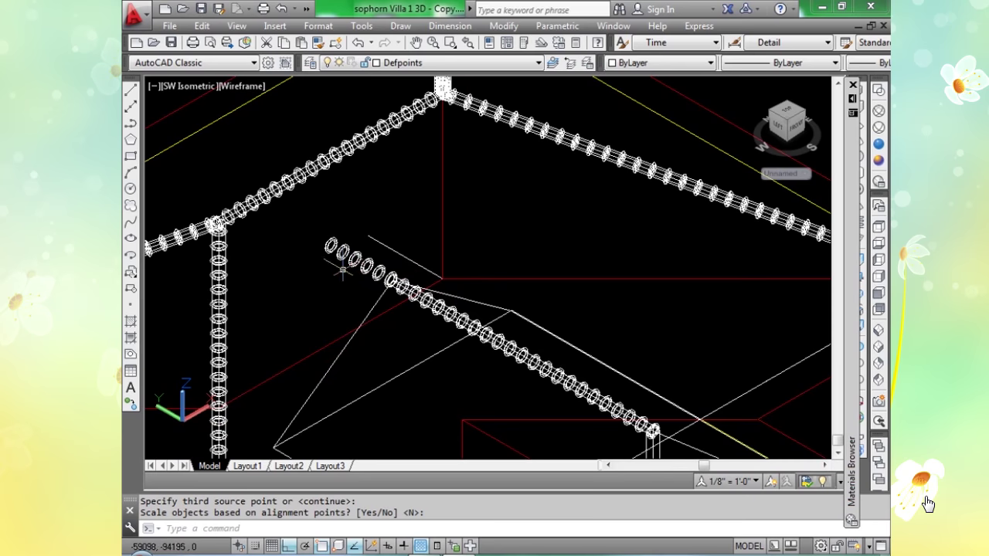
# Erase the stray leftover rings at the chain's upper end using three window selections.
pyautogui.scroll(5, 342, 268)
pyautogui.click(324, 172)
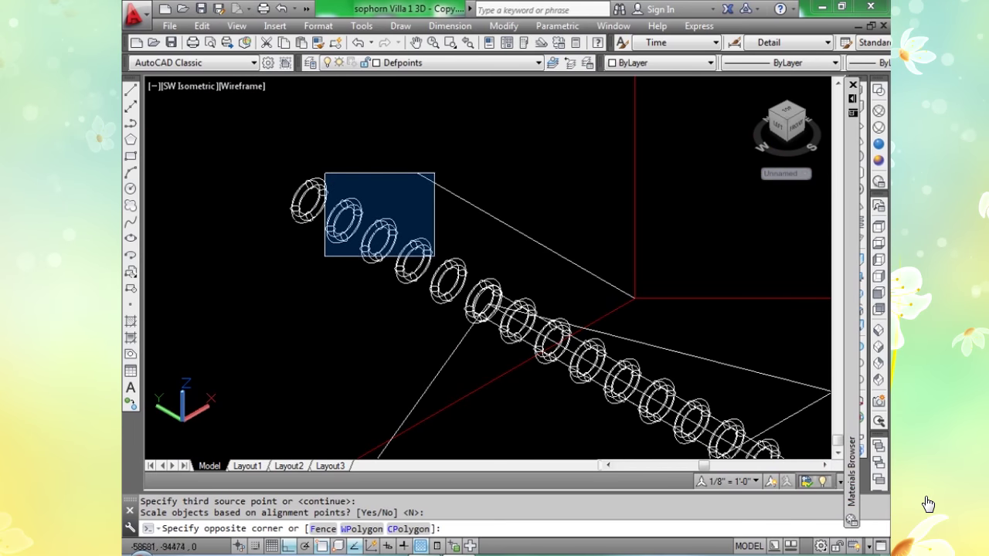
pyautogui.click(422, 294)
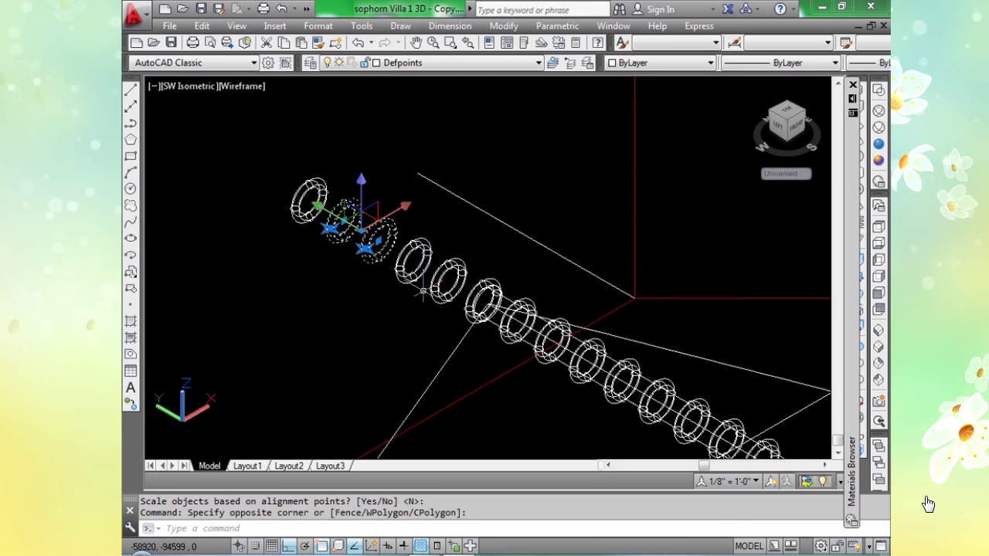
pyautogui.press('Delete')
pyautogui.click(450, 177)
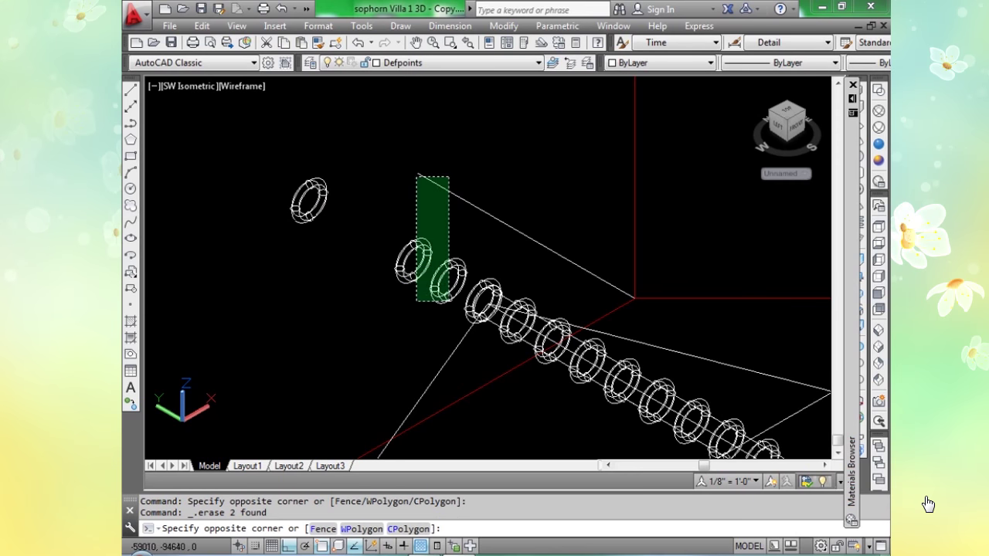
pyautogui.click(414, 288)
pyautogui.press('Delete')
pyautogui.click(359, 199)
pyautogui.click(287, 243)
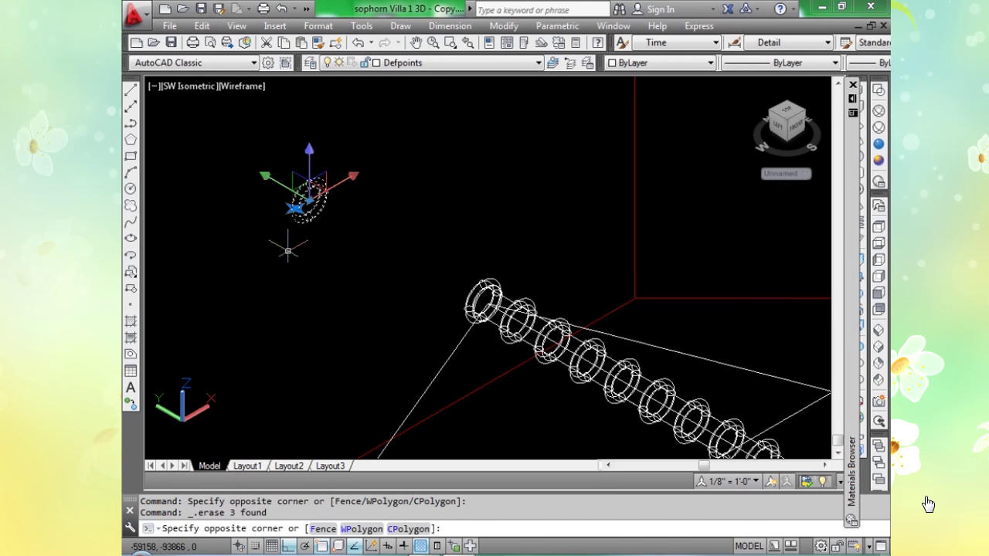
pyautogui.press('Delete')
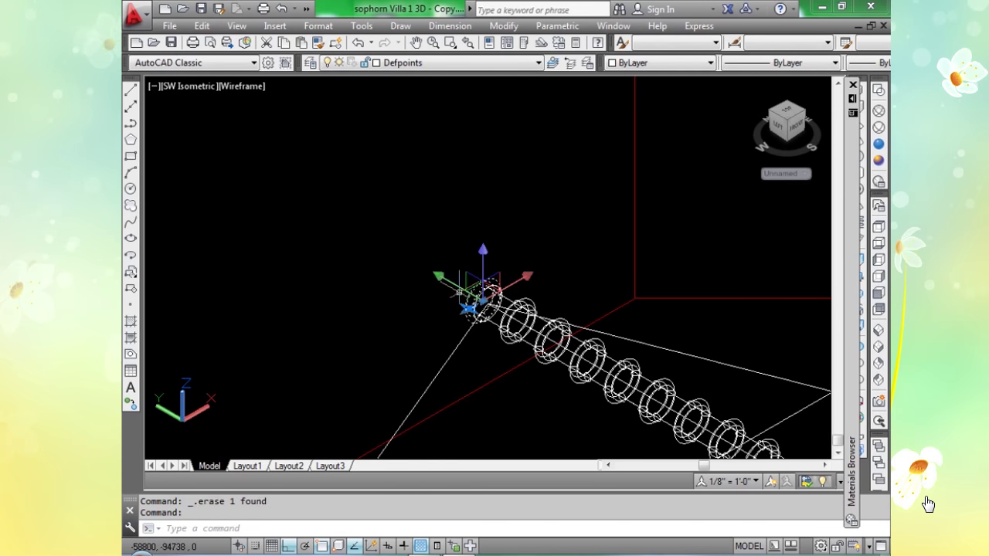
# Preview the roof in Realistic visual style, then return to Wireframe.
pyautogui.scroll(-5, 494, 324)
pyautogui.scroll(6, 479, 361)
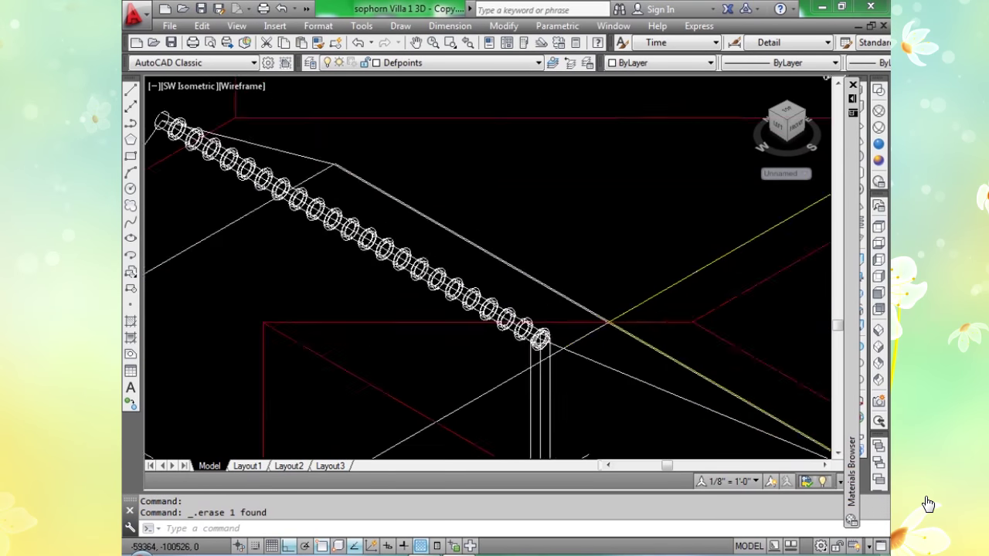
pyautogui.click(877, 147)
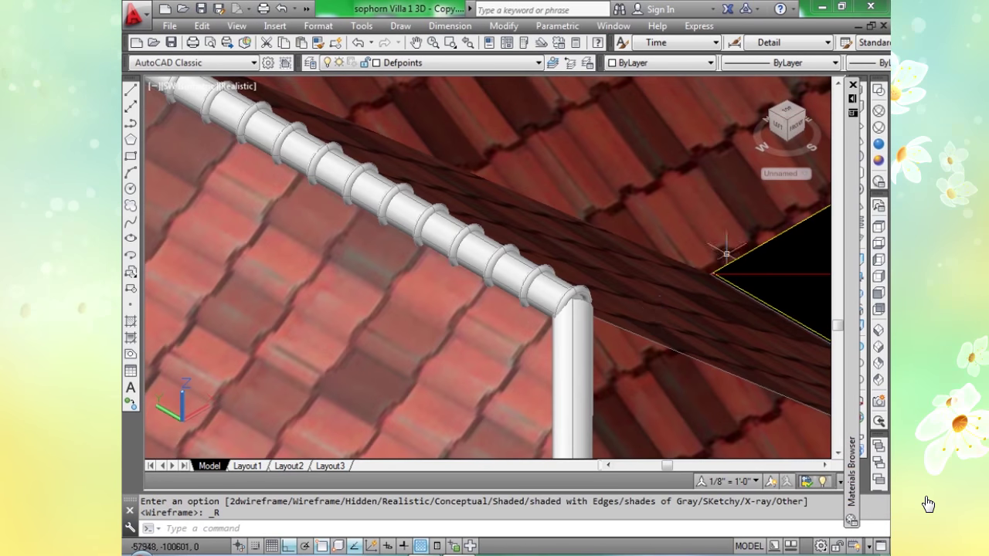
pyautogui.scroll(-2, 629, 328)
pyautogui.scroll(-2, 247, 96)
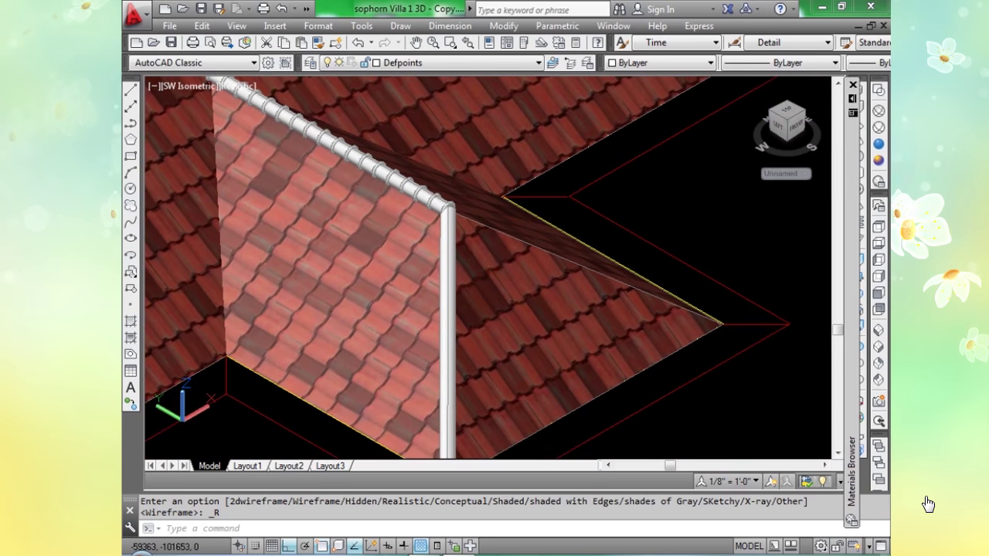
pyautogui.scroll(2, 510, 383)
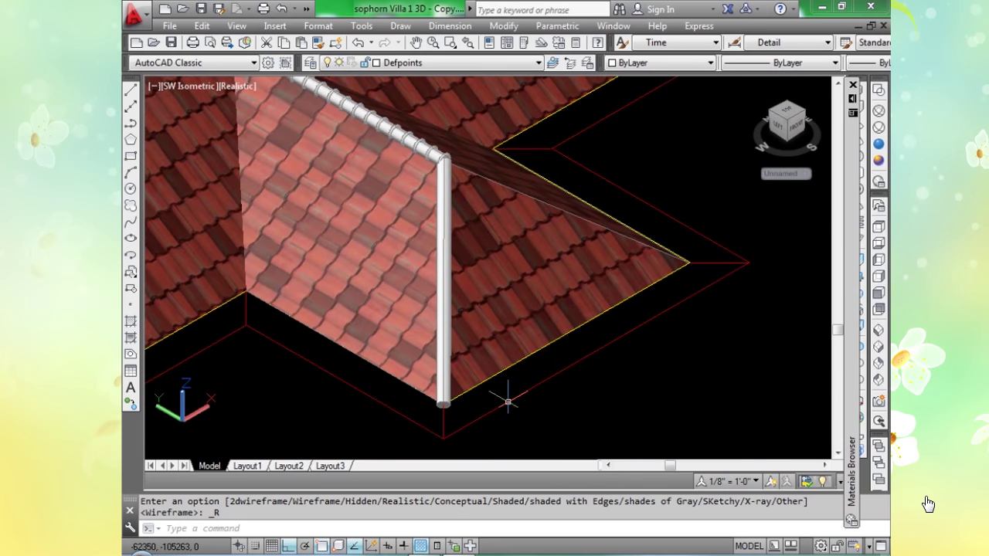
pyautogui.click(878, 110)
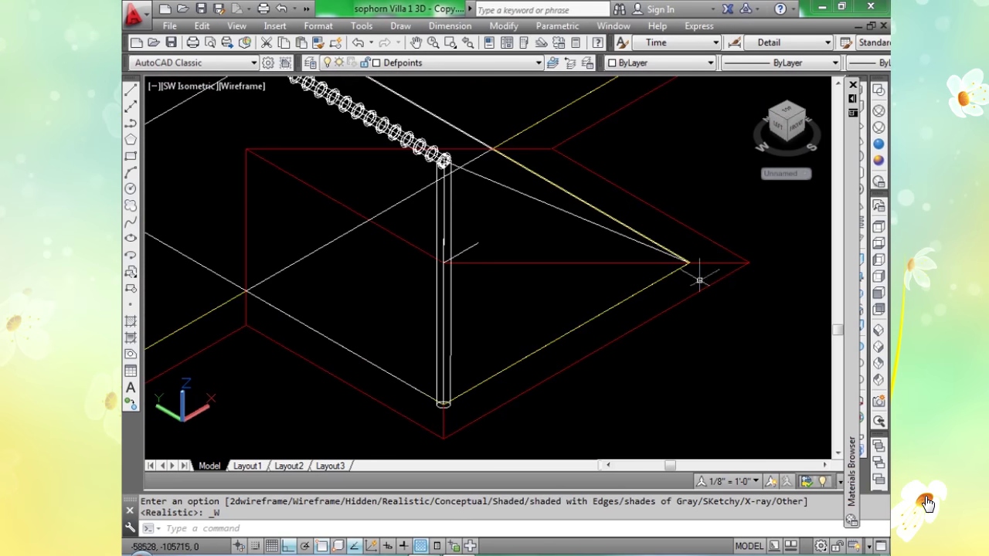
pyautogui.moveTo(695, 275); pyautogui.dragTo(482, 203, button='middle')
# Start ALIGN on the vertical ring column, using its bottom ring as first source point.
pyautogui.scroll(-3, 536, 239)
pyautogui.scroll(-4, 538, 266)
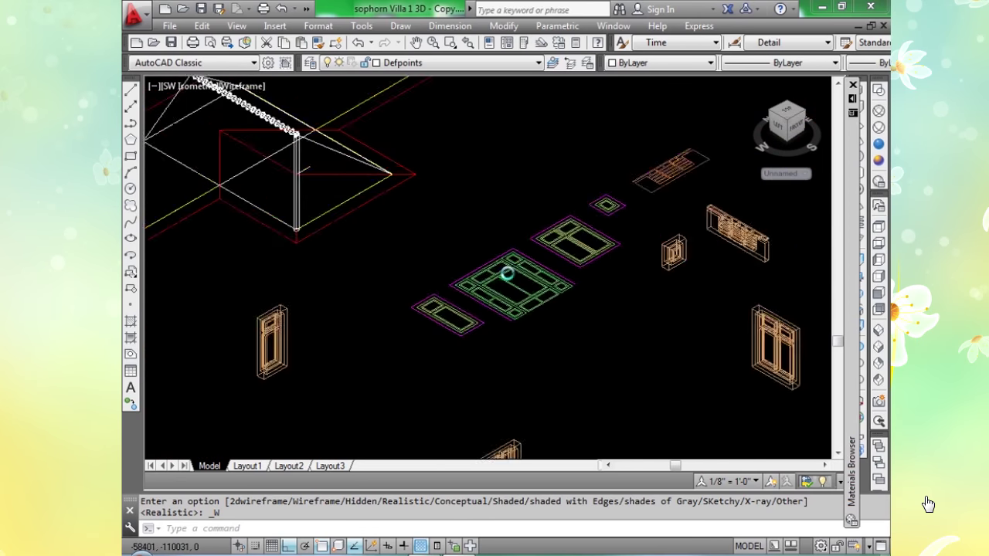
pyautogui.moveTo(603, 285); pyautogui.dragTo(710, 316, button='middle')
pyautogui.scroll(1, 698, 307)
pyautogui.scroll(3, 698, 307)
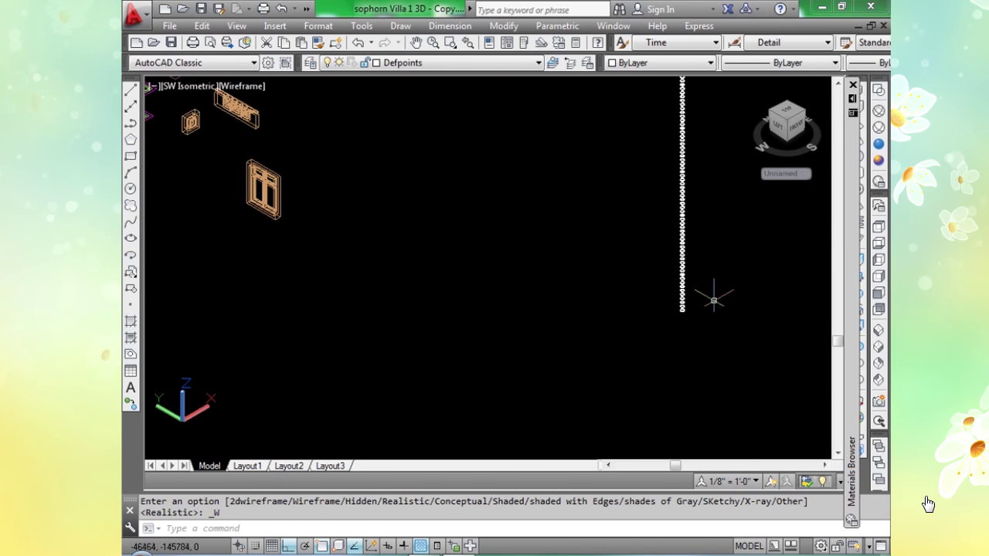
pyautogui.write('al')
pyautogui.press('Return')
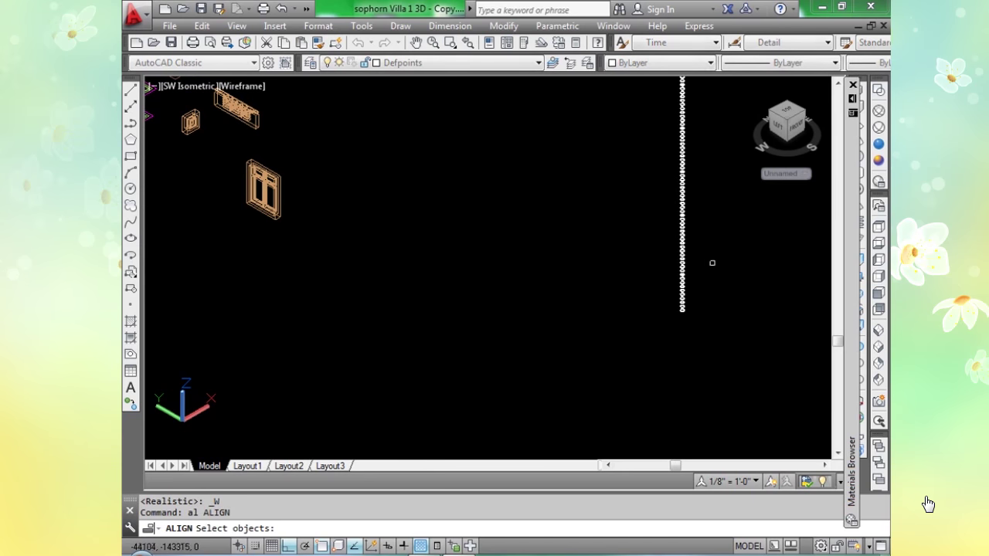
pyautogui.click(703, 223)
pyautogui.click(668, 327)
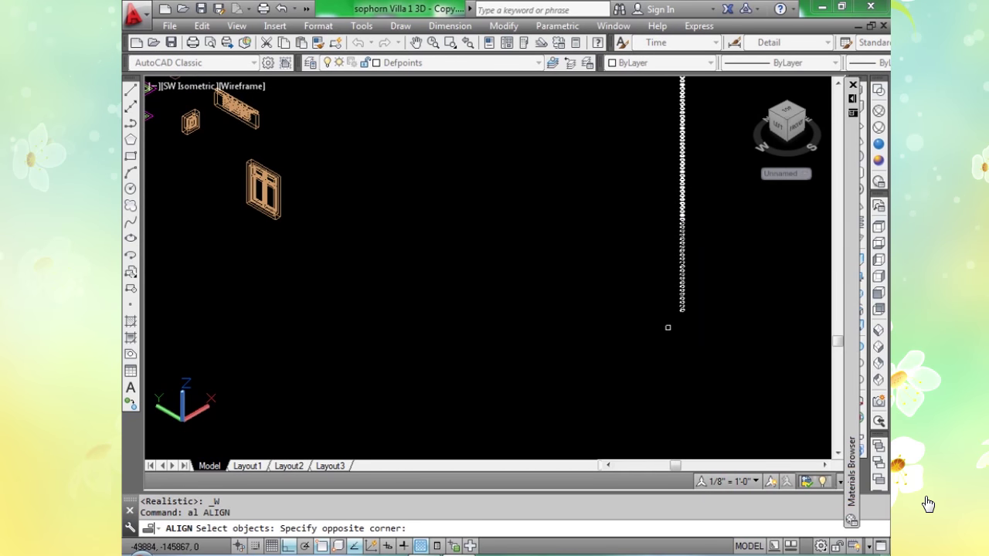
pyautogui.press('Return')
pyautogui.scroll(5, 662, 293)
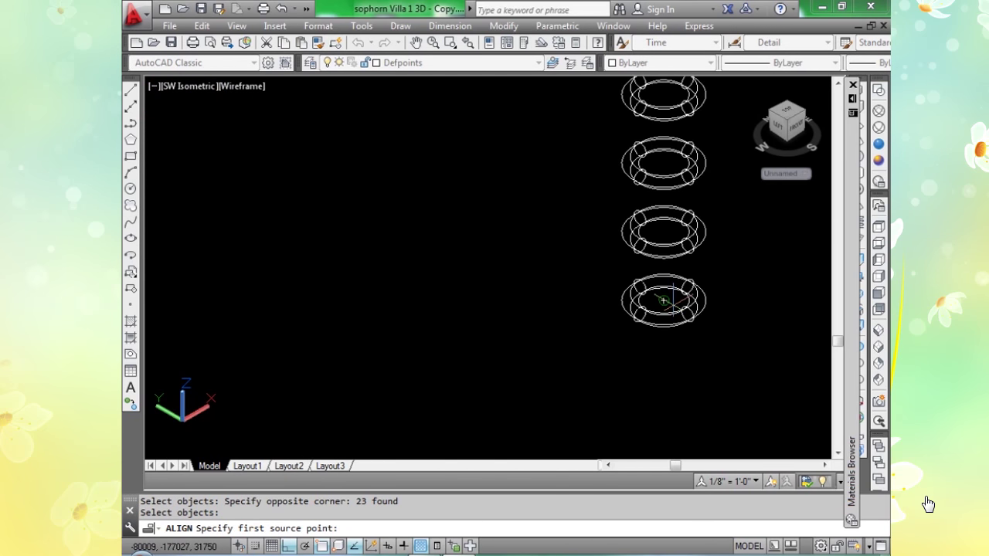
pyautogui.click(662, 293)
# Fit the ring column to the corner pillar's top, without scaling.
pyautogui.scroll(-8, 662, 303)
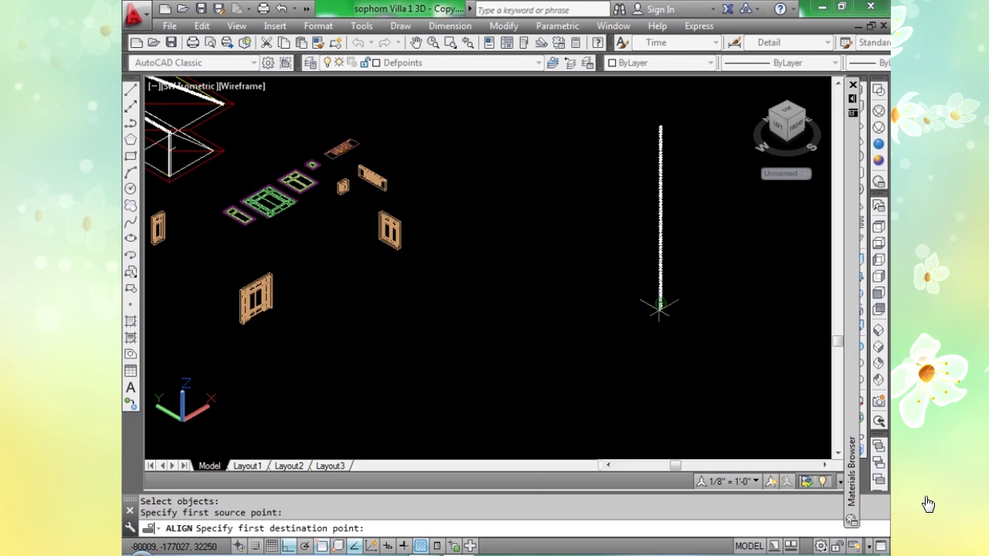
pyautogui.moveTo(460, 266); pyautogui.dragTo(660, 305, button='middle')
pyautogui.scroll(6, 363, 255)
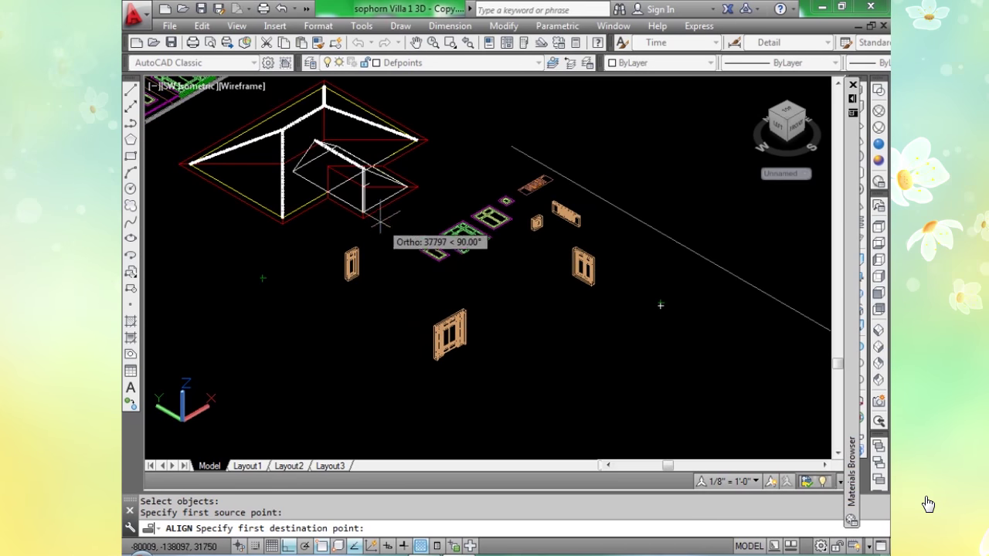
pyautogui.scroll(3, 363, 255)
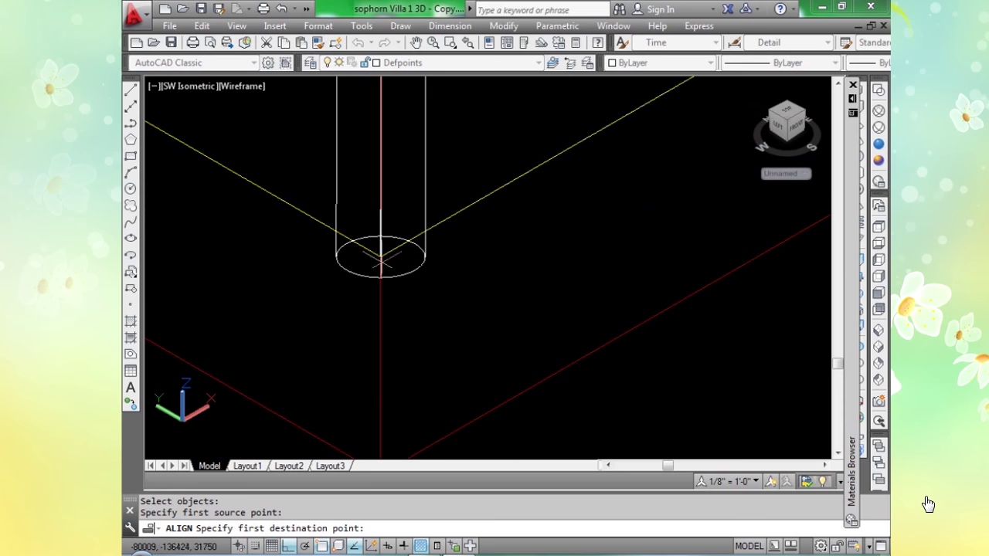
pyautogui.scroll(-10, 390, 257)
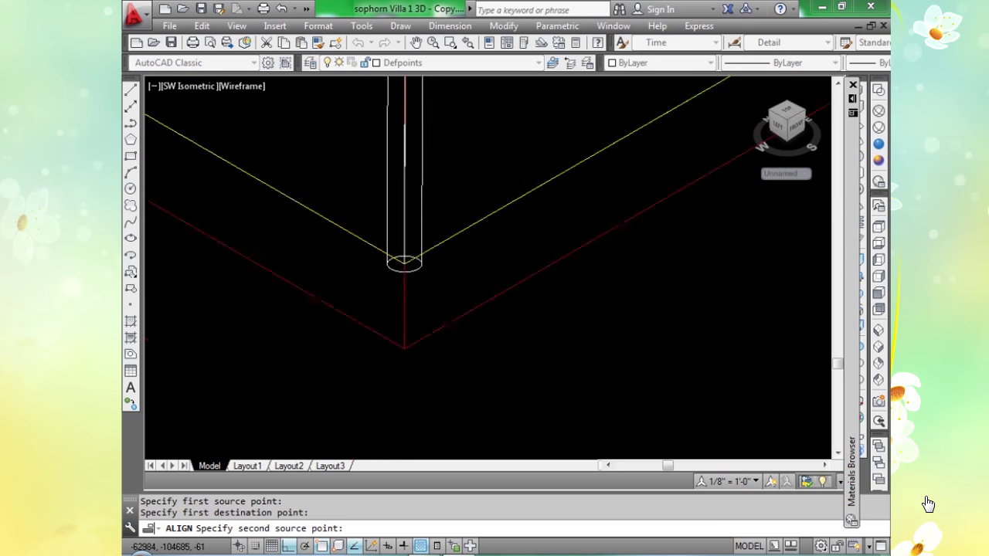
pyautogui.scroll(-3, 453, 274)
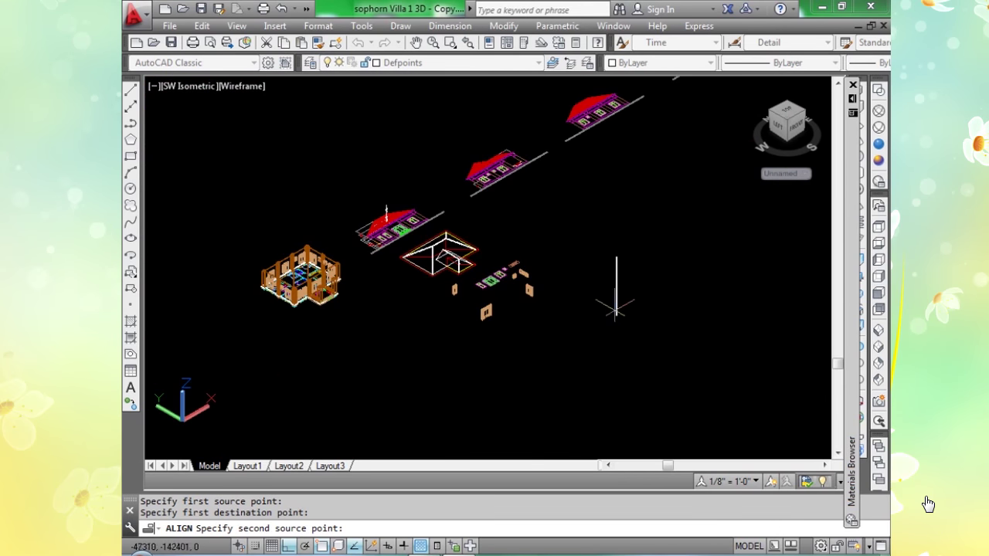
pyautogui.scroll(8, 613, 276)
pyautogui.scroll(6, 618, 302)
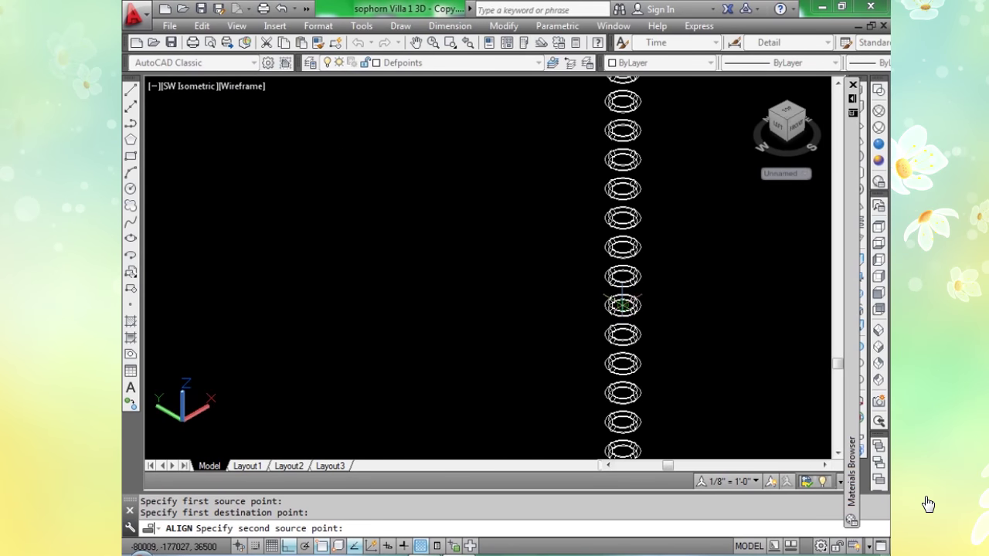
pyautogui.click(618, 303)
pyautogui.scroll(-8, 610, 305)
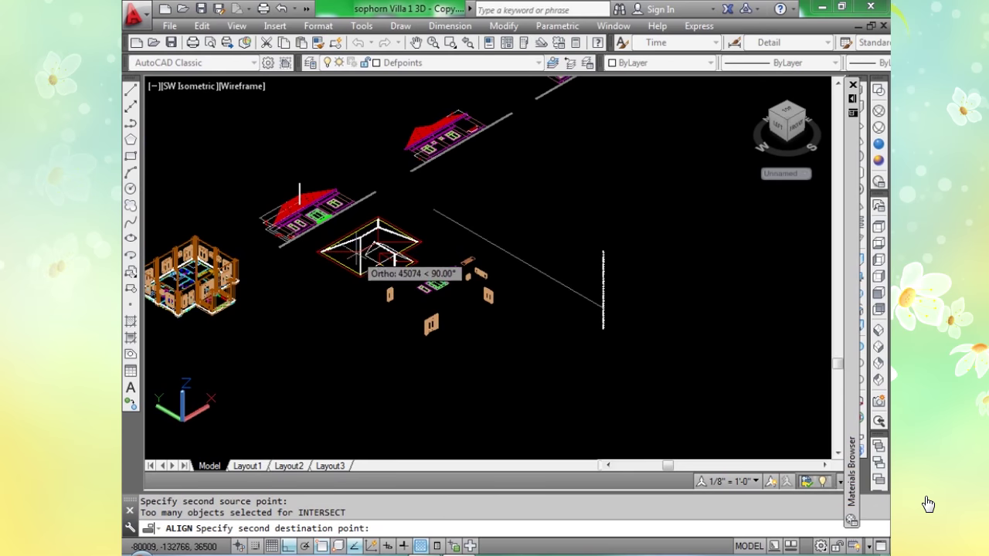
pyautogui.scroll(8, 375, 255)
pyautogui.scroll(9, 403, 247)
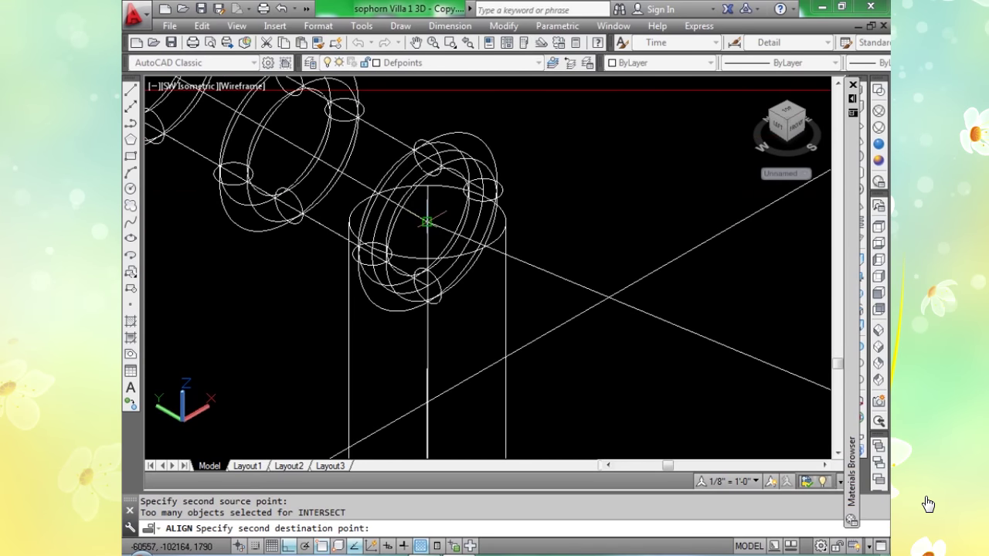
pyautogui.click(427, 222)
pyautogui.press('Return')
pyautogui.press('Return')
# Erase the surplus rings sticking up above the pillar joint.
pyautogui.scroll(-5, 438, 222)
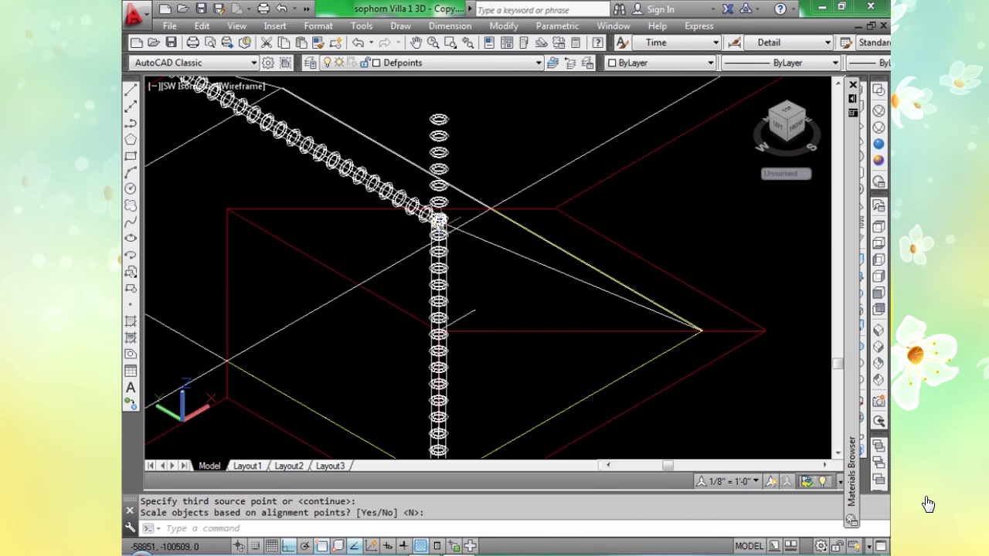
pyautogui.scroll(5, 439, 166)
pyautogui.scroll(-5, 455, 135)
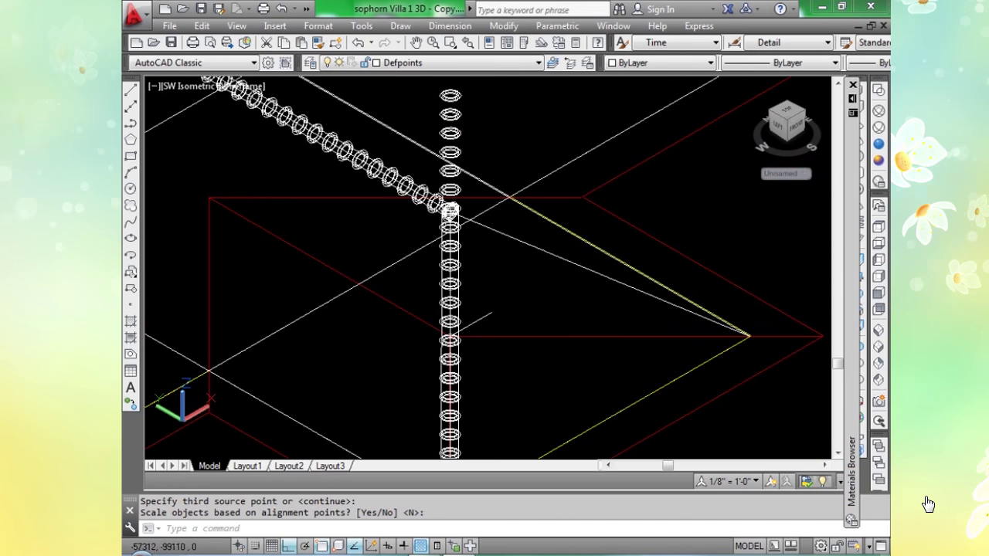
pyautogui.moveTo(468, 131); pyautogui.dragTo(470, 181, button='middle')
pyautogui.click(464, 133)
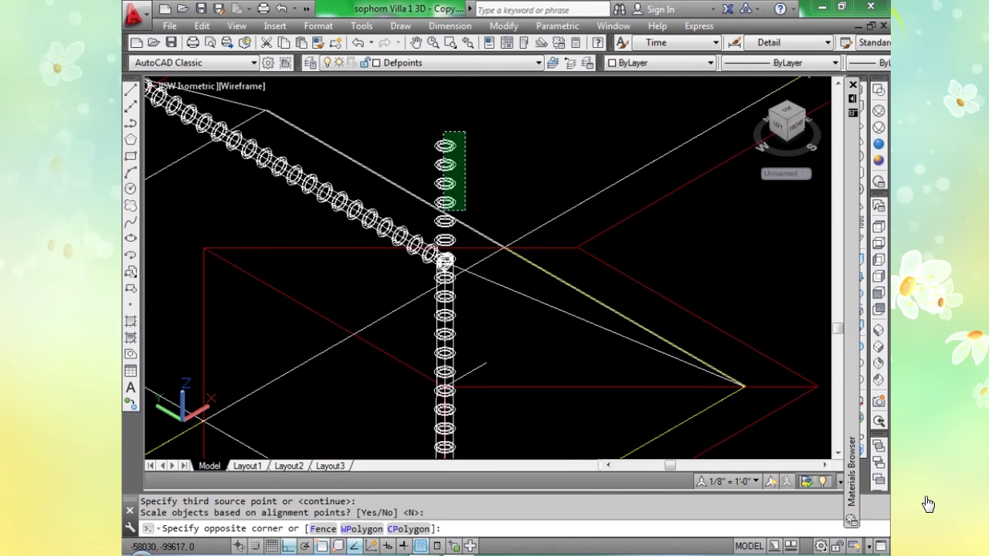
pyautogui.click(465, 209)
pyautogui.press('Delete')
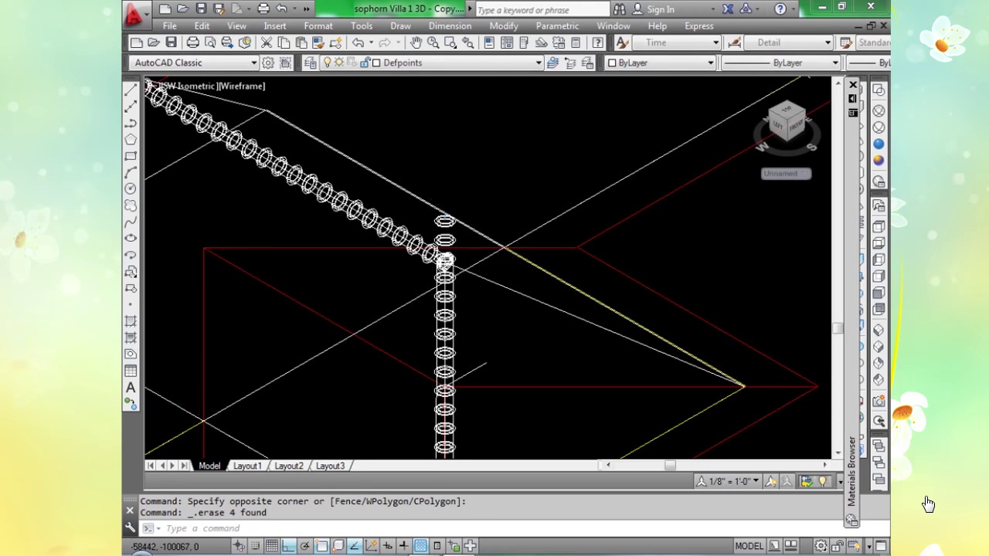
pyautogui.scroll(3, 440, 232)
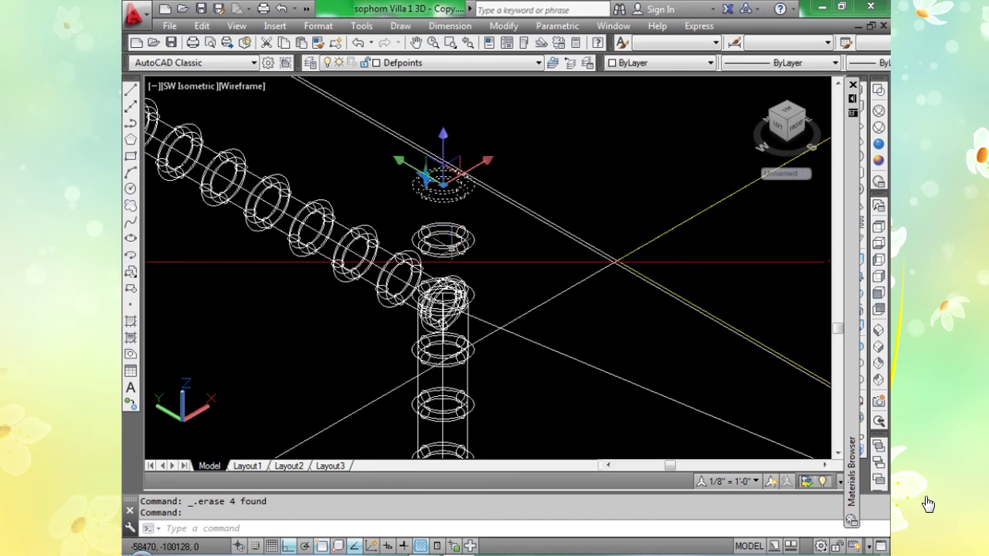
pyautogui.click(443, 240)
pyautogui.press('Delete')
pyautogui.scroll(-3, 594, 304)
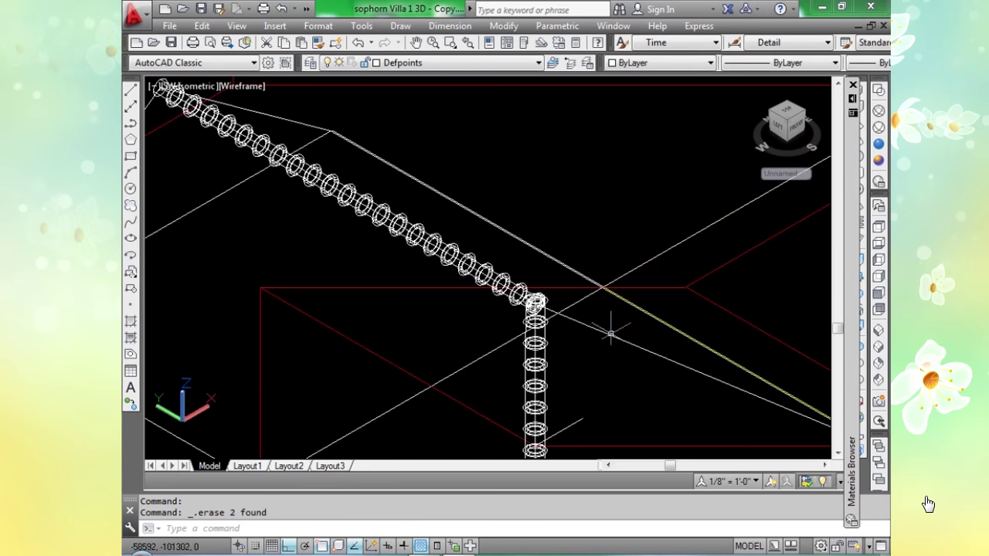
pyautogui.scroll(-3, 608, 327)
pyautogui.scroll(1, 607, 353)
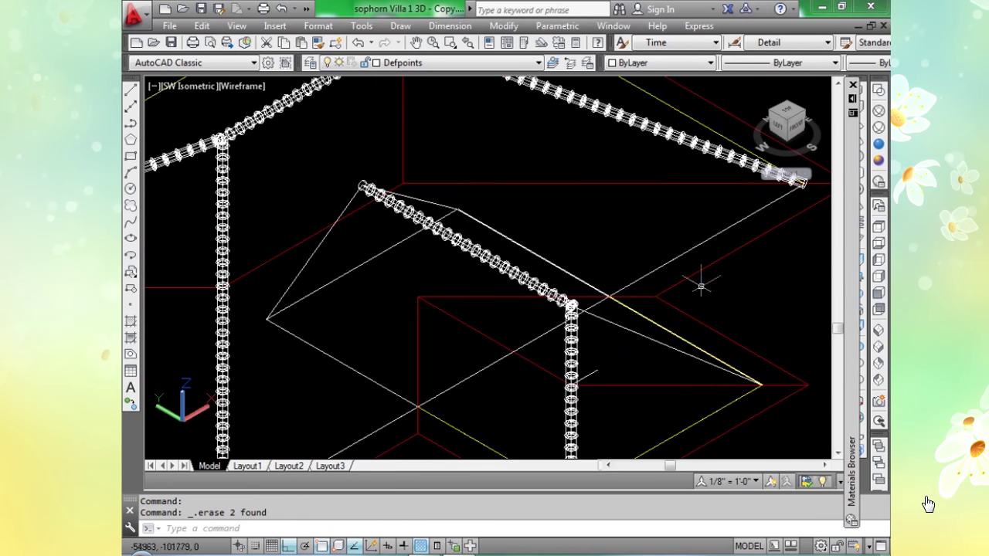
# Switch to the Realistic visual style and bring the hip pipe's lower end into view.
pyautogui.click(878, 144)
pyautogui.moveTo(591, 343); pyautogui.dragTo(495, 271, button='middle')
pyautogui.scroll(6, 459, 209)
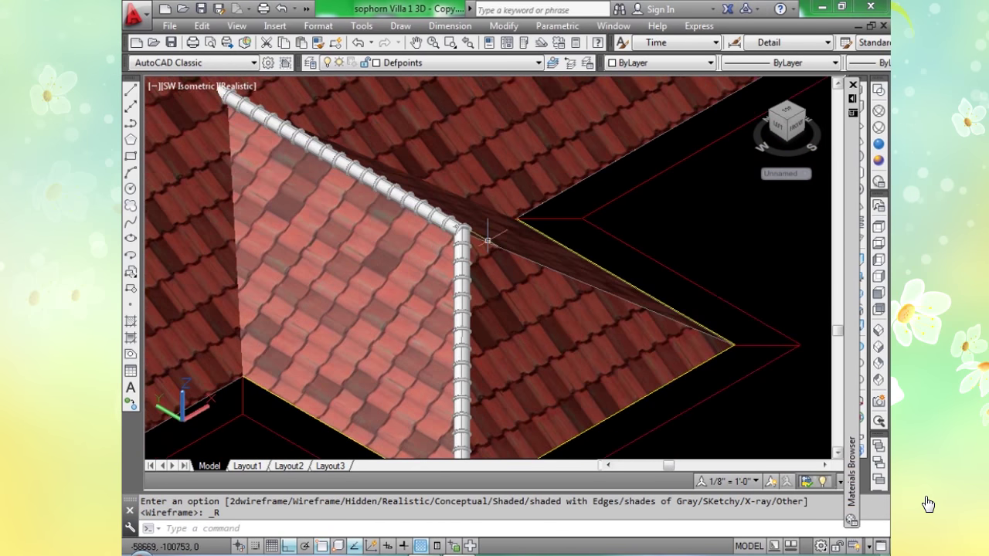
pyautogui.scroll(-2, 458, 208)
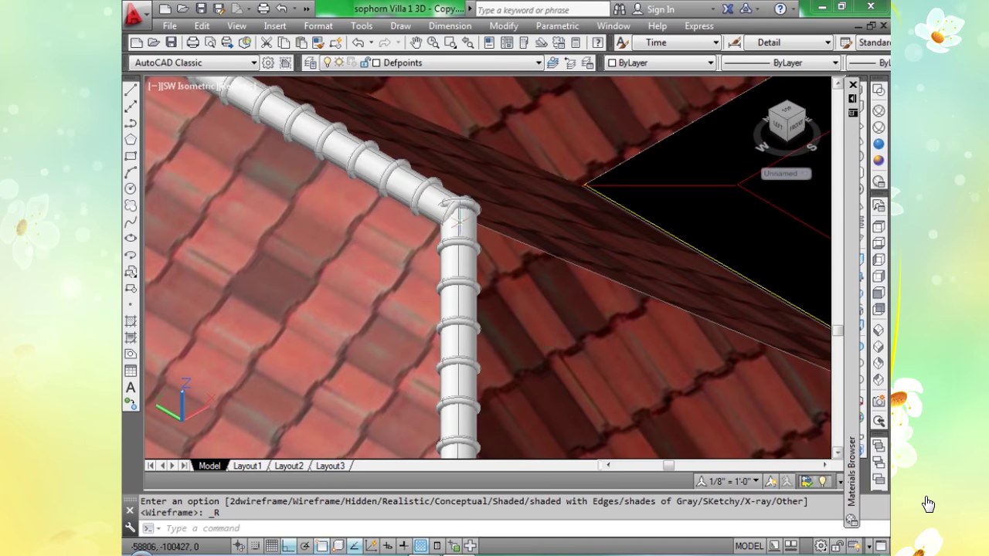
pyautogui.scroll(-6, 522, 294)
pyautogui.scroll(5, 503, 281)
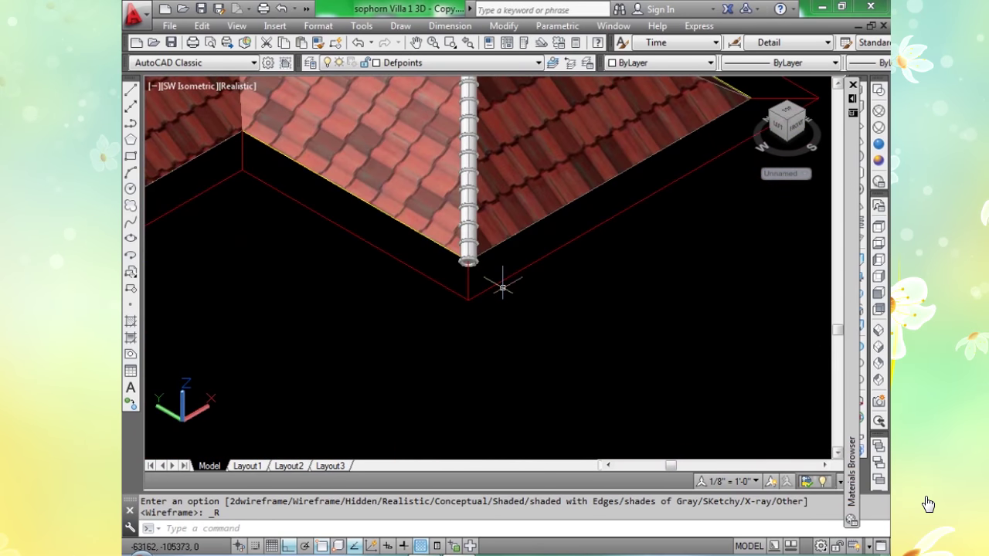
pyautogui.moveTo(514, 334); pyautogui.dragTo(502, 356, button='middle')
pyautogui.scroll(3, 502, 356)
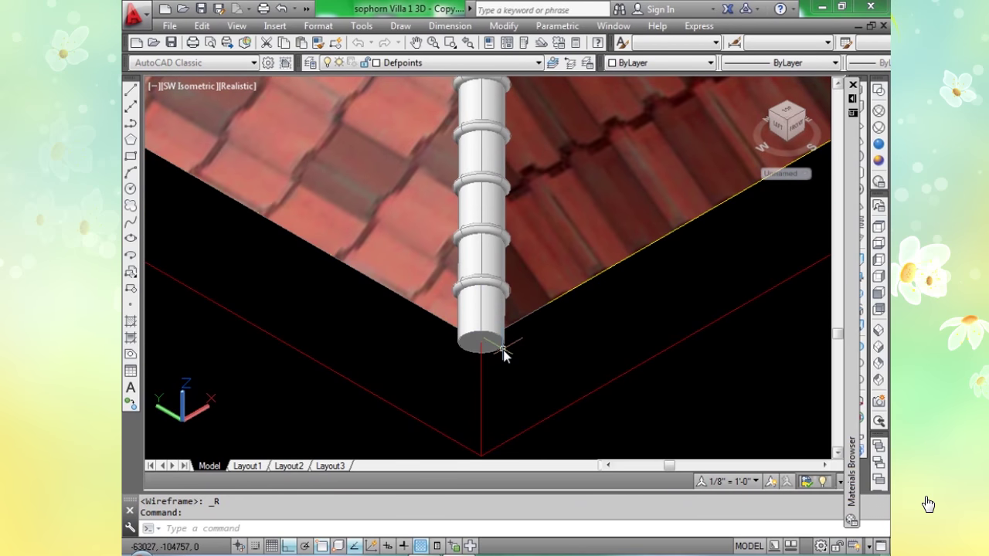
# Start MIRROR and select the hip pipe's 17 rings, including the elbow collar.
pyautogui.press('Escape')
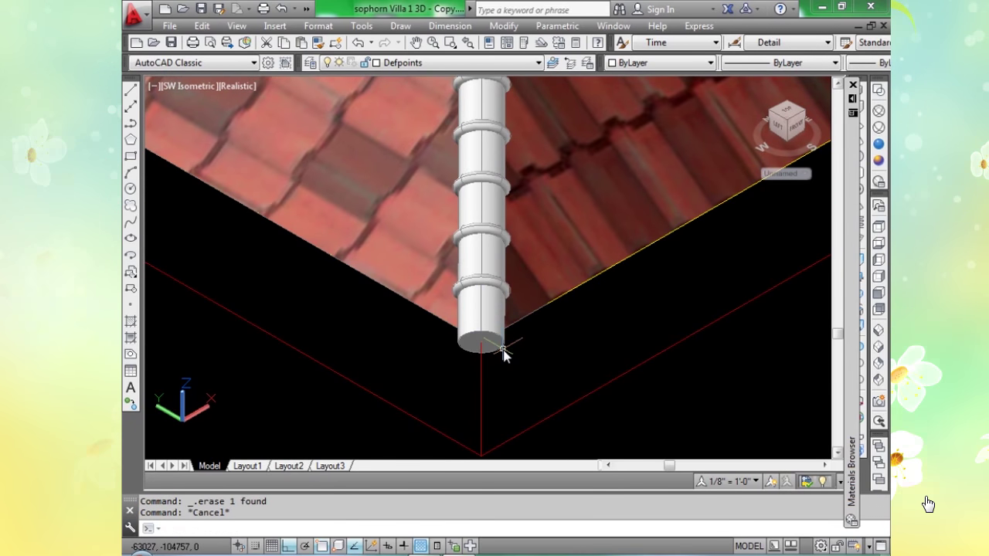
pyautogui.write('m')
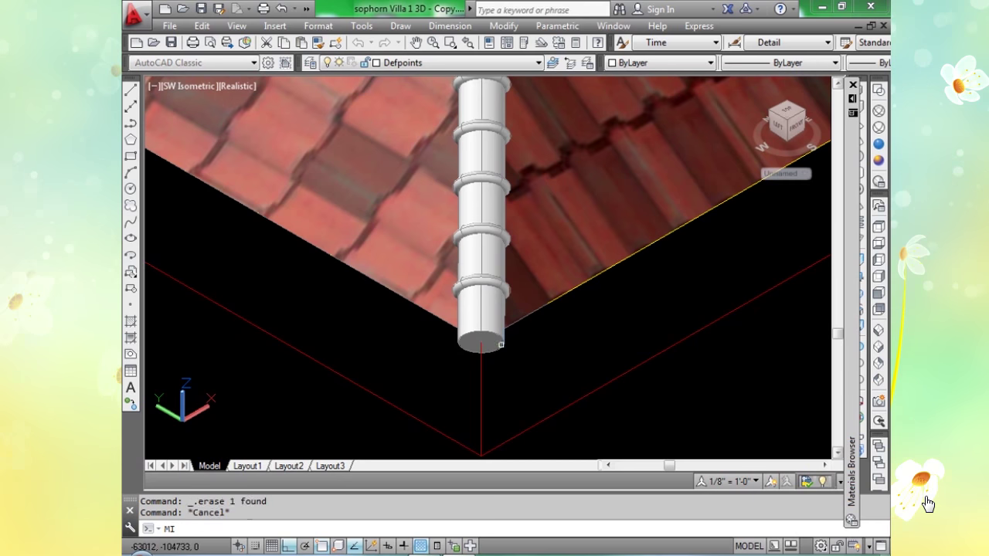
pyautogui.write('i')
pyautogui.press('Return')
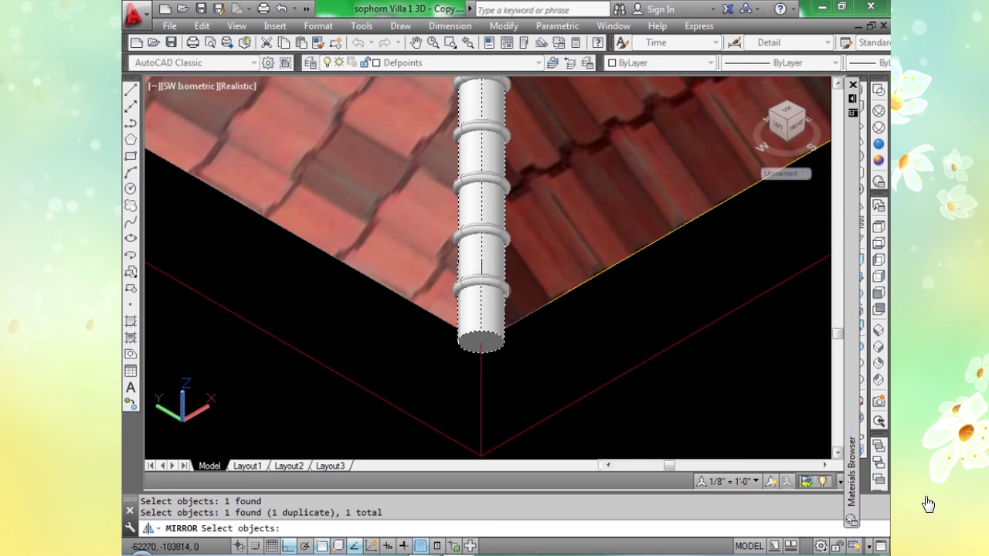
pyautogui.click(504, 185)
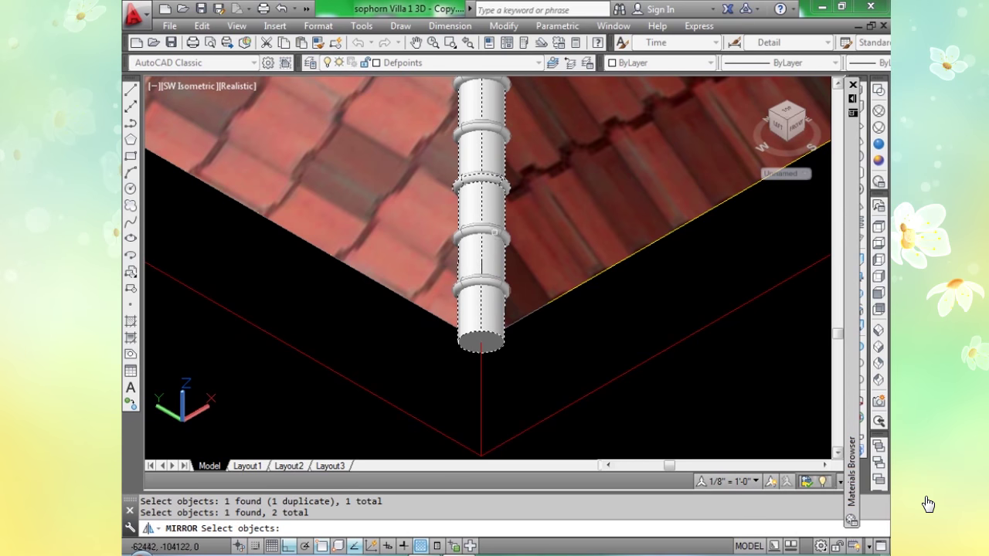
pyautogui.click(493, 233)
pyautogui.click(493, 286)
pyautogui.scroll(-2, 493, 285)
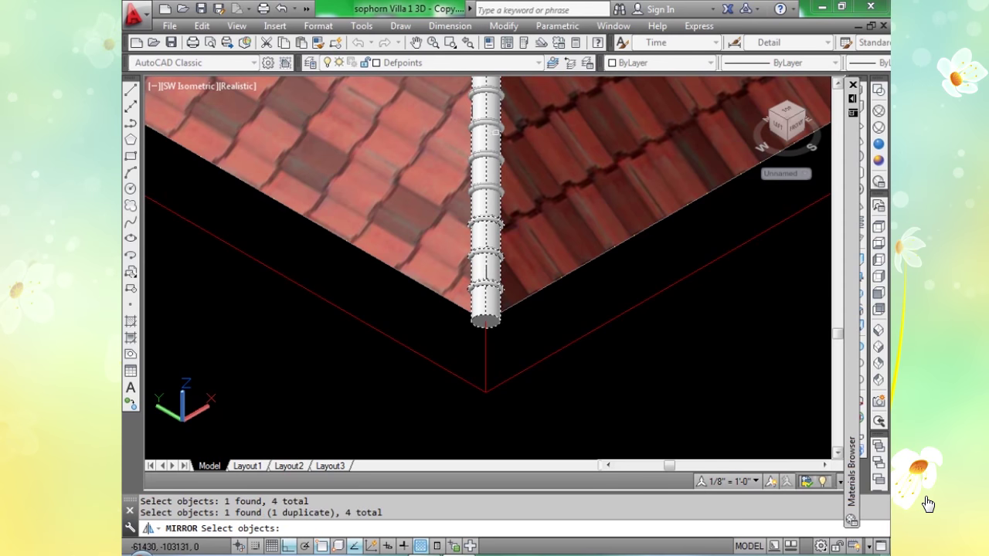
pyautogui.click(486, 189)
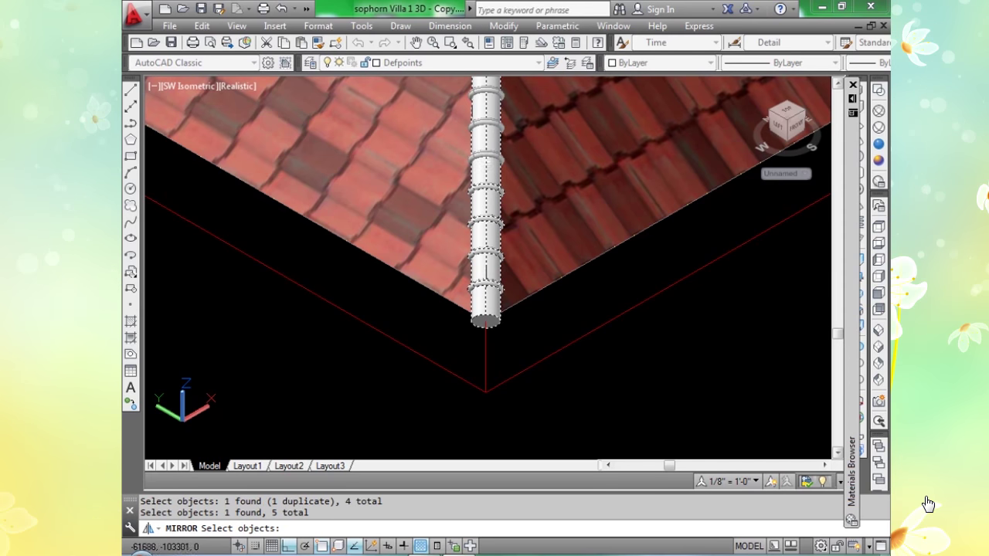
pyautogui.scroll(2, 502, 176)
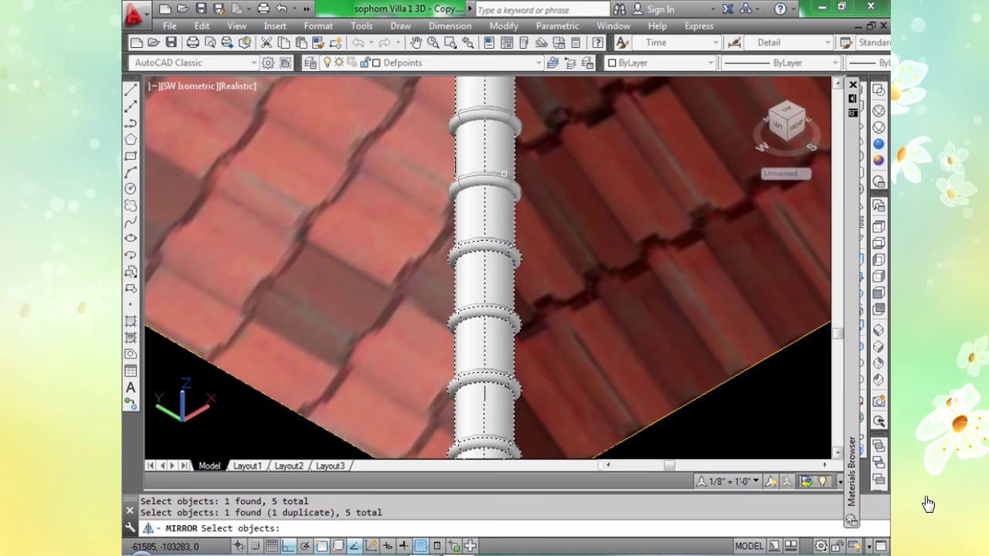
pyautogui.click(515, 182)
pyautogui.click(504, 111)
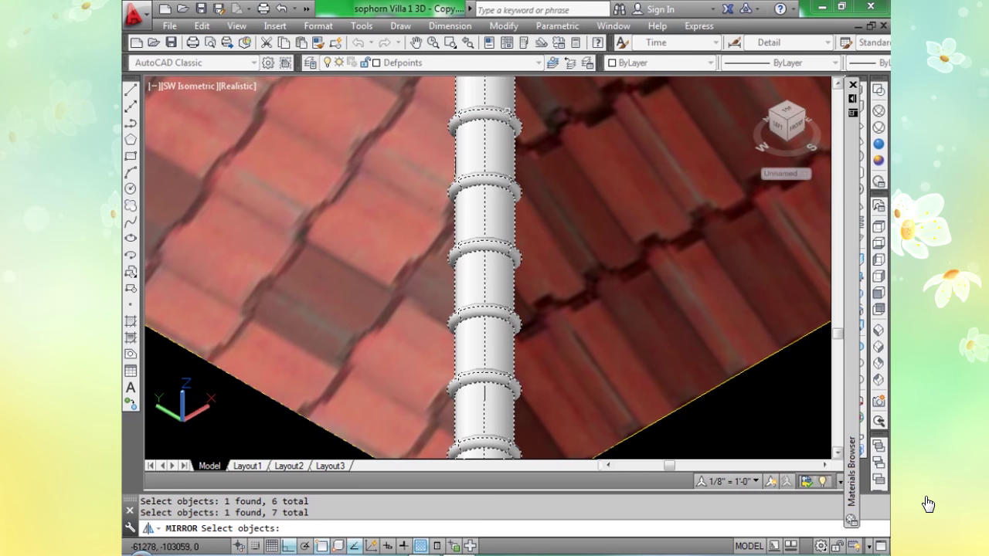
pyautogui.moveTo(503, 112); pyautogui.dragTo(509, 323, button='middle')
pyautogui.click(478, 270)
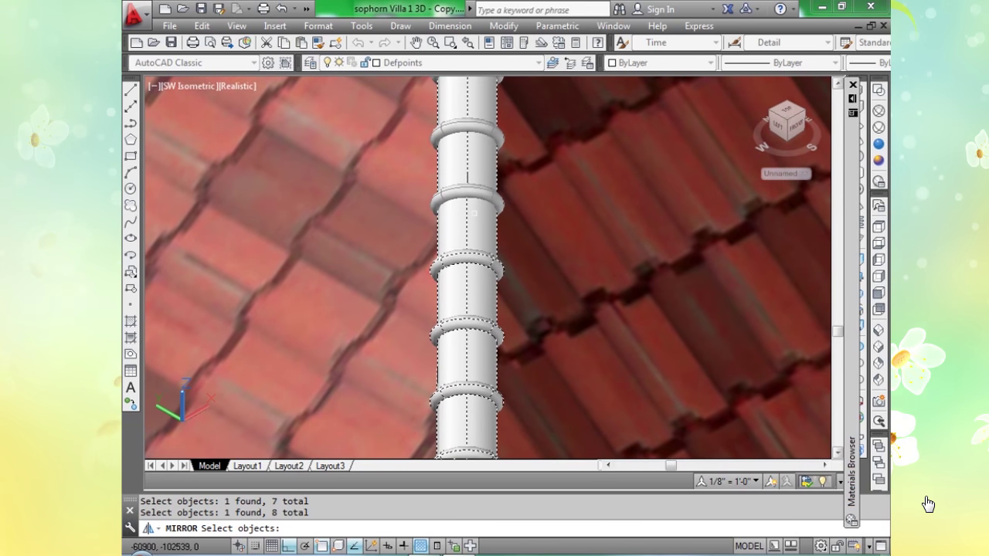
pyautogui.moveTo(548, 96); pyautogui.dragTo(545, 332, button='middle')
pyautogui.click(479, 304)
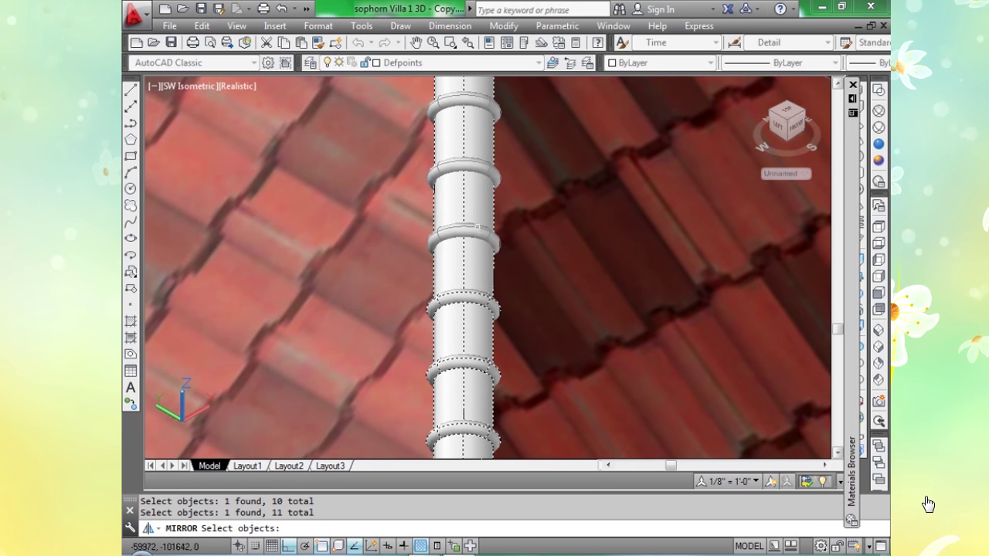
pyautogui.click(478, 232)
pyautogui.click(466, 170)
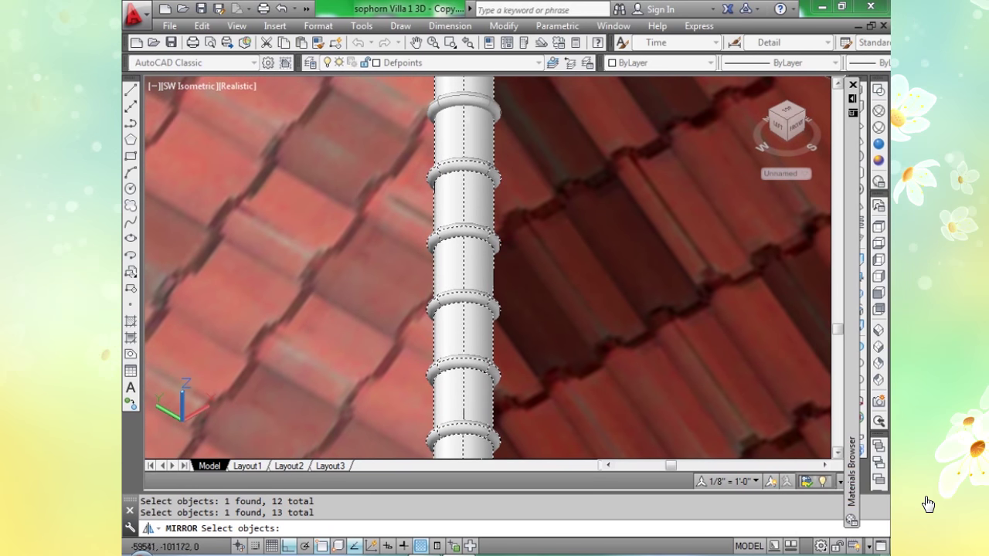
pyautogui.click(495, 105)
pyautogui.moveTo(495, 105); pyautogui.dragTo(519, 350, button='middle')
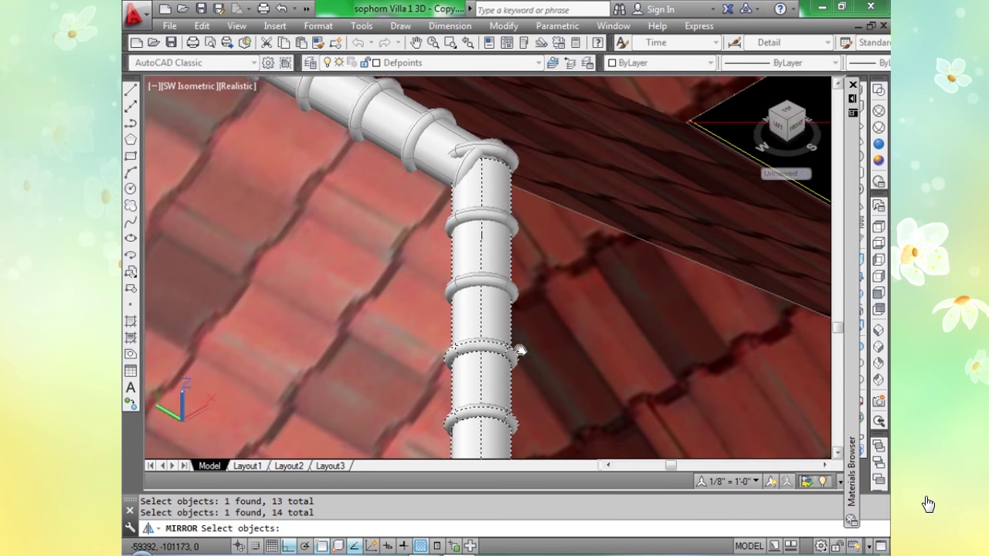
pyautogui.click(481, 291)
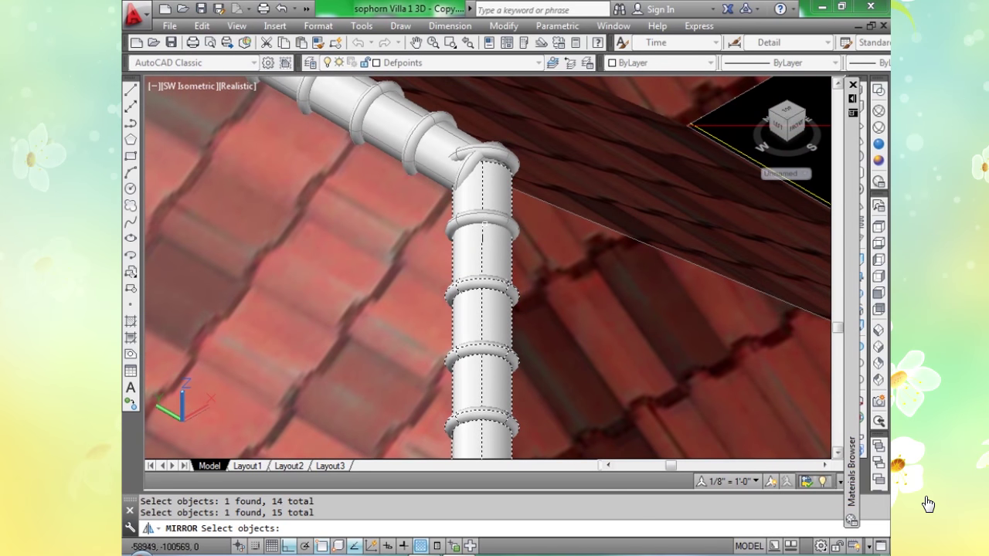
pyautogui.click(483, 226)
pyautogui.click(508, 158)
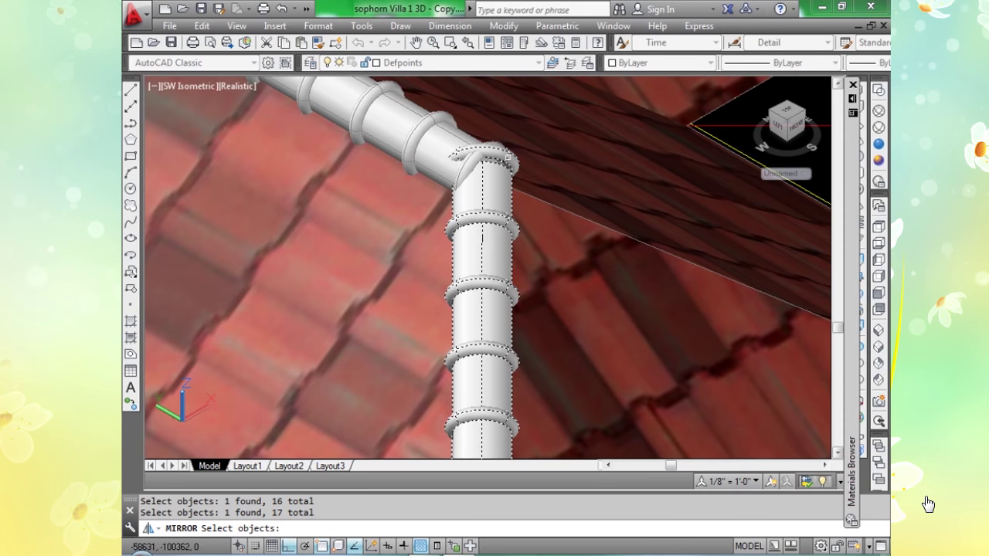
pyautogui.scroll(-4, 610, 321)
pyautogui.scroll(3, 669, 369)
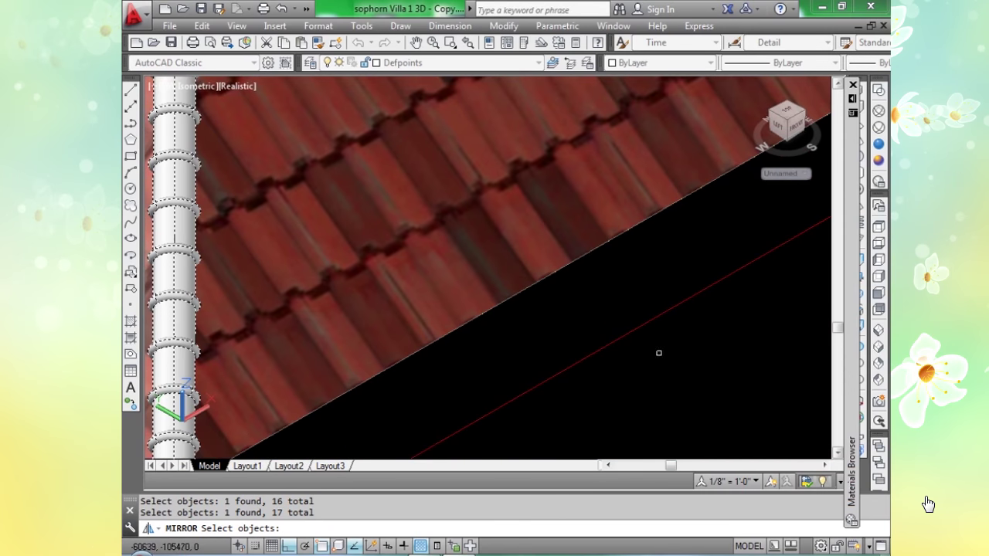
pyautogui.scroll(-3, 669, 370)
pyautogui.press('Return')
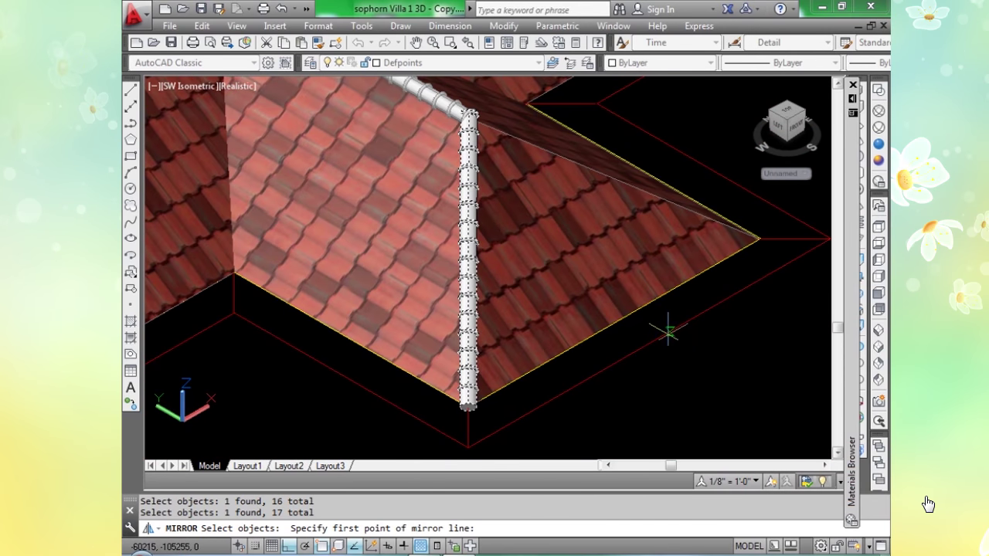
# Mirror them across a two-point line onto the opposite hip ridge, keeping the originals.
pyautogui.click(647, 343)
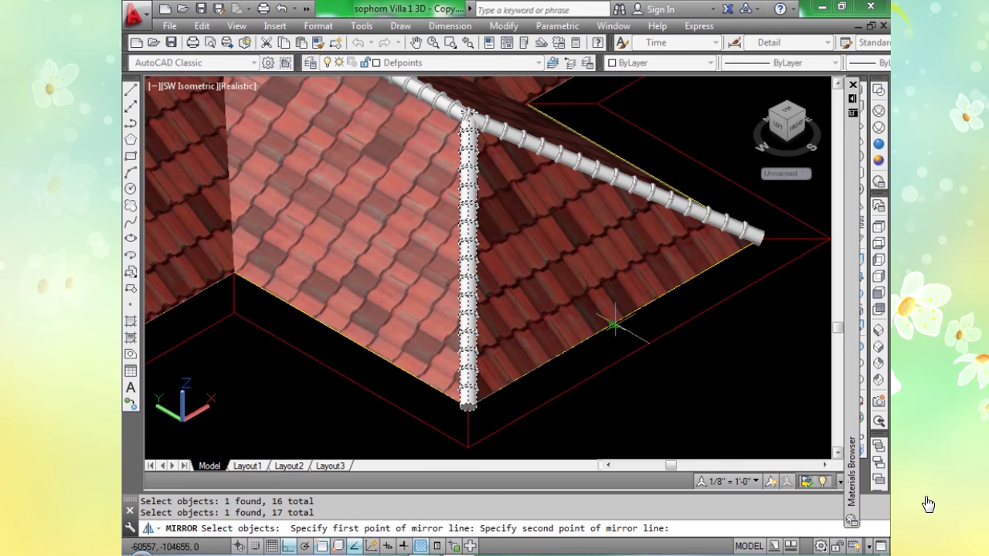
pyautogui.click(614, 328)
pyautogui.press('Return')
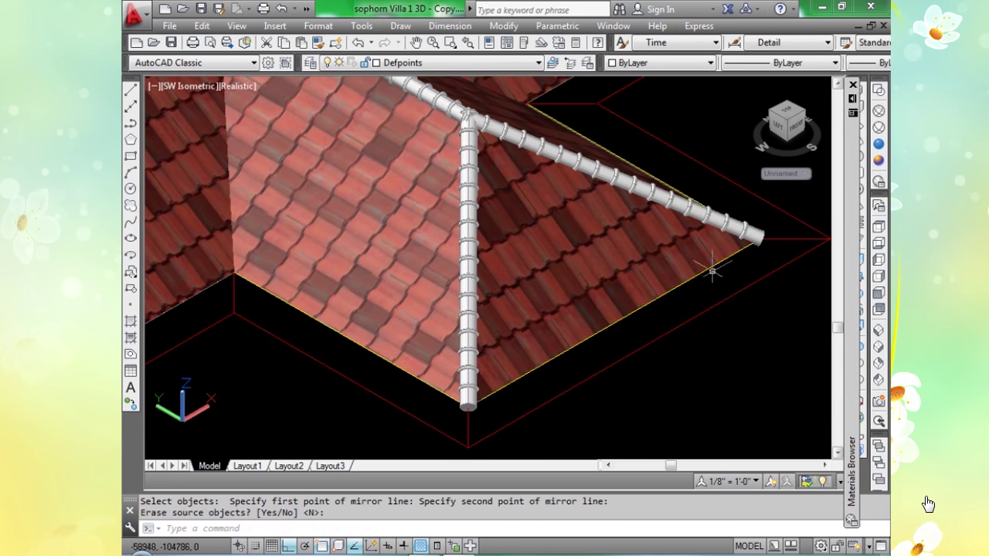
pyautogui.scroll(-4, 757, 262)
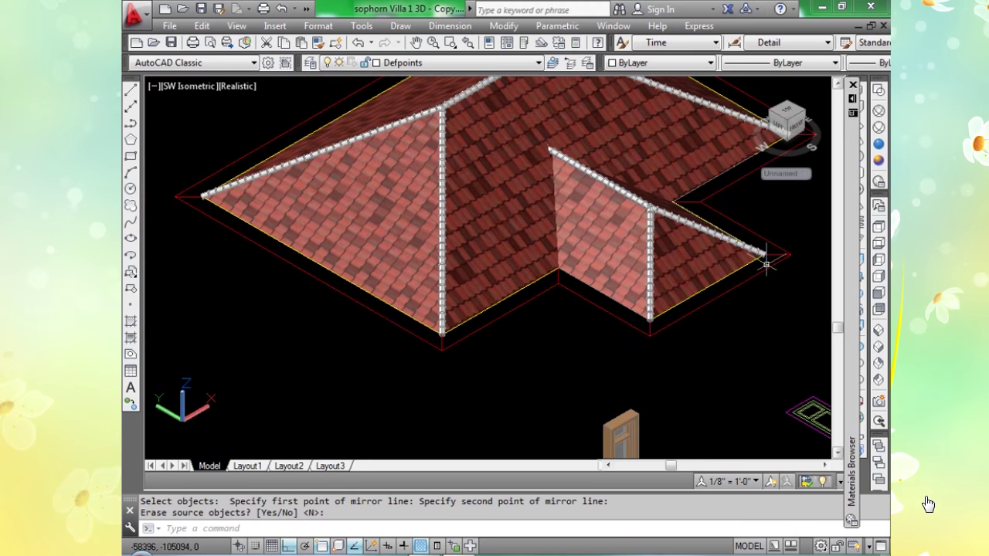
pyautogui.moveTo(668, 335); pyautogui.dragTo(634, 332, button='middle')
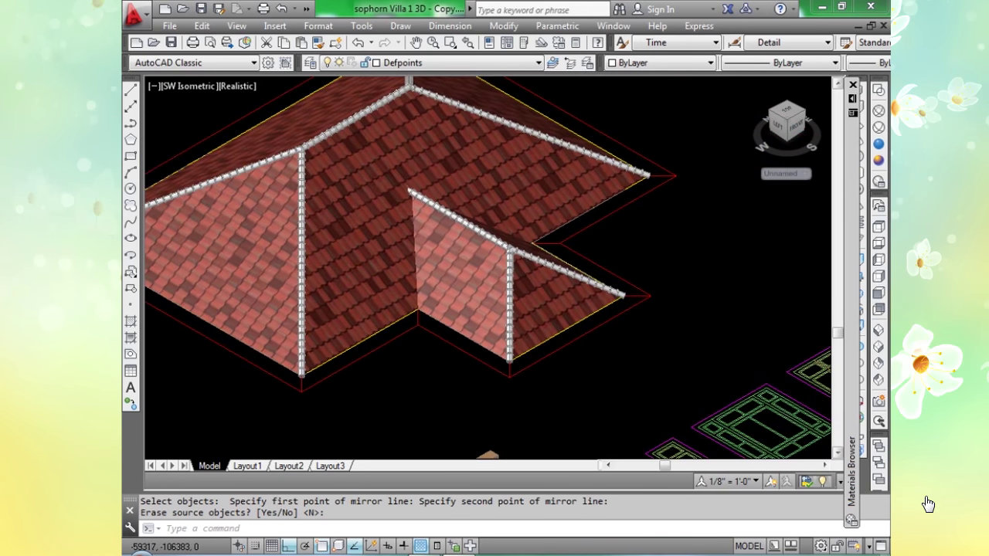
pyautogui.scroll(-3, 610, 317)
pyautogui.scroll(2, 550, 302)
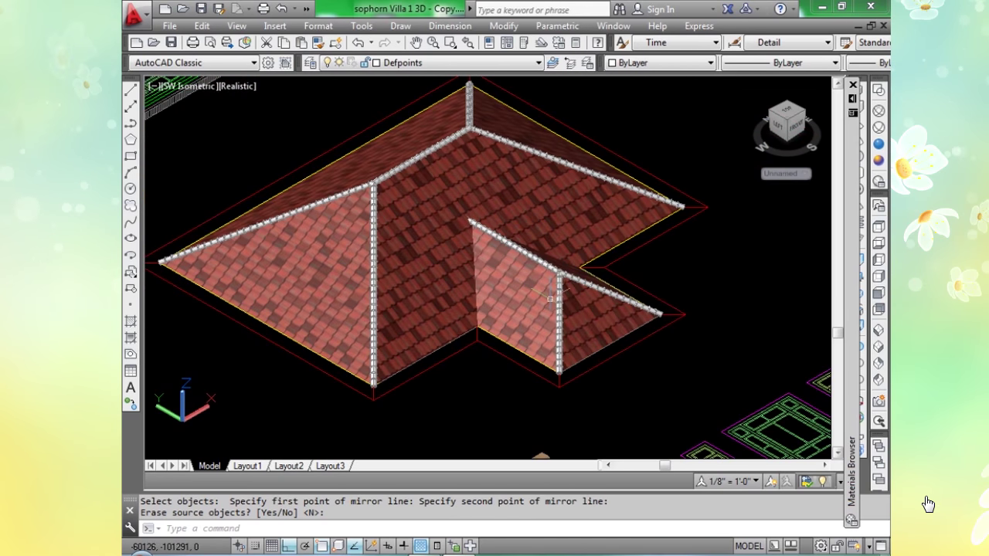
pyautogui.moveTo(596, 295); pyautogui.dragTo(627, 283, button='middle')
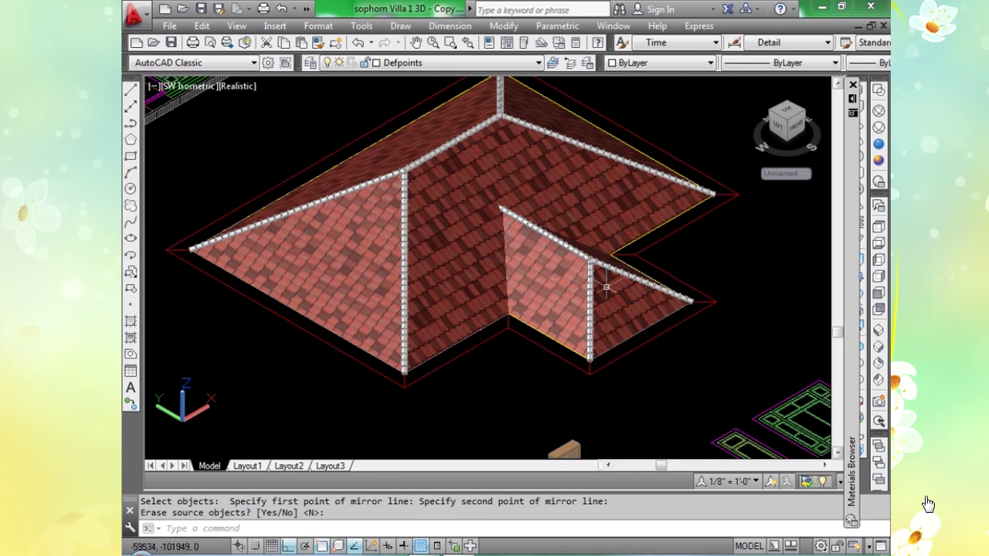
pyautogui.scroll(-4, 570, 277)
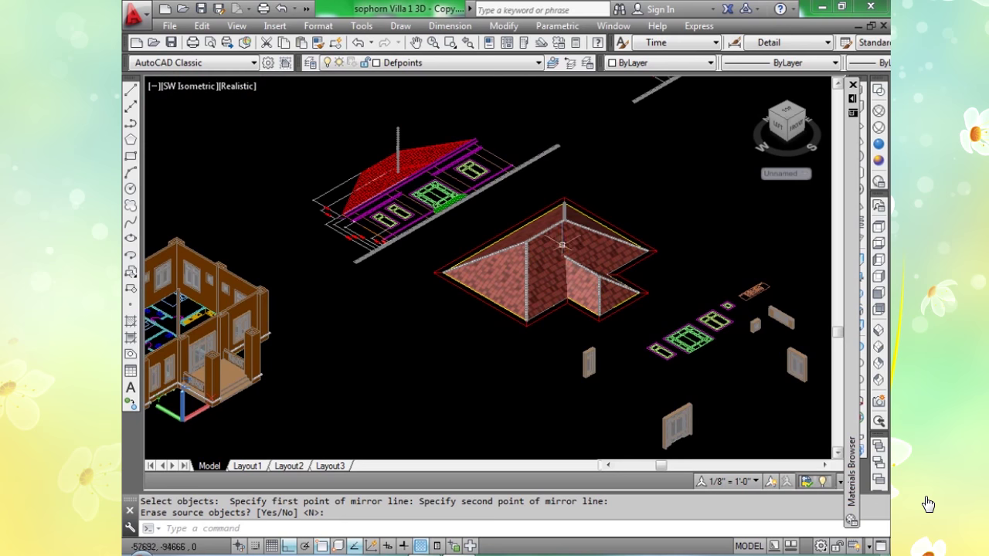
pyautogui.scroll(2, 476, 146)
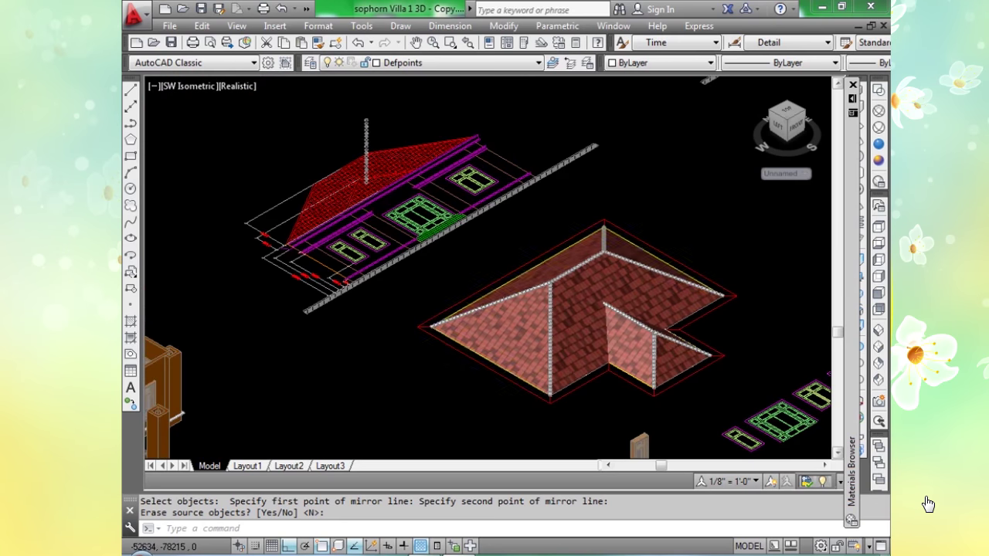
pyautogui.scroll(6, 474, 155)
pyautogui.moveTo(473, 155); pyautogui.dragTo(501, 227, button='middle')
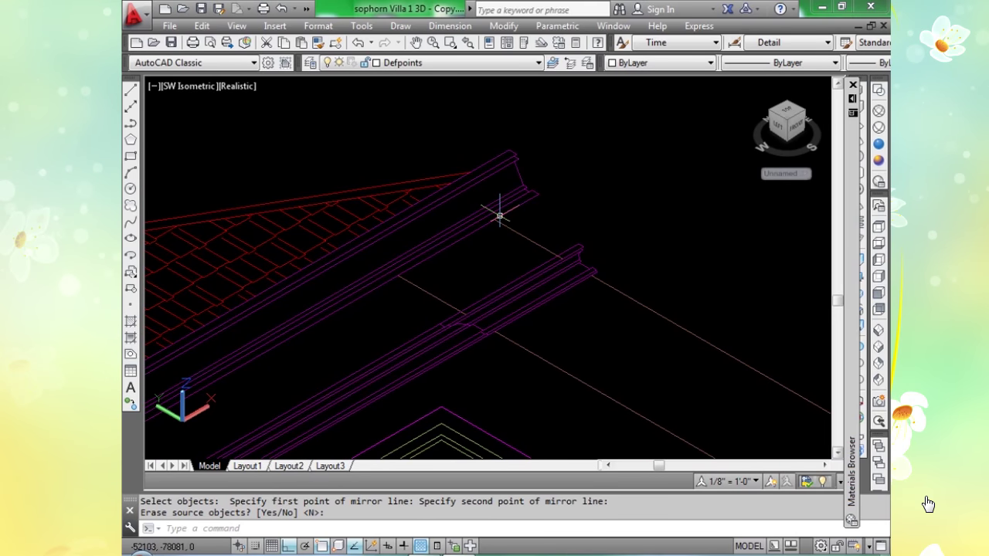
# Draw a 3D polyline straight across the gutter beam end.
pyautogui.press('Return')
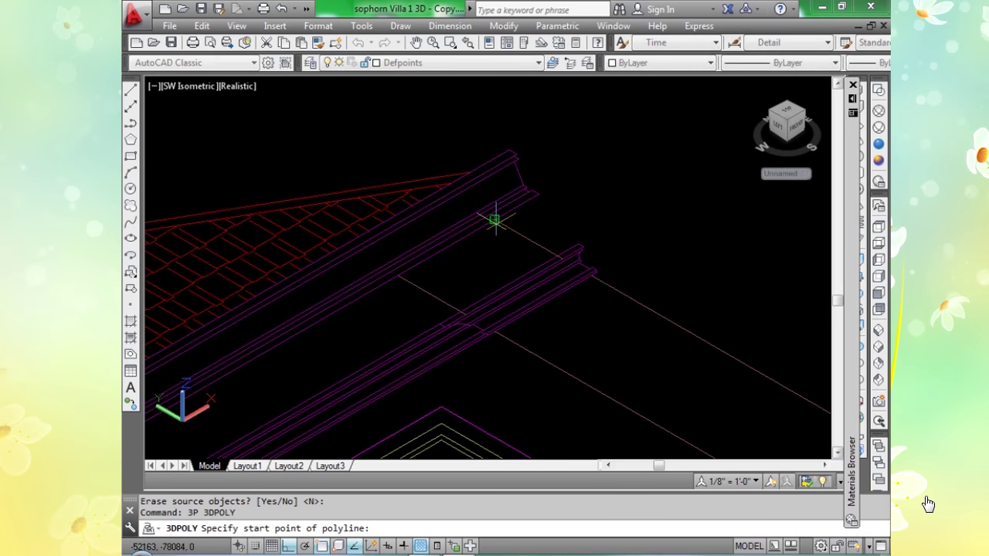
pyautogui.click(439, 186)
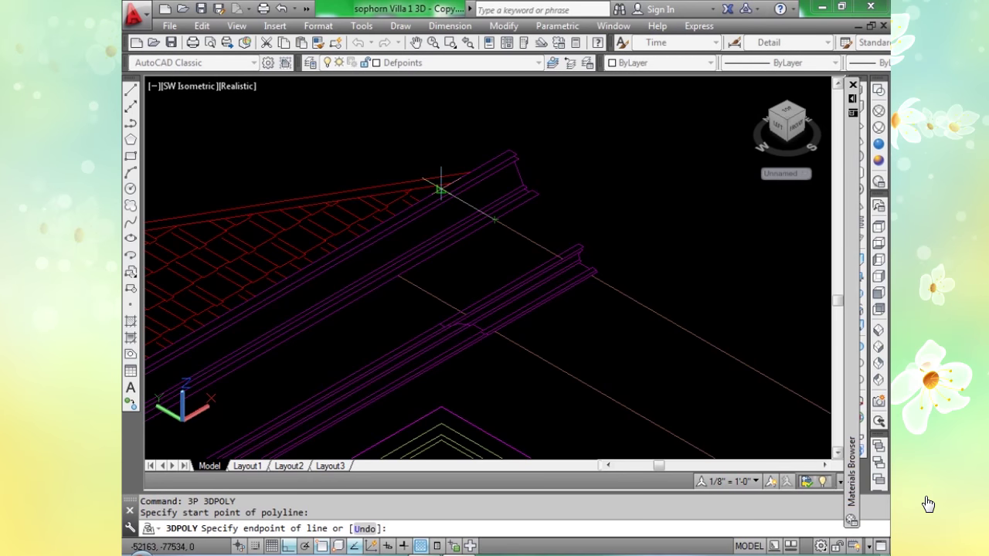
pyautogui.click(481, 206)
pyautogui.scroll(4, 483, 206)
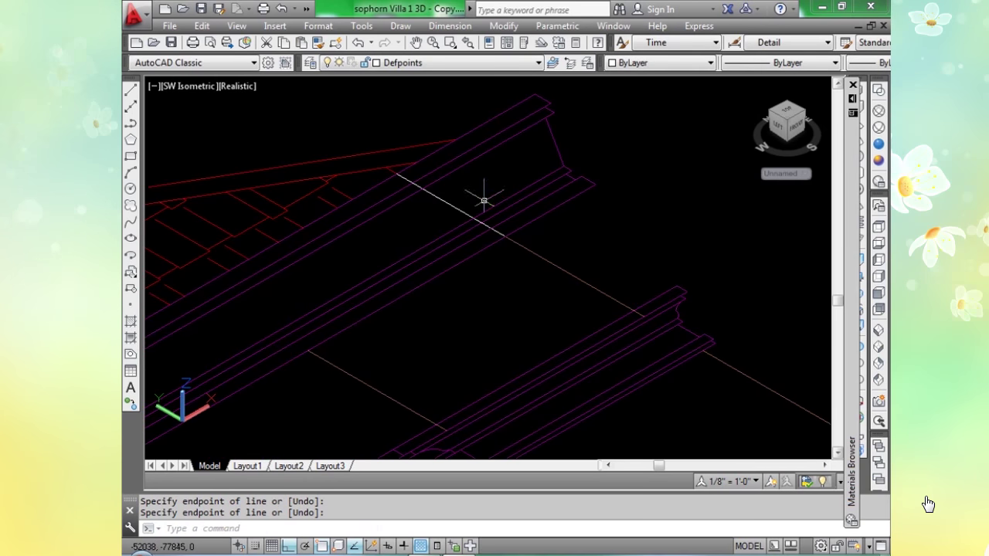
# Trim the magenta gutter lines past the white cutting line using a window selection.
pyautogui.write('TR')
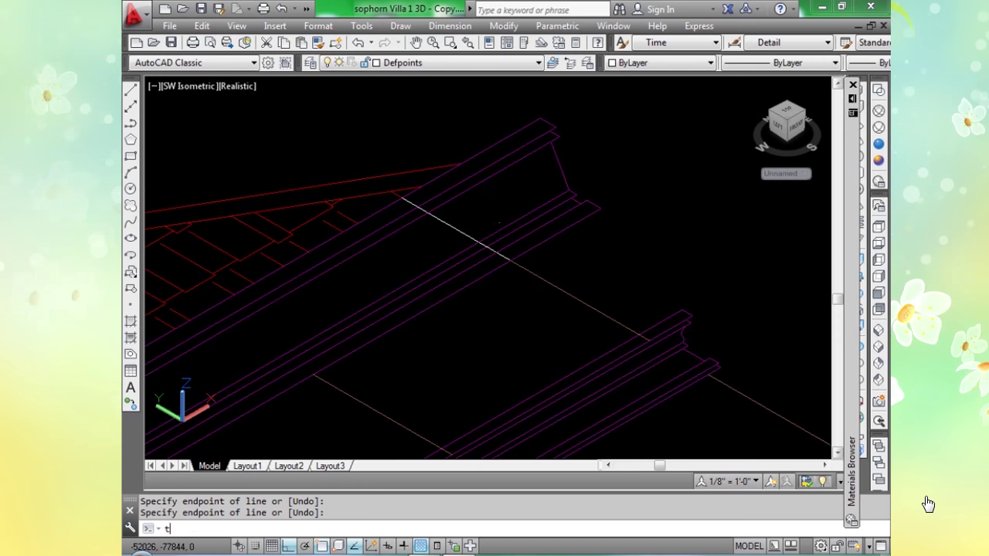
pyautogui.press('Return')
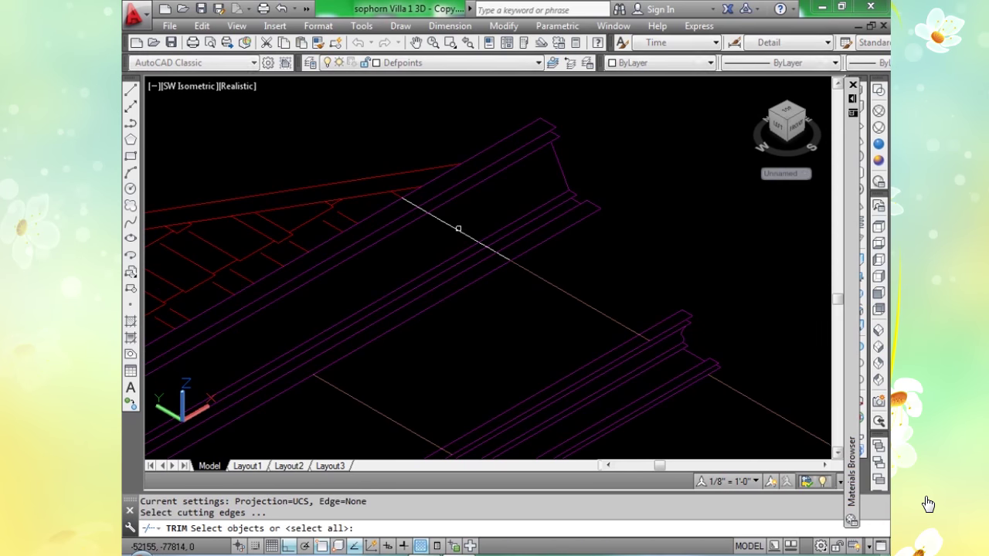
pyautogui.click(458, 229)
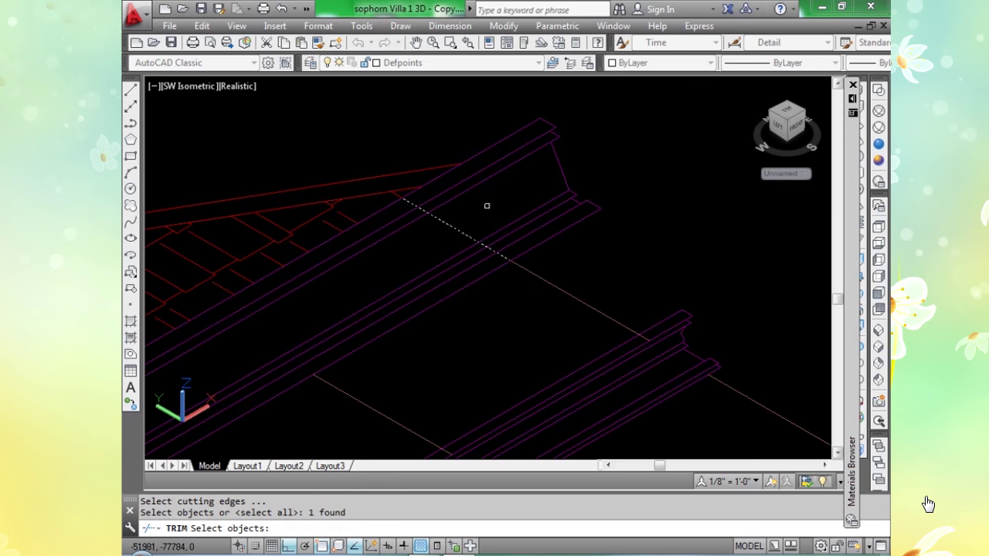
pyautogui.press('Return')
pyautogui.click(466, 166)
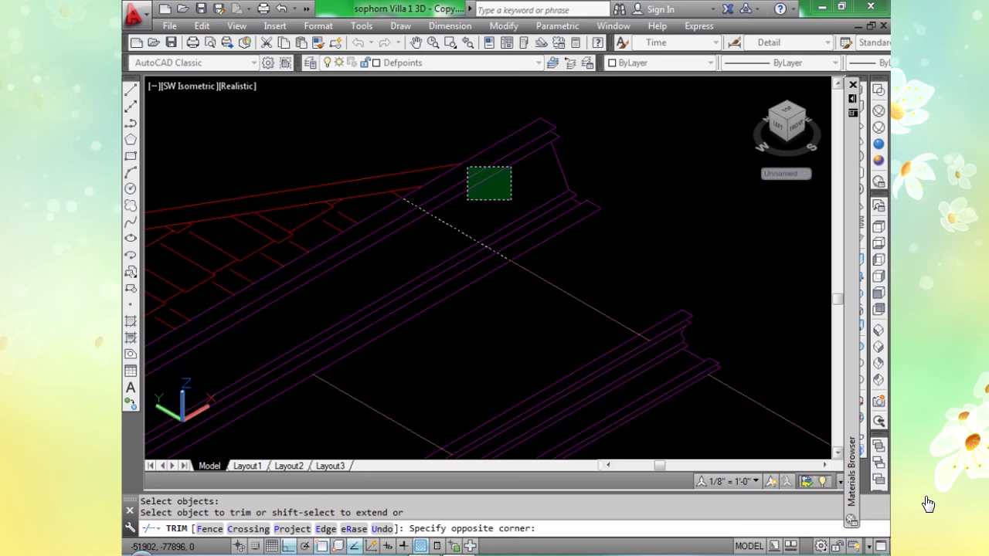
pyautogui.click(551, 225)
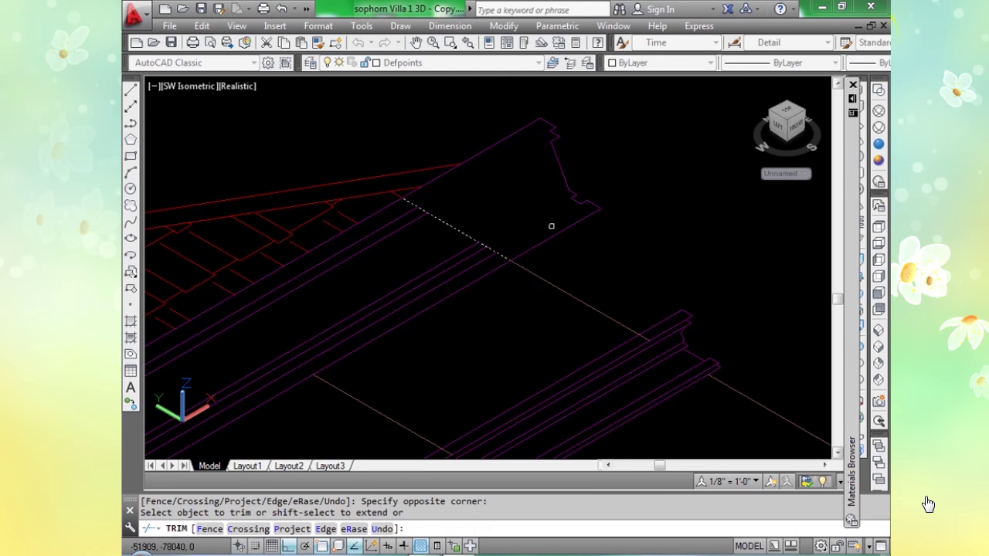
pyautogui.press('Return')
pyautogui.moveTo(536, 214); pyautogui.dragTo(518, 223, button='middle')
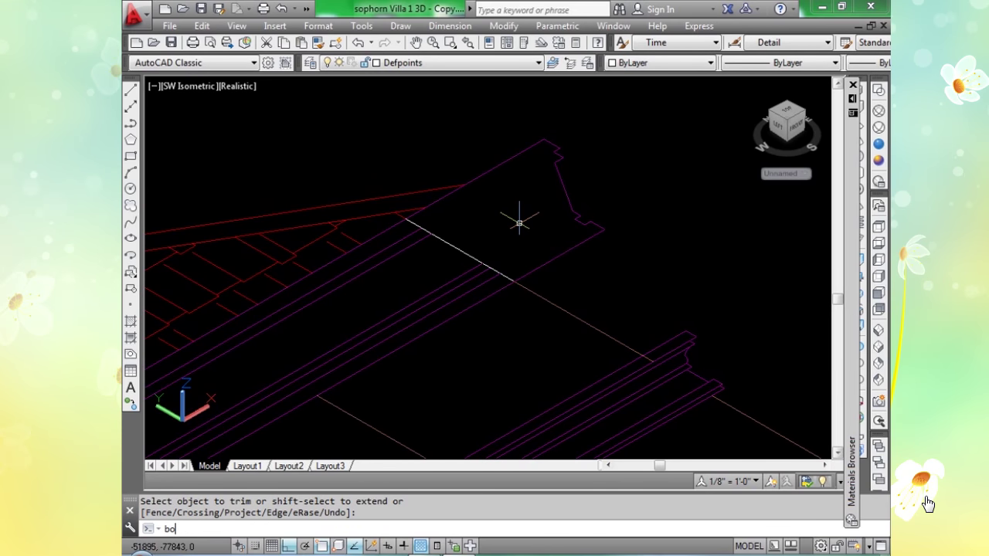
# Create a boundary polyline by picking a point inside the gutter end profile.
pyautogui.write('bo')
pyautogui.press('Return')
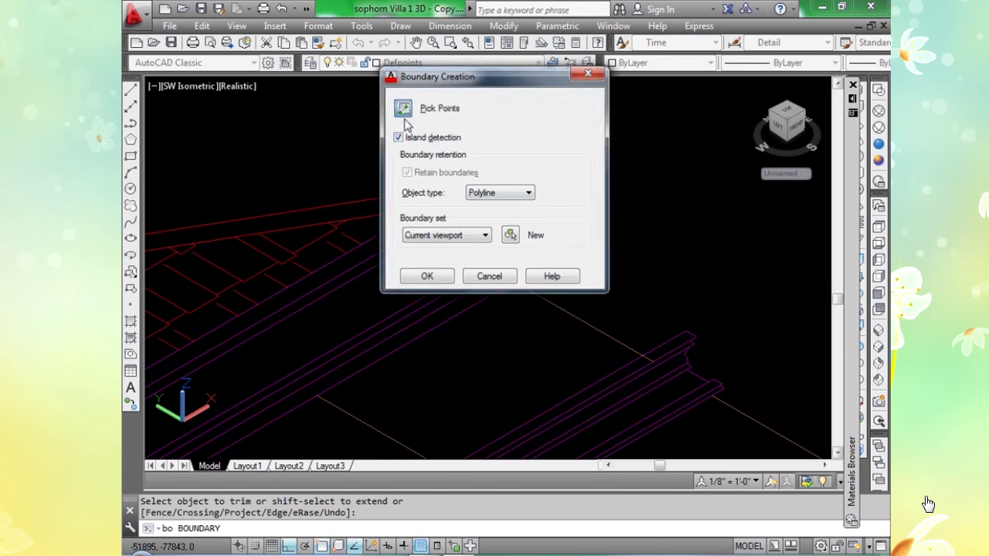
pyautogui.click(403, 109)
pyautogui.click(499, 224)
pyautogui.press('Return')
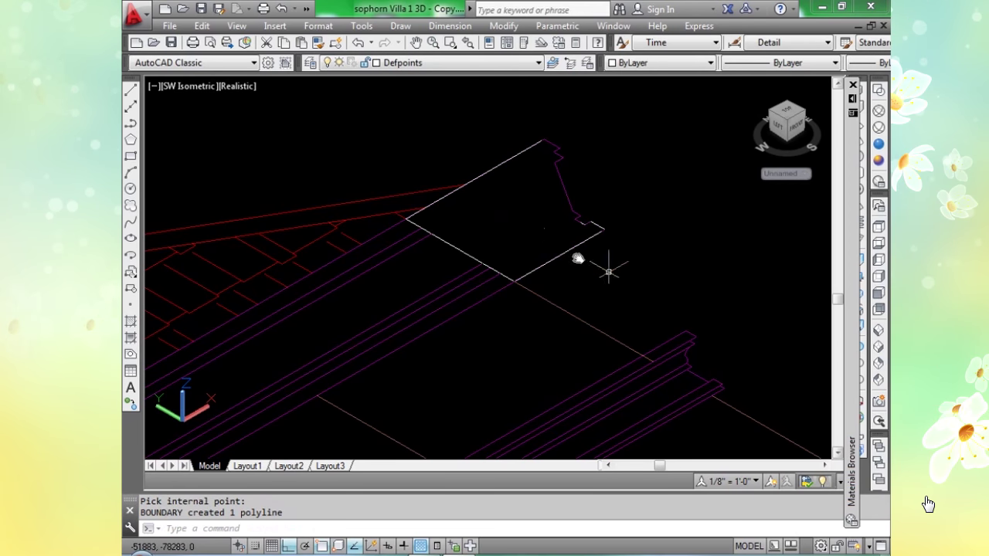
pyautogui.moveTo(609, 272); pyautogui.dragTo(523, 221, button='middle')
# Bring up the object properties palette twice and close it again.
pyautogui.write('mi')
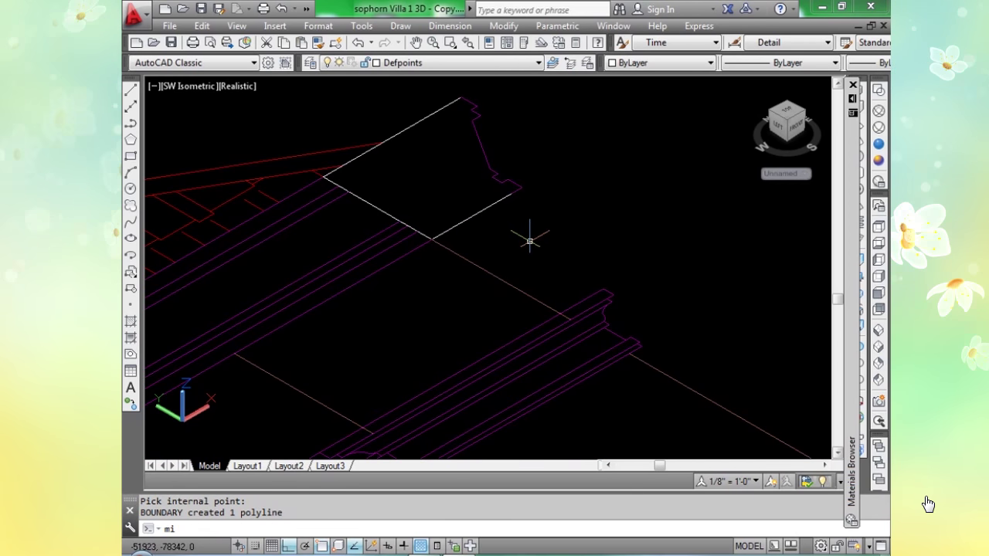
pyautogui.write('o')
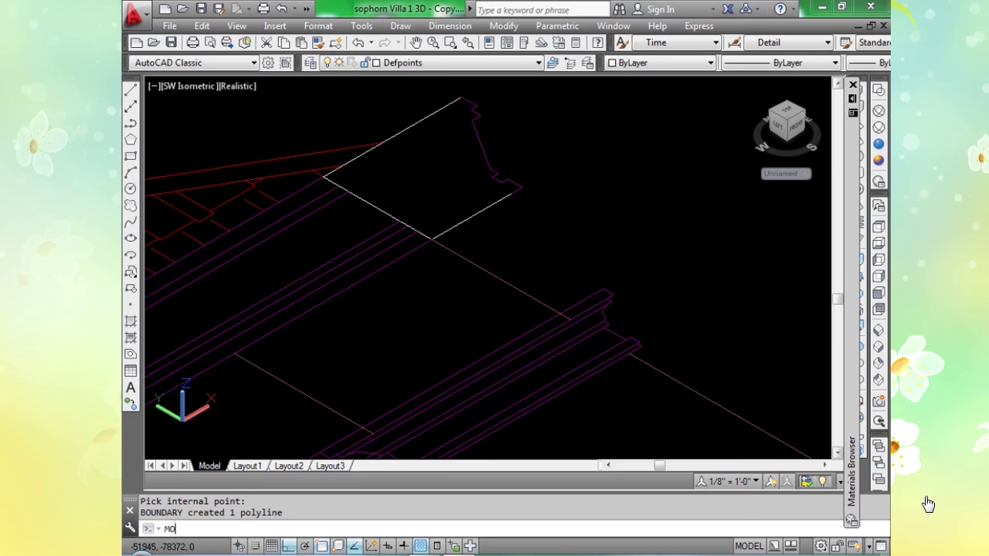
pyautogui.press('Return')
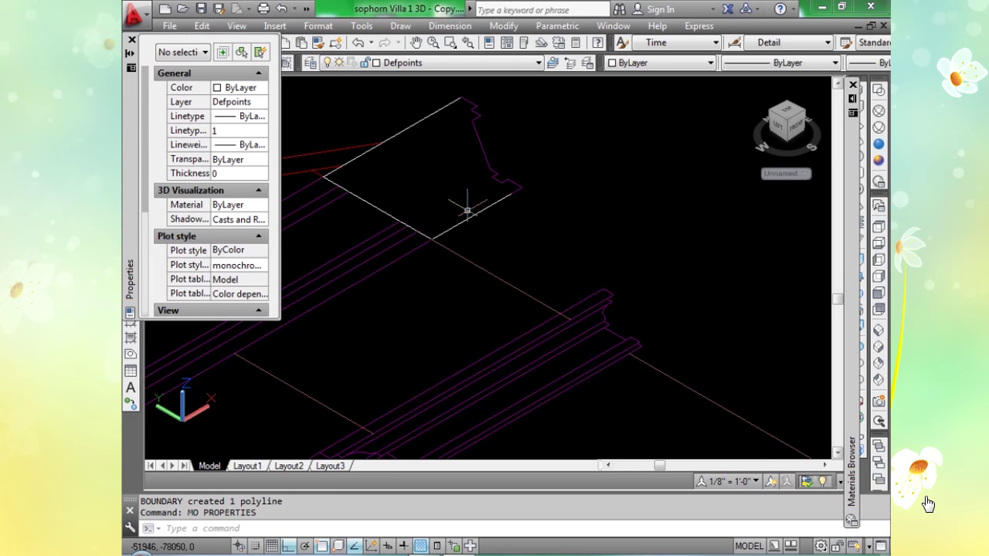
pyautogui.press('Escape')
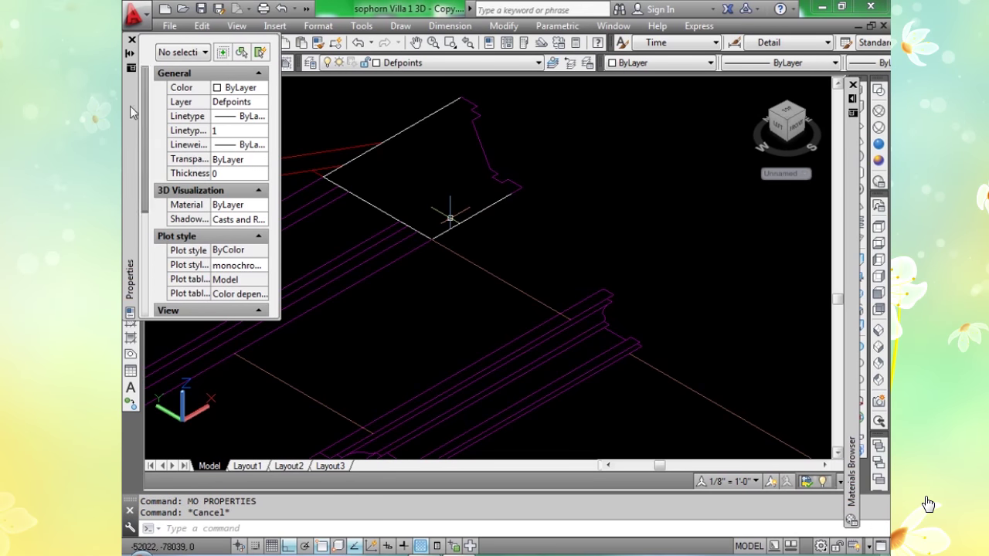
pyautogui.click(131, 39)
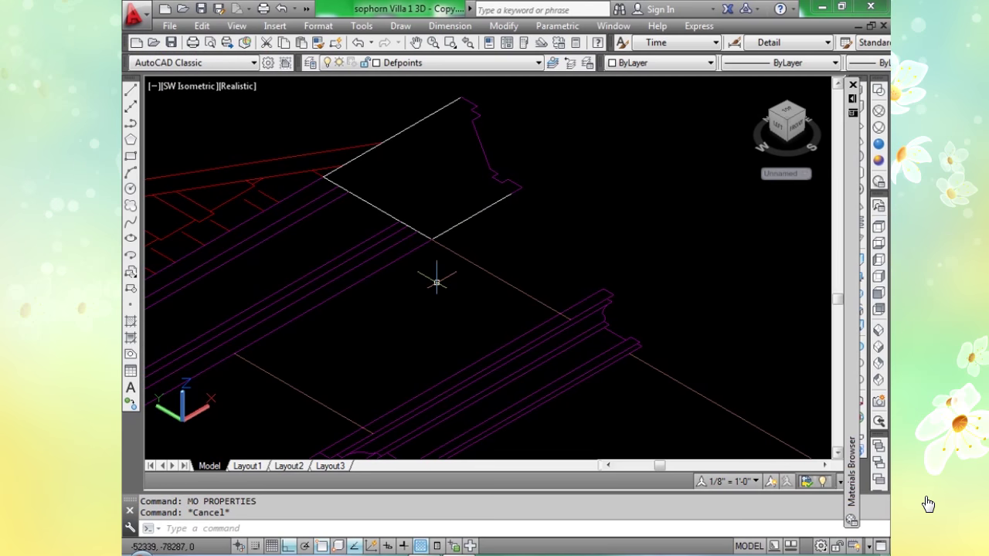
pyautogui.write('mo')
pyautogui.press('Return')
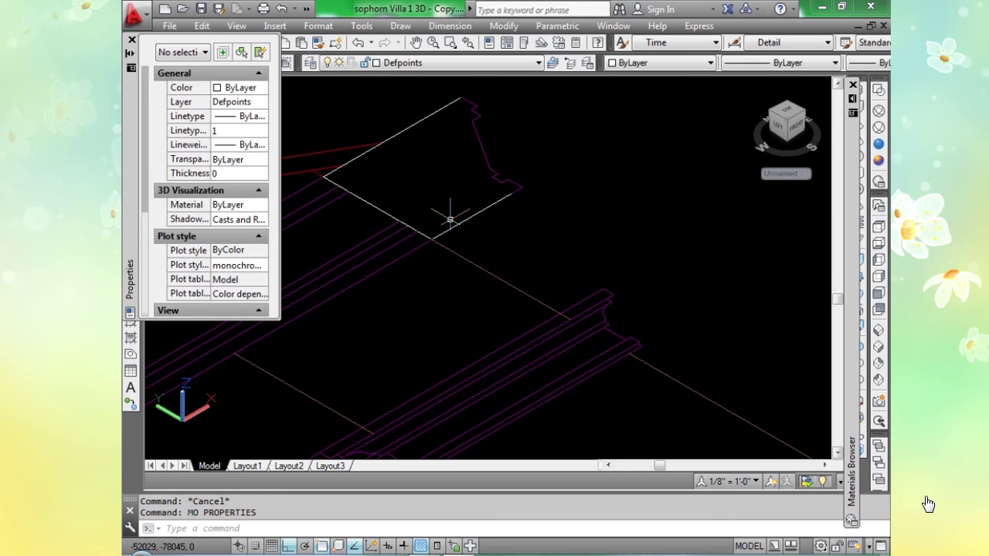
pyautogui.click(132, 39)
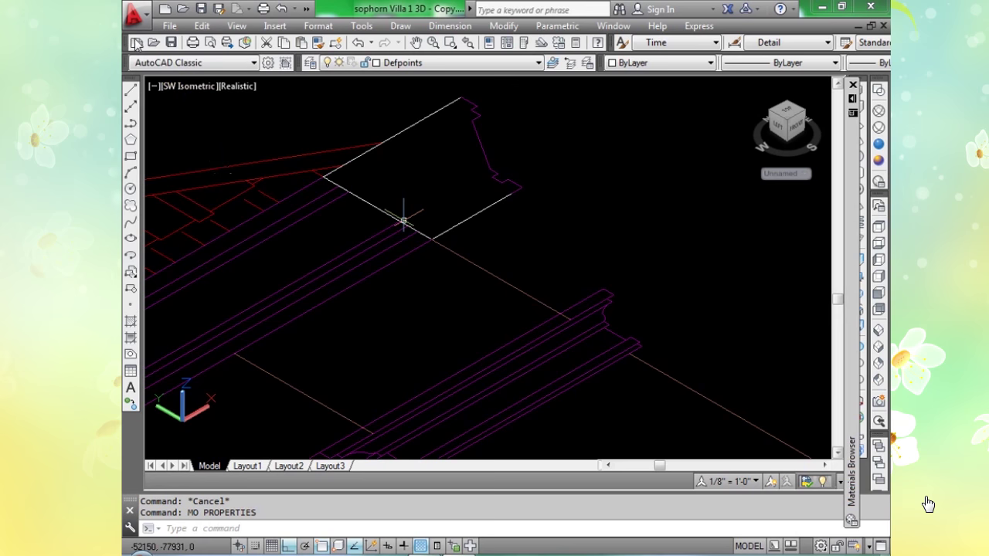
# Try selecting the white, upper-left and magenta profile edges for MOVE, cancelling each attempt.
pyautogui.write('m')
pyautogui.press('Return')
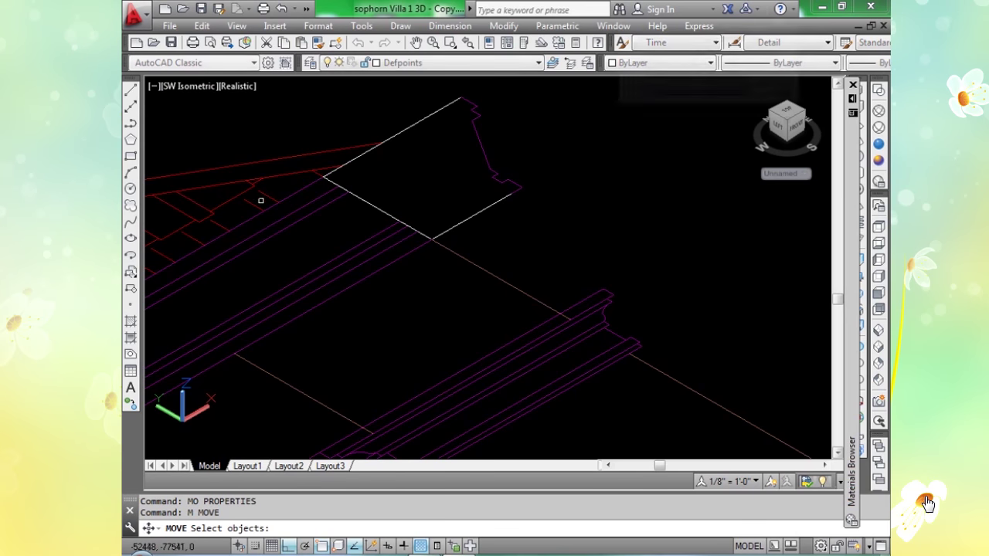
pyautogui.click(454, 229)
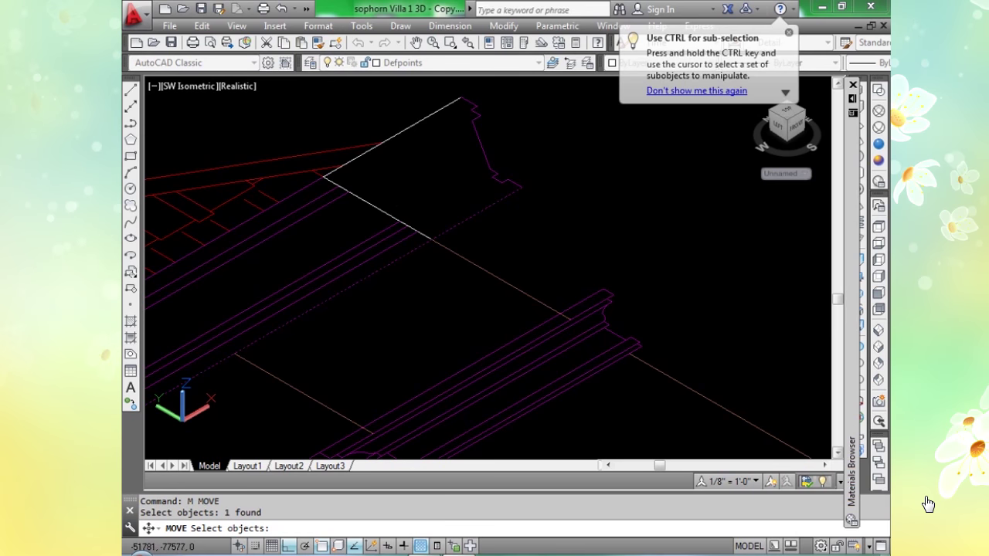
pyautogui.press('Escape')
pyautogui.write('m')
pyautogui.press('Return')
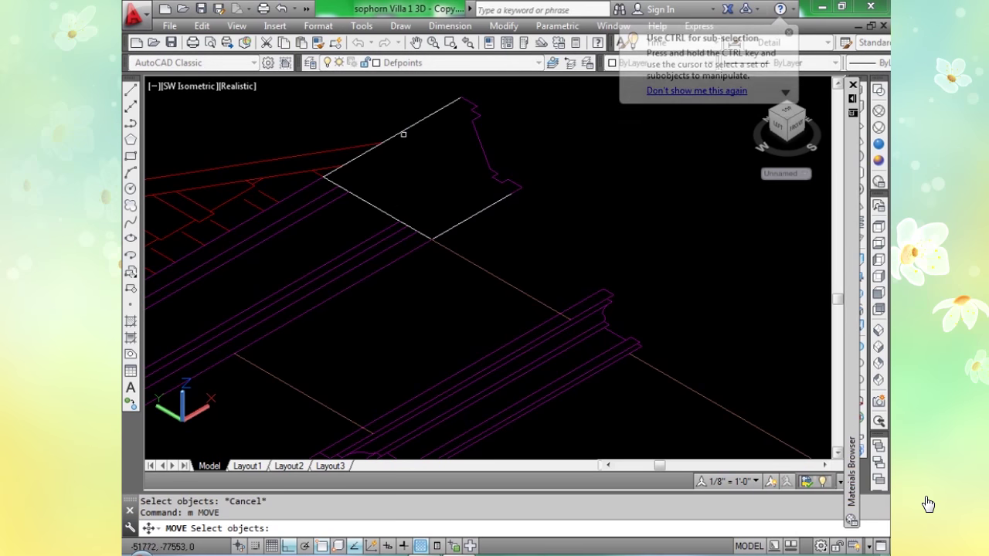
pyautogui.click(402, 131)
pyautogui.press('Escape')
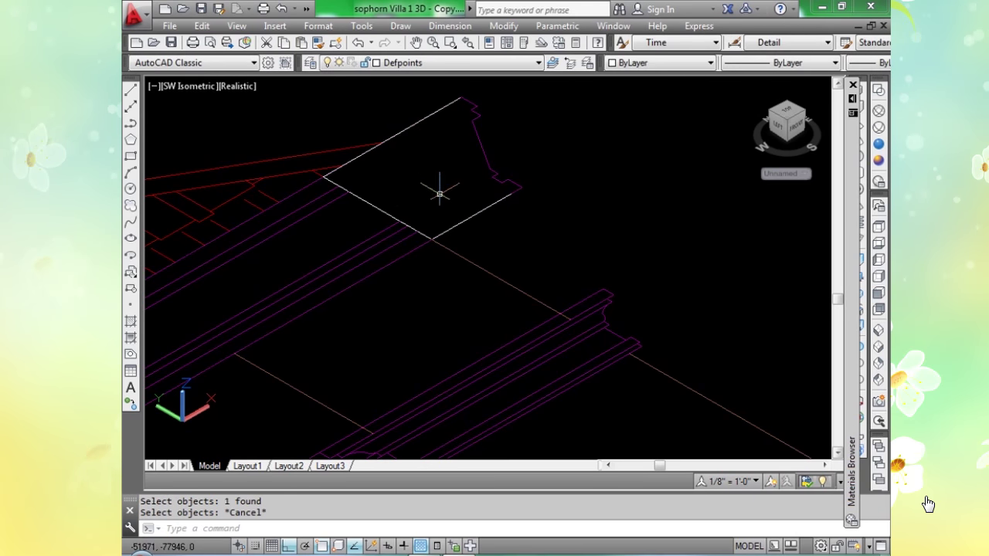
pyautogui.write('m')
pyautogui.press('Return')
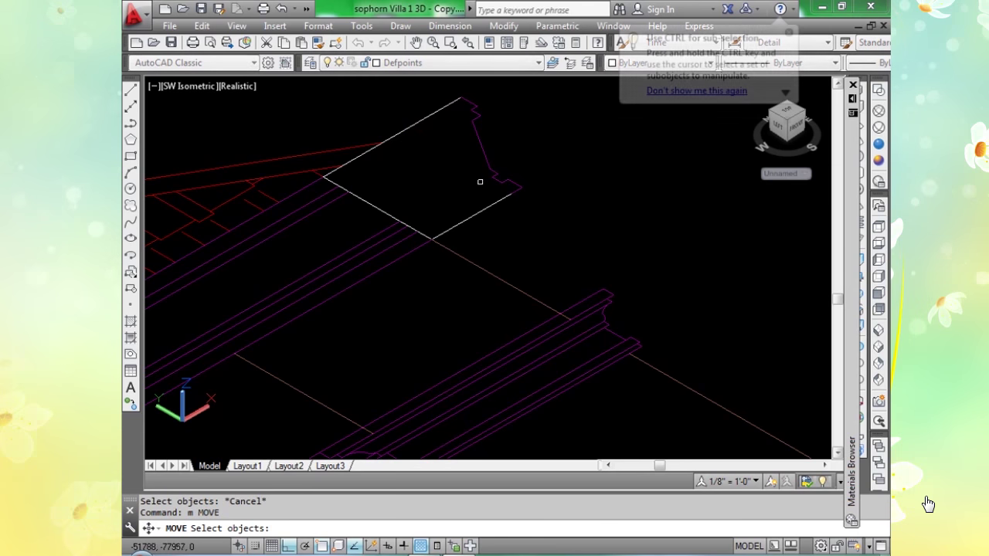
pyautogui.click(485, 158)
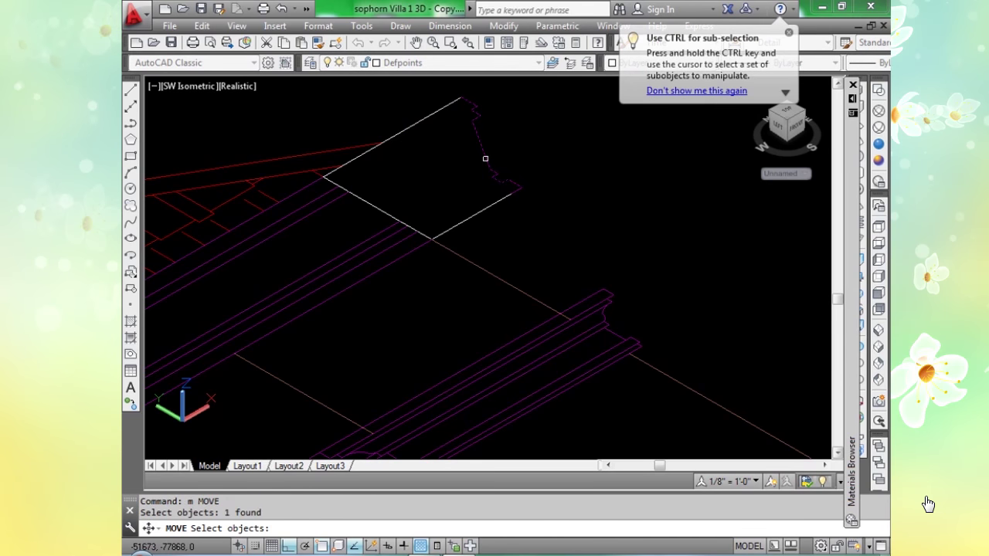
pyautogui.press('Escape')
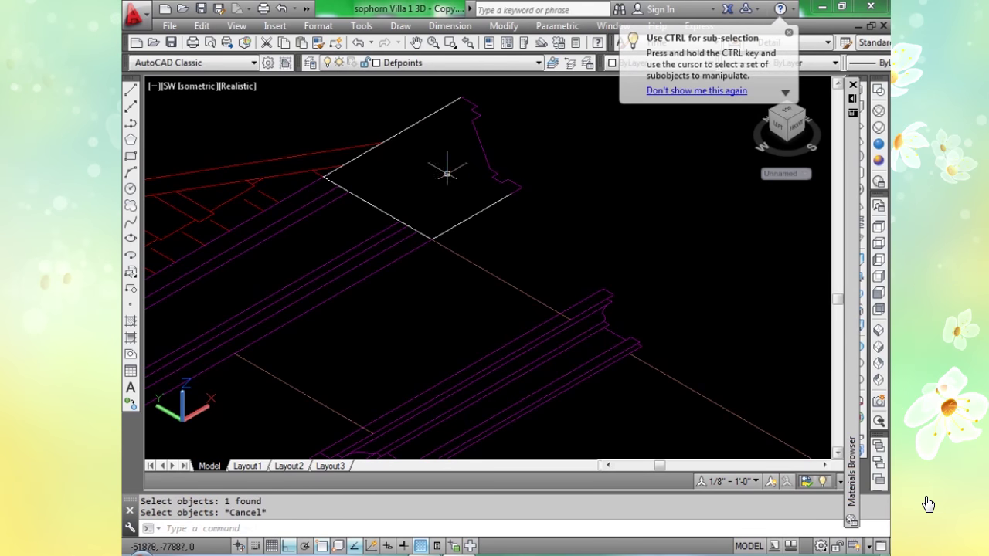
# Select two boundary edges, then start MOVE on the boundary polyline.
pyautogui.click(879, 480)
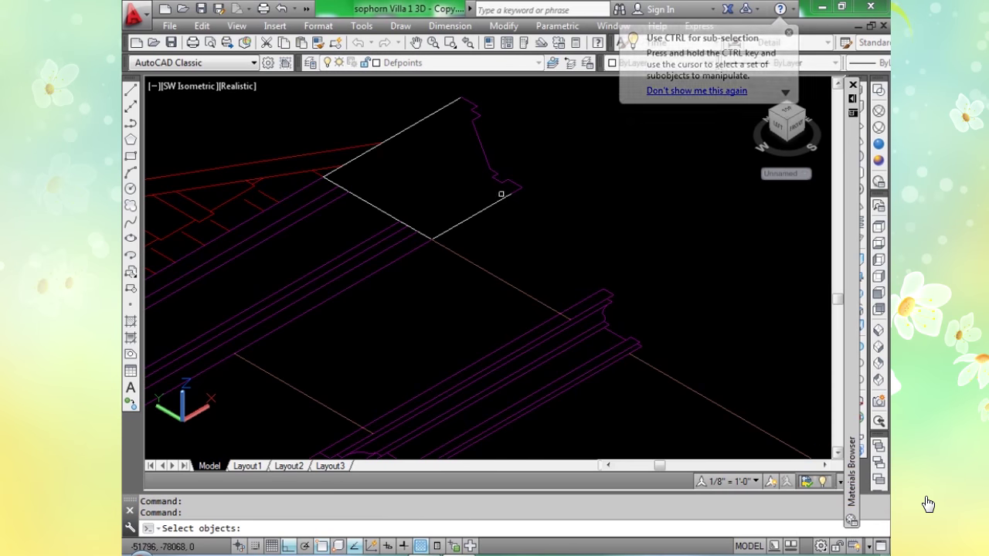
pyautogui.click(501, 198)
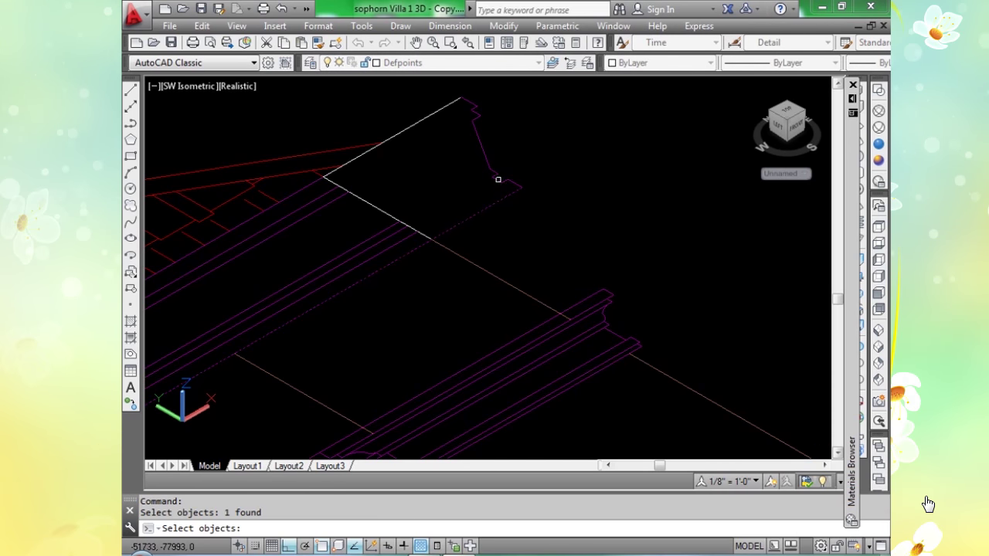
pyautogui.click(408, 129)
pyautogui.press('Return')
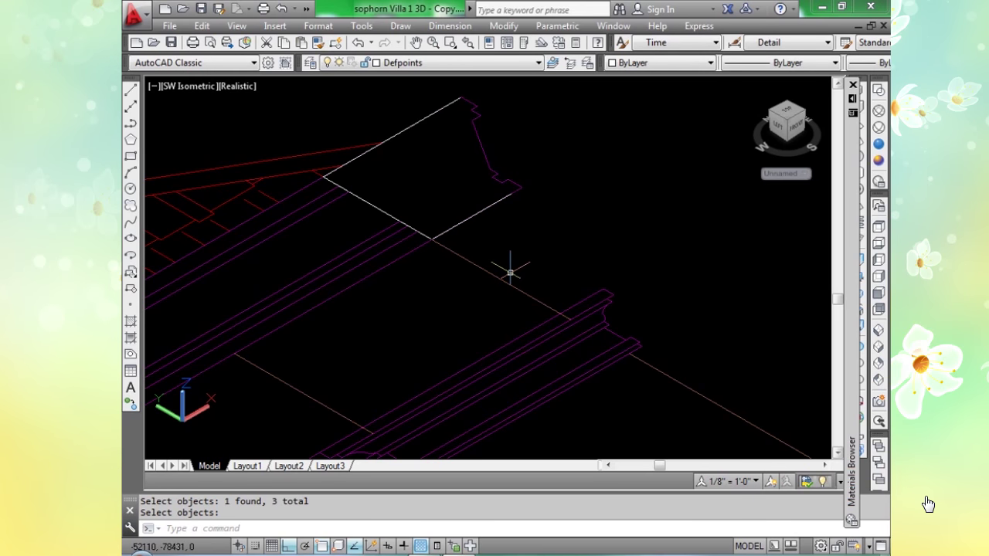
pyautogui.press('Return')
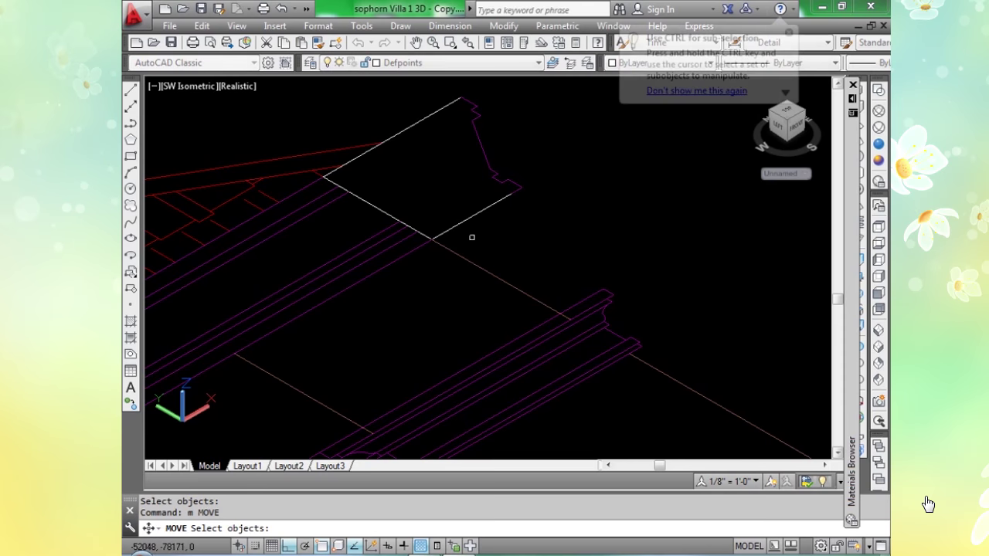
pyautogui.click(380, 208)
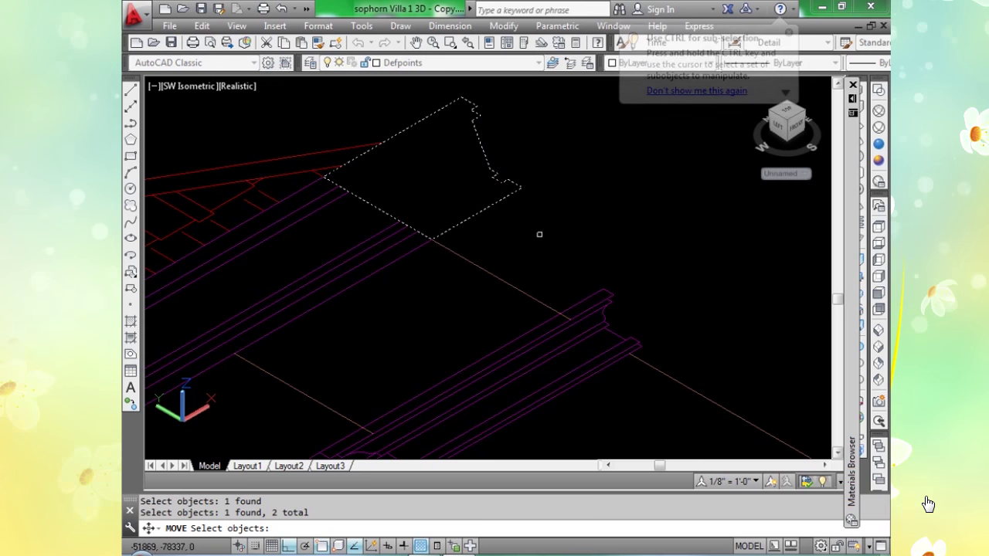
# Move the gutter end profile from its base point to open space beside the hip roof corner.
pyautogui.press('Return')
pyautogui.click(444, 232)
pyautogui.scroll(-6, 437, 230)
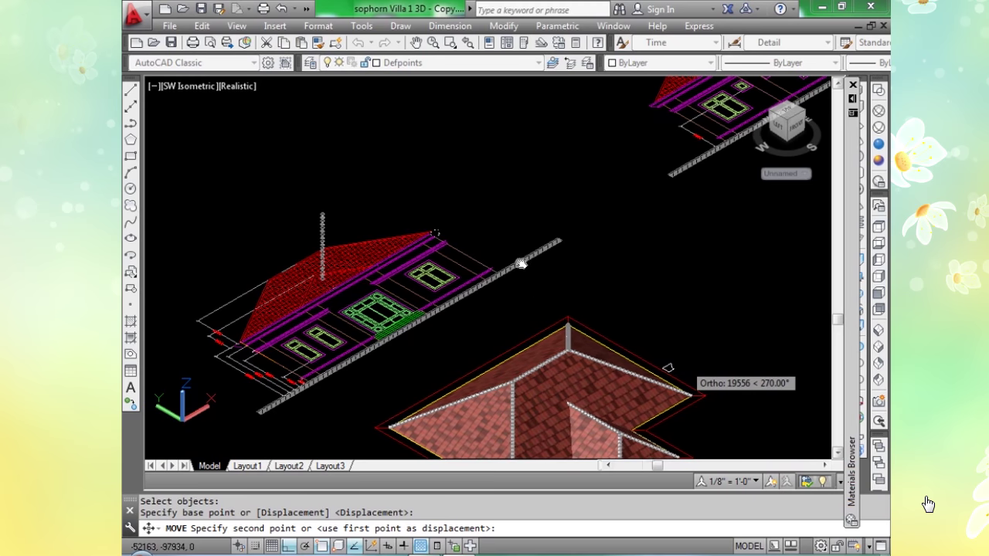
pyautogui.moveTo(687, 357); pyautogui.dragTo(550, 276, button='middle')
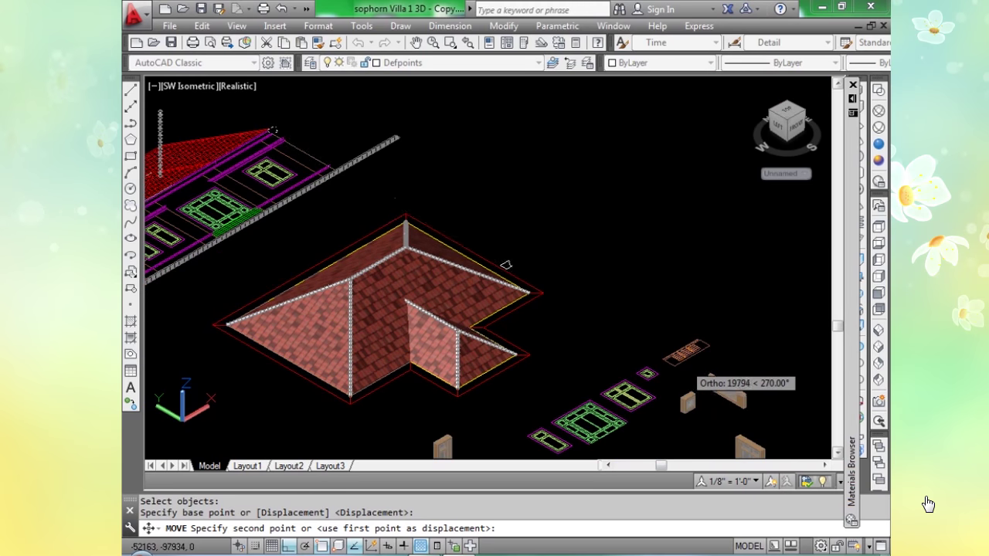
pyautogui.click(565, 290)
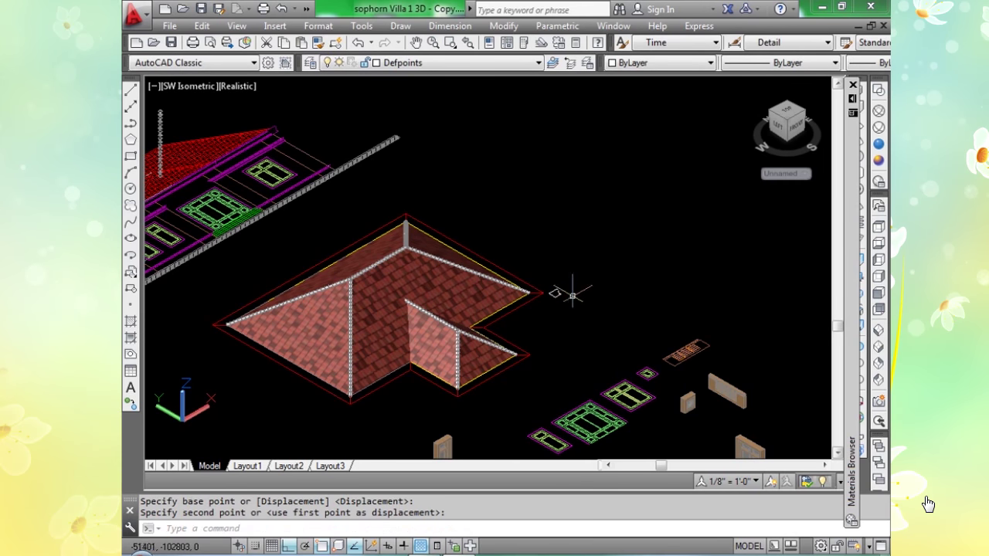
pyautogui.scroll(4, 561, 289)
pyautogui.moveTo(557, 290); pyautogui.dragTo(538, 331, button='middle')
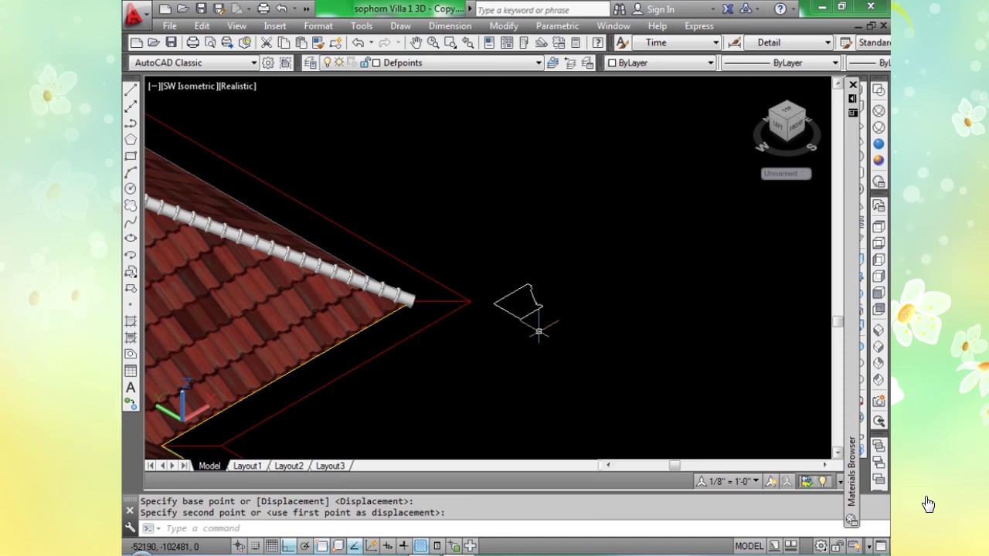
pyautogui.scroll(2, 539, 330)
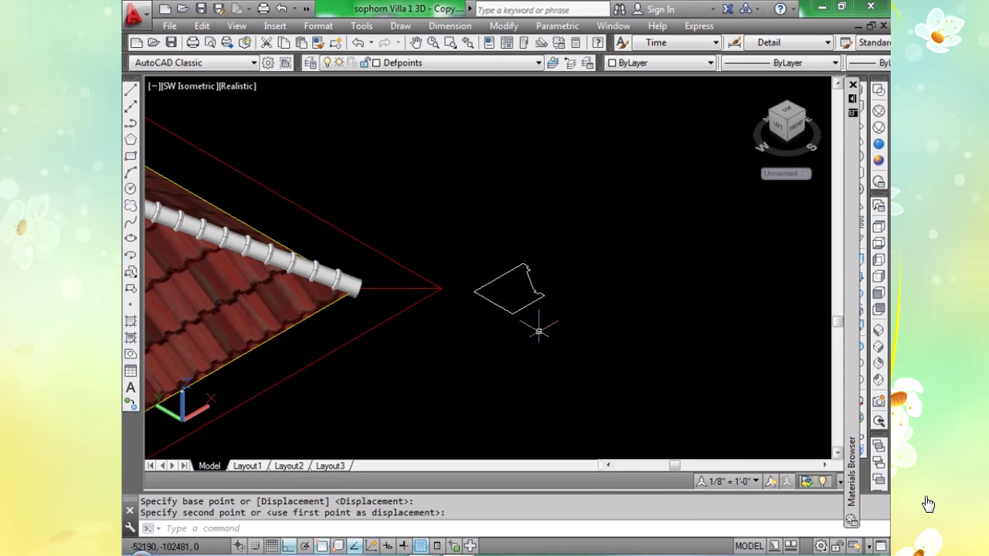
pyautogui.write('ROt')
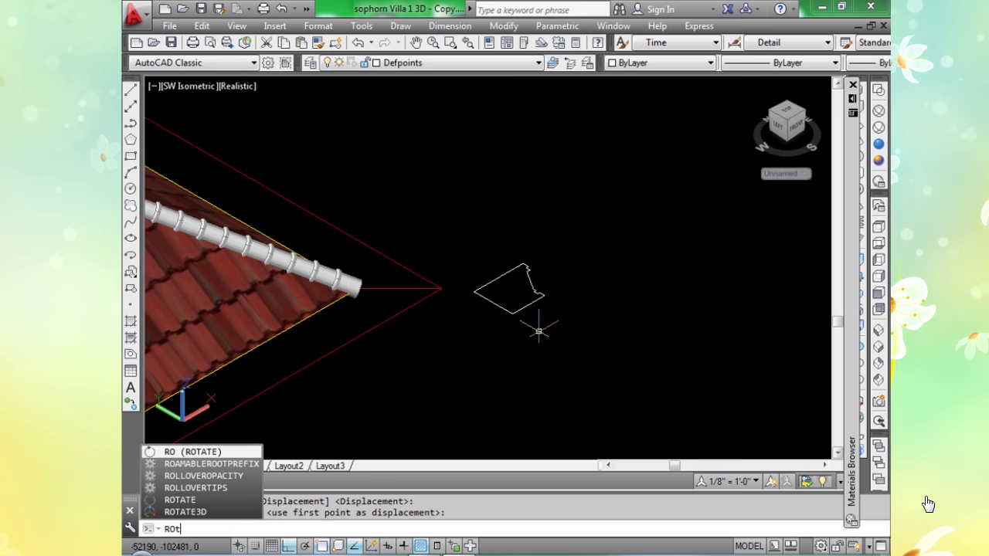
pyautogui.write('ate3')
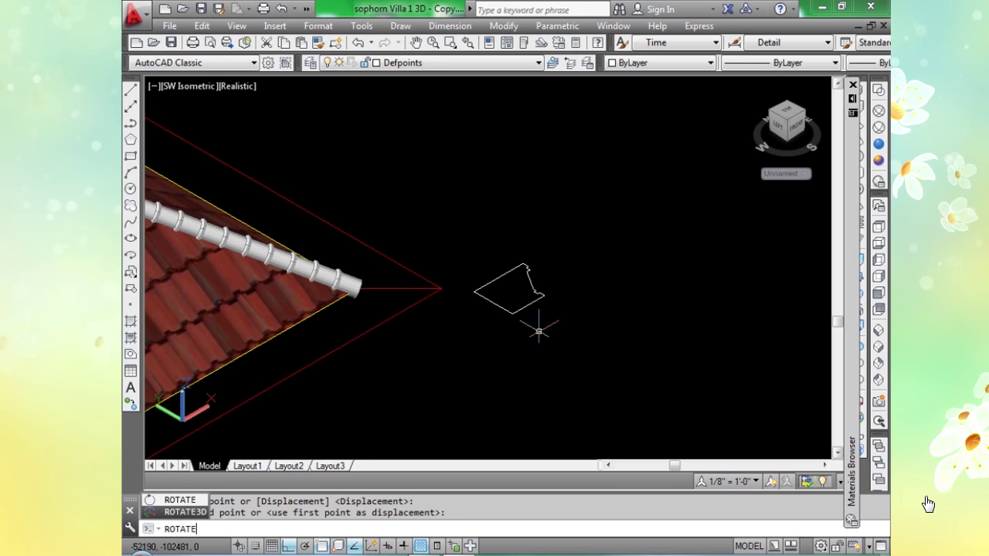
pyautogui.write('D')
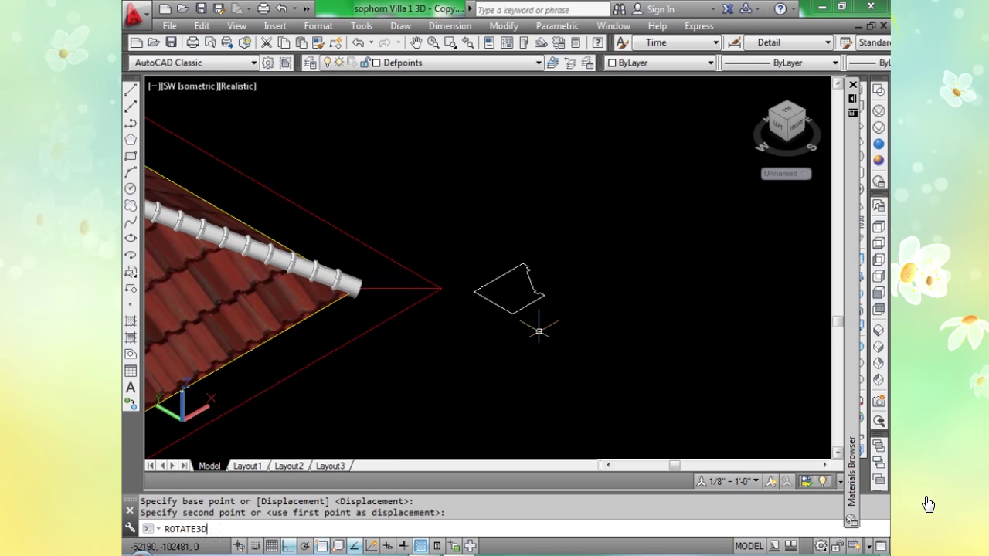
# Rotate the gutter profile 90 degrees about a two-point axis with ROTATE3D.
pyautogui.press('Return')
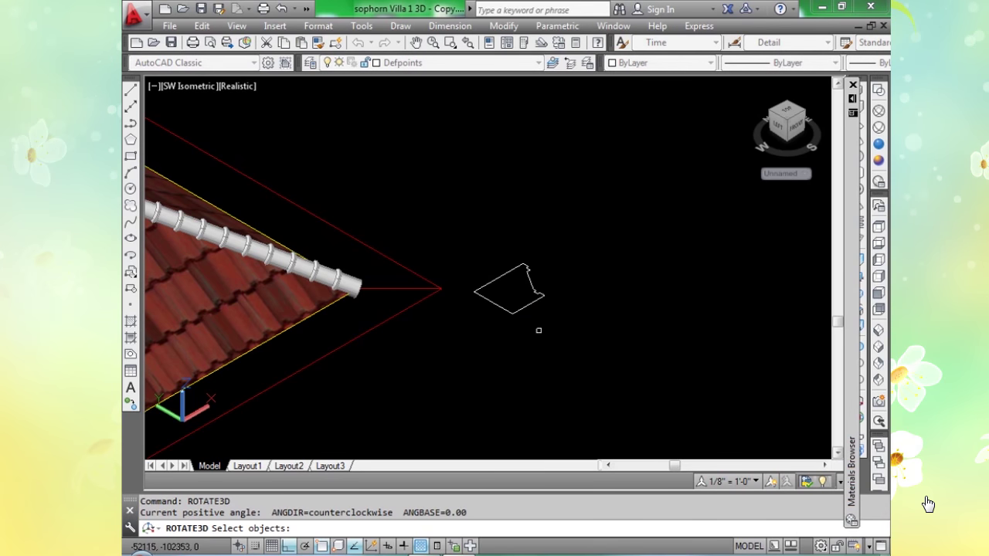
pyautogui.click(523, 310)
pyautogui.press('Return')
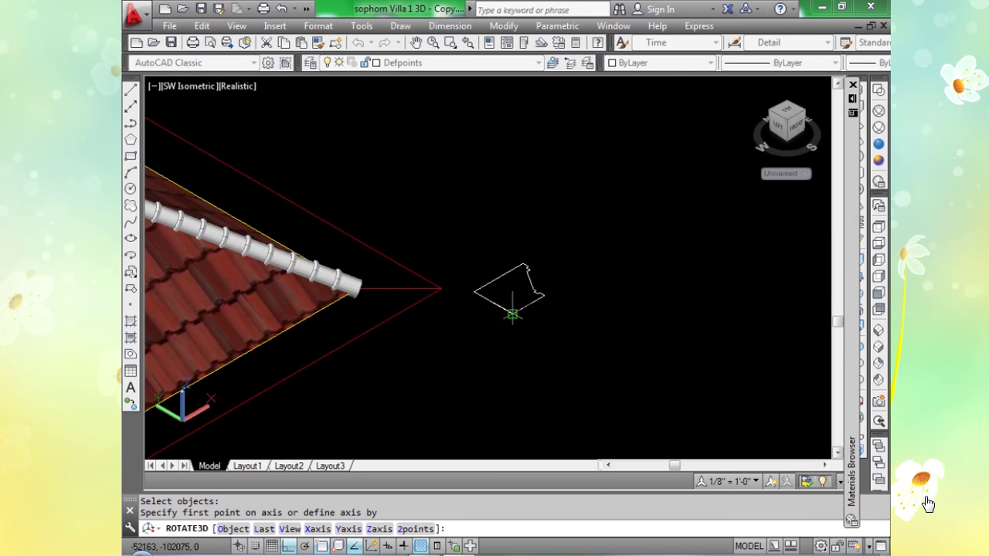
pyautogui.click(510, 313)
pyautogui.click(584, 276)
pyautogui.write('90')
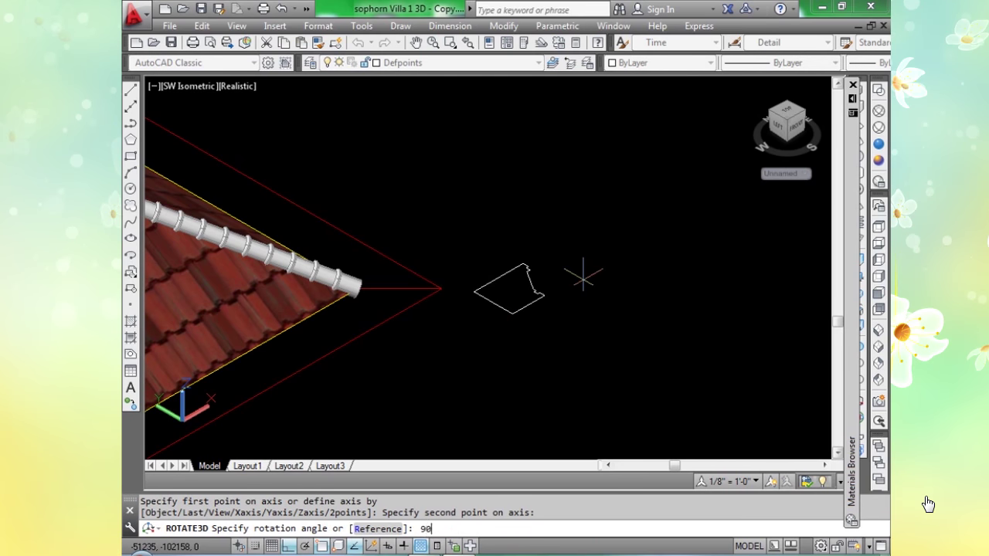
pyautogui.press('Return')
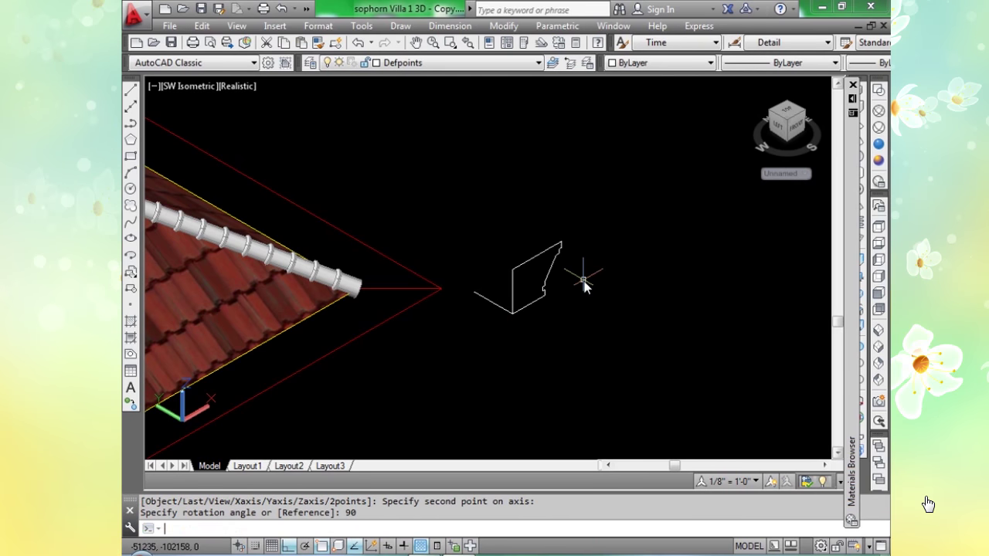
# Delete the leftover object and orbit to view the whole roof.
pyautogui.click(480, 293)
pyautogui.press('Delete')
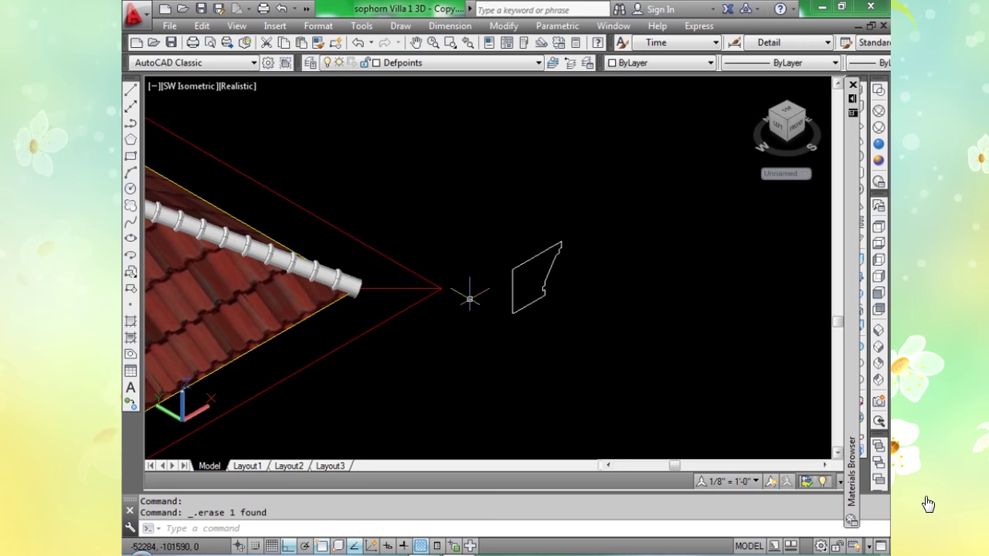
pyautogui.keyDown('shift'); pyautogui.moveTo(470, 298); pyautogui.dragTo(472, 297, button='middle'); pyautogui.keyUp('shift')
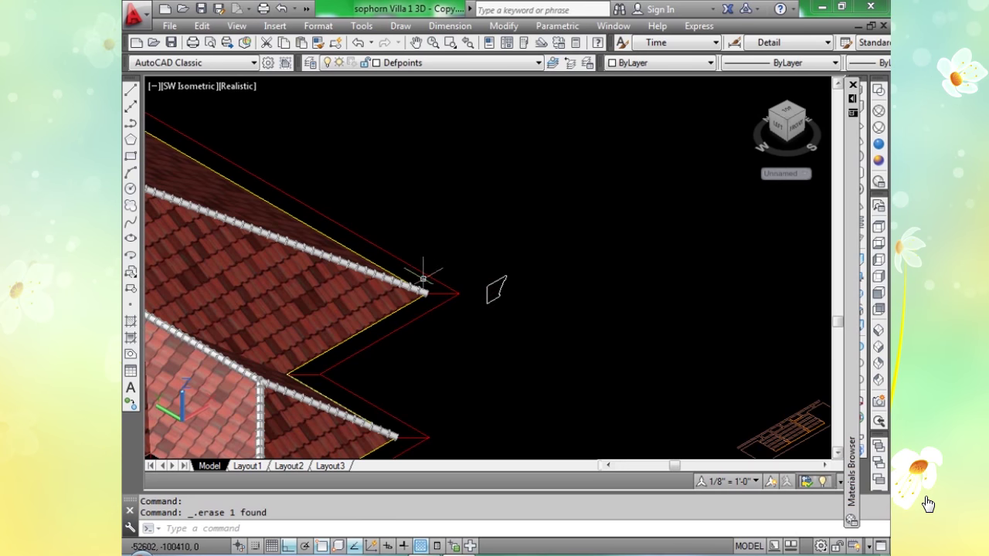
pyautogui.scroll(-3, 464, 292)
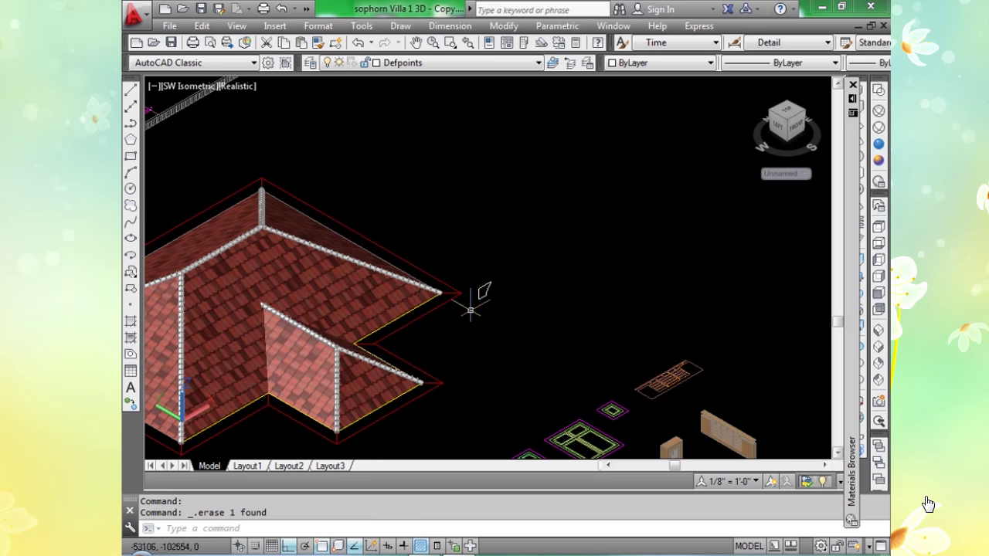
pyautogui.keyDown('shift'); pyautogui.moveTo(459, 343); pyautogui.dragTo(503, 297, button='middle'); pyautogui.keyUp('shift')
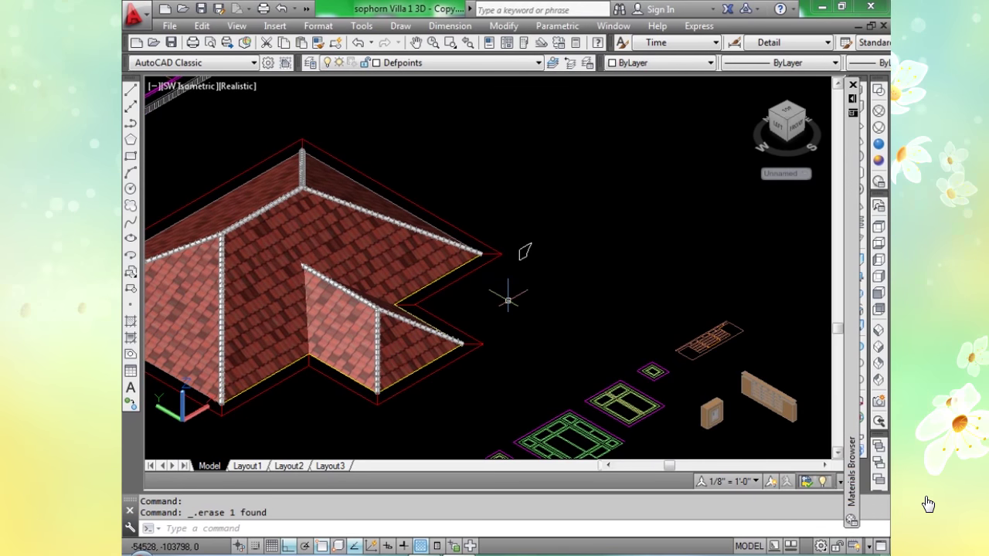
pyautogui.scroll(5, 521, 272)
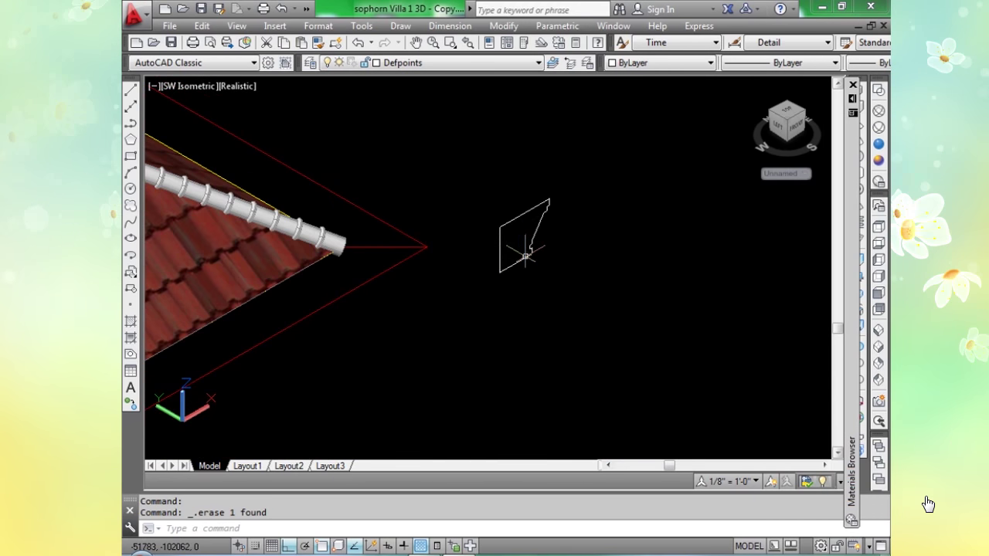
# Move the upright profile by its lower corner onto the red roof outline's corner.
pyautogui.write('m')
pyautogui.press('Return')
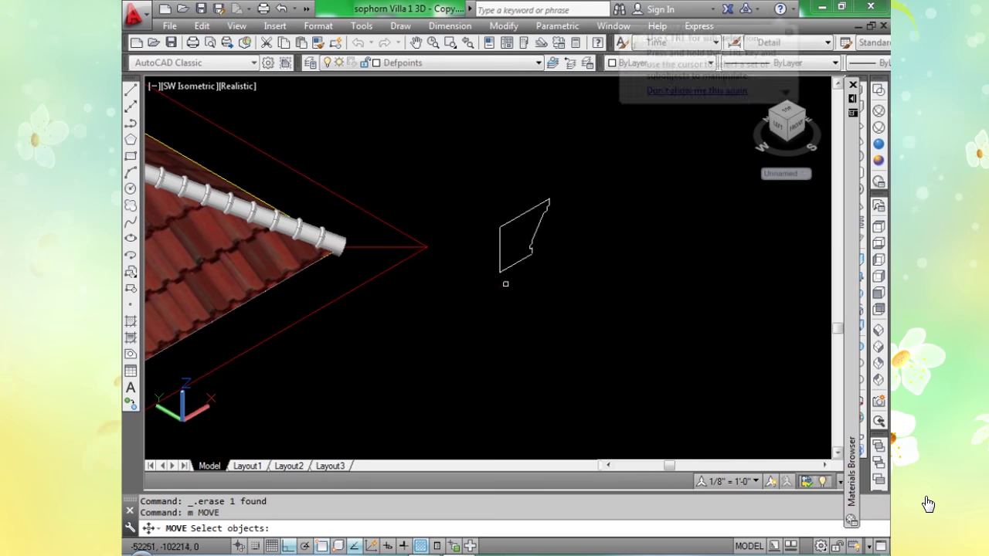
pyautogui.click(501, 272)
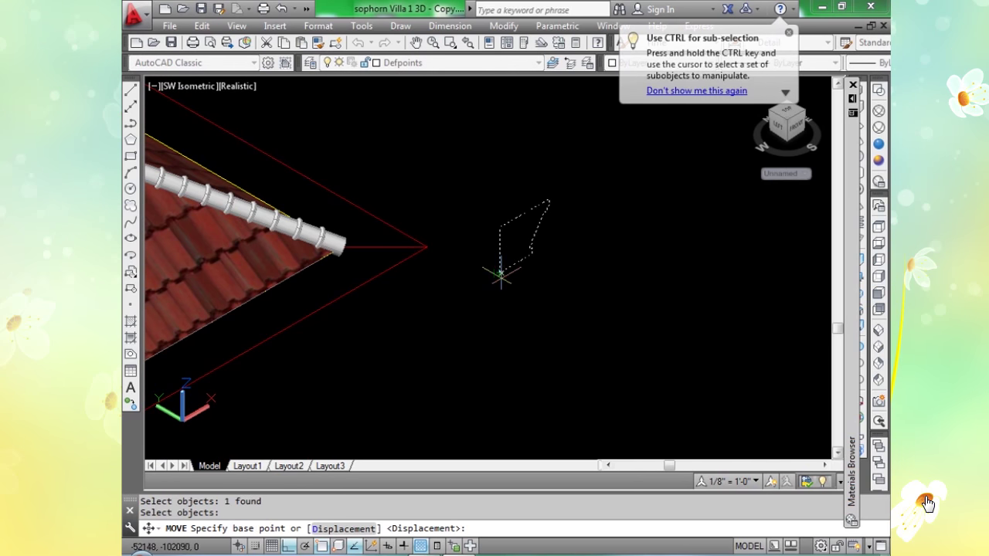
pyautogui.click(499, 272)
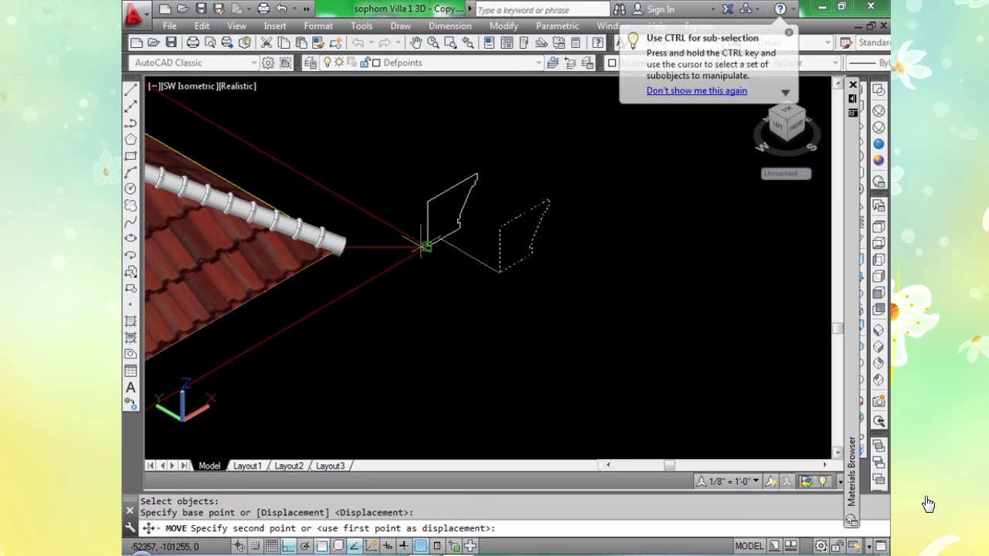
pyautogui.click(426, 248)
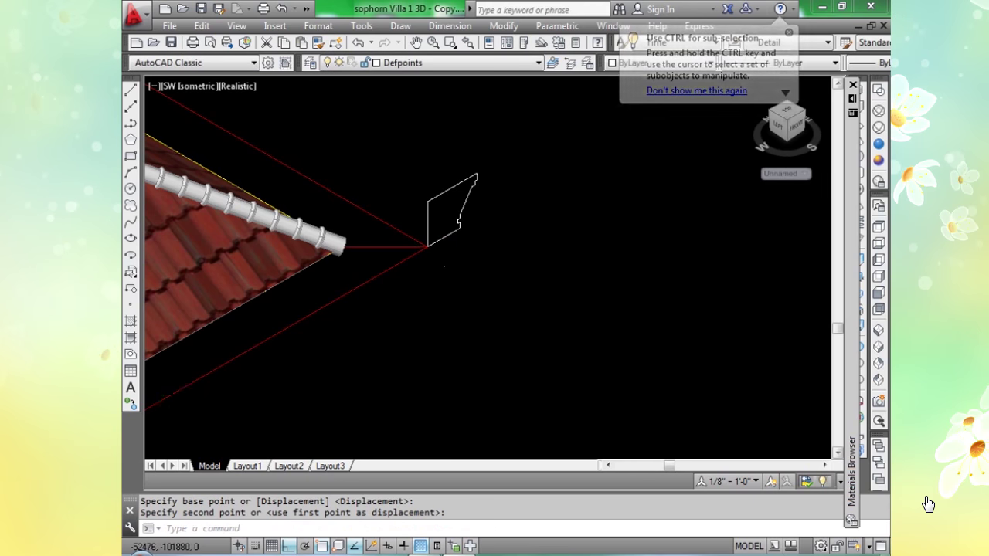
pyautogui.scroll(-2, 455, 272)
pyautogui.scroll(3, 455, 273)
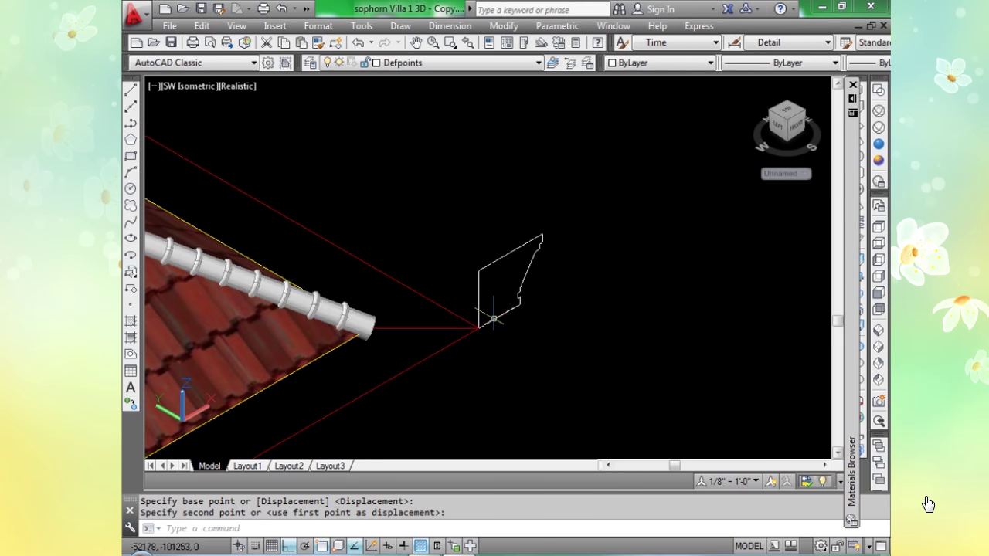
pyautogui.moveTo(495, 315); pyautogui.dragTo(523, 416, button='middle')
# Sweep the profile along the red roof outline to form a solid gutter.
pyautogui.write('sweep')
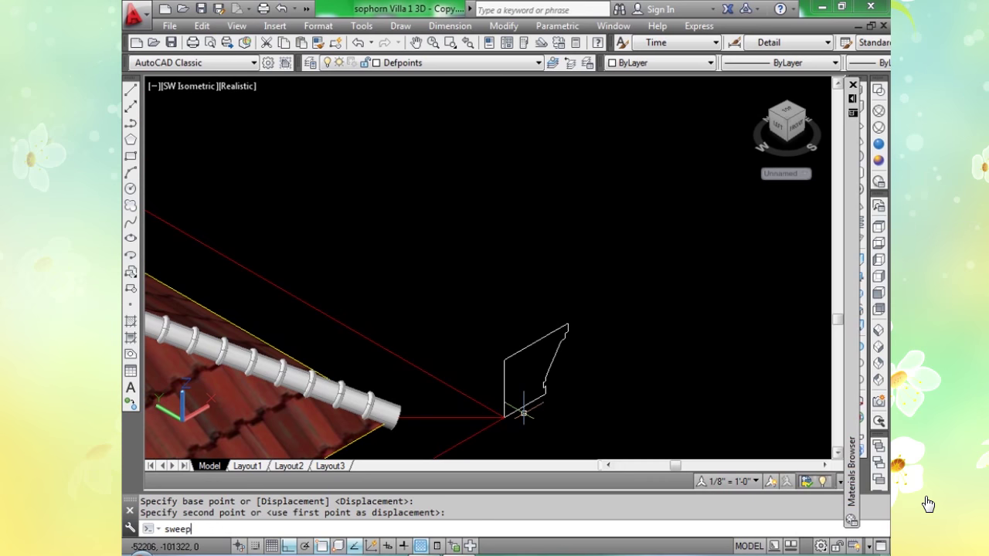
pyautogui.click(575, 317)
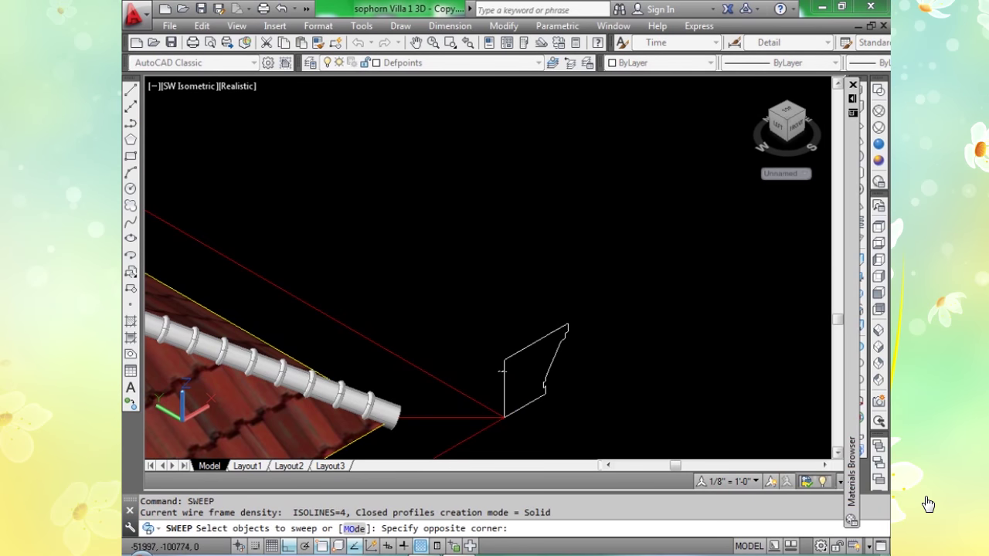
pyautogui.click(490, 373)
pyautogui.press('Return')
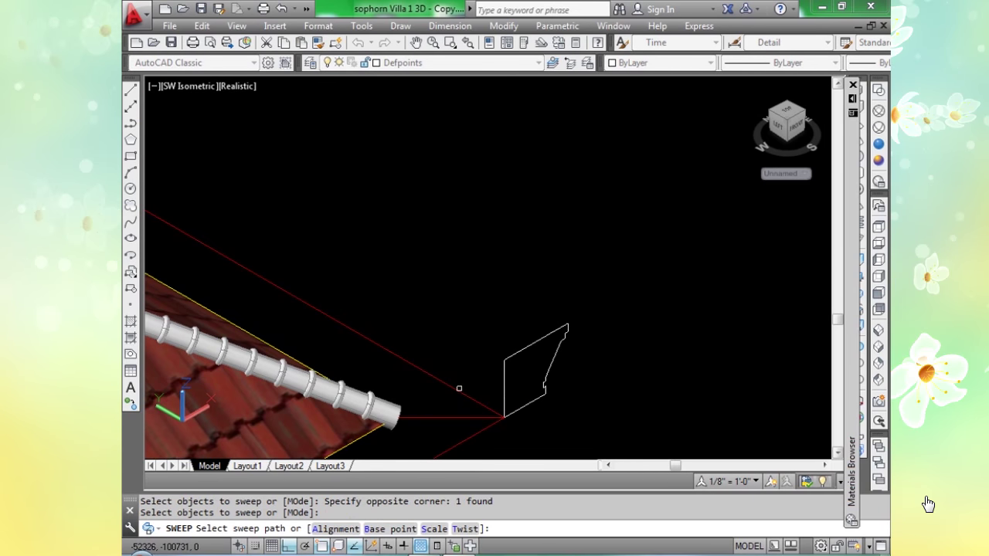
pyautogui.click(461, 388)
pyautogui.scroll(-5, 462, 389)
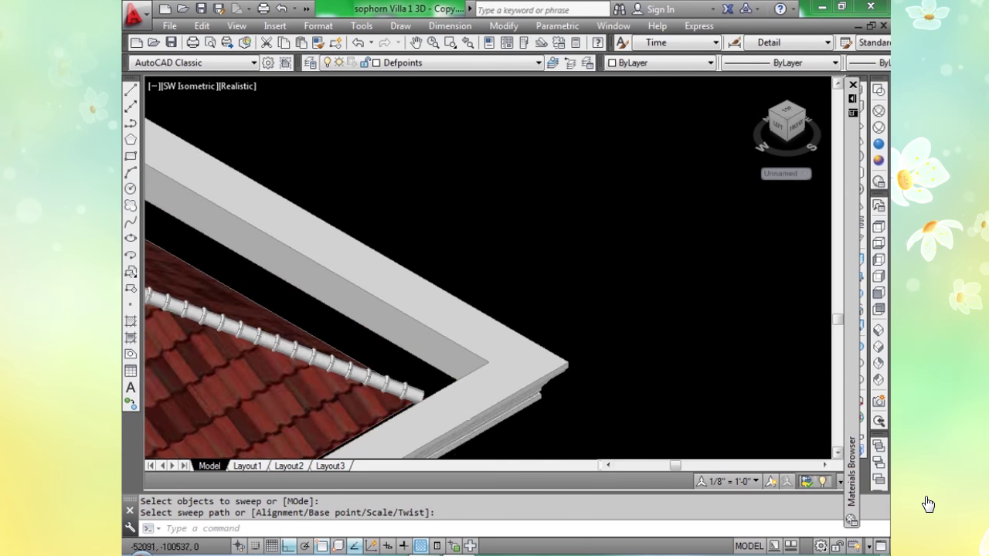
pyautogui.scroll(-3, 464, 370)
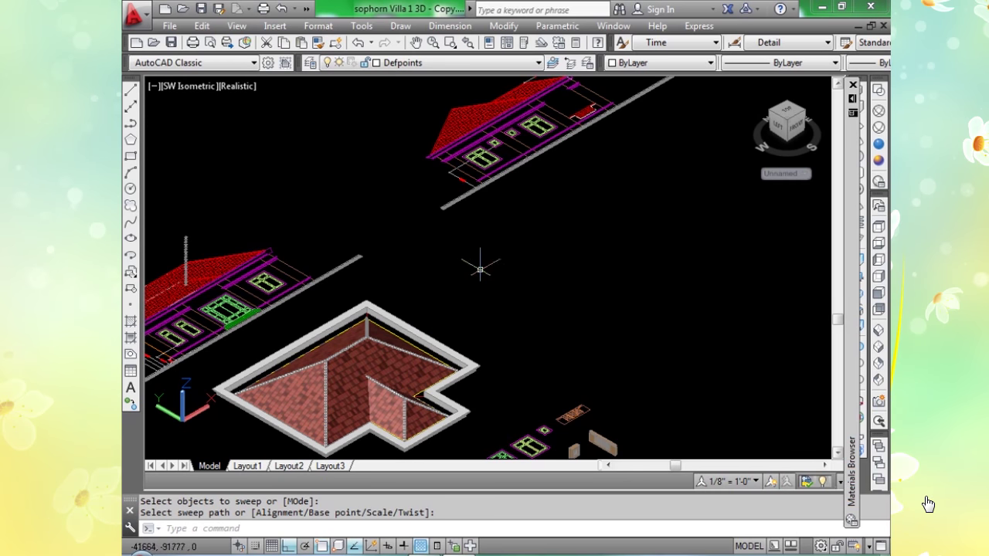
pyautogui.scroll(1, 510, 340)
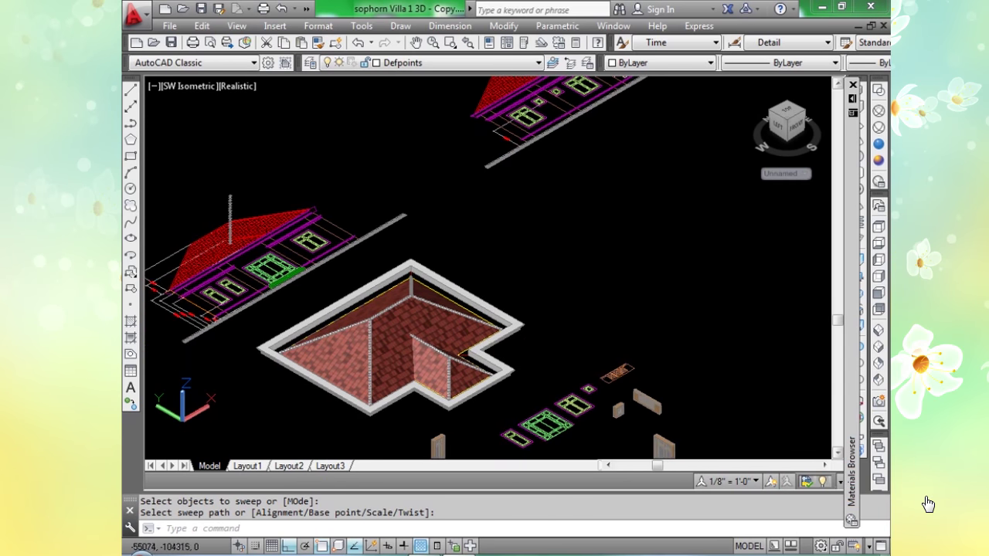
pyautogui.scroll(2, 488, 336)
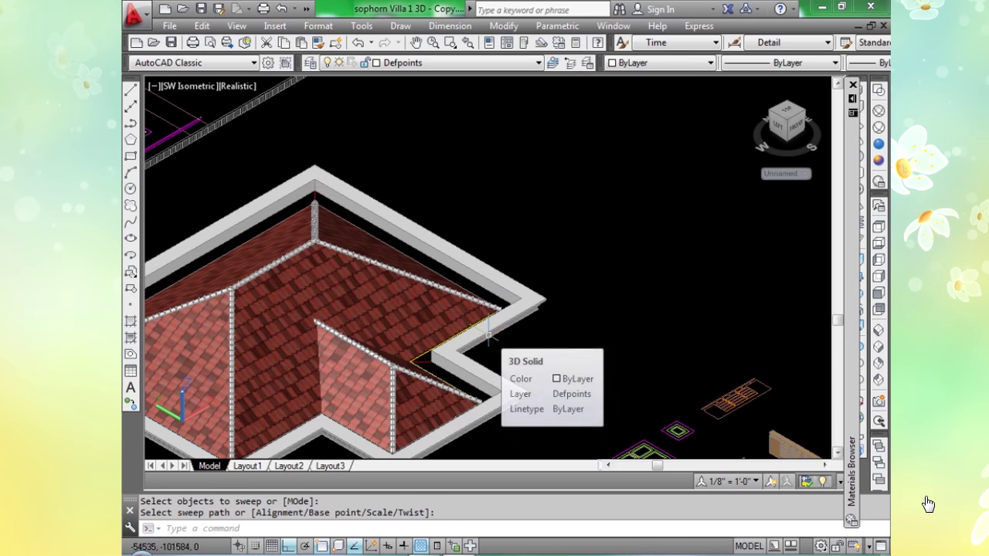
pyautogui.click(878, 227)
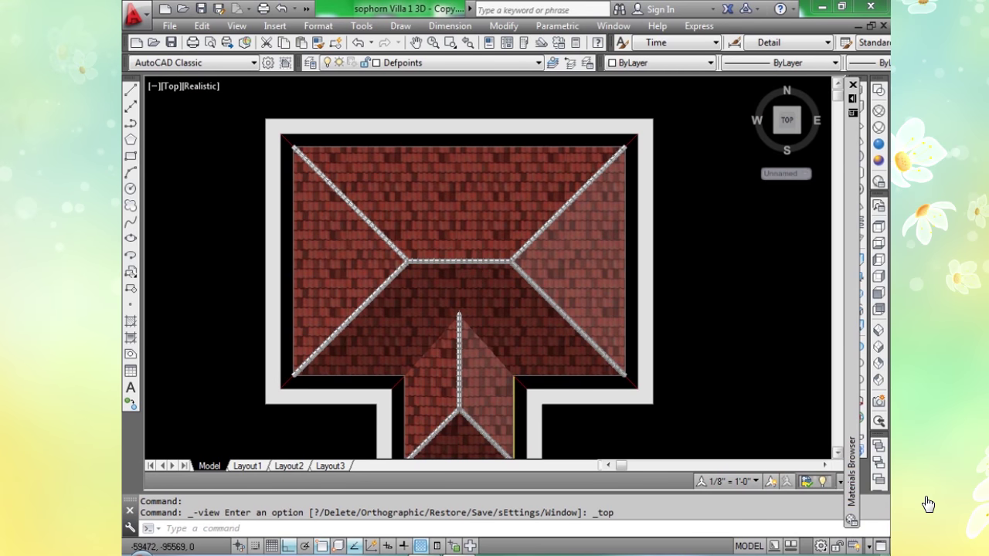
# Switch to Top view, then pan and zoom so the roof plan fills the centre.
pyautogui.scroll(-2, 484, 271)
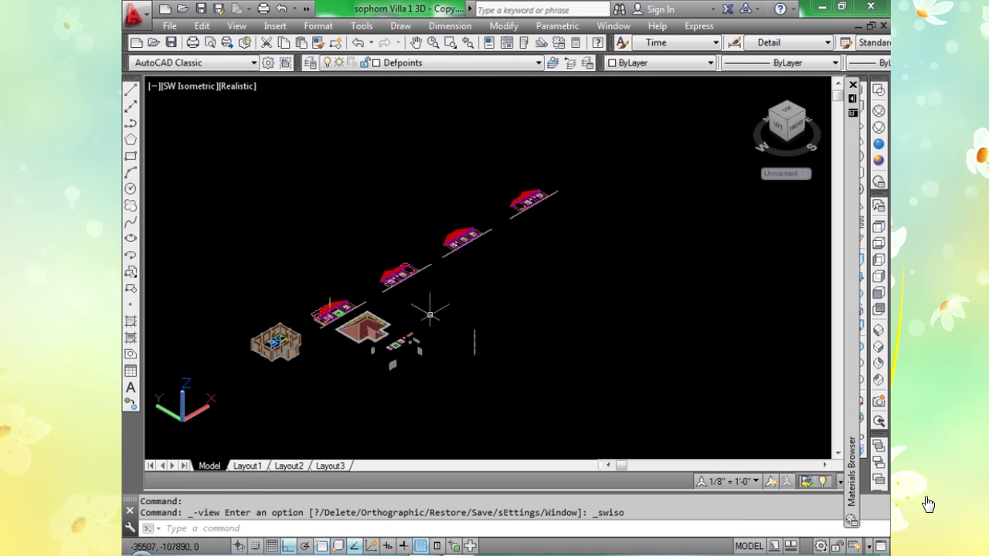
pyautogui.scroll(5, 376, 360)
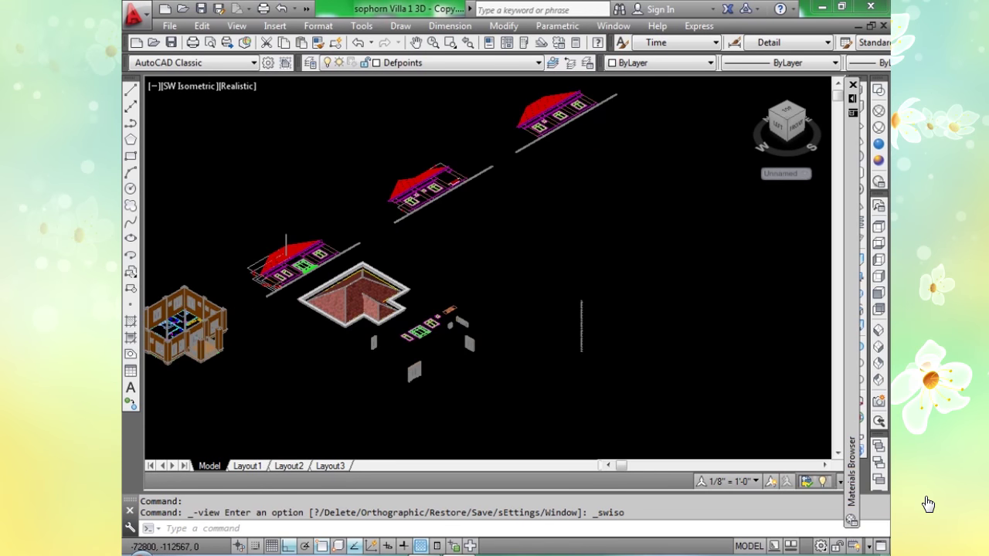
pyautogui.scroll(3, 371, 357)
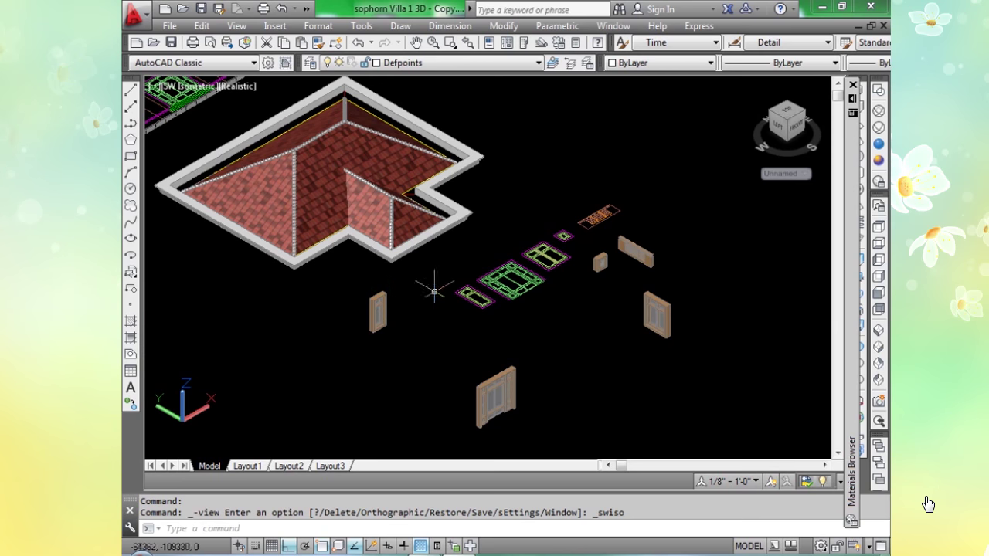
pyautogui.click(878, 226)
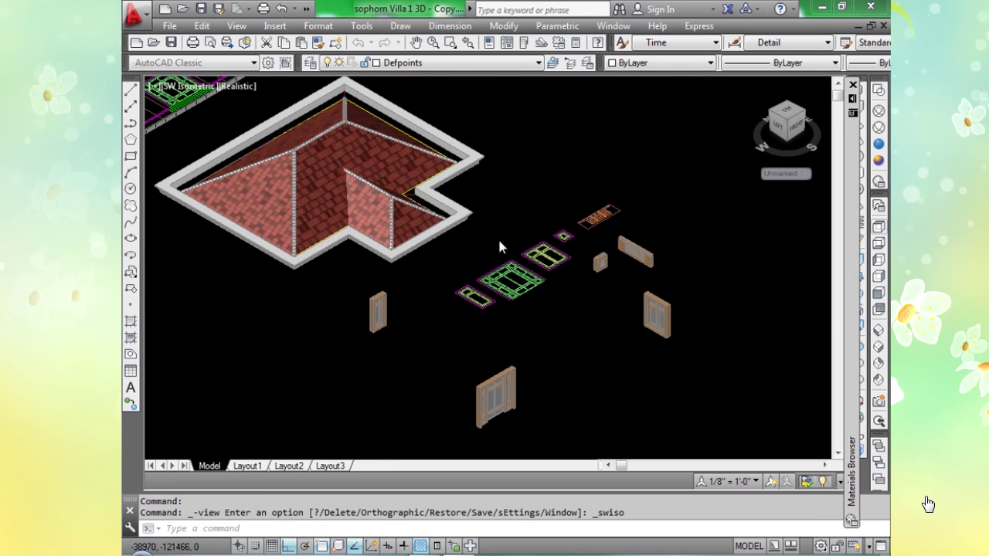
pyautogui.moveTo(404, 257)
pyautogui.mouseDown(button='middle')
pyautogui.moveTo(494, 397)
pyautogui.moveTo(517, 307)
pyautogui.mouseUp(button='middle')
pyautogui.scroll(2, 510, 398)
pyautogui.scroll(3, 533, 399)
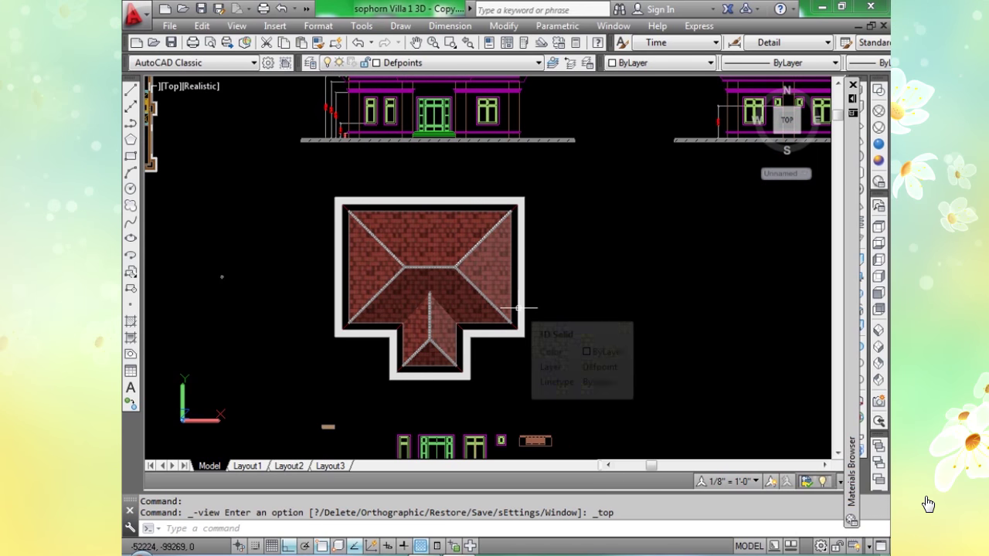
# Define a block named 'roof block' from a window selection of all 227 roof objects.
pyautogui.write('b')
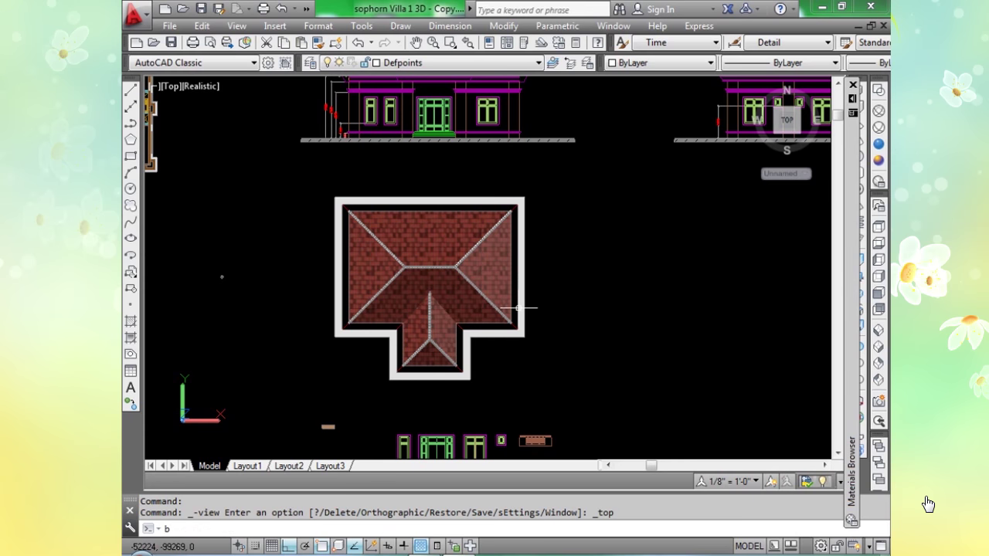
pyautogui.press('Return')
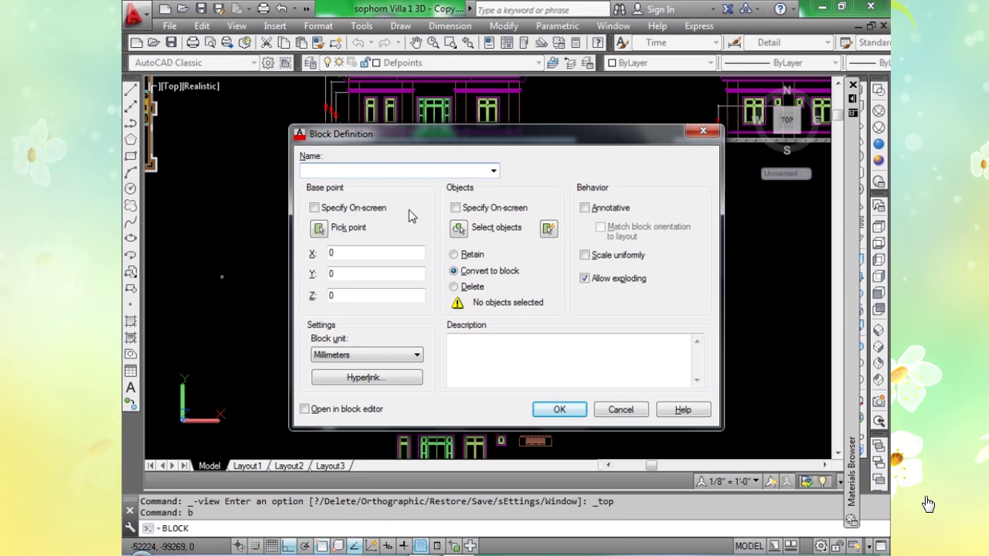
pyautogui.write('roof')
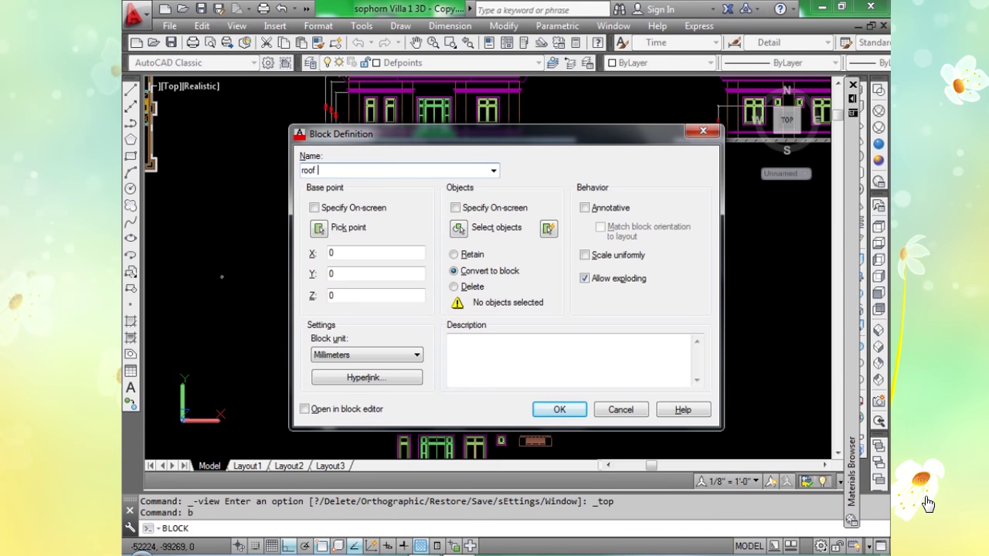
pyautogui.write(' block')
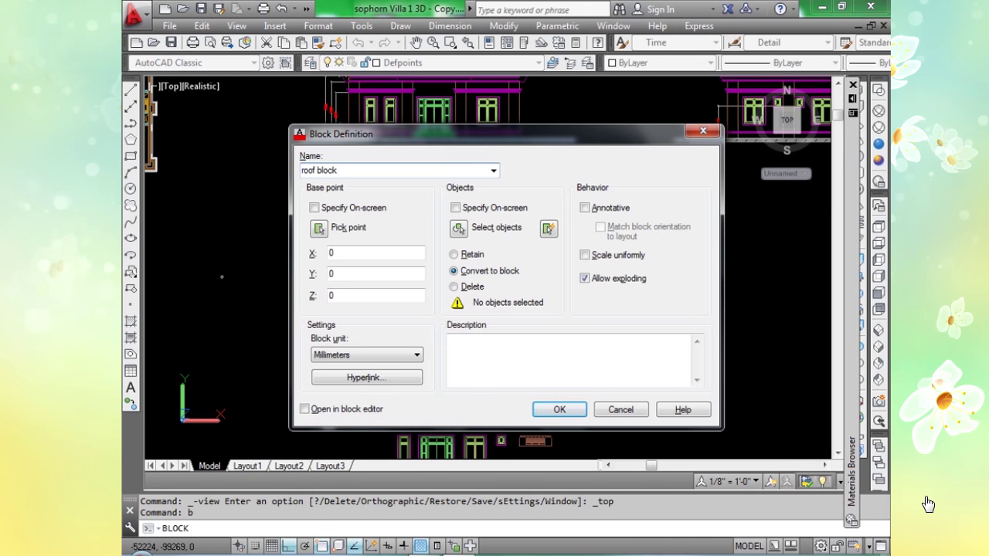
pyautogui.click(468, 231)
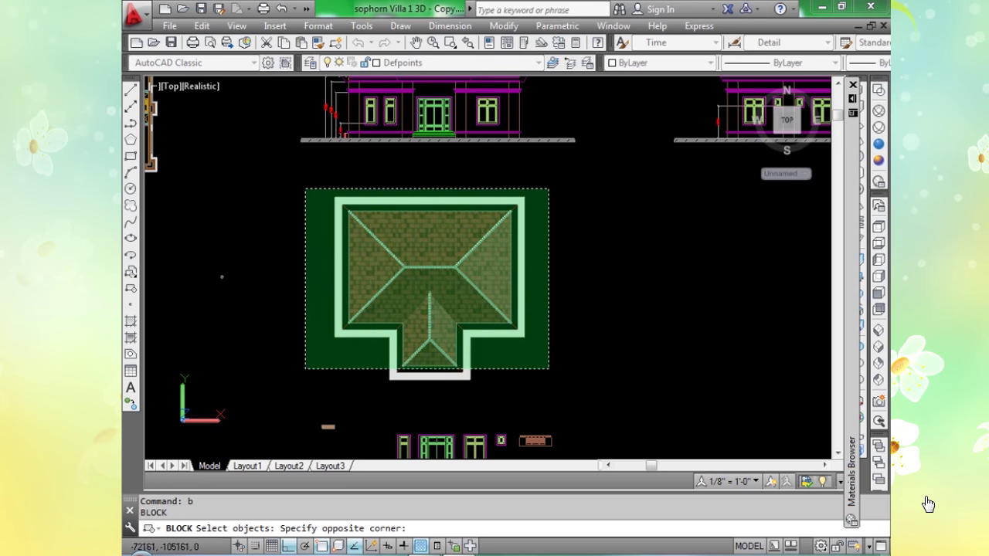
pyautogui.click(329, 386)
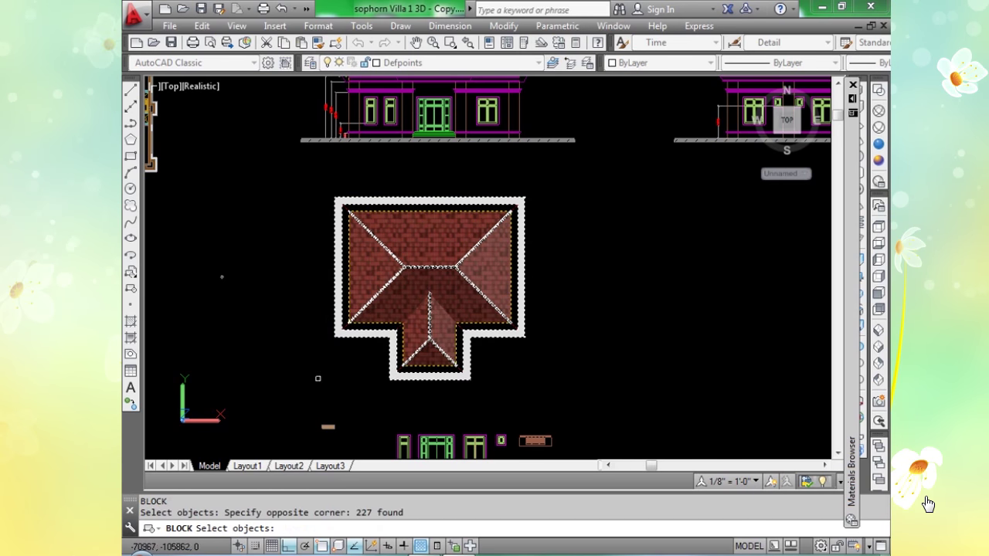
pyautogui.press('Return')
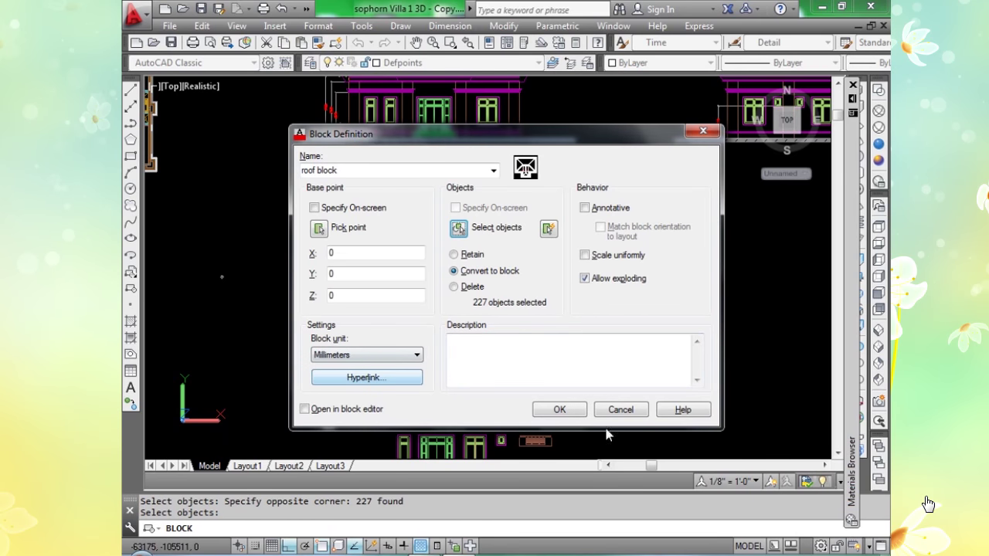
pyautogui.click(563, 347)
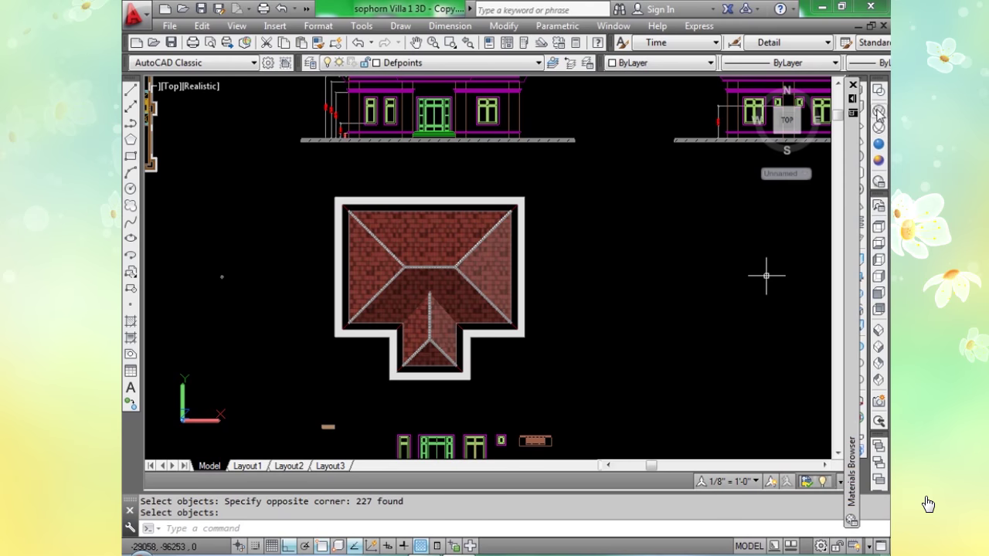
# Set the Wireframe visual style and inspect the model in SW Isometric view.
pyautogui.click(879, 347)
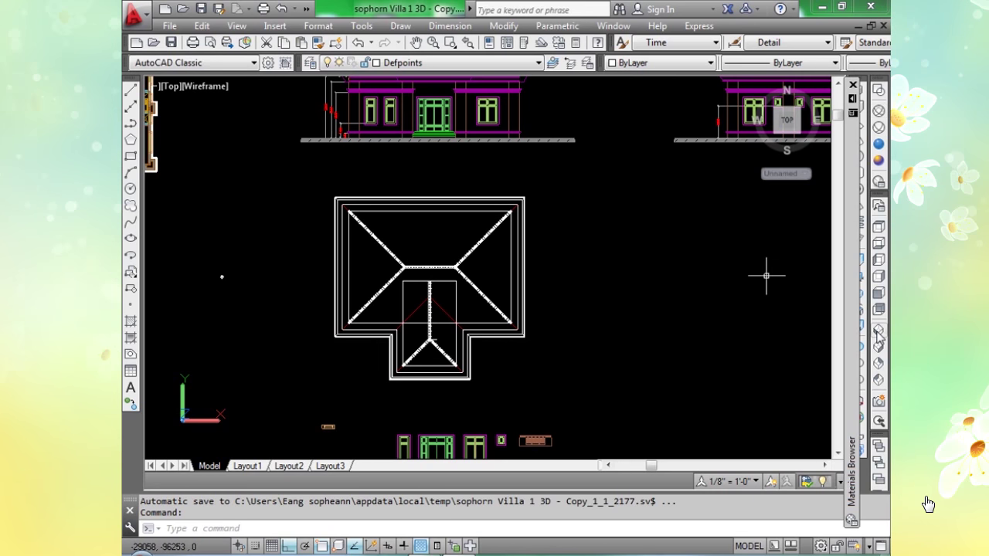
pyautogui.click(879, 331)
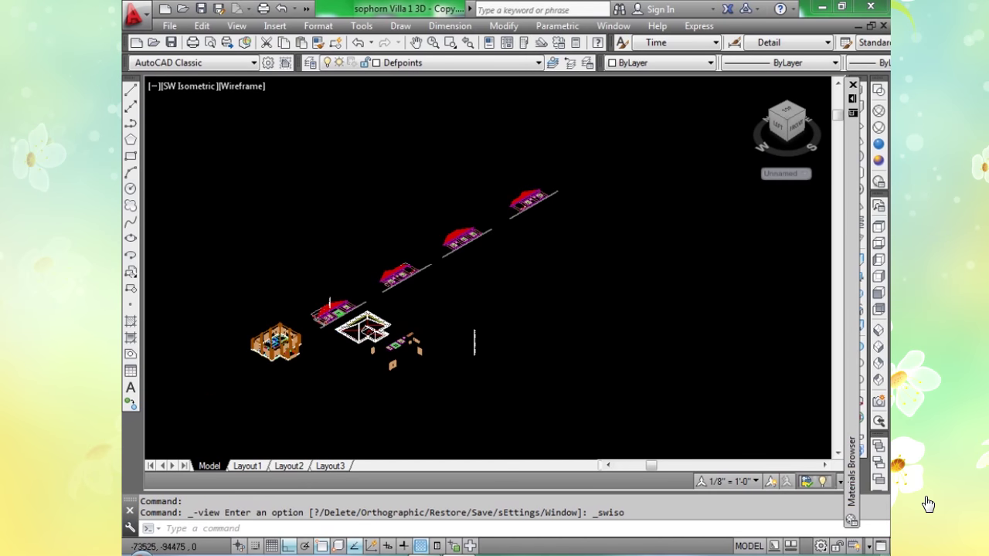
pyautogui.moveTo(348, 340); pyautogui.dragTo(506, 349, button='middle')
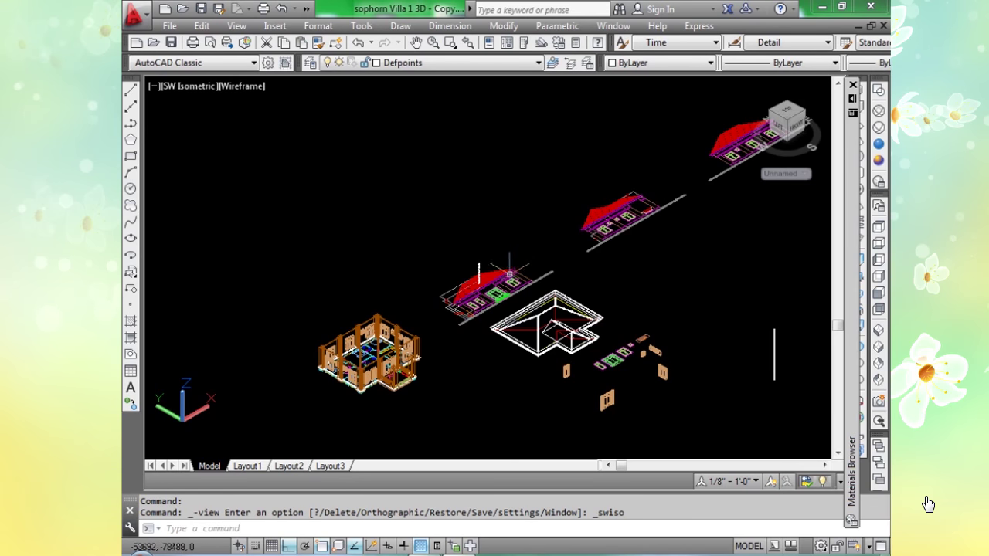
pyautogui.scroll(3, 506, 300)
pyautogui.scroll(4, 506, 280)
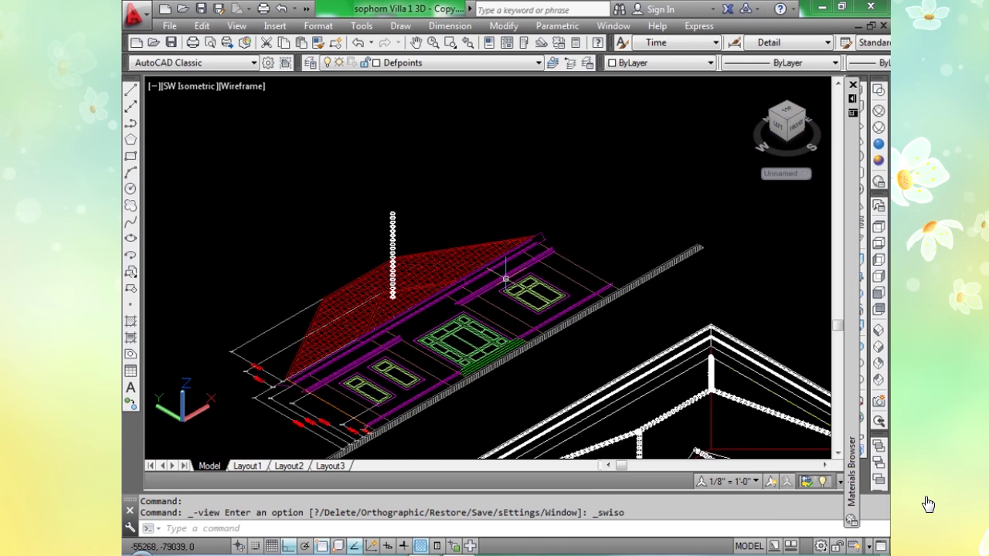
pyautogui.scroll(3, 492, 284)
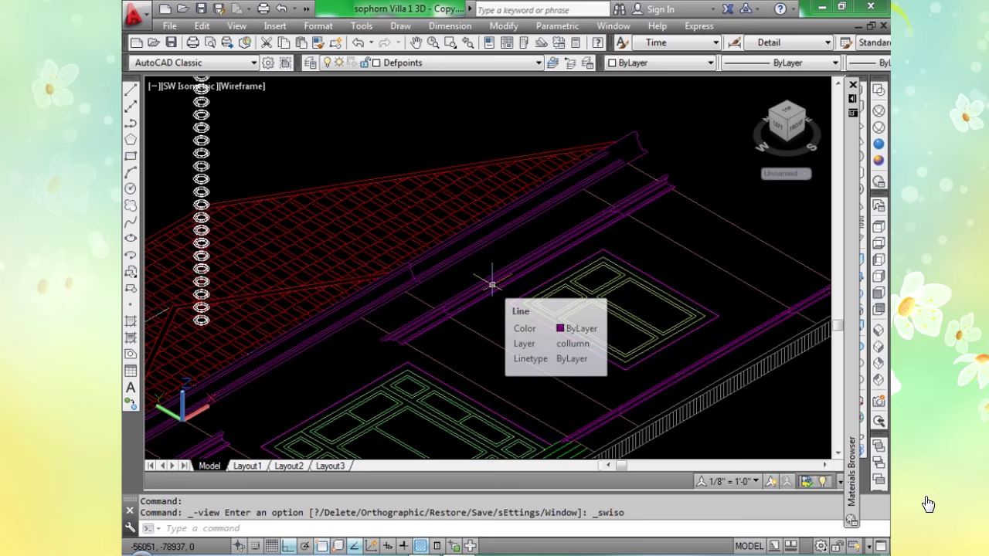
pyautogui.scroll(-5, 498, 274)
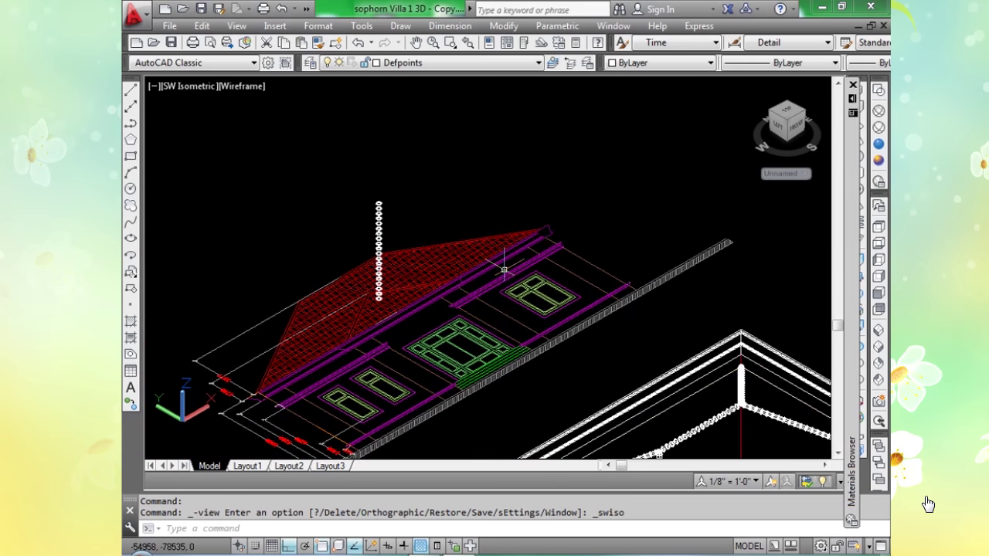
# Return to Top view and centre the villa floor plan.
pyautogui.click(878, 226)
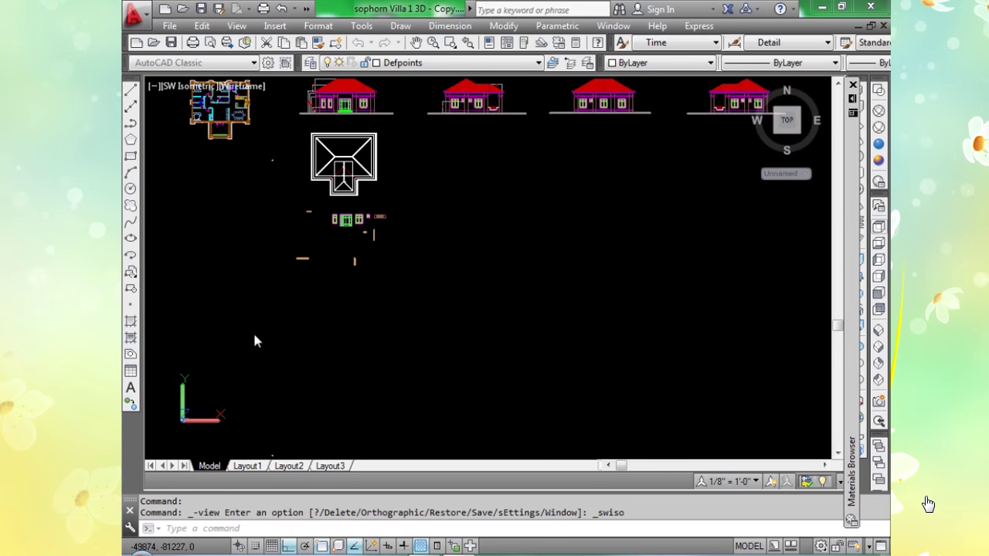
pyautogui.scroll(-2, 456, 286)
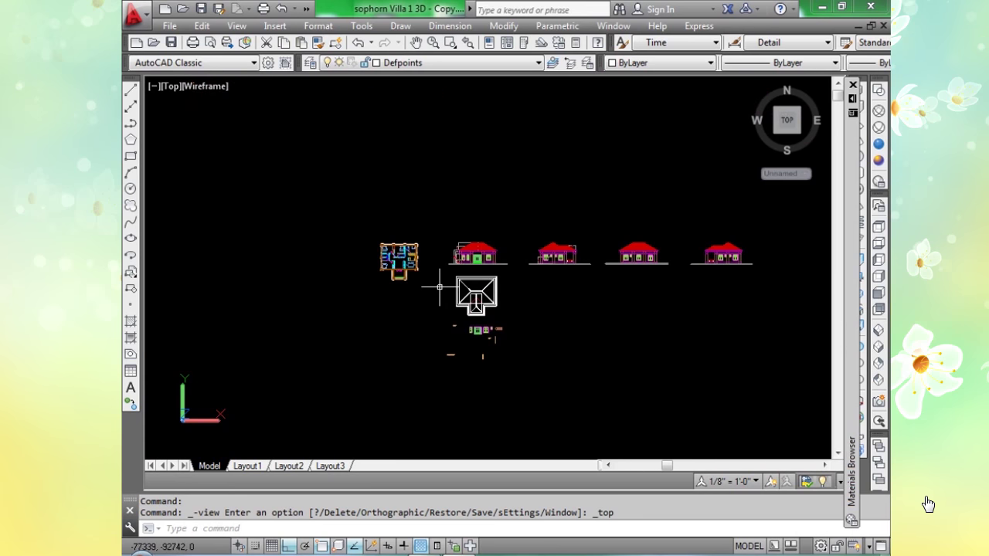
pyautogui.scroll(2, 453, 285)
pyautogui.scroll(5, 370, 243)
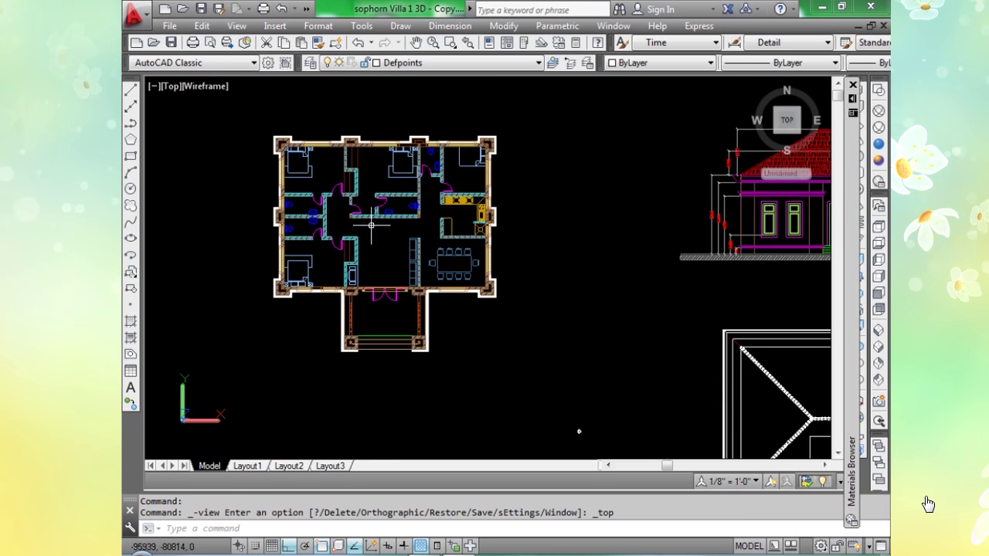
pyautogui.moveTo(369, 243); pyautogui.dragTo(447, 338, button='middle')
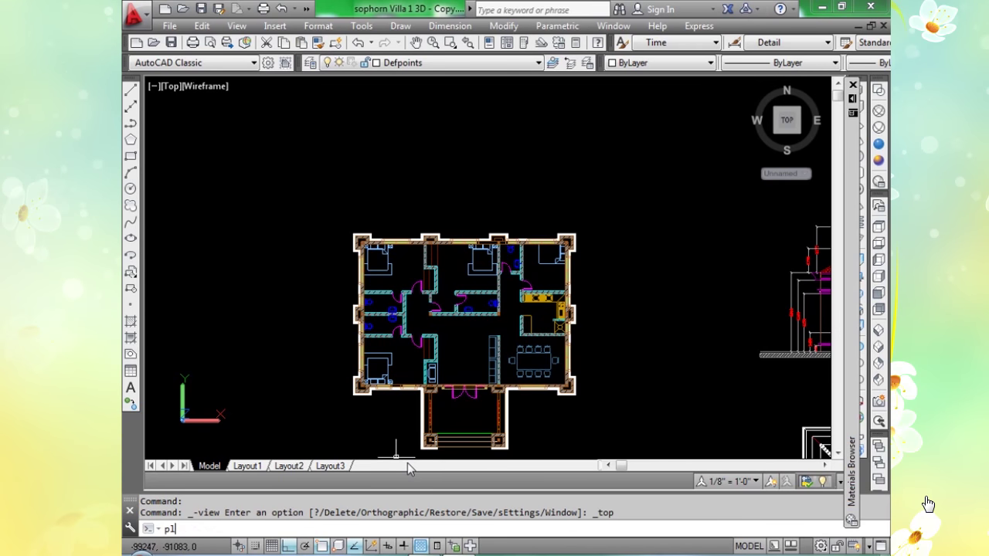
# Start the polyline at the entrance step corner and trace it to the upper-left wall corner.
pyautogui.press('Return')
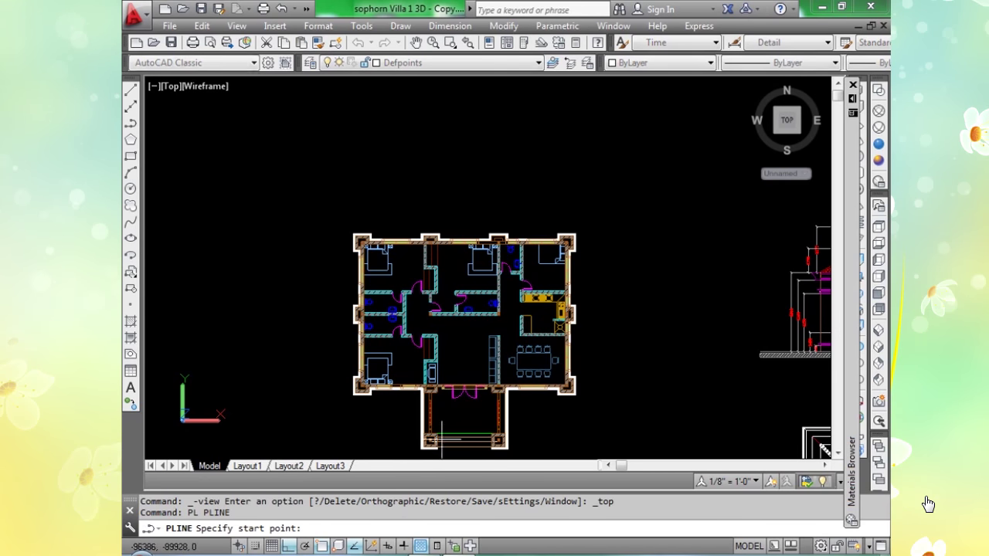
pyautogui.scroll(6, 441, 438)
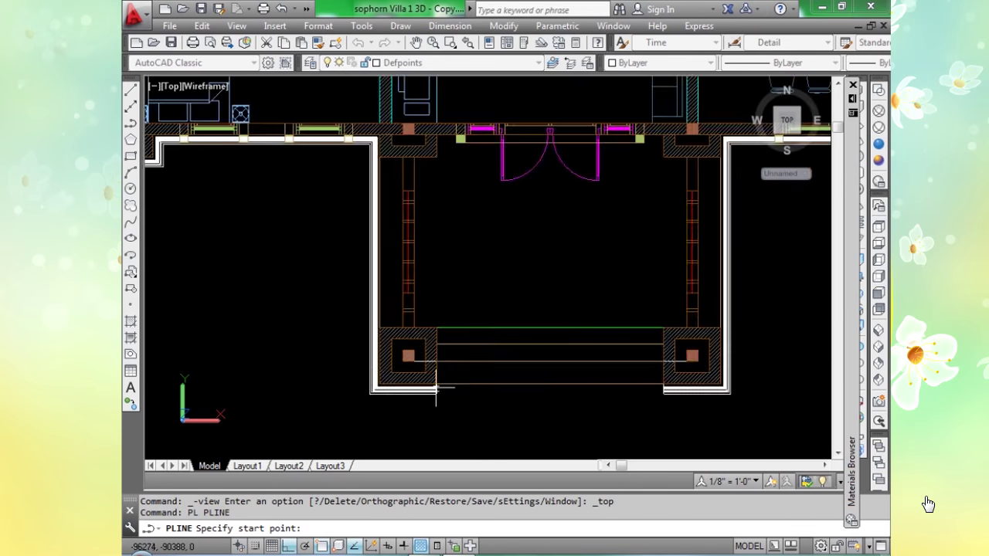
pyautogui.scroll(2, 436, 391)
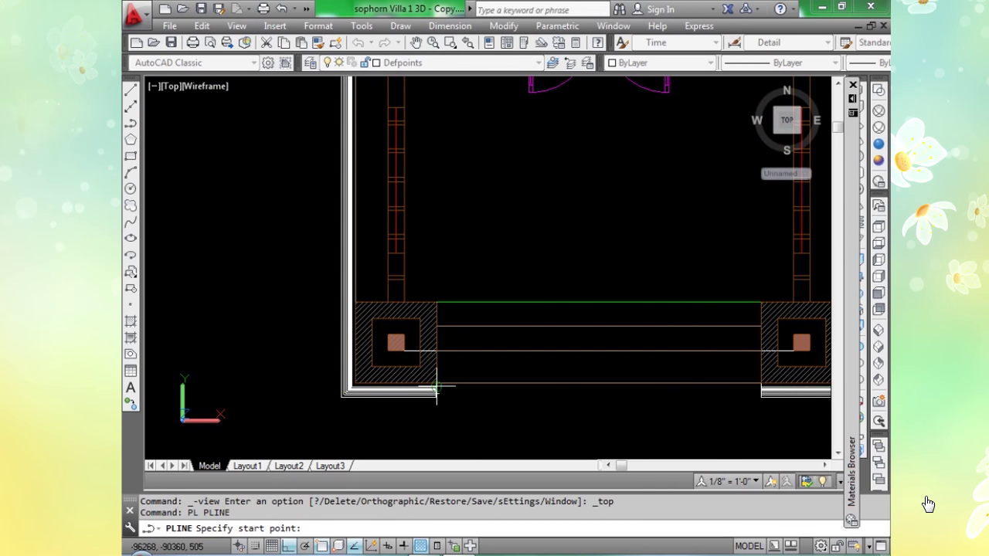
pyautogui.scroll(3, 437, 390)
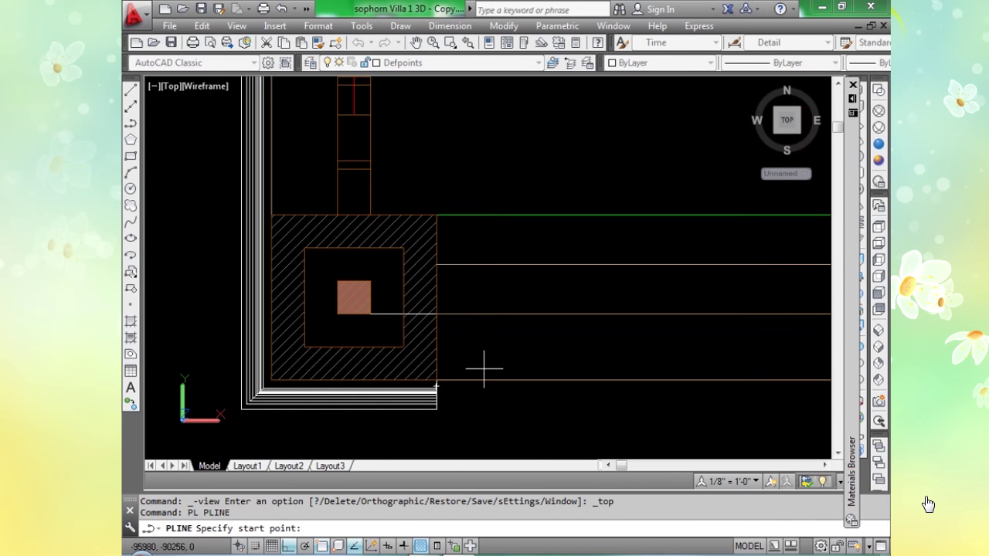
pyautogui.scroll(5, 437, 379)
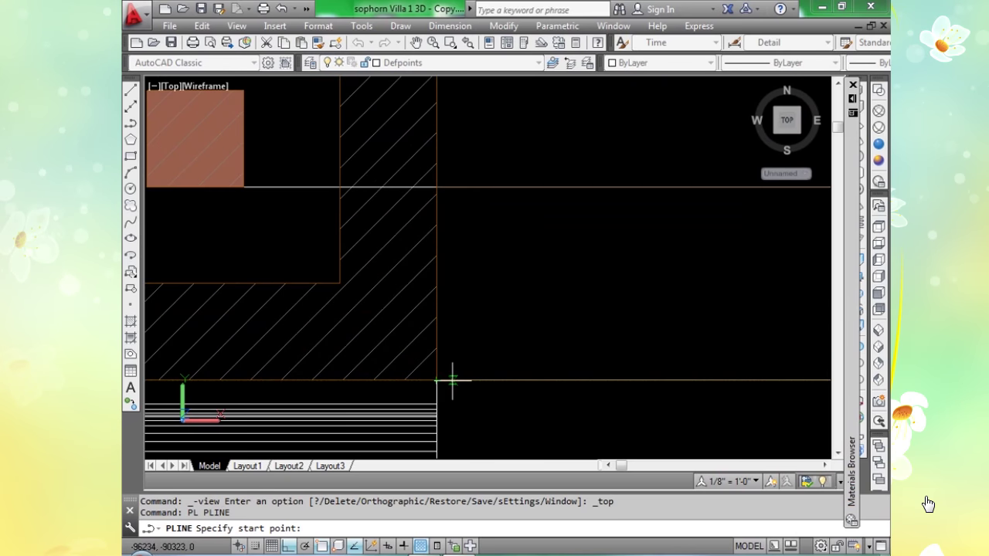
pyautogui.click(438, 380)
pyautogui.scroll(-4, 437, 380)
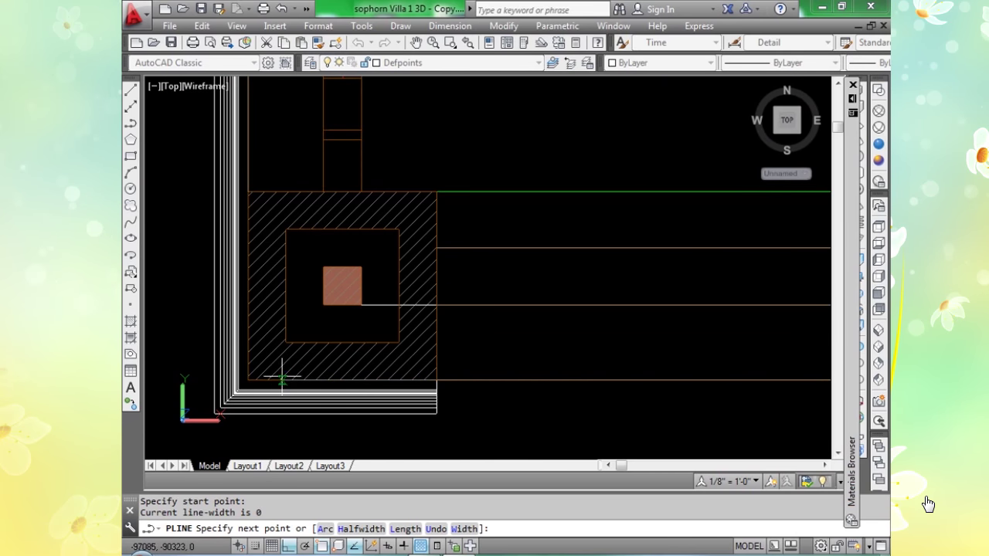
pyautogui.click(246, 372)
pyautogui.scroll(-5, 246, 373)
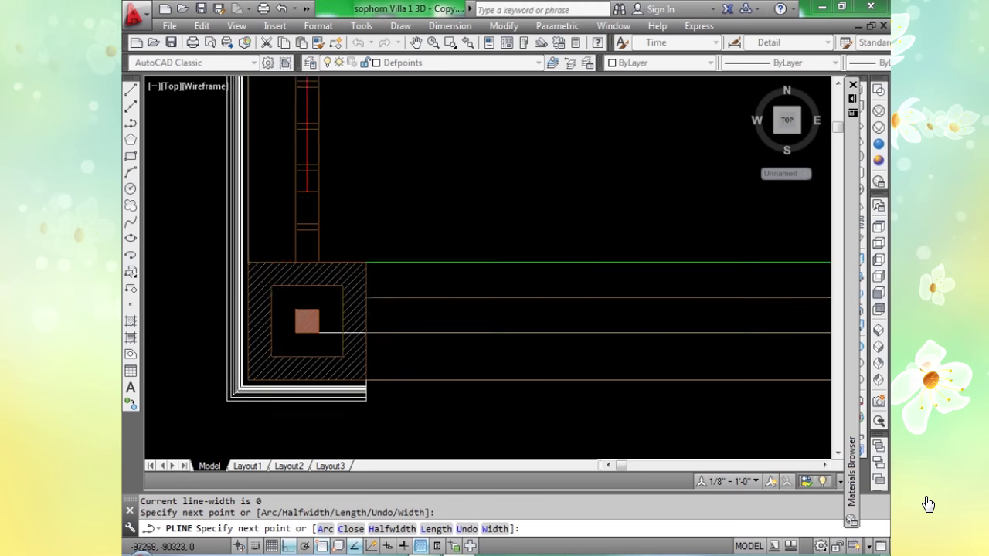
pyautogui.moveTo(256, 293); pyautogui.dragTo(381, 377, button='middle')
pyautogui.scroll(4, 410, 272)
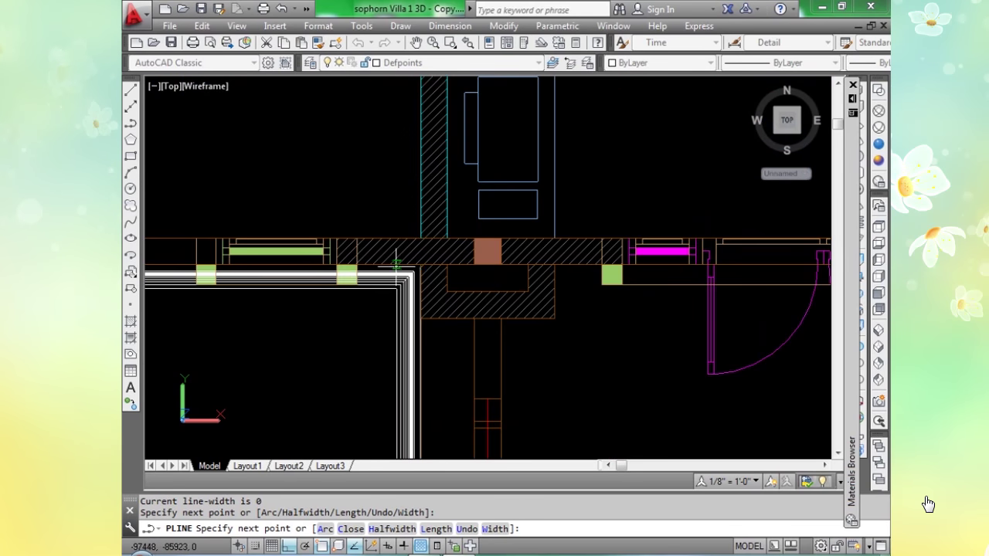
pyautogui.click(414, 271)
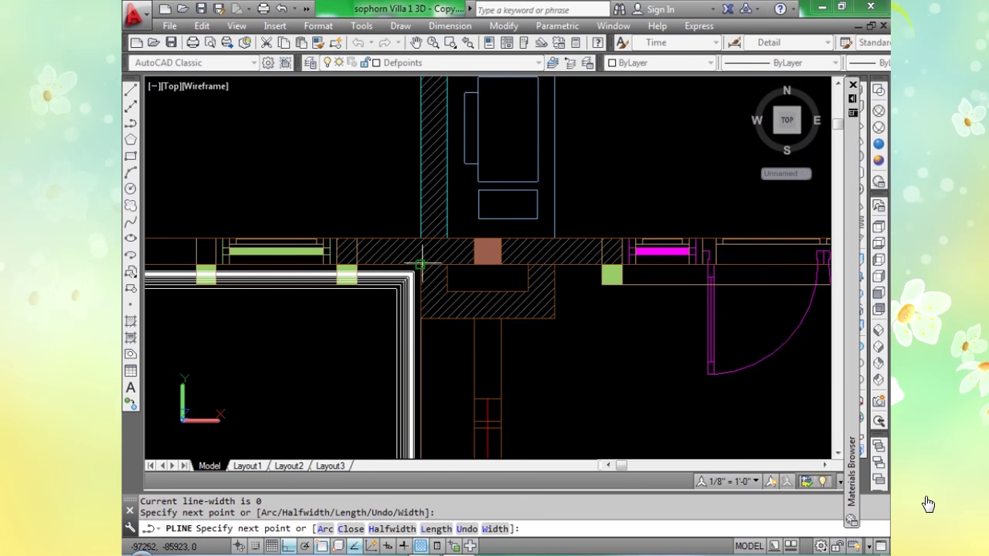
# Add the next polyline vertex on the villa's left outer wall.
pyautogui.scroll(-2, 414, 270)
pyautogui.scroll(-5, 414, 270)
pyautogui.scroll(6, 552, 327)
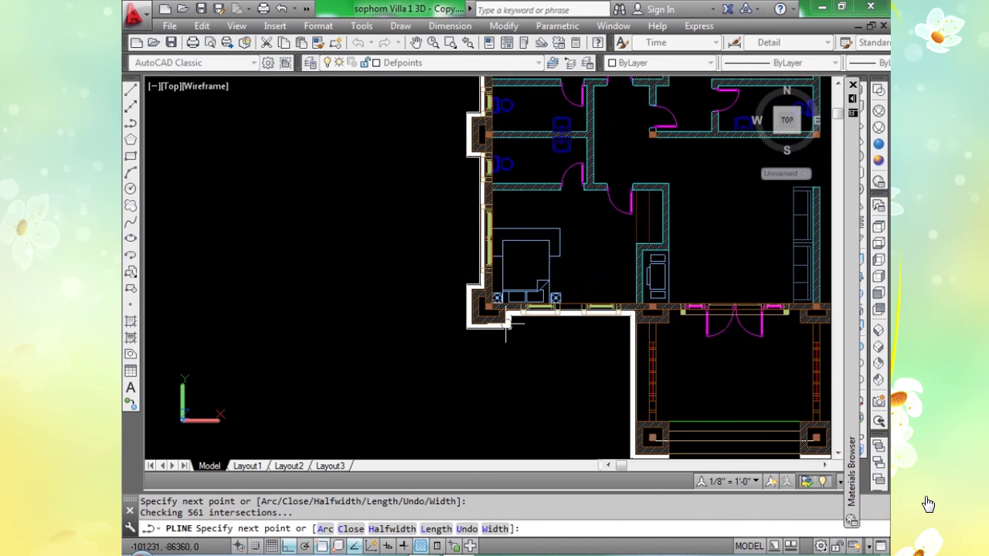
pyautogui.scroll(2, 510, 293)
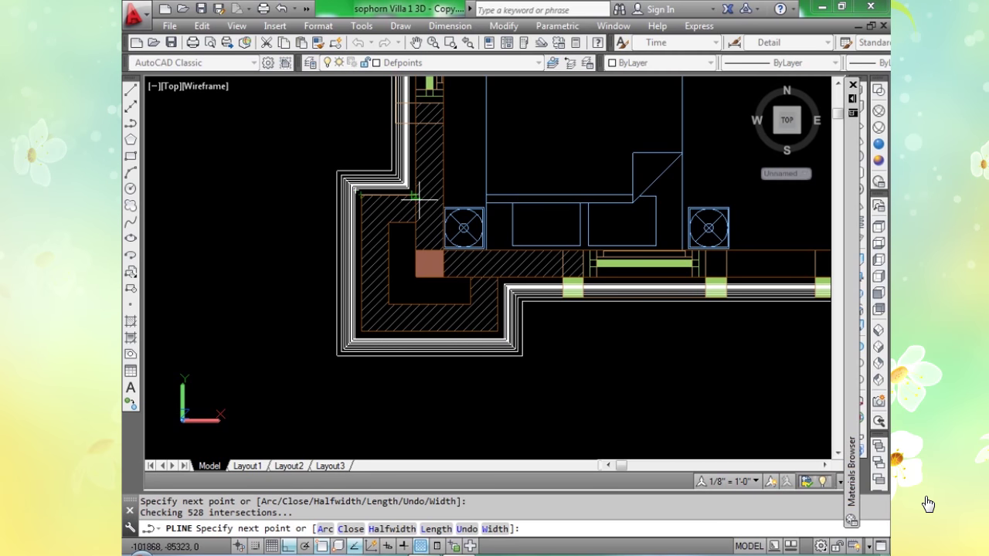
pyautogui.scroll(-3, 415, 196)
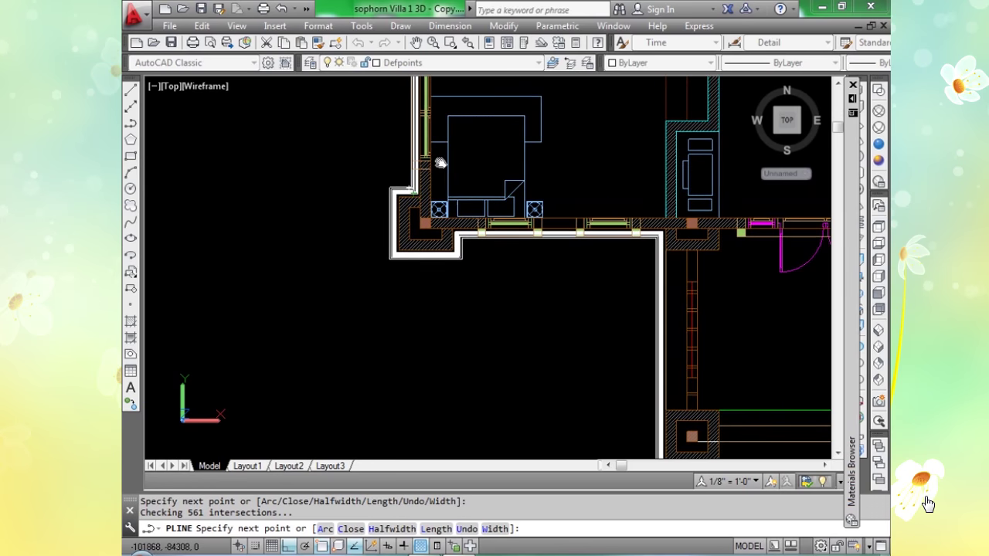
pyautogui.scroll(1, 408, 188)
pyautogui.scroll(-3, 408, 188)
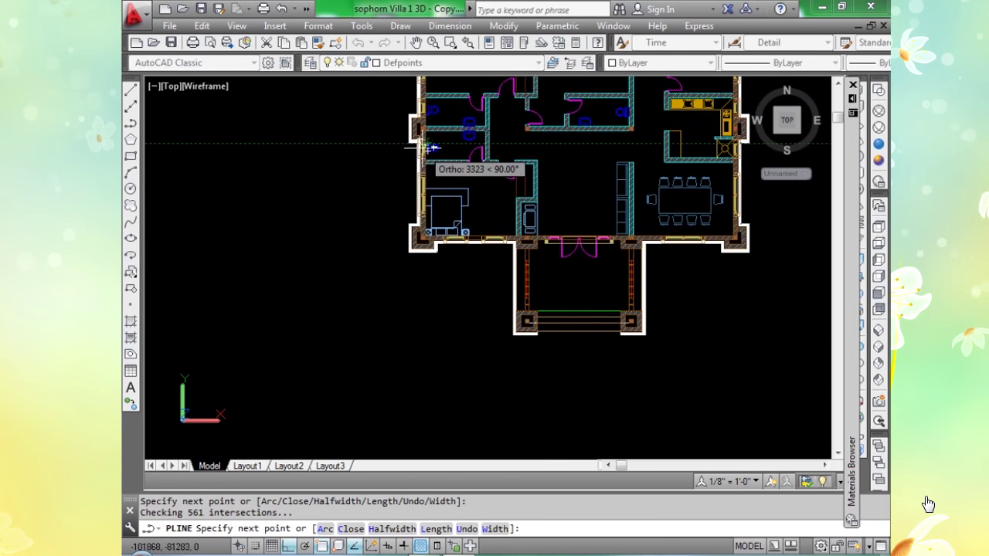
pyautogui.scroll(2, 421, 137)
pyautogui.scroll(5, 421, 137)
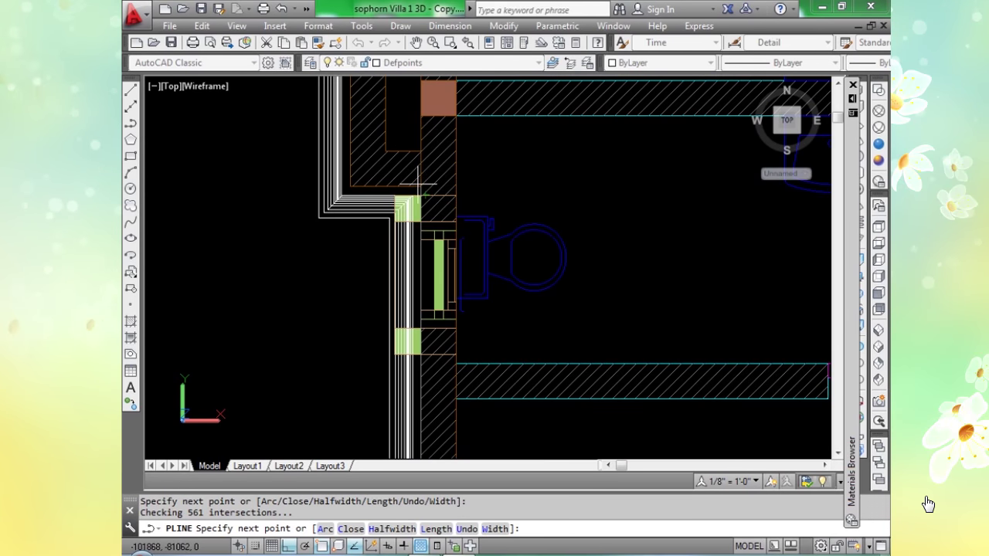
pyautogui.click(359, 185)
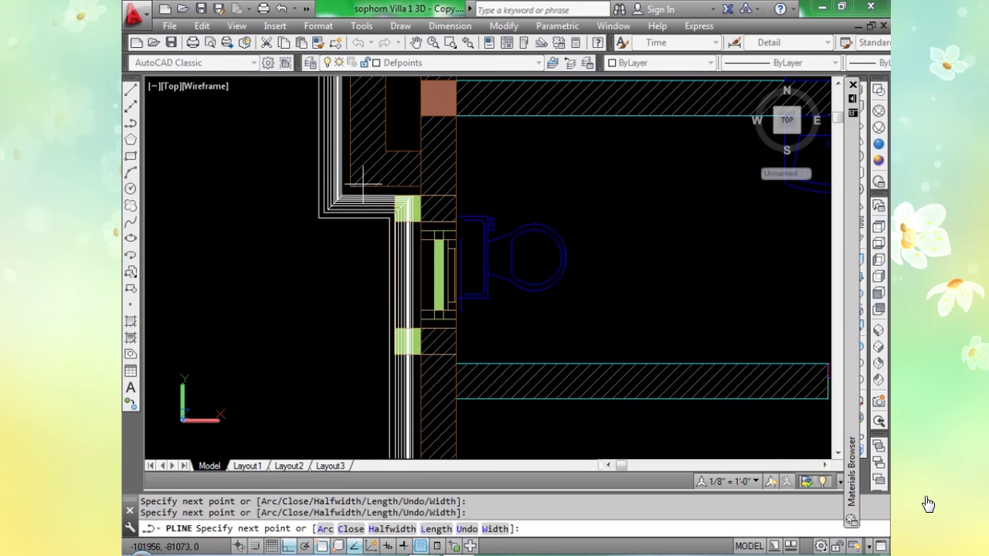
# Trace the polyline around the corners of the first bump in the top wall.
pyautogui.scroll(-4, 407, 188)
pyautogui.scroll(1, 408, 188)
pyautogui.scroll(4, 400, 209)
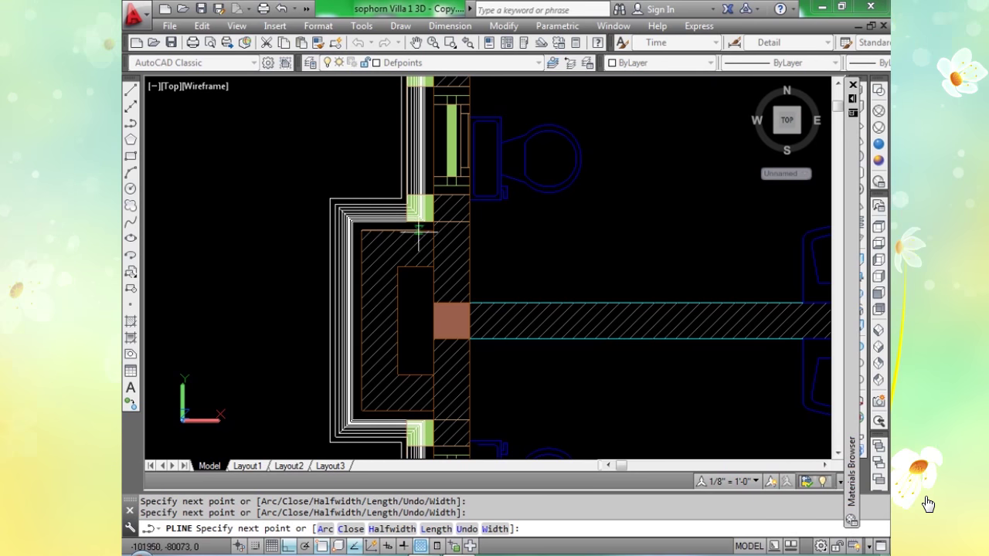
pyautogui.scroll(-5, 435, 230)
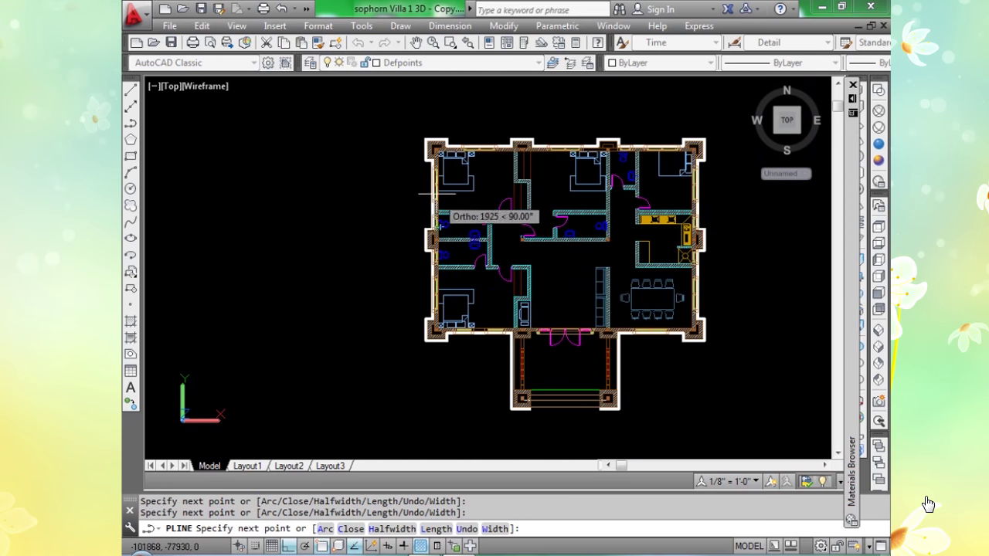
pyautogui.scroll(2, 455, 178)
pyautogui.scroll(5, 439, 152)
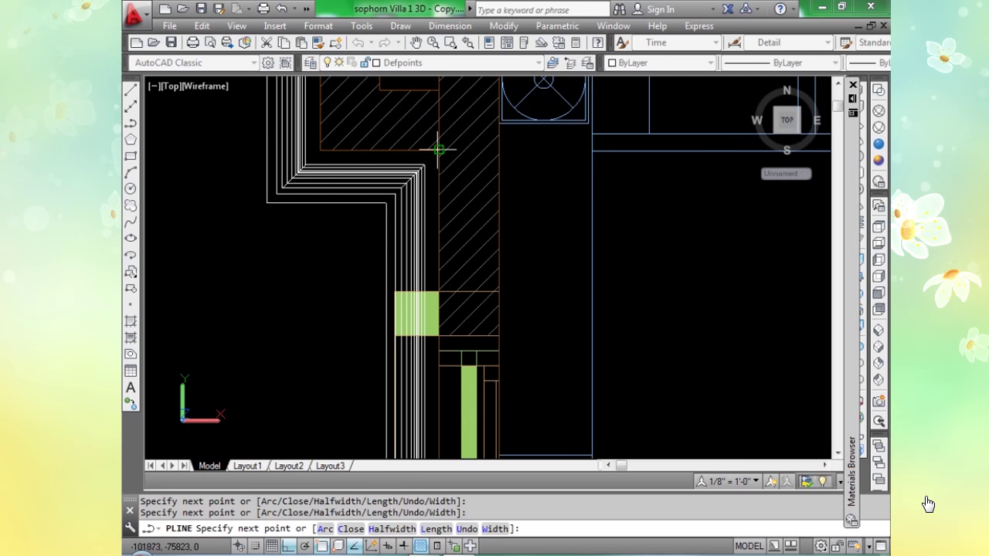
pyautogui.scroll(-3, 319, 148)
pyautogui.moveTo(340, 181)
pyautogui.mouseDown(button='middle')
pyautogui.moveTo(402, 282)
pyautogui.moveTo(374, 268)
pyautogui.mouseUp(button='middle')
pyautogui.scroll(4, 327, 193)
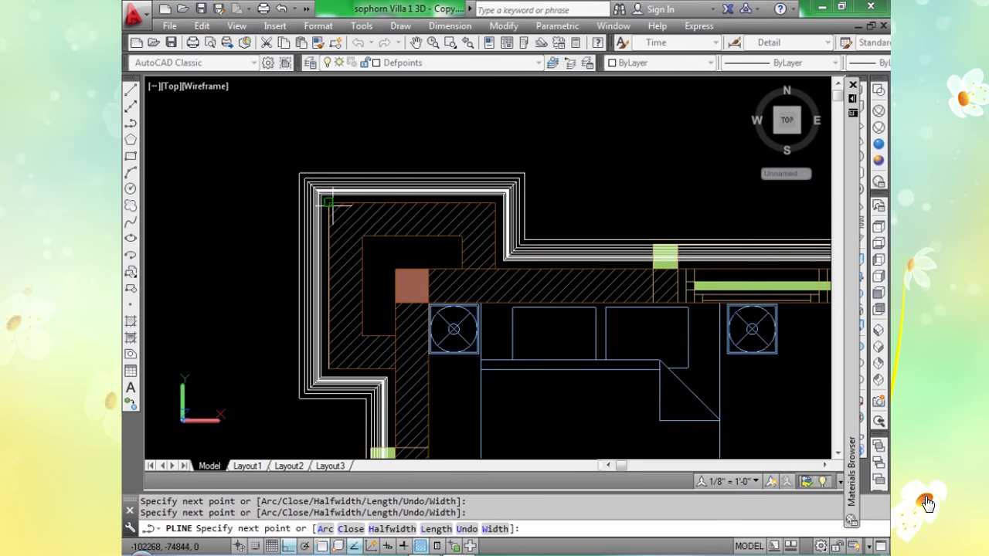
pyautogui.scroll(-5, 324, 196)
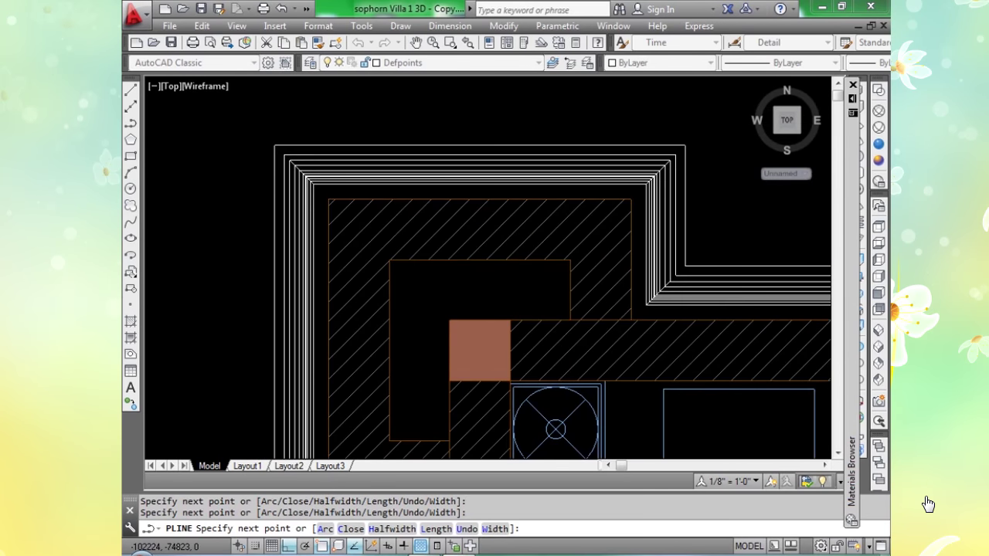
pyautogui.scroll(3, 464, 216)
pyautogui.scroll(2, 472, 215)
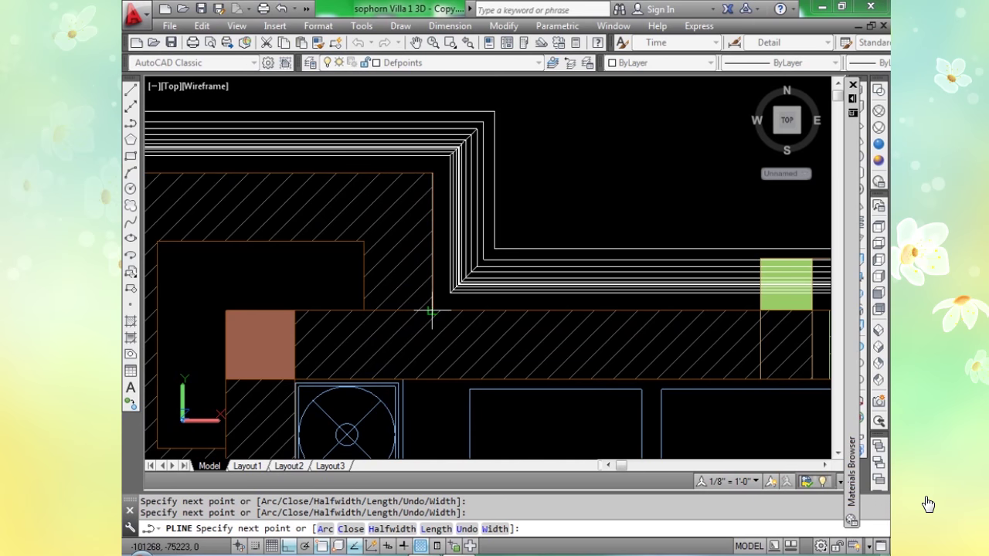
pyautogui.scroll(-8, 452, 316)
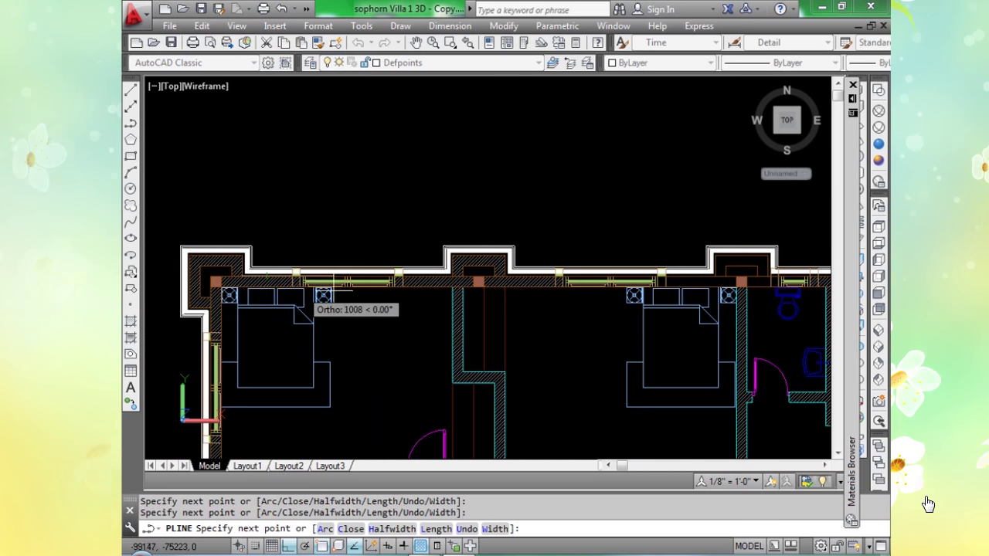
pyautogui.scroll(3, 459, 277)
pyautogui.scroll(3, 451, 277)
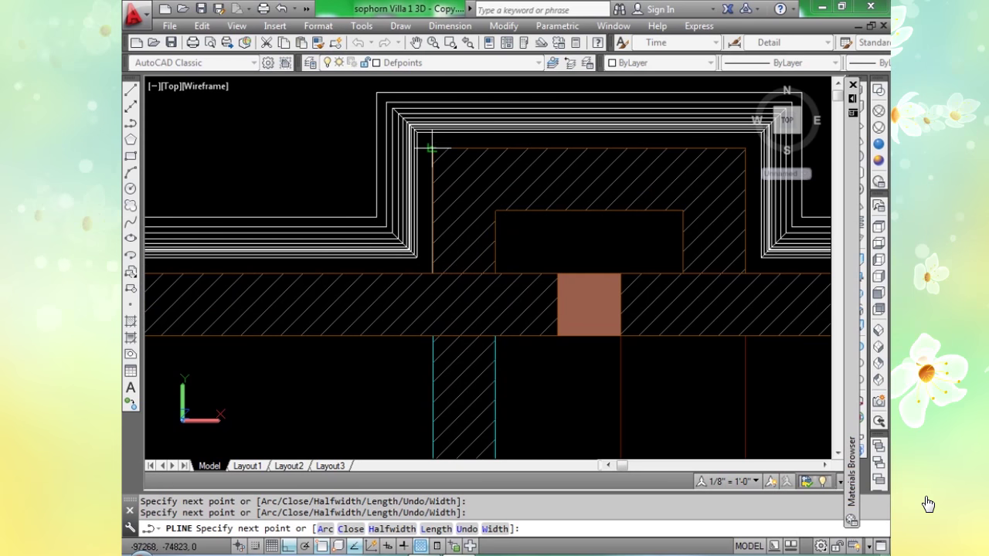
pyautogui.scroll(-2, 446, 178)
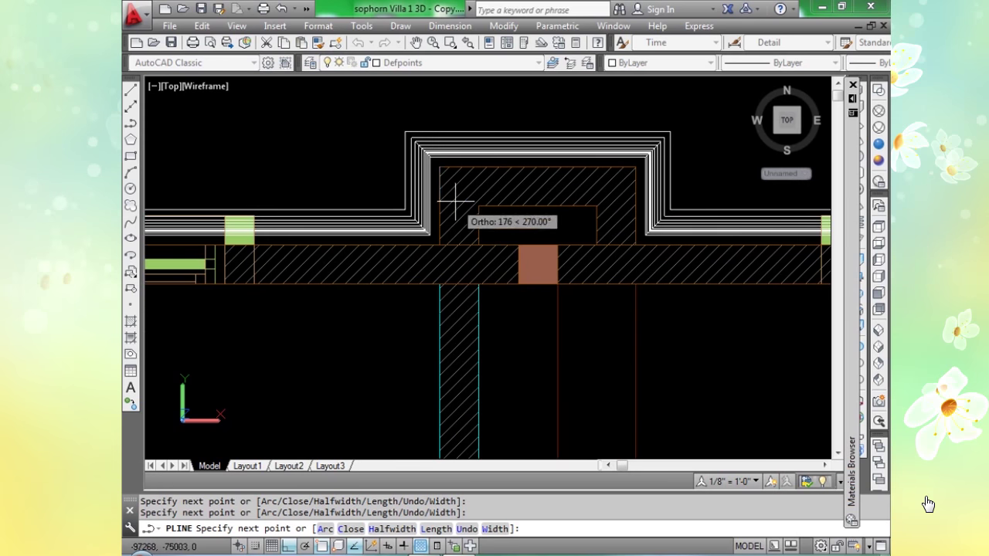
pyautogui.scroll(3, 645, 167)
pyautogui.click(625, 167)
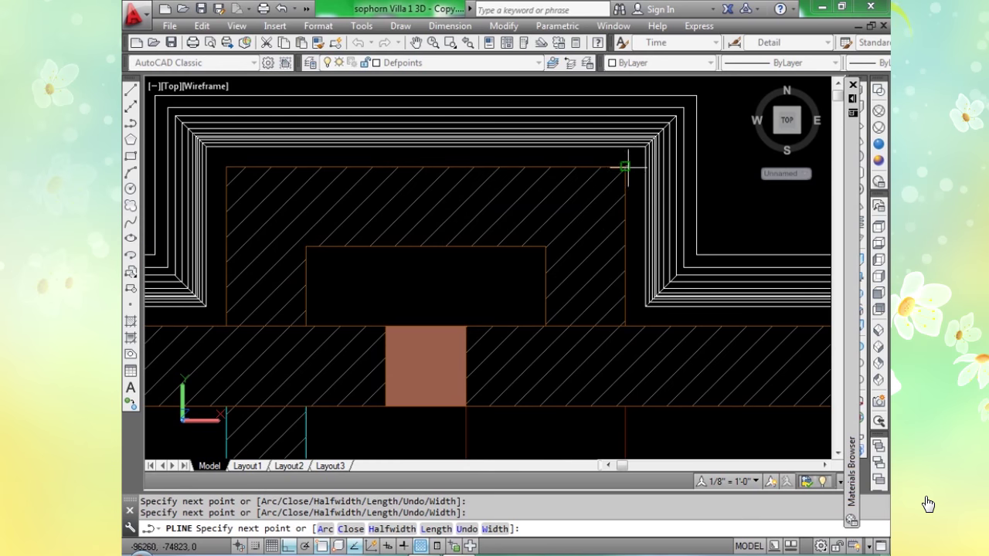
pyautogui.scroll(-3, 623, 326)
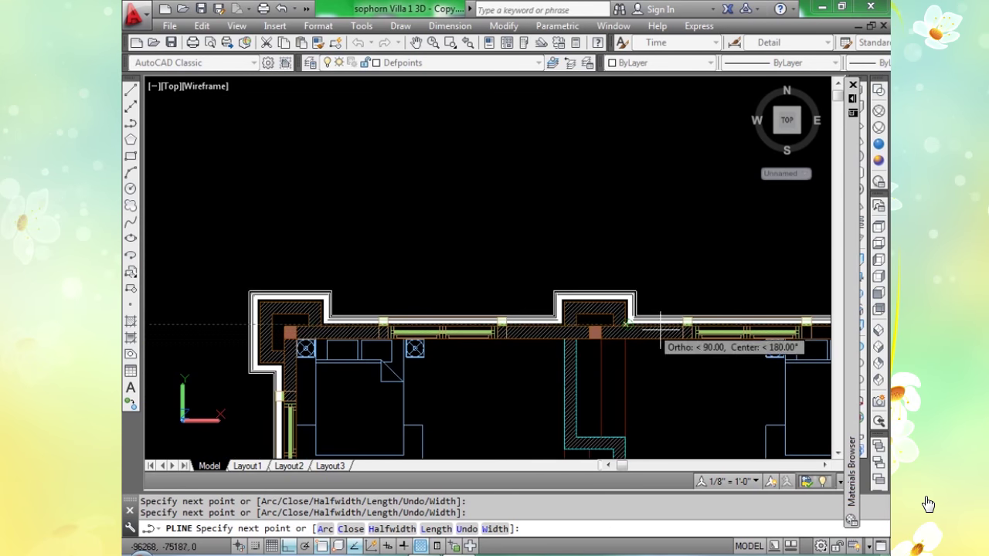
pyautogui.scroll(2, 470, 311)
pyautogui.scroll(7, 569, 291)
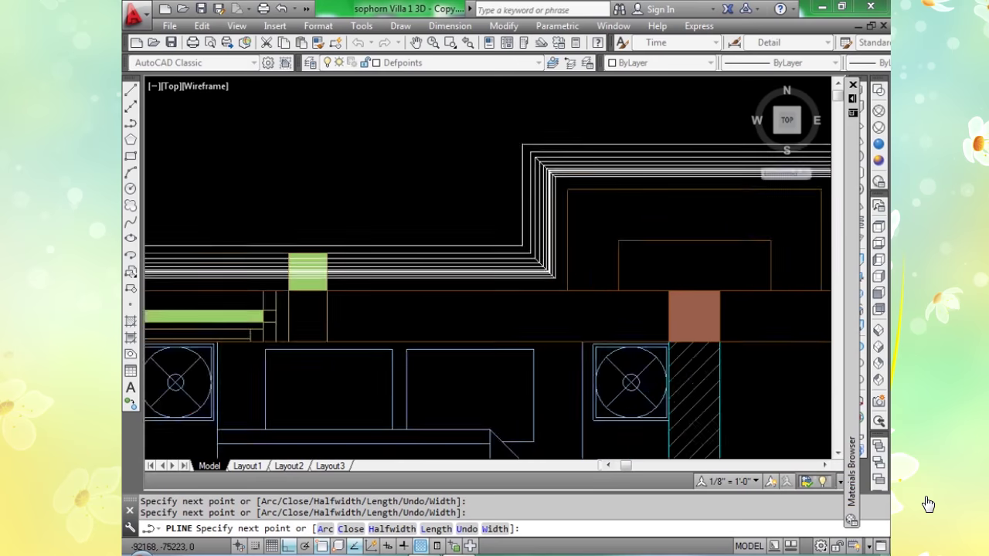
pyautogui.click(557, 290)
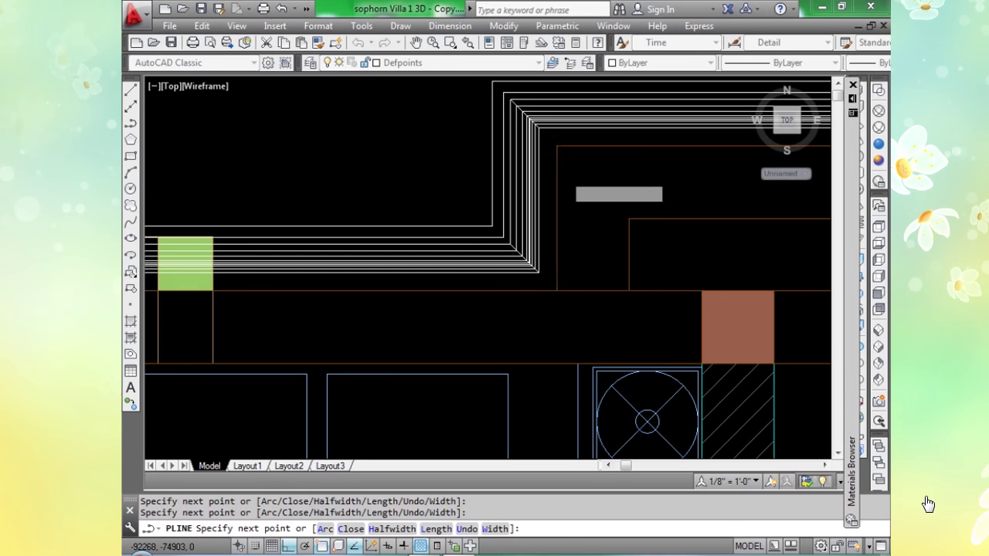
# Extend the polyline to the upper-right outer corner and the point where the right wall steps in.
pyautogui.scroll(-3, 556, 146)
pyautogui.moveTo(570, 230); pyautogui.dragTo(361, 218, button='middle')
pyautogui.scroll(3, 528, 183)
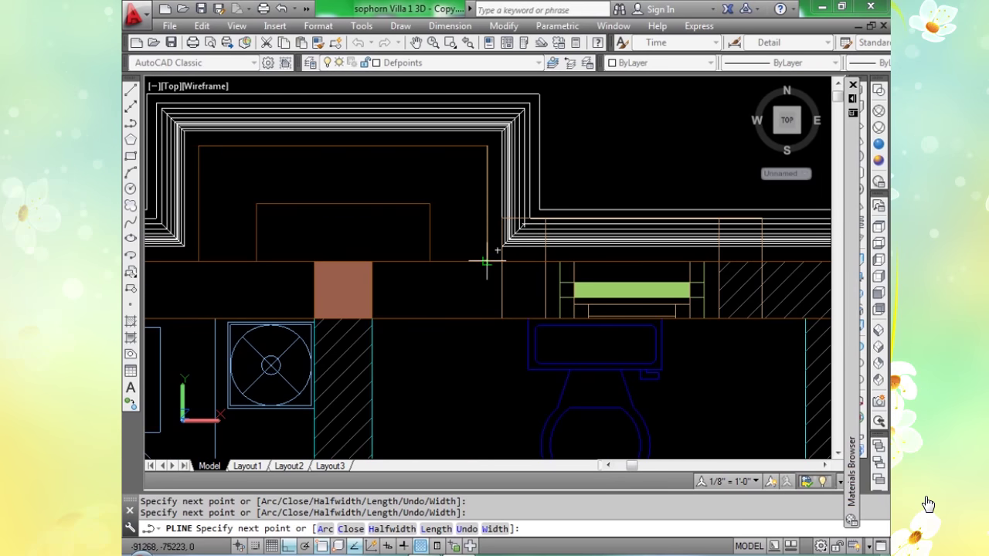
pyautogui.scroll(-3, 487, 261)
pyautogui.scroll(3, 627, 274)
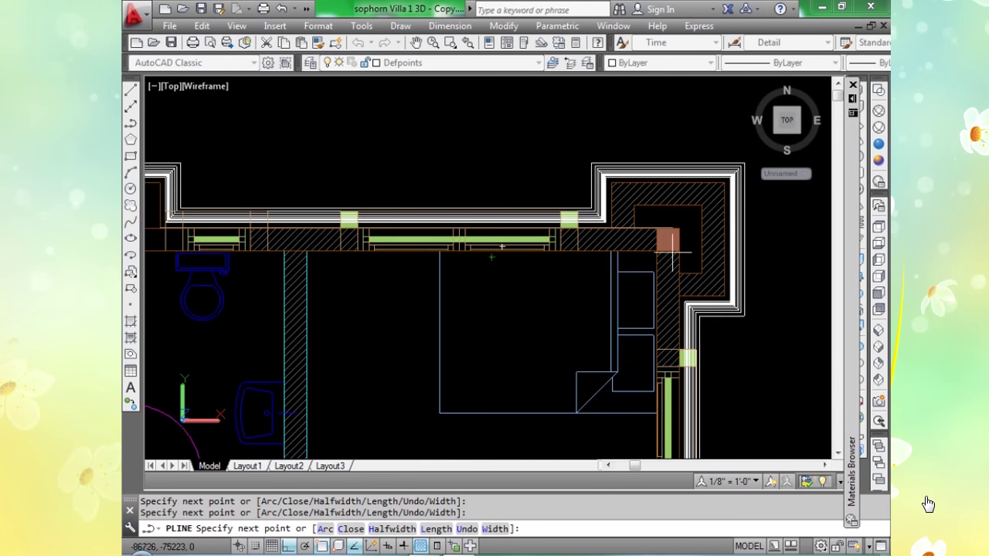
pyautogui.scroll(3, 653, 241)
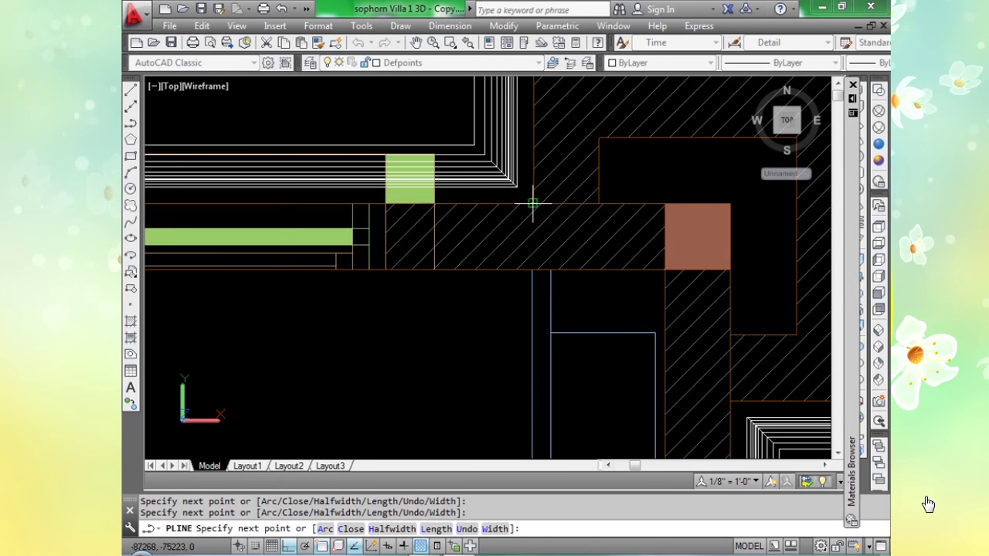
pyautogui.scroll(-4, 533, 203)
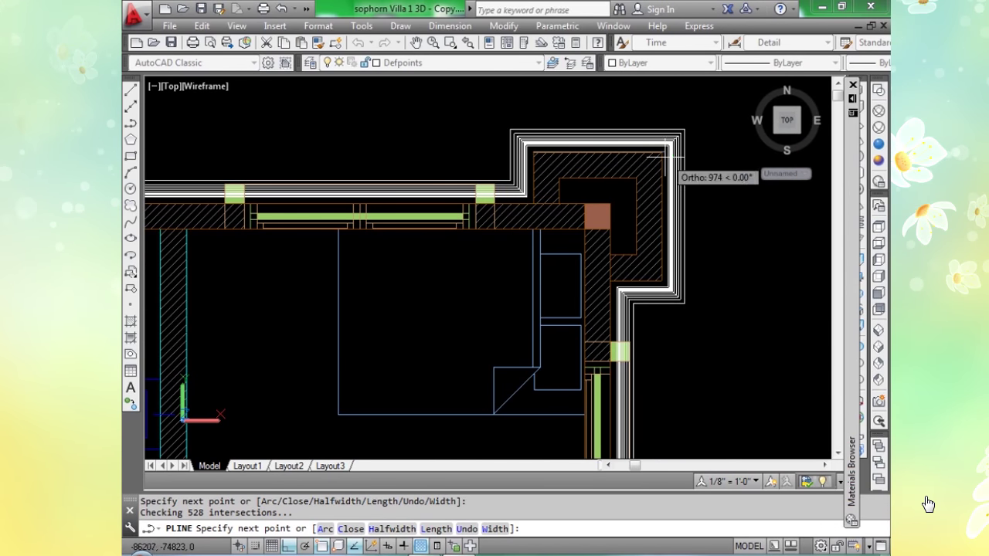
pyautogui.scroll(3, 664, 157)
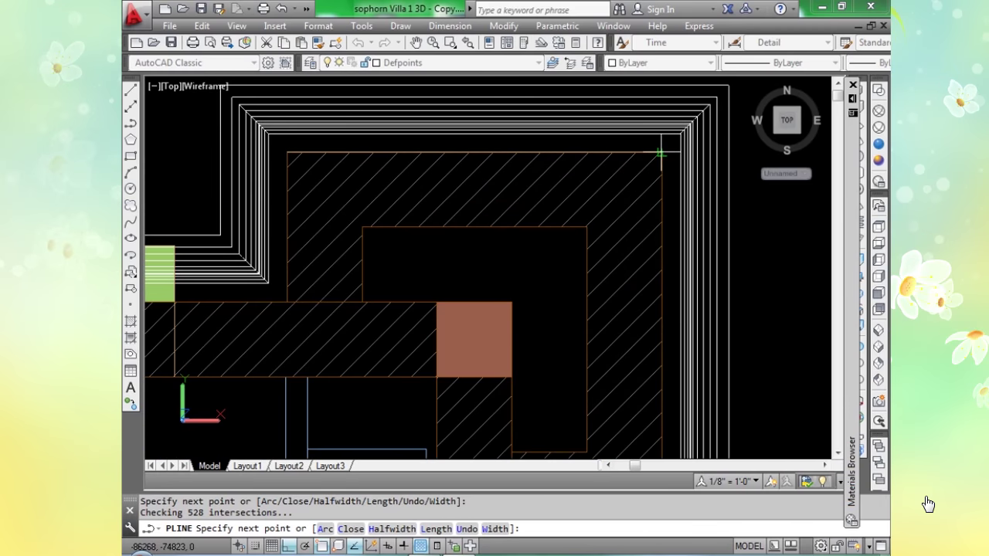
pyautogui.click(661, 152)
pyautogui.scroll(-3, 661, 152)
pyautogui.scroll(3, 658, 303)
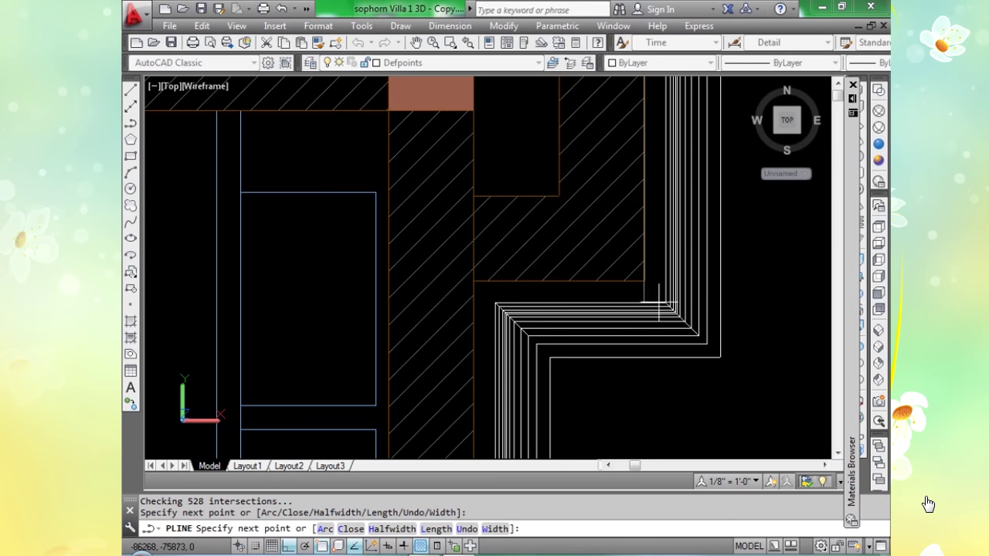
pyautogui.click(642, 281)
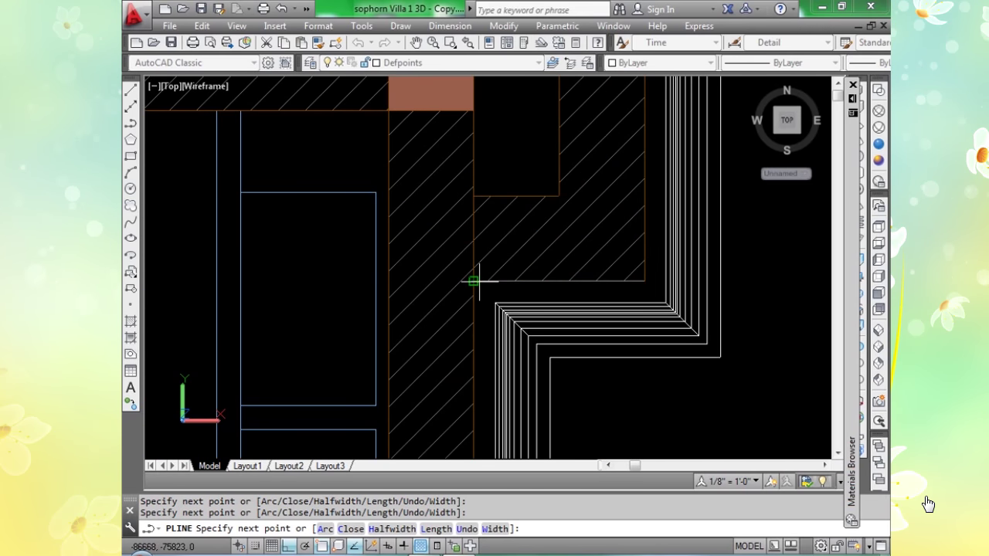
pyautogui.scroll(-3, 475, 274)
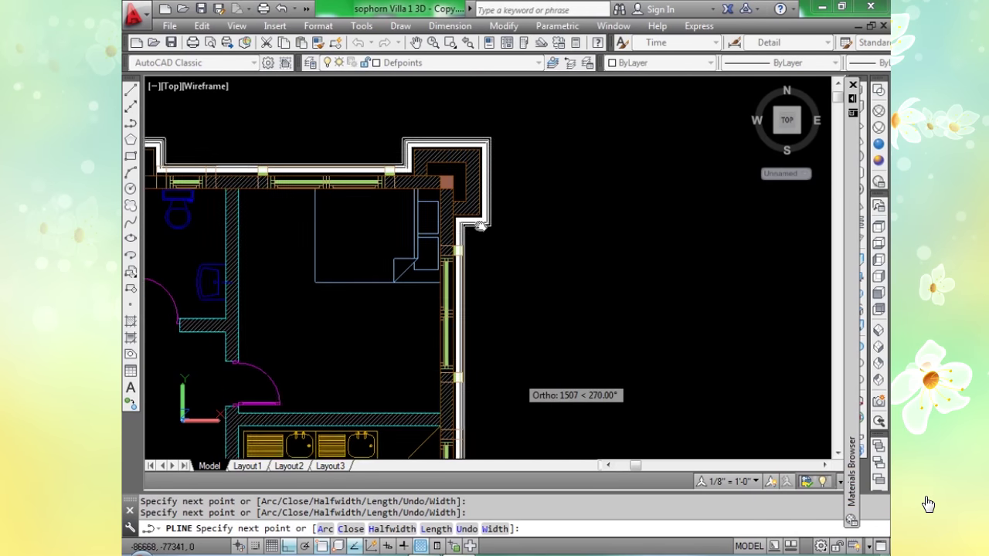
# Add polyline vertices at the next wall corner and at the hatched wall's corner.
pyautogui.scroll(3, 473, 379)
pyautogui.scroll(5, 439, 341)
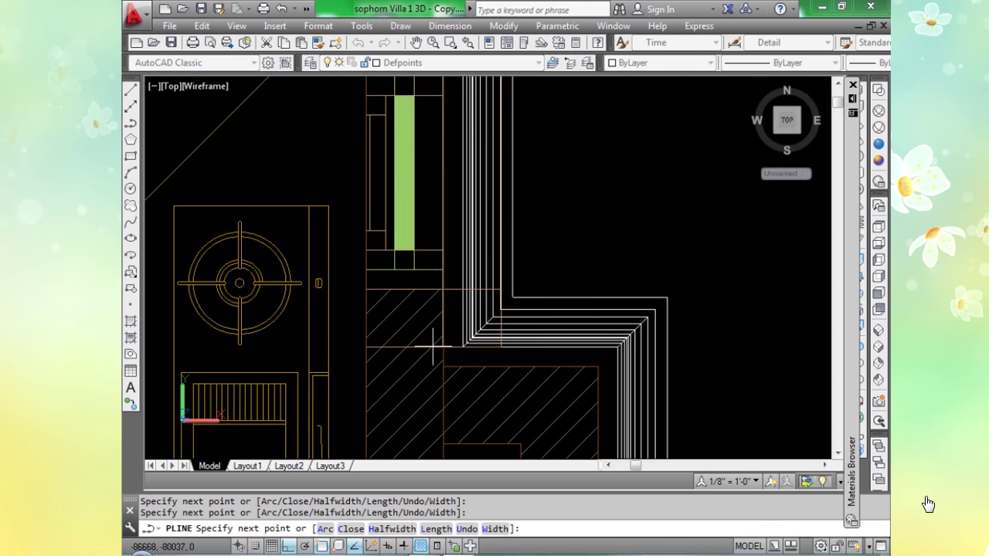
pyautogui.scroll(-1, 536, 363)
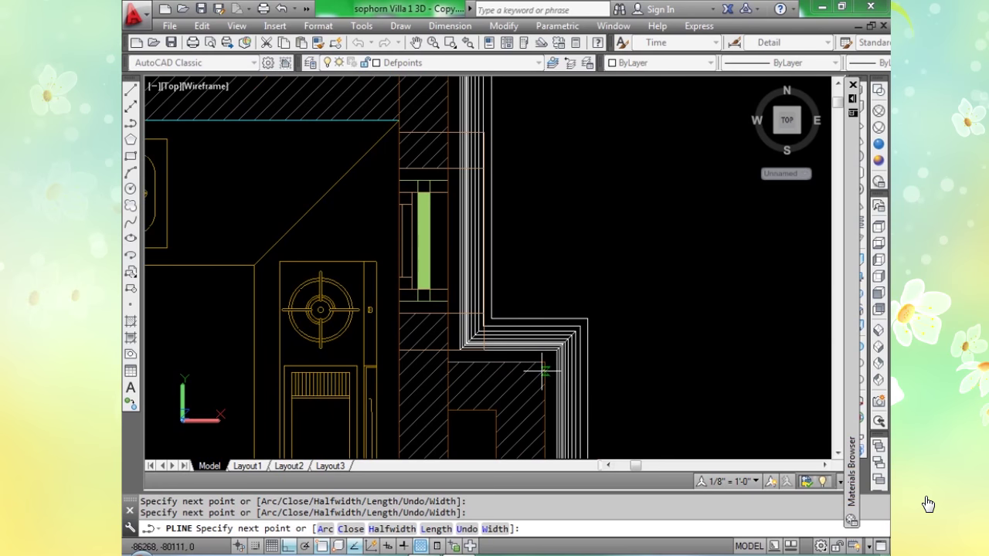
pyautogui.scroll(-2, 545, 361)
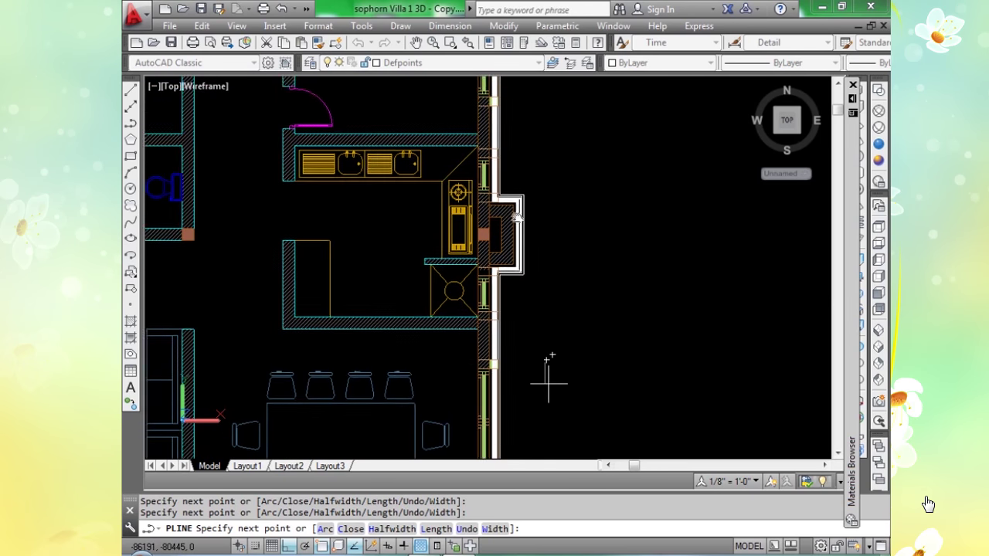
pyautogui.scroll(3, 548, 358)
pyautogui.scroll(3, 508, 238)
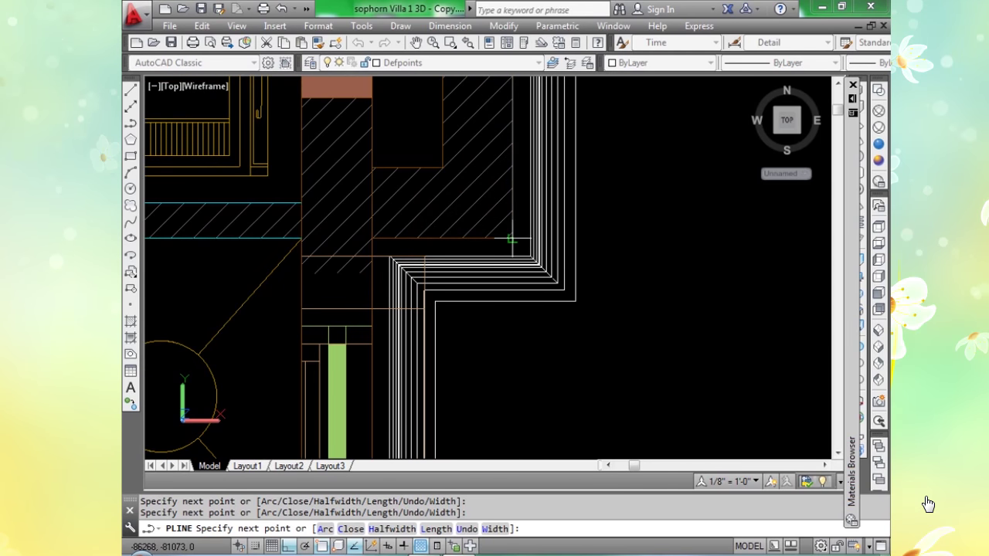
pyautogui.scroll(-3, 370, 236)
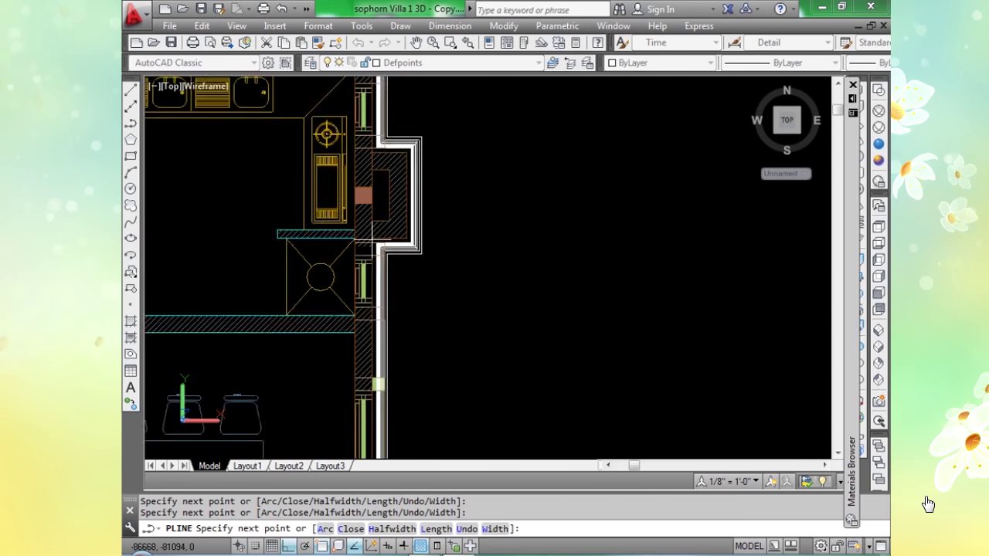
pyautogui.scroll(3, 415, 348)
pyautogui.scroll(5, 435, 287)
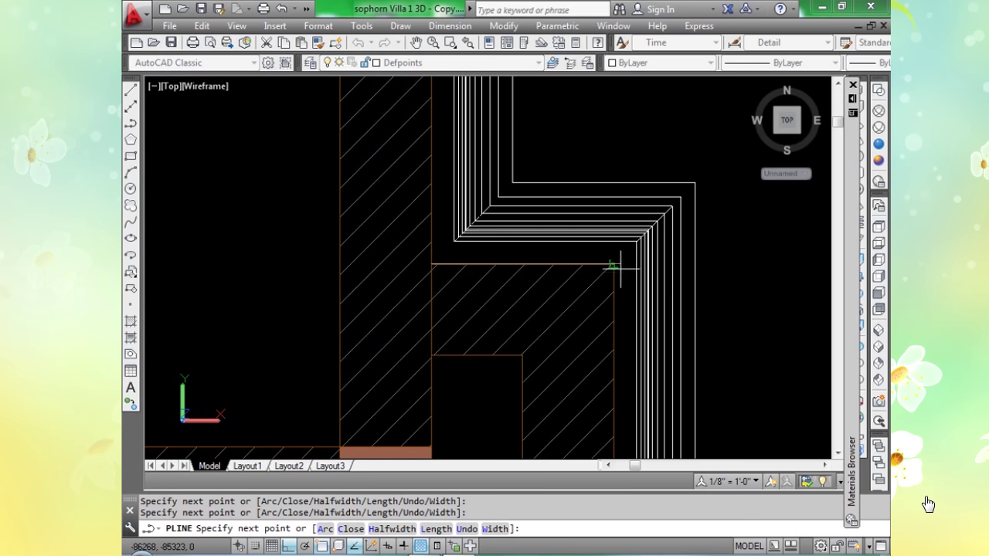
pyautogui.scroll(-3, 612, 264)
pyautogui.scroll(5, 587, 264)
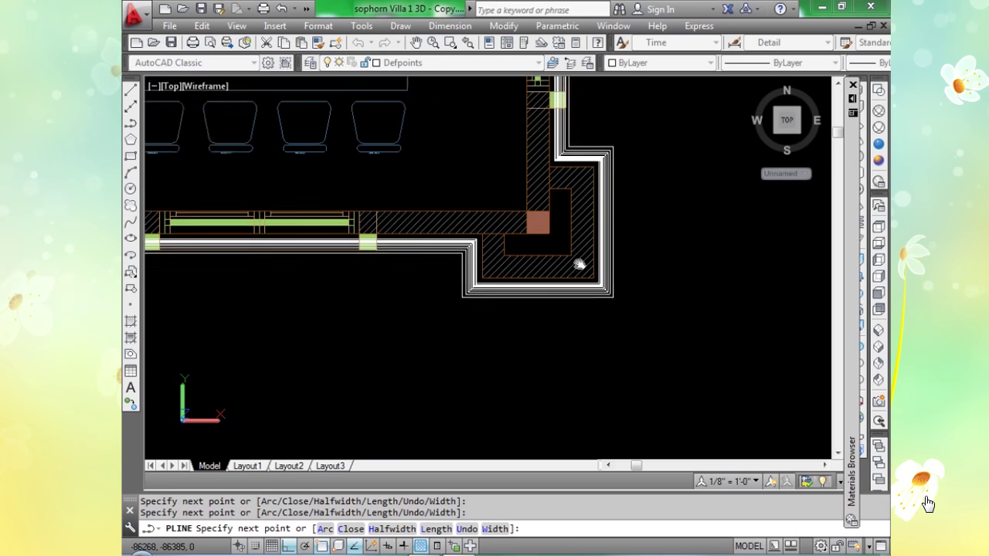
pyautogui.click(585, 248)
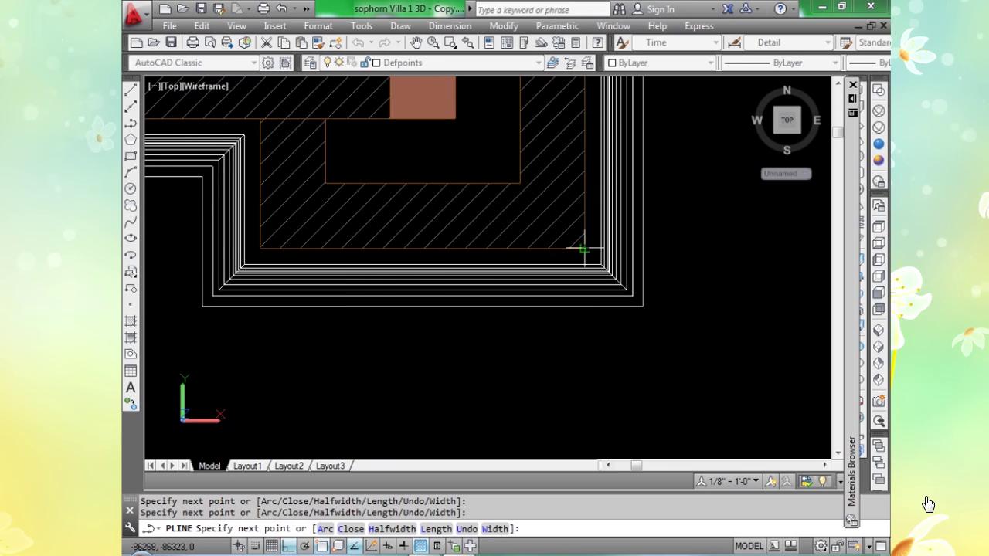
pyautogui.click(261, 248)
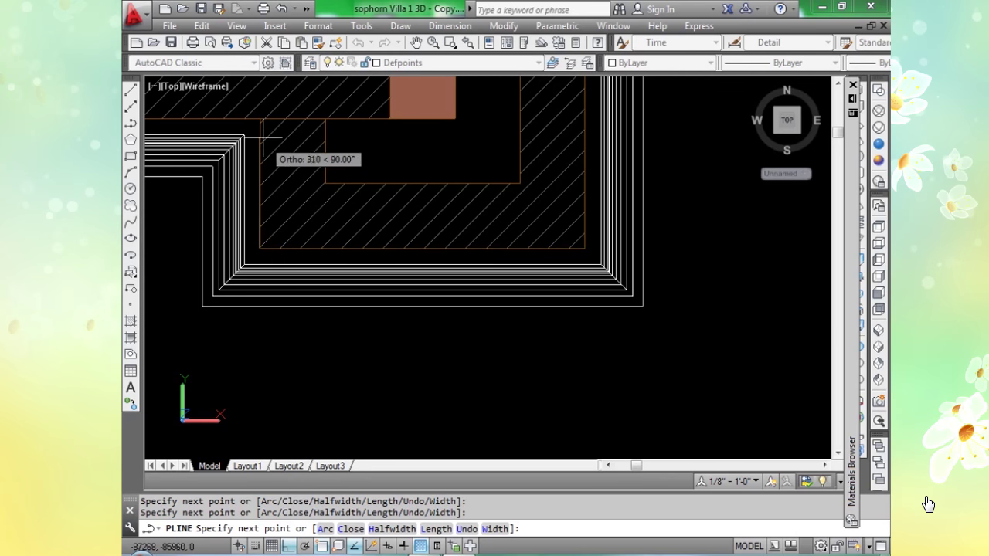
# Bring the mirrored wall section into view and end the outline polyline.
pyautogui.scroll(-2, 254, 137)
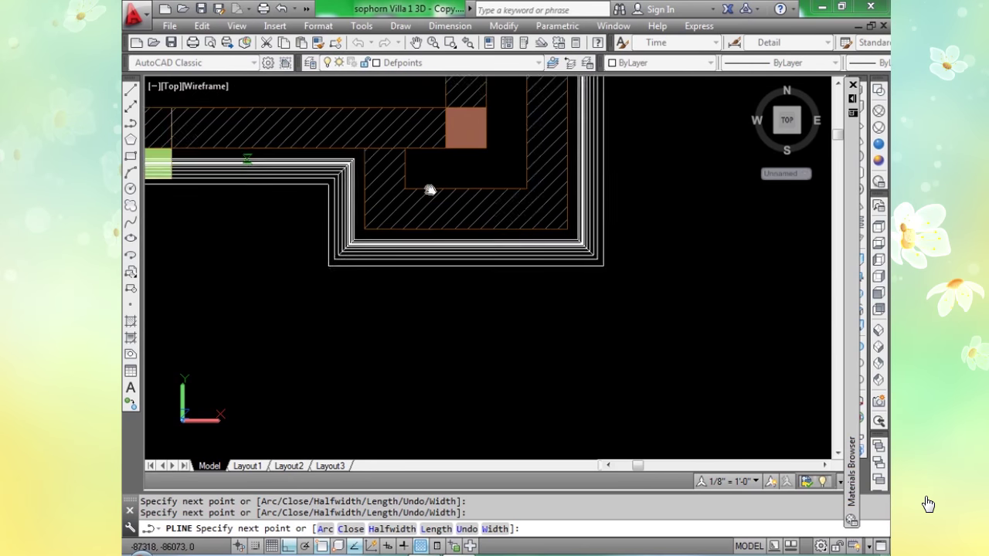
pyautogui.moveTo(430, 194); pyautogui.dragTo(693, 222, button='middle')
pyautogui.scroll(-2, 367, 187)
pyautogui.moveTo(379, 214); pyautogui.dragTo(564, 234, button='middle')
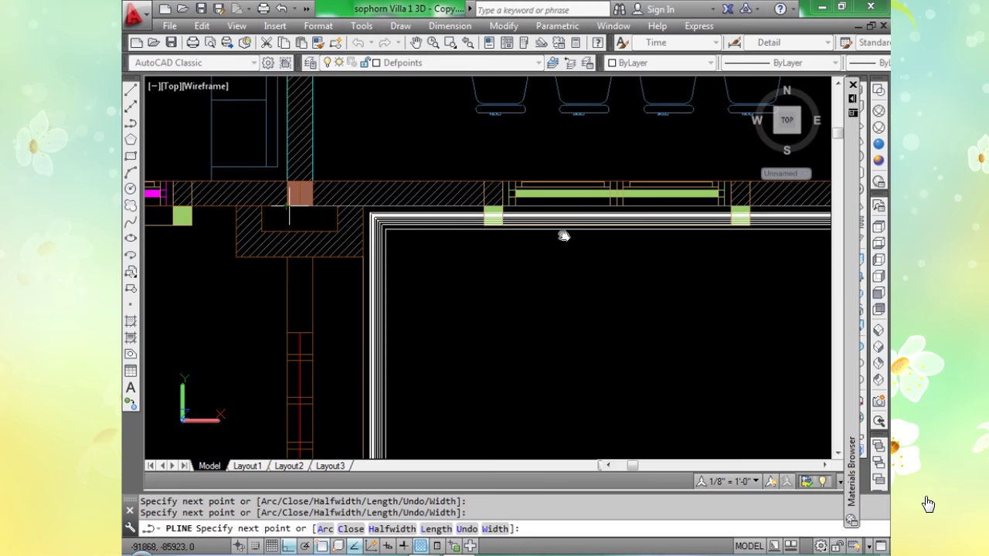
pyautogui.scroll(4, 364, 207)
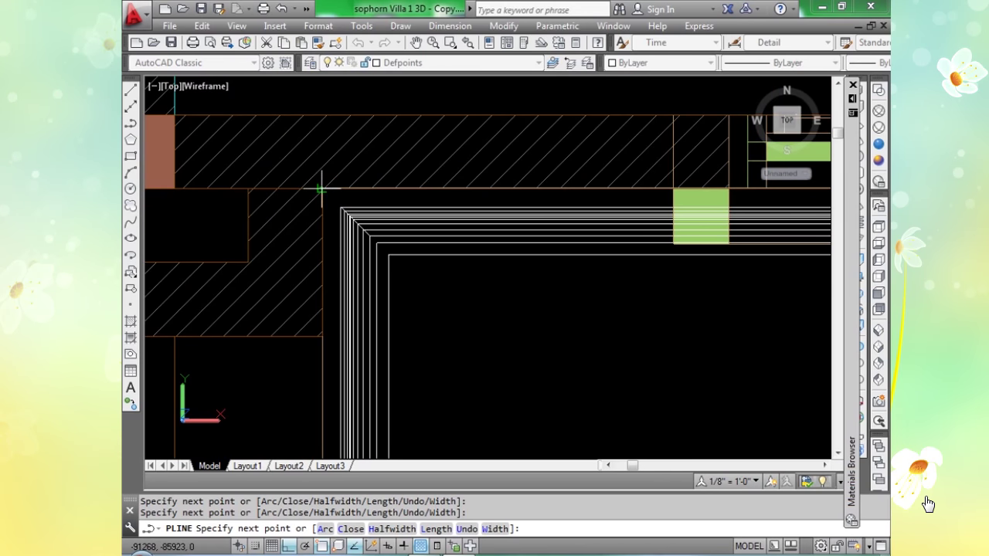
pyautogui.scroll(-3, 324, 189)
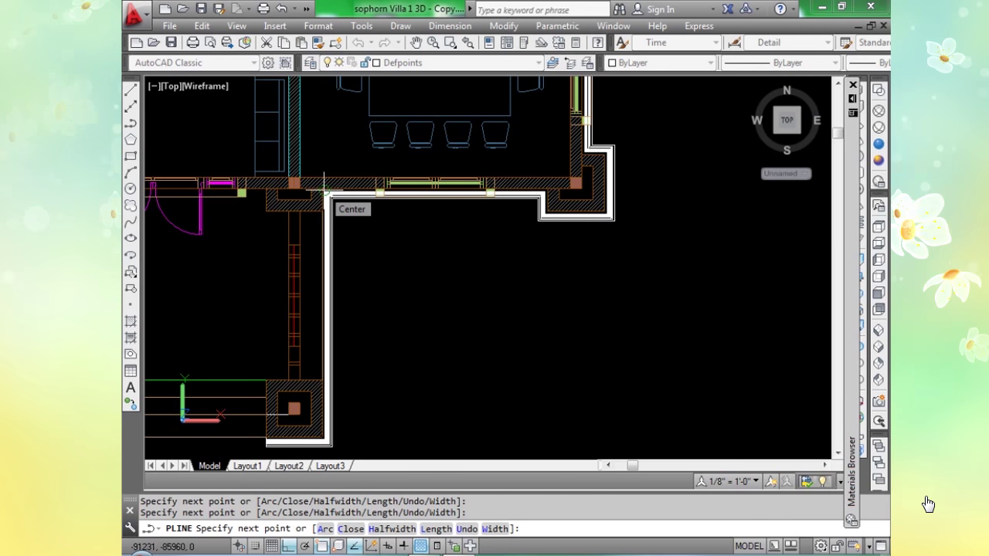
pyautogui.scroll(5, 379, 336)
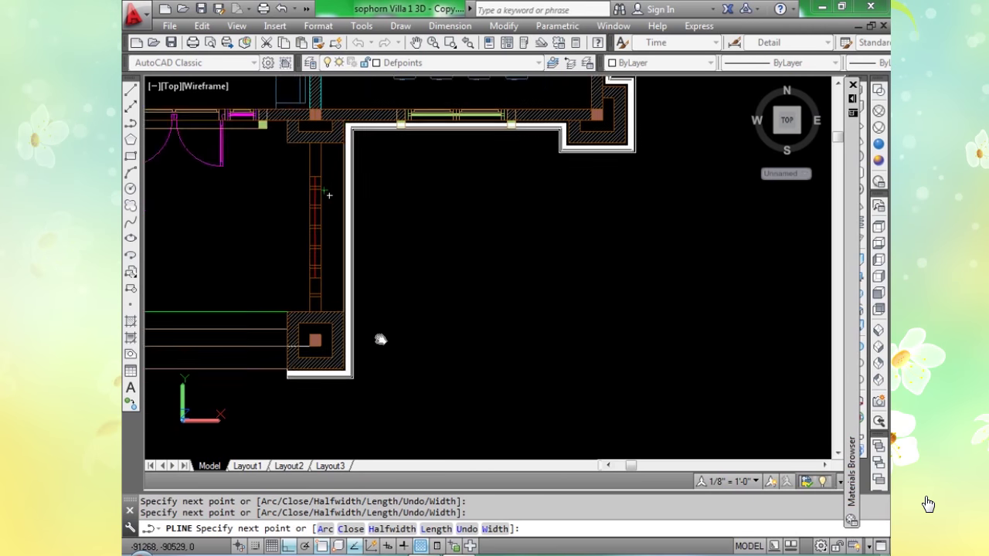
pyautogui.scroll(3, 387, 318)
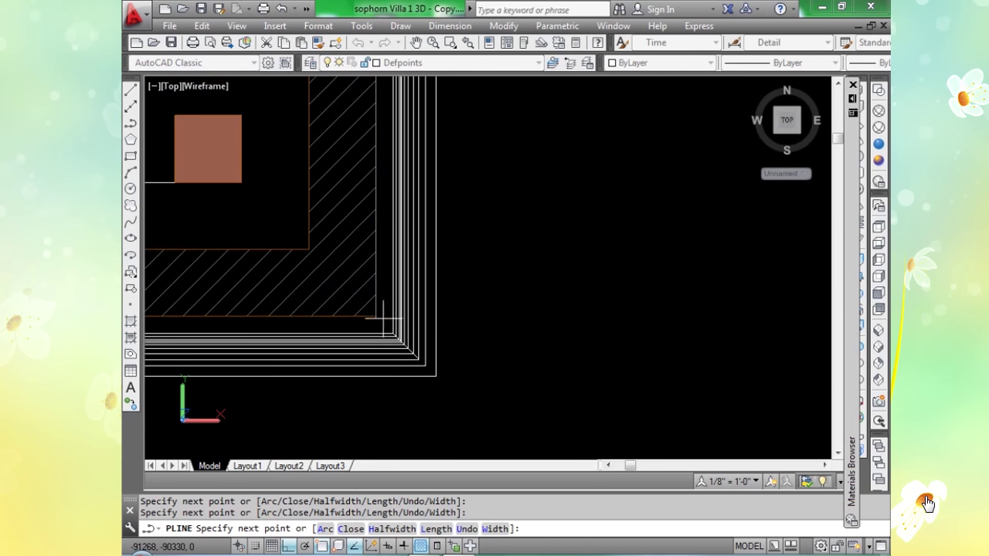
pyautogui.scroll(-3, 374, 317)
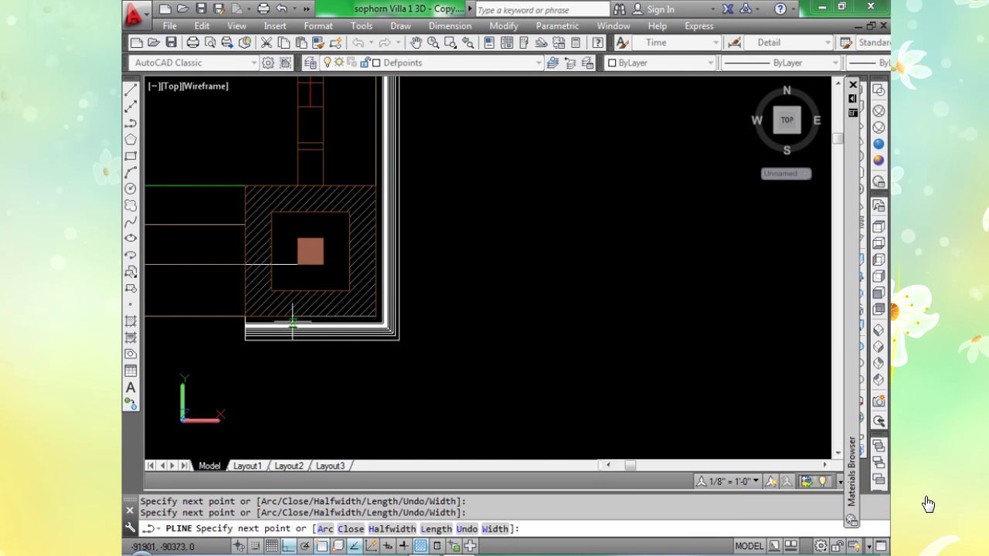
pyautogui.scroll(5, 240, 314)
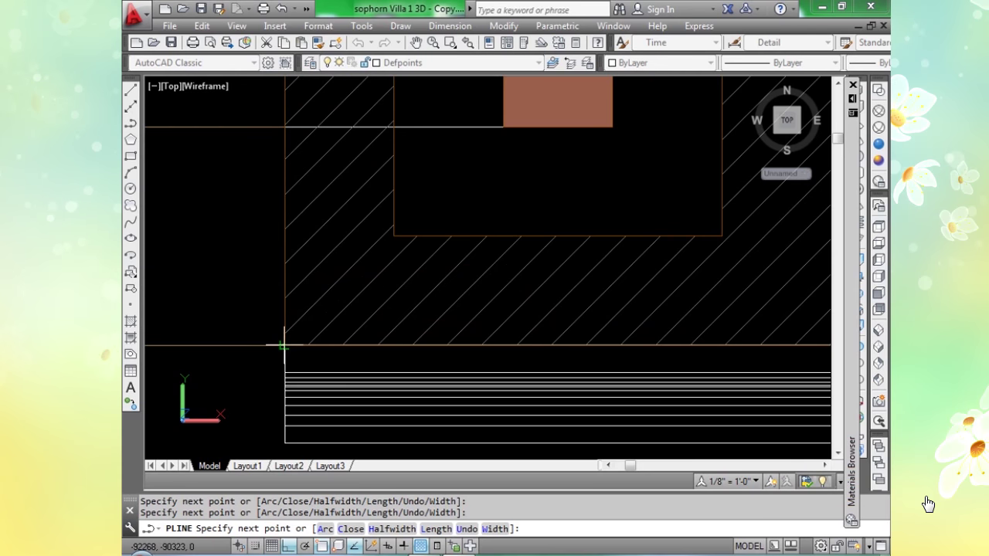
pyautogui.scroll(-4, 282, 342)
pyautogui.scroll(-4, 282, 402)
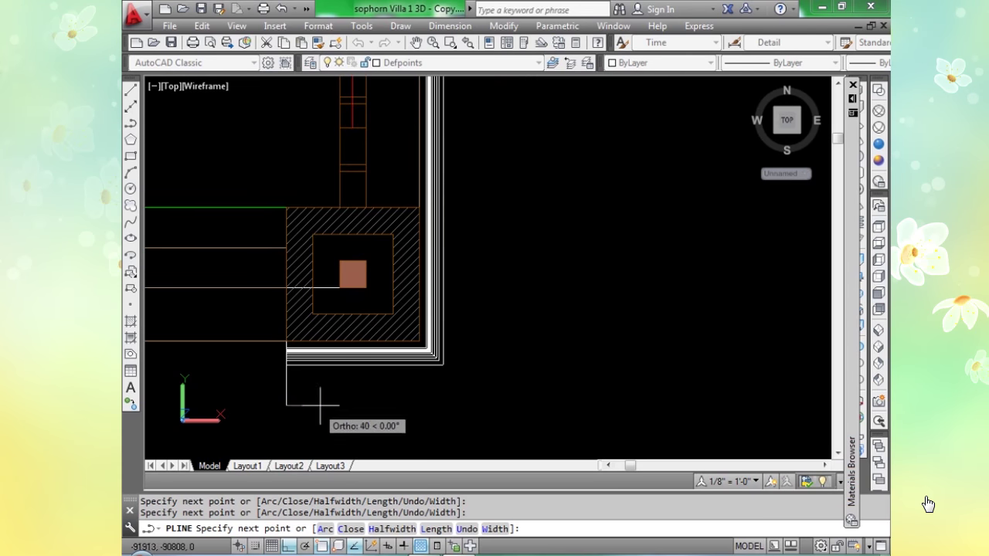
pyautogui.press('Return')
pyautogui.scroll(3, 400, 395)
pyautogui.scroll(-6, 400, 395)
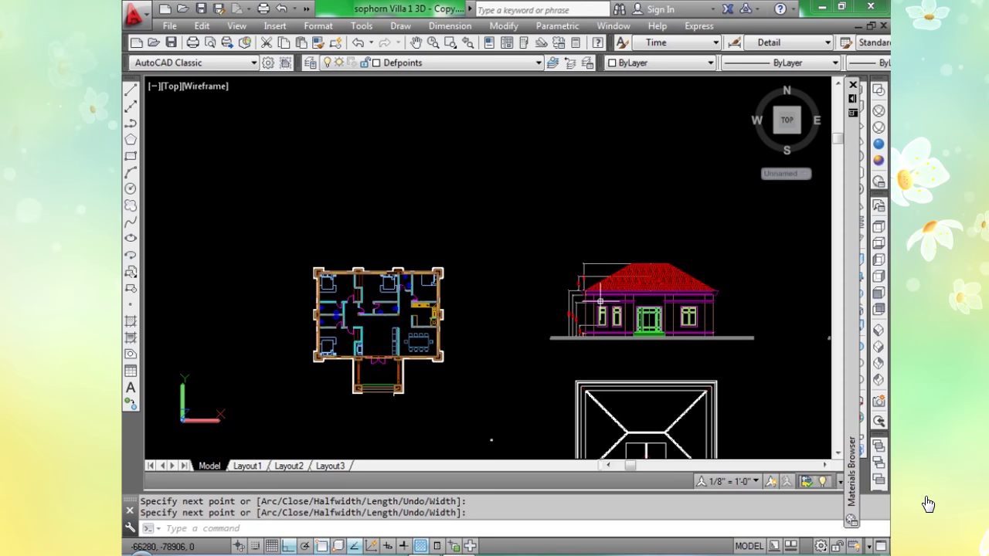
pyautogui.scroll(3, 610, 302)
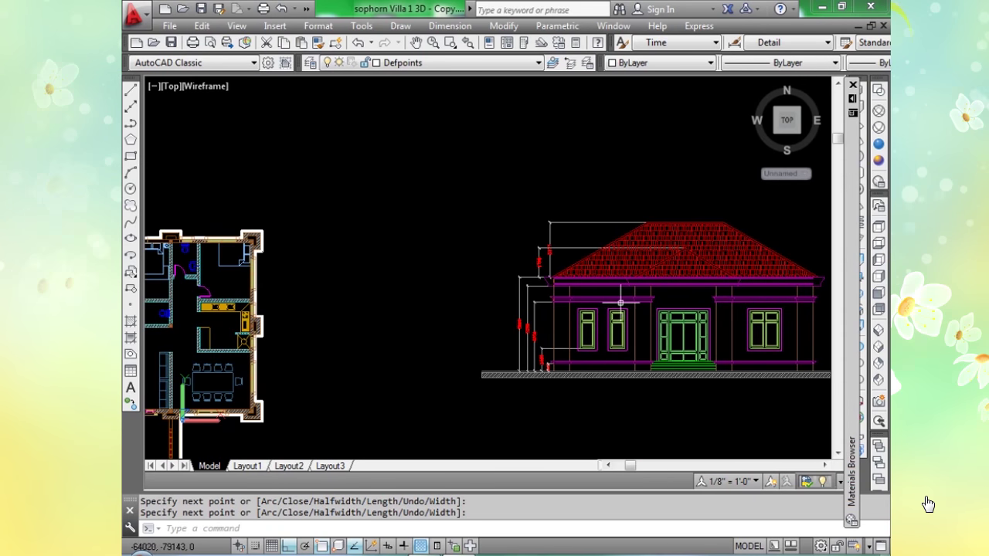
pyautogui.scroll(-6, 620, 303)
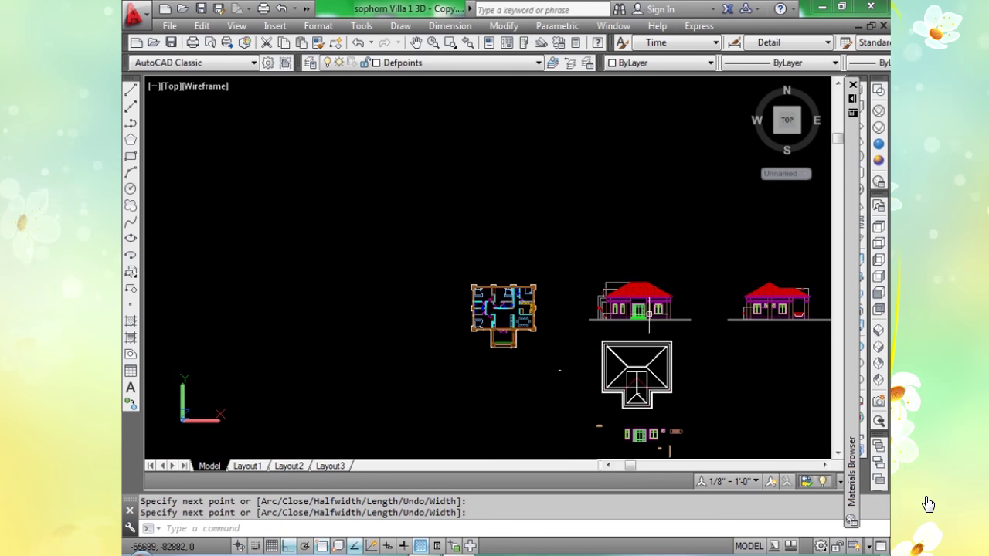
pyautogui.moveTo(708, 329)
pyautogui.mouseDown(button='middle')
pyautogui.moveTo(532, 324)
pyautogui.moveTo(549, 317)
pyautogui.mouseUp(button='middle')
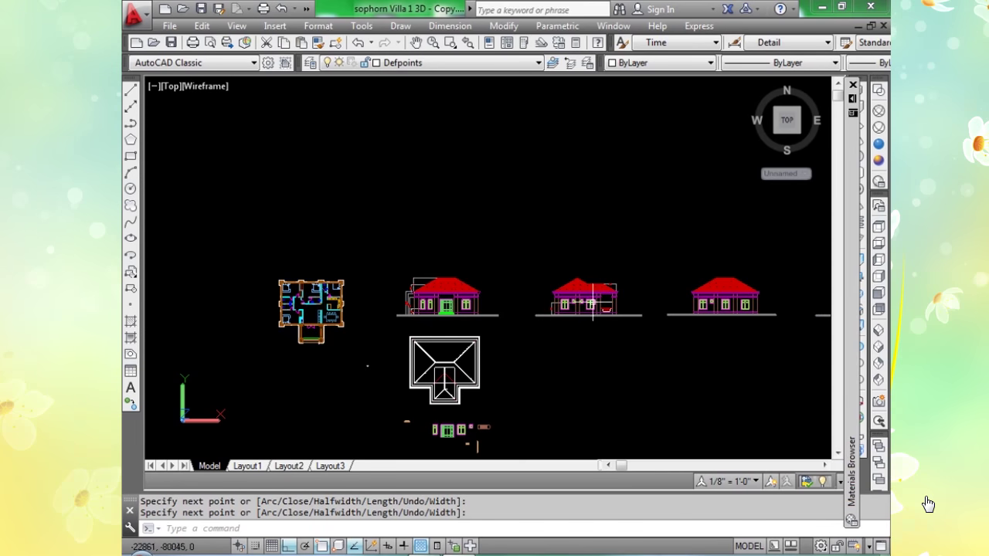
pyautogui.scroll(6, 610, 298)
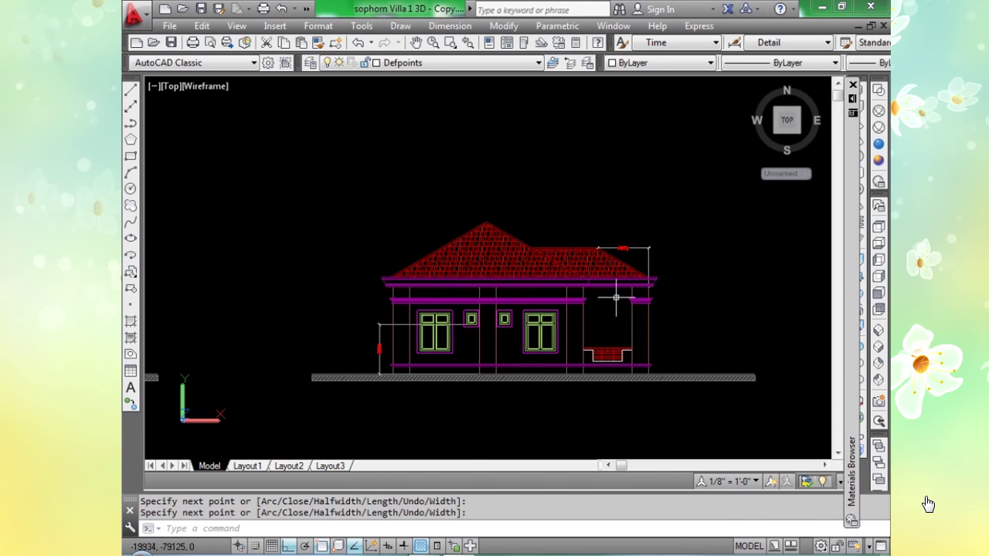
pyautogui.scroll(5, 592, 300)
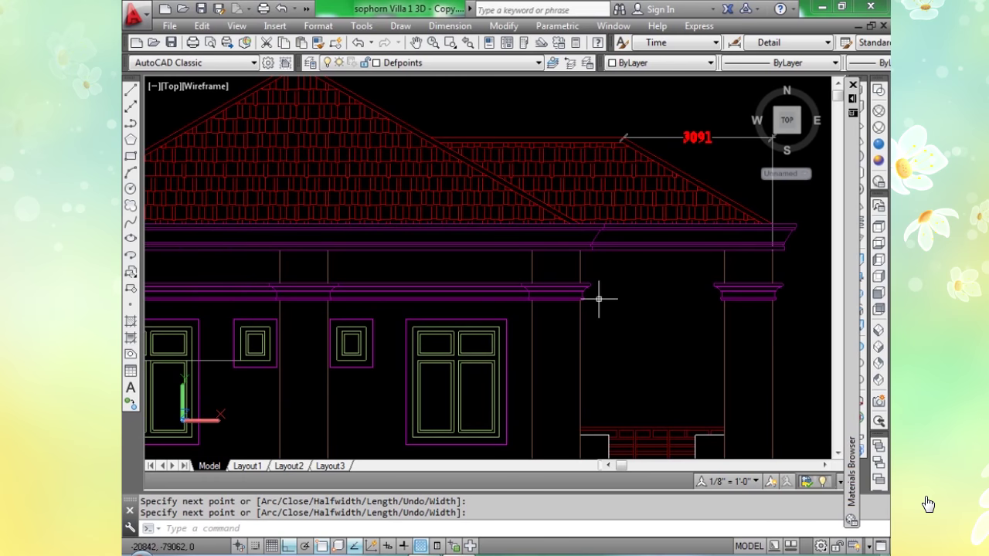
pyautogui.scroll(-2, 598, 298)
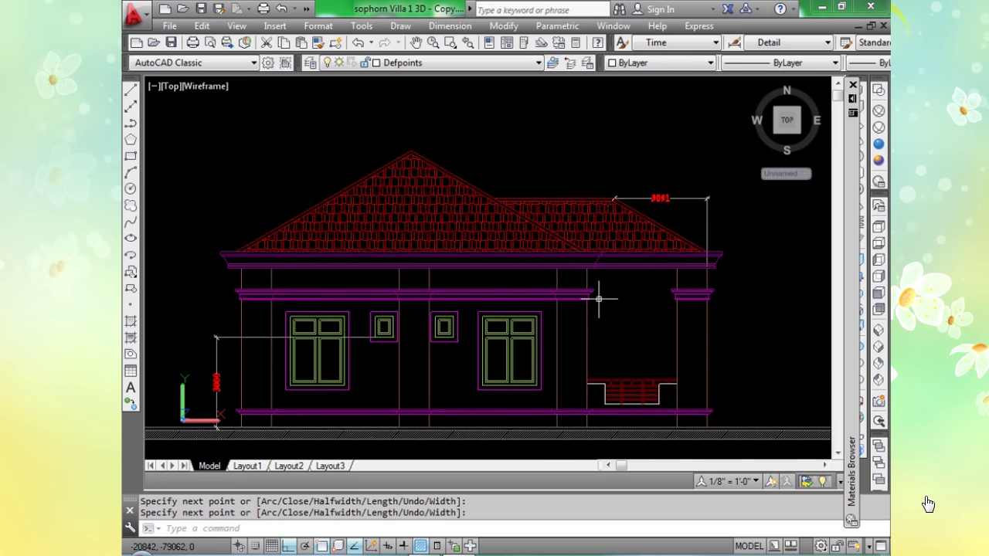
pyautogui.scroll(-2, 599, 298)
pyautogui.scroll(-4, 601, 297)
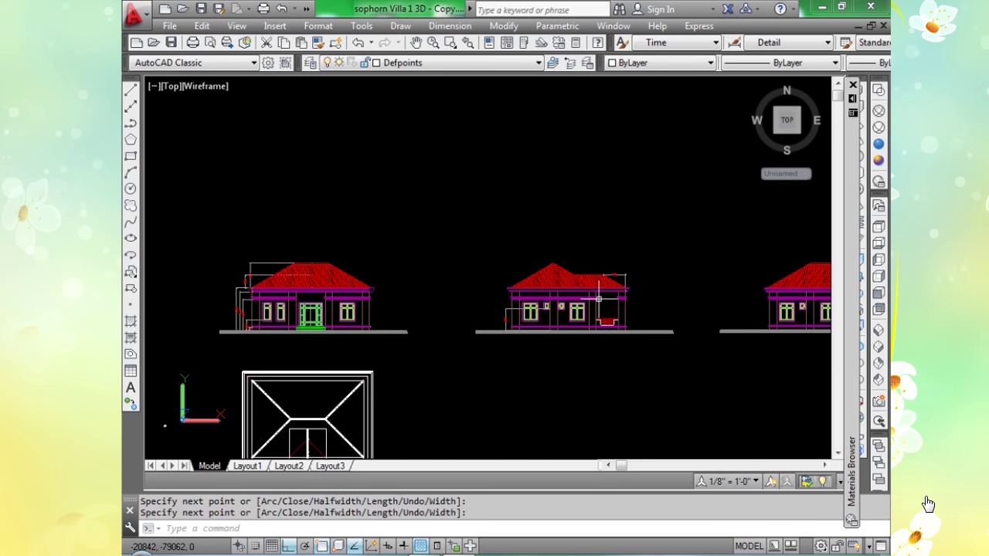
pyautogui.moveTo(472, 308); pyautogui.dragTo(502, 309, button='middle')
pyautogui.scroll(-3, 510, 340)
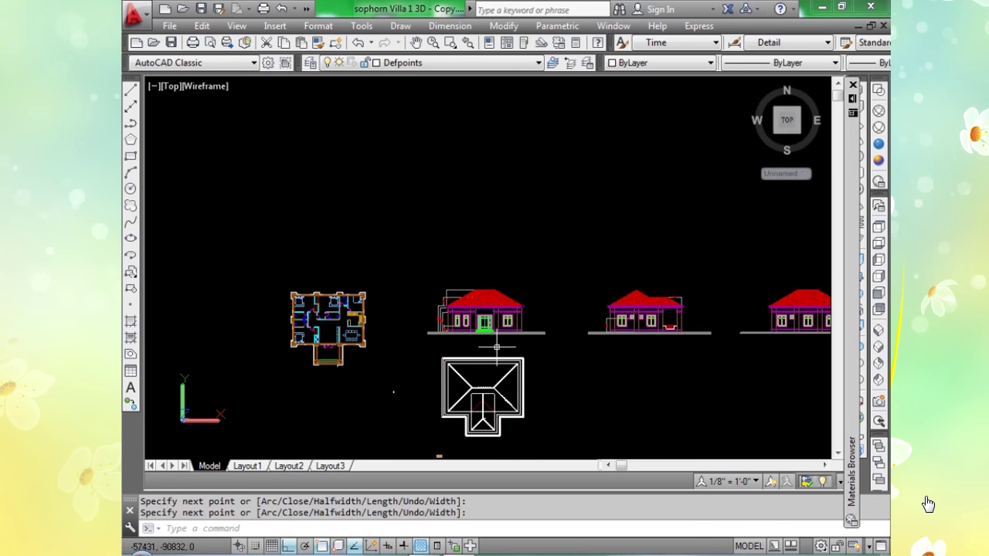
pyautogui.moveTo(484, 411); pyautogui.dragTo(451, 294, button='middle')
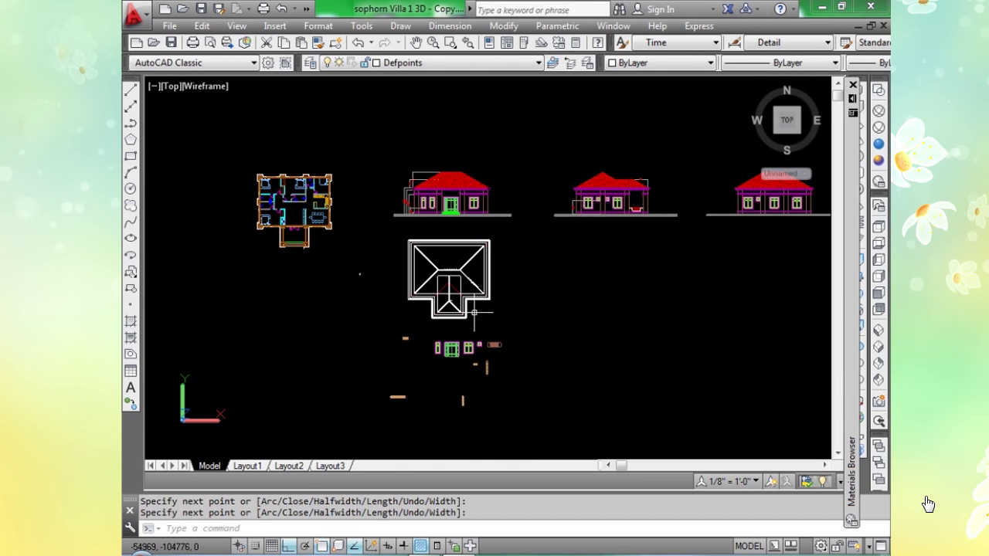
pyautogui.scroll(5, 473, 313)
pyautogui.scroll(2, 474, 309)
pyautogui.scroll(-5, 474, 309)
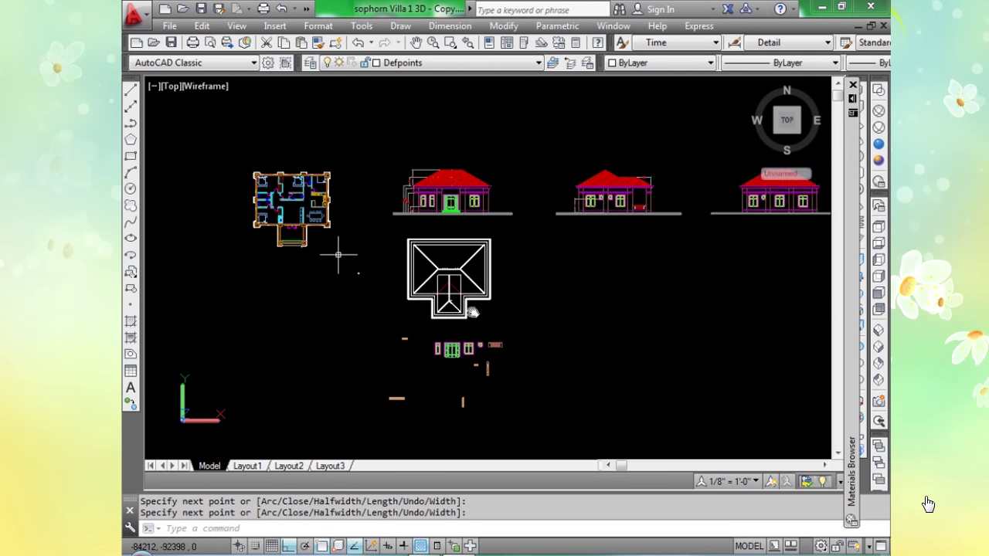
pyautogui.moveTo(339, 254); pyautogui.dragTo(510, 314, button='middle')
pyautogui.scroll(5, 486, 298)
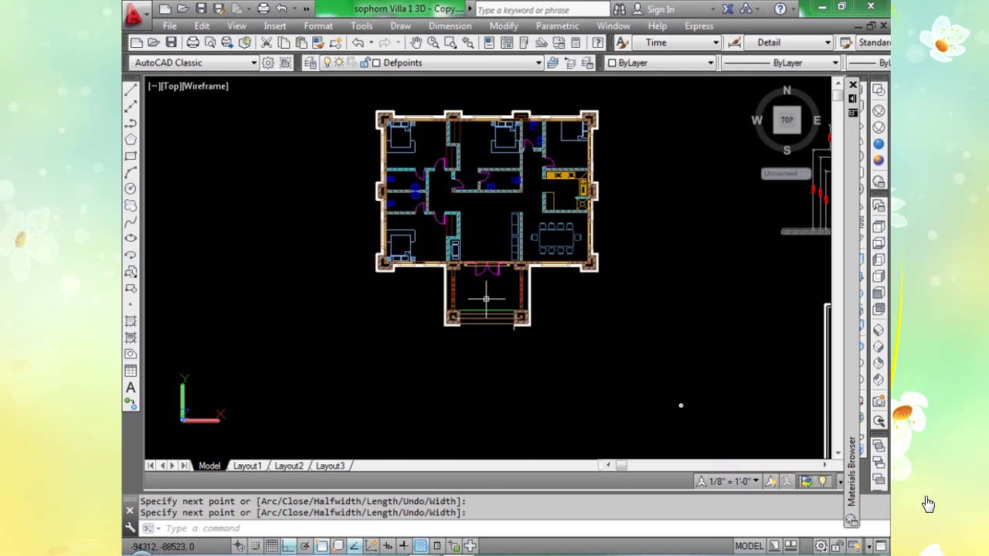
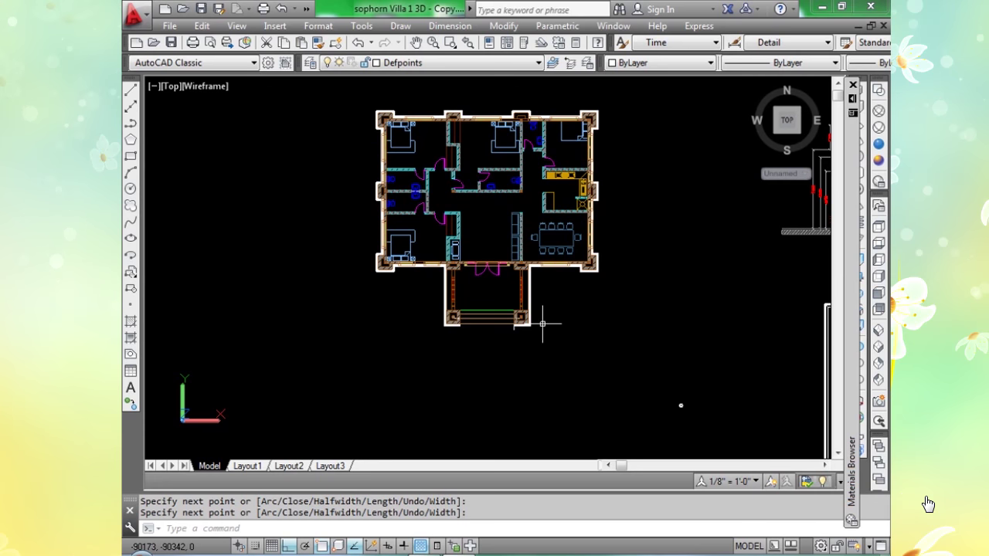
# Pan across the elevations and roof plan, then recentre the view on the floor plan.
pyautogui.scroll(3, 472, 268)
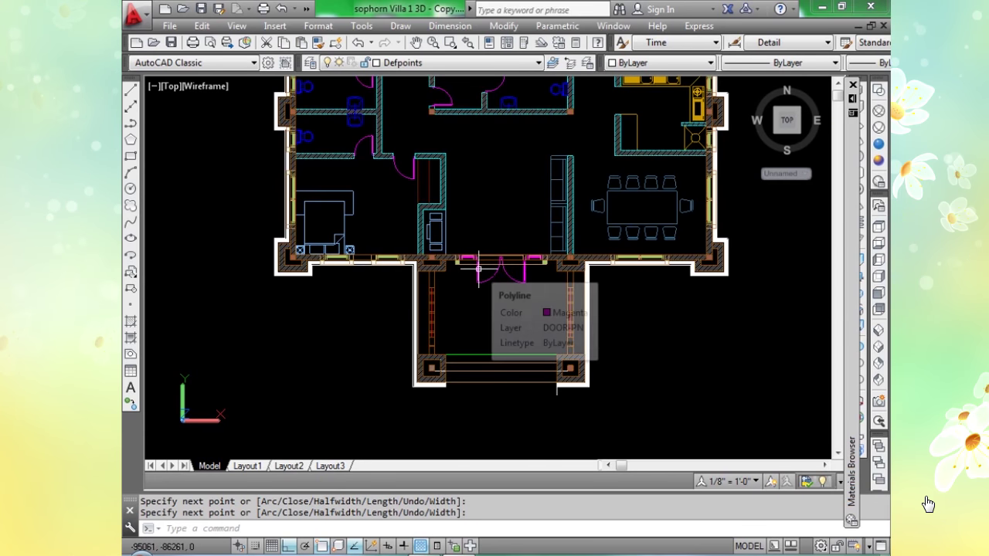
pyautogui.scroll(-2, 479, 274)
pyautogui.scroll(-5, 479, 275)
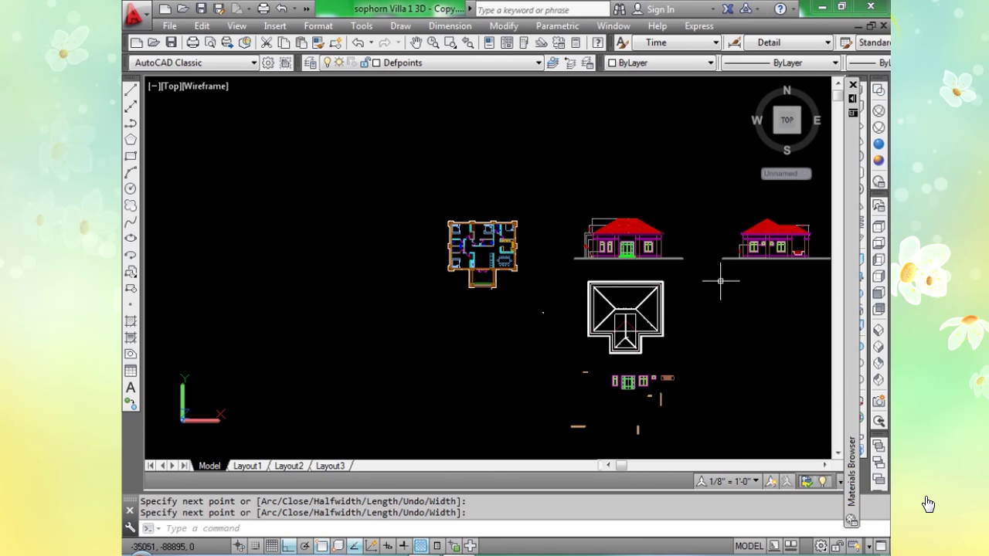
pyautogui.moveTo(715, 289); pyautogui.dragTo(464, 320, button='middle')
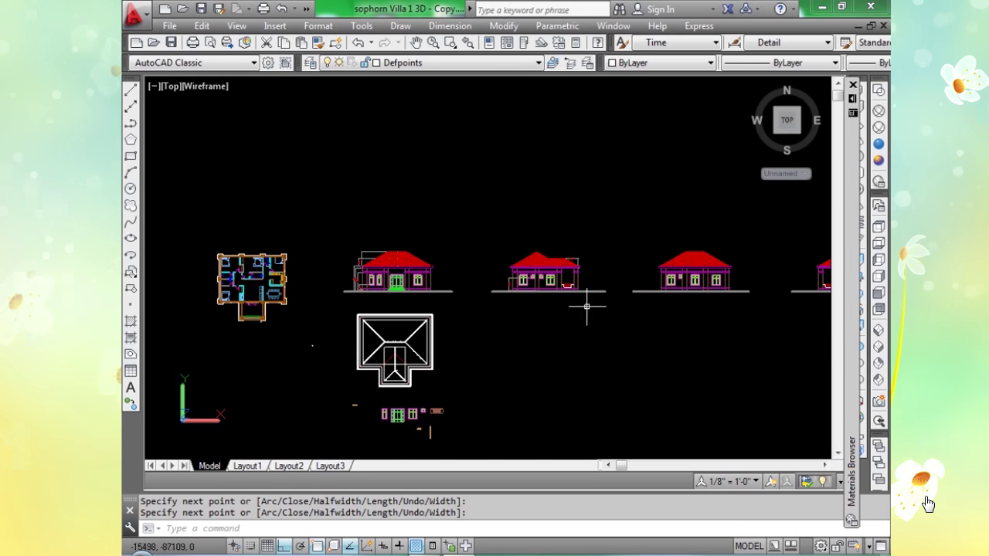
pyautogui.scroll(6, 404, 272)
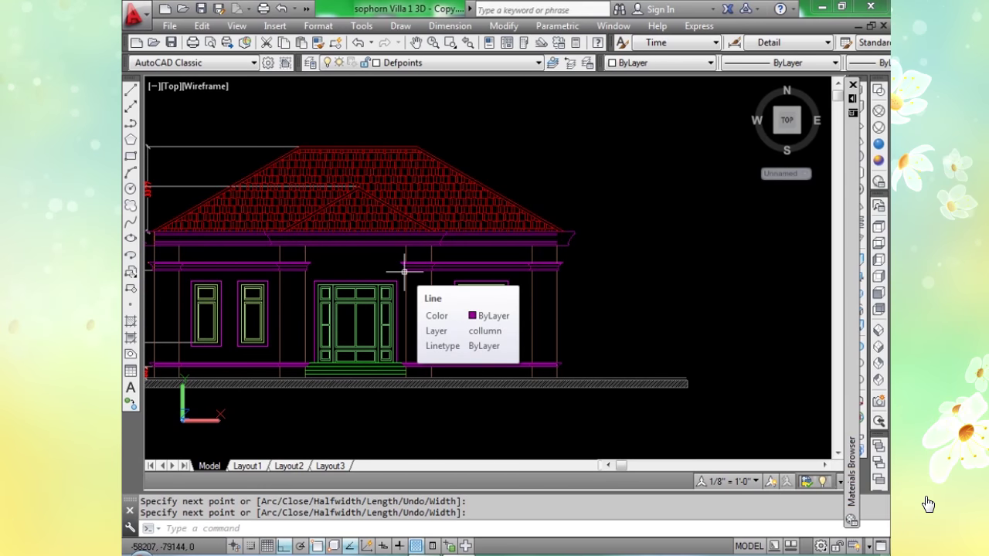
pyautogui.scroll(-4, 397, 360)
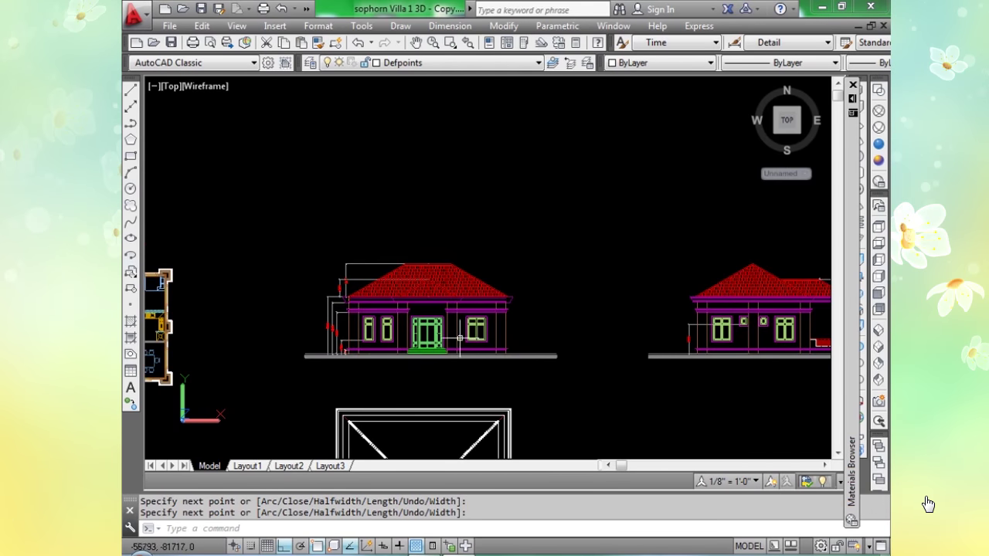
pyautogui.moveTo(397, 360); pyautogui.dragTo(516, 324, button='middle')
pyautogui.scroll(-3, 516, 325)
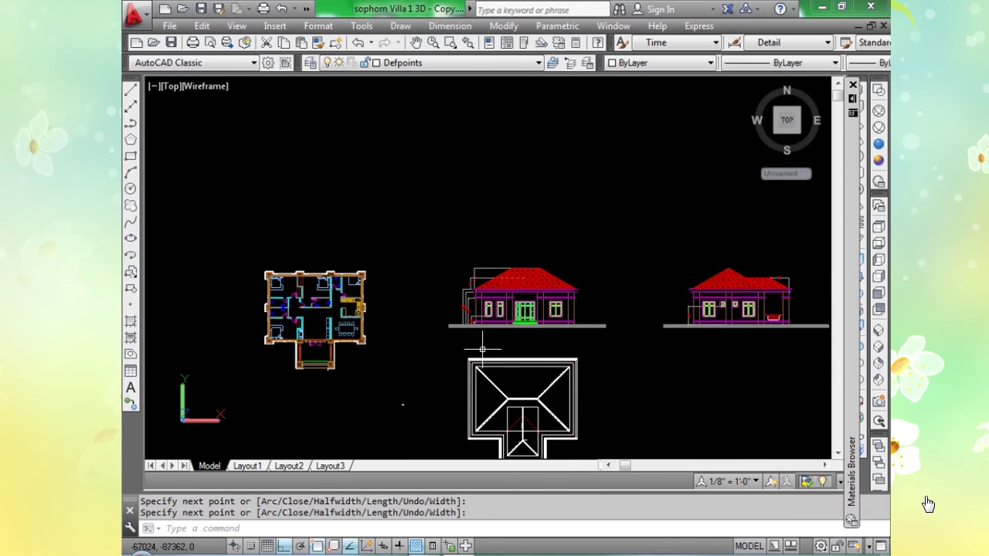
pyautogui.moveTo(370, 376)
pyautogui.mouseDown(button='middle')
pyautogui.moveTo(466, 379)
pyautogui.moveTo(456, 364)
pyautogui.mouseUp(button='middle')
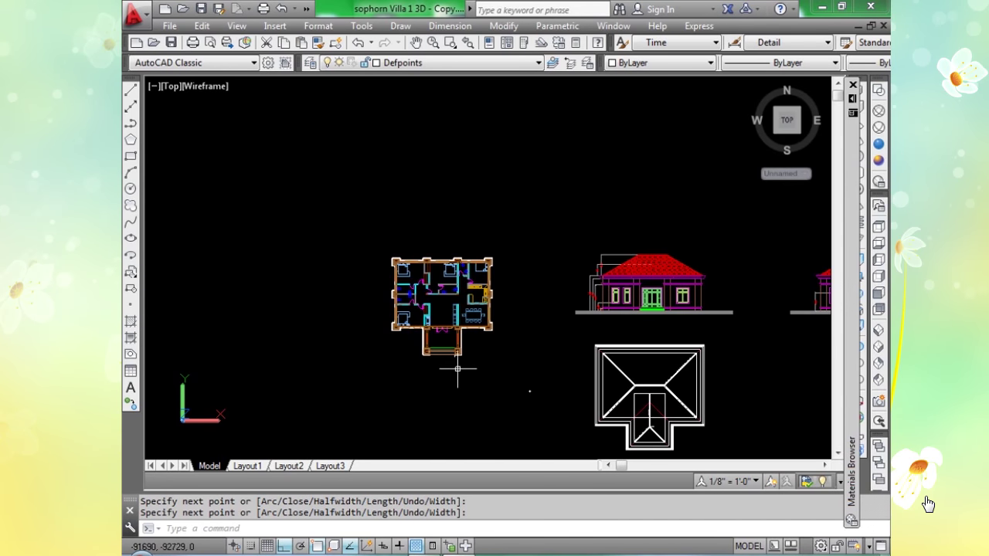
pyautogui.scroll(4, 448, 356)
pyautogui.scroll(3, 448, 355)
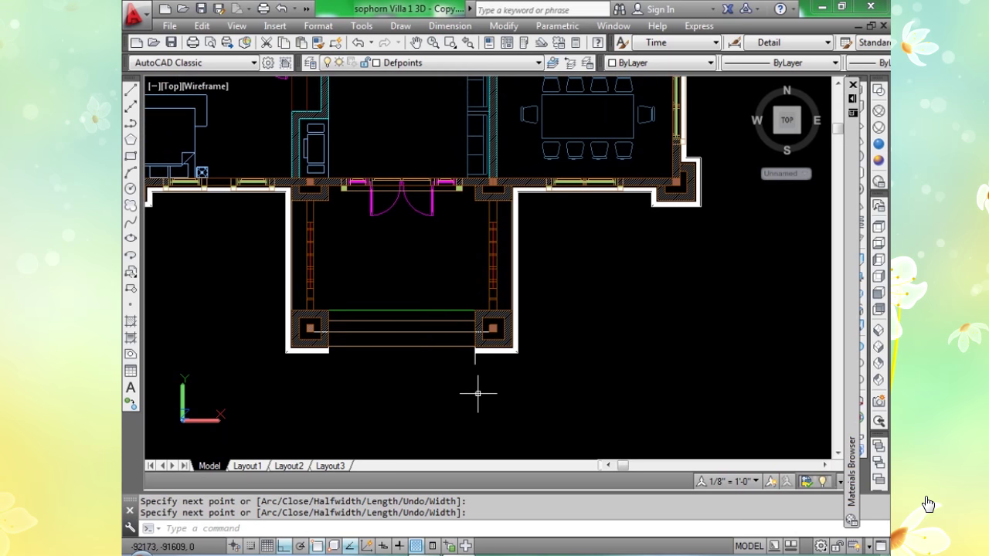
# Move the house's outer outline from its porch corner to empty space left of the floor plan.
pyautogui.write('m')
pyautogui.press('Return')
pyautogui.click(476, 368)
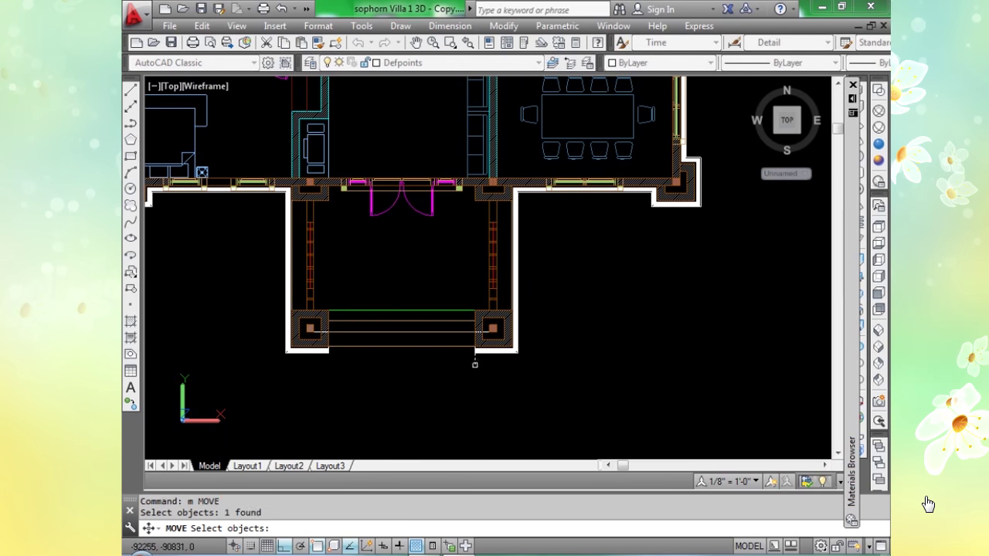
pyautogui.press('Return')
pyautogui.click(474, 364)
pyautogui.scroll(-6, 474, 364)
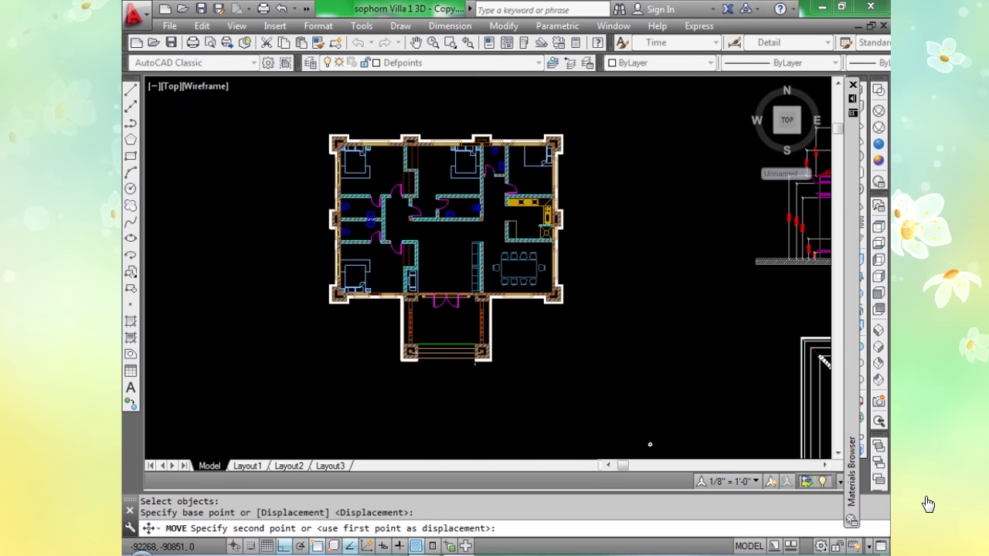
pyautogui.moveTo(265, 386); pyautogui.dragTo(426, 387, button='middle')
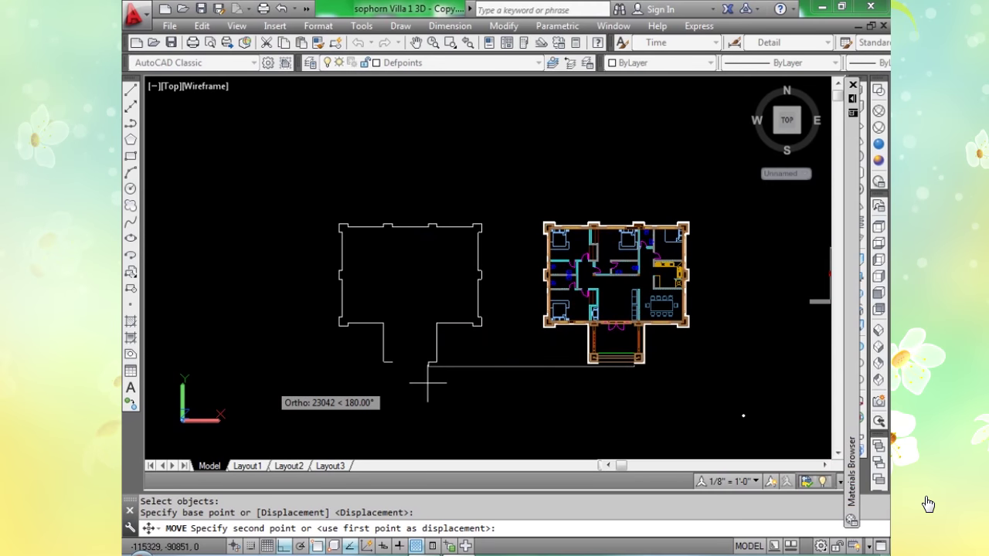
pyautogui.click(391, 383)
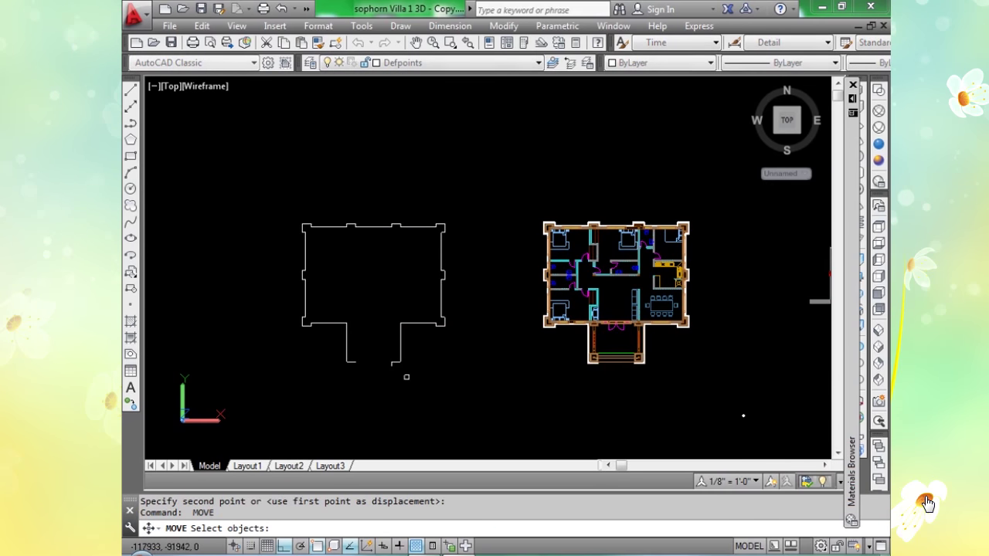
pyautogui.press('Return')
pyautogui.scroll(3, 403, 354)
pyautogui.moveTo(403, 354); pyautogui.dragTo(479, 338, button='middle')
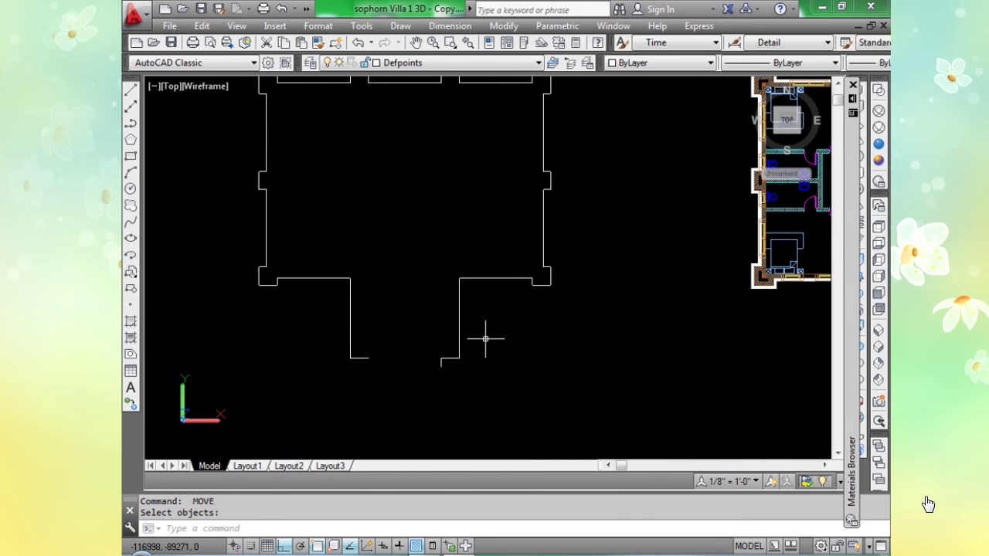
pyautogui.press('Return')
pyautogui.press('Return')
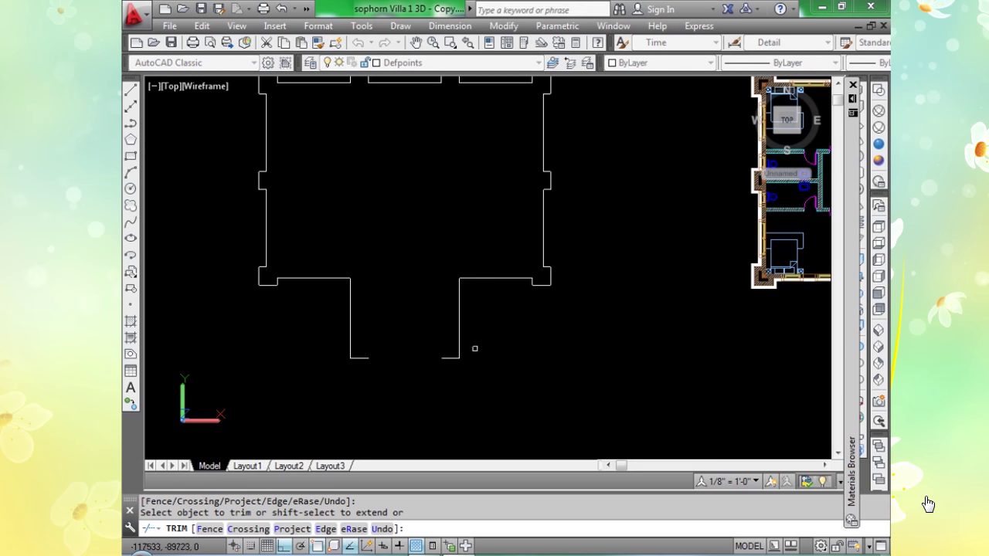
# Trim the porch lines, bottom segment and side line off the detached outline, leaving a plain rectangle.
pyautogui.click(477, 319)
pyautogui.click(424, 378)
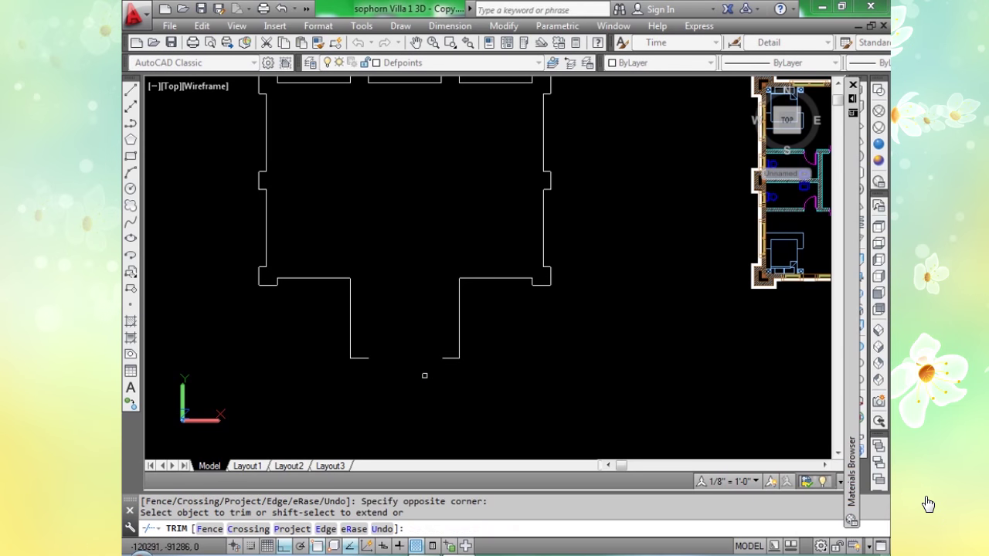
pyautogui.press('Return')
pyautogui.press('Return')
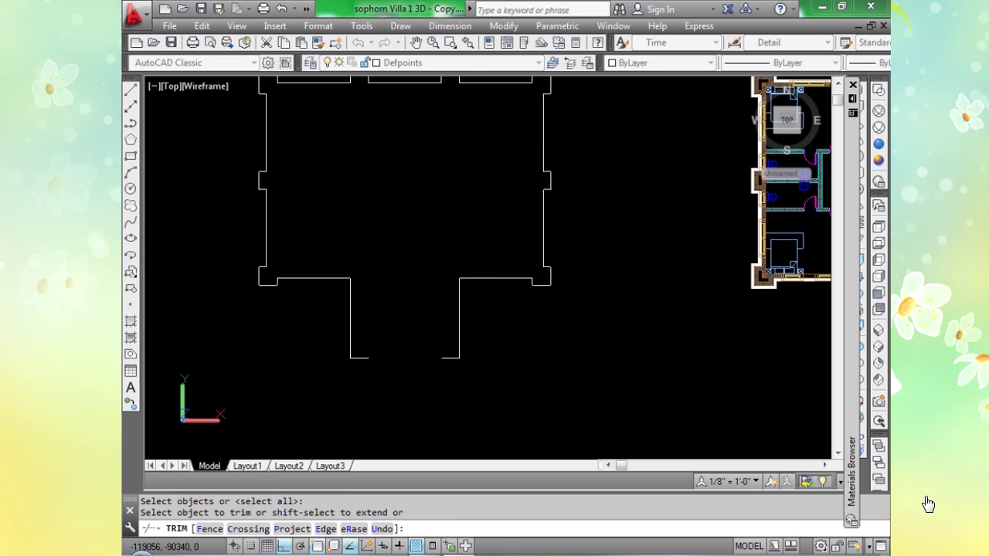
pyautogui.click(448, 359)
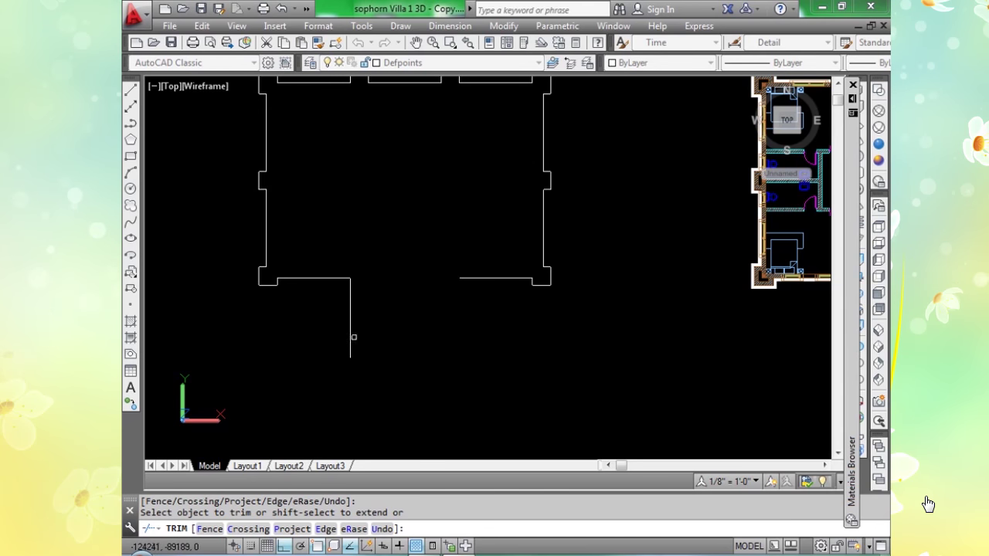
pyautogui.click(350, 340)
pyautogui.scroll(-5, 410, 329)
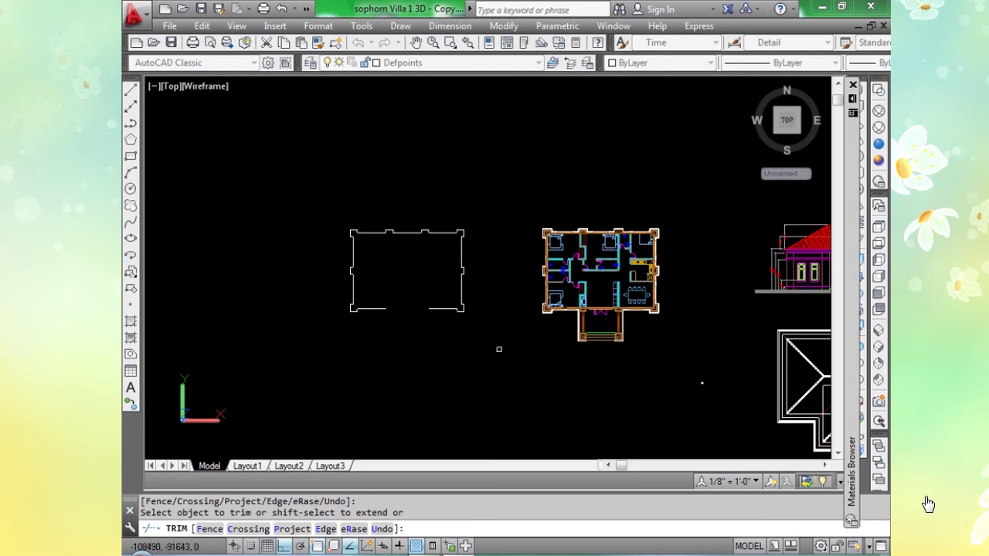
pyautogui.moveTo(574, 379); pyautogui.dragTo(464, 354, button='middle')
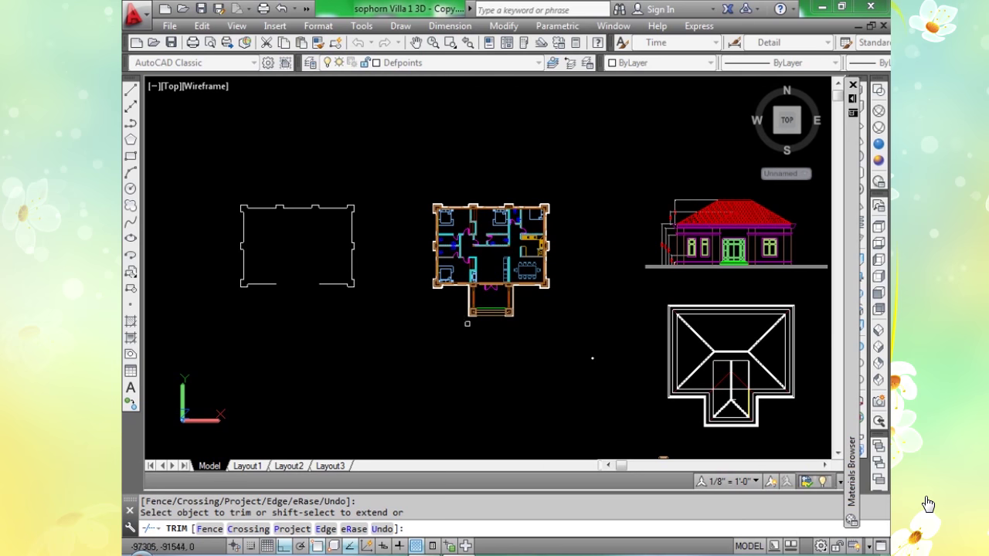
pyautogui.scroll(8, 472, 315)
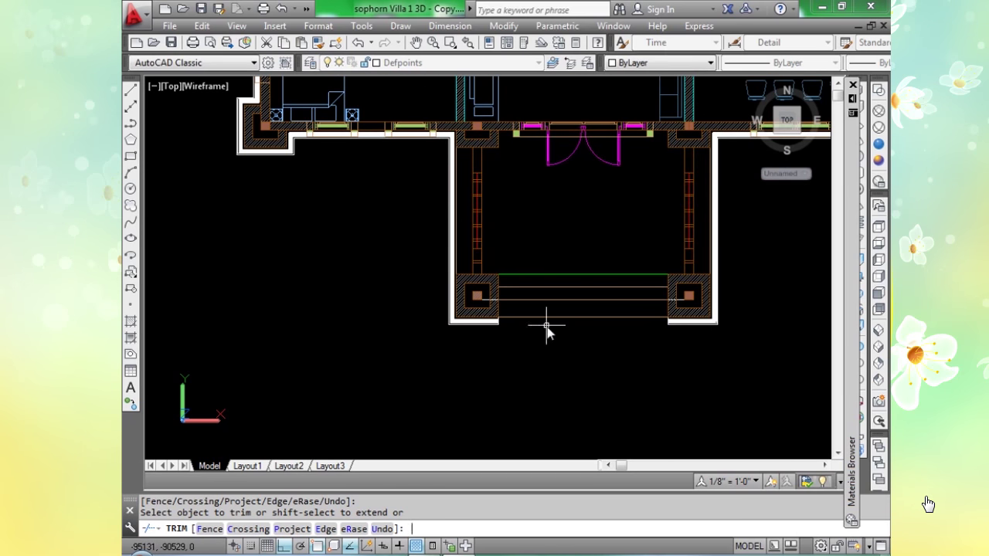
# End trimming and place a point at the porch column's outer corner.
pyautogui.press('Return')
pyautogui.press('Escape')
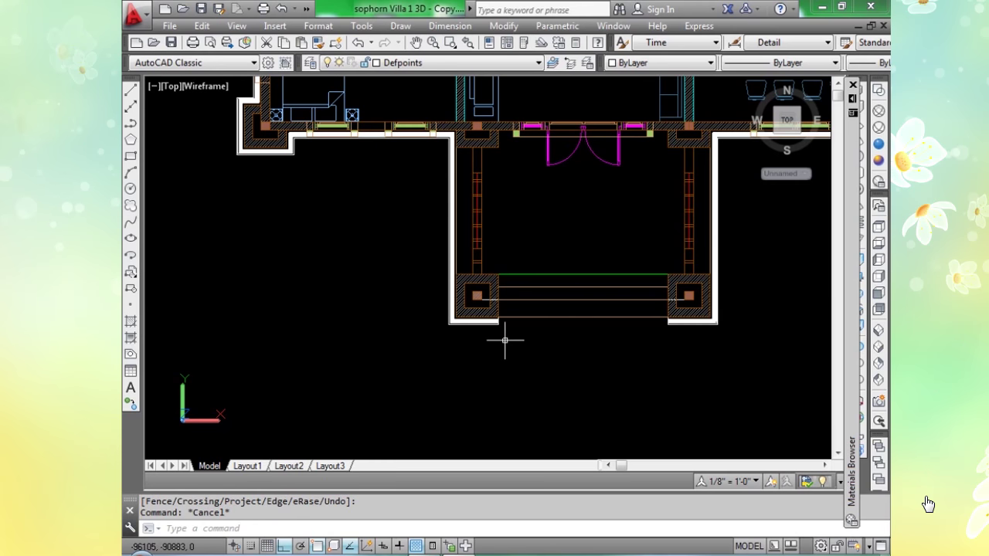
pyautogui.write('po')
pyautogui.press('Return')
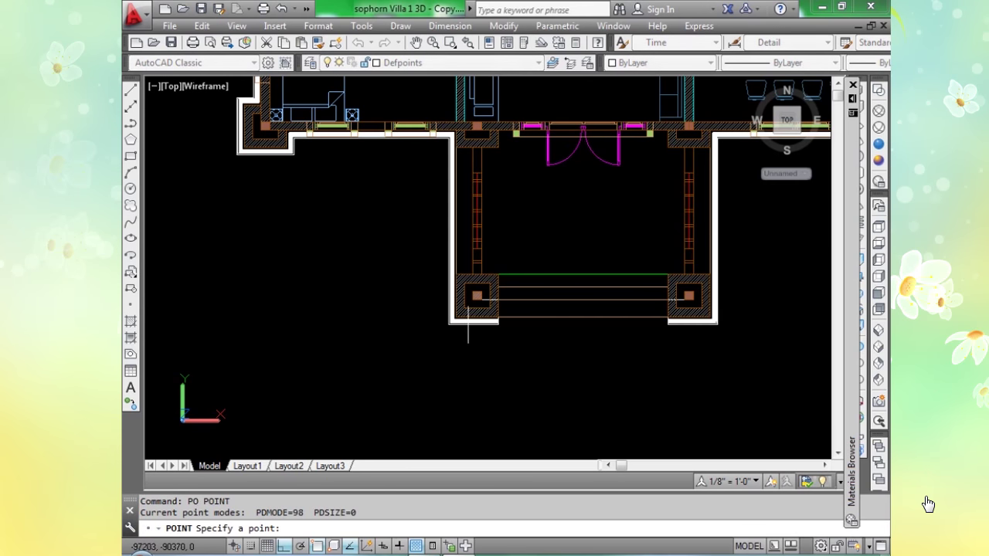
pyautogui.scroll(4, 460, 317)
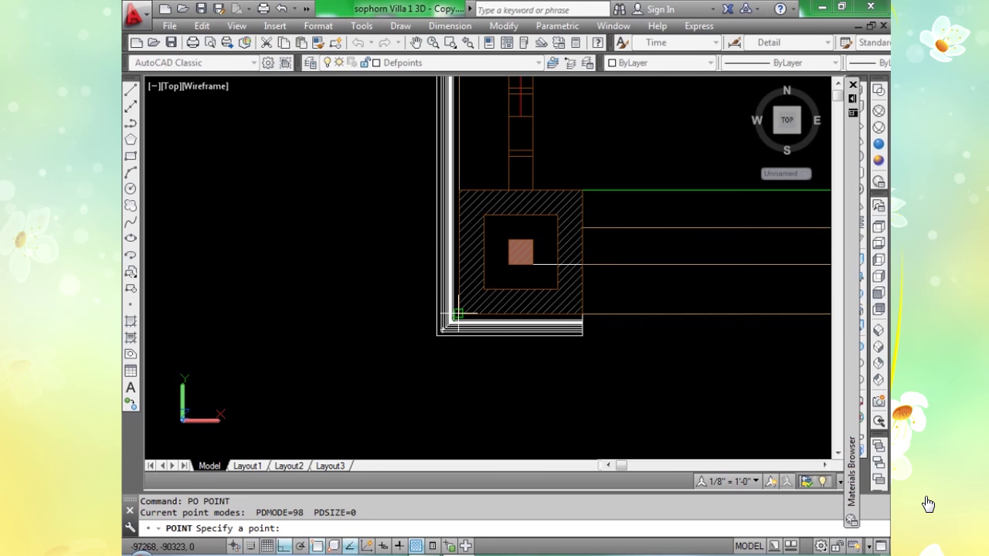
pyautogui.click(460, 316)
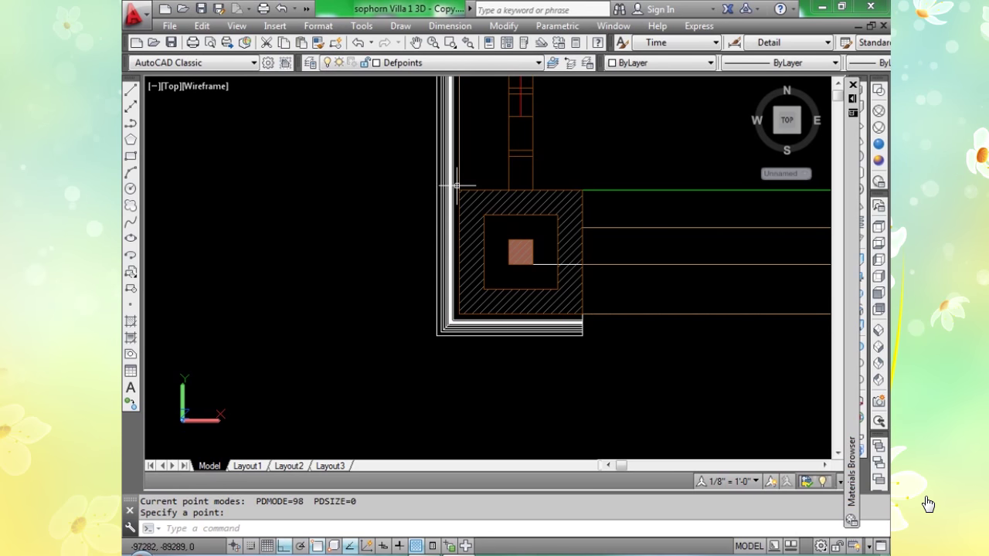
# Trace a polyline around the hatched column block's corners, ending at a point left of it.
pyautogui.write('p')
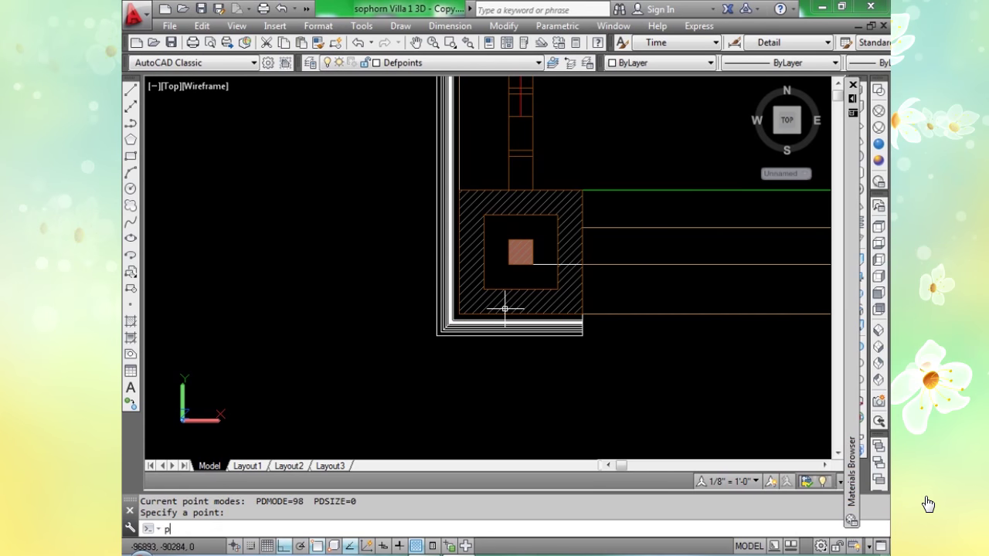
pyautogui.write('o')
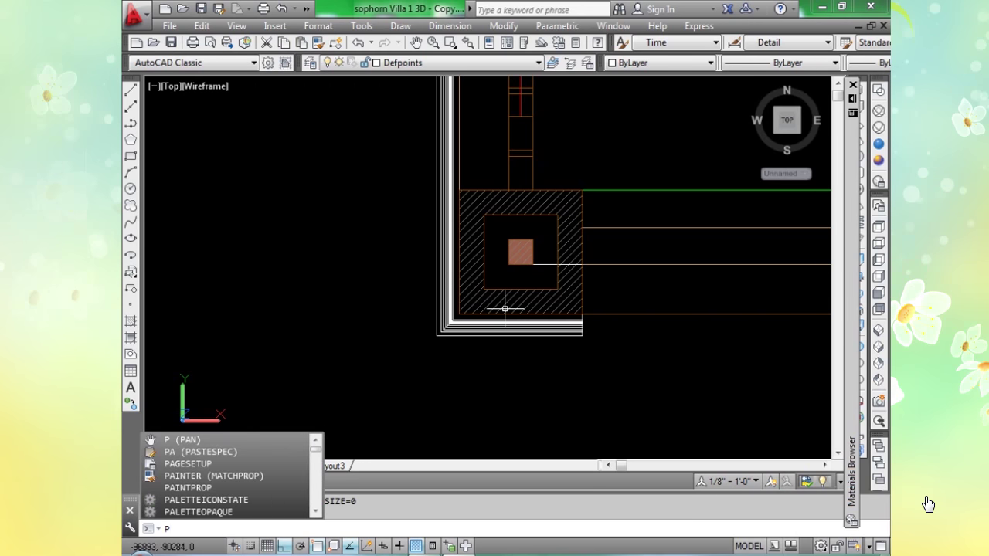
pyautogui.write('l')
pyautogui.press('Return')
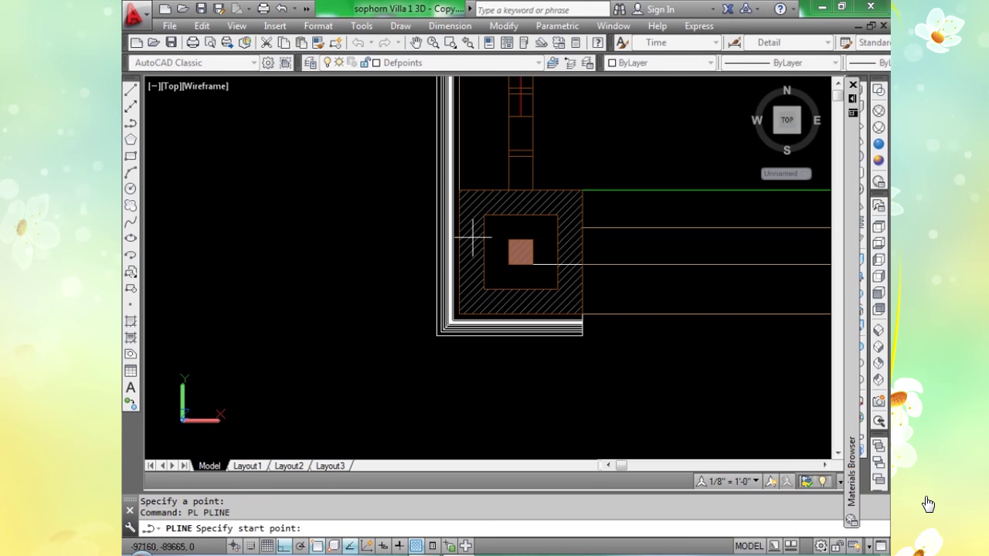
pyautogui.click(459, 190)
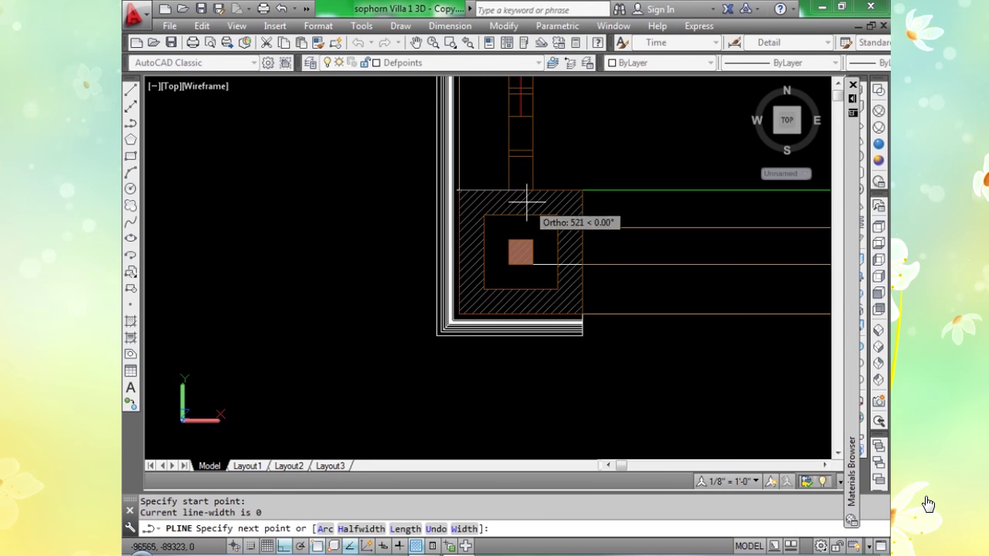
pyautogui.click(582, 190)
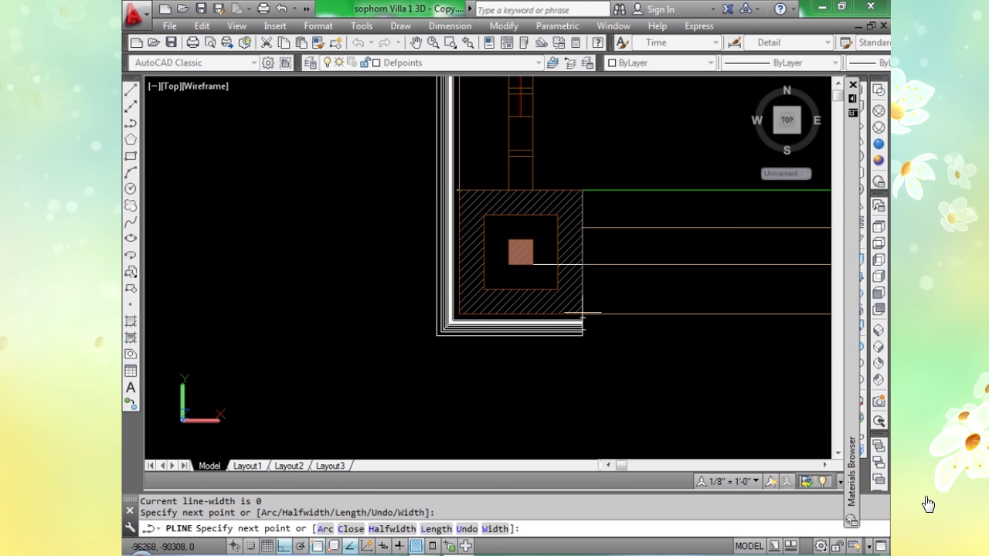
pyautogui.click(583, 314)
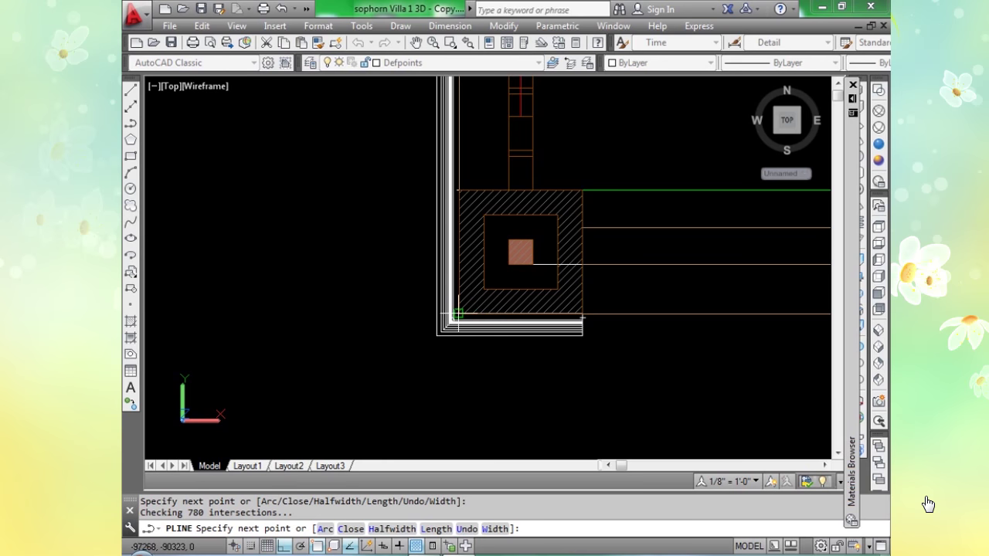
pyautogui.click(459, 190)
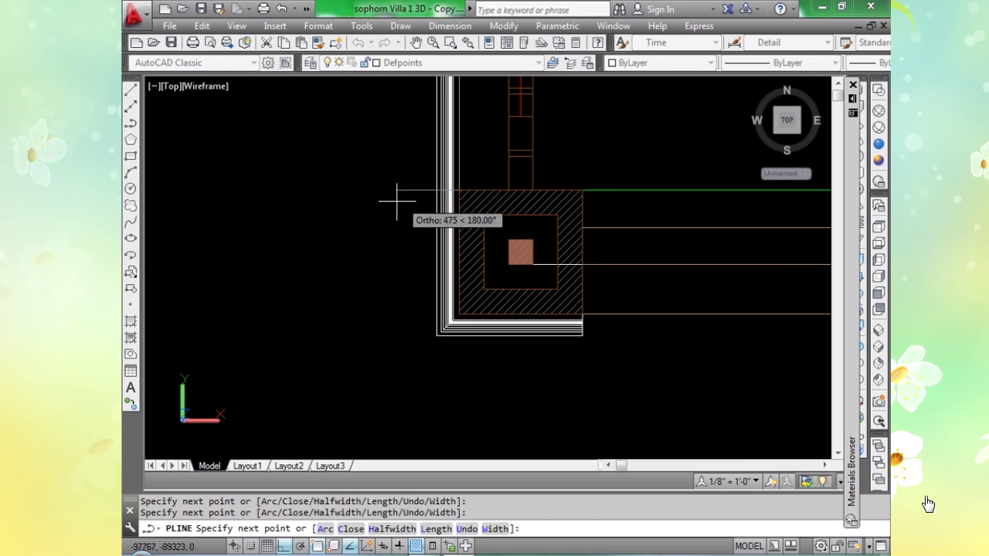
pyautogui.click(386, 206)
pyautogui.press('Return')
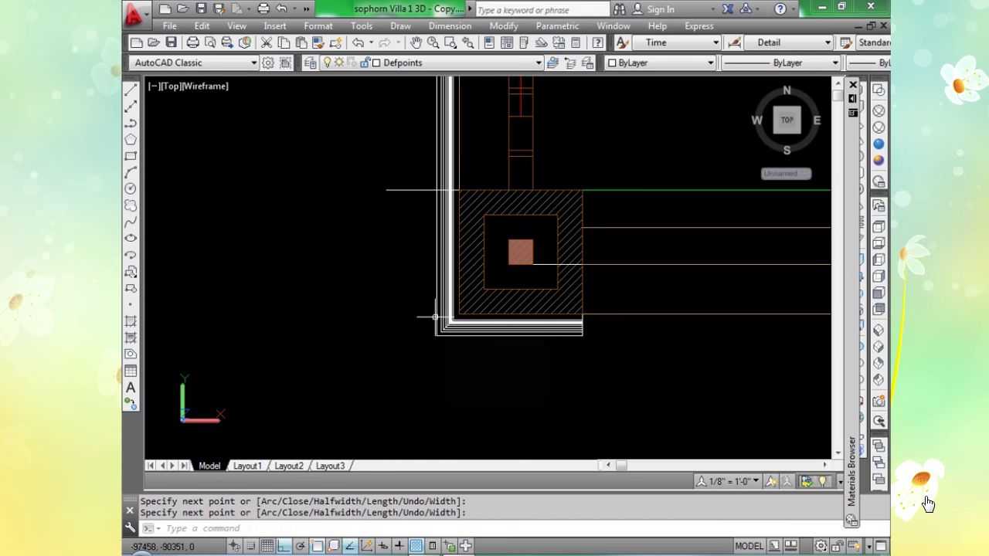
pyautogui.write('m')
pyautogui.press('Return')
pyautogui.write('m')
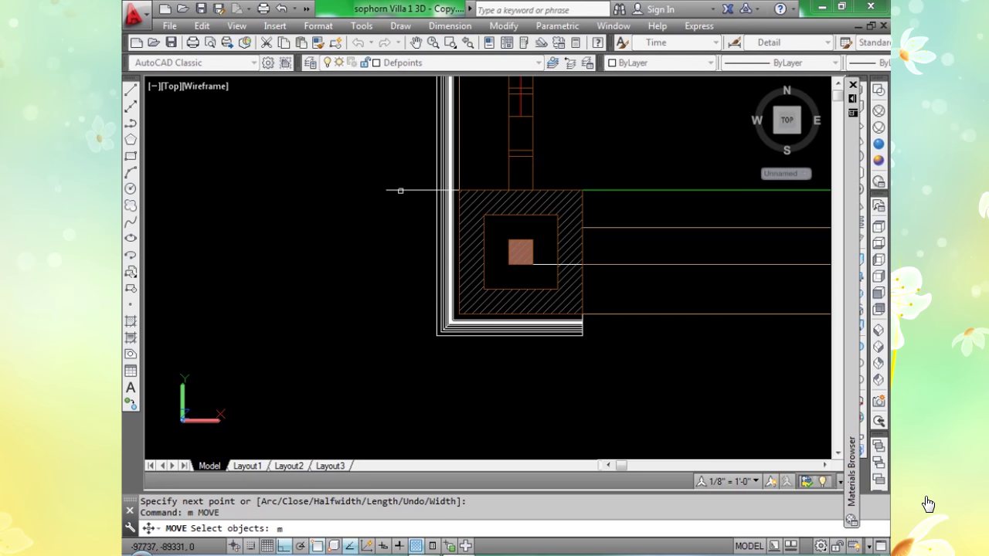
# Move the traced column polyline far left to sit beside the small square.
pyautogui.press('Return')
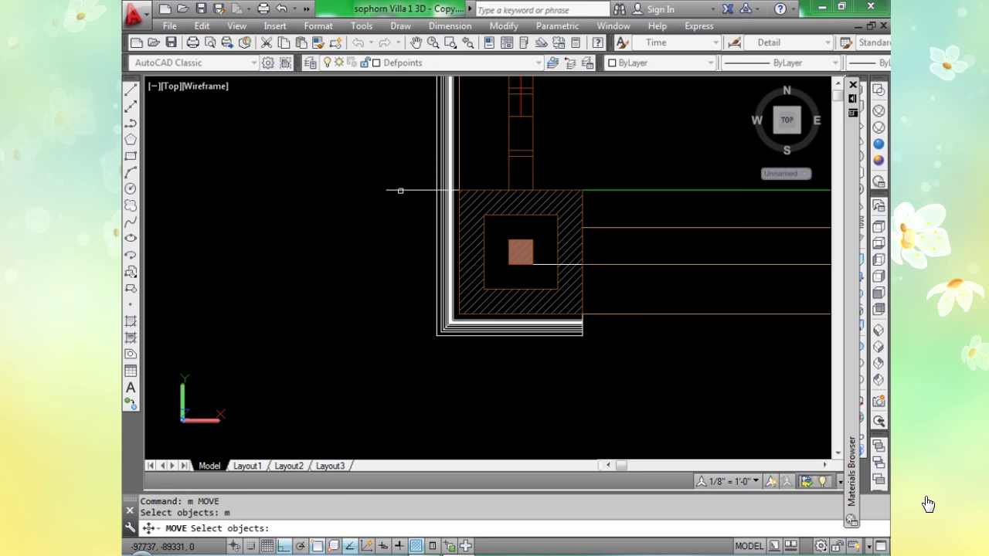
pyautogui.click(400, 191)
pyautogui.press('Return')
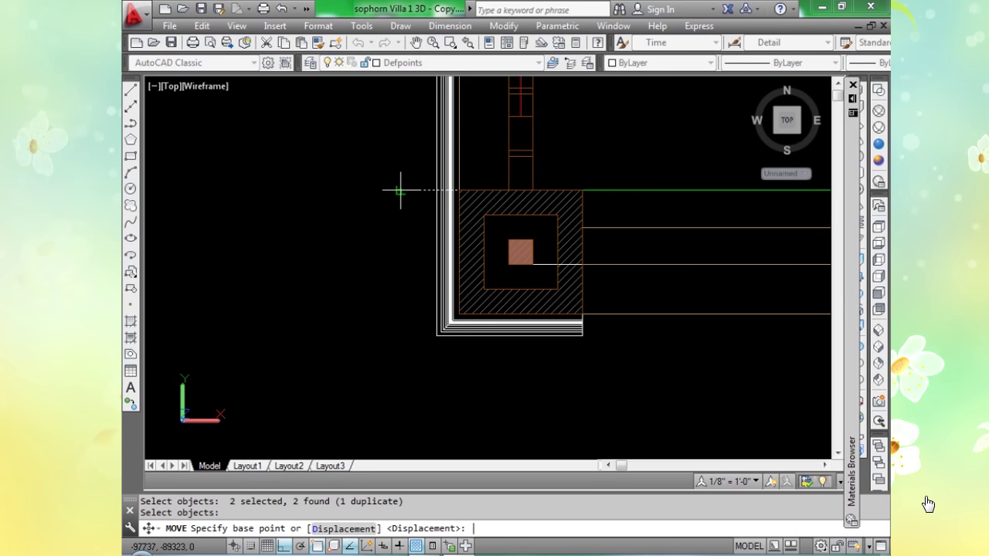
pyautogui.scroll(-5, 411, 211)
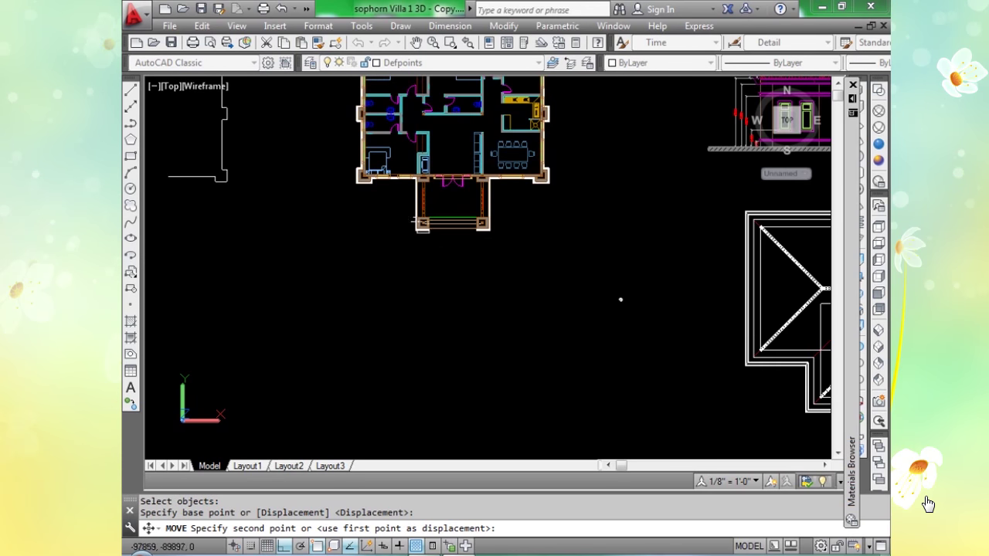
pyautogui.moveTo(202, 240); pyautogui.dragTo(344, 242, button='middle')
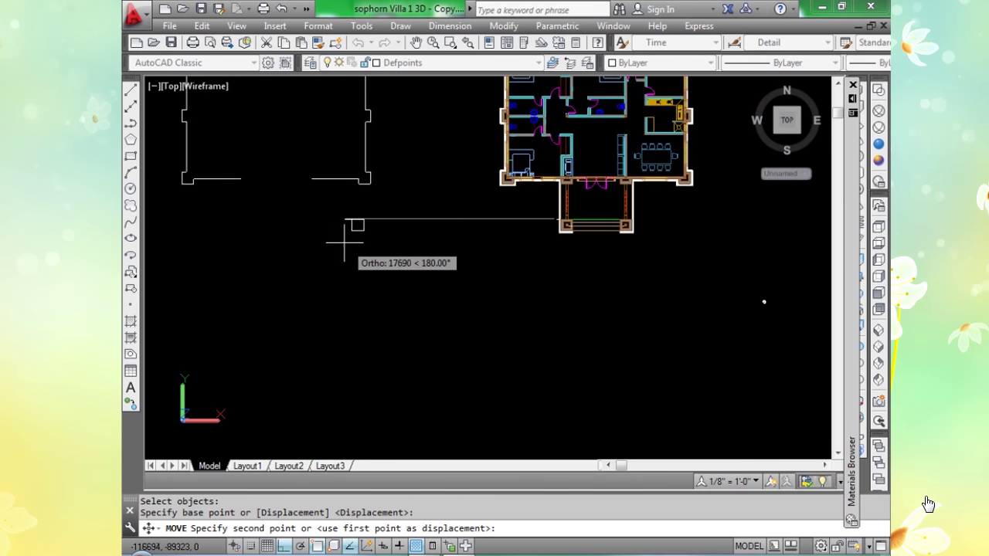
pyautogui.click(303, 239)
pyautogui.scroll(3, 304, 238)
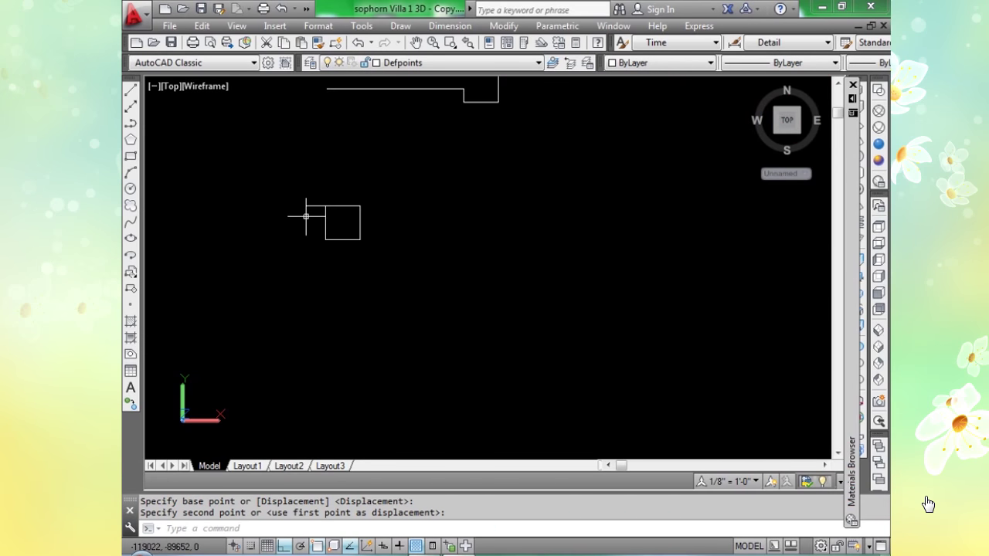
# Trim away the short stub left of the square, using all objects as cutting edges.
pyautogui.write('tr')
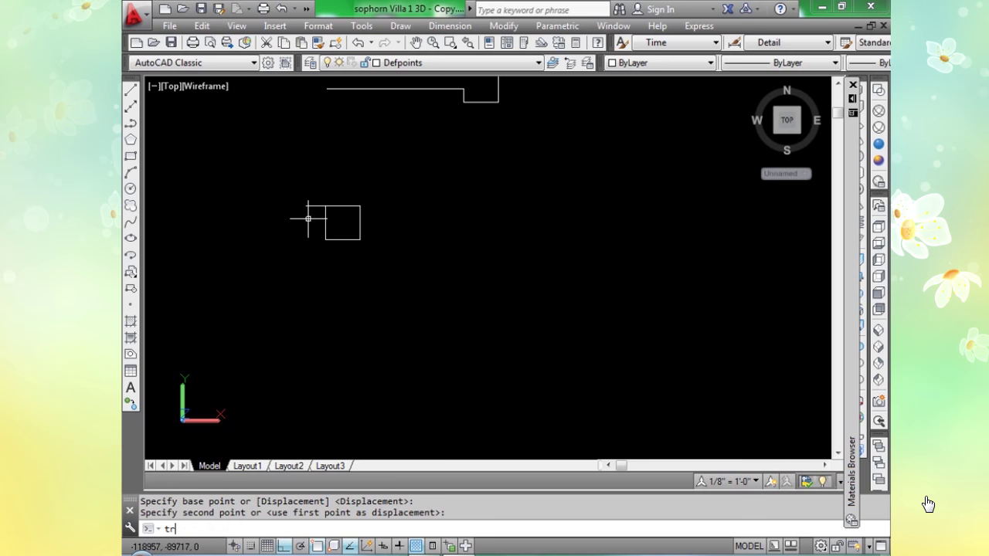
pyautogui.press('Return')
pyautogui.press('Return')
pyautogui.click(314, 206)
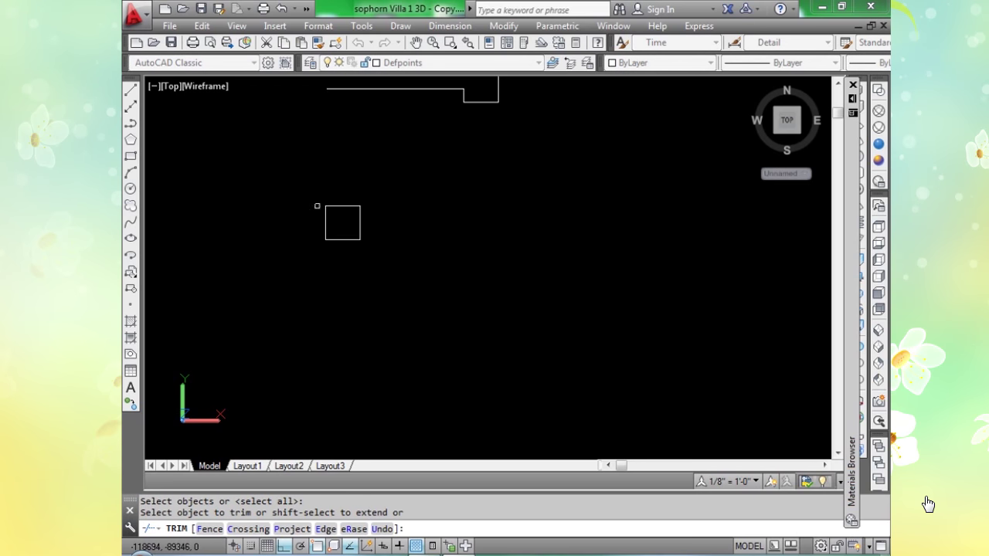
pyautogui.press('Return')
pyautogui.scroll(-6, 322, 259)
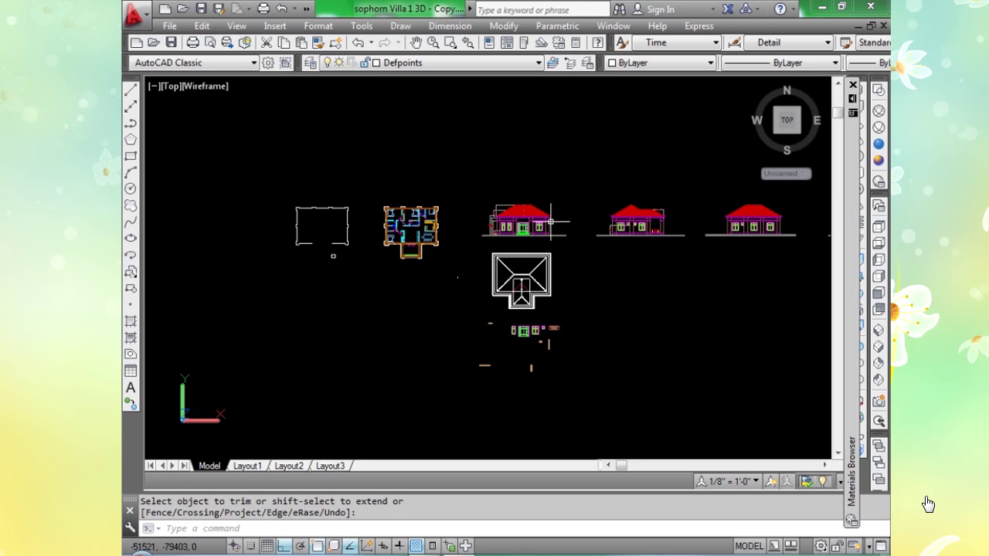
pyautogui.scroll(3, 551, 221)
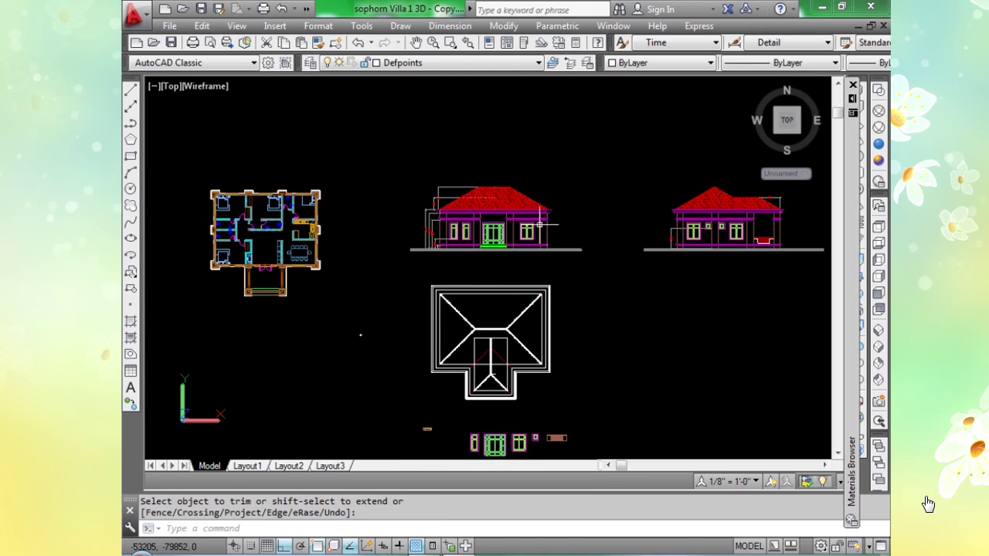
# Draw a vertical cutting polyline through the ends of the elevation's cornice lines.
pyautogui.scroll(3, 543, 223)
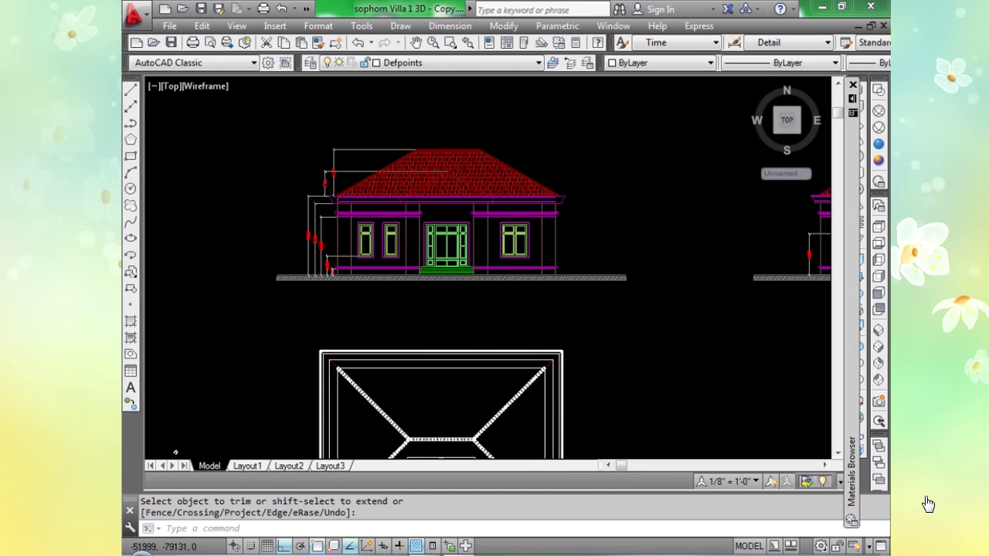
pyautogui.scroll(4, 556, 216)
pyautogui.scroll(2, 556, 215)
pyautogui.moveTo(547, 206); pyautogui.dragTo(579, 278, button='middle')
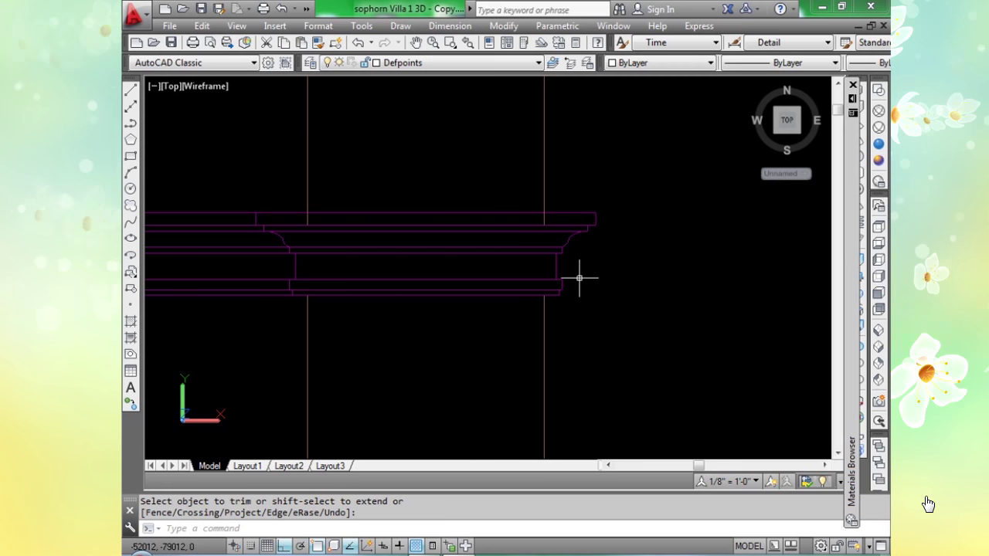
pyautogui.write('pl')
pyautogui.press('Return')
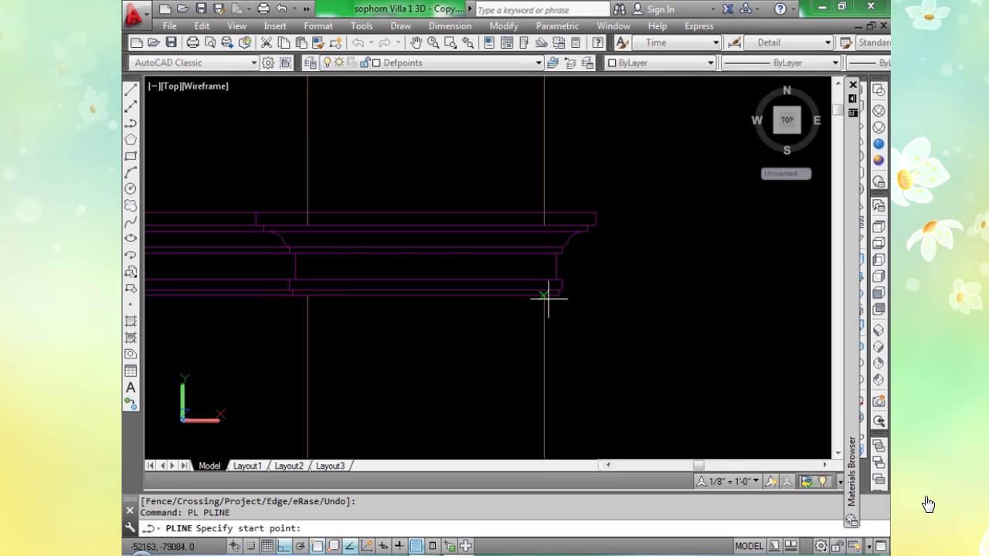
pyautogui.click(544, 213)
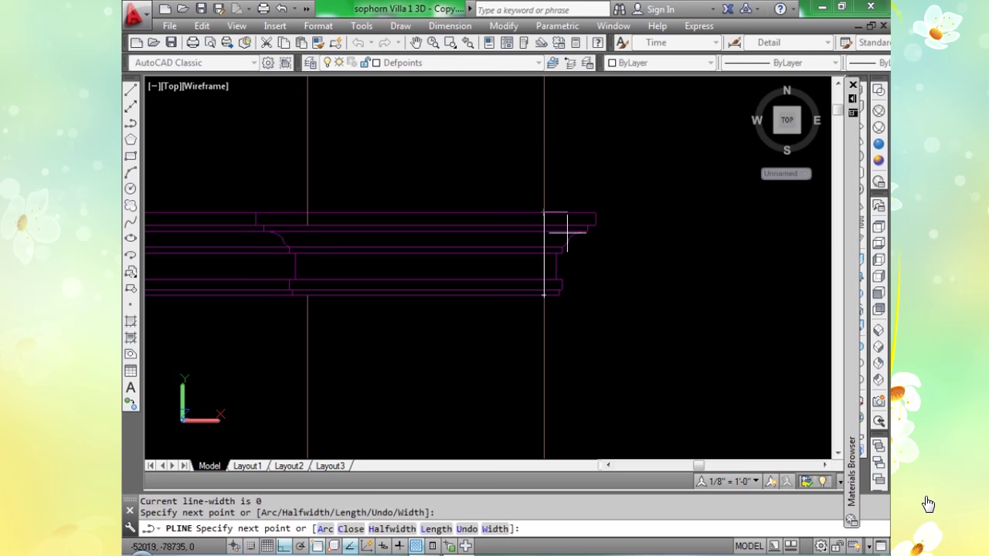
pyautogui.press('Return')
# Trim the upper, middle and lower cornice lines back to the cutting line.
pyautogui.scroll(3, 587, 258)
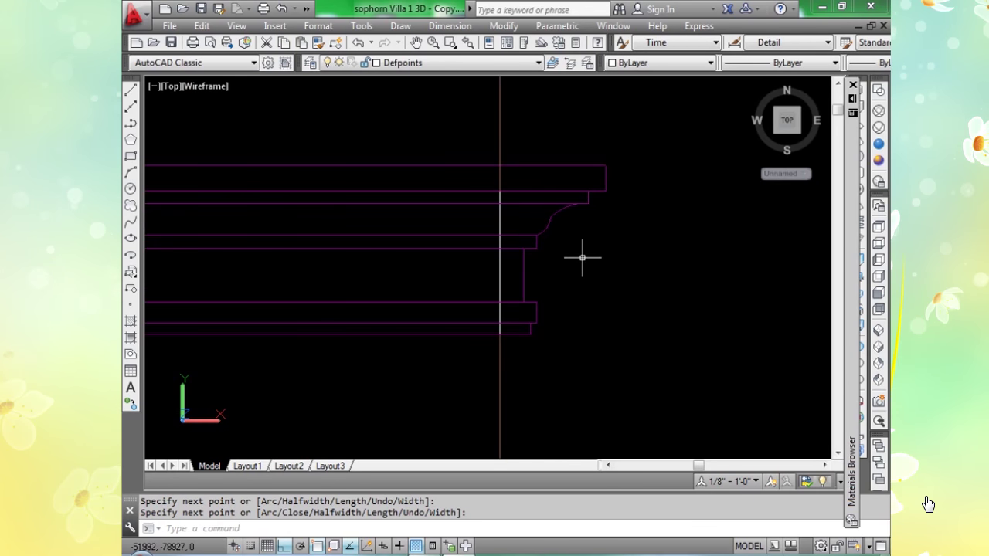
pyautogui.write('tr')
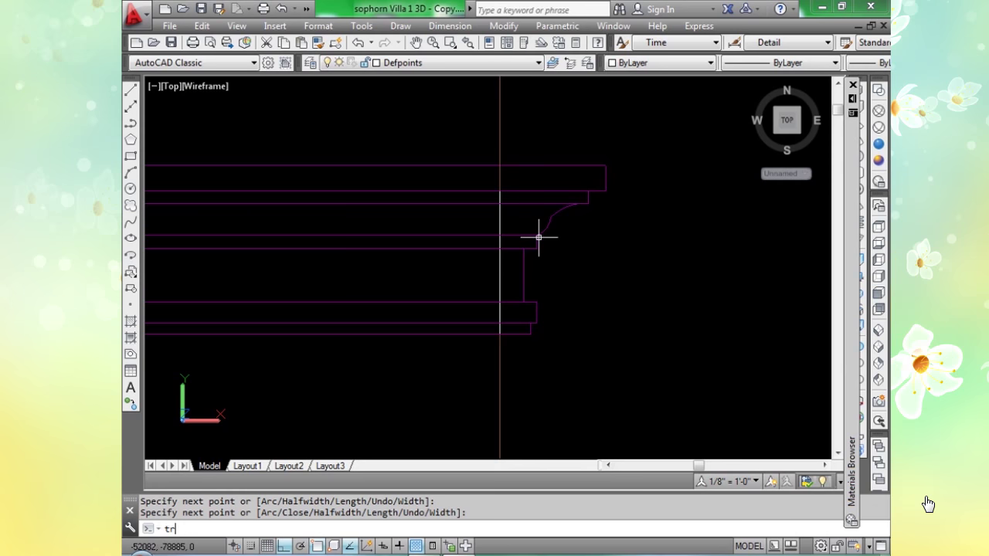
pyautogui.press('Return')
pyautogui.press('Return')
pyautogui.click(531, 185)
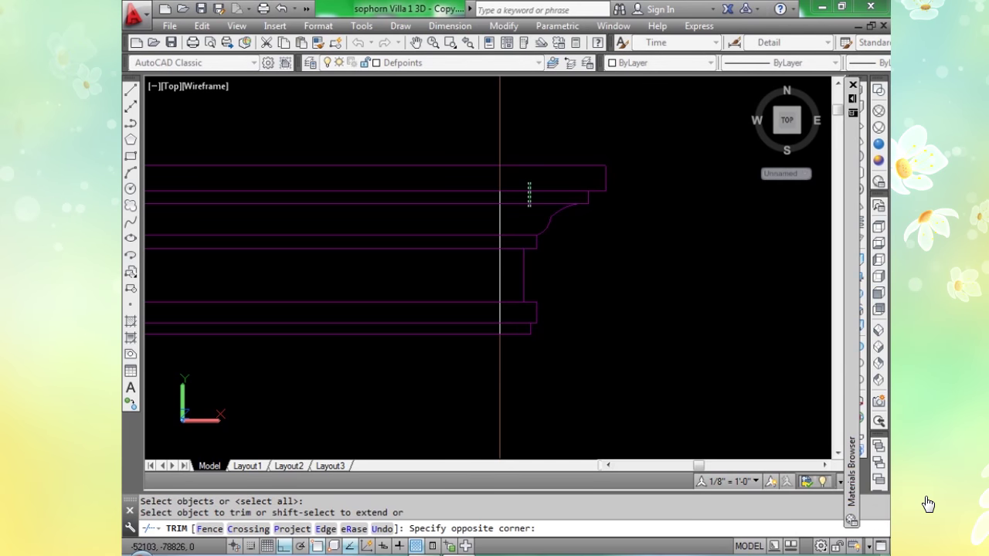
pyautogui.click(529, 211)
pyautogui.click(520, 225)
pyautogui.click(514, 253)
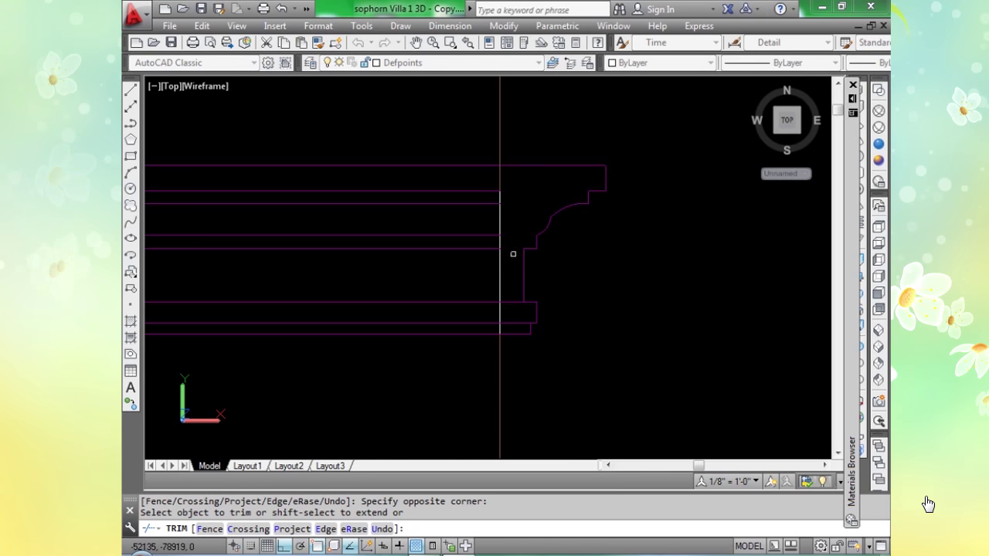
pyautogui.click(511, 298)
pyautogui.click(508, 332)
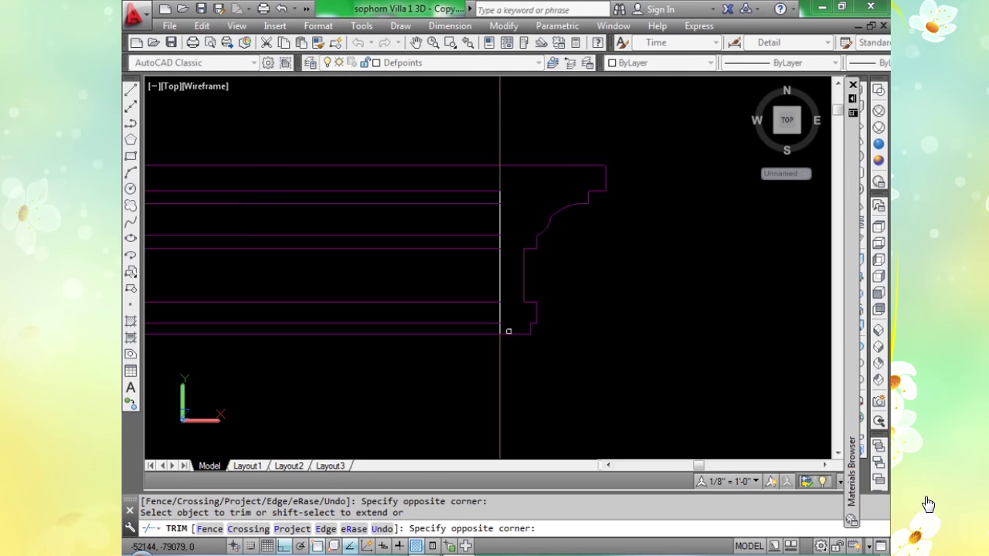
pyautogui.press('Return')
pyautogui.moveTo(620, 275); pyautogui.dragTo(532, 294, button='middle')
# Create a closed boundary polyline by picking inside the cornice profile.
pyautogui.write('bo')
pyautogui.press('Return')
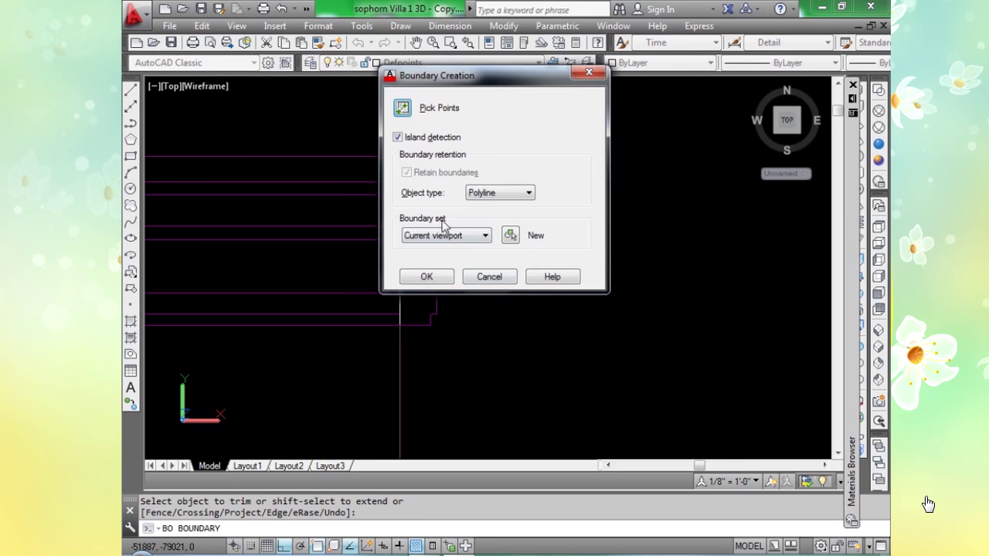
pyautogui.click(405, 114)
pyautogui.click(428, 218)
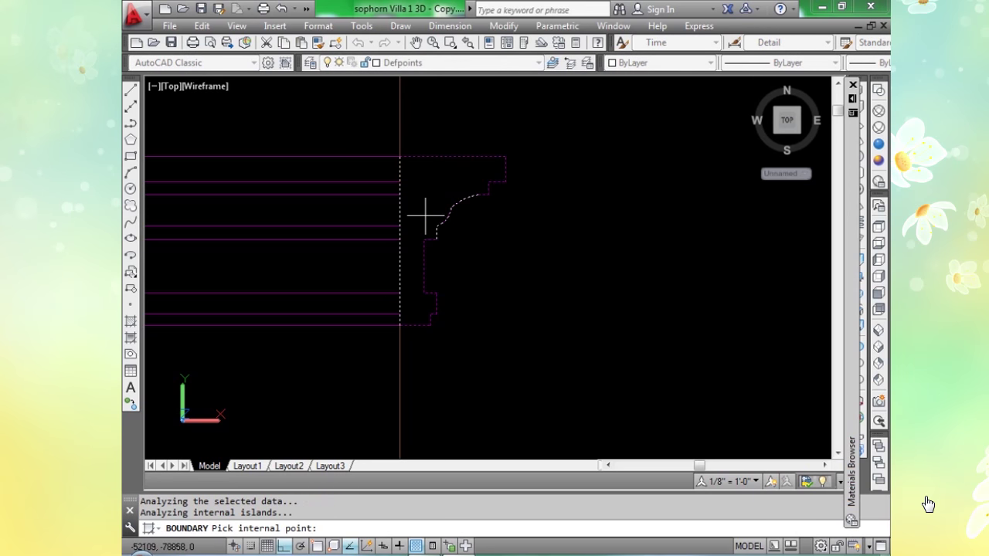
pyautogui.press('Return')
# Move the cornice profile 69199 units left, beside the house footprint outline.
pyautogui.scroll(-4, 617, 266)
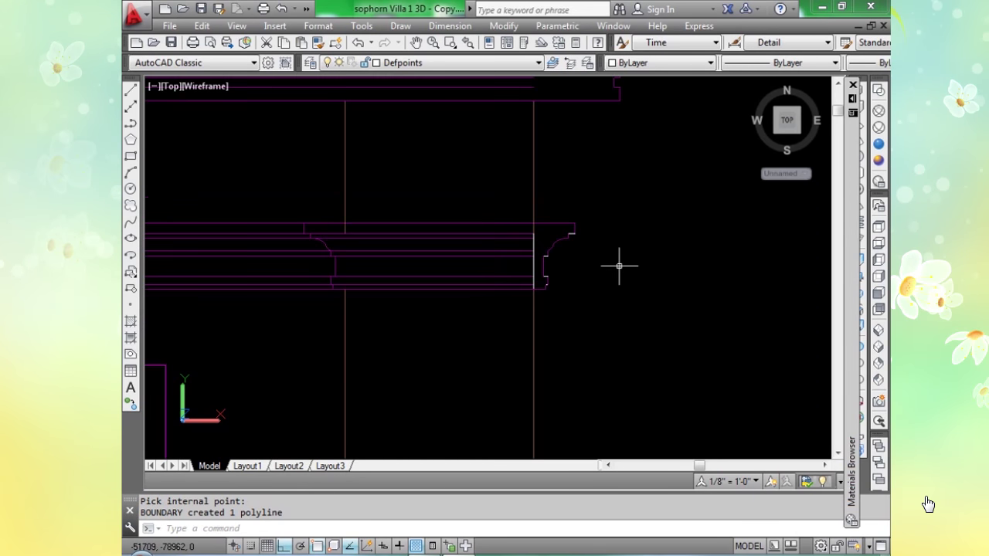
pyautogui.scroll(5, 556, 286)
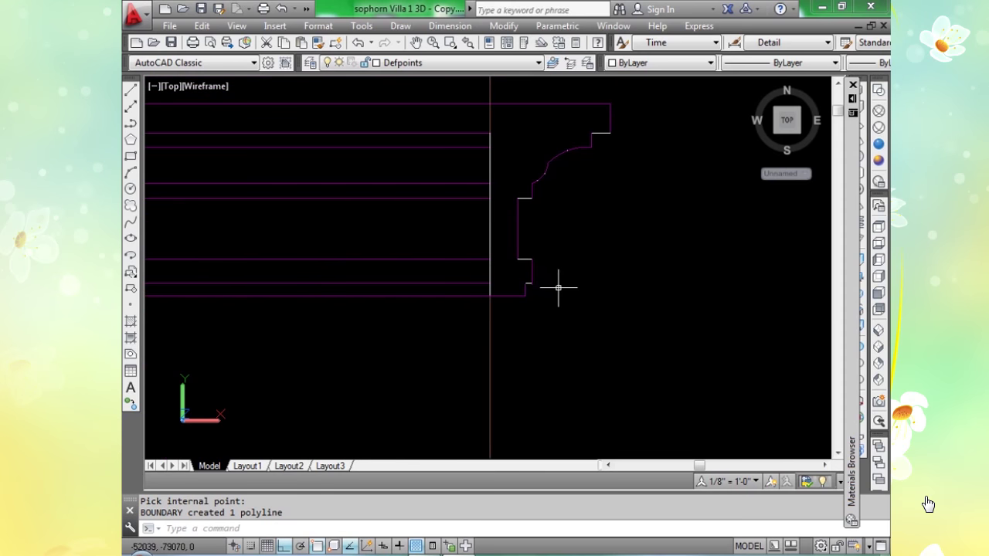
pyautogui.click(517, 242)
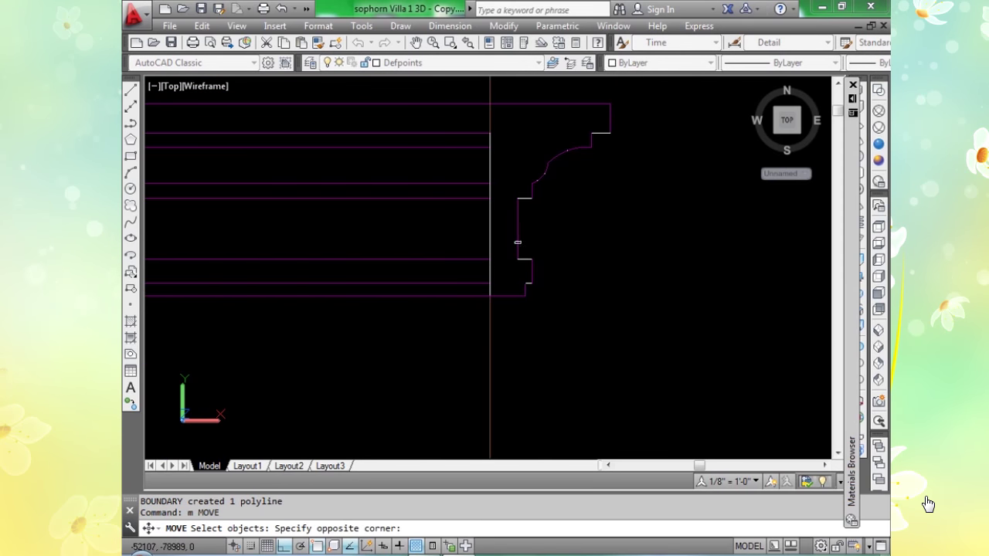
pyautogui.click(522, 236)
pyautogui.click(524, 233)
pyautogui.click(507, 267)
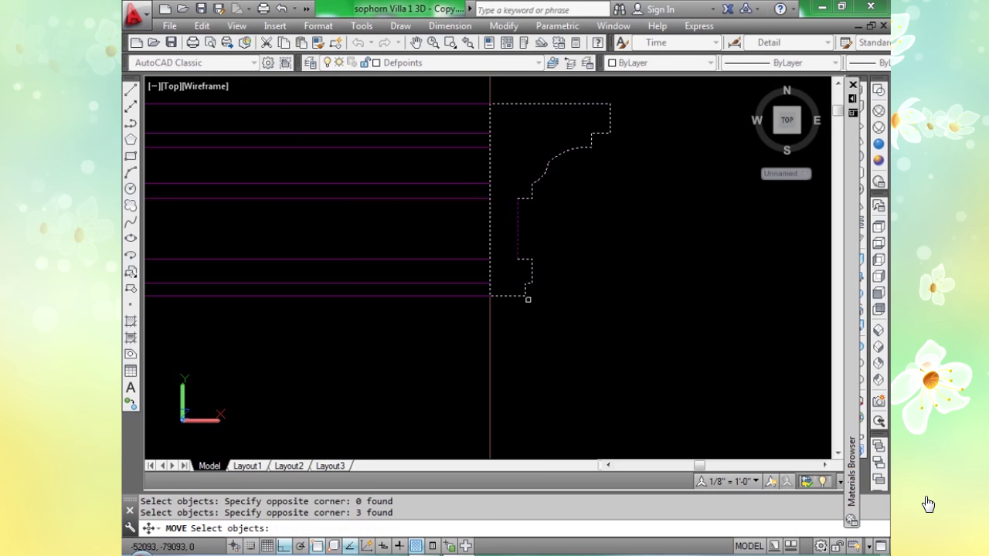
pyautogui.press('Return')
pyautogui.click(489, 295)
pyautogui.scroll(-2, 490, 295)
pyautogui.scroll(-10, 490, 295)
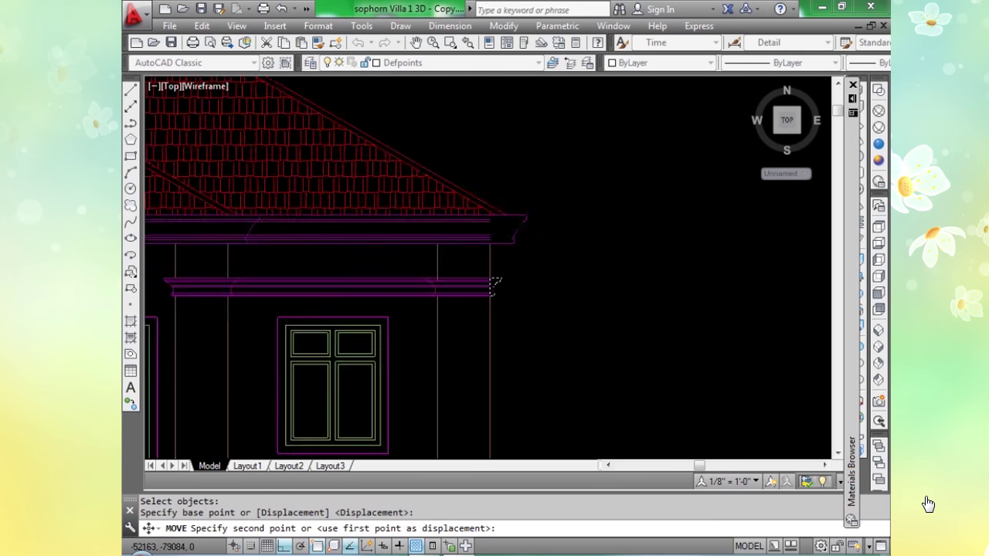
pyautogui.scroll(-2, 490, 295)
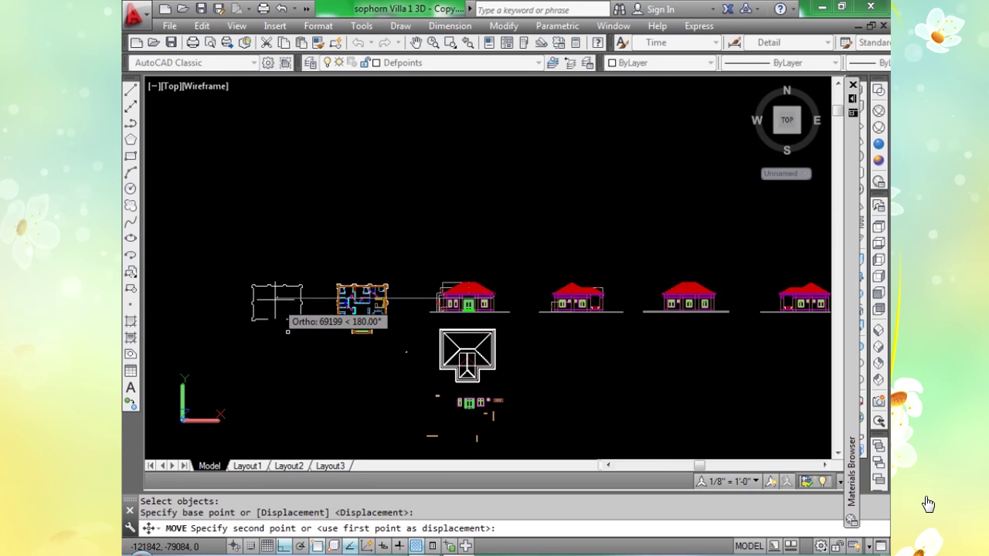
pyautogui.click(238, 298)
pyautogui.scroll(6, 232, 313)
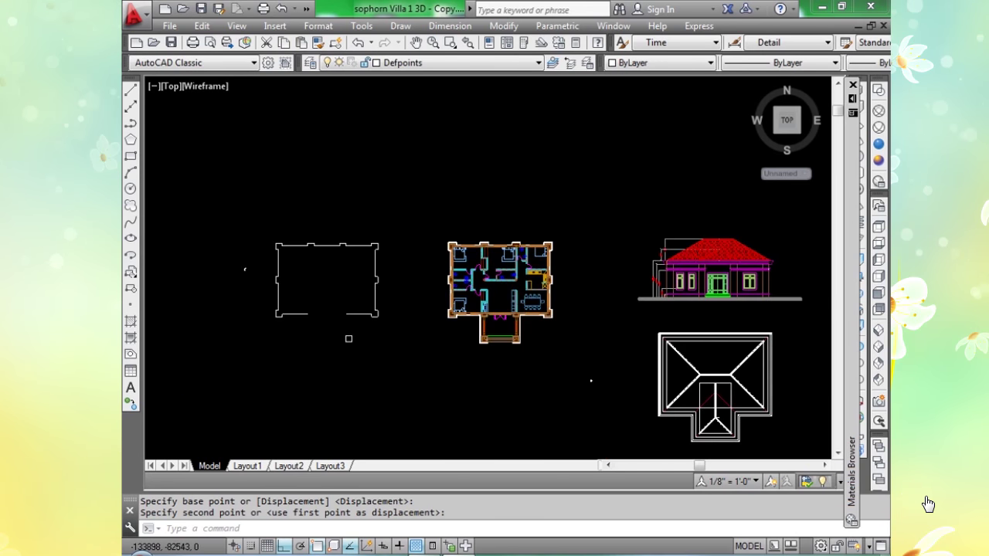
pyautogui.scroll(6, 245, 249)
pyautogui.moveTo(248, 243); pyautogui.dragTo(353, 298, button='middle')
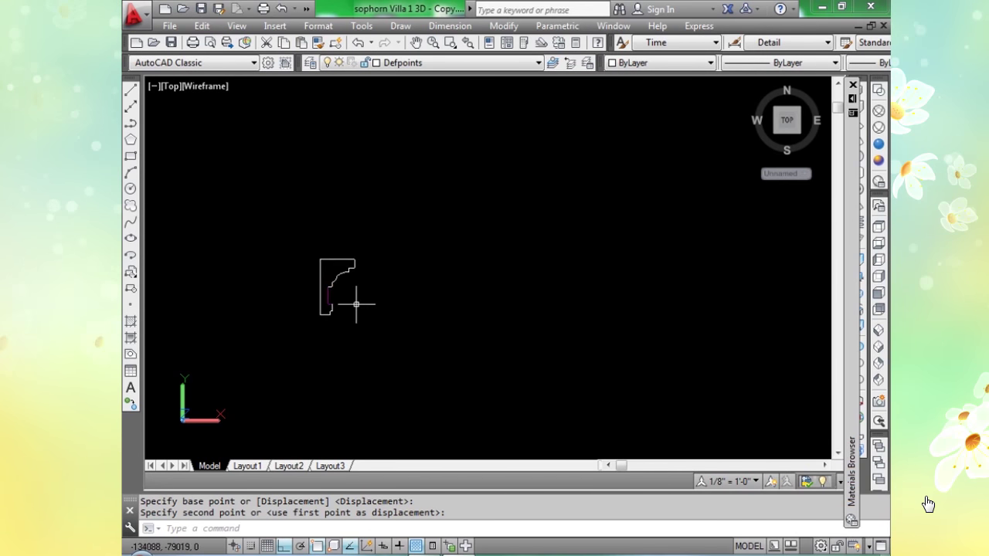
pyautogui.scroll(2, 347, 296)
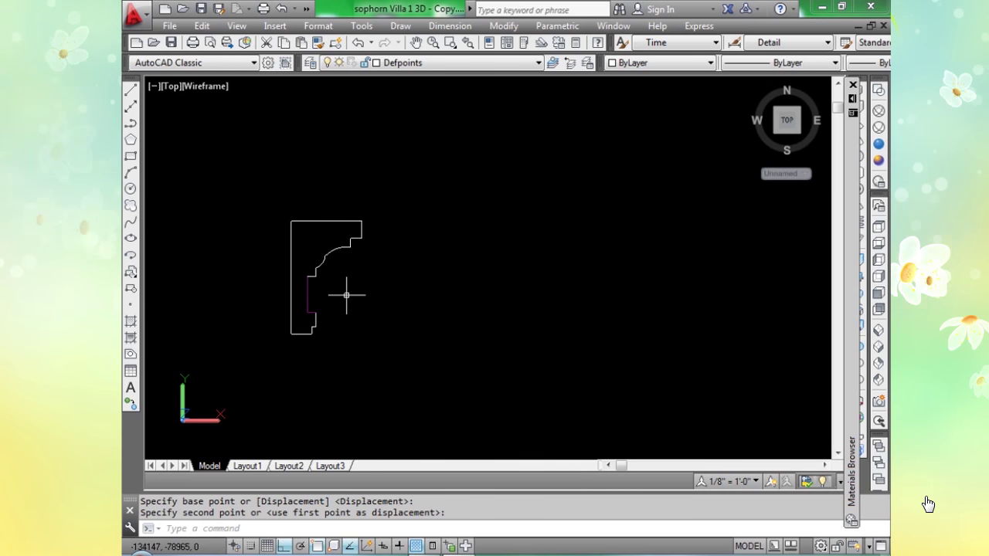
# Copy the moulding profile 943 units to the right of the original.
pyautogui.write('co')
pyautogui.press('Return')
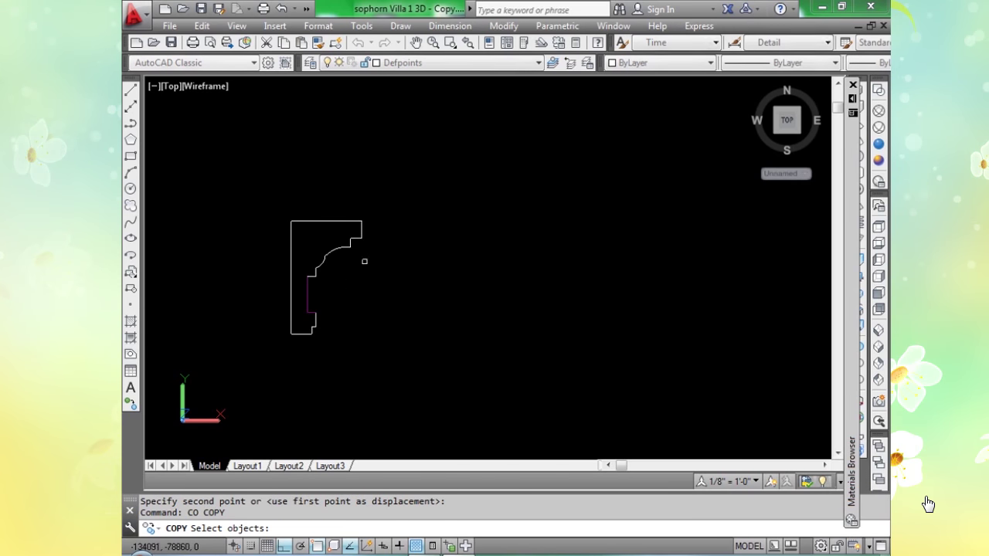
pyautogui.click(372, 203)
pyautogui.click(254, 358)
pyautogui.press('Return')
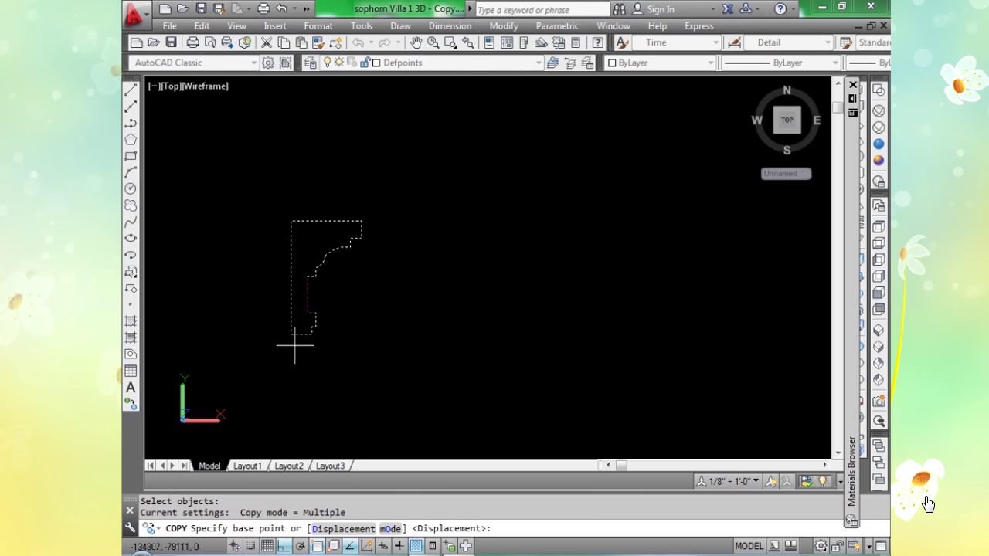
pyautogui.click(290, 333)
pyautogui.click(622, 334)
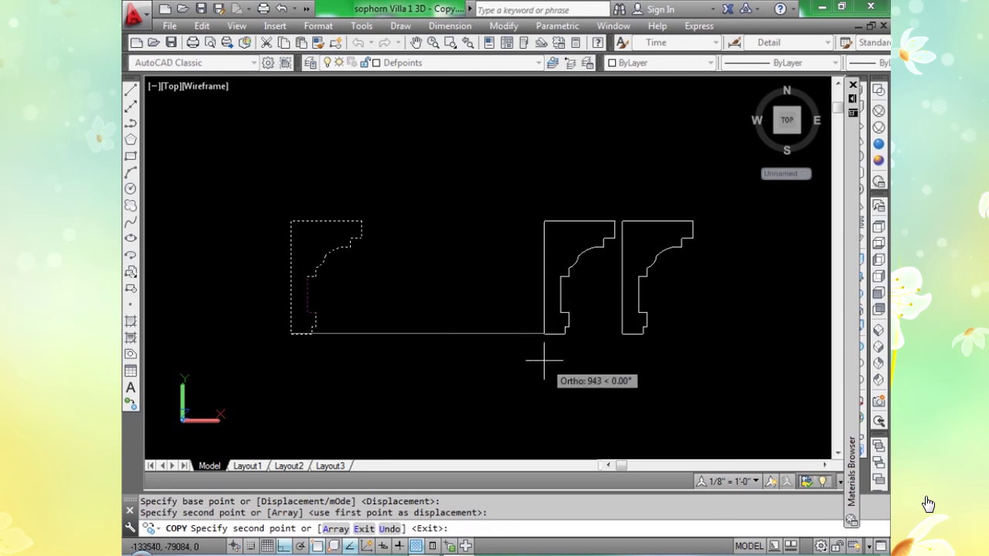
pyautogui.press('Return')
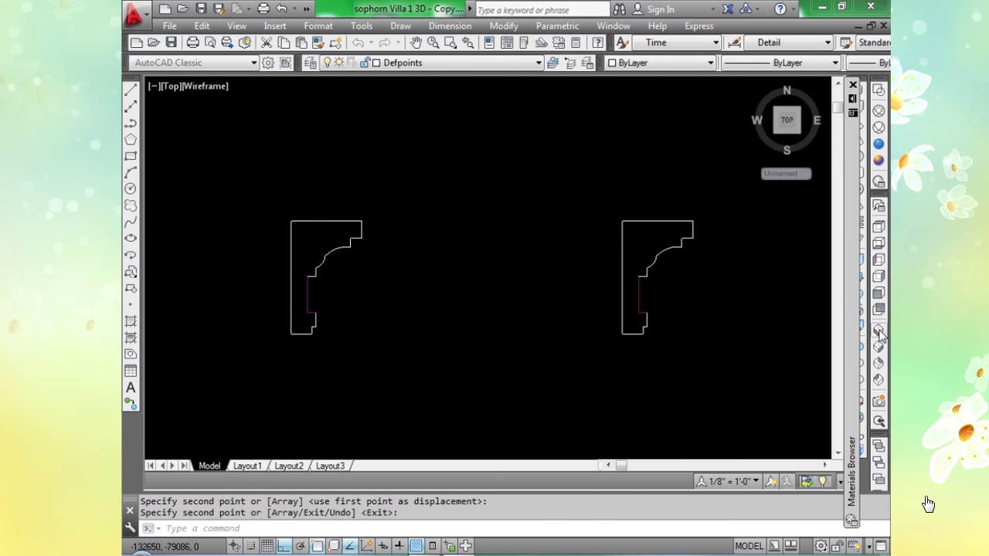
# Switch to the SW Isometric view and zoom in on the two profiles.
pyautogui.keyDown('shift'); pyautogui.moveTo(615, 364); pyautogui.dragTo(761, 349, button='middle'); pyautogui.keyUp('shift')
pyautogui.click(878, 330)
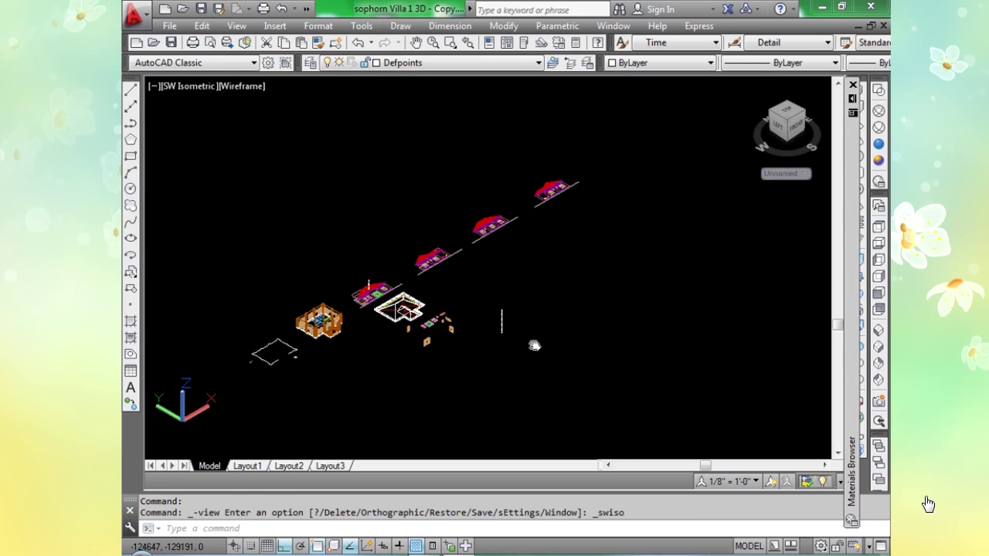
pyautogui.scroll(8, 462, 284)
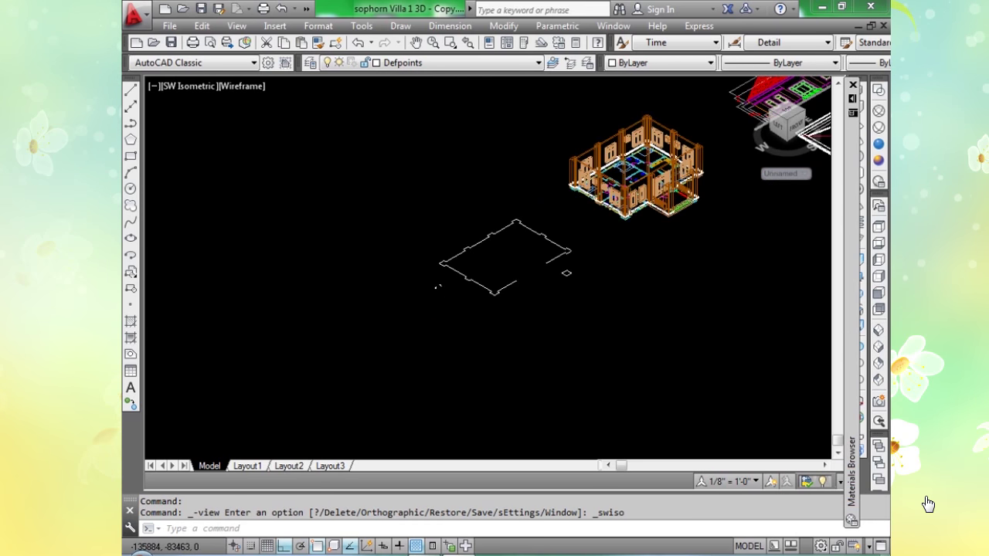
pyautogui.scroll(8, 461, 280)
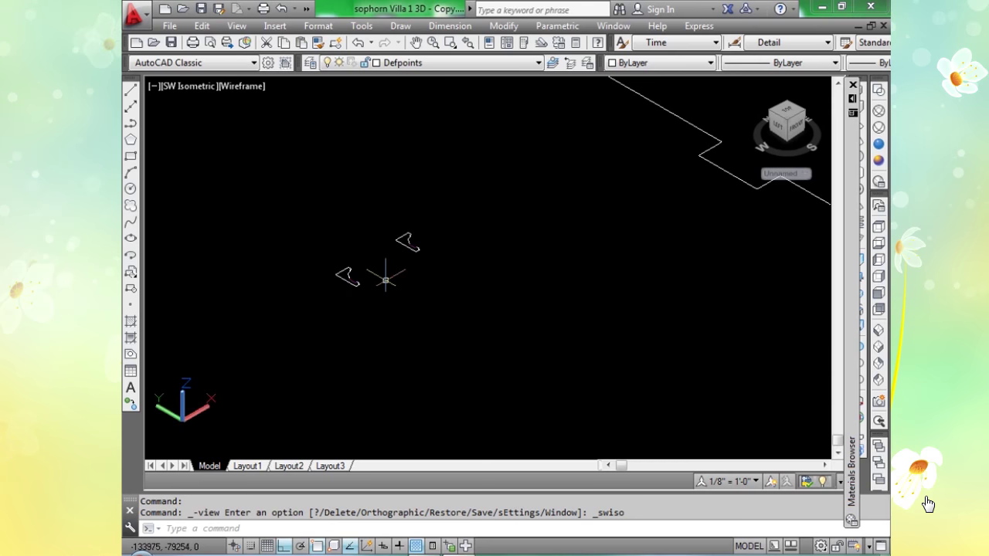
pyautogui.scroll(4, 410, 377)
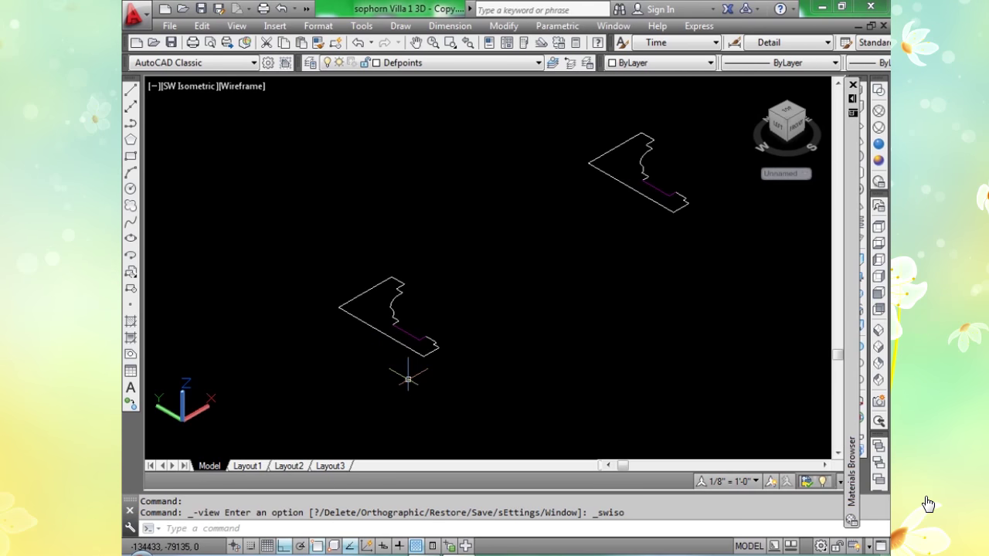
# Rotate each moulding profile 90° with ROTATE3D about an axis along its edge to stand it upright.
pyautogui.write('r')
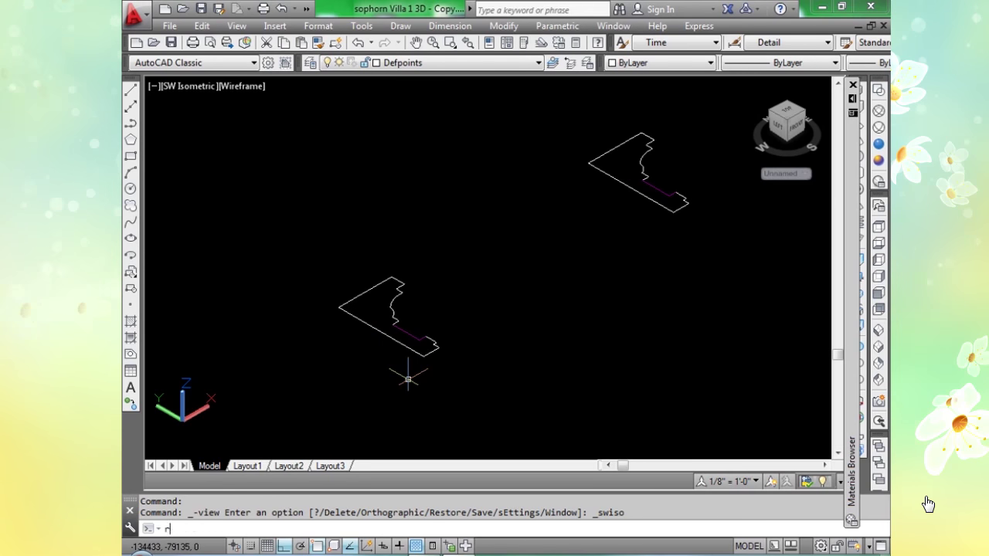
pyautogui.write('otate')
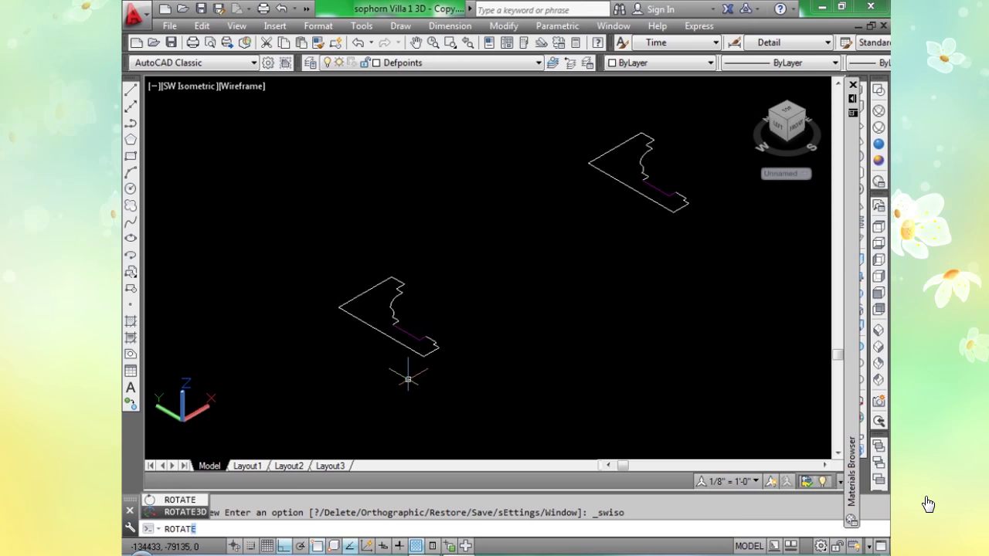
pyautogui.write('3d')
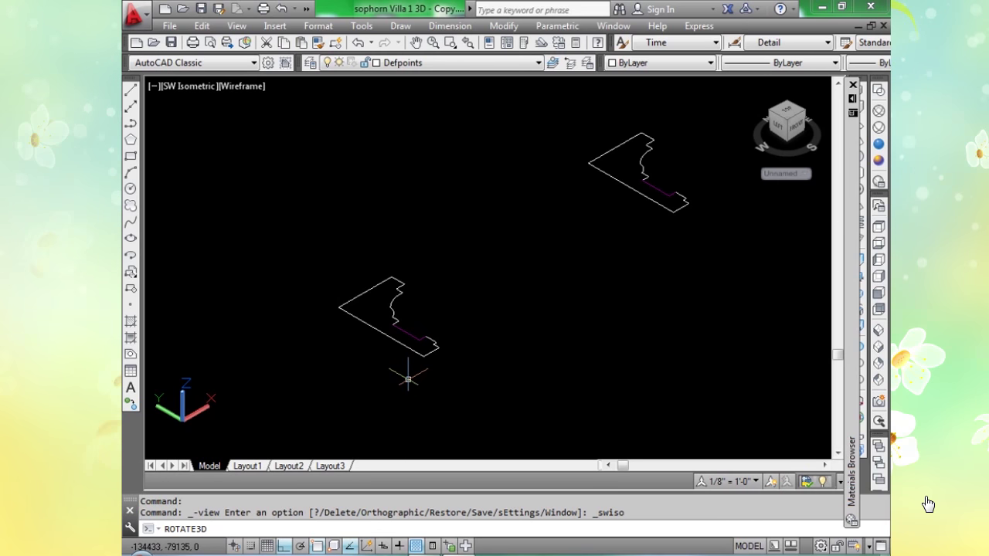
pyautogui.press('Return')
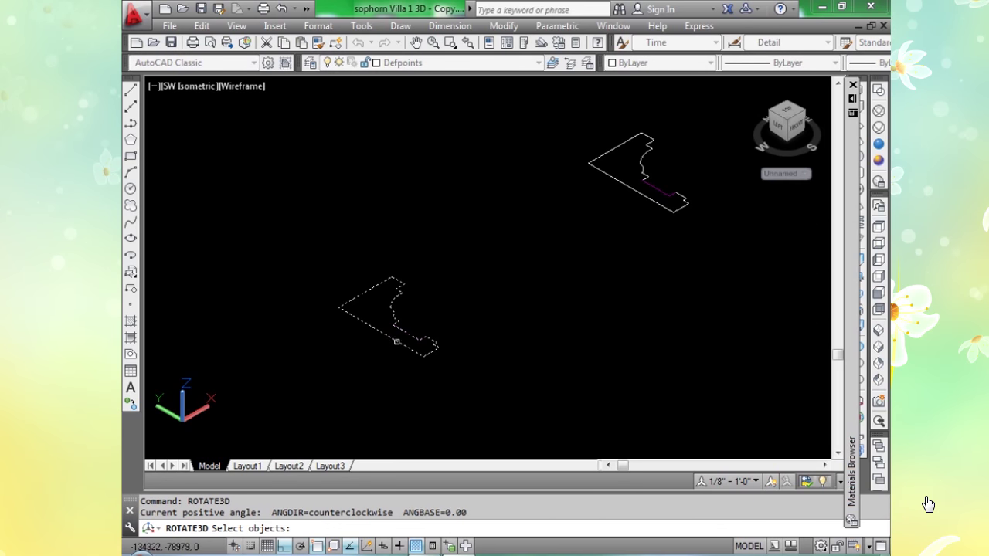
pyautogui.click(394, 334)
pyautogui.press('Return')
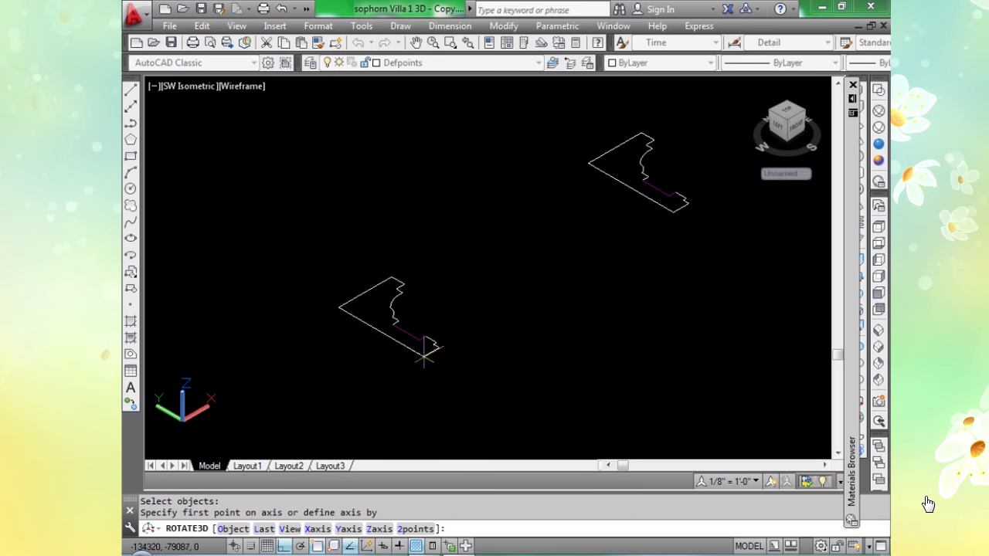
pyautogui.click(423, 355)
pyautogui.click(457, 336)
pyautogui.write('90')
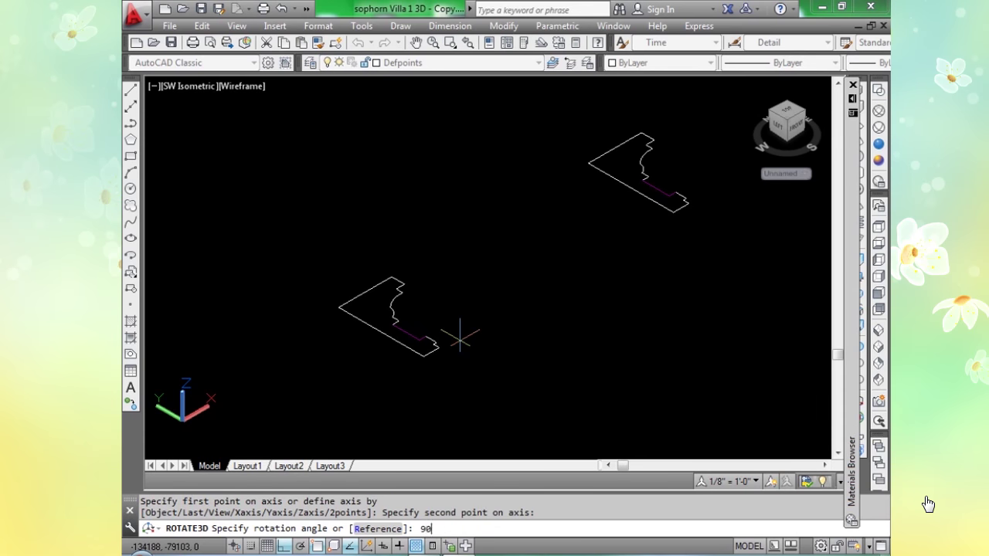
pyautogui.press('Return')
pyautogui.press('Return')
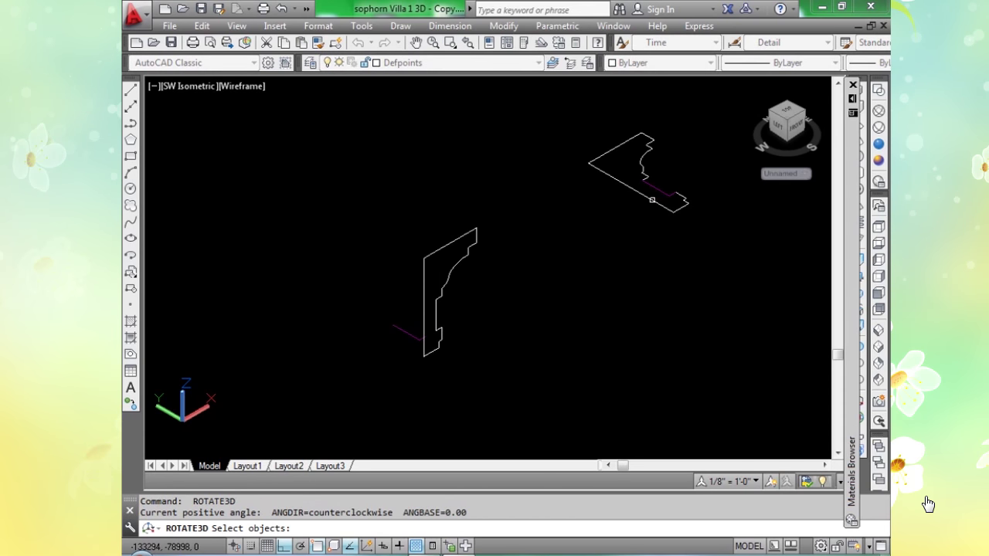
pyautogui.click(655, 201)
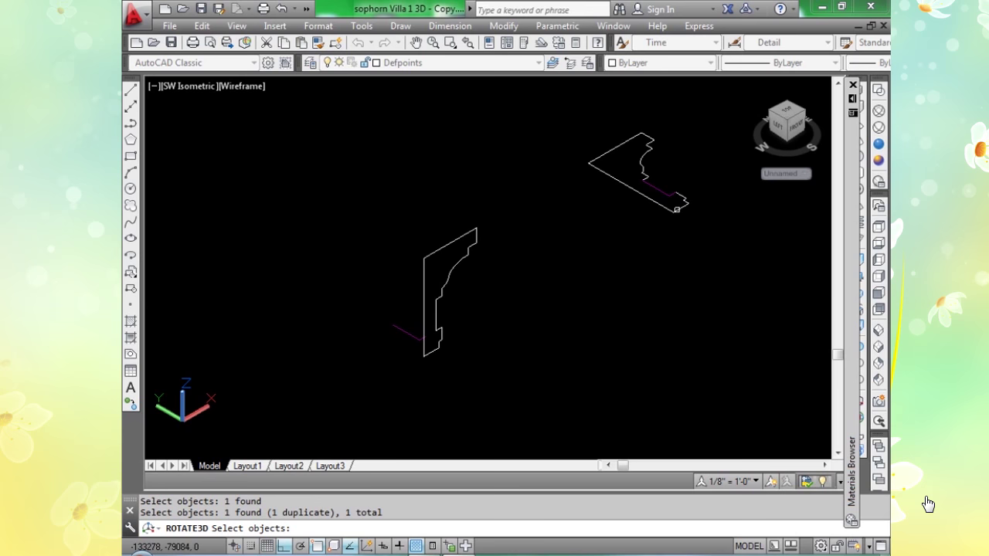
pyautogui.press('Return')
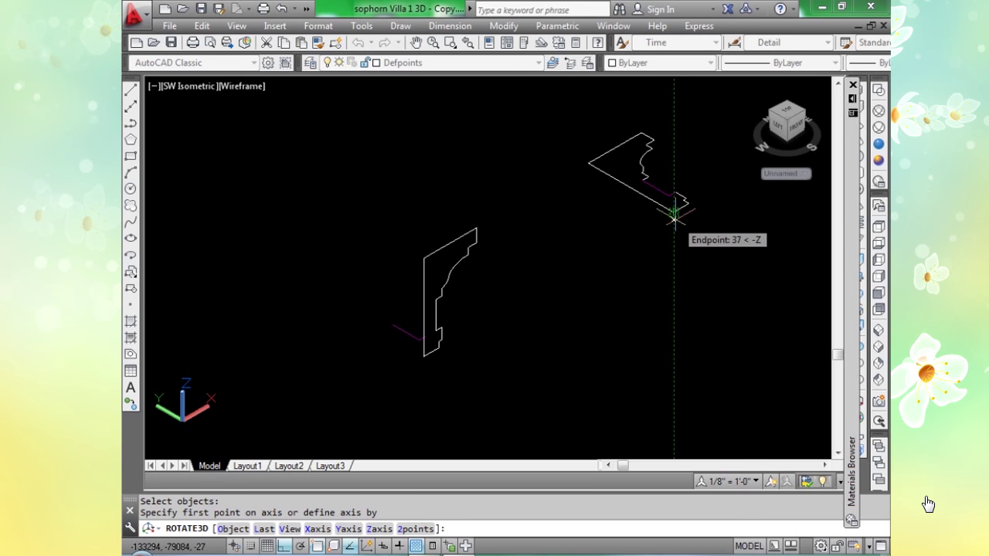
pyautogui.click(672, 211)
pyautogui.click(691, 202)
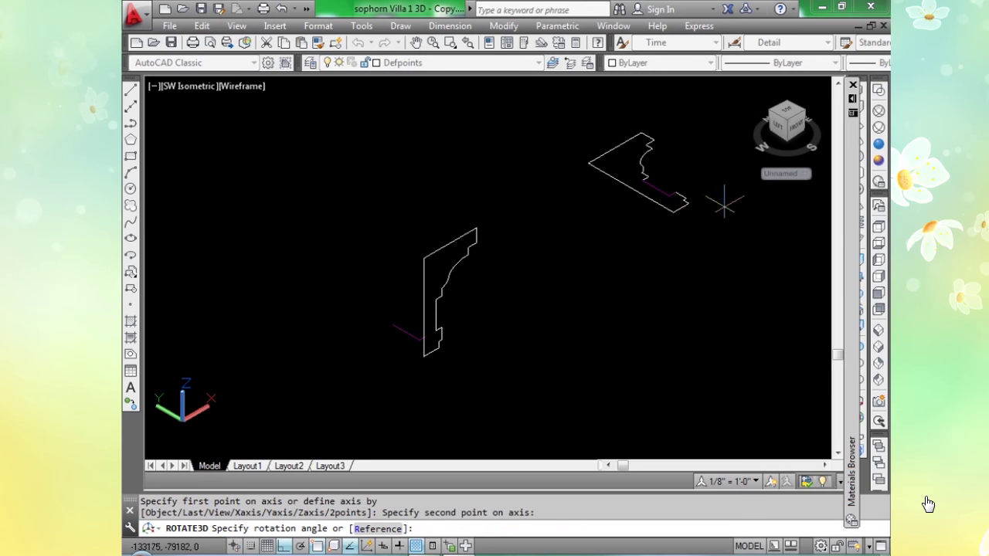
pyautogui.write('90')
pyautogui.press('Return')
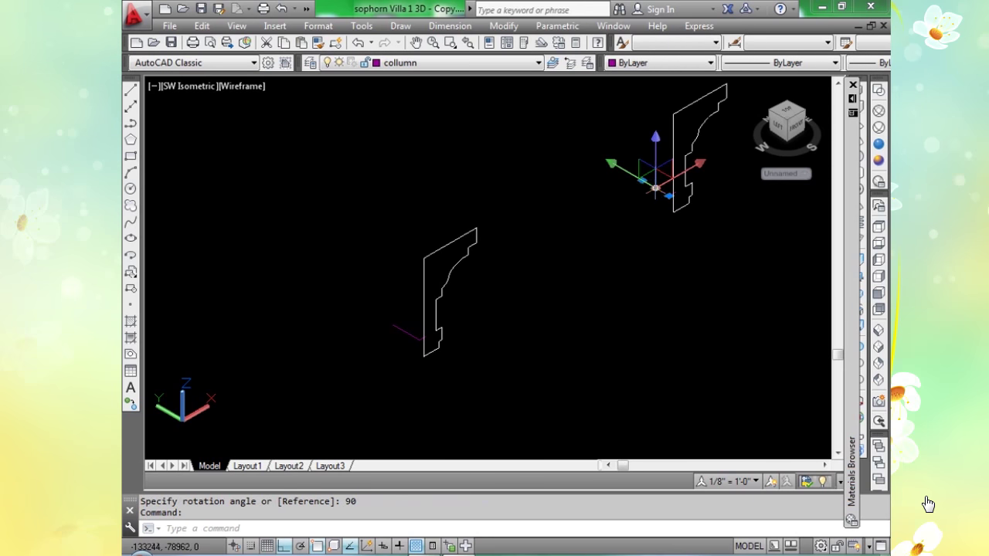
# Delete the stray column-layer lines beside the profiles.
pyautogui.click(436, 332)
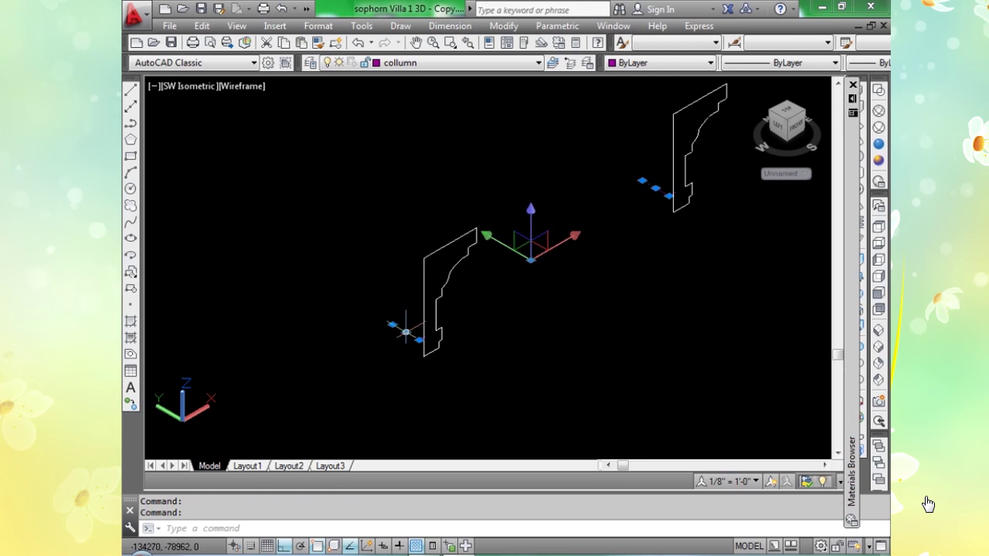
pyautogui.press('Delete')
pyautogui.scroll(6, 445, 338)
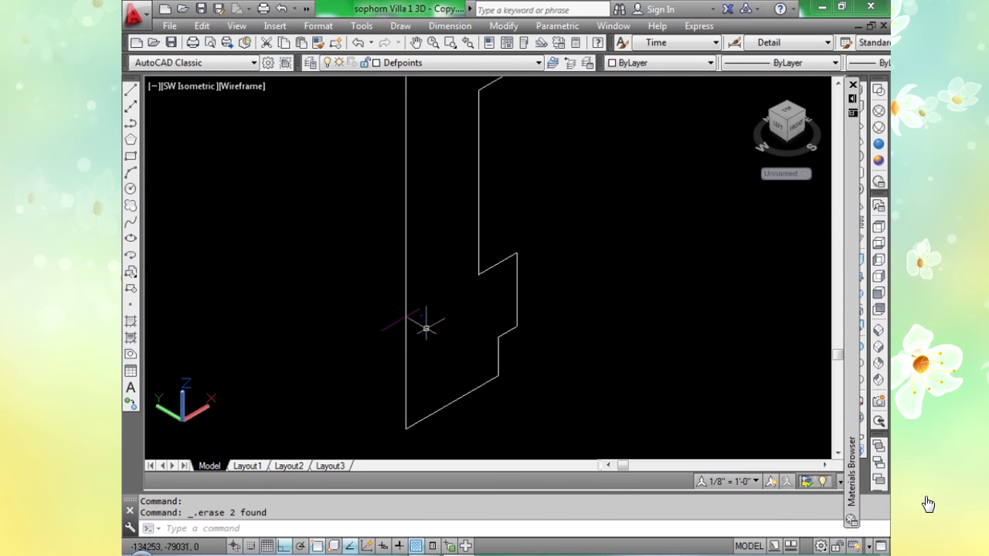
pyautogui.click(413, 305)
# Delete the leftover column-layer piece and the extra moulding profile.
pyautogui.press('Delete')
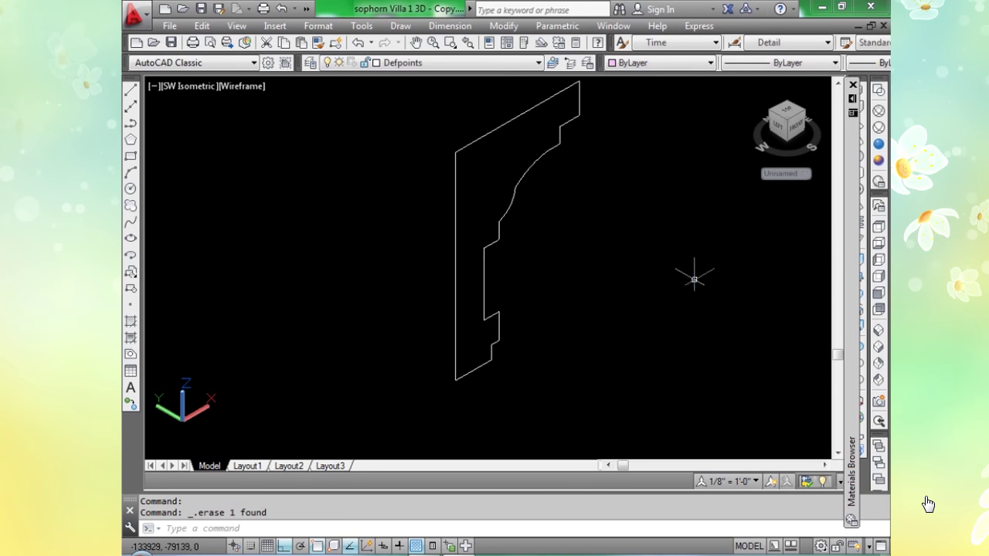
pyautogui.scroll(-5, 453, 337)
pyautogui.scroll(8, 453, 337)
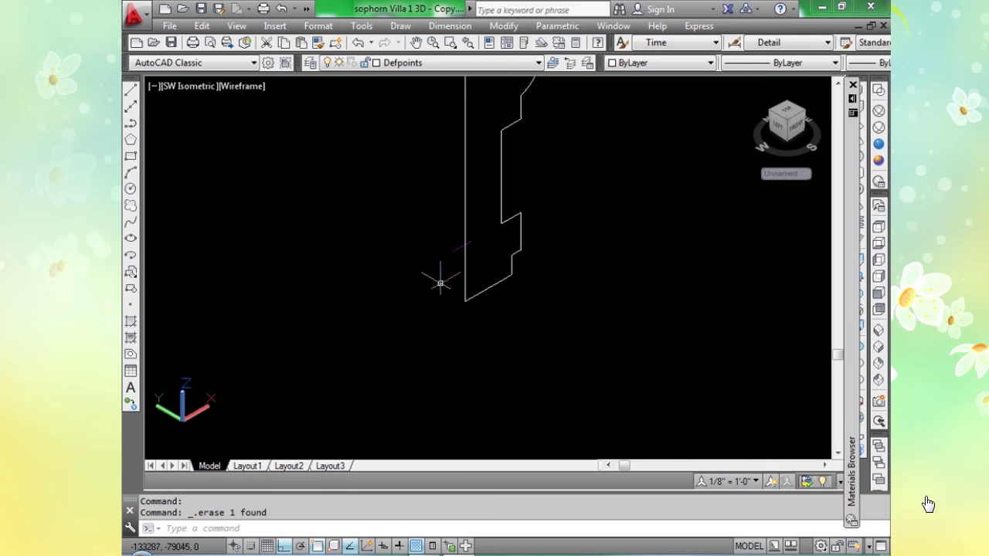
pyautogui.click(464, 248)
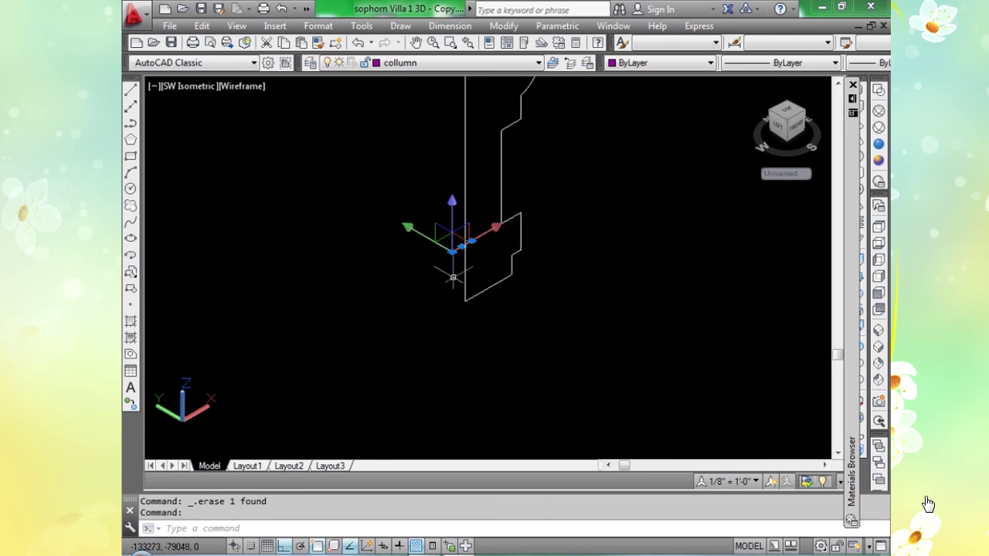
pyautogui.scroll(-4, 456, 292)
pyautogui.press('Delete')
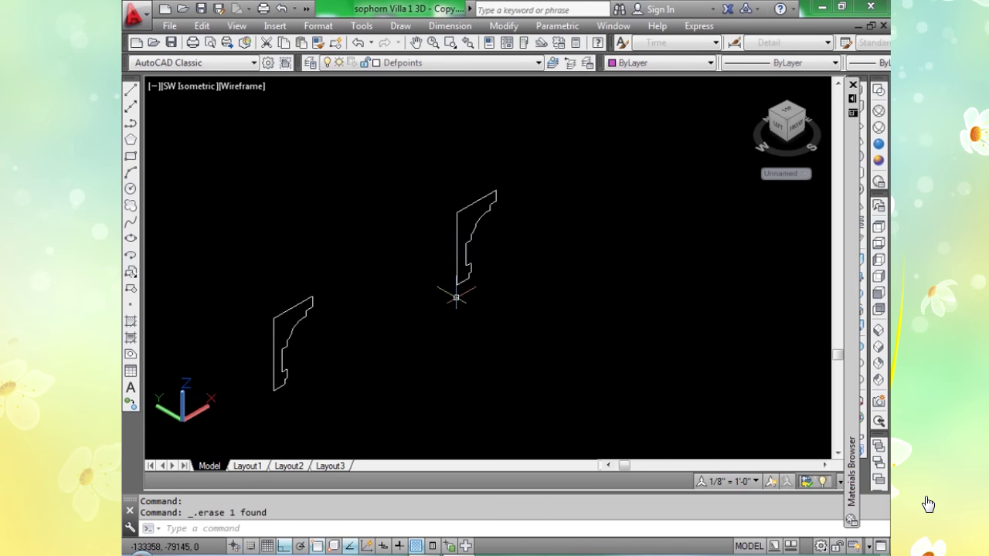
pyautogui.scroll(-3, 421, 356)
# Move the lower moulding profile onto a corner endpoint of the outline polyline.
pyautogui.write('m')
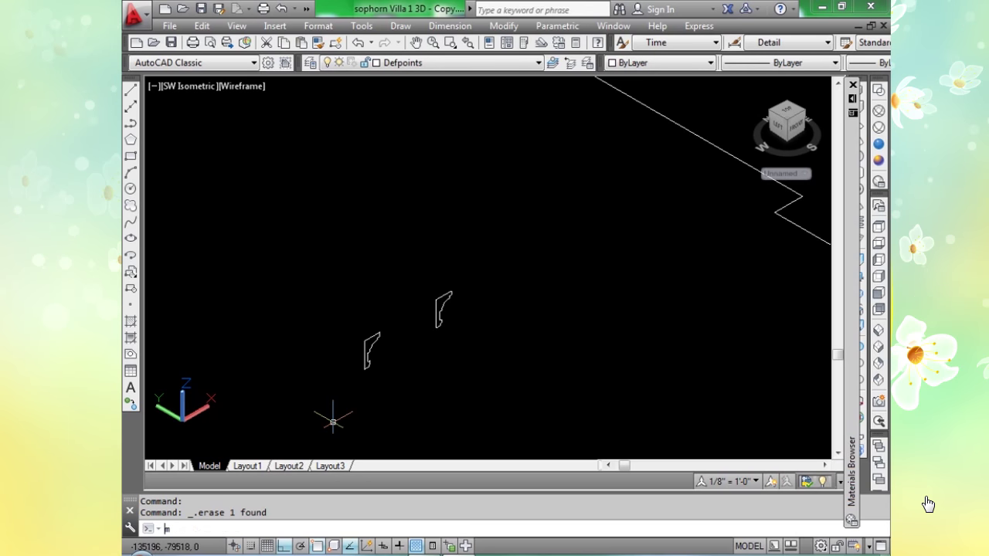
pyautogui.press('Return')
pyautogui.scroll(5, 366, 370)
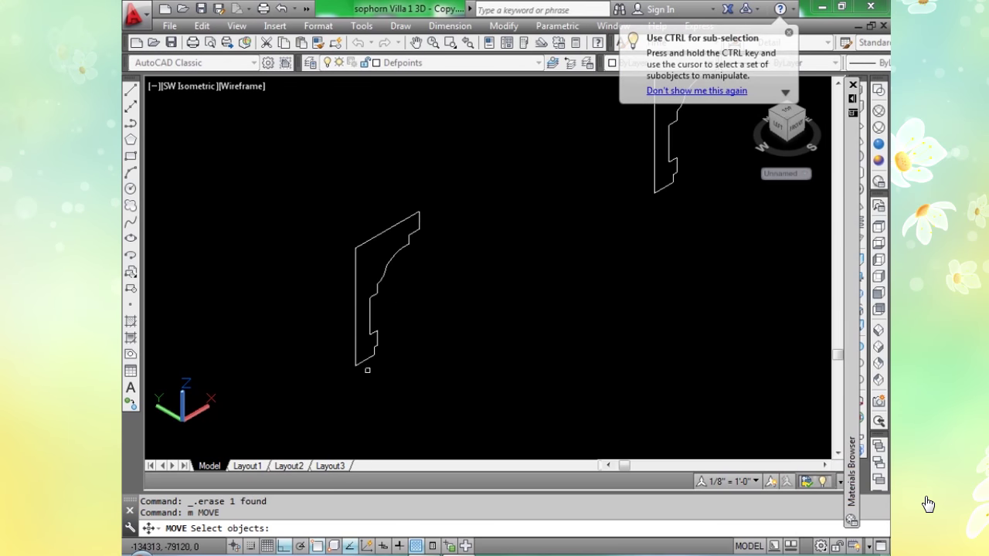
pyautogui.click(360, 362)
pyautogui.press('Return')
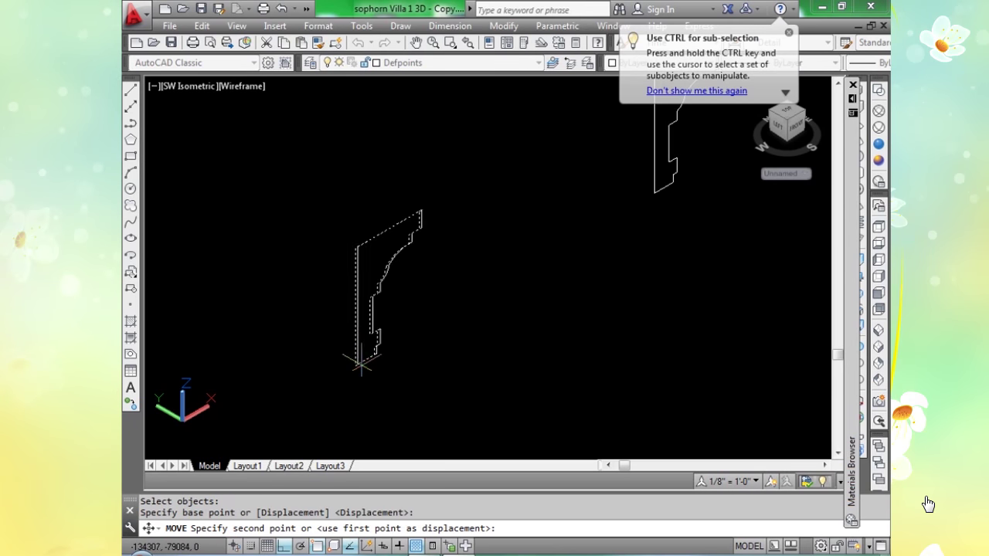
pyautogui.scroll(-6, 360, 362)
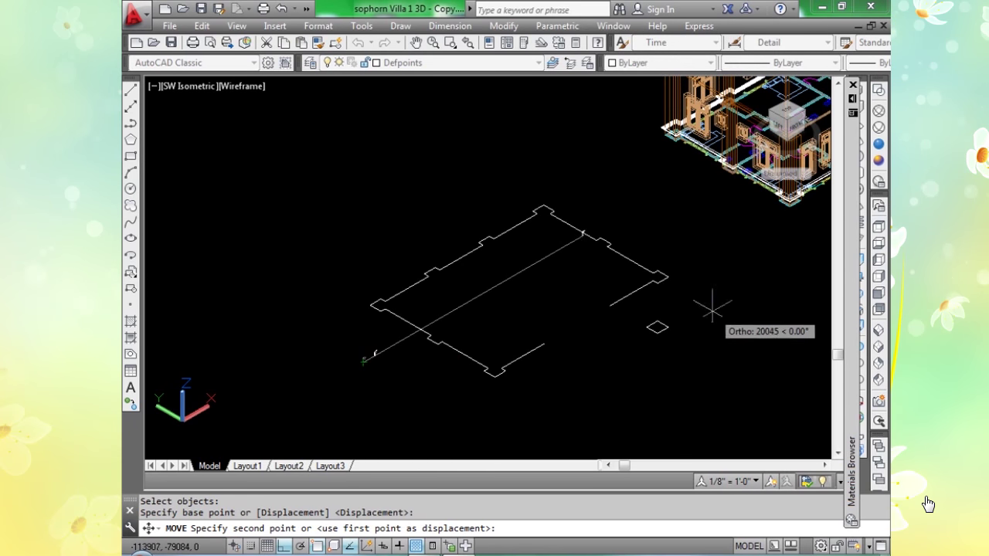
pyautogui.scroll(3, 629, 260)
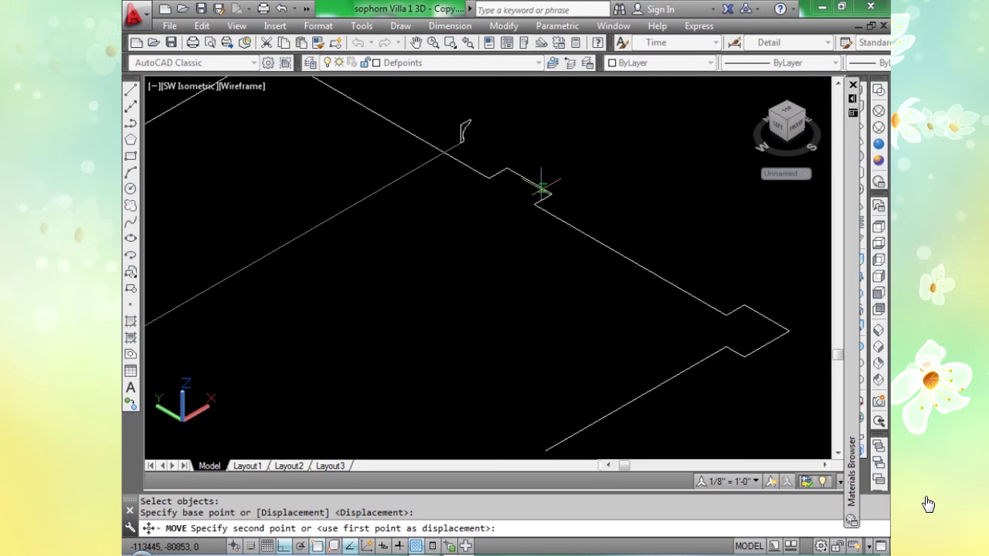
pyautogui.click(553, 193)
pyautogui.moveTo(570, 203); pyautogui.dragTo(597, 267, button='middle')
pyautogui.write('sweep')
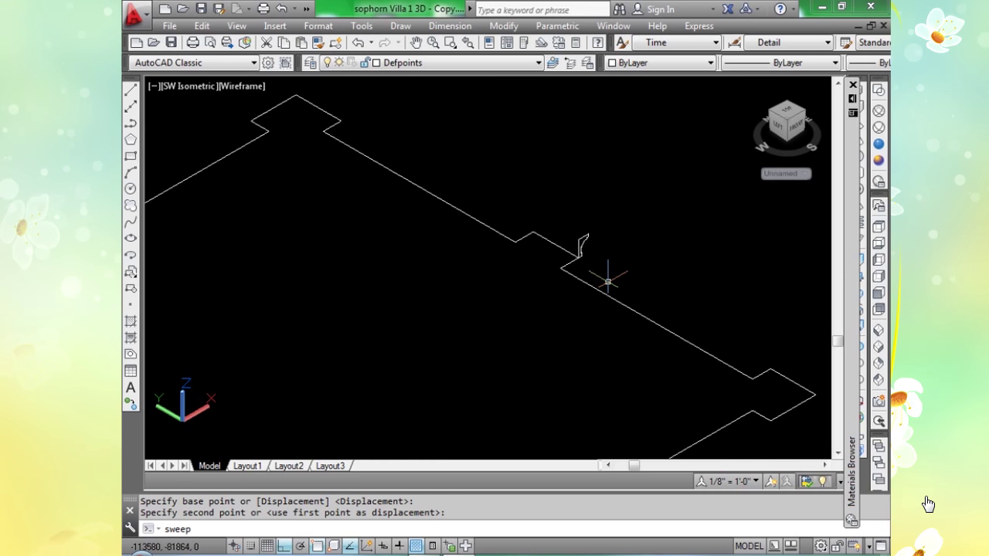
pyautogui.press('Return')
pyautogui.click(581, 240)
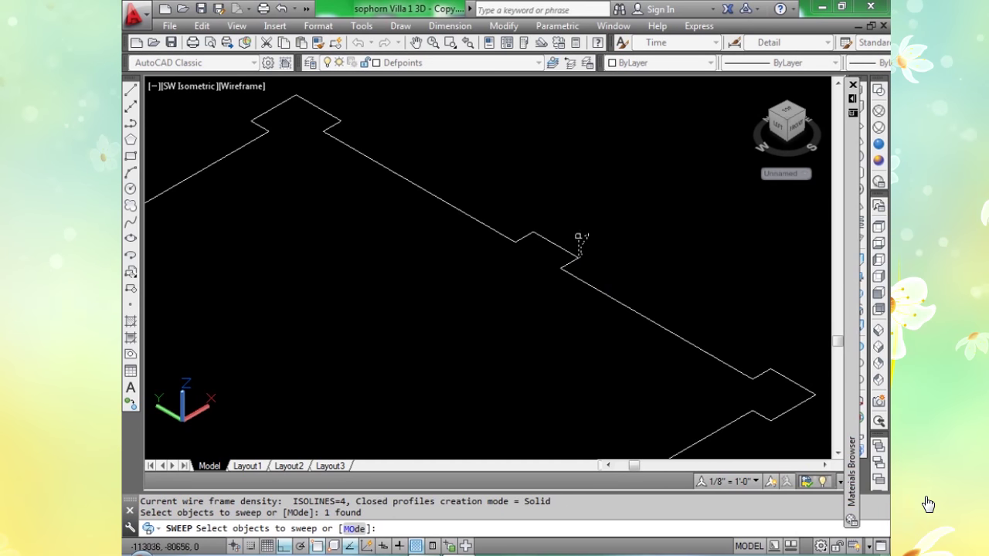
pyautogui.press('Return')
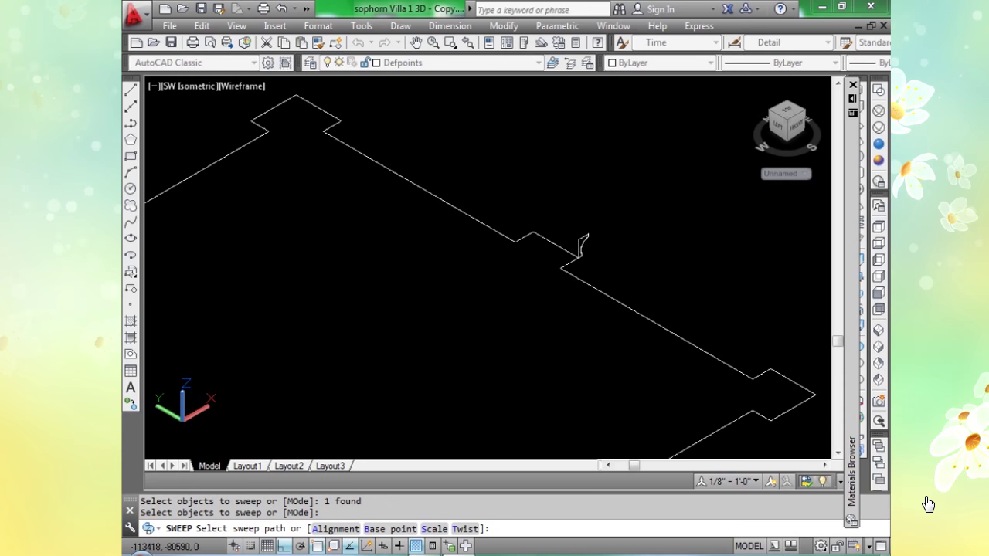
pyautogui.click(560, 242)
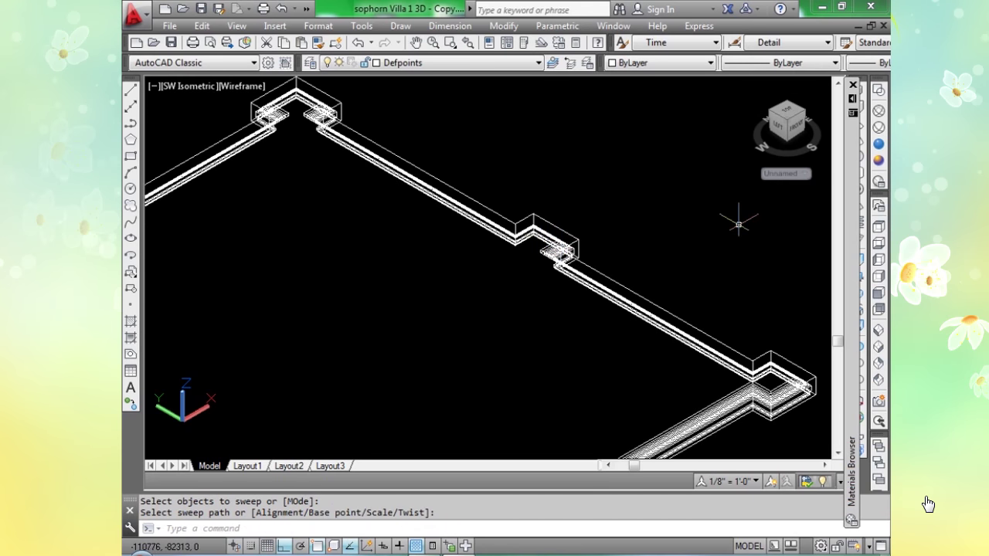
pyautogui.click(879, 144)
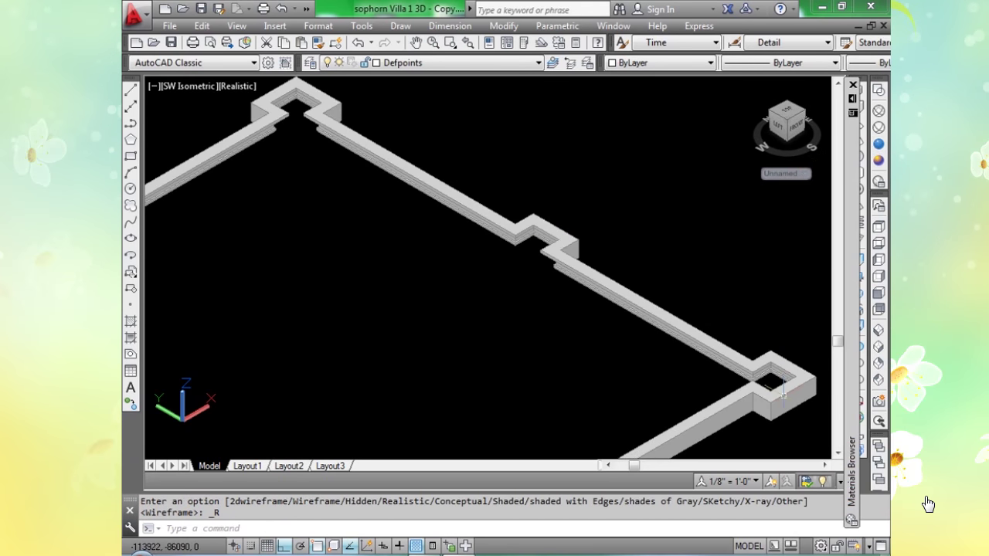
pyautogui.scroll(5, 781, 423)
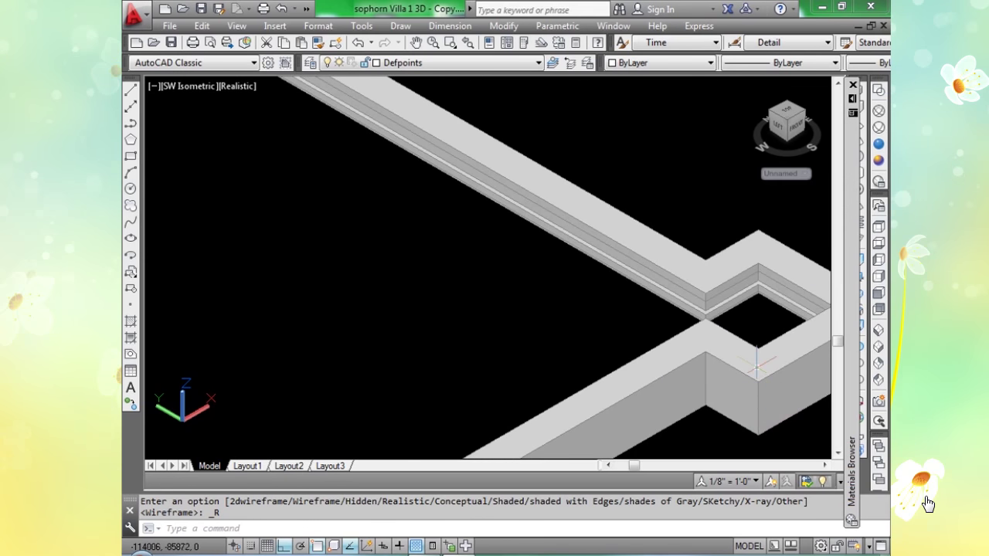
pyautogui.scroll(1, 757, 363)
pyautogui.scroll(-3, 757, 435)
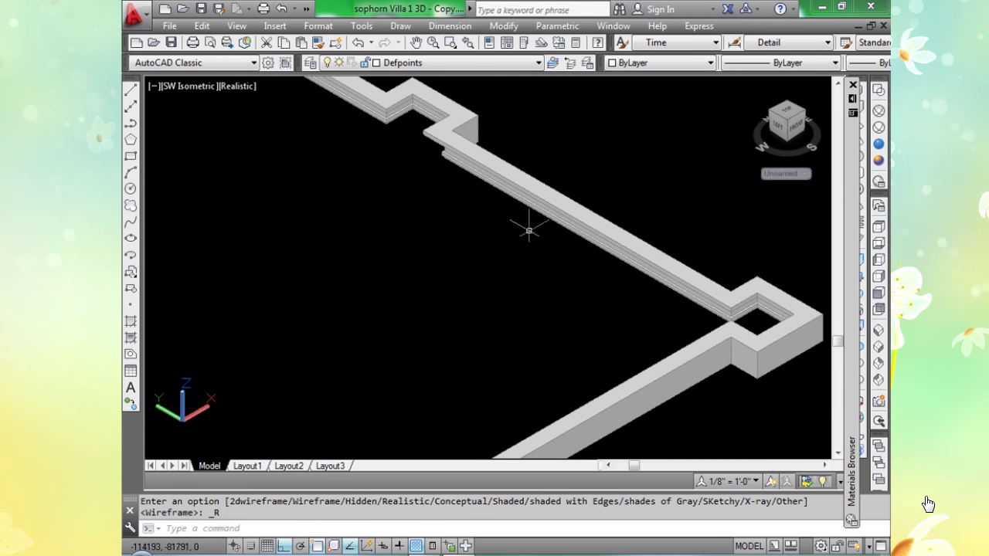
pyautogui.scroll(4, 417, 109)
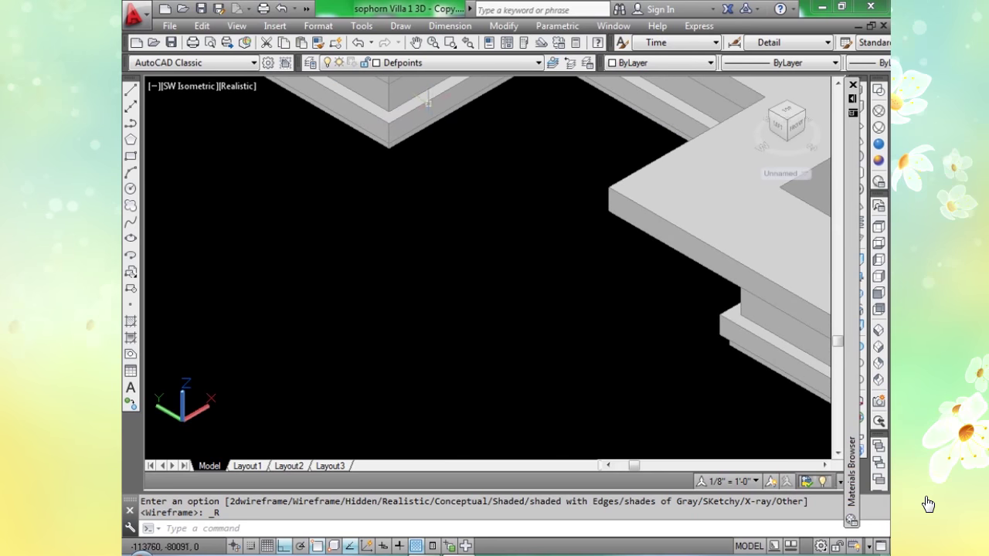
pyautogui.scroll(-5, 429, 105)
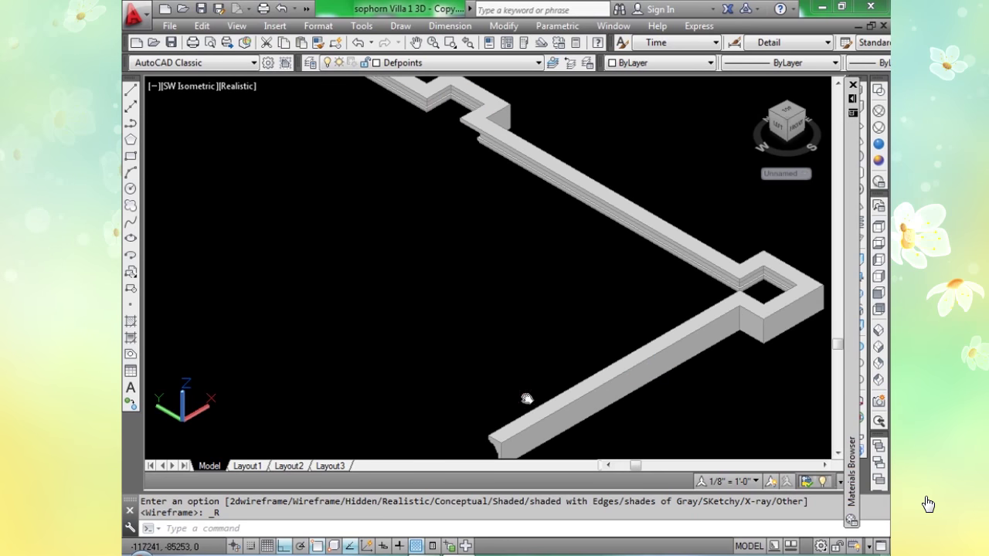
pyautogui.moveTo(526, 399); pyautogui.dragTo(498, 295, button='middle')
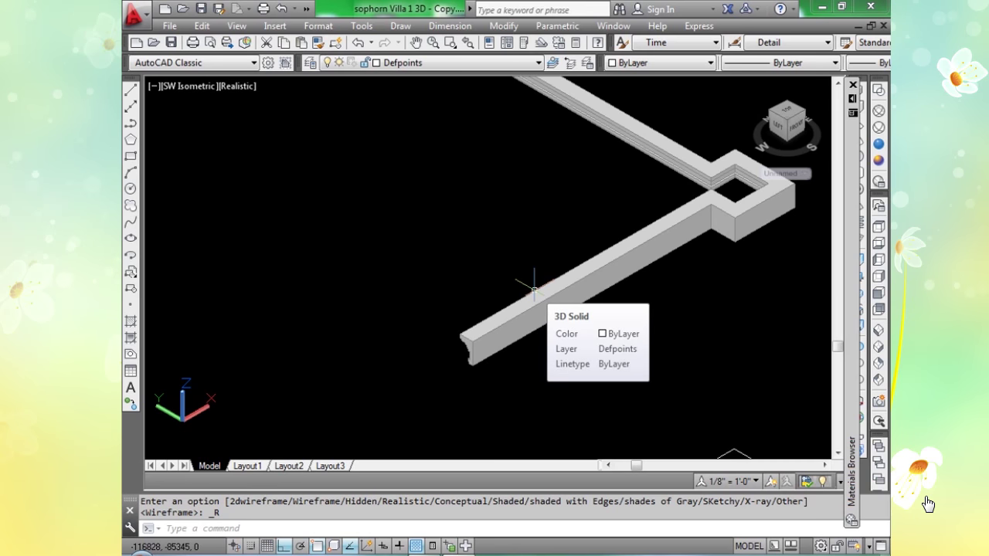
pyautogui.scroll(-3, 729, 271)
pyautogui.scroll(4, 757, 239)
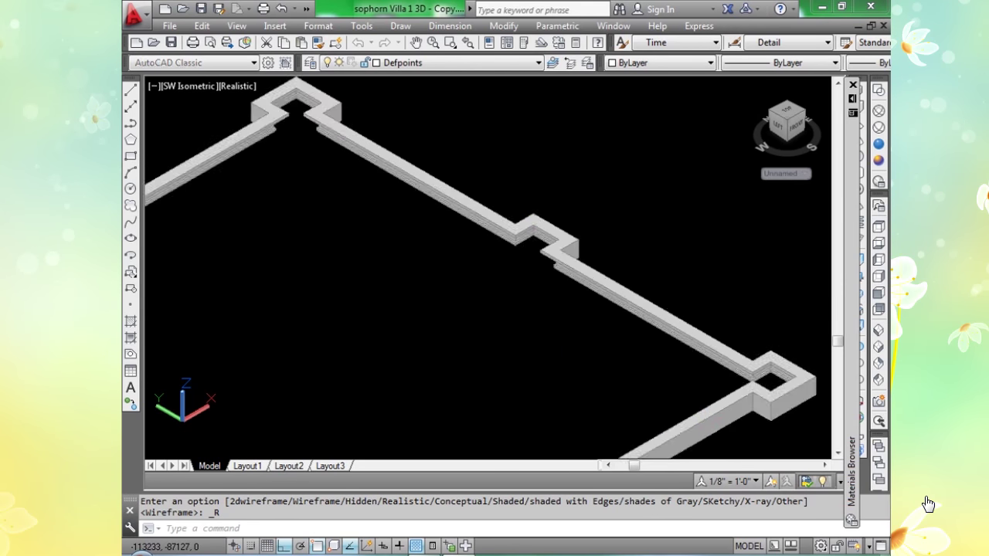
pyautogui.hotkey('ctrl', 'z')
pyautogui.hotkey('ctrl', 'z')
pyautogui.hotkey('ctrl', 'z')
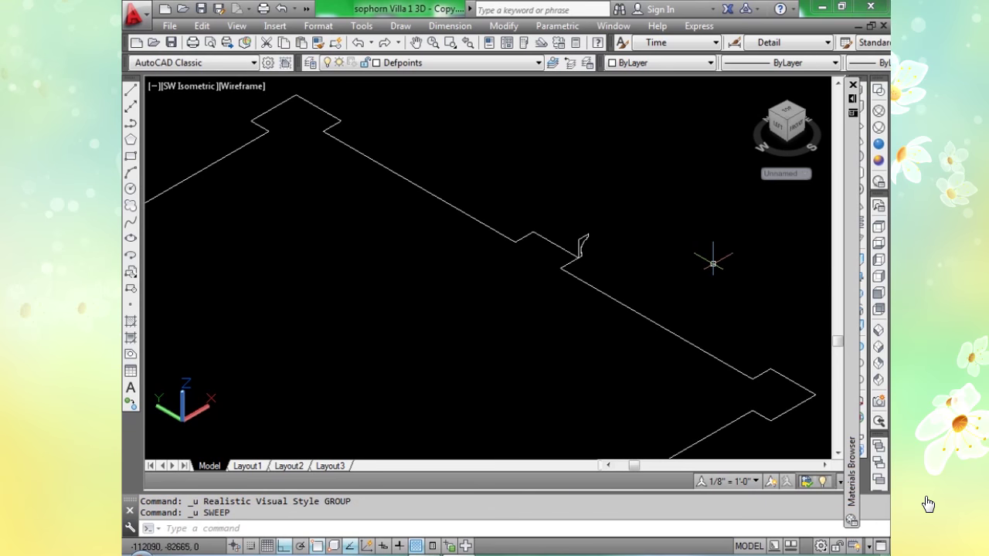
pyautogui.scroll(4, 589, 252)
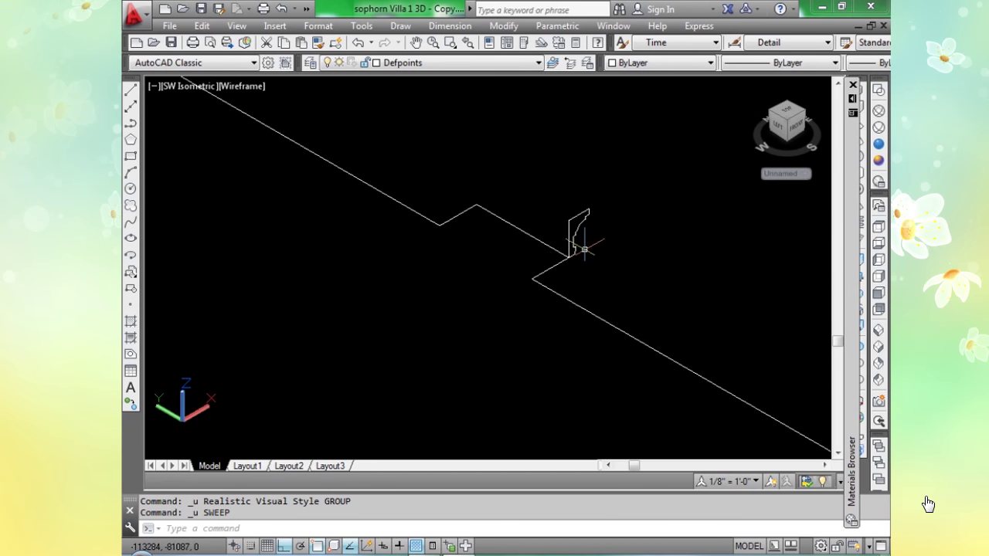
pyautogui.scroll(2, 585, 250)
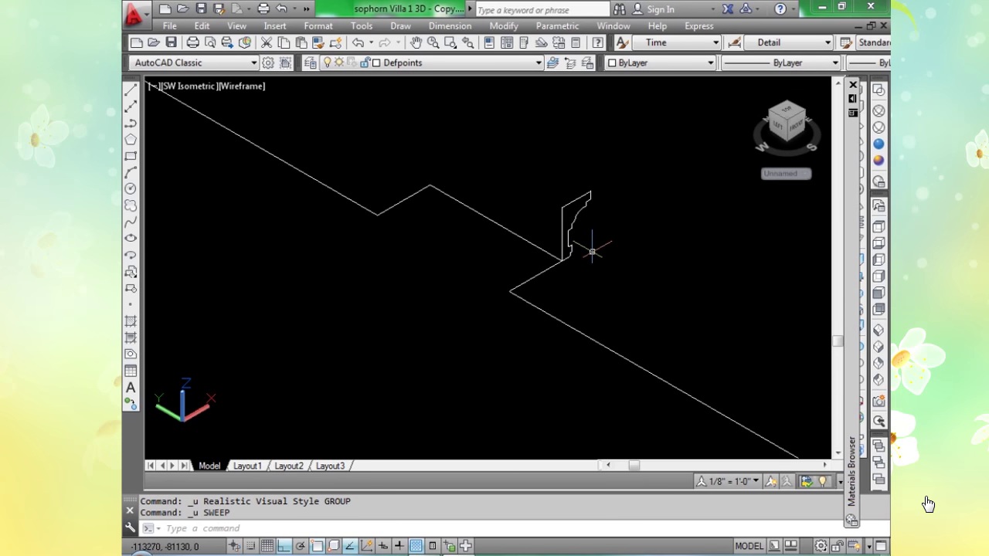
pyautogui.write('m')
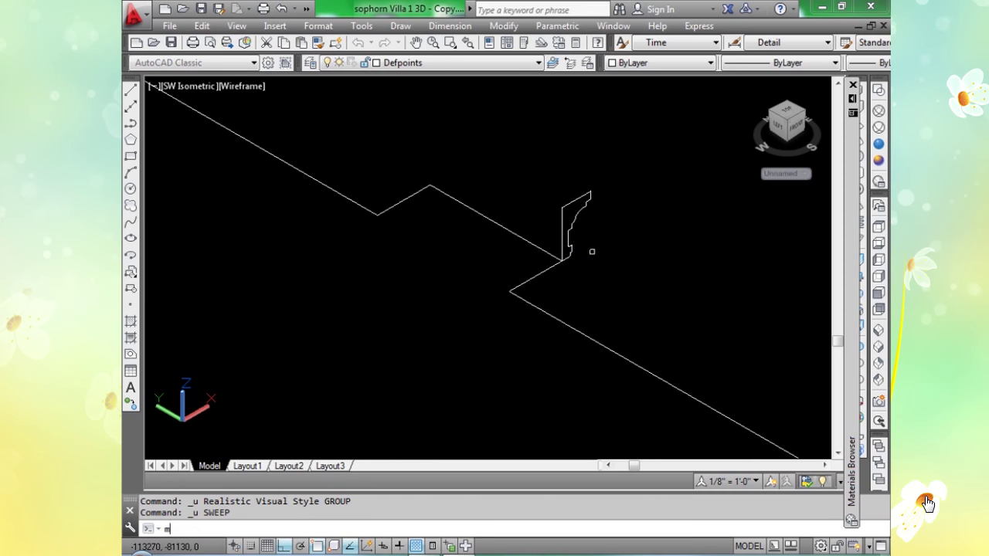
pyautogui.press('Return')
pyautogui.click(564, 209)
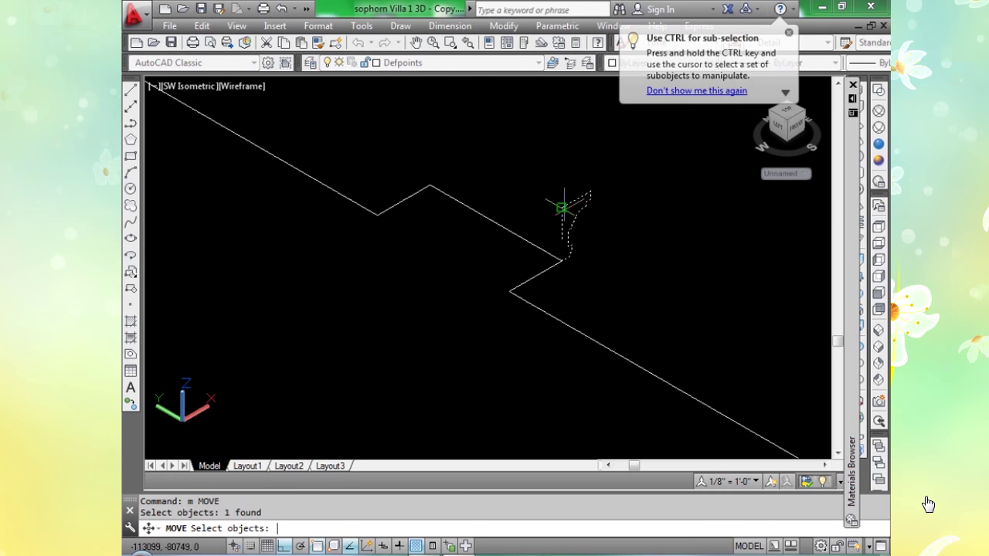
pyautogui.press('Return')
pyautogui.click(563, 209)
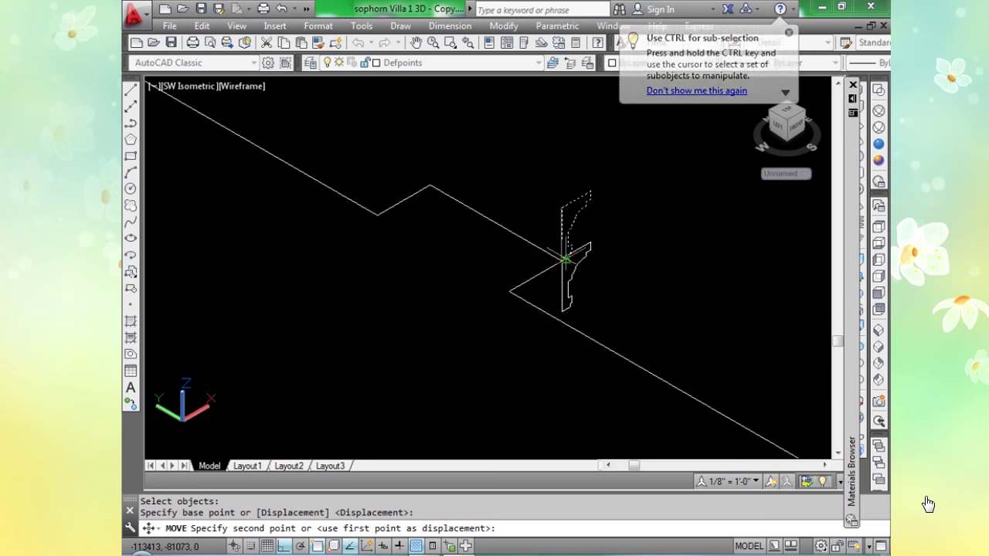
pyautogui.click(560, 261)
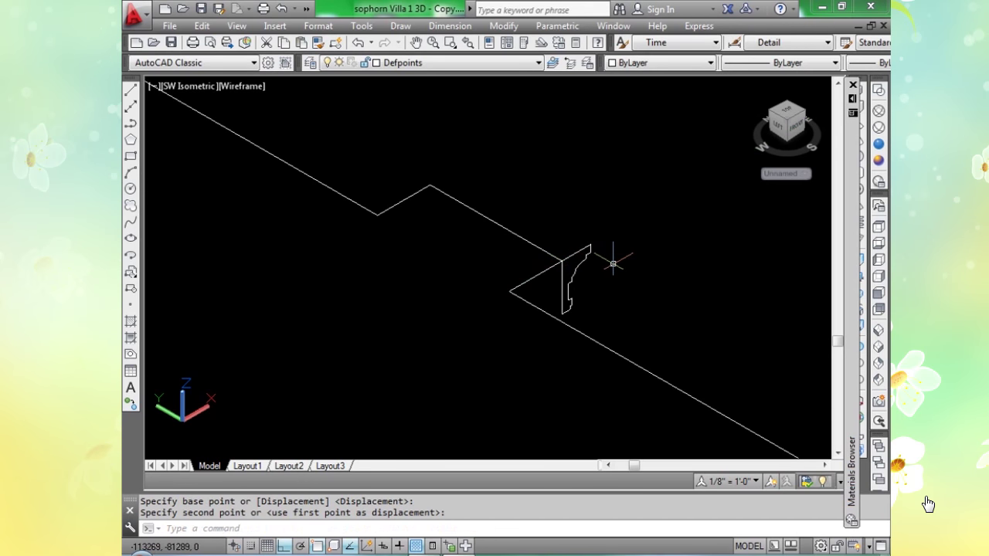
pyautogui.write('sweep')
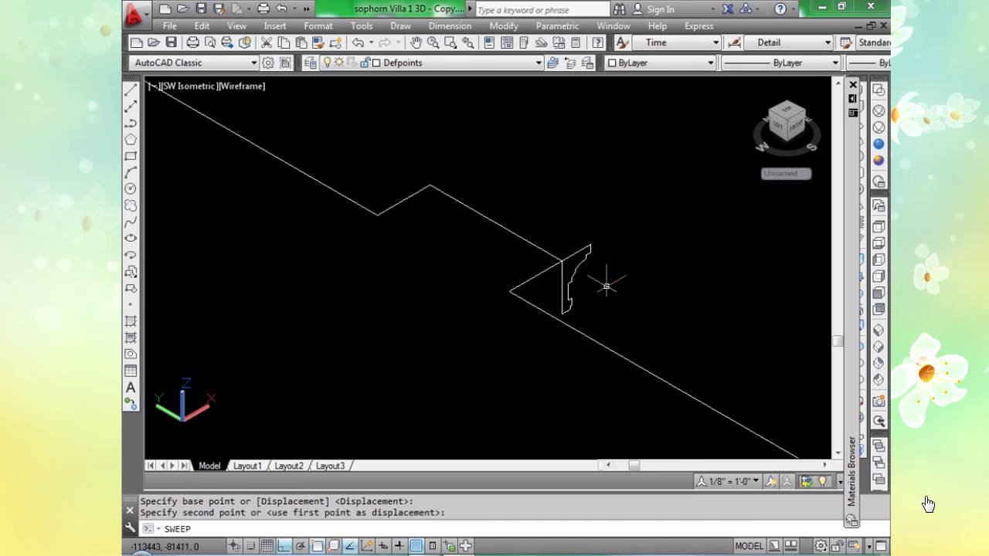
pyautogui.press('Return')
pyautogui.click(580, 251)
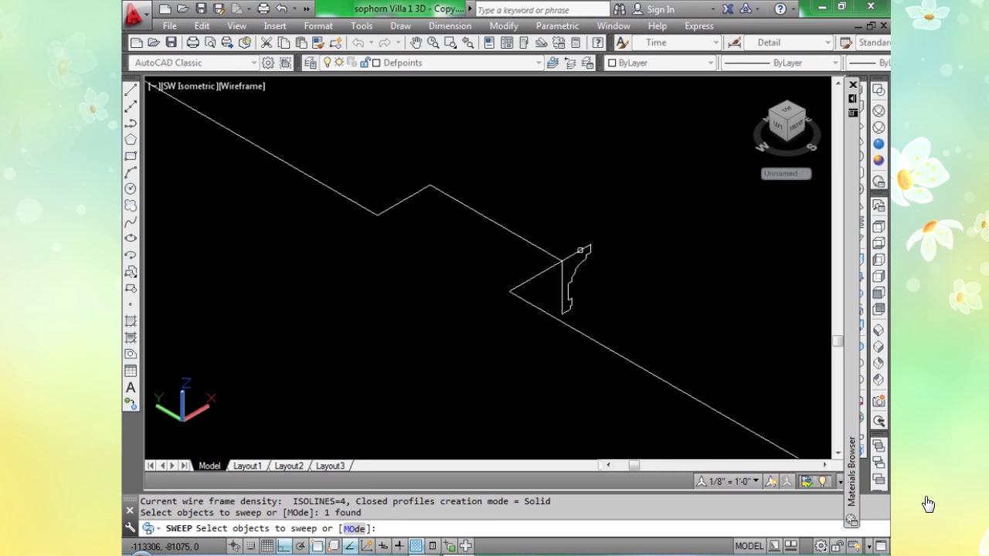
pyautogui.click(584, 249)
pyautogui.click(589, 248)
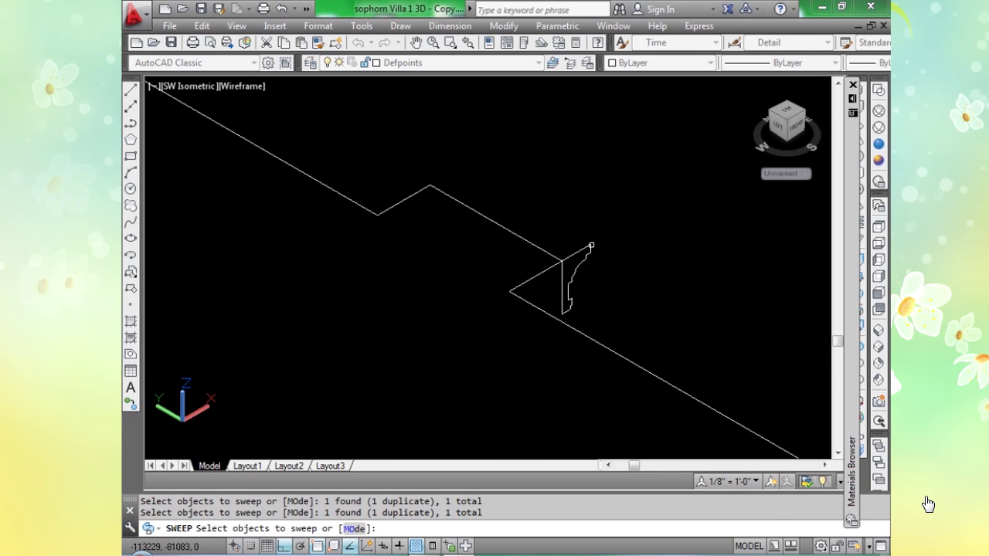
pyautogui.press('Return')
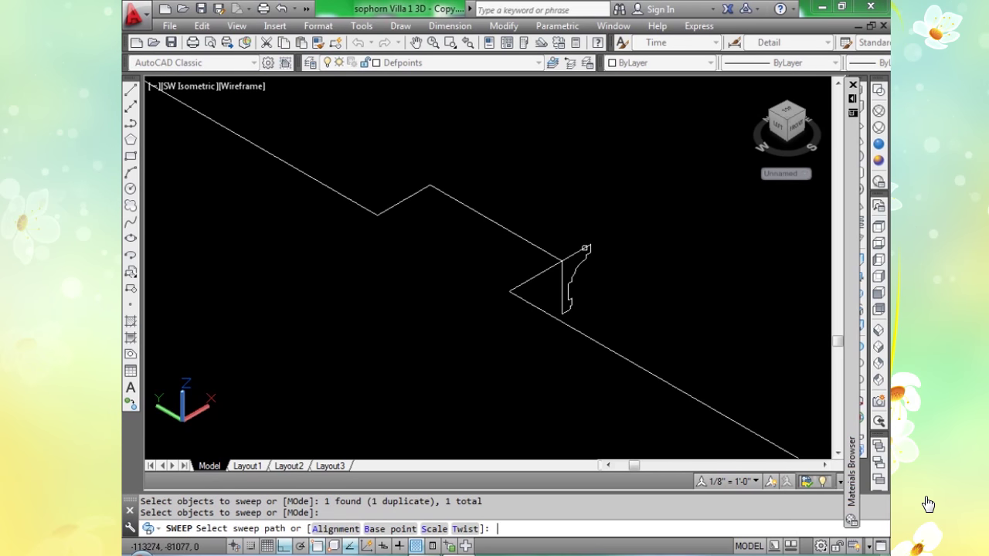
pyautogui.click(584, 249)
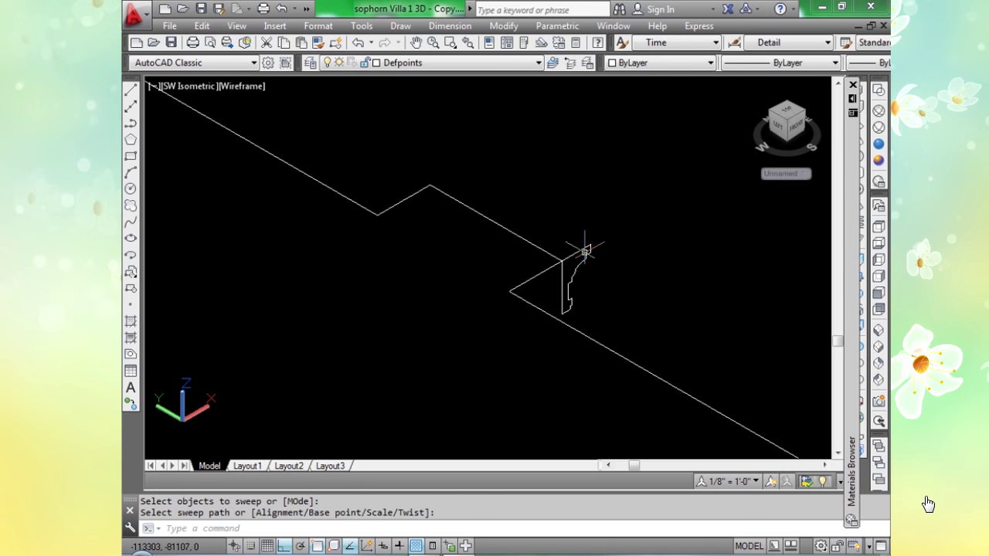
pyautogui.press('Escape')
pyautogui.press('Escape')
pyautogui.write('sw')
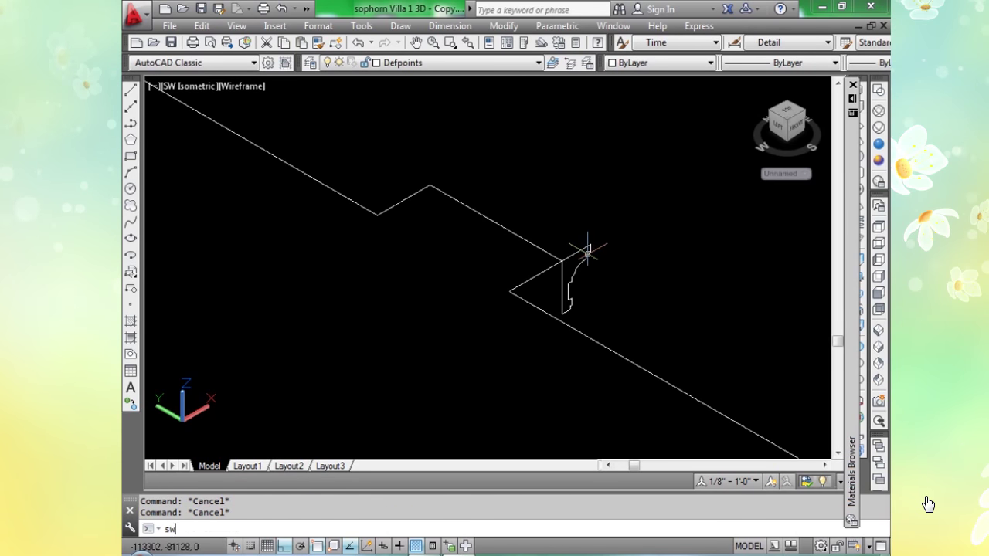
pyautogui.write('eepp')
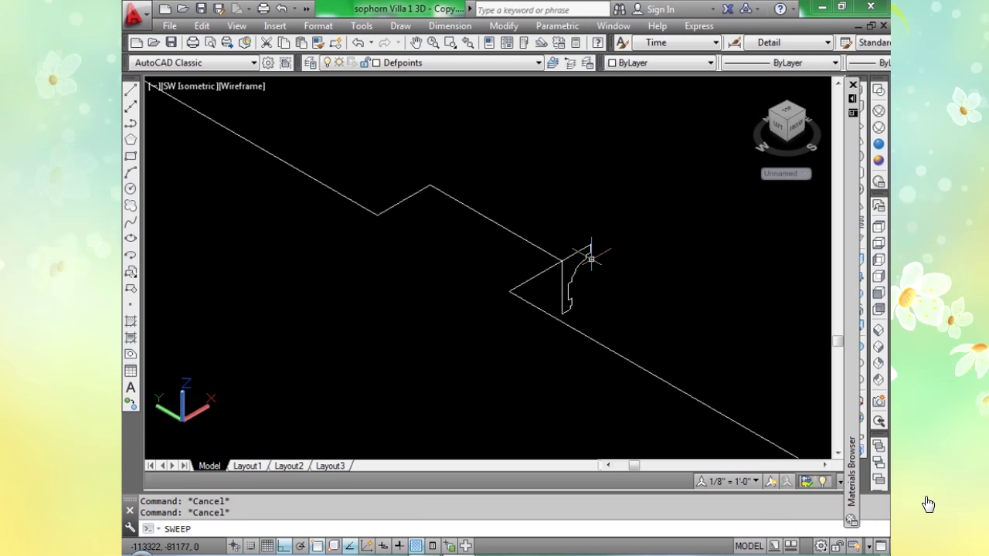
pyautogui.press('Return')
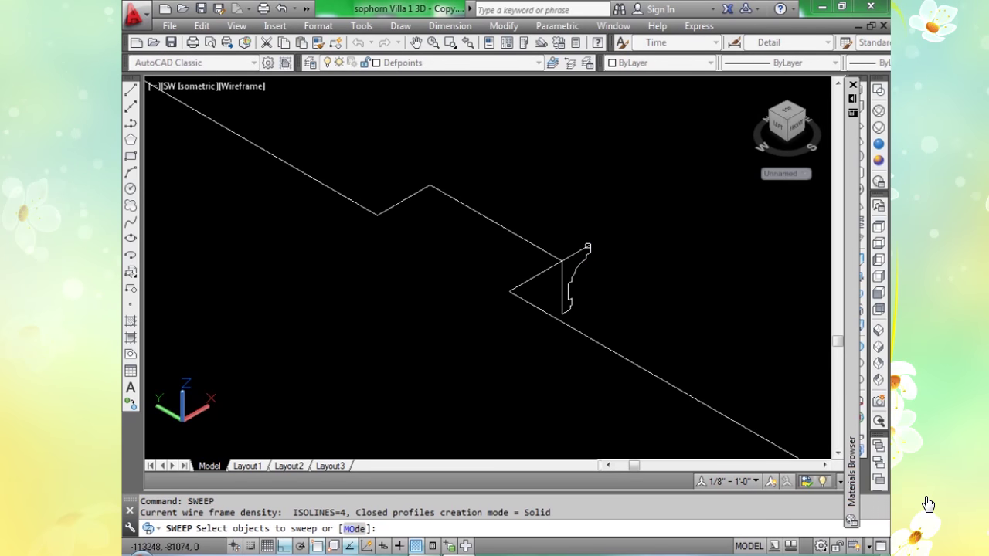
pyautogui.press('Return')
pyautogui.click(546, 254)
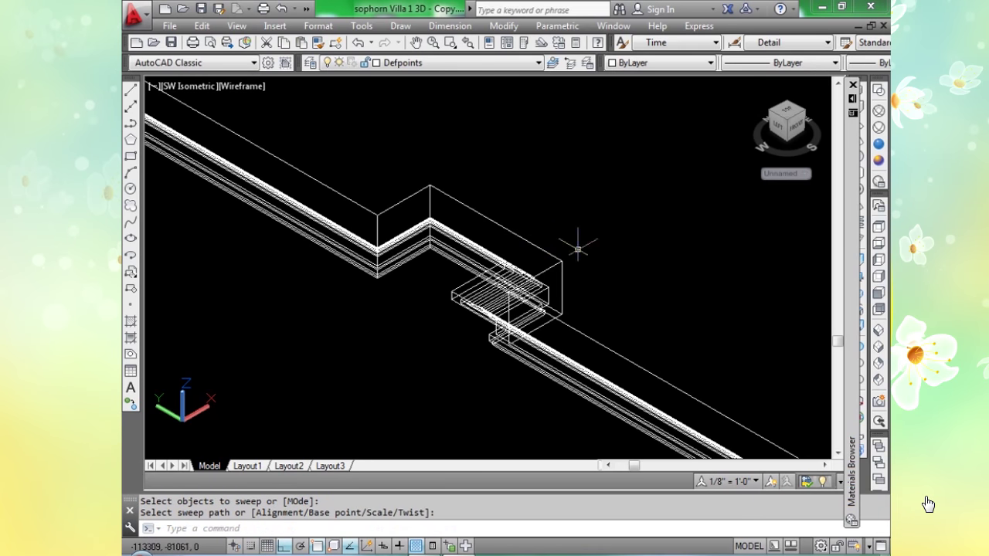
pyautogui.click(878, 144)
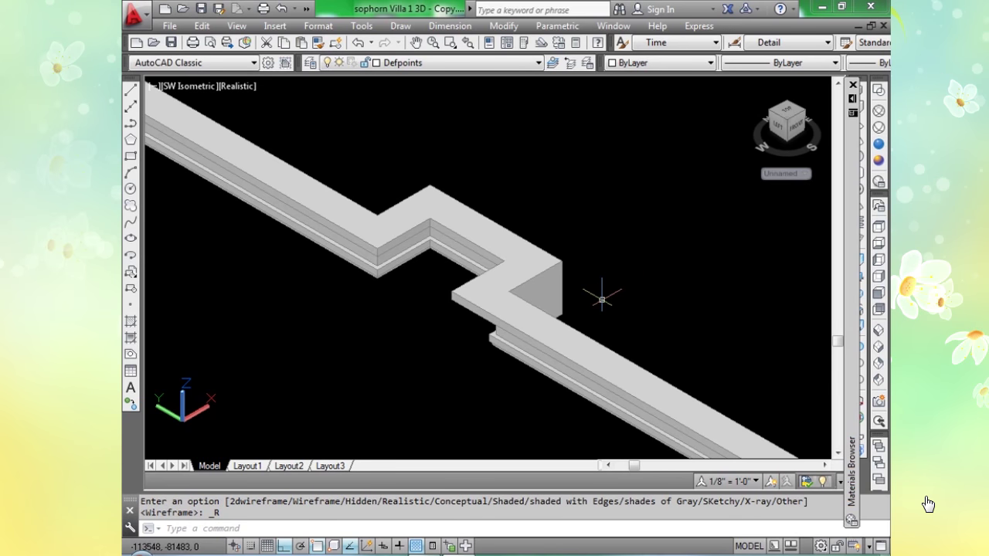
pyautogui.hotkey('ctrl', 'z')
pyautogui.hotkey('ctrl', 'z')
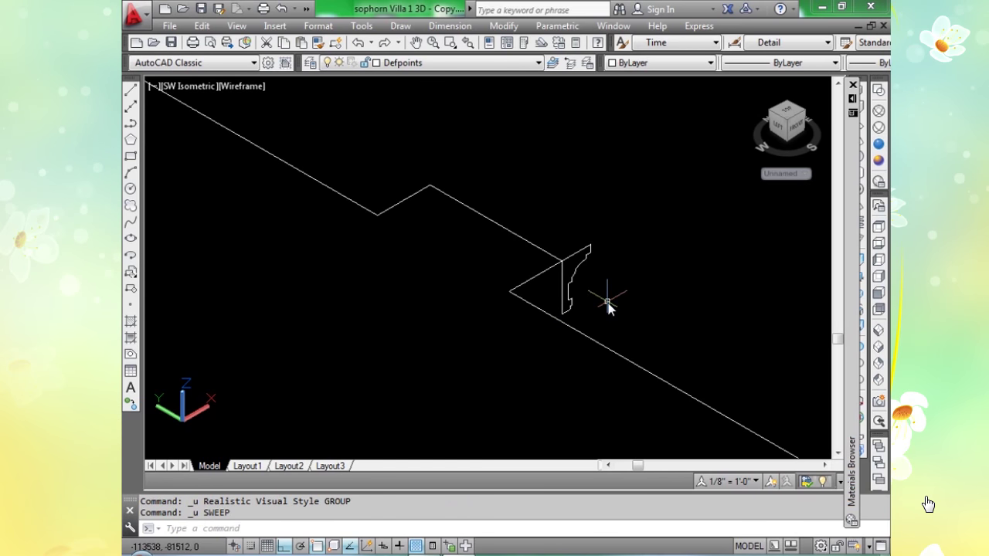
# Move the cornice profile by its corner, 180° along the outline, to the other corner beside the notch.
pyautogui.scroll(-3, 606, 305)
pyautogui.scroll(2, 601, 295)
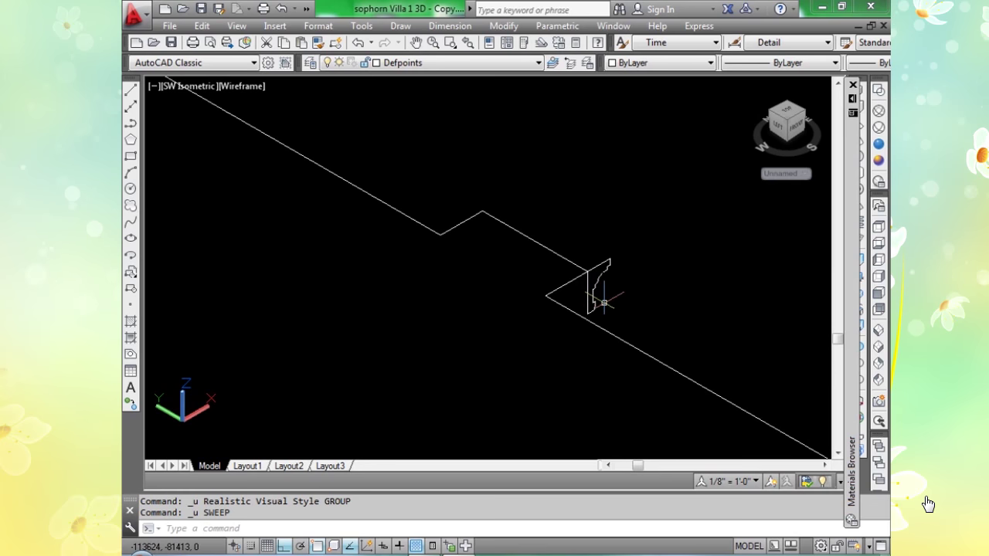
pyautogui.write('m')
pyautogui.press('Return')
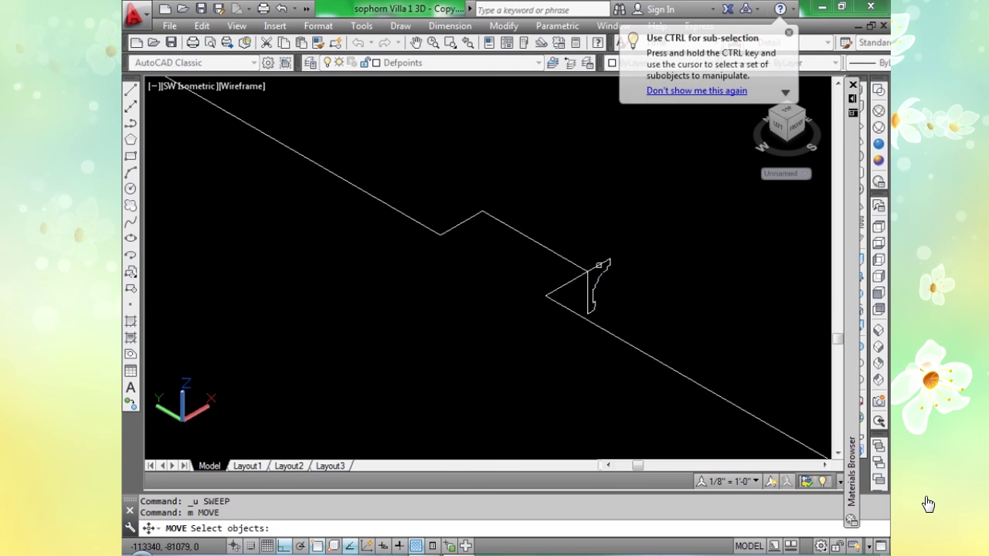
pyautogui.click(598, 265)
pyautogui.press('Return')
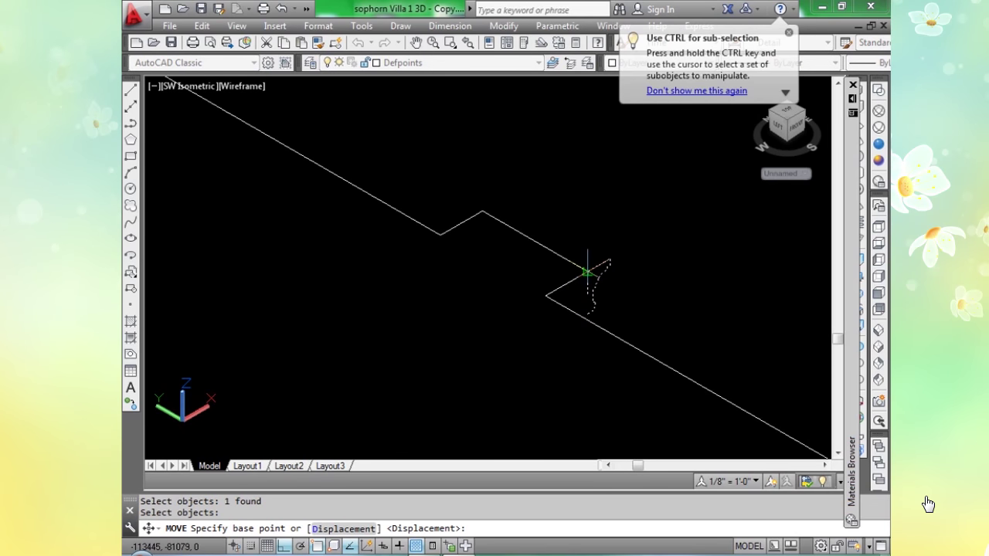
pyautogui.click(587, 272)
pyautogui.scroll(-2, 589, 274)
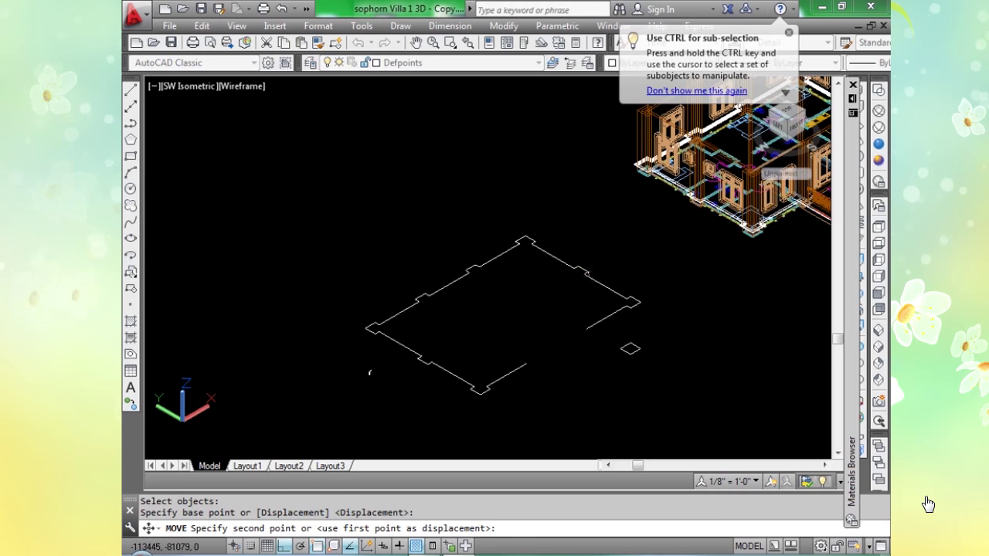
pyautogui.scroll(1, 537, 401)
pyautogui.scroll(2, 428, 367)
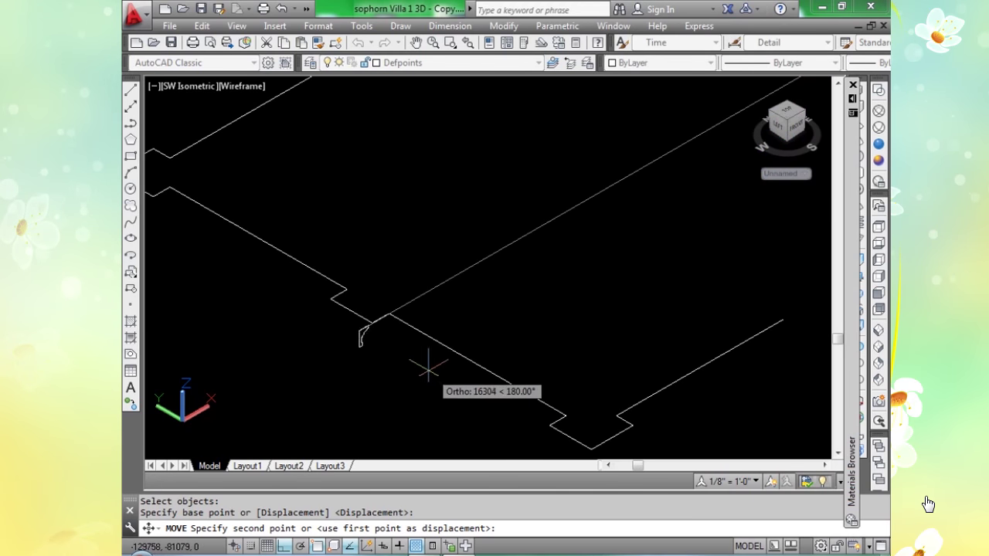
pyautogui.click(388, 313)
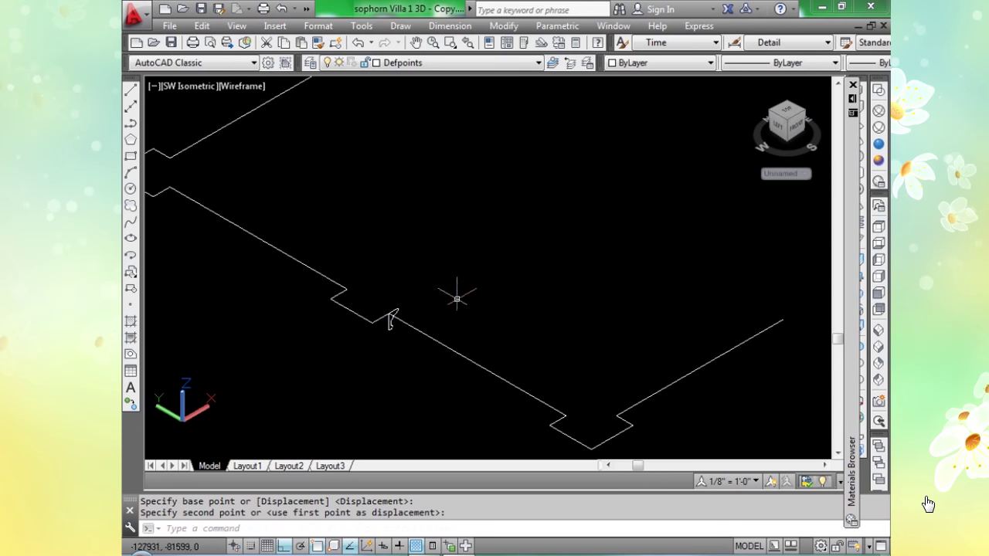
pyautogui.scroll(3, 457, 293)
pyautogui.moveTo(417, 326); pyautogui.dragTo(521, 326, button='middle')
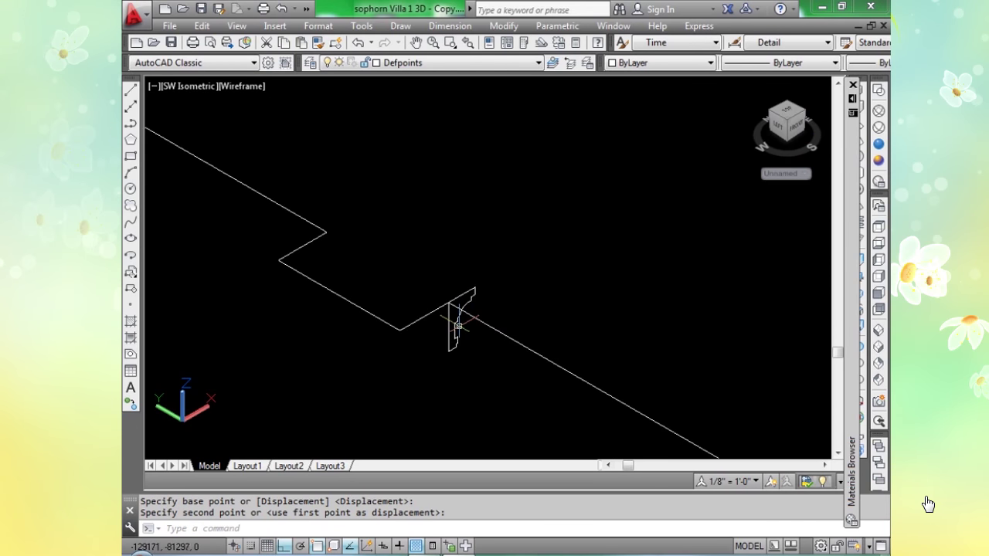
pyautogui.write('sweep')
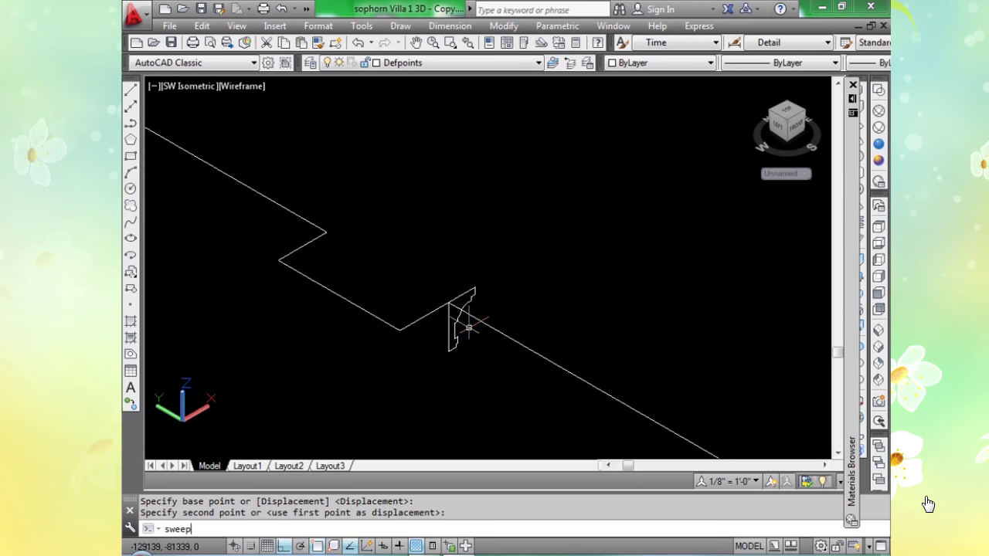
pyautogui.press('Return')
pyautogui.click(461, 293)
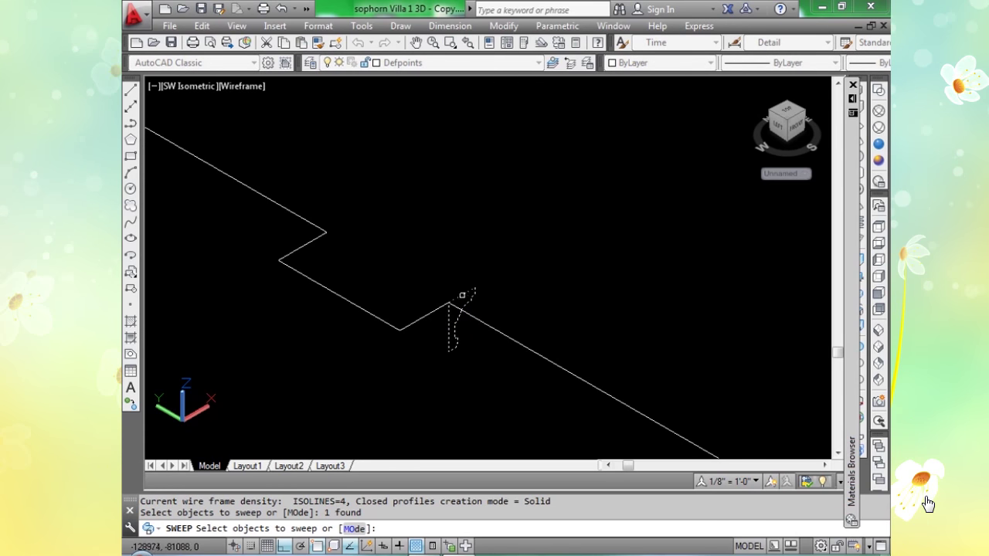
pyautogui.press('Return')
pyautogui.click(433, 311)
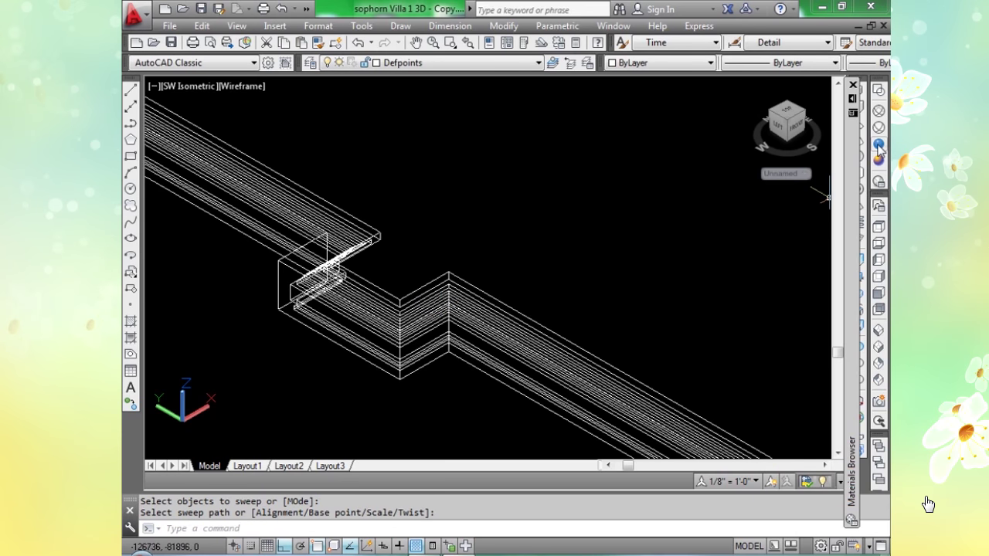
pyautogui.click(879, 144)
pyautogui.scroll(-5, 651, 246)
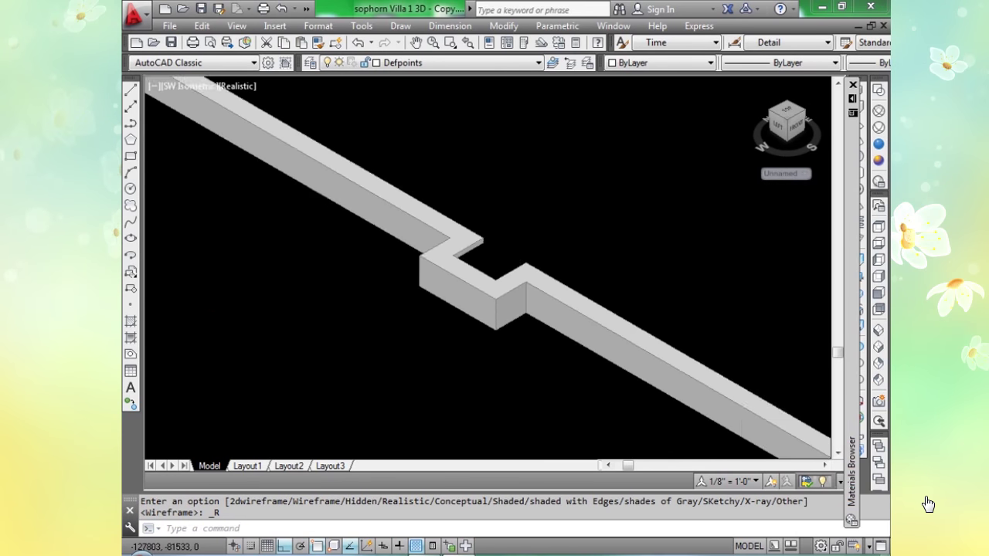
pyautogui.scroll(-2, 691, 261)
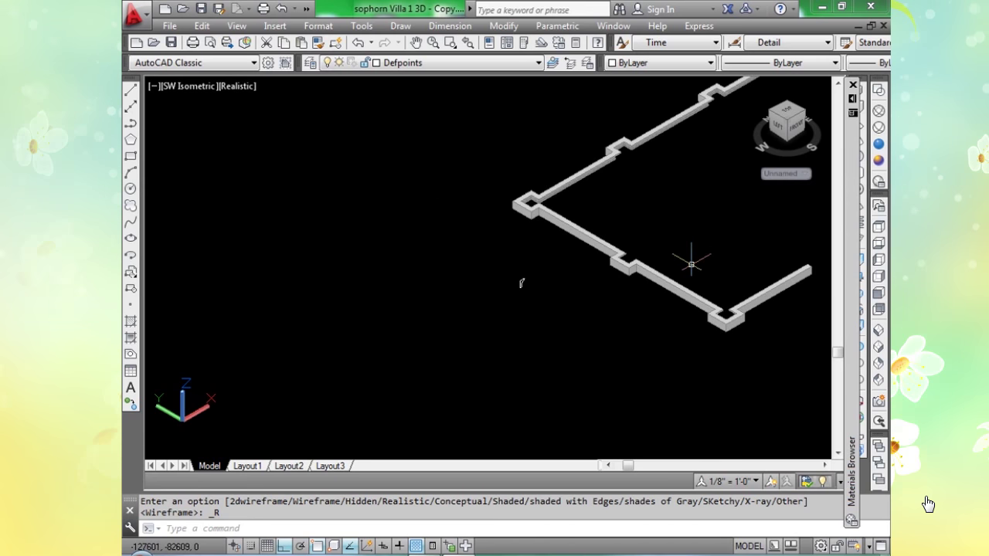
pyautogui.scroll(4, 692, 264)
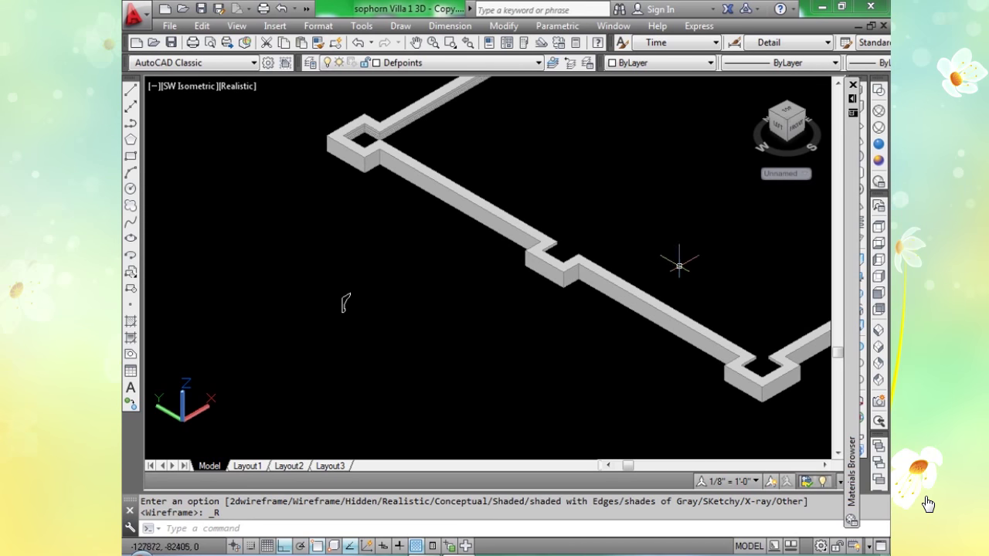
pyautogui.hotkey('ctrl', 'z')
pyautogui.hotkey('ctrl', 'z')
pyautogui.hotkey('ctrl', 'z')
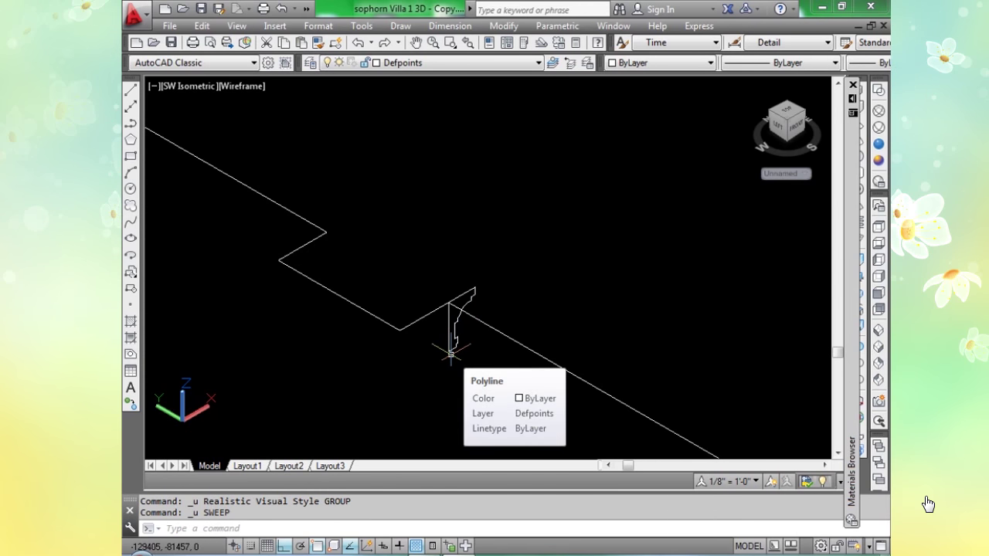
# Rotate the cornice profile 180° with ROTATE3D about a vertical axis through its base.
pyautogui.write('ROt')
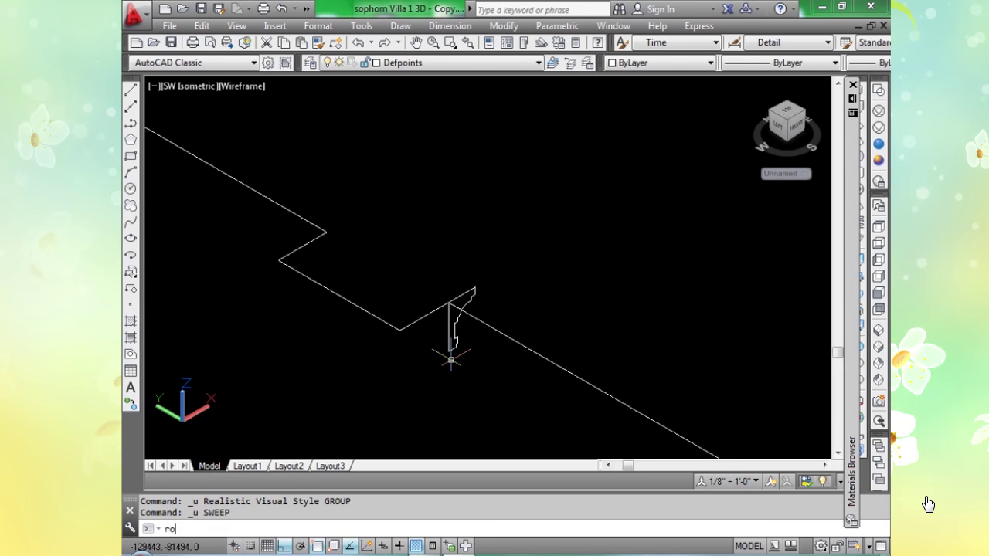
pyautogui.write('AT')
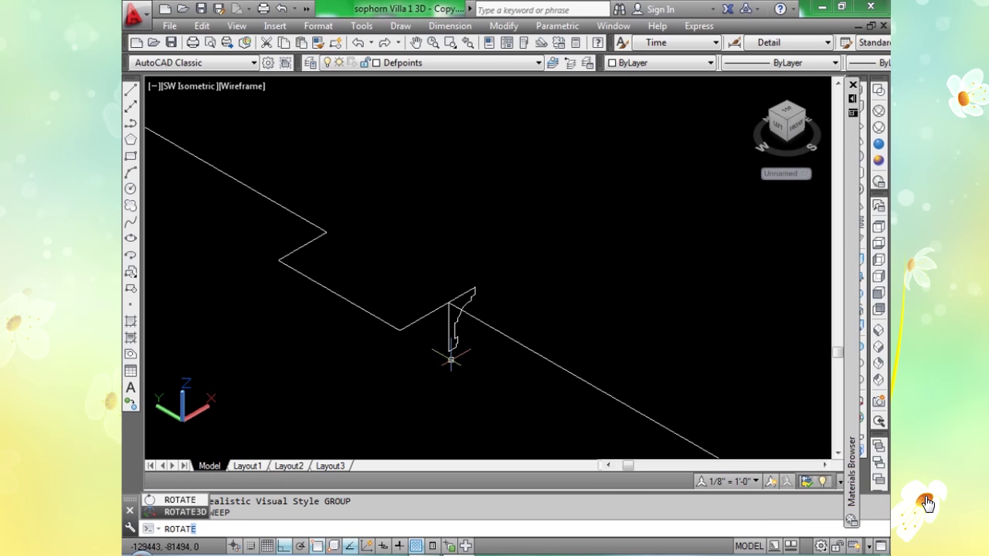
pyautogui.write('E3D')
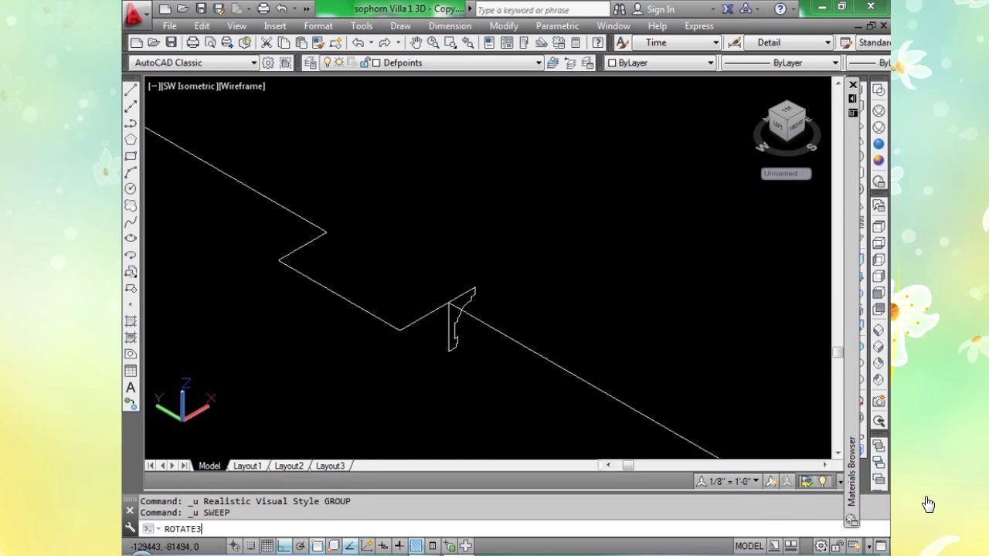
pyautogui.press('Return')
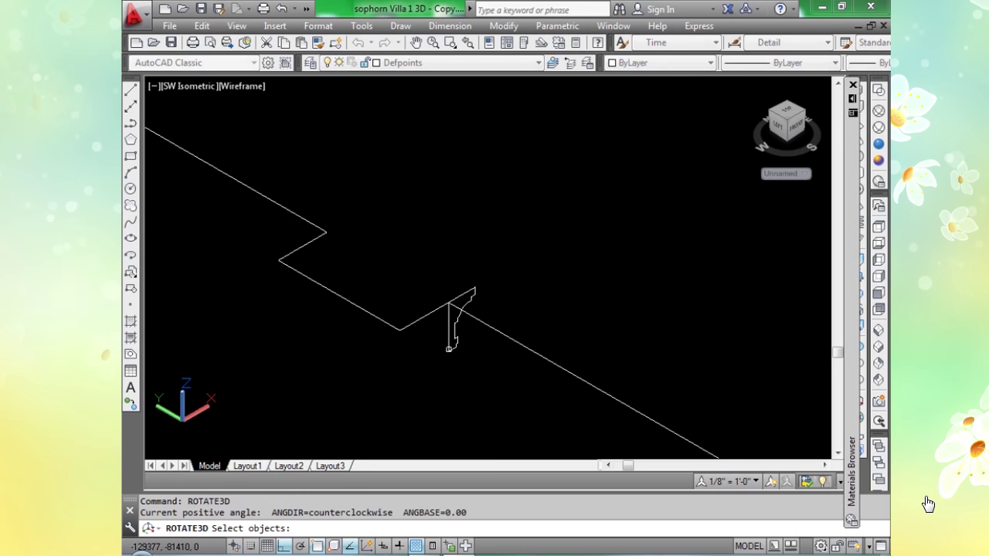
pyautogui.click(450, 344)
pyautogui.press('Return')
pyautogui.click(448, 352)
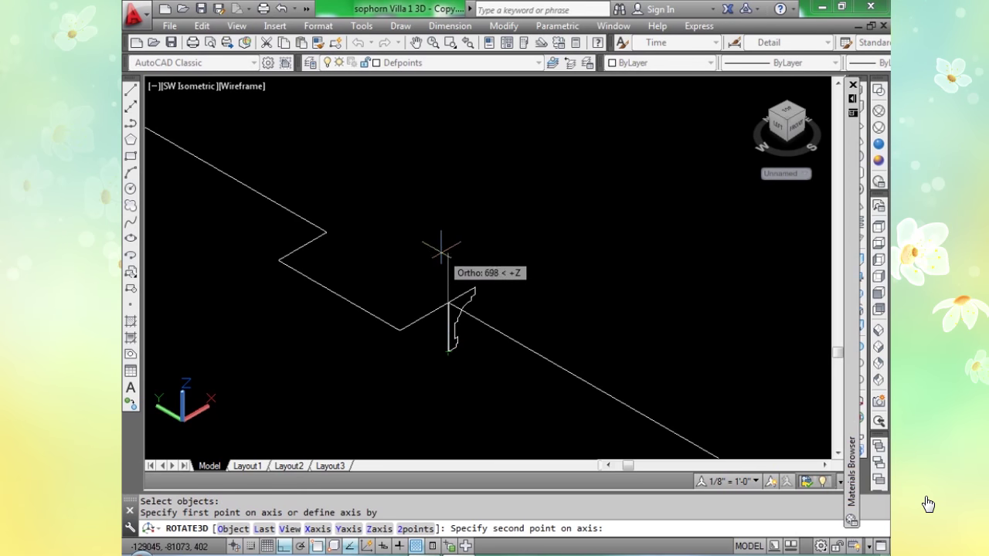
pyautogui.click(443, 242)
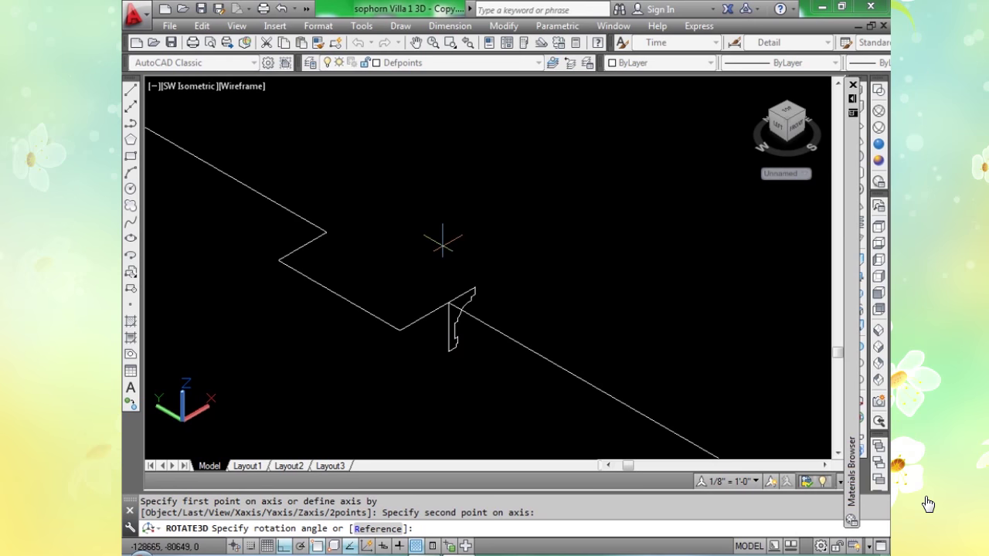
pyautogui.write('180')
pyautogui.press('Return')
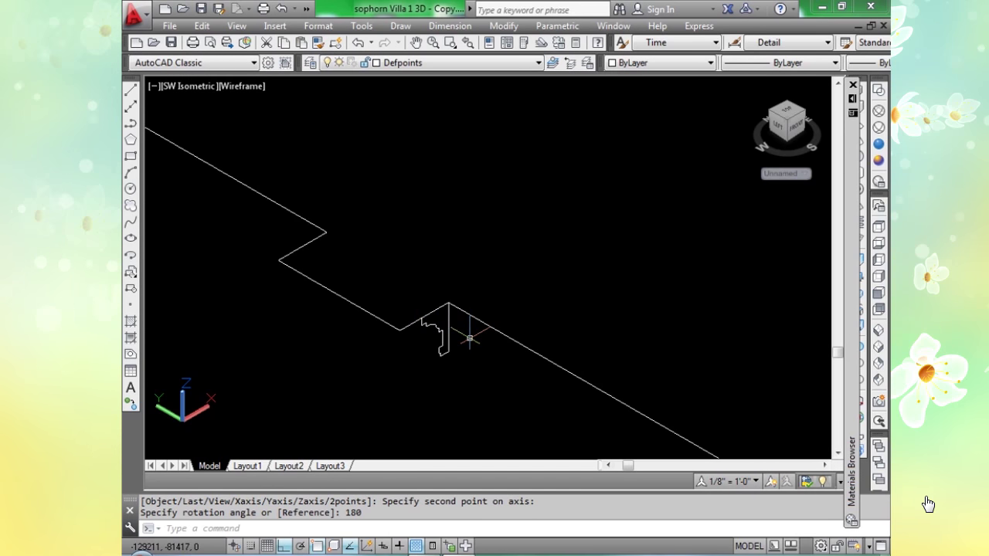
# Move the rotated profile from its base point onto the wall path corner.
pyautogui.write('m')
pyautogui.press('Return')
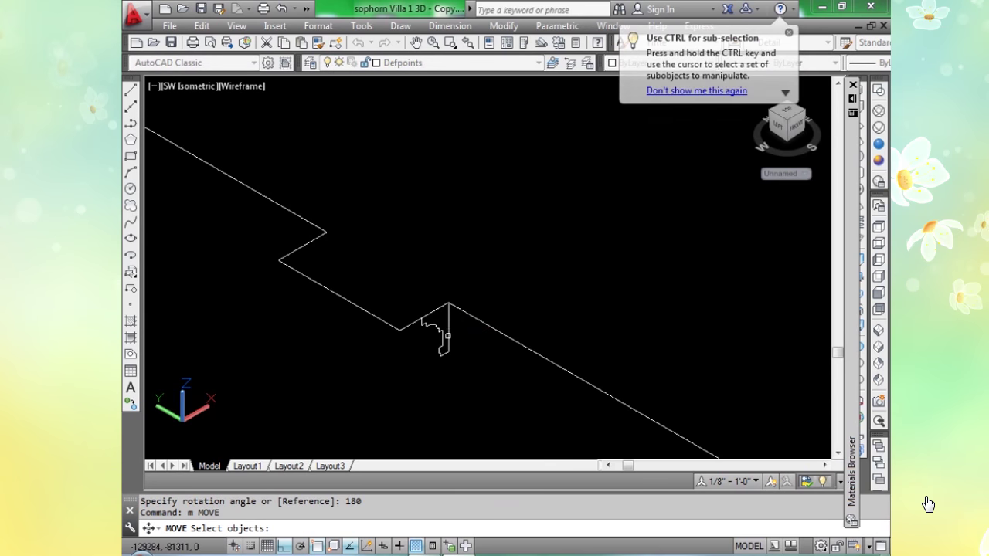
pyautogui.click(448, 340)
pyautogui.press('Return')
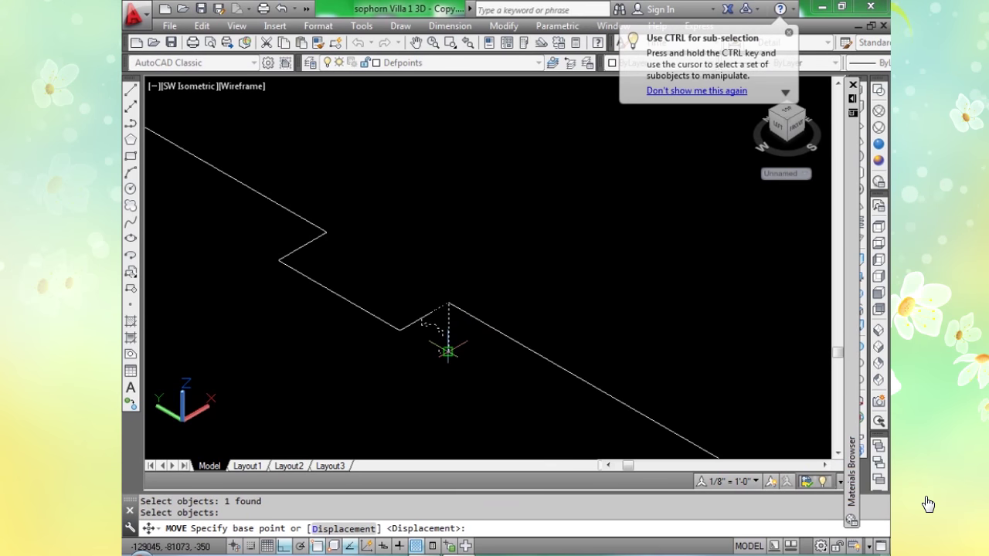
pyautogui.click(448, 350)
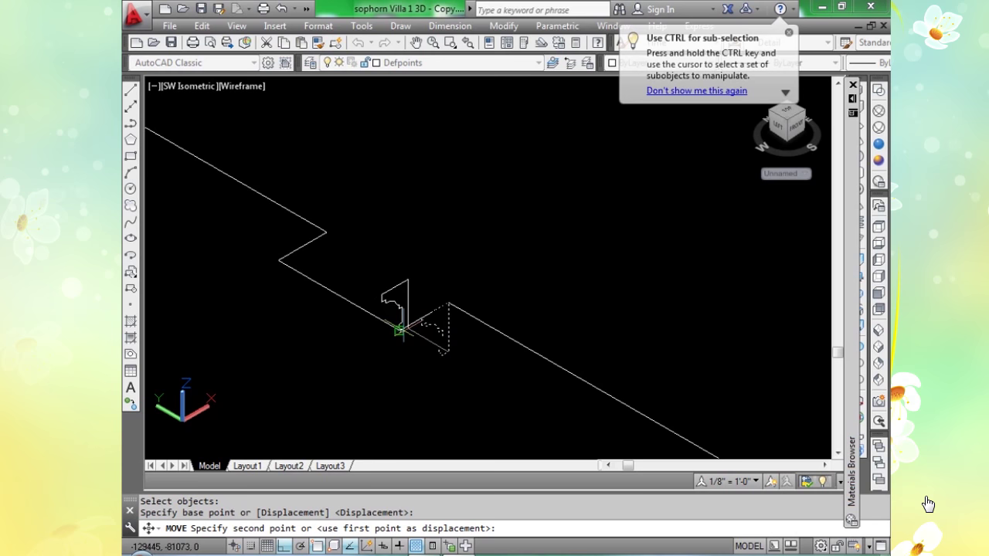
pyautogui.click(399, 331)
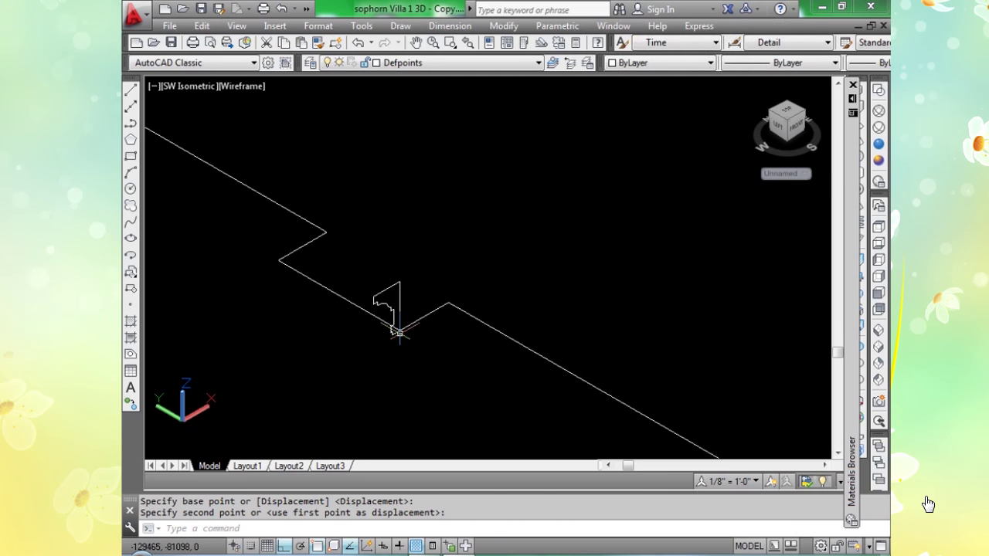
# Sweep the cornice profile along the wall path into a solid band.
pyautogui.write('sweep')
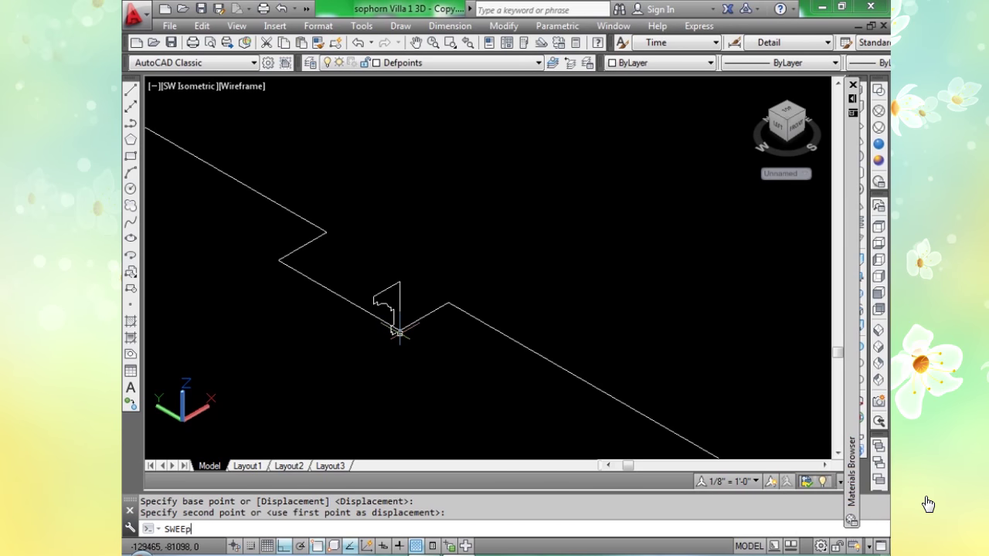
pyautogui.press('Return')
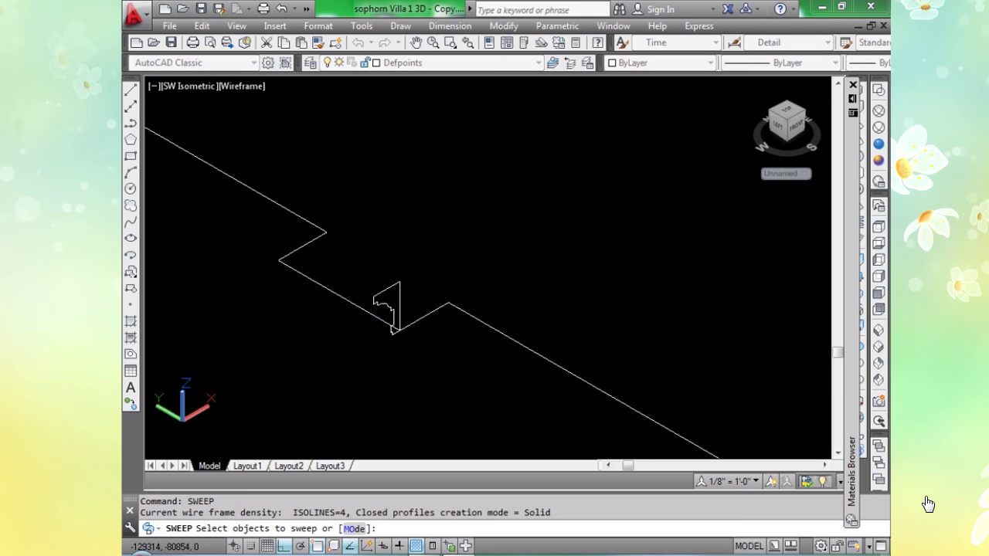
pyautogui.click(388, 306)
pyautogui.press('Return')
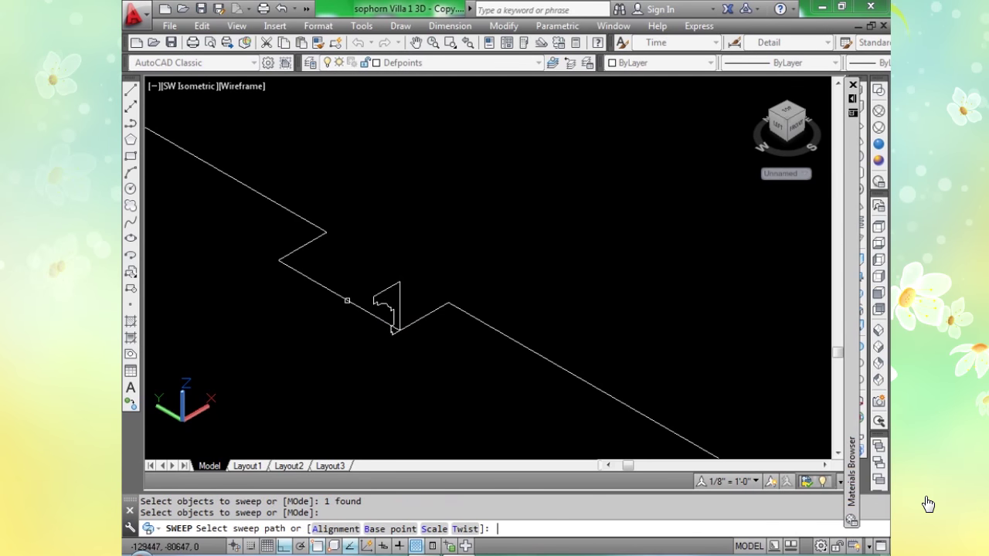
pyautogui.click(387, 324)
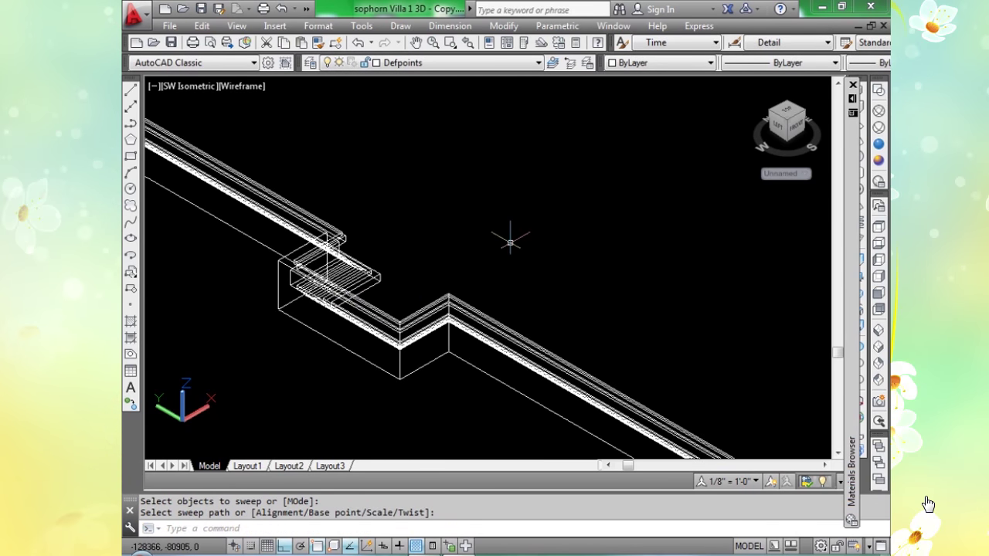
# View the result in Realistic style, then undo the sweep and shading.
pyautogui.click(878, 143)
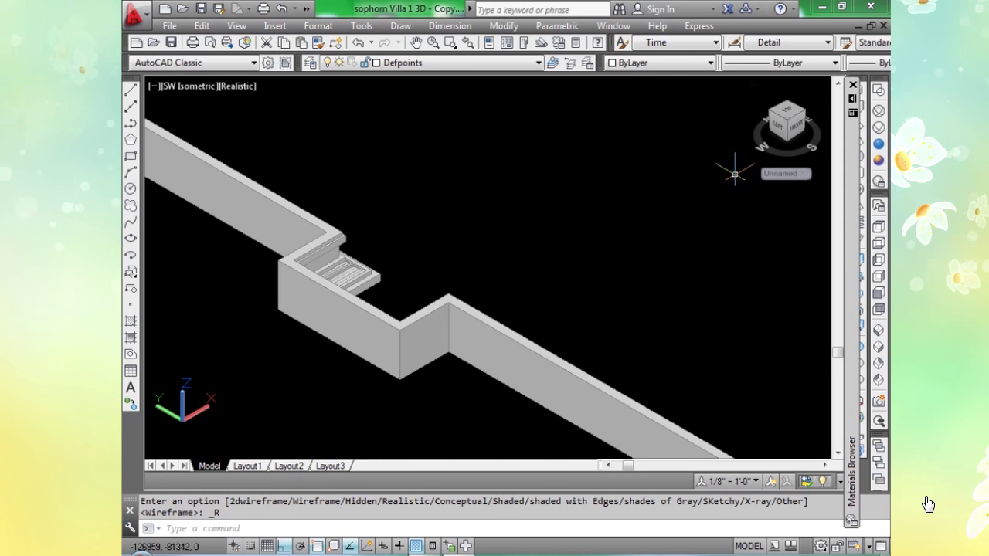
pyautogui.scroll(-4, 556, 265)
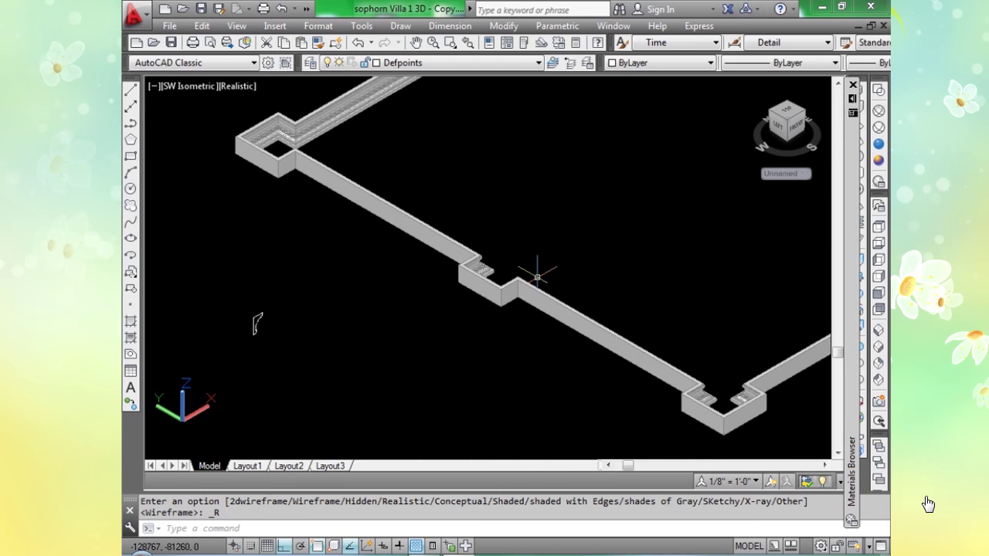
pyautogui.scroll(2, 537, 275)
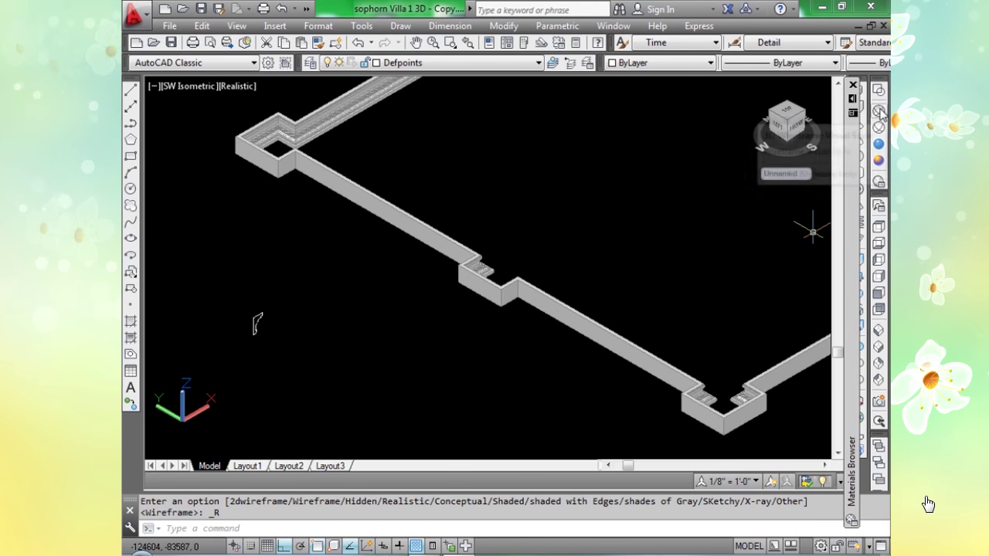
pyautogui.hotkey('ctrl', 'z')
pyautogui.hotkey('ctrl', 'z')
pyautogui.hotkey('ctrl', 'z')
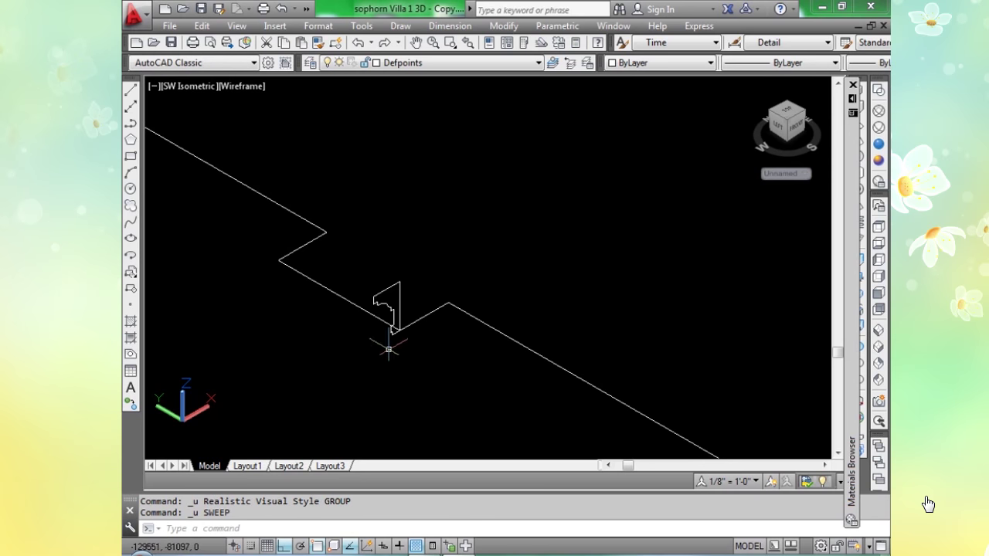
# Move the cornice profile by its top endpoint onto the raised corner of the path's jog.
pyautogui.scroll(3, 390, 332)
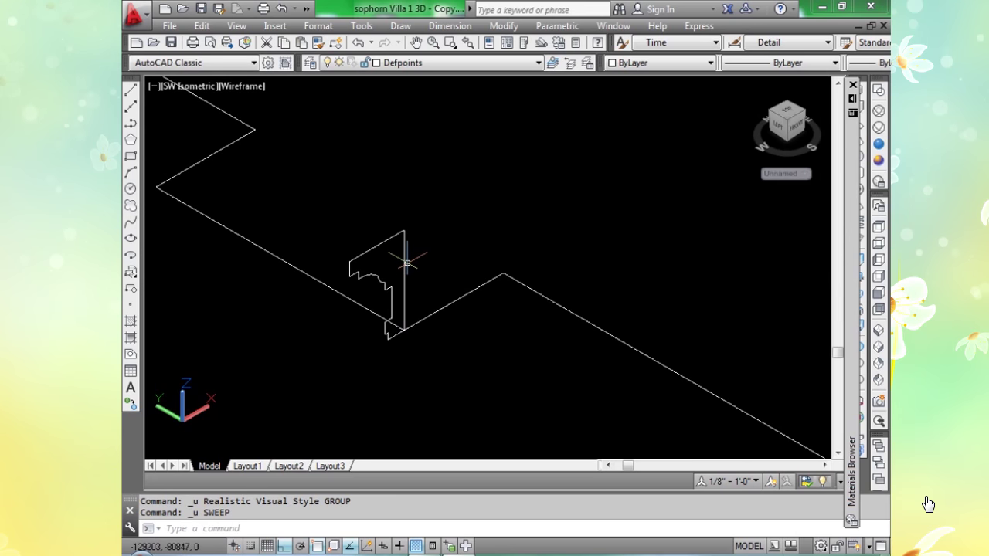
pyautogui.write('m')
pyautogui.press('Return')
pyautogui.click(404, 235)
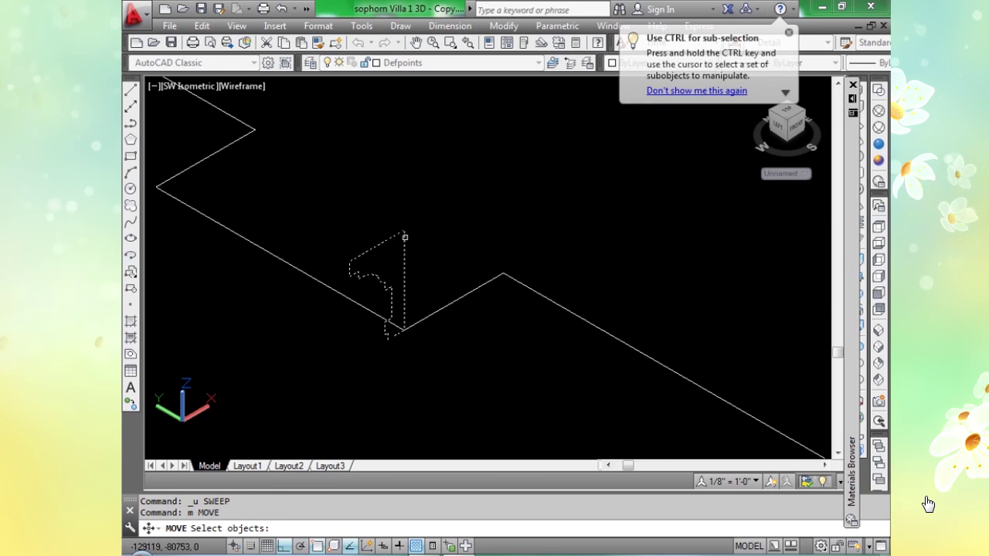
pyautogui.press('Return')
pyautogui.click(403, 231)
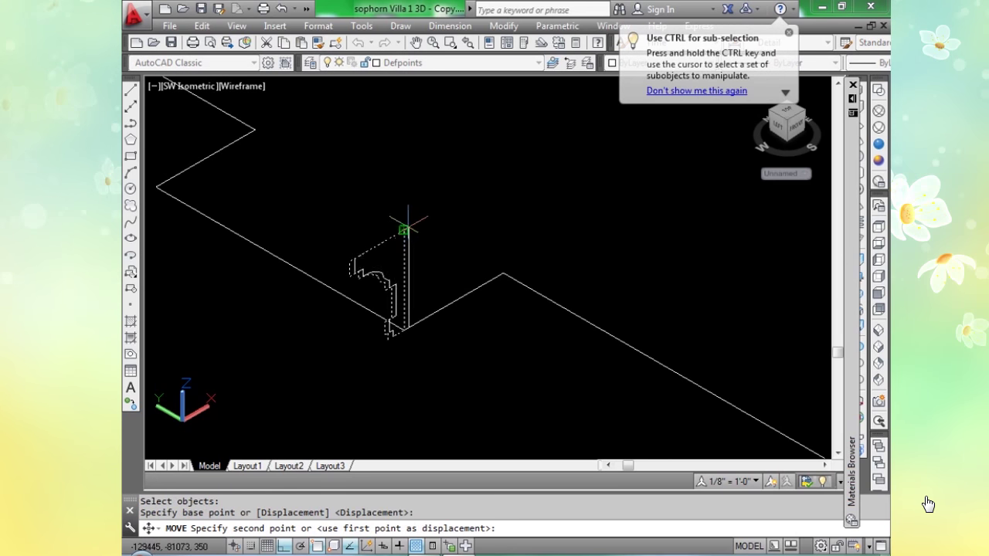
pyautogui.click(503, 274)
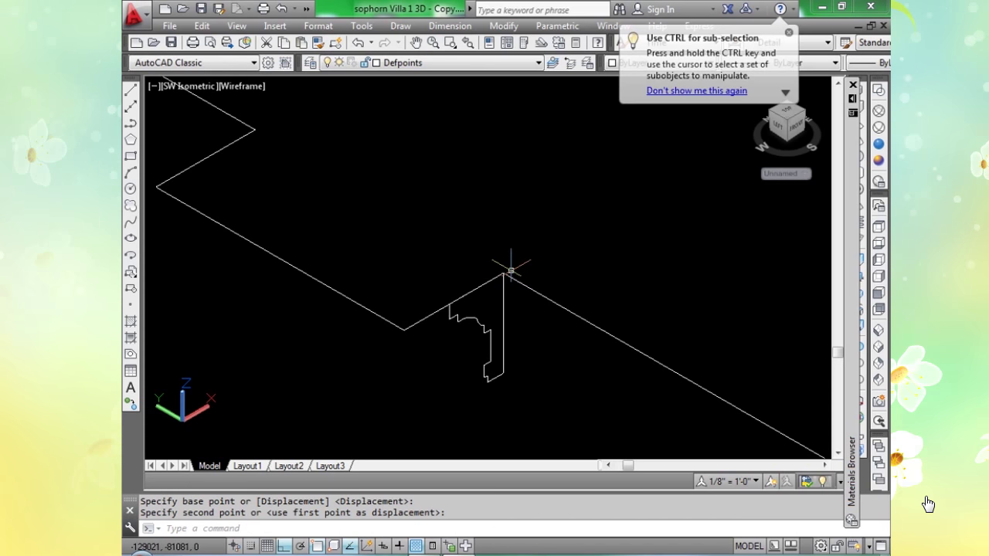
pyautogui.write('s')
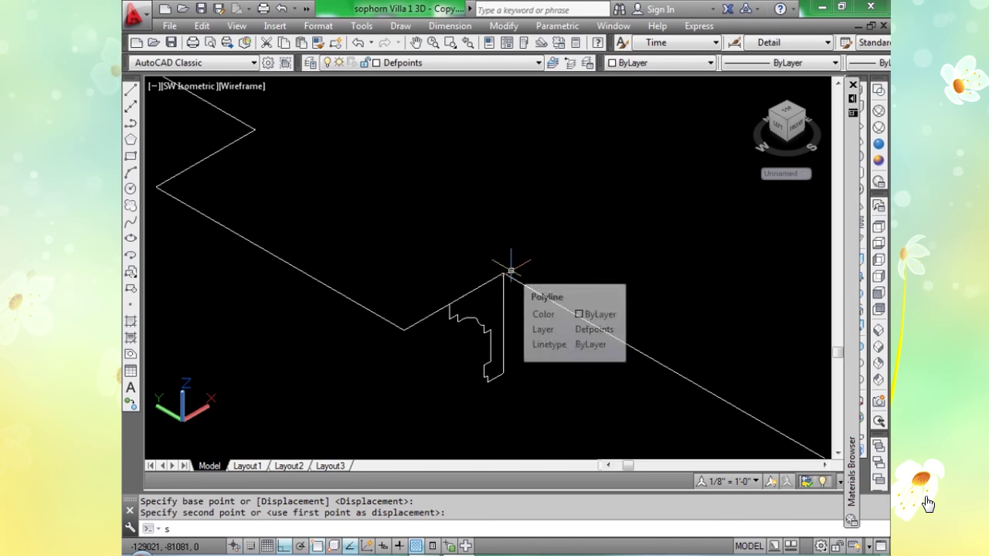
pyautogui.hotkey('ctrl', 'z')
pyautogui.hotkey('ctrl', 'z')
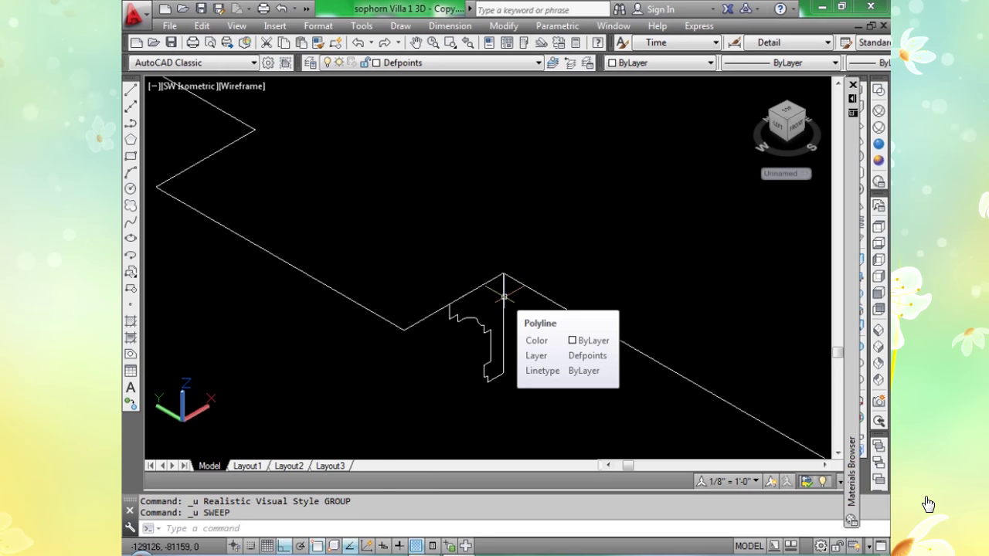
pyautogui.scroll(3, 499, 312)
pyautogui.scroll(-4, 496, 315)
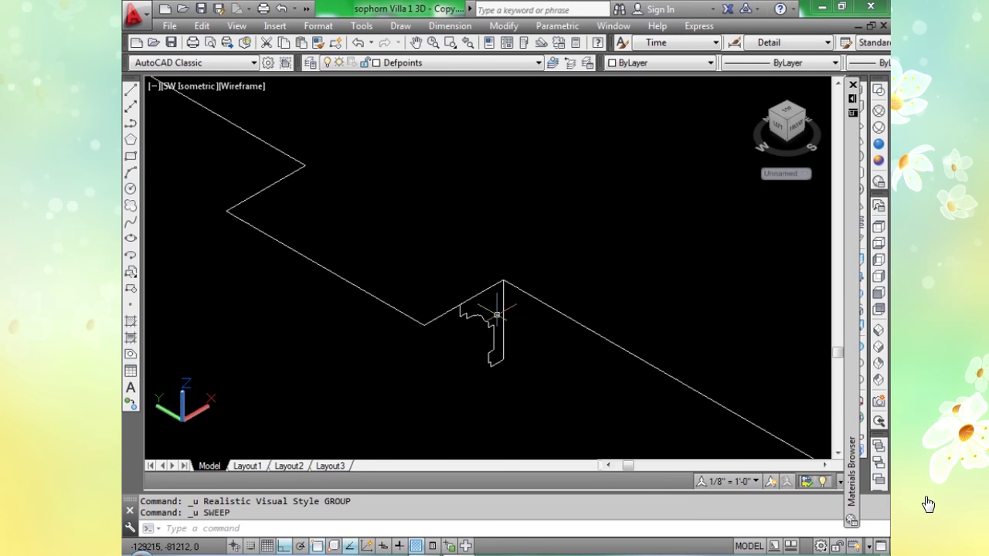
# Sweep the cornice profile along the wall path from its new corner position.
pyautogui.write('sw')
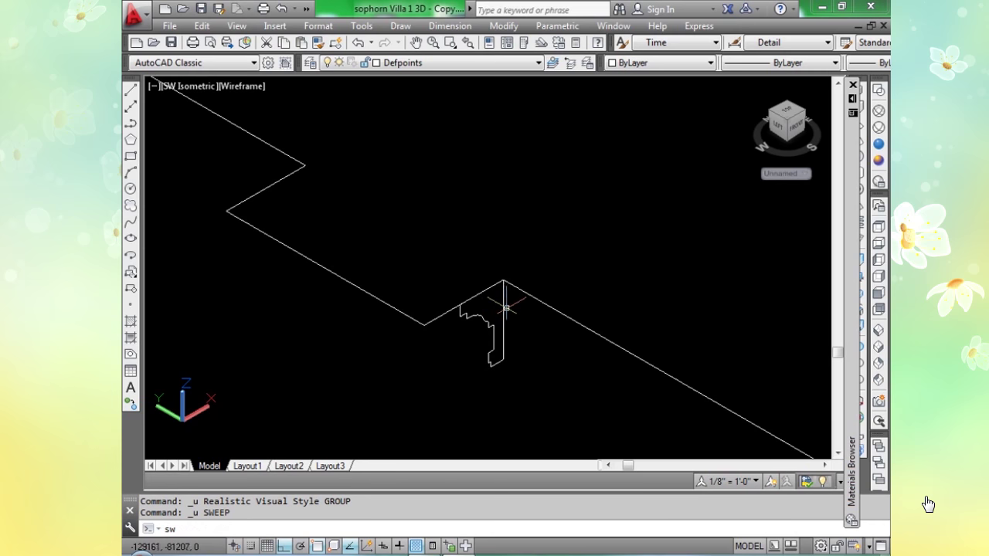
pyautogui.write('eep')
pyautogui.press('Return')
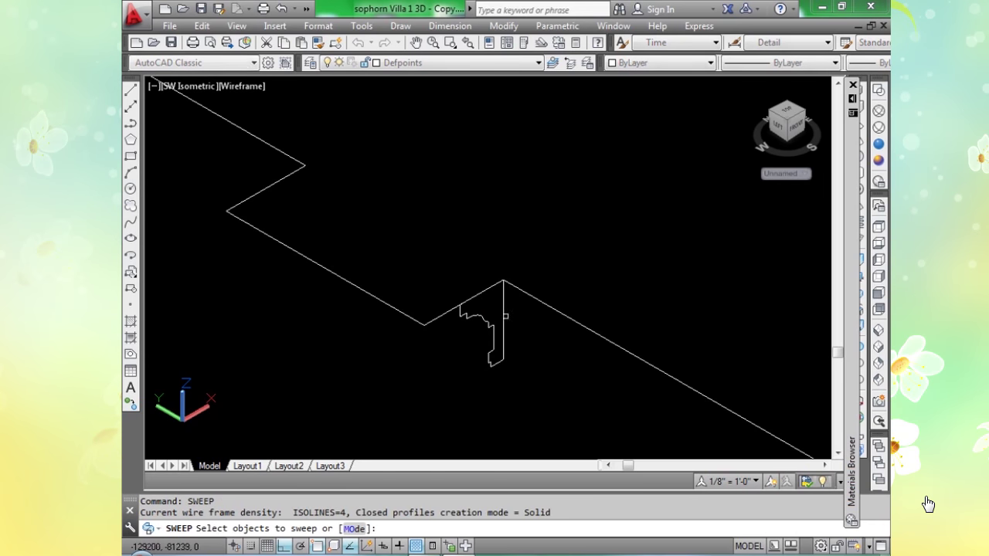
pyautogui.click(502, 318)
pyautogui.press('Return')
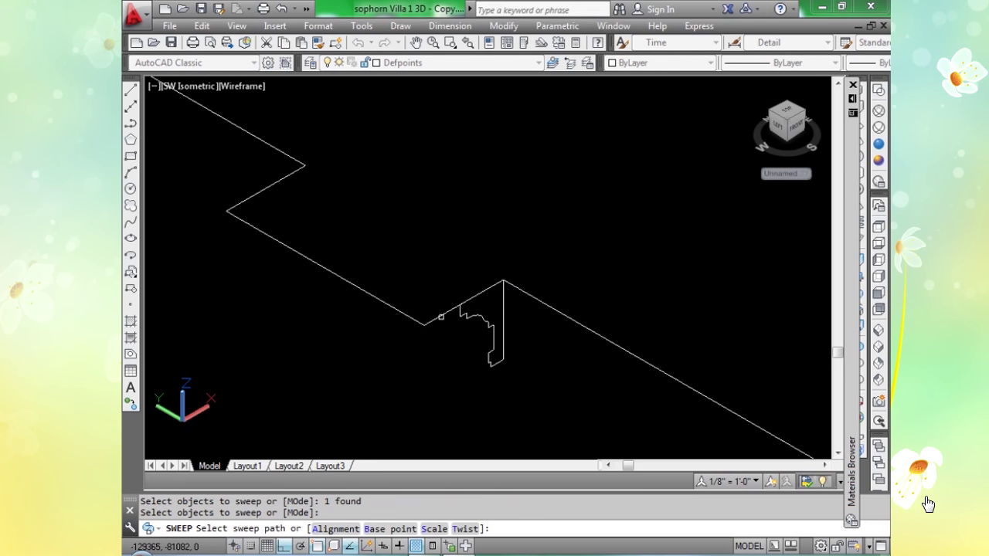
pyautogui.click(454, 297)
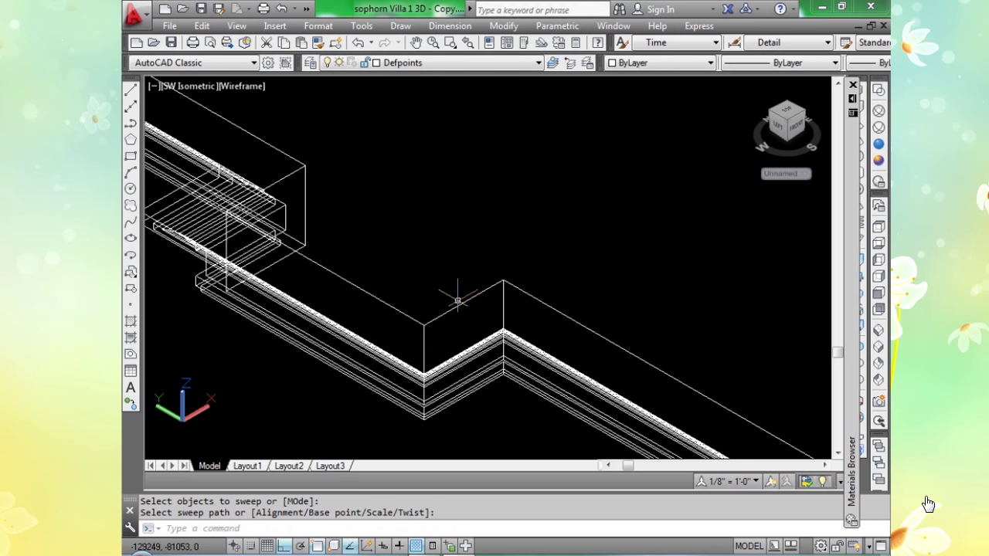
pyautogui.scroll(-2, 466, 287)
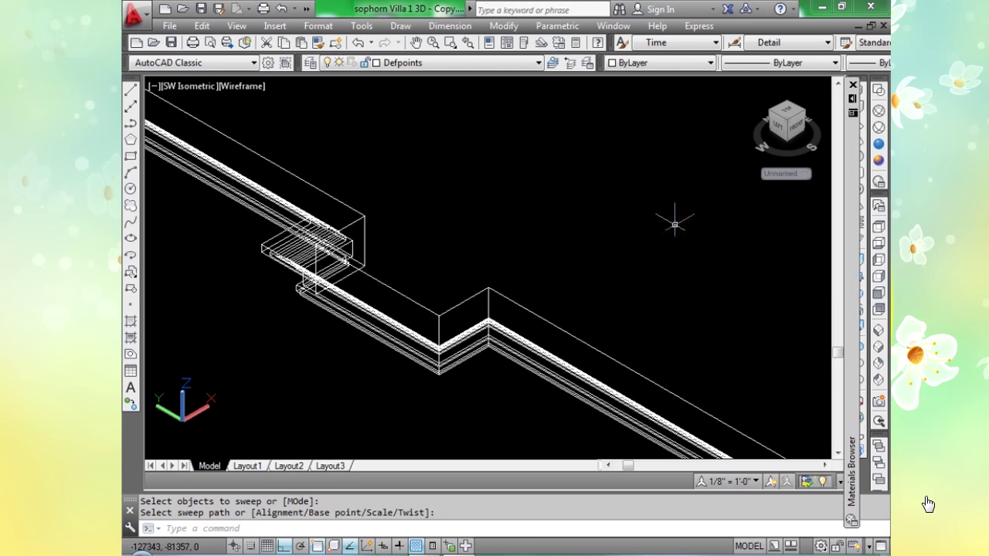
# Apply the Realistic visual style and bring the loose wall profile into view.
pyautogui.click(878, 144)
pyautogui.scroll(3, 442, 344)
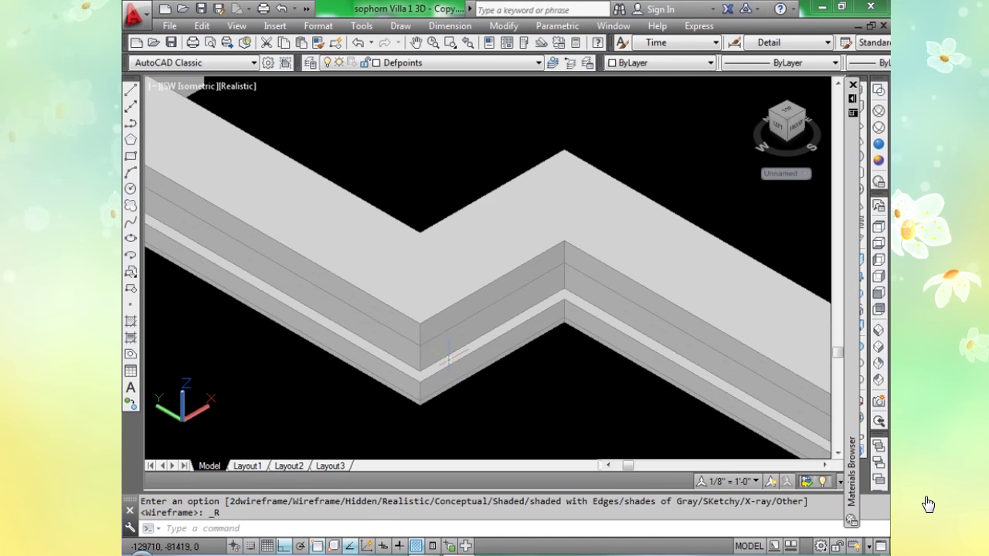
pyautogui.scroll(-6, 249, 374)
pyautogui.moveTo(249, 374); pyautogui.dragTo(211, 220, button='middle')
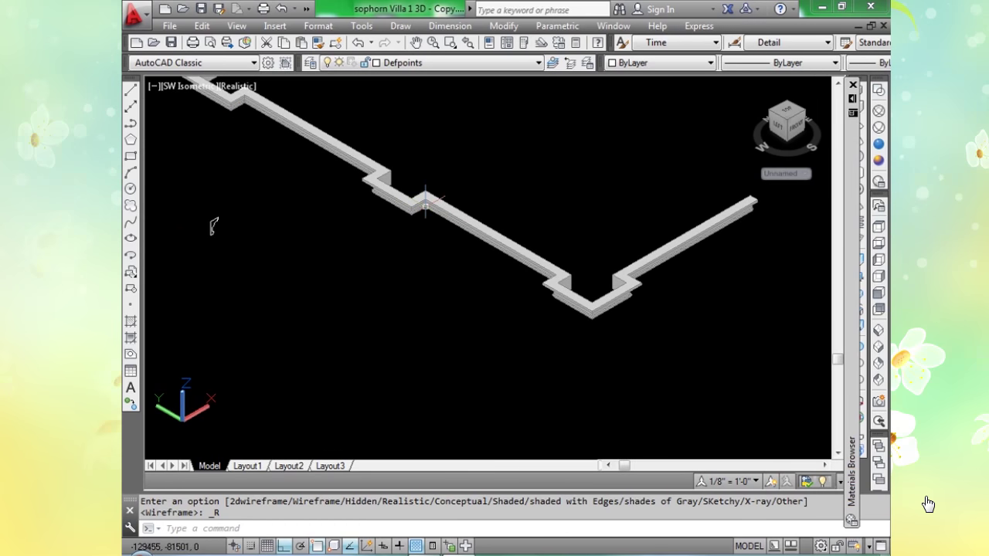
pyautogui.moveTo(284, 268); pyautogui.dragTo(322, 256, button='middle')
pyautogui.scroll(5, 323, 256)
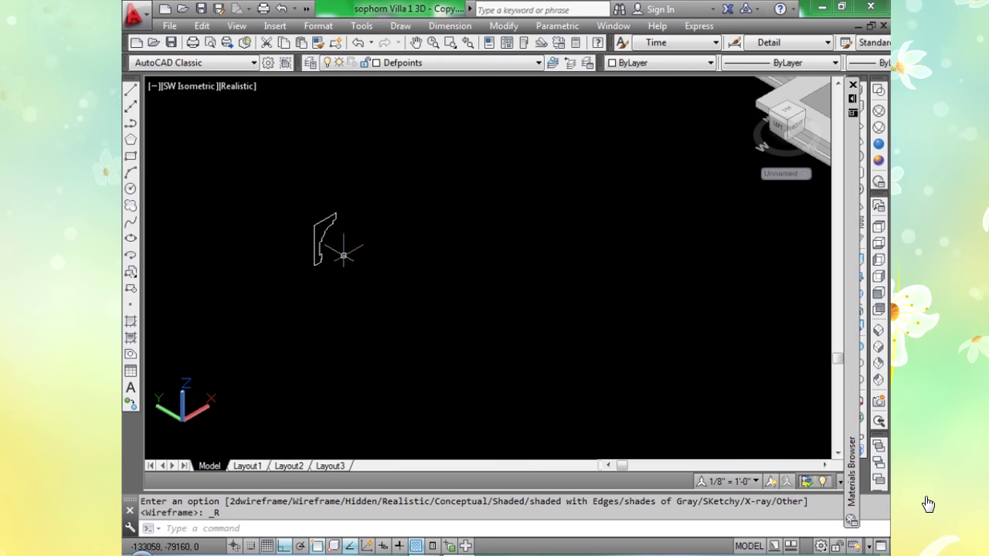
# Move the wall profile from its base point to the diamond outline's corner.
pyautogui.write('m')
pyautogui.press('Return')
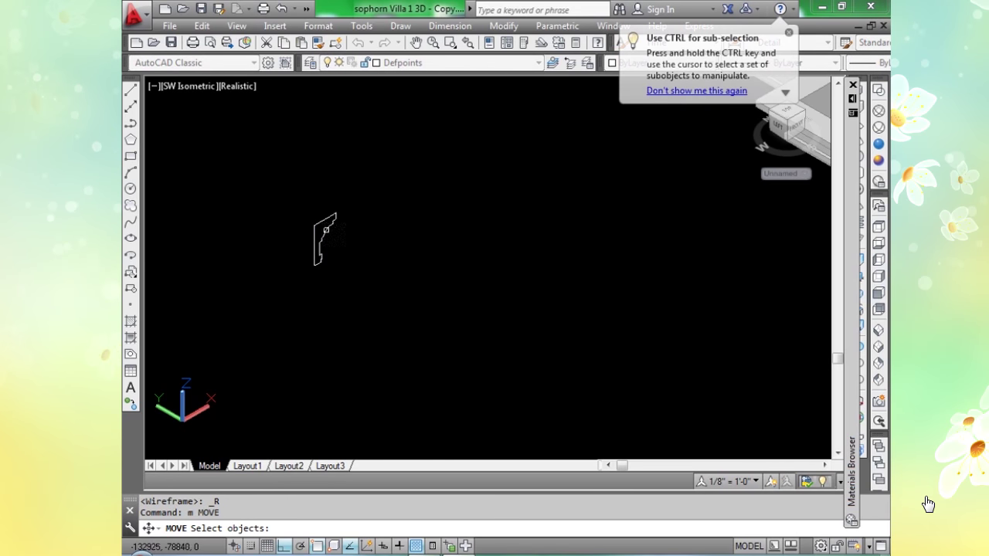
pyautogui.click(327, 230)
pyautogui.press('Return')
pyautogui.click(314, 224)
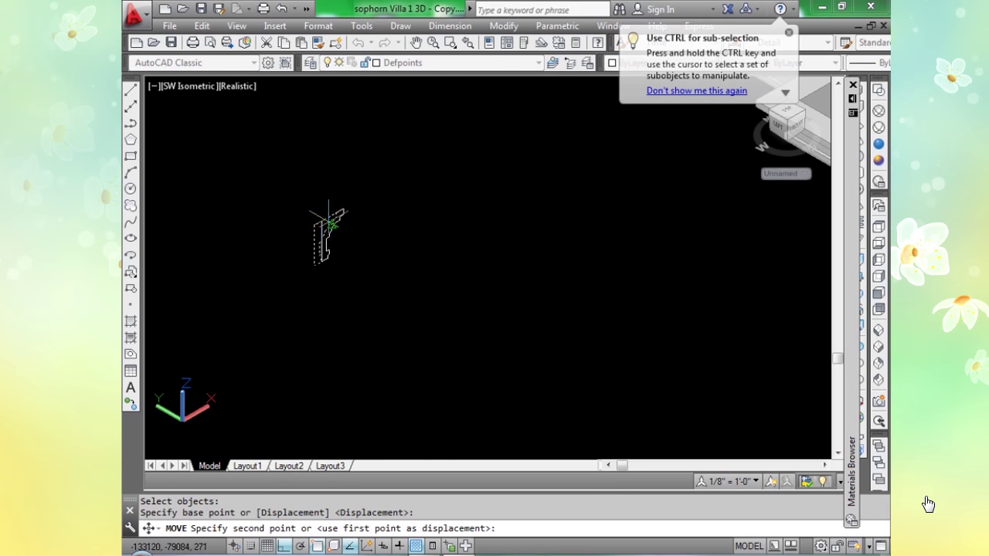
pyautogui.scroll(-6, 324, 223)
pyautogui.scroll(6, 608, 207)
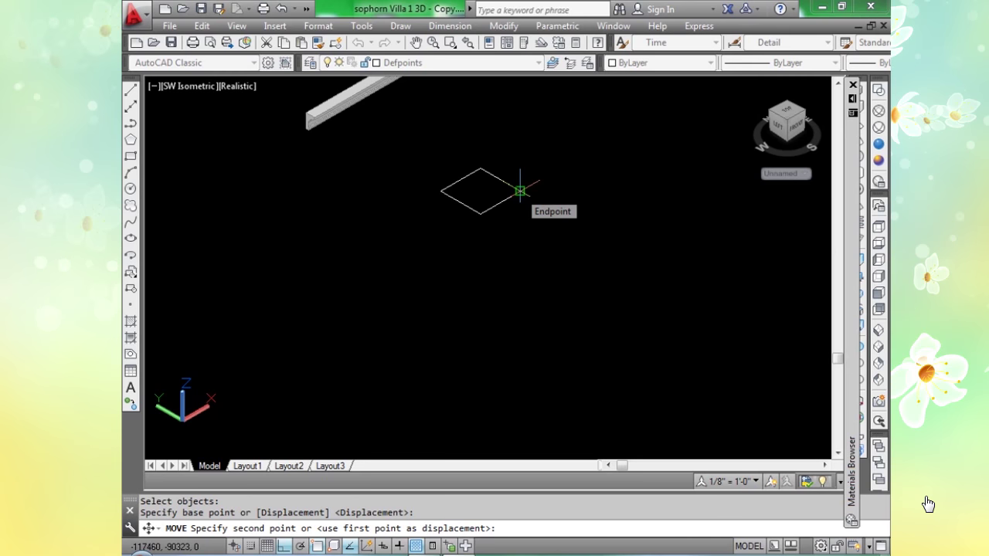
pyautogui.click(520, 190)
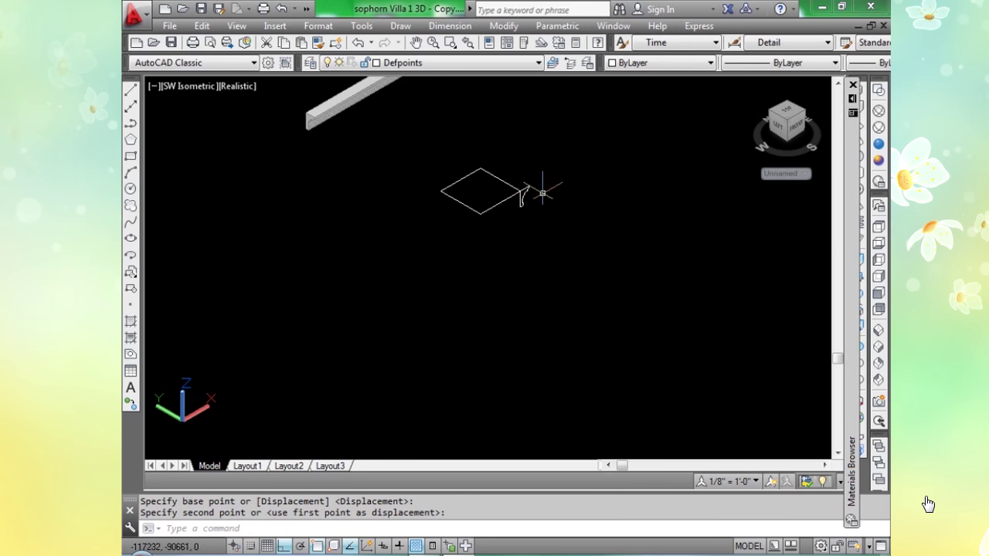
pyautogui.scroll(2, 522, 195)
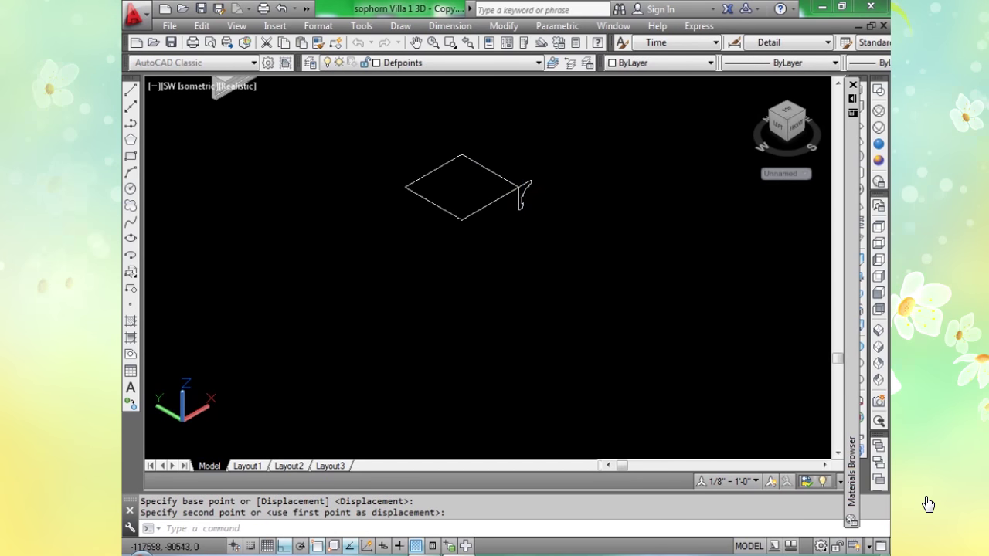
# Reposition the moulding profile to the outline's lower corner.
pyautogui.press('Return')
pyautogui.click(520, 199)
pyautogui.press('Return')
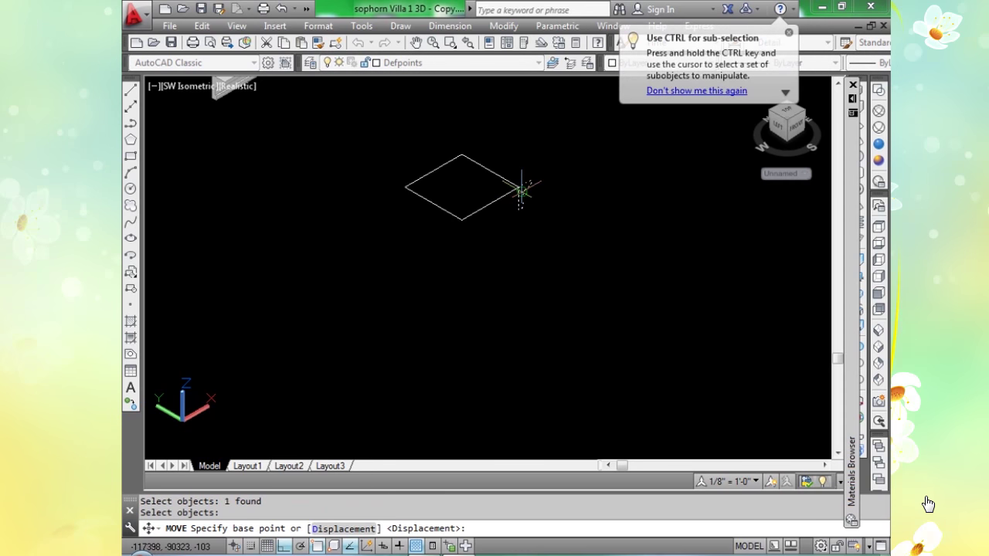
pyautogui.click(461, 217)
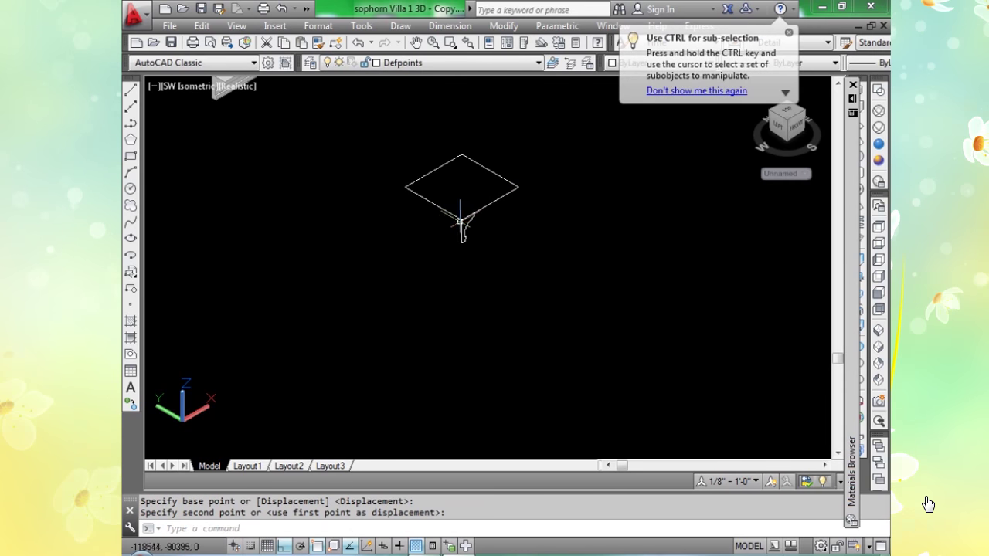
pyautogui.scroll(2, 464, 212)
pyautogui.moveTo(508, 232); pyautogui.dragTo(539, 300, button='middle')
# Sweep the moulding profile along the square outline path.
pyautogui.write('SWEEp')
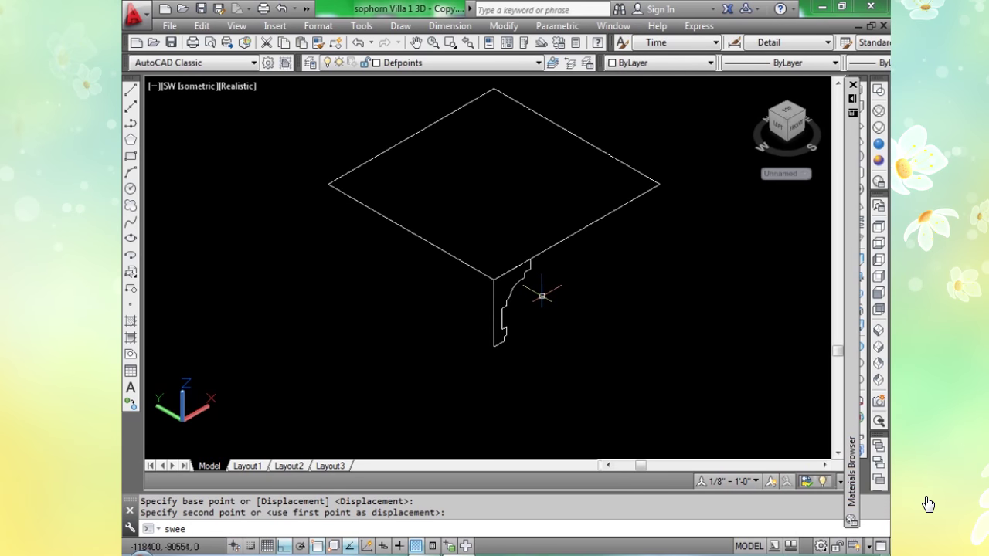
pyautogui.press('Return')
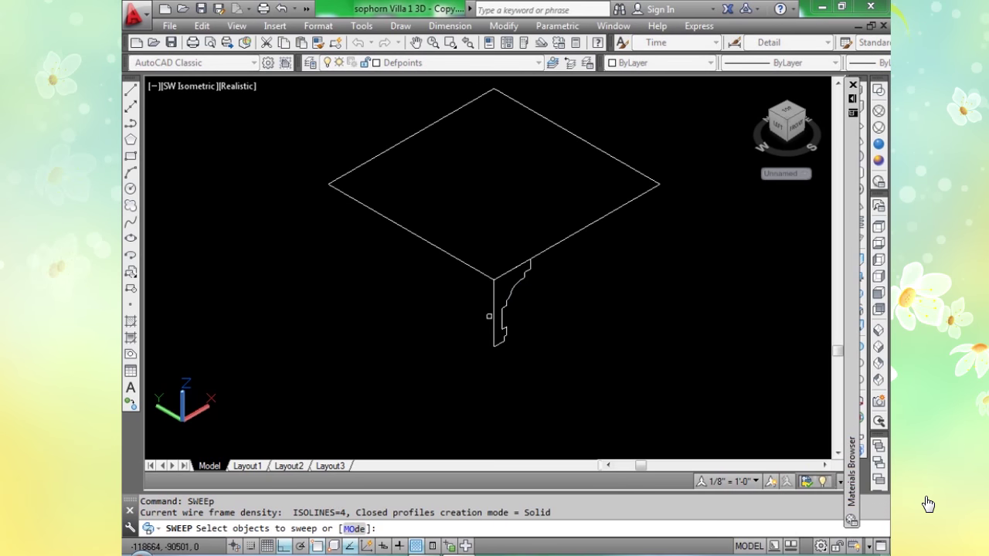
pyautogui.click(494, 318)
pyautogui.press('Return')
pyautogui.click(474, 268)
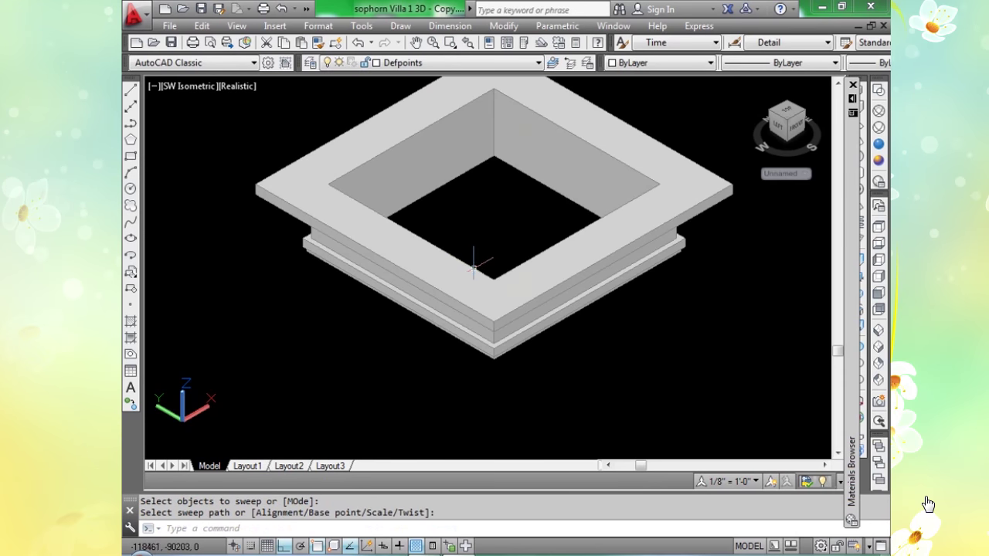
# Switch to Wireframe style and zoom around the cornice band's moulding edges on the footprint.
pyautogui.scroll(-8, 648, 259)
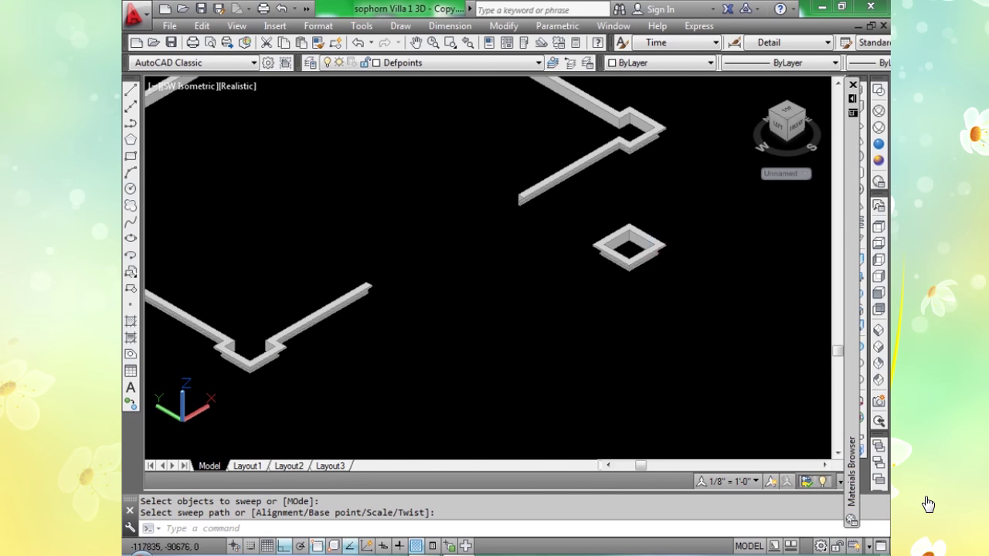
pyautogui.scroll(-4, 650, 247)
pyautogui.scroll(-3, 724, 249)
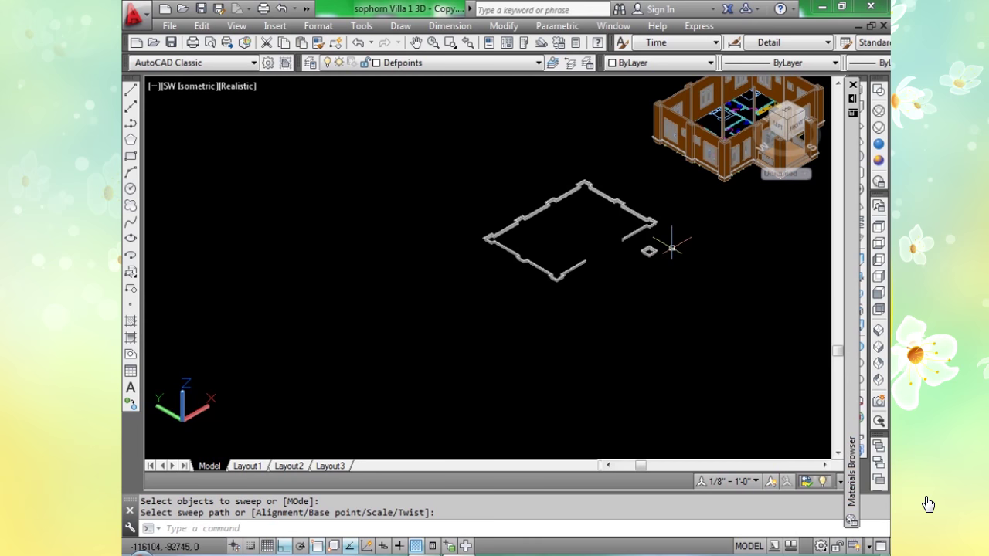
pyautogui.moveTo(768, 232); pyautogui.dragTo(645, 299, button='middle')
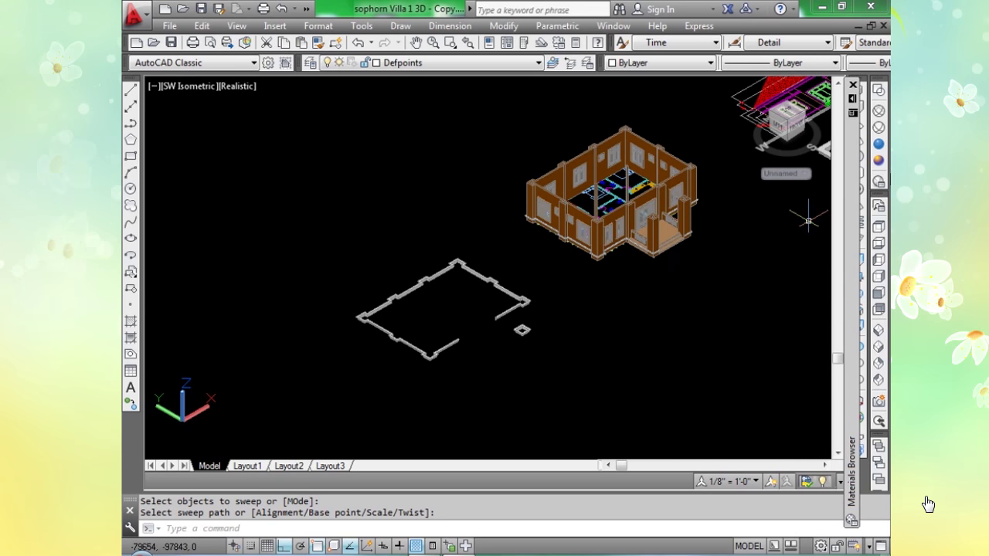
pyautogui.click(879, 112)
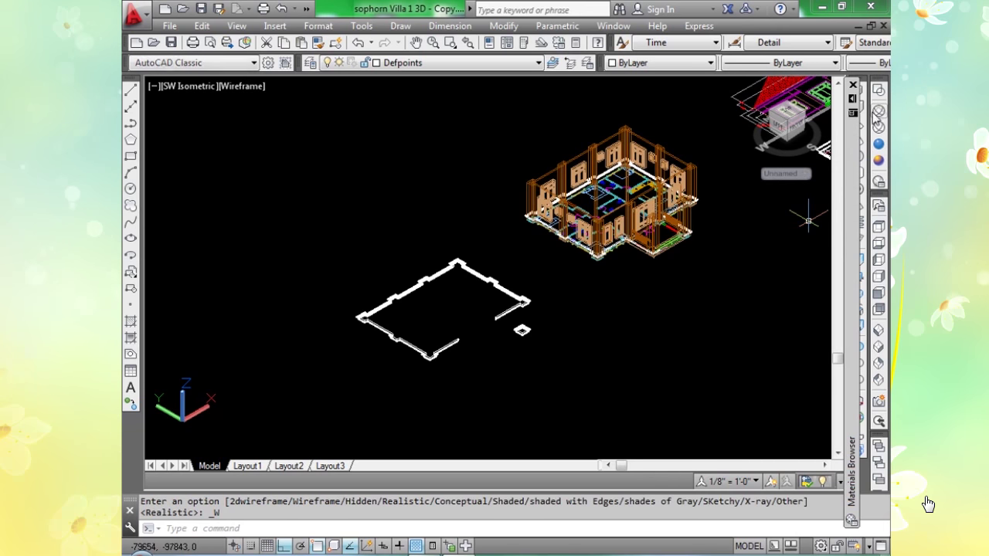
pyautogui.scroll(6, 412, 388)
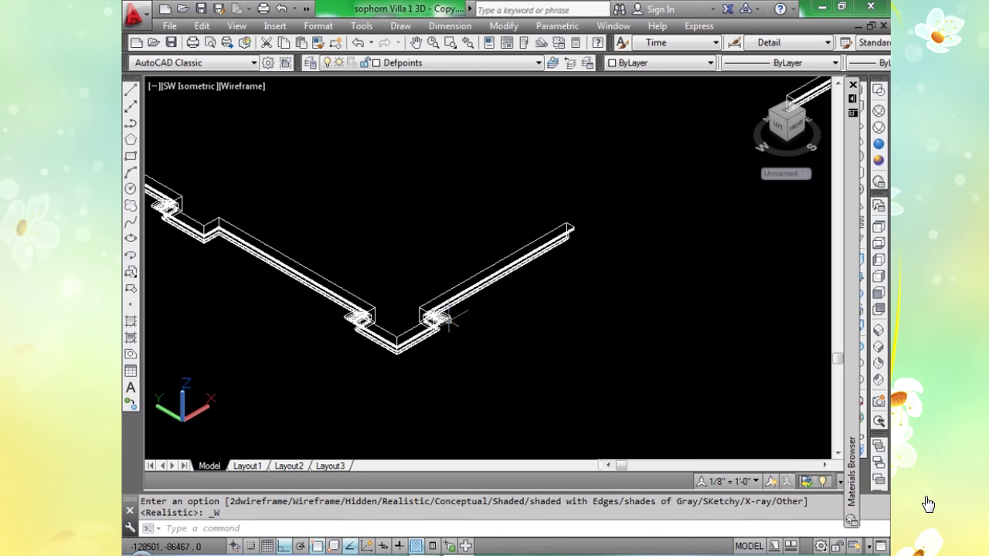
pyautogui.scroll(-2, 391, 296)
pyautogui.scroll(-2, 401, 251)
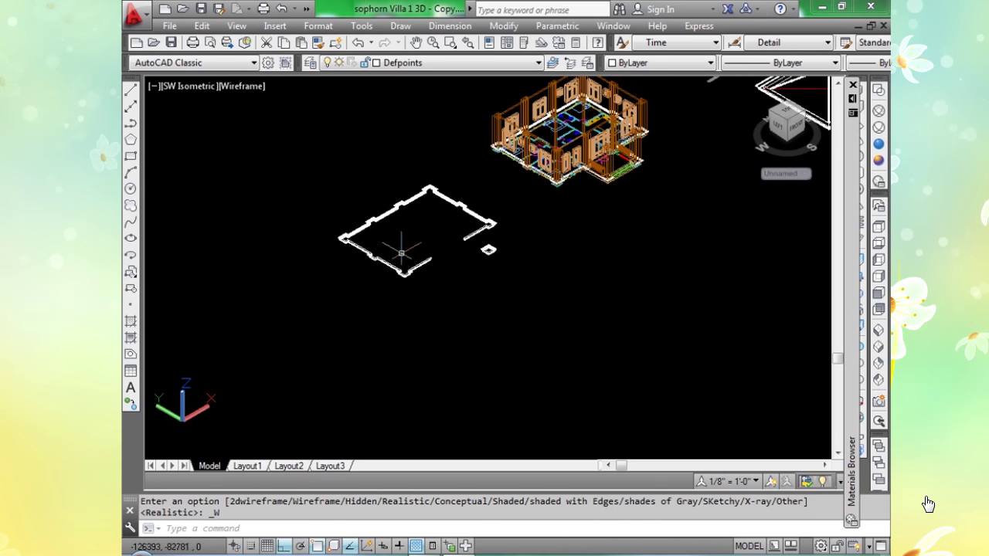
pyautogui.scroll(2, 444, 209)
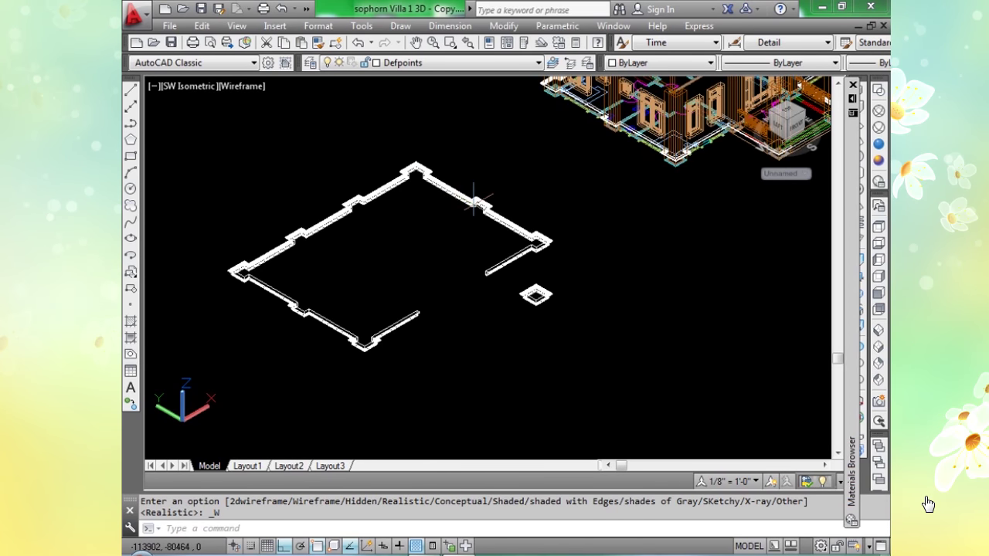
pyautogui.scroll(6, 473, 200)
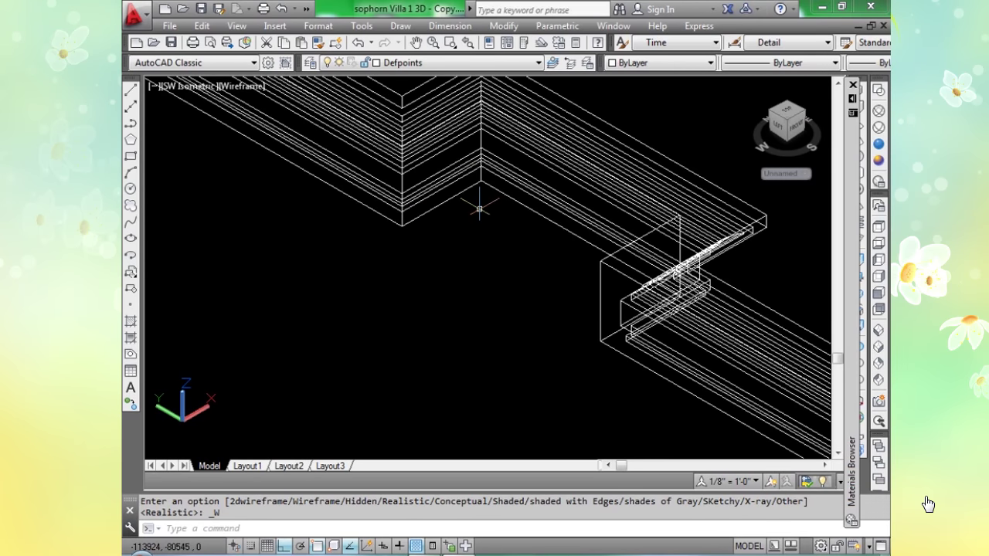
pyautogui.scroll(-1, 479, 209)
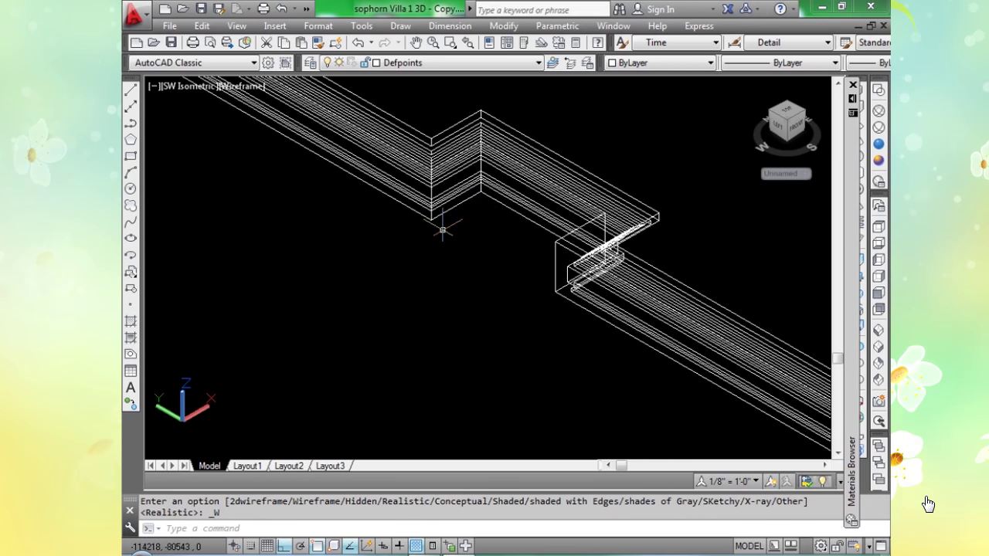
pyautogui.scroll(-3, 443, 231)
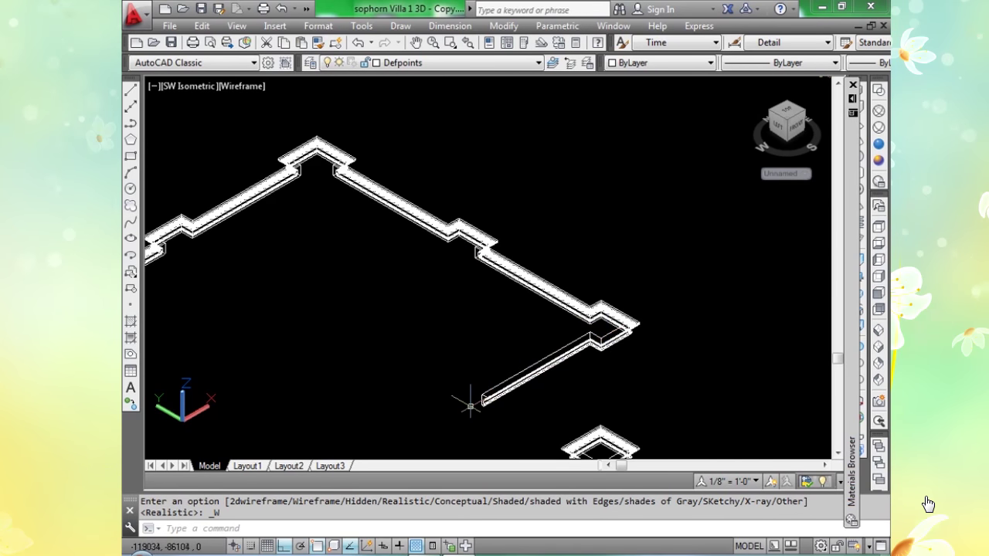
pyautogui.scroll(2, 596, 326)
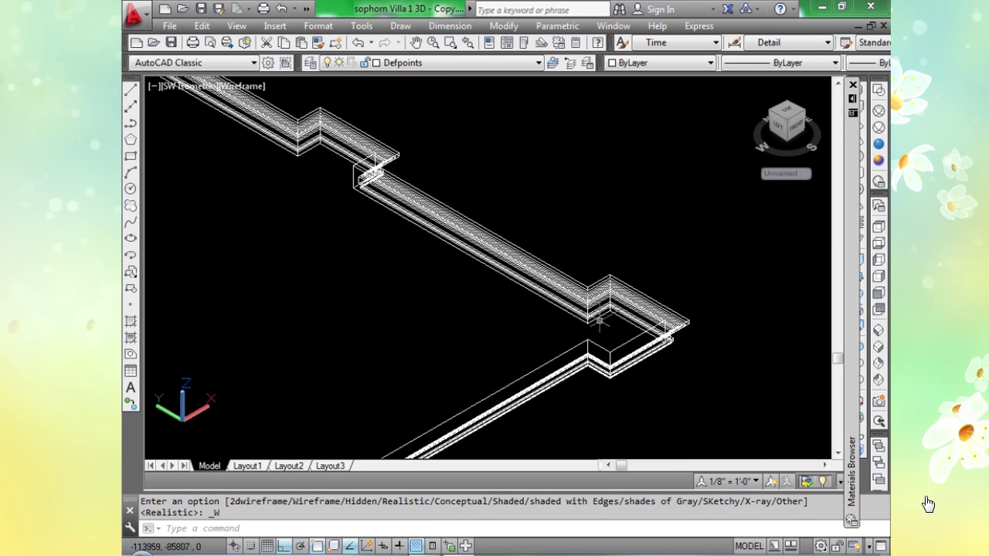
pyautogui.scroll(2, 617, 318)
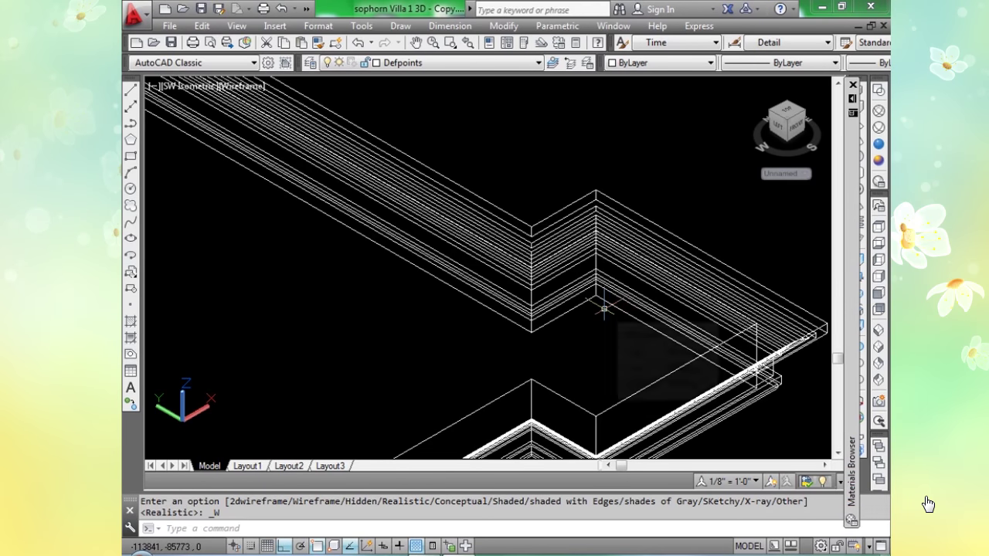
# Move the swept cornice band up onto the villa, snapping it to a wall endpoint.
pyautogui.write('m')
pyautogui.click(593, 287)
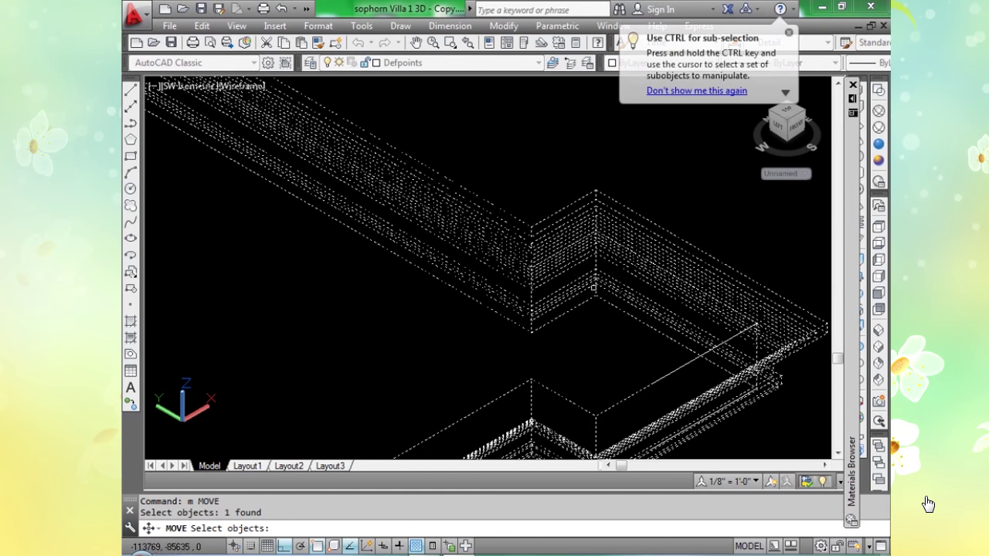
pyautogui.click(596, 295)
pyautogui.scroll(-6, 597, 294)
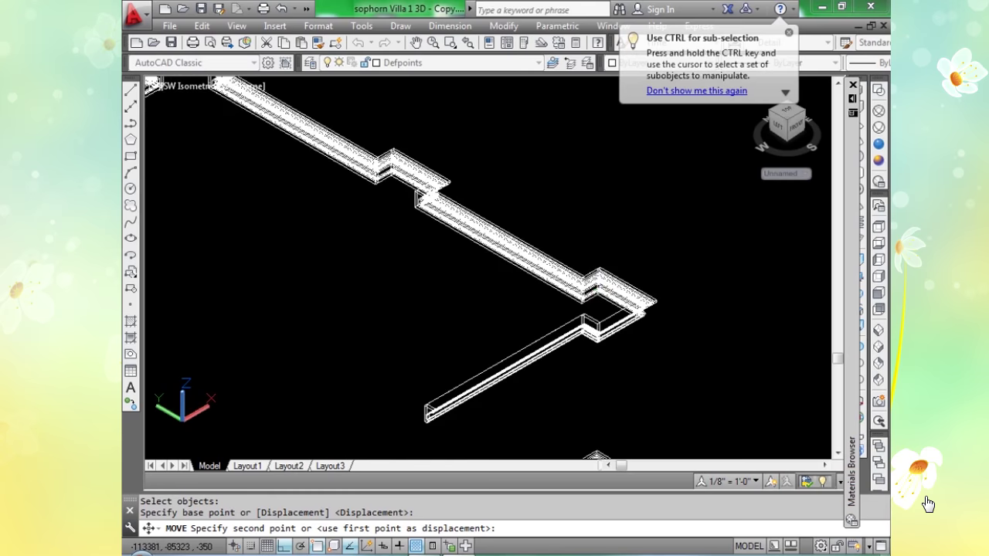
pyautogui.moveTo(678, 182); pyautogui.dragTo(501, 298, button='middle')
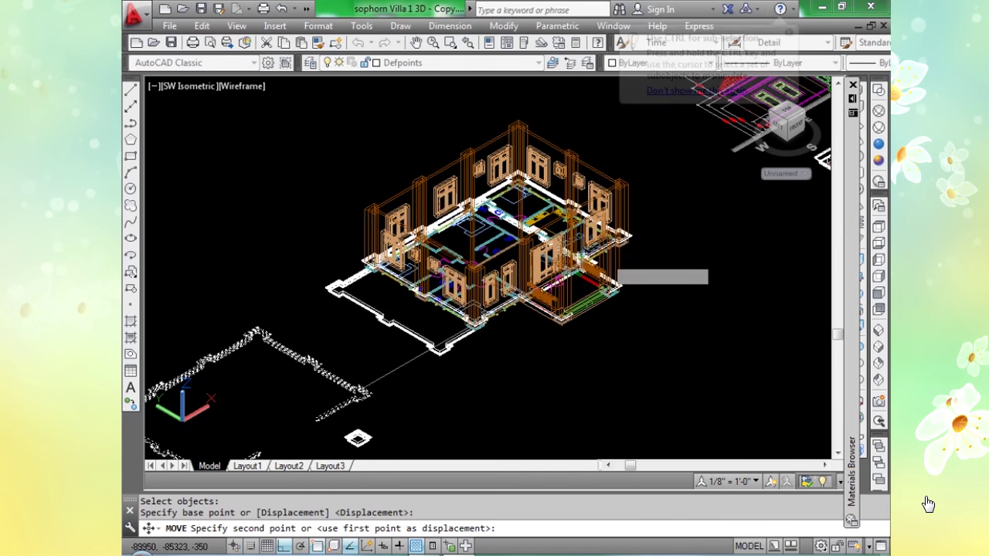
pyautogui.scroll(5, 501, 303)
pyautogui.scroll(3, 618, 249)
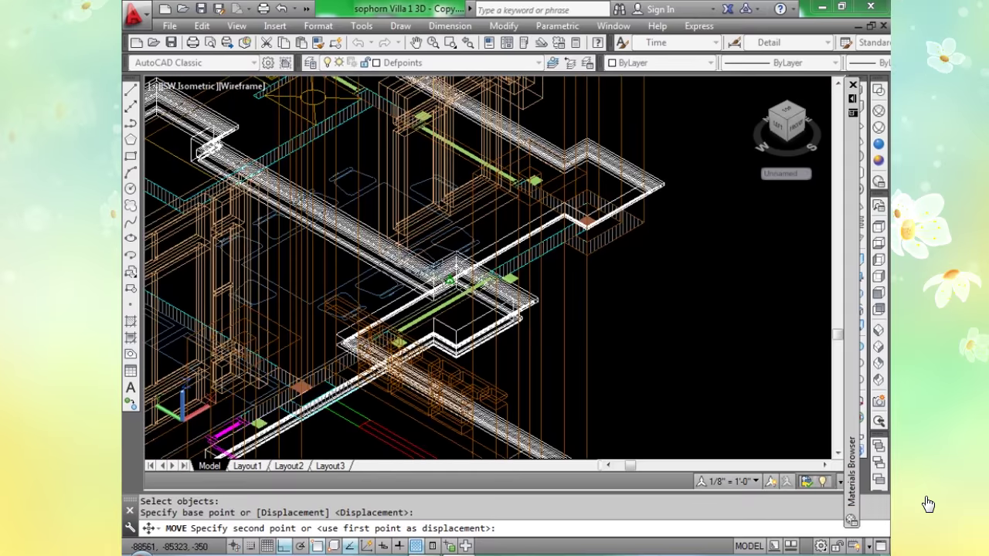
pyautogui.scroll(4, 558, 193)
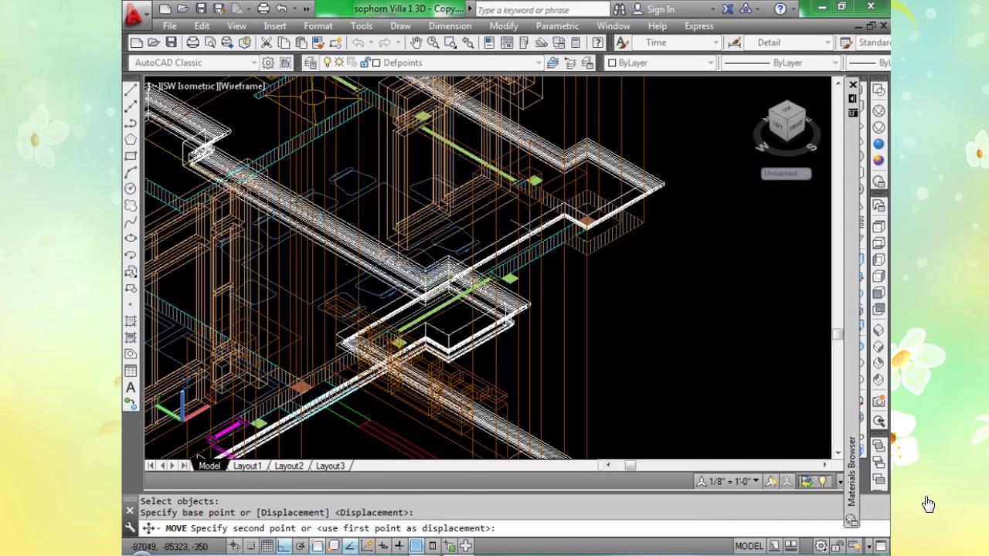
pyautogui.scroll(4, 553, 193)
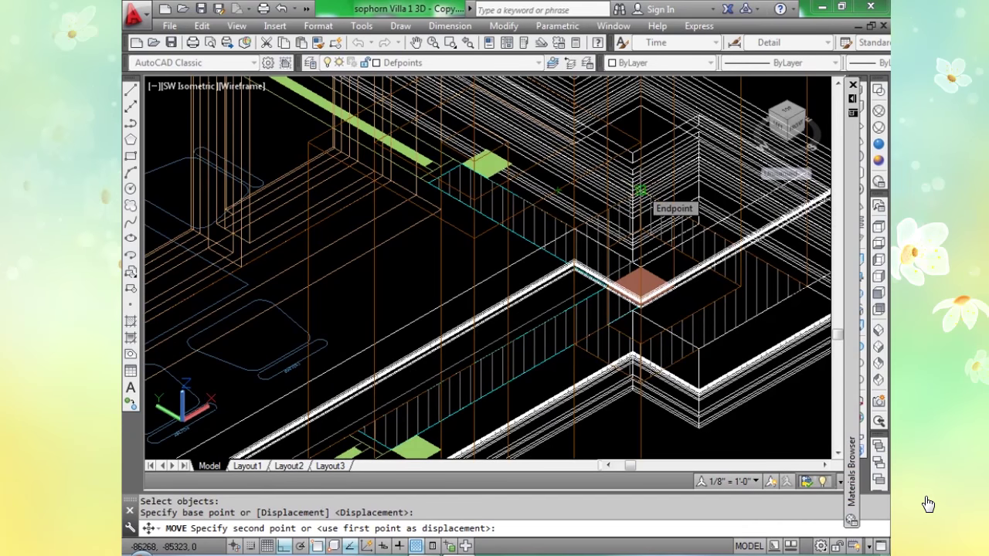
pyautogui.click(641, 187)
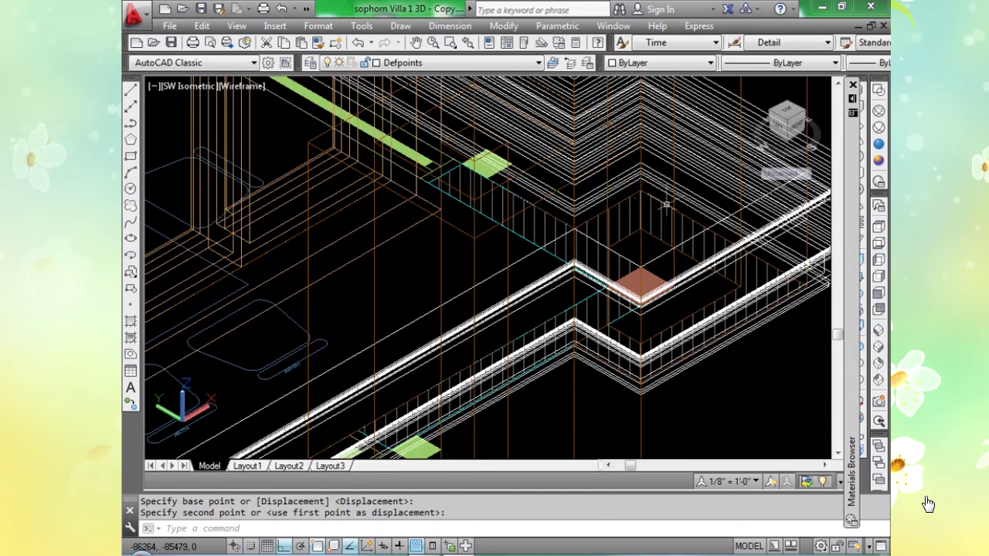
pyautogui.scroll(-4, 666, 205)
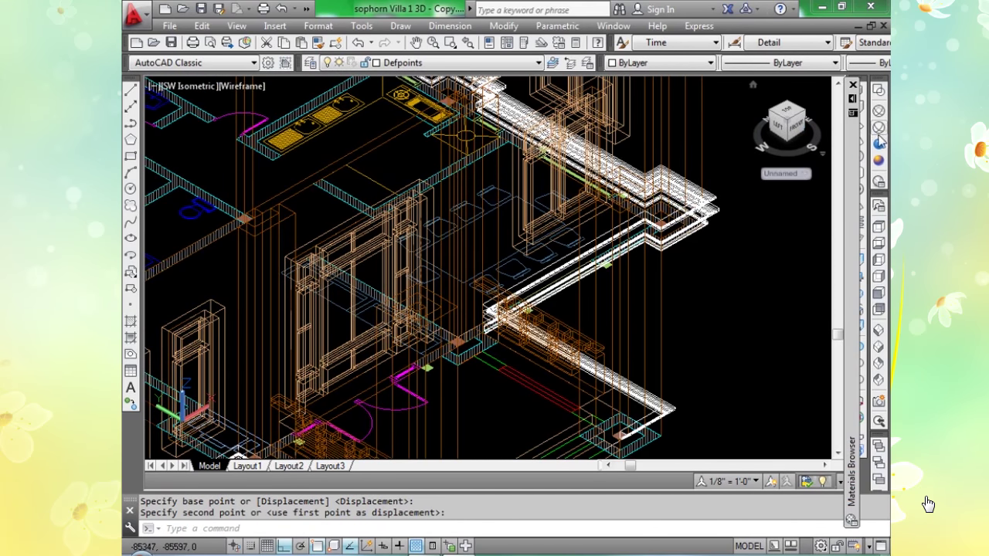
# Switch back to Realistic style and zoom to inspect the cornice on the walls.
pyautogui.click(879, 144)
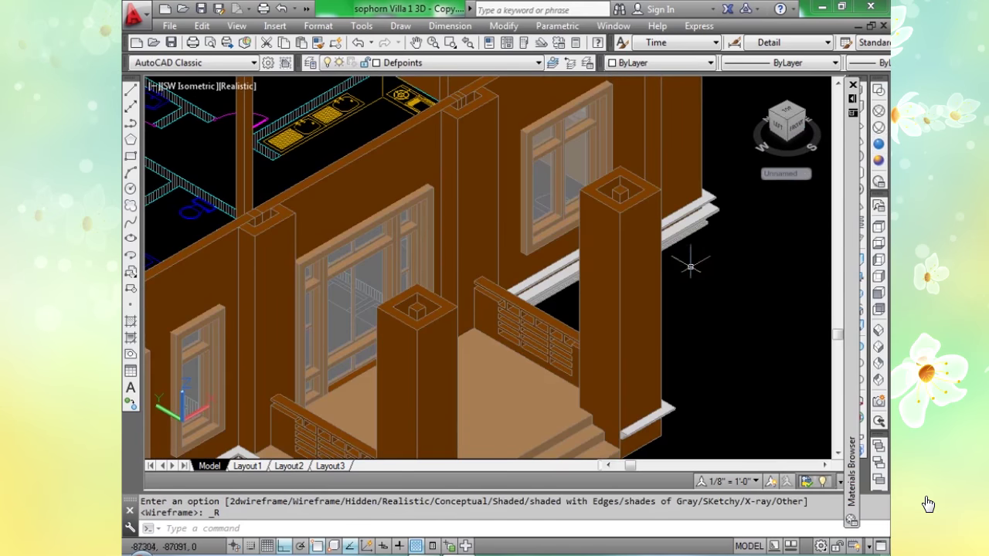
pyautogui.scroll(2, 695, 255)
pyautogui.scroll(-3, 695, 240)
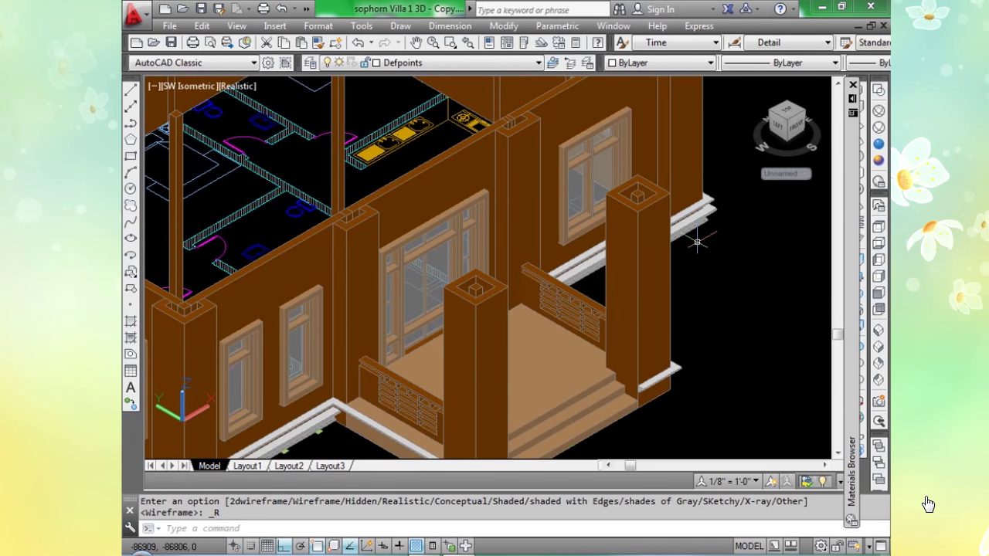
pyautogui.scroll(1, 696, 242)
pyautogui.scroll(-3, 699, 236)
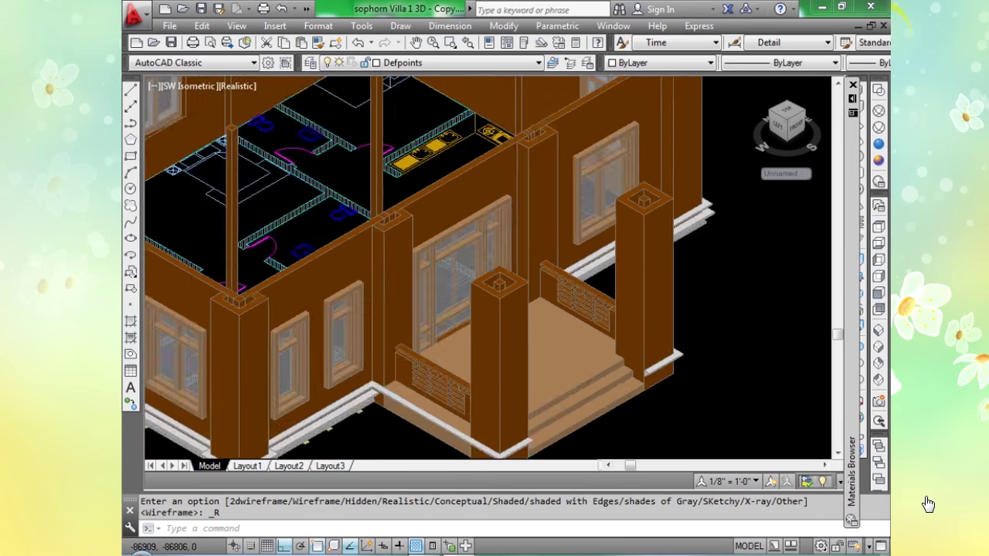
pyautogui.scroll(-2, 697, 236)
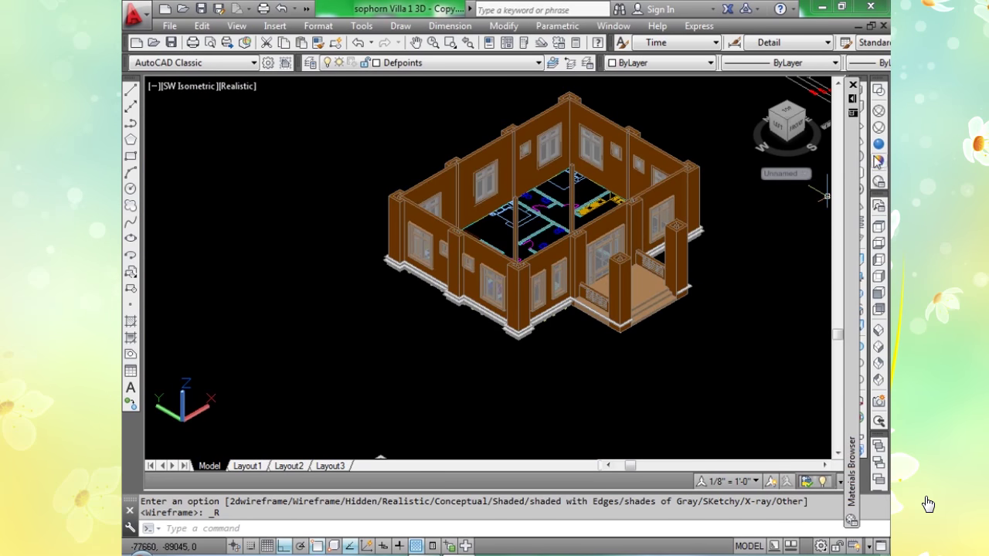
# Show the model in Wireframe and pan so the whole house is in view.
pyautogui.click(878, 112)
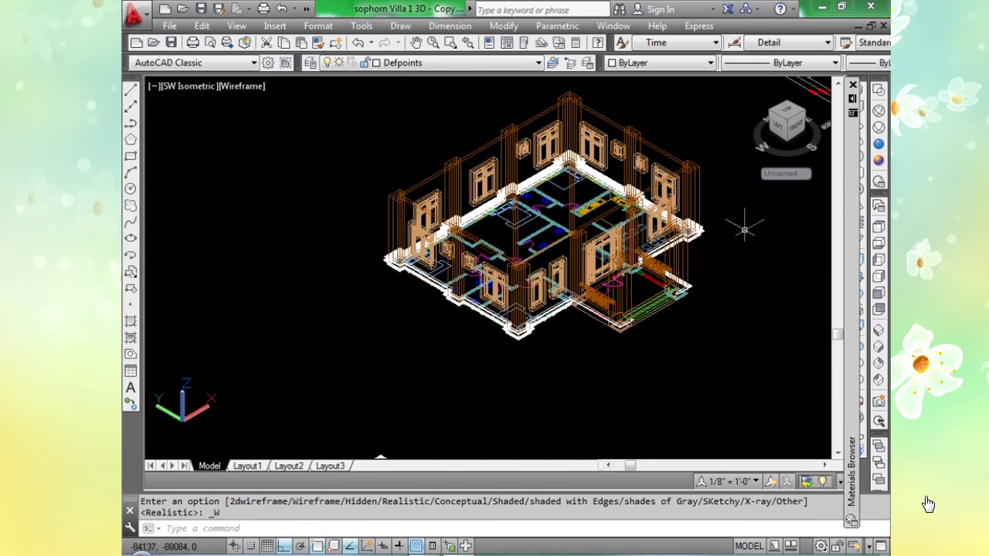
pyautogui.moveTo(746, 255); pyautogui.dragTo(624, 283, button='middle')
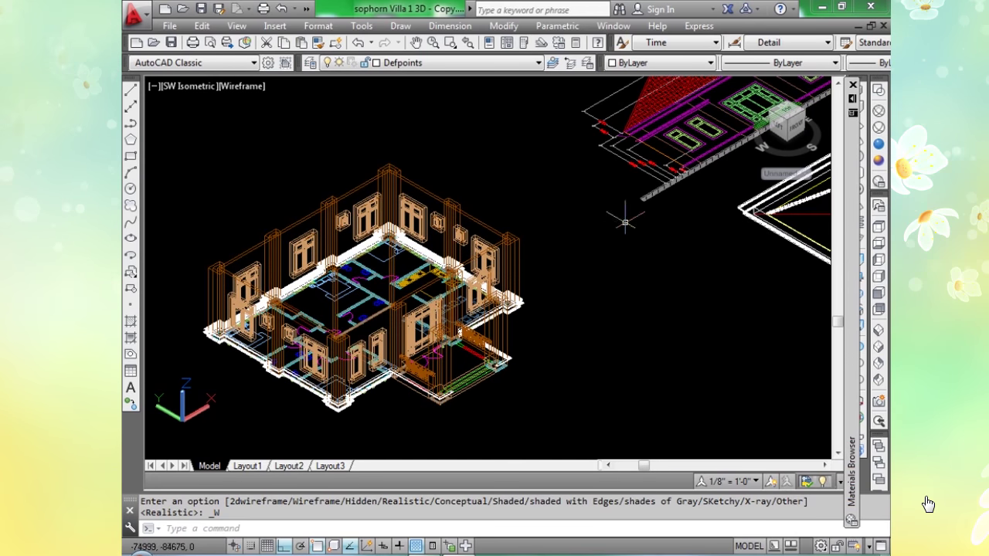
pyautogui.scroll(5, 654, 159)
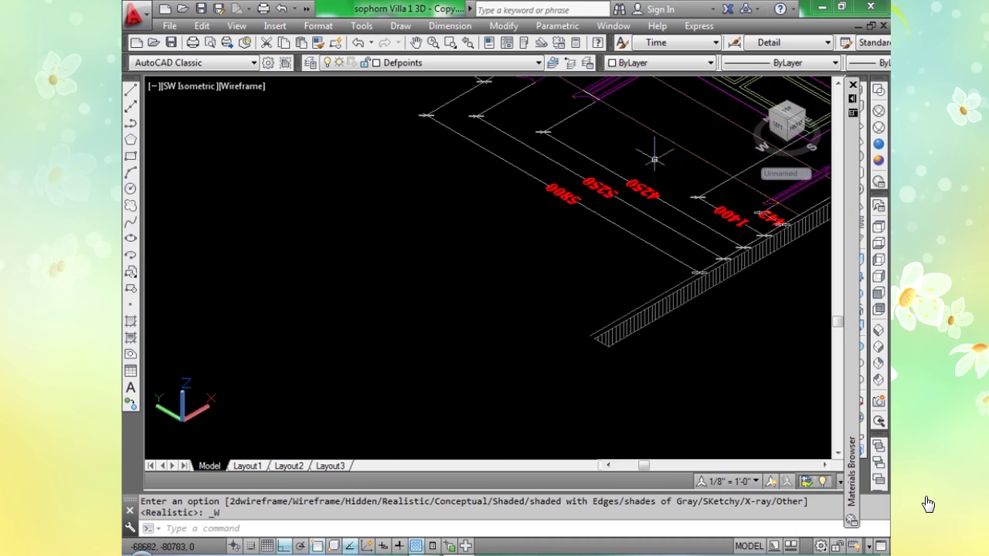
pyautogui.scroll(4, 653, 194)
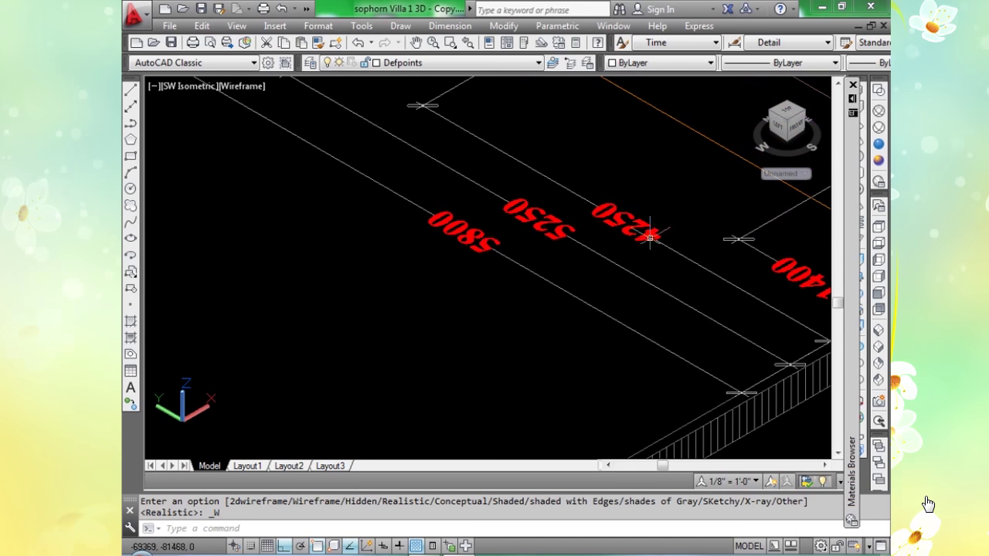
pyautogui.scroll(-8, 626, 230)
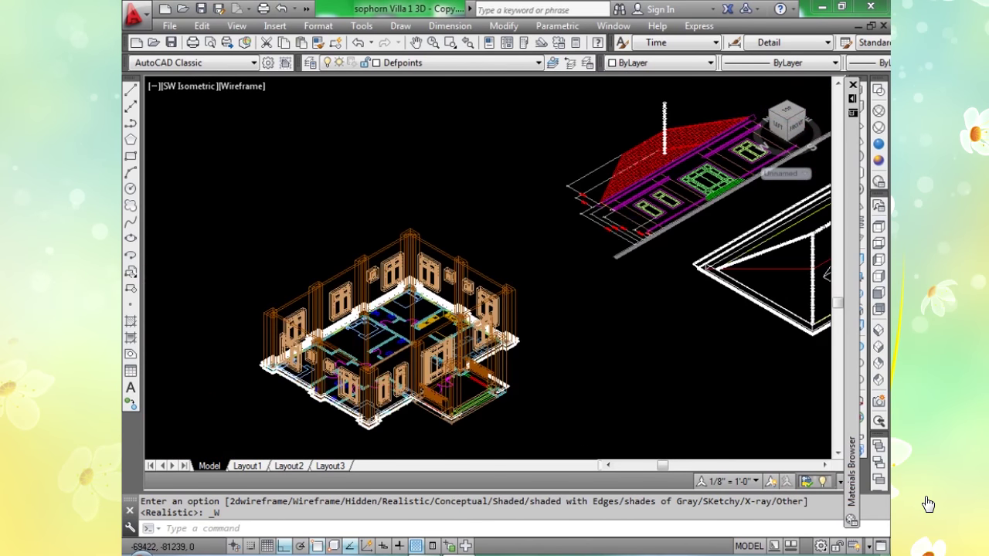
pyautogui.moveTo(631, 227); pyautogui.dragTo(632, 207, button='middle')
pyautogui.scroll(8, 598, 252)
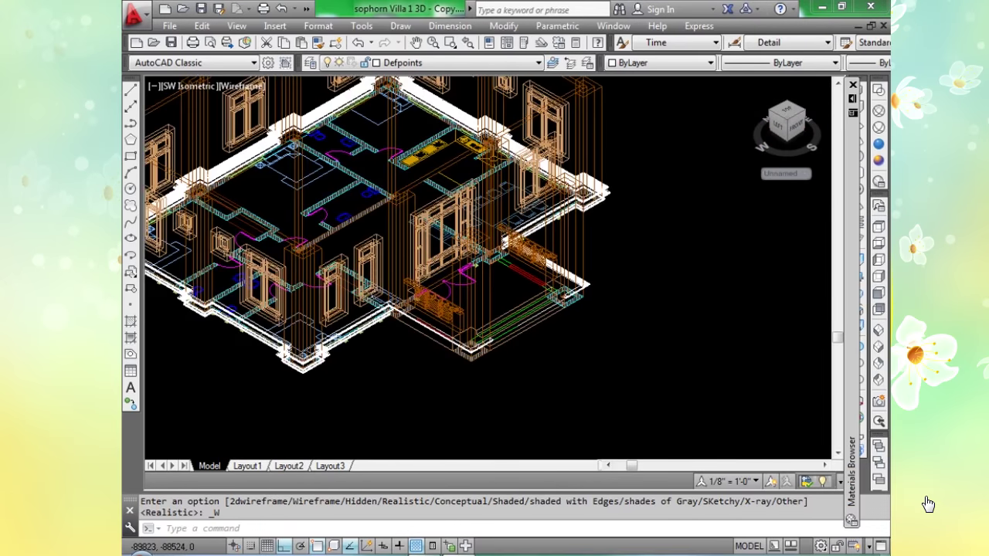
pyautogui.scroll(-8, 598, 252)
pyautogui.moveTo(472, 402); pyautogui.dragTo(462, 284, button='middle')
pyautogui.scroll(5, 462, 284)
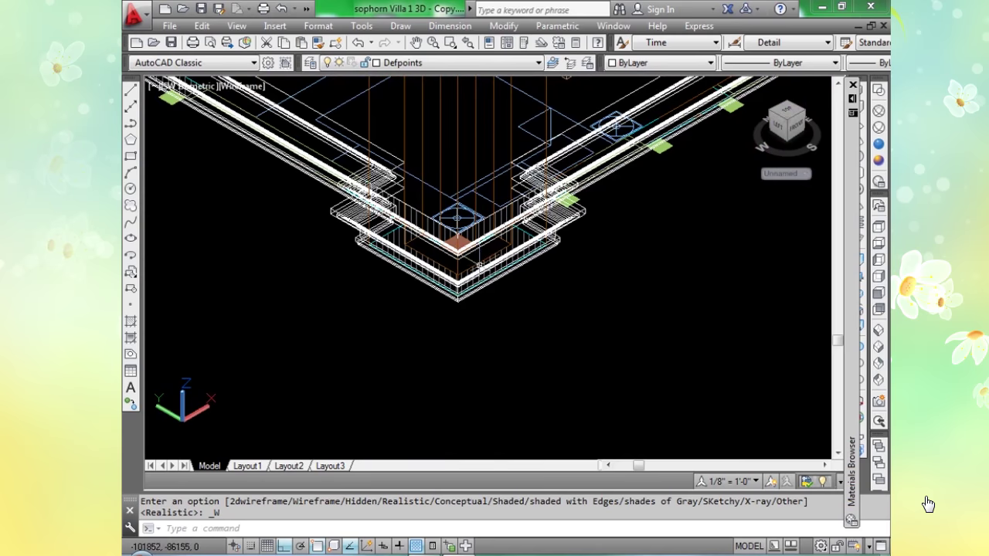
# Switch to Realistic style and move the corner cornice 4250 units from its midpoint.
pyautogui.click(878, 146)
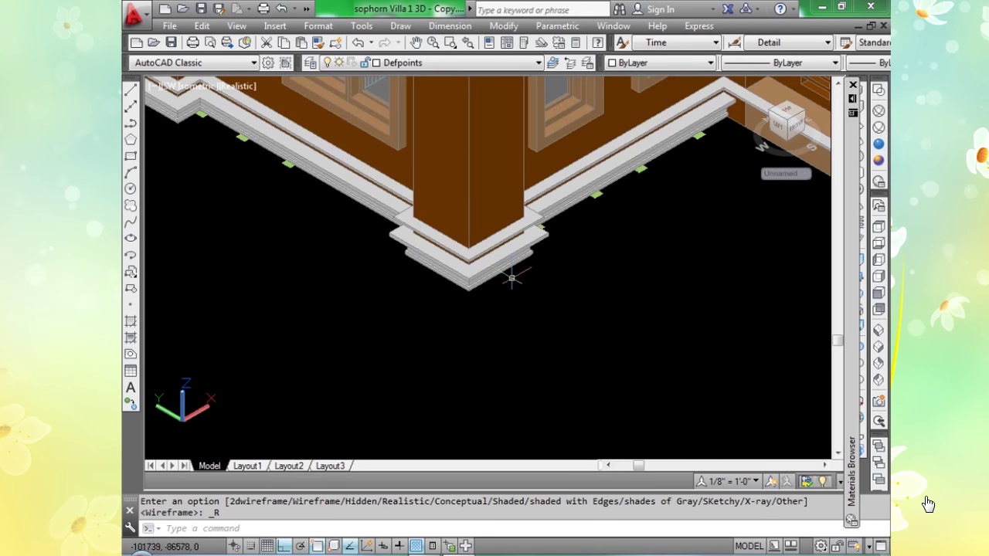
pyautogui.write('m')
pyautogui.press('Return')
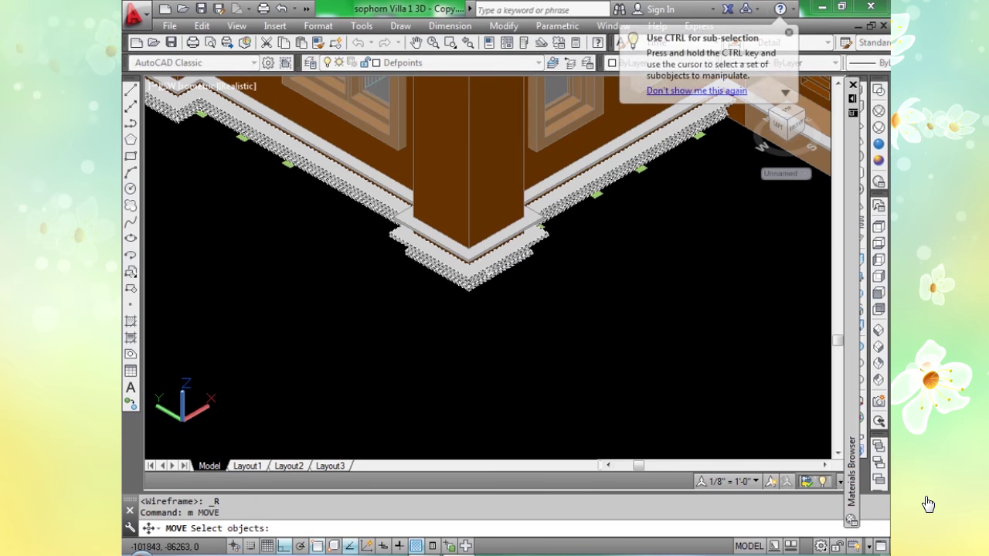
pyautogui.click(468, 263)
pyautogui.press('Return')
pyautogui.click(514, 326)
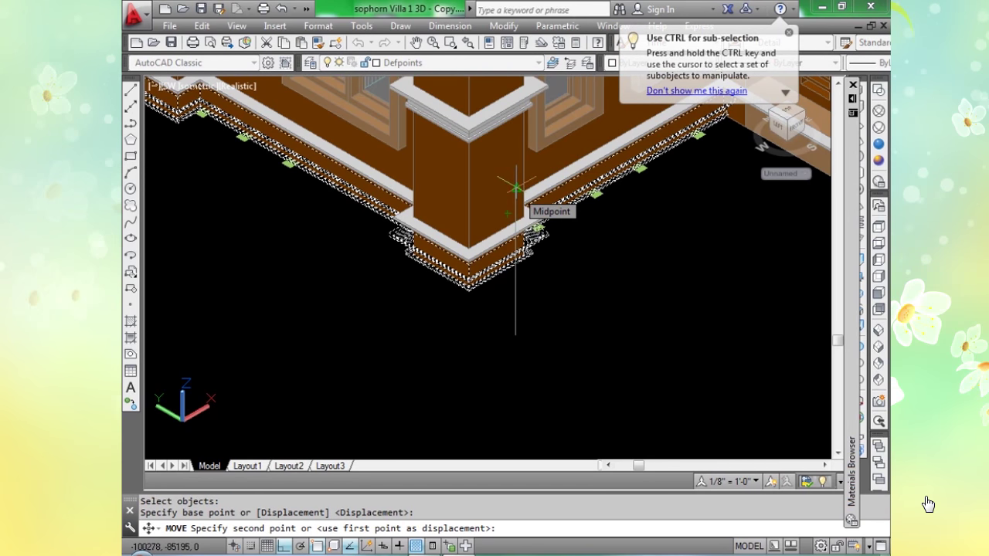
pyautogui.write('4250')
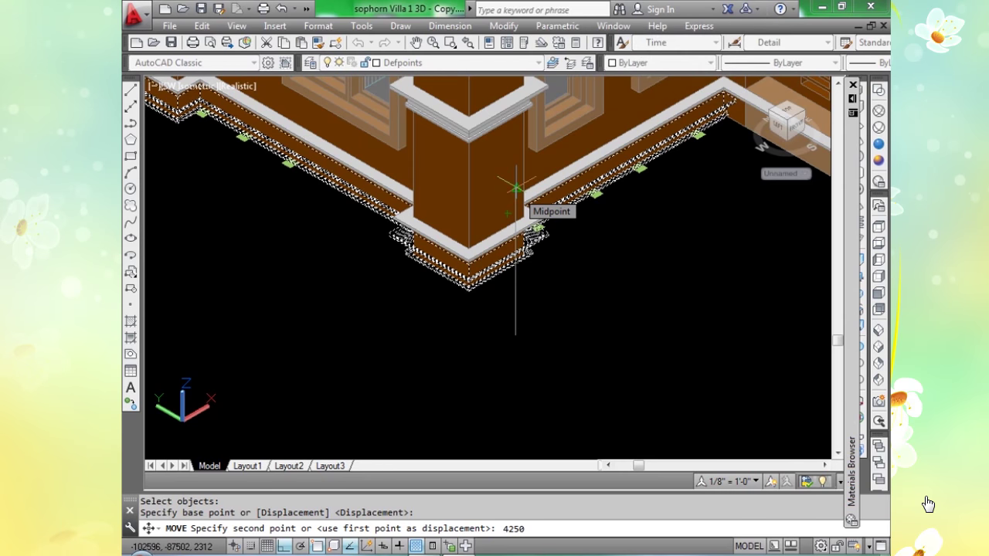
pyautogui.press('Return')
pyautogui.scroll(-5, 517, 195)
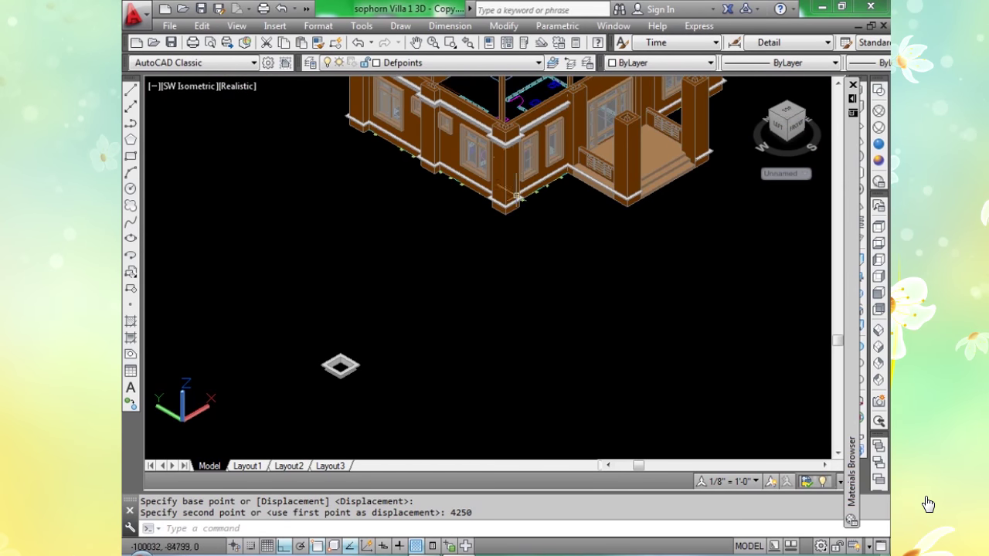
pyautogui.scroll(5, 556, 163)
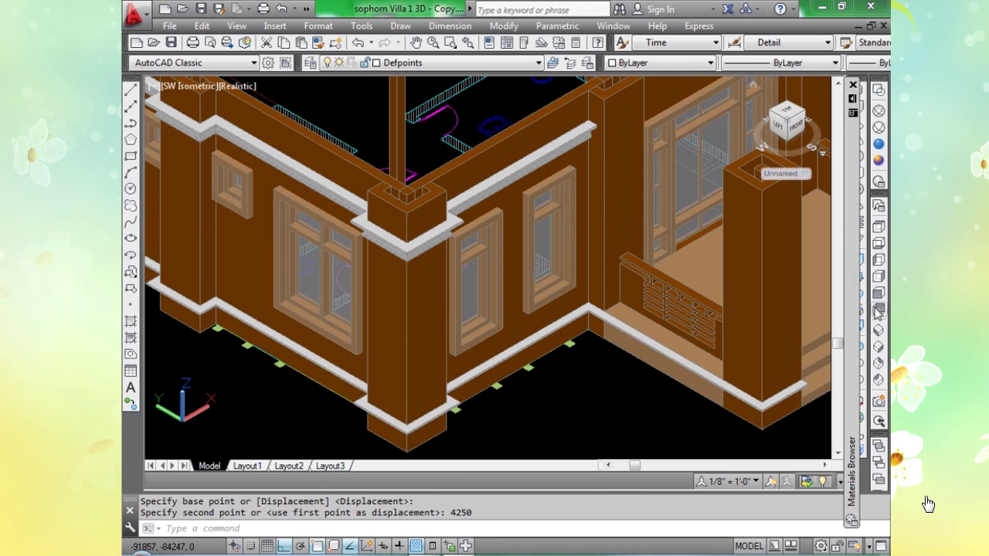
# Go from Top view to SW Isometric in Wireframe, zoomed onto the square cornice piece.
pyautogui.click(879, 228)
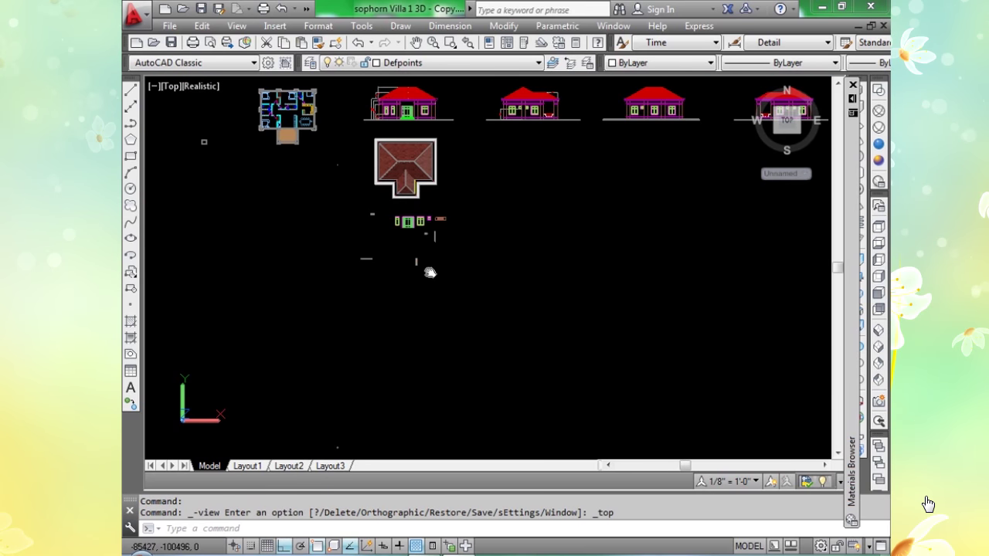
pyautogui.scroll(5, 394, 189)
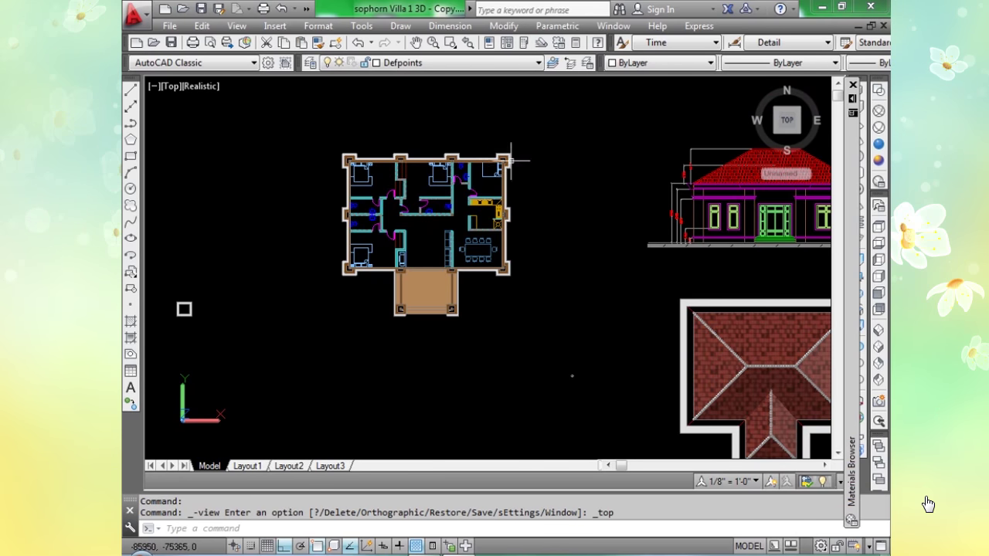
pyautogui.scroll(5, 511, 160)
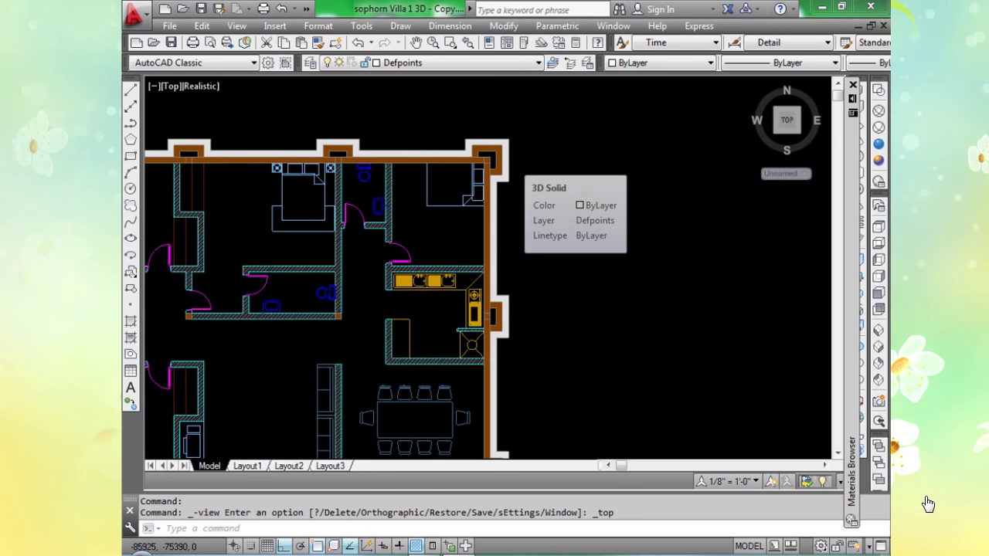
pyautogui.scroll(-5, 511, 160)
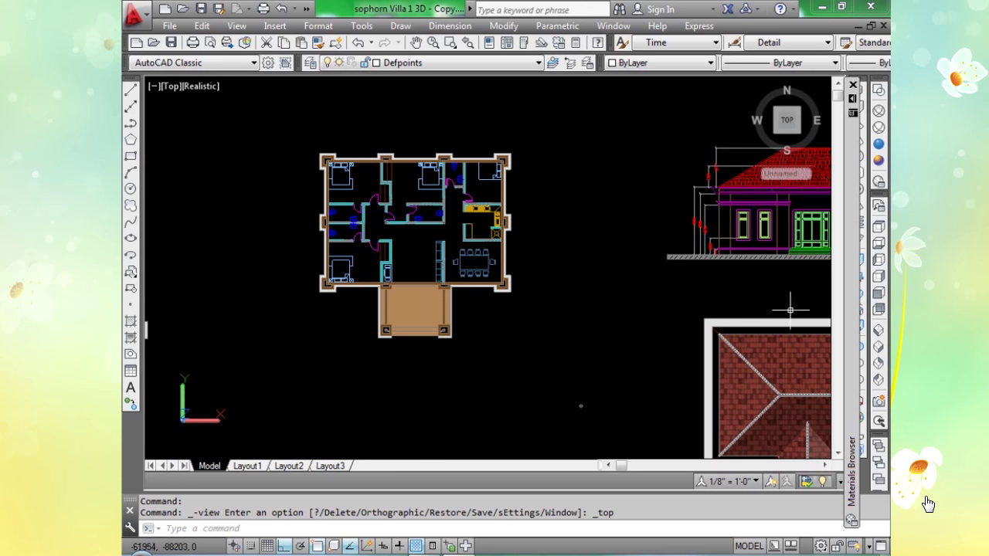
pyautogui.click(879, 330)
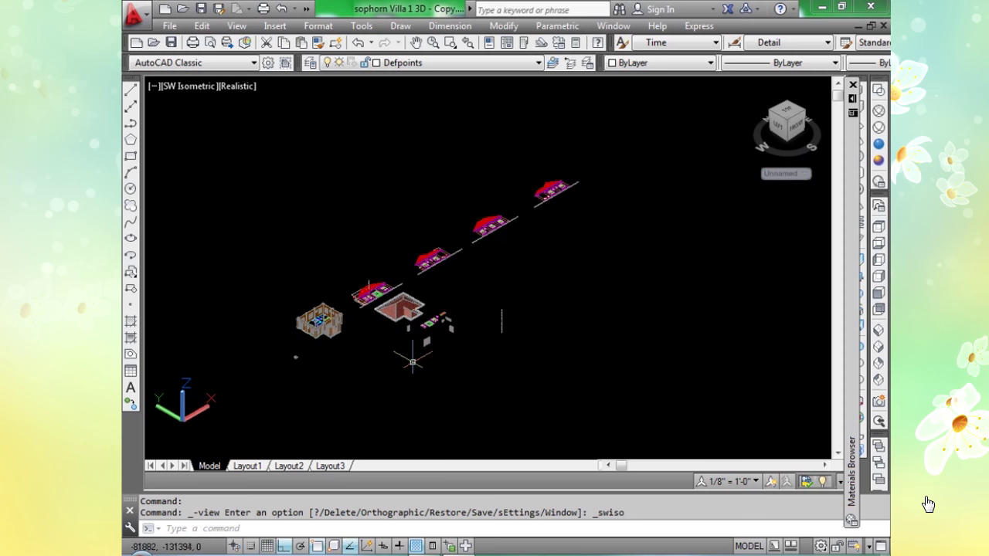
pyautogui.scroll(6, 301, 376)
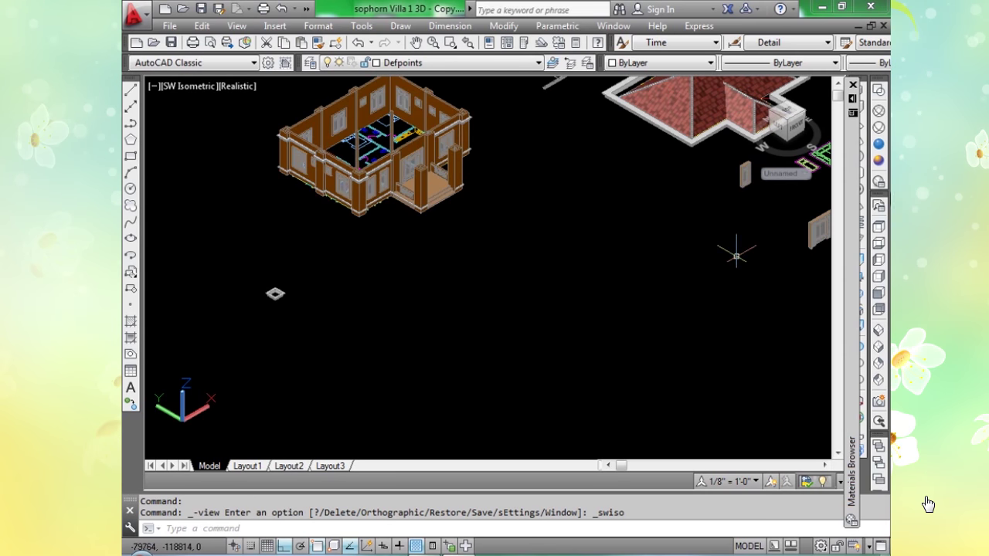
pyautogui.click(879, 111)
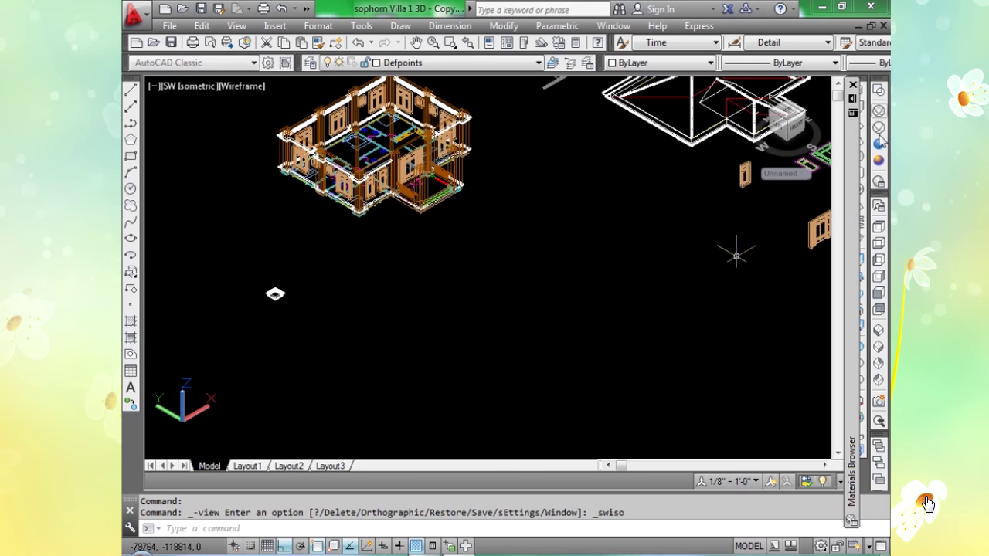
pyautogui.moveTo(404, 224); pyautogui.dragTo(517, 258, button='middle')
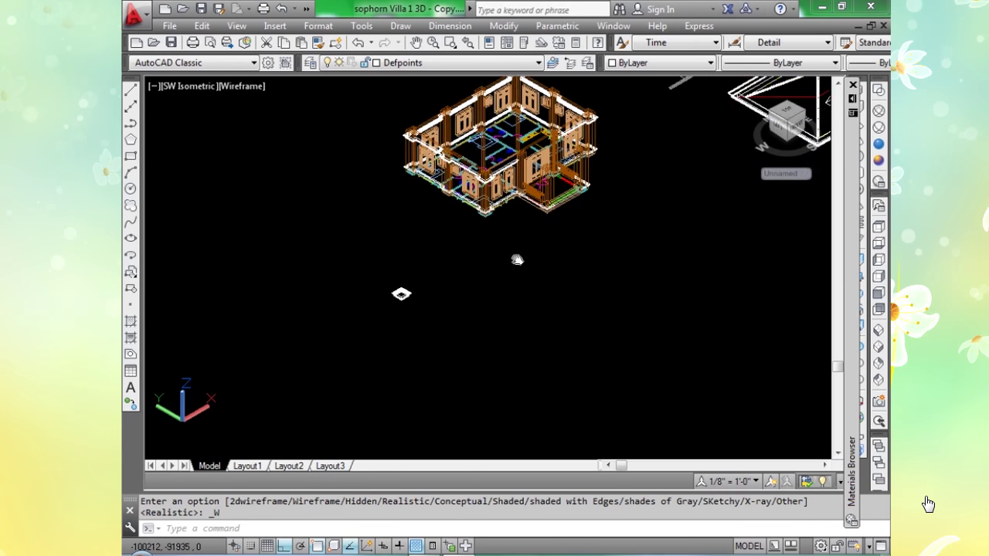
pyautogui.scroll(5, 432, 285)
pyautogui.scroll(3, 437, 286)
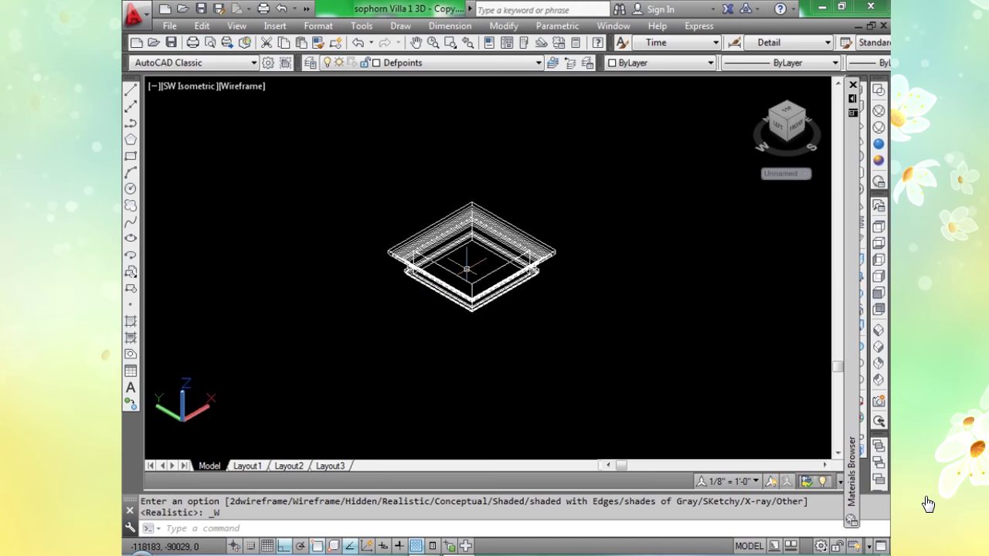
pyautogui.scroll(4, 472, 255)
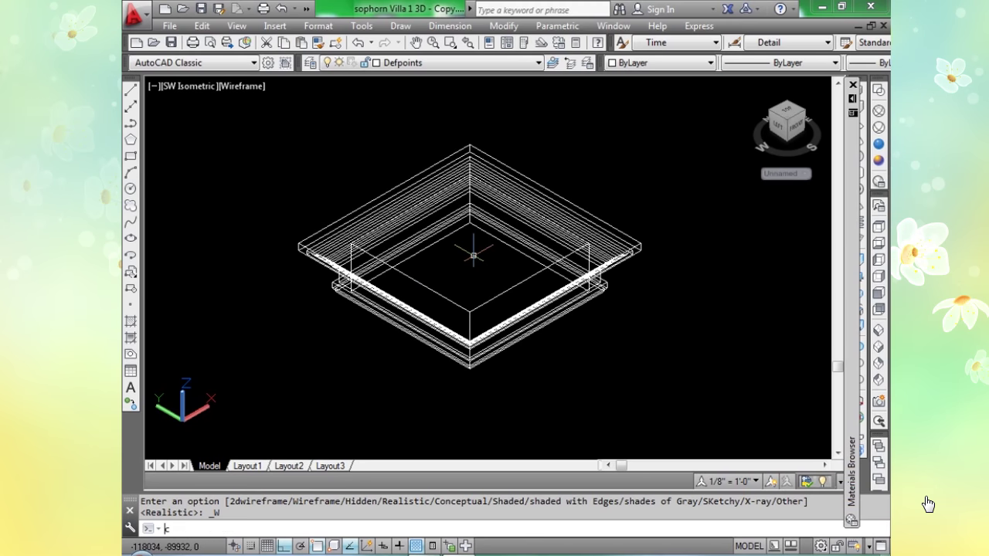
# Copy the square cornice frame to the next column base with COPY.
pyautogui.write('o')
pyautogui.press('Return')
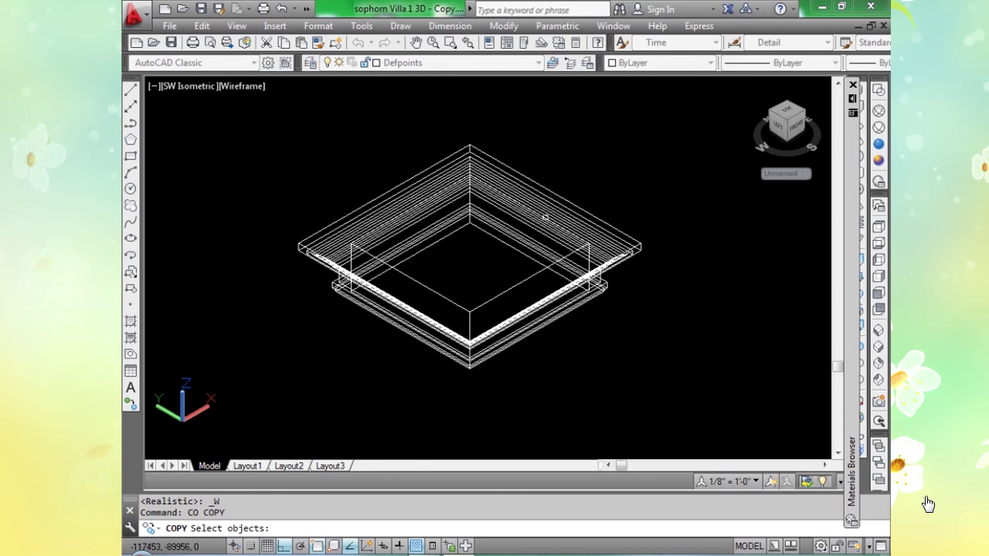
pyautogui.click(545, 217)
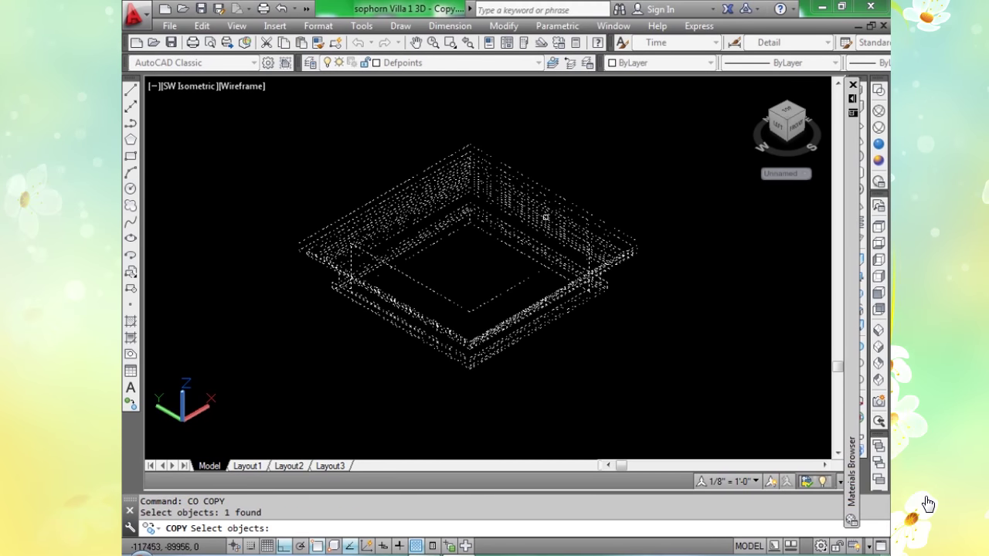
pyautogui.click(470, 223)
pyautogui.scroll(-10, 470, 224)
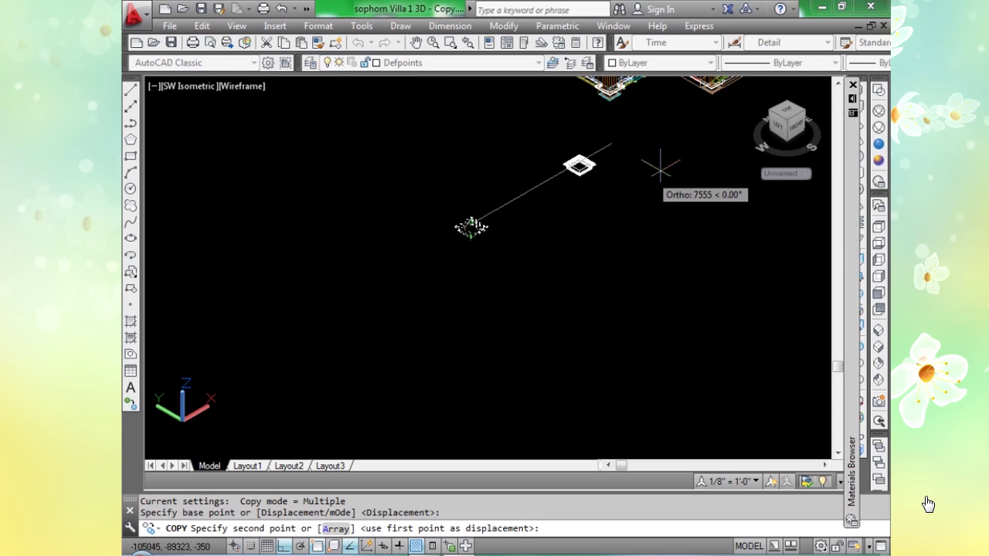
pyautogui.moveTo(462, 291); pyautogui.dragTo(279, 370, button='middle')
pyautogui.scroll(5, 255, 351)
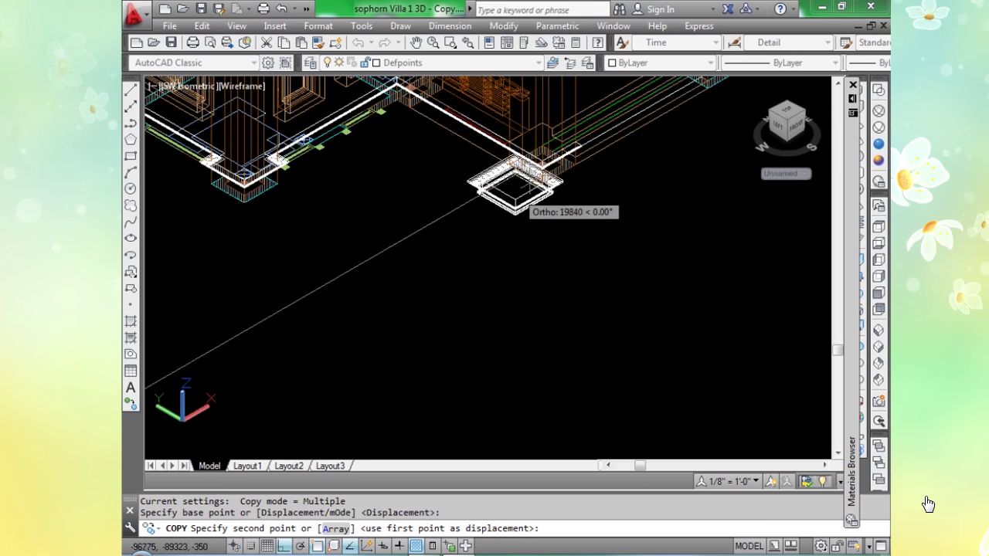
pyautogui.scroll(5, 558, 154)
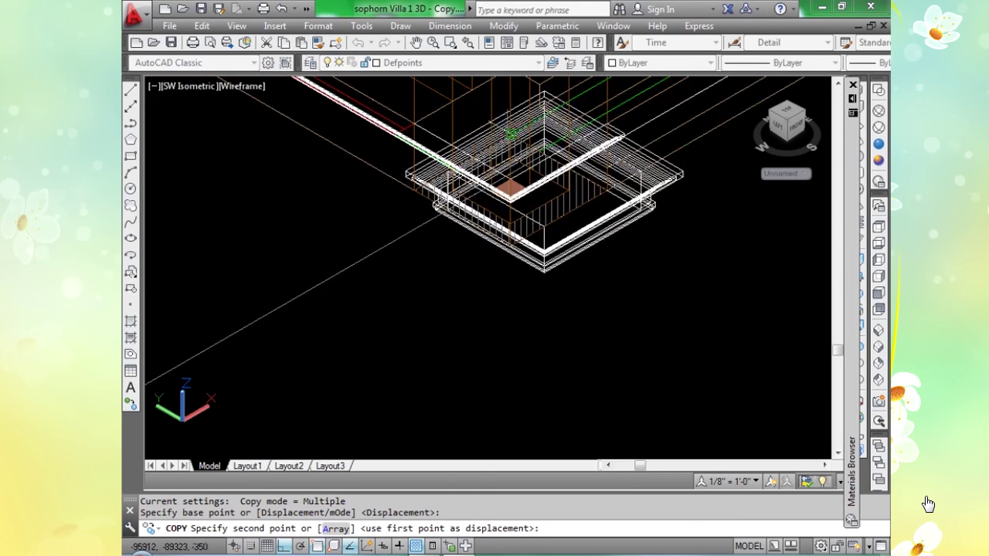
pyautogui.scroll(5, 510, 134)
pyautogui.scroll(-8, 509, 134)
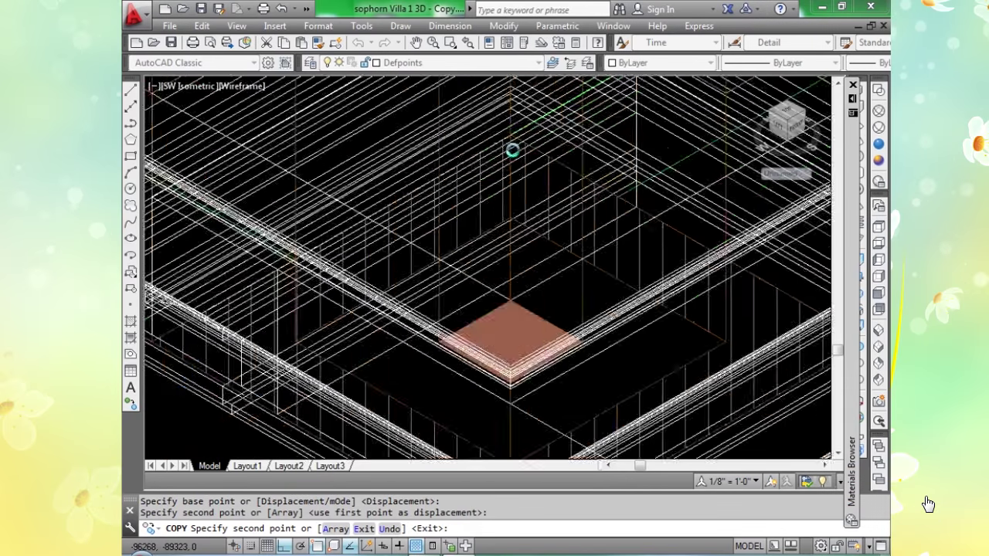
pyautogui.moveTo(651, 159); pyautogui.dragTo(526, 229, button='middle')
pyautogui.scroll(6, 526, 230)
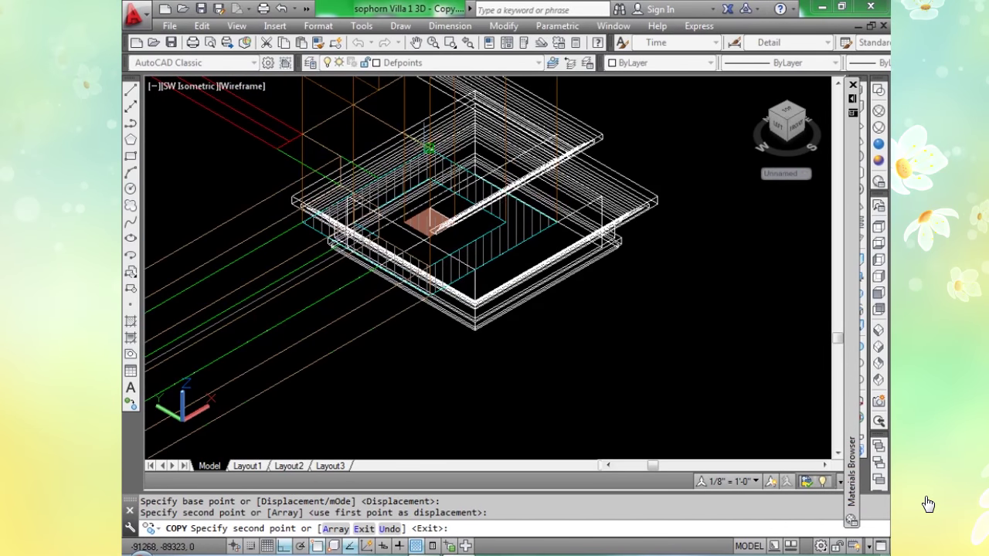
pyautogui.click(557, 264)
pyautogui.press('Return')
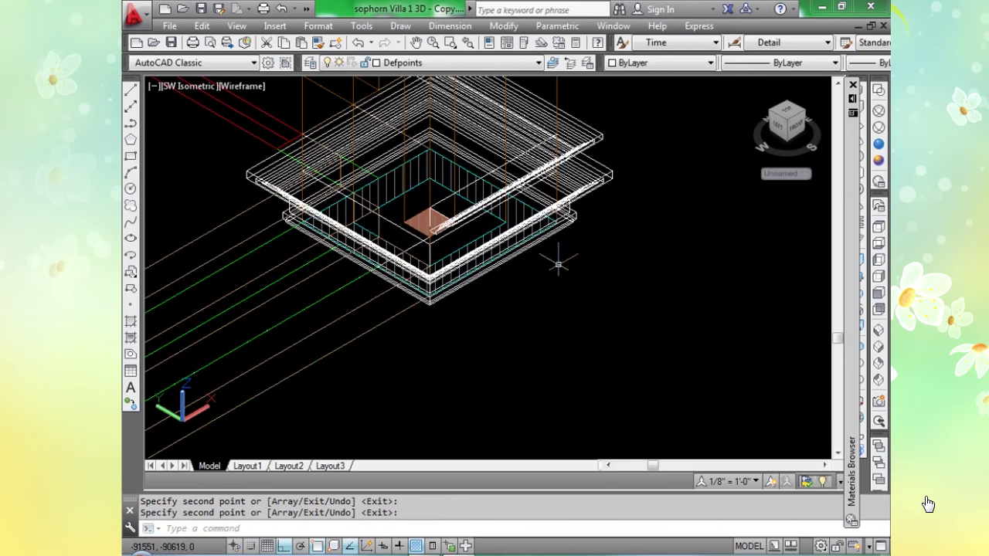
# Show the villa in Realistic style with the corner footings in view.
pyautogui.scroll(-4, 551, 276)
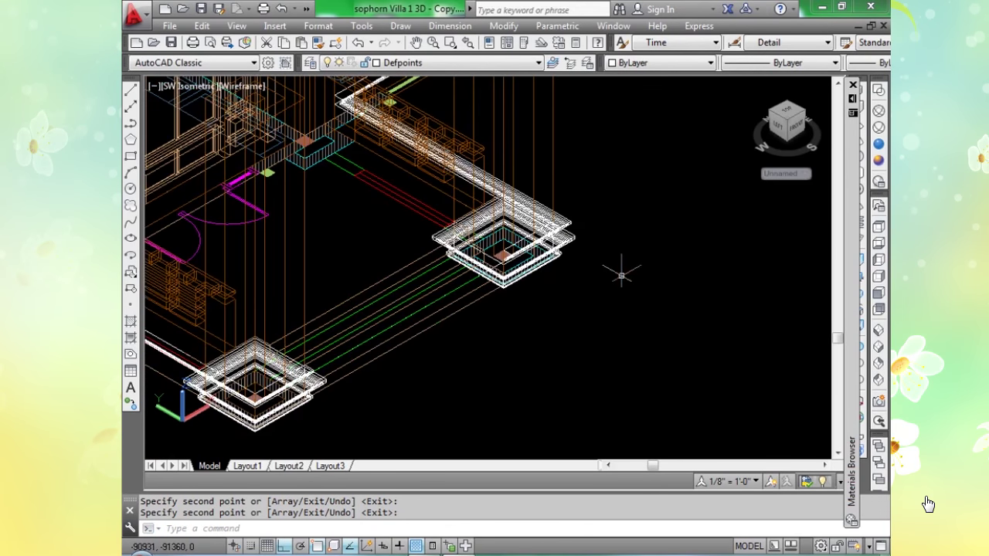
pyautogui.click(878, 146)
pyautogui.moveTo(414, 455); pyautogui.dragTo(476, 356, button='middle')
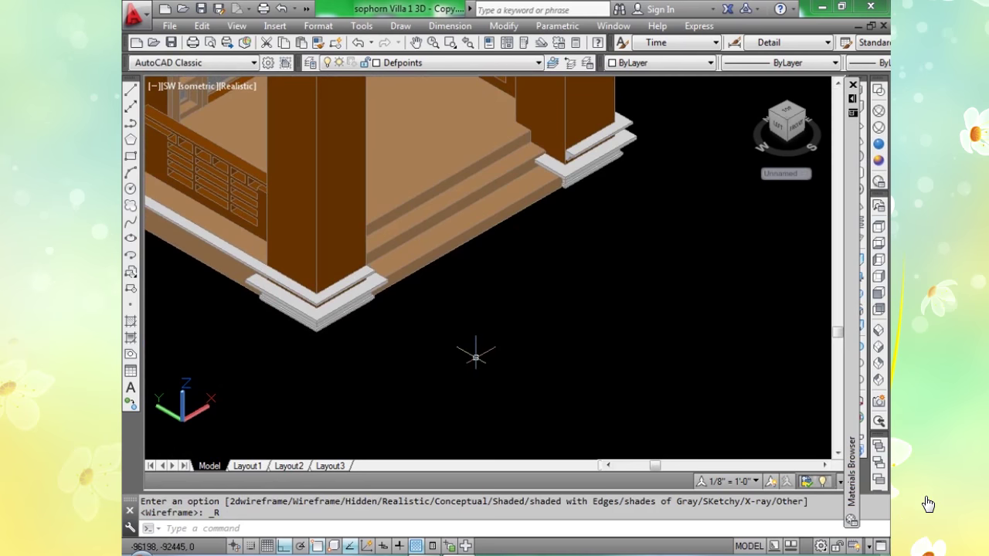
# Move the front-corner and right column bases 4250 units straight up onto the column tops.
pyautogui.write('m')
pyautogui.press('Return')
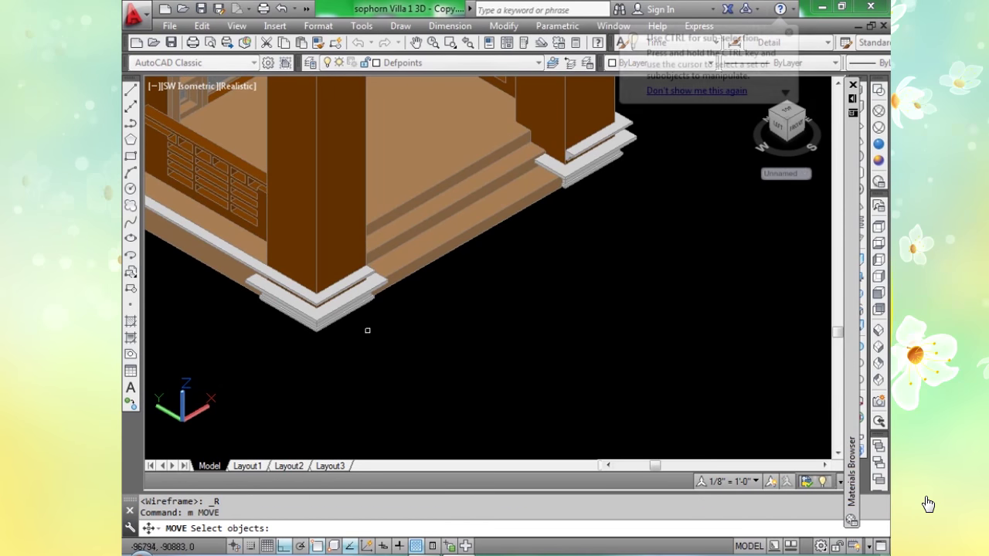
pyautogui.click(344, 318)
pyautogui.click(623, 154)
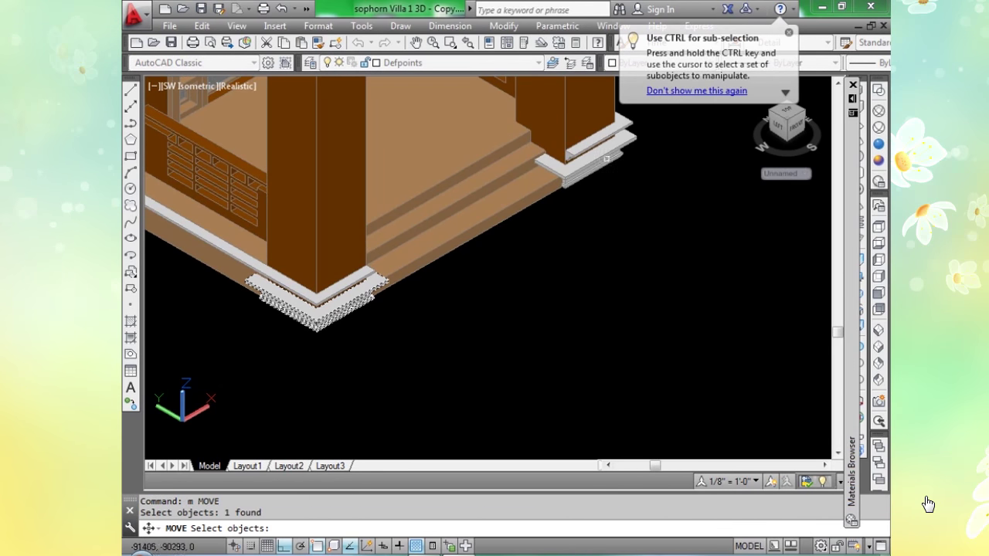
pyautogui.click(553, 305)
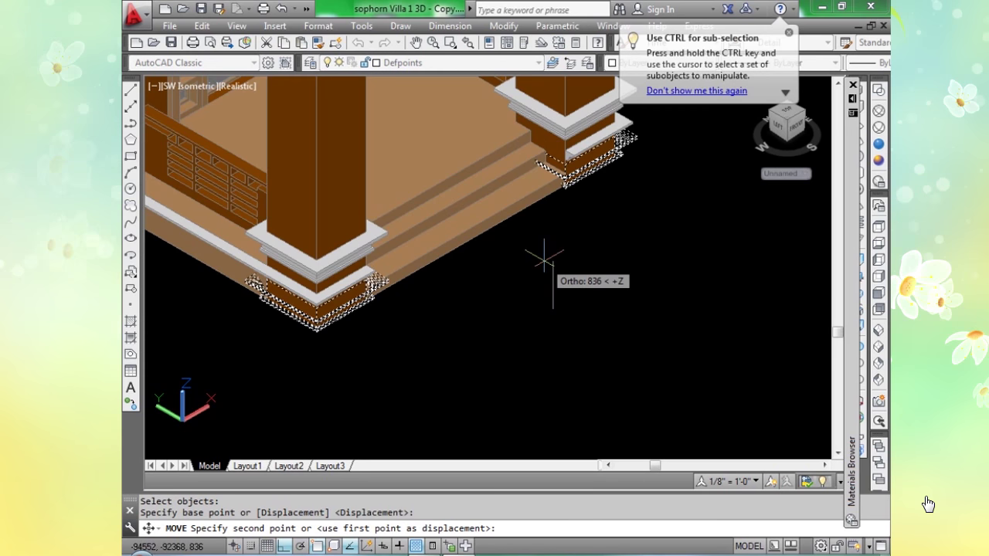
pyautogui.write('425')
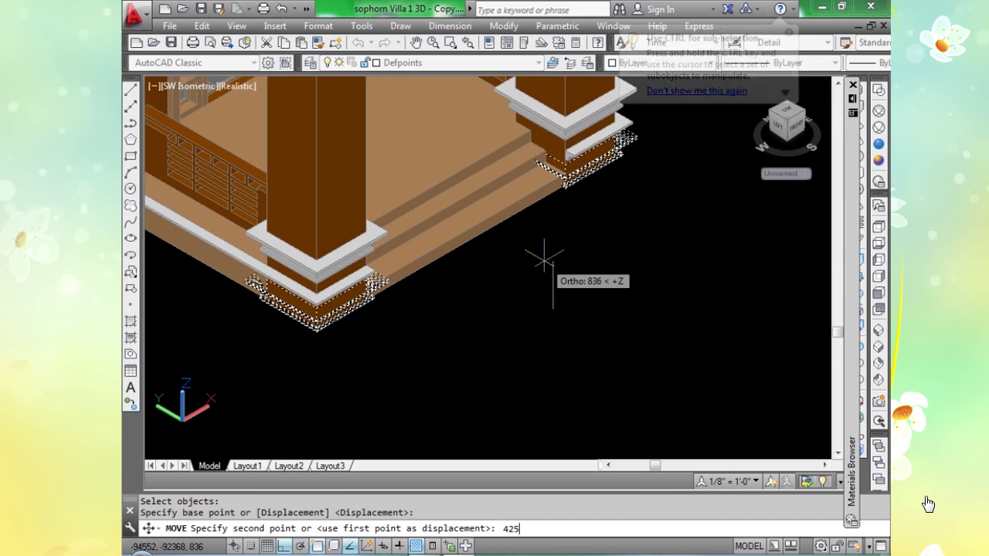
pyautogui.write('0')
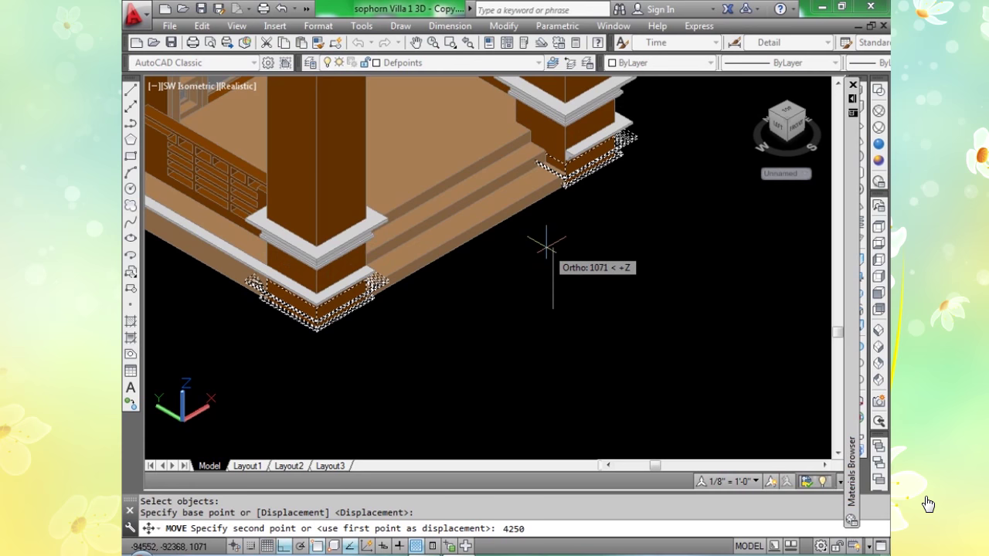
pyautogui.press('Return')
pyautogui.scroll(-3, 554, 268)
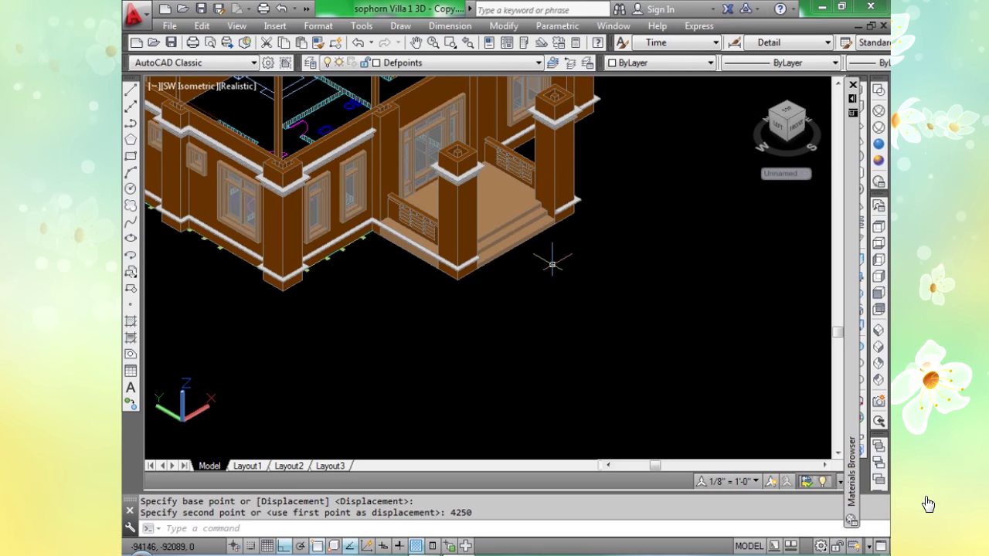
pyautogui.moveTo(547, 265); pyautogui.dragTo(603, 318, button='middle')
pyautogui.scroll(-2, 600, 325)
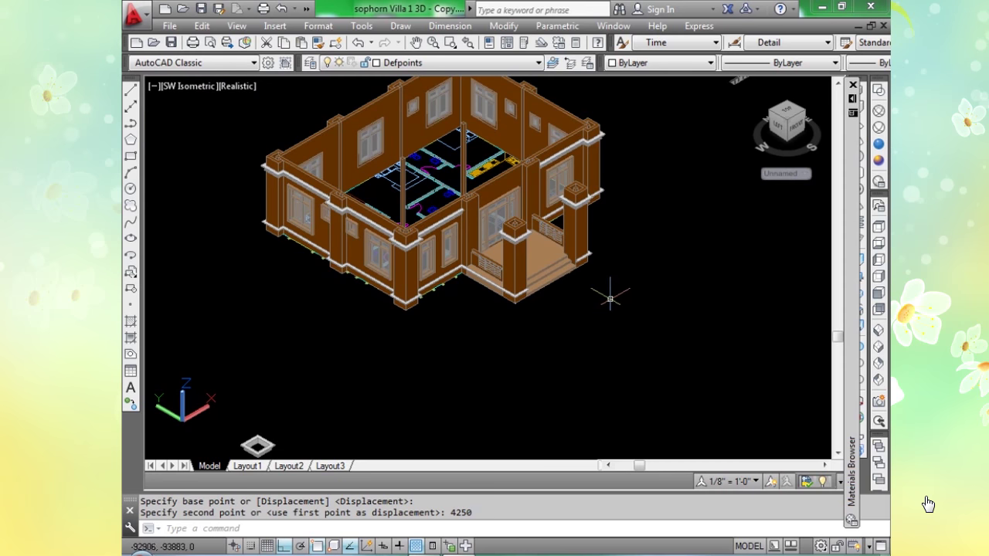
pyautogui.scroll(-3, 612, 288)
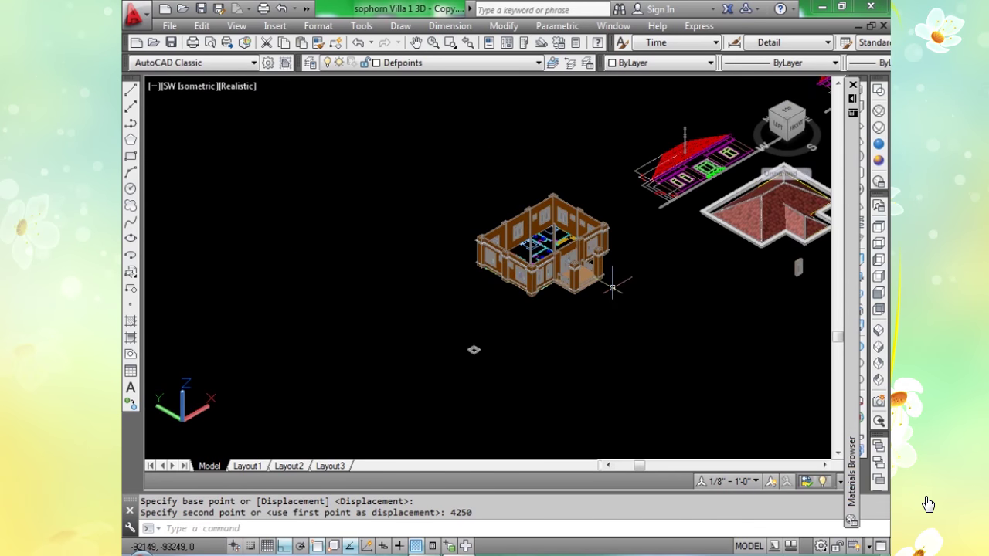
# Switch to Wireframe with the roof and column rings in view.
pyautogui.moveTo(565, 322)
pyautogui.mouseDown(button='middle')
pyautogui.moveTo(416, 380)
pyautogui.moveTo(426, 361)
pyautogui.mouseUp(button='middle')
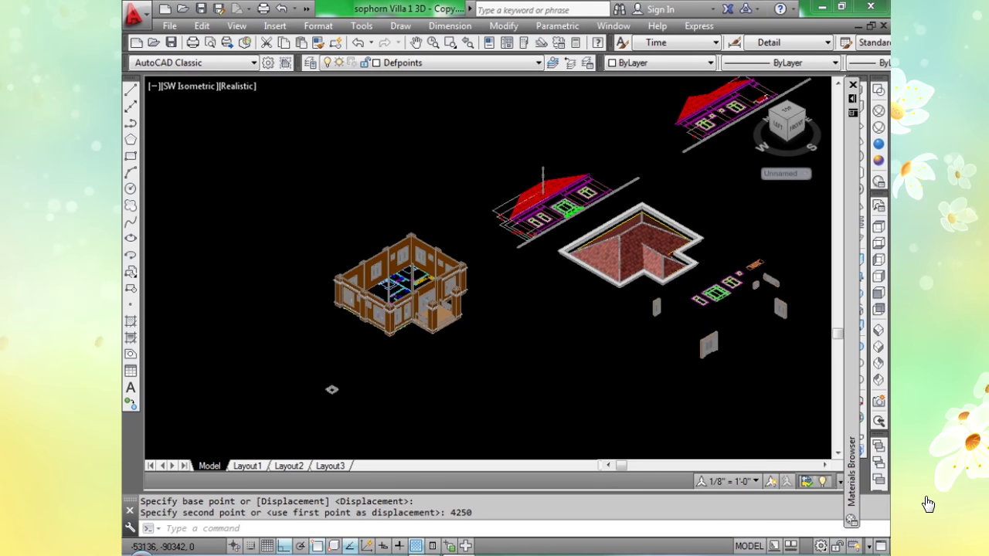
pyautogui.scroll(2, 641, 213)
pyautogui.scroll(4, 641, 210)
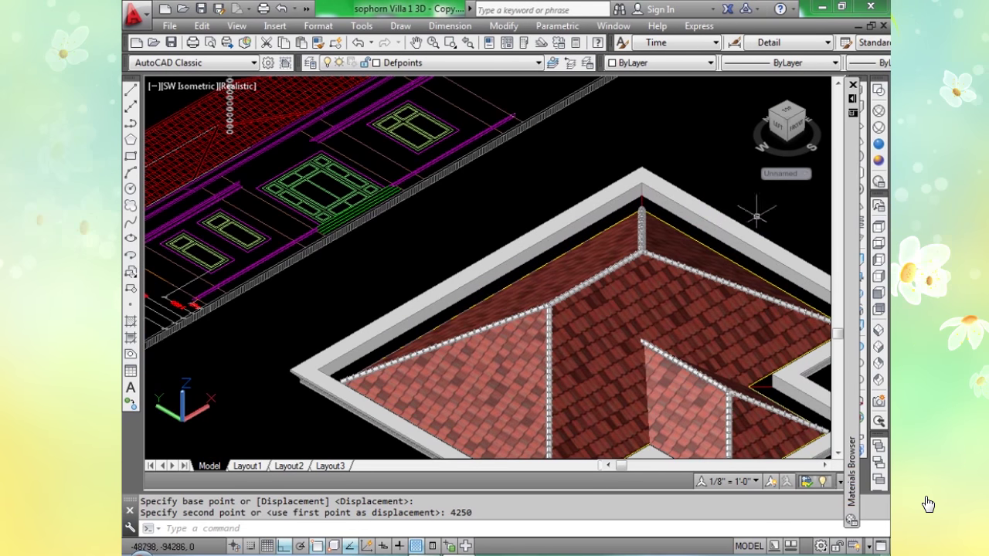
pyautogui.click(878, 112)
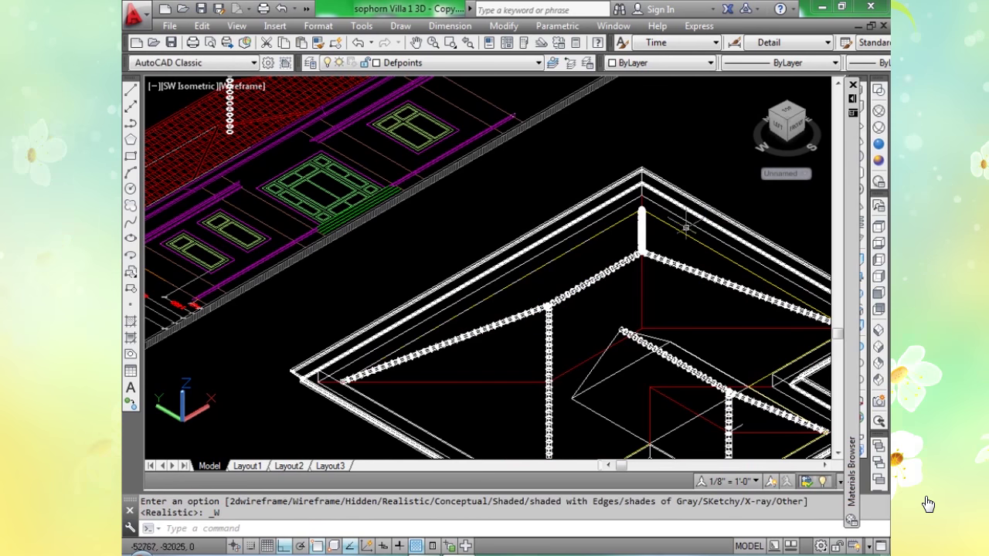
pyautogui.scroll(-5, 663, 358)
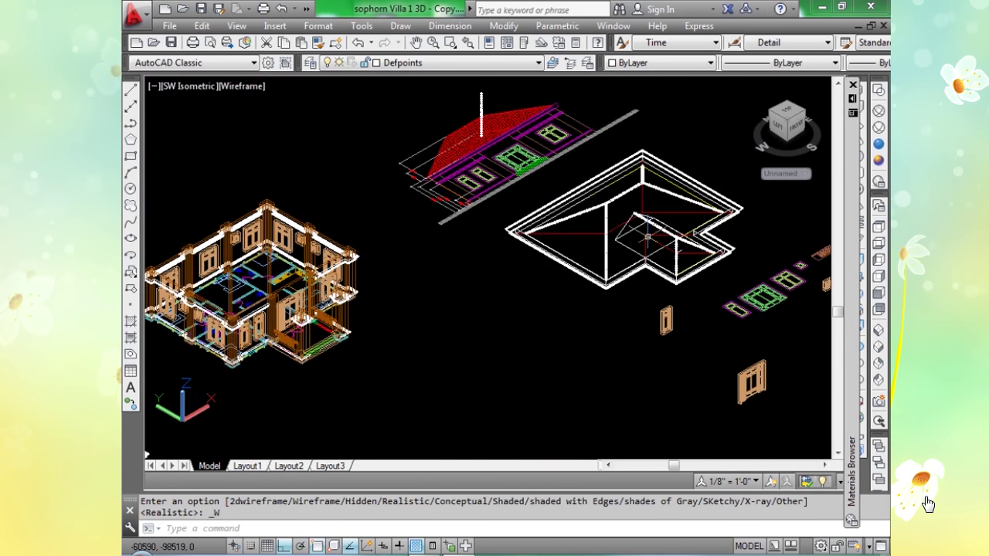
pyautogui.scroll(8, 592, 270)
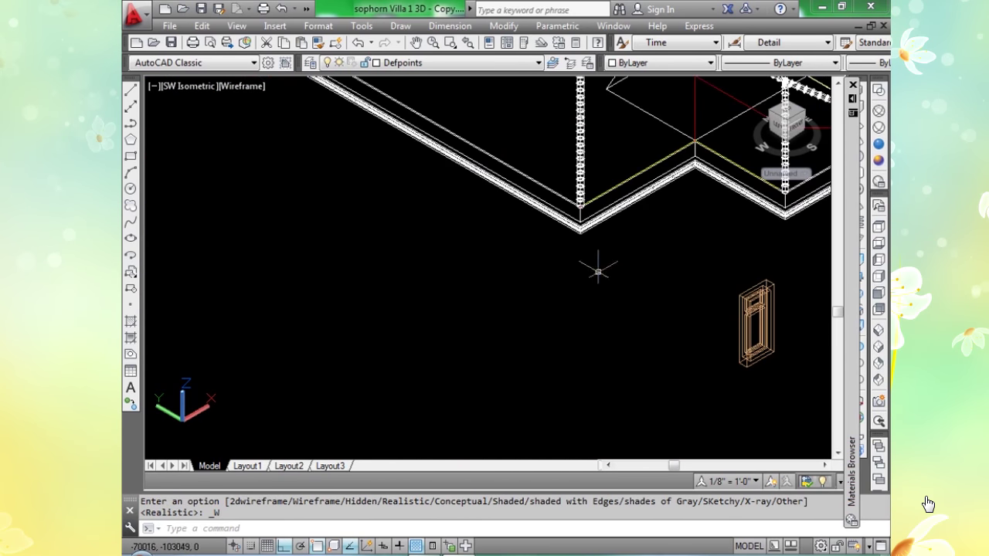
pyautogui.moveTo(568, 180); pyautogui.dragTo(589, 300, button='middle')
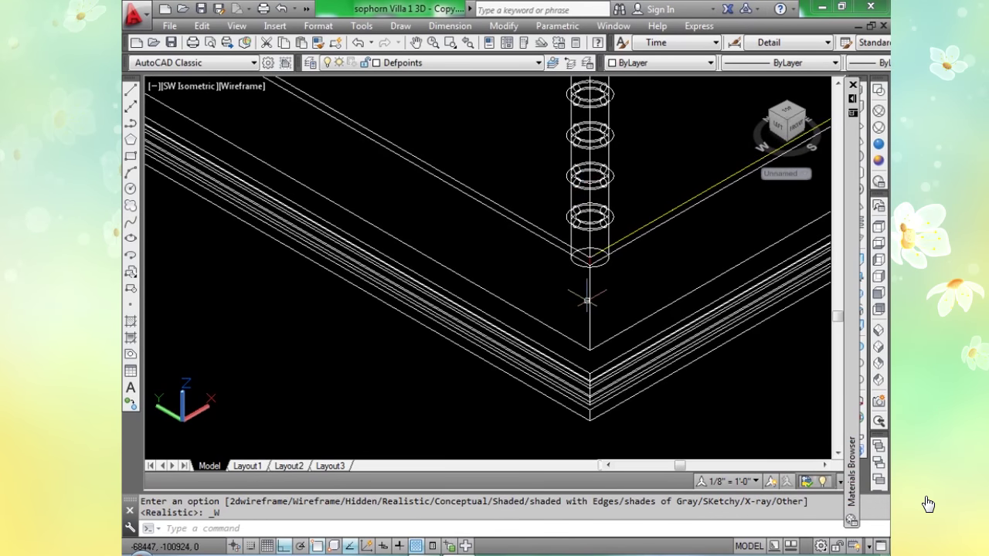
# Window-select the tiled roof for a move, using its front corner as base point.
pyautogui.write('m')
pyautogui.press('Return')
pyautogui.click(587, 300)
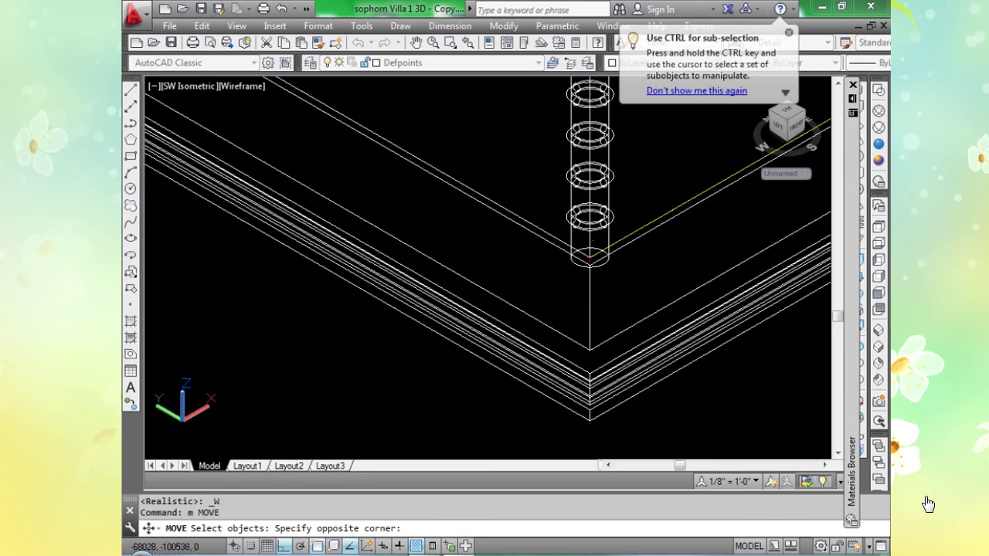
pyautogui.click(590, 265)
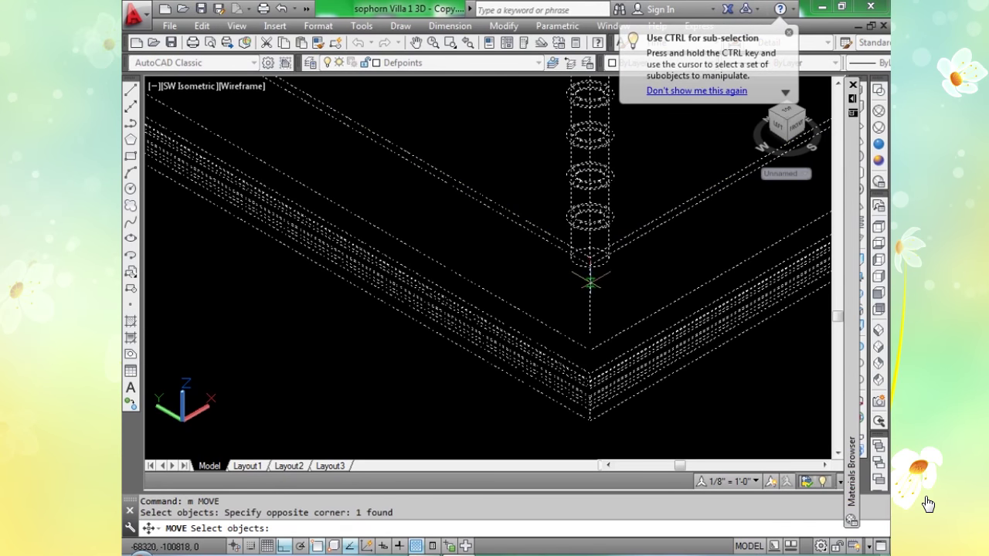
pyautogui.press('Return')
pyautogui.click(589, 256)
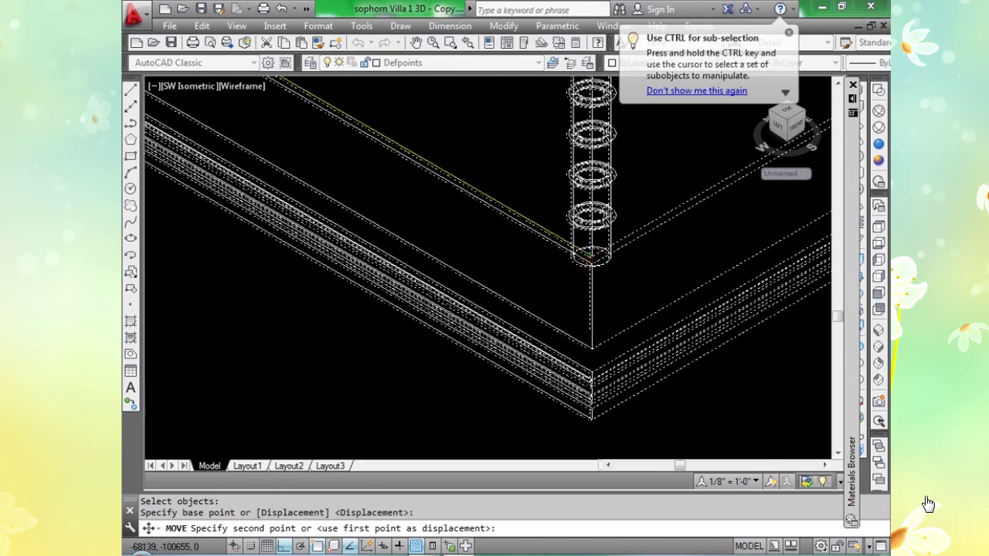
pyautogui.scroll(-5, 589, 257)
pyautogui.scroll(-6, 589, 256)
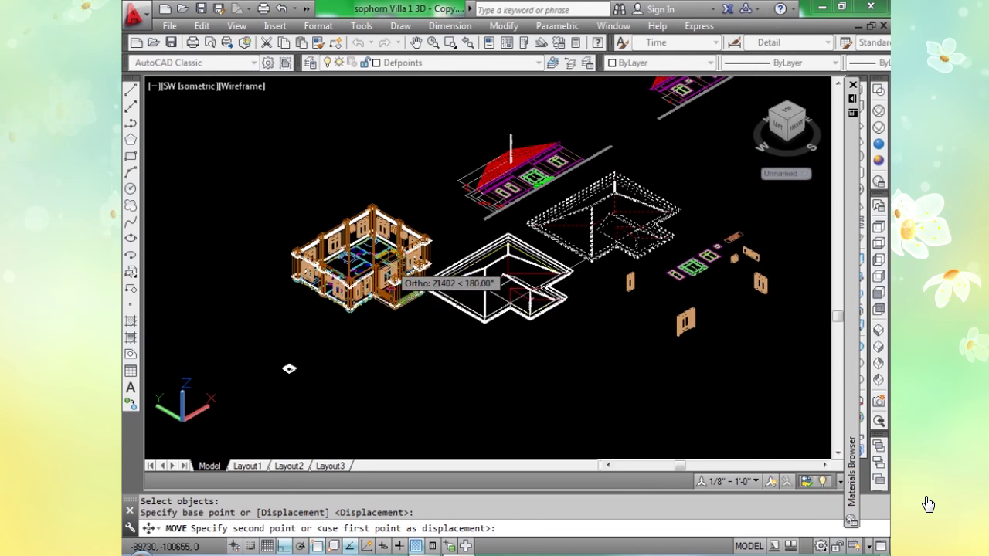
pyautogui.scroll(10, 371, 278)
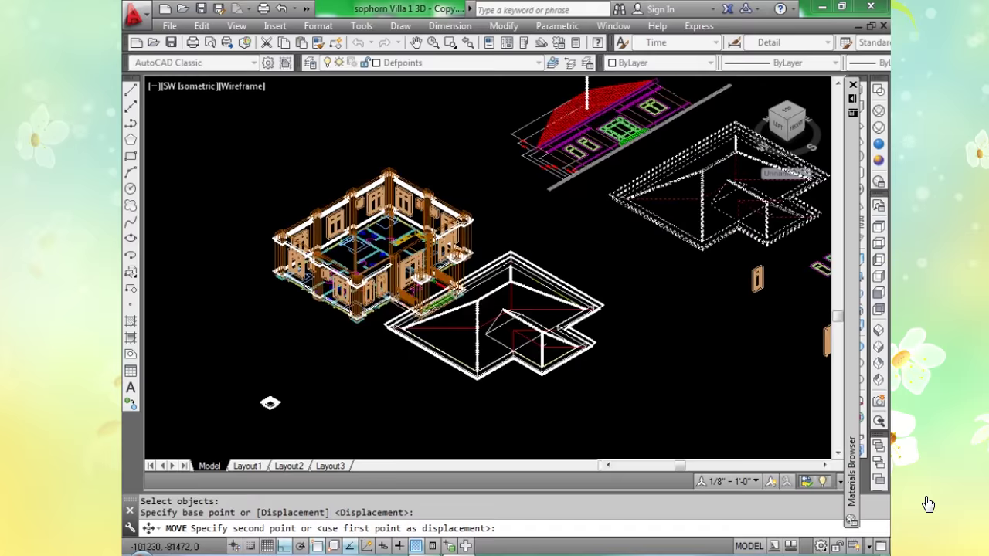
pyautogui.scroll(4, 380, 282)
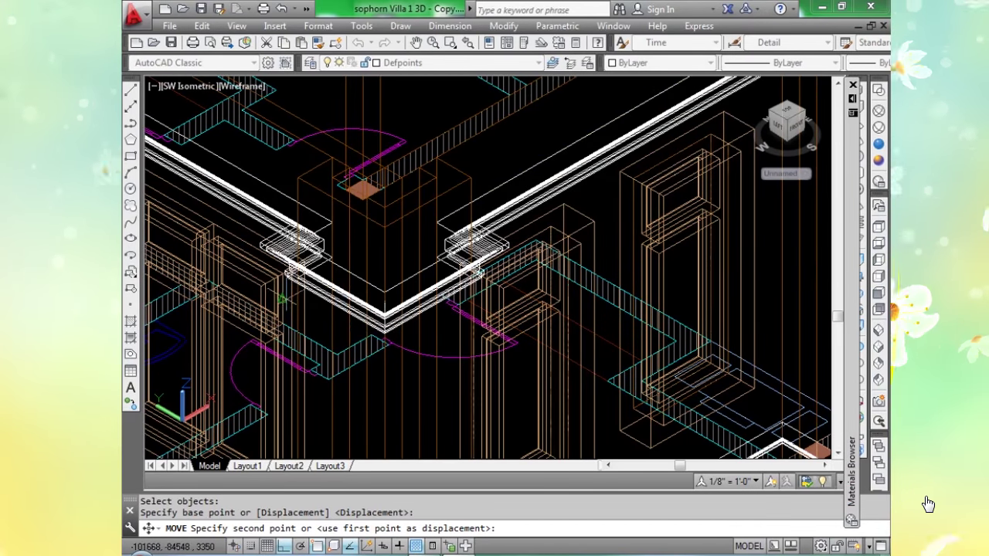
pyautogui.scroll(-6, 292, 307)
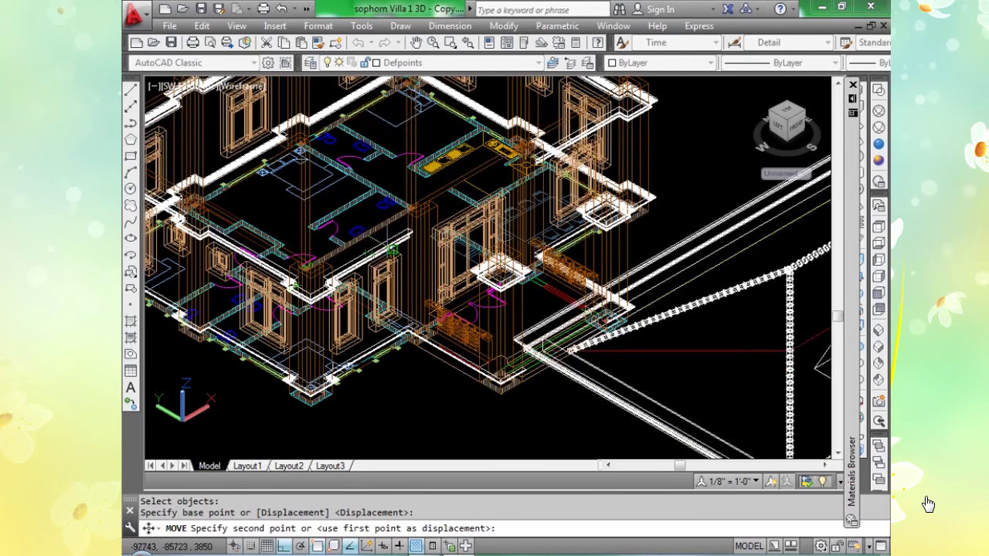
# Cancel the pending roof move and fit the whole building in view.
pyautogui.press('Escape')
pyautogui.scroll(3, 374, 203)
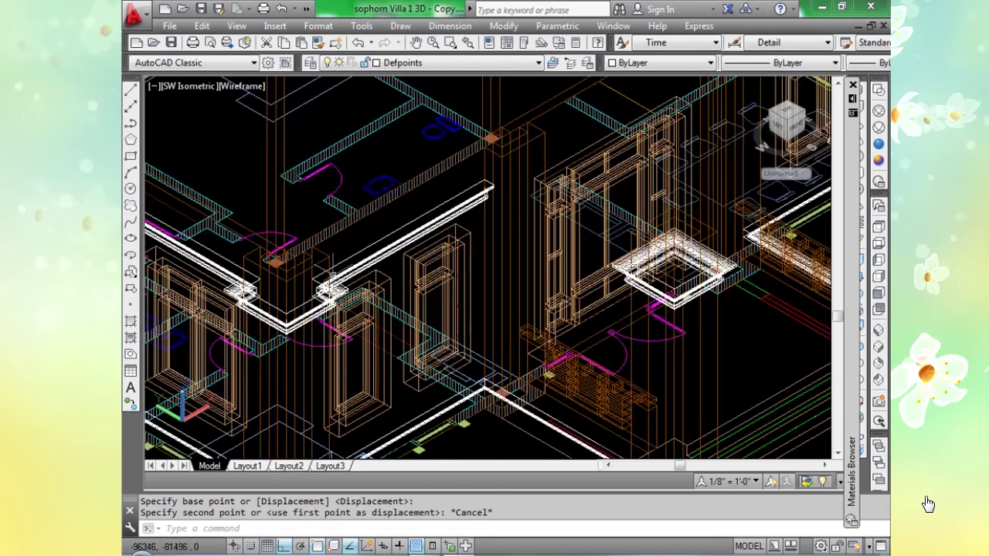
pyautogui.scroll(-4, 374, 203)
pyautogui.moveTo(374, 203); pyautogui.dragTo(443, 279, button='middle')
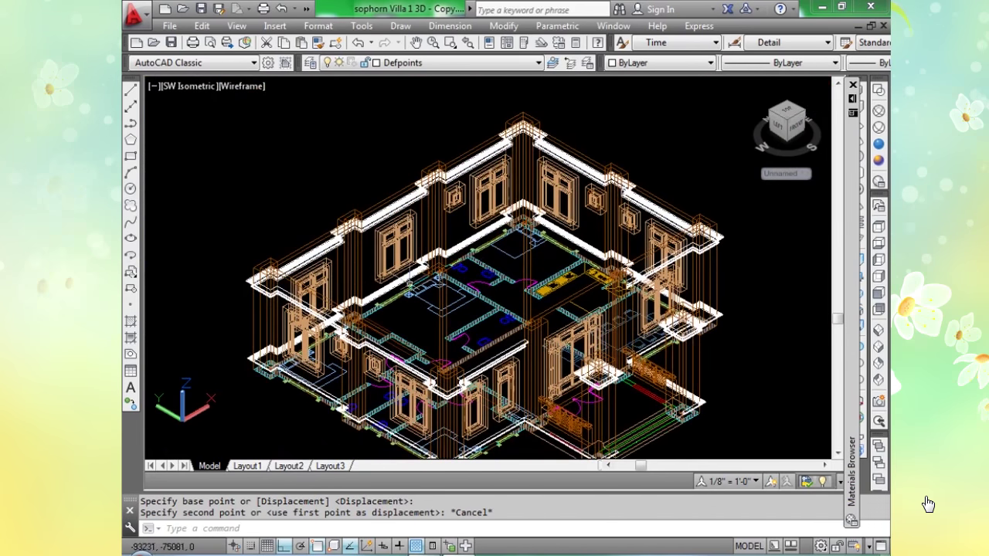
pyautogui.scroll(5, 278, 280)
pyautogui.scroll(3, 286, 261)
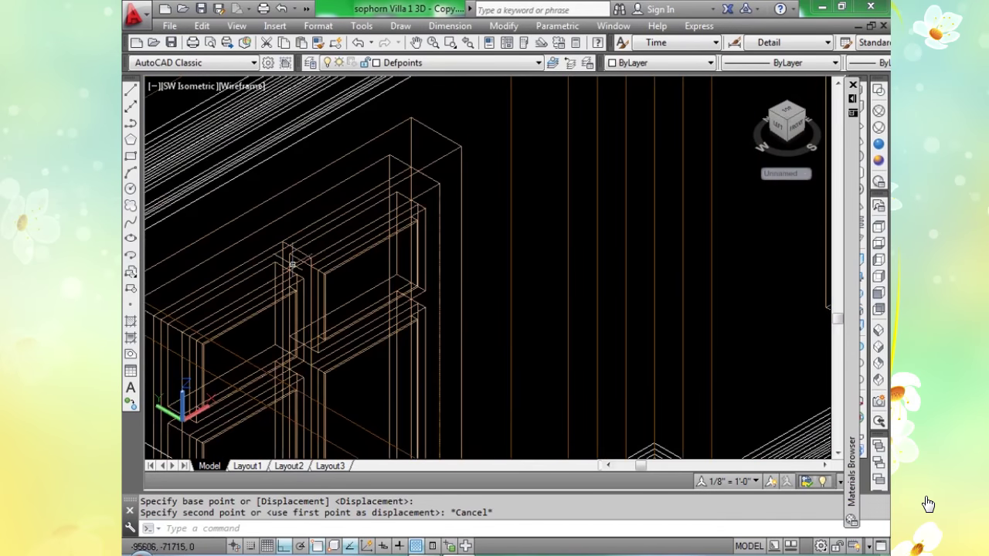
pyautogui.scroll(-3, 287, 261)
pyautogui.scroll(2, 357, 247)
pyautogui.scroll(4, 358, 247)
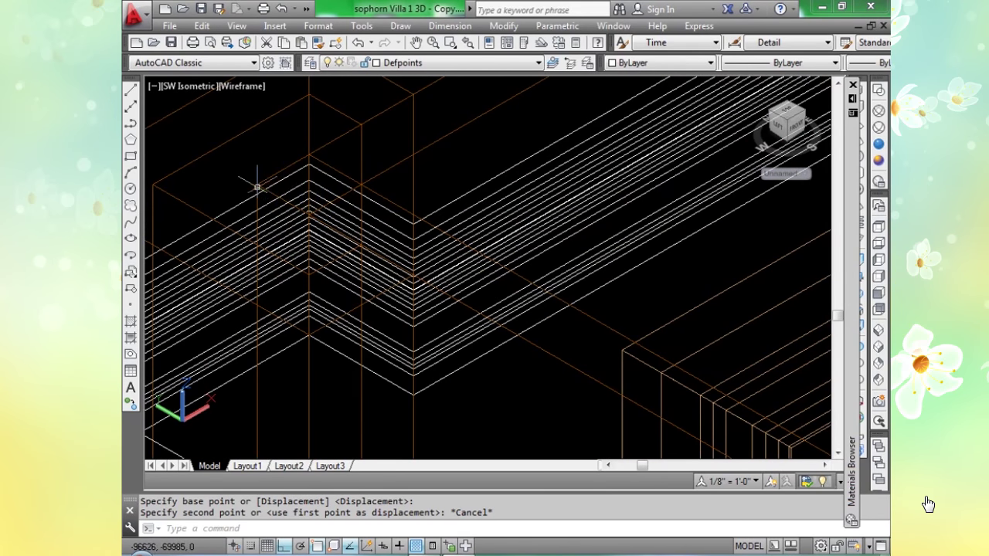
# Cancel the unfinished move and zoom onto the roof corner where the ridge tiles end.
pyautogui.press('Escape')
pyautogui.scroll(-8, 408, 186)
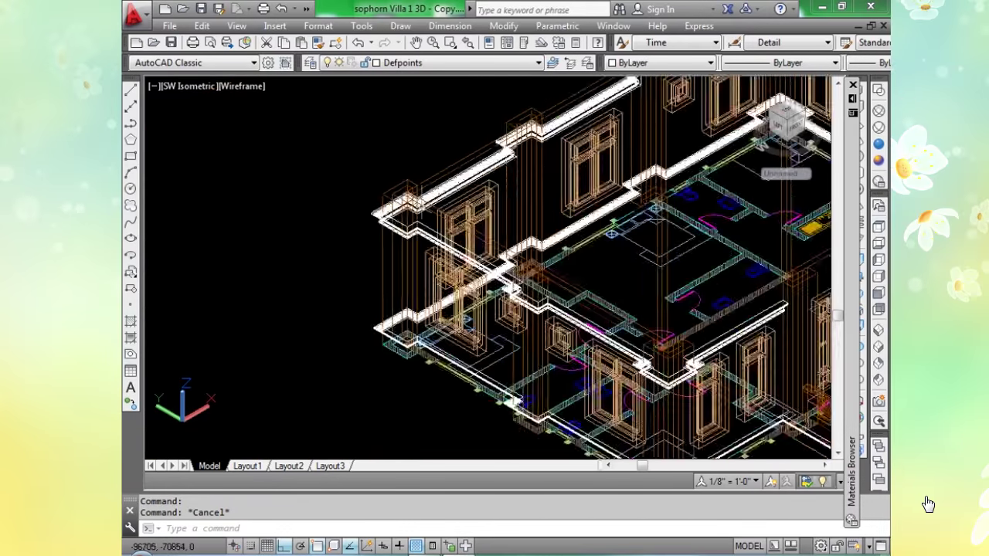
pyautogui.scroll(2, 478, 231)
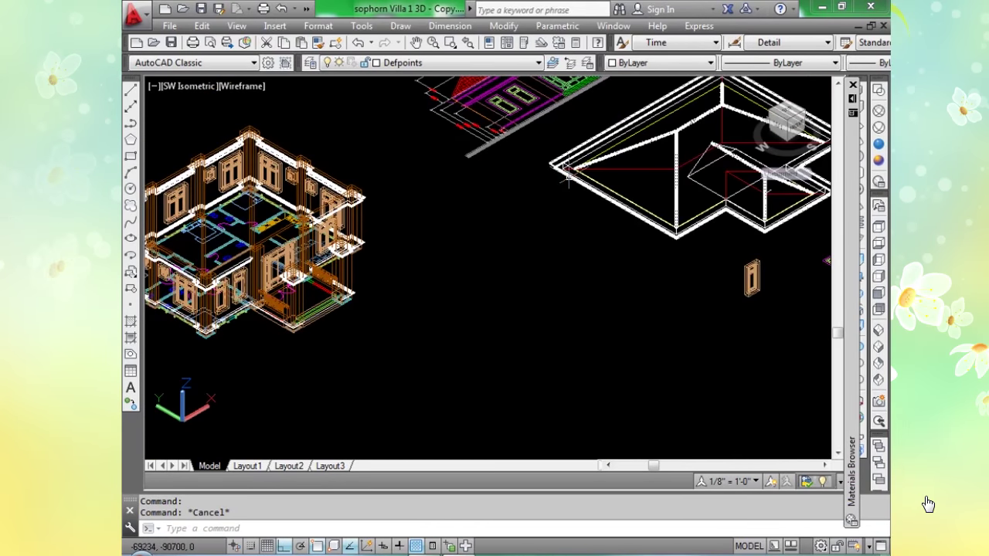
pyautogui.scroll(4, 568, 180)
pyautogui.scroll(-2, 535, 191)
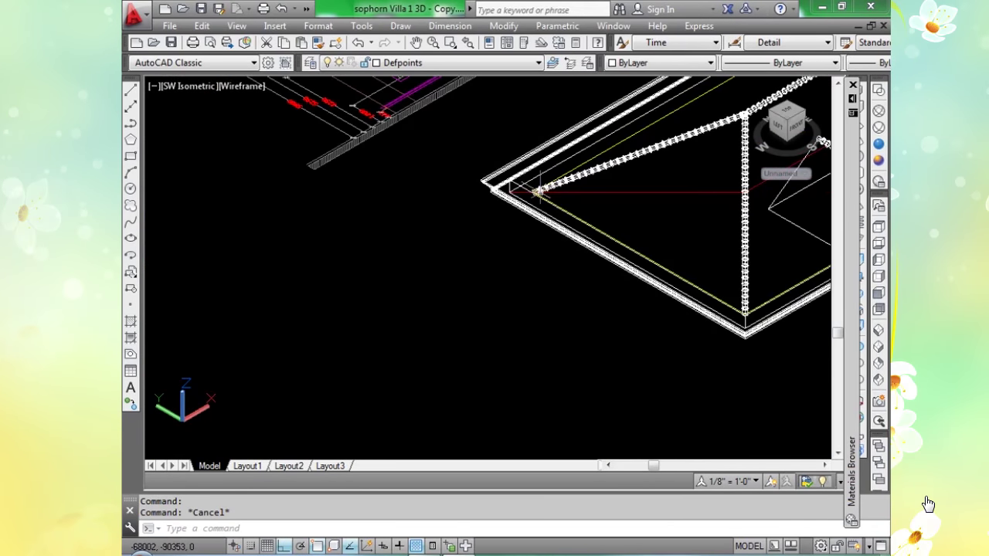
pyautogui.scroll(5, 537, 209)
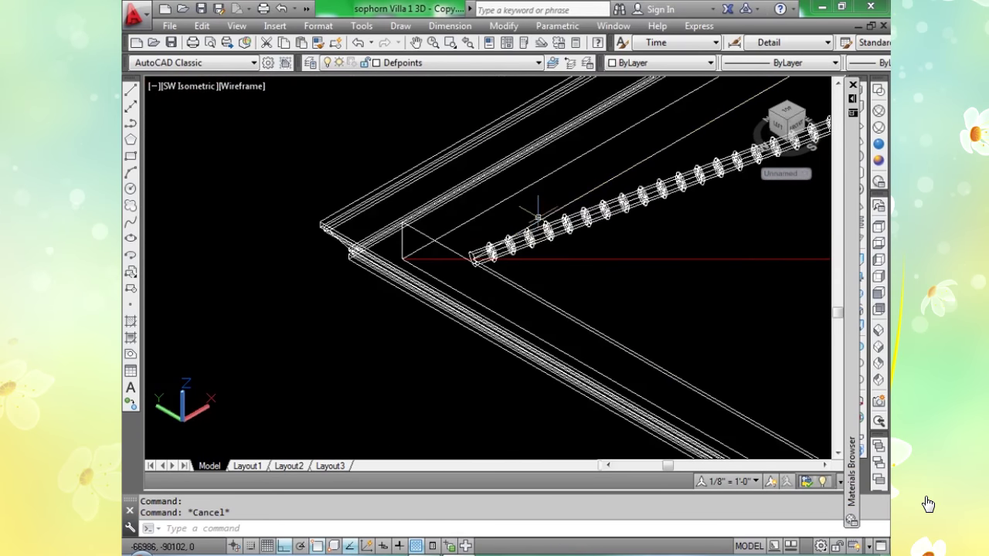
pyautogui.scroll(2, 533, 224)
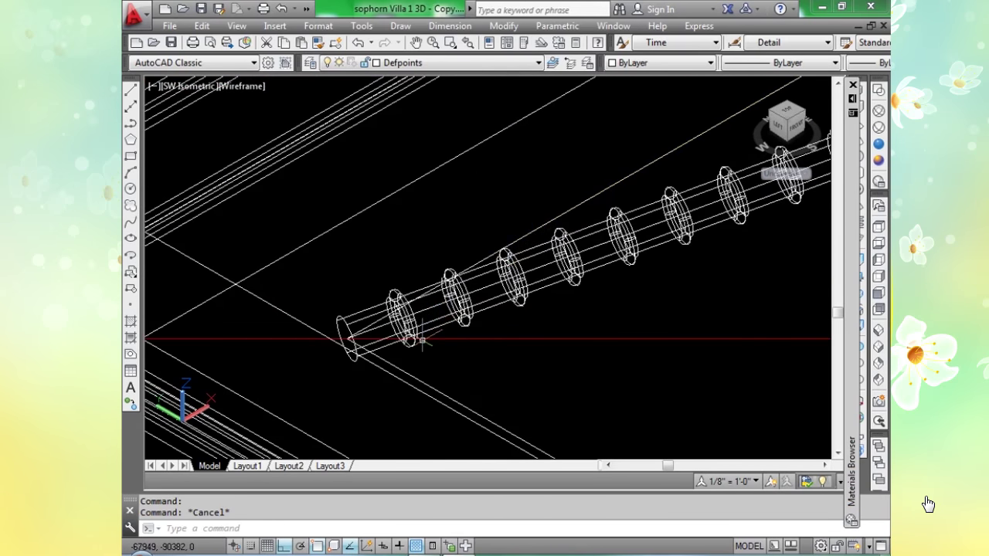
pyautogui.moveTo(424, 330); pyautogui.dragTo(438, 280, button='middle')
pyautogui.scroll(-1, 433, 278)
pyautogui.scroll(6, 351, 260)
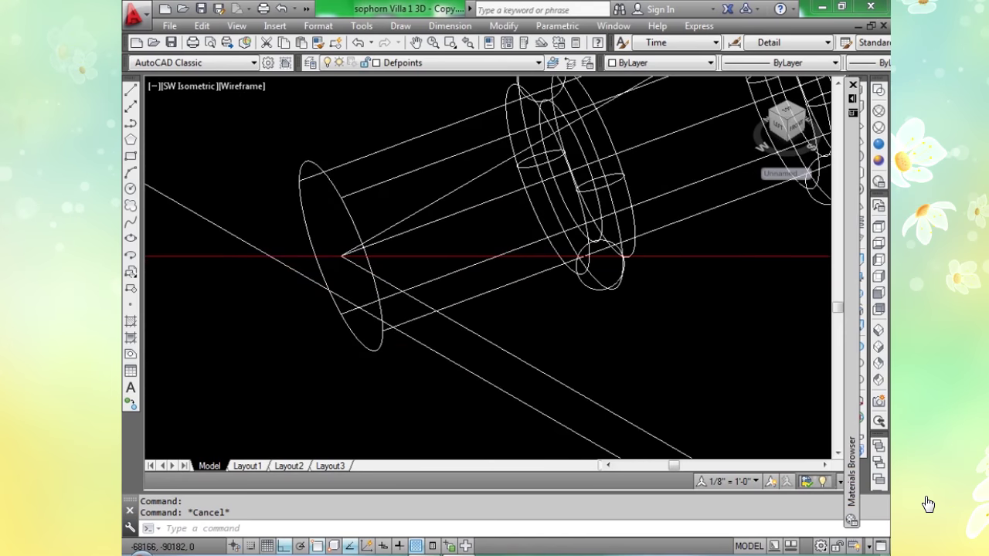
# Select the tiled hip roof for a MOVE.
pyautogui.write('m')
pyautogui.press('Return')
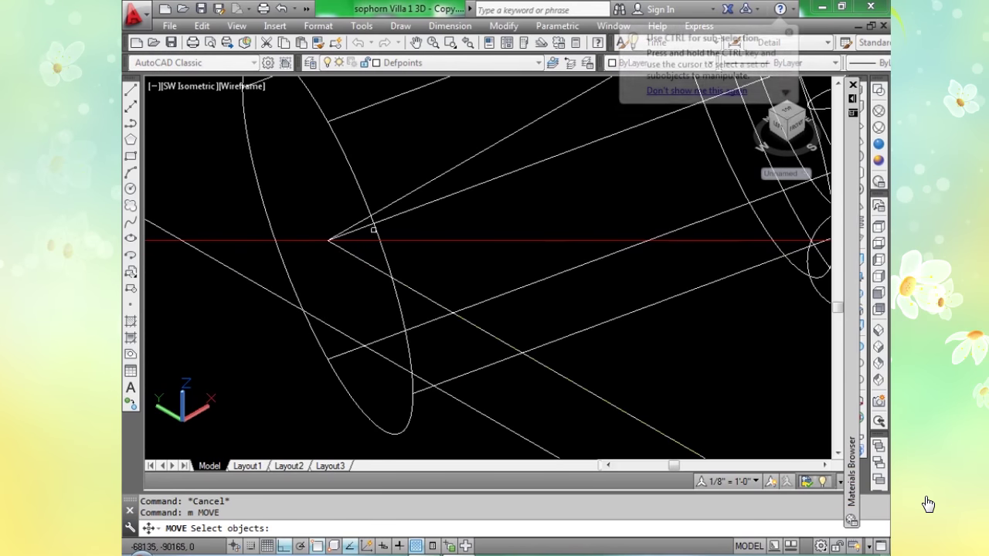
pyautogui.click(375, 224)
pyautogui.press('Return')
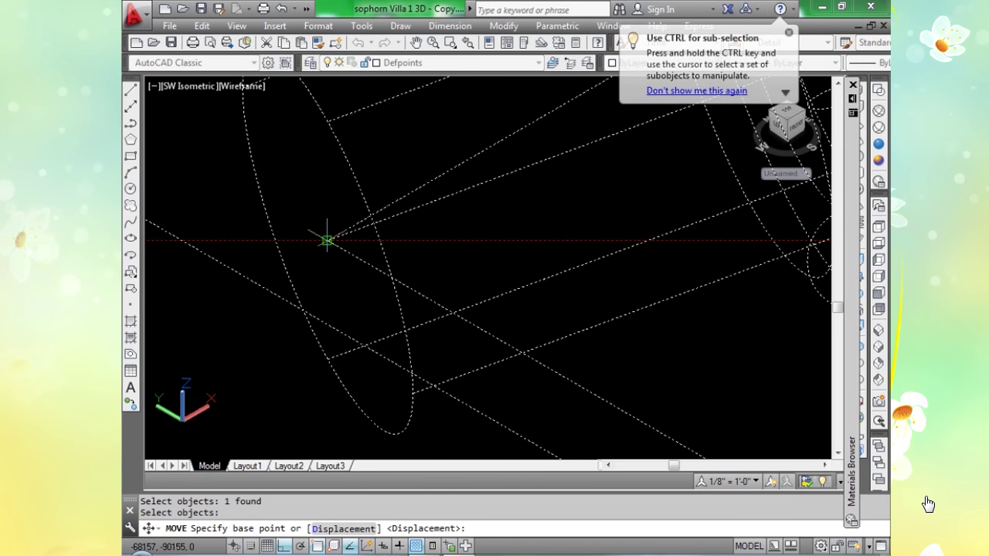
# Drop the roof's corner onto the matching corner of the house's top cornice.
pyautogui.scroll(-8, 328, 241)
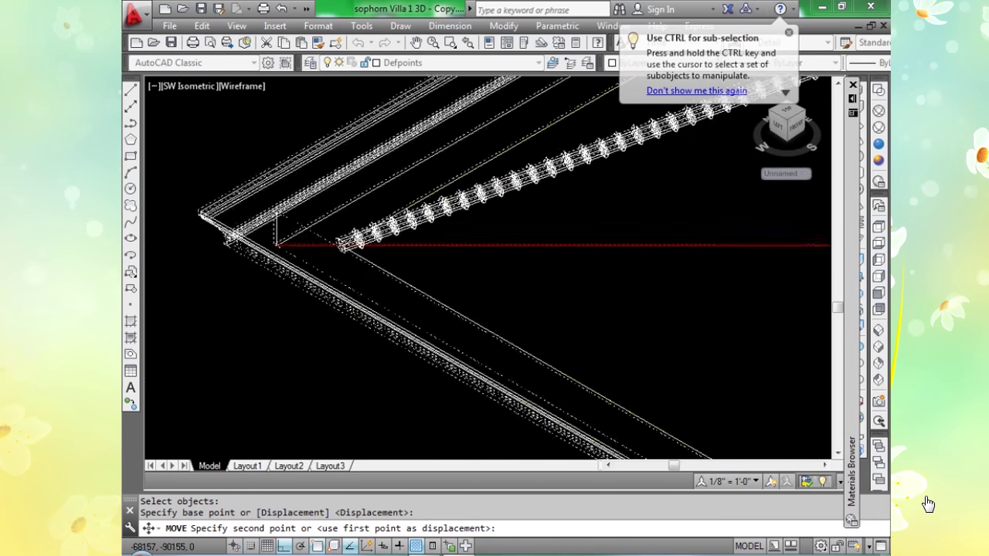
pyautogui.scroll(-8, 341, 244)
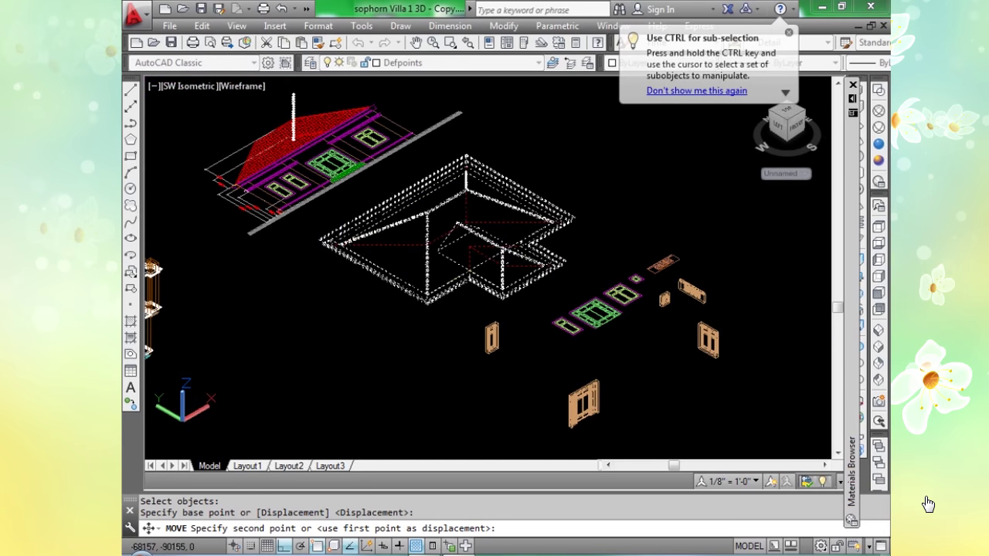
pyautogui.scroll(-6, 341, 244)
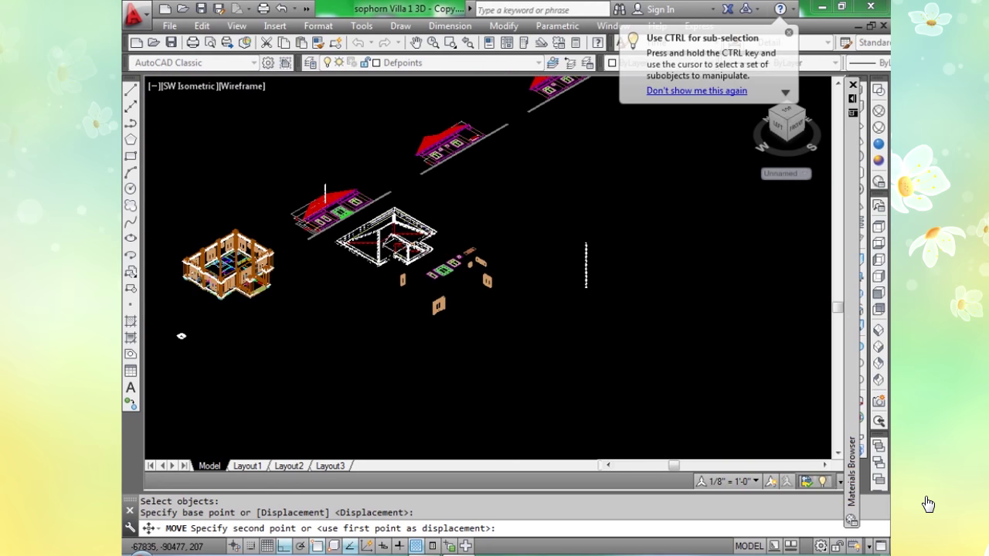
pyautogui.moveTo(341, 244); pyautogui.dragTo(561, 217, button='middle')
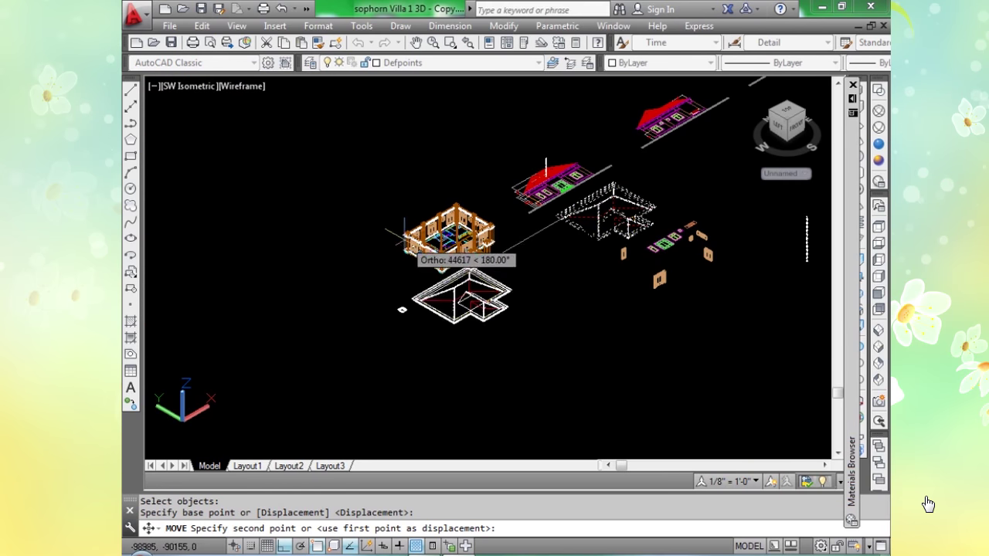
pyautogui.scroll(6, 421, 236)
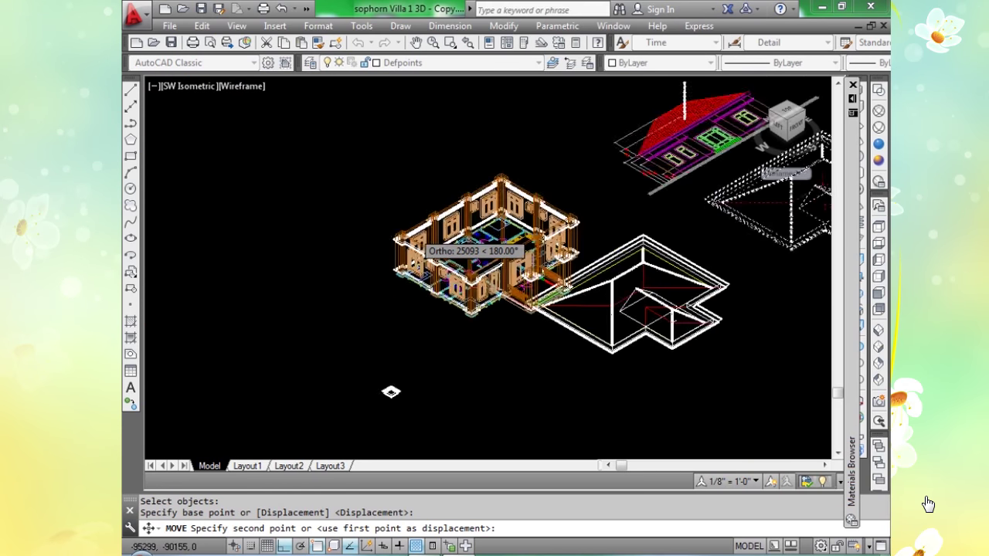
pyautogui.scroll(8, 421, 239)
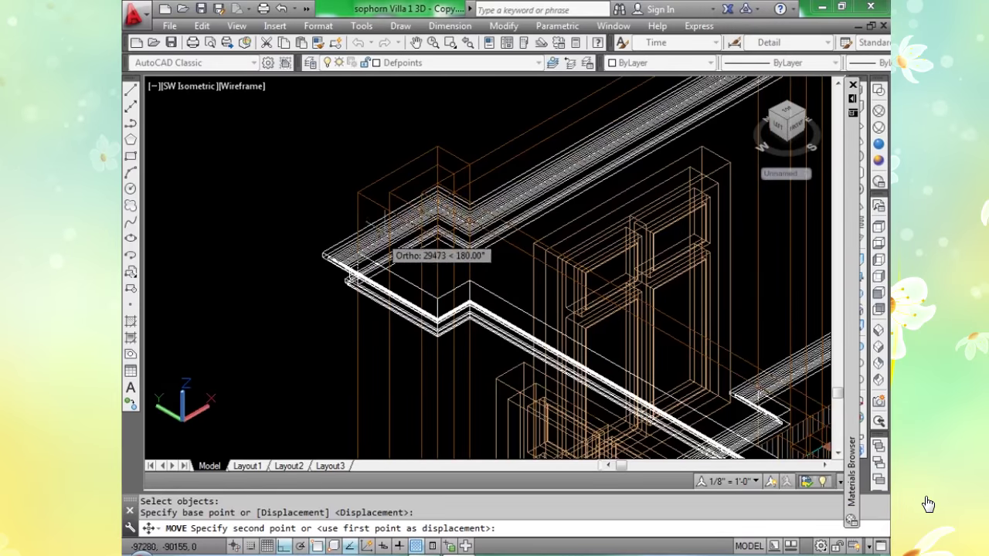
pyautogui.scroll(8, 437, 207)
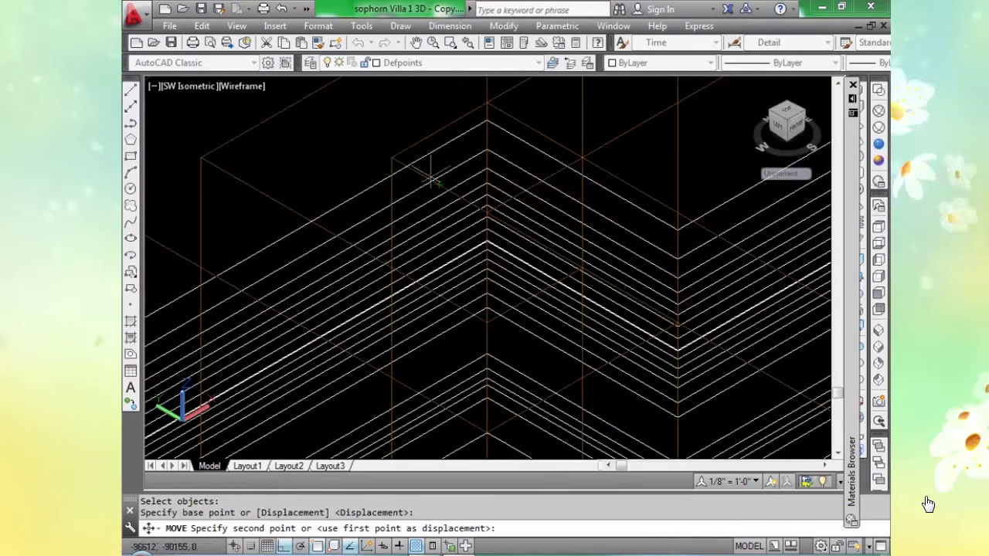
pyautogui.click(392, 157)
pyautogui.scroll(-8, 391, 157)
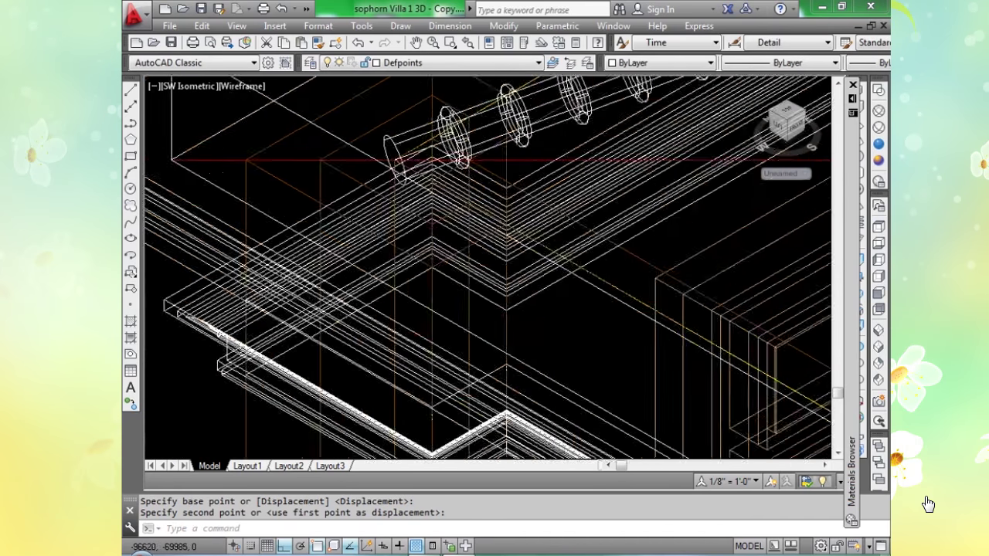
pyautogui.scroll(-6, 392, 161)
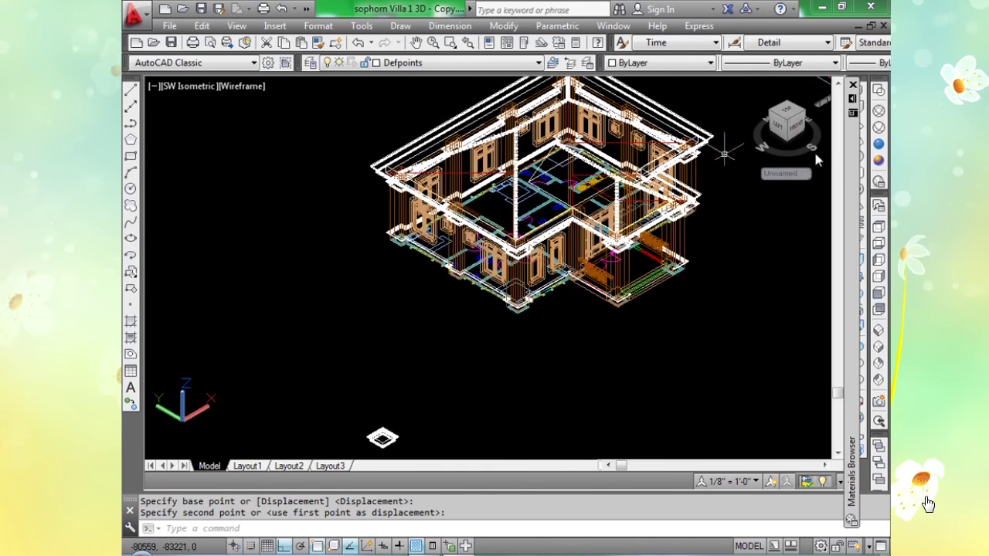
# Render the roofed villa in Realistic style, recentre on the house, then view it from Top.
pyautogui.click(851, 133)
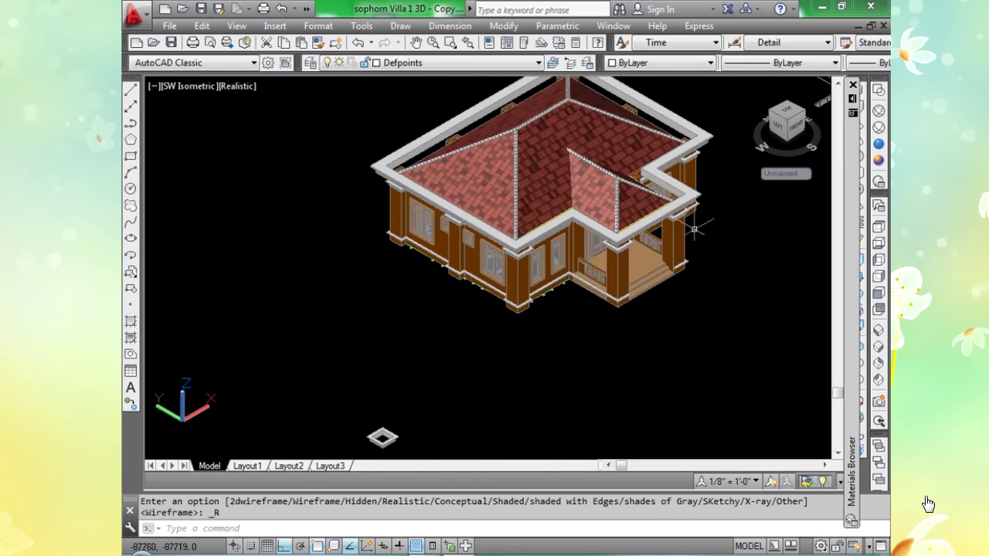
pyautogui.moveTo(685, 224)
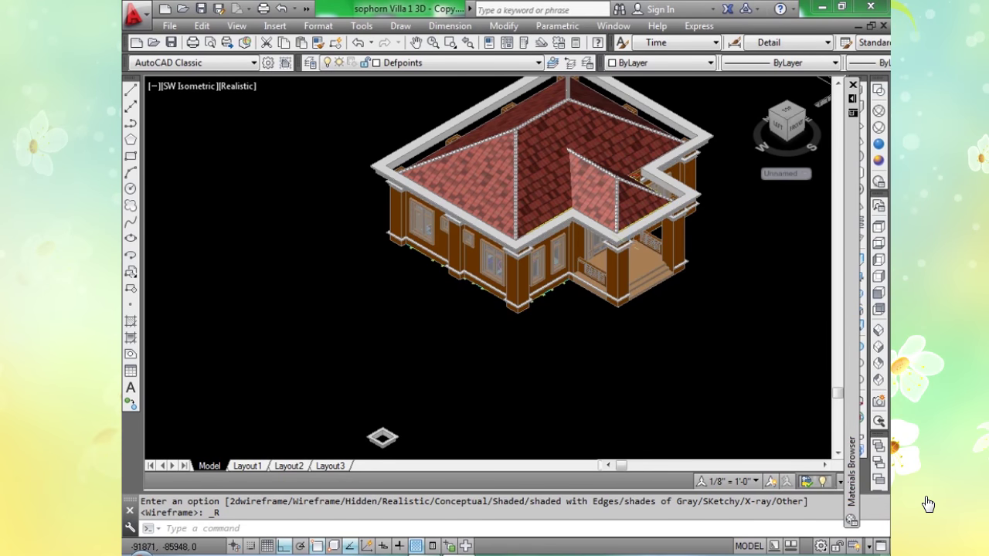
pyautogui.scroll(5, 664, 228)
pyautogui.scroll(2, 654, 197)
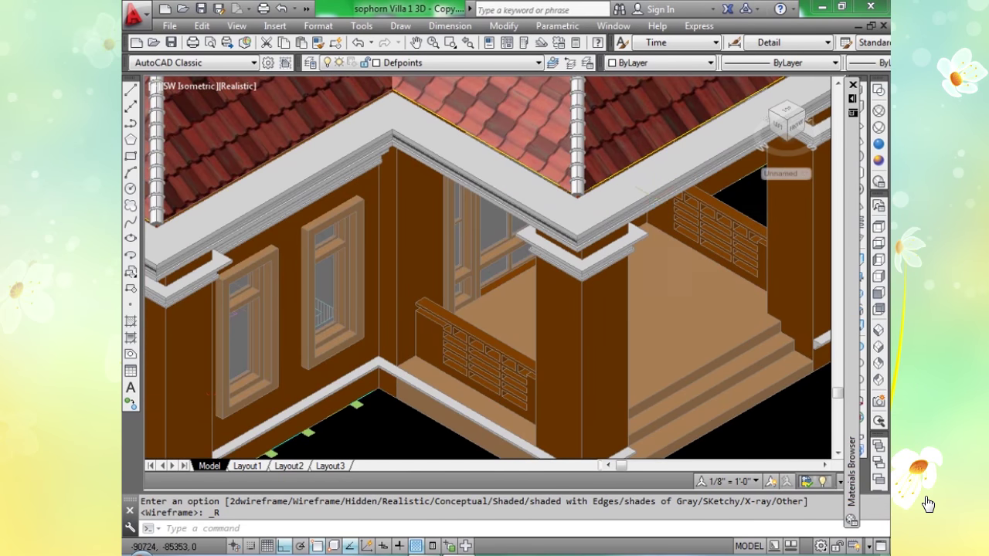
pyautogui.scroll(-10, 665, 201)
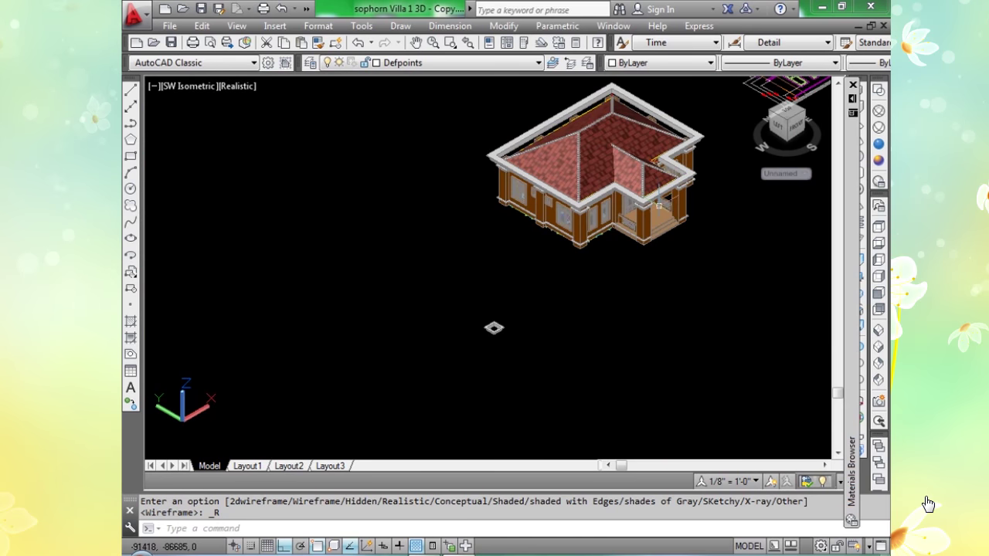
pyautogui.moveTo(643, 144); pyautogui.dragTo(625, 263, button='middle')
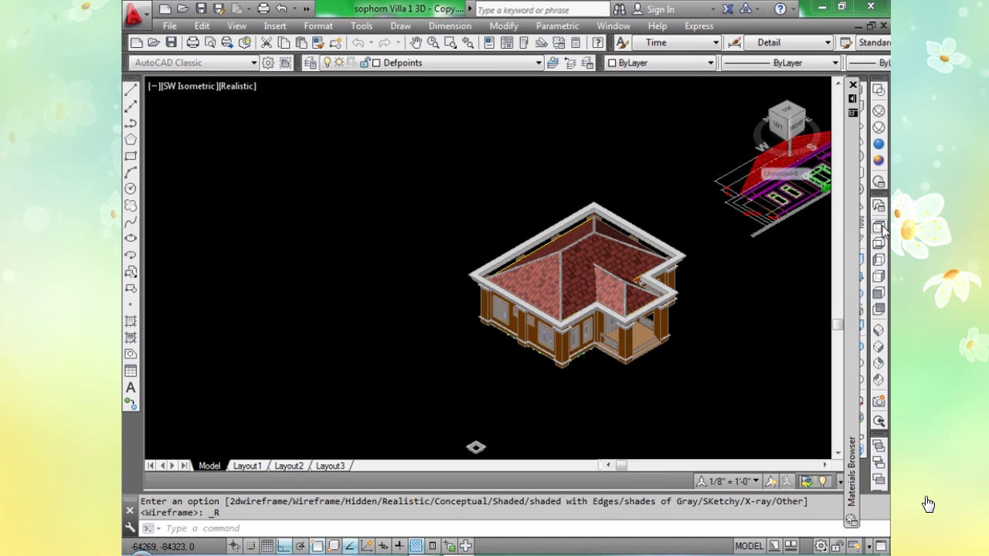
pyautogui.click(879, 227)
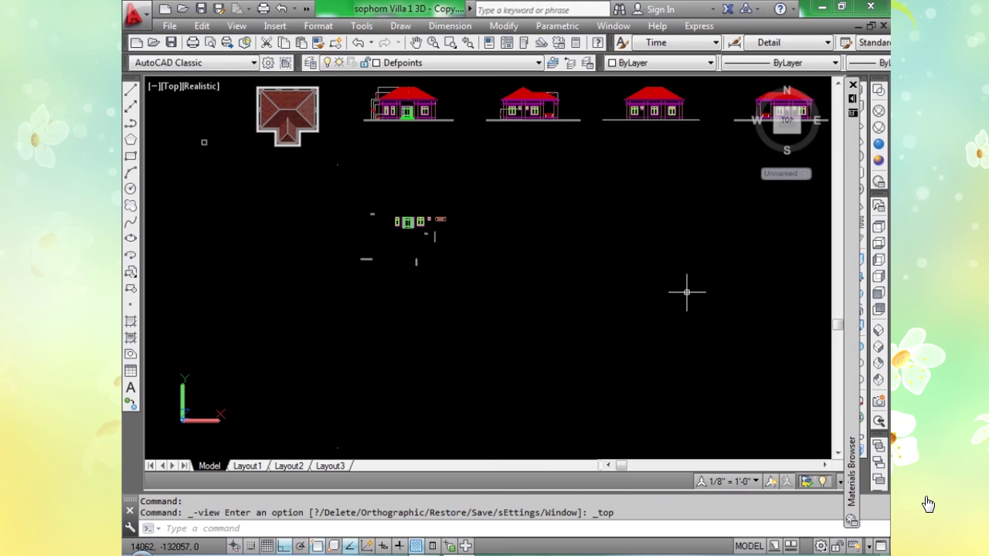
# Inspect the roof plan from above, then restore the southwest isometric view.
pyautogui.moveTo(391, 283)
pyautogui.mouseDown(button='middle')
pyautogui.moveTo(404, 304)
pyautogui.moveTo(360, 244)
pyautogui.mouseUp(button='middle')
pyautogui.scroll(6, 360, 225)
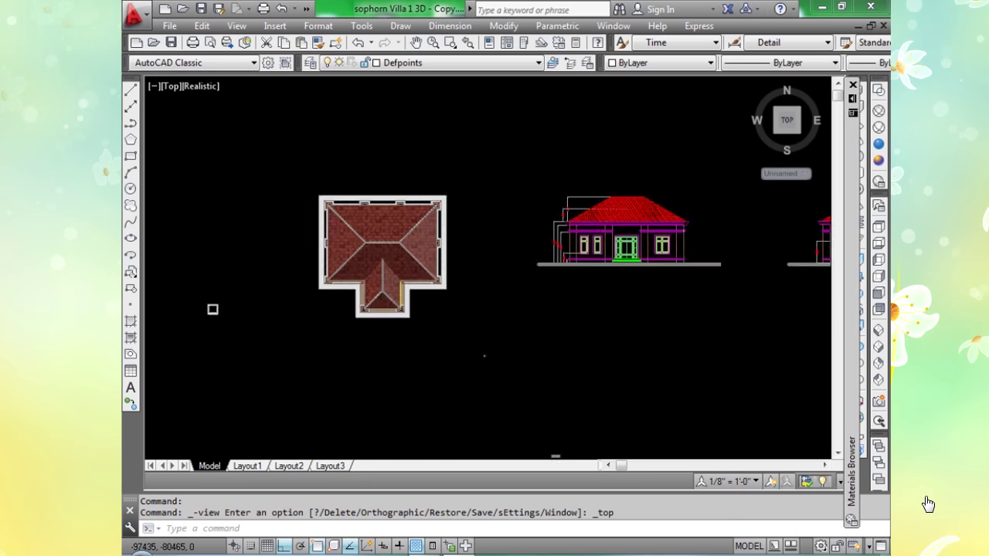
pyautogui.scroll(3, 360, 224)
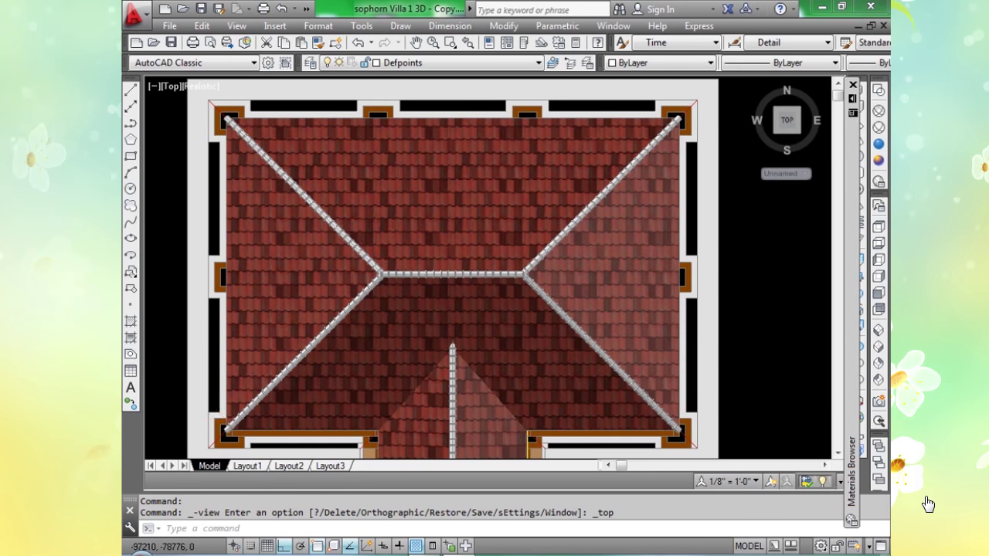
pyautogui.scroll(-4, 362, 224)
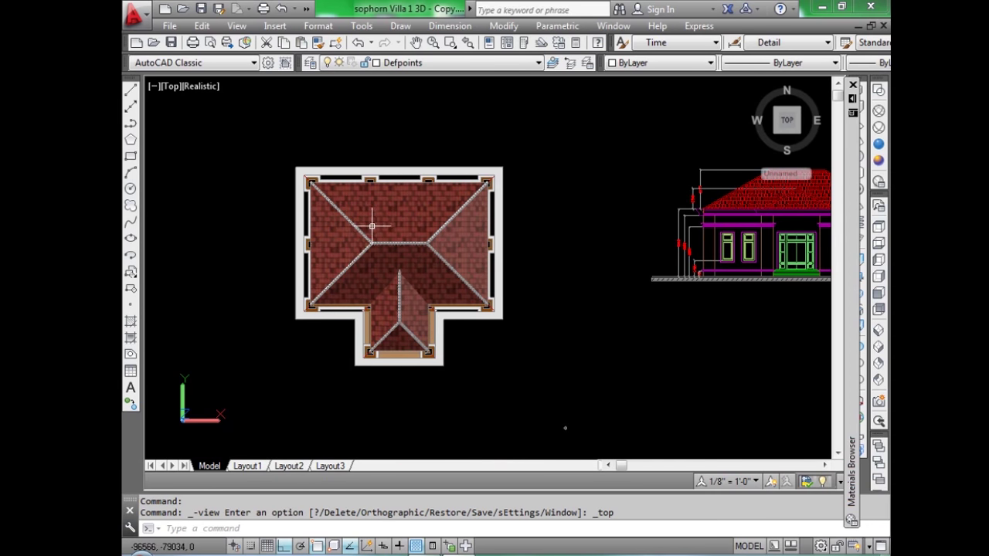
pyautogui.press('F12')
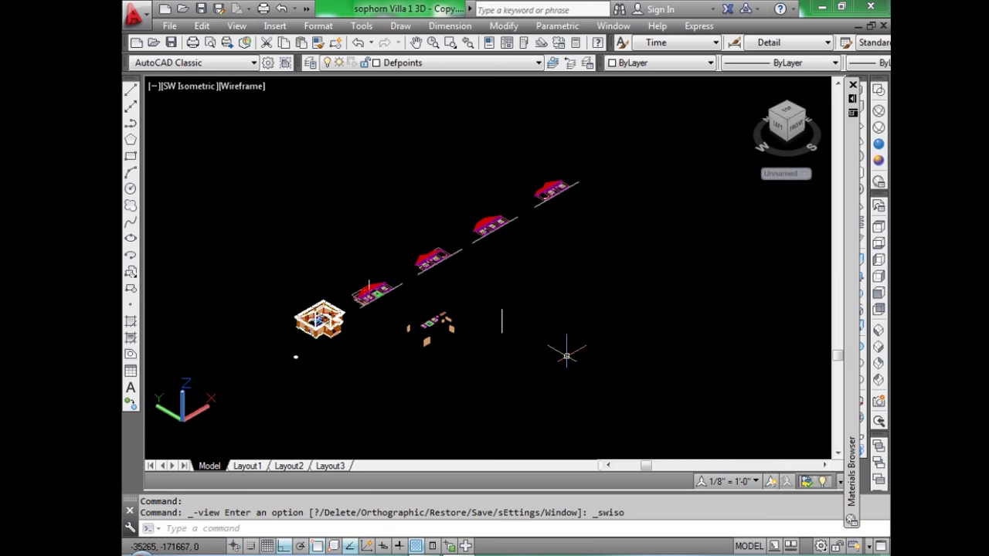